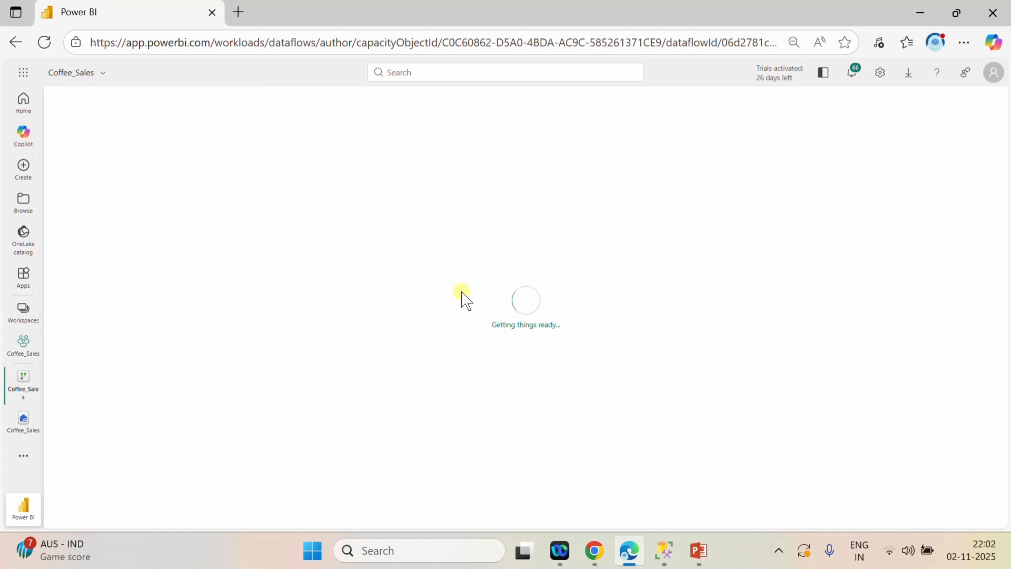
- Start a new SQL Server database source, entering the server name and PROJECTS as the database
{"action": "left_click", "coordinate": [66, 167]}
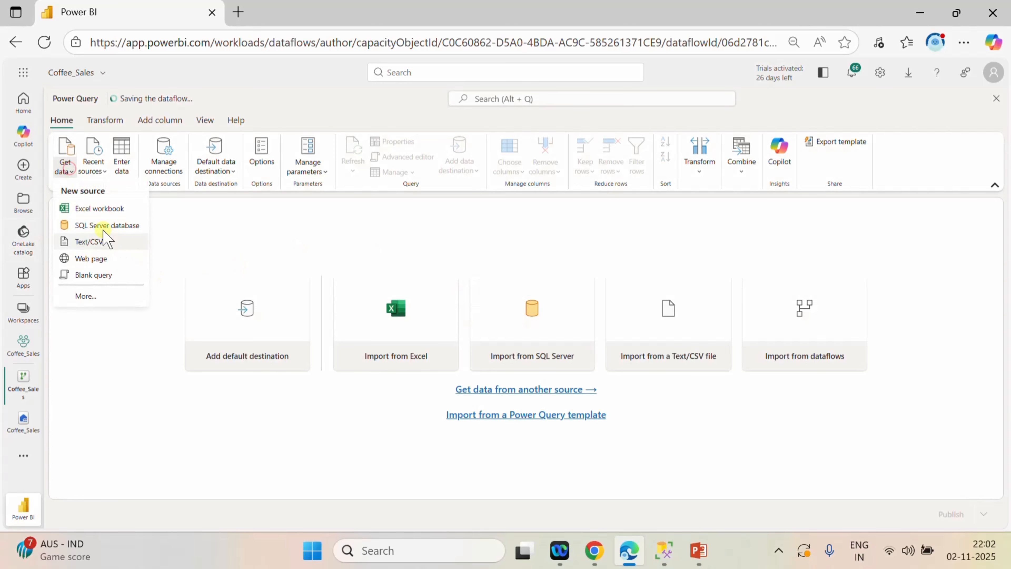
{"action": "left_click", "coordinate": [96, 226]}
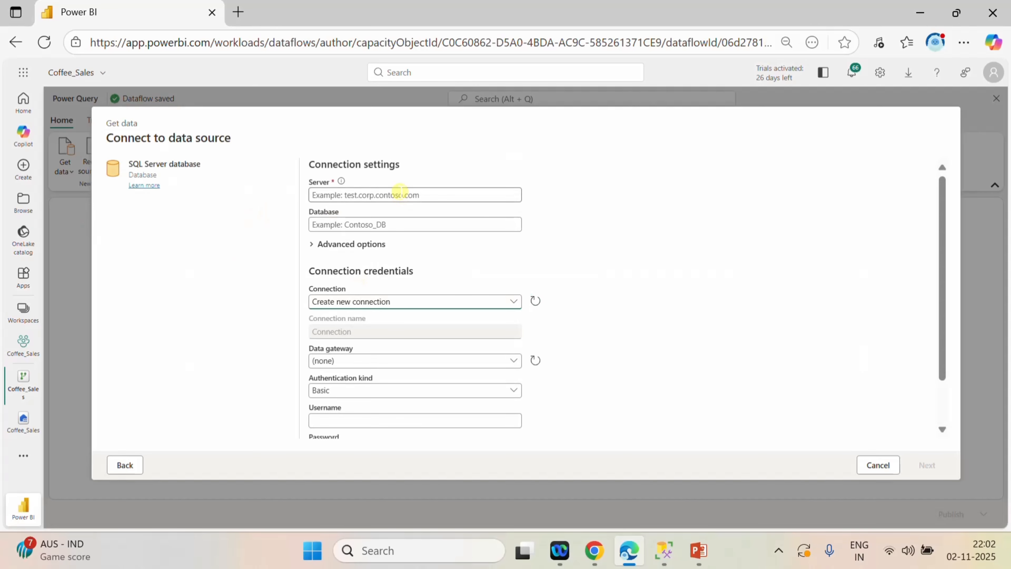
{"action": "left_click", "coordinate": [400, 194]}
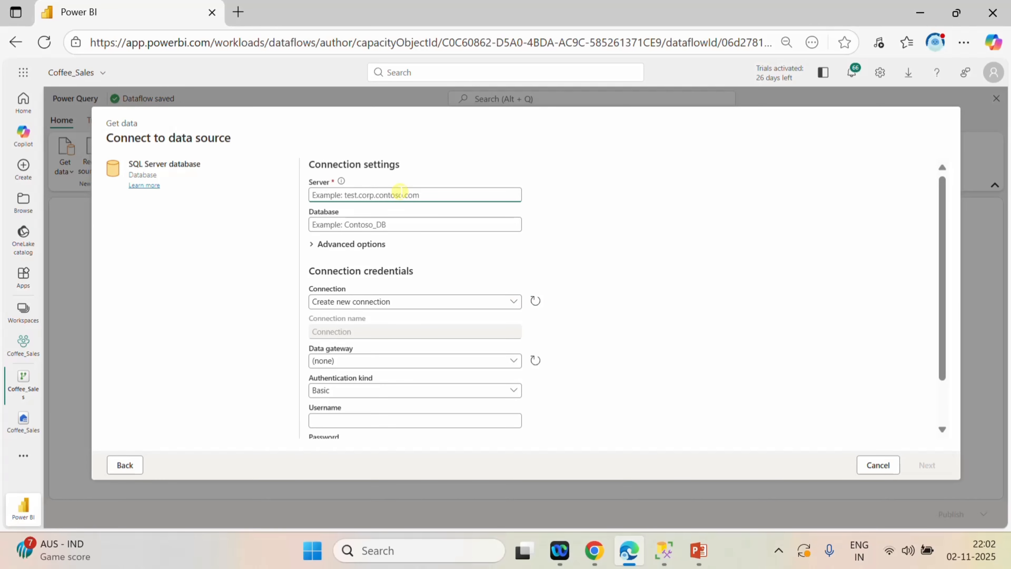
{"action": "type", "text": "P"}
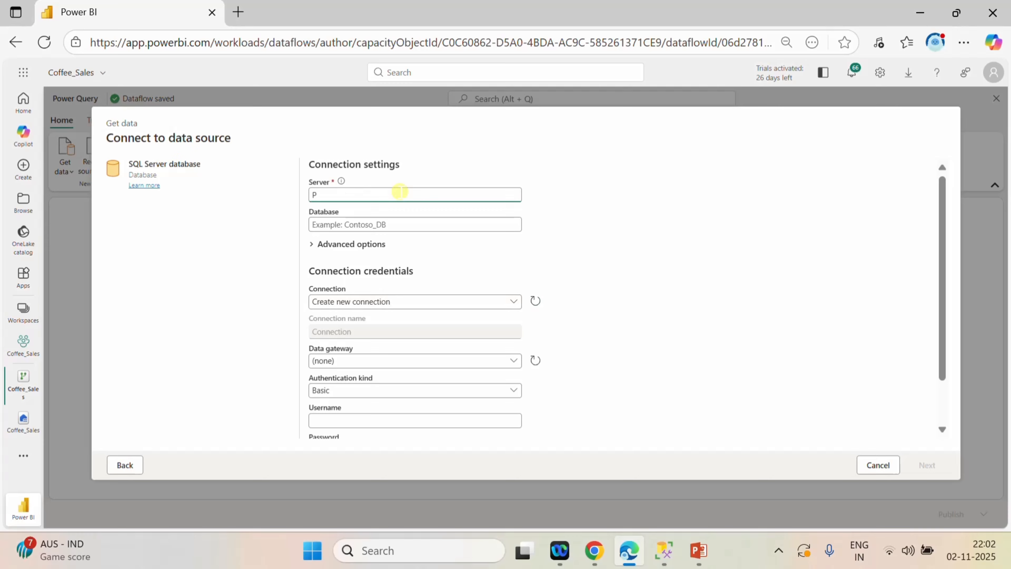
{"action": "type", "text": "RIYA"}
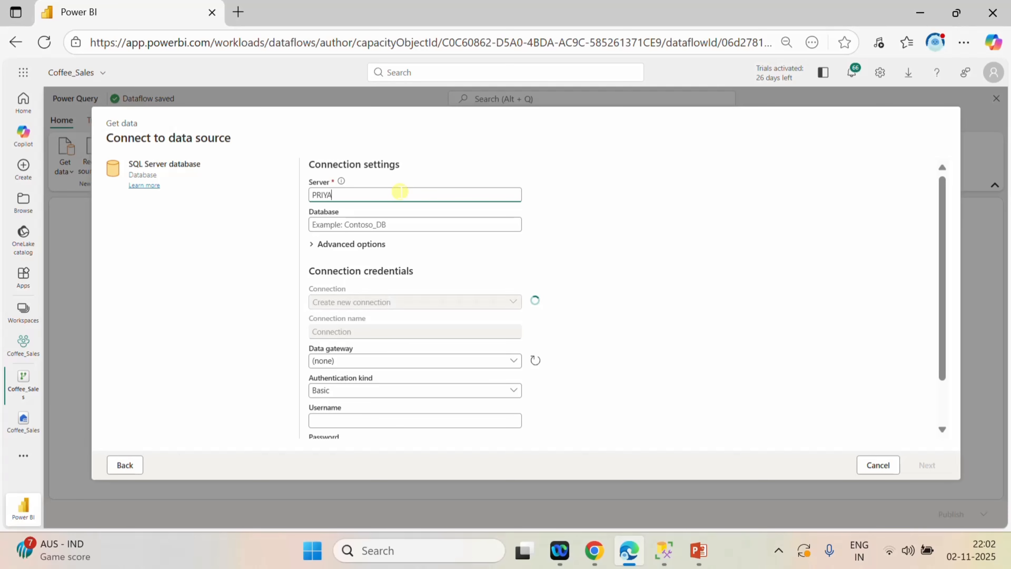
{"action": "type", "text": "M"}
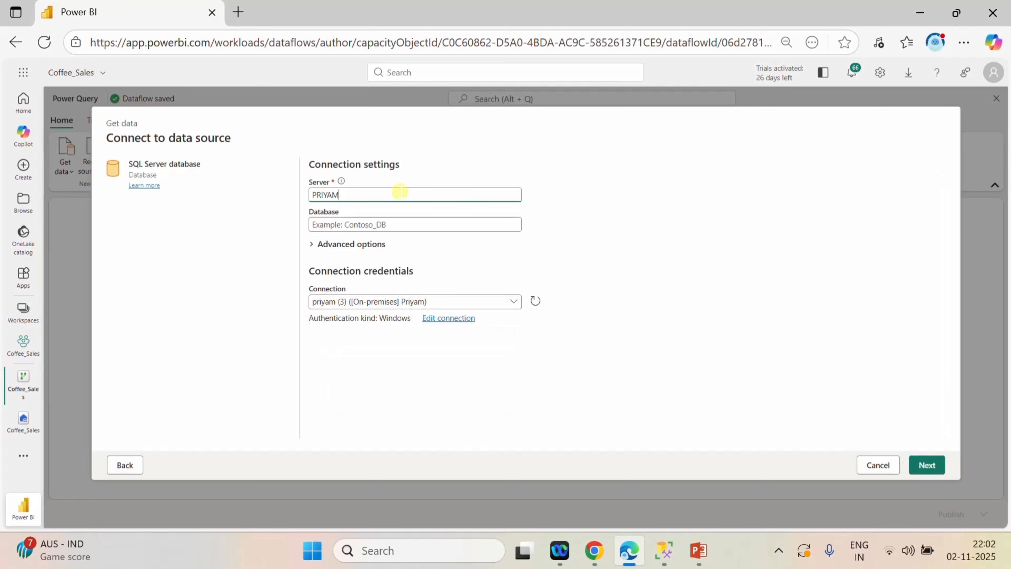
{"action": "left_click", "coordinate": [423, 229]}
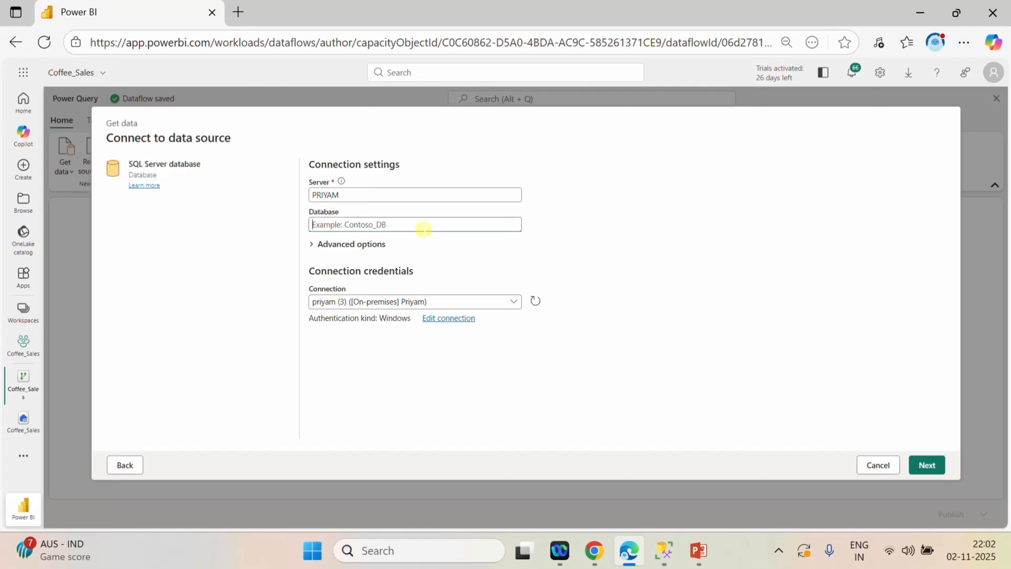
{"action": "type", "text": "PROJECTS"}
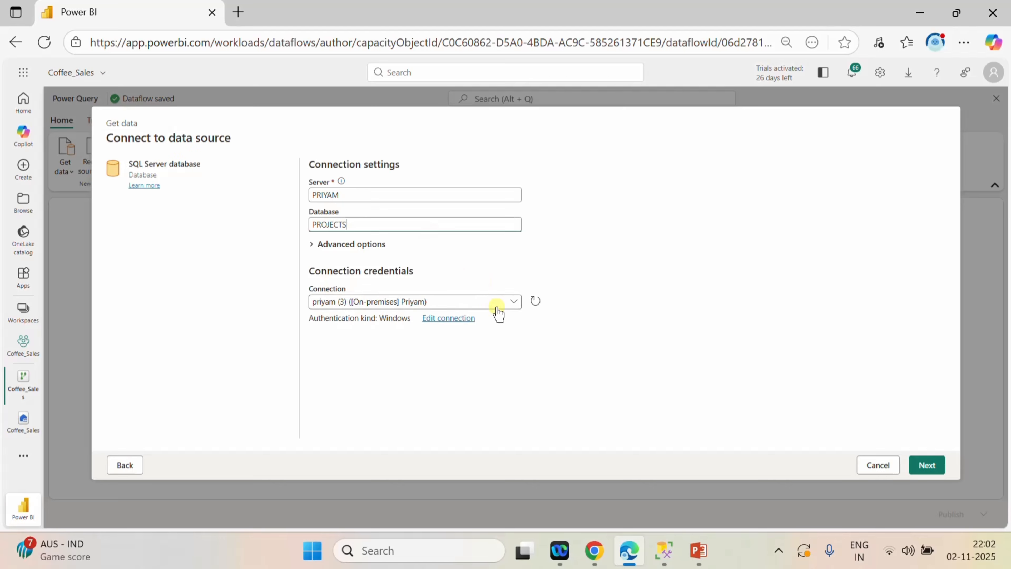
- Edit the connection credentials to use Organizational account authentication and sign in with the existing account
{"action": "left_click", "coordinate": [446, 318]}
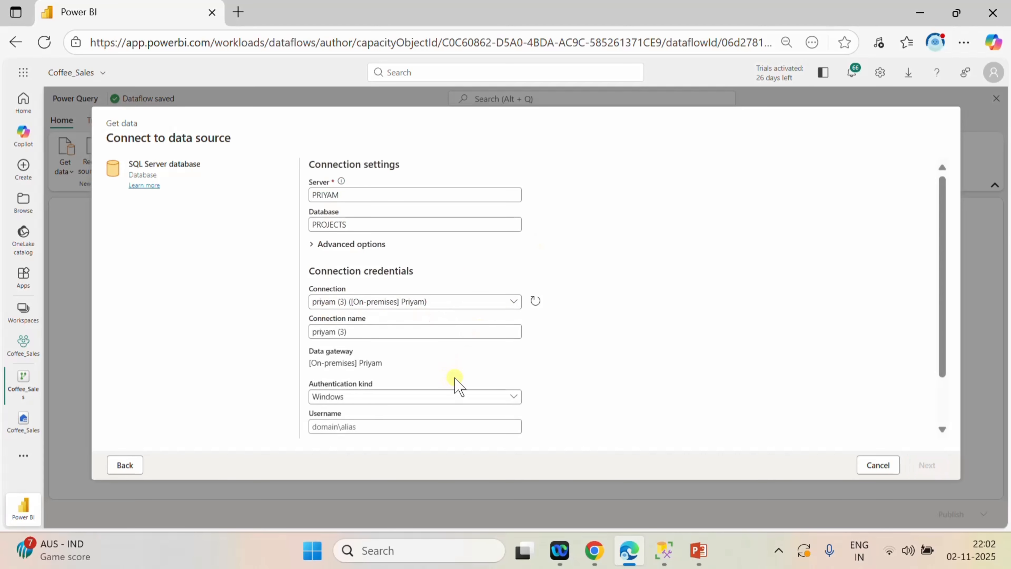
{"action": "scroll", "coordinate": [457, 385], "scroll_direction": "down", "scroll_amount": 2}
{"action": "left_click", "coordinate": [463, 336]}
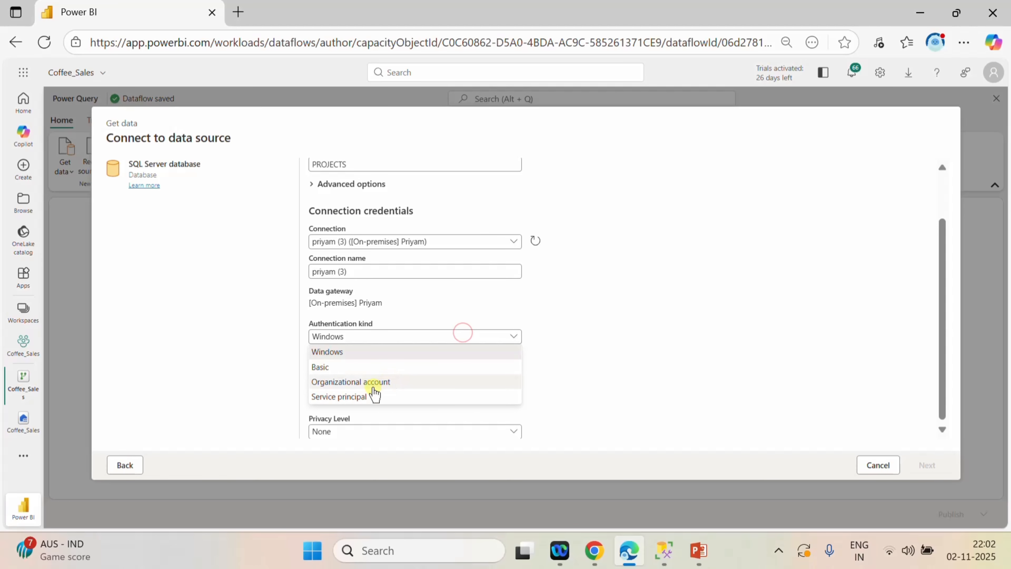
{"action": "left_click", "coordinate": [361, 383]}
{"action": "left_click", "coordinate": [343, 395]}
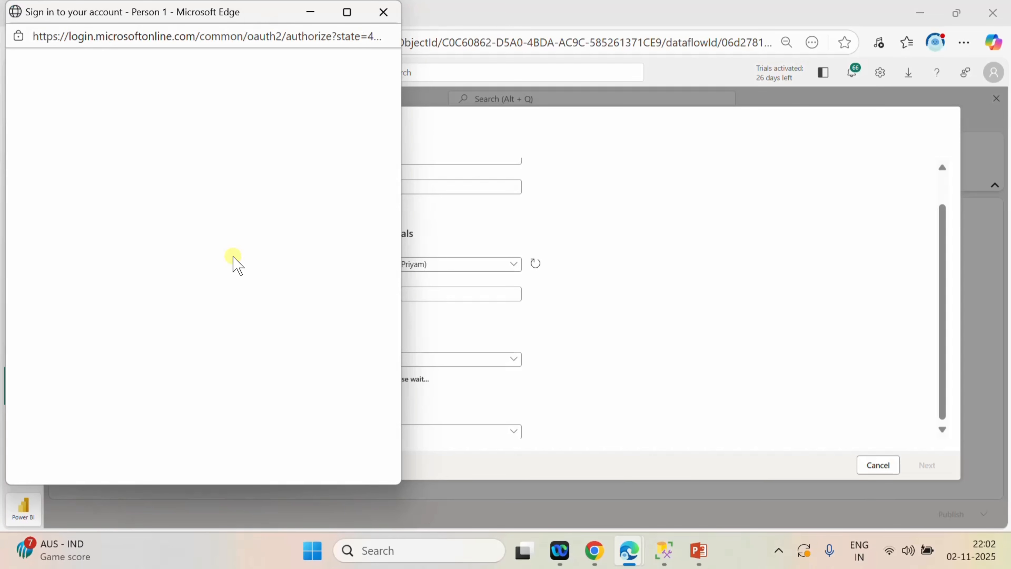
{"action": "left_click", "coordinate": [120, 216]}
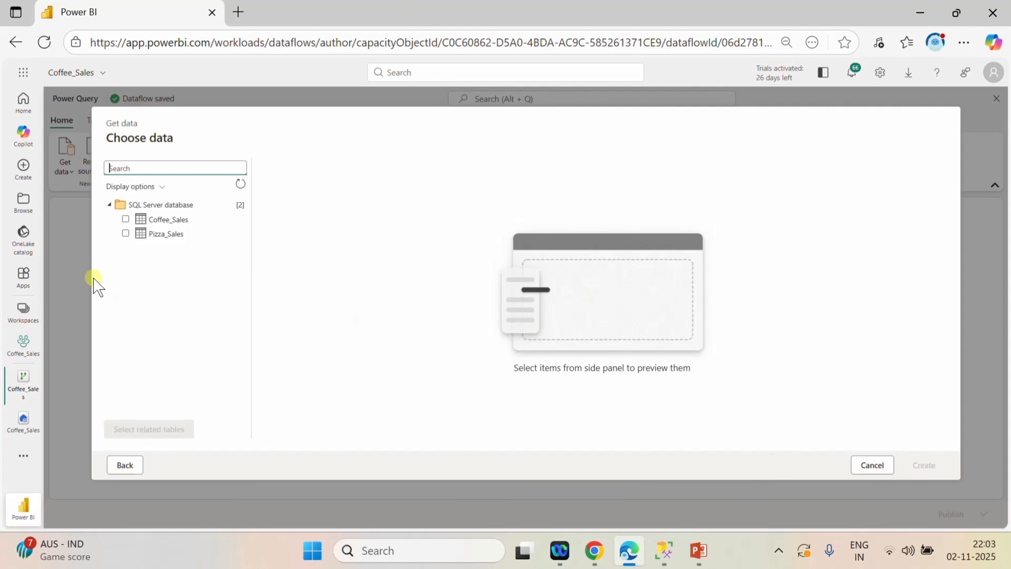
- Load the Coffee_Sales table into the query editor and look through all of its columns
{"action": "left_click", "coordinate": [126, 219]}
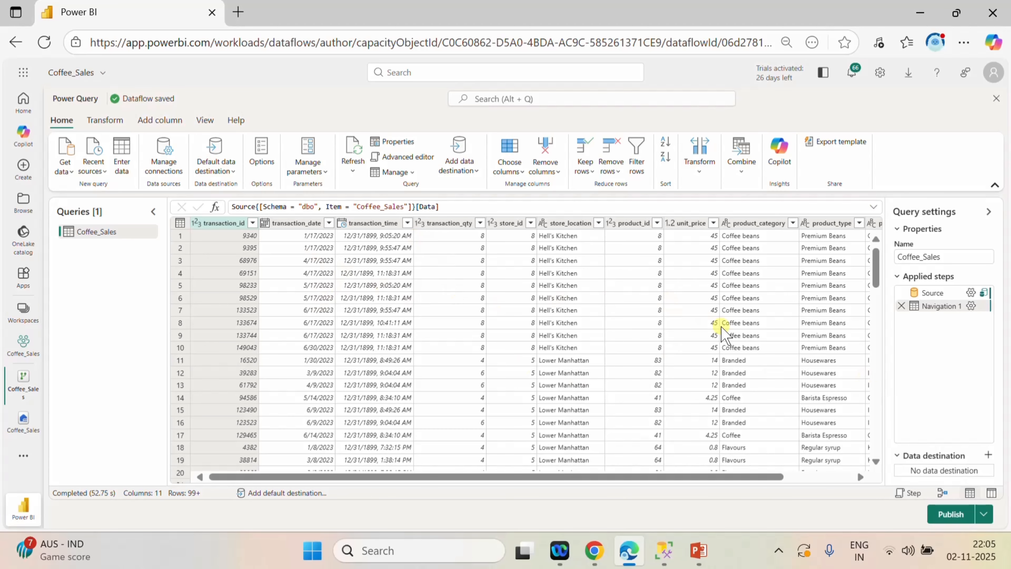
{"action": "left_click_drag", "start_coordinate": [695, 477], "coordinate": [842, 478]}
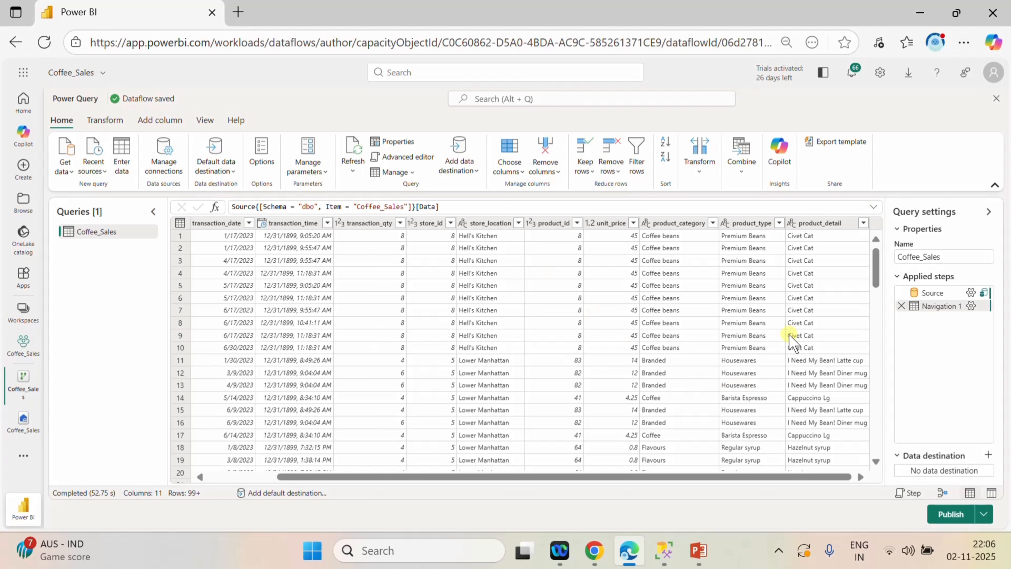
{"action": "left_click_drag", "start_coordinate": [740, 476], "coordinate": [824, 486]}
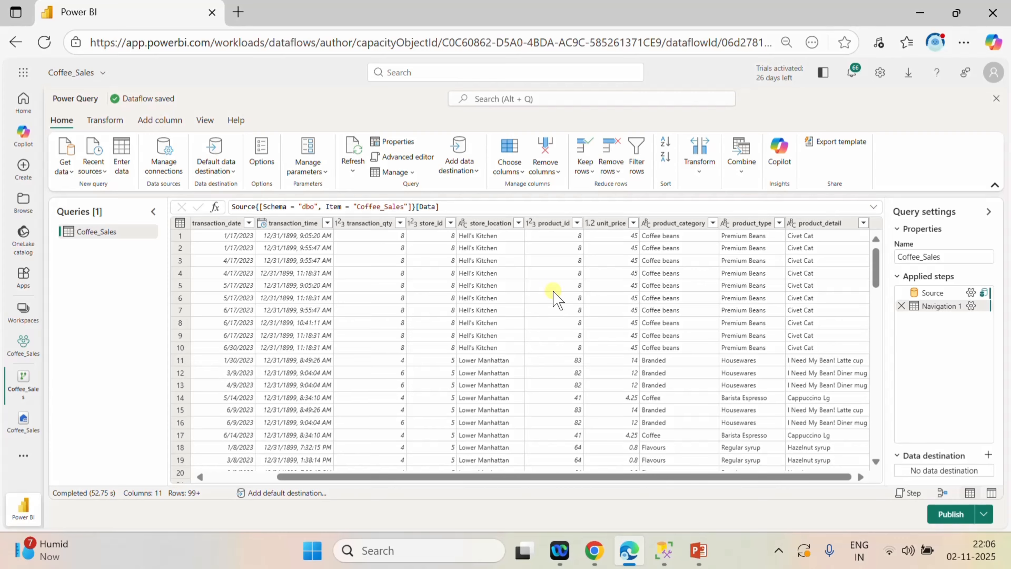
{"action": "left_click_drag", "start_coordinate": [505, 477], "coordinate": [466, 479]}
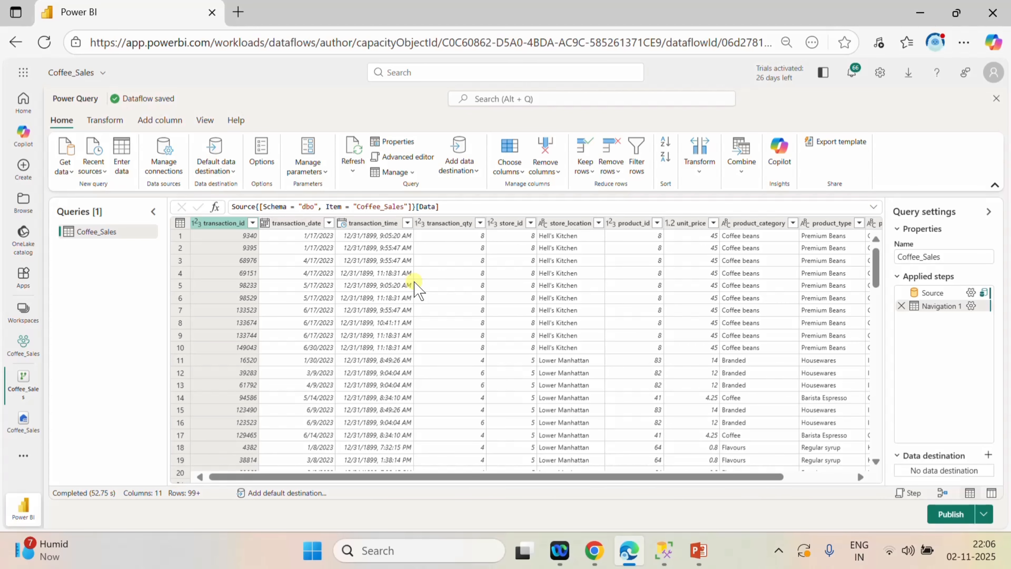
- Sort the transaction_date column ascending and descending to examine its earliest and latest dates, and remove the Sorted rows step
{"action": "left_click", "coordinate": [329, 223]}
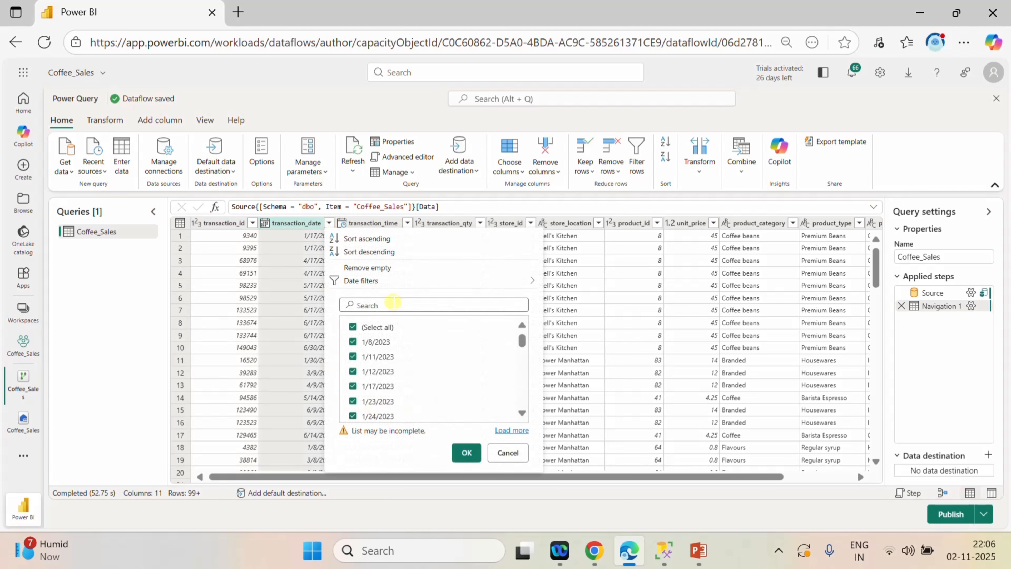
{"action": "left_click", "coordinate": [376, 252]}
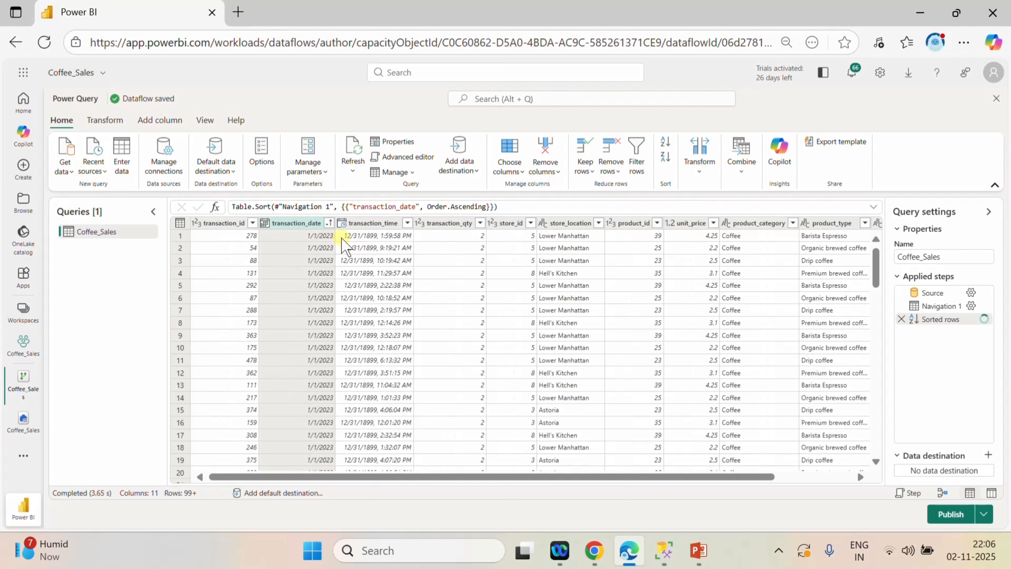
{"action": "left_click", "coordinate": [329, 223]}
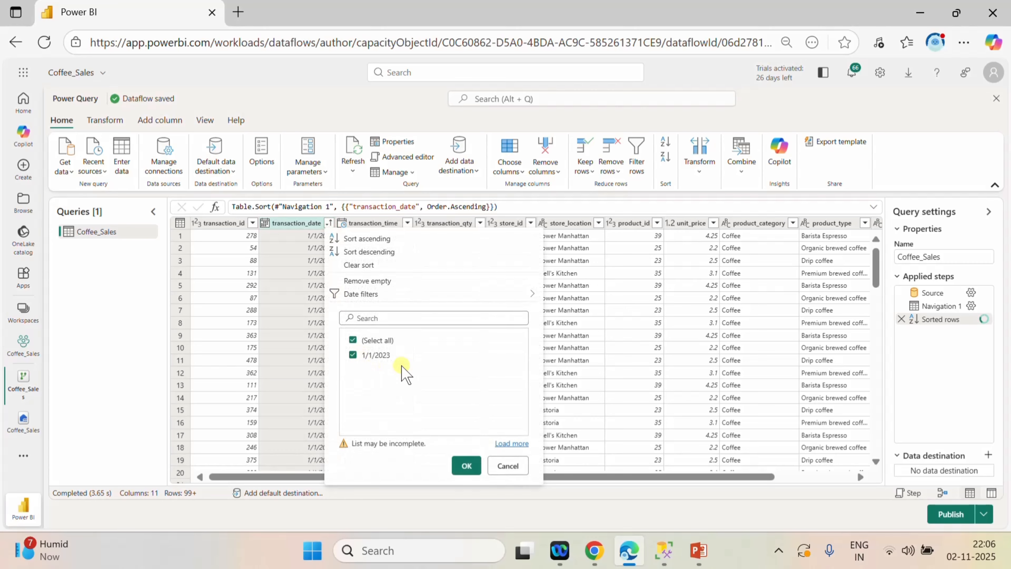
{"action": "left_click", "coordinate": [396, 251]}
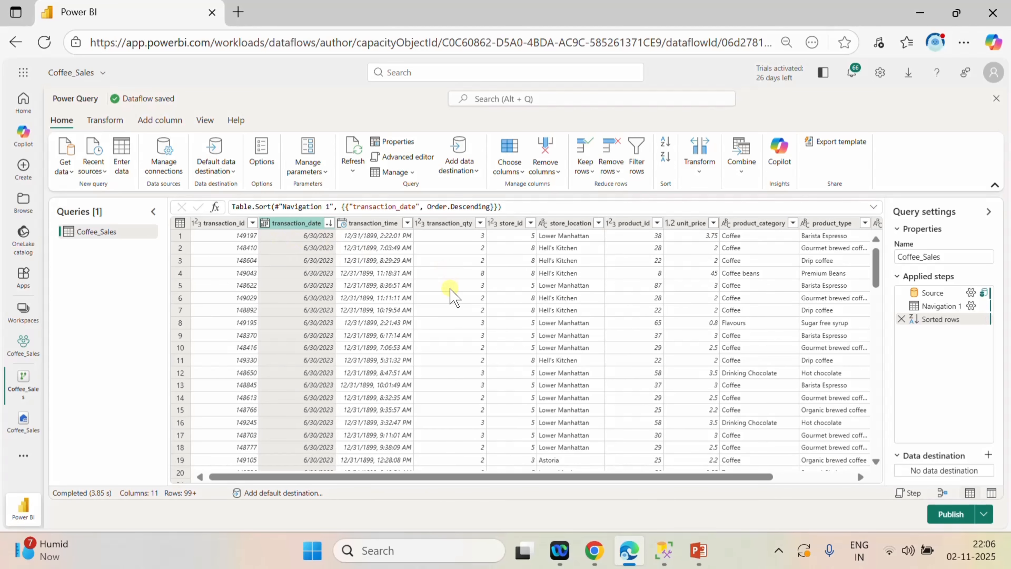
{"action": "scroll", "coordinate": [452, 296], "scroll_direction": "down", "scroll_amount": 20}
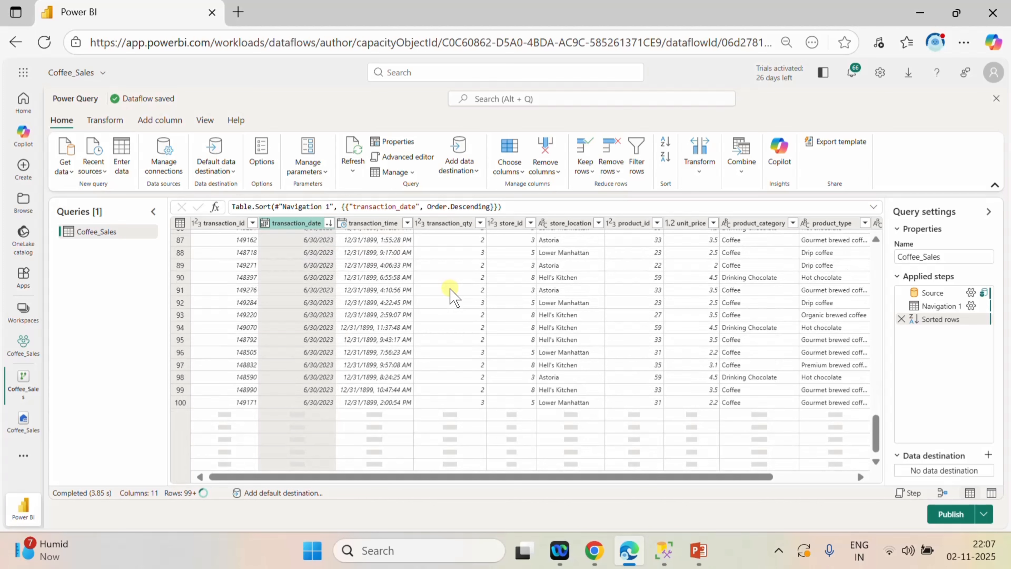
{"action": "scroll", "coordinate": [481, 358], "scroll_direction": "up", "scroll_amount": 20}
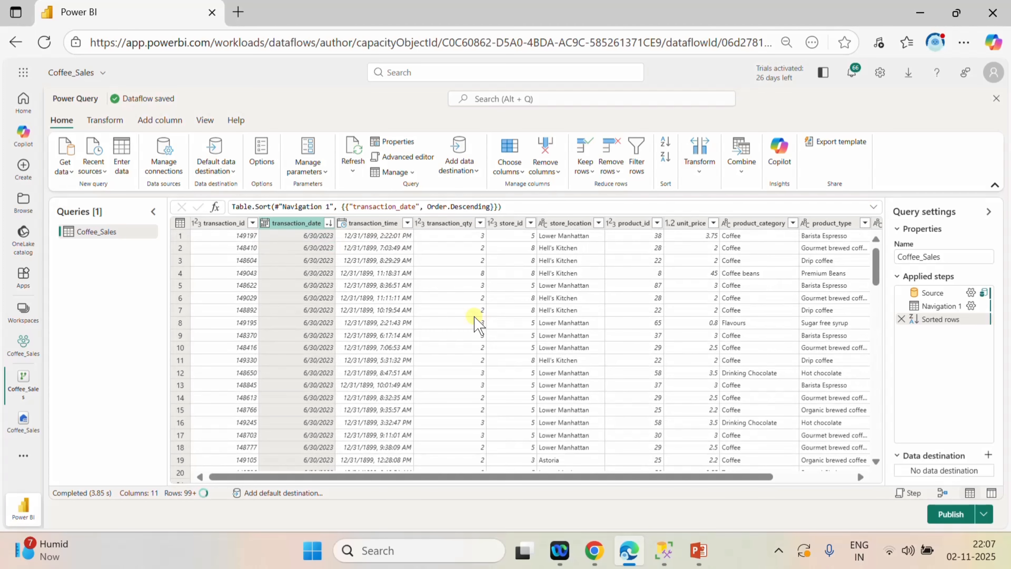
{"action": "left_click", "coordinate": [329, 224]}
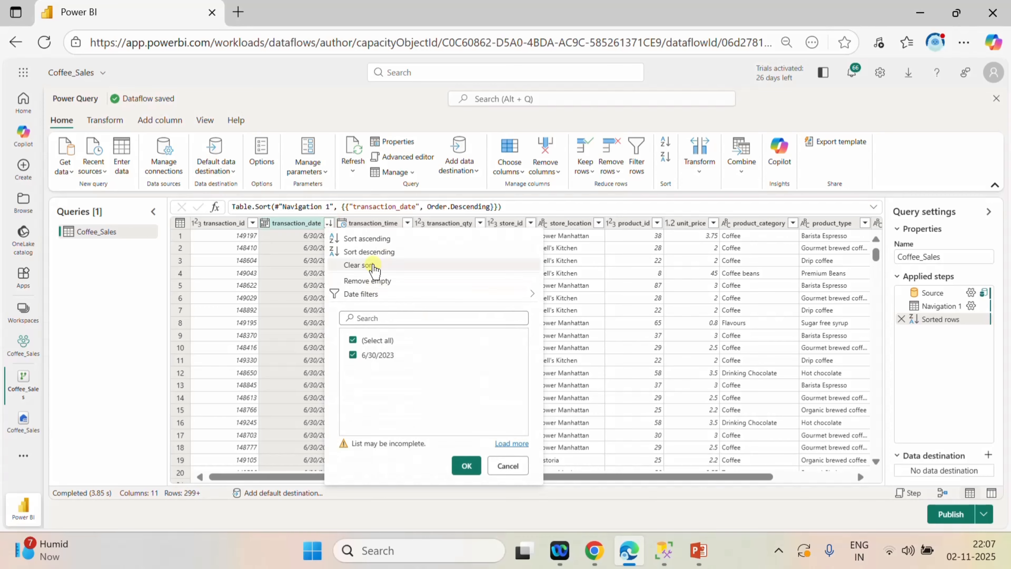
{"action": "left_click", "coordinate": [371, 239]}
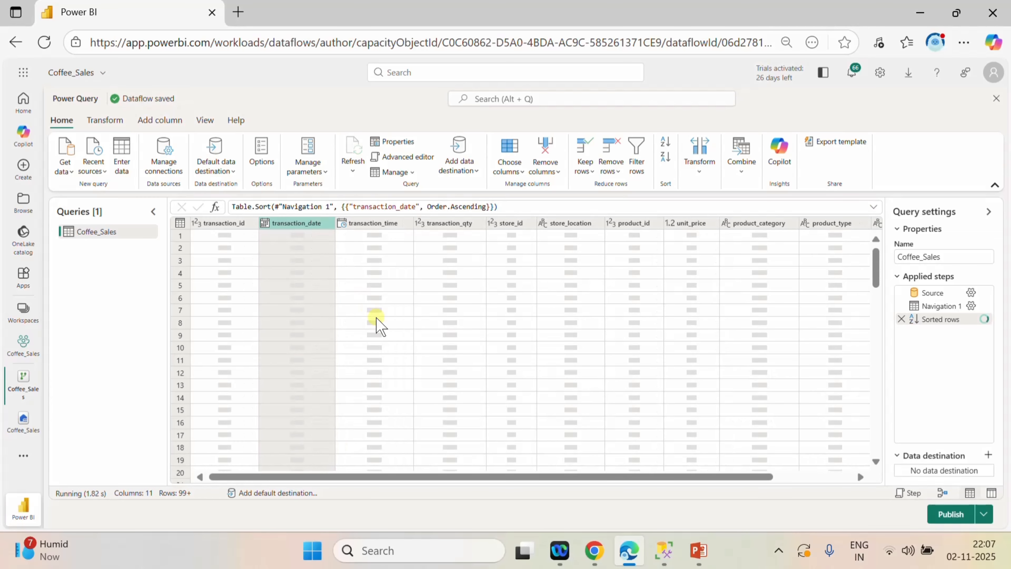
{"action": "left_click", "coordinate": [899, 318]}
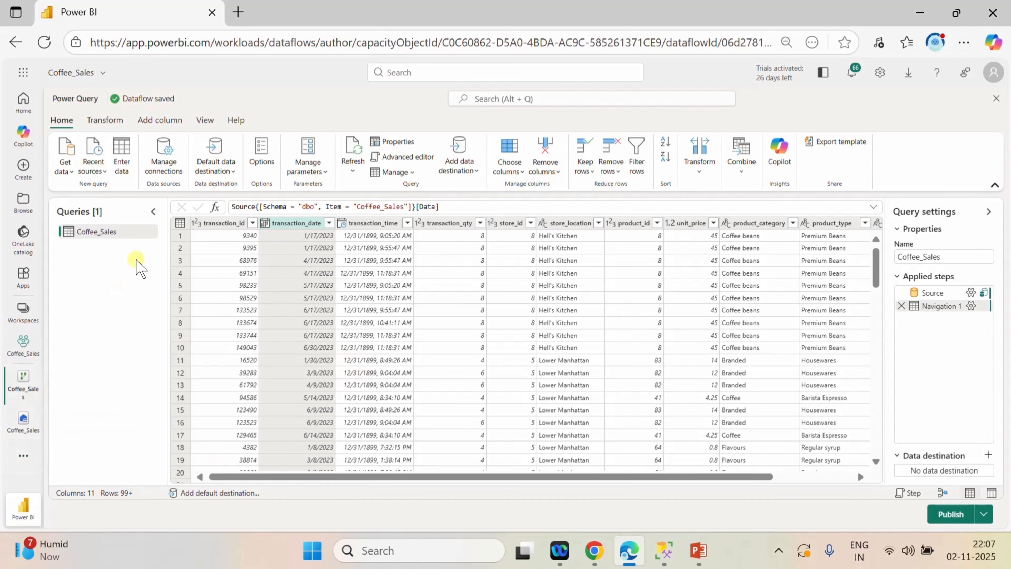
- Start a blank query and copy the entire calendar code from the Mcode text file in the desktop's Coffee_Sales folder
{"action": "left_click", "coordinate": [70, 170]}
{"action": "left_click", "coordinate": [93, 290]}
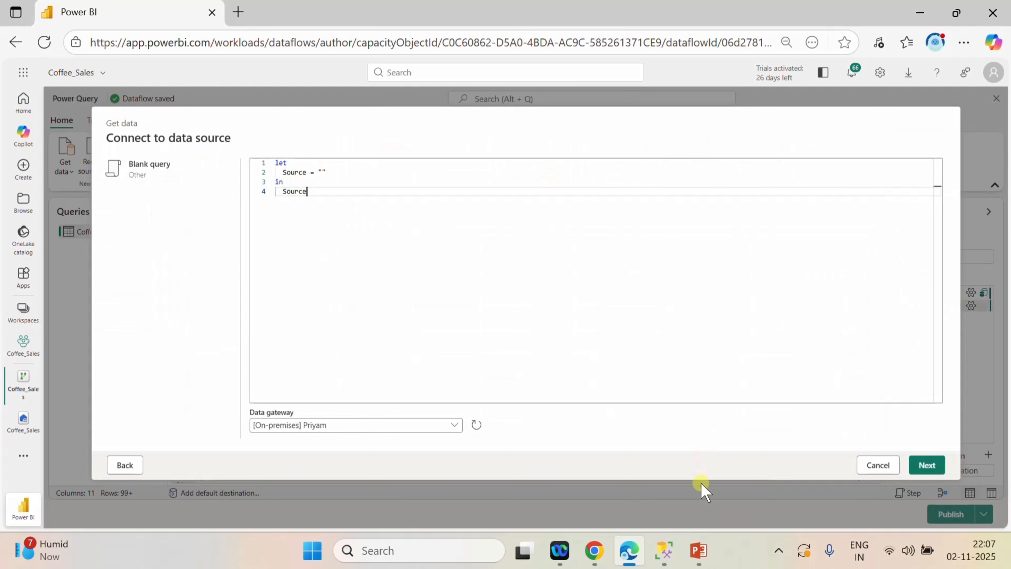
{"action": "left_click", "coordinate": [1008, 556]}
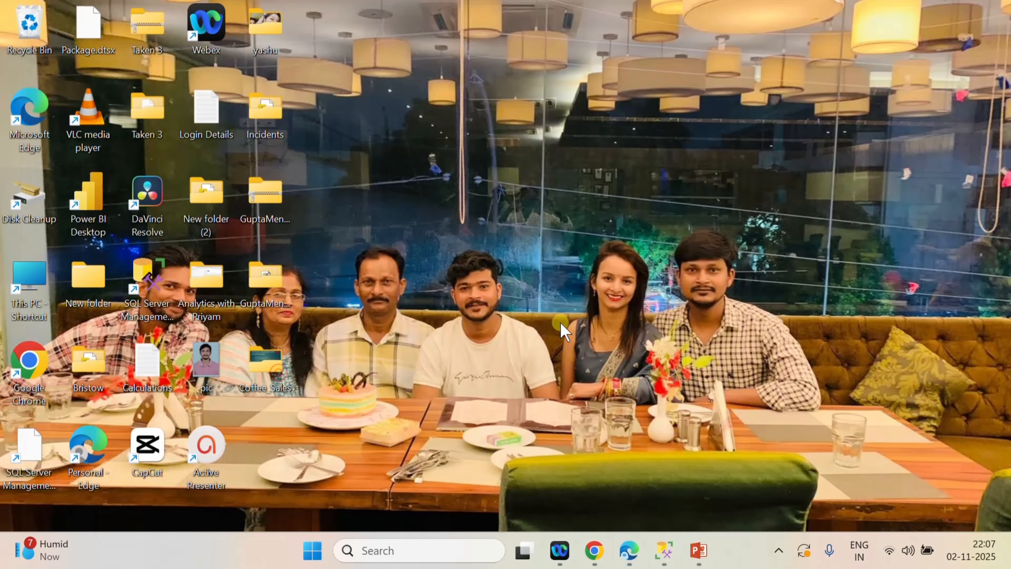
{"action": "double_click", "coordinate": [293, 373]}
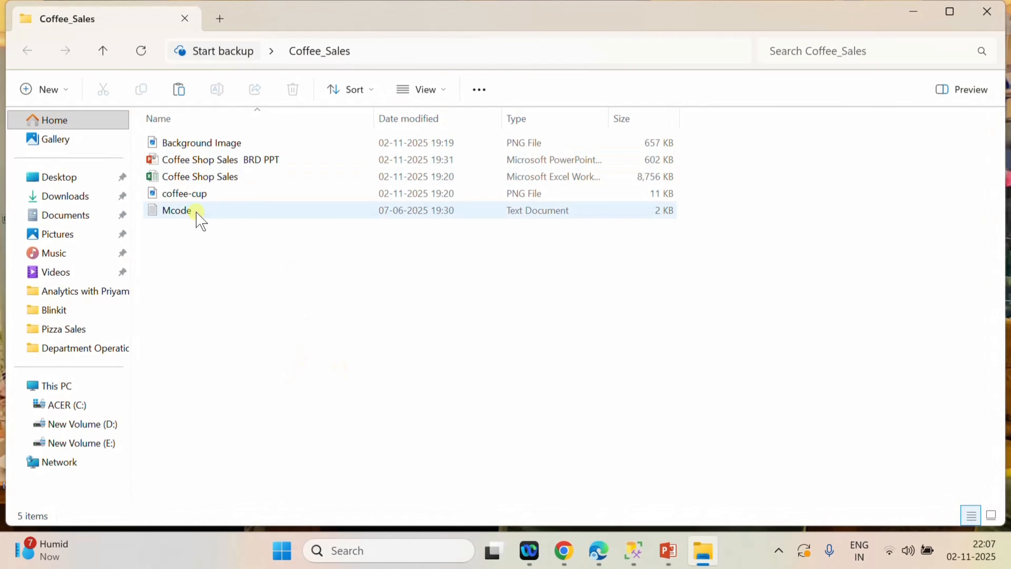
{"action": "double_click", "coordinate": [196, 211]}
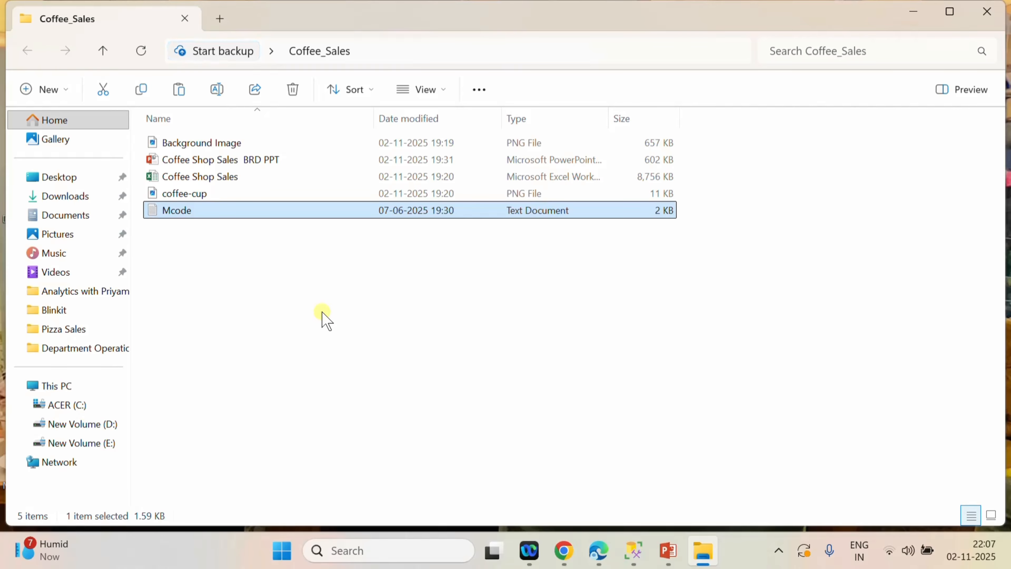
{"action": "left_click", "coordinate": [670, 294]}
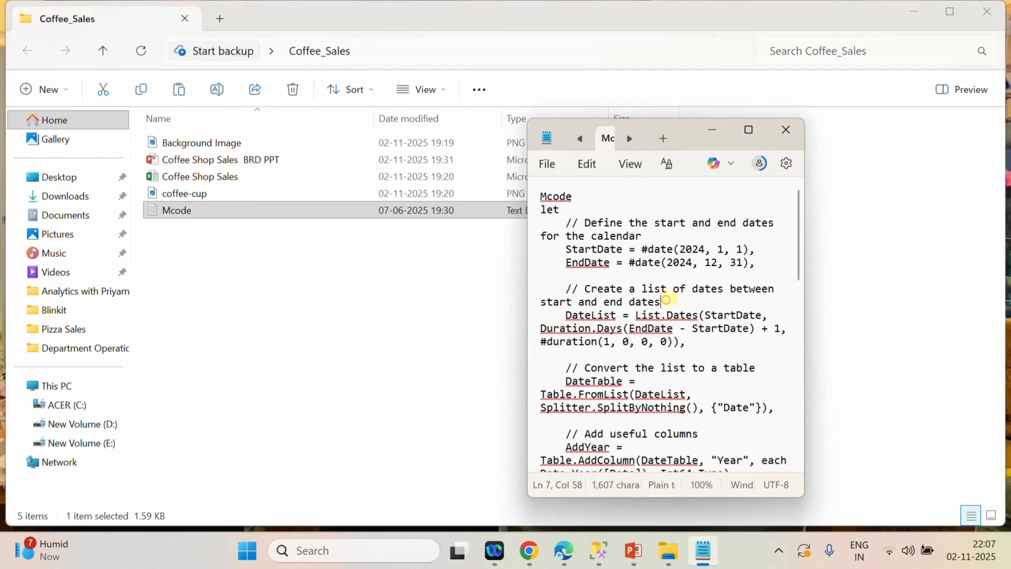
{"action": "key", "text": "ctrl+a"}
{"action": "key", "text": "ctrl+c"}
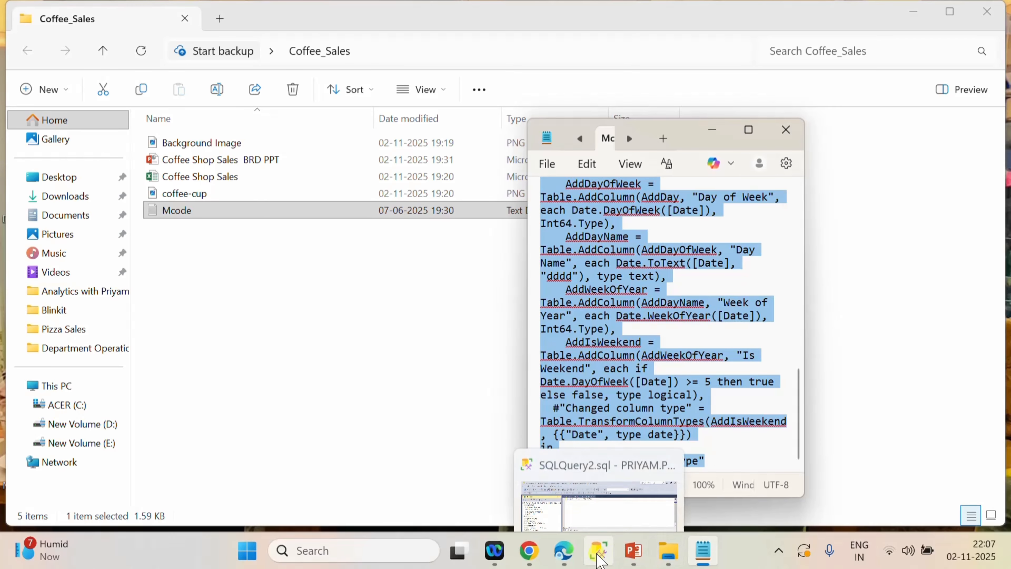
- Switch back to Power BI, replace the blank query's default code with the copied M code and delete the Mcode heading
{"action": "left_click", "coordinate": [564, 551]}
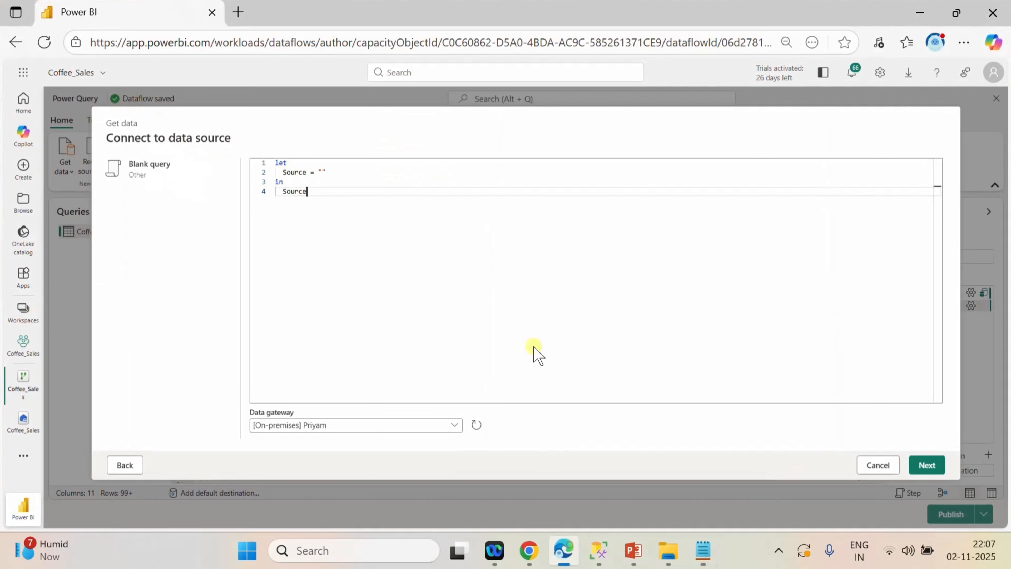
{"action": "key", "text": "ctrl+a"}
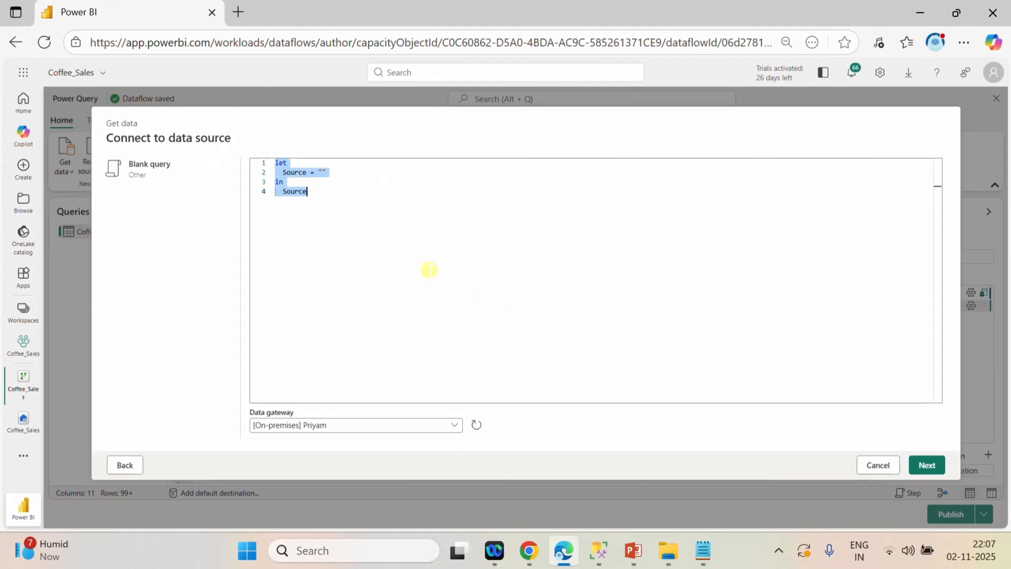
{"action": "key", "text": "ctrl+v"}
{"action": "scroll", "coordinate": [428, 272], "scroll_direction": "up", "scroll_amount": 1}
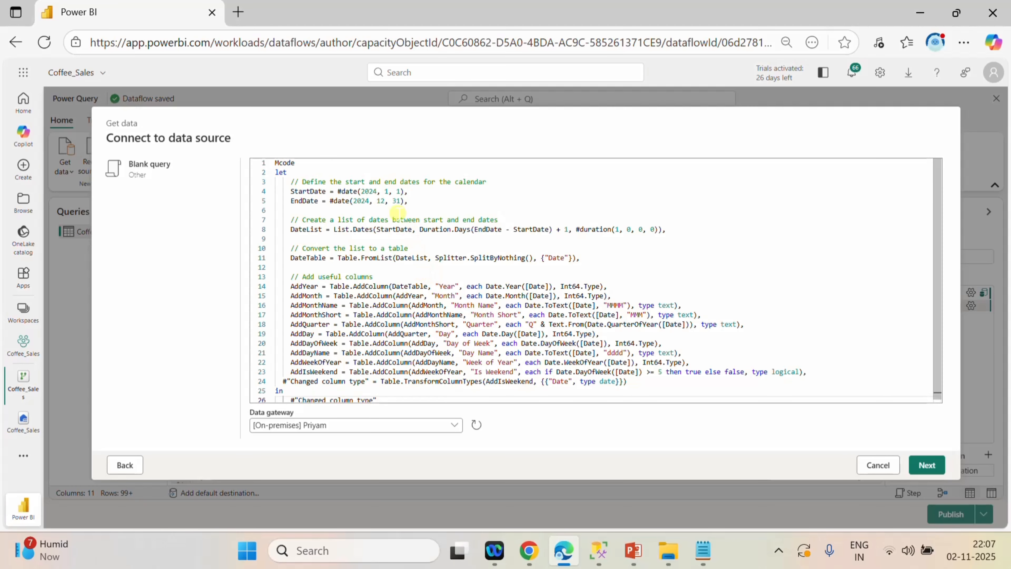
{"action": "left_click_drag", "start_coordinate": [317, 164], "coordinate": [196, 169]}
{"action": "key", "text": "BackSpace"}
- Change the calendar code's StartDate year to 2023 and its EndDate year to 2023 and month to 06, and create the query
{"action": "left_click", "coordinate": [376, 192]}
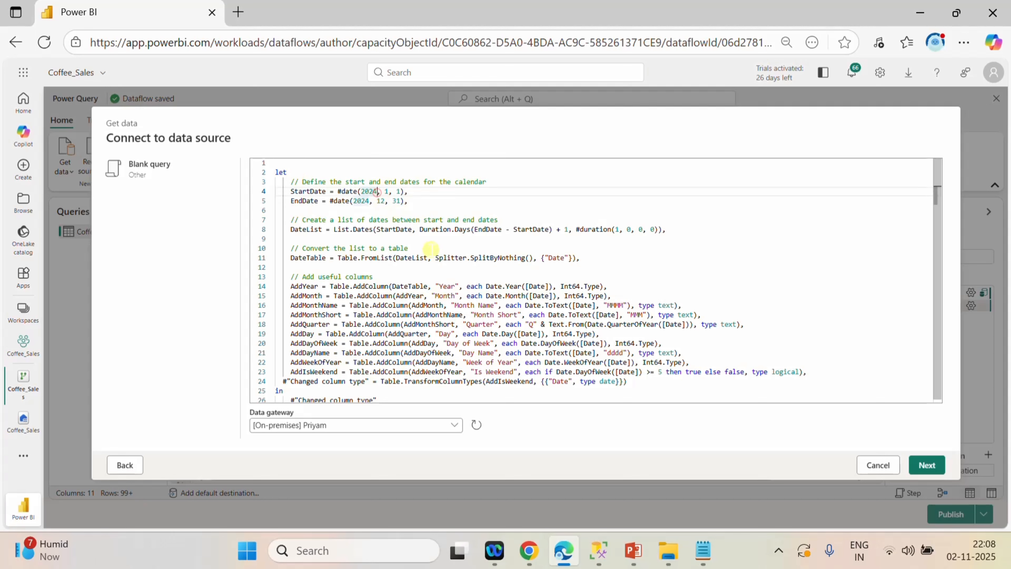
{"action": "key", "text": "BackSpace"}
{"action": "left_click", "coordinate": [370, 201]}
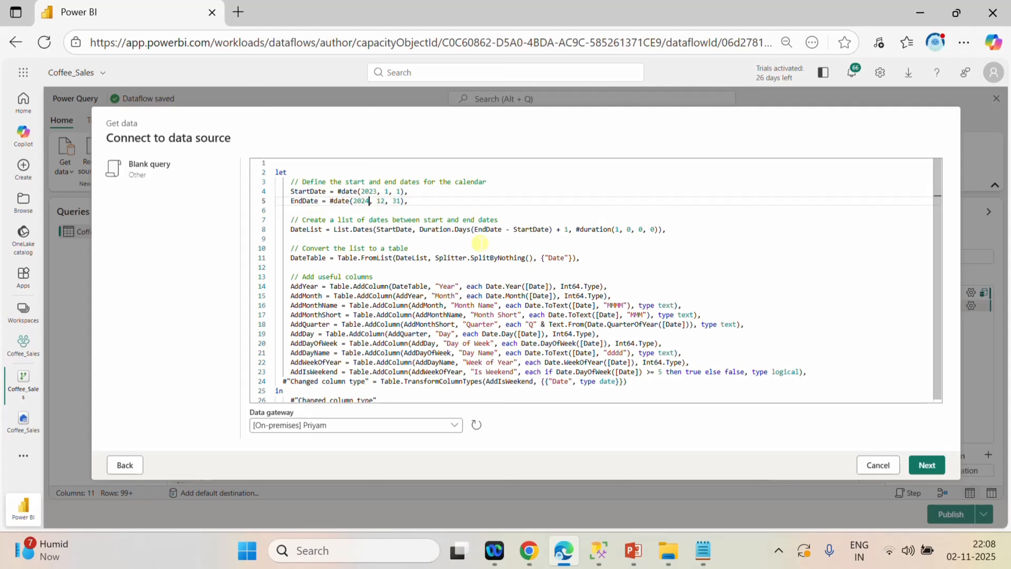
{"action": "key", "text": "BackSpace"}
{"action": "type", "text": "3"}
{"action": "key", "text": "BackSpace"}
{"action": "key", "text": "BackSpace"}
{"action": "type", "text": "06"}
{"action": "left_click", "coordinate": [932, 466]}
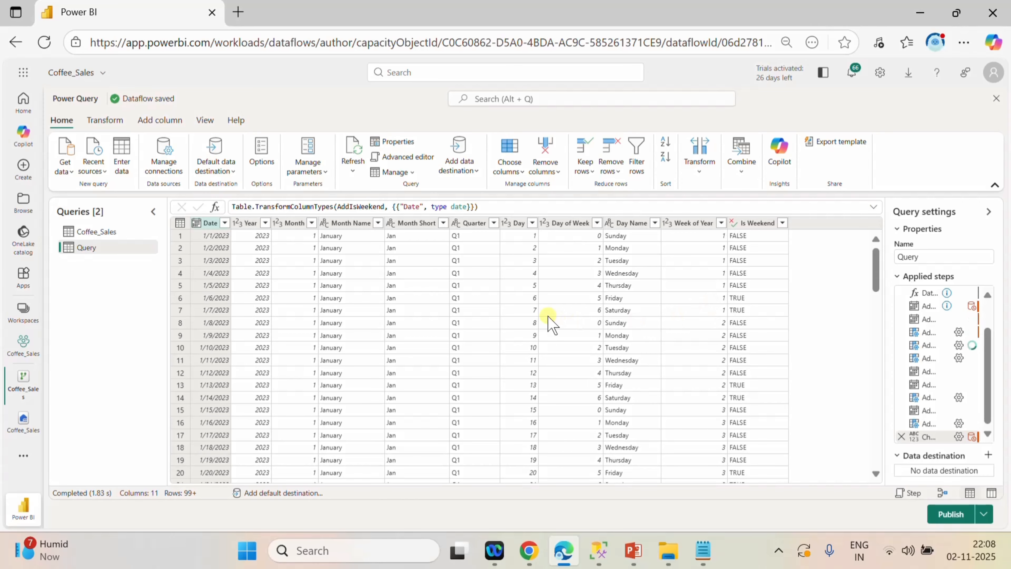
- Add a Lakehouse data destination to the Coffee_Sales query, using the existing connection
{"action": "left_click", "coordinate": [100, 233]}
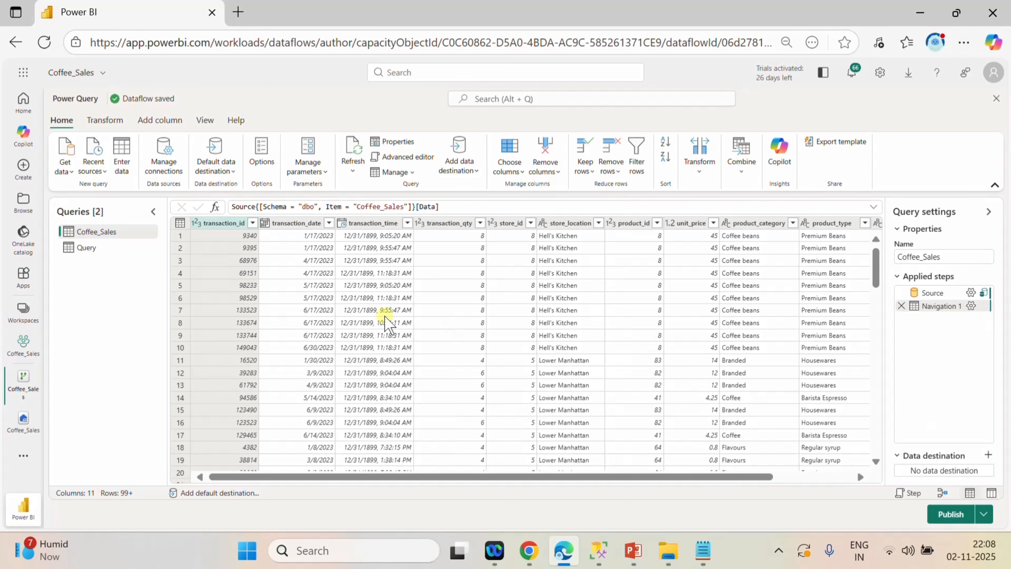
{"action": "left_click", "coordinate": [989, 455]}
{"action": "left_click", "coordinate": [862, 382]}
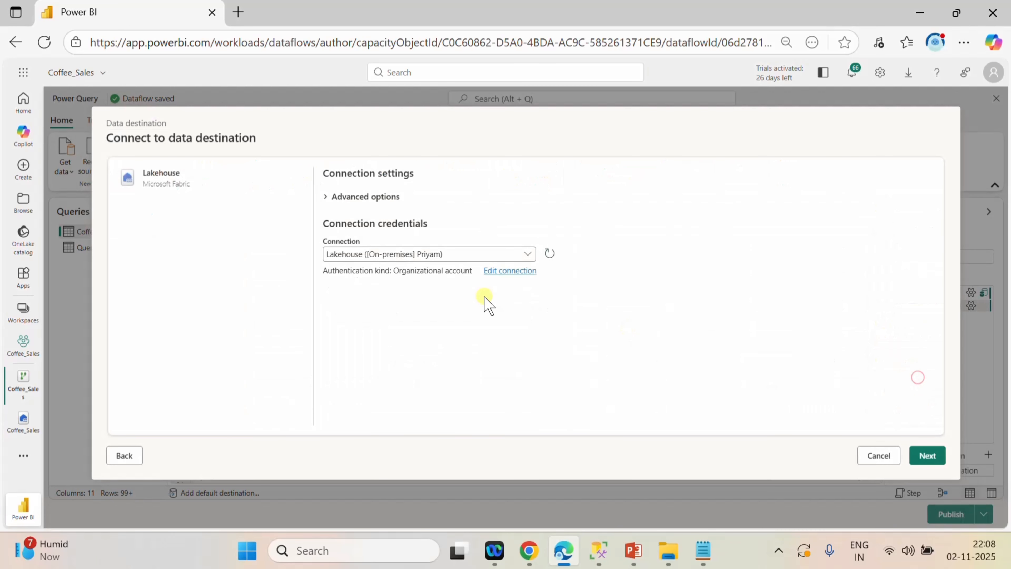
{"action": "left_click", "coordinate": [934, 461]}
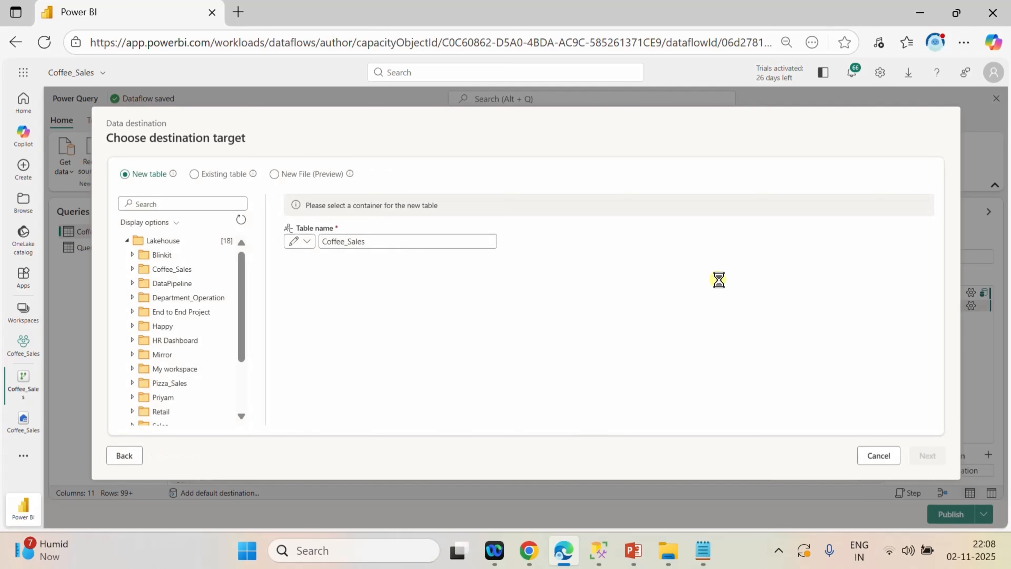
- Target a new Coffee_Sales table in the Coffee_Sales workspace's Coffee_Sales lakehouse and save the automatic destination settings
{"action": "scroll", "coordinate": [212, 374], "scroll_direction": "down", "scroll_amount": 2}
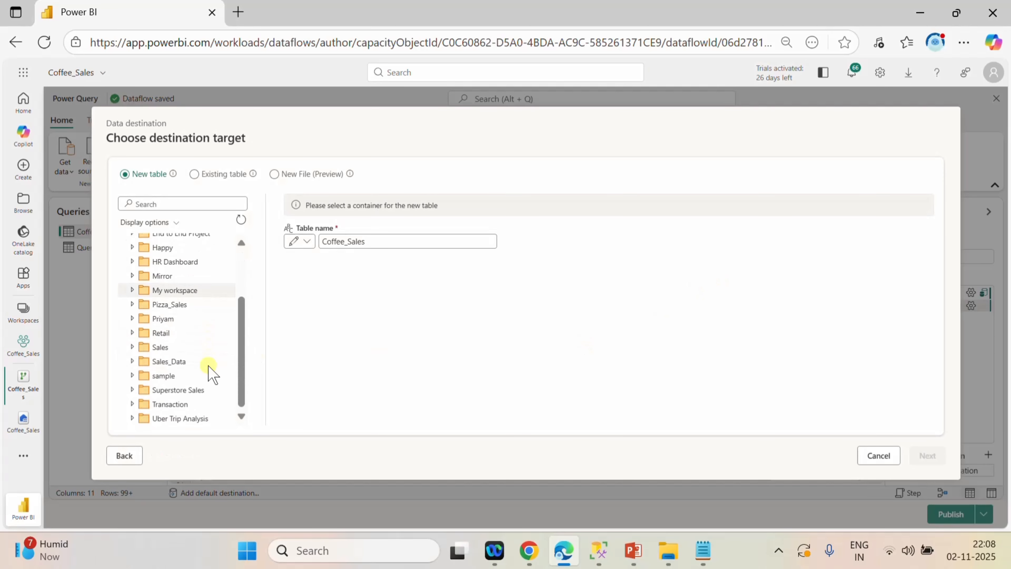
{"action": "scroll", "coordinate": [192, 387], "scroll_direction": "up", "scroll_amount": 3}
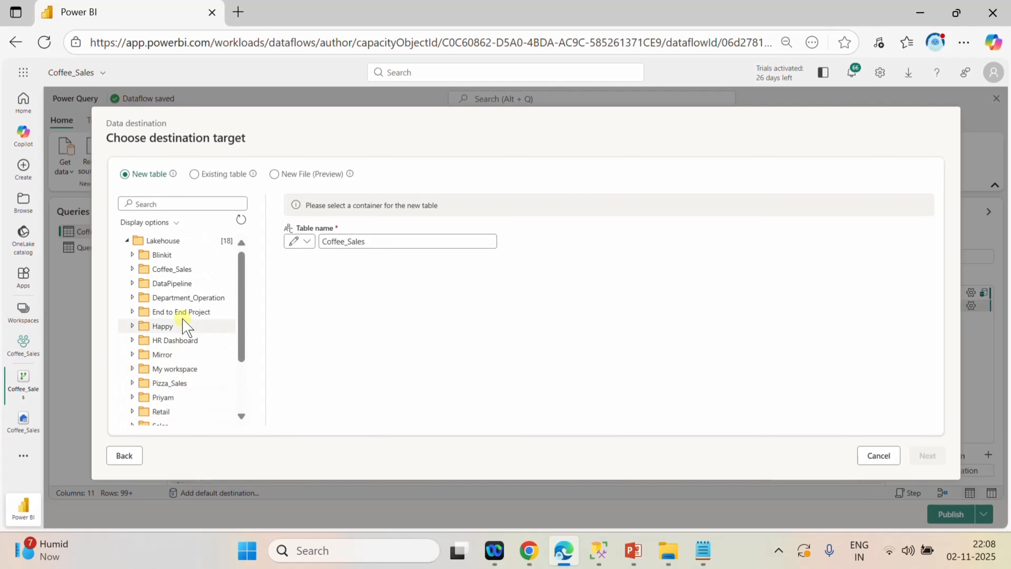
{"action": "left_click", "coordinate": [177, 270]}
{"action": "left_click", "coordinate": [134, 270]}
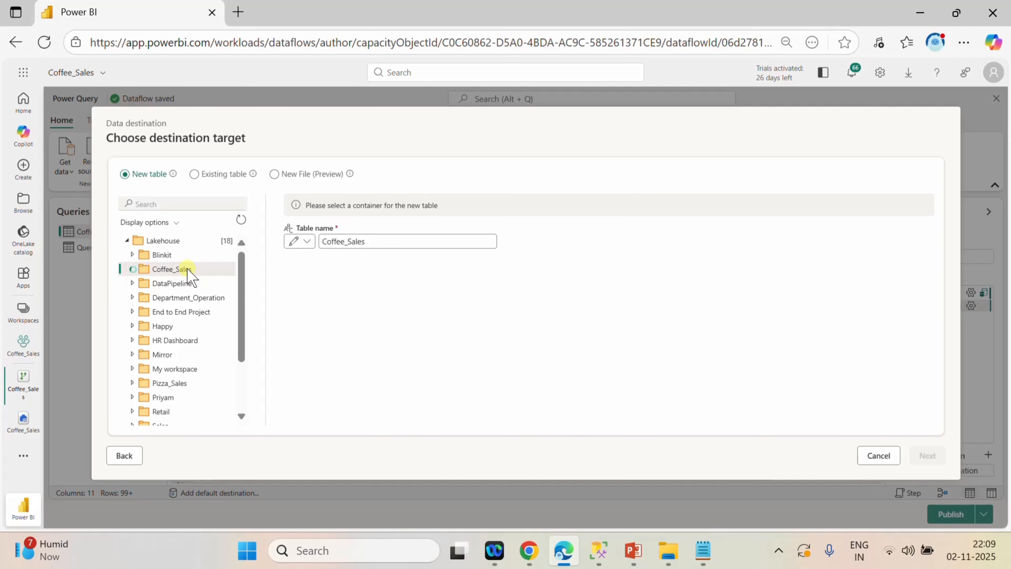
{"action": "left_click", "coordinate": [178, 283]}
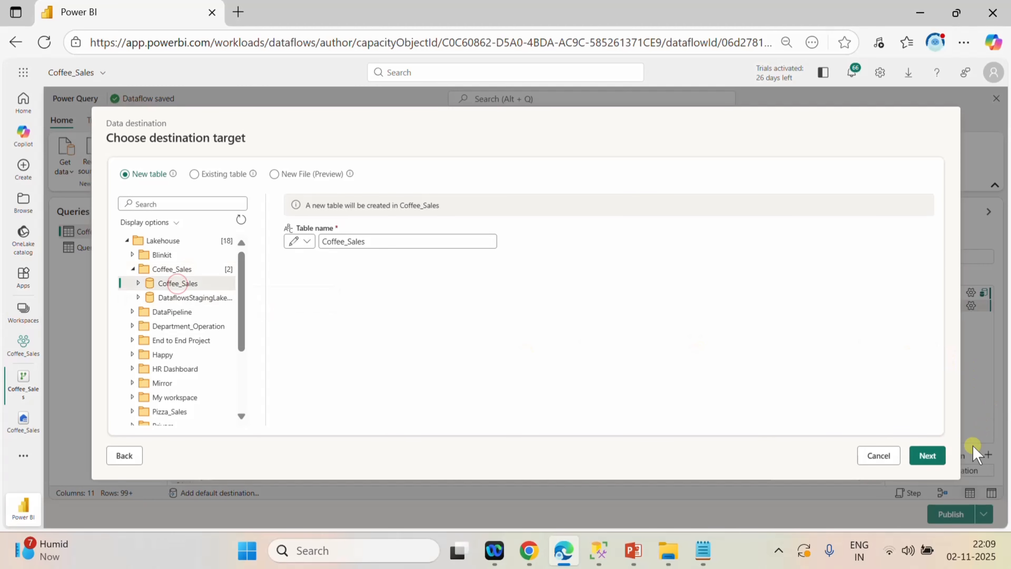
{"action": "left_click", "coordinate": [926, 455]}
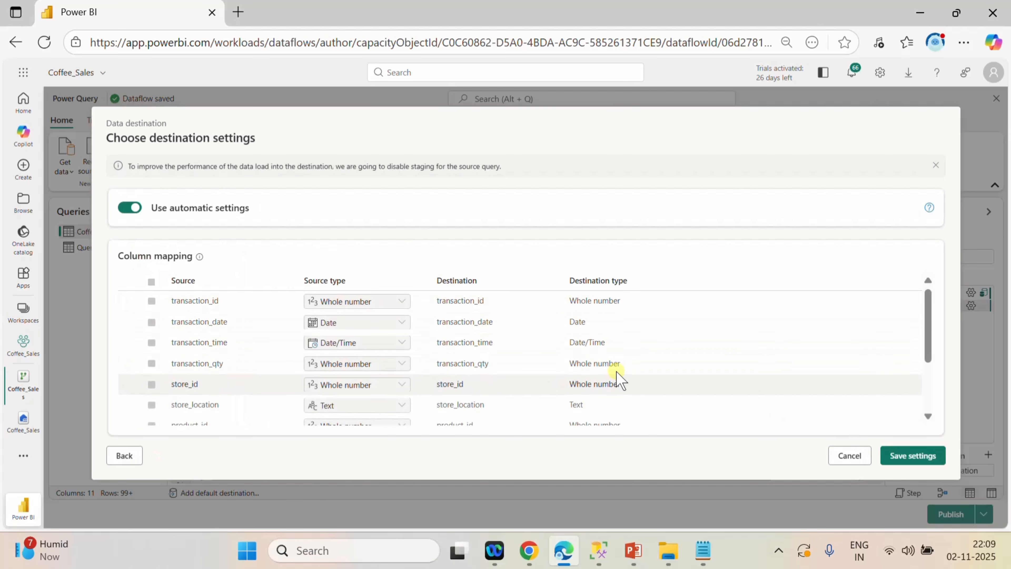
{"action": "scroll", "coordinate": [620, 358], "scroll_direction": "down", "scroll_amount": 3}
{"action": "left_click", "coordinate": [913, 455]}
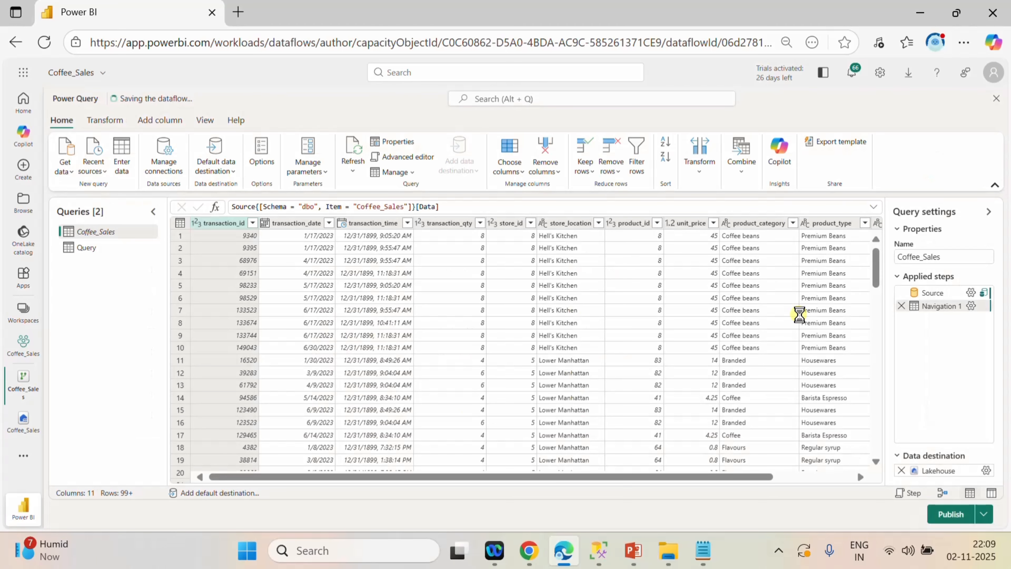
- Rename the calendar query as Calendar_Table
{"action": "double_click", "coordinate": [89, 248]}
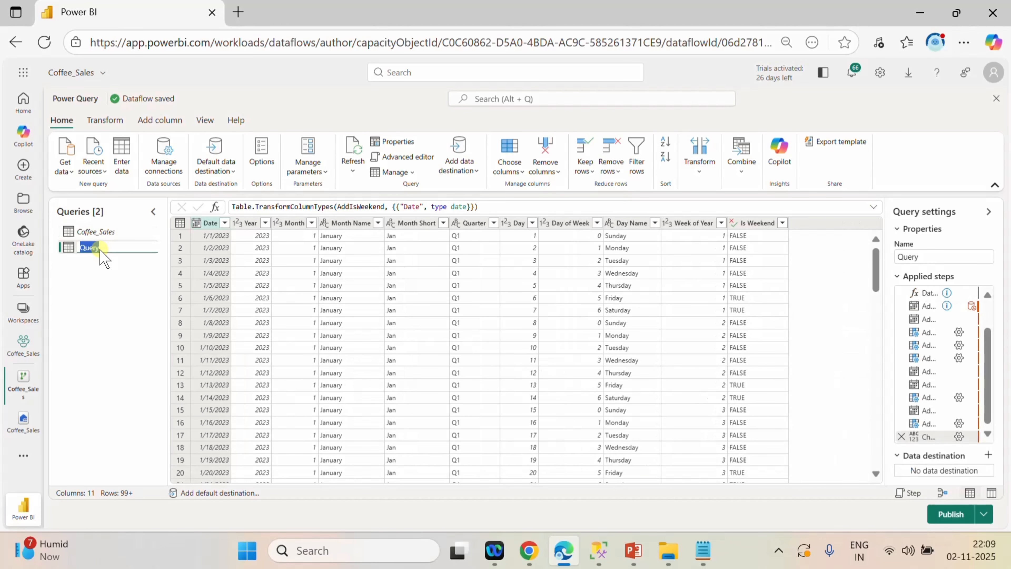
{"action": "type", "text": "c"}
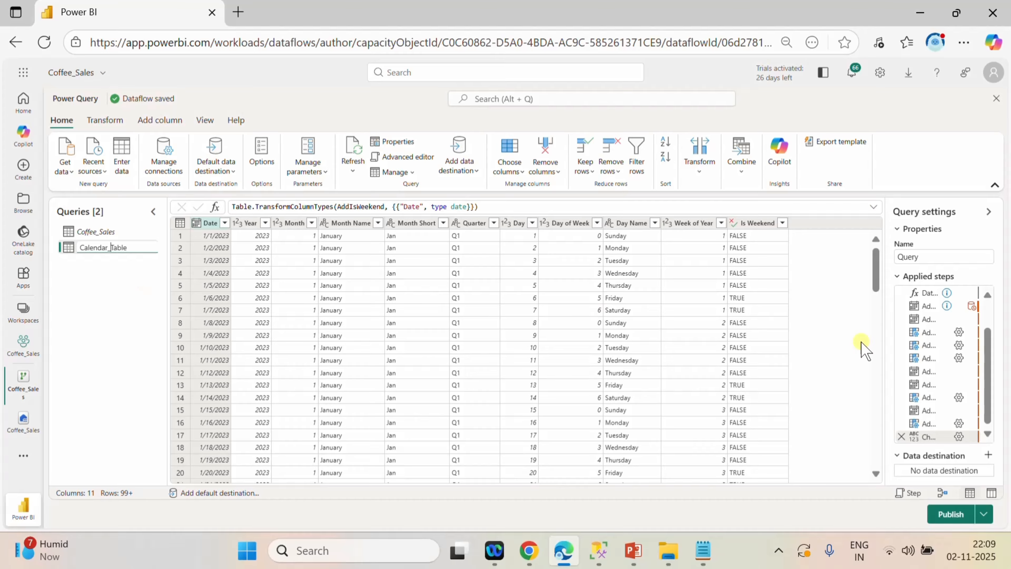
{"action": "left_click", "coordinate": [990, 456]}
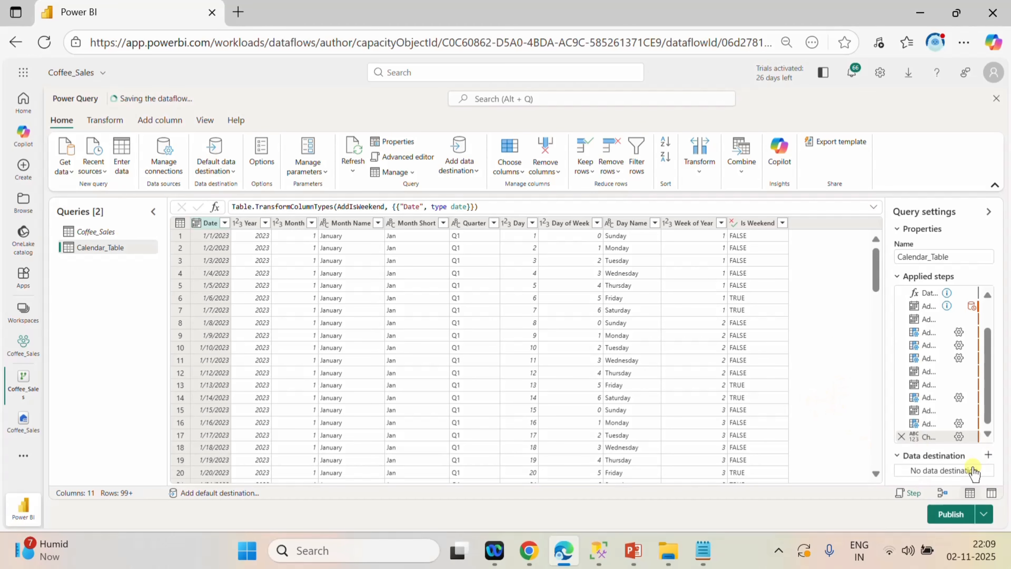
- Send Calendar_Table to a new table in the Coffee_Sales lakehouse with automatic settings, and publish the dataflow
{"action": "left_click", "coordinate": [990, 455]}
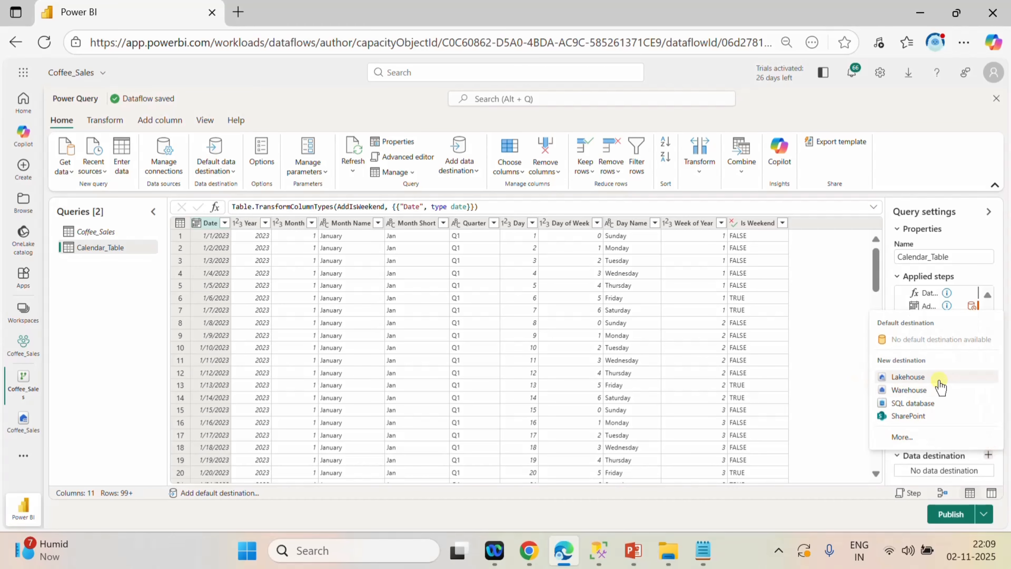
{"action": "left_click", "coordinate": [940, 378]}
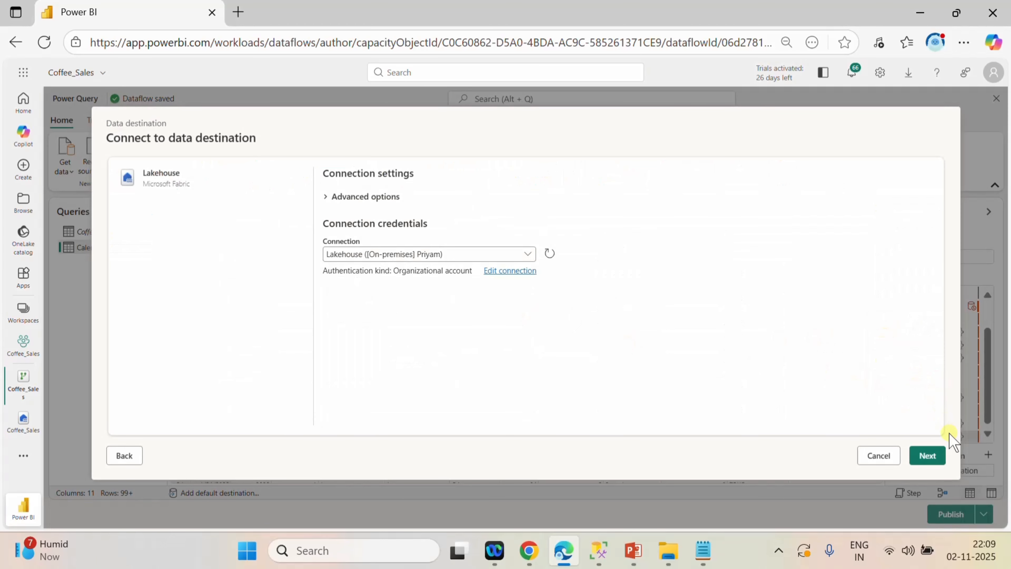
{"action": "left_click", "coordinate": [927, 457]}
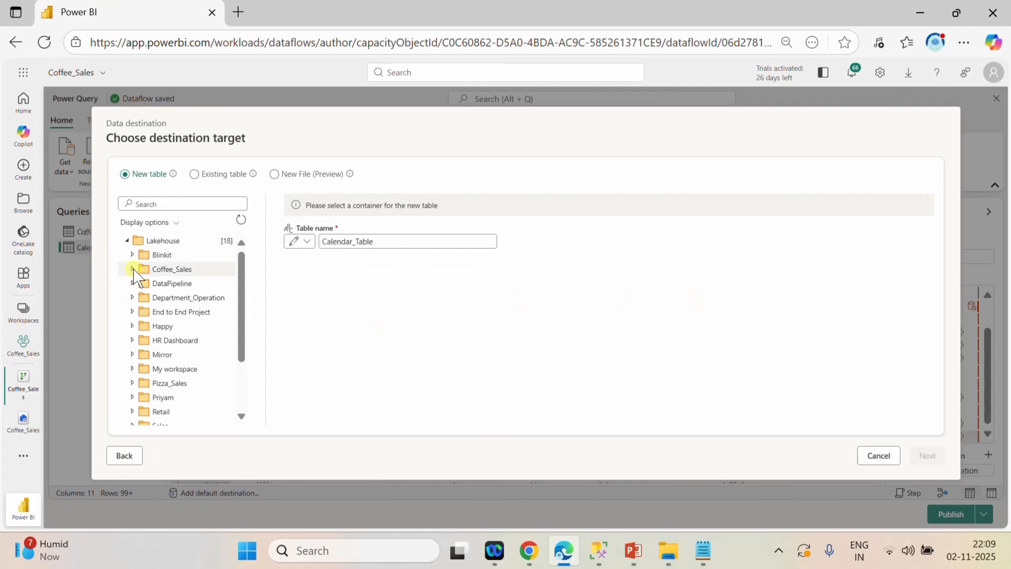
{"action": "left_click", "coordinate": [133, 269]}
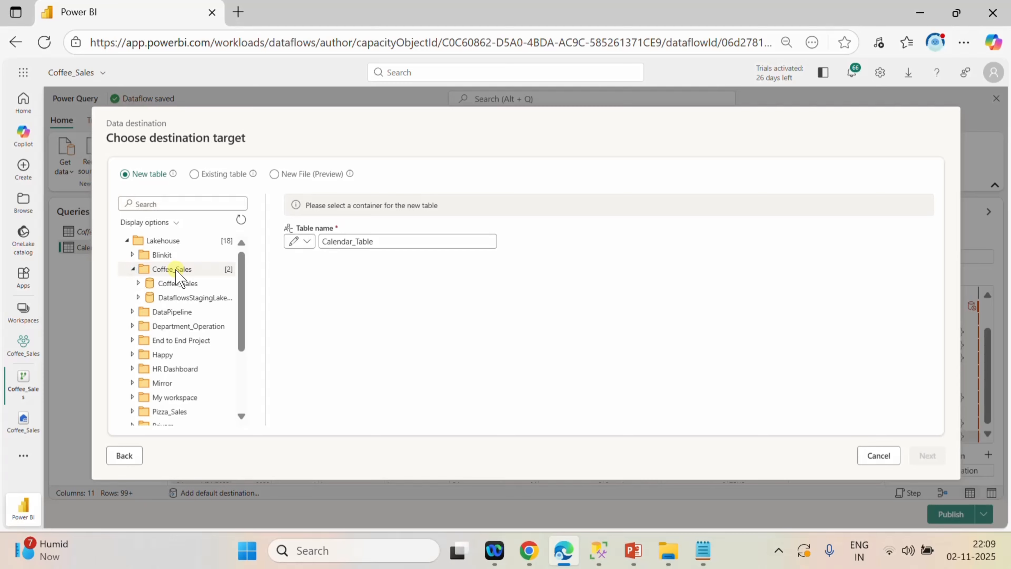
{"action": "left_click", "coordinate": [178, 283]}
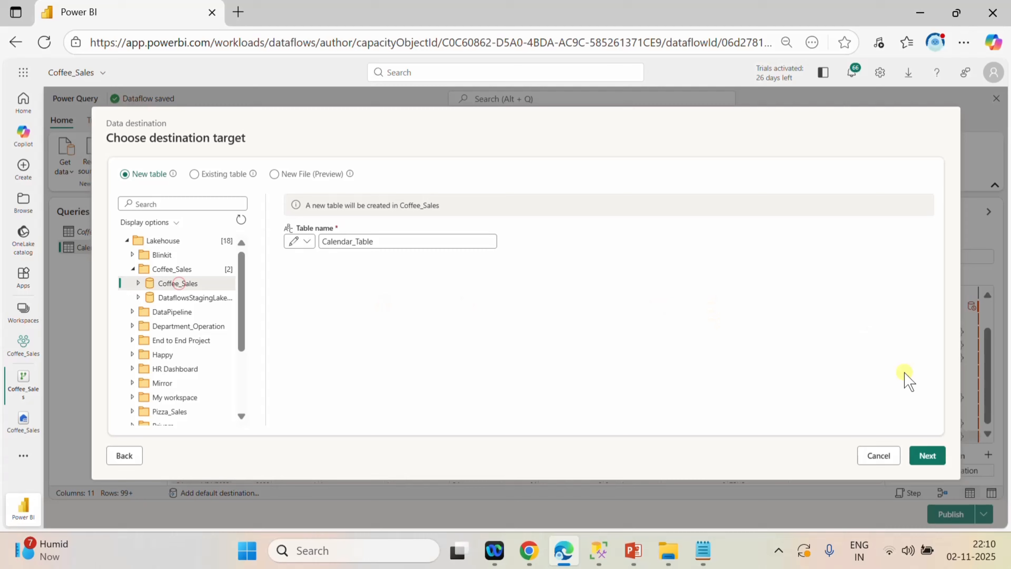
{"action": "left_click", "coordinate": [928, 456]}
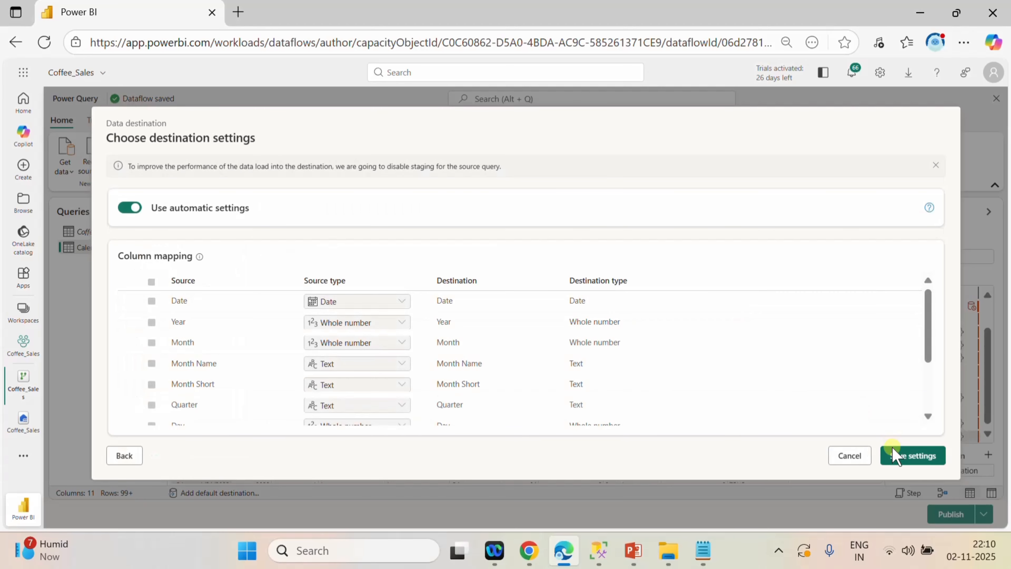
{"action": "left_click", "coordinate": [892, 453]}
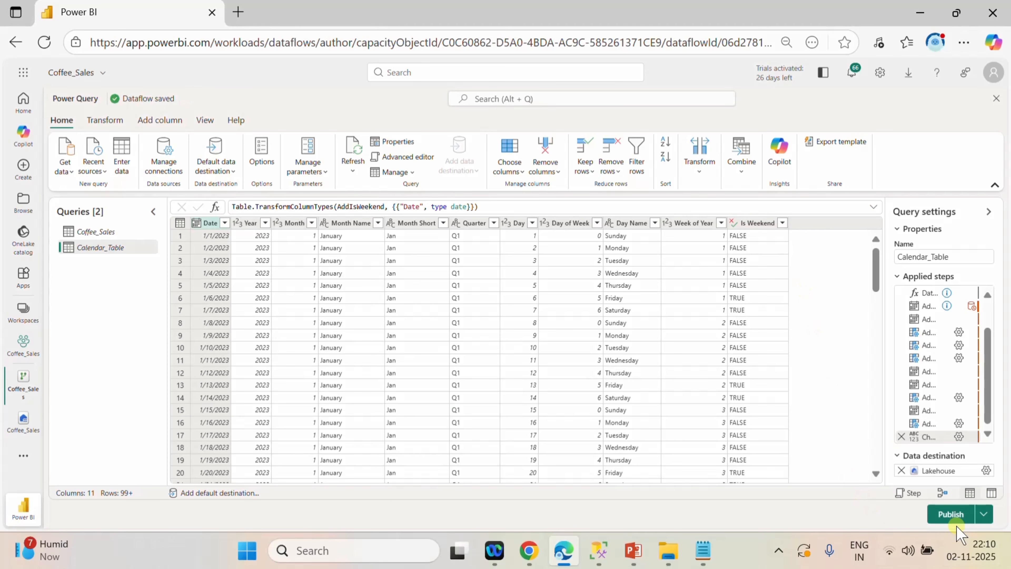
{"action": "left_click", "coordinate": [954, 518]}
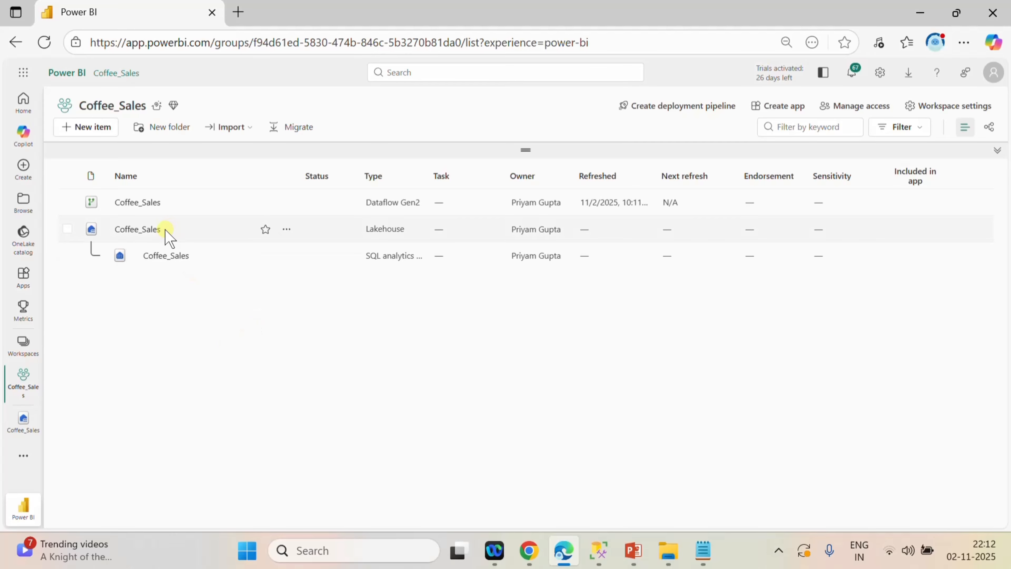
- Open and refresh the Coffee_Sales lakehouse, check its Calendar_Table and Coffee_Sales tables, and return to the workspace, closing the lakehouse
{"action": "left_click", "coordinate": [148, 230]}
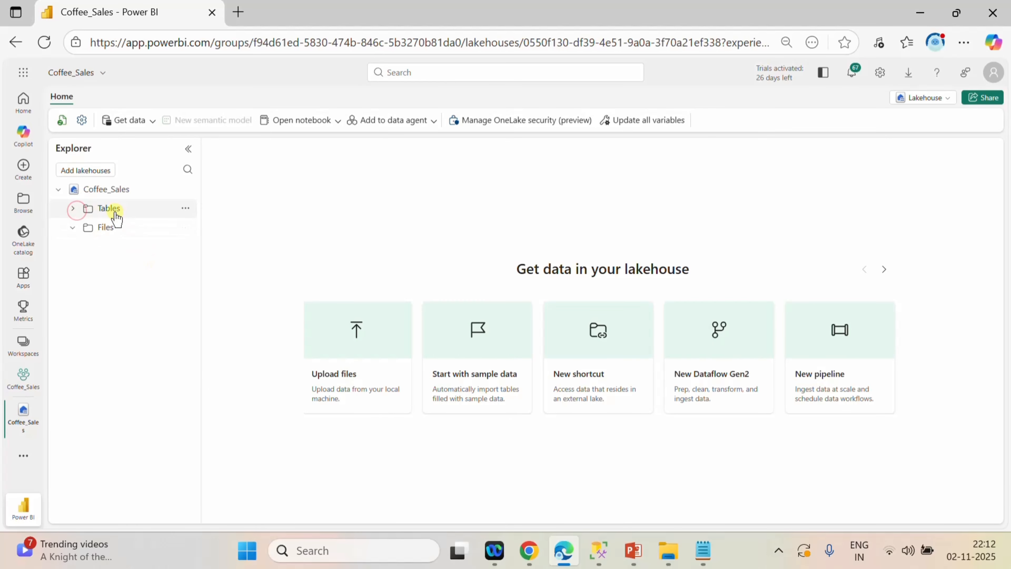
{"action": "left_click", "coordinate": [62, 120]}
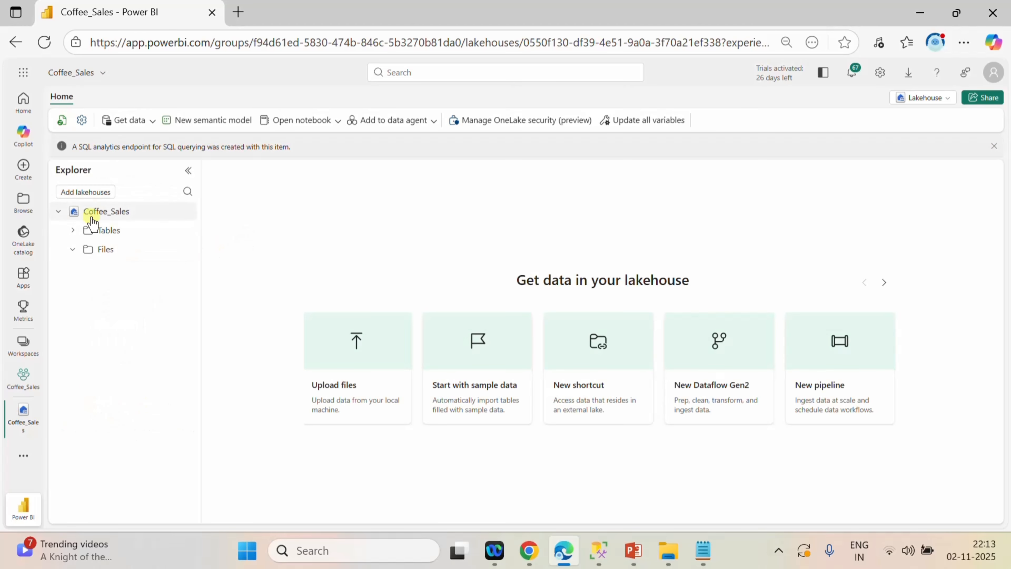
{"action": "left_click", "coordinate": [74, 231]}
{"action": "left_click", "coordinate": [124, 252]}
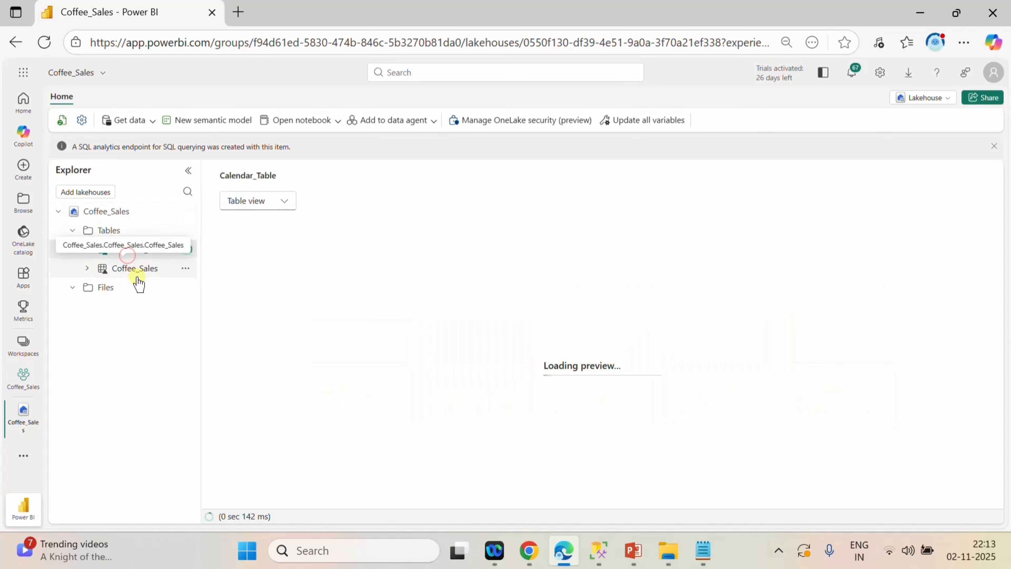
{"action": "left_click", "coordinate": [136, 274]}
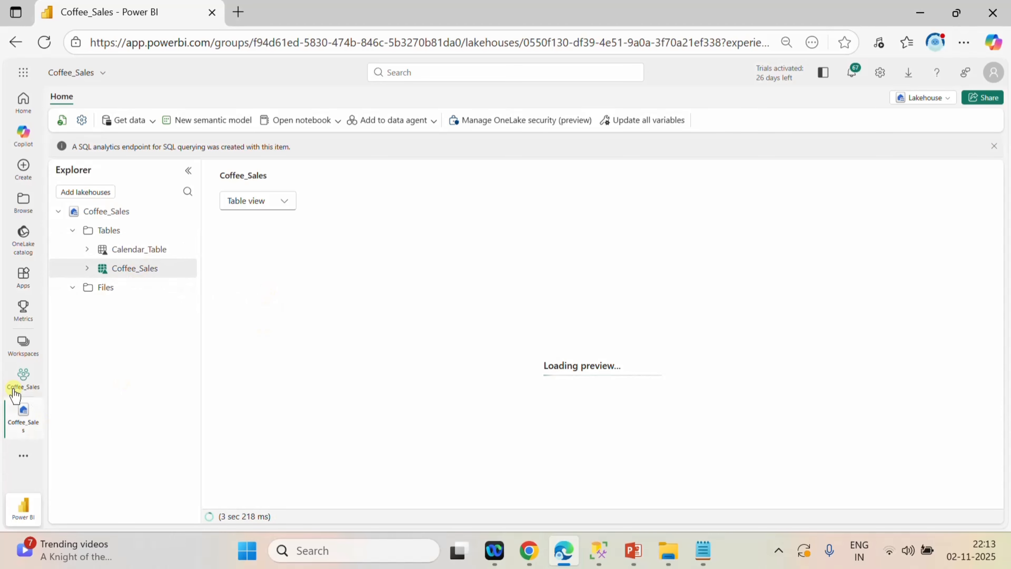
{"action": "left_click", "coordinate": [23, 377]}
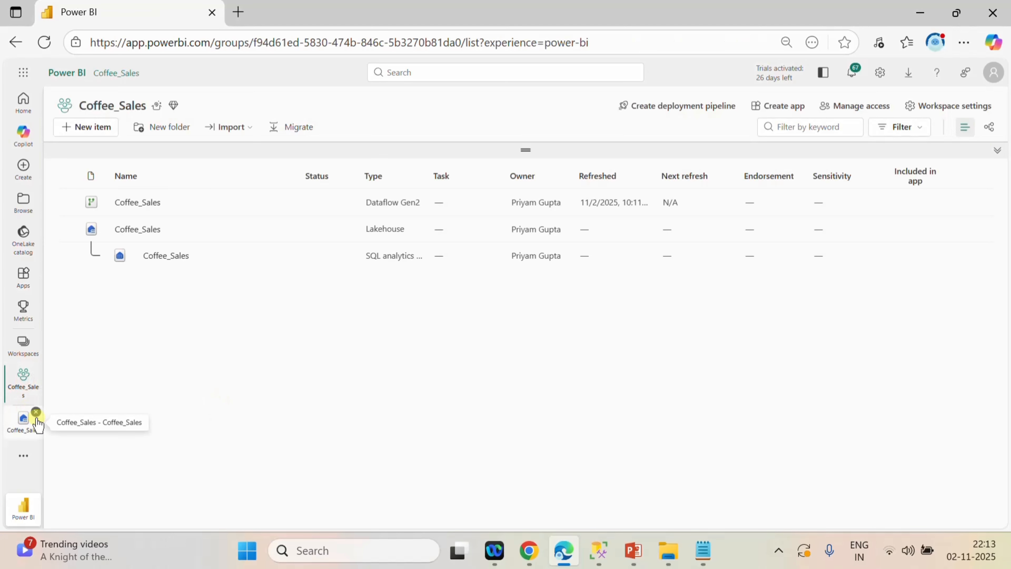
{"action": "left_click", "coordinate": [35, 416]}
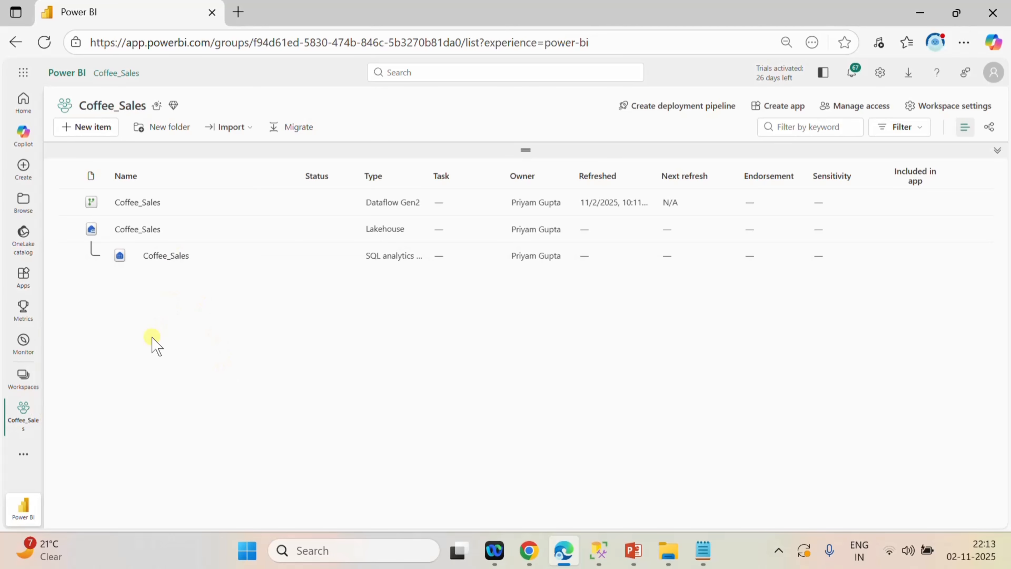
- From the Coffee_Sales lakehouse, create a semantic model named Coffee_Sales that includes the Calendar_Table and Coffee_Sales tables
{"action": "left_click", "coordinate": [137, 229]}
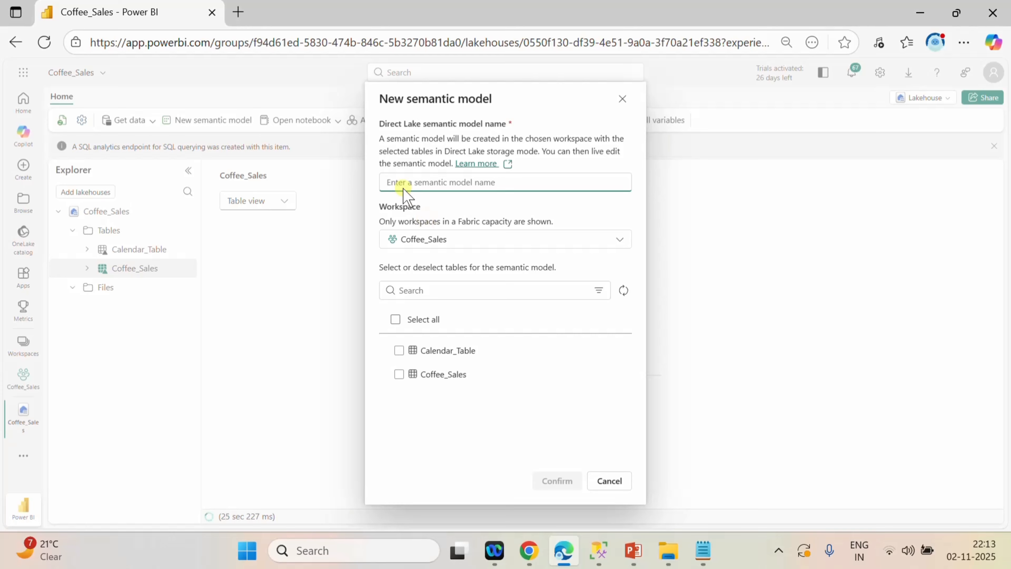
{"action": "type", "text": "Coffee"}
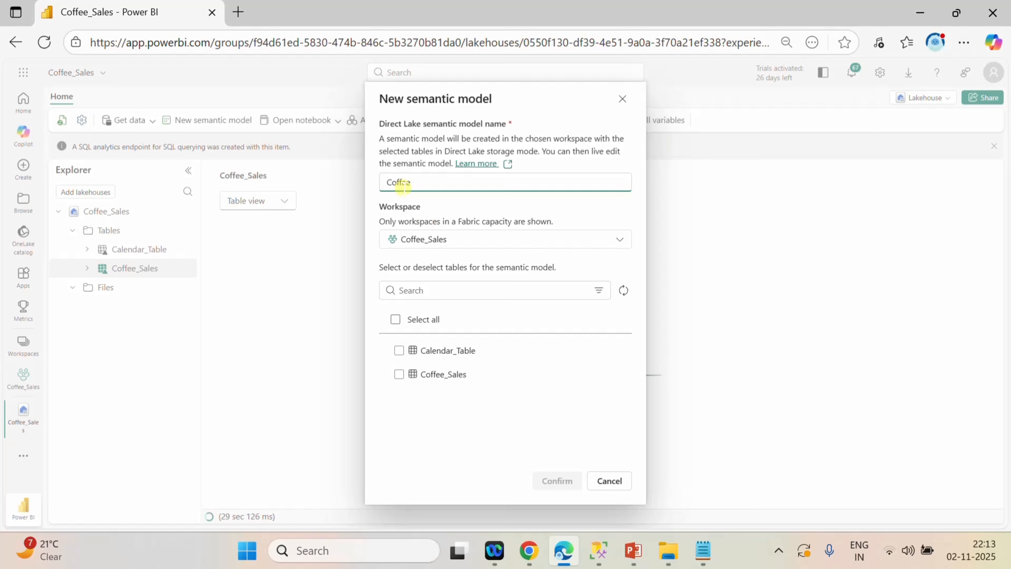
{"action": "type", "text": "_Sales"}
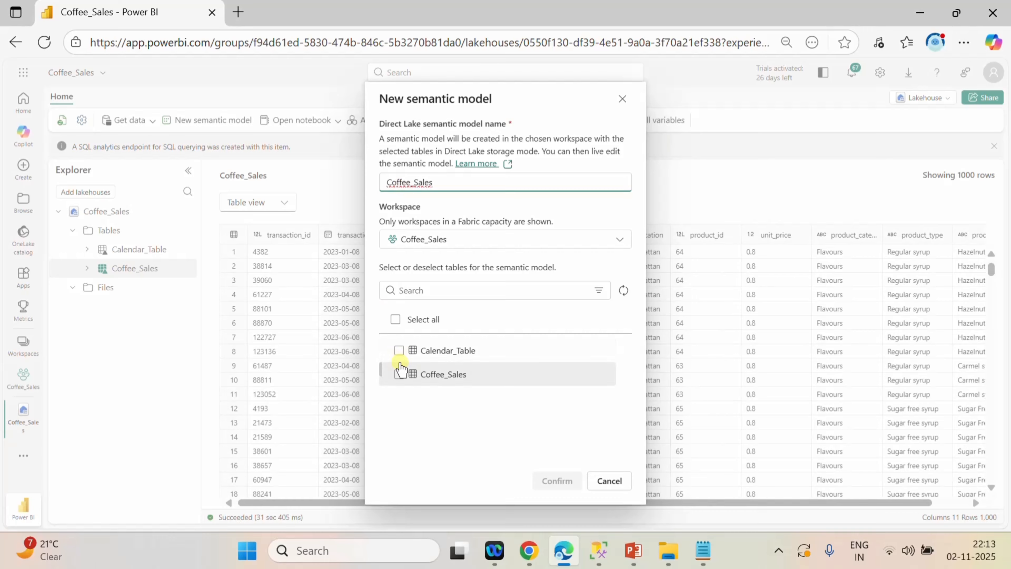
{"action": "left_click", "coordinate": [399, 350]}
{"action": "left_click", "coordinate": [399, 373]}
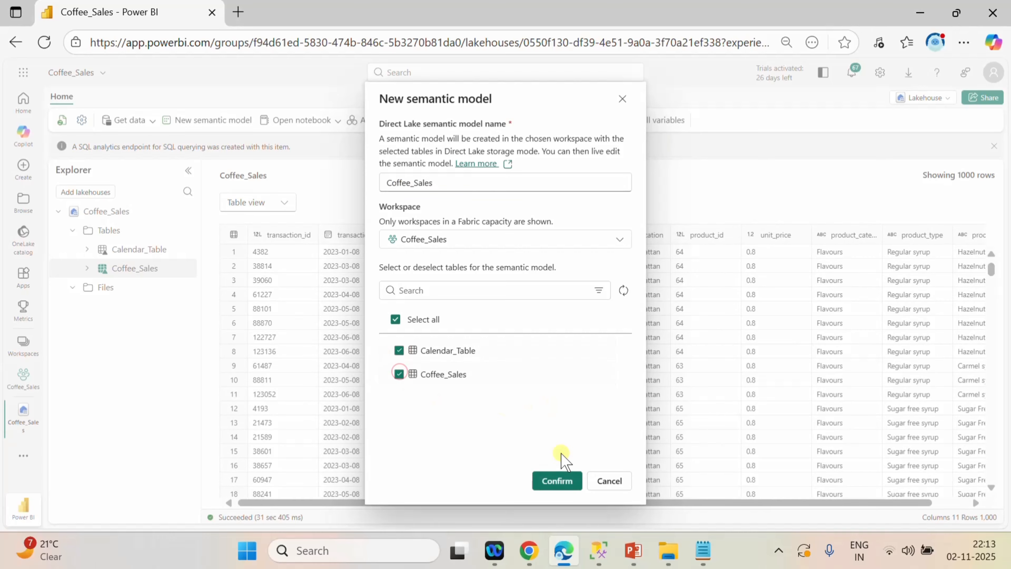
{"action": "left_click", "coordinate": [552, 483]}
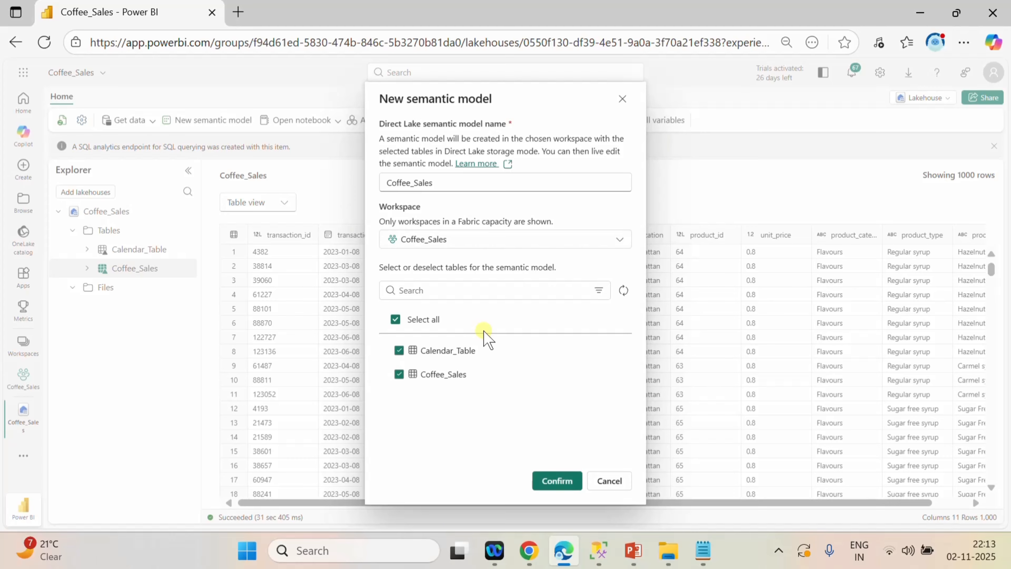
{"action": "left_click", "coordinate": [552, 481]}
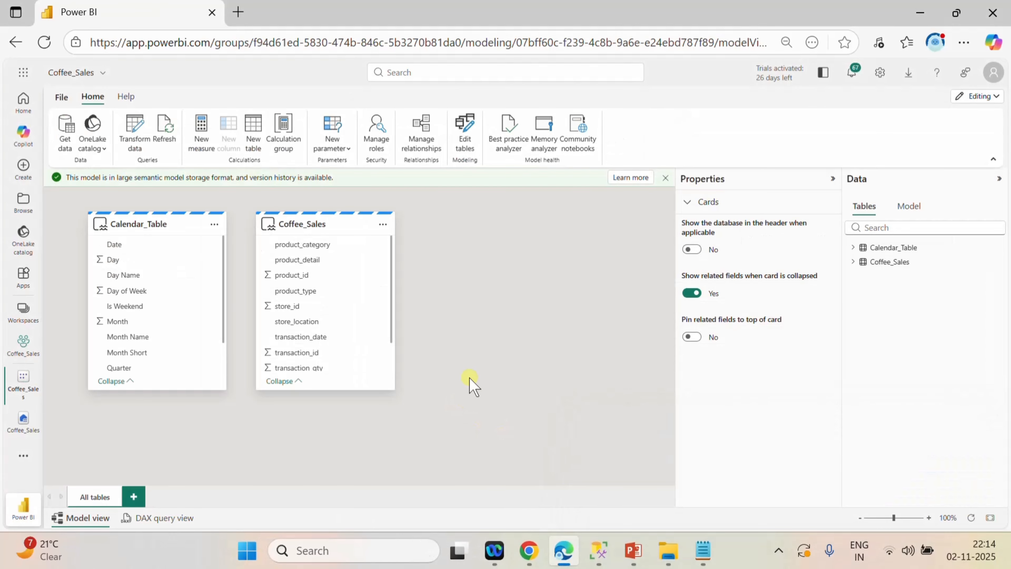
- Space the Coffee_Sales card away from Calendar_Table and create an active one-to-many, single-direction relationship from Calendar_Table's Date to Coffee_Sales' transaction_date
{"action": "left_click_drag", "start_coordinate": [324, 221], "coordinate": [486, 255]}
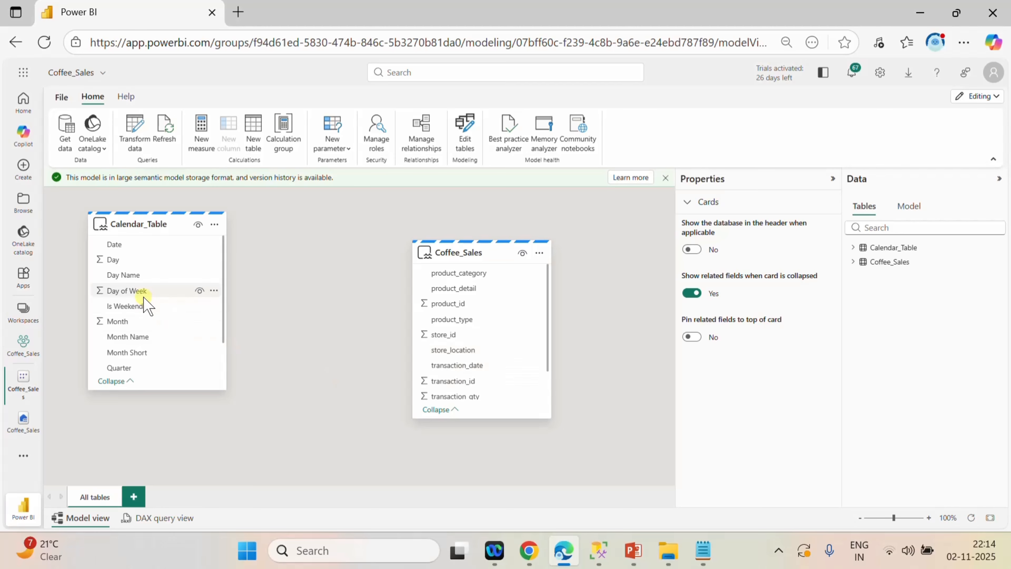
{"action": "left_click_drag", "start_coordinate": [124, 244], "coordinate": [415, 363]}
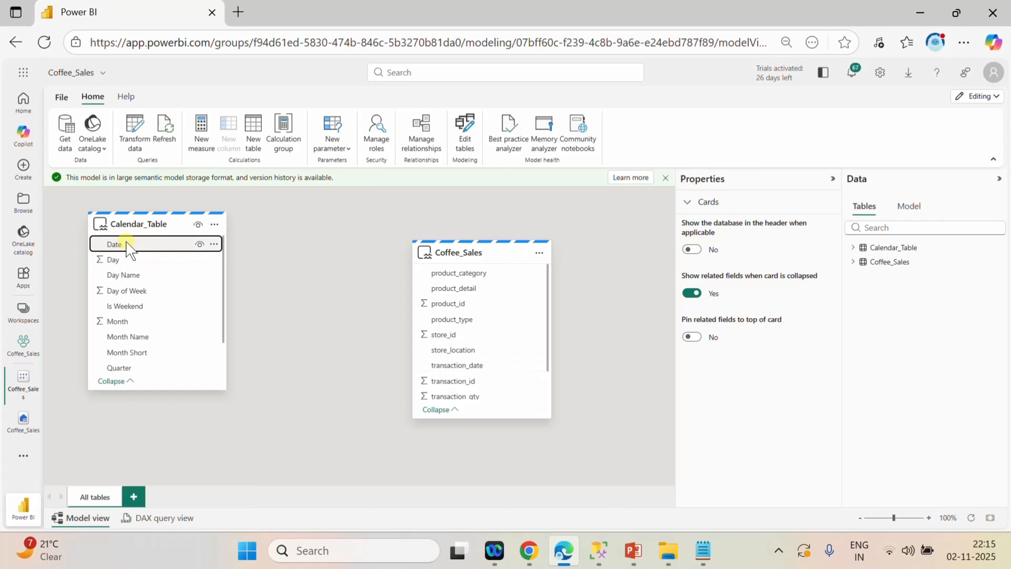
{"action": "left_click", "coordinate": [980, 98]}
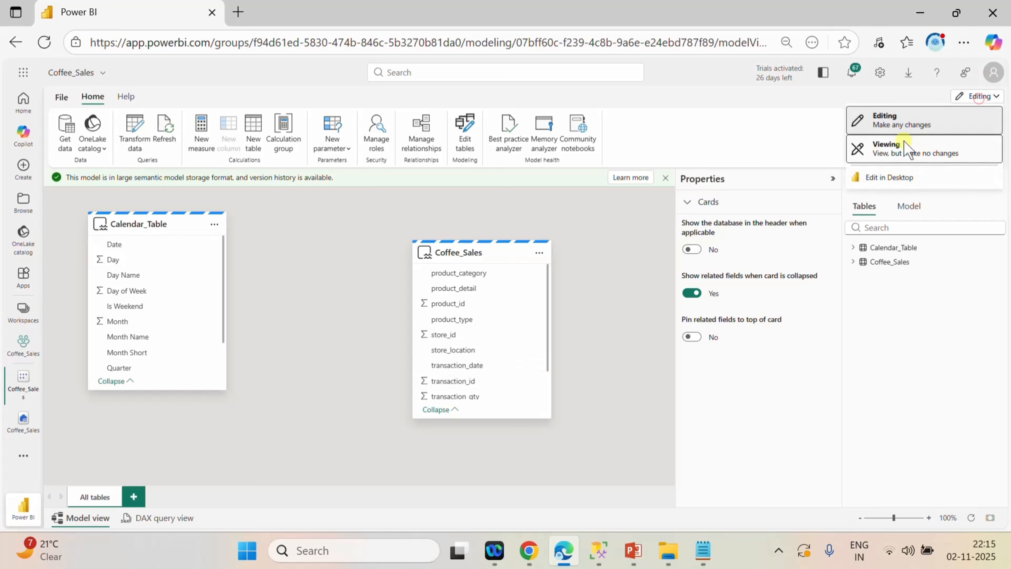
{"action": "left_click", "coordinate": [617, 309]}
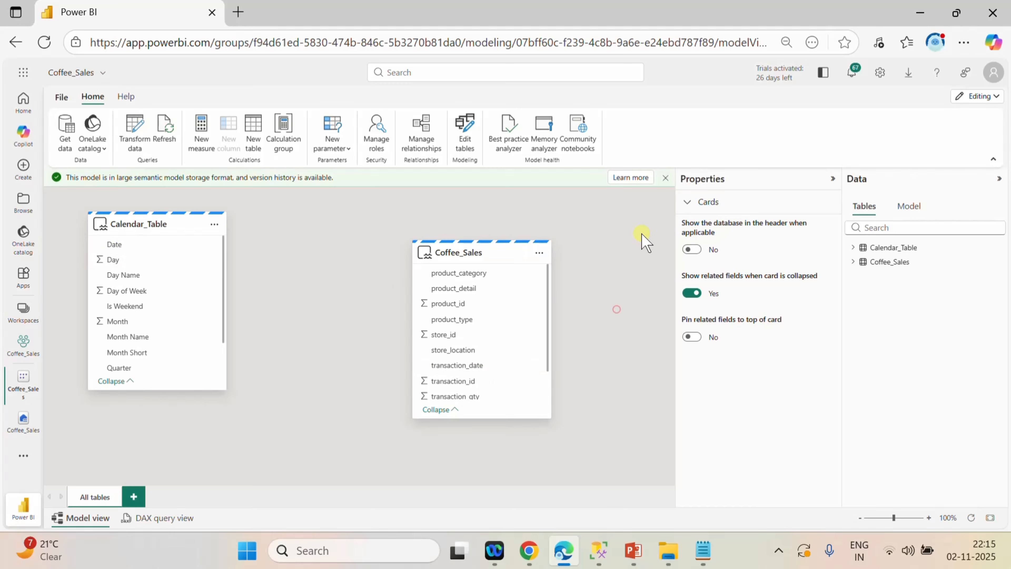
{"action": "left_click", "coordinate": [665, 179]}
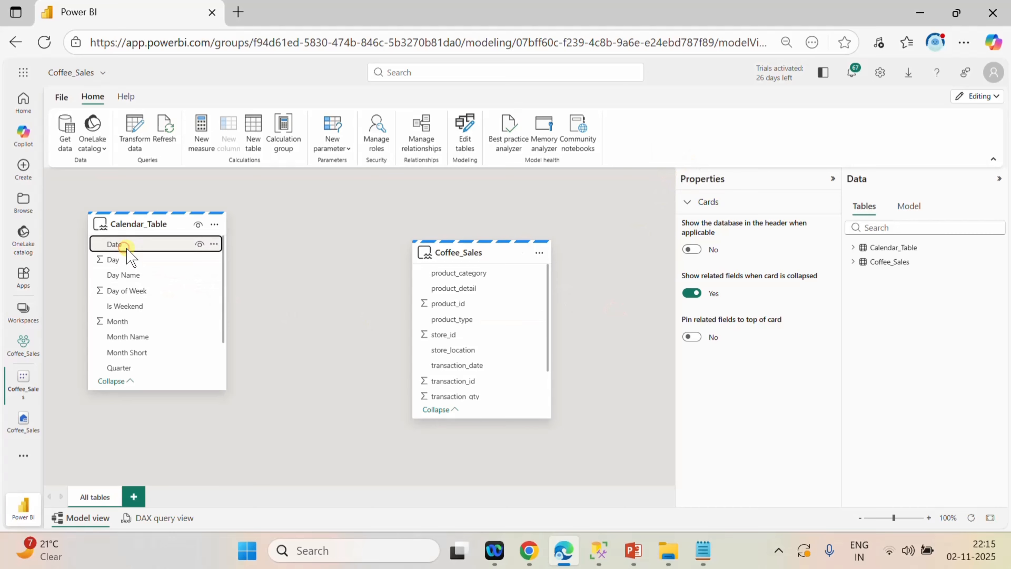
{"action": "left_click_drag", "start_coordinate": [134, 243], "coordinate": [440, 366]}
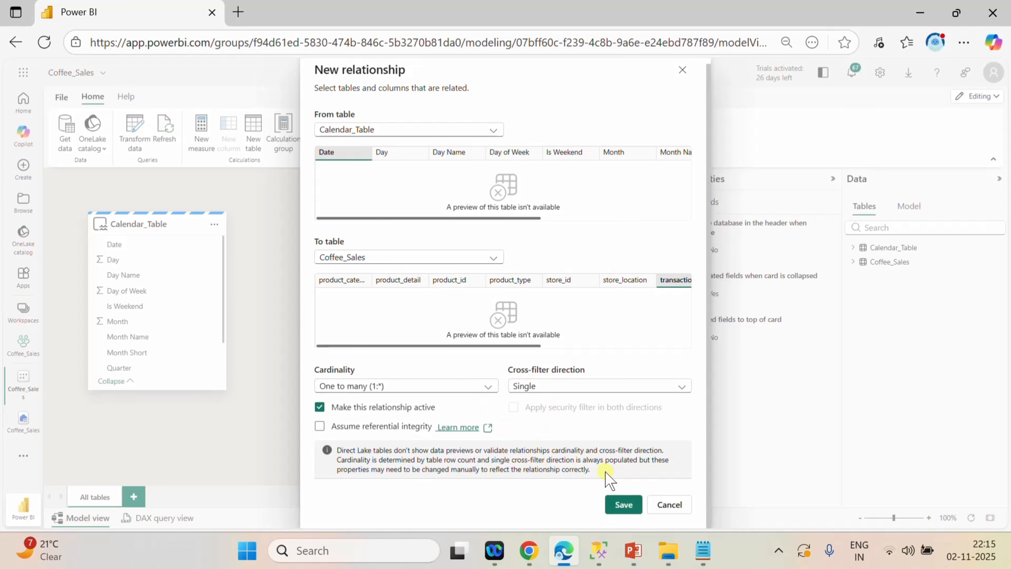
{"action": "left_click", "coordinate": [623, 504]}
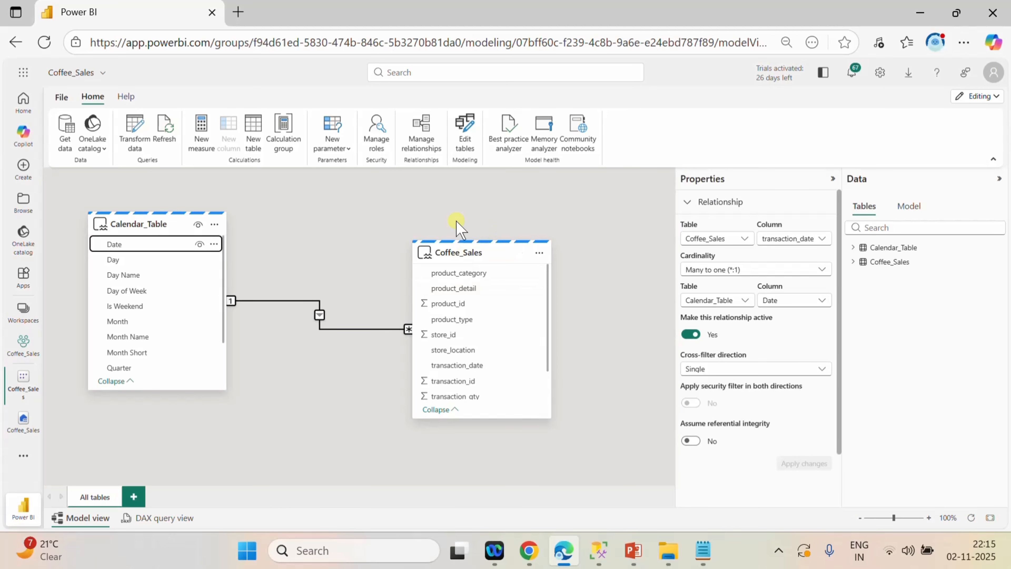
{"action": "left_click", "coordinate": [345, 213]}
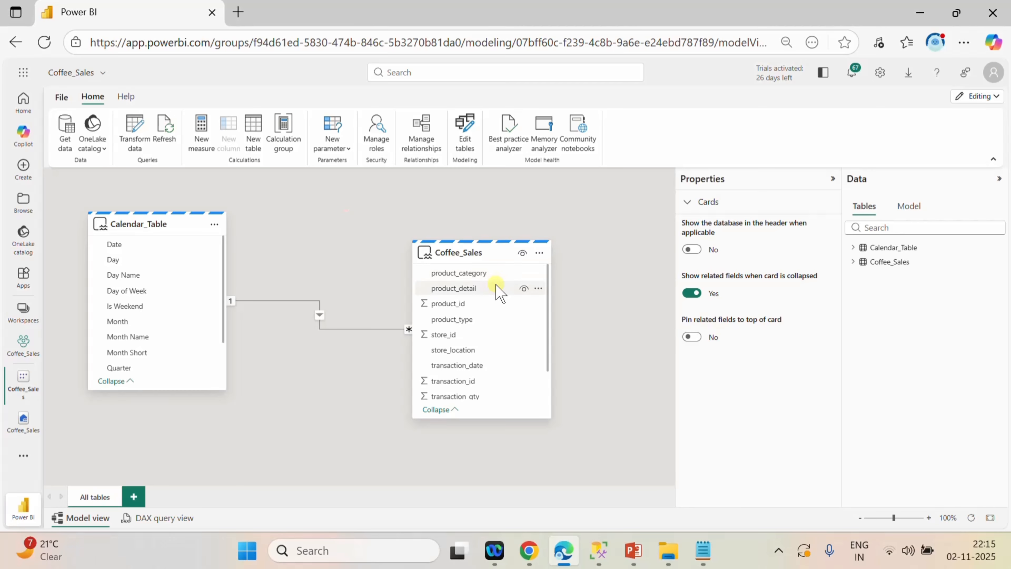
- Set the Month Name column of Calendar_Table to sort by the Month column
{"action": "scroll", "coordinate": [481, 336], "scroll_direction": "down", "scroll_amount": 1}
{"action": "scroll", "coordinate": [481, 329], "scroll_direction": "up", "scroll_amount": 1}
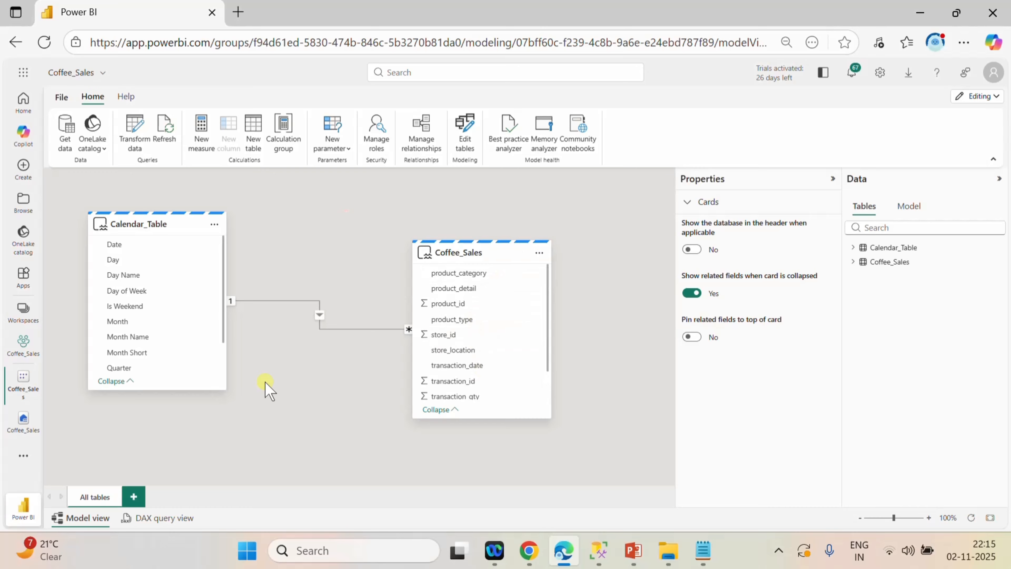
{"action": "scroll", "coordinate": [189, 315], "scroll_direction": "down", "scroll_amount": 1}
{"action": "scroll", "coordinate": [175, 305], "scroll_direction": "up", "scroll_amount": 1}
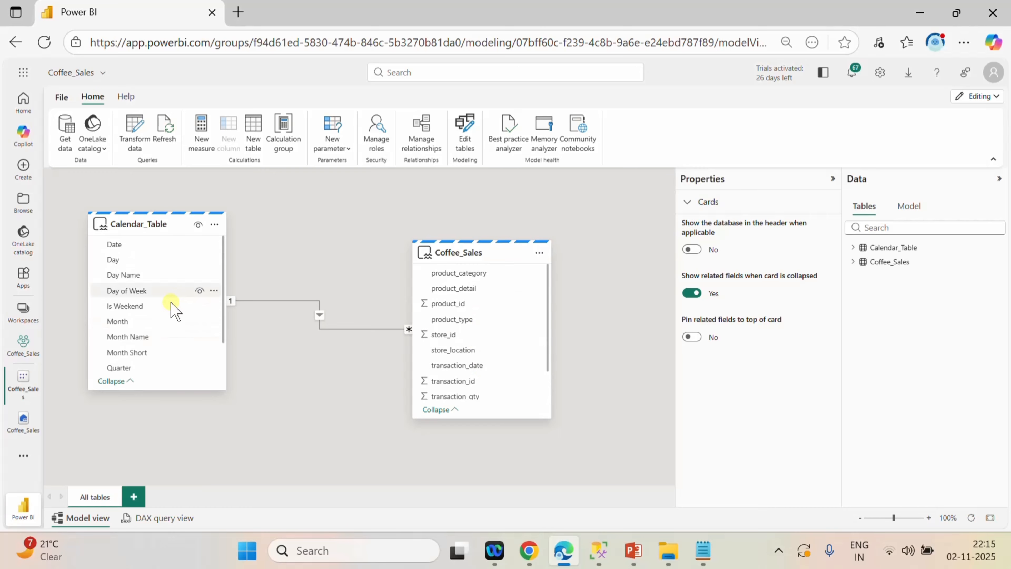
{"action": "left_click", "coordinate": [150, 337]}
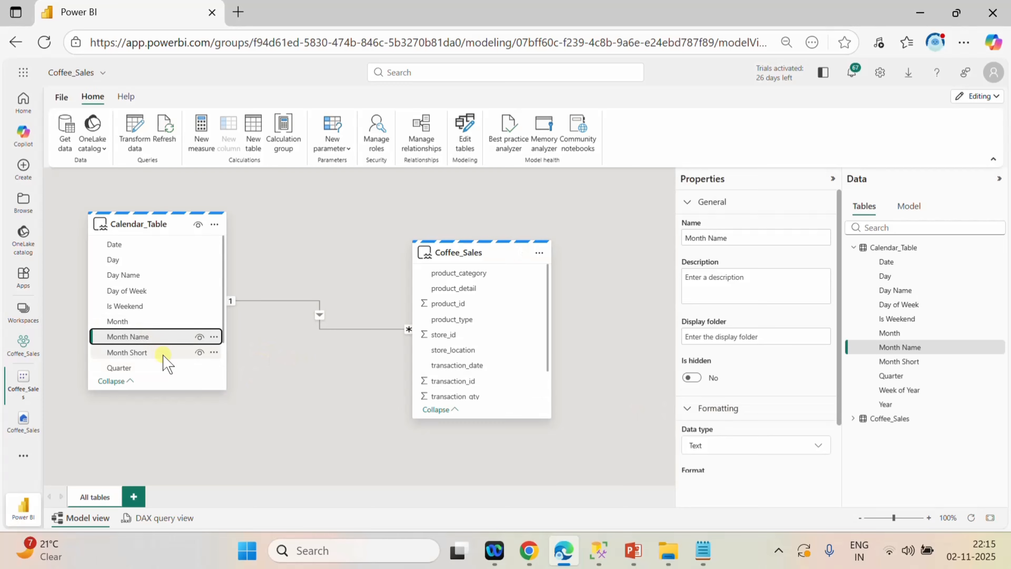
{"action": "scroll", "coordinate": [814, 396], "scroll_direction": "down", "scroll_amount": 2}
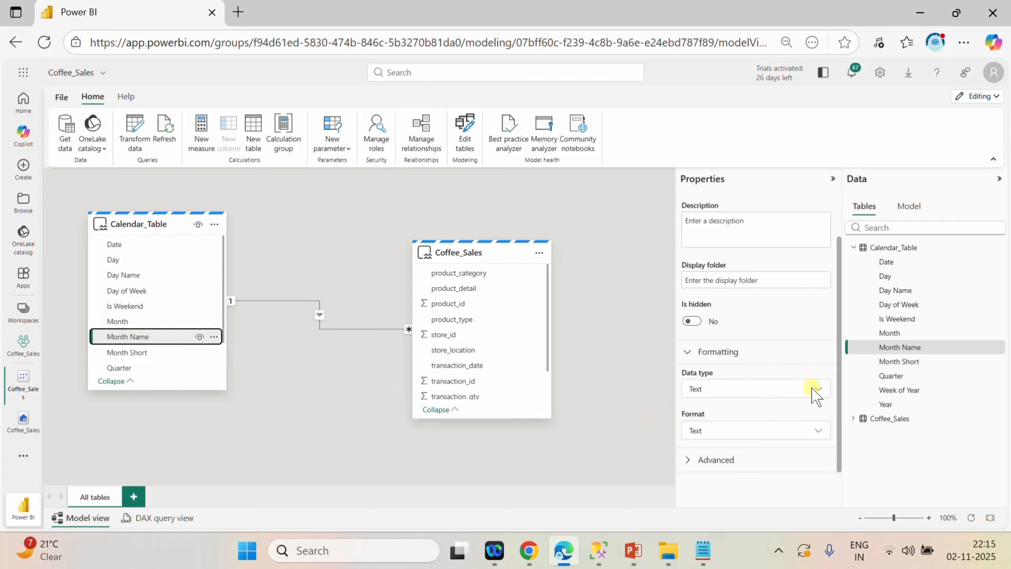
{"action": "left_click", "coordinate": [701, 463]}
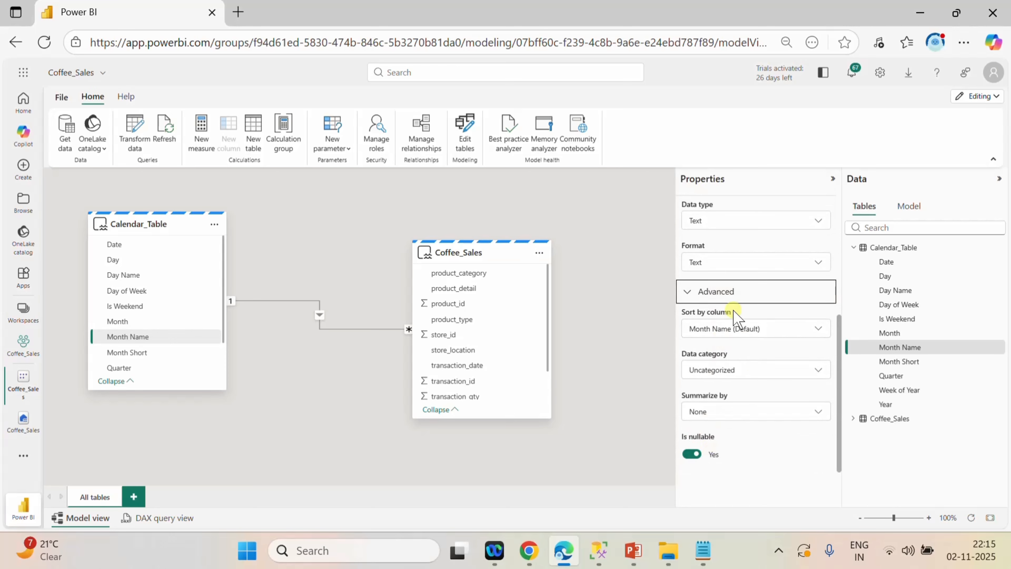
{"action": "left_click", "coordinate": [734, 330]}
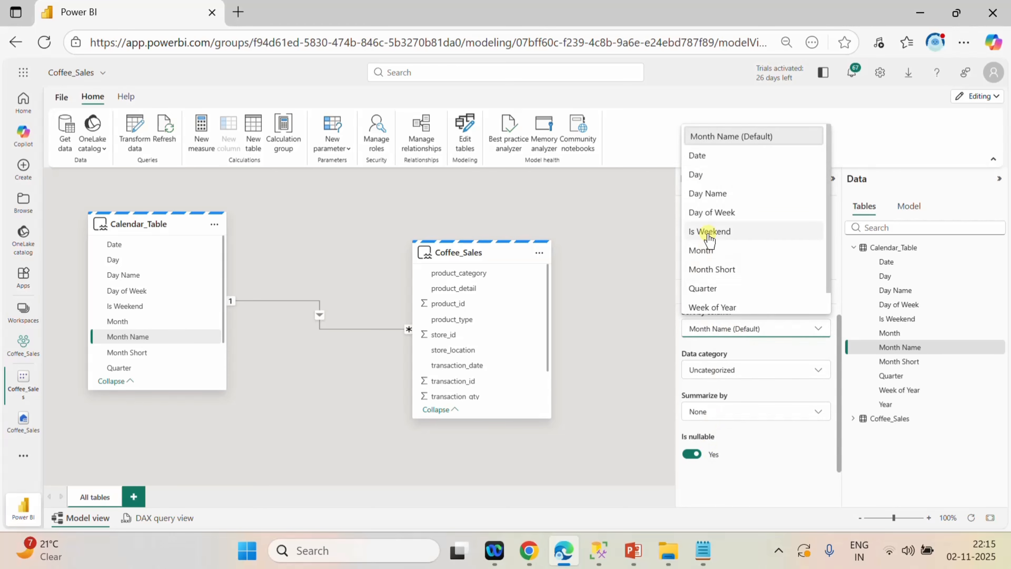
{"action": "left_click", "coordinate": [716, 249]}
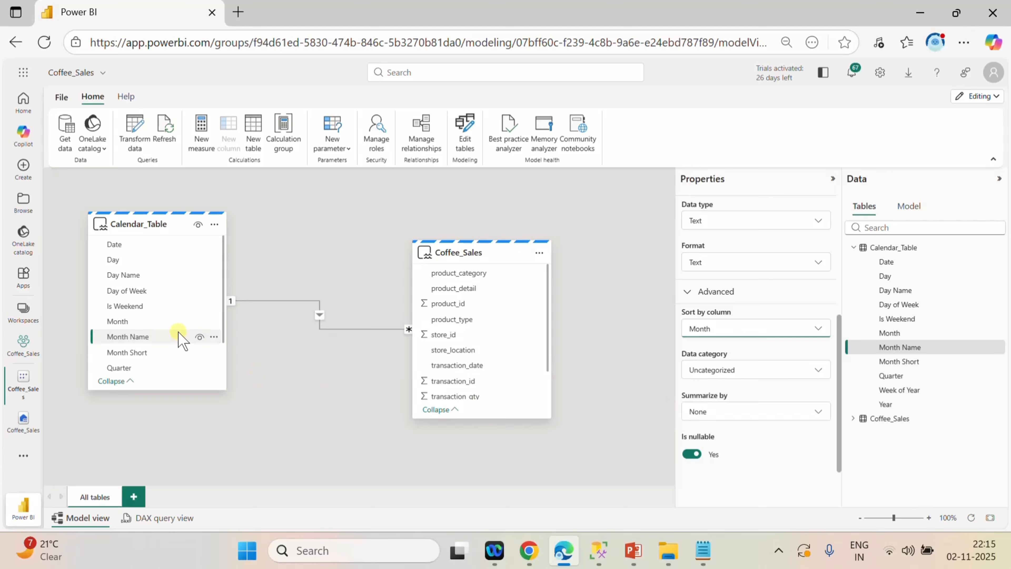
- Make the Month Short column of Calendar_Table sort by Month as well
{"action": "scroll", "coordinate": [180, 335], "scroll_direction": "down", "scroll_amount": 2}
{"action": "scroll", "coordinate": [179, 335], "scroll_direction": "up", "scroll_amount": 2}
{"action": "scroll", "coordinate": [176, 331], "scroll_direction": "up", "scroll_amount": 1}
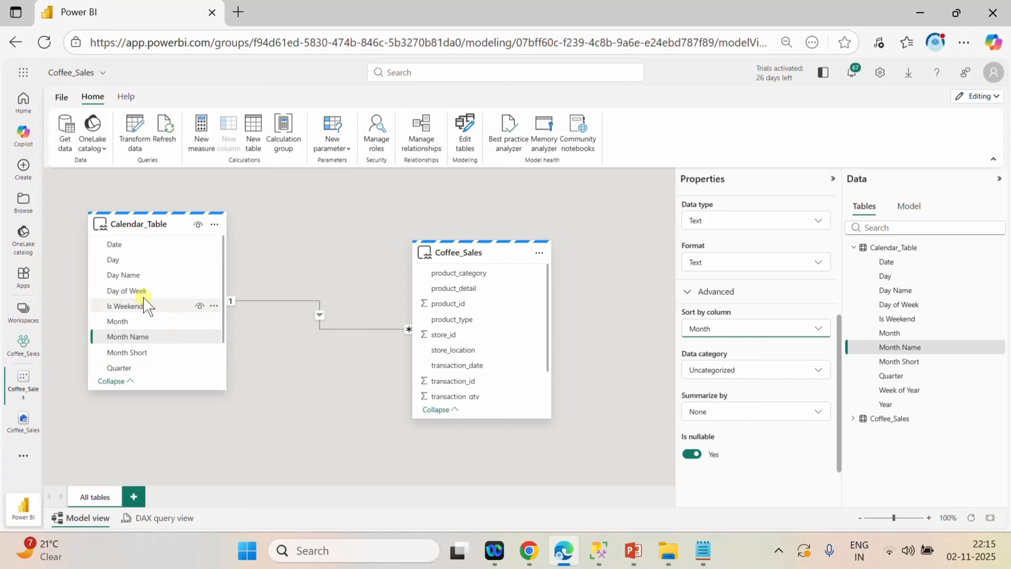
{"action": "left_click", "coordinate": [161, 354]}
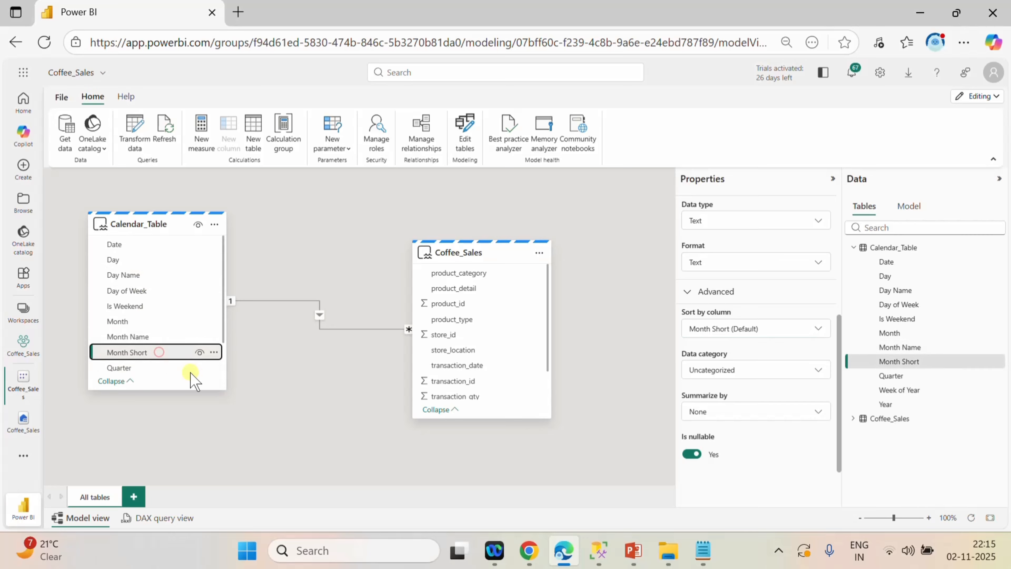
{"action": "left_click", "coordinate": [757, 331]}
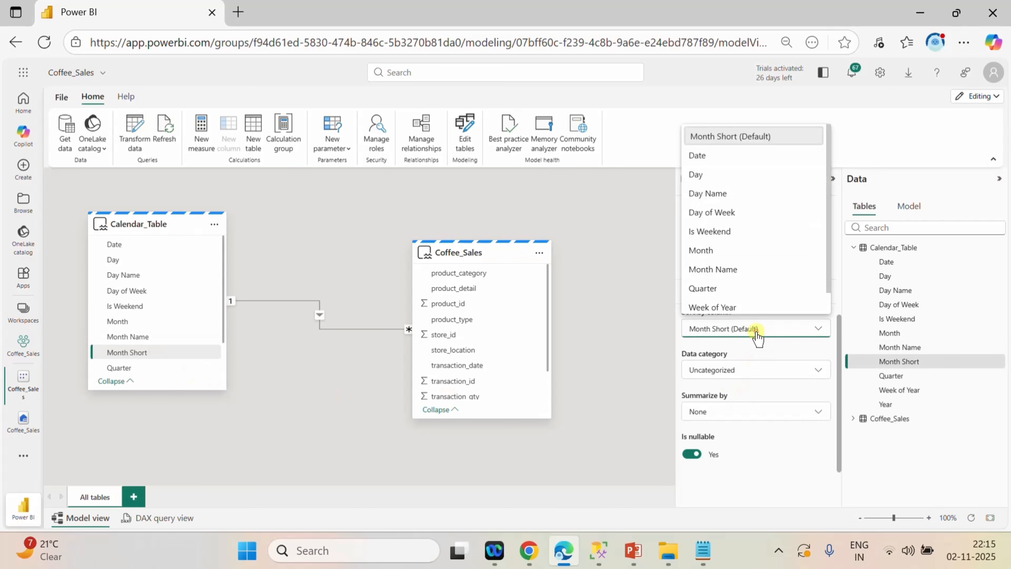
{"action": "left_click", "coordinate": [712, 251]}
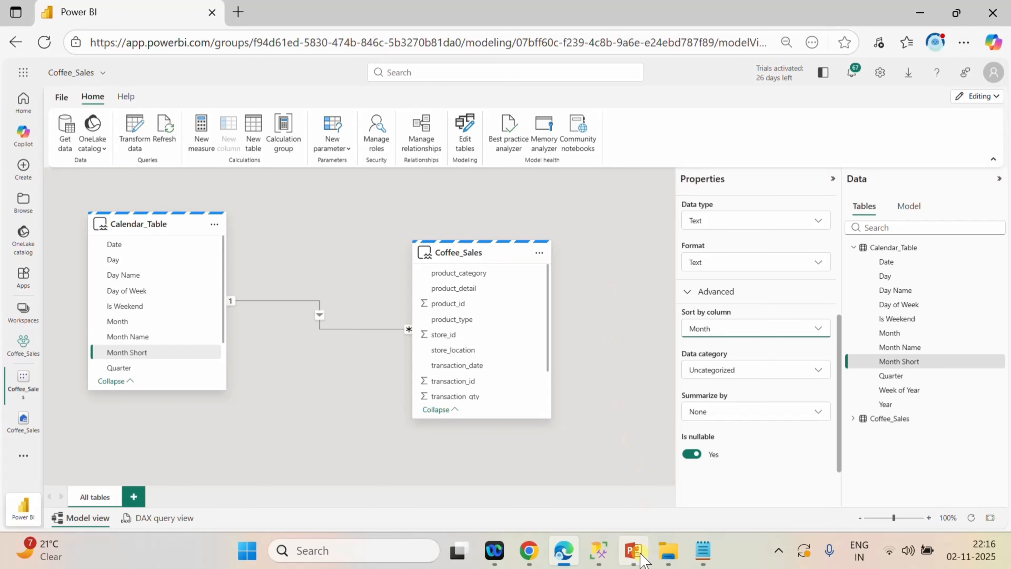
- Switch to the Coffee Shop Sales BRD presentation in PowerPoint and review the KPI requirements on the first slide
{"action": "left_click", "coordinate": [633, 537]}
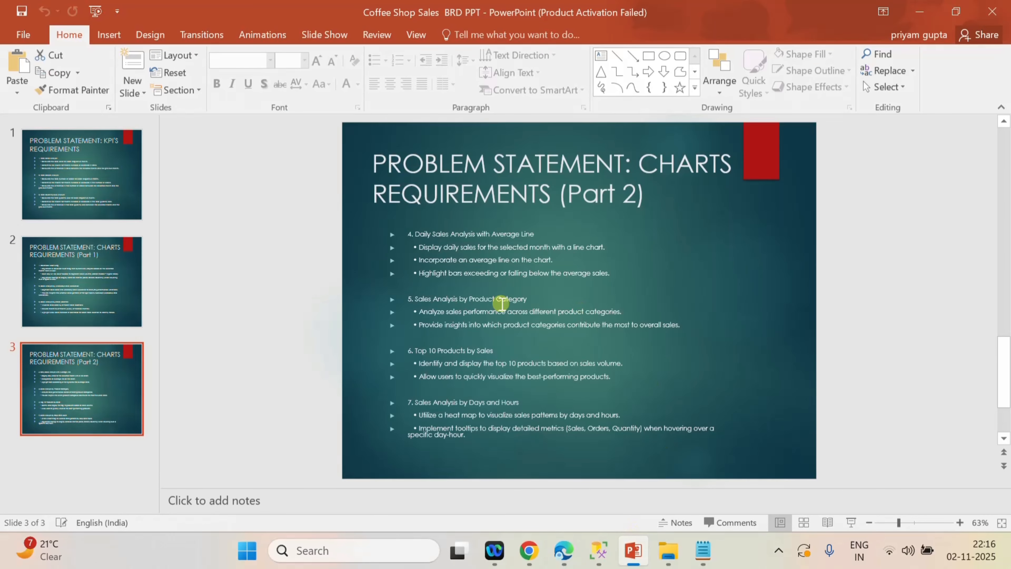
{"action": "left_click", "coordinate": [129, 181]}
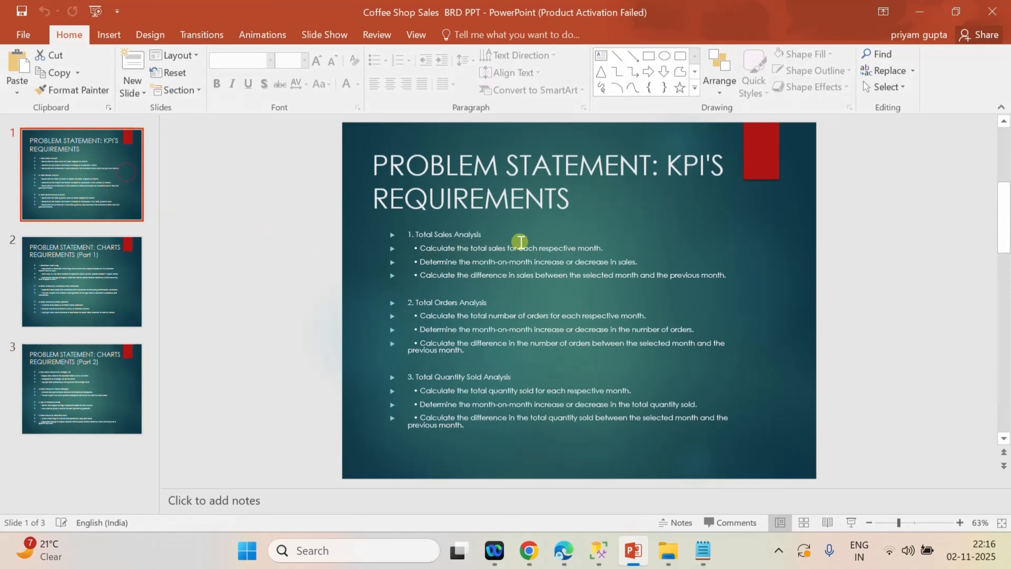
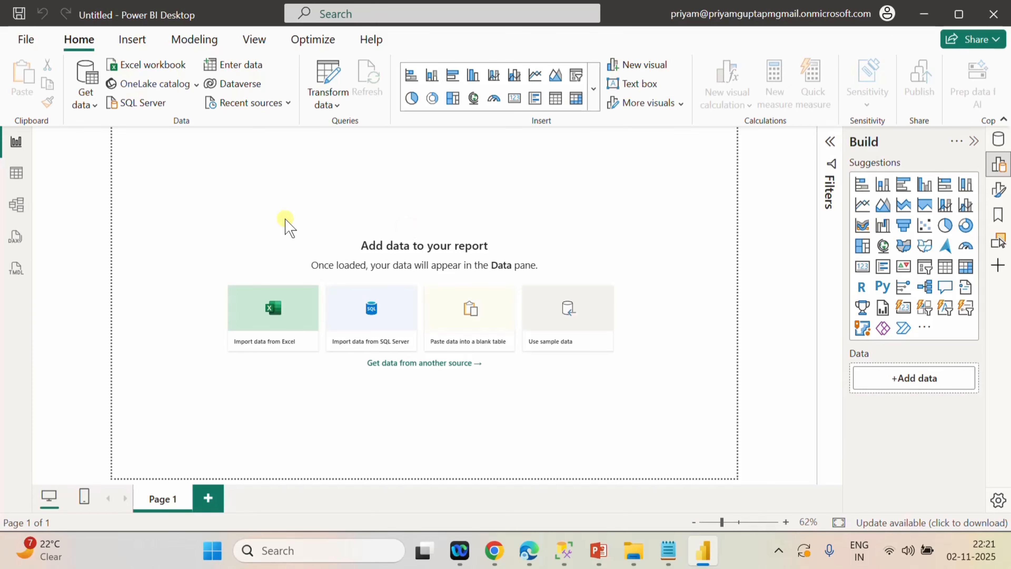
- In Power BI Desktop, connect the blank report live to the most recently refreshed Coffee_Sales semantic model in the Coffee_Sales workspace
{"action": "left_click", "coordinate": [89, 102]}
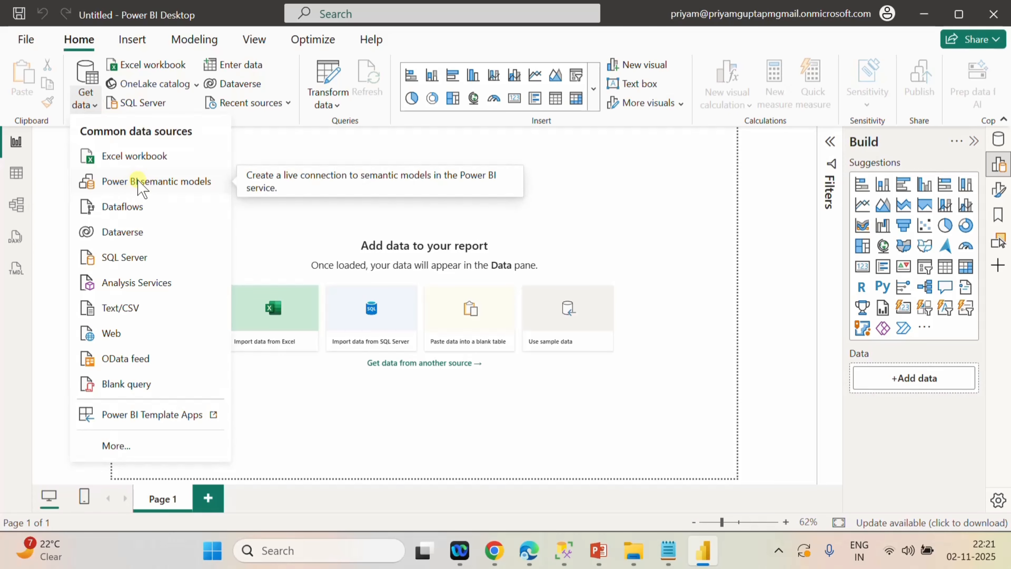
{"action": "left_click", "coordinate": [181, 184]}
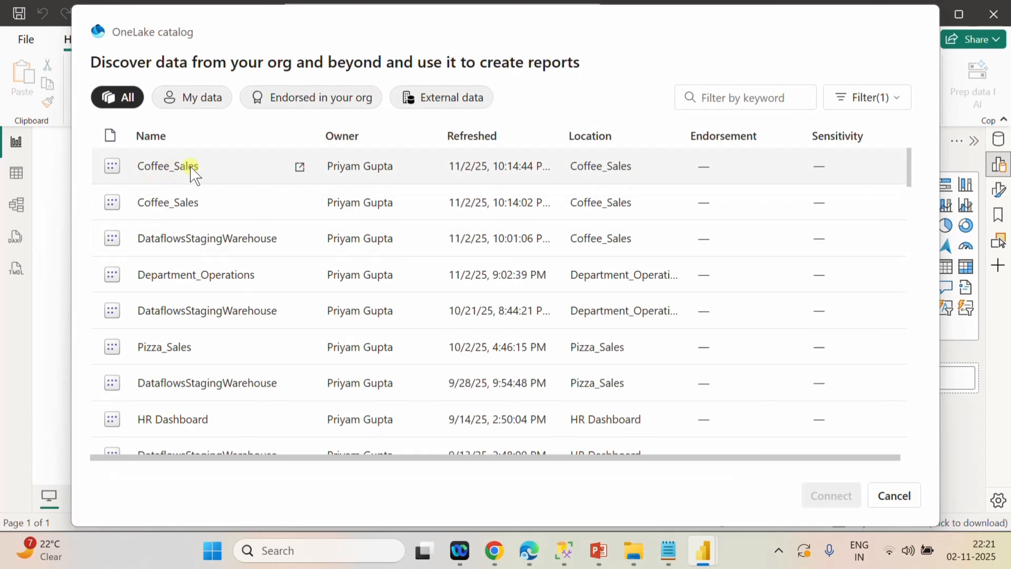
{"action": "left_click", "coordinate": [167, 166]}
{"action": "left_click", "coordinate": [804, 496]}
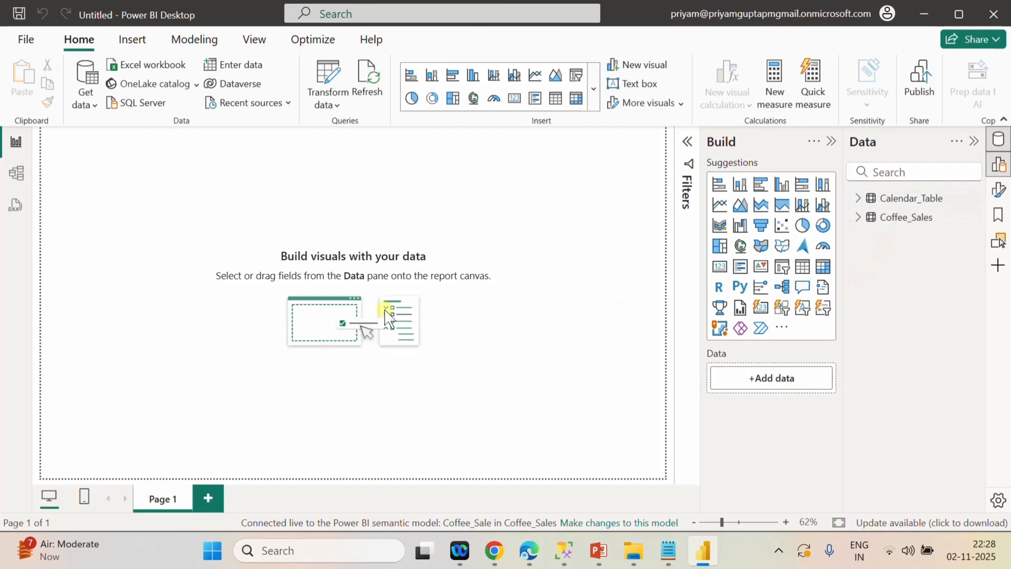
- Check the relationship in the model diagram, moving the Coffee_Sales card farther from Calendar_Table, and return to the report canvas
{"action": "left_click", "coordinate": [16, 173]}
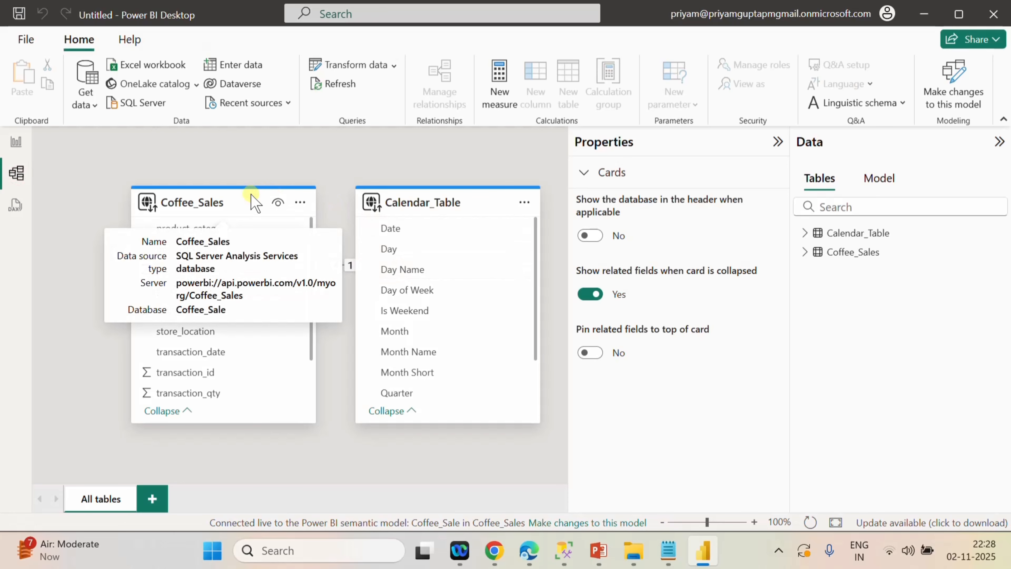
{"action": "left_click_drag", "start_coordinate": [255, 199], "coordinate": [170, 198]}
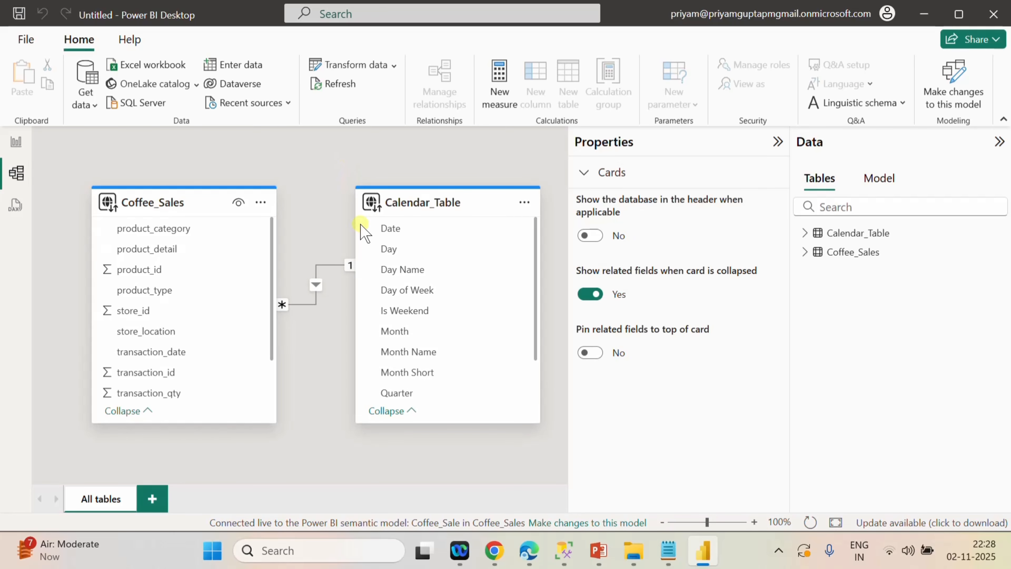
{"action": "left_click", "coordinate": [16, 142]}
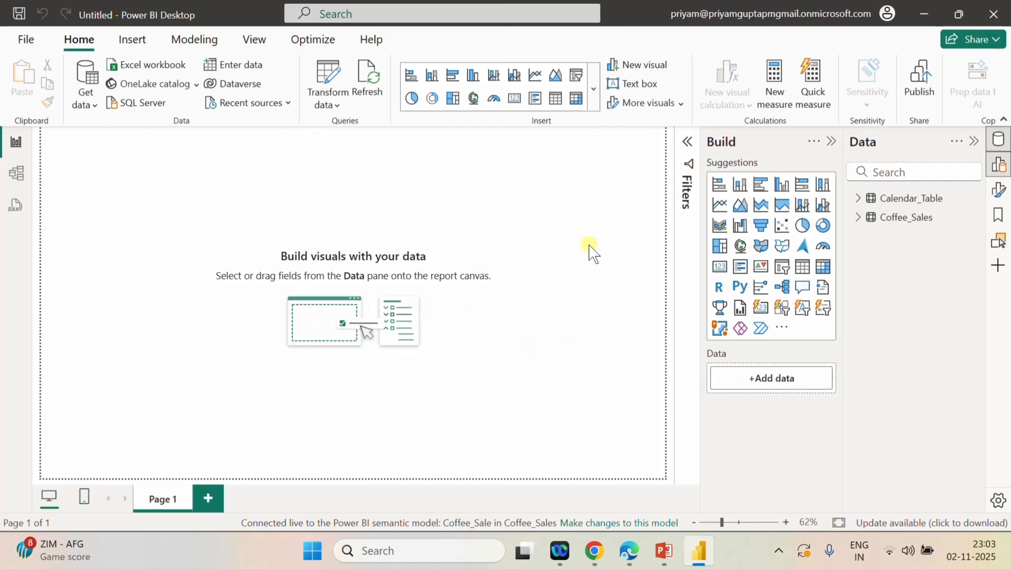
- Set the Background Image file from the desktop's Coffee_Sales folder as the page's canvas background
{"action": "left_click", "coordinate": [998, 190]}
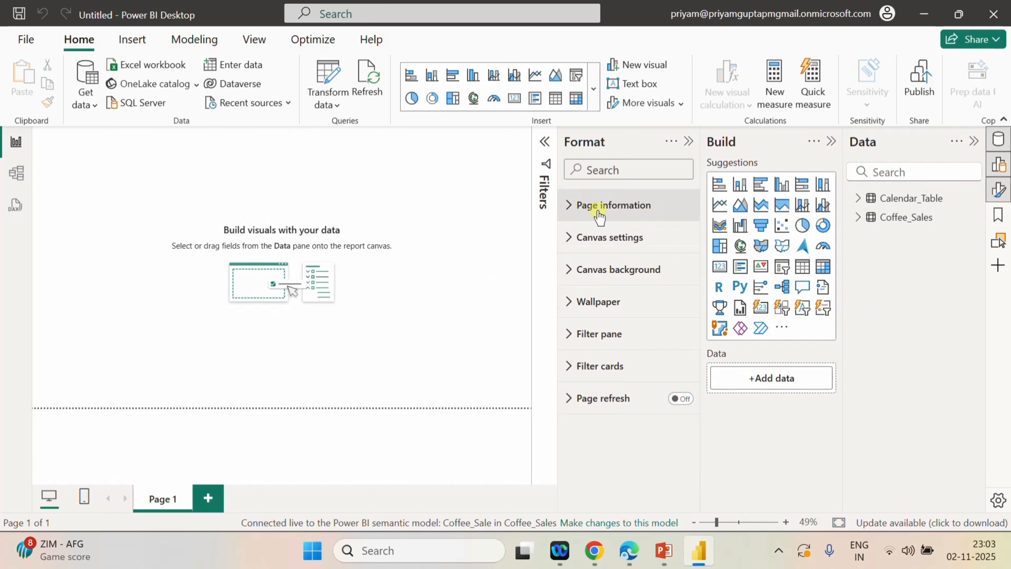
{"action": "left_click", "coordinate": [581, 250]}
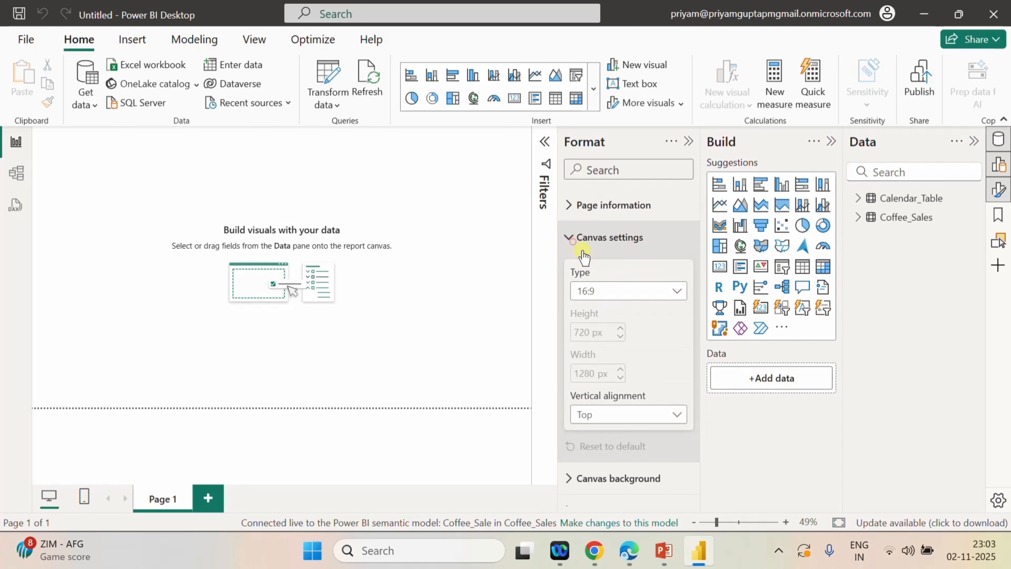
{"action": "left_click", "coordinate": [573, 235]}
{"action": "left_click", "coordinate": [563, 279]}
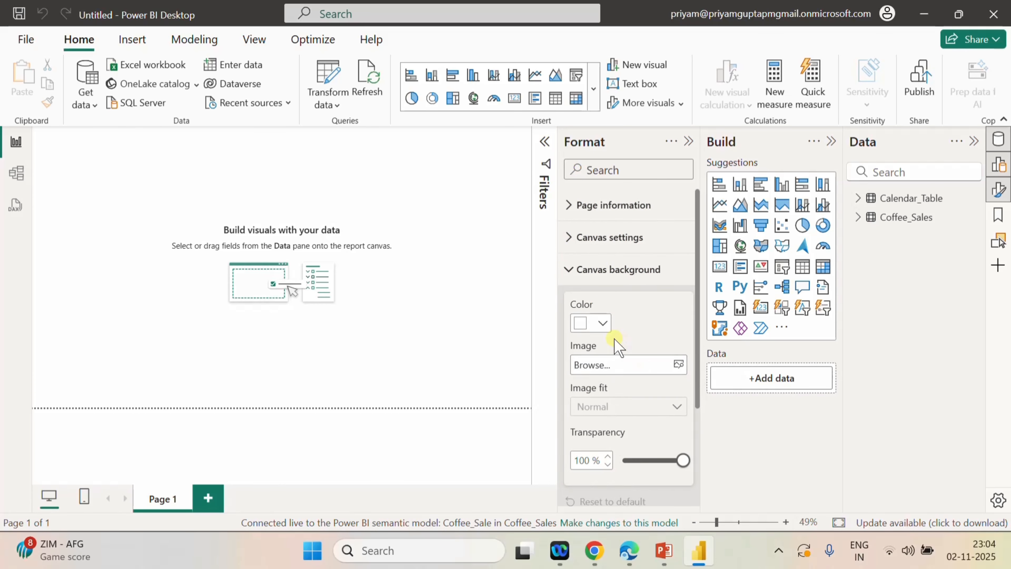
{"action": "left_click", "coordinate": [679, 365]}
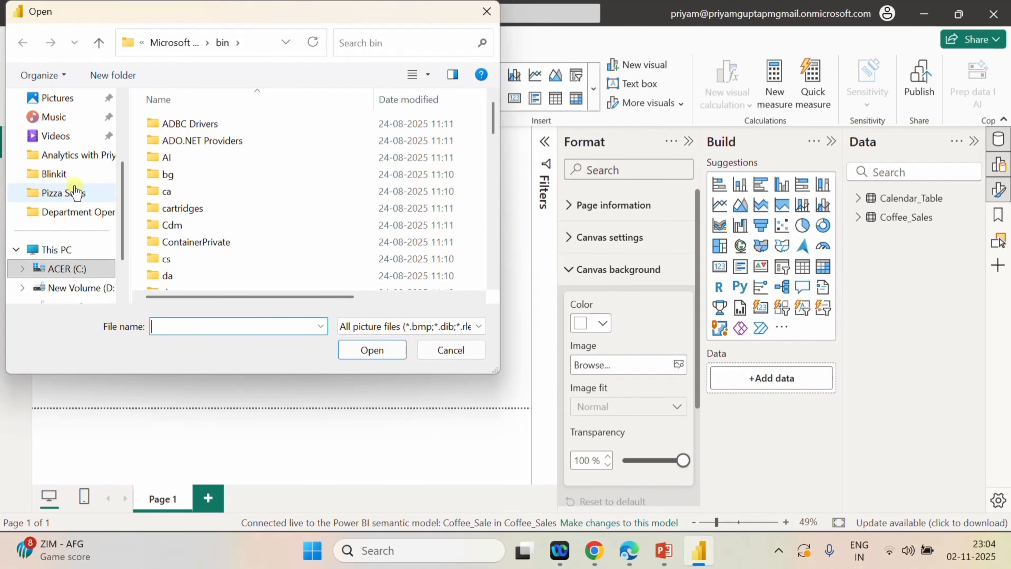
{"action": "scroll", "coordinate": [68, 203], "scroll_direction": "up", "scroll_amount": 2}
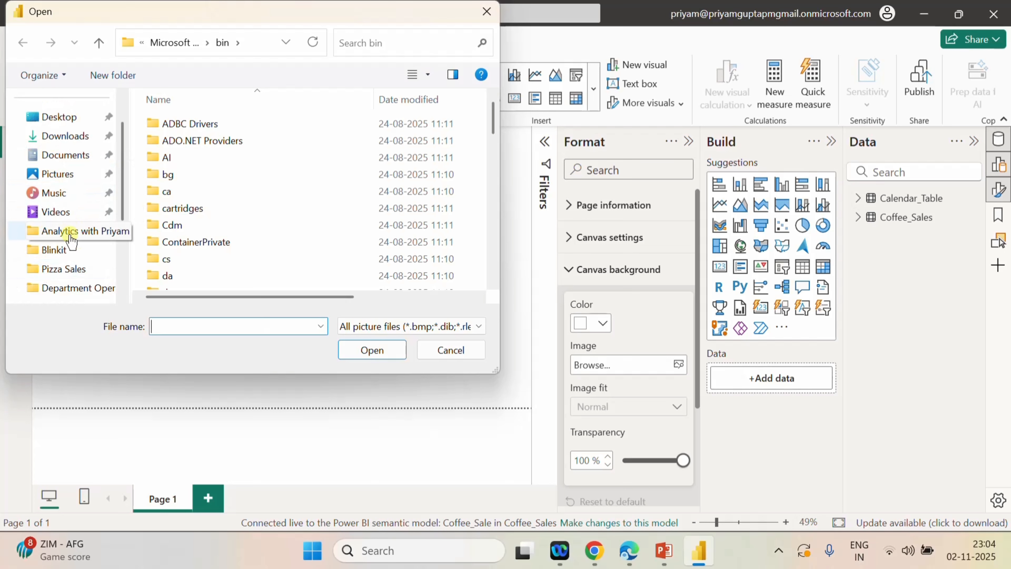
{"action": "scroll", "coordinate": [67, 231], "scroll_direction": "up", "scroll_amount": 1}
{"action": "scroll", "coordinate": [68, 235], "scroll_direction": "down", "scroll_amount": 4}
{"action": "scroll", "coordinate": [70, 238], "scroll_direction": "up", "scroll_amount": 1}
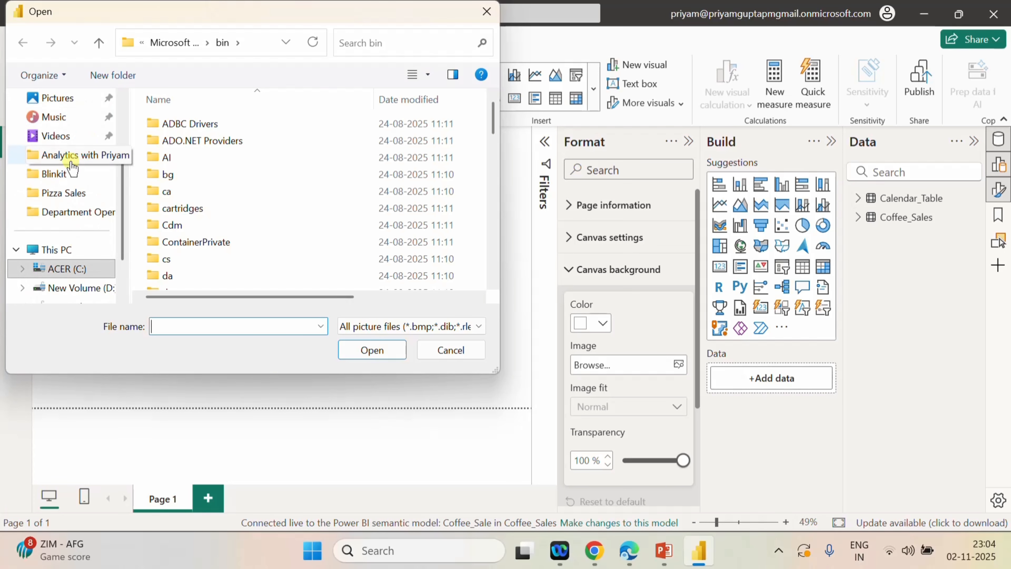
{"action": "scroll", "coordinate": [72, 167], "scroll_direction": "up", "scroll_amount": 2}
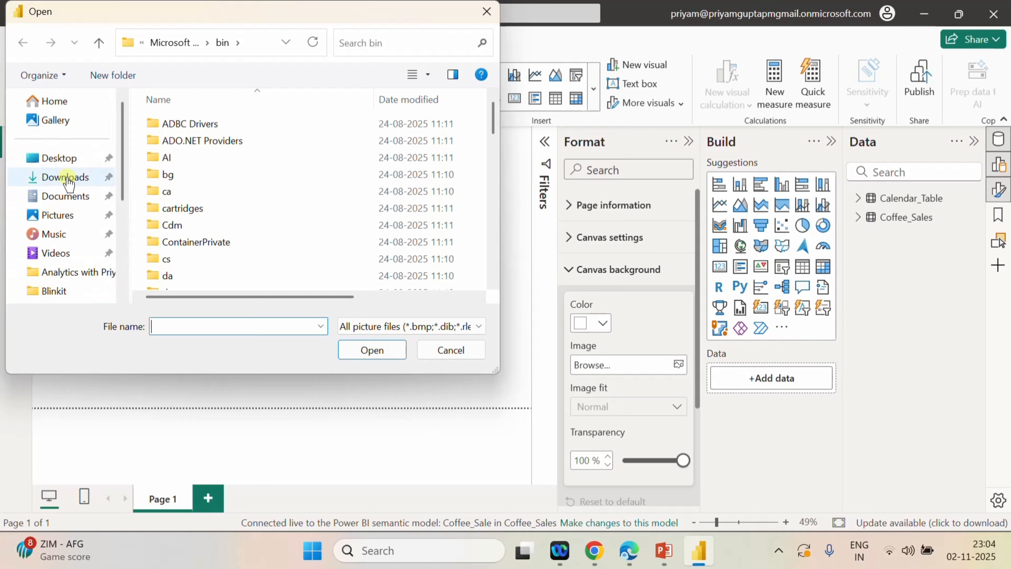
{"action": "left_click", "coordinate": [65, 162]}
{"action": "left_click", "coordinate": [304, 142]}
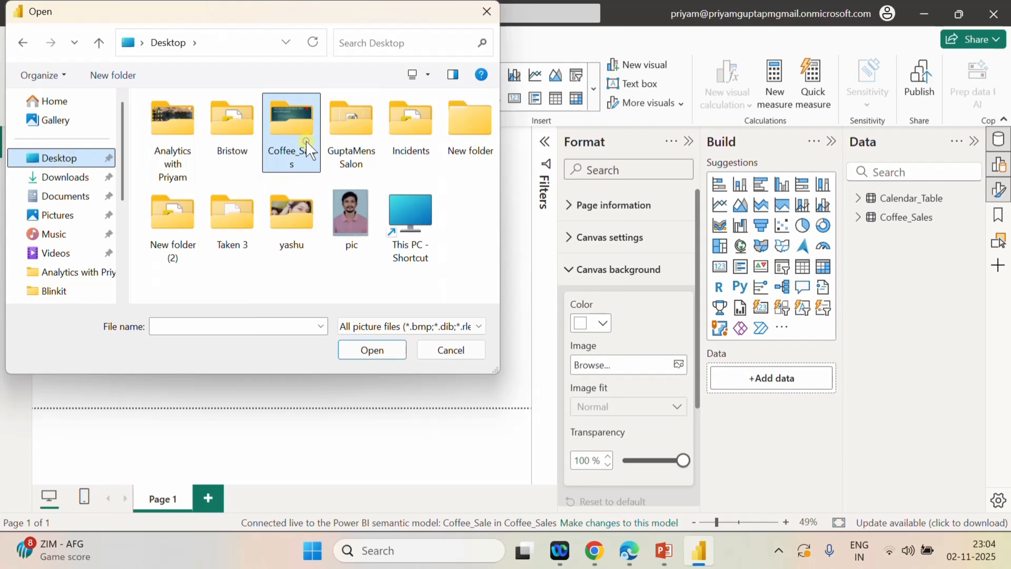
{"action": "double_click", "coordinate": [300, 155]}
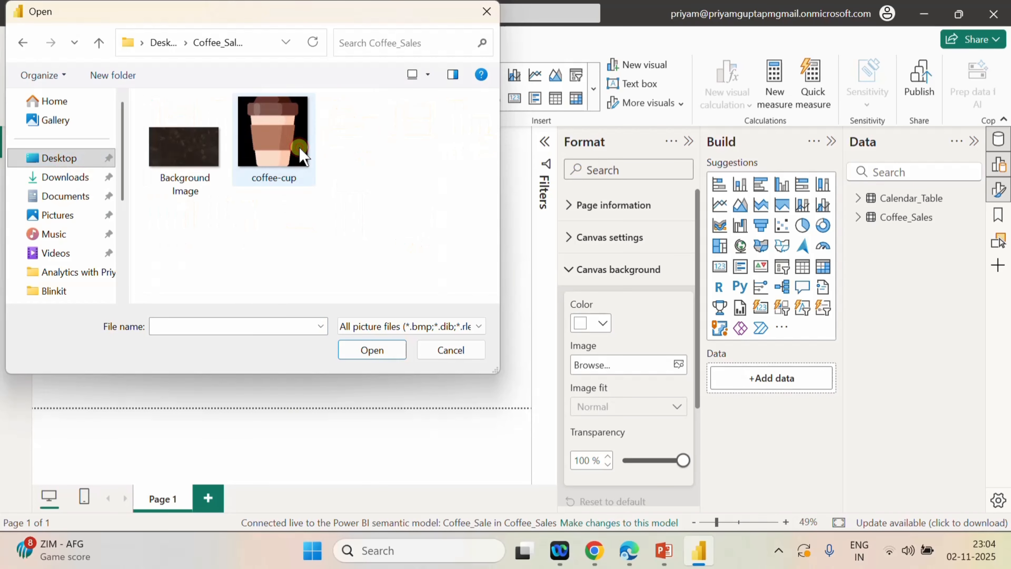
{"action": "left_click", "coordinate": [195, 181]}
{"action": "left_click", "coordinate": [375, 354]}
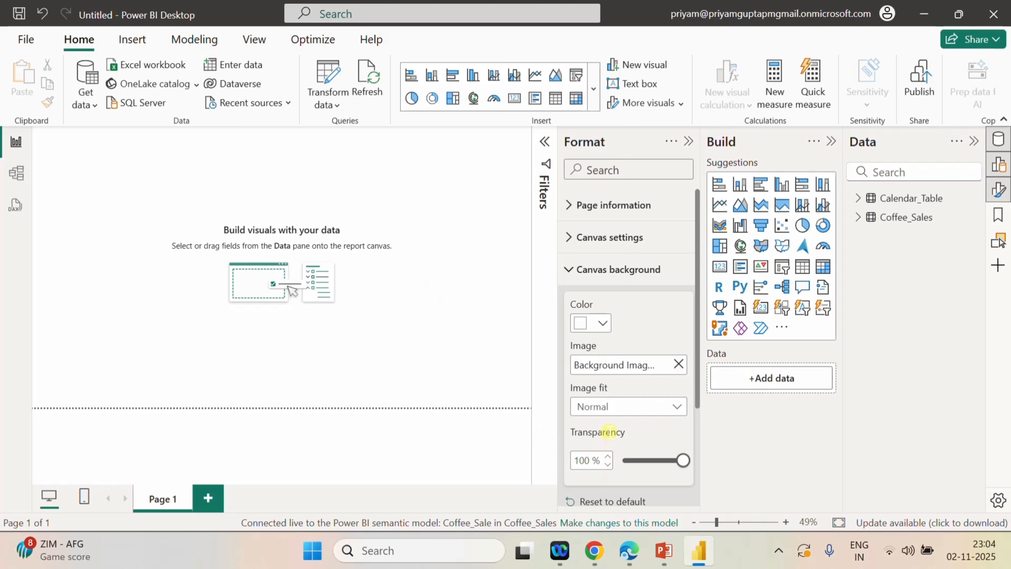
- Set the canvas background's transparency to 0% and its image fit to Fit
{"action": "double_click", "coordinate": [585, 458]}
{"action": "type", "text": "0"}
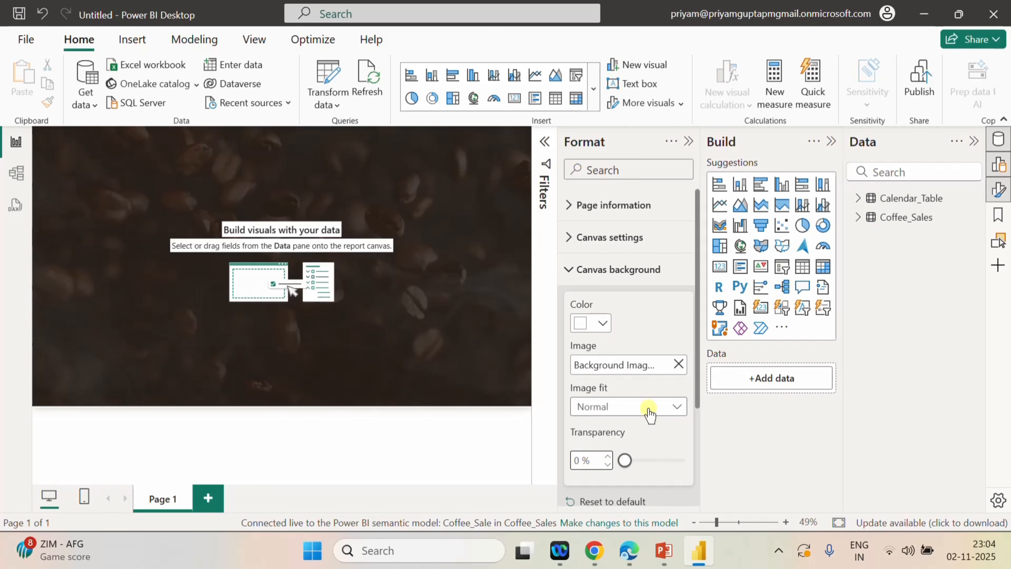
{"action": "left_click", "coordinate": [616, 406]}
{"action": "left_click", "coordinate": [597, 452]}
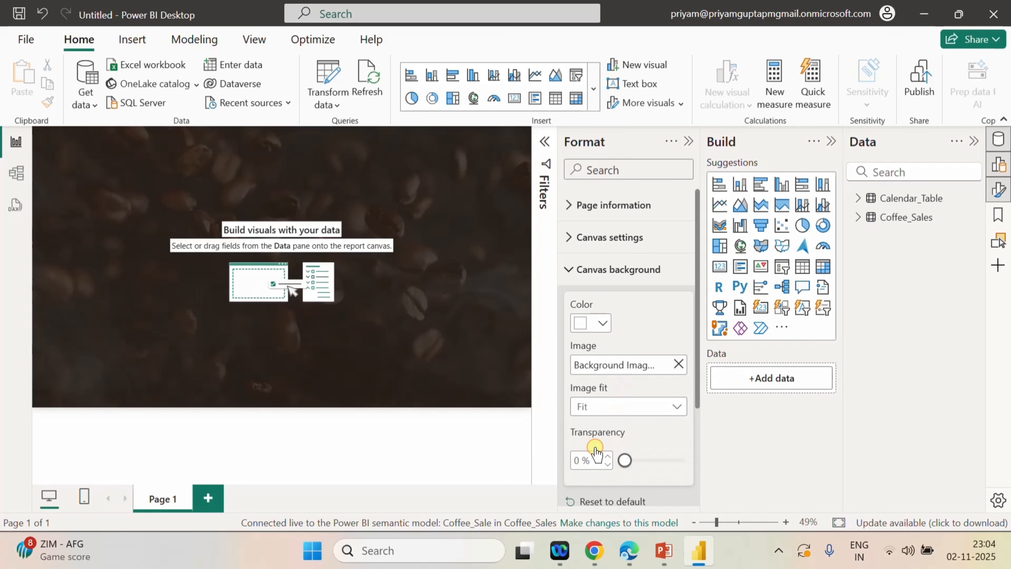
{"action": "left_click", "coordinate": [570, 271]}
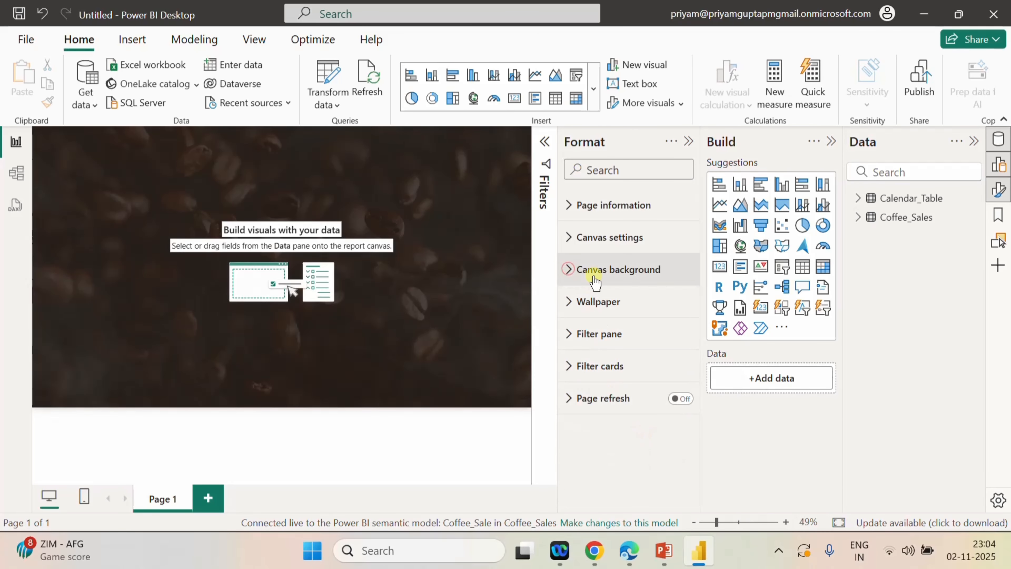
- Change the page's canvas type to Custom with a height of 850 px and a width of 1400 px
{"action": "left_click", "coordinate": [569, 244]}
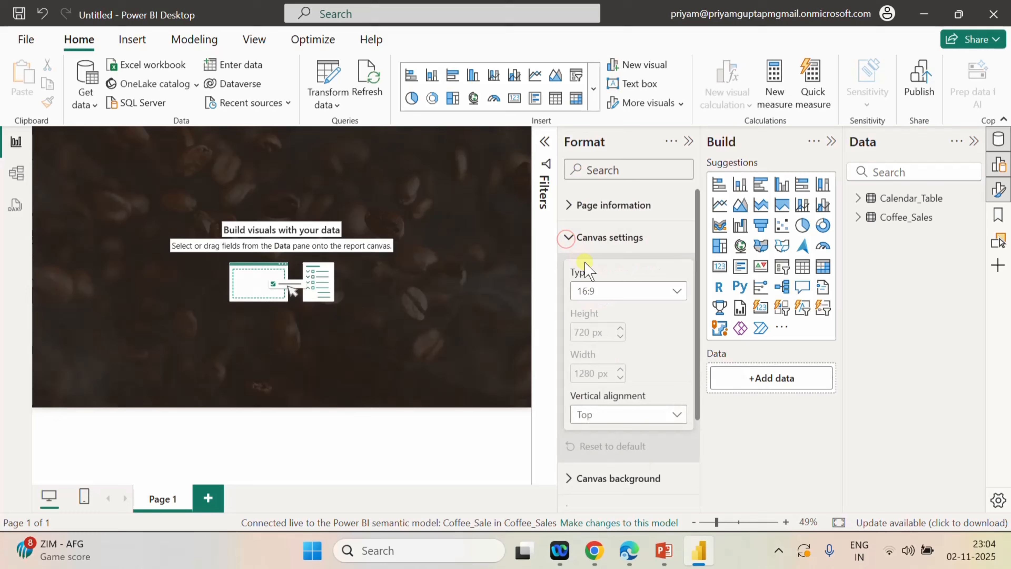
{"action": "left_click", "coordinate": [615, 291]}
{"action": "left_click", "coordinate": [613, 385]}
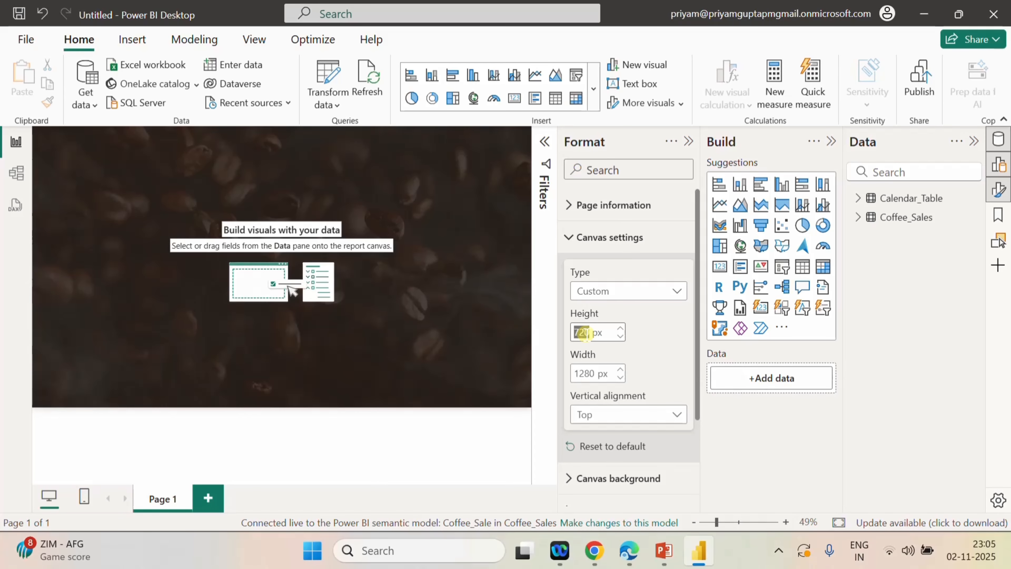
{"action": "type", "text": "850"}
{"action": "key", "text": "Return"}
{"action": "double_click", "coordinate": [589, 374]}
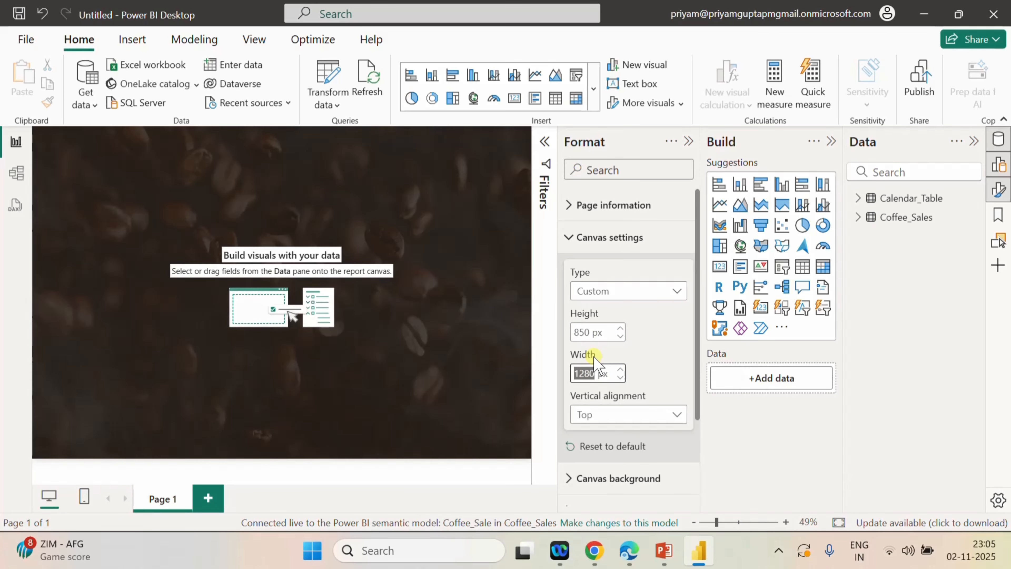
{"action": "type", "text": "1400"}
{"action": "key", "text": "Return"}
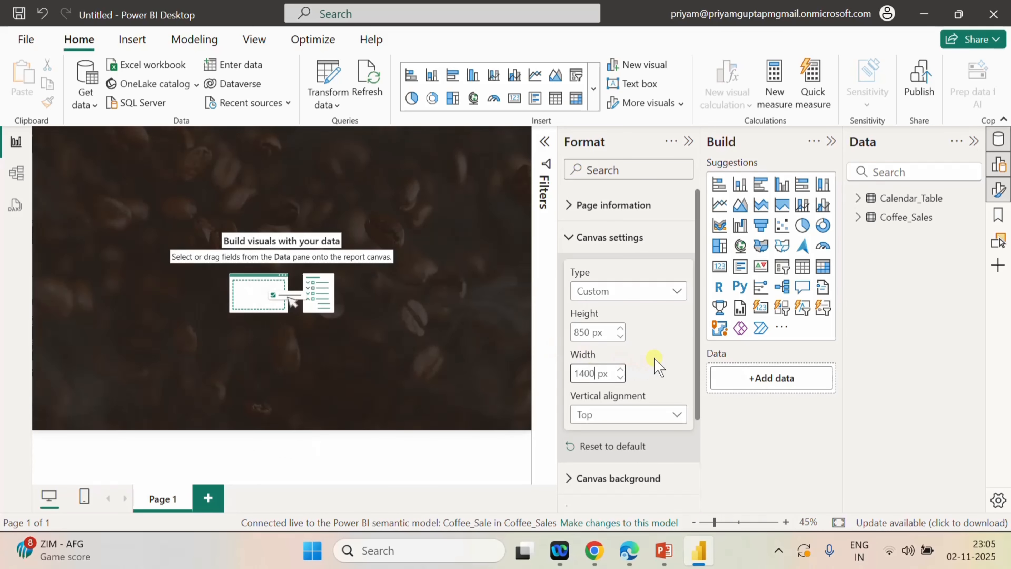
- Set the canvas's vertical alignment to Middle and close the page formatting settings
{"action": "left_click", "coordinate": [654, 422]}
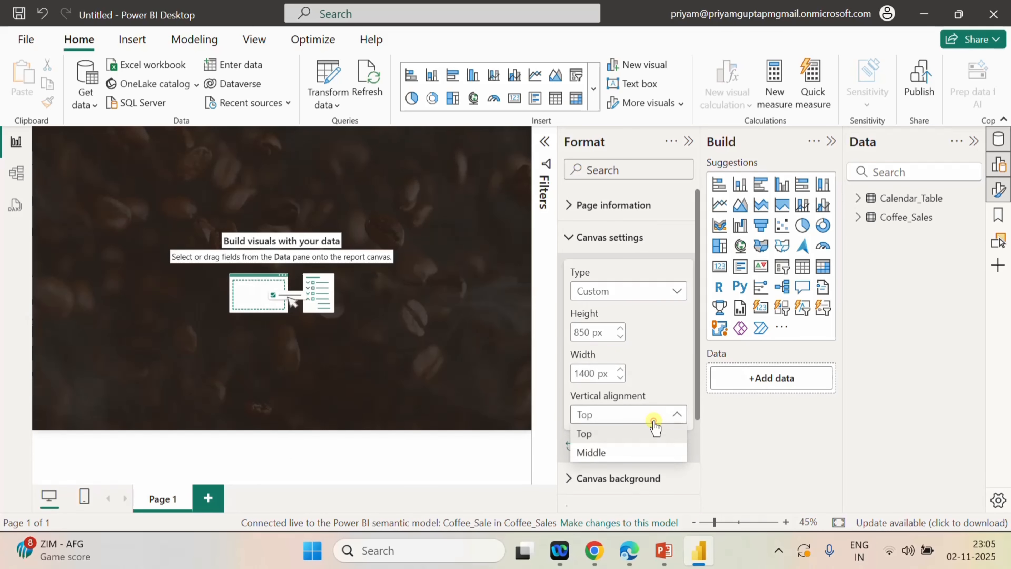
{"action": "left_click", "coordinate": [595, 451]}
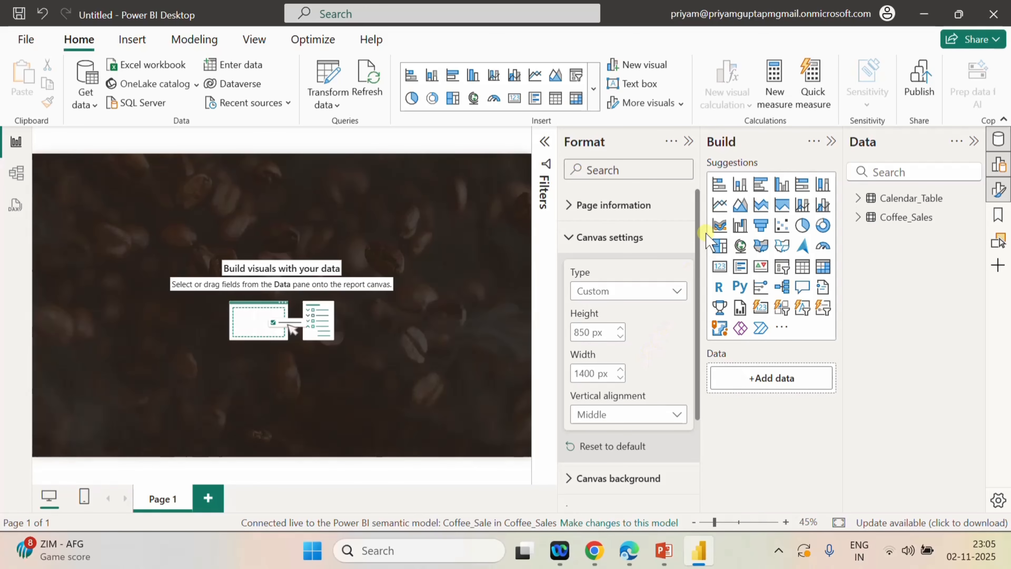
{"action": "left_click", "coordinate": [689, 143]}
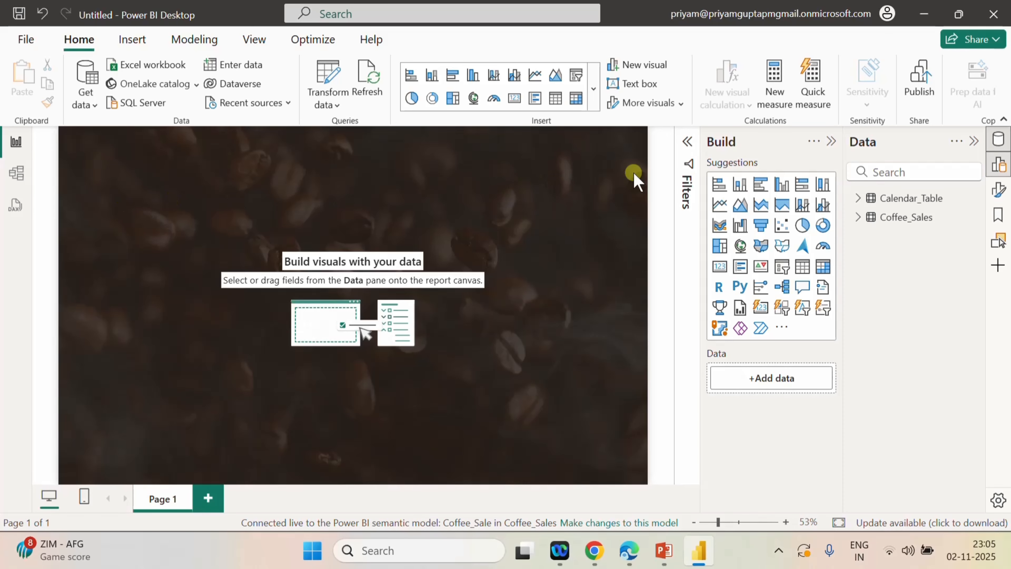
- Insert a rectangle shape at the page's upper-left corner and shorten it to a height of about 163
{"action": "left_click", "coordinate": [134, 42]}
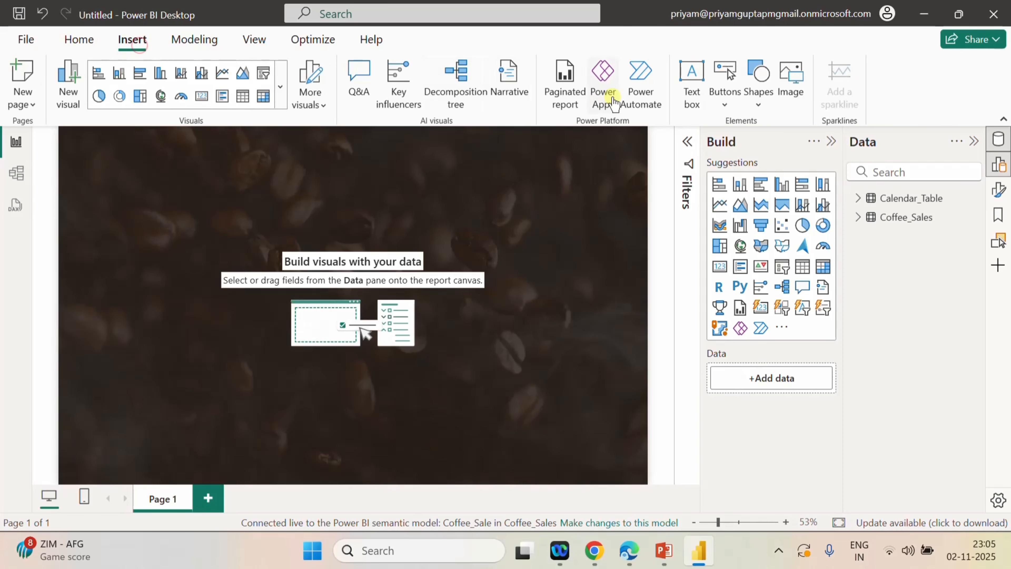
{"action": "left_click", "coordinate": [758, 81]}
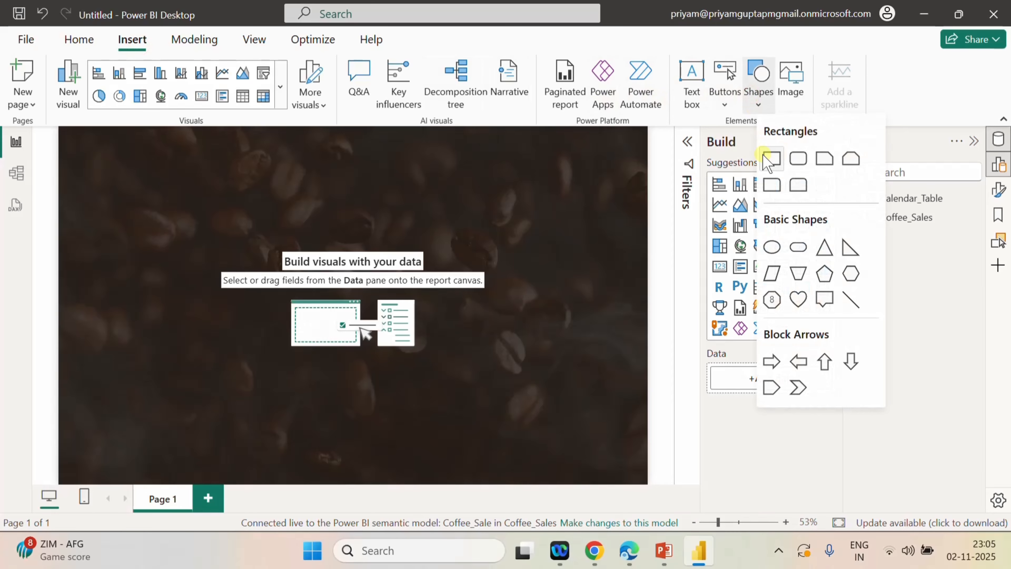
{"action": "left_click", "coordinate": [772, 159]}
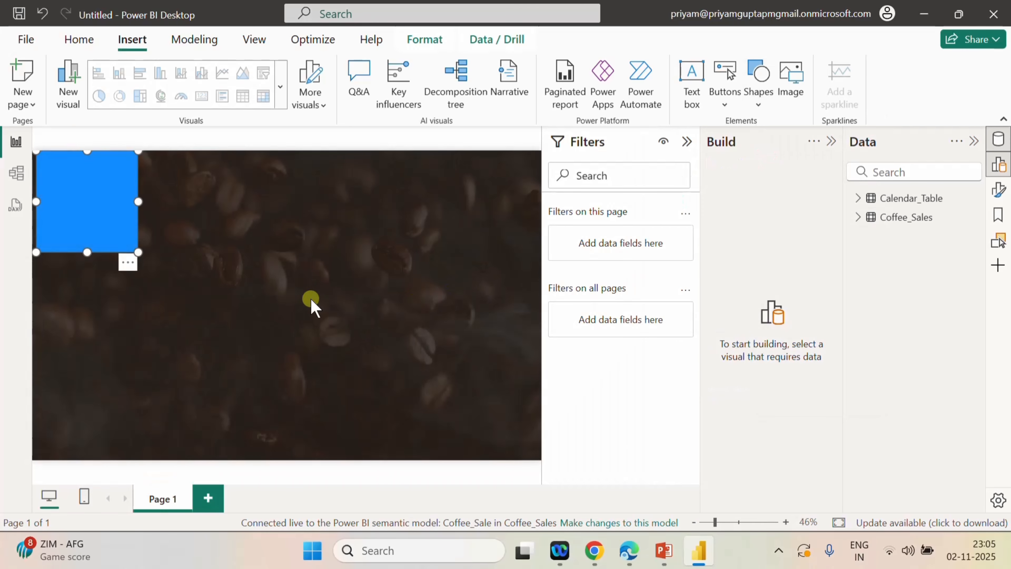
{"action": "left_click", "coordinate": [687, 141]}
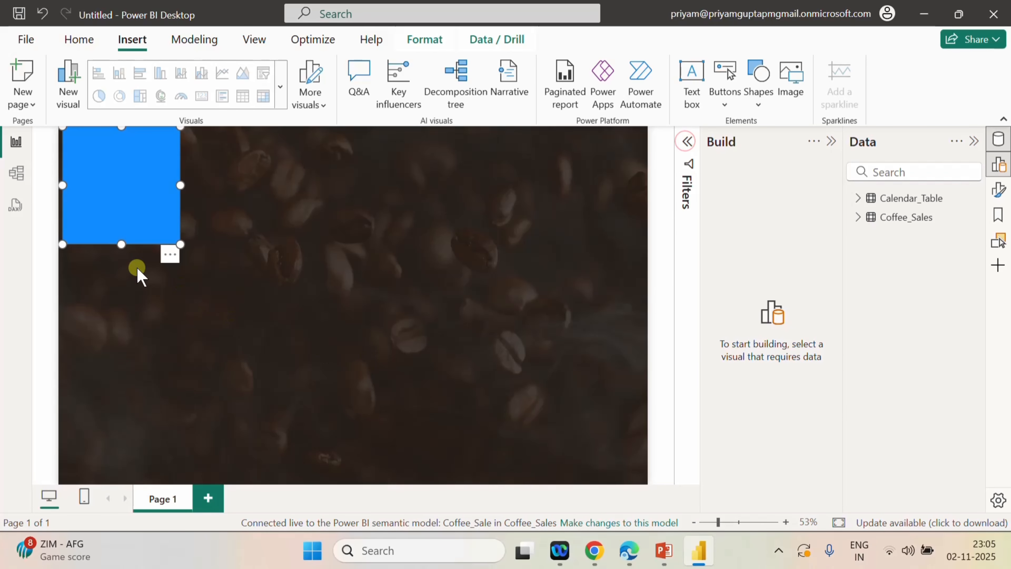
{"action": "left_click_drag", "start_coordinate": [122, 244], "coordinate": [112, 196]}
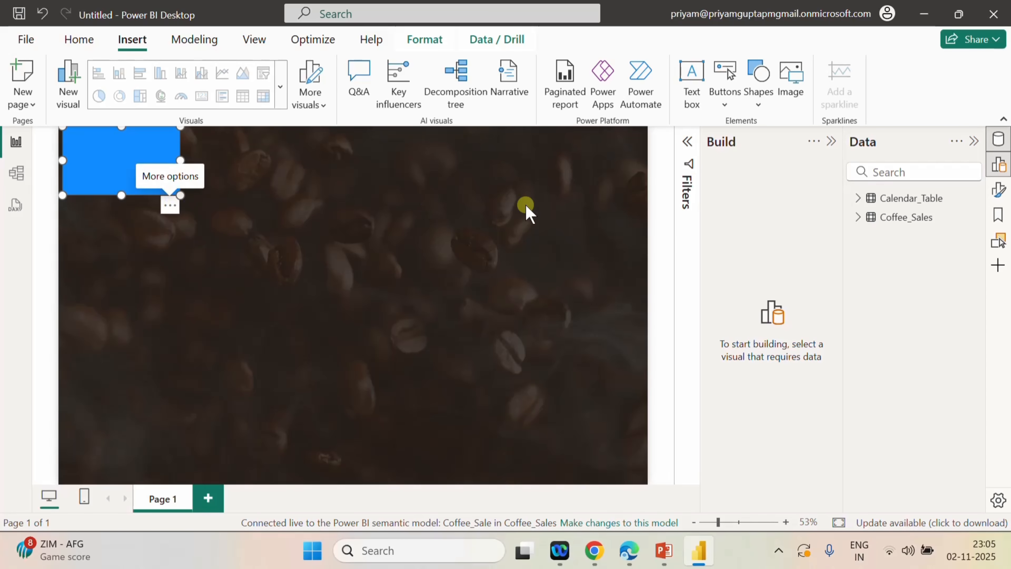
- Resize the rectangle to a height of 200 and a width of 1391 as a header banner, and deselect it
{"action": "left_click", "coordinate": [997, 188]}
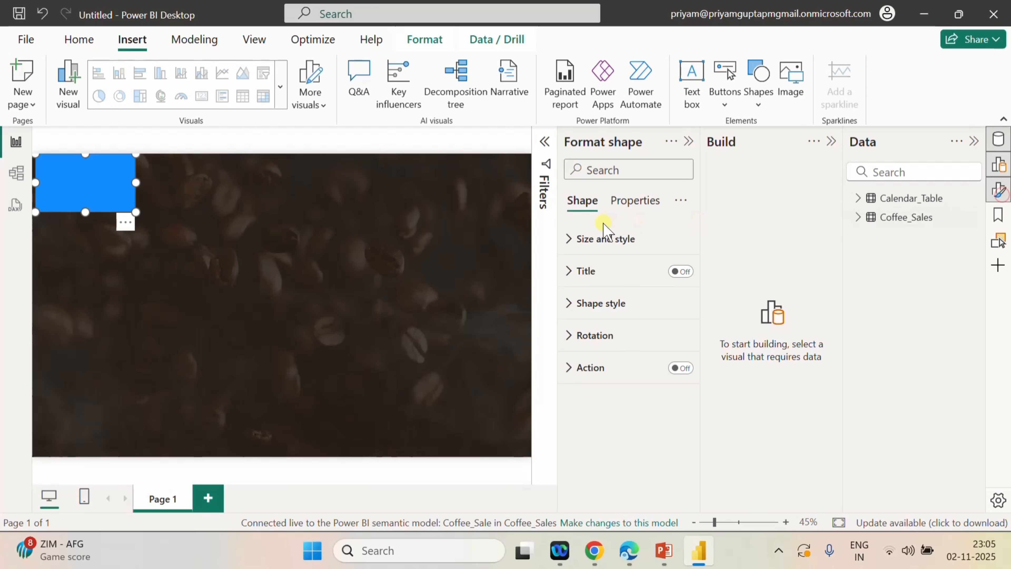
{"action": "left_click", "coordinate": [580, 239]}
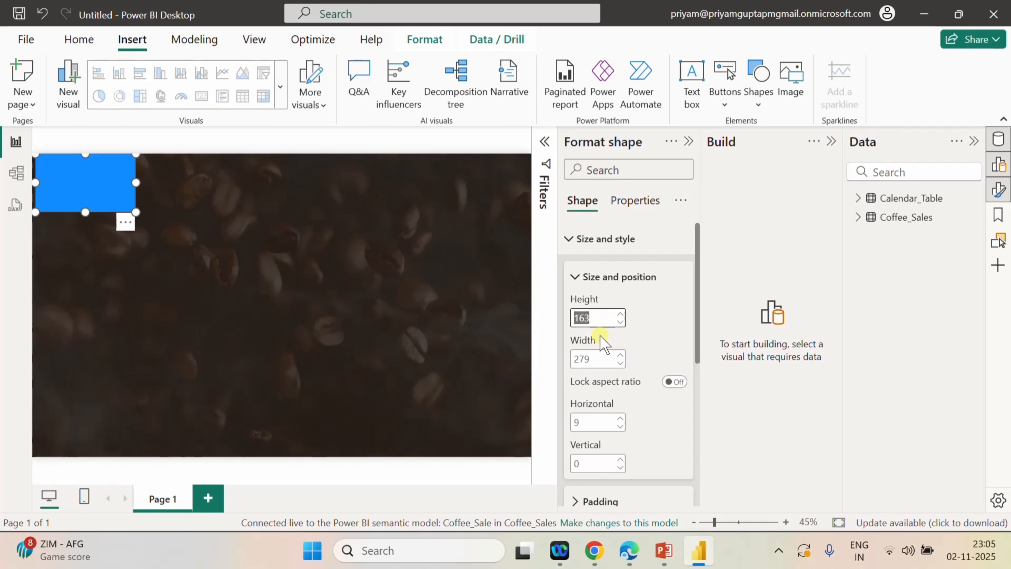
{"action": "type", "text": "200"}
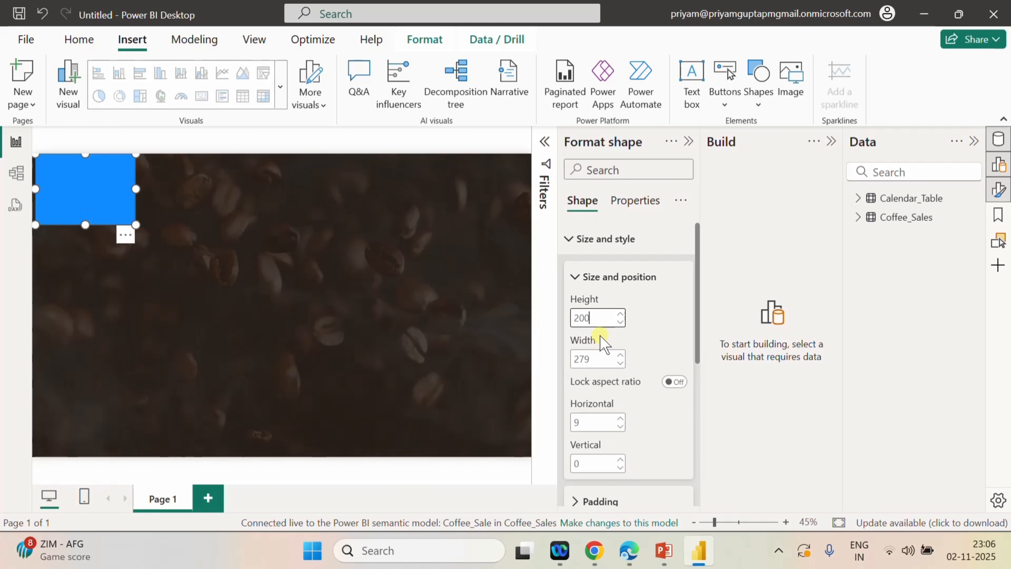
{"action": "left_click", "coordinate": [598, 360]}
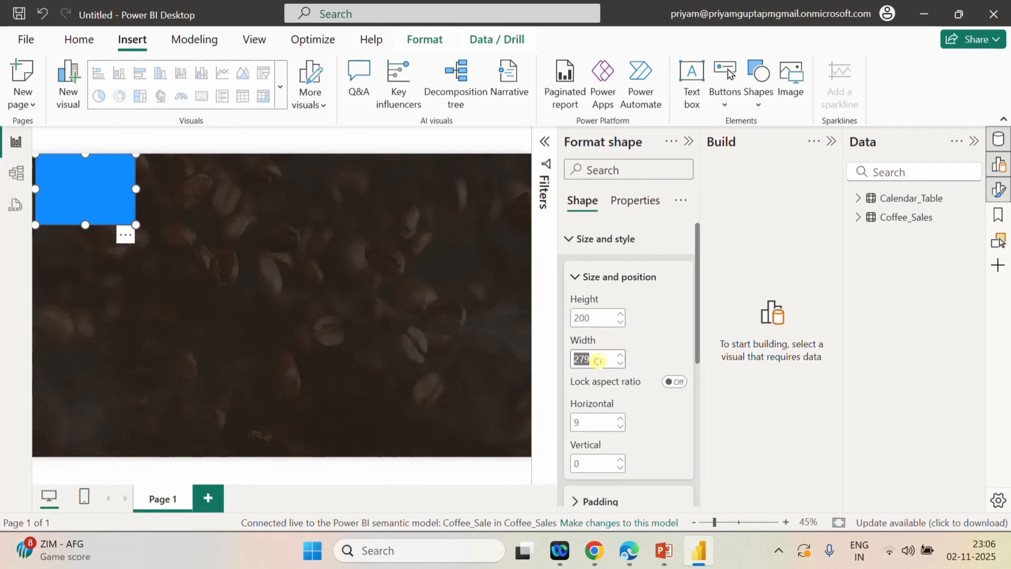
{"action": "type", "text": "1"}
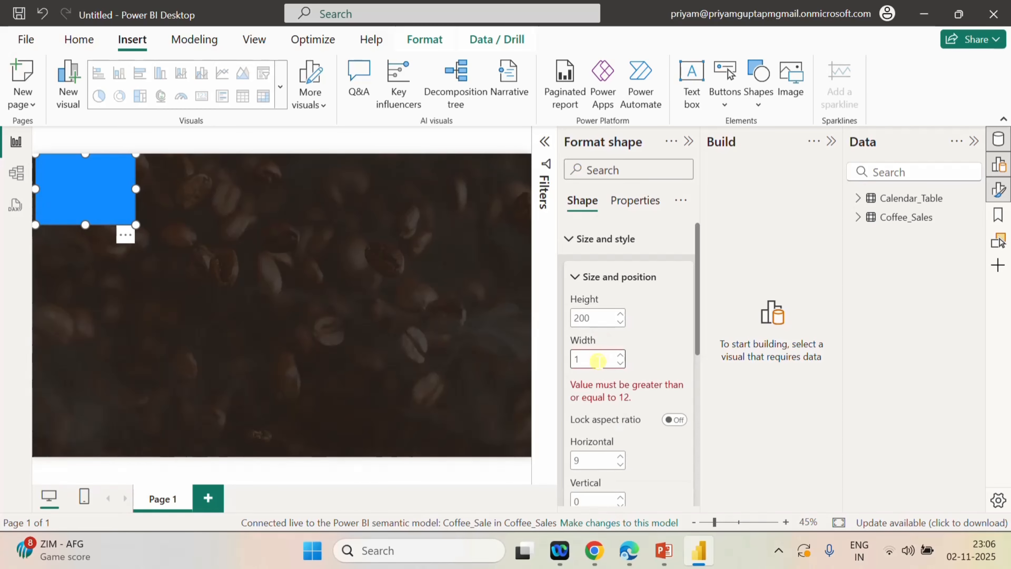
{"action": "type", "text": "399"}
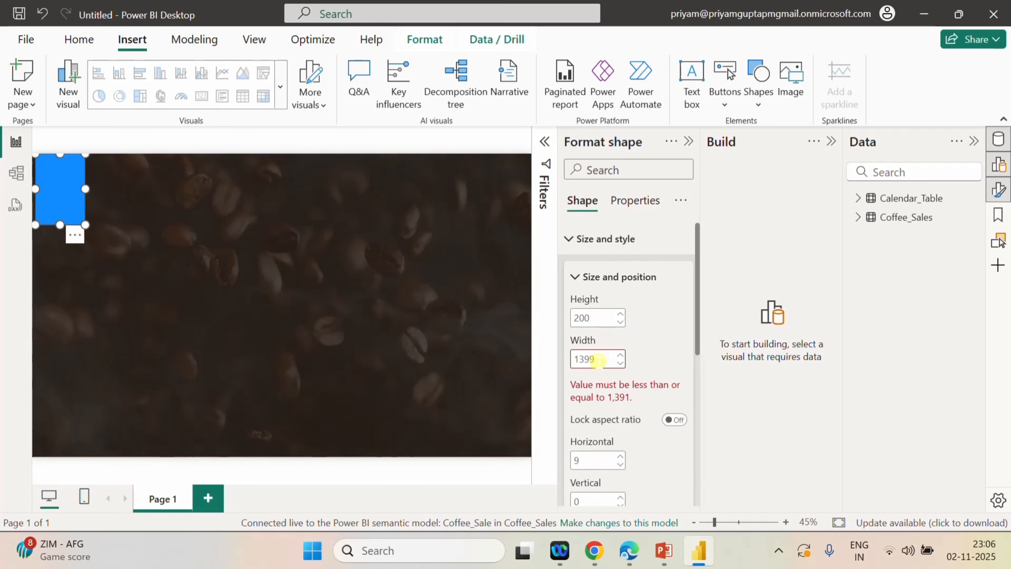
{"action": "key", "text": "BackSpace"}
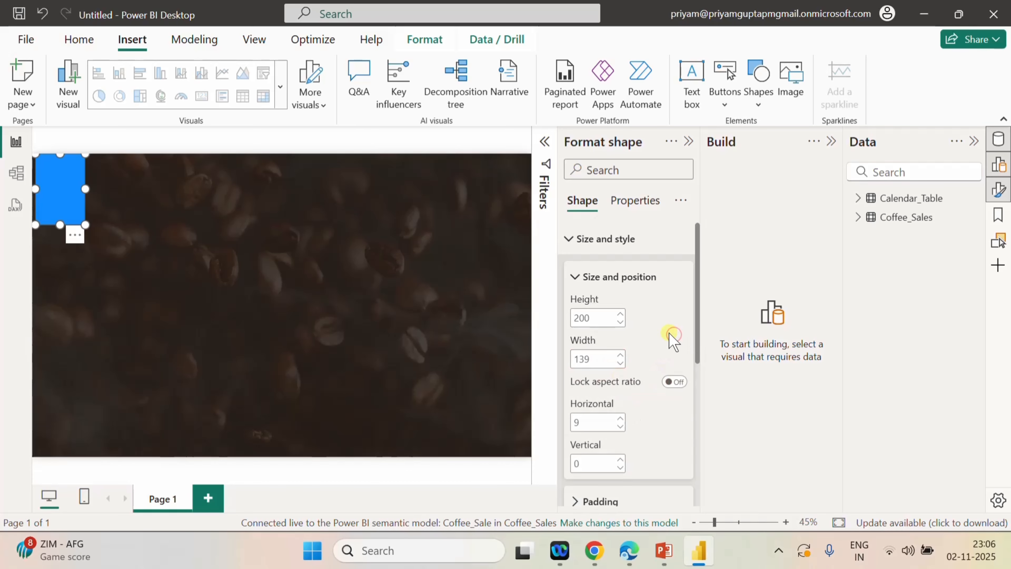
{"action": "type", "text": "1"}
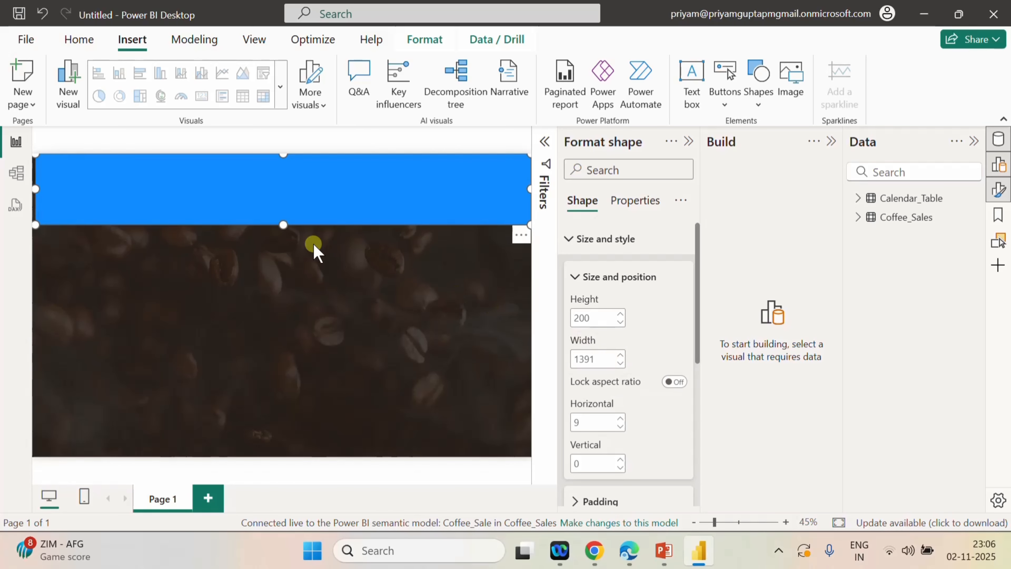
{"action": "left_click", "coordinate": [687, 143]}
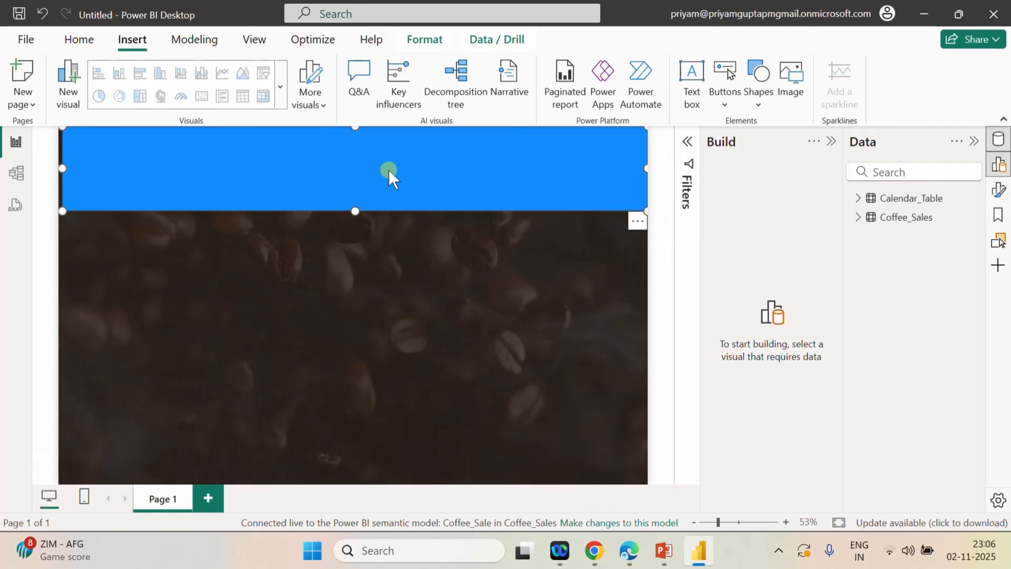
{"action": "left_click_drag", "start_coordinate": [387, 172], "coordinate": [393, 172]}
{"action": "left_click", "coordinate": [441, 283]}
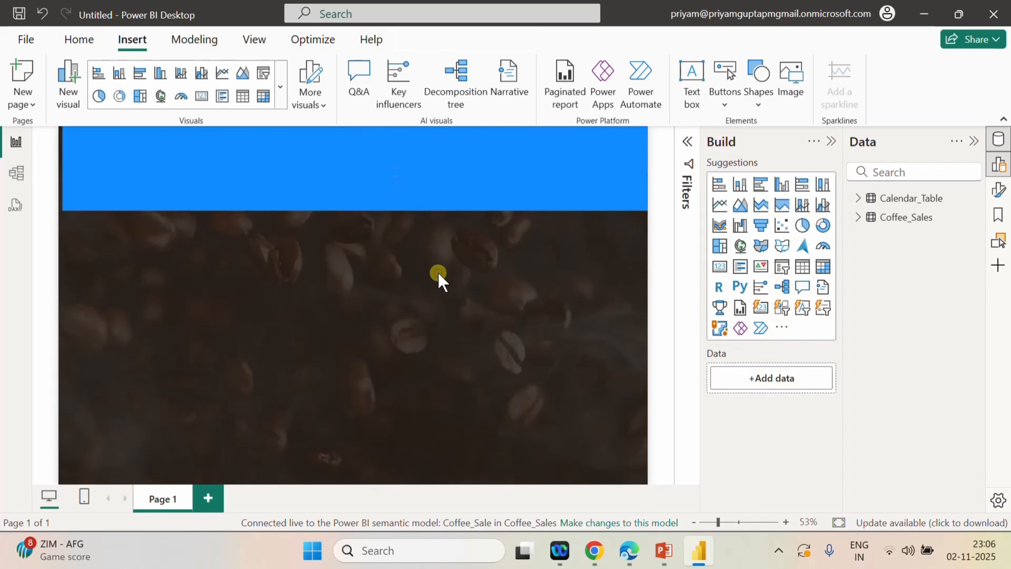
- Change the header rectangle's fill color to hex #36003E and deselect the shape
{"action": "left_click", "coordinate": [513, 191]}
{"action": "left_click", "coordinate": [999, 189]}
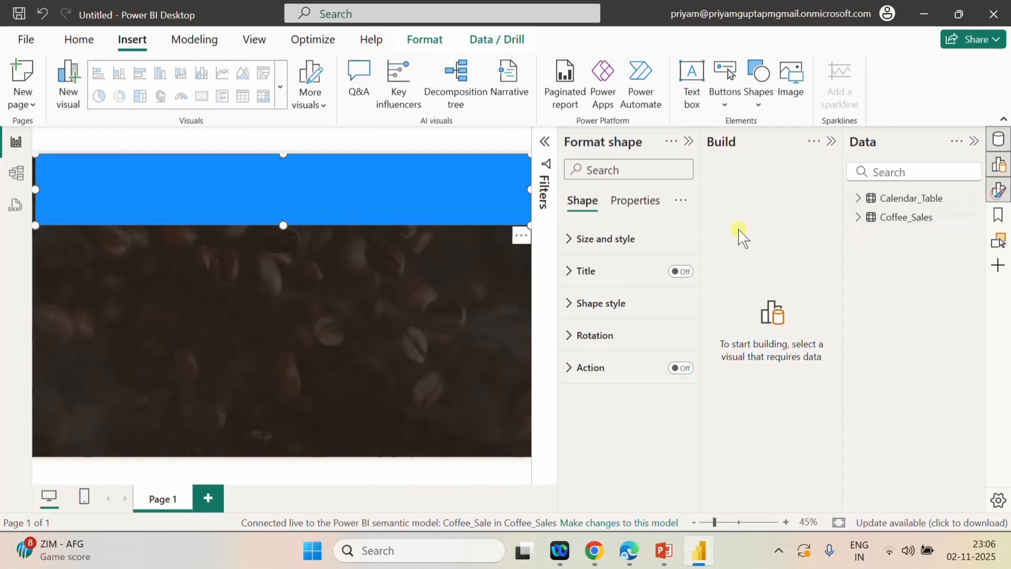
{"action": "left_click", "coordinate": [566, 239]}
{"action": "scroll", "coordinate": [621, 379], "scroll_direction": "down", "scroll_amount": 5}
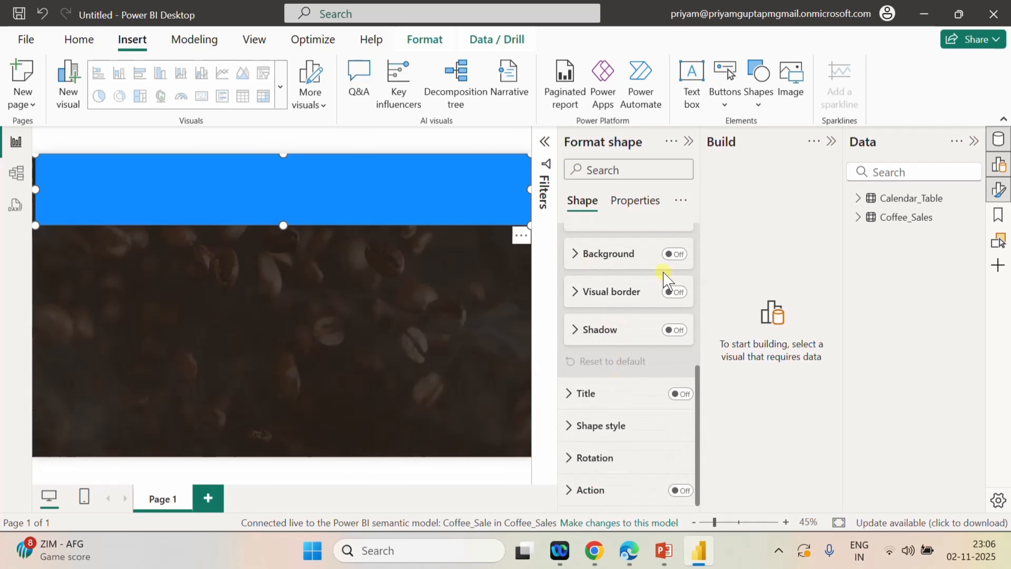
{"action": "scroll", "coordinate": [616, 293], "scroll_direction": "up", "scroll_amount": 2}
{"action": "scroll", "coordinate": [629, 403], "scroll_direction": "down", "scroll_amount": 2}
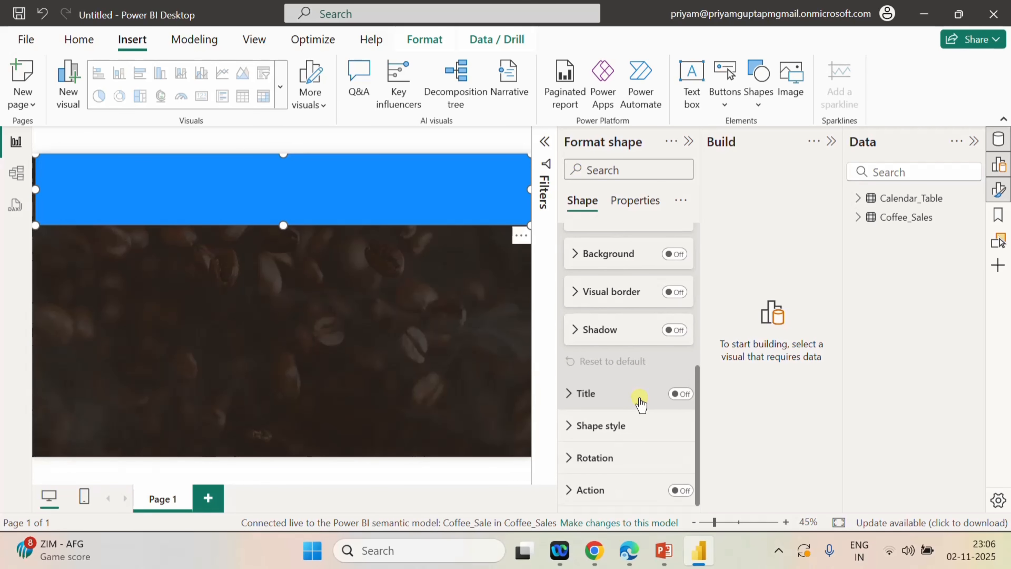
{"action": "left_click", "coordinate": [573, 425]}
{"action": "scroll", "coordinate": [666, 422], "scroll_direction": "down", "scroll_amount": 6}
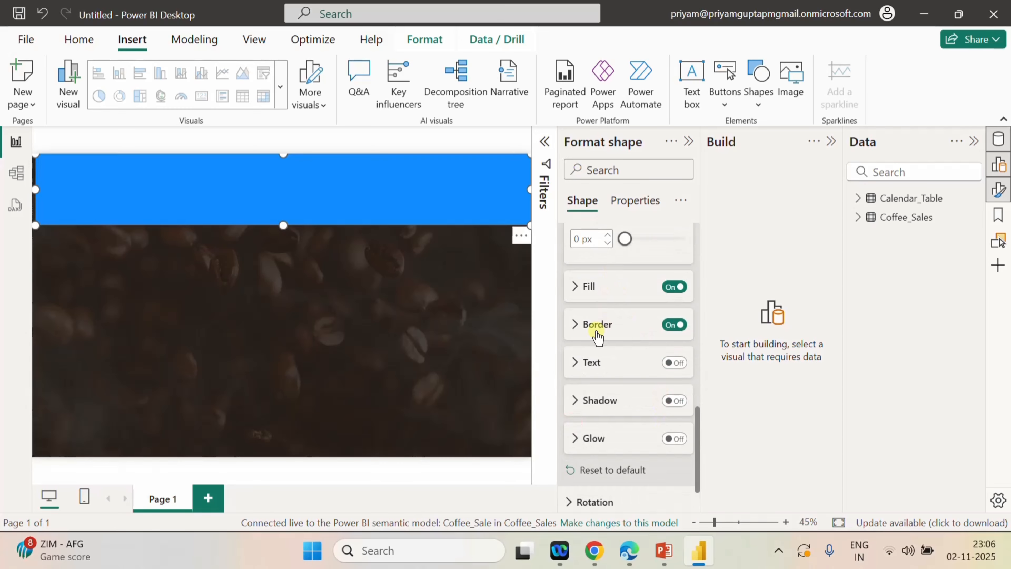
{"action": "left_click", "coordinate": [576, 288]}
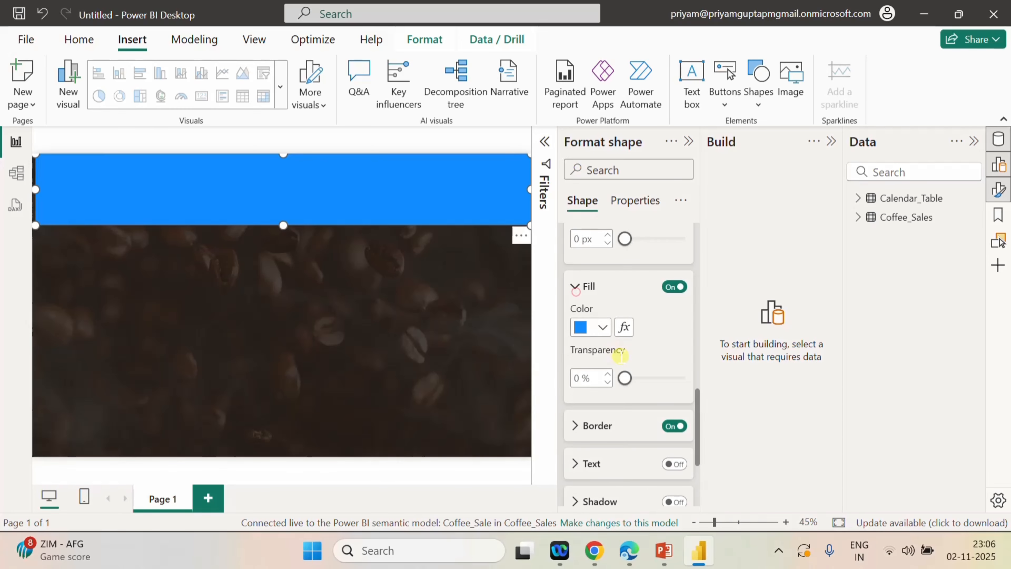
{"action": "left_click", "coordinate": [604, 326]}
{"action": "left_click", "coordinate": [609, 289]}
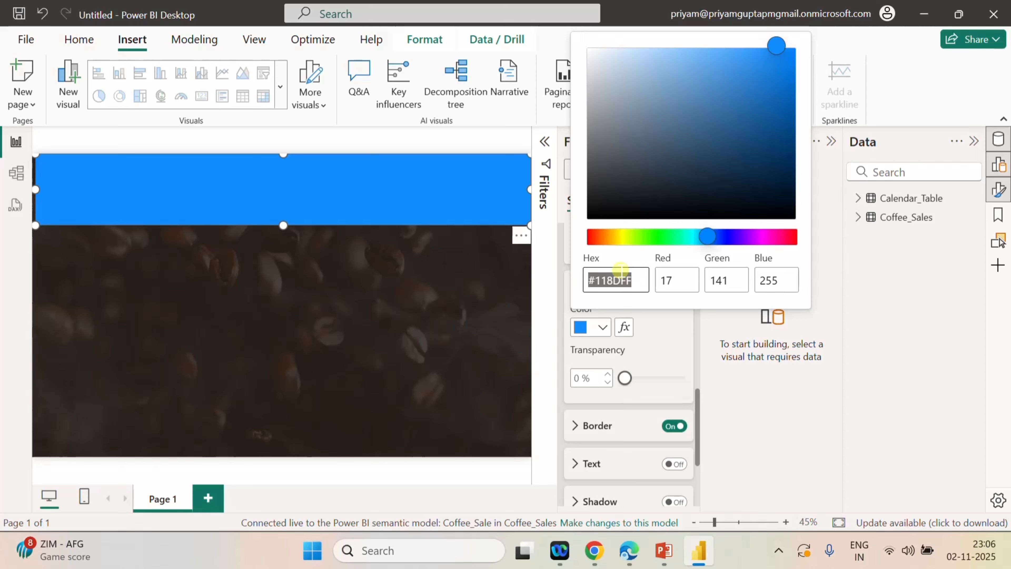
{"action": "type", "text": "3"}
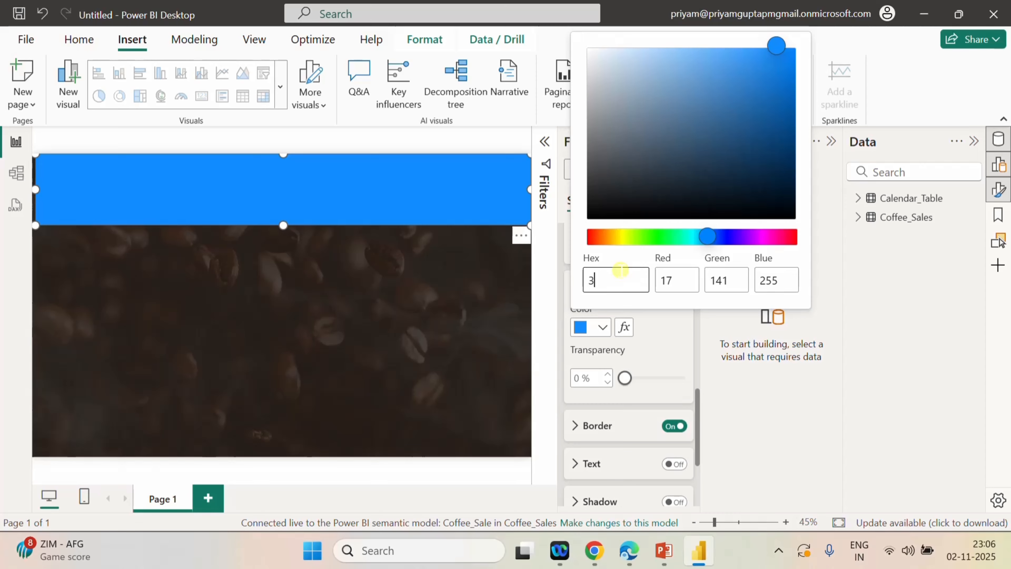
{"action": "type", "text": "6003E"}
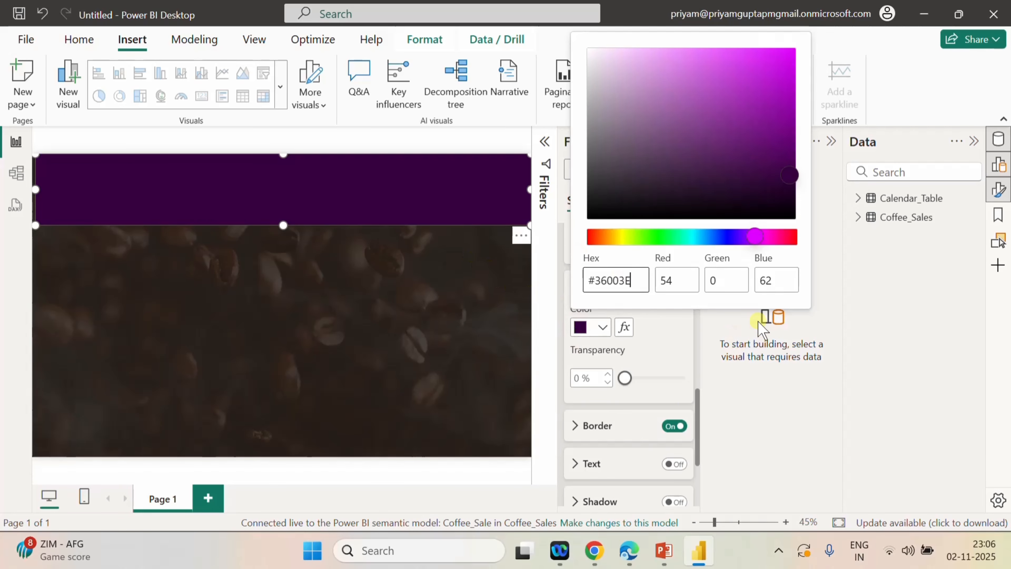
{"action": "left_click", "coordinate": [724, 348]}
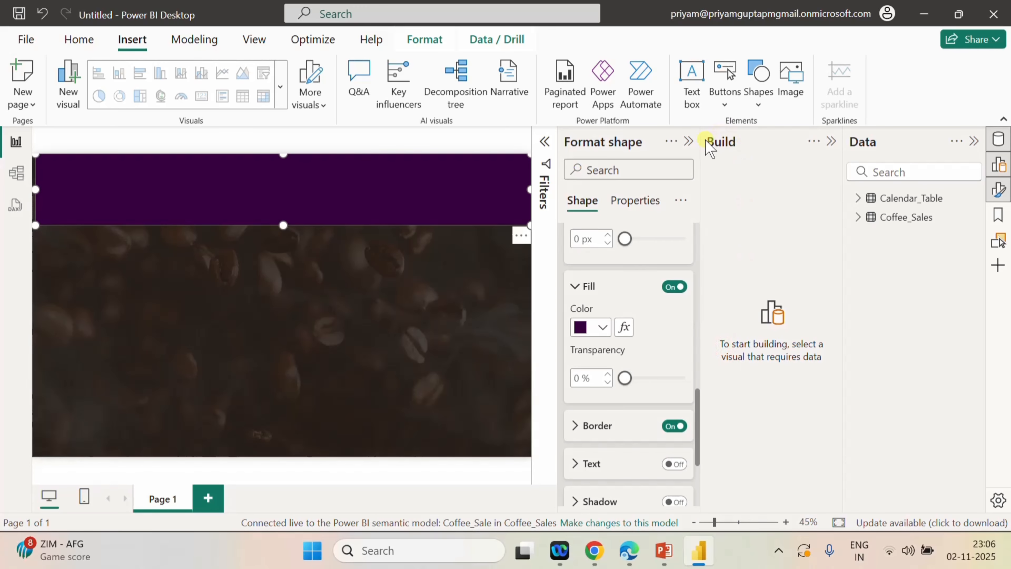
{"action": "left_click", "coordinate": [478, 350]}
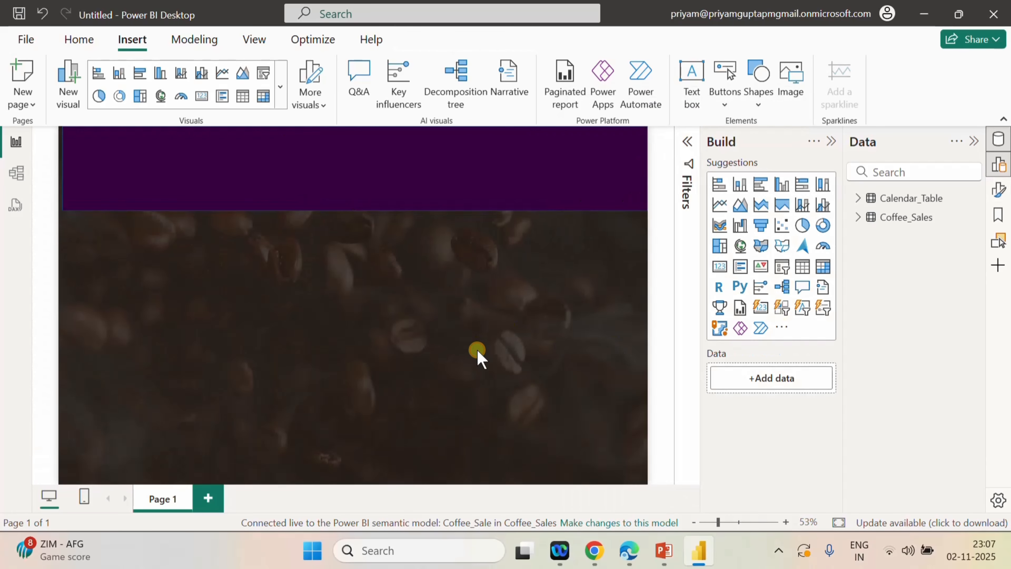
- Turn off the header rectangle's border, deselect it and close the formatting settings
{"action": "left_click", "coordinate": [444, 190]}
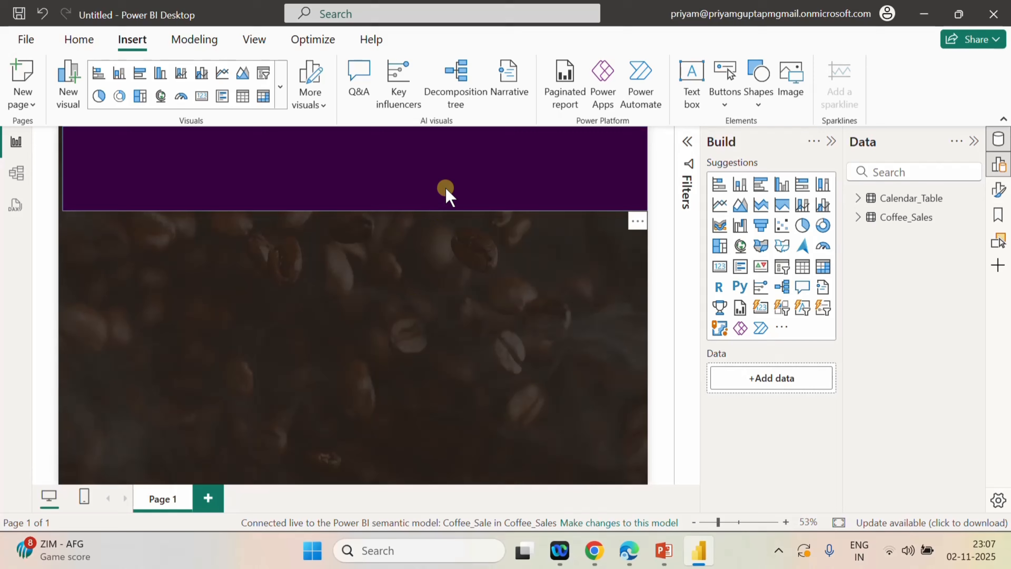
{"action": "right_click", "coordinate": [443, 170]}
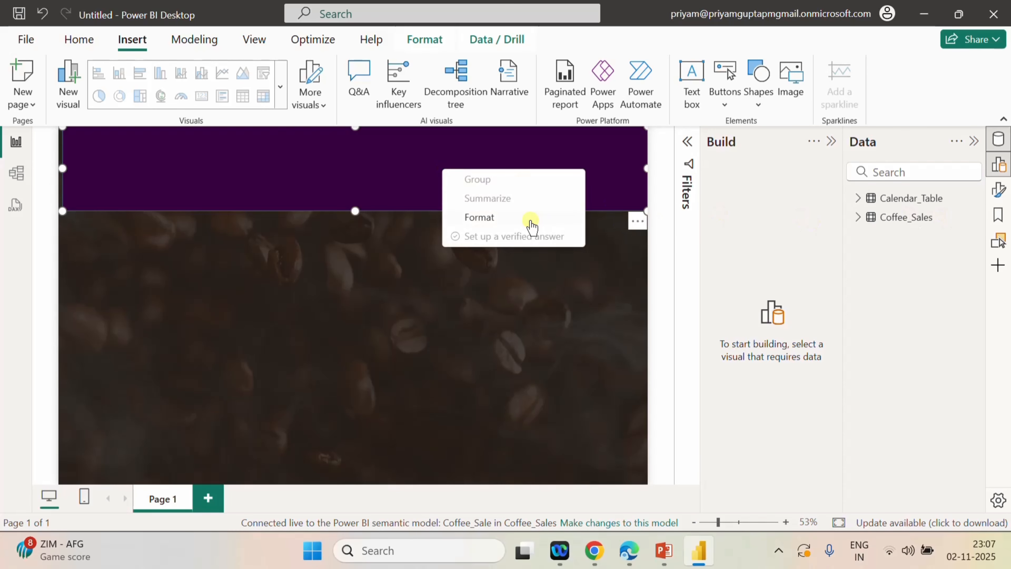
{"action": "left_click", "coordinate": [521, 218]}
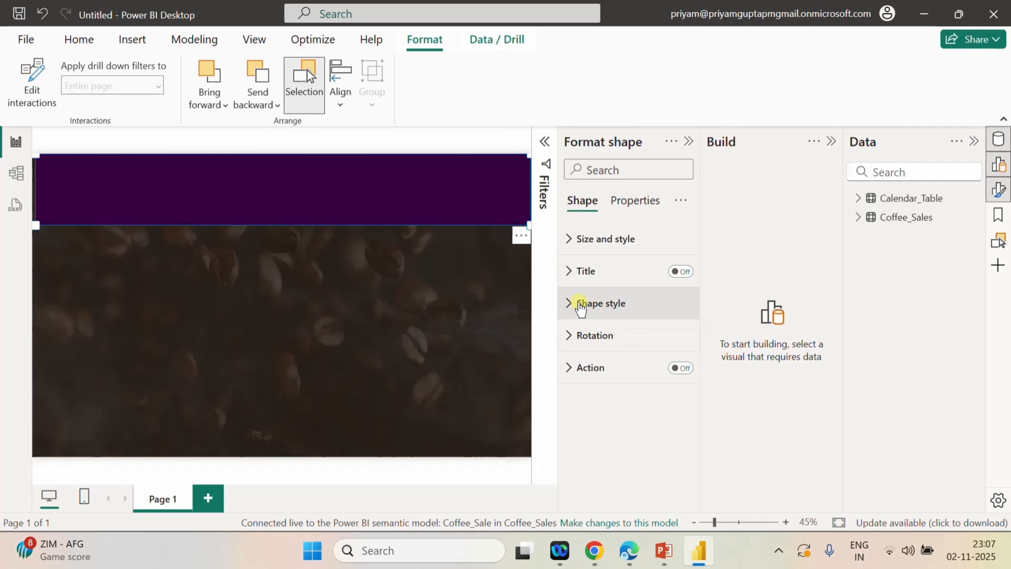
{"action": "left_click", "coordinate": [571, 308]}
{"action": "scroll", "coordinate": [634, 387], "scroll_direction": "down", "scroll_amount": 3}
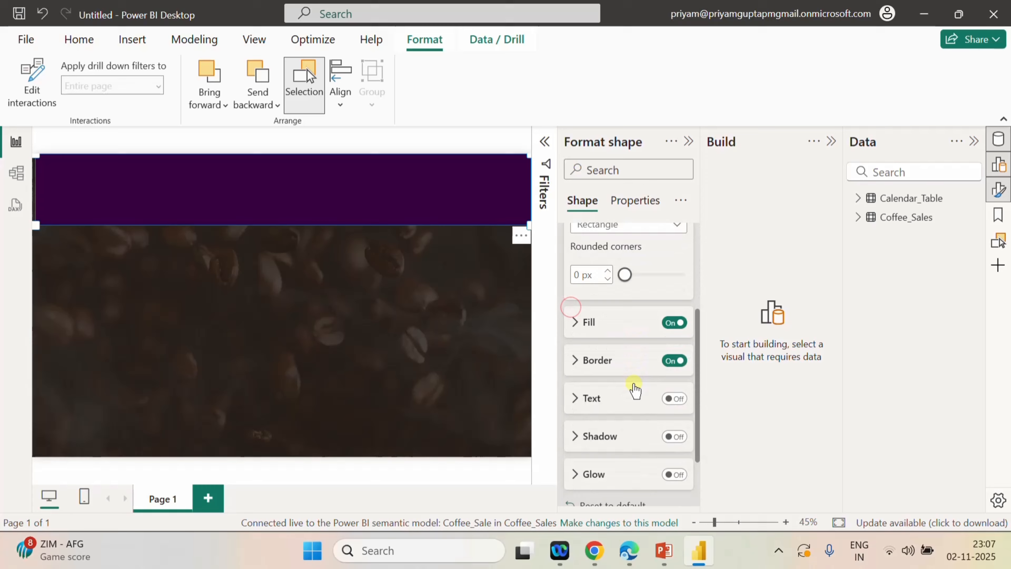
{"action": "left_click", "coordinate": [673, 361]}
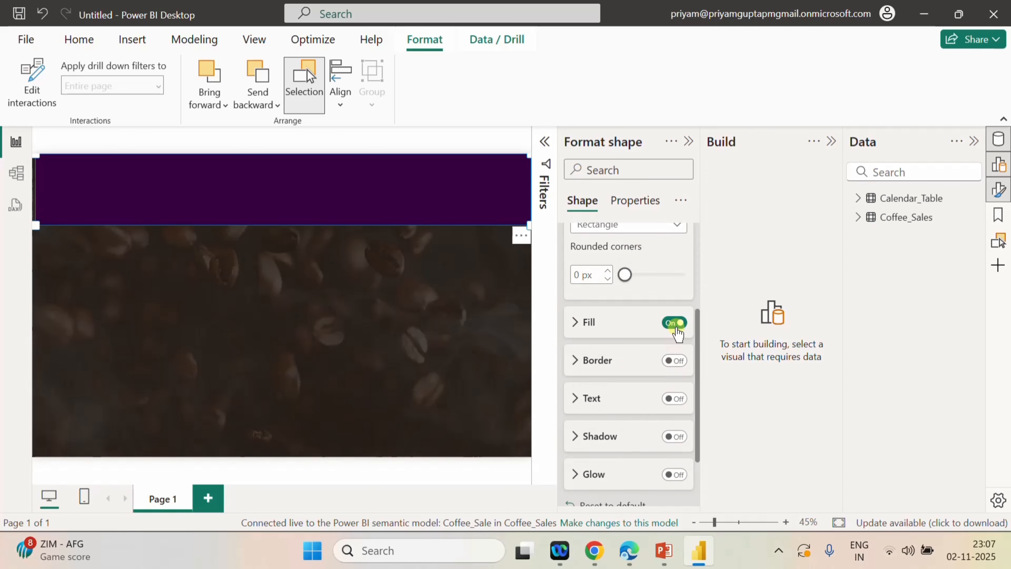
{"action": "scroll", "coordinate": [624, 384], "scroll_direction": "down", "scroll_amount": 2}
{"action": "scroll", "coordinate": [623, 384], "scroll_direction": "up", "scroll_amount": 5}
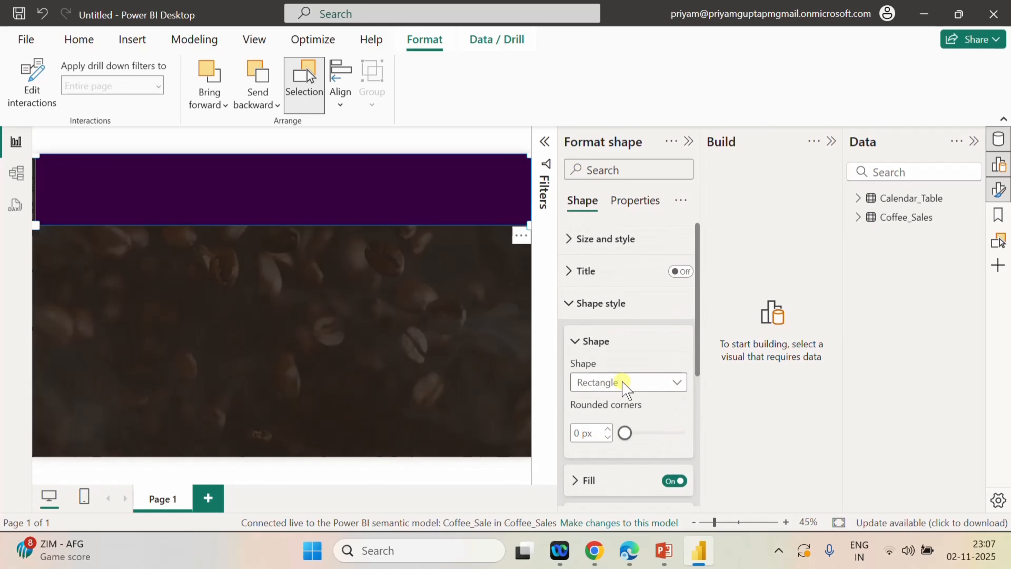
{"action": "left_click", "coordinate": [460, 327]}
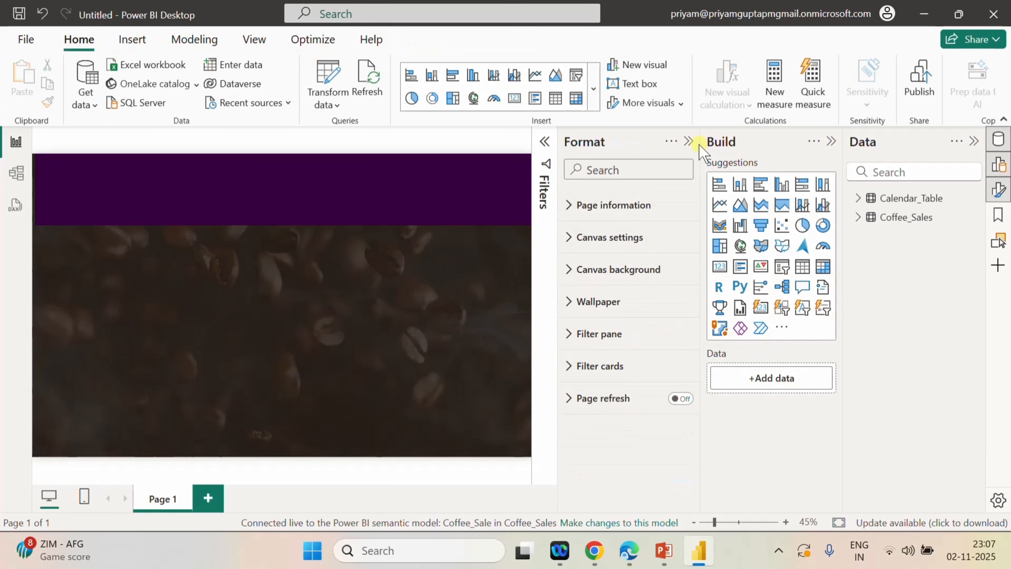
{"action": "left_click", "coordinate": [689, 142]}
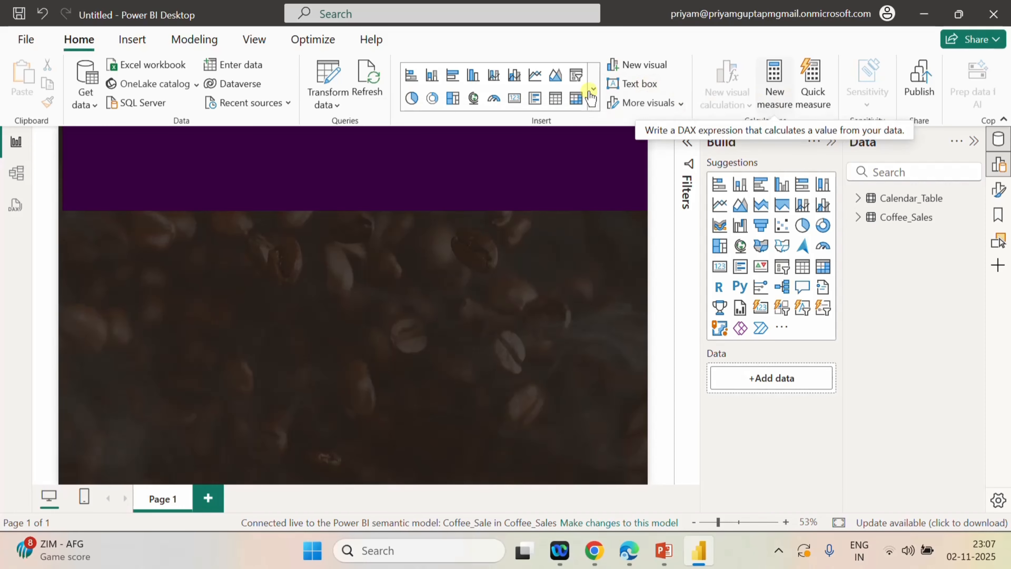
- Insert a rounded rectangle shape below the header banner
{"action": "left_click", "coordinate": [130, 40]}
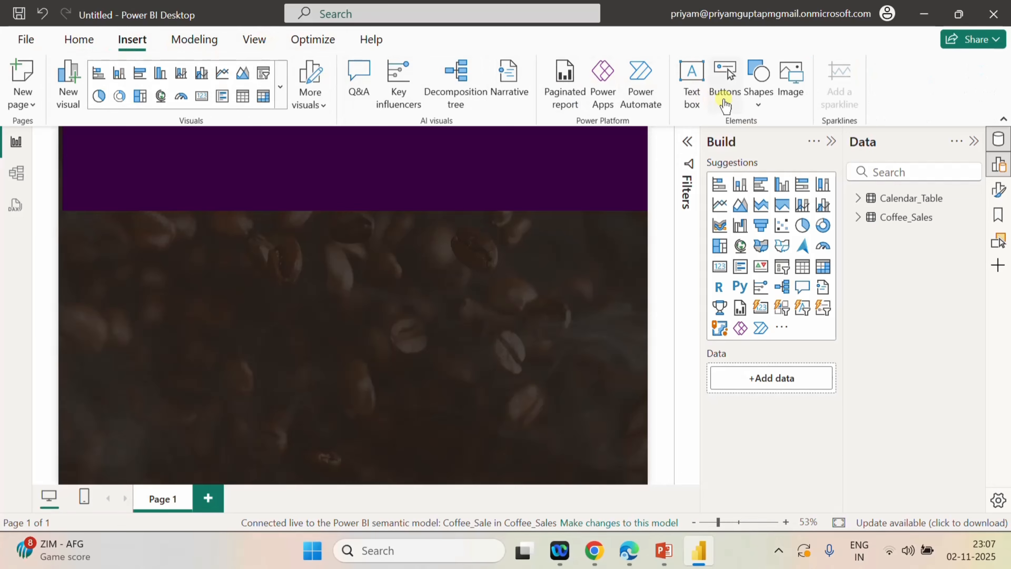
{"action": "left_click", "coordinate": [758, 90]}
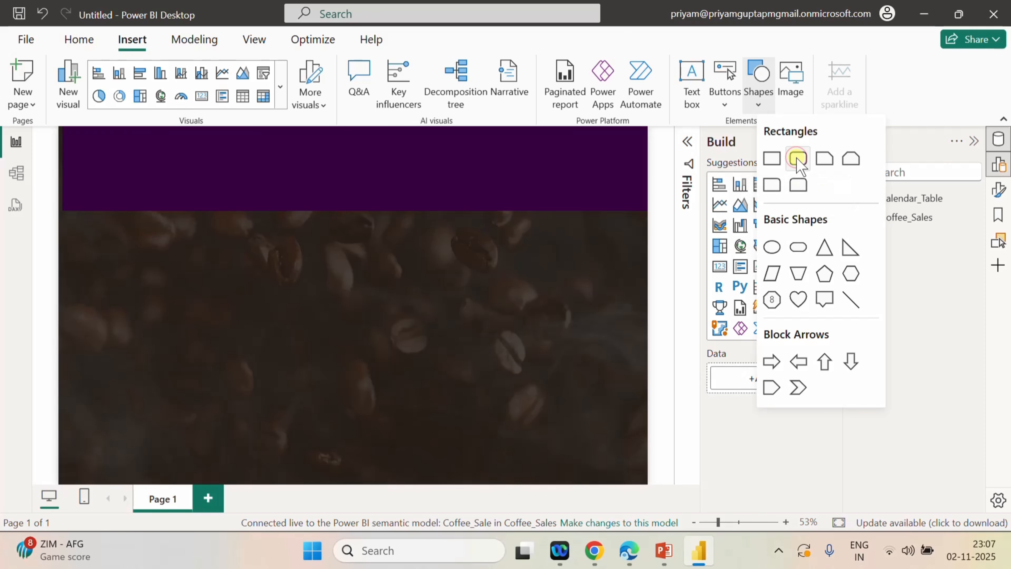
{"action": "left_click", "coordinate": [799, 161]}
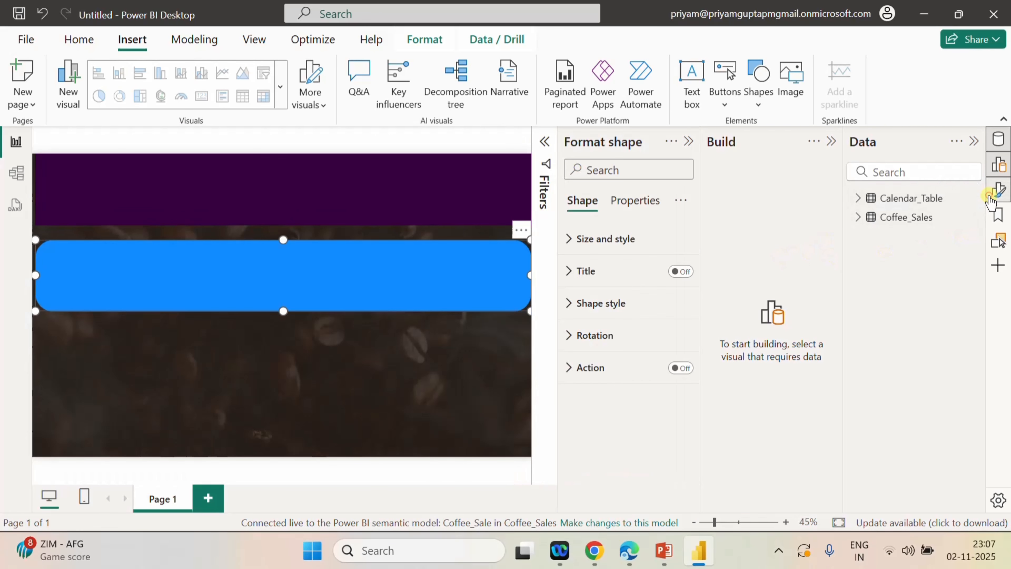
{"action": "left_click", "coordinate": [992, 203]}
- Enter a height of 785 for the rounded rectangle and set its width to 325
{"action": "left_click", "coordinate": [565, 239]}
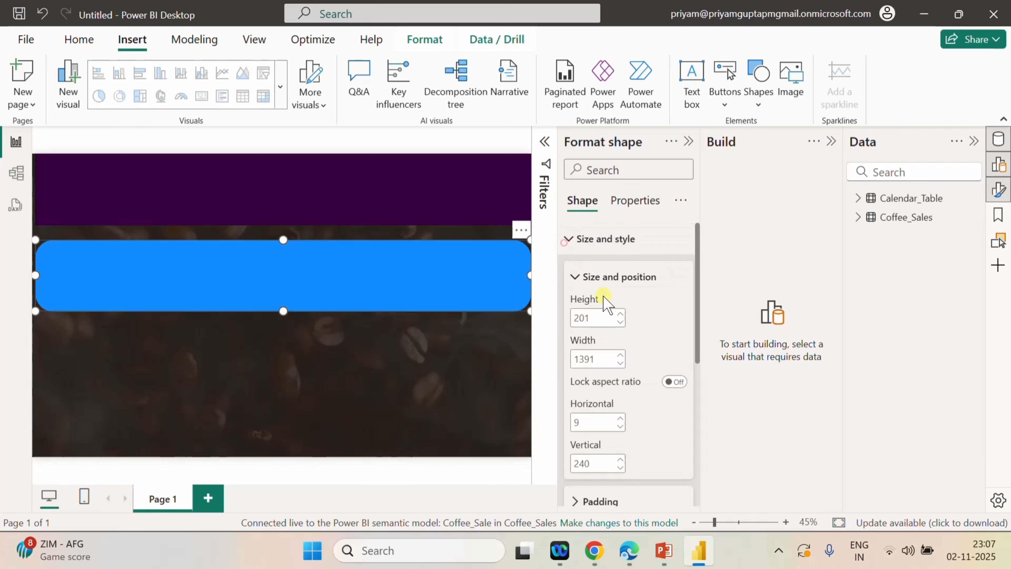
{"action": "left_click", "coordinate": [584, 315]}
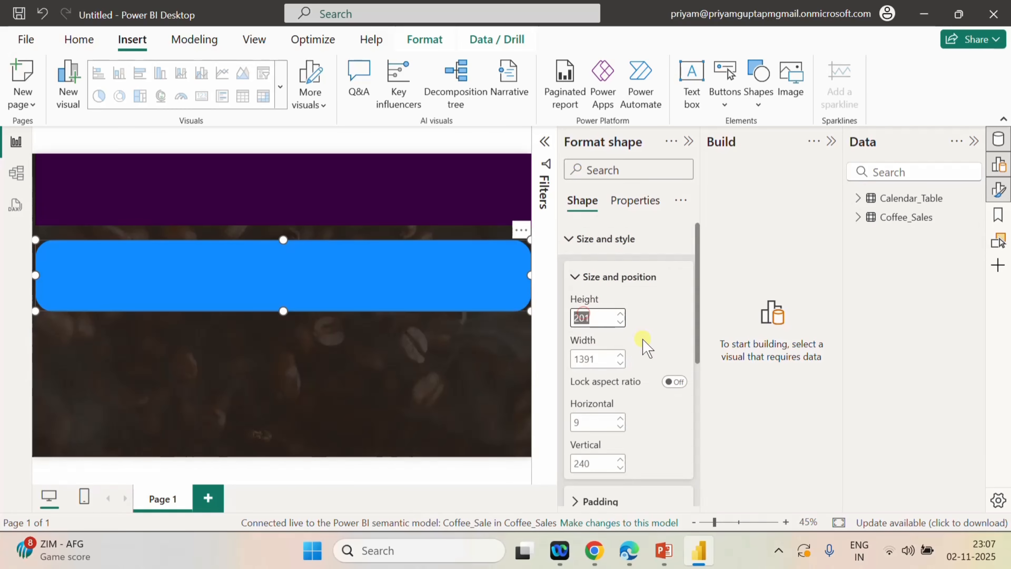
{"action": "type", "text": "785"}
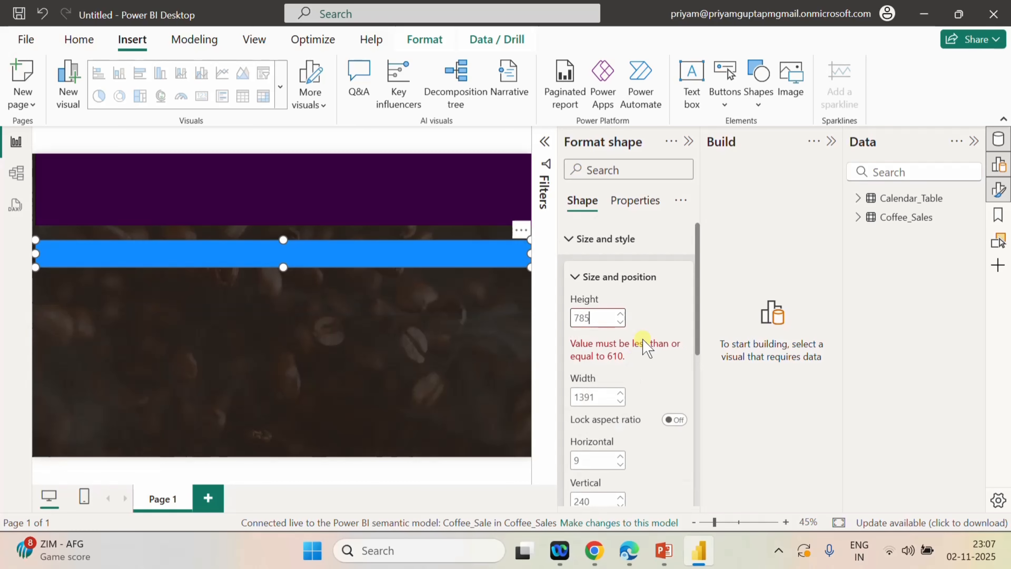
{"action": "left_click", "coordinate": [594, 397]}
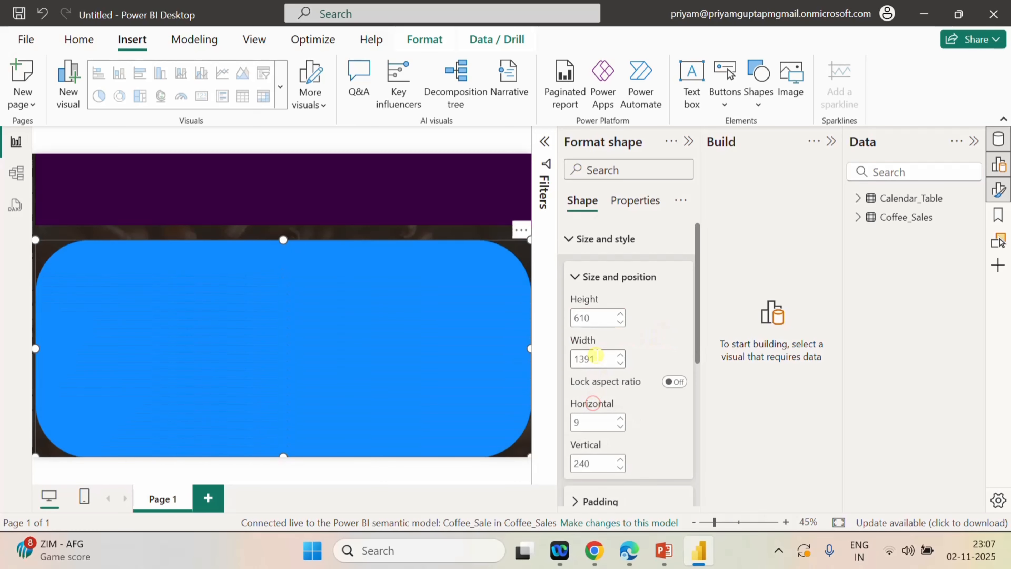
{"action": "double_click", "coordinate": [596, 354]}
{"action": "type", "text": "325"}
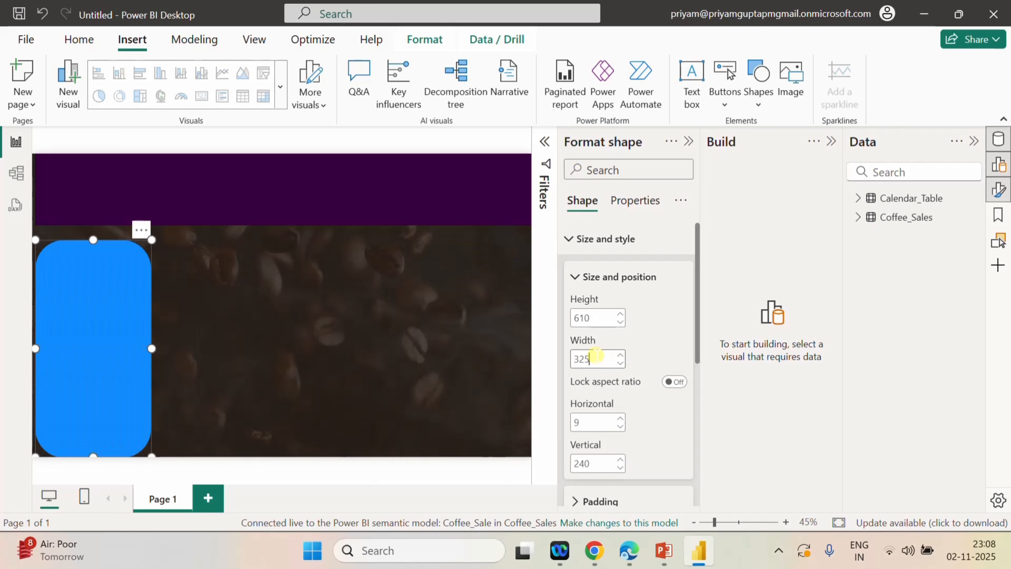
- Move the rounded rectangle up over the header to about horizontal 31, vertical 119, and enter a height of 785 again
{"action": "left_click_drag", "start_coordinate": [116, 307], "coordinate": [116, 298]}
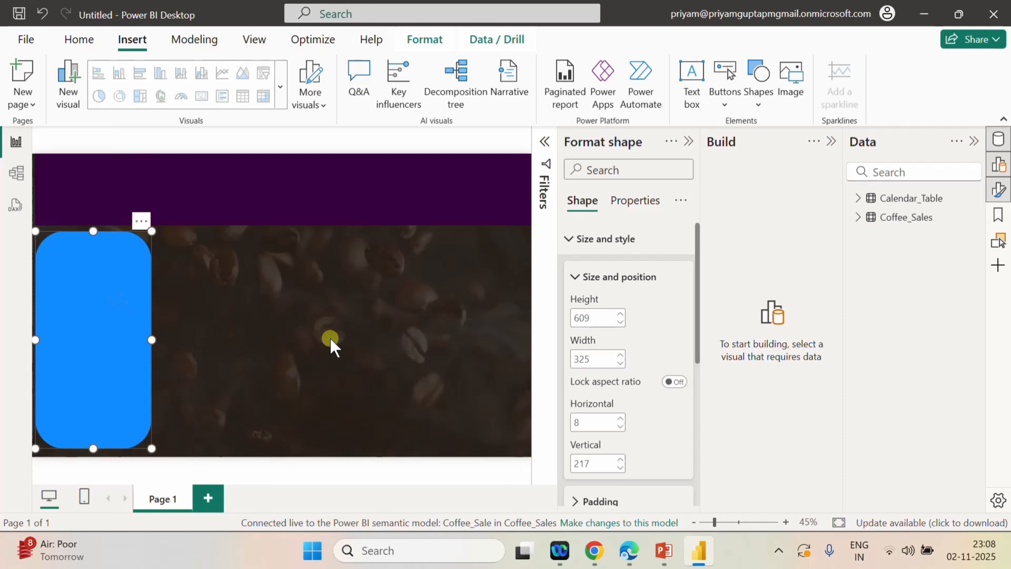
{"action": "left_click_drag", "start_coordinate": [93, 315], "coordinate": [102, 290]}
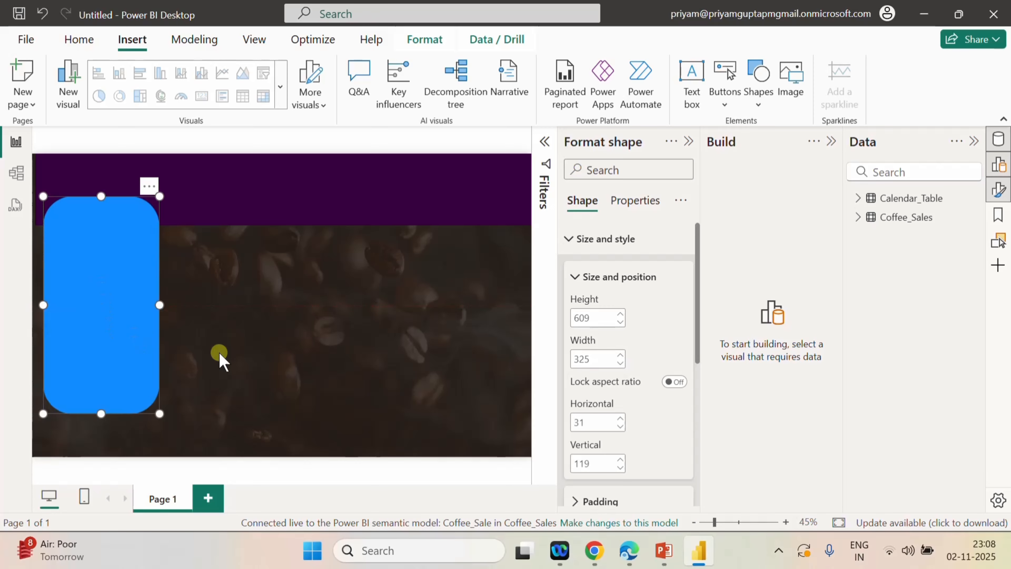
{"action": "double_click", "coordinate": [588, 317]}
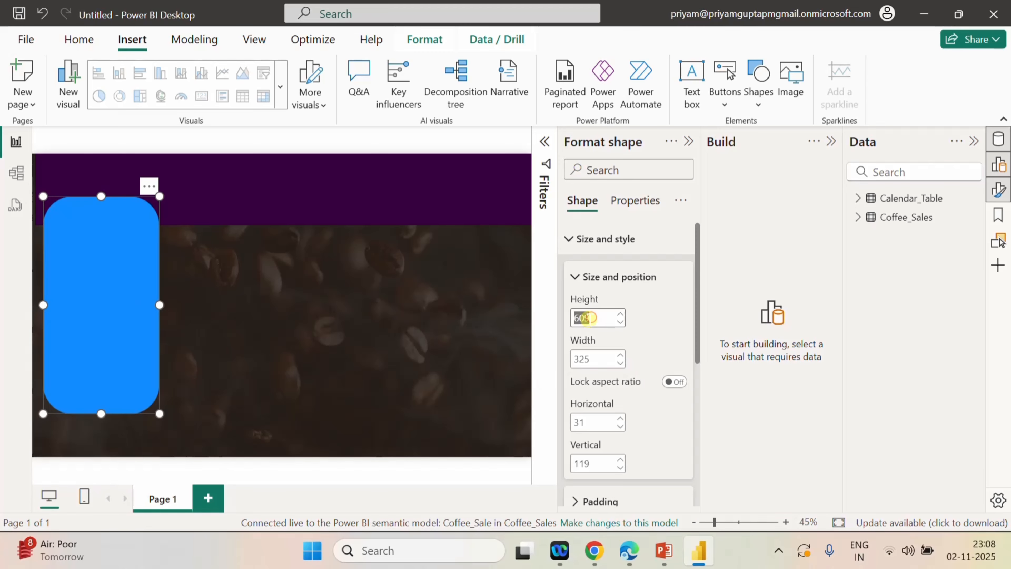
{"action": "type", "text": "785"}
{"action": "left_click", "coordinate": [648, 339]}
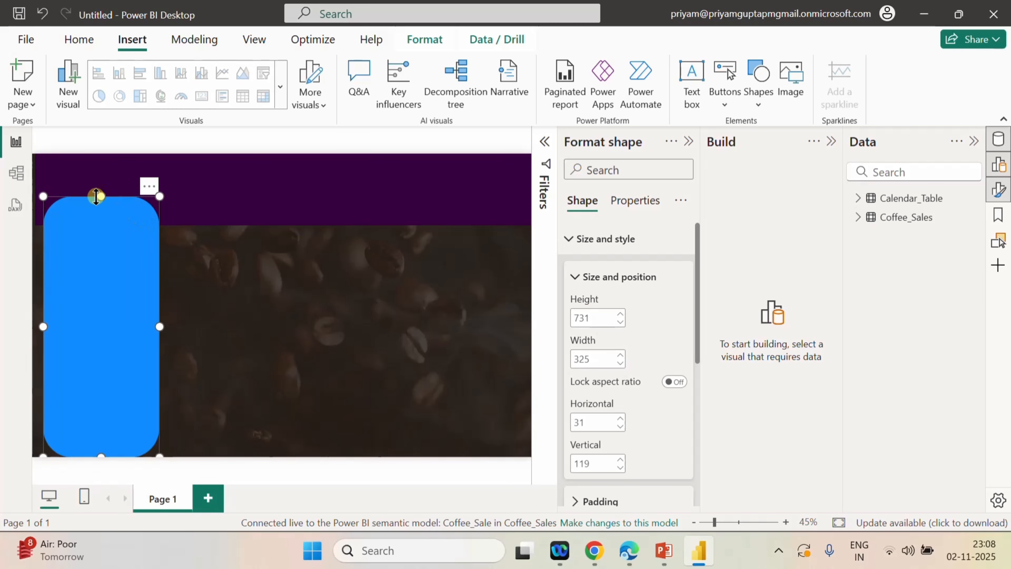
- Extend the rounded rectangle's upper edge to about vertical 64, set its height to exactly 785, and deselect it
{"action": "left_click_drag", "start_coordinate": [101, 195], "coordinate": [101, 189]}
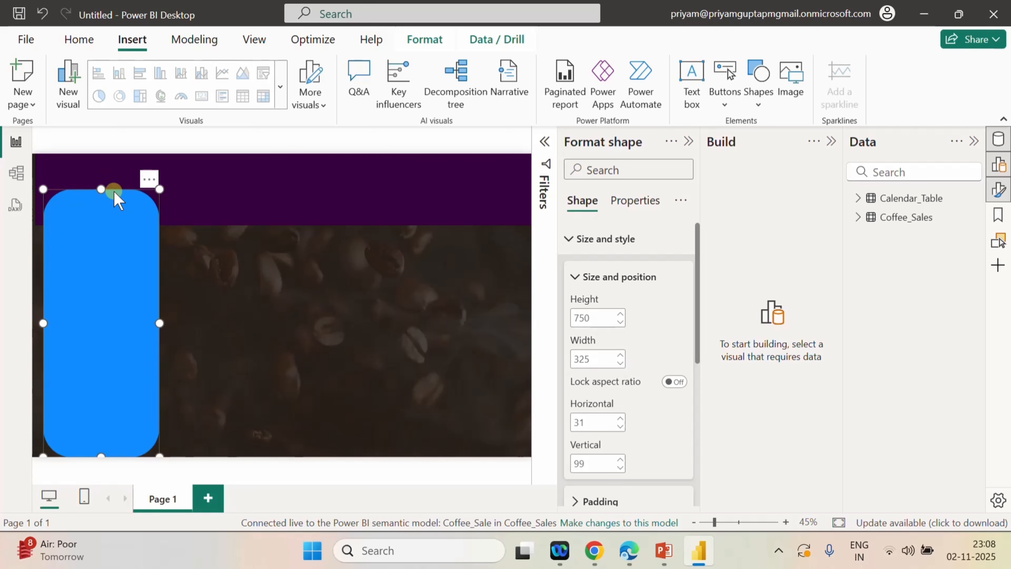
{"action": "left_click_drag", "start_coordinate": [103, 191], "coordinate": [102, 177]}
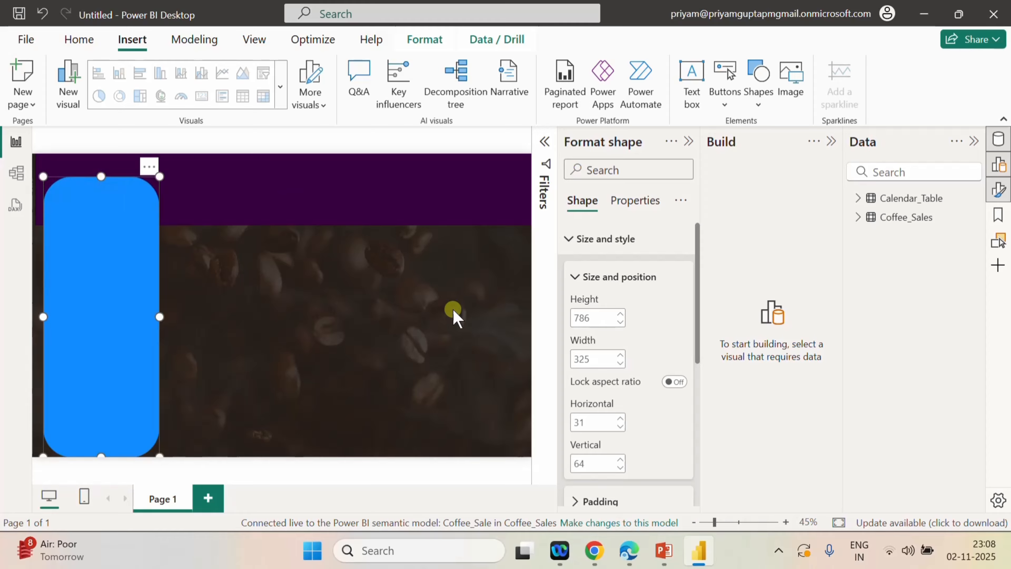
{"action": "double_click", "coordinate": [598, 318]}
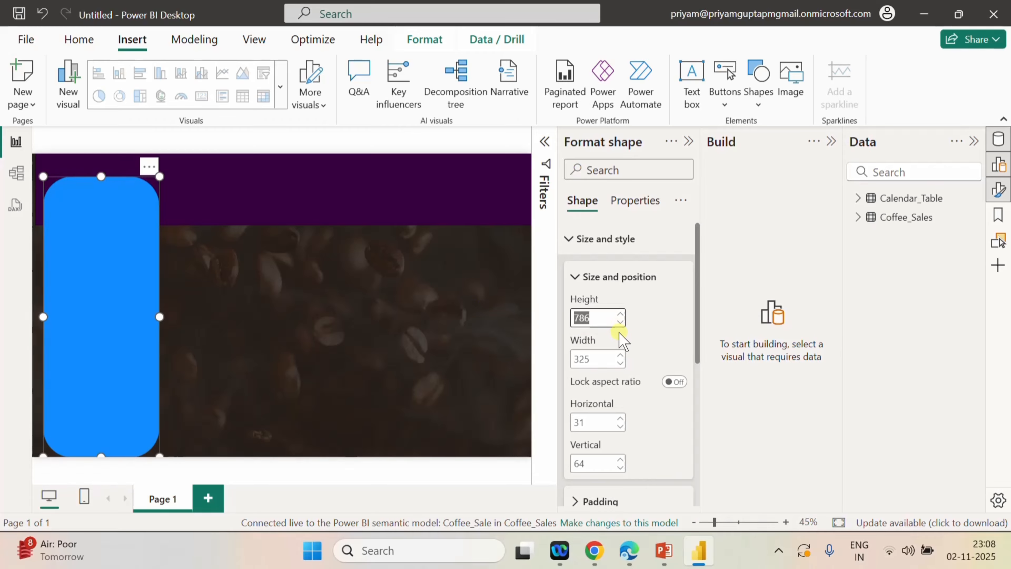
{"action": "type", "text": "785"}
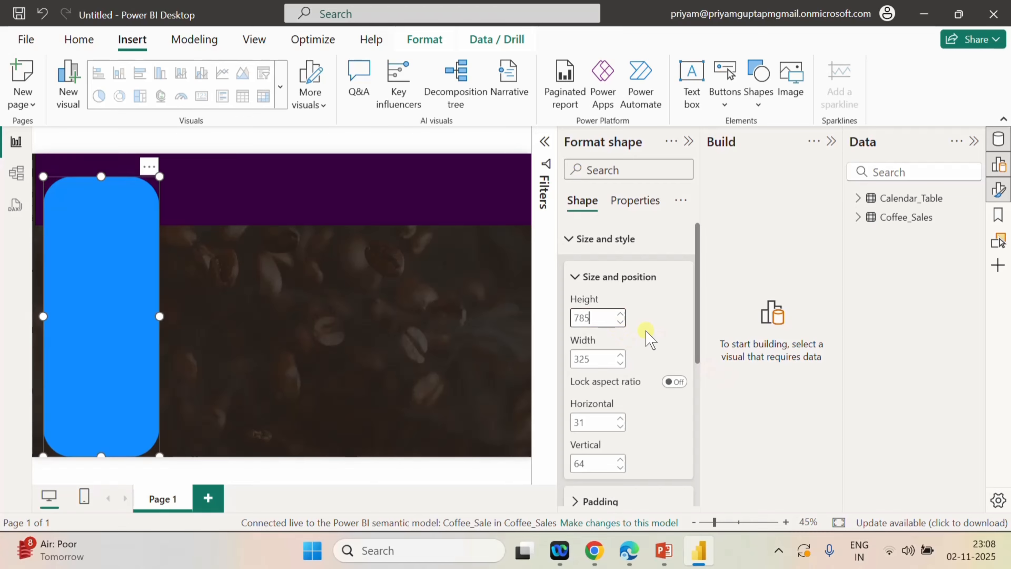
{"action": "left_click", "coordinate": [644, 331]}
{"action": "left_click", "coordinate": [423, 310]}
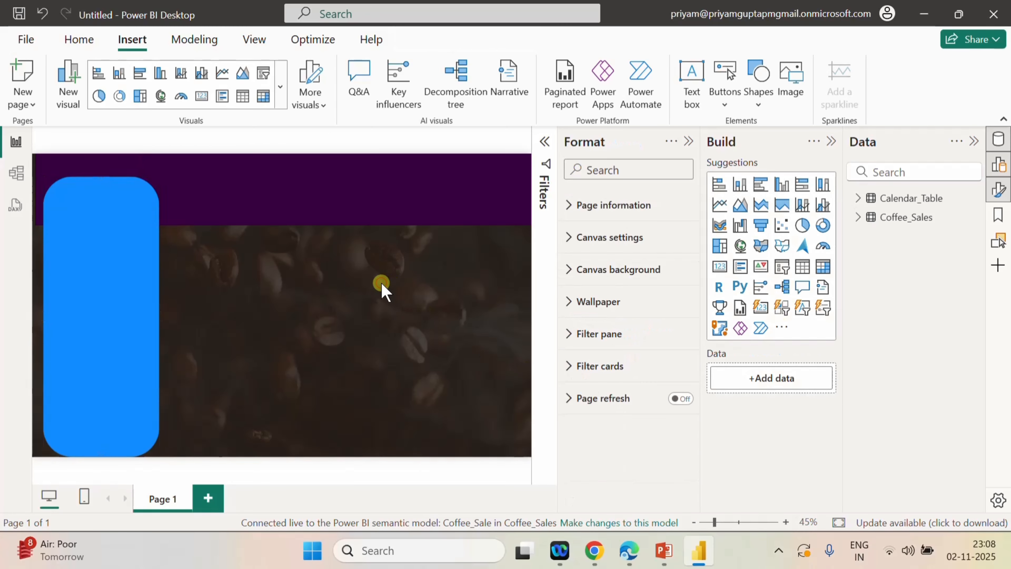
- Set the tall rounded rectangle's corner rounding to 7%
{"action": "left_click", "coordinate": [128, 312]}
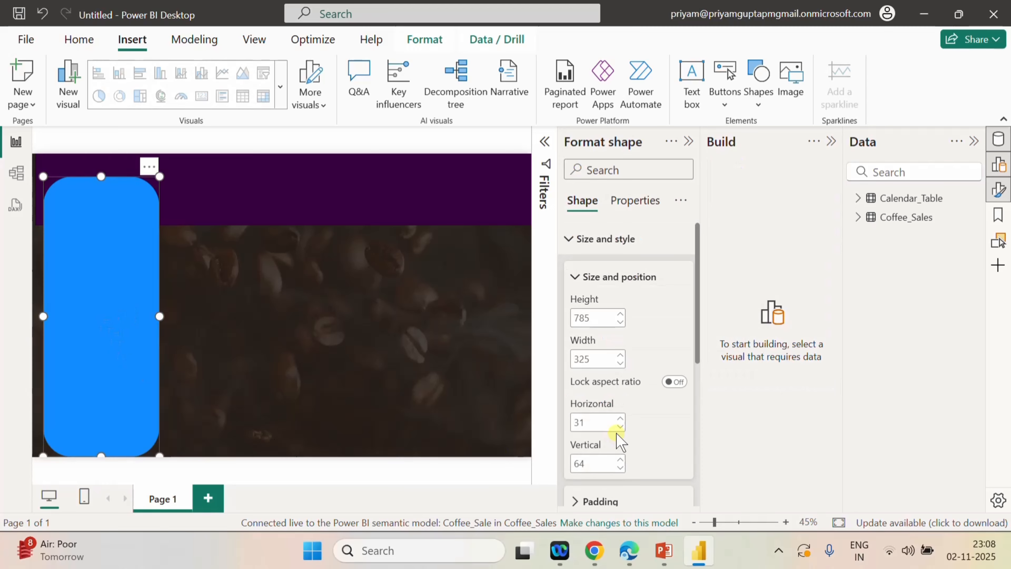
{"action": "scroll", "coordinate": [630, 404], "scroll_direction": "down", "scroll_amount": 4}
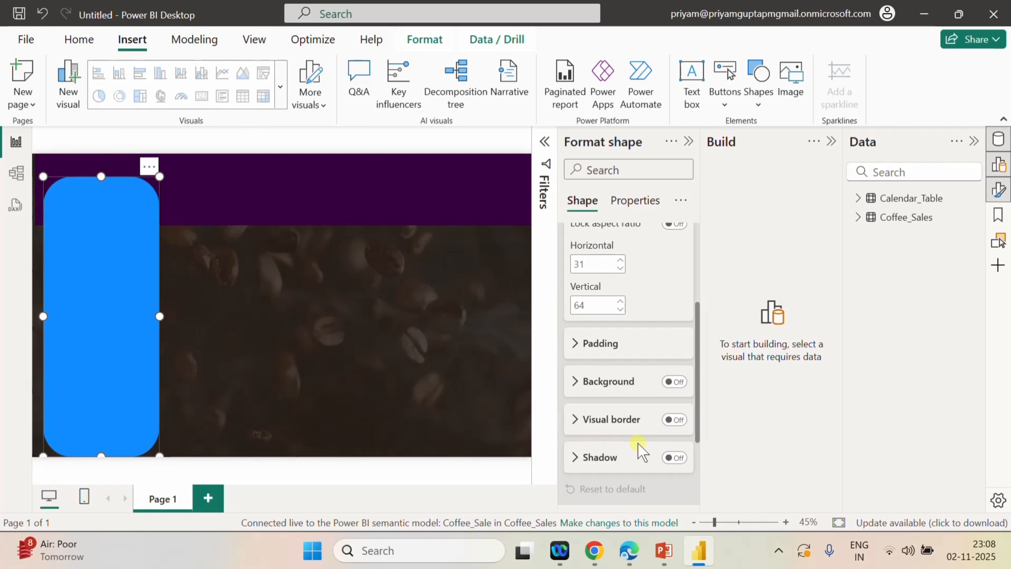
{"action": "scroll", "coordinate": [647, 414], "scroll_direction": "down", "scroll_amount": 3}
{"action": "scroll", "coordinate": [647, 415], "scroll_direction": "down", "scroll_amount": 1}
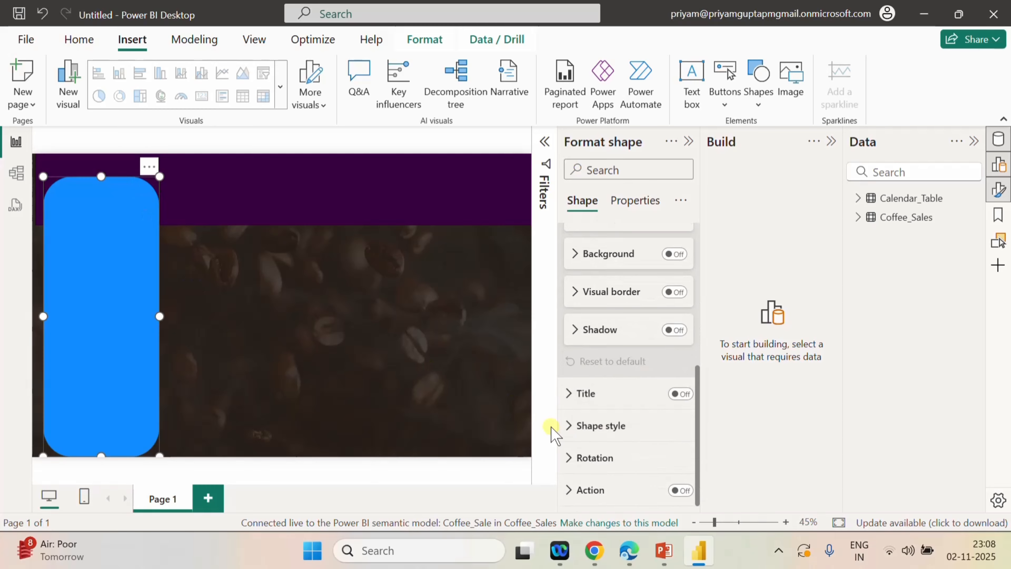
{"action": "left_click", "coordinate": [578, 426]}
{"action": "scroll", "coordinate": [620, 449], "scroll_direction": "down", "scroll_amount": 3}
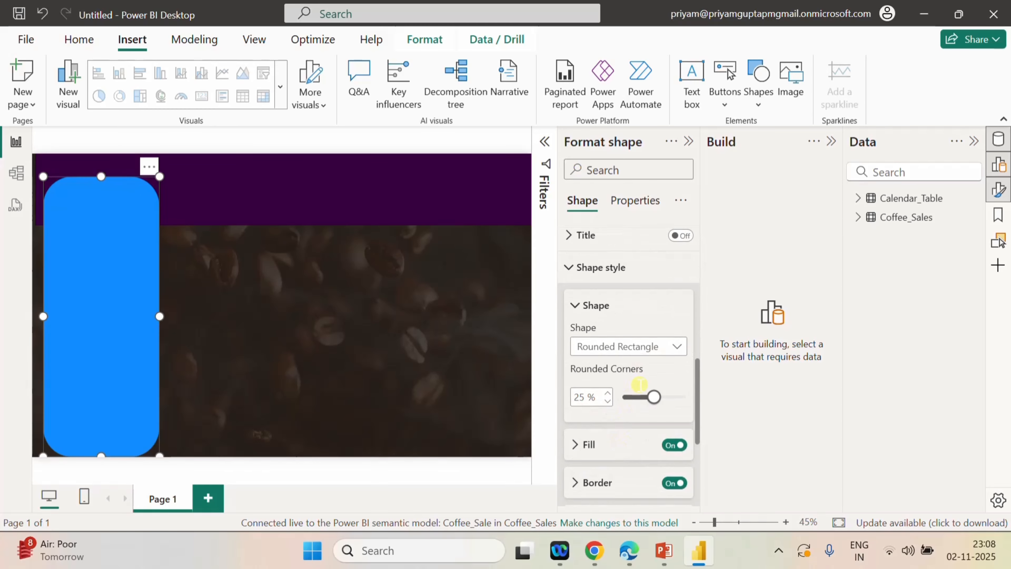
{"action": "double_click", "coordinate": [587, 395]}
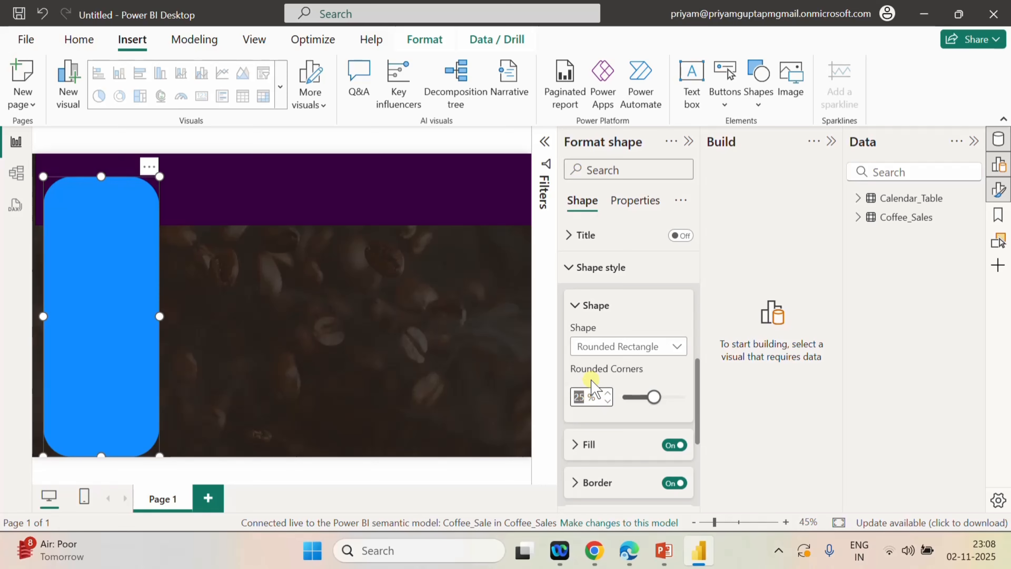
{"action": "type", "text": "7"}
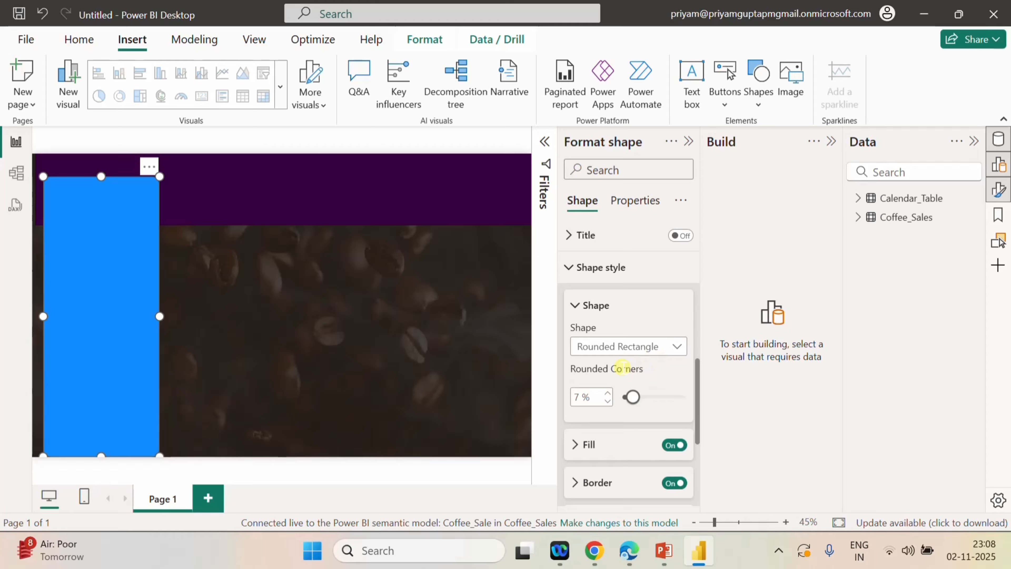
- Remove the tall rectangle's border, fill it with colour #402B1E, and deselect it
{"action": "scroll", "coordinate": [641, 400], "scroll_direction": "down", "scroll_amount": 4}
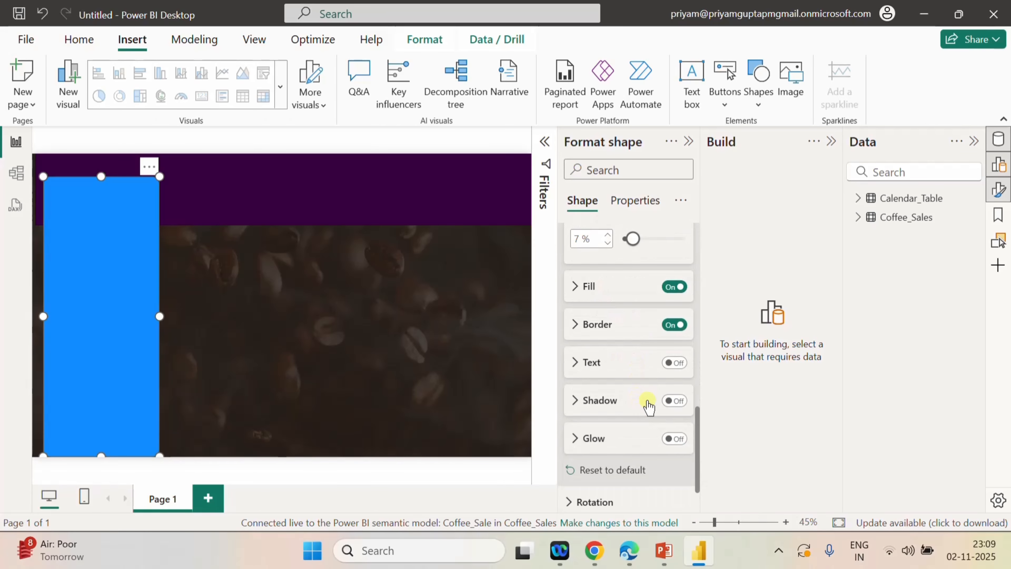
{"action": "left_click", "coordinate": [678, 326]}
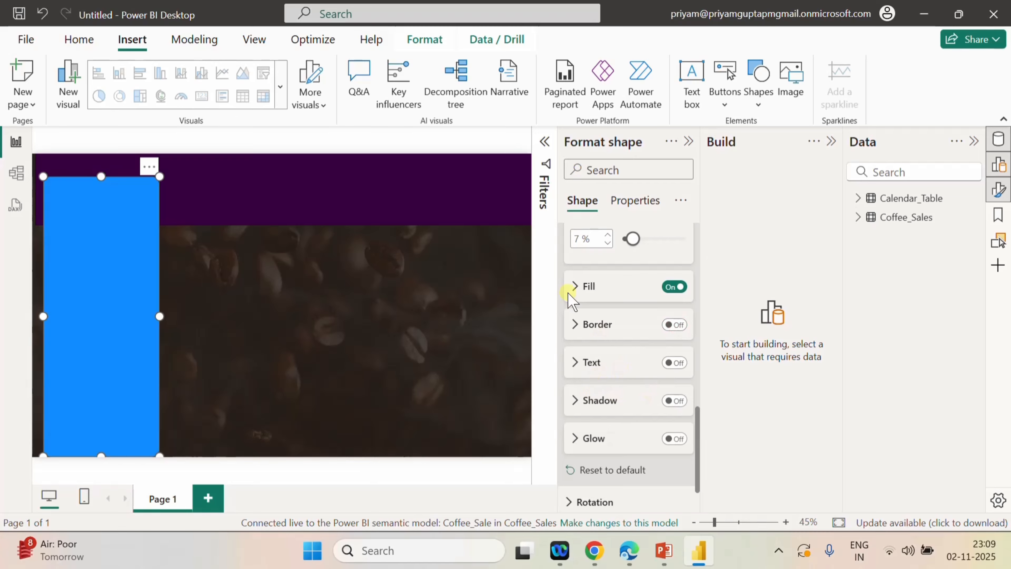
{"action": "left_click", "coordinate": [576, 286]}
{"action": "left_click", "coordinate": [602, 327]}
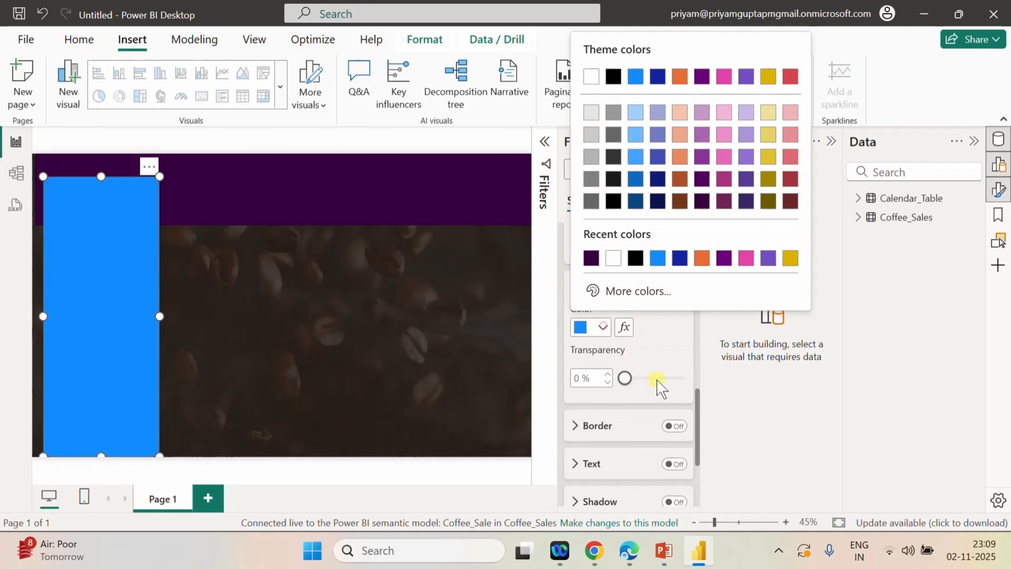
{"action": "left_click", "coordinate": [641, 292]}
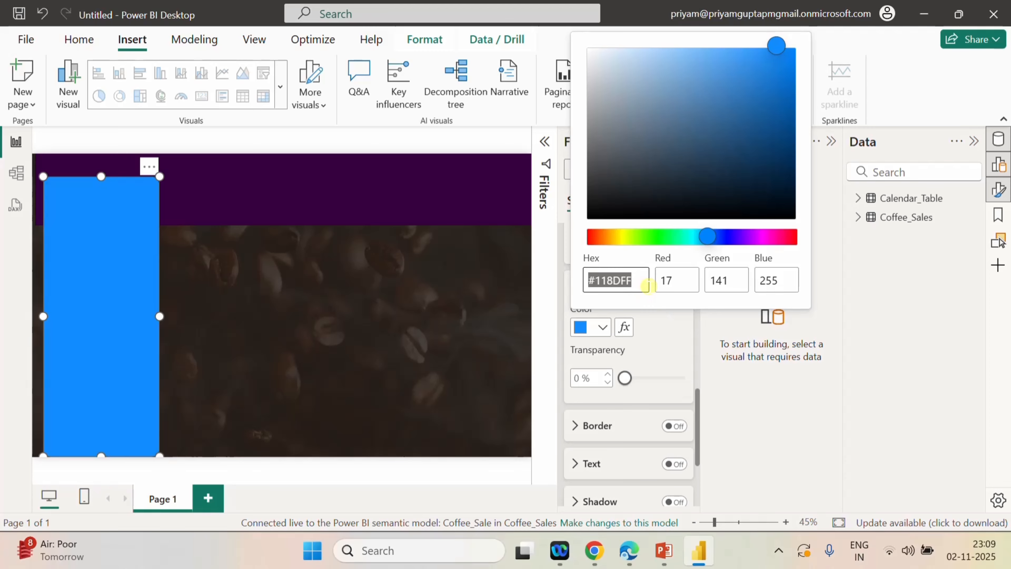
{"action": "type", "text": "402"}
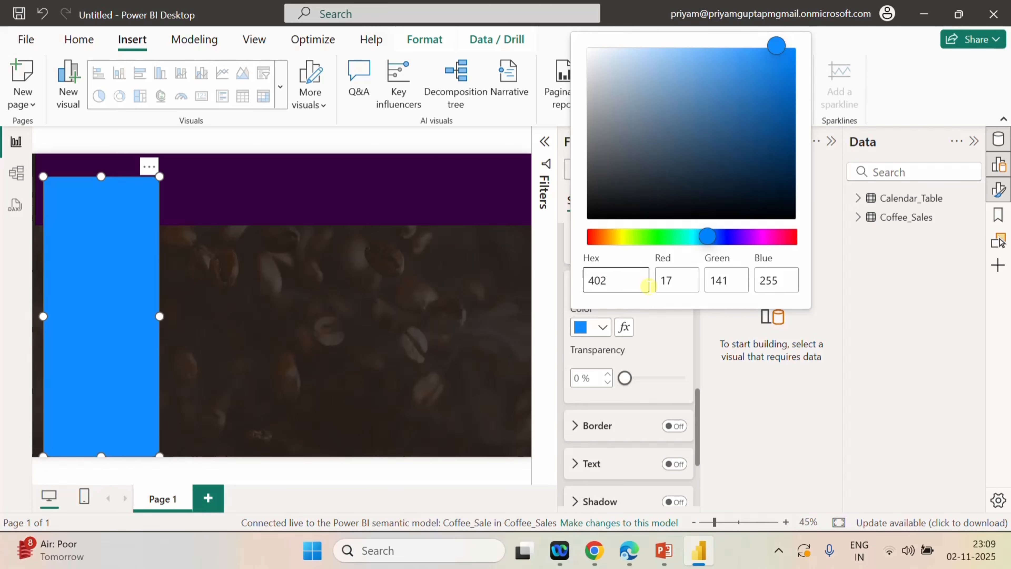
{"action": "type", "text": "b1e"}
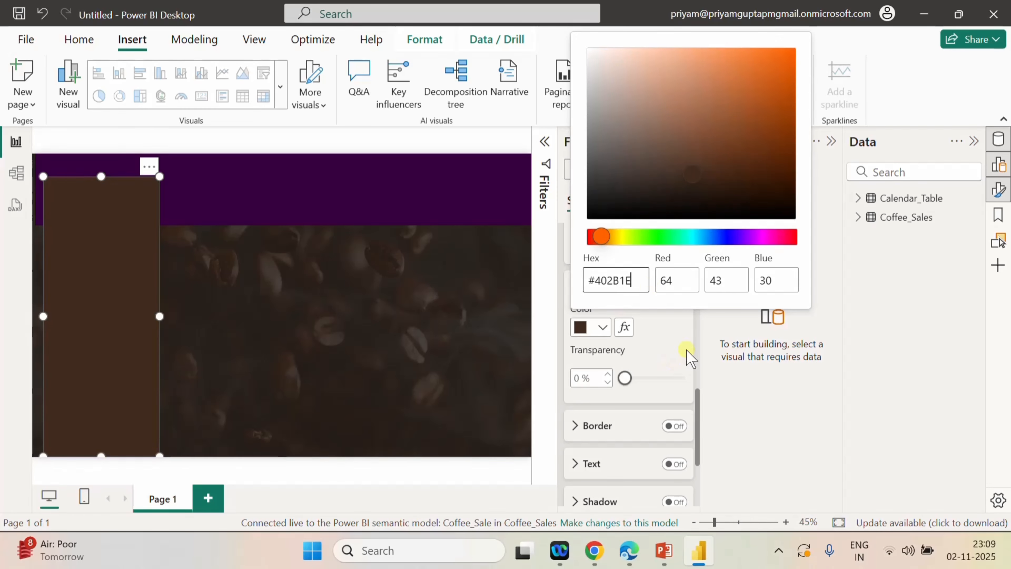
{"action": "left_click", "coordinate": [684, 342]}
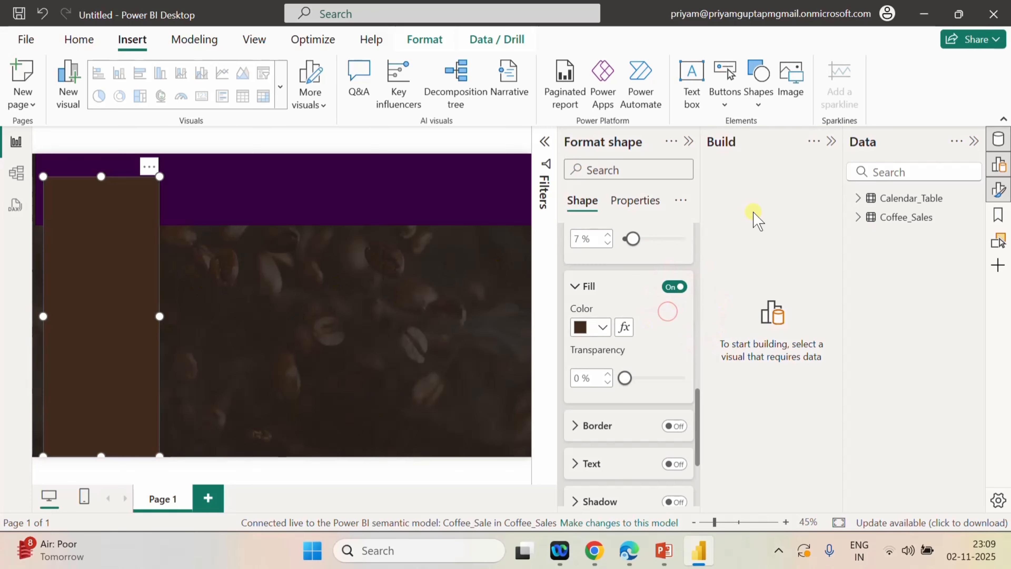
{"action": "left_click", "coordinate": [689, 142]}
{"action": "left_click", "coordinate": [505, 305]}
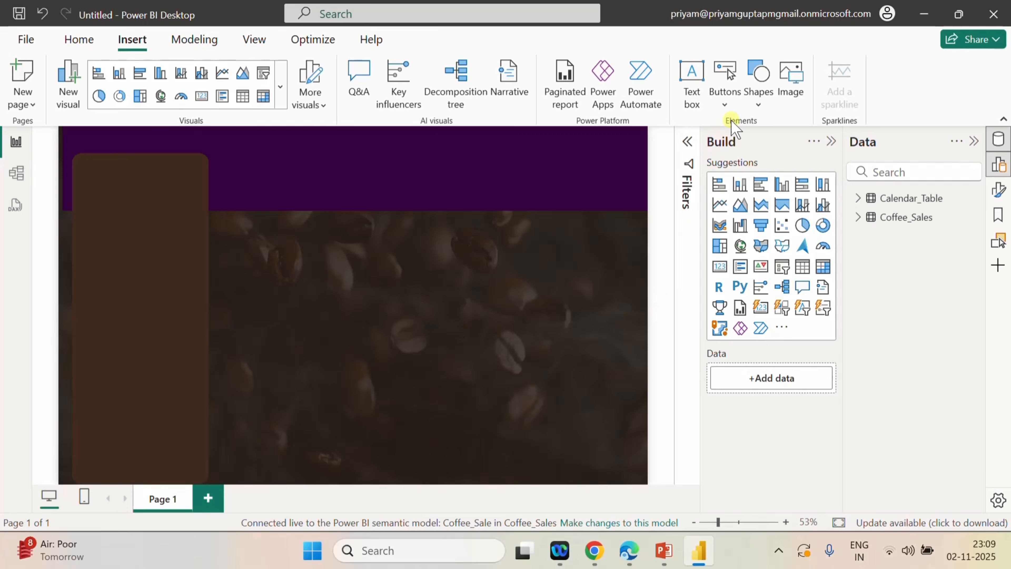
- Duplicate the brown rectangle, place the copy at about horizontal 568, vertical 31, and set its height to 165
{"action": "left_click", "coordinate": [204, 195]}
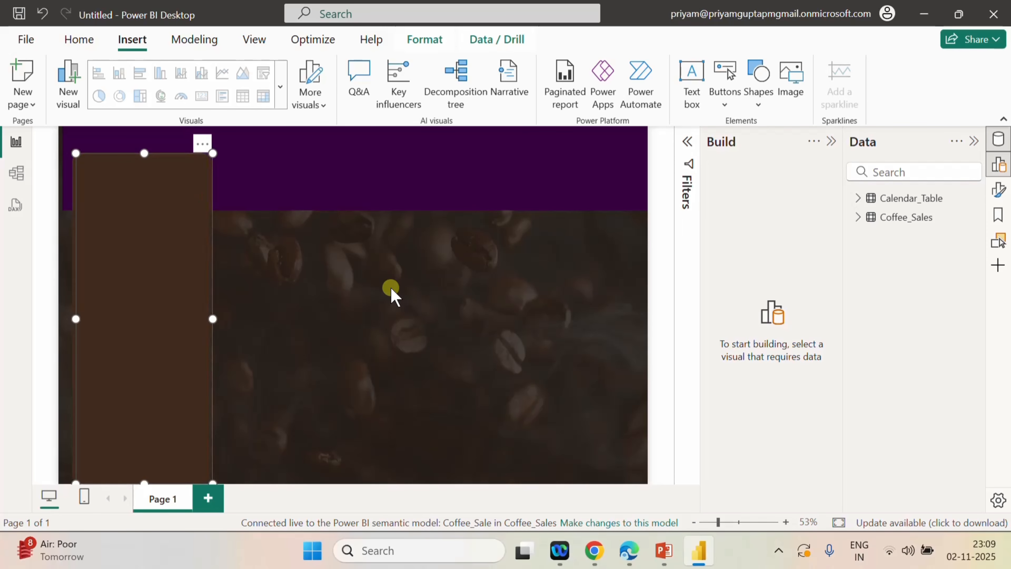
{"action": "left_click_drag", "start_coordinate": [128, 258], "coordinate": [350, 247]}
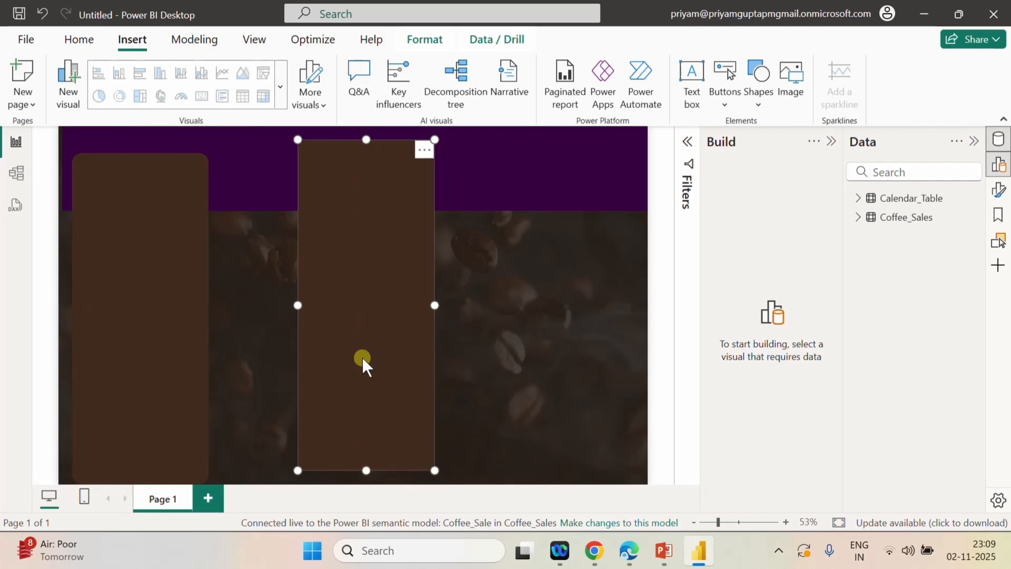
{"action": "left_click", "coordinate": [1000, 191]}
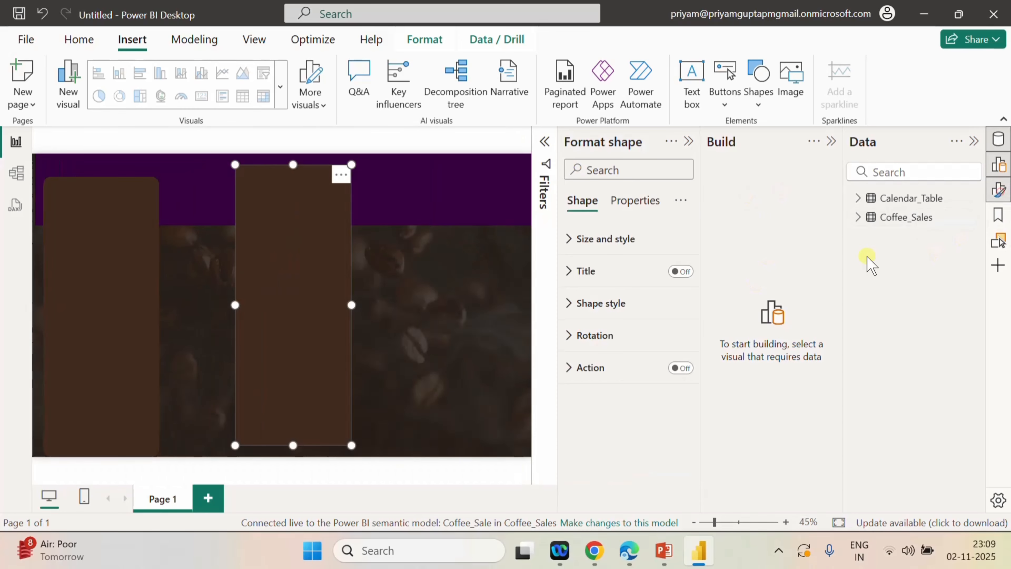
{"action": "left_click", "coordinate": [573, 239]}
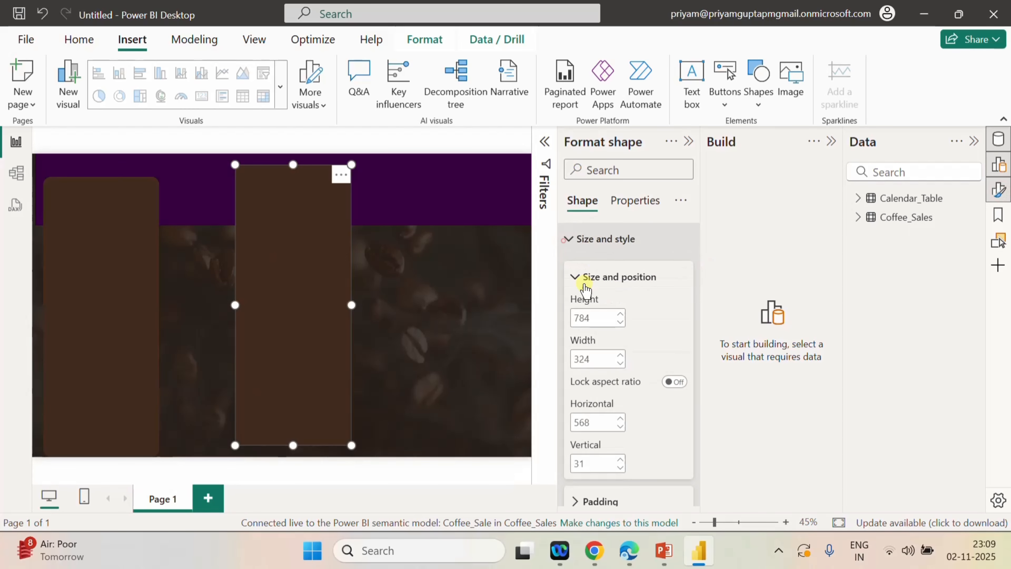
{"action": "left_click", "coordinate": [595, 317]}
{"action": "type", "text": "1"}
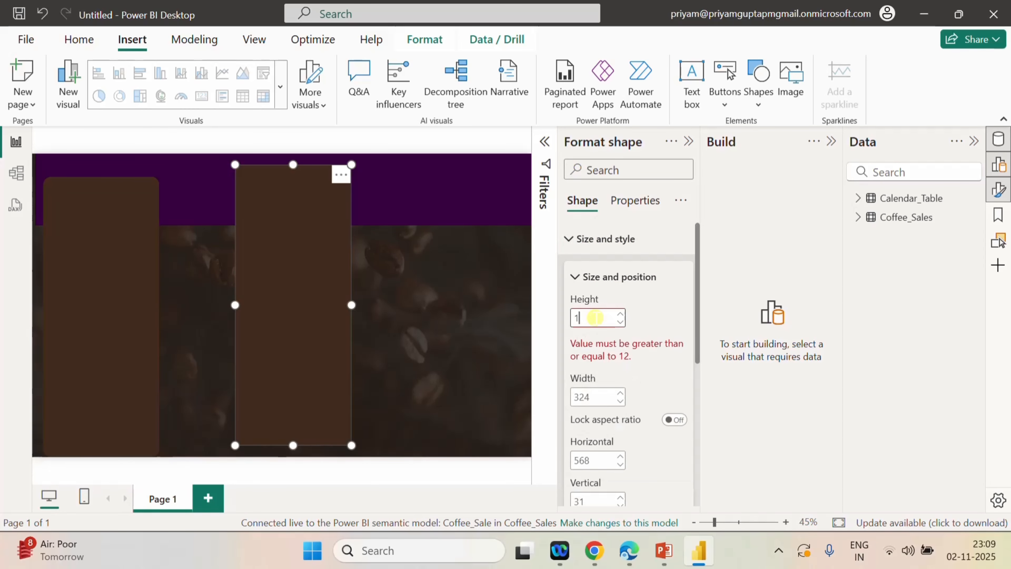
{"action": "type", "text": "65"}
{"action": "key", "text": "Return"}
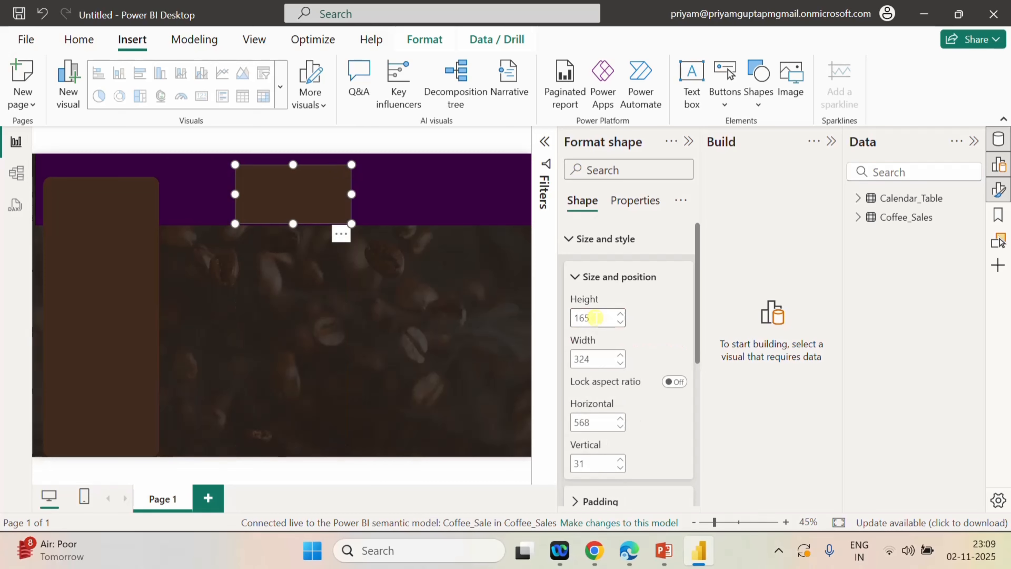
- Try to set the copied rectangle's width to 1020
{"action": "double_click", "coordinate": [586, 354]}
{"action": "type", "text": "10"}
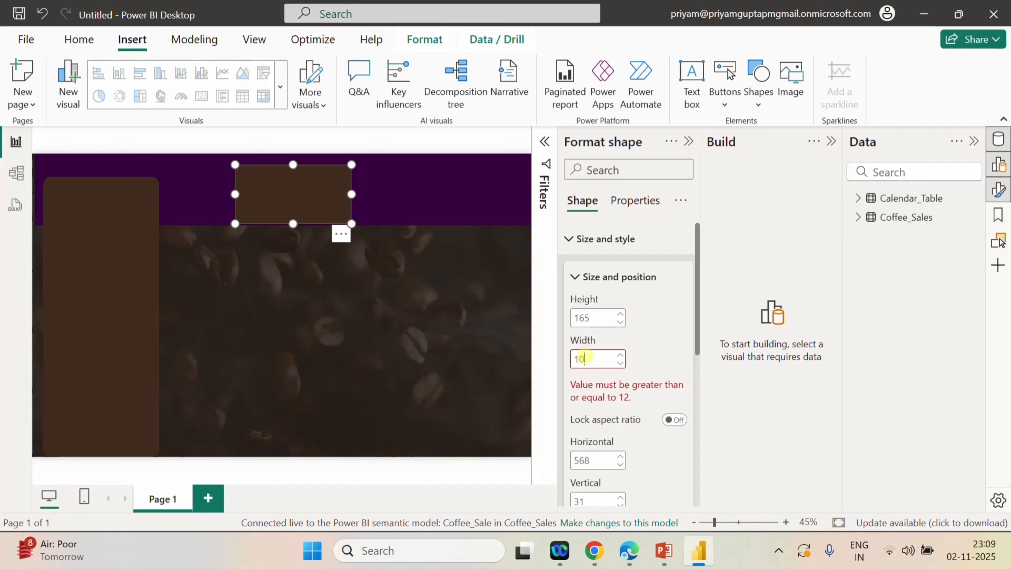
{"action": "type", "text": "20"}
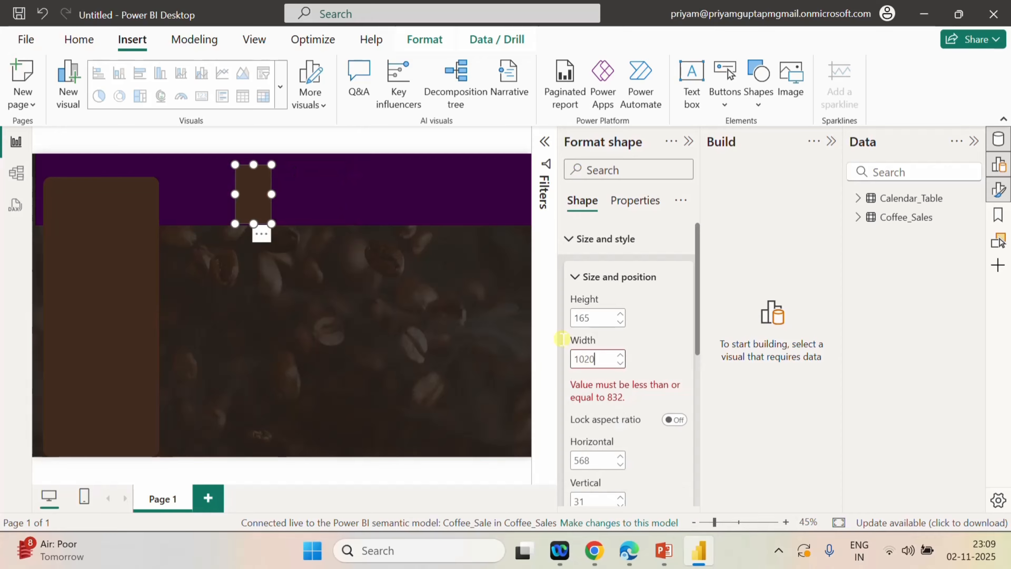
{"action": "left_click", "coordinate": [691, 341]}
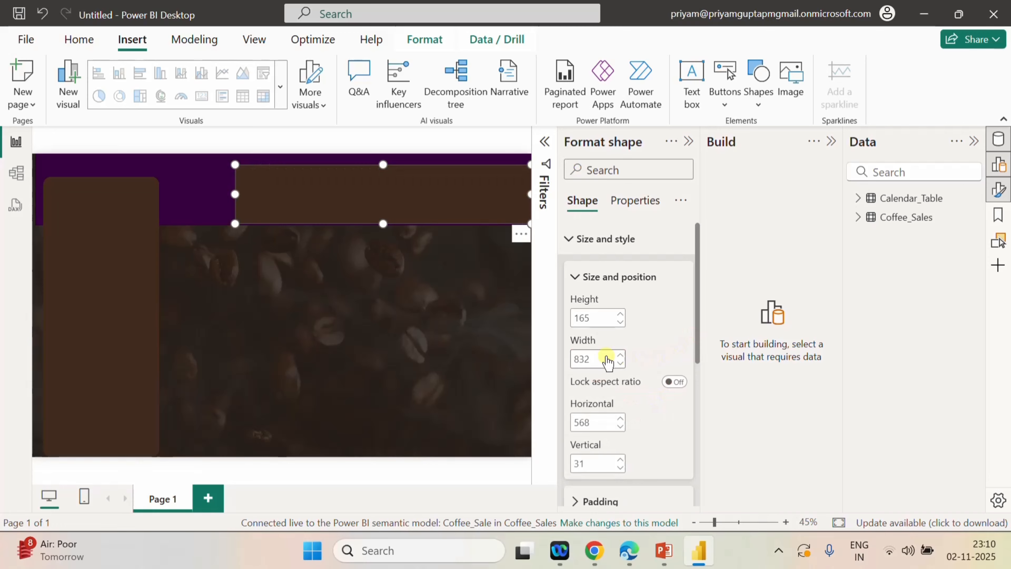
- Reposition the copied rectangle beside the tall panel at about horizontal 378, vertical 117, and set its size to 165 high by 1020 wide
{"action": "left_click_drag", "start_coordinate": [235, 194], "coordinate": [172, 188]}
{"action": "left_click_drag", "start_coordinate": [339, 190], "coordinate": [330, 222]}
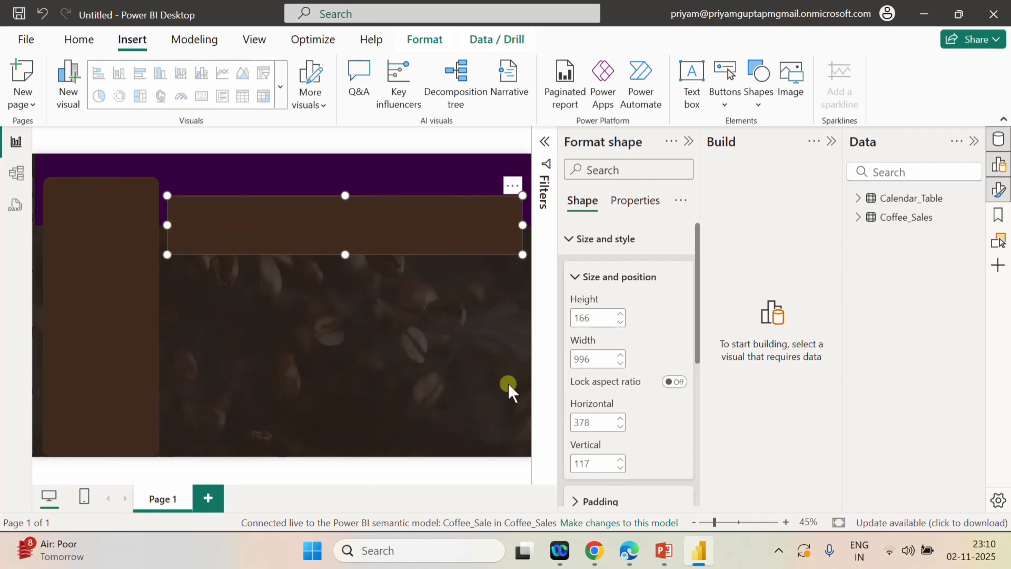
{"action": "left_click", "coordinate": [594, 317]}
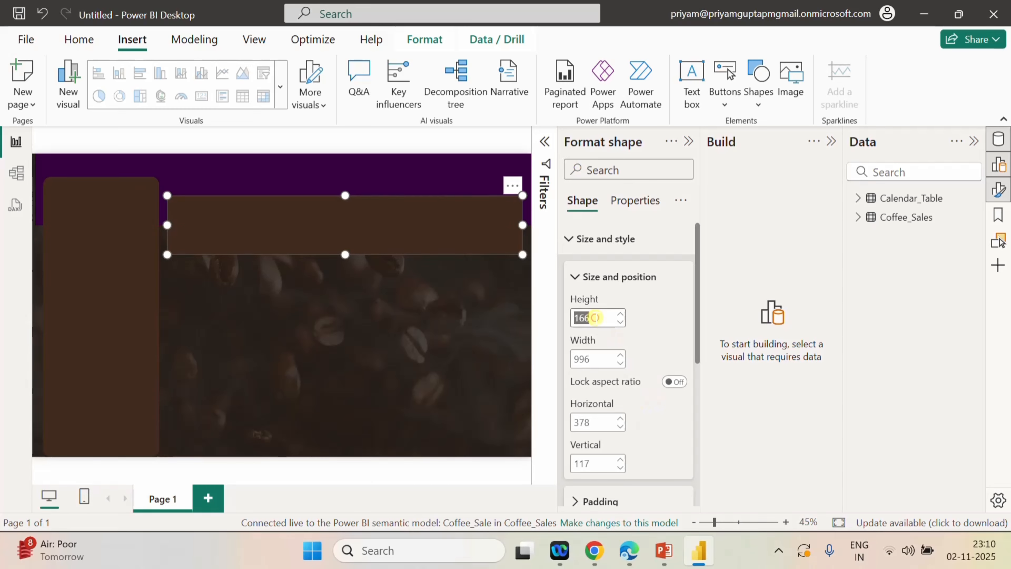
{"action": "left_click", "coordinate": [617, 321]}
{"action": "left_click", "coordinate": [597, 359]}
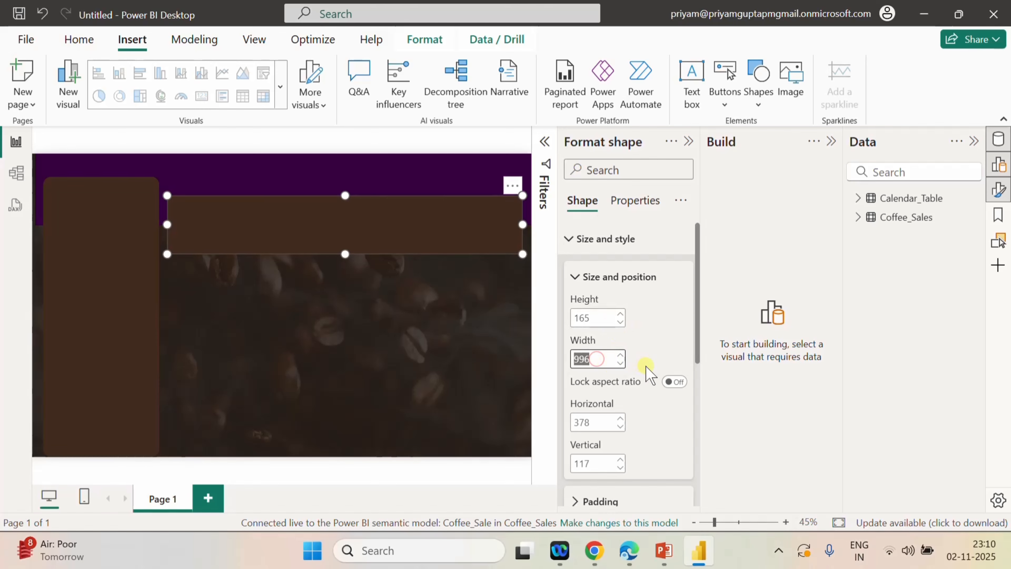
{"action": "type", "text": "1020"}
{"action": "key", "text": "Return"}
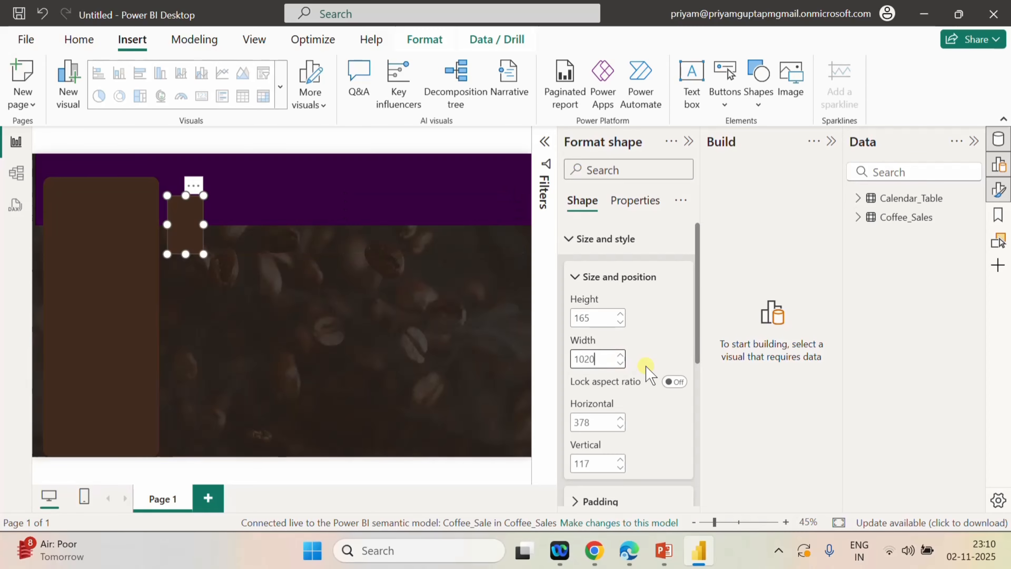
{"action": "left_click", "coordinate": [648, 346]}
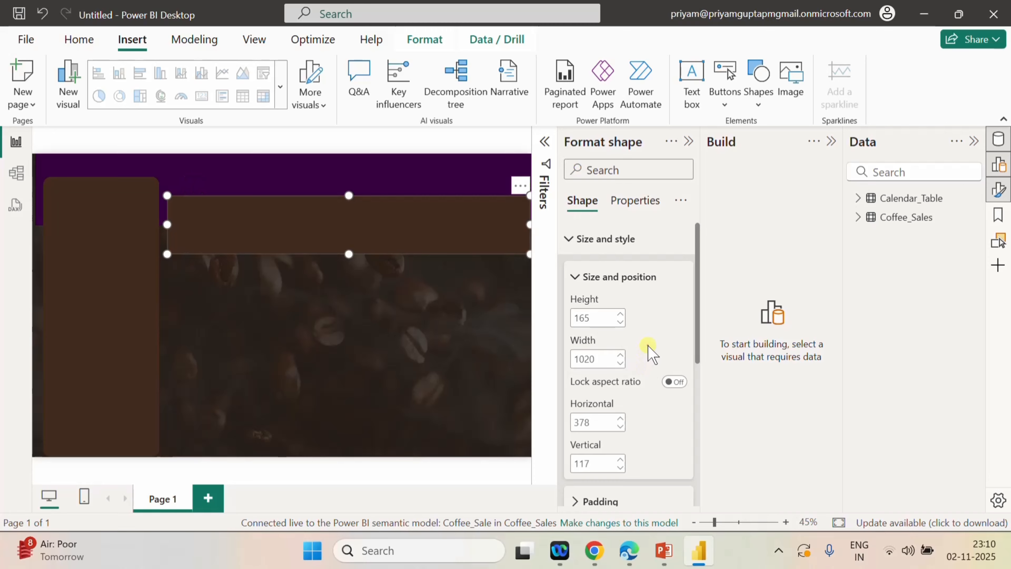
{"action": "left_click", "coordinate": [446, 318]}
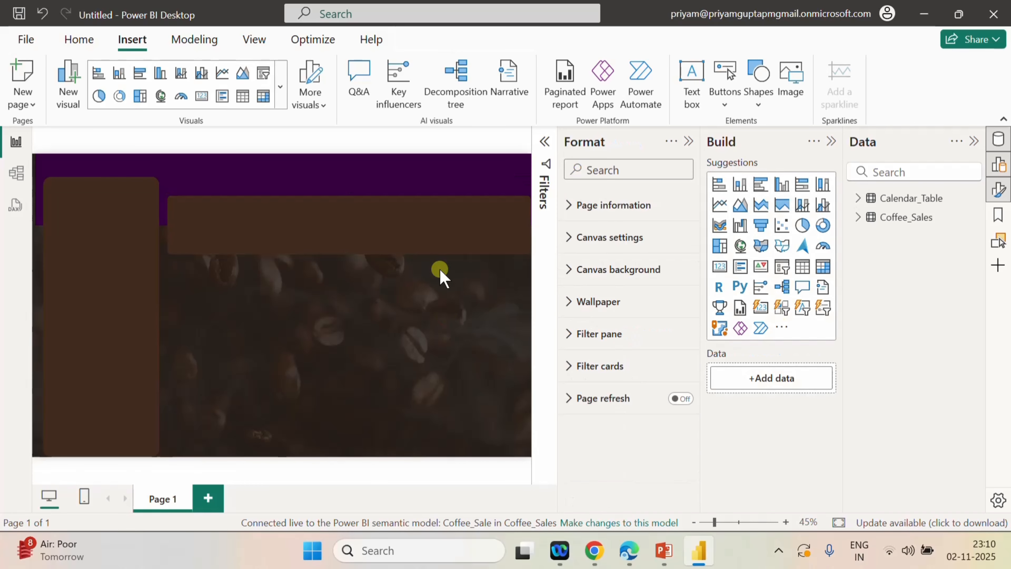
{"action": "left_click", "coordinate": [418, 234]}
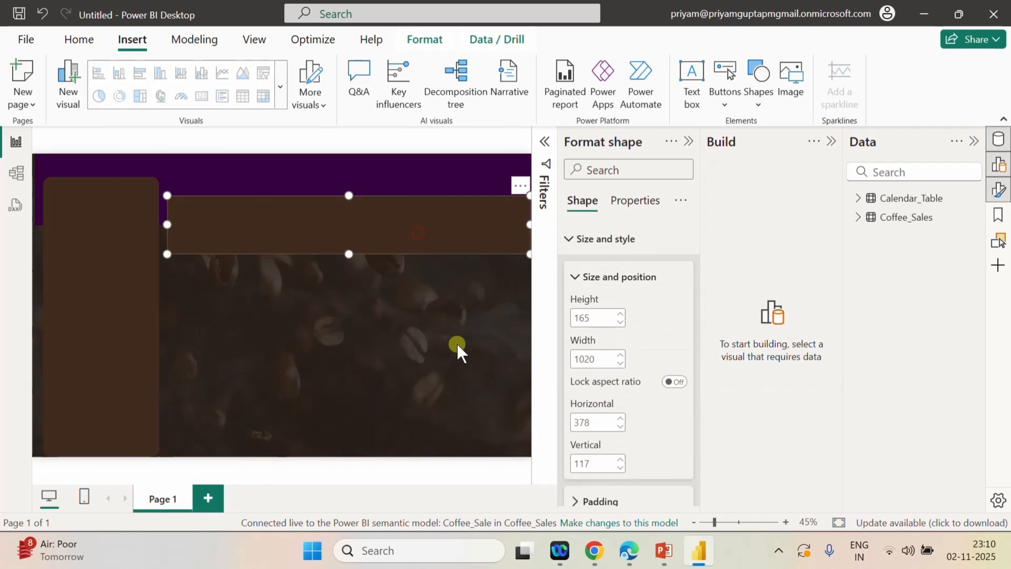
{"action": "left_click", "coordinate": [106, 259]}
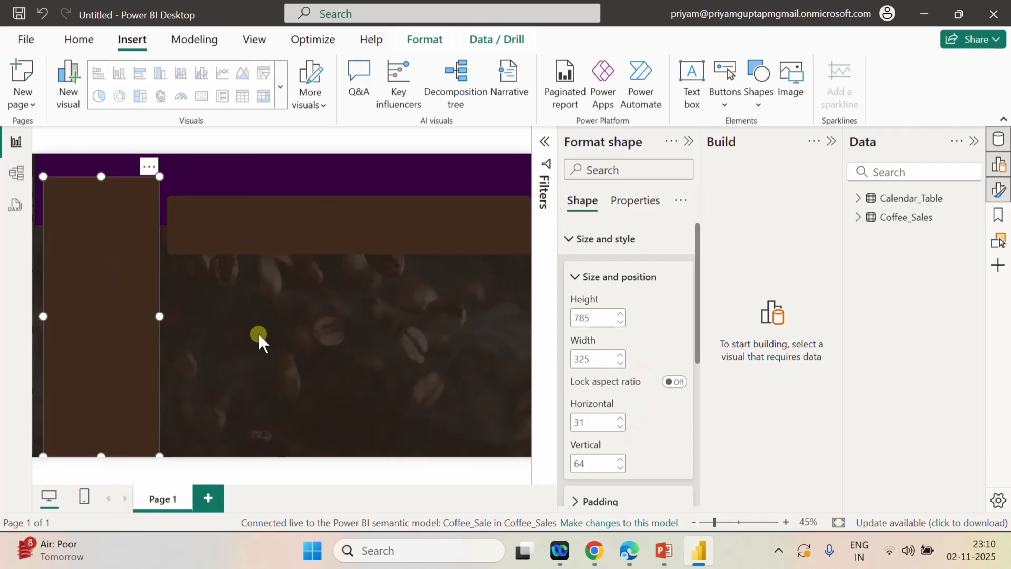
{"action": "left_click", "coordinate": [188, 310]}
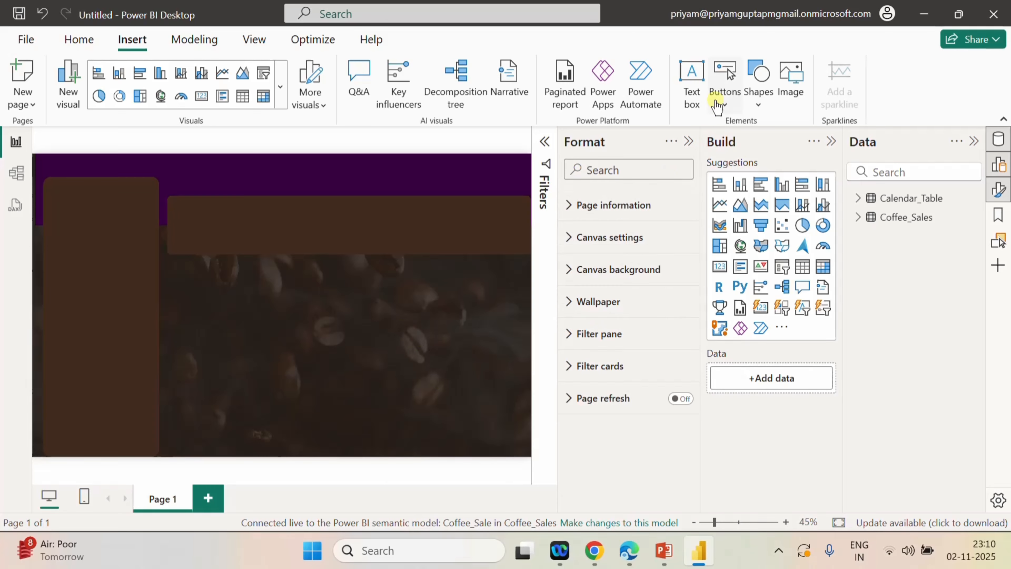
- Insert a text box below the wide brown panel and shrink it to about 175 high by 533 wide
{"action": "left_click", "coordinate": [697, 96]}
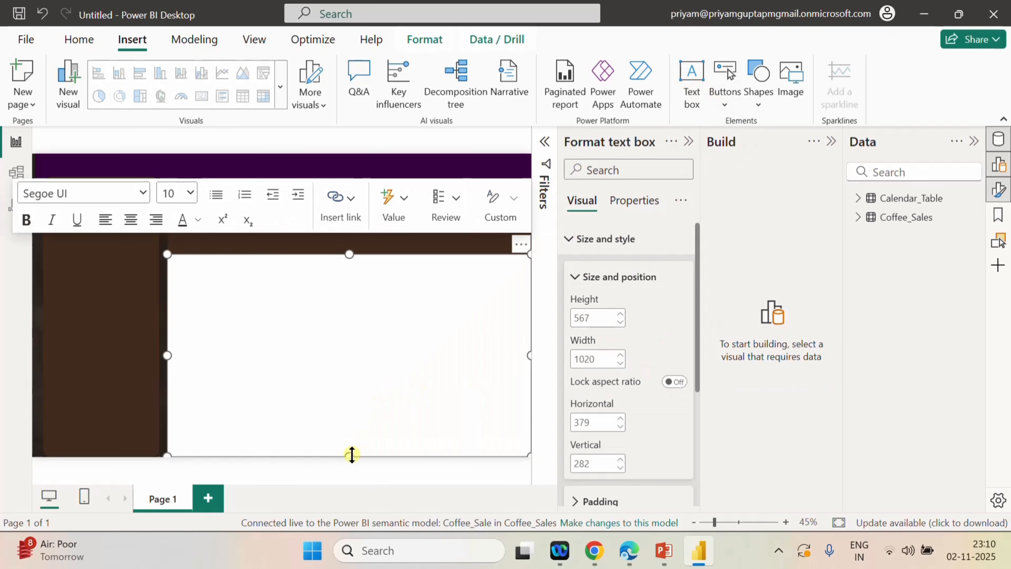
{"action": "left_click_drag", "start_coordinate": [349, 454], "coordinate": [349, 316]}
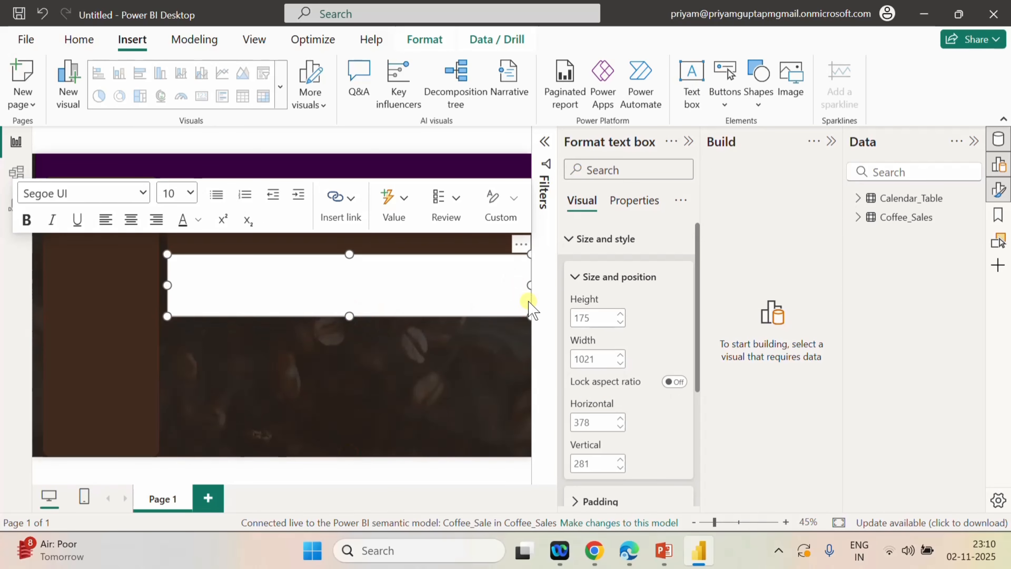
{"action": "left_click_drag", "start_coordinate": [528, 286], "coordinate": [357, 286]}
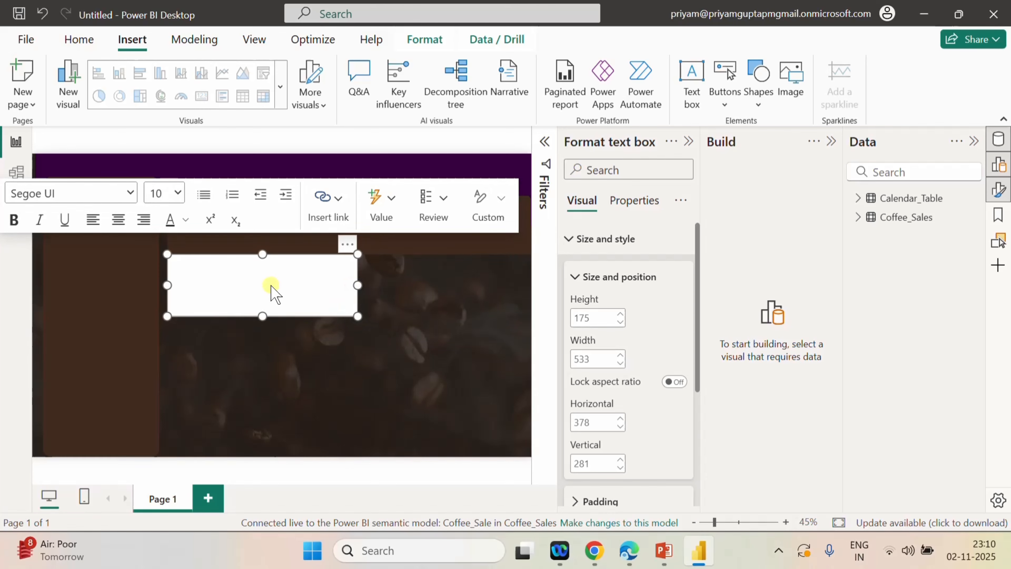
- Enter the title "COFFEE SHOP SALES" in the text box and set its font to Segoe (Bold)
{"action": "left_click", "coordinate": [233, 286]}
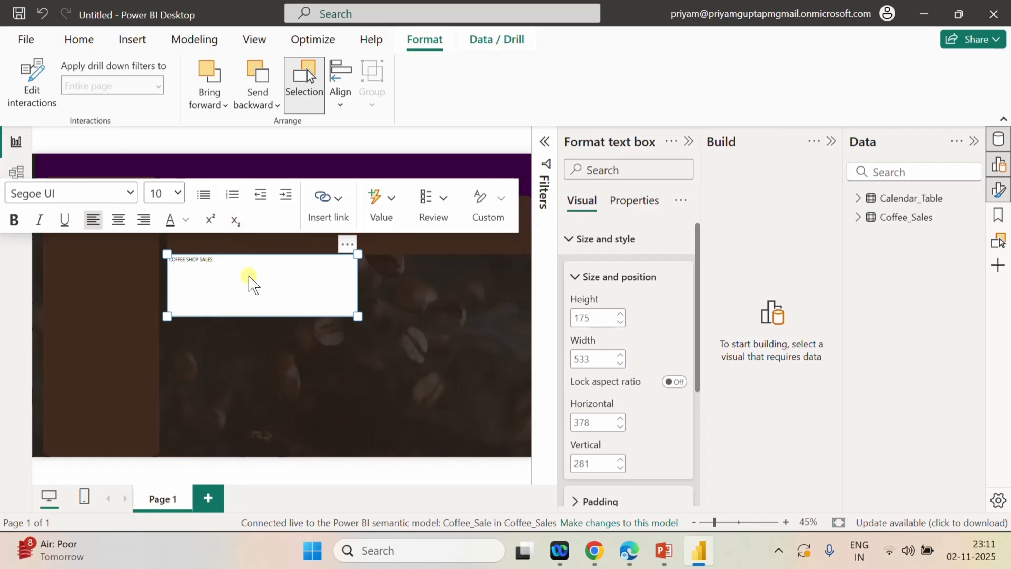
{"action": "triple_click", "coordinate": [215, 259]}
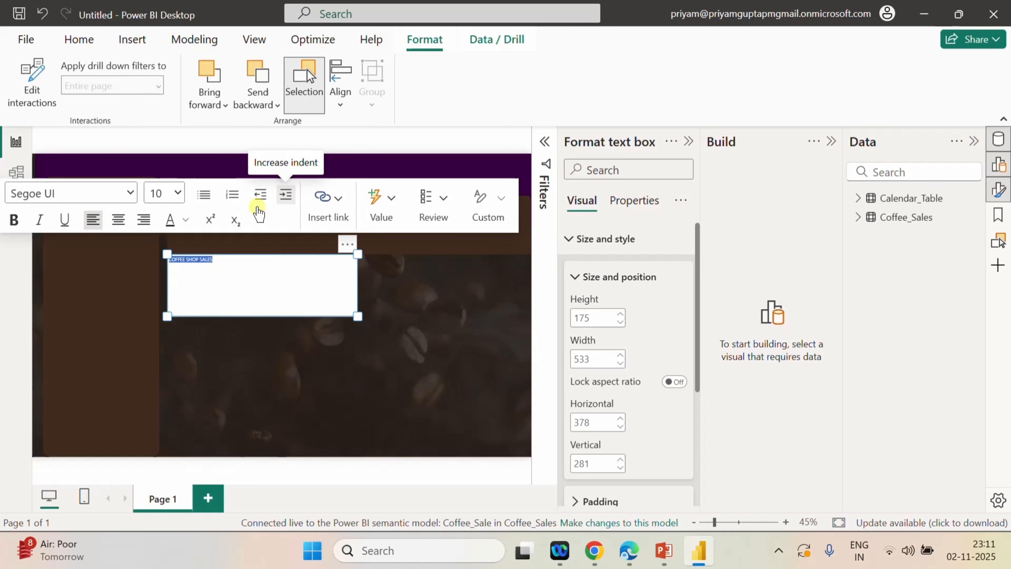
{"action": "left_click", "coordinate": [127, 194]}
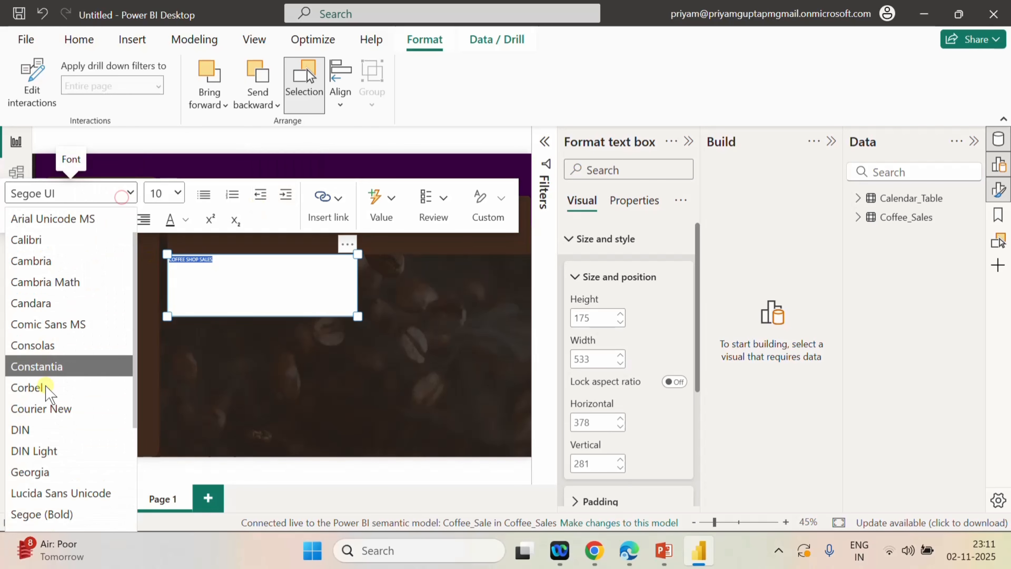
{"action": "scroll", "coordinate": [45, 394], "scroll_direction": "down", "scroll_amount": 2}
{"action": "scroll", "coordinate": [55, 399], "scroll_direction": "up", "scroll_amount": 3}
{"action": "scroll", "coordinate": [54, 396], "scroll_direction": "up", "scroll_amount": 1}
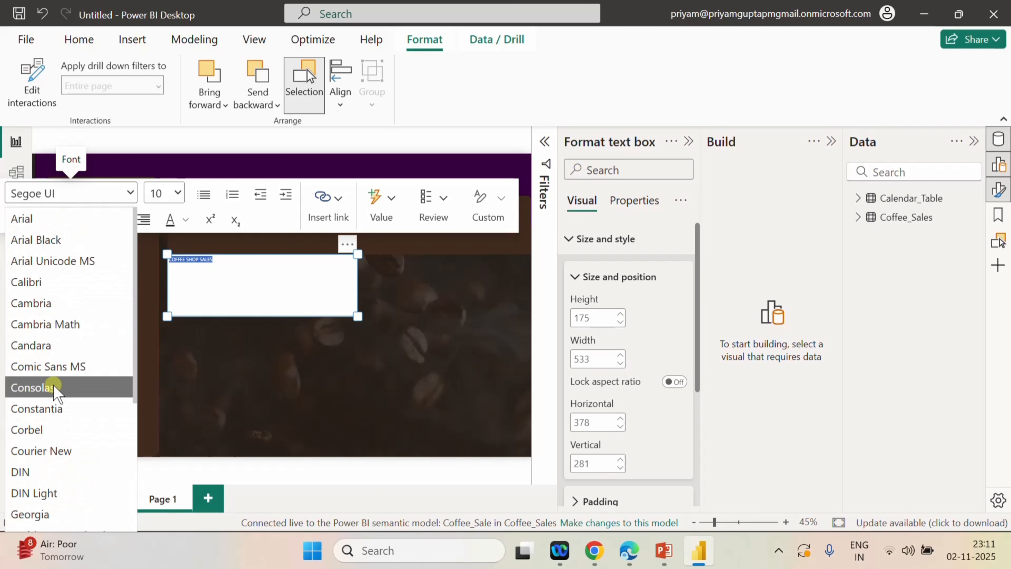
{"action": "scroll", "coordinate": [54, 386], "scroll_direction": "down", "scroll_amount": 4}
{"action": "left_click", "coordinate": [50, 335]}
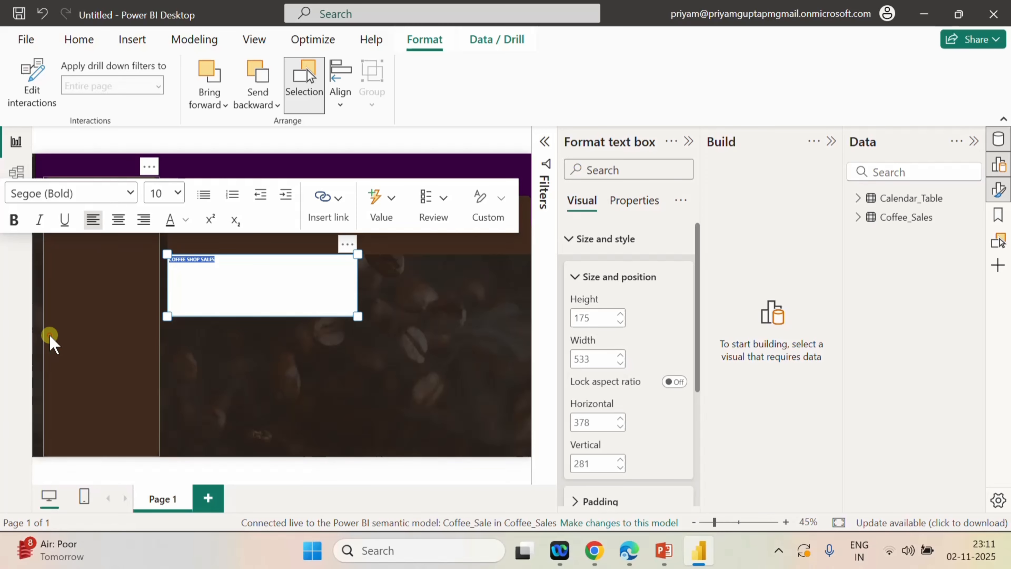
- Set the title text's font size to 24 and its font colour to white
{"action": "left_click", "coordinate": [179, 194]}
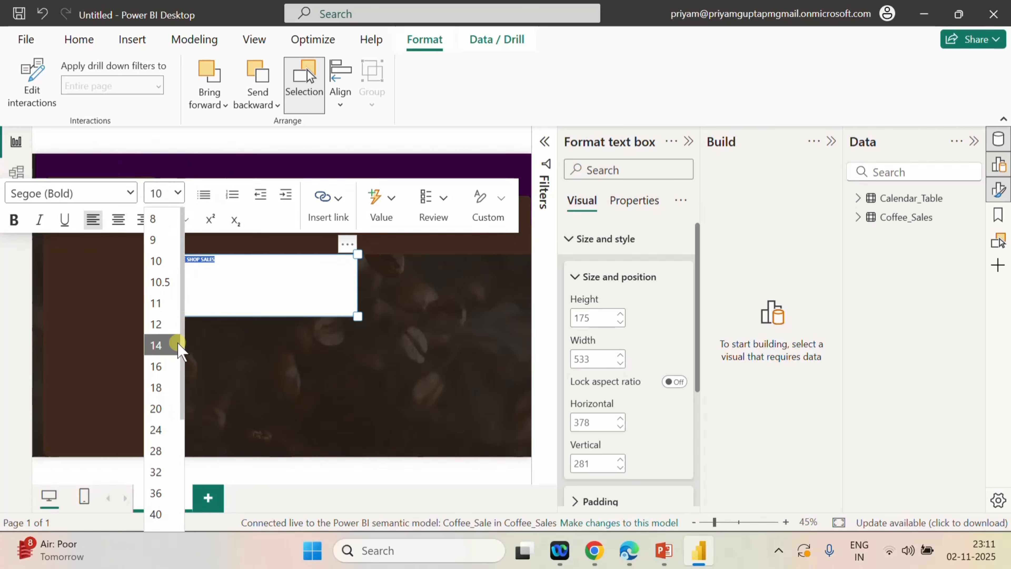
{"action": "left_click", "coordinate": [161, 432]}
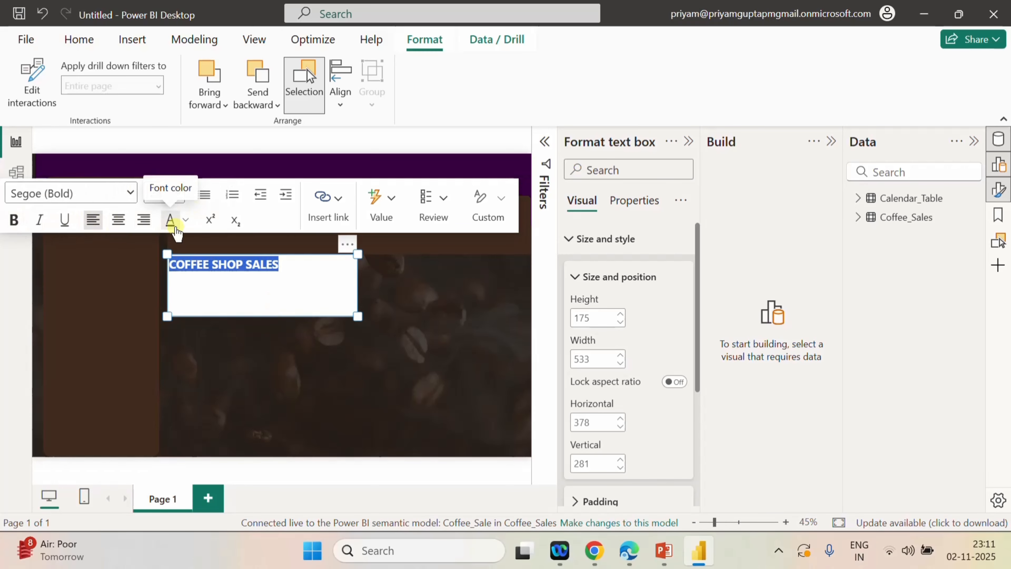
{"action": "left_click", "coordinate": [185, 220]}
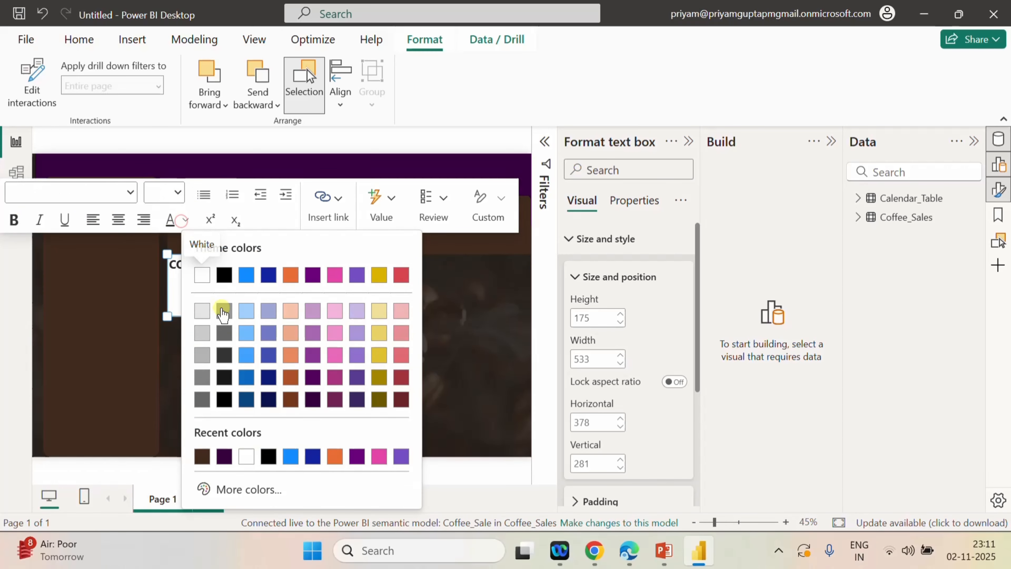
{"action": "left_click", "coordinate": [202, 274]}
{"action": "left_click", "coordinate": [432, 287]}
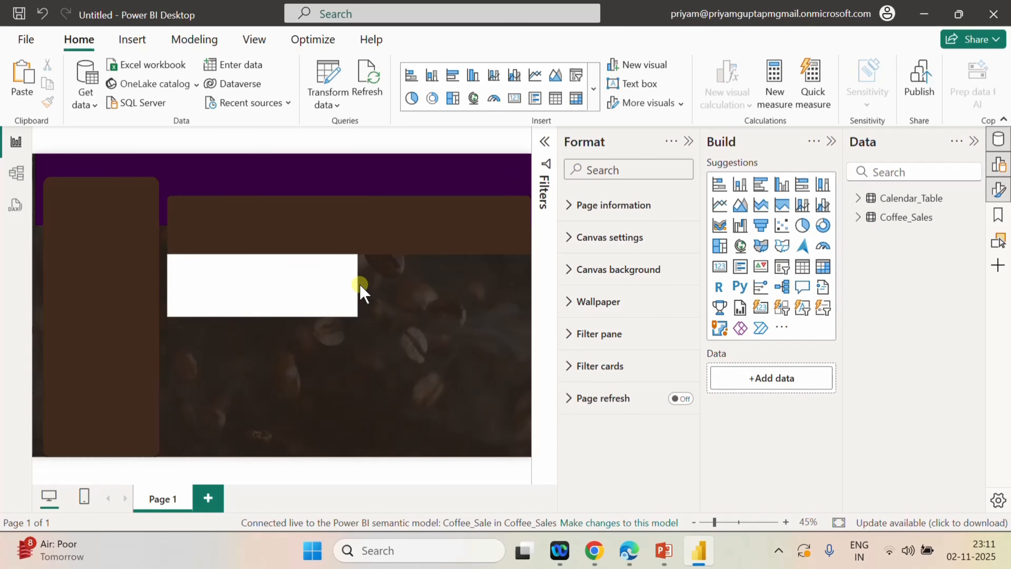
- Turn off the title text box's background and shrink the box to fit closely around its text
{"action": "left_click", "coordinate": [344, 289]}
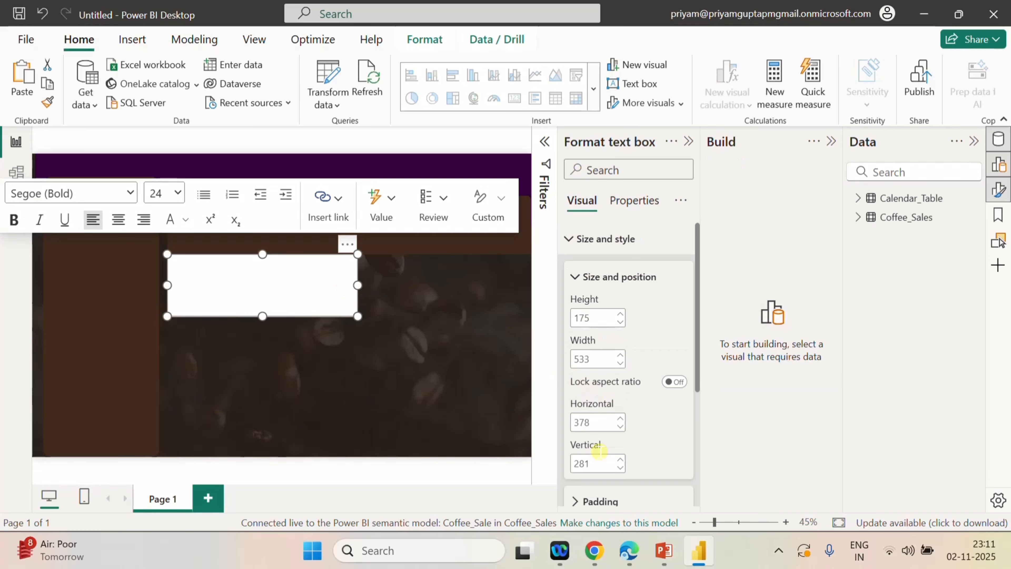
{"action": "left_click", "coordinate": [578, 277]}
{"action": "left_click", "coordinate": [674, 353]}
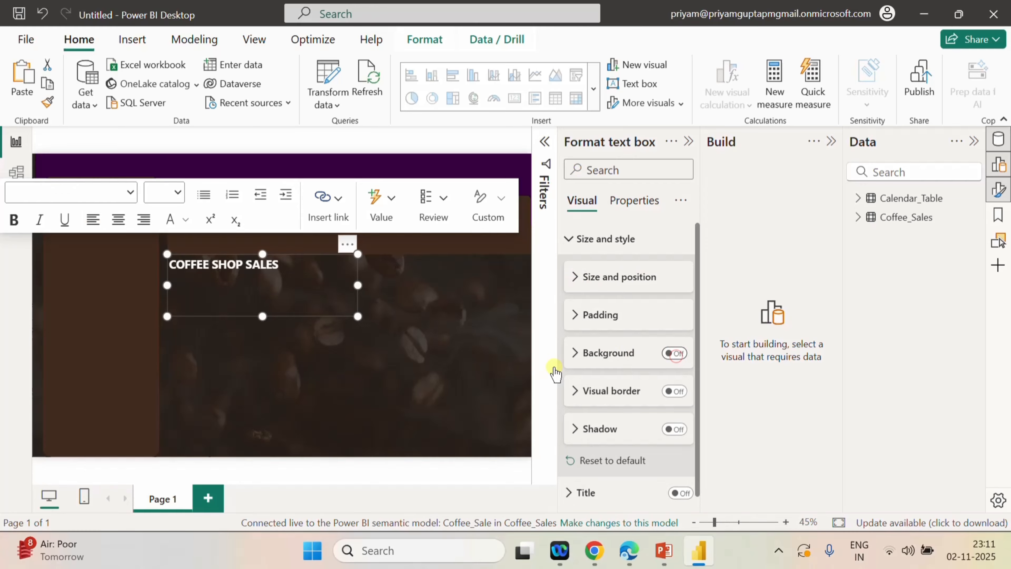
{"action": "left_click_drag", "start_coordinate": [270, 319], "coordinate": [258, 279]}
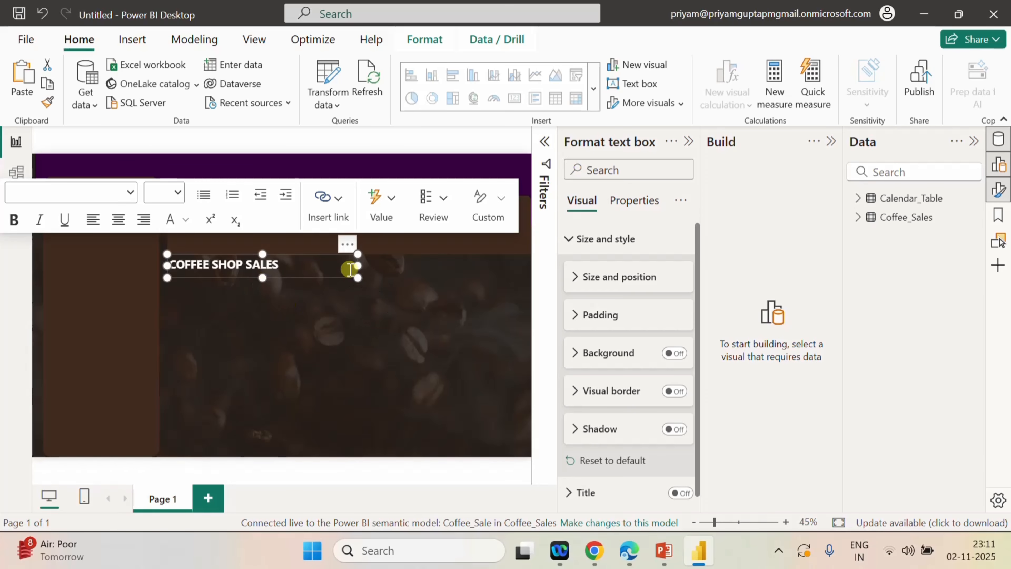
{"action": "left_click_drag", "start_coordinate": [356, 266], "coordinate": [278, 275]}
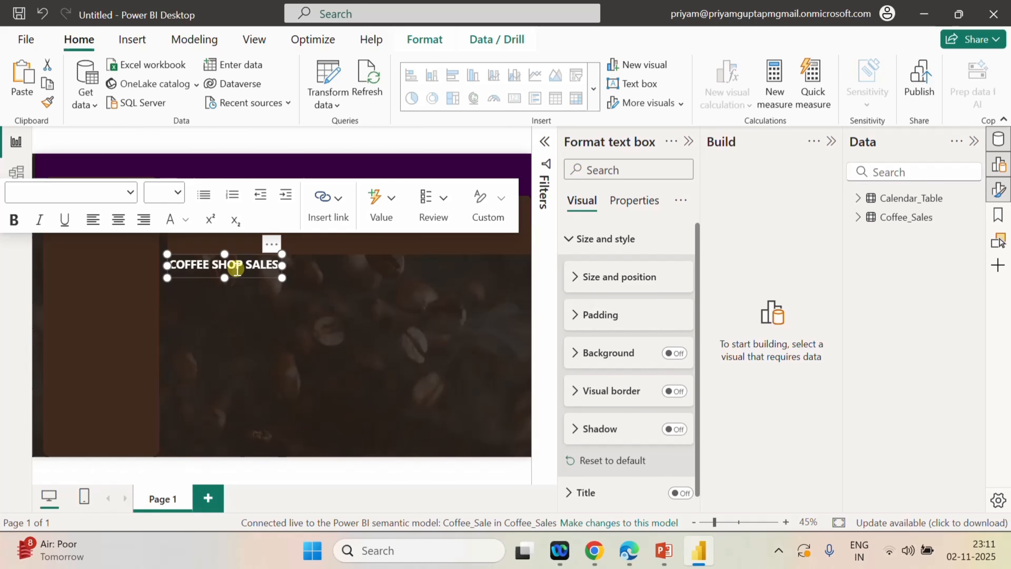
- Move the COFFEE SHOP SALES text box onto the purple band at the page's upper-left corner, above the tall brown panel
{"action": "left_click_drag", "start_coordinate": [203, 280], "coordinate": [169, 241]}
{"action": "left_click", "coordinate": [297, 315]}
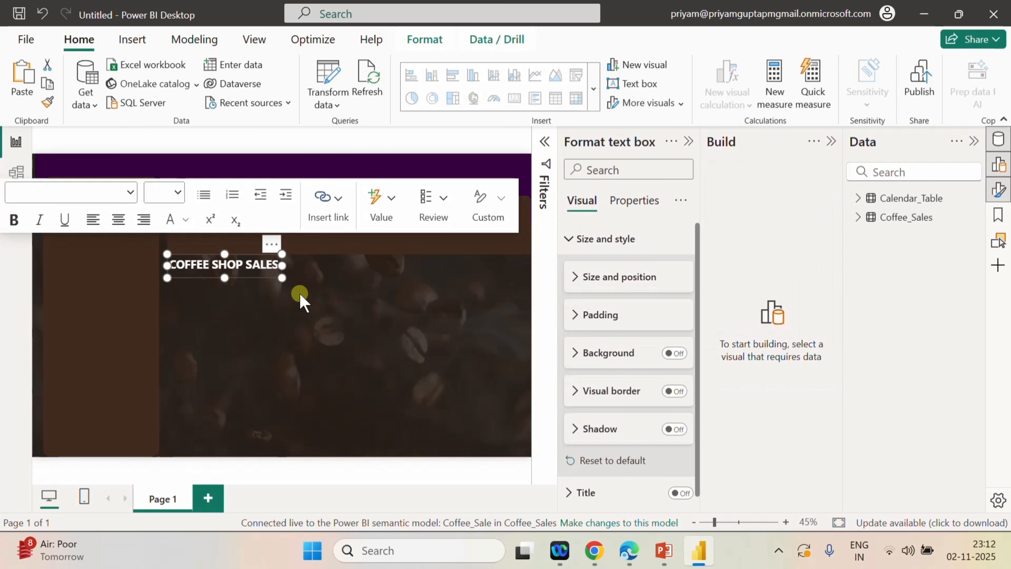
{"action": "scroll", "coordinate": [423, 311], "scroll_direction": "down", "scroll_amount": 3}
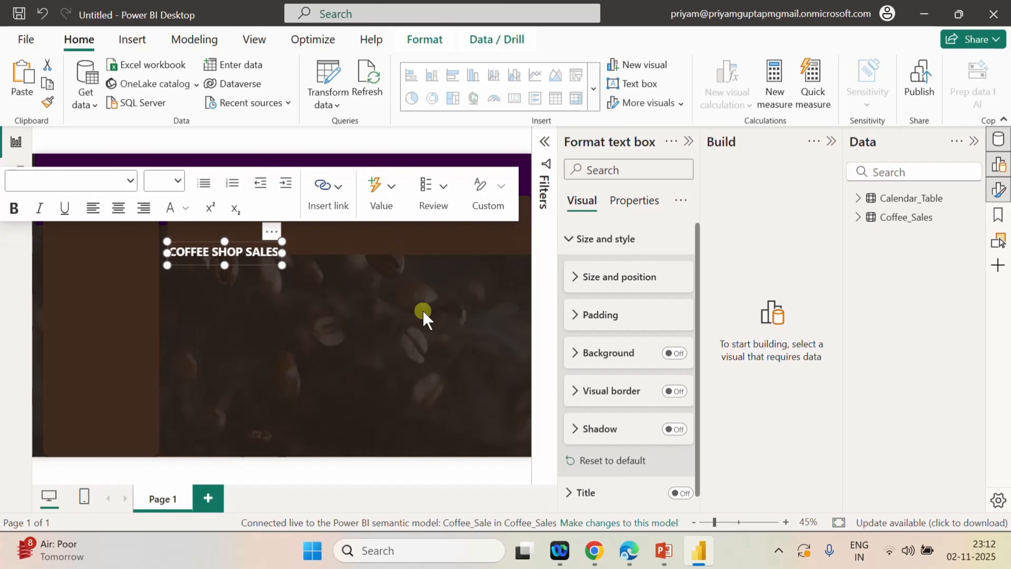
{"action": "scroll", "coordinate": [423, 310], "scroll_direction": "down", "scroll_amount": 3}
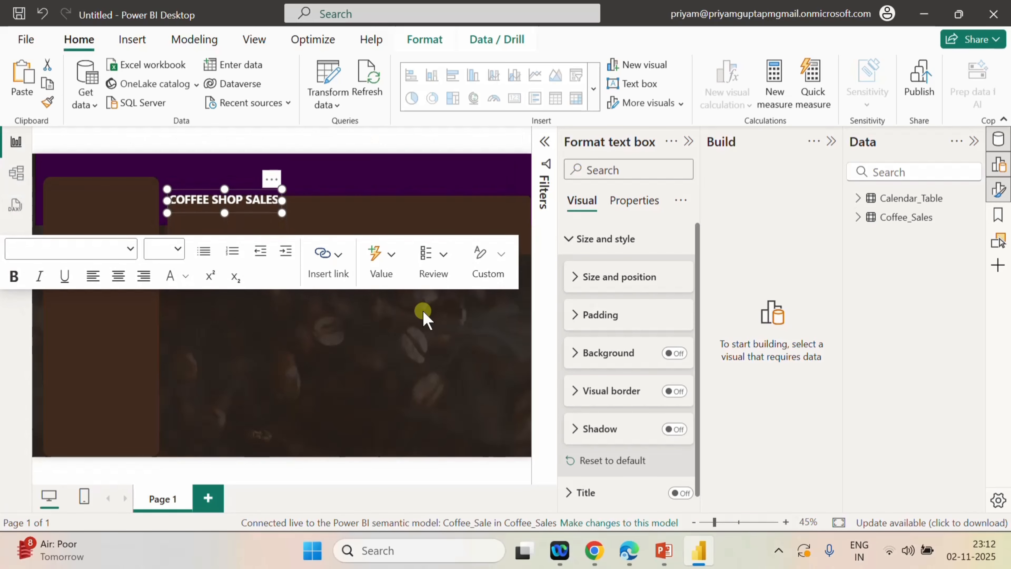
{"action": "scroll", "coordinate": [423, 311], "scroll_direction": "down", "scroll_amount": 1}
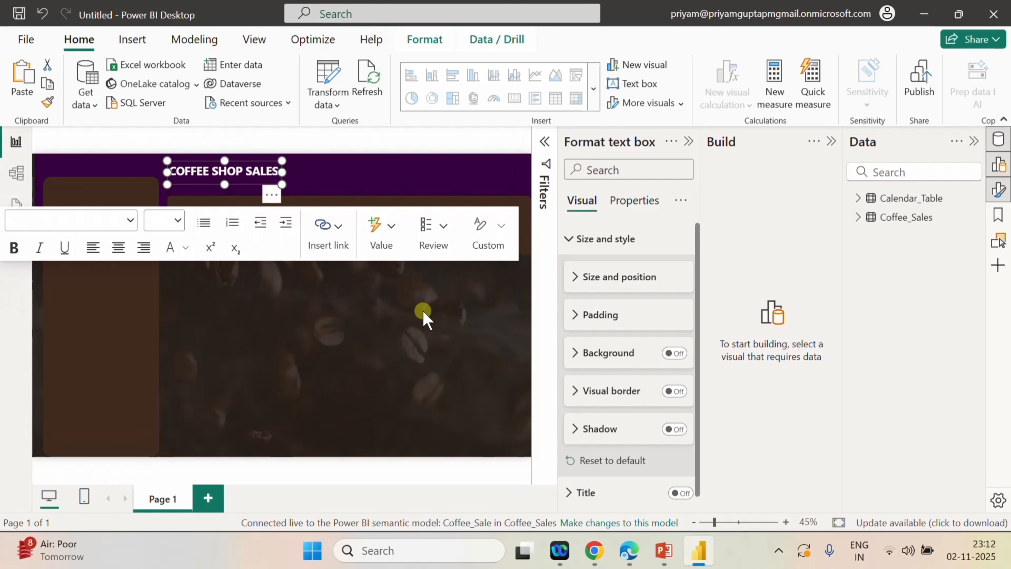
{"action": "key", "text": "Left"}
{"action": "key", "text": "Left"}
{"action": "key", "text": "Left"}
{"action": "key", "text": "Left"}
{"action": "key", "text": "Left"}
{"action": "key", "text": "Left"}
{"action": "key", "text": "Left"}
{"action": "key", "text": "Left"}
{"action": "key", "text": "Left"}
{"action": "key", "text": "Left"}
{"action": "key", "text": "Left"}
{"action": "key", "text": "Left"}
{"action": "key", "text": "Left"}
{"action": "key", "text": "Left"}
{"action": "key", "text": "Left"}
{"action": "key", "text": "Left"}
{"action": "key", "text": "Left"}
{"action": "key", "text": "Left"}
{"action": "key", "text": "Left"}
{"action": "key", "text": "Left"}
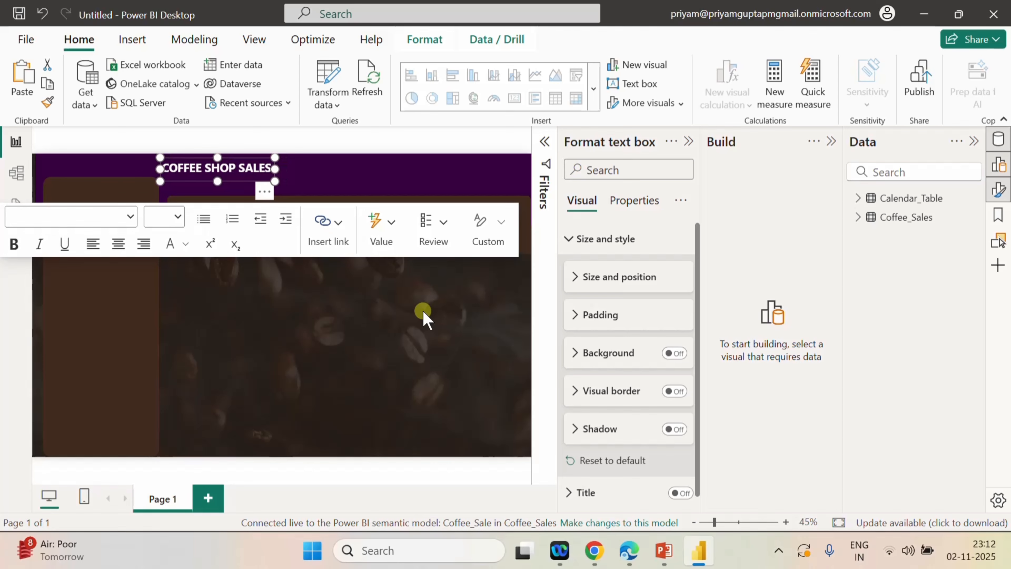
{"action": "key", "text": "Left"}
{"action": "key", "text": "Left"}
{"action": "key", "text": "Left"}
{"action": "key", "text": "Left"}
{"action": "key", "text": "Left"}
{"action": "key", "text": "Left"}
{"action": "key", "text": "Left"}
{"action": "key", "text": "Left"}
{"action": "key", "text": "Left"}
{"action": "key", "text": "Left"}
{"action": "key", "text": "Left"}
{"action": "key", "text": "Left"}
{"action": "key", "text": "Left"}
{"action": "key", "text": "Left"}
{"action": "key", "text": "Left"}
{"action": "key", "text": "Left"}
{"action": "key", "text": "Left"}
{"action": "key", "text": "Left"}
{"action": "key", "text": "Left"}
{"action": "key", "text": "Left"}
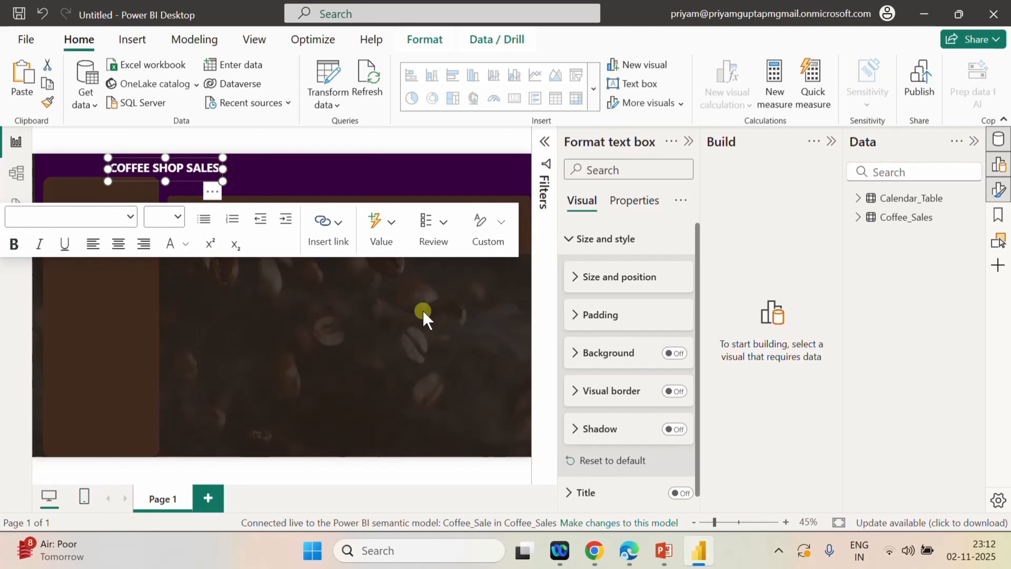
{"action": "key", "text": "Left"}
{"action": "key", "text": "Left"}
{"action": "key", "text": "Left"}
{"action": "key", "text": "Left"}
{"action": "key", "text": "Left"}
{"action": "key", "text": "Left"}
{"action": "key", "text": "Left"}
{"action": "key", "text": "Left"}
{"action": "key", "text": "Left"}
{"action": "key", "text": "Left"}
{"action": "key", "text": "Left"}
{"action": "key", "text": "Left"}
{"action": "key", "text": "Left"}
{"action": "key", "text": "Left"}
{"action": "key", "text": "Left"}
{"action": "key", "text": "Left"}
{"action": "key", "text": "Left"}
{"action": "key", "text": "Left"}
{"action": "key", "text": "Left"}
{"action": "key", "text": "Left"}
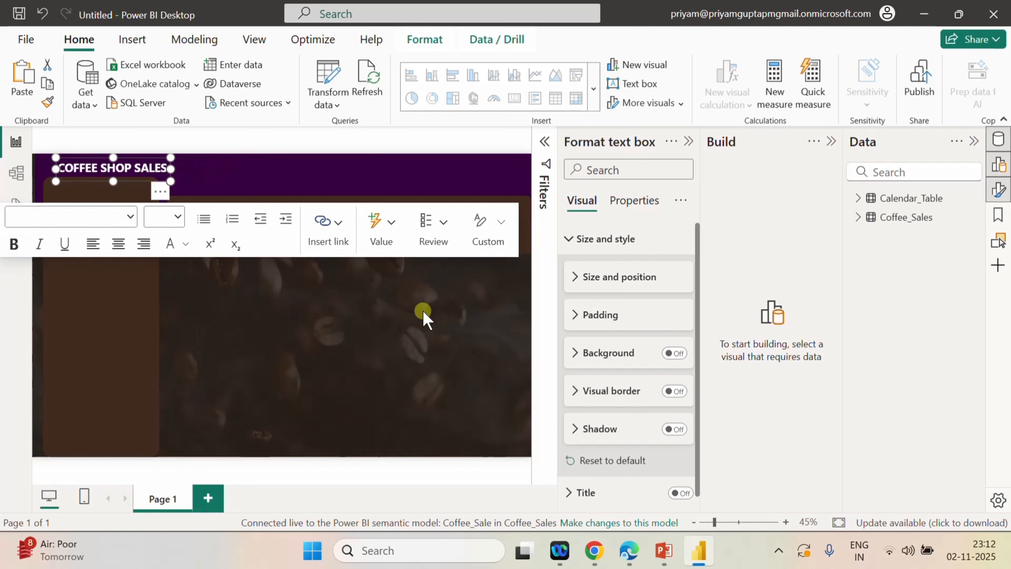
{"action": "key", "text": "Left"}
{"action": "key", "text": "Left"}
{"action": "key", "text": "Left"}
{"action": "key", "text": "Left"}
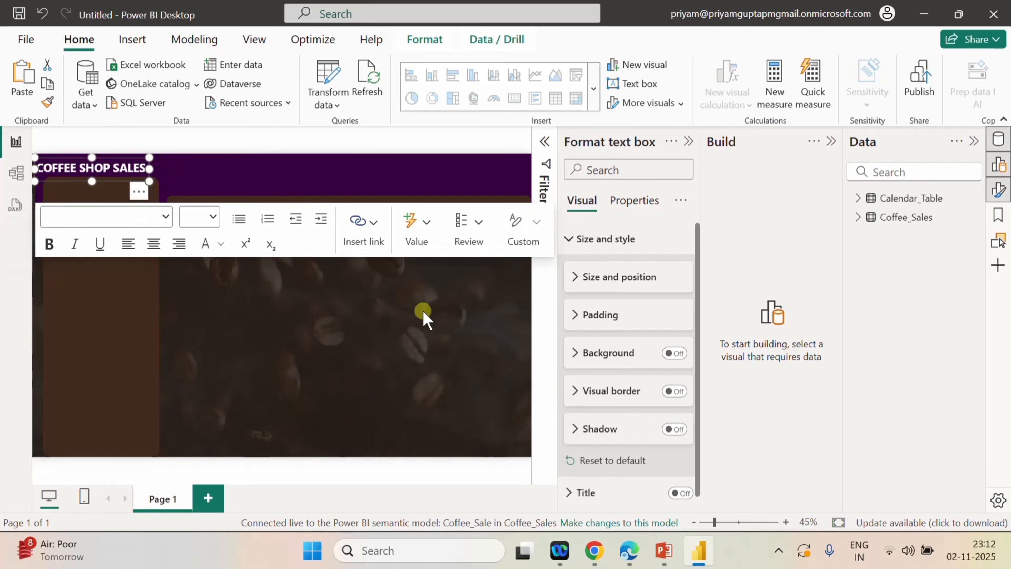
{"action": "key", "text": "Up"}
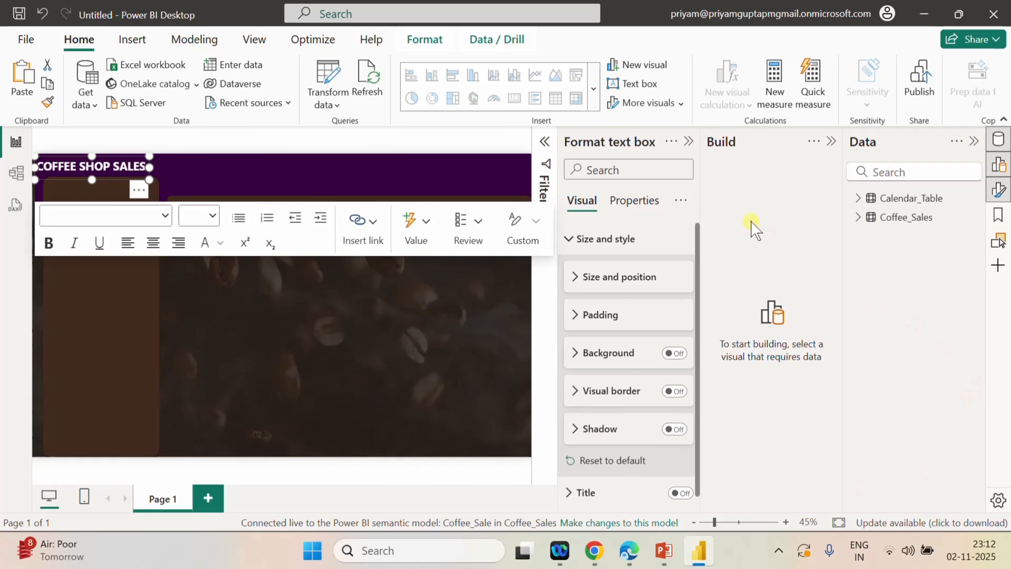
{"action": "left_click", "coordinate": [510, 472]}
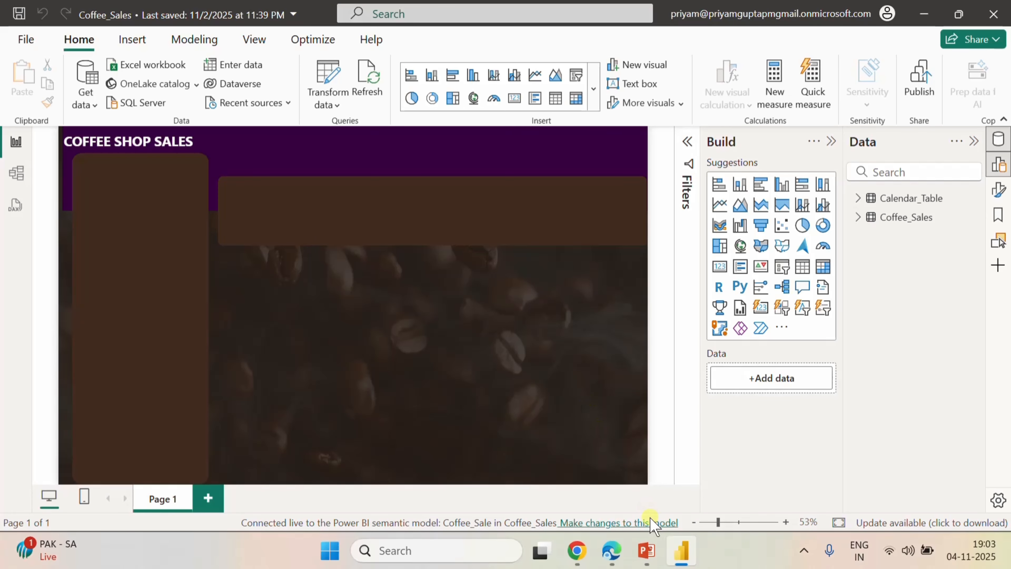
- Switch to the Power BI service in Edge and open the Coffee_Sales Dataflow Gen2 from the Coffee_Sales workspace
{"action": "left_click", "coordinate": [646, 550]}
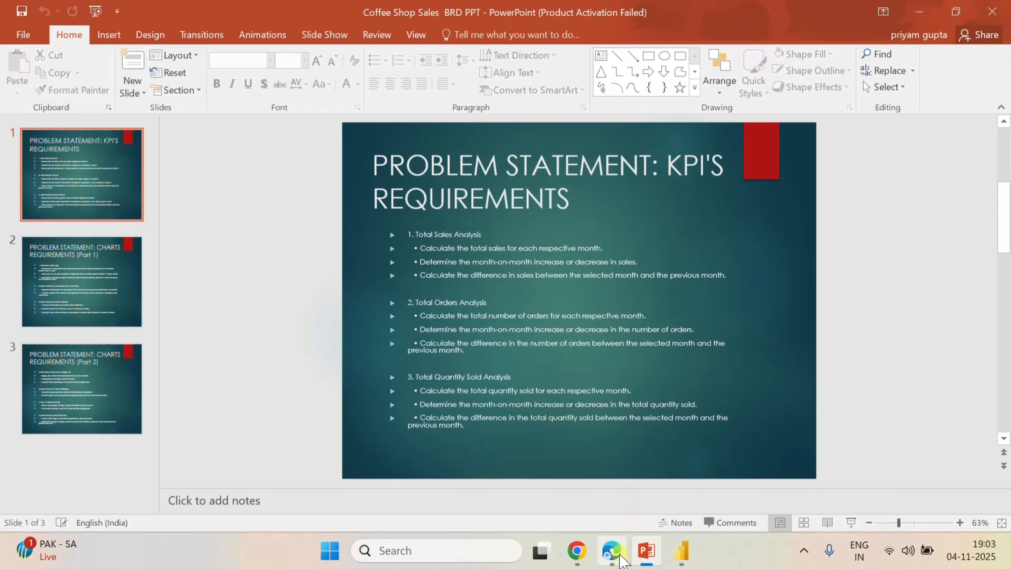
{"action": "left_click", "coordinate": [612, 550]}
{"action": "left_click_drag", "start_coordinate": [383, 231], "coordinate": [208, 206]}
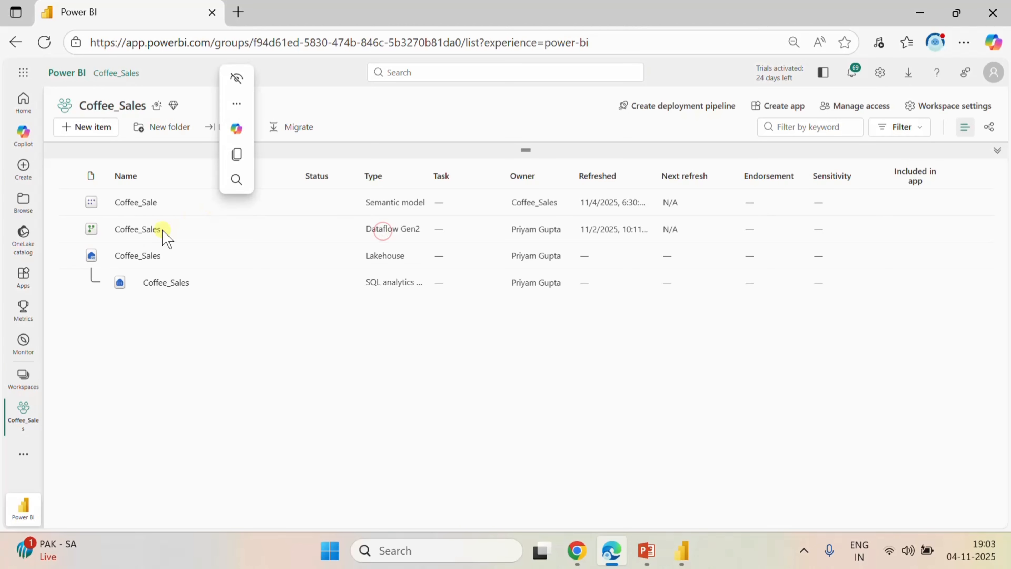
{"action": "left_click", "coordinate": [206, 505]}
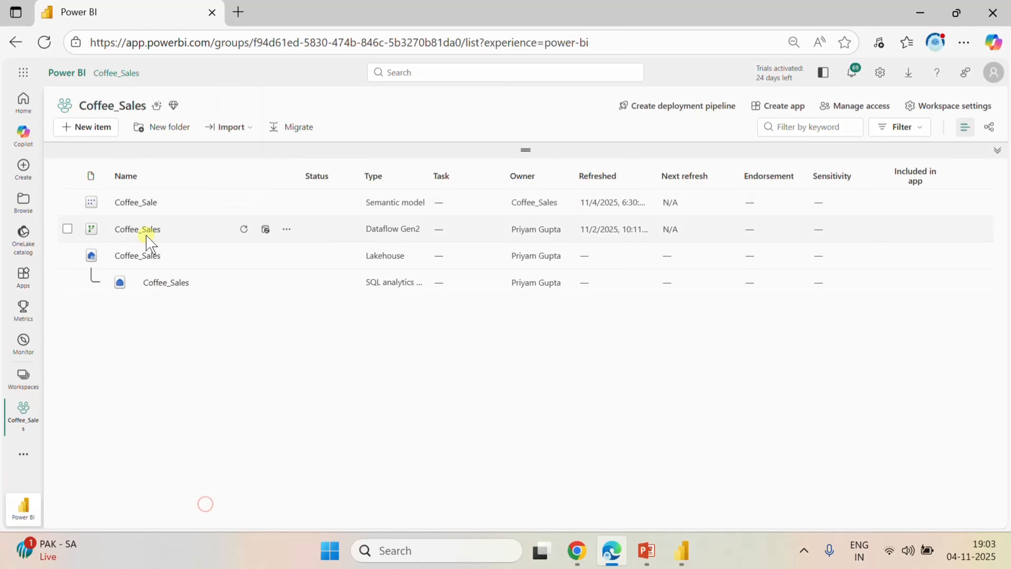
{"action": "left_click", "coordinate": [139, 230]}
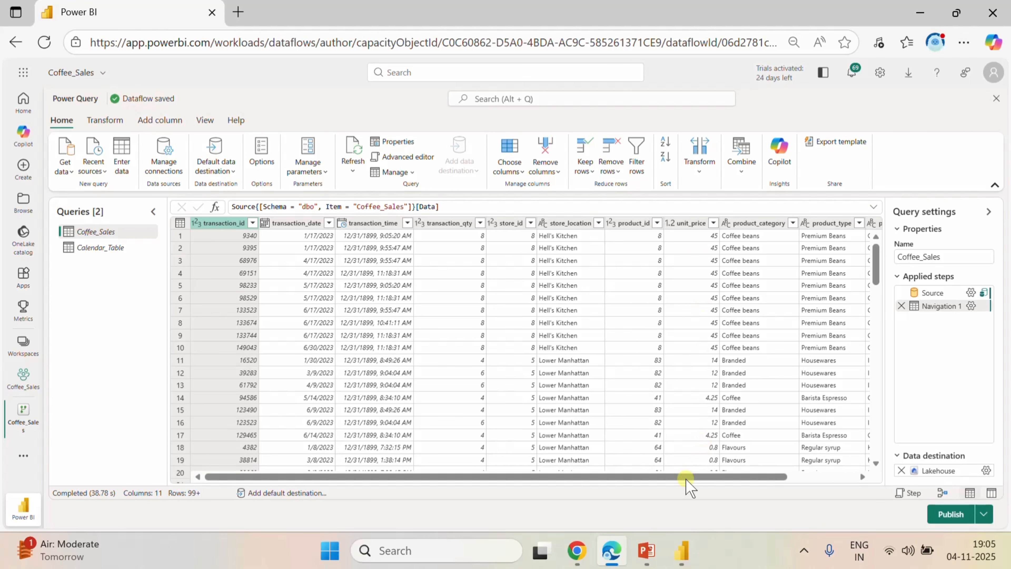
- Start a custom column in the Coffee_Sales query, named Sales, with the Decimal number data type
{"action": "left_click_drag", "start_coordinate": [681, 477], "coordinate": [790, 504]}
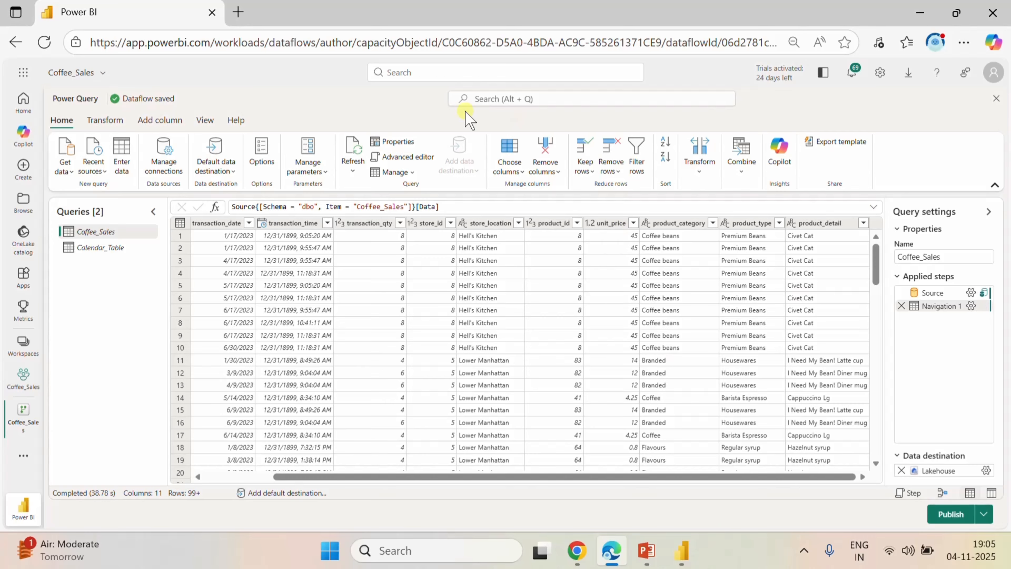
{"action": "left_click", "coordinate": [160, 120]}
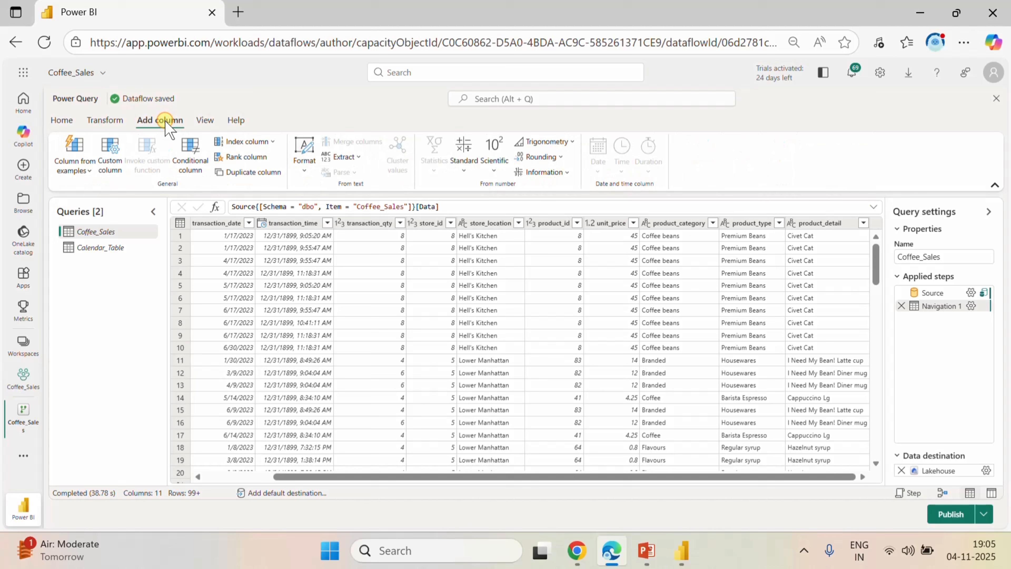
{"action": "left_click", "coordinate": [116, 167]}
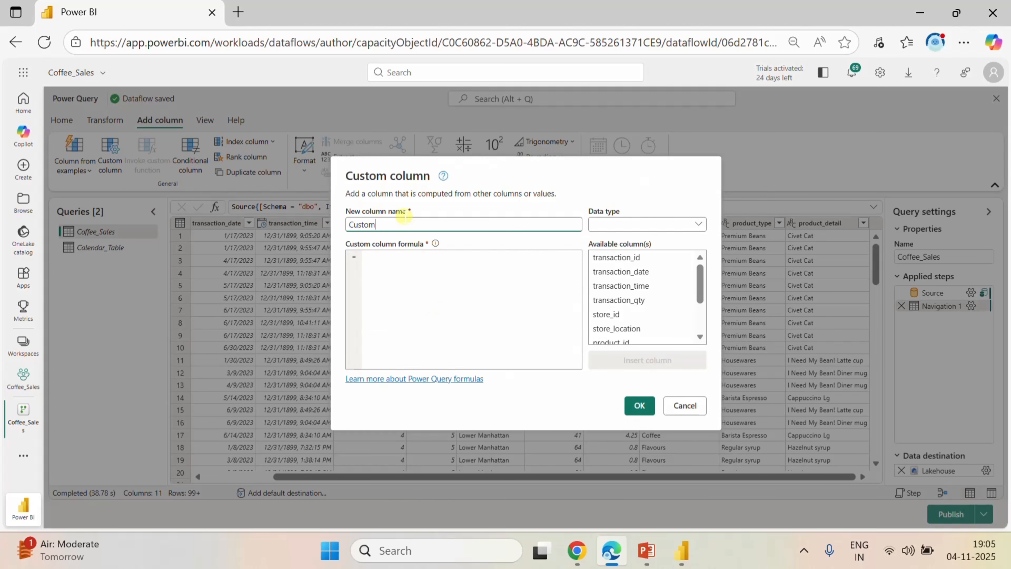
{"action": "left_click", "coordinate": [377, 222]}
{"action": "left_click_drag", "start_coordinate": [376, 222], "coordinate": [318, 225]}
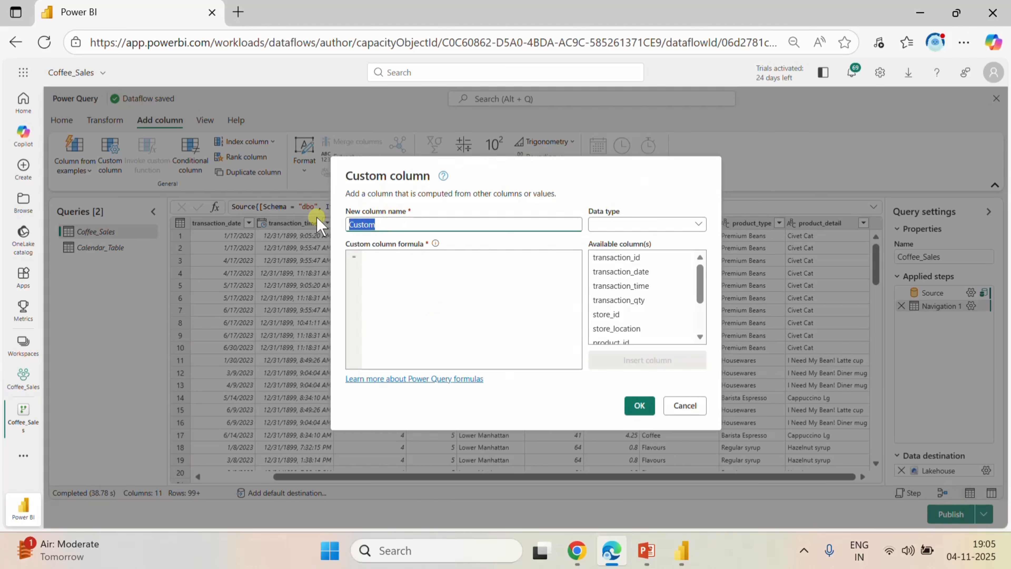
{"action": "key", "text": "BackSpace"}
{"action": "type", "text": "Sales"}
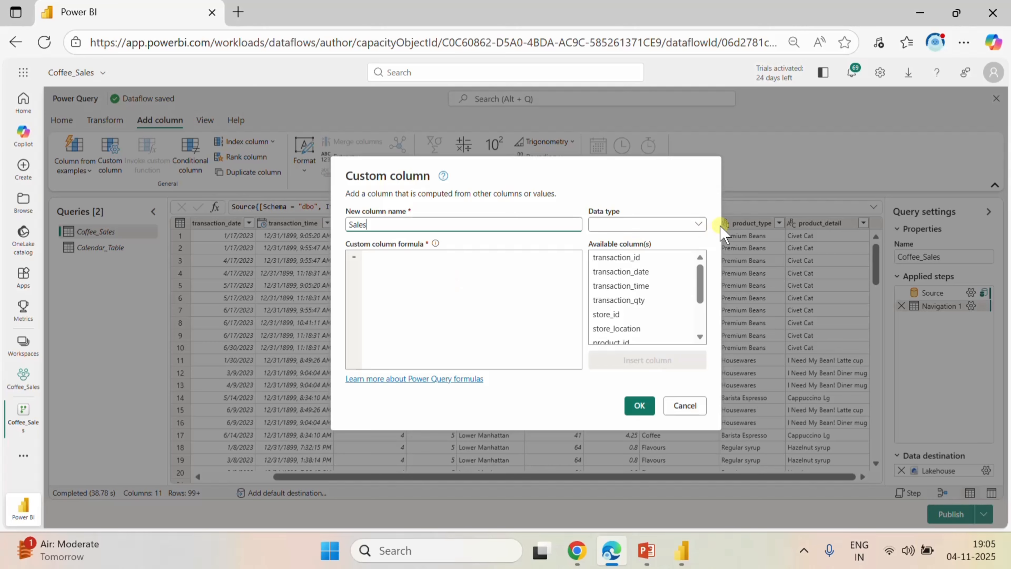
{"action": "left_click", "coordinate": [695, 224]}
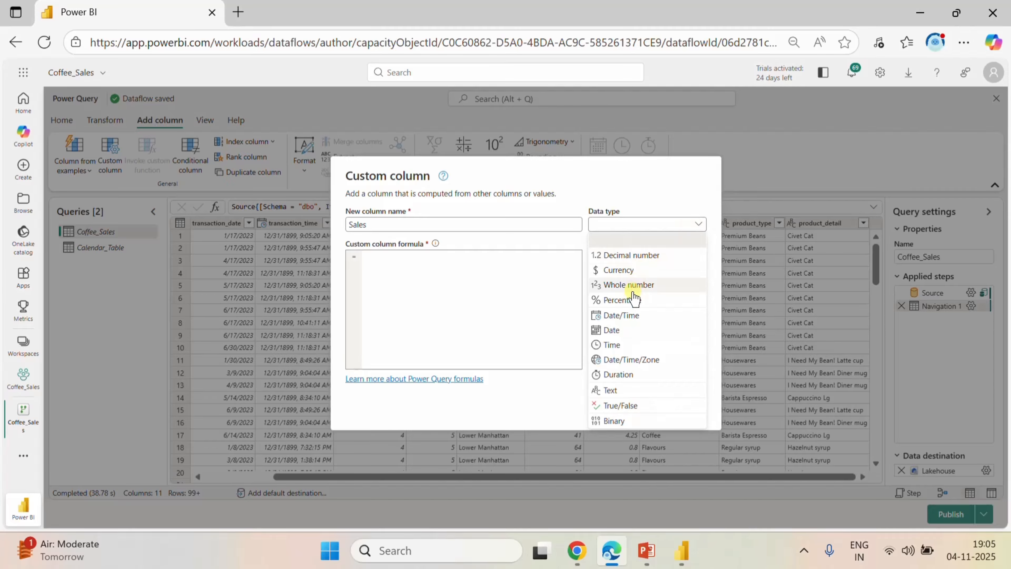
{"action": "left_click", "coordinate": [634, 257]}
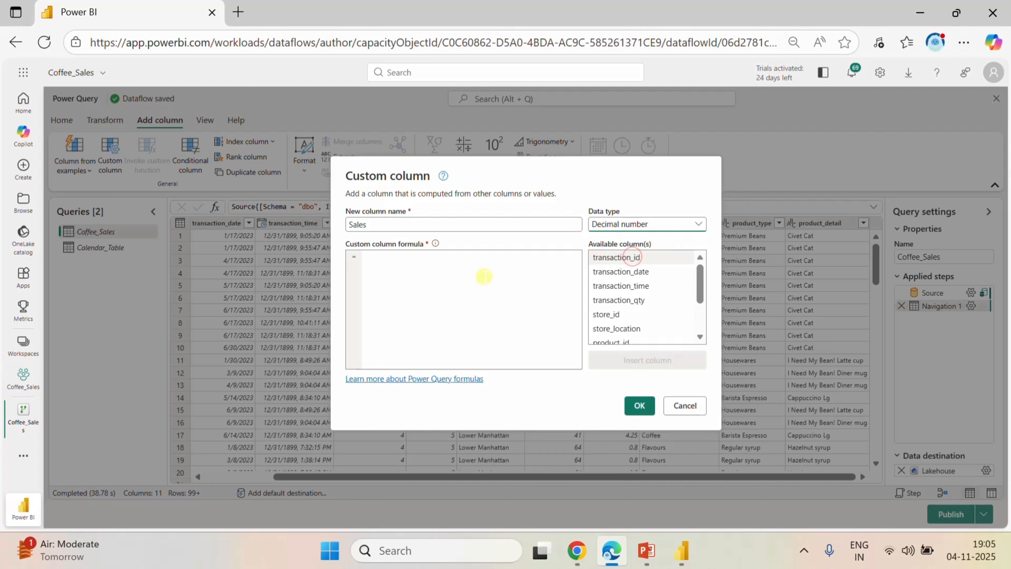
- Set the Sales column's formula to [unit_price] * [transaction_qty] and add the column to the Coffee_Sales query
{"action": "left_click", "coordinate": [386, 269]}
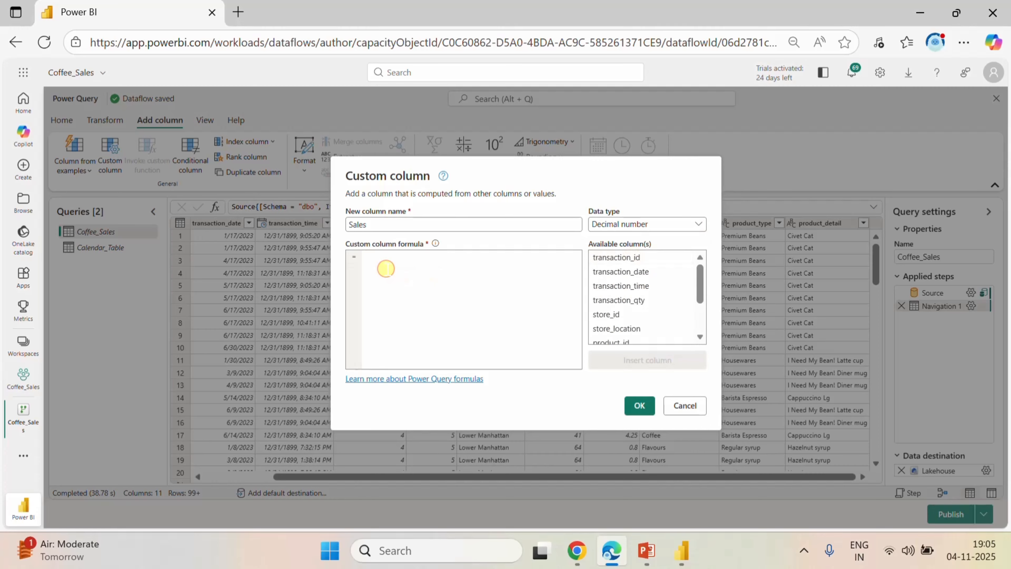
{"action": "scroll", "coordinate": [677, 311], "scroll_direction": "down", "scroll_amount": 2}
{"action": "scroll", "coordinate": [679, 311], "scroll_direction": "down", "scroll_amount": 1}
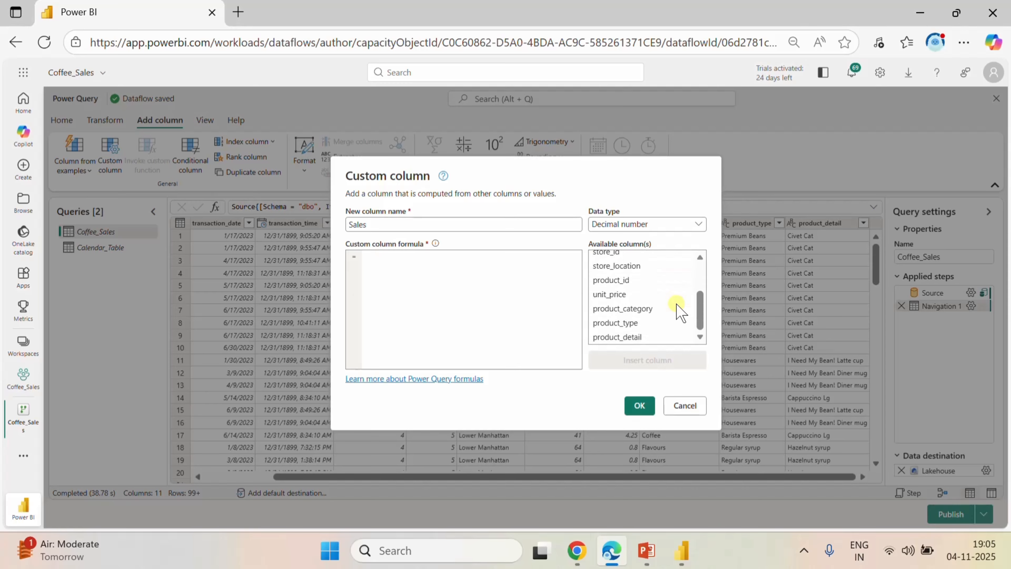
{"action": "left_click", "coordinate": [625, 295]}
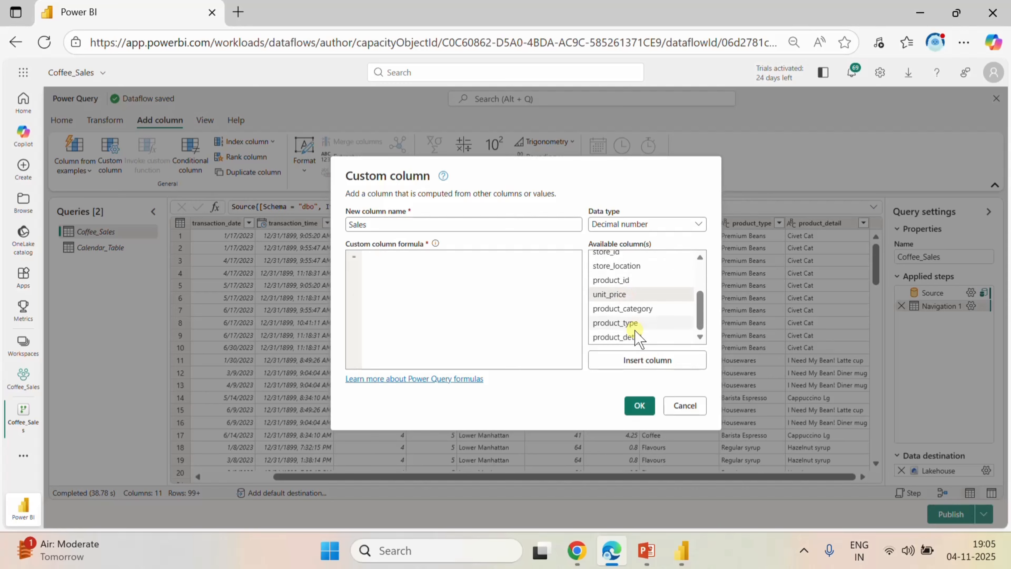
{"action": "left_click", "coordinate": [634, 360]}
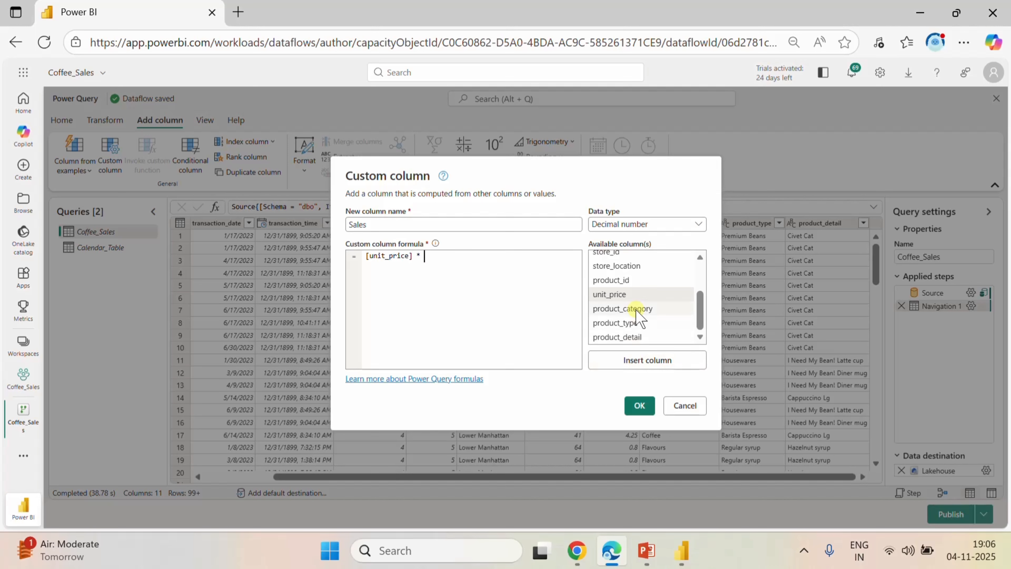
{"action": "scroll", "coordinate": [653, 326], "scroll_direction": "up", "scroll_amount": 3}
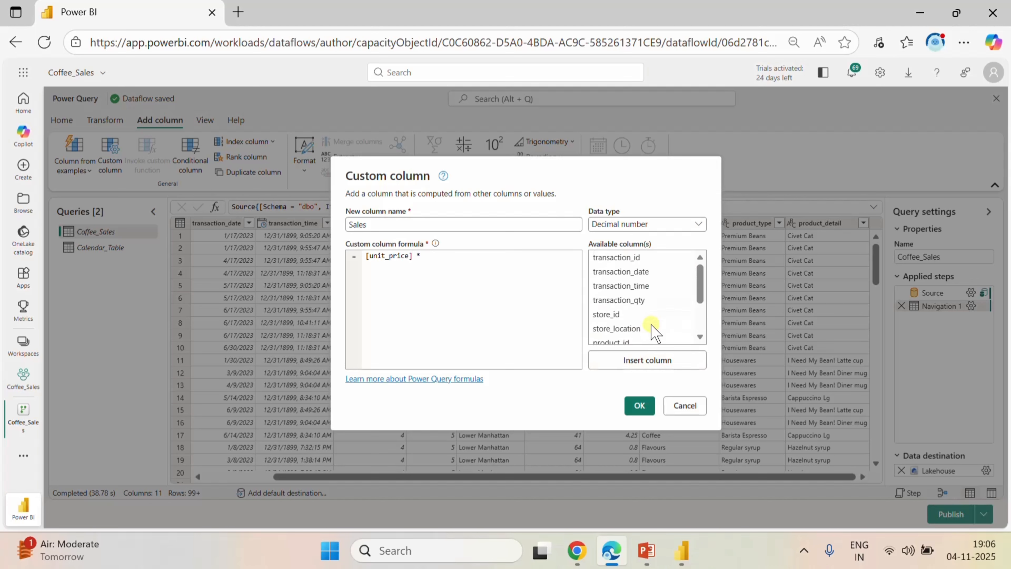
{"action": "left_click", "coordinate": [622, 300]}
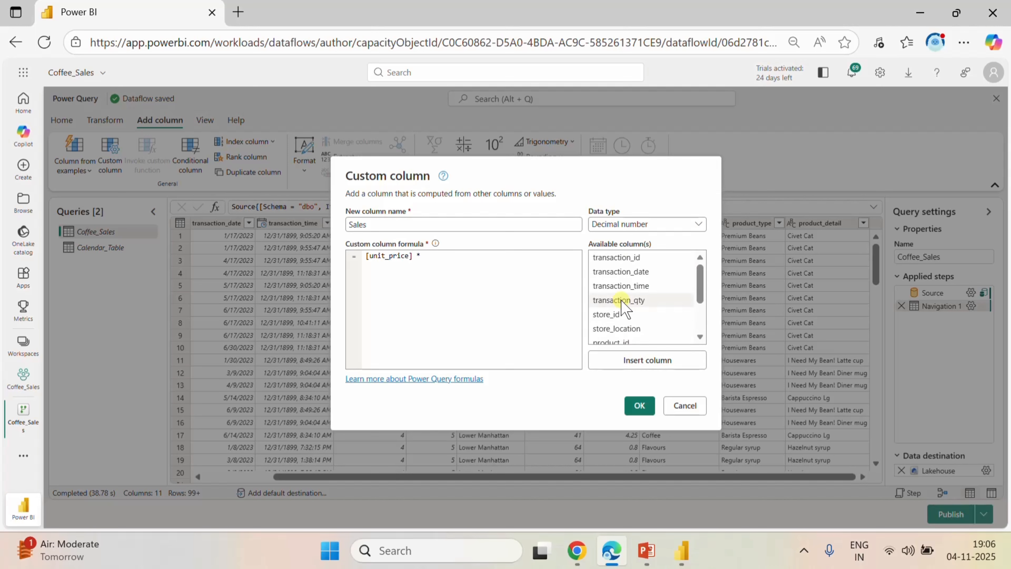
{"action": "left_click", "coordinate": [659, 366]}
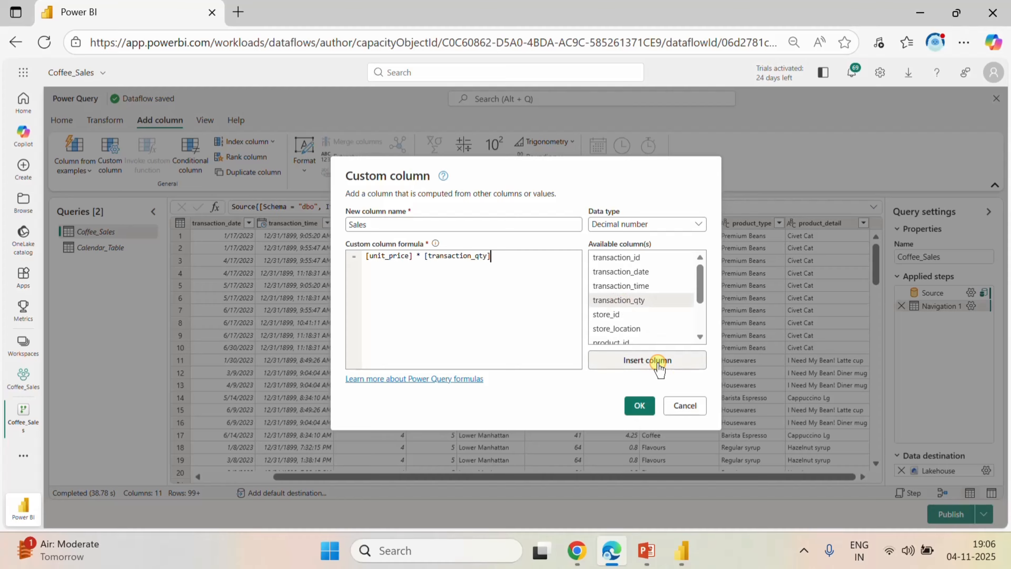
{"action": "left_click", "coordinate": [644, 408]}
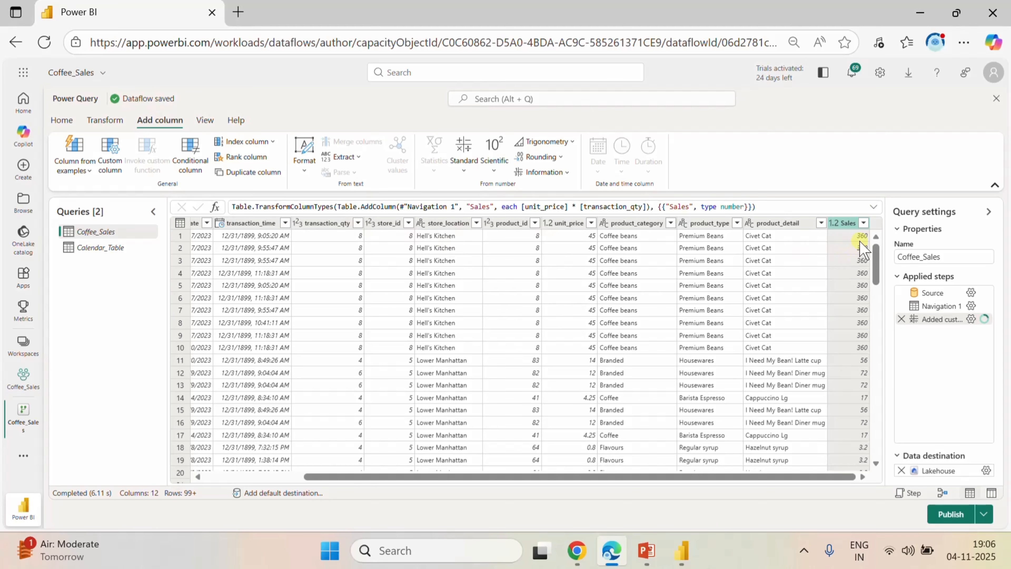
{"action": "left_click", "coordinate": [863, 223]}
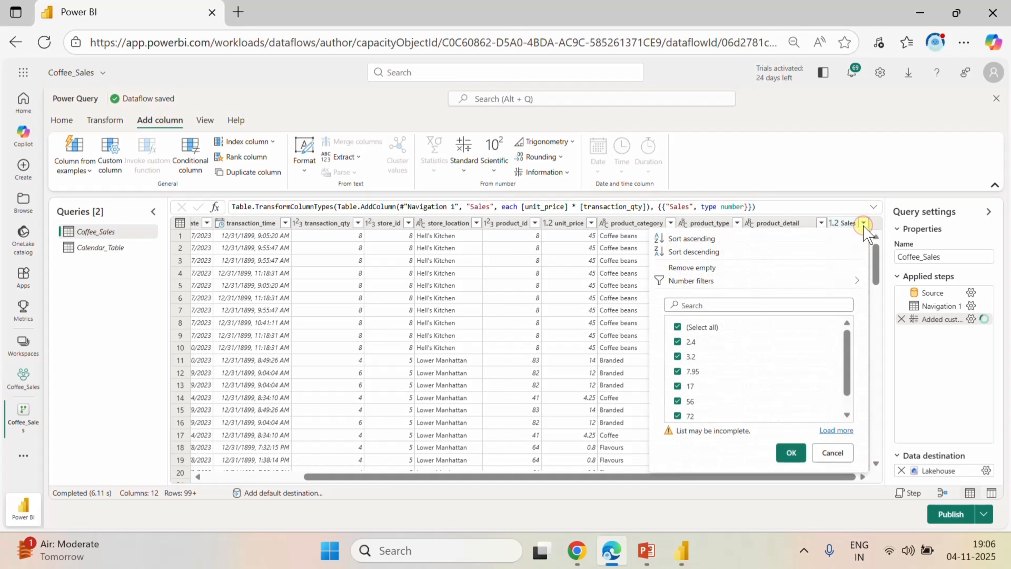
{"action": "left_click", "coordinate": [827, 453]}
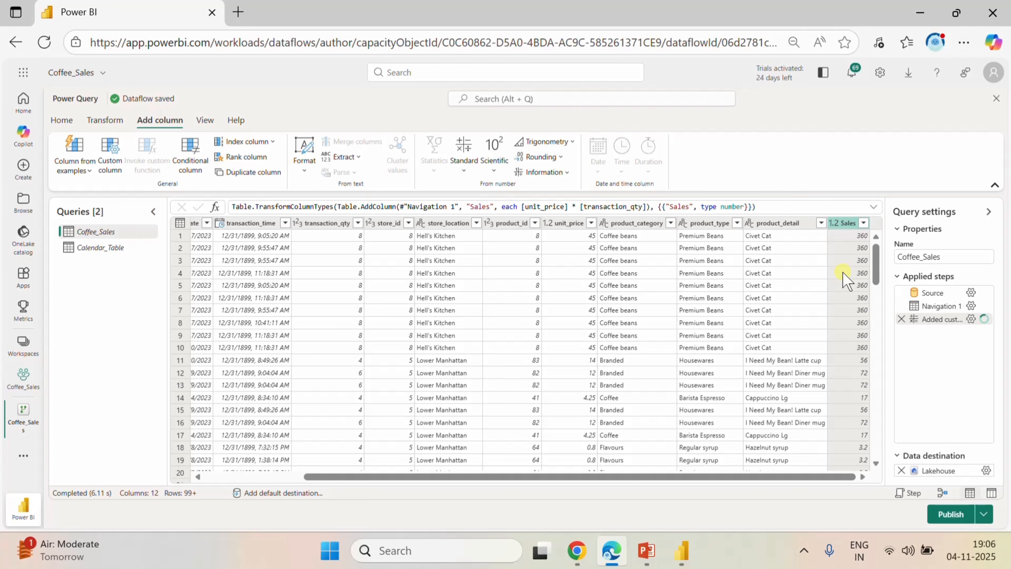
- Save the lakehouse destination as a new Coffee_Sales table in Coffee_Sales with automatic settings, and publish the dataflow
{"action": "left_click", "coordinate": [987, 470]}
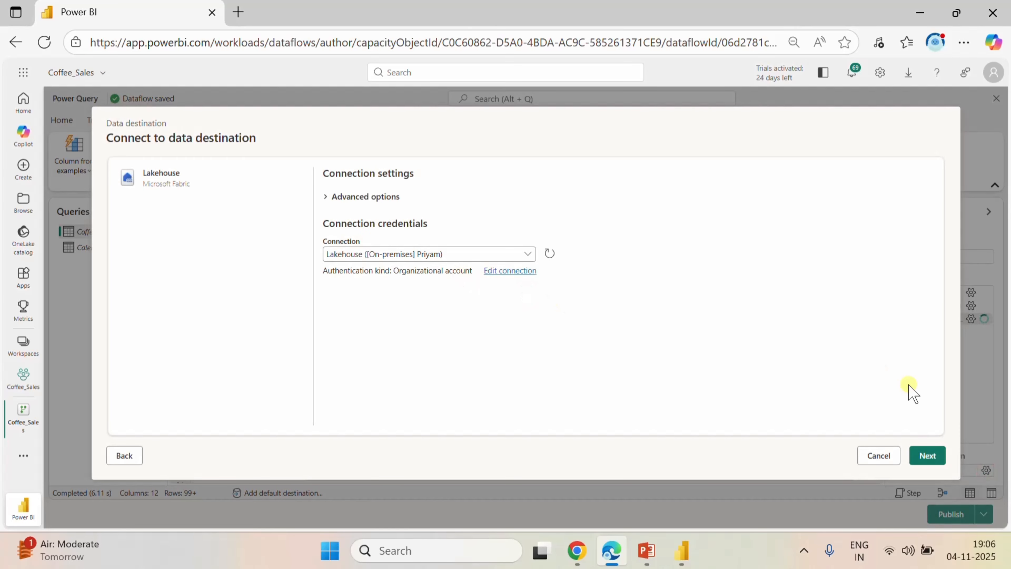
{"action": "left_click", "coordinate": [934, 456]}
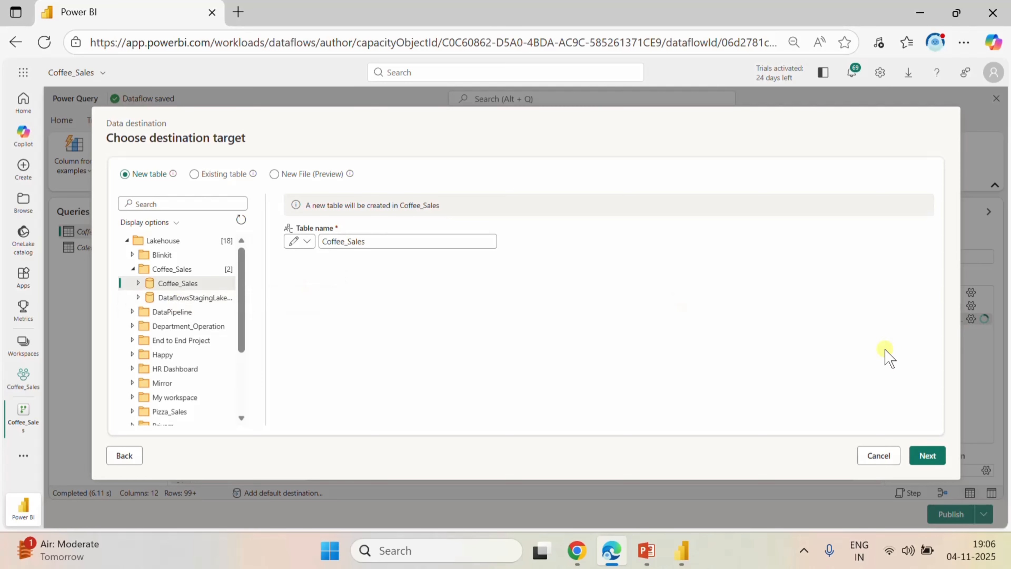
{"action": "left_click", "coordinate": [929, 457]}
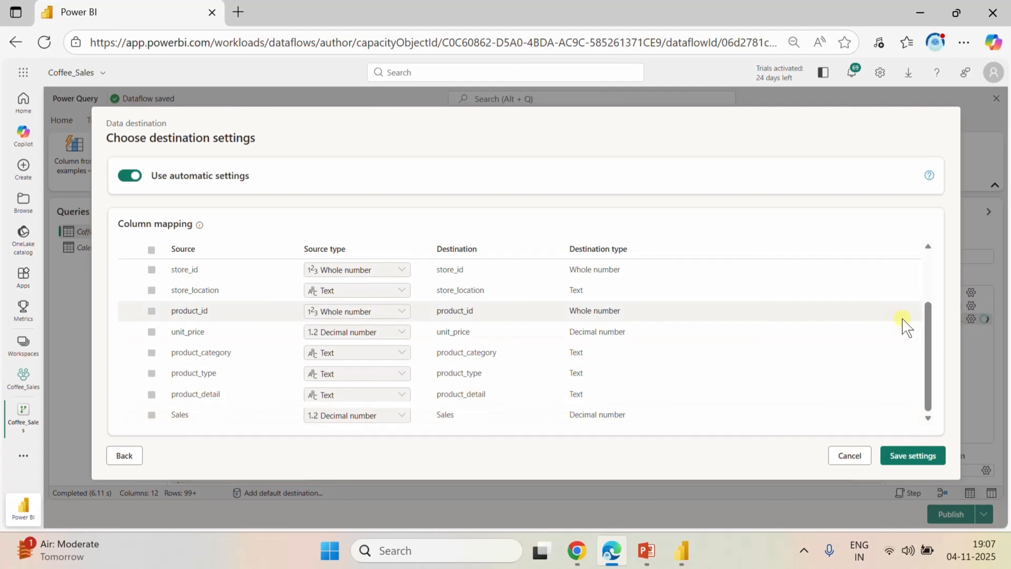
{"action": "left_click", "coordinate": [916, 457]}
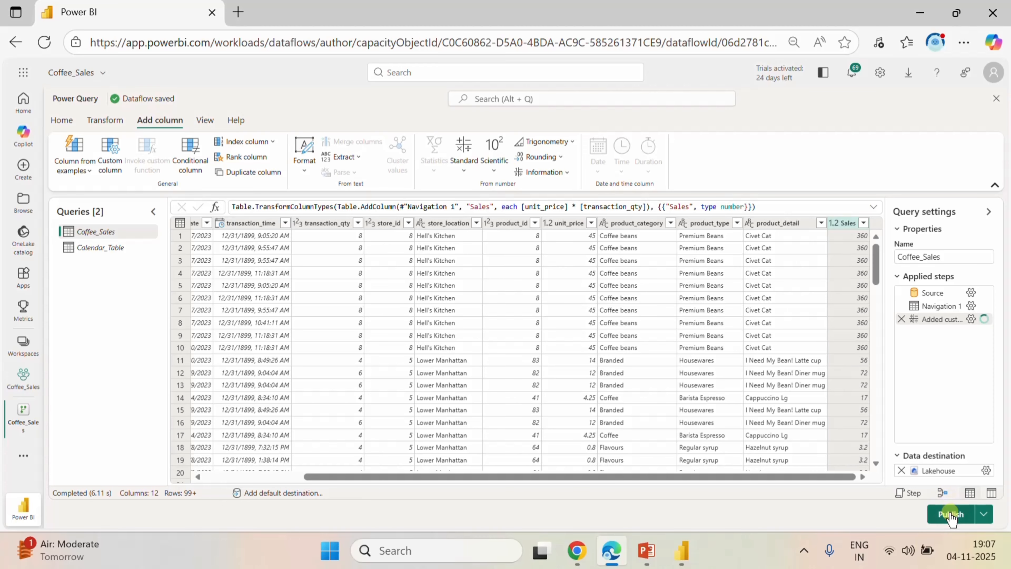
{"action": "left_click", "coordinate": [950, 515]}
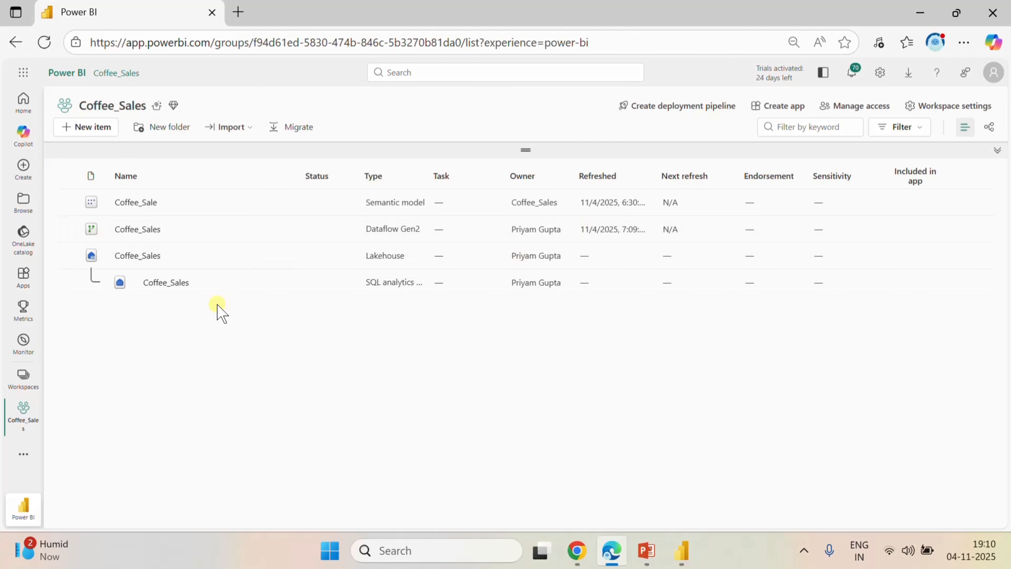
- Open the Coffee_Sales lakehouse and check the Coffee_Sales table's preview for the Sales column
{"action": "left_click", "coordinate": [142, 259]}
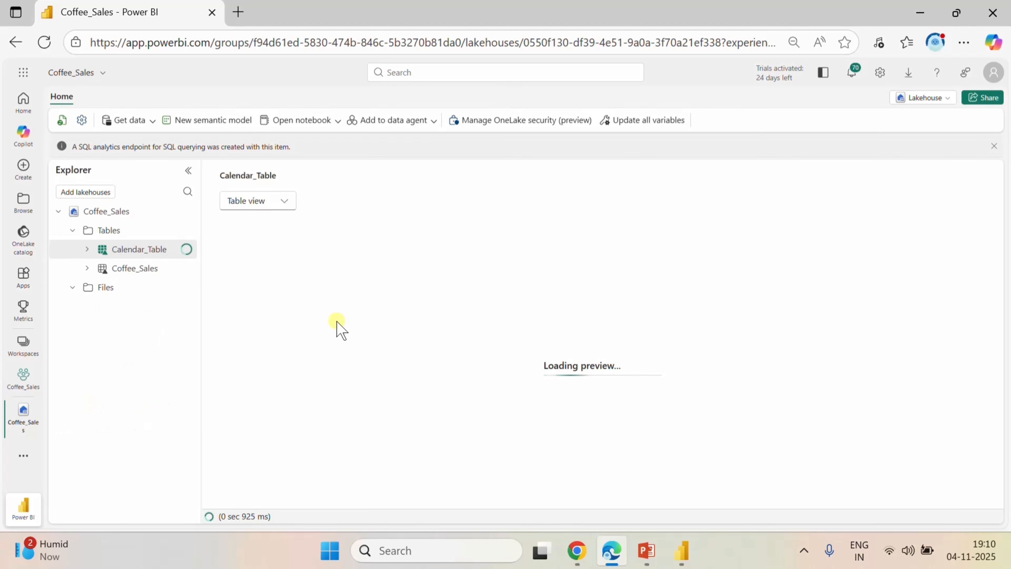
{"action": "left_click", "coordinate": [136, 275]}
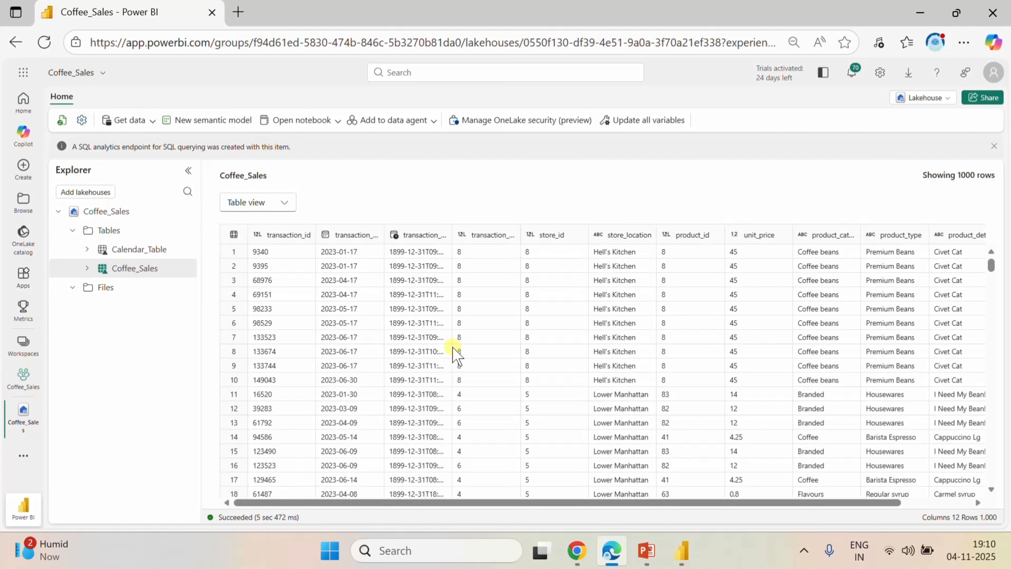
{"action": "left_click_drag", "start_coordinate": [503, 506], "coordinate": [808, 511]}
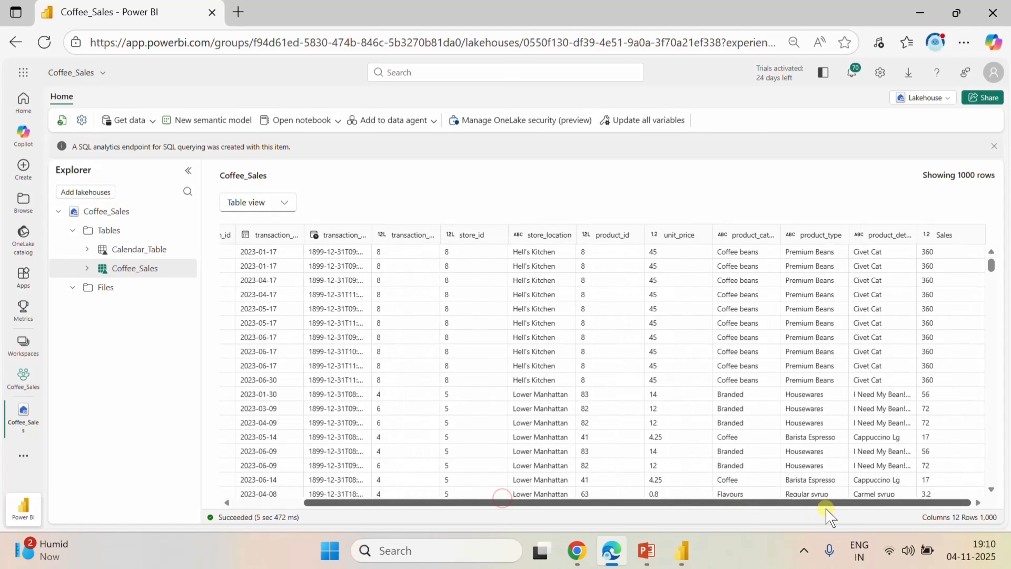
- Open the Coffee_Sale semantic model from the Coffee_Sales workspace in its model view and put it in Editing mode
{"action": "left_click", "coordinate": [24, 378]}
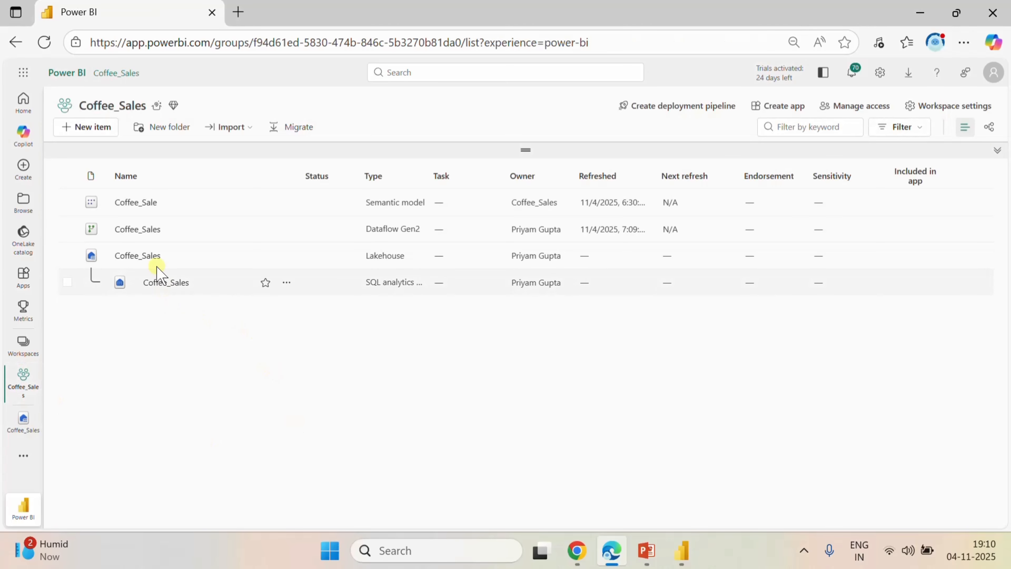
{"action": "left_click", "coordinate": [130, 202]}
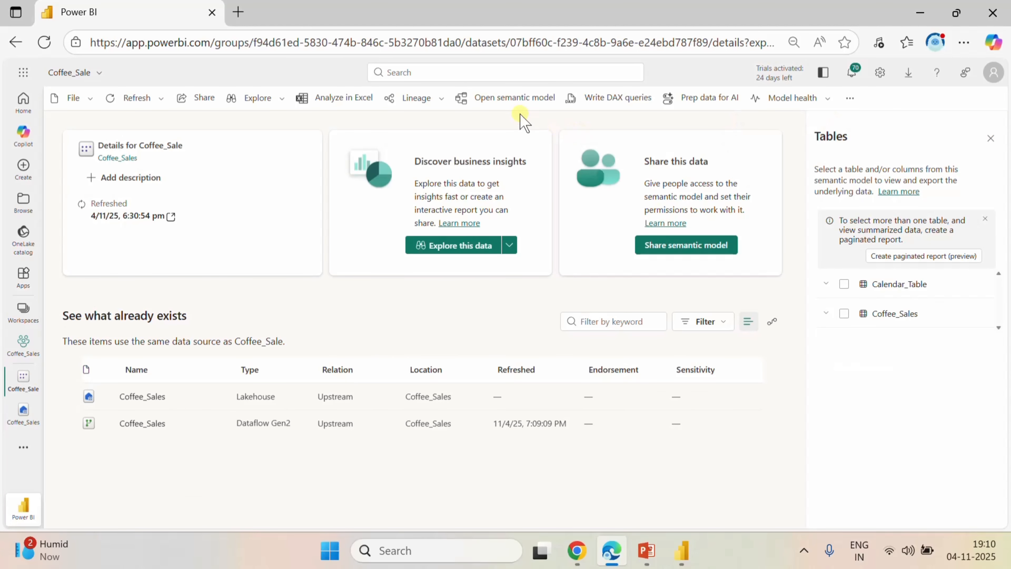
{"action": "left_click", "coordinate": [496, 107]}
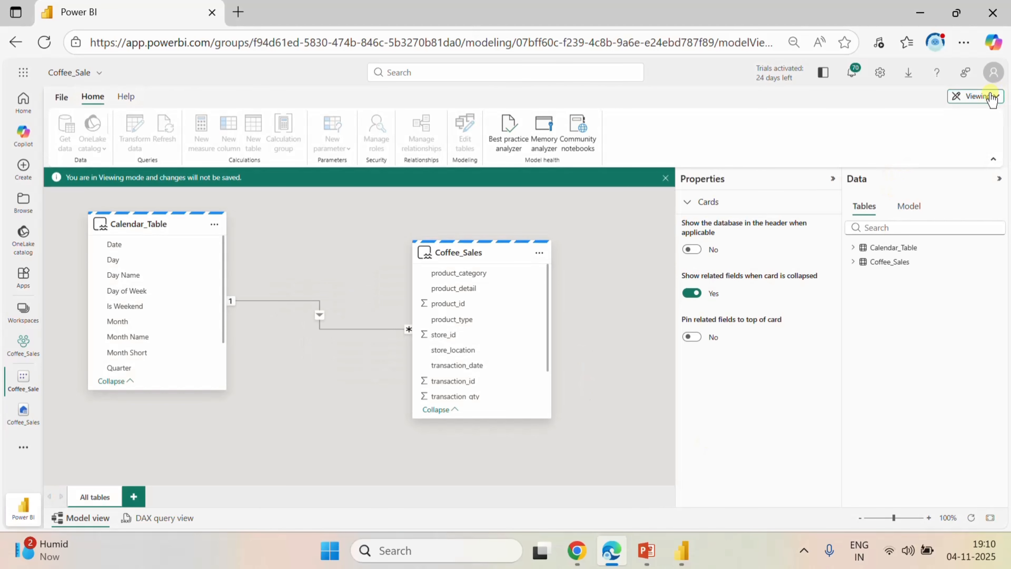
{"action": "left_click", "coordinate": [990, 96]}
{"action": "left_click", "coordinate": [887, 123]}
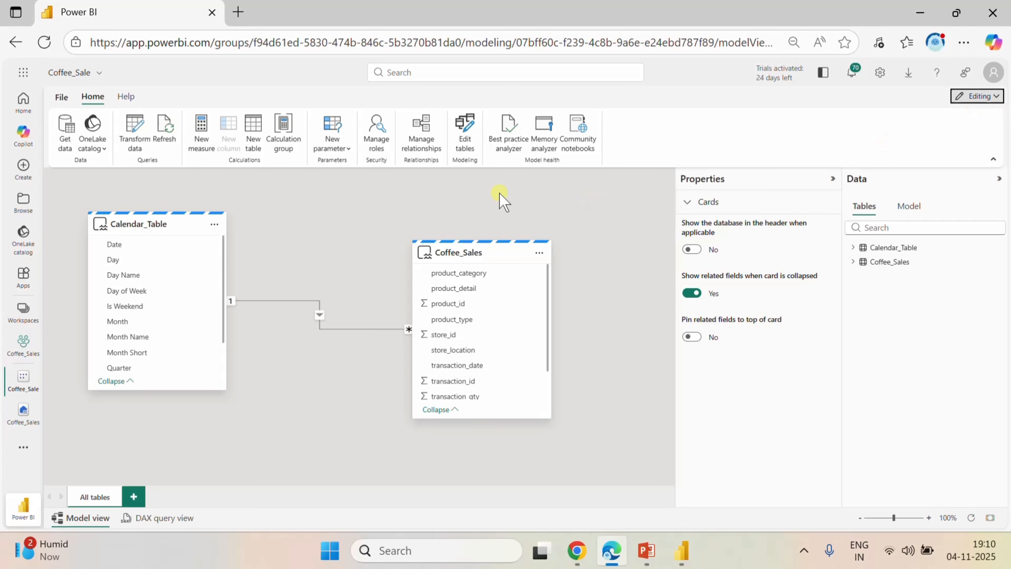
- Refresh the semantic model's table list and confirm Calendar_Table and Coffee_Sales as its tables, then check the Coffee_Sales fields
{"action": "left_click", "coordinate": [456, 145]}
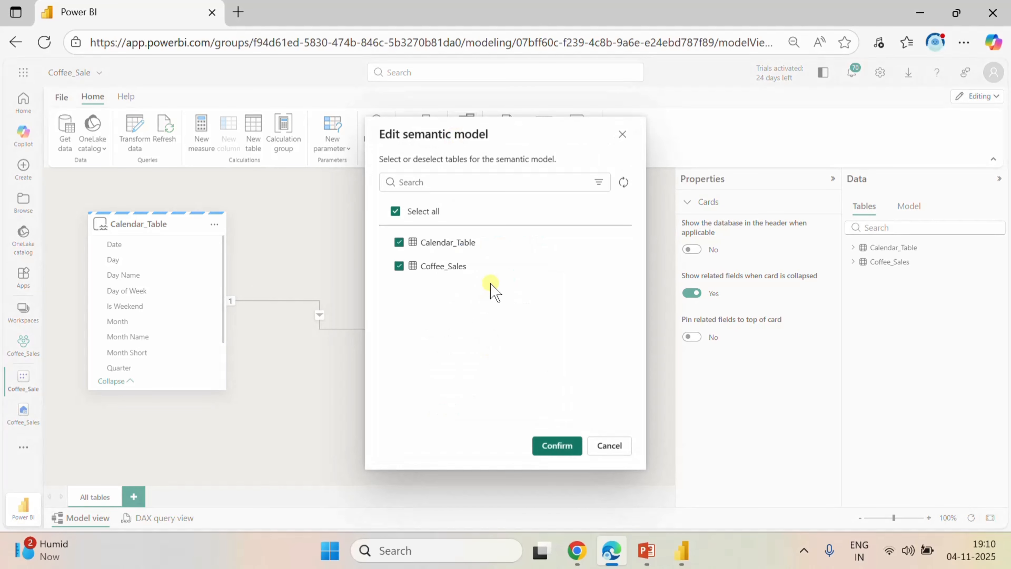
{"action": "left_click", "coordinate": [623, 183]}
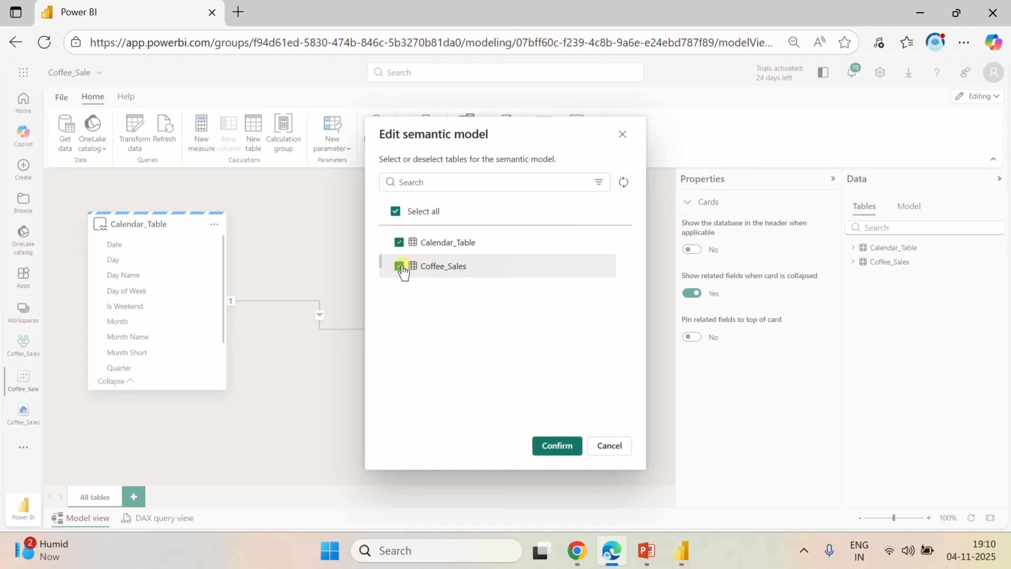
{"action": "left_click", "coordinate": [545, 447]}
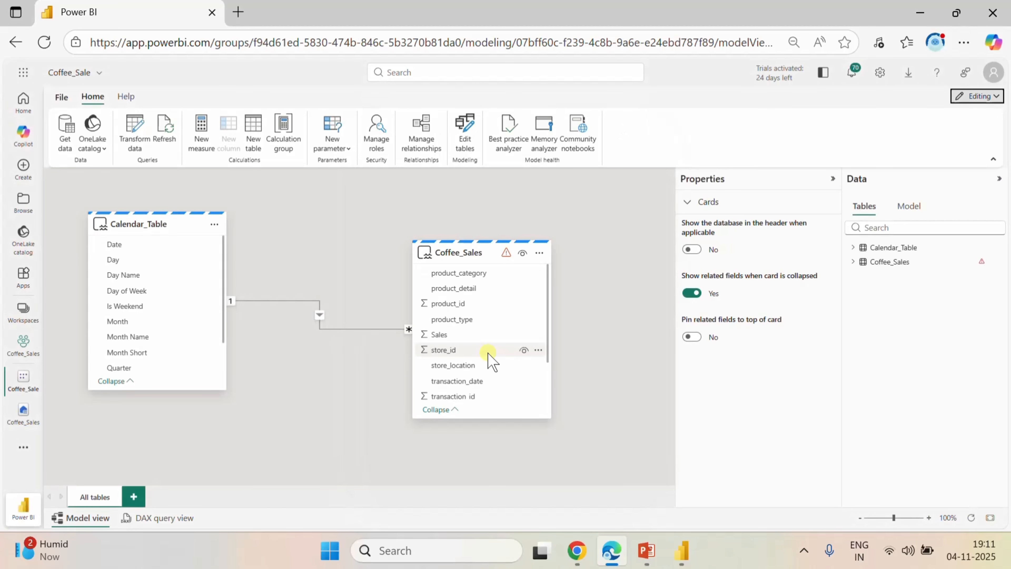
{"action": "scroll", "coordinate": [488, 356], "scroll_direction": "down", "scroll_amount": 2}
{"action": "scroll", "coordinate": [488, 356], "scroll_direction": "up", "scroll_amount": 2}
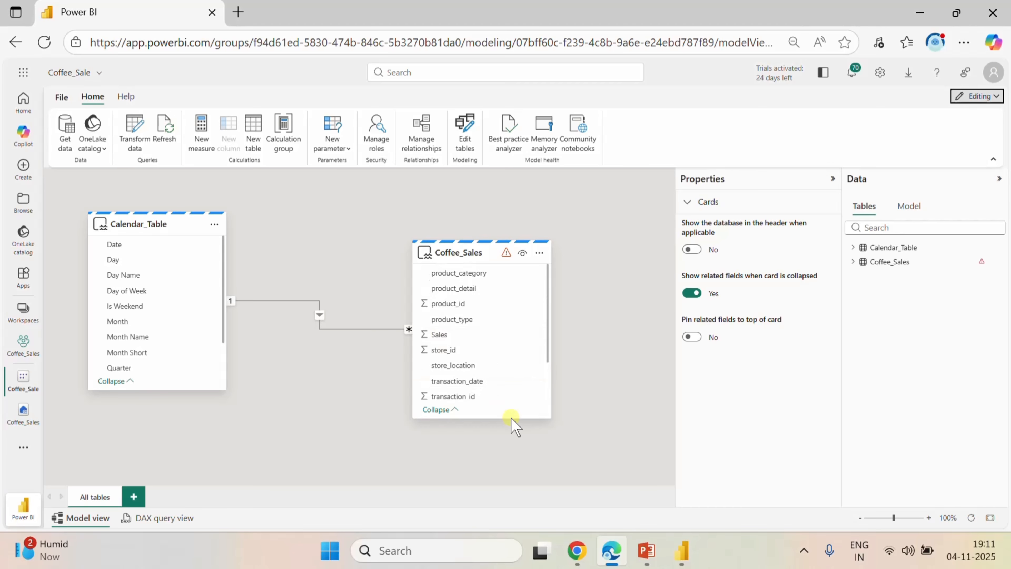
- Switch to the Coffee_Sales report in Power BI Desktop, refresh its data and expand the Coffee_Sales table's fields
{"action": "left_click", "coordinate": [684, 557]}
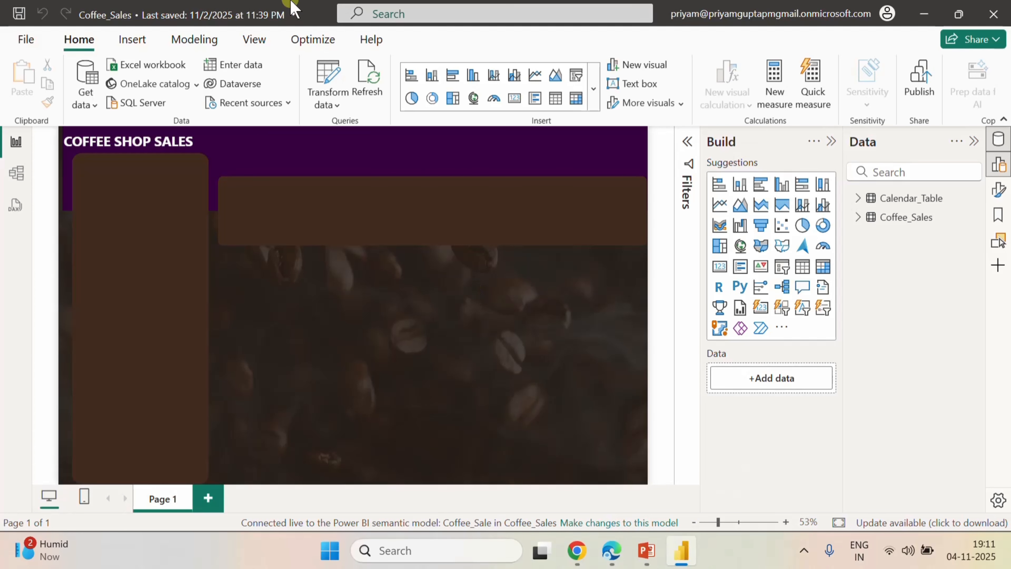
{"action": "left_click", "coordinate": [368, 77]}
{"action": "left_click", "coordinate": [861, 217]}
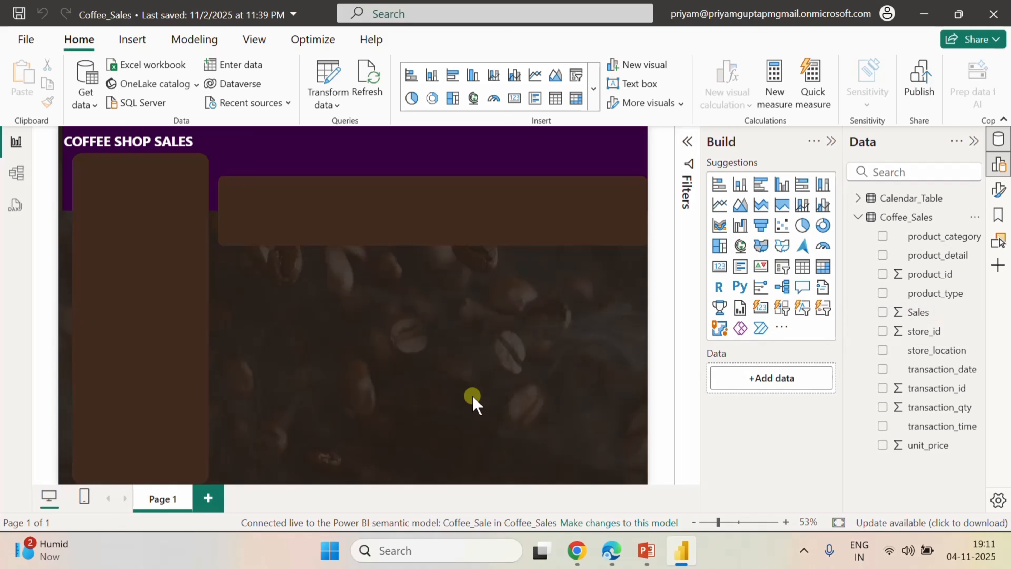
- Check the KPI requirements slide in PowerPoint and return to the Coffee_Sale semantic model in the browser
{"action": "left_click", "coordinate": [647, 552]}
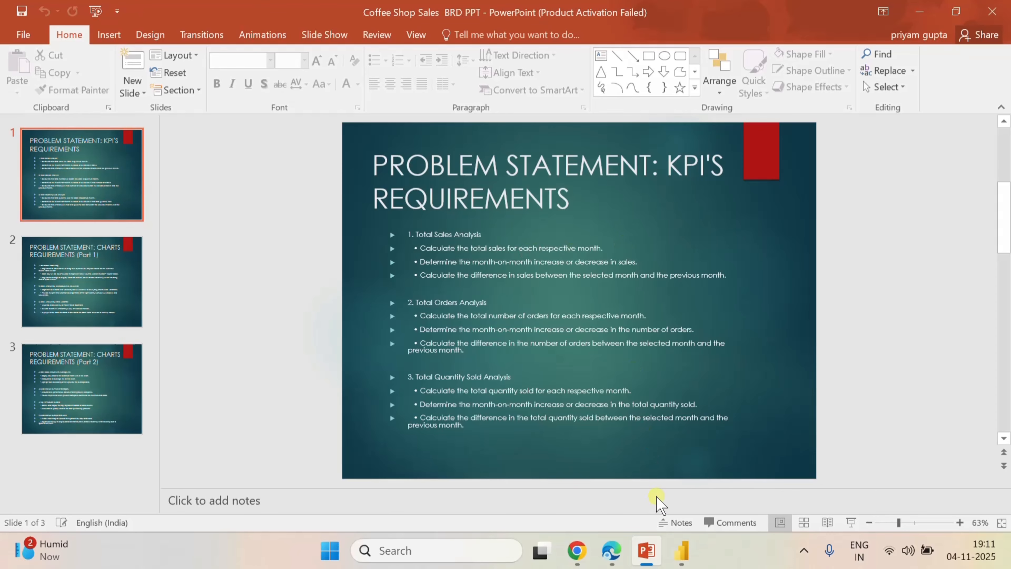
{"action": "left_click", "coordinate": [682, 550]}
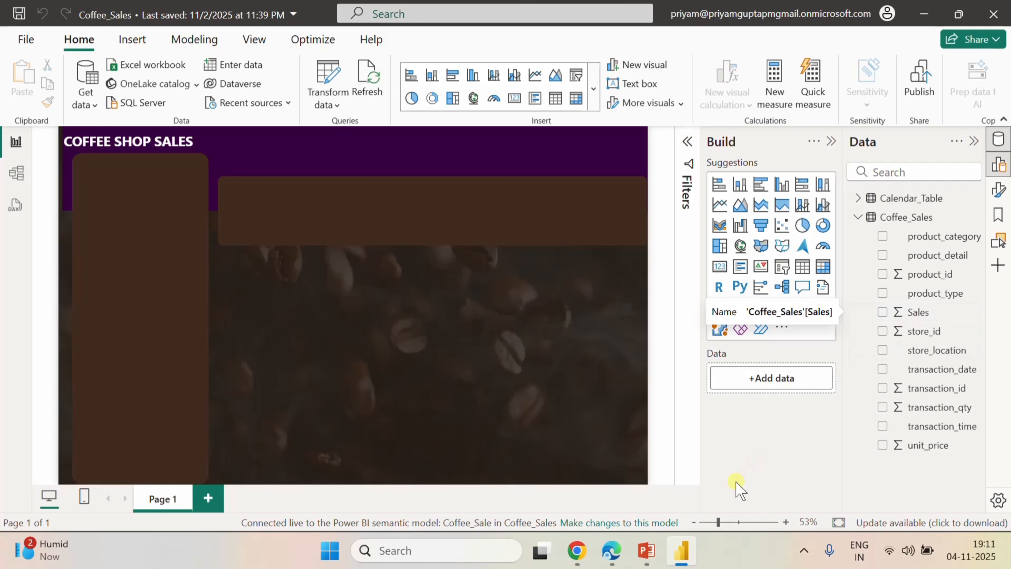
{"action": "left_click", "coordinate": [612, 551]}
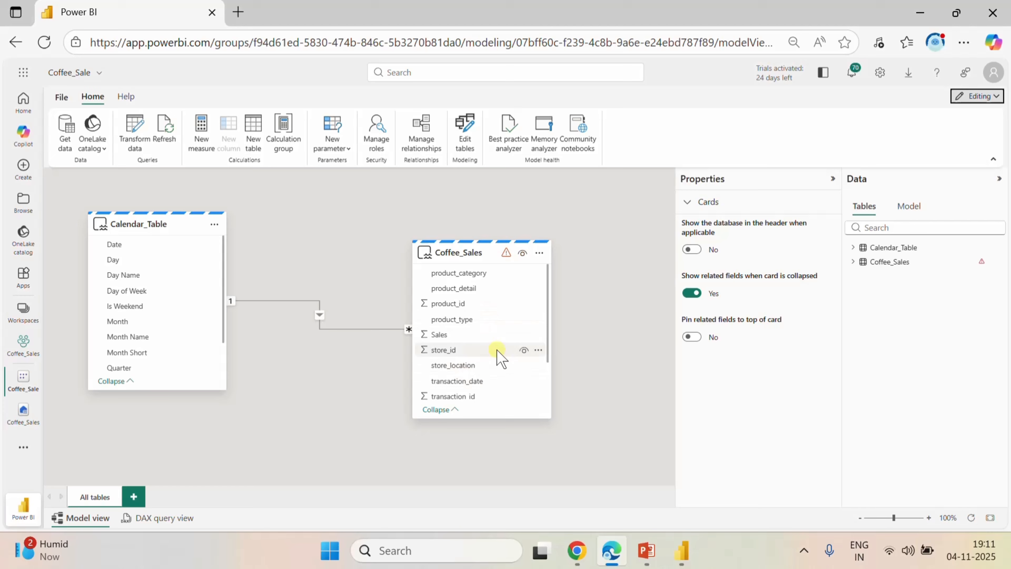
- Create the measure Total_Sales = SUM(Coffee_Sales[Sales]) in the Coffee_Sales table of the semantic model
{"action": "left_click", "coordinate": [538, 335]}
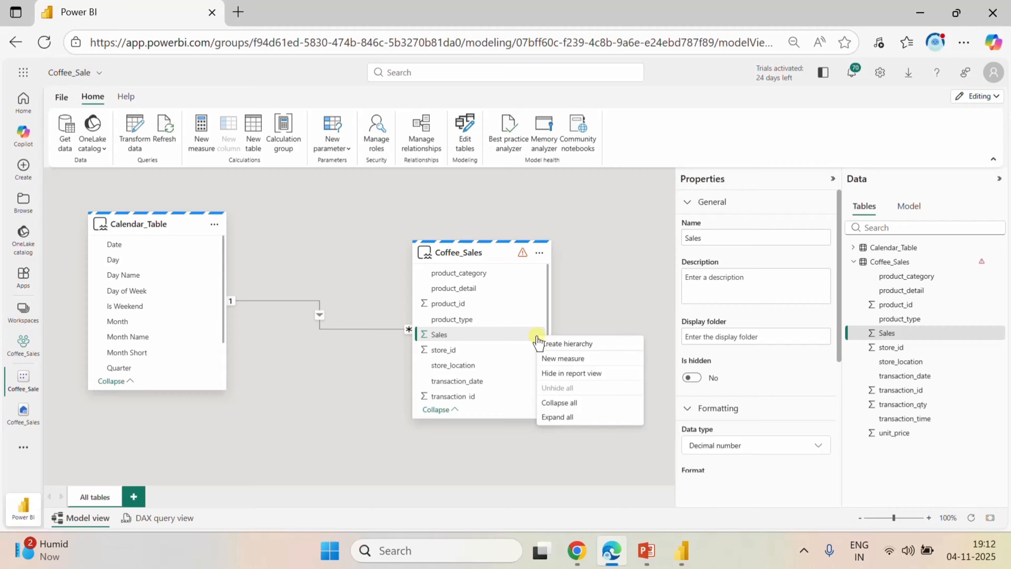
{"action": "left_click", "coordinate": [568, 358]}
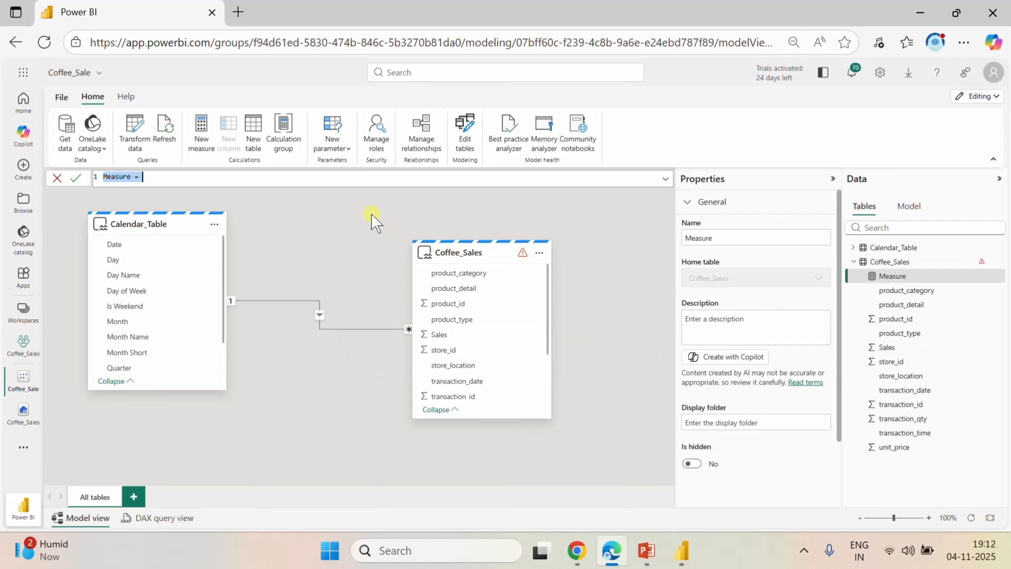
{"action": "left_click", "coordinate": [175, 177]}
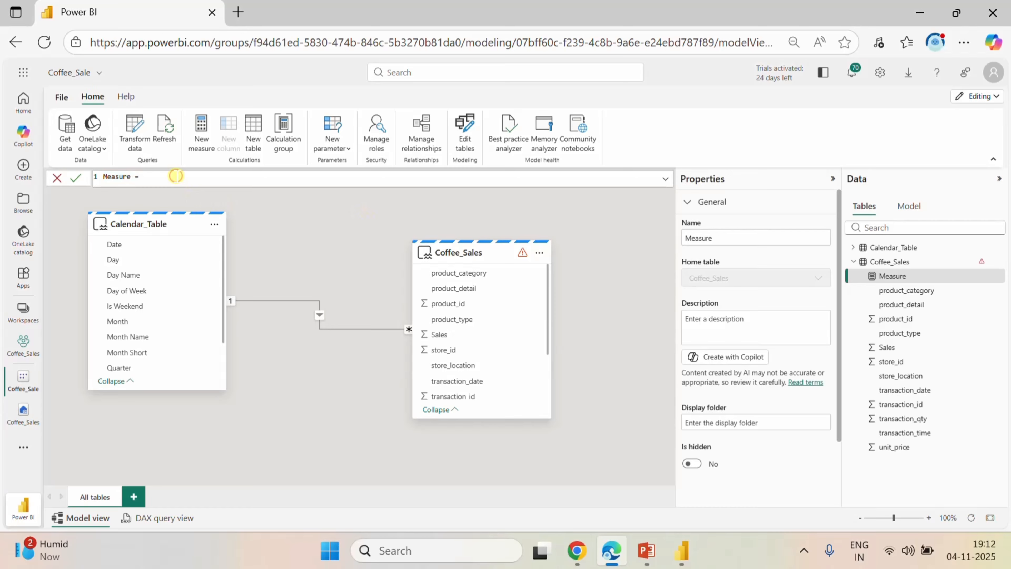
{"action": "key", "text": "Left"}
{"action": "key", "text": "BackSpace"}
{"action": "type", "text": "sum"}
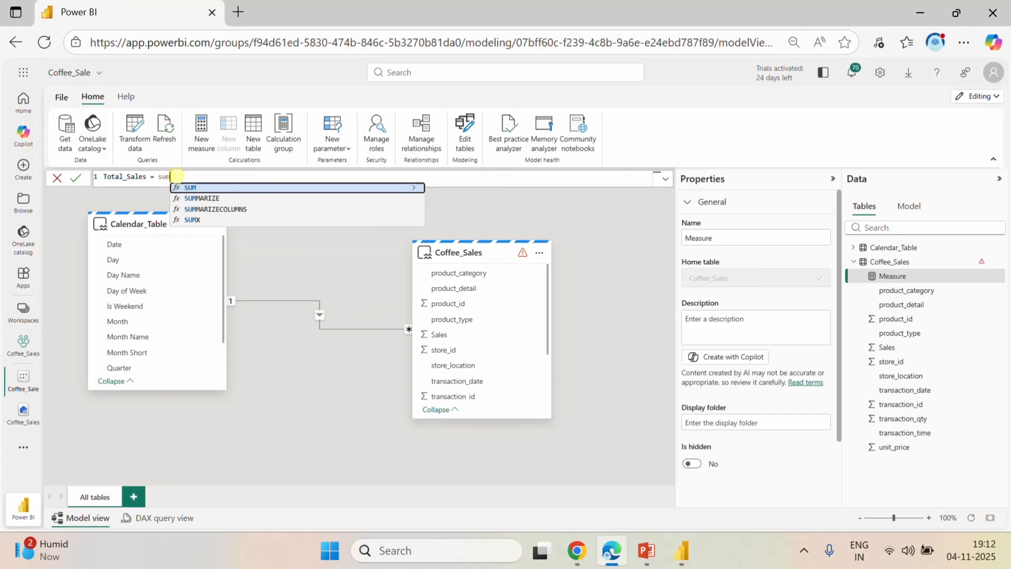
{"action": "left_click", "coordinate": [203, 188]}
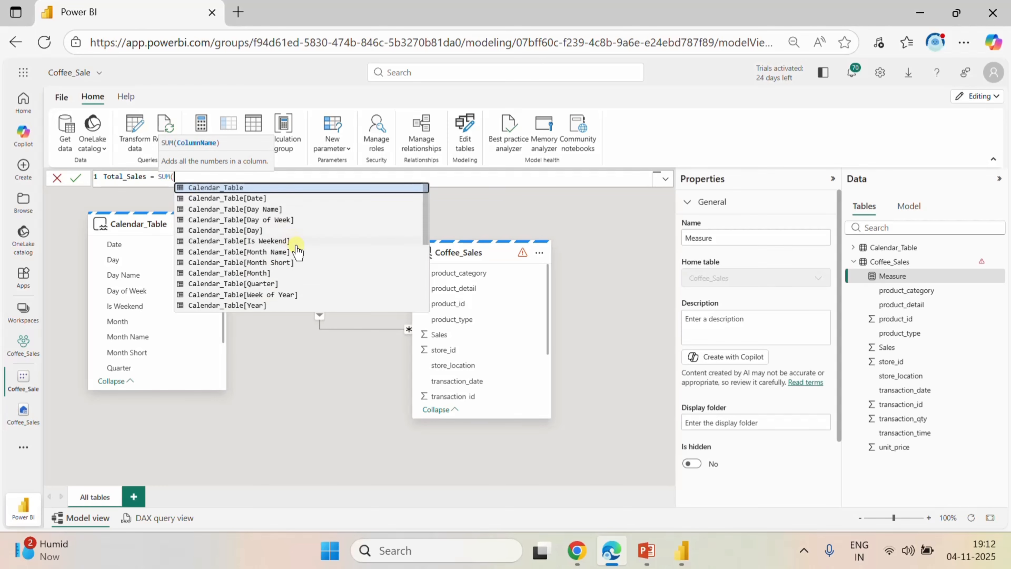
{"action": "scroll", "coordinate": [297, 251], "scroll_direction": "down", "scroll_amount": 3}
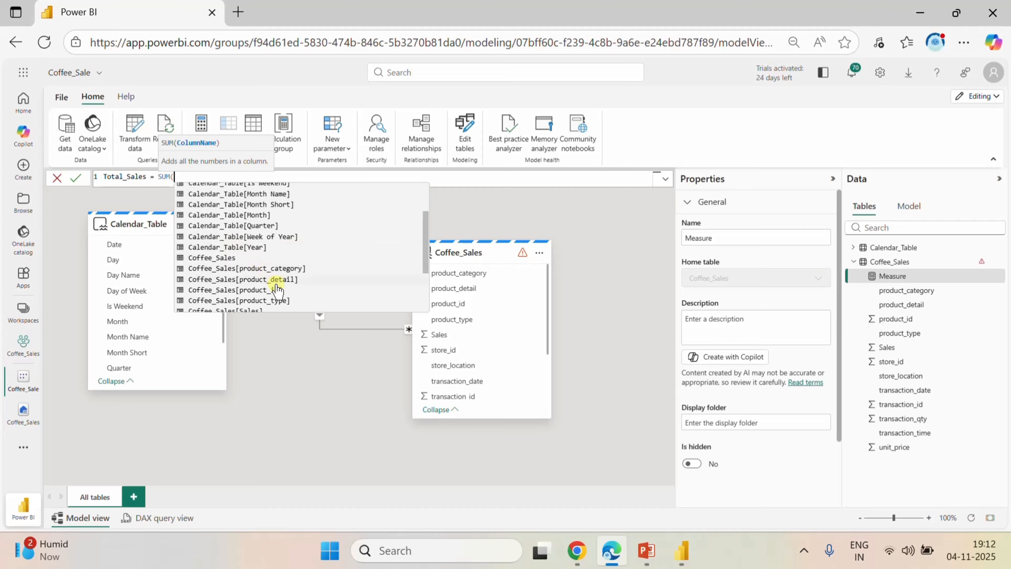
{"action": "scroll", "coordinate": [277, 292], "scroll_direction": "down", "scroll_amount": 1}
{"action": "left_click", "coordinate": [238, 303]}
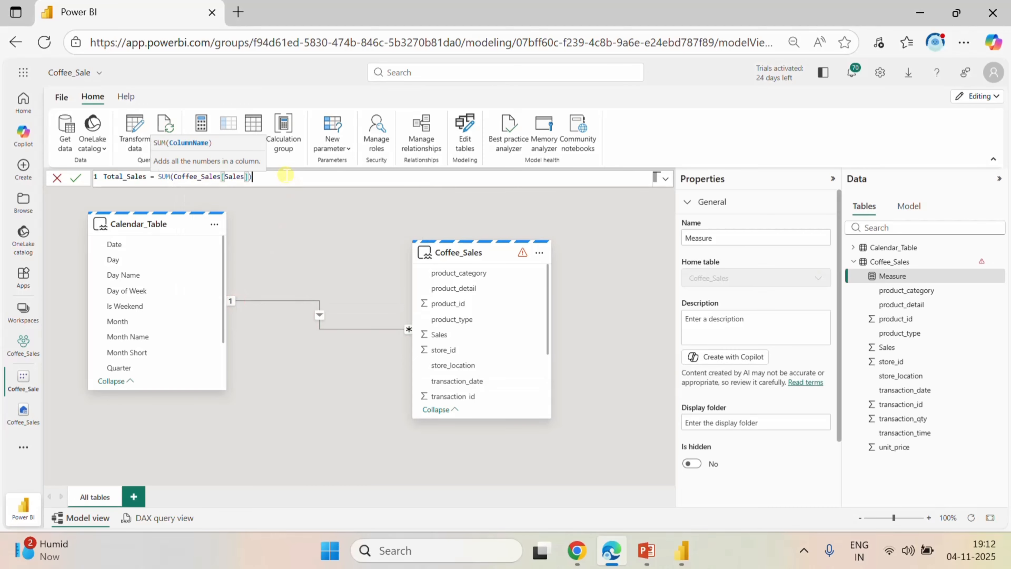
{"action": "type", "text": ")"}
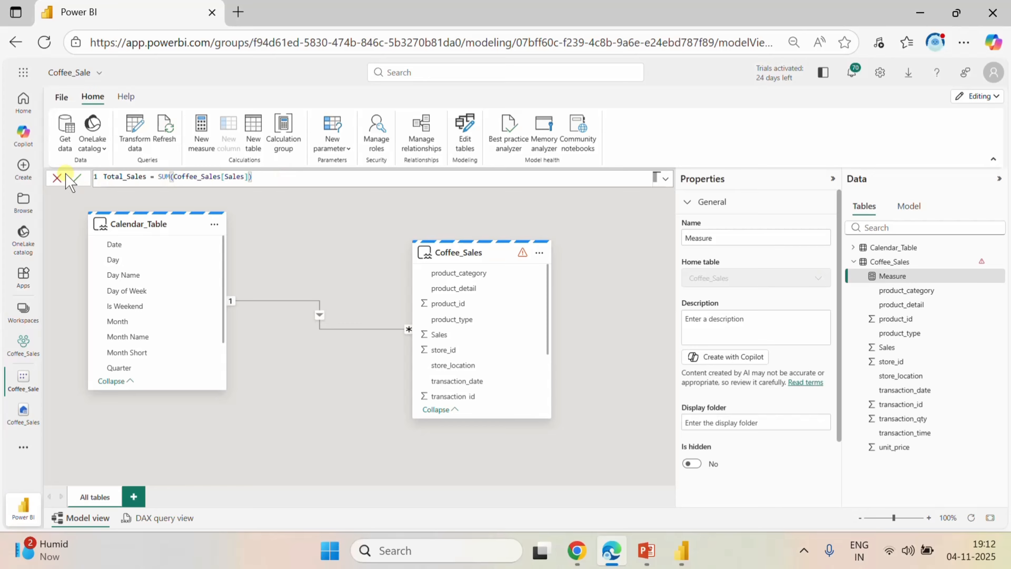
{"action": "left_click", "coordinate": [75, 178]}
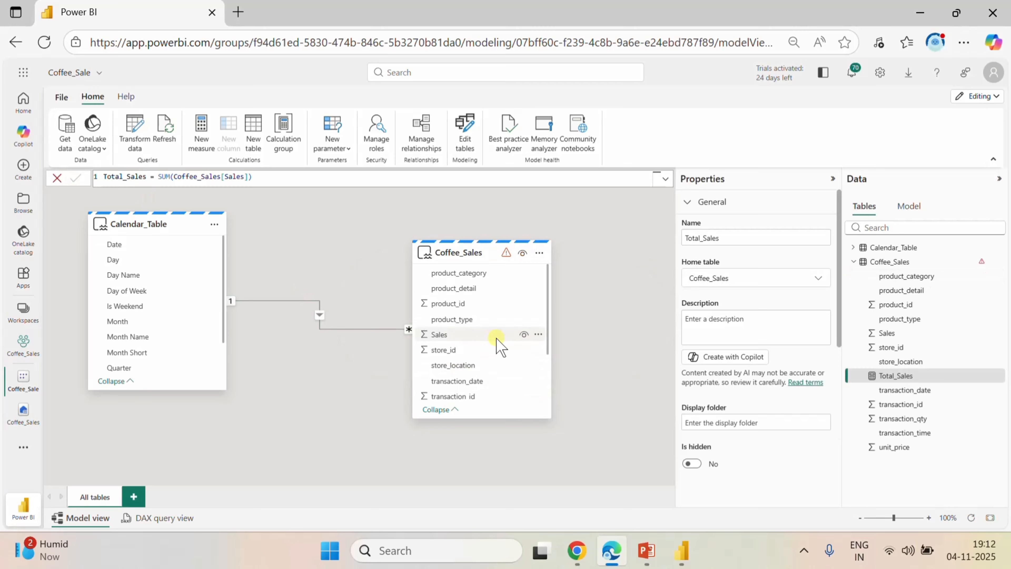
- Switch to the report in Power BI Desktop, refresh its data and add a reduced Card (new) visual showing Total_Sales mid-page
{"action": "left_click", "coordinate": [682, 550]}
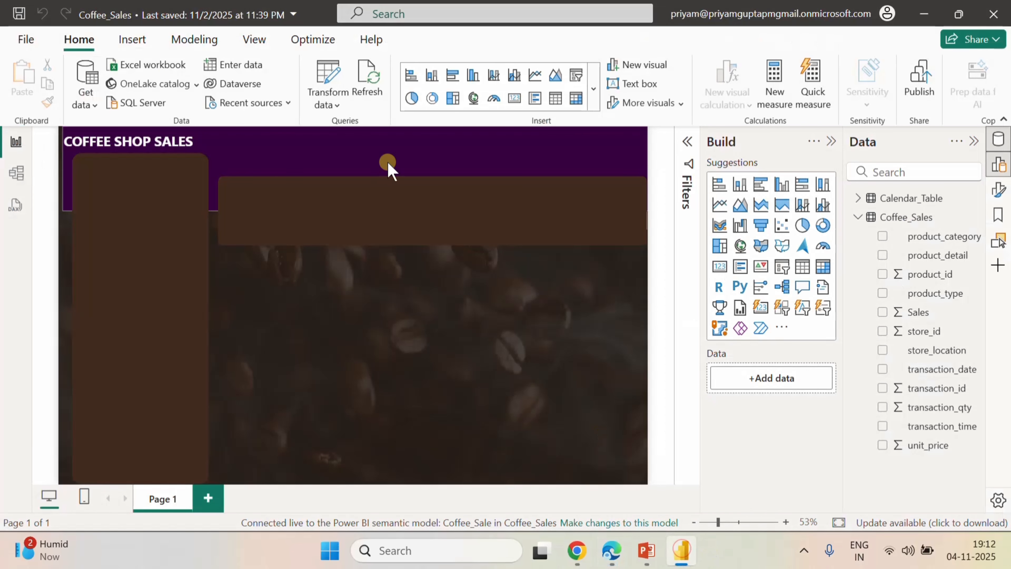
{"action": "left_click", "coordinate": [367, 76]}
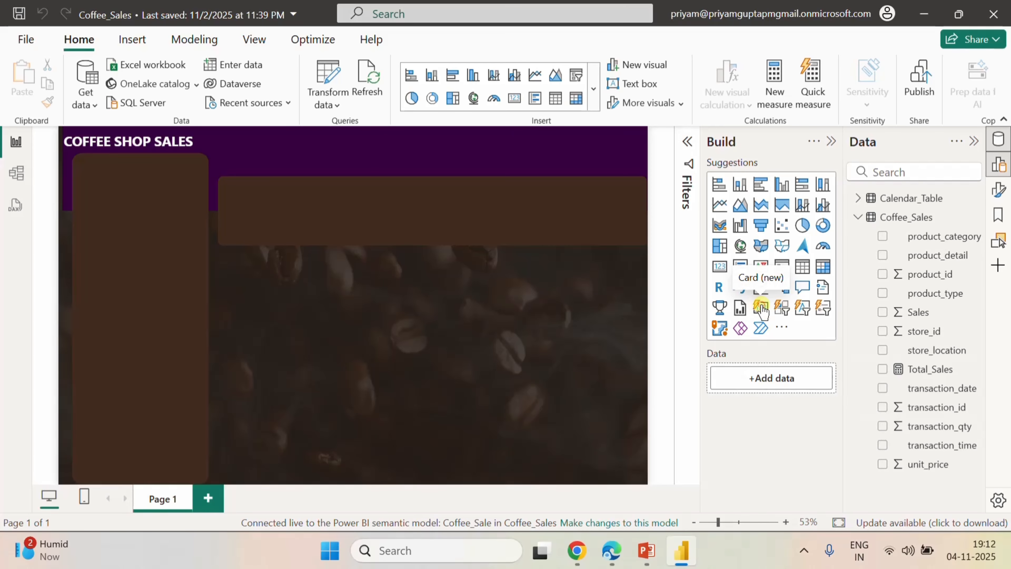
{"action": "left_click", "coordinate": [762, 310]}
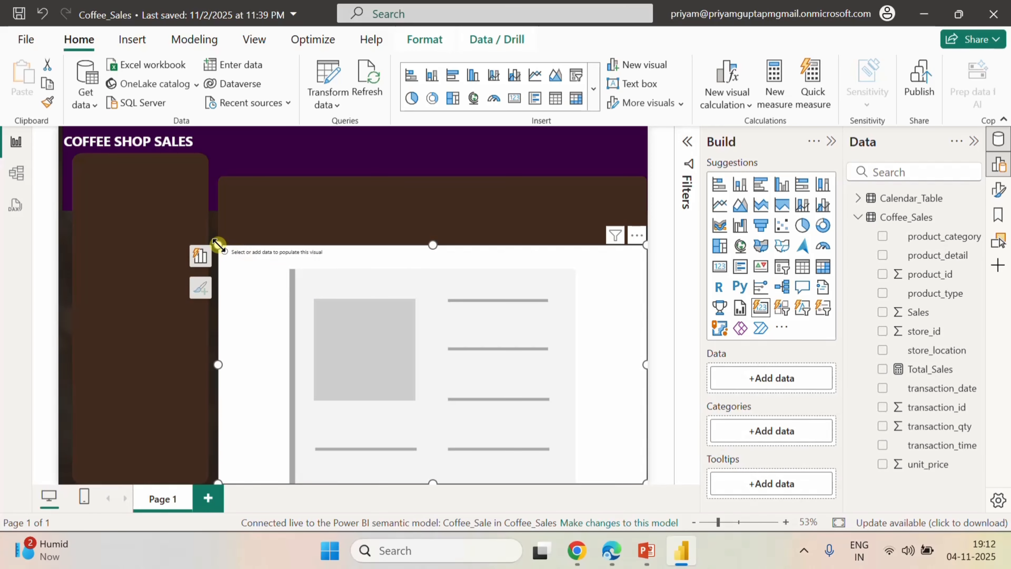
{"action": "left_click_drag", "start_coordinate": [218, 245], "coordinate": [419, 355]}
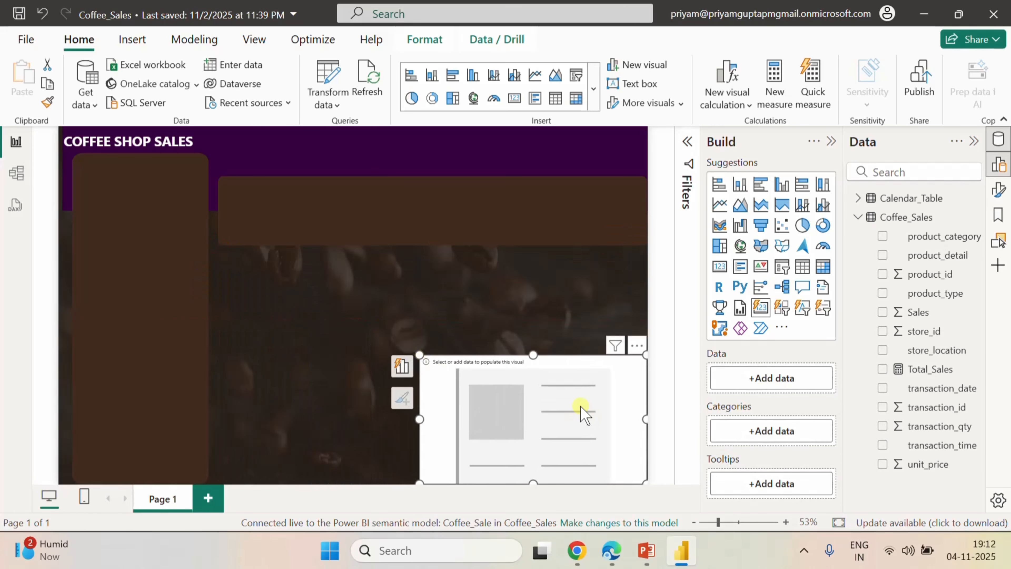
{"action": "left_click_drag", "start_coordinate": [582, 414], "coordinate": [452, 326]}
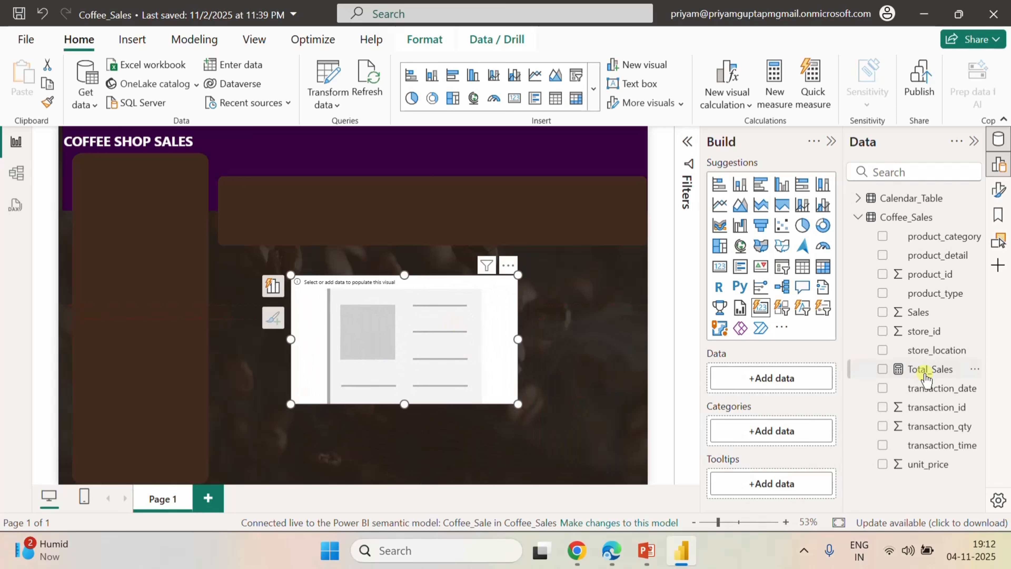
{"action": "left_click", "coordinate": [884, 369]}
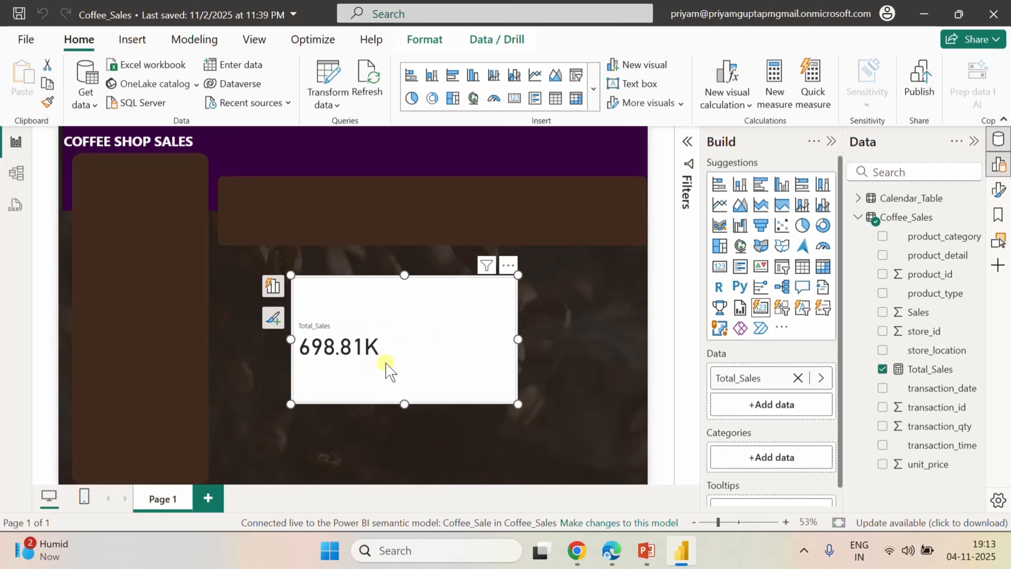
{"action": "left_click", "coordinate": [598, 336]}
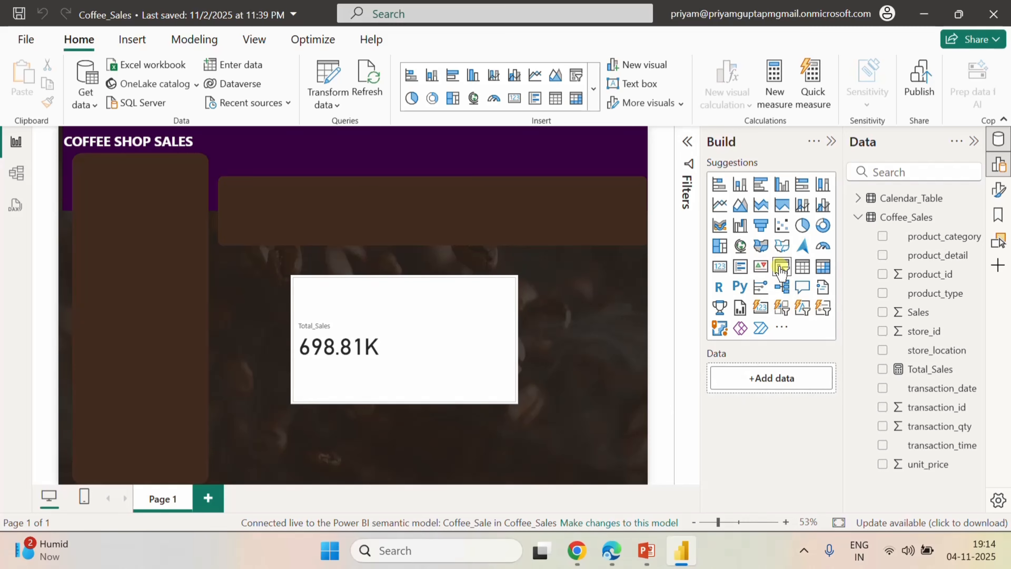
- Add a narrowed slicer below the Total_Sales card with Month Short from Calendar_Table as its field
{"action": "left_click", "coordinate": [783, 269]}
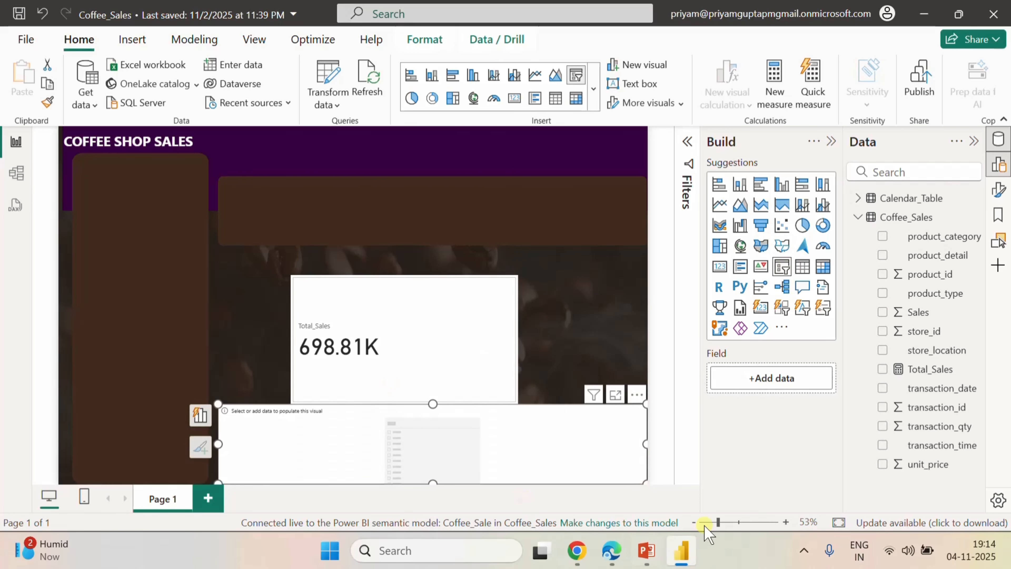
{"action": "left_click_drag", "start_coordinate": [645, 440], "coordinate": [385, 444]}
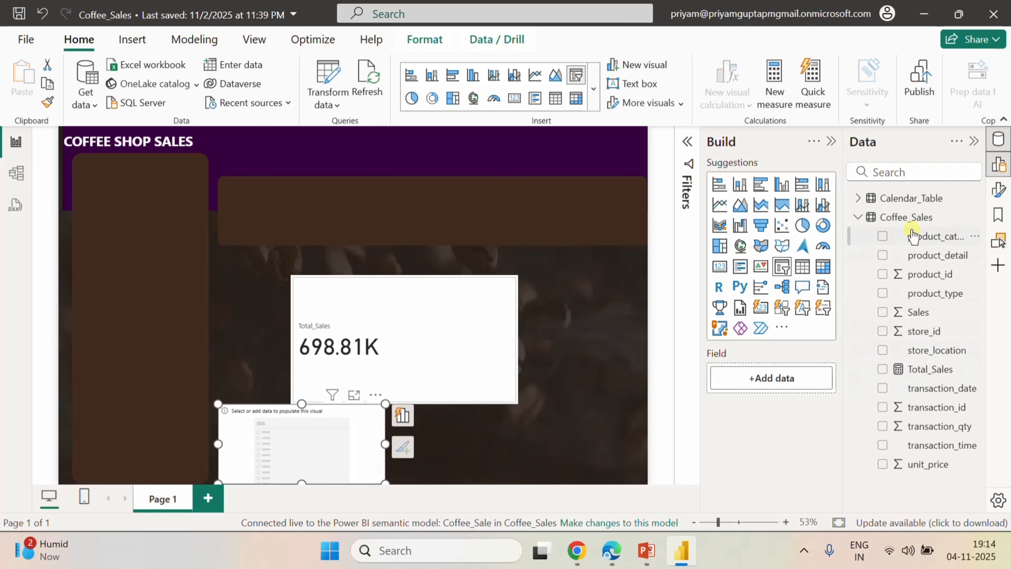
{"action": "left_click", "coordinate": [858, 199]}
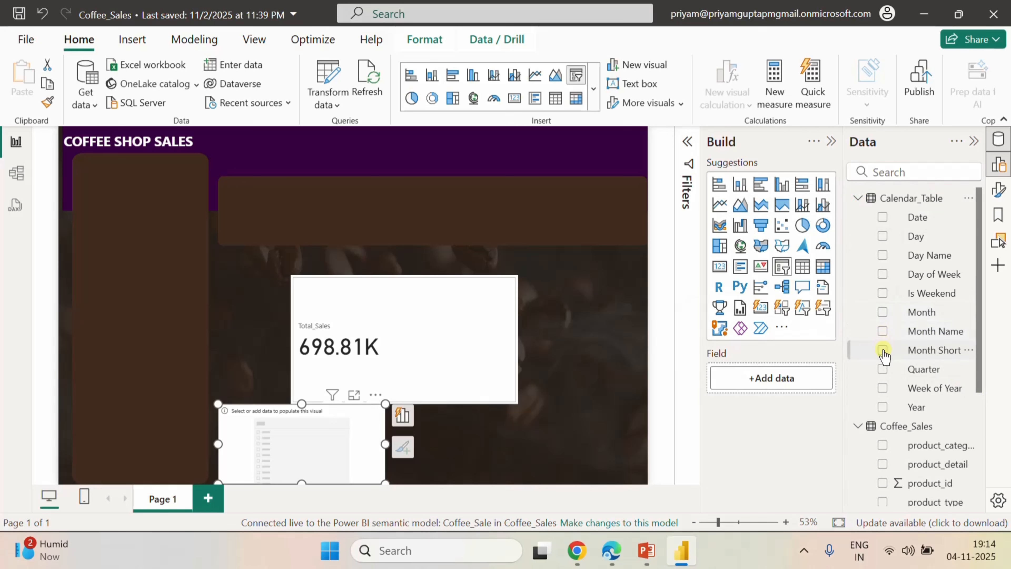
{"action": "left_click", "coordinate": [883, 351]}
{"action": "left_click", "coordinate": [402, 415]}
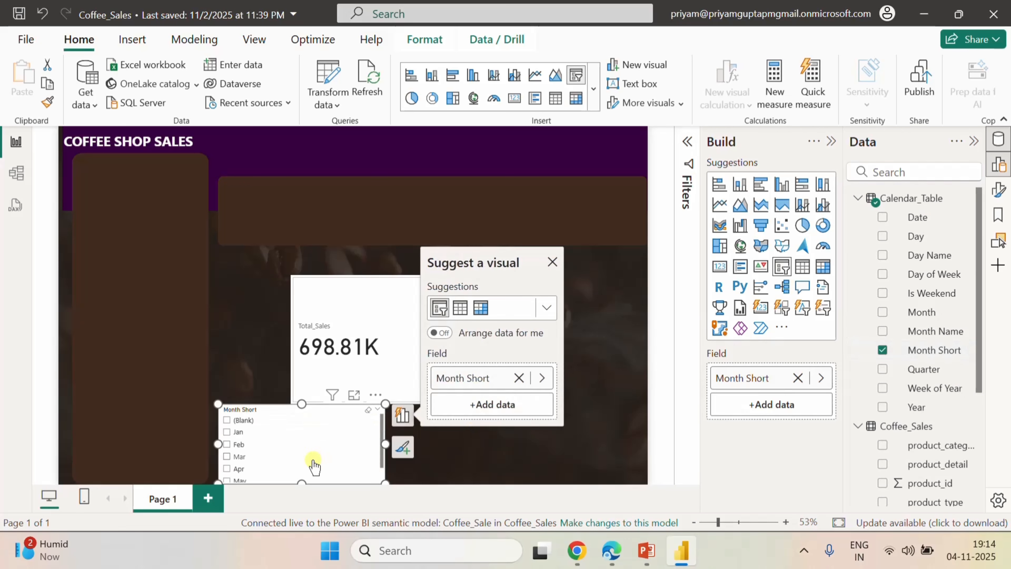
{"action": "scroll", "coordinate": [295, 455], "scroll_direction": "down", "scroll_amount": 1}
{"action": "scroll", "coordinate": [295, 454], "scroll_direction": "up", "scroll_amount": 1}
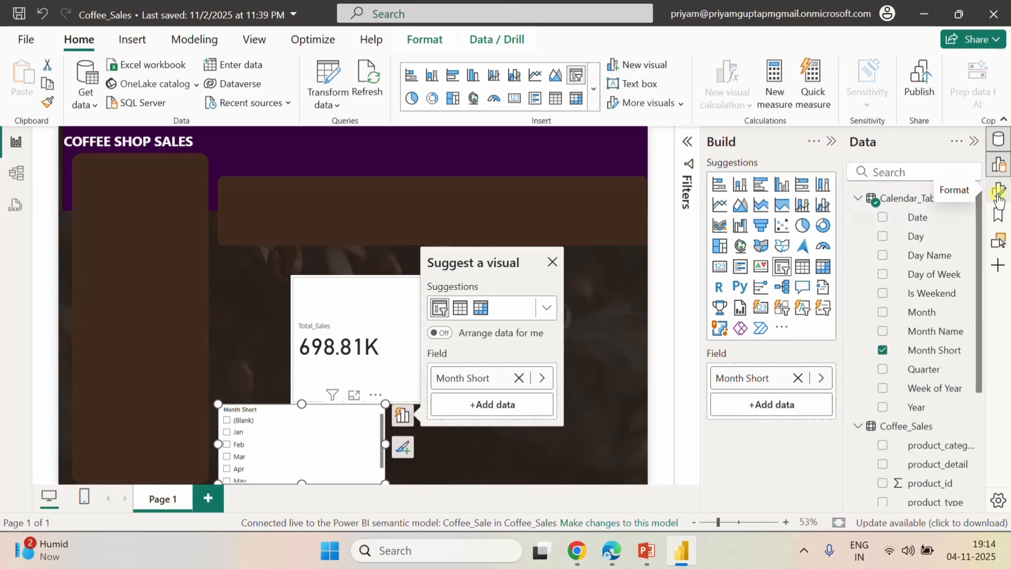
- Set the Month Short slicer's style to Dropdown and fit it into the upper part of the page's brown side panel
{"action": "left_click", "coordinate": [1000, 191]}
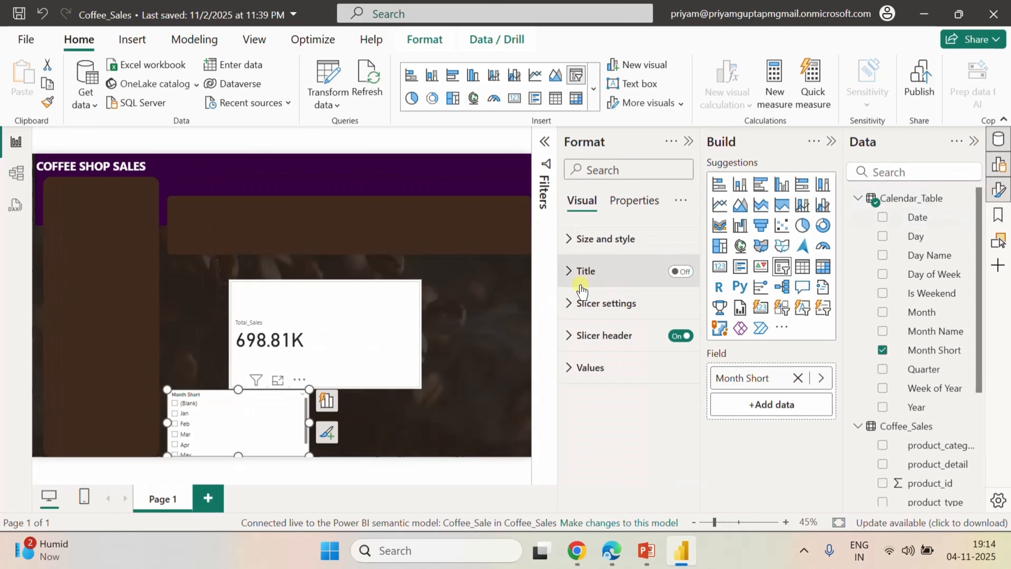
{"action": "left_click", "coordinate": [569, 301]}
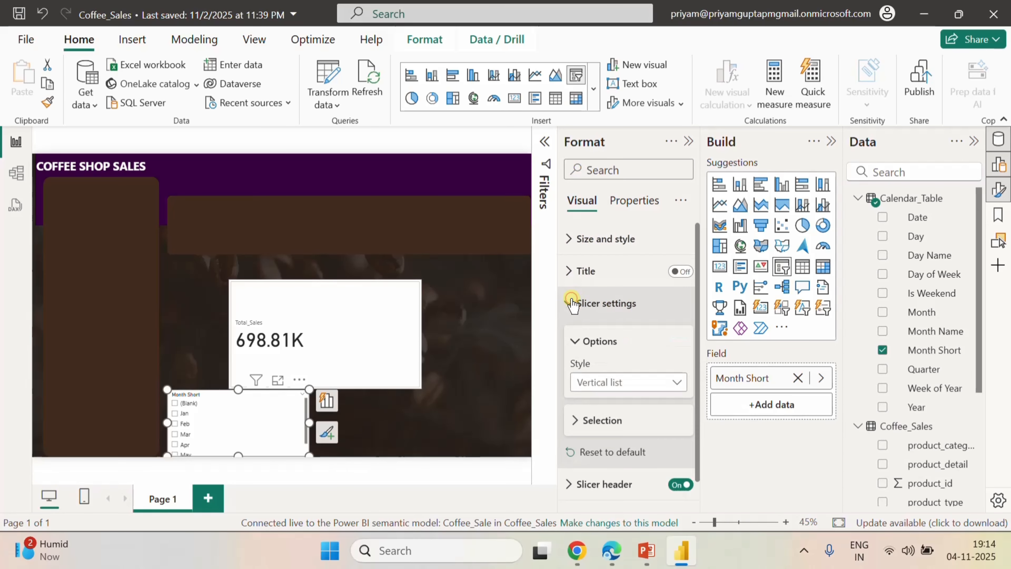
{"action": "left_click", "coordinate": [633, 384]}
{"action": "left_click", "coordinate": [599, 440]}
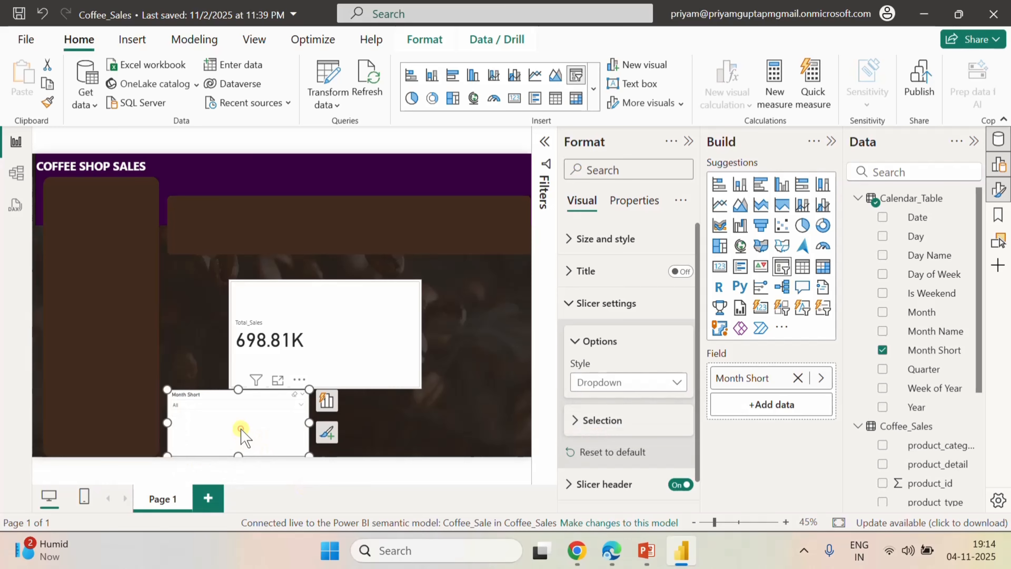
{"action": "left_click_drag", "start_coordinate": [241, 429], "coordinate": [121, 244]}
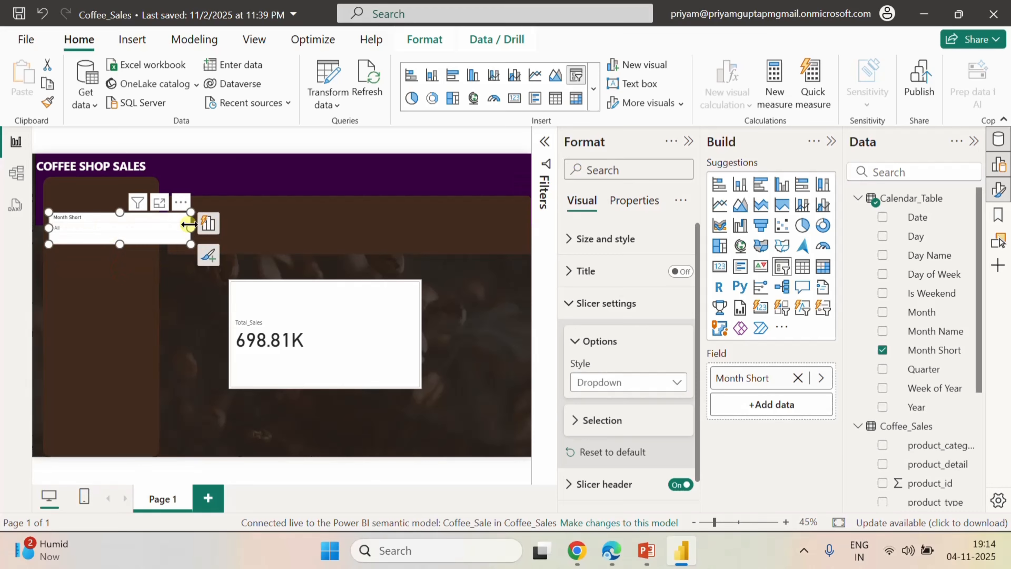
{"action": "left_click_drag", "start_coordinate": [189, 225], "coordinate": [147, 224]}
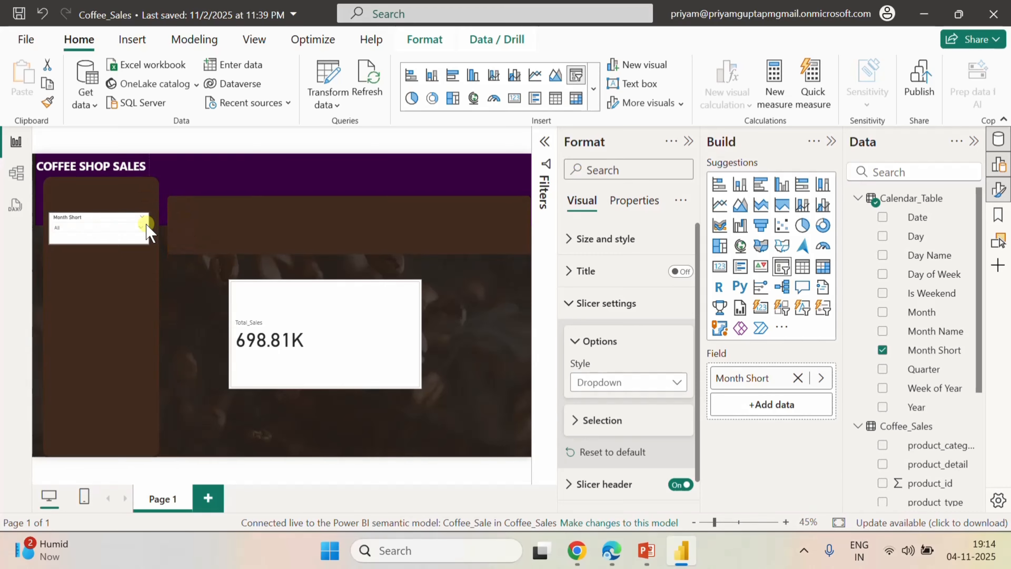
- Exclude (Blank) from the Month Short slicer with a visual-level basic filter and lock that filter
{"action": "left_click", "coordinate": [116, 229]}
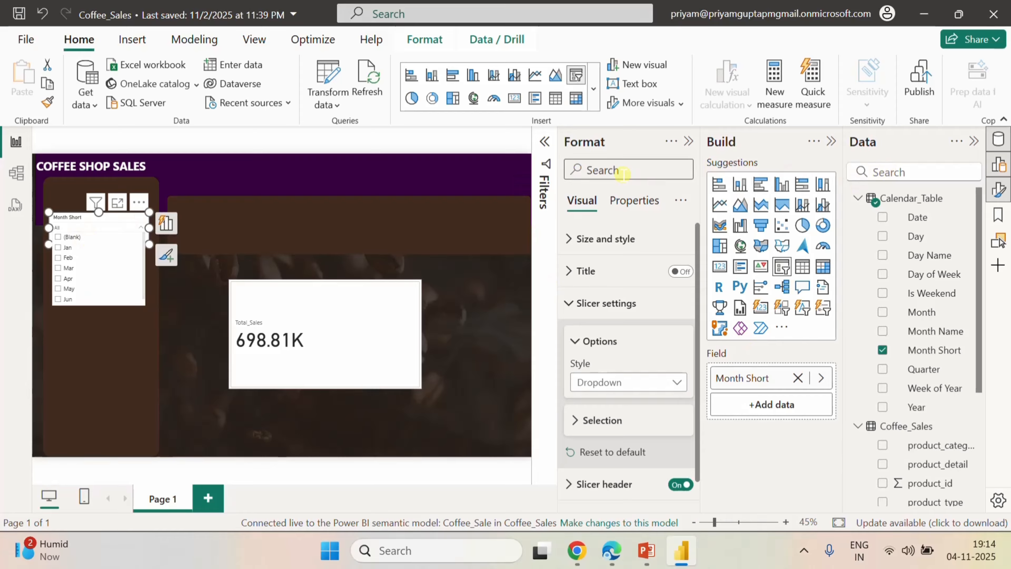
{"action": "left_click", "coordinate": [545, 142]}
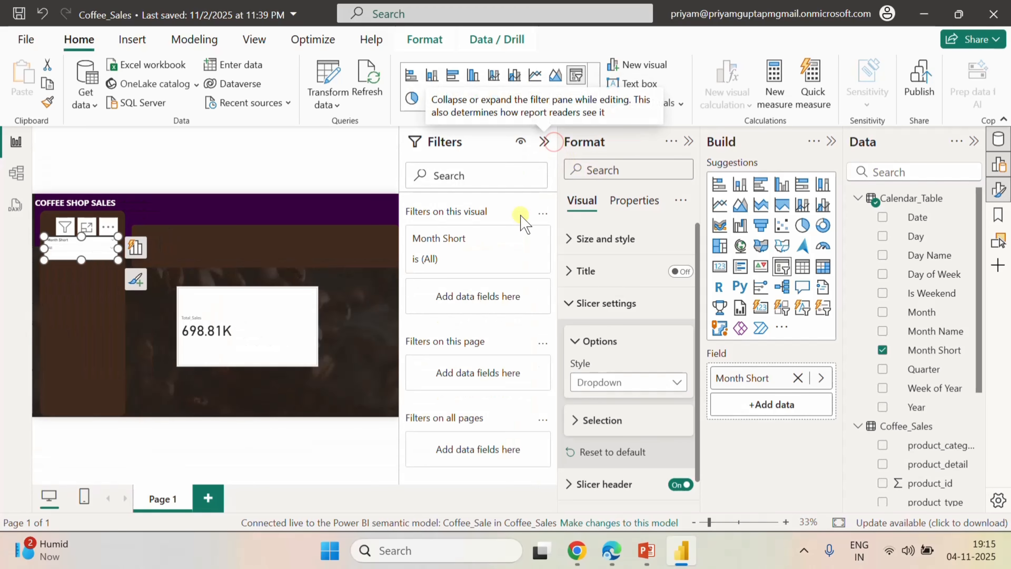
{"action": "left_click", "coordinate": [510, 239]}
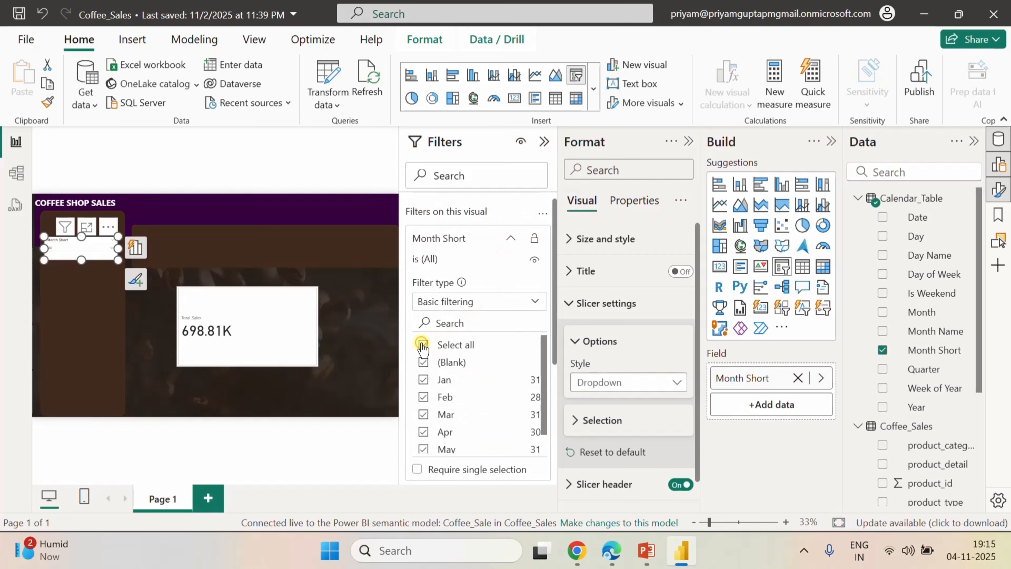
{"action": "left_click", "coordinate": [424, 362]}
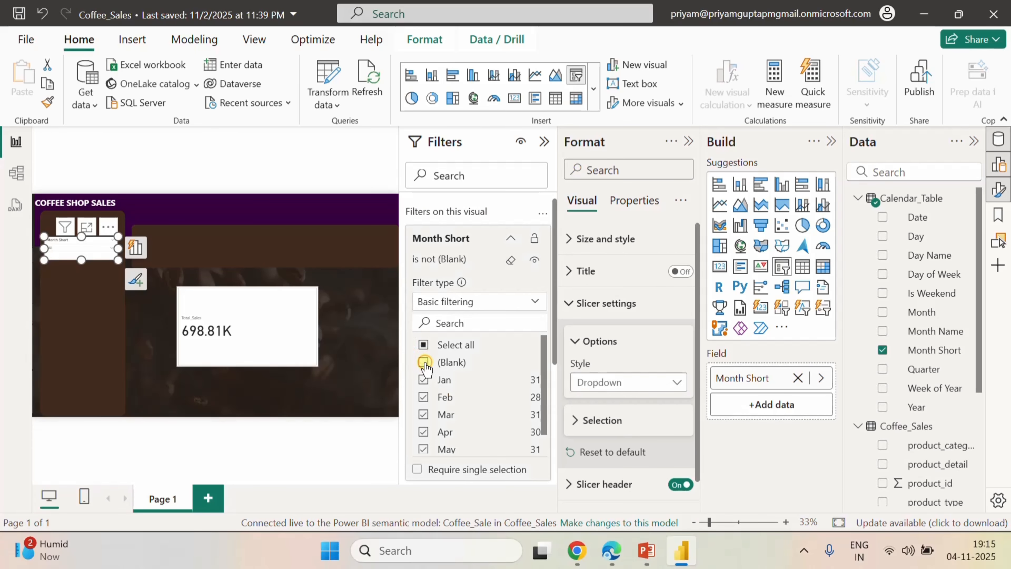
{"action": "left_click", "coordinate": [535, 238]}
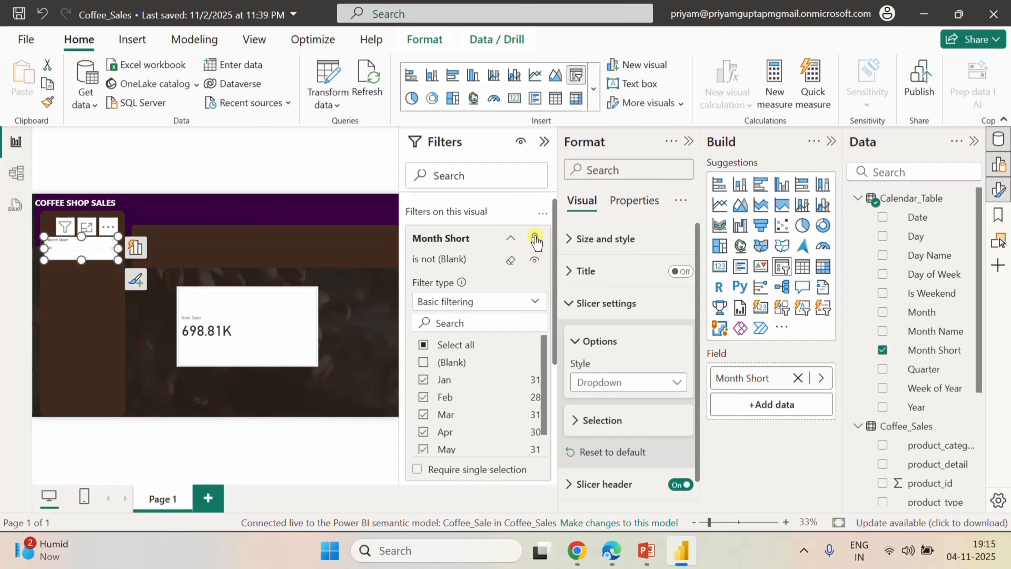
{"action": "left_click", "coordinate": [544, 142]}
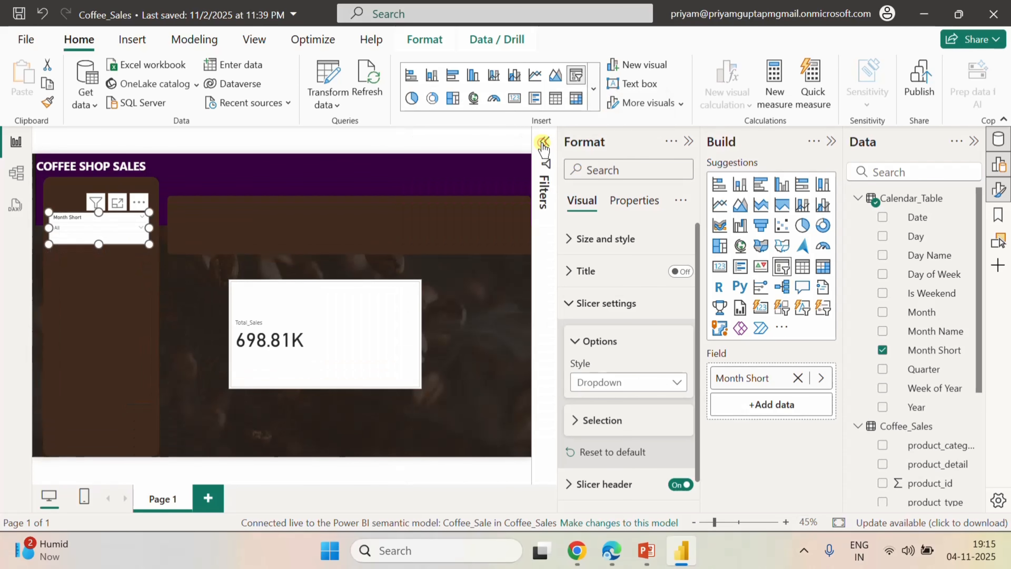
- Test the Month Short slicer on the Total_Sales card by selecting Feb, Mar and Apr in turn
{"action": "left_click", "coordinate": [131, 229]}
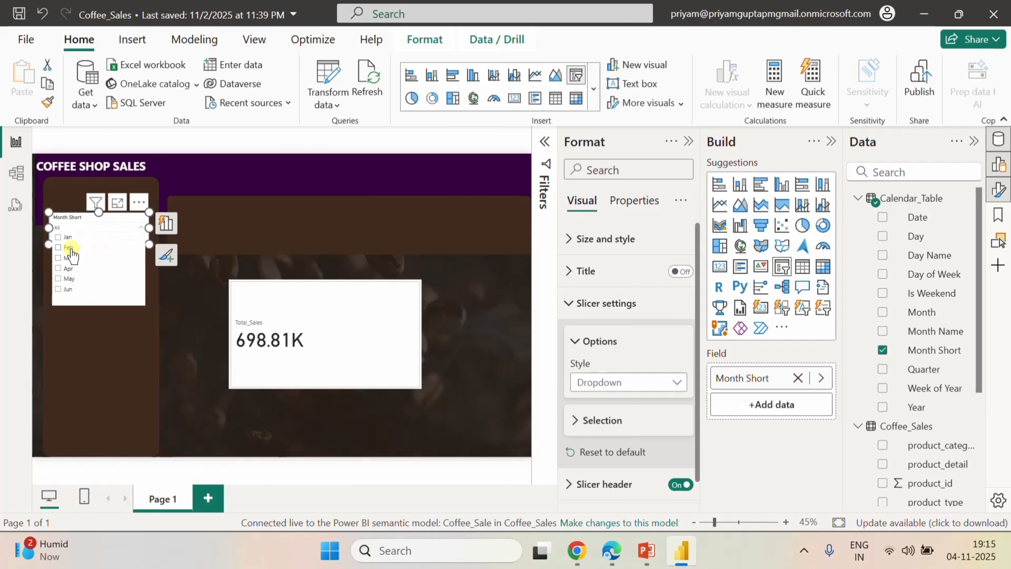
{"action": "left_click", "coordinate": [70, 248]}
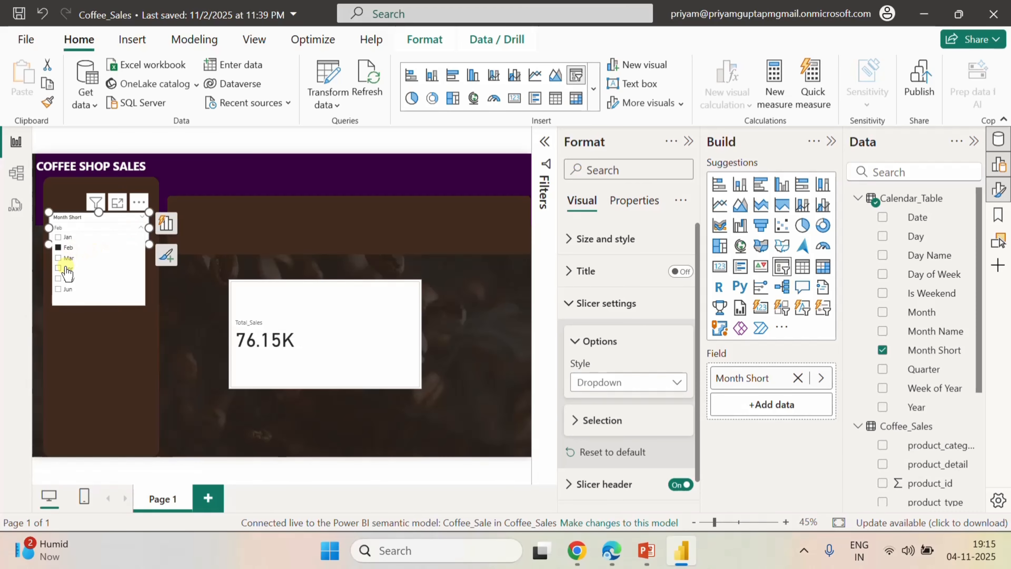
{"action": "left_click", "coordinate": [66, 258]}
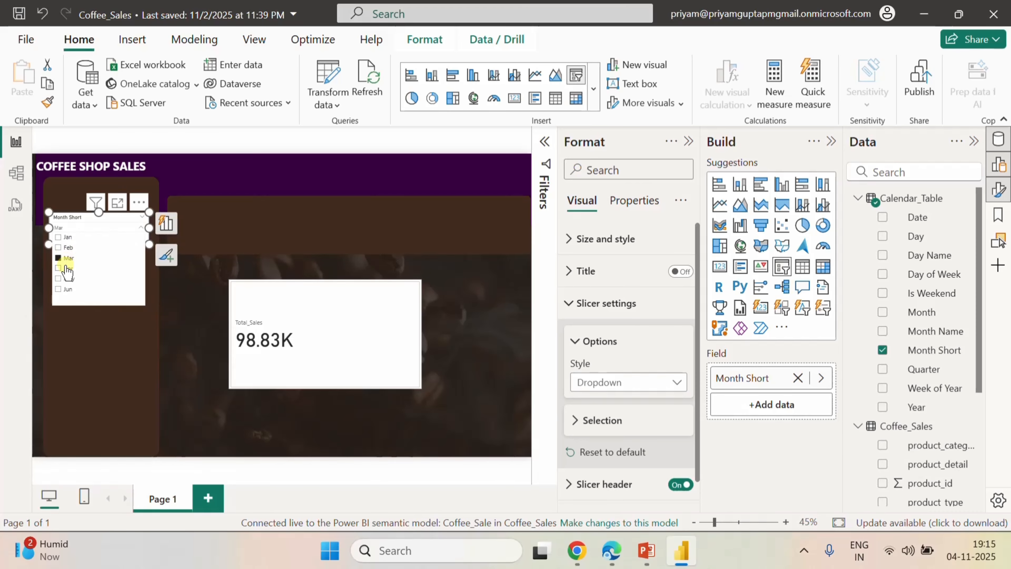
{"action": "left_click", "coordinate": [66, 268]}
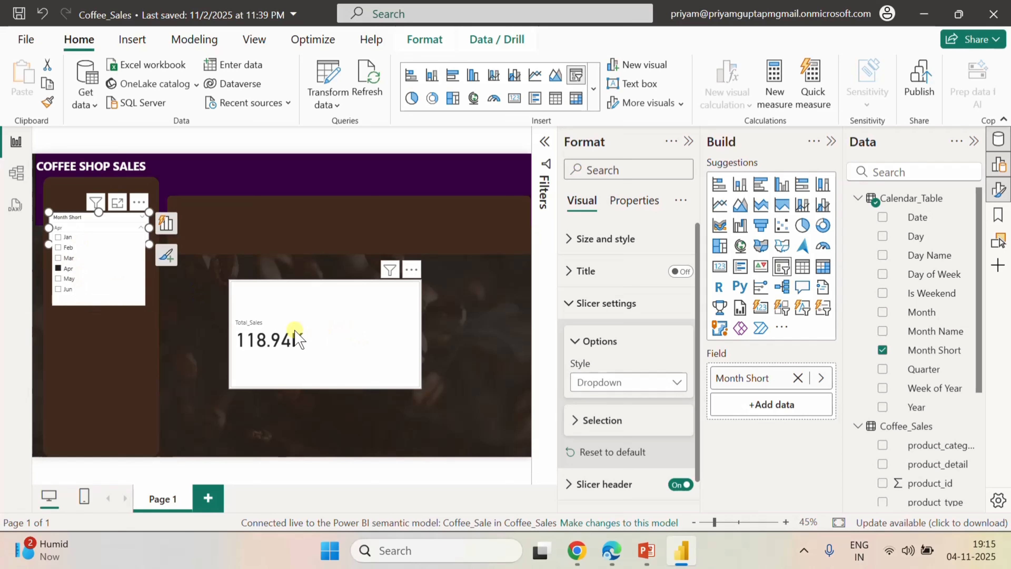
{"action": "left_click", "coordinate": [194, 315]}
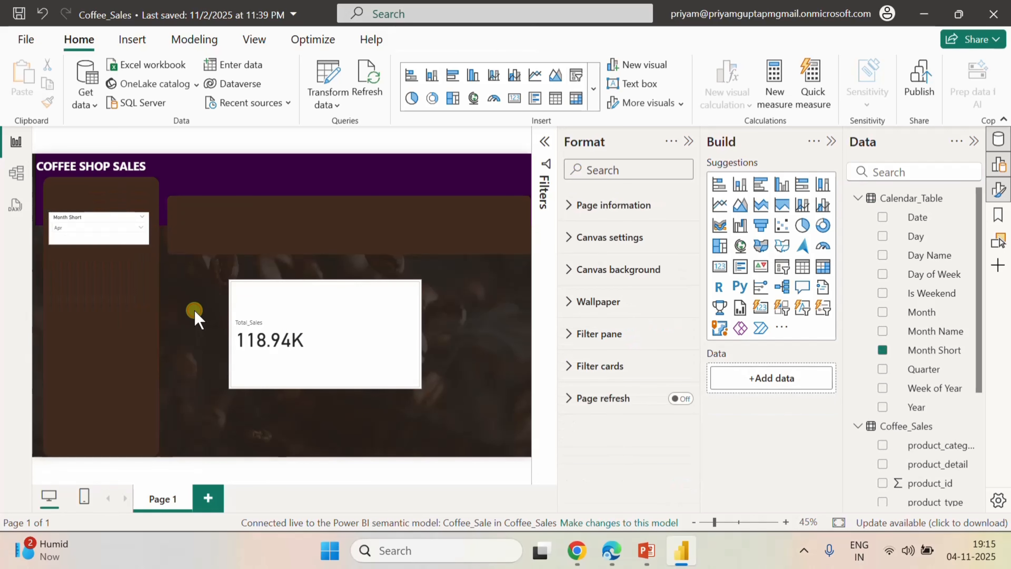
- Rename the Month Short field to Month for the slicer visual only
{"action": "left_click", "coordinate": [116, 235]}
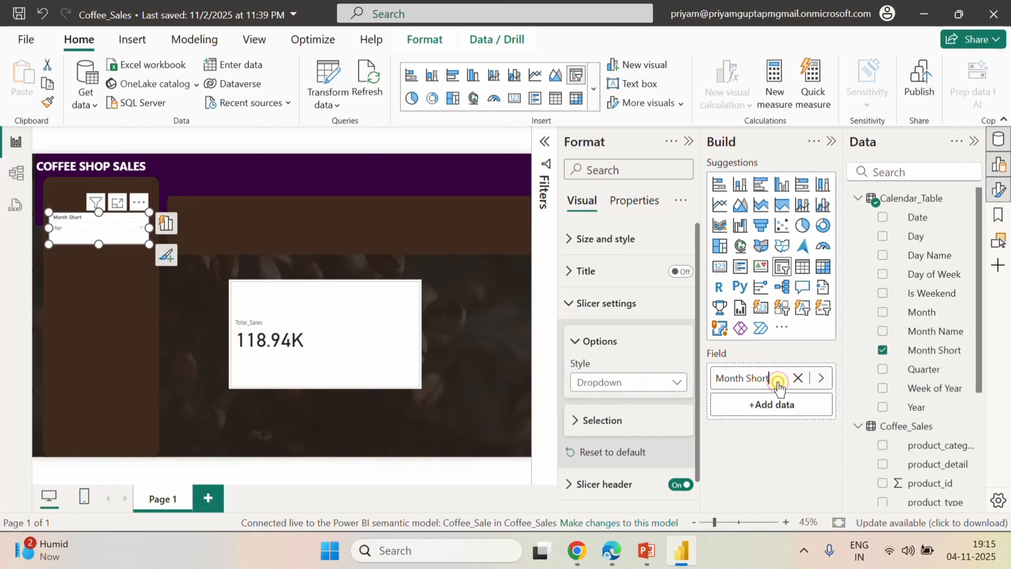
{"action": "double_click", "coordinate": [779, 384]}
{"action": "key", "text": "BackSpace"}
{"action": "key", "text": "BackSpace"}
{"action": "key", "text": "BackSpace"}
{"action": "key", "text": "BackSpace"}
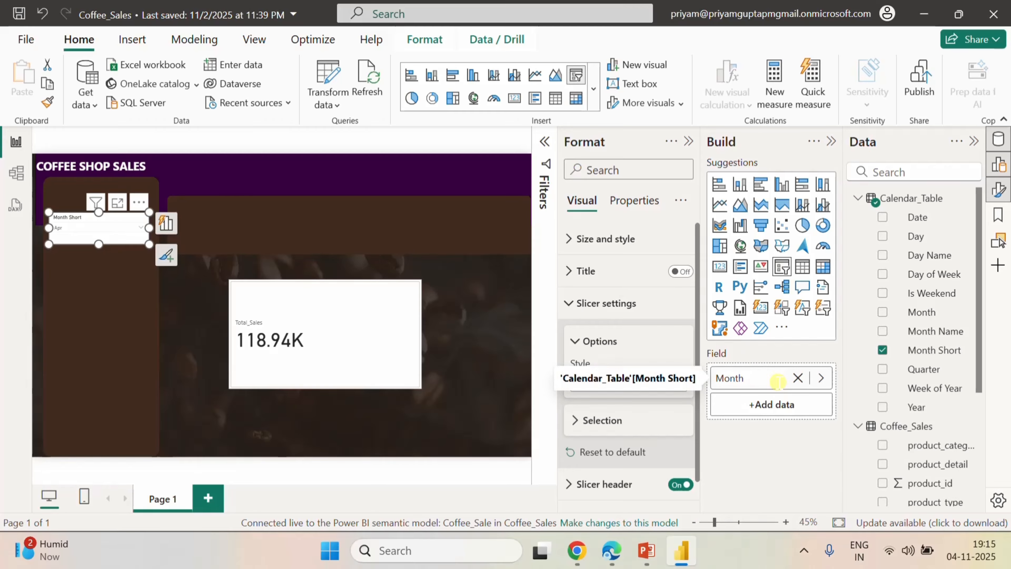
{"action": "key", "text": "Return"}
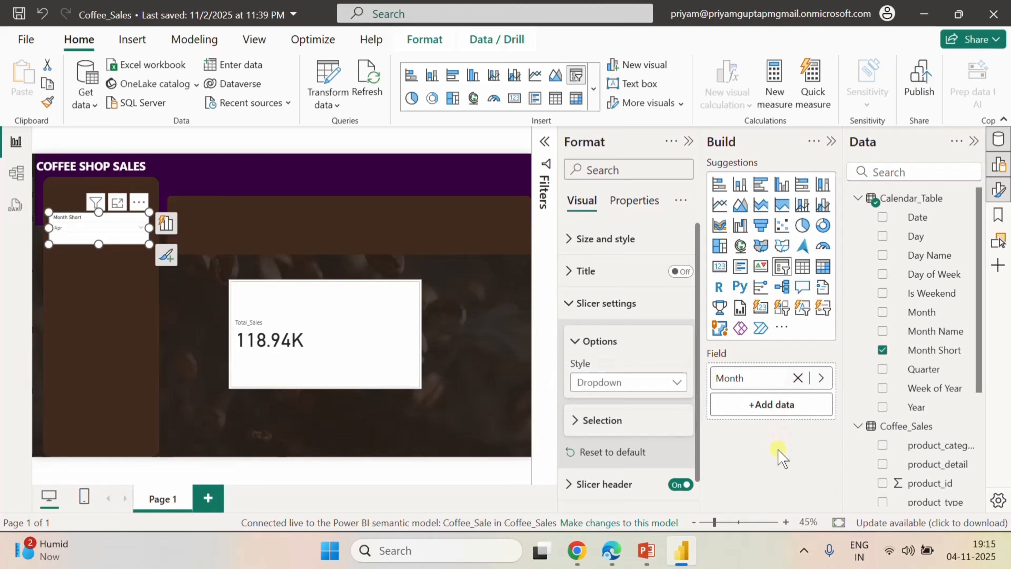
- Turn on single select for the Month slicer and choose Jan in it
{"action": "left_click", "coordinate": [568, 240]}
{"action": "left_click", "coordinate": [567, 240]}
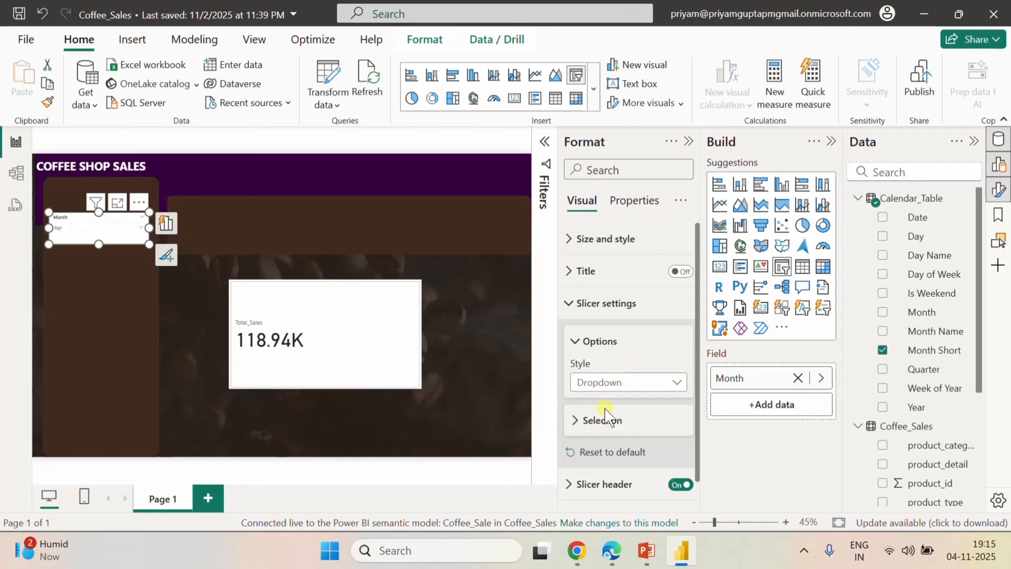
{"action": "left_click", "coordinate": [587, 421]}
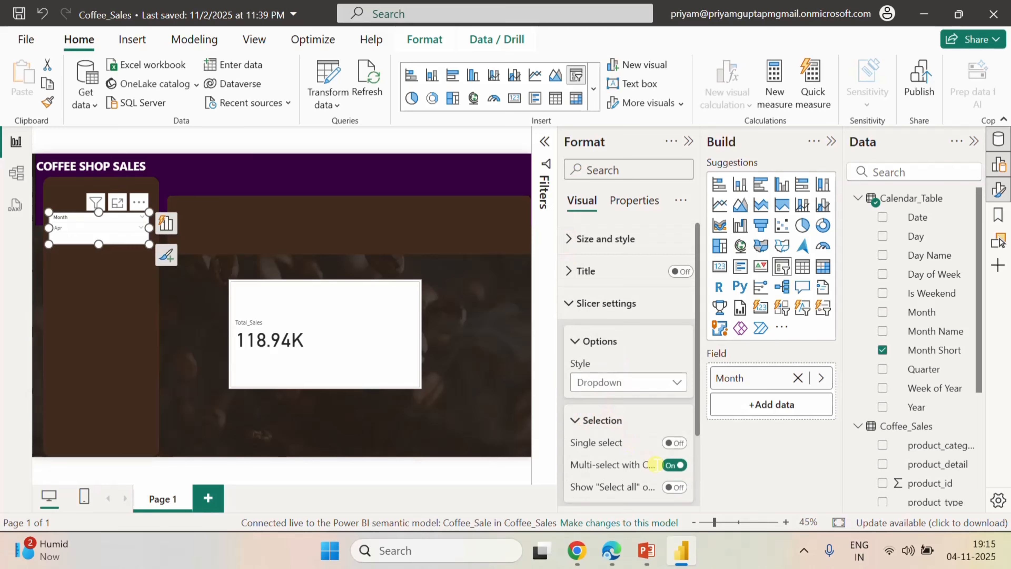
{"action": "left_click", "coordinate": [671, 443]}
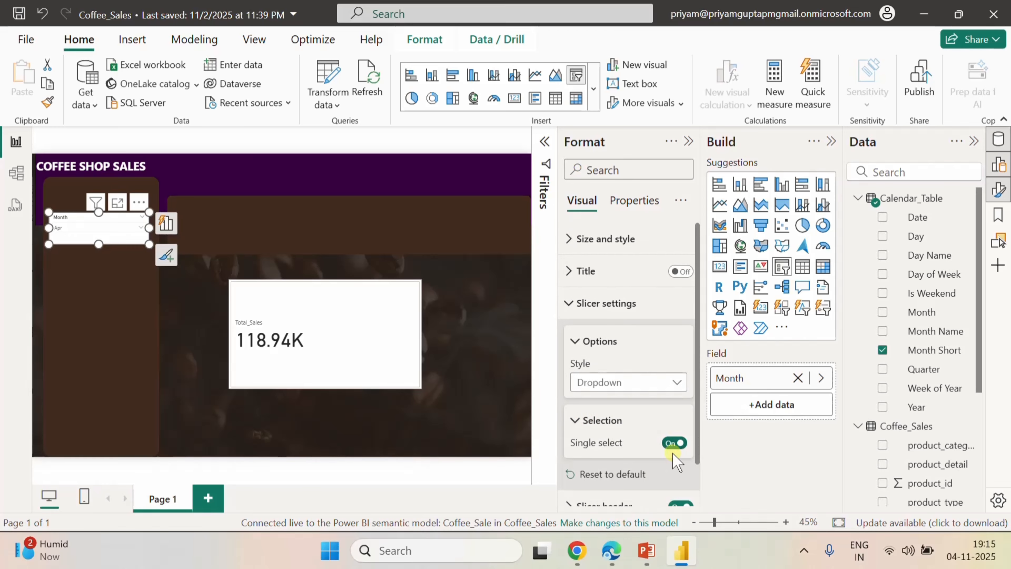
{"action": "scroll", "coordinate": [639, 445], "scroll_direction": "down", "scroll_amount": 1}
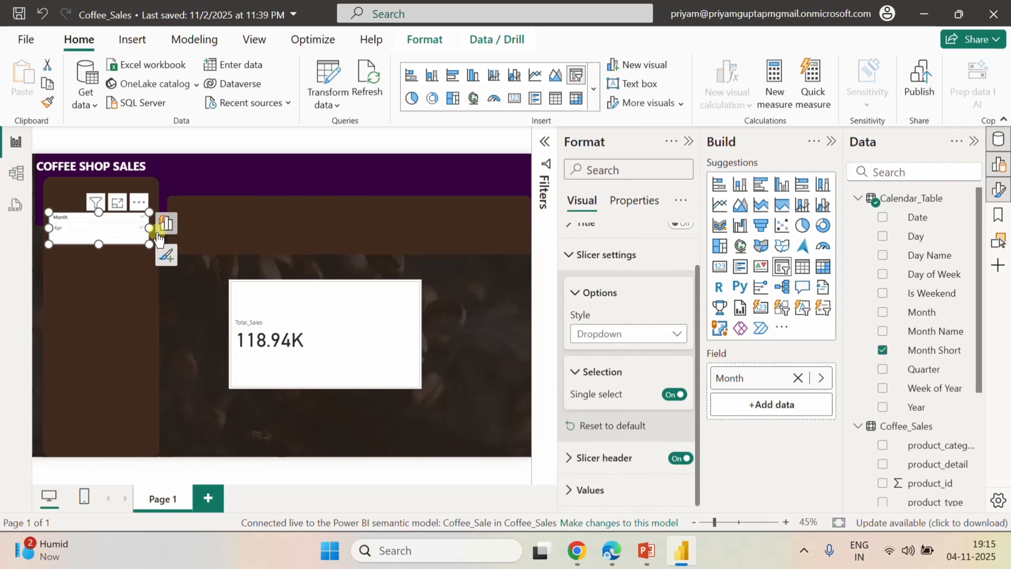
{"action": "left_click", "coordinate": [134, 231]}
{"action": "left_click", "coordinate": [75, 240]}
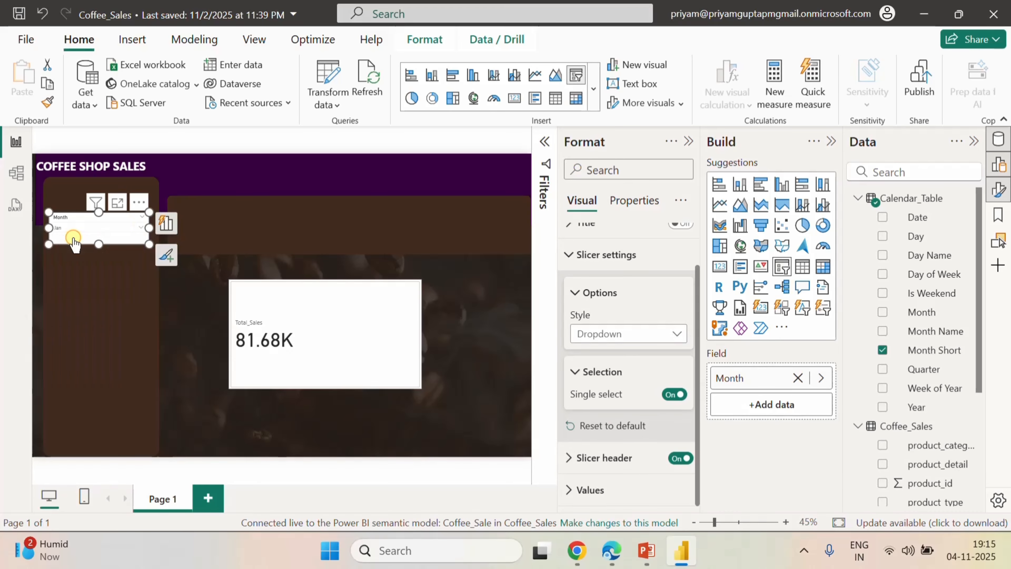
{"action": "left_click", "coordinate": [199, 290]}
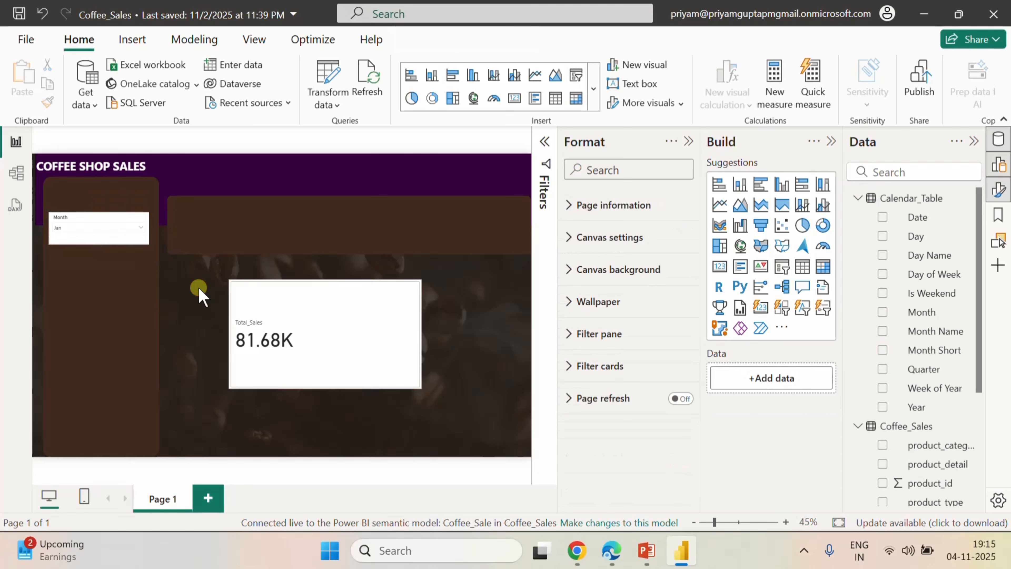
- Move the Total_Sales card to the start of the horizontal brown banner and shrink it to a compact tile about 330 wide
{"action": "left_click_drag", "start_coordinate": [323, 317], "coordinate": [267, 244]}
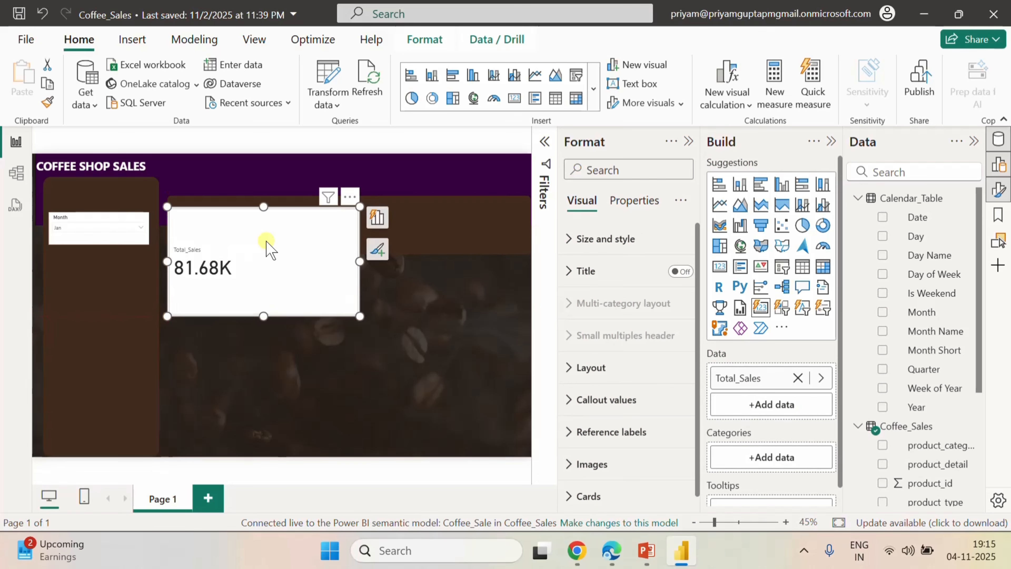
{"action": "left_click_drag", "start_coordinate": [260, 317], "coordinate": [271, 247]}
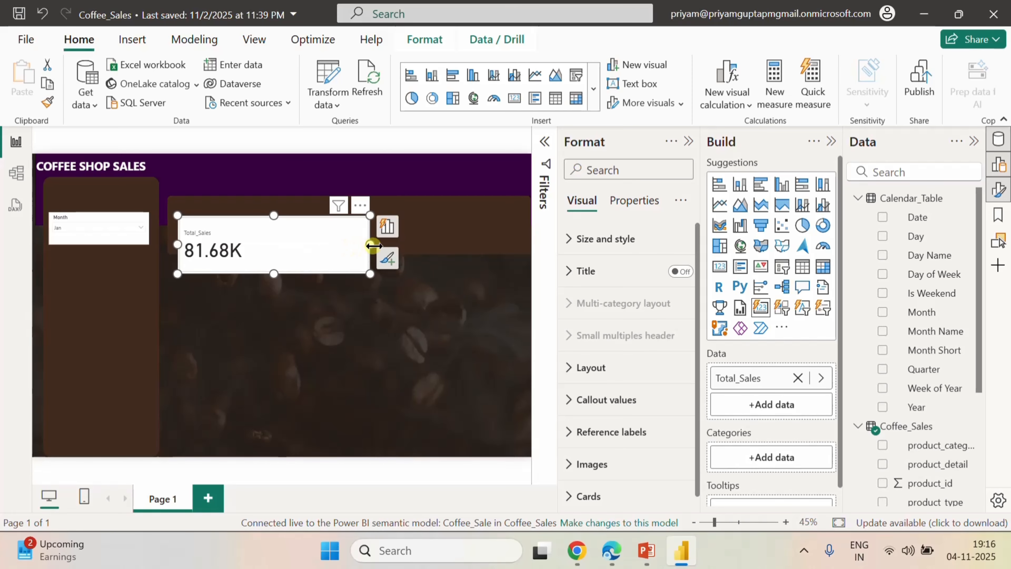
{"action": "left_click", "coordinate": [388, 259]}
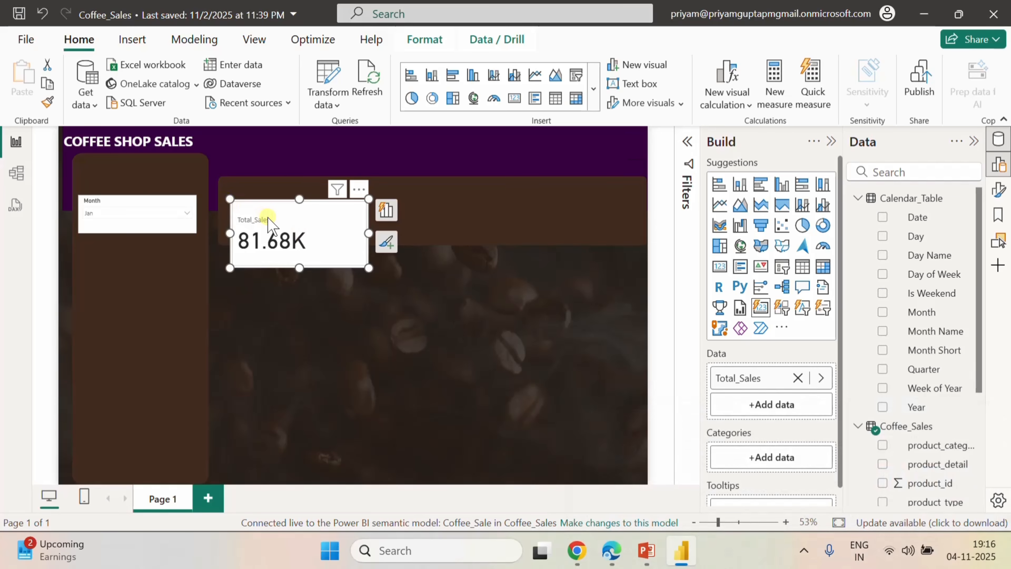
- Set the Total_Sales card's height to 165 and width to 300, and turn off its background
{"action": "left_click", "coordinate": [1000, 197]}
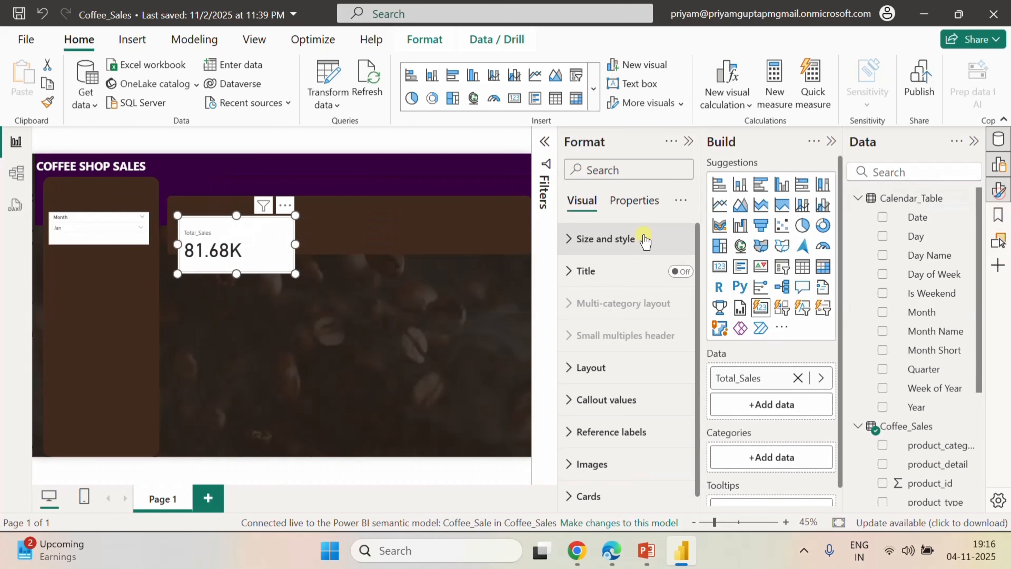
{"action": "left_click", "coordinate": [569, 241]}
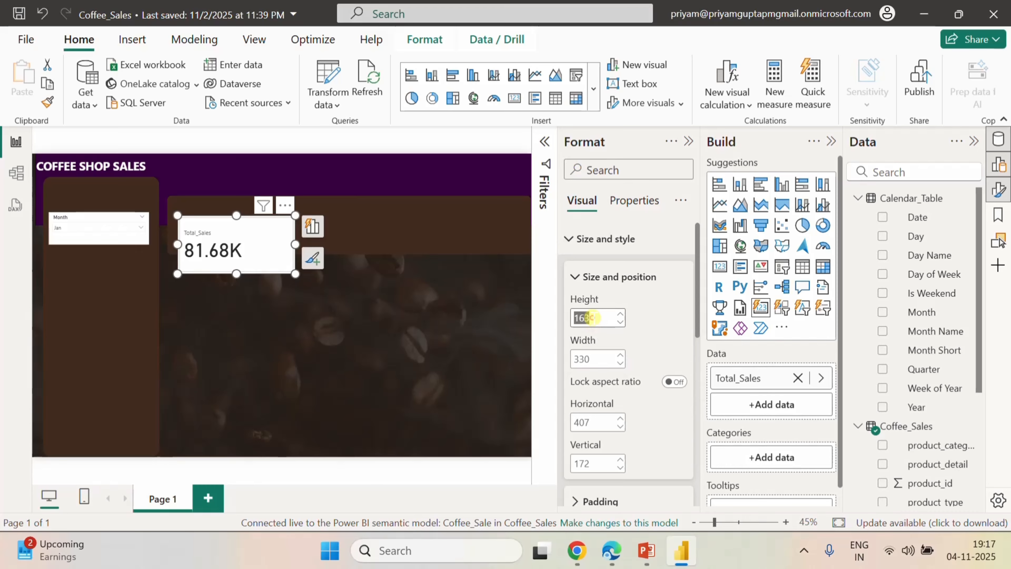
{"action": "key", "text": "BackSpace"}
{"action": "type", "text": "5"}
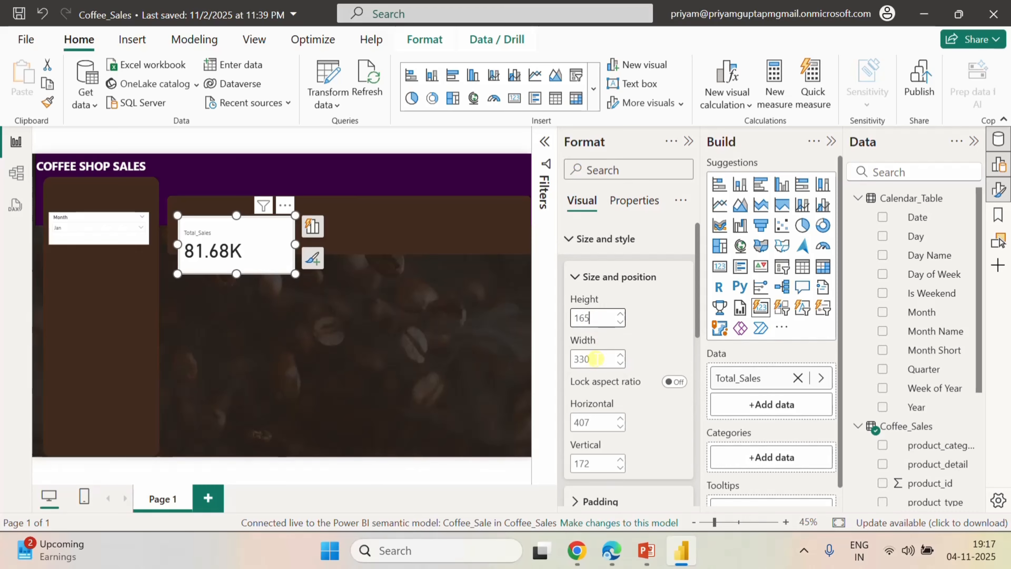
{"action": "left_click", "coordinate": [587, 358]}
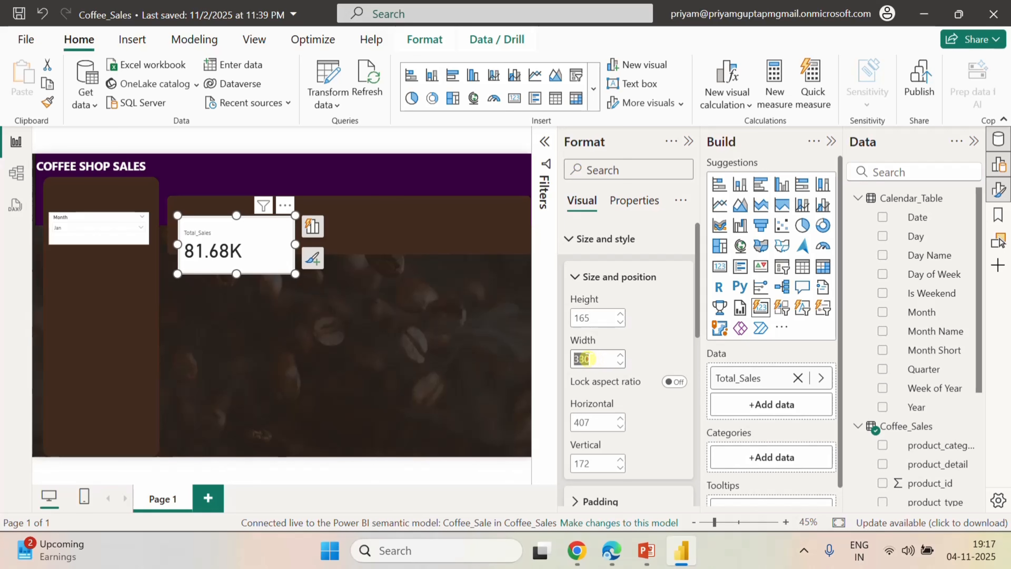
{"action": "left_click", "coordinate": [588, 358]}
{"action": "type", "text": "0"}
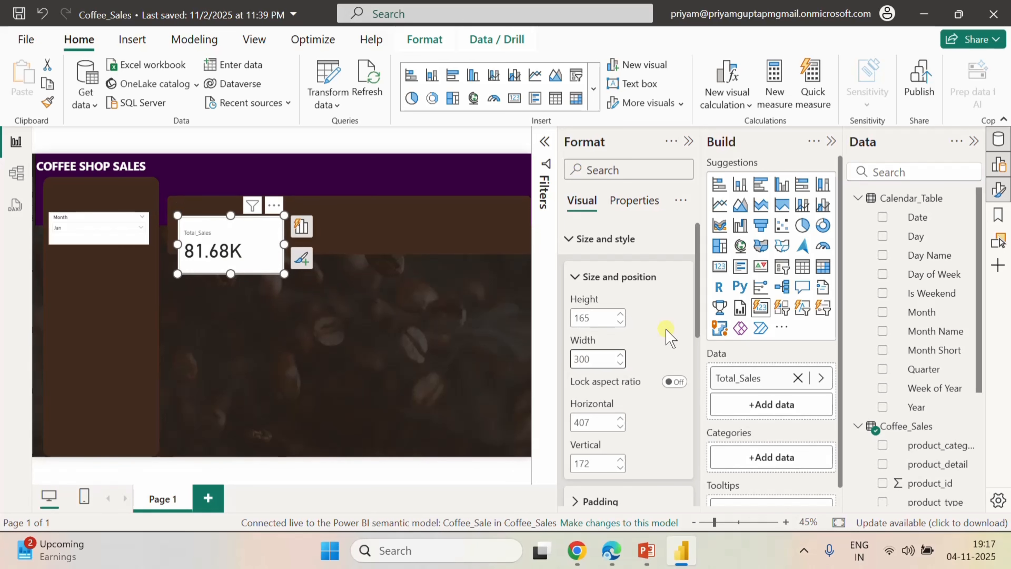
{"action": "left_click", "coordinate": [578, 277]}
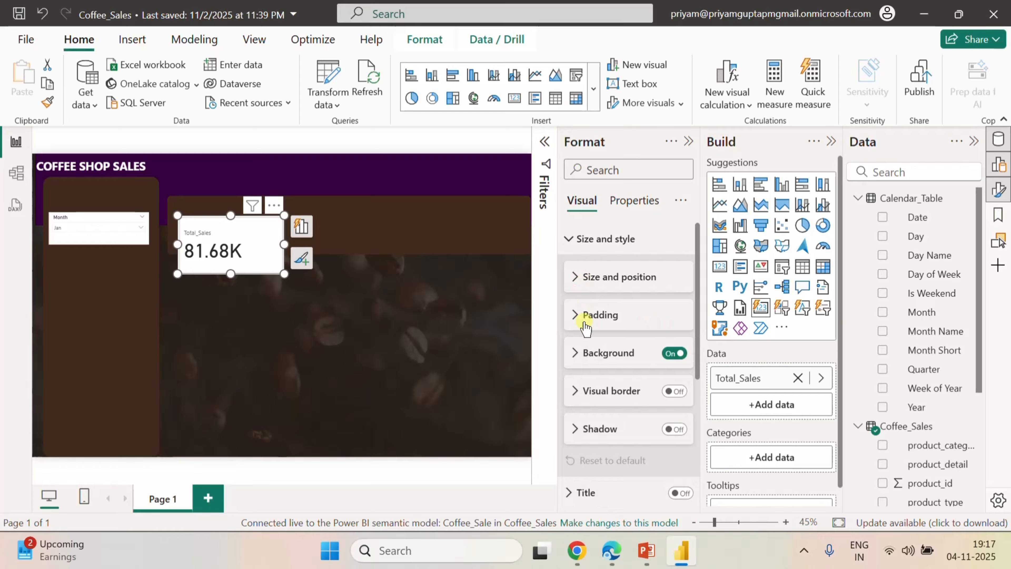
{"action": "left_click", "coordinate": [675, 354]}
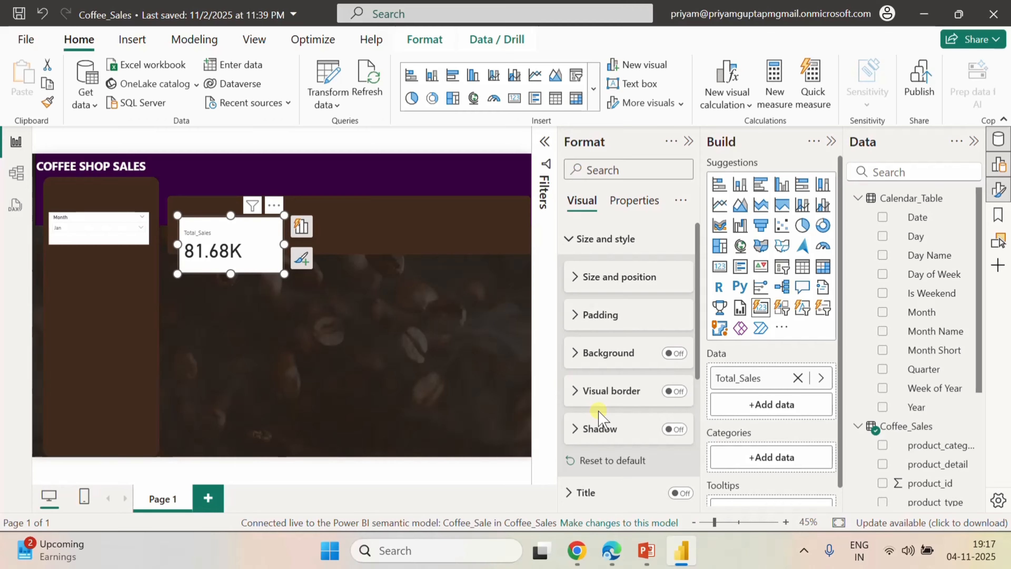
- Set the Total_Sales card's callout value font to Segoe UI Bold at size 25
{"action": "scroll", "coordinate": [598, 414], "scroll_direction": "down", "scroll_amount": 5}
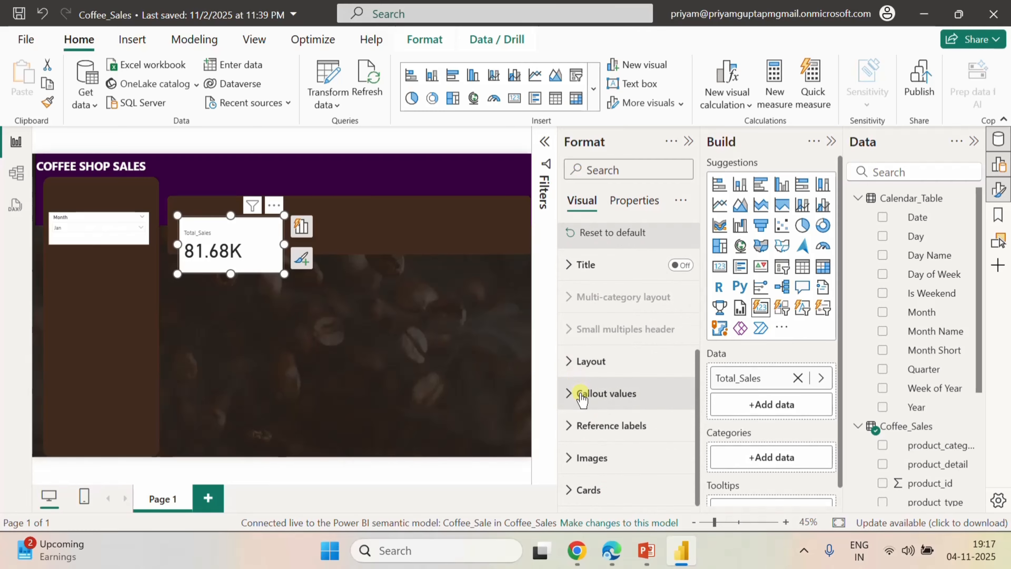
{"action": "left_click", "coordinate": [582, 397]}
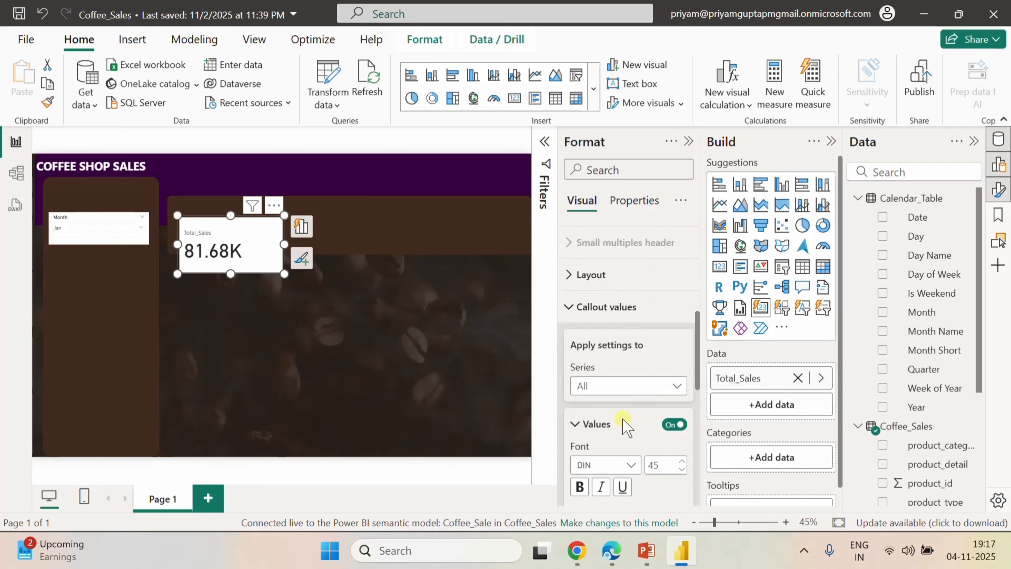
{"action": "scroll", "coordinate": [625, 429], "scroll_direction": "down", "scroll_amount": 2}
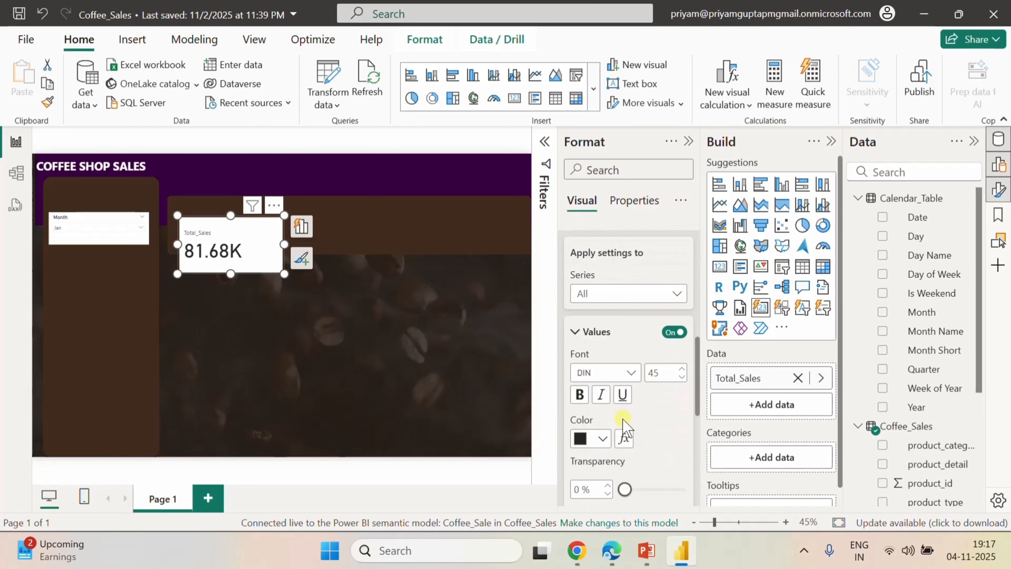
{"action": "left_click", "coordinate": [626, 375]}
{"action": "scroll", "coordinate": [616, 268], "scroll_direction": "down", "scroll_amount": 3}
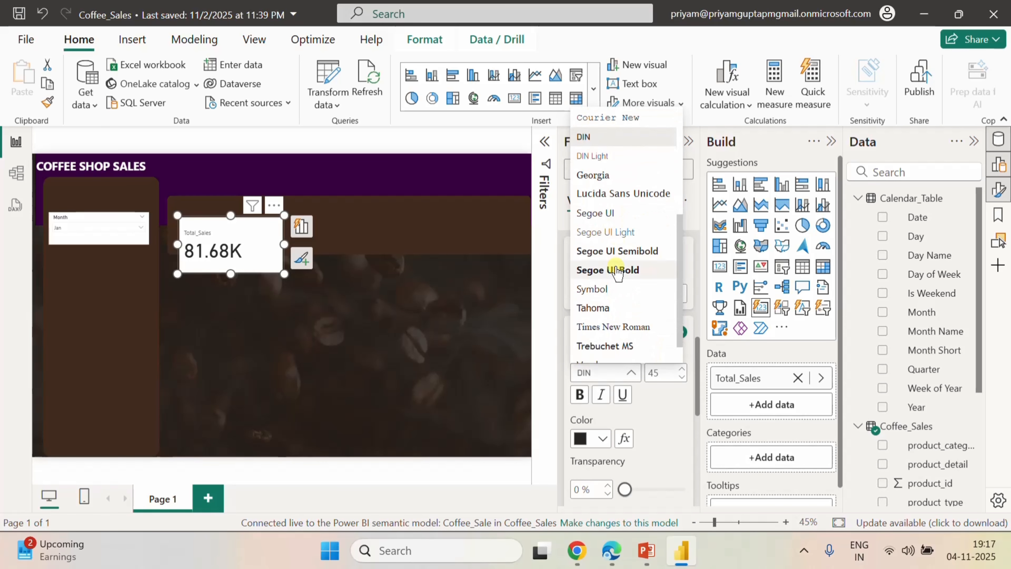
{"action": "scroll", "coordinate": [617, 273], "scroll_direction": "down", "scroll_amount": 1}
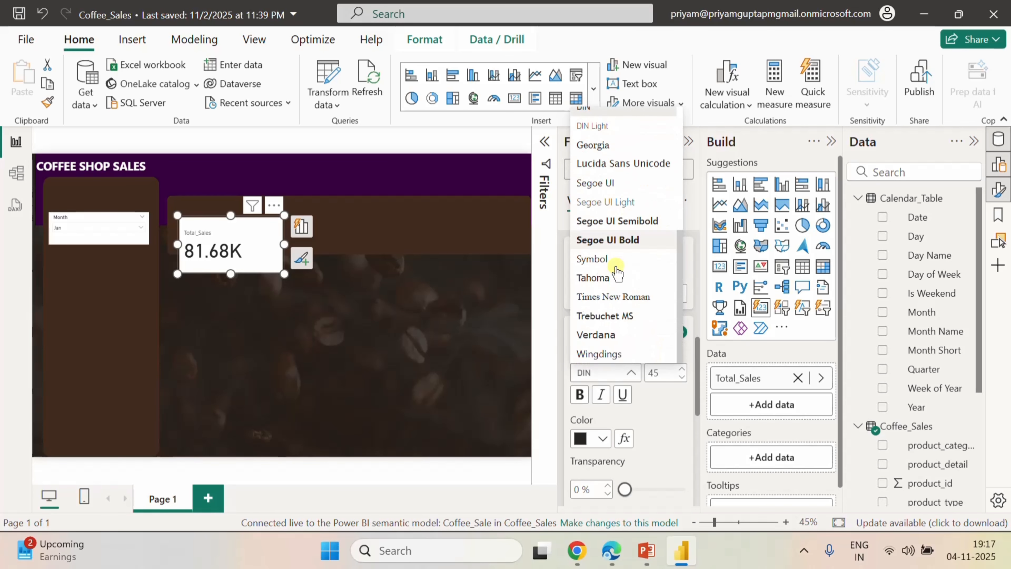
{"action": "left_click", "coordinate": [621, 240]}
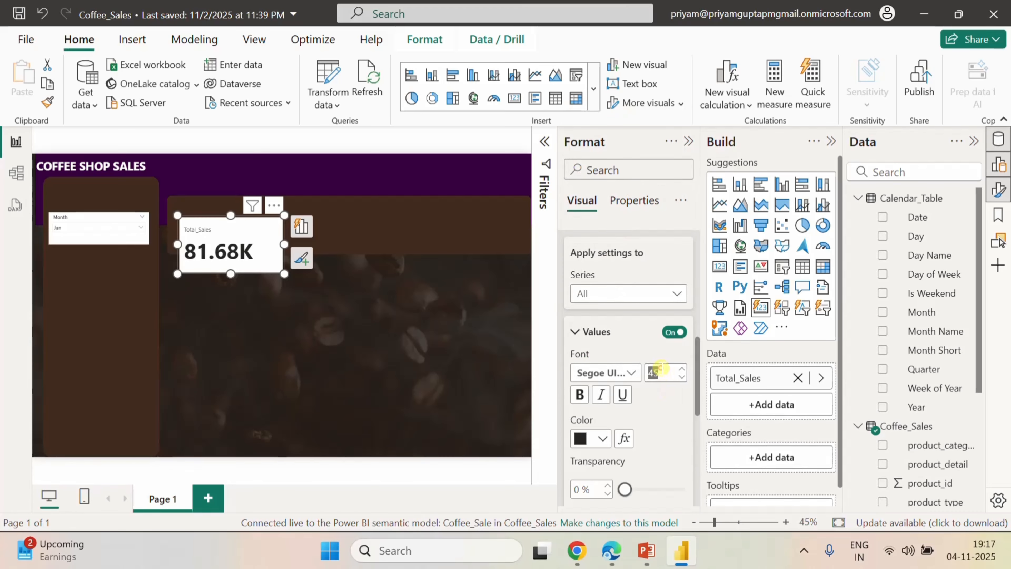
{"action": "type", "text": "25"}
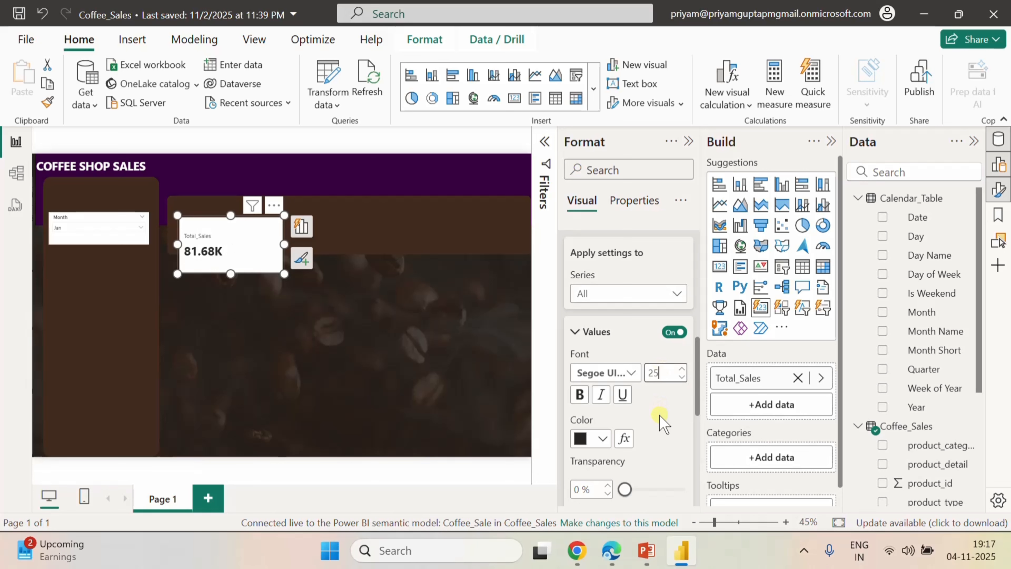
- Set the Total_Sales card's label font to Segoe UI Semibold and the space between label and value to 0 px
{"action": "scroll", "coordinate": [648, 423], "scroll_direction": "down", "scroll_amount": 5}
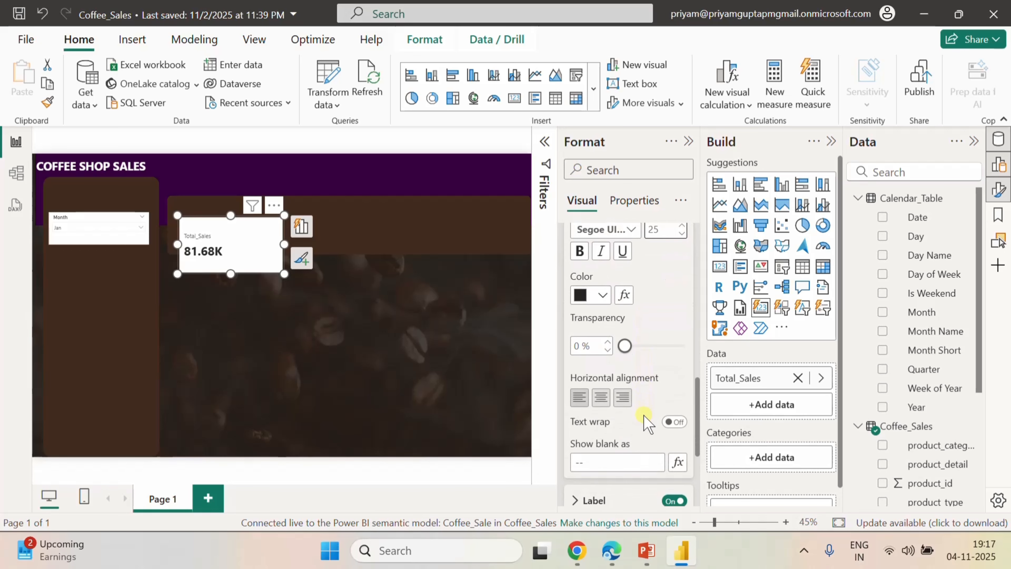
{"action": "scroll", "coordinate": [646, 420], "scroll_direction": "down", "scroll_amount": 2}
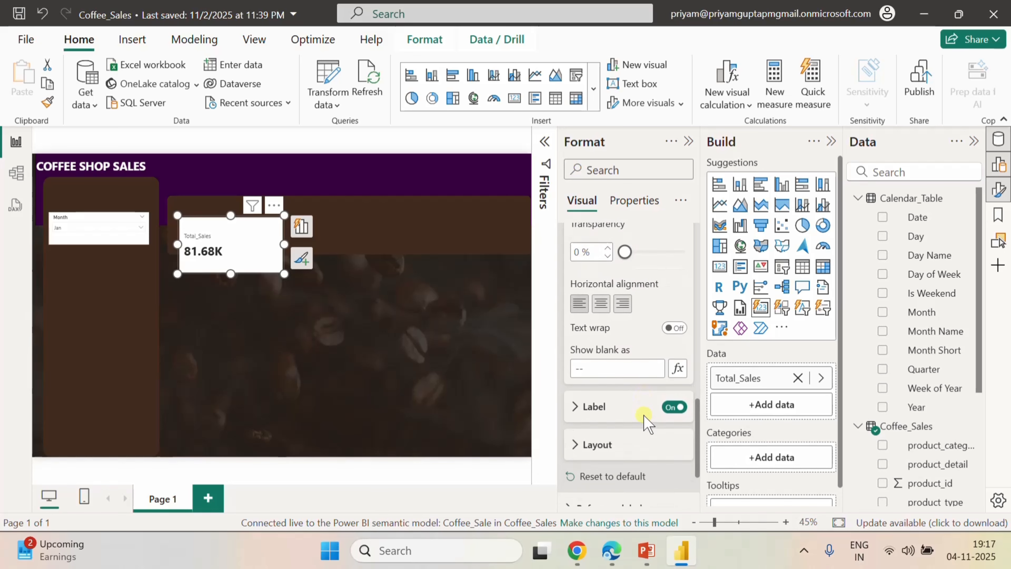
{"action": "left_click", "coordinate": [575, 360]}
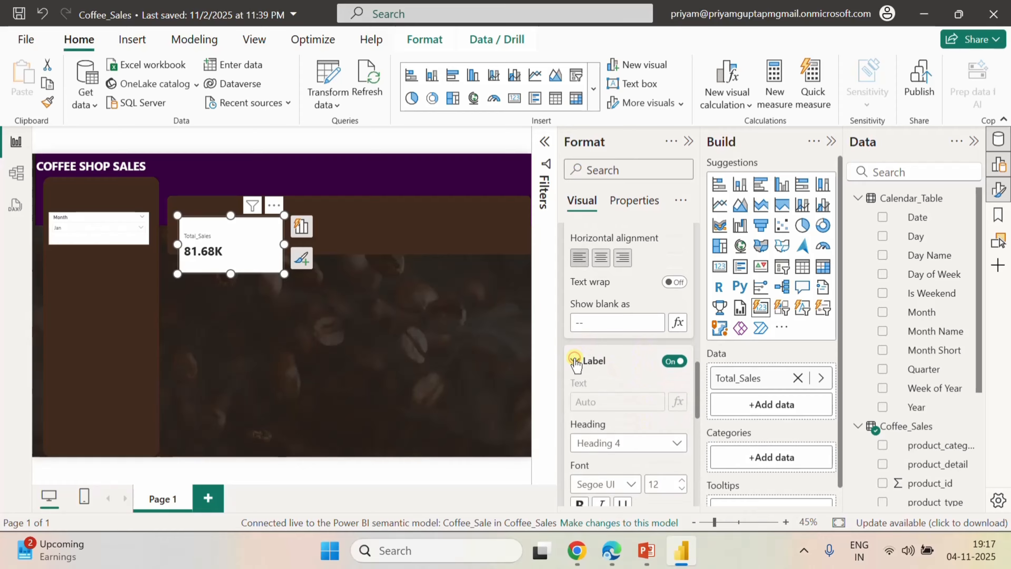
{"action": "scroll", "coordinate": [623, 398], "scroll_direction": "down", "scroll_amount": 3}
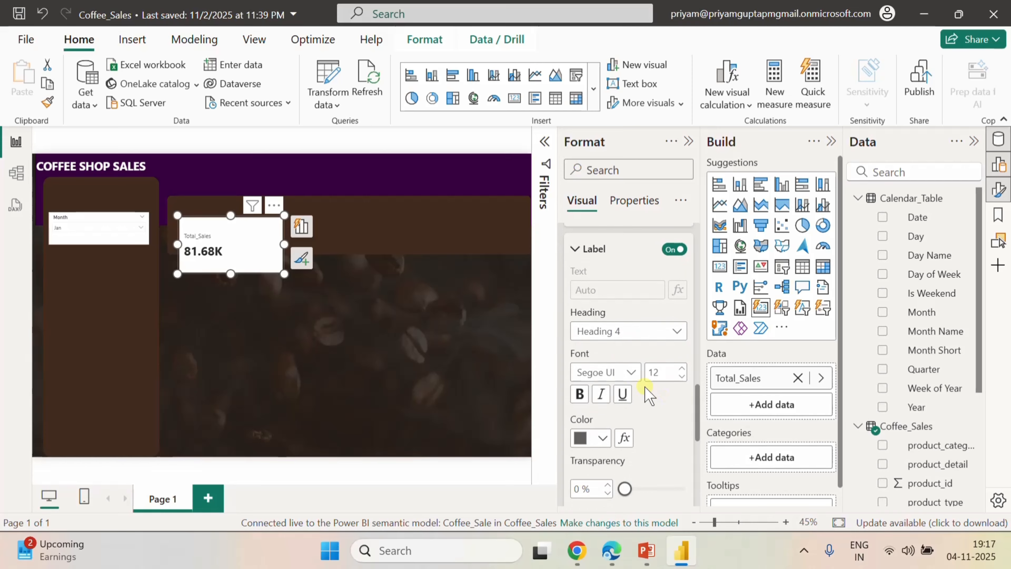
{"action": "left_click", "coordinate": [633, 378]}
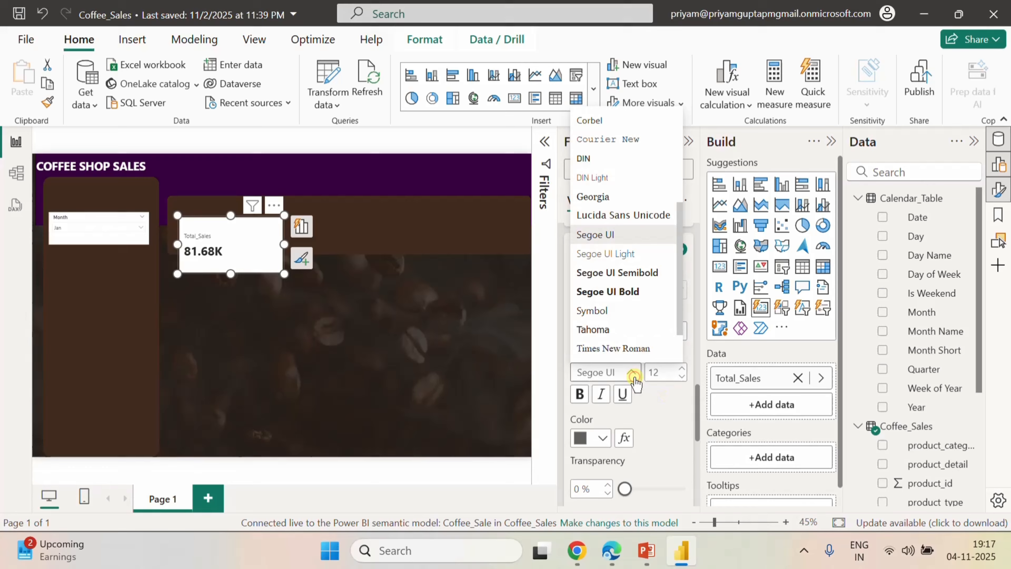
{"action": "left_click", "coordinate": [629, 275]}
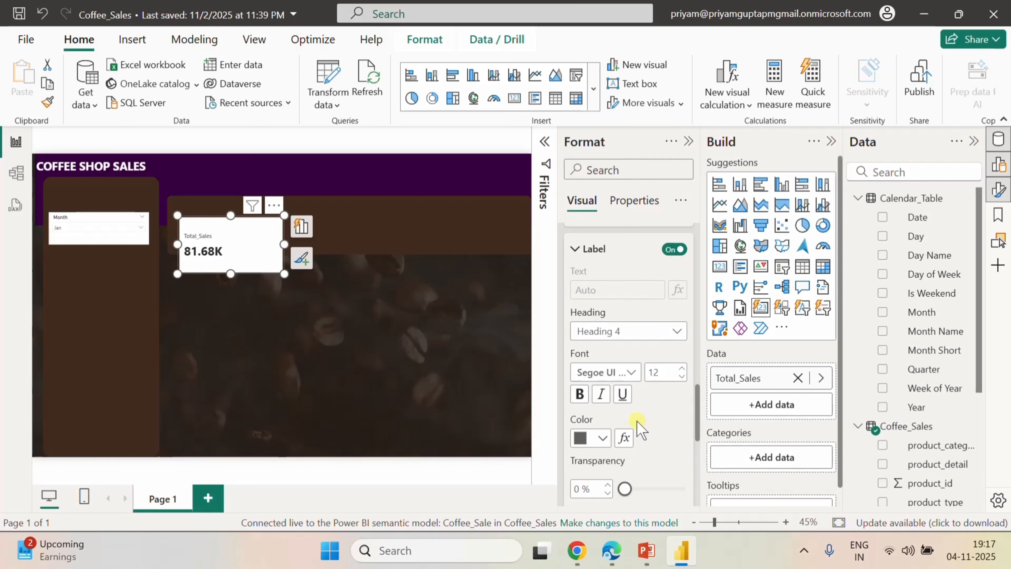
{"action": "scroll", "coordinate": [638, 429], "scroll_direction": "down", "scroll_amount": 5}
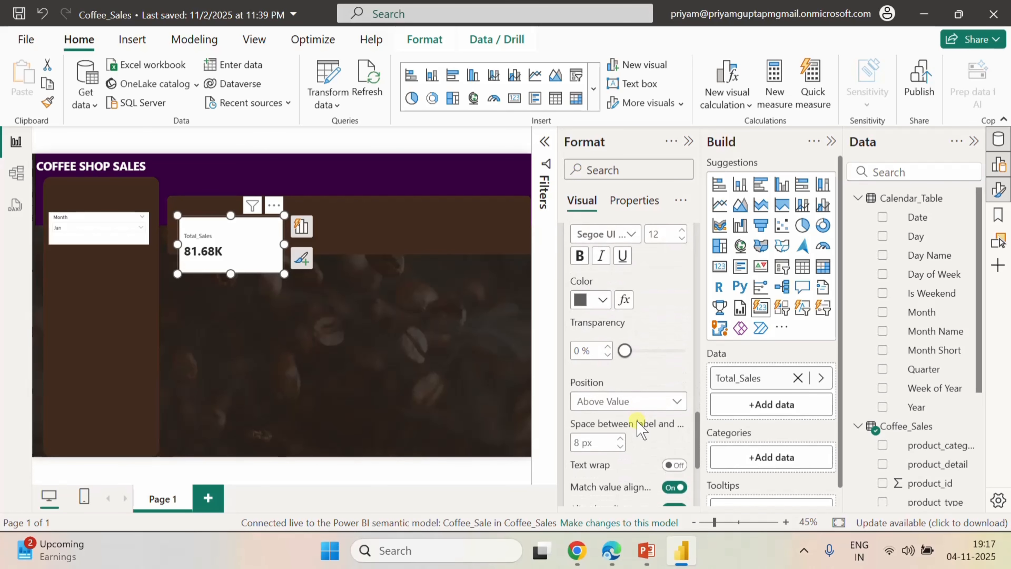
{"action": "scroll", "coordinate": [641, 426], "scroll_direction": "down", "scroll_amount": 3}
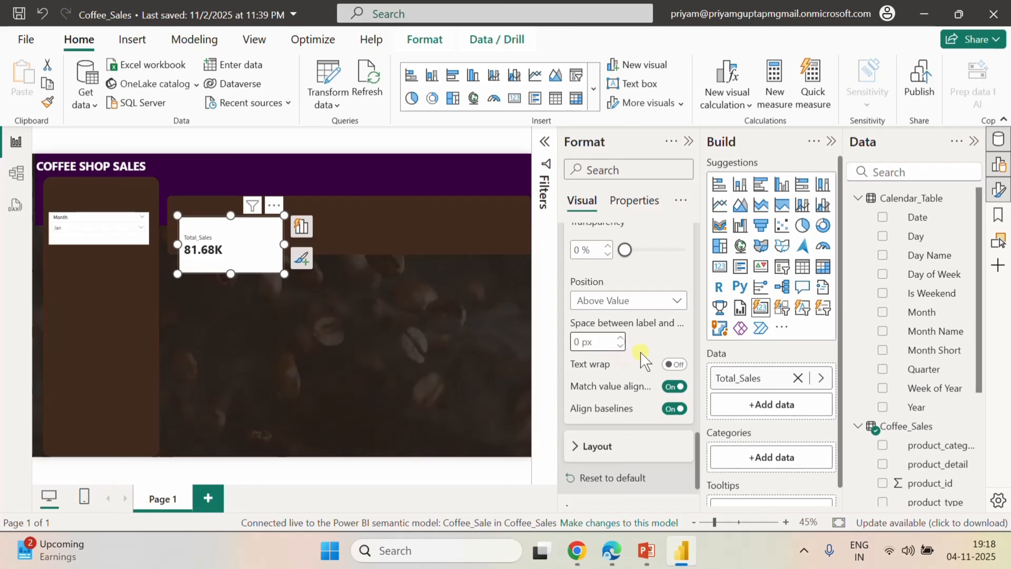
- Set the vertical alignment of the Total_Sales card's callout layout to top
{"action": "scroll", "coordinate": [641, 353], "scroll_direction": "down", "scroll_amount": 3}
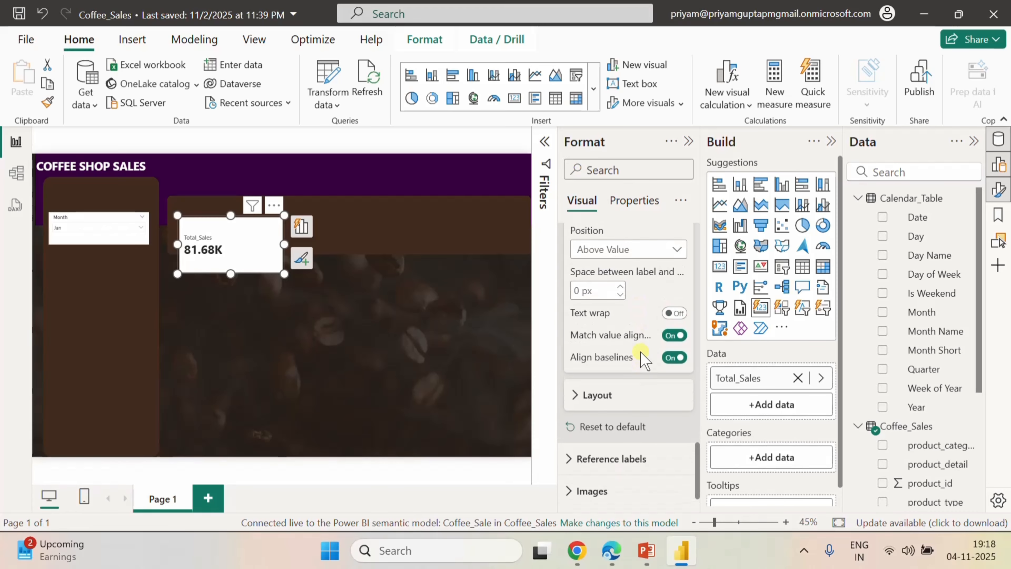
{"action": "left_click", "coordinate": [621, 360]}
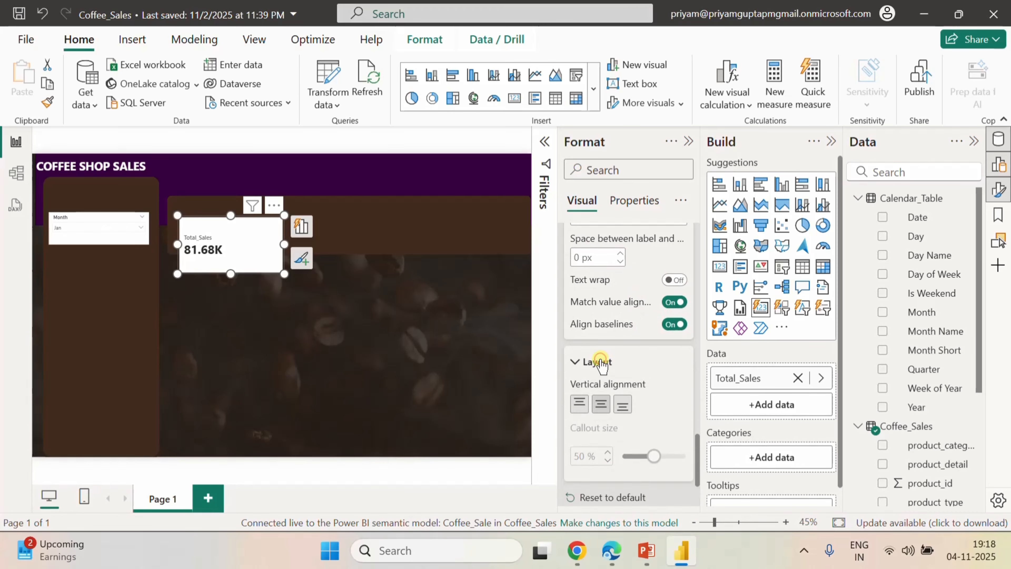
{"action": "scroll", "coordinate": [661, 400], "scroll_direction": "down", "scroll_amount": 3}
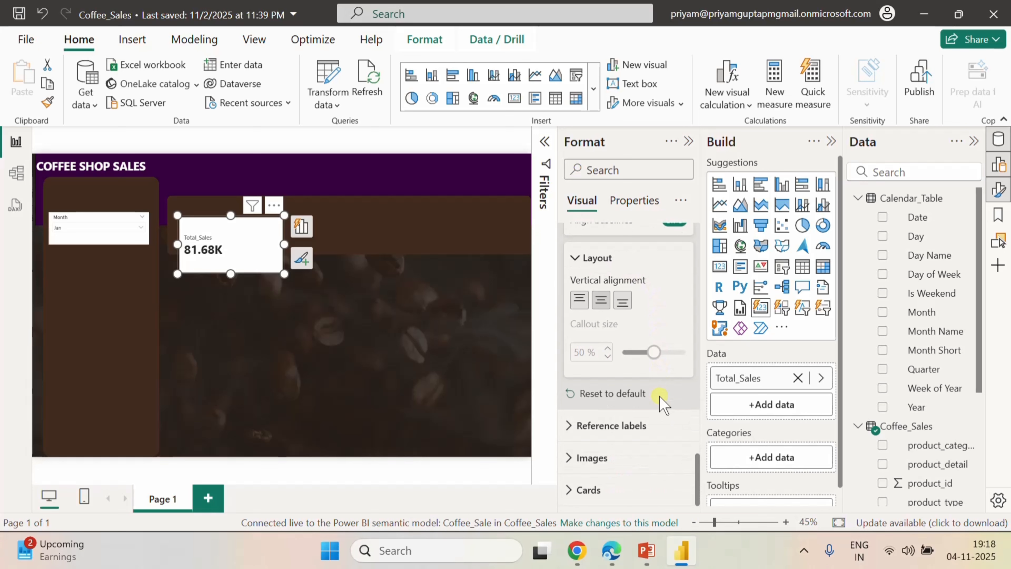
{"action": "left_click", "coordinate": [581, 302]}
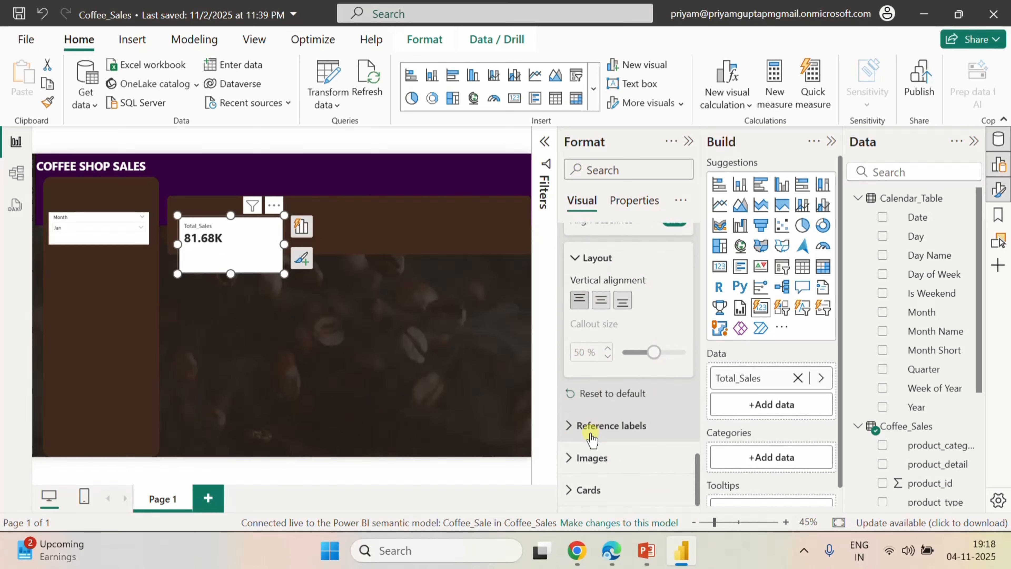
- Turn off the inner card background and border of the Total_Sales card
{"action": "left_click", "coordinate": [570, 491]}
{"action": "scroll", "coordinate": [637, 476], "scroll_direction": "down", "scroll_amount": 5}
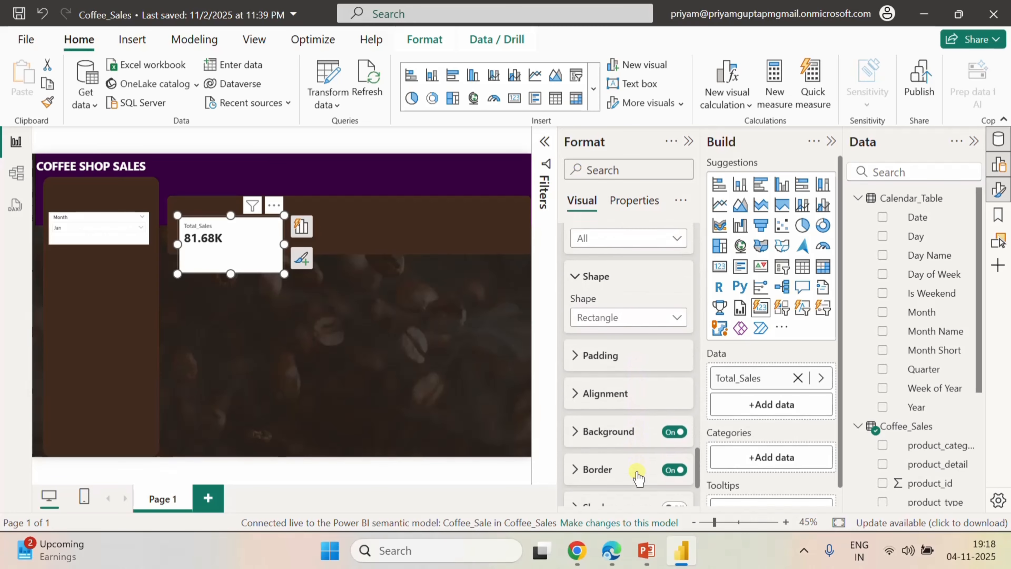
{"action": "scroll", "coordinate": [637, 476], "scroll_direction": "down", "scroll_amount": 1}
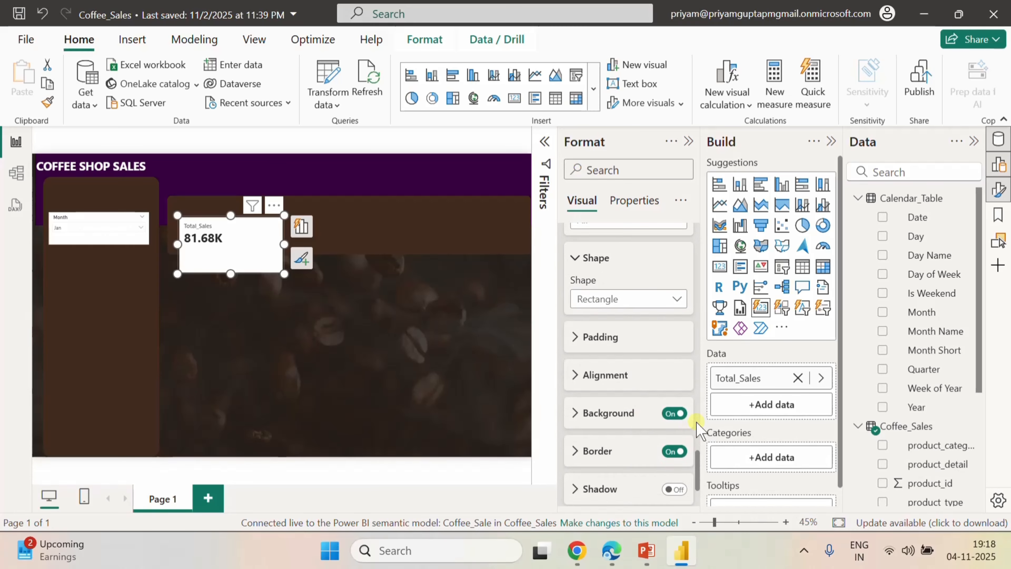
{"action": "left_click", "coordinate": [677, 414]}
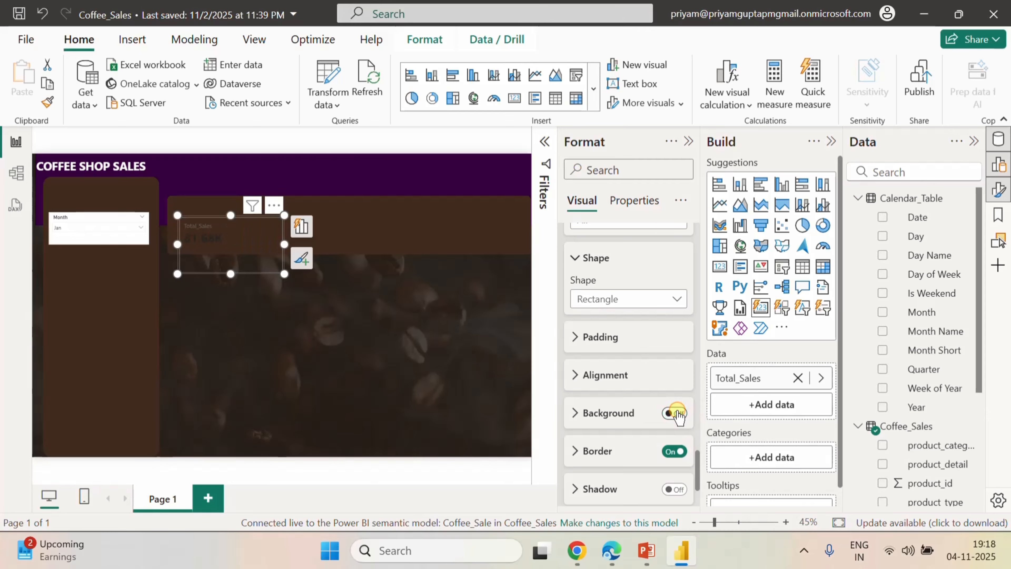
{"action": "left_click", "coordinate": [675, 451]}
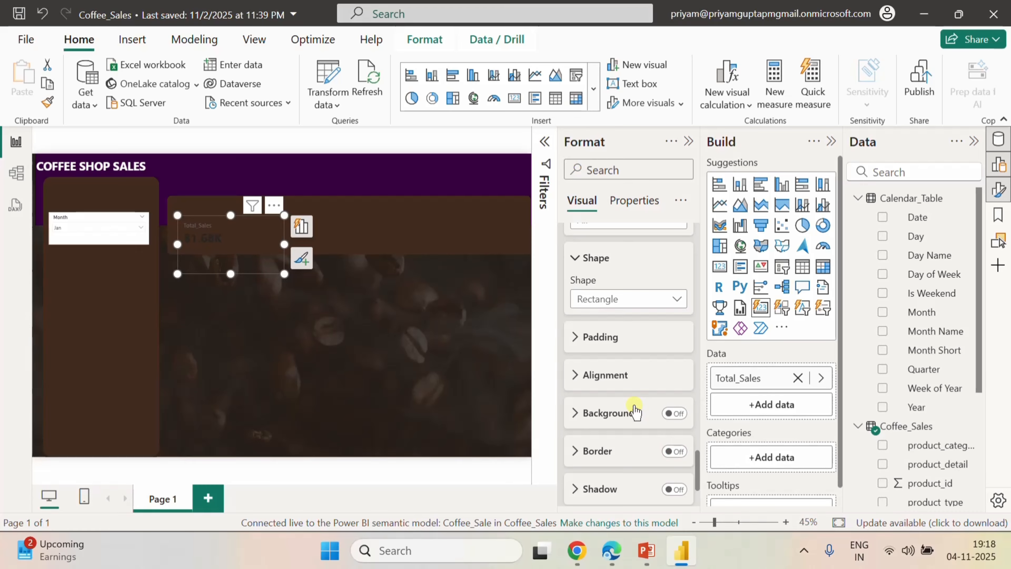
- Change the Total_Sales card's label colour to a light grey theme shade
{"action": "scroll", "coordinate": [635, 410], "scroll_direction": "up", "scroll_amount": 12}
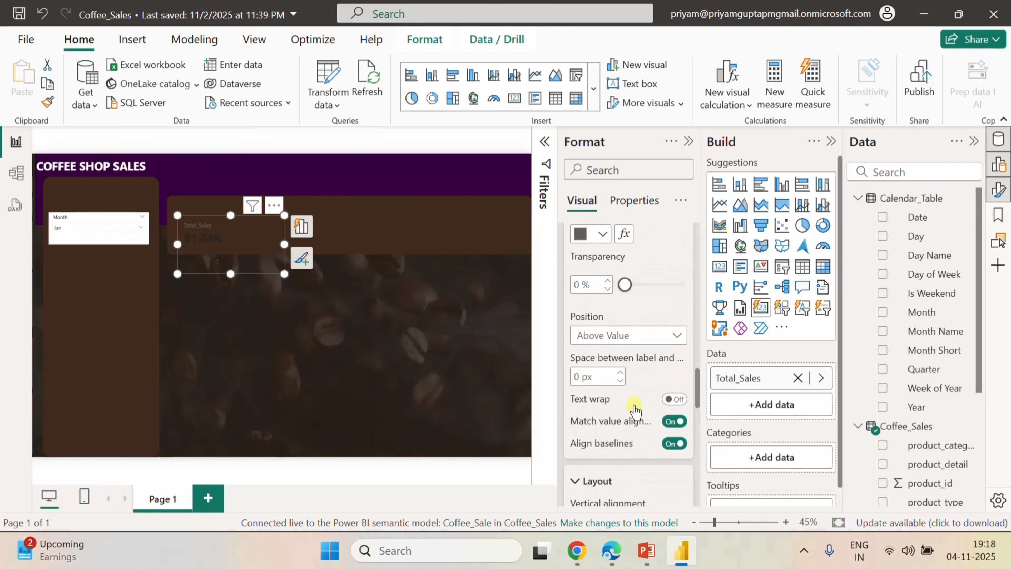
{"action": "scroll", "coordinate": [635, 409], "scroll_direction": "up", "scroll_amount": 4}
{"action": "left_click", "coordinate": [603, 383]}
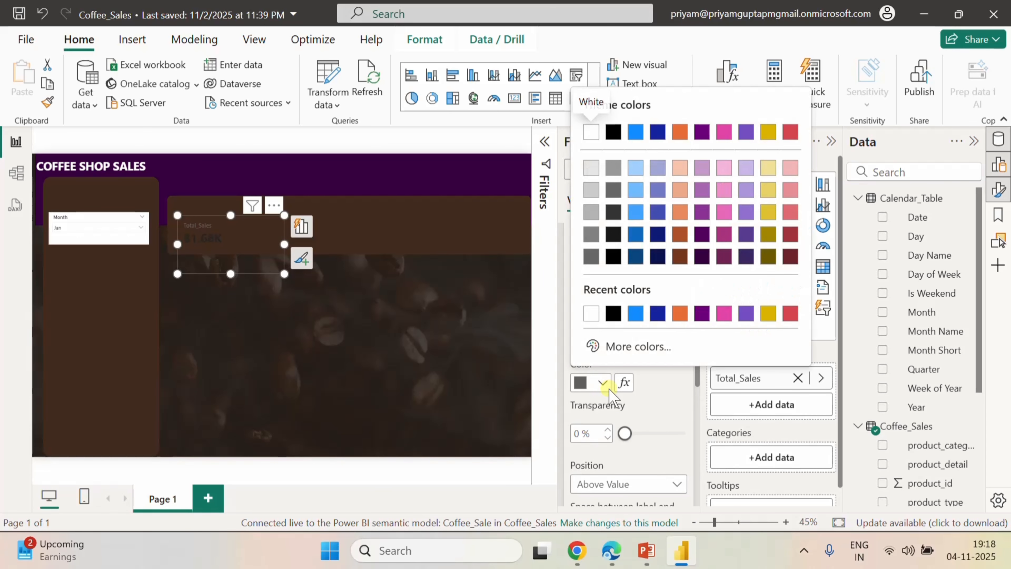
{"action": "left_click", "coordinate": [596, 212]}
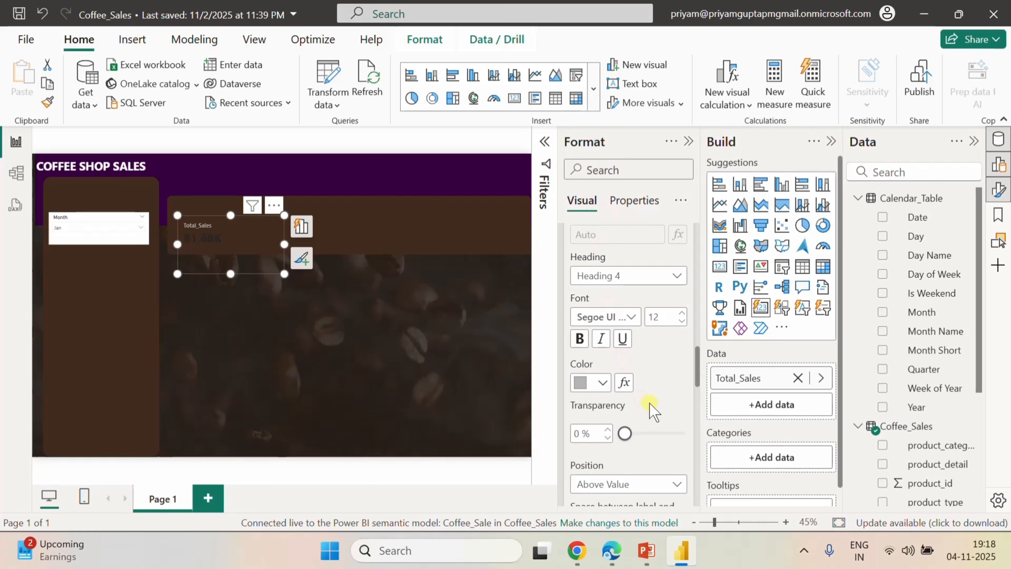
- Change the font colour of the Total_Sales card's callout value
{"action": "scroll", "coordinate": [653, 410], "scroll_direction": "up", "scroll_amount": 8}
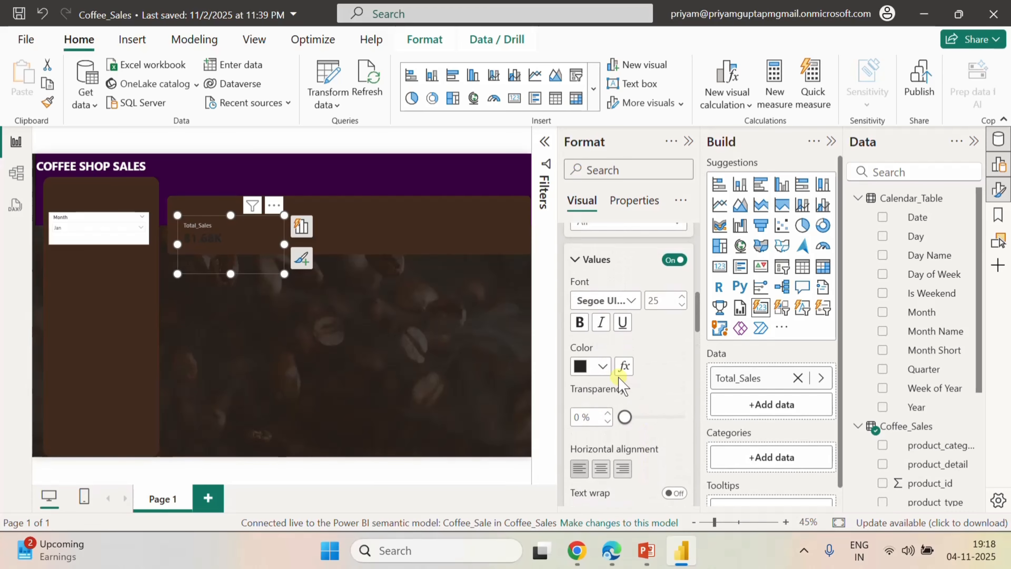
- Set the Total_Sales card's value colour to white and turn on the card's accent bar
{"action": "left_click", "coordinate": [603, 366]}
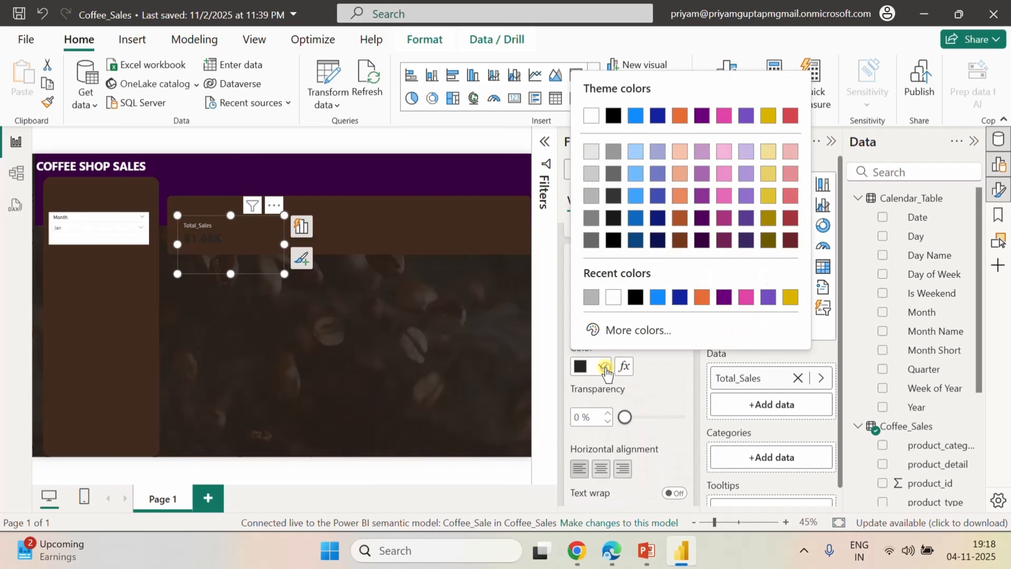
{"action": "left_click", "coordinate": [614, 297]}
{"action": "scroll", "coordinate": [655, 409], "scroll_direction": "down", "scroll_amount": 10}
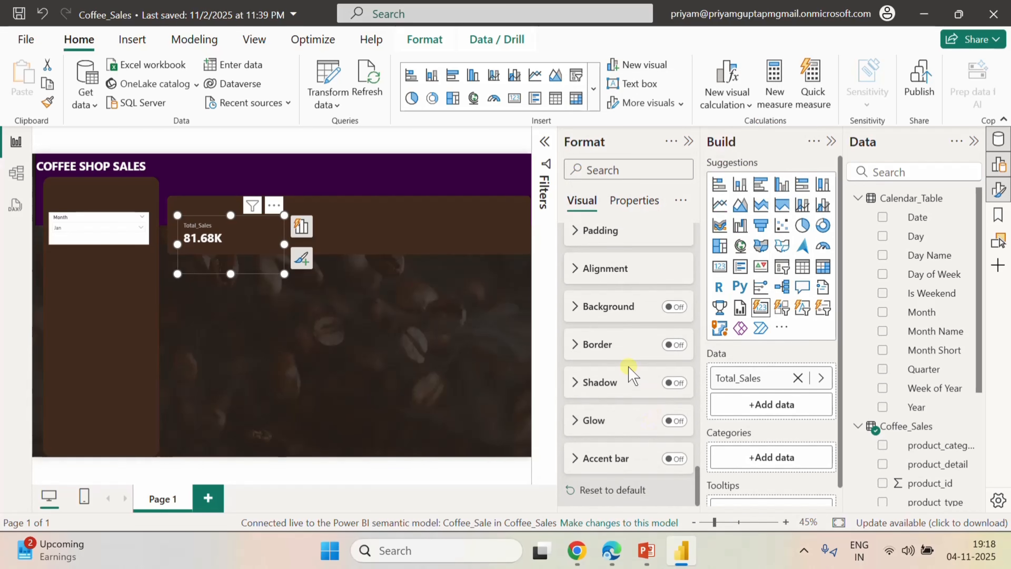
{"action": "left_click", "coordinate": [676, 463]}
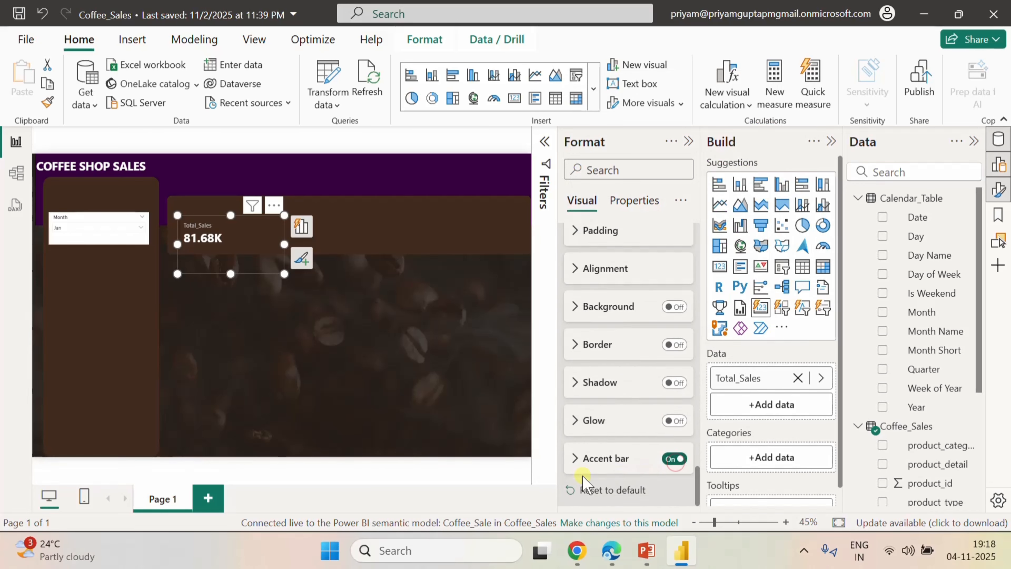
- Give the card's accent bar the custom colour #A6663F and a width of 4 px
{"action": "left_click", "coordinate": [574, 460]}
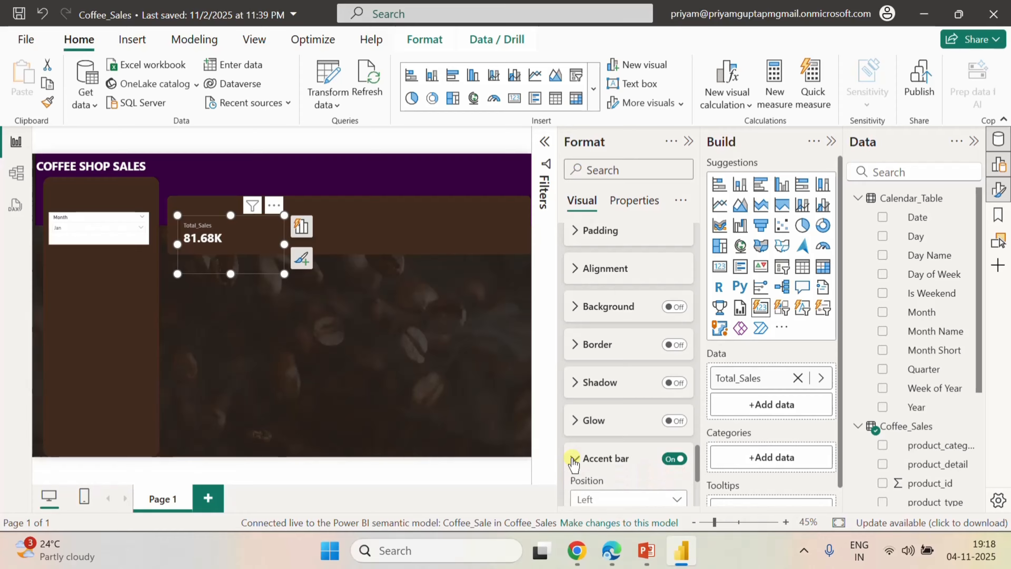
{"action": "scroll", "coordinate": [605, 463], "scroll_direction": "down", "scroll_amount": 5}
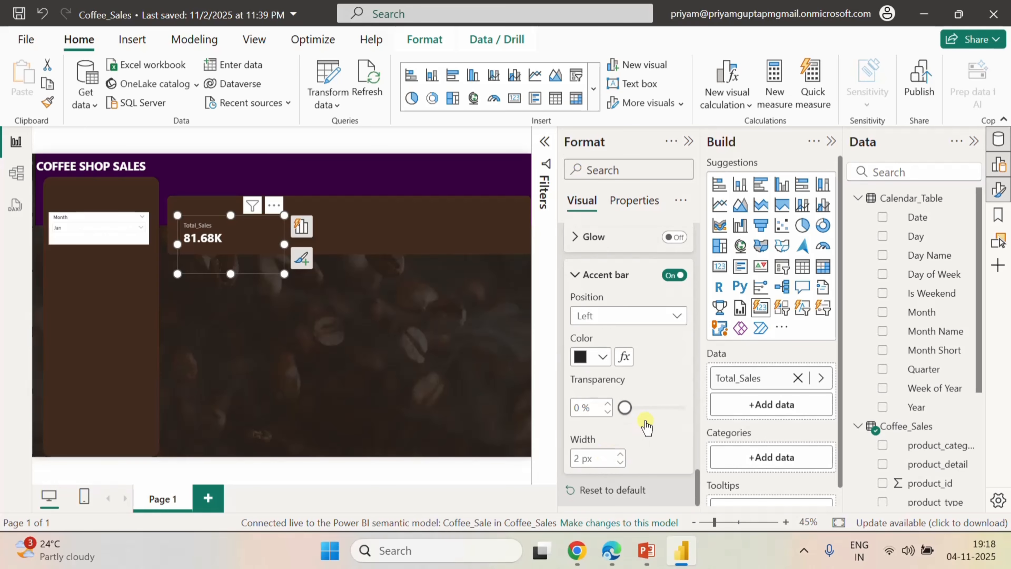
{"action": "left_click", "coordinate": [626, 358]}
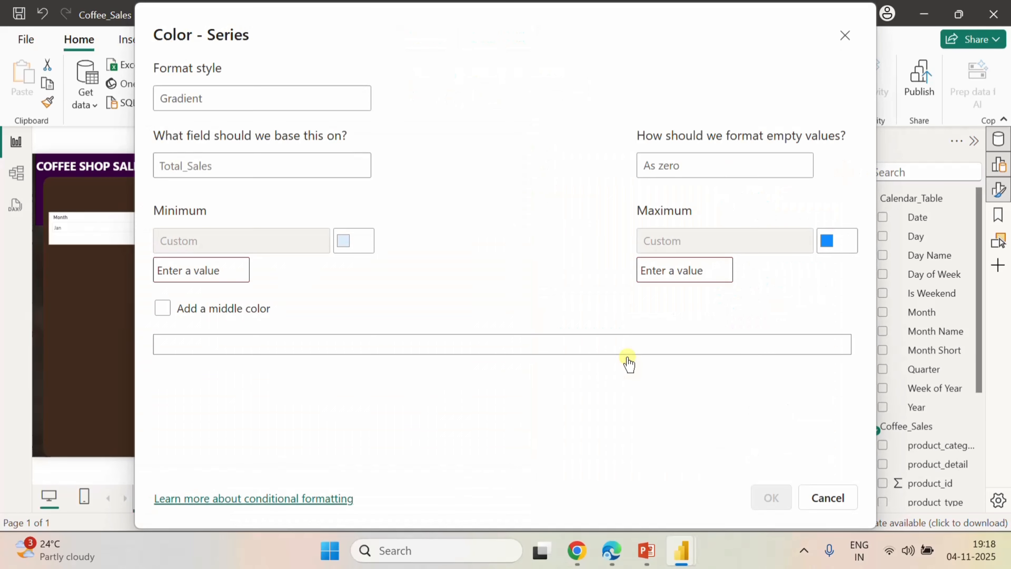
{"action": "left_click", "coordinate": [845, 35]}
{"action": "left_click", "coordinate": [603, 357]}
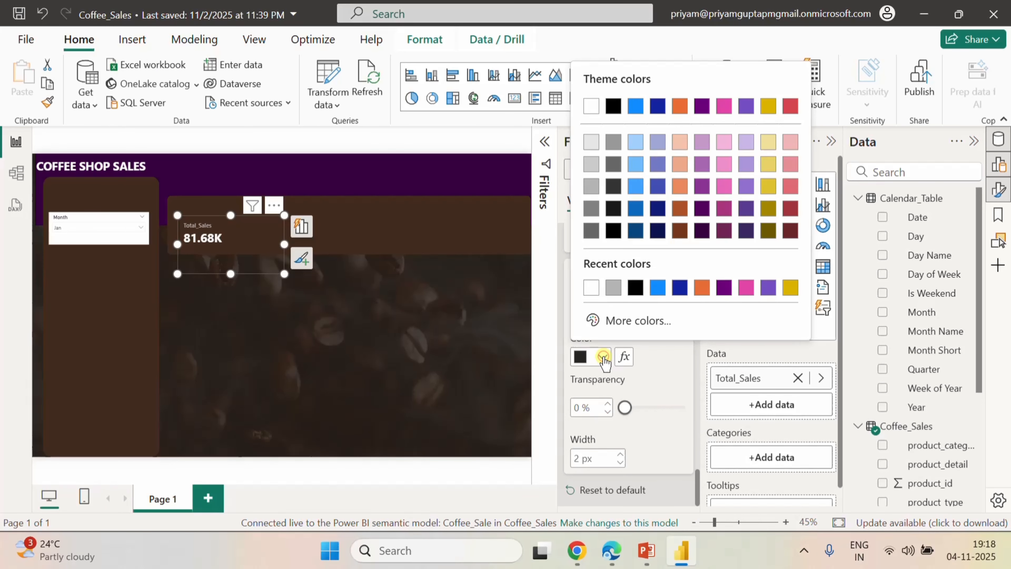
{"action": "left_click", "coordinate": [621, 321]}
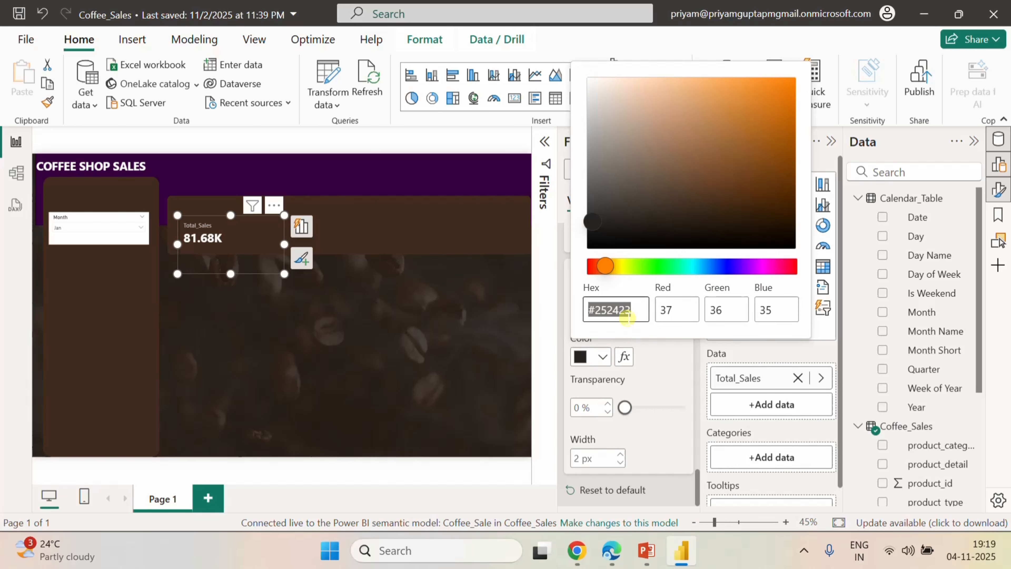
{"action": "type", "text": "a666"}
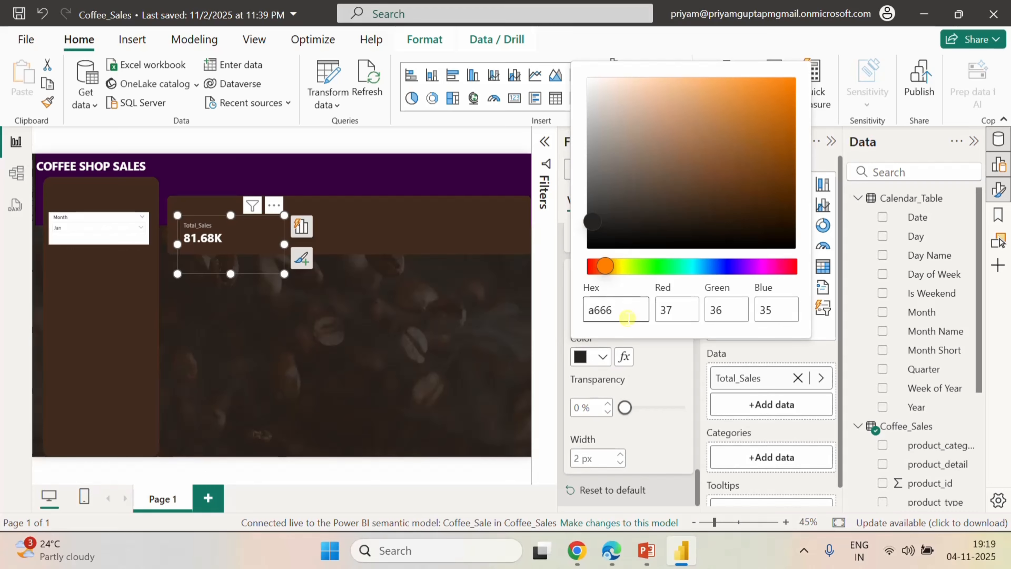
{"action": "type", "text": "3f"}
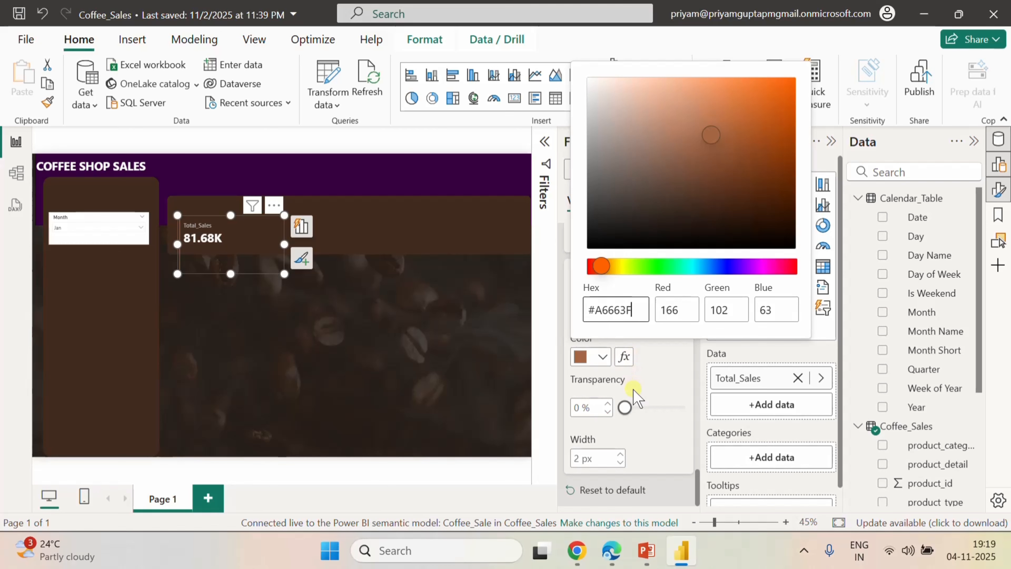
{"action": "left_click", "coordinate": [619, 454]}
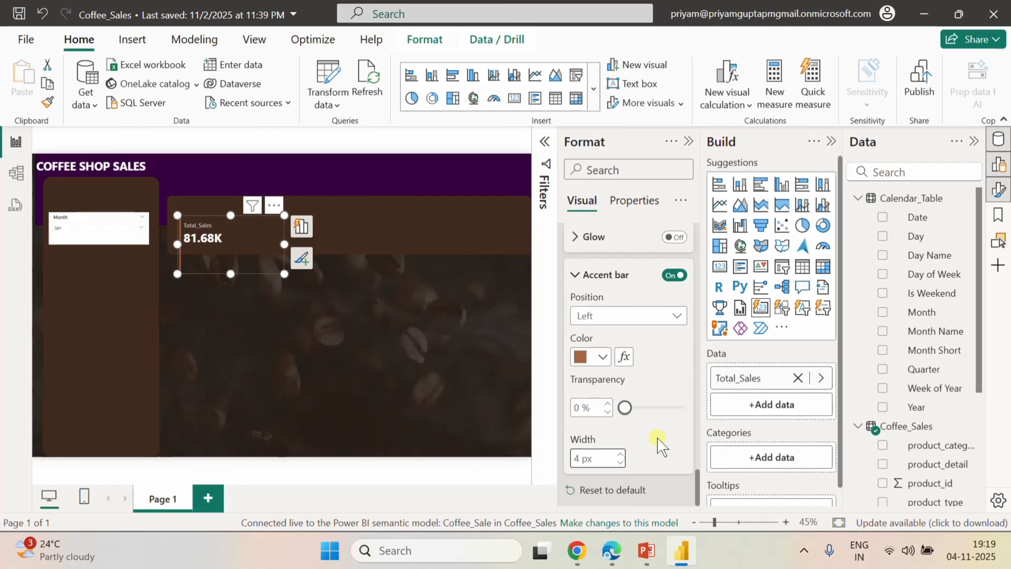
- Move the Total_Sales card to the upper-left corner of the horizontal brown banner shape
{"action": "scroll", "coordinate": [658, 445], "scroll_direction": "up", "scroll_amount": 5}
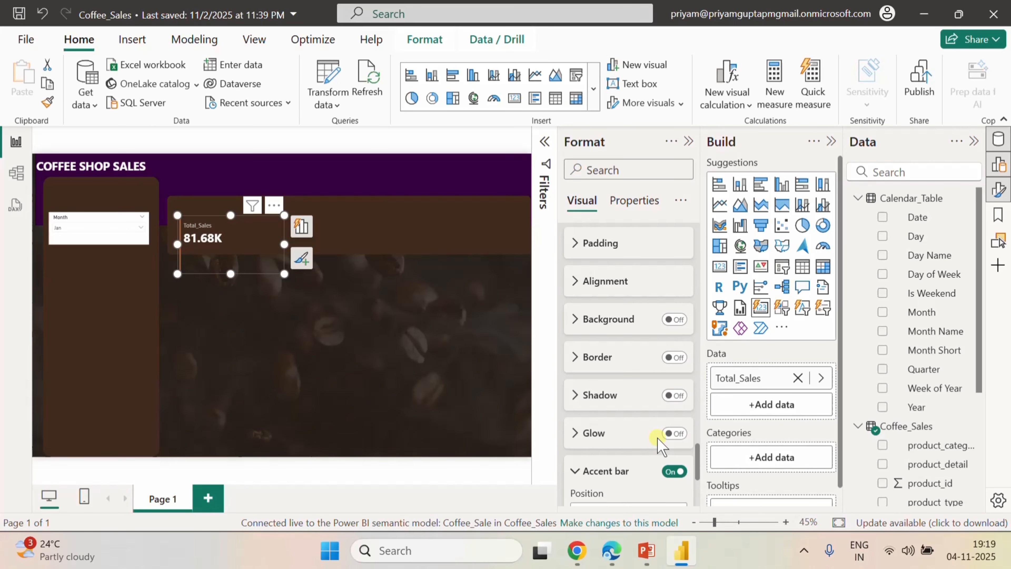
{"action": "scroll", "coordinate": [658, 445], "scroll_direction": "up", "scroll_amount": 3}
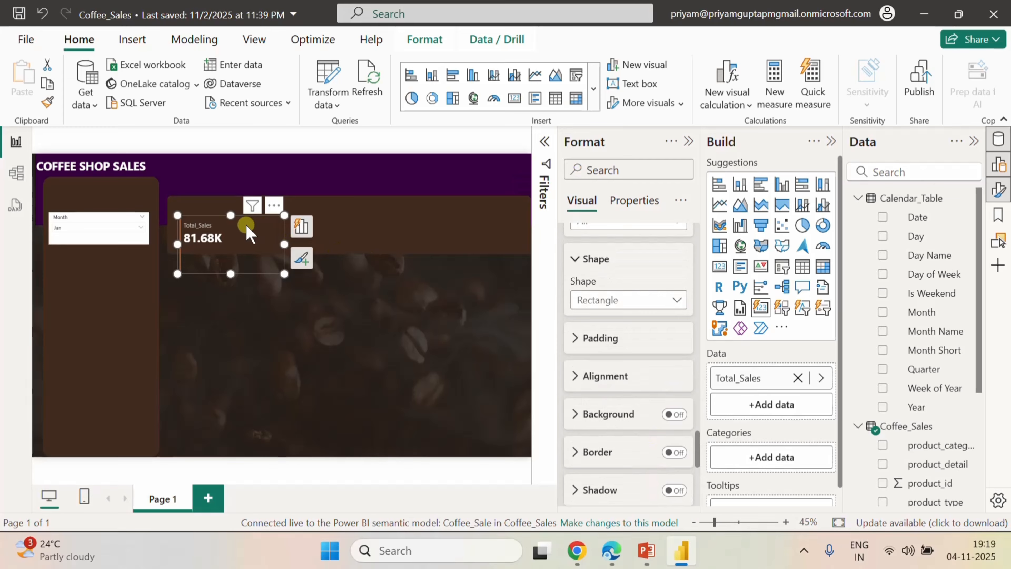
{"action": "left_click_drag", "start_coordinate": [247, 234], "coordinate": [237, 206]}
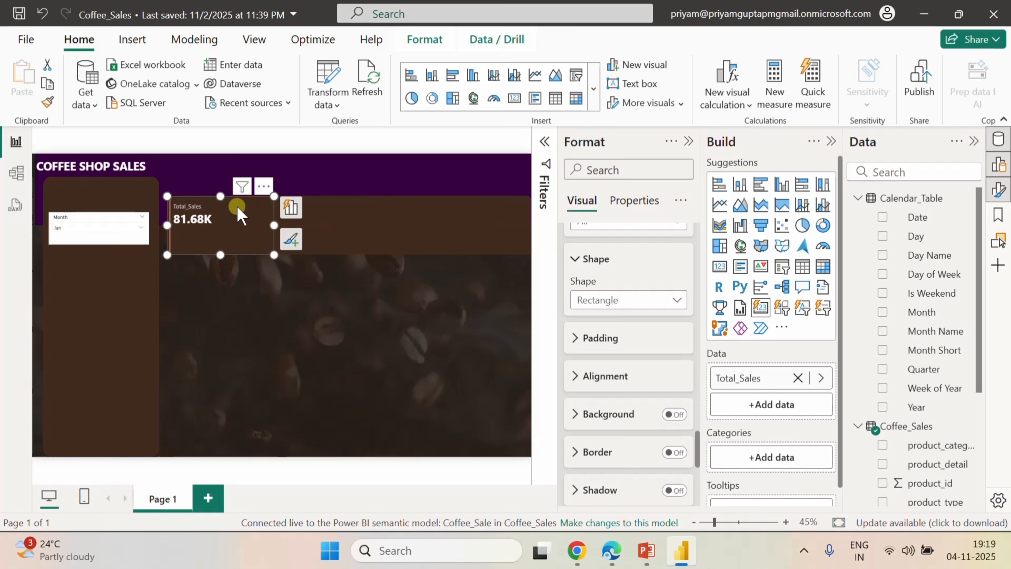
{"action": "left_click", "coordinate": [297, 300]}
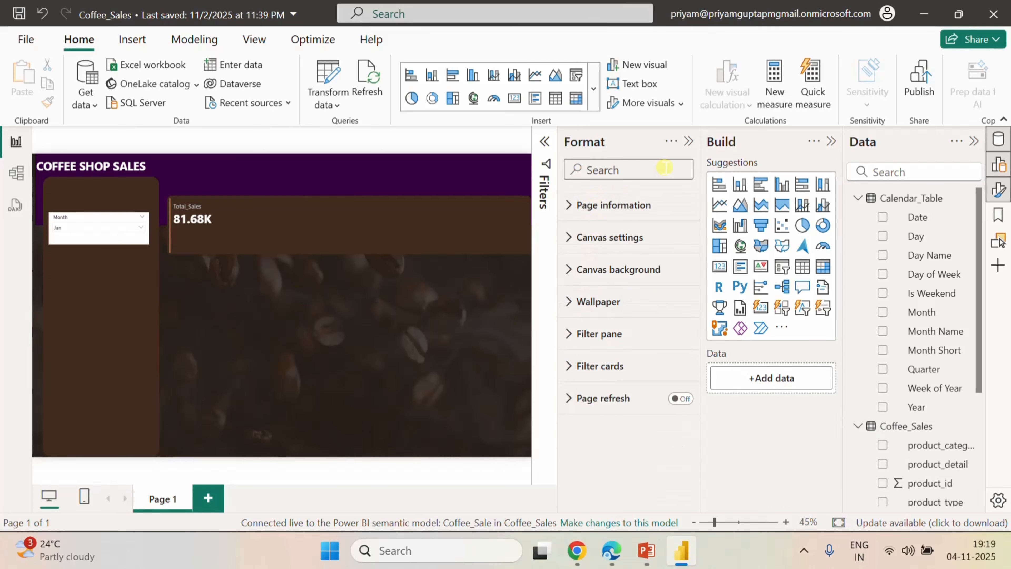
- Narrow the horizontal brown banner shape so its right edge sits slightly inside the page edge, and close the formatting options
{"action": "left_click", "coordinate": [506, 223]}
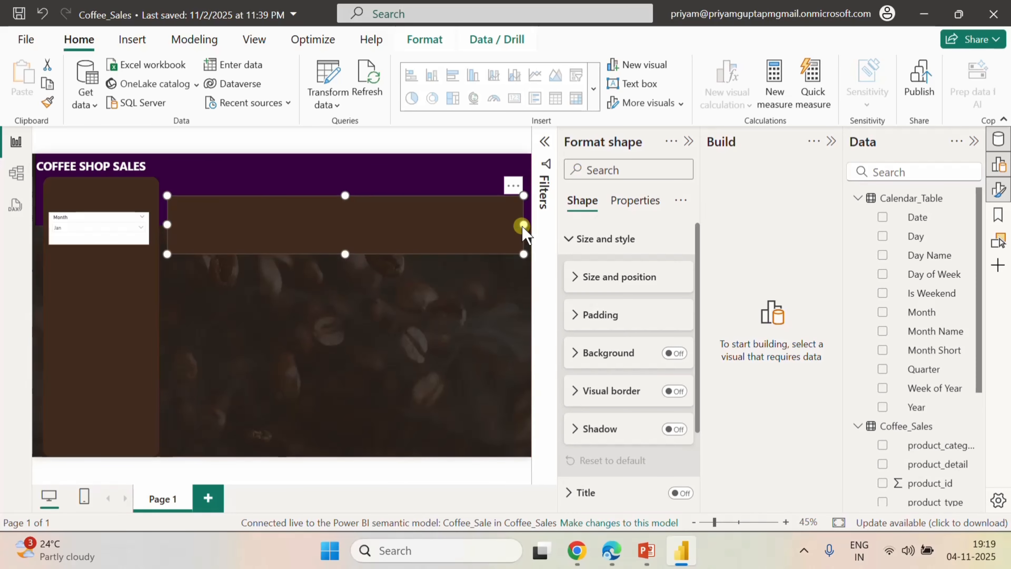
{"action": "left_click", "coordinate": [478, 300]}
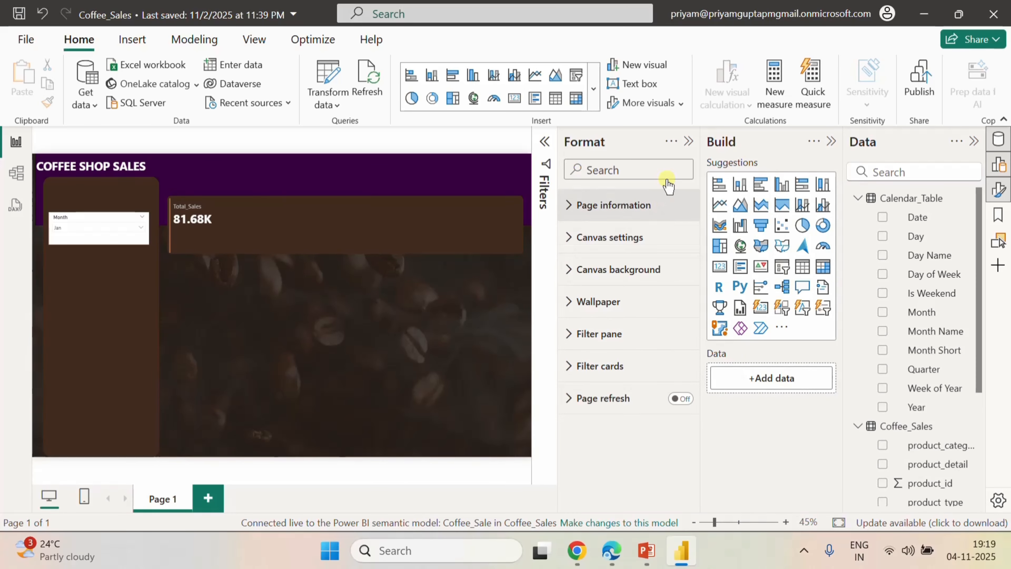
{"action": "left_click", "coordinate": [689, 142]}
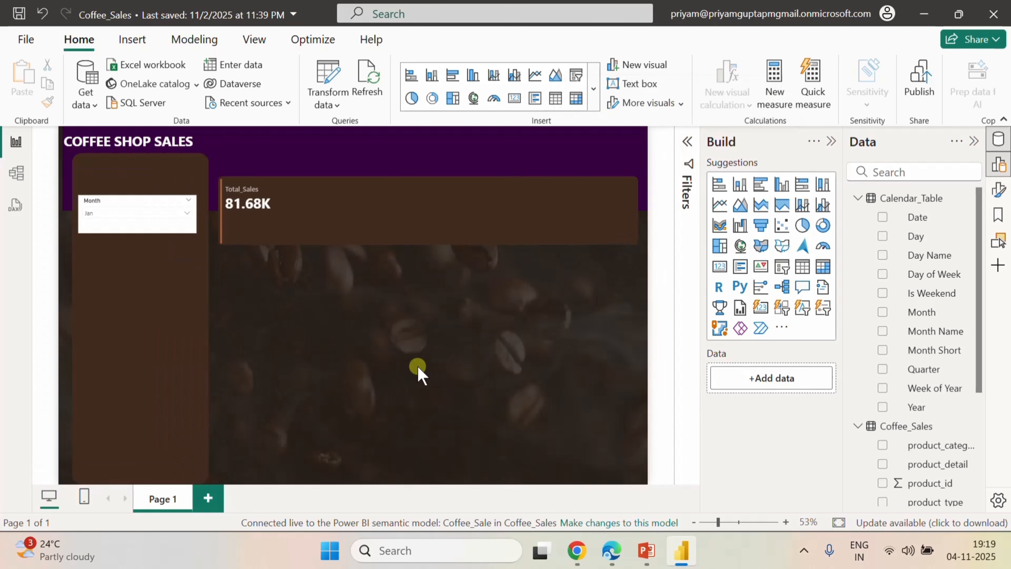
- Turn off the background of the Month slicer
{"action": "left_click", "coordinate": [124, 203]}
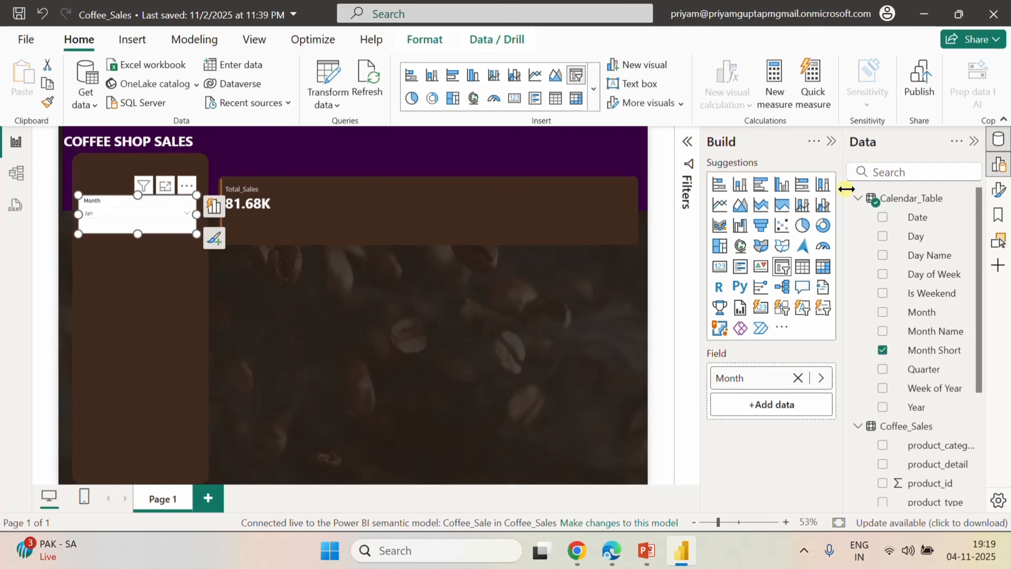
{"action": "left_click", "coordinate": [1005, 192]}
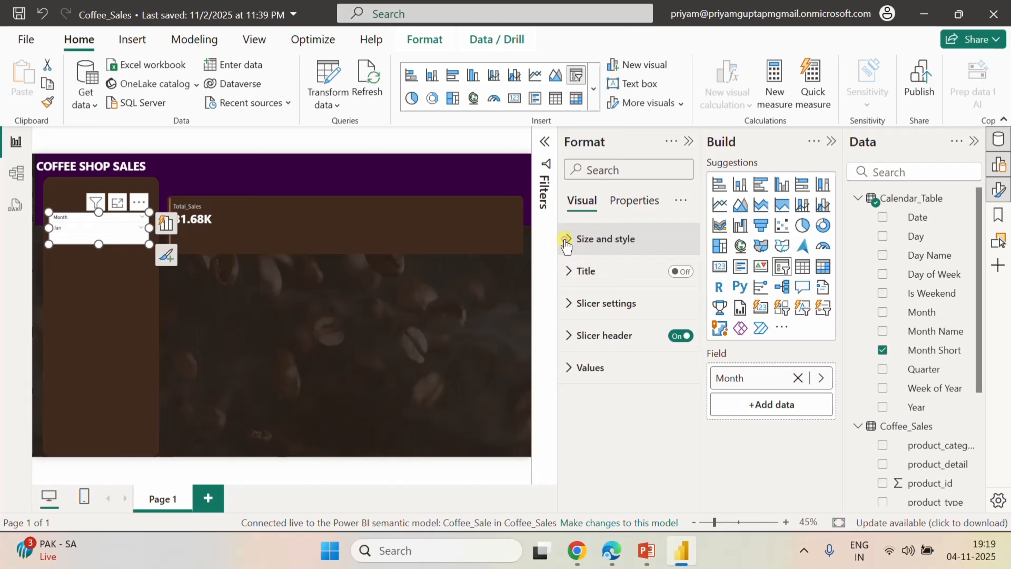
{"action": "left_click", "coordinate": [566, 243]}
{"action": "scroll", "coordinate": [666, 379], "scroll_direction": "down", "scroll_amount": 3}
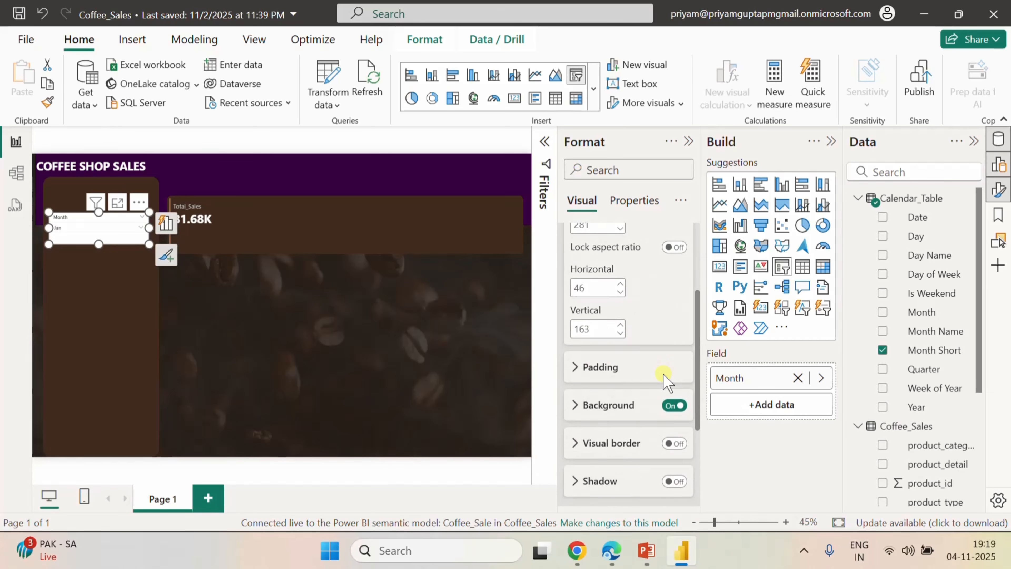
{"action": "scroll", "coordinate": [666, 380], "scroll_direction": "down", "scroll_amount": 2}
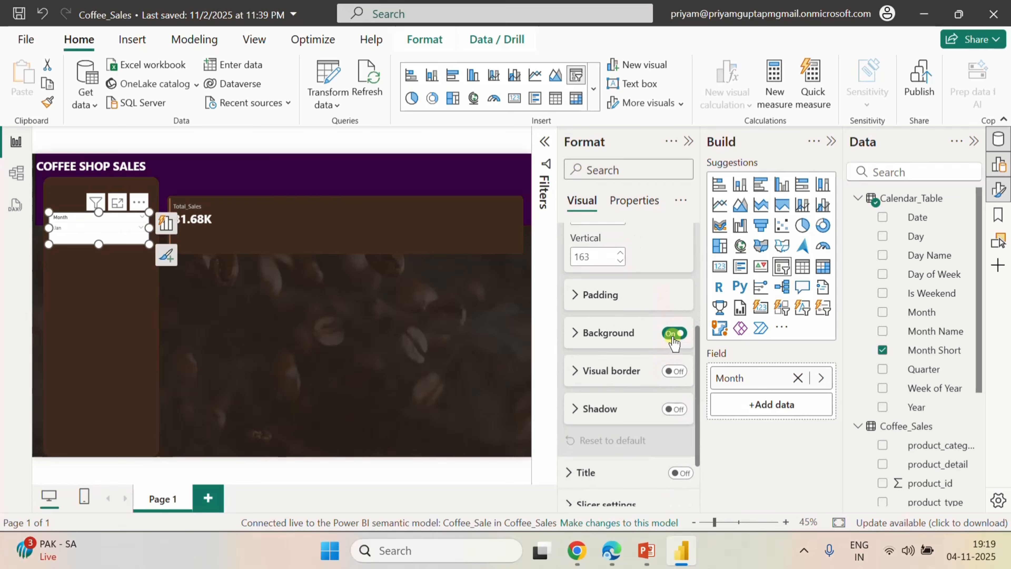
{"action": "left_click", "coordinate": [674, 334]}
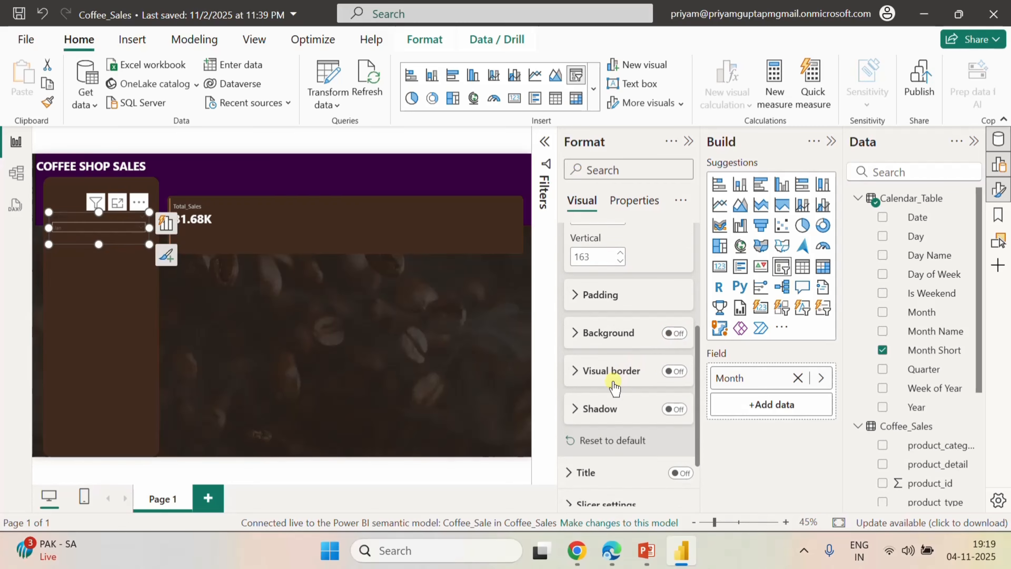
- Set the font colour of the Month slicer's header to white
{"action": "scroll", "coordinate": [614, 386], "scroll_direction": "down", "scroll_amount": 2}
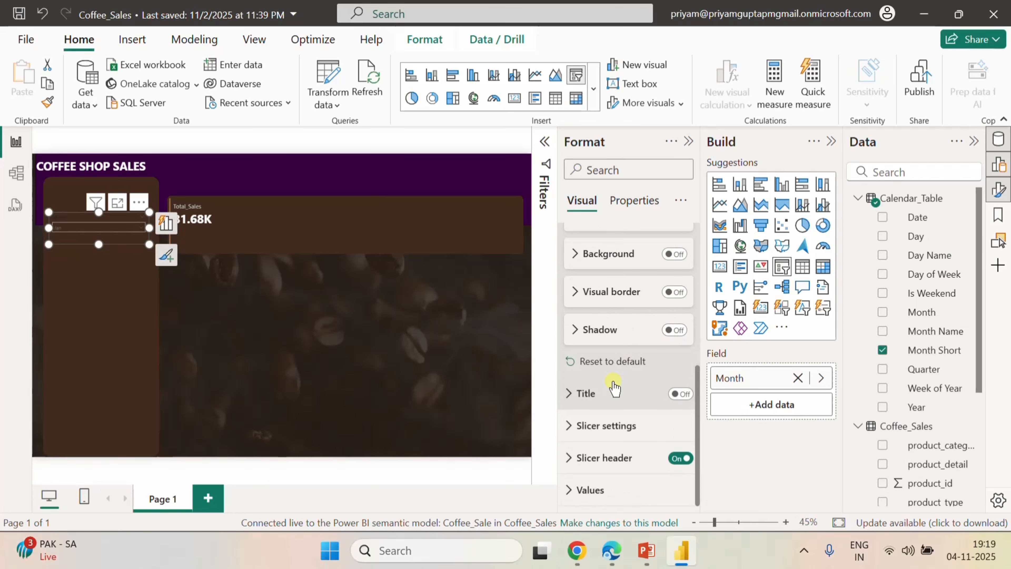
{"action": "left_click", "coordinate": [581, 426]}
{"action": "scroll", "coordinate": [621, 440], "scroll_direction": "down", "scroll_amount": 4}
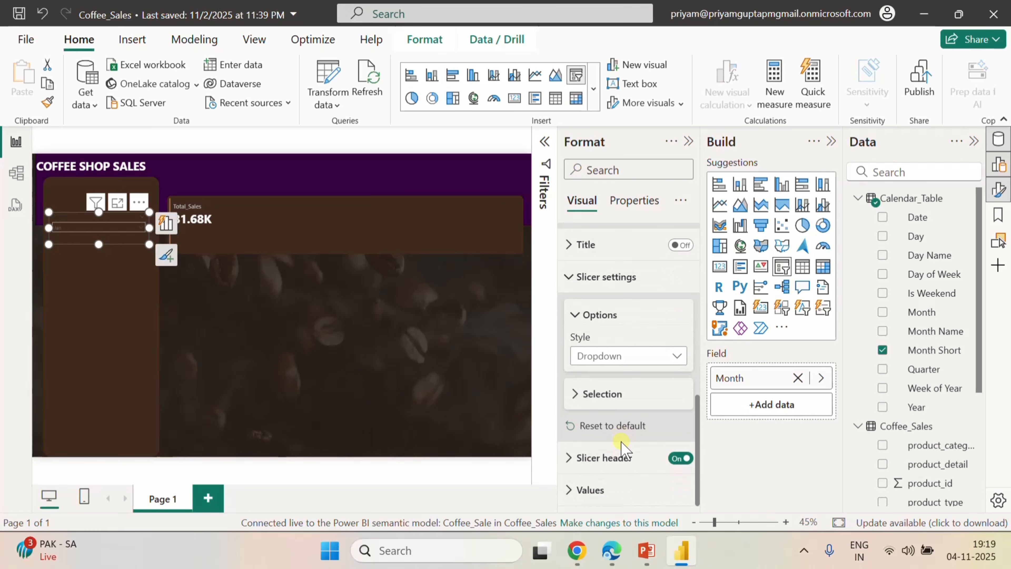
{"action": "left_click", "coordinate": [596, 457]}
{"action": "scroll", "coordinate": [596, 463], "scroll_direction": "down", "scroll_amount": 5}
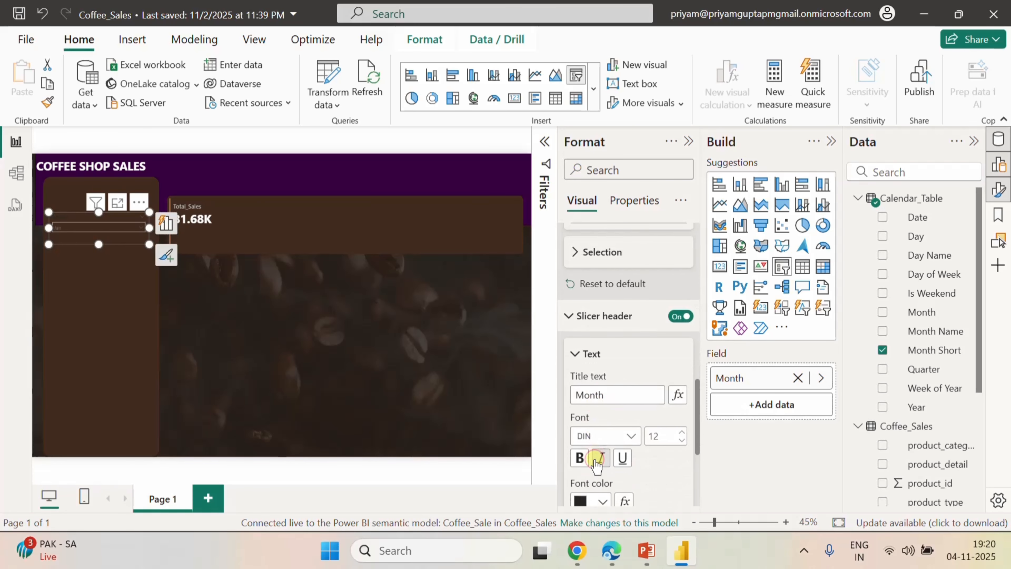
{"action": "left_click", "coordinate": [603, 401]}
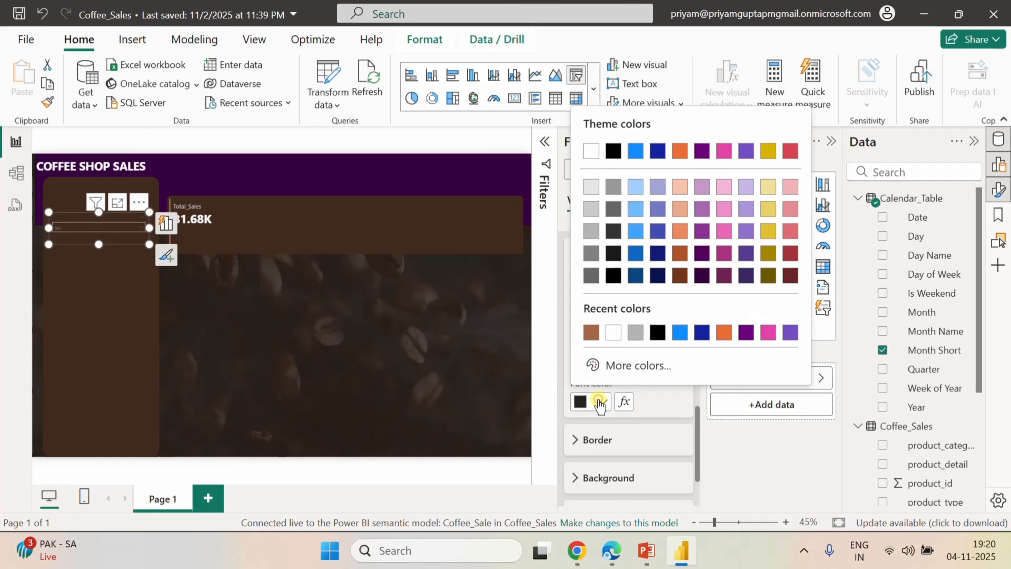
{"action": "left_click", "coordinate": [615, 334]}
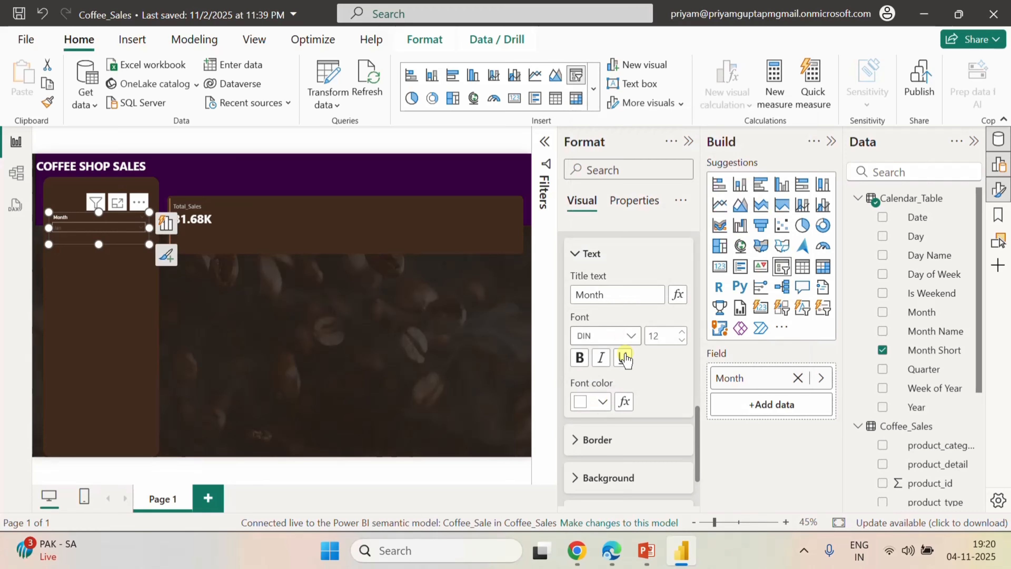
- Change the Month slicer header's font from DIN to a Segoe UI family font
{"action": "scroll", "coordinate": [646, 410], "scroll_direction": "down", "scroll_amount": 2}
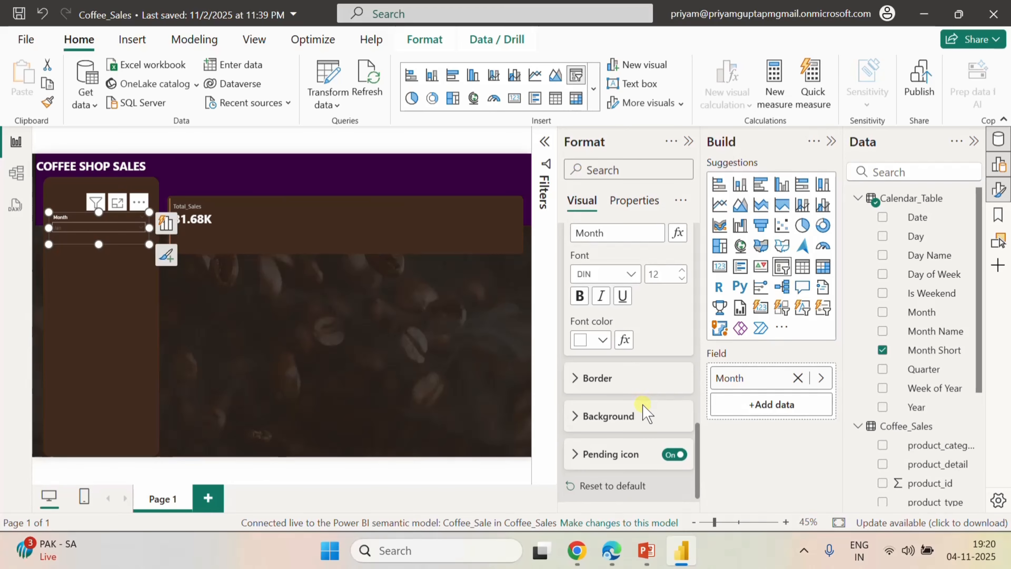
{"action": "left_click", "coordinate": [630, 275]}
{"action": "scroll", "coordinate": [637, 187], "scroll_direction": "down", "scroll_amount": 3}
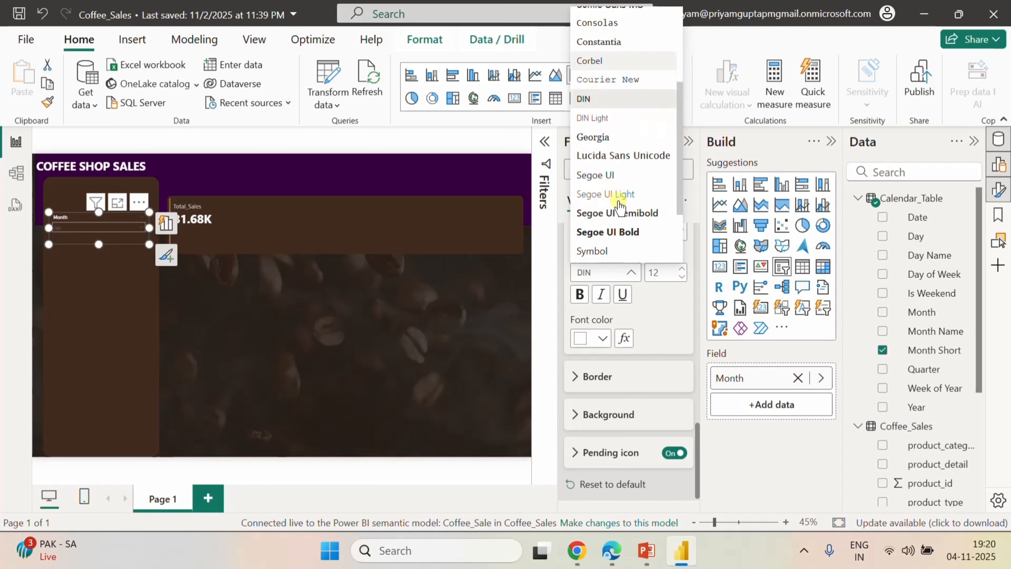
{"action": "left_click", "coordinate": [613, 186]}
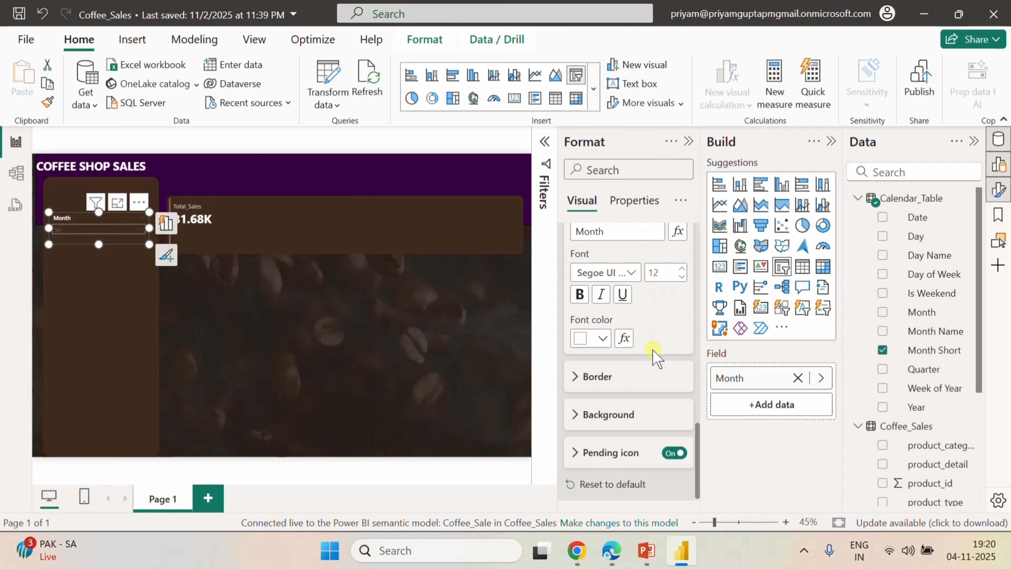
{"action": "scroll", "coordinate": [653, 349], "scroll_direction": "down", "scroll_amount": 1}
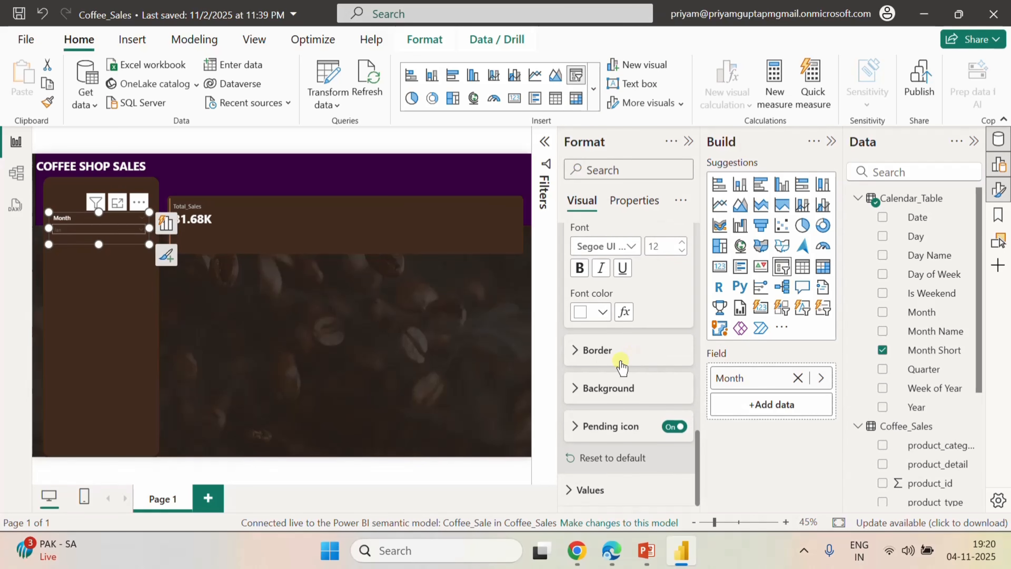
{"action": "left_click", "coordinate": [609, 390]}
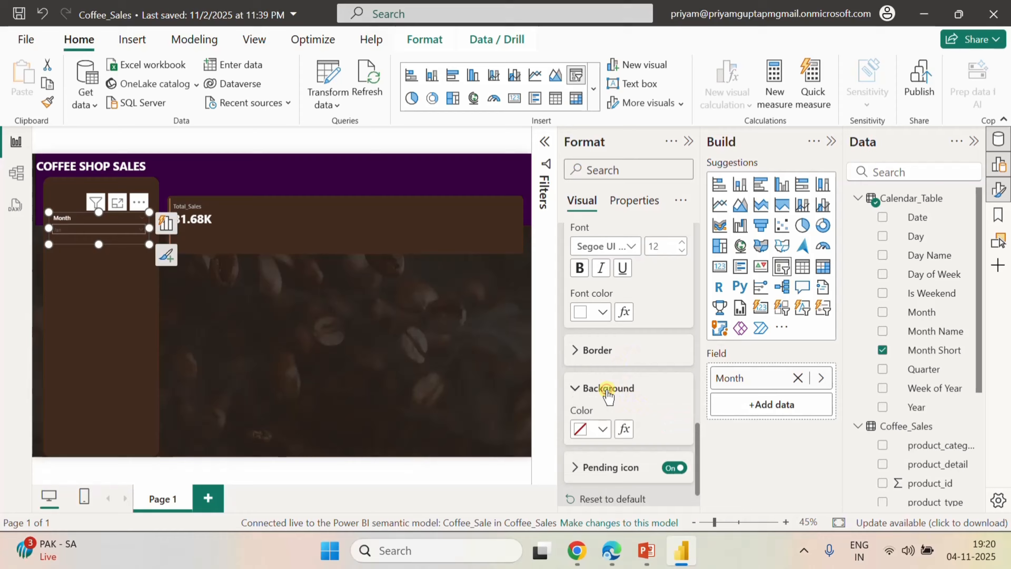
{"action": "scroll", "coordinate": [662, 423], "scroll_direction": "down", "scroll_amount": 1}
{"action": "left_click", "coordinate": [673, 427]}
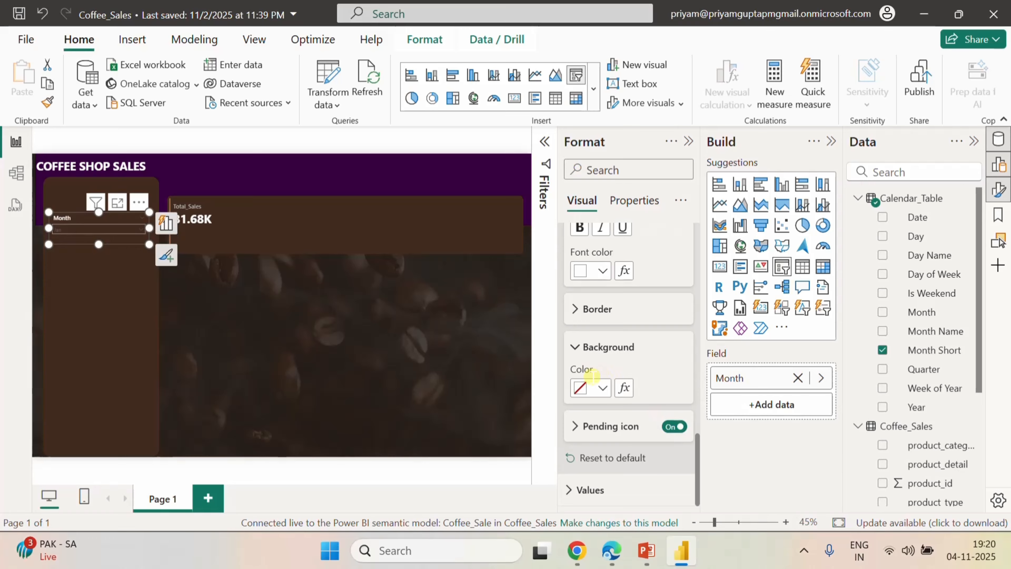
{"action": "left_click", "coordinate": [610, 393]}
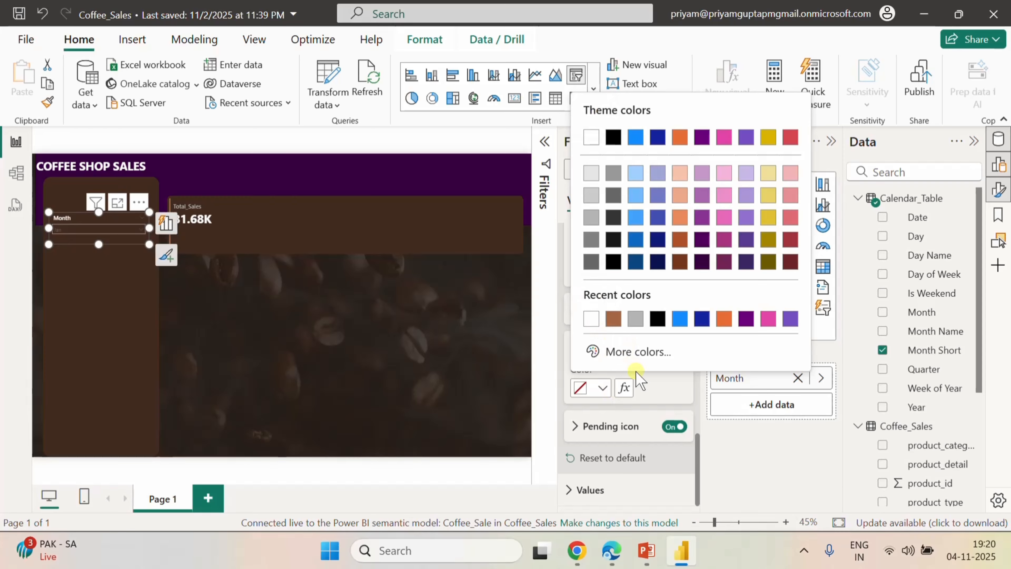
{"action": "left_click", "coordinate": [644, 402]}
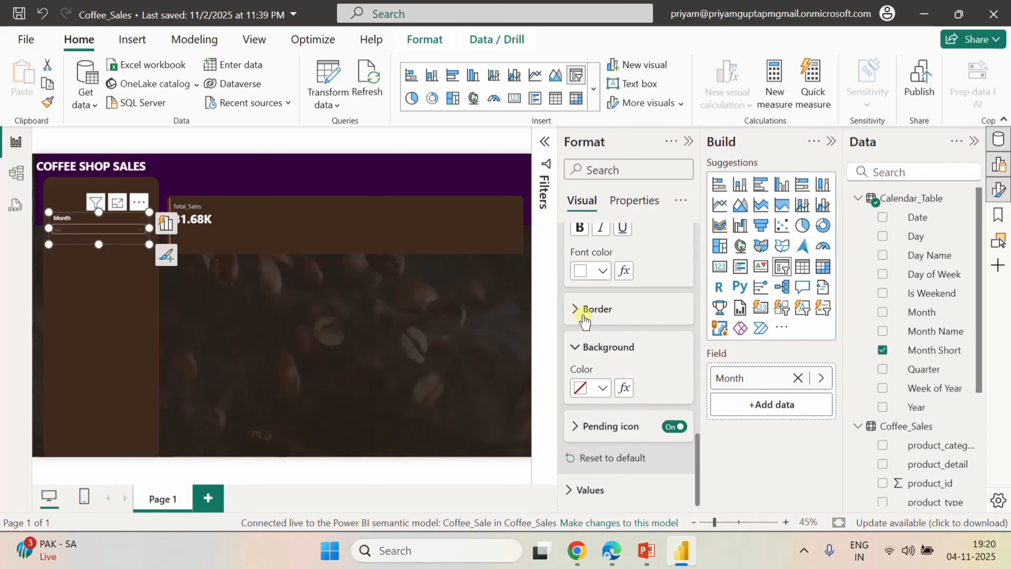
{"action": "left_click", "coordinate": [578, 310]}
{"action": "left_click", "coordinate": [577, 310]}
- Set the font colour of the Month slicer's values to white and expand its month list
{"action": "left_click", "coordinate": [571, 493]}
{"action": "scroll", "coordinate": [598, 488], "scroll_direction": "down", "scroll_amount": 5}
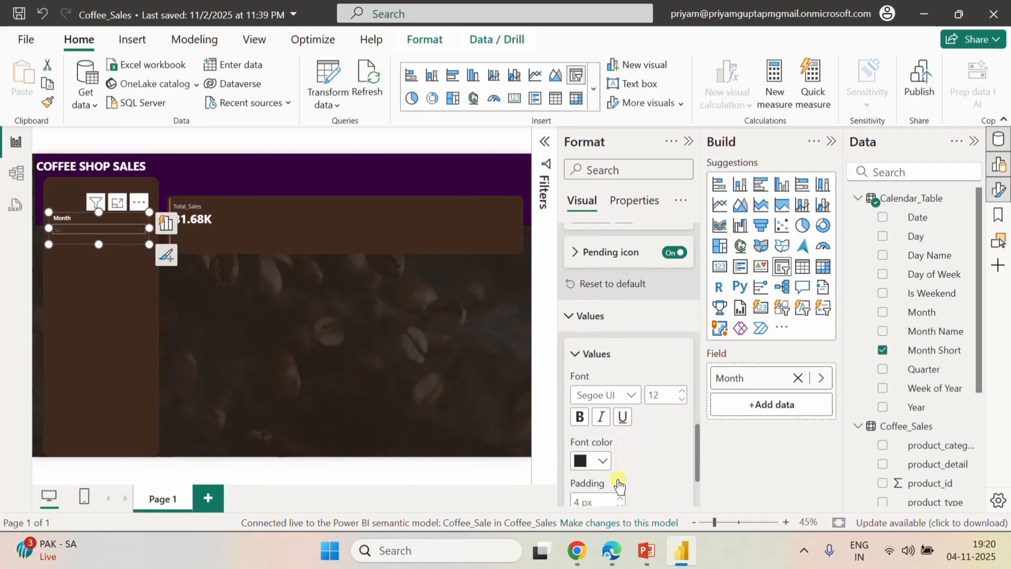
{"action": "left_click", "coordinate": [603, 340]}
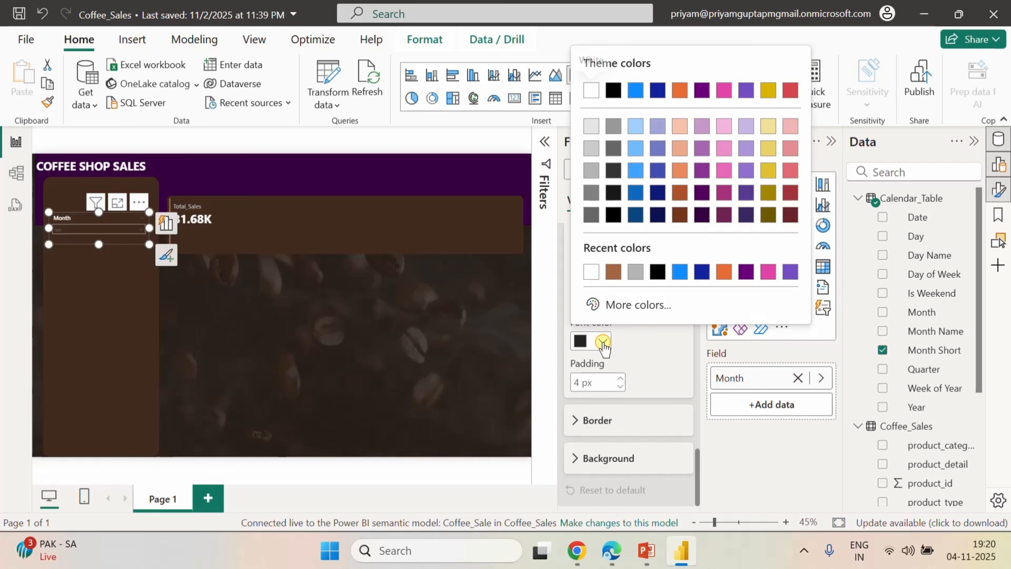
{"action": "left_click", "coordinate": [594, 272]}
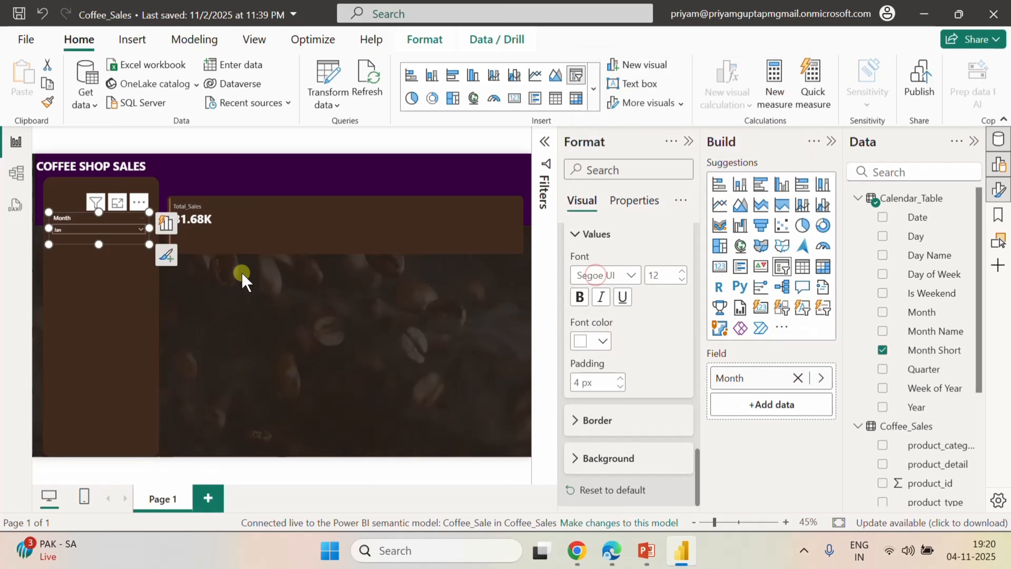
{"action": "left_click", "coordinate": [142, 228]}
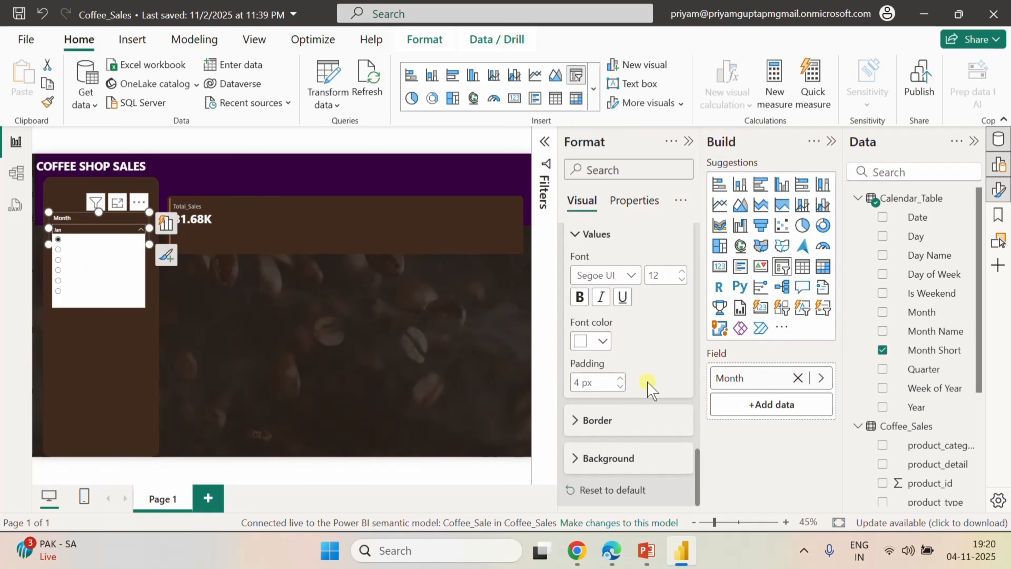
- Set the background colour of the Month slicer's values to a light orange tint and check it in the expanded month list
{"action": "left_click", "coordinate": [581, 458]}
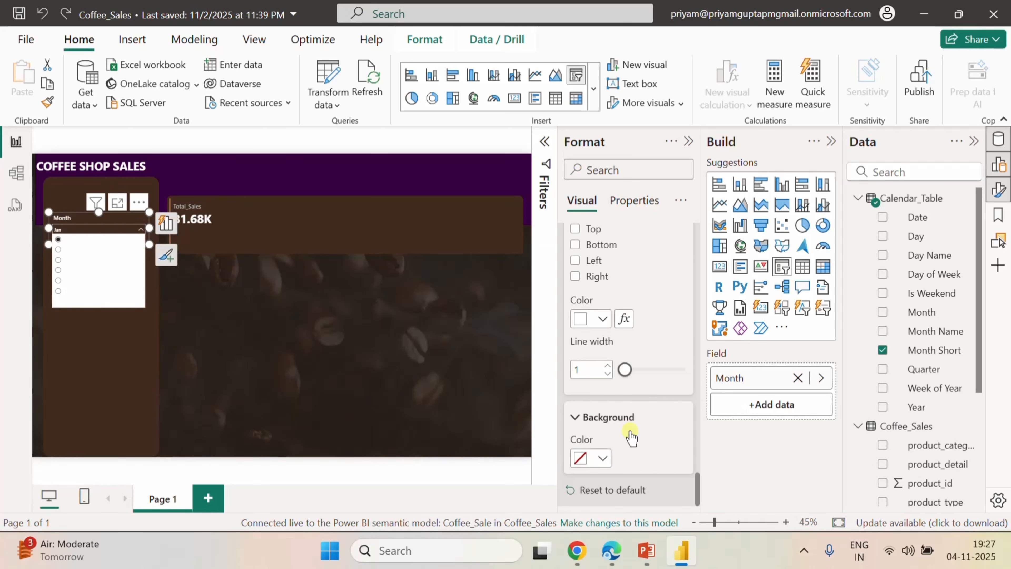
{"action": "left_click", "coordinate": [604, 459]}
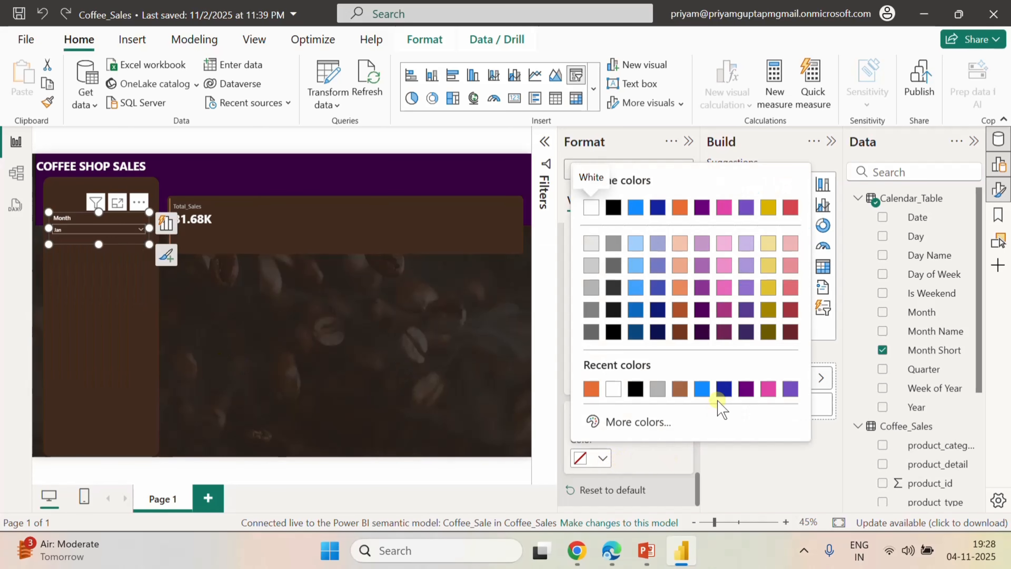
{"action": "left_click", "coordinate": [680, 266]}
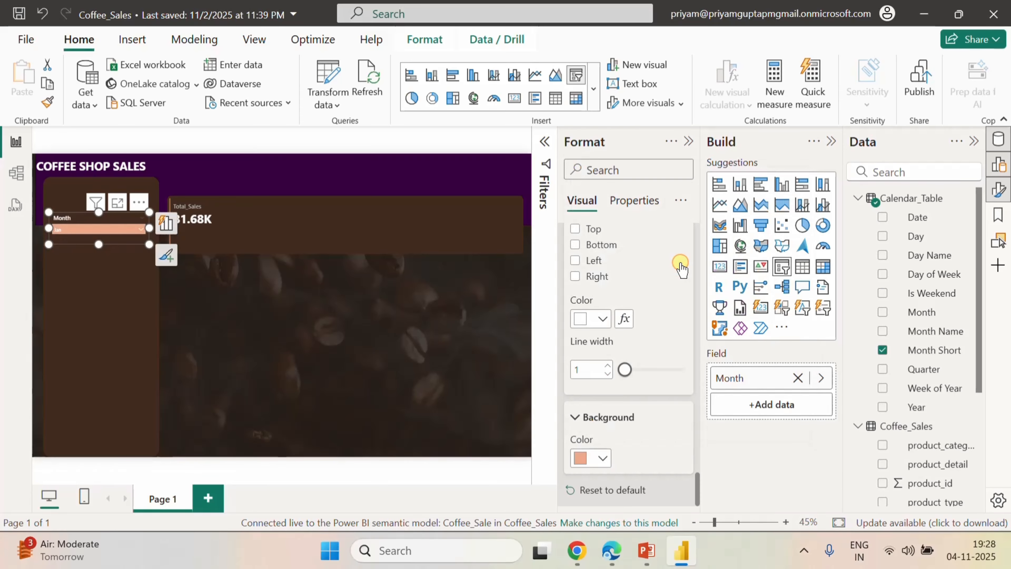
{"action": "left_click", "coordinate": [142, 229]}
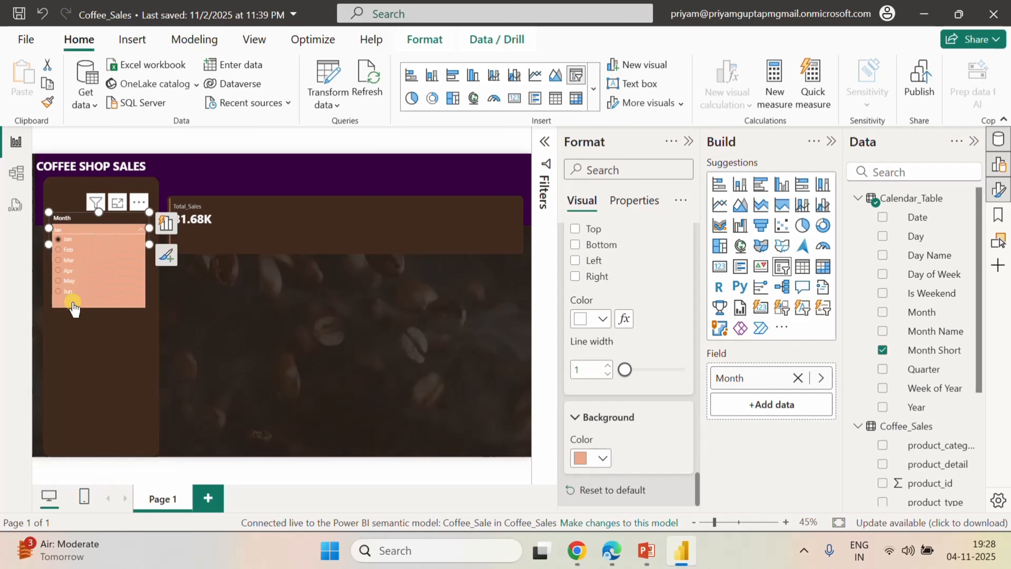
{"action": "left_click", "coordinate": [234, 328]}
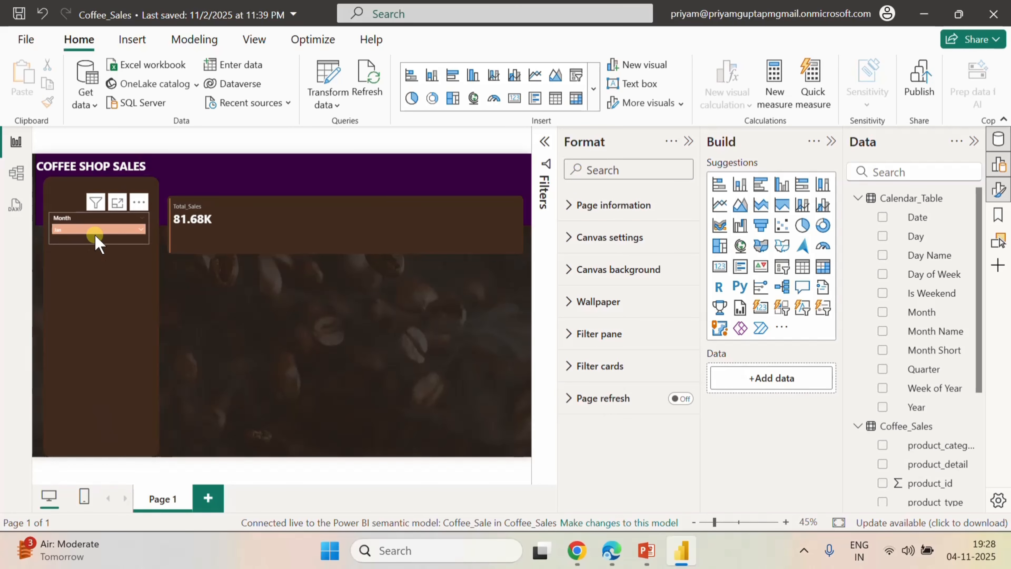
- Narrow the Month slicer from its left edge to a width of about 159, check its expanded list, and deselect it
{"action": "left_click", "coordinate": [74, 215]}
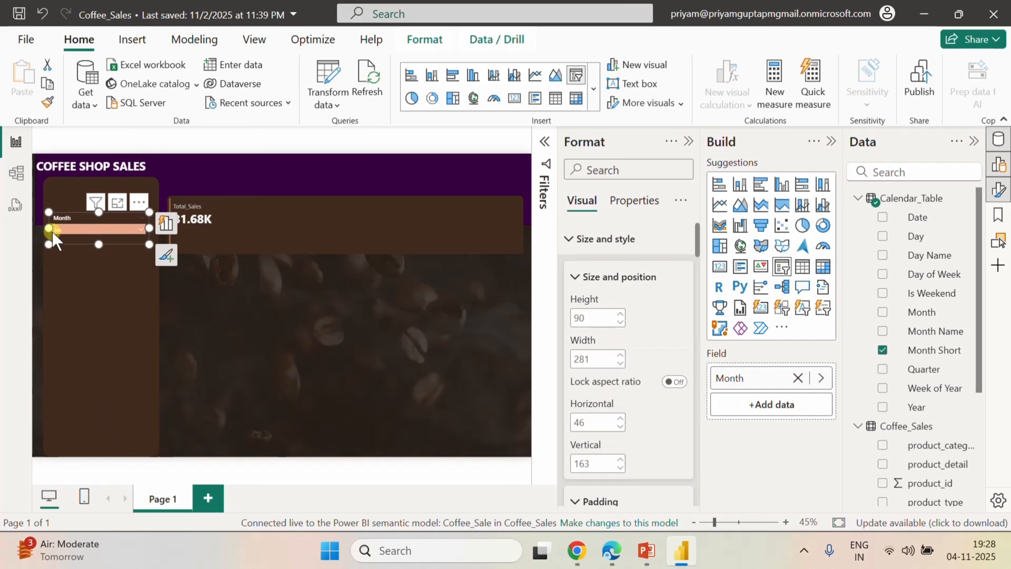
{"action": "left_click_drag", "start_coordinate": [48, 227], "coordinate": [98, 233]}
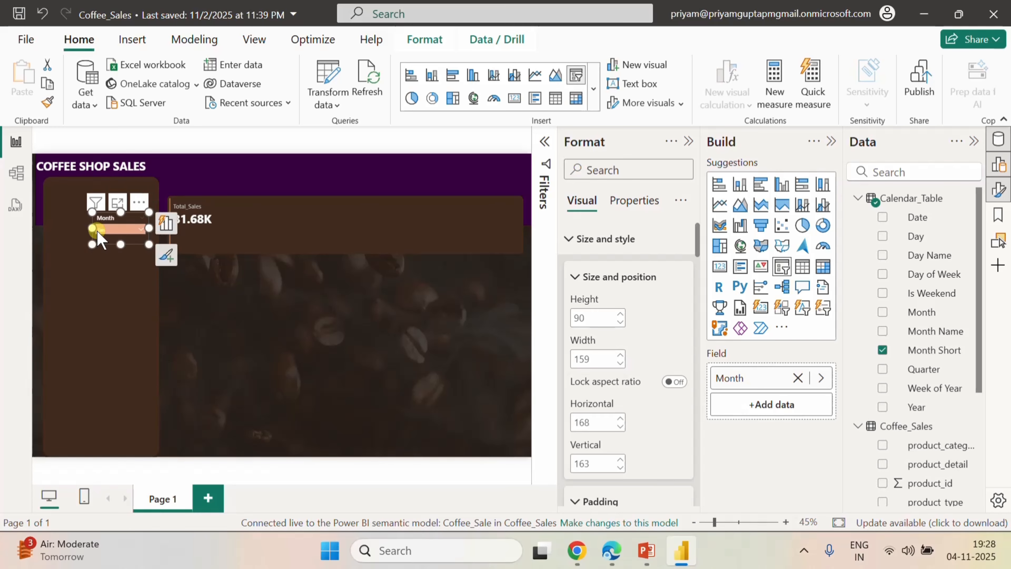
{"action": "left_click", "coordinate": [137, 232]}
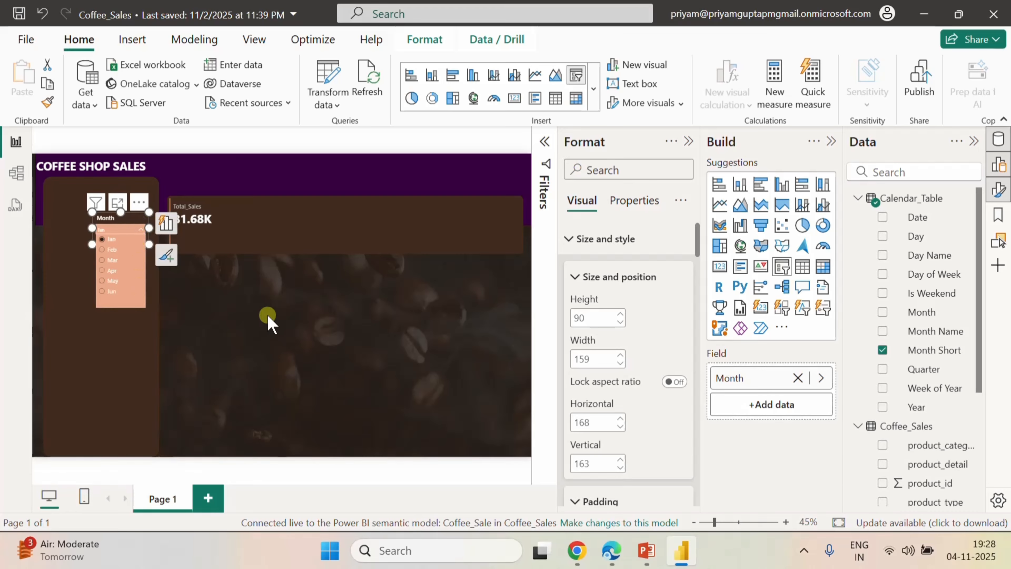
{"action": "left_click", "coordinate": [268, 315]}
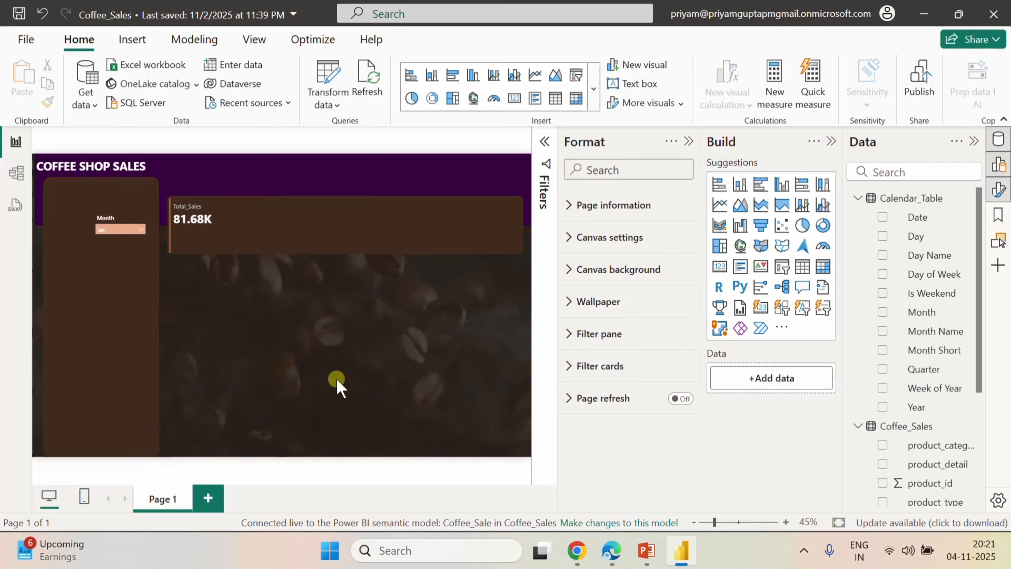
- Insert a line chart below the Total_Sales card and size it to about 407 wide by 170 high, with its left edge at about 580
{"action": "left_click", "coordinate": [720, 205]}
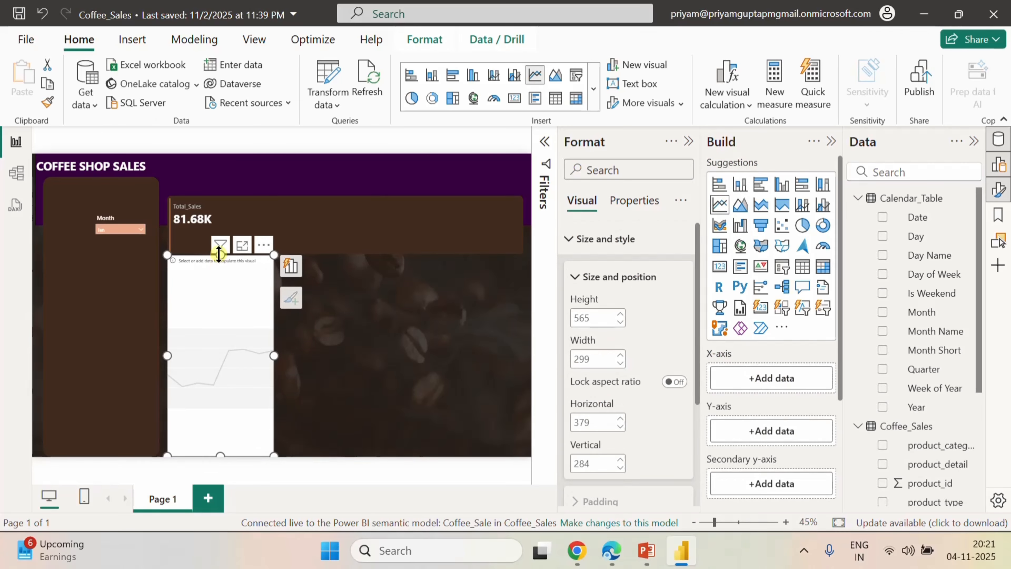
{"action": "left_click_drag", "start_coordinate": [219, 253], "coordinate": [219, 357]}
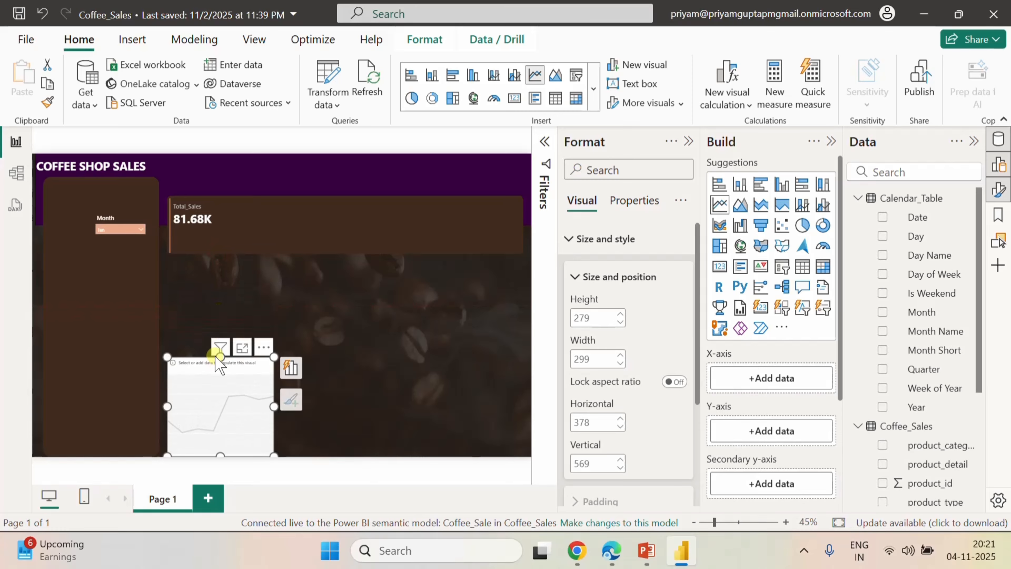
{"action": "left_click_drag", "start_coordinate": [217, 399], "coordinate": [293, 336]}
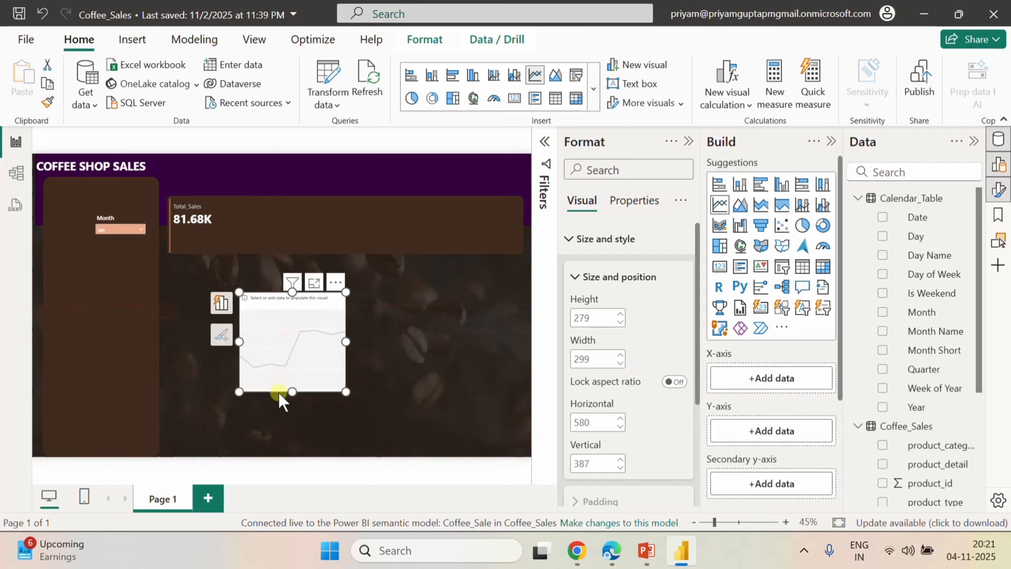
{"action": "left_click_drag", "start_coordinate": [293, 392], "coordinate": [295, 353]}
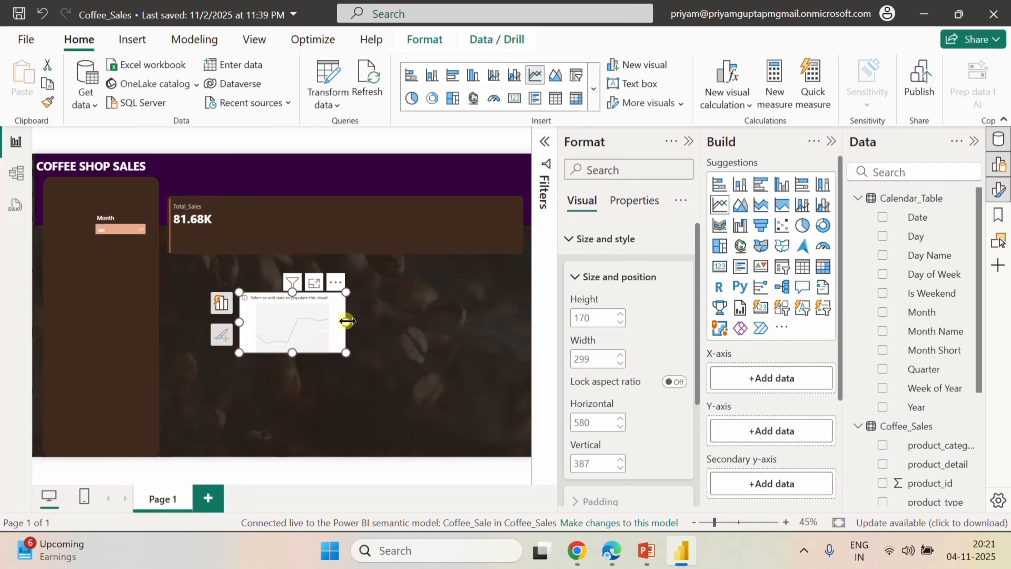
{"action": "left_click_drag", "start_coordinate": [347, 321], "coordinate": [384, 322]}
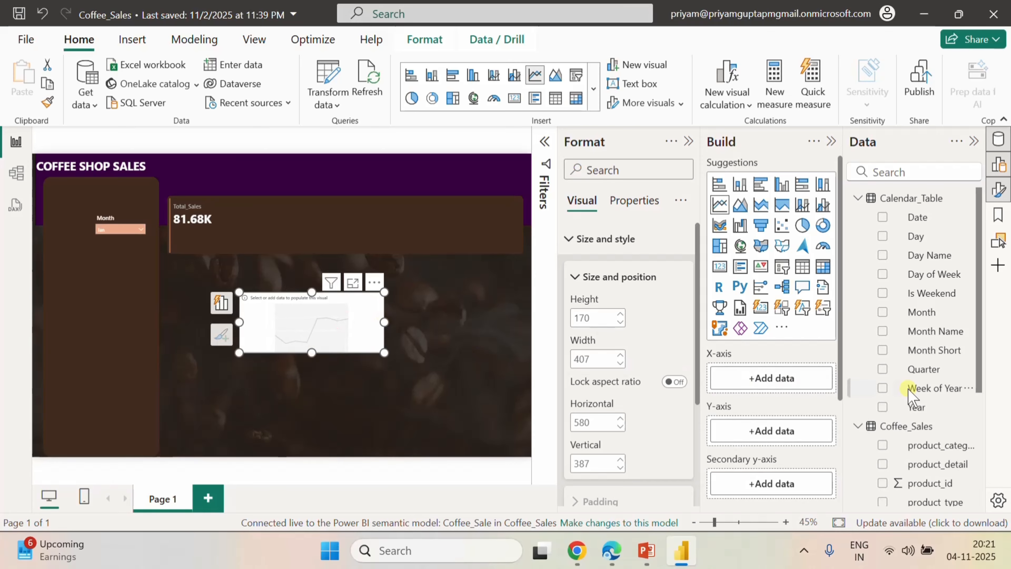
- Plot Total_Sales on the line chart's Y-axis against Date on its X-axis, and close the visual suggestions
{"action": "left_click", "coordinate": [883, 217]}
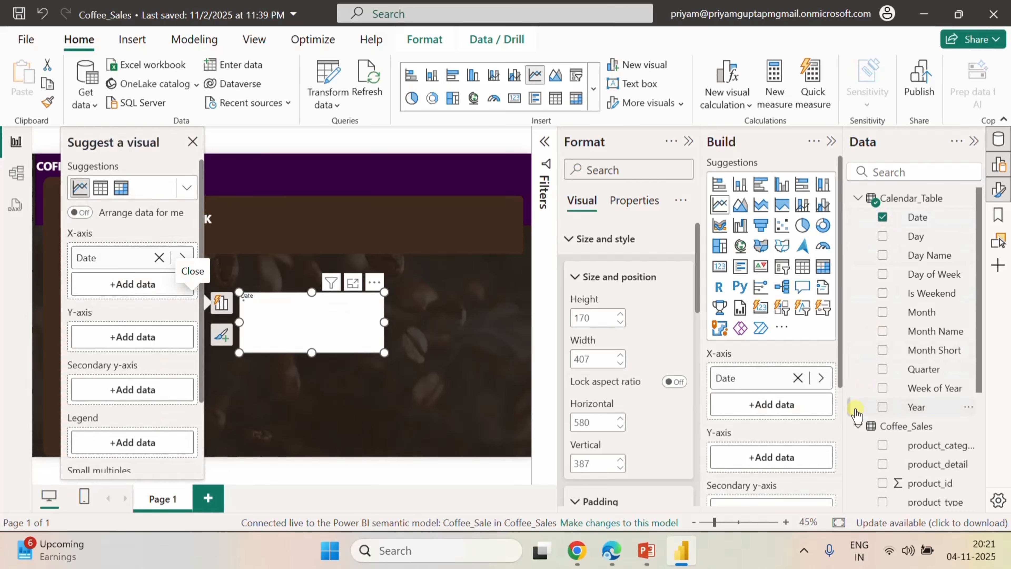
{"action": "scroll", "coordinate": [928, 454], "scroll_direction": "down", "scroll_amount": 3}
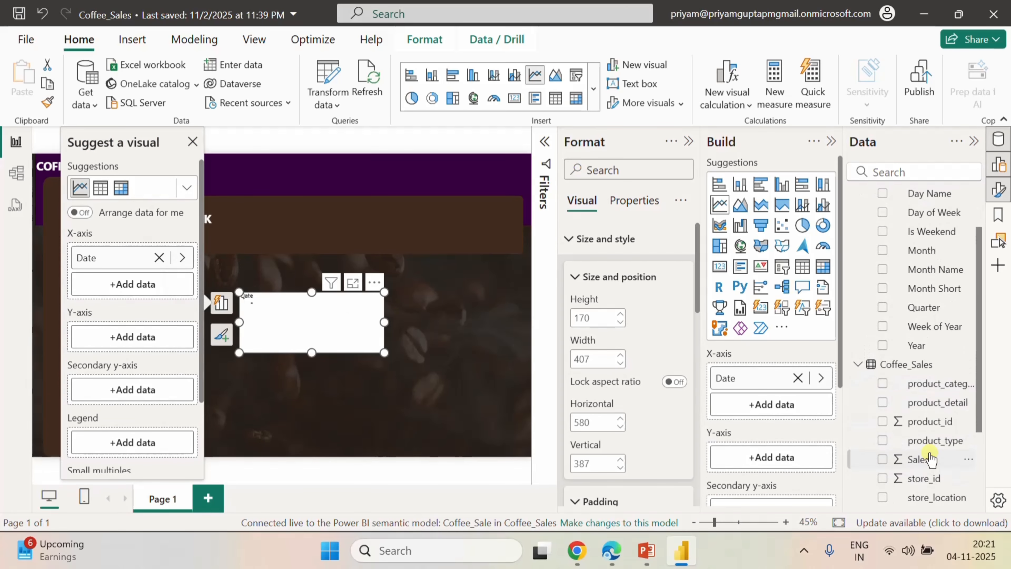
{"action": "scroll", "coordinate": [932, 460], "scroll_direction": "down", "scroll_amount": 3}
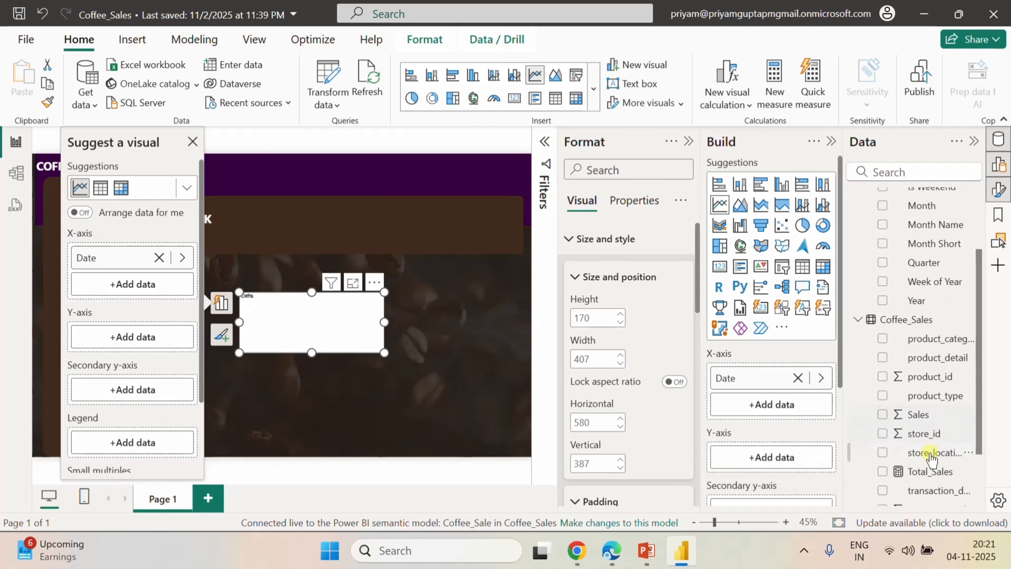
{"action": "left_click", "coordinate": [883, 463]}
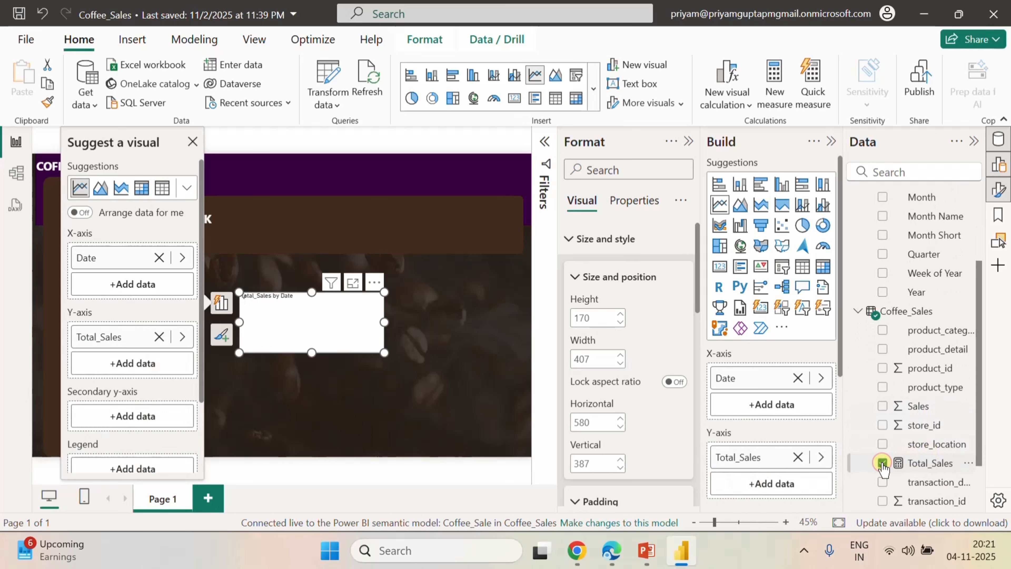
{"action": "left_click", "coordinate": [192, 141]}
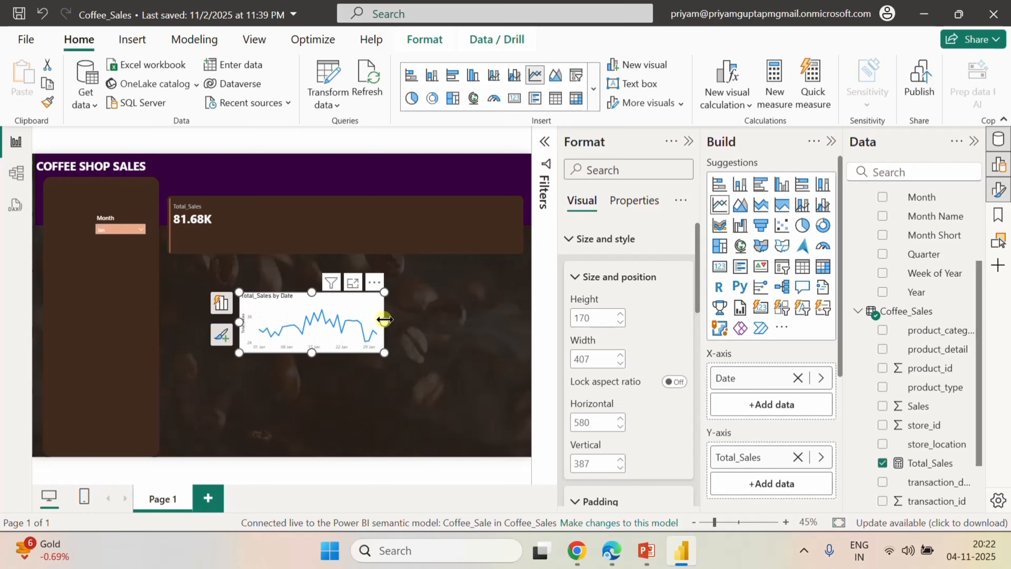
- Widen the line chart to about 480 and set its height to 85
{"action": "left_click_drag", "start_coordinate": [385, 322], "coordinate": [412, 326]}
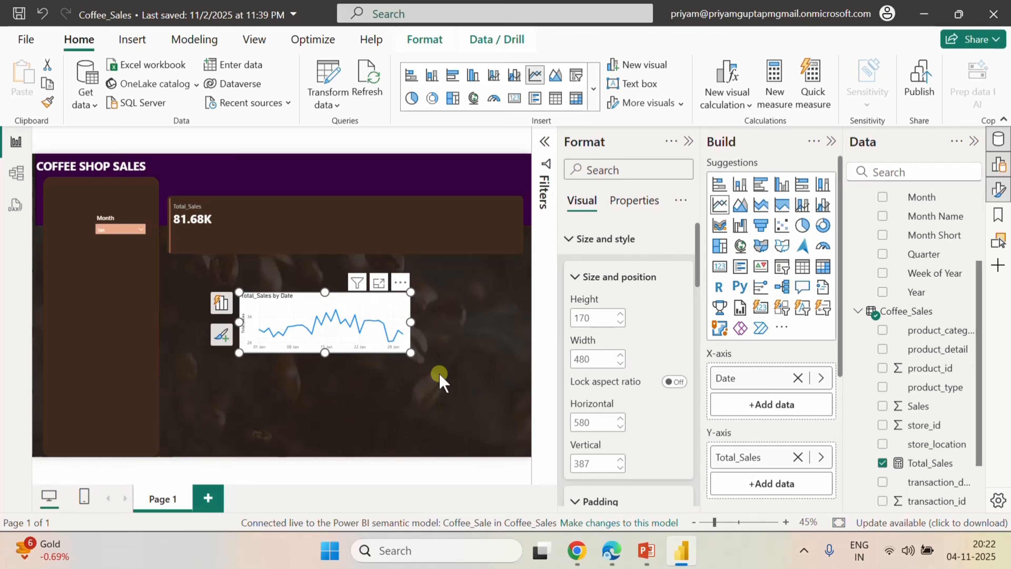
{"action": "left_click", "coordinate": [572, 239]}
{"action": "left_click", "coordinate": [572, 246]}
{"action": "double_click", "coordinate": [585, 318]}
{"action": "type", "text": "85"}
{"action": "left_click", "coordinate": [589, 319]}
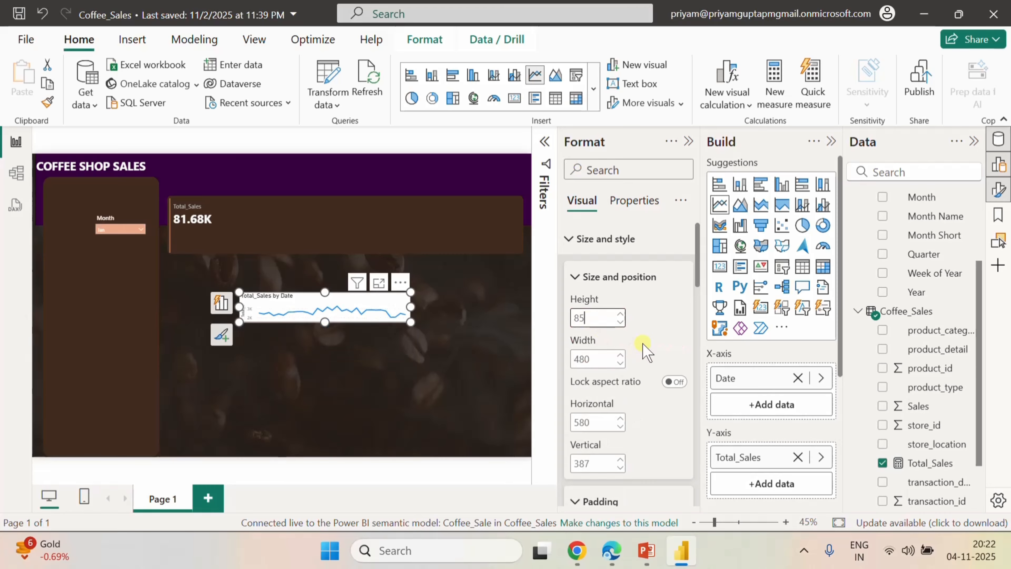
{"action": "left_click", "coordinate": [578, 279]}
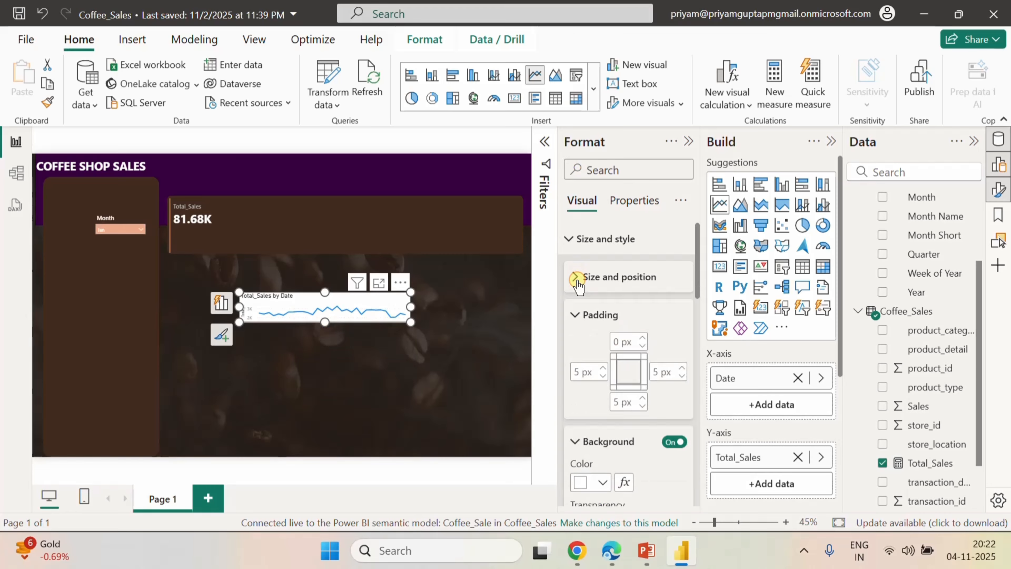
- Turn off the background and the title of the Total_Sales line chart
{"action": "left_click", "coordinate": [678, 442]}
{"action": "scroll", "coordinate": [638, 438], "scroll_direction": "down", "scroll_amount": 5}
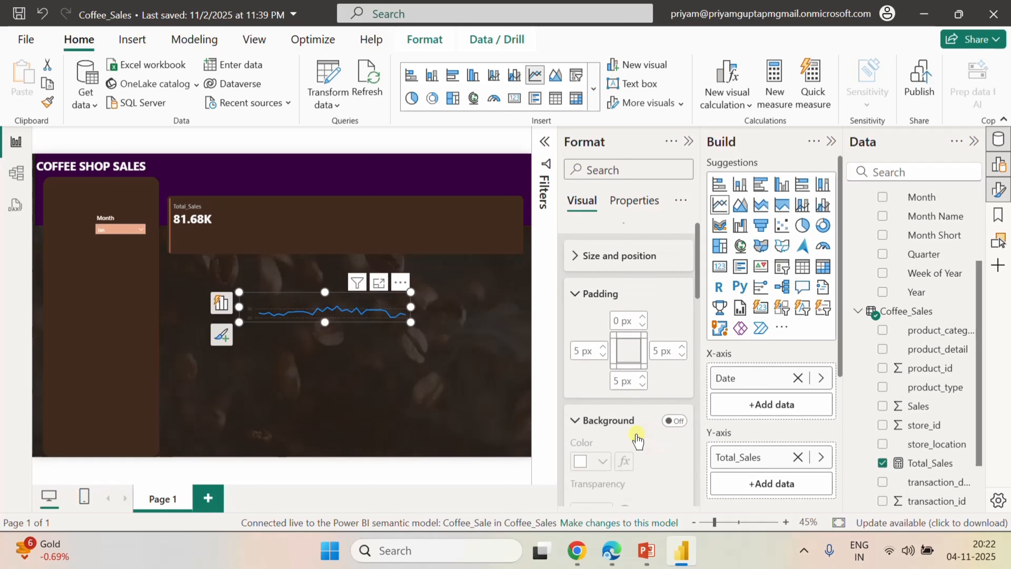
{"action": "scroll", "coordinate": [638, 438], "scroll_direction": "down", "scroll_amount": 3}
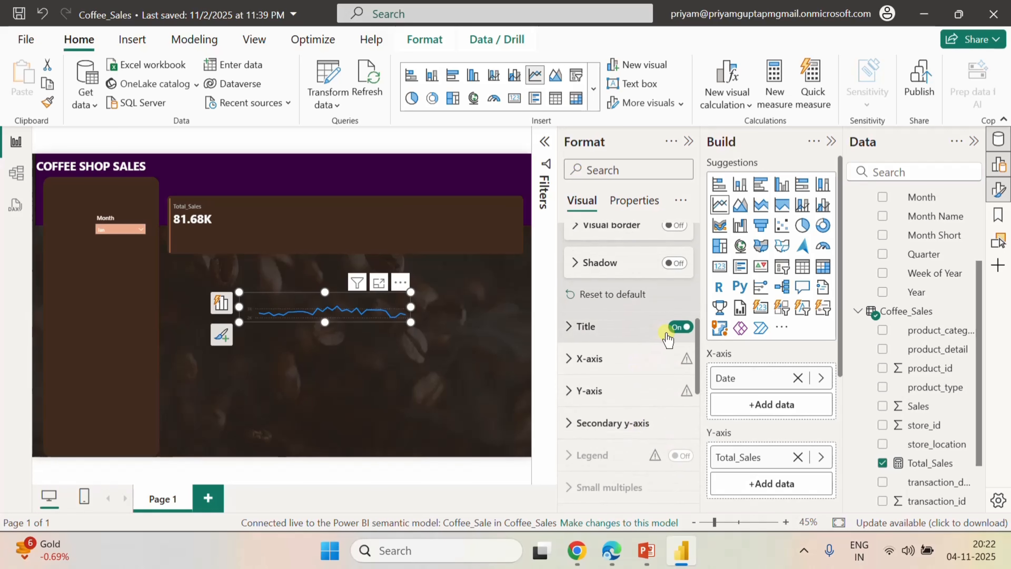
{"action": "left_click", "coordinate": [674, 331]}
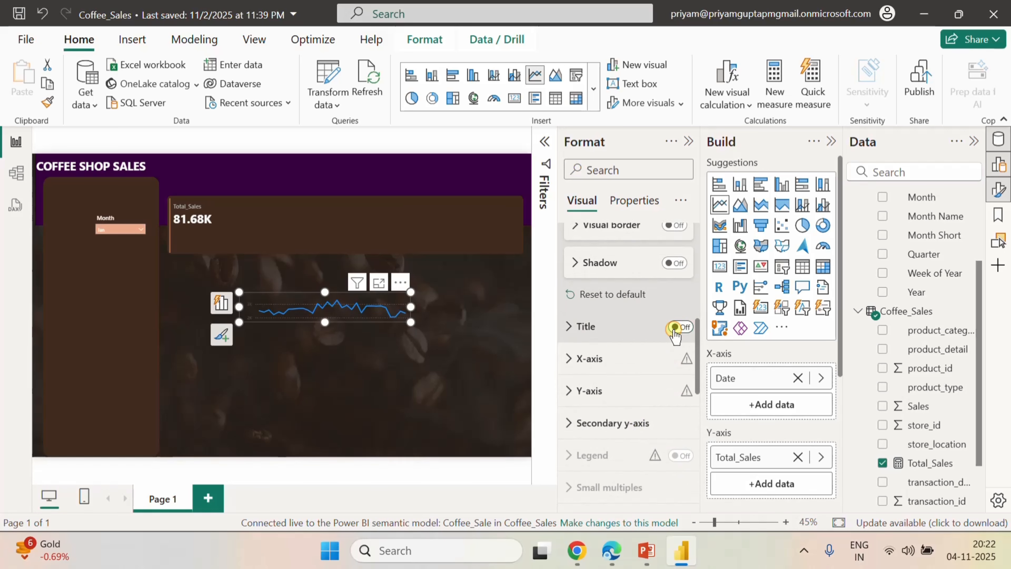
- Turn off the Y-axis values and the Y-axis title of the Total_Sales line chart
{"action": "left_click", "coordinate": [575, 361]}
{"action": "scroll", "coordinate": [616, 398], "scroll_direction": "down", "scroll_amount": 3}
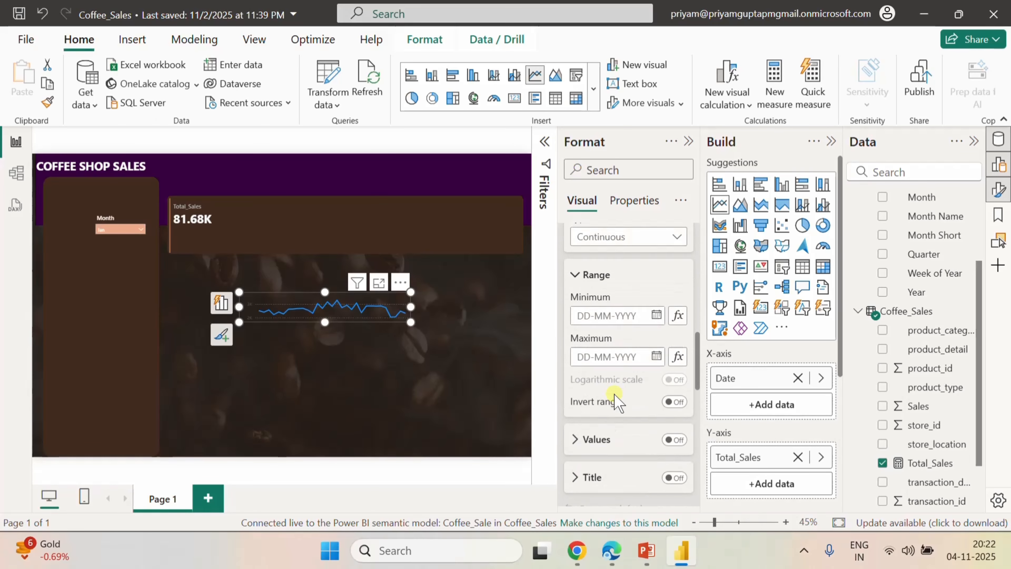
{"action": "scroll", "coordinate": [615, 399], "scroll_direction": "down", "scroll_amount": 3}
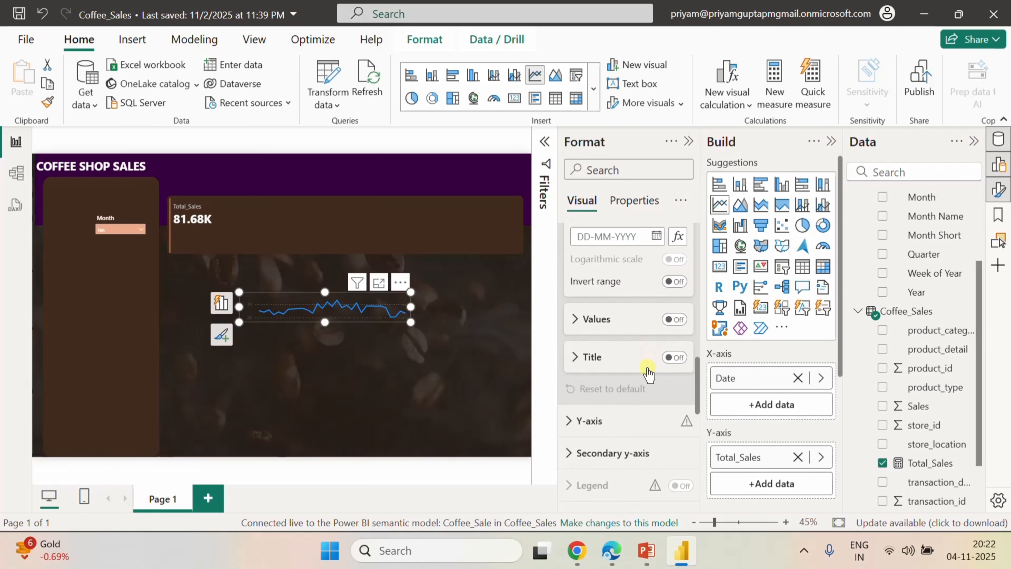
{"action": "scroll", "coordinate": [648, 373], "scroll_direction": "down", "scroll_amount": 2}
{"action": "left_click", "coordinate": [592, 325]}
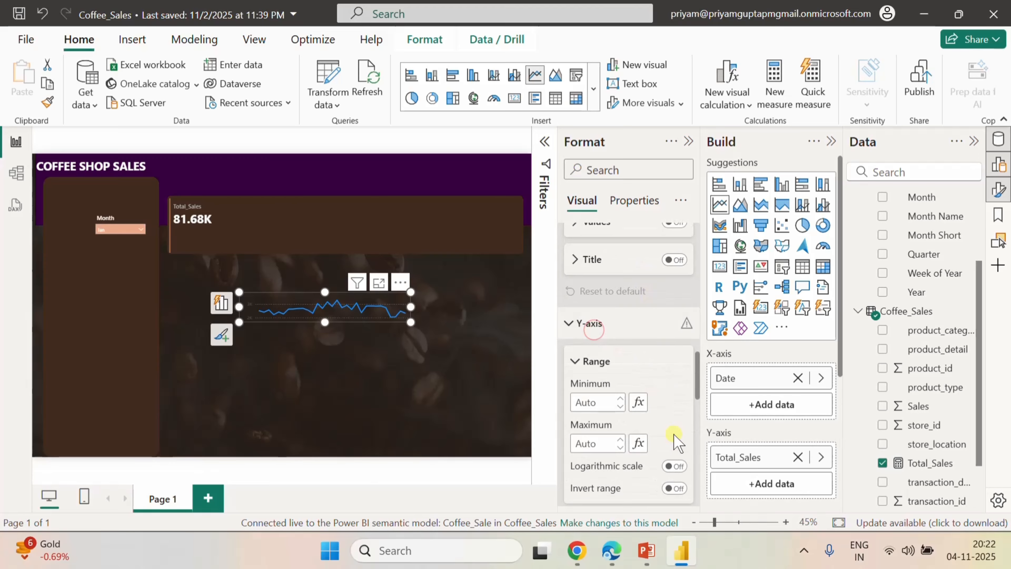
{"action": "scroll", "coordinate": [675, 435], "scroll_direction": "down", "scroll_amount": 3}
{"action": "left_click", "coordinate": [675, 385]}
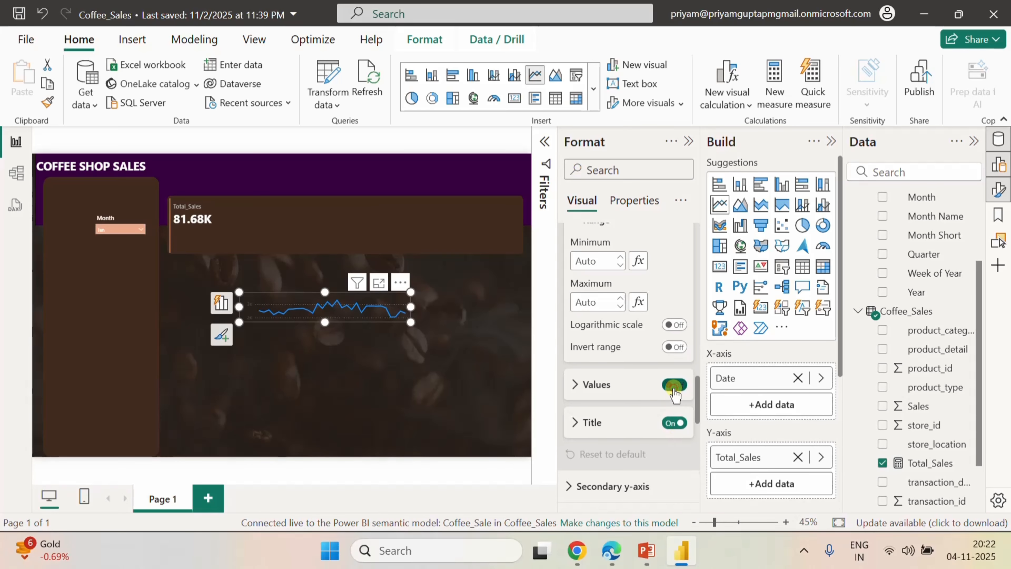
{"action": "left_click", "coordinate": [674, 388]}
{"action": "left_click", "coordinate": [676, 425]}
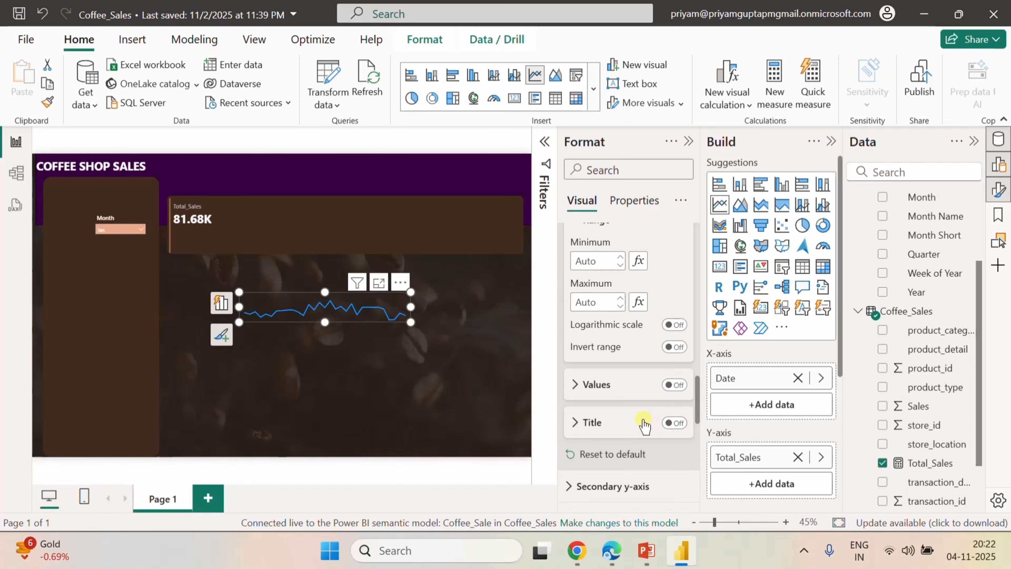
- Set the line color of the Total_Sales line chart to a medium purple
{"action": "scroll", "coordinate": [644, 423], "scroll_direction": "down", "scroll_amount": 3}
{"action": "scroll", "coordinate": [644, 423], "scroll_direction": "down", "scroll_amount": 3}
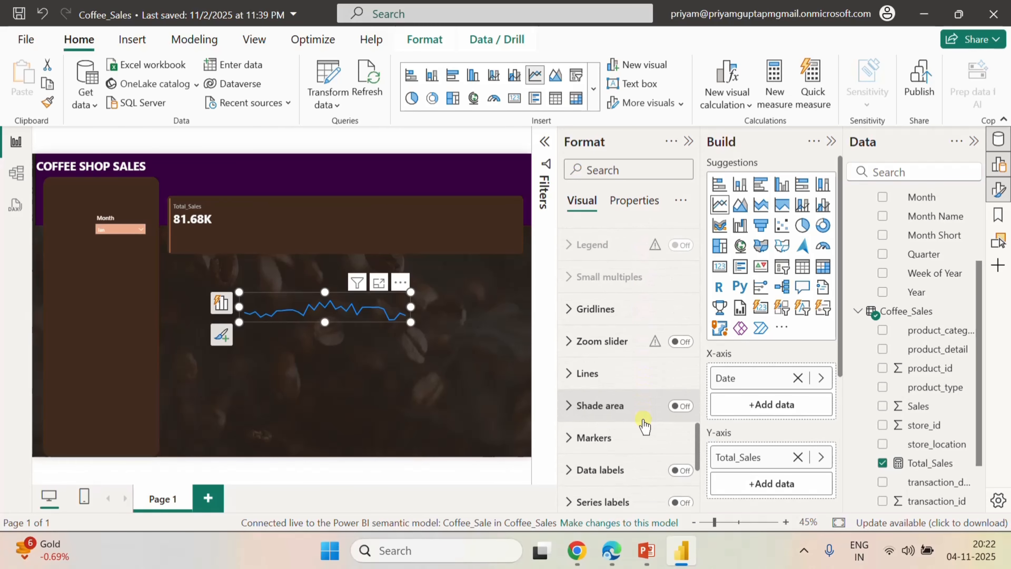
{"action": "right_click", "coordinate": [643, 419]}
{"action": "left_click", "coordinate": [581, 373]}
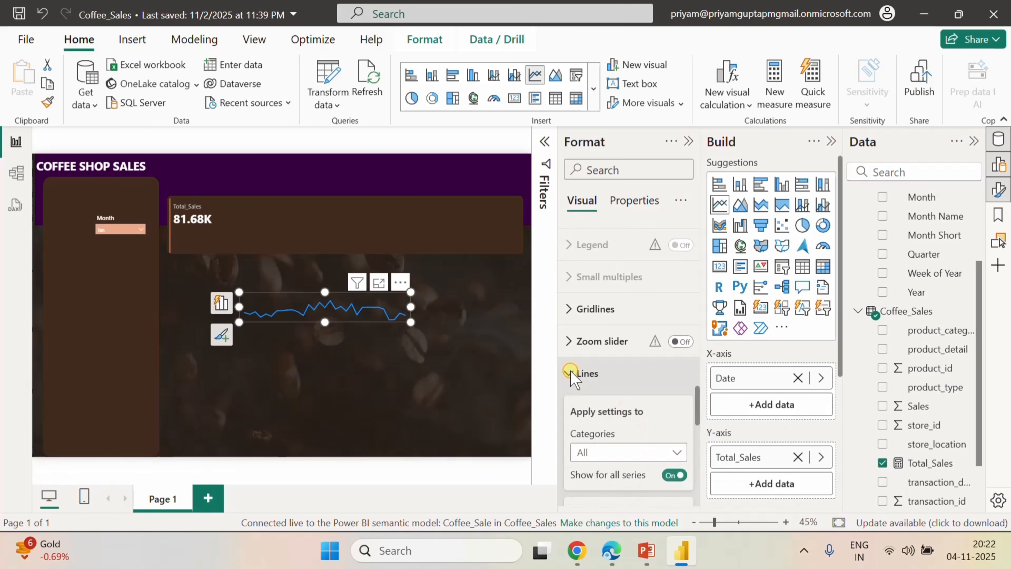
{"action": "scroll", "coordinate": [621, 447], "scroll_direction": "down", "scroll_amount": 2}
{"action": "scroll", "coordinate": [621, 446], "scroll_direction": "down", "scroll_amount": 5}
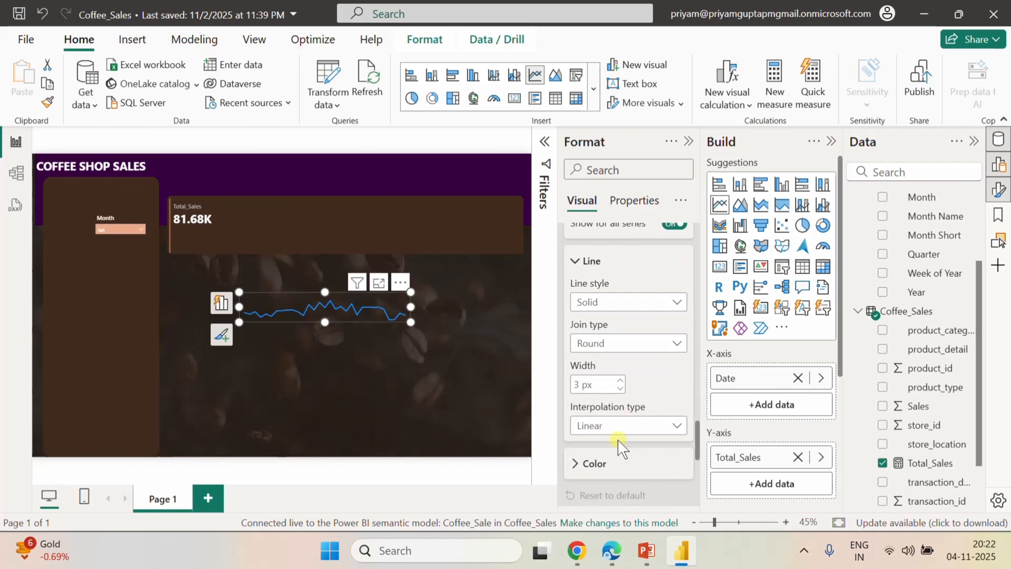
{"action": "left_click", "coordinate": [590, 452]}
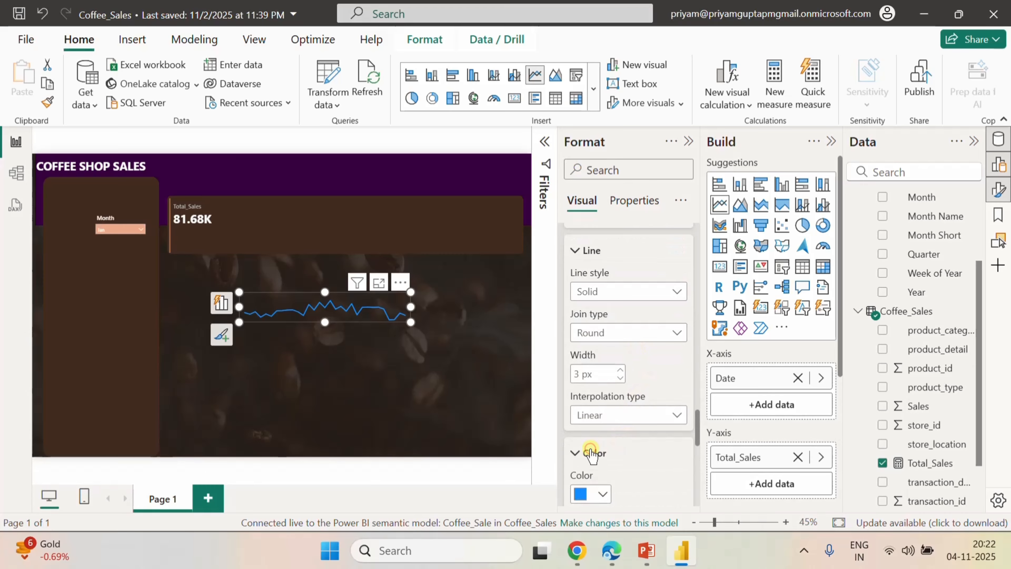
{"action": "scroll", "coordinate": [628, 459], "scroll_direction": "down", "scroll_amount": 3}
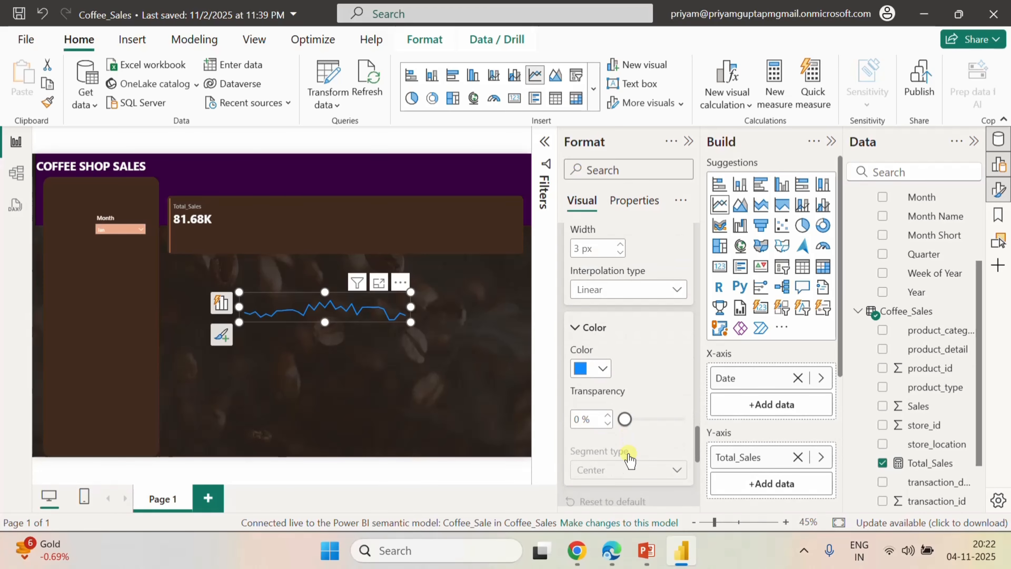
{"action": "left_click", "coordinate": [603, 369]}
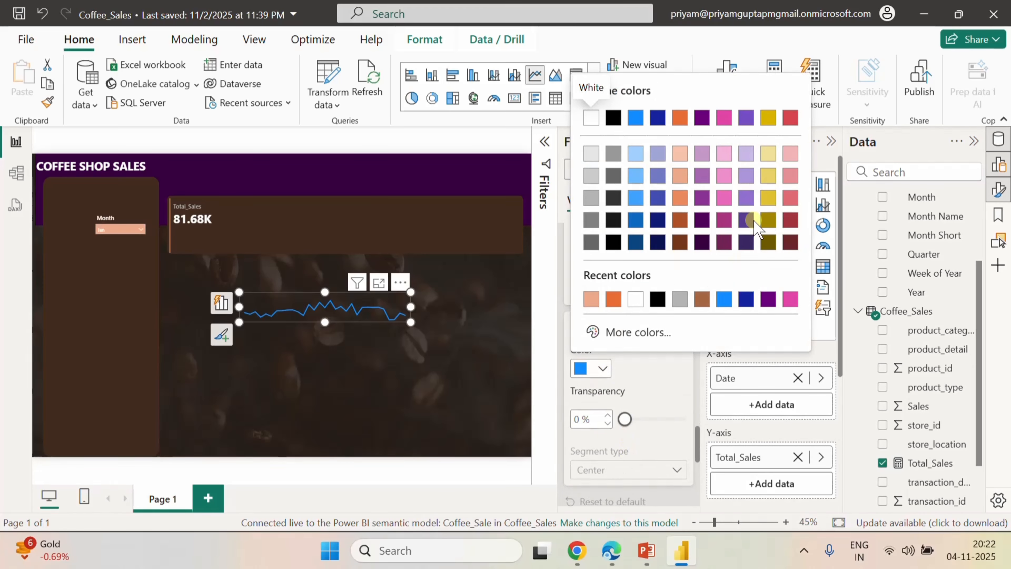
{"action": "left_click", "coordinate": [724, 198]}
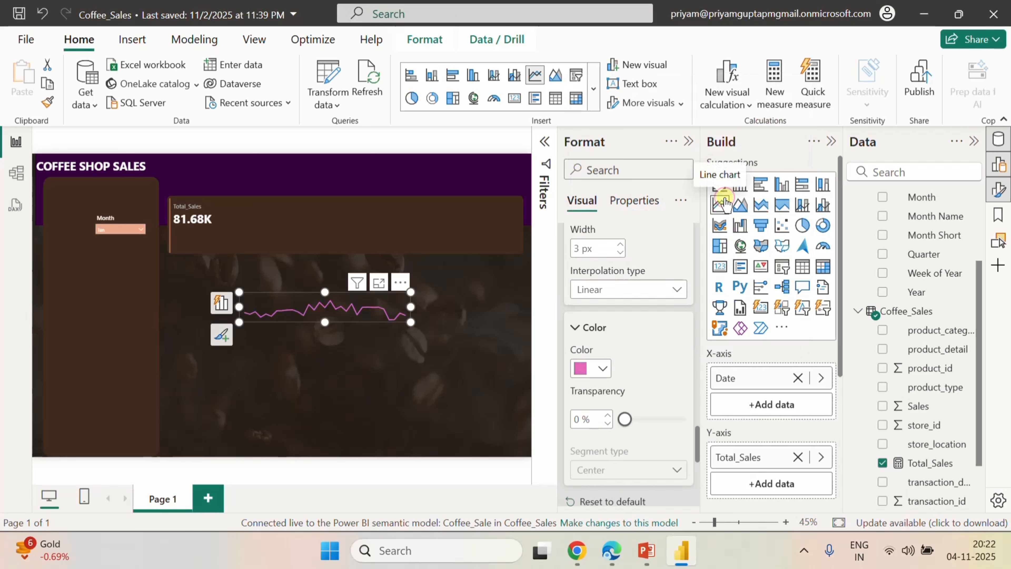
{"action": "scroll", "coordinate": [636, 397], "scroll_direction": "down", "scroll_amount": 1}
{"action": "scroll", "coordinate": [637, 397], "scroll_direction": "down", "scroll_amount": 2}
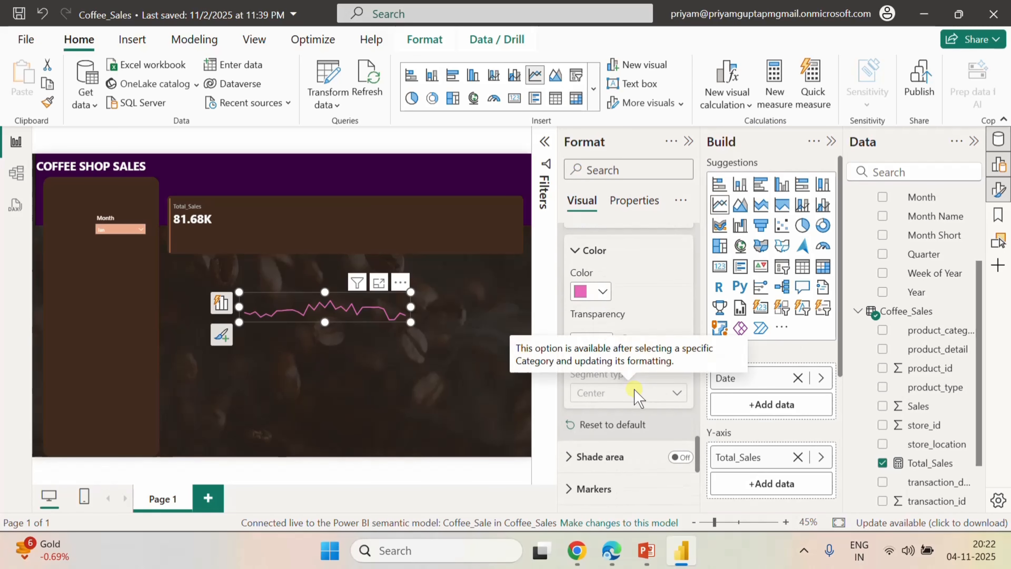
{"action": "left_click", "coordinate": [603, 292]}
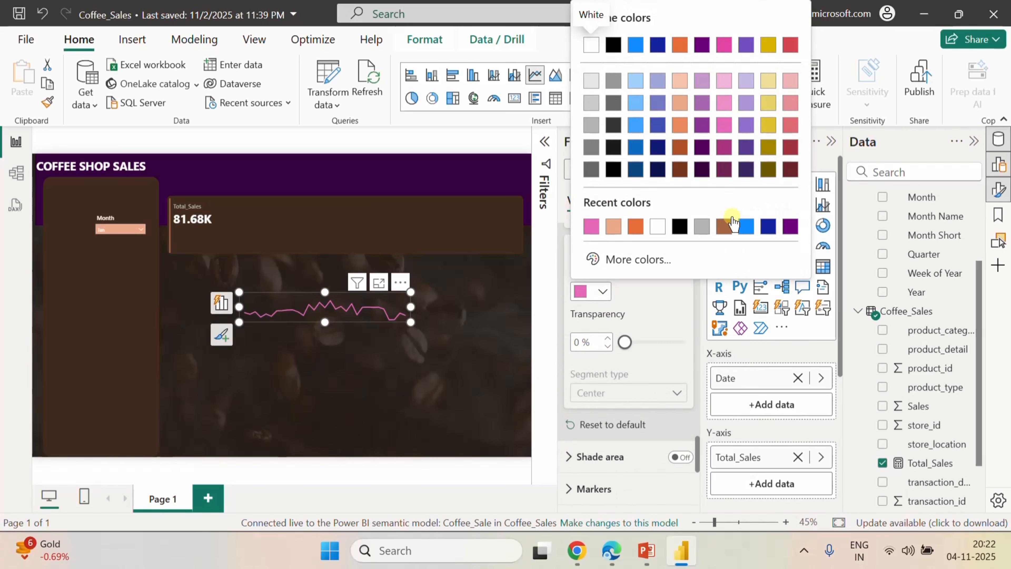
{"action": "left_click", "coordinate": [746, 127]}
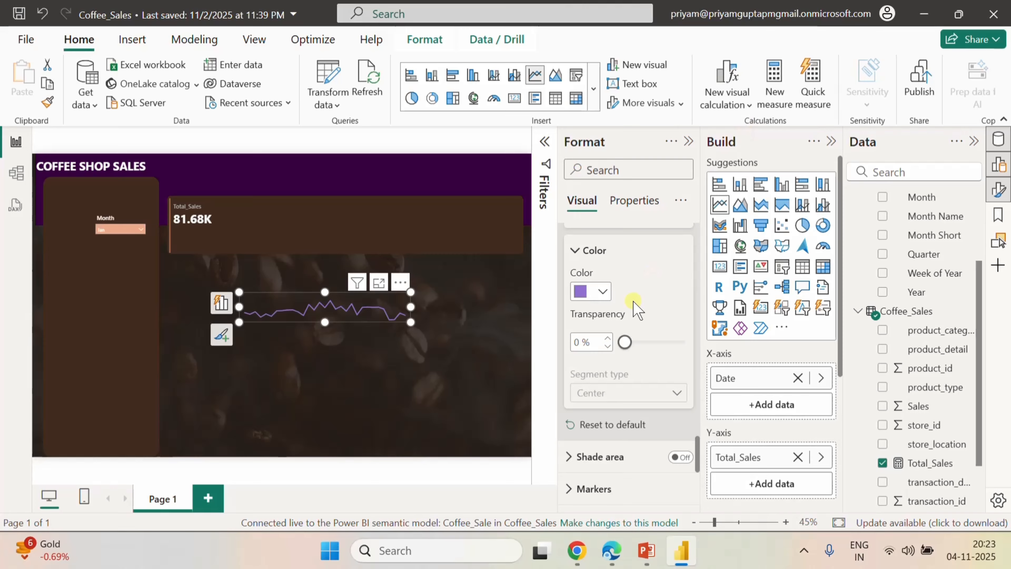
- Move the line chart onto the Total_Sales card below its value and narrow it to the card's width
{"action": "scroll", "coordinate": [633, 400], "scroll_direction": "down", "scroll_amount": 5}
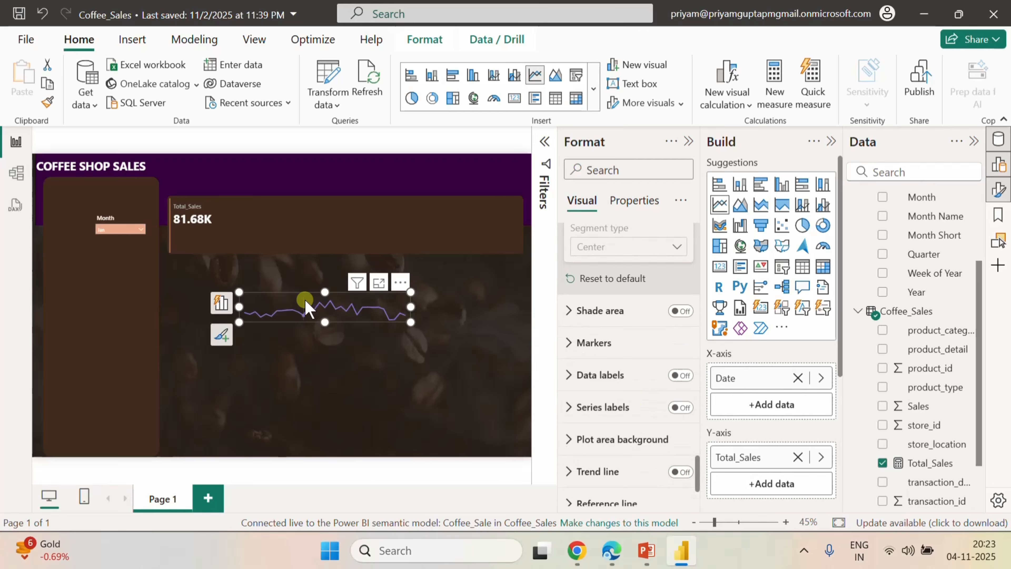
{"action": "left_click_drag", "start_coordinate": [296, 294], "coordinate": [226, 227]}
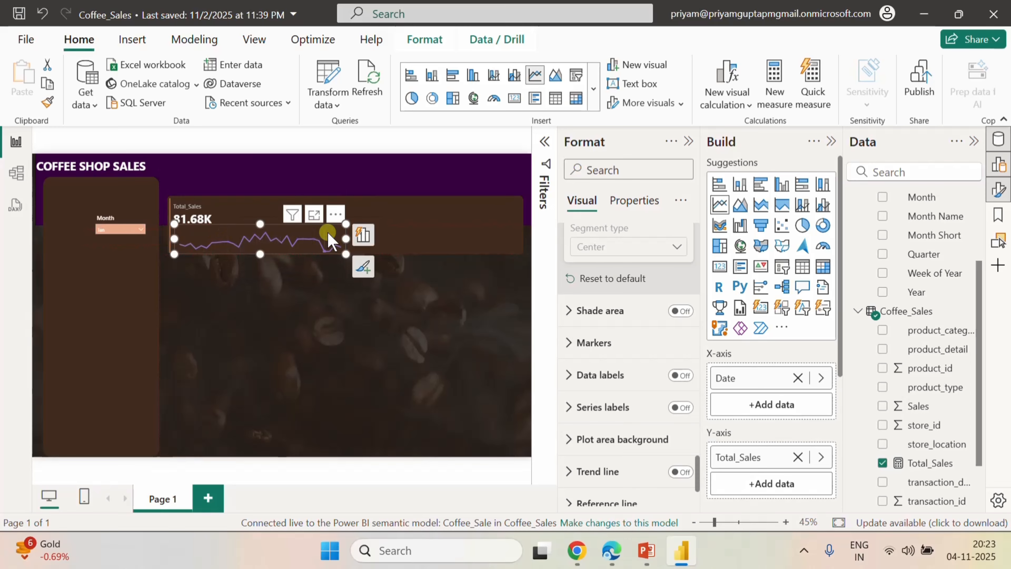
{"action": "left_click_drag", "start_coordinate": [342, 239], "coordinate": [270, 238]}
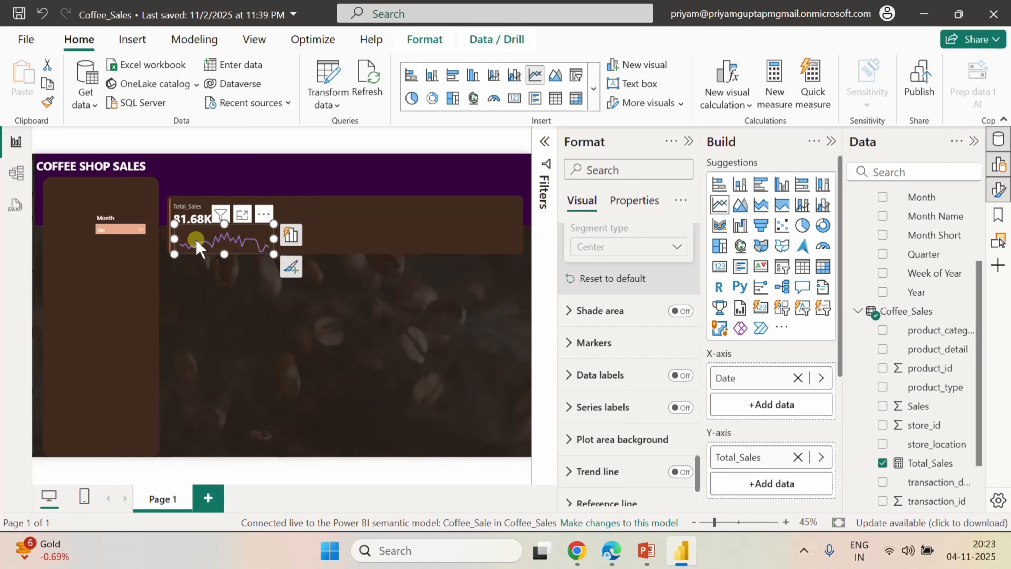
{"action": "mouse_move", "coordinate": [179, 241]}
{"action": "left_click_drag", "start_coordinate": [173, 235], "coordinate": [166, 235]}
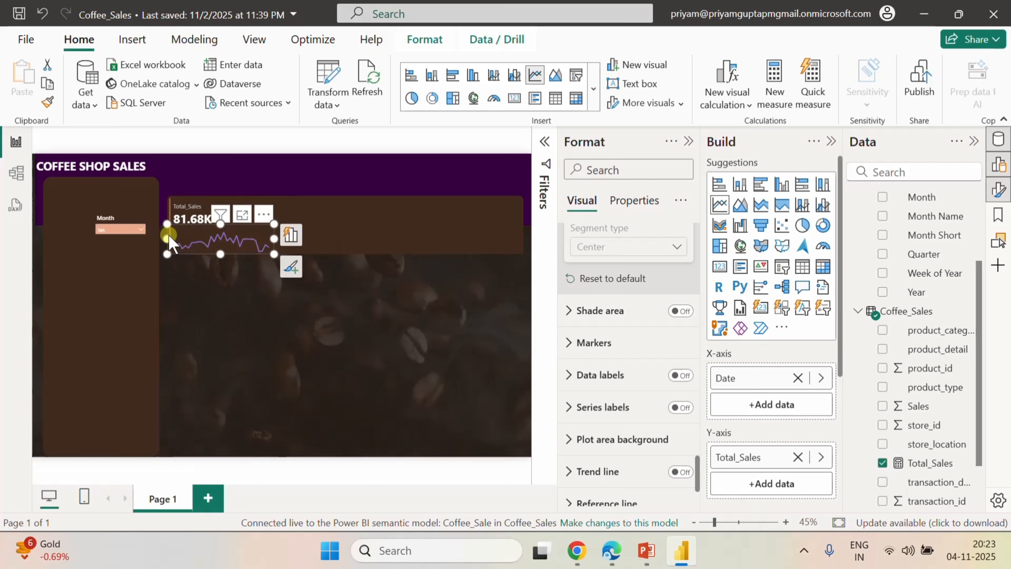
{"action": "left_click", "coordinate": [246, 293]}
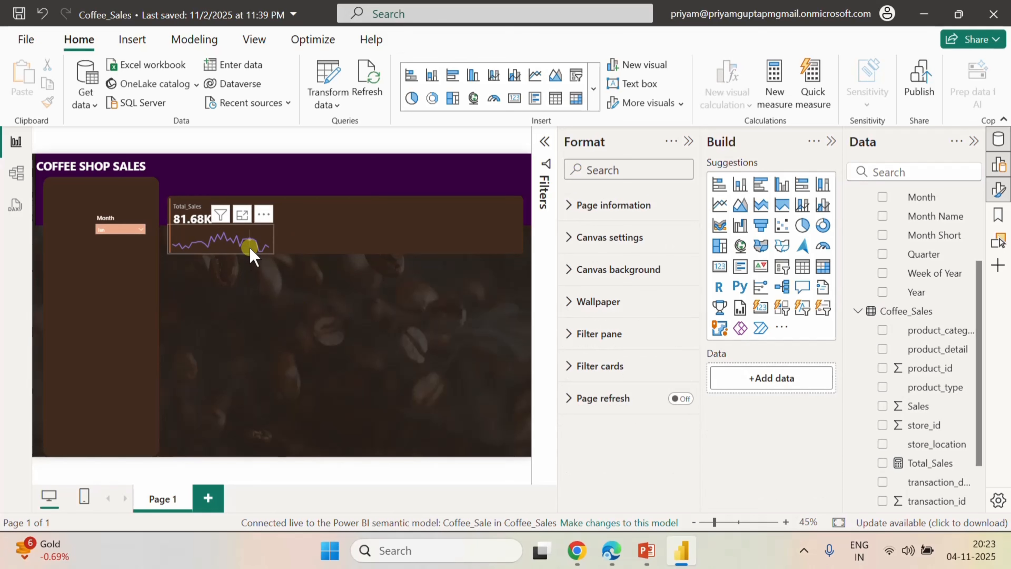
{"action": "mouse_move", "coordinate": [249, 243]}
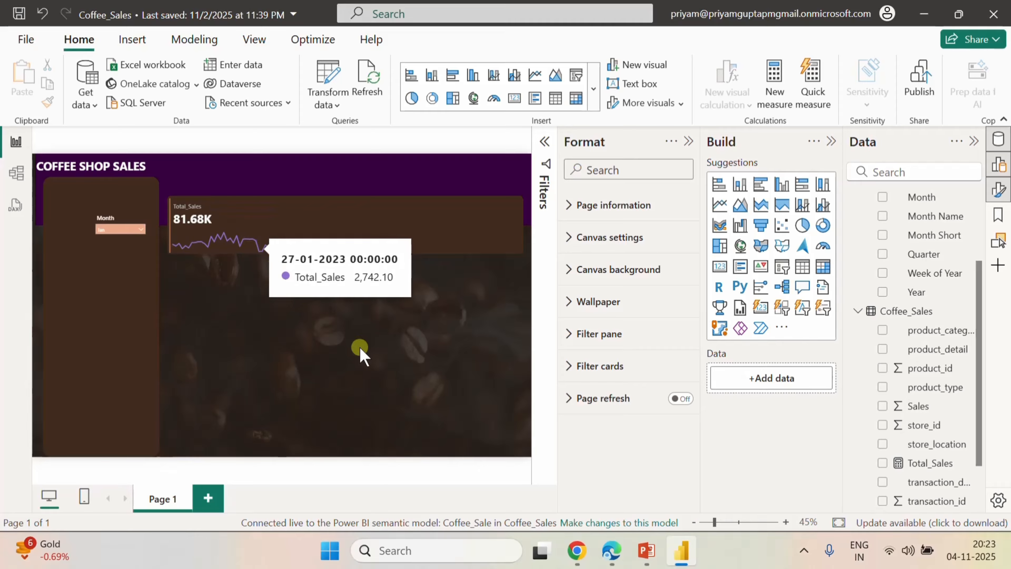
{"action": "left_click", "coordinate": [203, 204]}
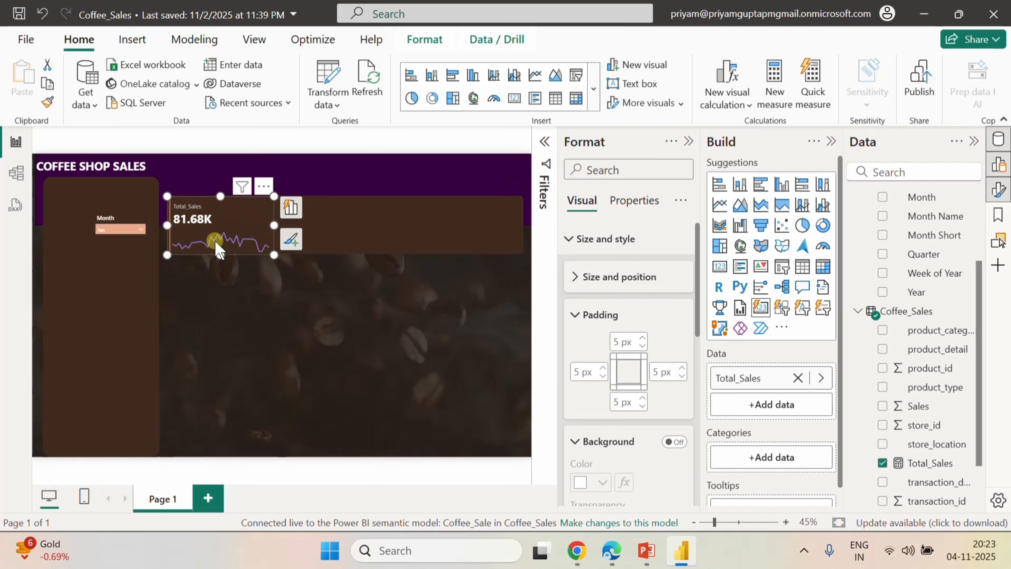
{"action": "left_click", "coordinate": [297, 310]}
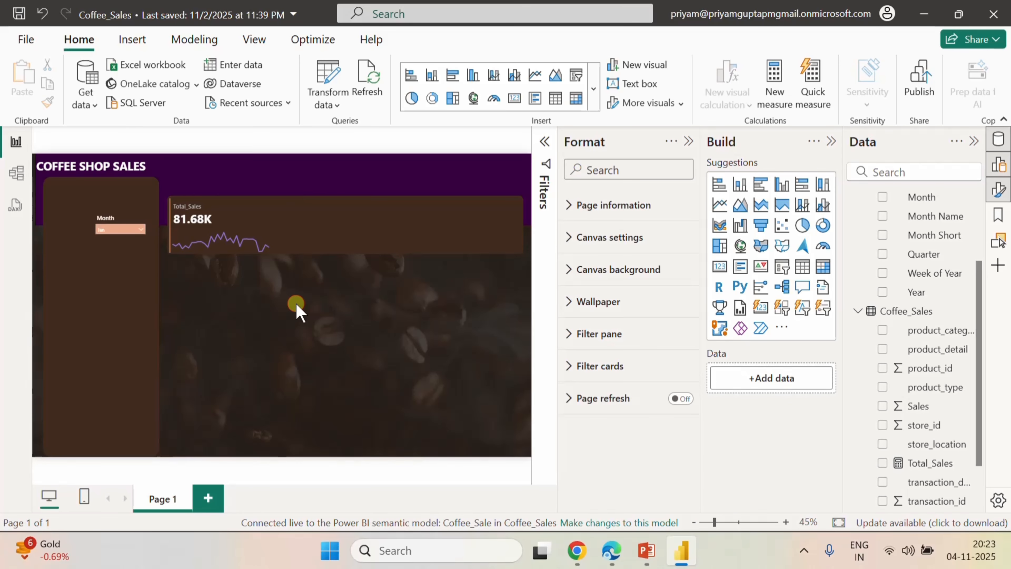
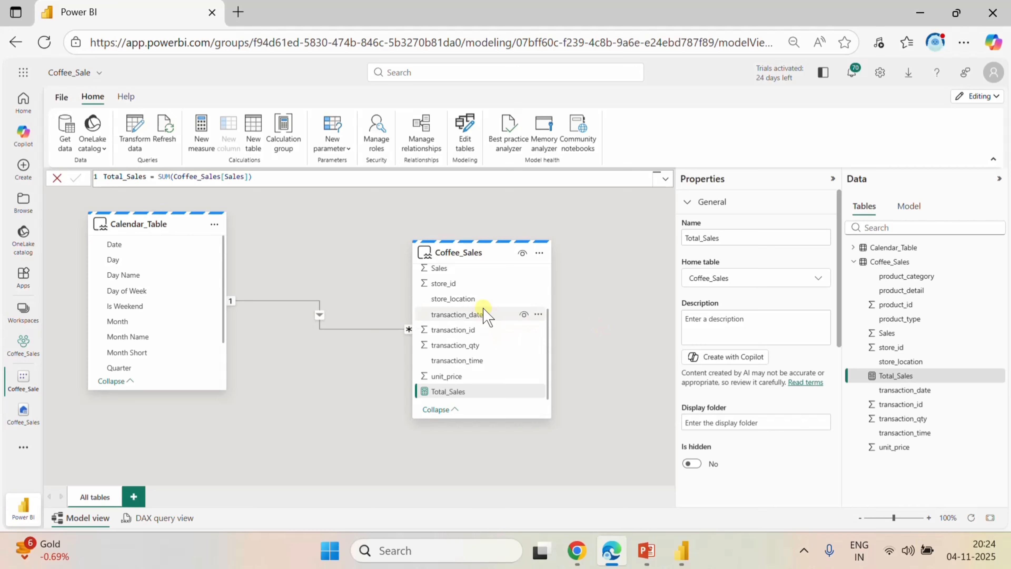
- Create a new measure in the Coffee_Sales table and begin its formula with Sales_CM=VAR
{"action": "right_click", "coordinate": [484, 309]}
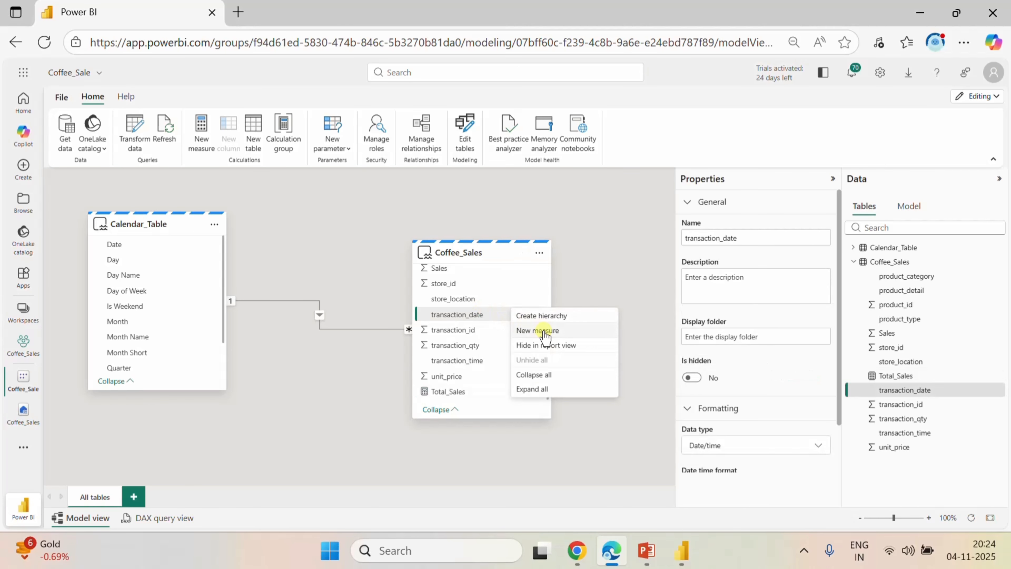
{"action": "left_click", "coordinate": [544, 331]}
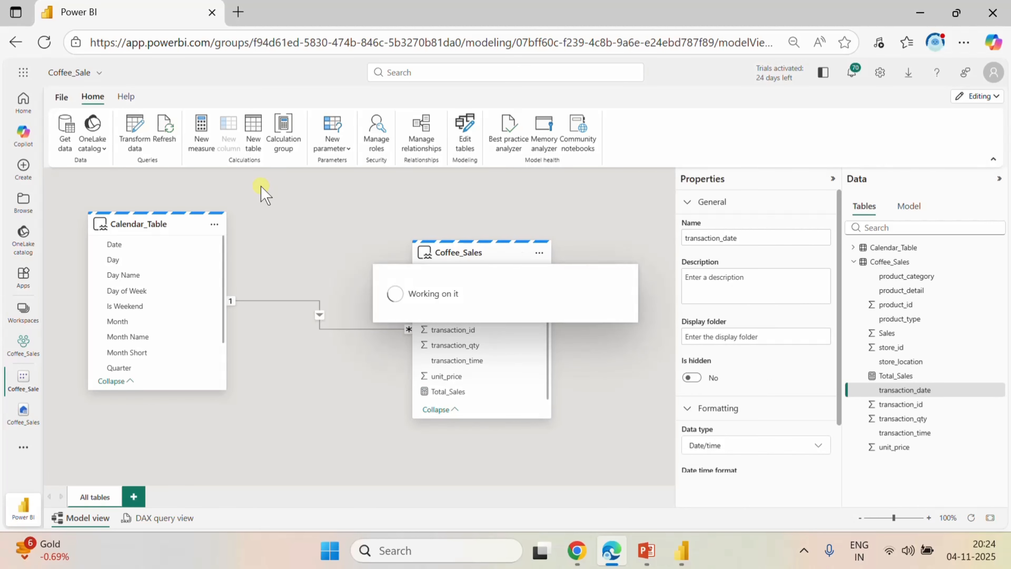
{"action": "key", "text": "BackSpace"}
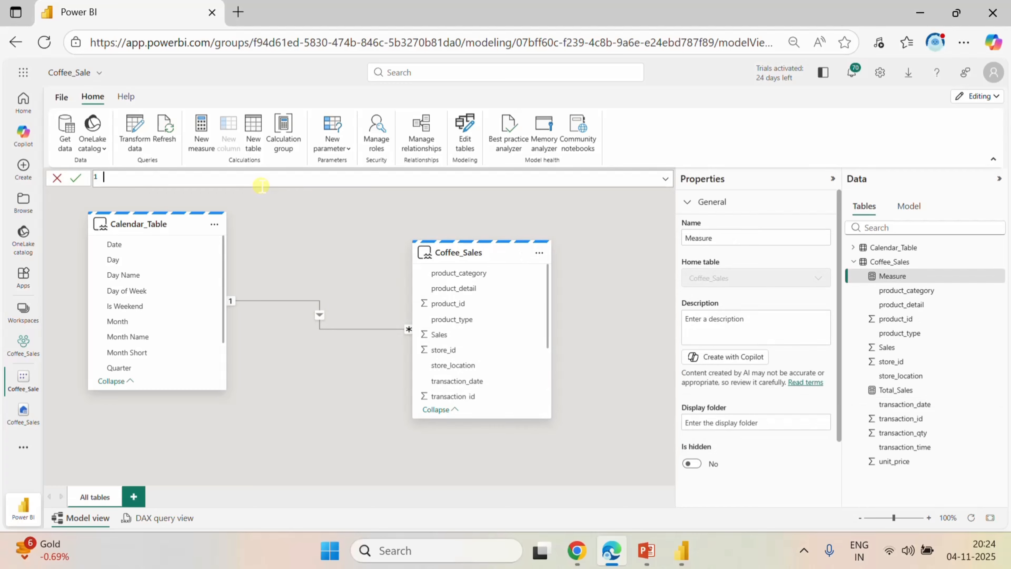
{"action": "type", "text": "Sales_CM=var"}
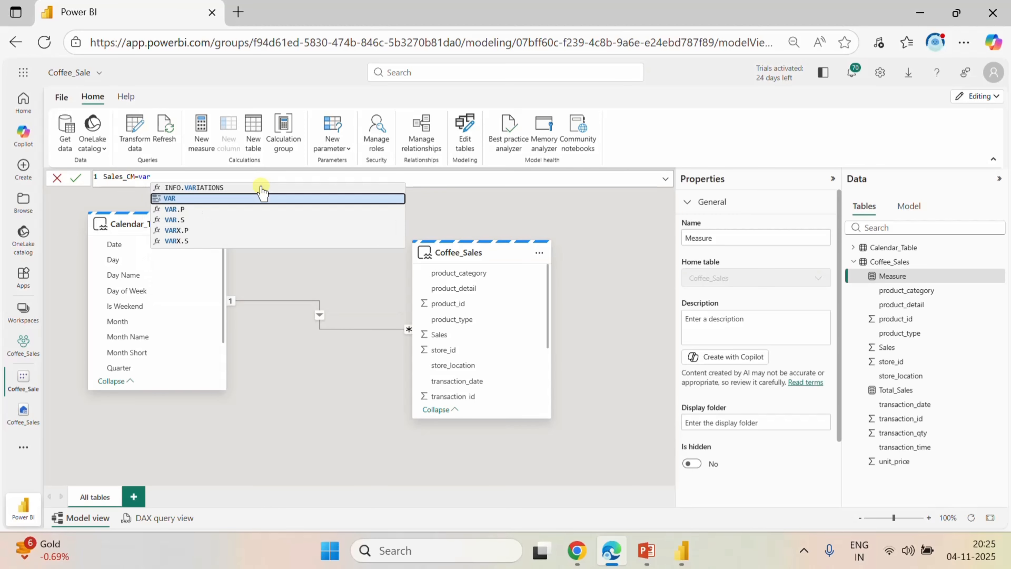
{"action": "left_click", "coordinate": [164, 199]}
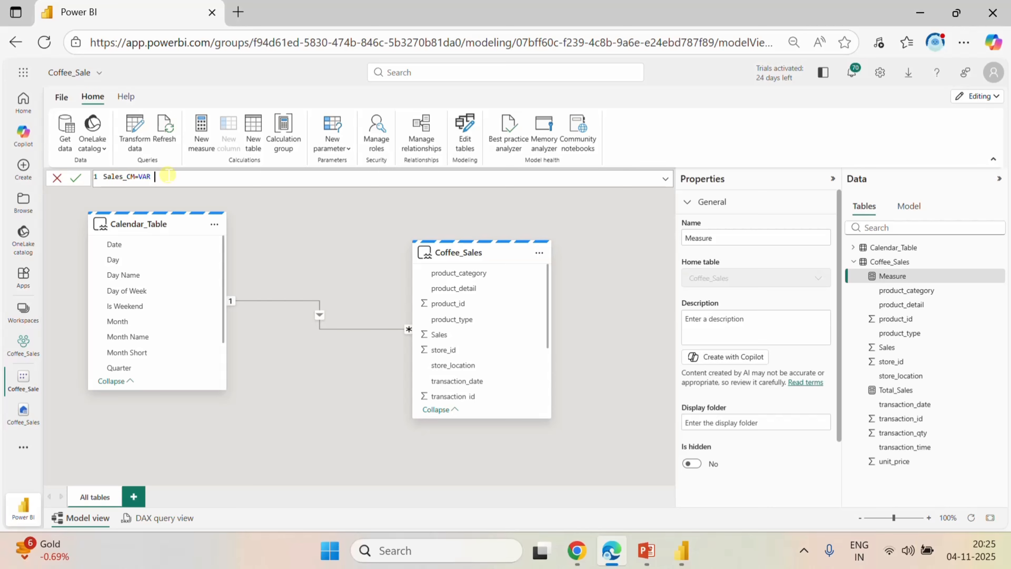
- Declare the variable selected_month in the Sales_CM formula and assign it the SELECTEDVALUE function
{"action": "type", "text": "selected"}
{"action": "double_click", "coordinate": [148, 176]}
{"action": "double_click", "coordinate": [186, 176]}
{"action": "left_click", "coordinate": [188, 176]}
{"action": "type", "text": "month=sele"}
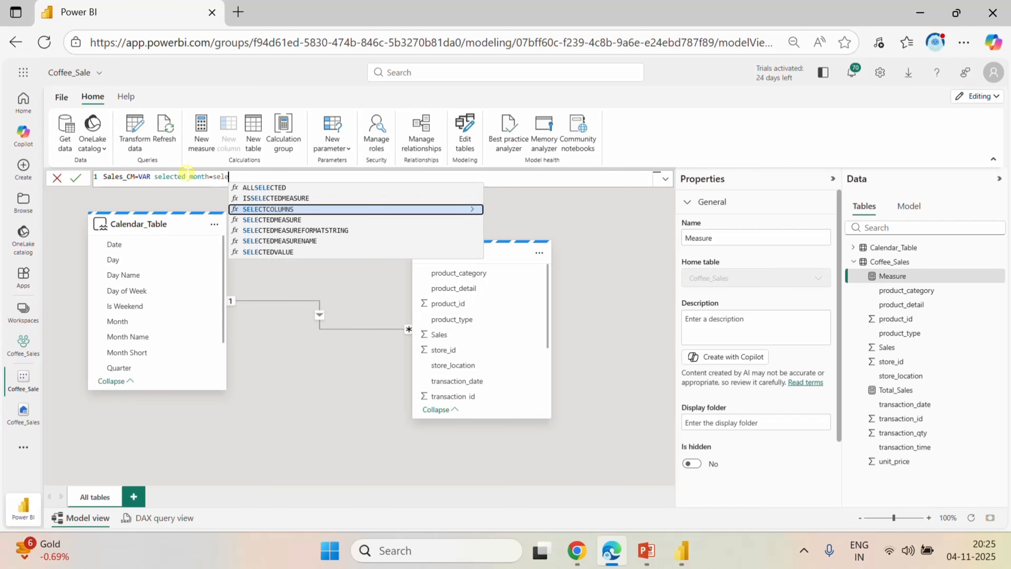
{"action": "left_click", "coordinate": [273, 255]}
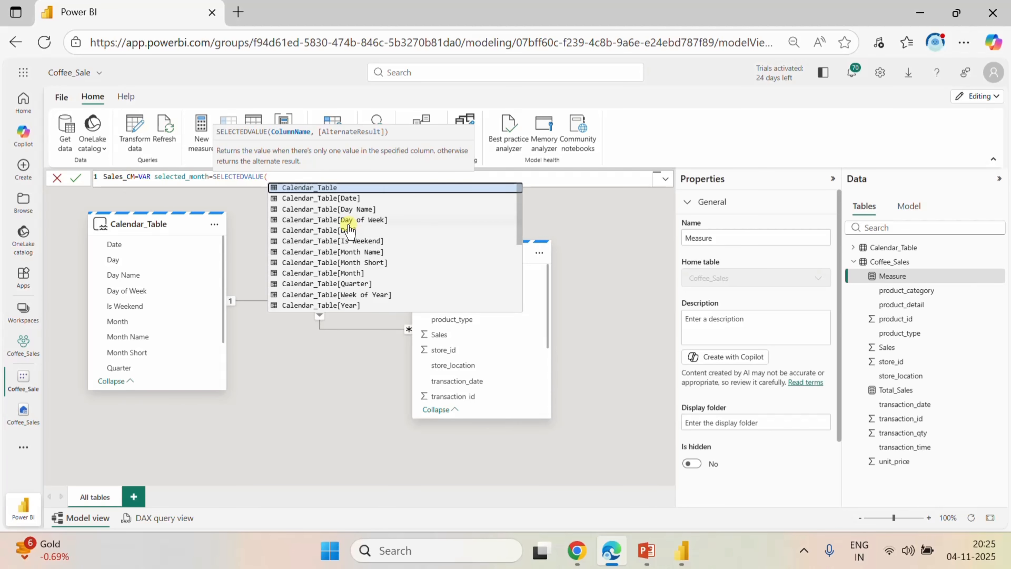
{"action": "scroll", "coordinate": [348, 231], "scroll_direction": "down", "scroll_amount": 1}
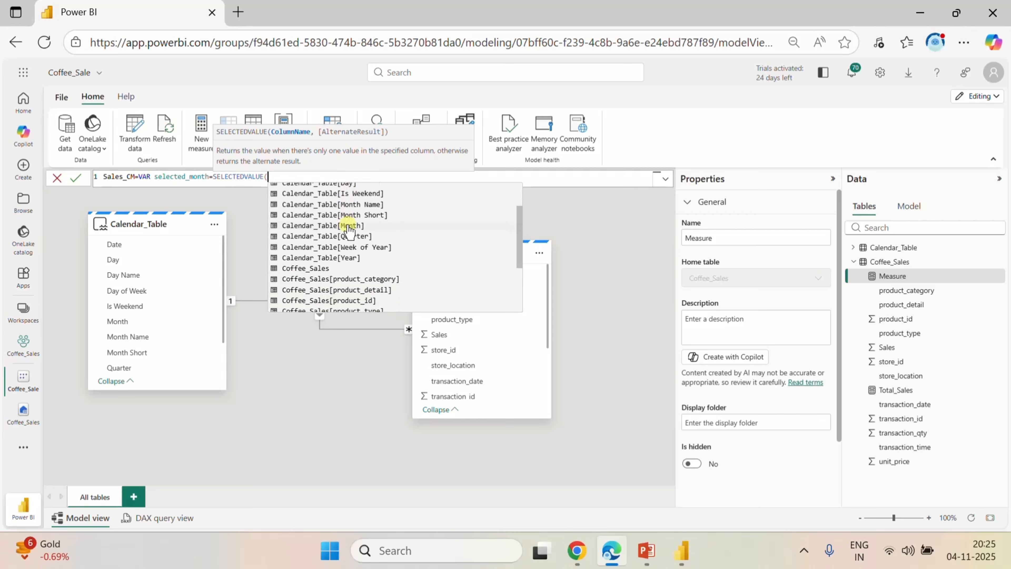
{"action": "left_click", "coordinate": [349, 228]}
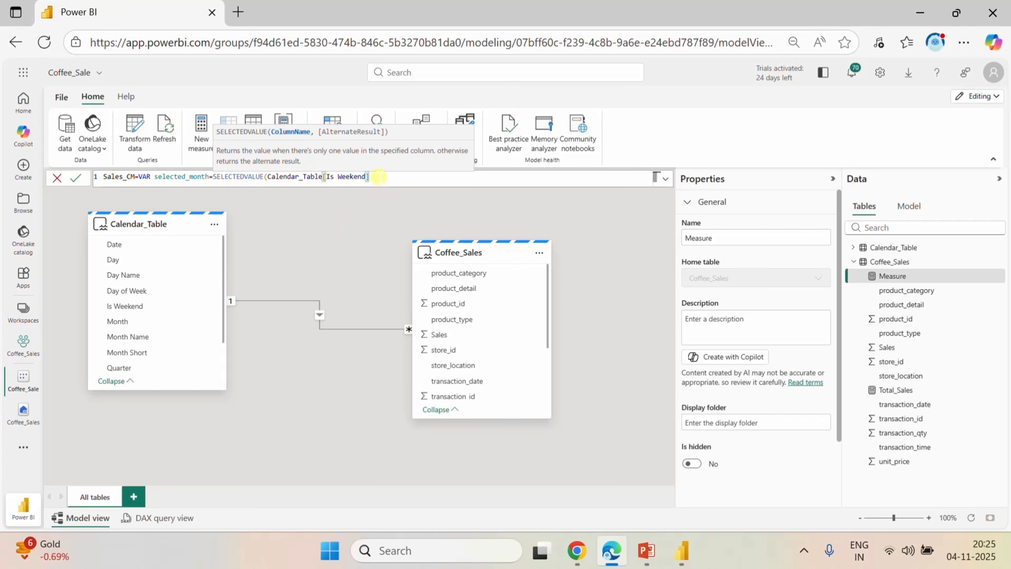
{"action": "left_click_drag", "start_coordinate": [379, 176], "coordinate": [273, 177]}
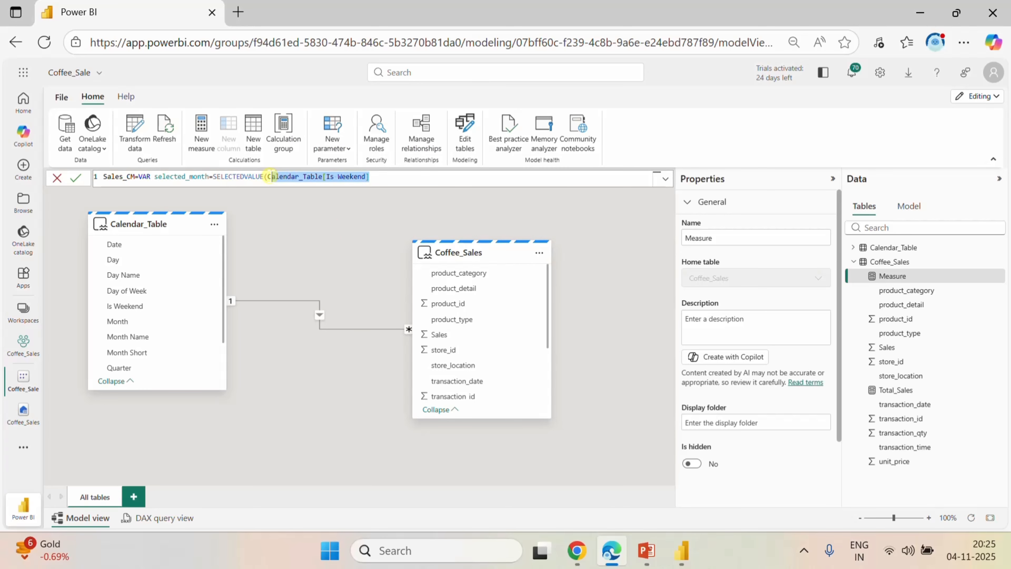
{"action": "key", "text": "BackSpace"}
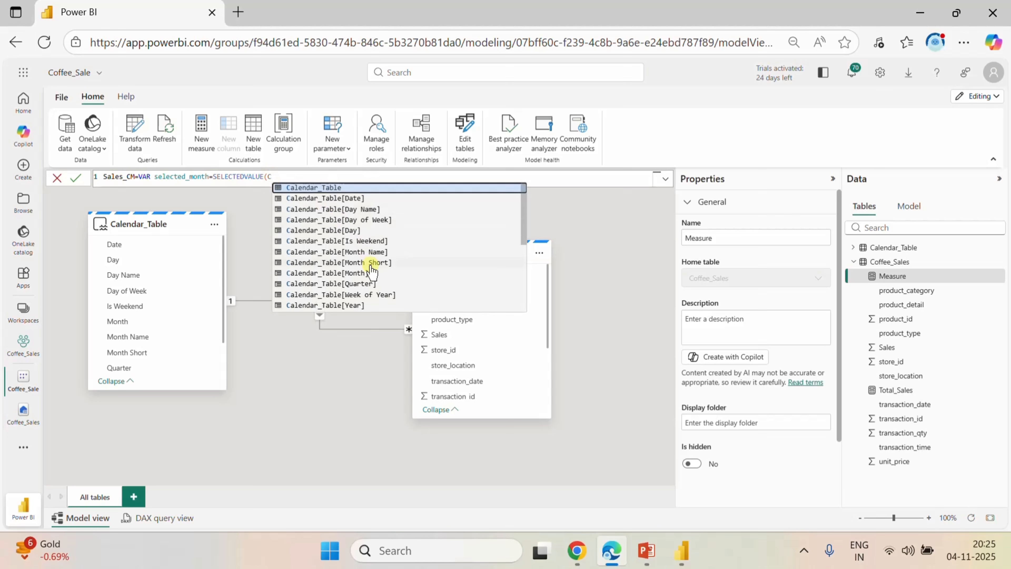
- Pass Calendar_Table[Month] to SELECTEDVALUE, close the function, and add a RETURN line below the variable in the Sales_CM formula
{"action": "left_click", "coordinate": [349, 273]}
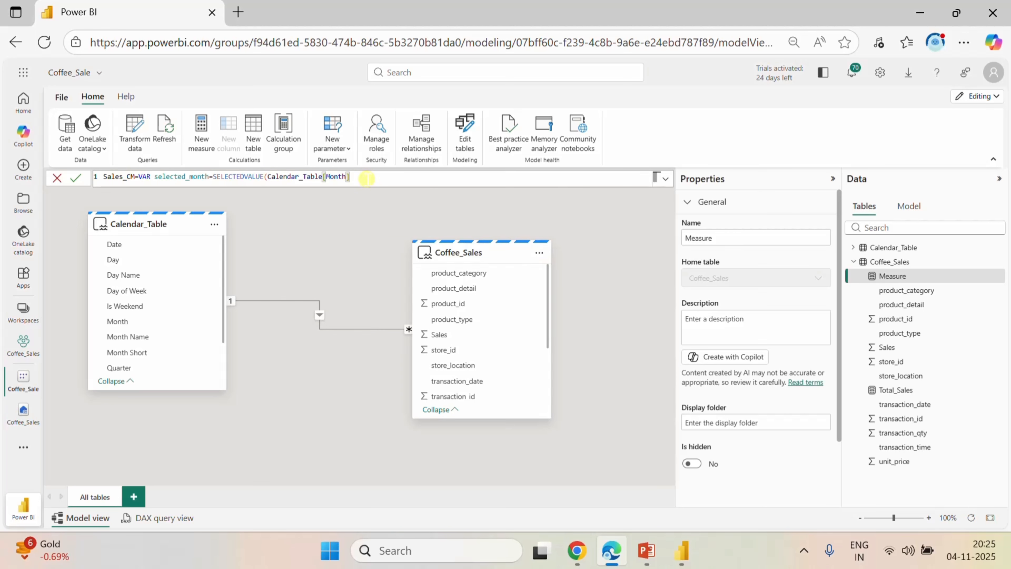
{"action": "type", "text": ")"}
{"action": "key", "text": "shift+Return"}
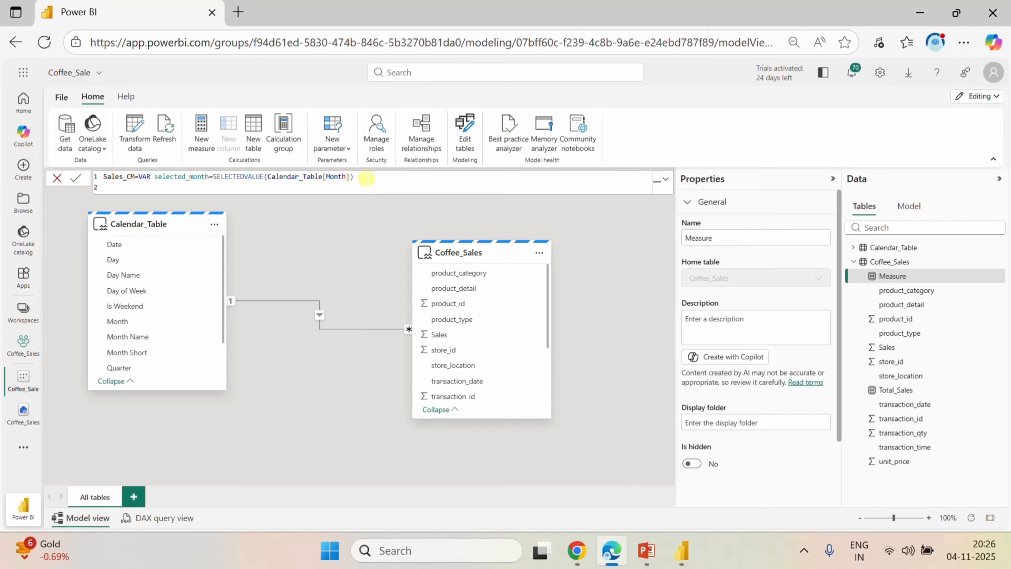
{"action": "type", "text": "retur"}
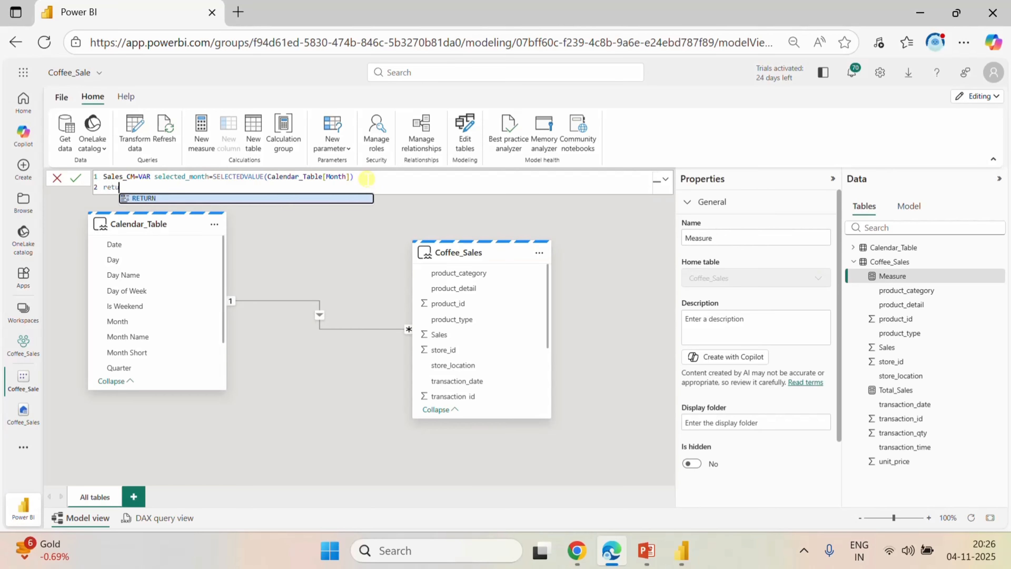
{"action": "left_click", "coordinate": [164, 198]}
{"action": "key", "text": "shift+Return"}
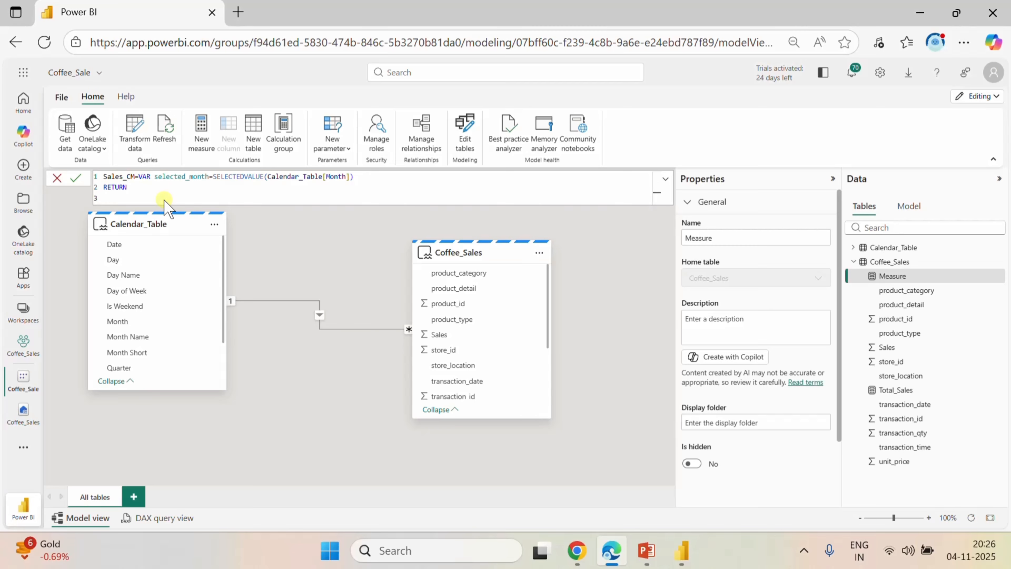
- Below RETURN, begin the result expression as TOTALMTD(CALCULATE([Total_Sales], using the existing Total_Sales measure
{"action": "type", "text": "To"}
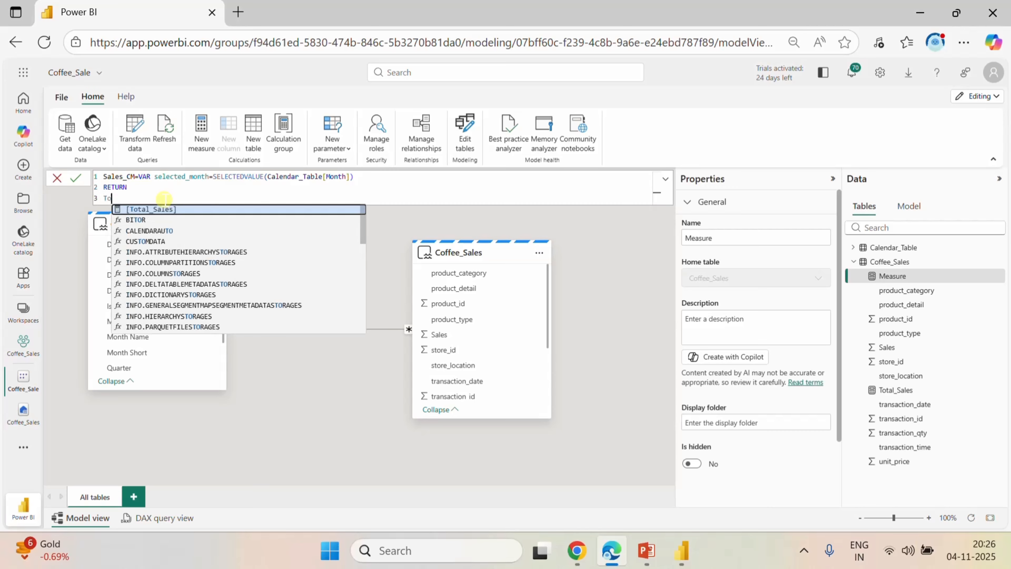
{"action": "type", "text": "ta"}
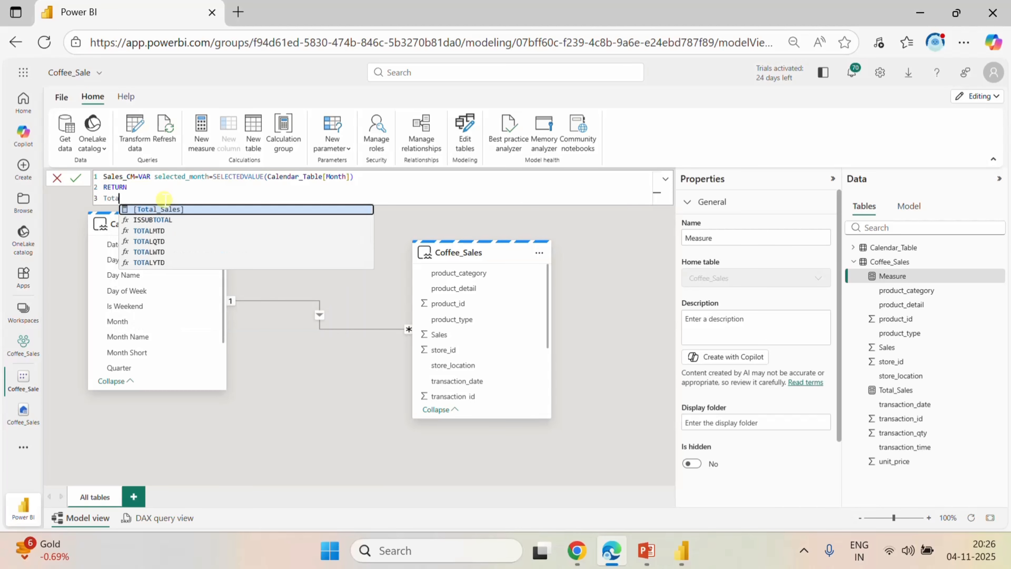
{"action": "left_click", "coordinate": [163, 235]}
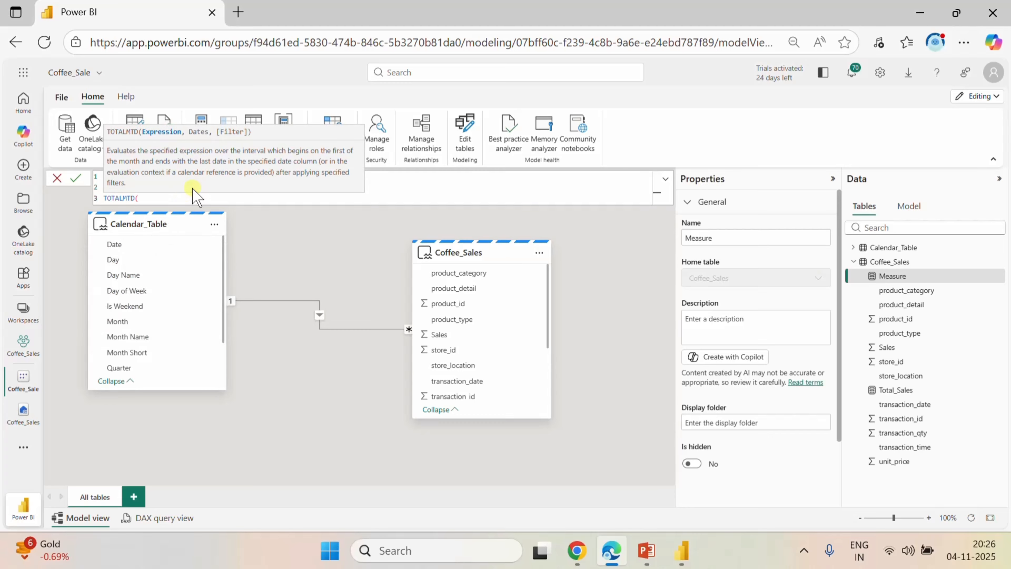
{"action": "type", "text": "ca"}
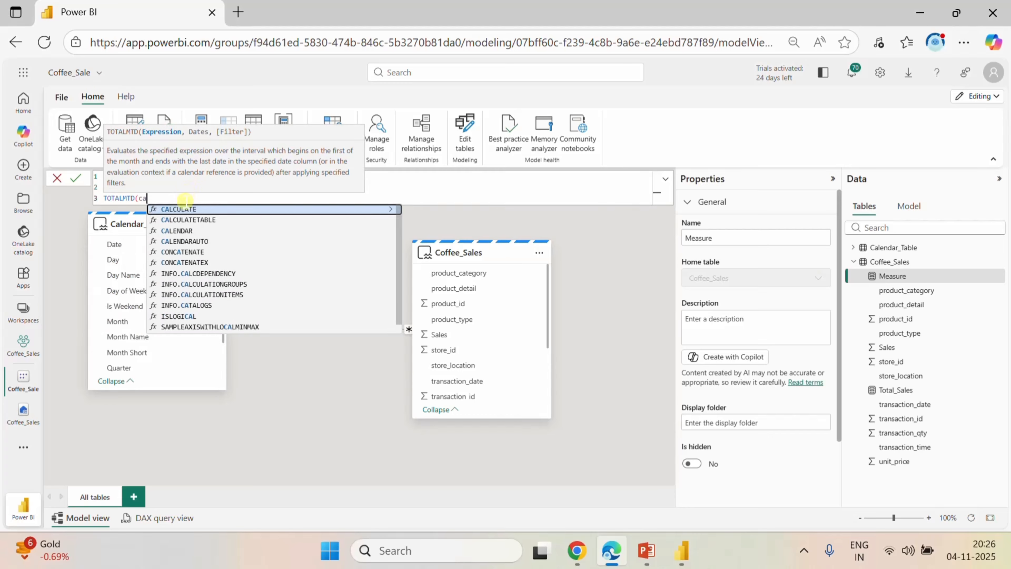
{"action": "left_click", "coordinate": [185, 208]}
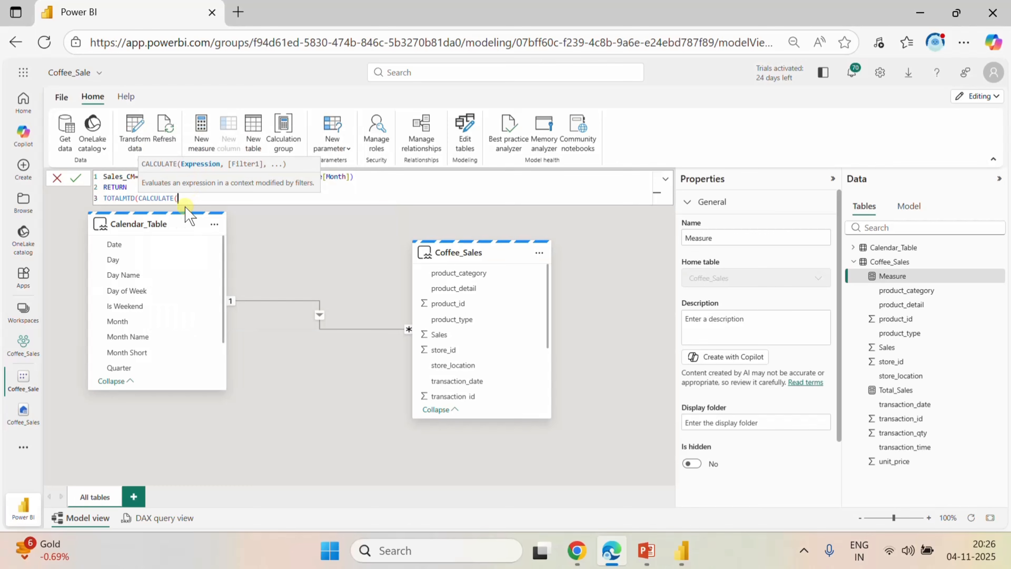
{"action": "type", "text": "tot"}
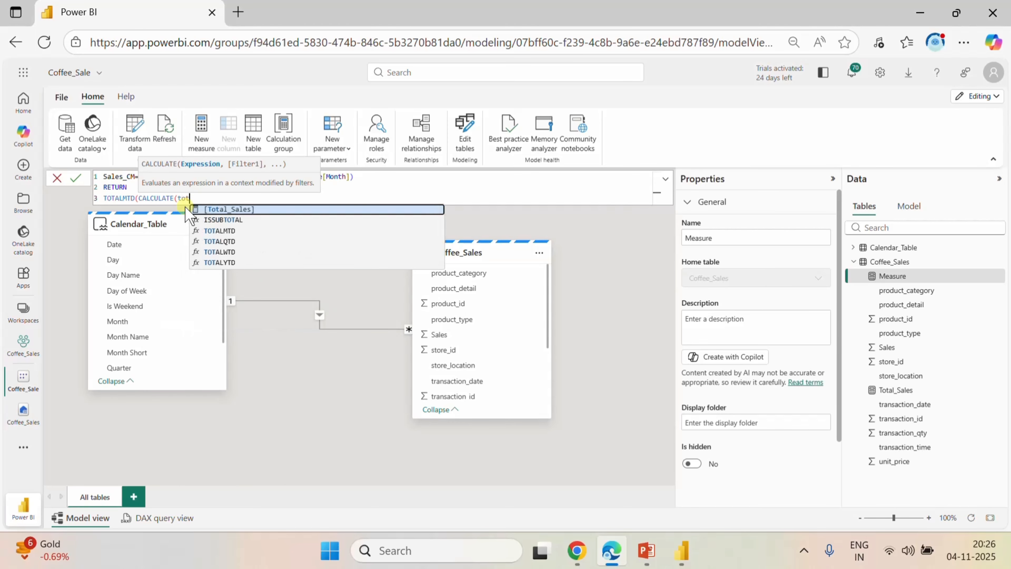
{"action": "left_click", "coordinate": [224, 208]}
{"action": "type", "text": ","}
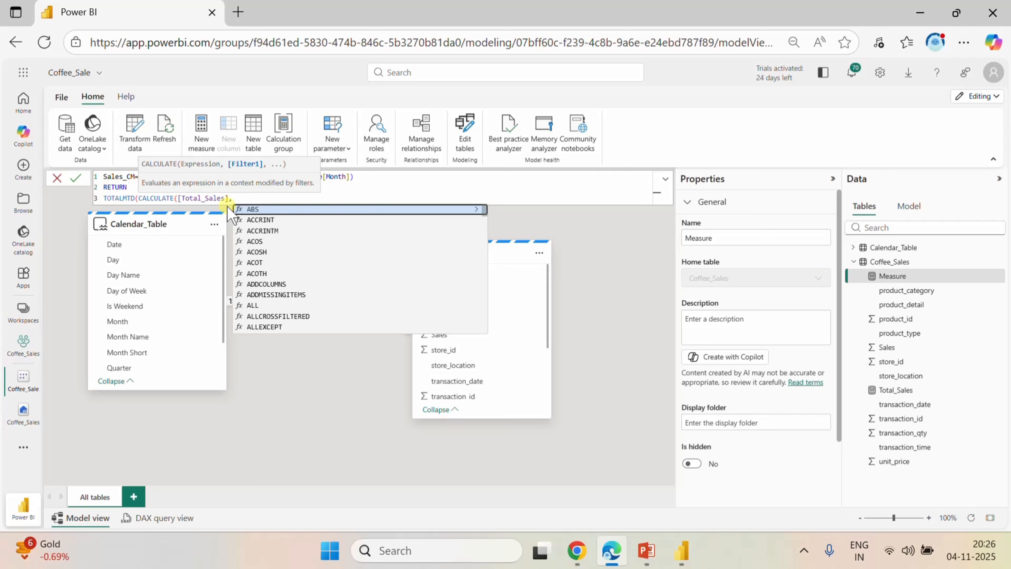
{"action": "type", "text": "da"}
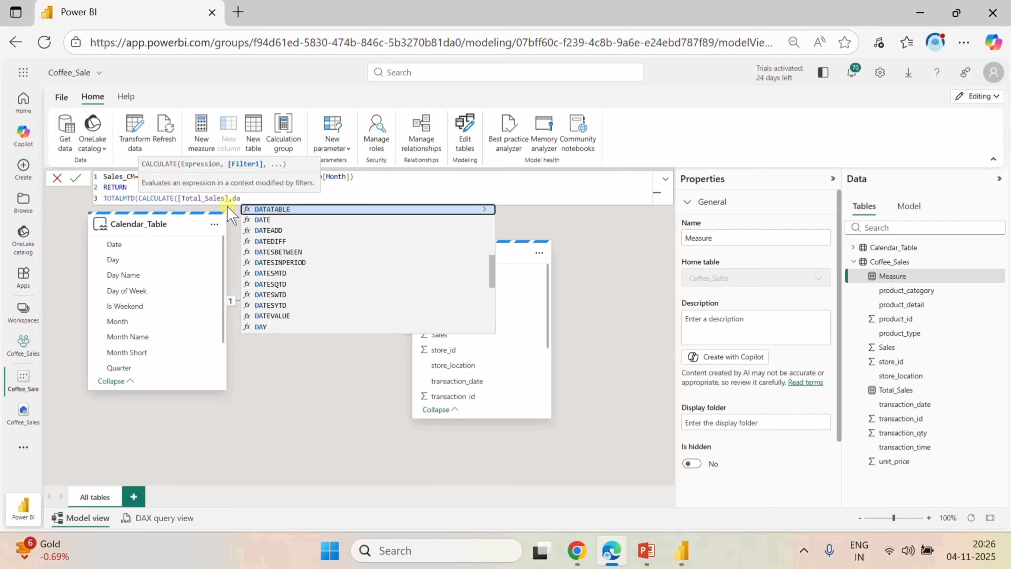
{"action": "key", "text": "BackSpace"}
{"action": "key", "text": "BackSpace"}
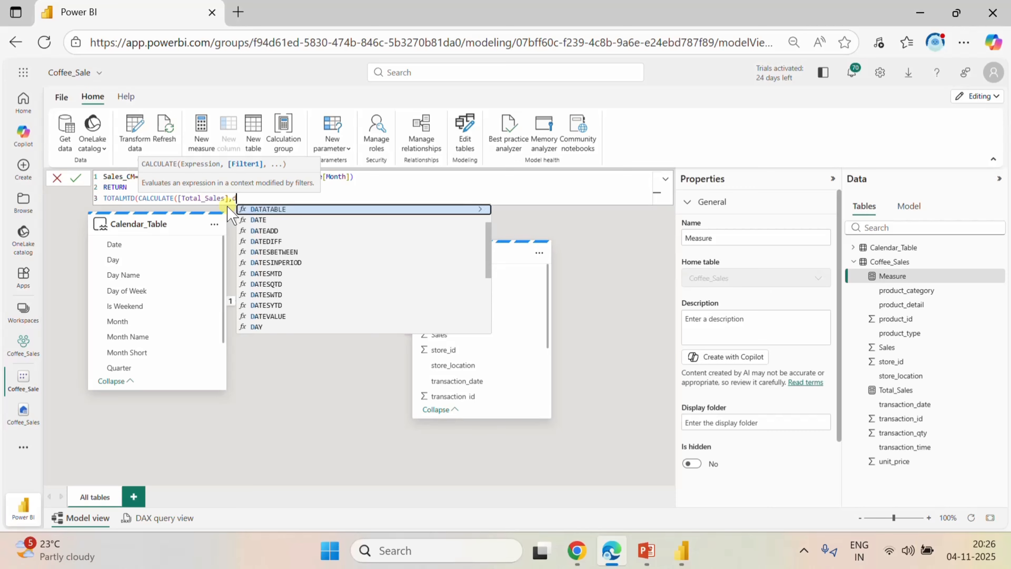
- Add the condition Calendar_Table[Month]=selected_month after [Total_Sales], and close the CALCULATE parenthesis before that condition
{"action": "type", "text": "ca"}
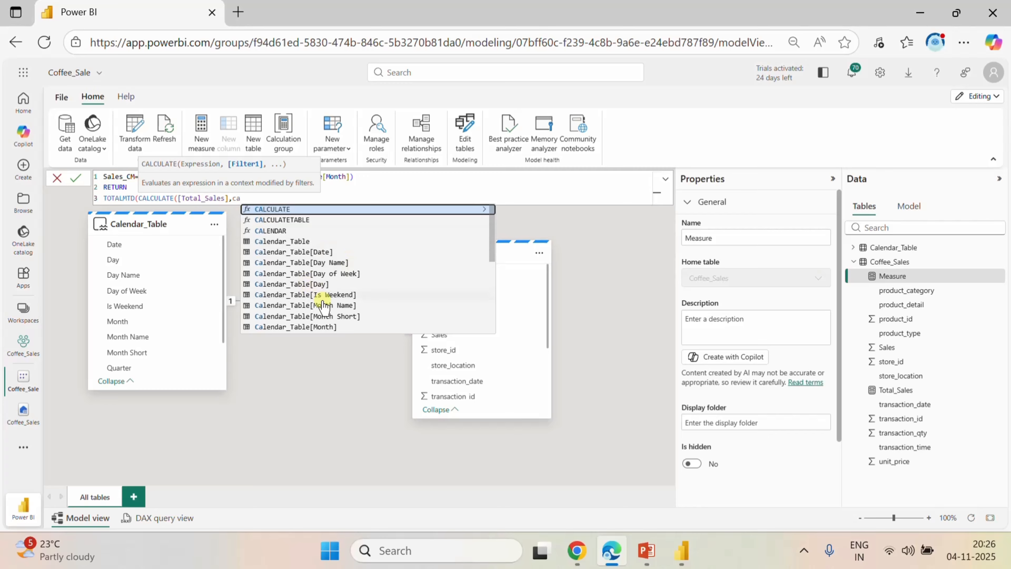
{"action": "left_click", "coordinate": [311, 327]}
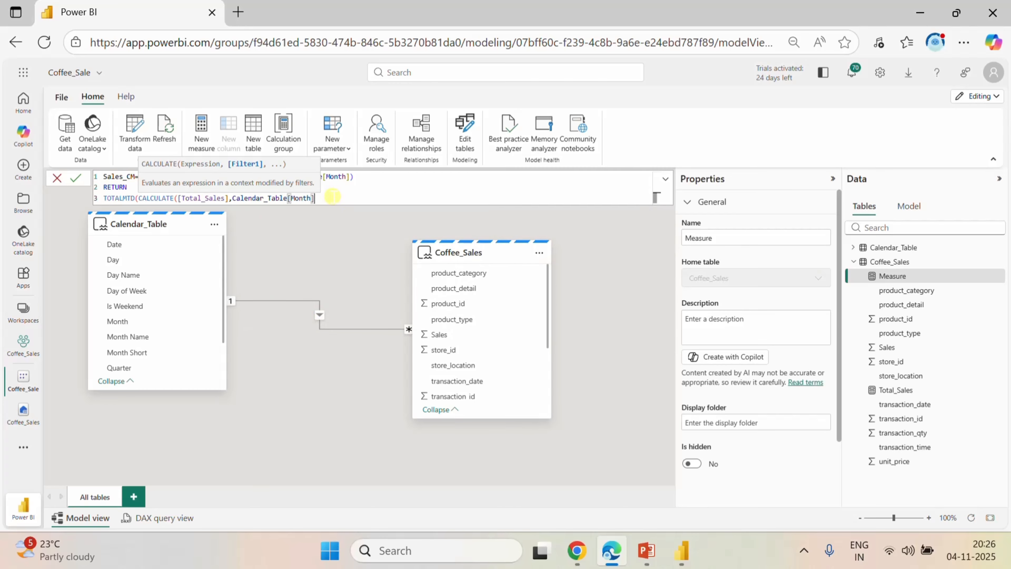
{"action": "left_click", "coordinate": [325, 196]}
{"action": "type", "text": "=se"}
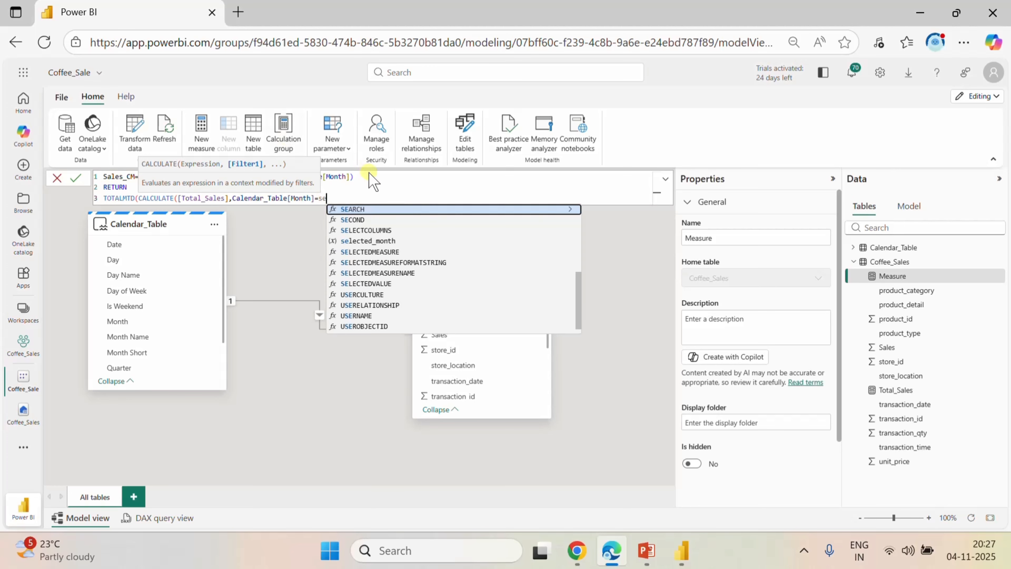
{"action": "type", "text": "lec"}
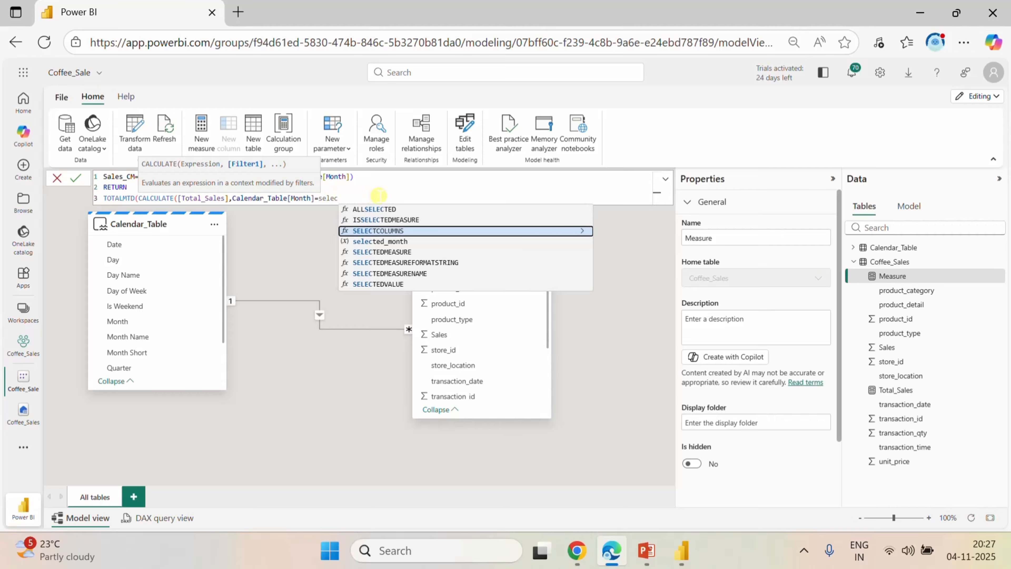
{"action": "left_click", "coordinate": [385, 196]}
{"action": "double_click", "coordinate": [120, 187]}
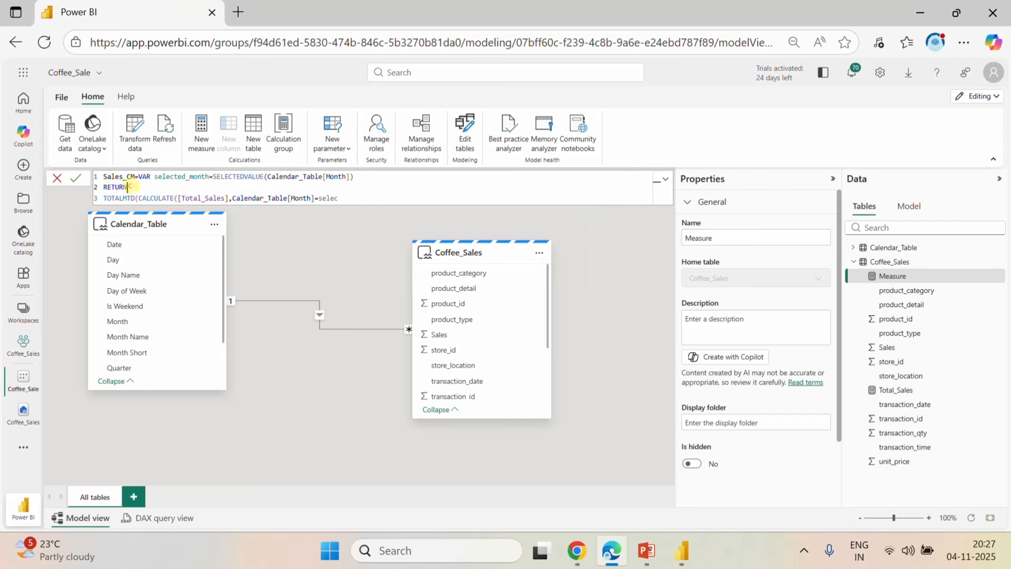
{"action": "double_click", "coordinate": [336, 198]}
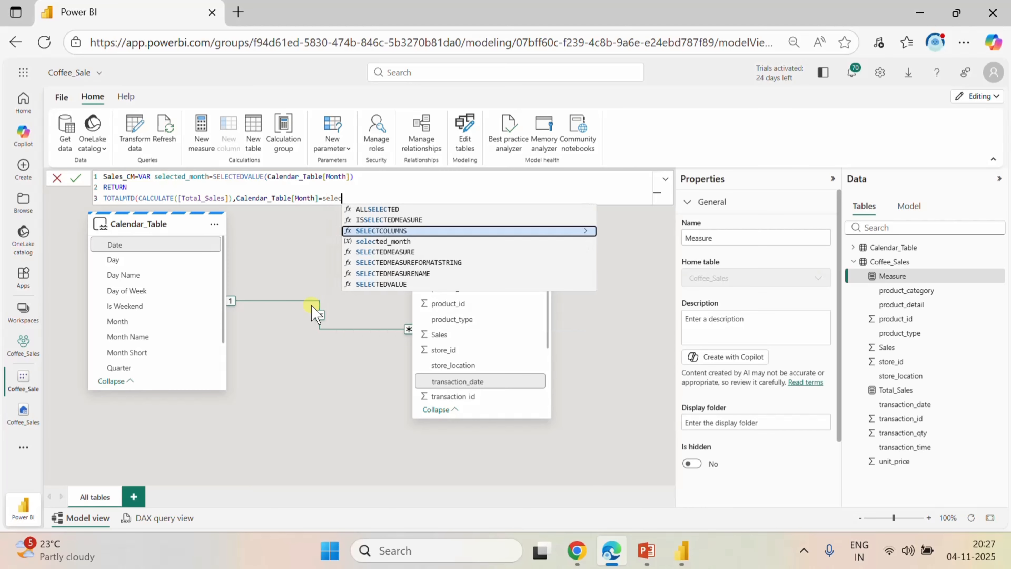
{"action": "type", "text": "ted"}
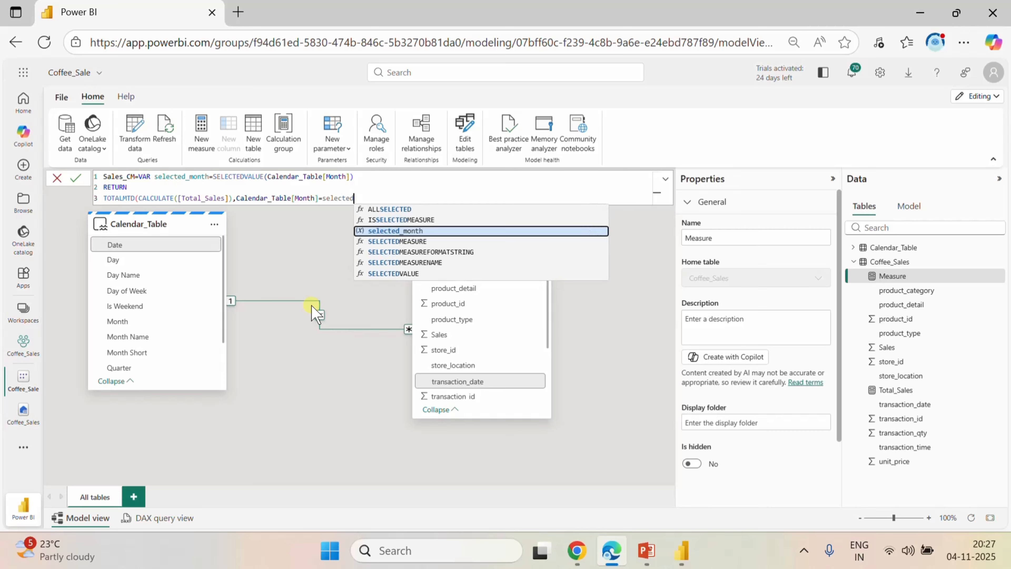
{"action": "left_click", "coordinate": [384, 231]}
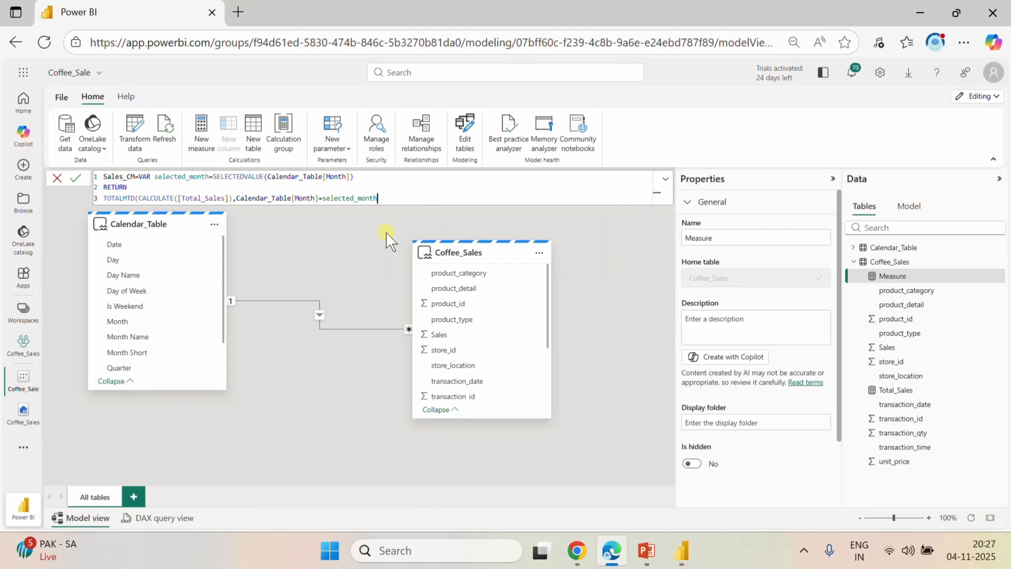
{"action": "type", "text": ","}
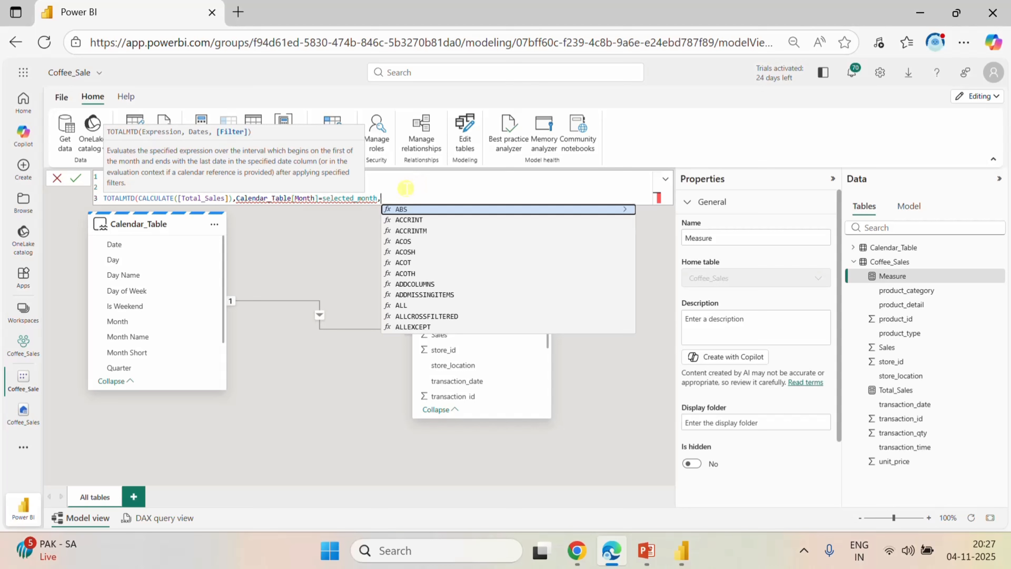
{"action": "key", "text": "BackSpace"}
{"action": "type", "text": ")"}
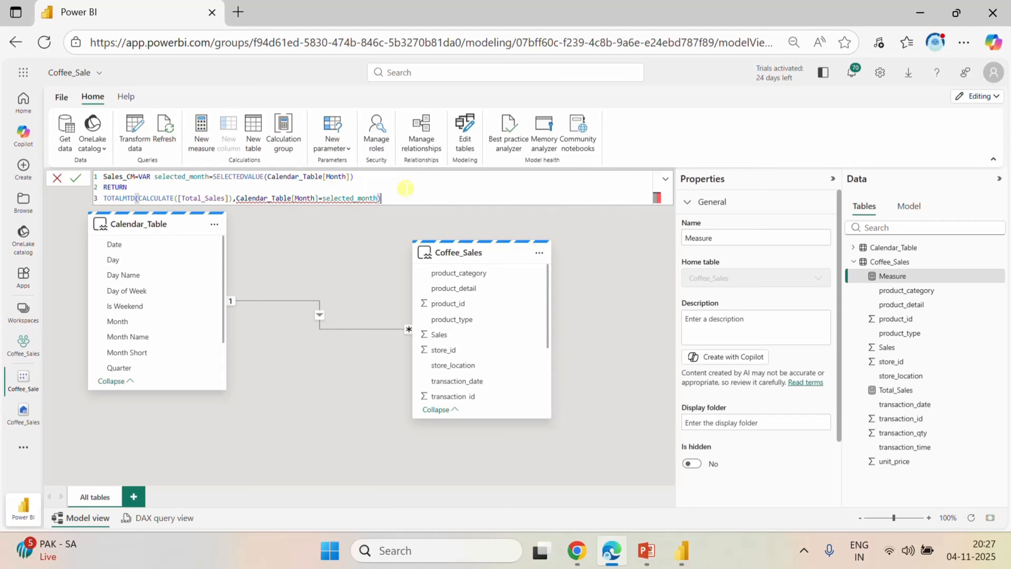
{"action": "type", "text": ",date"}
{"action": "key", "text": "BackSpace"}
{"action": "key", "text": "BackSpace"}
{"action": "key", "text": "BackSpace"}
{"action": "key", "text": "BackSpace"}
{"action": "key", "text": "BackSpace"}
{"action": "key", "text": "BackSpace"}
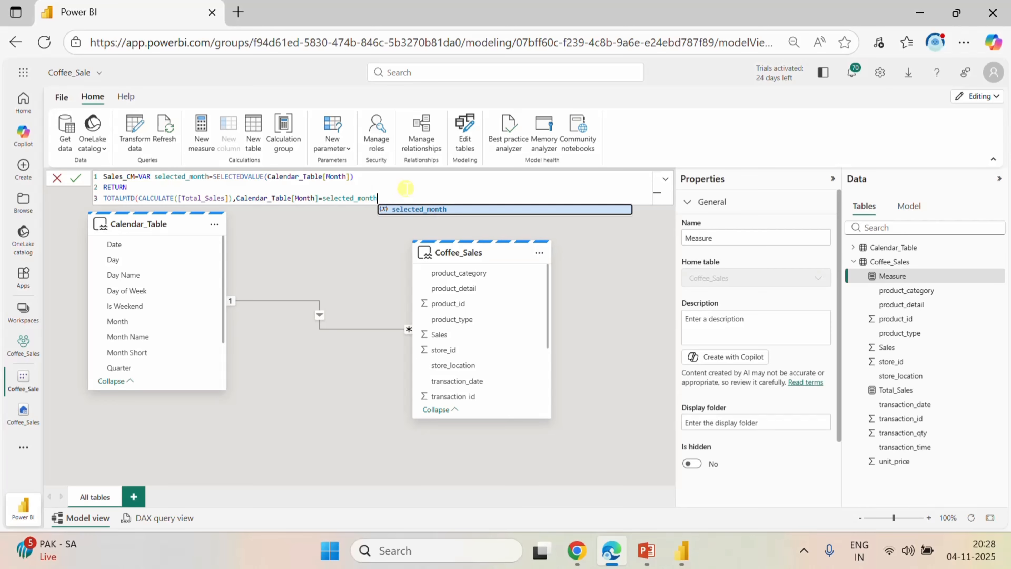
{"action": "left_click", "coordinate": [416, 213]}
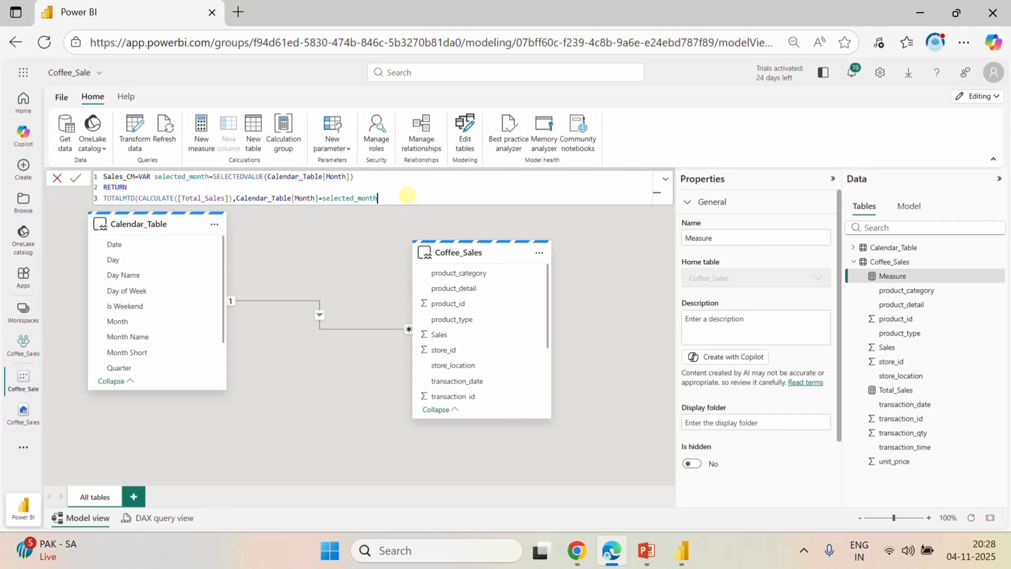
{"action": "type", "text": ")"}
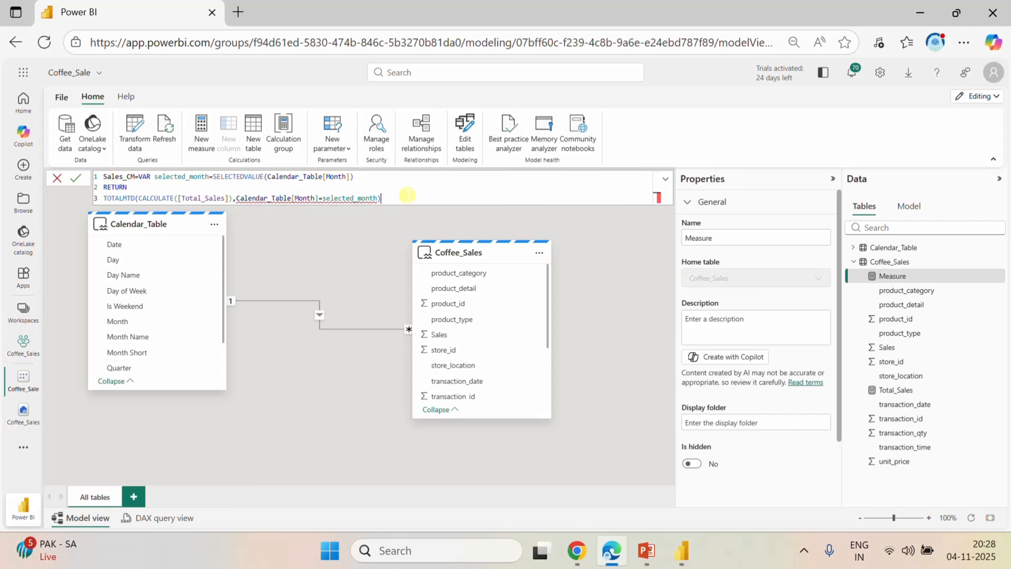
{"action": "key", "text": "BackSpace"}
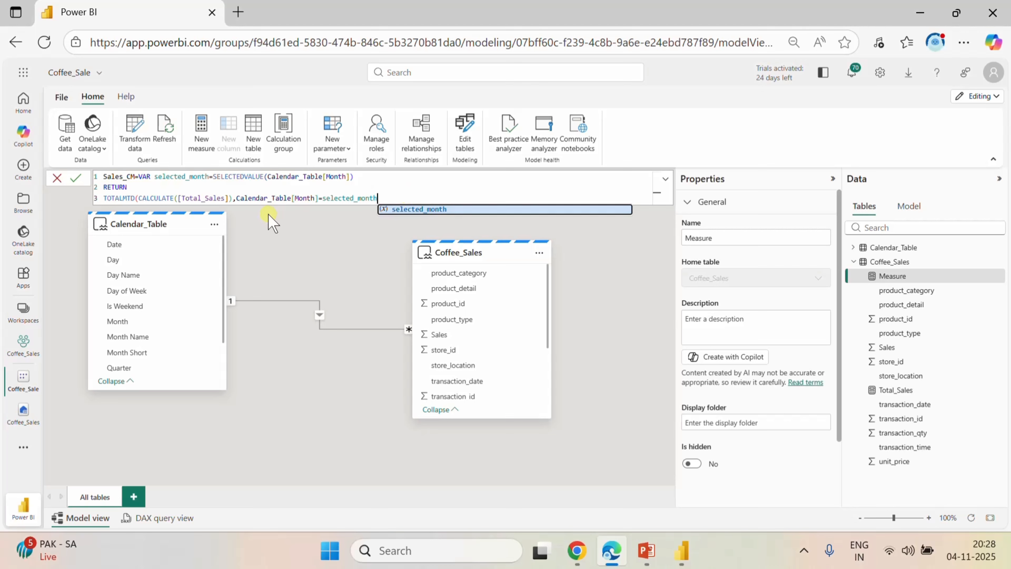
{"action": "type", "text": ")"}
{"action": "left_click", "coordinate": [237, 198]}
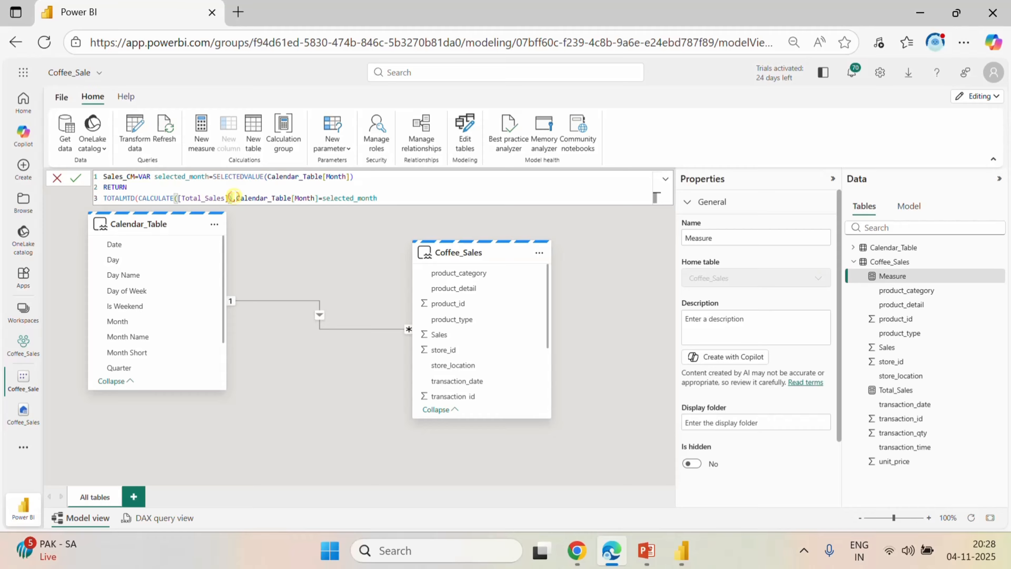
{"action": "key", "text": "Delete"}
{"action": "type", "text": ","}
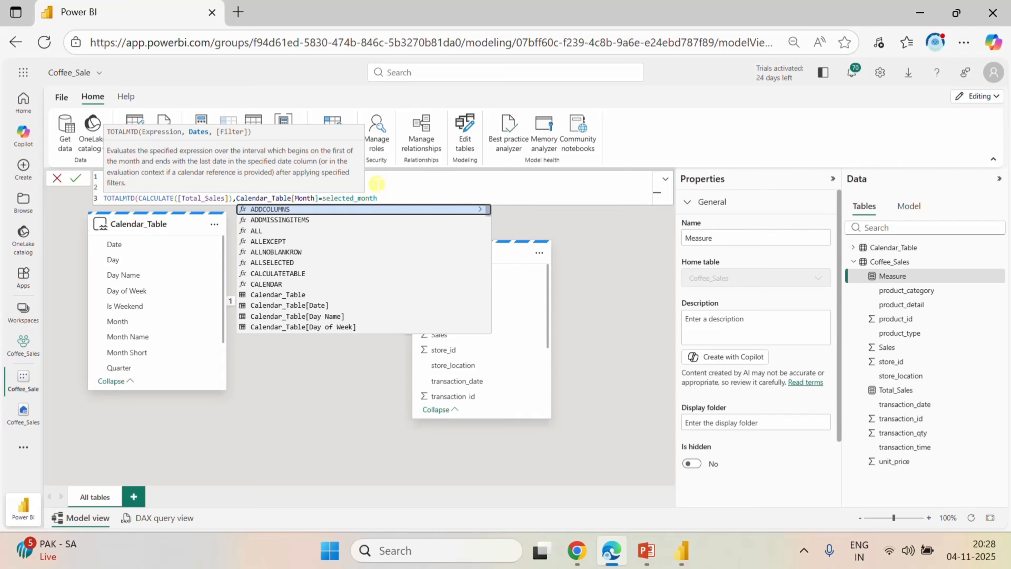
- Add a comma after selected_month and remove the closing parenthesis after [Total_Sales] so the month condition belongs to CALCULATE
{"action": "left_click", "coordinate": [391, 195]}
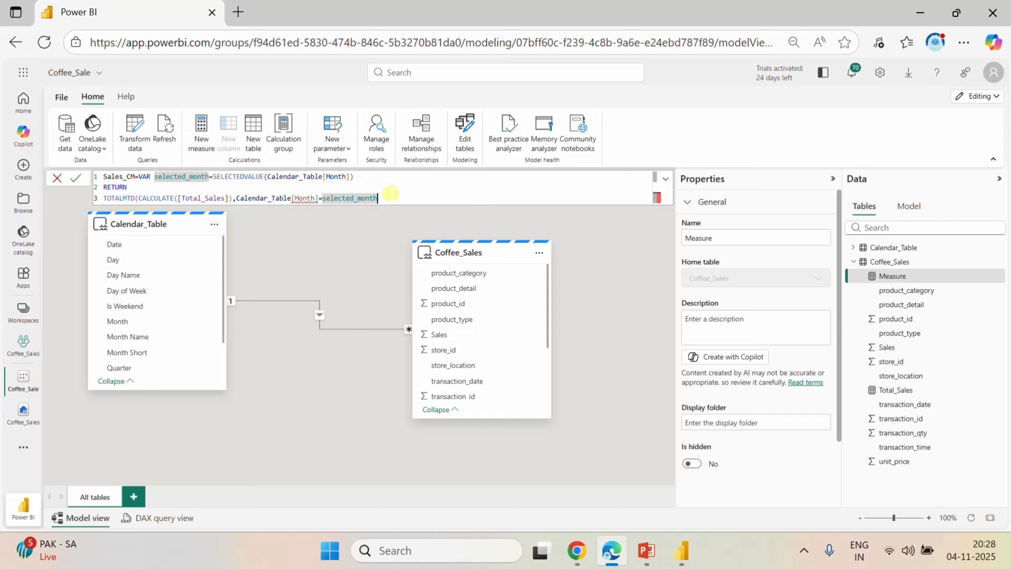
{"action": "type", "text": ","}
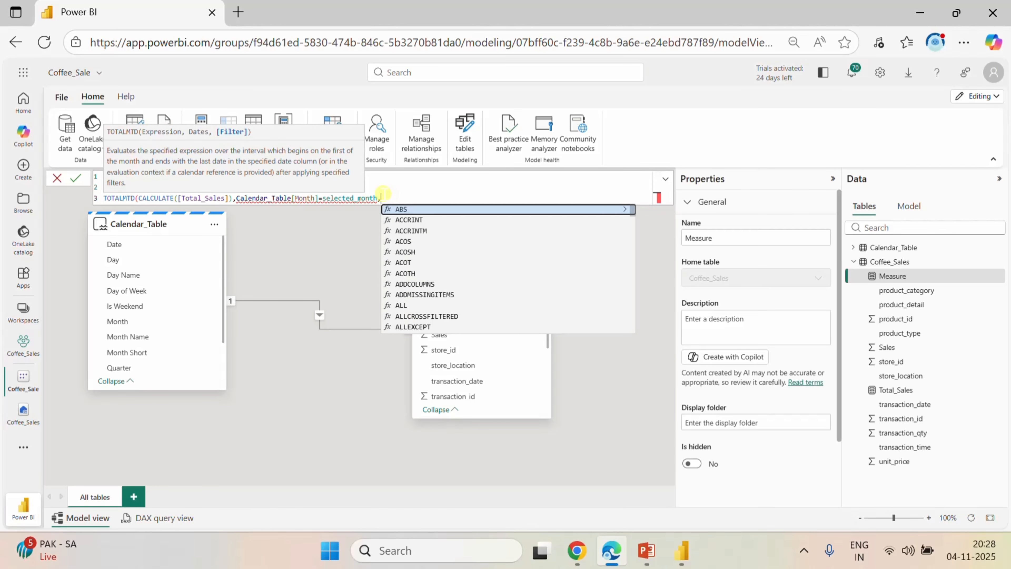
{"action": "left_click", "coordinate": [229, 198]}
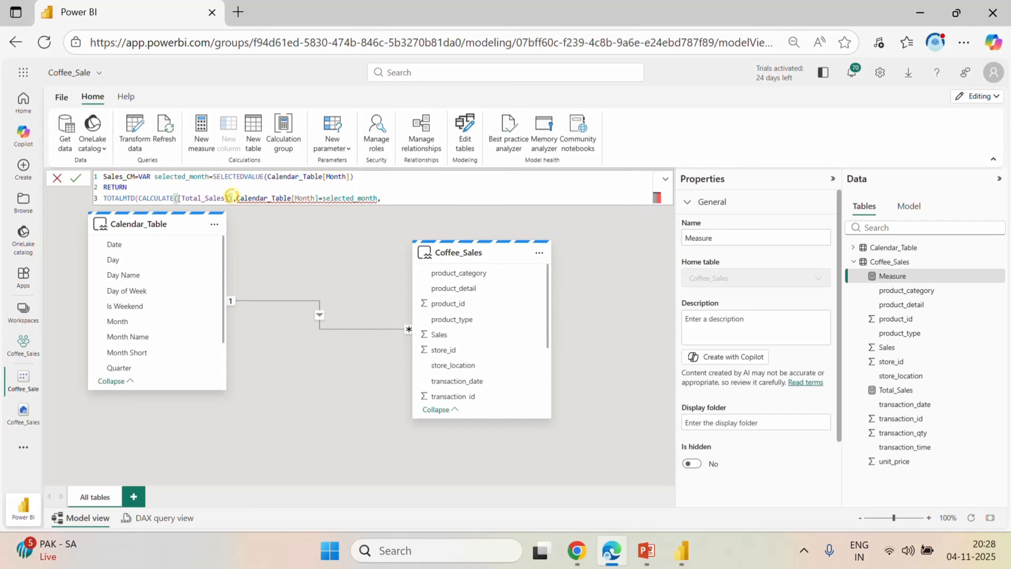
{"action": "type", "text": ")"}
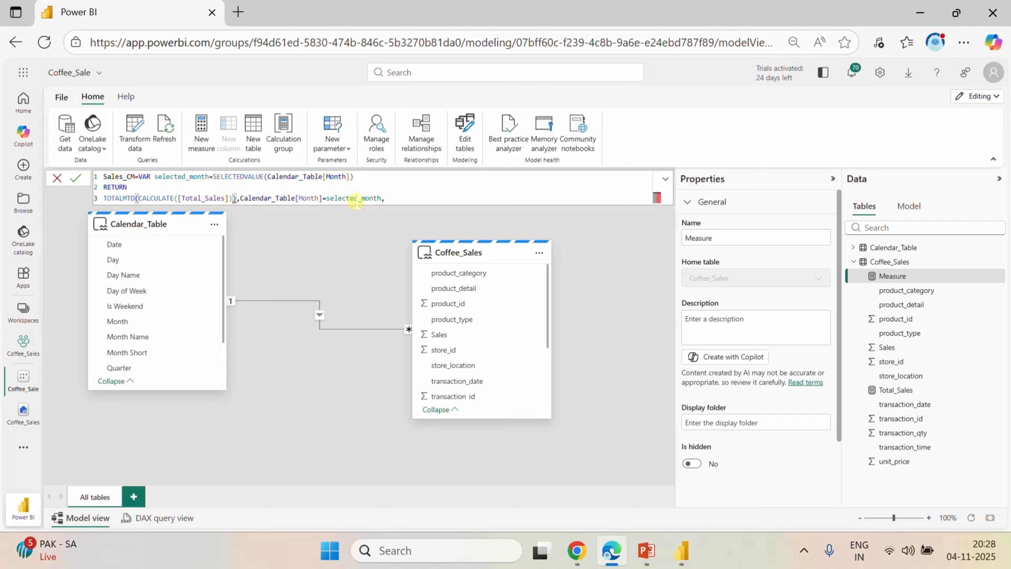
{"action": "left_click", "coordinate": [396, 201]}
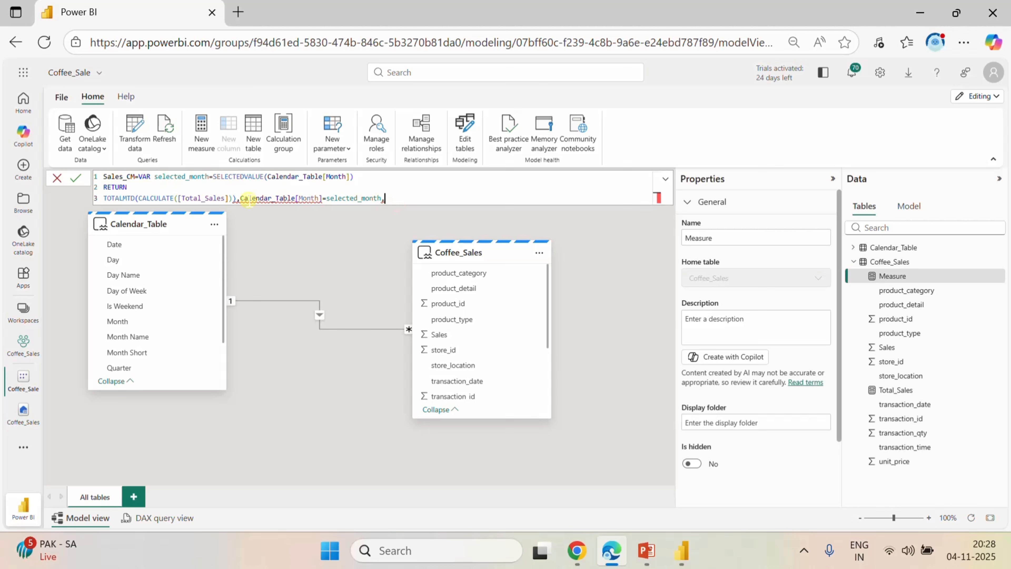
{"action": "left_click", "coordinate": [236, 200]}
{"action": "key", "text": "Delete"}
{"action": "key", "text": "BackSpace"}
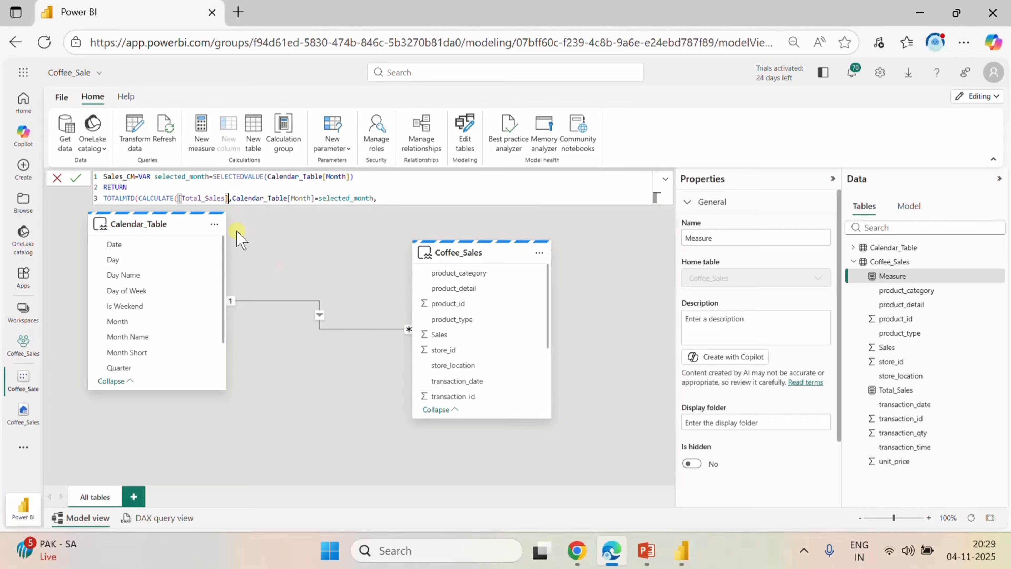
- Close the CALCULATE parenthesis after selected_month, add Calendar_Table[Date] as the TOTALMTD dates argument, and commit the Sales_CM measure
{"action": "left_click", "coordinate": [386, 199]}
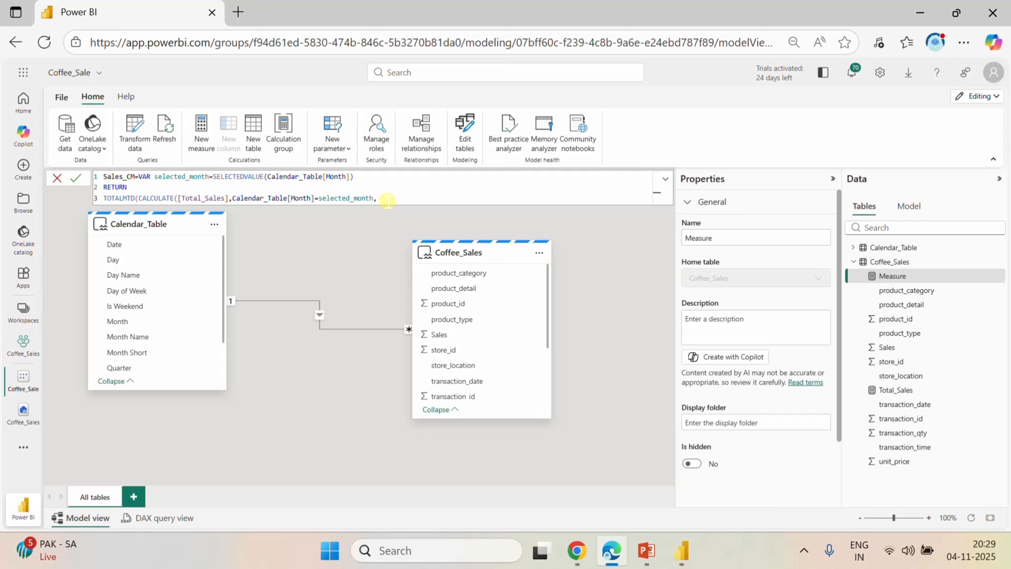
{"action": "type", "text": "da"}
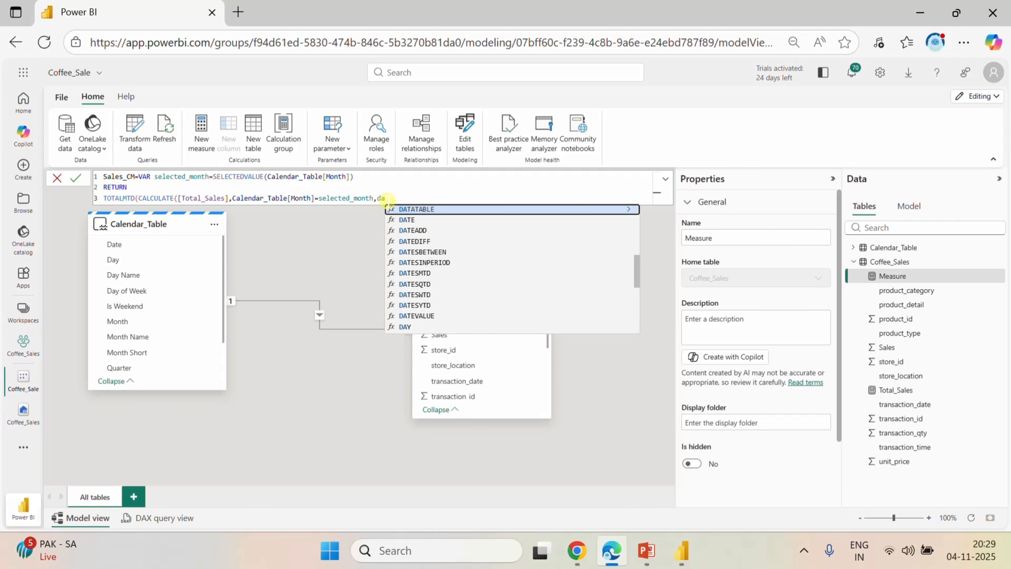
{"action": "type", "text": "te"}
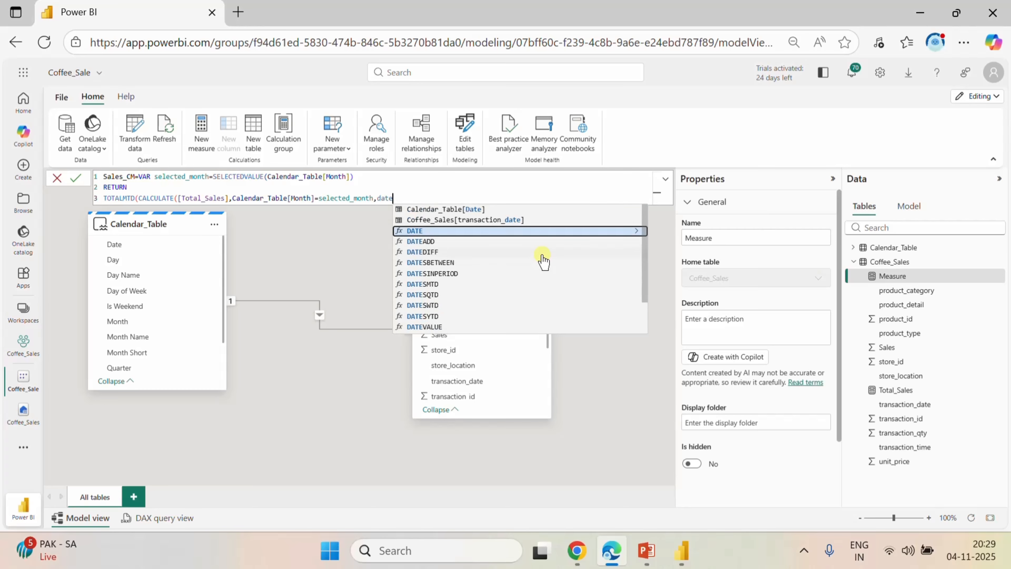
{"action": "left_click", "coordinate": [471, 210]}
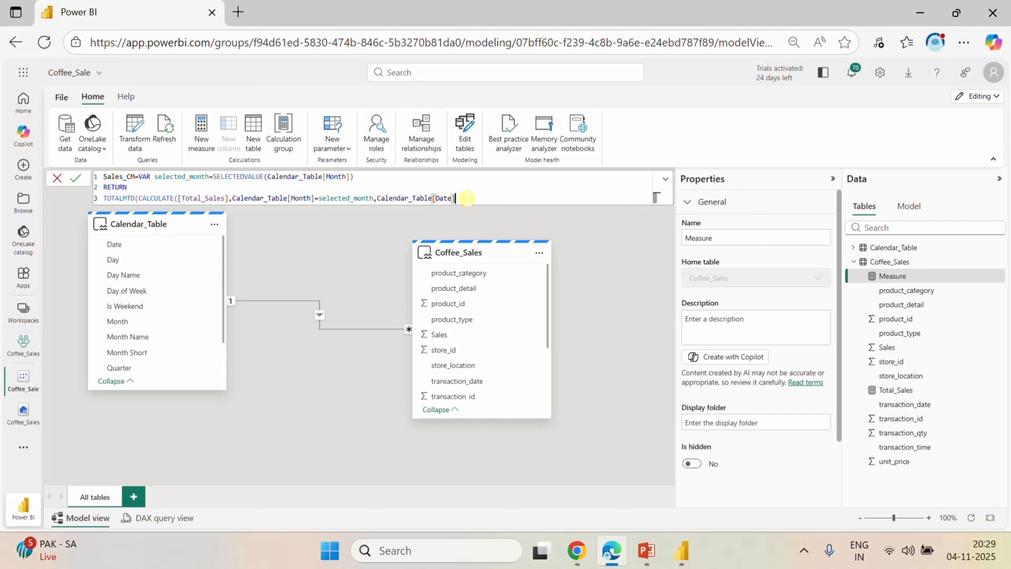
{"action": "type", "text": ")"}
{"action": "left_click", "coordinate": [77, 179]}
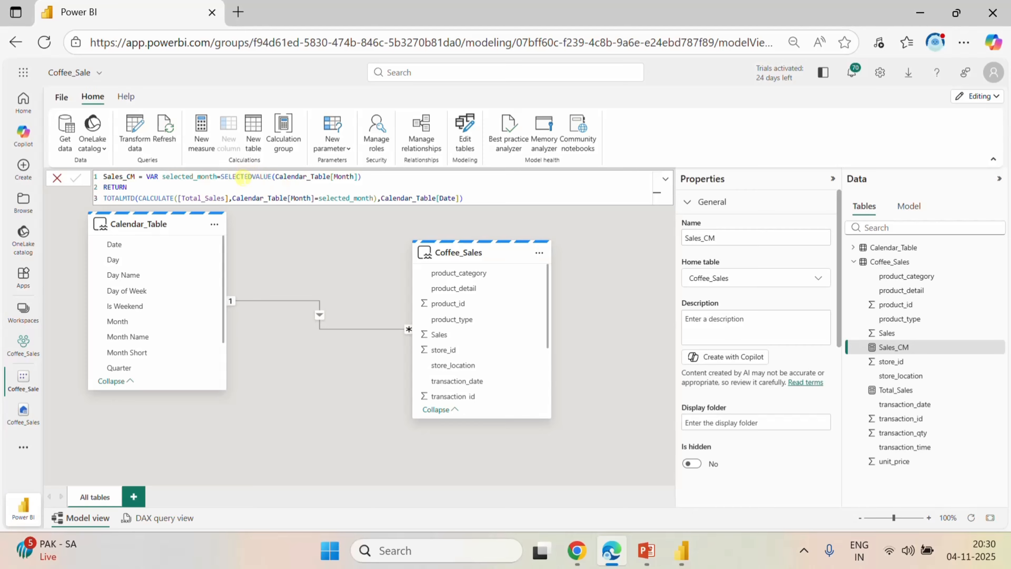
- Compare the Month slicer and Total_Sales card in the Power BI Desktop report with the Sales_CM formula and Coffee_Sales fields in the browser
{"action": "left_click", "coordinate": [682, 550]}
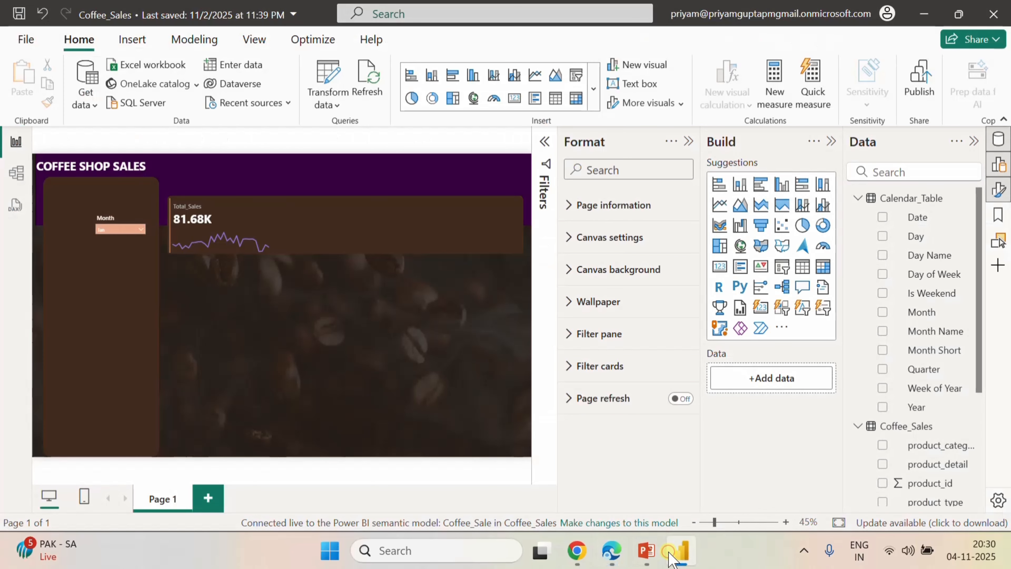
{"action": "mouse_move", "coordinate": [113, 234]}
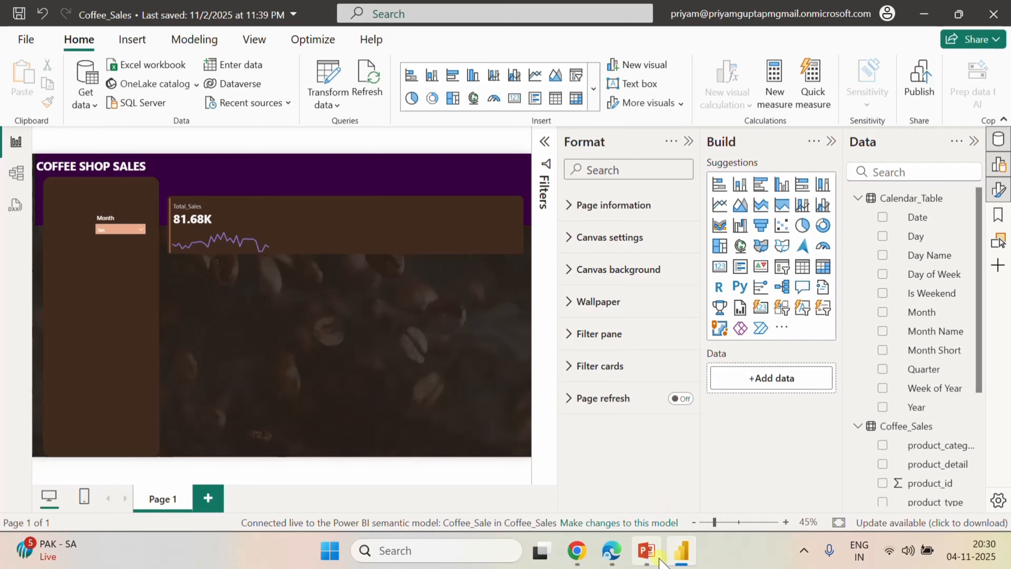
{"action": "left_click", "coordinate": [612, 550]}
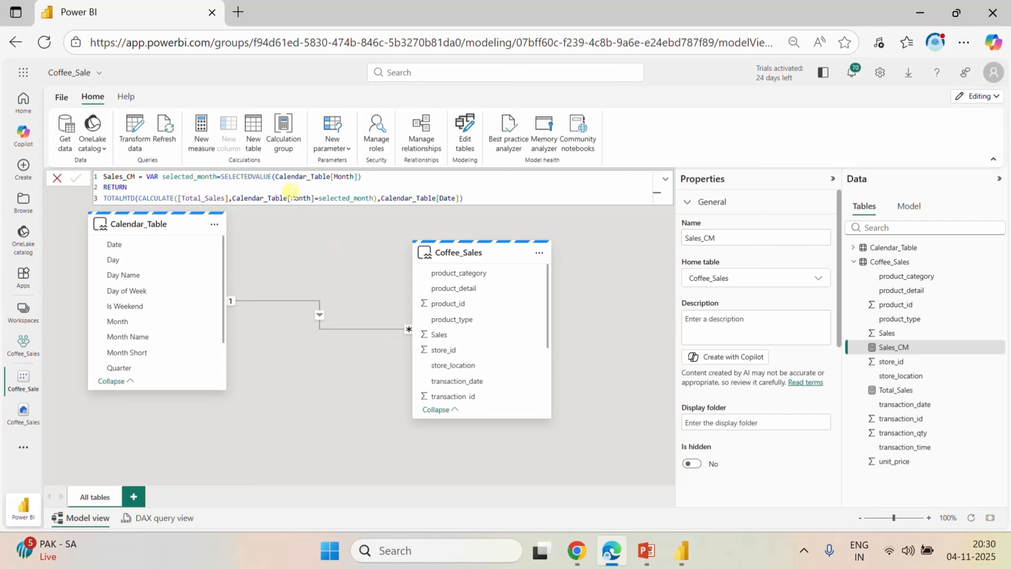
{"action": "left_click", "coordinate": [354, 177]}
{"action": "left_click", "coordinate": [485, 202]}
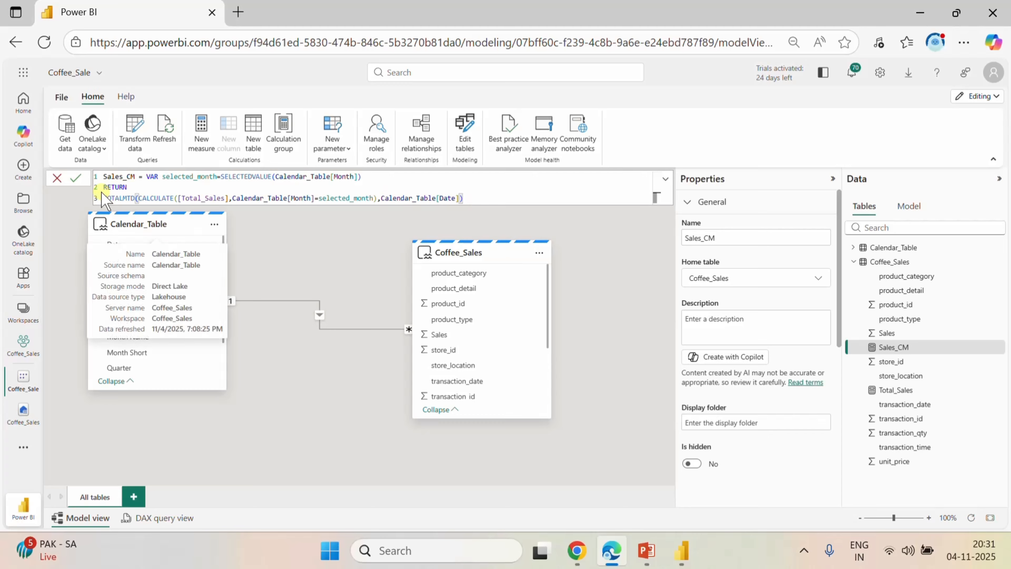
{"action": "left_click", "coordinate": [79, 178]}
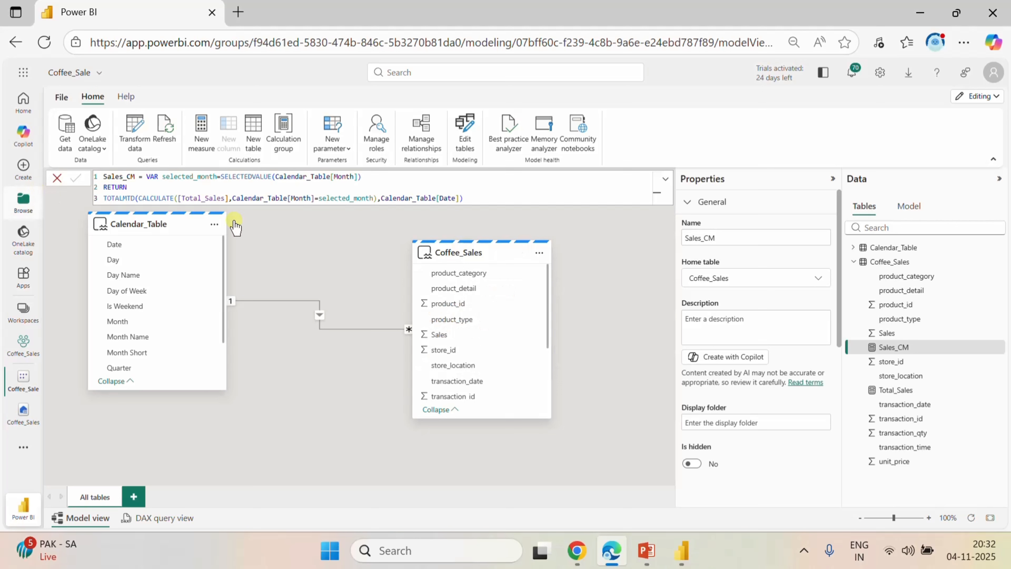
{"action": "scroll", "coordinate": [509, 357], "scroll_direction": "down", "scroll_amount": 3}
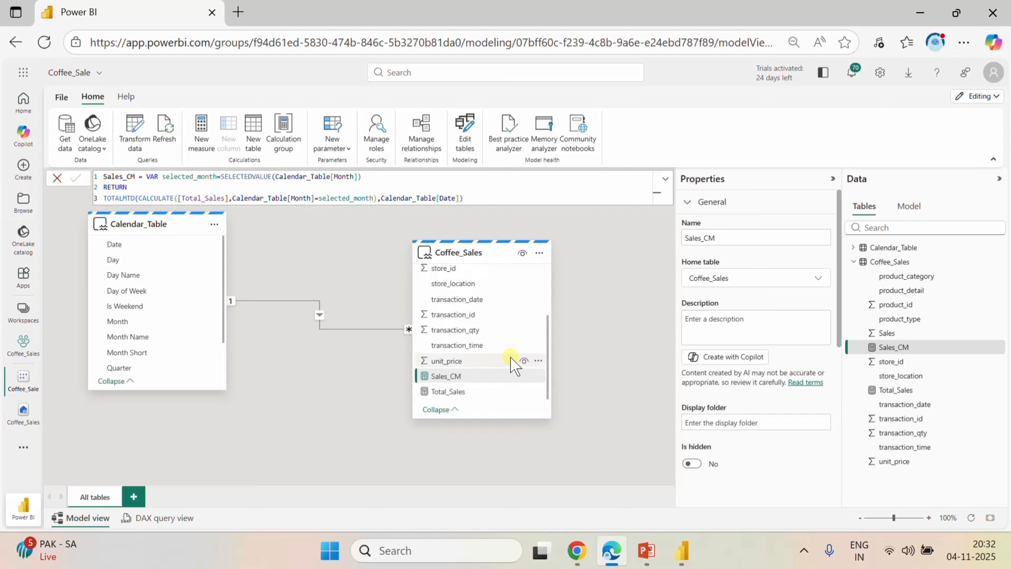
- Switch to the Coffee_Sales report in Power BI Desktop and refresh its data
{"action": "left_click", "coordinate": [682, 552]}
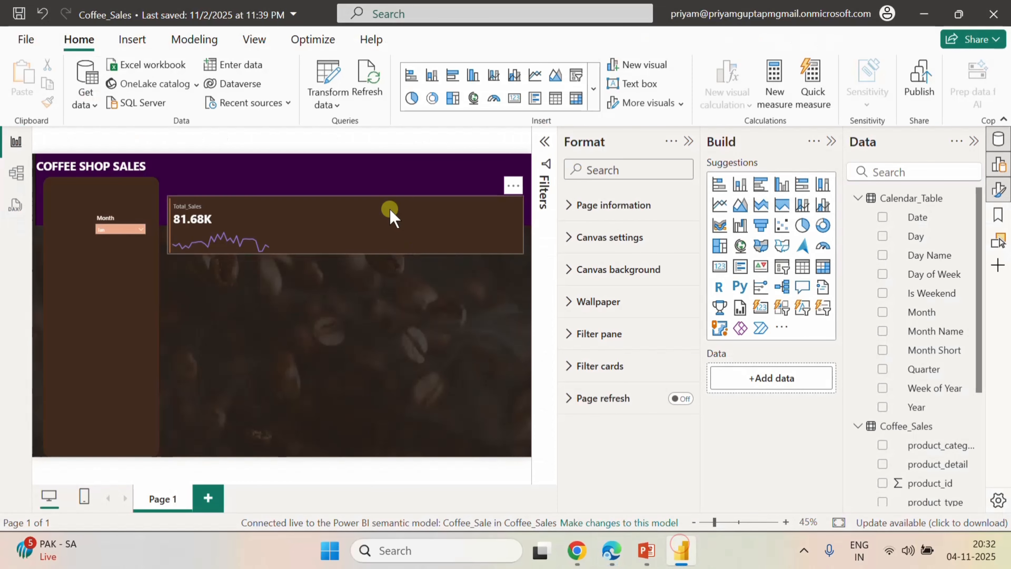
{"action": "left_click", "coordinate": [372, 81]}
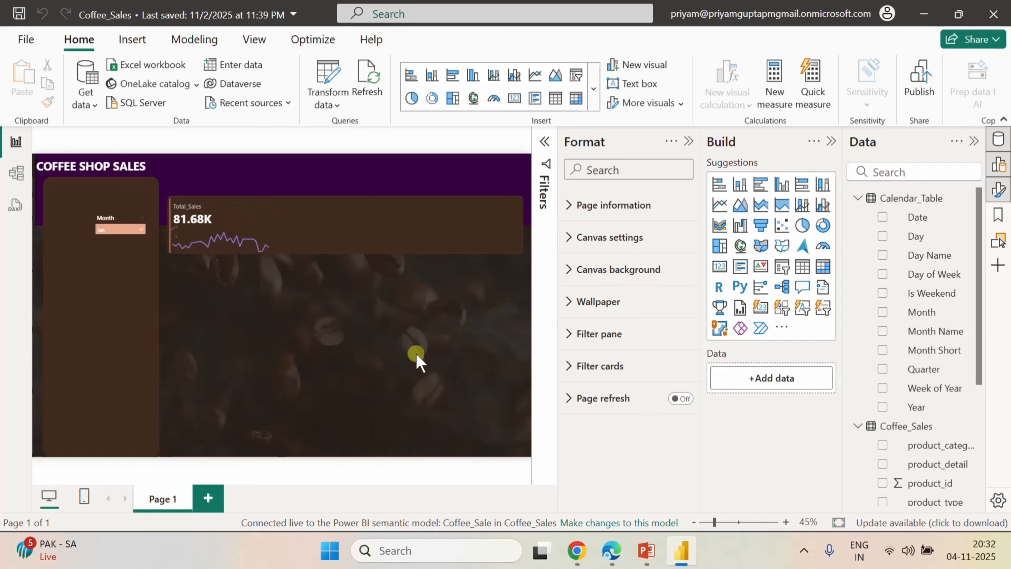
{"action": "left_click", "coordinate": [473, 316]}
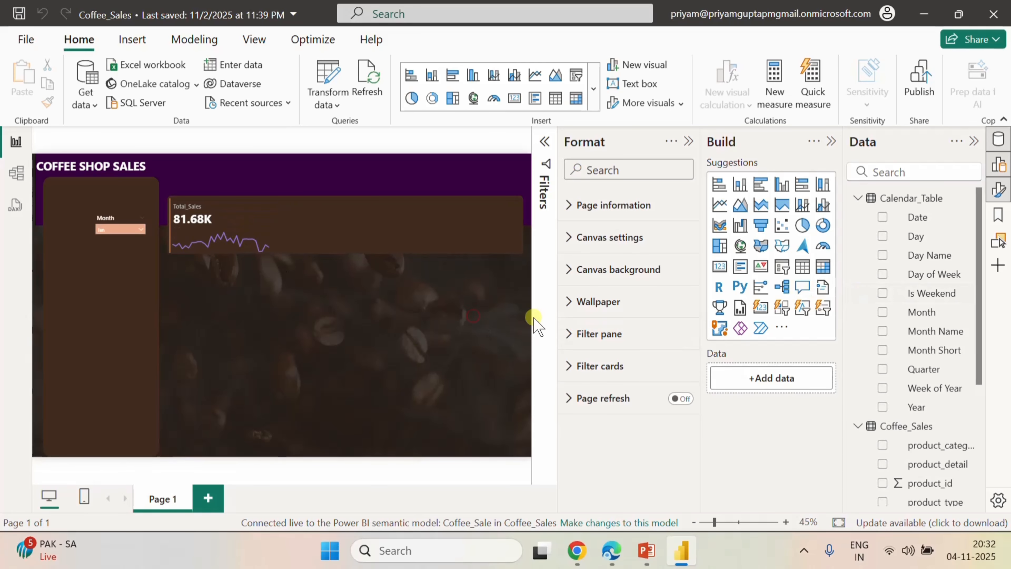
- Add a card visual showing the Sales_CM measure, reduce its height, and place it below the Total_Sales card
{"action": "left_click", "coordinate": [729, 268]}
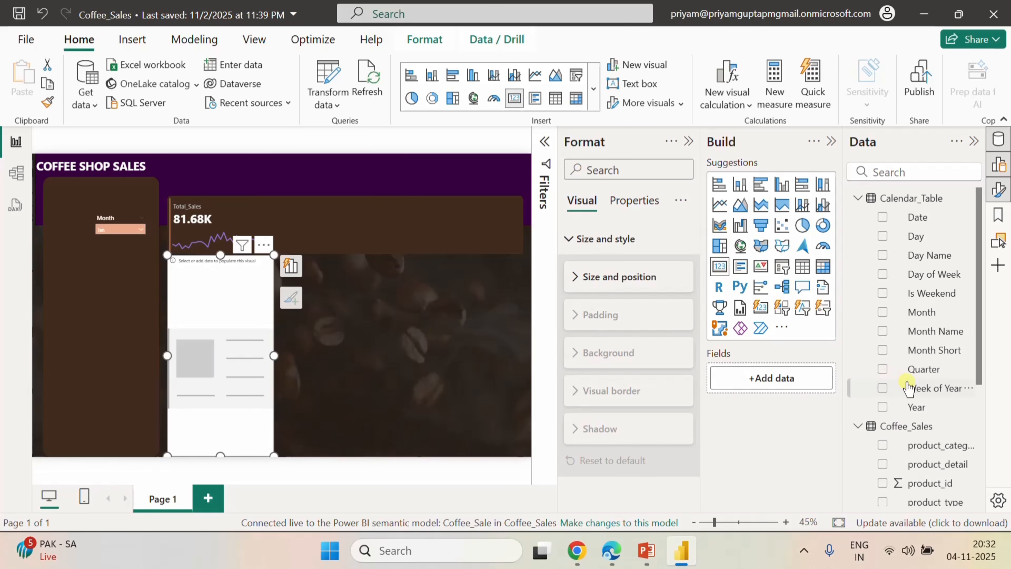
{"action": "scroll", "coordinate": [908, 387], "scroll_direction": "down", "scroll_amount": 5}
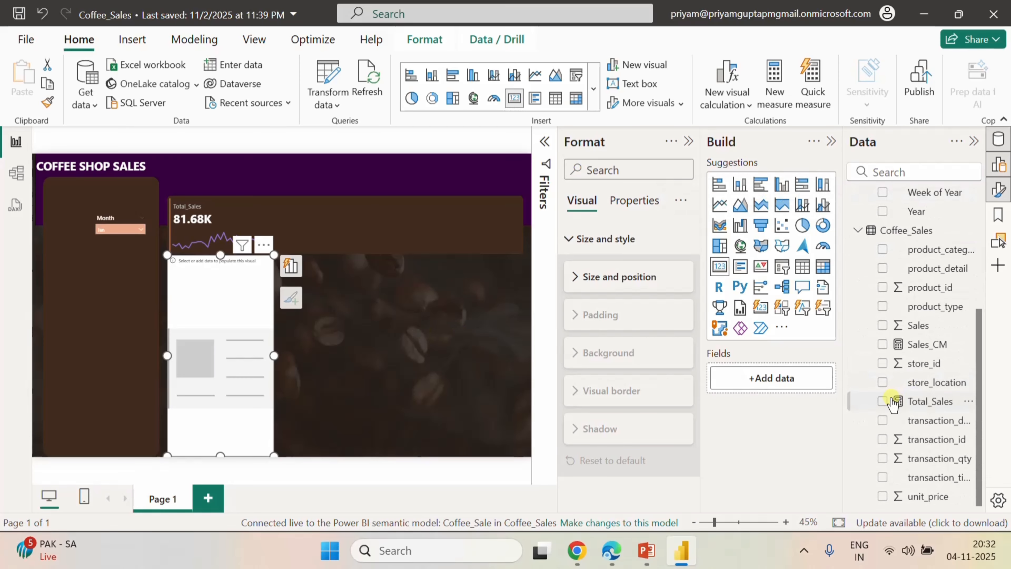
{"action": "left_click", "coordinate": [883, 344]}
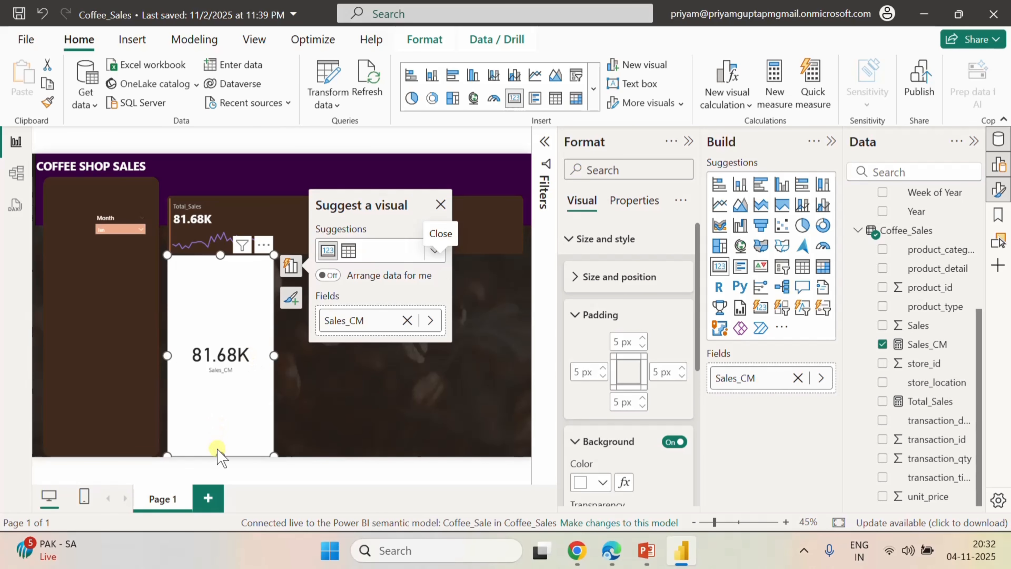
{"action": "left_click_drag", "start_coordinate": [217, 453], "coordinate": [219, 316]}
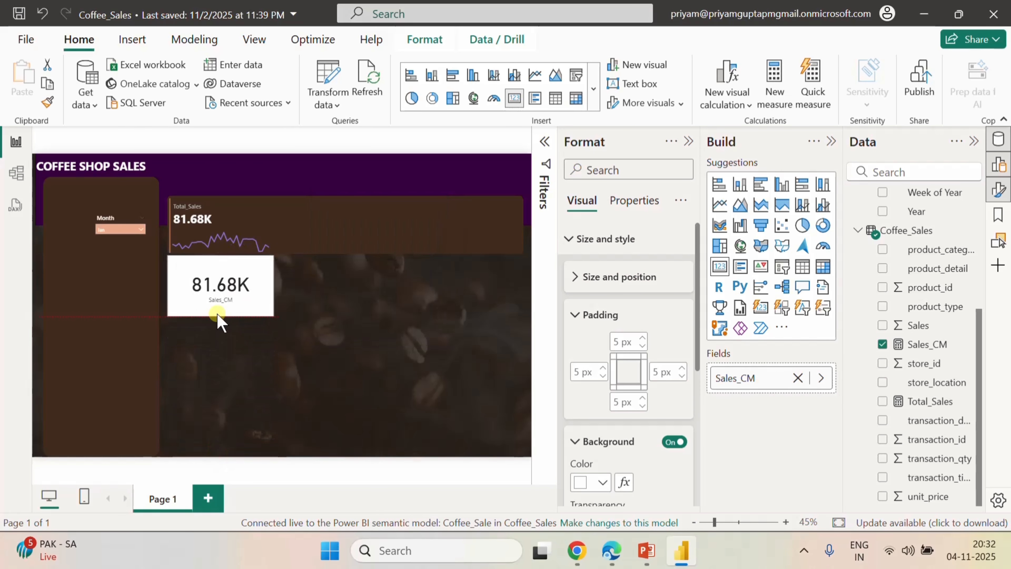
{"action": "left_click_drag", "start_coordinate": [218, 267], "coordinate": [229, 309]}
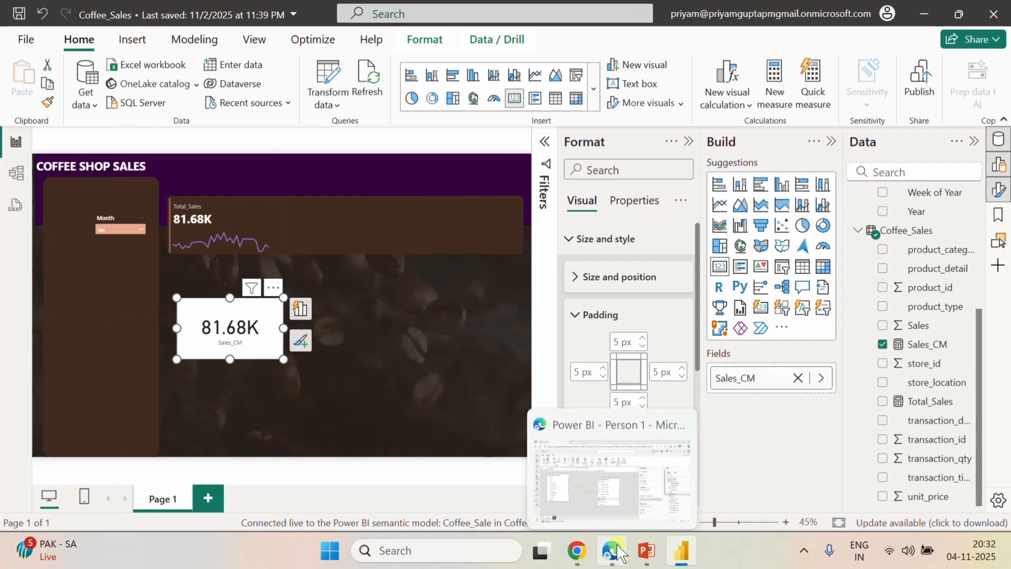
- Return to the Power BI model in the browser, close the Sales_CM formula, and add a new measure to the Coffee_Sales table
{"action": "left_click", "coordinate": [613, 551]}
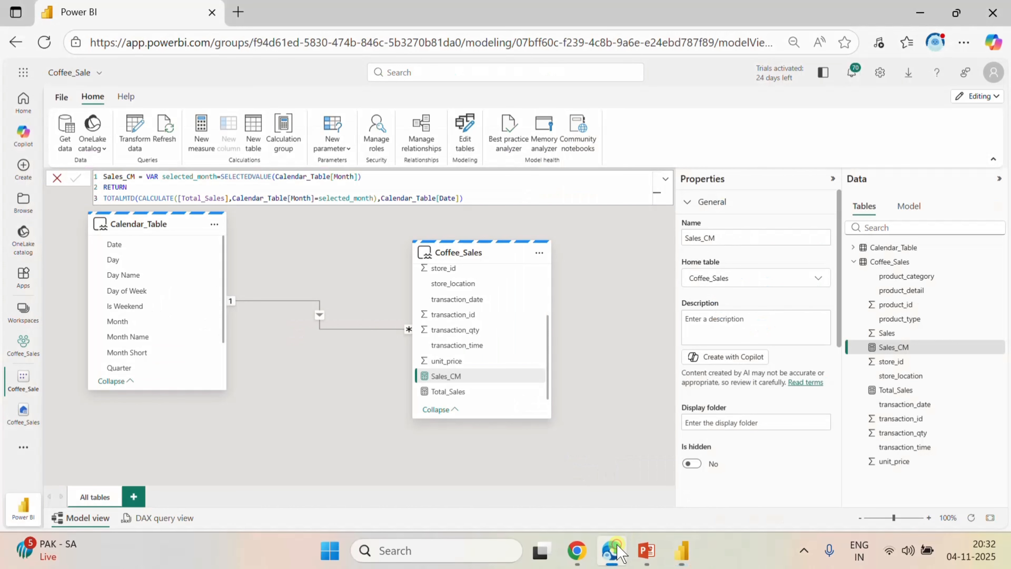
{"action": "left_click", "coordinate": [57, 179]}
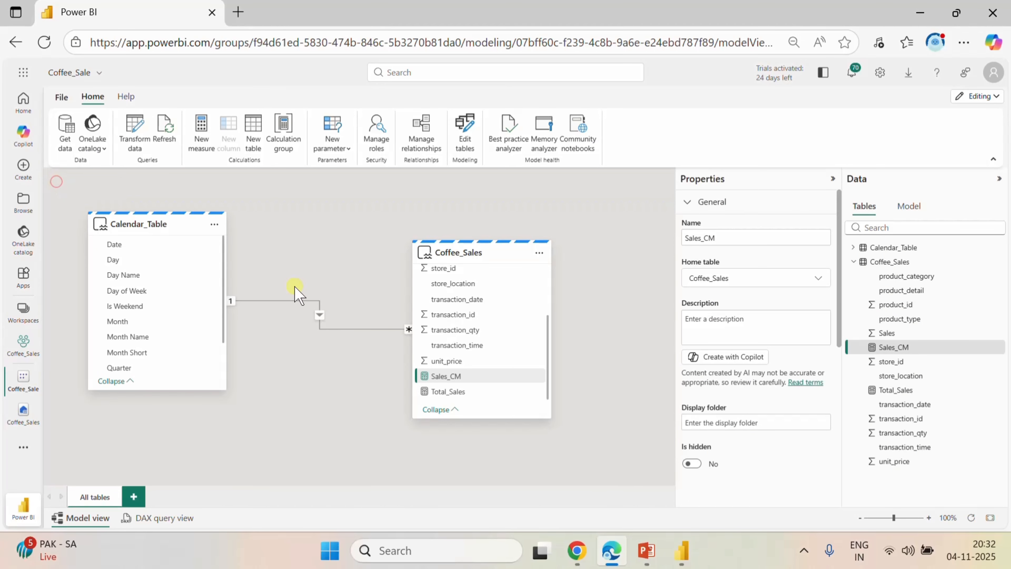
{"action": "left_click", "coordinate": [457, 382]}
{"action": "right_click", "coordinate": [456, 380]}
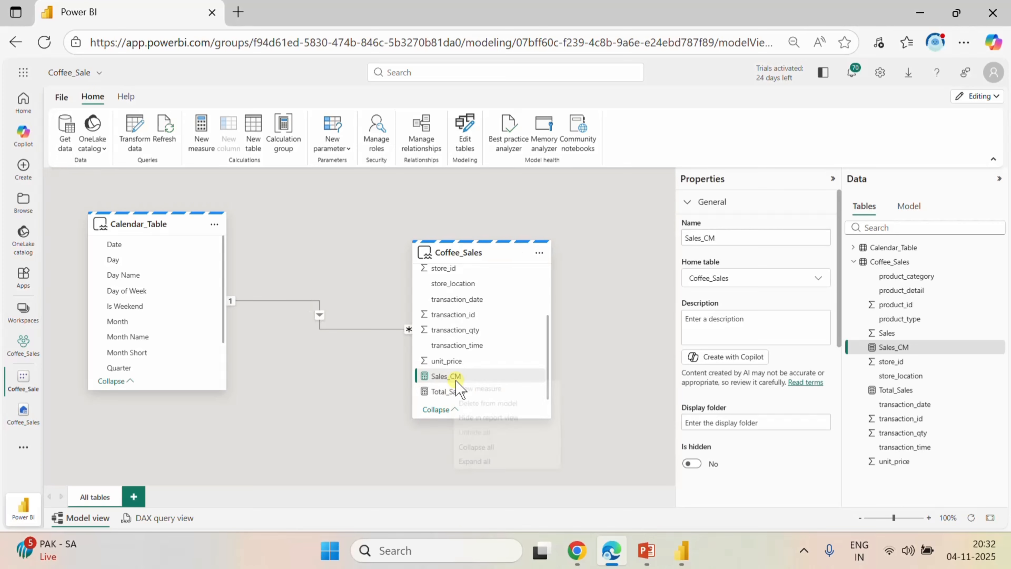
{"action": "left_click", "coordinate": [490, 388]}
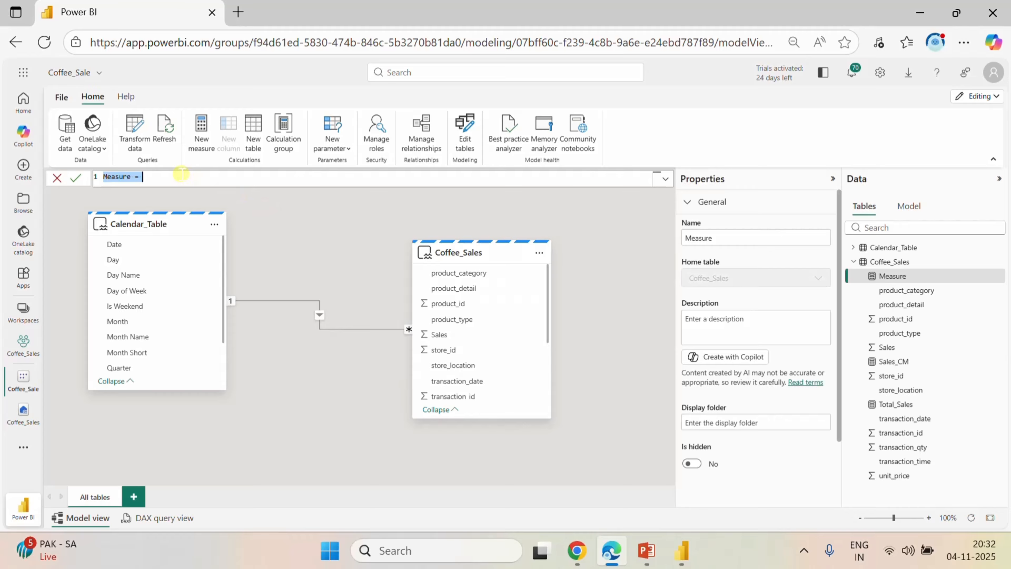
- Replace the default measure text with Sales_PM=CALCULATE([Sales_CM], using the existing Sales_CM measure as the expression
{"action": "key", "text": "BackSpace"}
{"action": "type", "text": "Sales_PM=cal"}
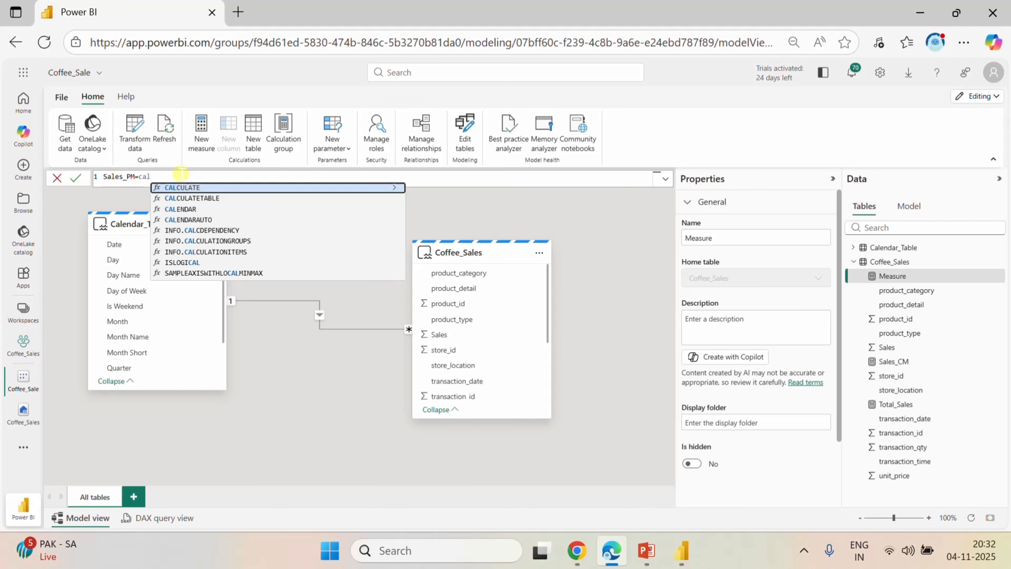
{"action": "left_click", "coordinate": [184, 189]}
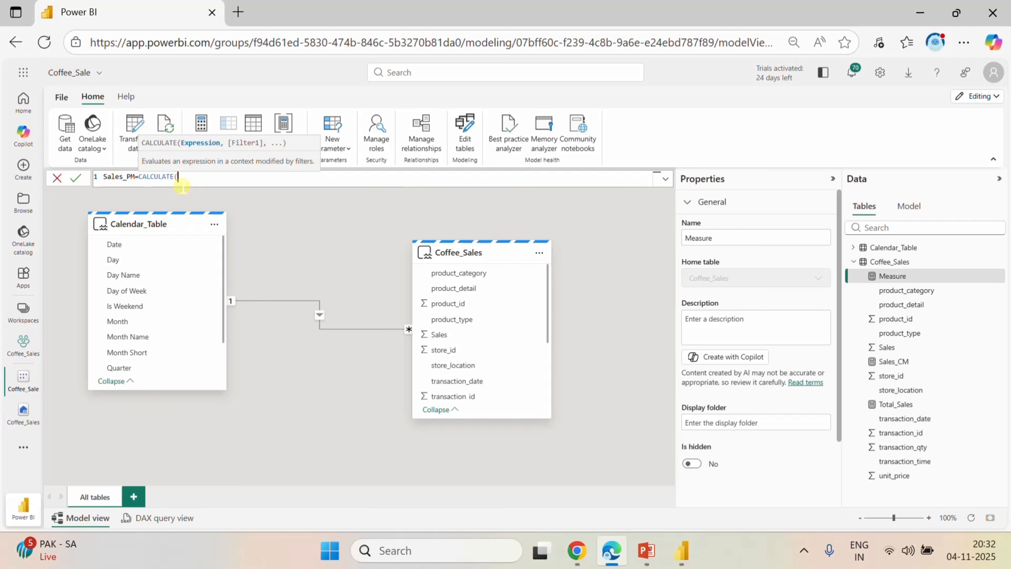
{"action": "type", "text": "cm"}
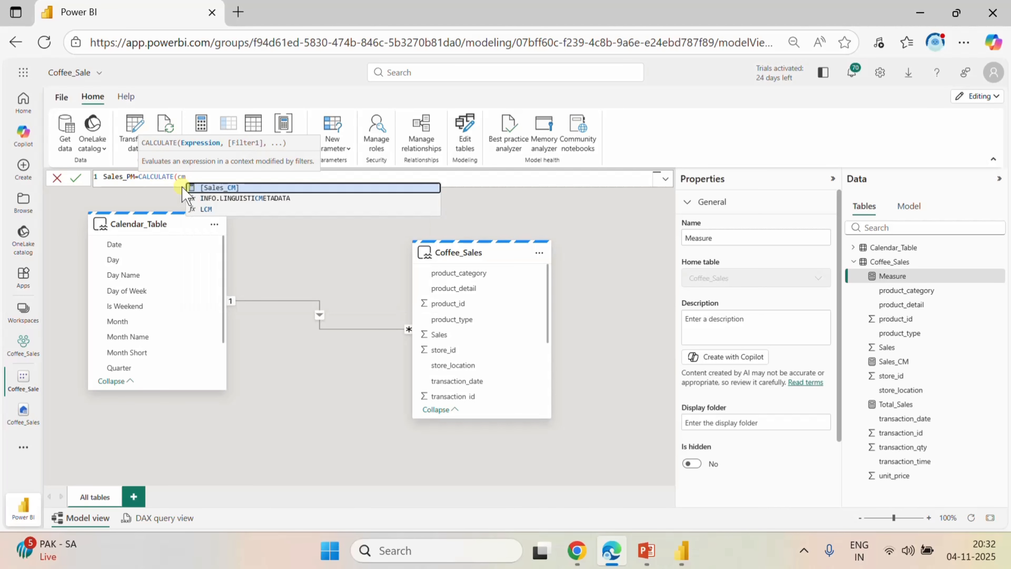
{"action": "left_click", "coordinate": [222, 187]}
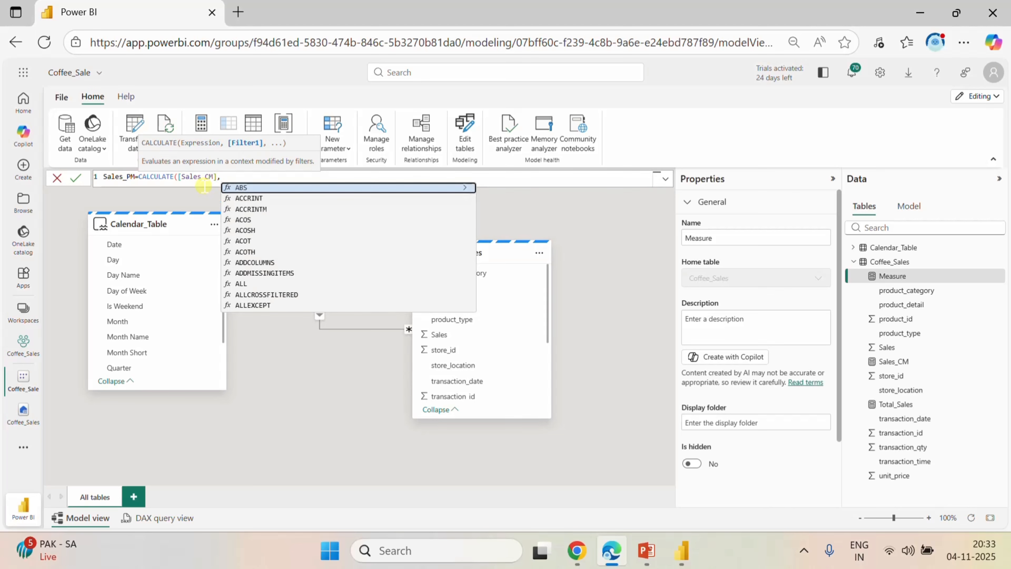
- Add the filter DATEADD(Calendar_Table[Date],-1,MONTH) to CALCULATE, and commit the Sales_PM measure
{"action": "type", "text": "date"}
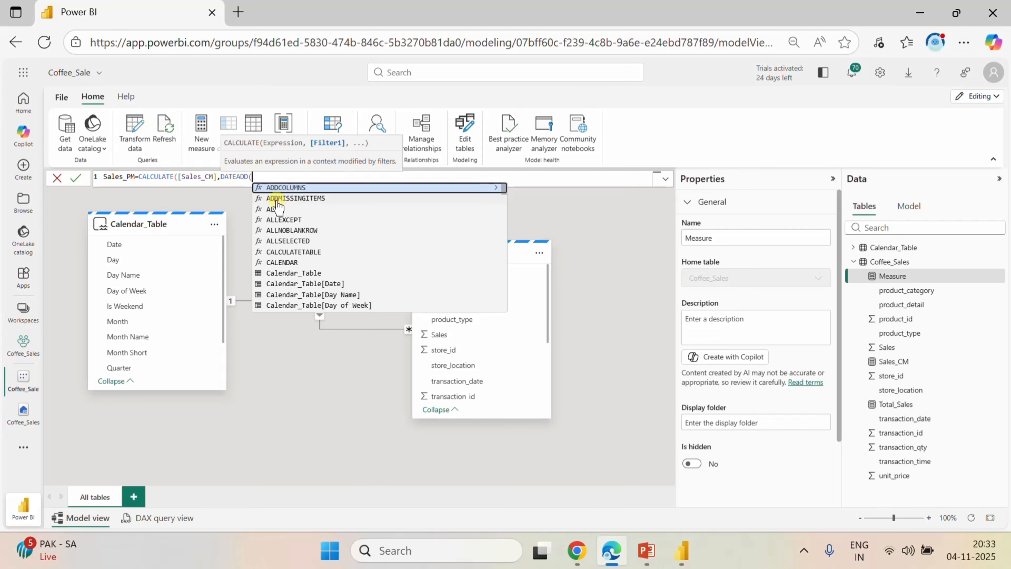
{"action": "left_click", "coordinate": [277, 199]}
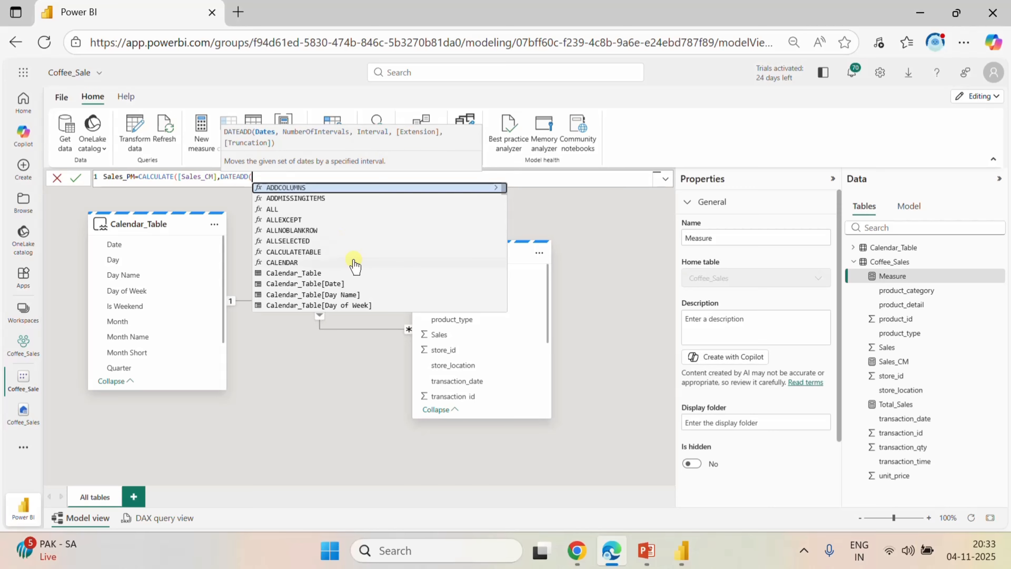
{"action": "left_click", "coordinate": [325, 283]}
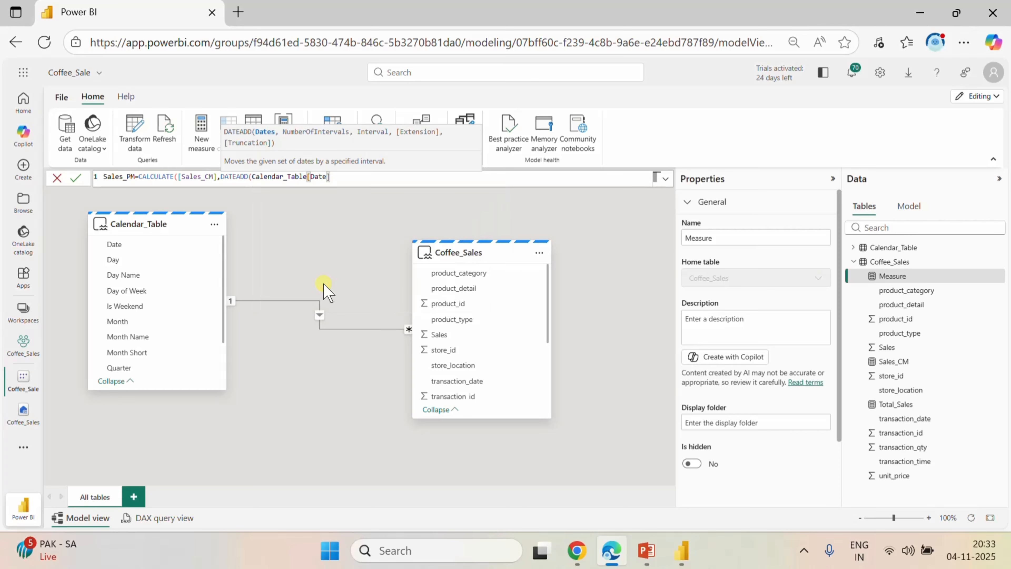
{"action": "type", "text": ",-1"}
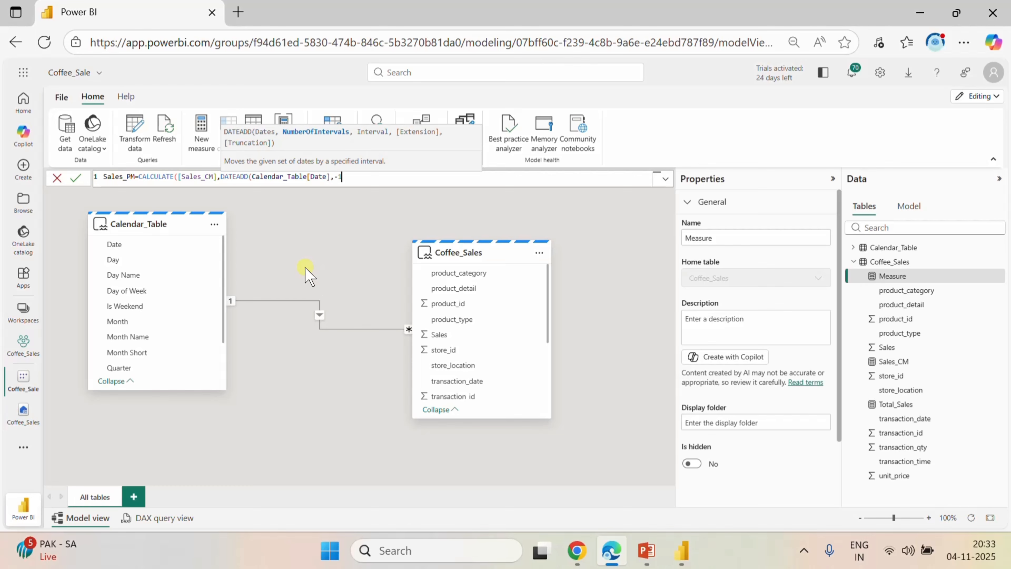
{"action": "type", "text": ","}
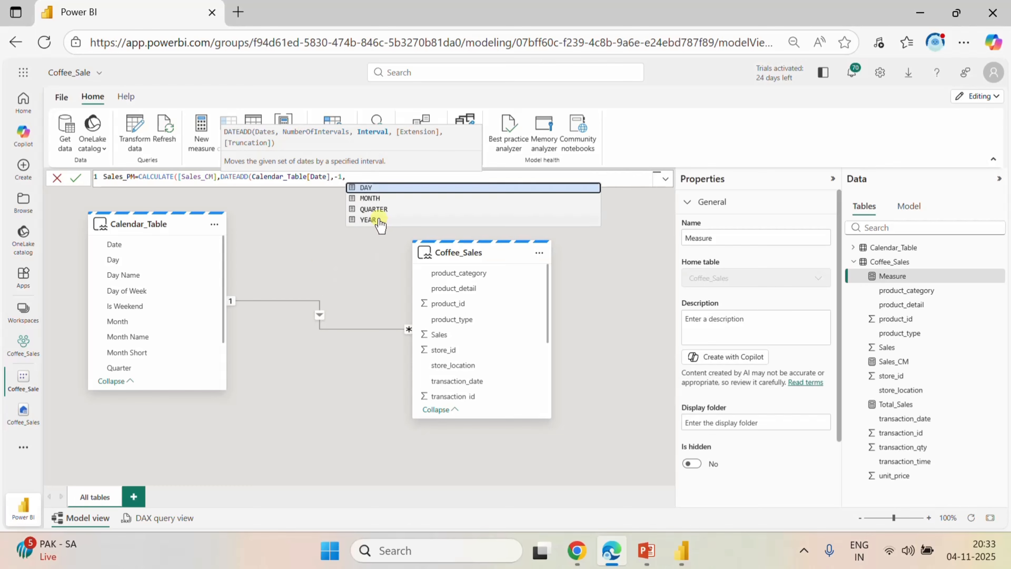
{"action": "left_click", "coordinate": [370, 199]}
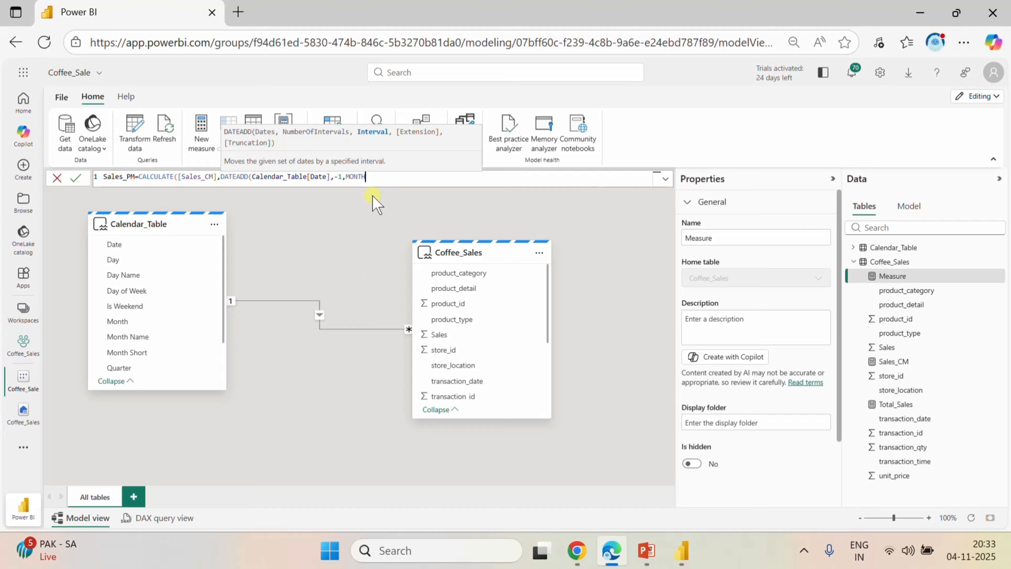
{"action": "type", "text": ")"}
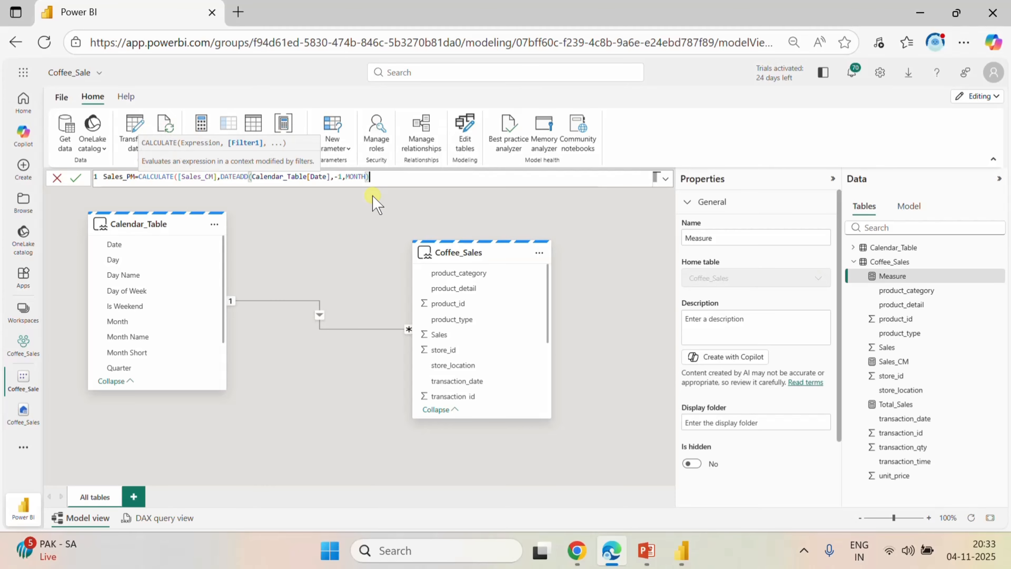
{"action": "left_click", "coordinate": [76, 180]}
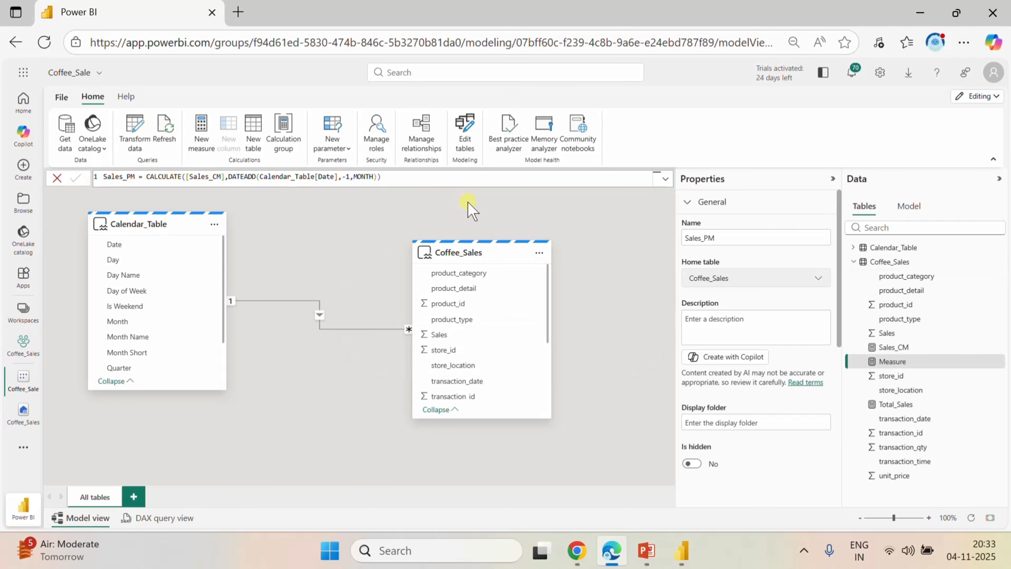
- Switch to the Coffee_Sales report in Power BI Desktop and refresh its data to load the Sales_PM measure
{"action": "scroll", "coordinate": [468, 311], "scroll_direction": "down", "scroll_amount": 3}
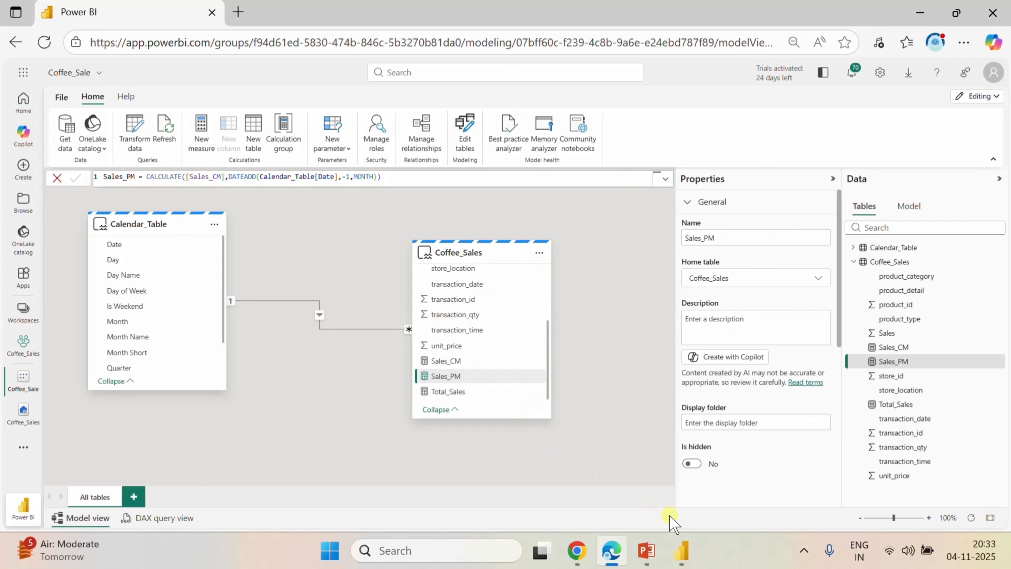
{"action": "left_click", "coordinate": [683, 546]}
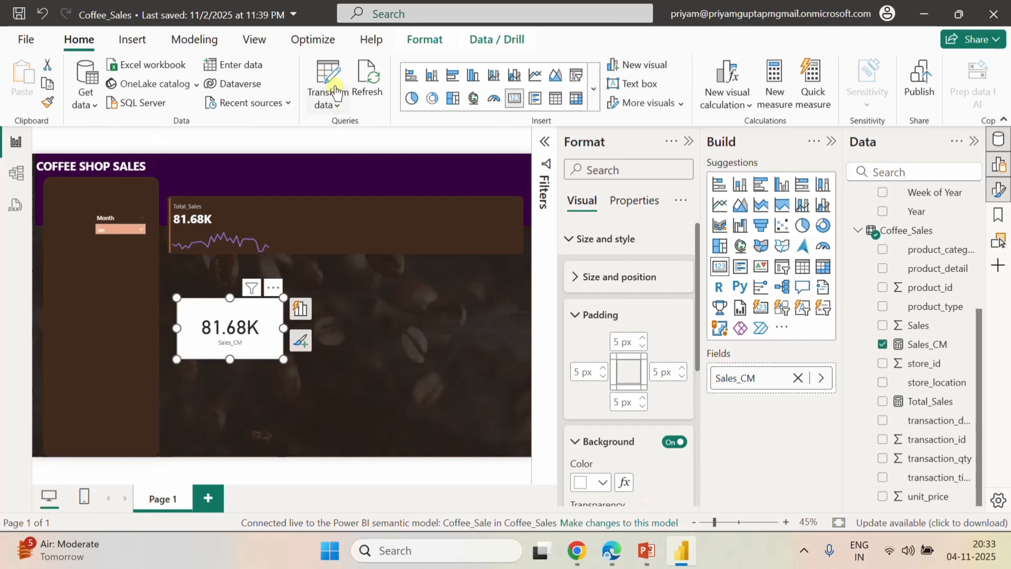
{"action": "left_click", "coordinate": [360, 78]}
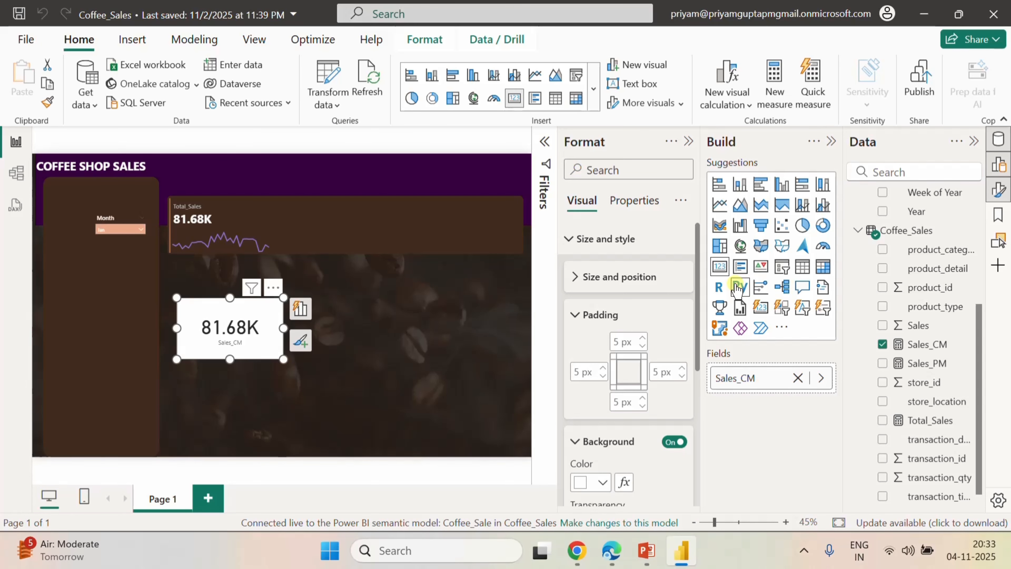
- Add a card visual showing the Sales_PM measure, reduce its height, and place it beside the Sales_CM card
{"action": "left_click", "coordinate": [426, 342]}
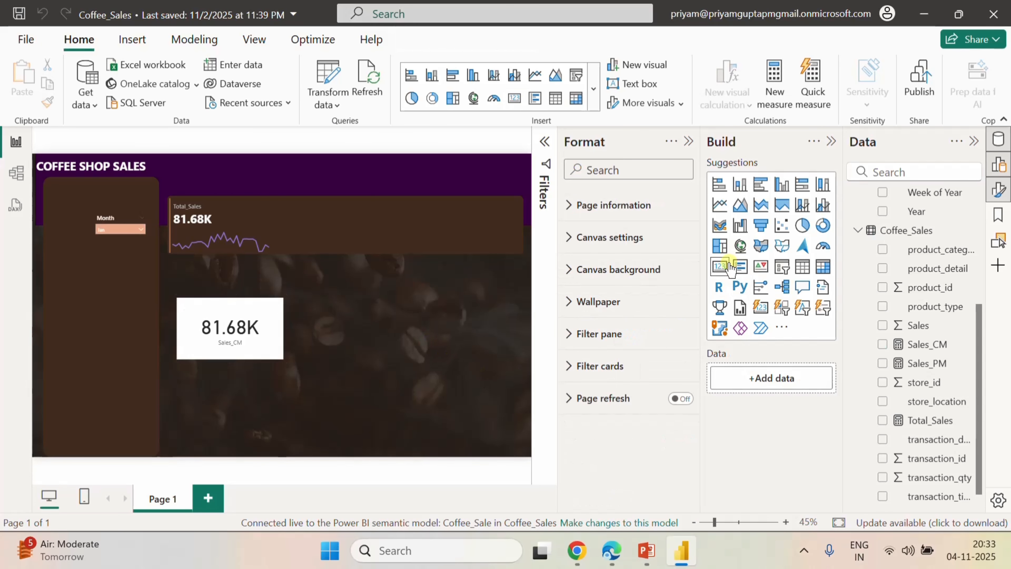
{"action": "left_click", "coordinate": [720, 267]}
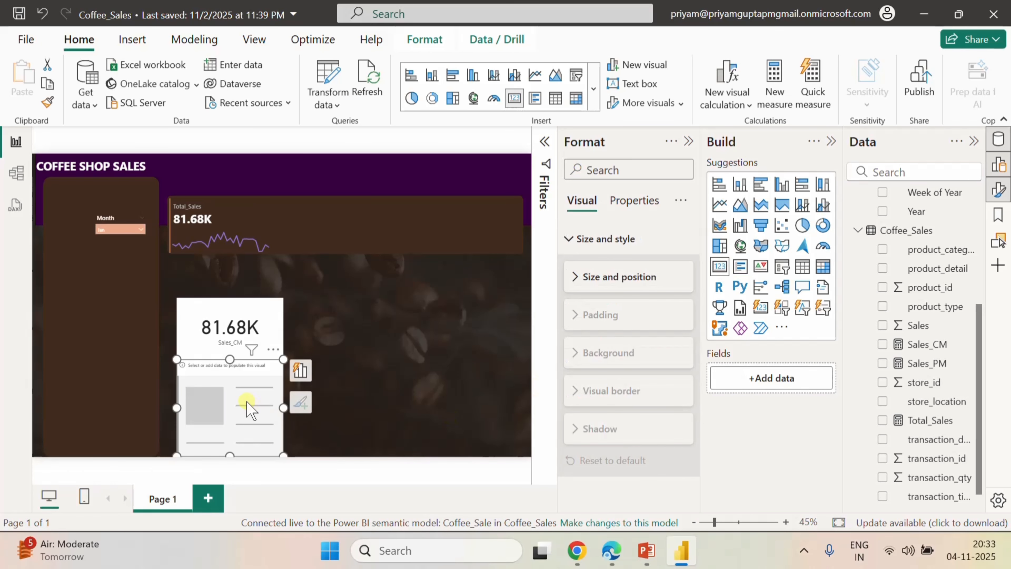
{"action": "left_click_drag", "start_coordinate": [247, 400], "coordinate": [410, 330]}
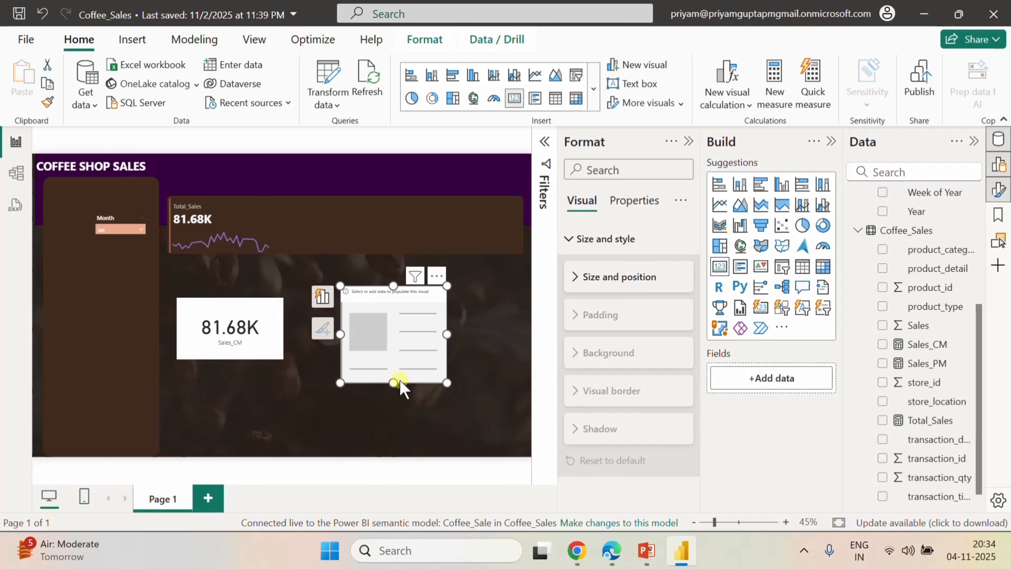
{"action": "left_click_drag", "start_coordinate": [393, 382], "coordinate": [393, 349]}
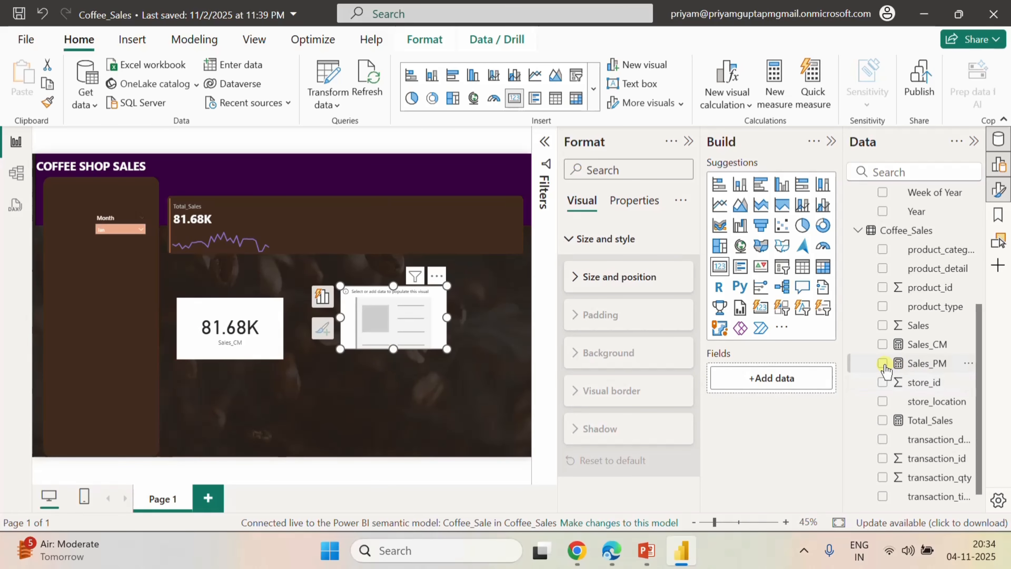
{"action": "left_click", "coordinate": [883, 363]}
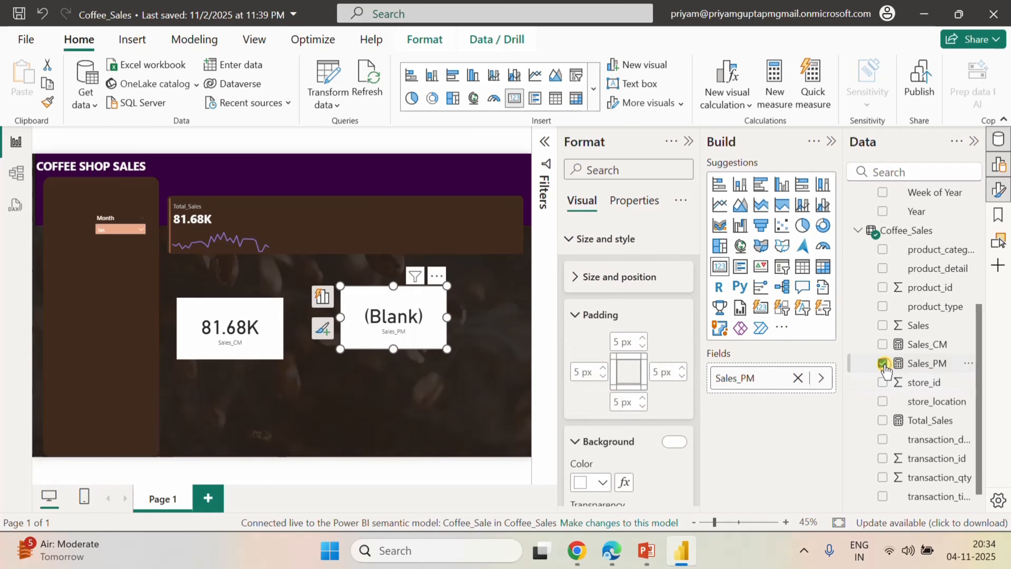
{"action": "left_click", "coordinate": [422, 407]}
- Check the Sales_CM and Sales_PM cards by filtering the Month slicer to Feb and back to Jan
{"action": "mouse_move", "coordinate": [113, 236]}
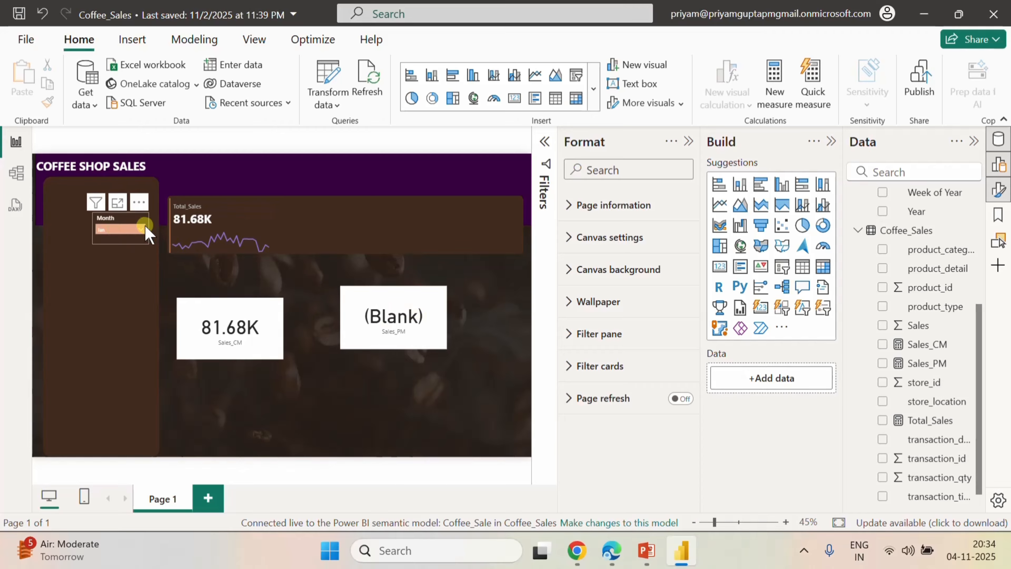
{"action": "left_click", "coordinate": [142, 231]}
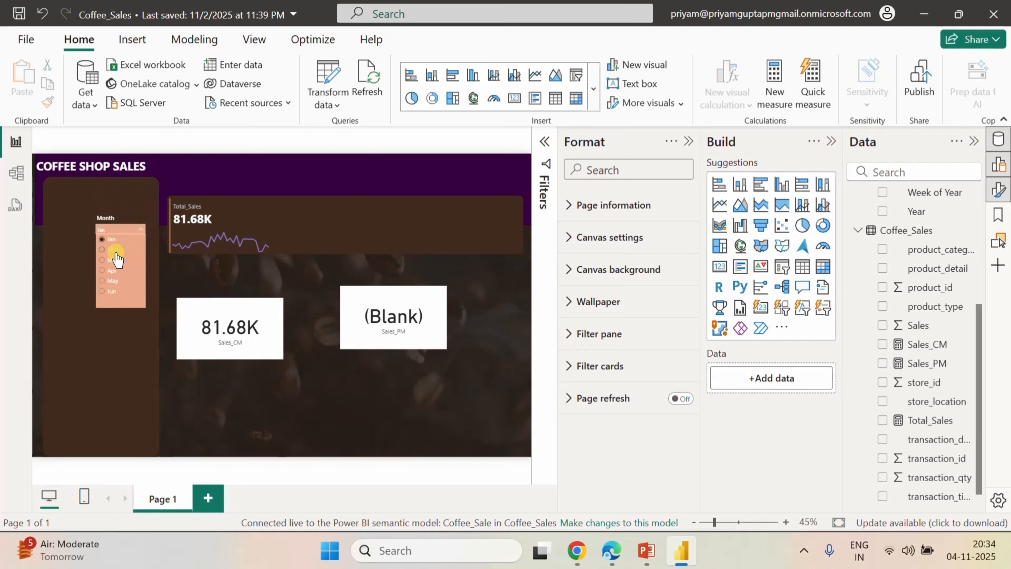
{"action": "left_click", "coordinate": [116, 257]}
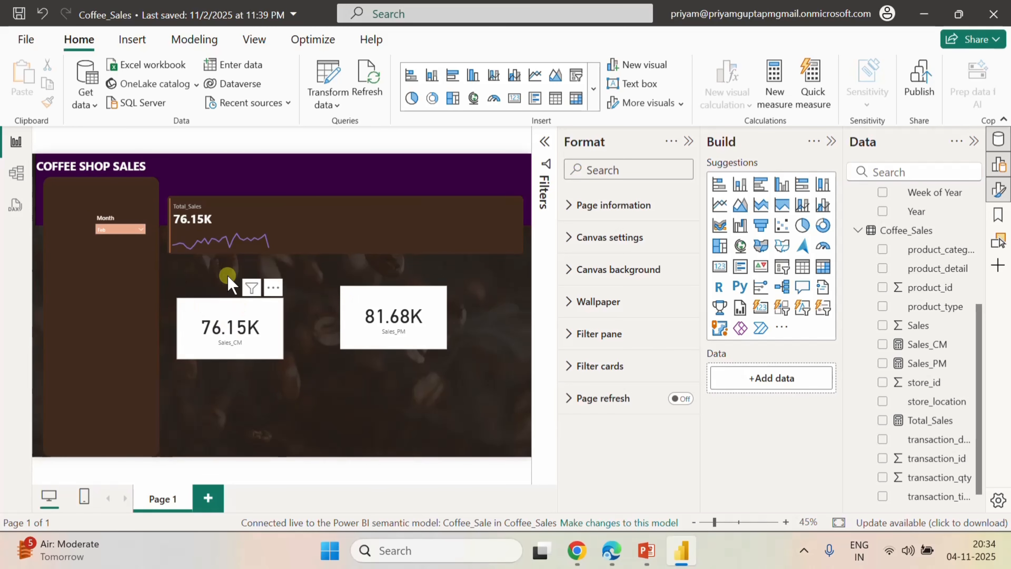
{"action": "left_click", "coordinate": [139, 230]}
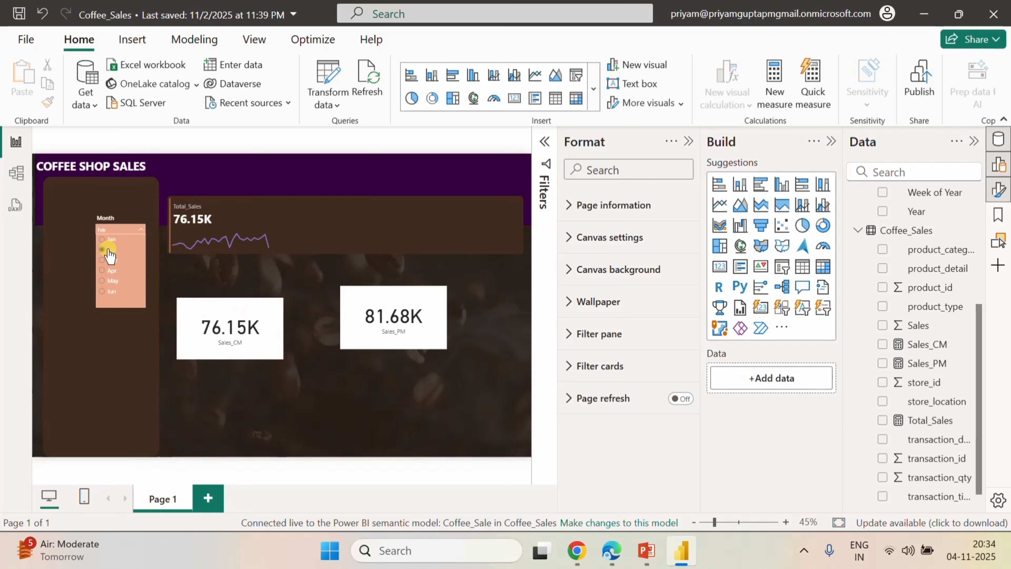
{"action": "left_click", "coordinate": [109, 241]}
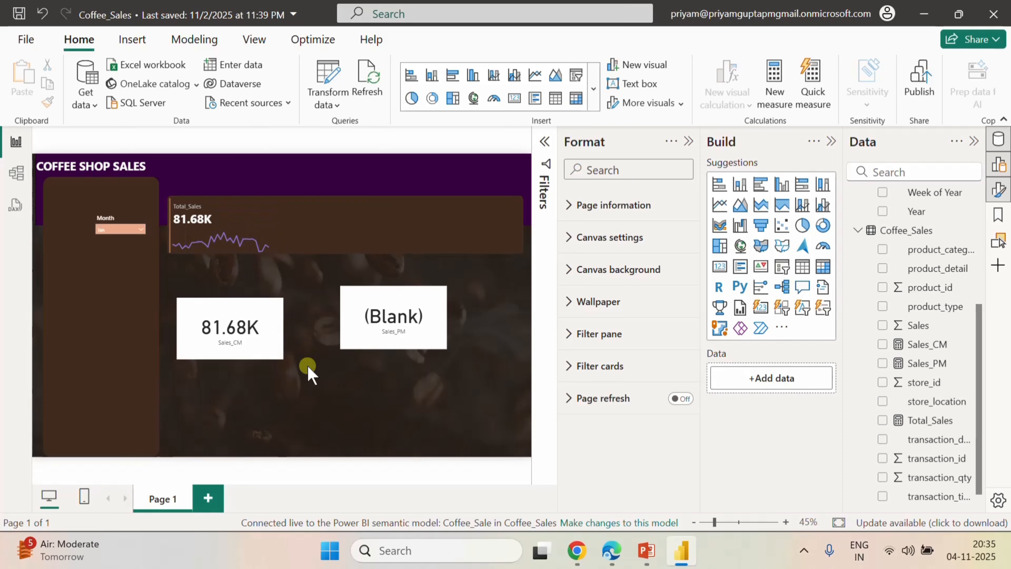
- Return to the Power BI model in the browser and add a Coffee_Sales measure named MoM & Growth & diff Sales
{"action": "left_click", "coordinate": [612, 550]}
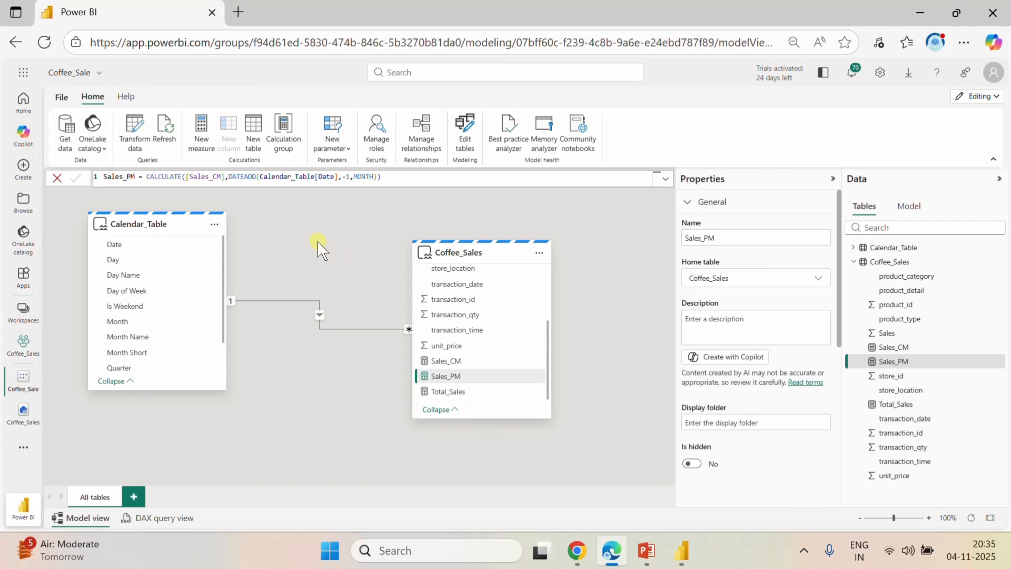
{"action": "right_click", "coordinate": [463, 346]}
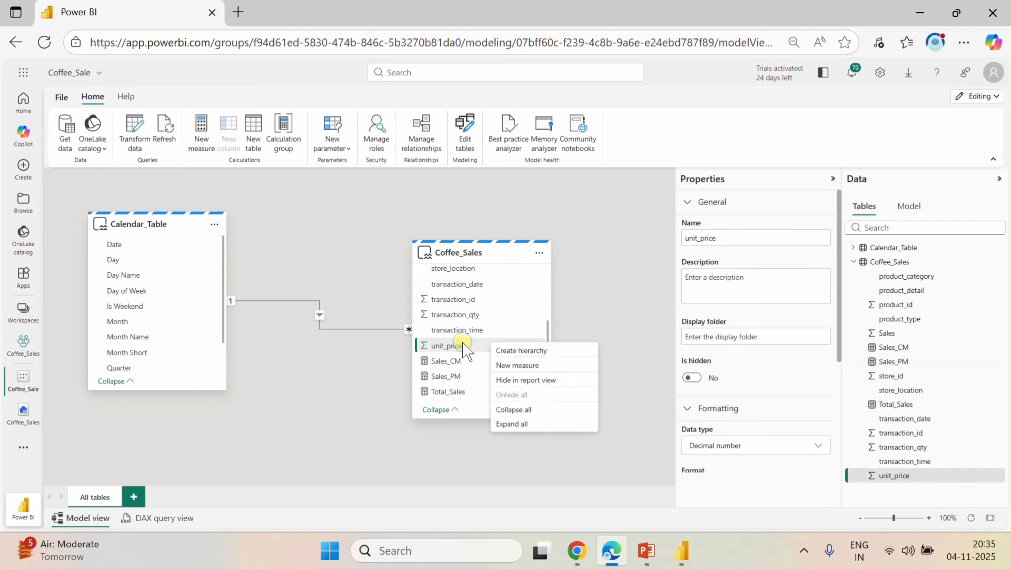
{"action": "left_click", "coordinate": [524, 364]}
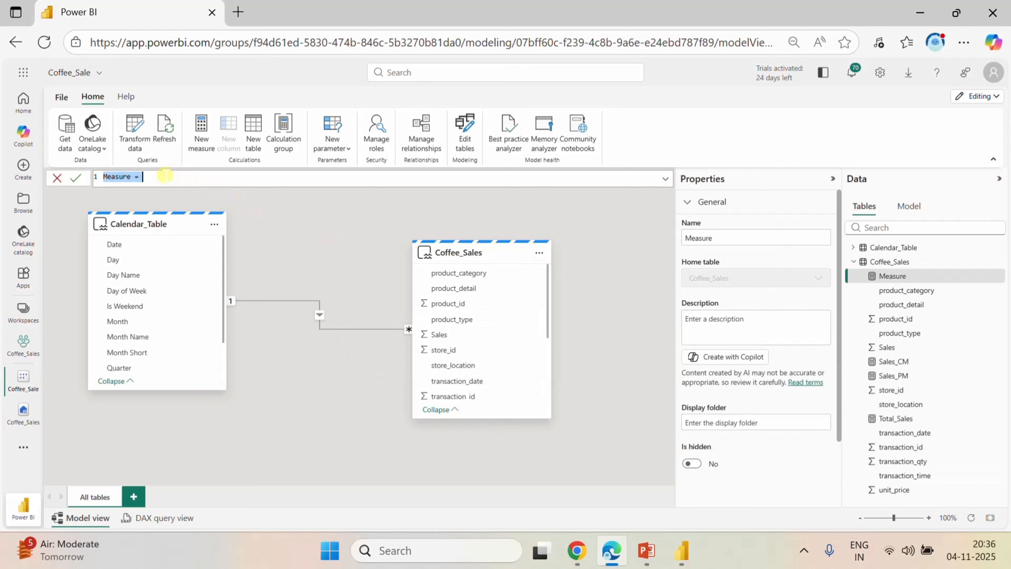
{"action": "key", "text": "BackSpace"}
{"action": "type", "text": "MoM & Growth &"}
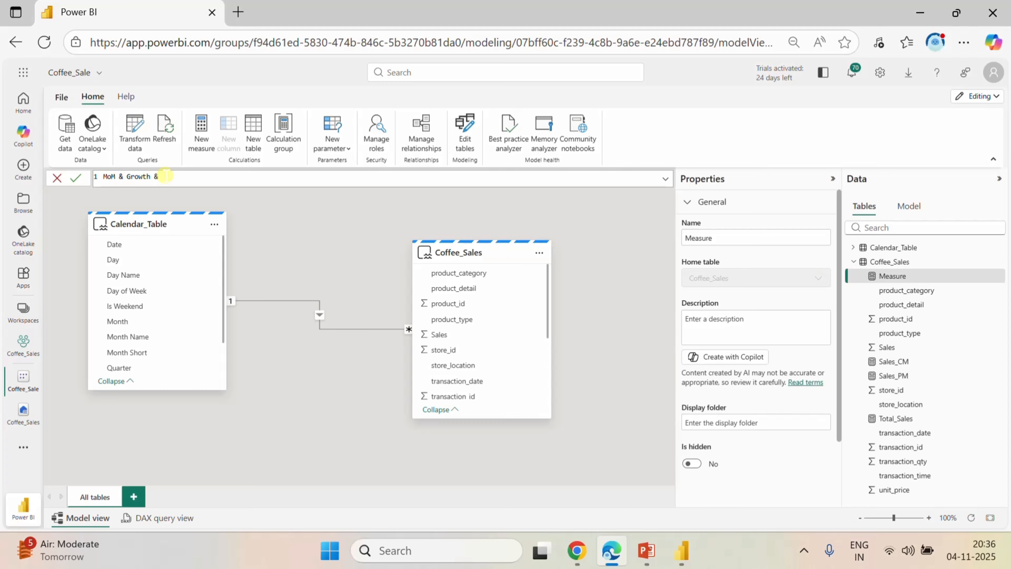
{"action": "type", "text": " diff Sales="}
{"action": "key", "text": "shift+Return"}
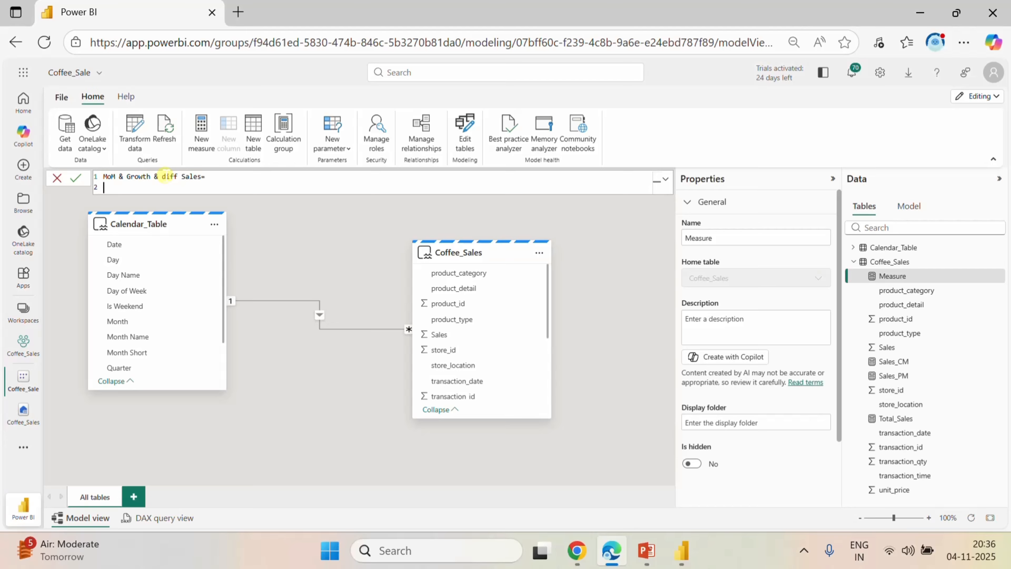
- Define the variable month_diff in the measure as Coffee_Sales[Sales_CM]-Coffee_Sales[Sales_PM]
{"action": "type", "text": "var"}
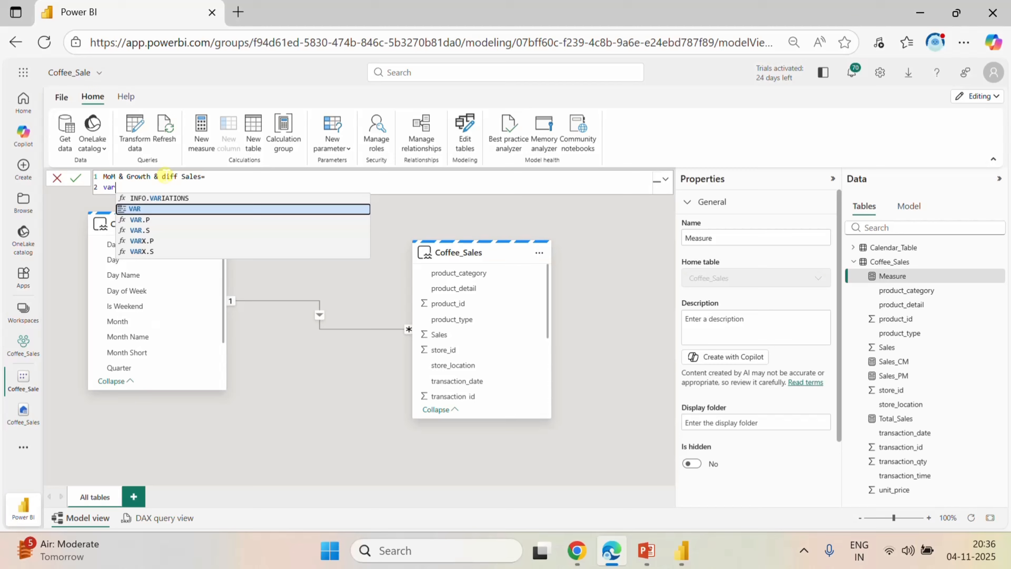
{"action": "left_click", "coordinate": [137, 208]}
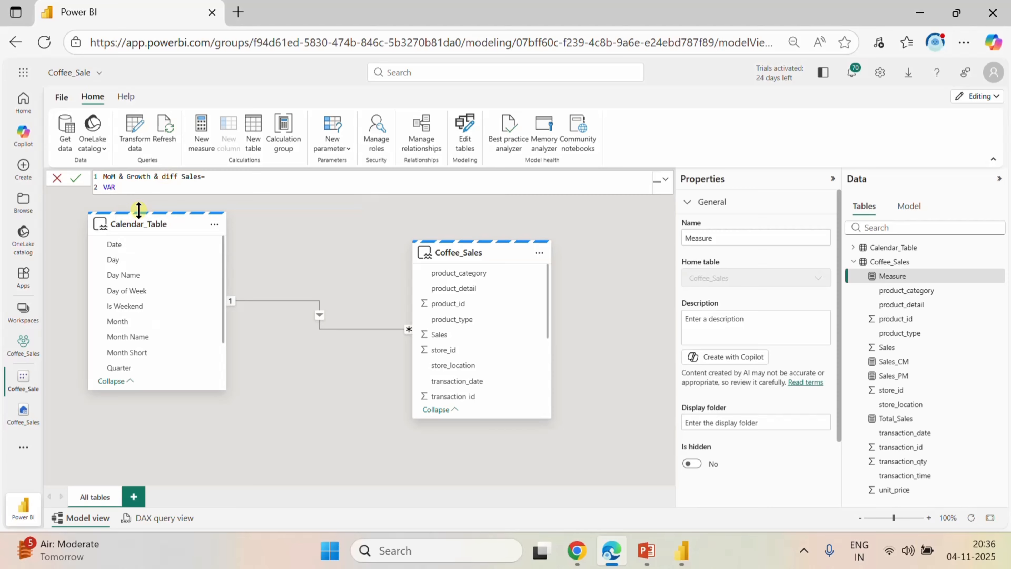
{"action": "type", "text": "month_diff="}
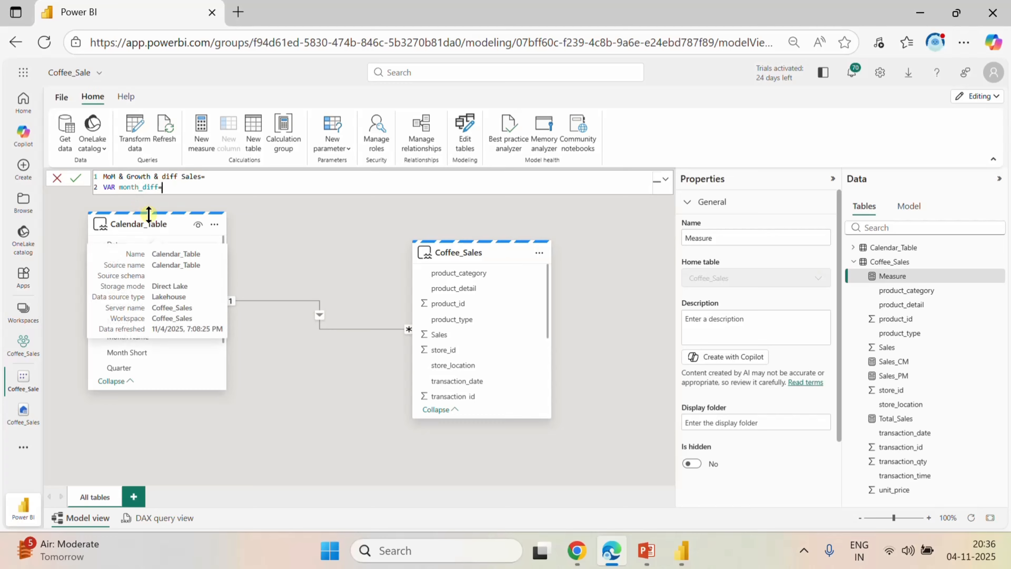
{"action": "type", "text": "sa"}
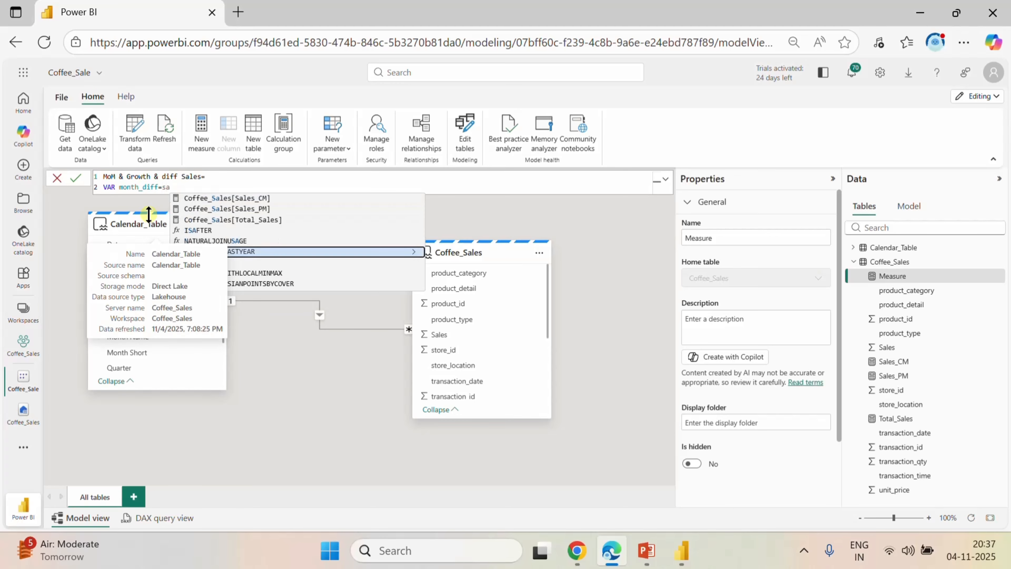
{"action": "left_click", "coordinate": [264, 200]}
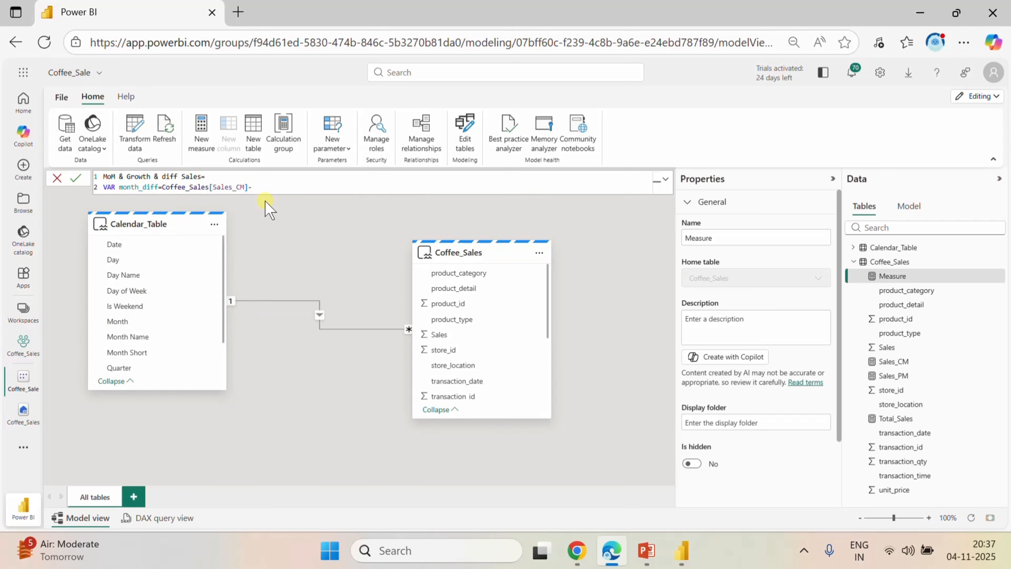
{"action": "type", "text": "-sa"}
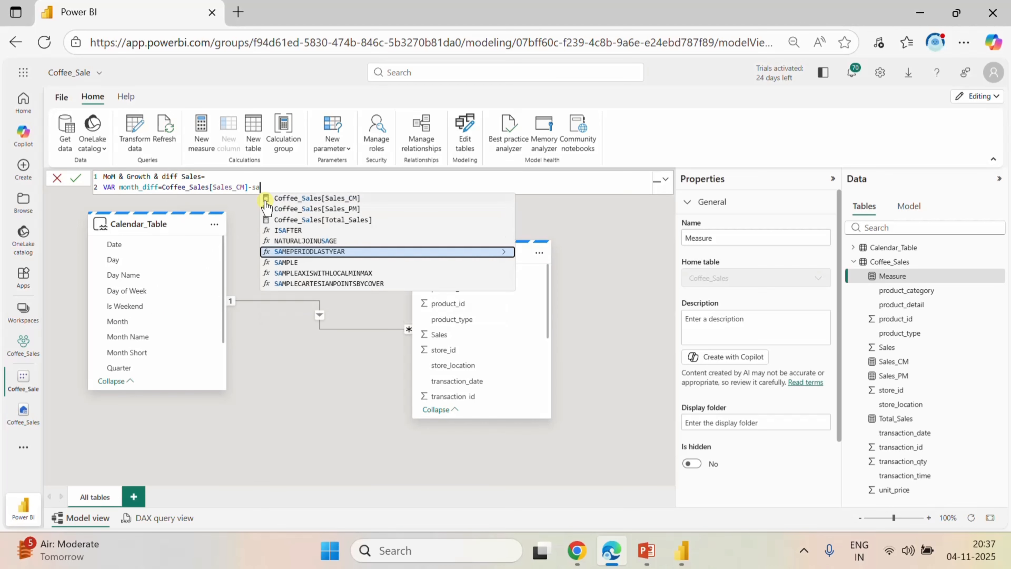
{"action": "left_click", "coordinate": [345, 208]}
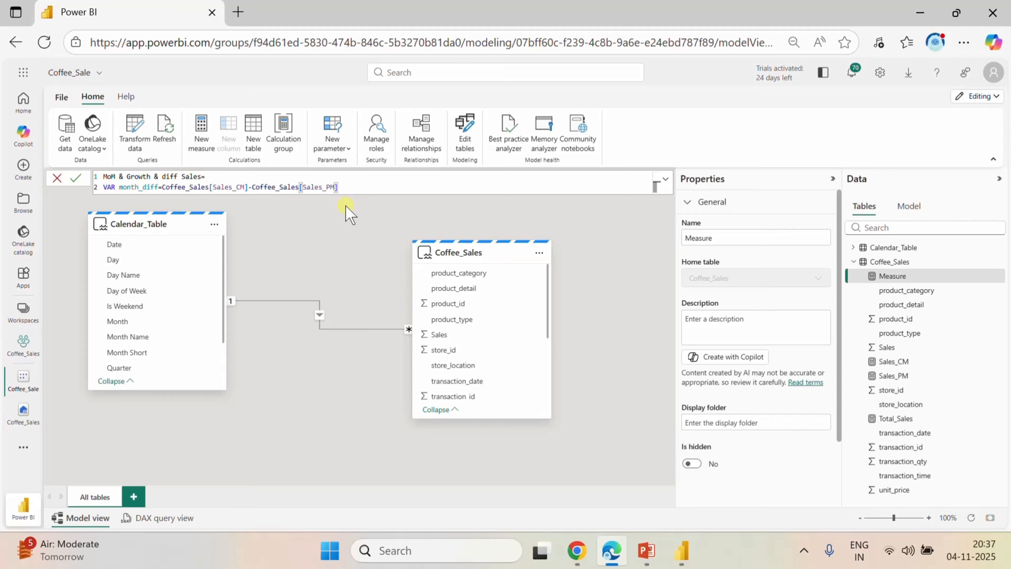
- Add a second variable, MoM, on a new line, defined as month_diff/[Sales_PM]
{"action": "key", "text": "shift+Return"}
{"action": "type", "text": "var"}
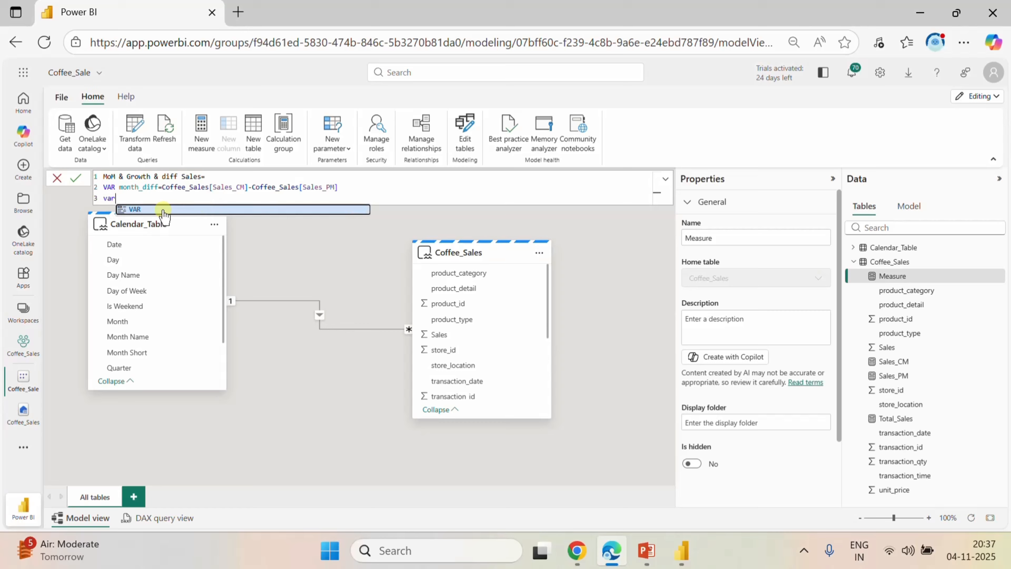
{"action": "left_click", "coordinate": [163, 210]}
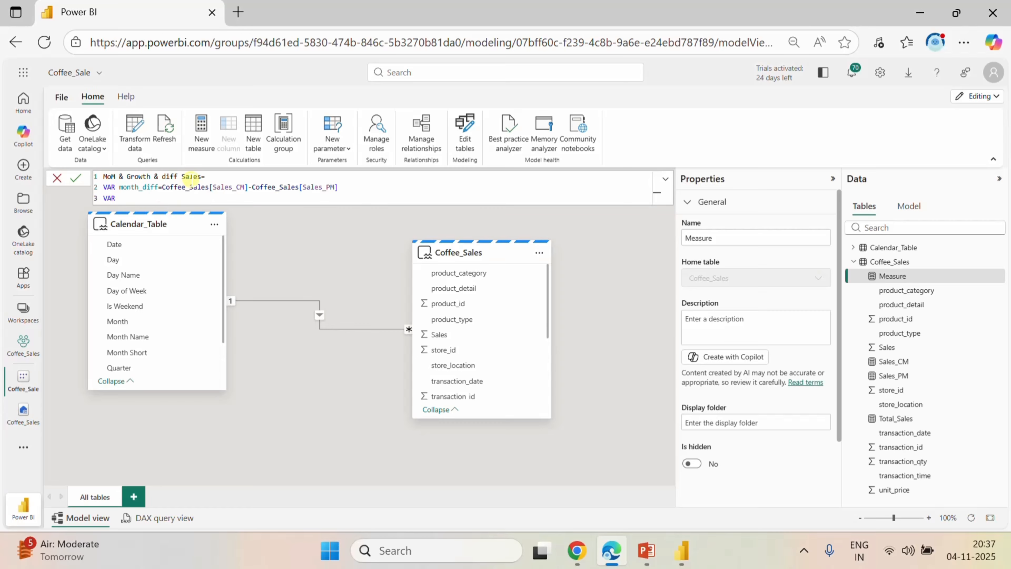
{"action": "type", "text": "m"}
{"action": "key", "text": "BackSpace"}
{"action": "type", "text": "Mom"}
{"action": "key", "text": "BackSpace"}
{"action": "type", "text": "M=mon"}
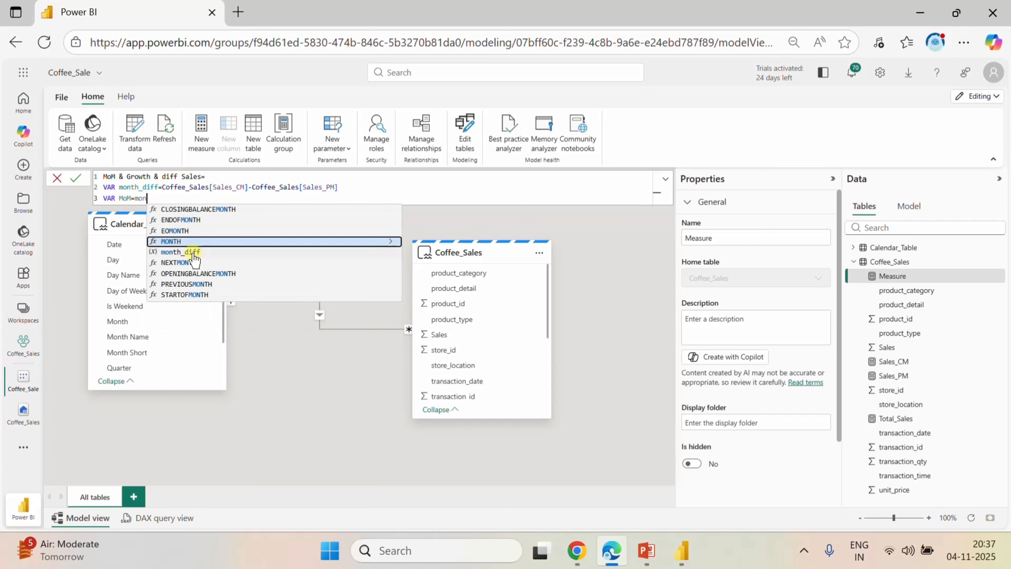
{"action": "left_click", "coordinate": [195, 251]}
{"action": "type", "text": "/"}
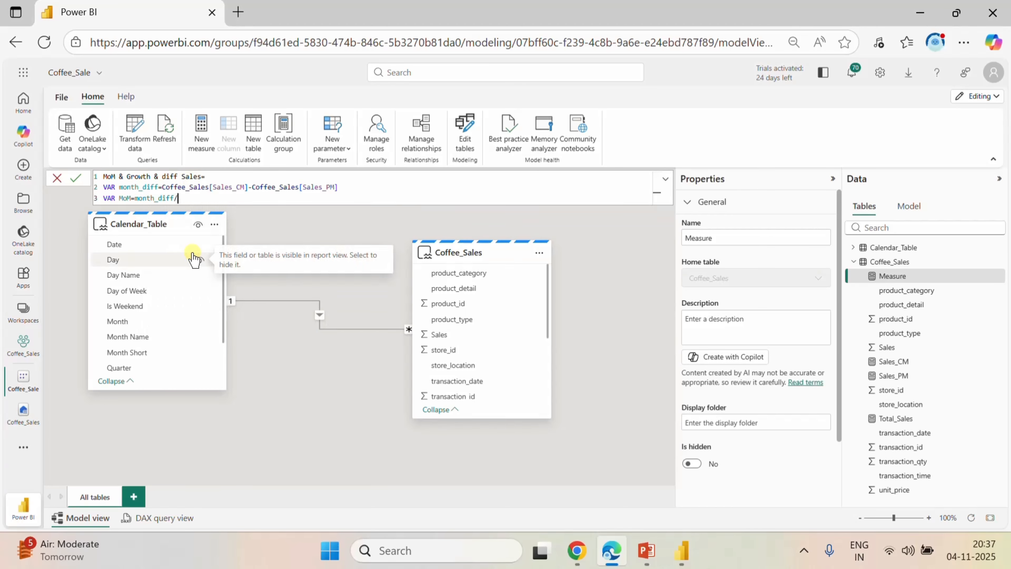
{"action": "type", "text": "pm"}
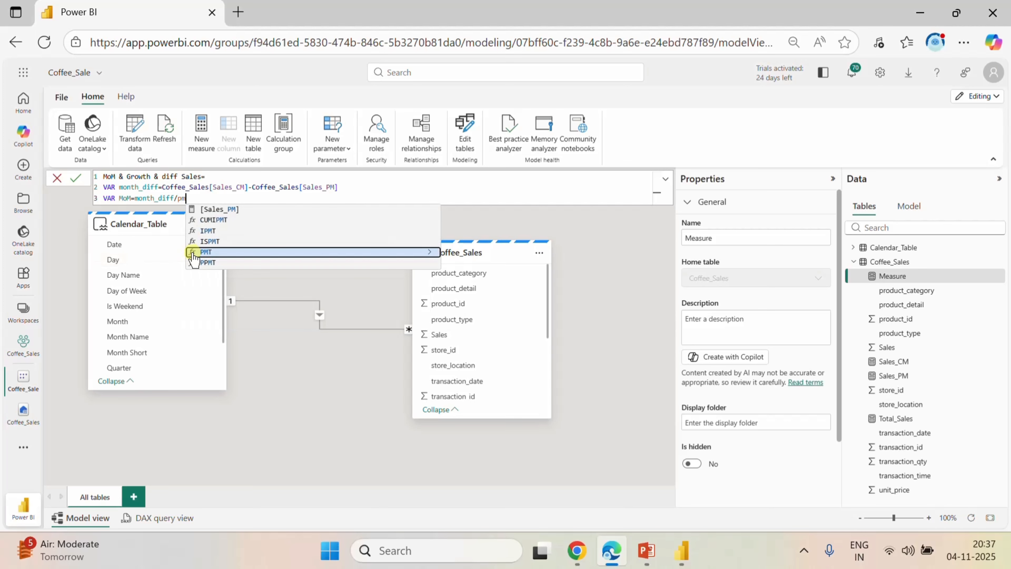
{"action": "left_click", "coordinate": [254, 209]}
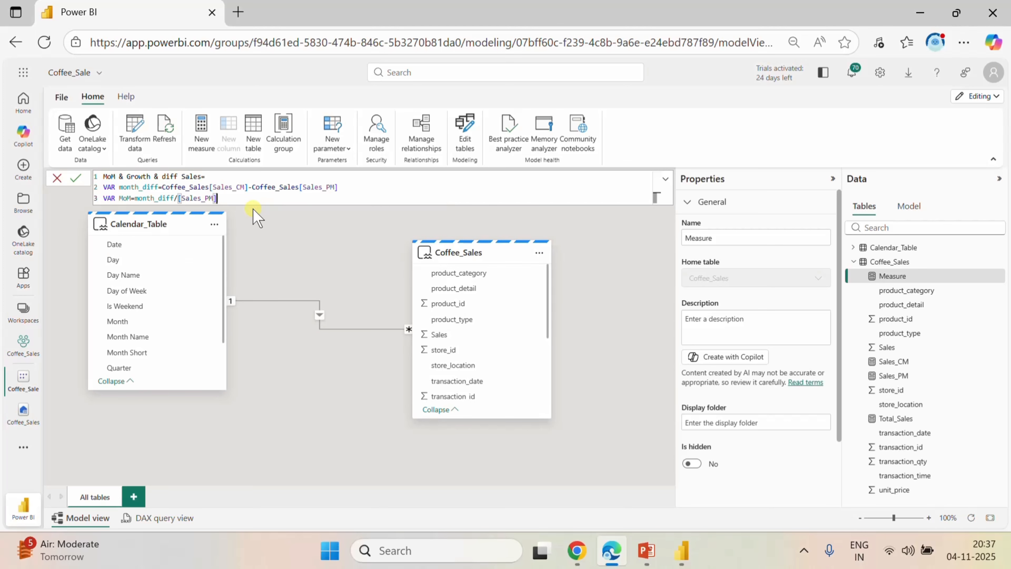
- Add a variable named sign on a new line of the measure, defined as IF(month_diff>0,"+"," ")
{"action": "key", "text": "shift+Return"}
{"action": "type", "text": "var"}
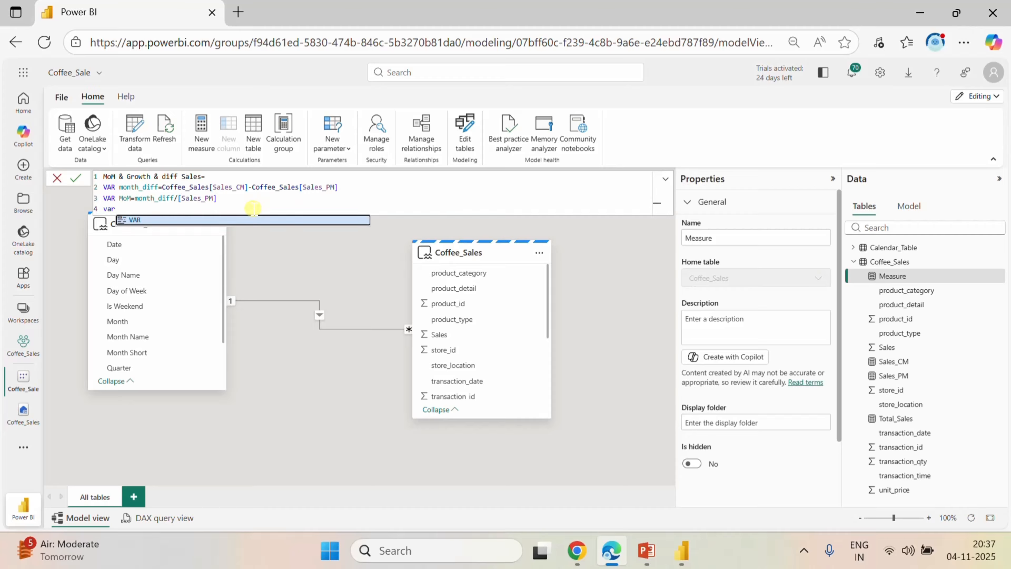
{"action": "left_click", "coordinate": [163, 219]}
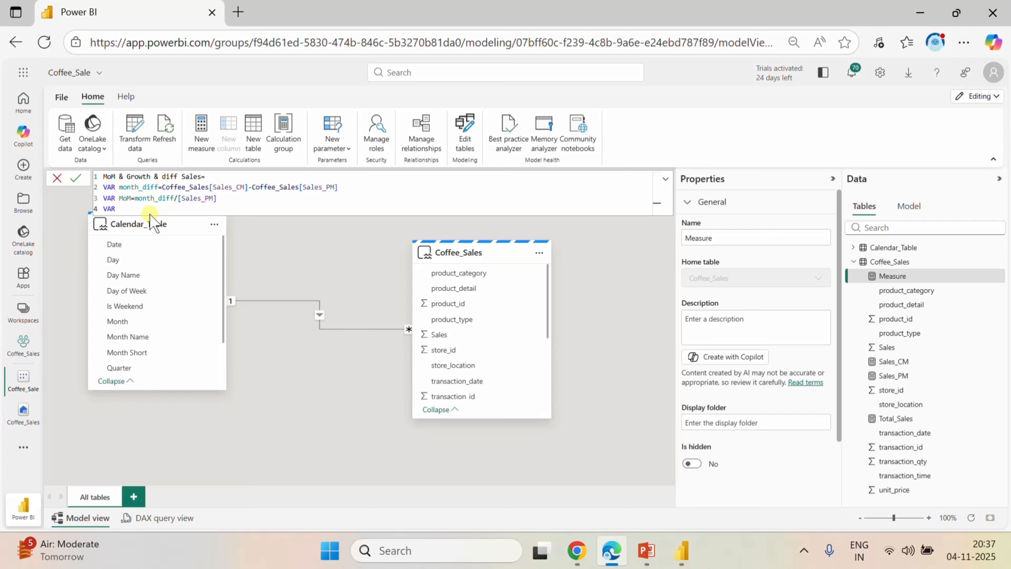
{"action": "type", "text": "sign=if"}
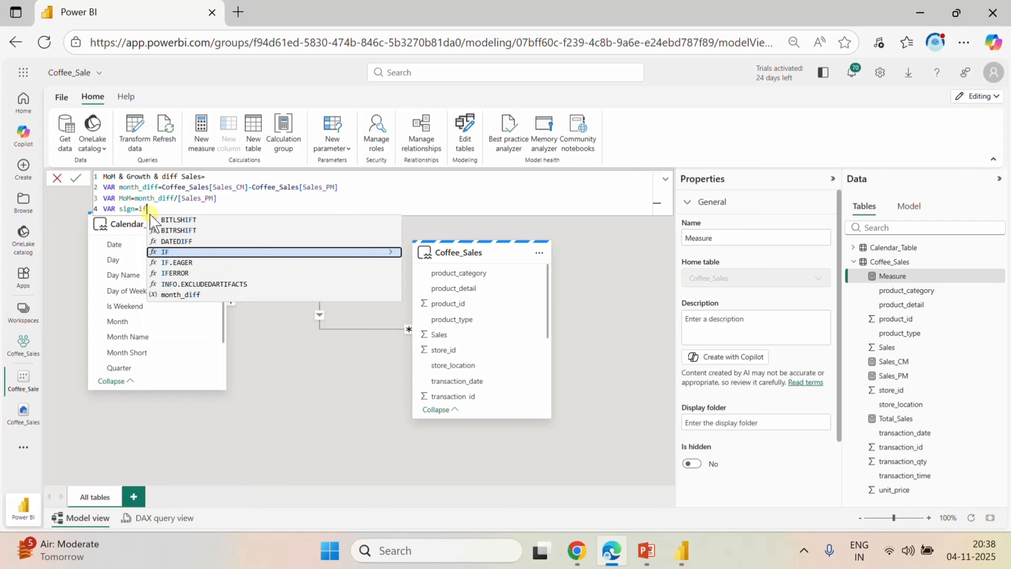
{"action": "key", "text": "Tab"}
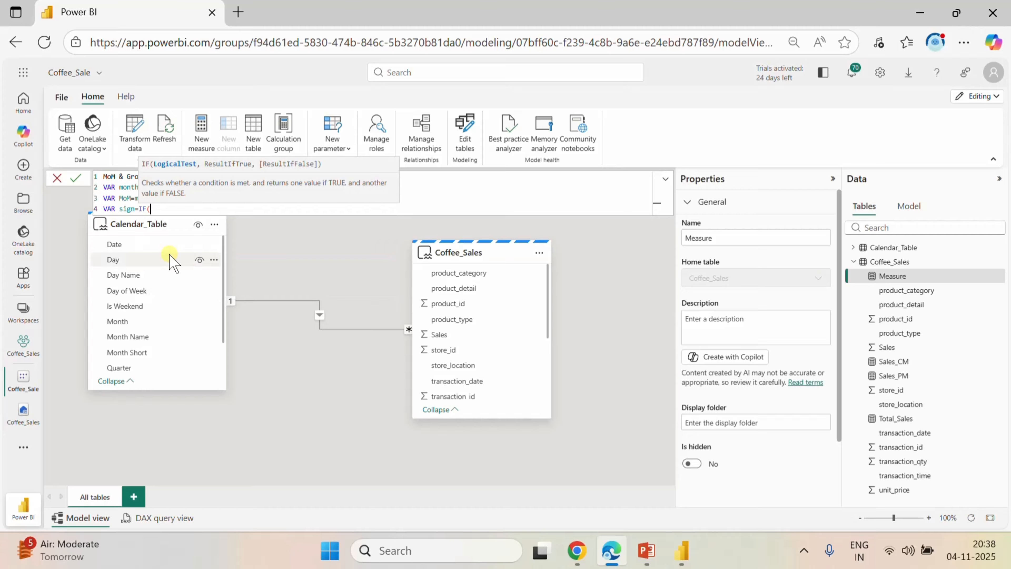
{"action": "type", "text": "mon"}
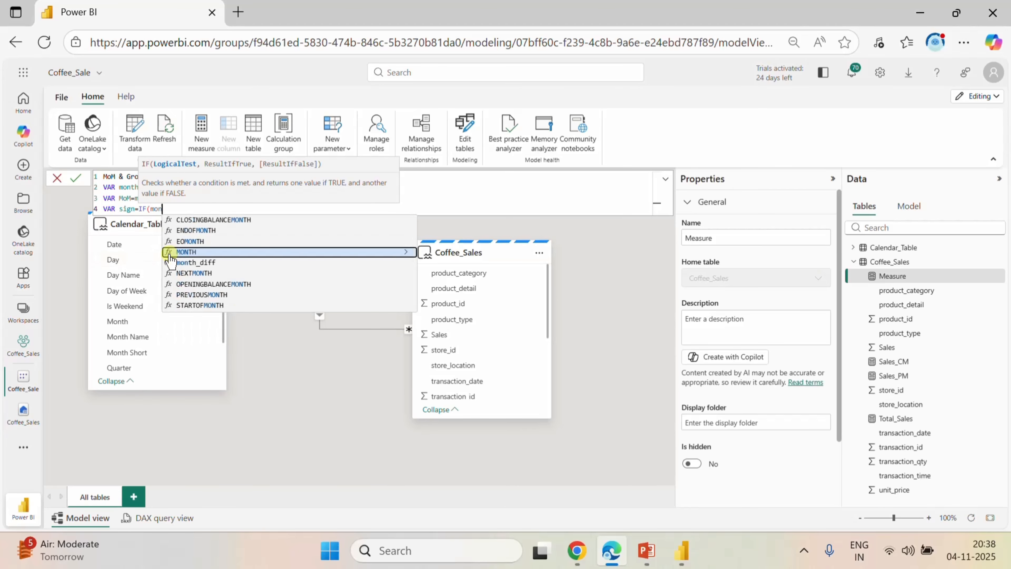
{"action": "left_click", "coordinate": [203, 263]}
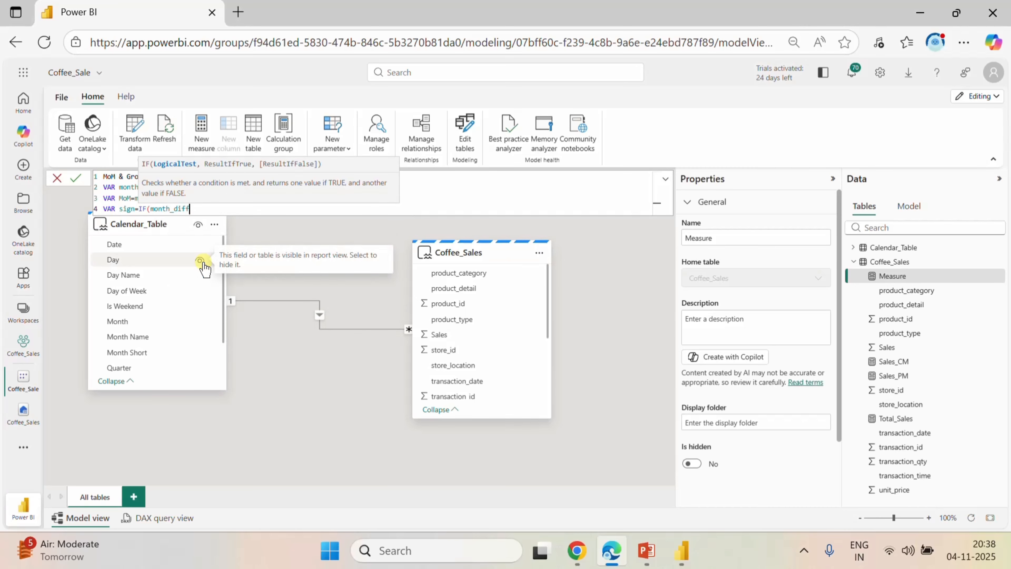
{"action": "type", "text": ">0,\"+\","}
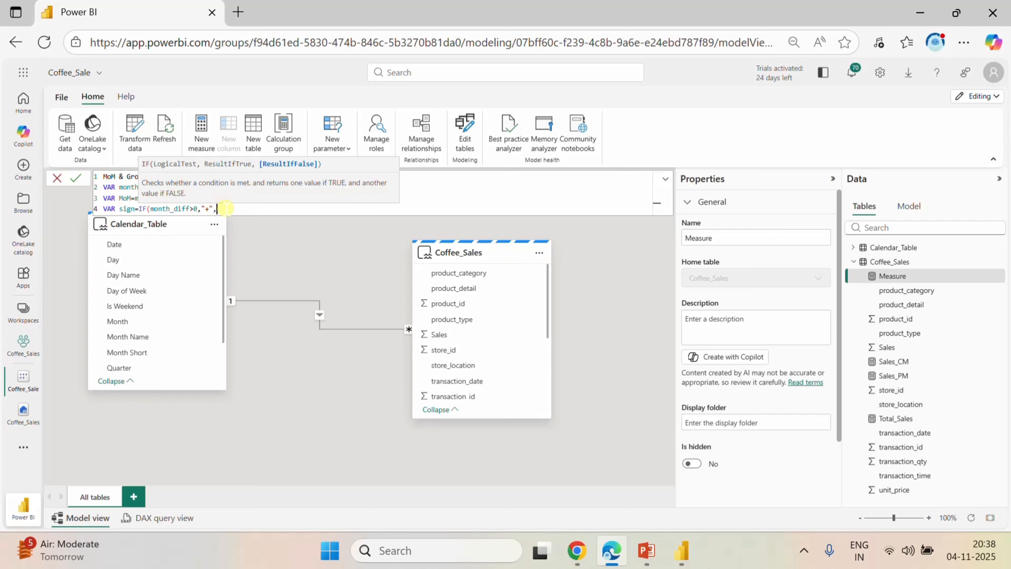
{"action": "type", "text": "\" \")"}
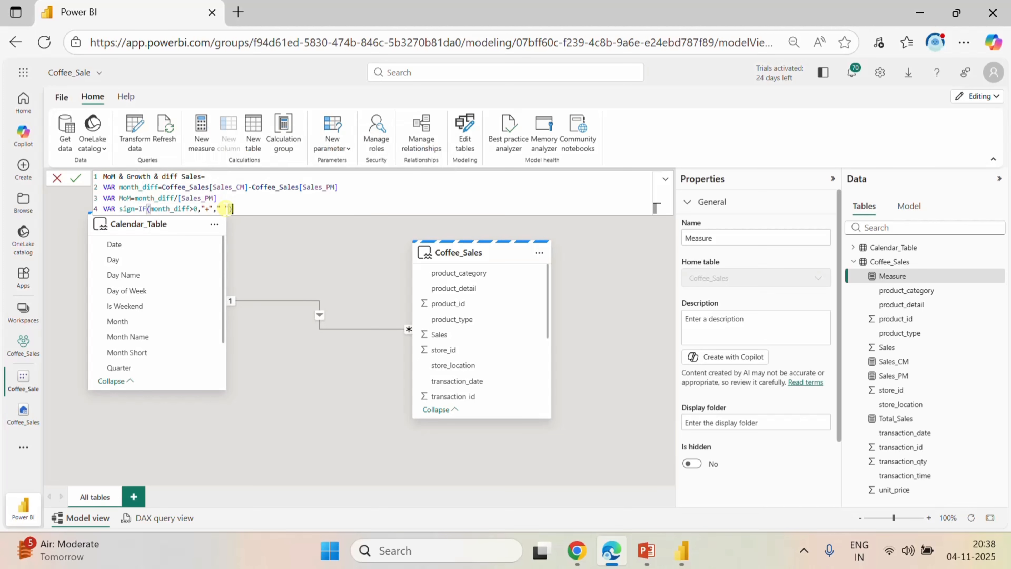
- Add a variable named signtrend on a new line, defined as IF(month_diff>0,"▲","▼")
{"action": "key", "text": "shift+Return"}
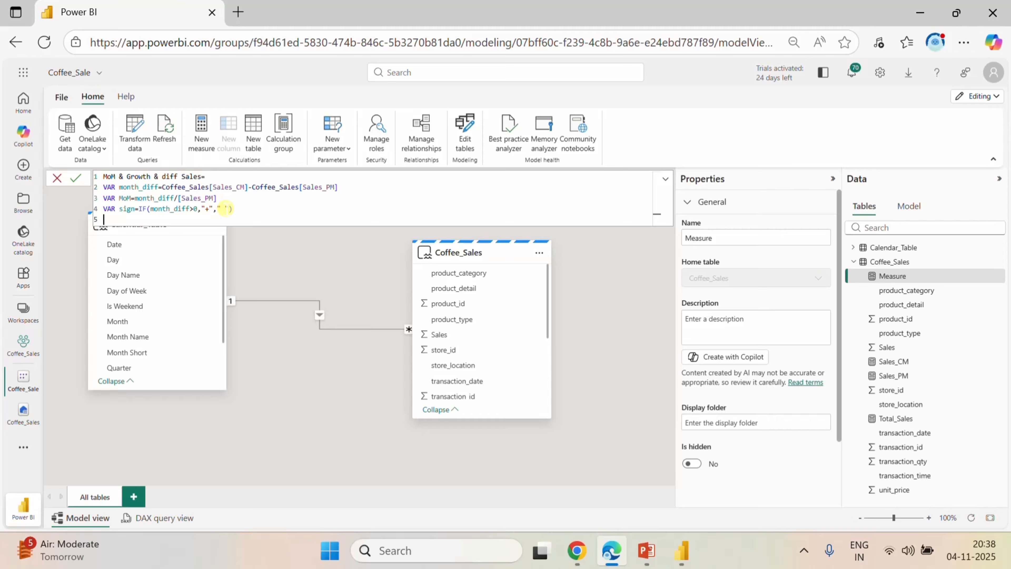
{"action": "type", "text": "var"}
{"action": "key", "text": "Tab"}
{"action": "type", "text": "trend="}
{"action": "left_click", "coordinate": [121, 219]}
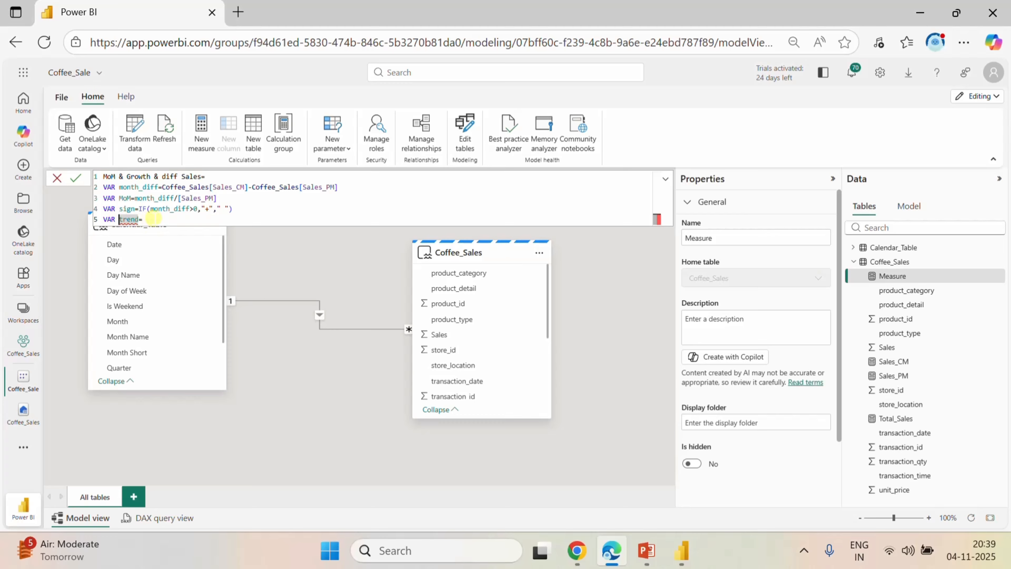
{"action": "left_click", "coordinate": [151, 219]}
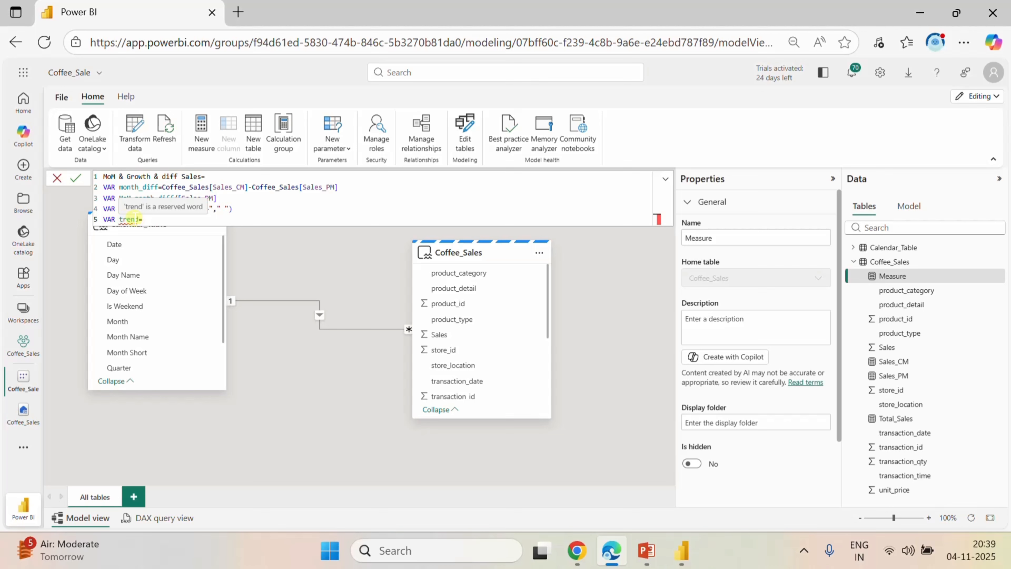
{"action": "left_click", "coordinate": [120, 219]}
{"action": "type", "text": "sign"}
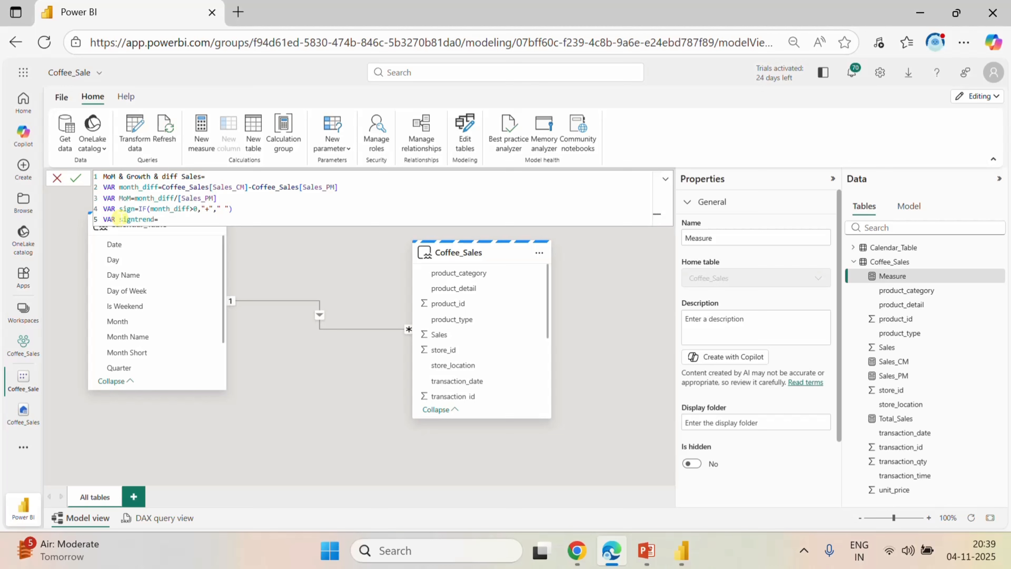
{"action": "key", "text": "Right"}
{"action": "key", "text": "Right"}
{"action": "key", "text": "Right"}
{"action": "key", "text": "Right"}
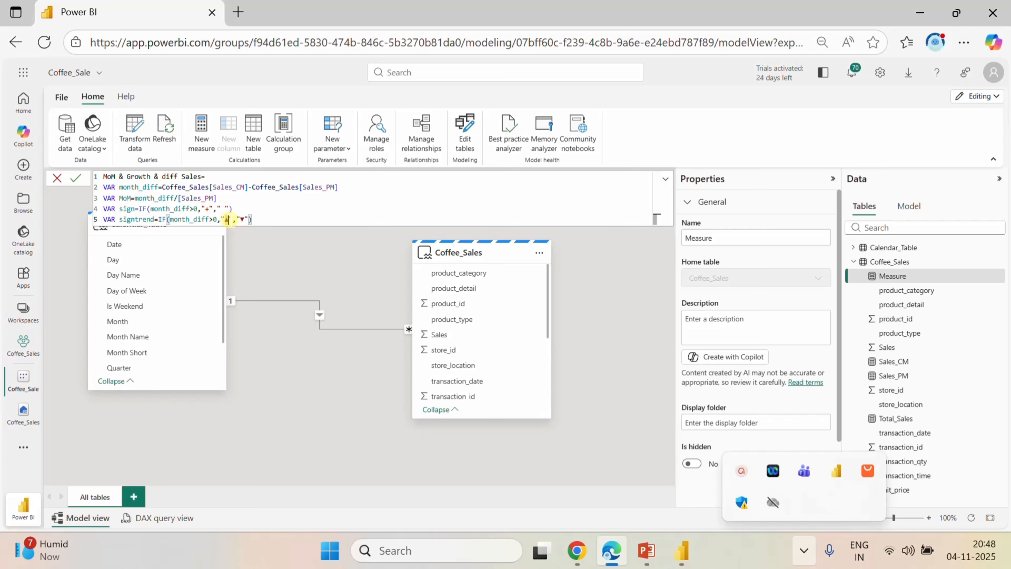
- Browse the emoji and symbols picker for the ▲ and ▼ characters used in signtrend
{"action": "key", "text": "super+period"}
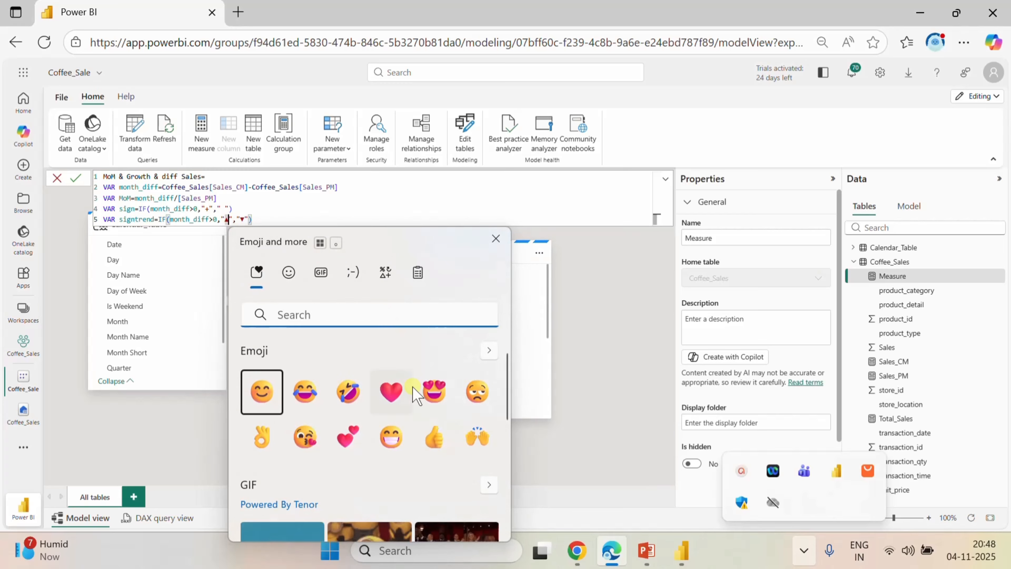
{"action": "scroll", "coordinate": [418, 411], "scroll_direction": "down", "scroll_amount": 1}
{"action": "scroll", "coordinate": [418, 411], "scroll_direction": "down", "scroll_amount": 5}
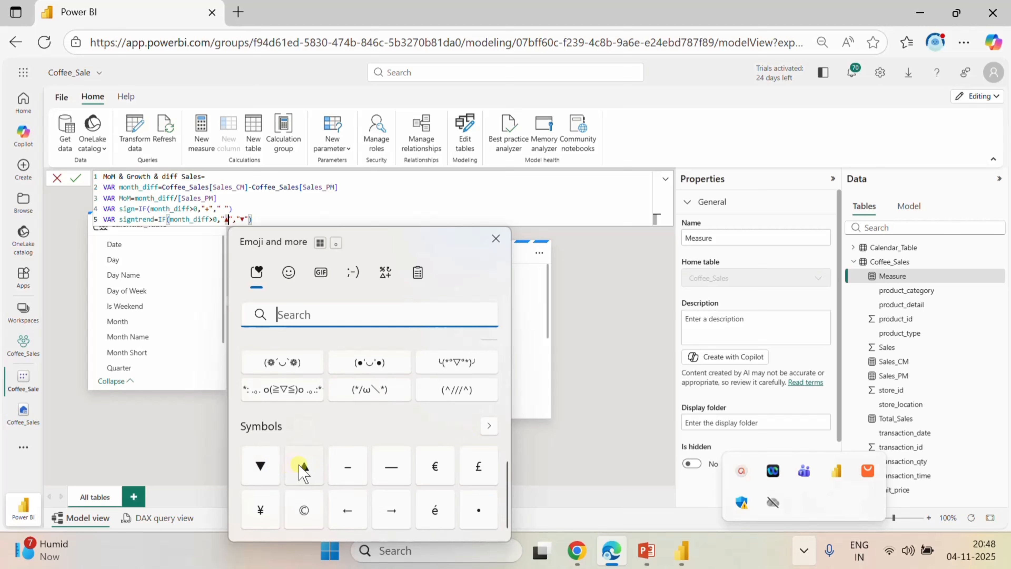
{"action": "left_click", "coordinate": [266, 220]}
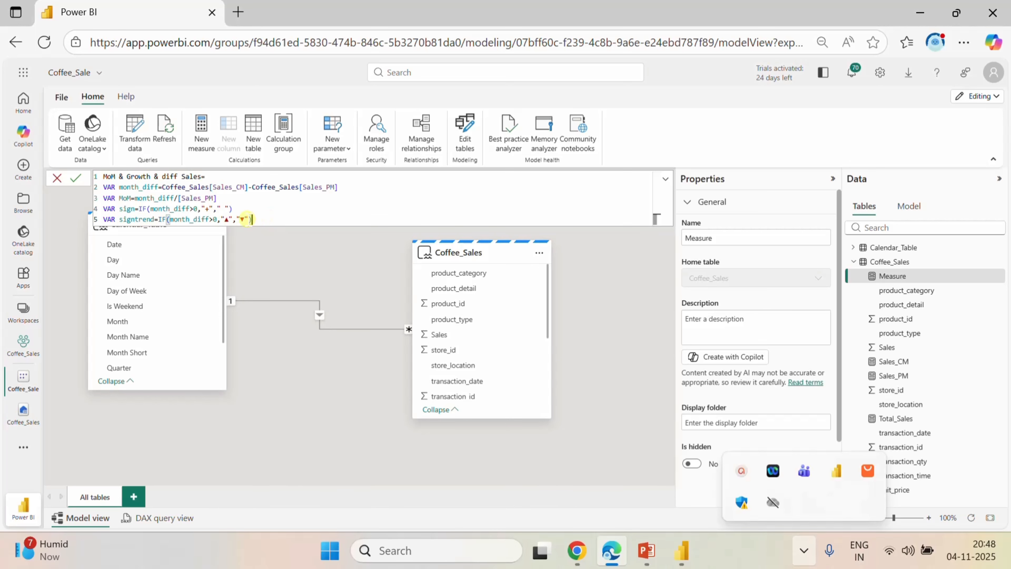
{"action": "left_click", "coordinate": [238, 219]}
- Add a RETURN line followed by an expression that begins with signtrend & " " &
{"action": "key", "text": "shift+Return"}
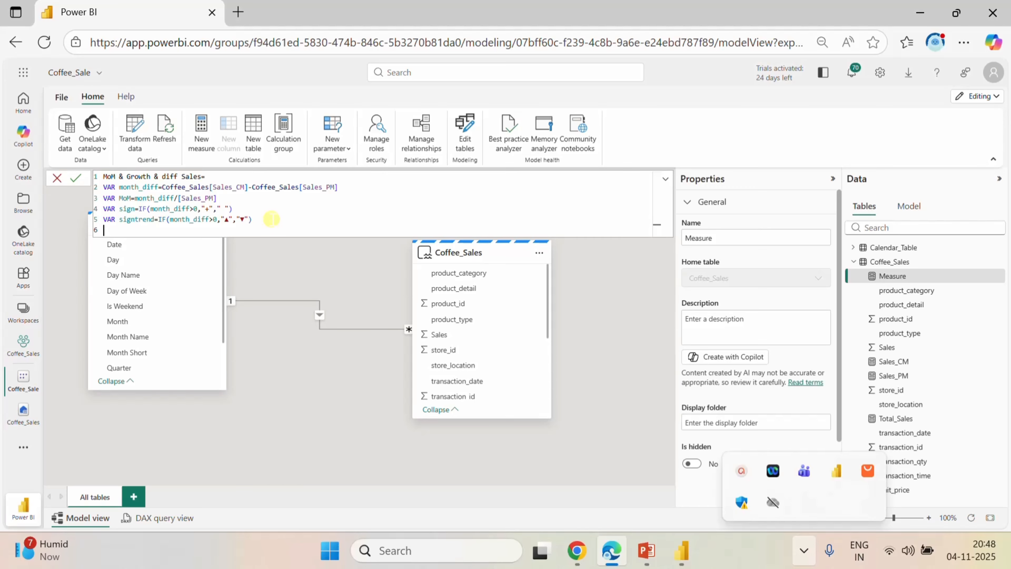
{"action": "type", "text": "r"}
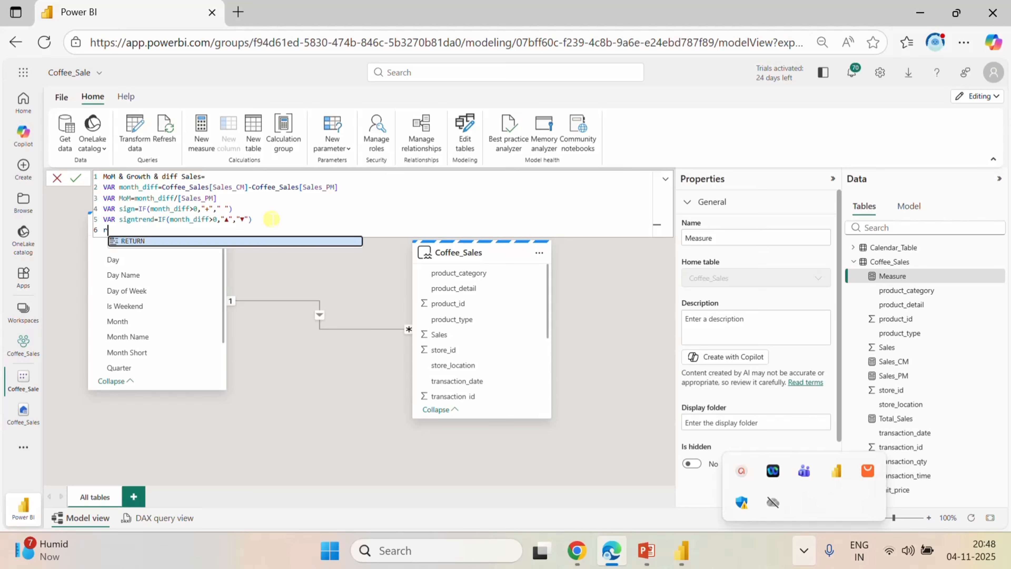
{"action": "type", "text": "et"}
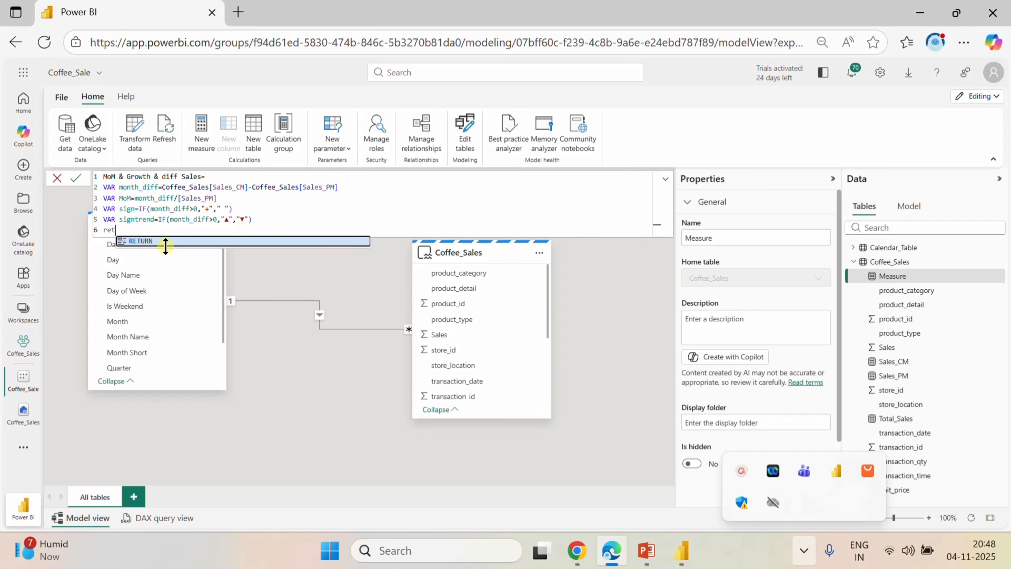
{"action": "left_click", "coordinate": [153, 241]}
{"action": "key", "text": "Return"}
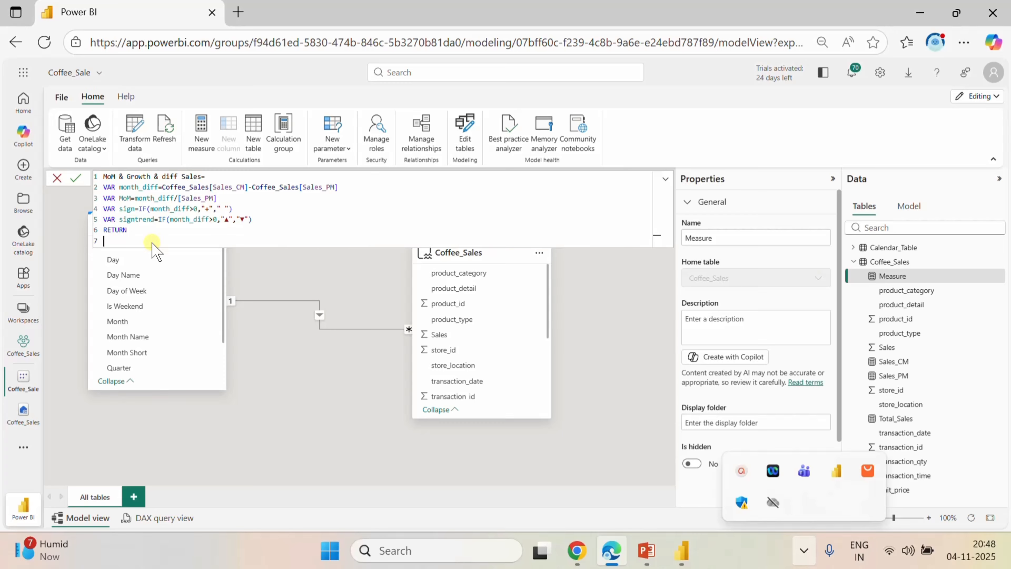
{"action": "type", "text": "si"}
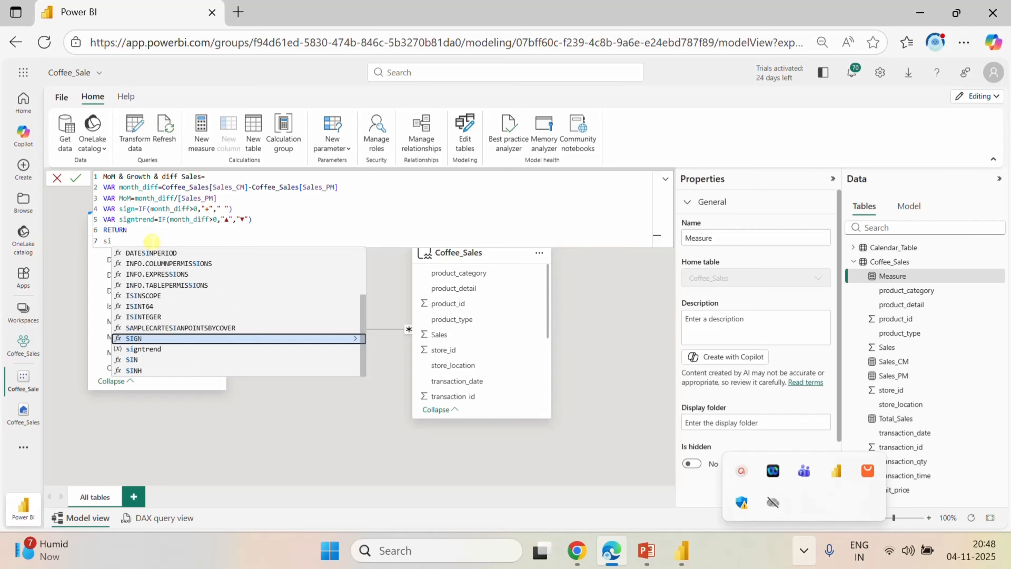
{"action": "type", "text": "g"}
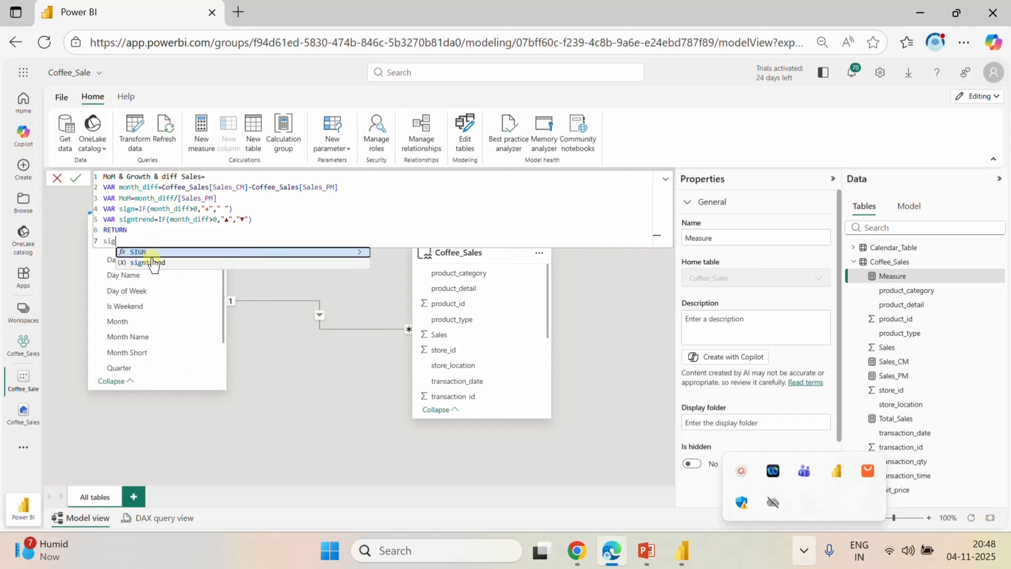
{"action": "left_click", "coordinate": [153, 262]}
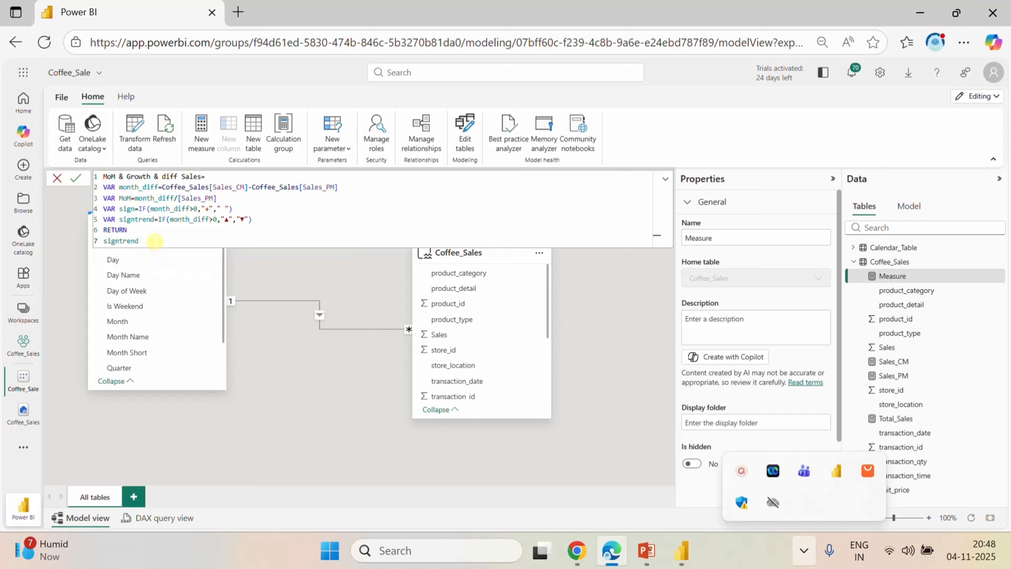
{"action": "type", "text": "&"}
{"action": "type", "text": "\" \" &"}
{"action": "type", "text": "sig"}
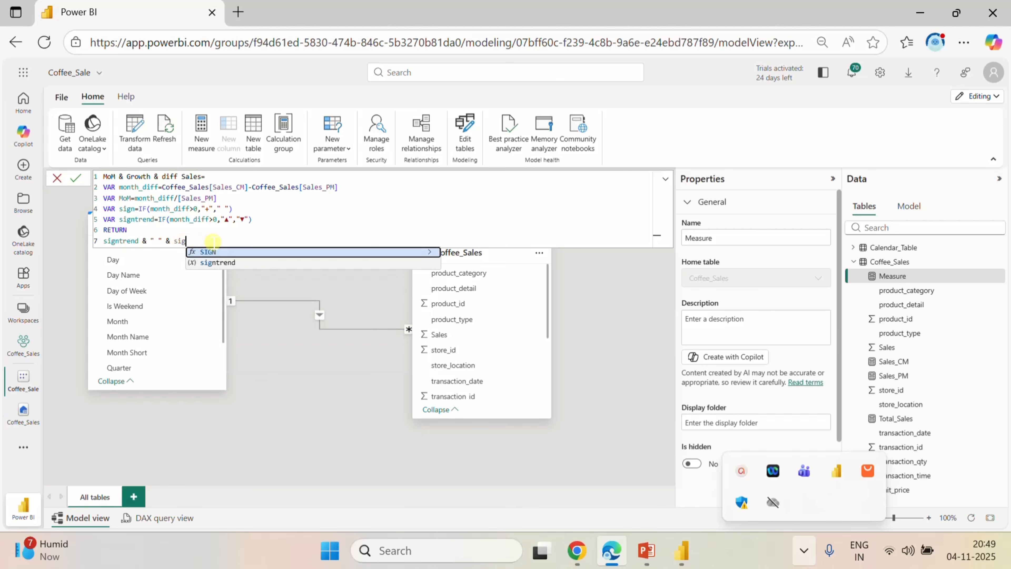
{"action": "left_click", "coordinate": [213, 253]}
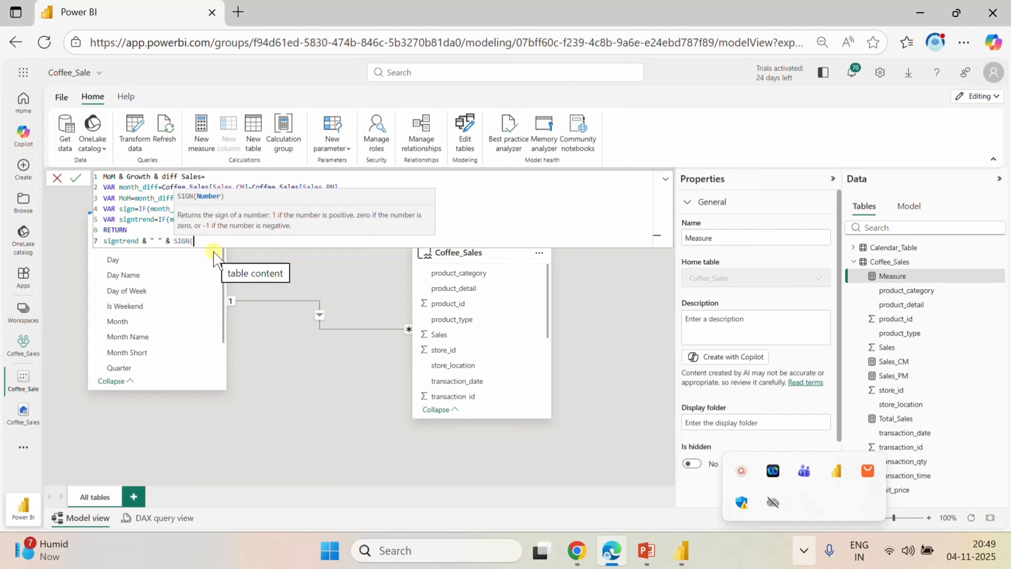
{"action": "key", "text": "BackSpace"}
{"action": "key", "text": "BackSpace"}
{"action": "key", "text": "BackSpace"}
{"action": "key", "text": "BackSpace"}
{"action": "key", "text": "BackSpace"}
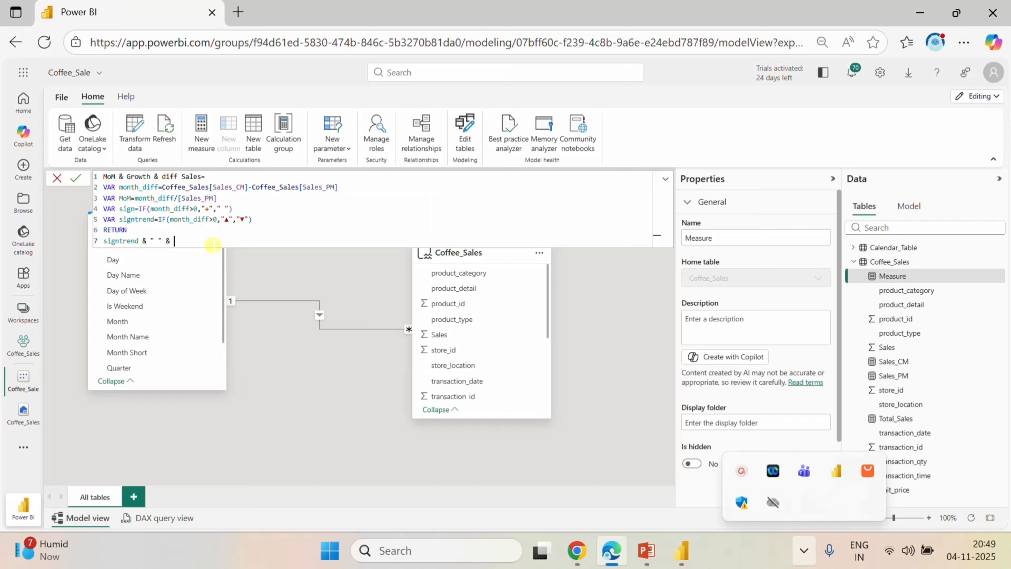
{"action": "type", "text": "s"}
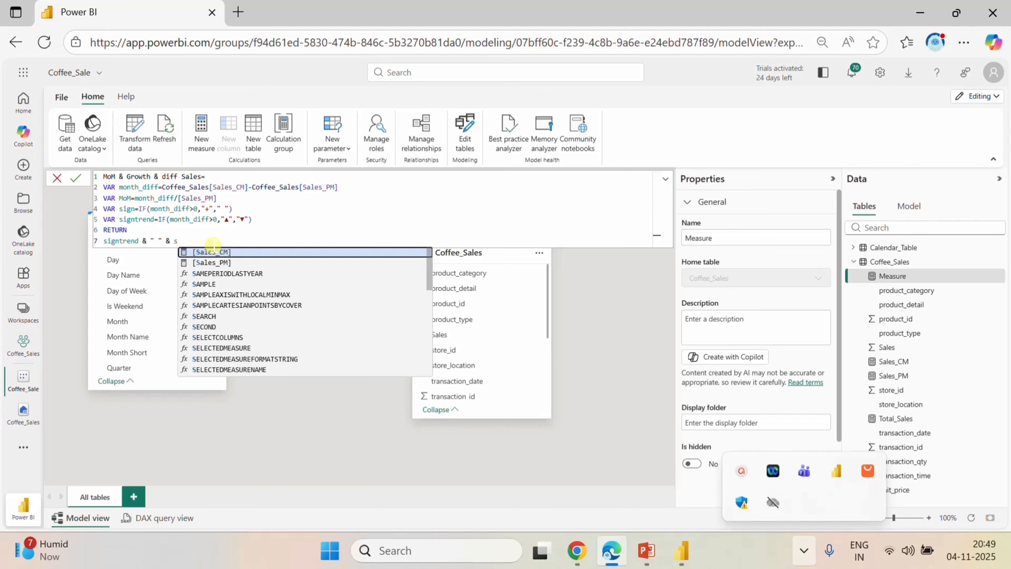
{"action": "type", "text": "ig"}
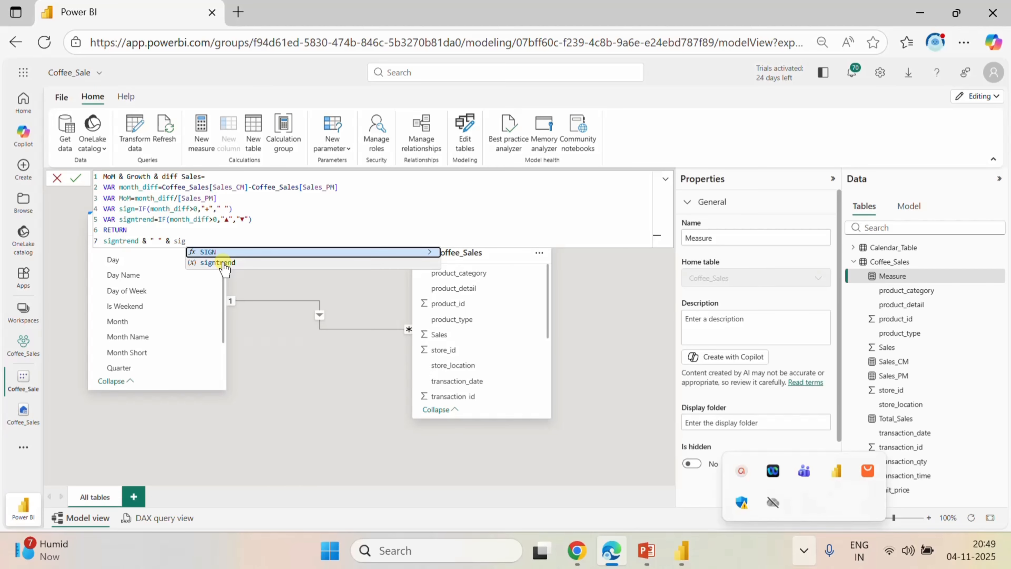
{"action": "left_click", "coordinate": [208, 252]}
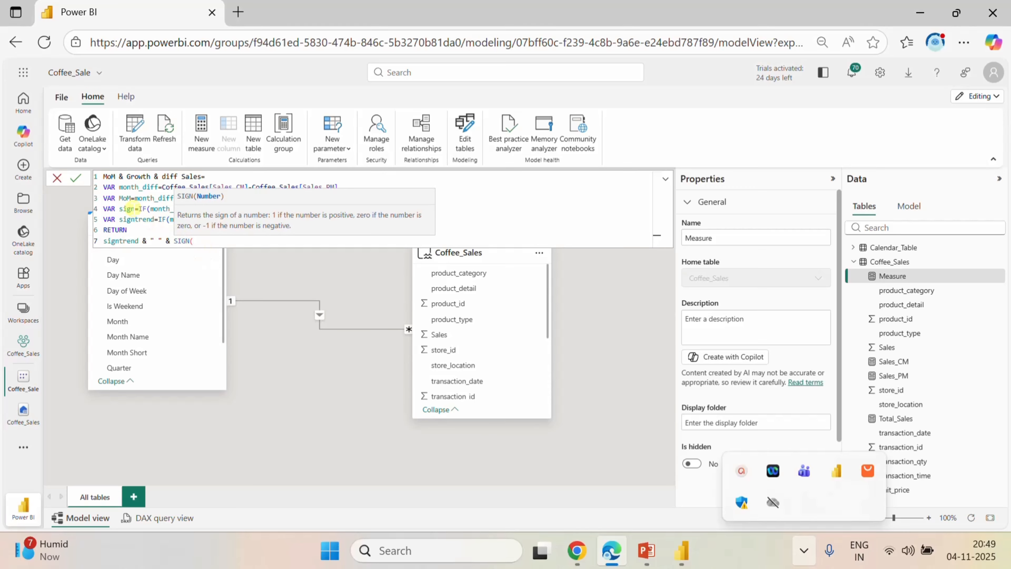
{"action": "left_click", "coordinate": [132, 209]}
{"action": "left_click", "coordinate": [198, 240]}
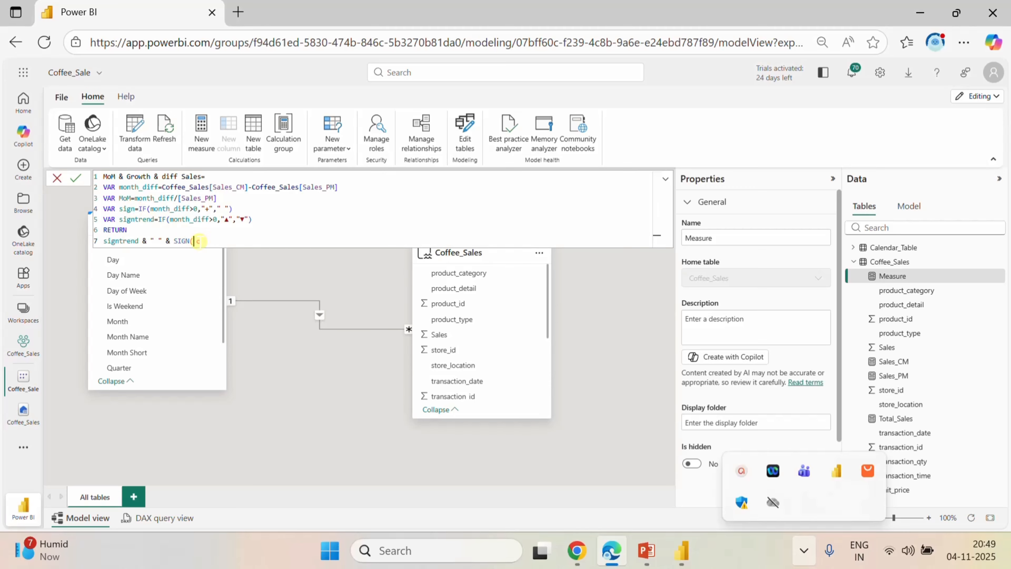
{"action": "key", "text": "BackSpace"}
{"action": "key", "text": "BackSpace"}
{"action": "key", "text": "BackSpace"}
{"action": "key", "text": "BackSpace"}
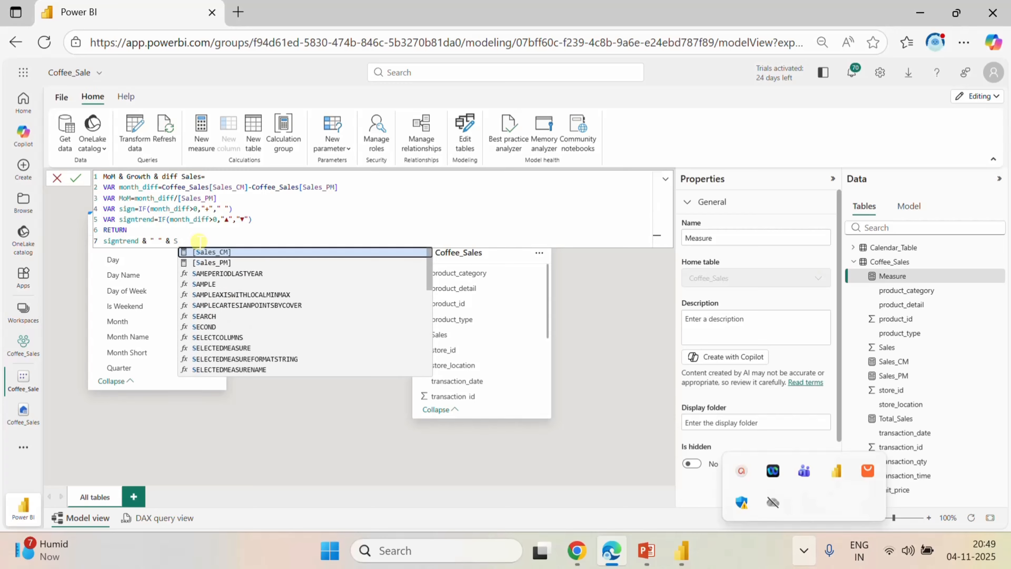
{"action": "key", "text": "BackSpace"}
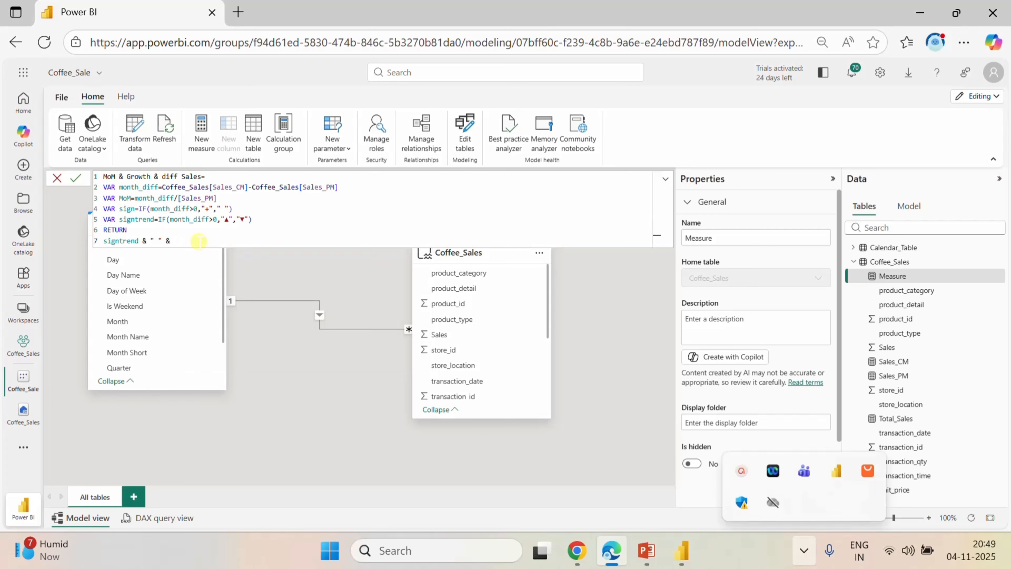
- Rename the sign variable to sign1 and append sign1 to the RETURN expression of the measure
{"action": "type", "text": "sign"}
{"action": "left_click", "coordinate": [135, 208]}
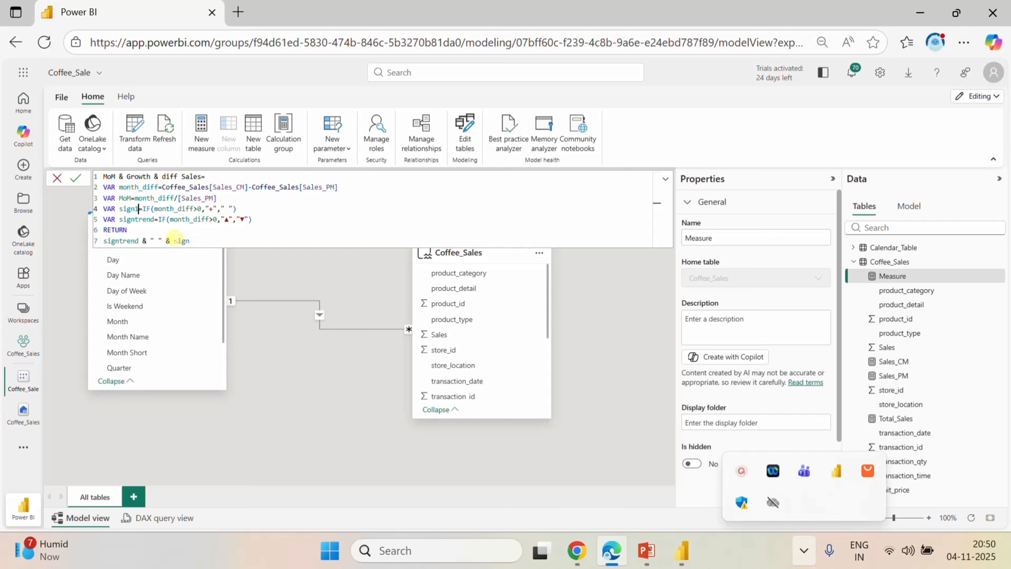
{"action": "left_click", "coordinate": [224, 220]}
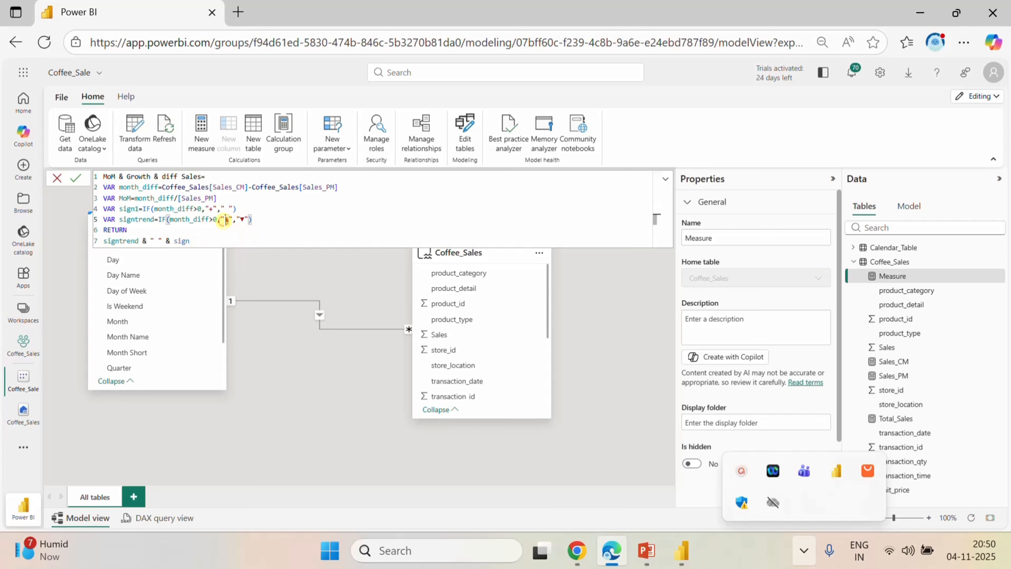
{"action": "left_click", "coordinate": [195, 241]}
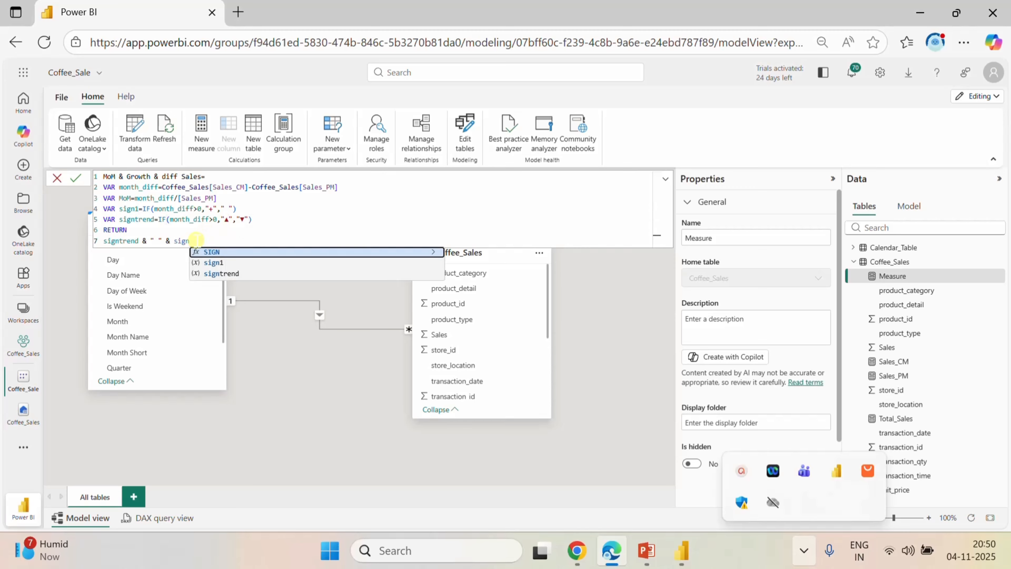
{"action": "left_click", "coordinate": [233, 263]}
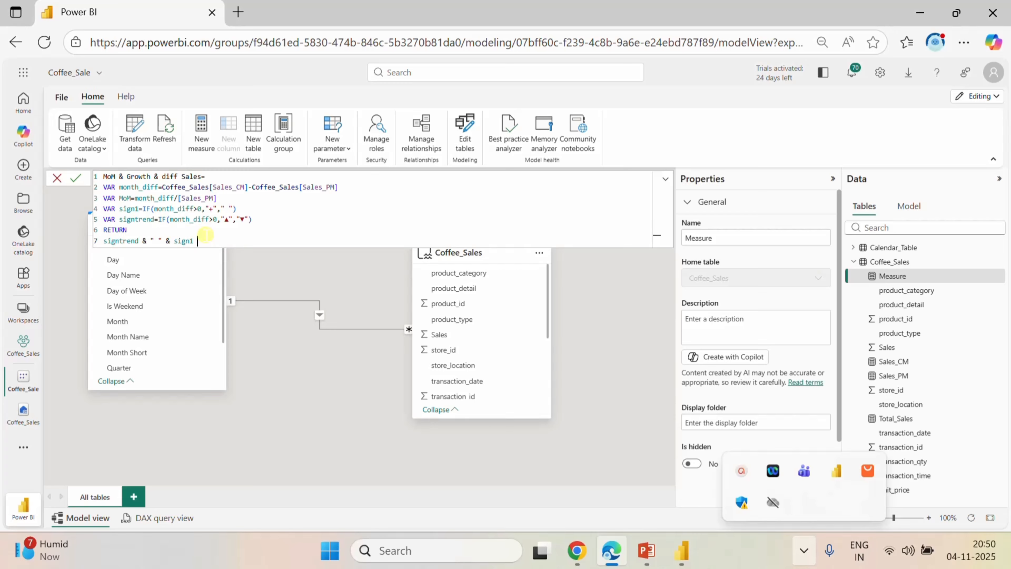
- Extend the RETURN expression with & FORMAT(MoM,"#0.0%")
{"action": "type", "text": "& for"}
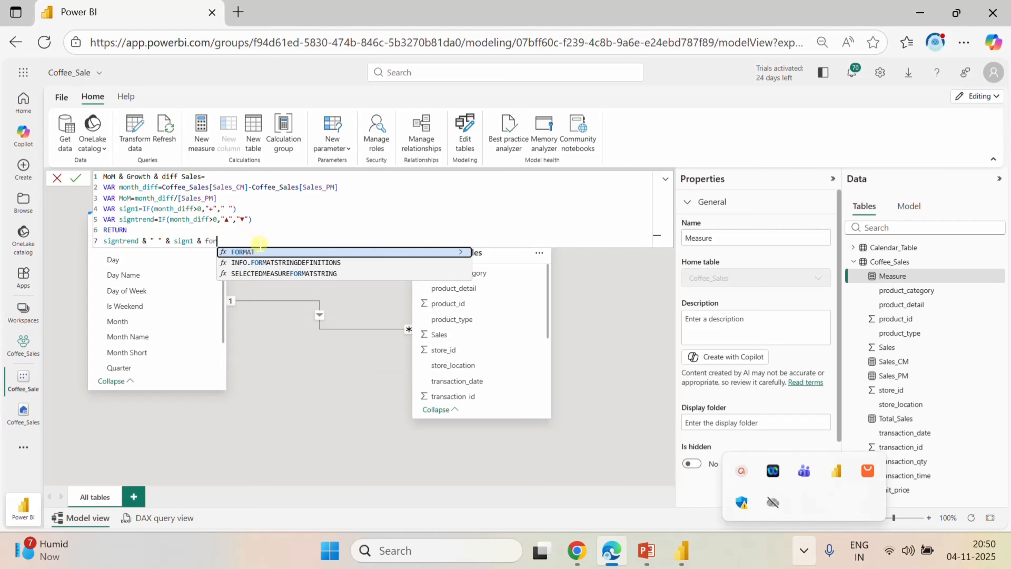
{"action": "left_click", "coordinate": [241, 253]}
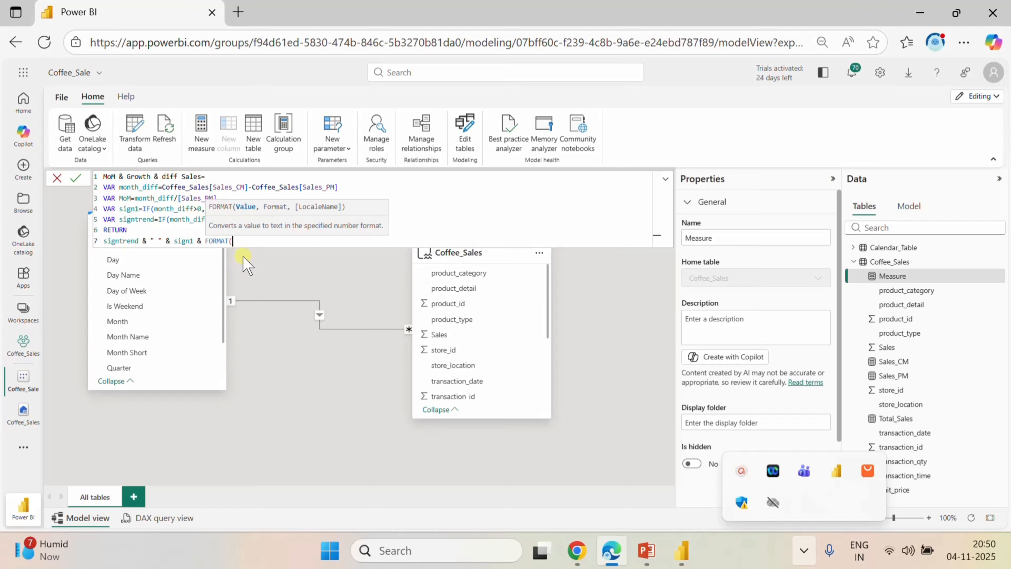
{"action": "type", "text": "mom"}
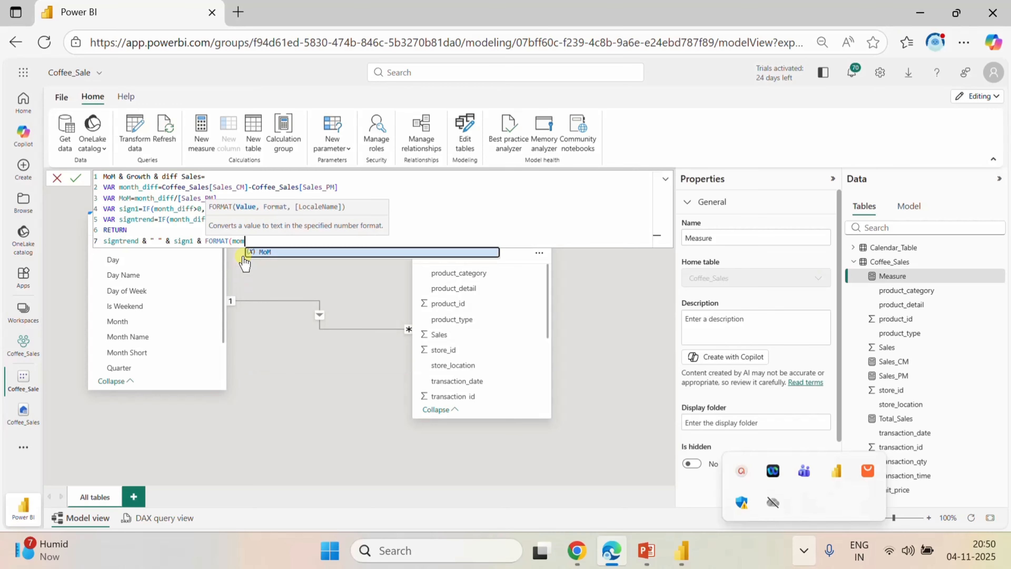
{"action": "left_click", "coordinate": [273, 252]}
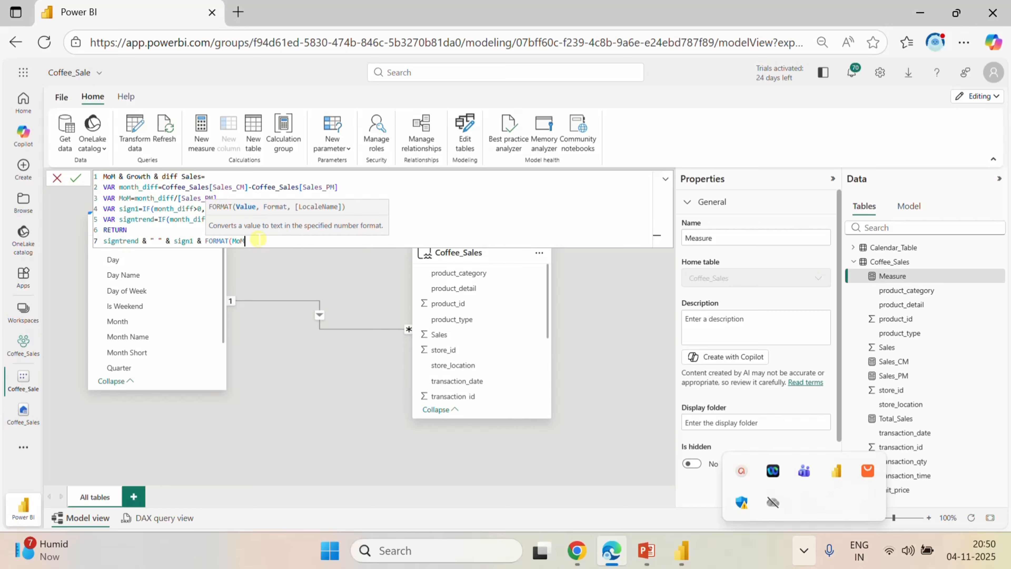
{"action": "type", "text": ",\"#0.0%\")"}
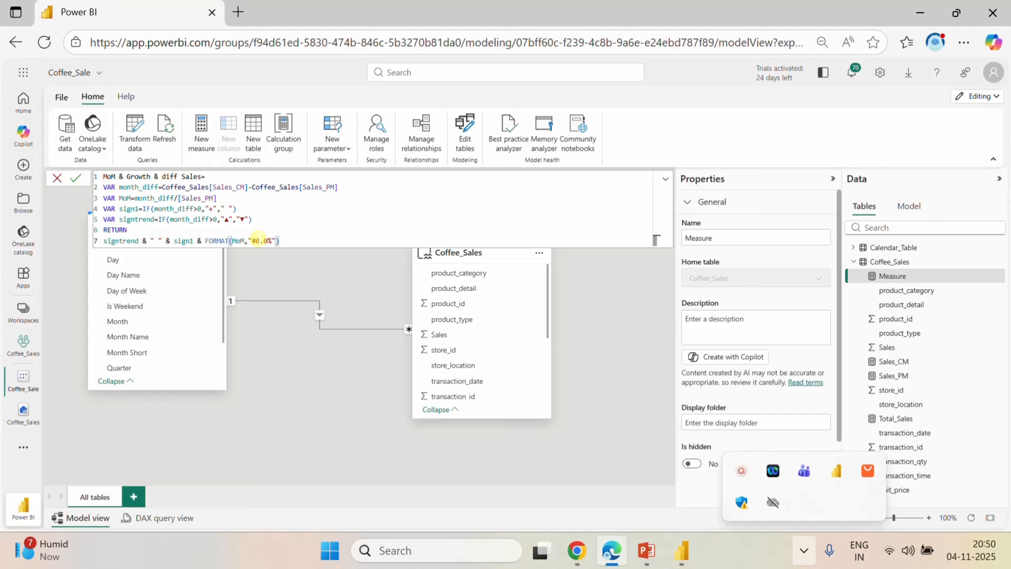
- Remove the closing parenthesis after "#0.0%" and continue the expression with & " | " & sign1
{"action": "key", "text": "BackSpace"}
{"action": "type", "text": "&"}
{"action": "type", "text": " \""}
{"action": "type", "text": "/\\"}
{"action": "key", "text": "BackSpace"}
{"action": "key", "text": "BackSpace"}
{"action": "type", "text": "| \" & sig"}
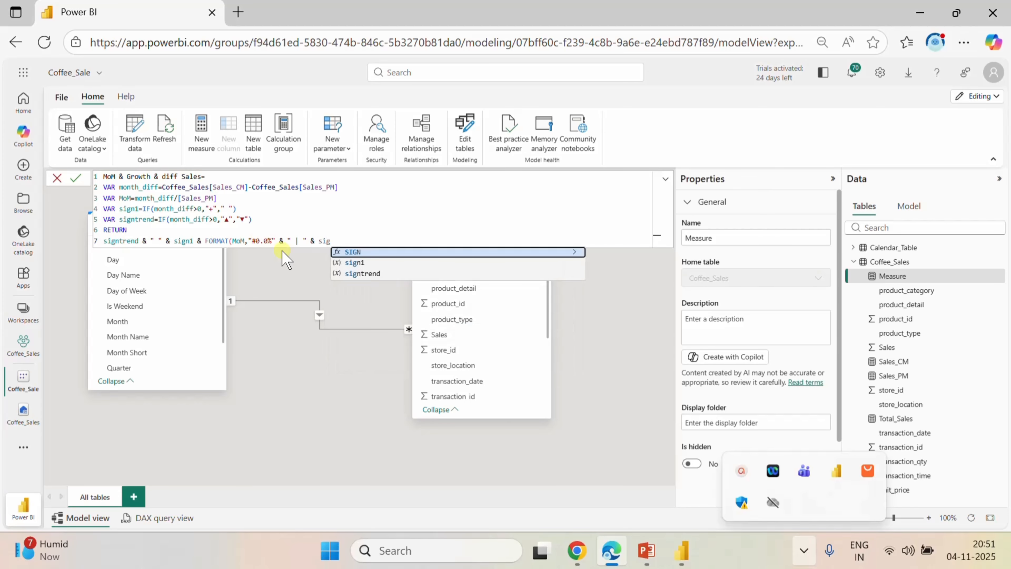
{"action": "left_click", "coordinate": [354, 262]}
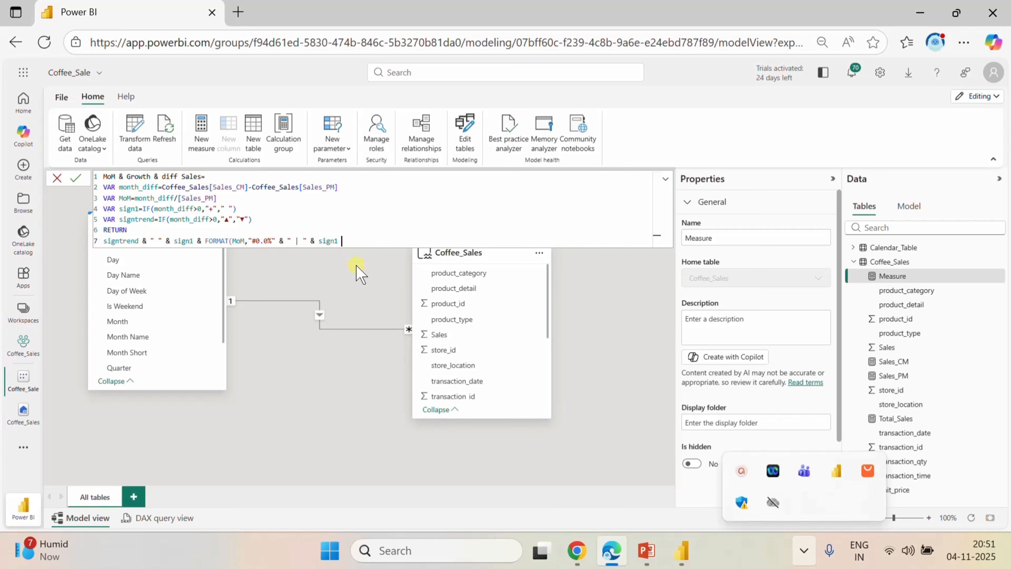
- Append & FORMAT(month_diff/1000,"#0.0K")) & " " & " VS LM " to the RETURN expression and commit the measure
{"action": "type", "text": "& f"}
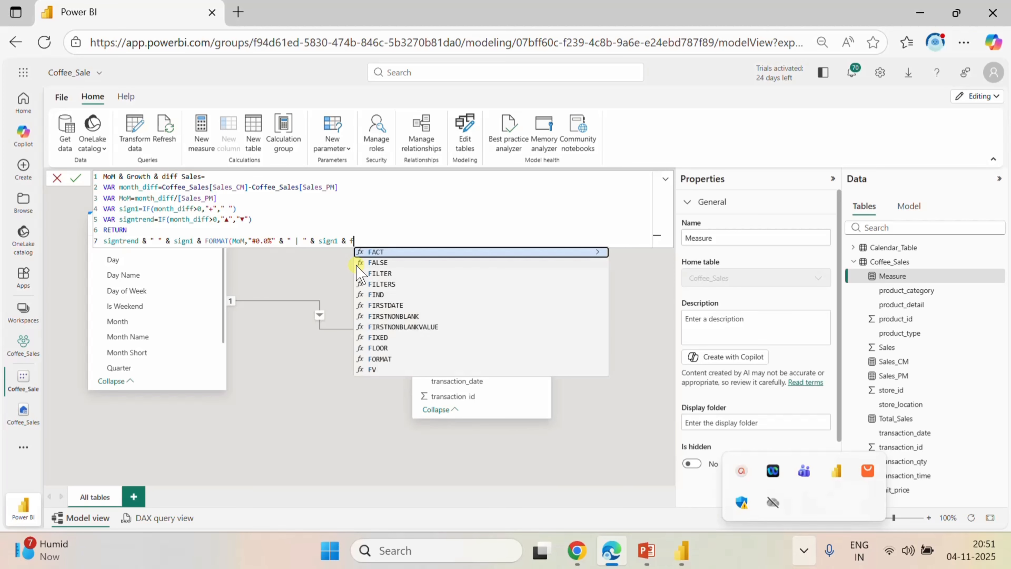
{"action": "type", "text": "or"}
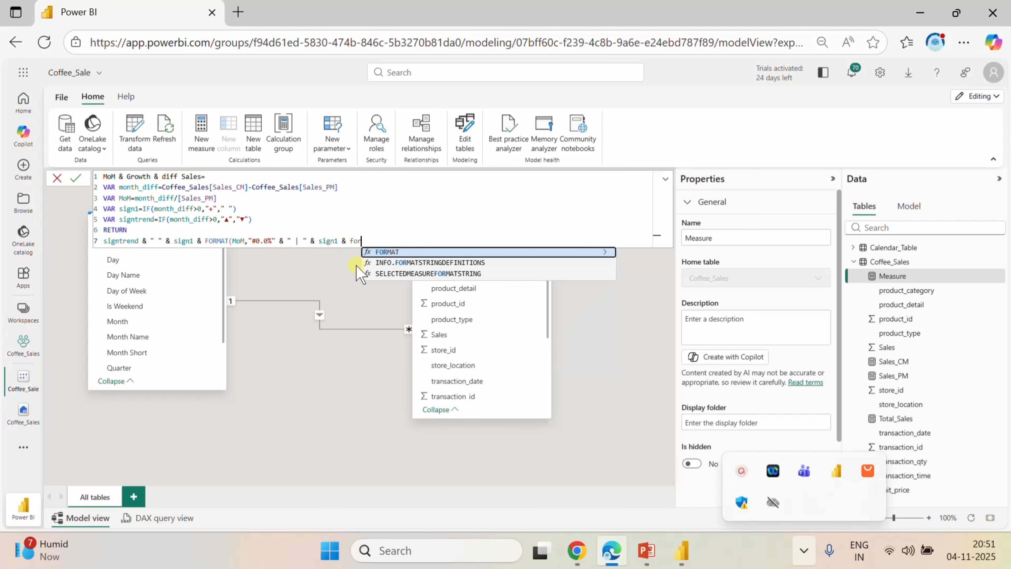
{"action": "left_click", "coordinate": [398, 253]}
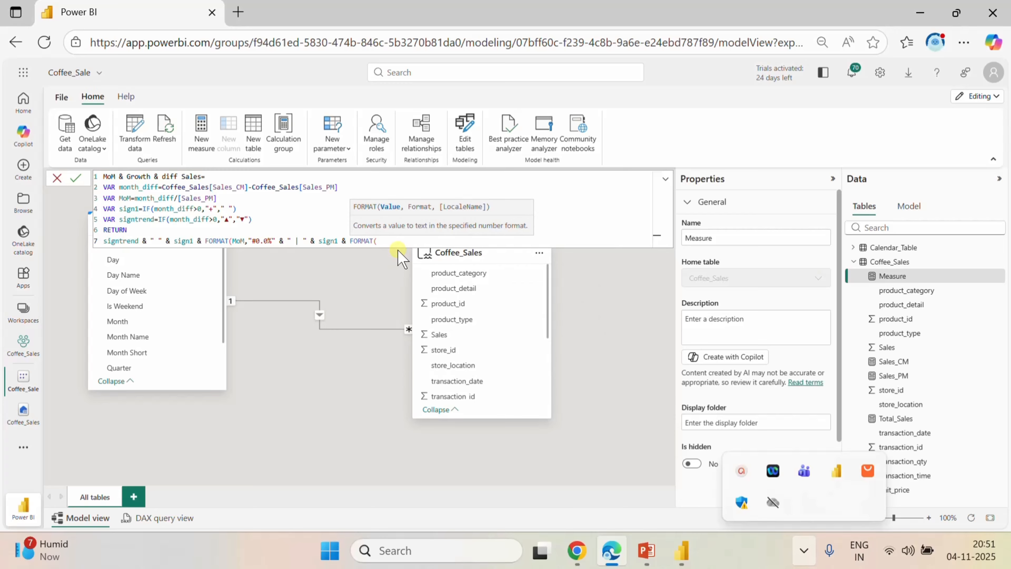
{"action": "type", "text": "mon"}
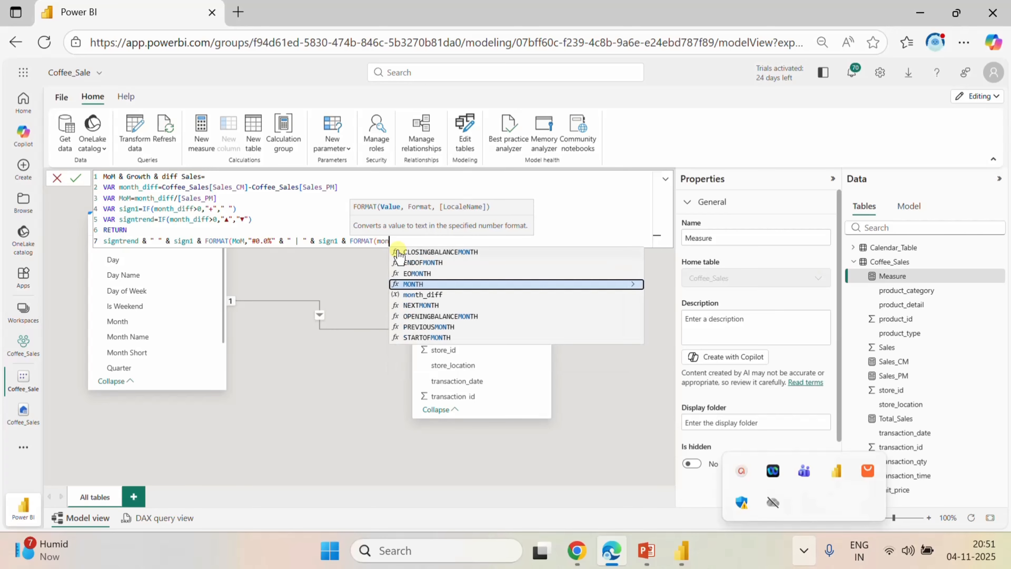
{"action": "left_click", "coordinate": [435, 295]}
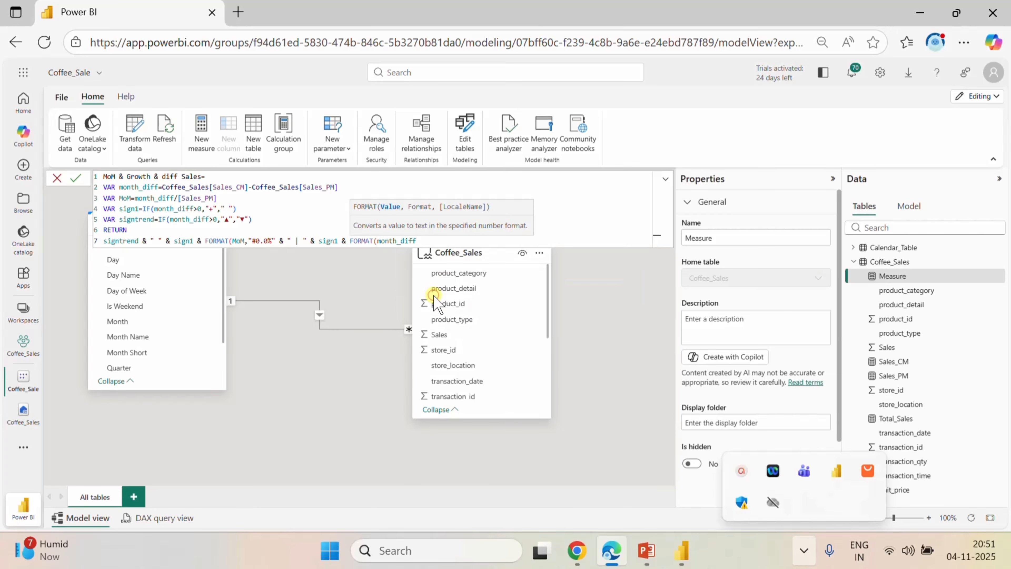
{"action": "type", "text": "/1"}
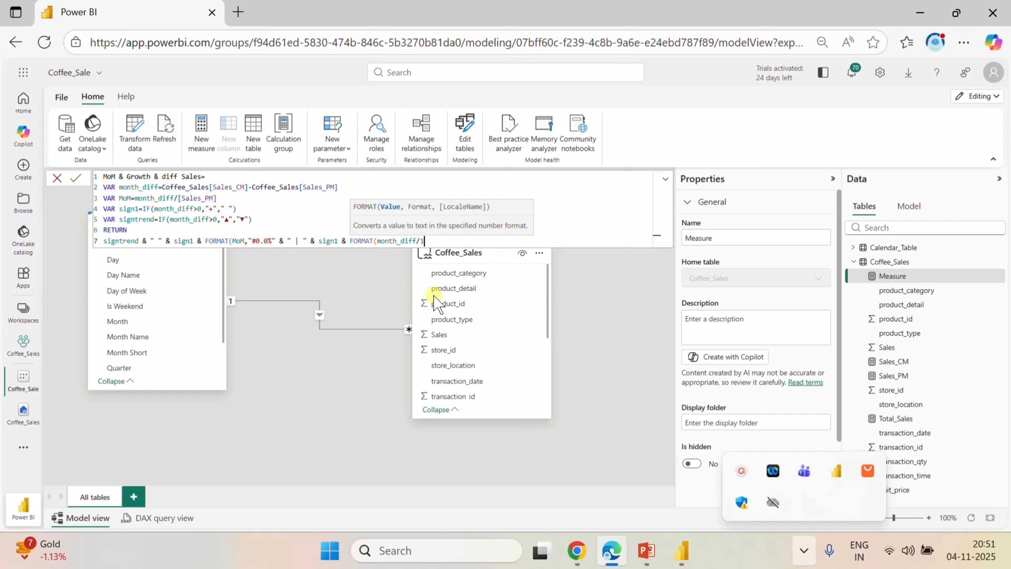
{"action": "type", "text": "000"}
{"action": "type", "text": ","}
{"action": "type", "text": "\"#0.0K\"))"}
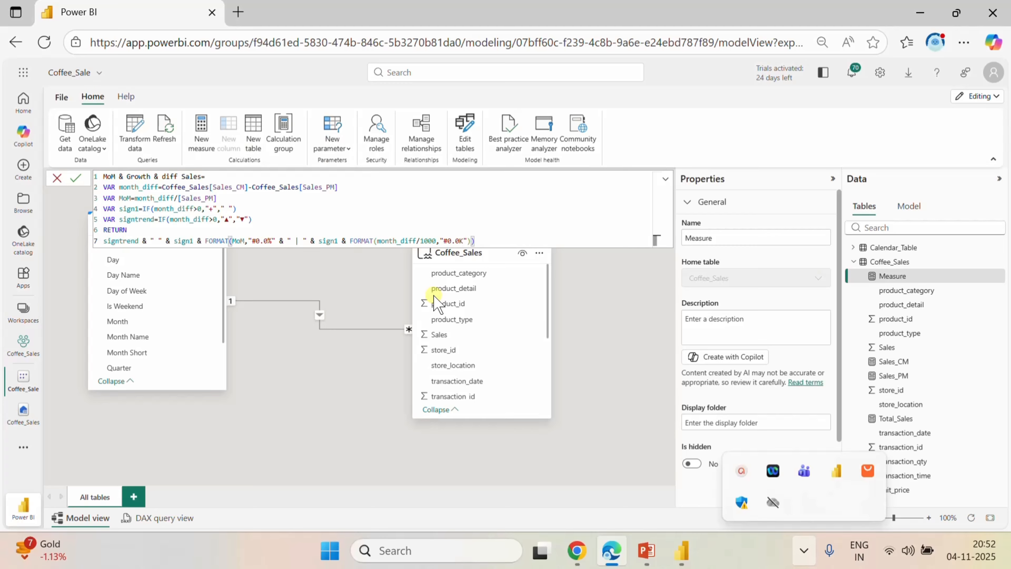
{"action": "type", "text": " & \" \" & \" VS LM \""}
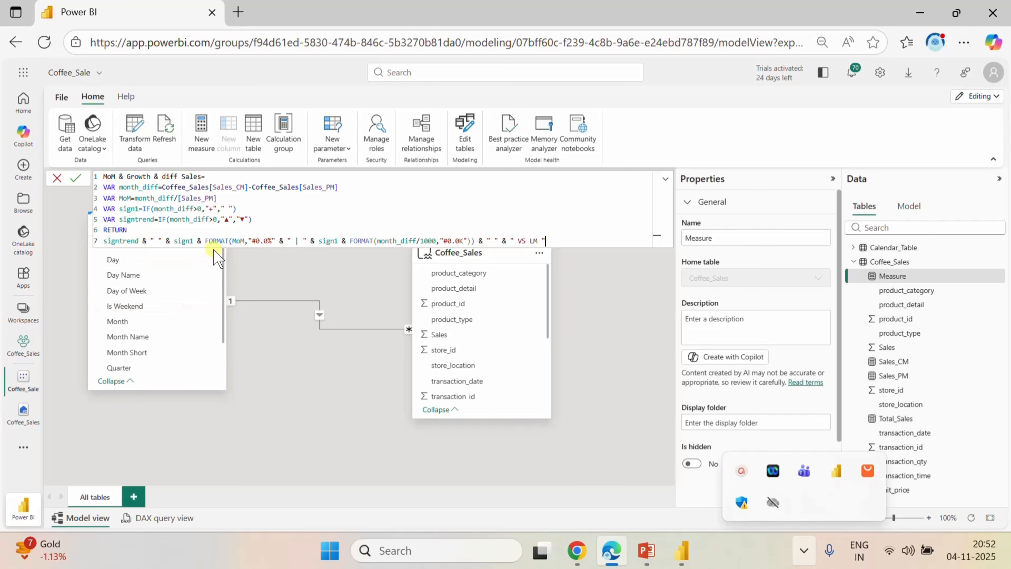
{"action": "left_click", "coordinate": [79, 180]}
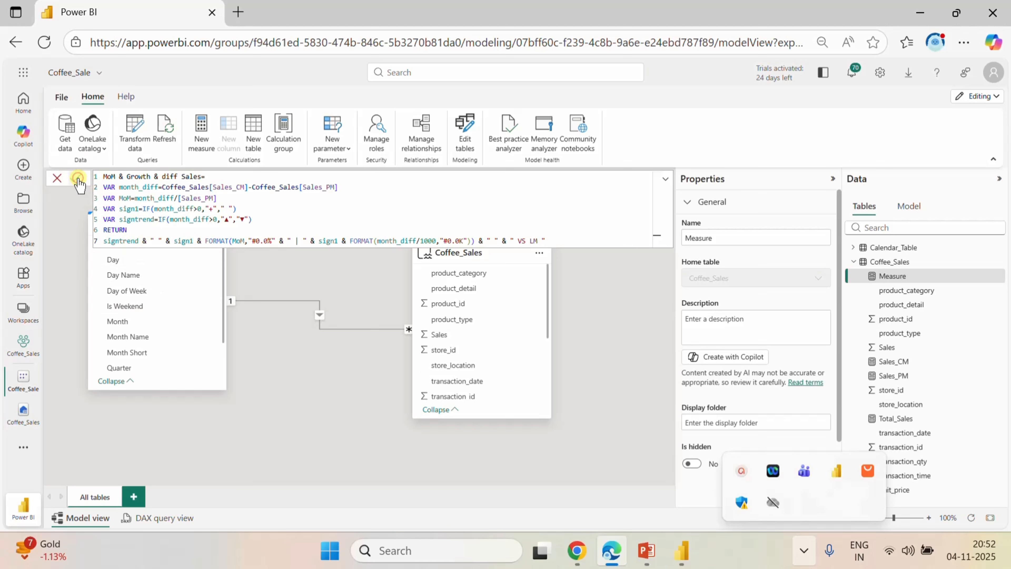
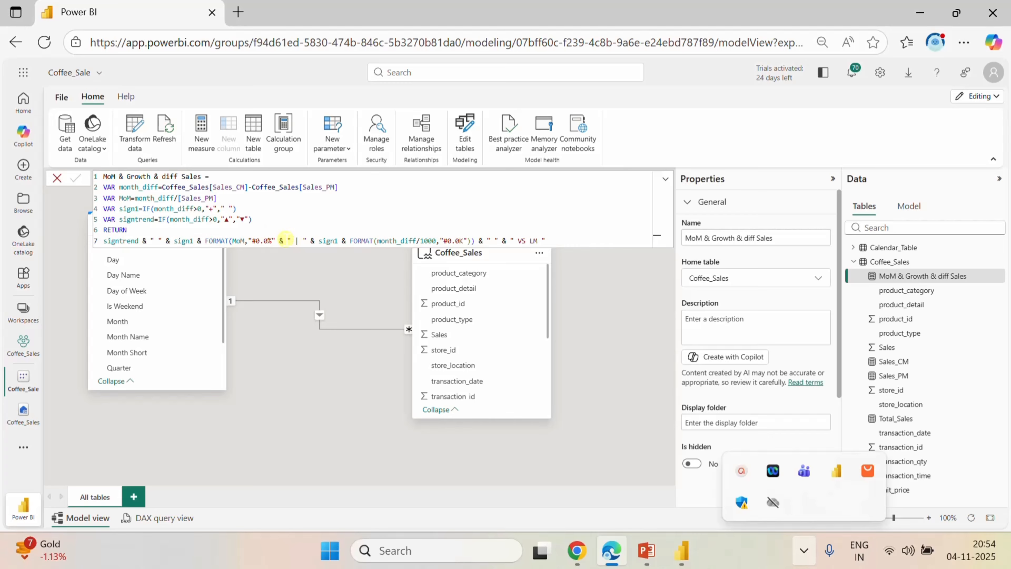
- Switch to Power BI Desktop, refresh the data, and replace Sales_PM in its card with the MoM & Growth & diff Sales measure
{"action": "left_click", "coordinate": [679, 551]}
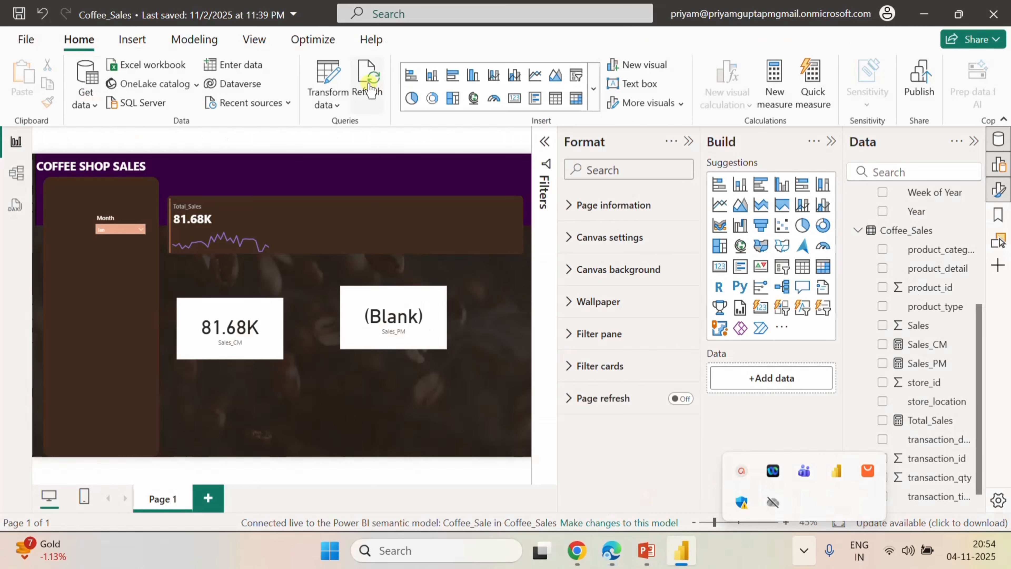
{"action": "left_click", "coordinate": [369, 85]}
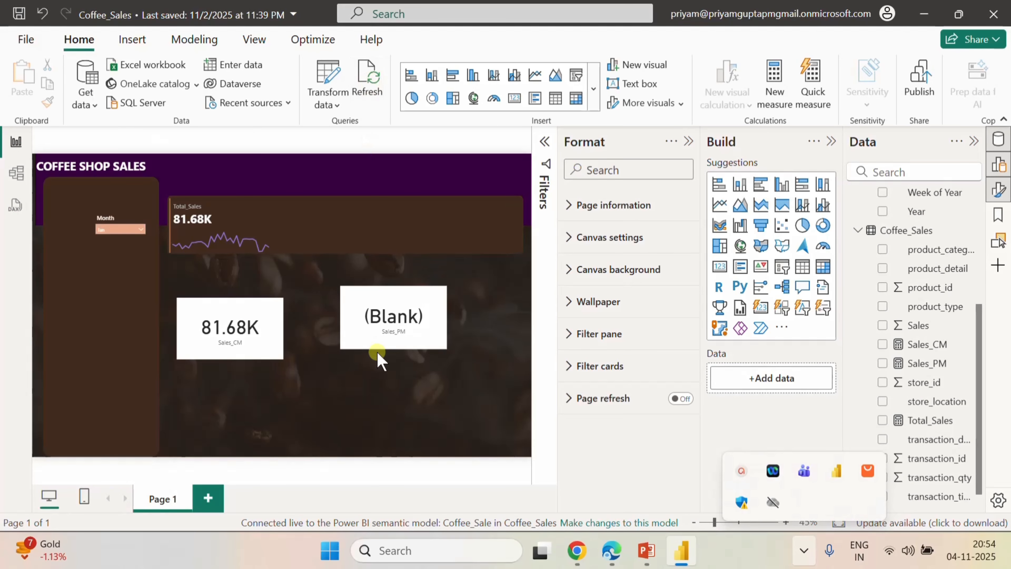
{"action": "left_click", "coordinate": [393, 340]}
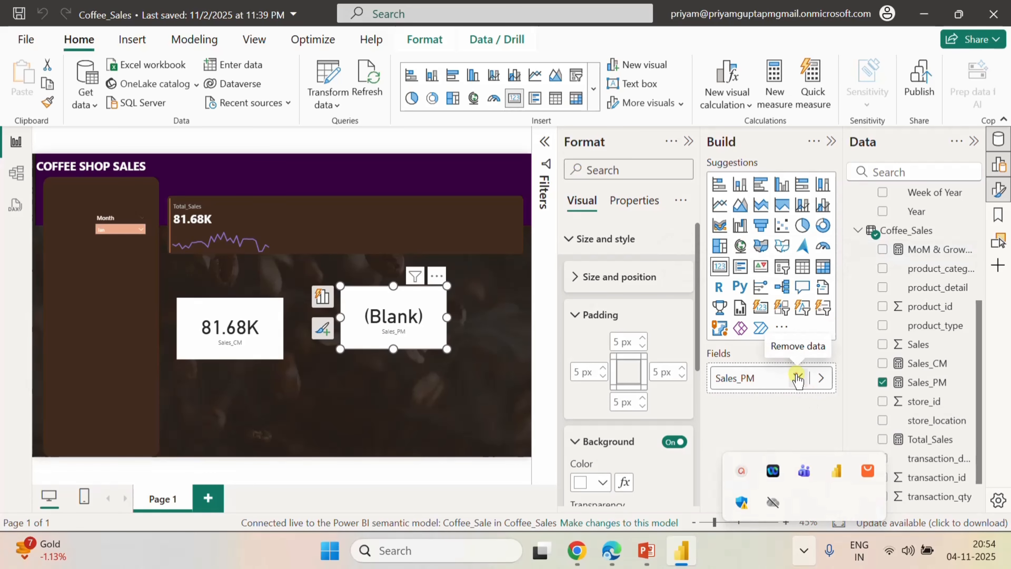
{"action": "left_click", "coordinate": [797, 378]}
{"action": "left_click", "coordinate": [882, 249]}
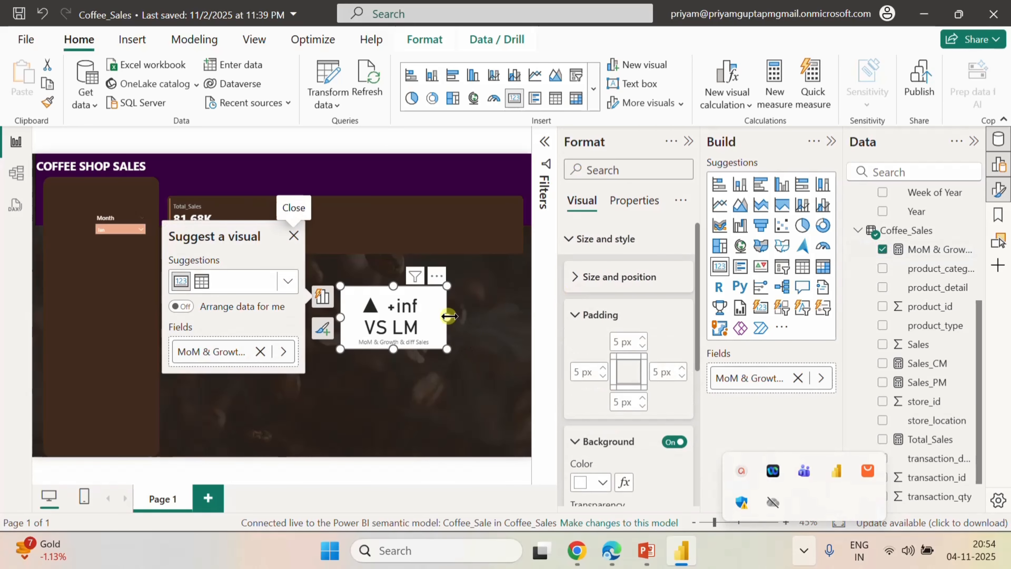
- Widen the MoM & Growth & diff Sales card on both sides and set the Month slicer to Feb
{"action": "left_click_drag", "start_coordinate": [449, 316], "coordinate": [524, 317]}
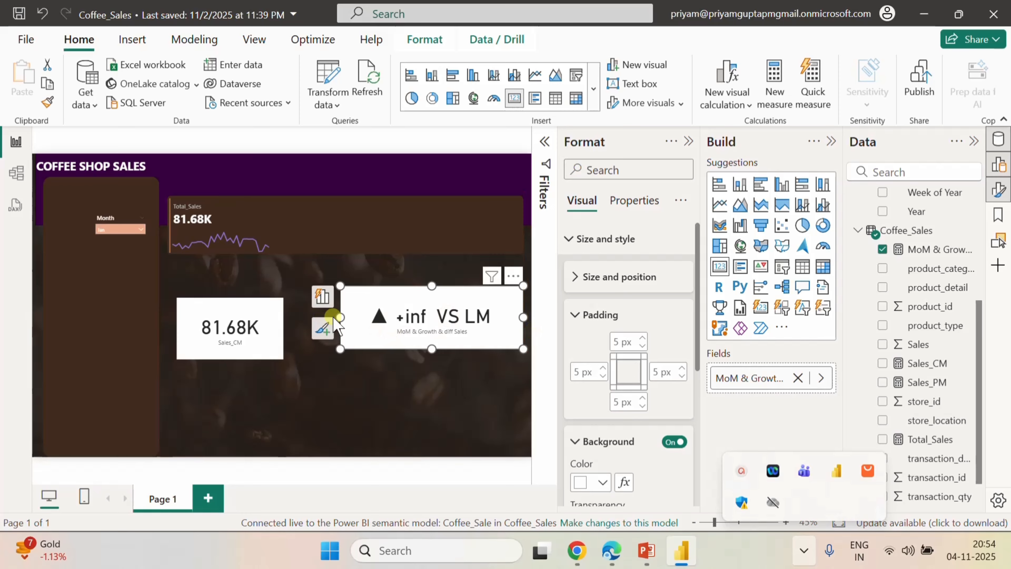
{"action": "left_click", "coordinate": [137, 227]}
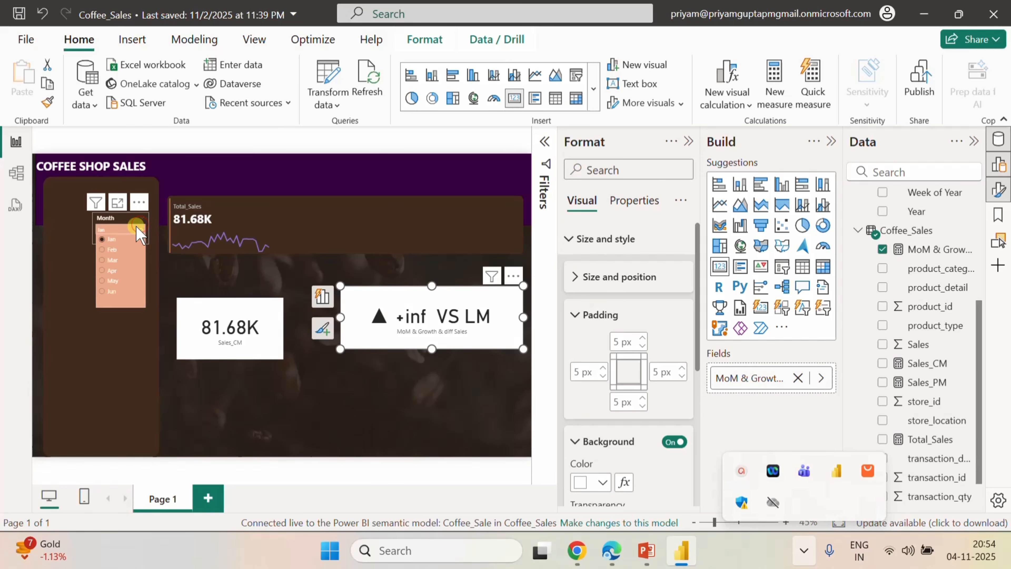
{"action": "left_click", "coordinate": [111, 249]}
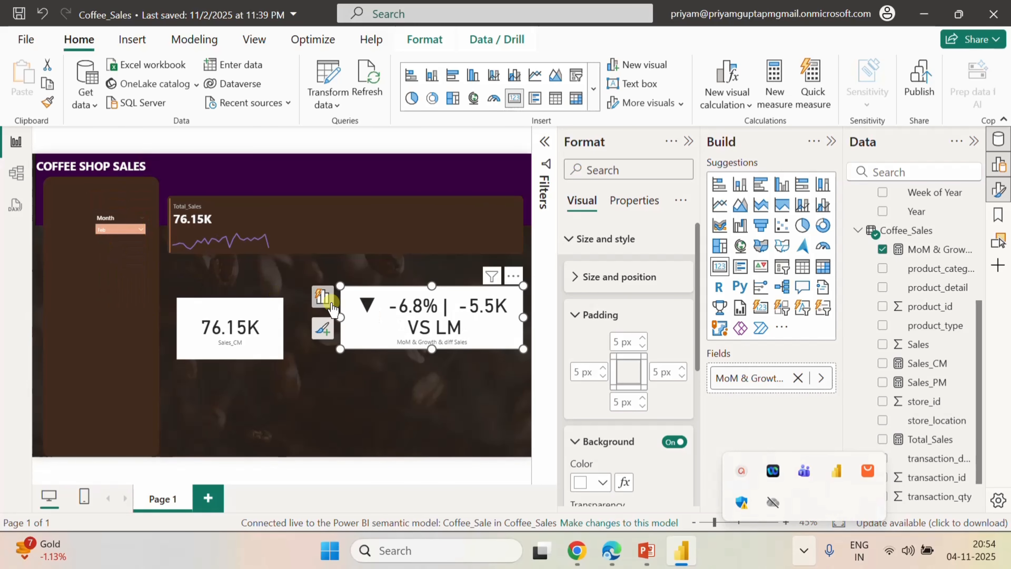
{"action": "left_click_drag", "start_coordinate": [341, 315], "coordinate": [193, 321]}
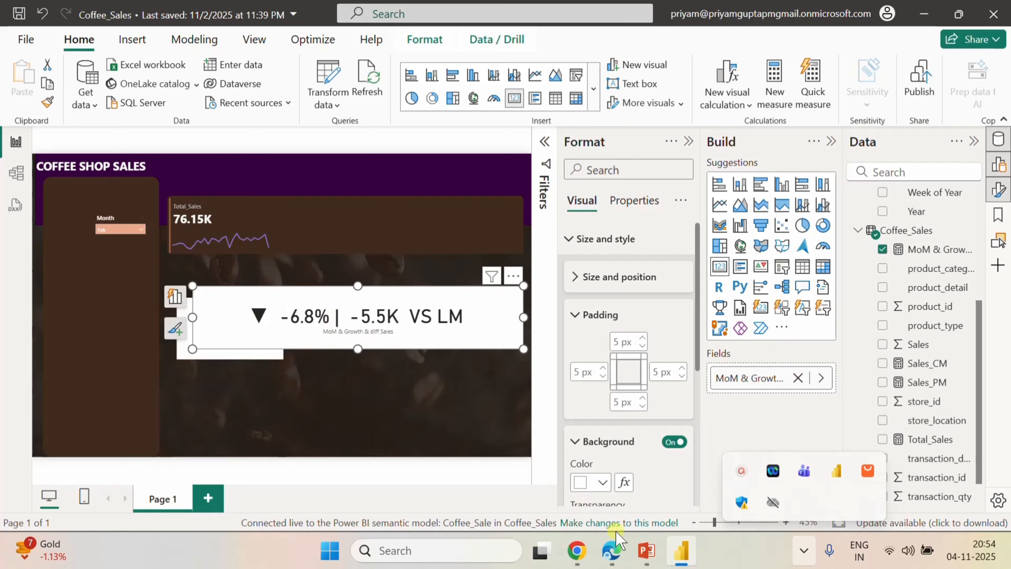
- Switch to the semantic model in Edge, add an extra space before the | separator in the measure, and commit it
{"action": "left_click", "coordinate": [618, 552]}
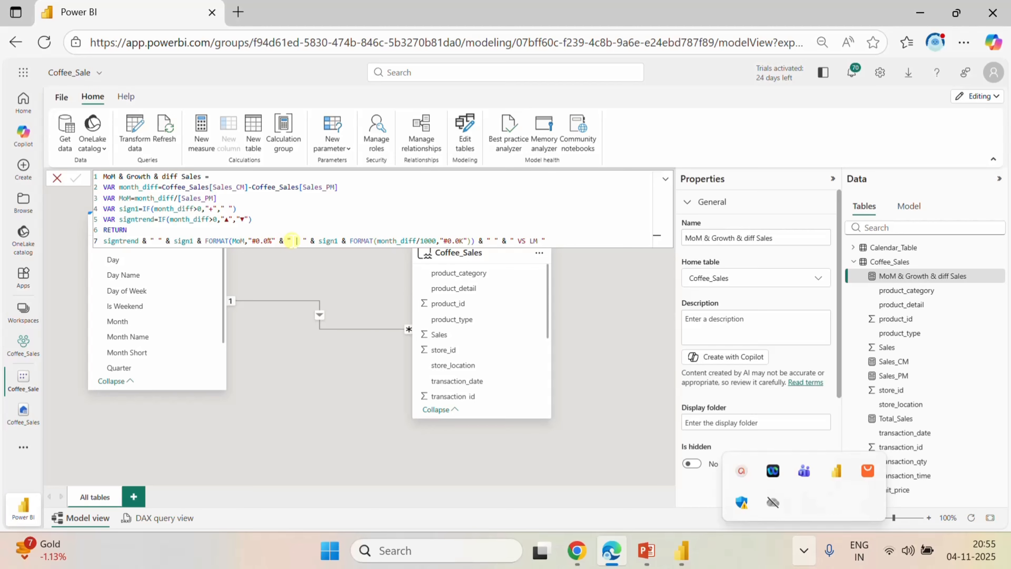
{"action": "left_click", "coordinate": [295, 240]}
{"action": "type", "text": "|"}
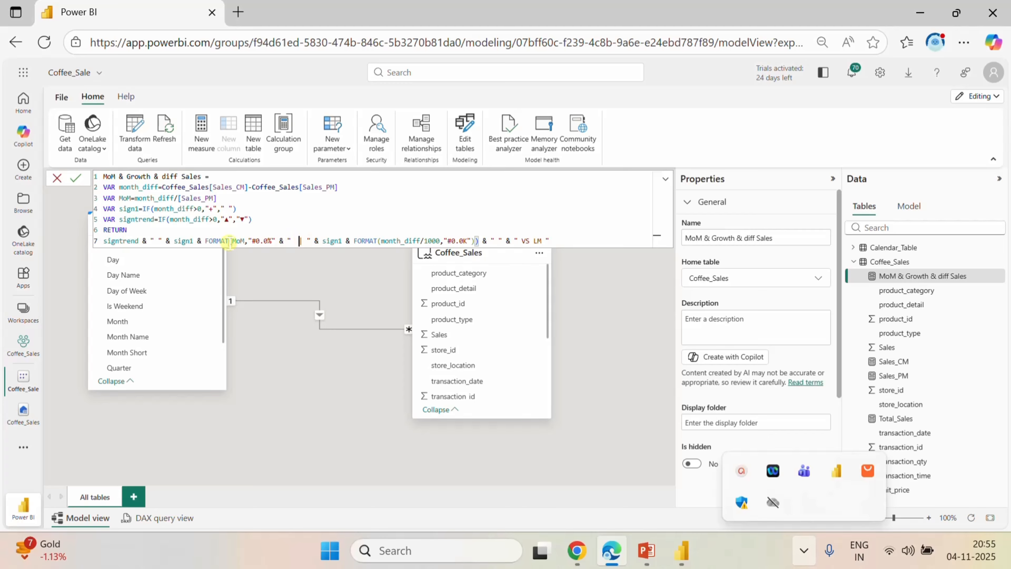
{"action": "left_click", "coordinate": [81, 178]}
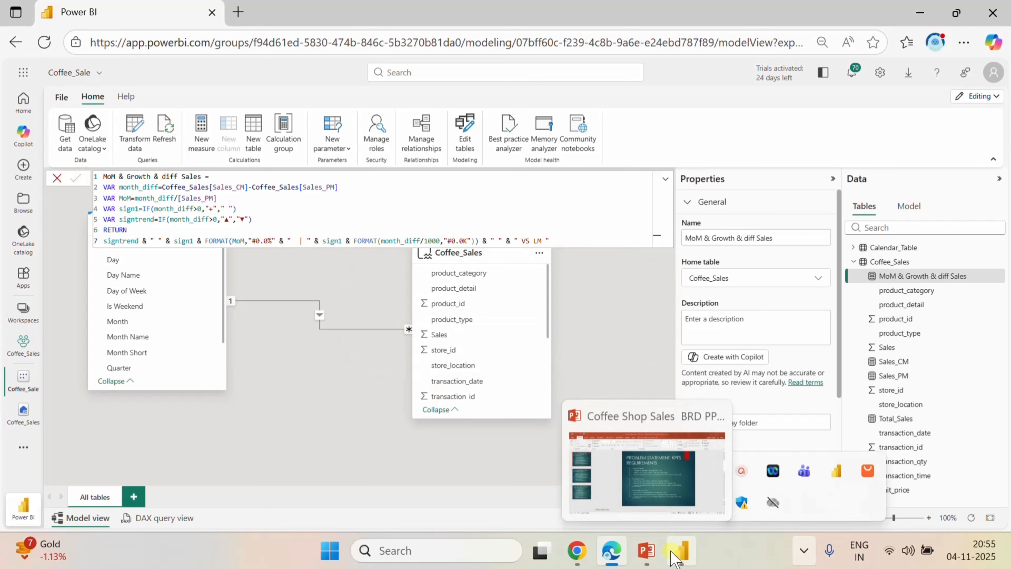
- Switch to Power BI Desktop and turn on the title of the Total_Sales trend line chart
{"action": "left_click", "coordinate": [682, 551]}
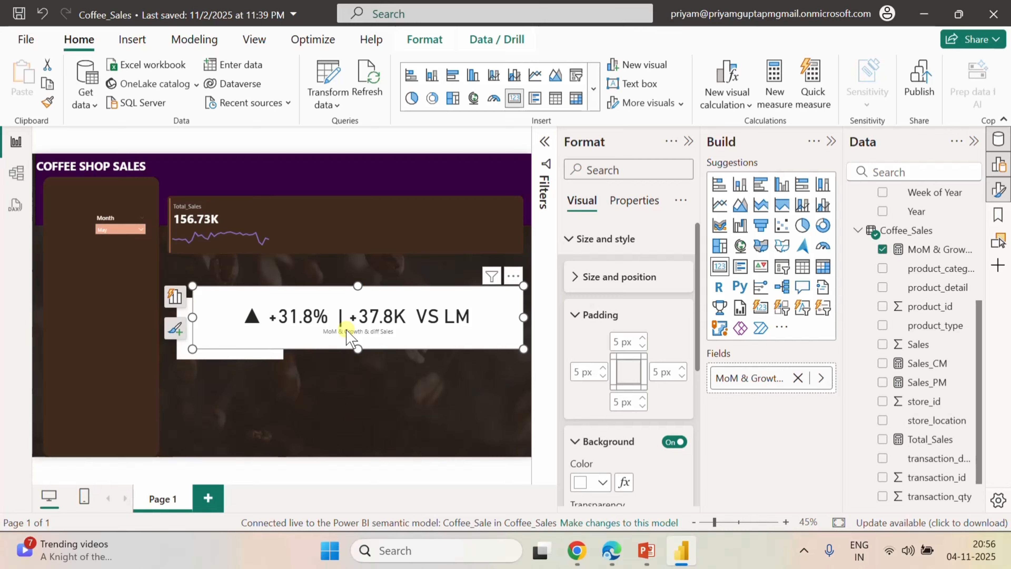
{"action": "mouse_move", "coordinate": [219, 236]}
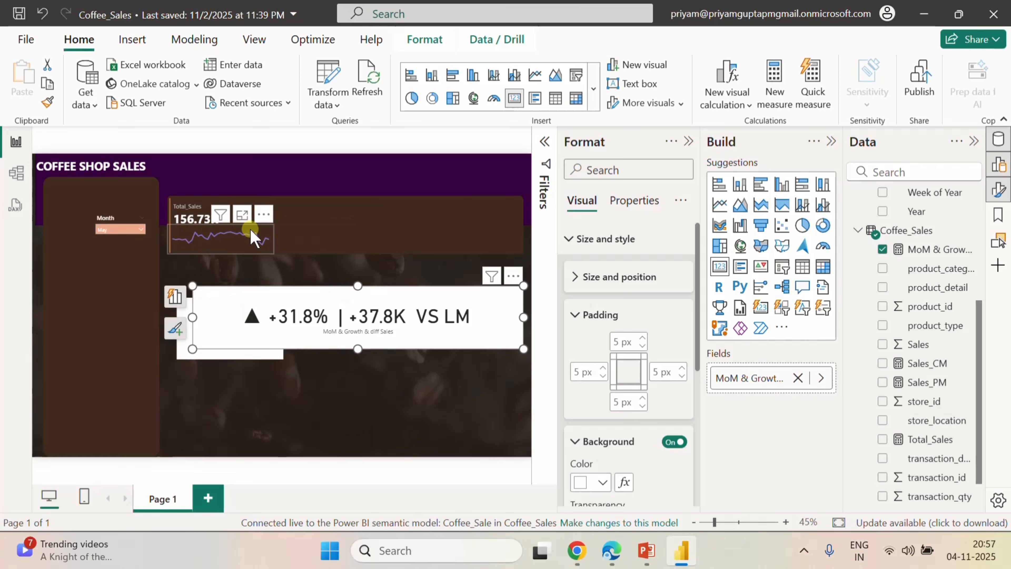
{"action": "left_click", "coordinate": [227, 246]}
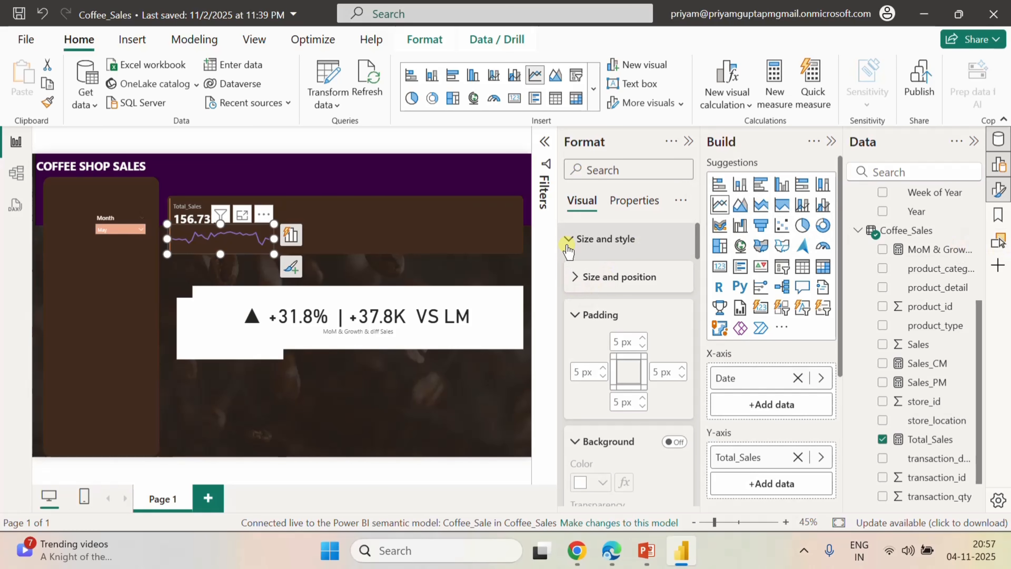
{"action": "left_click", "coordinate": [568, 240]}
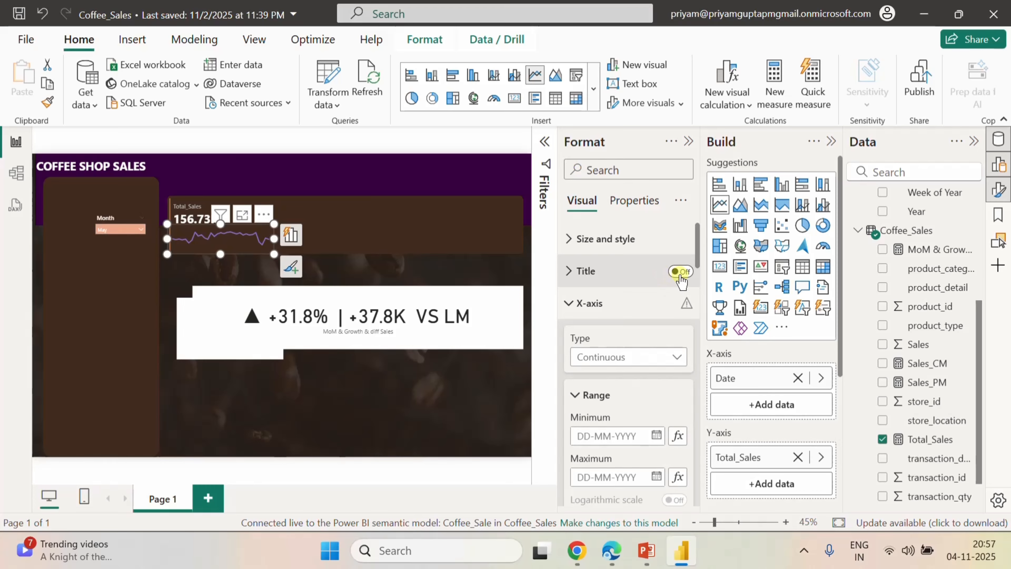
{"action": "left_click", "coordinate": [678, 271]}
{"action": "left_click", "coordinate": [568, 272]}
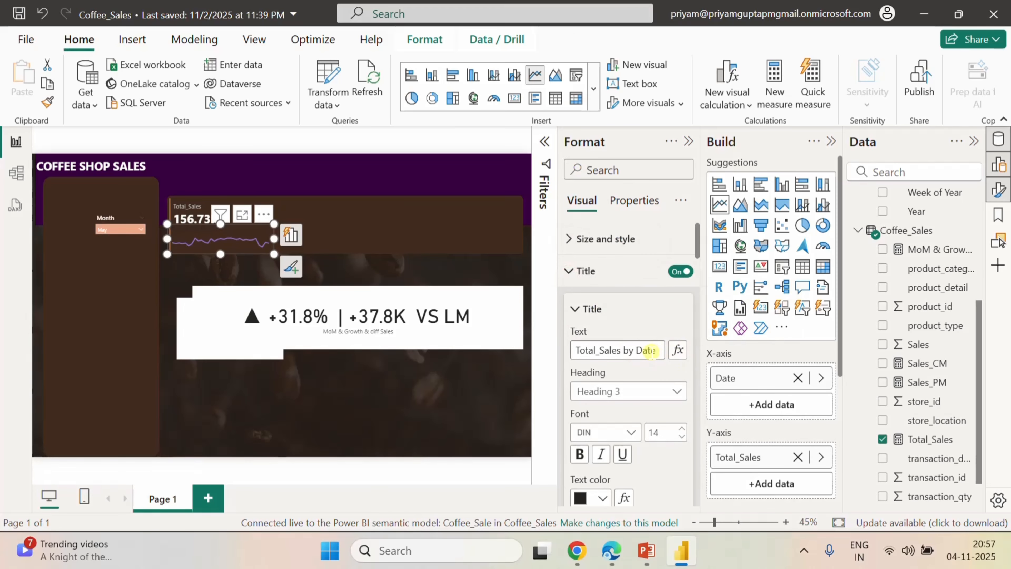
- Base the trend line's title text on the field value of the MoM & Growth & diff Sales measure from Coffee_Sales
{"action": "left_click", "coordinate": [682, 350]}
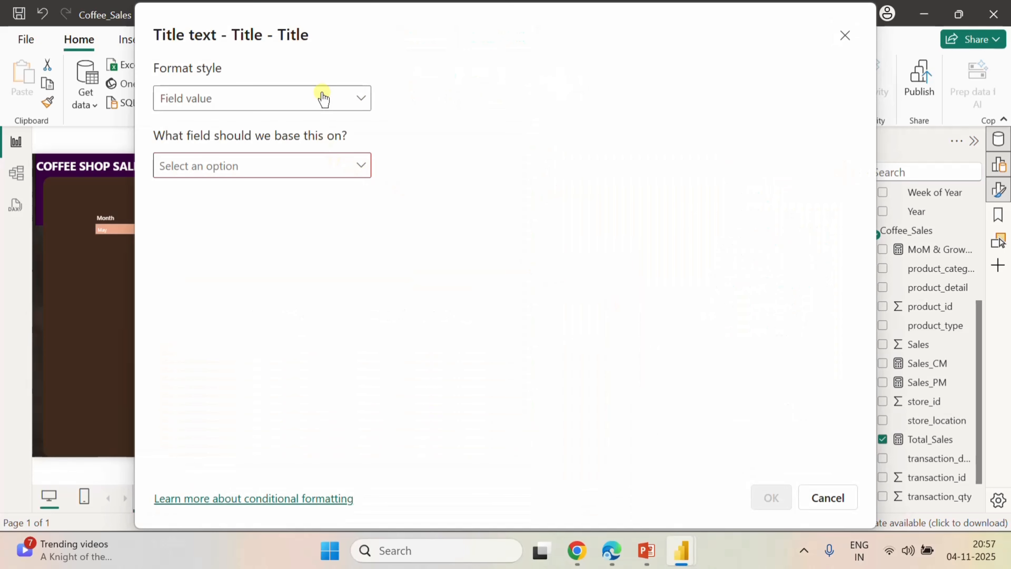
{"action": "left_click", "coordinate": [323, 97]}
{"action": "left_click", "coordinate": [293, 164]}
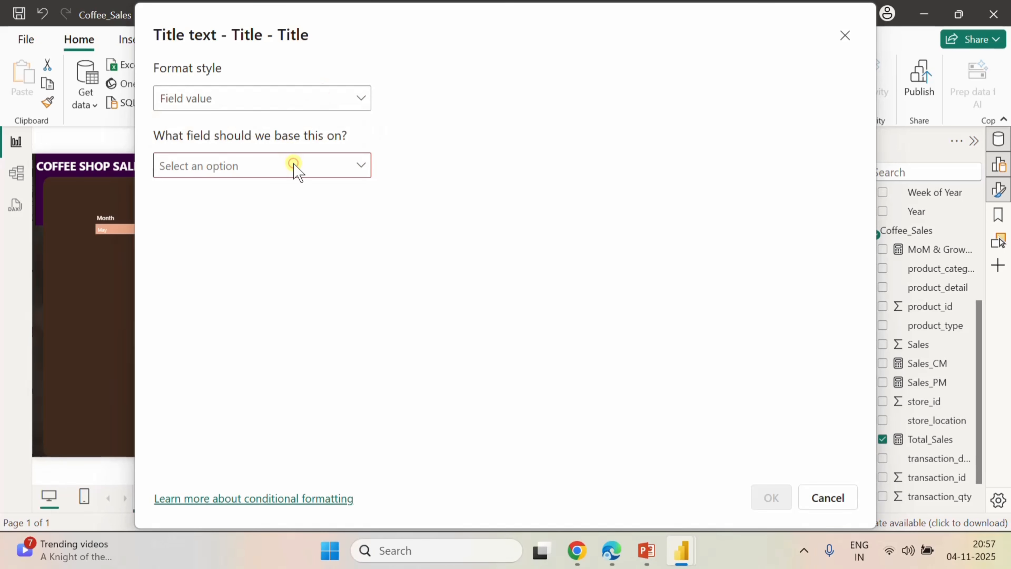
{"action": "left_click", "coordinate": [337, 182]}
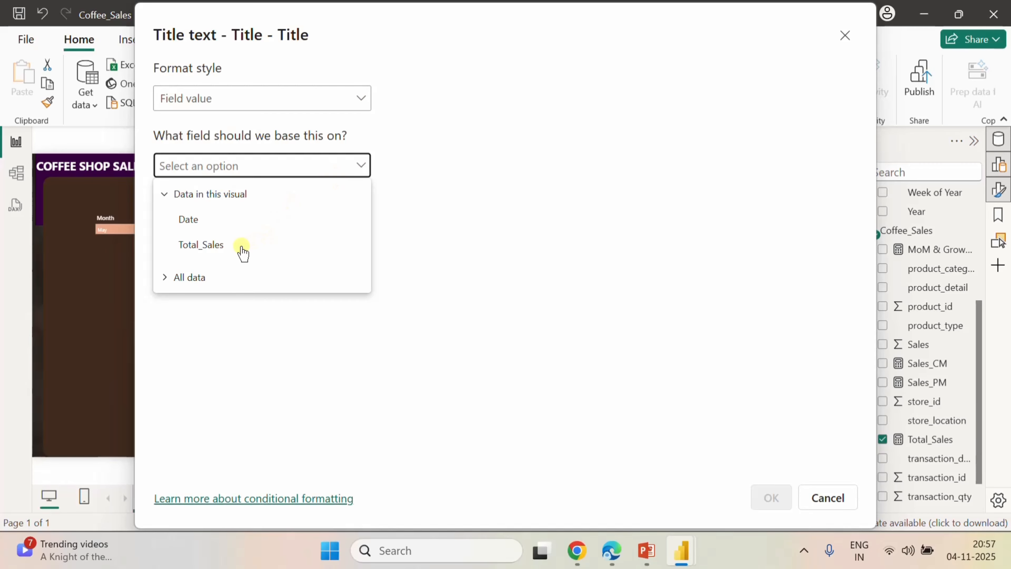
{"action": "left_click", "coordinate": [210, 167]}
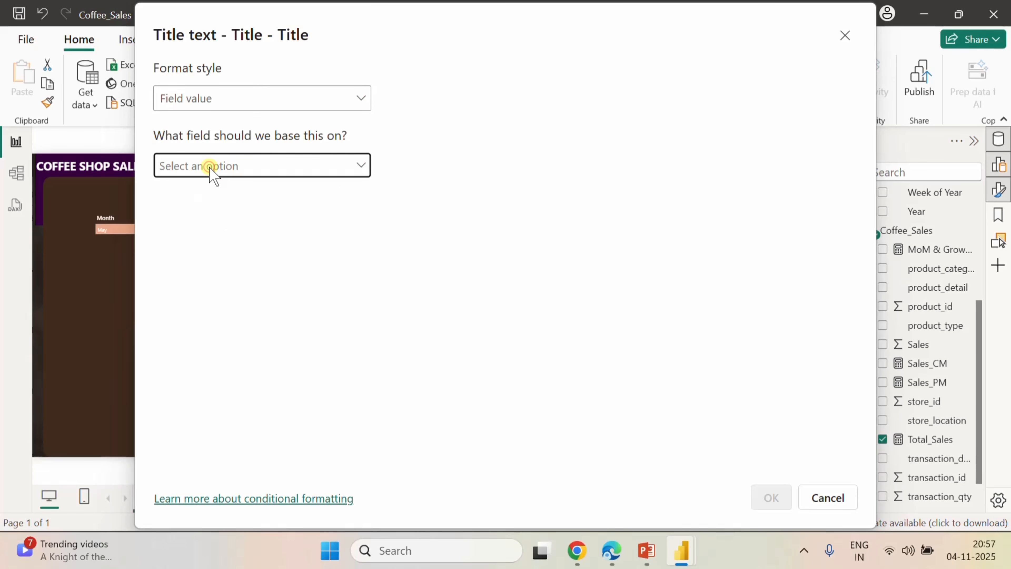
{"action": "left_click", "coordinate": [298, 168]}
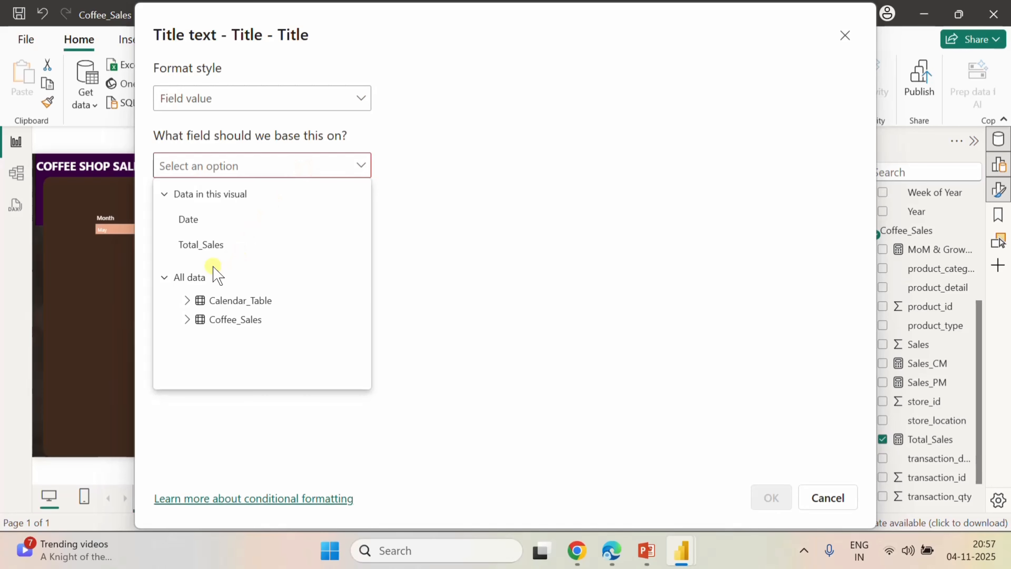
{"action": "left_click", "coordinate": [188, 320]}
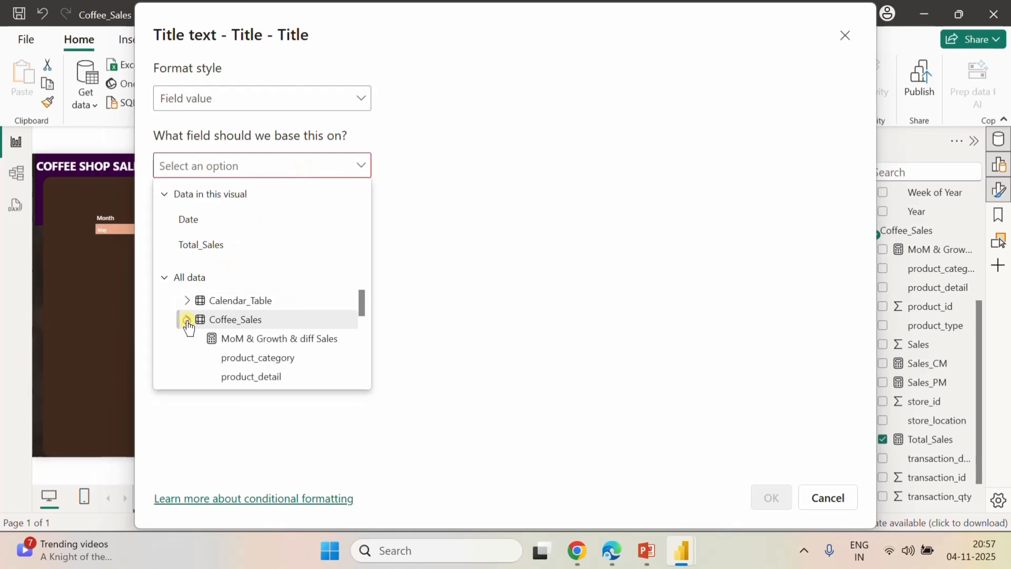
{"action": "left_click", "coordinate": [242, 336]}
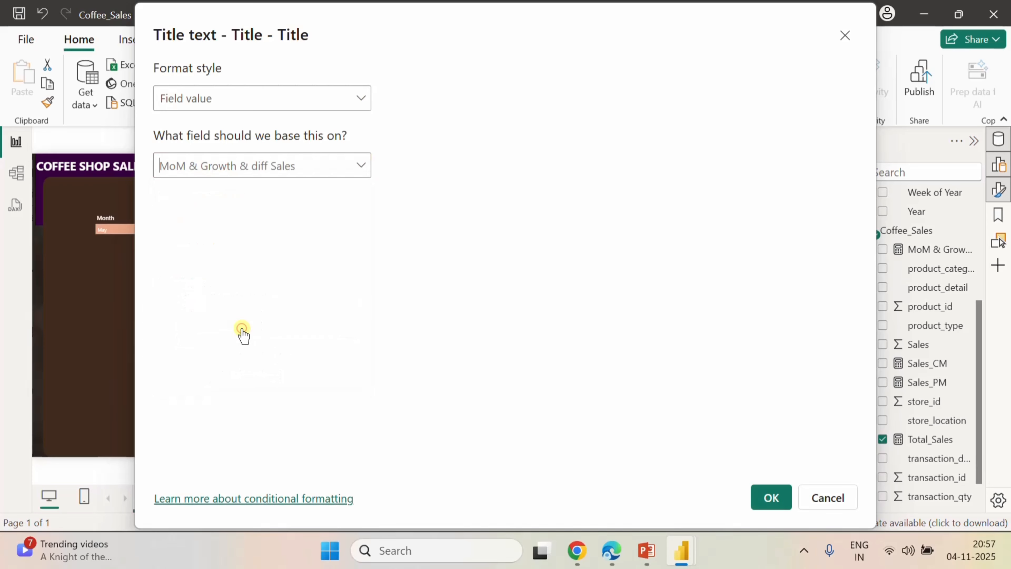
{"action": "left_click", "coordinate": [770, 500]}
{"action": "left_click", "coordinate": [771, 498]}
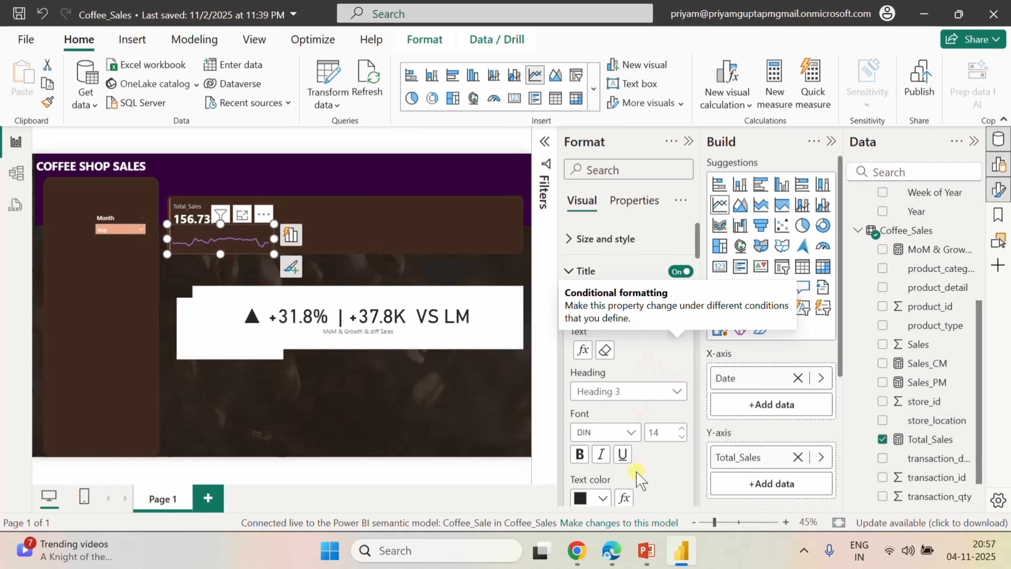
- Set the trend line title's text color to the lightest grey theme shade, directly beneath white
{"action": "scroll", "coordinate": [637, 476], "scroll_direction": "down", "scroll_amount": 3}
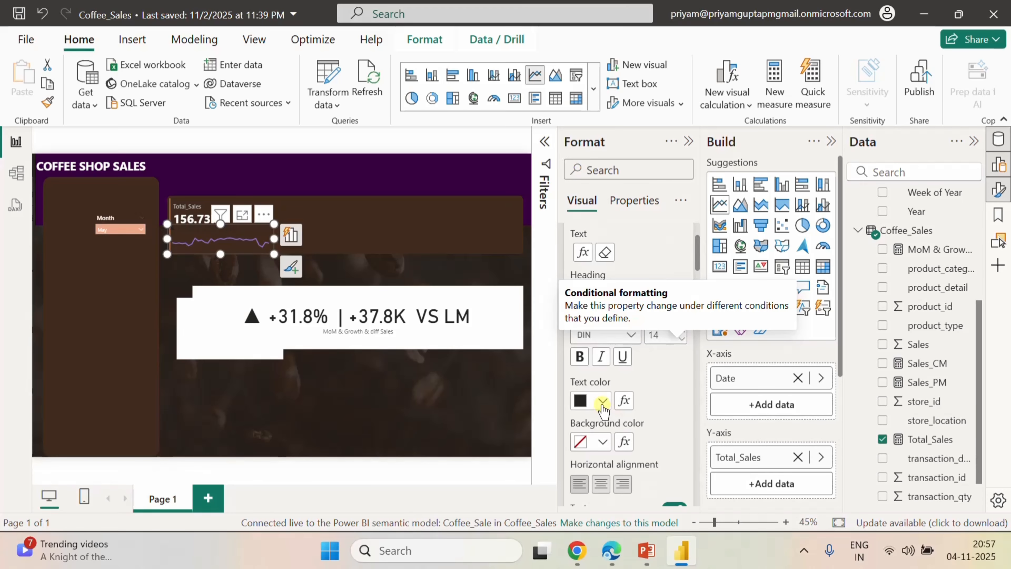
{"action": "left_click", "coordinate": [603, 401]}
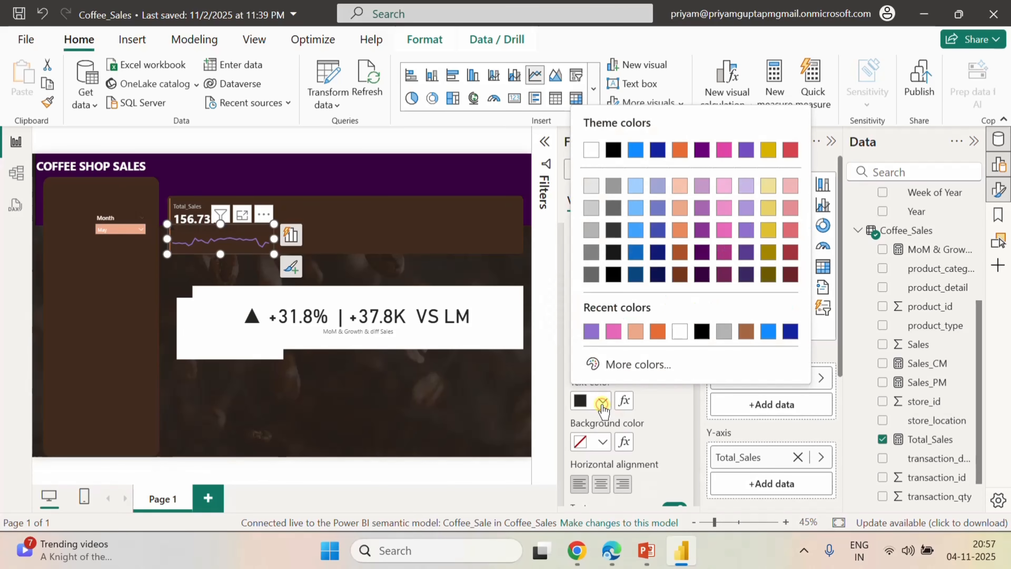
{"action": "left_click", "coordinate": [593, 334]}
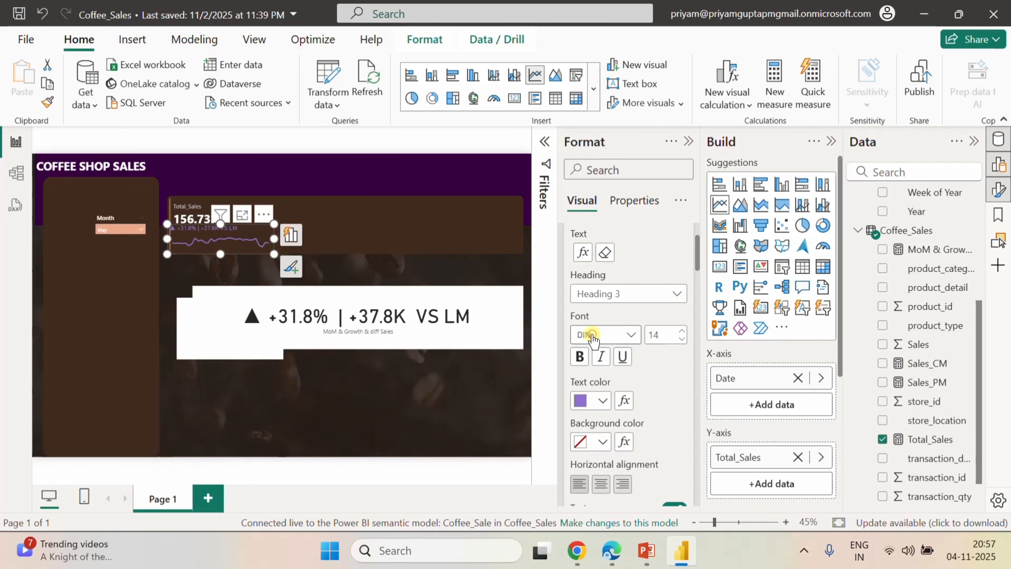
{"action": "left_click", "coordinate": [602, 401]}
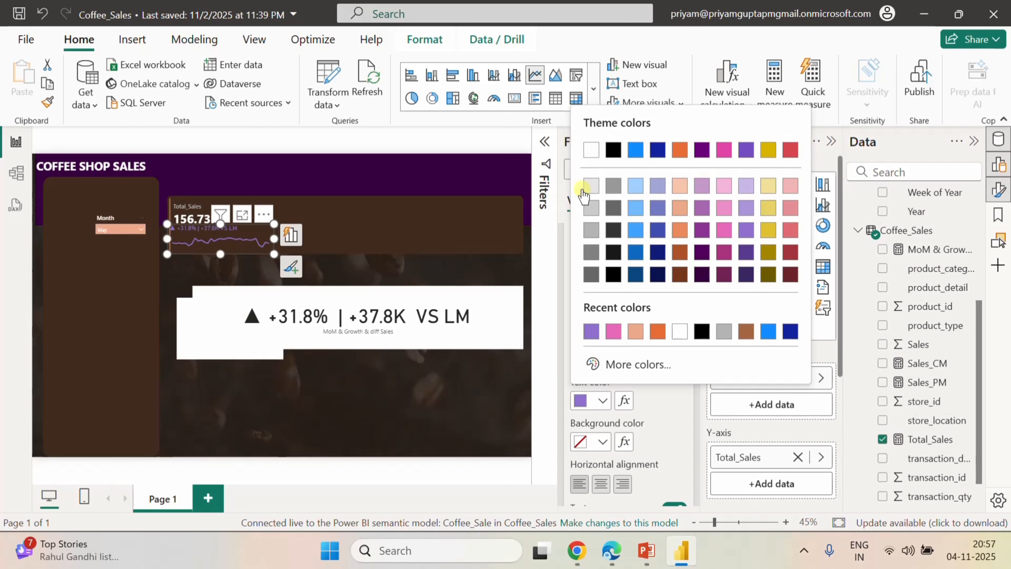
{"action": "left_click", "coordinate": [593, 186]}
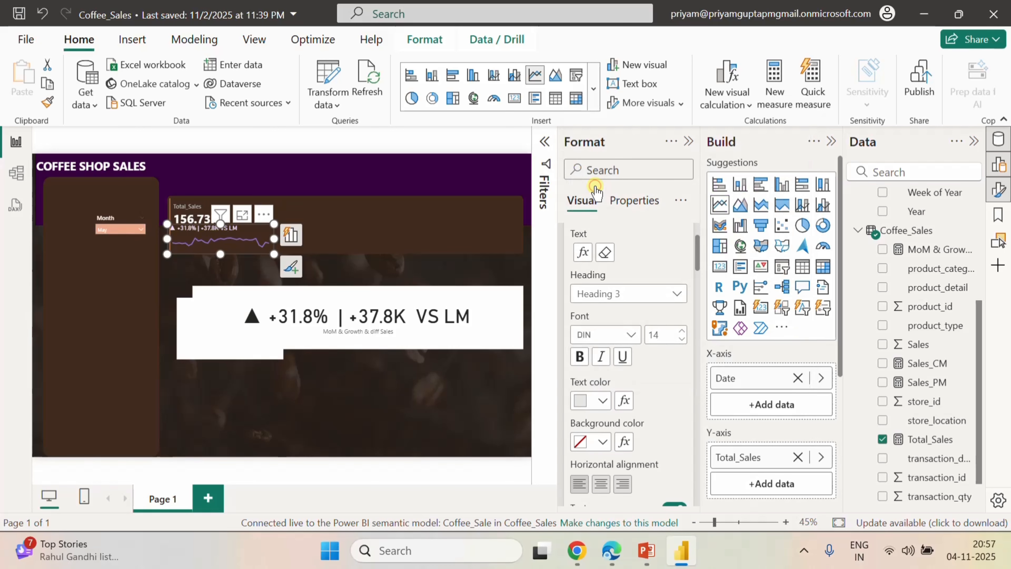
{"action": "left_click", "coordinate": [412, 394]}
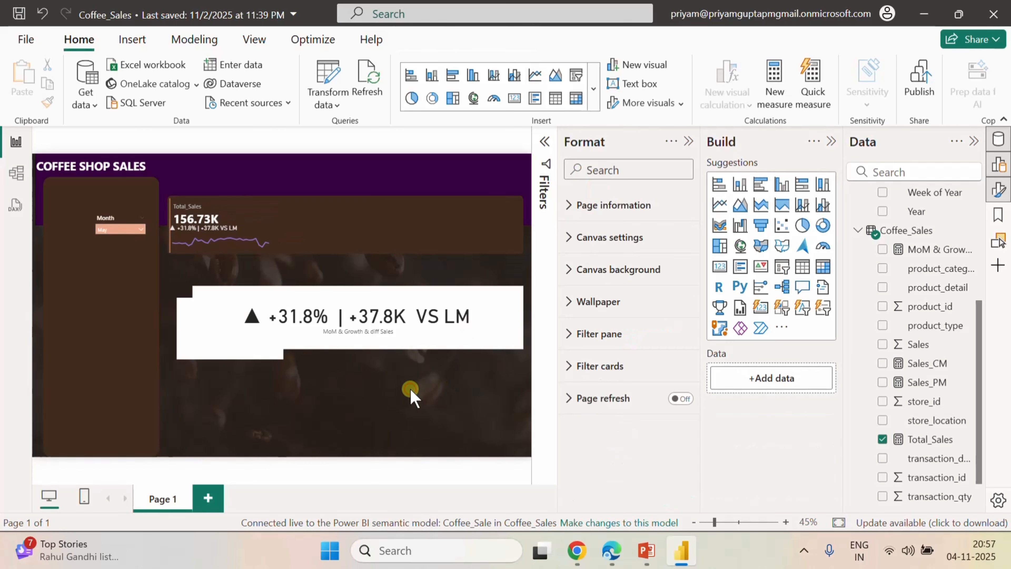
- Adjust the trend line chart's upper edge and position so its title sits just under the Total_Sales value with the line still showing
{"action": "left_click", "coordinate": [235, 236]}
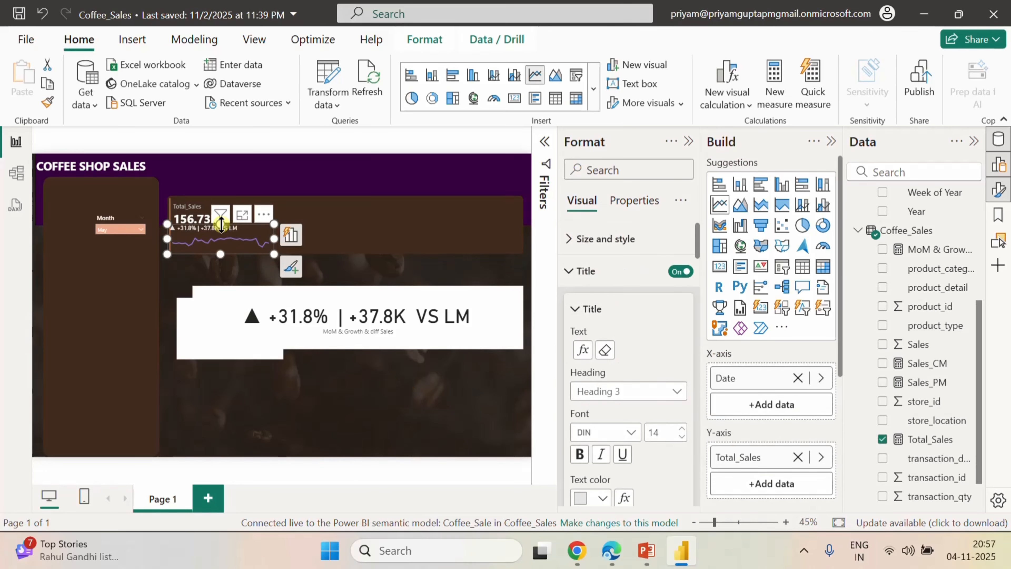
{"action": "left_click_drag", "start_coordinate": [222, 224], "coordinate": [221, 230]}
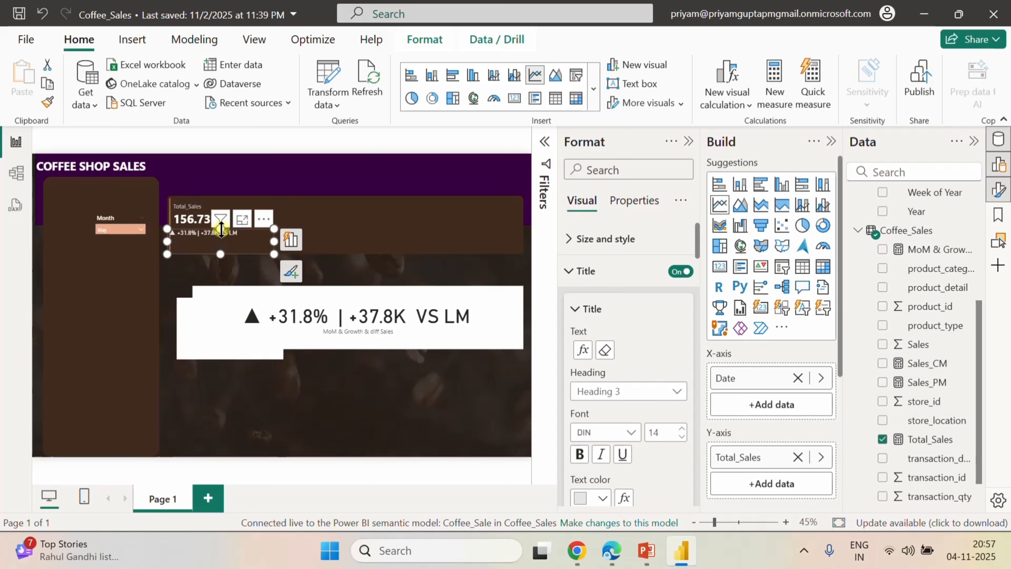
{"action": "left_click", "coordinate": [198, 224]}
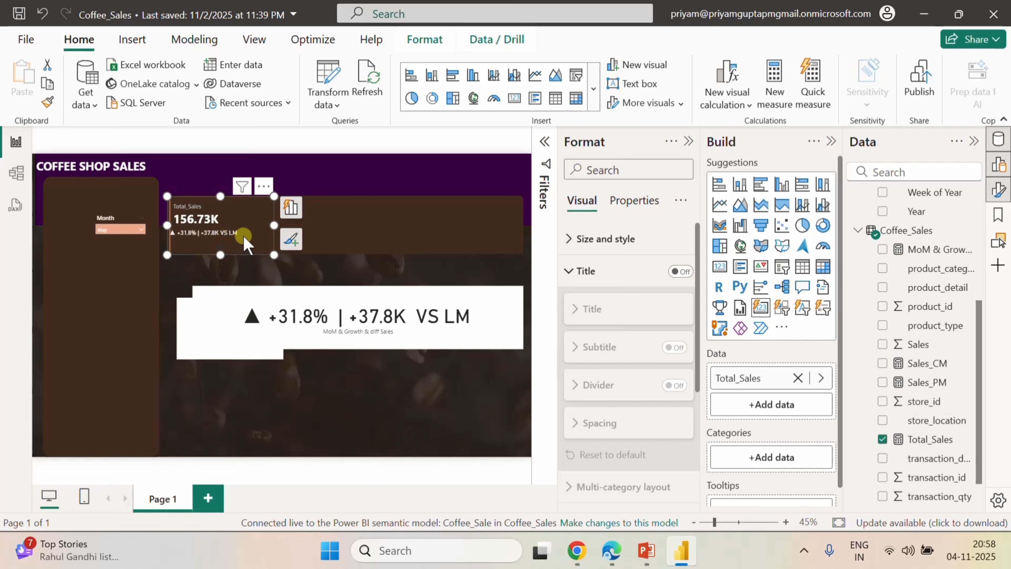
{"action": "left_click", "coordinate": [301, 275]}
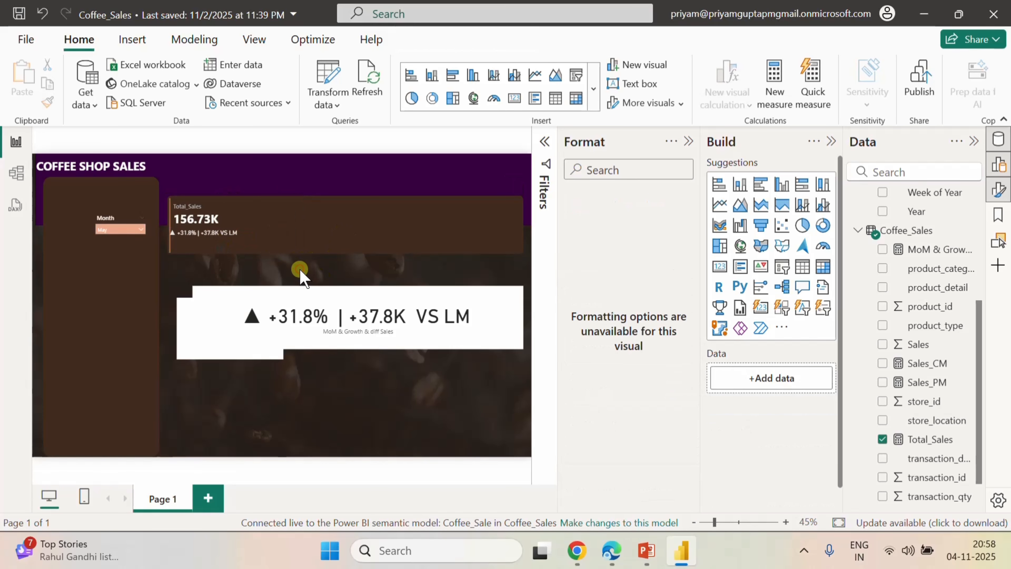
{"action": "left_click", "coordinate": [301, 270]}
{"action": "left_click", "coordinate": [220, 236]}
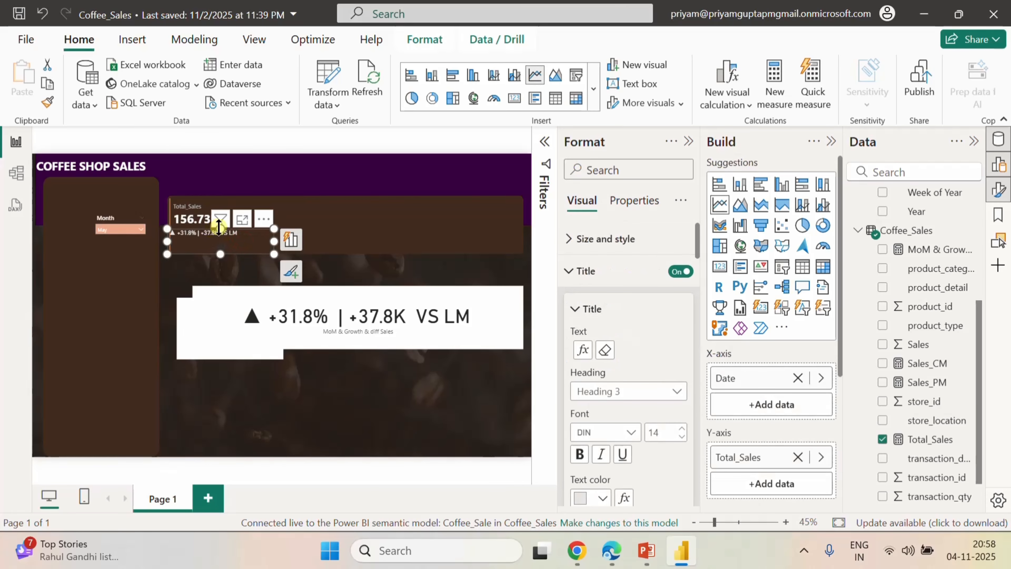
{"action": "left_click_drag", "start_coordinate": [219, 227], "coordinate": [219, 225]}
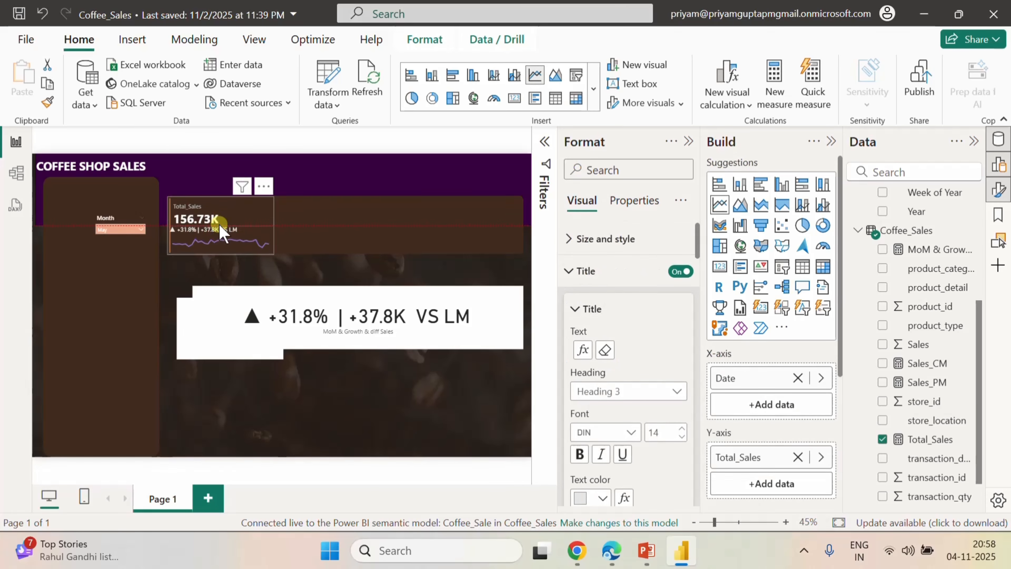
{"action": "left_click", "coordinate": [242, 267]}
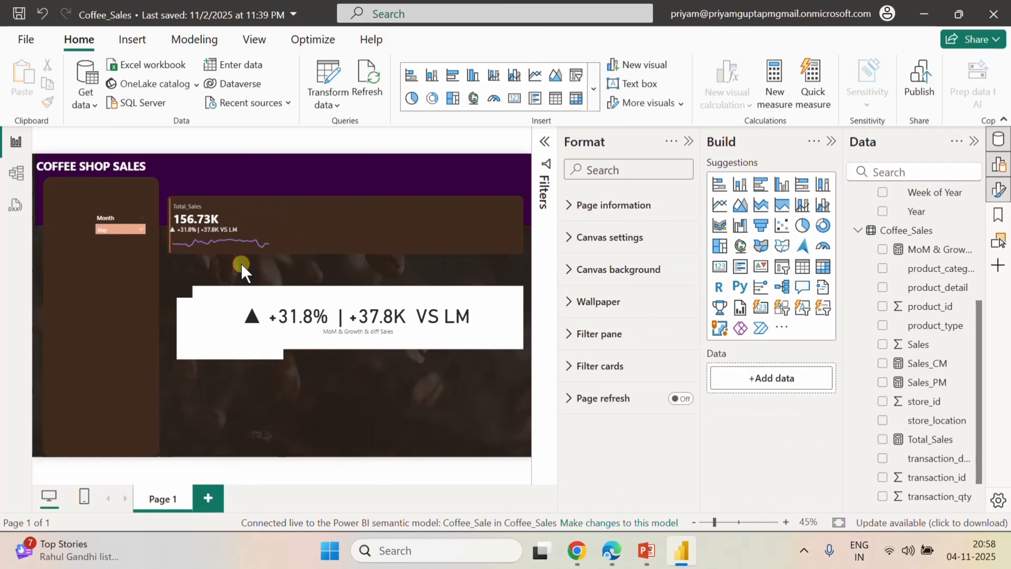
{"action": "left_click", "coordinate": [228, 241]}
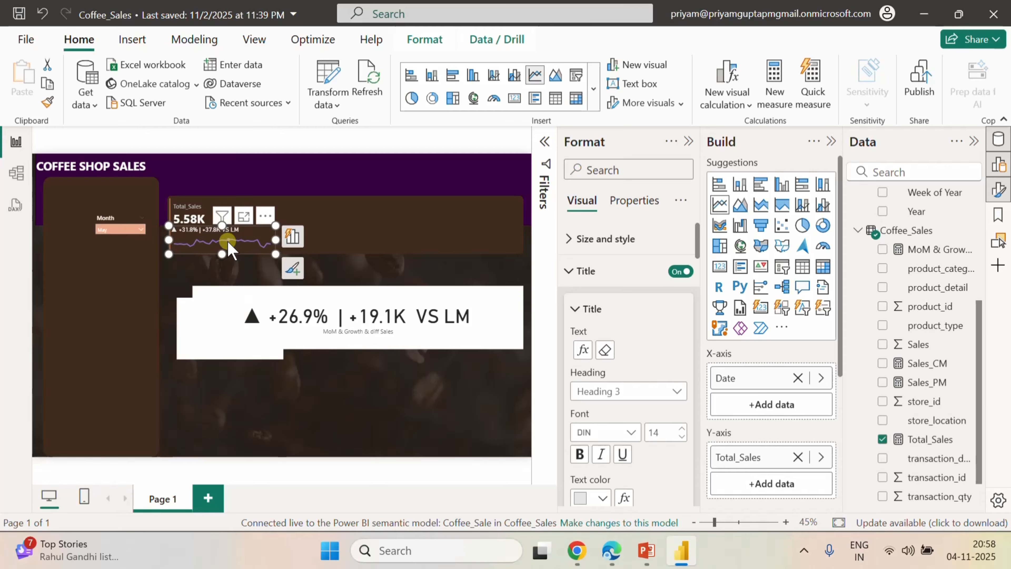
{"action": "left_click", "coordinate": [202, 262]}
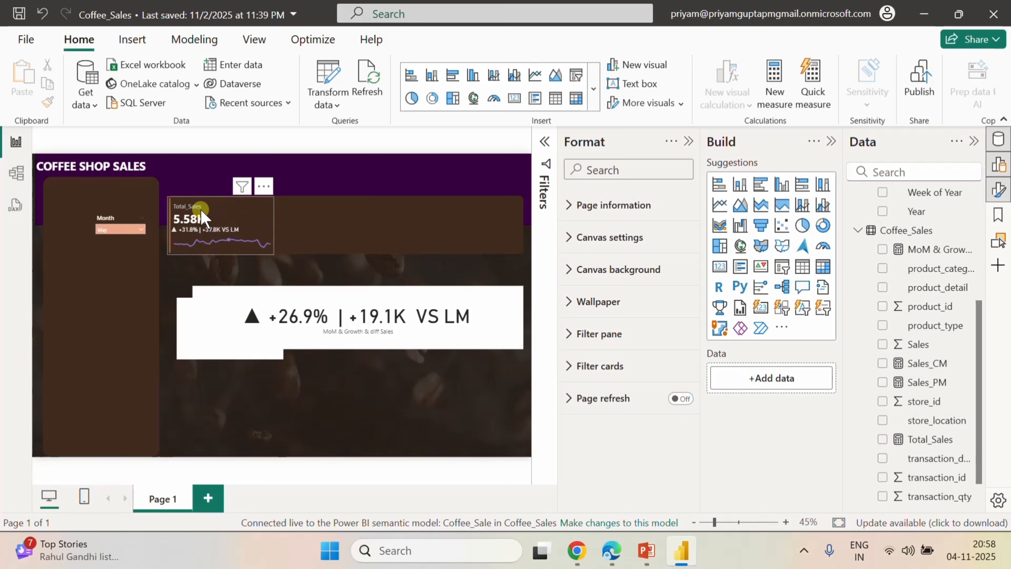
- Examine the Total_Sales card's callout value, layout and card alignment formatting options
{"action": "left_click", "coordinate": [201, 216]}
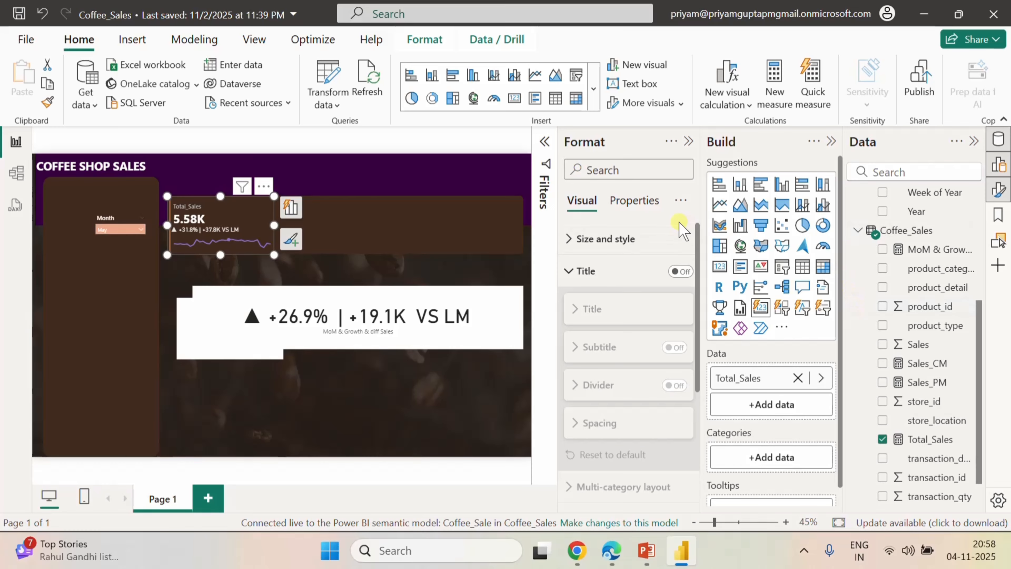
{"action": "scroll", "coordinate": [627, 325], "scroll_direction": "down", "scroll_amount": 5}
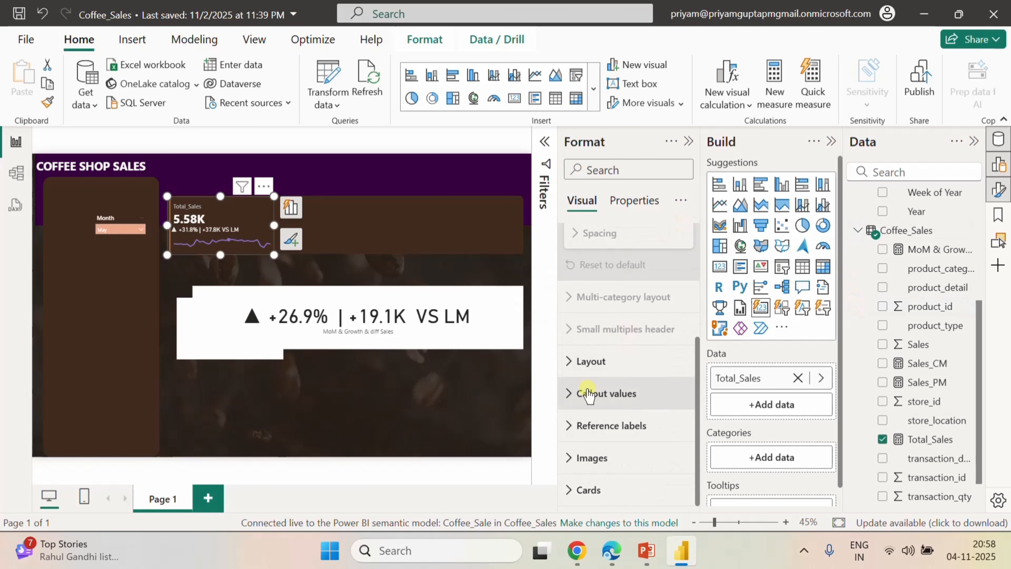
{"action": "left_click", "coordinate": [577, 394]}
{"action": "scroll", "coordinate": [628, 442], "scroll_direction": "down", "scroll_amount": 8}
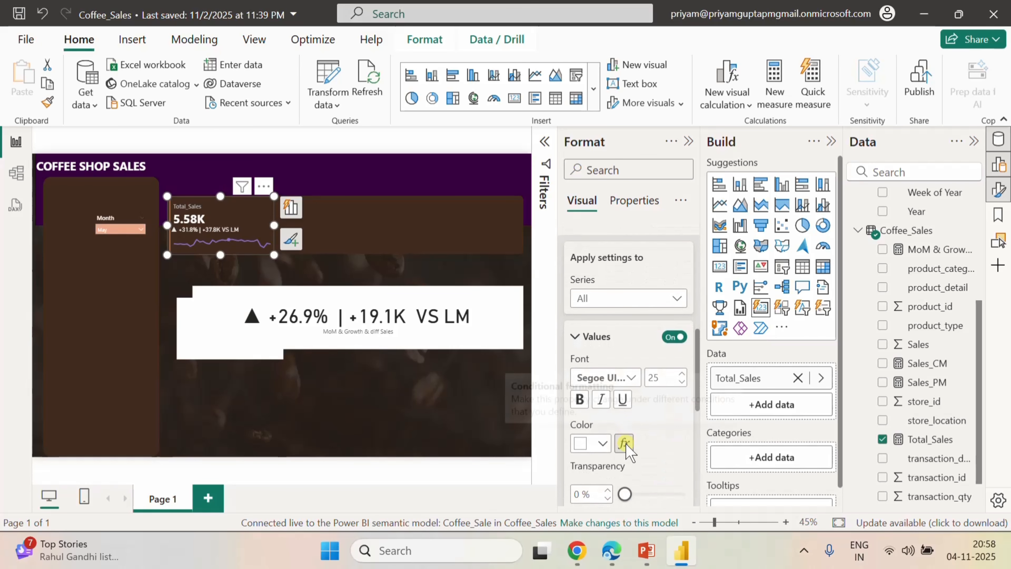
{"action": "scroll", "coordinate": [626, 443], "scroll_direction": "up", "scroll_amount": 2}
{"action": "scroll", "coordinate": [626, 444], "scroll_direction": "down", "scroll_amount": 1}
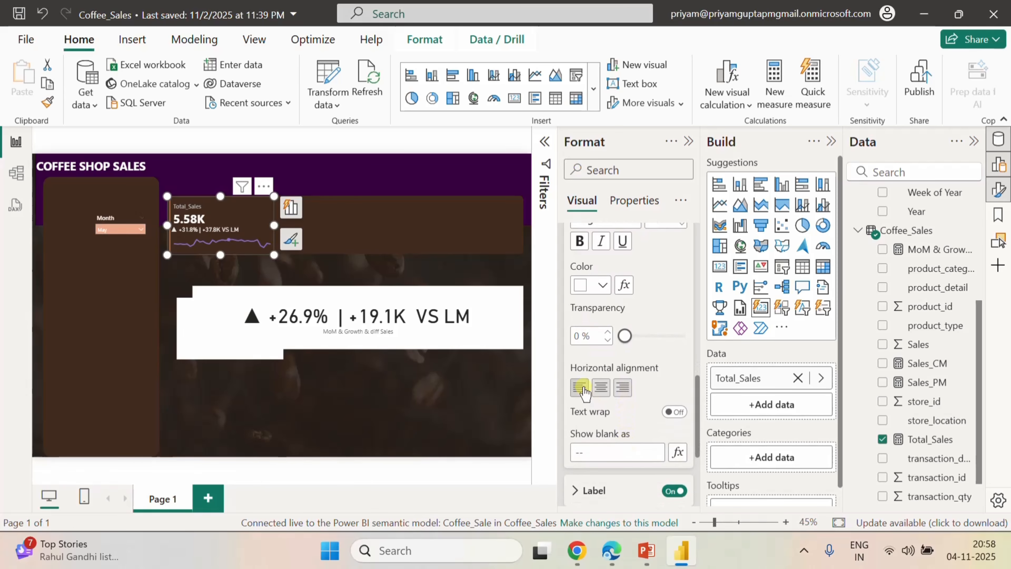
{"action": "scroll", "coordinate": [609, 416], "scroll_direction": "down", "scroll_amount": 4}
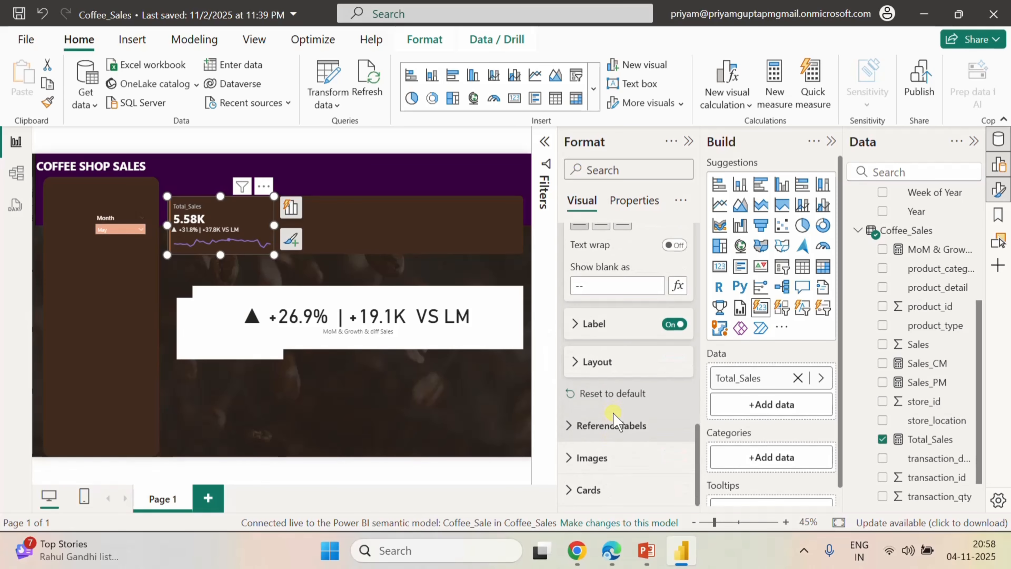
{"action": "left_click", "coordinate": [582, 362]}
{"action": "scroll", "coordinate": [614, 383], "scroll_direction": "down", "scroll_amount": 3}
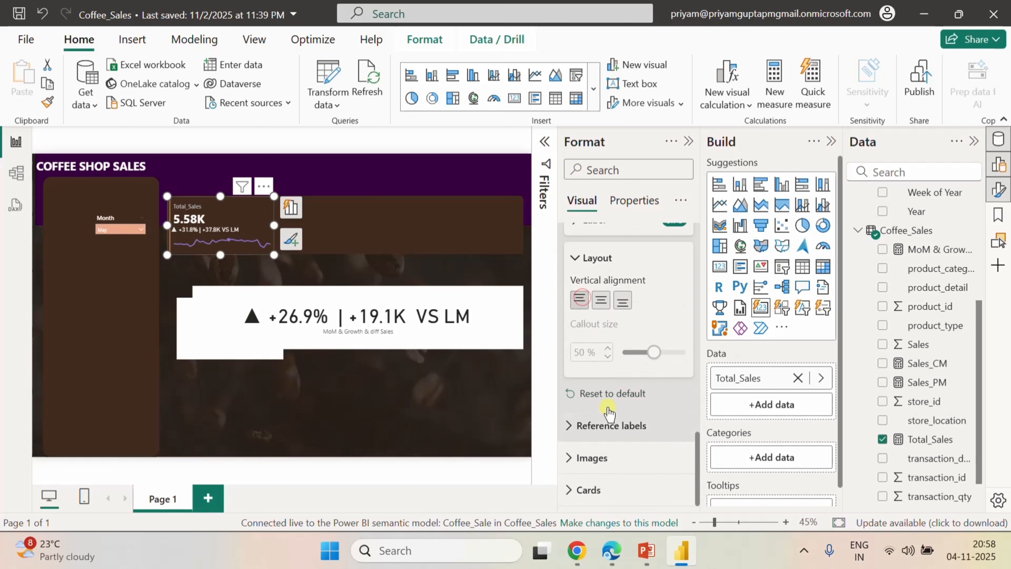
{"action": "left_click", "coordinate": [584, 491]}
{"action": "scroll", "coordinate": [644, 474], "scroll_direction": "down", "scroll_amount": 10}
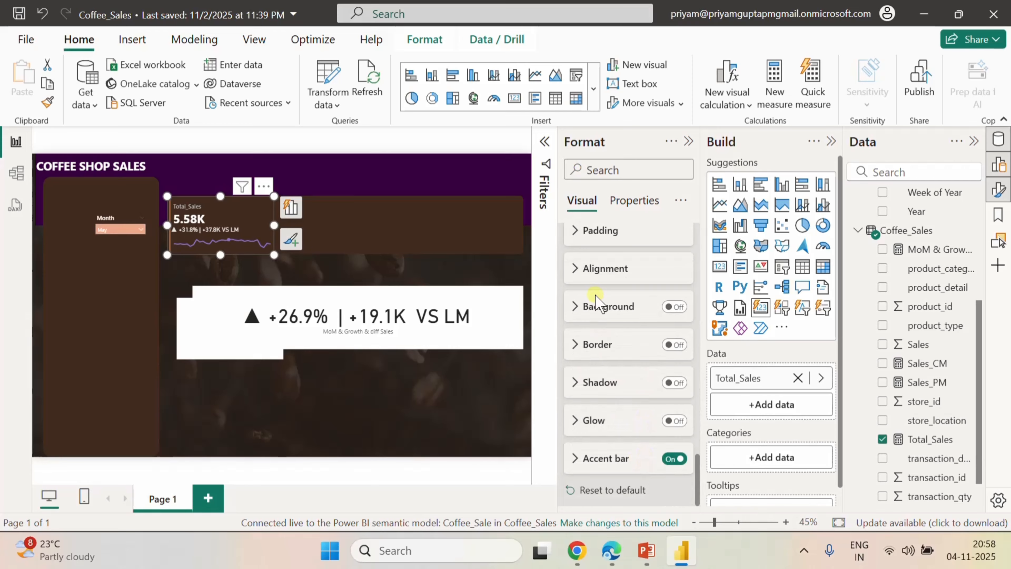
{"action": "left_click", "coordinate": [569, 268]}
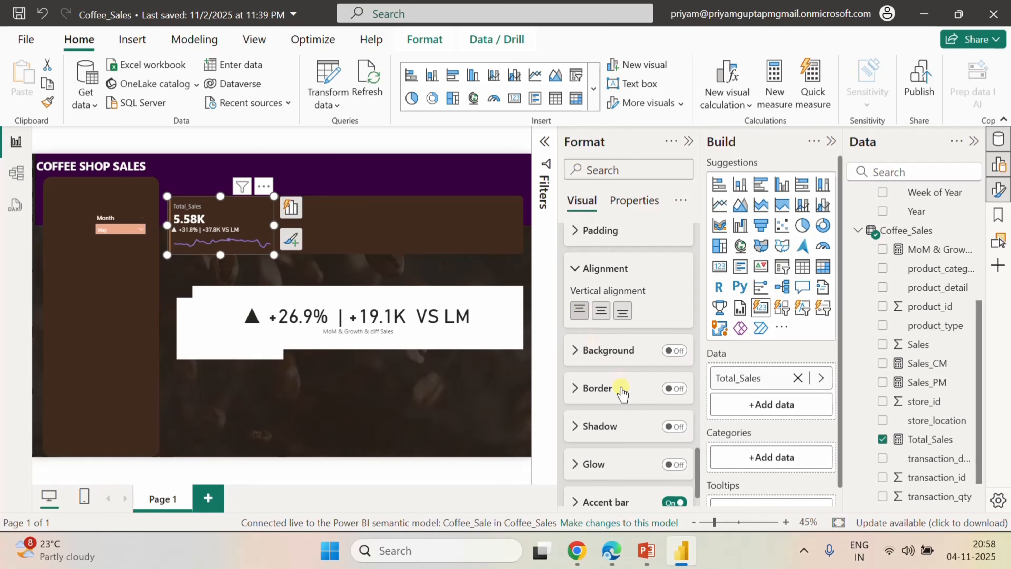
{"action": "scroll", "coordinate": [623, 401], "scroll_direction": "down", "scroll_amount": 2}
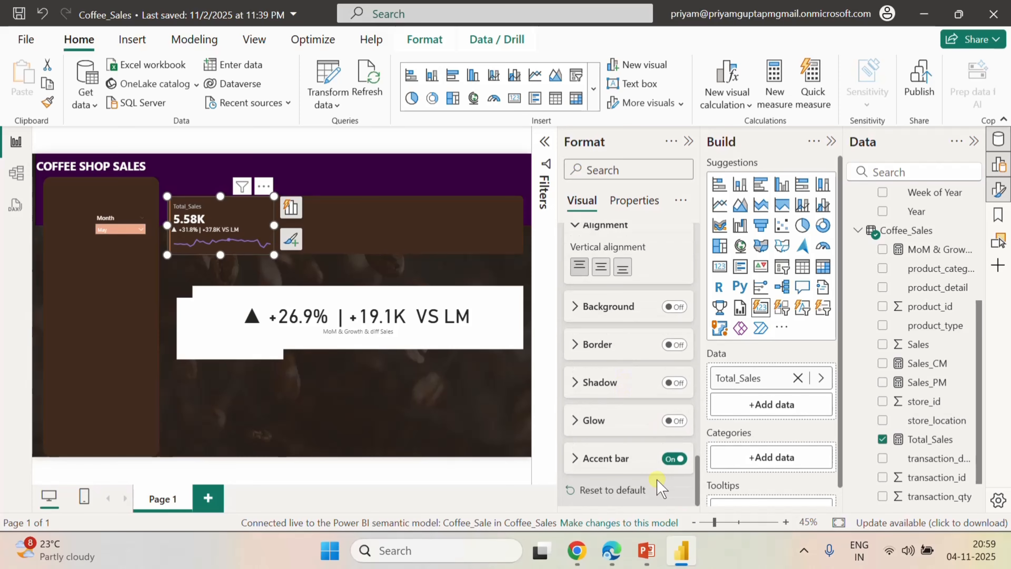
{"action": "scroll", "coordinate": [657, 482], "scroll_direction": "up", "scroll_amount": 1}
{"action": "left_click", "coordinate": [309, 394]}
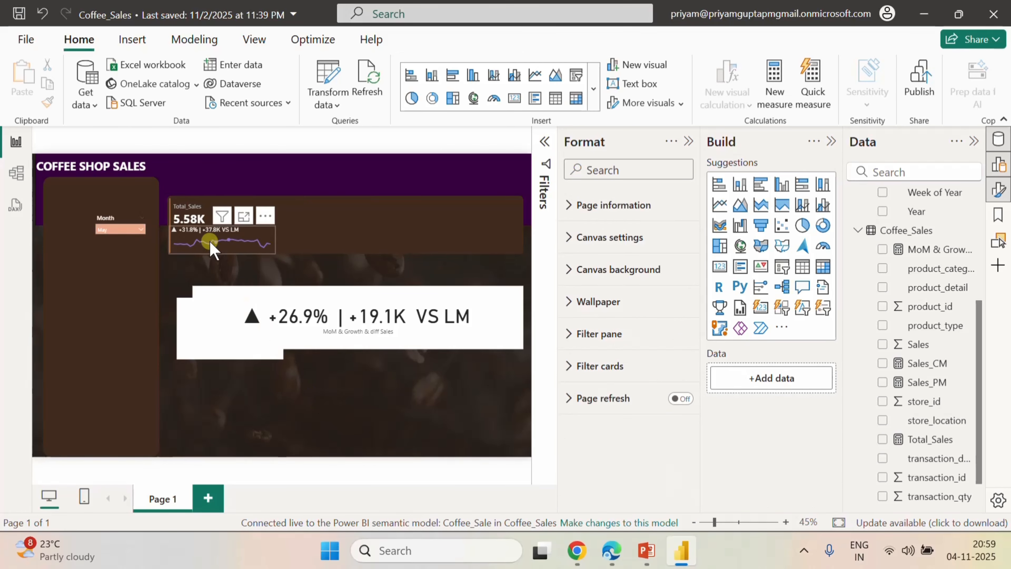
- Set the Total_Sales trend line chart's title text color to hex #A0D1FF
{"action": "left_click", "coordinate": [238, 303]}
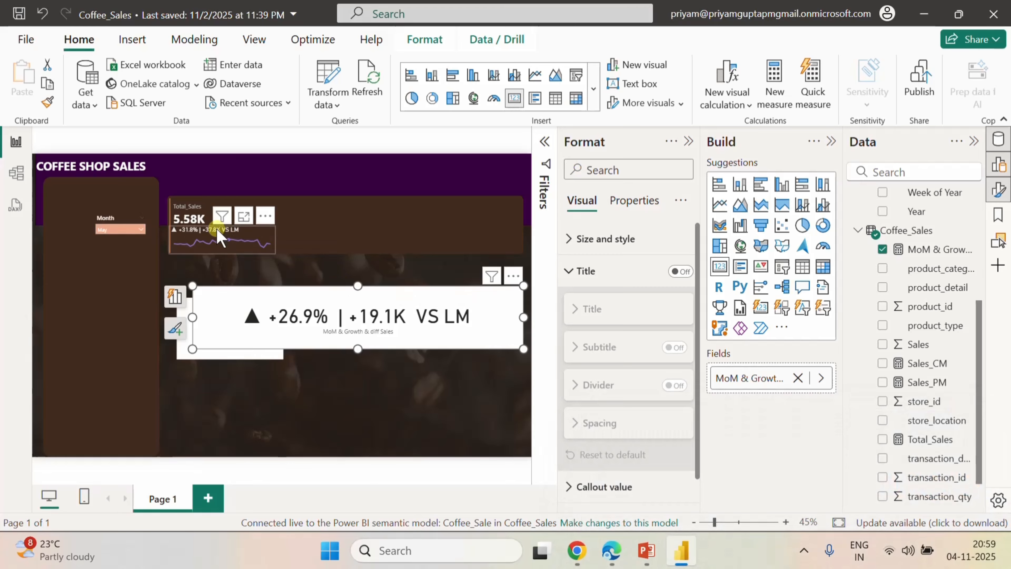
{"action": "left_click", "coordinate": [227, 241]}
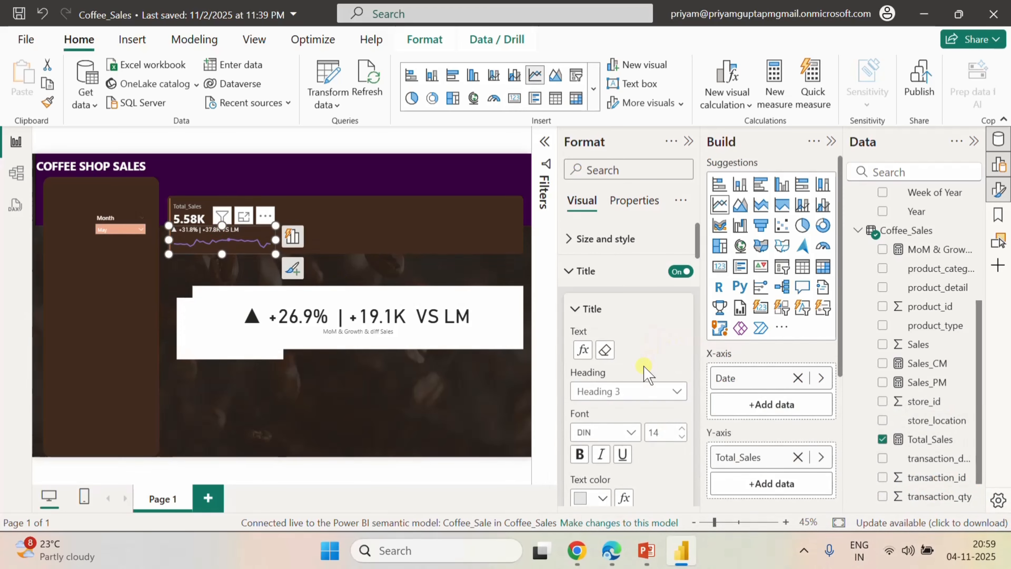
{"action": "scroll", "coordinate": [609, 458], "scroll_direction": "down", "scroll_amount": 2}
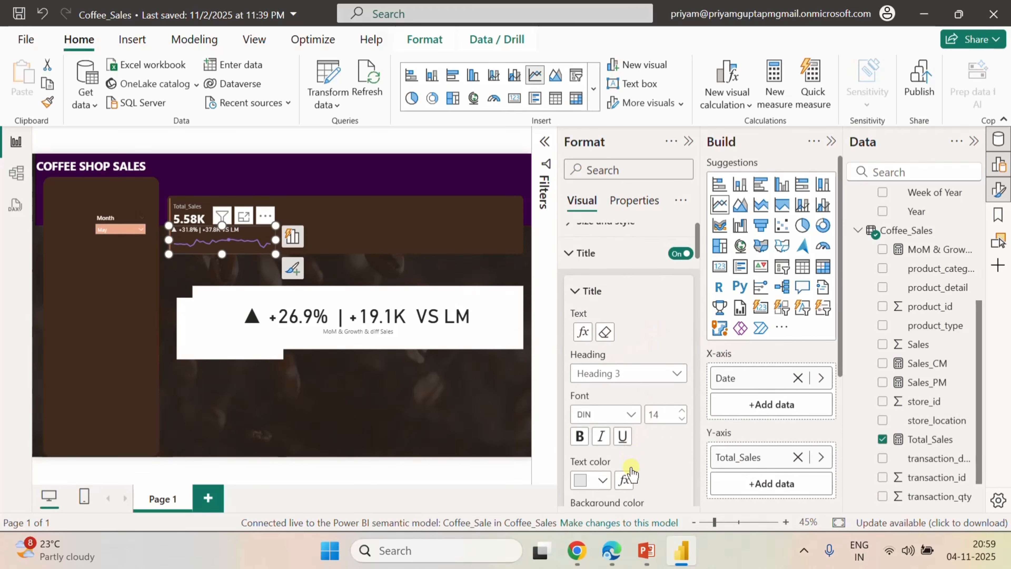
{"action": "left_click", "coordinate": [592, 451]}
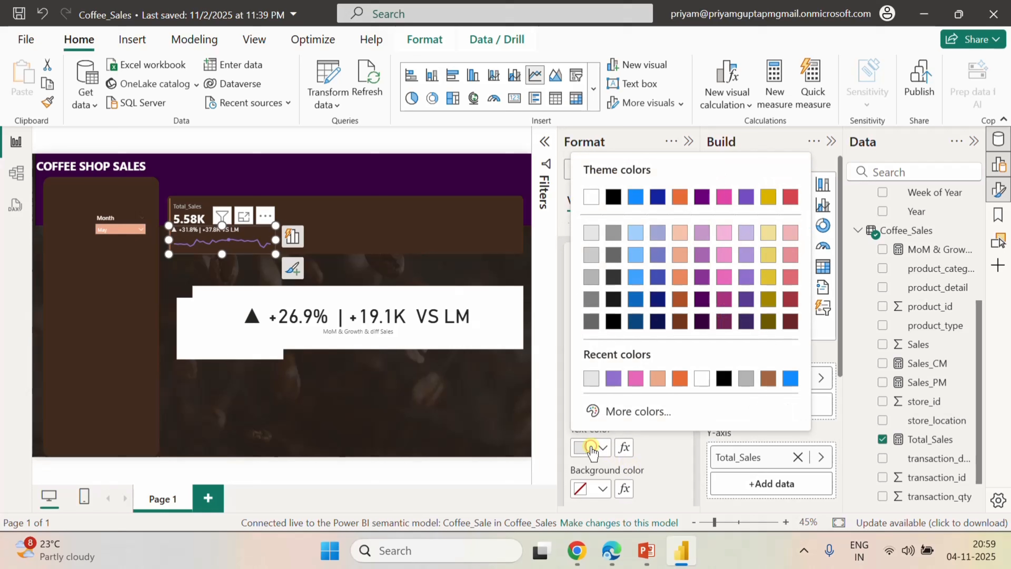
{"action": "left_click", "coordinate": [621, 414]}
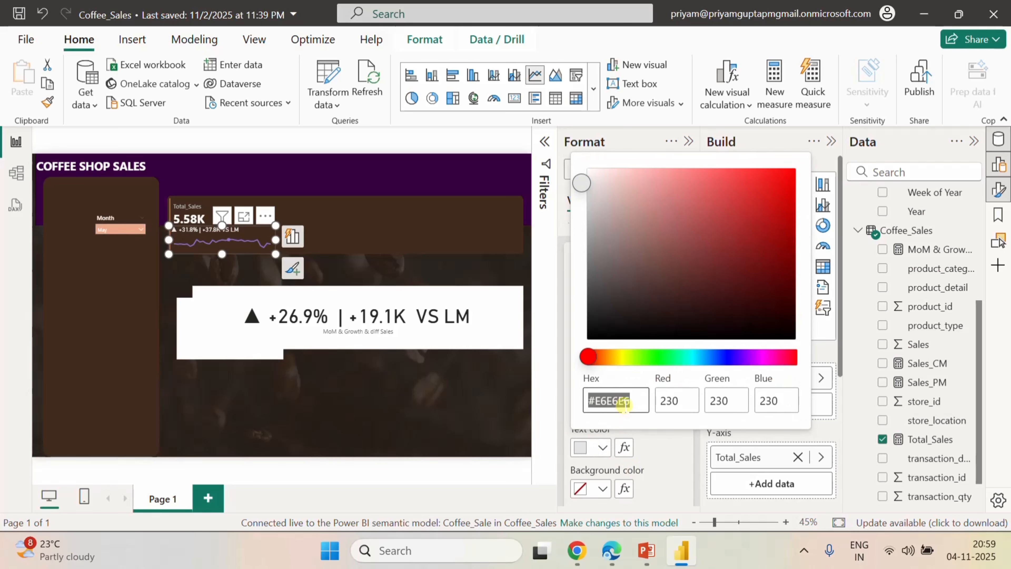
{"action": "type", "text": "a0d"}
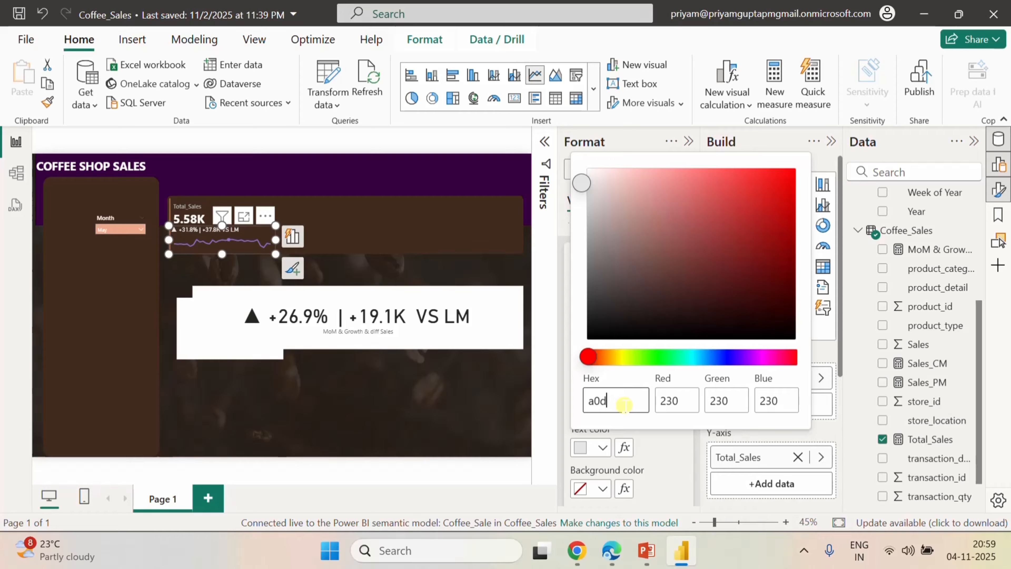
{"action": "type", "text": "1ff"}
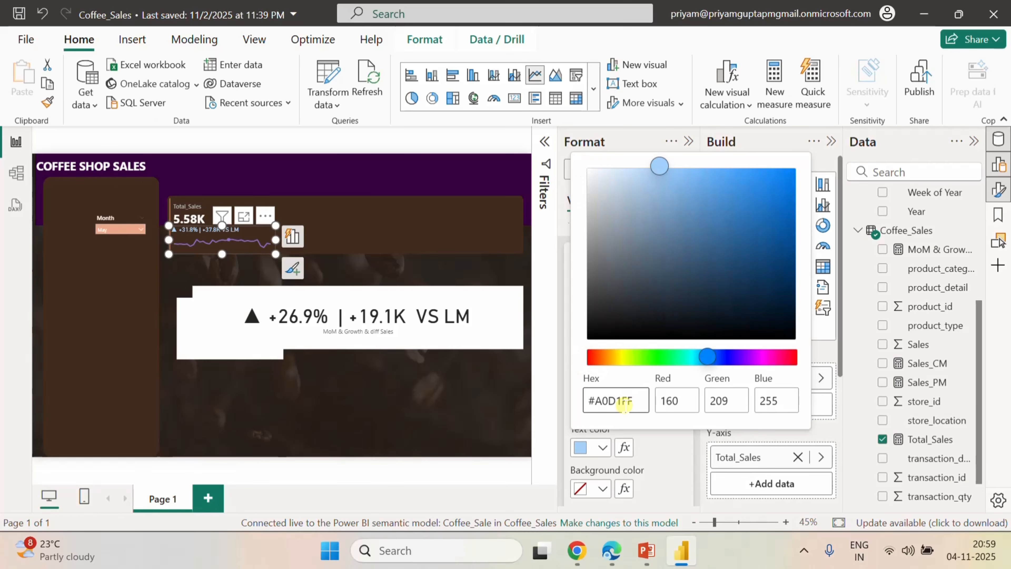
{"action": "left_click", "coordinate": [664, 453]}
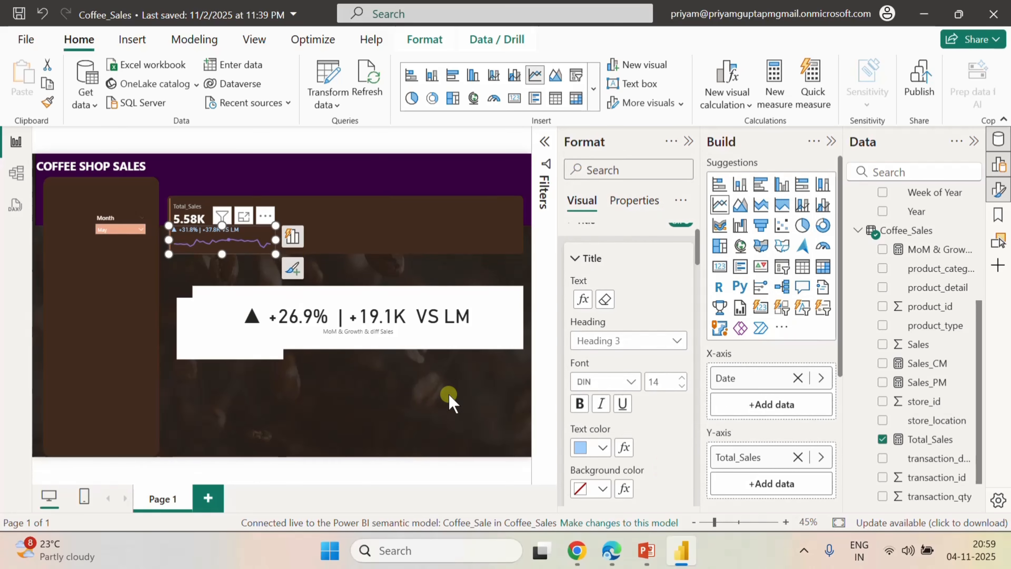
{"action": "left_click", "coordinate": [505, 381]}
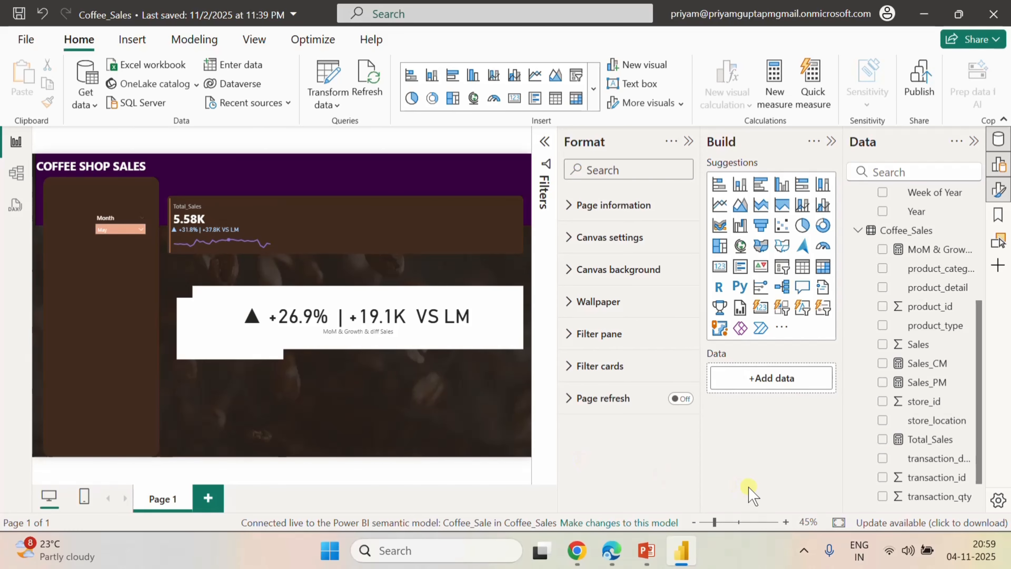
- Delete the white MoM & Growth & diff Sales card and the Sales_CM card beneath it
{"action": "left_click", "coordinate": [406, 343]}
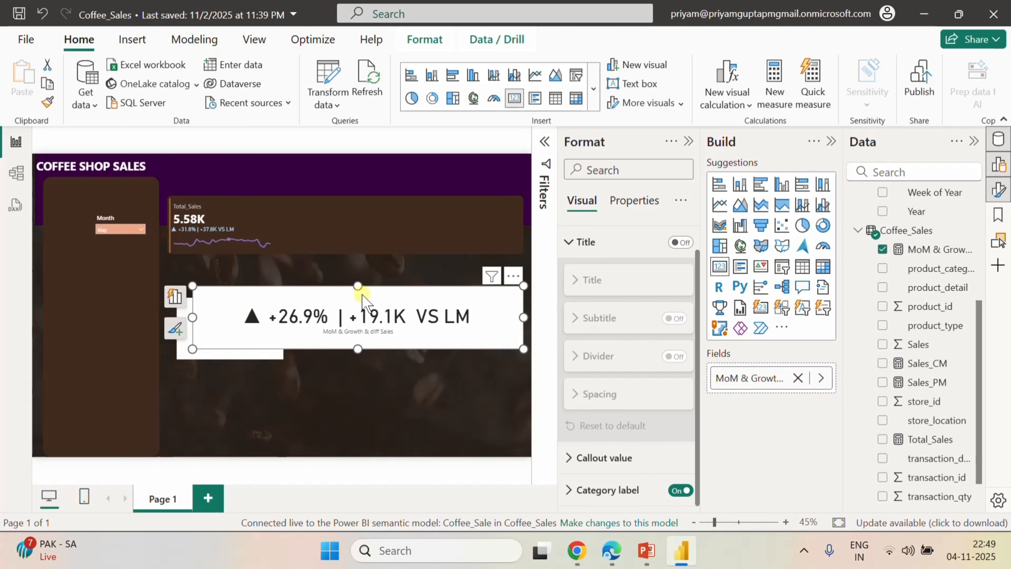
{"action": "key", "text": "Delete"}
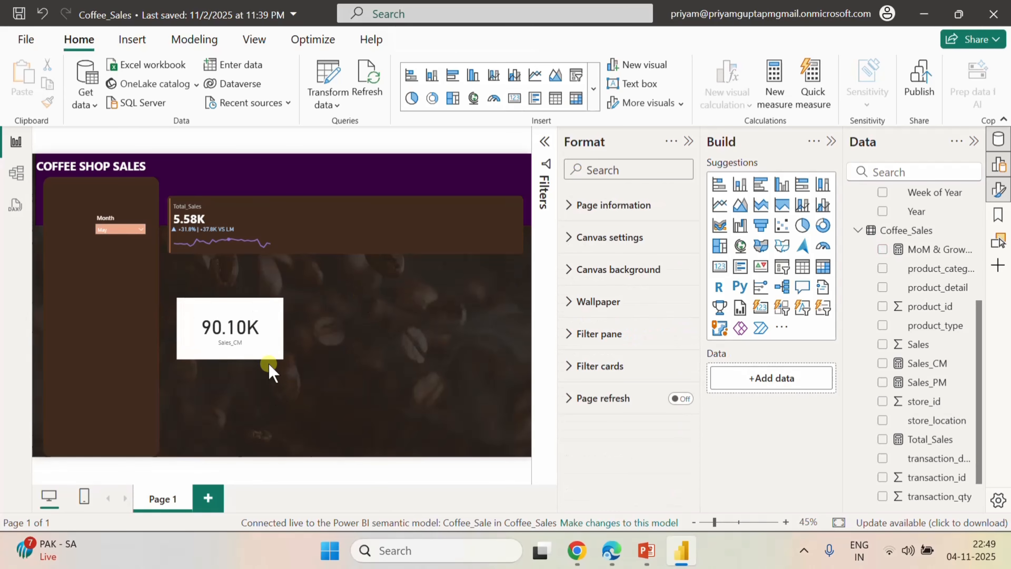
{"action": "left_click", "coordinate": [244, 330]}
{"action": "key", "text": "Delete"}
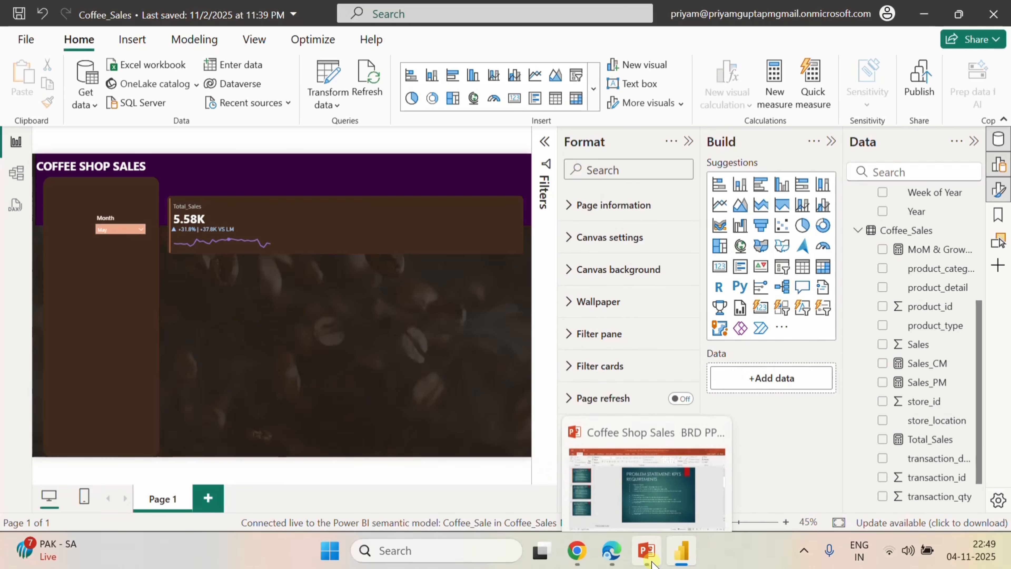
- Switch to PowerPoint to review the KPI requirements slide, and return to Power BI Desktop
{"action": "left_click", "coordinate": [655, 542]}
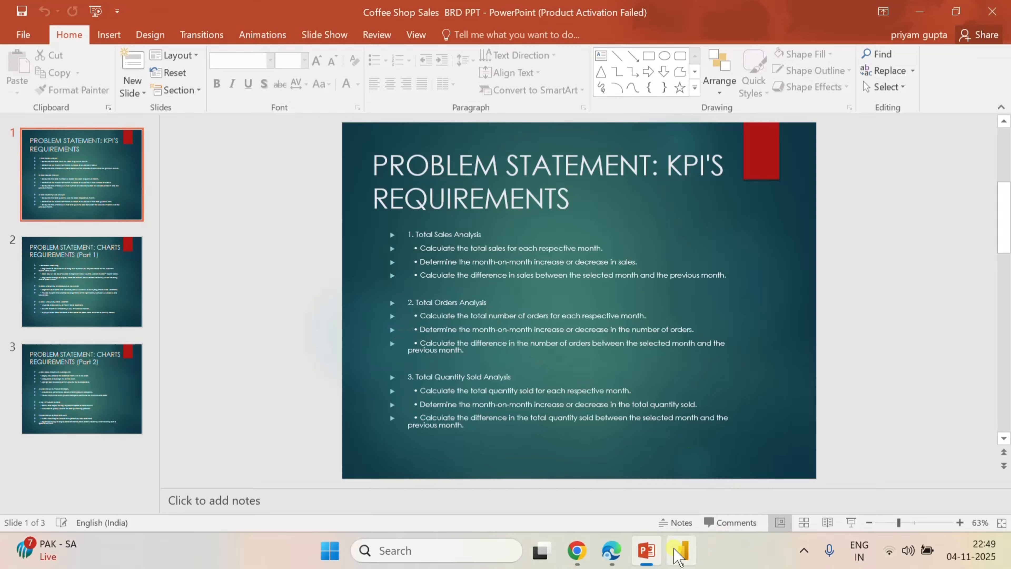
{"action": "left_click", "coordinate": [682, 551]}
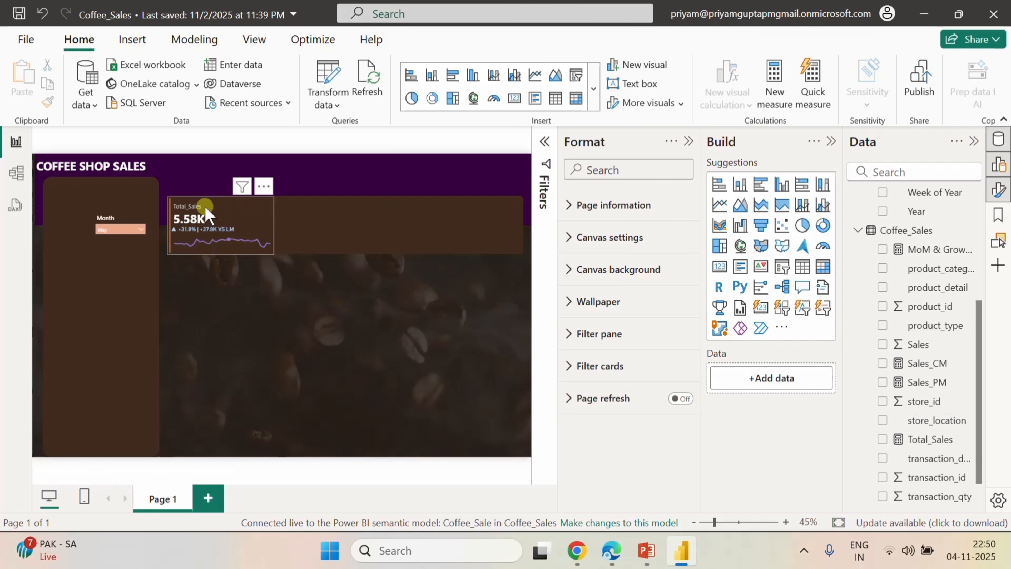
{"action": "left_click", "coordinate": [205, 223]}
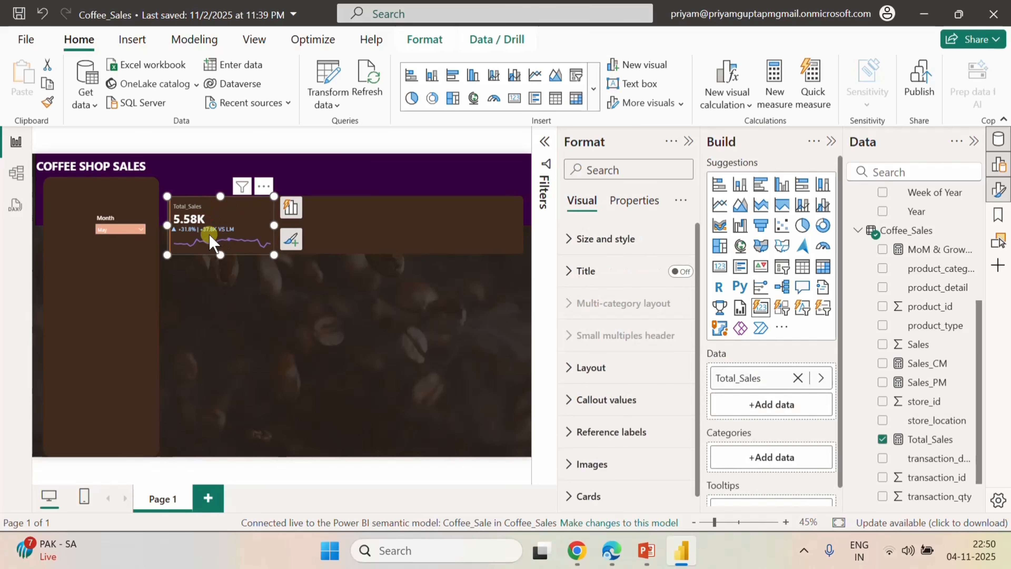
{"action": "left_click", "coordinate": [248, 318]}
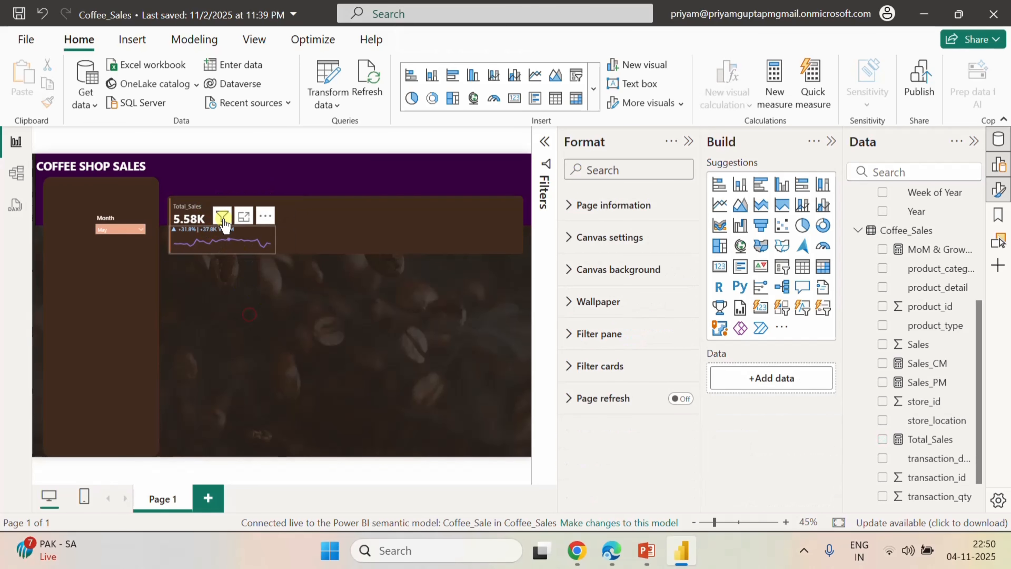
{"action": "left_click", "coordinate": [211, 209]}
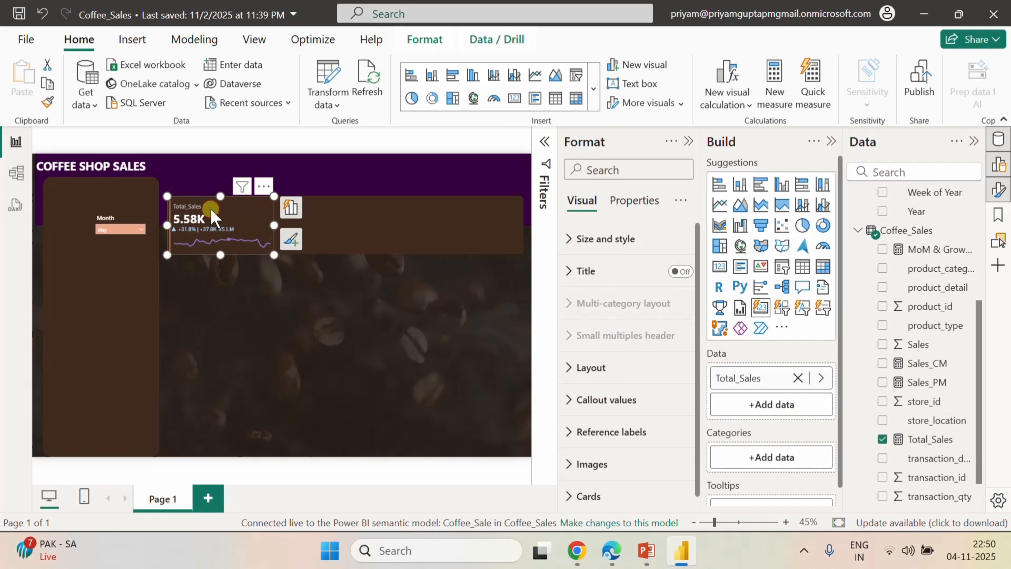
{"action": "left_click", "coordinate": [208, 228]}
{"action": "left_click", "coordinate": [251, 294]}
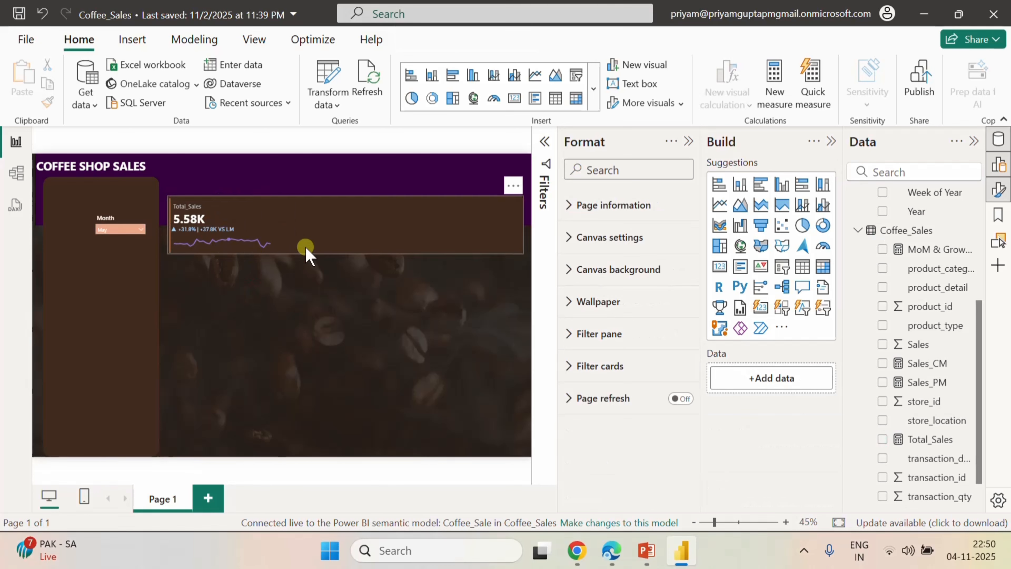
{"action": "left_click_drag", "start_coordinate": [306, 247], "coordinate": [213, 229]}
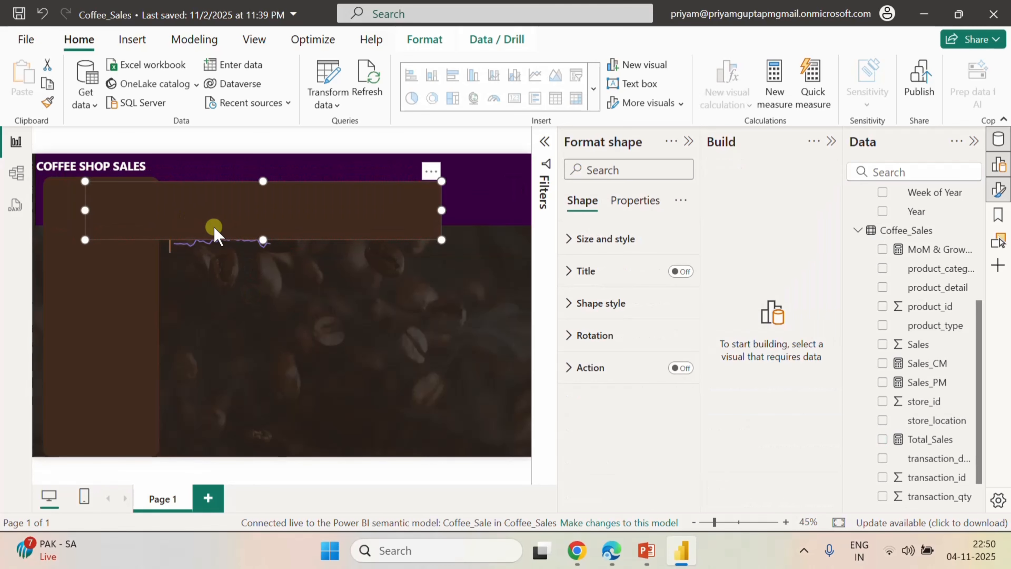
{"action": "key", "text": "ctrl+z"}
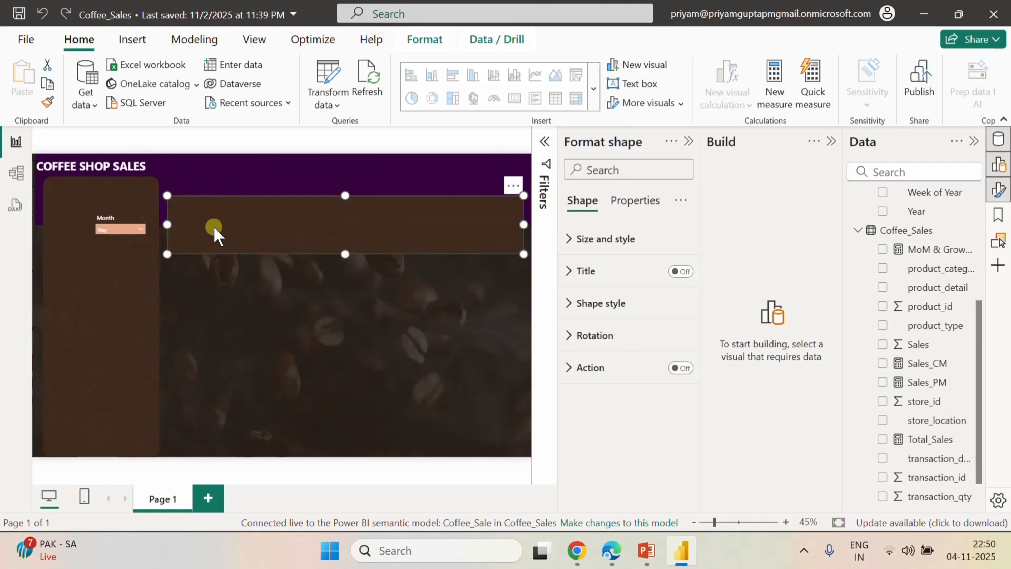
- Group the Total_Sales trend line chart with the Total_Sales card
{"action": "left_click", "coordinate": [231, 241]}
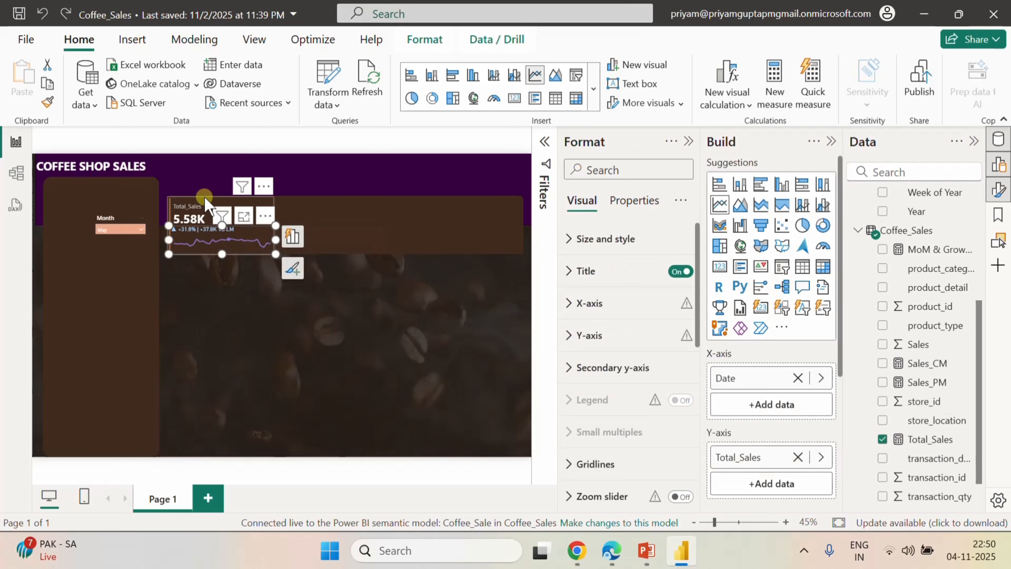
{"action": "left_click", "coordinate": [187, 205], "text": "ctrl"}
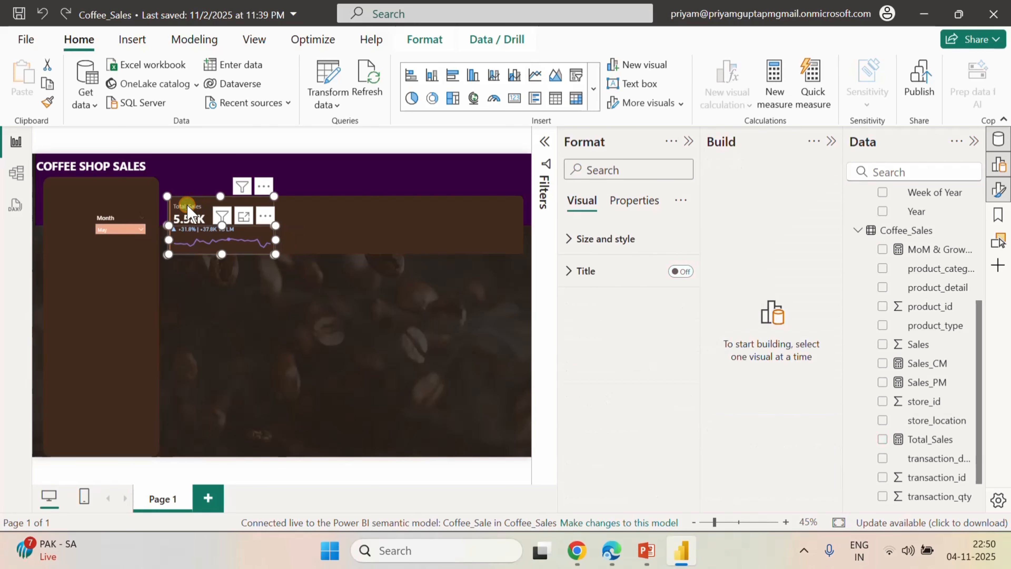
{"action": "right_click", "coordinate": [188, 208]}
{"action": "mouse_move", "coordinate": [256, 251]}
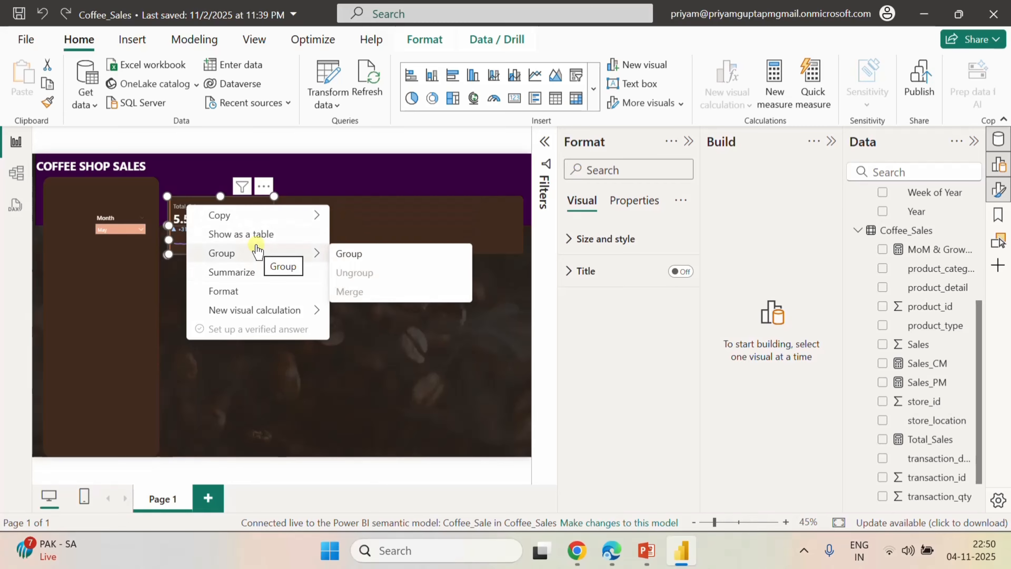
{"action": "left_click", "coordinate": [376, 257]}
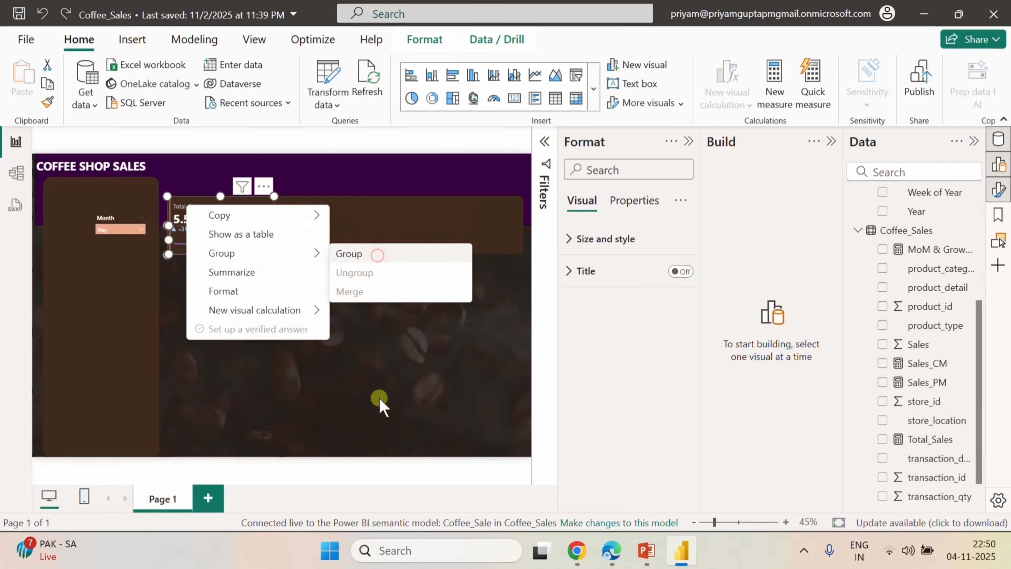
{"action": "left_click", "coordinate": [351, 302]}
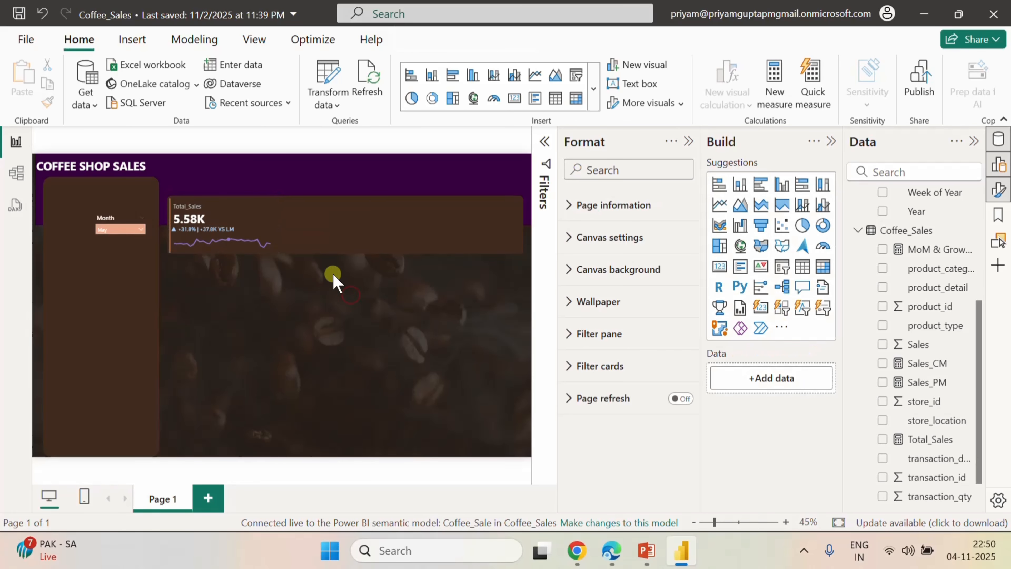
- Duplicate the grouped Total_Sales card and trend line, and place the copy beside the original in the KPI strip
{"action": "left_click", "coordinate": [249, 205]}
{"action": "left_click", "coordinate": [317, 283]}
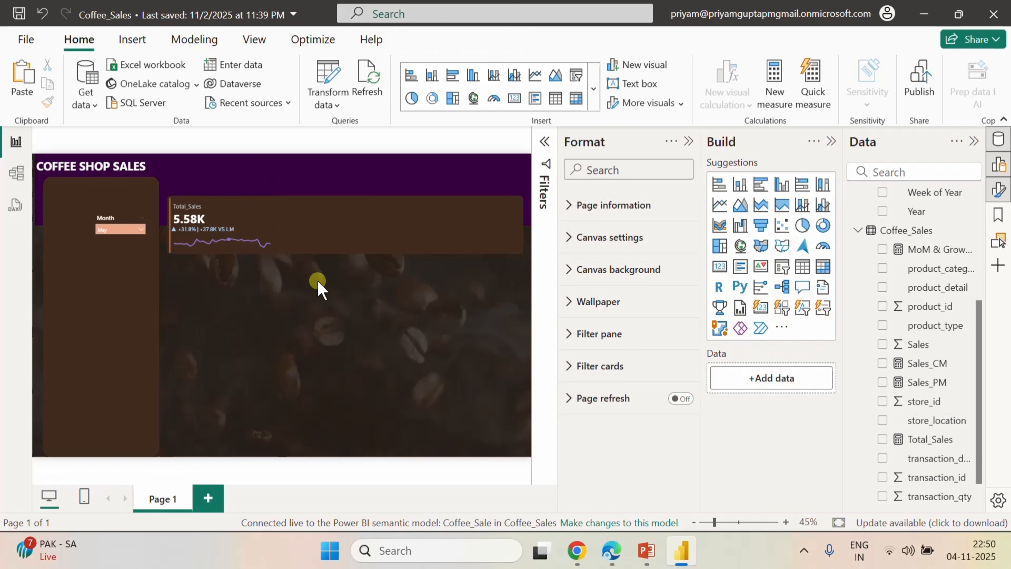
{"action": "key", "text": "ctrl+v"}
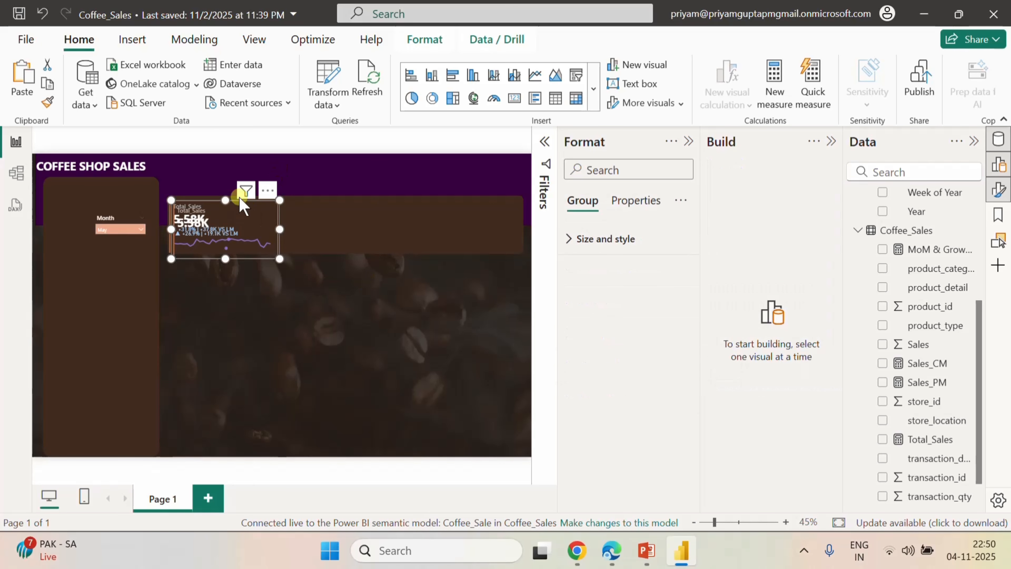
{"action": "left_click_drag", "start_coordinate": [244, 205], "coordinate": [367, 205]}
{"action": "left_click", "coordinate": [384, 343]}
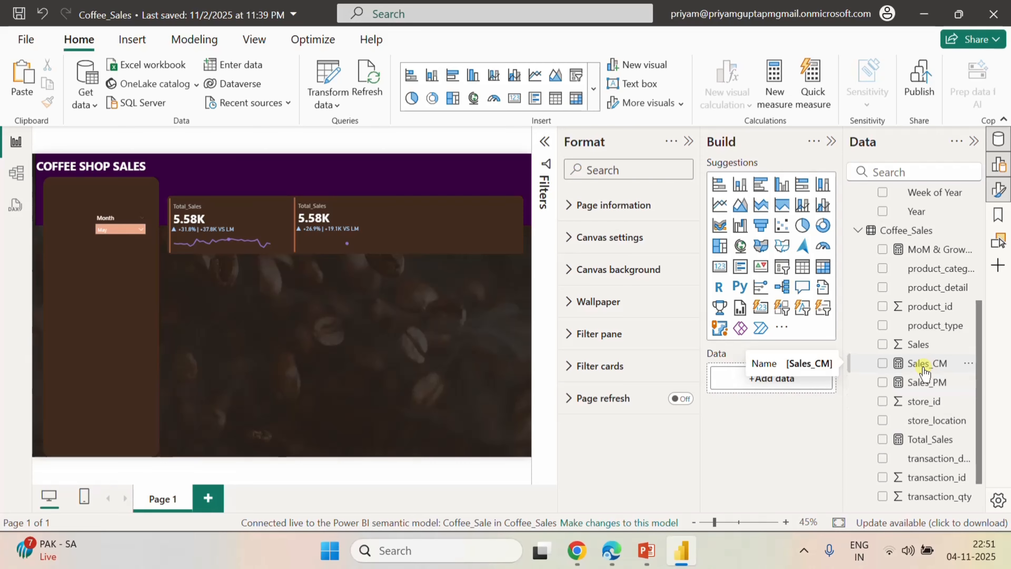
- Switch to the Coffee_Sale semantic model in the browser and dismiss the open MoM & Growth & diff Sales formula
{"action": "scroll", "coordinate": [929, 370], "scroll_direction": "down", "scroll_amount": 1}
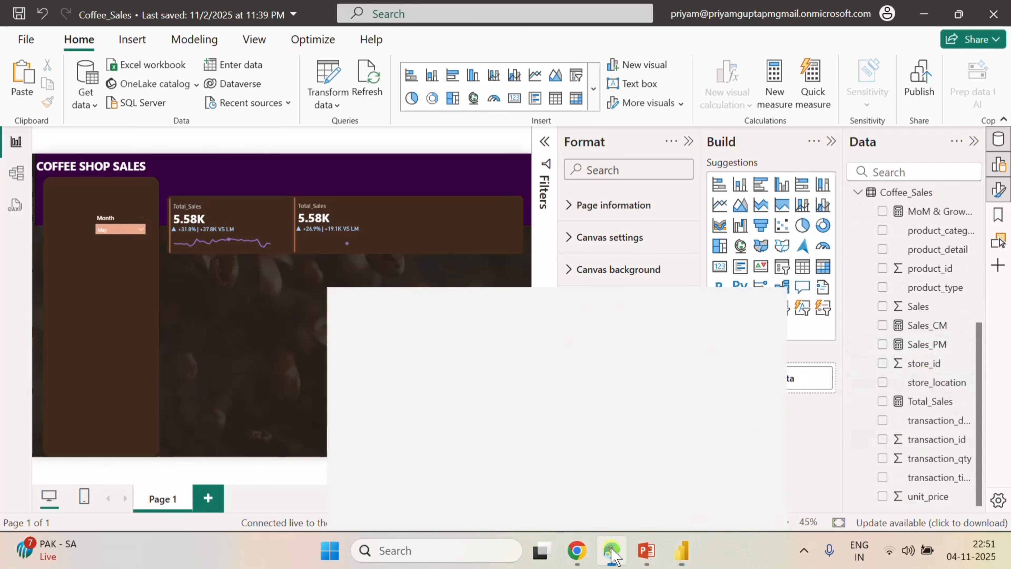
{"action": "left_click", "coordinate": [609, 555]}
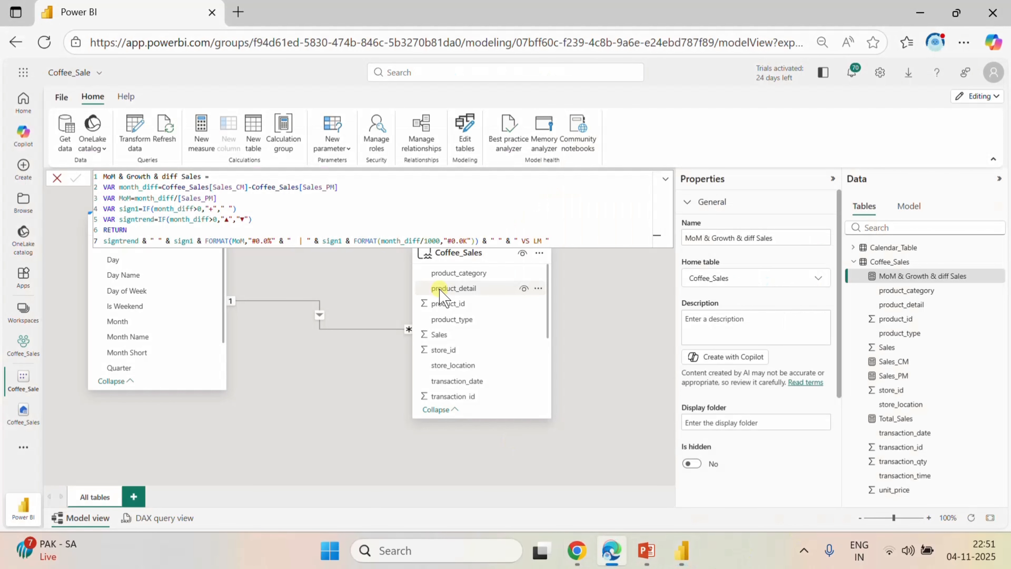
{"action": "left_click", "coordinate": [57, 179]}
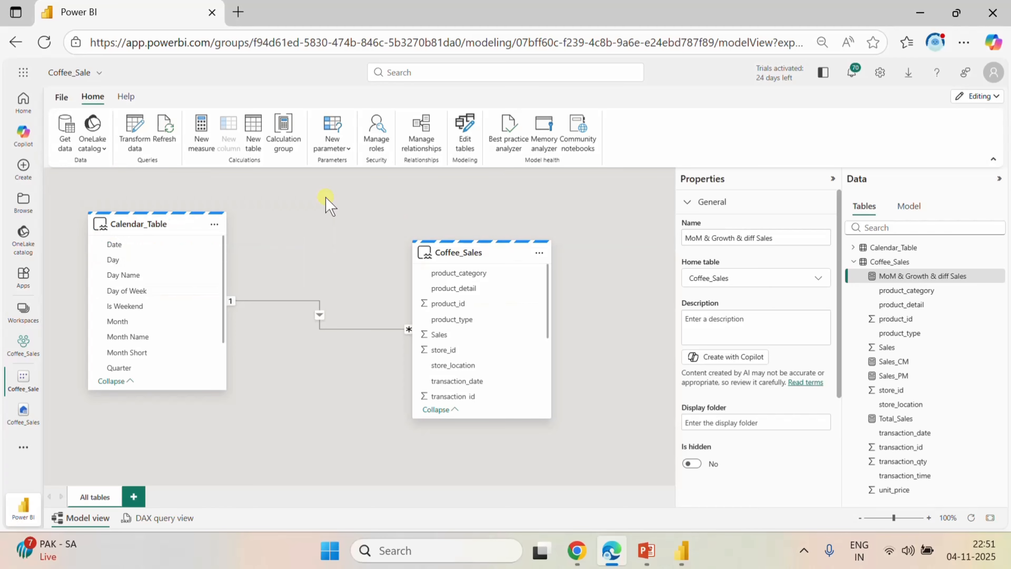
- Create the measure Total_Orders = DISTINCTCOUNT(Coffee_Sales[transaction_id]) in the Coffee_Sales table
{"action": "right_click", "coordinate": [486, 291]}
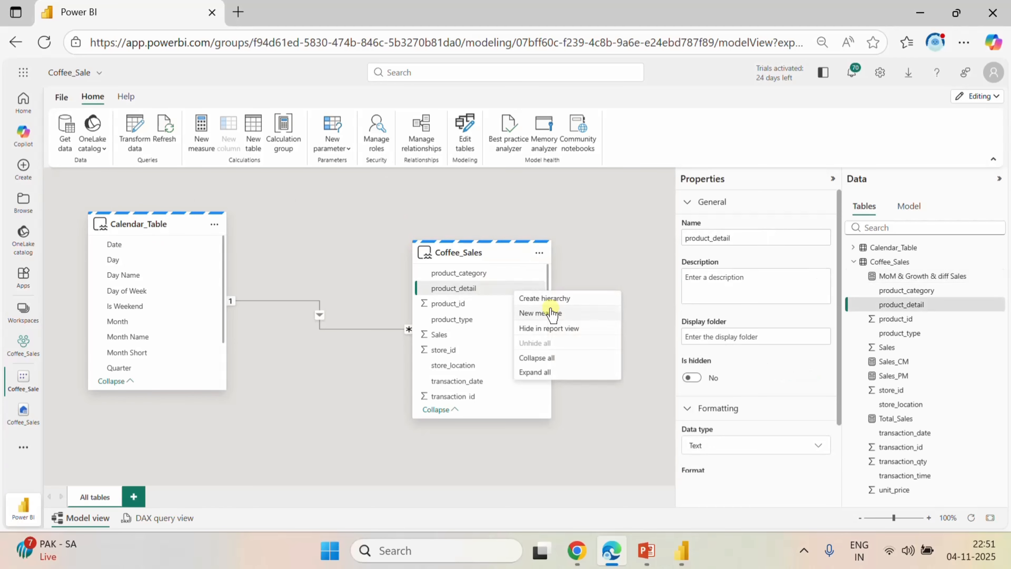
{"action": "key", "text": "Escape"}
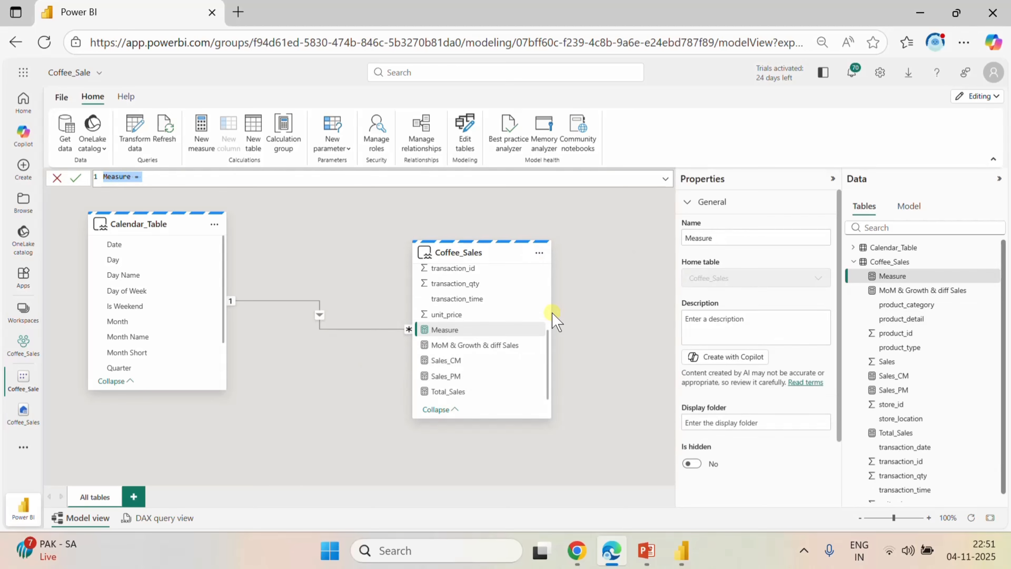
{"action": "key", "text": "BackSpace"}
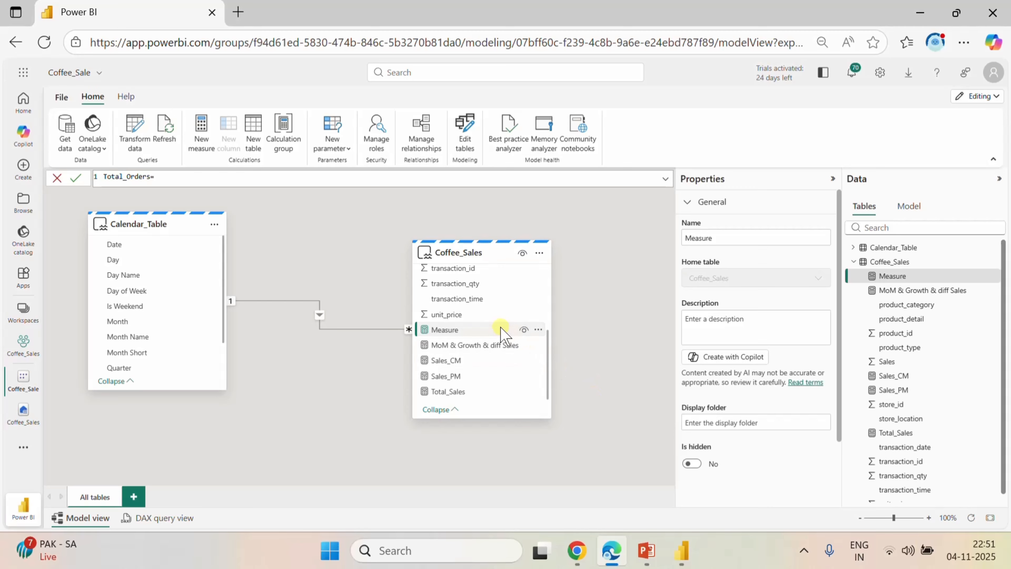
{"action": "scroll", "coordinate": [491, 316], "scroll_direction": "up", "scroll_amount": 3}
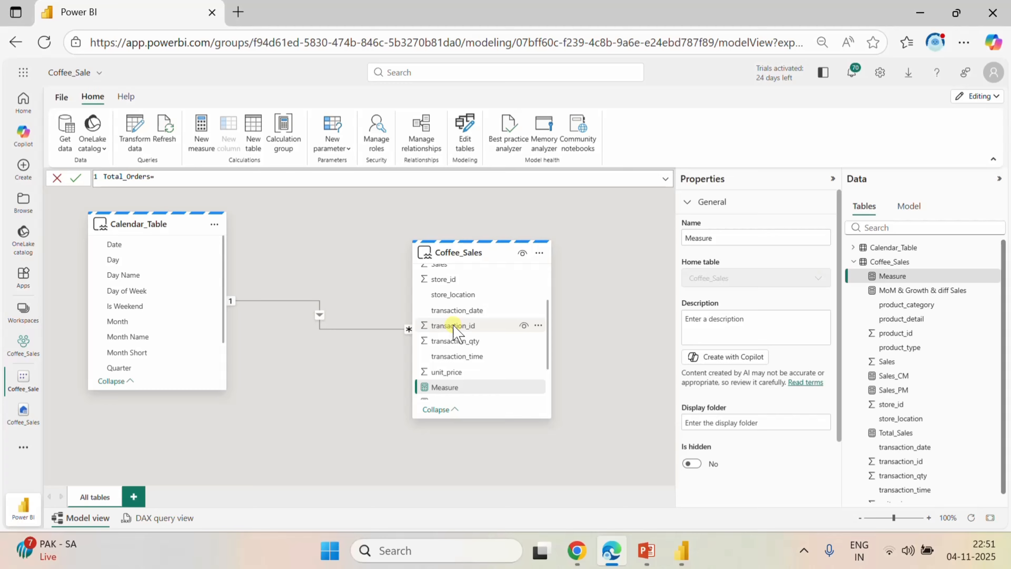
{"action": "type", "text": "dis"}
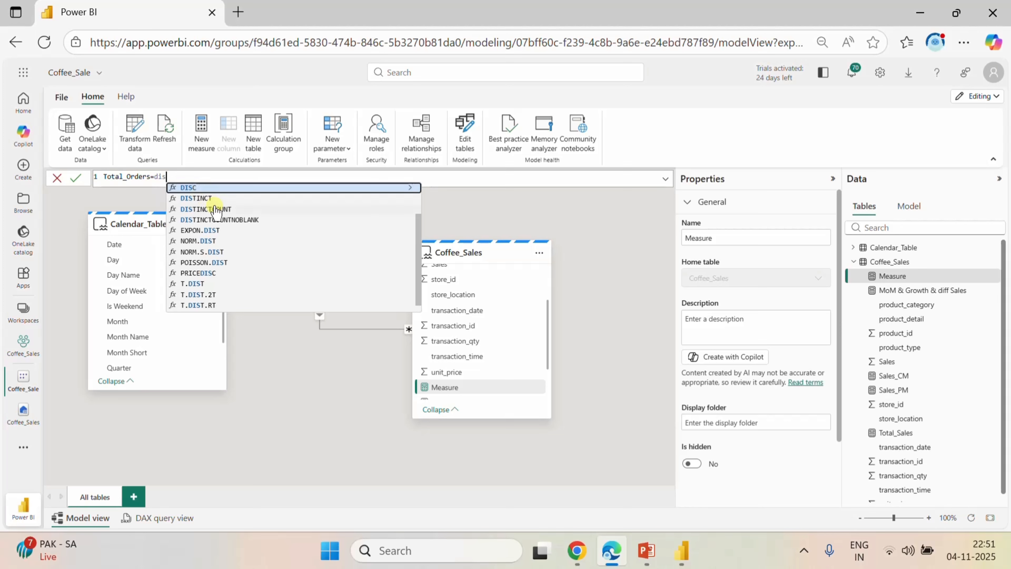
{"action": "left_click", "coordinate": [213, 209]}
{"action": "type", "text": "tra"}
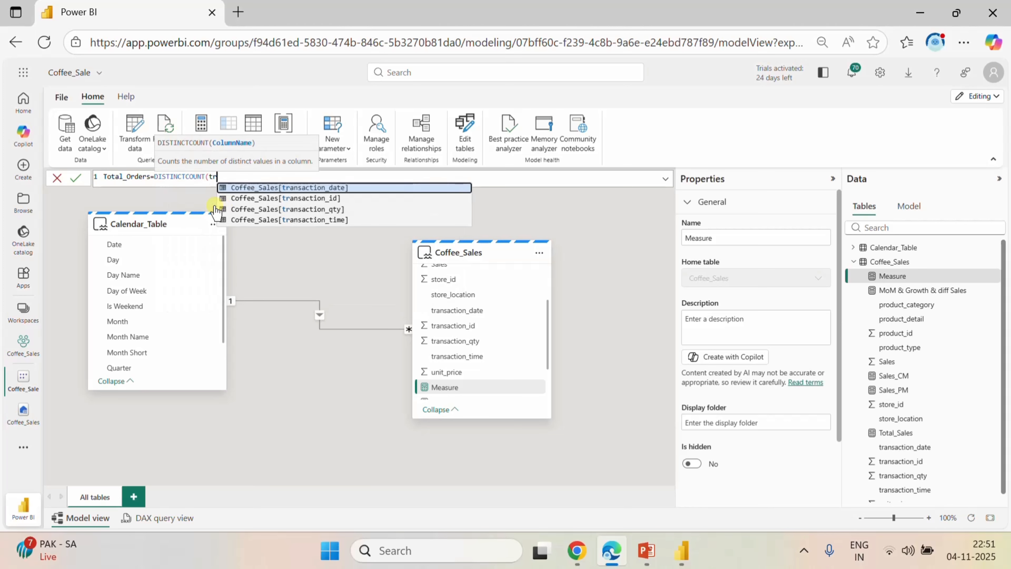
{"action": "left_click", "coordinate": [316, 199]}
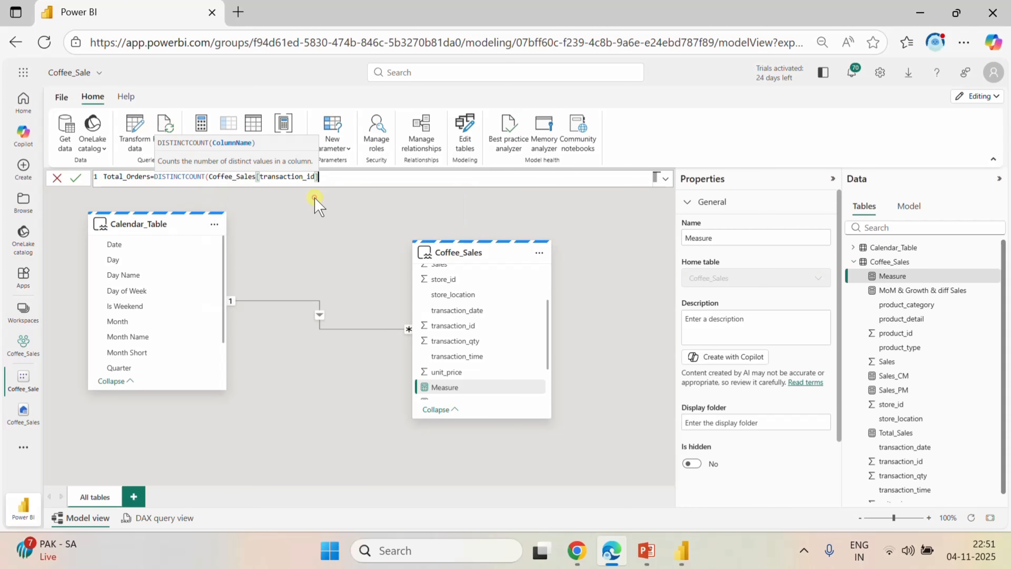
{"action": "type", "text": ")"}
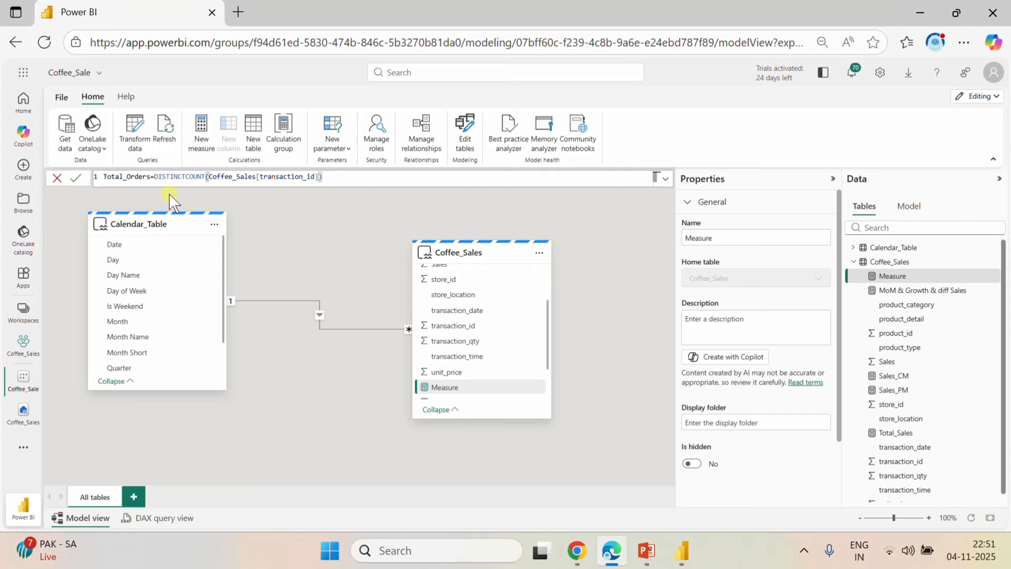
{"action": "left_click", "coordinate": [70, 179]}
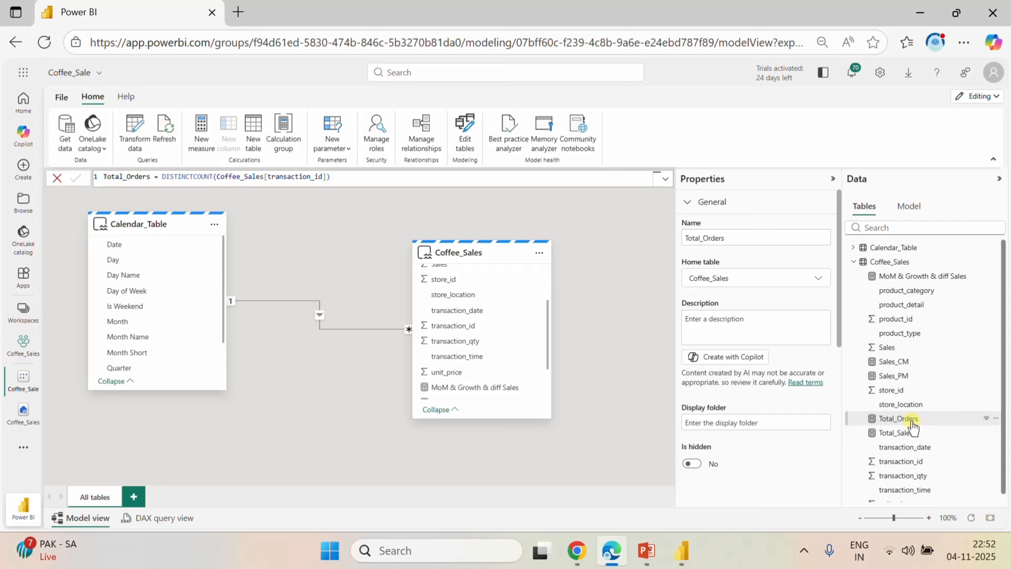
- Copy the entire Sales_CM formula and paste it into a new measure in the Coffee_Sales table
{"action": "left_click", "coordinate": [906, 361]}
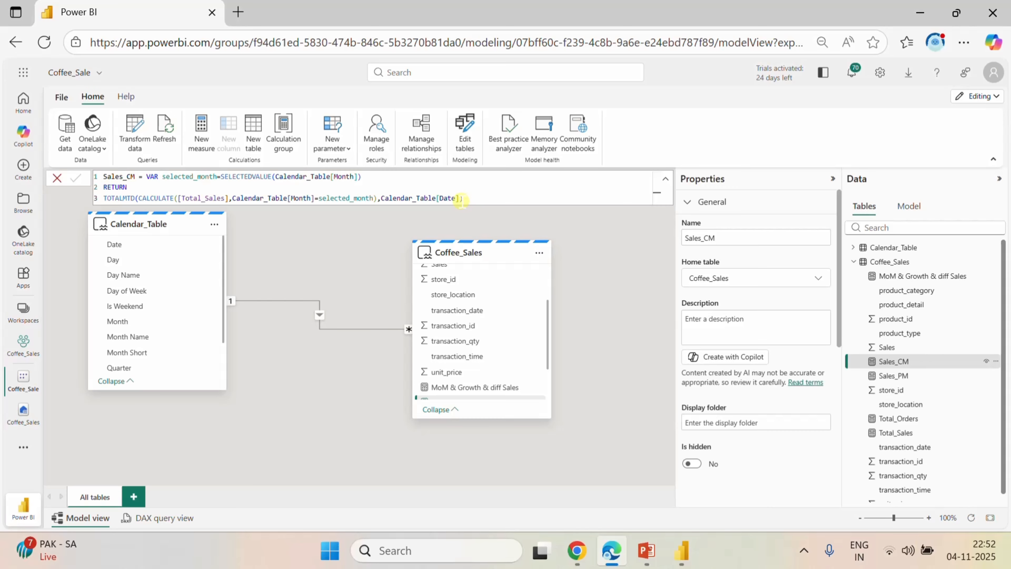
{"action": "left_click", "coordinate": [463, 197]}
{"action": "key", "text": "ctrl+a"}
{"action": "key", "text": "ctrl+c"}
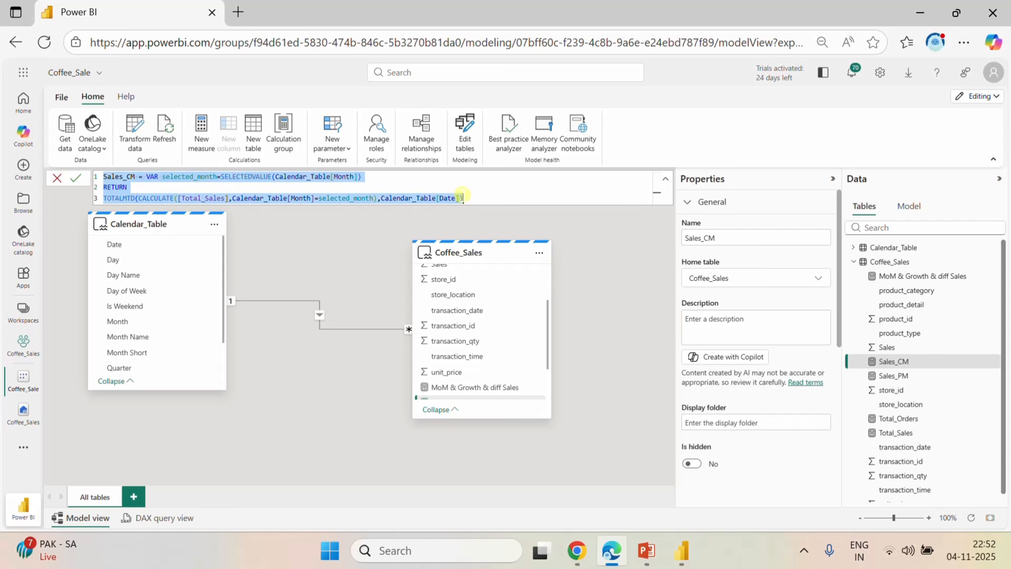
{"action": "left_click", "coordinate": [58, 180]}
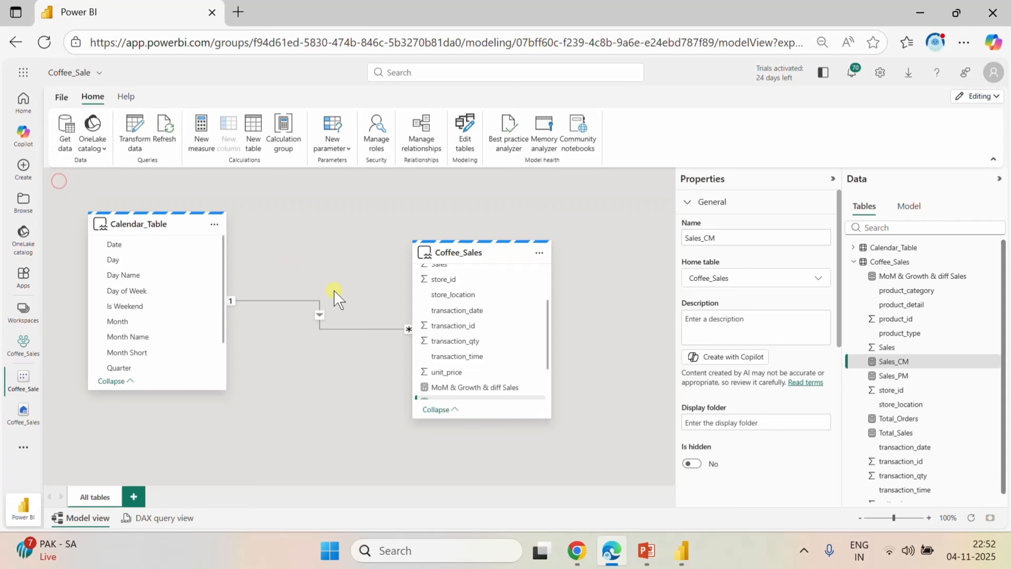
{"action": "right_click", "coordinate": [471, 325]}
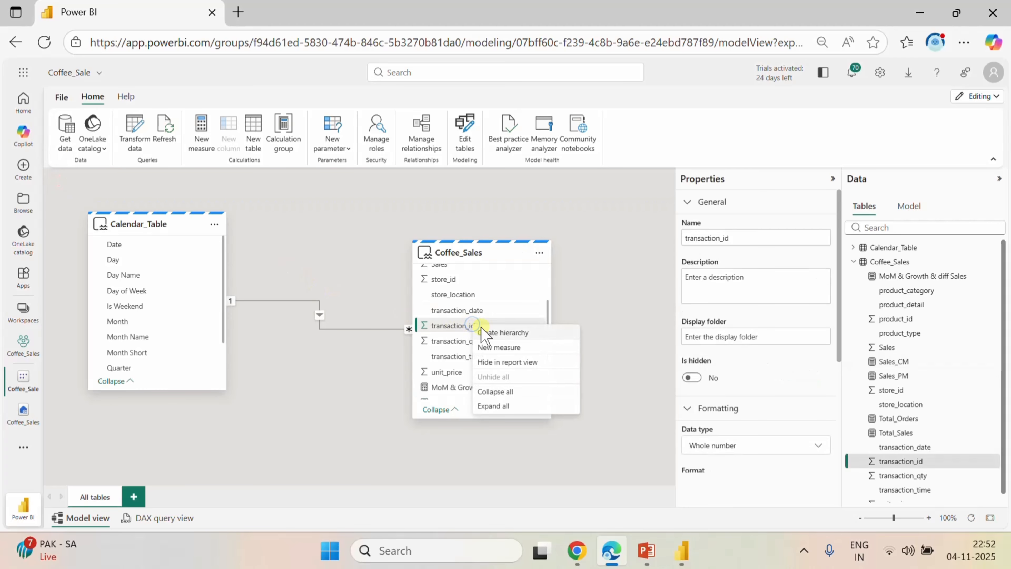
{"action": "left_click", "coordinate": [508, 343]}
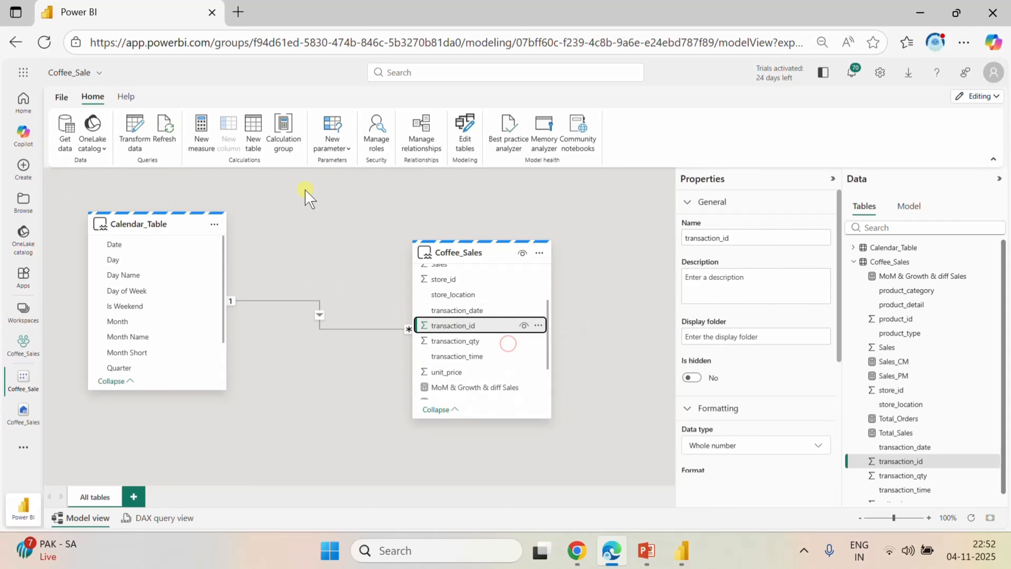
{"action": "key", "text": "ctrl+v"}
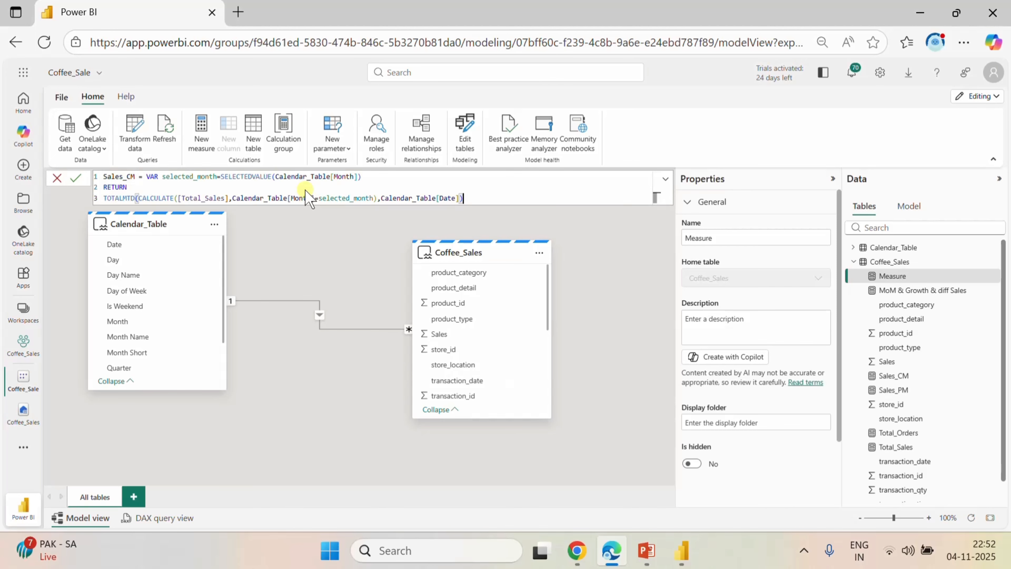
- Rename the pasted Sales_CM measure to Total_Orders_CM in its formula
{"action": "left_click", "coordinate": [120, 177]}
{"action": "key", "text": "BackSpace"}
{"action": "key", "text": "BackSpace"}
{"action": "key", "text": "BackSpace"}
{"action": "key", "text": "BackSpace"}
{"action": "key", "text": "BackSpace"}
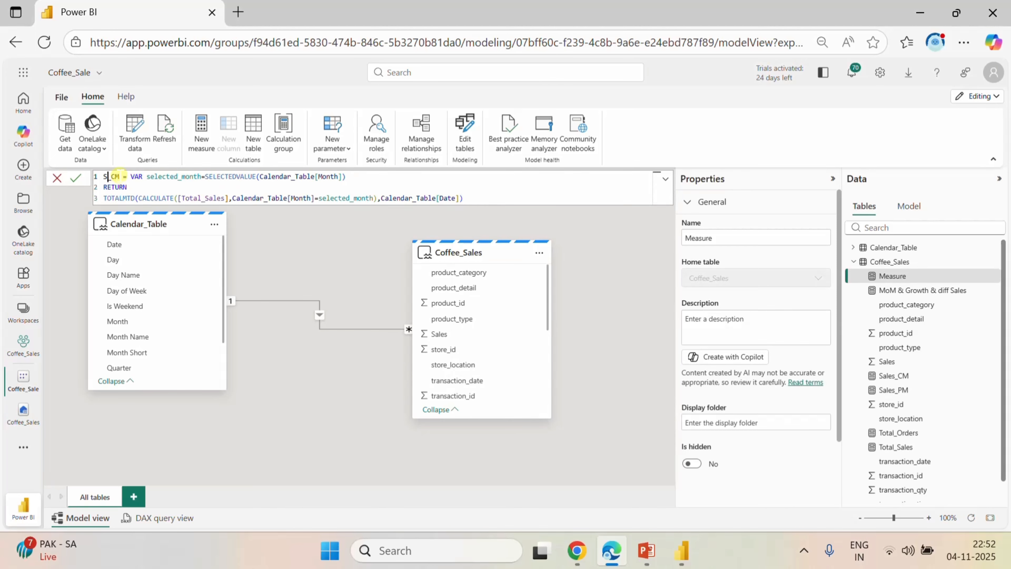
{"action": "type", "text": "Total"}
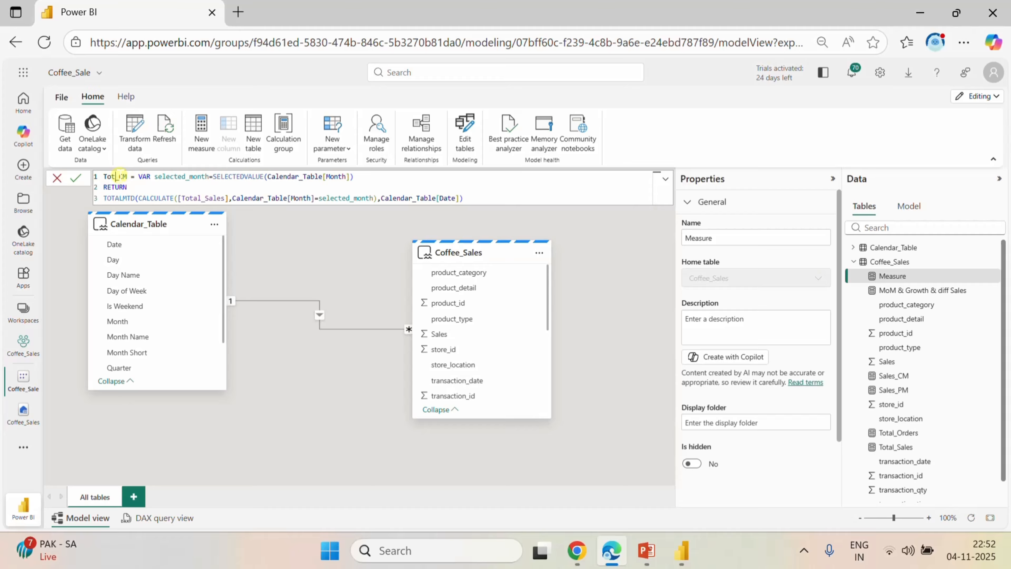
{"action": "type", "text": "_Orde"}
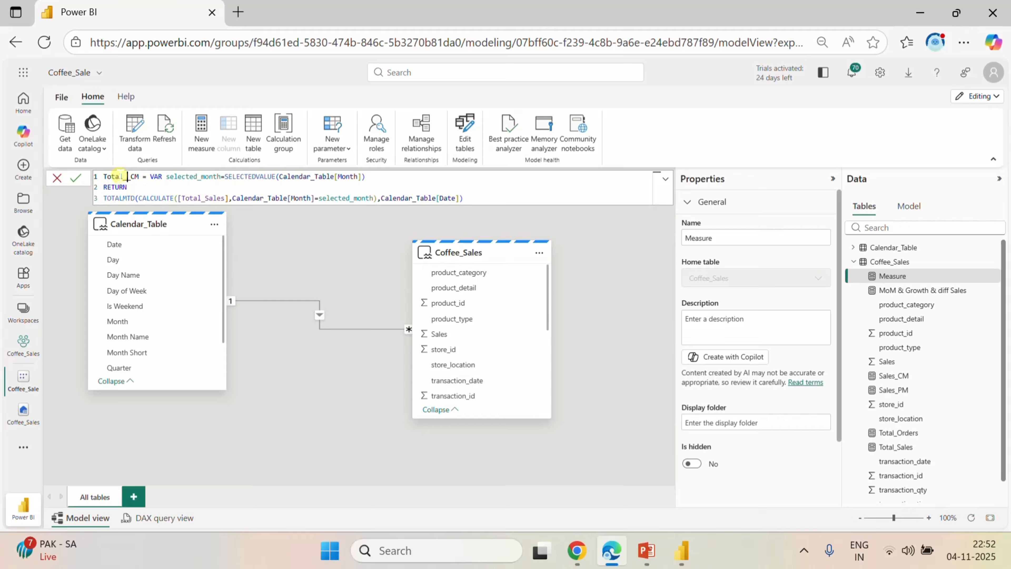
{"action": "type", "text": "rs"}
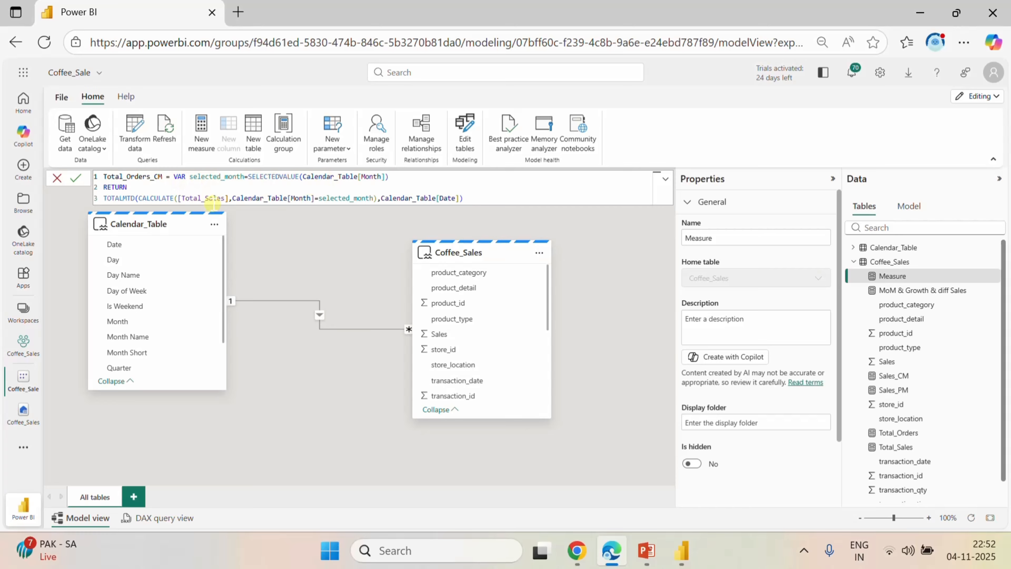
- Replace [Total_Sales] with [Total_Orders] inside the CALCULATE expression of Total_Orders_CM and commit the measure
{"action": "double_click", "coordinate": [211, 199]}
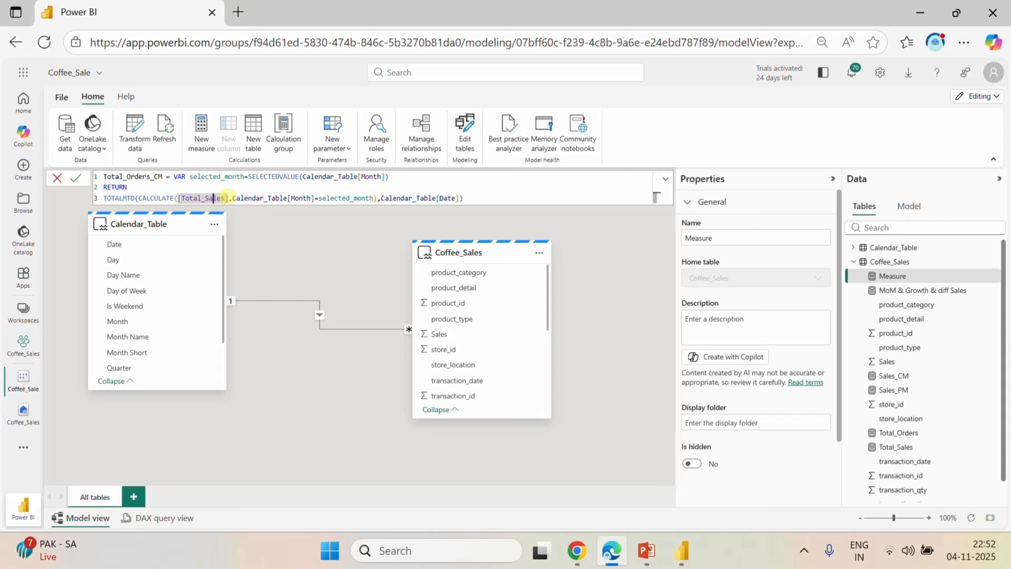
{"action": "left_click", "coordinate": [225, 198]}
{"action": "key", "text": "BackSpace"}
{"action": "key", "text": "BackSpace"}
{"action": "key", "text": "BackSpace"}
{"action": "key", "text": "BackSpace"}
{"action": "key", "text": "BackSpace"}
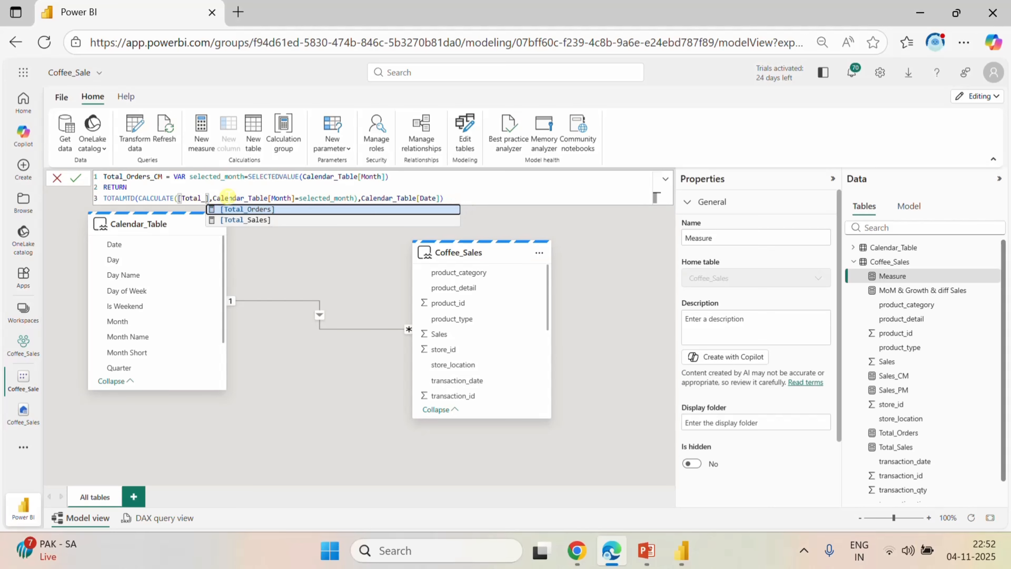
{"action": "left_click", "coordinate": [257, 210]}
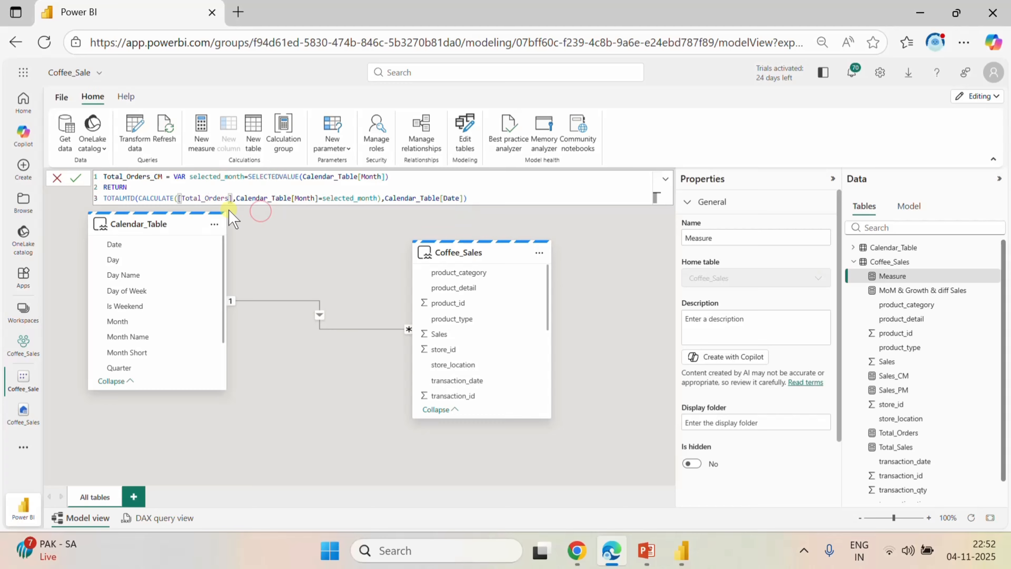
{"action": "left_click", "coordinate": [76, 179]}
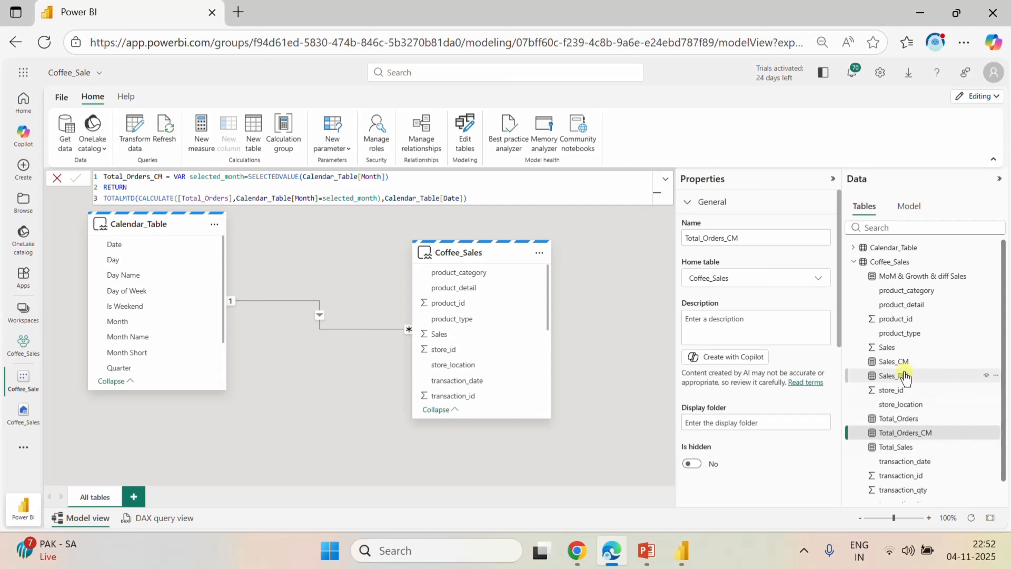
- Copy the full Sales_PM formula into a new measure in the Coffee_Sales table
{"action": "left_click", "coordinate": [892, 376]}
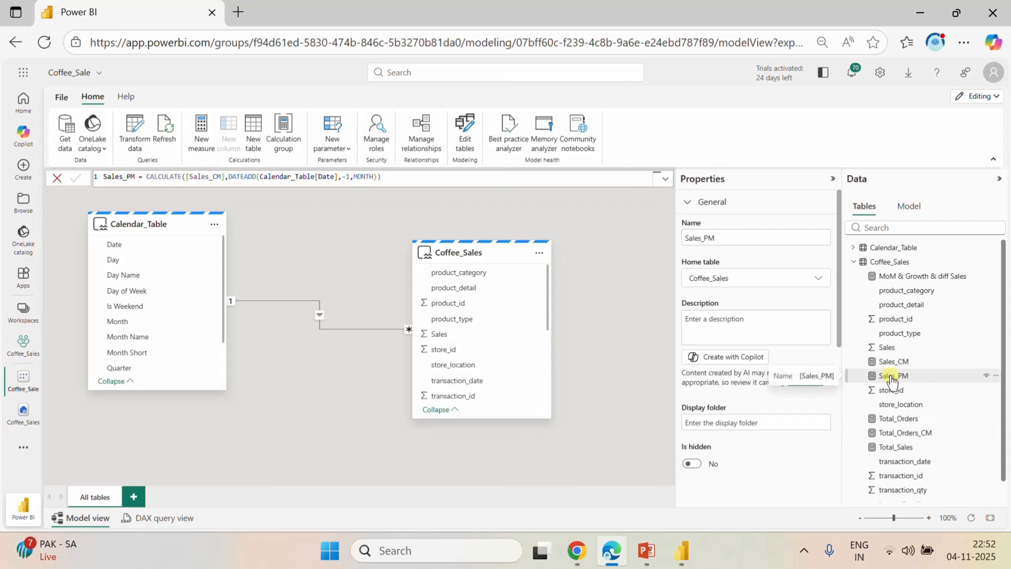
{"action": "left_click", "coordinate": [326, 177]}
{"action": "key", "text": "ctrl+a"}
{"action": "key", "text": "ctrl+c"}
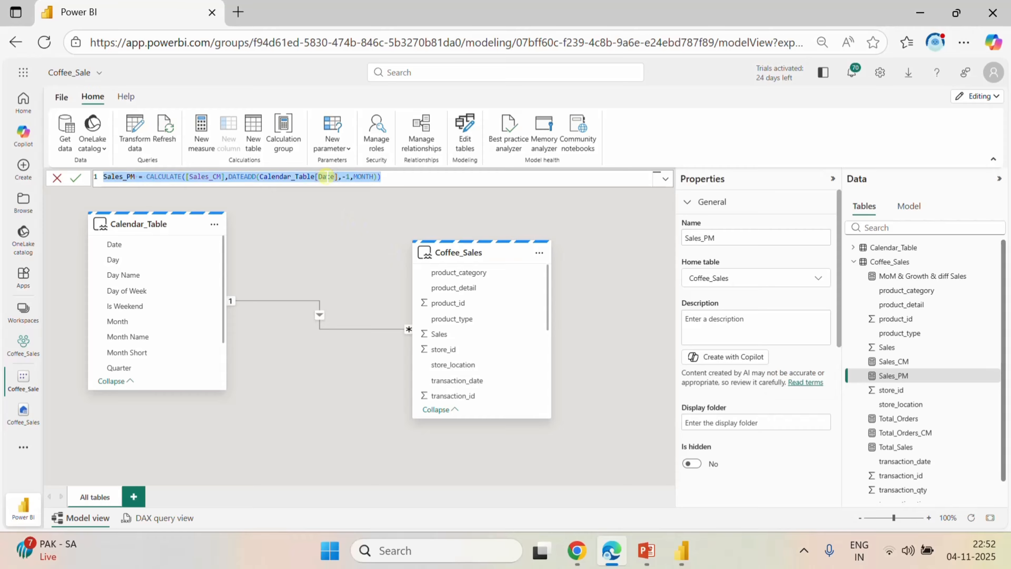
{"action": "left_click", "coordinate": [503, 308]}
{"action": "right_click", "coordinate": [503, 310]}
{"action": "left_click", "coordinate": [553, 330]}
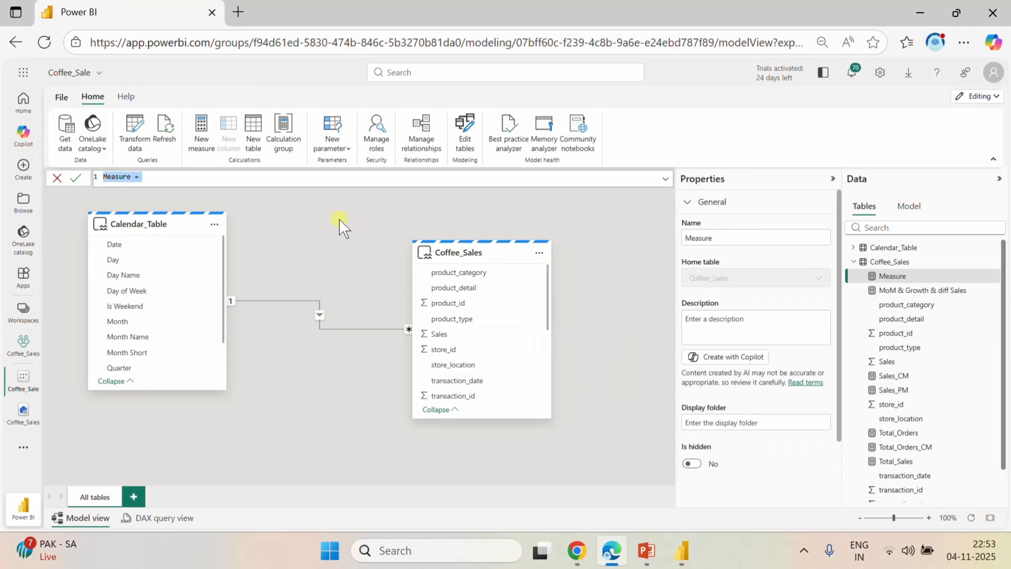
{"action": "key", "text": "ctrl+v"}
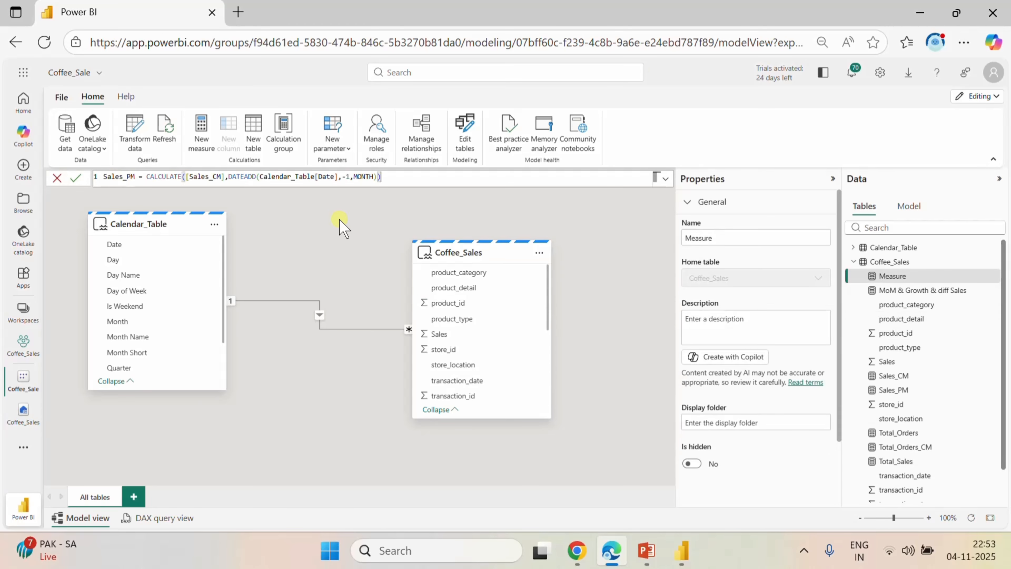
- Rename the pasted Sales_PM measure to Total_Orders_PM in its formula
{"action": "left_click", "coordinate": [127, 176]}
{"action": "key", "text": "shift+Home"}
{"action": "key", "text": "BackSpace"}
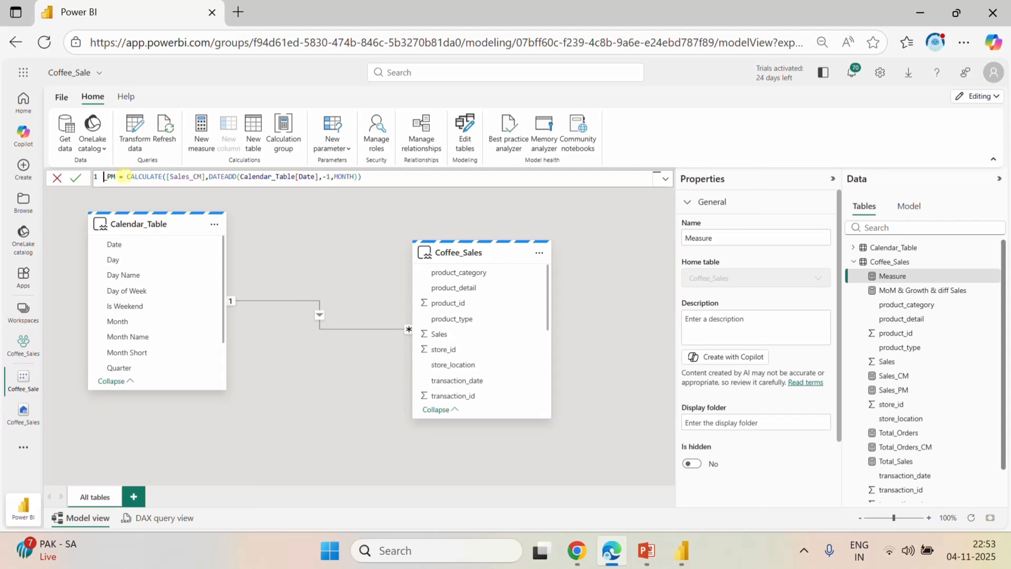
{"action": "type", "text": "Total"}
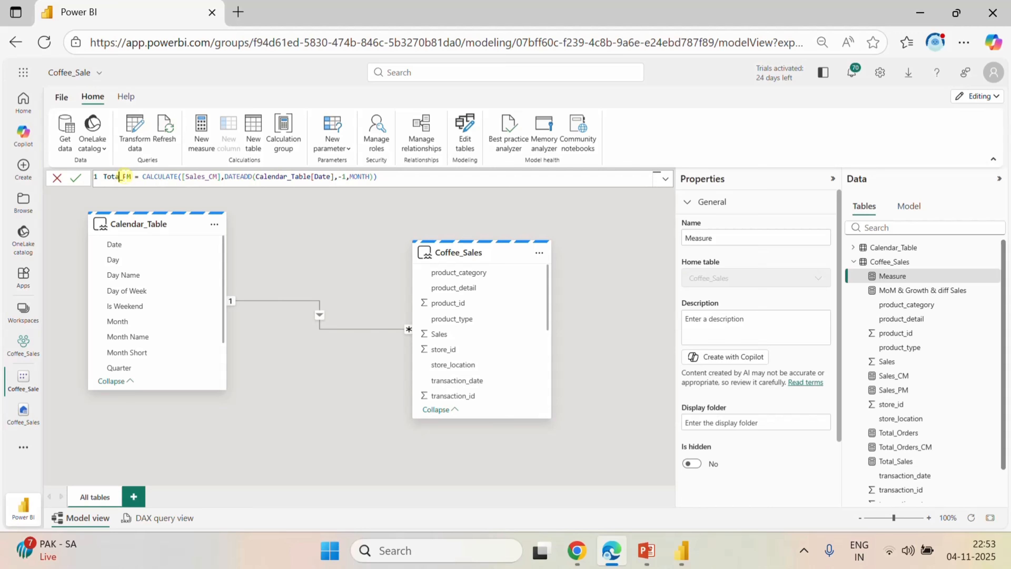
{"action": "type", "text": "_O"}
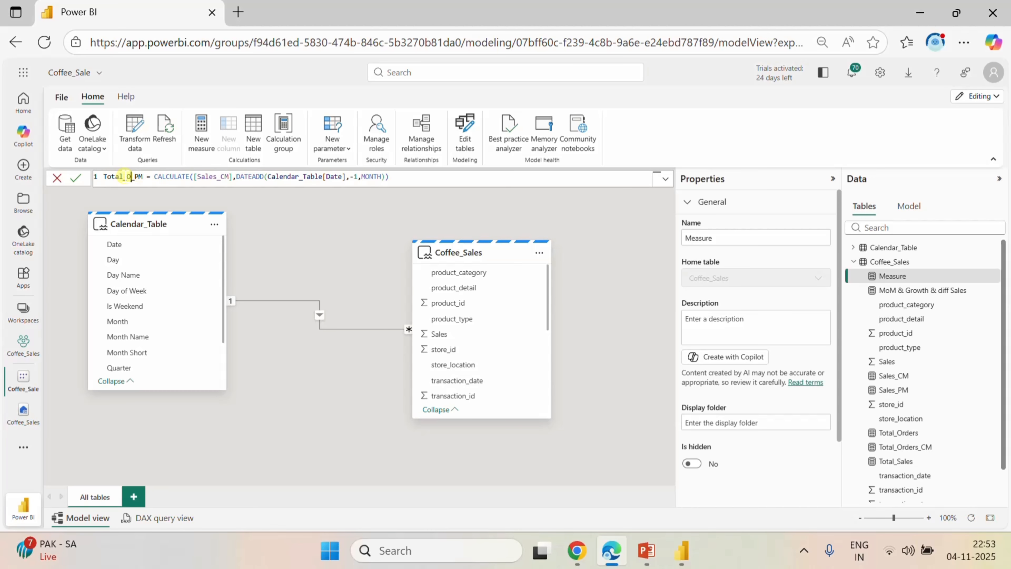
{"action": "type", "text": "rders"}
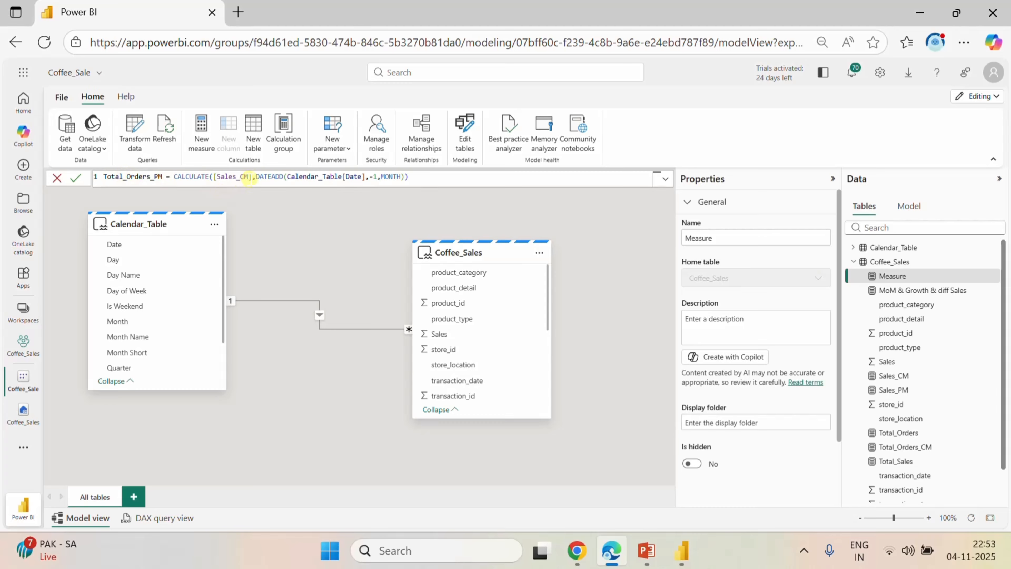
- Replace [Sales_CM] with [Total_Orders_CM] in the Total_Orders_PM formula and commit the measure
{"action": "double_click", "coordinate": [248, 176]}
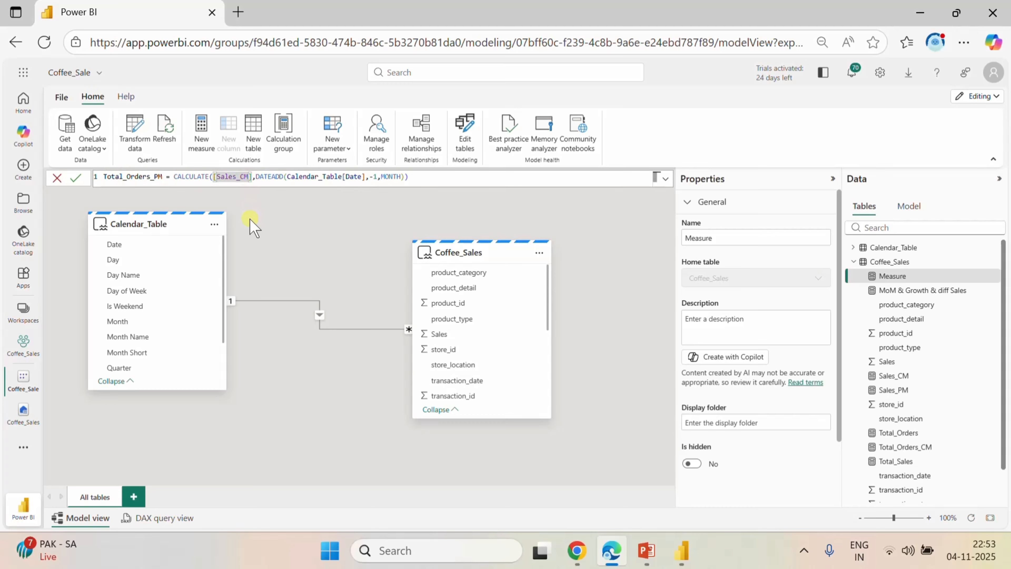
{"action": "left_click", "coordinate": [234, 176]}
{"action": "key", "text": "BackSpace"}
{"action": "key", "text": "BackSpace"}
{"action": "key", "text": "BackSpace"}
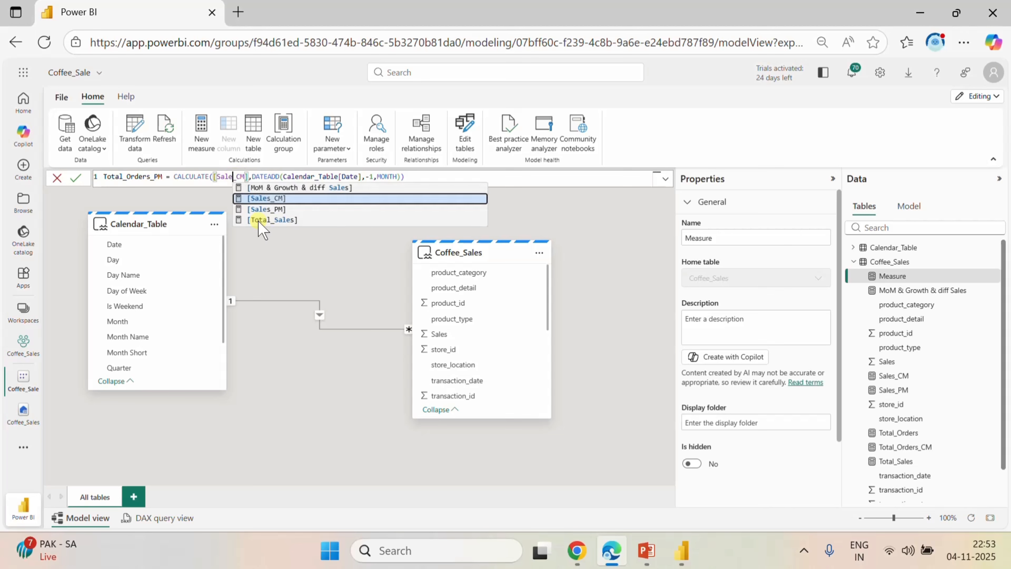
{"action": "key", "text": "BackSpace"}
{"action": "key", "text": "BackSpace"}
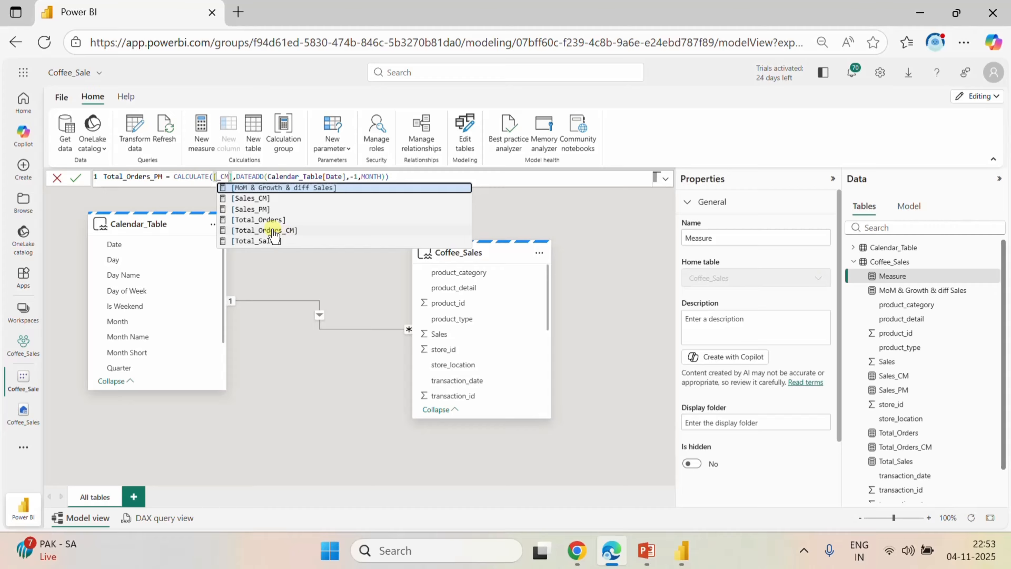
{"action": "left_click", "coordinate": [266, 230]}
{"action": "left_click", "coordinate": [462, 180]}
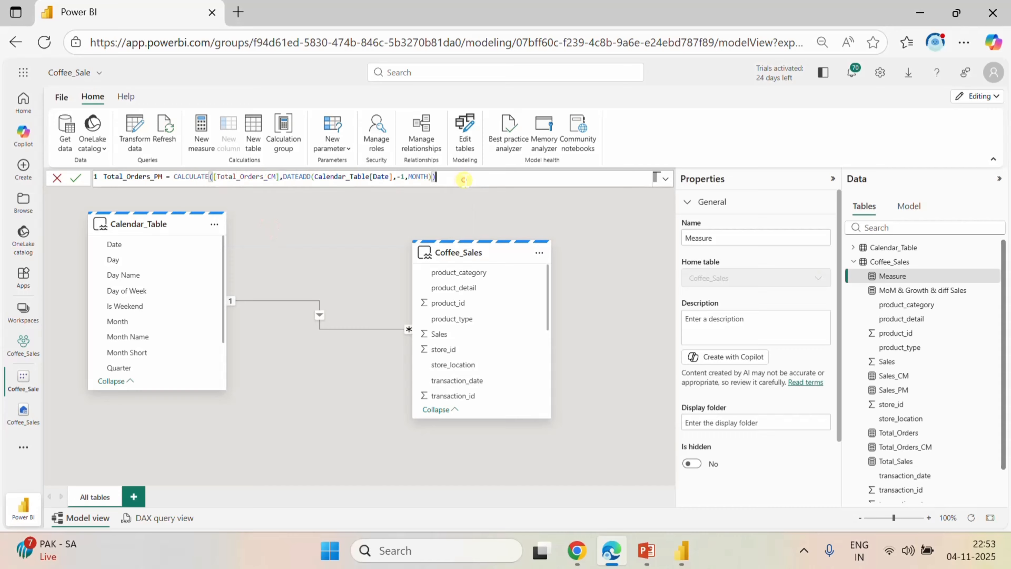
{"action": "left_click", "coordinate": [71, 180]}
{"action": "left_click", "coordinate": [78, 179]}
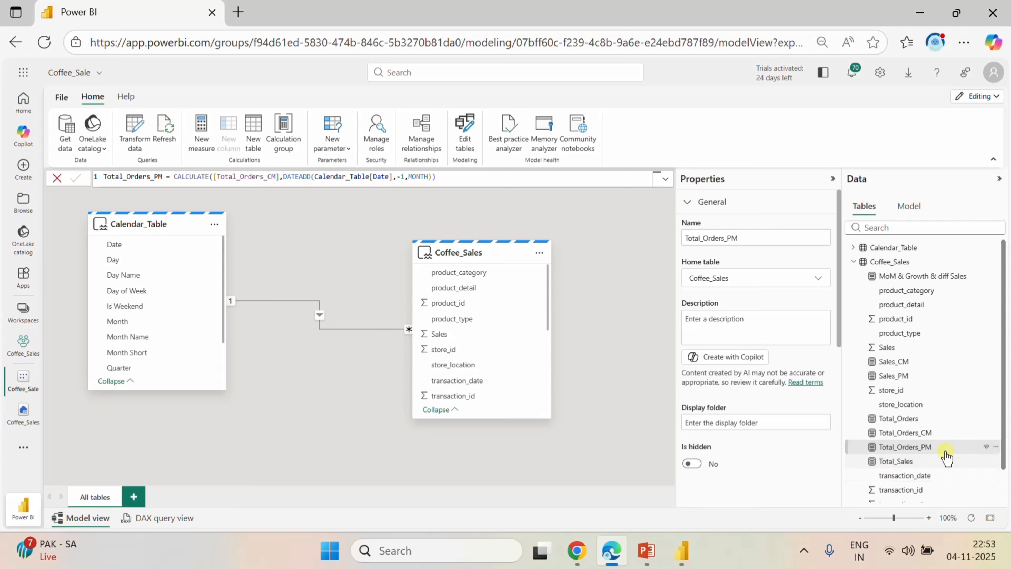
- Copy the full MoM & Growth & diff Sales formula into a new measure in the Coffee_Sales table
{"action": "left_click", "coordinate": [907, 275]}
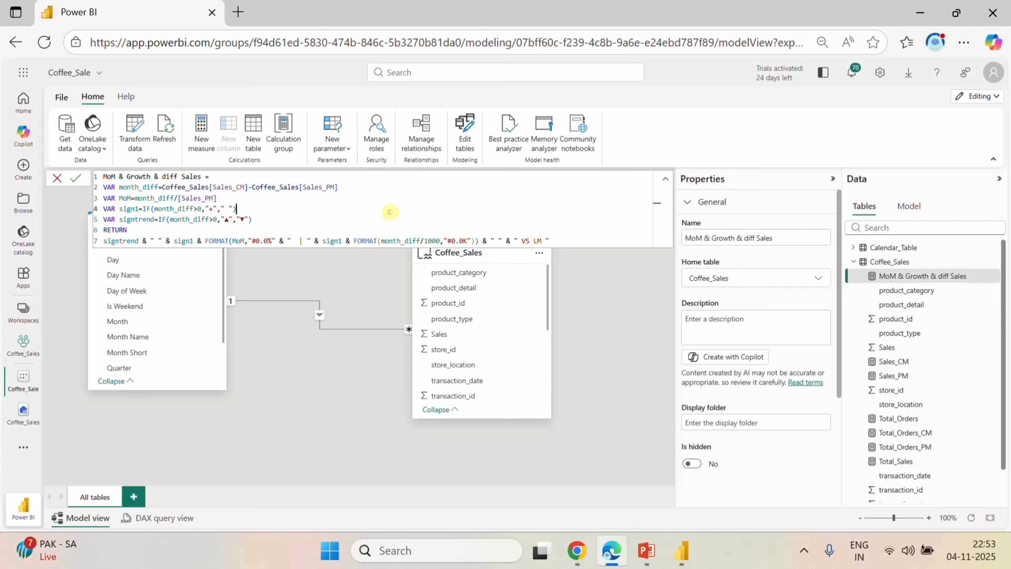
{"action": "key", "text": "ctrl+a"}
{"action": "key", "text": "ctrl+c"}
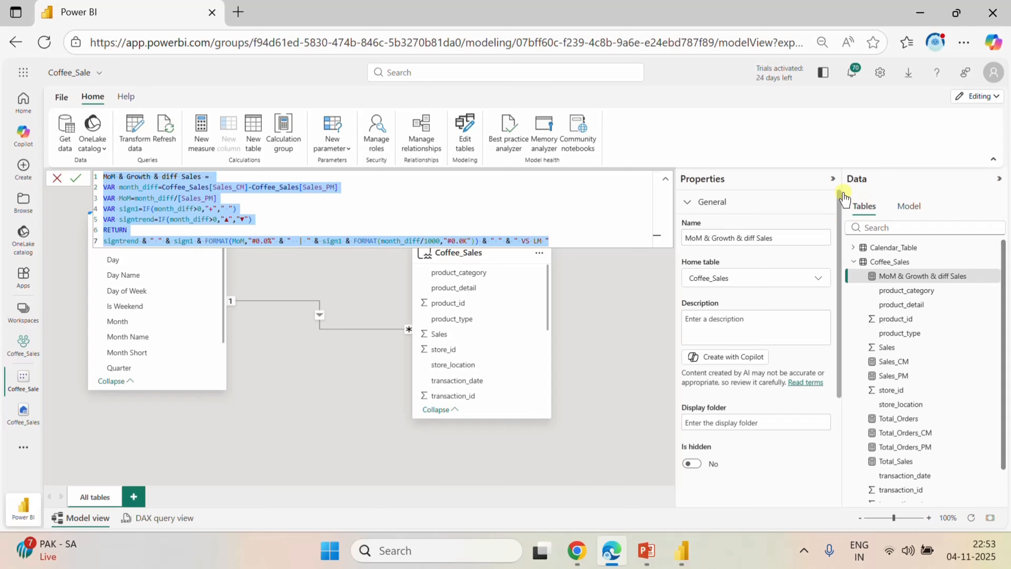
{"action": "right_click", "coordinate": [476, 305]}
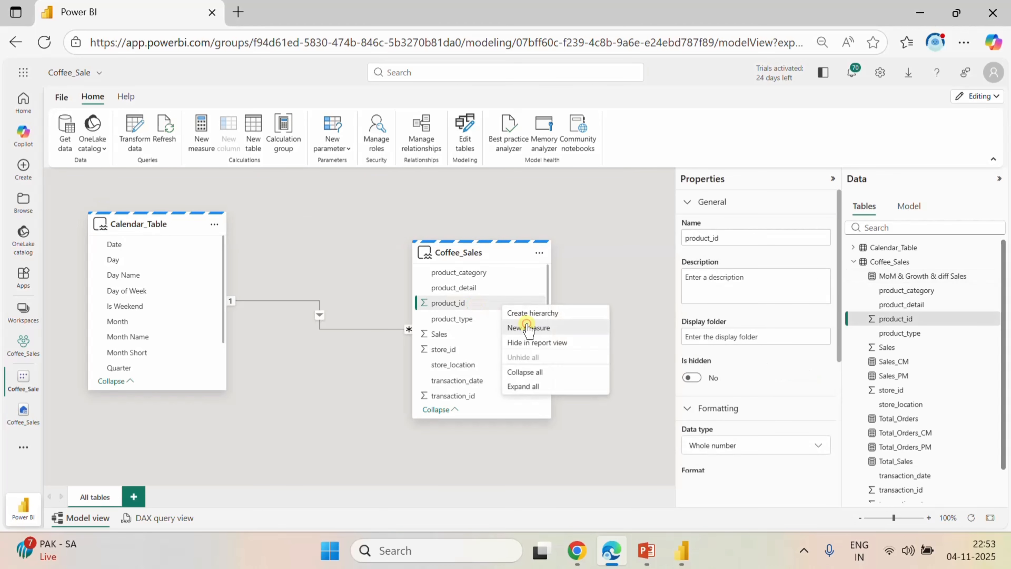
{"action": "left_click", "coordinate": [528, 328]}
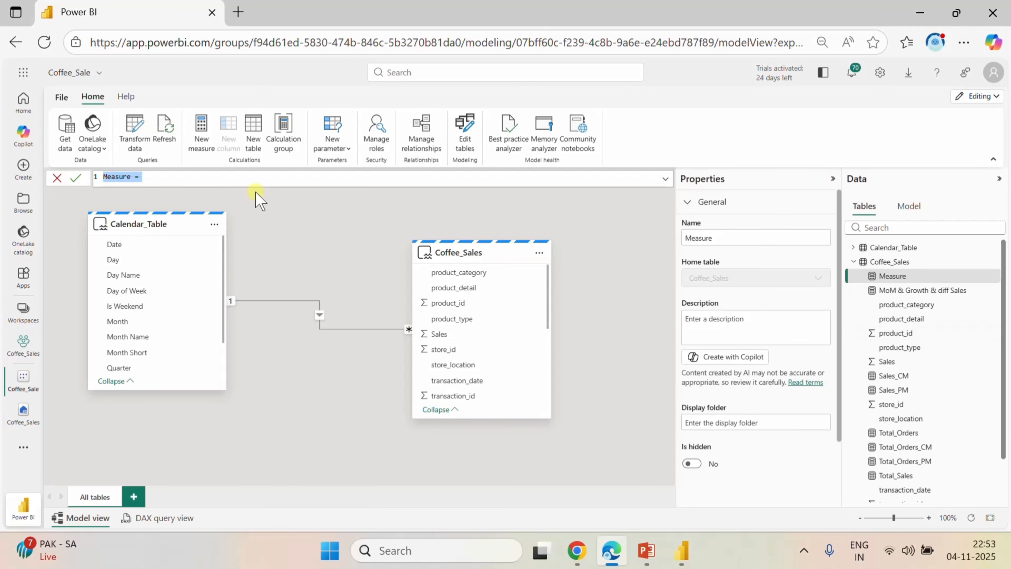
{"action": "key", "text": "ctrl+v"}
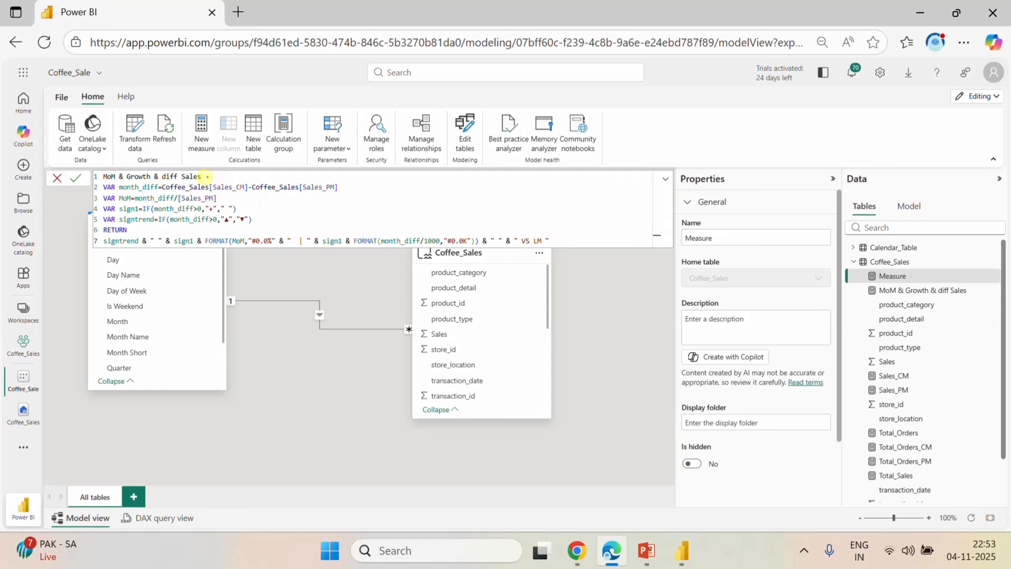
- Rename the pasted growth measure to MoM & Growth & diff Orders in its formula
{"action": "left_click", "coordinate": [205, 177]}
{"action": "key", "text": "BackSpace"}
{"action": "key", "text": "BackSpace"}
{"action": "key", "text": "BackSpace"}
{"action": "key", "text": "BackSpace"}
{"action": "key", "text": "BackSpace"}
{"action": "type", "text": "Order"}
- Change the month_diff variable to subtract Coffee_Sales[Total_Orders_PM] from Coffee_Sales[Total_Orders_CM]
{"action": "left_click", "coordinate": [236, 188]}
{"action": "left_click_drag", "start_coordinate": [236, 188], "coordinate": [243, 187]}
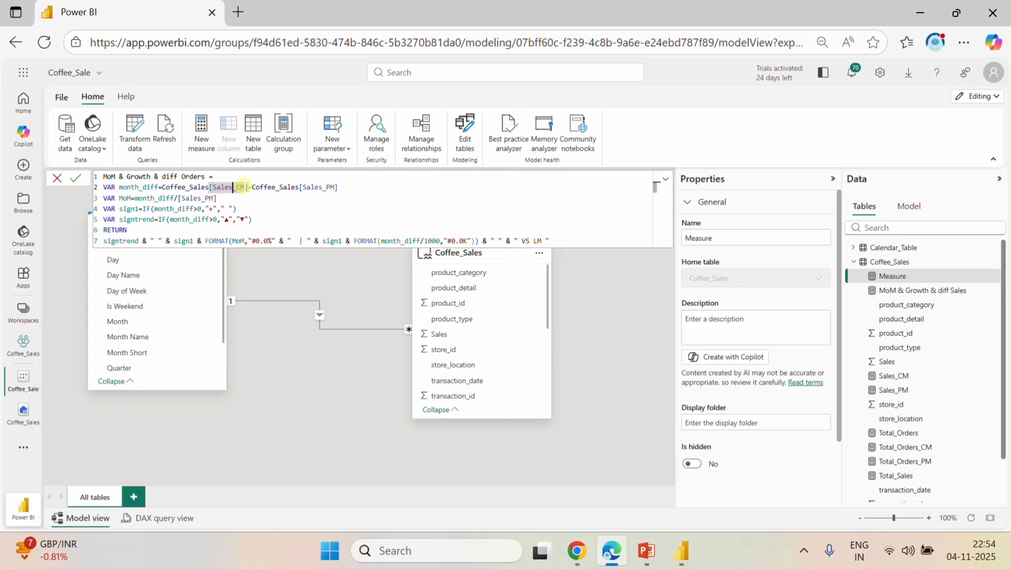
{"action": "key", "text": "BackSpace"}
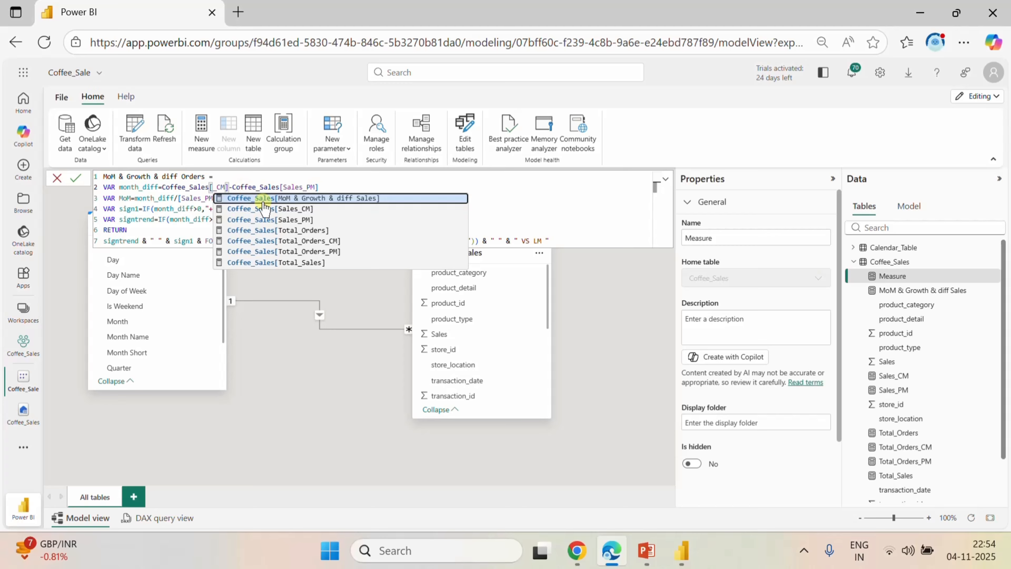
{"action": "left_click", "coordinate": [294, 242]}
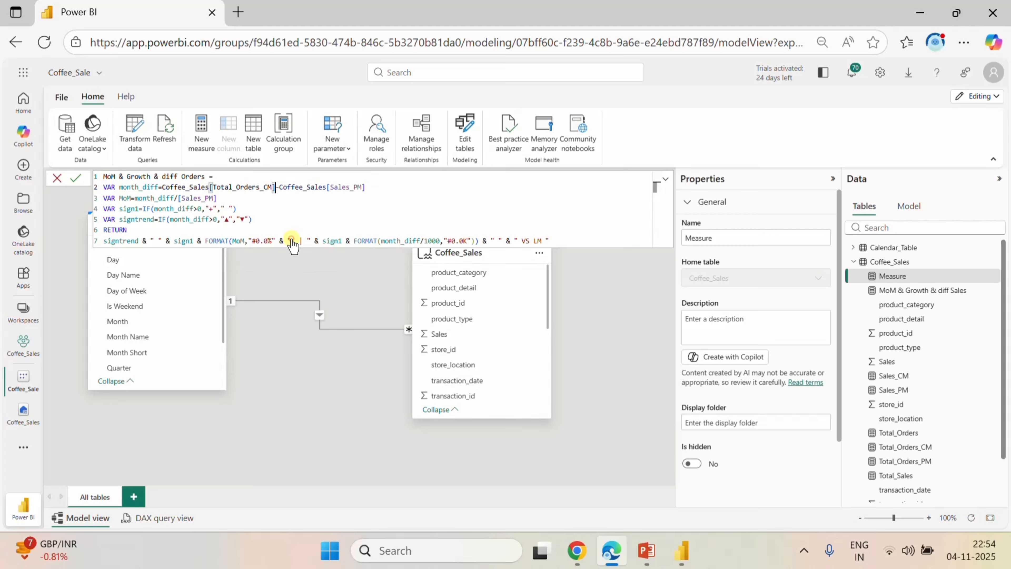
{"action": "left_click", "coordinate": [346, 187]}
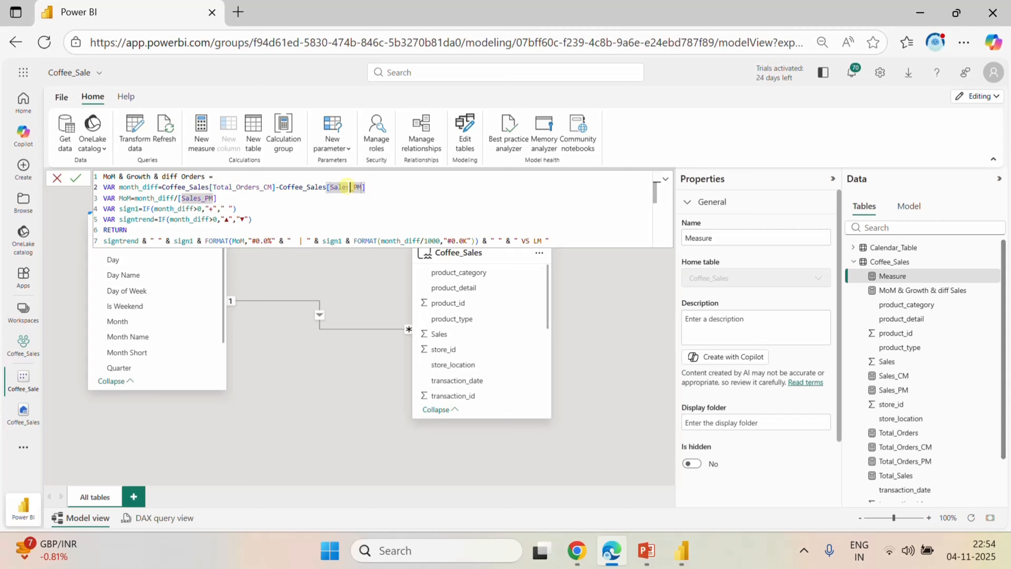
{"action": "key", "text": "BackSpace"}
{"action": "key", "text": "BackSpace"}
{"action": "key", "text": "BackSpace"}
{"action": "key", "text": "BackSpace"}
{"action": "key", "text": "BackSpace"}
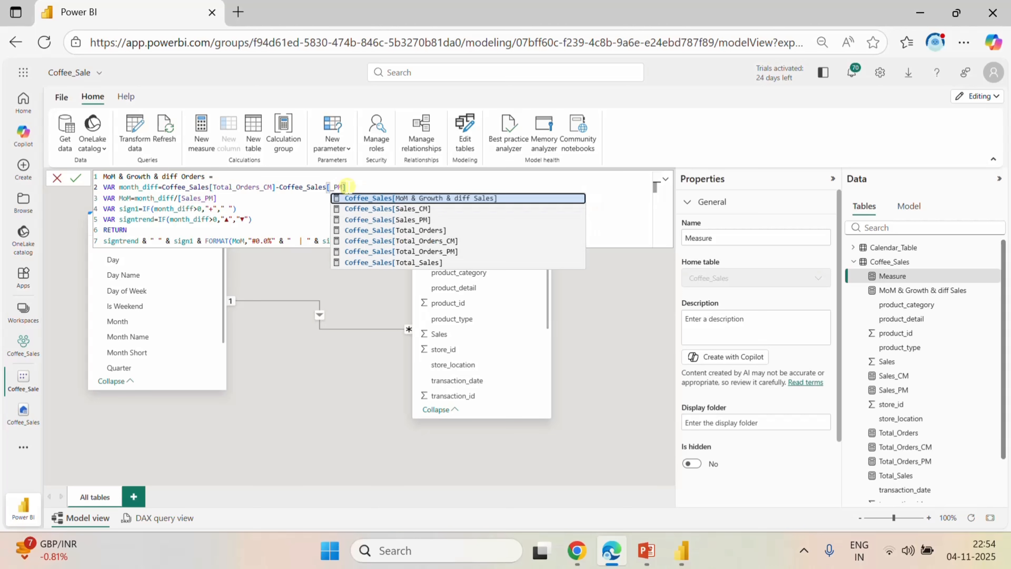
{"action": "left_click", "coordinate": [412, 252]}
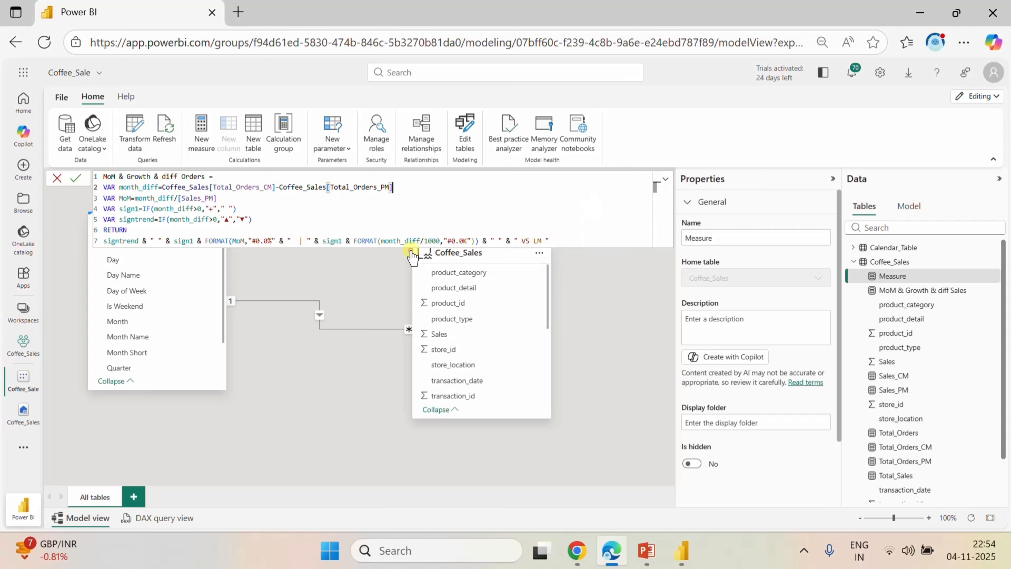
- Replace [Sales_PM] with [Total_Orders_PM] in the MoM variable of the MoM & Growth & diff Orders formula and commit the measure
{"action": "left_click", "coordinate": [217, 208]}
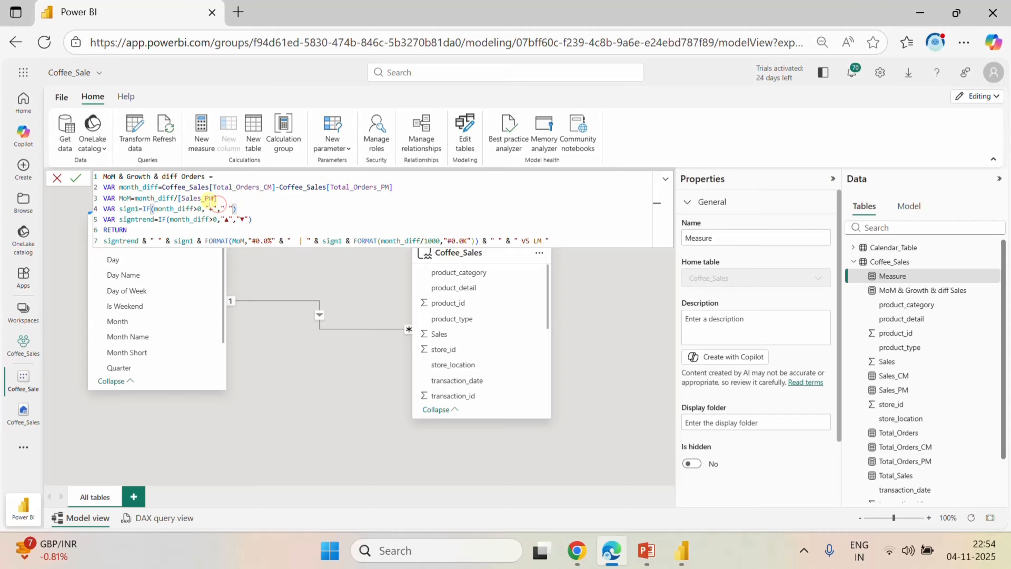
{"action": "left_click", "coordinate": [202, 198]}
{"action": "key", "text": "BackSpace"}
{"action": "key", "text": "BackSpace"}
{"action": "key", "text": "BackSpace"}
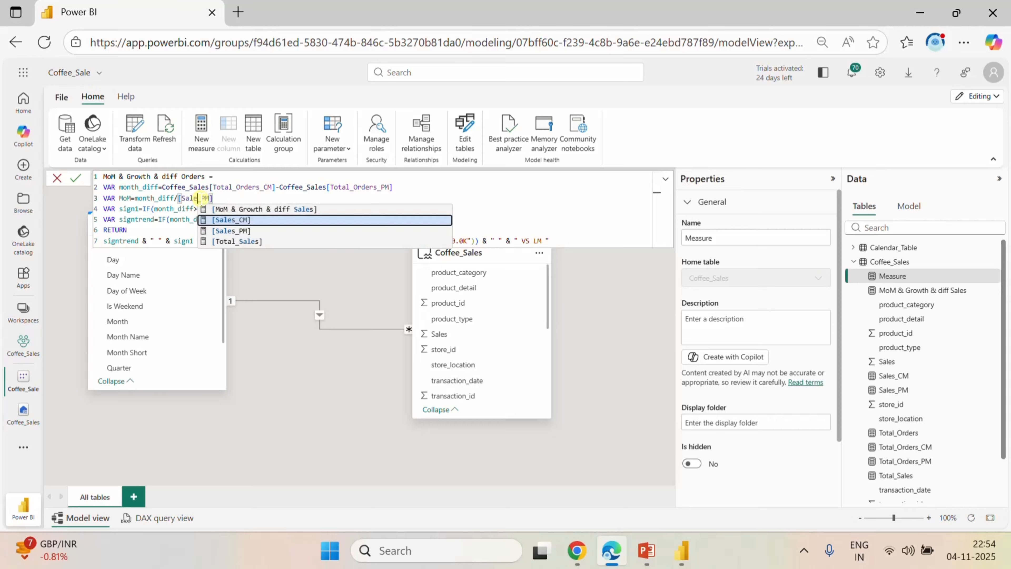
{"action": "key", "text": "BackSpace"}
{"action": "key", "text": "BackSpace"}
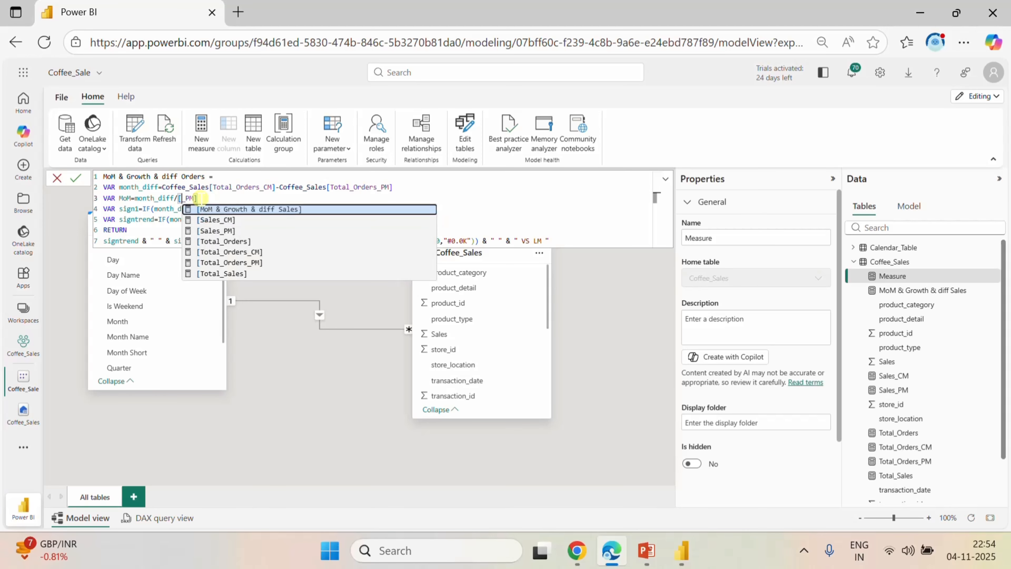
{"action": "type", "text": "t"}
{"action": "left_click", "coordinate": [247, 230]}
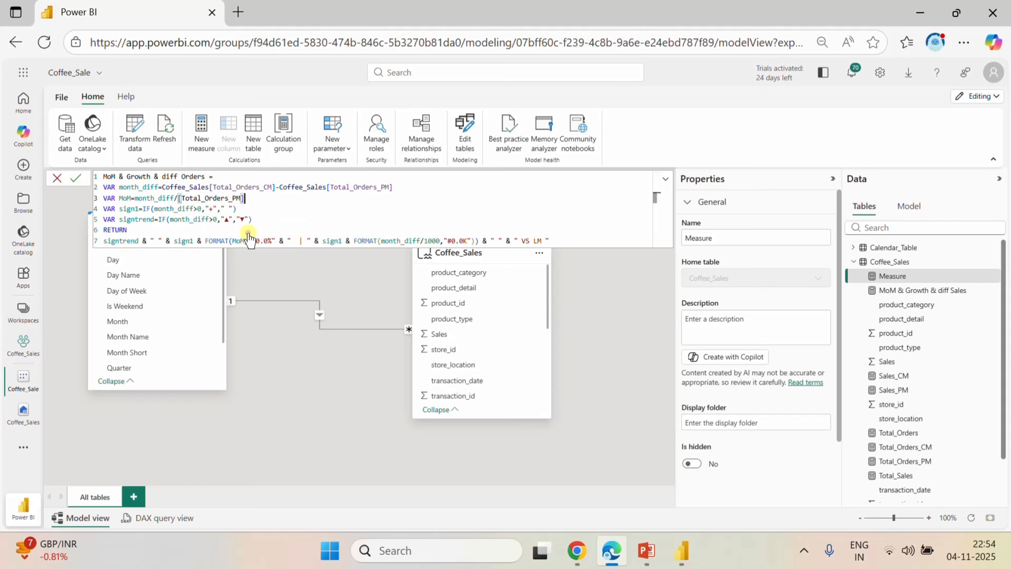
{"action": "left_click", "coordinate": [266, 217]}
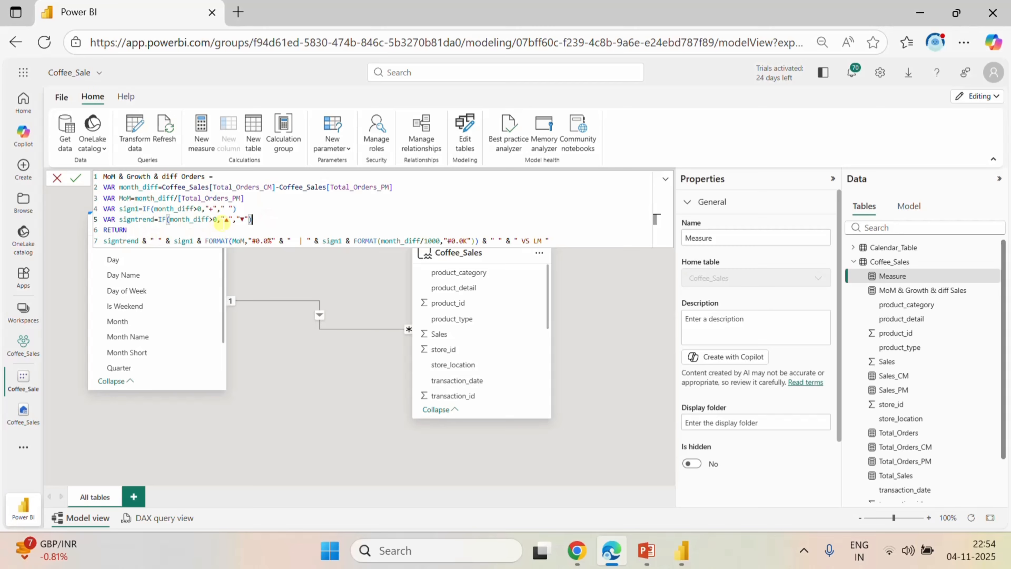
{"action": "left_click", "coordinate": [76, 178]}
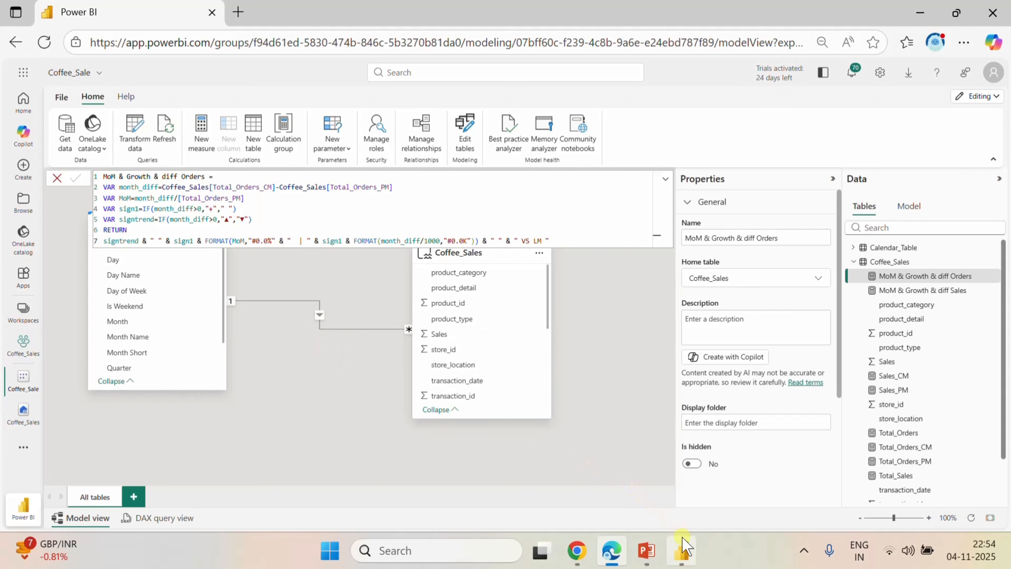
- Switch to the Coffee_Sales report in Power BI Desktop and replace Total_Sales with Total_Orders on the second line chart's Y-axis
{"action": "left_click", "coordinate": [682, 551]}
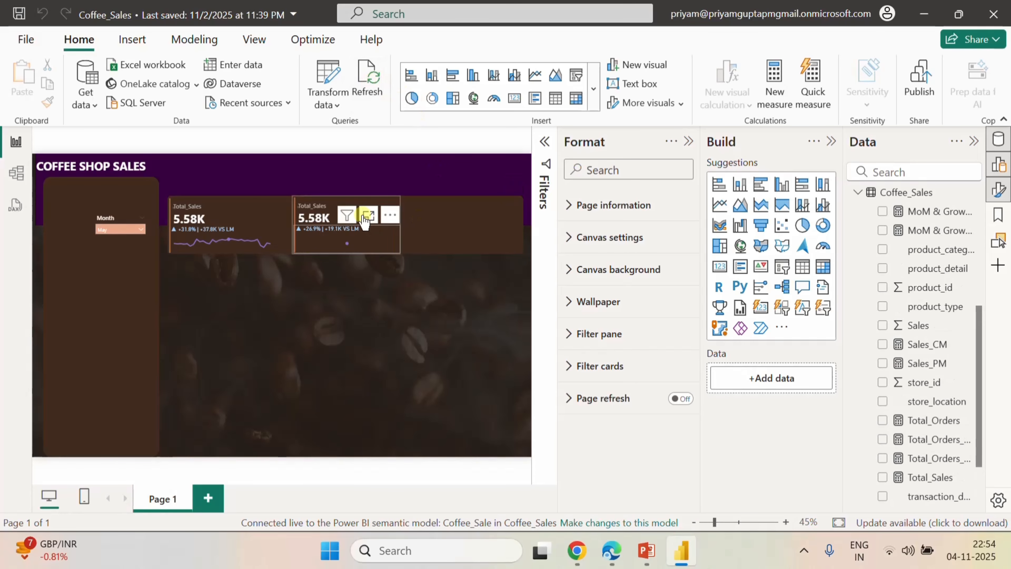
{"action": "left_click", "coordinate": [326, 206]}
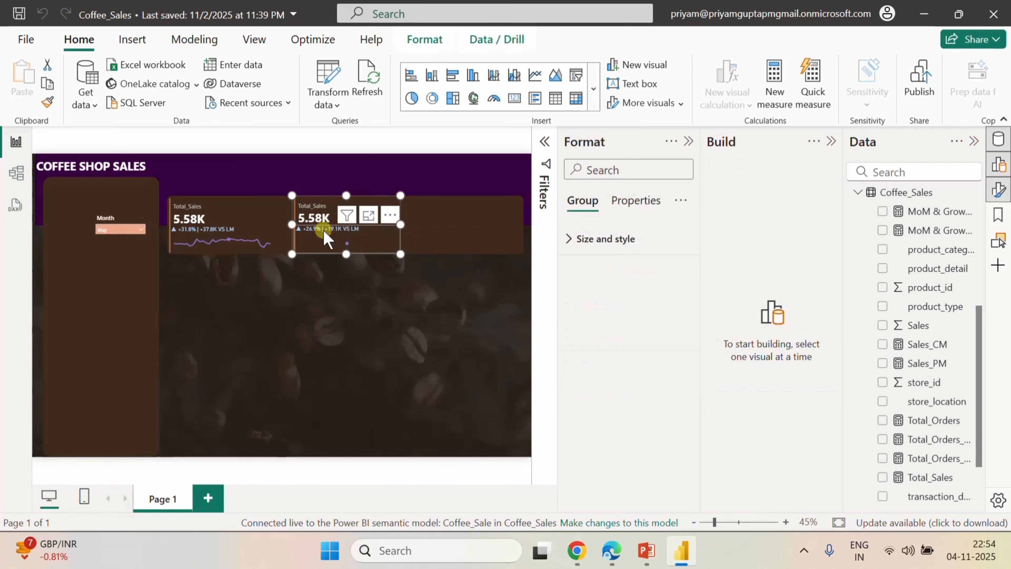
{"action": "left_click", "coordinate": [326, 237]}
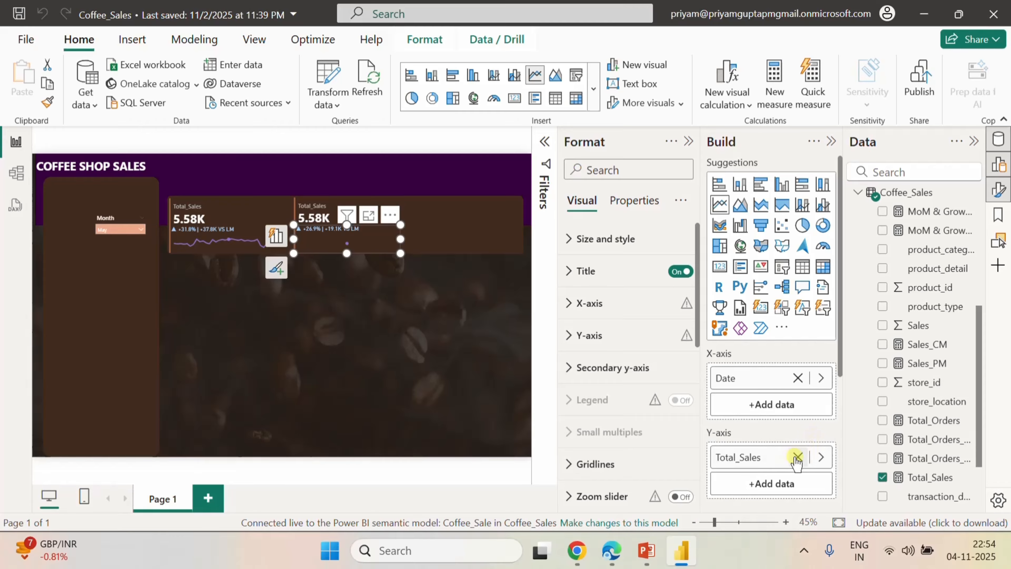
{"action": "left_click", "coordinate": [797, 458]}
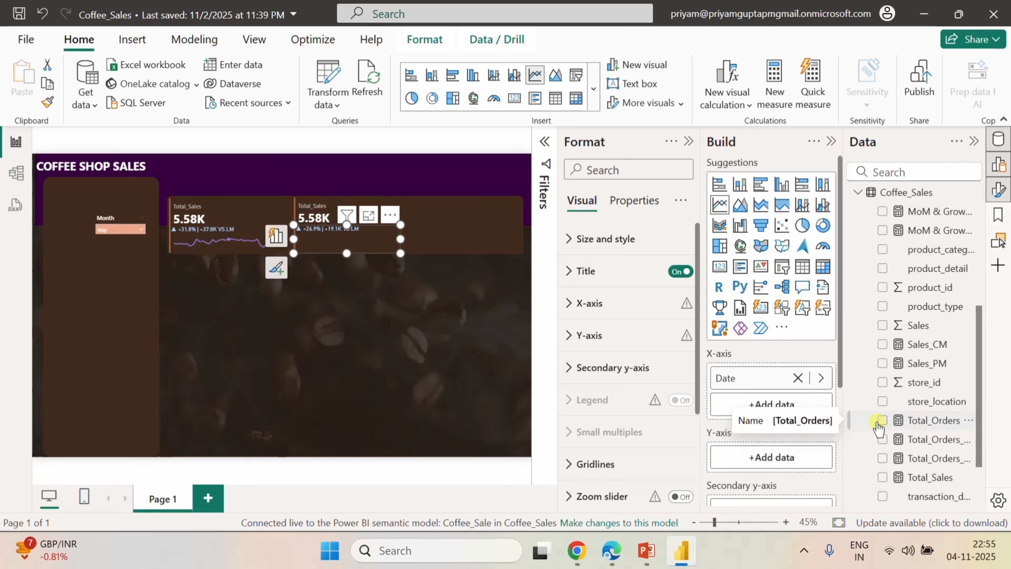
{"action": "left_click", "coordinate": [883, 421]}
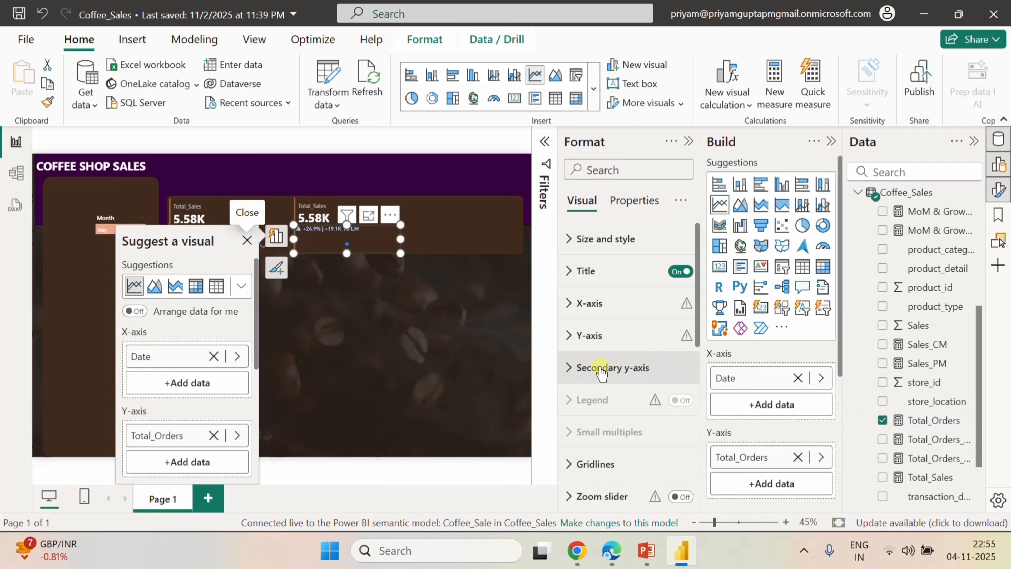
{"action": "mouse_move", "coordinate": [361, 240]}
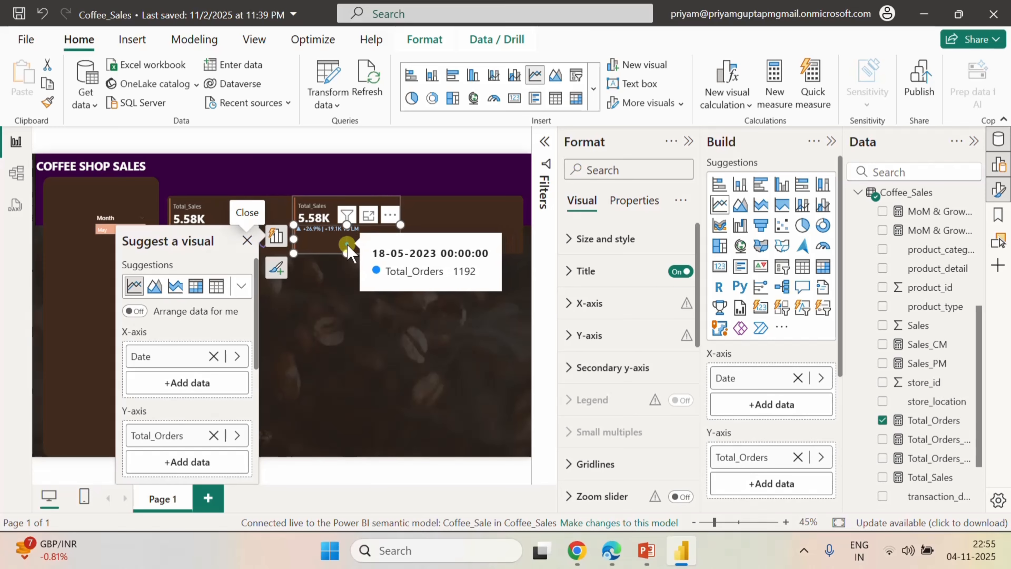
{"action": "left_click", "coordinate": [389, 325]}
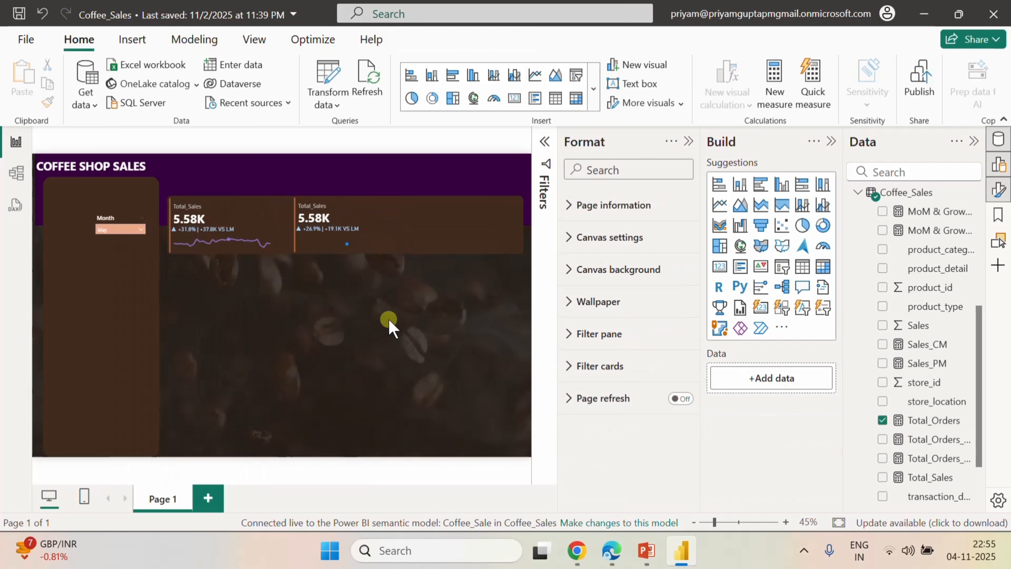
- Replace Total_Sales with Total_Orders as the data of the second KPI card
{"action": "left_click", "coordinate": [327, 240]}
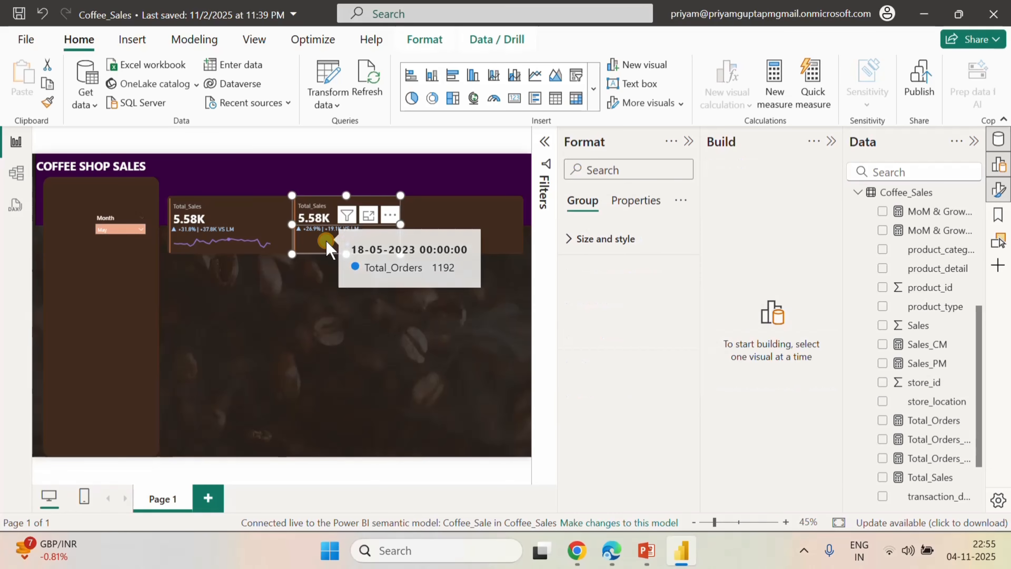
{"action": "left_click", "coordinate": [321, 210]}
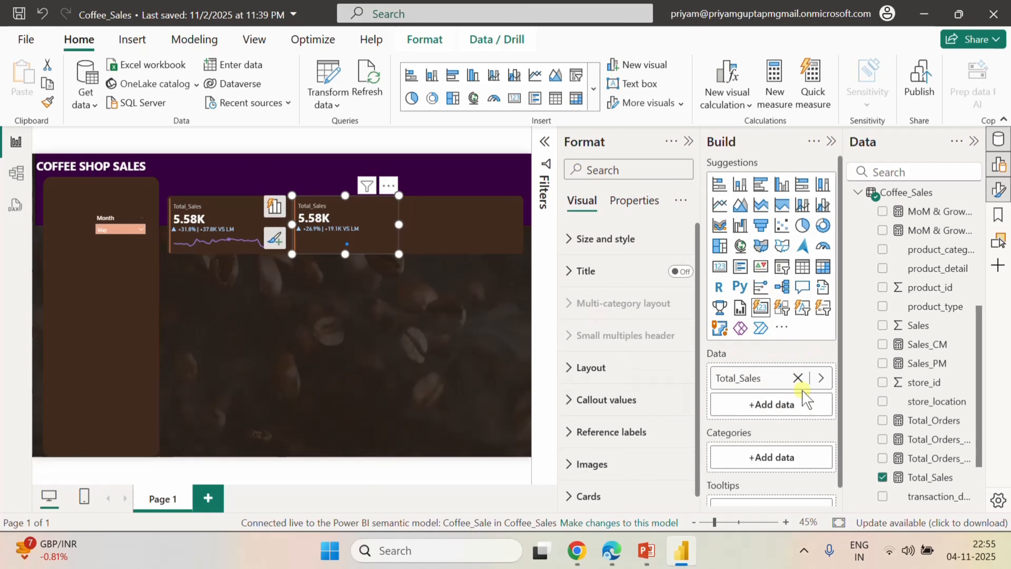
{"action": "left_click", "coordinate": [801, 377]}
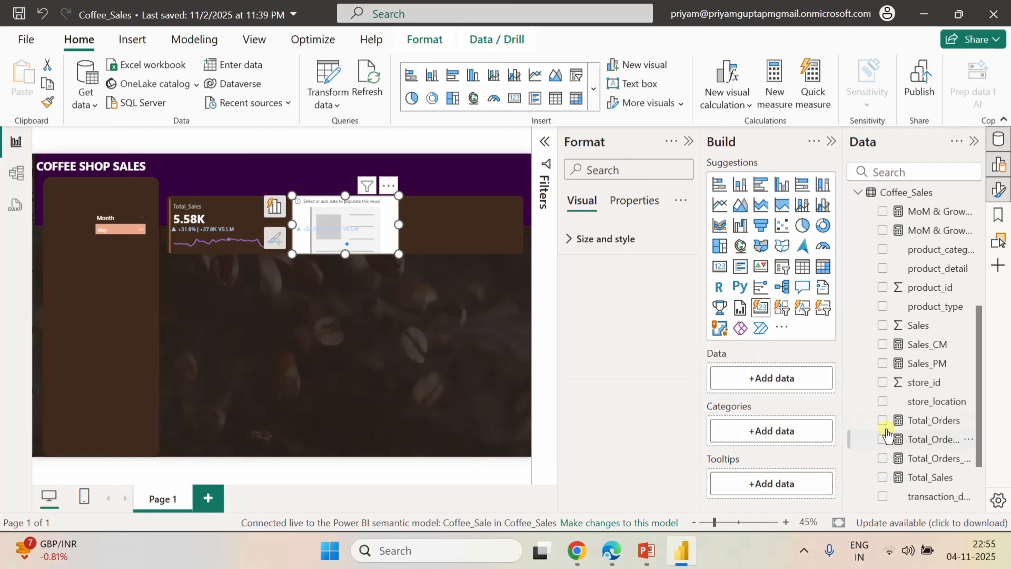
{"action": "left_click", "coordinate": [883, 421]}
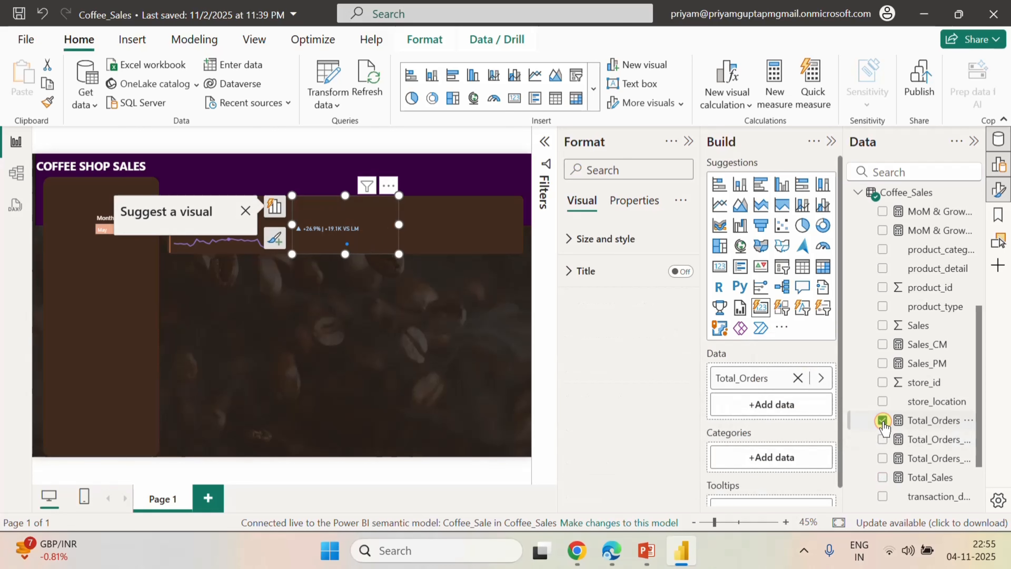
{"action": "left_click_drag", "start_coordinate": [883, 421], "coordinate": [439, 339]}
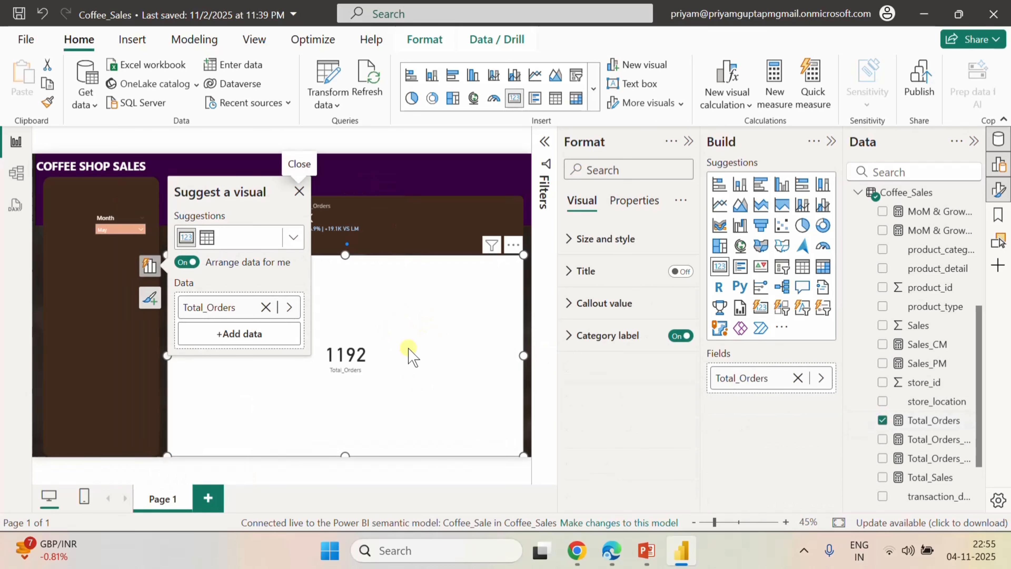
{"action": "left_click", "coordinate": [144, 394]}
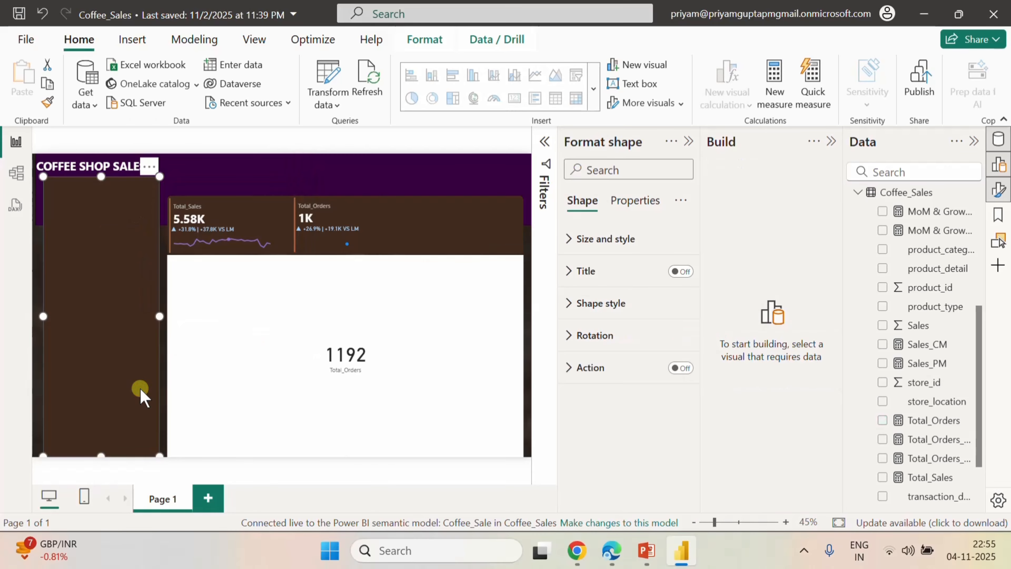
{"action": "left_click", "coordinate": [315, 307]}
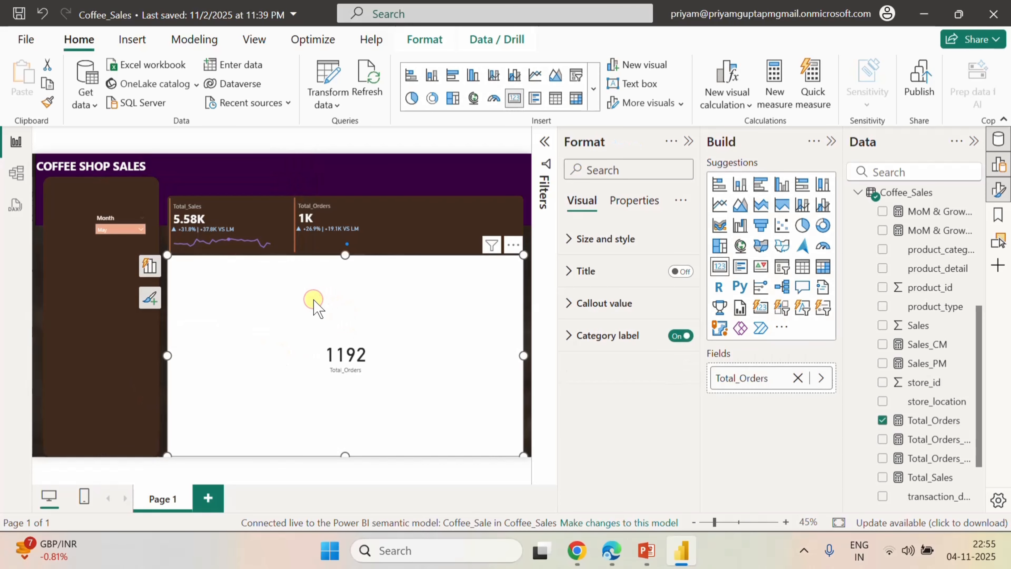
{"action": "key", "text": "Delete"}
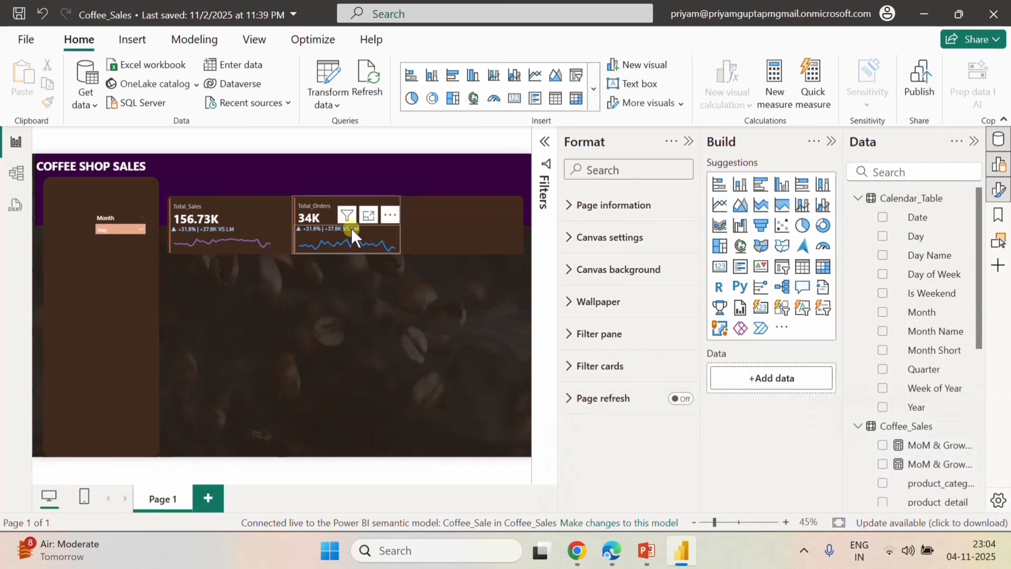
- Base the Total_Orders line chart's title text on the MoM & Growth & diff Orders measure from the Coffee_Sales table
{"action": "left_click", "coordinate": [359, 208]}
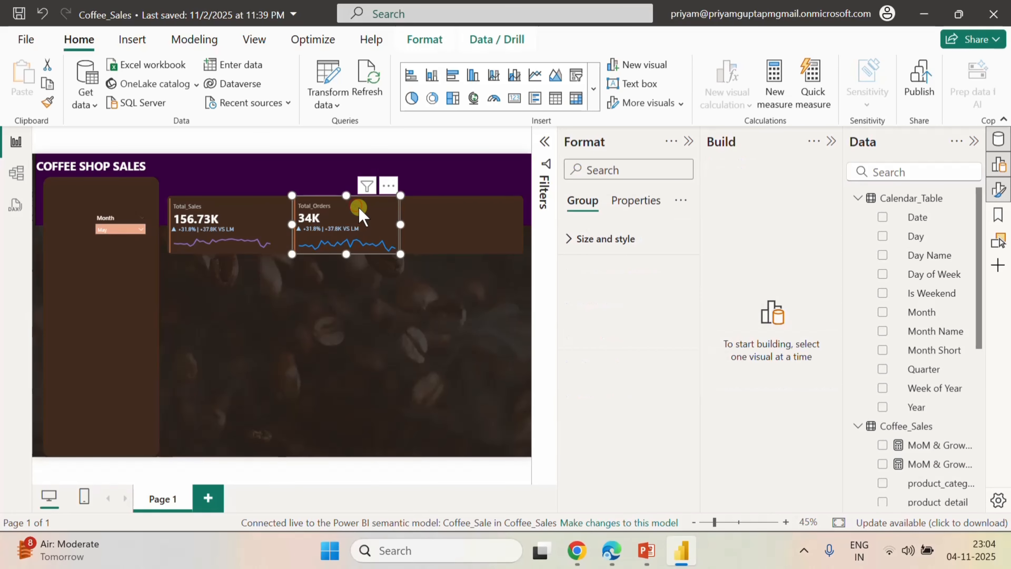
{"action": "left_click", "coordinate": [361, 229]}
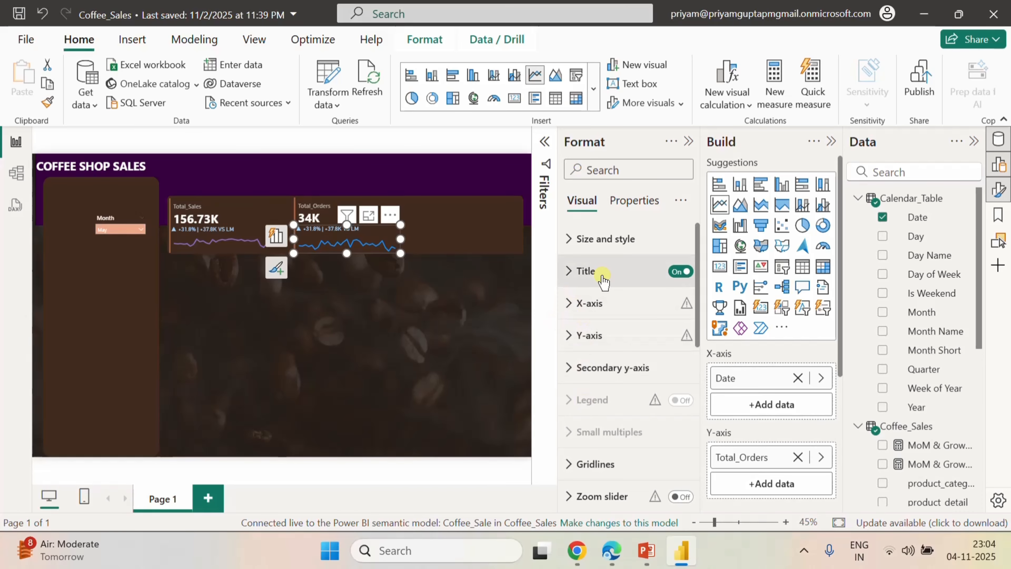
{"action": "left_click", "coordinate": [569, 271]}
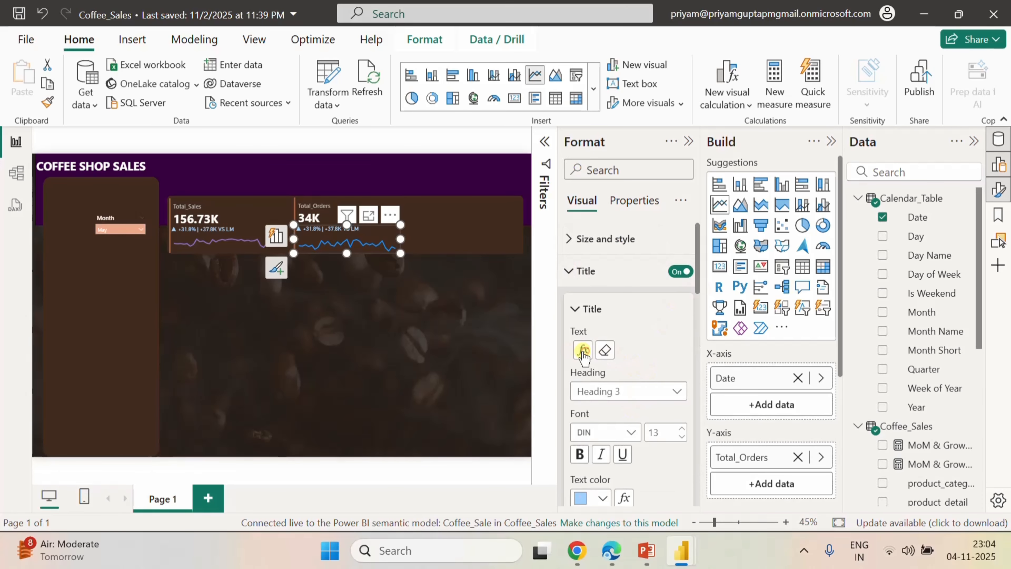
{"action": "left_click", "coordinate": [584, 351]}
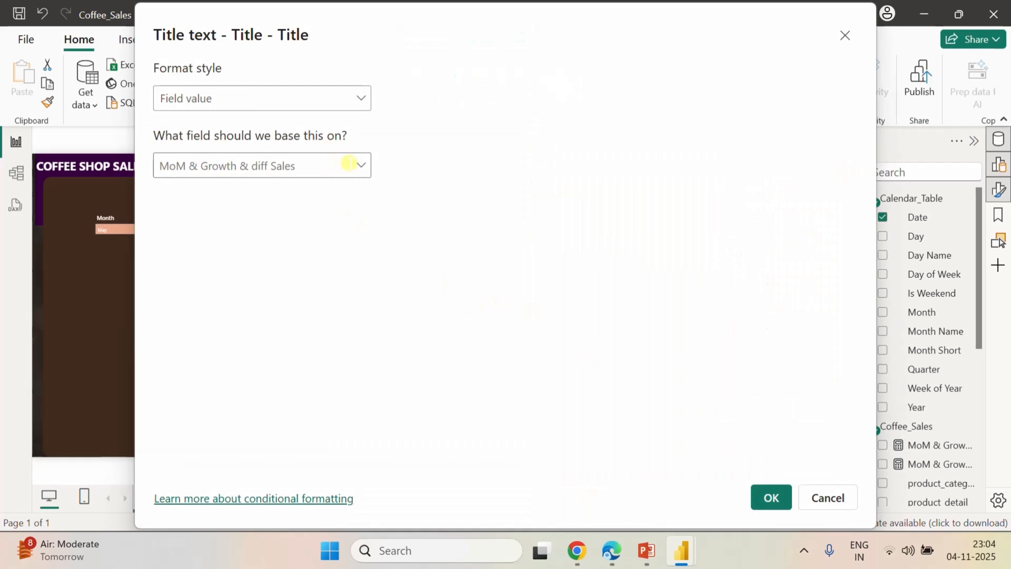
{"action": "left_click", "coordinate": [359, 174]}
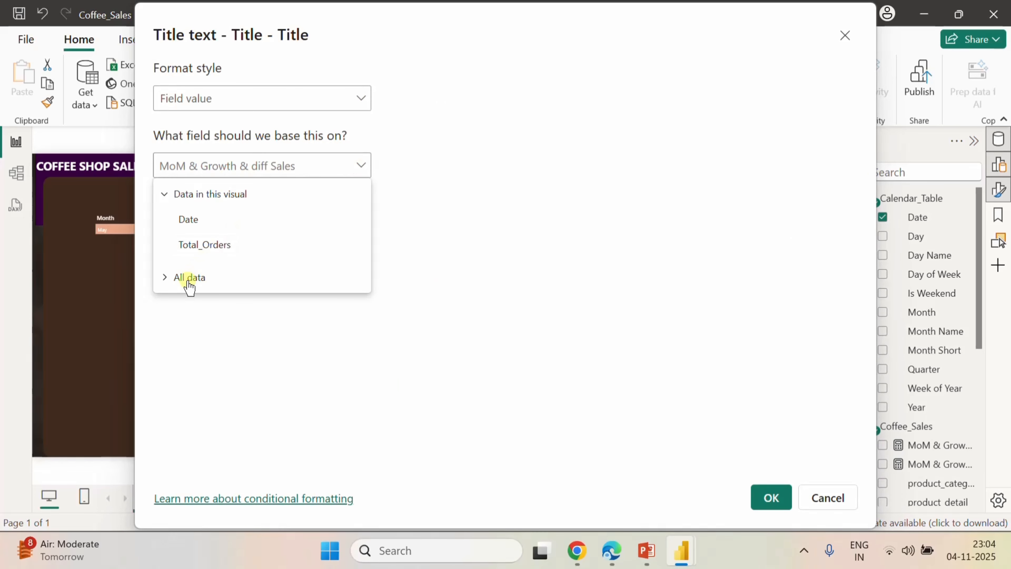
{"action": "left_click", "coordinate": [188, 279]}
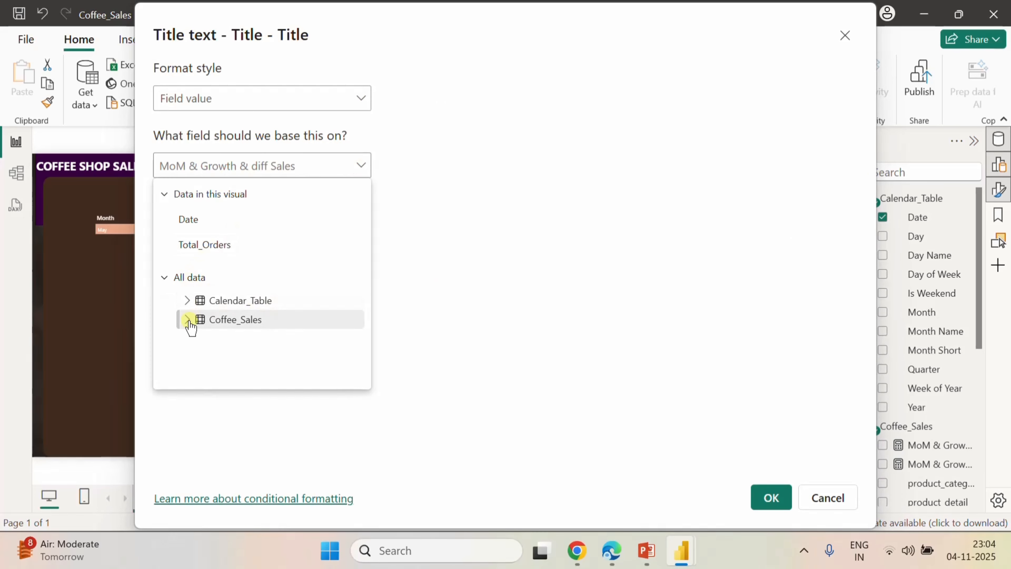
{"action": "left_click", "coordinate": [187, 320]}
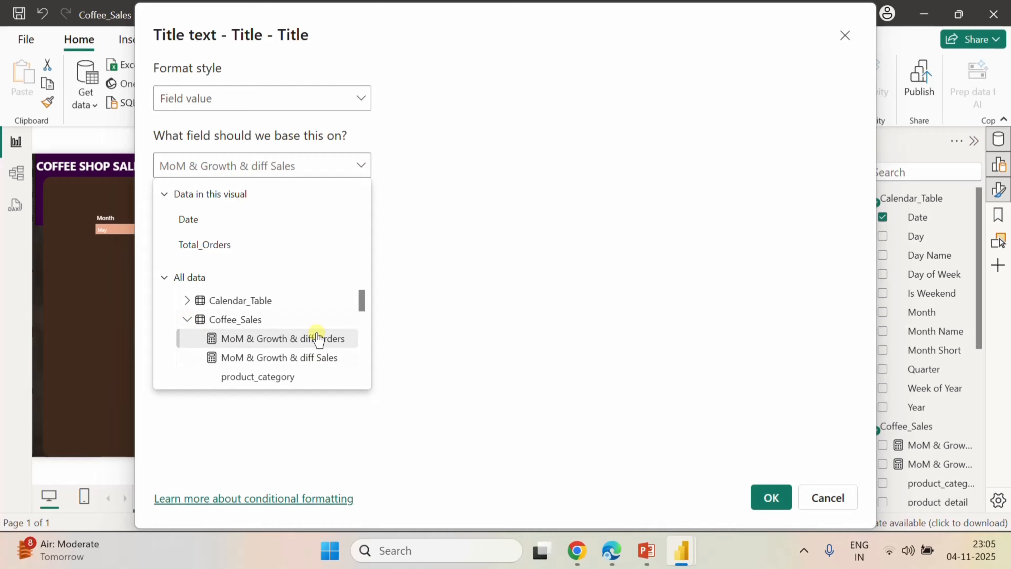
{"action": "left_click", "coordinate": [318, 339]}
{"action": "left_click", "coordinate": [773, 502]}
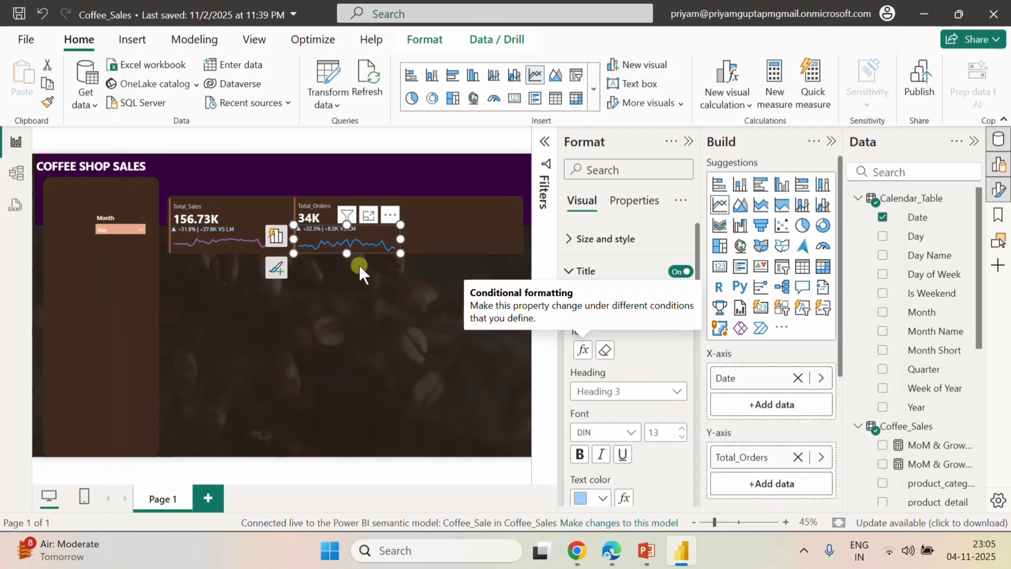
- Change the line color of the Total_Orders trend chart to the recently used purple
{"action": "scroll", "coordinate": [637, 432], "scroll_direction": "down", "scroll_amount": 6}
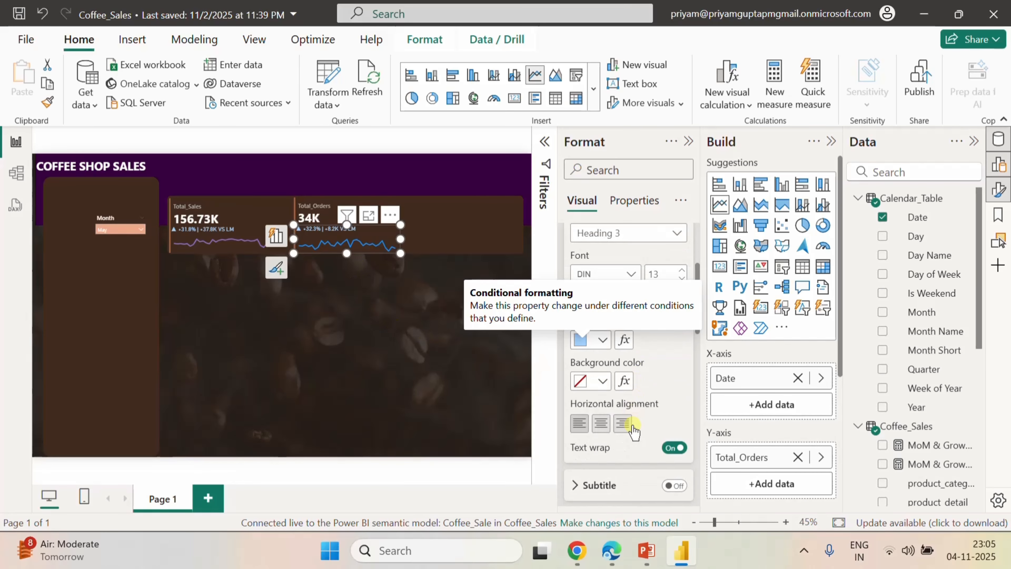
{"action": "scroll", "coordinate": [636, 434], "scroll_direction": "down", "scroll_amount": 8}
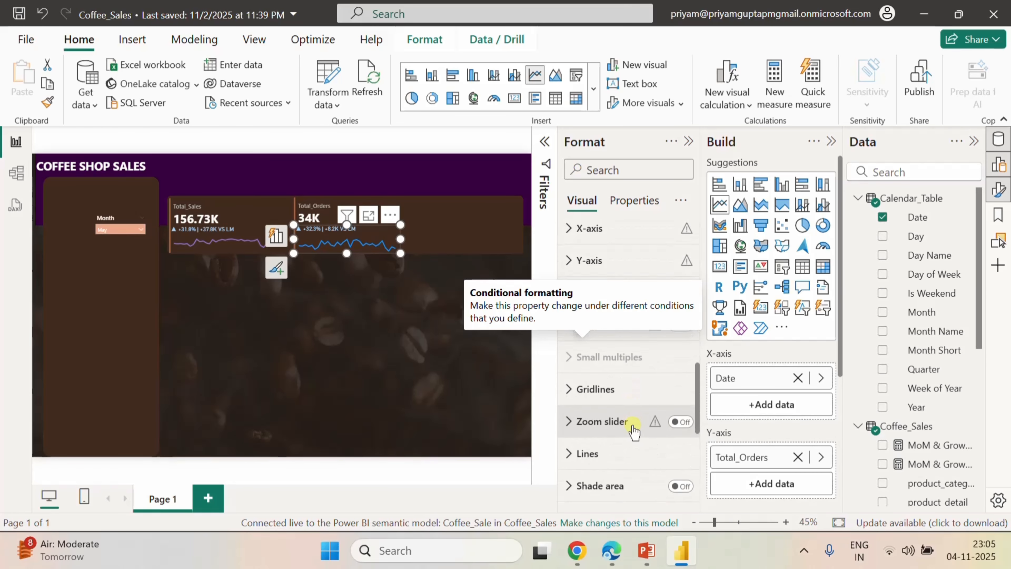
{"action": "scroll", "coordinate": [635, 417], "scroll_direction": "up", "scroll_amount": 2}
{"action": "left_click", "coordinate": [568, 378]}
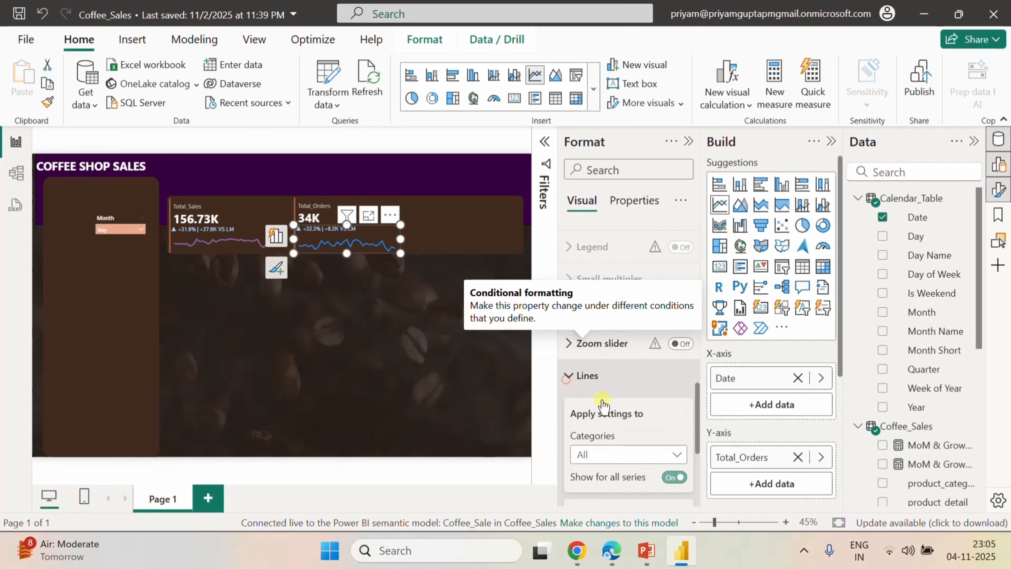
{"action": "scroll", "coordinate": [618, 410], "scroll_direction": "down", "scroll_amount": 3}
{"action": "scroll", "coordinate": [621, 422], "scroll_direction": "down", "scroll_amount": 2}
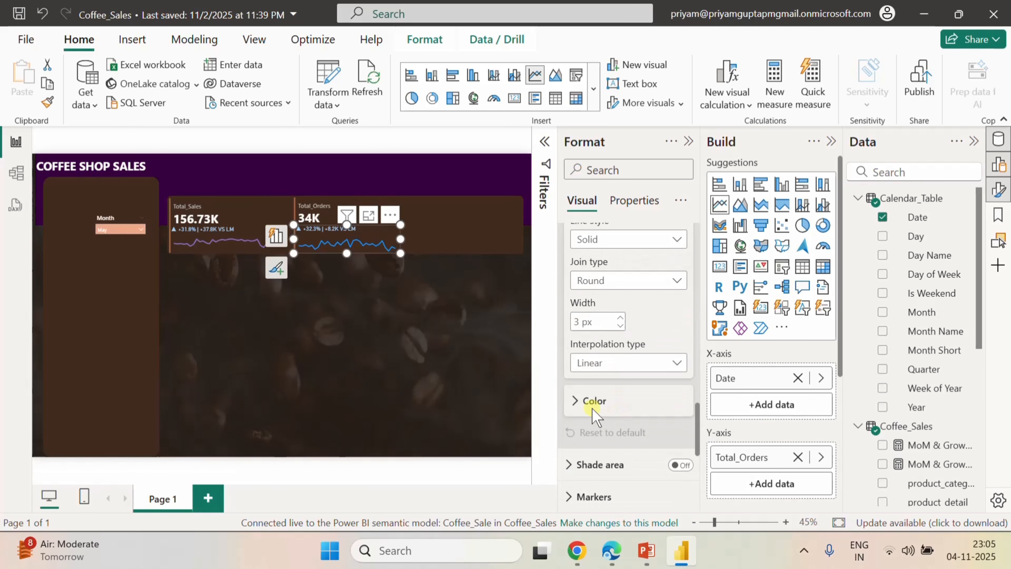
{"action": "left_click", "coordinate": [629, 401]}
{"action": "left_click", "coordinate": [594, 441]}
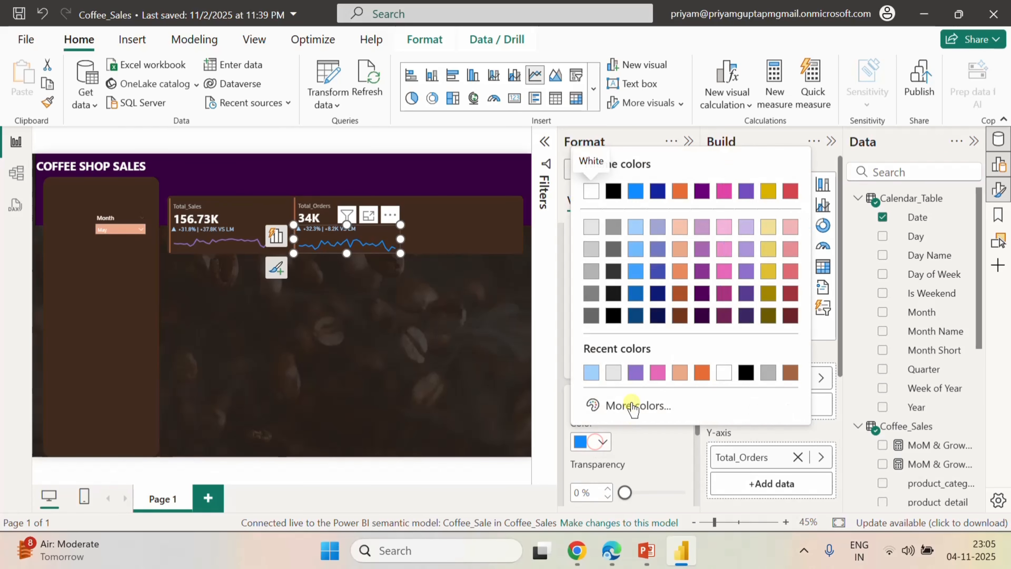
{"action": "left_click", "coordinate": [637, 373]}
{"action": "left_click", "coordinate": [412, 306]}
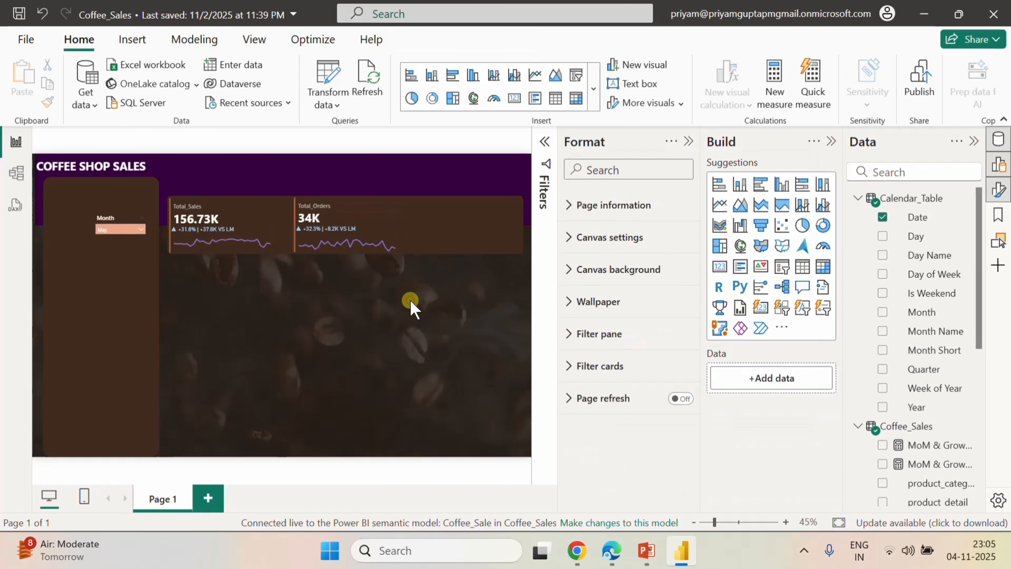
- Set the display units of the Total_Orders KPI card's callout value to None
{"action": "left_click", "coordinate": [344, 209]}
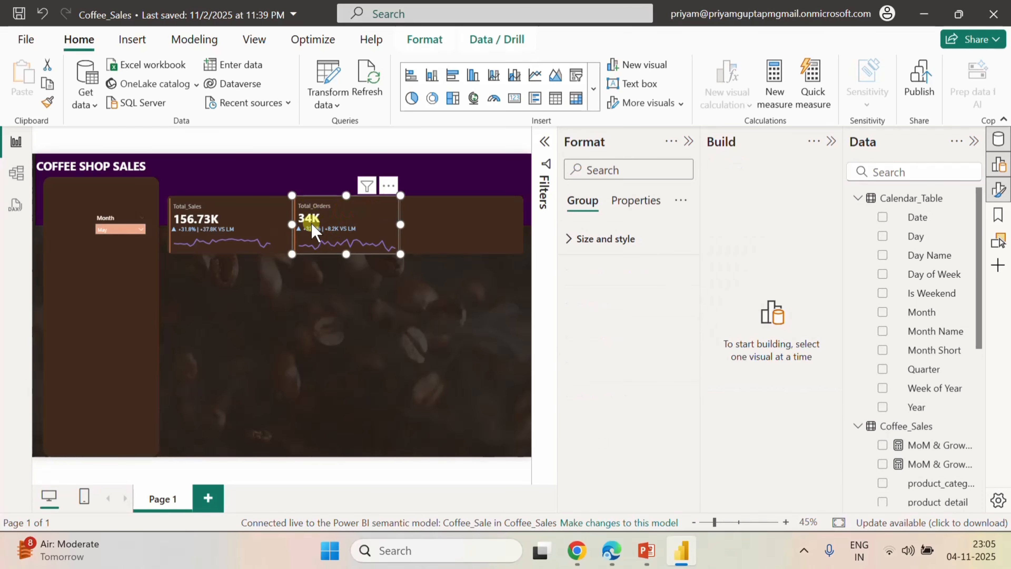
{"action": "left_click", "coordinate": [358, 207]}
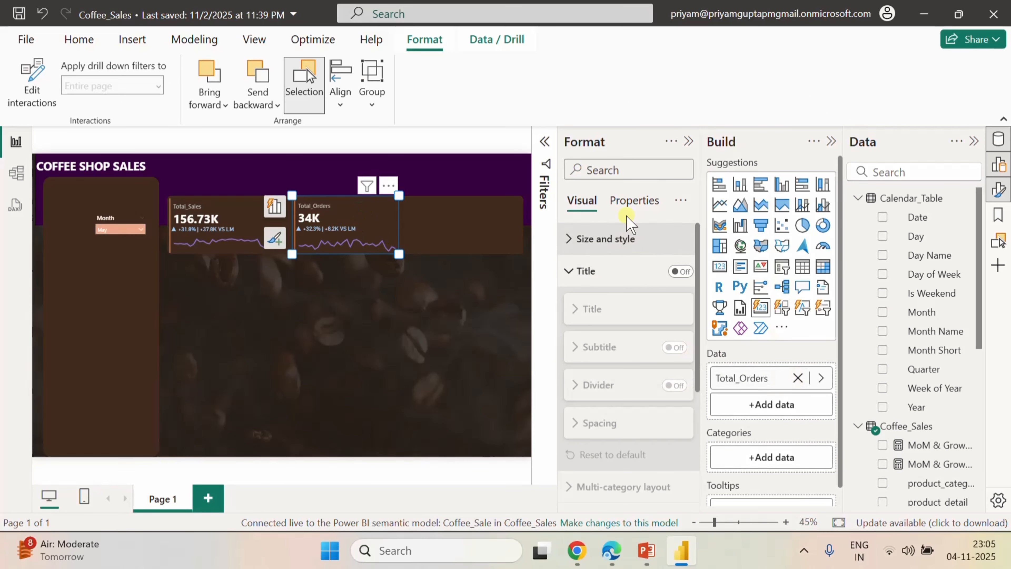
{"action": "left_click", "coordinate": [634, 200]}
{"action": "left_click", "coordinate": [572, 240]}
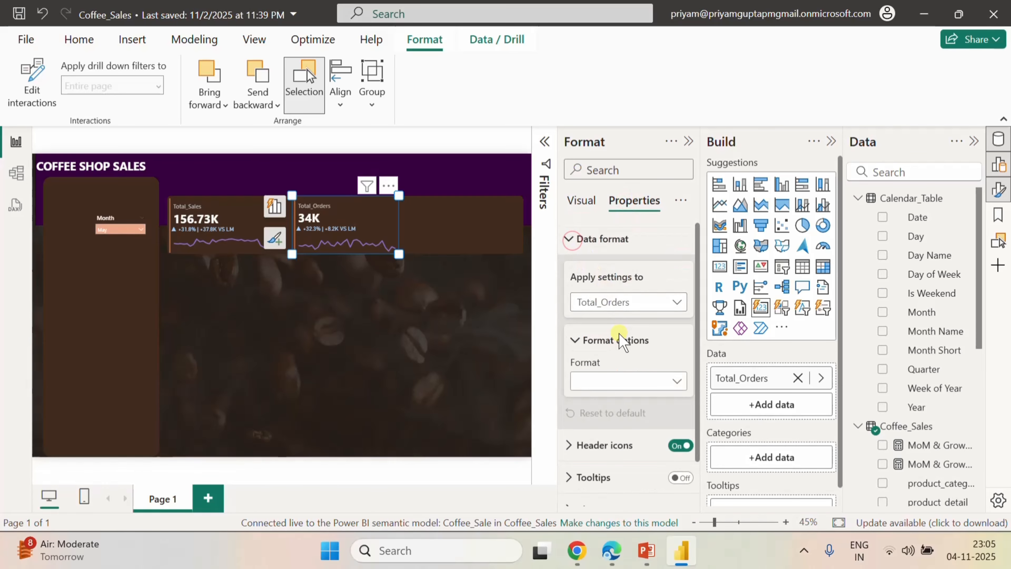
{"action": "left_click", "coordinate": [582, 200]}
{"action": "scroll", "coordinate": [622, 331], "scroll_direction": "down", "scroll_amount": 3}
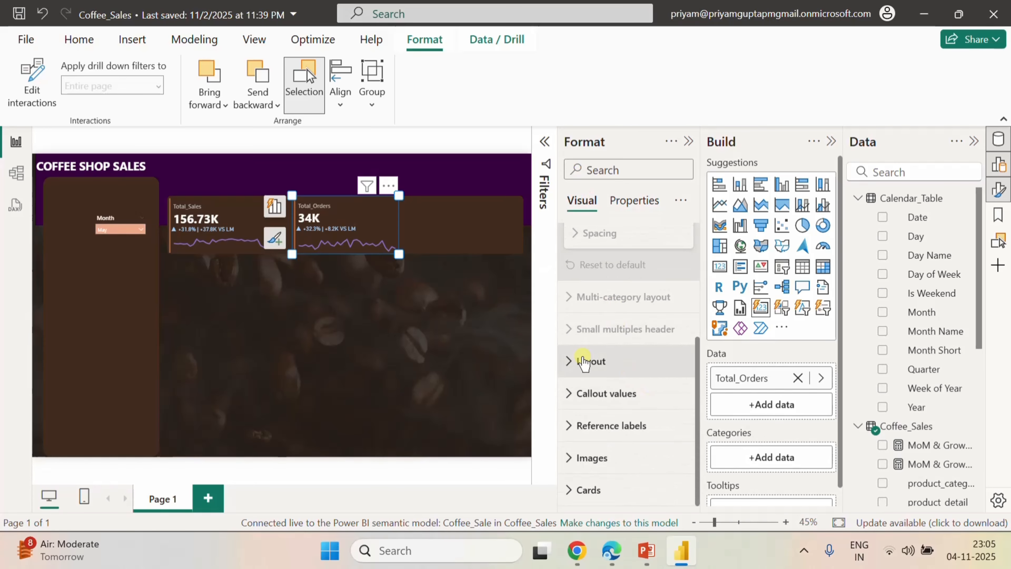
{"action": "left_click", "coordinate": [569, 402]}
{"action": "scroll", "coordinate": [603, 410], "scroll_direction": "down", "scroll_amount": 6}
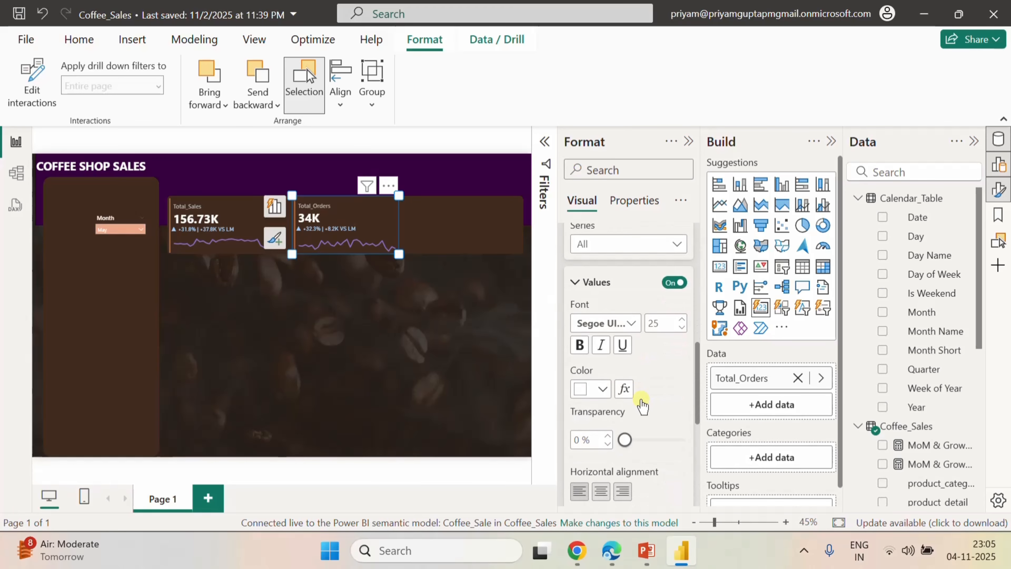
{"action": "left_click", "coordinate": [646, 241]}
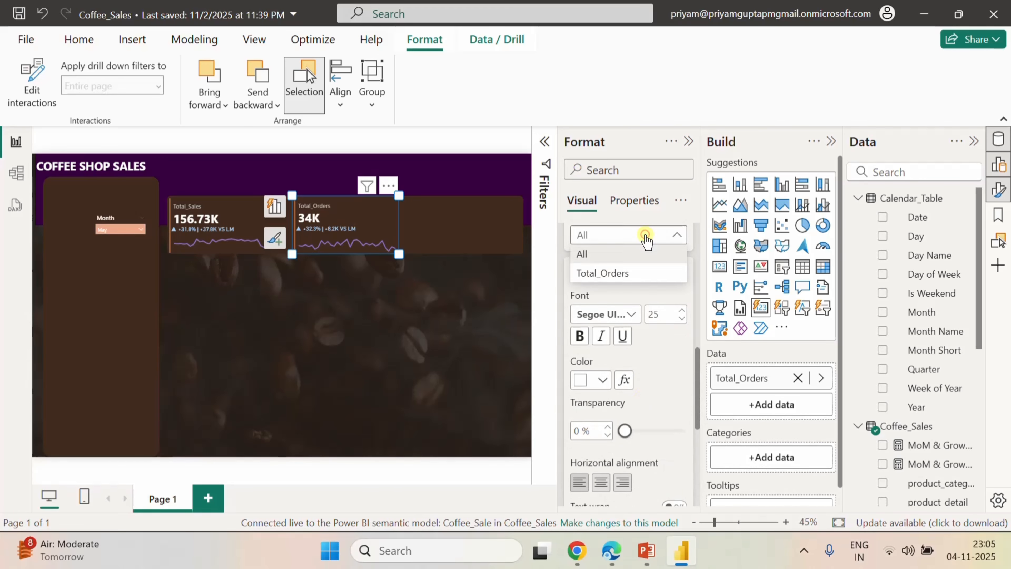
{"action": "left_click", "coordinate": [619, 273]}
{"action": "scroll", "coordinate": [655, 382], "scroll_direction": "down", "scroll_amount": 5}
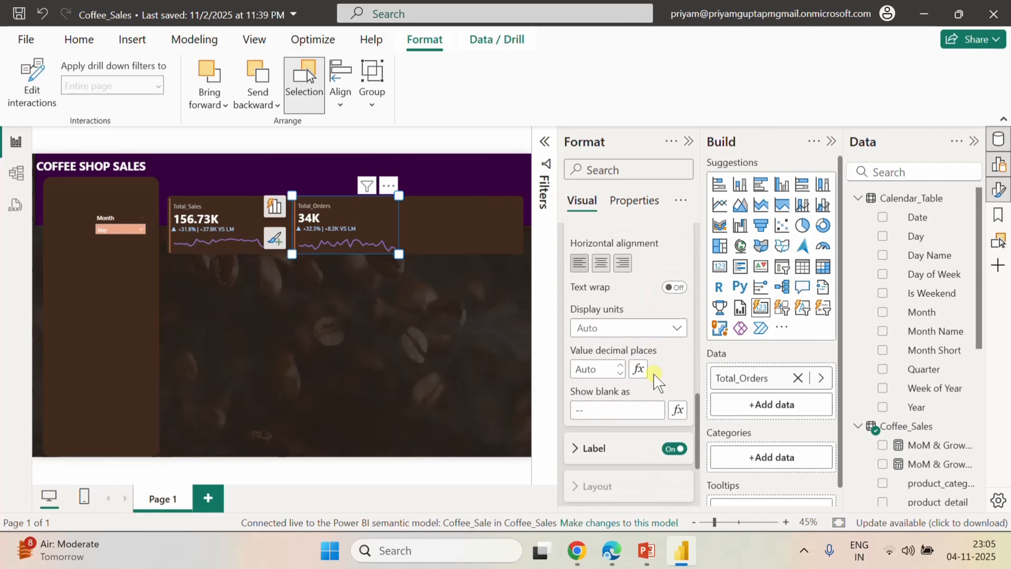
{"action": "left_click", "coordinate": [613, 315]}
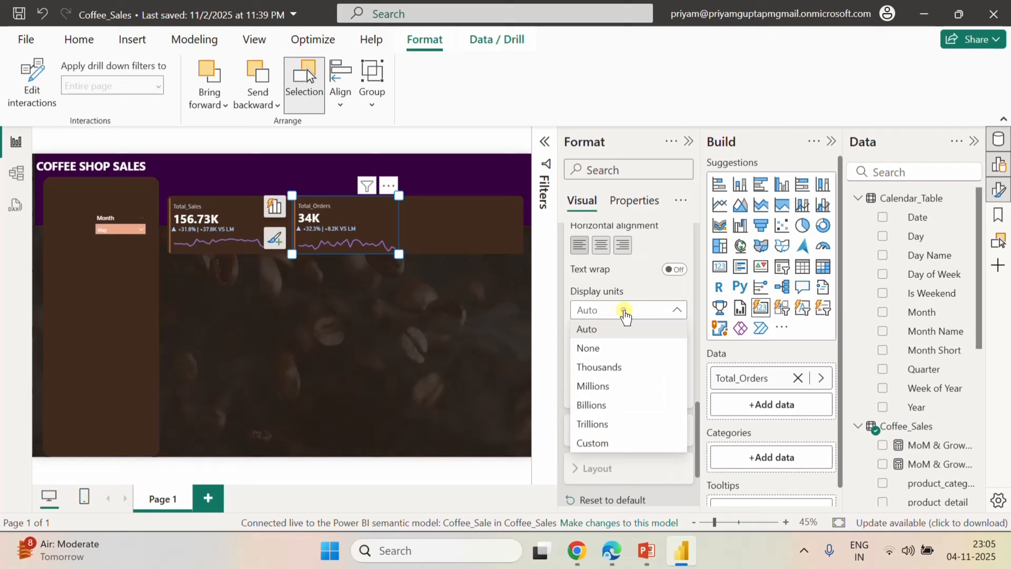
{"action": "left_click", "coordinate": [617, 349]}
{"action": "left_click", "coordinate": [402, 319]}
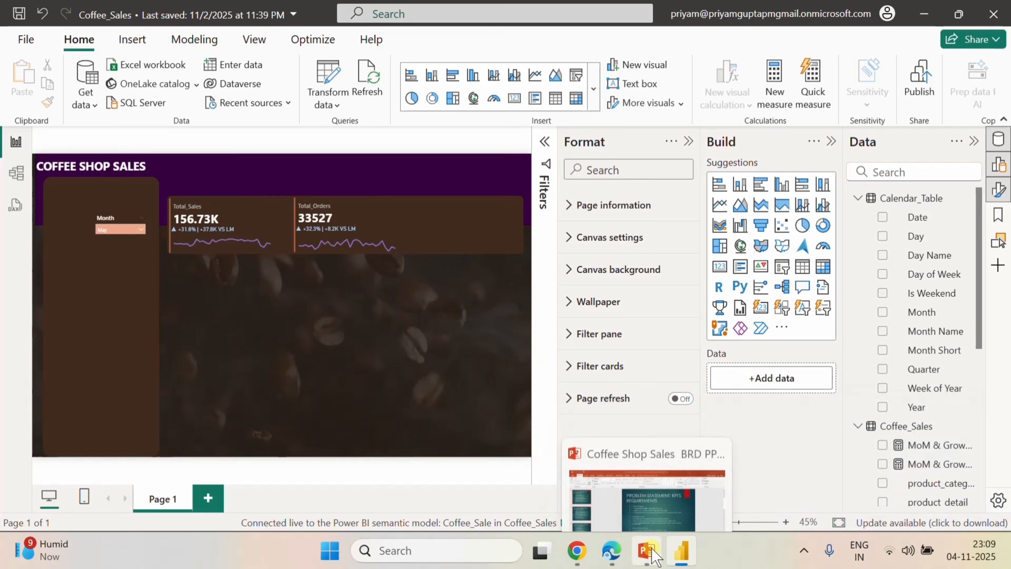
- Glance at the KPI requirements in PowerPoint, switch to the Coffee_Sale model in Edge, and start a Coffee_Sales measure named Total_Quantity_Sold
{"action": "left_click", "coordinate": [652, 551]}
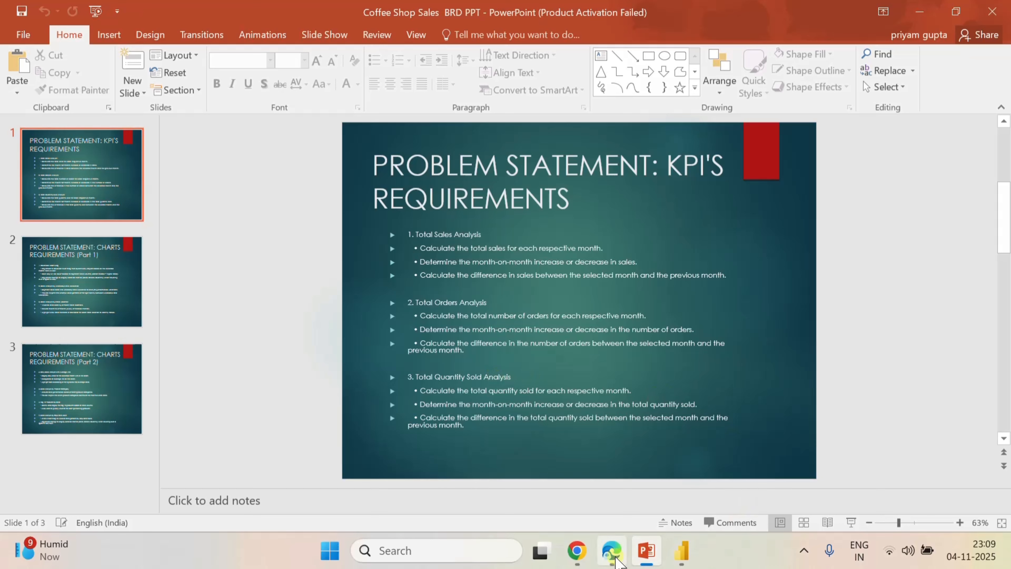
{"action": "left_click", "coordinate": [613, 557]}
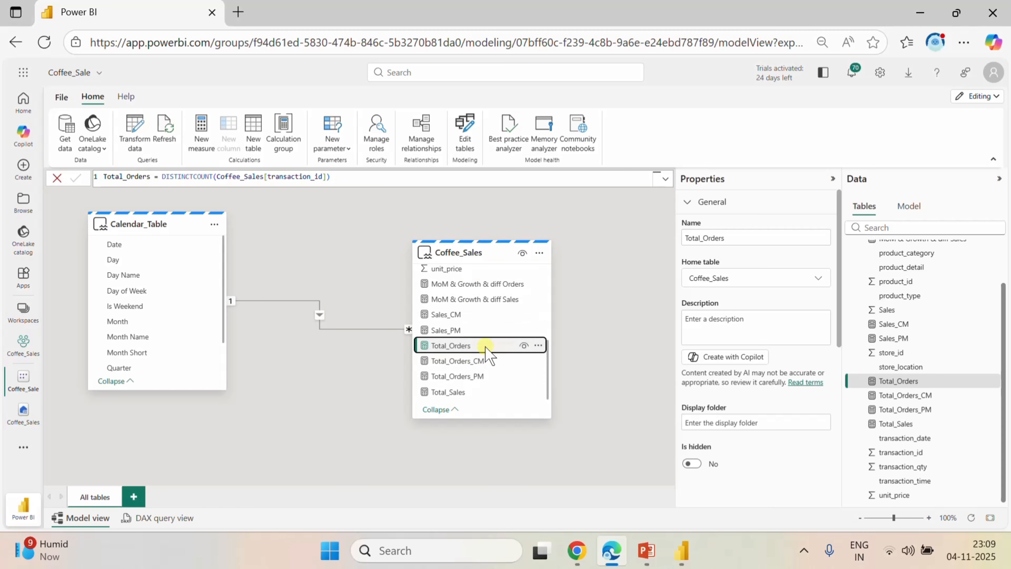
{"action": "right_click", "coordinate": [452, 349]}
{"action": "left_click", "coordinate": [492, 359]}
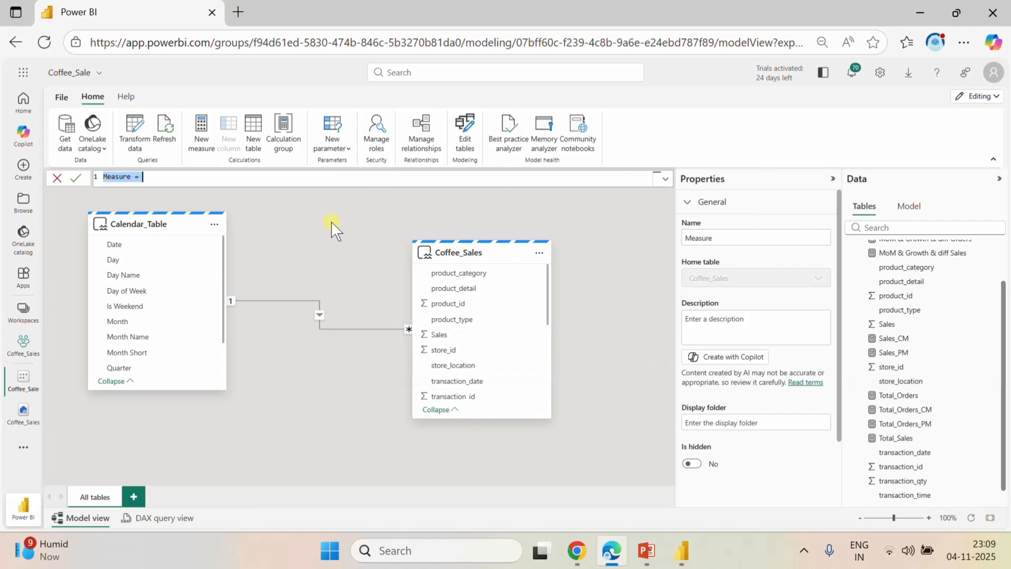
{"action": "type", "text": "Total_Quantity_Sold="}
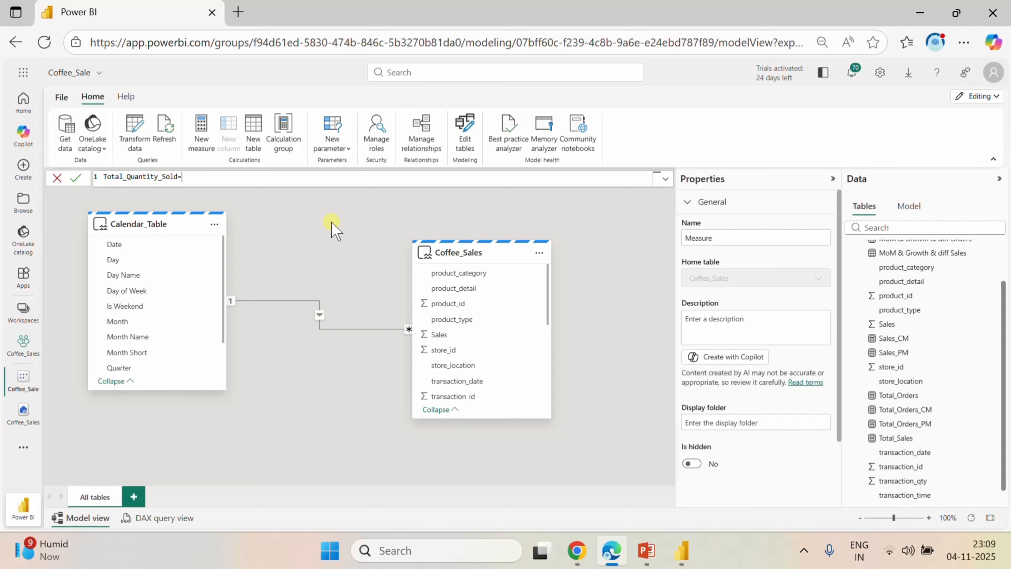
- Define Total_Quantity_Sold as SUM(Coffee_Sales[transaction_qty]) and commit the measure
{"action": "type", "text": "su"}
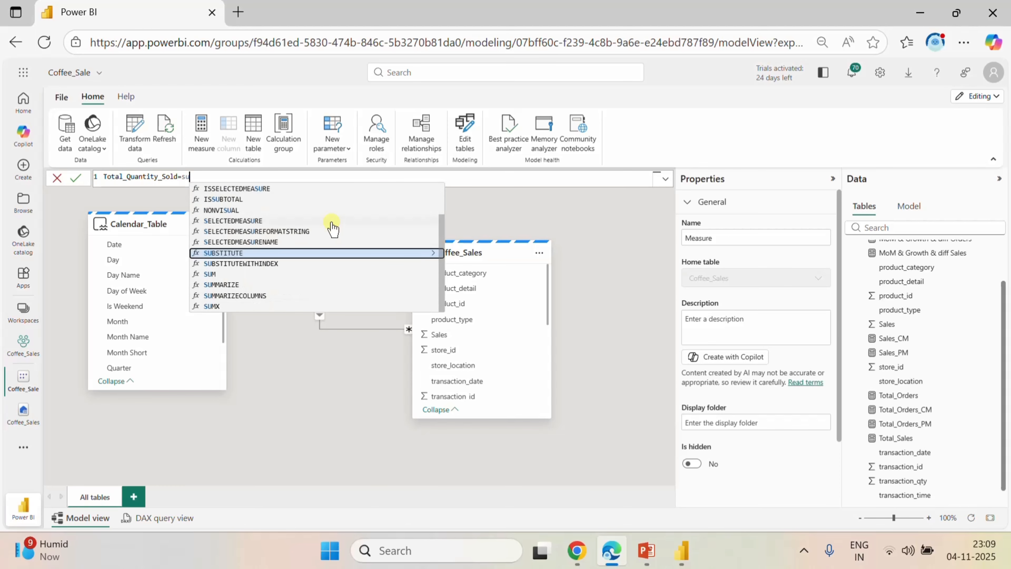
{"action": "type", "text": "m"}
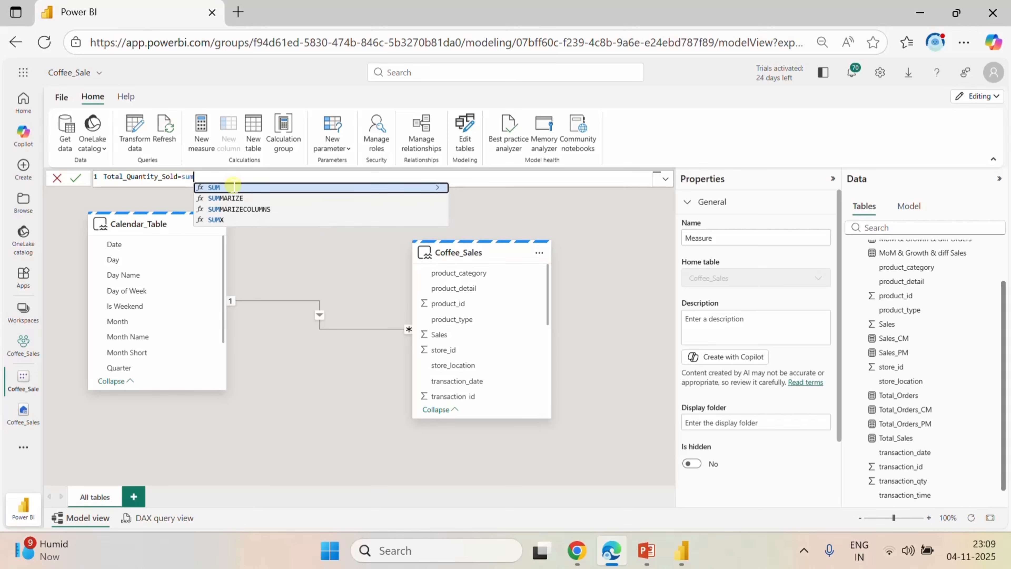
{"action": "left_click", "coordinate": [223, 188]}
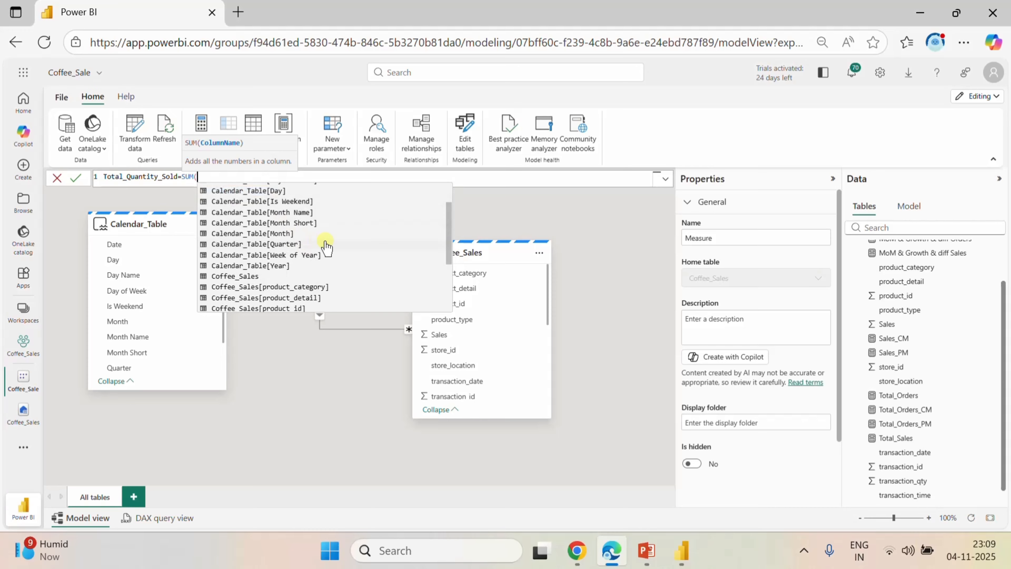
{"action": "type", "text": "qu"}
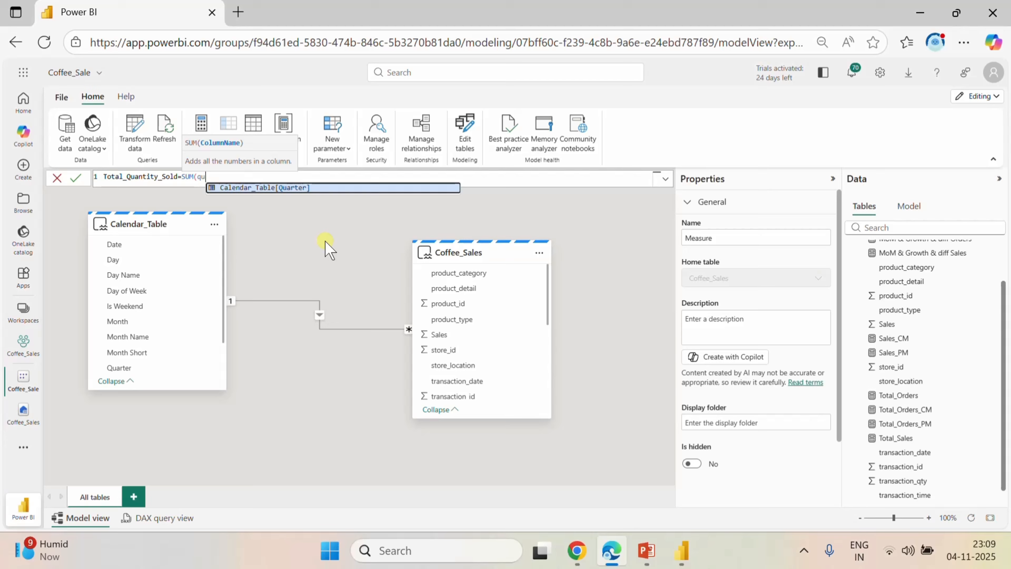
{"action": "key", "text": "BackSpace"}
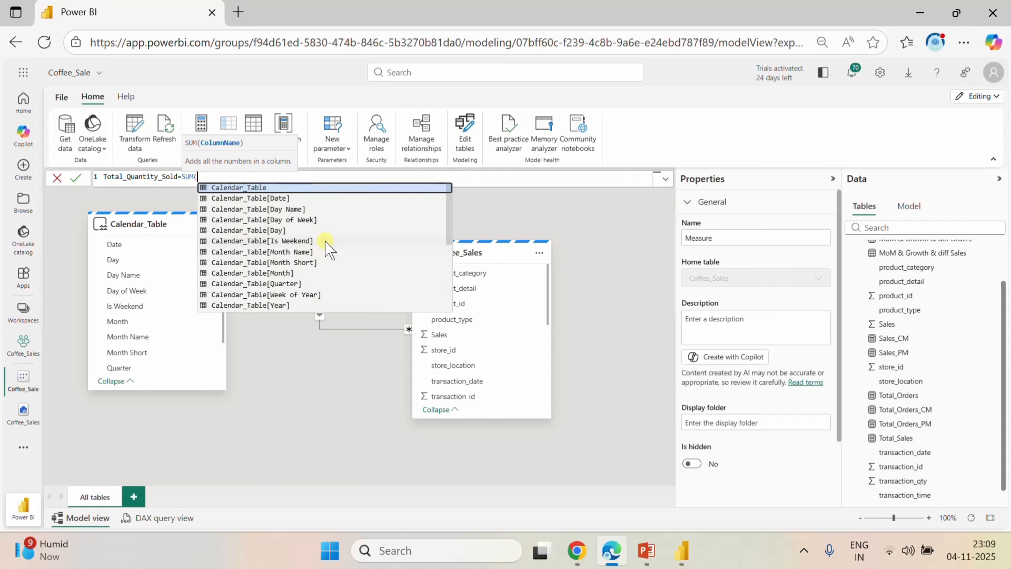
{"action": "scroll", "coordinate": [328, 243], "scroll_direction": "down", "scroll_amount": 4}
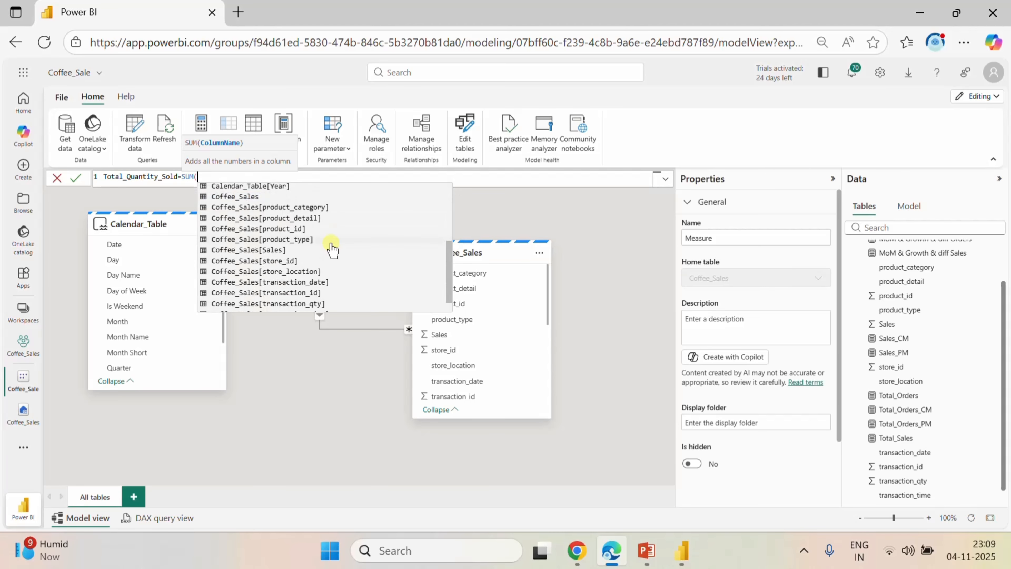
{"action": "left_click", "coordinate": [309, 304]}
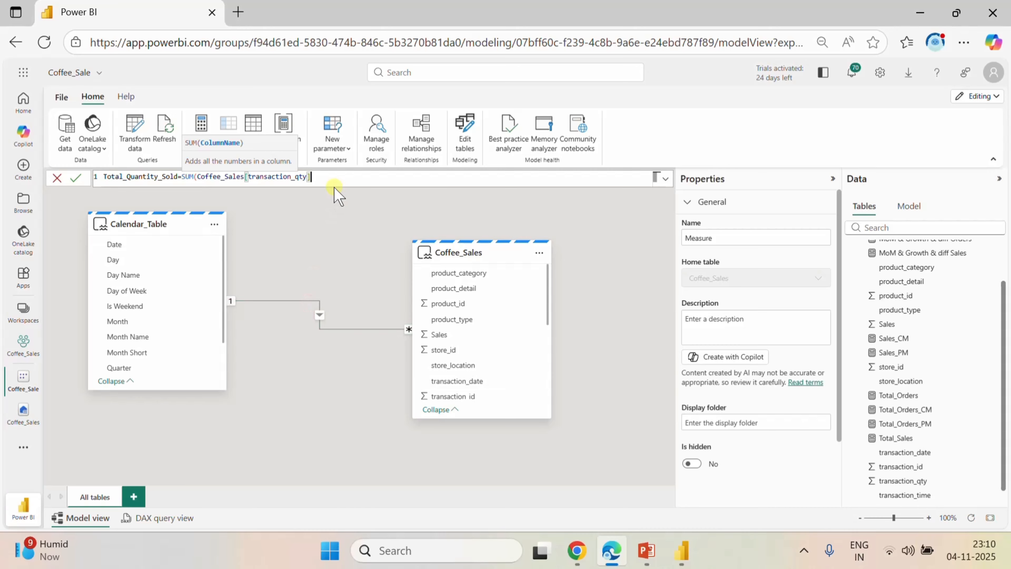
{"action": "type", "text": ")"}
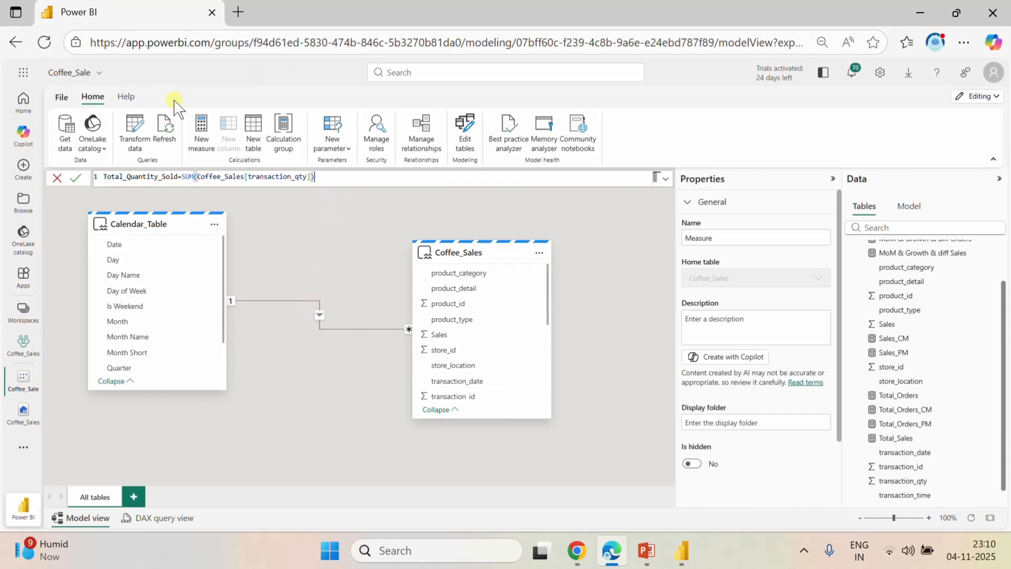
{"action": "left_click", "coordinate": [76, 178]}
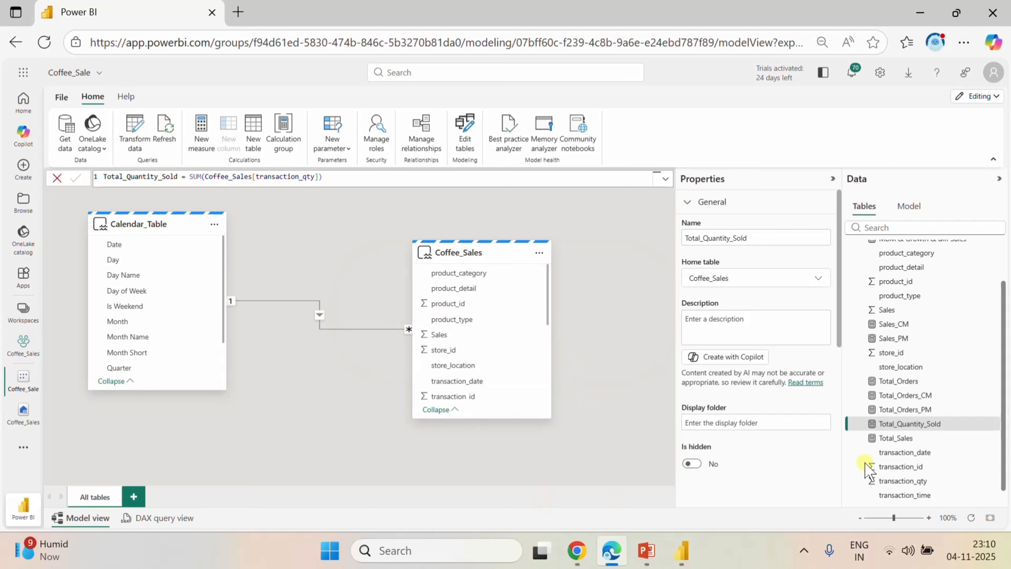
- Copy the whole Total_Orders_CM formula into a new measure in the Coffee_Sales table
{"action": "left_click", "coordinate": [907, 397]}
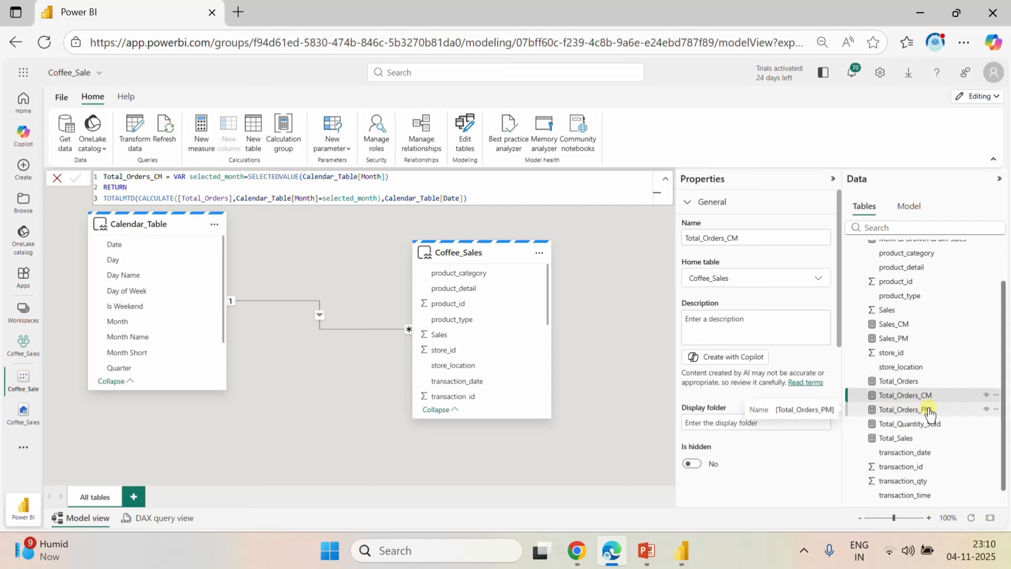
{"action": "scroll", "coordinate": [930, 399], "scroll_direction": "up", "scroll_amount": 3}
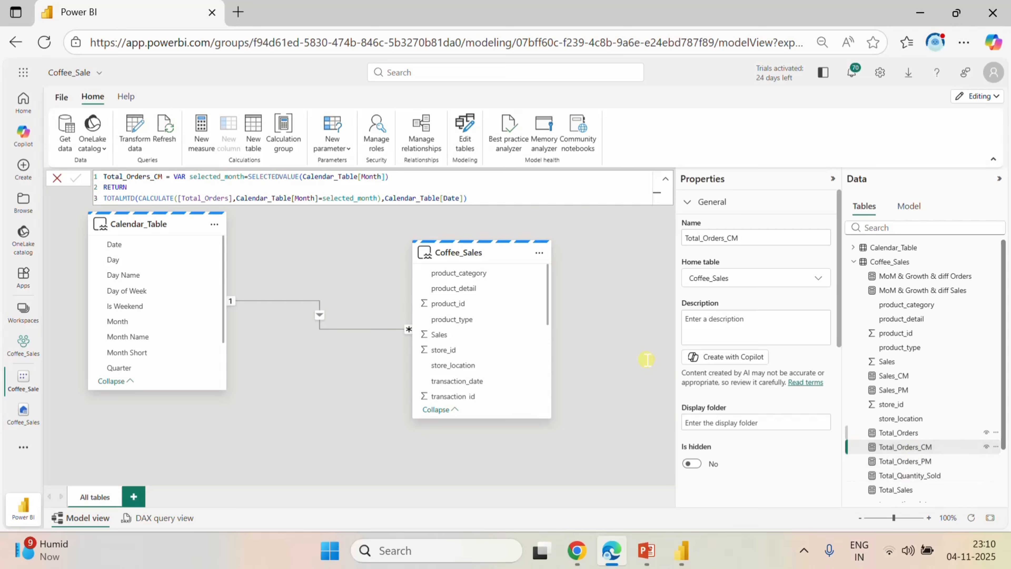
{"action": "left_click", "coordinate": [385, 177]}
{"action": "key", "text": "ctrl+a"}
{"action": "key", "text": "ctrl+c"}
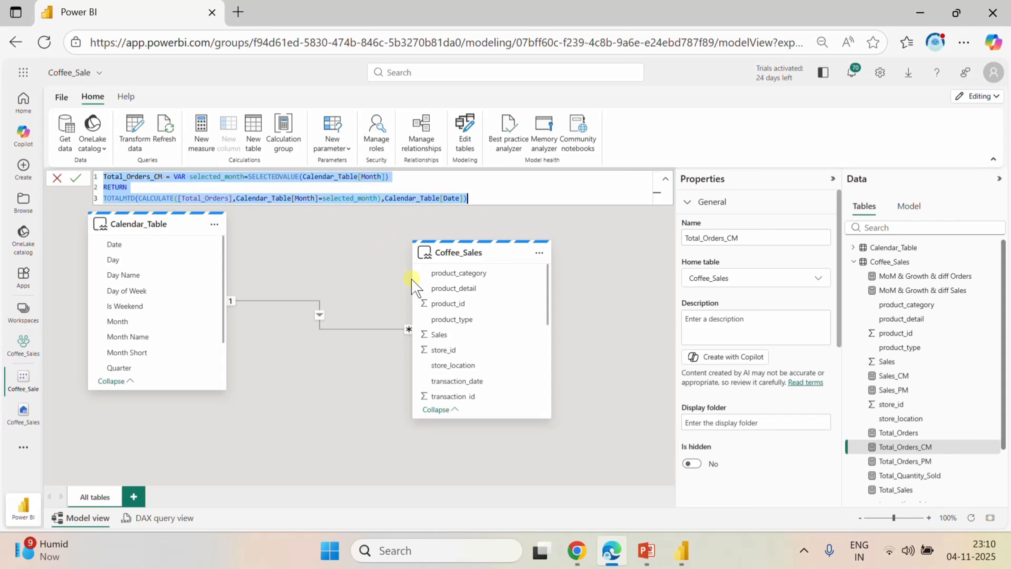
{"action": "right_click", "coordinate": [467, 333]}
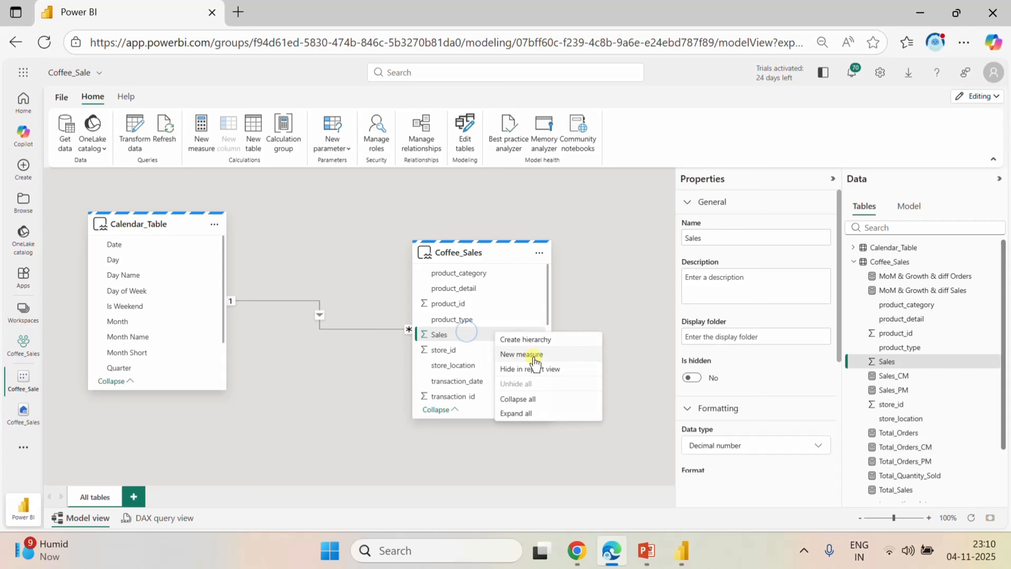
{"action": "left_click", "coordinate": [530, 356]}
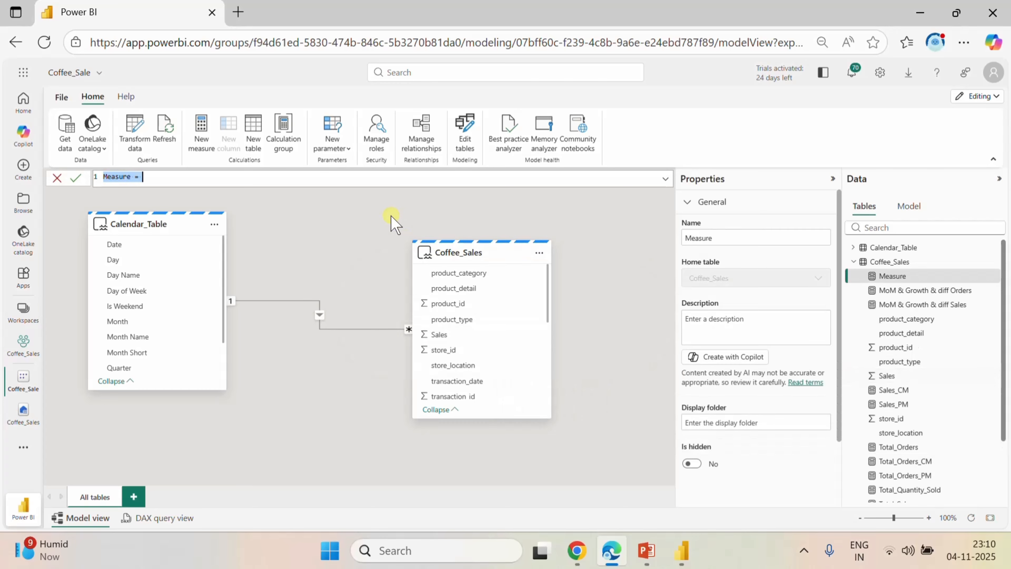
{"action": "key", "text": "ctrl+v"}
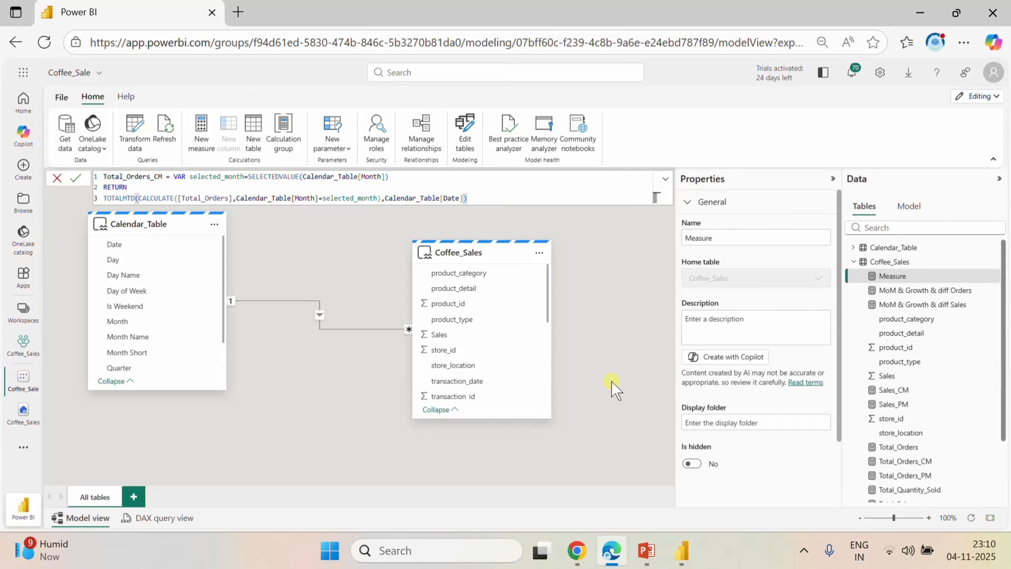
- Change the measure name in the pasted formula to Total_Quantity_CM
{"action": "left_click", "coordinate": [154, 176]}
{"action": "key", "text": "BackSpace"}
{"action": "key", "text": "BackSpace"}
{"action": "key", "text": "BackSpace"}
{"action": "key", "text": "BackSpace"}
{"action": "key", "text": "BackSpace"}
{"action": "key", "text": "BackSpace"}
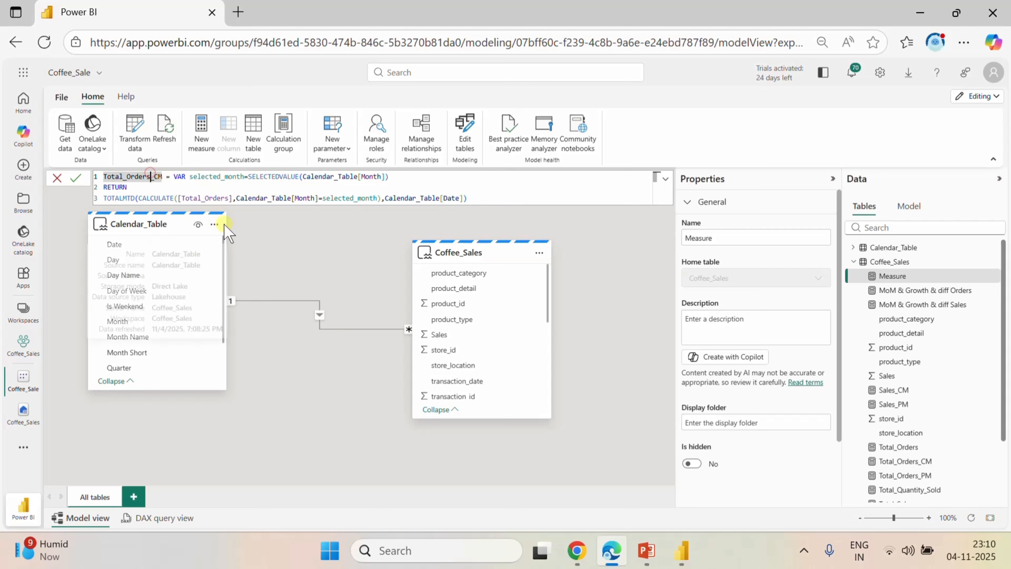
{"action": "mouse_move", "coordinate": [223, 224]}
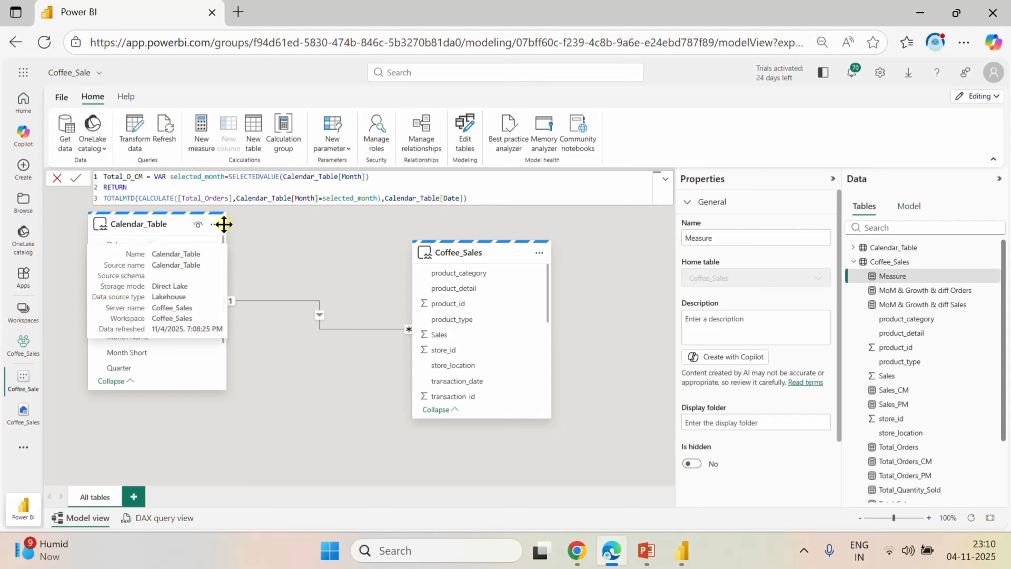
{"action": "key", "text": "BackSpace"}
{"action": "type", "text": "Qua"}
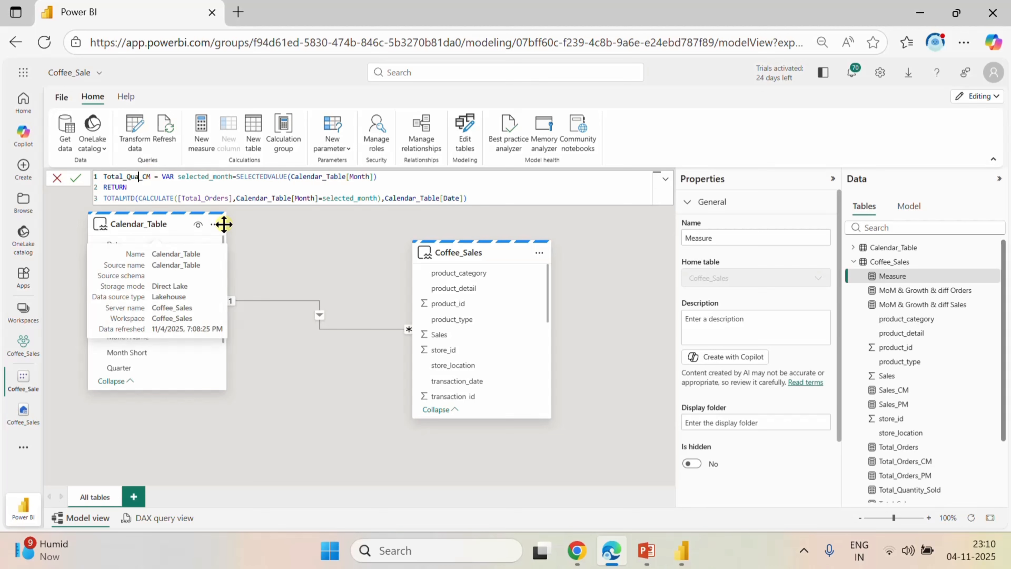
{"action": "type", "text": "ntity"}
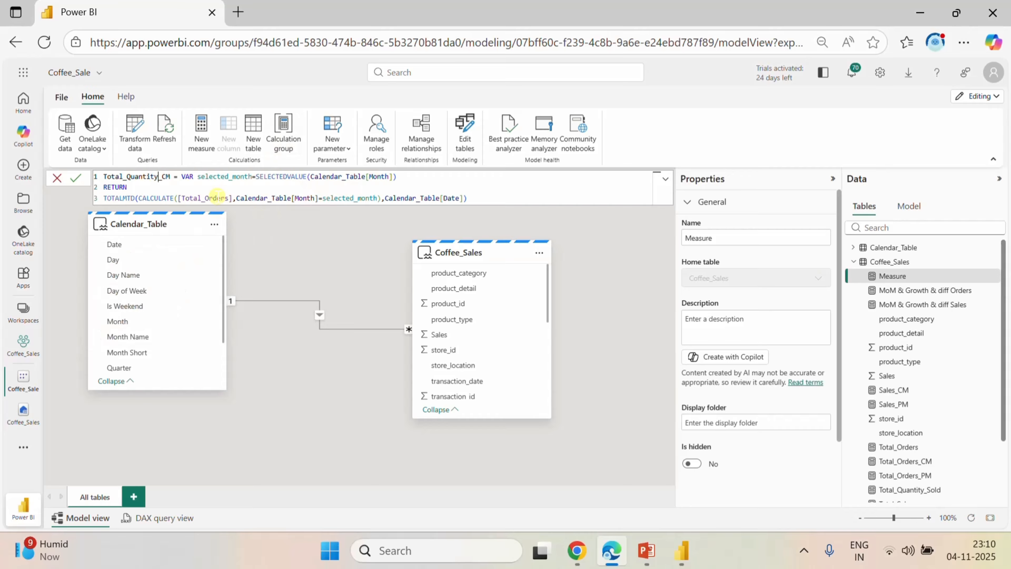
- Replace Total_Orders with Total_Quantity_Sold in the Total_Quantity_CM formula and commit the measure
{"action": "left_click", "coordinate": [202, 198]}
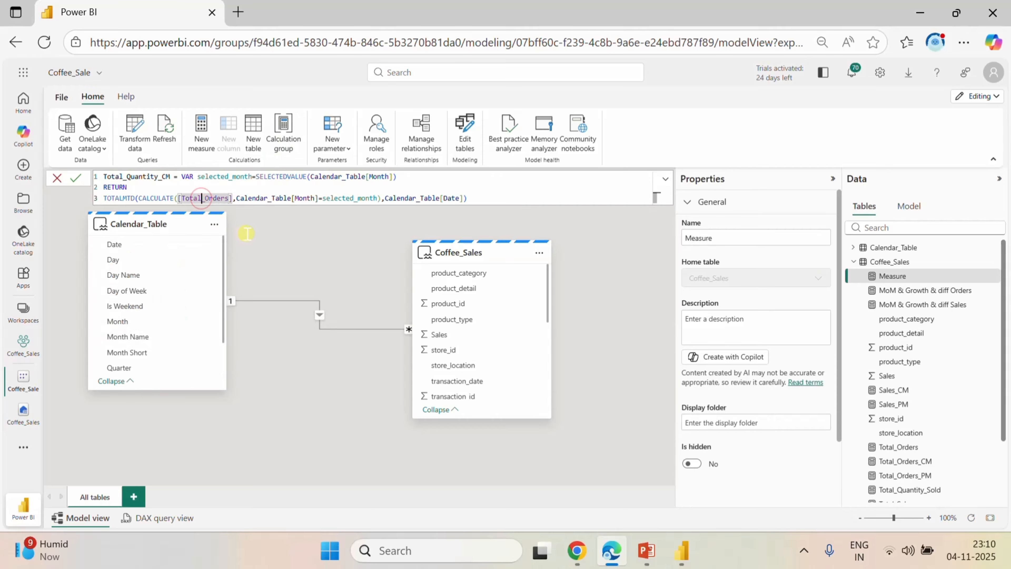
{"action": "key", "text": "BackSpace"}
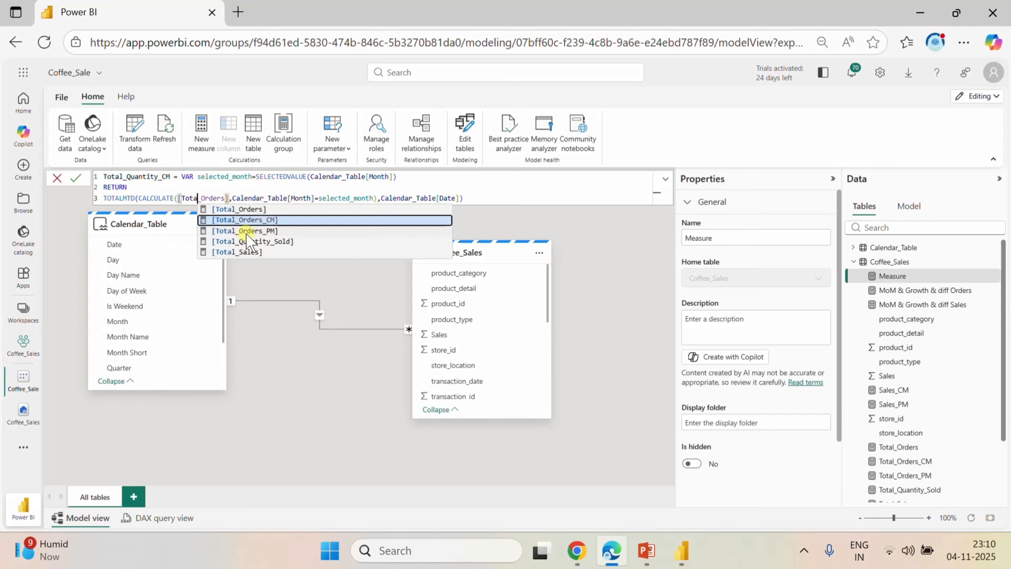
{"action": "left_click", "coordinate": [276, 242]}
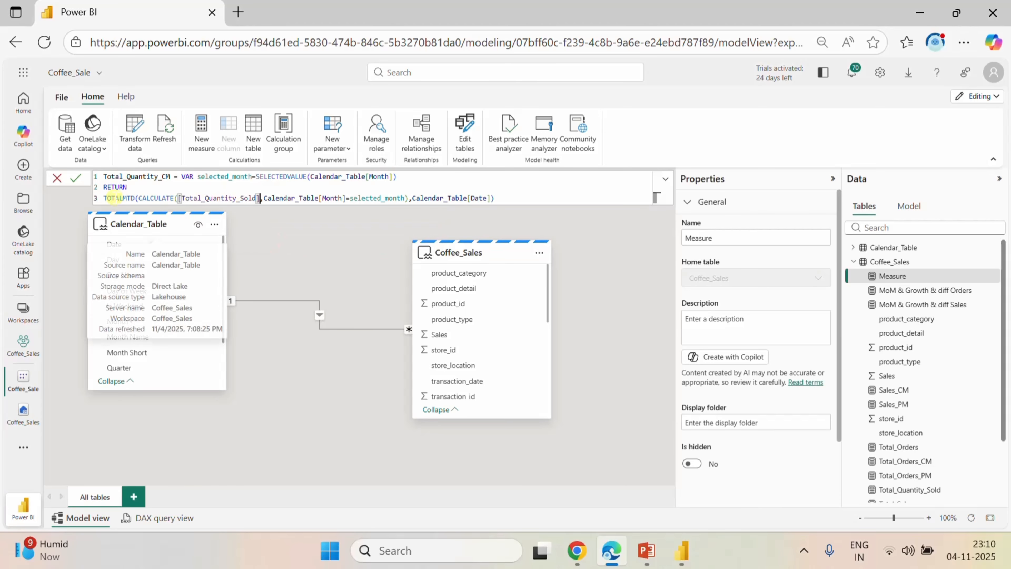
{"action": "left_click", "coordinate": [75, 178]}
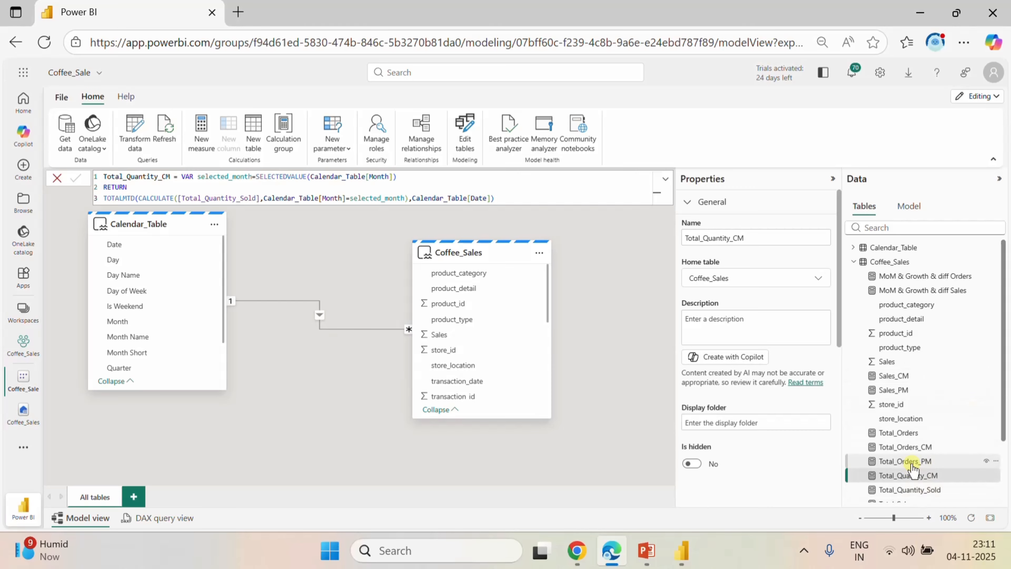
- Copy the whole Total_Orders_PM formula into a new measure in the Coffee_Sales table
{"action": "scroll", "coordinate": [928, 458], "scroll_direction": "down", "scroll_amount": 2}
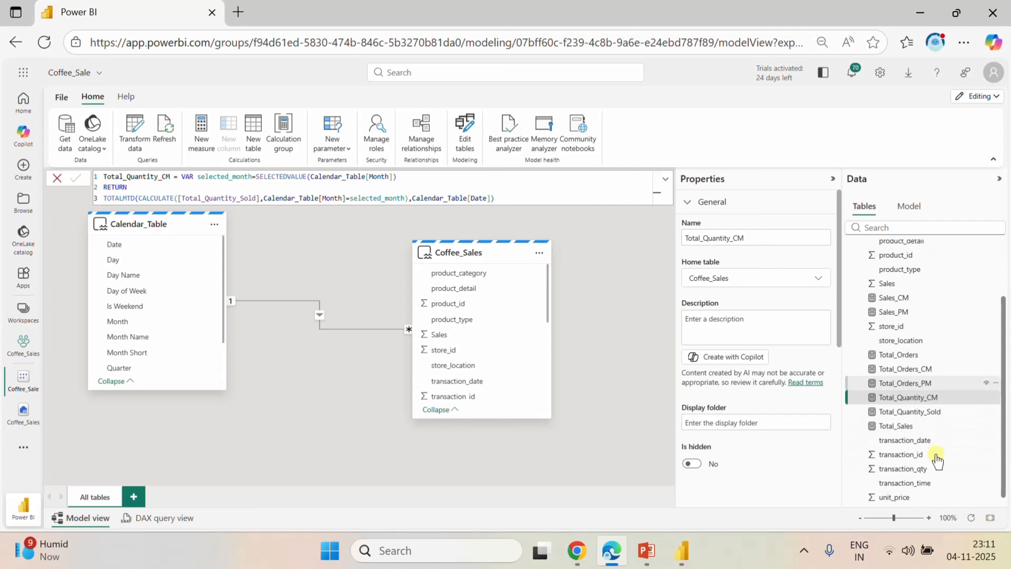
{"action": "left_click", "coordinate": [911, 383]}
{"action": "left_click", "coordinate": [403, 178]}
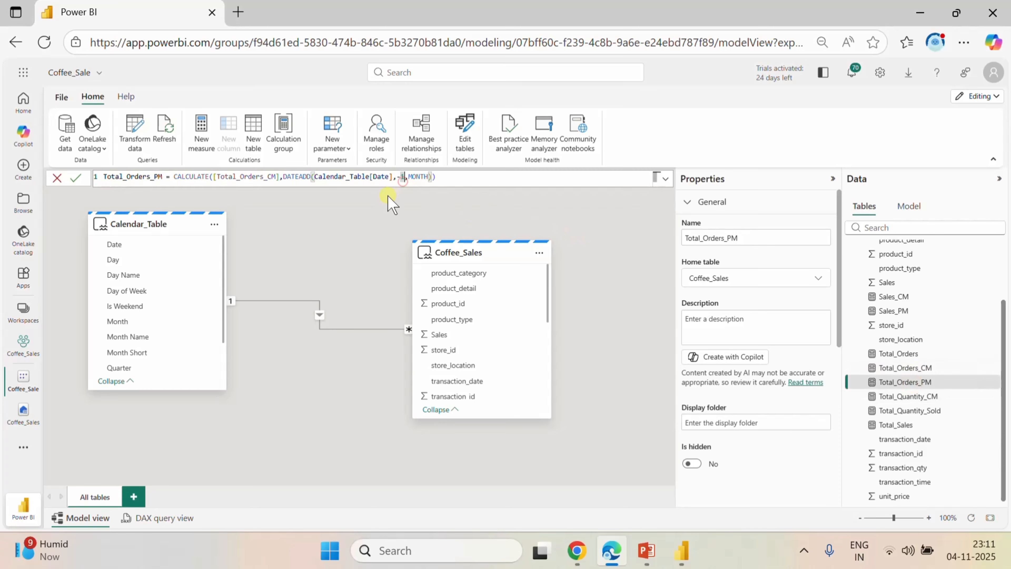
{"action": "key", "text": "ctrl+a"}
{"action": "key", "text": "ctrl+c"}
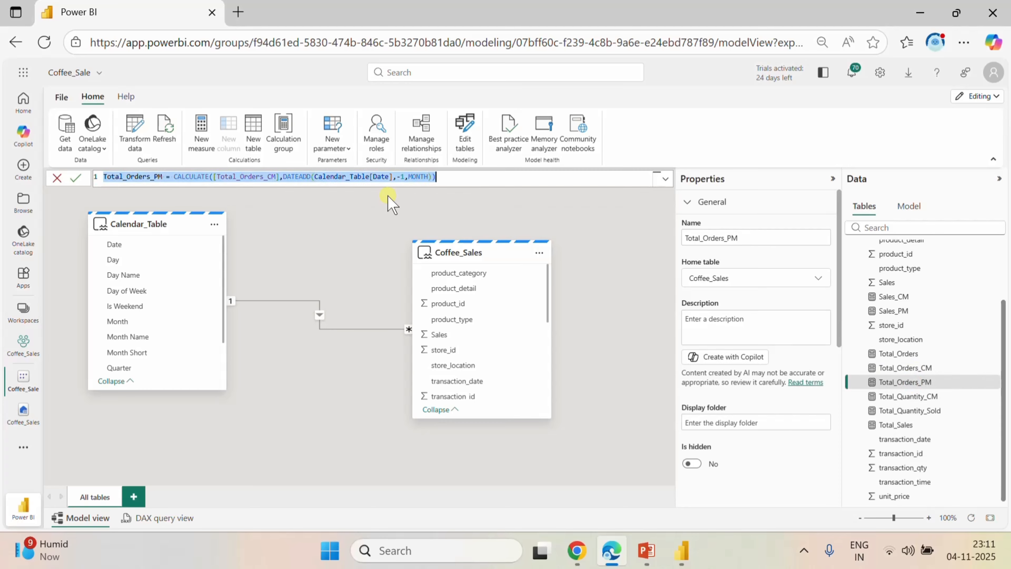
{"action": "right_click", "coordinate": [471, 320]}
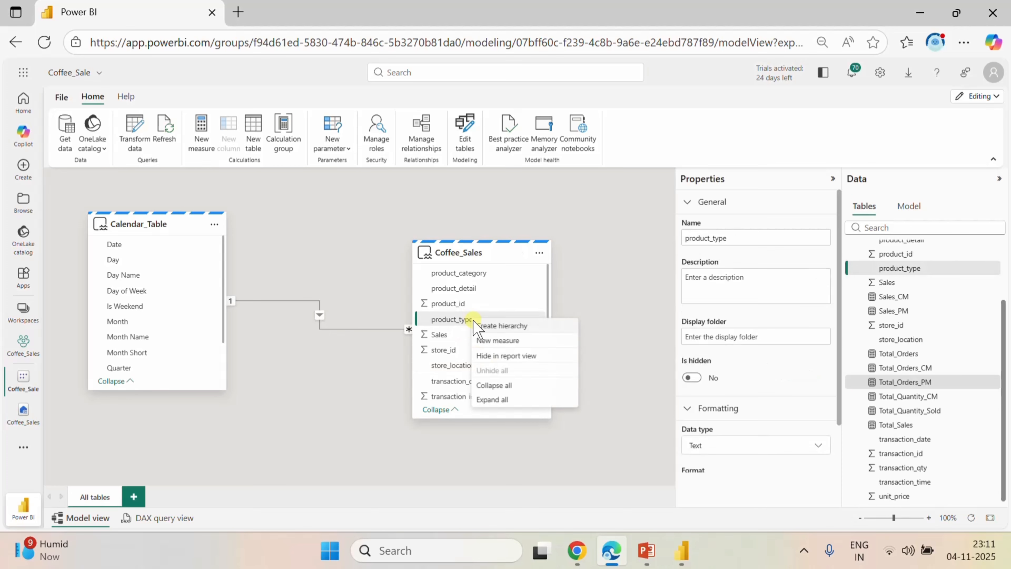
{"action": "left_click", "coordinate": [505, 343]}
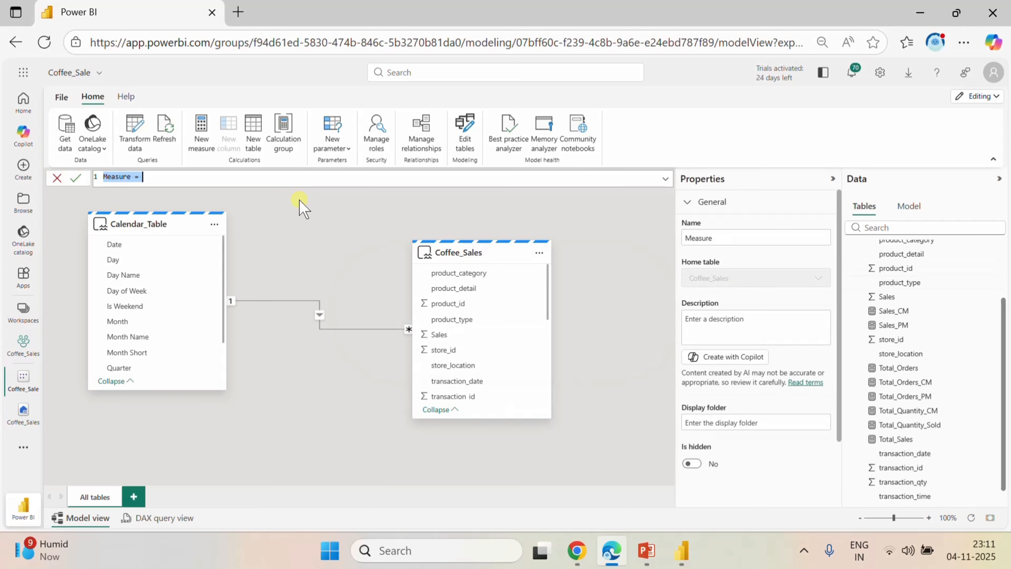
{"action": "key", "text": "ctrl+v"}
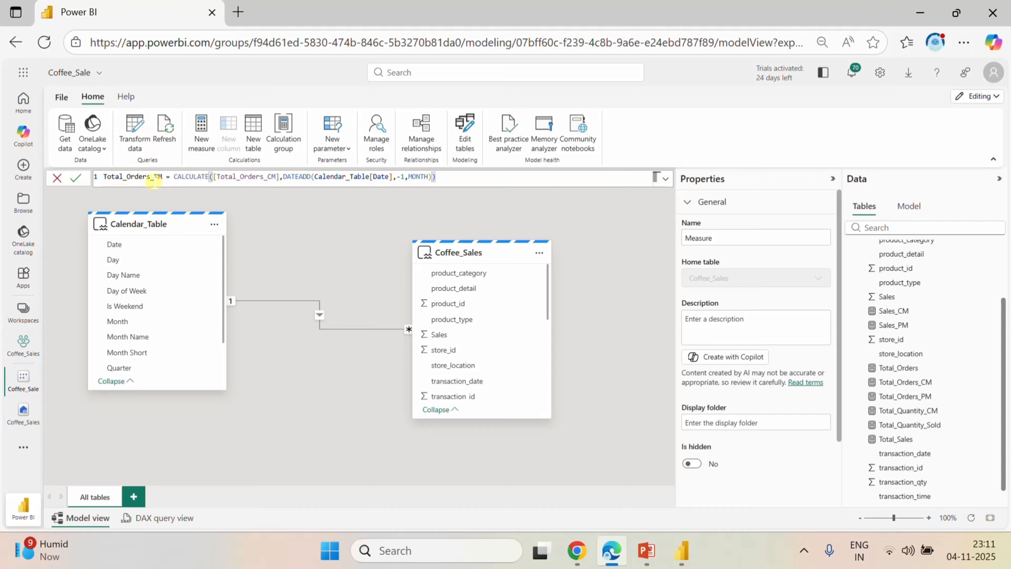
- Change the measure name in the pasted previous-month formula to Total_Quantity_PM
{"action": "double_click", "coordinate": [147, 176]}
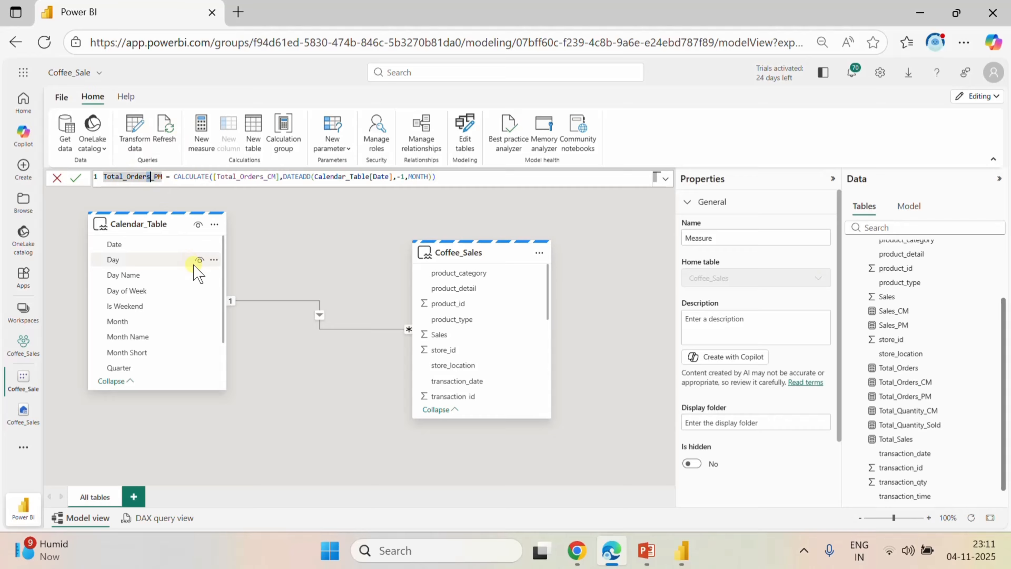
{"action": "key", "text": "BackSpace"}
{"action": "key", "text": "BackSpace"}
{"action": "key", "text": "BackSpace"}
{"action": "key", "text": "BackSpace"}
{"action": "key", "text": "BackSpace"}
{"action": "key", "text": "BackSpace"}
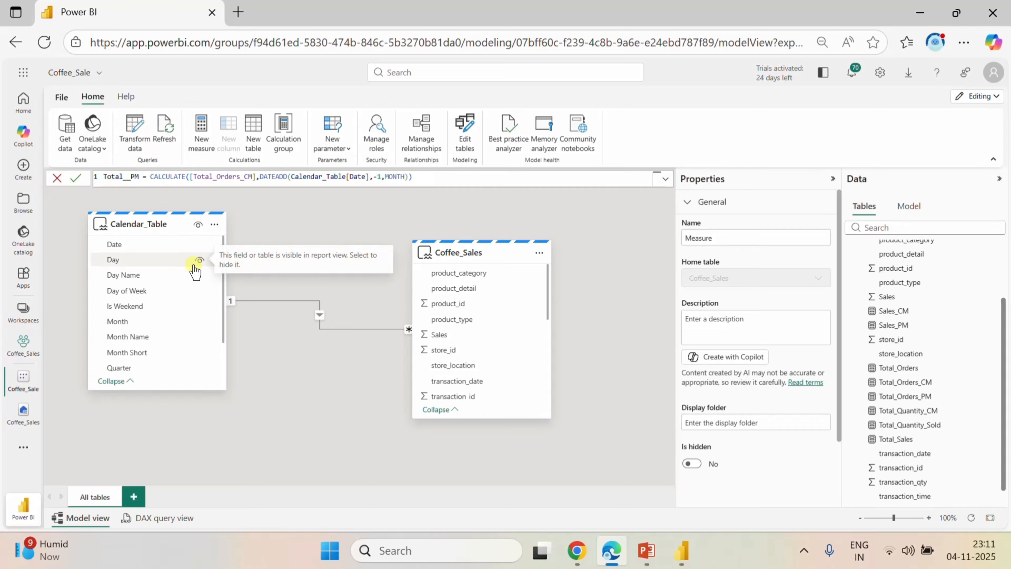
{"action": "type", "text": "Quant"}
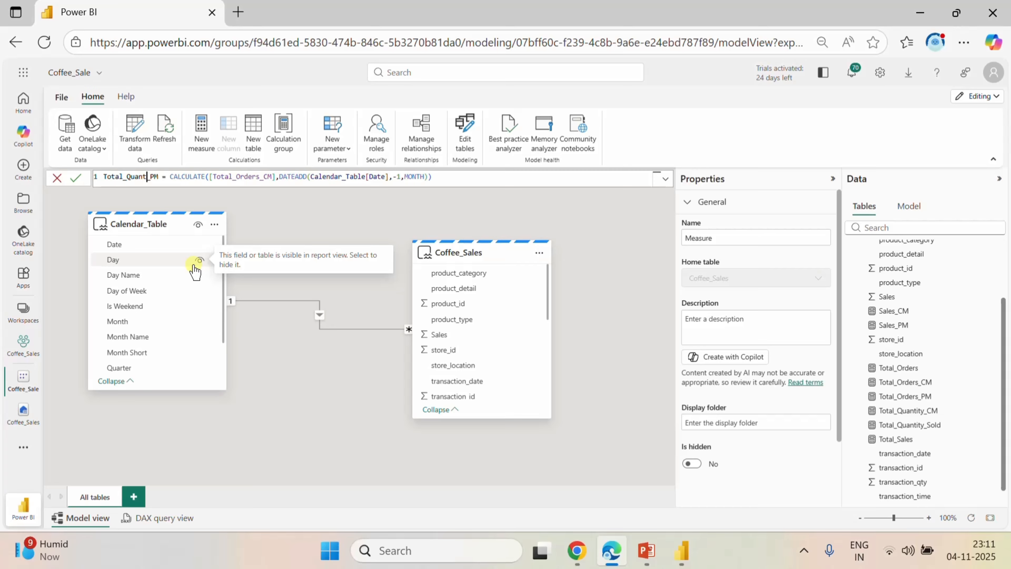
{"action": "type", "text": "ity"}
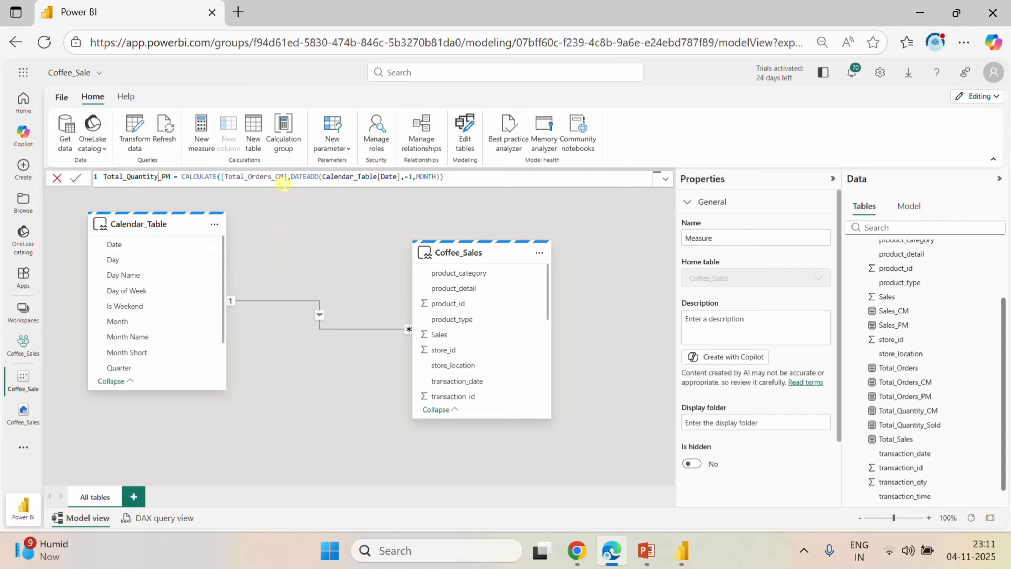
- Make the Total_Quantity_PM formula calculate from Total_Quantity_CM instead of Total_Orders_CM and commit the measure
{"action": "left_click", "coordinate": [271, 175]}
{"action": "key", "text": "BackSpace"}
{"action": "key", "text": "BackSpace"}
{"action": "key", "text": "BackSpace"}
{"action": "key", "text": "BackSpace"}
{"action": "key", "text": "BackSpace"}
{"action": "key", "text": "BackSpace"}
{"action": "key", "text": "BackSpace"}
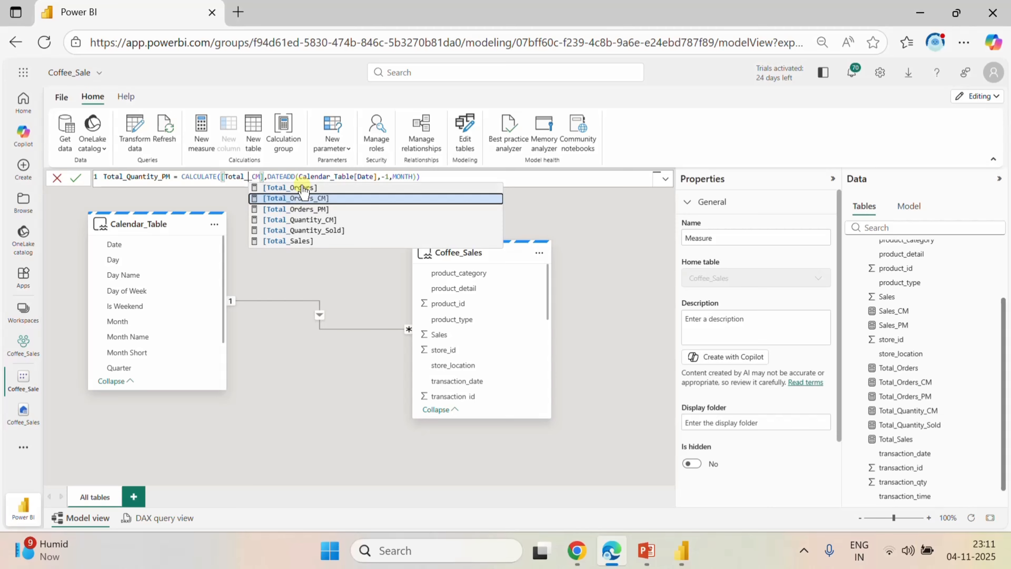
{"action": "left_click", "coordinate": [309, 220]}
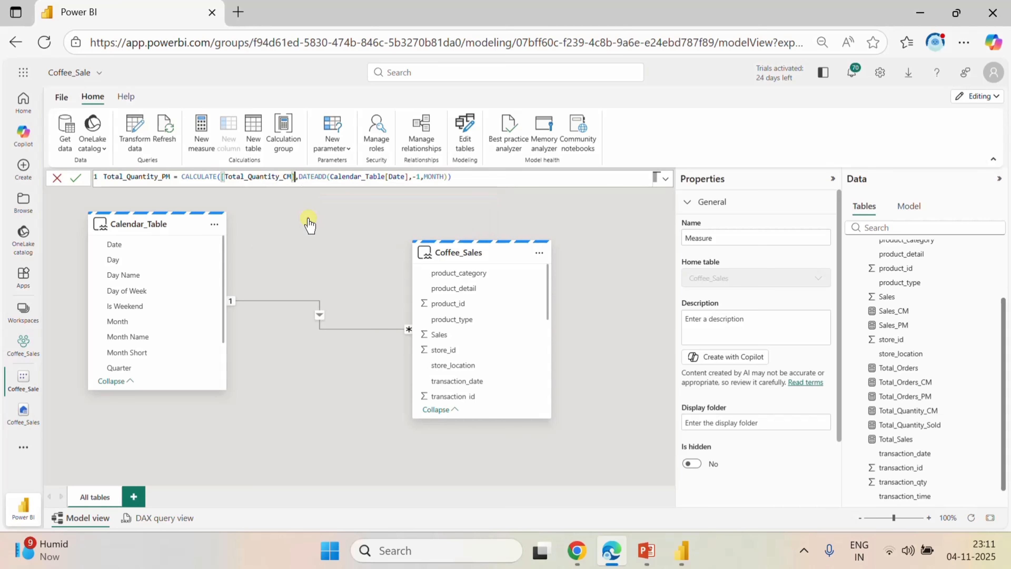
{"action": "left_click", "coordinate": [77, 179]}
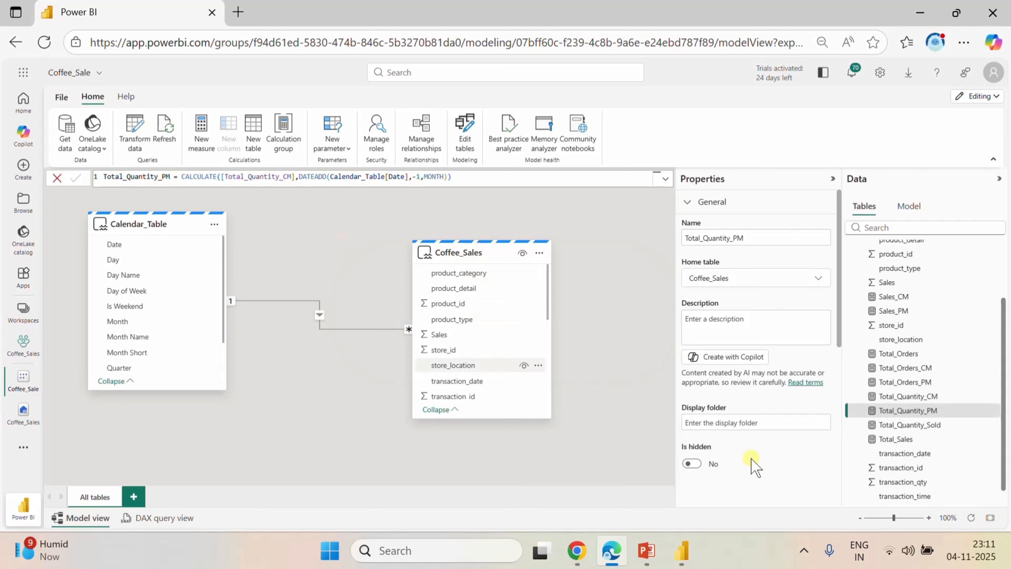
- Copy the whole MoM & Growth & diff Orders formula into a new Coffee_Sales measure
{"action": "scroll", "coordinate": [944, 366], "scroll_direction": "up", "scroll_amount": 2}
{"action": "left_click", "coordinate": [927, 277]}
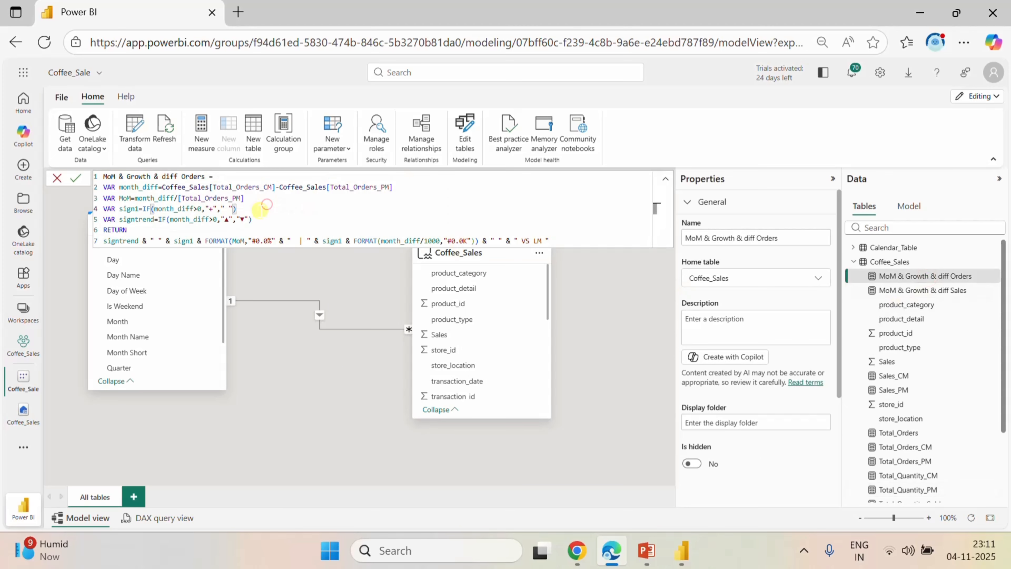
{"action": "key", "text": "ctrl+a"}
{"action": "key", "text": "ctrl+c"}
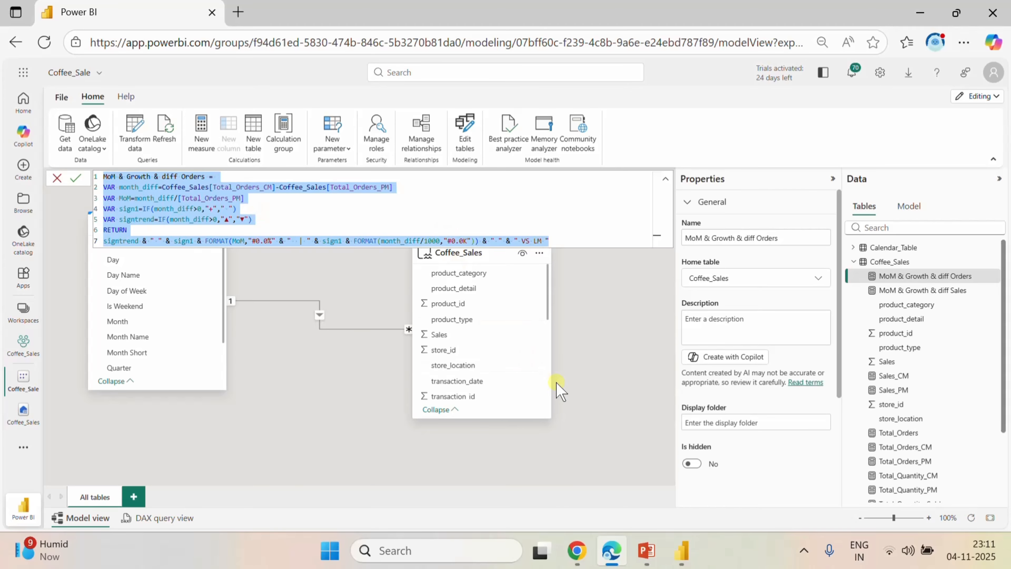
{"action": "right_click", "coordinate": [471, 320]}
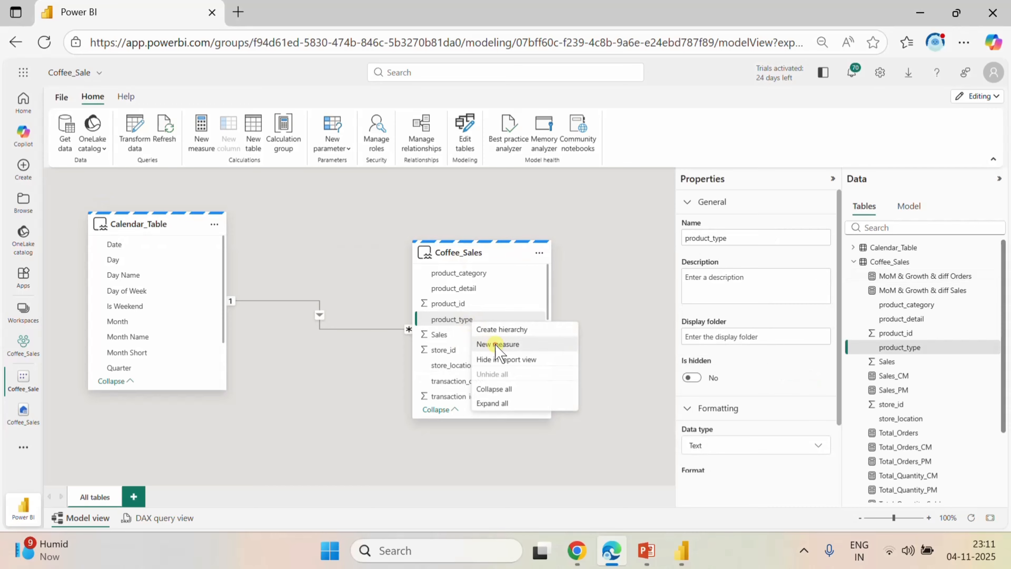
{"action": "left_click", "coordinate": [487, 345]}
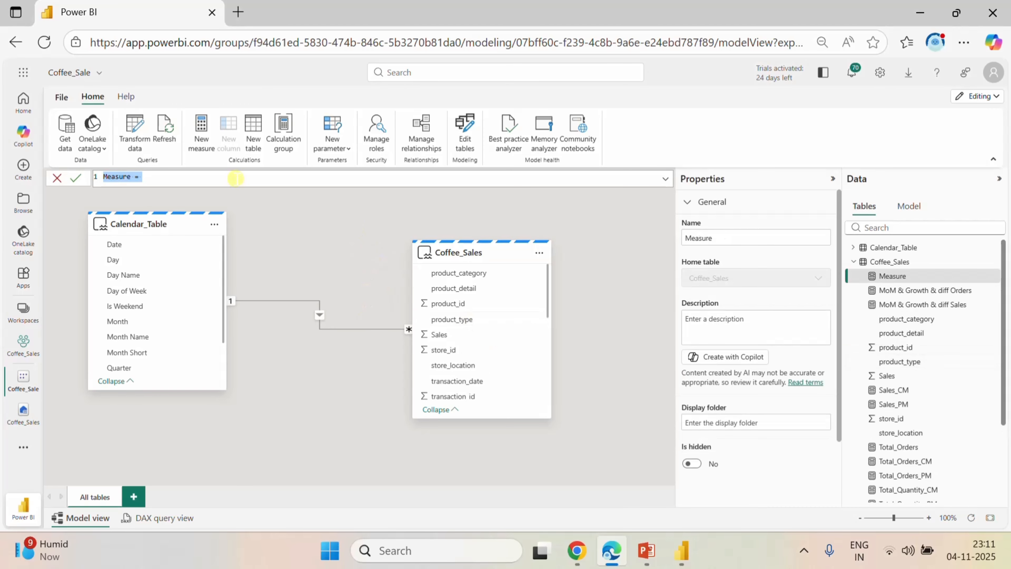
{"action": "key", "text": "ctrl+v"}
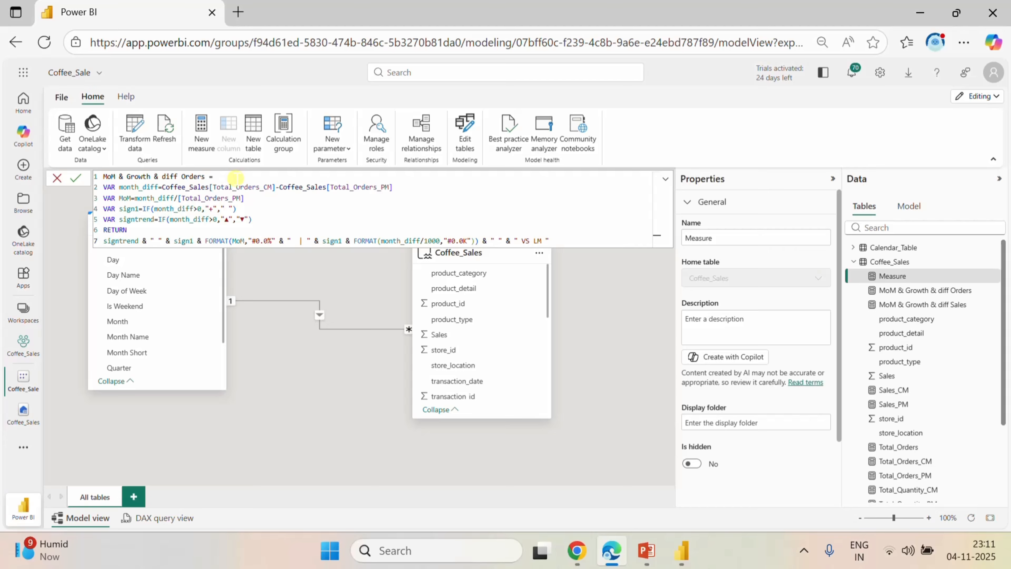
- Rename the pasted growth measure in its formula to MoM & Growth & diff Quantity
{"action": "left_click", "coordinate": [202, 177]}
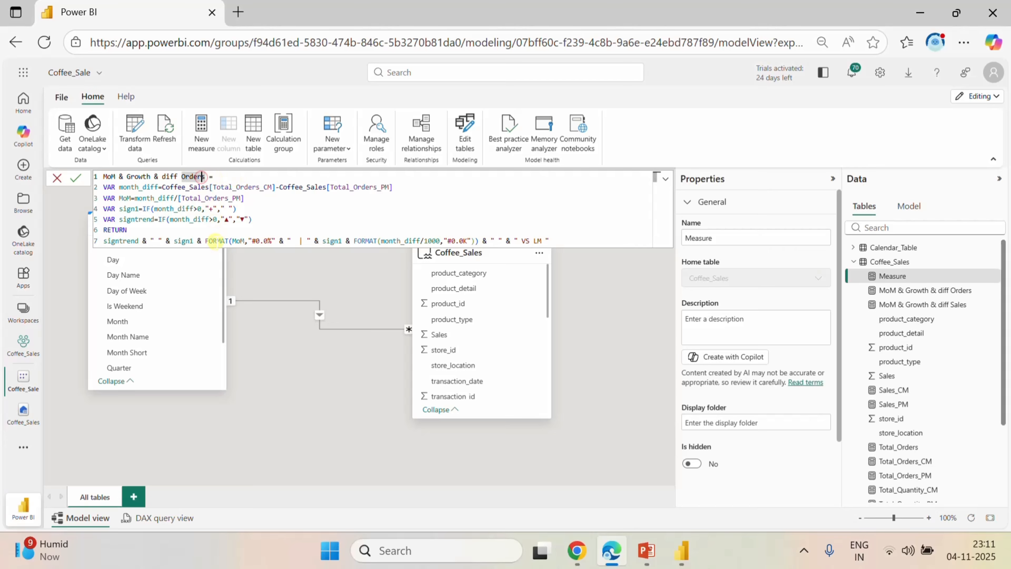
{"action": "key", "text": "BackSpace"}
{"action": "key", "text": "BackSpace"}
{"action": "key", "text": "BackSpace"}
- Replace Total_Orders_CM with Total_Quantity_CM in the month_diff variable
{"action": "double_click", "coordinate": [268, 187]}
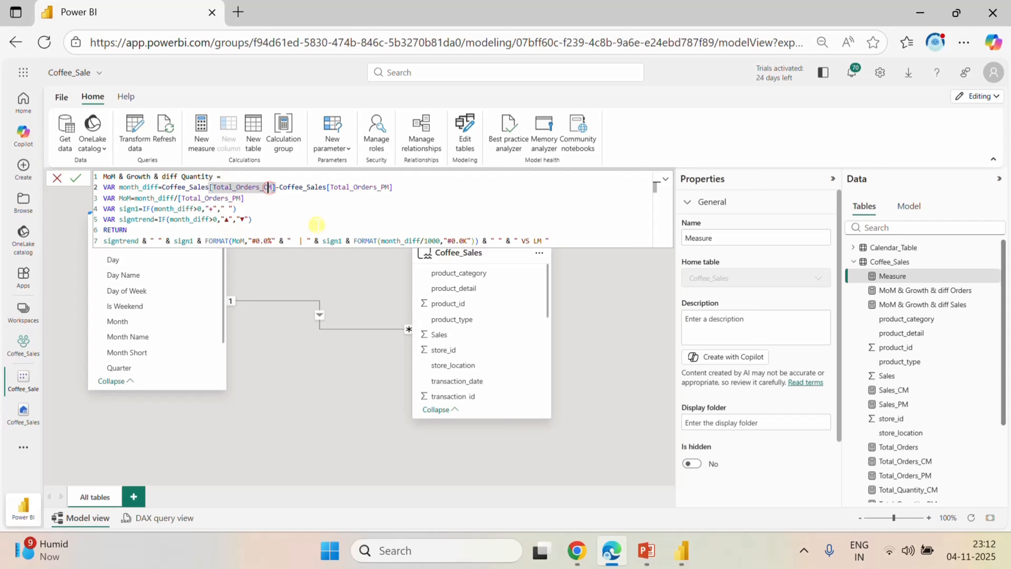
{"action": "left_click", "coordinate": [257, 182]}
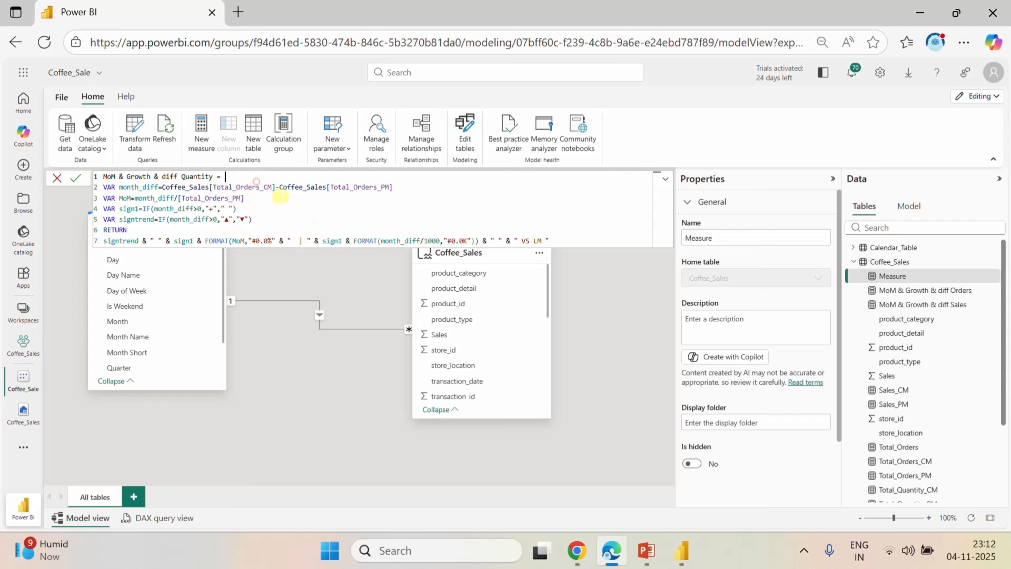
{"action": "double_click", "coordinate": [256, 188]}
{"action": "key", "text": "BackSpace"}
{"action": "key", "text": "BackSpace"}
{"action": "key", "text": "BackSpace"}
{"action": "key", "text": "BackSpace"}
{"action": "key", "text": "BackSpace"}
{"action": "key", "text": "BackSpace"}
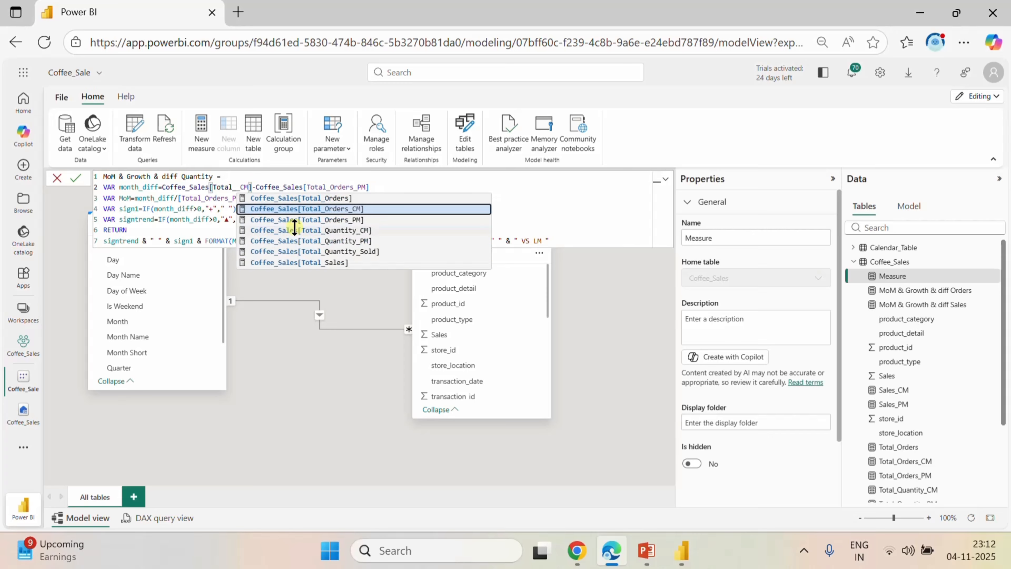
{"action": "left_click", "coordinate": [294, 230]}
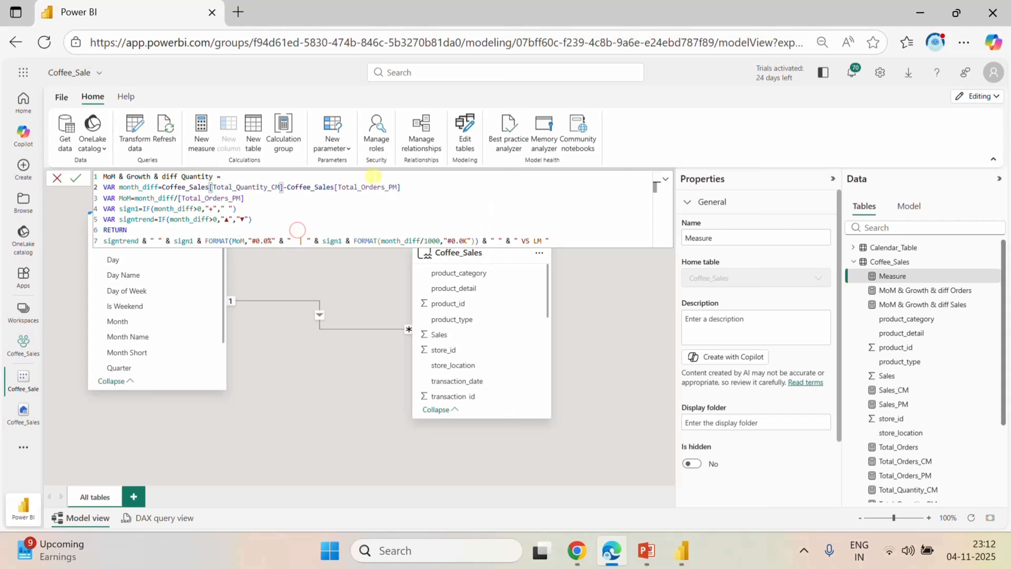
- Replace Total_Orders_PM with Total_Quantity_PM in the month_diff variable
{"action": "left_click", "coordinate": [378, 195]}
{"action": "left_click", "coordinate": [381, 186]}
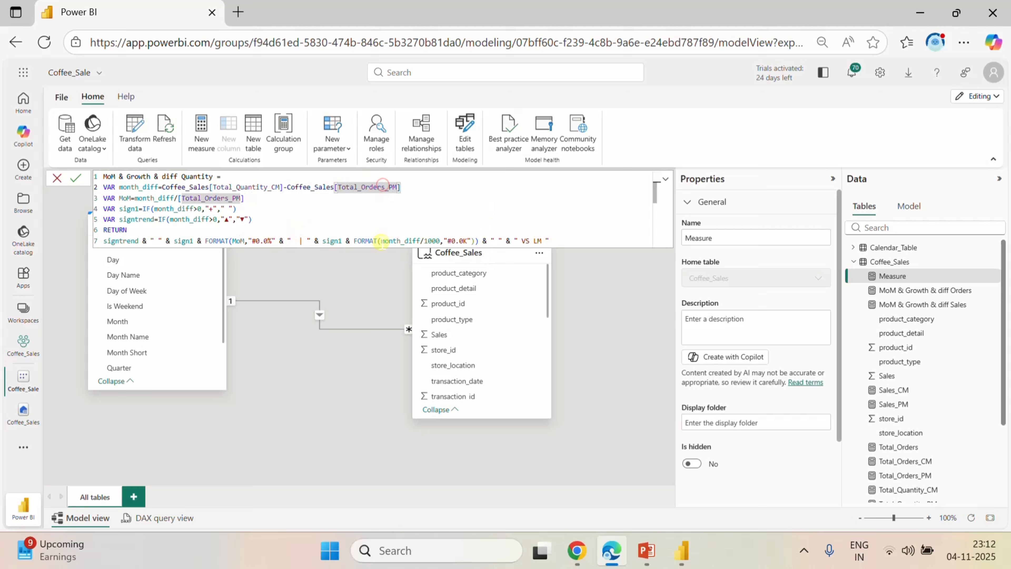
{"action": "key", "text": "BackSpace"}
{"action": "key", "text": "BackSpace"}
{"action": "key", "text": "BackSpace"}
{"action": "key", "text": "BackSpace"}
{"action": "key", "text": "BackSpace"}
{"action": "key", "text": "BackSpace"}
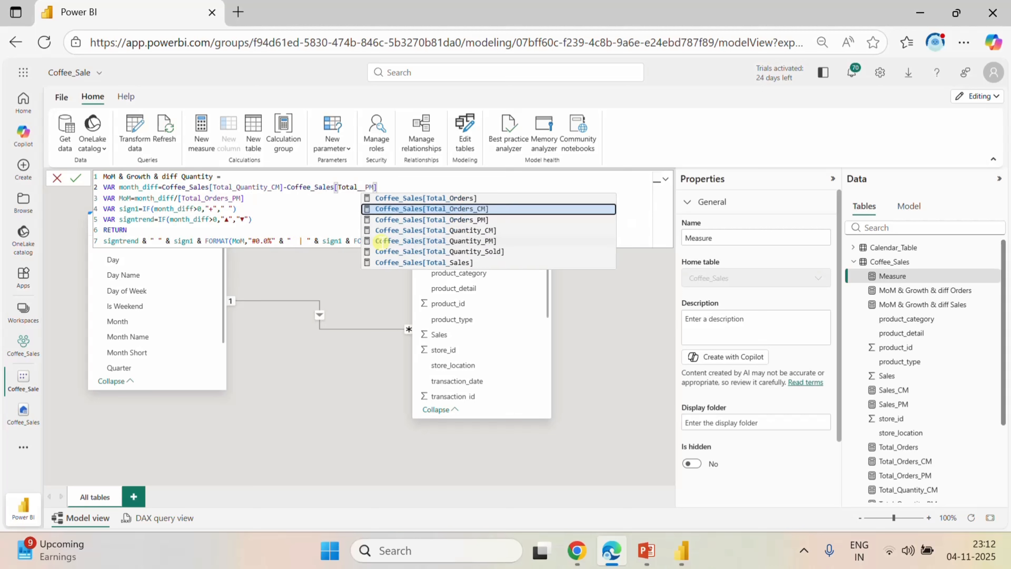
{"action": "left_click", "coordinate": [472, 241]}
- Change the divisor in the MoM variable from Total_Orders_PM to Total_Quantity_PM
{"action": "left_click", "coordinate": [221, 197]}
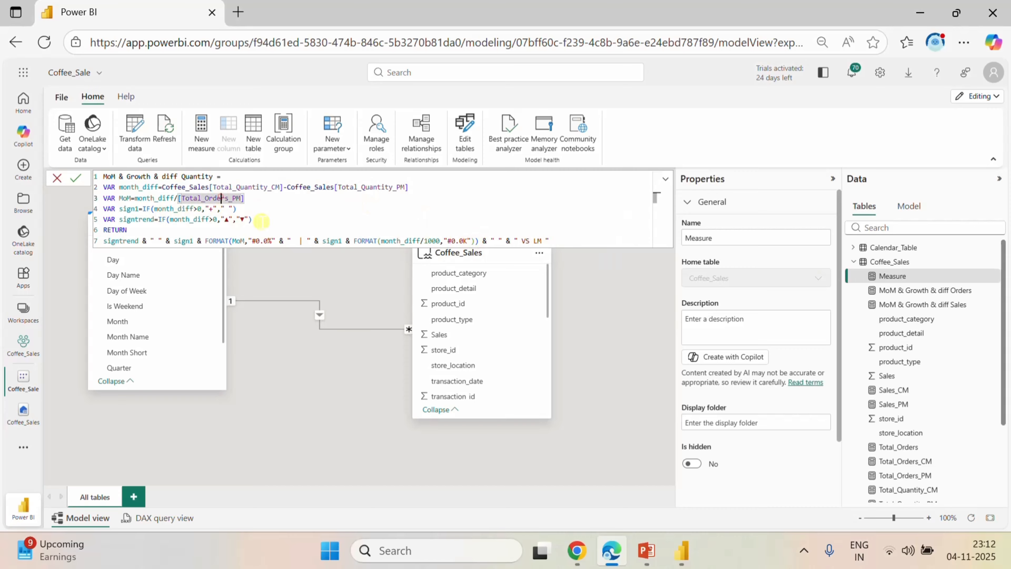
{"action": "key", "text": "BackSpace"}
{"action": "key", "text": "BackSpace"}
{"action": "key", "text": "BackSpace"}
{"action": "key", "text": "BackSpace"}
{"action": "key", "text": "BackSpace"}
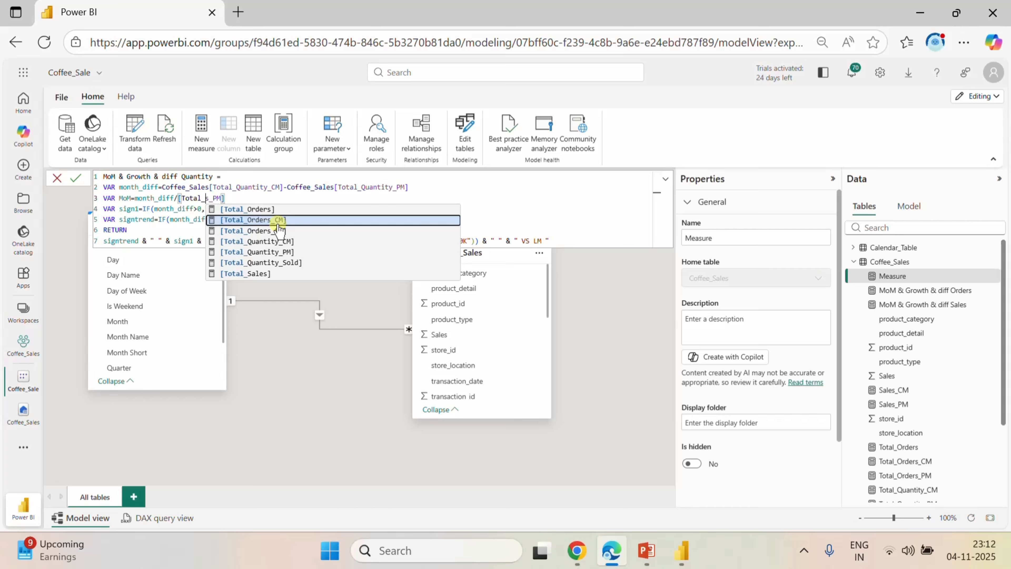
{"action": "key", "text": "Delete"}
{"action": "left_click", "coordinate": [287, 252]}
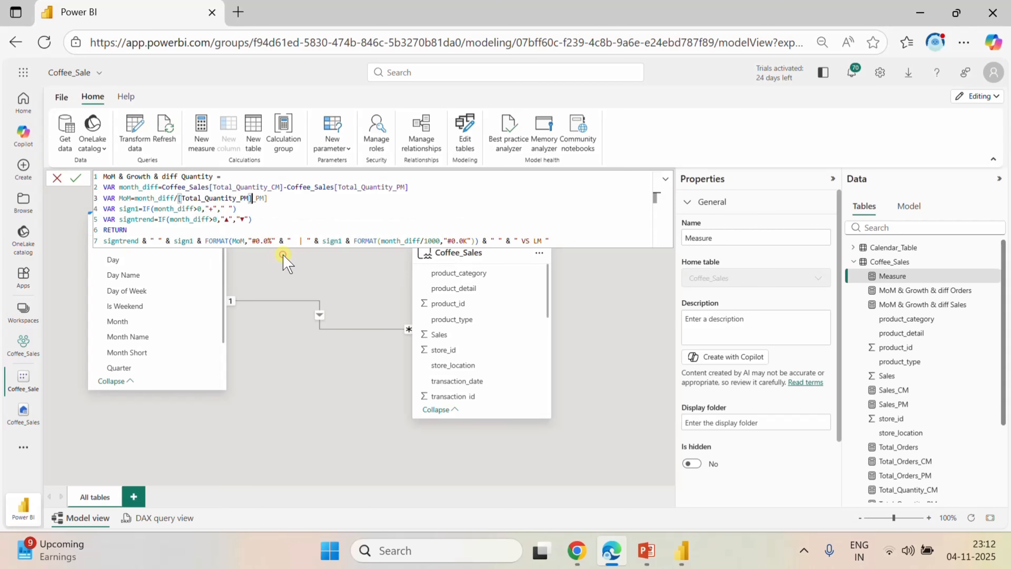
- Remove the leftover characters after Total_Quantity_PM in the MoM variable and commit the MoM & Growth & diff Quantity measure
{"action": "left_click", "coordinate": [267, 200]}
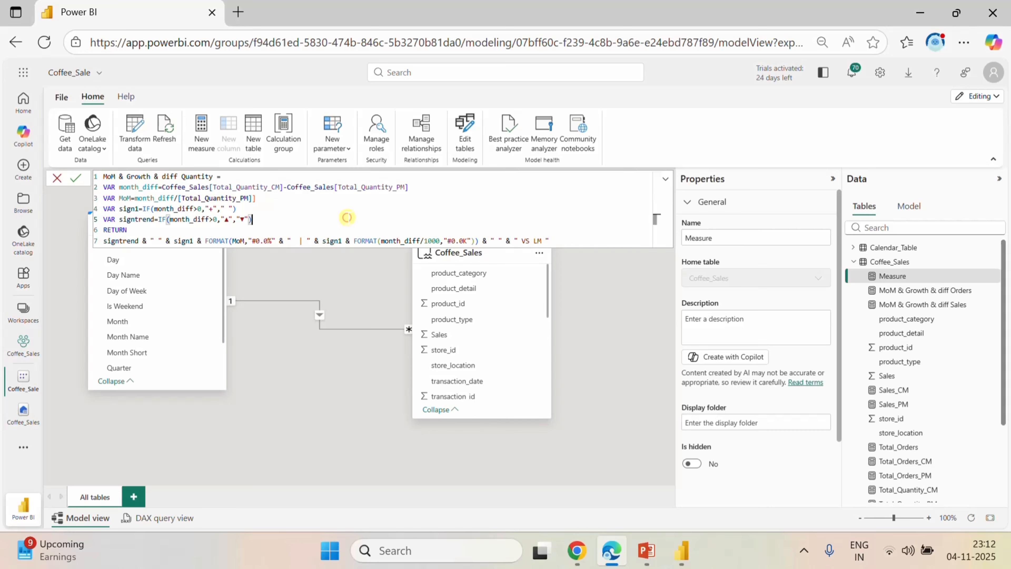
{"action": "left_click", "coordinate": [272, 220]}
{"action": "left_click", "coordinate": [75, 178]}
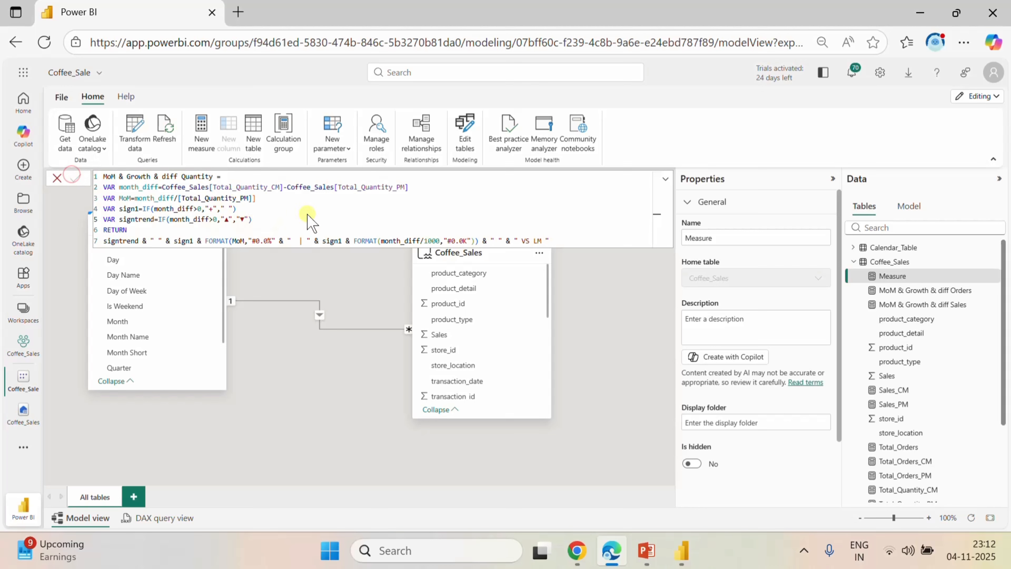
{"action": "left_click", "coordinate": [283, 202]}
{"action": "key", "text": "BackSpace"}
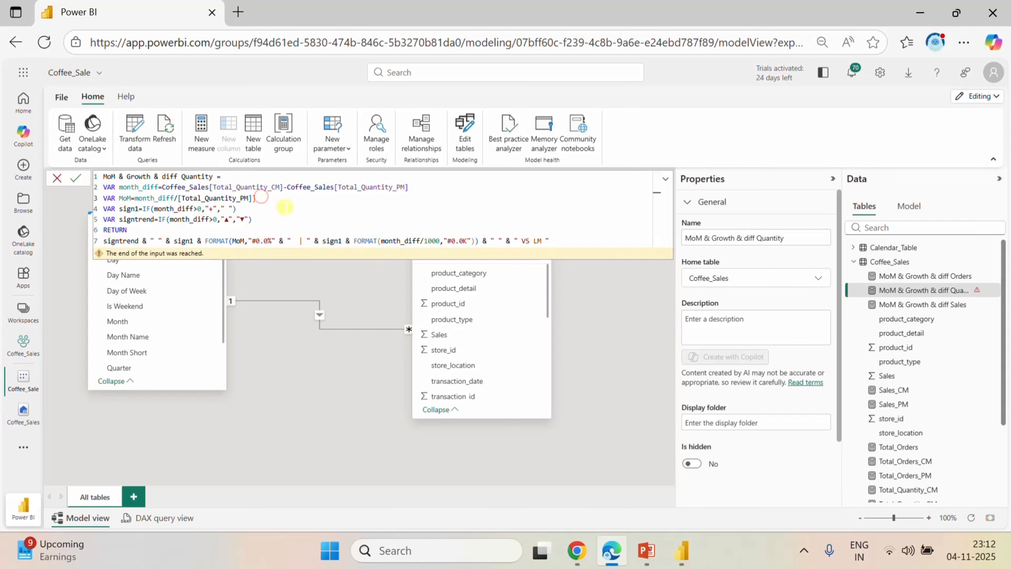
{"action": "left_click", "coordinate": [75, 178]}
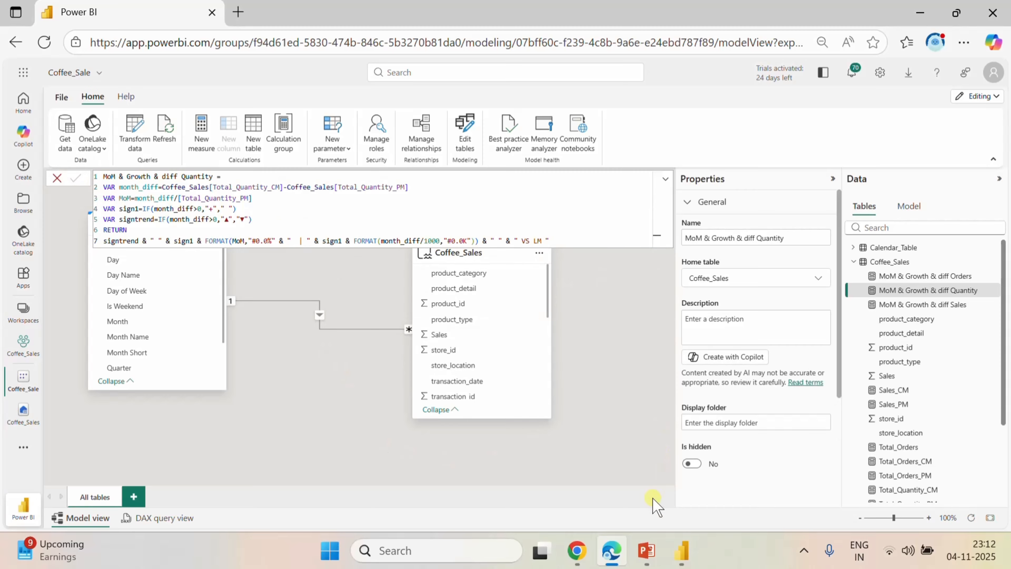
- Switch to the Coffee_Sales report in Power BI Desktop and collapse the Calendar_Table fields to review the Coffee_Sales fields
{"action": "left_click", "coordinate": [681, 551]}
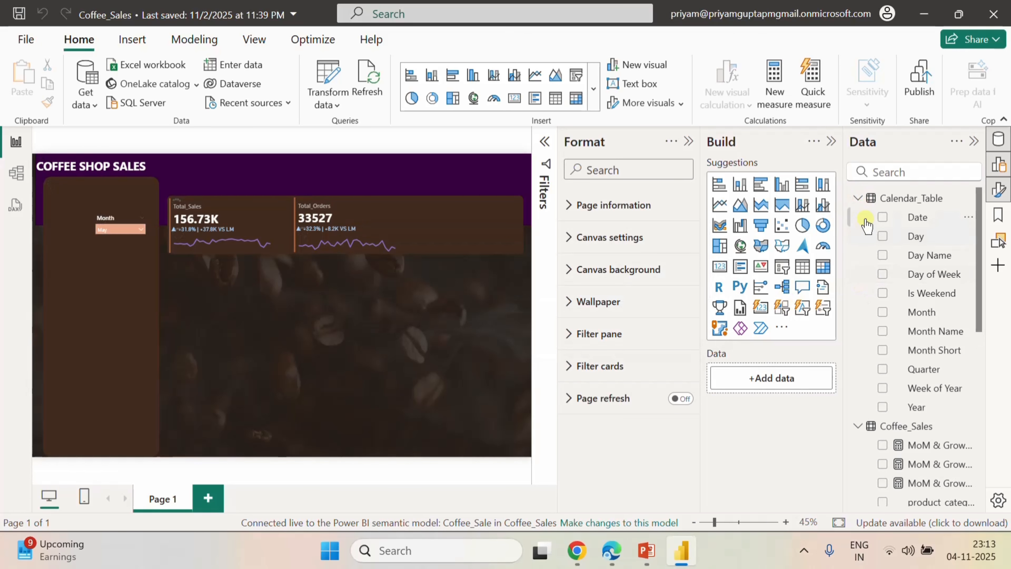
{"action": "left_click", "coordinate": [858, 198]}
{"action": "scroll", "coordinate": [936, 341], "scroll_direction": "down", "scroll_amount": 3}
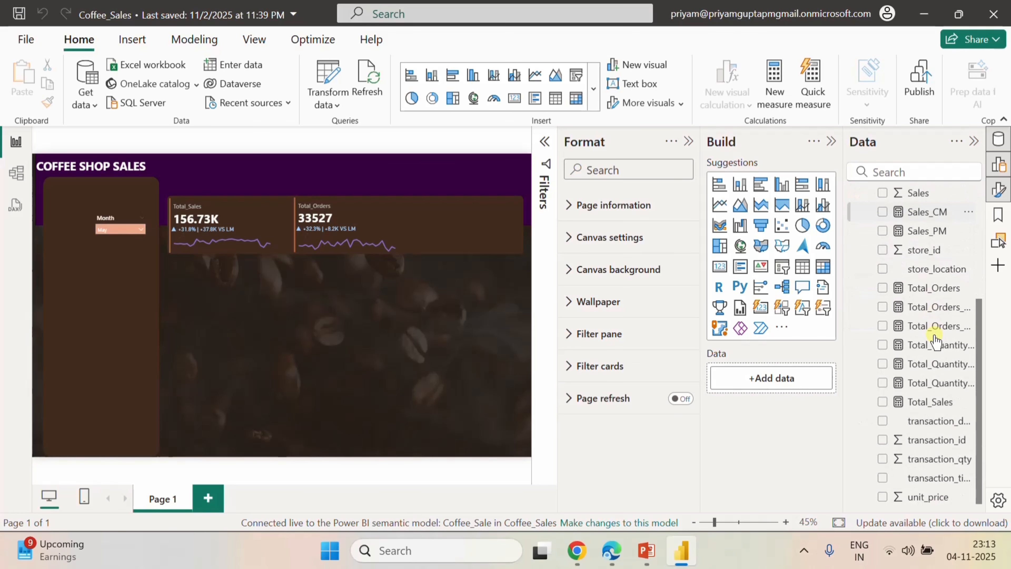
{"action": "scroll", "coordinate": [860, 329], "scroll_direction": "up", "scroll_amount": 3}
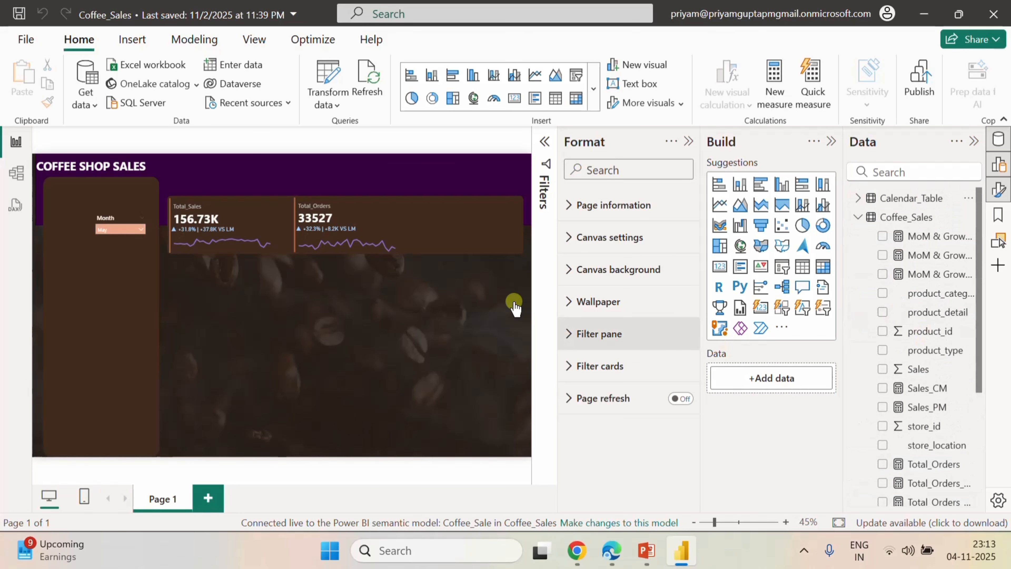
- Duplicate the Total_Orders KPI group and place the copy in the empty third slot of the KPI strip
{"action": "left_click", "coordinate": [318, 207]}
{"action": "key", "text": "ctrl+c"}
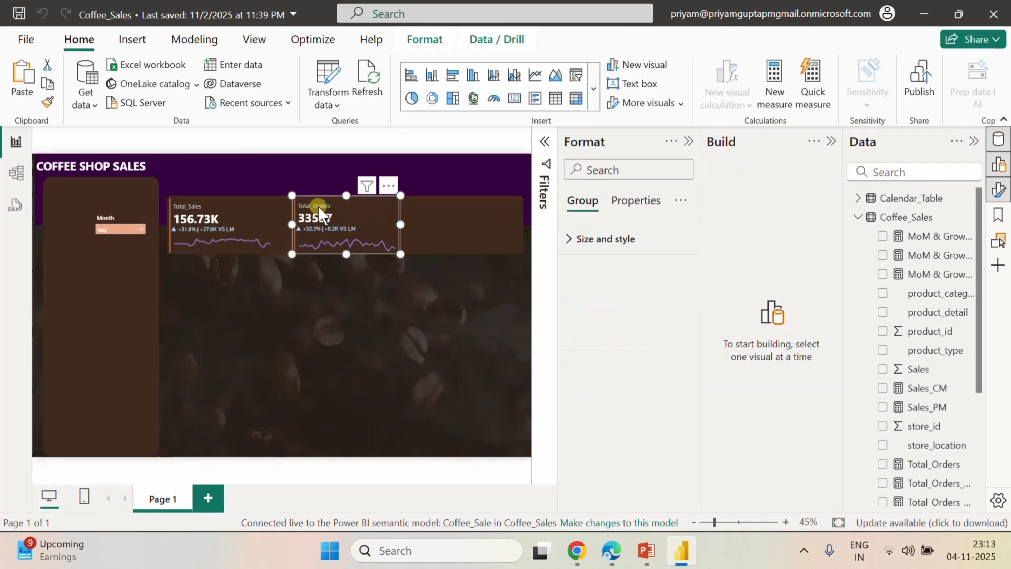
{"action": "left_click", "coordinate": [437, 303]}
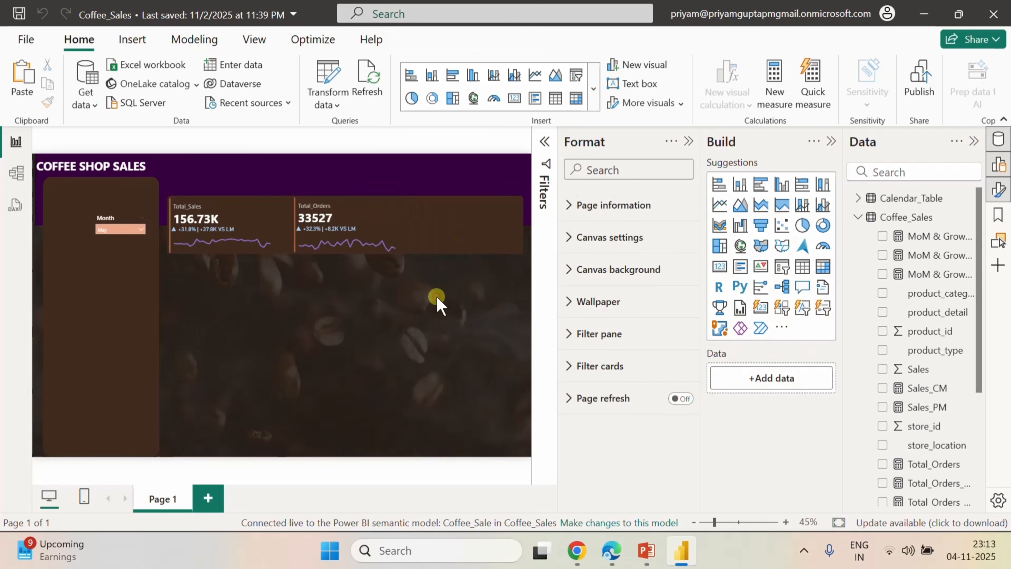
{"action": "key", "text": "ctrl+v"}
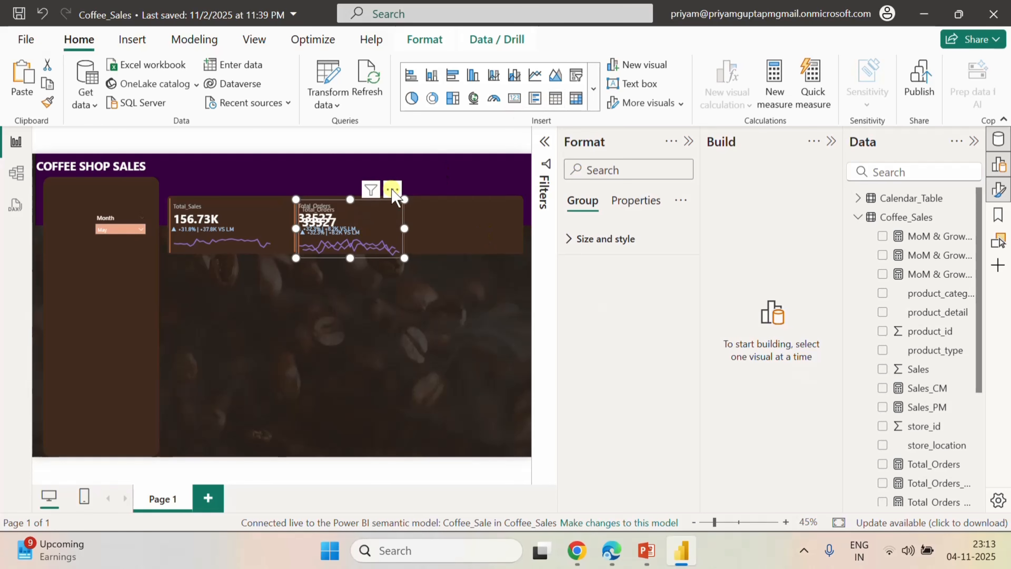
{"action": "left_click_drag", "start_coordinate": [366, 208], "coordinate": [486, 204]}
{"action": "left_click", "coordinate": [459, 360]}
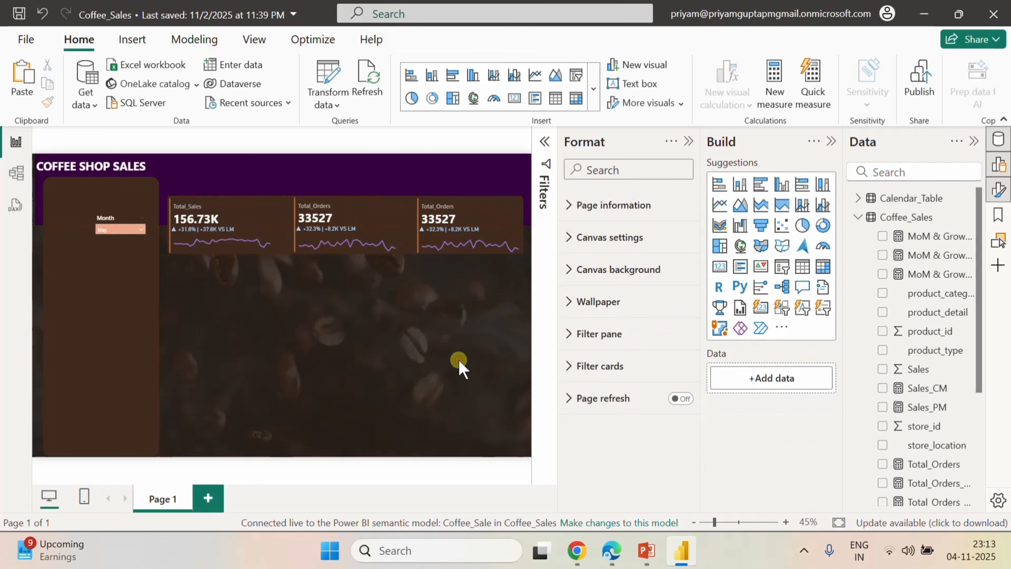
- Replace Total_Orders with Total_Quantity_Sold as the data of the card in the copied KPI group
{"action": "left_click", "coordinate": [456, 204]}
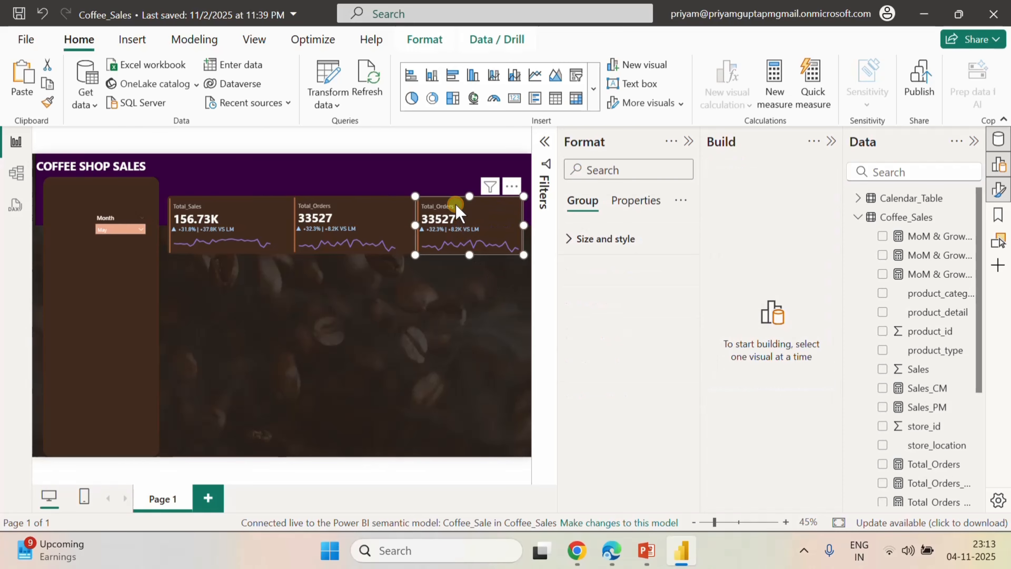
{"action": "left_click", "coordinate": [456, 204]}
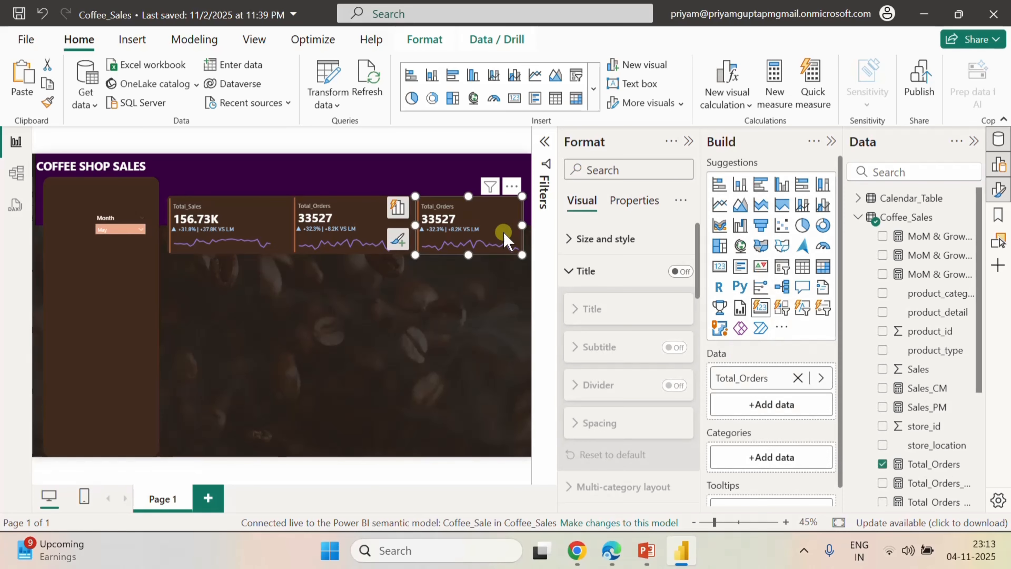
{"action": "left_click", "coordinate": [798, 379]}
{"action": "scroll", "coordinate": [973, 467], "scroll_direction": "down", "scroll_amount": 3}
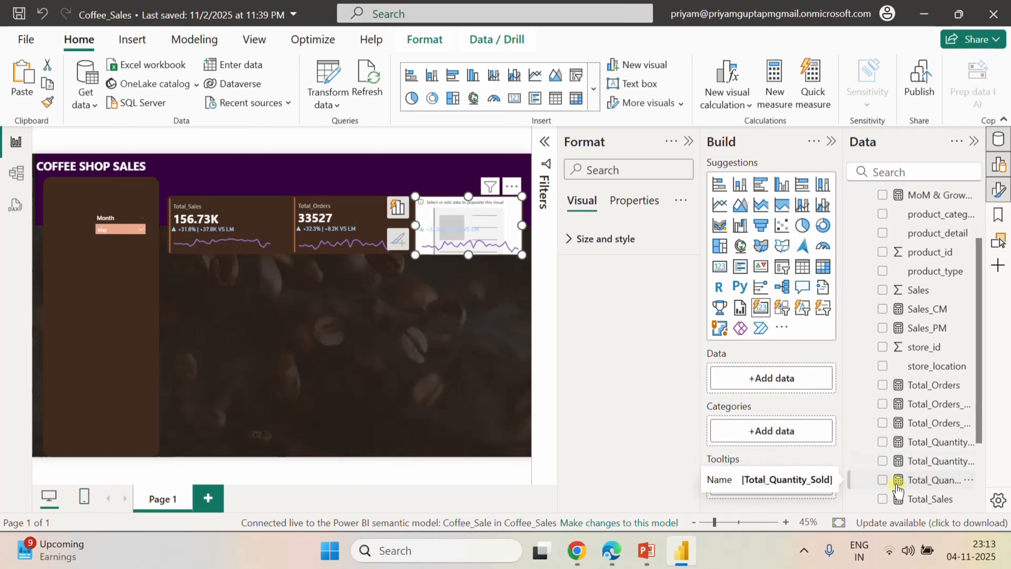
{"action": "left_click", "coordinate": [882, 480]}
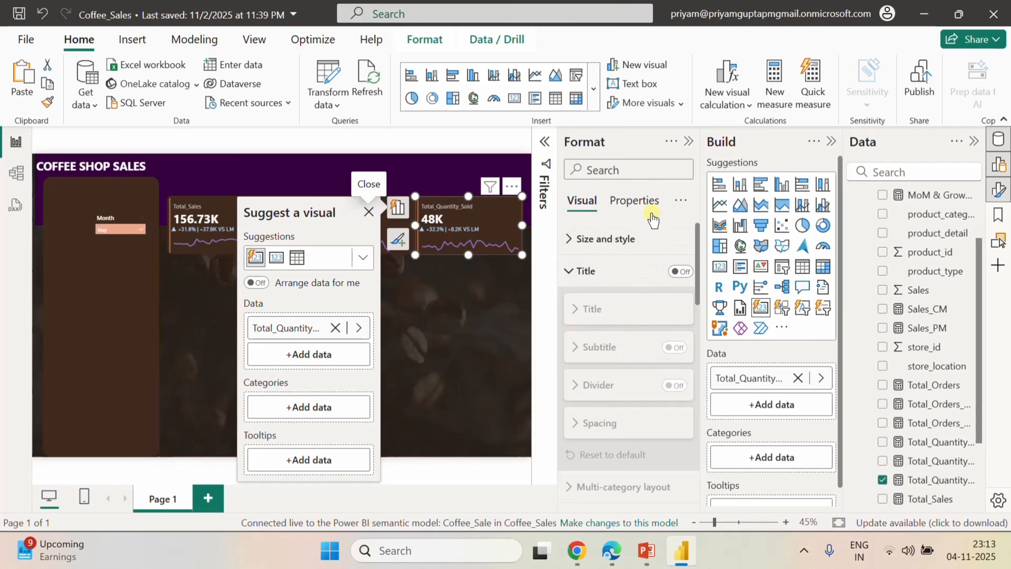
- Set the display units of the Total_Quantity_Sold card's callout value to None
{"action": "scroll", "coordinate": [619, 418], "scroll_direction": "down", "scroll_amount": 5}
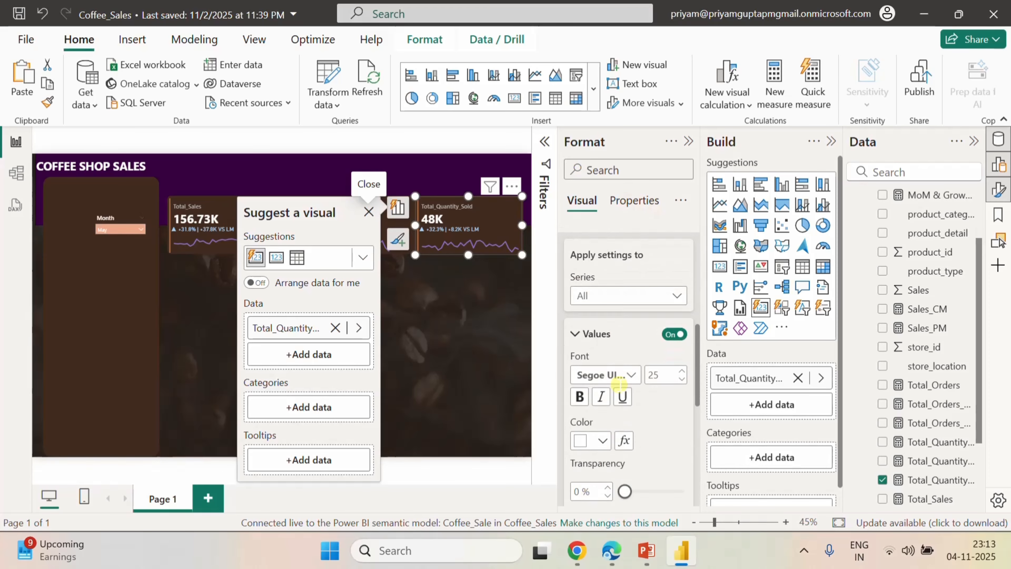
{"action": "scroll", "coordinate": [618, 385], "scroll_direction": "up", "scroll_amount": 4}
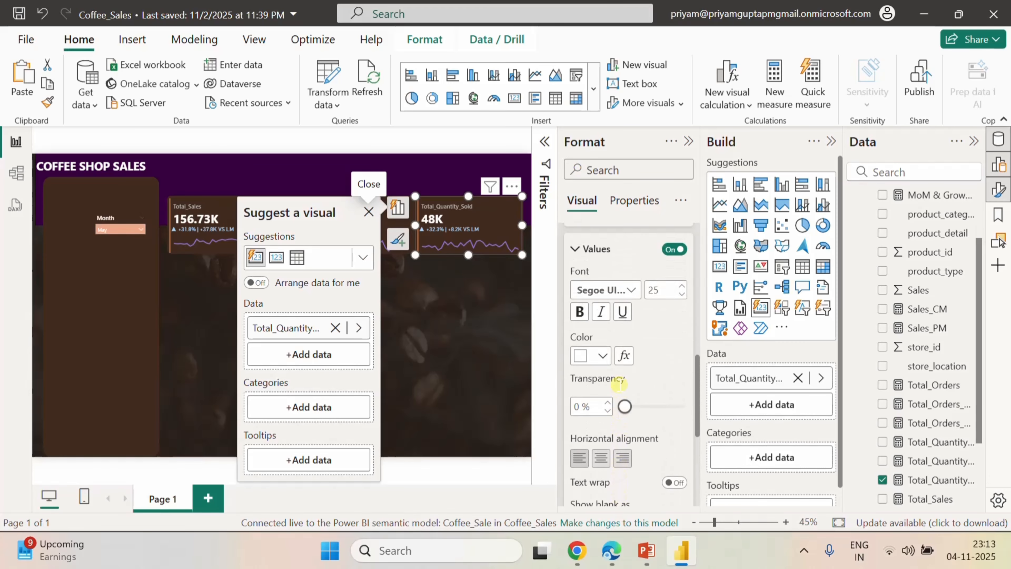
{"action": "scroll", "coordinate": [659, 339], "scroll_direction": "down", "scroll_amount": 5}
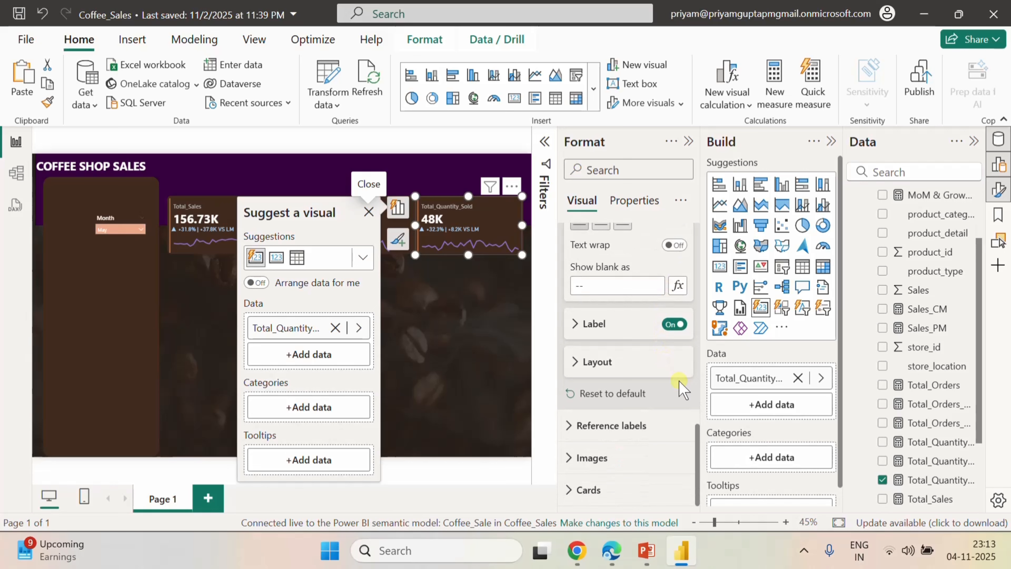
{"action": "scroll", "coordinate": [677, 382], "scroll_direction": "up", "scroll_amount": 10}
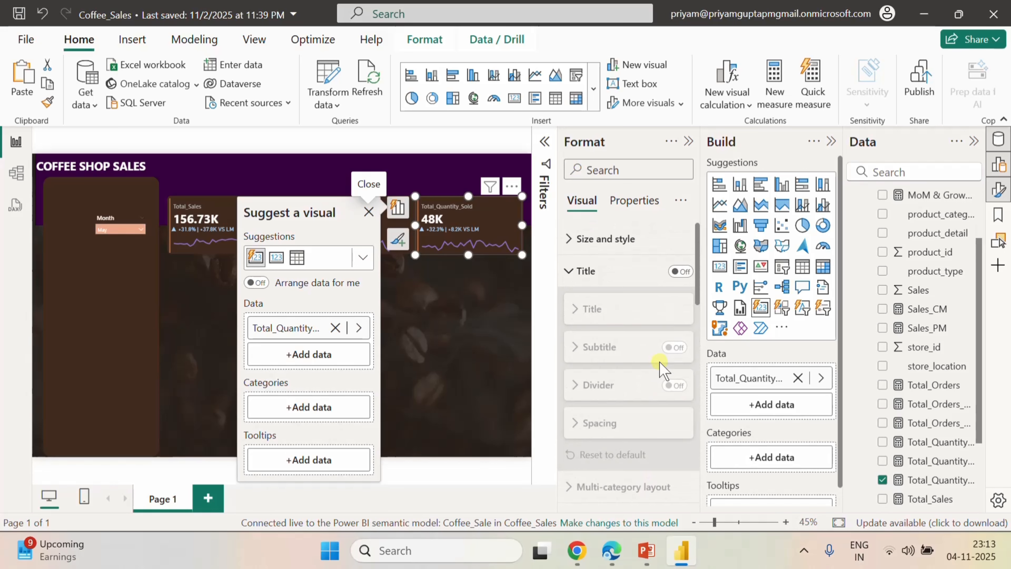
{"action": "scroll", "coordinate": [659, 368], "scroll_direction": "down", "scroll_amount": 6}
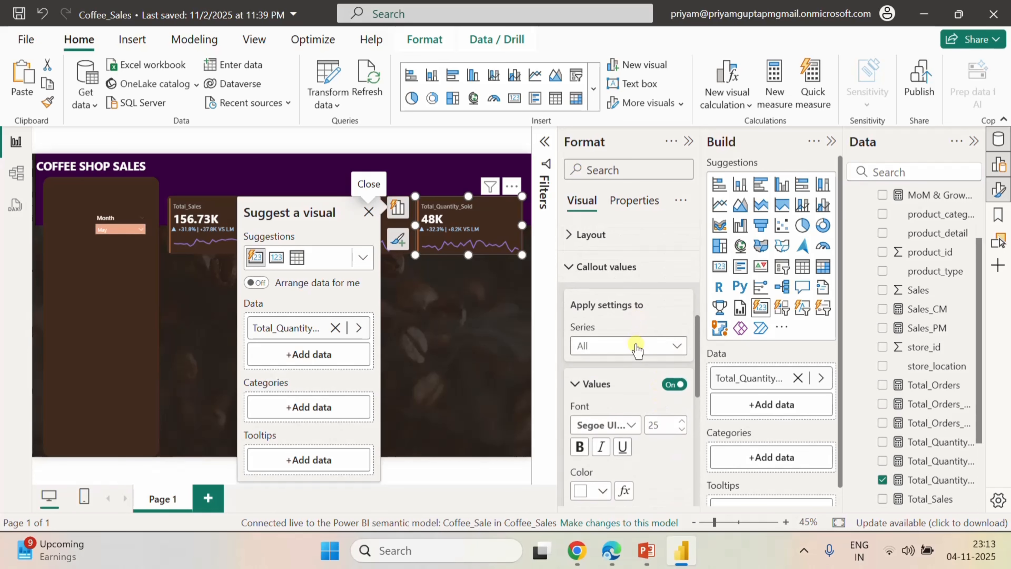
{"action": "left_click", "coordinate": [636, 349]}
{"action": "left_click", "coordinate": [635, 381]}
{"action": "scroll", "coordinate": [635, 399], "scroll_direction": "down", "scroll_amount": 4}
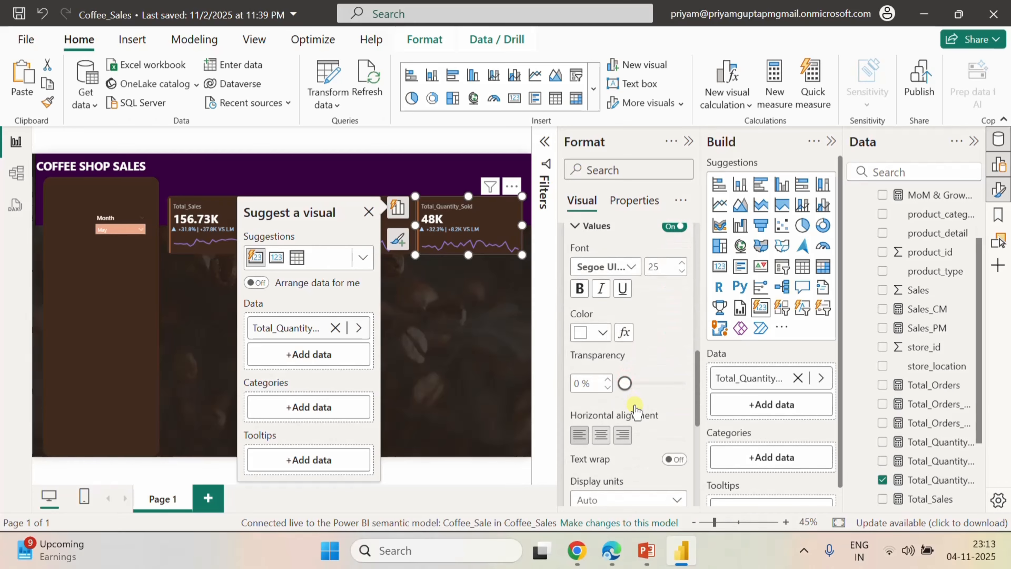
{"action": "scroll", "coordinate": [635, 410], "scroll_direction": "down", "scroll_amount": 4}
{"action": "left_click", "coordinate": [616, 345]}
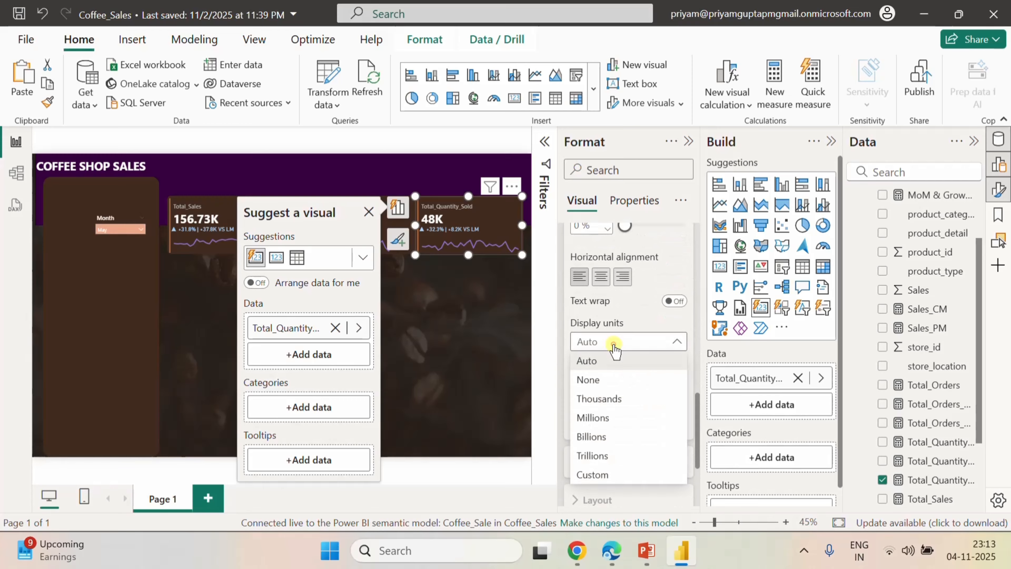
{"action": "left_click", "coordinate": [609, 377]}
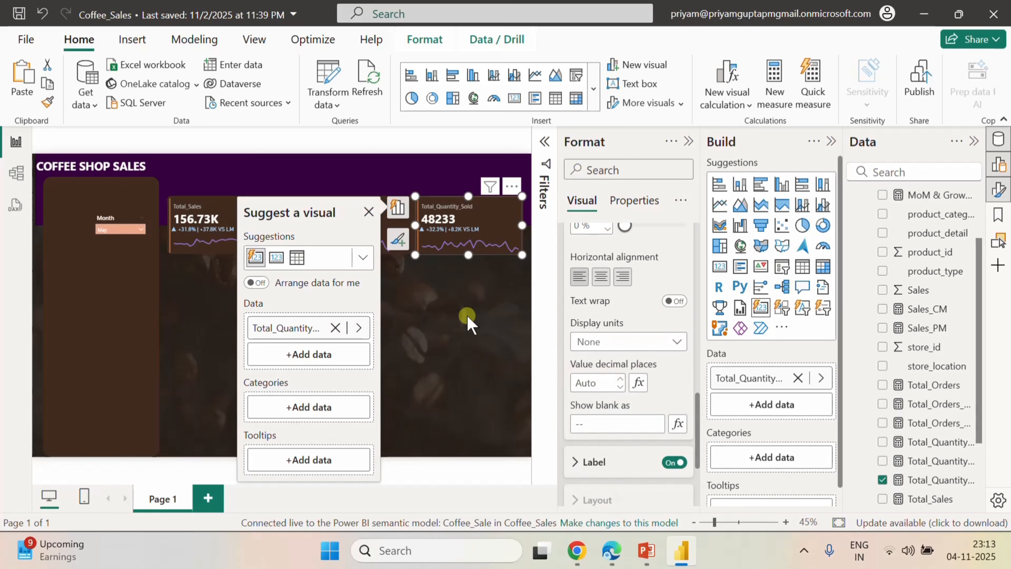
{"action": "left_click", "coordinate": [473, 307]}
- Replace Total_Orders with Total_Quantity_Sold on the Y-axis of the line chart in the third KPI group
{"action": "left_click", "coordinate": [466, 228]}
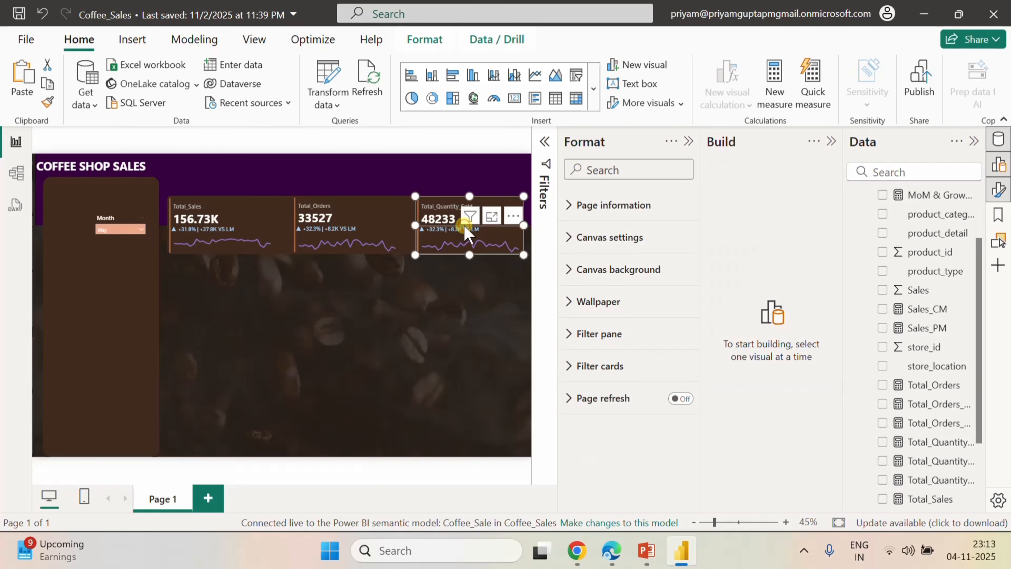
{"action": "left_click", "coordinate": [466, 235]}
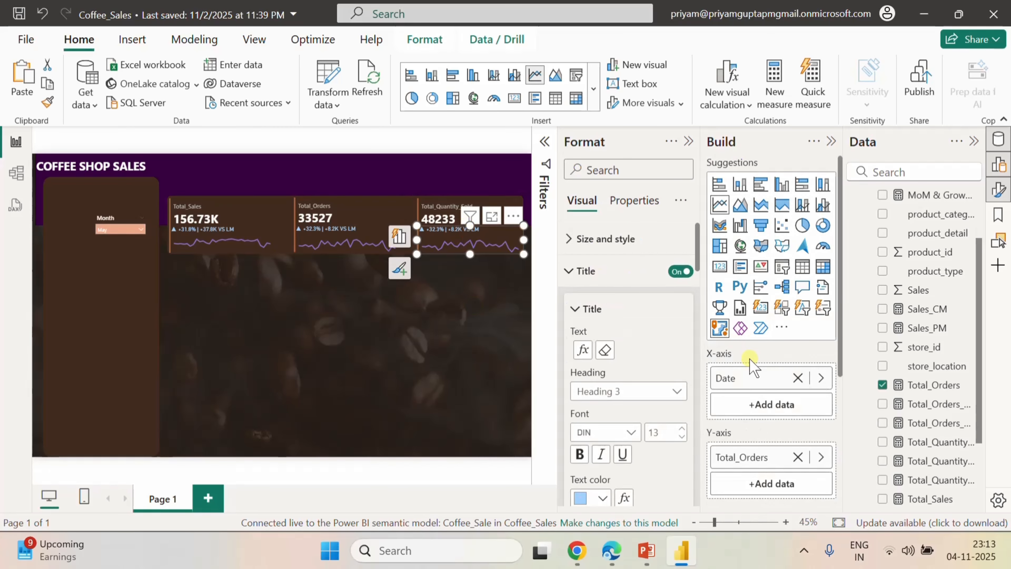
{"action": "left_click", "coordinate": [798, 457]}
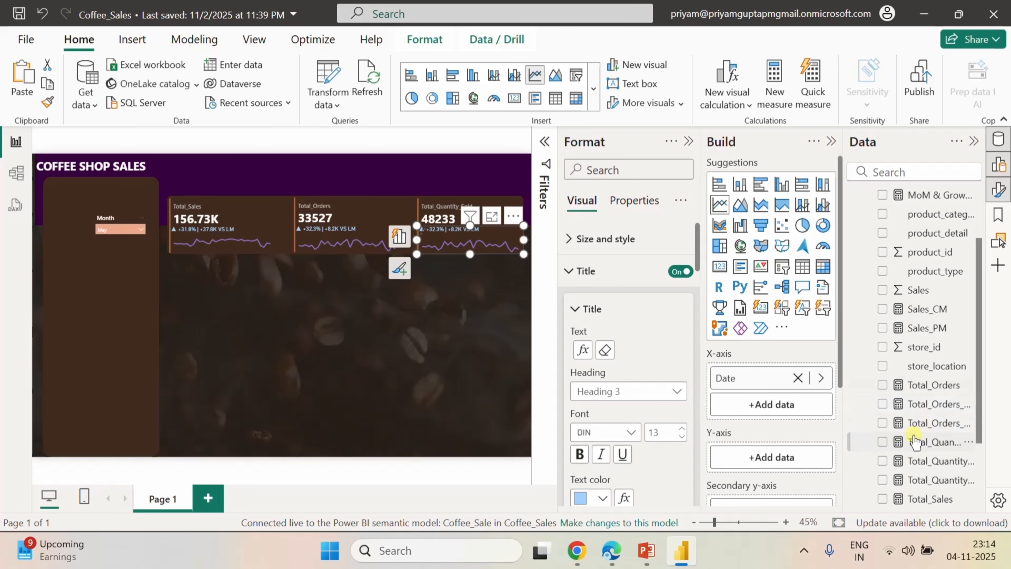
{"action": "left_click", "coordinate": [883, 481]}
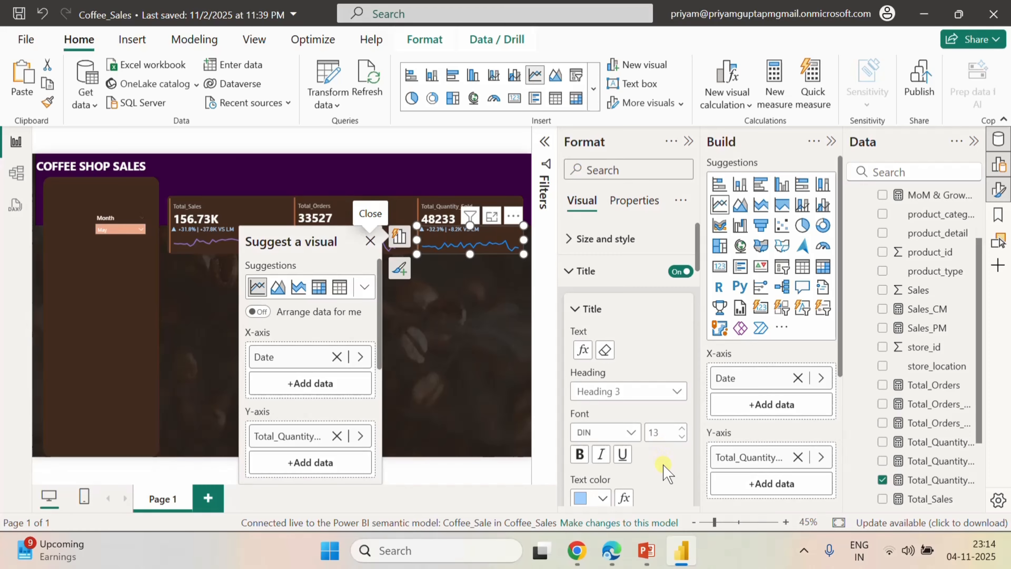
- Change the quantity line chart's line color to the light purple from the recent colors
{"action": "scroll", "coordinate": [657, 450], "scroll_direction": "down", "scroll_amount": 10}
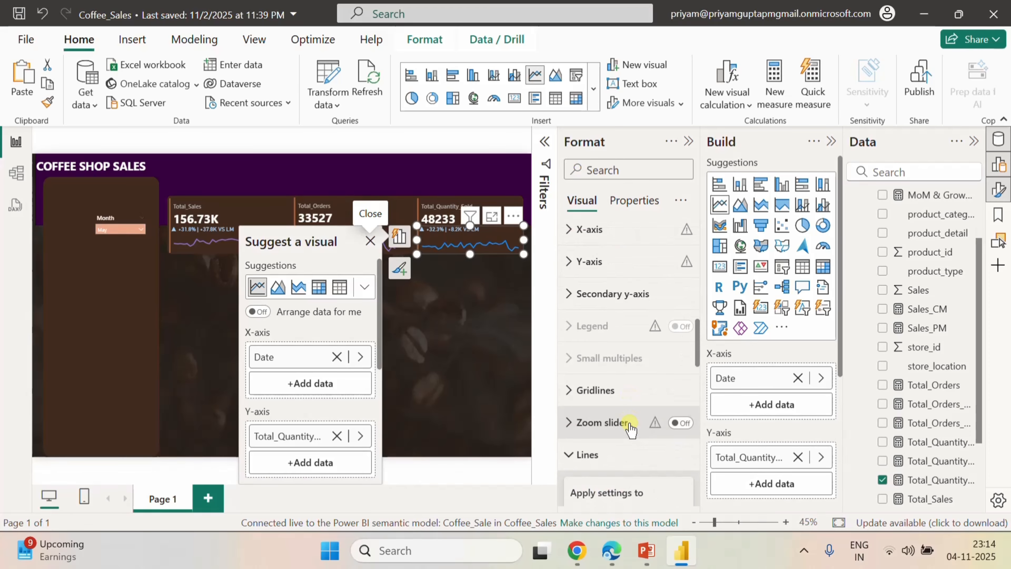
{"action": "scroll", "coordinate": [631, 429], "scroll_direction": "down", "scroll_amount": 2}
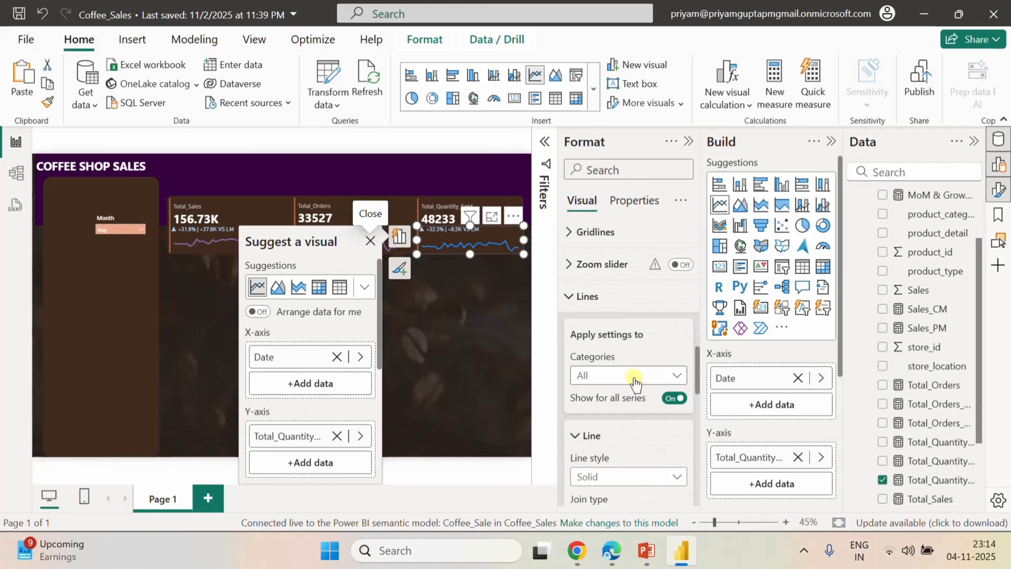
{"action": "scroll", "coordinate": [631, 414], "scroll_direction": "down", "scroll_amount": 2}
{"action": "scroll", "coordinate": [631, 414], "scroll_direction": "down", "scroll_amount": 4}
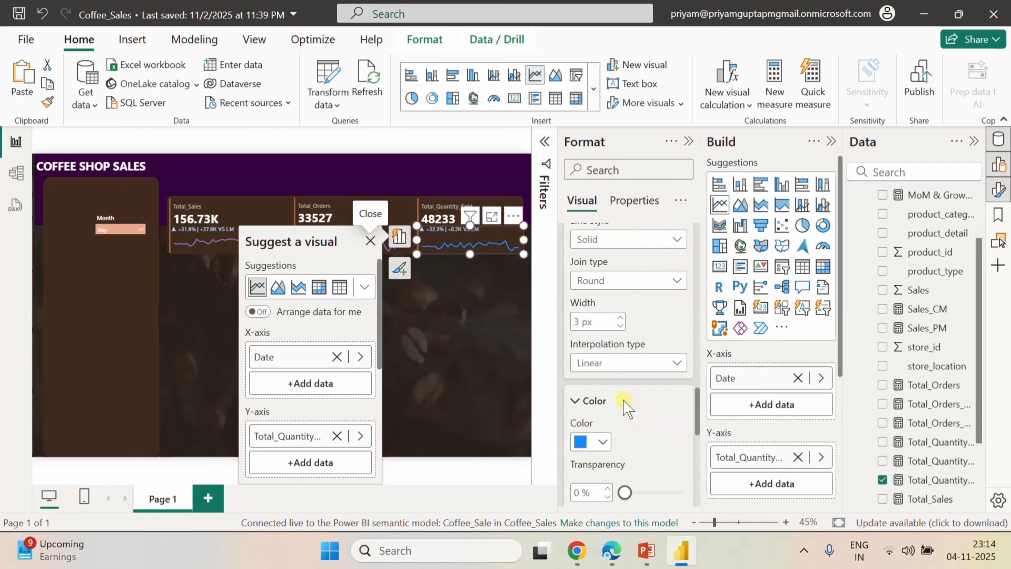
{"action": "left_click", "coordinate": [602, 441]}
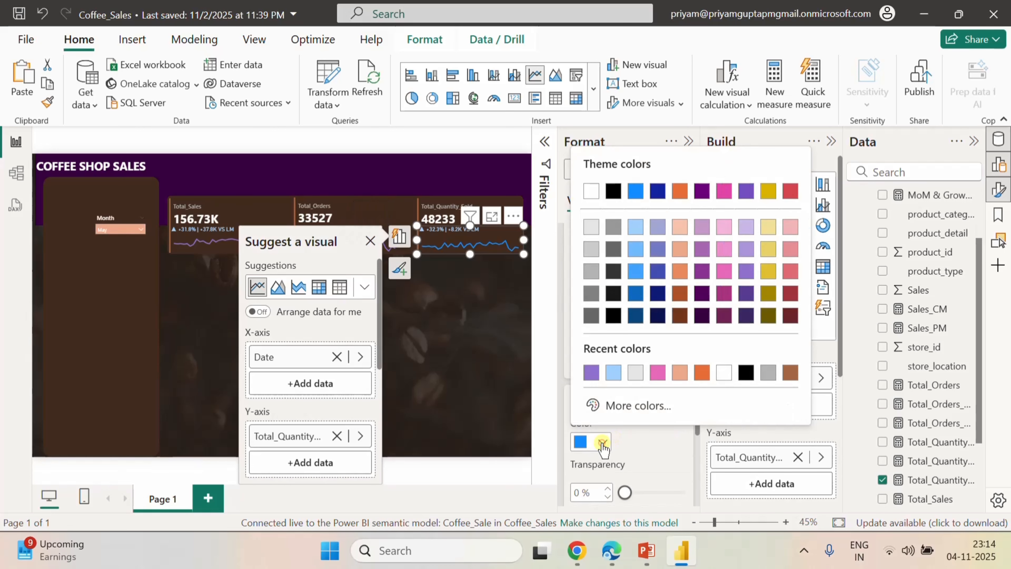
{"action": "left_click", "coordinate": [594, 372]}
- Base the quantity line chart's title text on the MoM & Growth & diff Quantity measure from Coffee_Sales
{"action": "scroll", "coordinate": [642, 423], "scroll_direction": "up", "scroll_amount": 15}
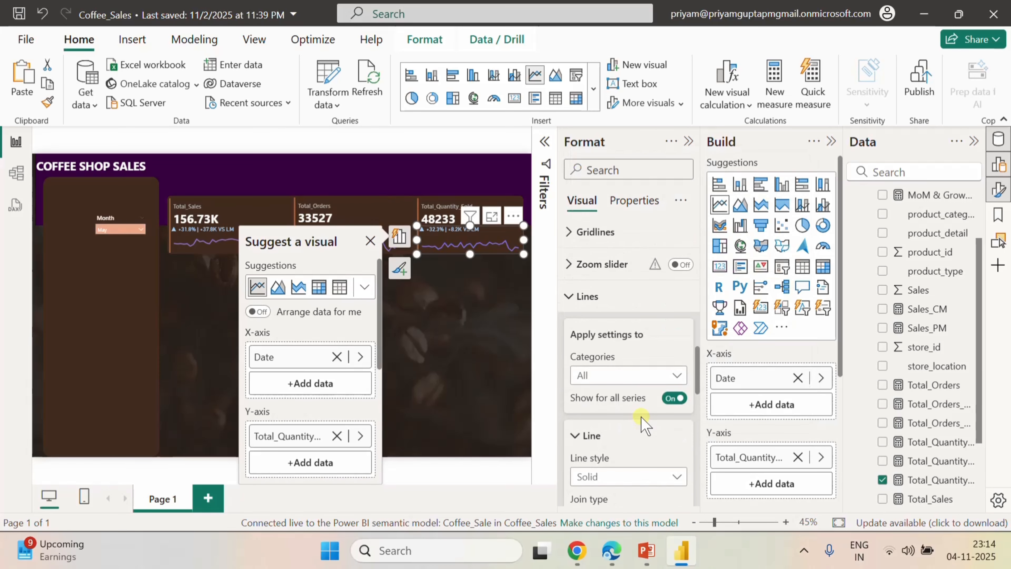
{"action": "scroll", "coordinate": [642, 421], "scroll_direction": "up", "scroll_amount": 6}
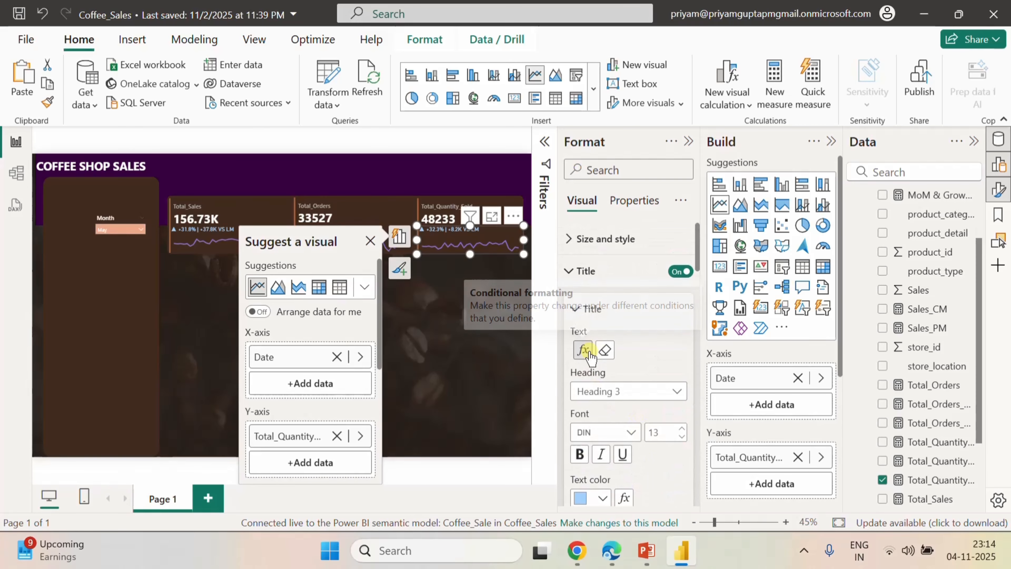
{"action": "left_click", "coordinate": [584, 350]}
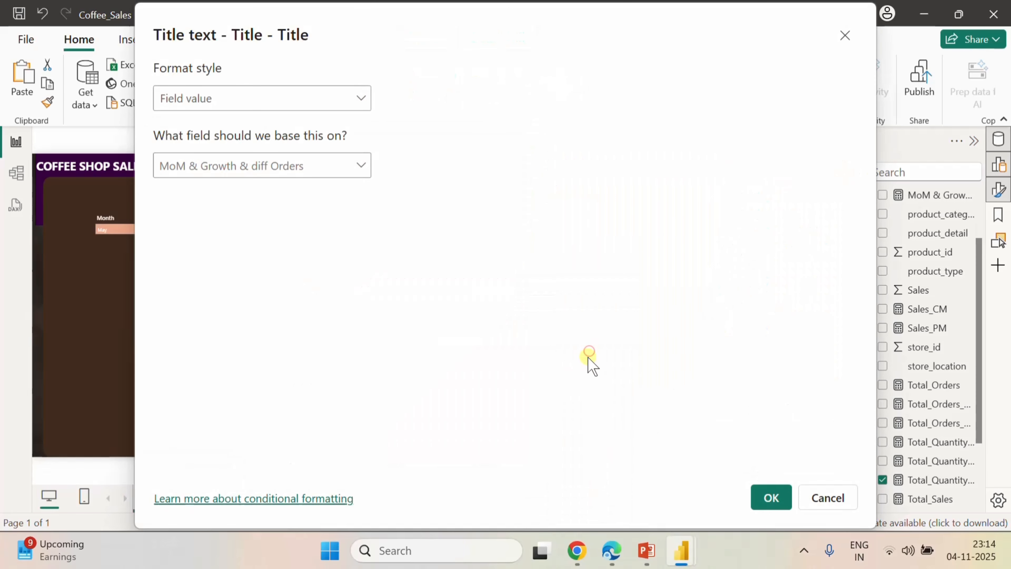
{"action": "left_click", "coordinate": [366, 174]}
{"action": "left_click", "coordinate": [175, 280]}
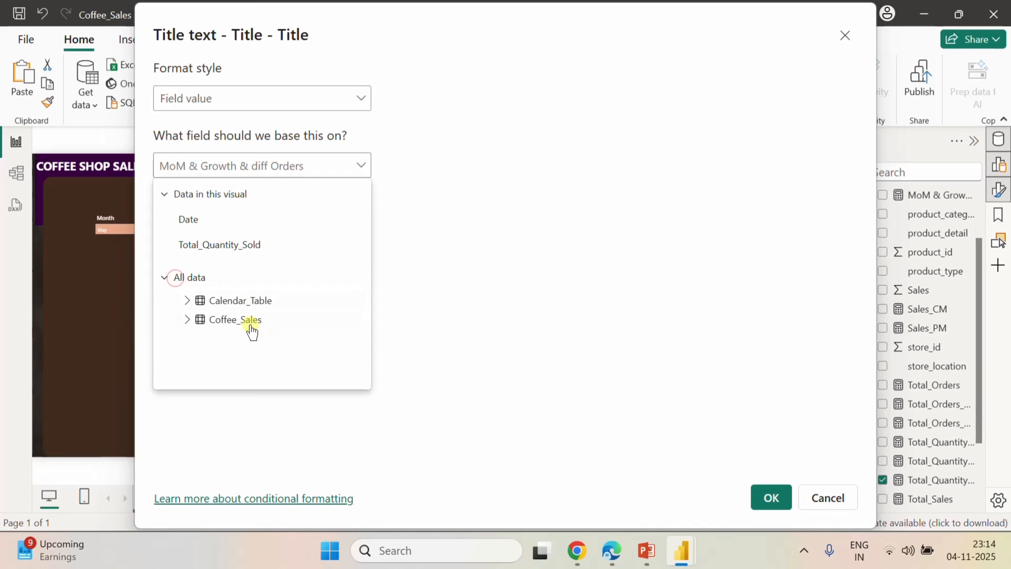
{"action": "left_click", "coordinate": [245, 320]}
{"action": "left_click", "coordinate": [318, 358]}
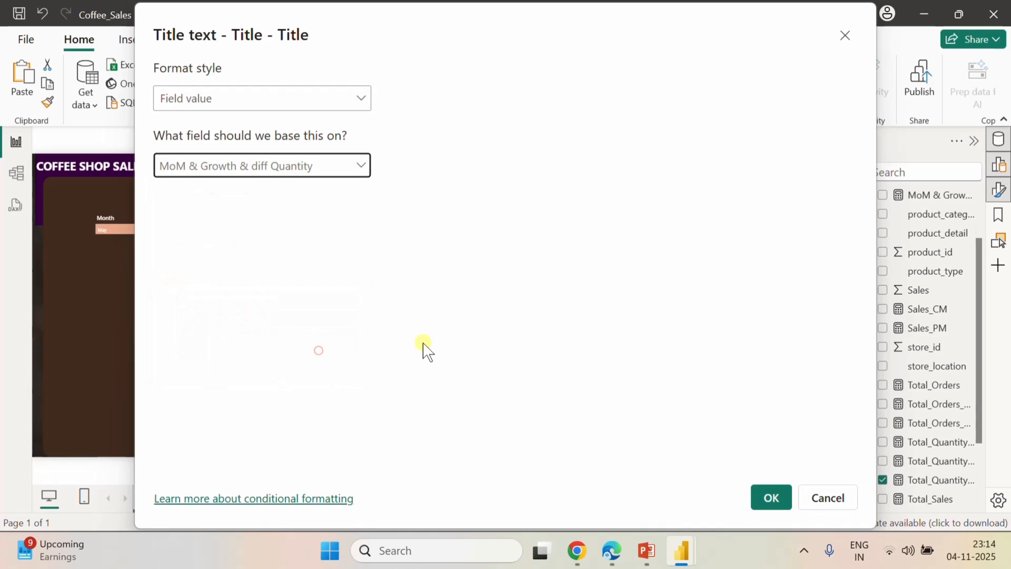
{"action": "left_click", "coordinate": [771, 498]}
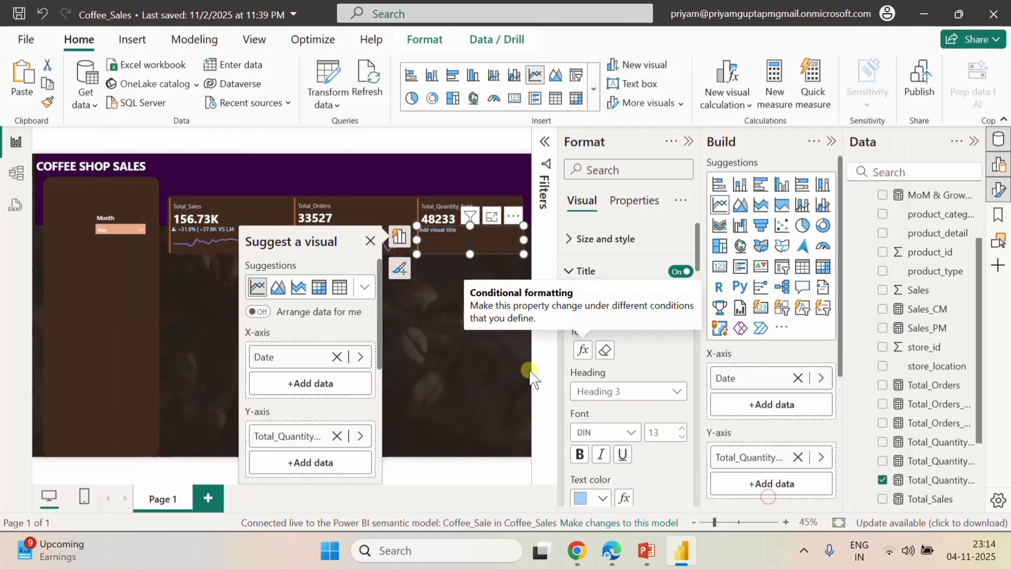
{"action": "left_click", "coordinate": [434, 305]}
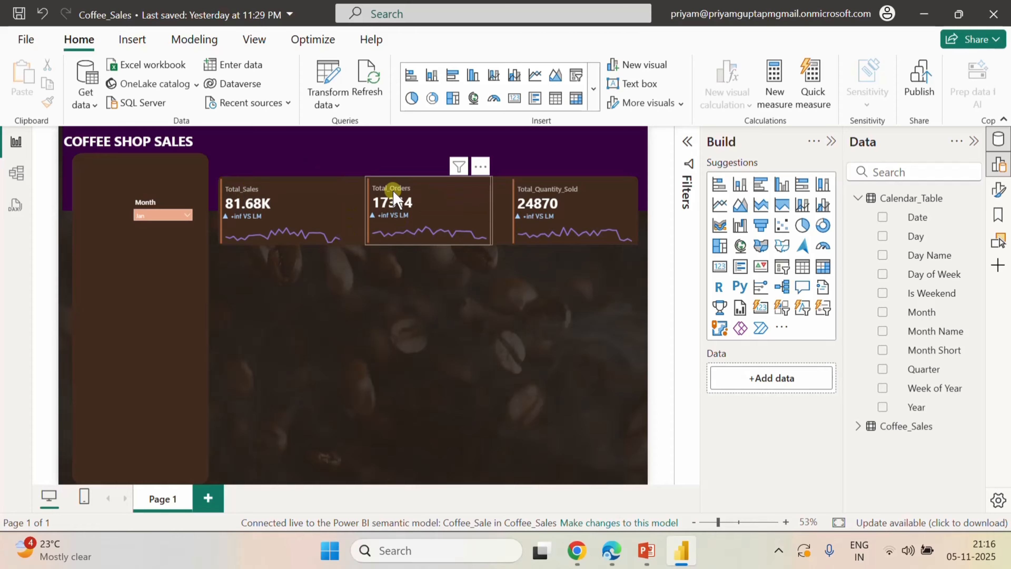
- Rename the data fields of the first two KPI cards as Total Sales and Total Orders, without underscores
{"action": "left_click", "coordinate": [288, 195]}
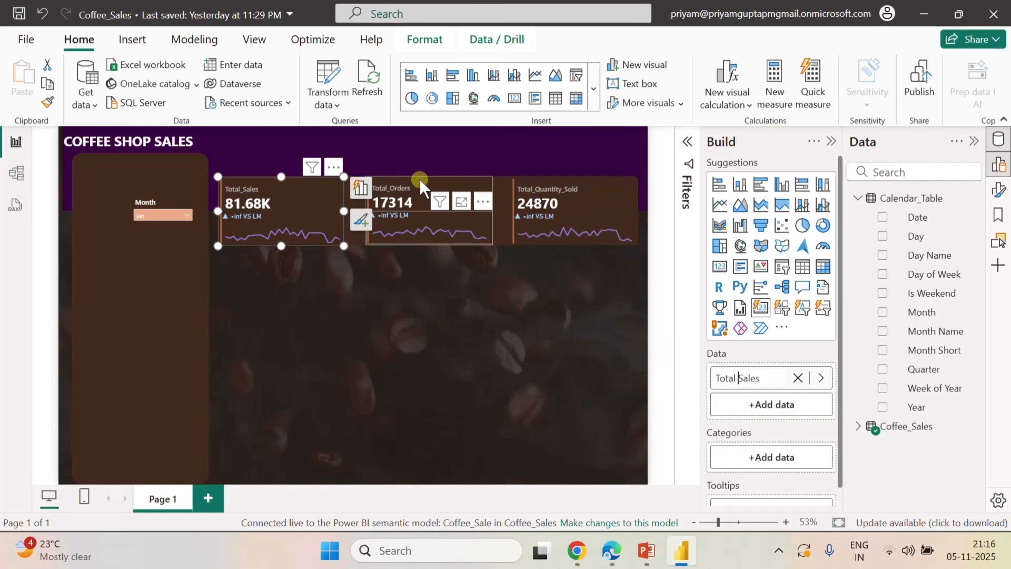
{"action": "left_click", "coordinate": [414, 186]}
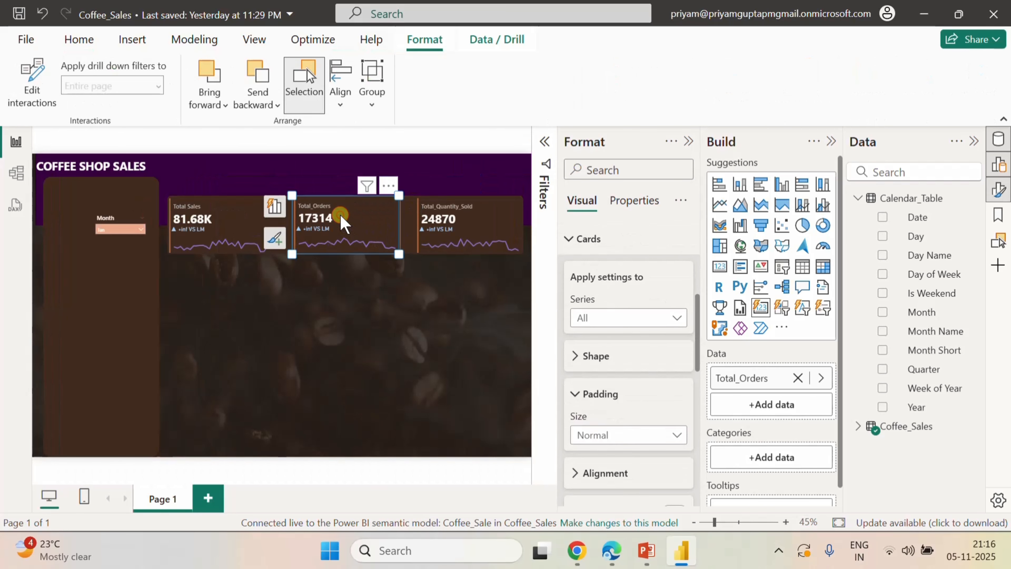
{"action": "double_click", "coordinate": [742, 379]}
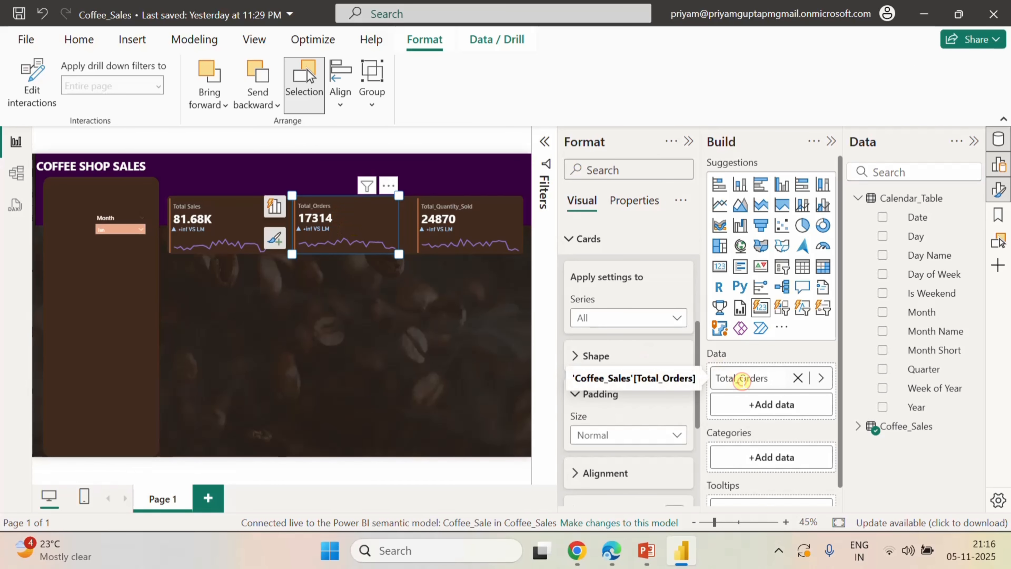
{"action": "double_click", "coordinate": [742, 378]}
{"action": "left_click", "coordinate": [738, 378]}
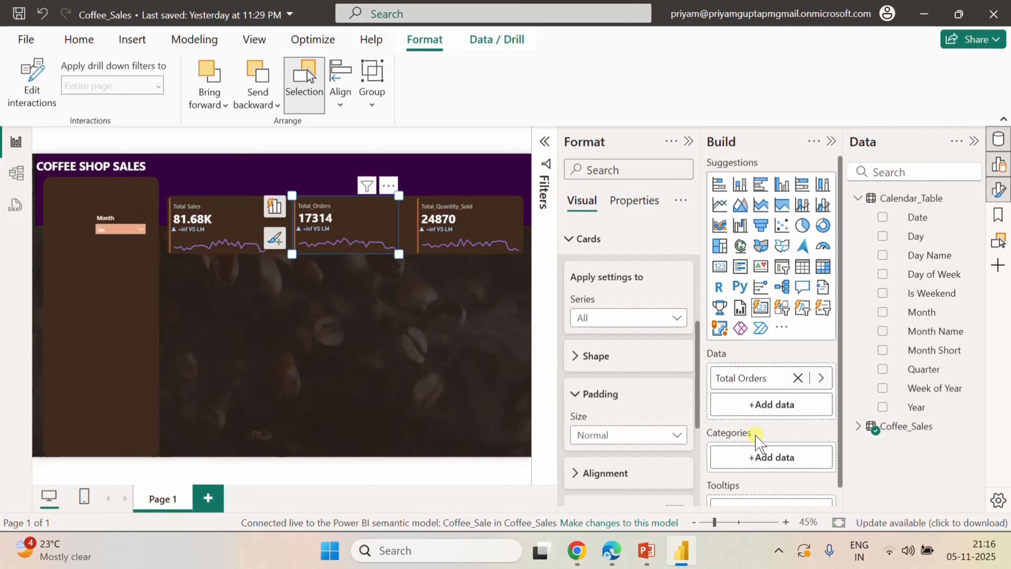
- Try to rename the data field of the third KPI card as Total Quantity Sold
{"action": "left_click", "coordinate": [450, 217]}
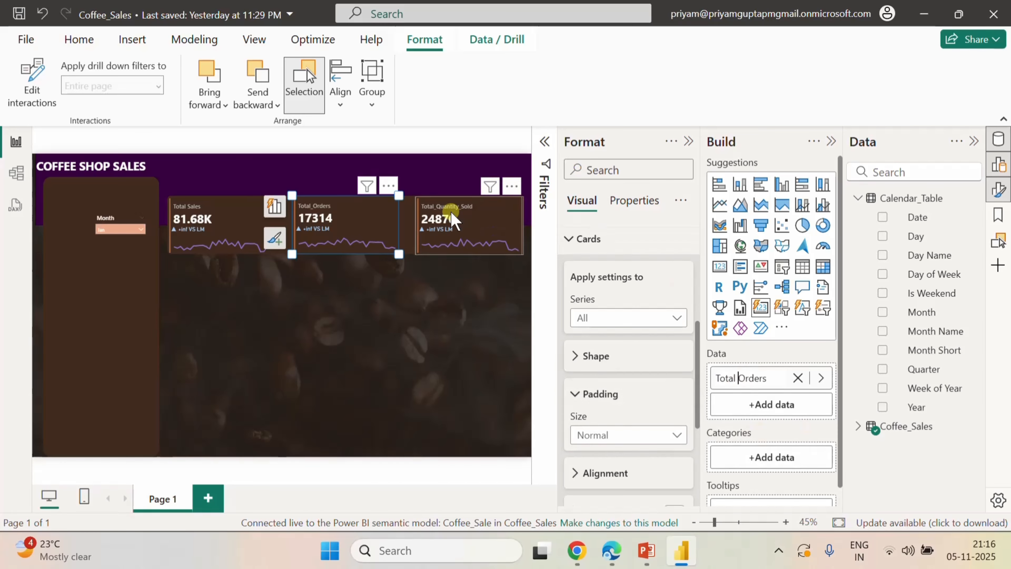
{"action": "left_click", "coordinate": [744, 380]}
{"action": "left_click", "coordinate": [745, 379]}
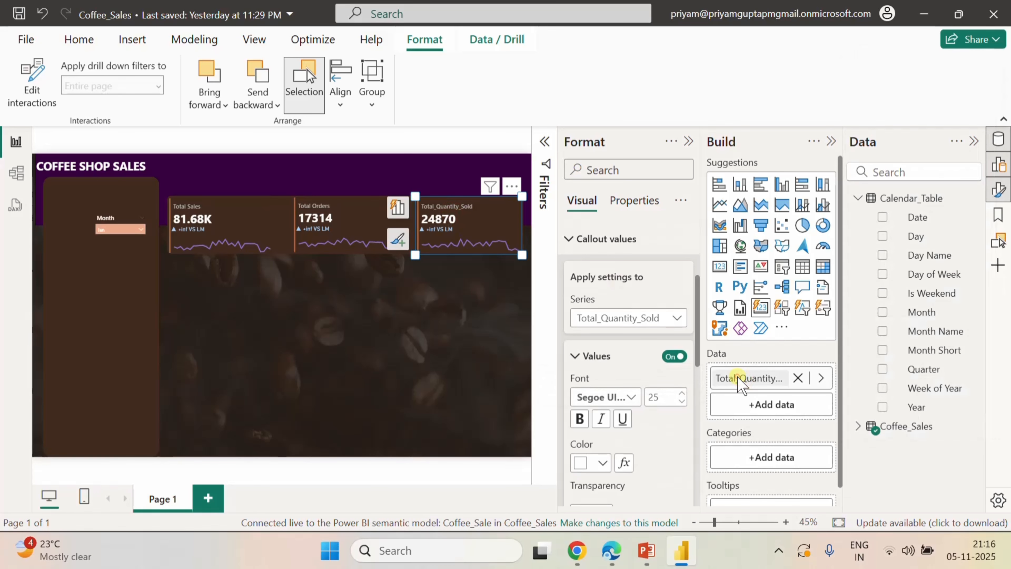
{"action": "key", "text": "Left"}
{"action": "key", "text": "Left"}
{"action": "key", "text": "Left"}
{"action": "key", "text": "Left"}
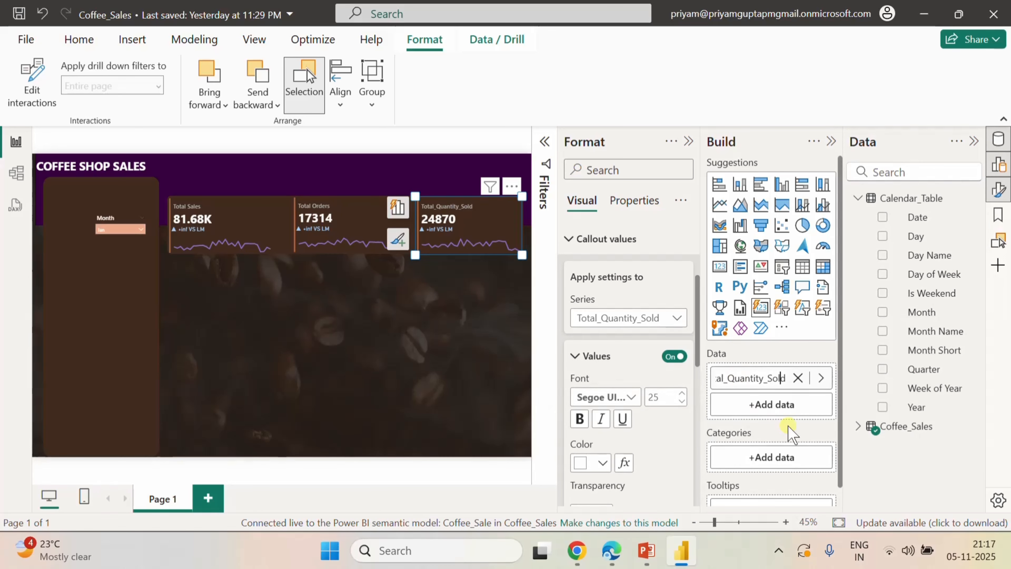
{"action": "key", "text": "Left"}
{"action": "key", "text": "Left"}
{"action": "key", "text": "Left"}
{"action": "key", "text": "Left"}
{"action": "key", "text": "Left"}
{"action": "key", "text": "Left"}
{"action": "key", "text": "Left"}
{"action": "key", "text": "Left"}
{"action": "key", "text": "Left"}
{"action": "key", "text": "BackSpace"}
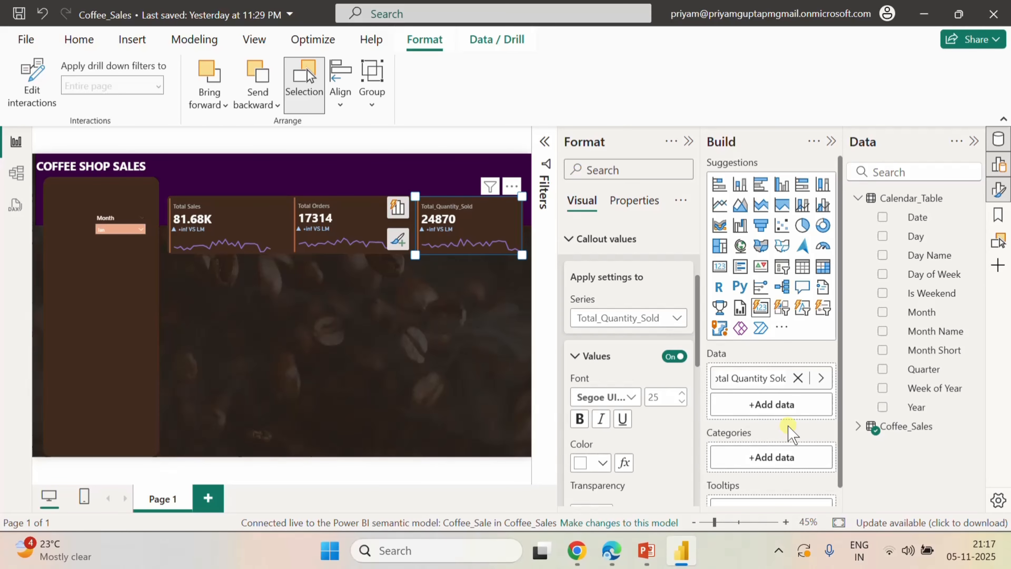
{"action": "left_click", "coordinate": [433, 341]}
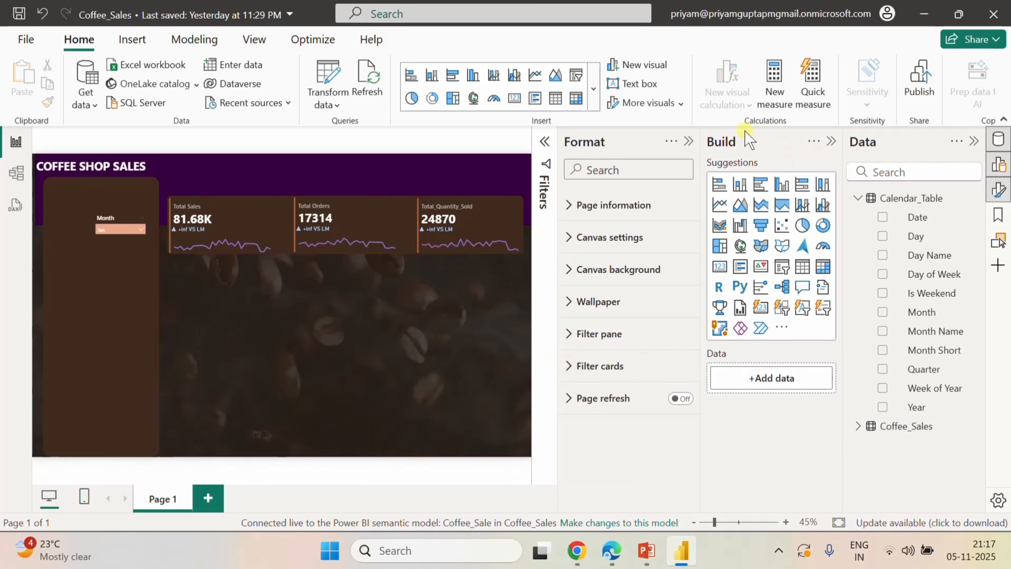
- Switch to the Coffee Shop Sales BRD presentation in PowerPoint and review the Charts Requirements (Part 1) slide
{"action": "left_click", "coordinate": [689, 142]}
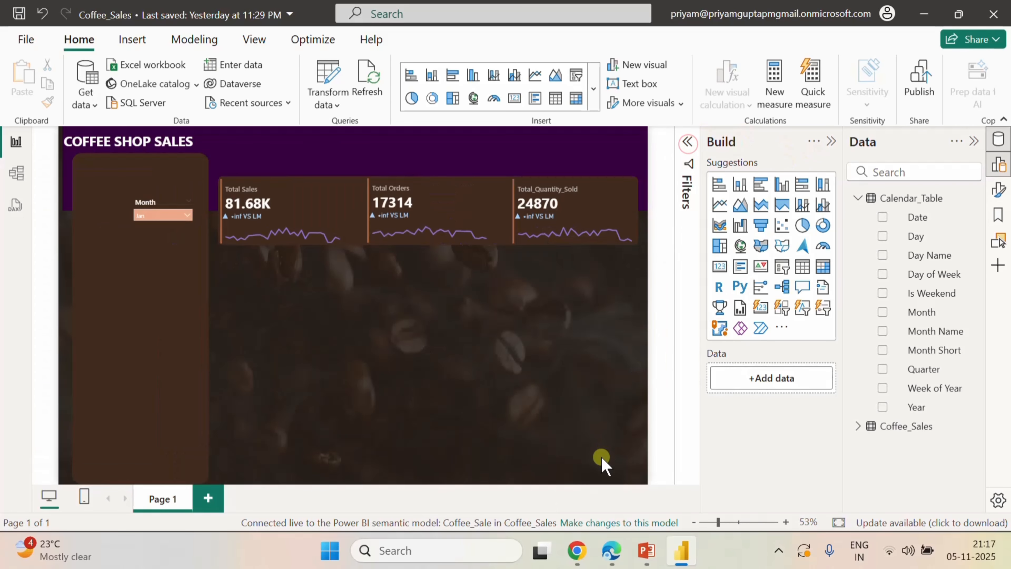
{"action": "left_click", "coordinate": [707, 414]}
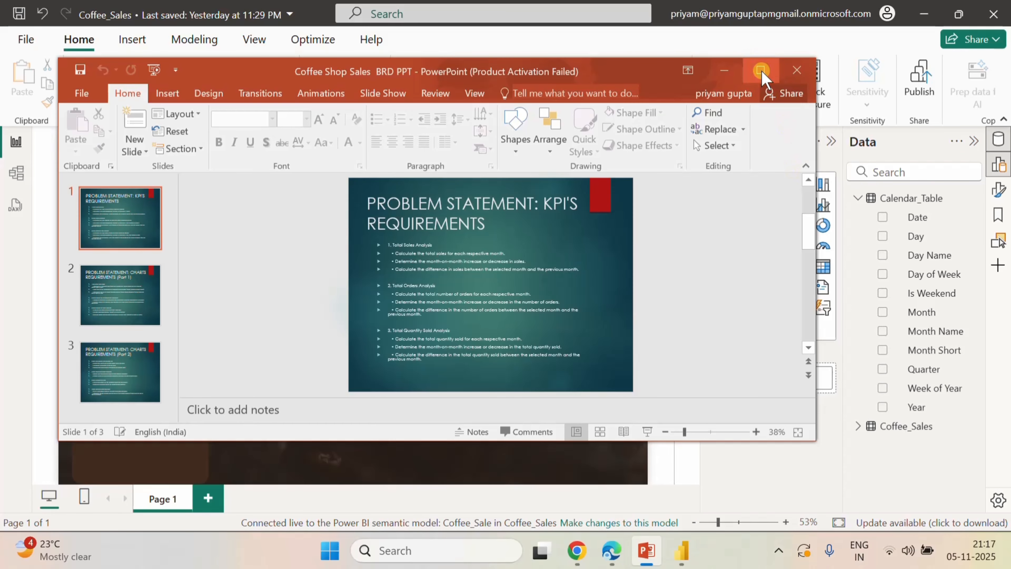
{"action": "left_click", "coordinate": [761, 71]}
{"action": "left_click", "coordinate": [64, 287]}
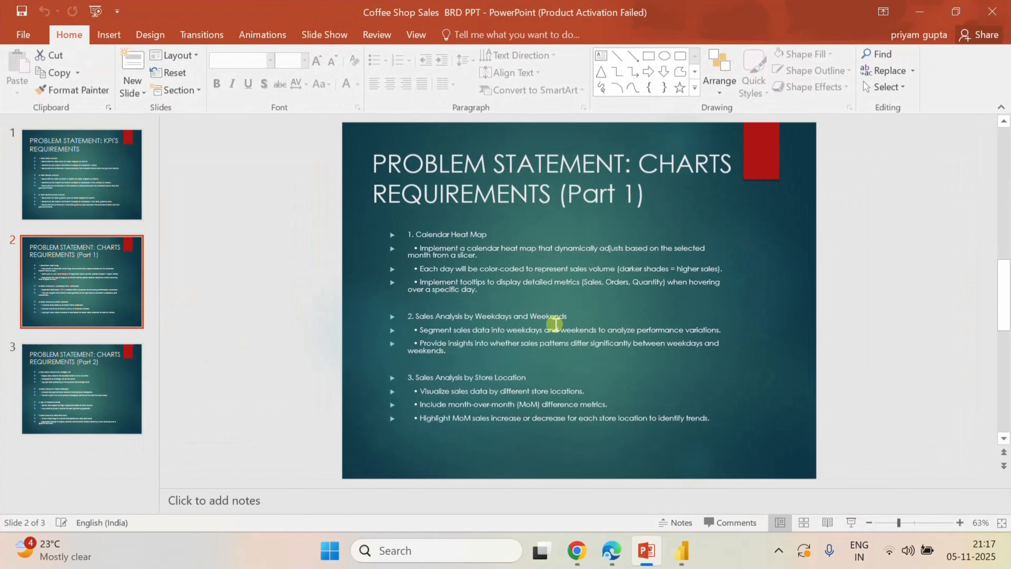
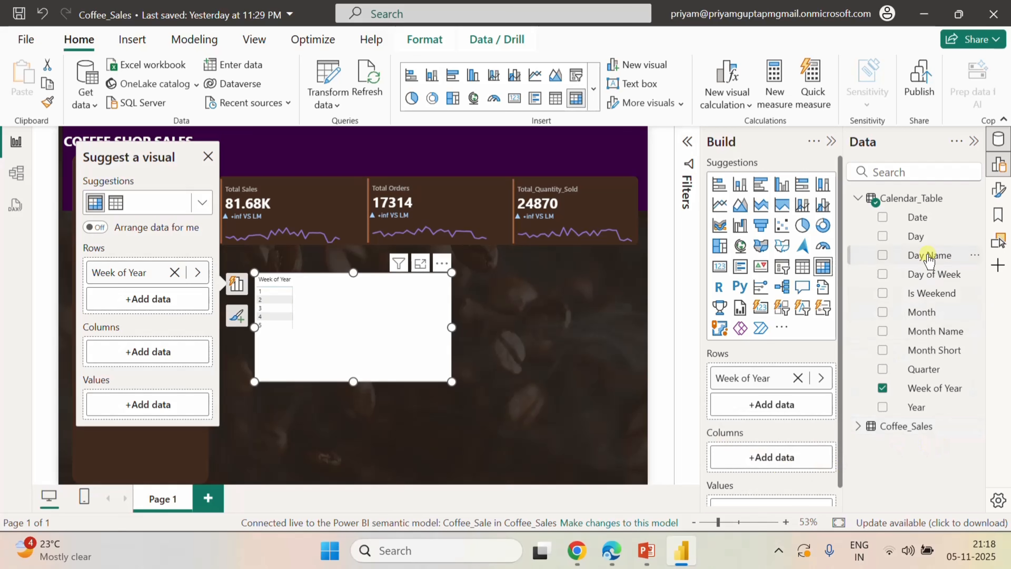
- Add Day Name to the matrix's columns and Day to its values, aggregated as Sum
{"action": "left_click_drag", "start_coordinate": [930, 255], "coordinate": [781, 464]}
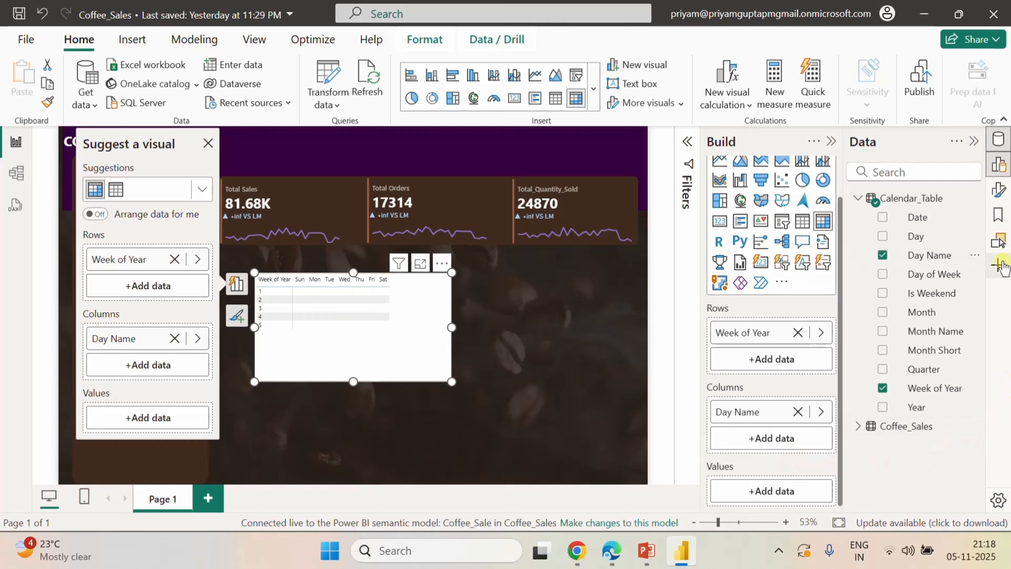
{"action": "left_click_drag", "start_coordinate": [916, 237], "coordinate": [798, 496]}
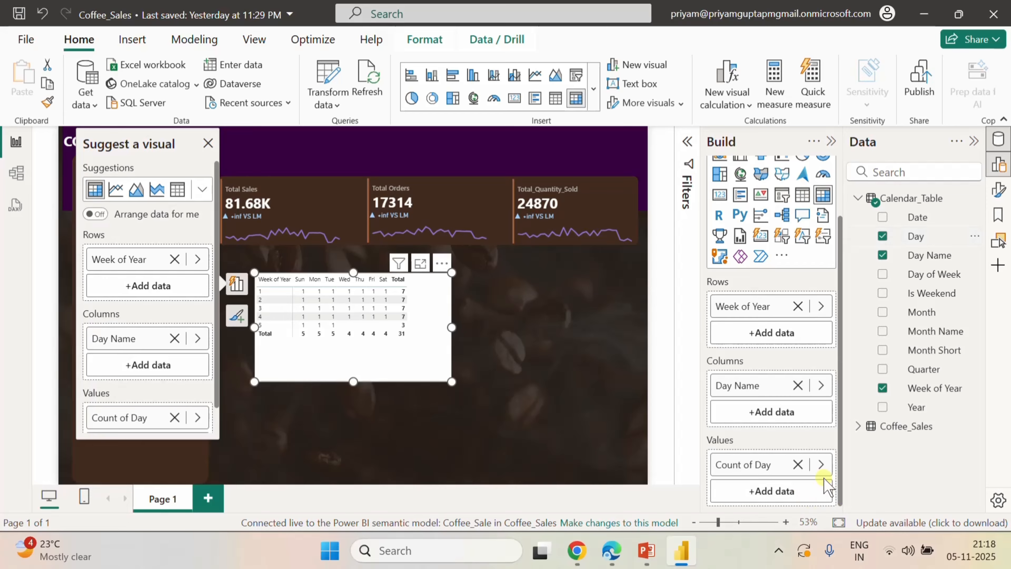
{"action": "left_click", "coordinate": [821, 465]}
{"action": "left_click", "coordinate": [924, 502]}
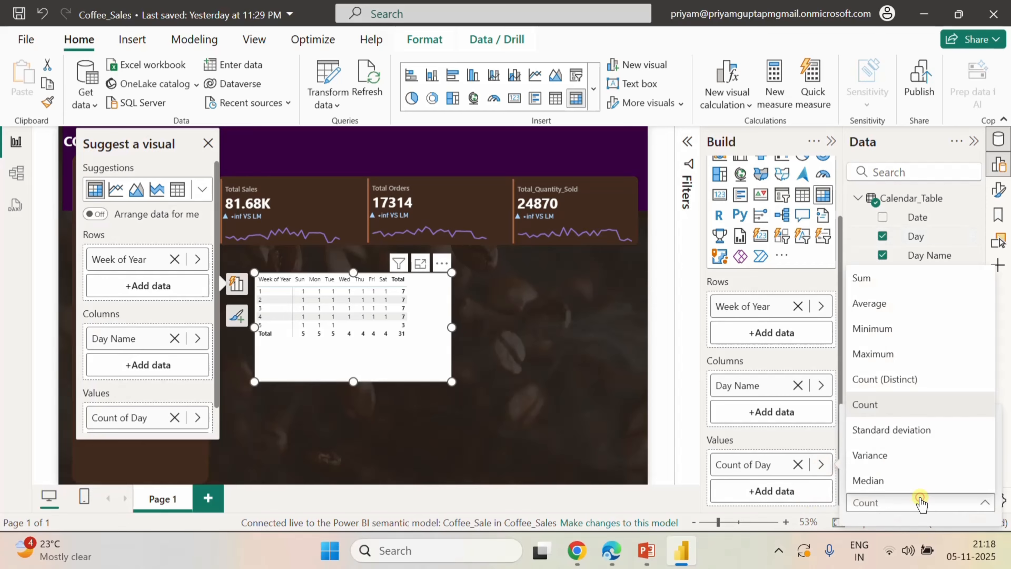
{"action": "left_click", "coordinate": [868, 278]}
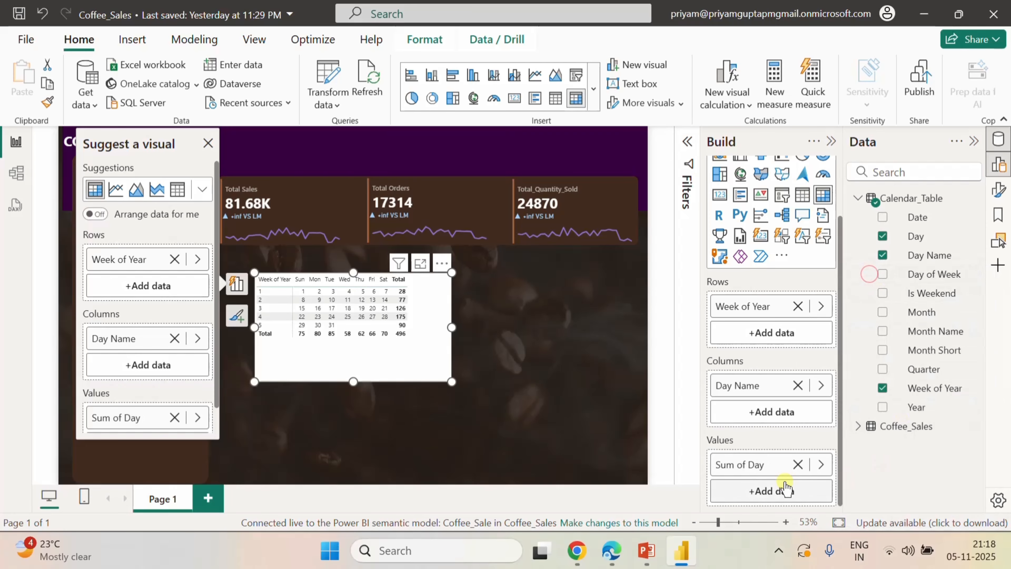
{"action": "left_click", "coordinate": [554, 324]}
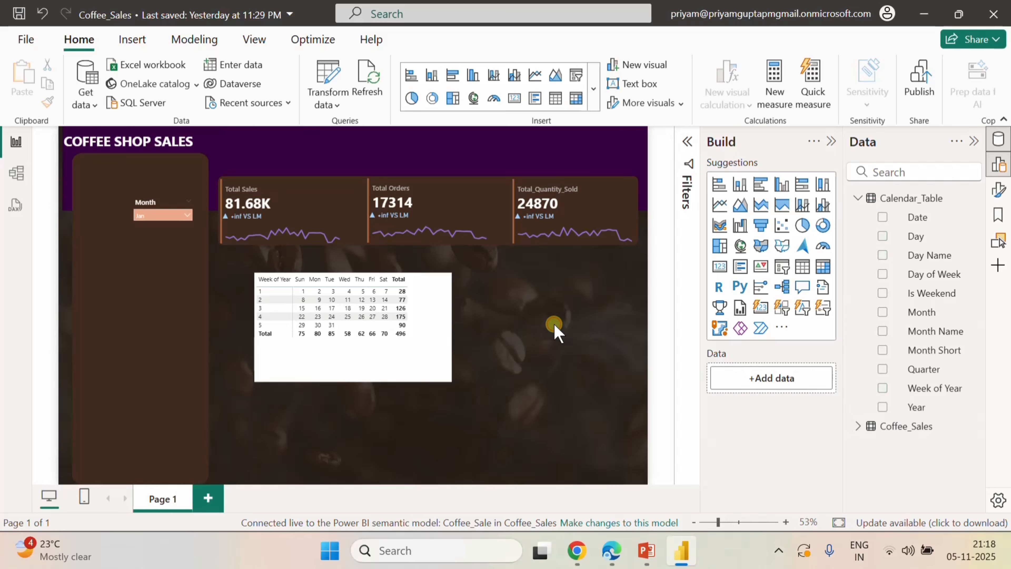
- Set the matrix's height to 190 and width to 305, and slightly narrow its Week of Year column
{"action": "mouse_move", "coordinate": [445, 325]}
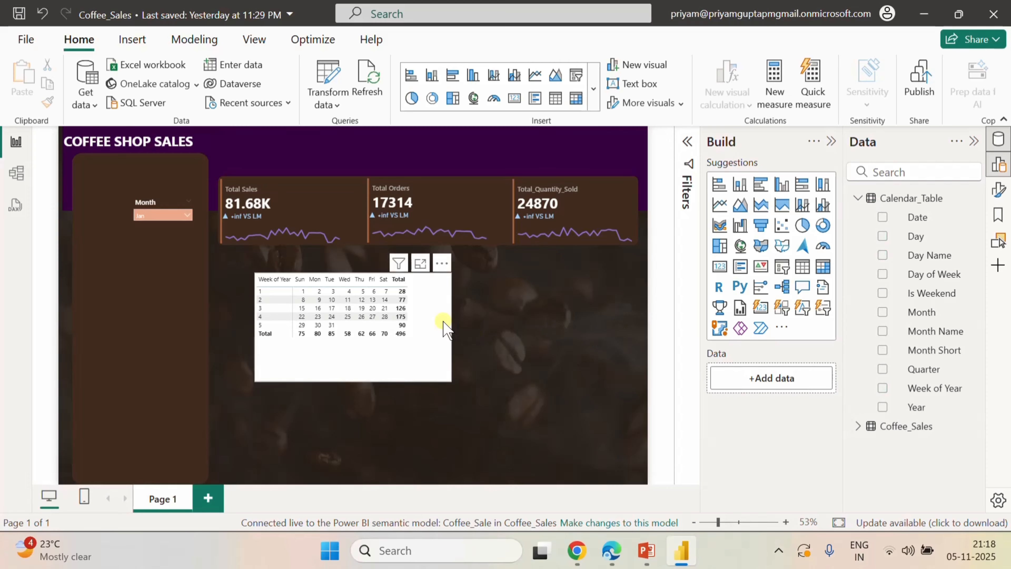
{"action": "left_click", "coordinate": [444, 328]}
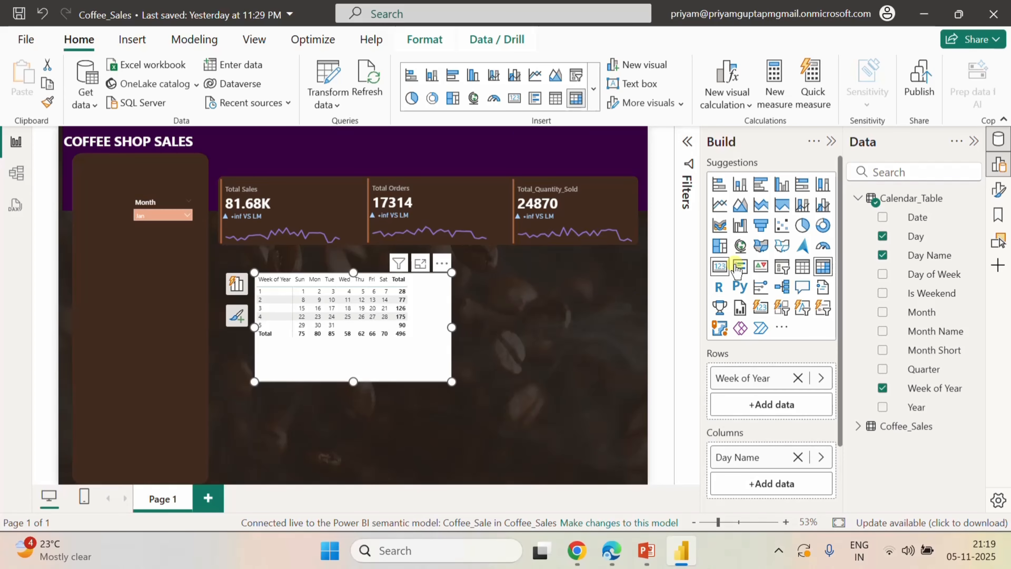
{"action": "left_click", "coordinate": [998, 189]}
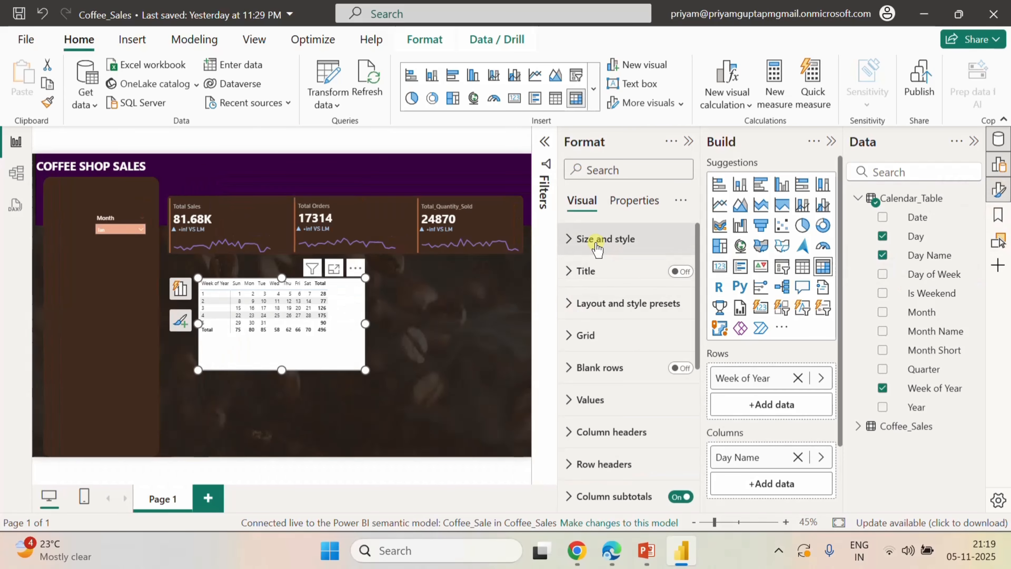
{"action": "left_click", "coordinate": [568, 240]}
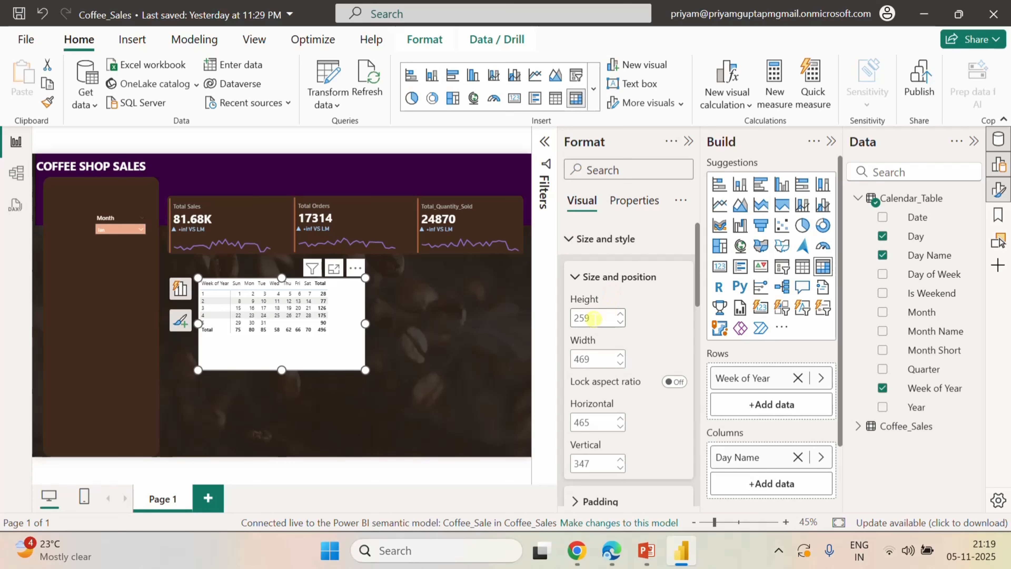
{"action": "left_click", "coordinate": [609, 317]}
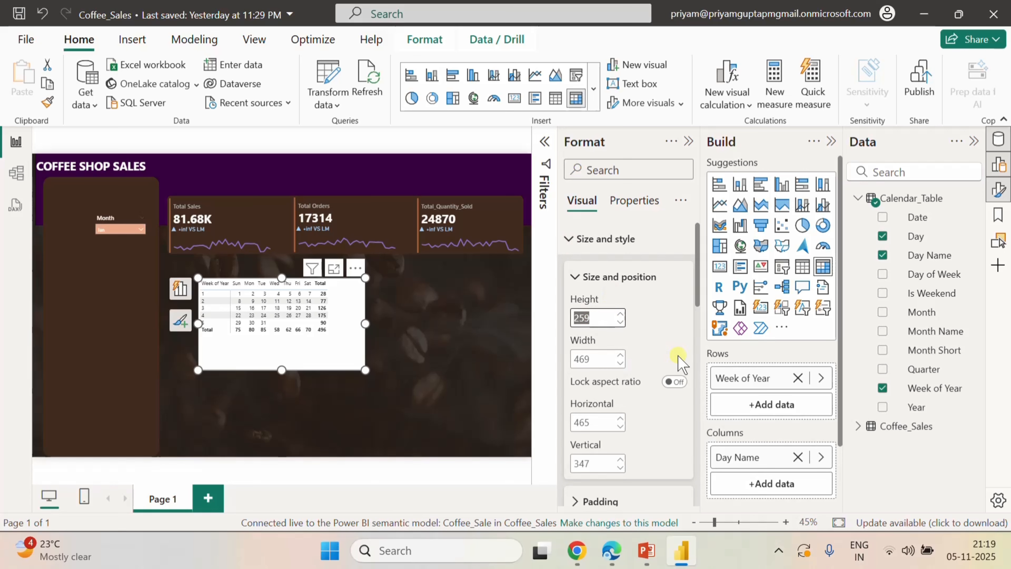
{"action": "type", "text": "190"}
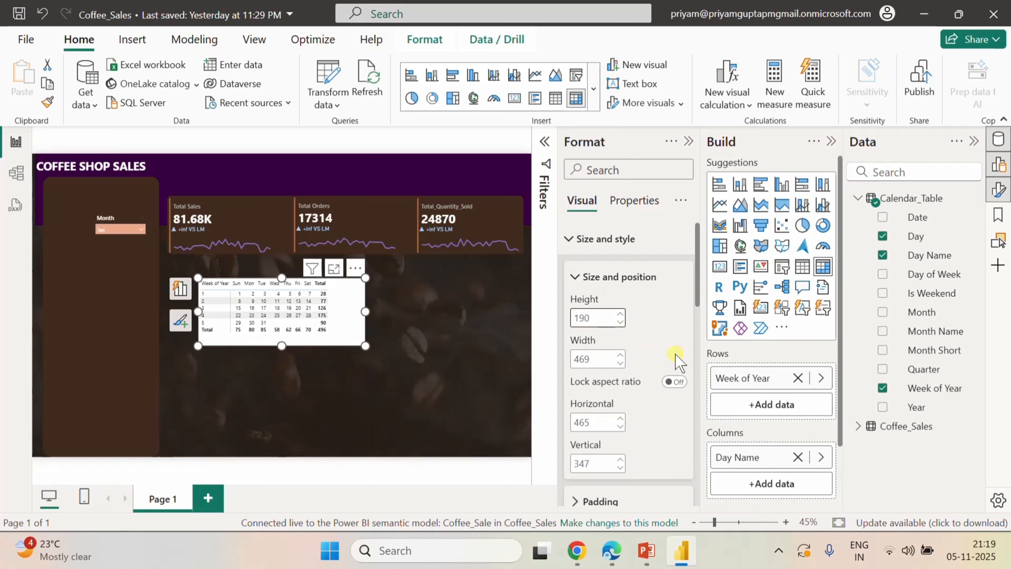
{"action": "left_click", "coordinate": [593, 357]}
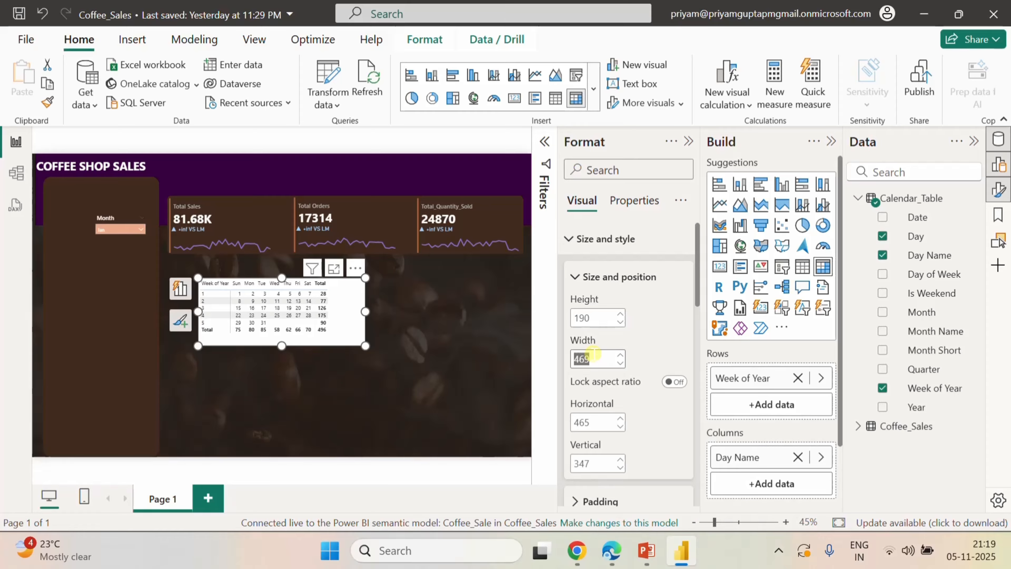
{"action": "type", "text": "305"}
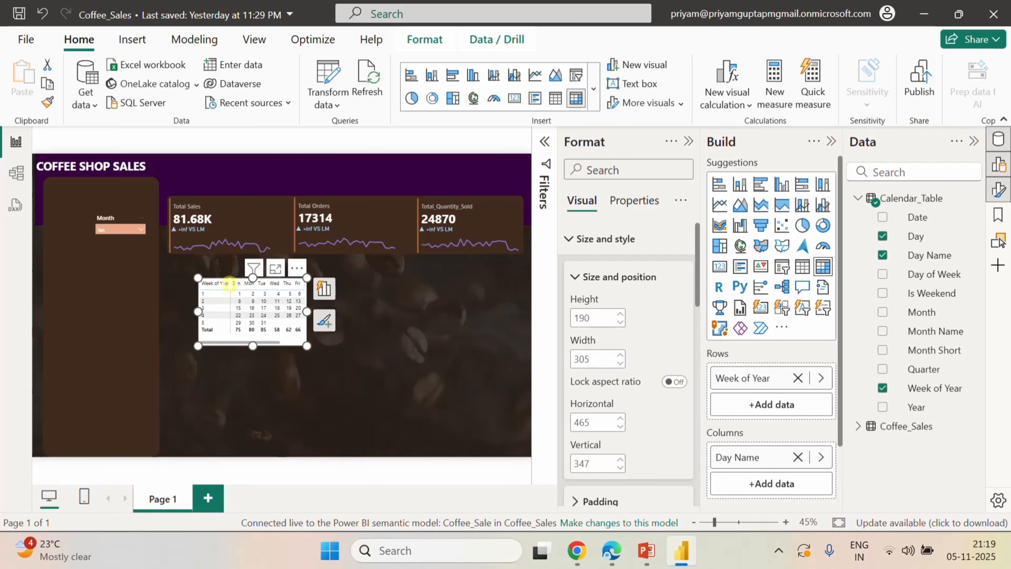
{"action": "mouse_move", "coordinate": [230, 283]}
{"action": "left_mouse_down"}
{"action": "mouse_move", "coordinate": [207, 279]}
{"action": "mouse_move", "coordinate": [228, 282]}
{"action": "left_mouse_up"}
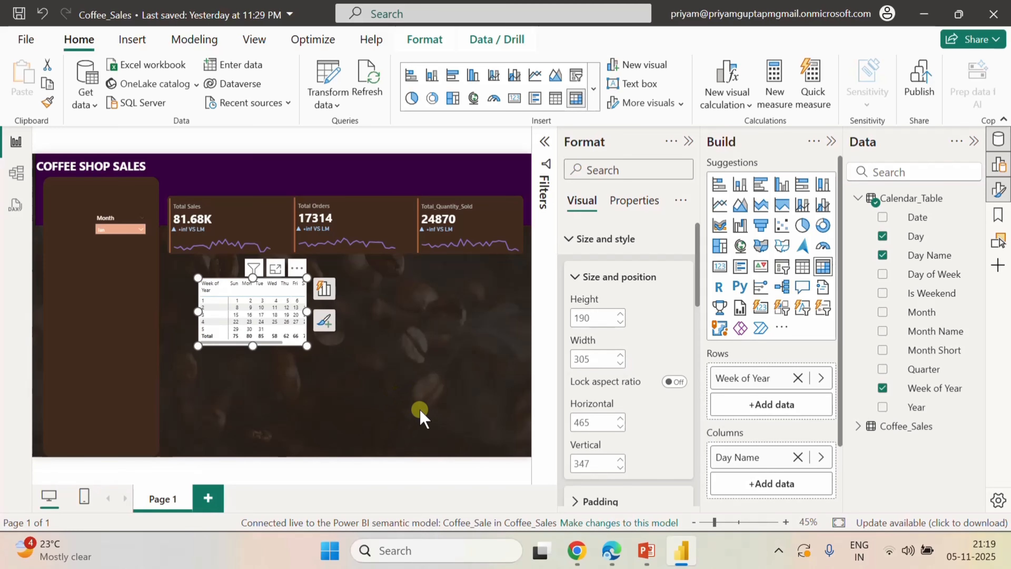
{"action": "left_click", "coordinate": [570, 236]}
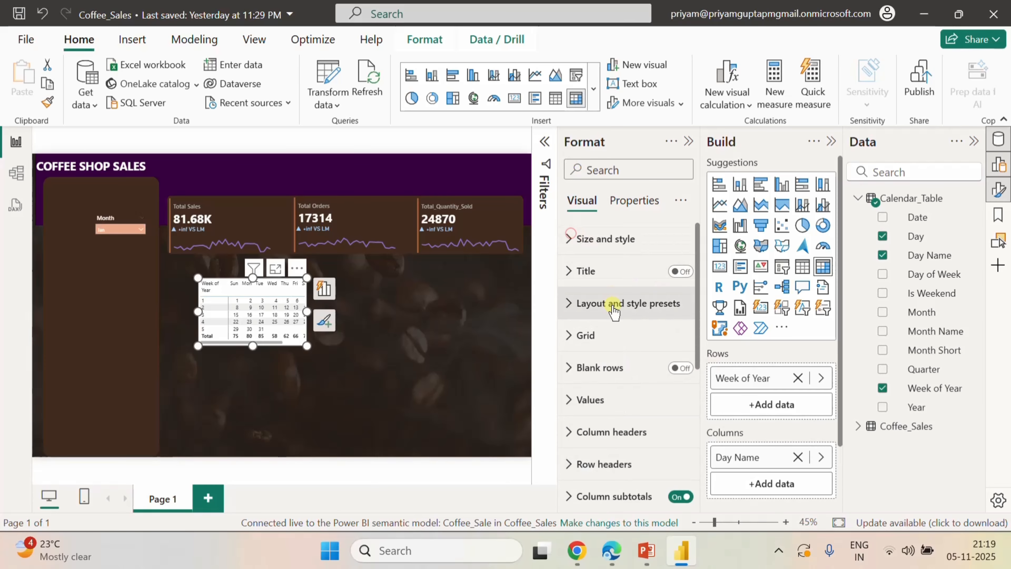
- Turn on the matrix's horizontal gridlines and set their width to 2
{"action": "left_click", "coordinate": [572, 334]}
{"action": "scroll", "coordinate": [596, 361], "scroll_direction": "down", "scroll_amount": 2}
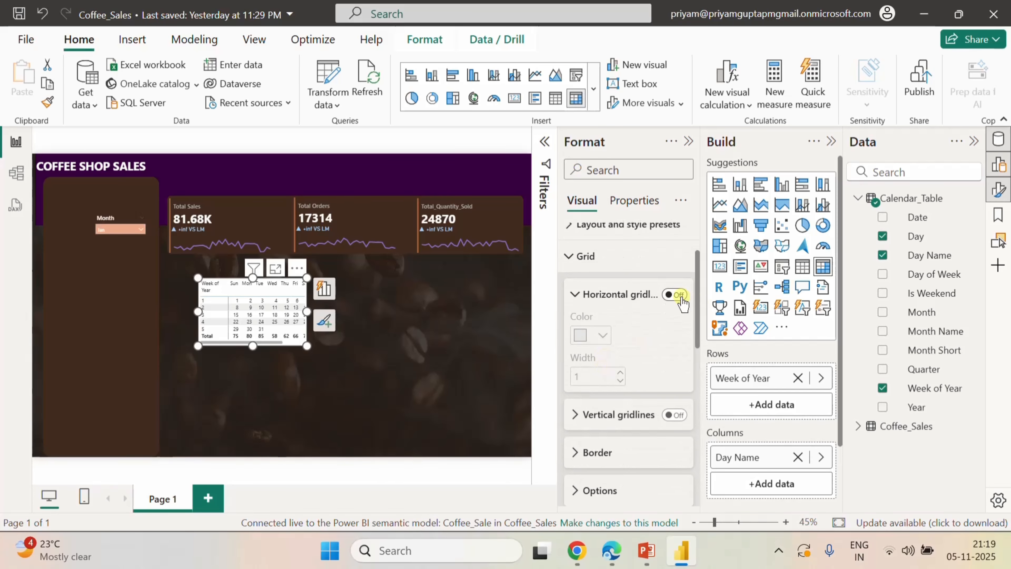
{"action": "left_click", "coordinate": [677, 295]}
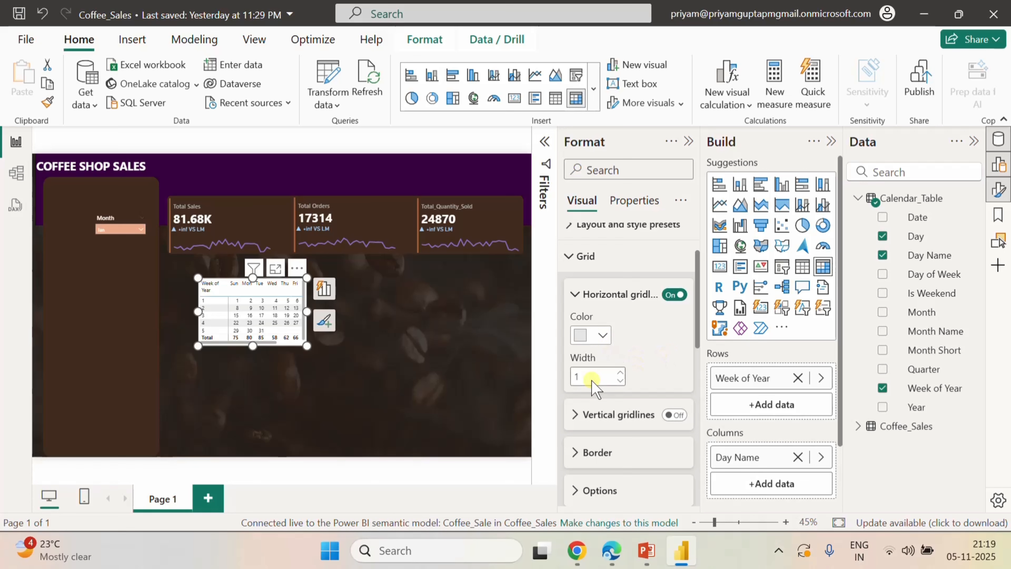
{"action": "left_click", "coordinate": [581, 371]}
{"action": "double_click", "coordinate": [577, 372]}
{"action": "type", "text": "2"}
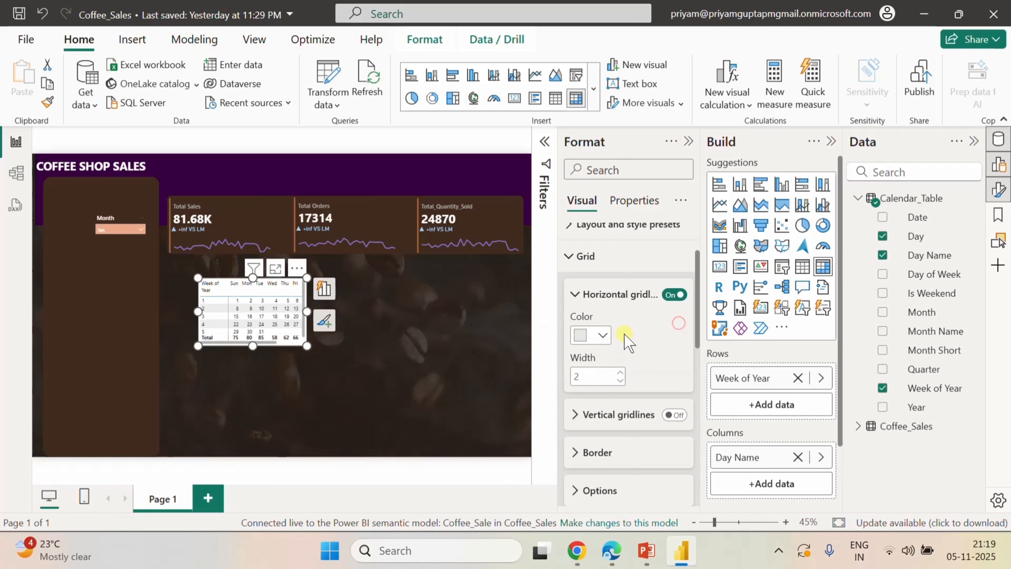
- Set the horizontal gridlines' color to hex #402B1E
{"action": "left_click", "coordinate": [604, 337]}
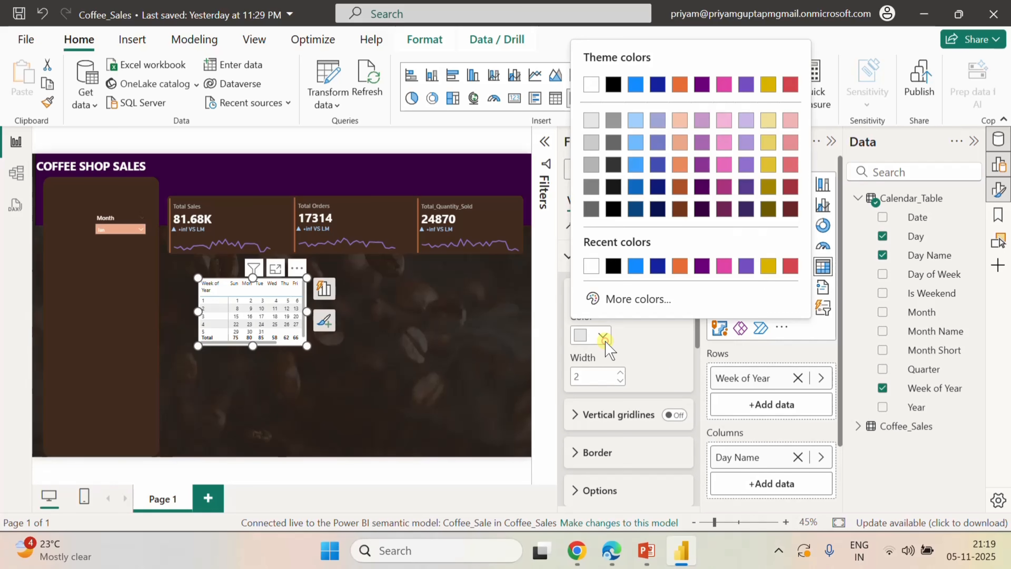
{"action": "left_click", "coordinate": [624, 300]}
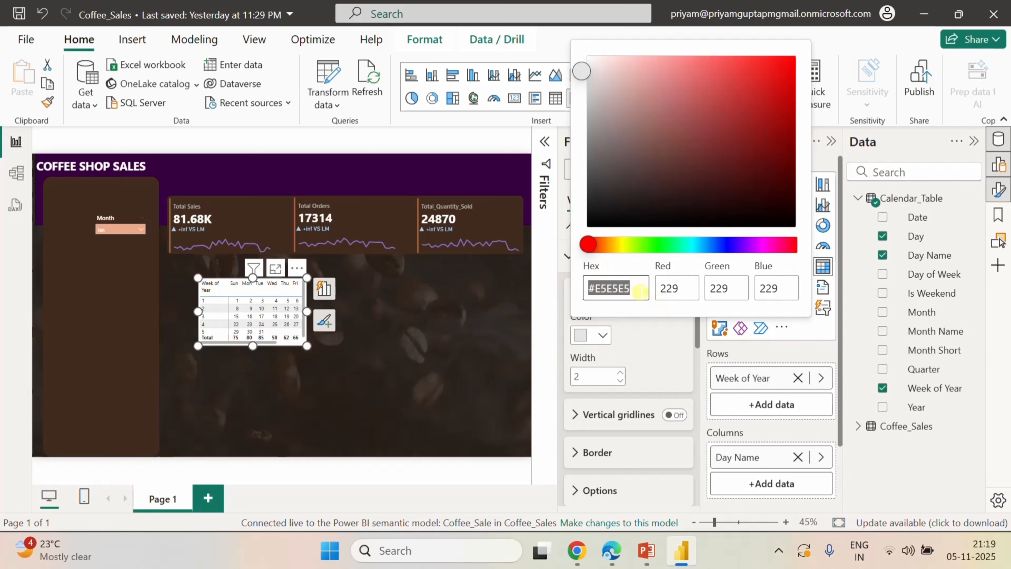
{"action": "type", "text": "402"}
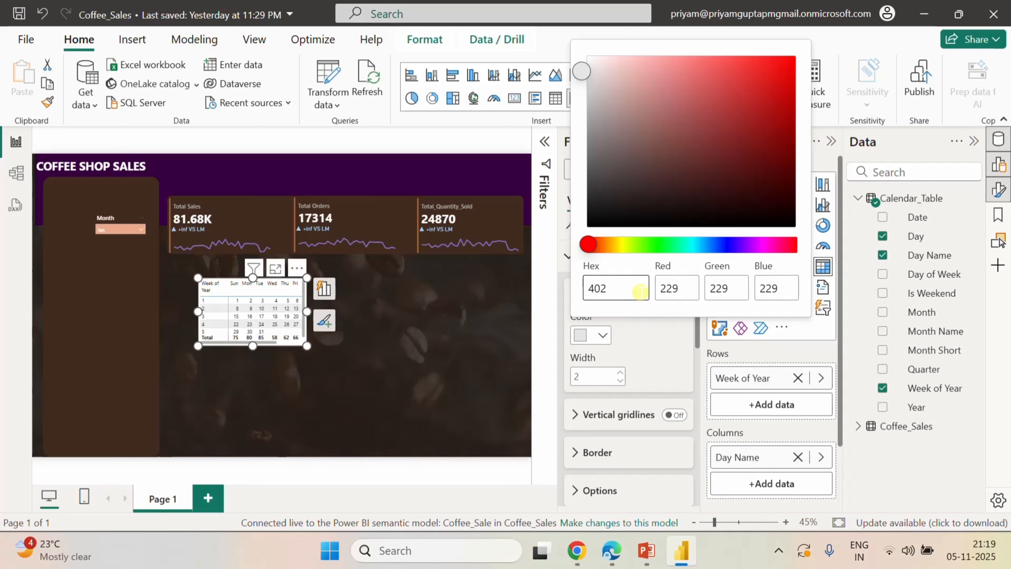
{"action": "type", "text": "b1e"}
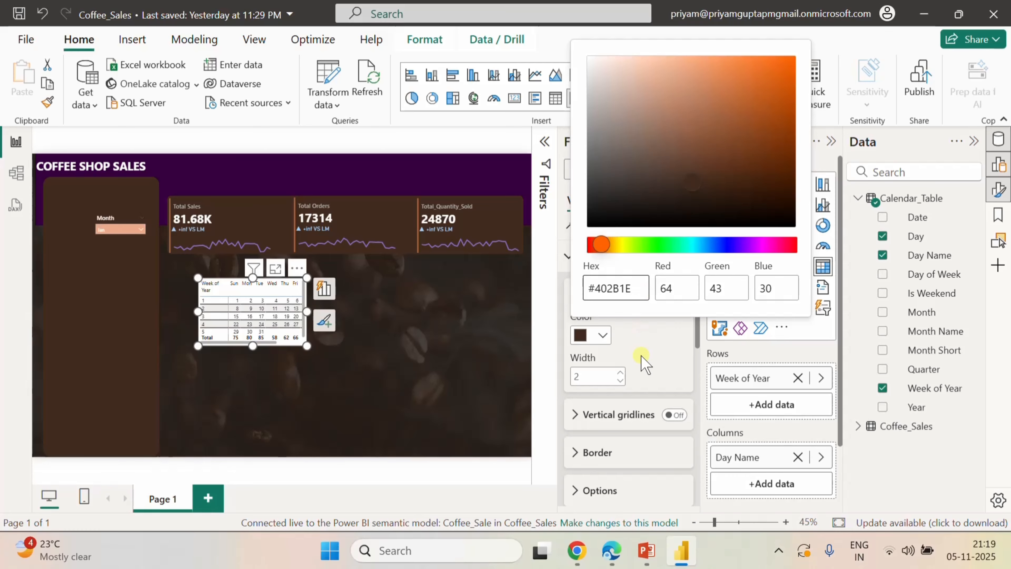
{"action": "left_click", "coordinate": [626, 290]}
{"action": "left_click", "coordinate": [669, 350]}
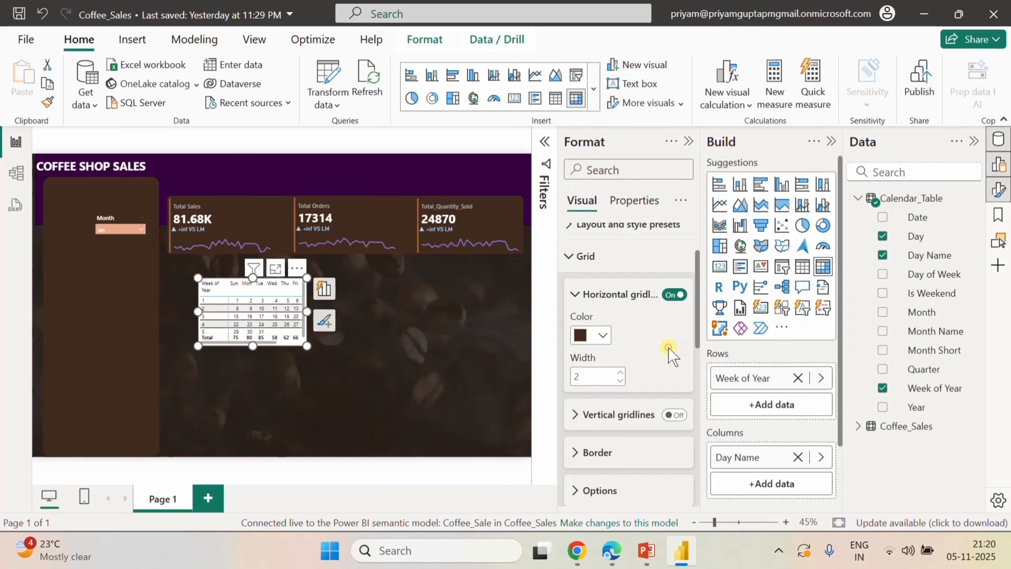
- Turn on the matrix's vertical gridlines with the same dark brown color and a width of 2
{"action": "left_click", "coordinate": [674, 416]}
{"action": "left_click", "coordinate": [576, 414]}
{"action": "scroll", "coordinate": [632, 419], "scroll_direction": "down", "scroll_amount": 4}
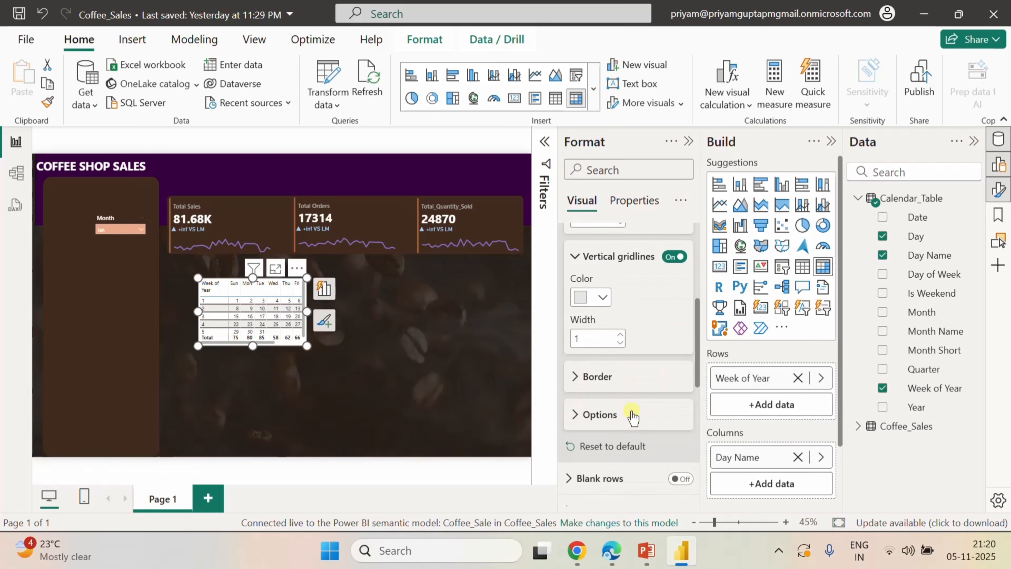
{"action": "left_click", "coordinate": [601, 298]}
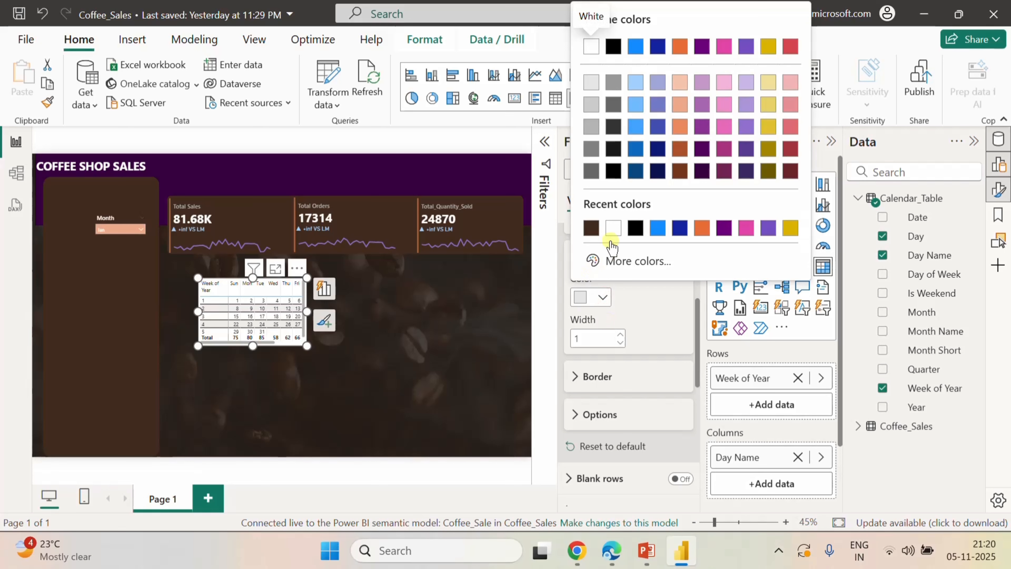
{"action": "left_click", "coordinate": [592, 228]}
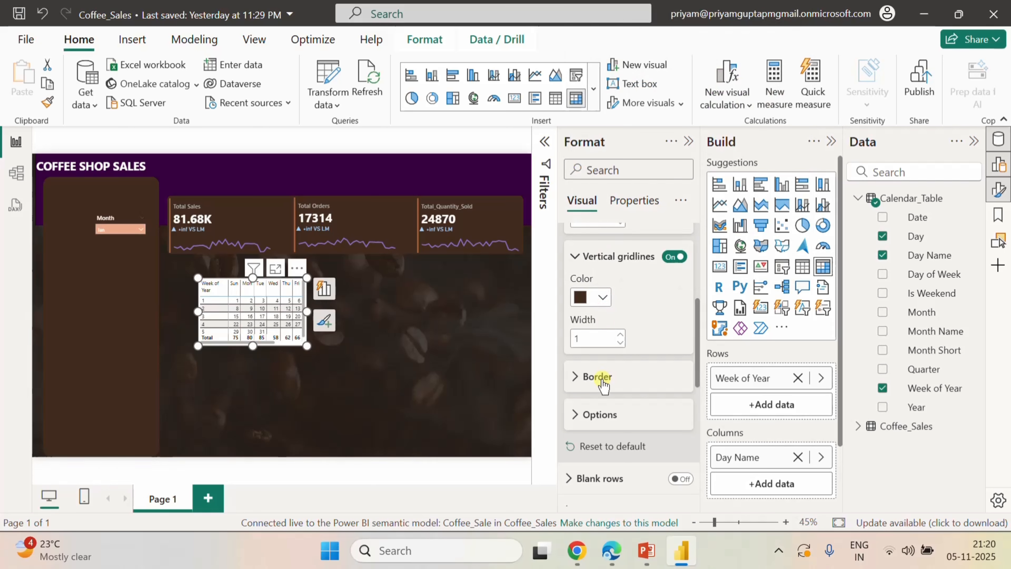
{"action": "type", "text": "2"}
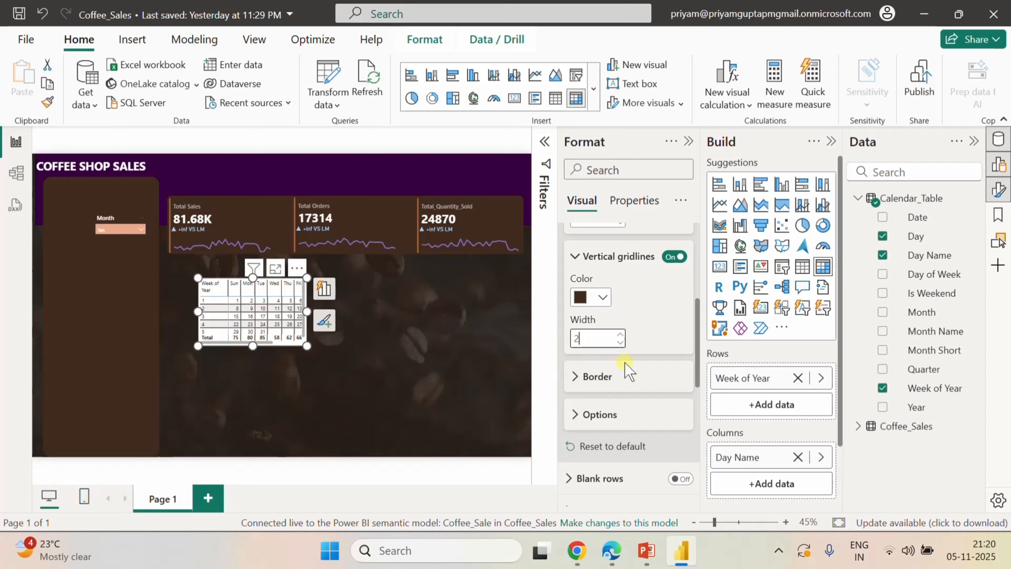
{"action": "left_click", "coordinate": [640, 365]}
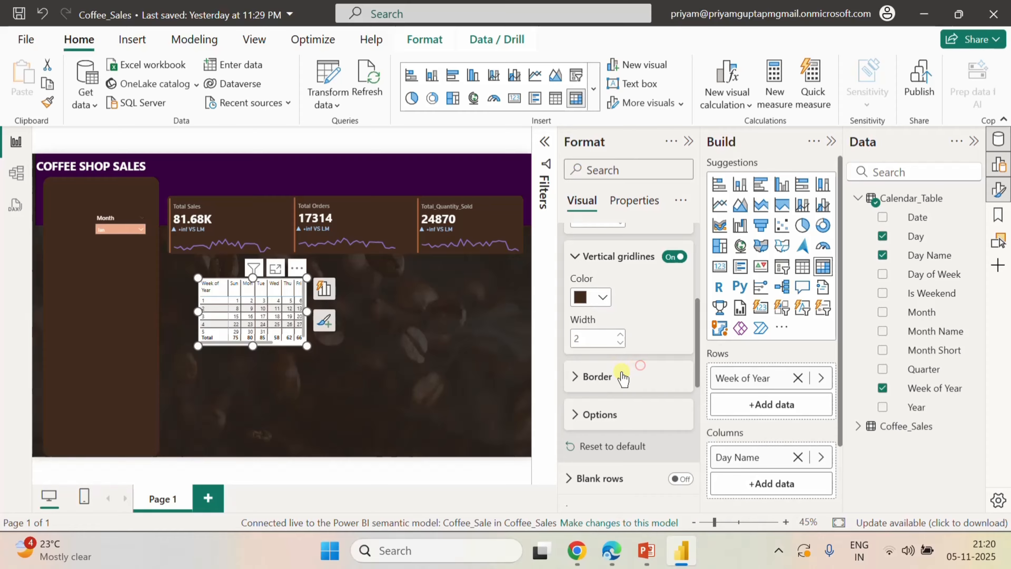
- Set the grid border color for all sections of the matrix to the recent dark brown
{"action": "left_click", "coordinate": [575, 375]}
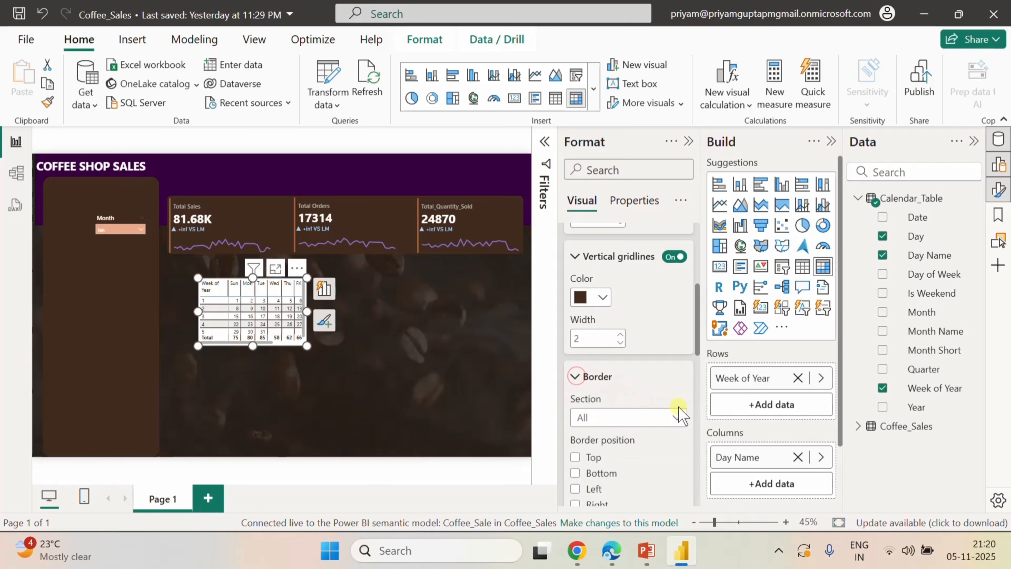
{"action": "scroll", "coordinate": [677, 413], "scroll_direction": "down", "scroll_amount": 3}
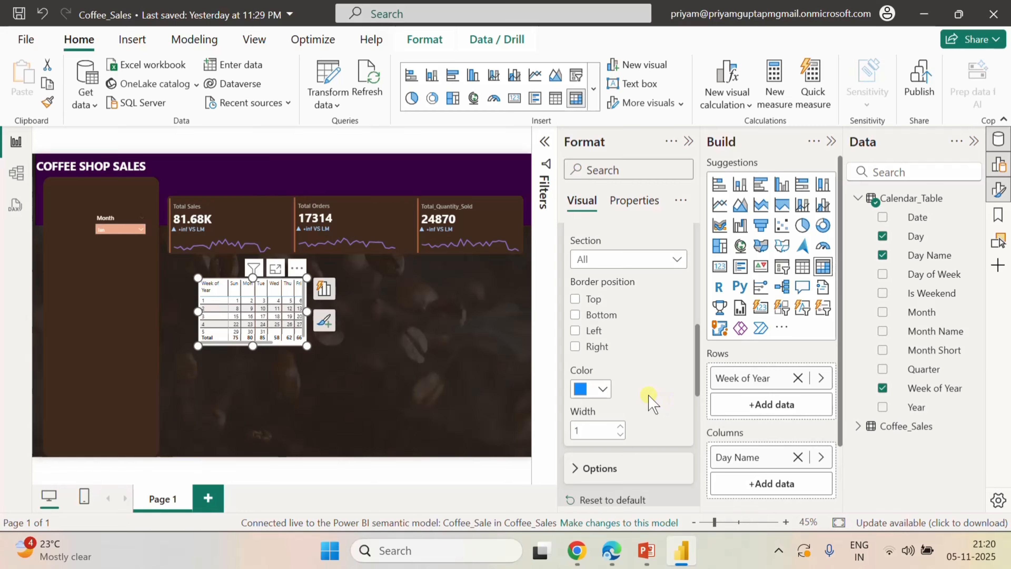
{"action": "left_click", "coordinate": [602, 387]}
{"action": "left_click", "coordinate": [613, 318]}
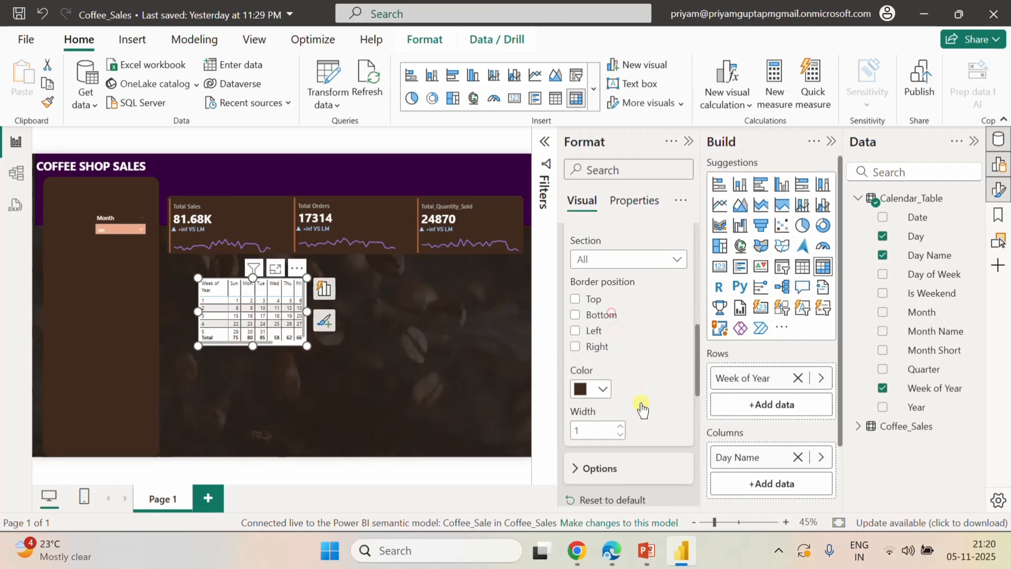
- Set the matrix grid's row padding to 3
{"action": "scroll", "coordinate": [641, 407], "scroll_direction": "down", "scroll_amount": 1}
{"action": "scroll", "coordinate": [641, 407], "scroll_direction": "down", "scroll_amount": 3}
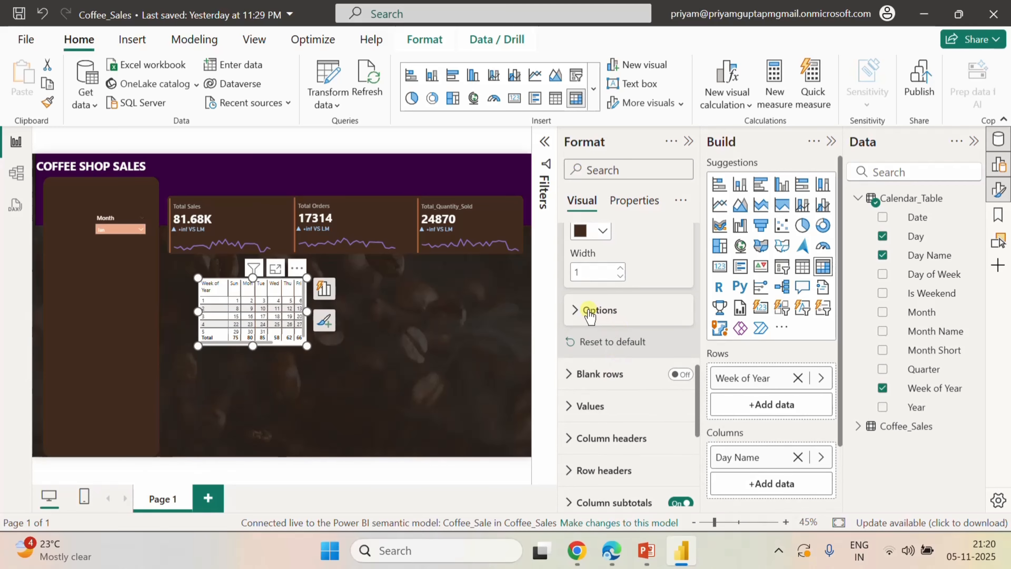
{"action": "left_click", "coordinate": [575, 375]}
{"action": "left_click", "coordinate": [575, 375]}
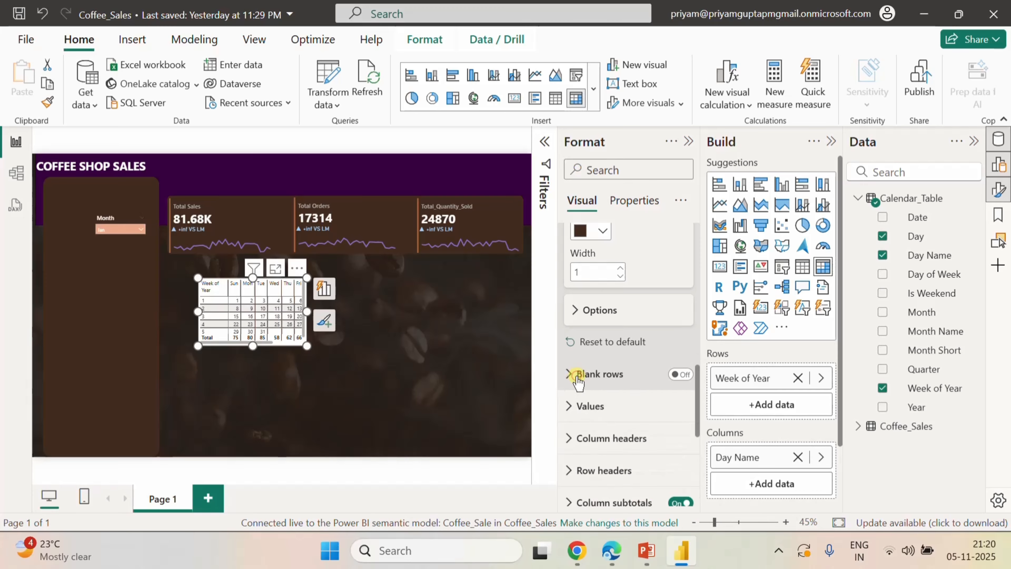
{"action": "left_click", "coordinate": [575, 310]}
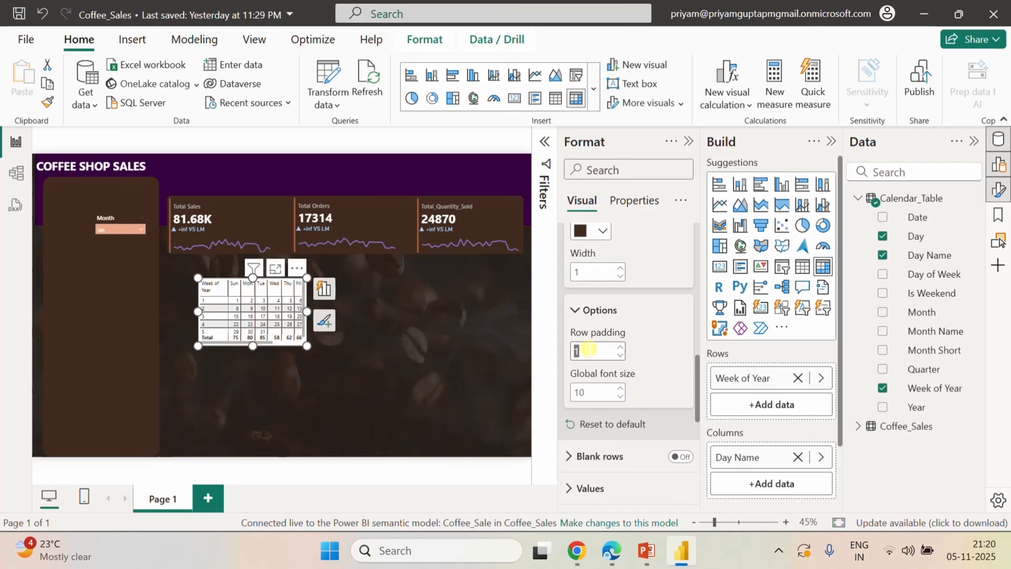
{"action": "type", "text": "3"}
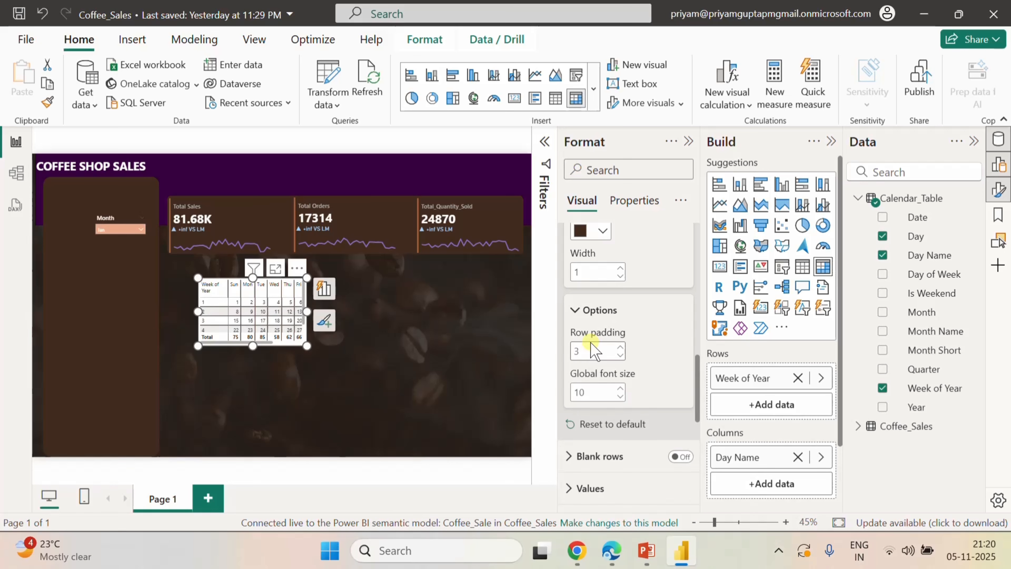
{"action": "left_click", "coordinate": [643, 332]}
{"action": "scroll", "coordinate": [643, 405], "scroll_direction": "down", "scroll_amount": 2}
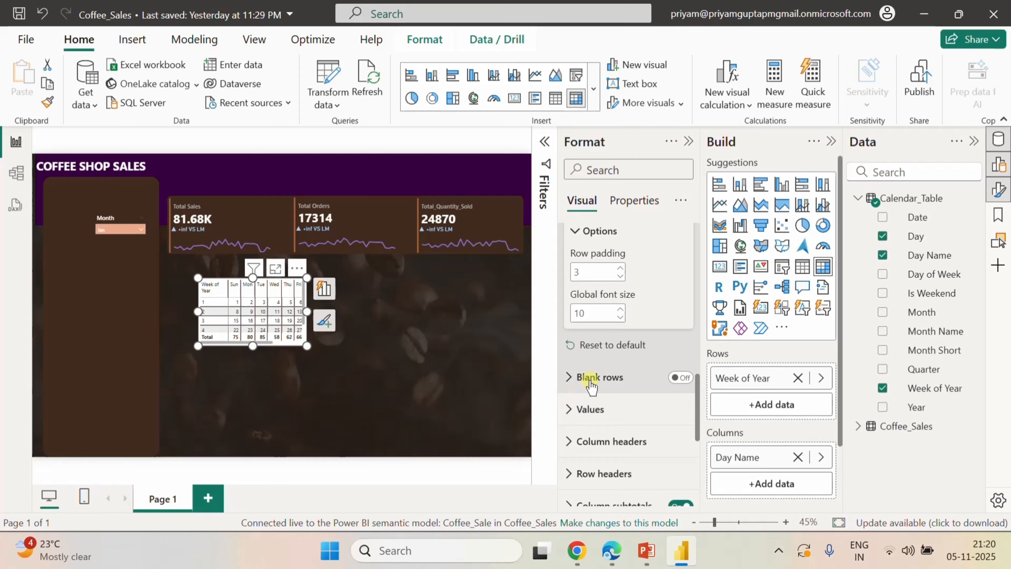
- Format the matrix values with font size 9, white text and the dark brown background
{"action": "scroll", "coordinate": [592, 384], "scroll_direction": "down", "scroll_amount": 2}
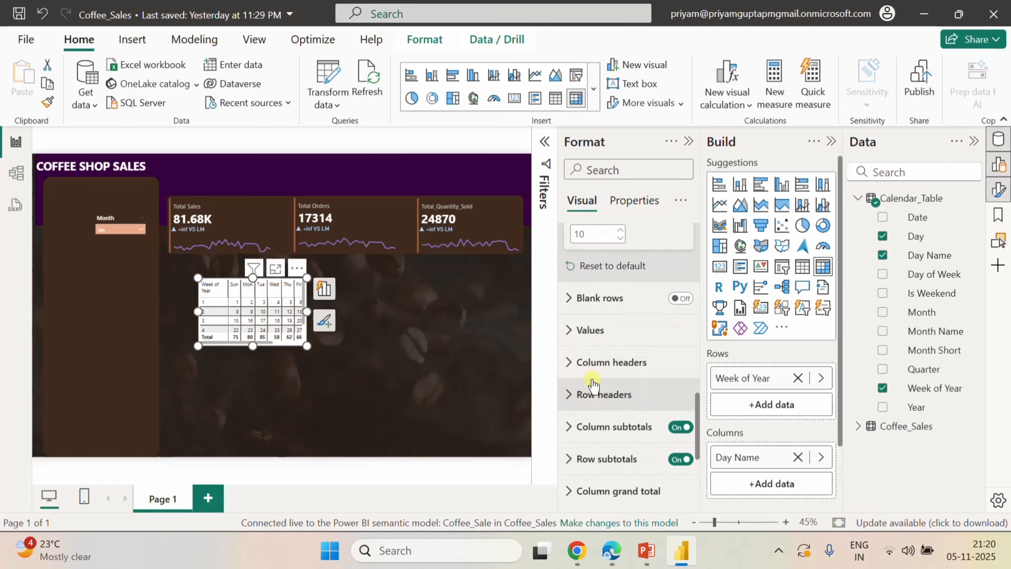
{"action": "left_click", "coordinate": [569, 330]}
{"action": "scroll", "coordinate": [641, 384], "scroll_direction": "down", "scroll_amount": 4}
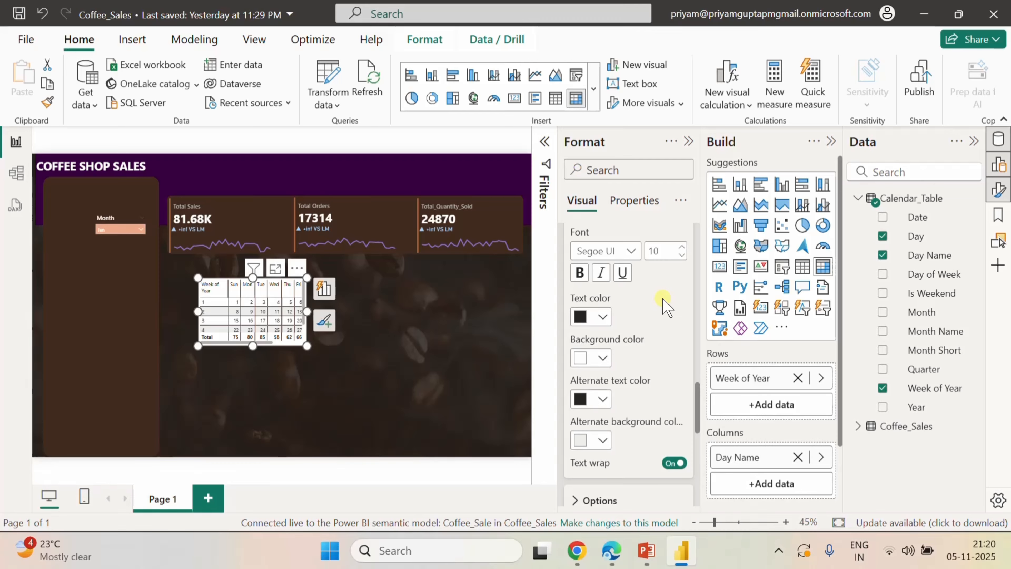
{"action": "left_click", "coordinate": [682, 256]}
{"action": "left_click", "coordinate": [603, 318]}
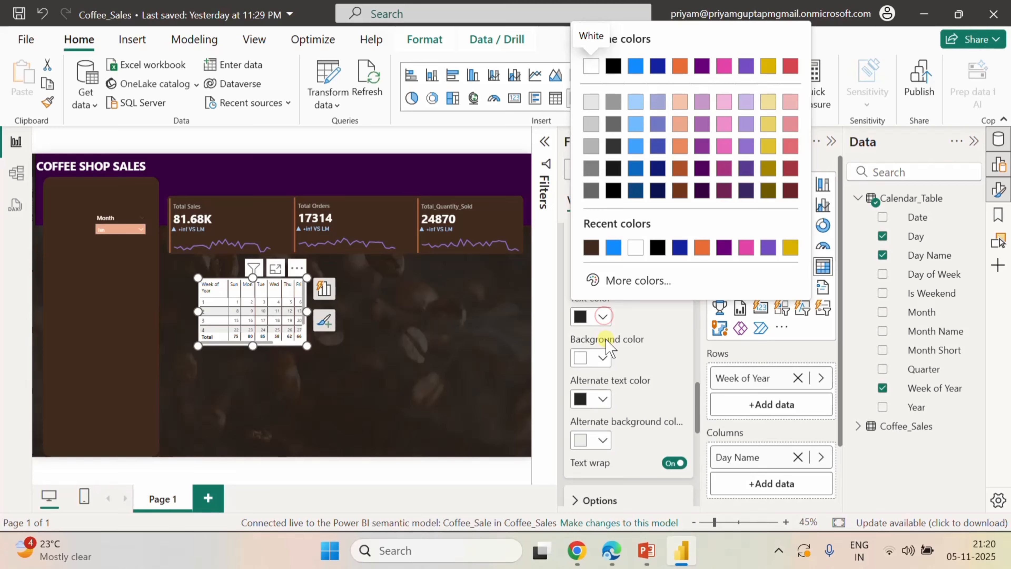
{"action": "left_click", "coordinate": [636, 248]}
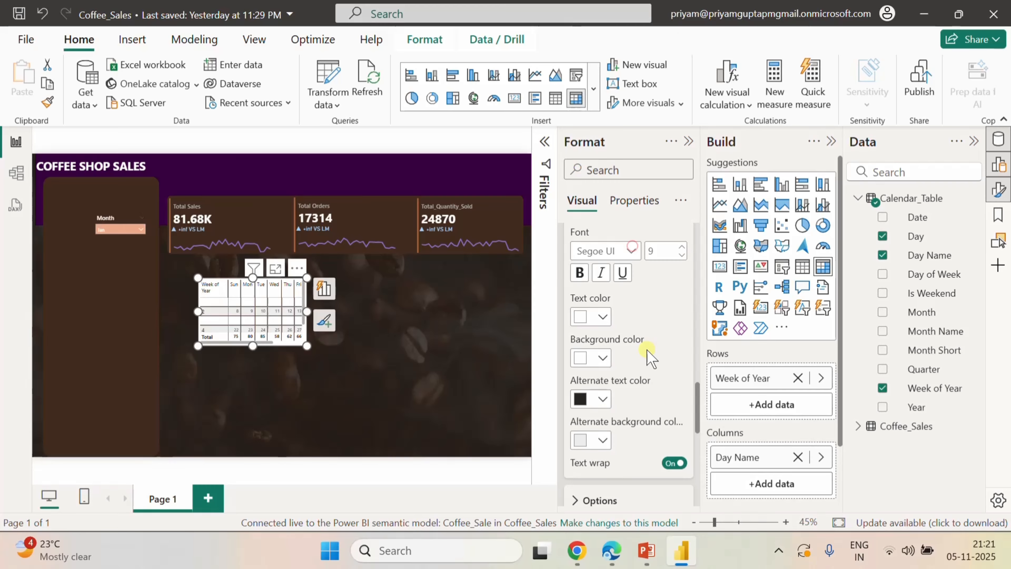
{"action": "left_click", "coordinate": [607, 356]}
{"action": "left_click", "coordinate": [615, 287]}
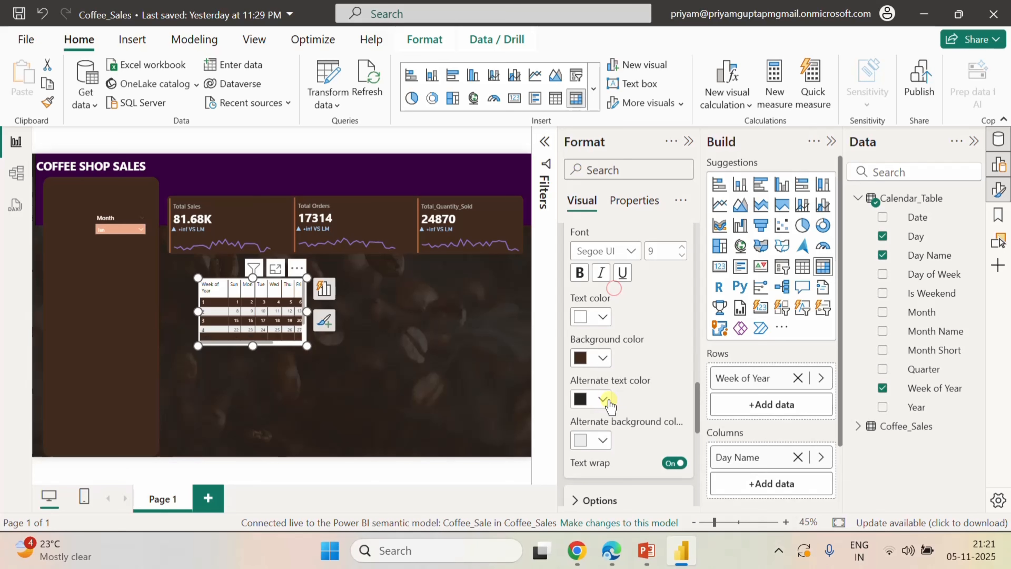
- Set the values' alternate text color to white and alternate background color to dark brown
{"action": "left_click", "coordinate": [603, 399]}
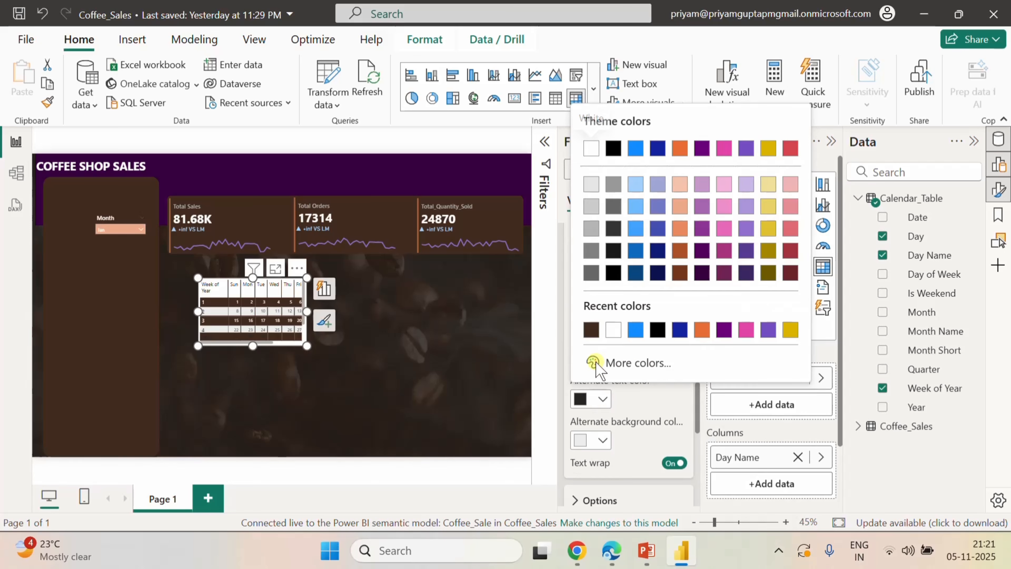
{"action": "left_click", "coordinate": [618, 331]}
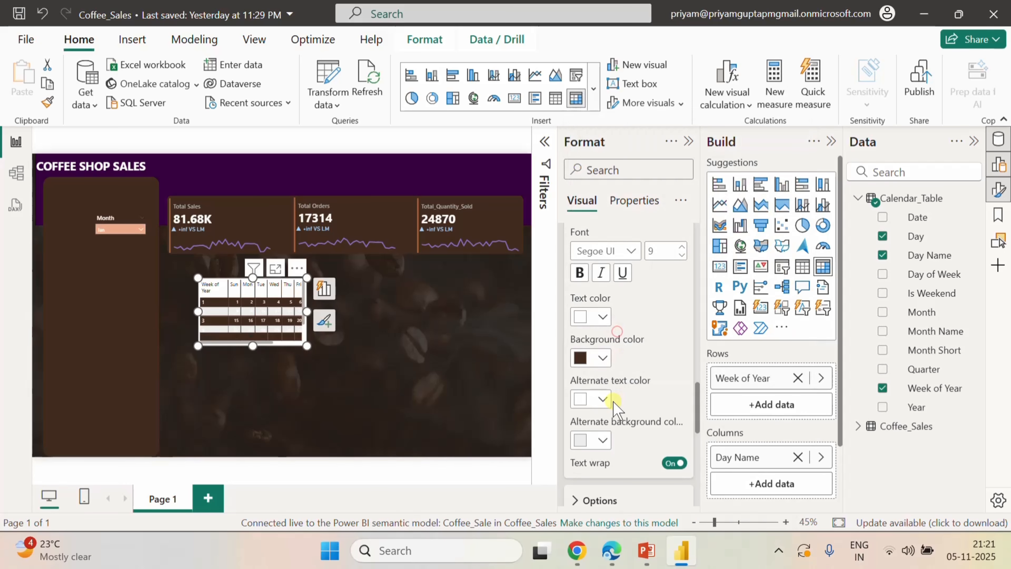
{"action": "scroll", "coordinate": [619, 404], "scroll_direction": "down", "scroll_amount": 3}
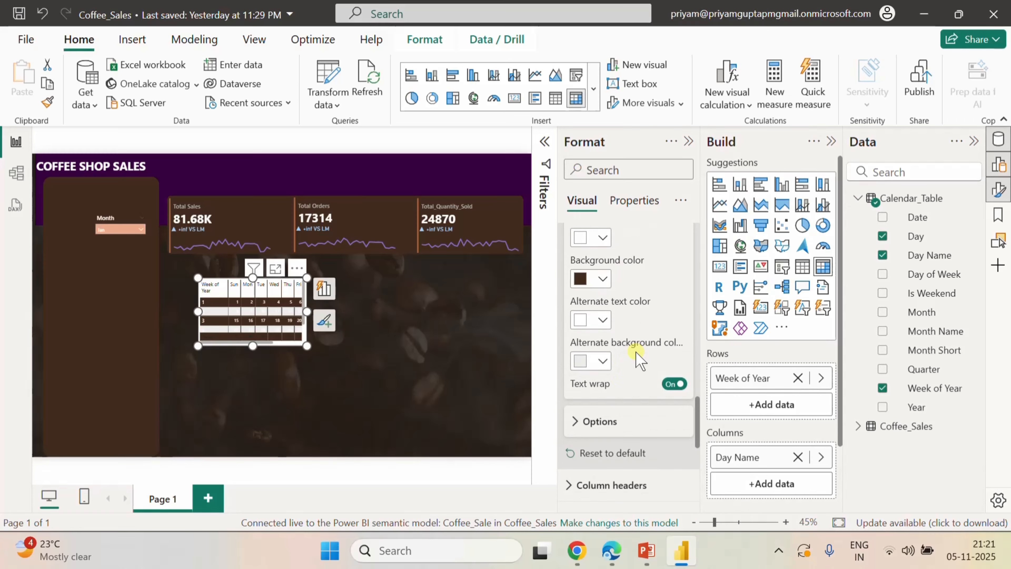
{"action": "left_click", "coordinate": [597, 365]}
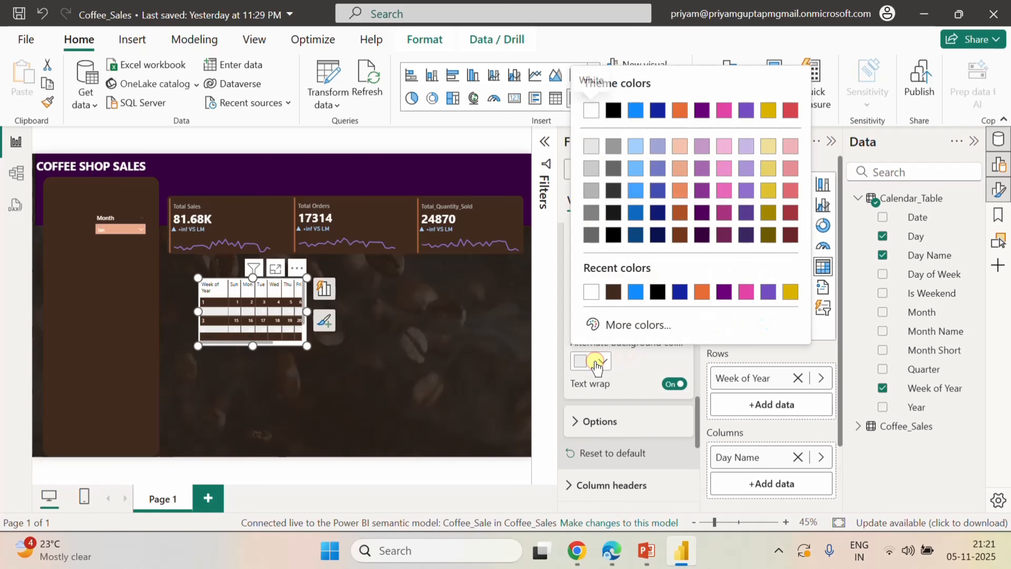
{"action": "left_click", "coordinate": [615, 292]}
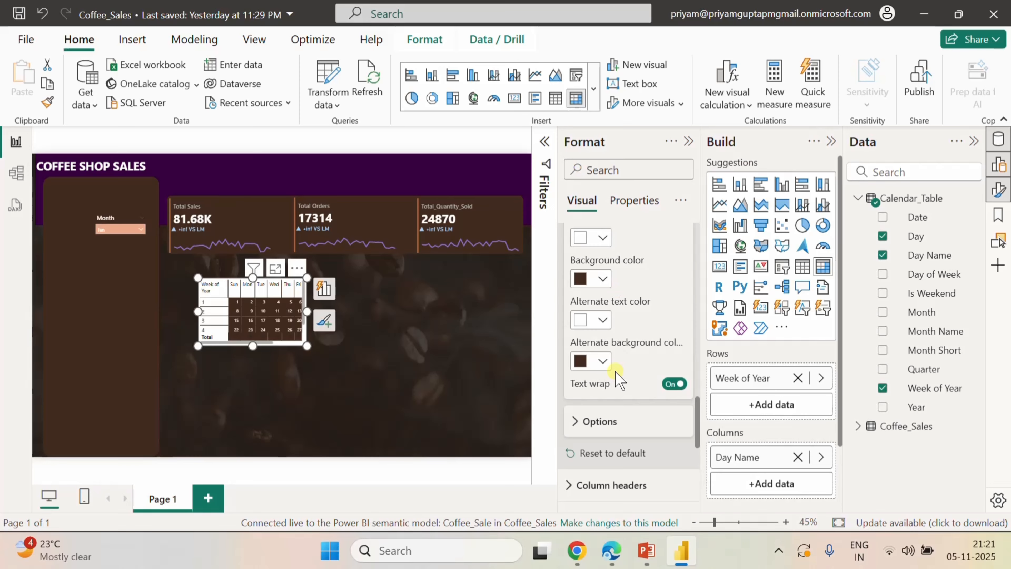
- Reduce the font size of the matrix's column headers to 9
{"action": "scroll", "coordinate": [615, 371], "scroll_direction": "down", "scroll_amount": 4}
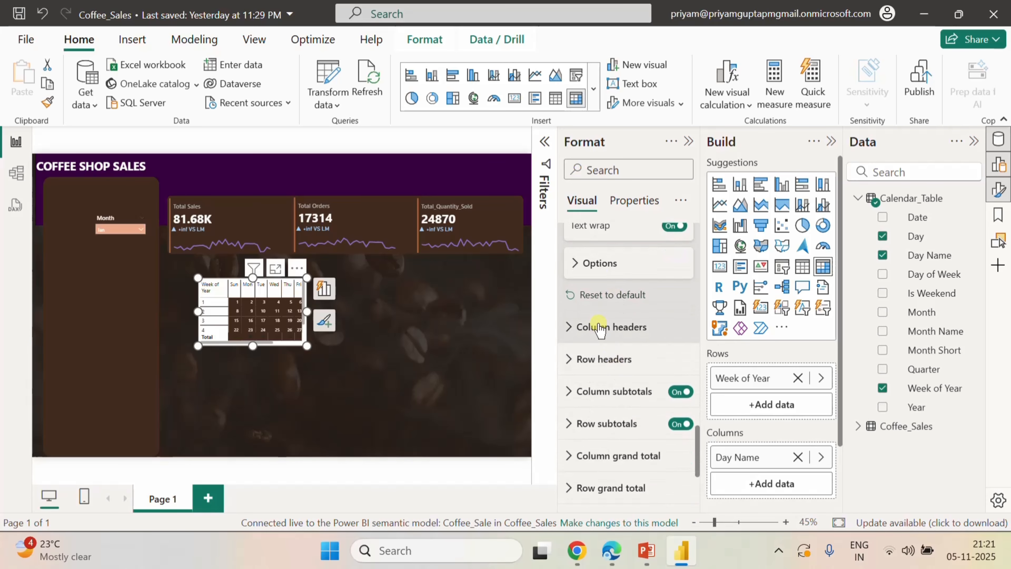
{"action": "left_click", "coordinate": [576, 334]}
{"action": "scroll", "coordinate": [620, 350], "scroll_direction": "down", "scroll_amount": 2}
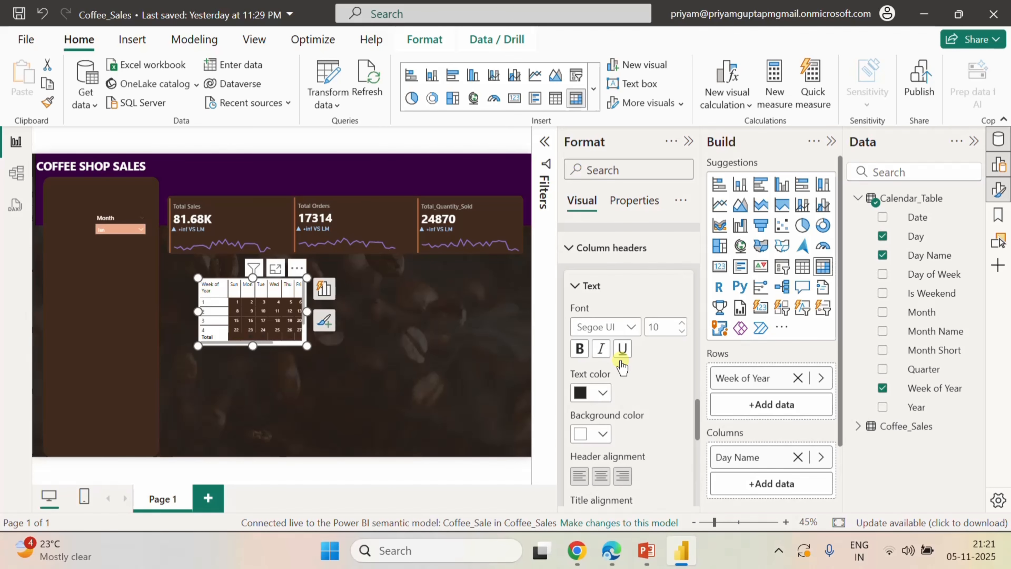
{"action": "scroll", "coordinate": [640, 376], "scroll_direction": "down", "scroll_amount": 2}
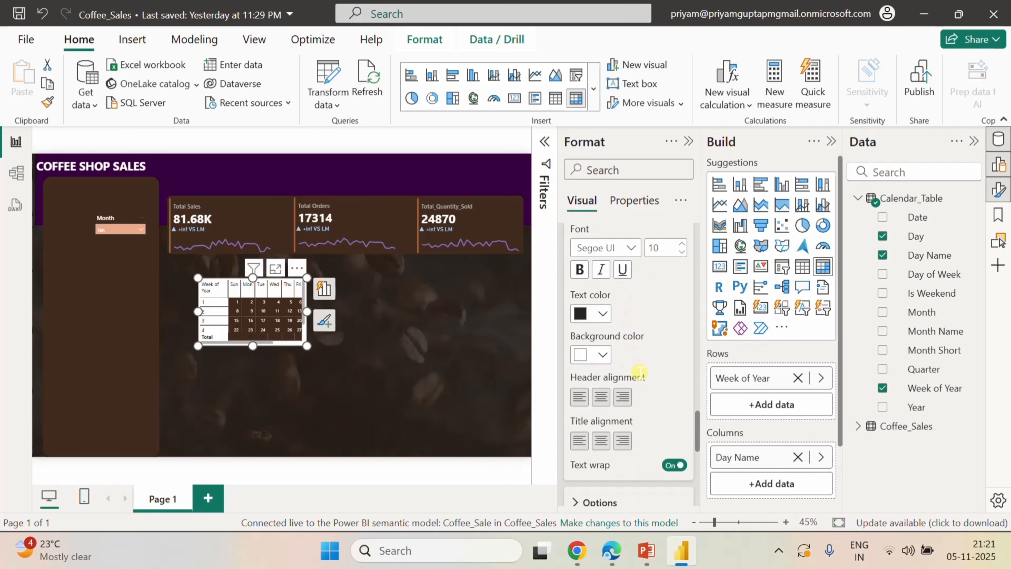
{"action": "left_click", "coordinate": [678, 253]}
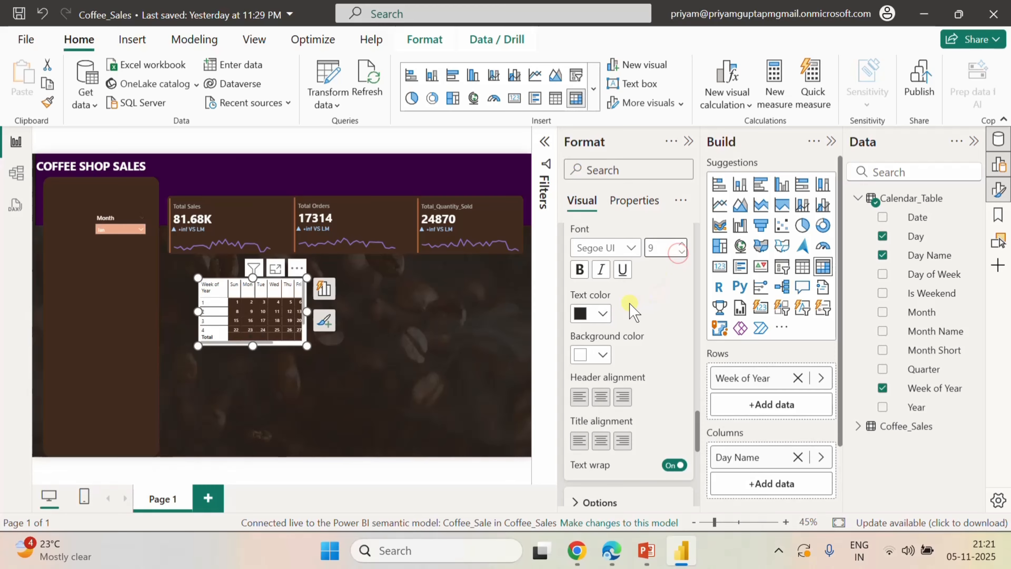
- Set the matrix column headers' text color to white and background color to dark brown
{"action": "left_click", "coordinate": [600, 315]}
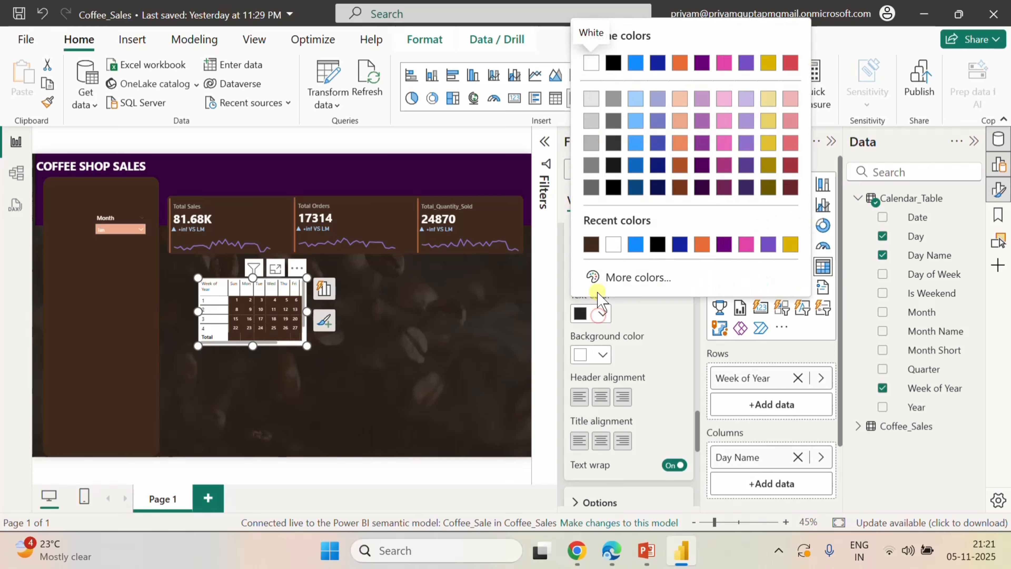
{"action": "left_click", "coordinate": [612, 247]}
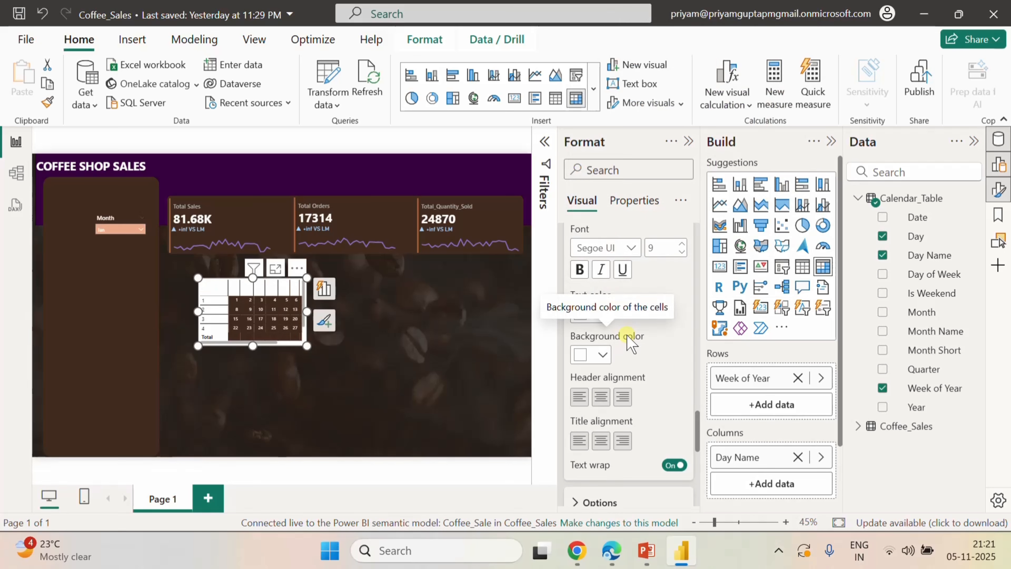
{"action": "left_click", "coordinate": [603, 354]}
{"action": "left_click", "coordinate": [613, 285]}
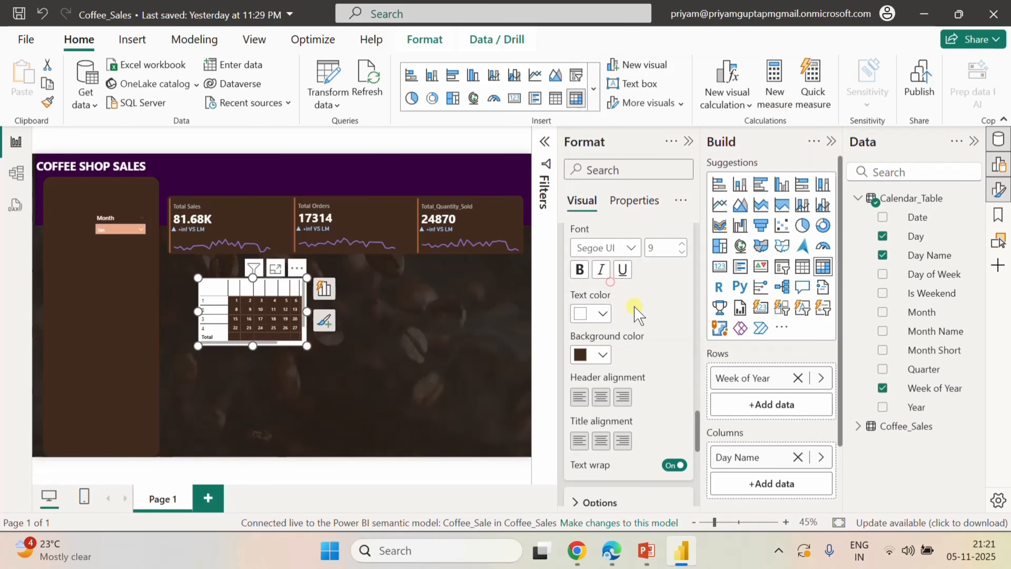
- Set the text color of the matrix's row headers to the recent dark brown
{"action": "scroll", "coordinate": [645, 331], "scroll_direction": "down", "scroll_amount": 4}
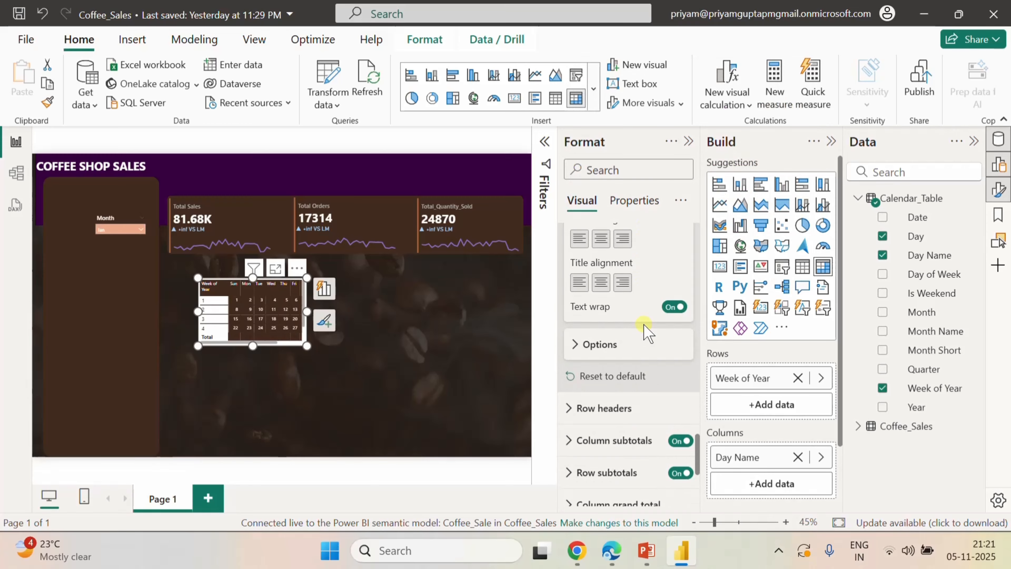
{"action": "left_click", "coordinate": [580, 408]}
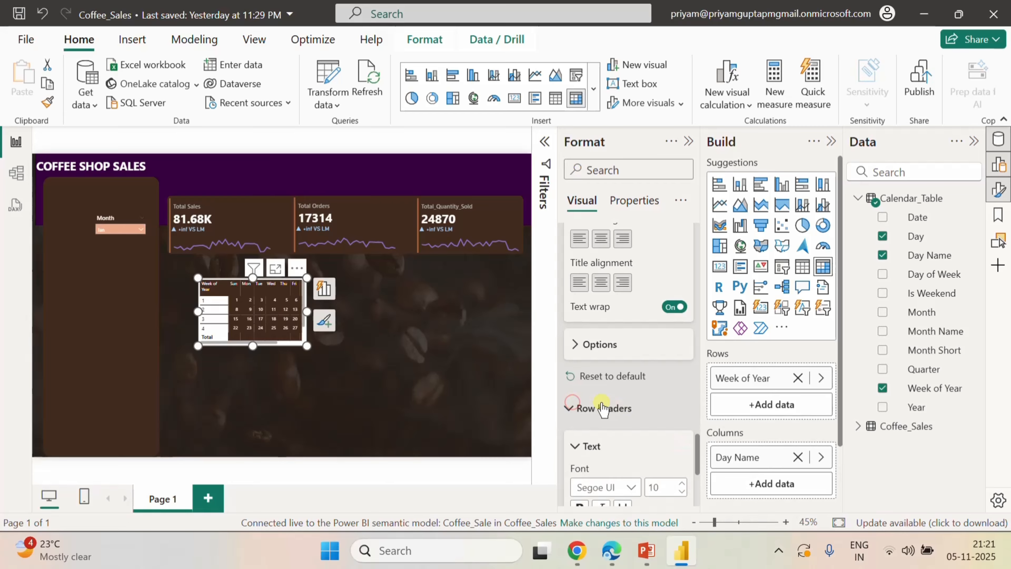
{"action": "scroll", "coordinate": [602, 406], "scroll_direction": "down", "scroll_amount": 5}
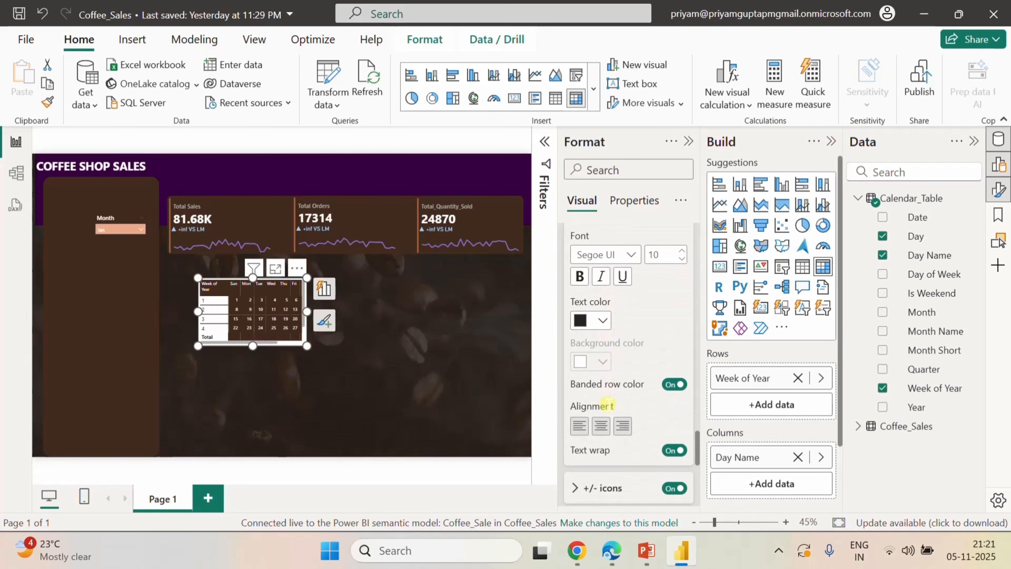
{"action": "left_click", "coordinate": [603, 316]}
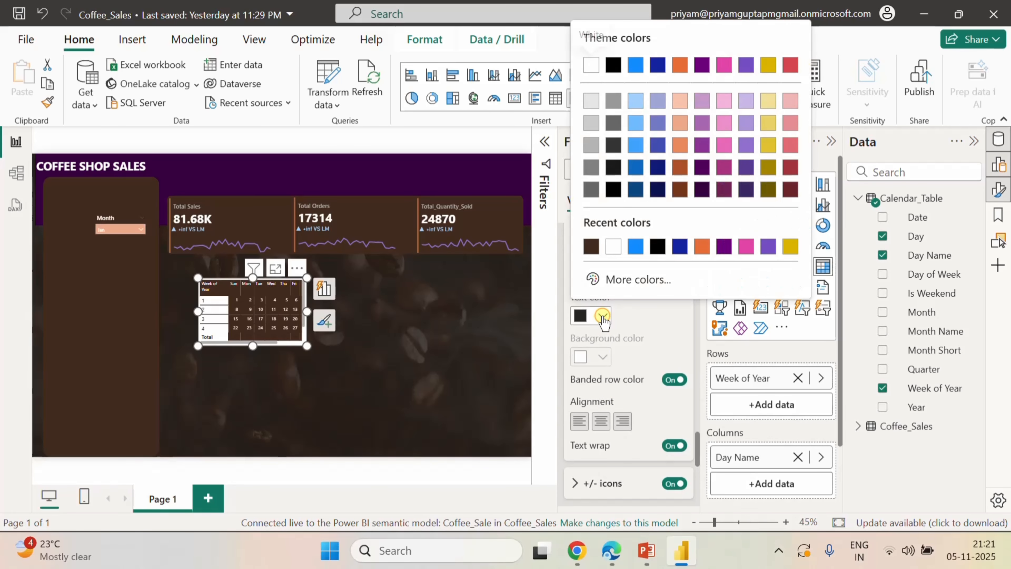
{"action": "left_click", "coordinate": [593, 247]}
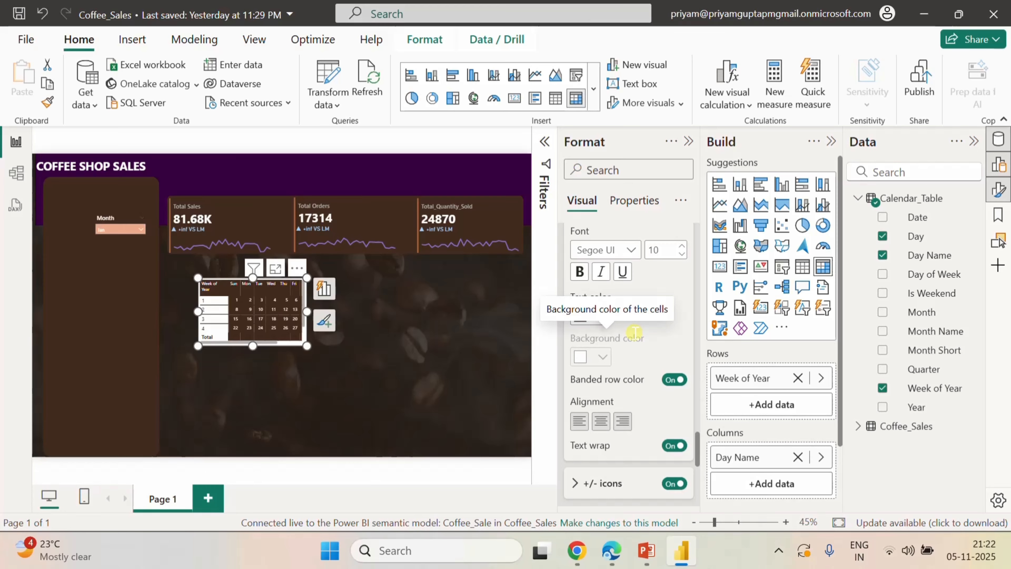
- Turn off the banded row color for the matrix's row headers
{"action": "scroll", "coordinate": [634, 332], "scroll_direction": "down", "scroll_amount": 2}
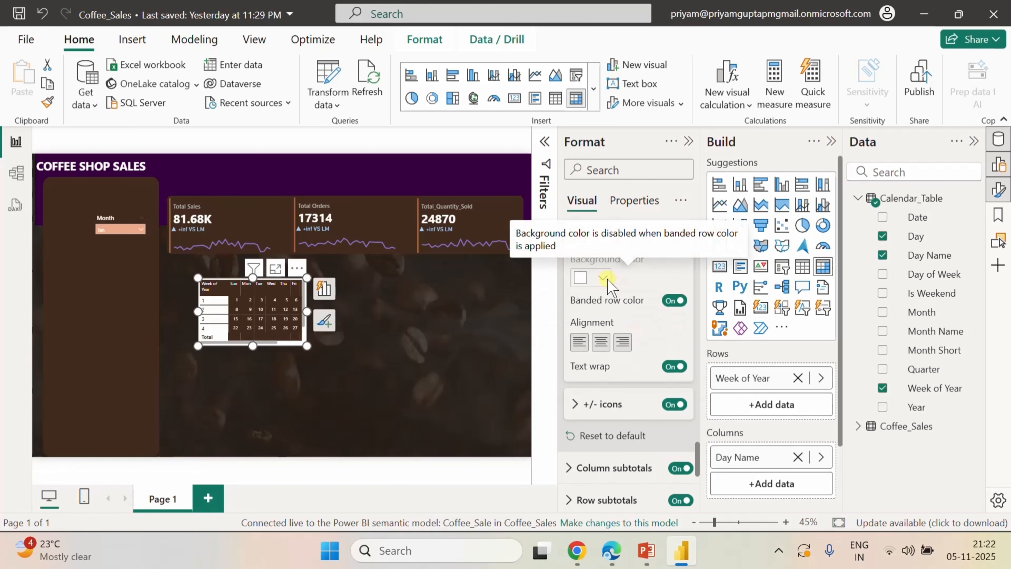
{"action": "scroll", "coordinate": [663, 331], "scroll_direction": "up", "scroll_amount": 4}
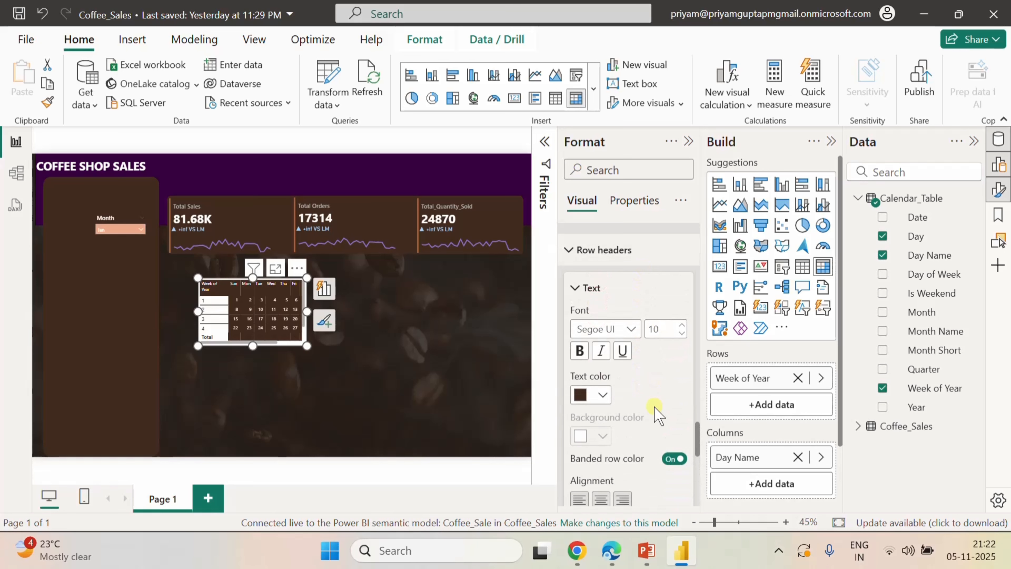
{"action": "scroll", "coordinate": [655, 413], "scroll_direction": "down", "scroll_amount": 2}
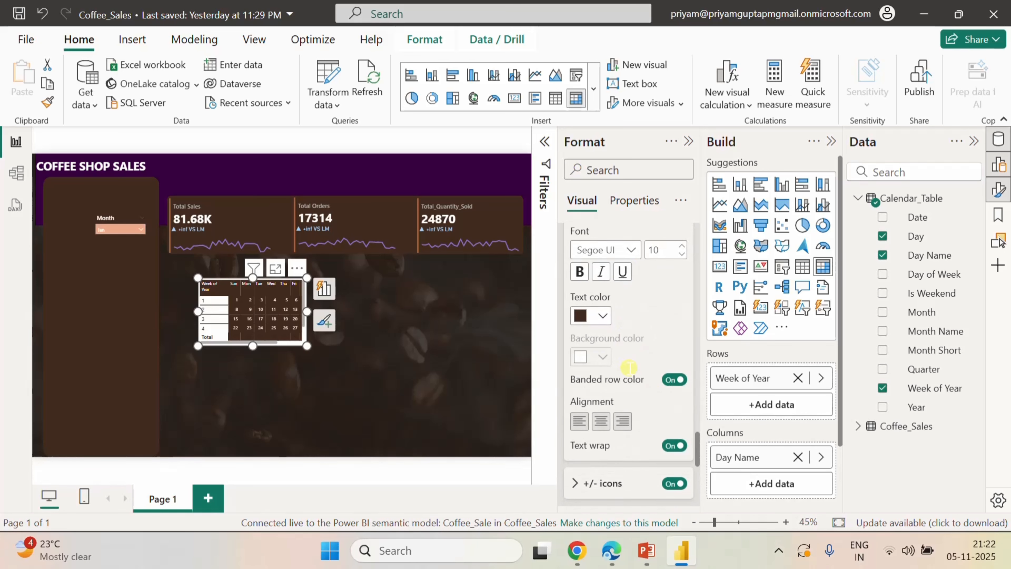
{"action": "scroll", "coordinate": [629, 367], "scroll_direction": "down", "scroll_amount": 2}
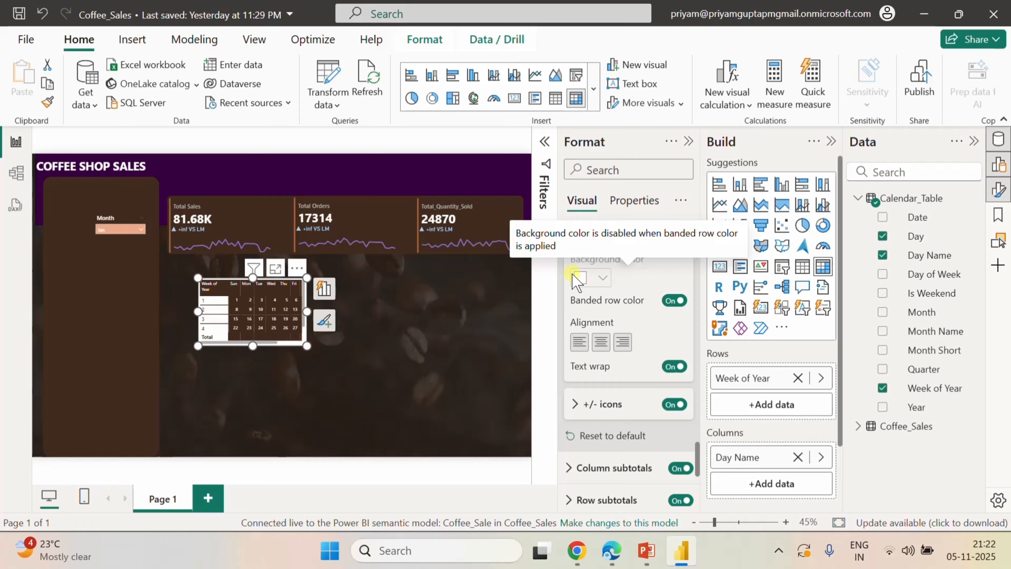
{"action": "scroll", "coordinate": [659, 313], "scroll_direction": "up", "scroll_amount": 5}
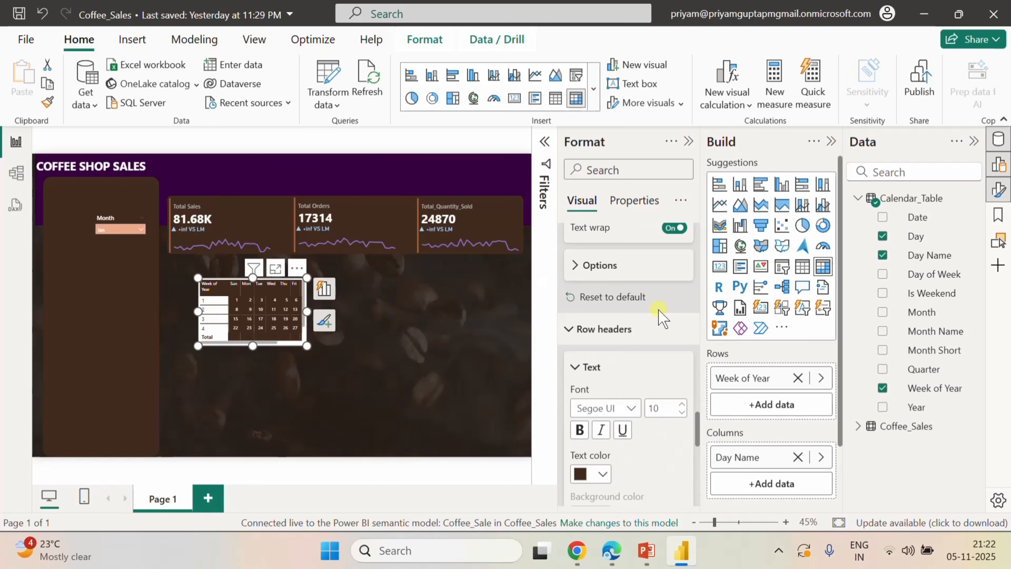
{"action": "scroll", "coordinate": [637, 323], "scroll_direction": "up", "scroll_amount": 4}
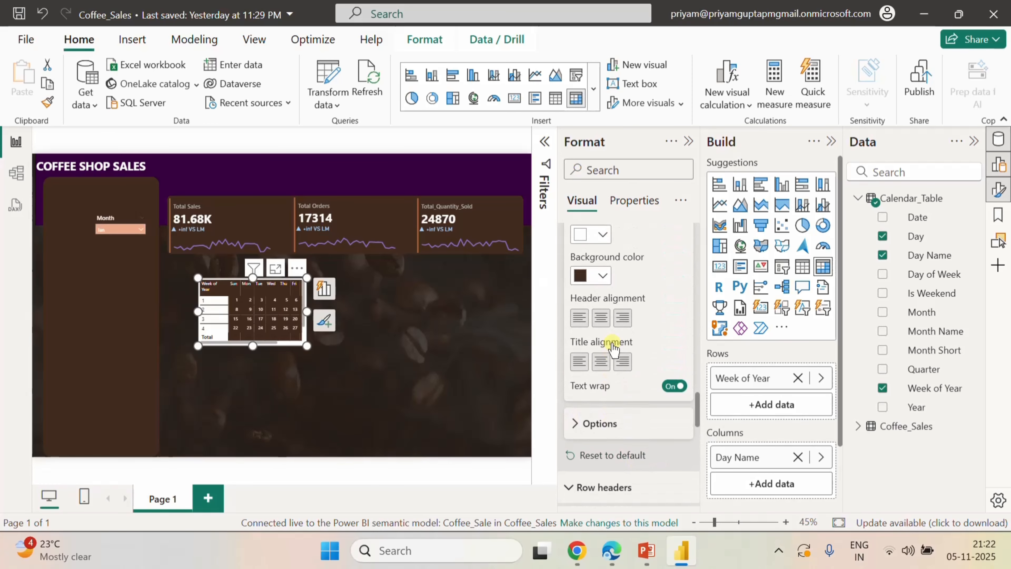
{"action": "scroll", "coordinate": [655, 342], "scroll_direction": "up", "scroll_amount": 3}
{"action": "scroll", "coordinate": [655, 341], "scroll_direction": "down", "scroll_amount": 2}
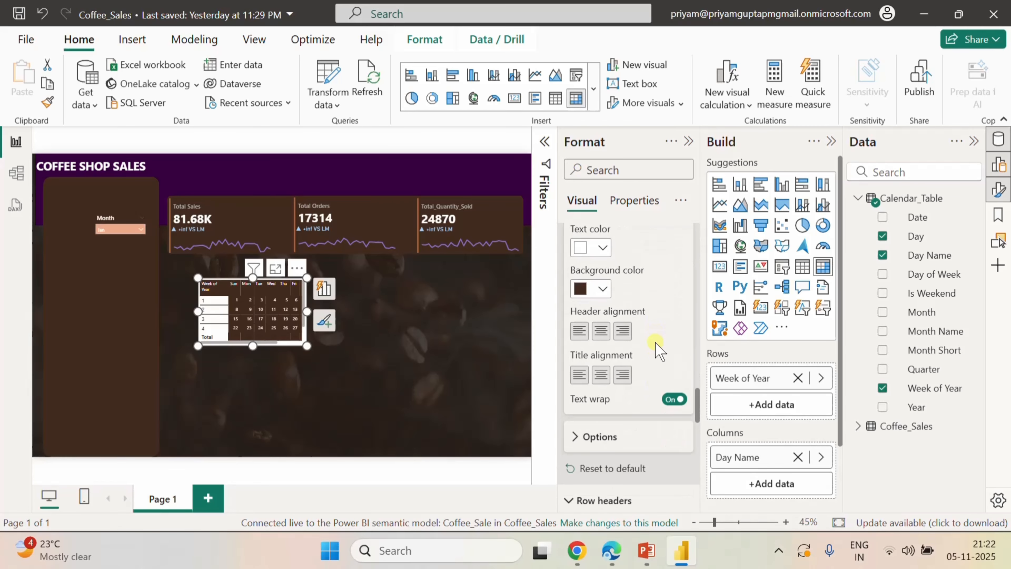
{"action": "scroll", "coordinate": [655, 343], "scroll_direction": "down", "scroll_amount": 3}
{"action": "scroll", "coordinate": [637, 361], "scroll_direction": "down", "scroll_amount": 3}
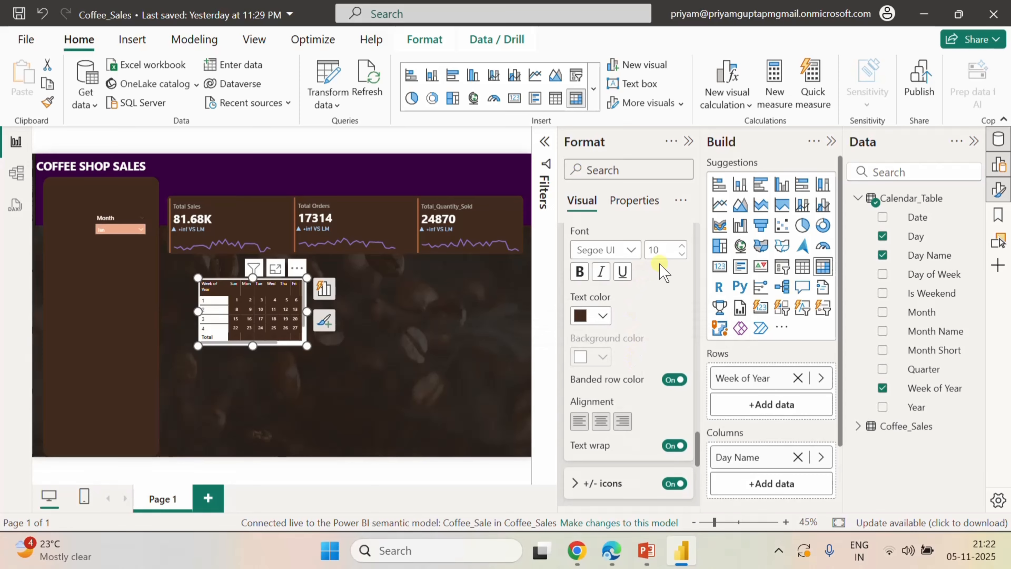
{"action": "left_click", "coordinate": [677, 379]}
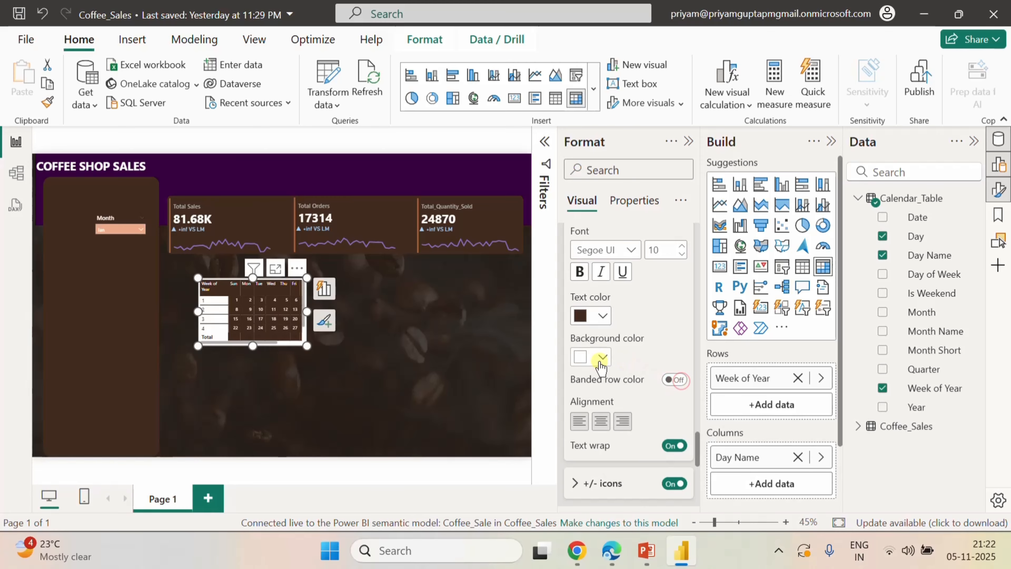
{"action": "left_click", "coordinate": [519, 369]}
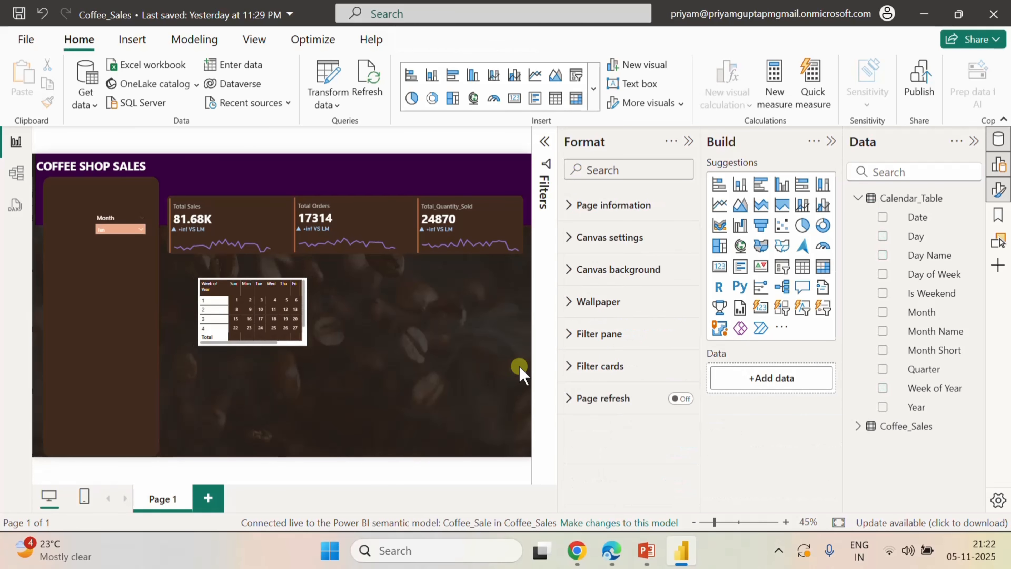
- Set the background color of the matrix's row headers to the recent dark brown
{"action": "left_click", "coordinate": [301, 343]}
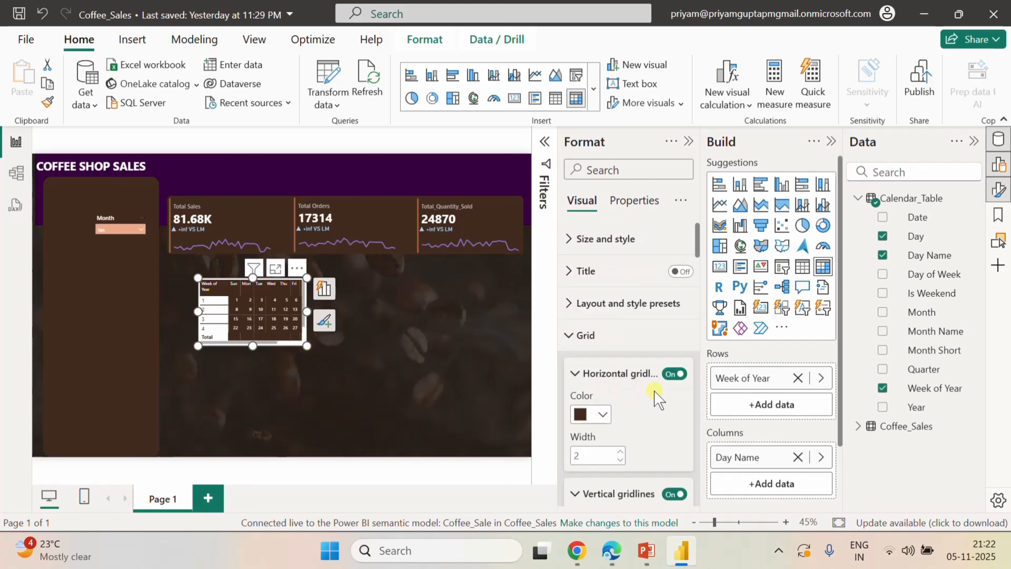
{"action": "scroll", "coordinate": [655, 396], "scroll_direction": "down", "scroll_amount": 10}
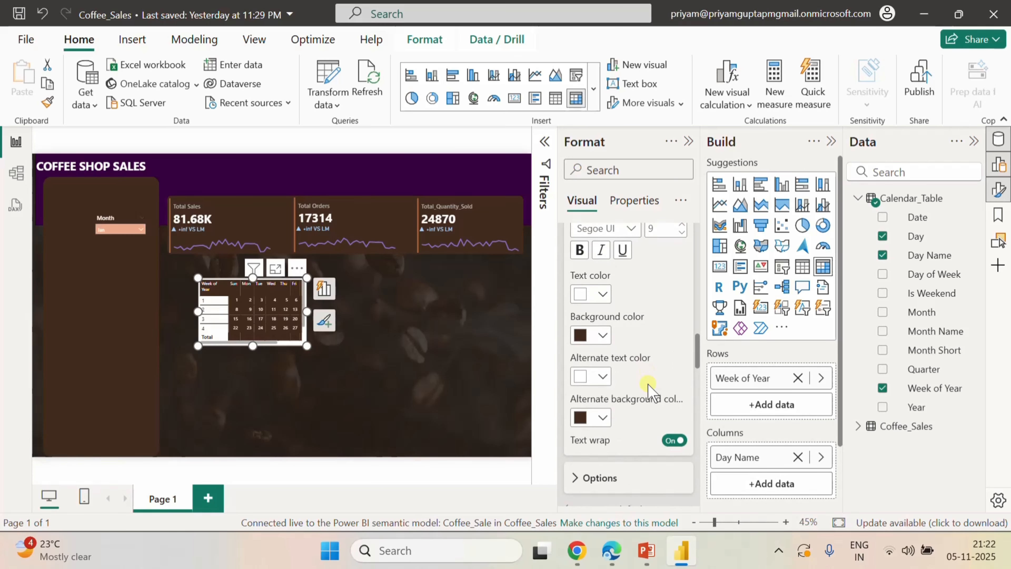
{"action": "scroll", "coordinate": [648, 385], "scroll_direction": "down", "scroll_amount": 10}
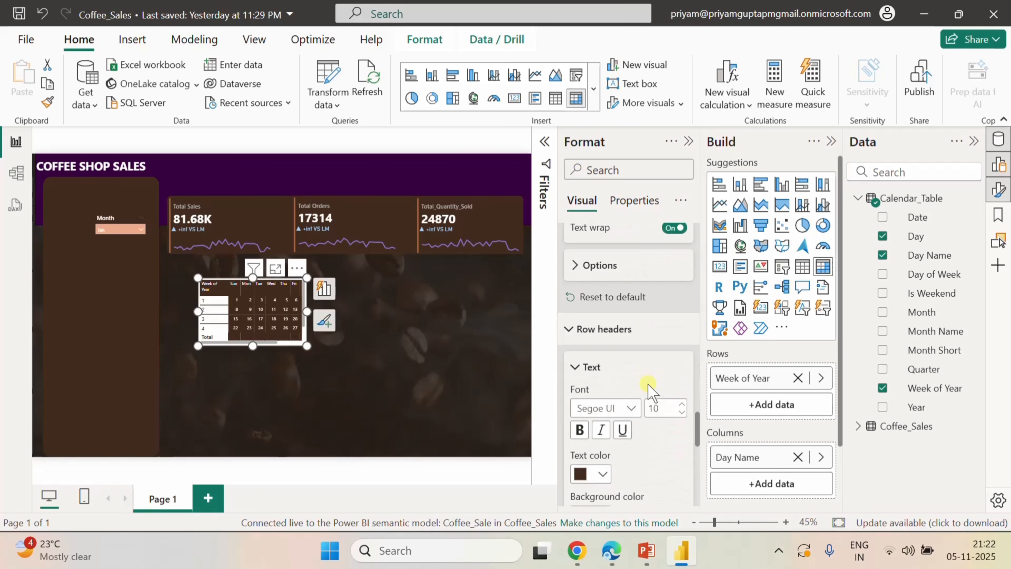
{"action": "scroll", "coordinate": [648, 385], "scroll_direction": "down", "scroll_amount": 8}
{"action": "scroll", "coordinate": [645, 378], "scroll_direction": "up", "scroll_amount": 2}
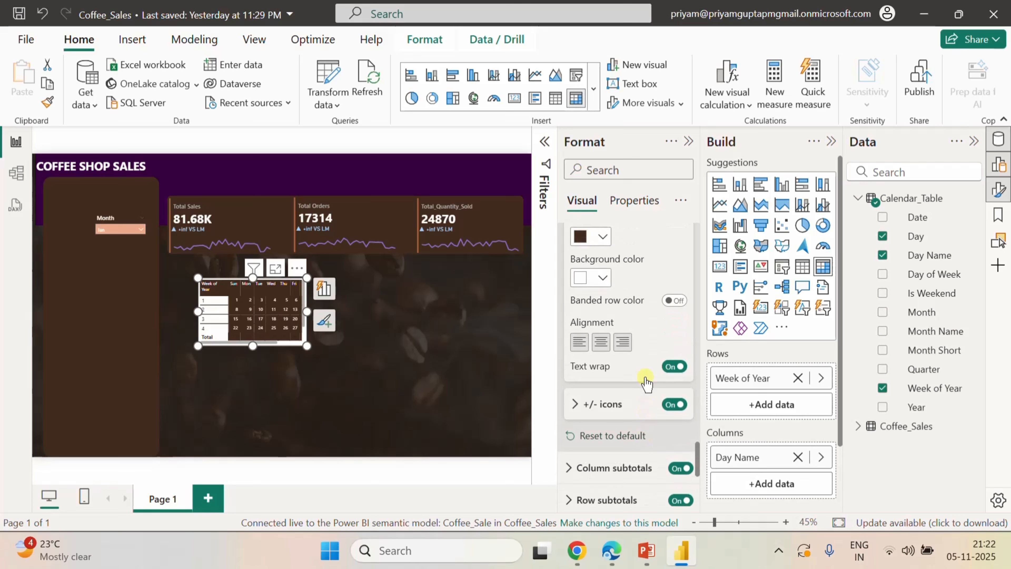
{"action": "scroll", "coordinate": [646, 381], "scroll_direction": "up", "scroll_amount": 2}
{"action": "left_click", "coordinate": [603, 356]}
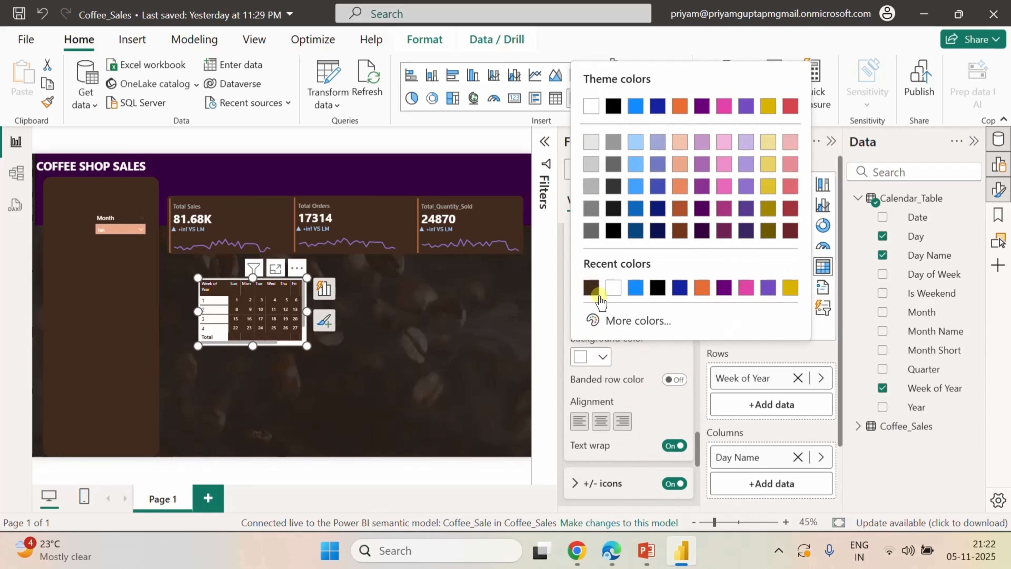
{"action": "left_click", "coordinate": [592, 287]}
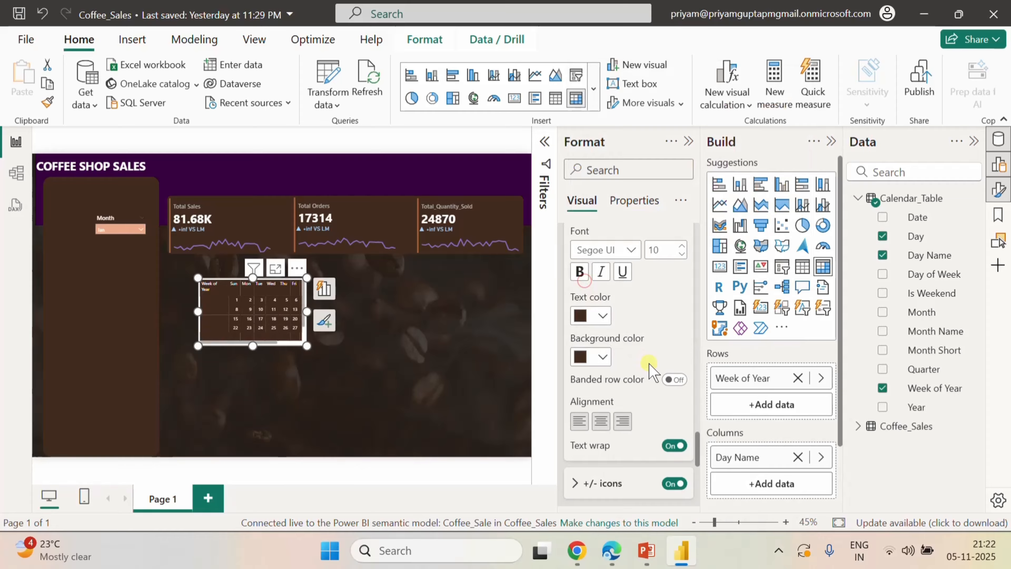
- Turn off both the column subtotals and the row subtotals of the matrix
{"action": "scroll", "coordinate": [649, 368], "scroll_direction": "down", "scroll_amount": 2}
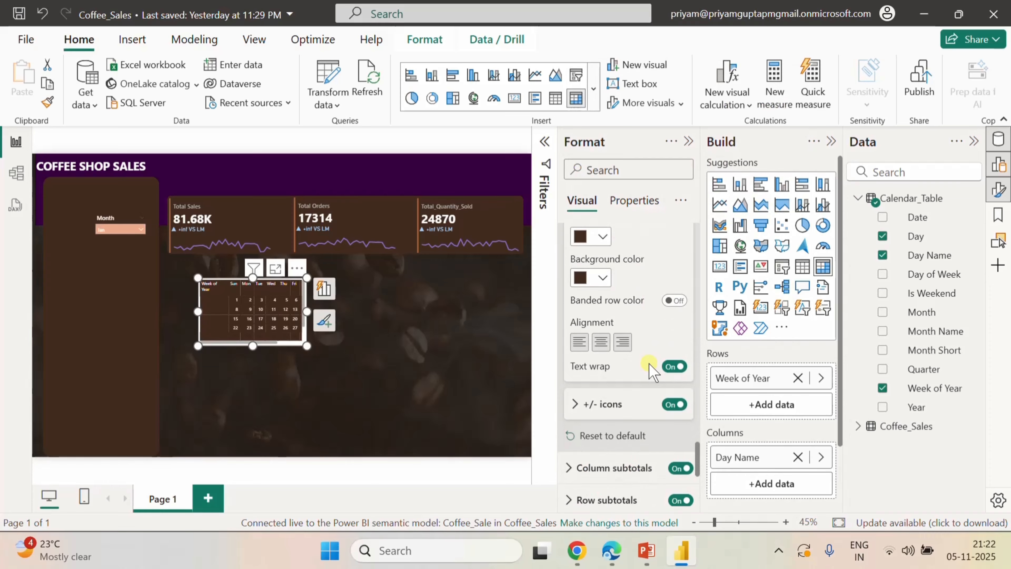
{"action": "scroll", "coordinate": [649, 370], "scroll_direction": "down", "scroll_amount": 4}
{"action": "left_click", "coordinate": [682, 310]}
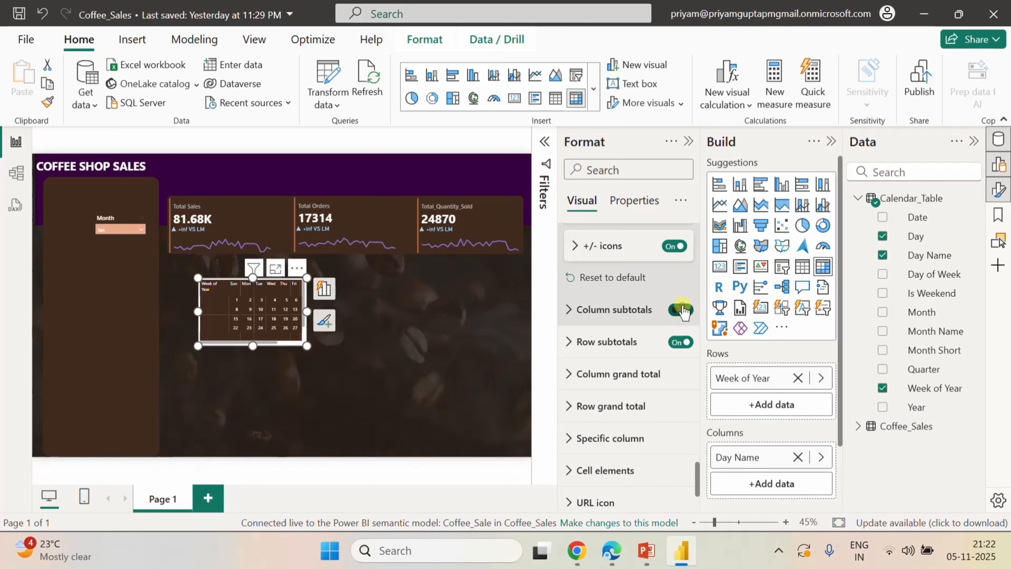
{"action": "left_click", "coordinate": [678, 342]}
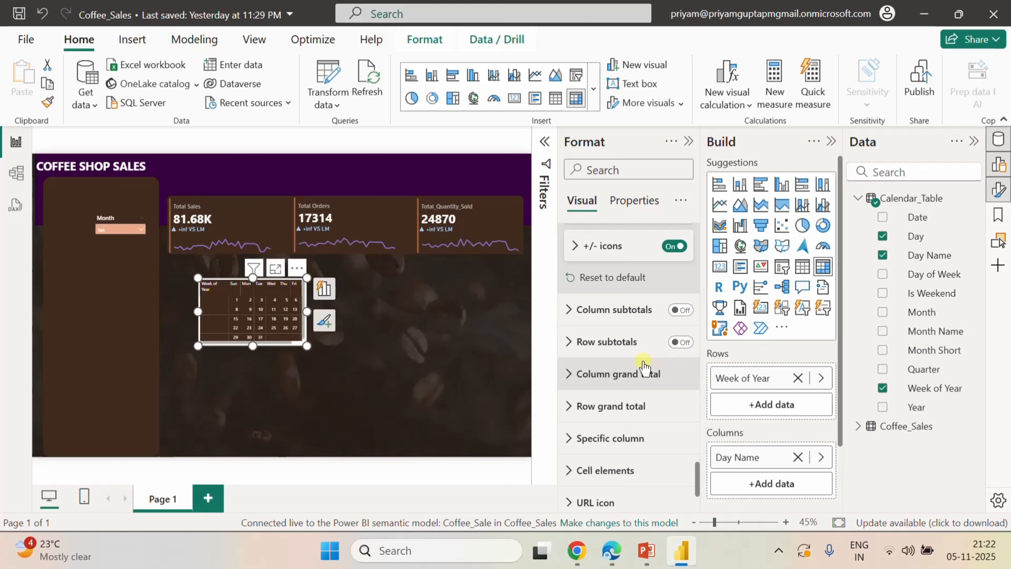
- Find the matrix's background settings by searching the format options for "back" and turn off the visual's overall background
{"action": "scroll", "coordinate": [643, 365], "scroll_direction": "down", "scroll_amount": 2}
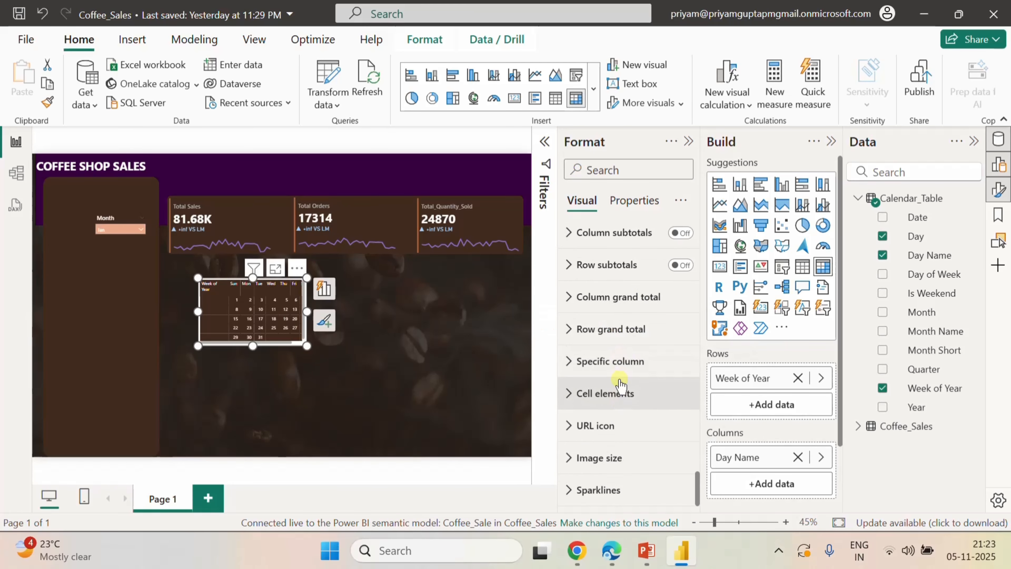
{"action": "scroll", "coordinate": [619, 383], "scroll_direction": "up", "scroll_amount": 15}
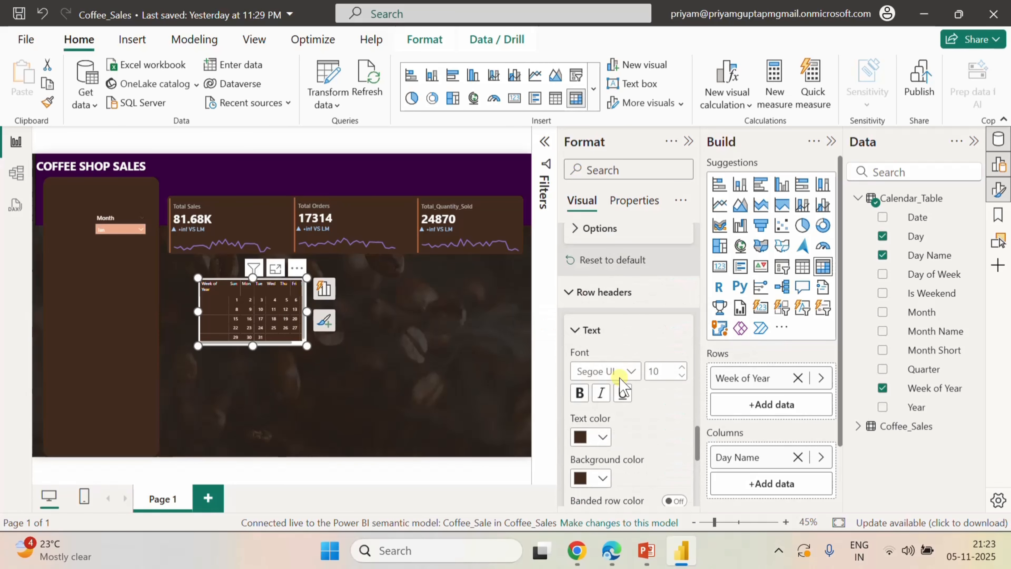
{"action": "left_click", "coordinate": [633, 173]}
{"action": "type", "text": "bad"}
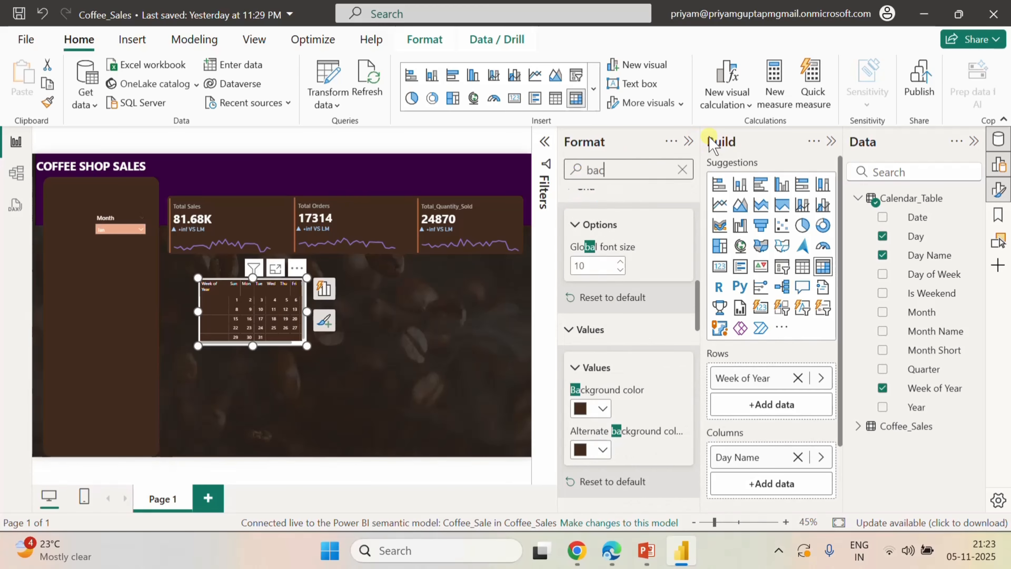
{"action": "type", "text": "k"}
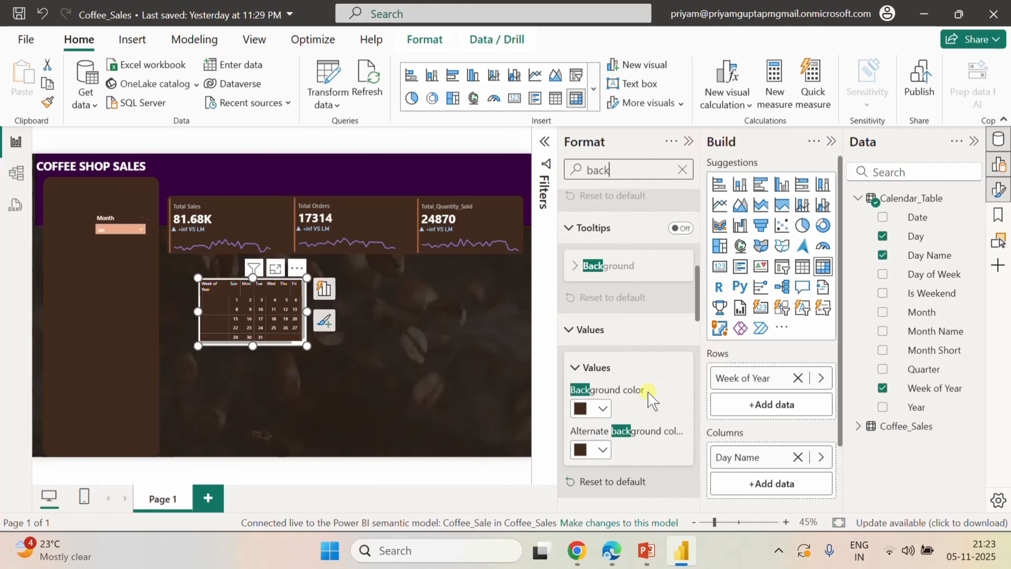
{"action": "scroll", "coordinate": [650, 389], "scroll_direction": "up", "scroll_amount": 5}
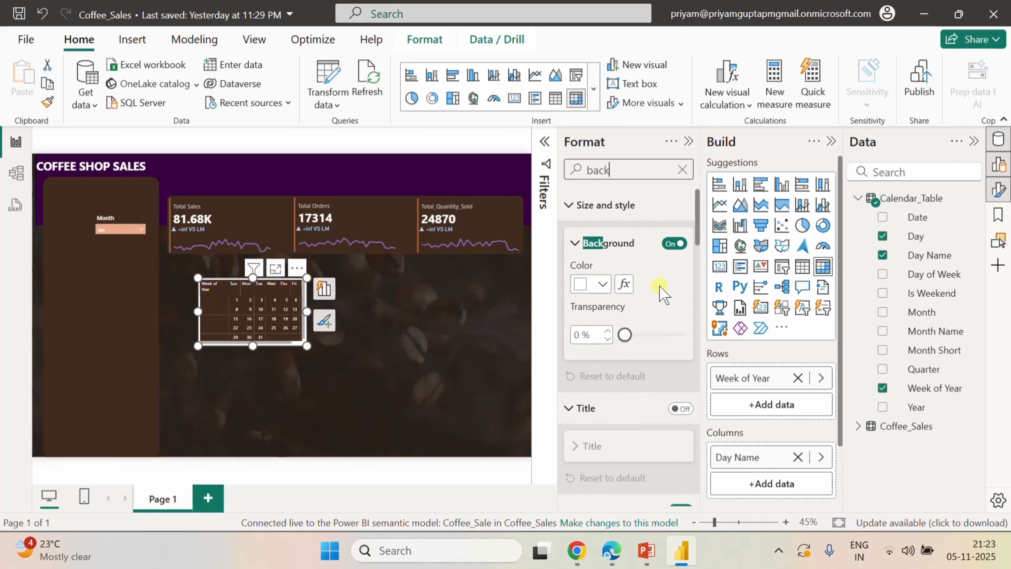
{"action": "scroll", "coordinate": [658, 299], "scroll_direction": "down", "scroll_amount": 5}
{"action": "scroll", "coordinate": [660, 293], "scroll_direction": "down", "scroll_amount": 6}
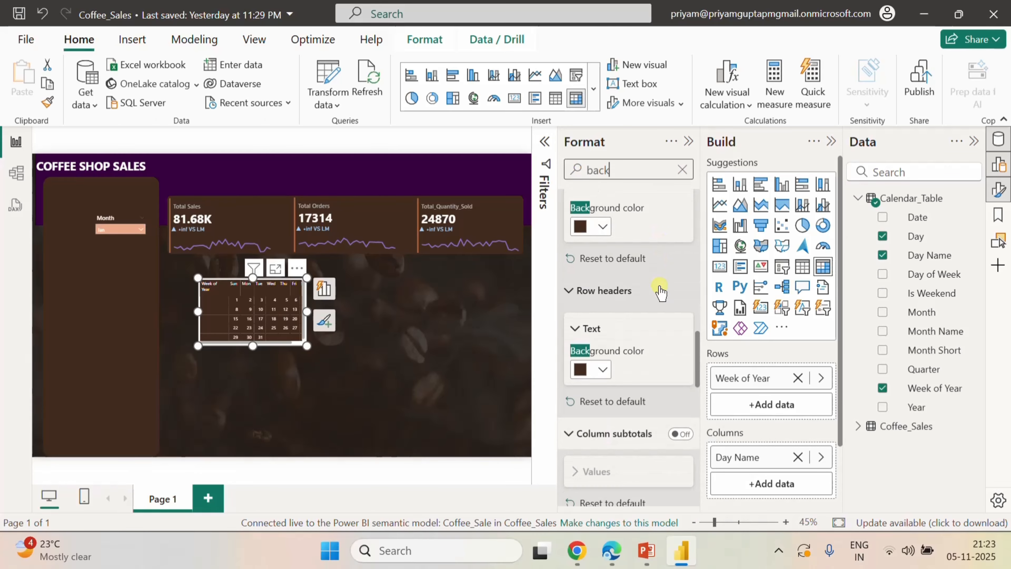
{"action": "scroll", "coordinate": [659, 293], "scroll_direction": "down", "scroll_amount": 6}
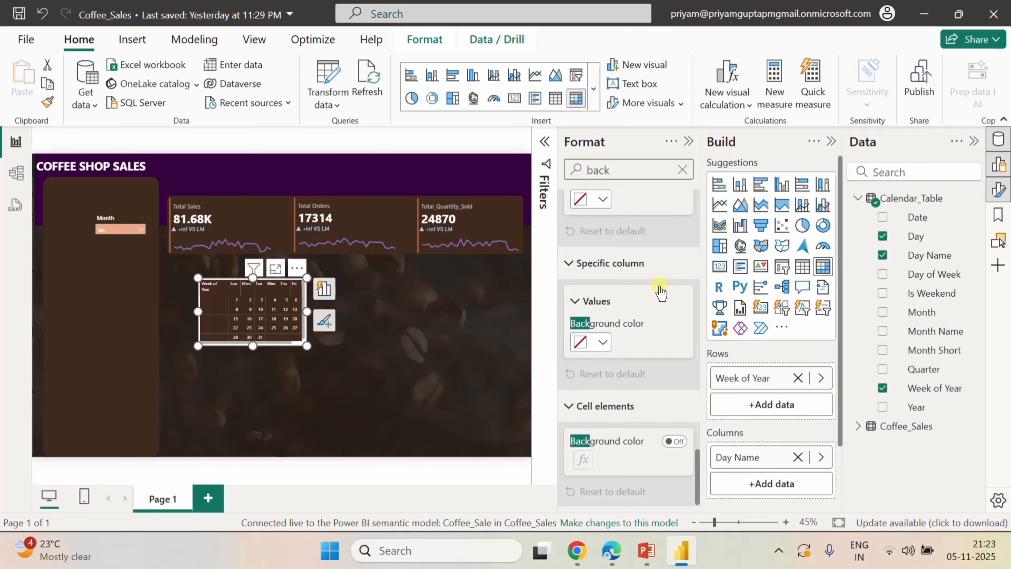
{"action": "scroll", "coordinate": [660, 293], "scroll_direction": "up", "scroll_amount": 15}
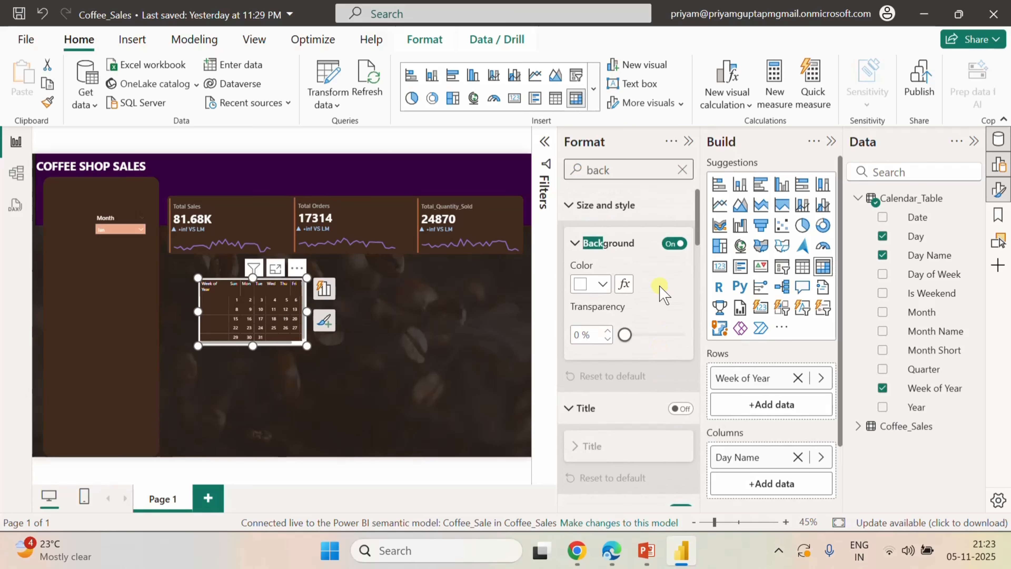
{"action": "left_click", "coordinate": [674, 244]}
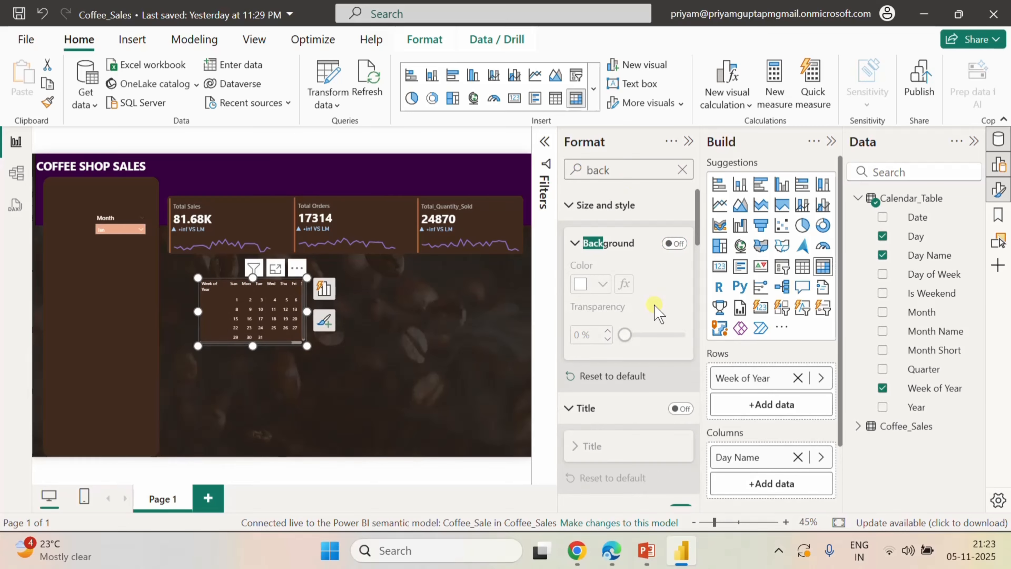
{"action": "left_click", "coordinate": [683, 171]}
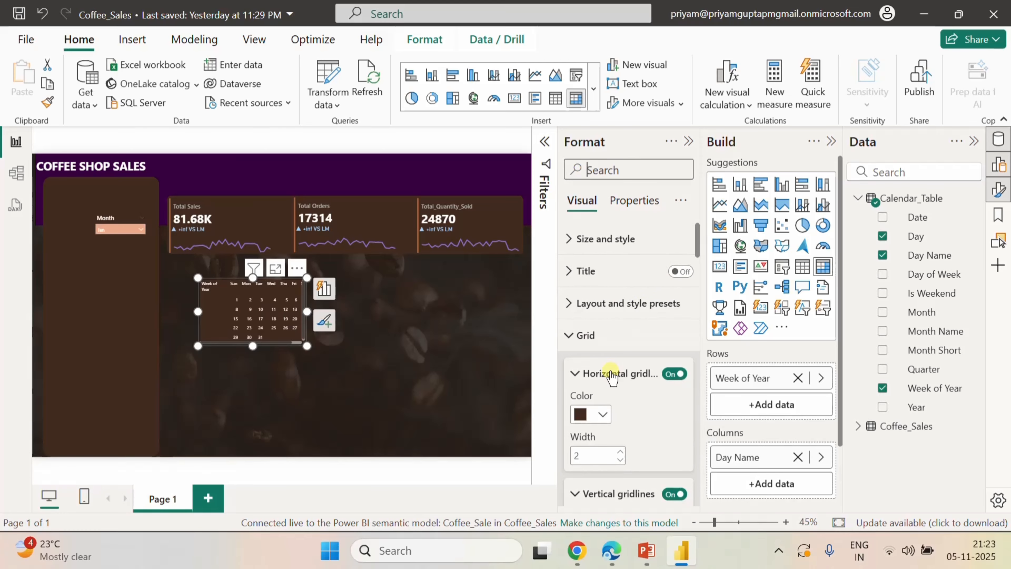
- Turn on the background color cell element for the matrix's Sum of Day series
{"action": "left_click", "coordinate": [571, 343]}
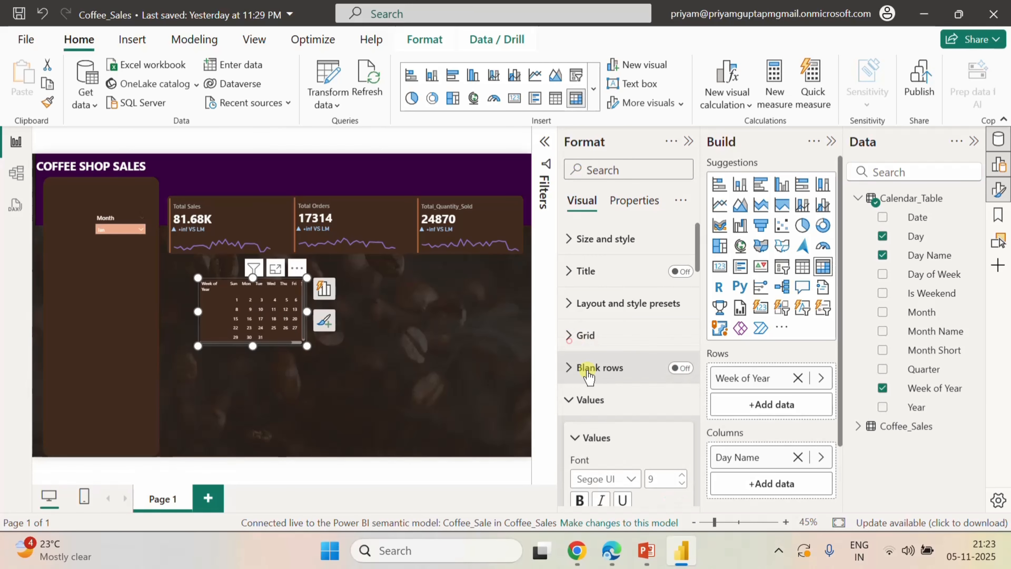
{"action": "left_click", "coordinate": [570, 399]}
{"action": "scroll", "coordinate": [629, 418], "scroll_direction": "down", "scroll_amount": 10}
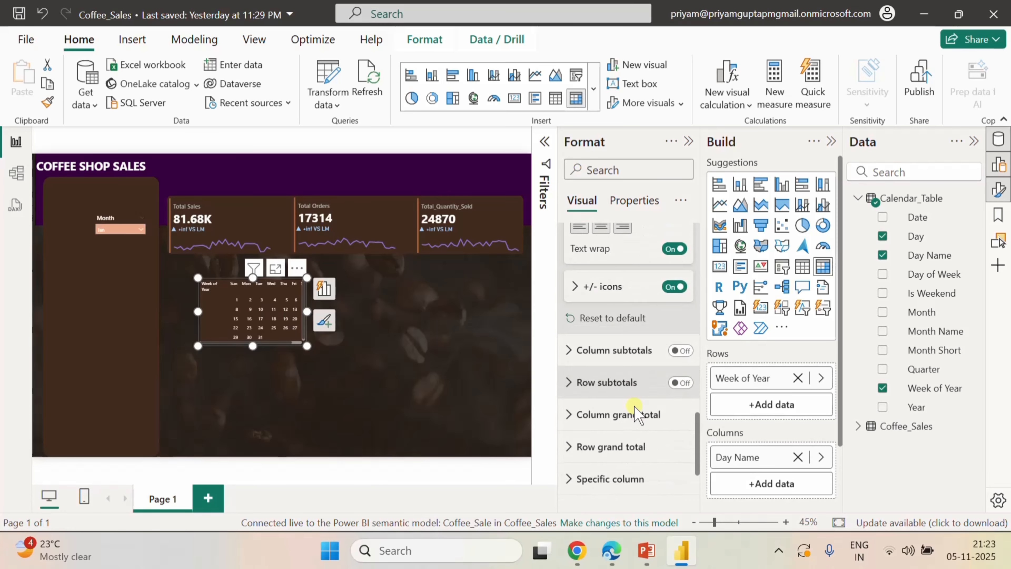
{"action": "scroll", "coordinate": [596, 458], "scroll_direction": "down", "scroll_amount": 3}
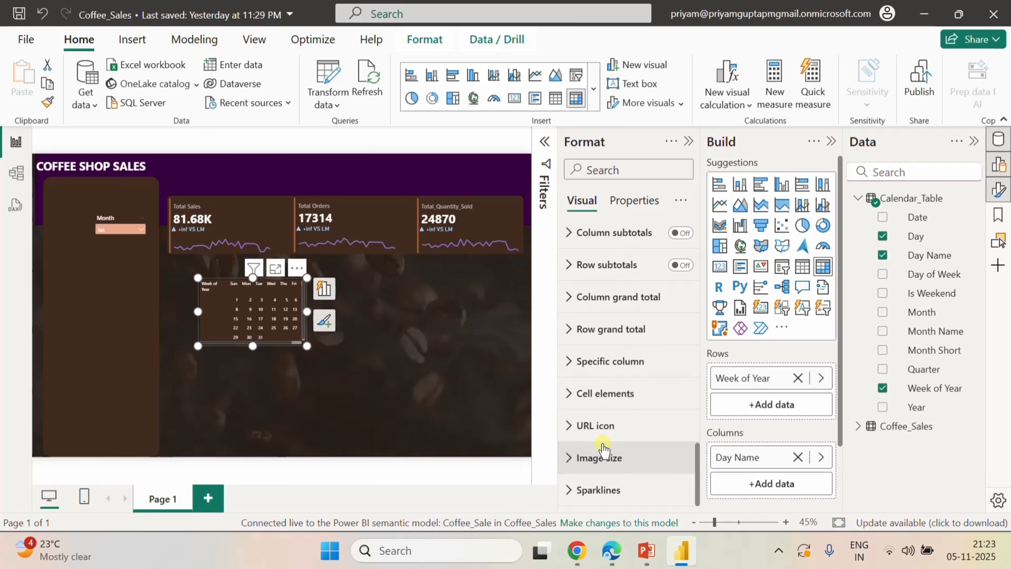
{"action": "left_click", "coordinate": [605, 406]}
{"action": "scroll", "coordinate": [639, 418], "scroll_direction": "down", "scroll_amount": 4}
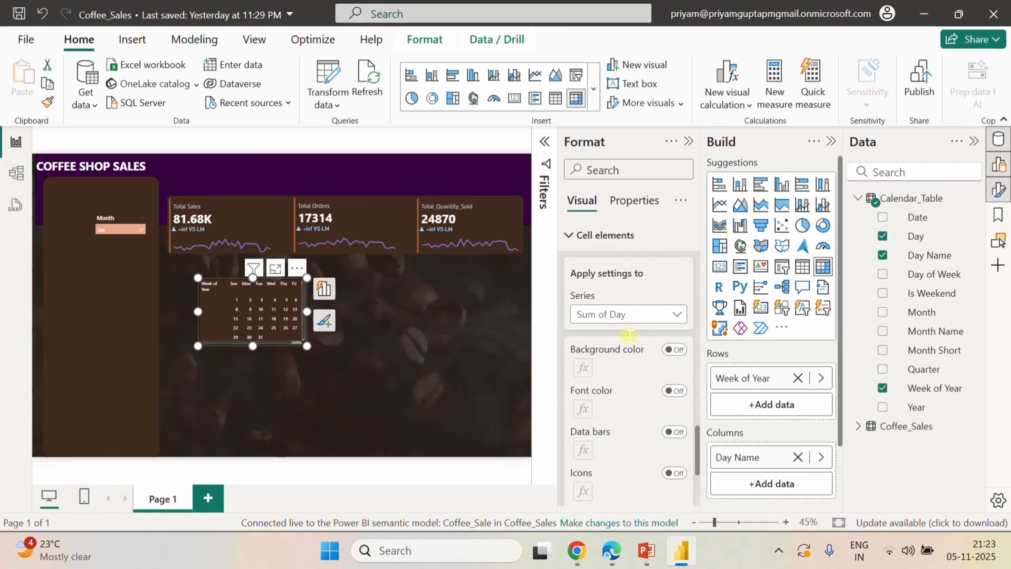
{"action": "left_click", "coordinate": [633, 324]}
{"action": "left_click", "coordinate": [639, 364]}
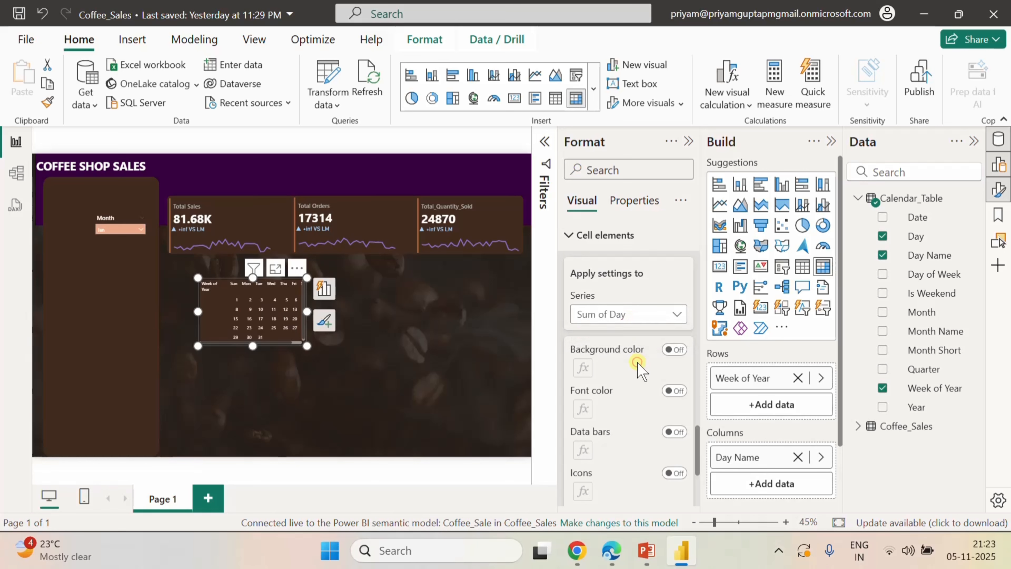
{"action": "left_click", "coordinate": [676, 351]}
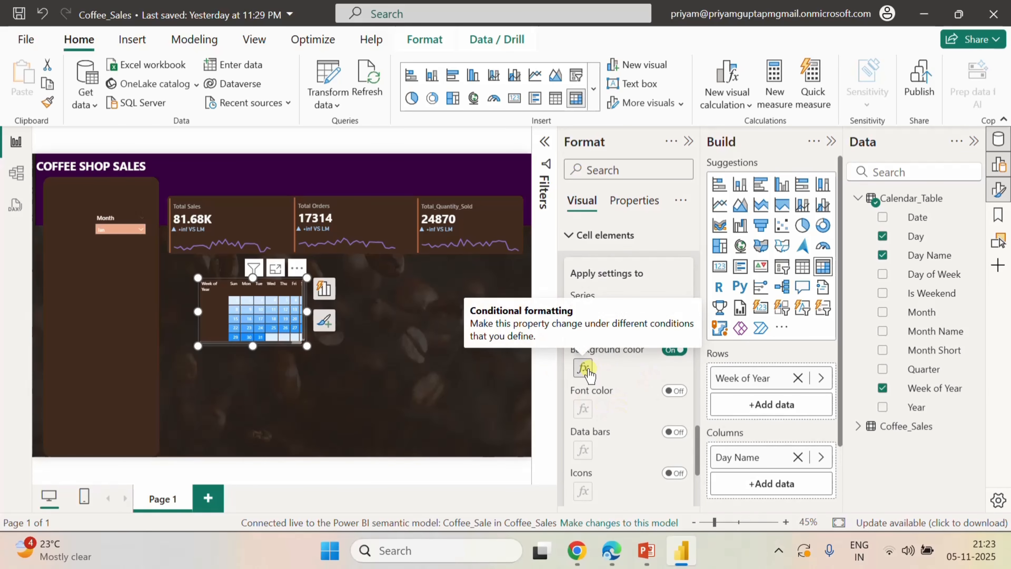
{"action": "left_click", "coordinate": [675, 349]}
{"action": "left_click", "coordinate": [674, 350]}
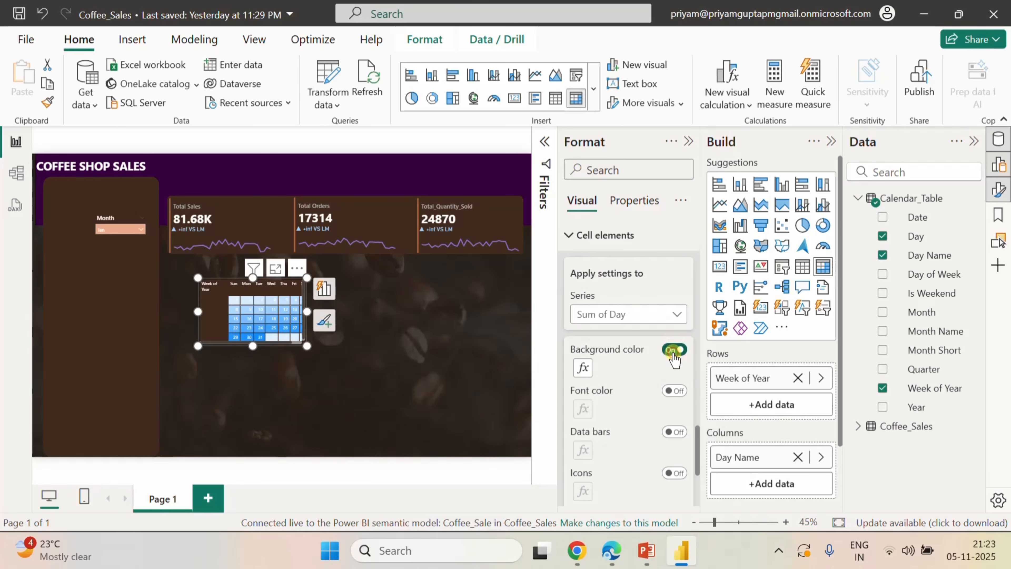
- Set the cell background color's conditional formatting to the Rules style, based on the Total_Sales measure from Coffee_Sales
{"action": "left_click", "coordinate": [583, 367]}
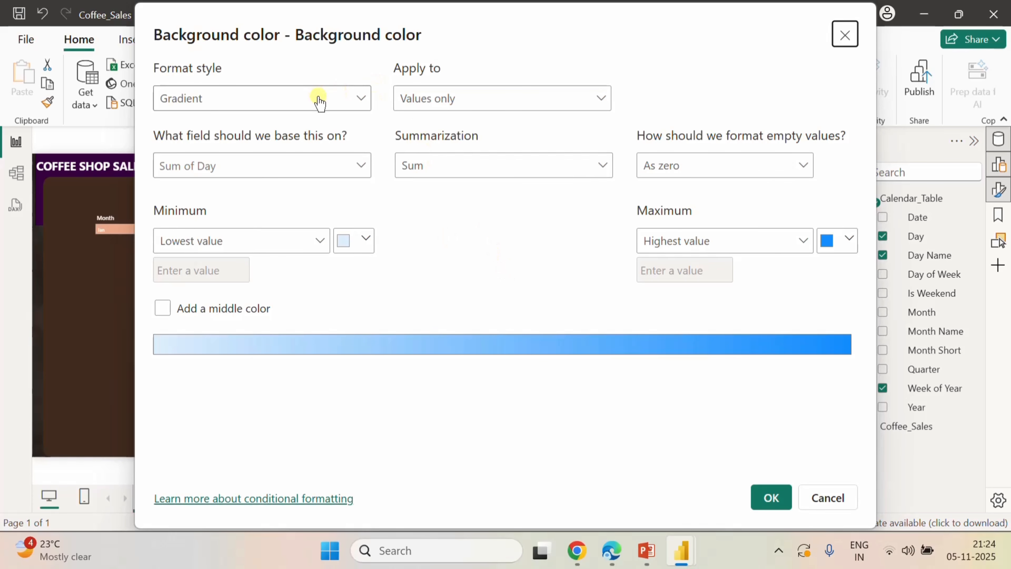
{"action": "left_click", "coordinate": [318, 99]}
{"action": "left_click", "coordinate": [190, 148]}
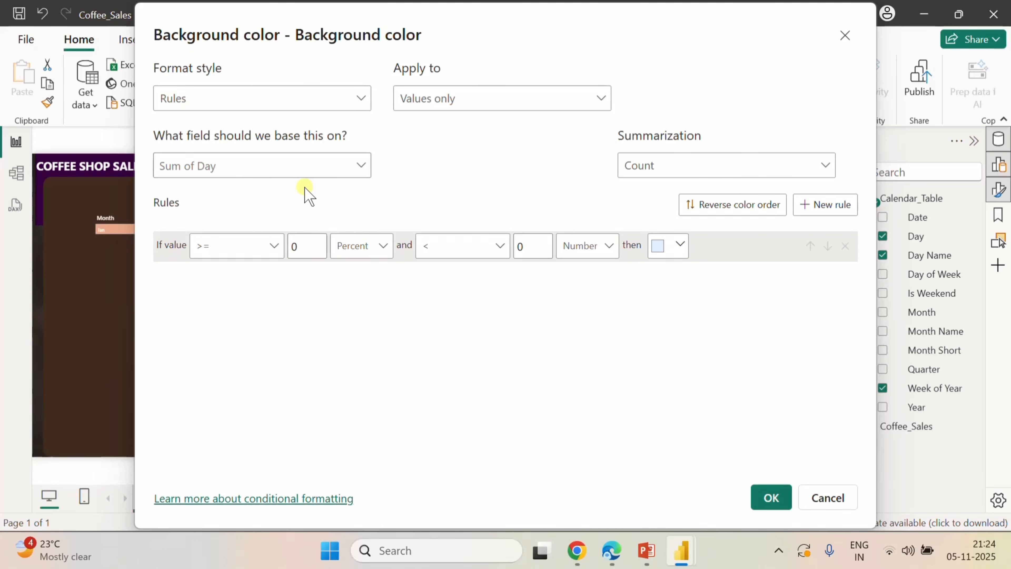
{"action": "left_click", "coordinate": [309, 175]}
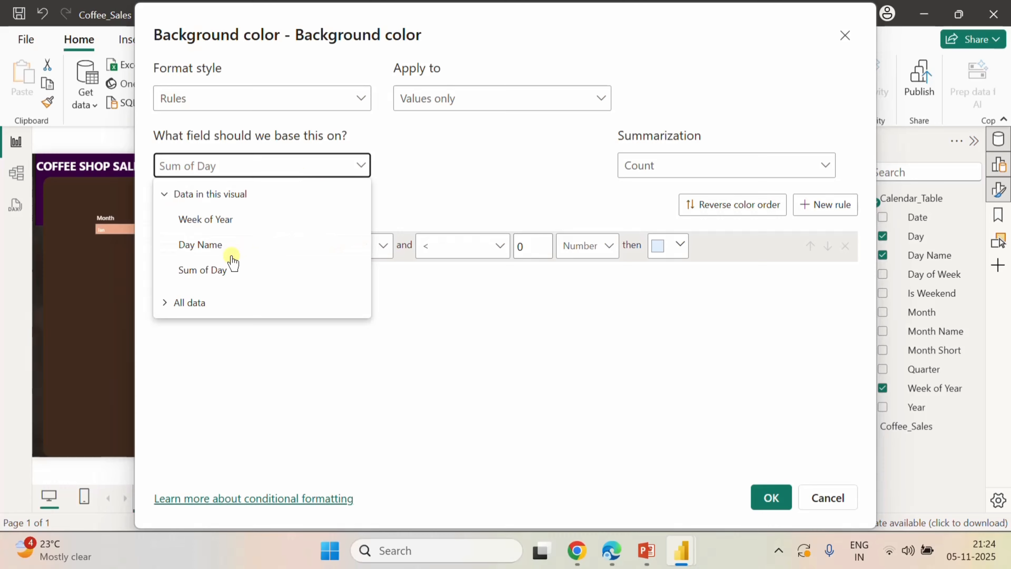
{"action": "left_click", "coordinate": [190, 305]}
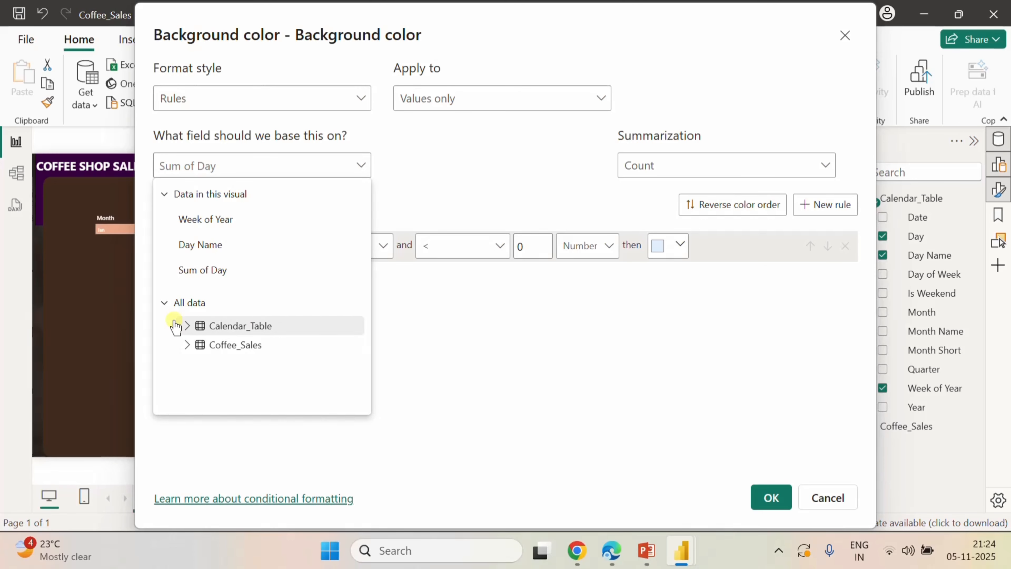
{"action": "left_click", "coordinate": [187, 345]}
{"action": "scroll", "coordinate": [275, 343], "scroll_direction": "down", "scroll_amount": 8}
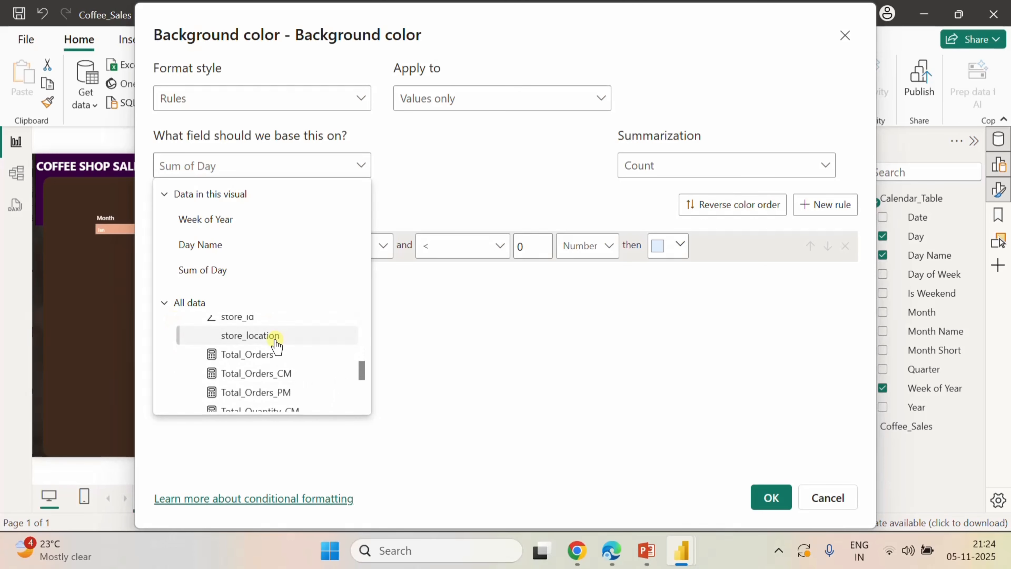
{"action": "scroll", "coordinate": [276, 344], "scroll_direction": "down", "scroll_amount": 3}
{"action": "scroll", "coordinate": [275, 344], "scroll_direction": "up", "scroll_amount": 2}
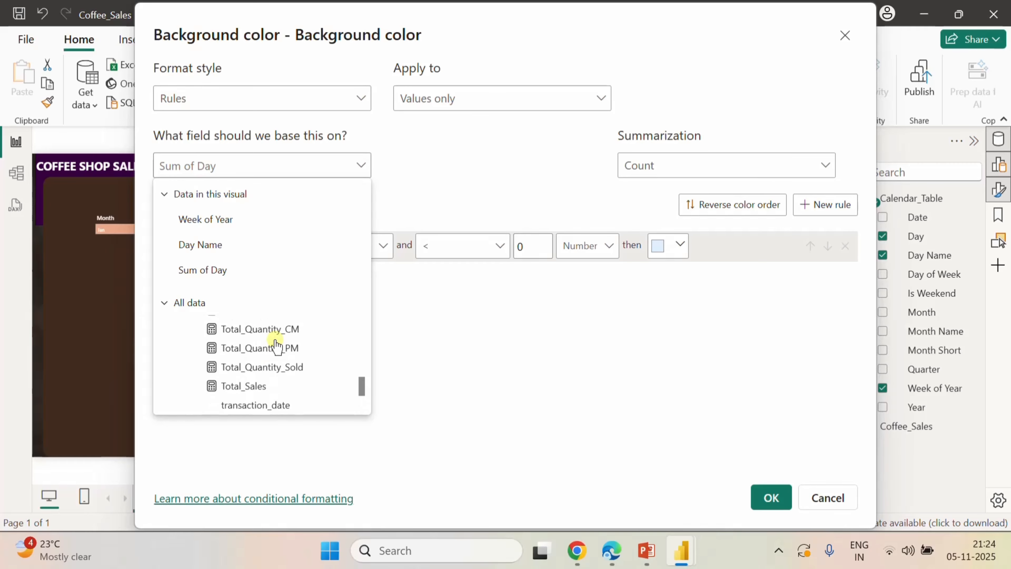
{"action": "left_click", "coordinate": [251, 385]}
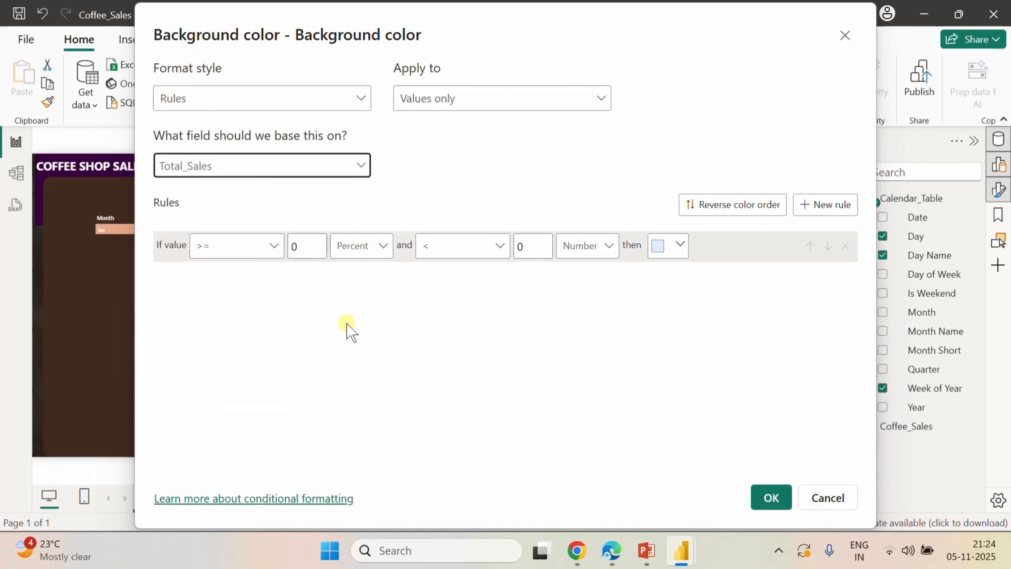
- Change the format style of the cell background color to Gradient
{"action": "left_click", "coordinate": [359, 99]}
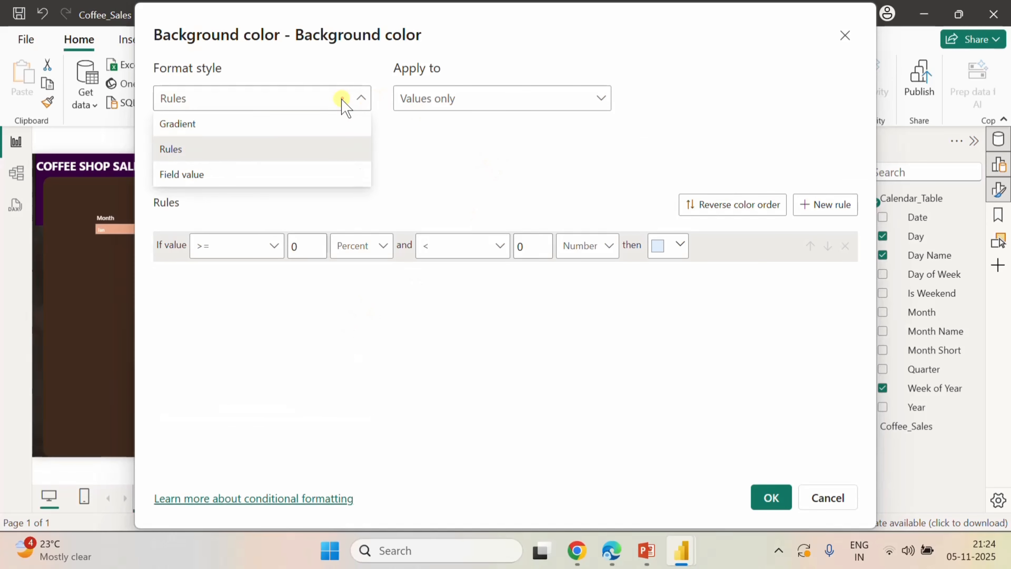
{"action": "left_click", "coordinate": [226, 121]}
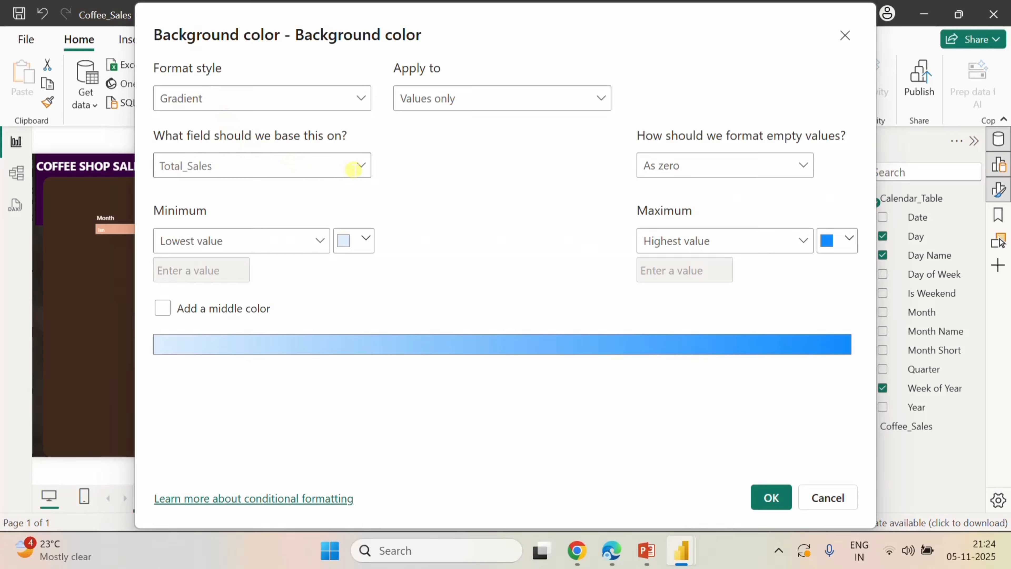
{"action": "left_click", "coordinate": [355, 167]}
{"action": "left_click", "coordinate": [420, 203]}
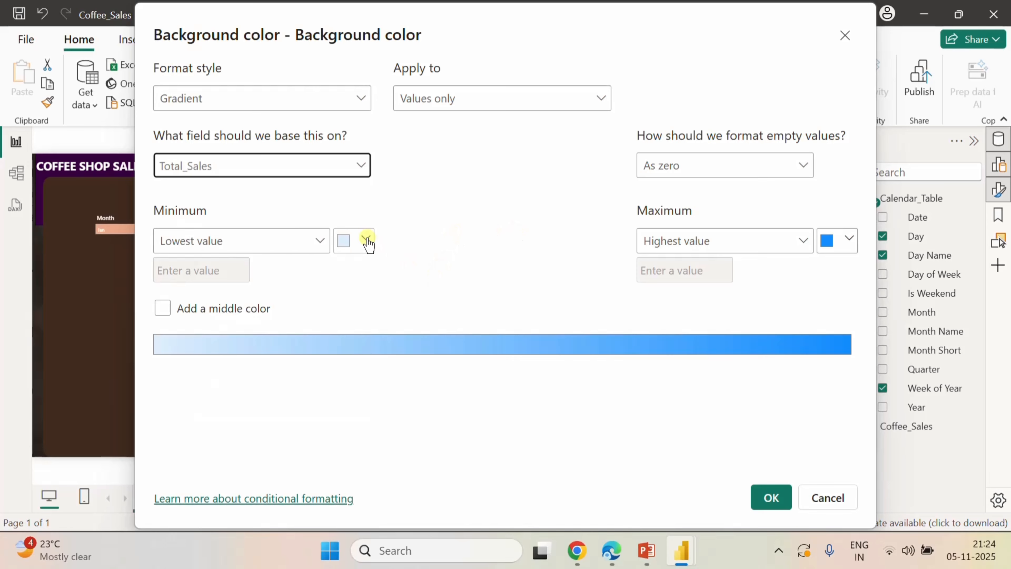
- Set the gradient's minimum color for the lowest value to the custom hex color #73361C
{"action": "left_click", "coordinate": [367, 240]}
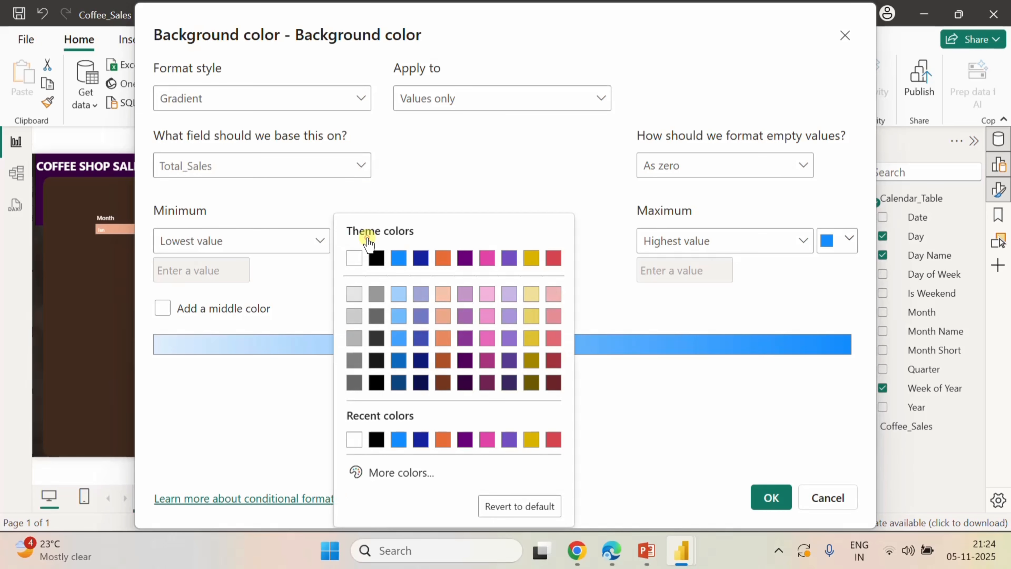
{"action": "left_click", "coordinate": [363, 471]}
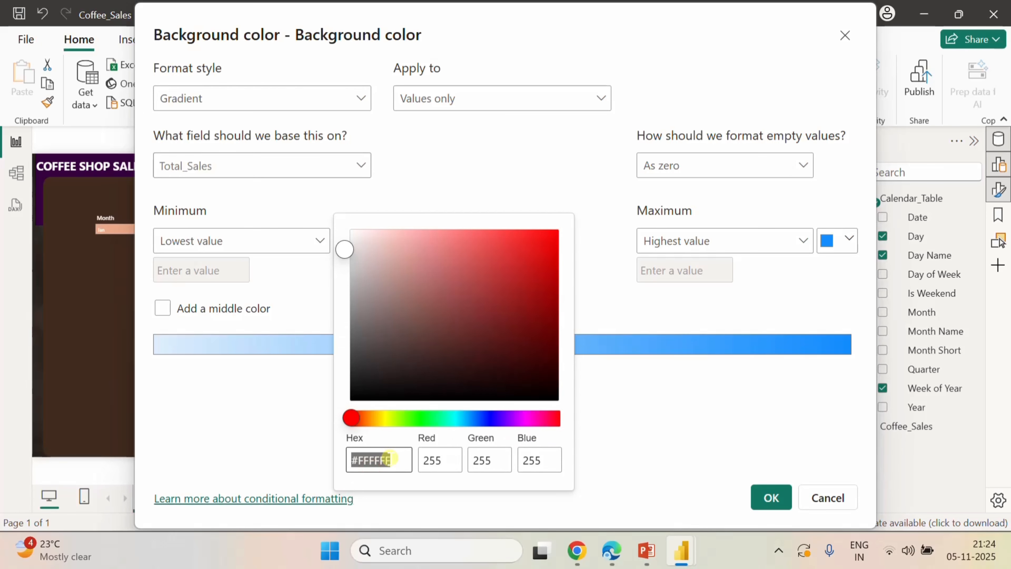
{"action": "type", "text": "7336"}
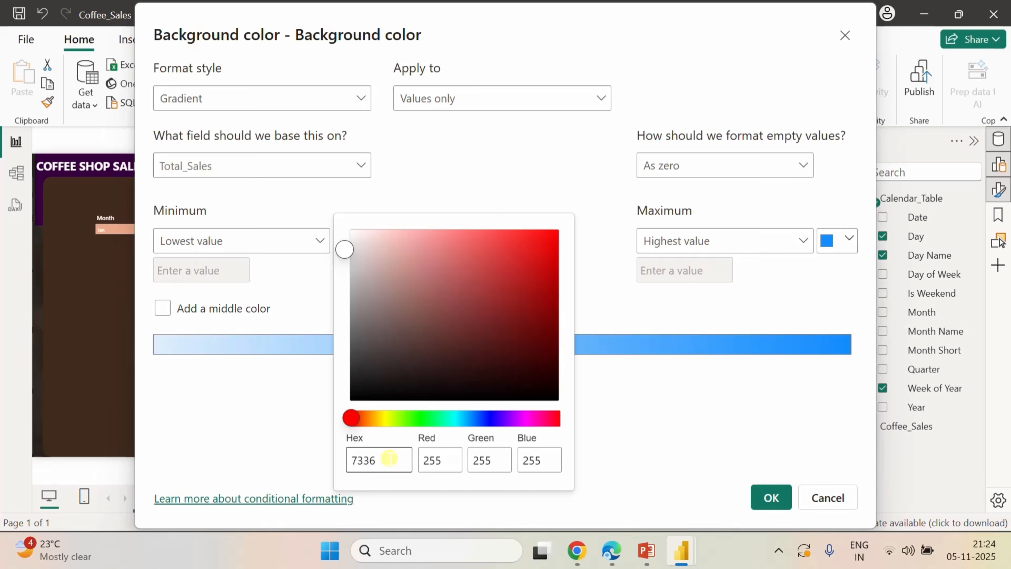
{"action": "type", "text": "1c"}
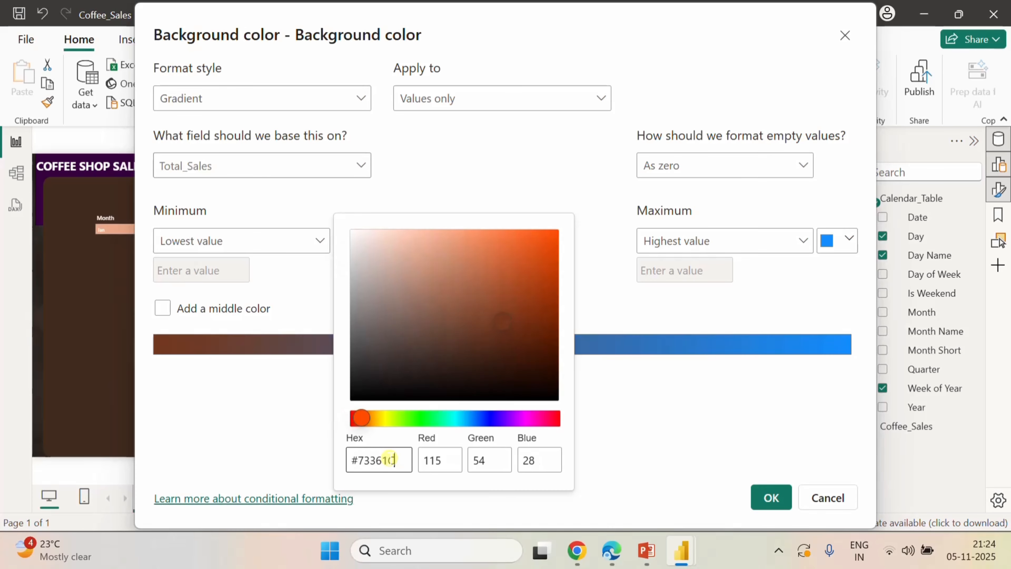
{"action": "left_click", "coordinate": [692, 443]}
- Set the gradient's maximum color for the highest value to the custom hex color #F0A787
{"action": "left_click", "coordinate": [852, 239]}
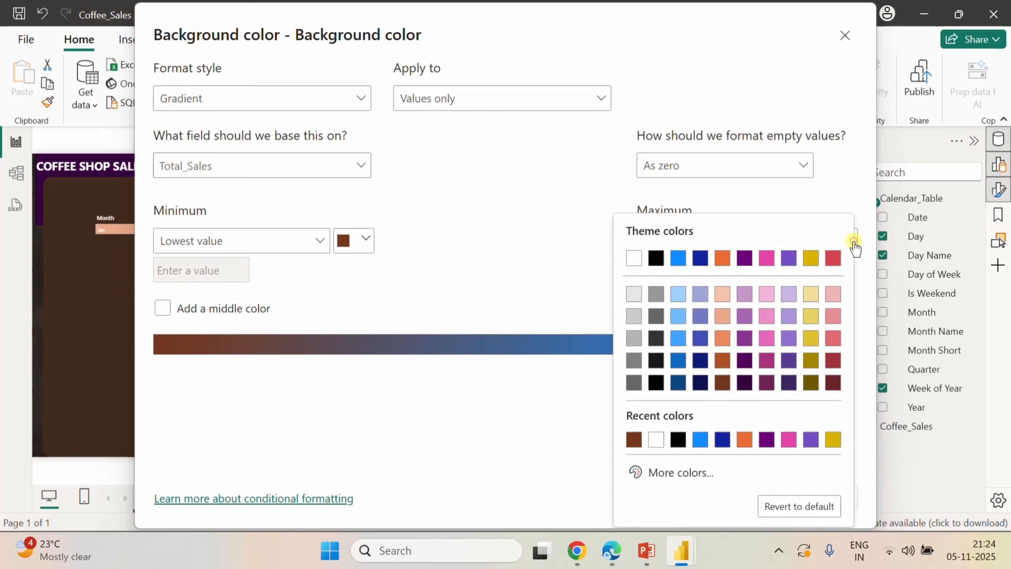
{"action": "left_click", "coordinate": [687, 473]}
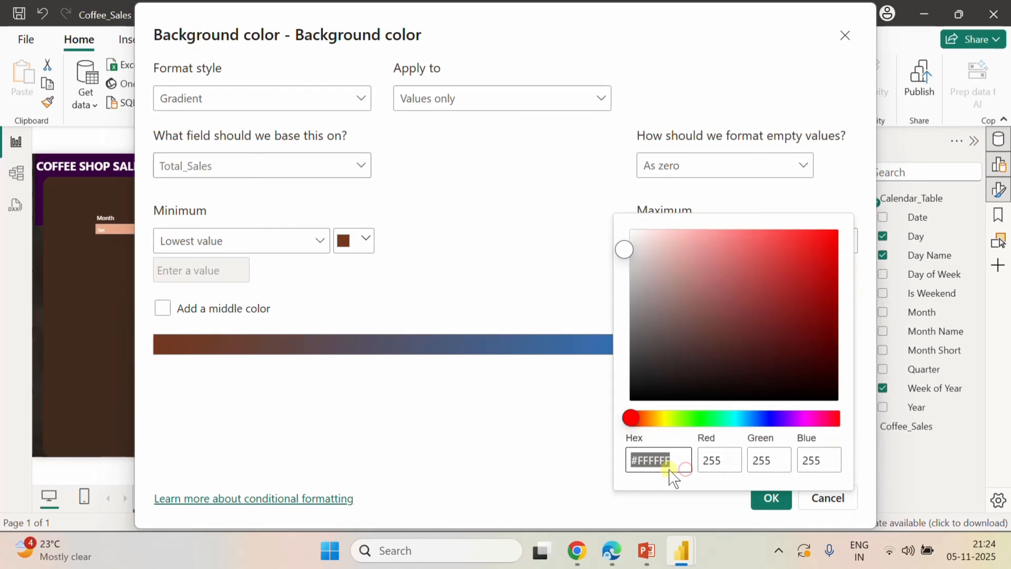
{"action": "type", "text": "f0a"}
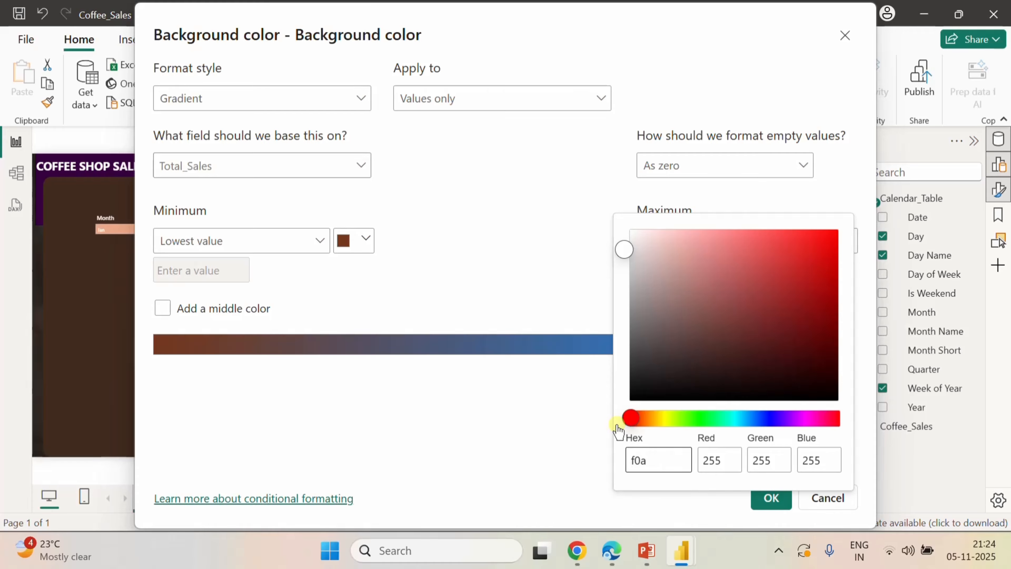
{"action": "type", "text": "787"}
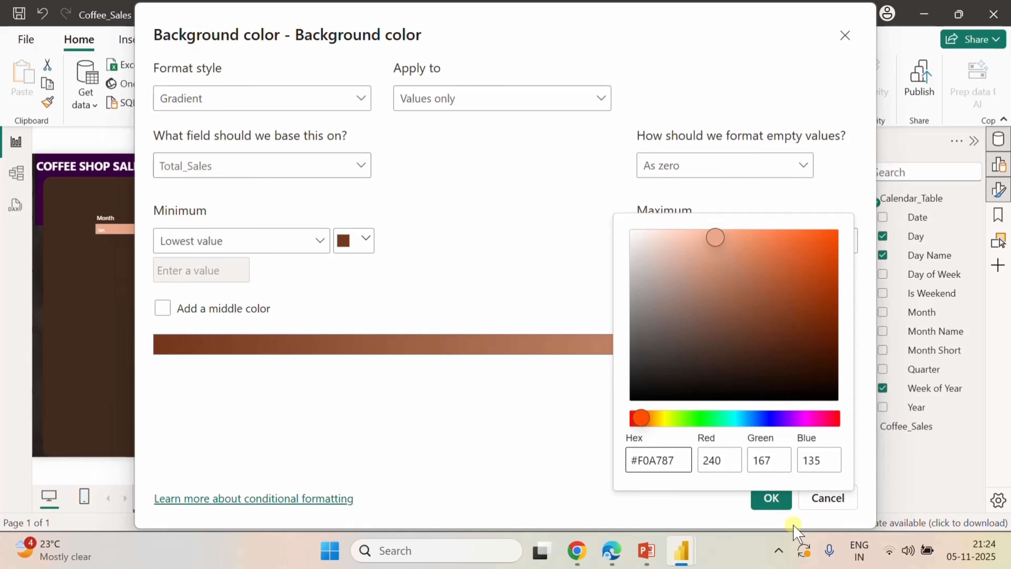
- Set empty values to Don't format in the background color gradient and apply the conditional formatting to the calendar matrix
{"action": "left_click", "coordinate": [586, 410]}
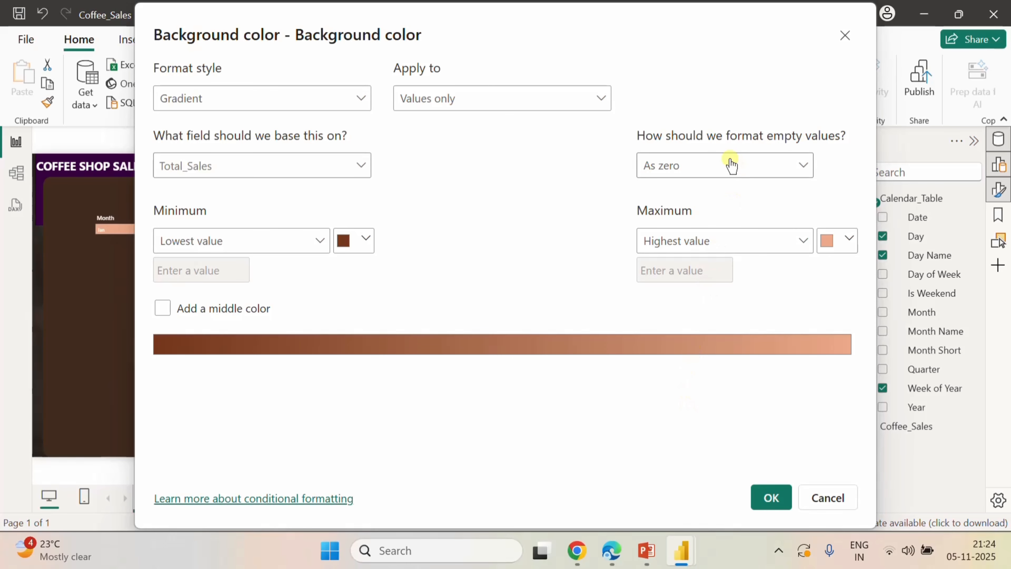
{"action": "left_click", "coordinate": [722, 172]}
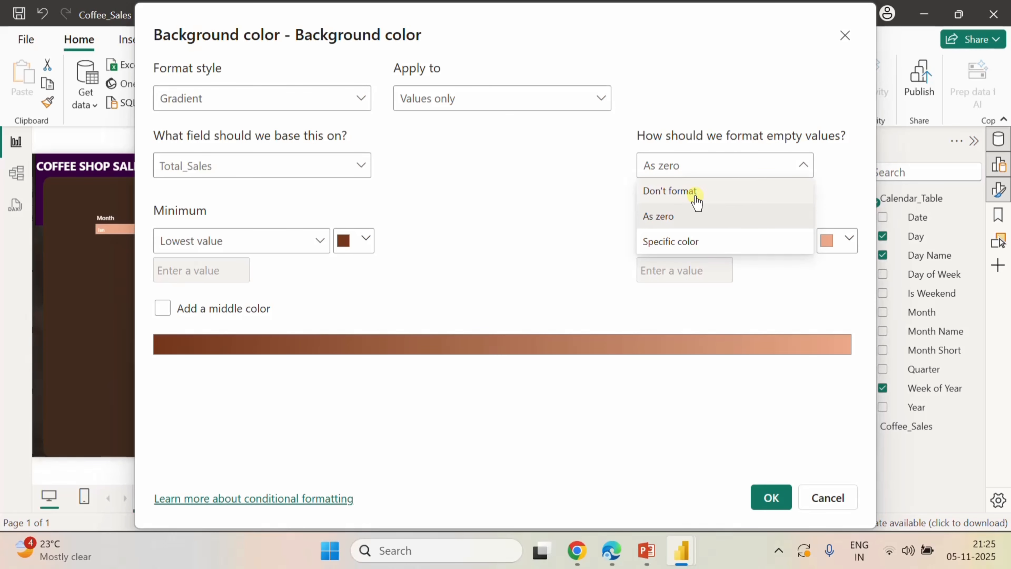
{"action": "left_click", "coordinate": [690, 193]}
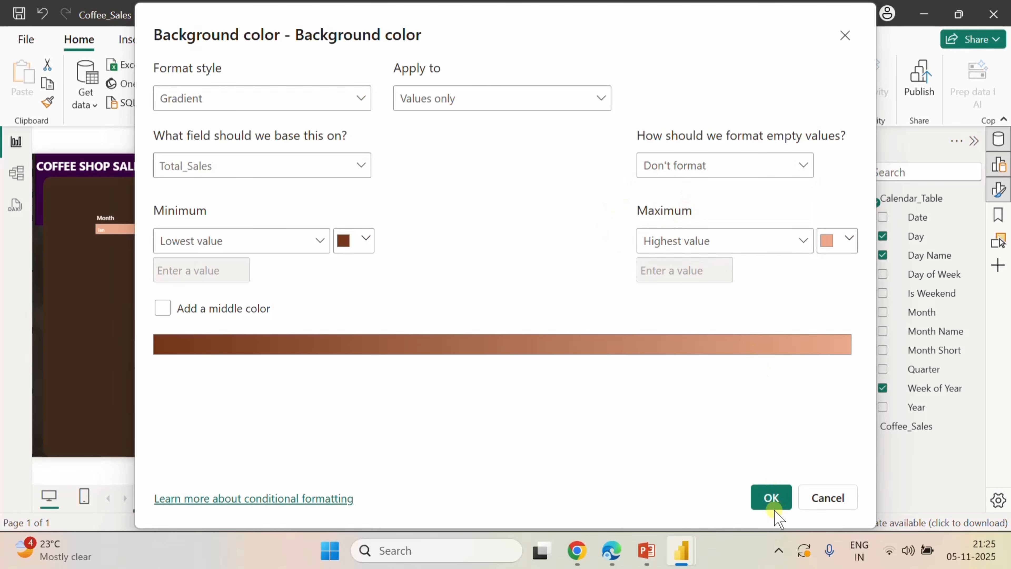
{"action": "left_click", "coordinate": [773, 500]}
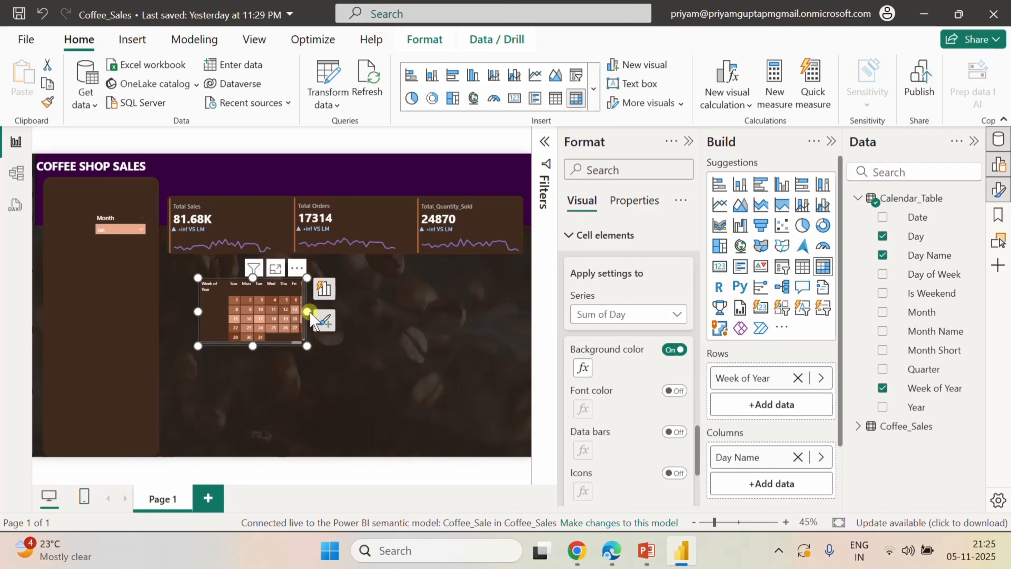
- Widen the calendar matrix to fit the Sat column and rename its Week of Year row field to a blank label
{"action": "left_click_drag", "start_coordinate": [305, 312], "coordinate": [316, 312]}
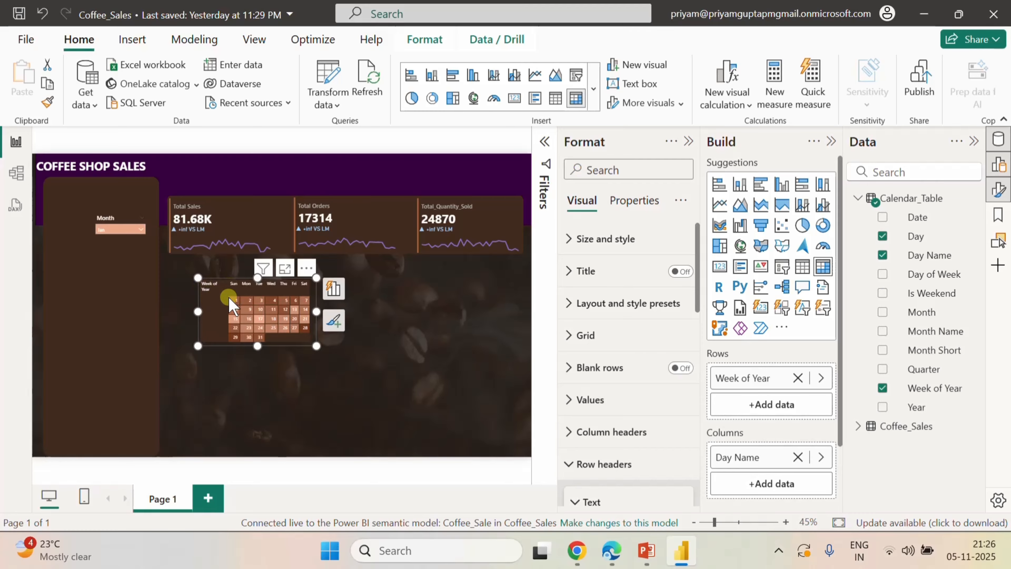
{"action": "double_click", "coordinate": [754, 379]}
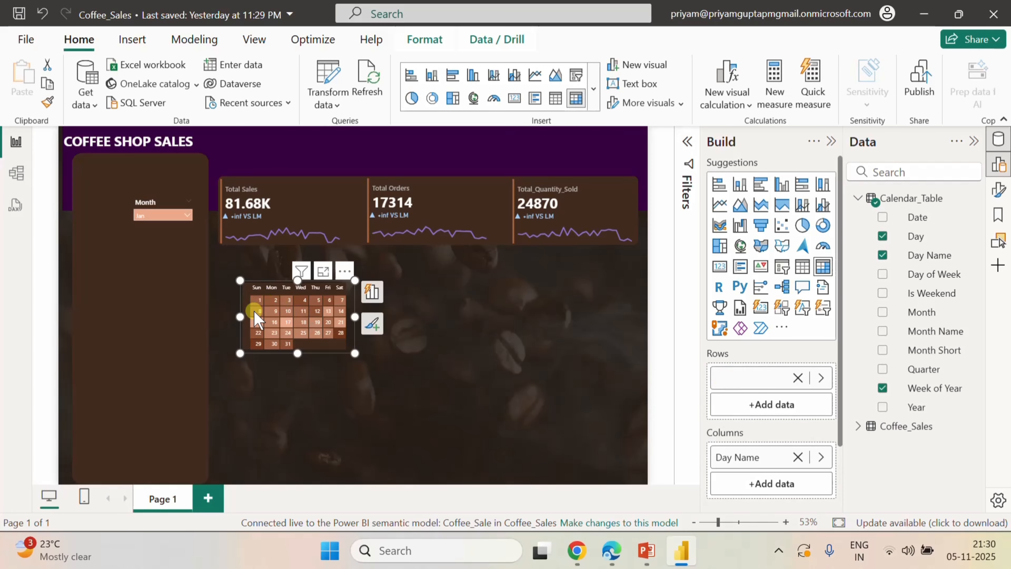
{"action": "left_click", "coordinate": [485, 321]}
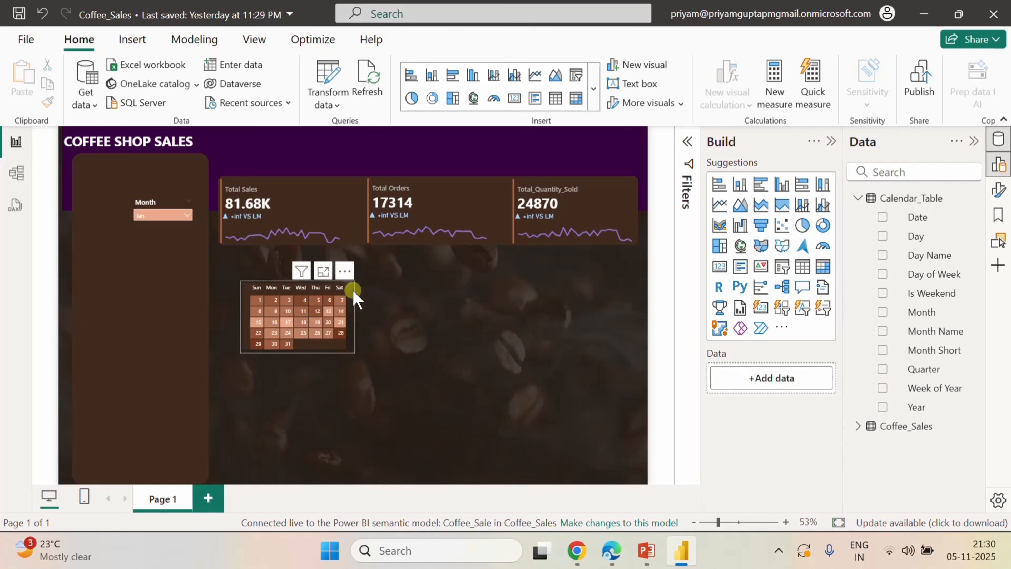
- Move the calendar matrix into the brown side panel, and shift the Month slicer up above it with a slightly reduced height
{"action": "left_click_drag", "start_coordinate": [351, 291], "coordinate": [192, 247]}
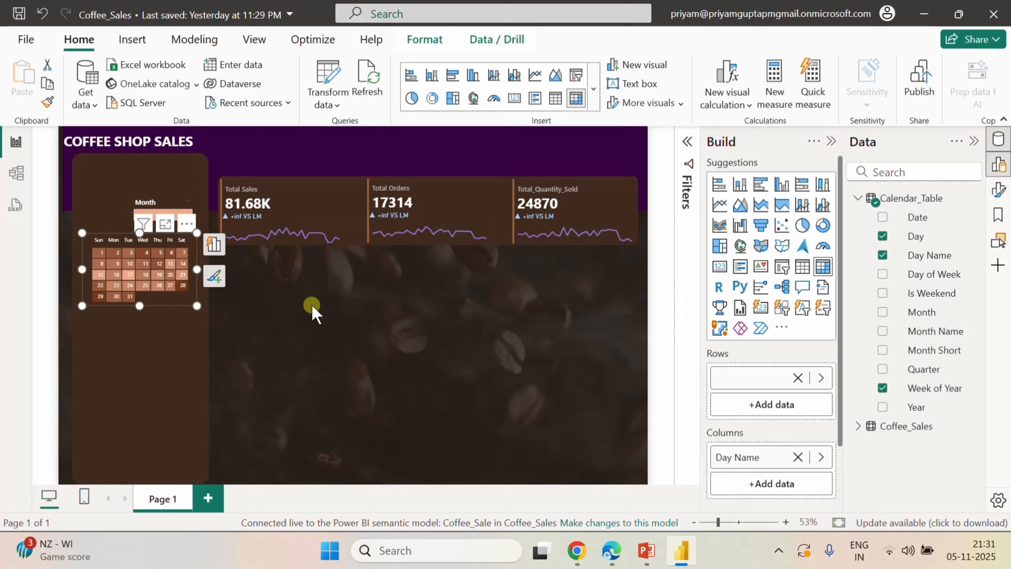
{"action": "left_click", "coordinate": [375, 323]}
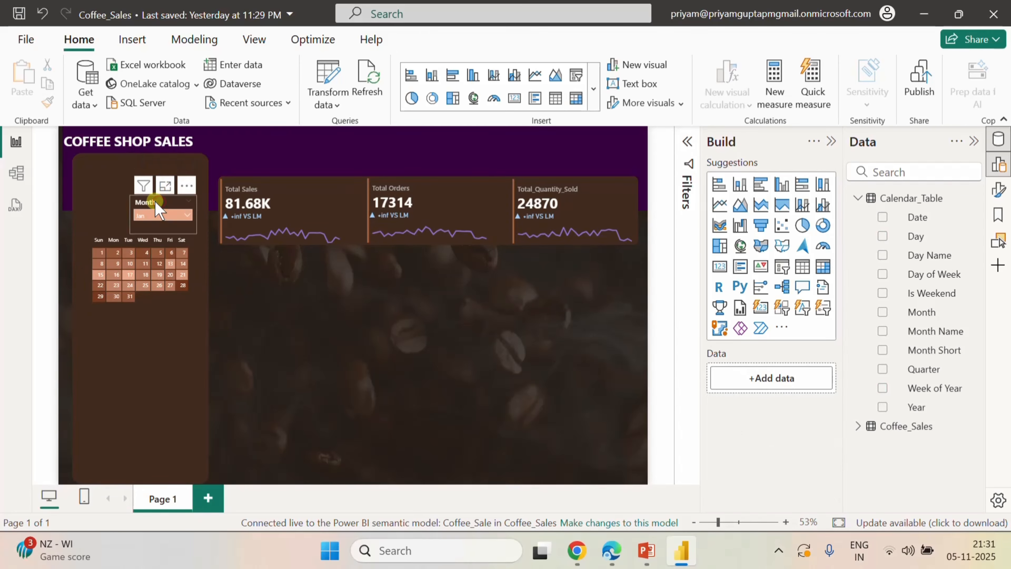
{"action": "left_click_drag", "start_coordinate": [164, 206], "coordinate": [164, 172]}
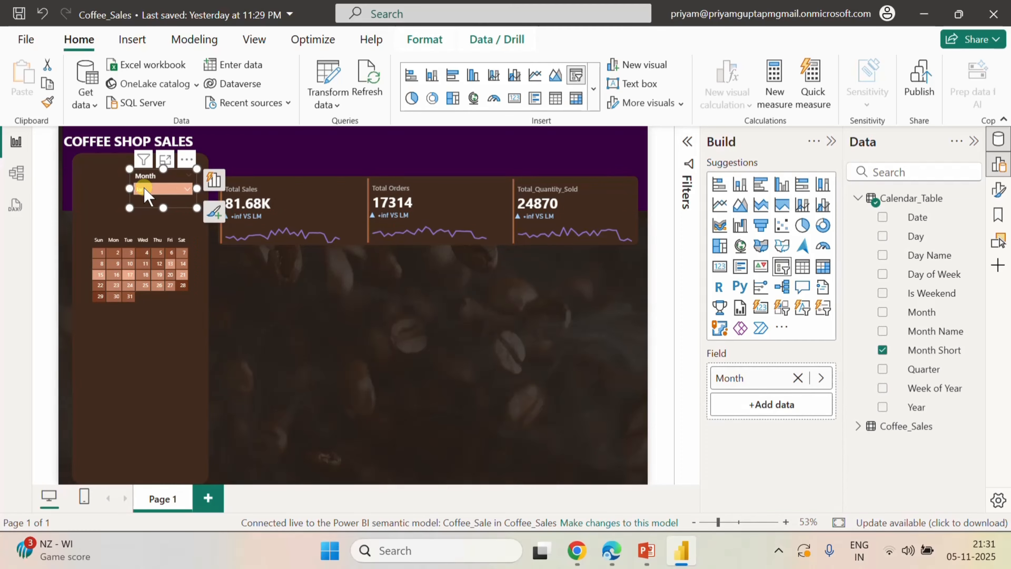
{"action": "left_click_drag", "start_coordinate": [163, 206], "coordinate": [164, 203]}
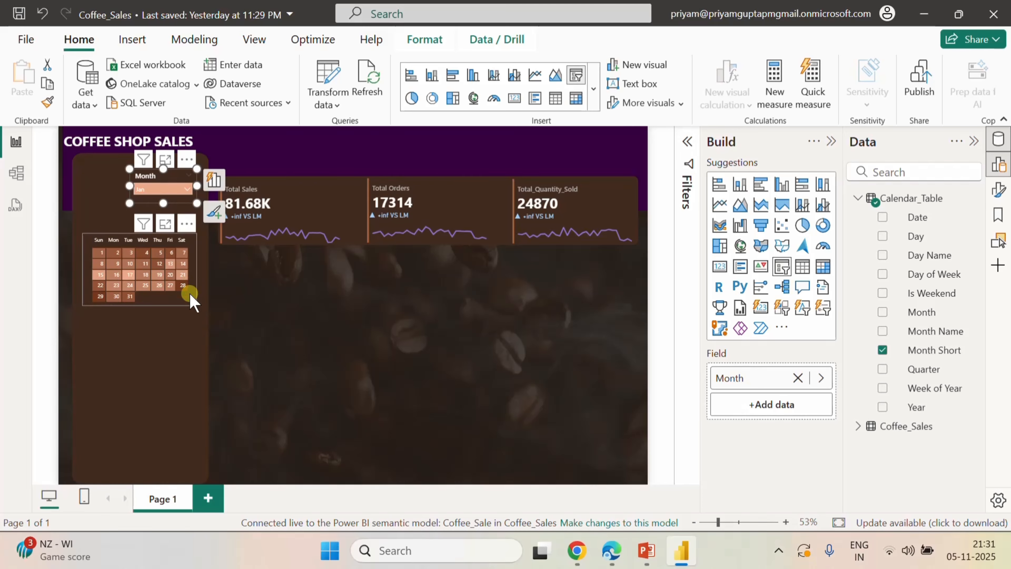
- Stretch the calendar matrix's upper edge slightly toward the Month slicer
{"action": "left_click", "coordinate": [149, 241]}
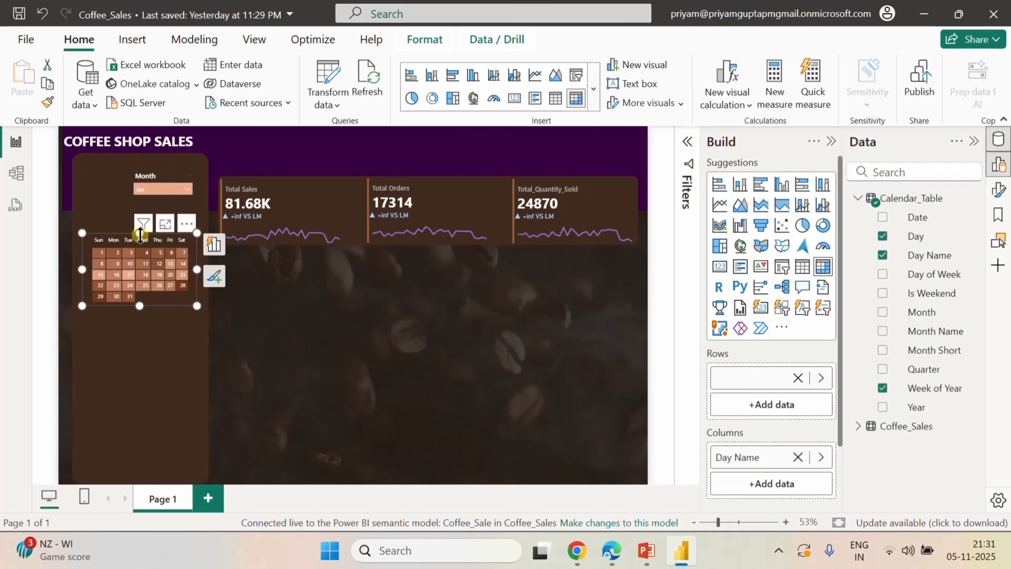
{"action": "left_click_drag", "start_coordinate": [139, 234], "coordinate": [140, 226]}
{"action": "left_click", "coordinate": [336, 294]}
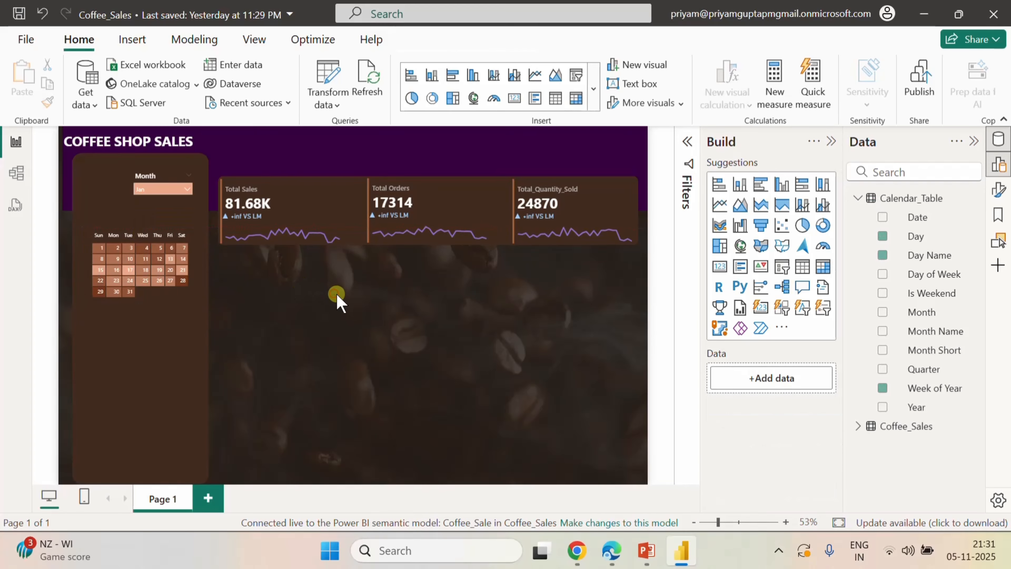
- Nudge the calendar matrix upward in small increments to sit closer beneath the Month slicer
{"action": "left_click", "coordinate": [193, 298]}
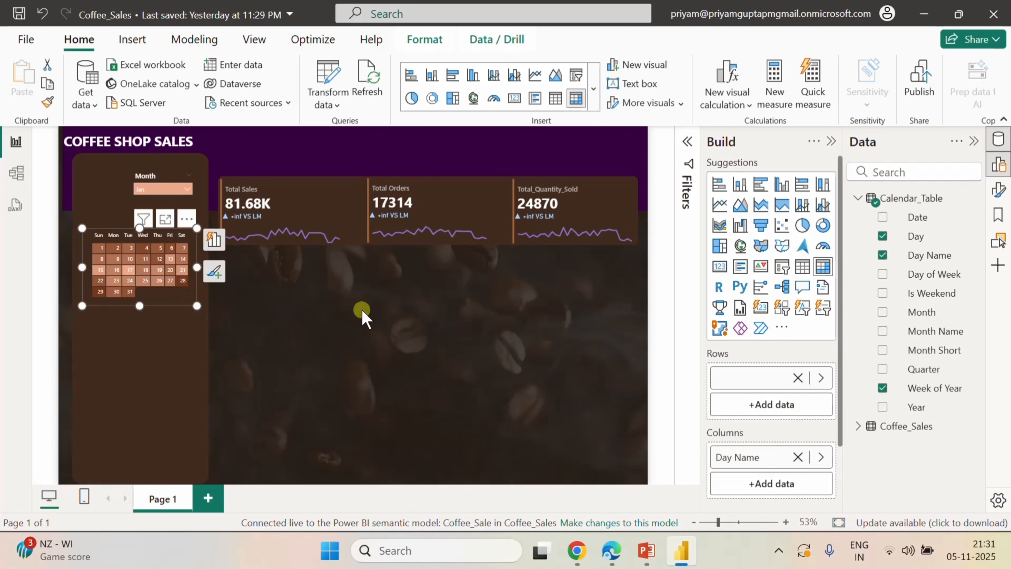
{"action": "key", "text": "Up"}
{"action": "key", "text": "Up"}
{"action": "key", "text": "Up"}
{"action": "key", "text": "Up"}
{"action": "key", "text": "Up"}
{"action": "key", "text": "Up"}
{"action": "key", "text": "Up"}
{"action": "key", "text": "Up"}
{"action": "key", "text": "Up"}
{"action": "key", "text": "Up"}
{"action": "key", "text": "Up"}
{"action": "key", "text": "Up"}
{"action": "key", "text": "Up"}
{"action": "key", "text": "Up"}
{"action": "key", "text": "Up"}
{"action": "key", "text": "Up"}
{"action": "key", "text": "Up"}
{"action": "key", "text": "Up"}
{"action": "key", "text": "Up"}
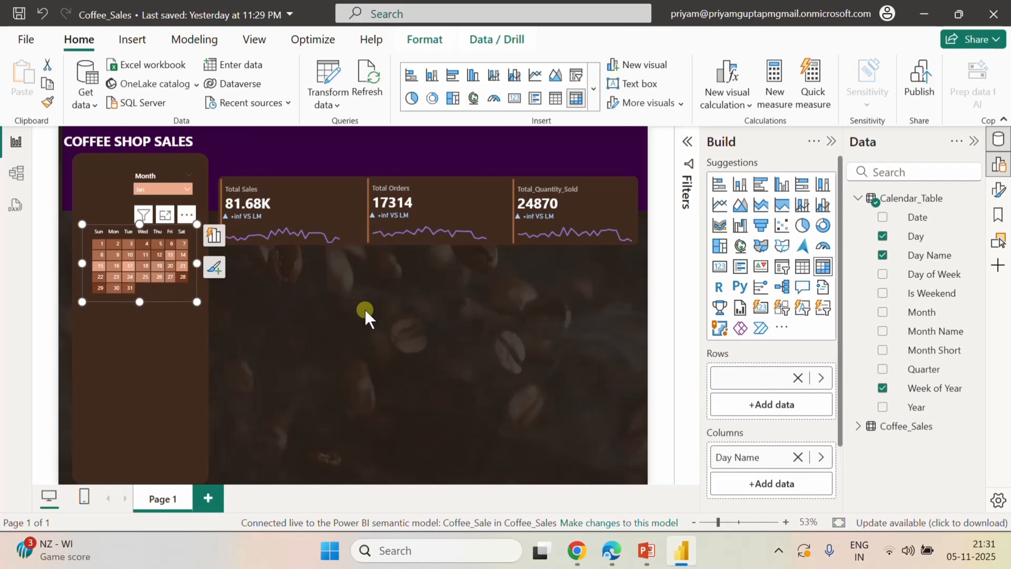
{"action": "key", "text": "Up"}
{"action": "key", "text": "Up"}
{"action": "key", "text": "Up"}
{"action": "key", "text": "Up"}
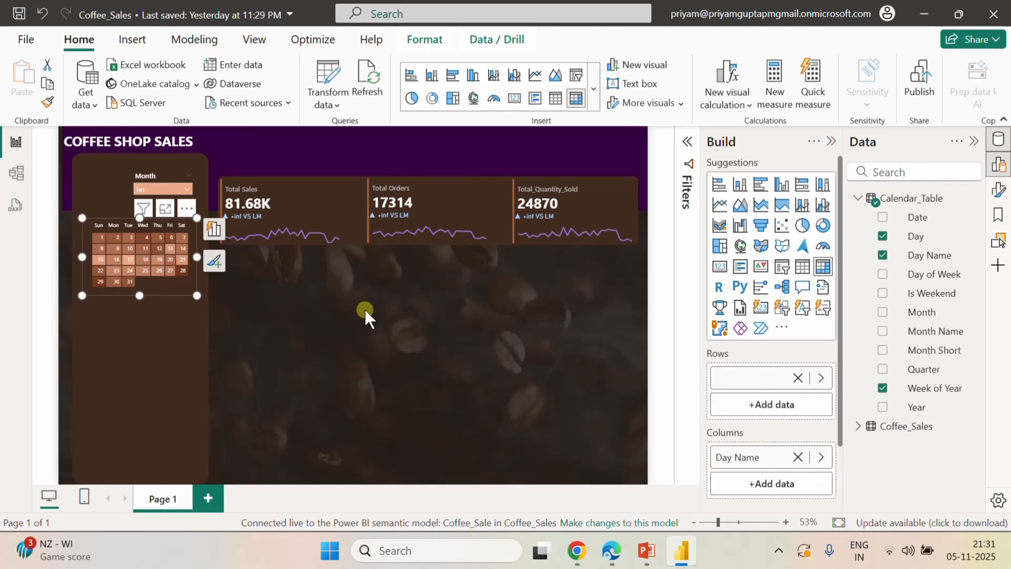
{"action": "left_click", "coordinate": [365, 310]}
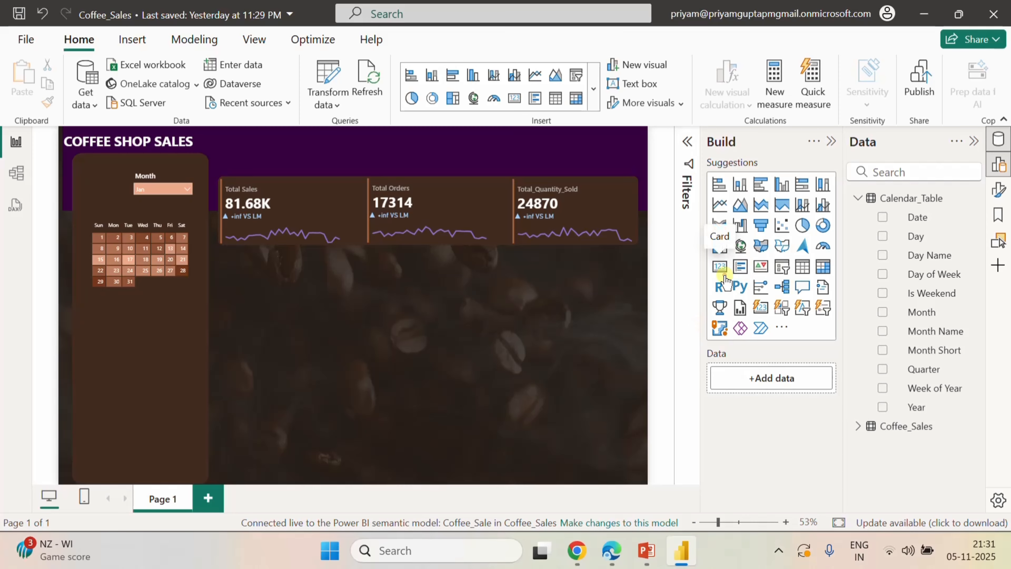
- Add a Card visual showing the Month Short field from Calendar_Table, without the Month Name field
{"action": "left_click", "coordinate": [719, 266]}
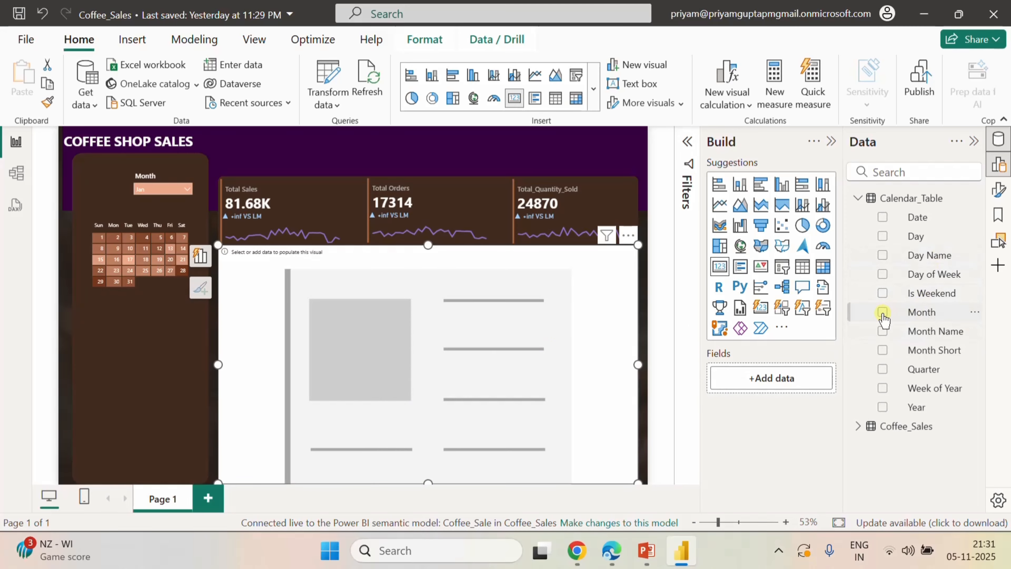
{"action": "left_click", "coordinate": [882, 333]}
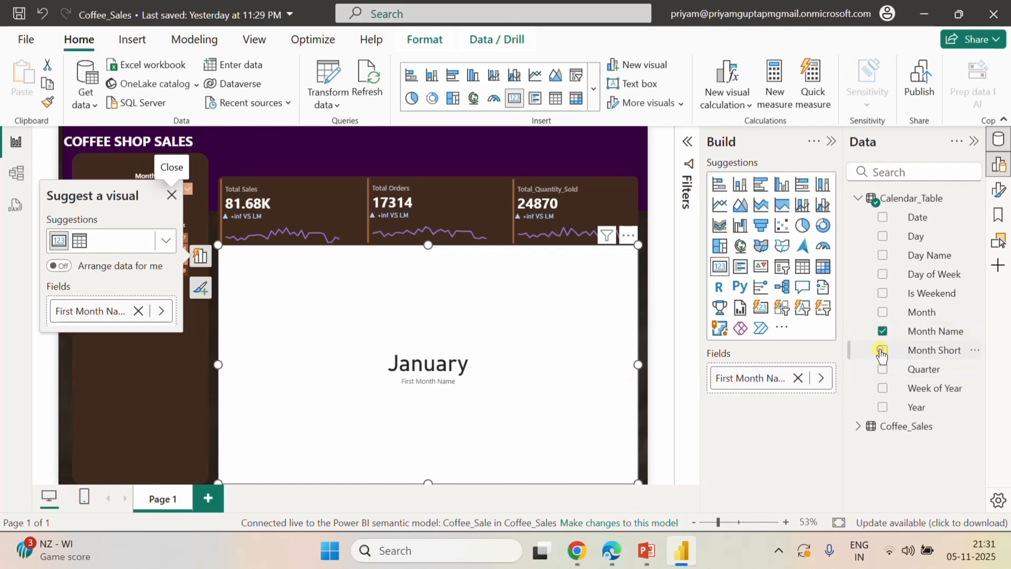
{"action": "left_click", "coordinate": [882, 330]}
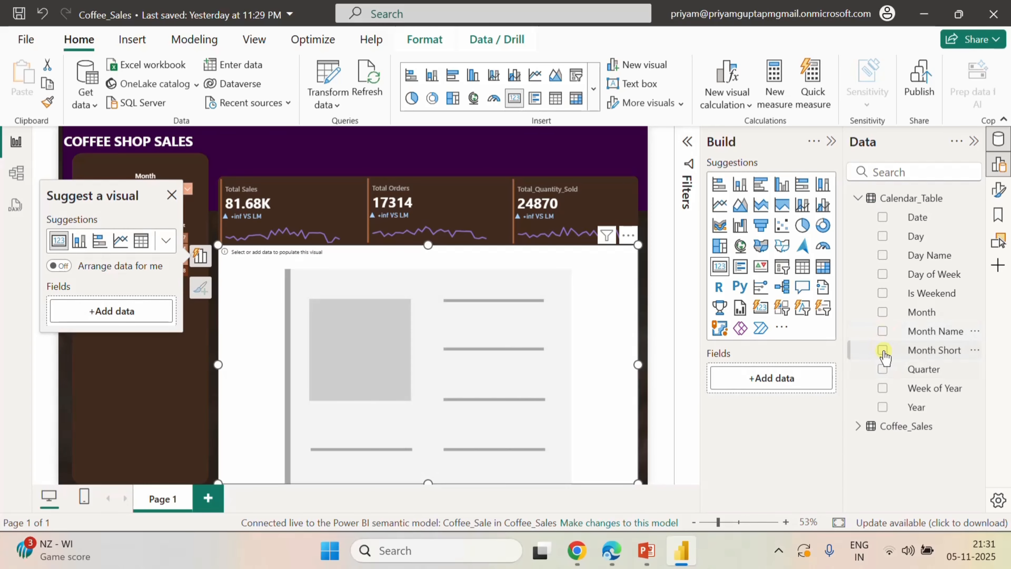
{"action": "left_click", "coordinate": [884, 351]}
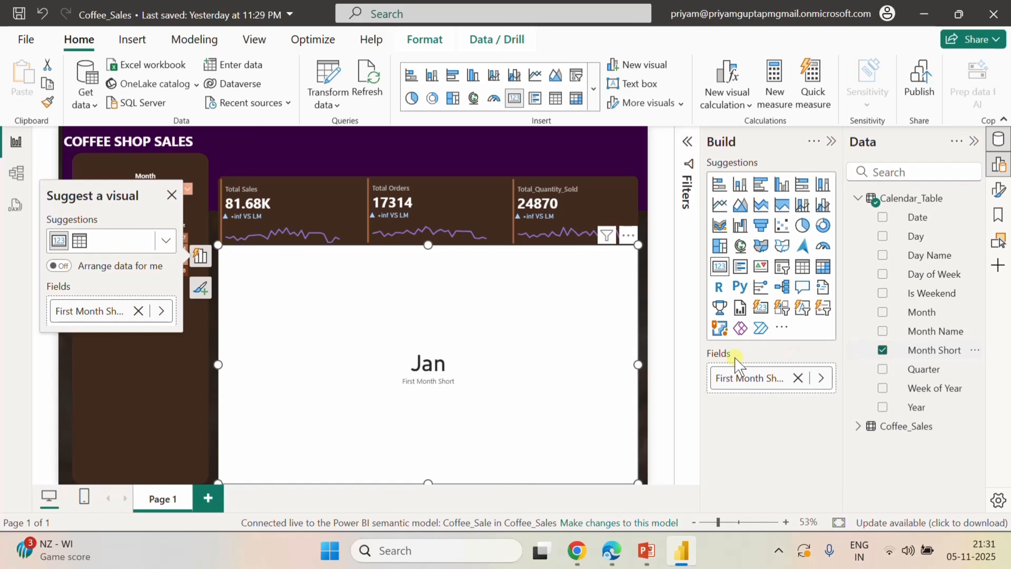
- Shrink the month card to about 268 wide and 142 high
{"action": "left_click_drag", "start_coordinate": [640, 366], "coordinate": [430, 383]}
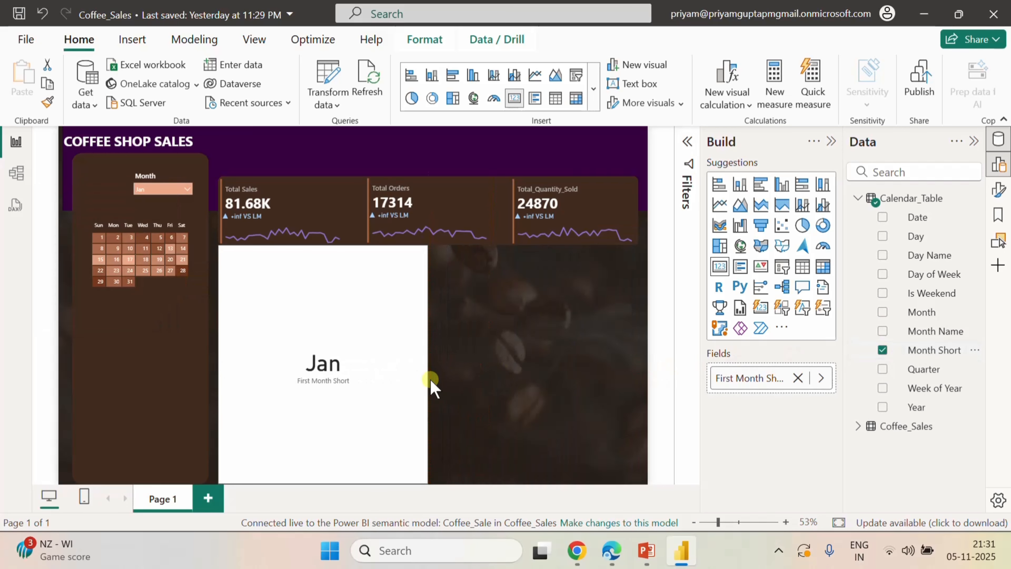
{"action": "left_click_drag", "start_coordinate": [320, 482], "coordinate": [322, 305]}
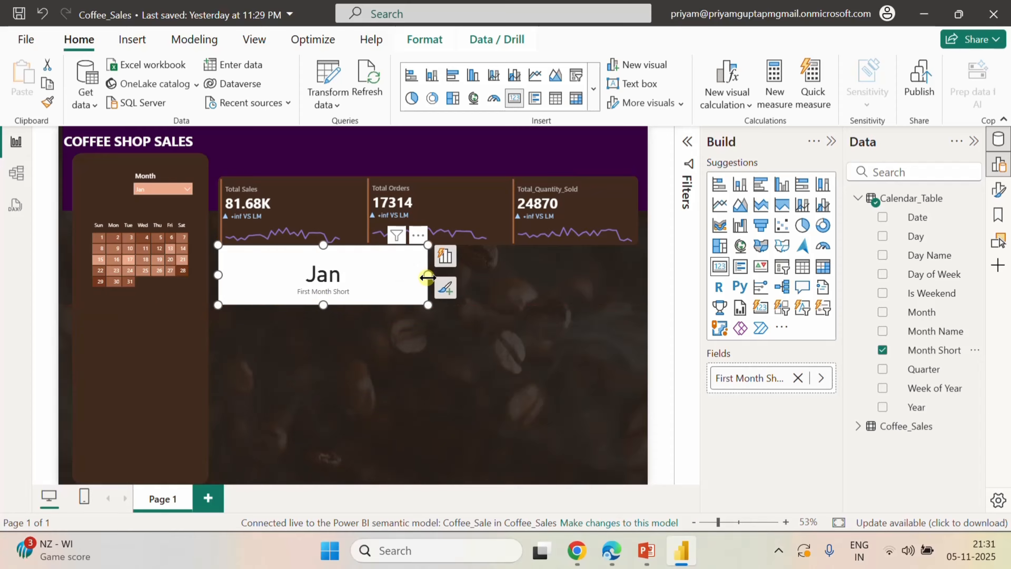
{"action": "left_click_drag", "start_coordinate": [427, 277], "coordinate": [331, 279]}
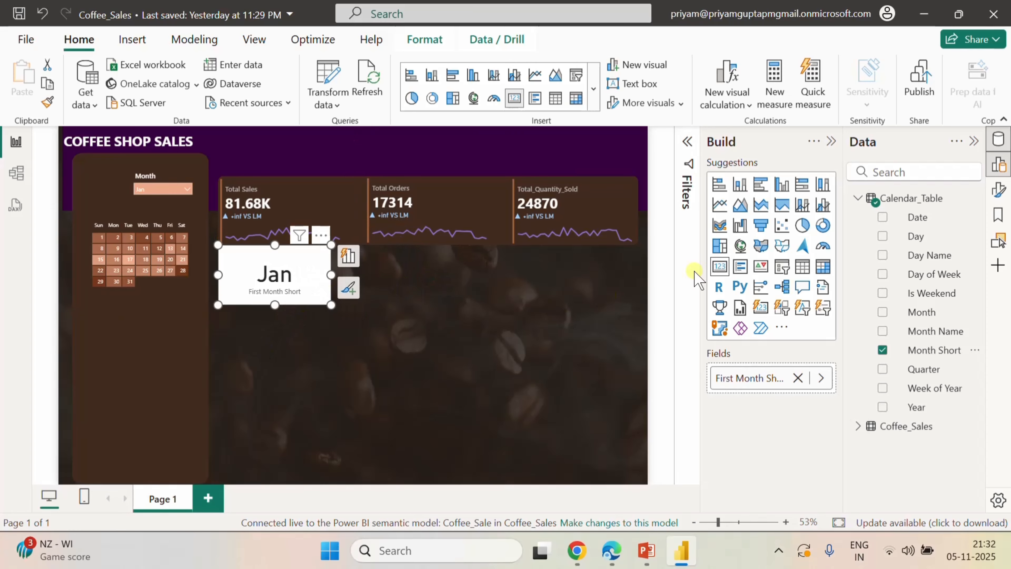
- Turn off the background of the month card
{"action": "left_click", "coordinate": [998, 190]}
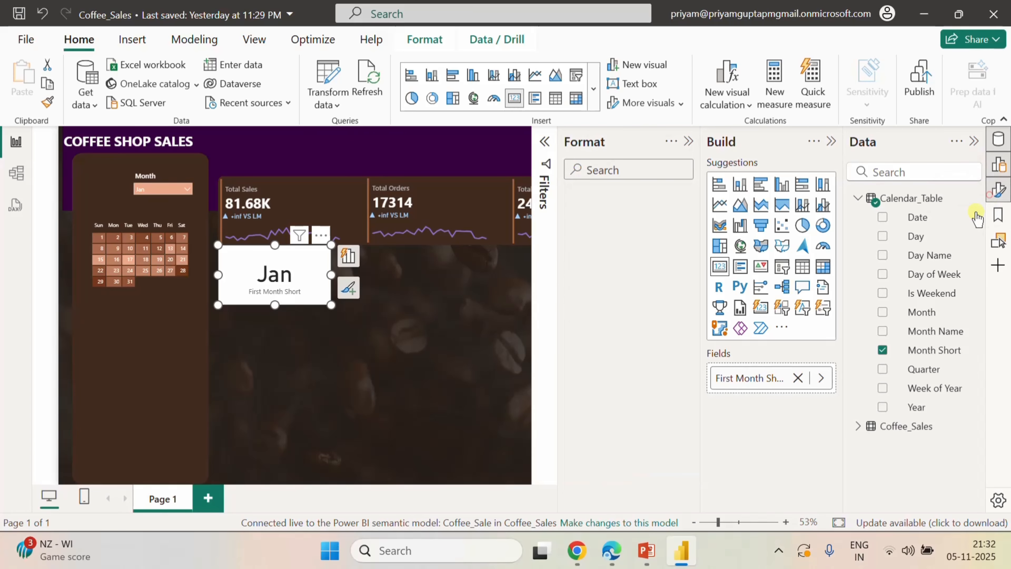
{"action": "left_click", "coordinate": [578, 239]}
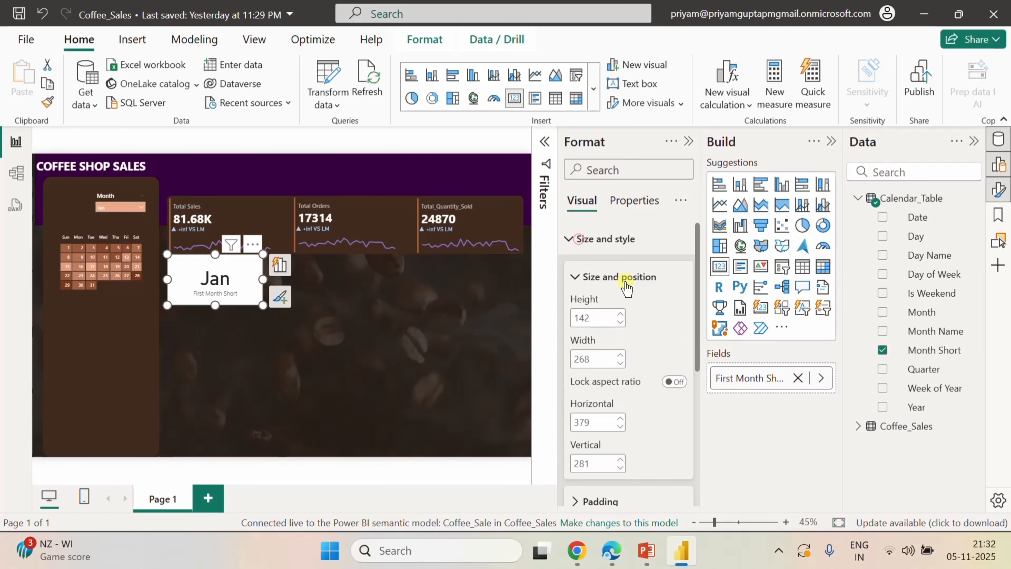
{"action": "scroll", "coordinate": [631, 335], "scroll_direction": "down", "scroll_amount": 4}
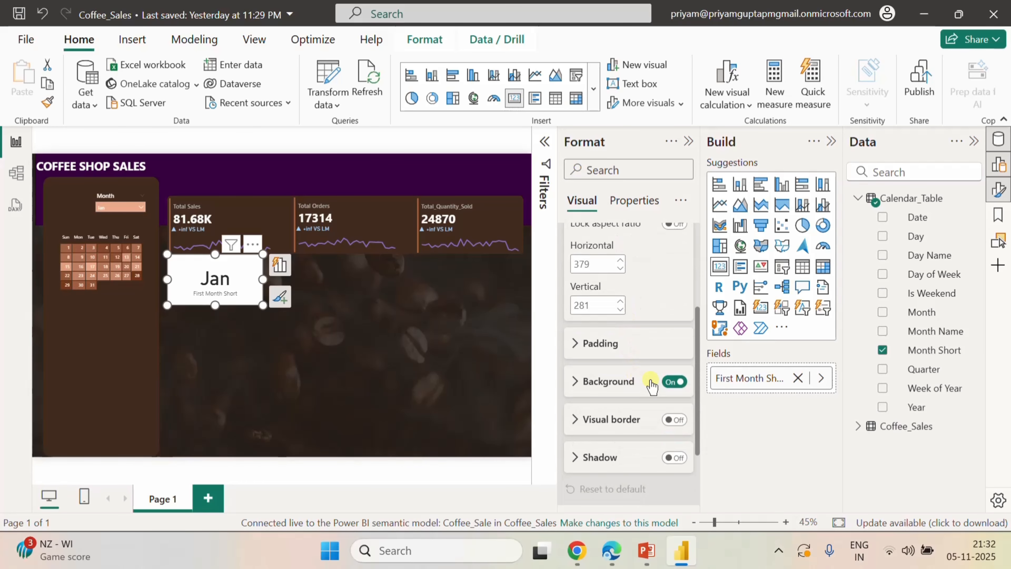
{"action": "left_click", "coordinate": [675, 382]}
- Set the color of the month card's category label to white
{"action": "scroll", "coordinate": [655, 394], "scroll_direction": "down", "scroll_amount": 2}
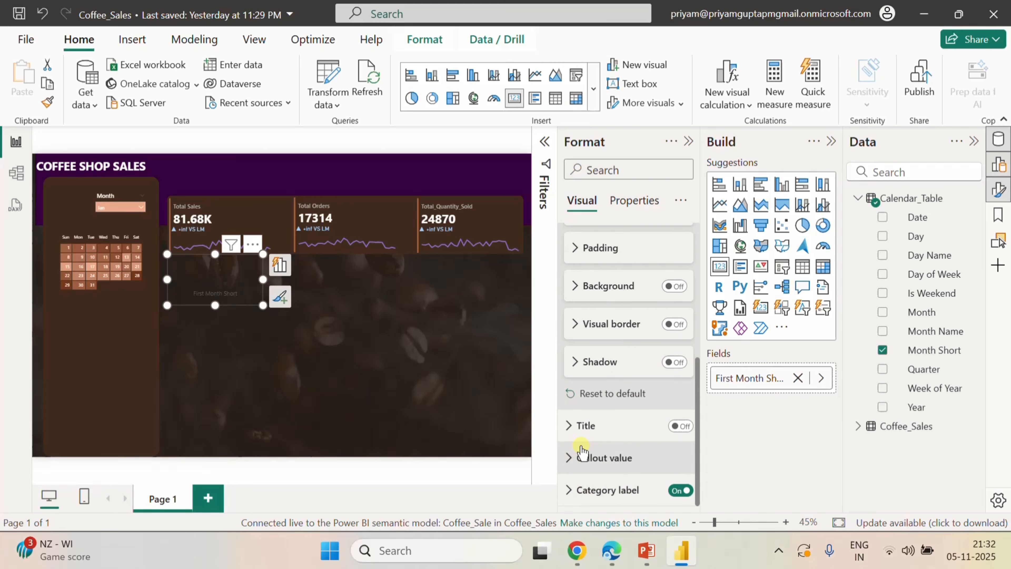
{"action": "left_click", "coordinate": [577, 491]}
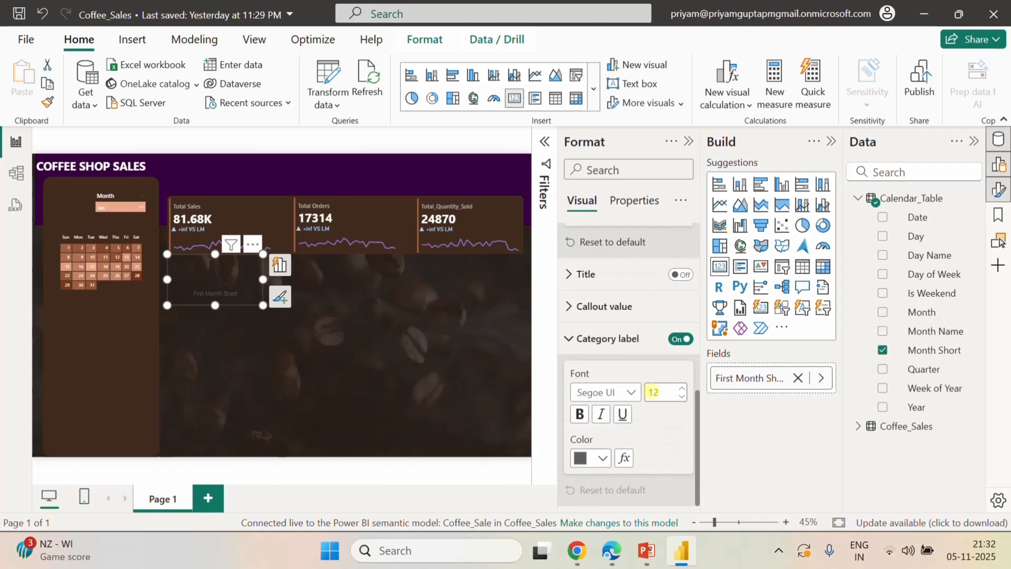
{"action": "left_click", "coordinate": [603, 459]}
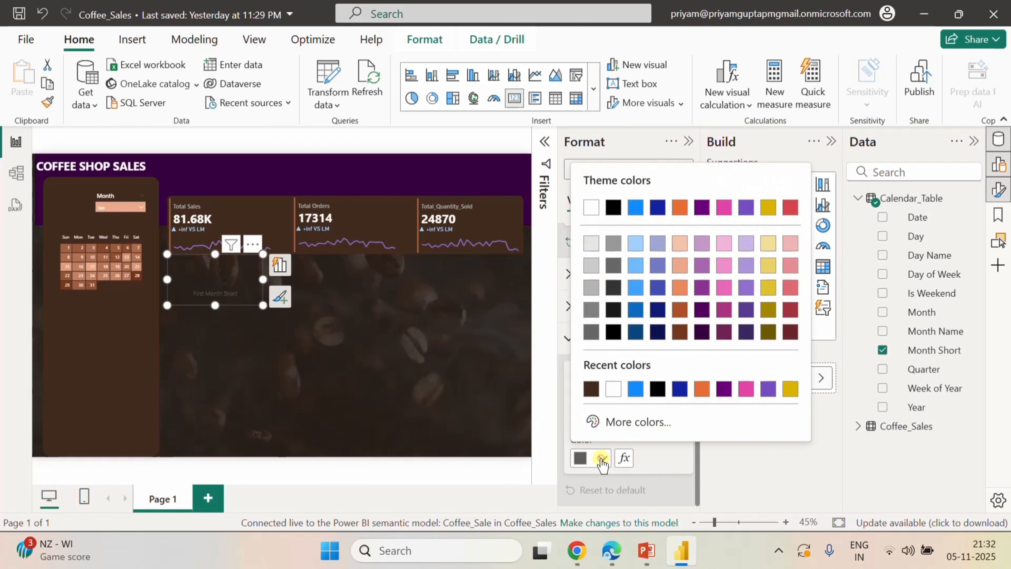
{"action": "left_click", "coordinate": [613, 388]}
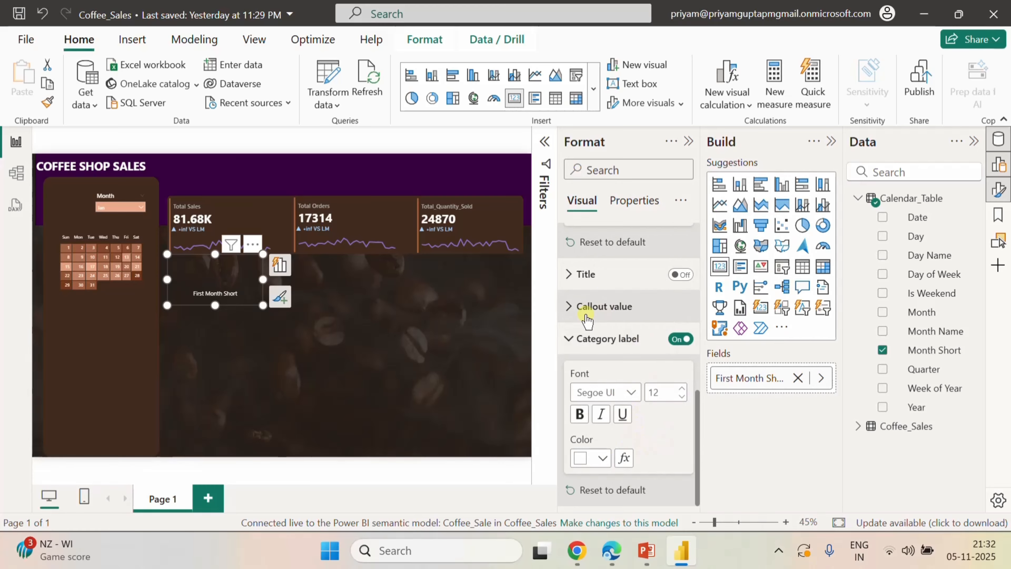
- Set the color of the month card's callout value to white (#FFFFFF)
{"action": "left_click", "coordinate": [570, 313]}
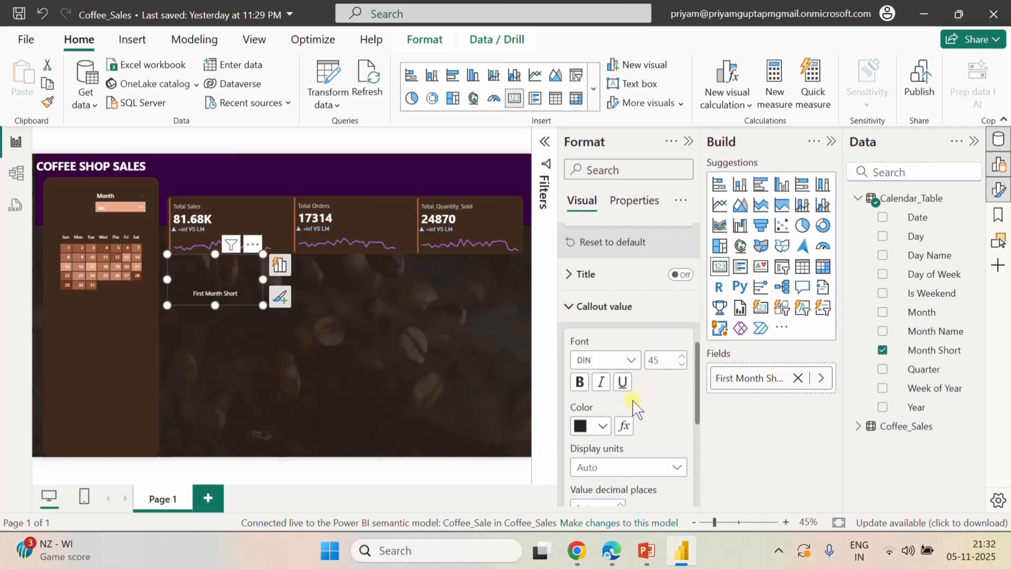
{"action": "left_click", "coordinate": [601, 425]}
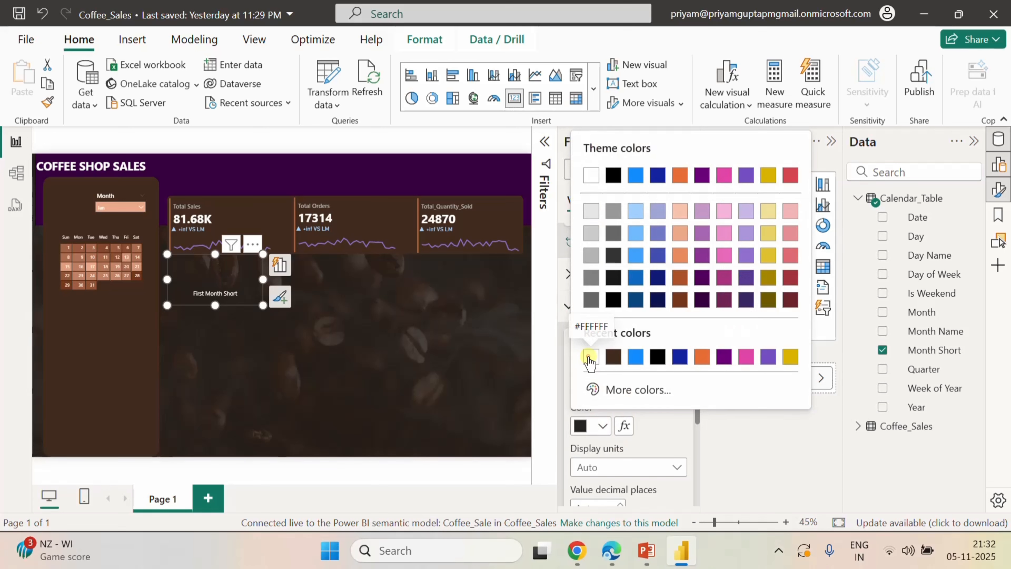
{"action": "left_click", "coordinate": [590, 355]}
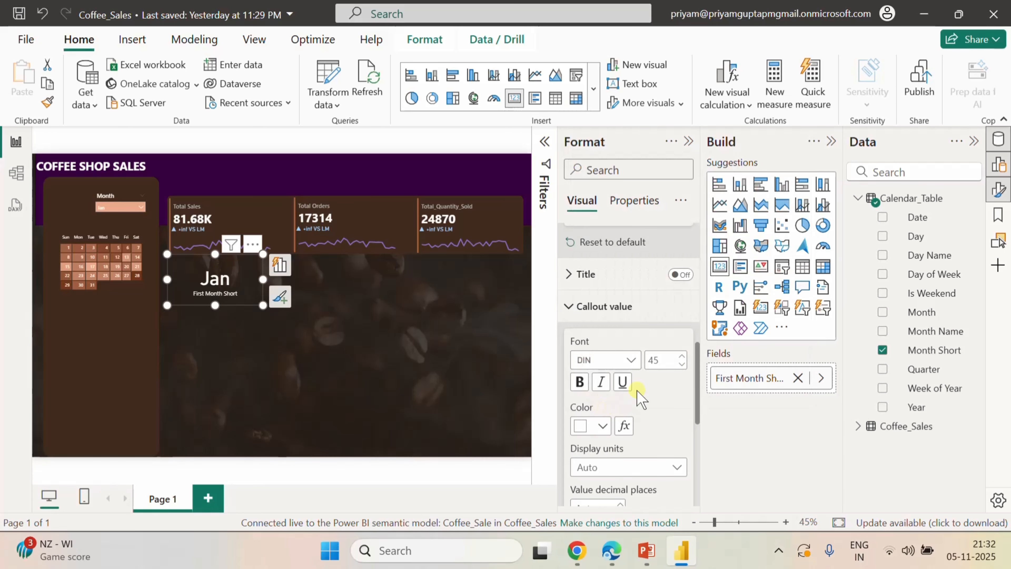
- Set the month card's callout value font size to 25 and turn off its category label
{"action": "left_click", "coordinate": [655, 361]}
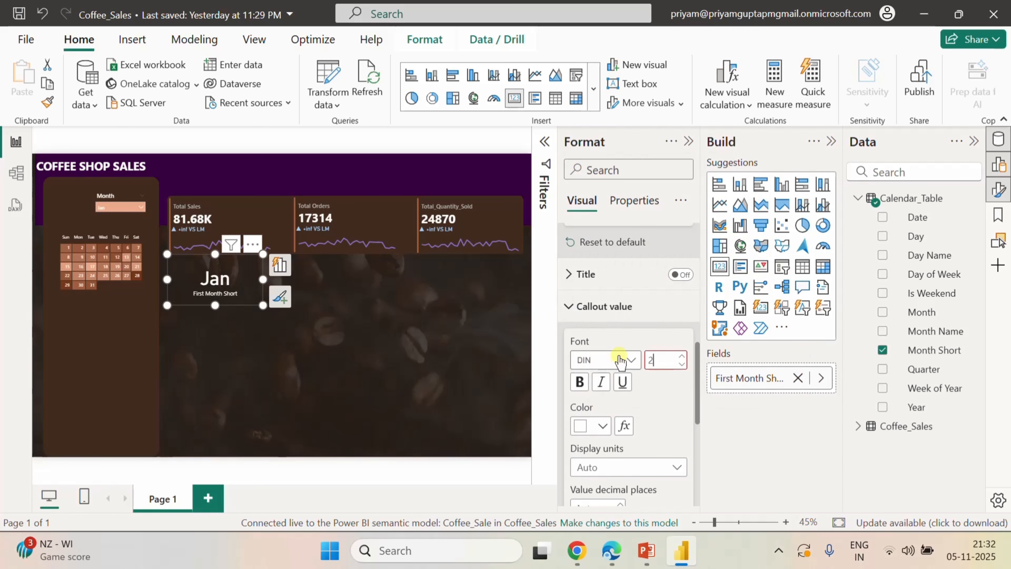
{"action": "type", "text": "25"}
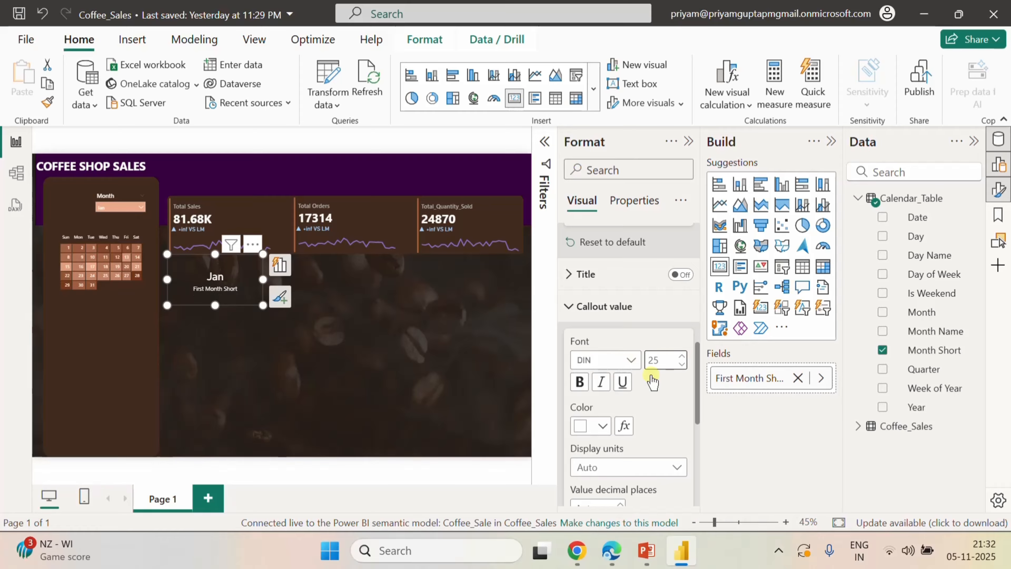
{"action": "left_click", "coordinate": [675, 402]}
{"action": "scroll", "coordinate": [675, 402], "scroll_direction": "down", "scroll_amount": 5}
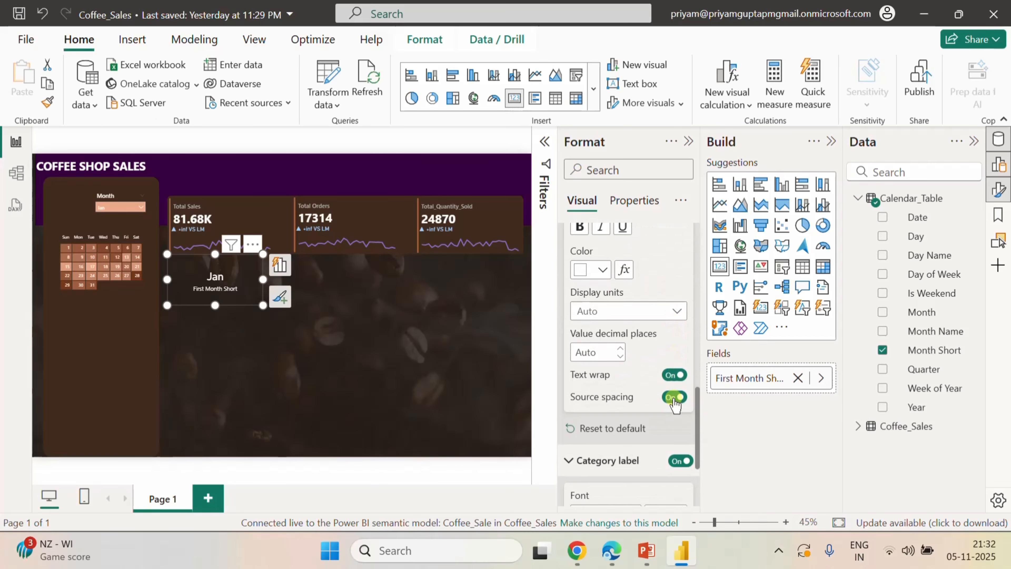
{"action": "left_click", "coordinate": [677, 379]}
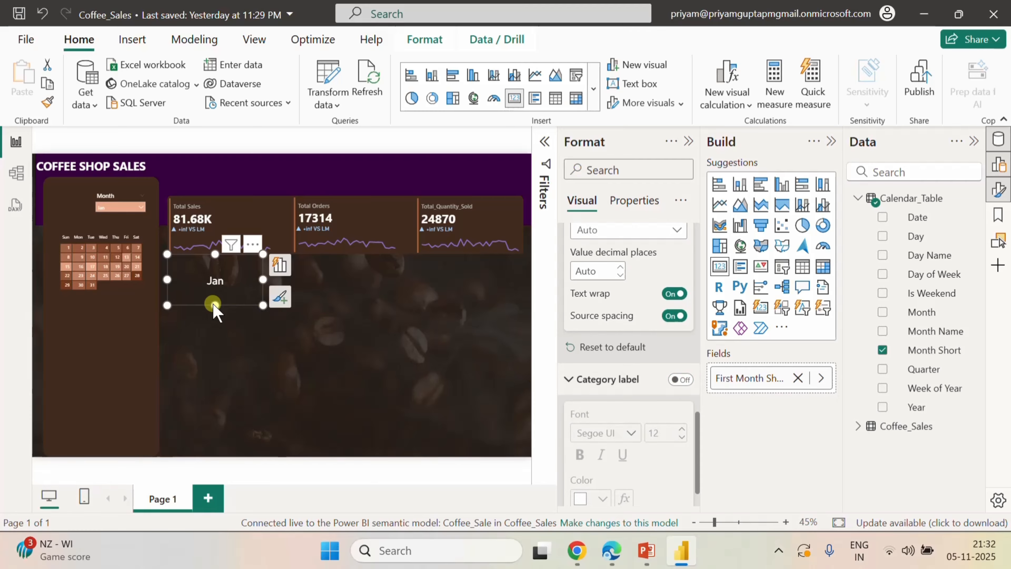
- Shrink the month card to about 97 wide and 50 high and place it between the Month slicer and the calendar
{"action": "left_click_drag", "start_coordinate": [215, 305], "coordinate": [226, 257]}
{"action": "left_click", "coordinate": [189, 259]}
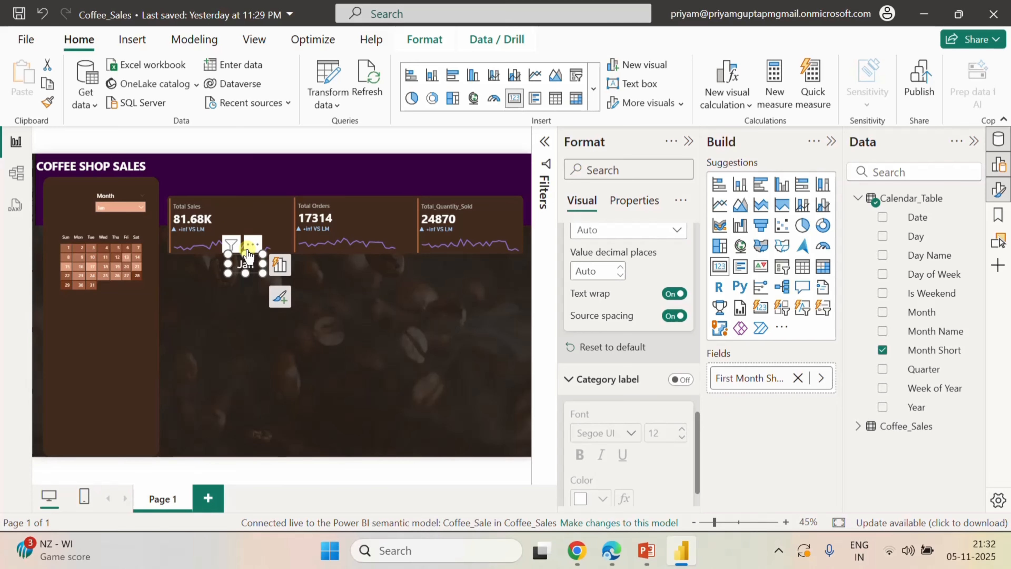
{"action": "left_click_drag", "start_coordinate": [247, 258], "coordinate": [109, 222]}
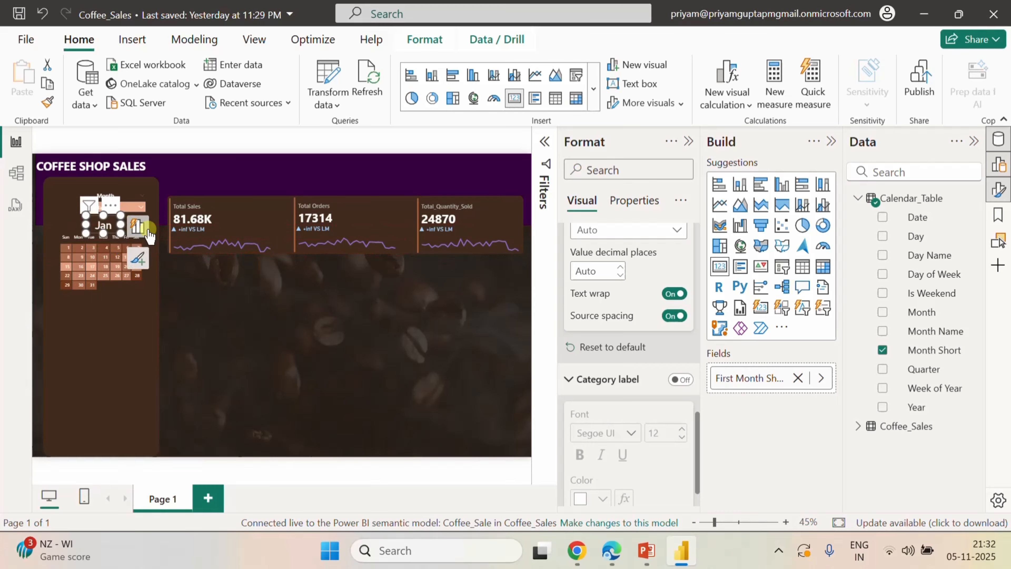
{"action": "left_click", "coordinate": [318, 340]}
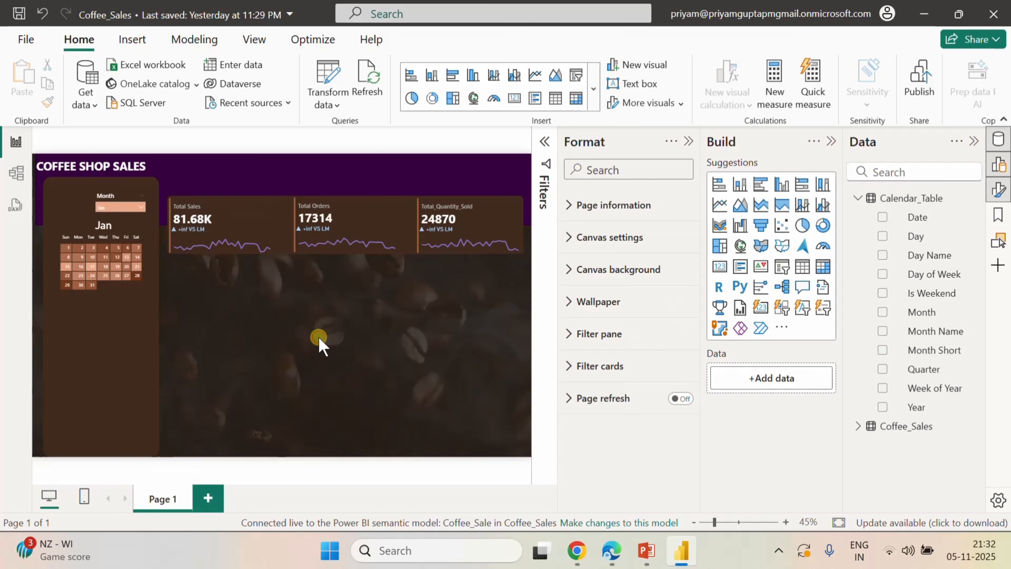
- Select Mar in the Month slicer to test the calendar and the month card
{"action": "left_click", "coordinate": [141, 207]}
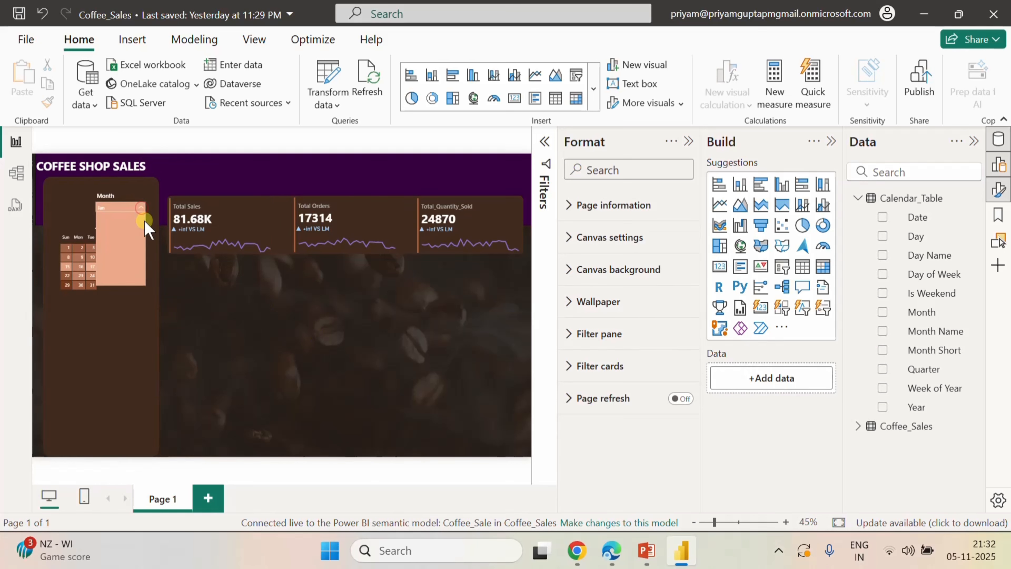
{"action": "left_click", "coordinate": [110, 251]}
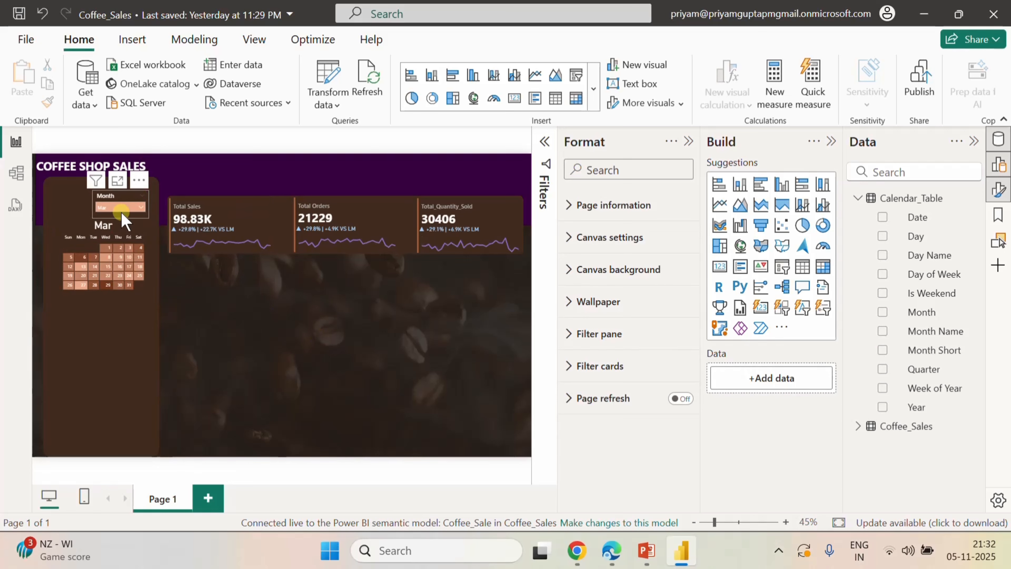
- Nudge the Month slicer up to a vertical position of about 86 to leave space above the month card
{"action": "left_click", "coordinate": [115, 196]}
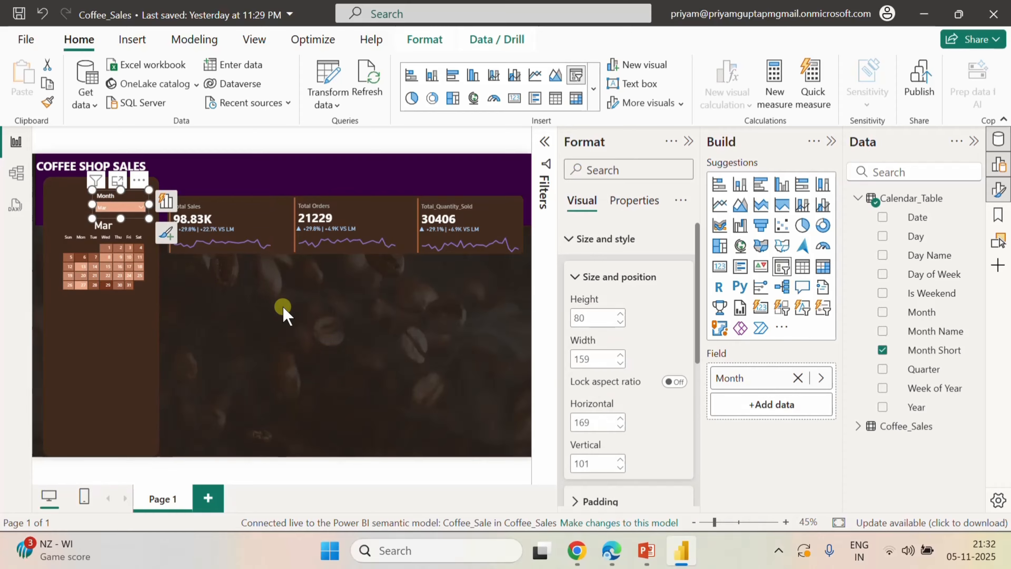
{"action": "key", "text": "Up"}
{"action": "key", "text": "Up"}
{"action": "key", "text": "Up"}
{"action": "key", "text": "Up"}
{"action": "key", "text": "Up"}
{"action": "key", "text": "Up"}
{"action": "key", "text": "Up"}
{"action": "key", "text": "Up"}
{"action": "key", "text": "Up"}
{"action": "key", "text": "Up"}
{"action": "key", "text": "Up"}
{"action": "key", "text": "Up"}
{"action": "key", "text": "Up"}
{"action": "key", "text": "Up"}
{"action": "key", "text": "Up"}
{"action": "key", "text": "Up"}
{"action": "key", "text": "Up"}
{"action": "key", "text": "Up"}
{"action": "key", "text": "Up"}
{"action": "key", "text": "Up"}
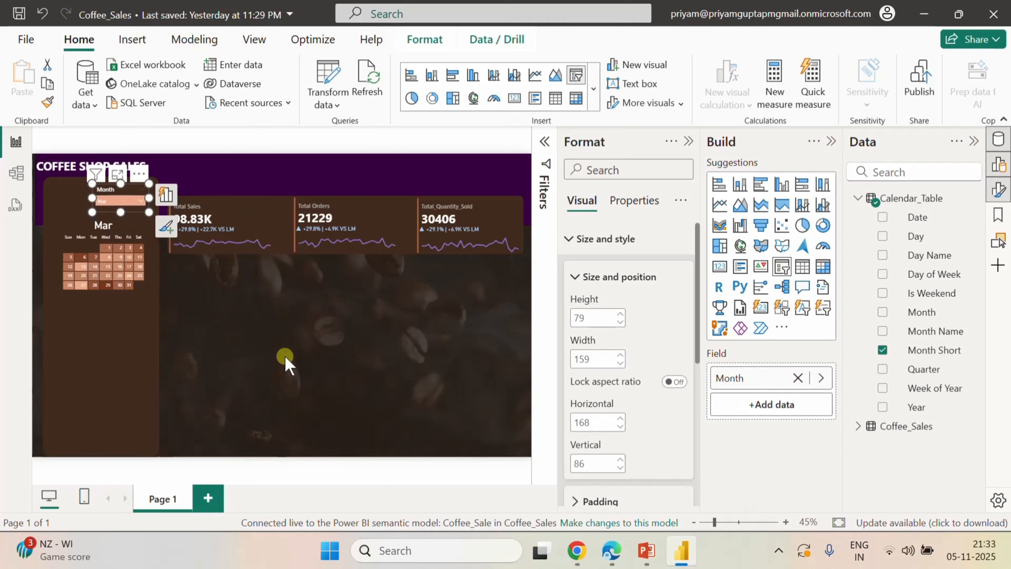
{"action": "left_click", "coordinate": [285, 356]}
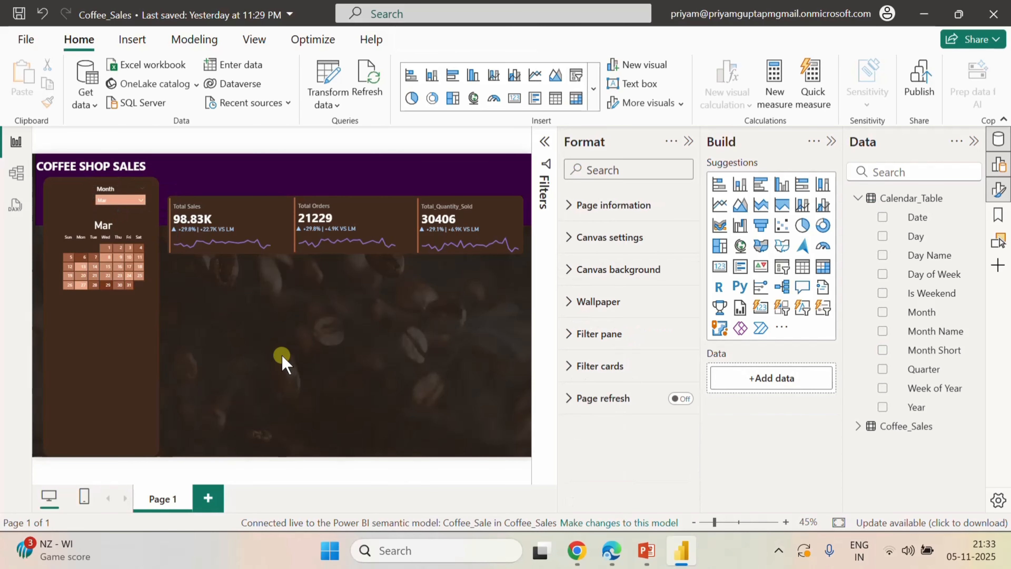
- Reduce the month card's callout value font size to 15
{"action": "left_click", "coordinate": [99, 230]}
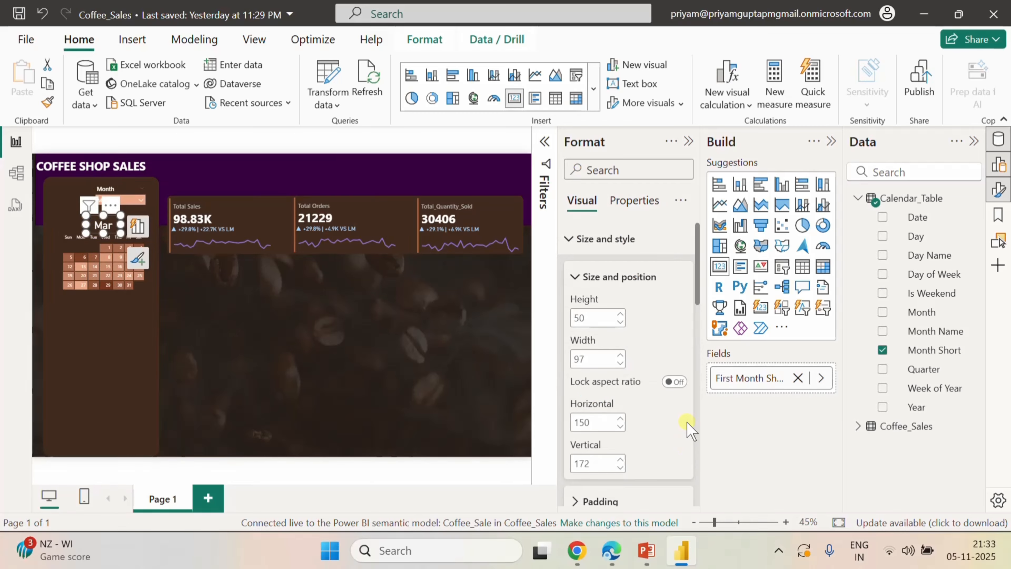
{"action": "scroll", "coordinate": [643, 384], "scroll_direction": "down", "scroll_amount": 10}
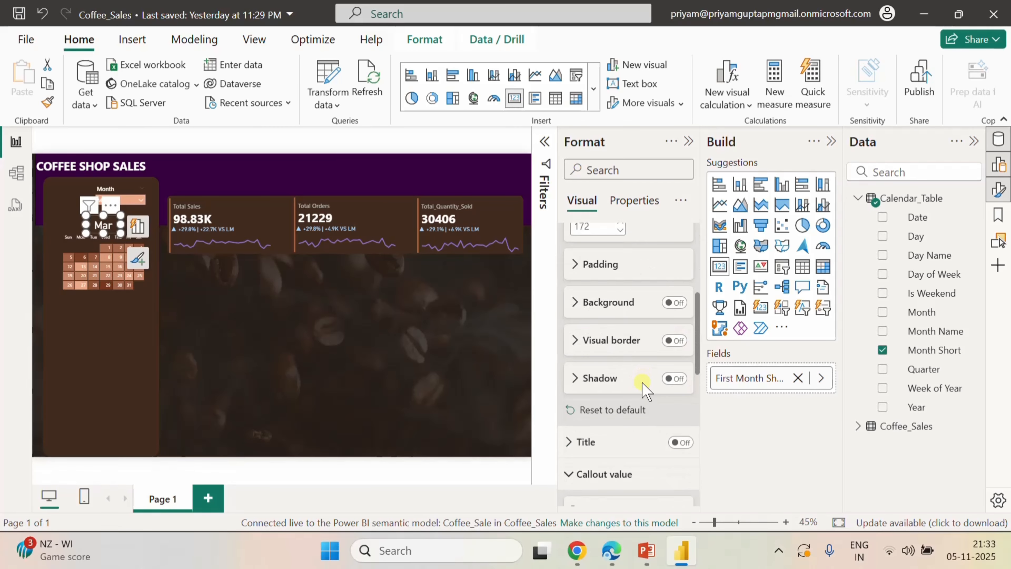
{"action": "double_click", "coordinate": [656, 369]}
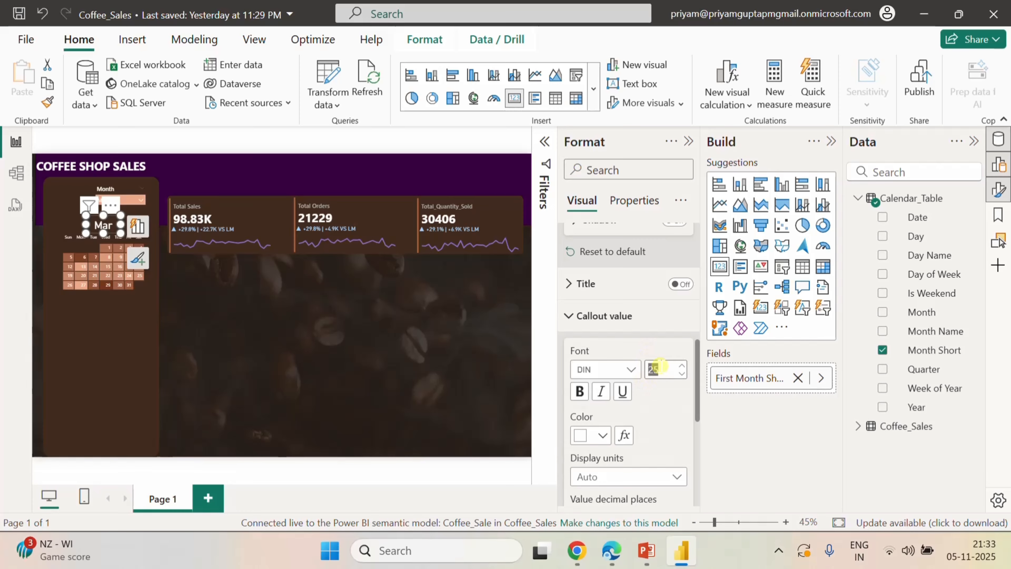
{"action": "type", "text": "15"}
{"action": "left_click", "coordinate": [304, 368]}
{"action": "left_click", "coordinate": [114, 225]}
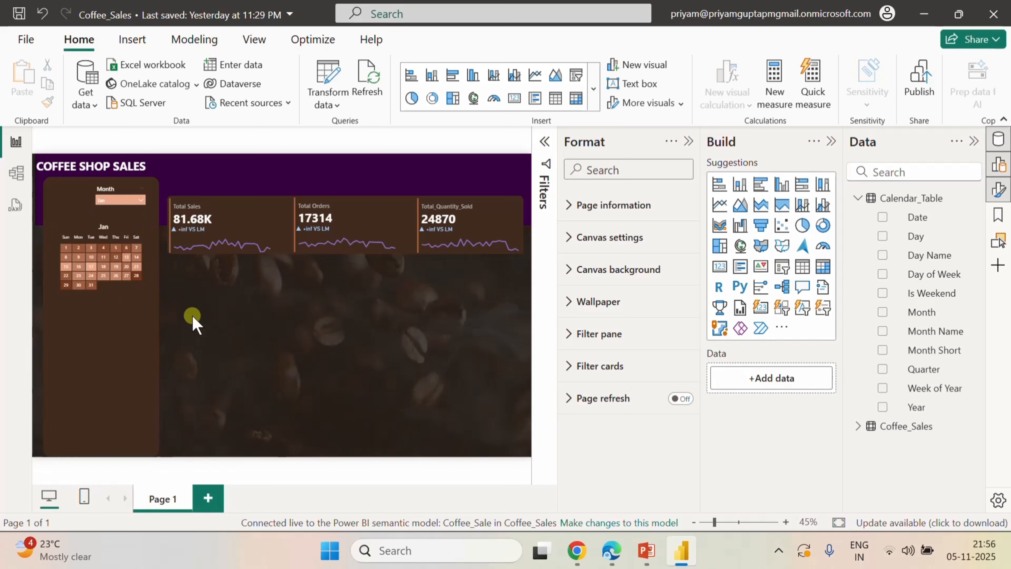
- Check the calendar heat map's tooltip requirements in the PowerPoint problem statement, and return to the Power BI report
{"action": "left_click", "coordinate": [650, 539]}
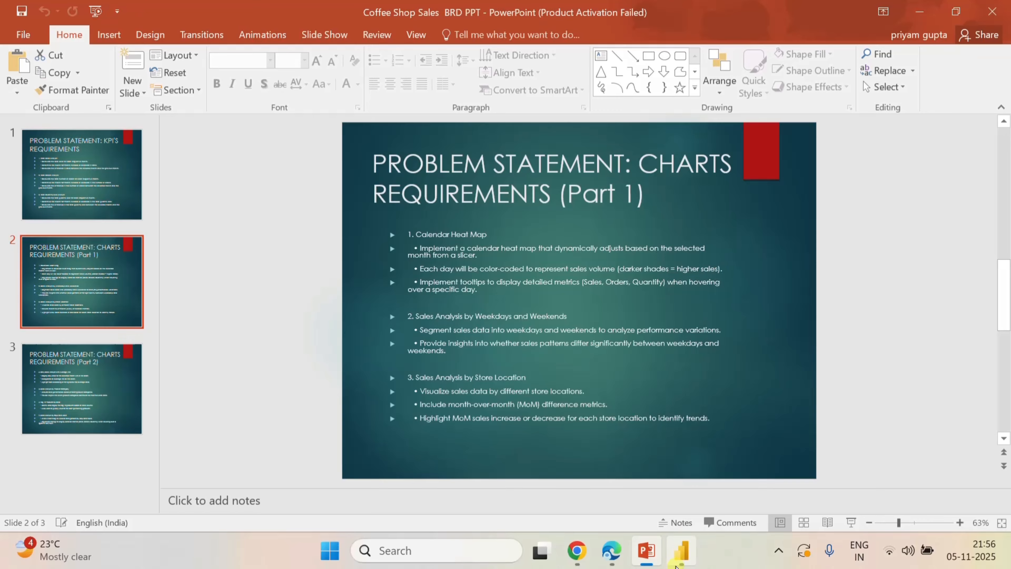
{"action": "left_click", "coordinate": [682, 550]}
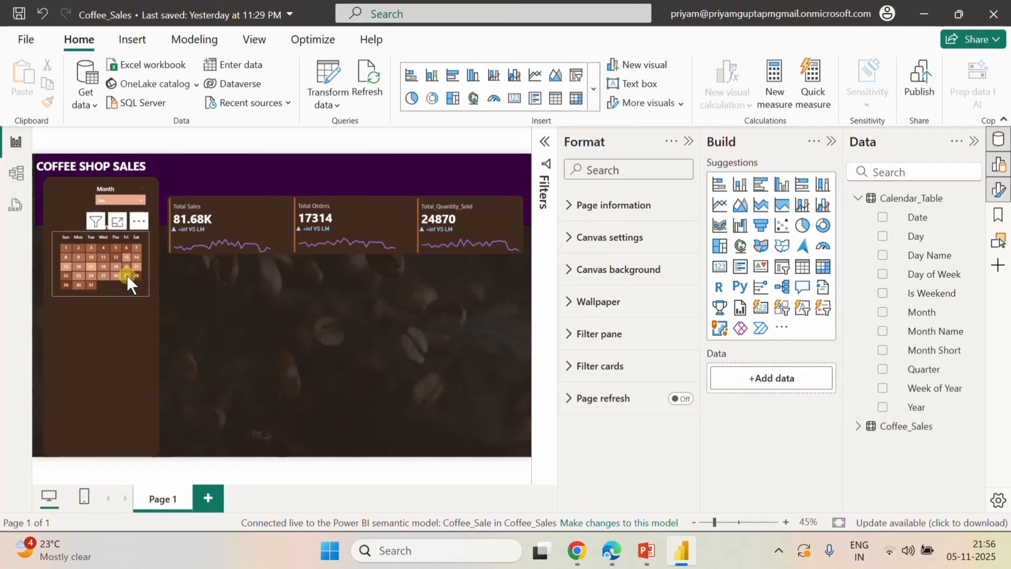
{"action": "left_click", "coordinate": [192, 293]}
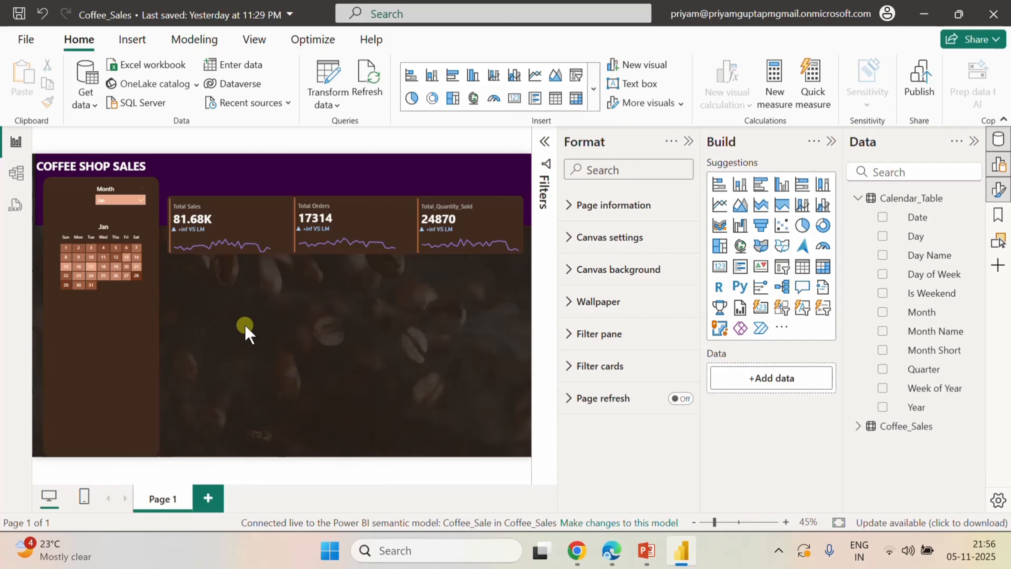
- Add a new report page and name it Tooltip_Calendar Chart
{"action": "left_click", "coordinate": [215, 498]}
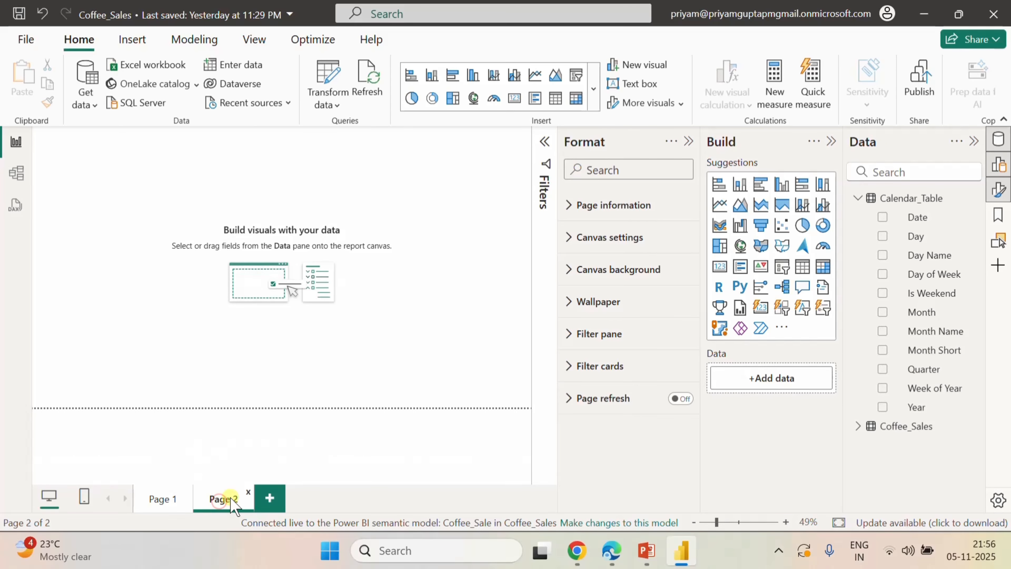
{"action": "double_click", "coordinate": [230, 498]}
{"action": "type", "text": "p_"}
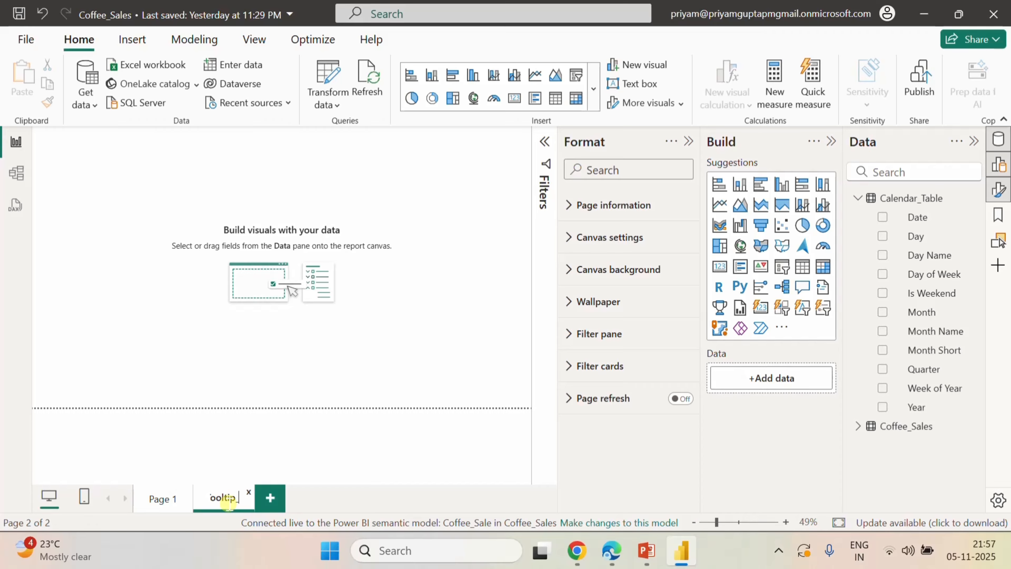
{"action": "type", "text": "Cal"}
{"action": "type", "text": "enda"}
{"action": "type", "text": "r "}
{"action": "type", "text": "Chart"}
{"action": "left_click", "coordinate": [234, 450]}
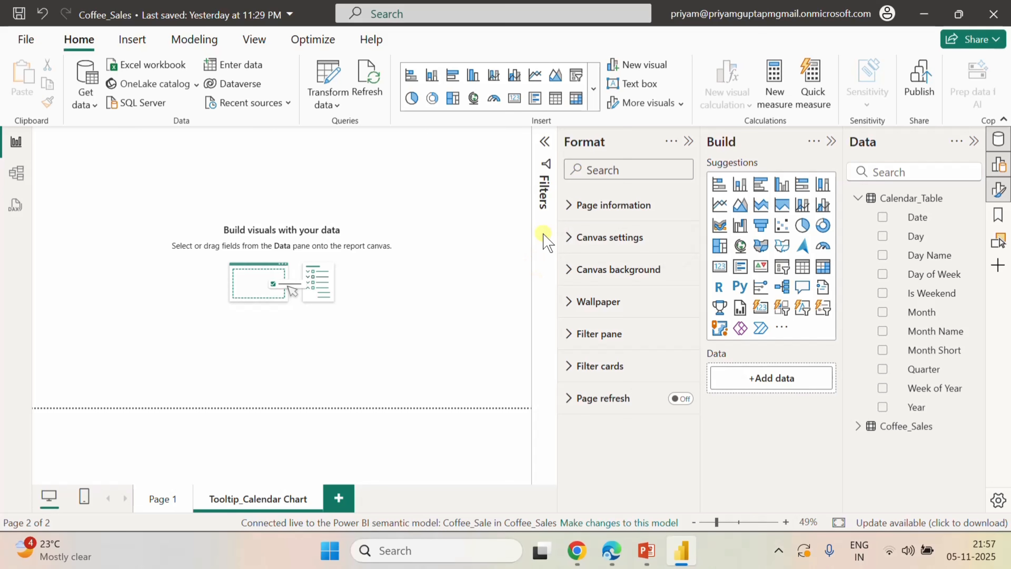
- Set the canvas type of the Tooltip_Calendar Chart page to Tooltip
{"action": "left_click", "coordinate": [570, 247]}
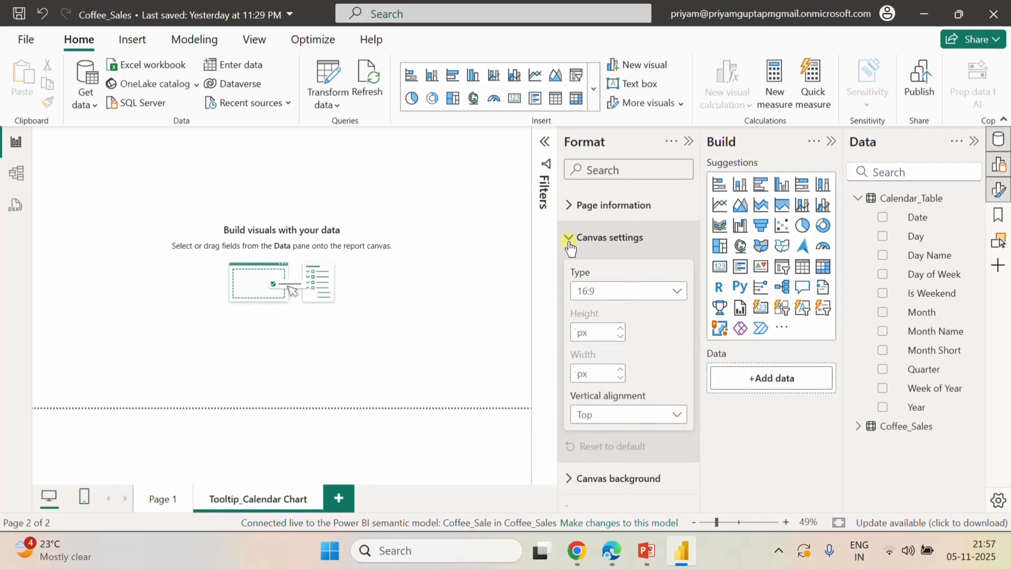
{"action": "left_click", "coordinate": [651, 295]}
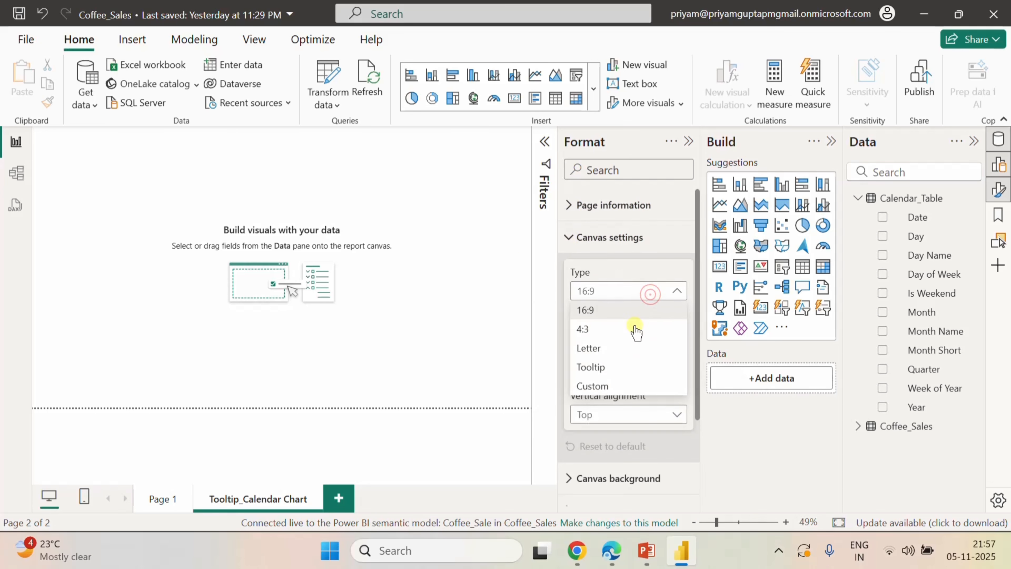
{"action": "left_click", "coordinate": [613, 367]}
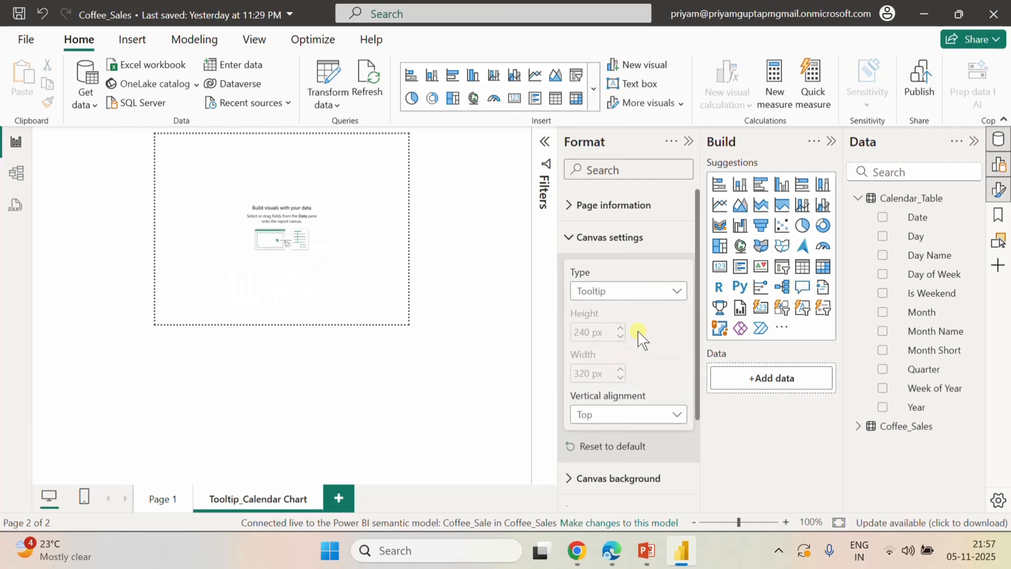
- Make the page's canvas background black with 0% transparency
{"action": "scroll", "coordinate": [637, 362], "scroll_direction": "down", "scroll_amount": 3}
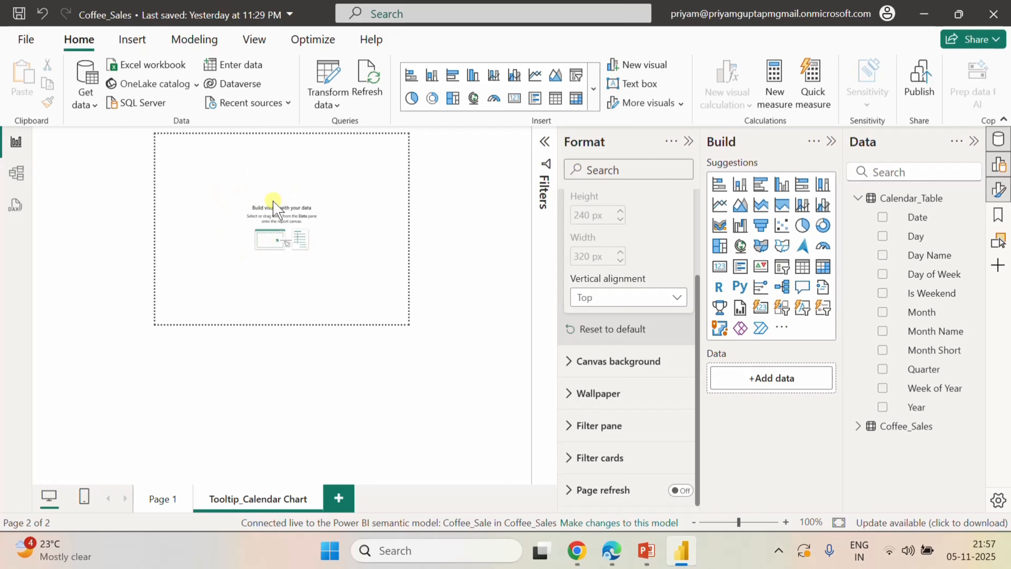
{"action": "left_click", "coordinate": [574, 376]}
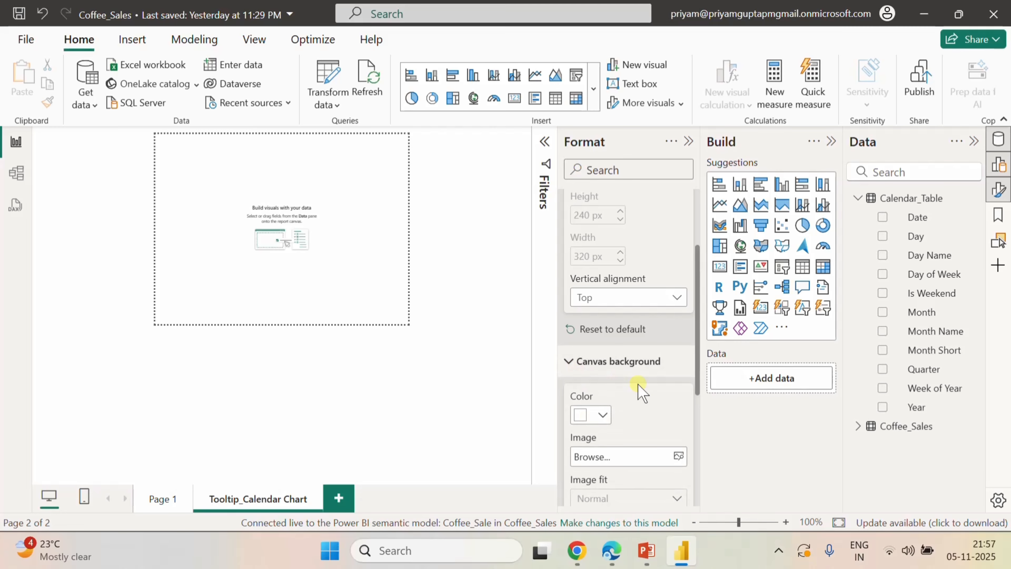
{"action": "left_click", "coordinate": [604, 415]}
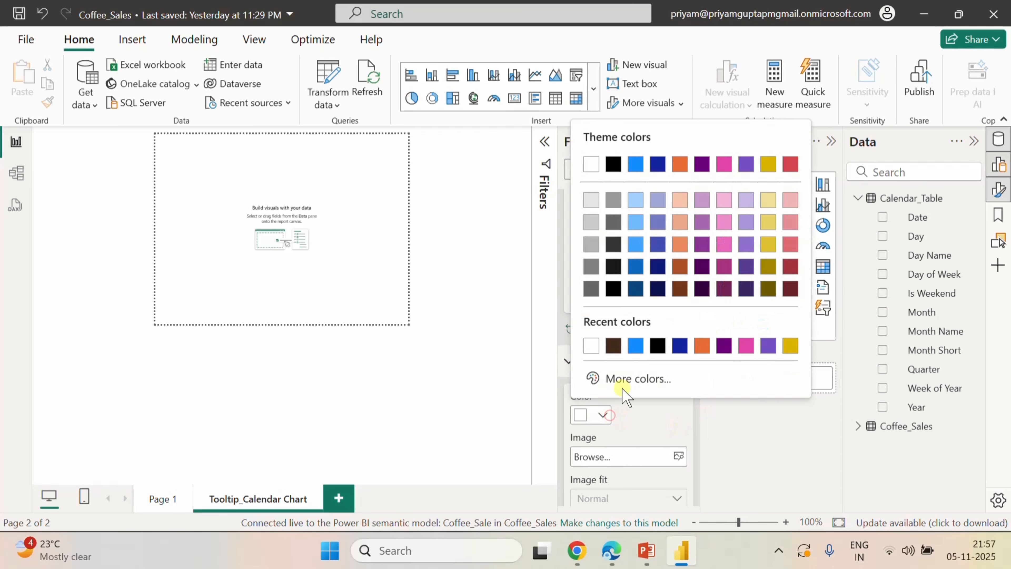
{"action": "left_click", "coordinate": [658, 345]}
{"action": "scroll", "coordinate": [646, 418], "scroll_direction": "down", "scroll_amount": 4}
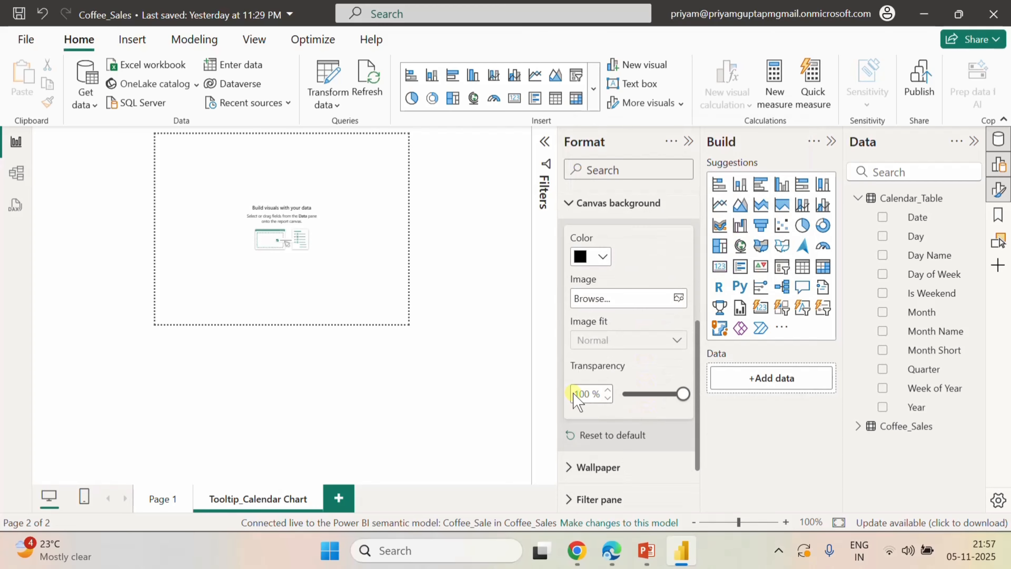
{"action": "left_click_drag", "start_coordinate": [679, 397], "coordinate": [599, 411]}
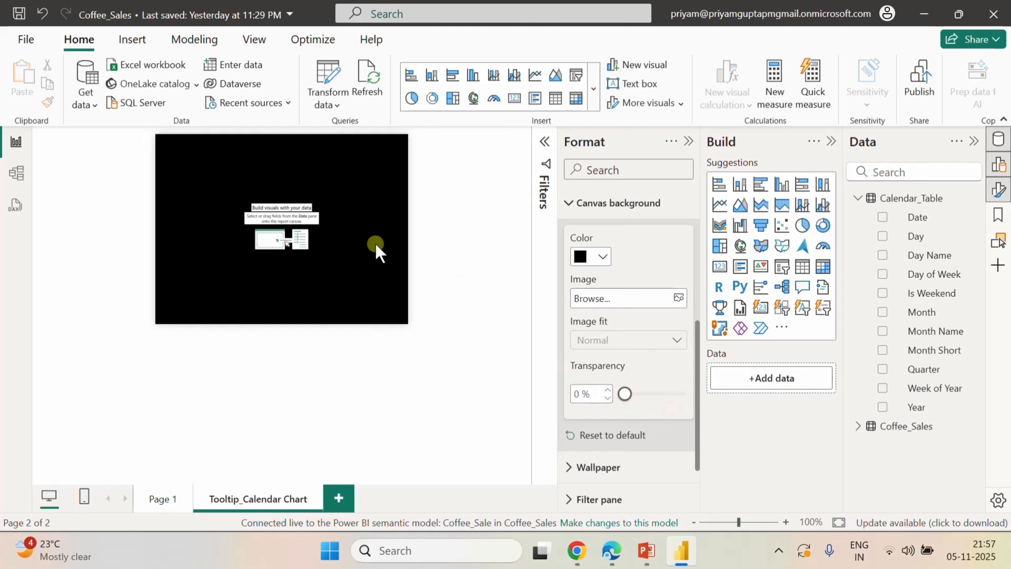
- Add a new card visual and resize it to 160 wide by 240 high, filling the left half of the tooltip canvas
{"action": "left_click", "coordinate": [323, 237]}
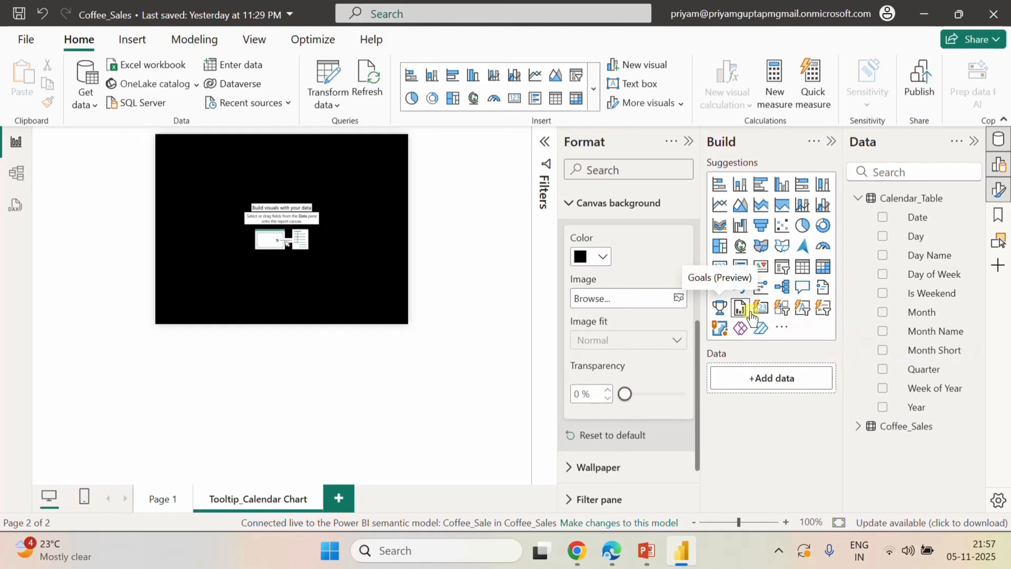
{"action": "left_click", "coordinate": [758, 314]}
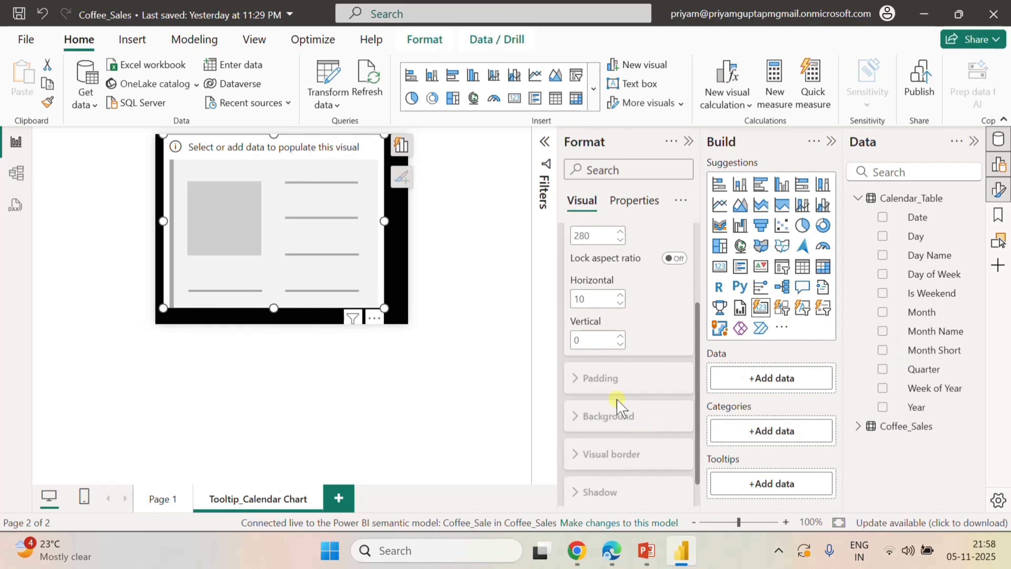
{"action": "left_click_drag", "start_coordinate": [383, 222], "coordinate": [280, 223]}
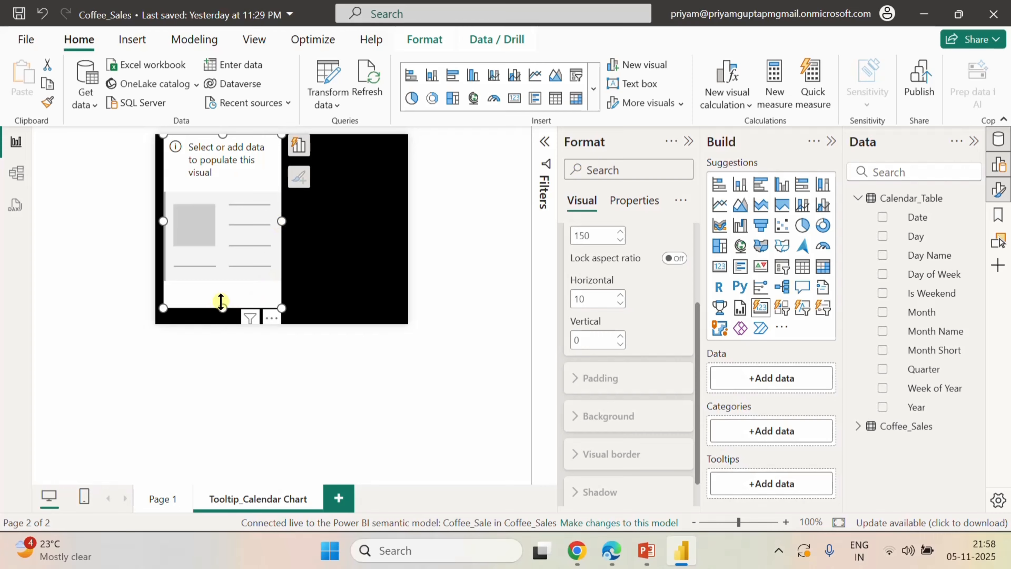
{"action": "left_click_drag", "start_coordinate": [222, 308], "coordinate": [221, 323]}
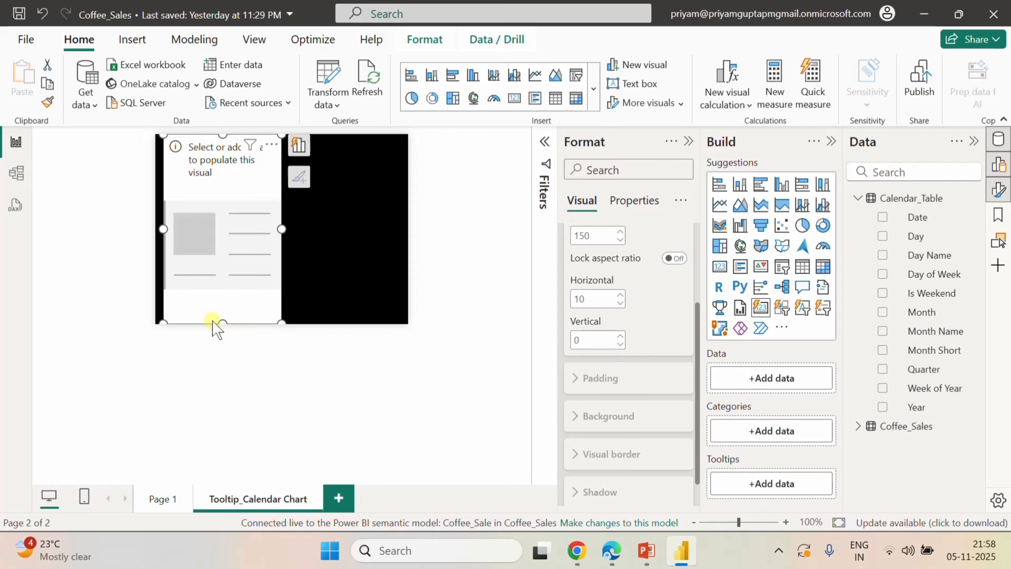
{"action": "left_click_drag", "start_coordinate": [163, 229], "coordinate": [157, 229]}
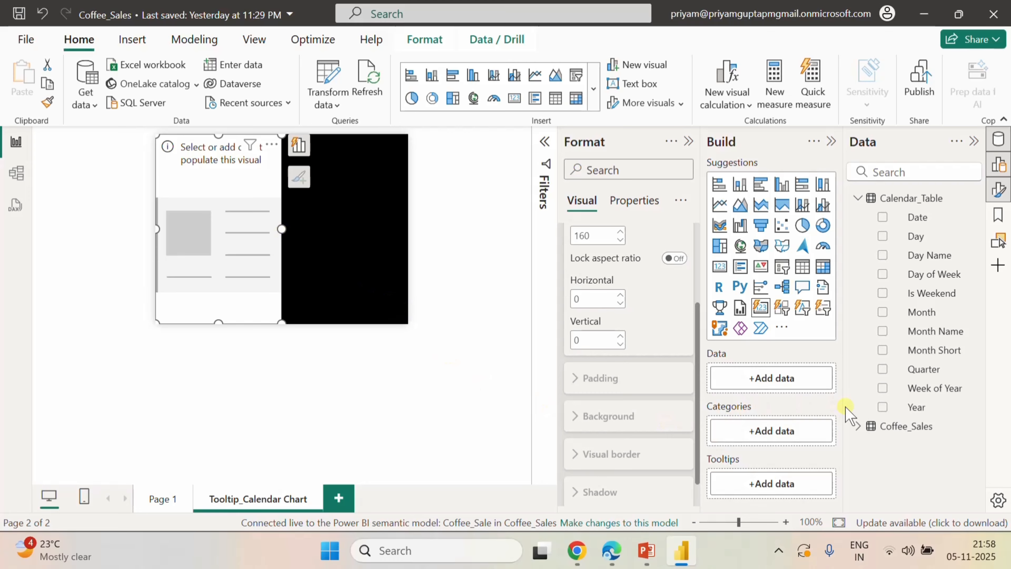
- Add the Total_Sales, Total_Orders and Total_Quantity_Sold measures from the Coffee_Sales table to the card visual
{"action": "left_click", "coordinate": [853, 426]}
{"action": "scroll", "coordinate": [860, 431], "scroll_direction": "down", "scroll_amount": 5}
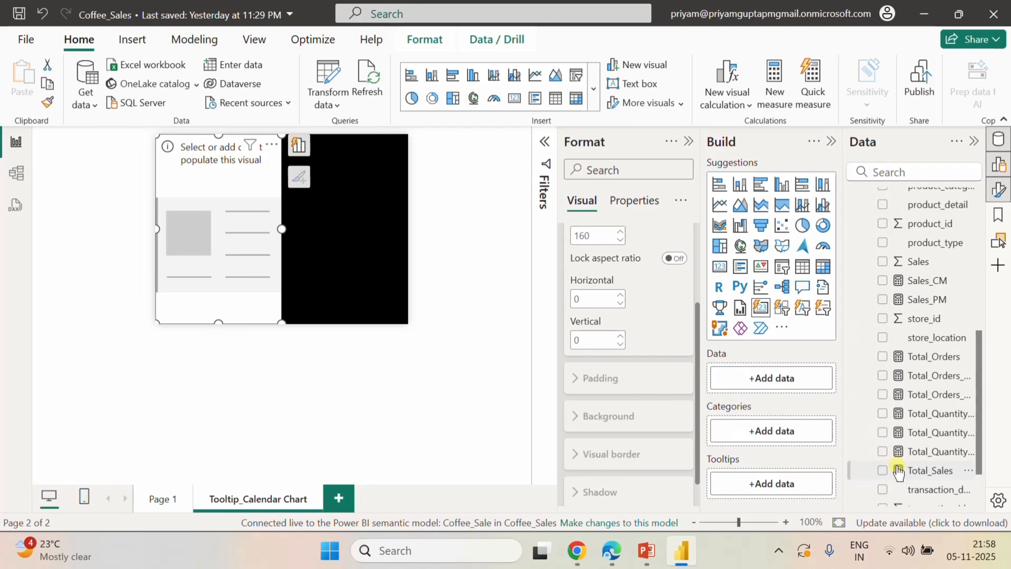
{"action": "scroll", "coordinate": [955, 383], "scroll_direction": "down", "scroll_amount": 2}
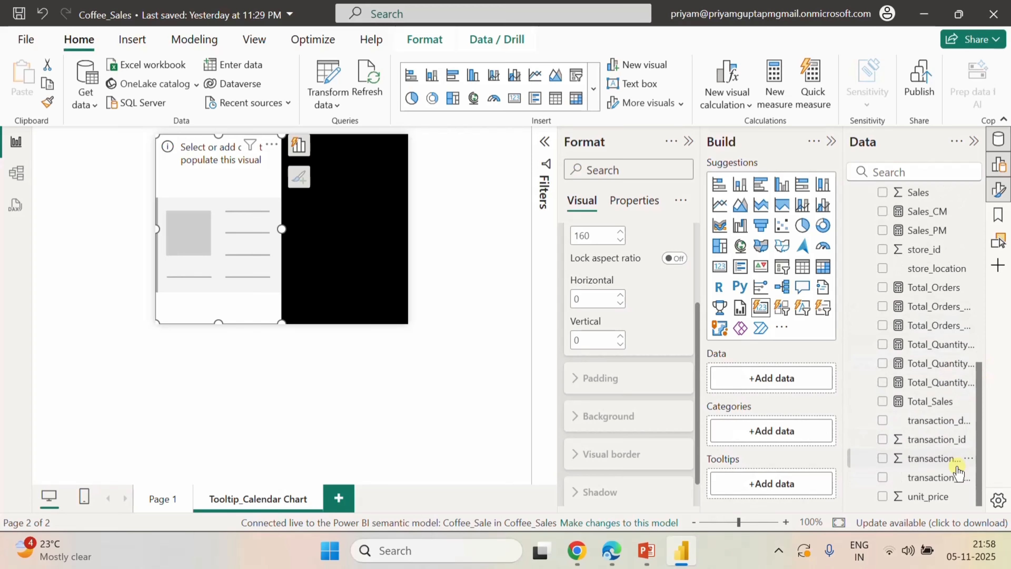
{"action": "left_click", "coordinate": [883, 401]}
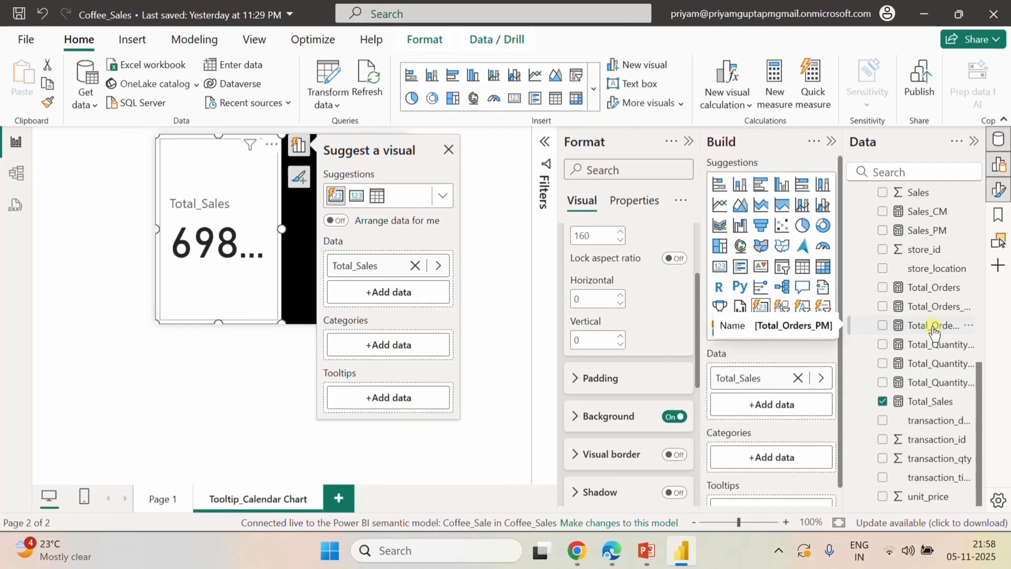
{"action": "left_click", "coordinate": [884, 289]}
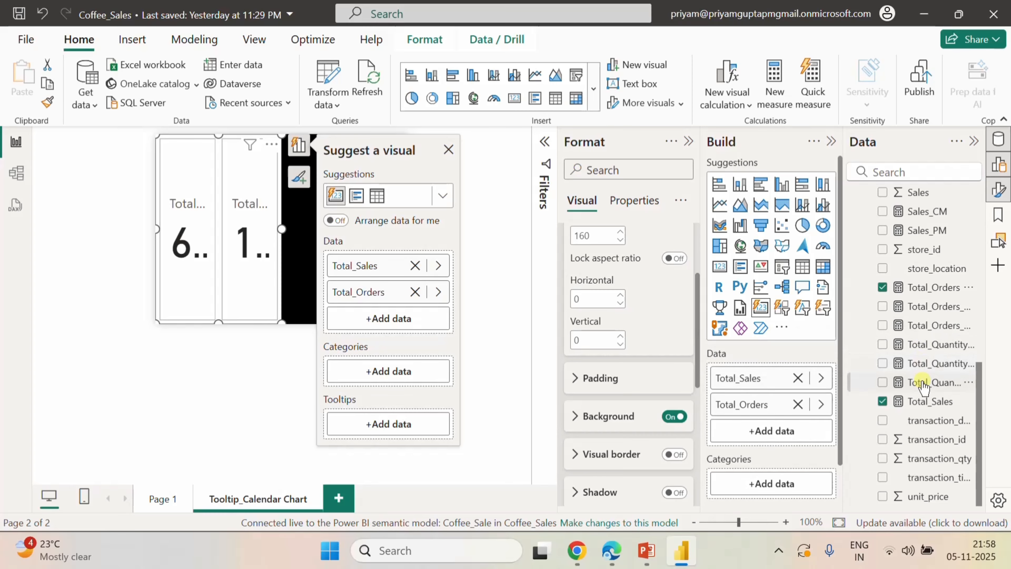
{"action": "left_click", "coordinate": [882, 382]}
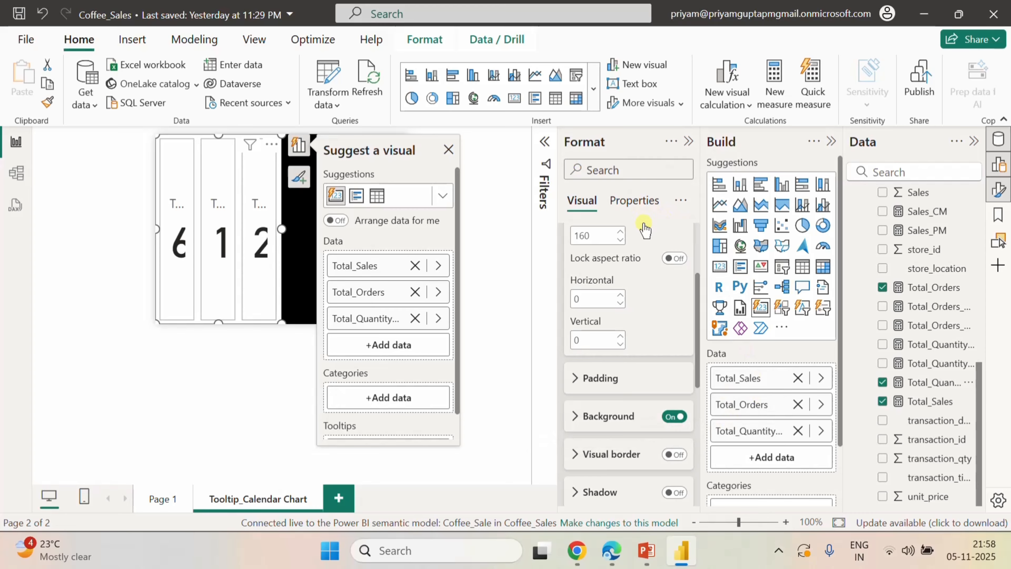
- Set the card visual's layout arrangement to Vertical
{"action": "scroll", "coordinate": [647, 275], "scroll_direction": "up", "scroll_amount": 3}
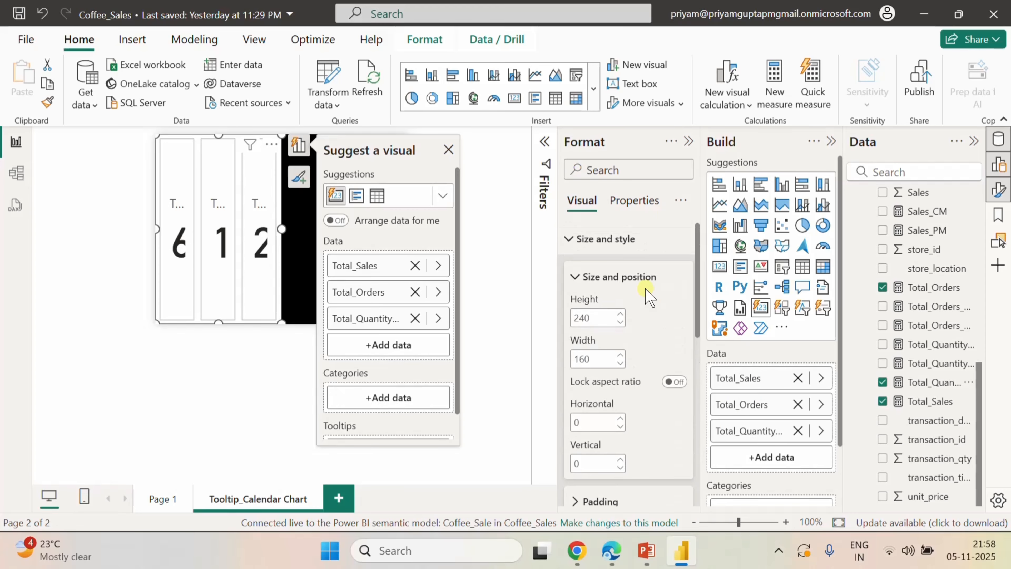
{"action": "left_click", "coordinate": [573, 277]}
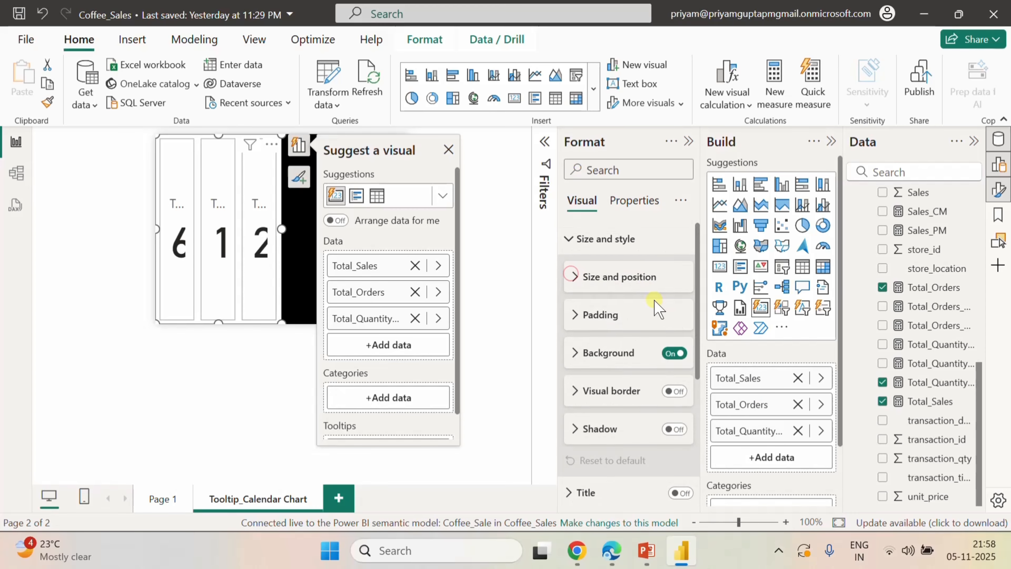
{"action": "scroll", "coordinate": [640, 335], "scroll_direction": "down", "scroll_amount": 4}
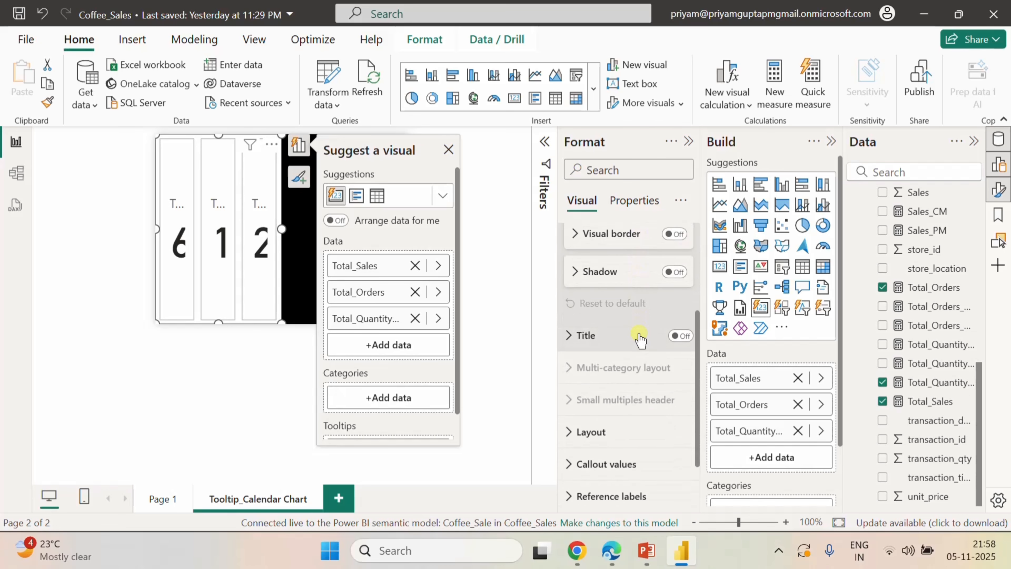
{"action": "scroll", "coordinate": [639, 337], "scroll_direction": "up", "scroll_amount": 3}
{"action": "left_click", "coordinate": [574, 237]}
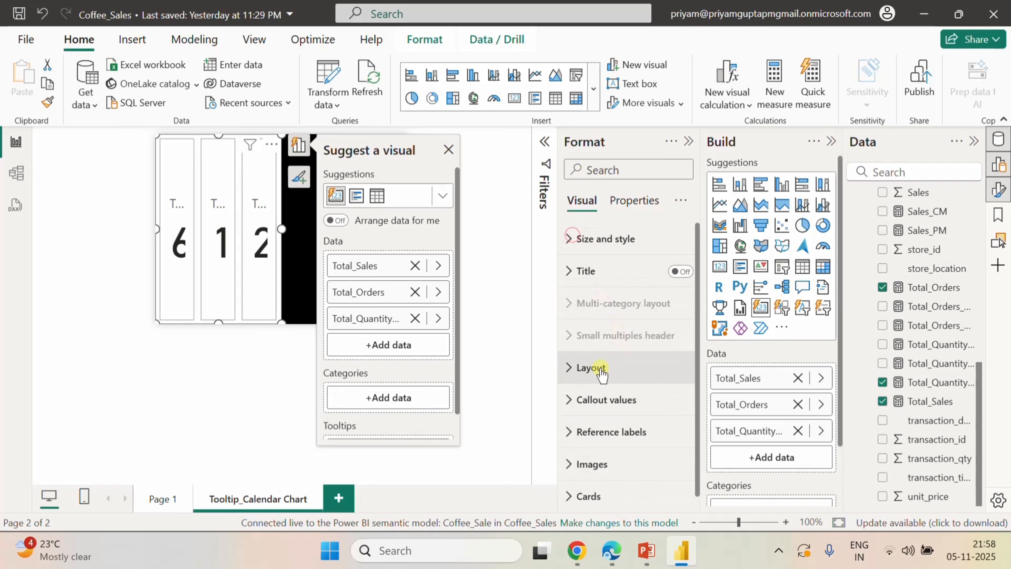
{"action": "left_click", "coordinate": [571, 369]}
{"action": "scroll", "coordinate": [637, 382], "scroll_direction": "down", "scroll_amount": 3}
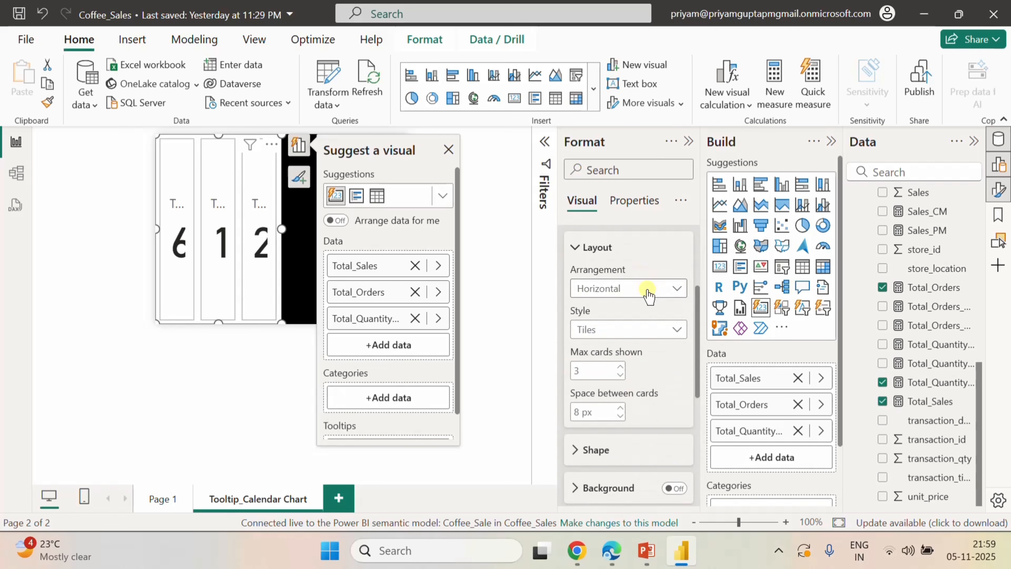
{"action": "left_click", "coordinate": [647, 293]}
{"action": "left_click", "coordinate": [633, 323]}
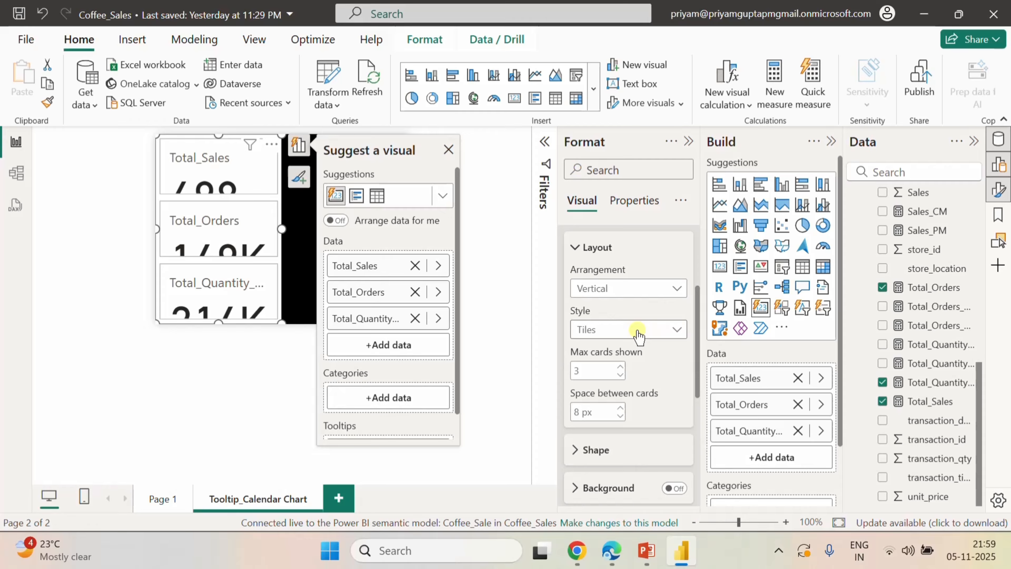
- Apply the card's callout value settings to all series
{"action": "scroll", "coordinate": [650, 373], "scroll_direction": "down", "scroll_amount": 2}
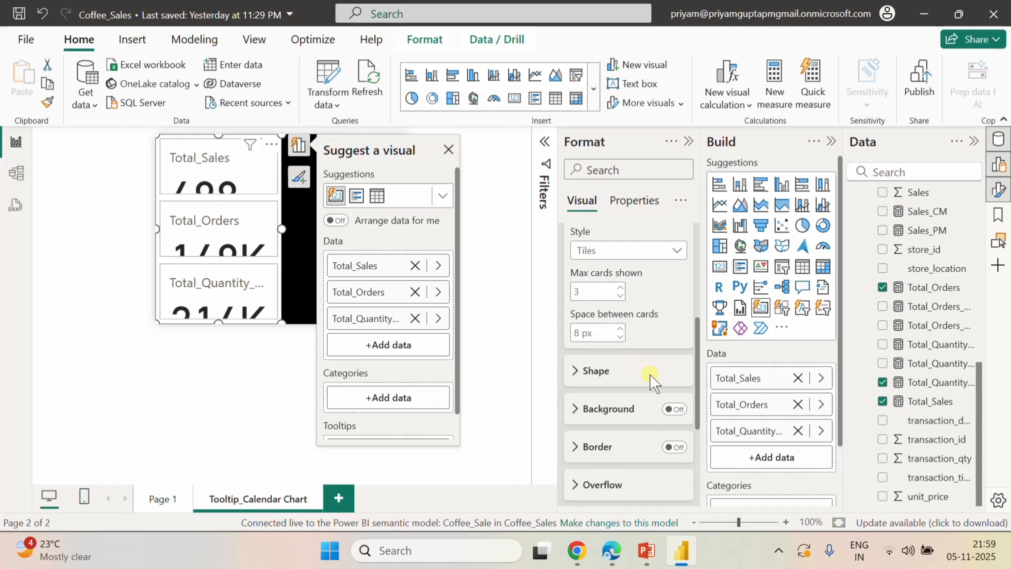
{"action": "scroll", "coordinate": [650, 372], "scroll_direction": "up", "scroll_amount": 2}
{"action": "scroll", "coordinate": [651, 379], "scroll_direction": "down", "scroll_amount": 3}
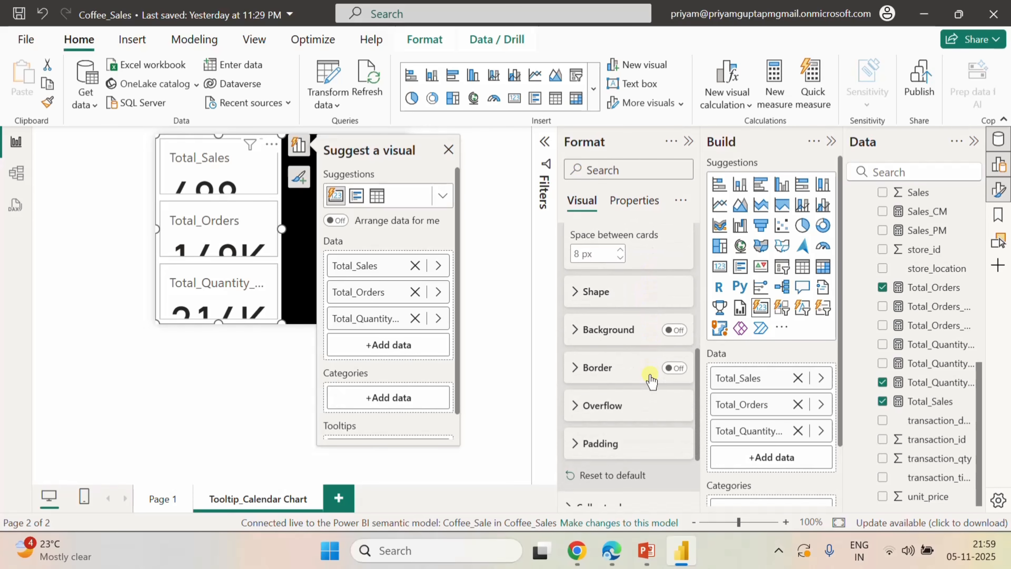
{"action": "scroll", "coordinate": [650, 379], "scroll_direction": "down", "scroll_amount": 3}
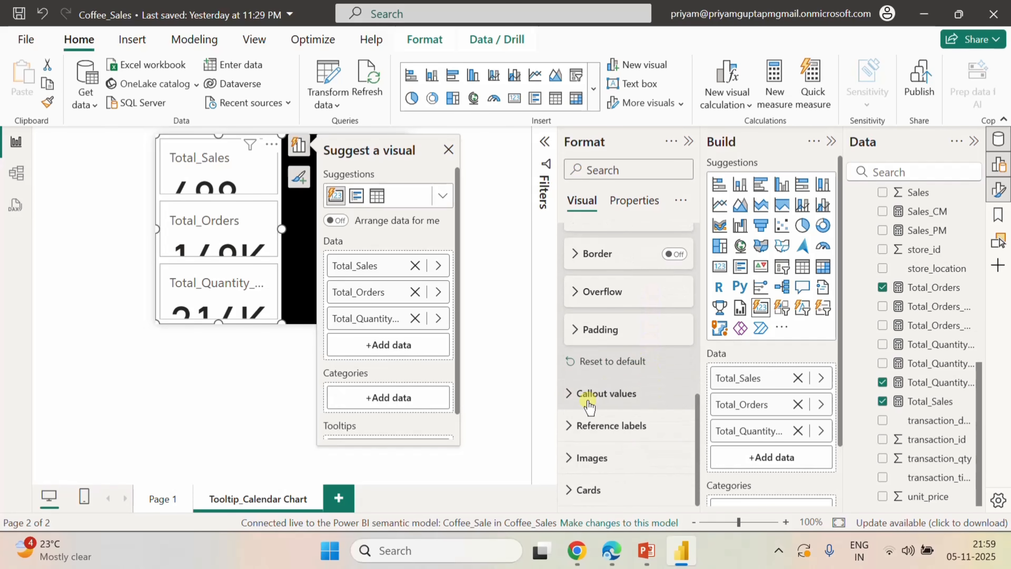
{"action": "left_click", "coordinate": [570, 394]}
{"action": "scroll", "coordinate": [651, 394], "scroll_direction": "down", "scroll_amount": 3}
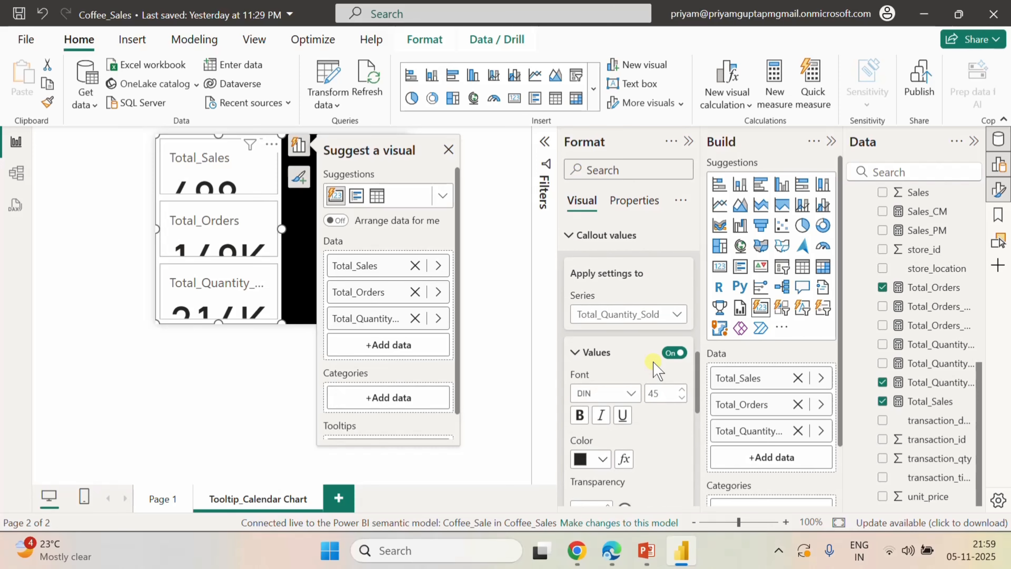
{"action": "left_click", "coordinate": [667, 318]}
{"action": "left_click", "coordinate": [623, 331]}
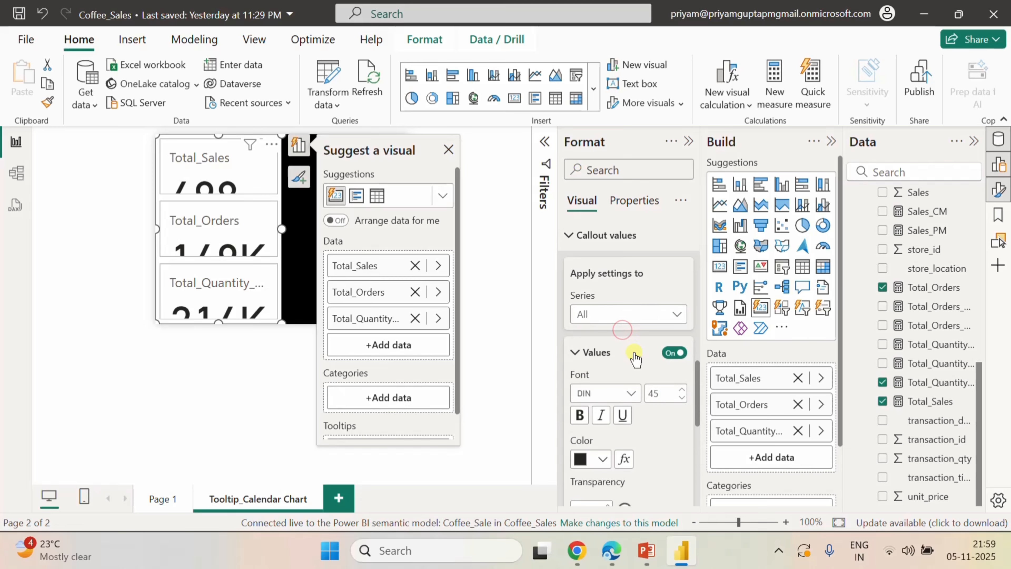
- Set the callout values' font to Segoe UI Semibold at size 18
{"action": "scroll", "coordinate": [635, 359], "scroll_direction": "down", "scroll_amount": 2}
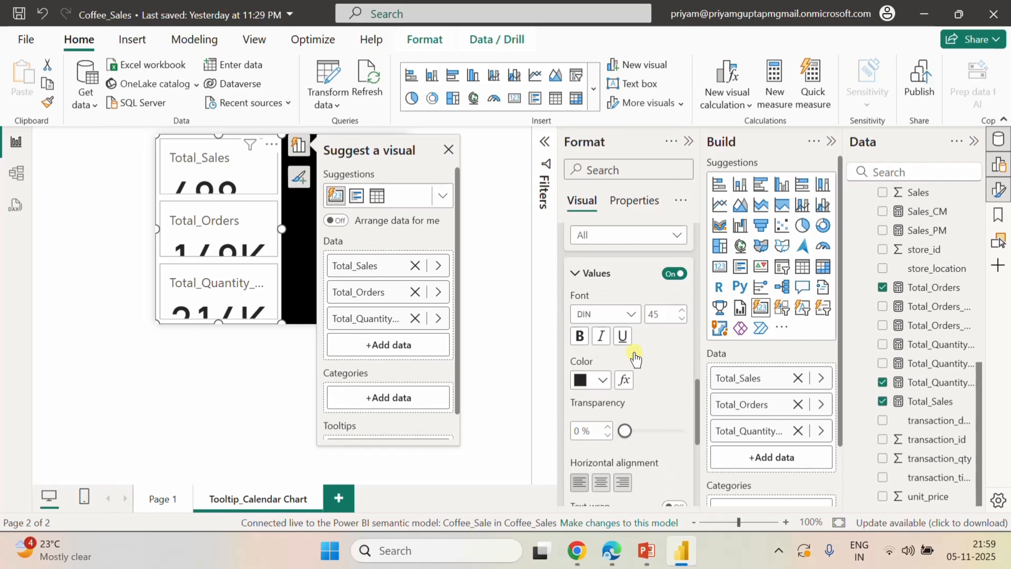
{"action": "left_click", "coordinate": [631, 314]}
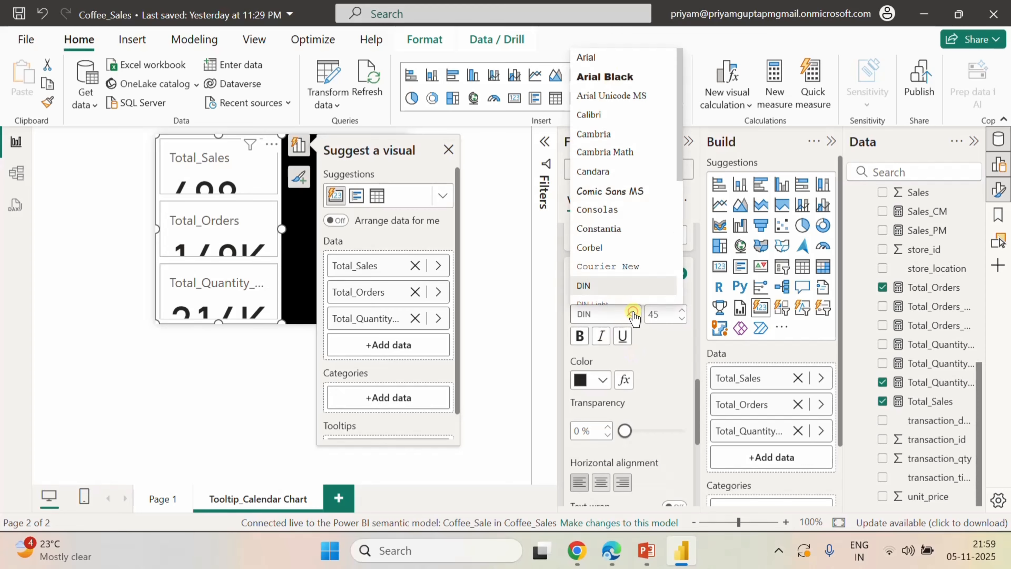
{"action": "scroll", "coordinate": [620, 231], "scroll_direction": "down", "scroll_amount": 5}
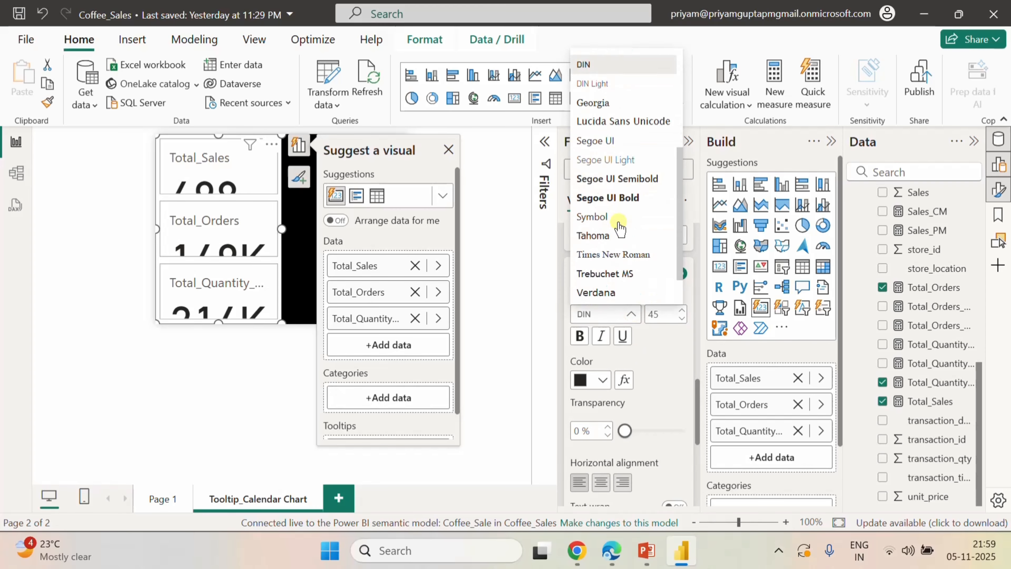
{"action": "left_click", "coordinate": [619, 181]}
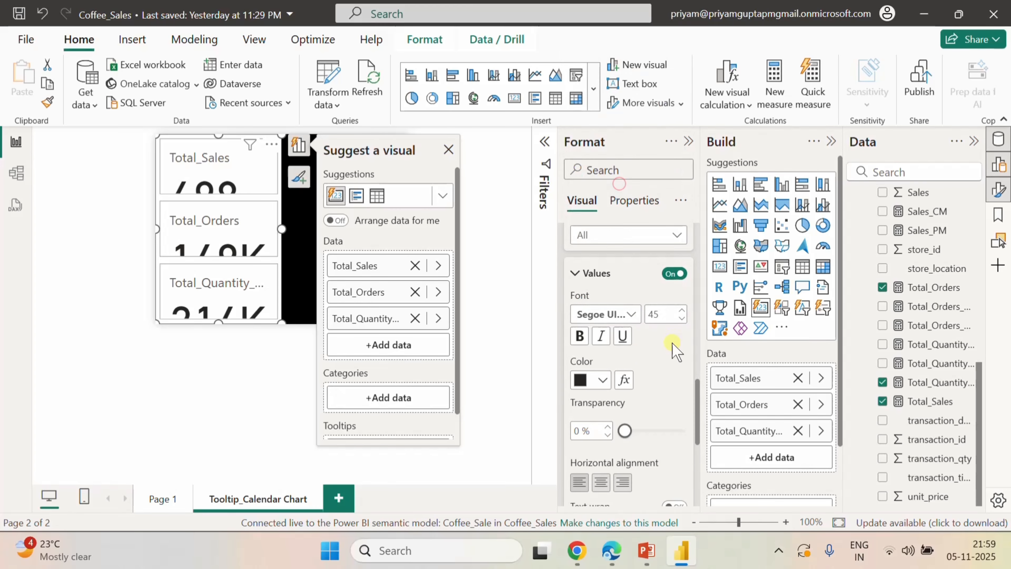
{"action": "left_click", "coordinate": [662, 313]}
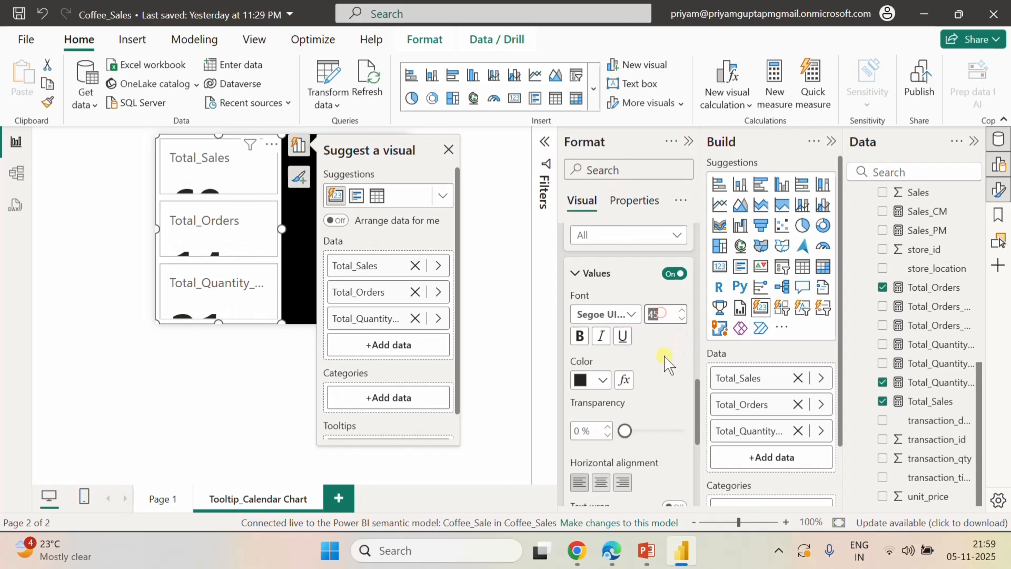
{"action": "type", "text": "18"}
{"action": "key", "text": "Return"}
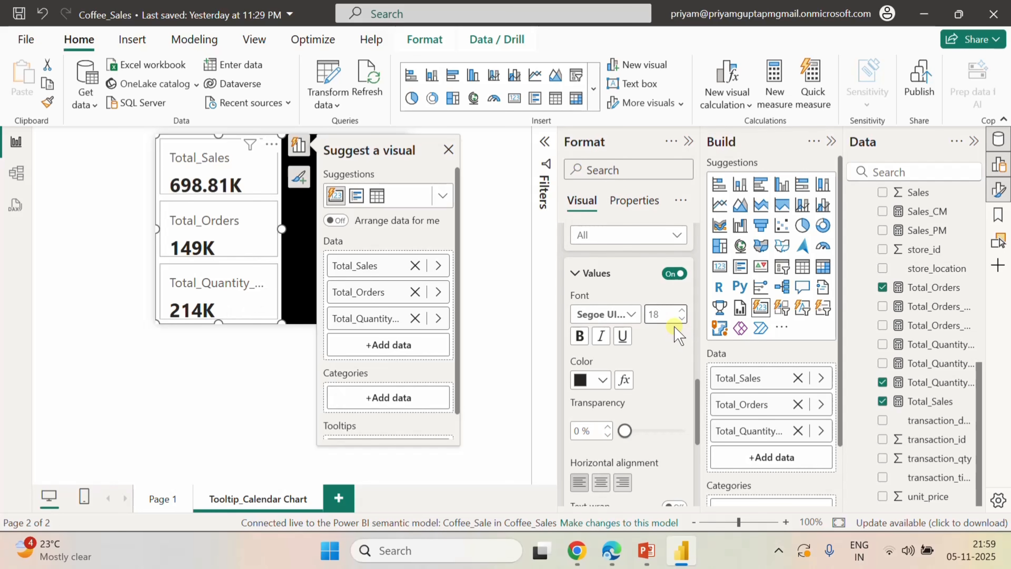
- Set the color of the card visual's callout values to white
{"action": "left_click", "coordinate": [602, 380]}
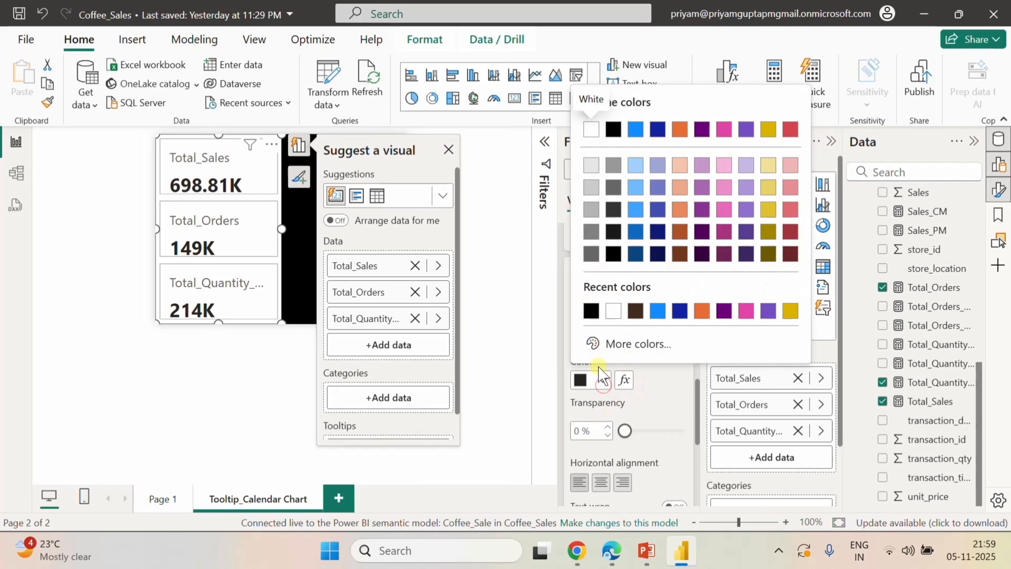
{"action": "left_click", "coordinate": [614, 311]}
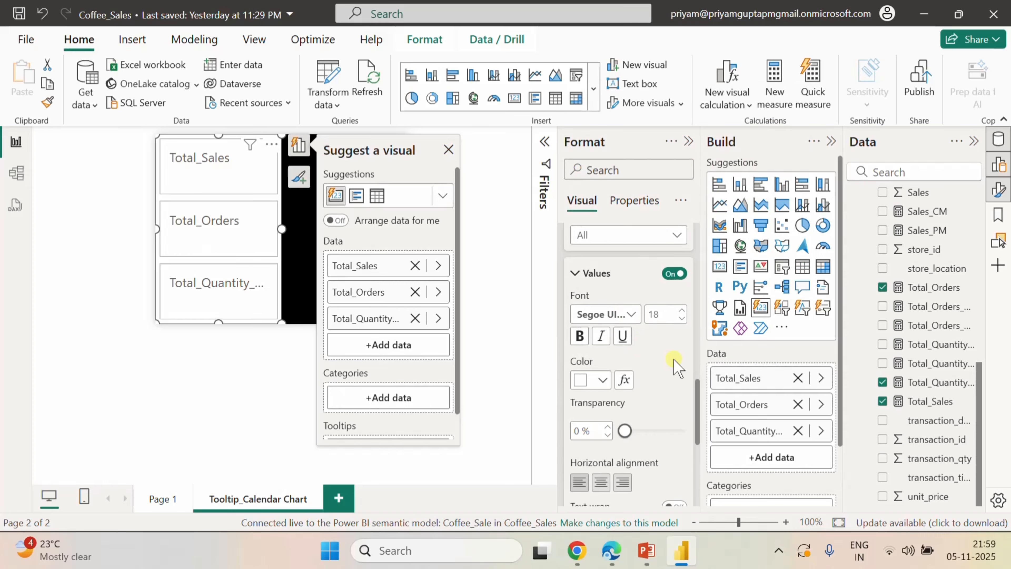
- Keep the callout labels on and set their font to Segoe UI Semibold, size 8, in light grey
{"action": "scroll", "coordinate": [677, 364], "scroll_direction": "down", "scroll_amount": 6}
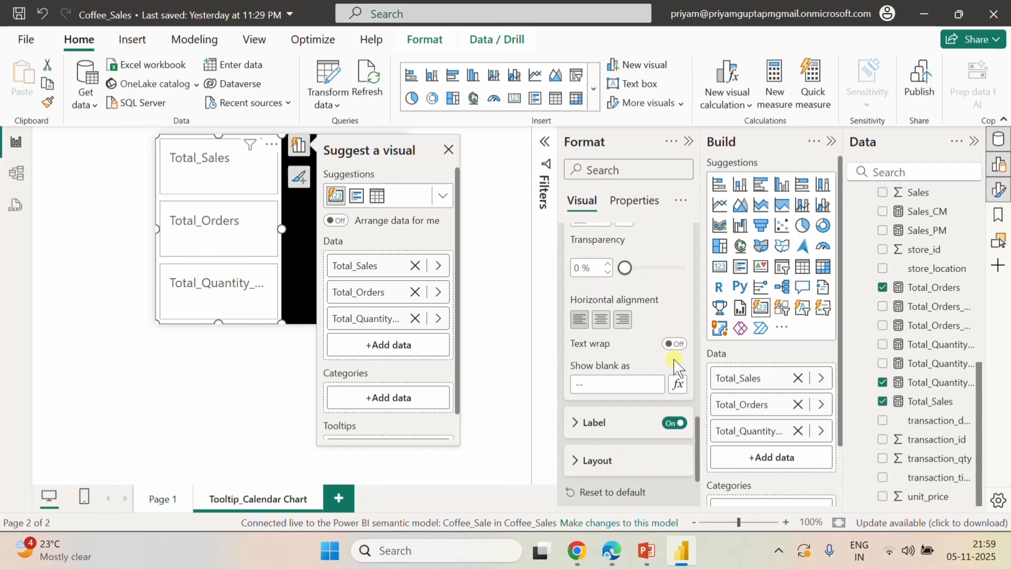
{"action": "left_click", "coordinate": [678, 348]}
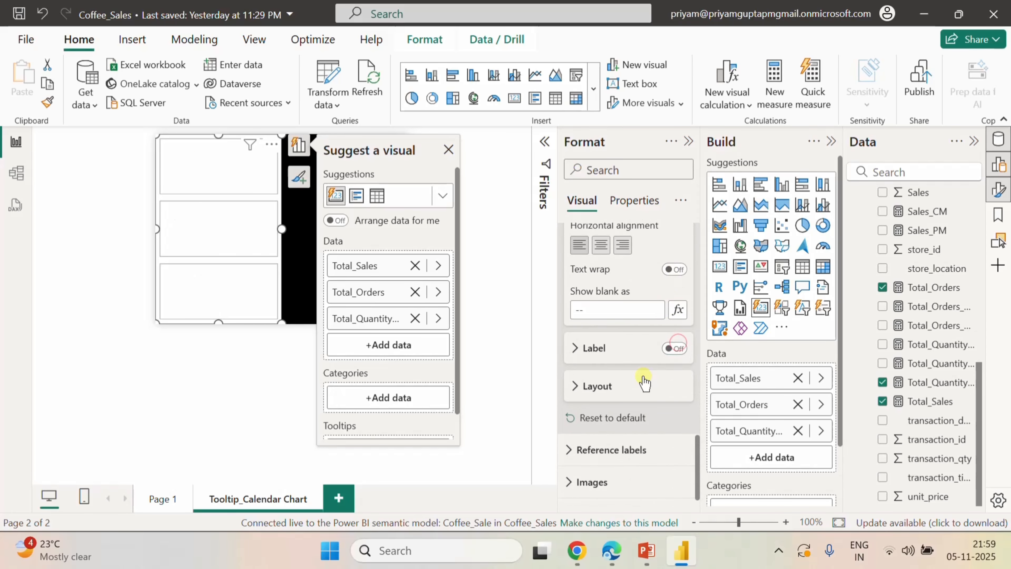
{"action": "left_click", "coordinate": [677, 349]}
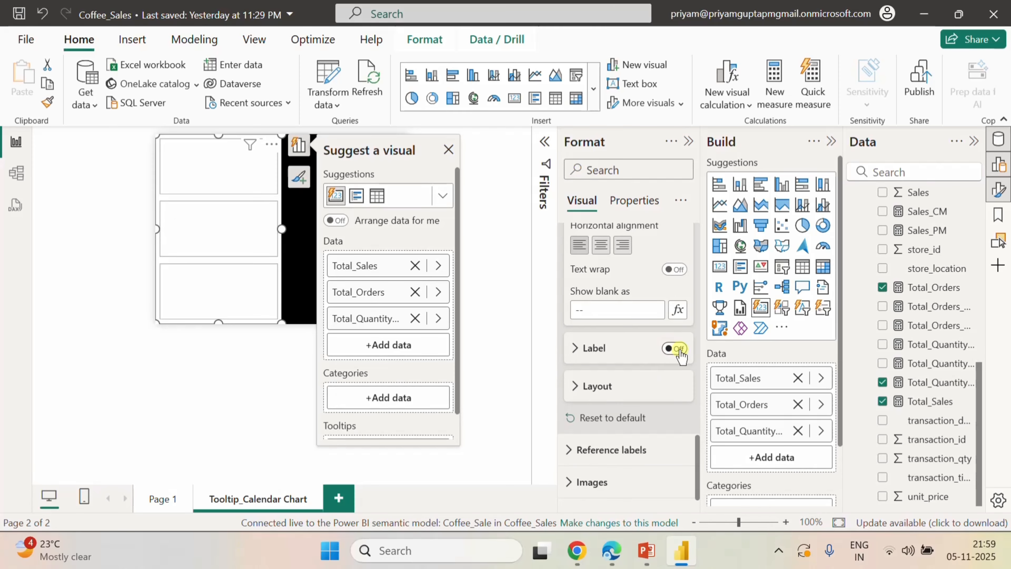
{"action": "left_click", "coordinate": [585, 355]}
{"action": "scroll", "coordinate": [632, 402], "scroll_direction": "down", "scroll_amount": 4}
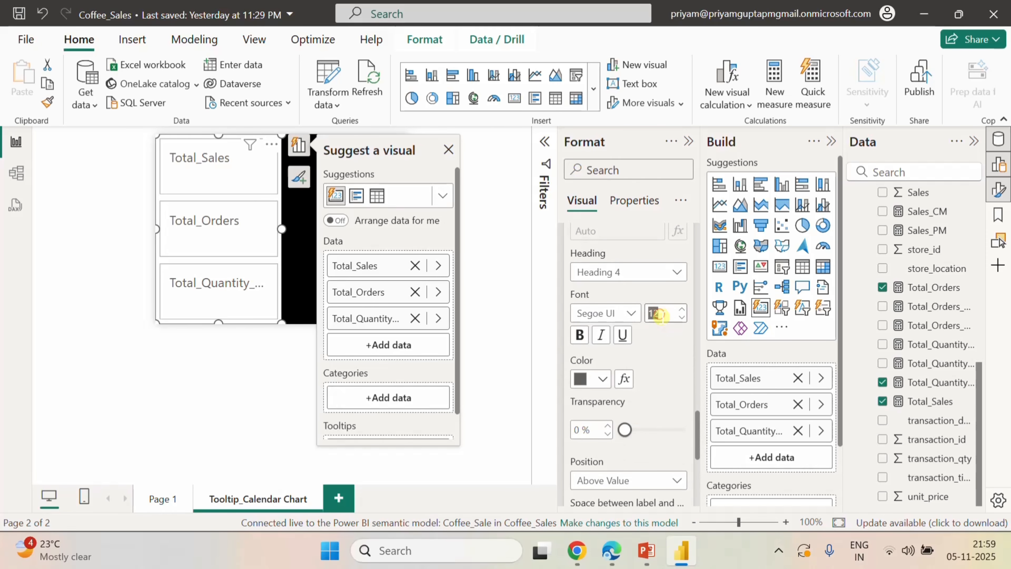
{"action": "type", "text": "8"}
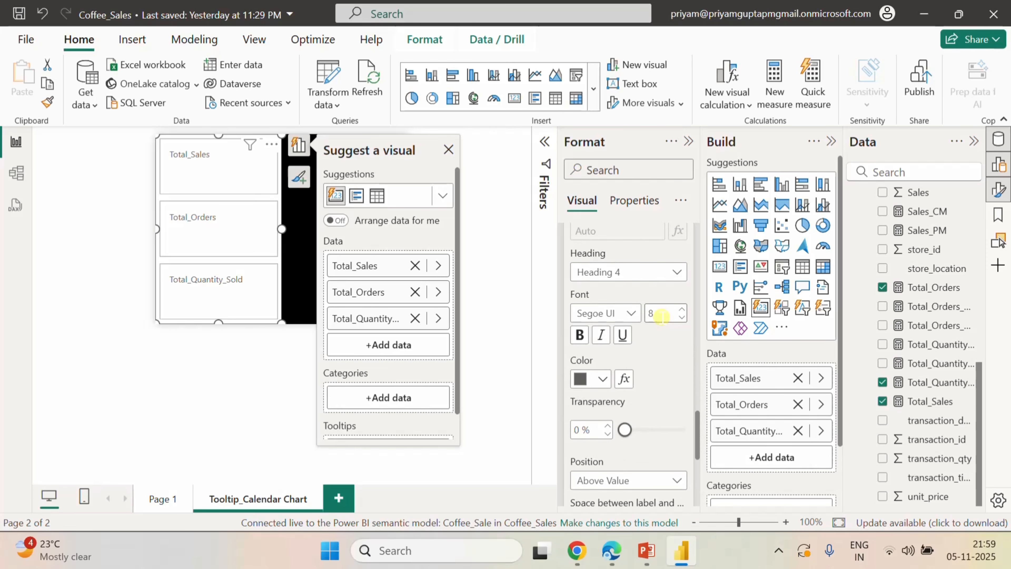
{"action": "left_click", "coordinate": [626, 314]}
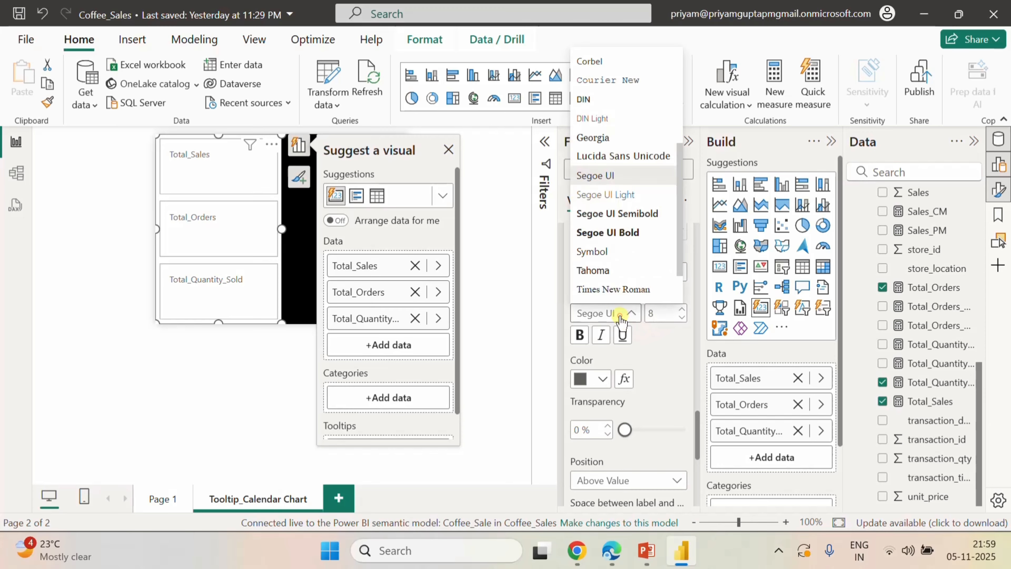
{"action": "left_click", "coordinate": [614, 213]}
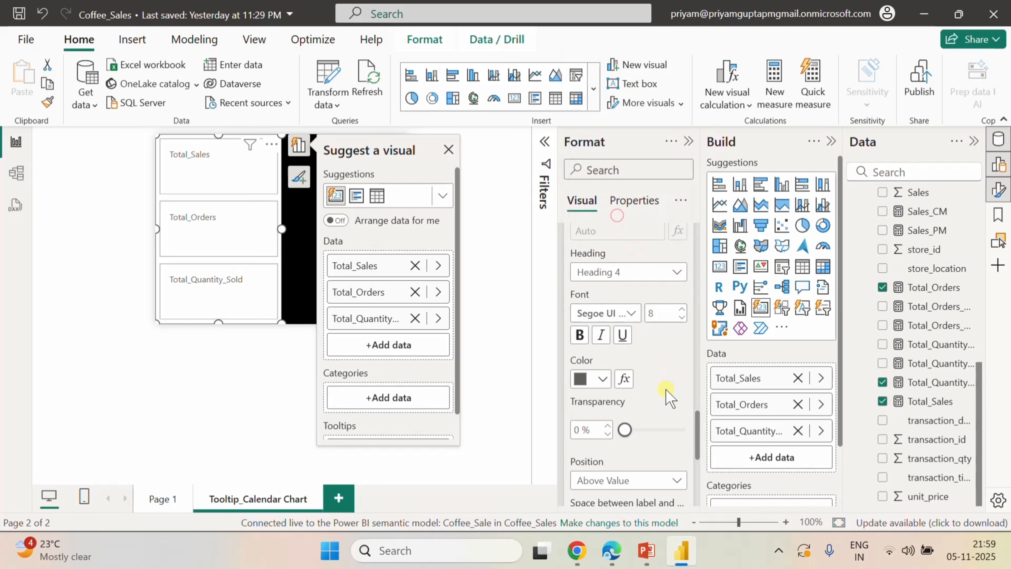
{"action": "left_click", "coordinate": [606, 380]}
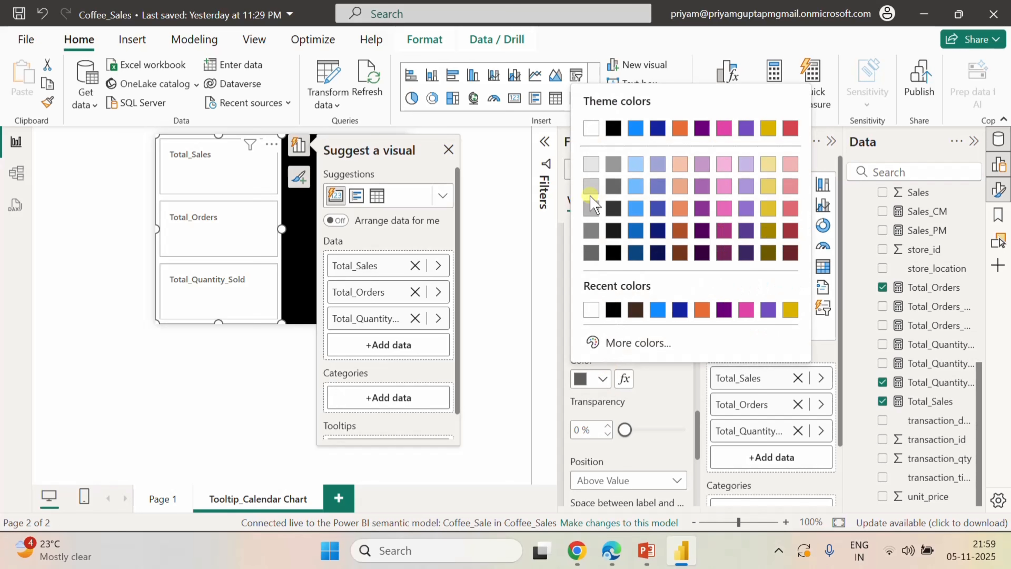
{"action": "left_click", "coordinate": [590, 169]}
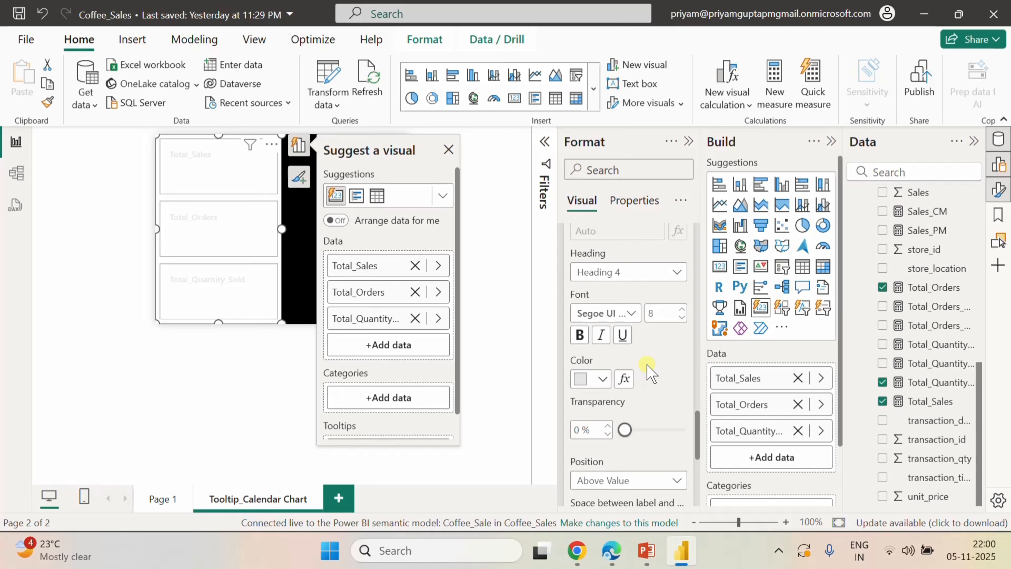
- Keep the background on for all cards in the visual and set its color to black
{"action": "scroll", "coordinate": [647, 370], "scroll_direction": "down", "scroll_amount": 6}
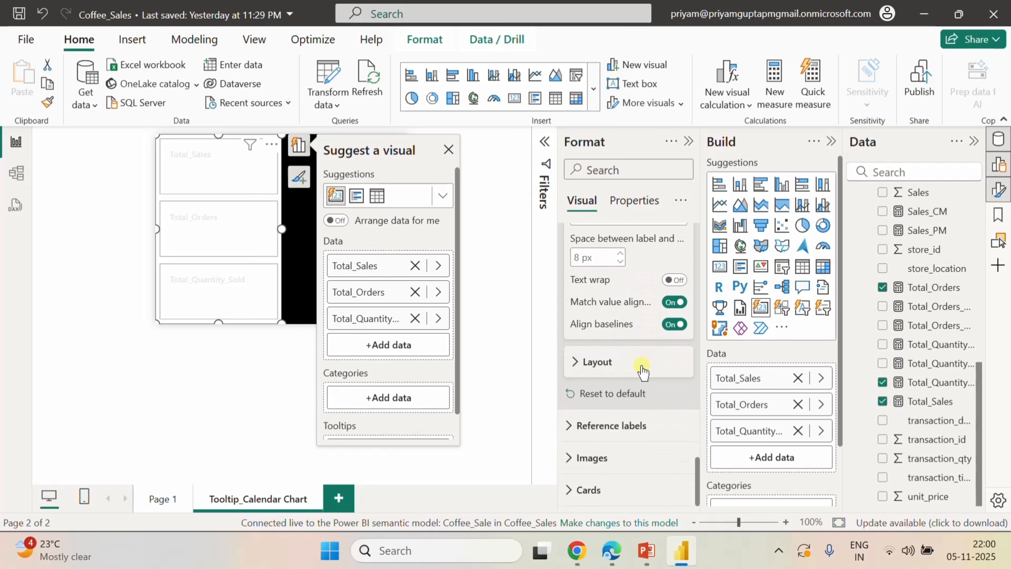
{"action": "left_click", "coordinate": [585, 489]}
{"action": "scroll", "coordinate": [639, 436], "scroll_direction": "down", "scroll_amount": 4}
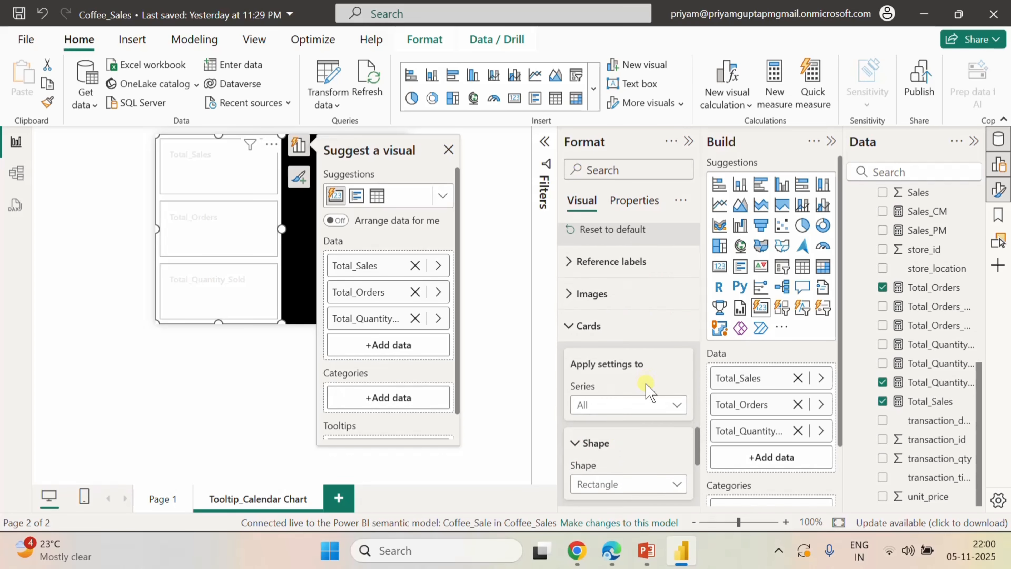
{"action": "scroll", "coordinate": [646, 388], "scroll_direction": "down", "scroll_amount": 2}
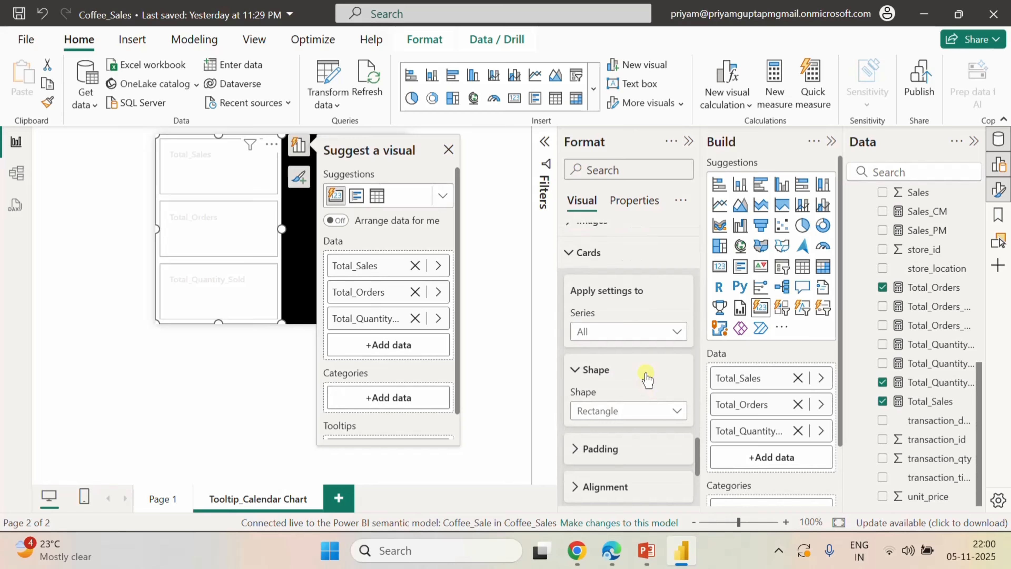
{"action": "scroll", "coordinate": [647, 378], "scroll_direction": "down", "scroll_amount": 4}
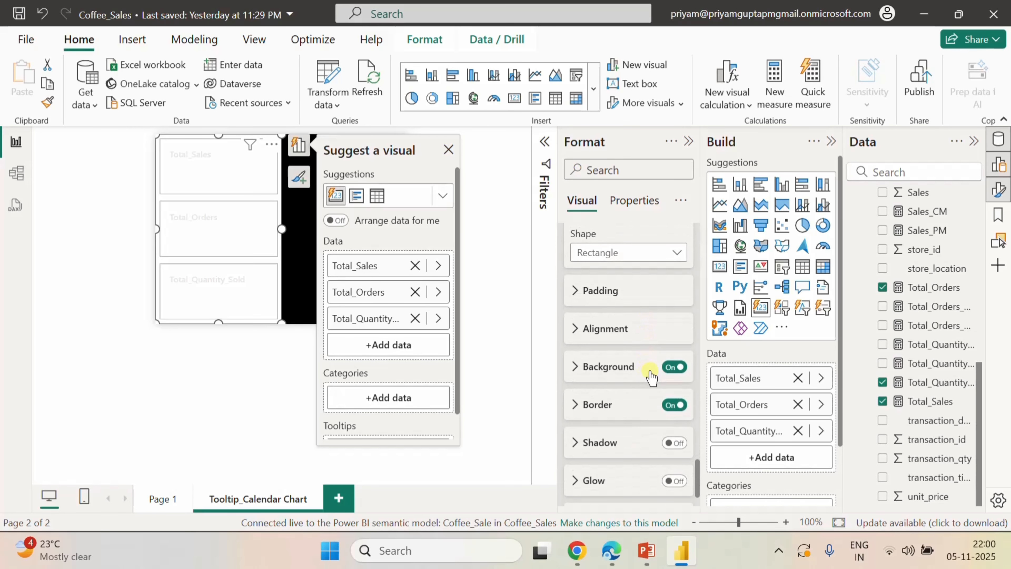
{"action": "left_click", "coordinate": [672, 367]}
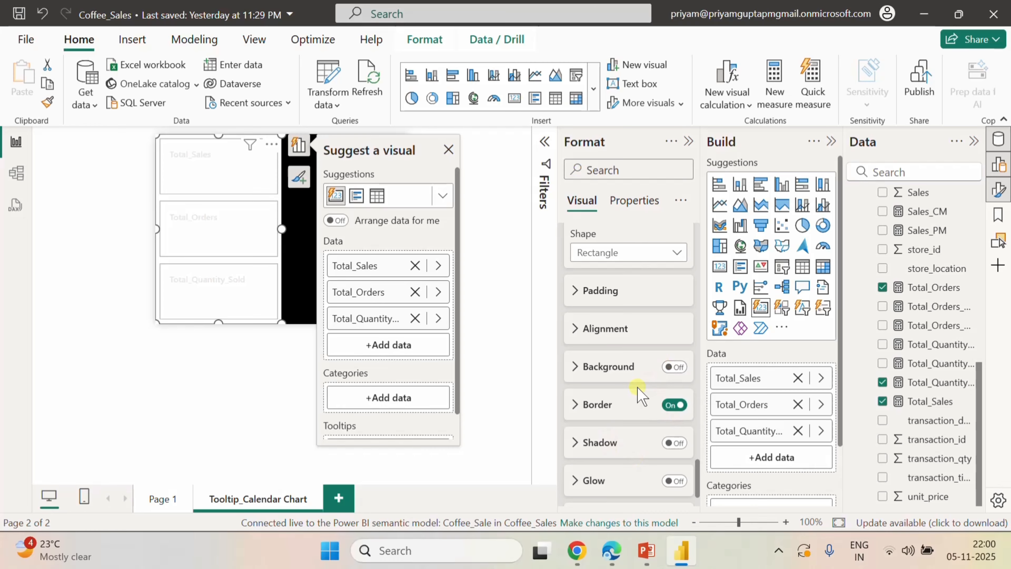
{"action": "left_click", "coordinate": [669, 367]}
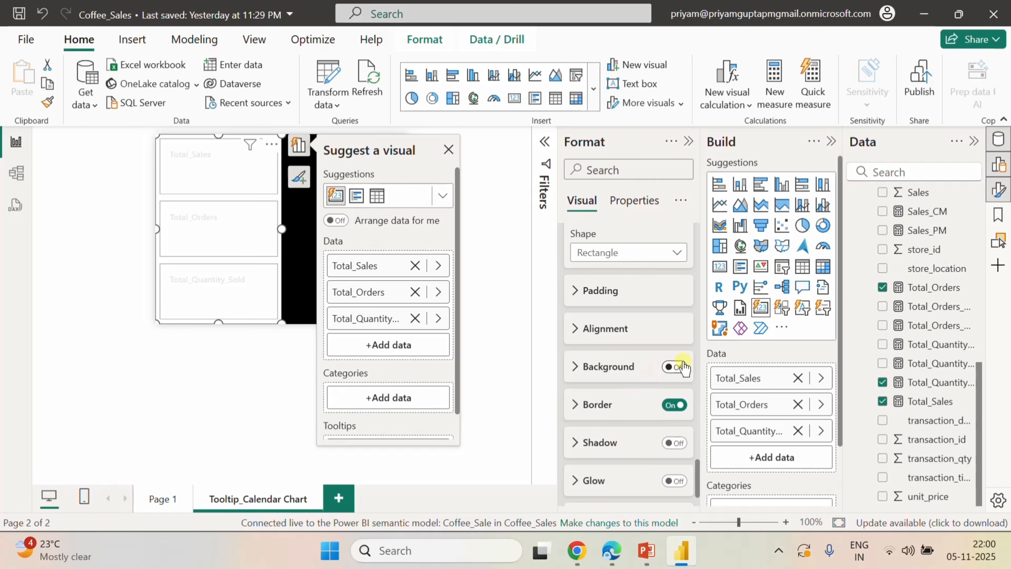
{"action": "left_click", "coordinate": [576, 367]}
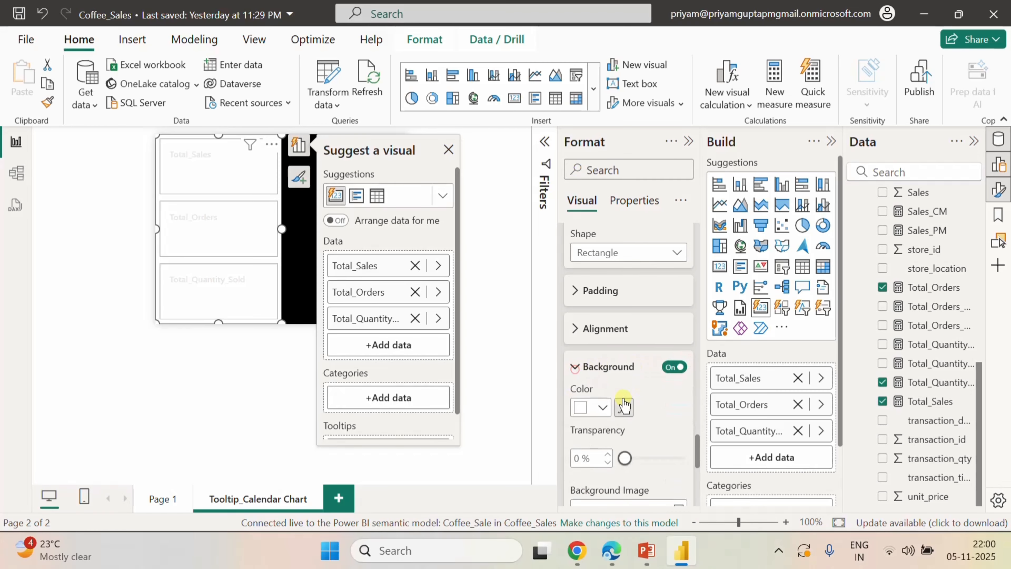
{"action": "left_click", "coordinate": [603, 407]}
{"action": "left_click", "coordinate": [636, 340]}
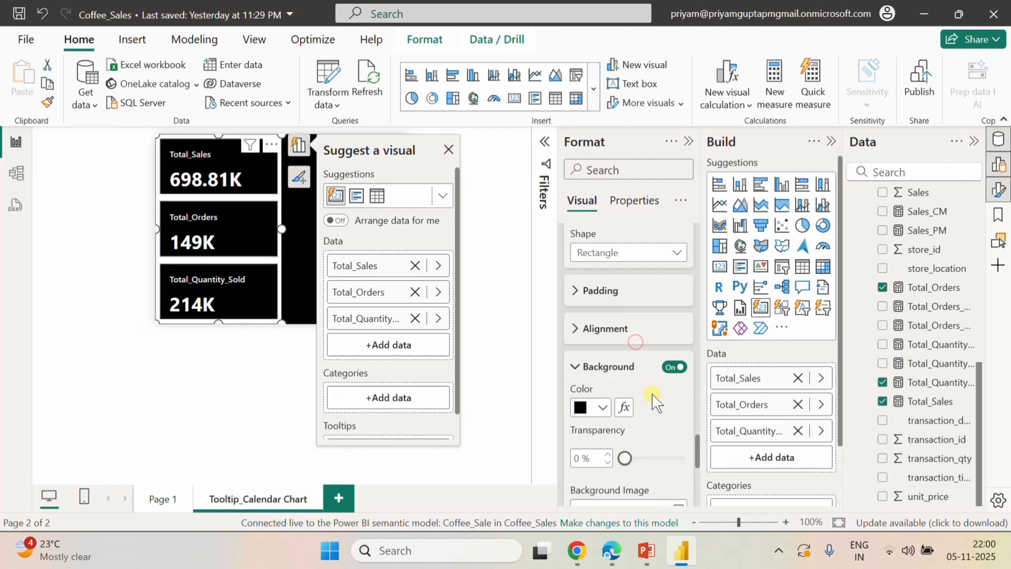
- Turn off the border around the individual cards
{"action": "scroll", "coordinate": [653, 395], "scroll_direction": "down", "scroll_amount": 2}
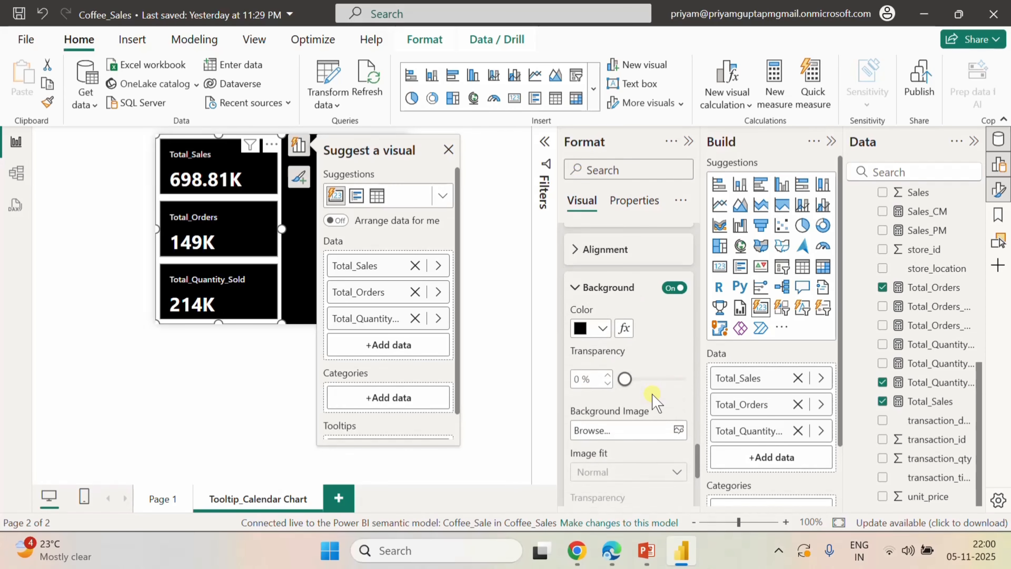
{"action": "scroll", "coordinate": [655, 403], "scroll_direction": "down", "scroll_amount": 2}
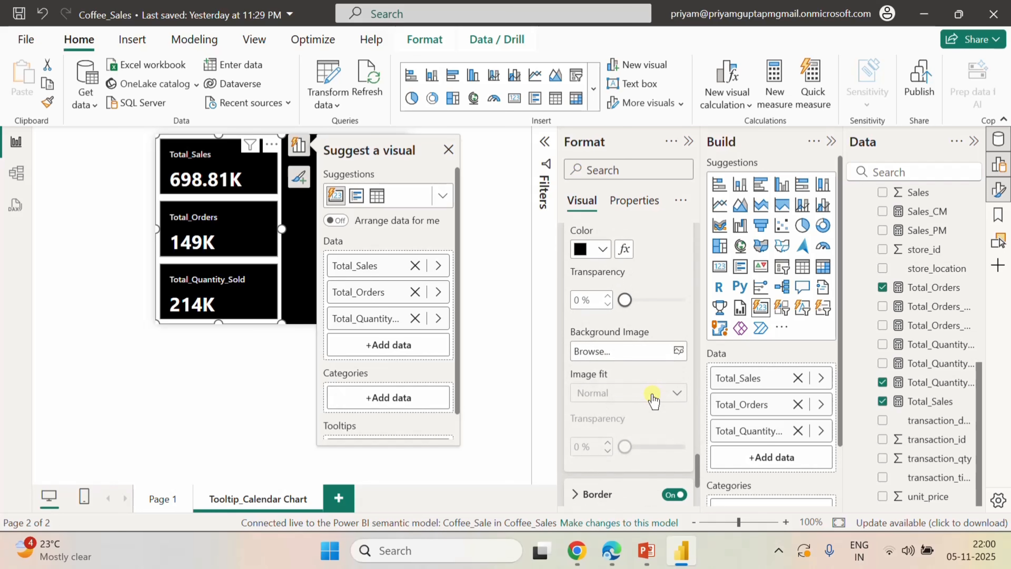
{"action": "left_click", "coordinate": [673, 494]}
- Find the background setting in the card visual's size and style options, turn it off, and deselect the visual
{"action": "scroll", "coordinate": [666, 399], "scroll_direction": "up", "scroll_amount": 5}
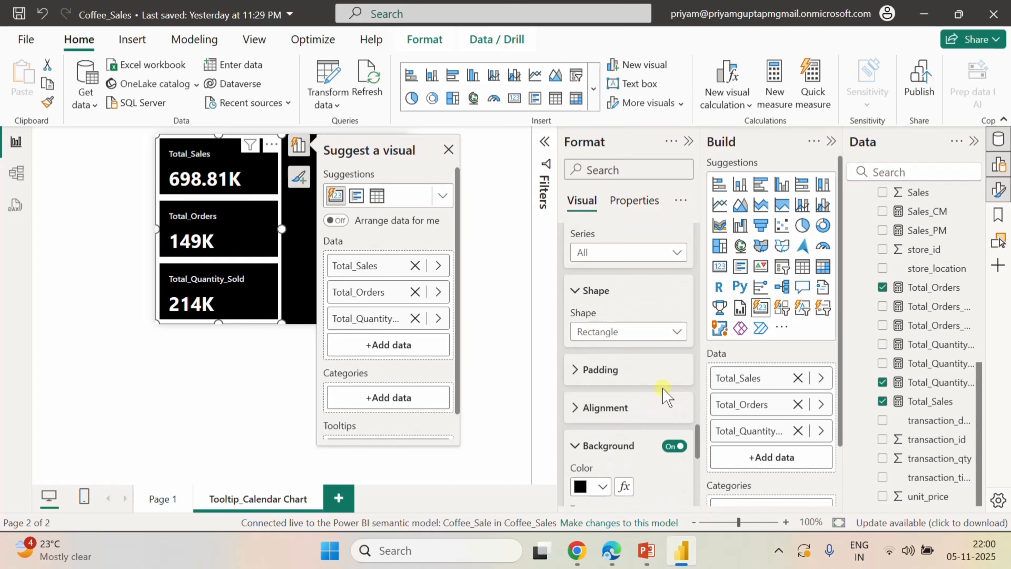
{"action": "left_click", "coordinate": [622, 170]}
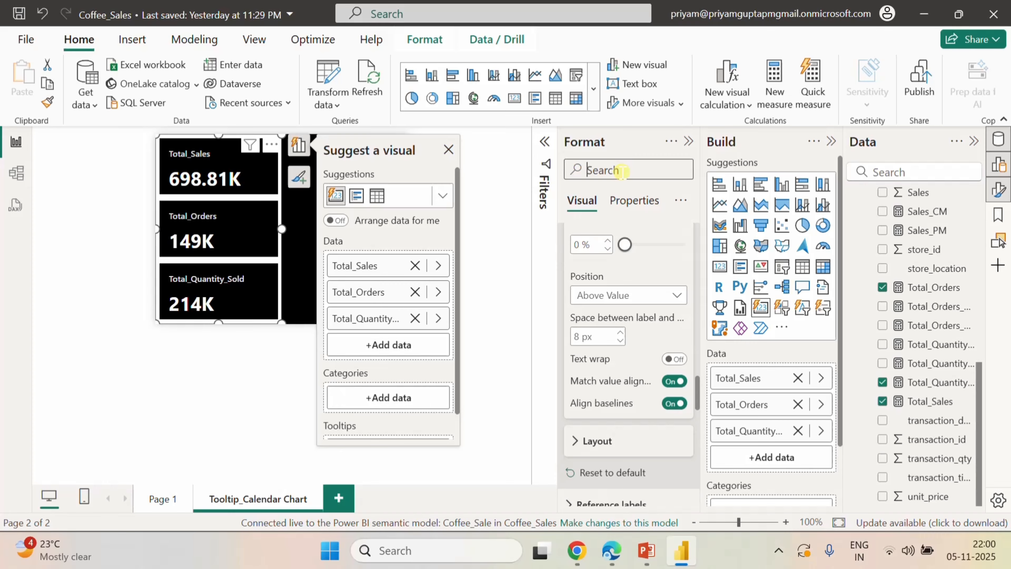
{"action": "type", "text": "back"}
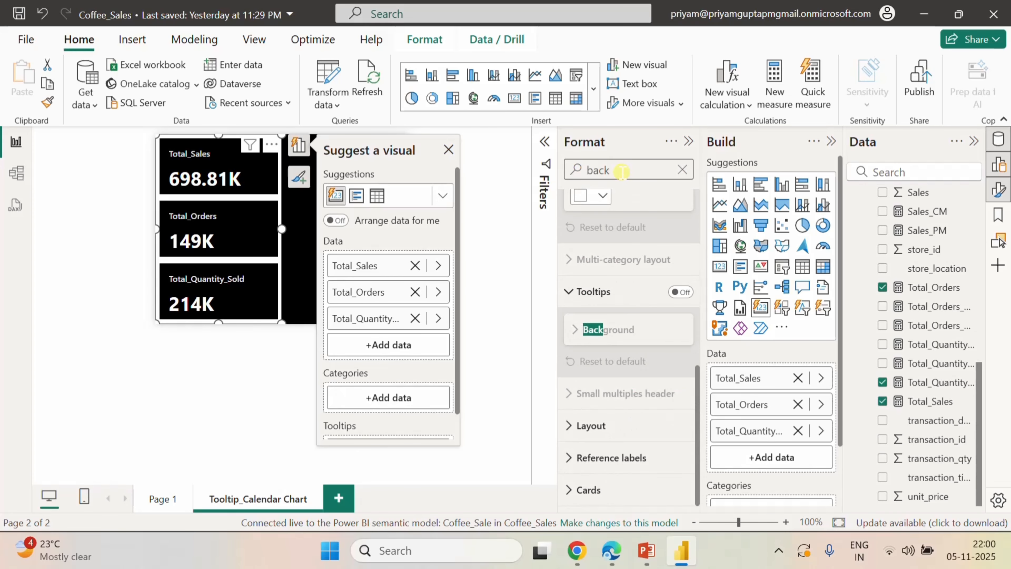
{"action": "left_click", "coordinate": [632, 335]}
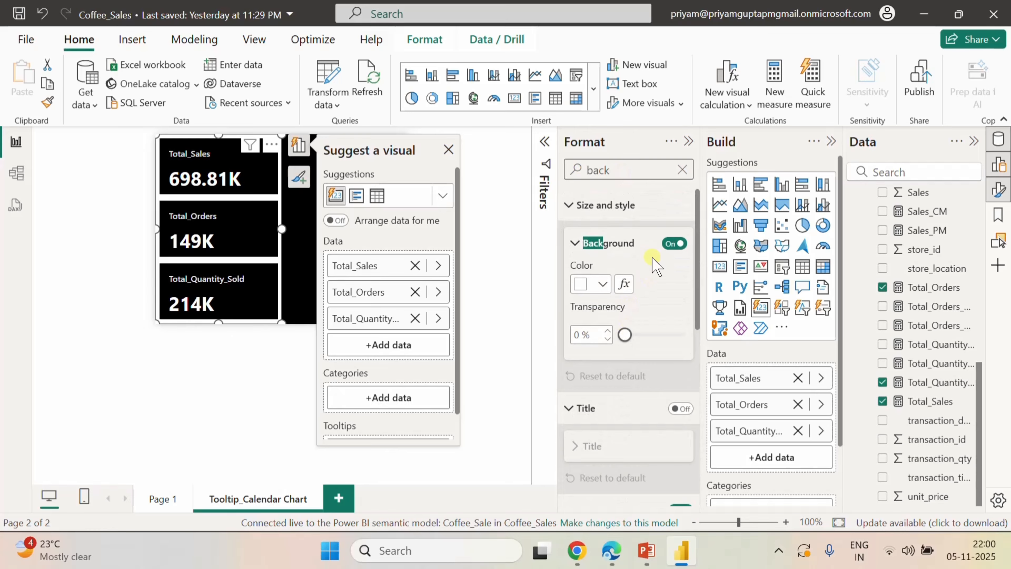
{"action": "left_click", "coordinate": [676, 243]}
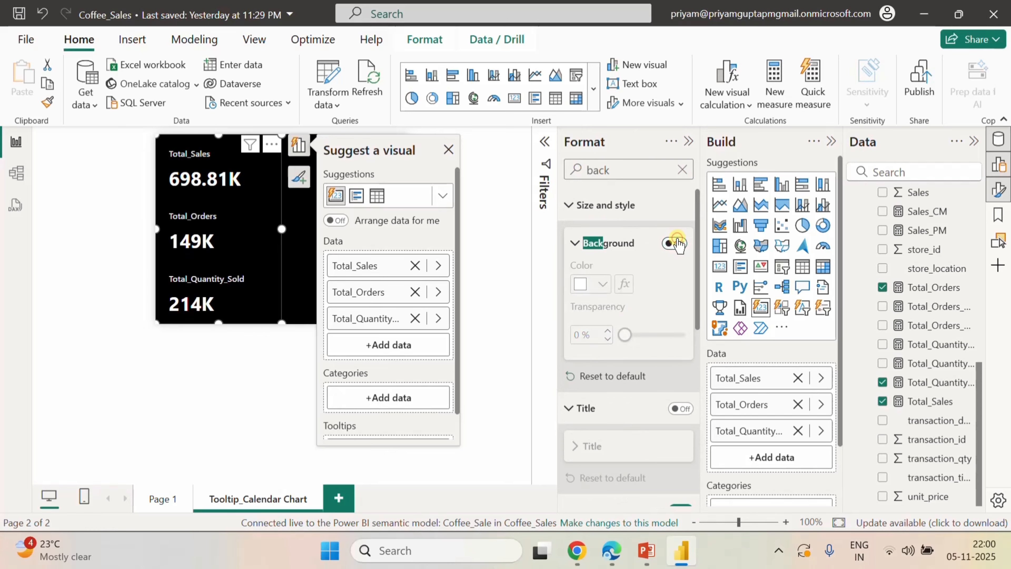
{"action": "left_click", "coordinate": [682, 170]}
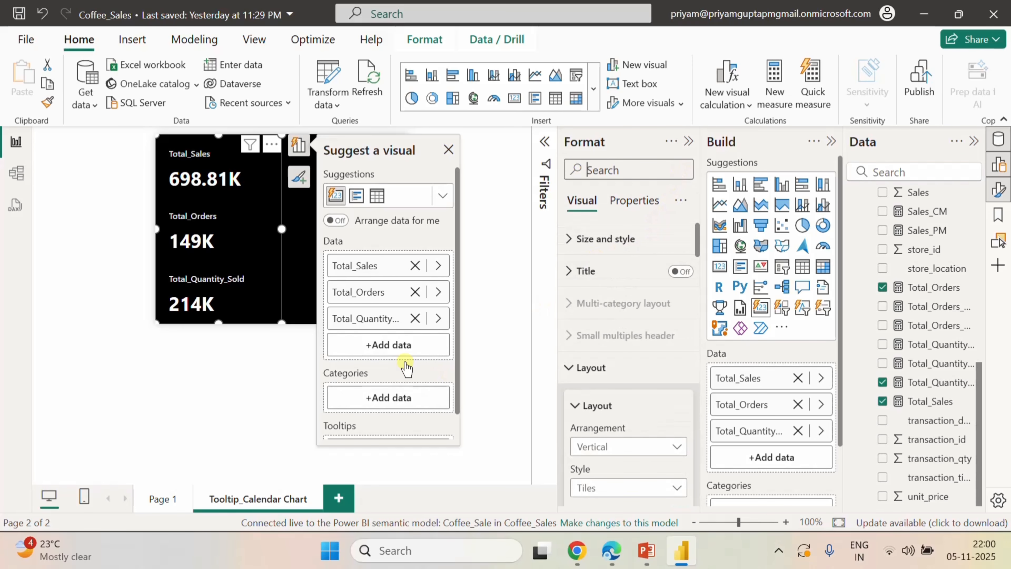
{"action": "left_click", "coordinate": [231, 371]}
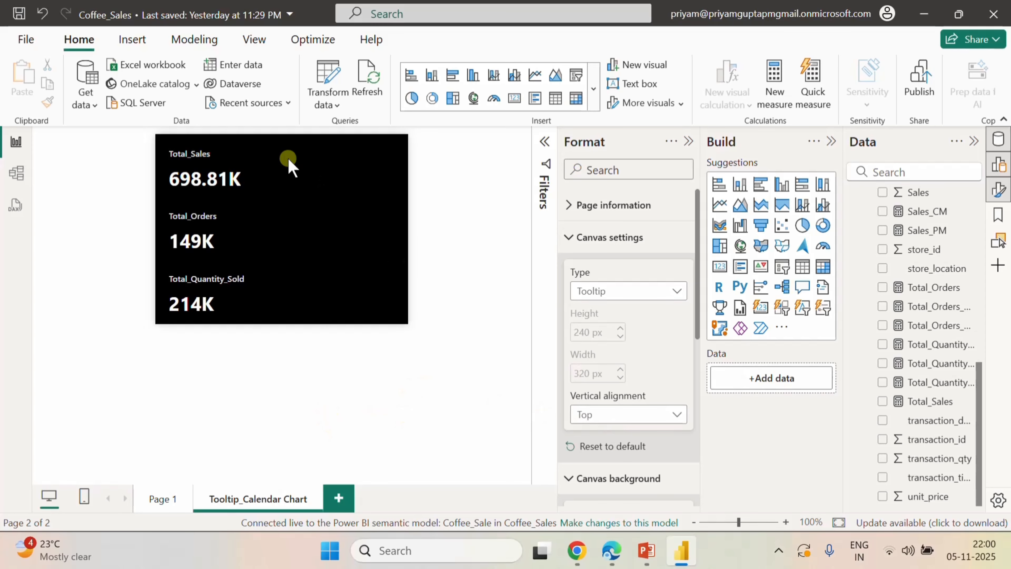
- Rename the card visual's Total_Sales field to "Total Sales" and its Total_Orders field to "Total Orders"
{"action": "left_click", "coordinate": [225, 157]}
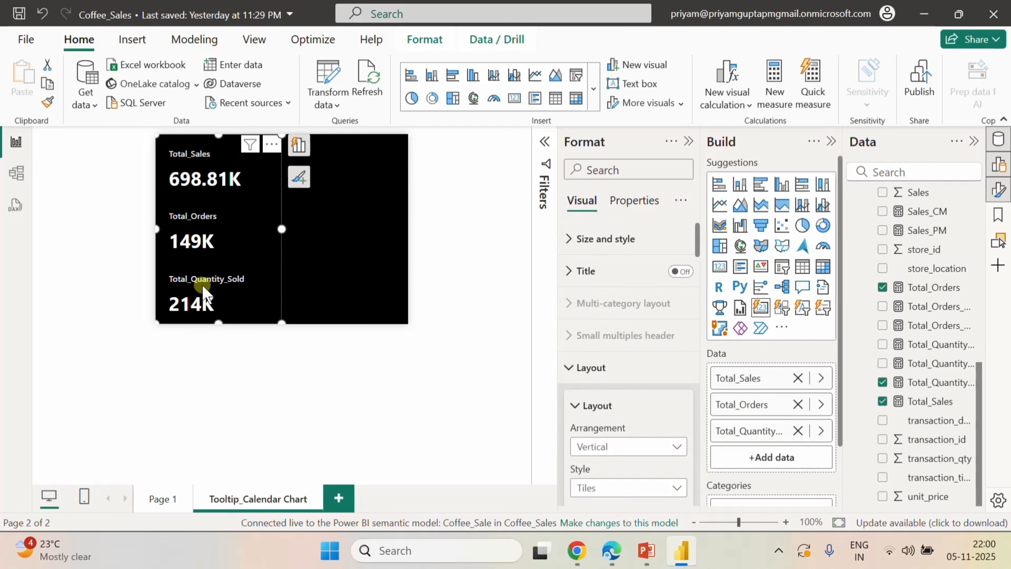
{"action": "double_click", "coordinate": [740, 381]}
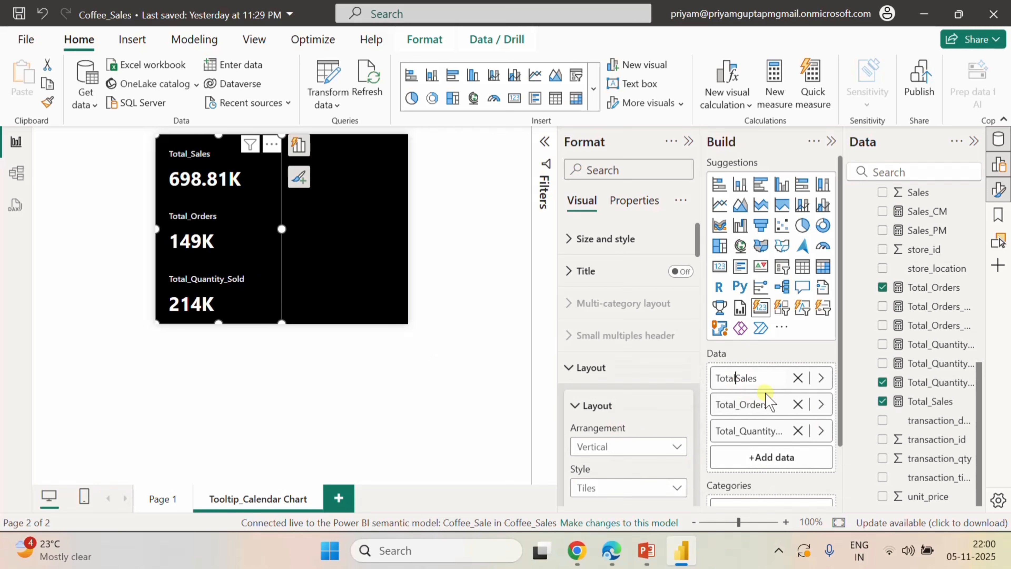
{"action": "key", "text": "Return"}
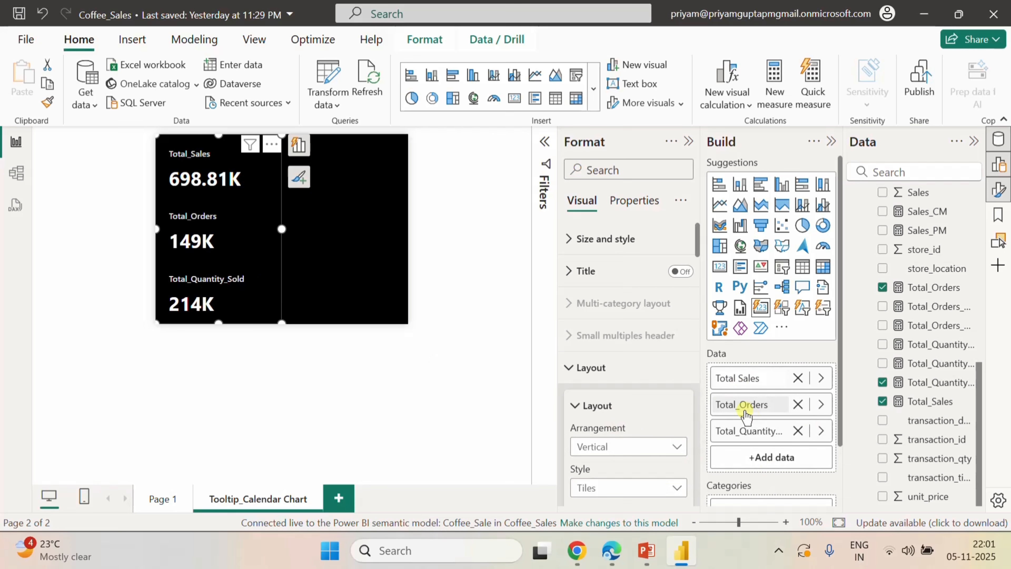
{"action": "double_click", "coordinate": [756, 402]}
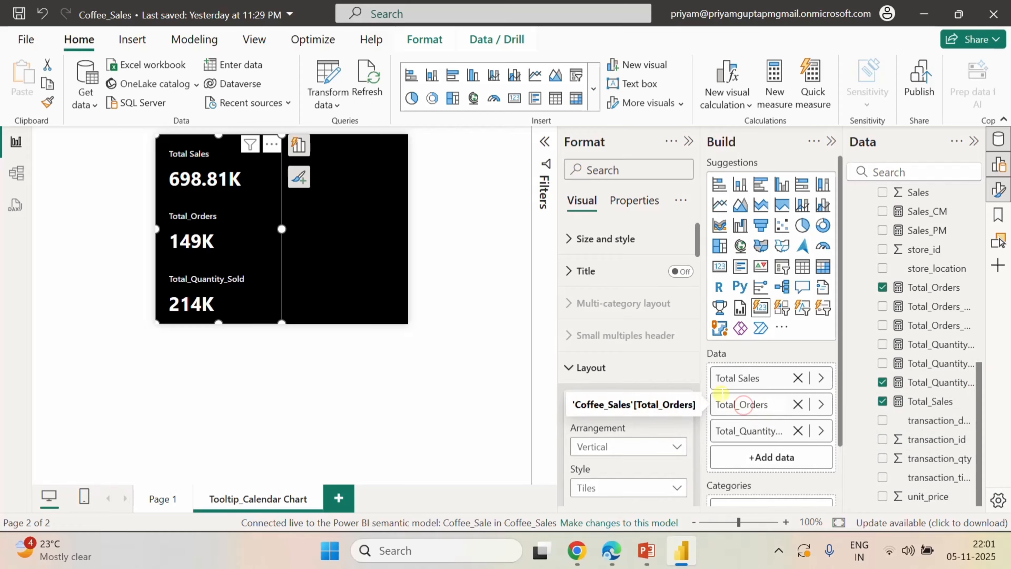
{"action": "key", "text": "BackSpace"}
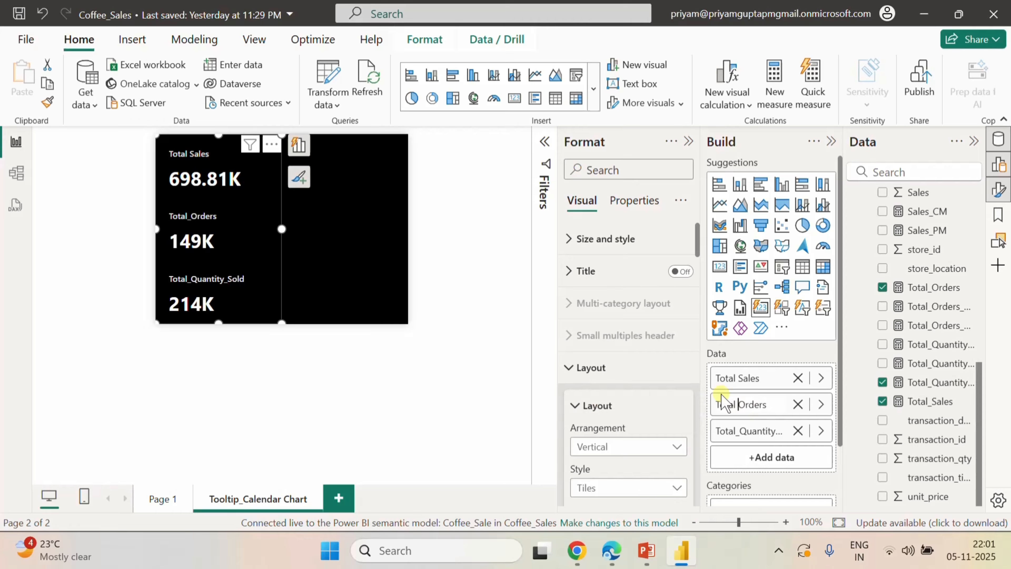
{"action": "key", "text": "Return"}
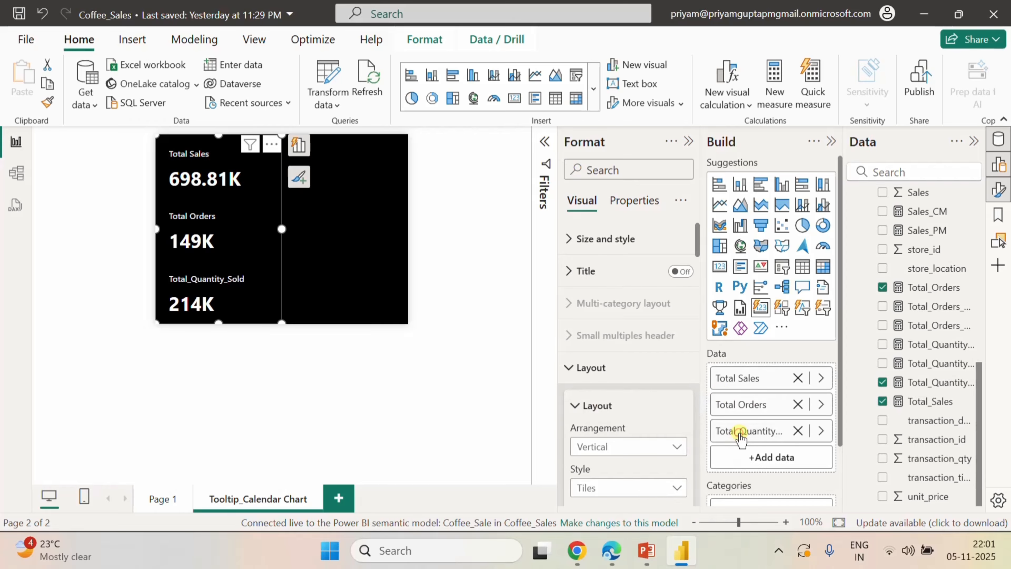
- Rename the card visual's Total_Quantity_Sold field to "Total Quantity" and deselect the visual
{"action": "double_click", "coordinate": [740, 437]}
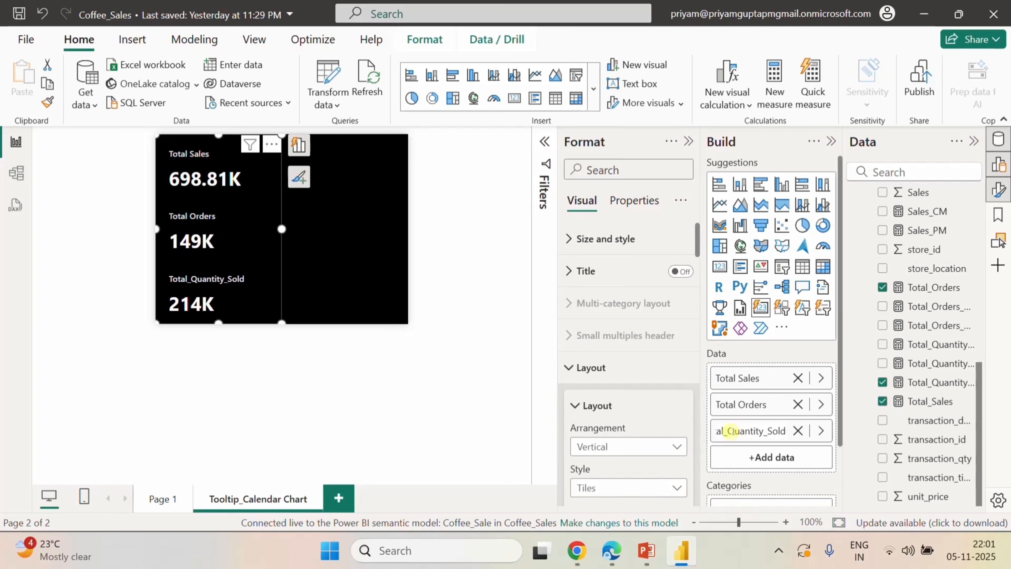
{"action": "key", "text": "BackSpace"}
{"action": "key", "text": "BackSpace"}
{"action": "key", "text": "BackSpace"}
{"action": "key", "text": "BackSpace"}
{"action": "key", "text": "BackSpace"}
{"action": "key", "text": "BackSpace"}
{"action": "left_click", "coordinate": [454, 363]}
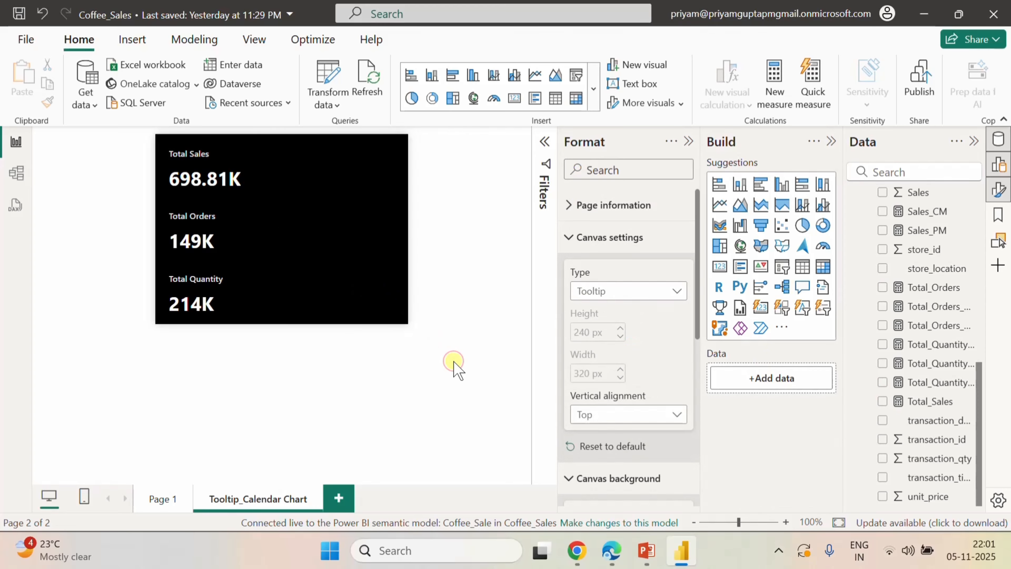
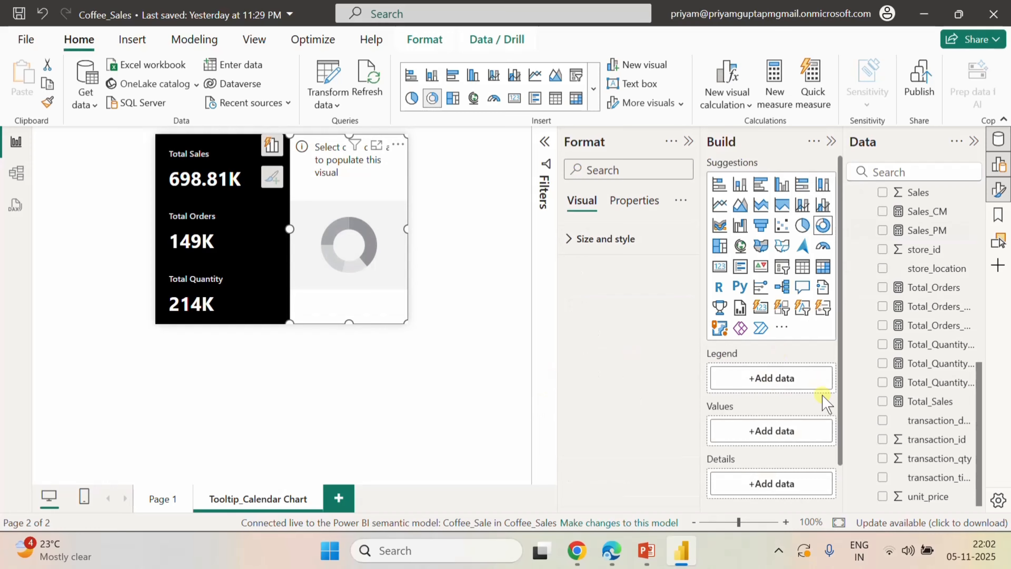
- Add the Total_Sales, Total_Orders and Total_Quantity_Sold measures as values of the empty donut chart
{"action": "left_click", "coordinate": [884, 402]}
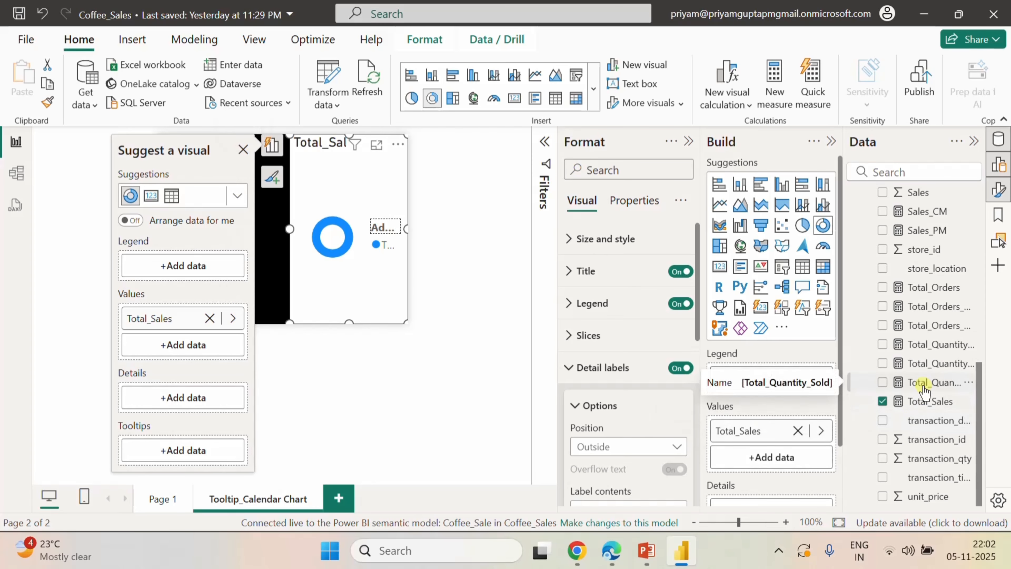
{"action": "left_click", "coordinate": [883, 287]}
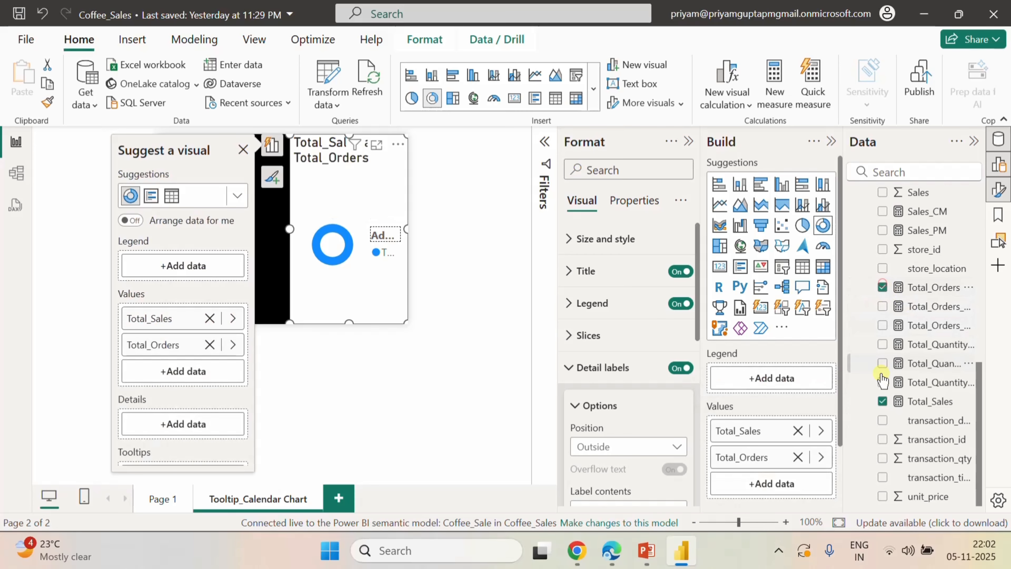
{"action": "left_click", "coordinate": [883, 382]}
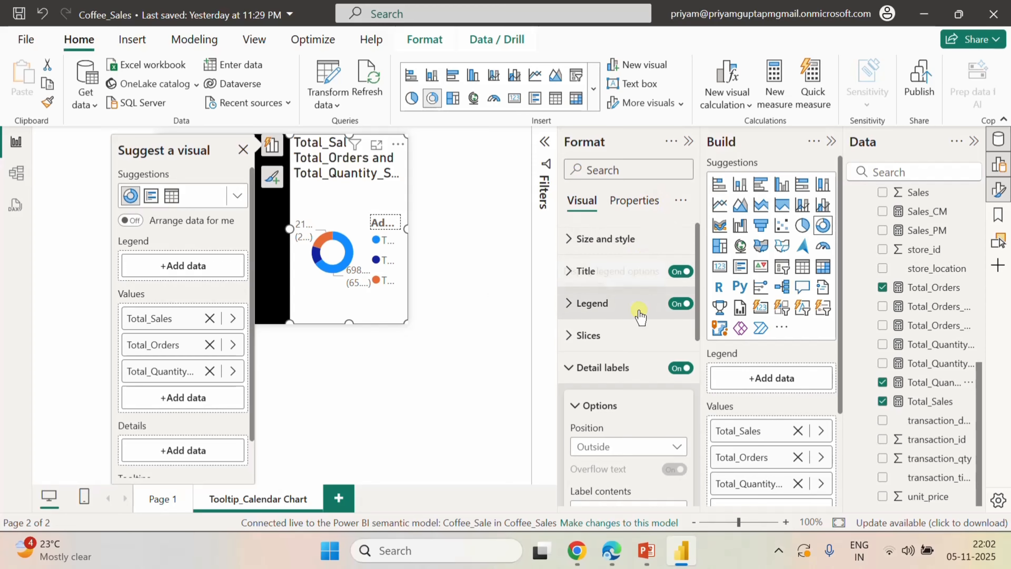
- Turn off the donut chart's background and its title
{"action": "left_click", "coordinate": [577, 240]}
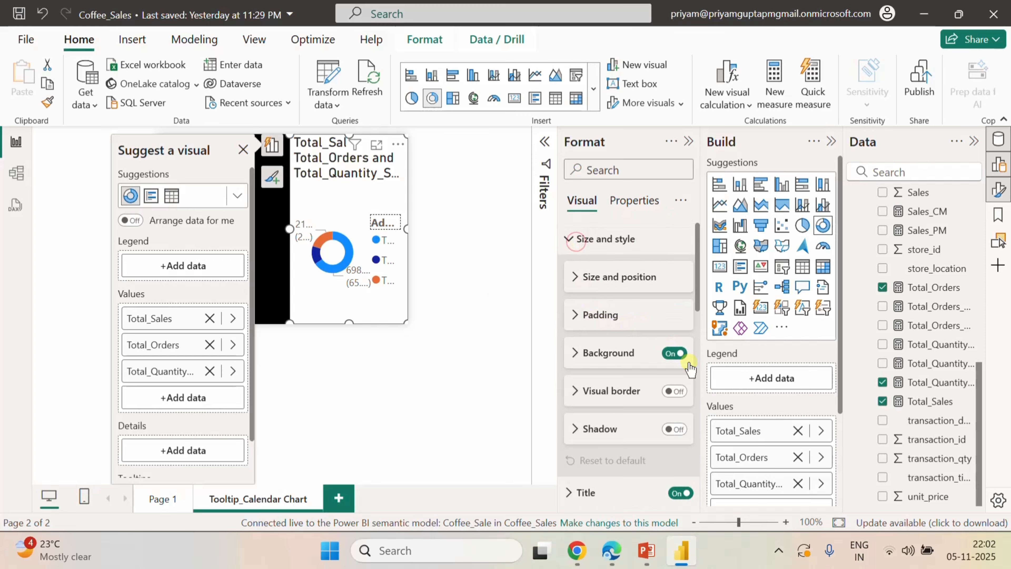
{"action": "left_click", "coordinate": [676, 353]}
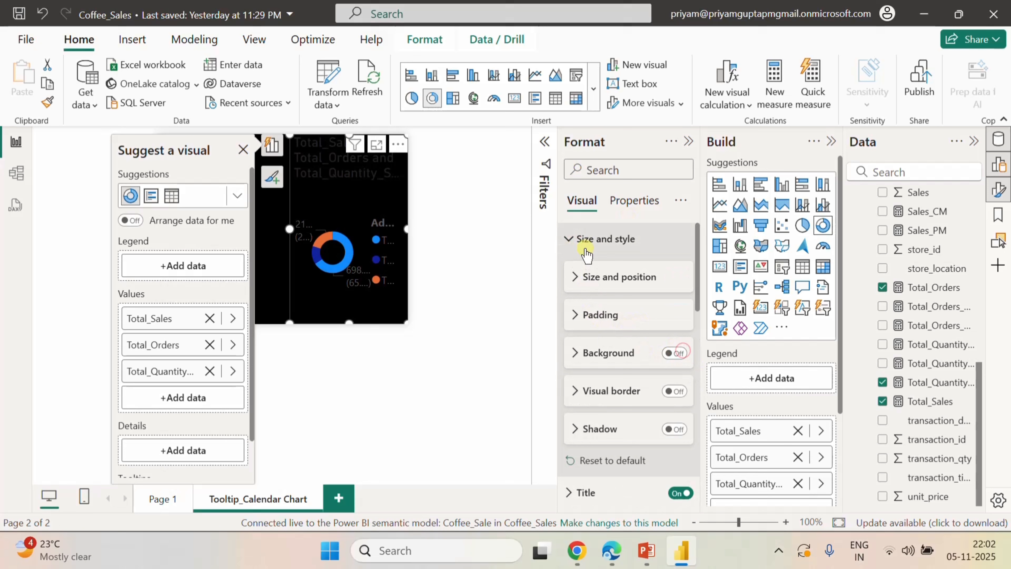
{"action": "left_click", "coordinate": [570, 241]}
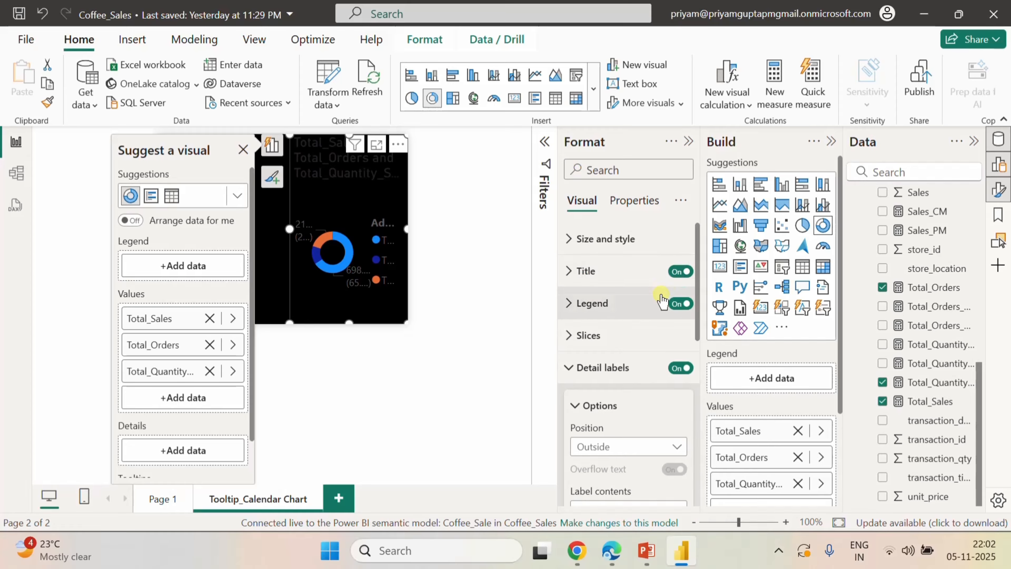
{"action": "left_click", "coordinate": [680, 271]}
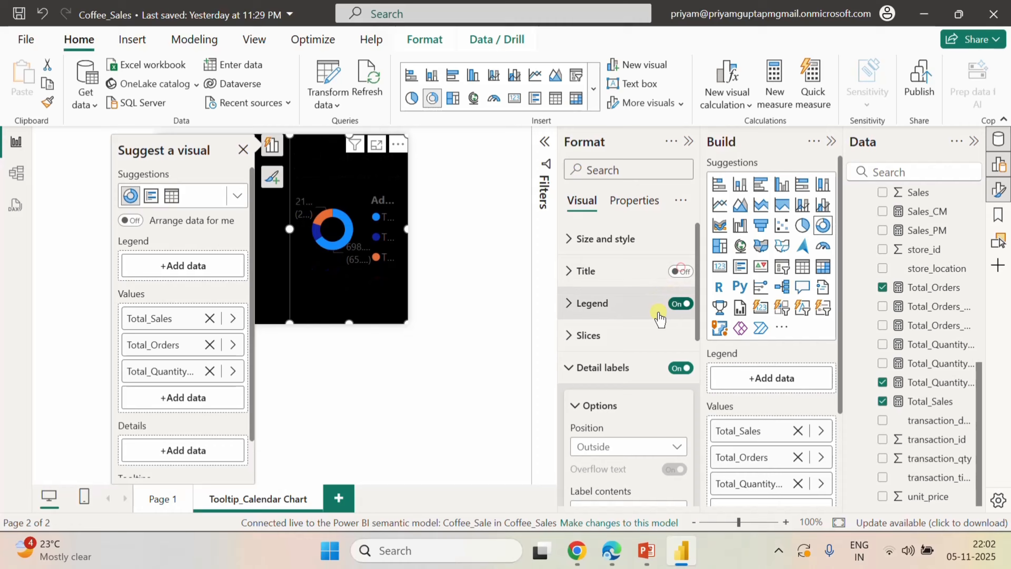
- Set the donut chart's legend text to font size 8 and its color to white
{"action": "left_click", "coordinate": [578, 305]}
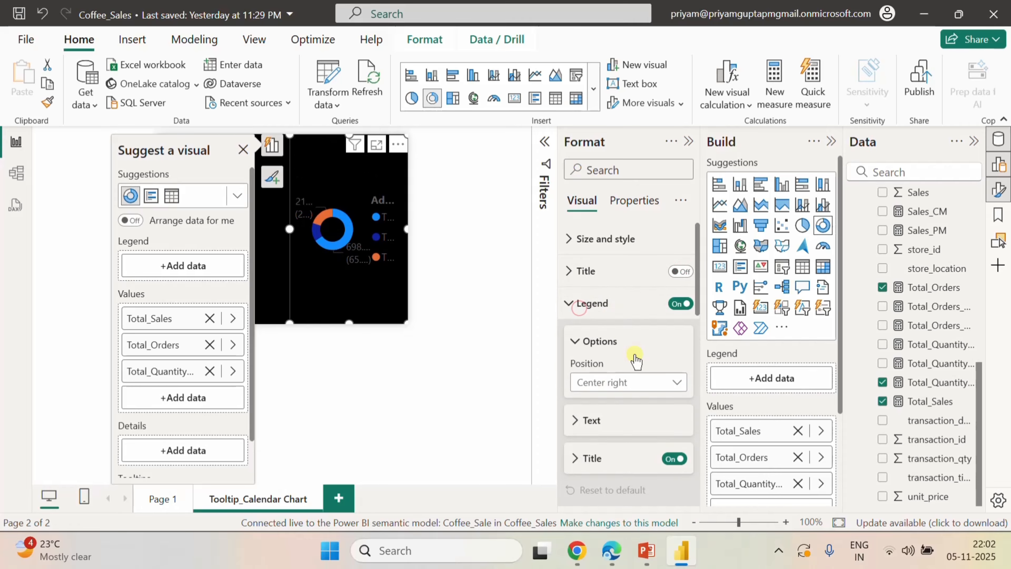
{"action": "scroll", "coordinate": [635, 360], "scroll_direction": "down", "scroll_amount": 2}
{"action": "left_click", "coordinate": [619, 302]}
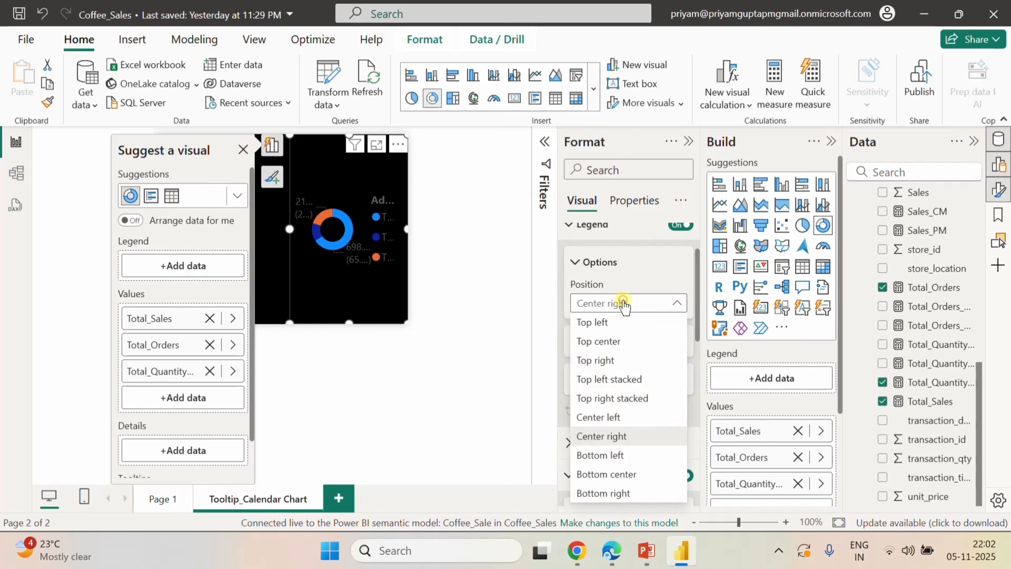
{"action": "left_click", "coordinate": [648, 257]}
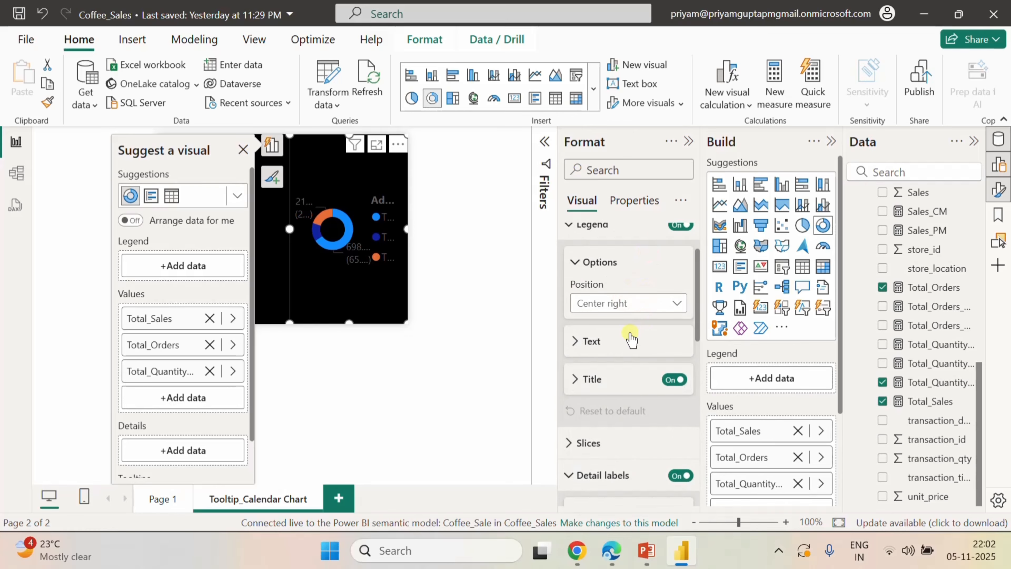
{"action": "scroll", "coordinate": [623, 396], "scroll_direction": "down", "scroll_amount": 5}
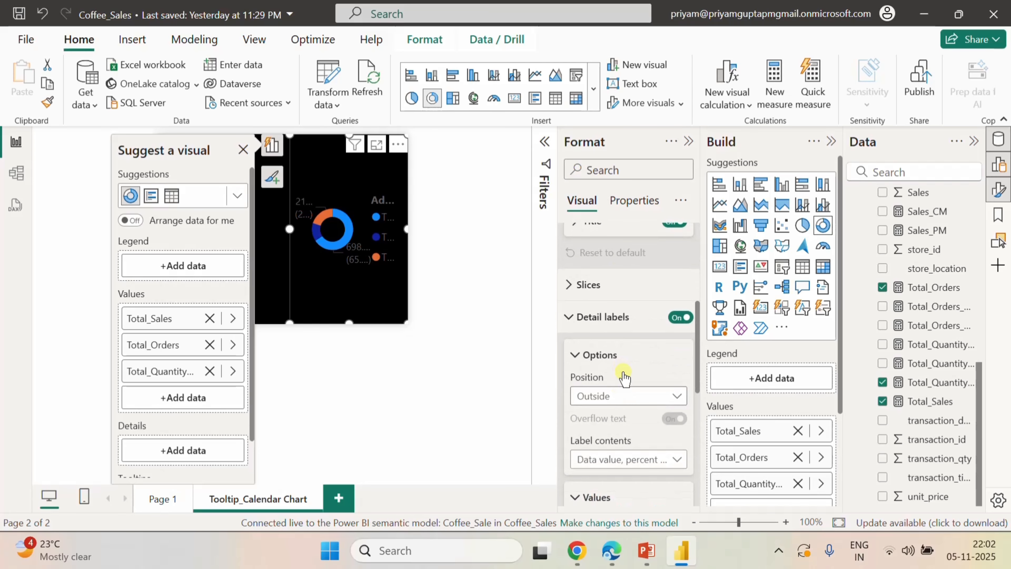
{"action": "scroll", "coordinate": [614, 293], "scroll_direction": "up", "scroll_amount": 3}
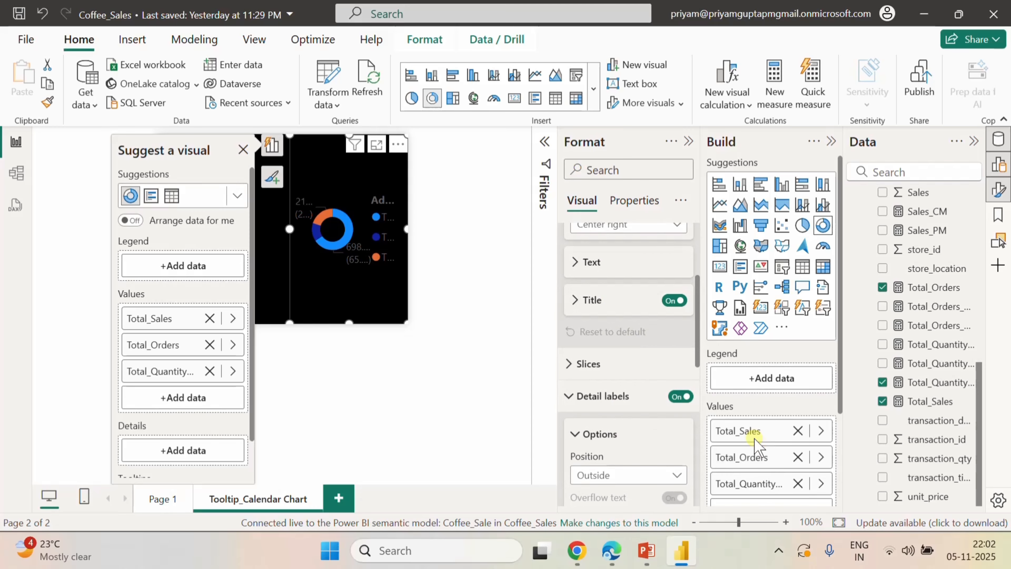
{"action": "scroll", "coordinate": [638, 347], "scroll_direction": "up", "scroll_amount": 4}
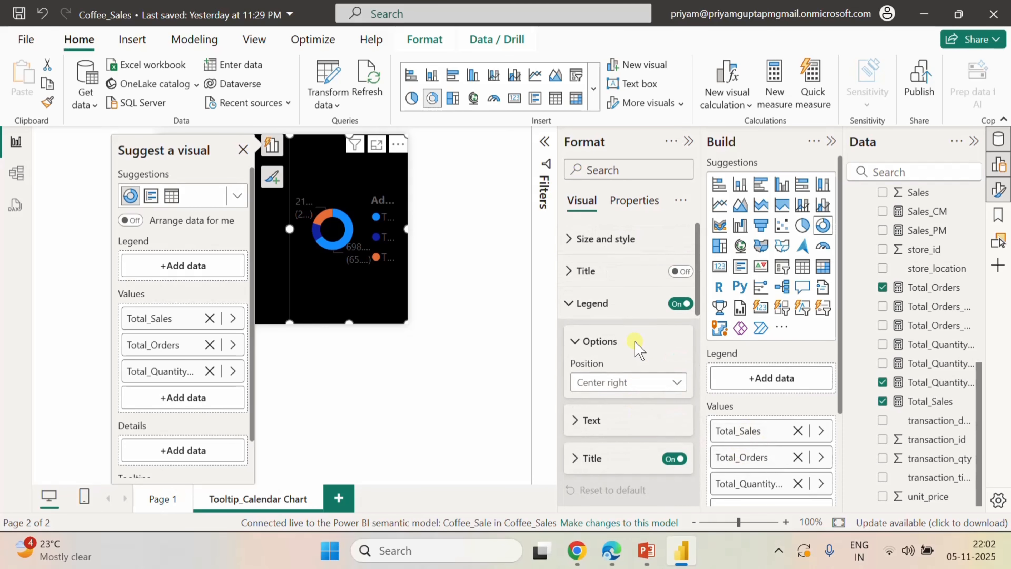
{"action": "scroll", "coordinate": [617, 396], "scroll_direction": "down", "scroll_amount": 2}
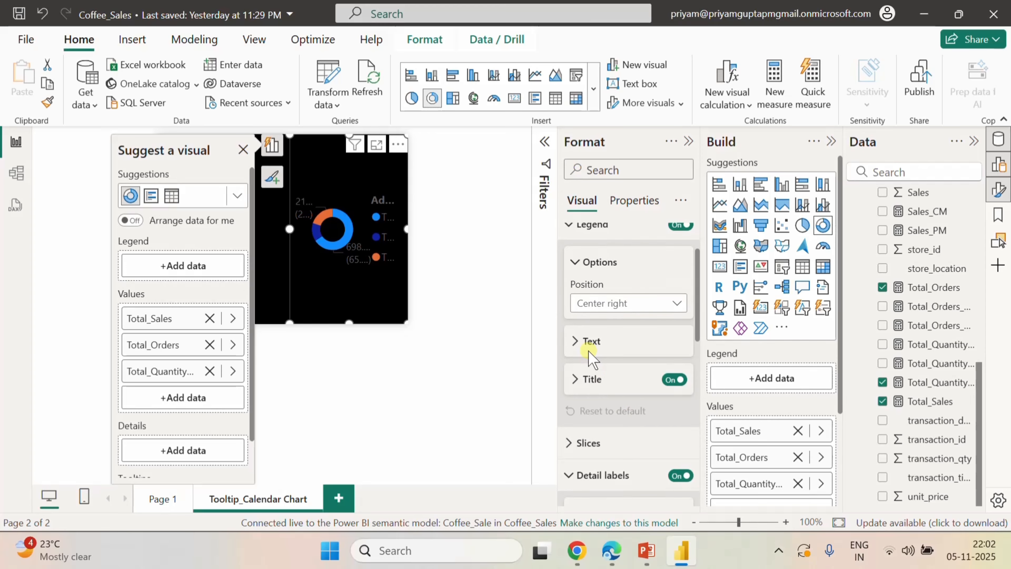
{"action": "left_click", "coordinate": [592, 343]}
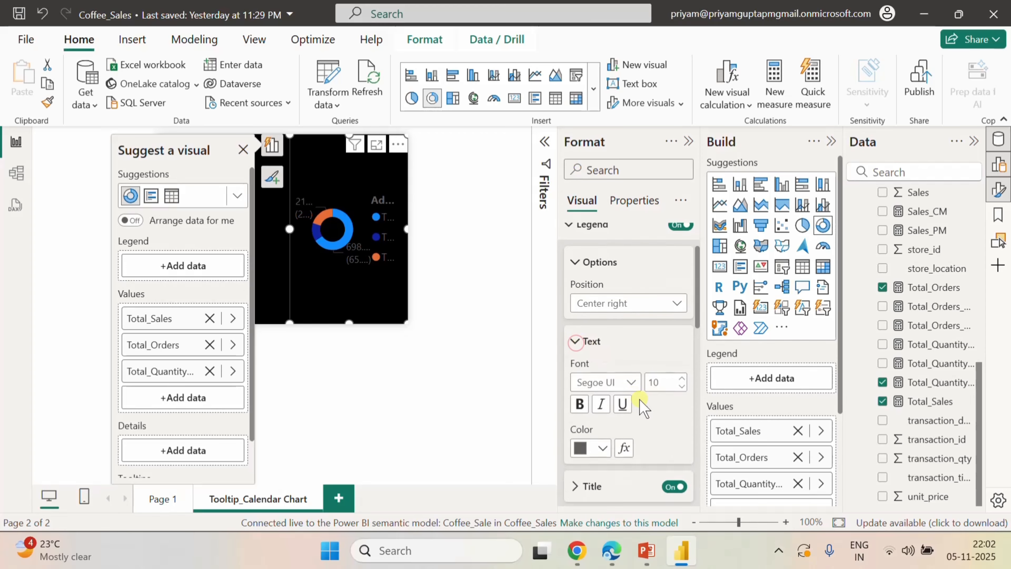
{"action": "left_click", "coordinate": [661, 383]}
{"action": "type", "text": "8"}
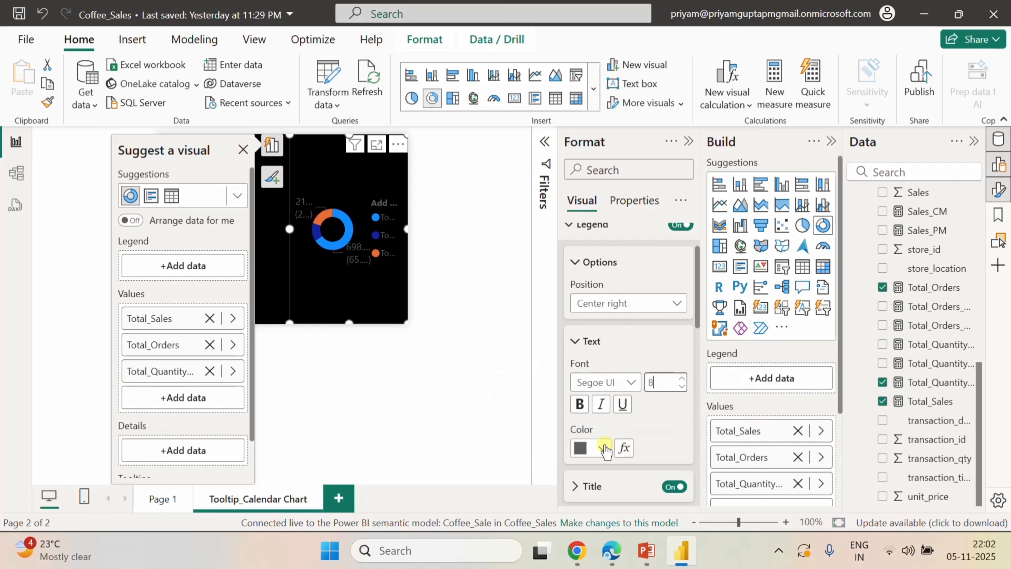
{"action": "left_click", "coordinate": [613, 448]}
{"action": "left_click", "coordinate": [633, 383]}
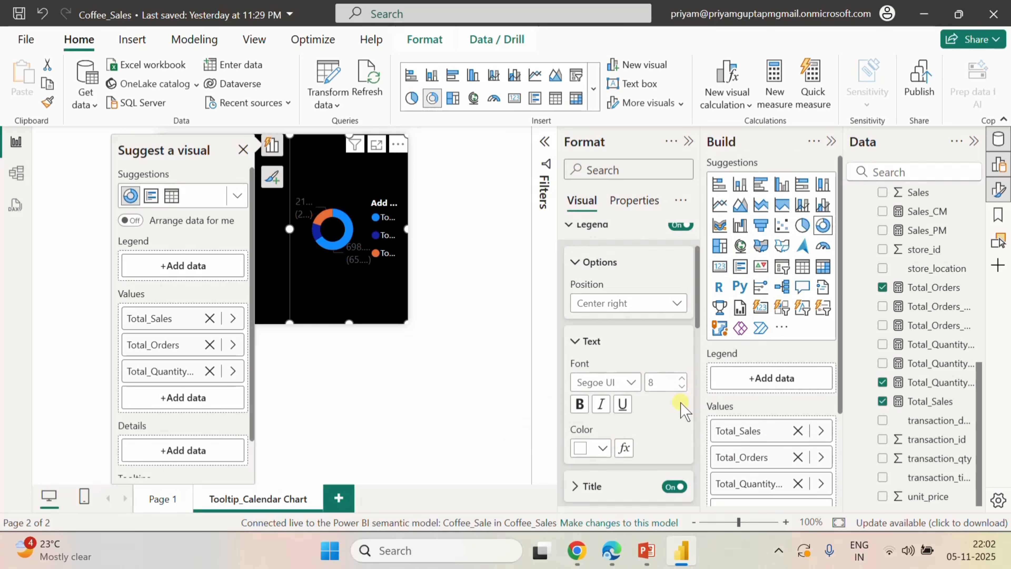
- Set the inner radius of the donut chart's slices to 70 % and deselect the chart
{"action": "scroll", "coordinate": [669, 423], "scroll_direction": "down", "scroll_amount": 2}
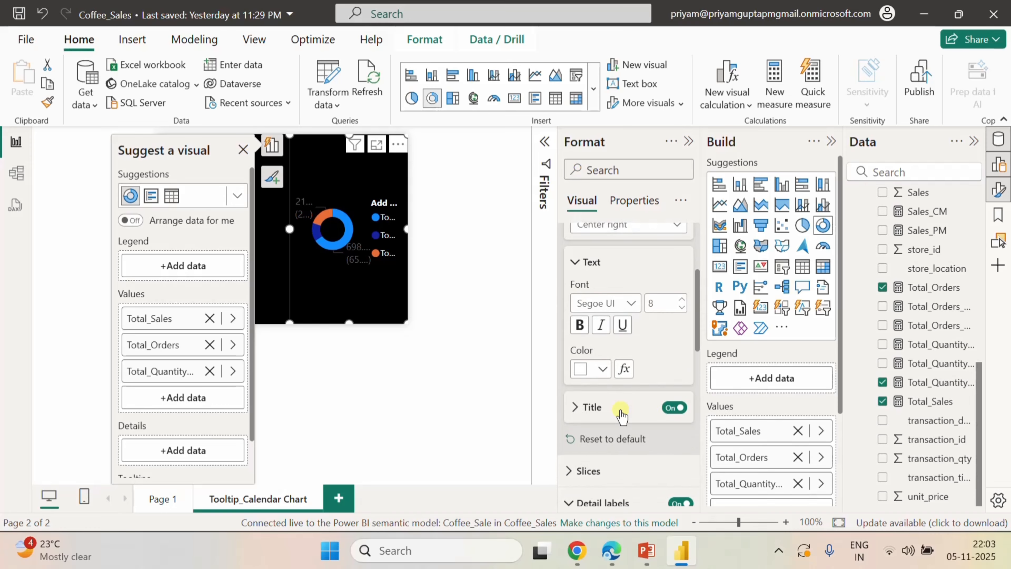
{"action": "scroll", "coordinate": [622, 416], "scroll_direction": "down", "scroll_amount": 4}
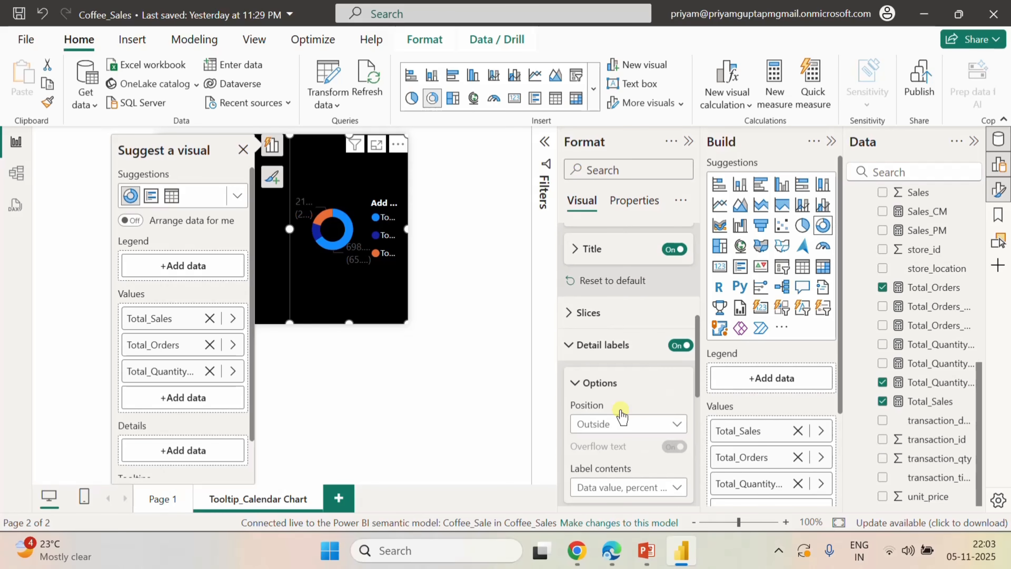
{"action": "scroll", "coordinate": [621, 415], "scroll_direction": "up", "scroll_amount": 4}
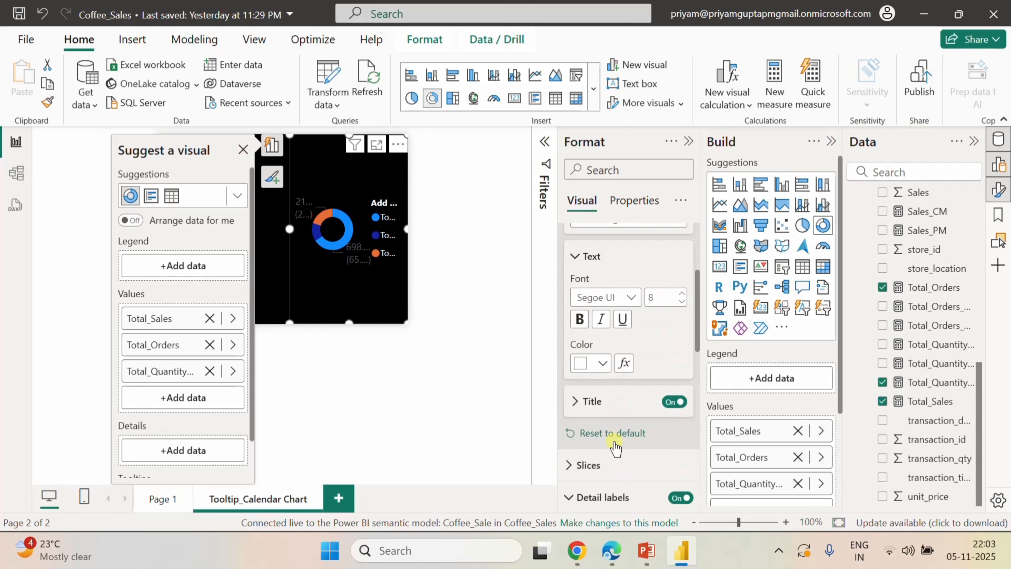
{"action": "scroll", "coordinate": [609, 438], "scroll_direction": "down", "scroll_amount": 2}
{"action": "left_click", "coordinate": [591, 391]}
{"action": "scroll", "coordinate": [598, 418], "scroll_direction": "down", "scroll_amount": 4}
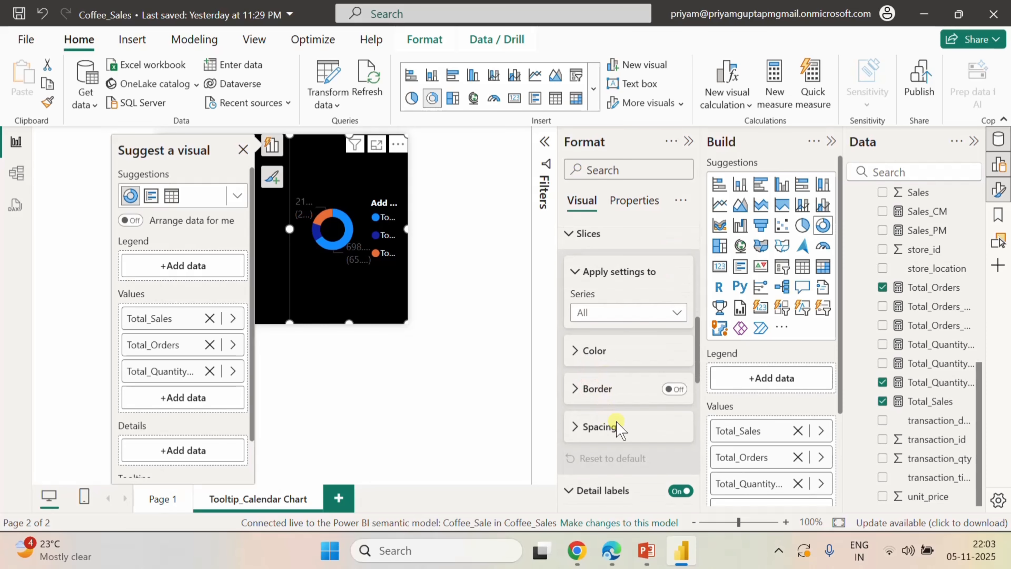
{"action": "left_click", "coordinate": [636, 439]}
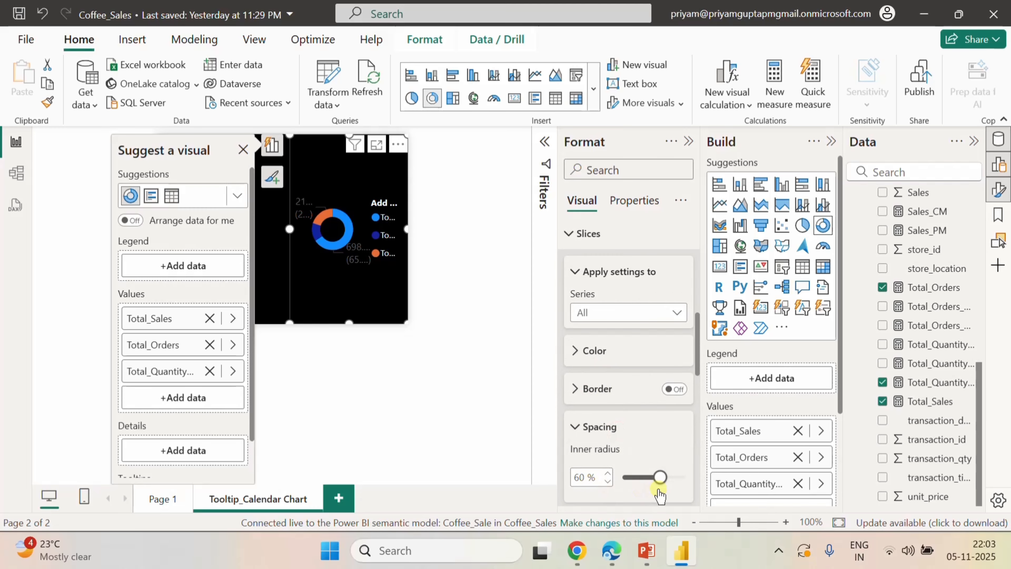
{"action": "double_click", "coordinate": [577, 477]}
{"action": "type", "text": "70"}
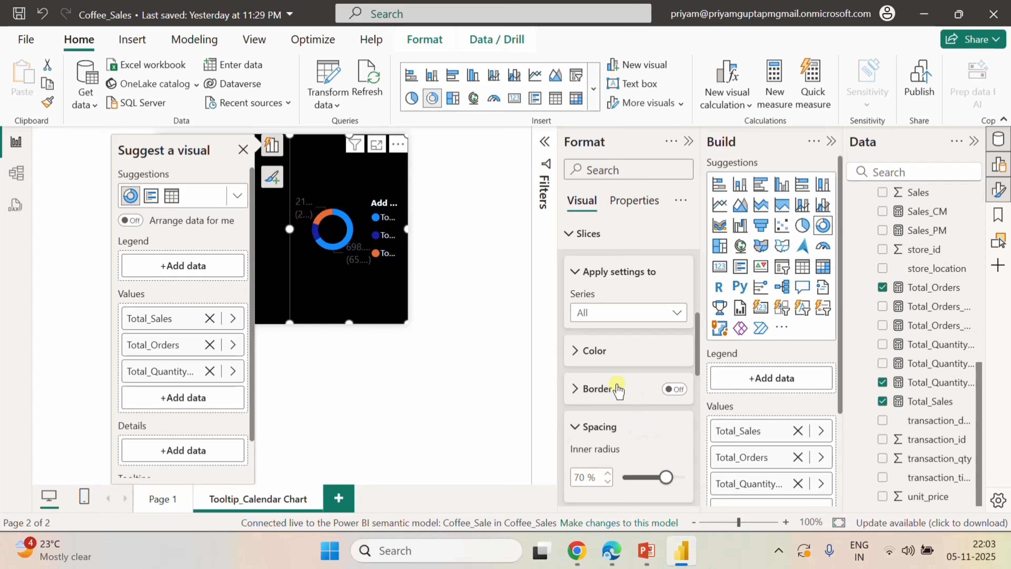
{"action": "left_click", "coordinate": [453, 259]}
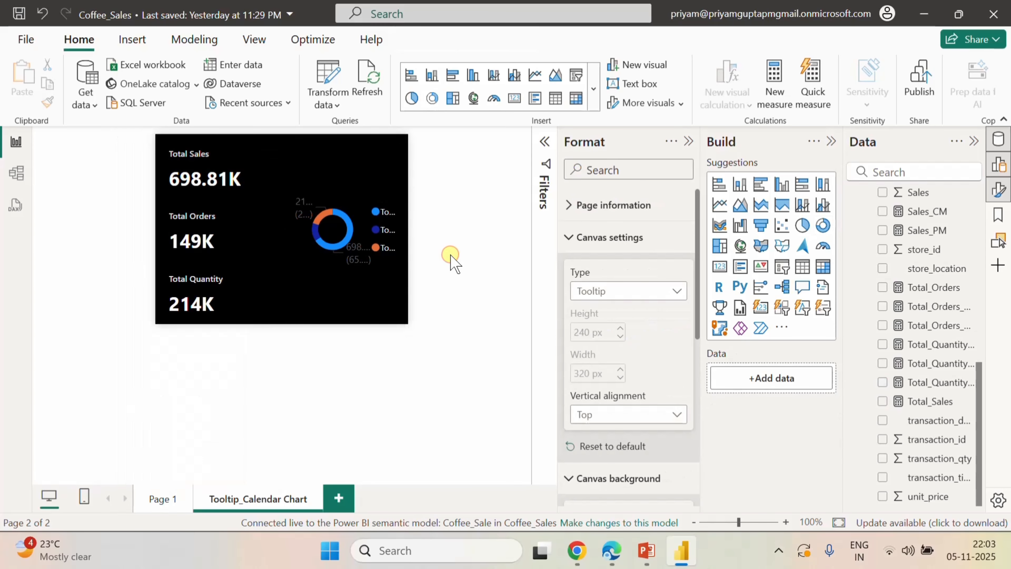
- Turn off the donut chart's detail labels while keeping its legend on
{"action": "left_click", "coordinate": [337, 272]}
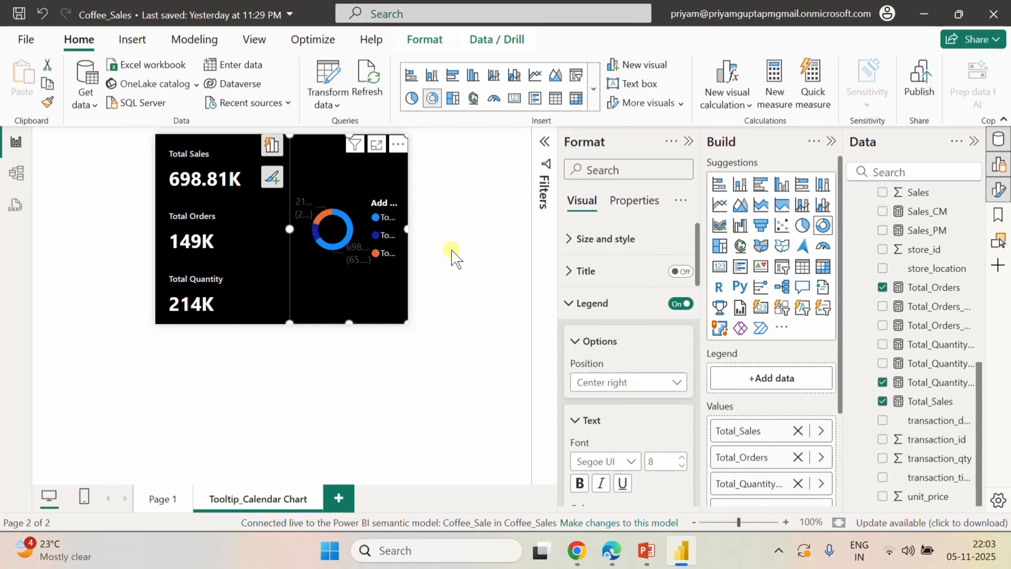
{"action": "left_click", "coordinate": [683, 303]}
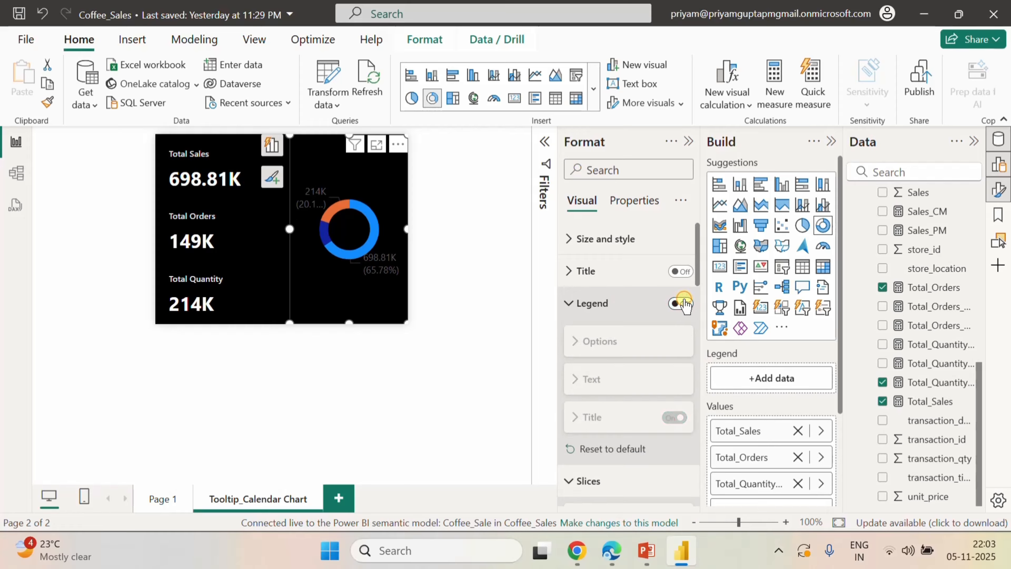
{"action": "left_click", "coordinate": [682, 304]}
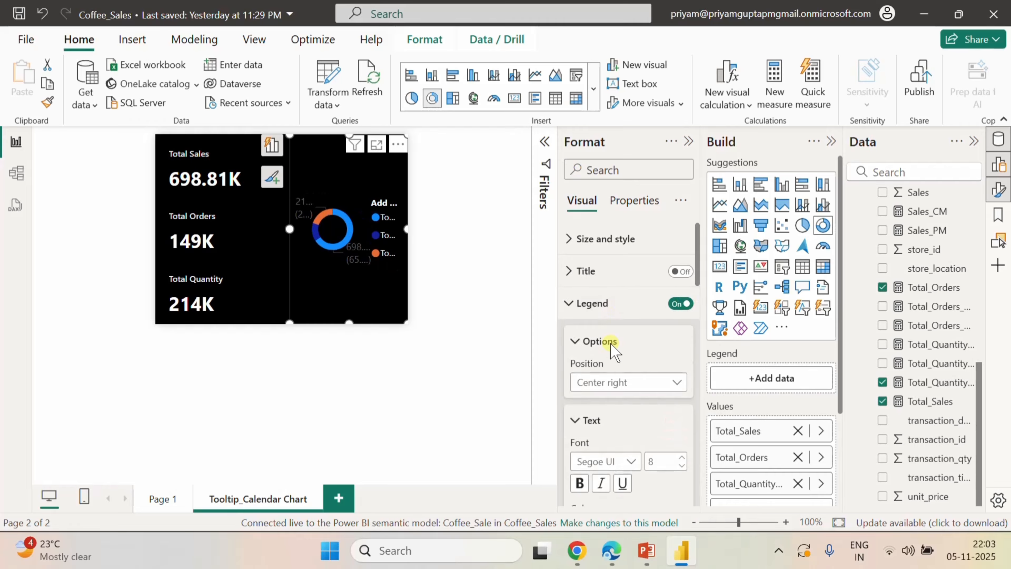
{"action": "scroll", "coordinate": [621, 362], "scroll_direction": "down", "scroll_amount": 6}
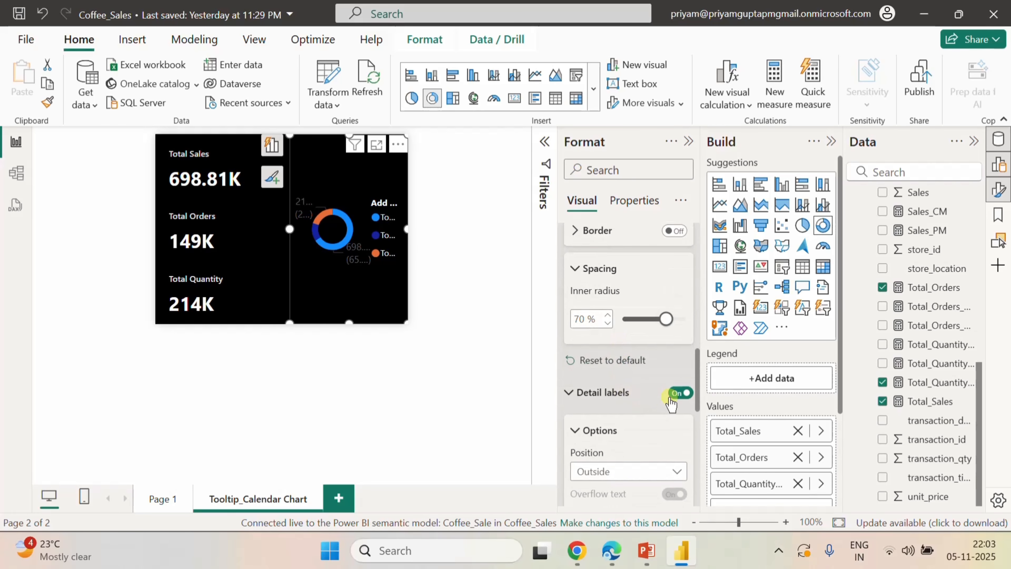
{"action": "left_click", "coordinate": [680, 394]}
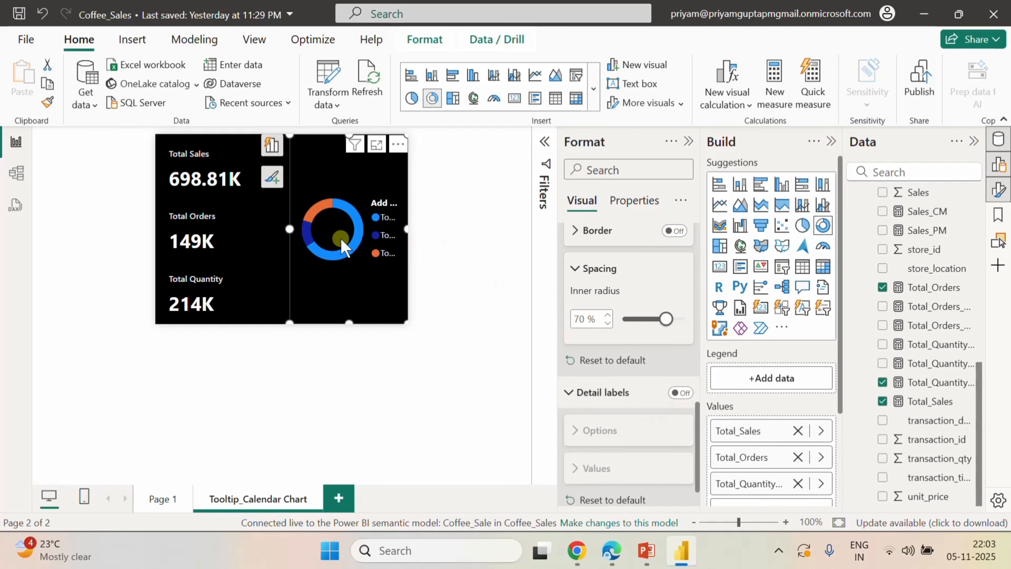
- Turn off the title of the donut chart's legend
{"action": "scroll", "coordinate": [655, 392], "scroll_direction": "up", "scroll_amount": 1}
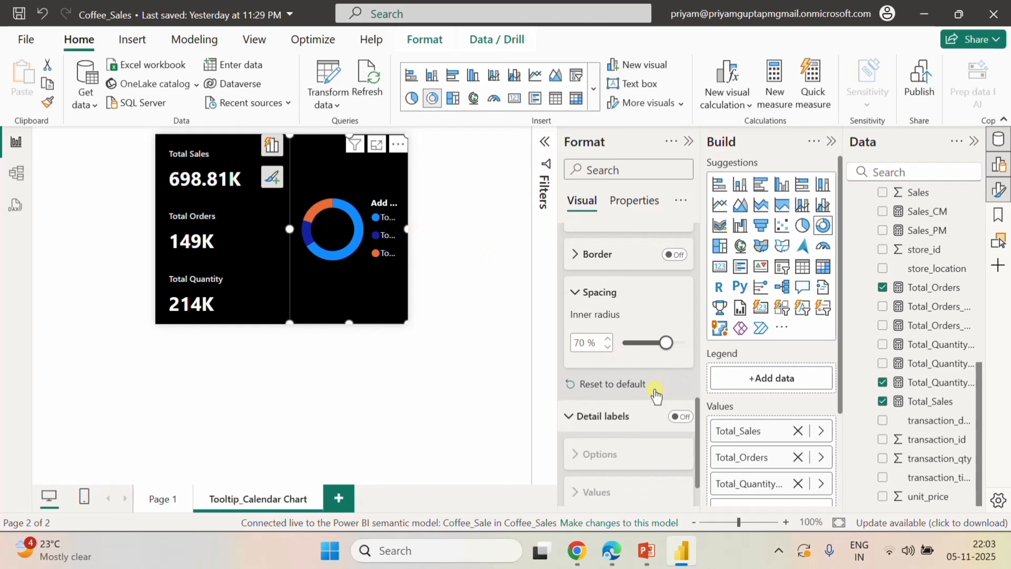
{"action": "scroll", "coordinate": [610, 323], "scroll_direction": "up", "scroll_amount": 8}
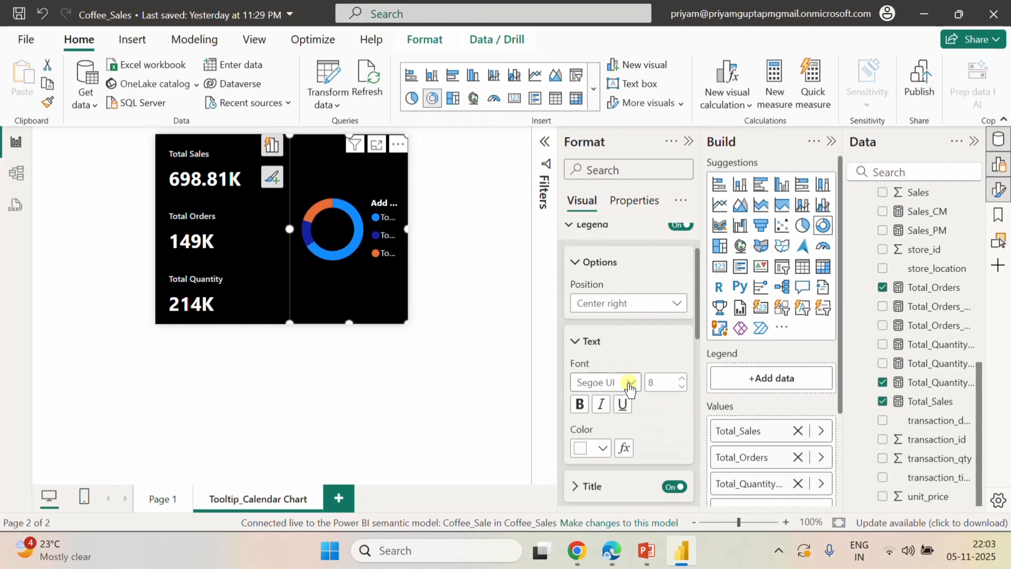
{"action": "scroll", "coordinate": [630, 388], "scroll_direction": "up", "scroll_amount": 2}
{"action": "scroll", "coordinate": [654, 408], "scroll_direction": "down", "scroll_amount": 2}
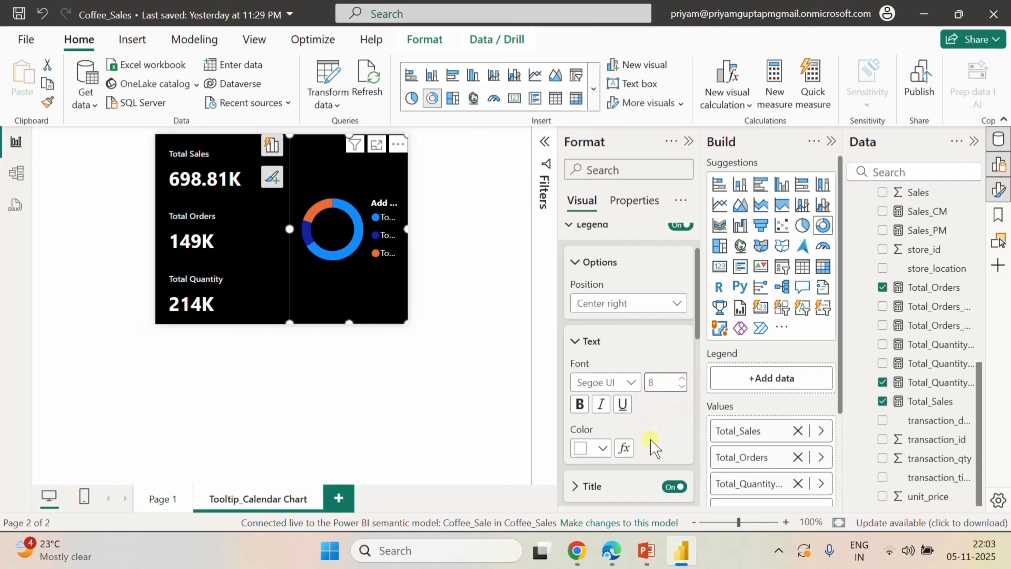
{"action": "scroll", "coordinate": [651, 436], "scroll_direction": "down", "scroll_amount": 2}
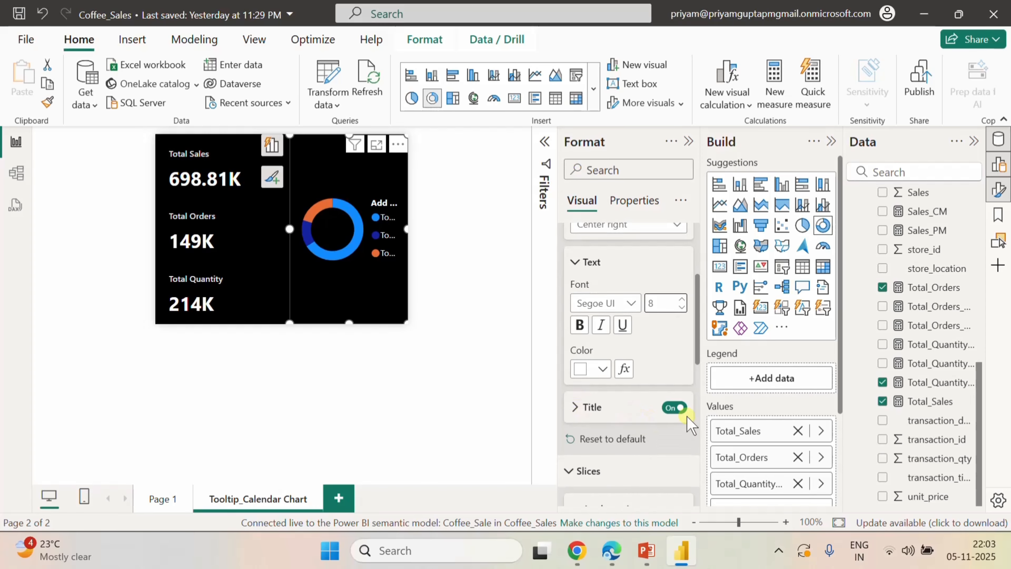
{"action": "left_click", "coordinate": [677, 407]}
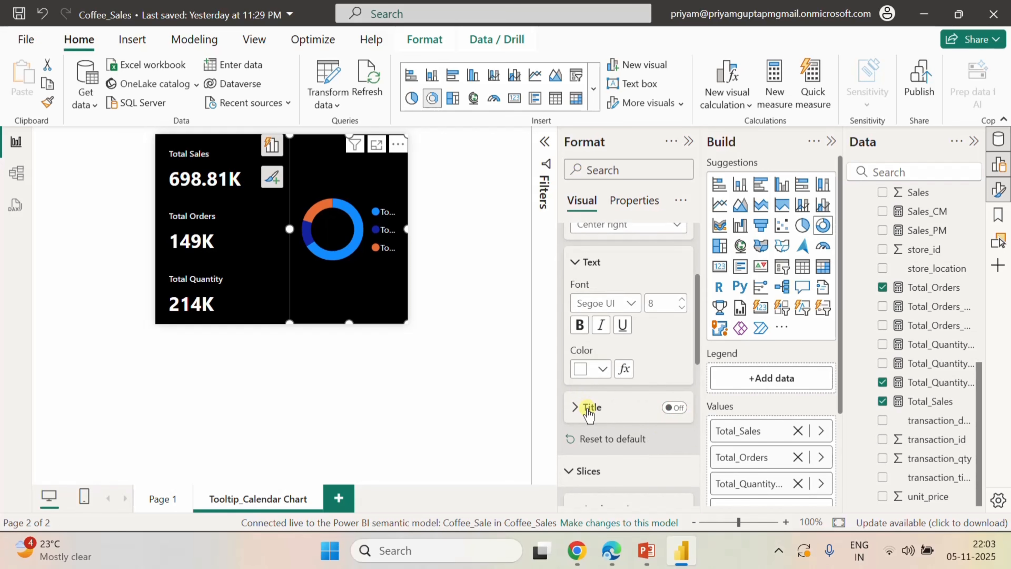
{"action": "scroll", "coordinate": [656, 435], "scroll_direction": "down", "scroll_amount": 2}
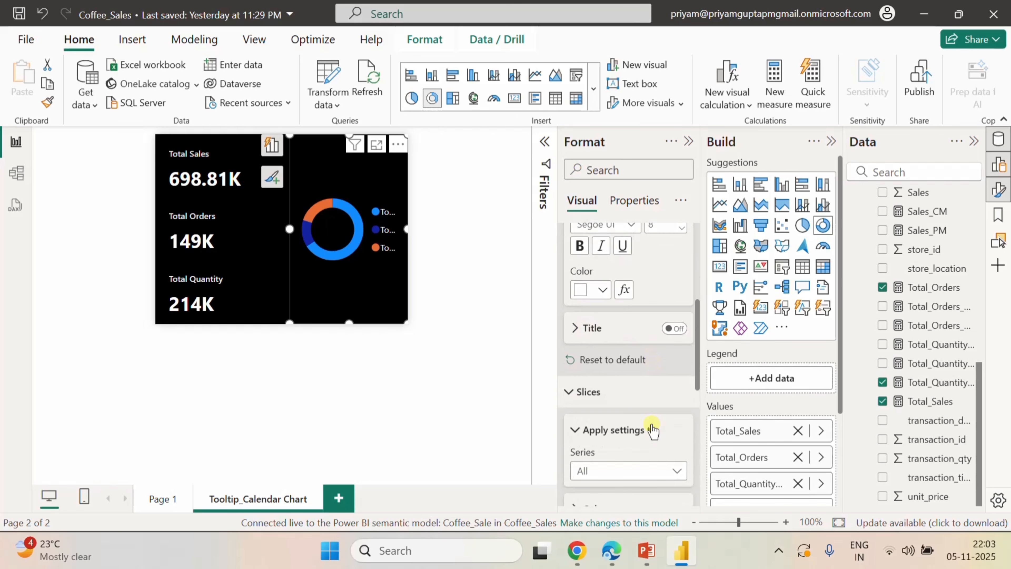
{"action": "scroll", "coordinate": [653, 430], "scroll_direction": "down", "scroll_amount": 2}
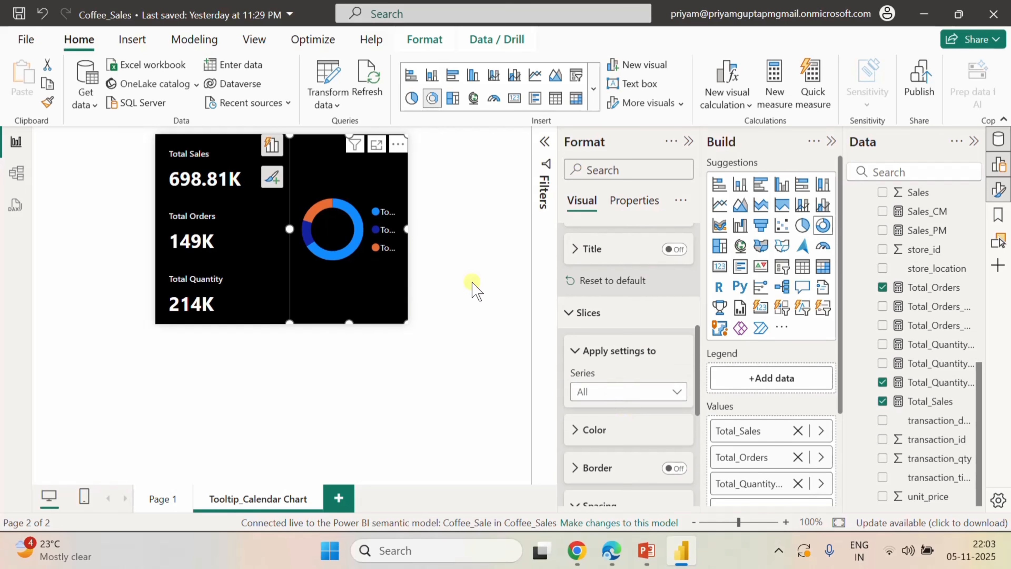
- Narrow the totals card visual and widen the donut chart toward it to fill the freed space
{"action": "left_click", "coordinate": [450, 264]}
{"action": "left_click", "coordinate": [247, 212]}
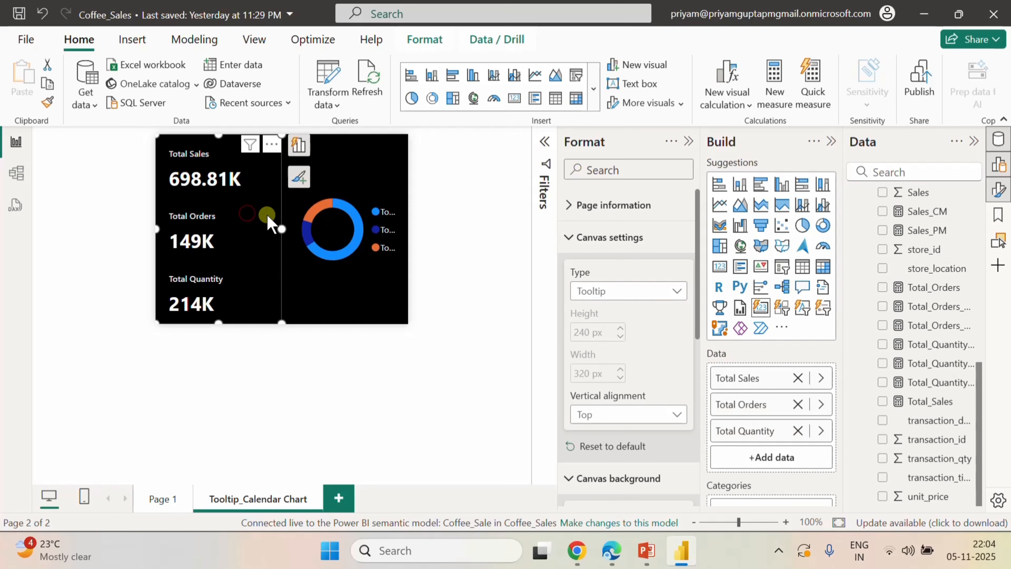
{"action": "left_click_drag", "start_coordinate": [280, 230], "coordinate": [251, 229]}
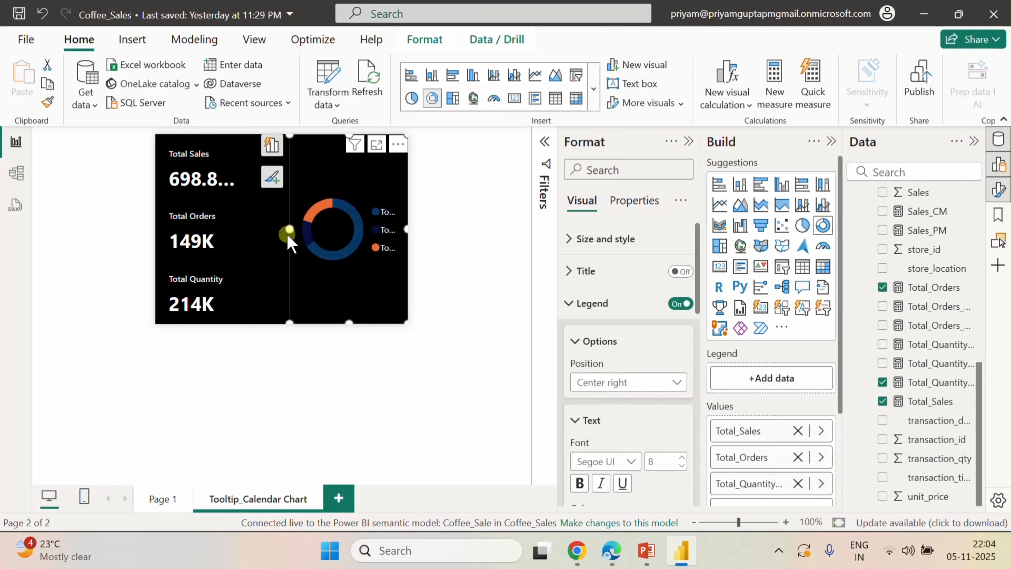
{"action": "left_click_drag", "start_coordinate": [288, 234], "coordinate": [250, 231]}
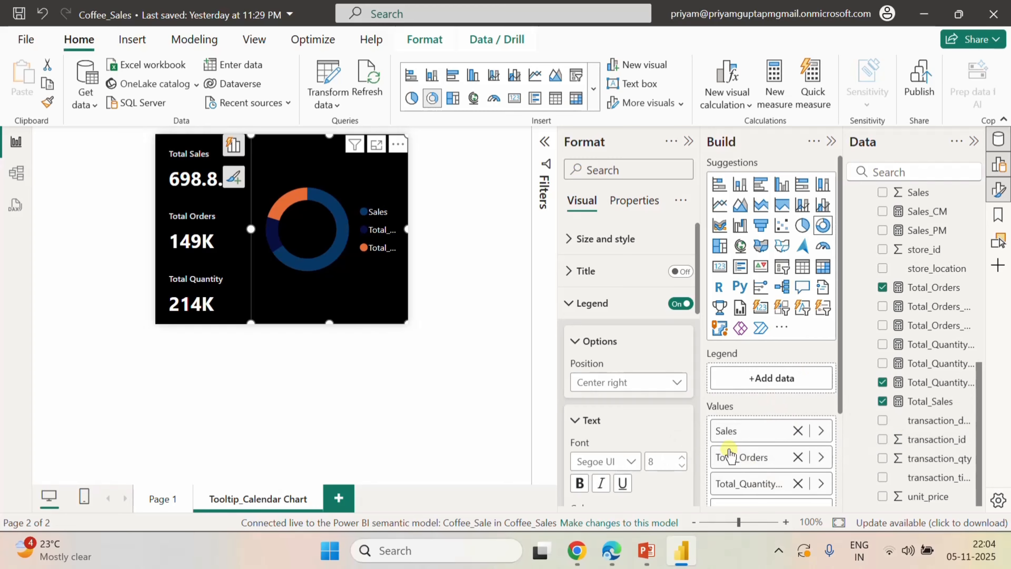
- Rename the donut chart's Total_Orders value to Orders
{"action": "double_click", "coordinate": [737, 456]}
{"action": "left_click", "coordinate": [737, 456]}
{"action": "key", "text": "BackSpace"}
{"action": "key", "text": "BackSpace"}
{"action": "key", "text": "BackSpace"}
{"action": "key", "text": "BackSpace"}
{"action": "key", "text": "BackSpace"}
{"action": "key", "text": "BackSpace"}
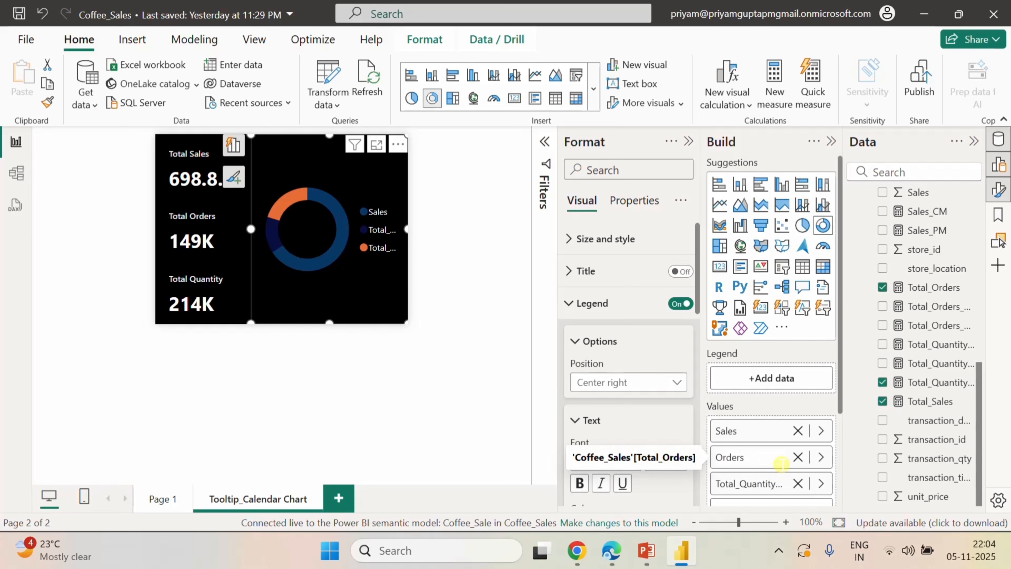
- Rename the donut chart's Total_Quantity_Sold value to Qty and deselect the chart
{"action": "left_click", "coordinate": [745, 486]}
{"action": "double_click", "coordinate": [747, 484]}
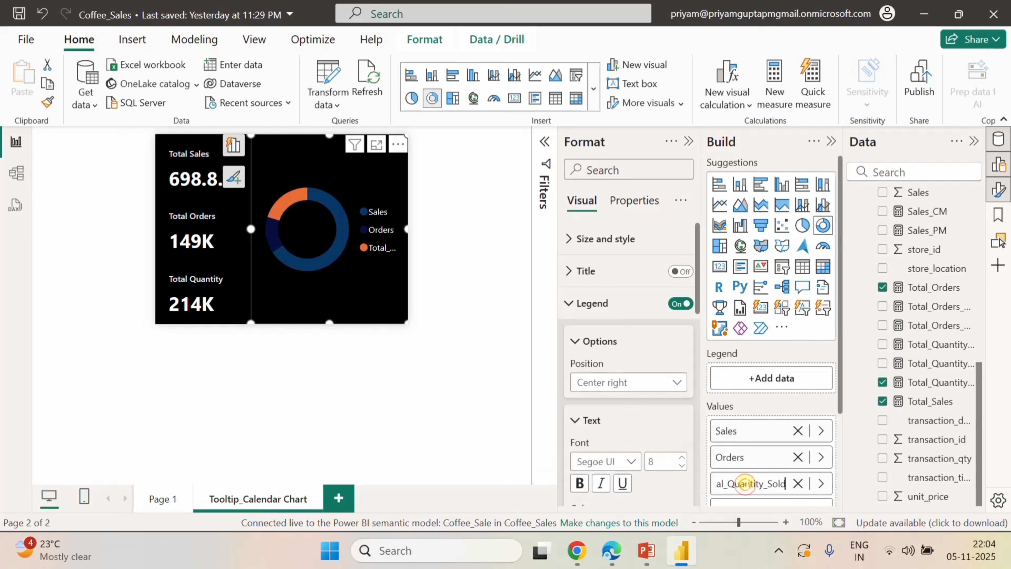
{"action": "key", "text": "BackSpace"}
{"action": "key", "text": "BackSpace"}
{"action": "key", "text": "BackSpace"}
{"action": "key", "text": "BackSpace"}
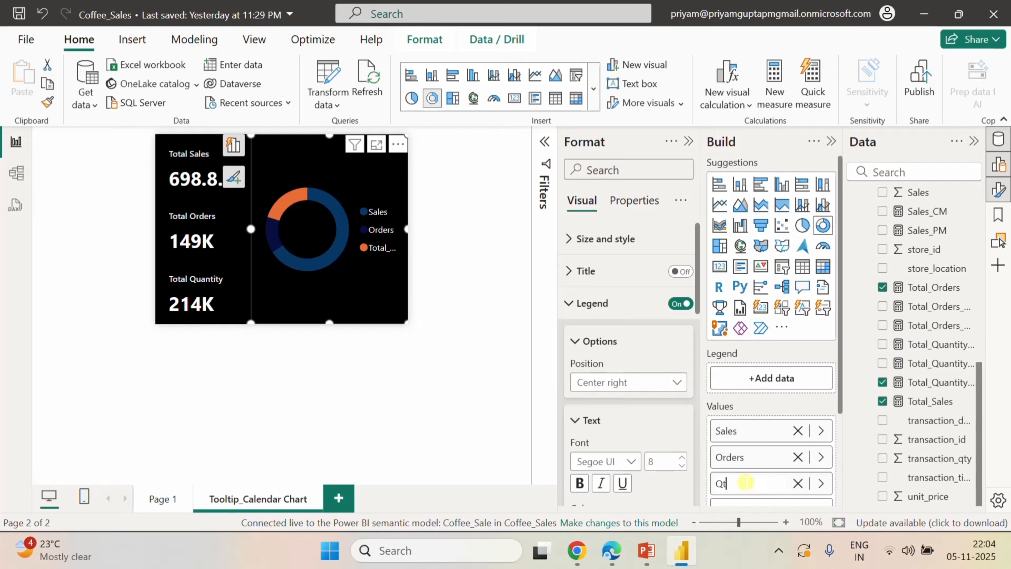
{"action": "type", "text": "Qty"}
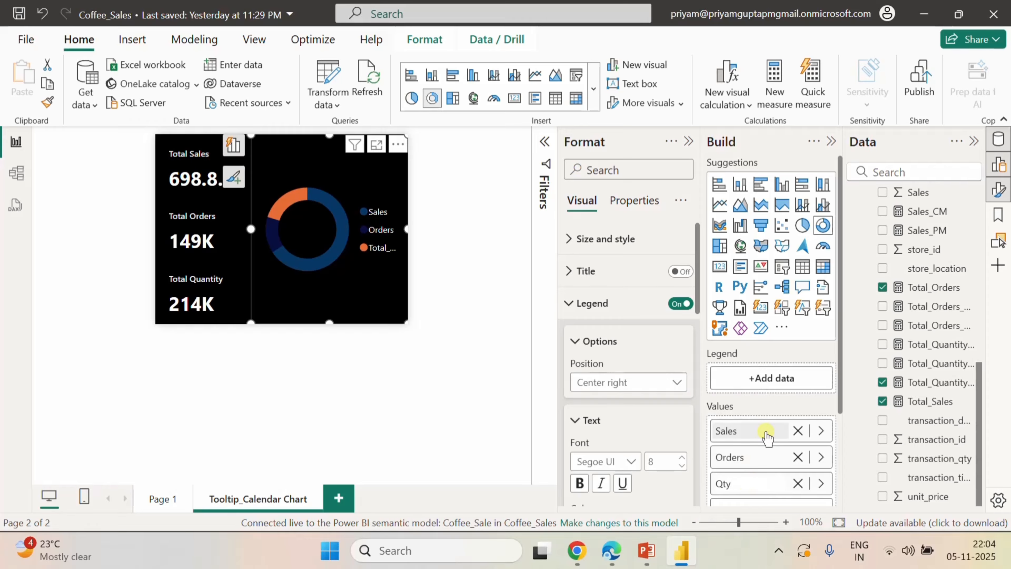
{"action": "left_click", "coordinate": [772, 420]}
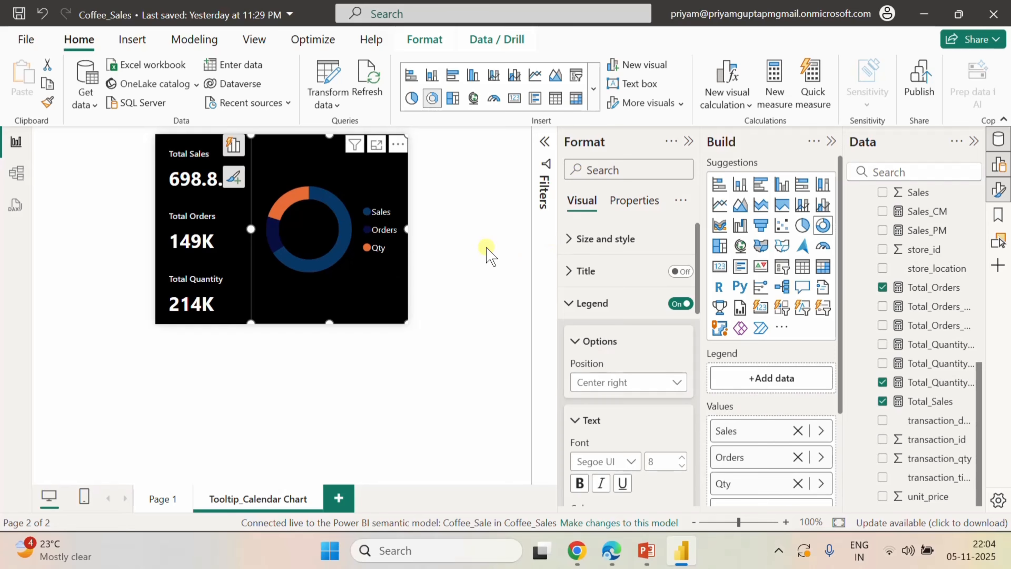
{"action": "left_click", "coordinate": [462, 249]}
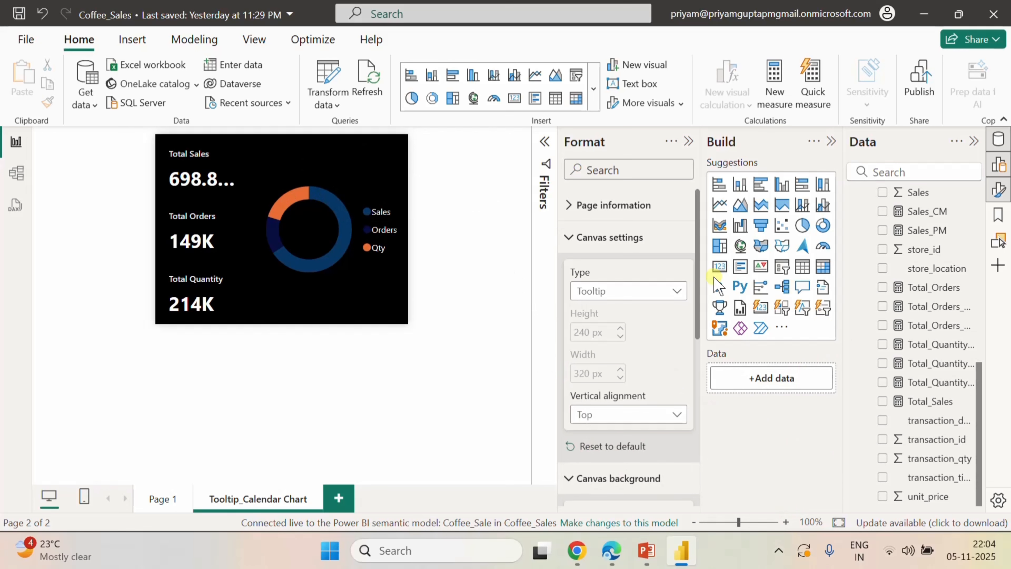
{"action": "left_click", "coordinate": [719, 266]}
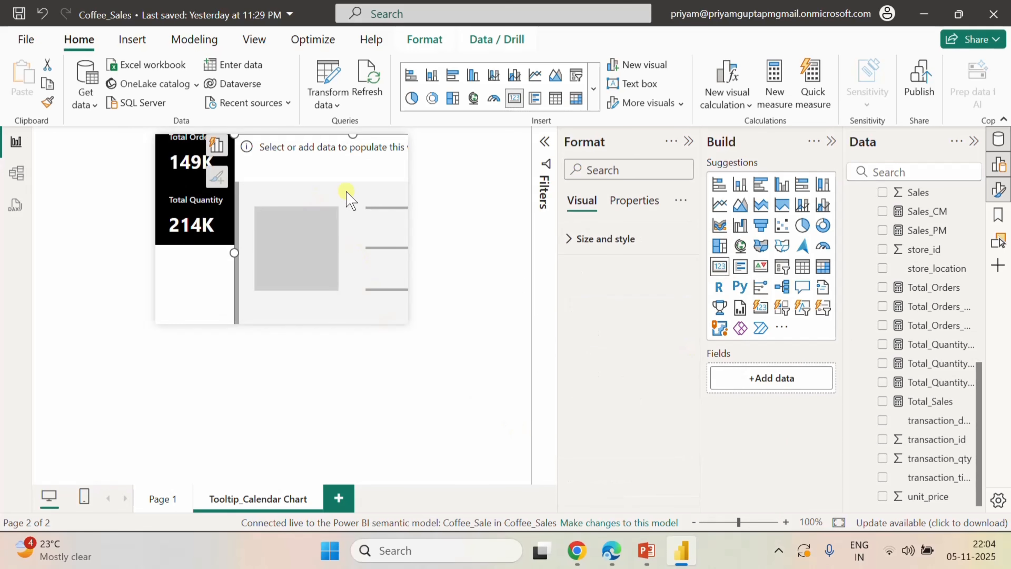
{"action": "key", "text": "ctrl+z"}
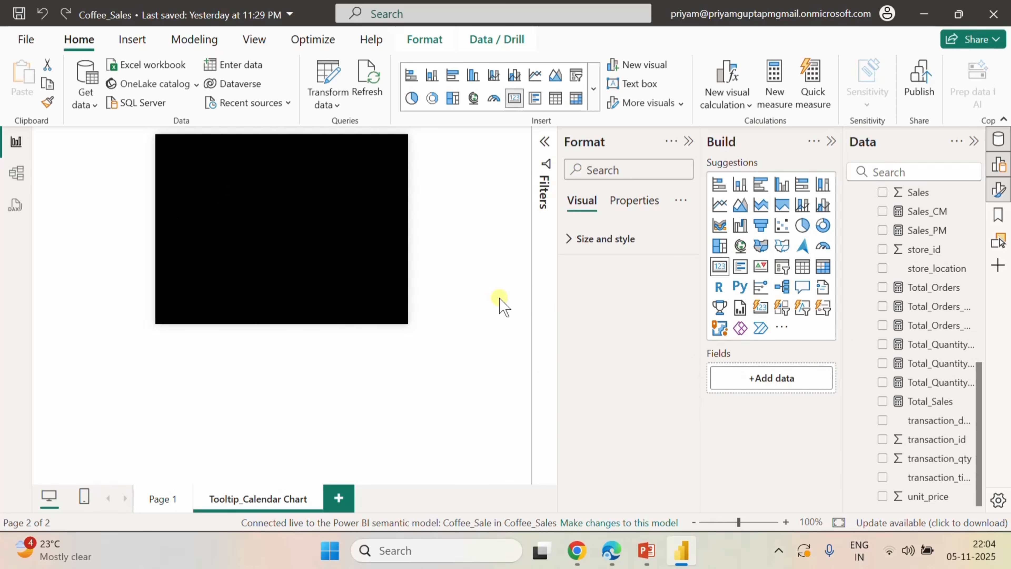
{"action": "left_click", "coordinate": [461, 407]}
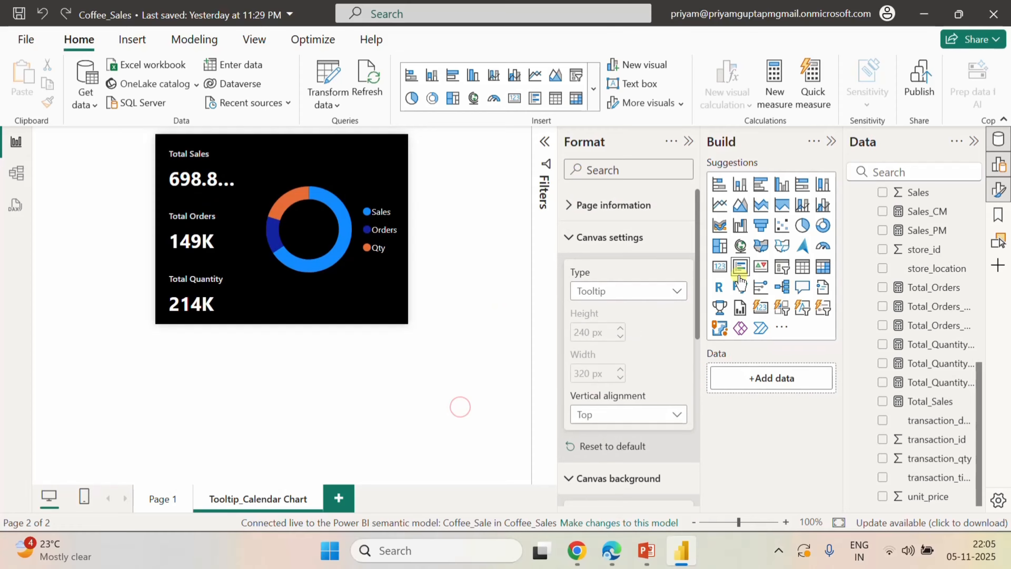
- Insert a card visual, shrink it to a narrow strip and place it above the donut chart
{"action": "left_click", "coordinate": [719, 266]}
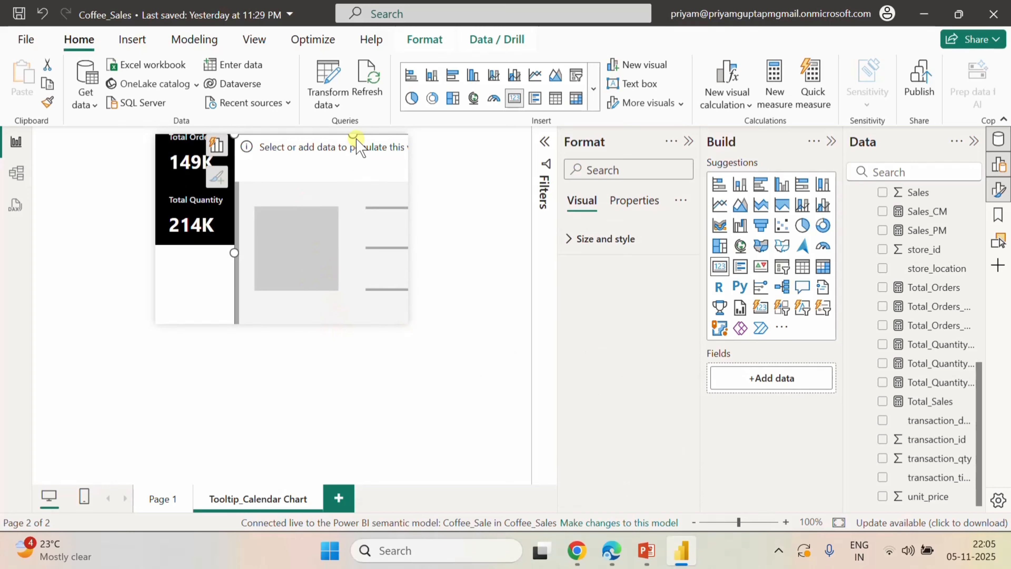
{"action": "left_click_drag", "start_coordinate": [350, 165], "coordinate": [291, 196]}
{"action": "left_click_drag", "start_coordinate": [290, 293], "coordinate": [269, 187]}
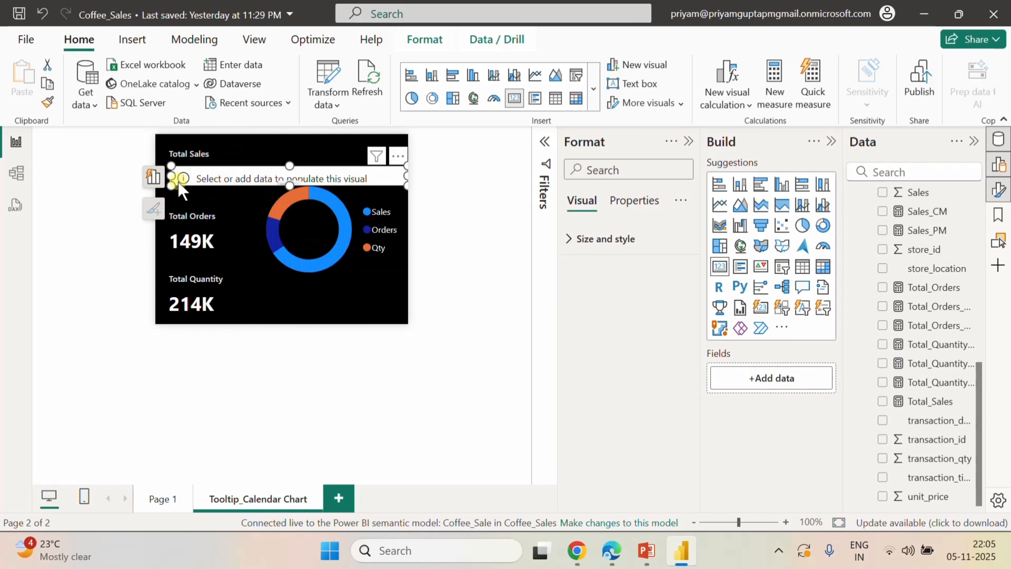
{"action": "left_click_drag", "start_coordinate": [171, 176], "coordinate": [274, 175]}
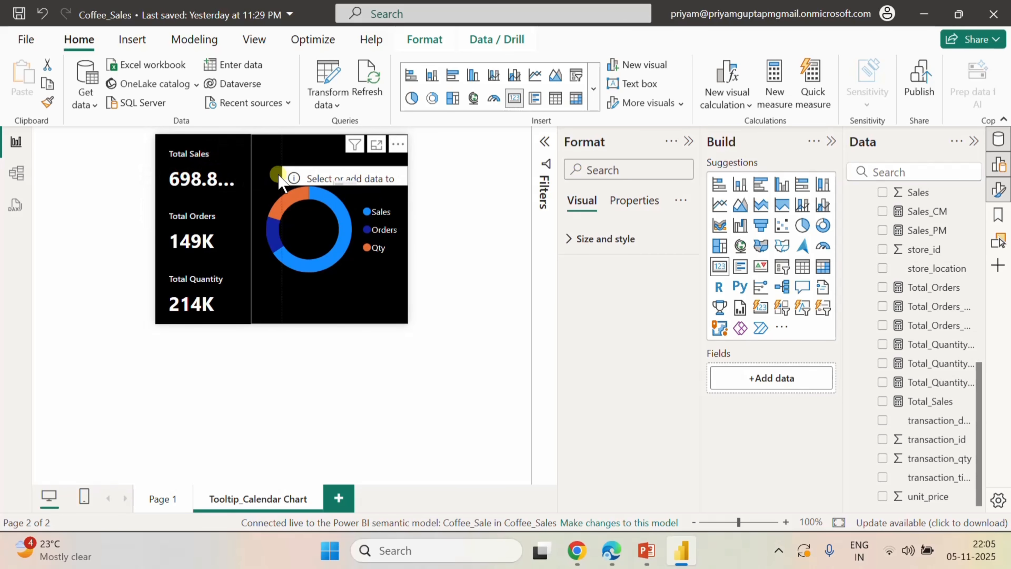
{"action": "left_click_drag", "start_coordinate": [361, 177], "coordinate": [349, 155]}
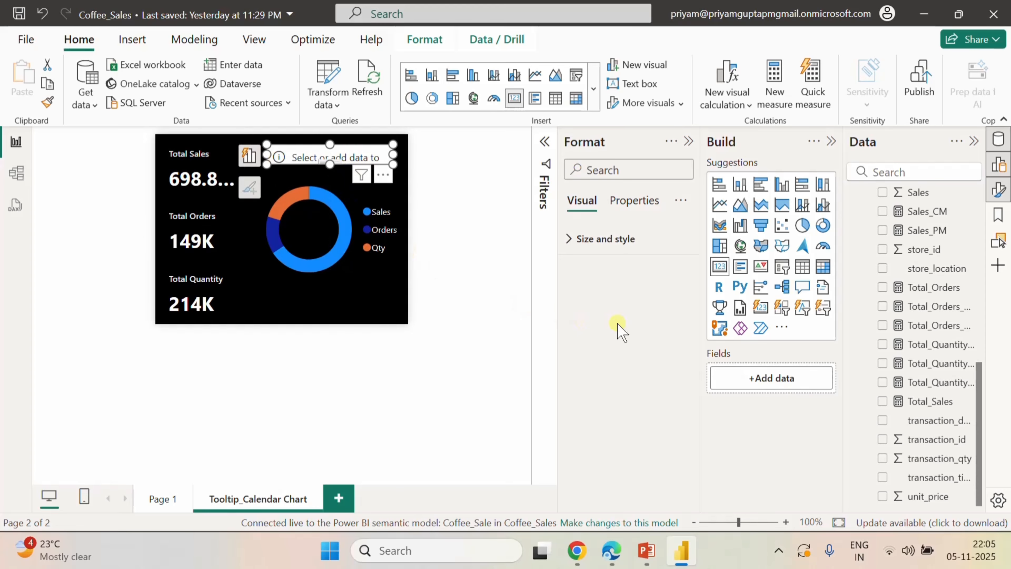
- Show the Date field of Calendar_Table in the new card and turn off the card's background
{"action": "scroll", "coordinate": [928, 327], "scroll_direction": "up", "scroll_amount": 10}
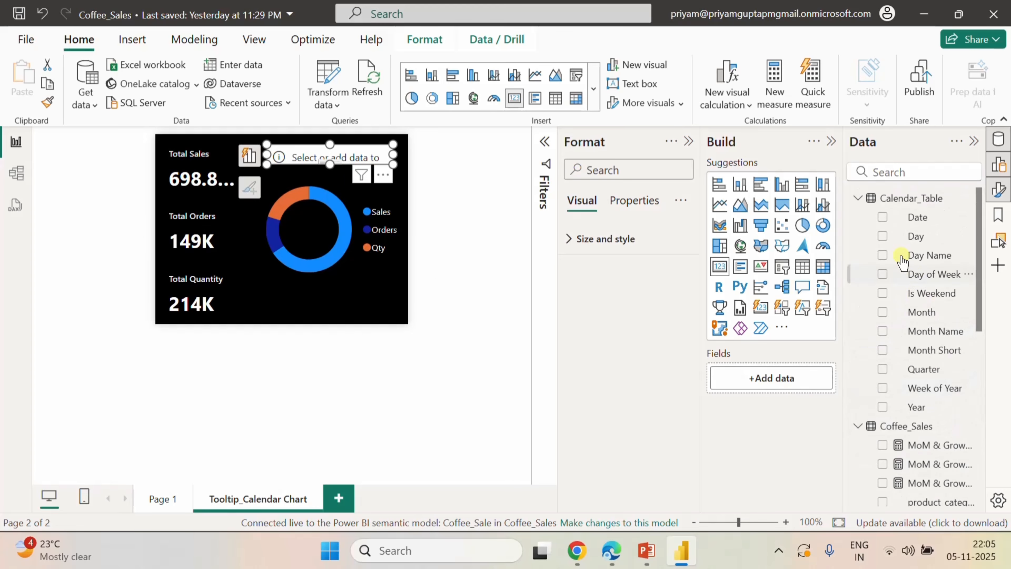
{"action": "left_click", "coordinate": [884, 217]}
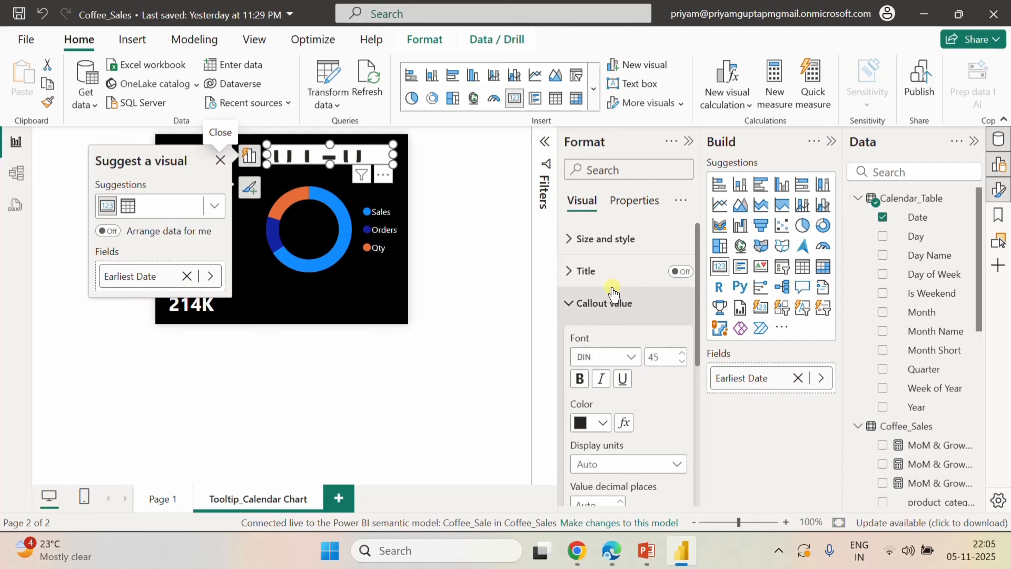
{"action": "left_click", "coordinate": [569, 304]}
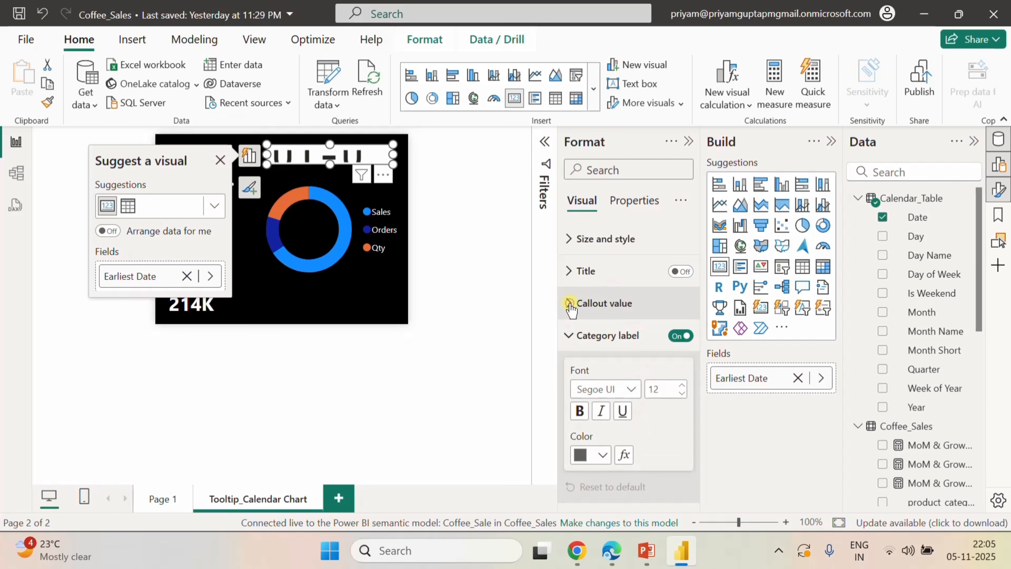
{"action": "left_click", "coordinate": [570, 336]}
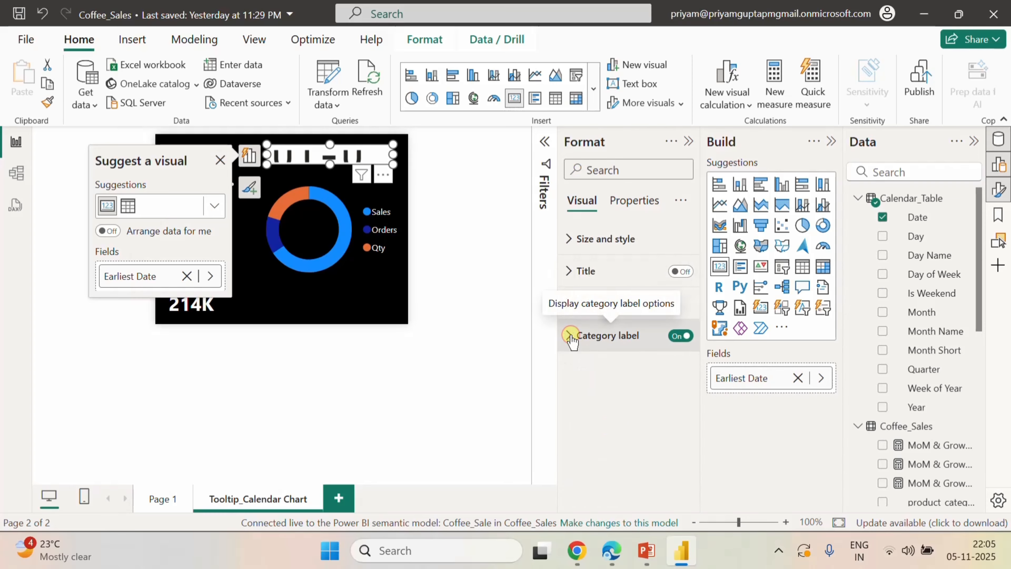
{"action": "left_click", "coordinate": [566, 239]}
{"action": "left_click", "coordinate": [682, 353]}
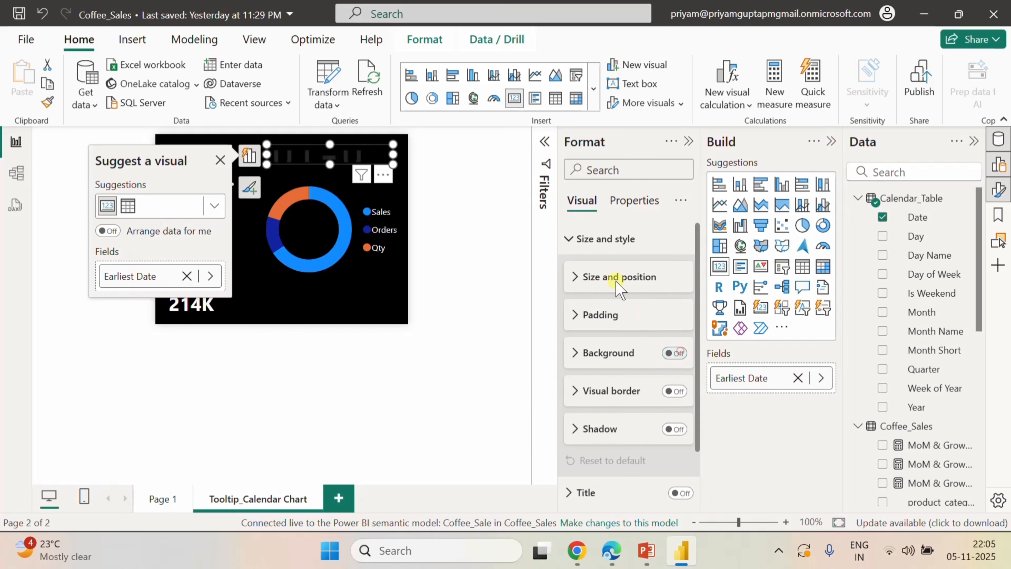
{"action": "left_click", "coordinate": [570, 238]}
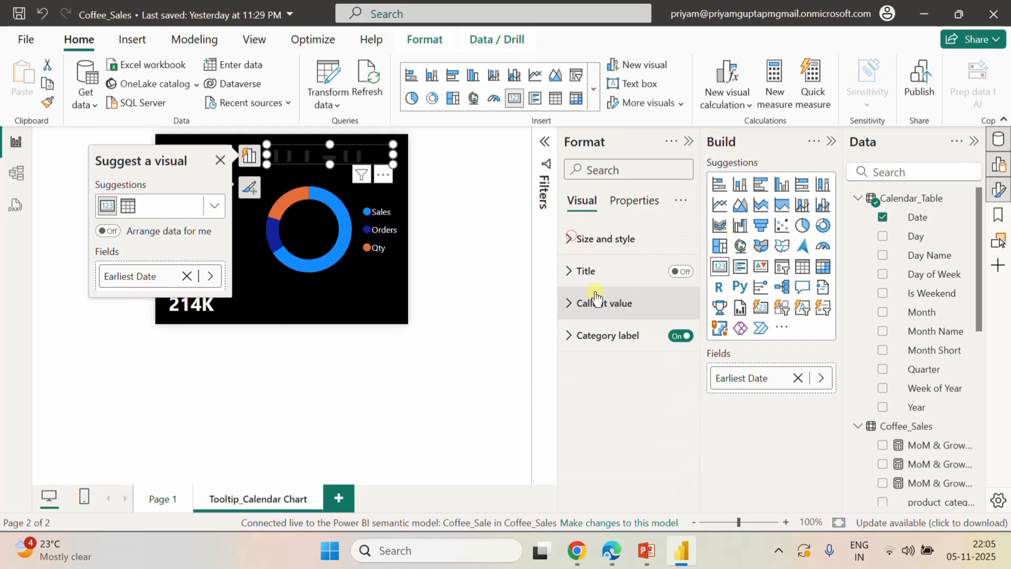
- Set the date card's callout value to font size 14 and its color to light blue
{"action": "left_click", "coordinate": [580, 307]}
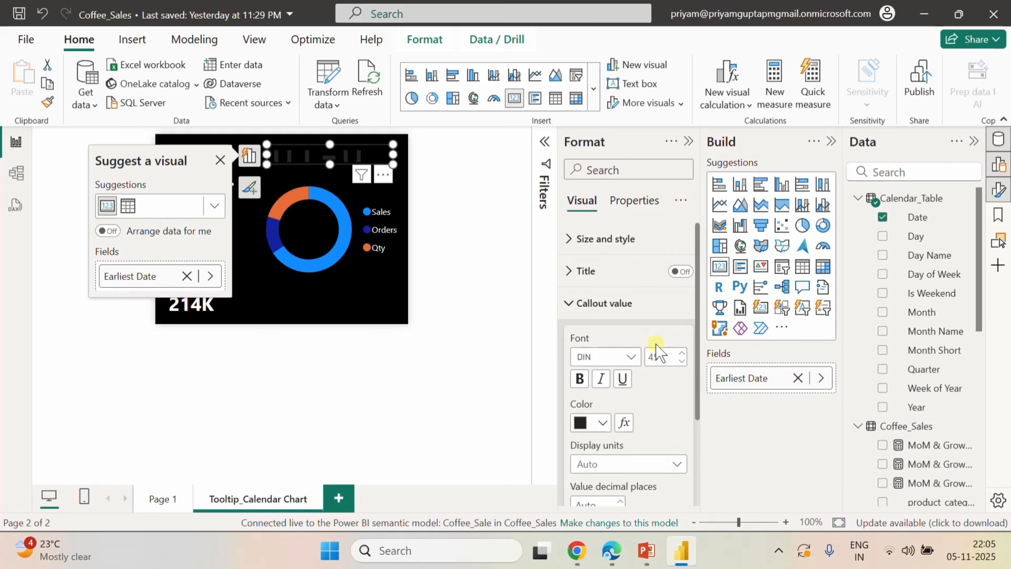
{"action": "left_click", "coordinate": [655, 353]}
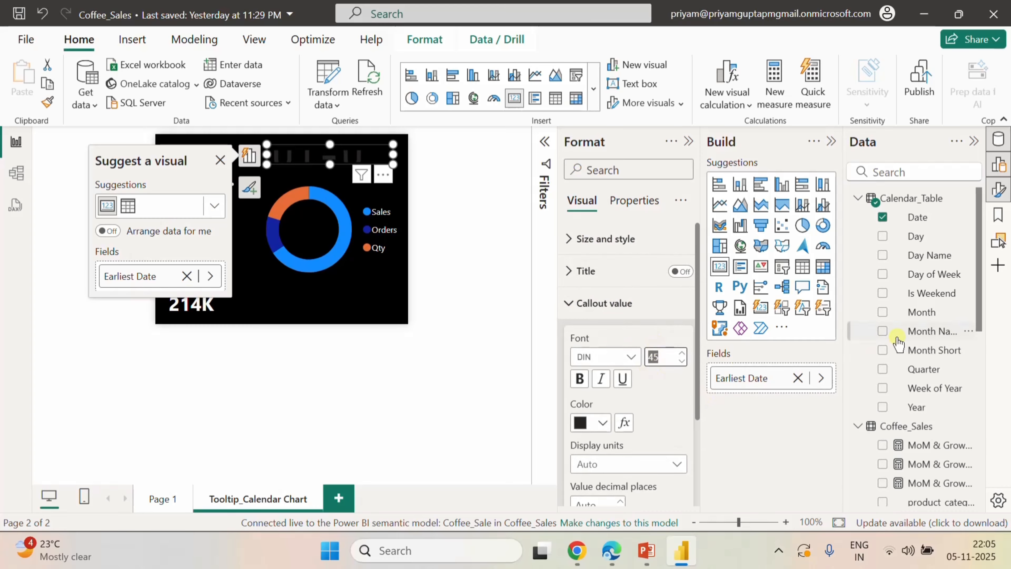
{"action": "type", "text": "14"}
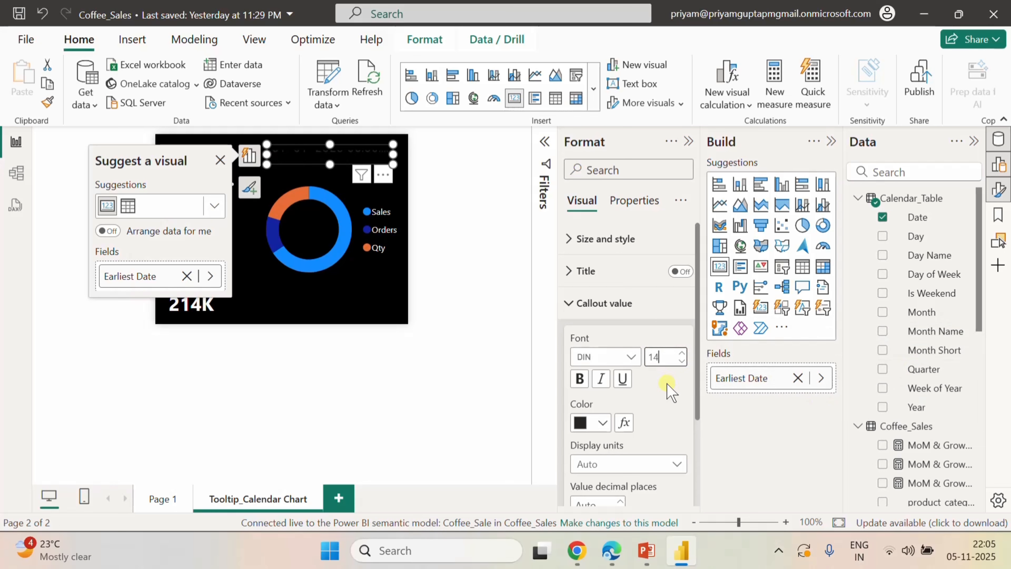
{"action": "left_click", "coordinate": [594, 423]}
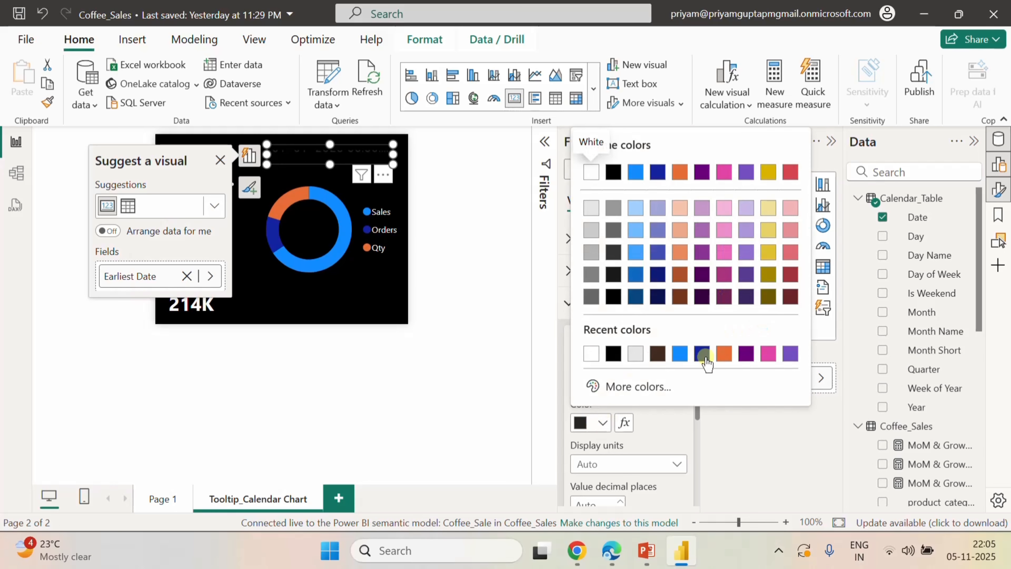
{"action": "left_click", "coordinate": [637, 231]}
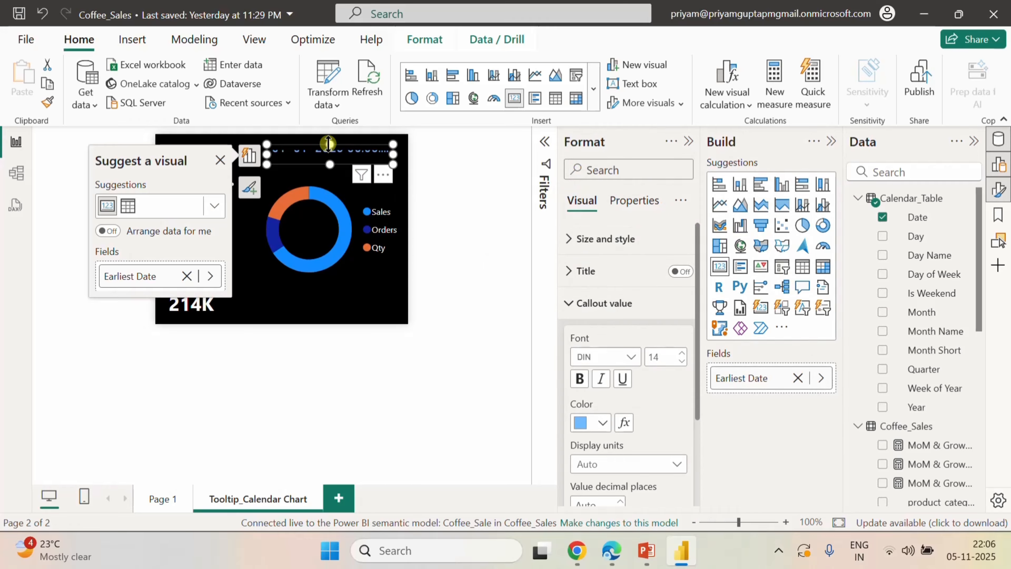
- Move the date card up to the tooltip page's upper edge and make it slightly taller
{"action": "left_click_drag", "start_coordinate": [327, 140], "coordinate": [328, 134]}
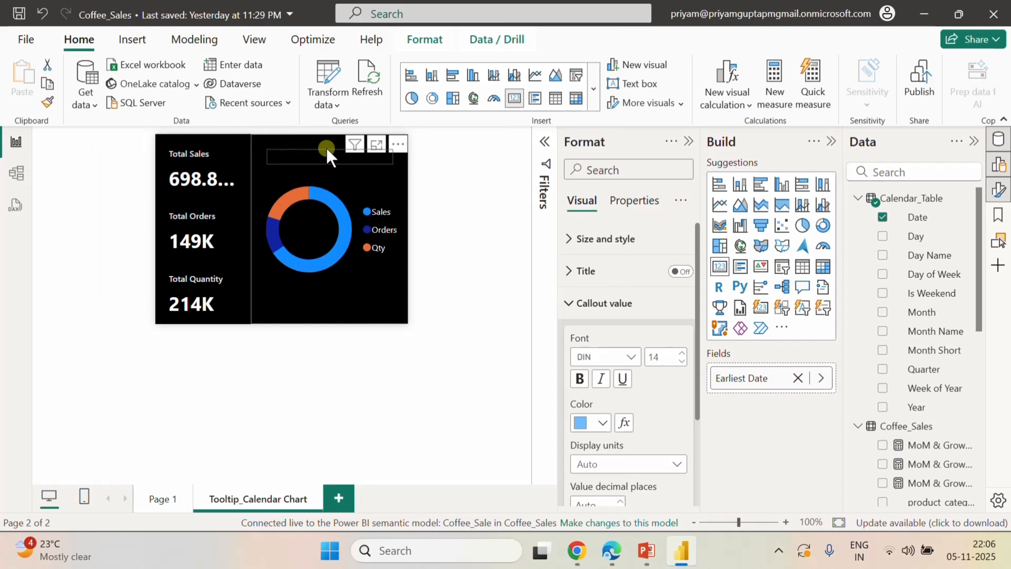
{"action": "left_click", "coordinate": [331, 166]}
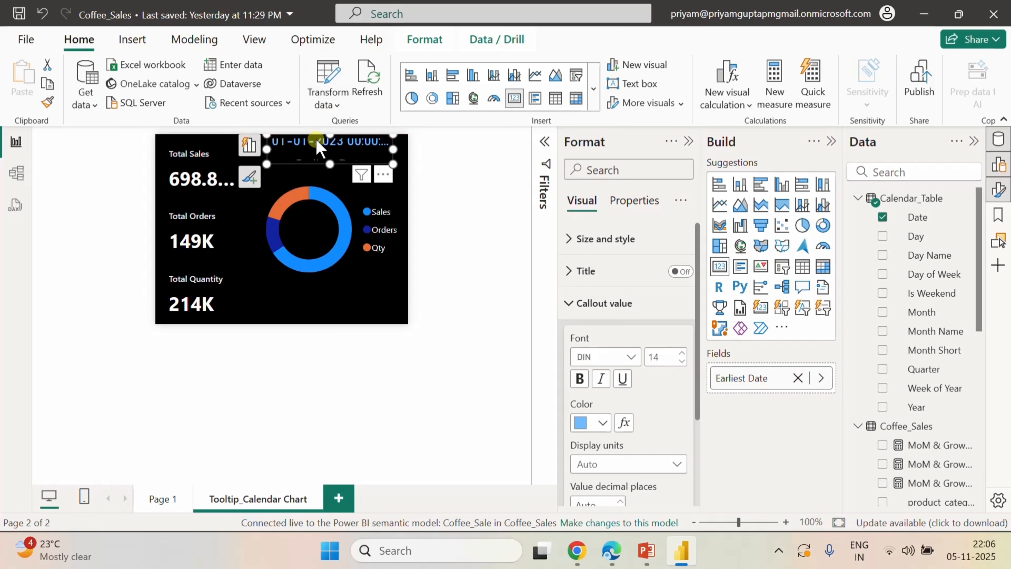
{"action": "left_click_drag", "start_coordinate": [331, 165], "coordinate": [331, 167]}
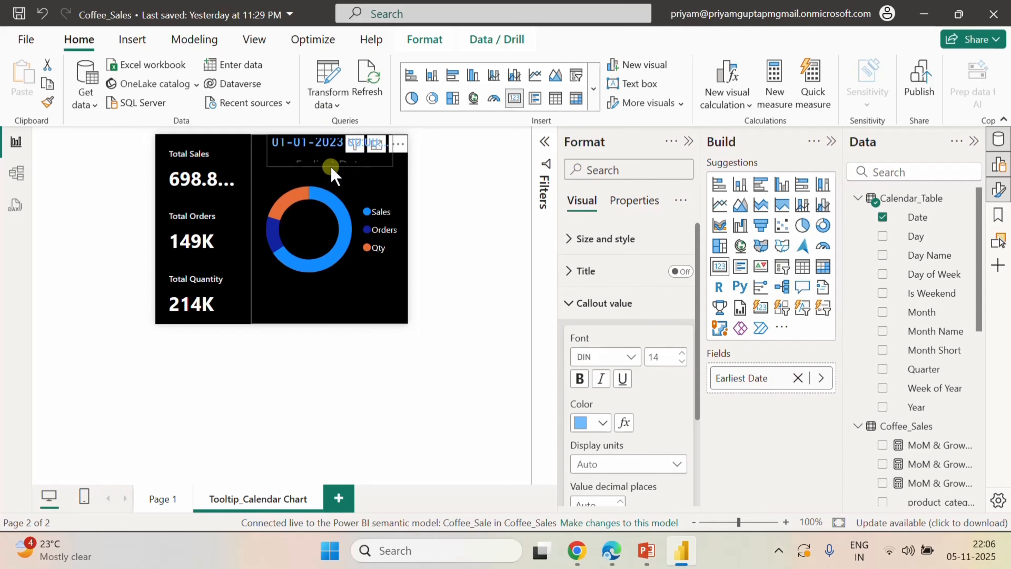
- Turn off the date card's category label
{"action": "left_click", "coordinate": [575, 304]}
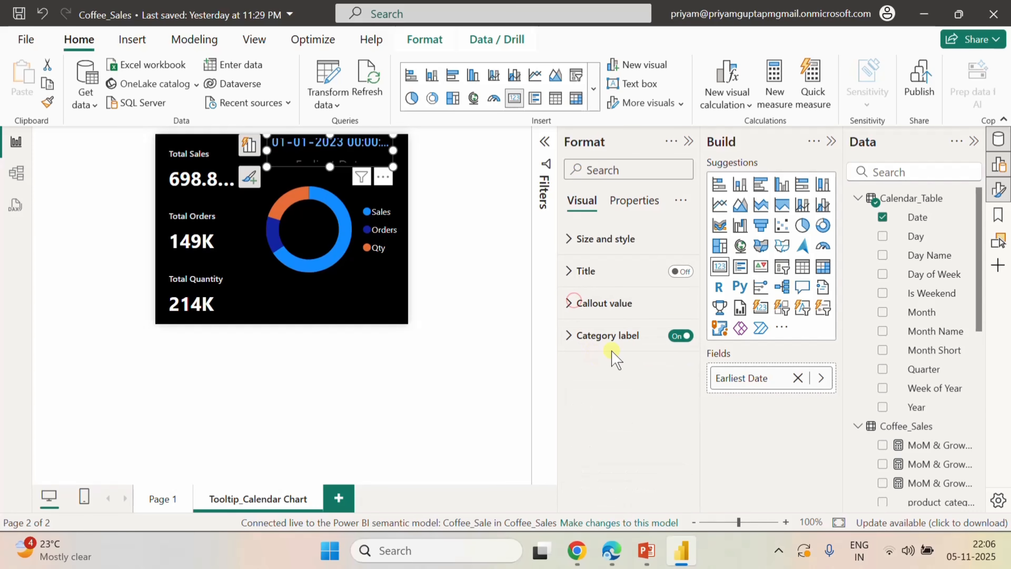
{"action": "left_click", "coordinate": [575, 337]}
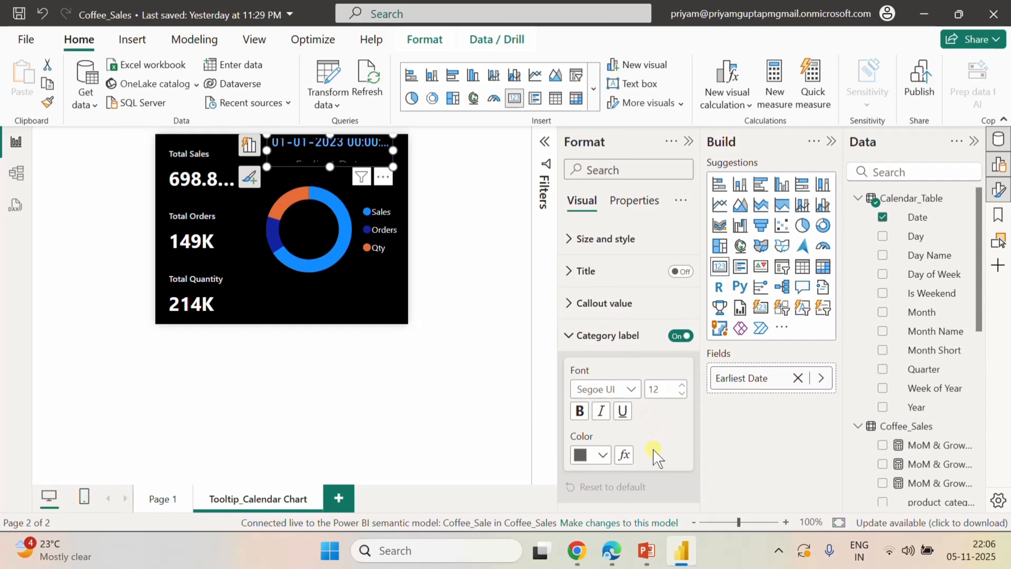
{"action": "left_click", "coordinate": [682, 336]}
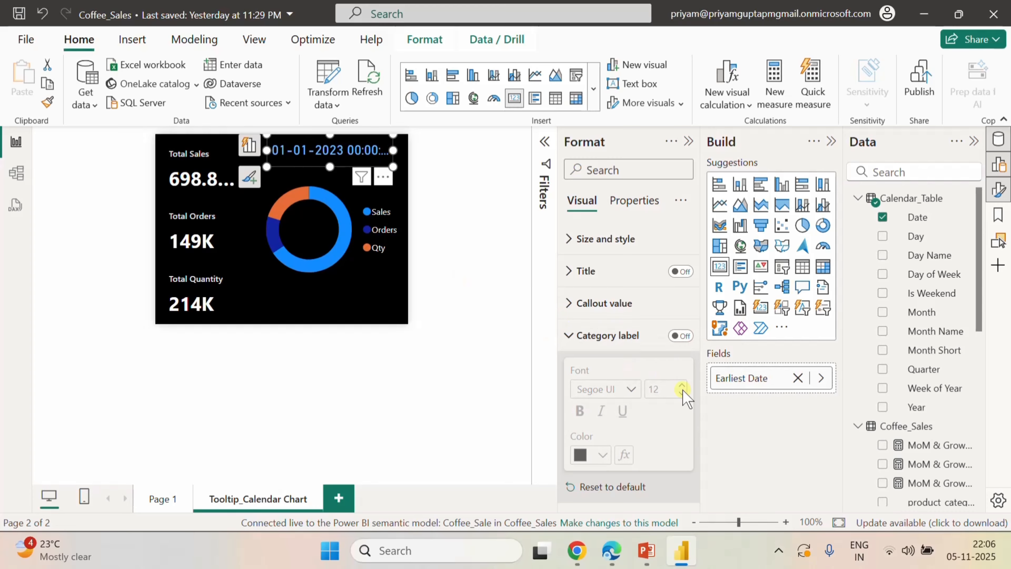
- Set the date card's data format to *14-03-2001 (Short Date) and deselect the card
{"action": "left_click", "coordinate": [637, 200]}
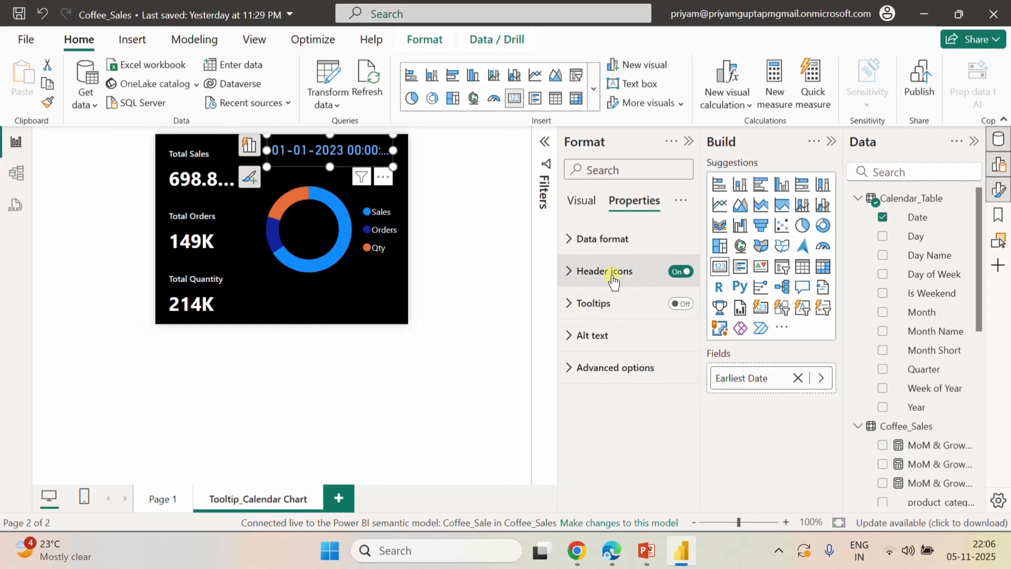
{"action": "left_click", "coordinate": [574, 239]}
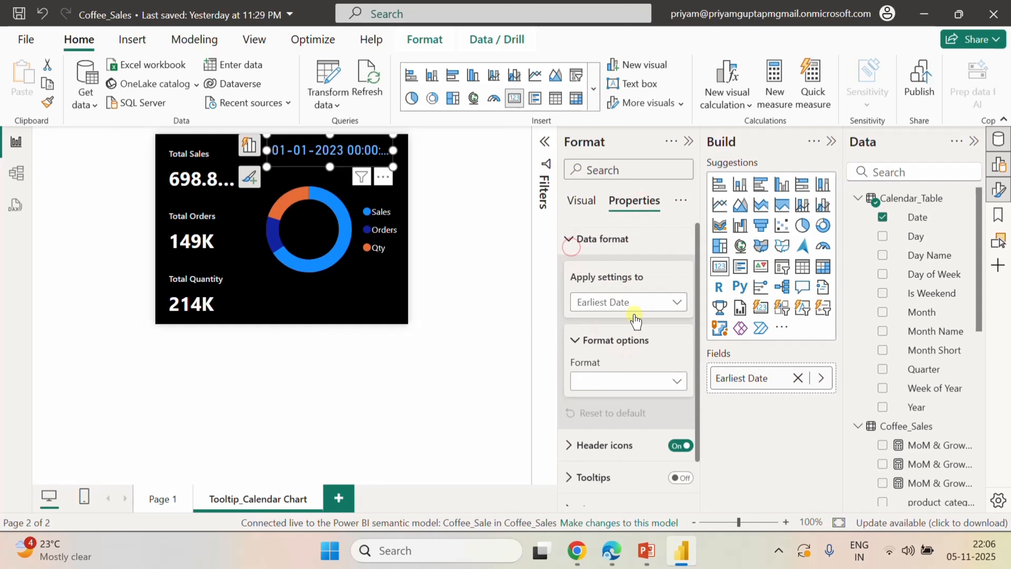
{"action": "left_click", "coordinate": [653, 381]}
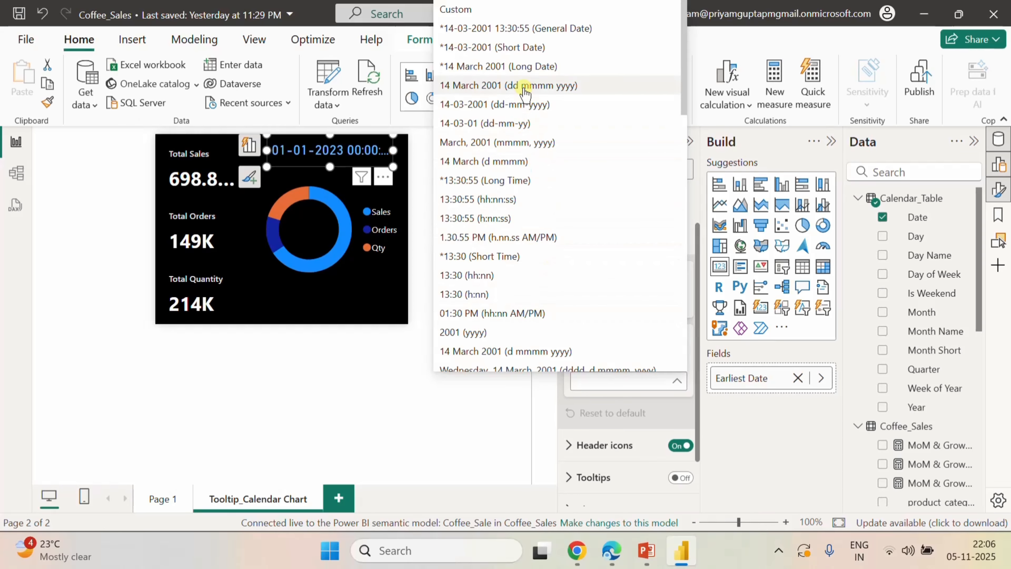
{"action": "left_click", "coordinate": [484, 49]}
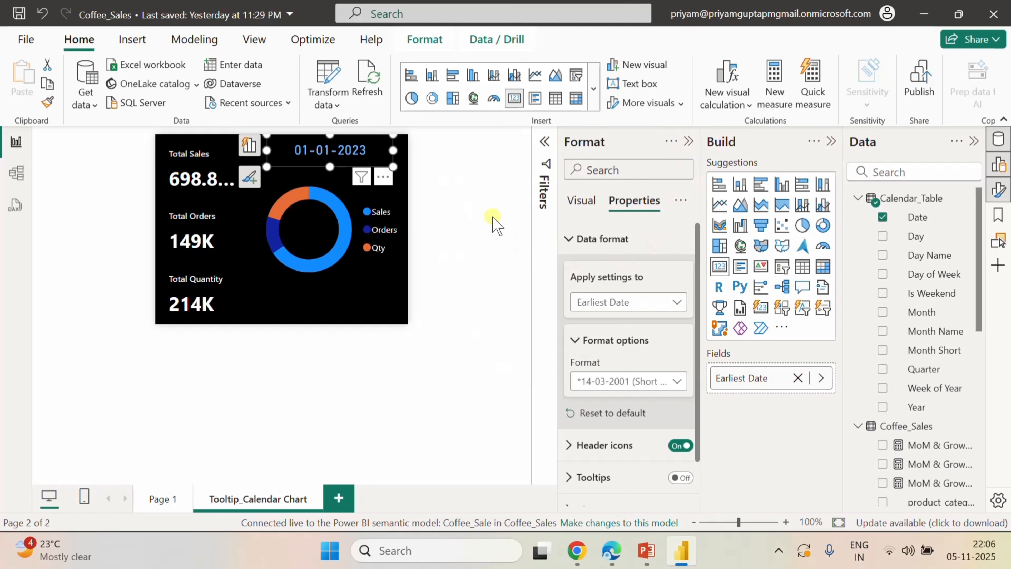
{"action": "left_click", "coordinate": [494, 226]}
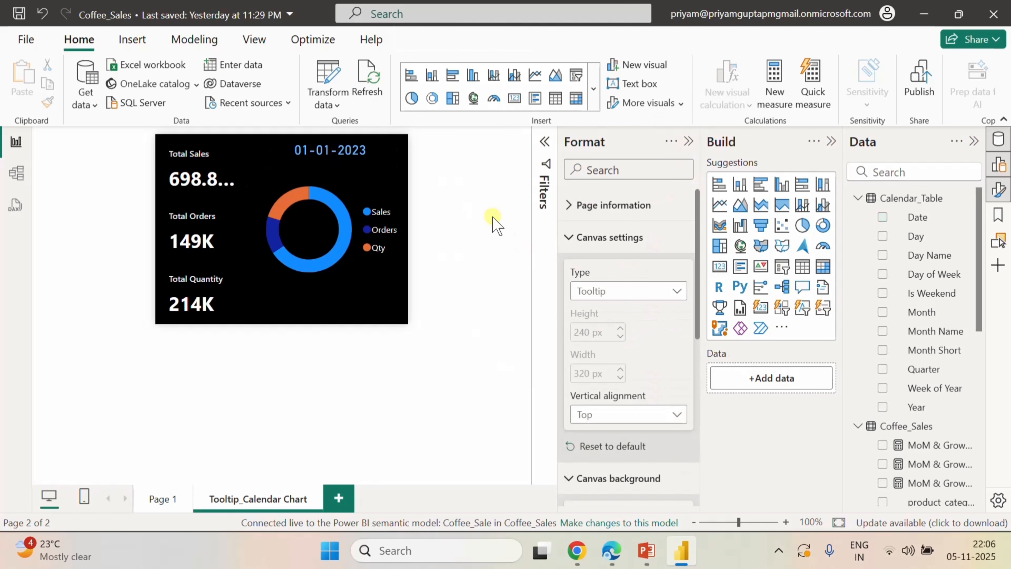
- Change the date card's data format to 14 March 2001 (dd mmmm yyyy) and close the formatting options
{"action": "left_click", "coordinate": [337, 167]}
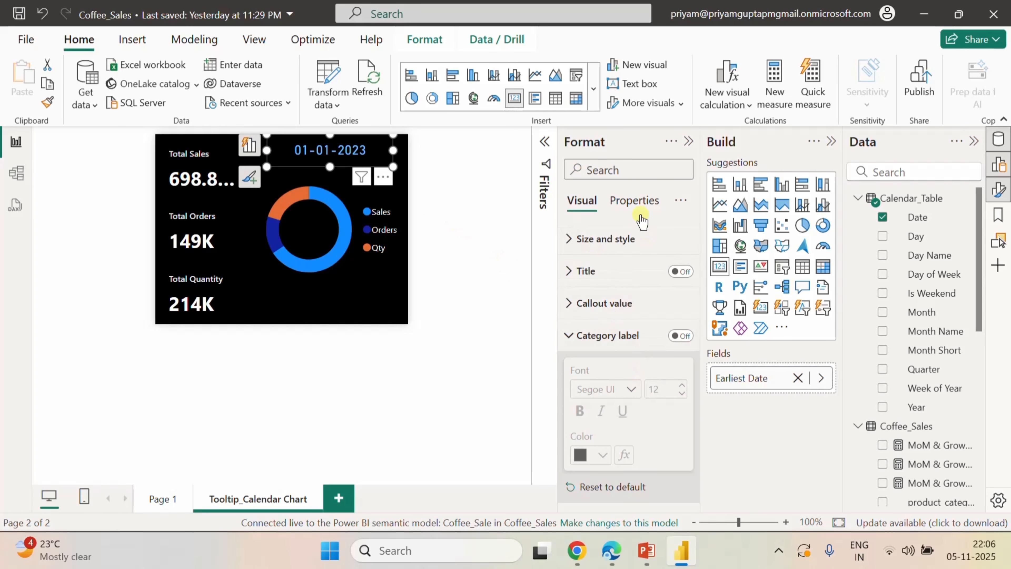
{"action": "left_click", "coordinate": [634, 201]}
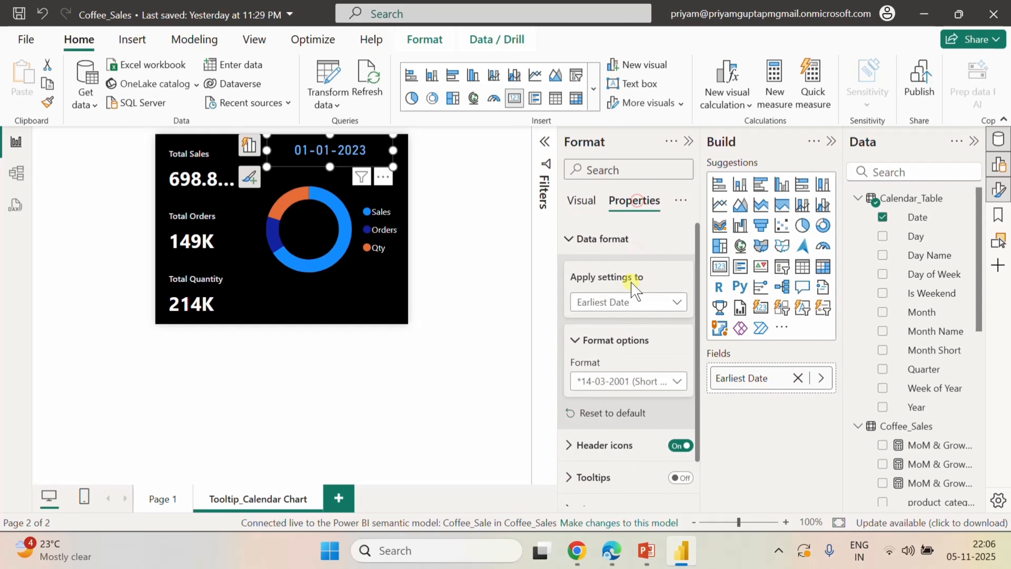
{"action": "left_click", "coordinate": [639, 381]}
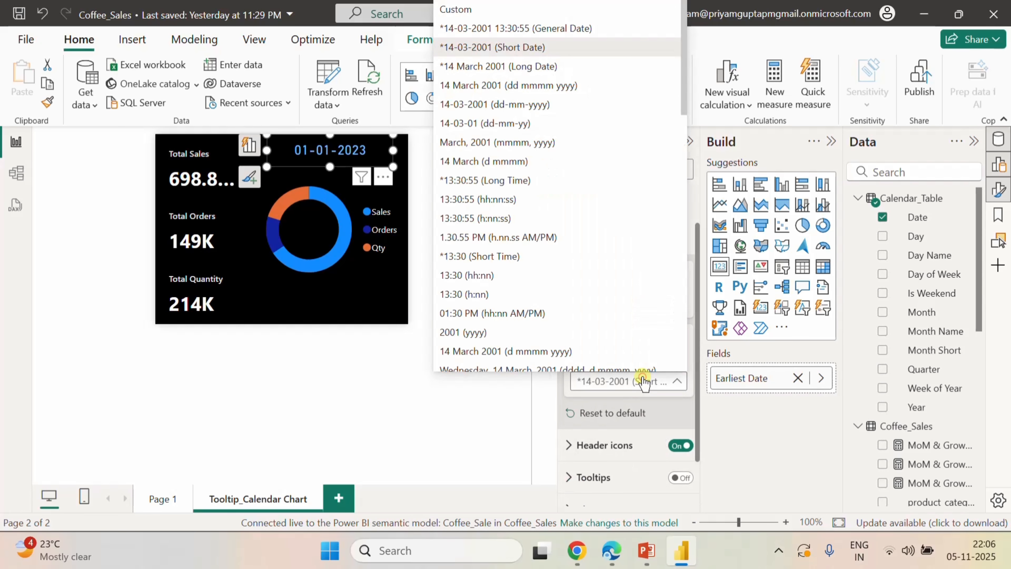
{"action": "left_click", "coordinate": [480, 85]}
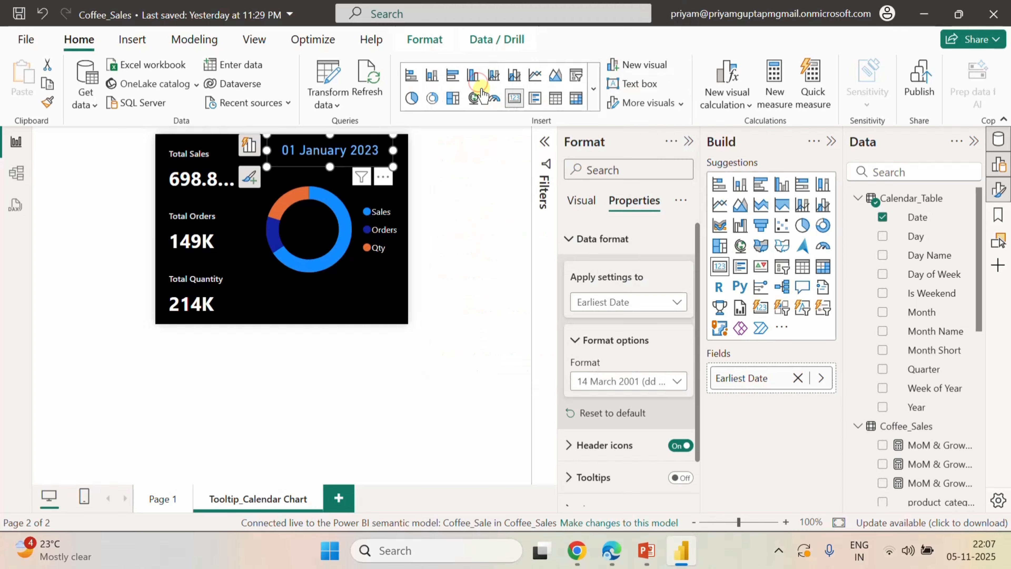
{"action": "left_click", "coordinate": [482, 215]}
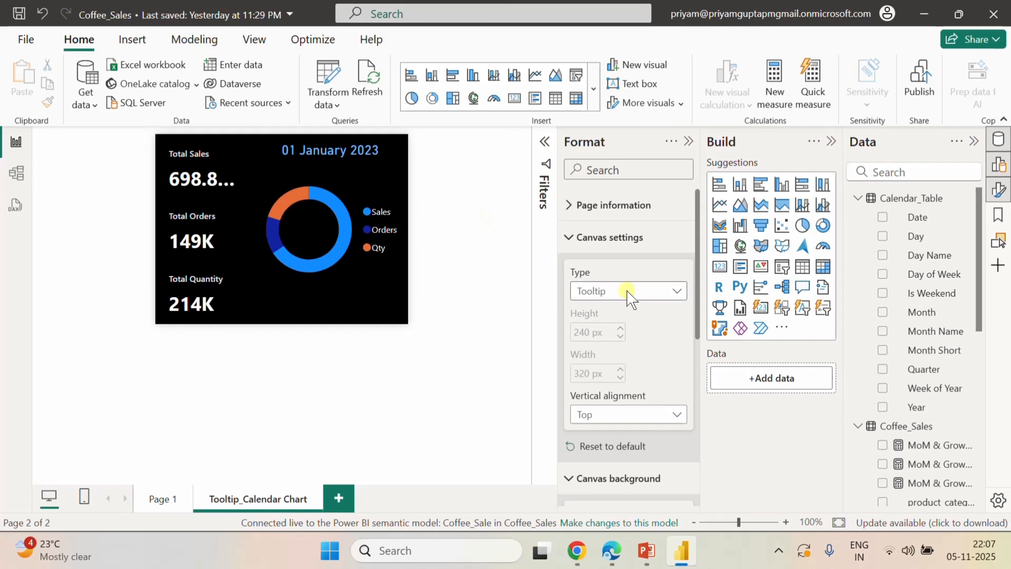
{"action": "left_click", "coordinate": [690, 141]}
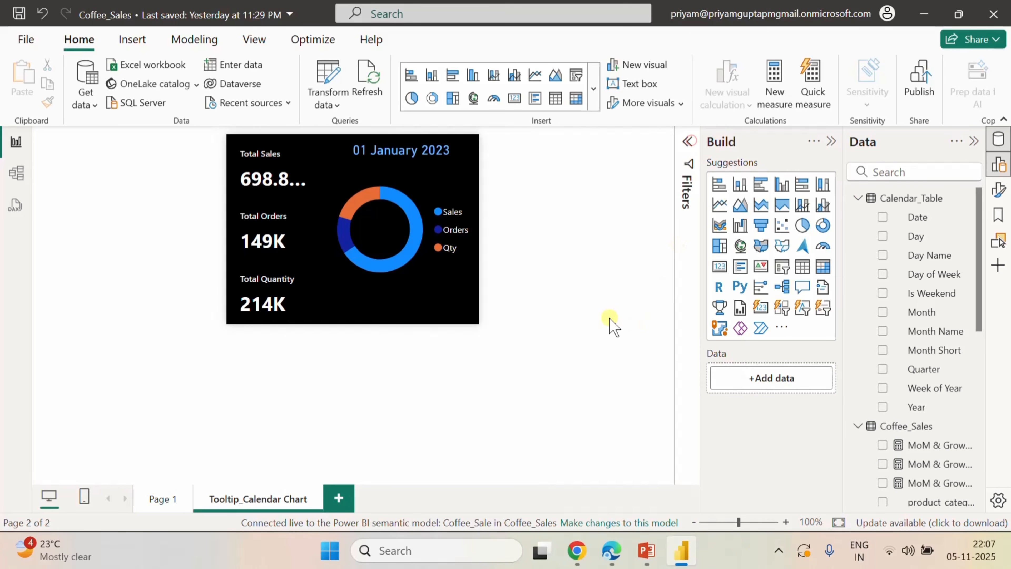
- Duplicate the date card and place the copy below the donut chart at the page's lower edge
{"action": "left_click", "coordinate": [400, 159]}
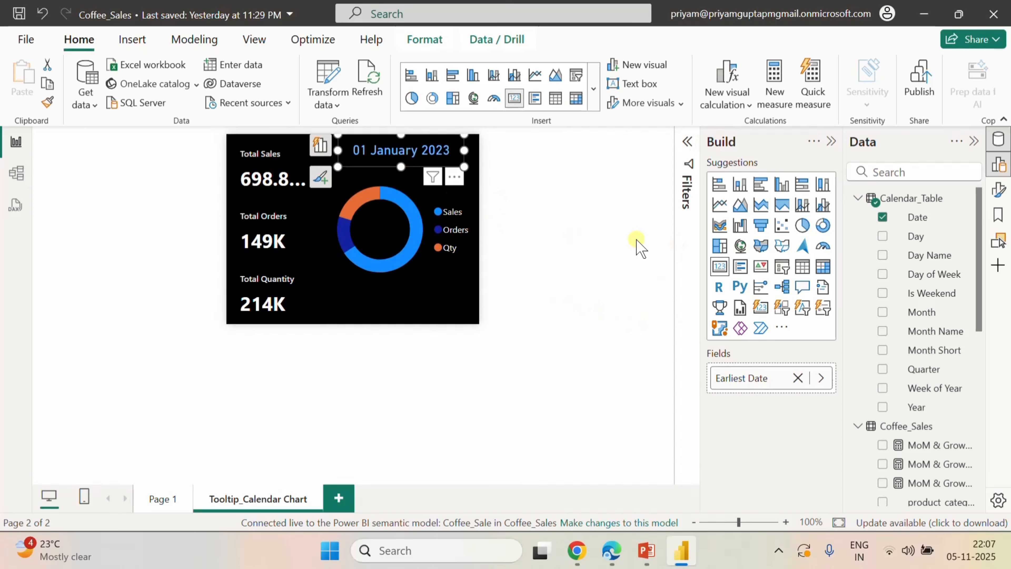
{"action": "key", "text": "ctrl+c"}
{"action": "left_click", "coordinate": [649, 231]}
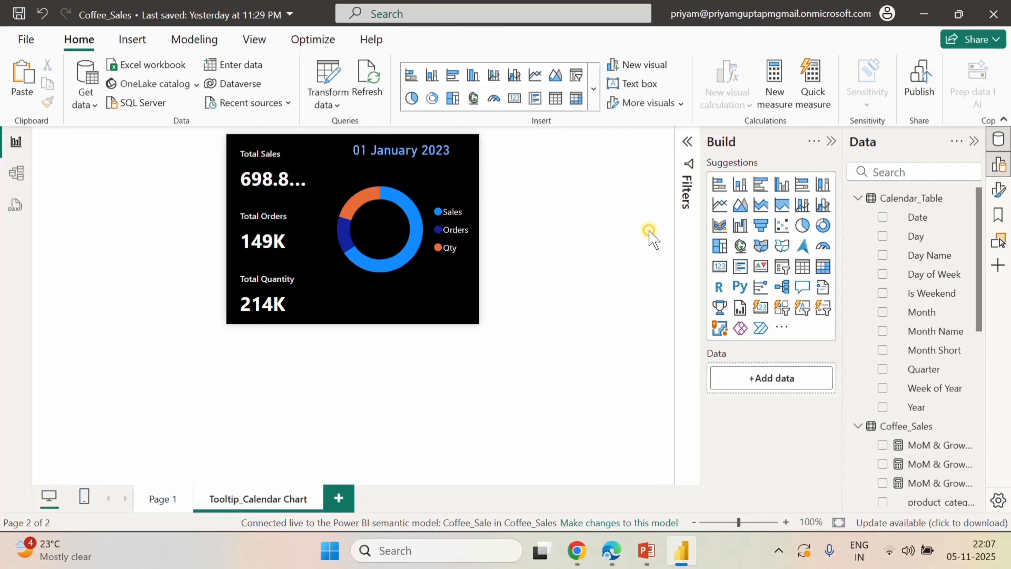
{"action": "key", "text": "ctrl+v"}
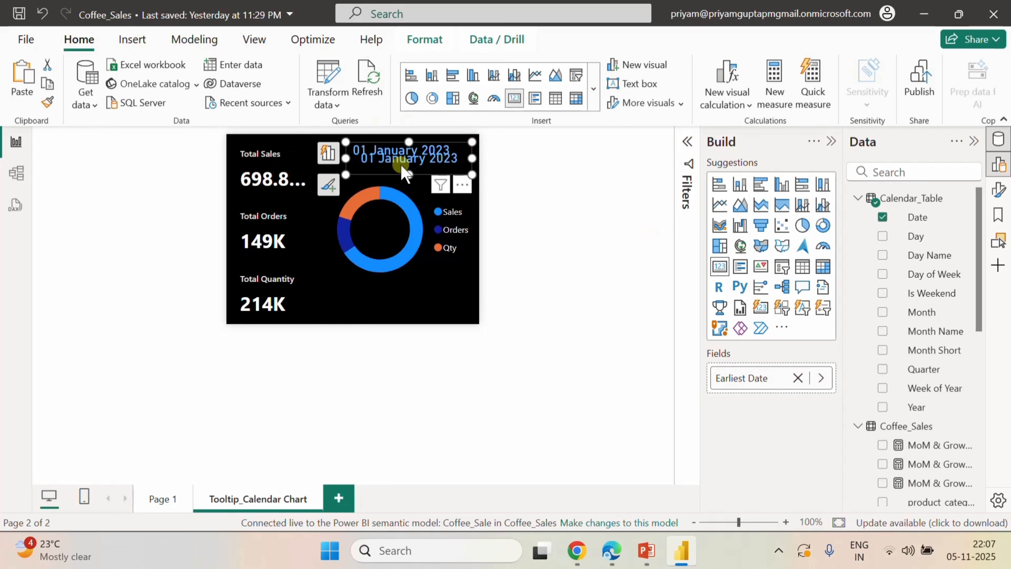
{"action": "left_click_drag", "start_coordinate": [402, 169], "coordinate": [411, 315]}
{"action": "left_click", "coordinate": [657, 337]}
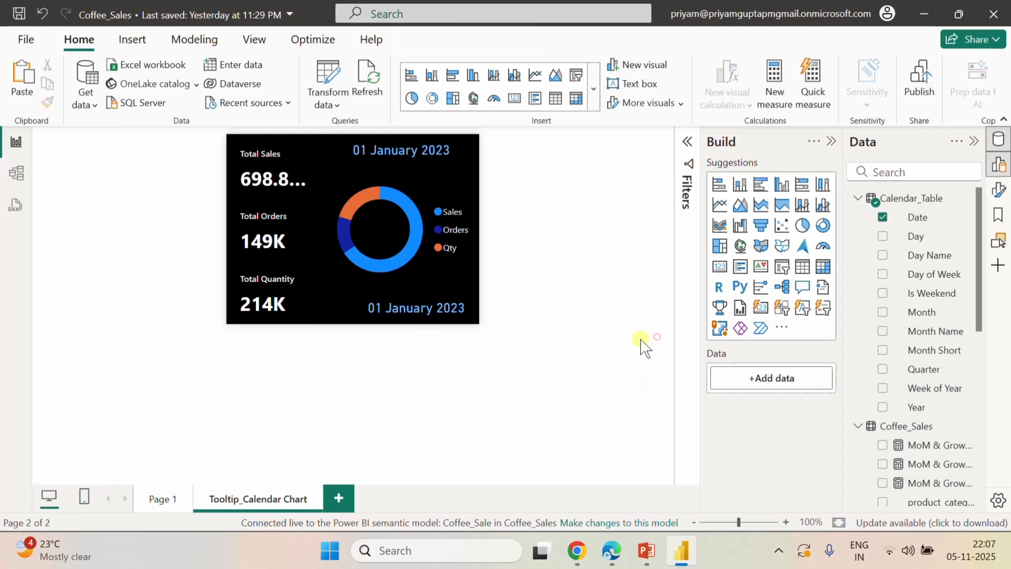
- Replace the Date field in the copied card with the third MoM & Growth measure of Coffee_Sales
{"action": "left_click", "coordinate": [385, 305]}
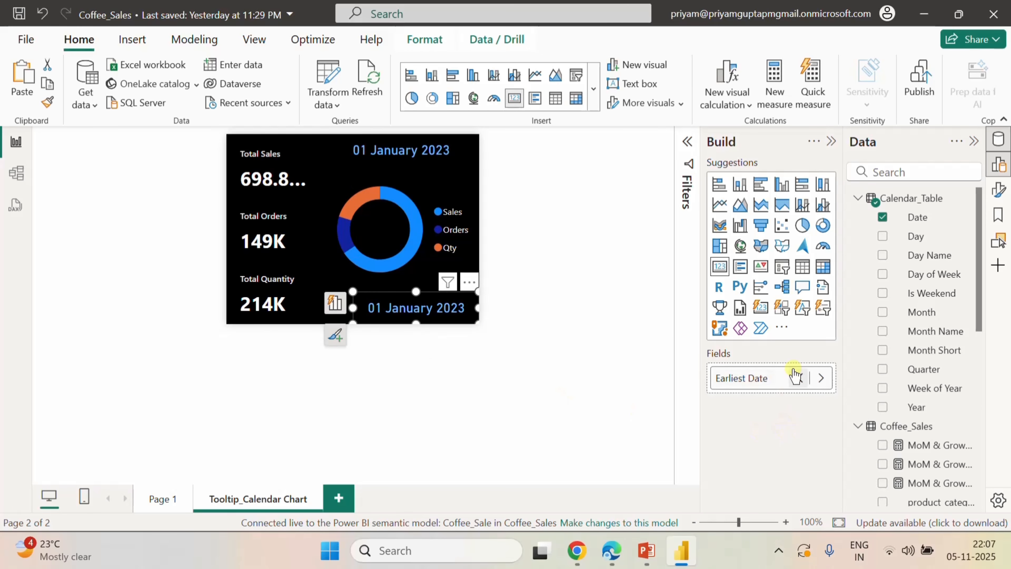
{"action": "left_click", "coordinate": [800, 377]}
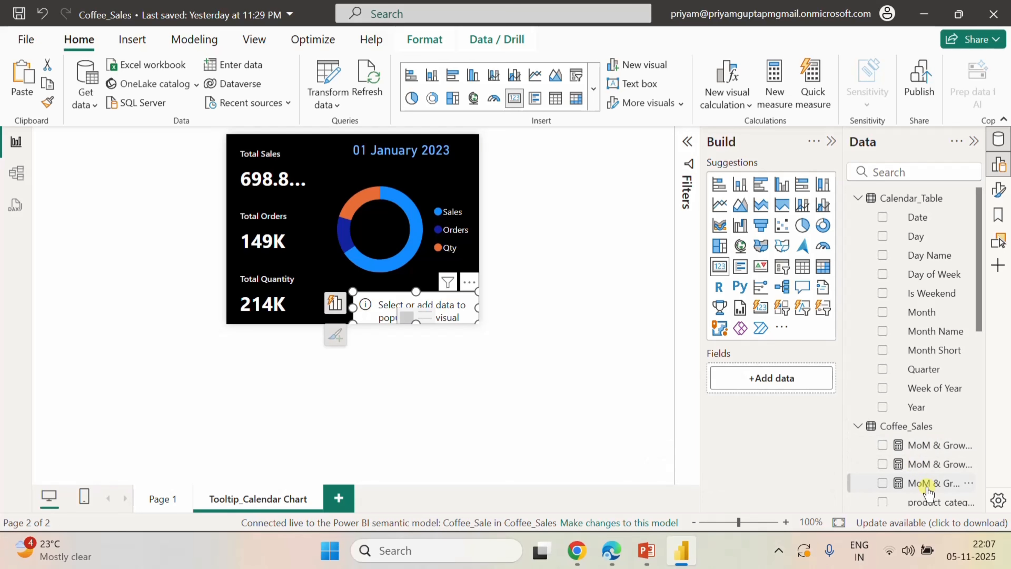
{"action": "left_click", "coordinate": [883, 482]}
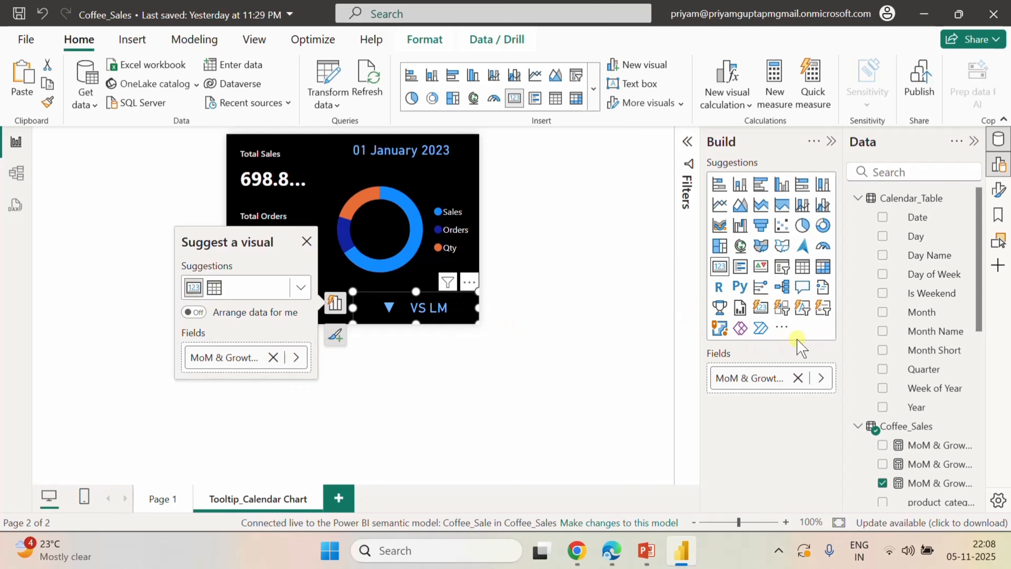
- Set the callout value color of the VS LM card to light yellow and close the formatting options
{"action": "left_click", "coordinate": [1000, 191]}
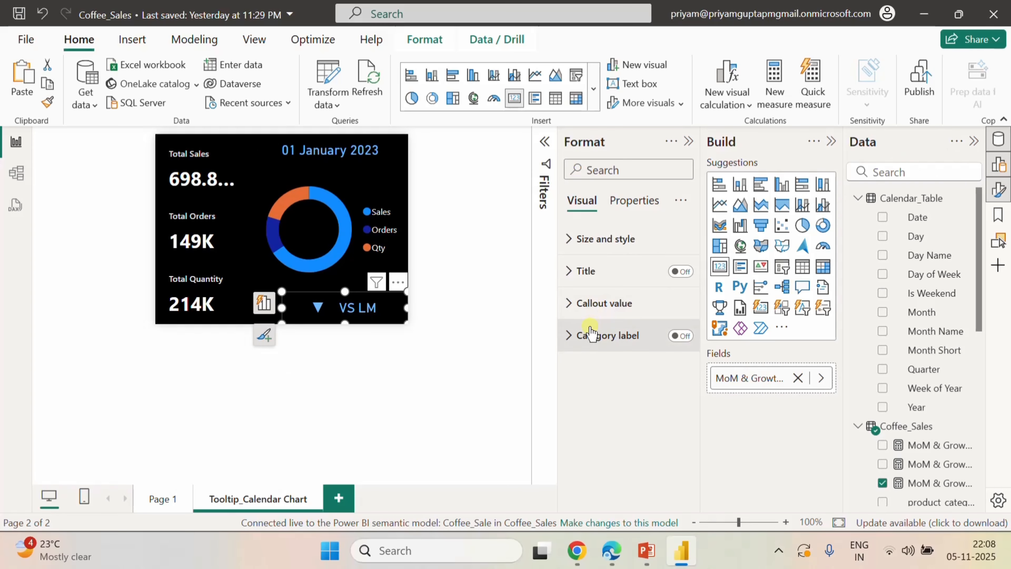
{"action": "left_click", "coordinate": [585, 310]}
{"action": "scroll", "coordinate": [637, 358], "scroll_direction": "down", "scroll_amount": 3}
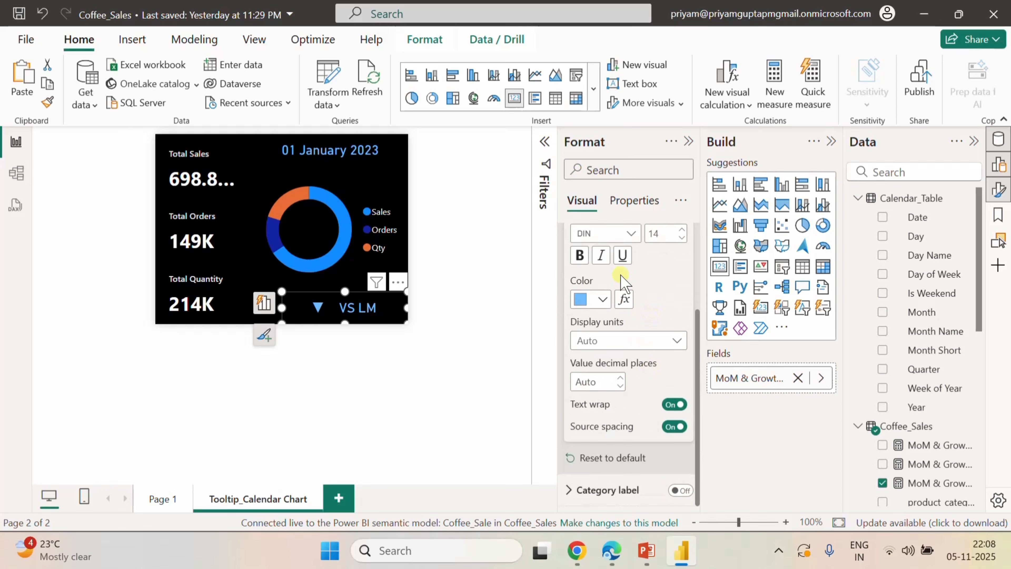
{"action": "left_click", "coordinate": [603, 299]}
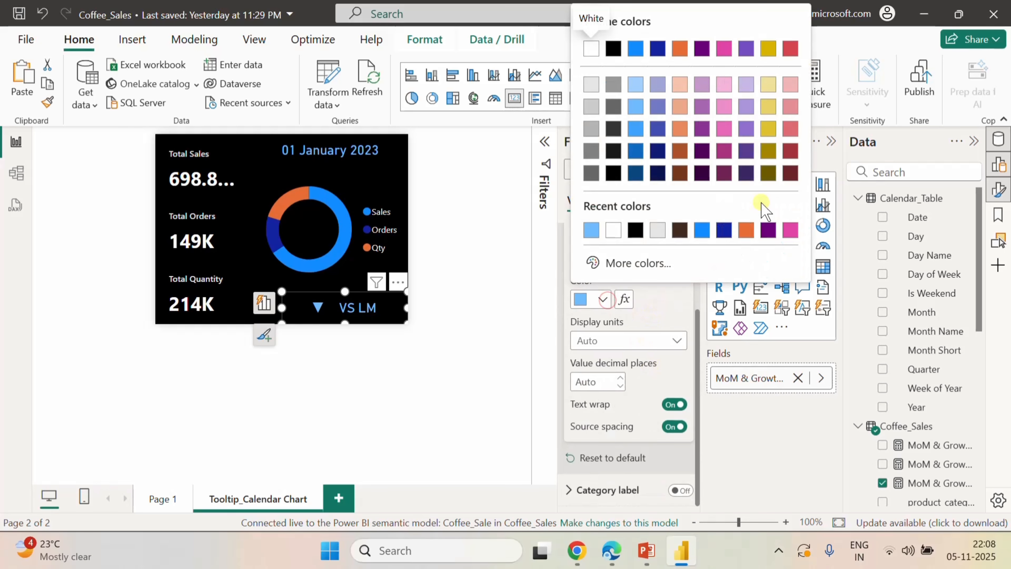
{"action": "left_click", "coordinate": [768, 84]}
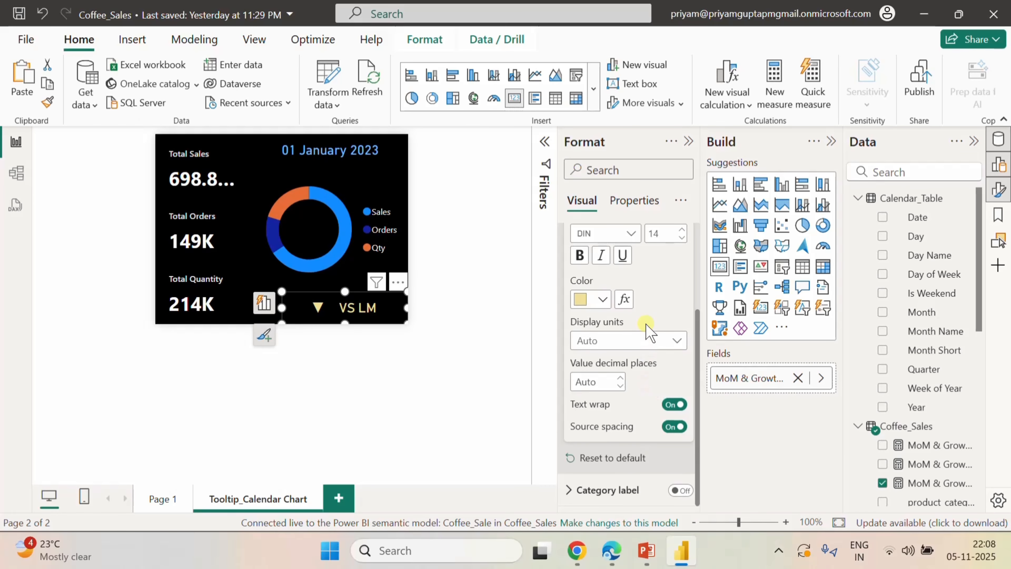
{"action": "scroll", "coordinate": [646, 332], "scroll_direction": "up", "scroll_amount": 3}
{"action": "left_click", "coordinate": [689, 141]}
- Turn on tooltips for the calendar matrix on Page 1 and set its report page tooltip to Tooltip_Calendar Chart
{"action": "left_click", "coordinate": [163, 499]}
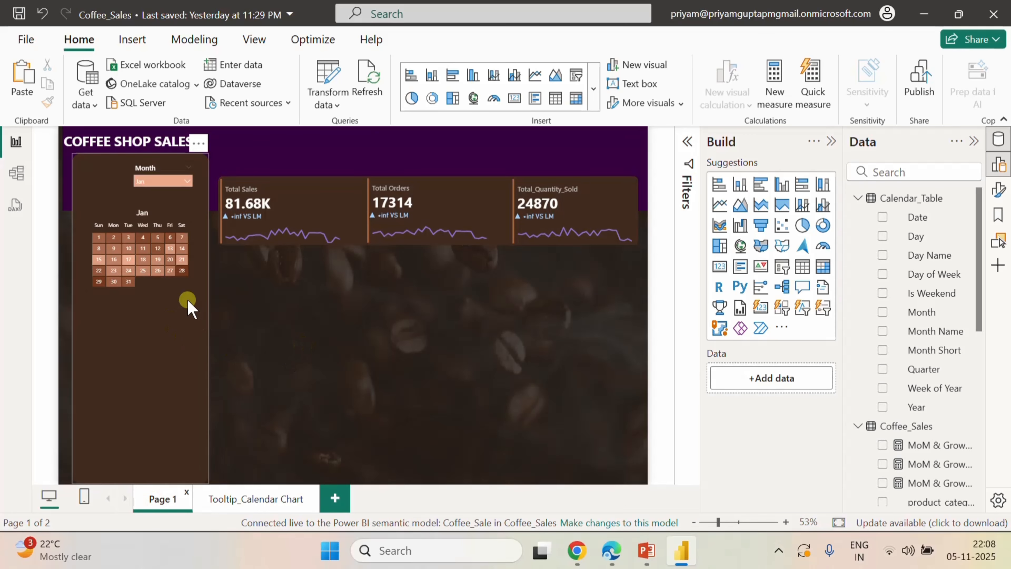
{"action": "left_click", "coordinate": [166, 285]}
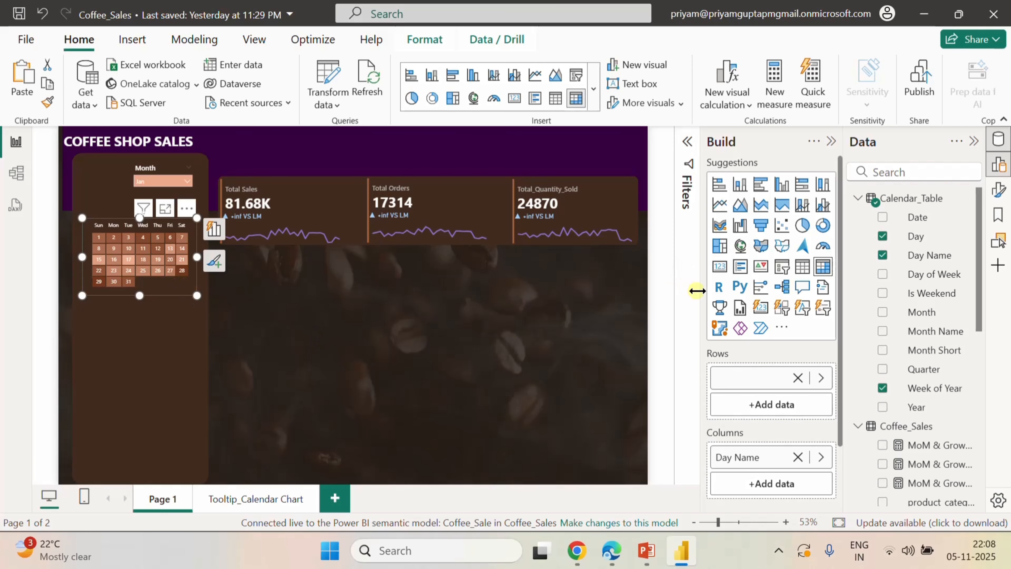
{"action": "left_click", "coordinate": [999, 197]}
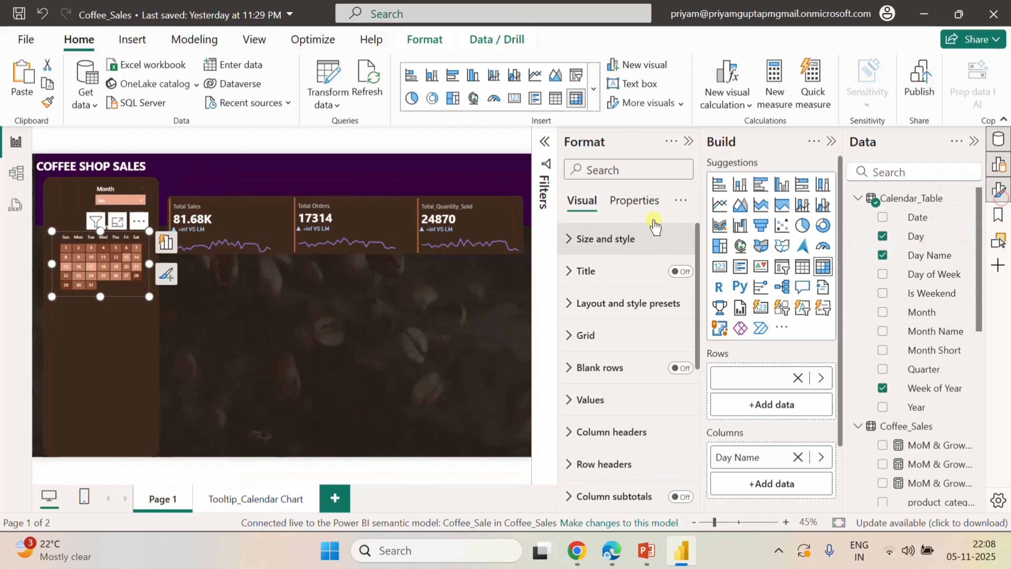
{"action": "left_click", "coordinate": [630, 172]}
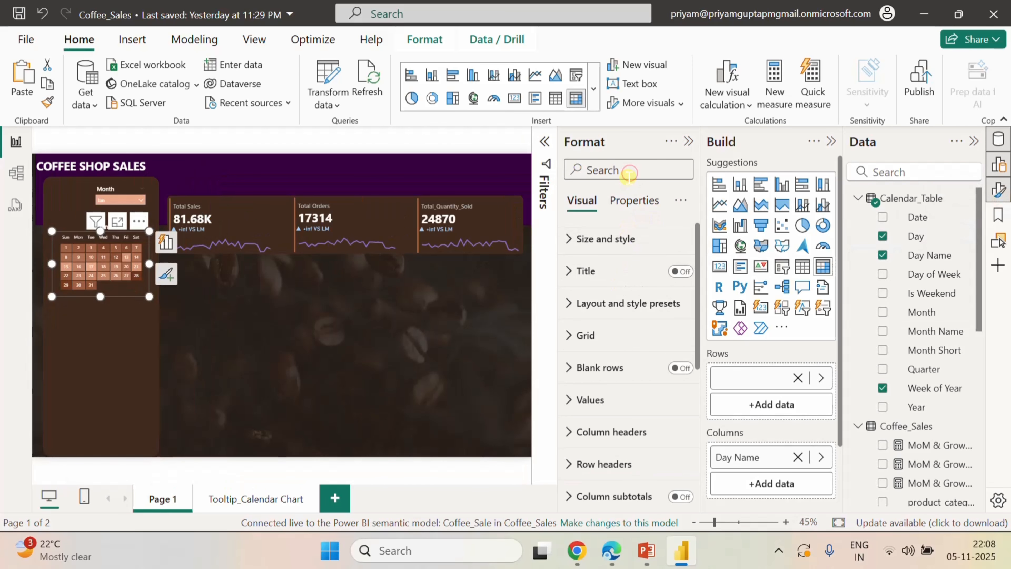
{"action": "type", "text": "tool"}
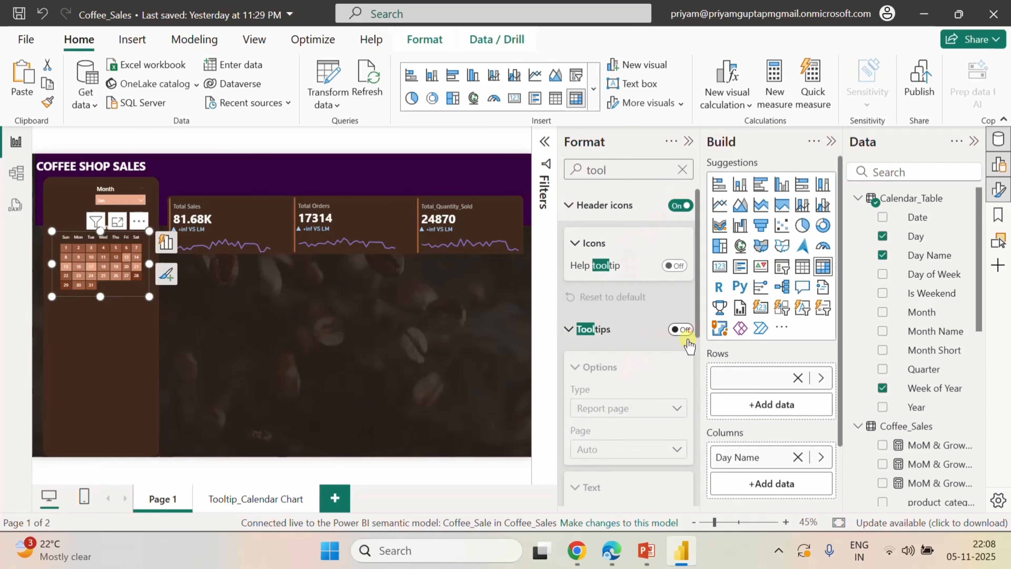
{"action": "left_click", "coordinate": [683, 329]}
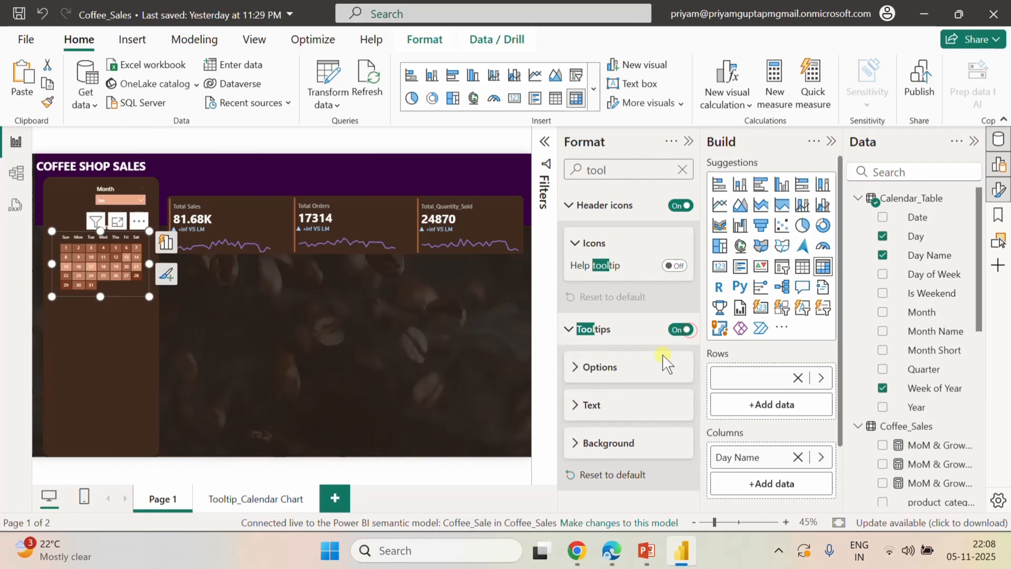
{"action": "left_click", "coordinate": [584, 367]}
{"action": "scroll", "coordinate": [633, 388], "scroll_direction": "down", "scroll_amount": 2}
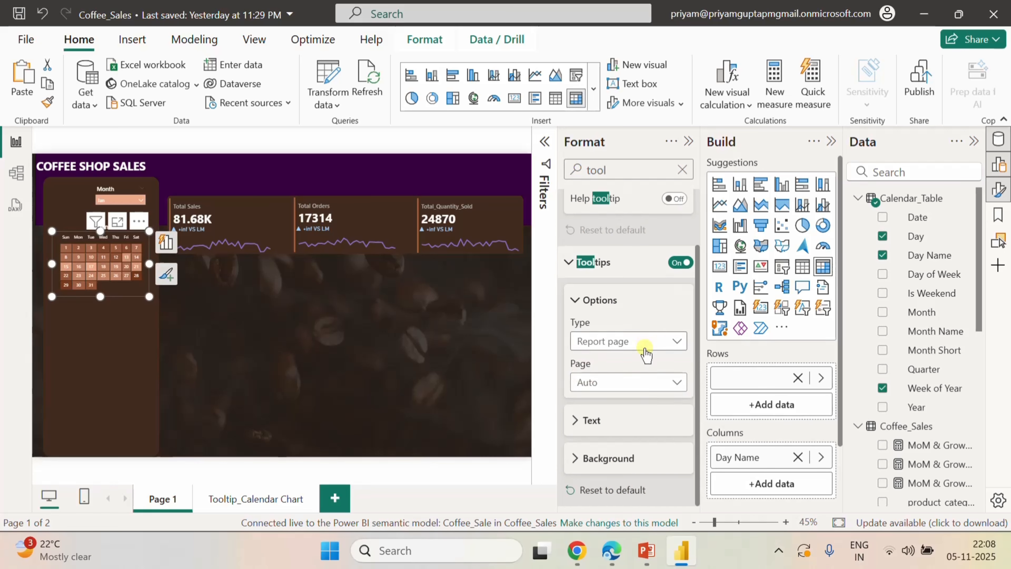
{"action": "left_click", "coordinate": [653, 383]}
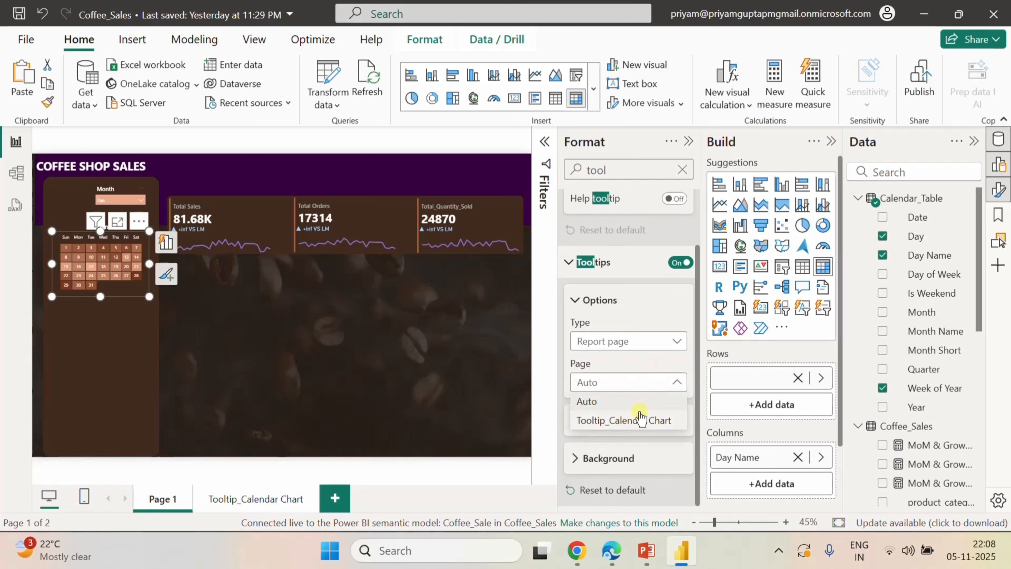
{"action": "left_click", "coordinate": [637, 420]}
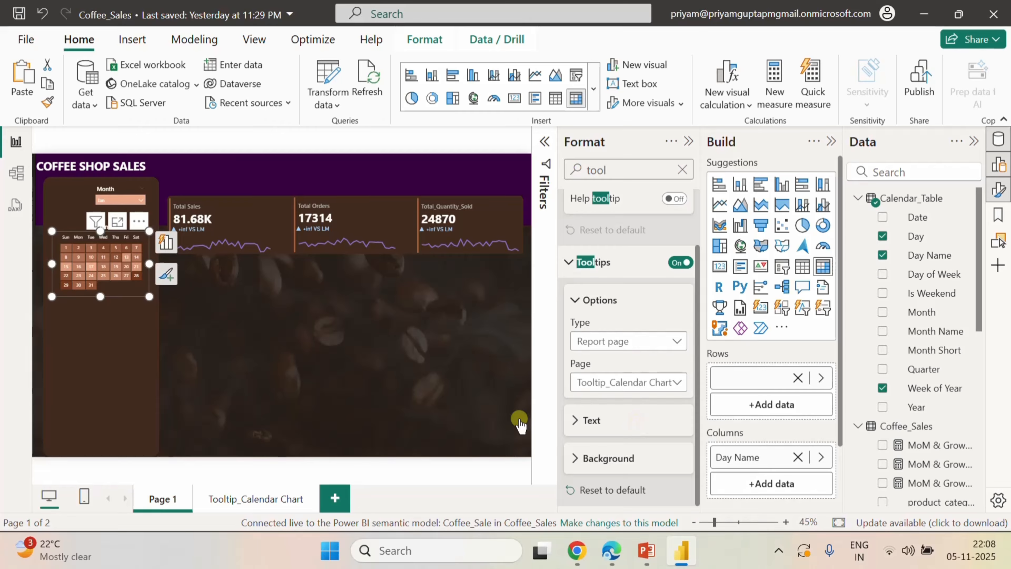
- Check the custom tooltip on several calendar days for January and with the Month slicer set to Mar and May
{"action": "mouse_move", "coordinate": [119, 266]}
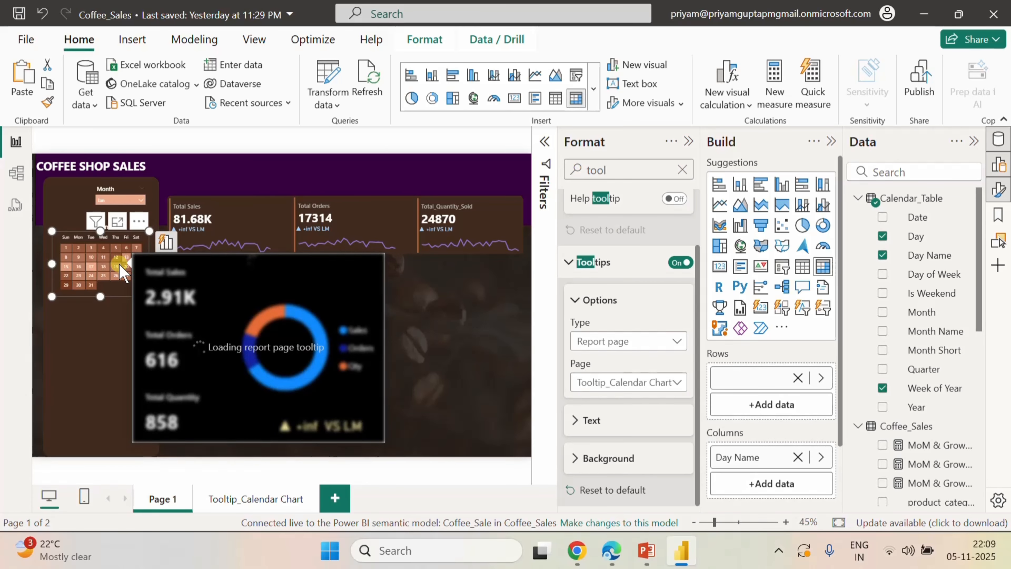
{"action": "mouse_move", "coordinate": [90, 288]}
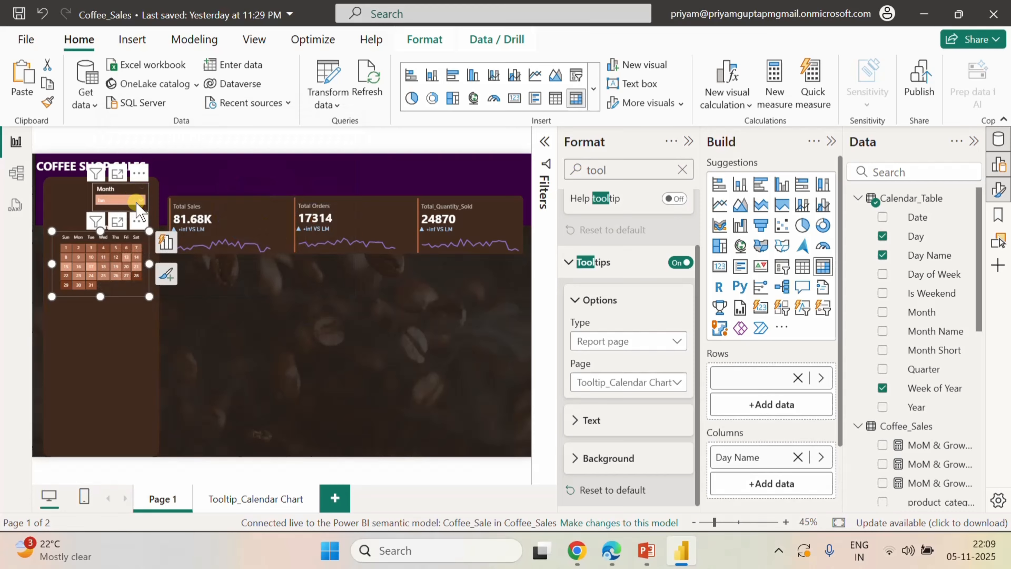
{"action": "left_click", "coordinate": [137, 208]}
{"action": "left_click", "coordinate": [128, 253]}
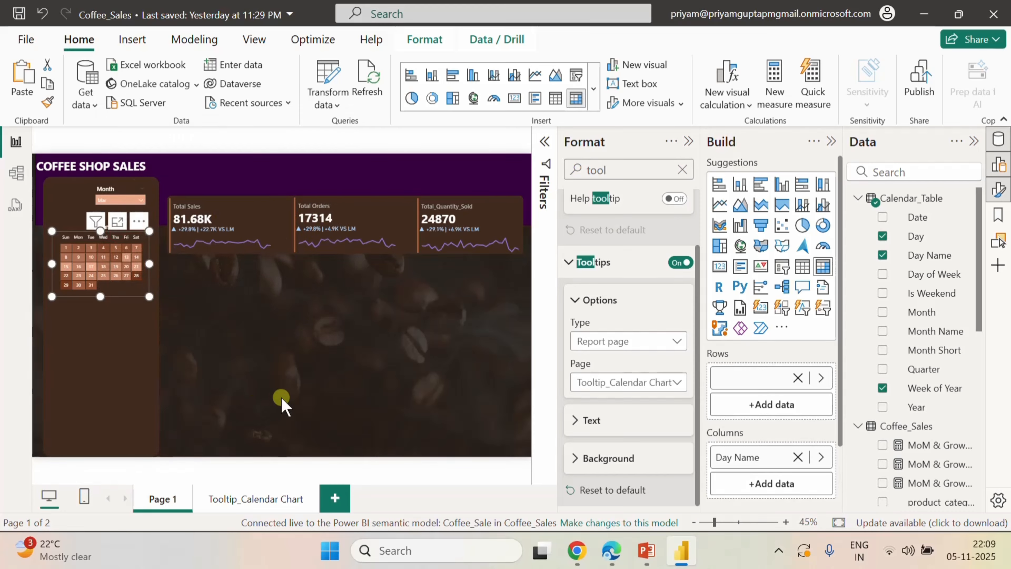
{"action": "mouse_move", "coordinate": [135, 273]}
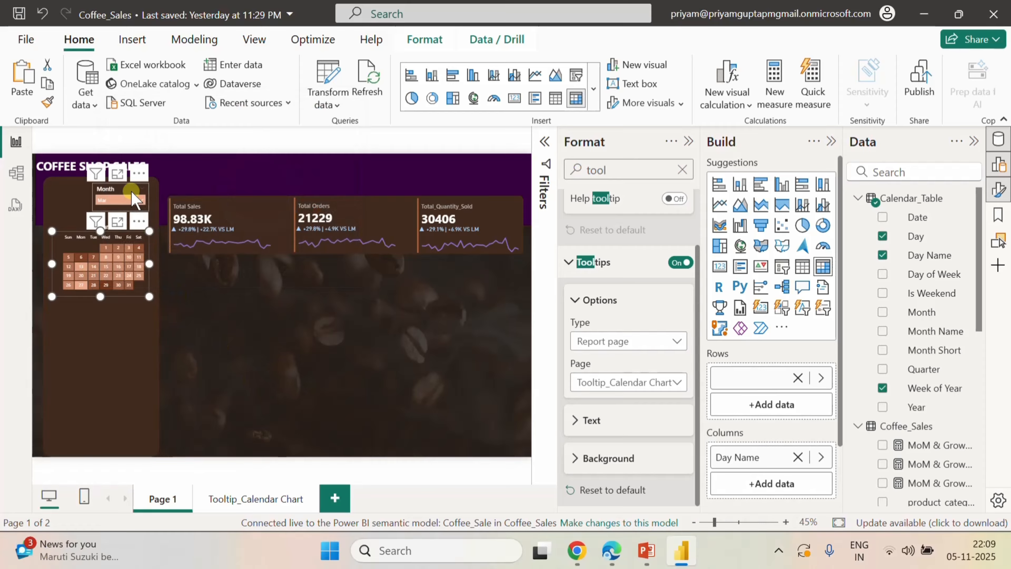
{"action": "left_click", "coordinate": [138, 199]}
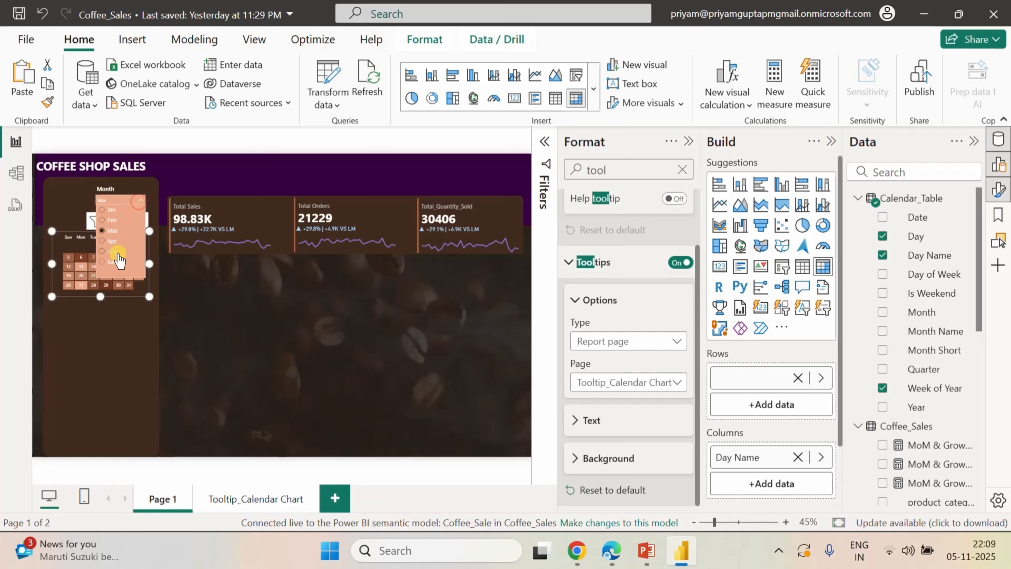
{"action": "left_click", "coordinate": [118, 251]}
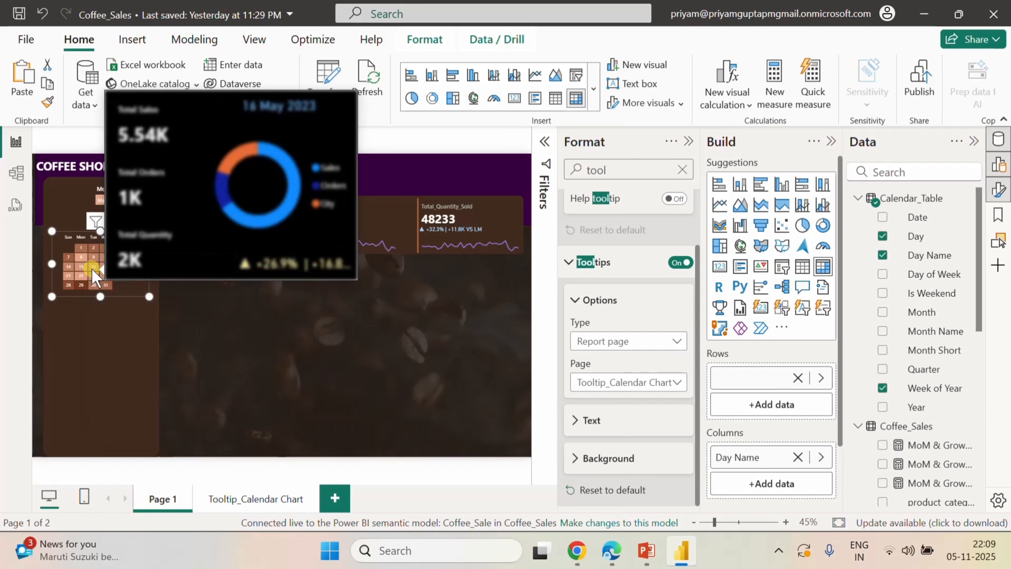
{"action": "left_click", "coordinate": [323, 375]}
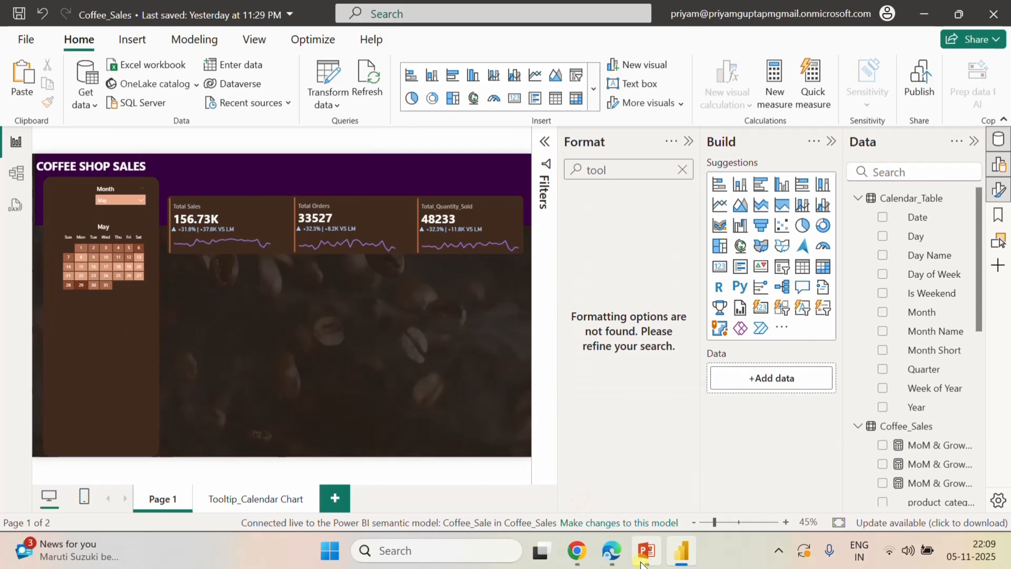
- Review the chart requirements slide in PowerPoint, and open the Coffee_Sales dataflow from the Coffee_Sales workspace in the Edge browser
{"action": "left_click", "coordinate": [642, 562]}
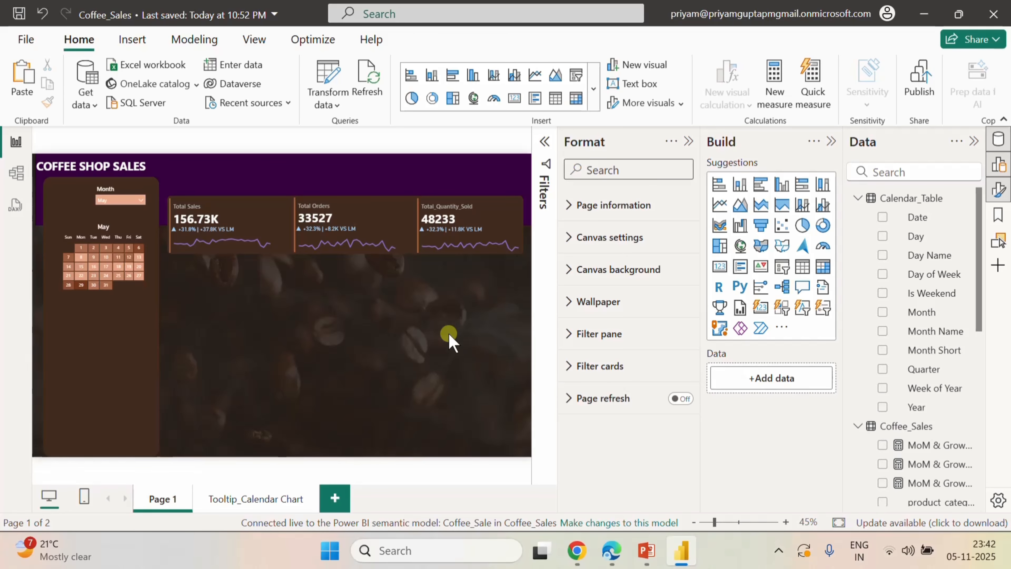
{"action": "left_click", "coordinate": [647, 550]}
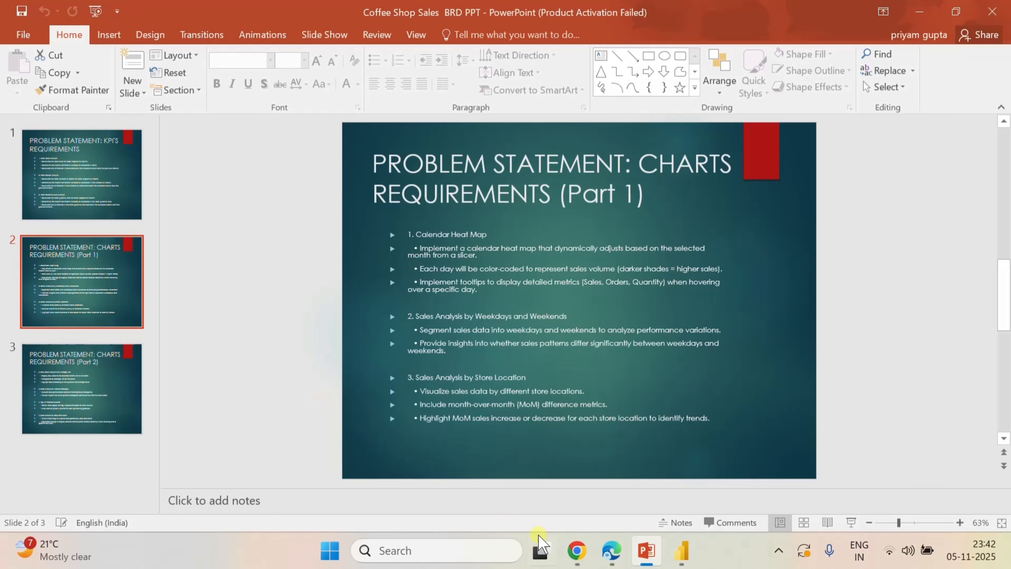
{"action": "left_click", "coordinate": [611, 551]}
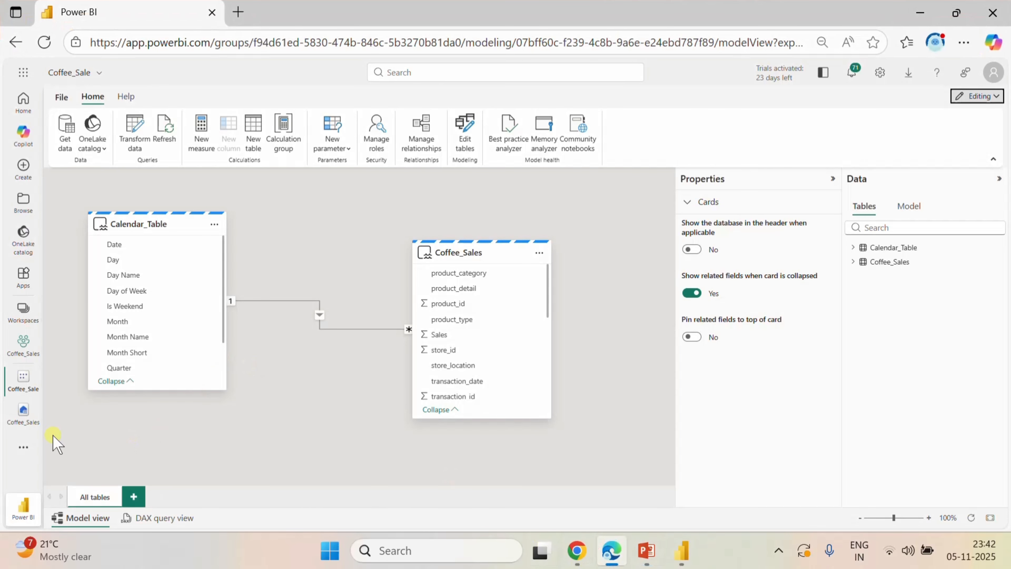
{"action": "left_click", "coordinate": [25, 347]}
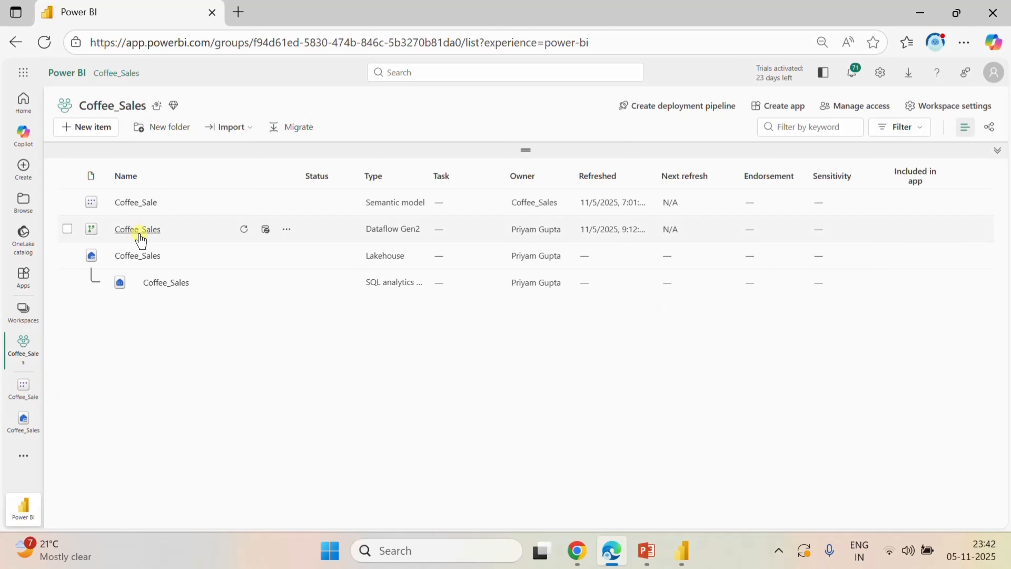
{"action": "left_click", "coordinate": [138, 229]}
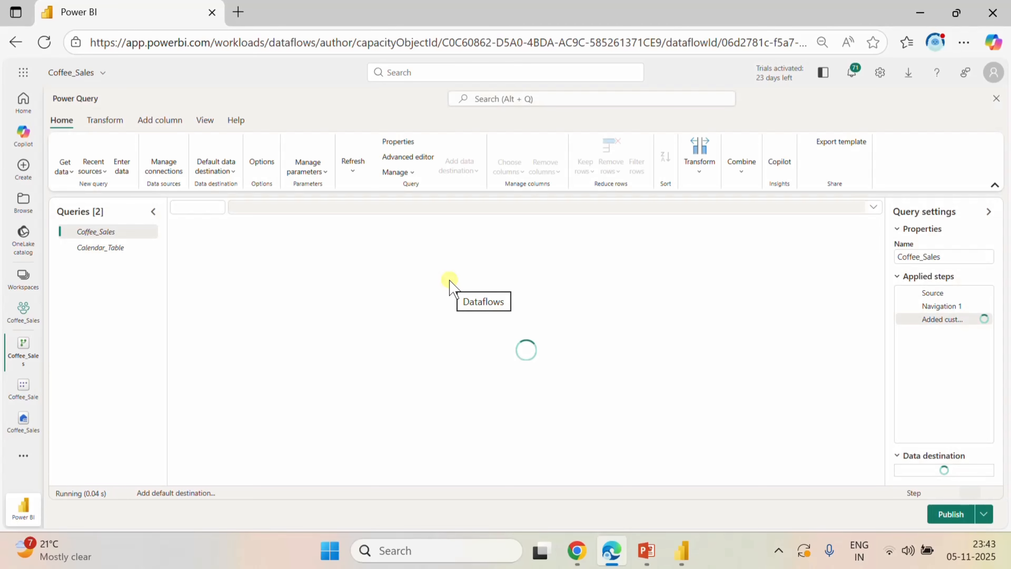
- Begin a conditional column in the Calendar_Table query and name it Weekend_Weekday
{"action": "double_click", "coordinate": [106, 247]}
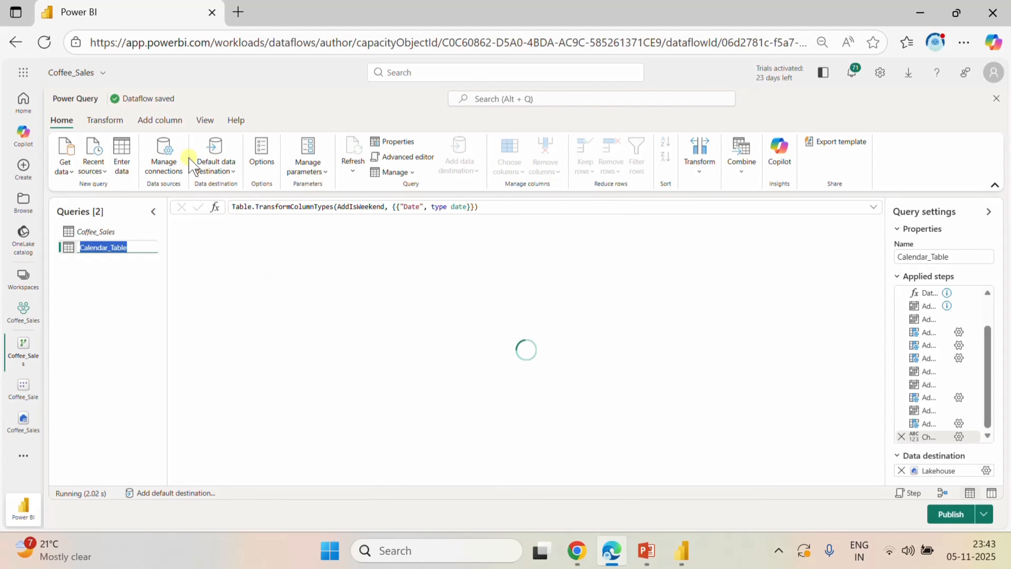
{"action": "left_click", "coordinate": [168, 117]}
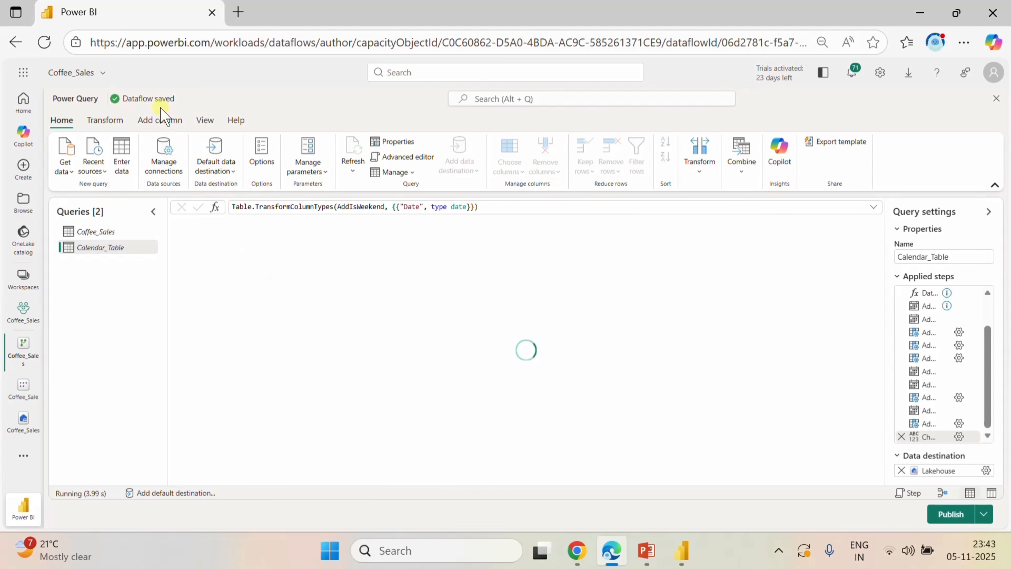
{"action": "left_click", "coordinate": [166, 120]}
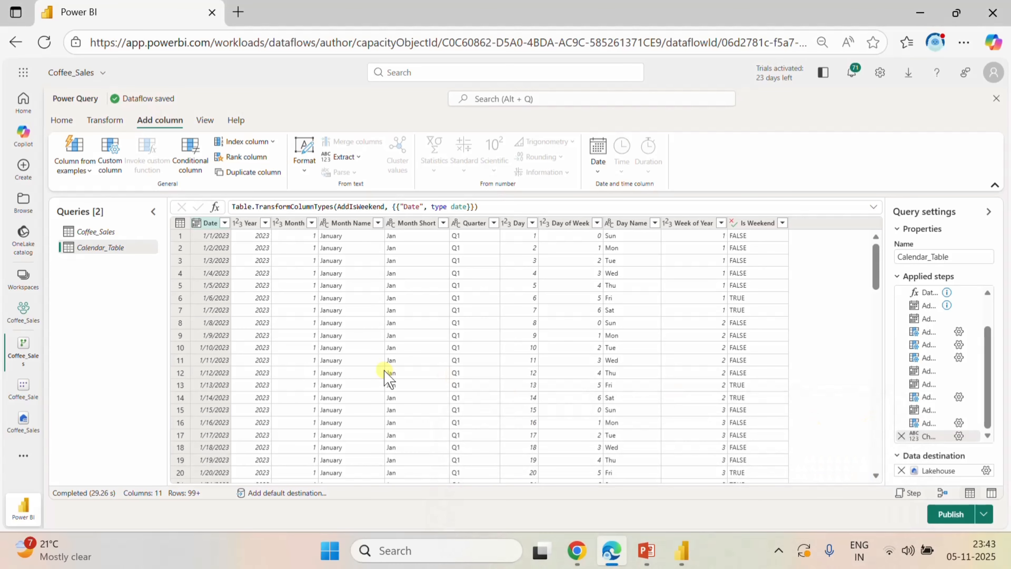
{"action": "left_click", "coordinate": [192, 157]}
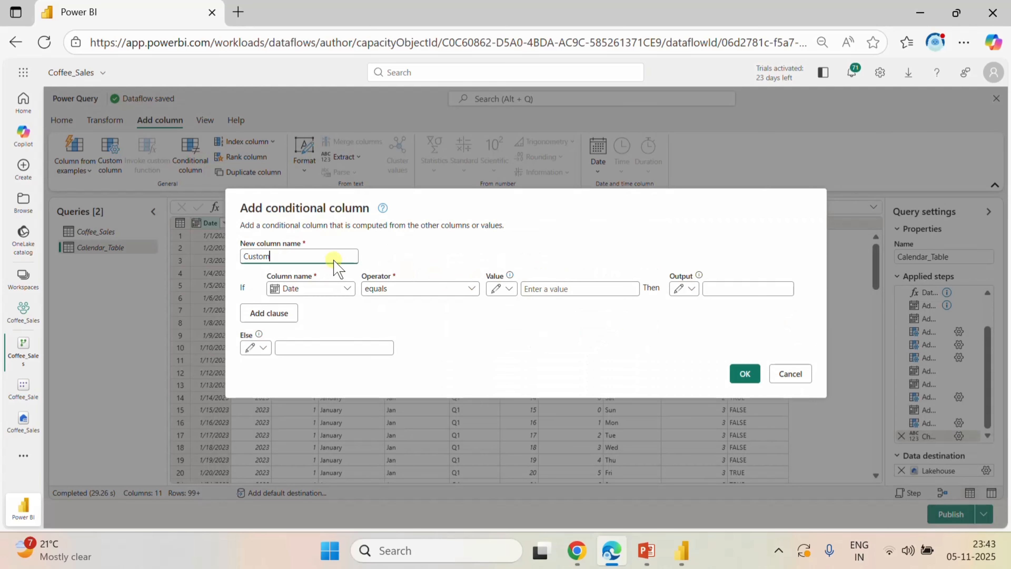
{"action": "double_click", "coordinate": [330, 256]}
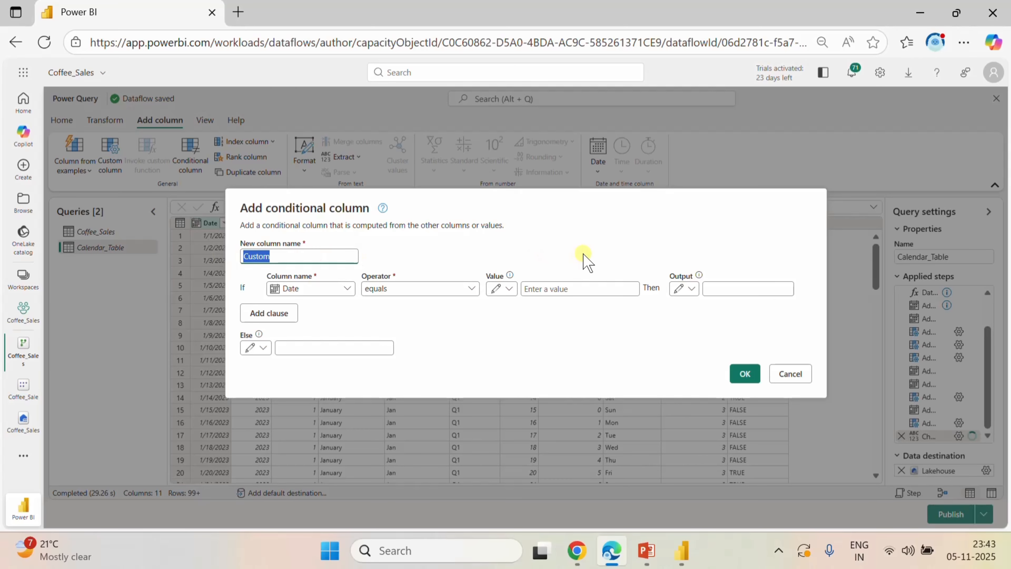
{"action": "key", "text": "BackSpace"}
{"action": "type", "text": "WW"}
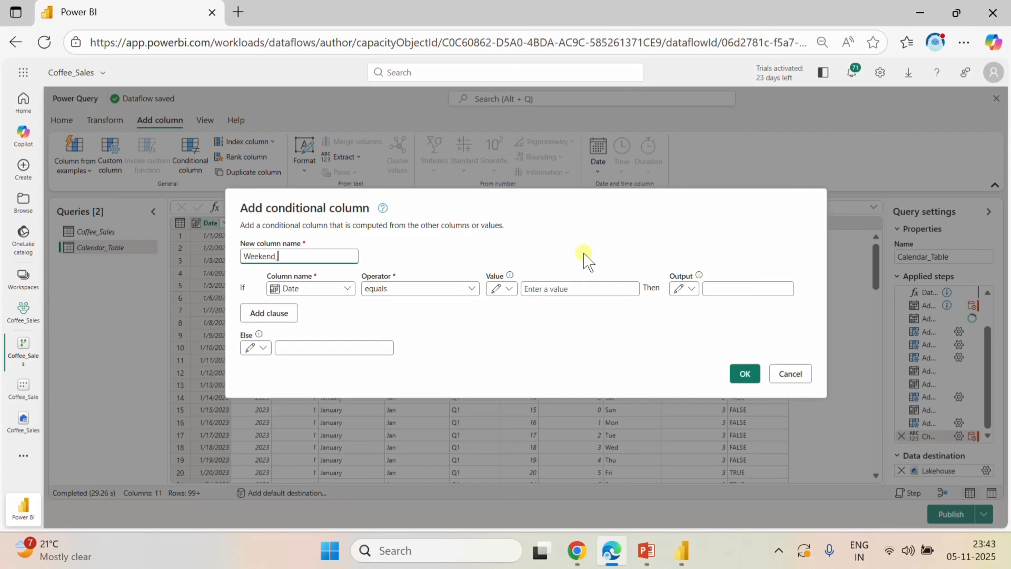
{"action": "type", "text": "Weekday"}
- Define the first clause of the conditional column so that Day Name equals Saturday outputs Weekend
{"action": "left_click", "coordinate": [347, 289]}
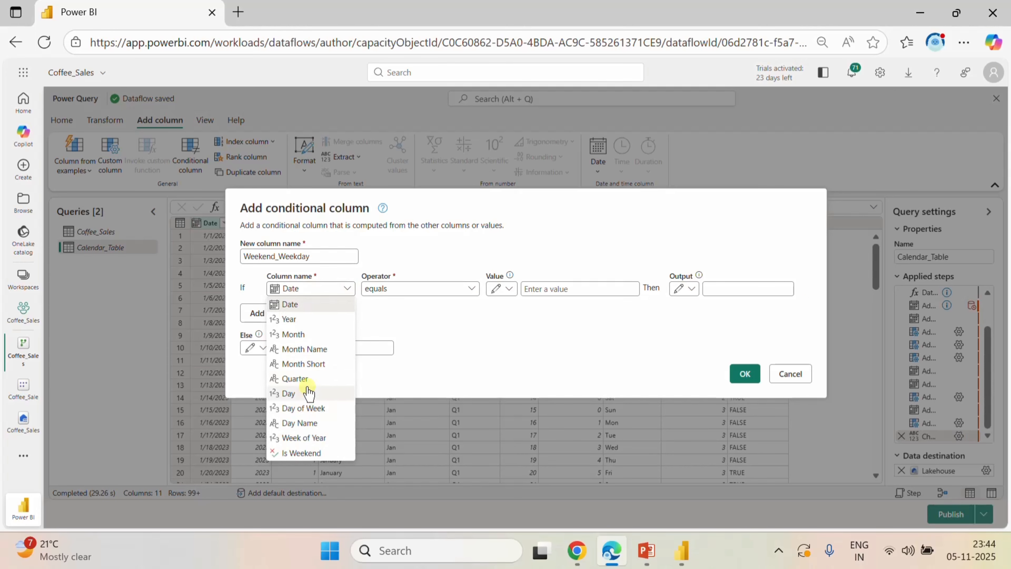
{"action": "left_click", "coordinate": [302, 422]}
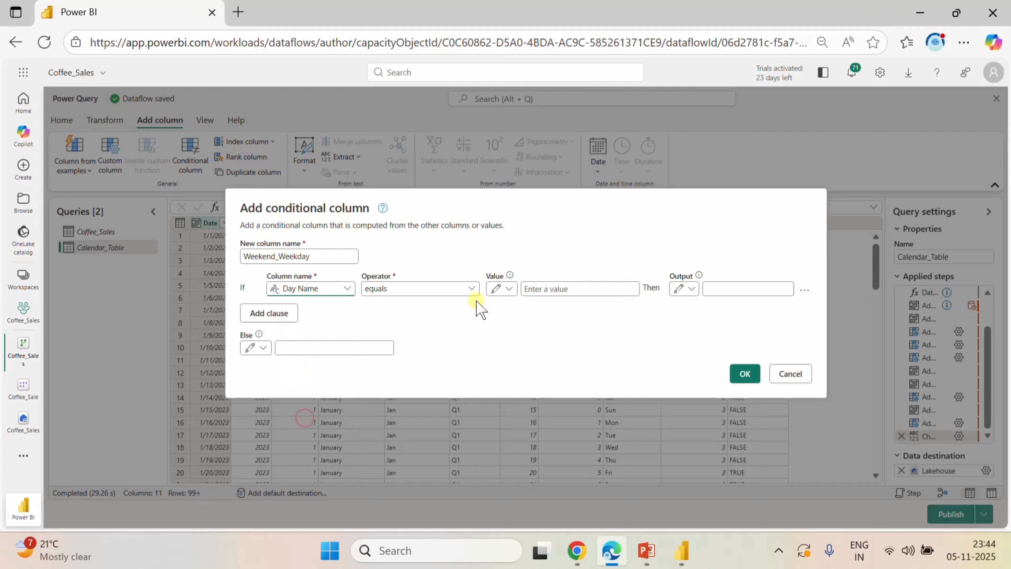
{"action": "left_click", "coordinate": [551, 288]}
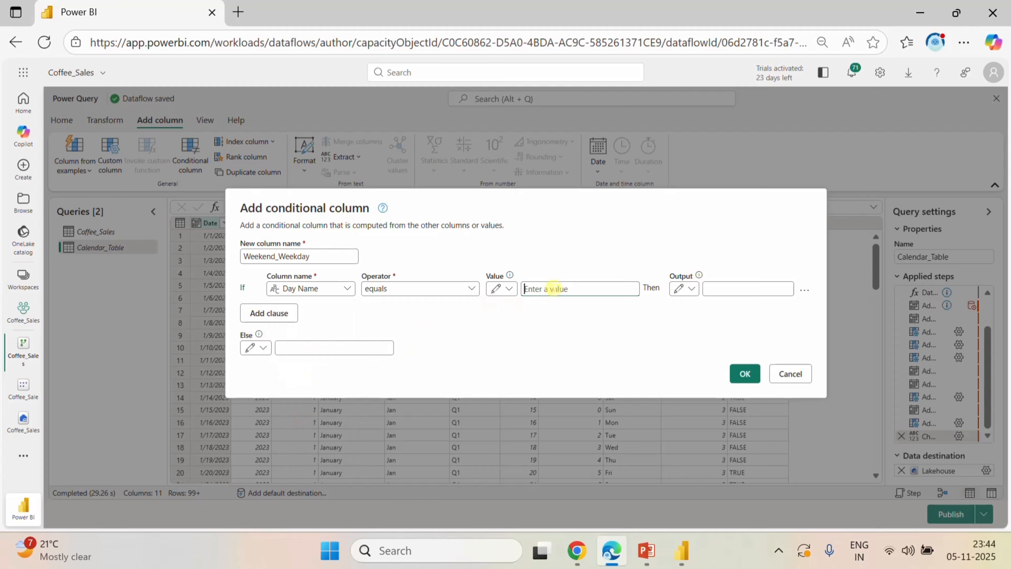
{"action": "type", "text": "Saturday"}
{"action": "left_click", "coordinate": [714, 289]}
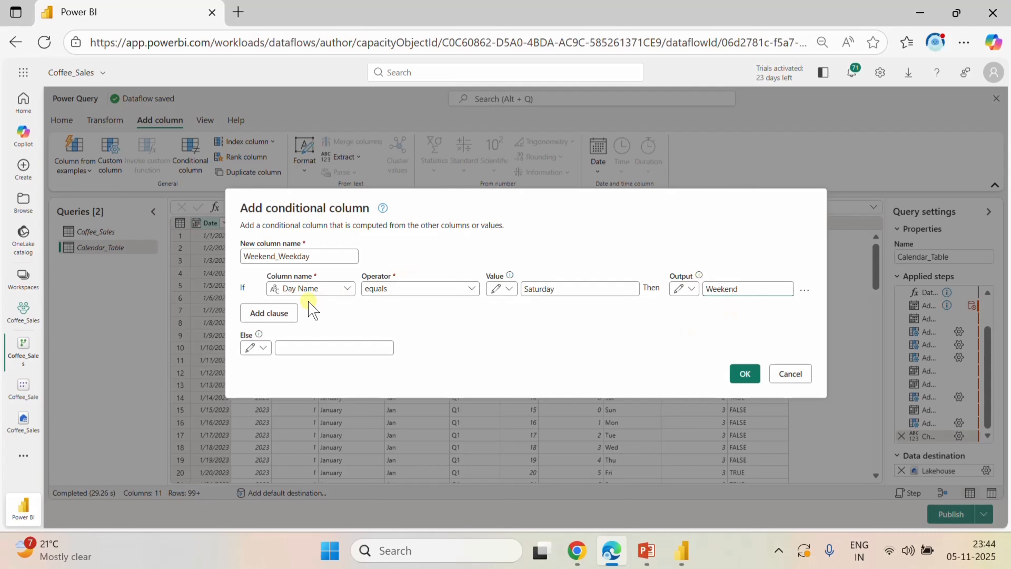
- Add an else-if clause to the conditional column that tests whether Day Name equals Sunday
{"action": "left_click", "coordinate": [280, 313]}
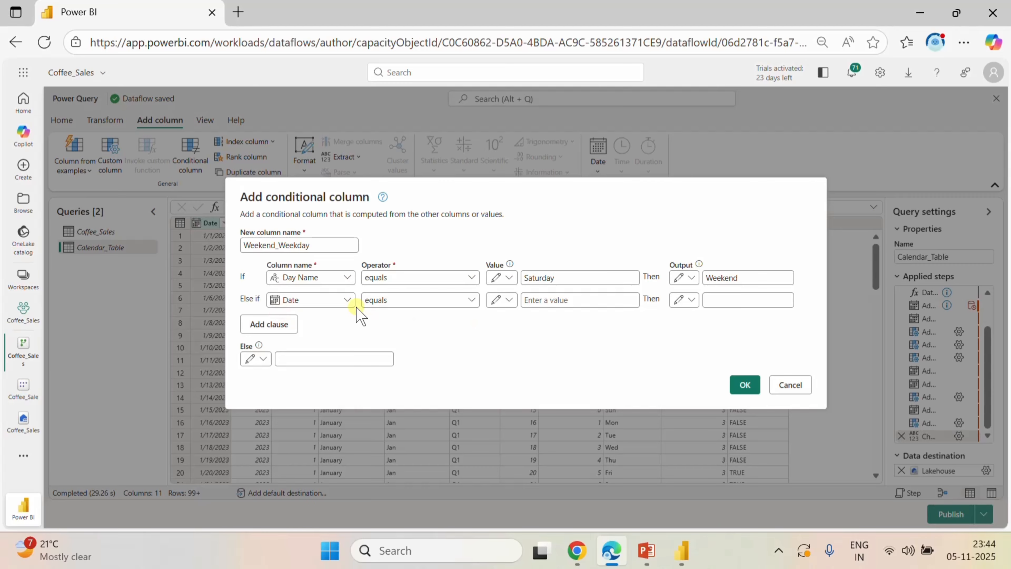
{"action": "left_click", "coordinate": [334, 299]}
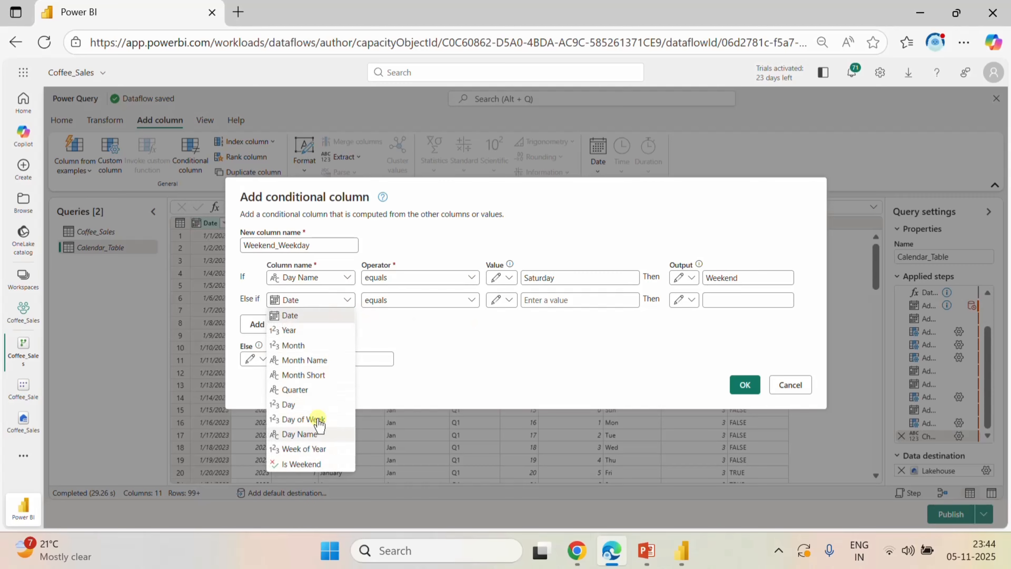
{"action": "left_click", "coordinate": [311, 434]}
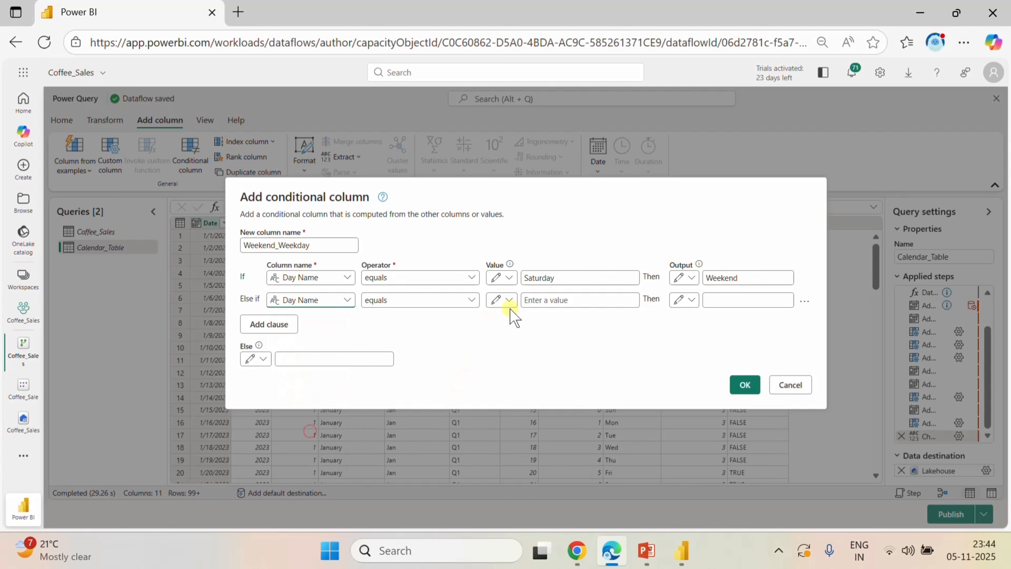
{"action": "left_click", "coordinate": [547, 299]}
{"action": "type", "text": "Sunday"}
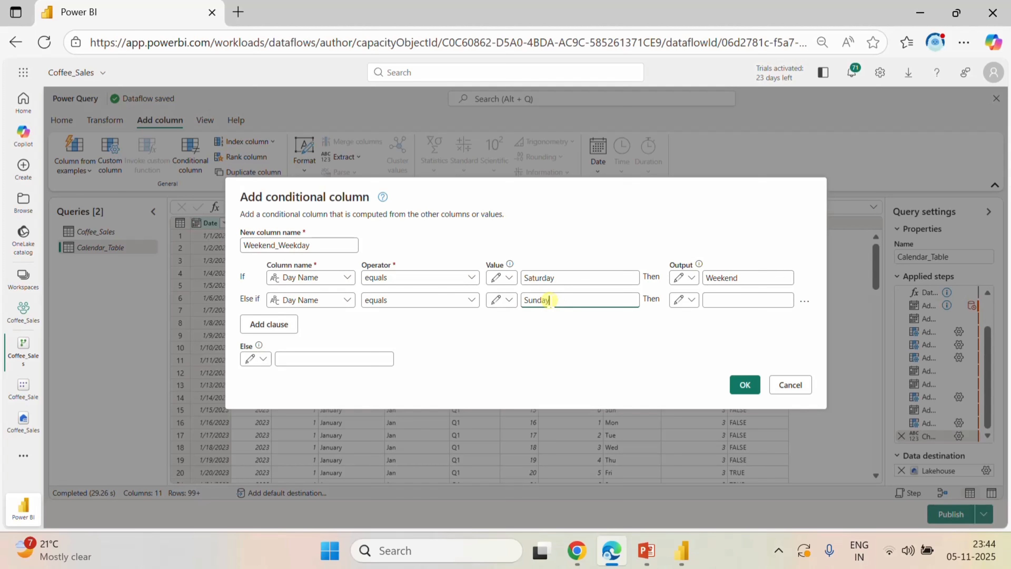
{"action": "left_click", "coordinate": [758, 299]}
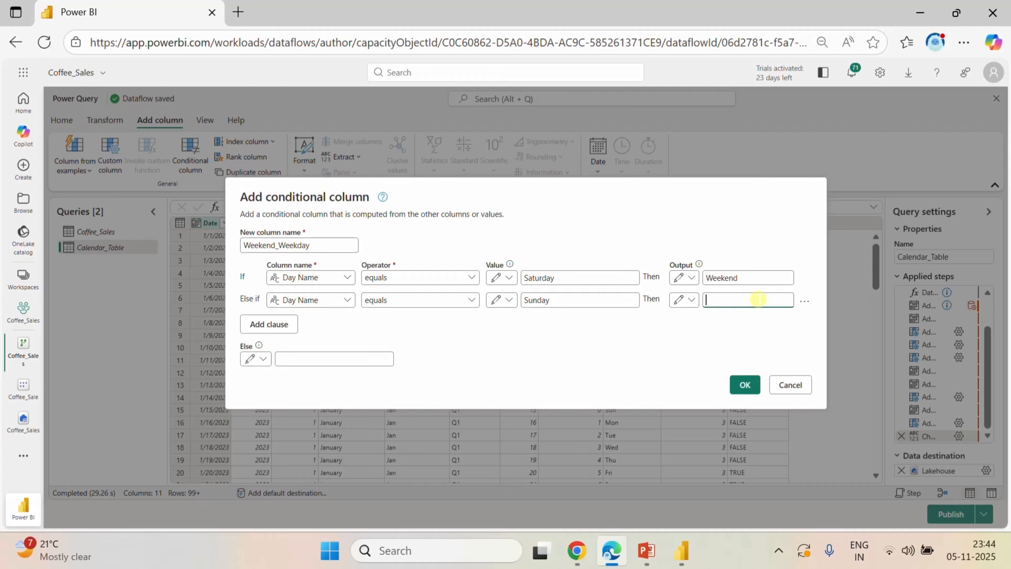
- Shorten the comparison values of the two clauses to Sat and Sun
{"action": "left_click", "coordinate": [583, 278]}
{"action": "key", "text": "BackSpace"}
{"action": "key", "text": "BackSpace"}
{"action": "key", "text": "BackSpace"}
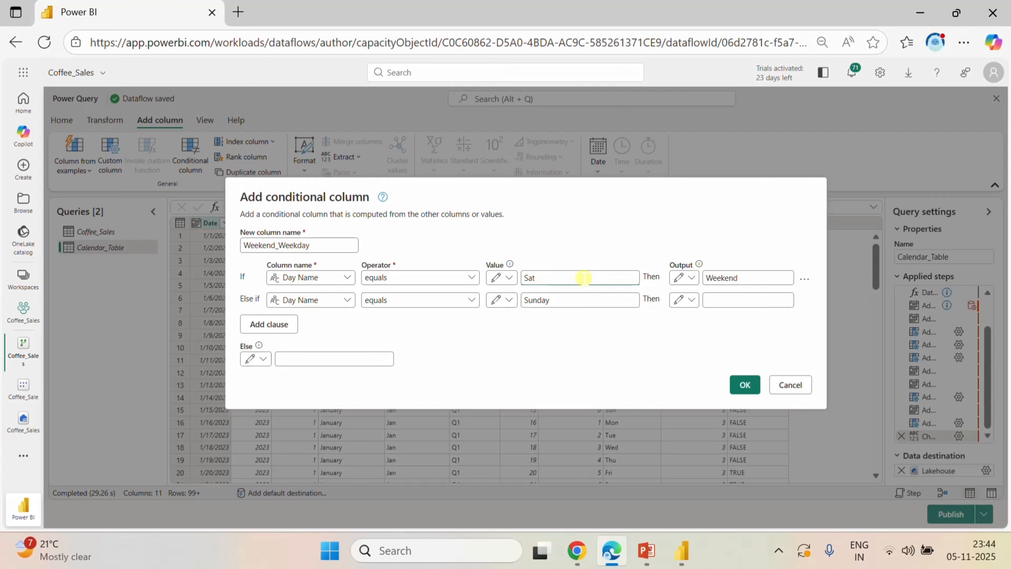
{"action": "left_click", "coordinate": [571, 303]}
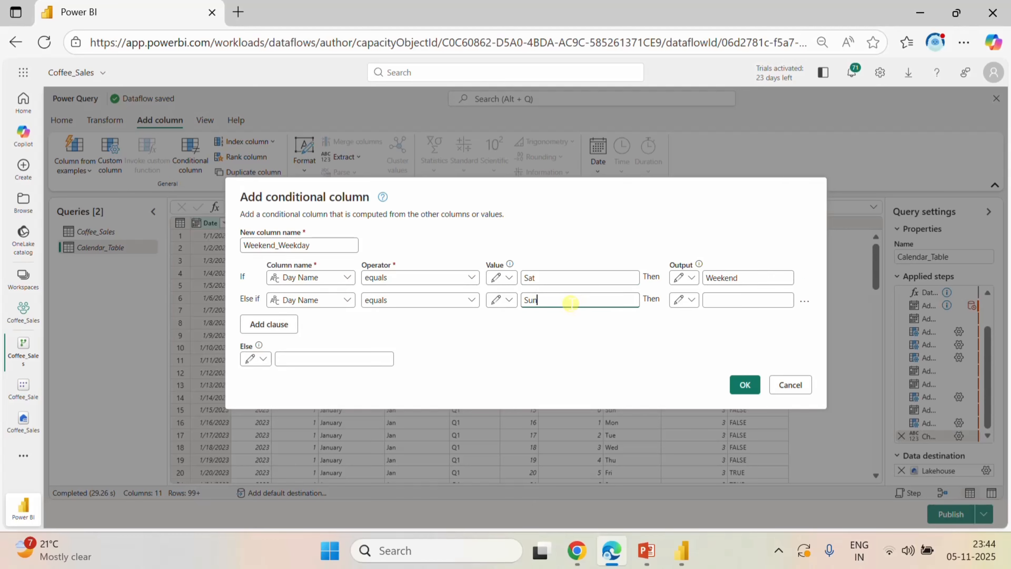
- Set the second clause's output to Weekend and the else value to Weekday
{"action": "left_click", "coordinate": [746, 298]}
{"action": "type", "text": "Weekend"}
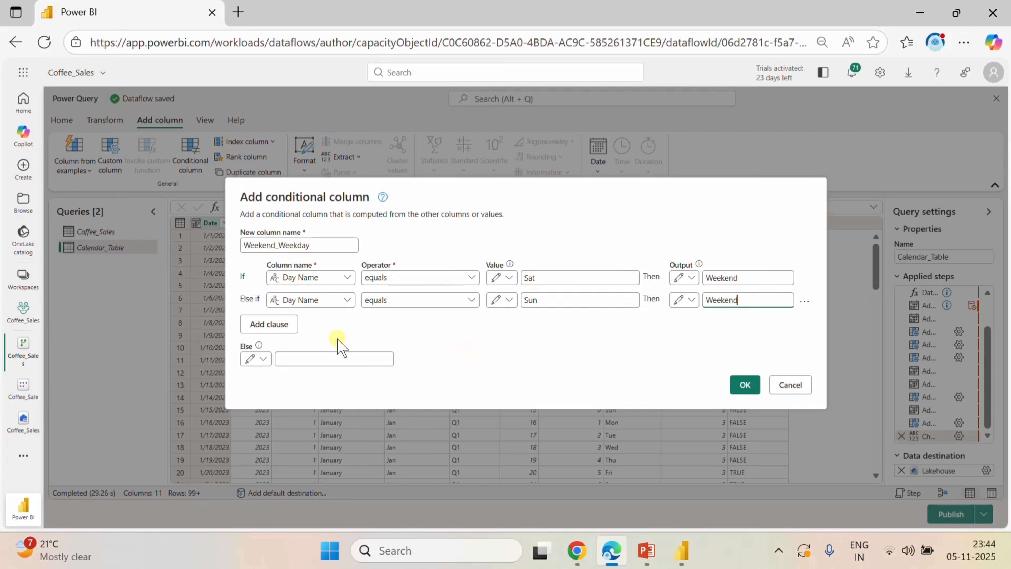
{"action": "left_click", "coordinate": [314, 357]}
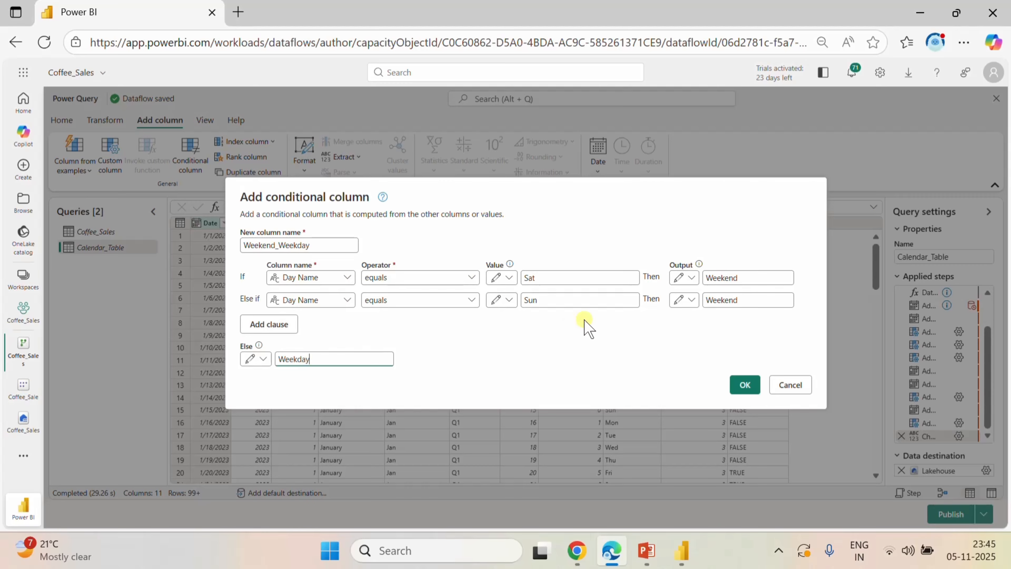
- Create the Weekend_Weekday conditional column and set its data type to Text
{"action": "left_click", "coordinate": [745, 385]}
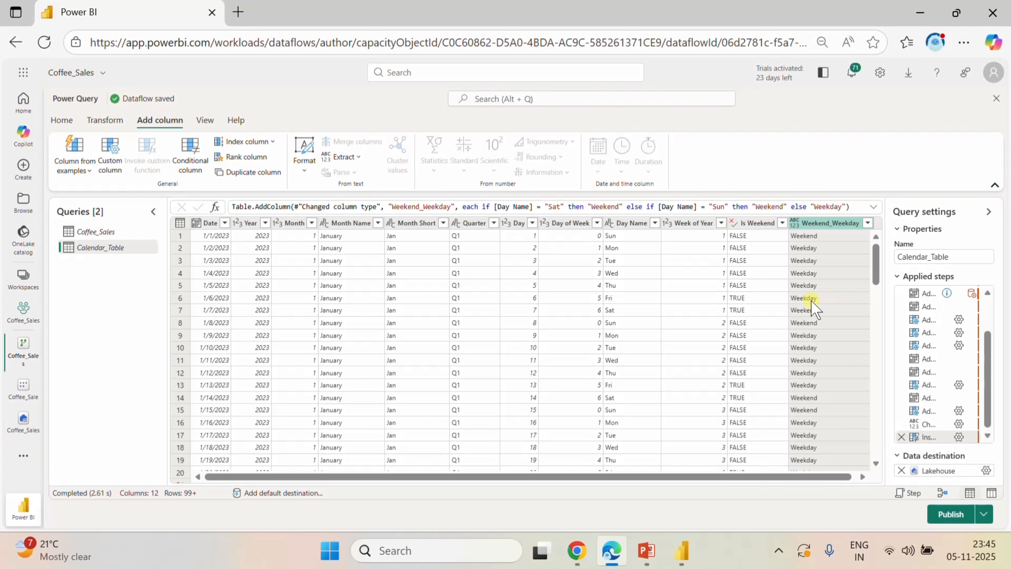
{"action": "left_click", "coordinate": [795, 223]}
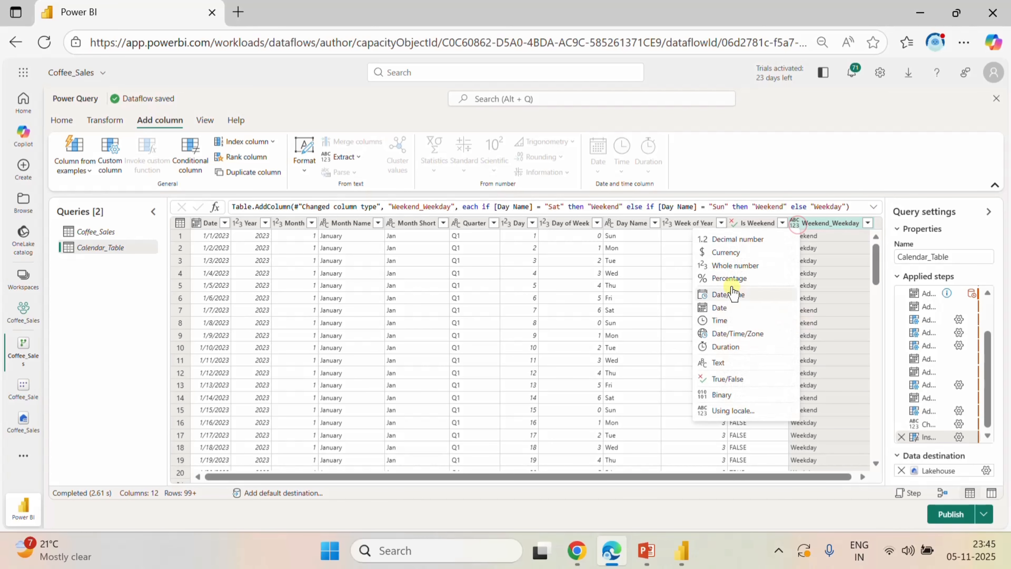
{"action": "left_click", "coordinate": [728, 362]}
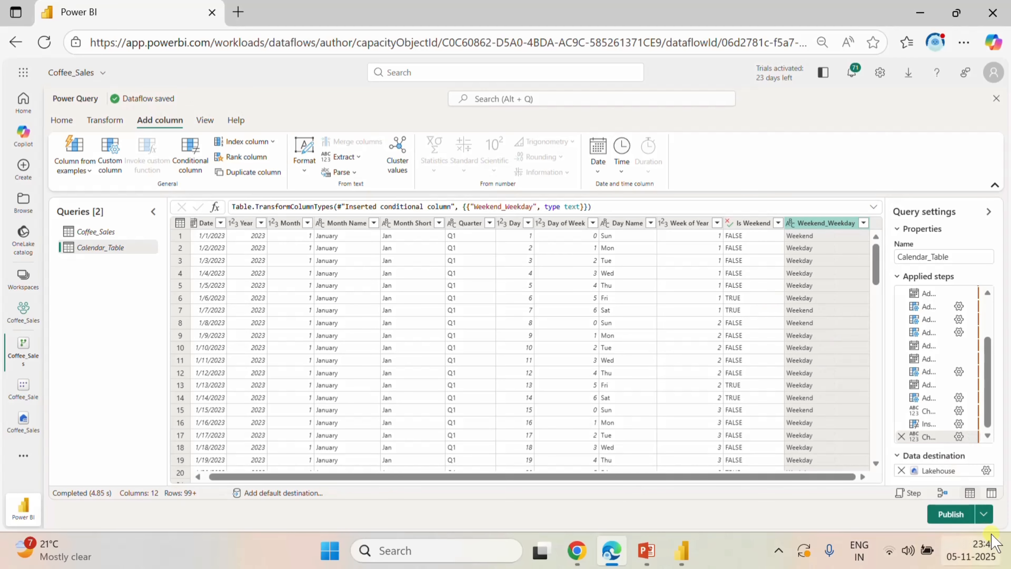
- Save the Lakehouse destination as new table Calendar_Table in Coffee_Sales with automatic settings, and publish the dataflow
{"action": "left_click", "coordinate": [987, 471]}
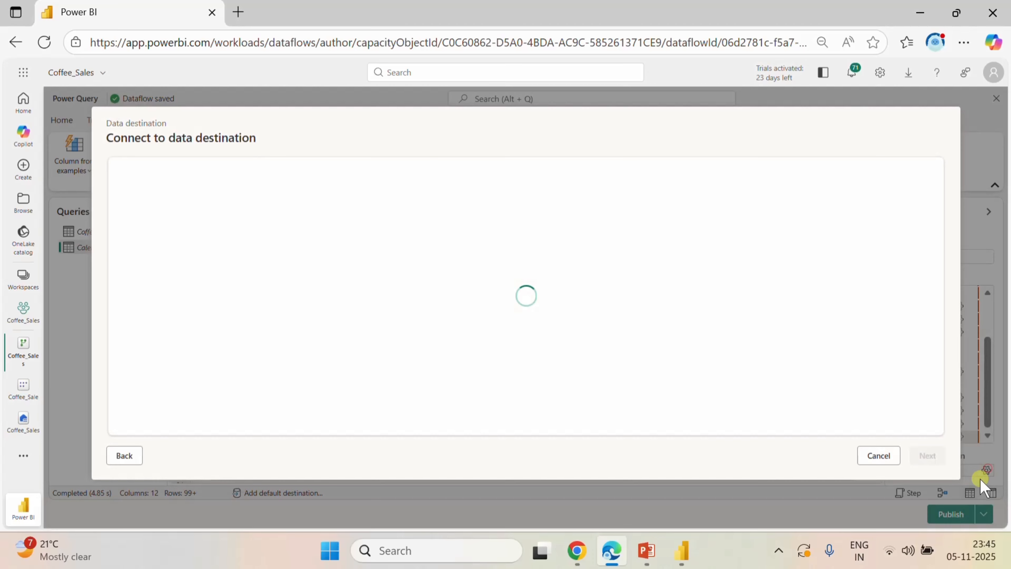
{"action": "left_click", "coordinate": [927, 455]}
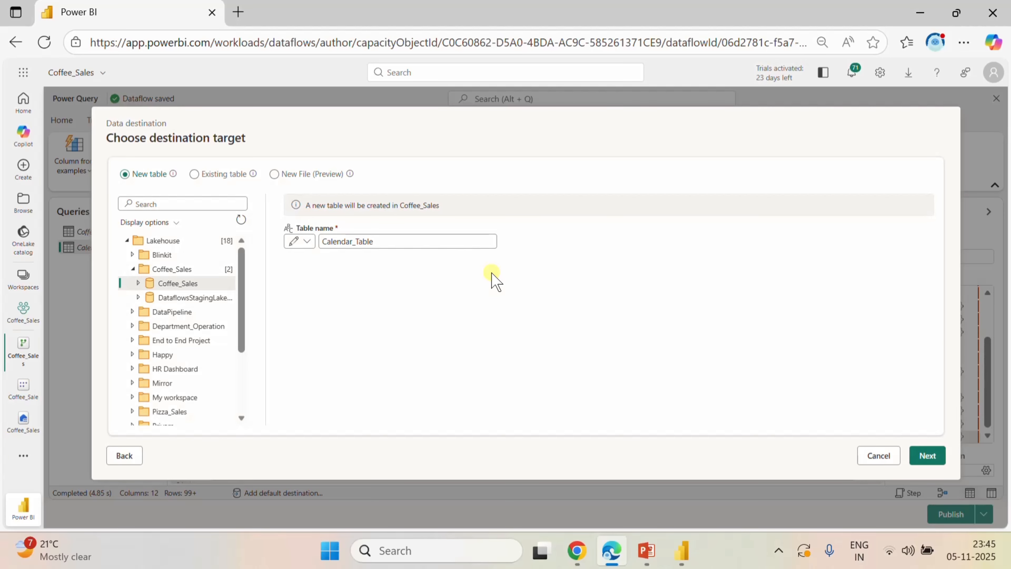
{"action": "left_click", "coordinate": [923, 458]}
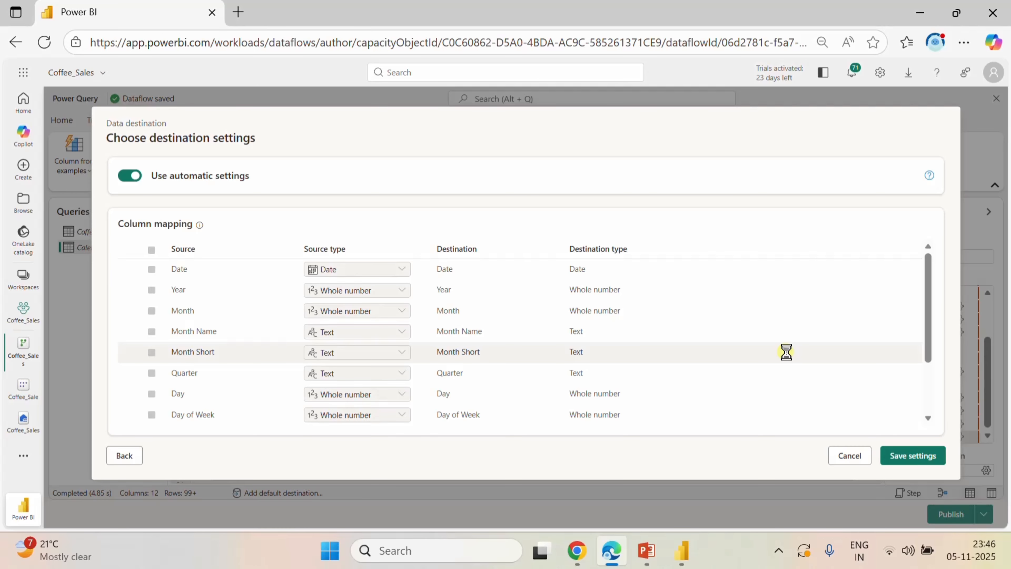
{"action": "scroll", "coordinate": [786, 353], "scroll_direction": "down", "scroll_amount": 3}
{"action": "left_click", "coordinate": [908, 455]}
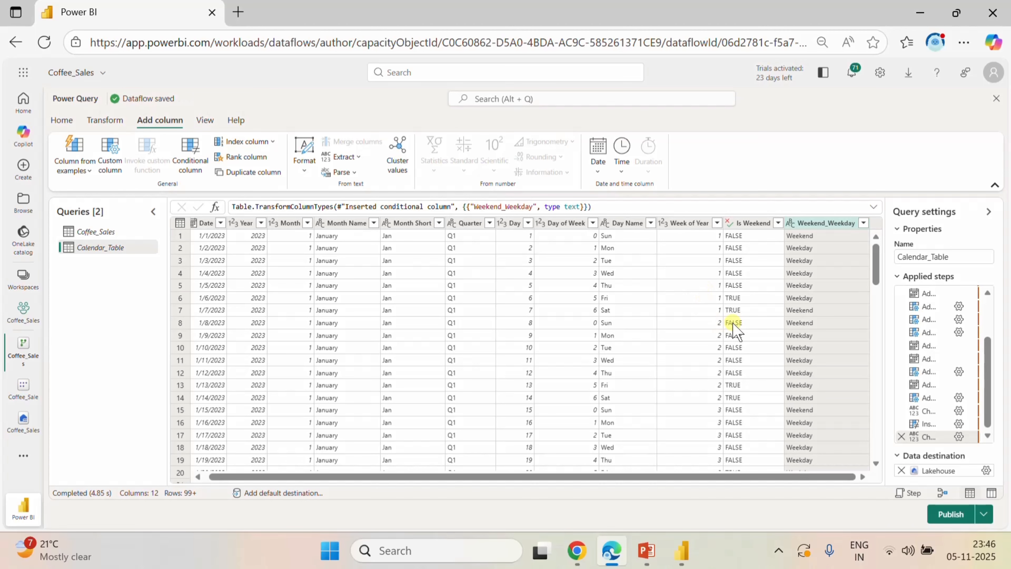
{"action": "left_click", "coordinate": [952, 517]}
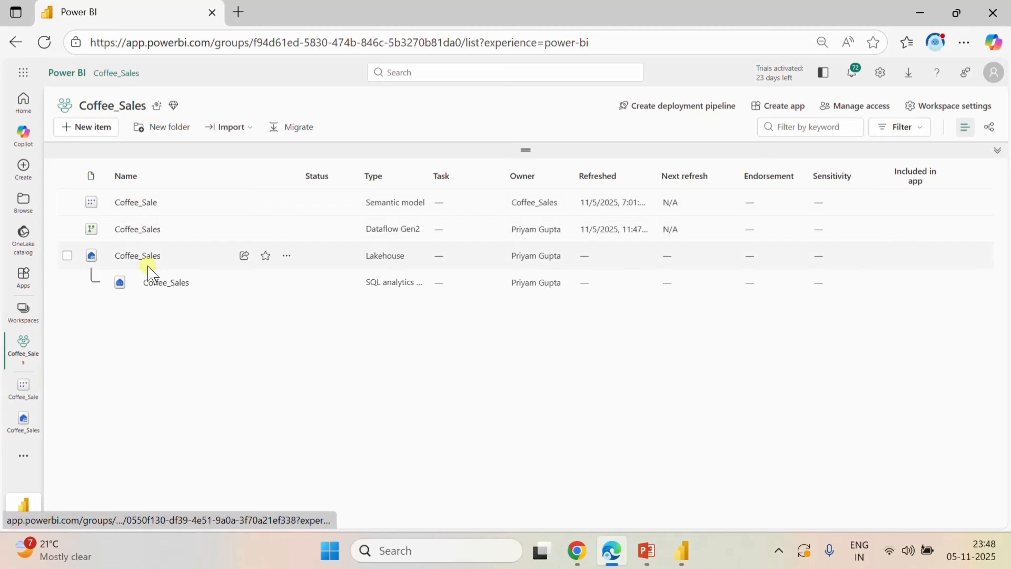
- Open the Coffee_Sale semantic model from the workspace and switch it to Editing mode
{"action": "left_click", "coordinate": [135, 202]}
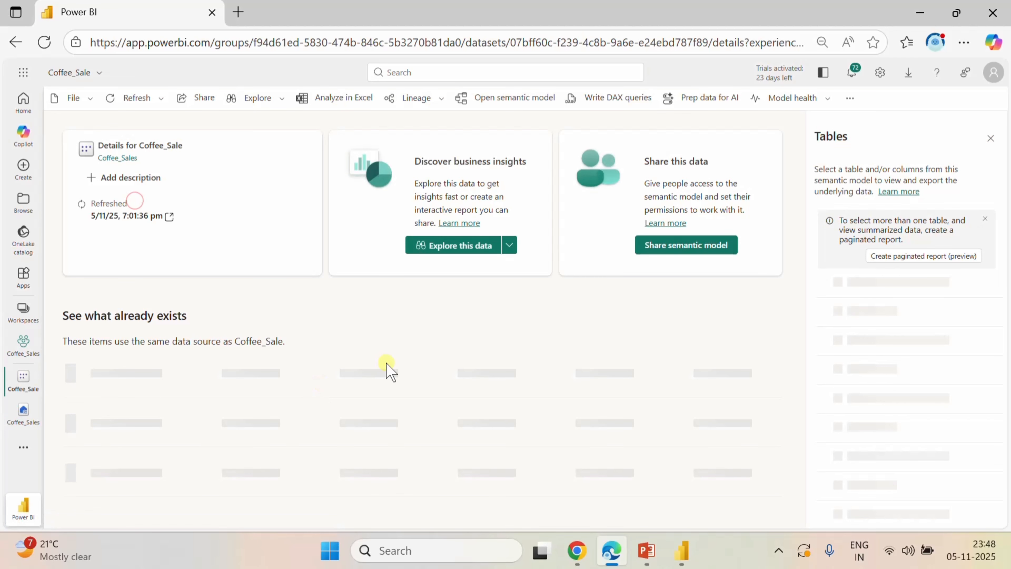
{"action": "left_click", "coordinate": [515, 98]}
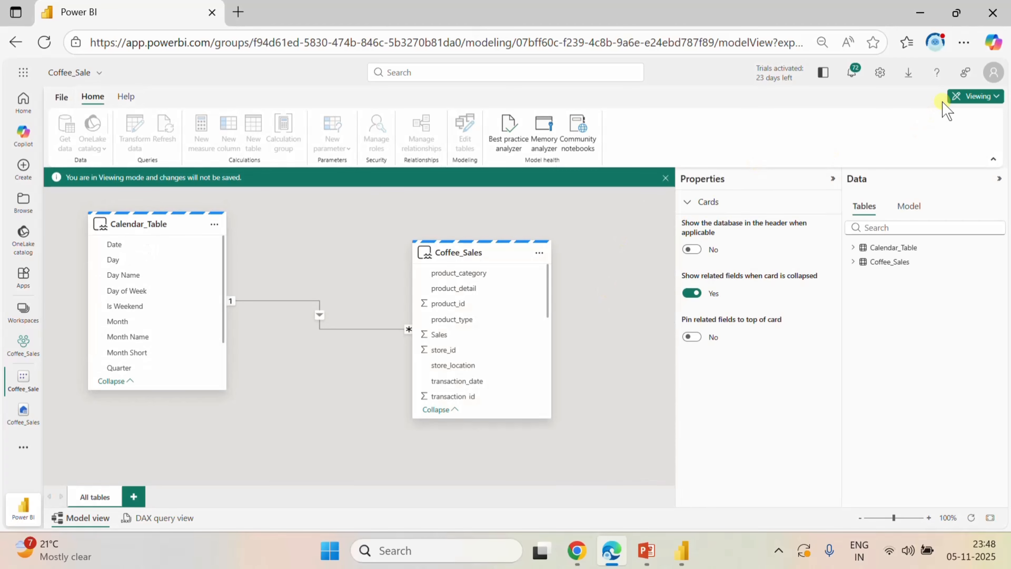
{"action": "left_click", "coordinate": [972, 96]}
{"action": "left_click", "coordinate": [905, 126]}
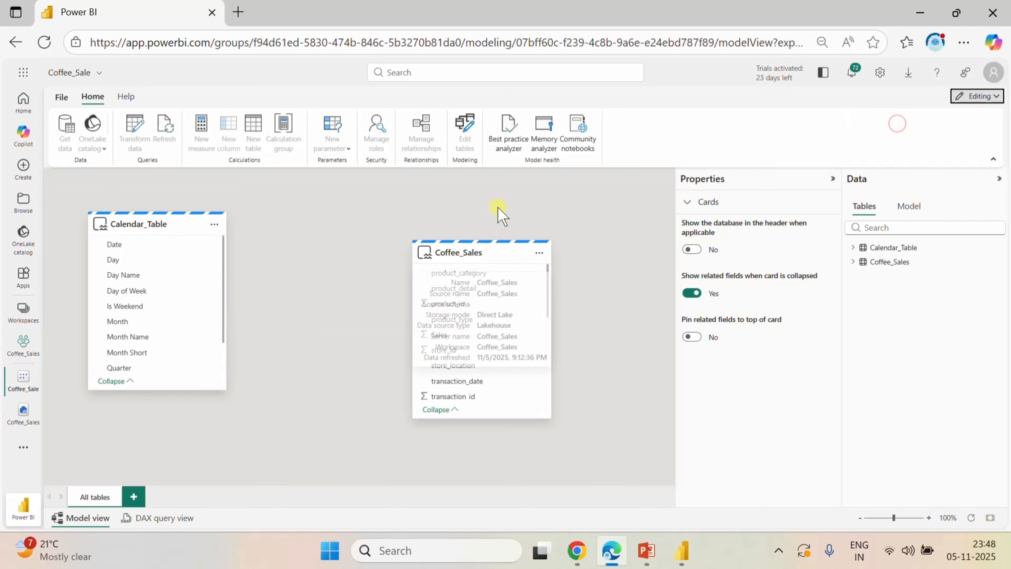
- Update the semantic model's tables with Calendar_Table and Coffee_Sales selected, and check Calendar_Table for the Weekend_Weekday column
{"action": "left_click", "coordinate": [463, 141]}
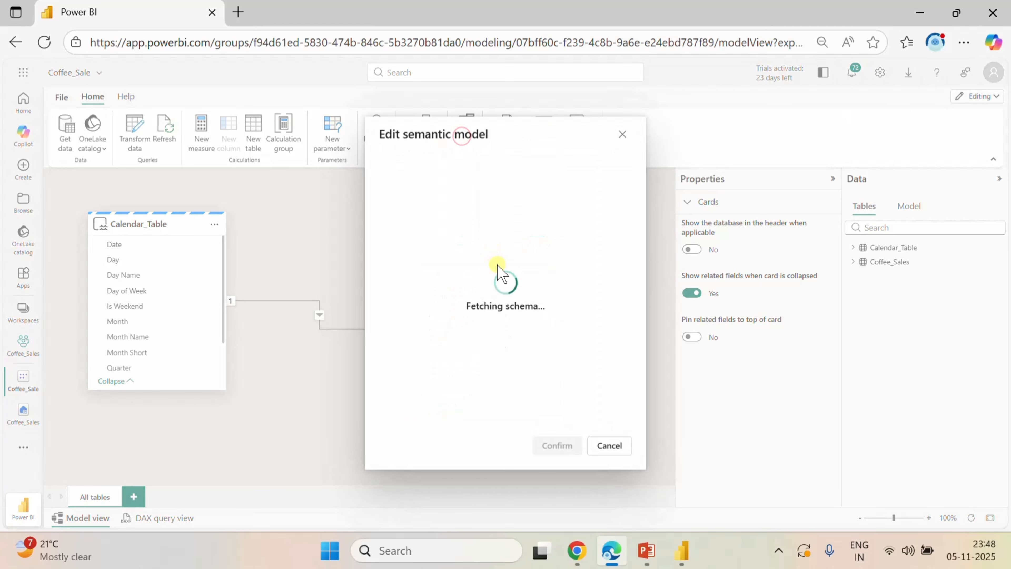
{"action": "left_click", "coordinate": [557, 445]}
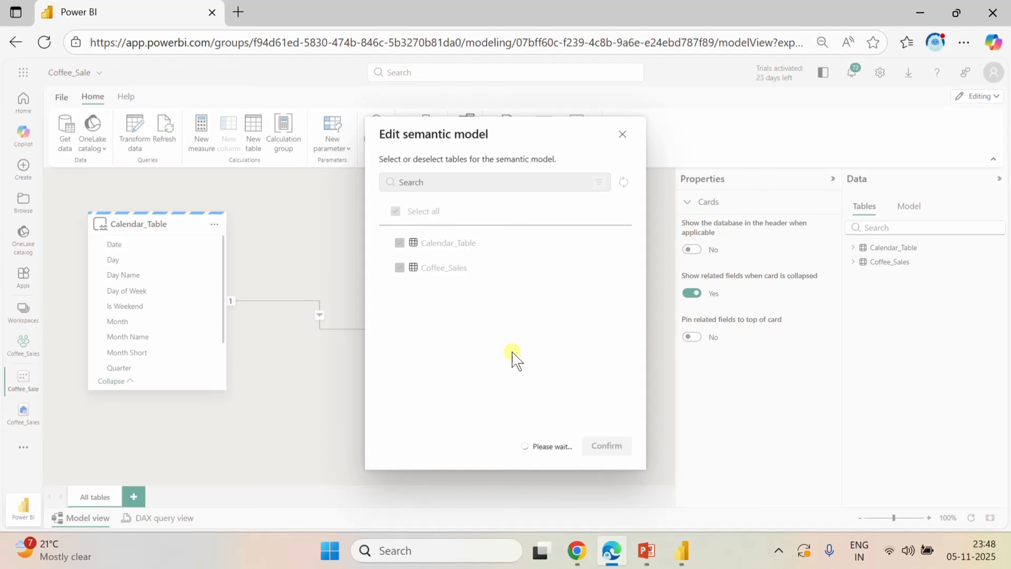
{"action": "scroll", "coordinate": [176, 271], "scroll_direction": "down", "scroll_amount": 1}
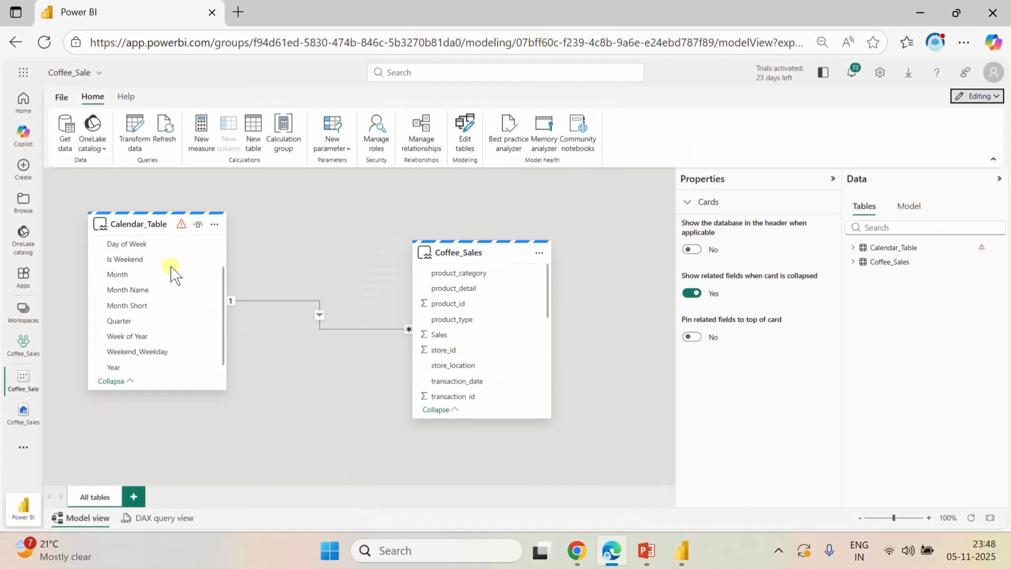
{"action": "scroll", "coordinate": [175, 356], "scroll_direction": "up", "scroll_amount": 1}
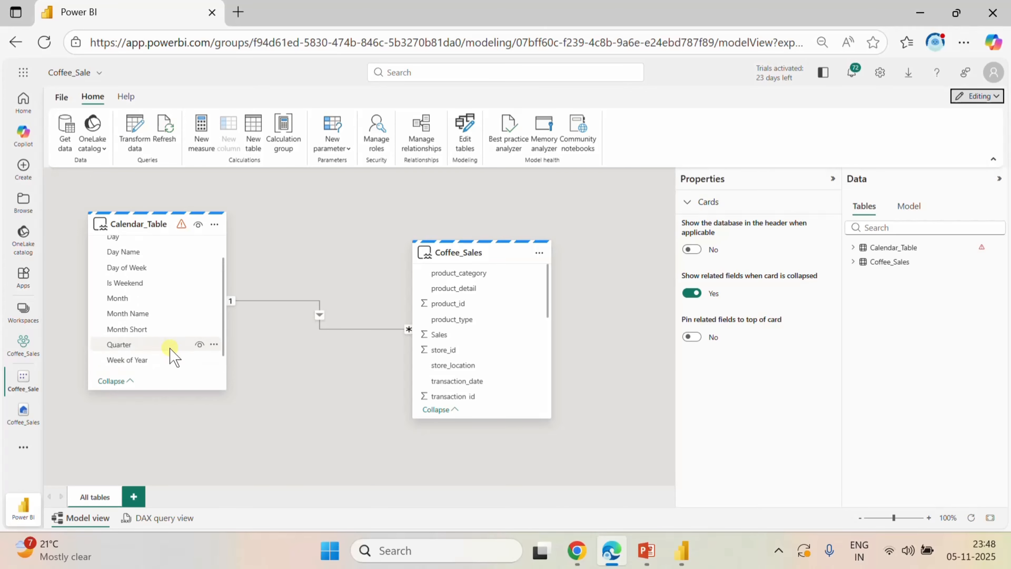
{"action": "scroll", "coordinate": [171, 351], "scroll_direction": "up", "scroll_amount": 1}
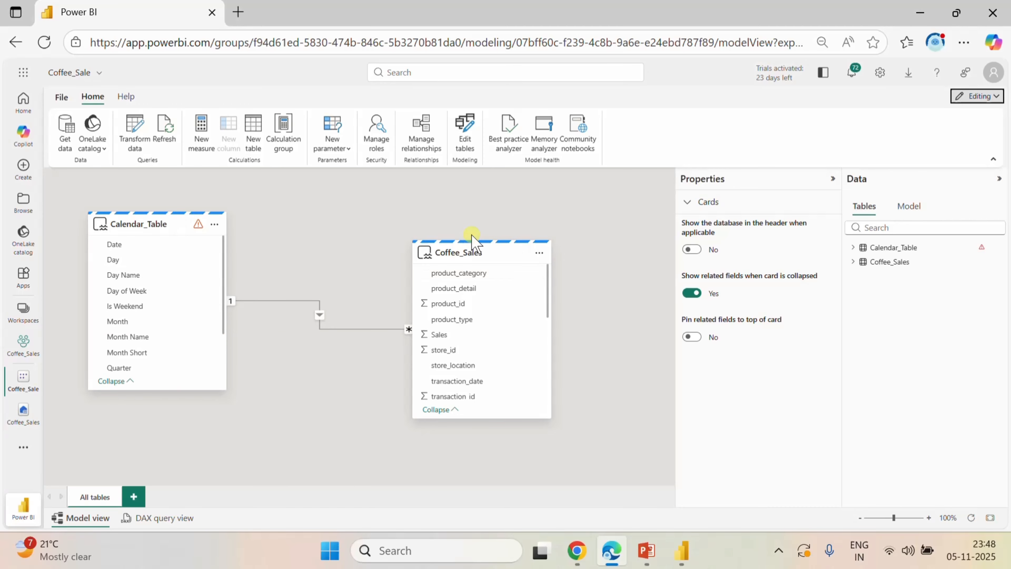
- Reconfirm the semantic model's table selection to clear the Calendar_Table warning, and review the table's columns
{"action": "left_click", "coordinate": [465, 136]}
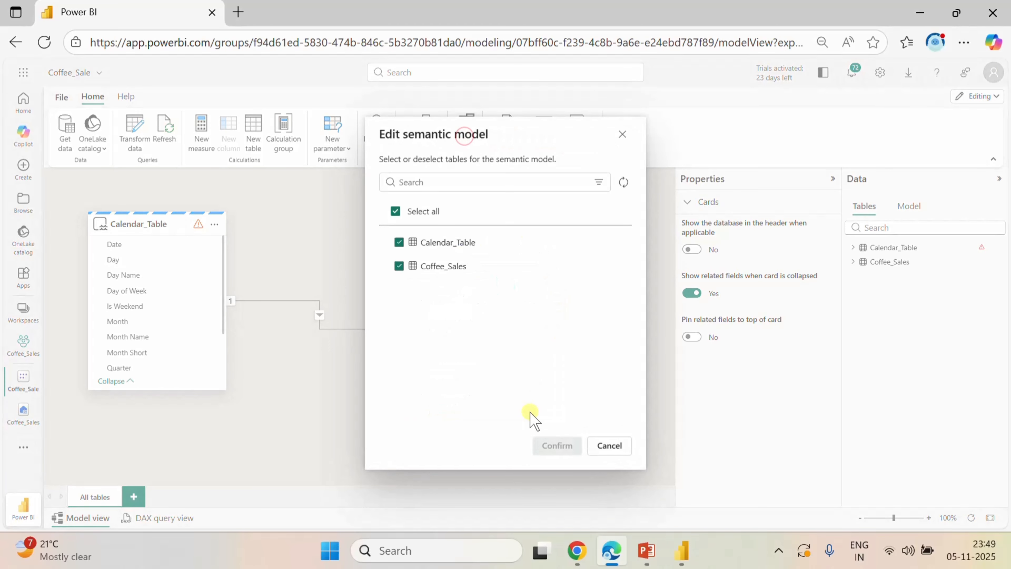
{"action": "left_click", "coordinate": [557, 446]}
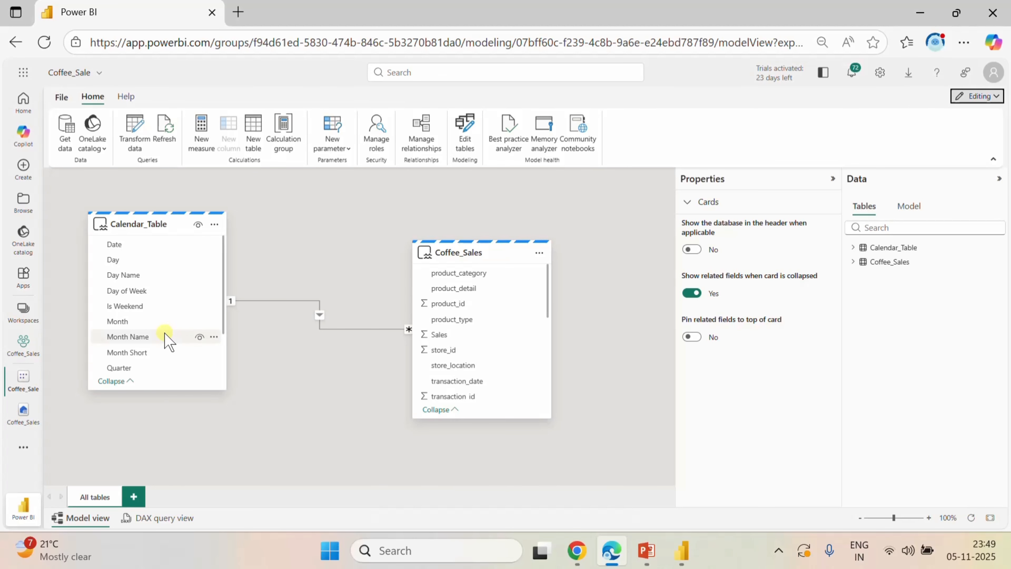
{"action": "scroll", "coordinate": [175, 327], "scroll_direction": "down", "scroll_amount": 3}
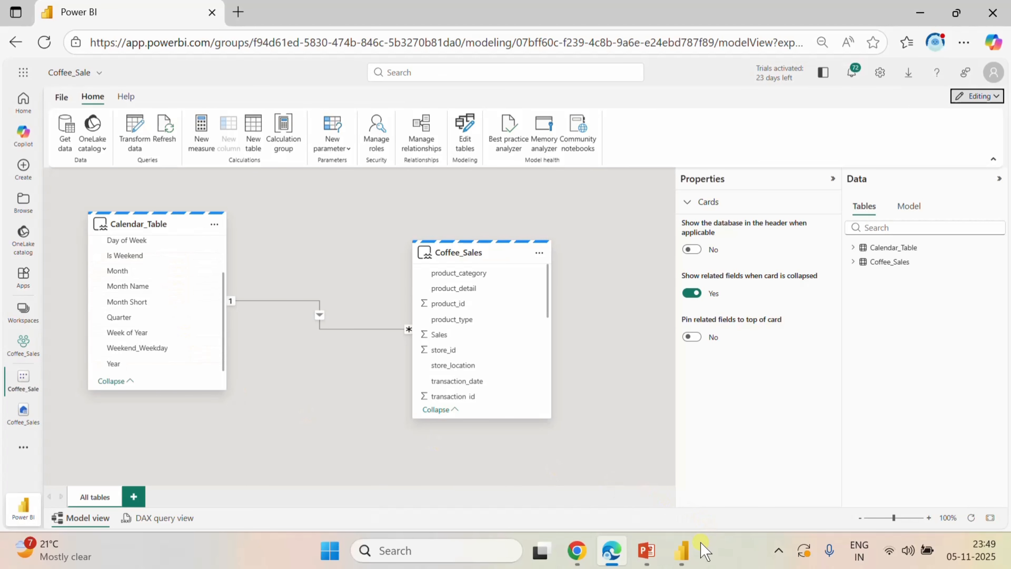
- Switch to the Coffee_Sales report in Power BI Desktop and refresh its data
{"action": "left_click", "coordinate": [682, 550]}
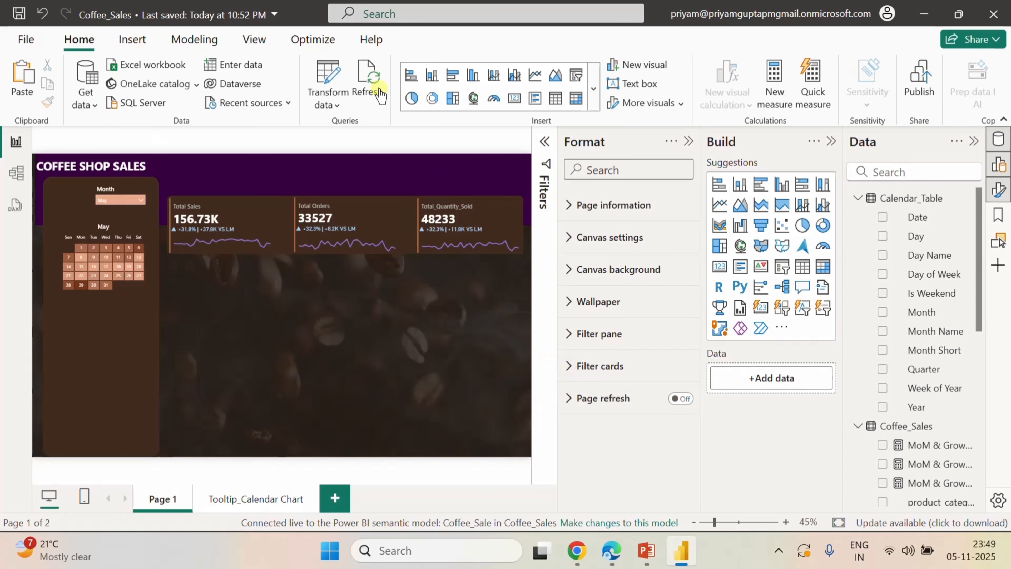
{"action": "left_click", "coordinate": [367, 82]}
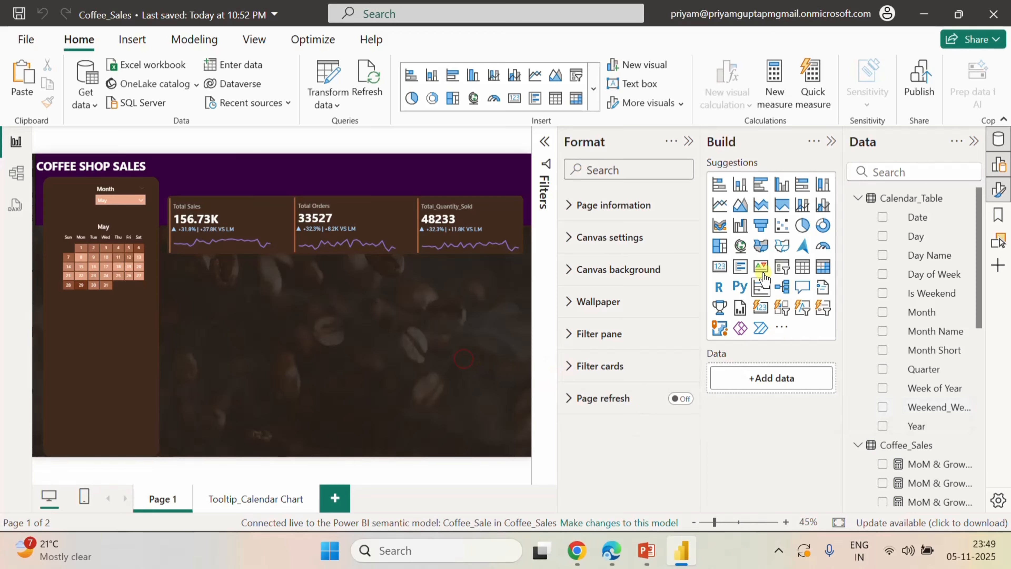
- Insert a donut chart on Page 1 with Total_Sales from Coffee_Sales as its values
{"action": "left_click", "coordinate": [824, 226]}
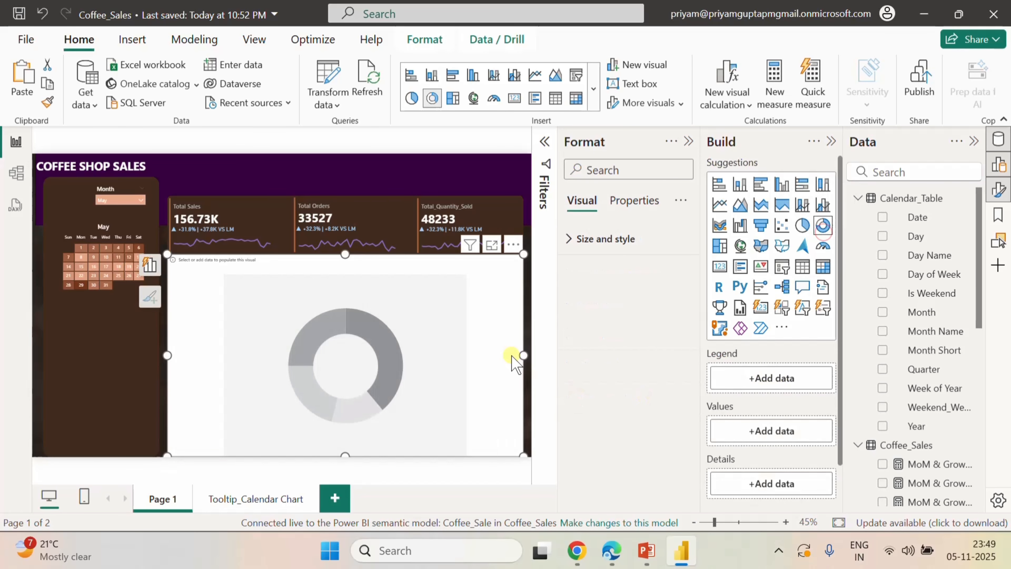
{"action": "scroll", "coordinate": [934, 368], "scroll_direction": "down", "scroll_amount": 10}
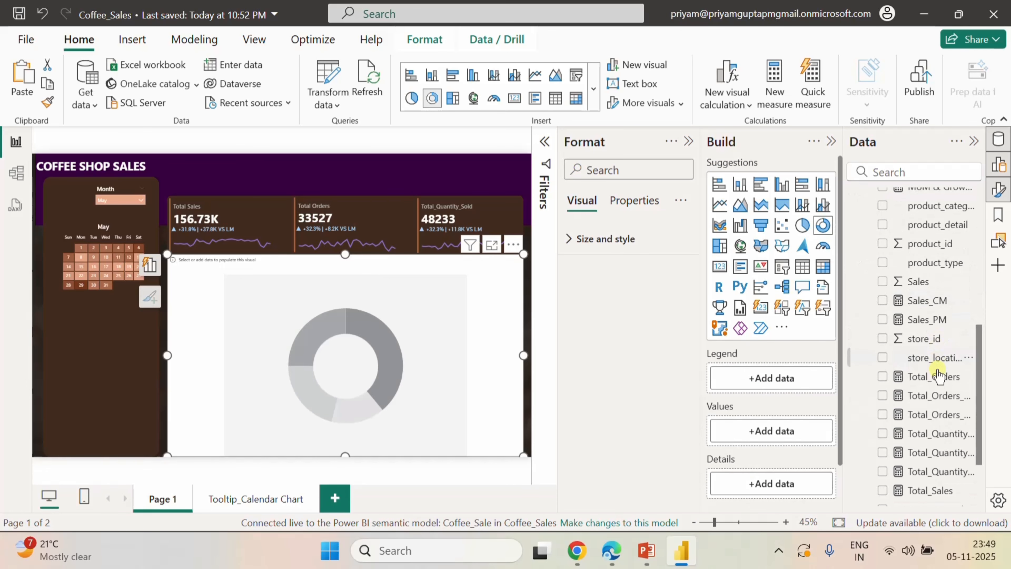
{"action": "scroll", "coordinate": [937, 373], "scroll_direction": "up", "scroll_amount": 10}
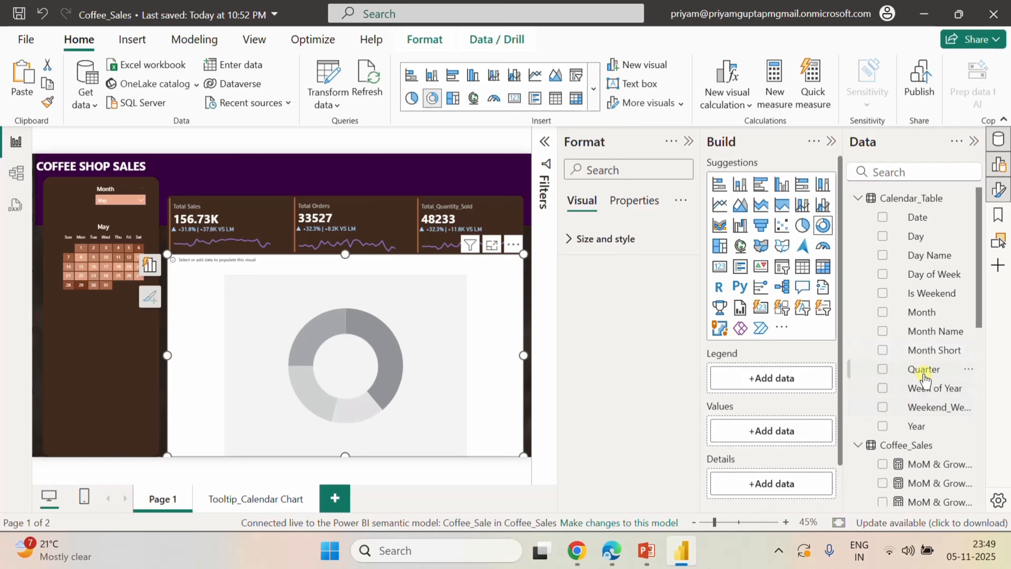
{"action": "scroll", "coordinate": [924, 462], "scroll_direction": "down", "scroll_amount": 4}
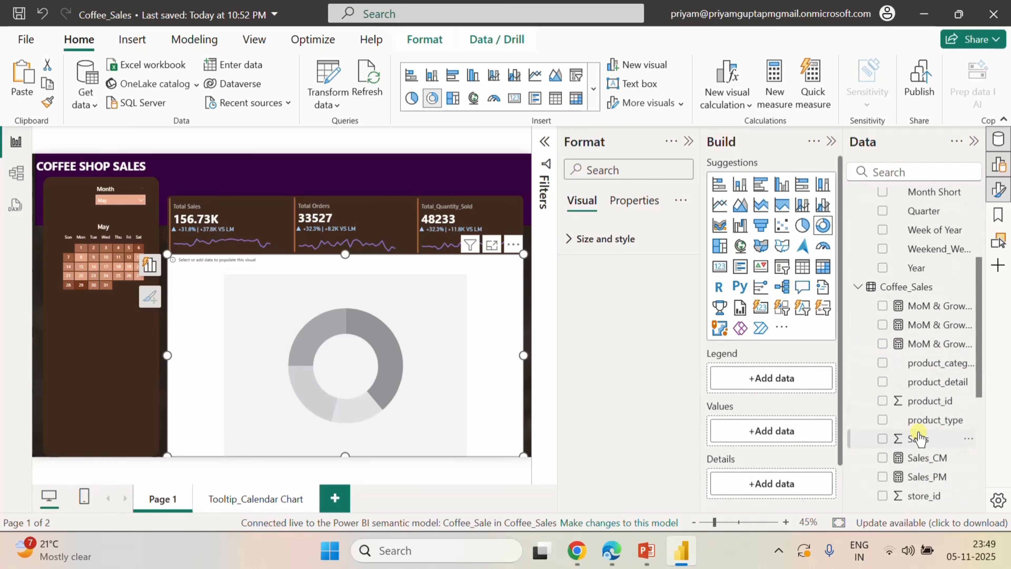
{"action": "scroll", "coordinate": [919, 437], "scroll_direction": "up", "scroll_amount": 4}
{"action": "scroll", "coordinate": [919, 438], "scroll_direction": "down", "scroll_amount": 10}
{"action": "scroll", "coordinate": [920, 436], "scroll_direction": "up", "scroll_amount": 4}
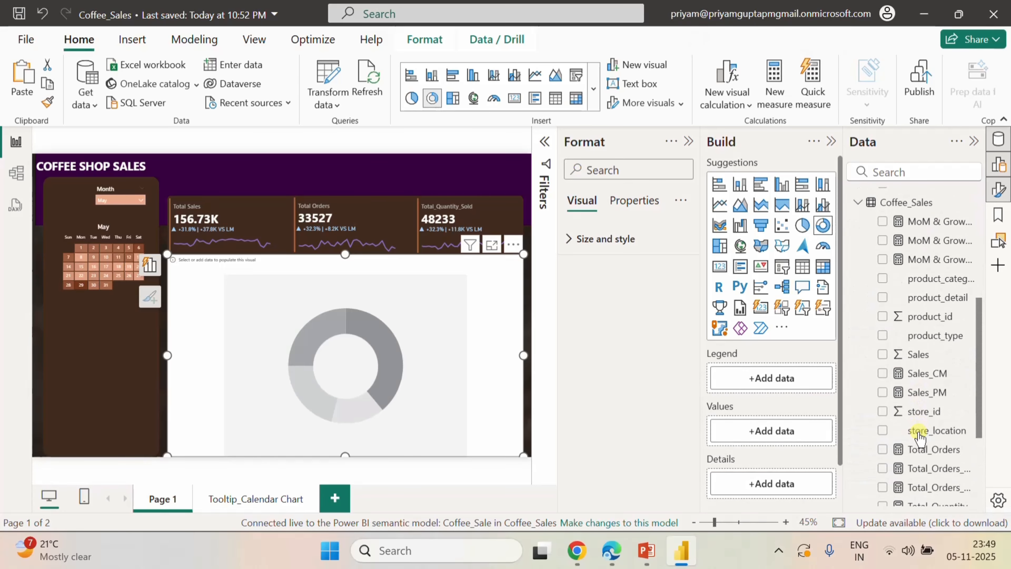
{"action": "scroll", "coordinate": [919, 437], "scroll_direction": "down", "scroll_amount": 4}
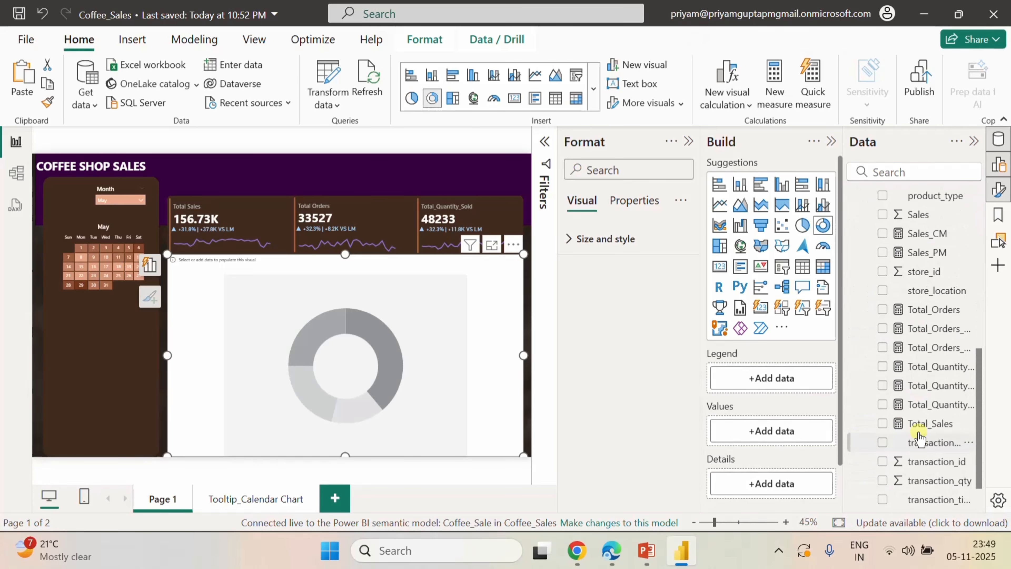
{"action": "left_click", "coordinate": [882, 402]}
{"action": "scroll", "coordinate": [919, 411], "scroll_direction": "up", "scroll_amount": 2}
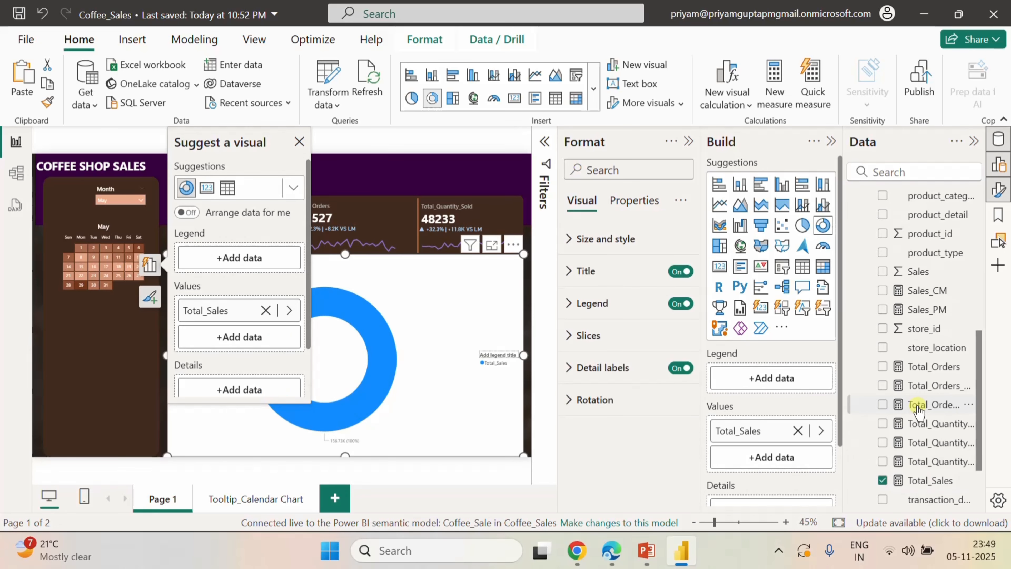
- Add Weekend_Weekday from Calendar_Table as the donut chart's legend and dismiss the visual suggestions
{"action": "scroll", "coordinate": [924, 411], "scroll_direction": "up", "scroll_amount": 10}
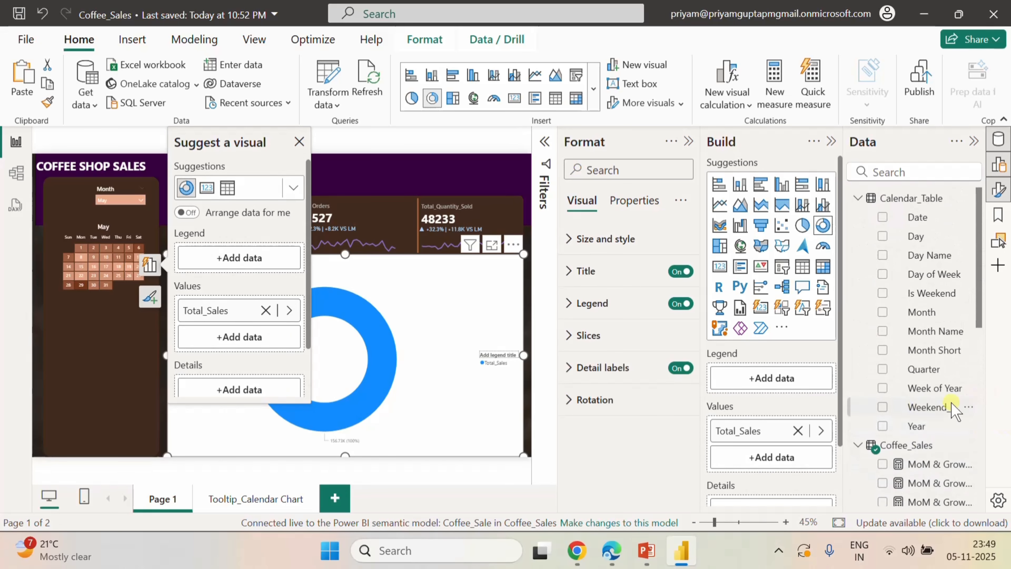
{"action": "left_click", "coordinate": [883, 407]}
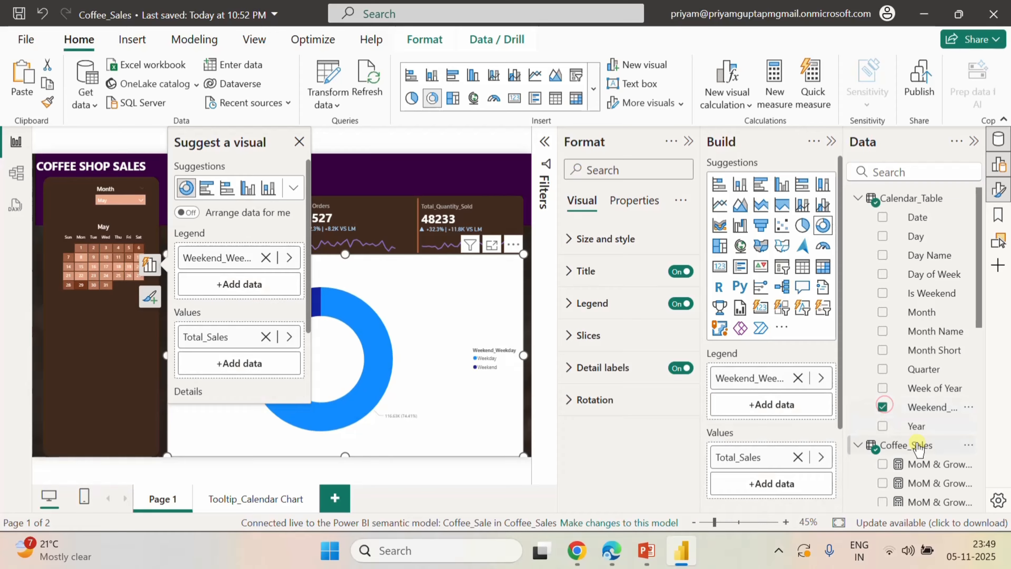
{"action": "left_click", "coordinate": [299, 142]}
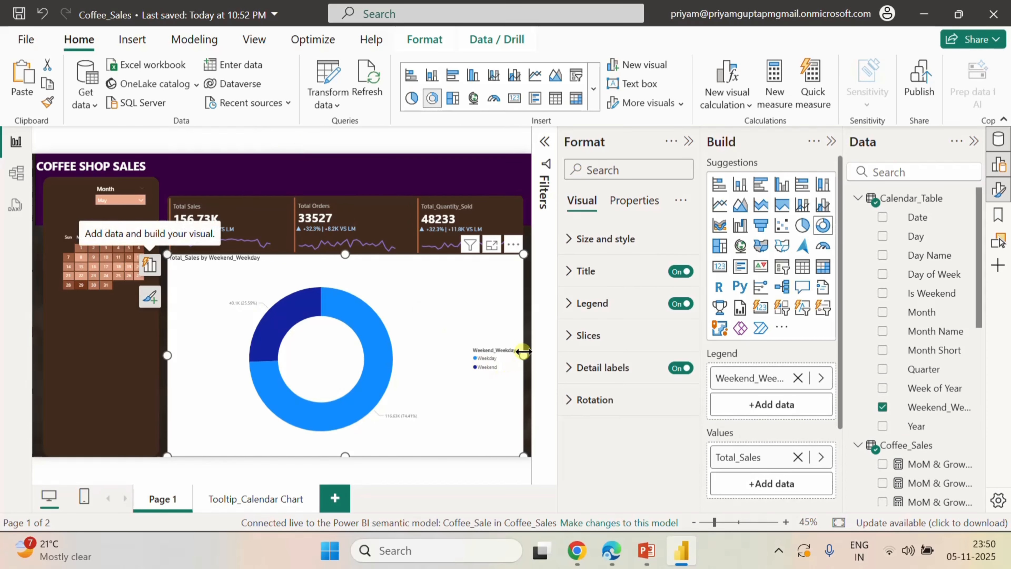
- Shrink the donut chart to about 420 wide and 343 high, beside the calendar panel's lower part
{"action": "left_click_drag", "start_coordinate": [524, 351], "coordinate": [400, 356]}
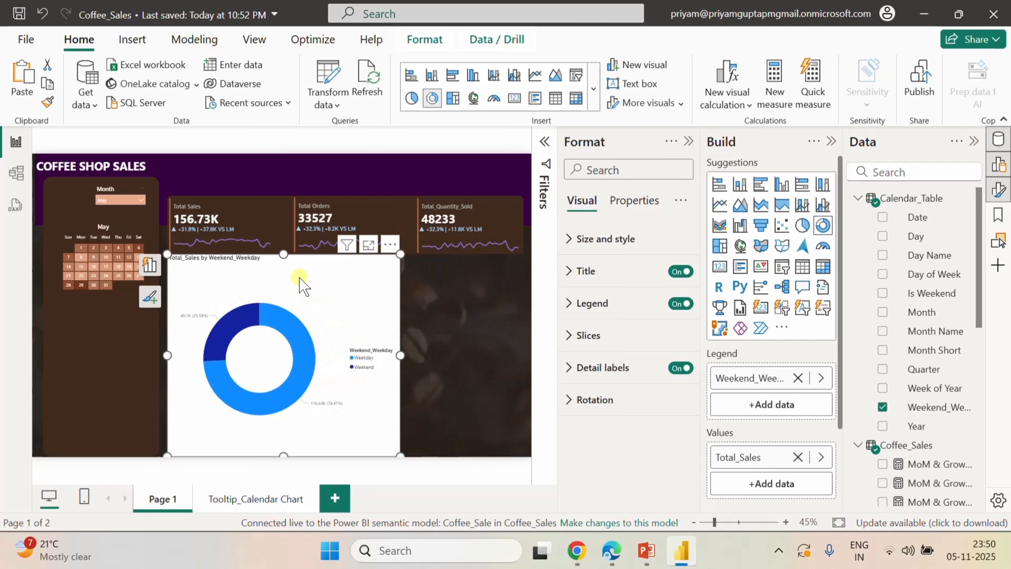
{"action": "left_click_drag", "start_coordinate": [284, 256], "coordinate": [294, 334]}
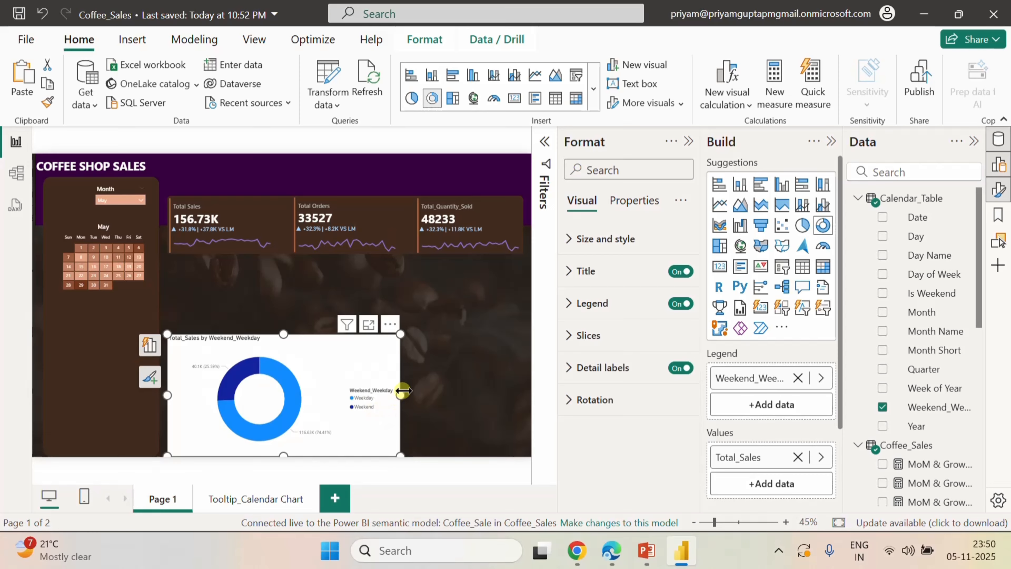
{"action": "left_click_drag", "start_coordinate": [403, 390], "coordinate": [319, 394]}
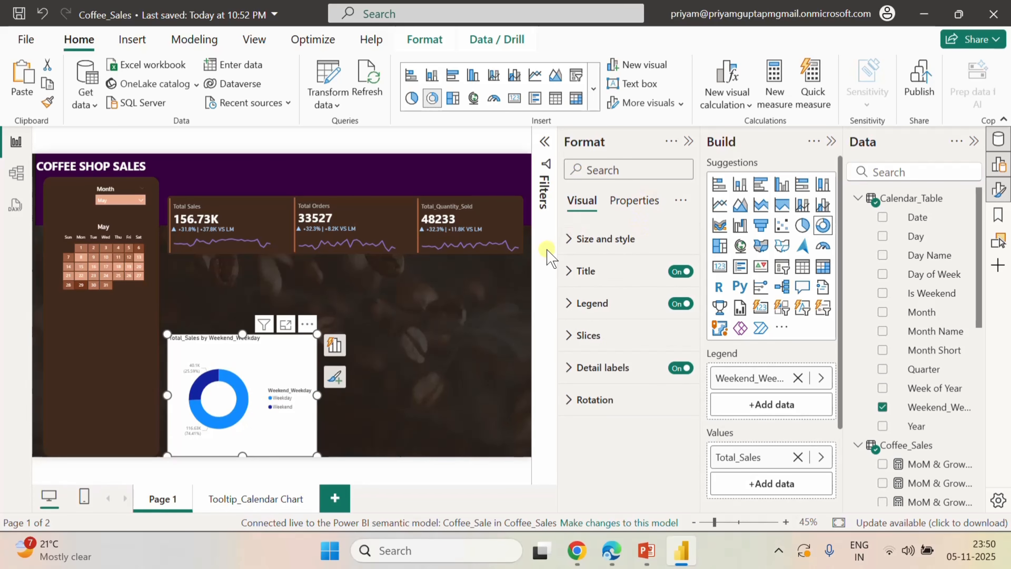
- Set the donut chart's height to 195 and its width to 308
{"action": "left_click", "coordinate": [567, 240]}
{"action": "left_click", "coordinate": [608, 316]}
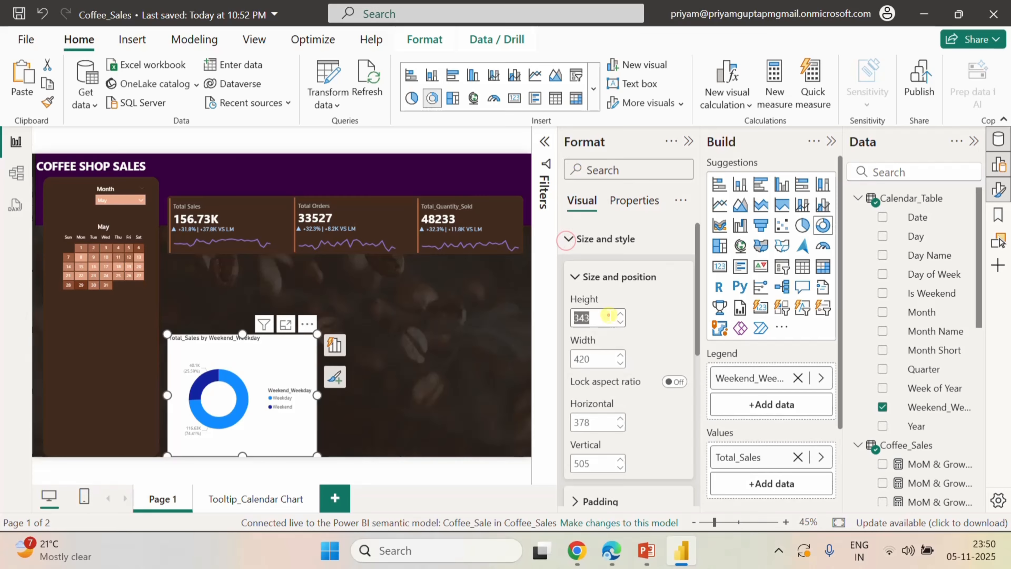
{"action": "type", "text": "195"}
{"action": "key", "text": "Return"}
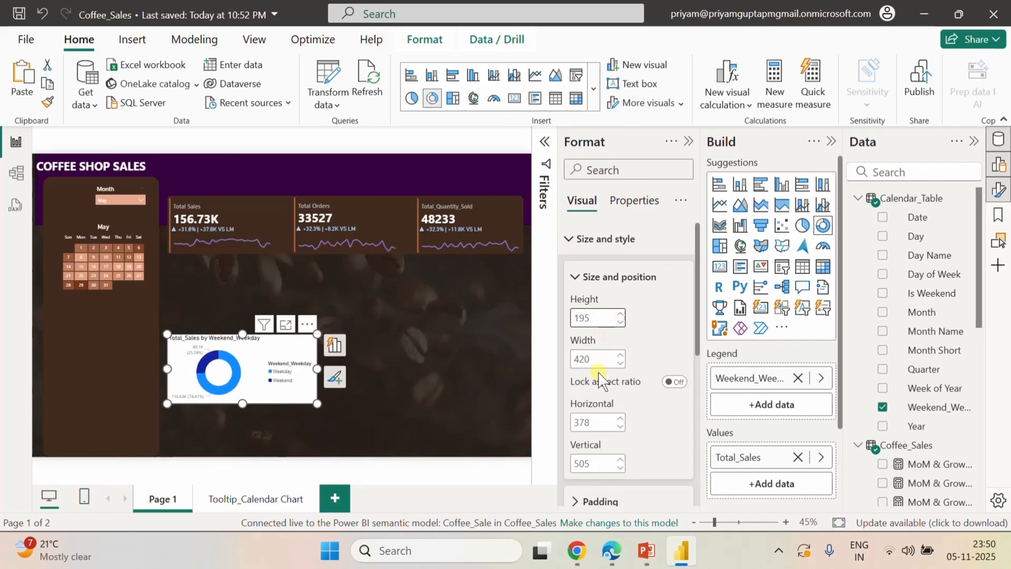
{"action": "left_click", "coordinate": [592, 357]}
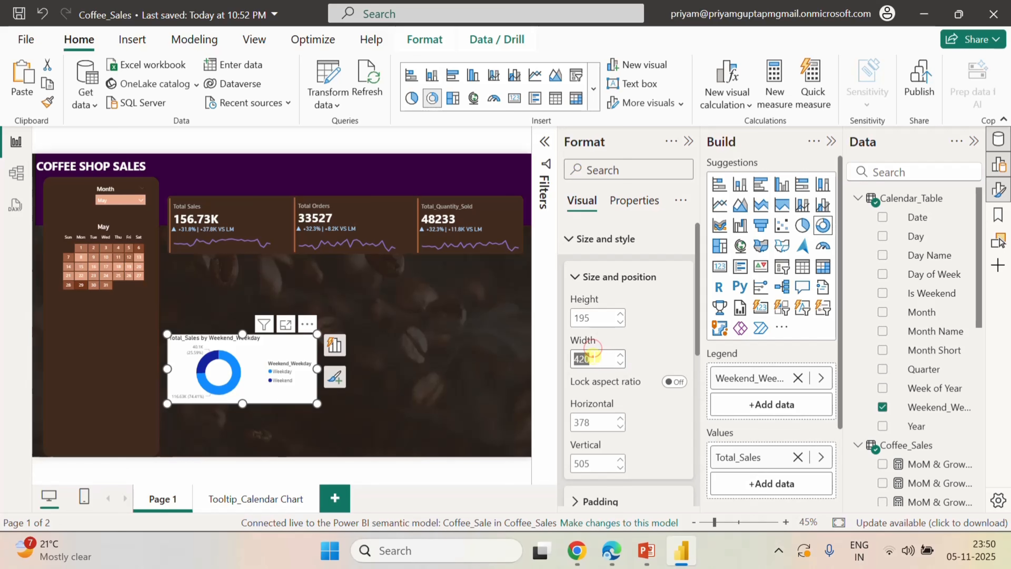
{"action": "type", "text": "308"}
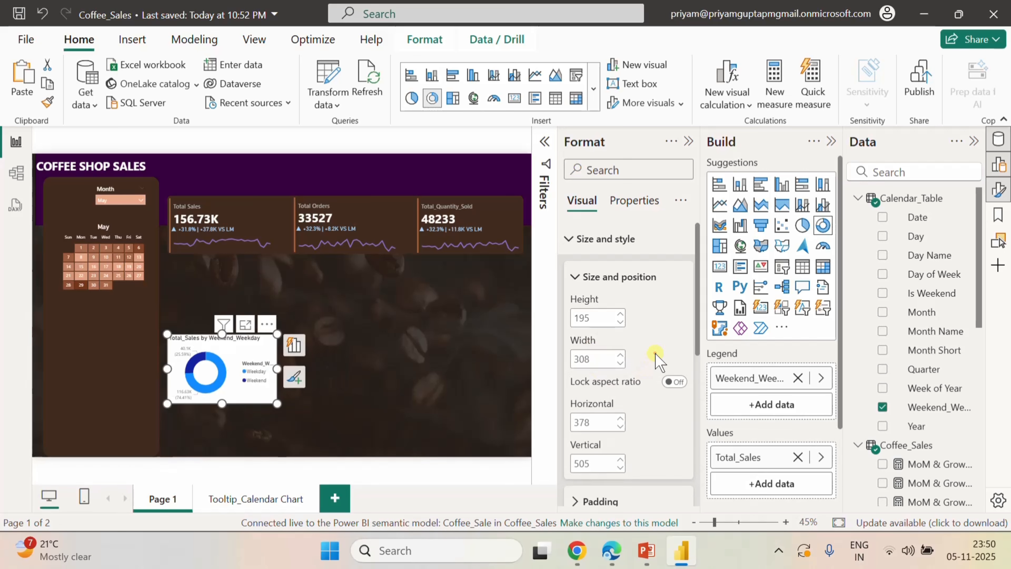
- Turn off the donut chart's background
{"action": "left_click", "coordinate": [574, 277]}
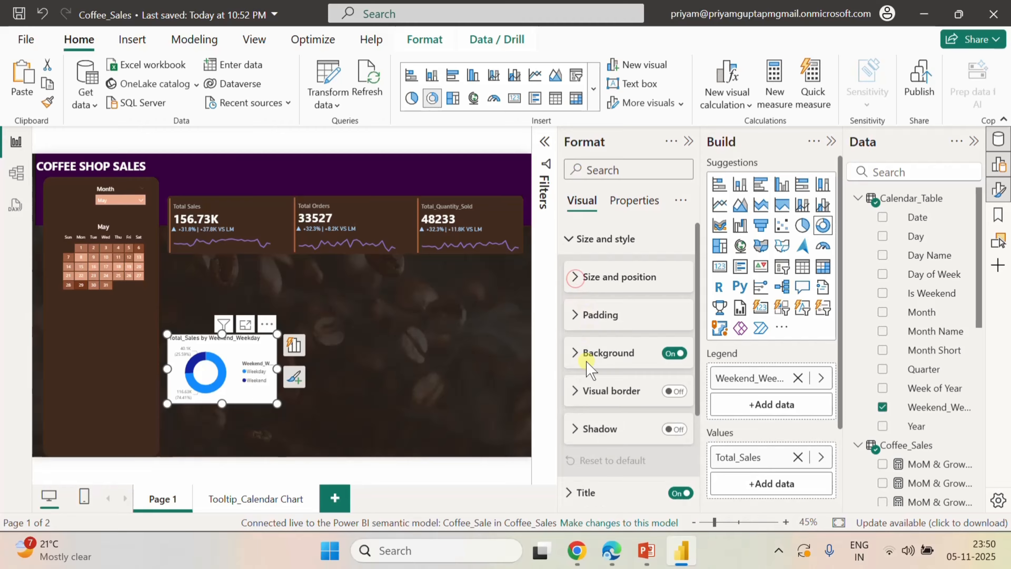
{"action": "left_click", "coordinate": [673, 354]}
{"action": "left_click", "coordinate": [673, 353]}
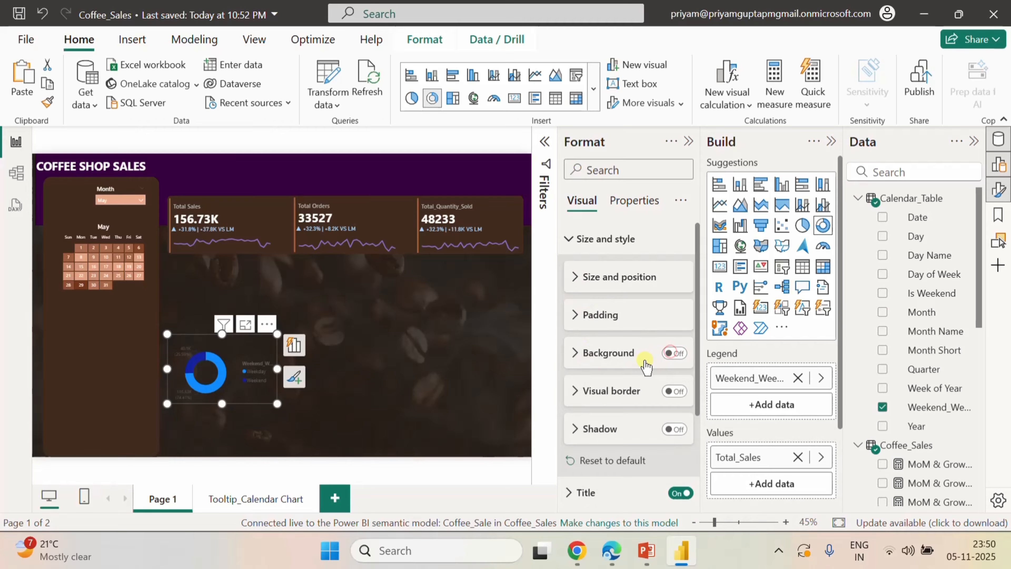
- Change the donut chart's title text to "Sales by Weekend/Weekday"
{"action": "scroll", "coordinate": [657, 375], "scroll_direction": "down", "scroll_amount": 3}
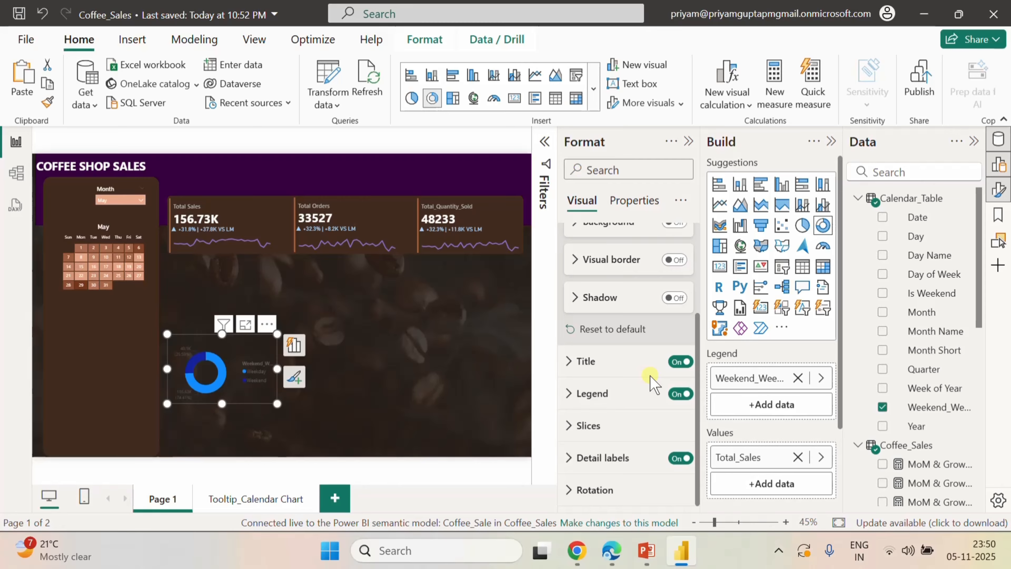
{"action": "left_click", "coordinate": [568, 361]}
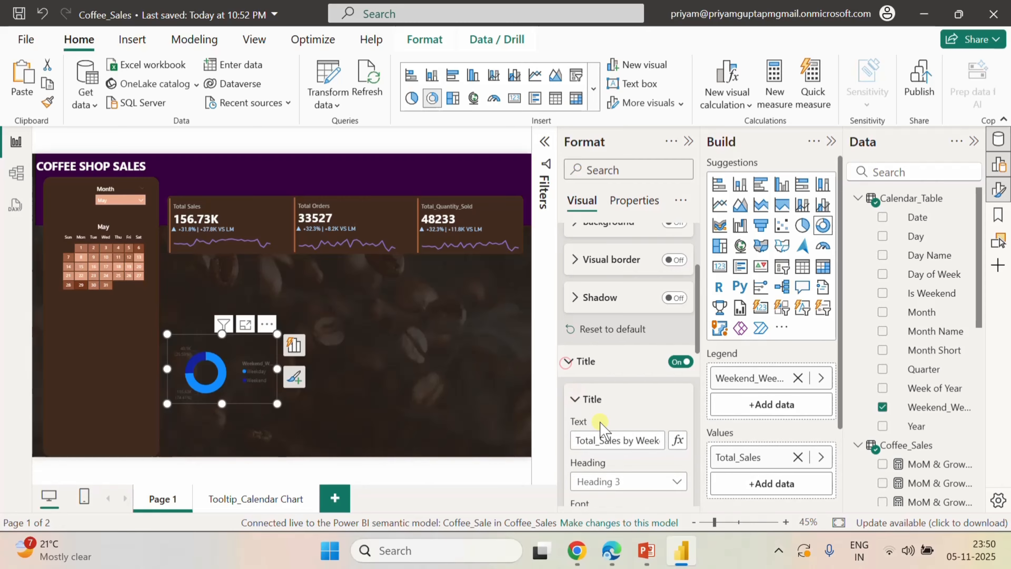
{"action": "scroll", "coordinate": [614, 440], "scroll_direction": "down", "scroll_amount": 2}
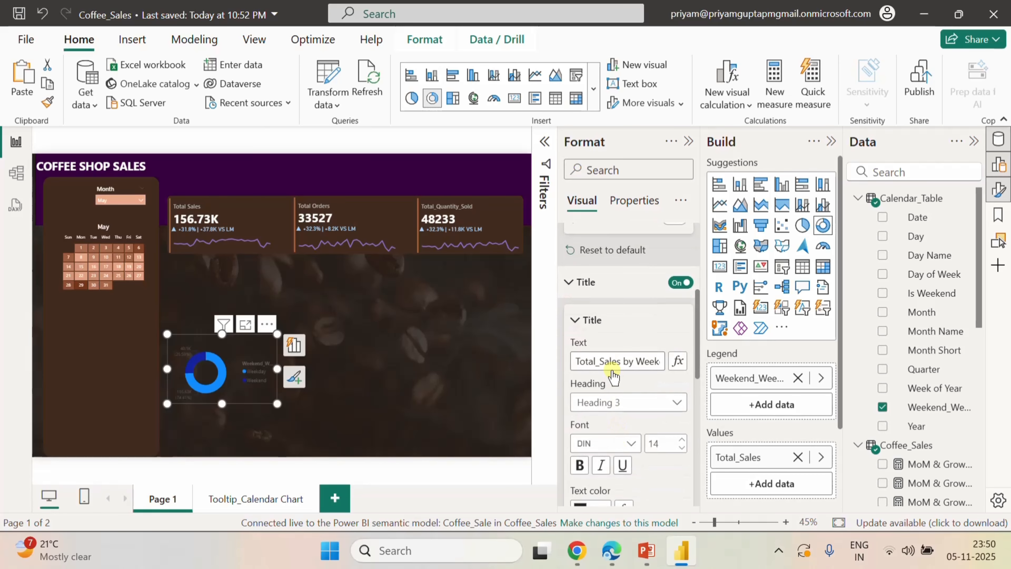
{"action": "left_click", "coordinate": [597, 361]}
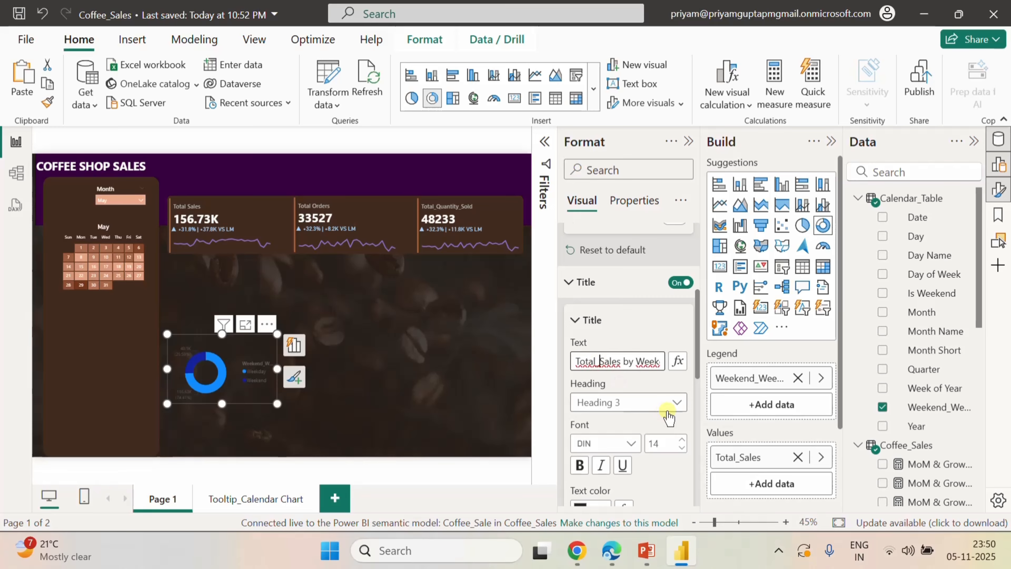
{"action": "key", "text": "BackSpace"}
{"action": "key", "text": "BackSpace"}
{"action": "key", "text": "BackSpace"}
{"action": "key", "text": "BackSpace"}
{"action": "key", "text": "BackSpace"}
{"action": "key", "text": "BackSpace"}
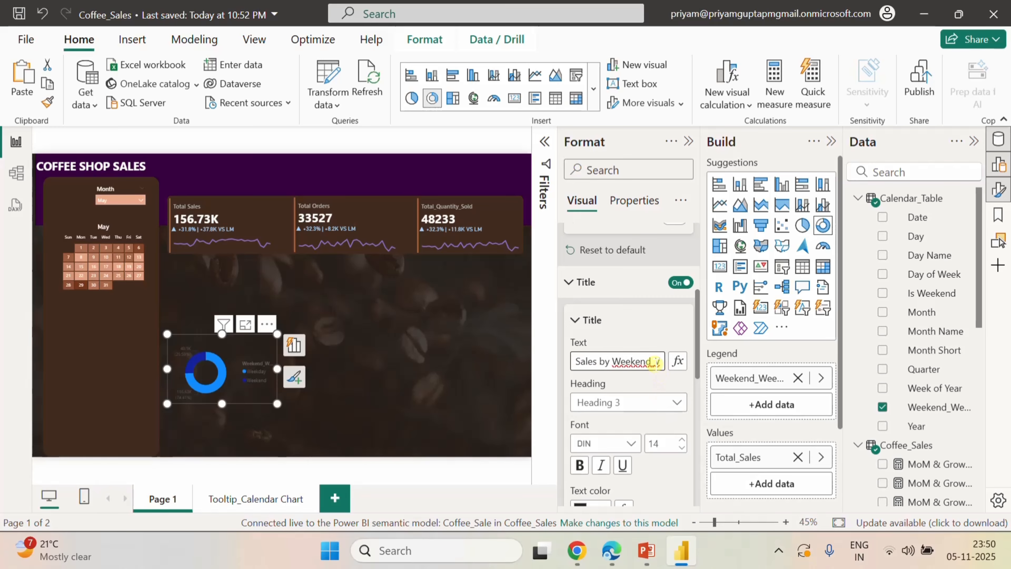
{"action": "key", "text": "BackSpace"}
{"action": "key", "text": "BackSpace"}
{"action": "left_click", "coordinate": [660, 379]}
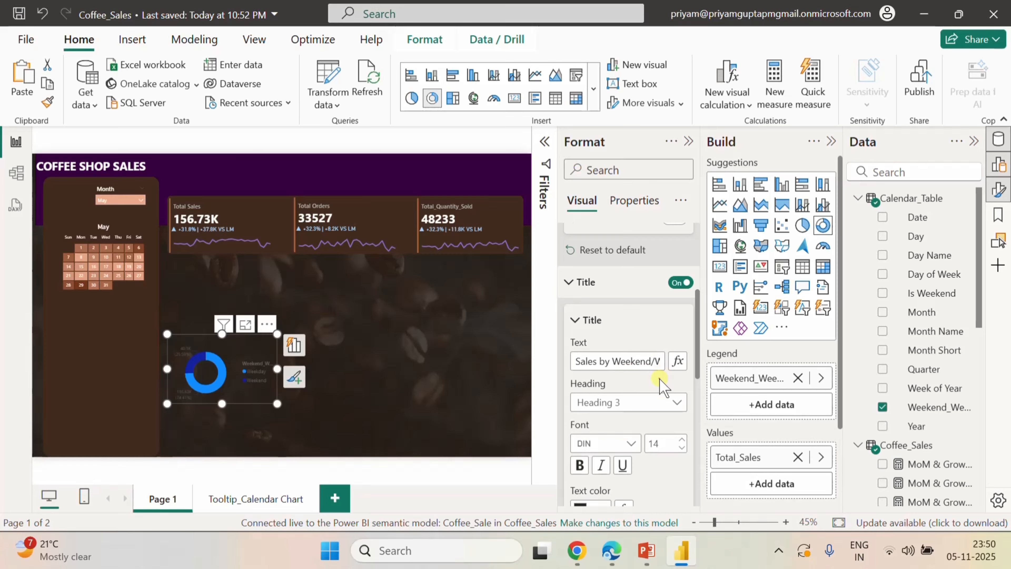
- Format the donut chart's title in Segoe UI Semibold, size 12, white and horizontally centred
{"action": "scroll", "coordinate": [663, 380], "scroll_direction": "down", "scroll_amount": 5}
{"action": "scroll", "coordinate": [639, 325], "scroll_direction": "up", "scroll_amount": 2}
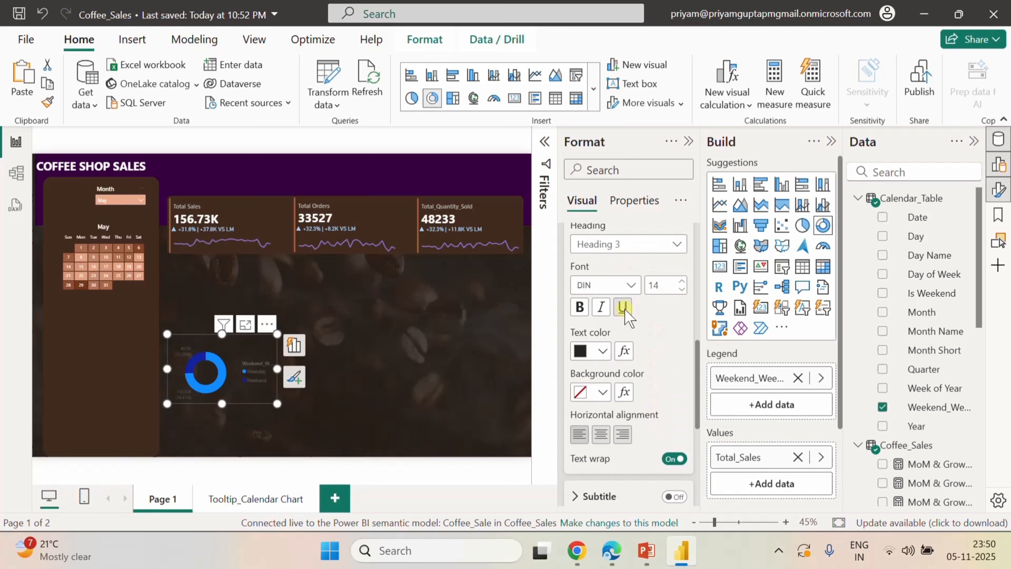
{"action": "left_click", "coordinate": [633, 286]}
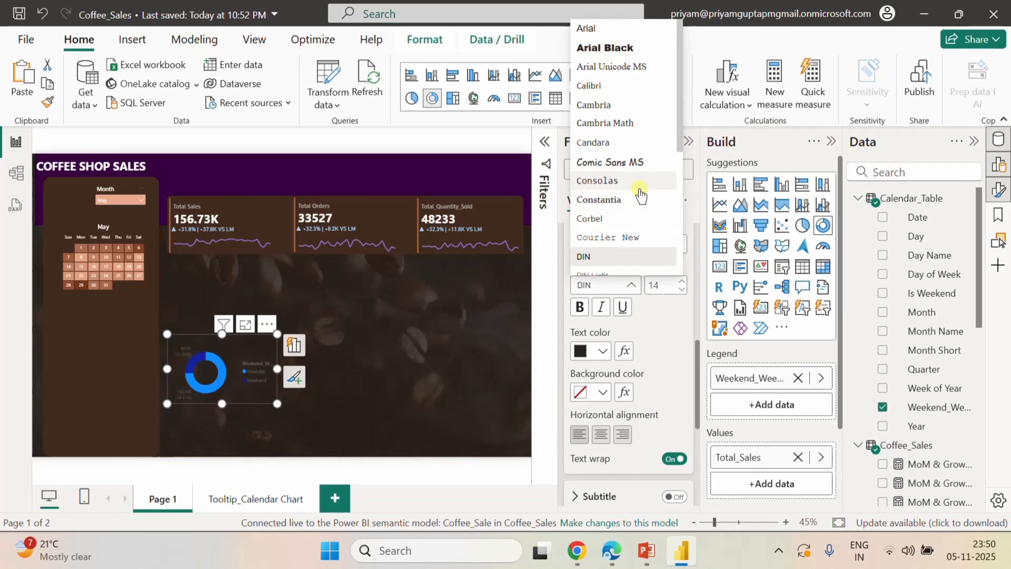
{"action": "scroll", "coordinate": [640, 195], "scroll_direction": "down", "scroll_amount": 3}
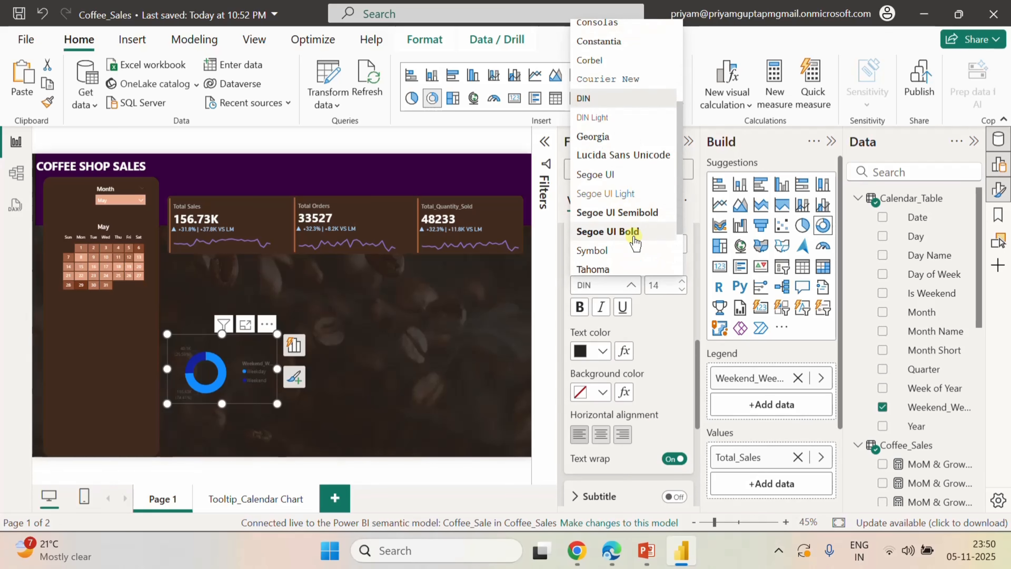
{"action": "left_click", "coordinate": [626, 217]}
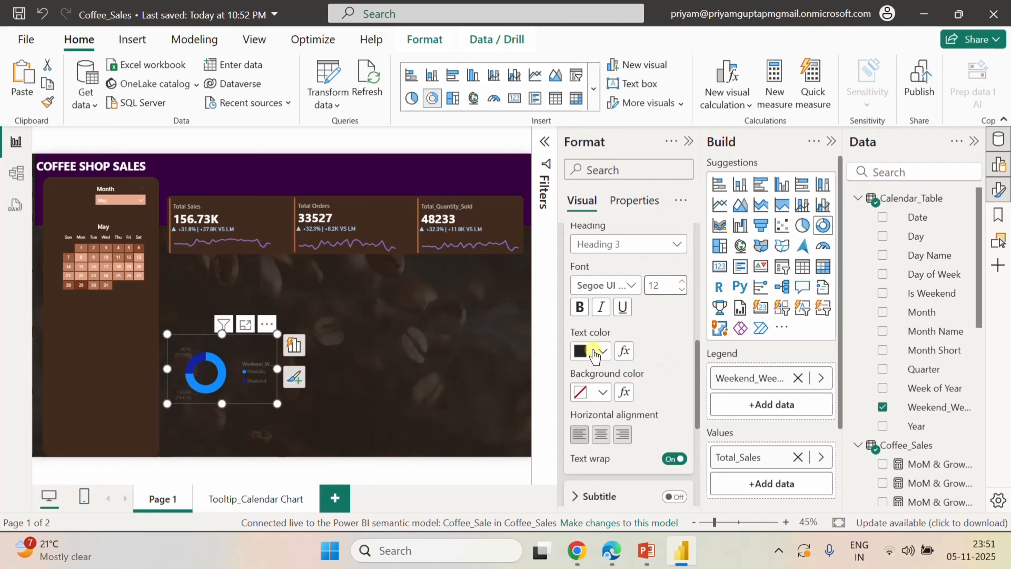
{"action": "left_click", "coordinate": [606, 351]}
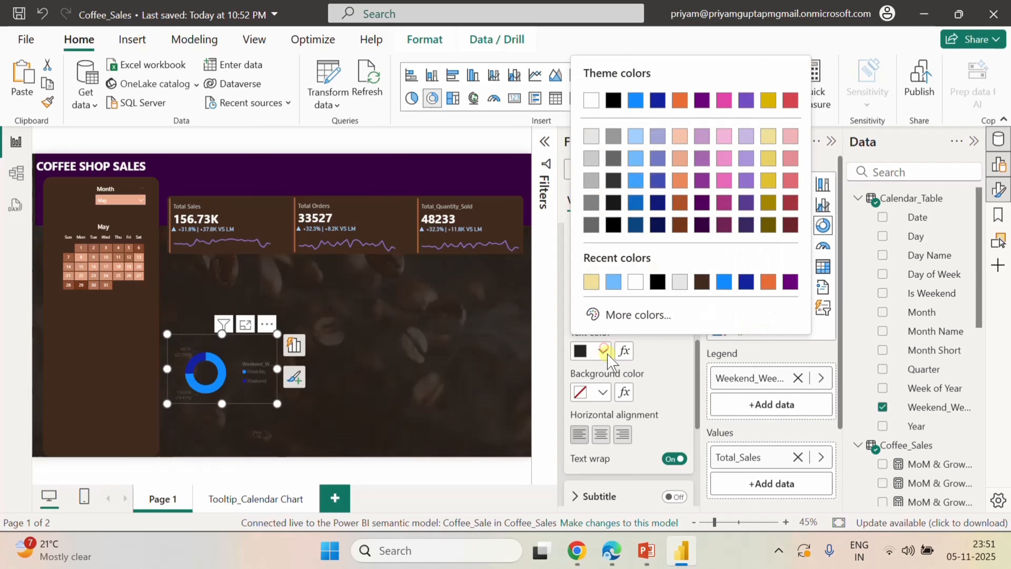
{"action": "left_click", "coordinate": [592, 98]}
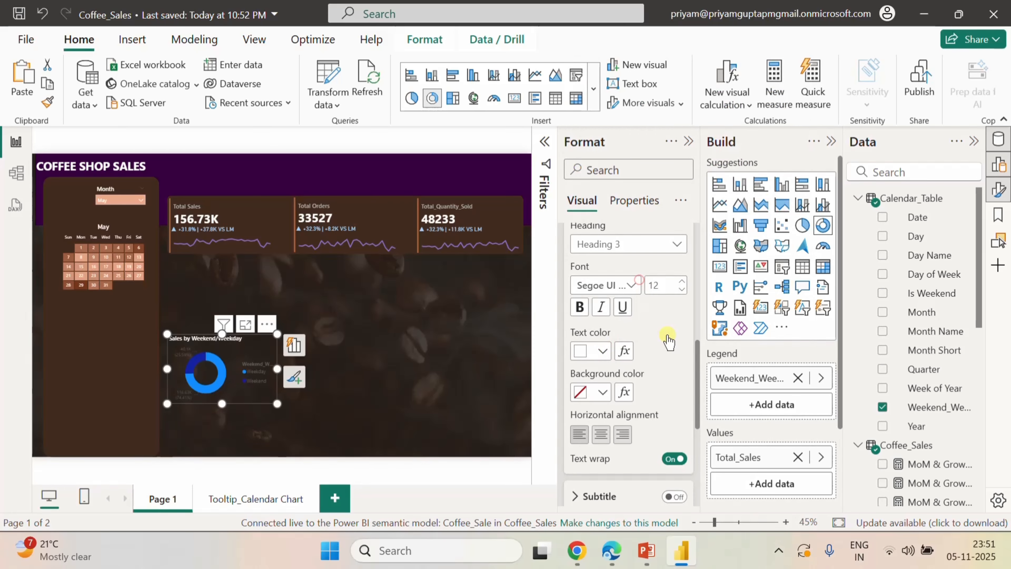
{"action": "left_click", "coordinate": [601, 433]}
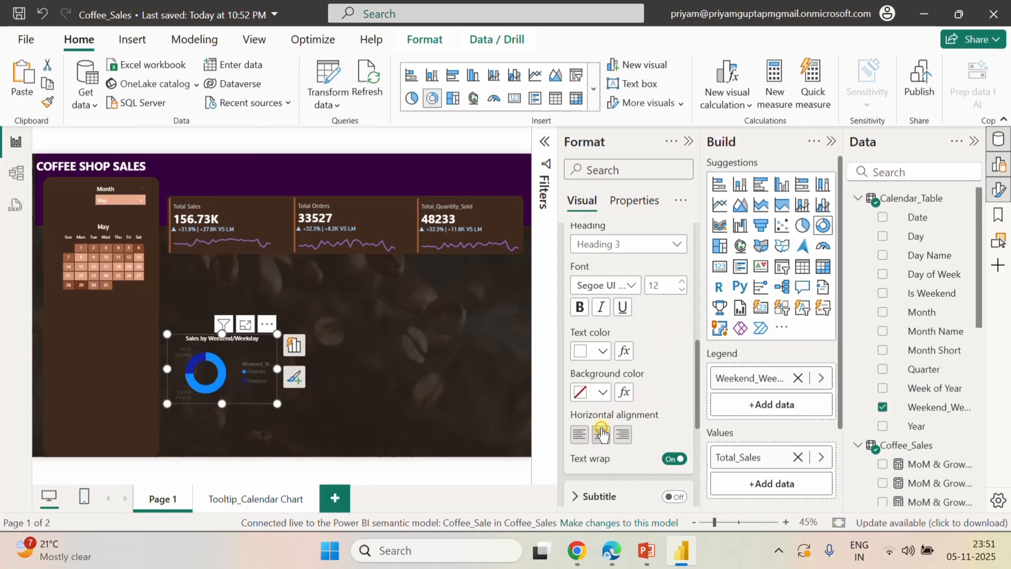
- Turn off the donut chart's legend and set the slices' inner radius to 80%
{"action": "scroll", "coordinate": [663, 381], "scroll_direction": "down", "scroll_amount": 6}
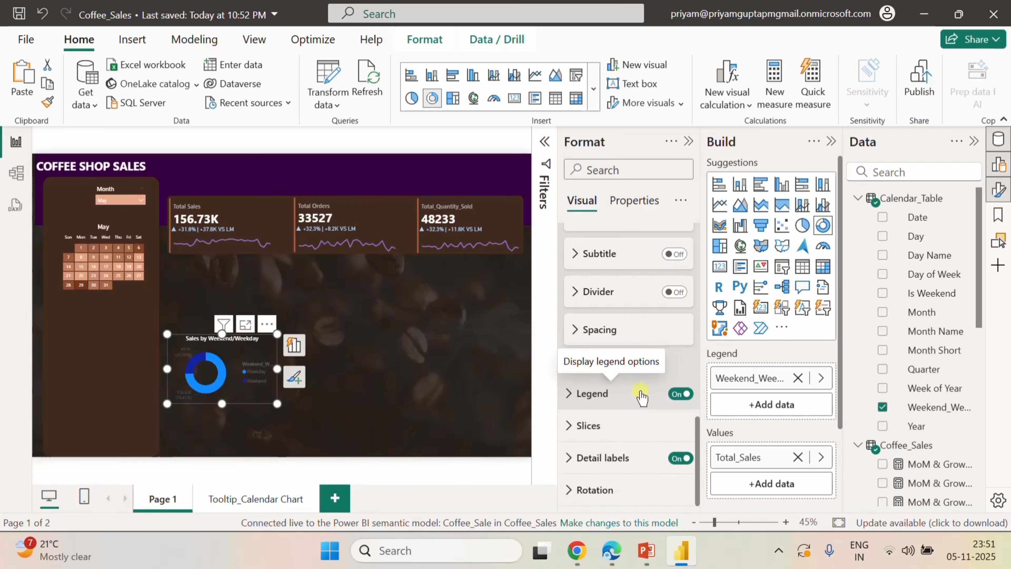
{"action": "left_click", "coordinate": [681, 394]}
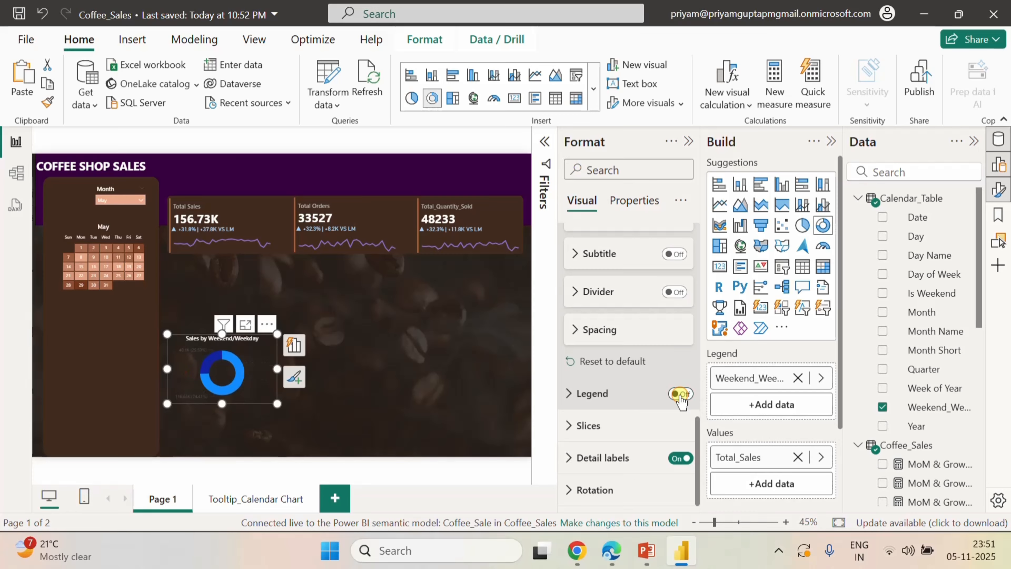
{"action": "left_click", "coordinate": [574, 426]}
{"action": "scroll", "coordinate": [637, 402], "scroll_direction": "down", "scroll_amount": 4}
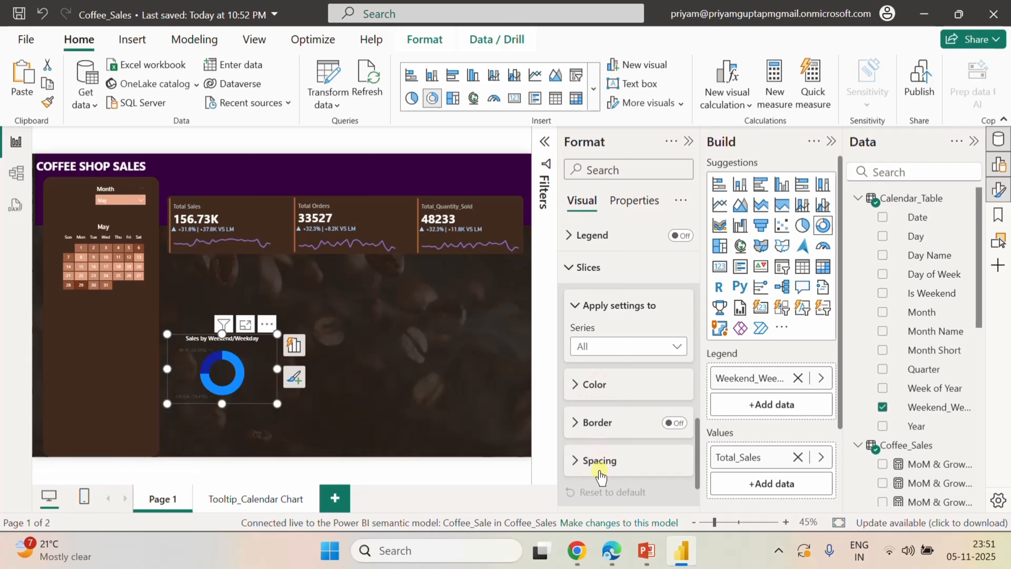
{"action": "left_click", "coordinate": [583, 460]}
{"action": "scroll", "coordinate": [634, 448], "scroll_direction": "down", "scroll_amount": 3}
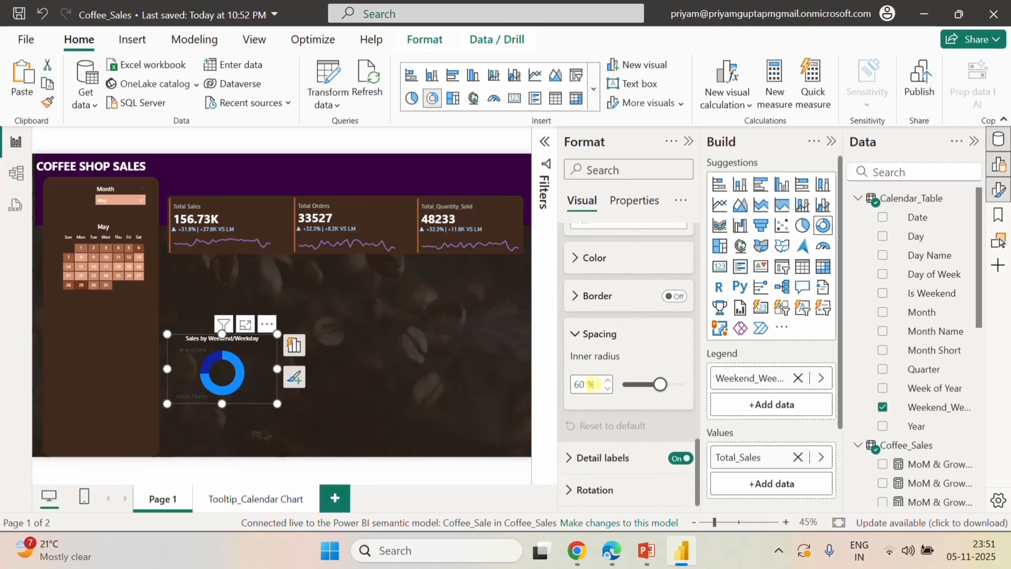
{"action": "double_click", "coordinate": [577, 384]}
{"action": "type", "text": "80"}
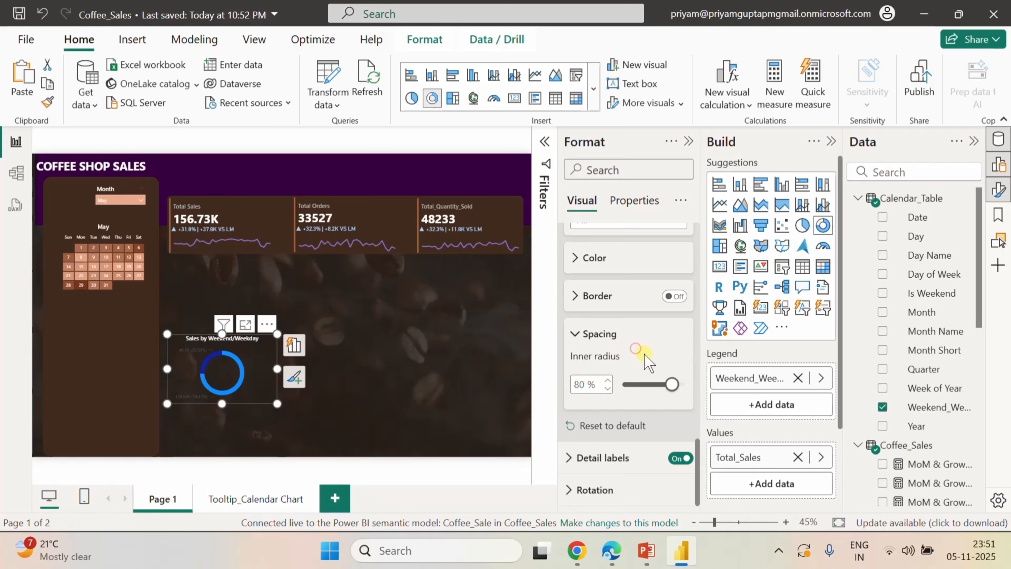
- Expand the donut chart's slice color settings and apply them to the Weekday series
{"action": "scroll", "coordinate": [644, 354], "scroll_direction": "up", "scroll_amount": 2}
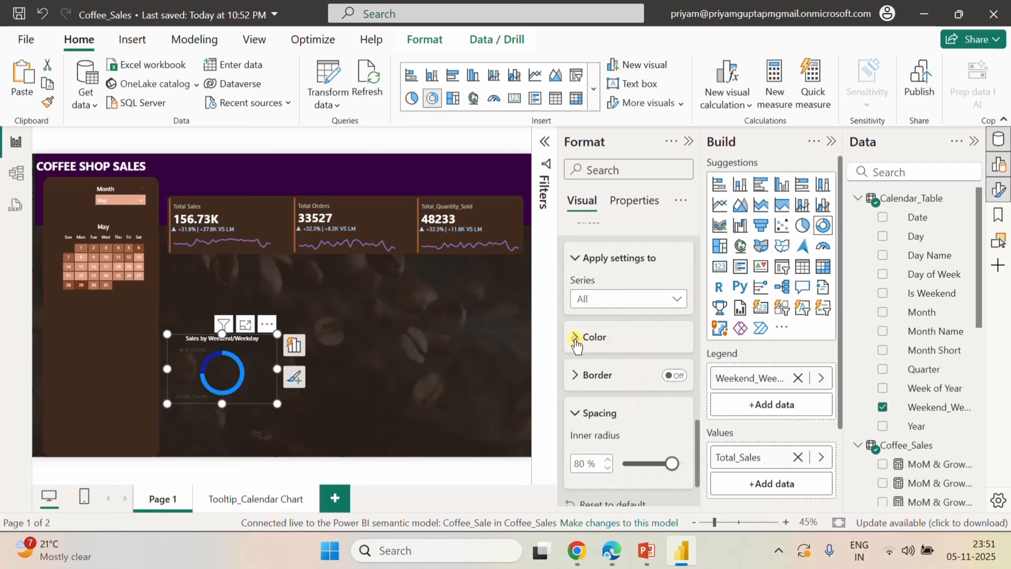
{"action": "left_click", "coordinate": [577, 346]}
{"action": "scroll", "coordinate": [621, 393], "scroll_direction": "up", "scroll_amount": 4}
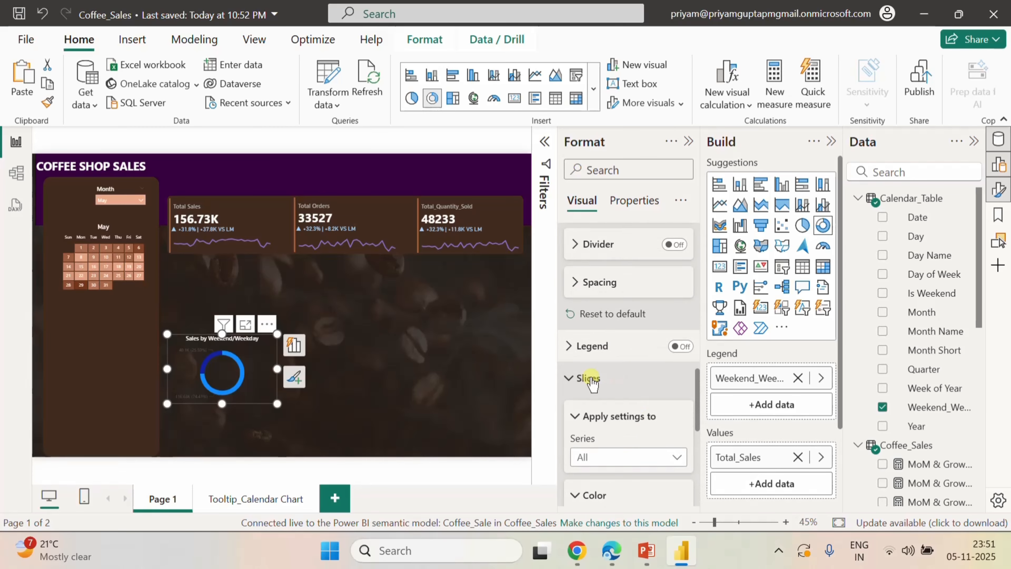
{"action": "left_click", "coordinate": [572, 380]}
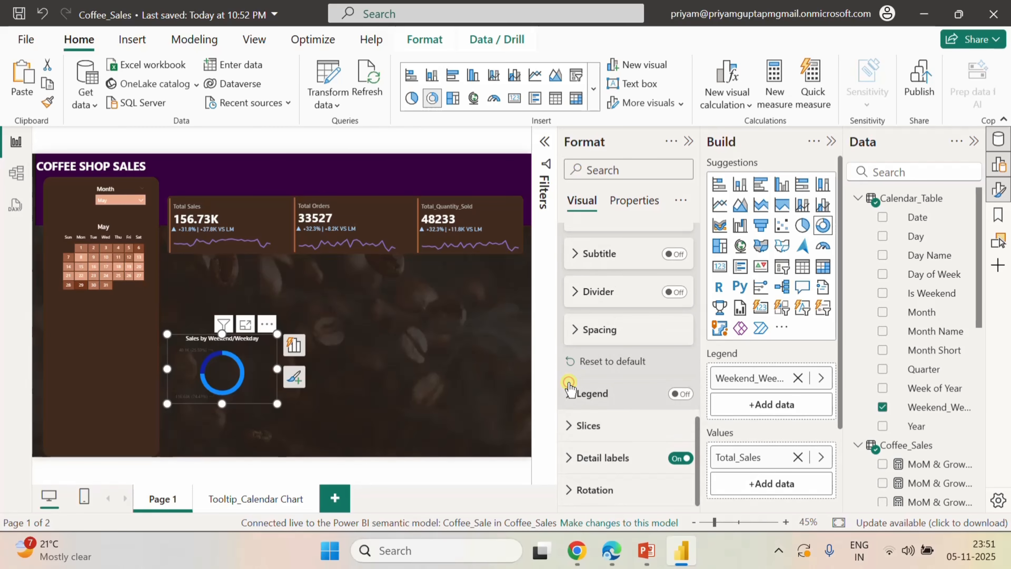
{"action": "left_click", "coordinate": [579, 426]}
{"action": "scroll", "coordinate": [623, 450], "scroll_direction": "down", "scroll_amount": 4}
{"action": "left_click", "coordinate": [648, 349]}
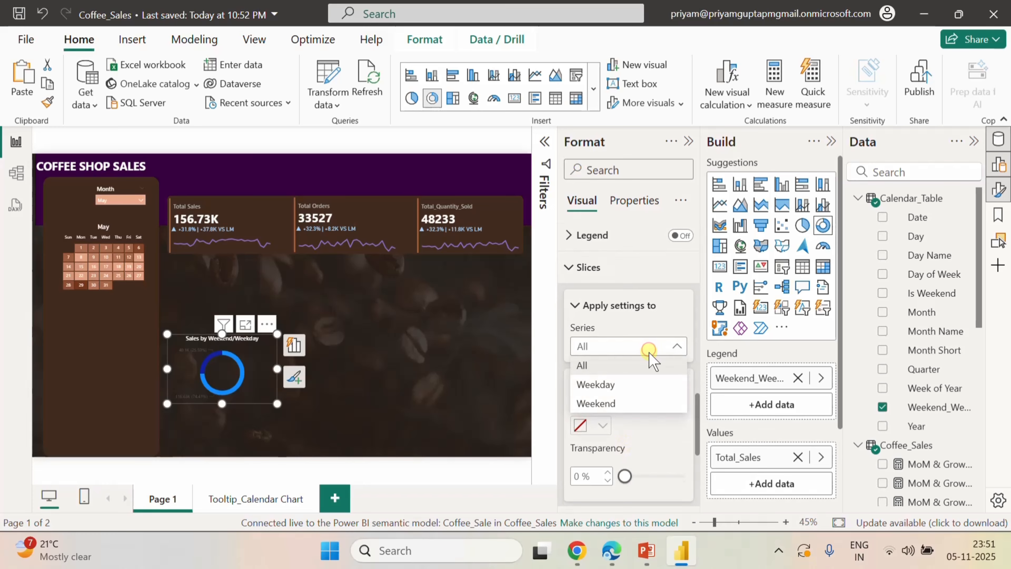
{"action": "left_click", "coordinate": [624, 385]}
{"action": "scroll", "coordinate": [634, 398], "scroll_direction": "down", "scroll_amount": 2}
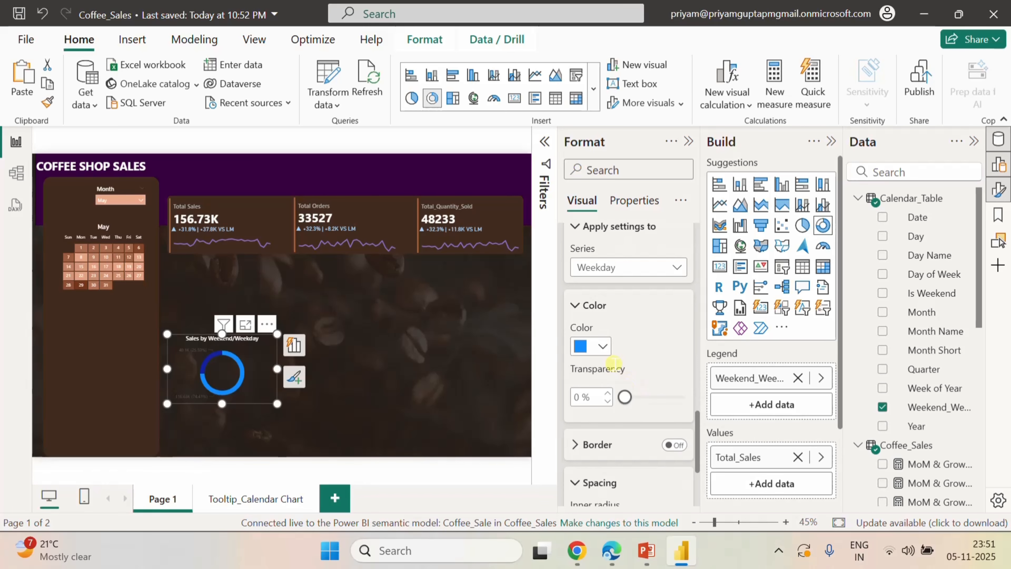
- Set the Weekday slice's color to the custom hex value #95441F
{"action": "left_click", "coordinate": [603, 347]}
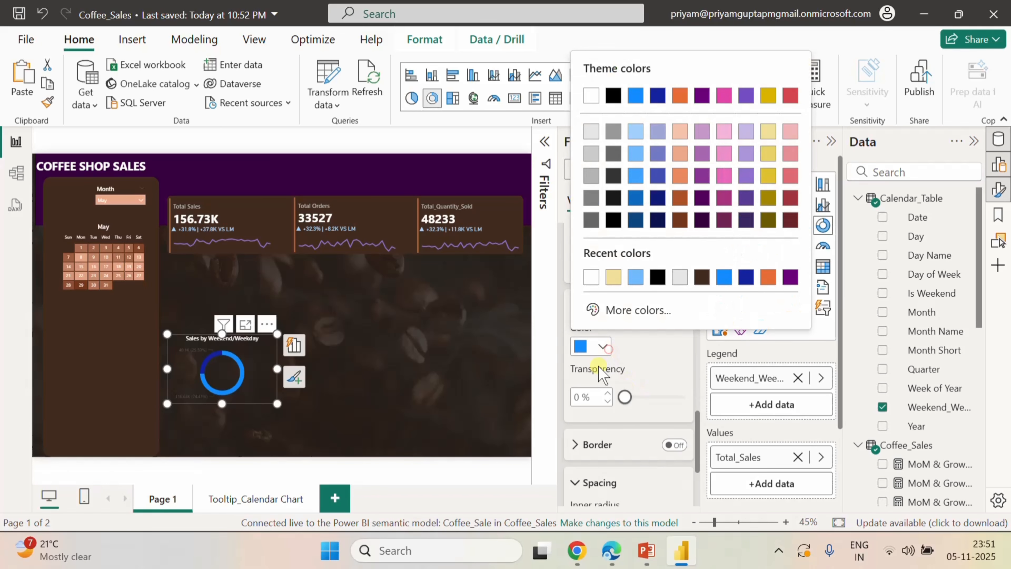
{"action": "left_click", "coordinate": [637, 310]}
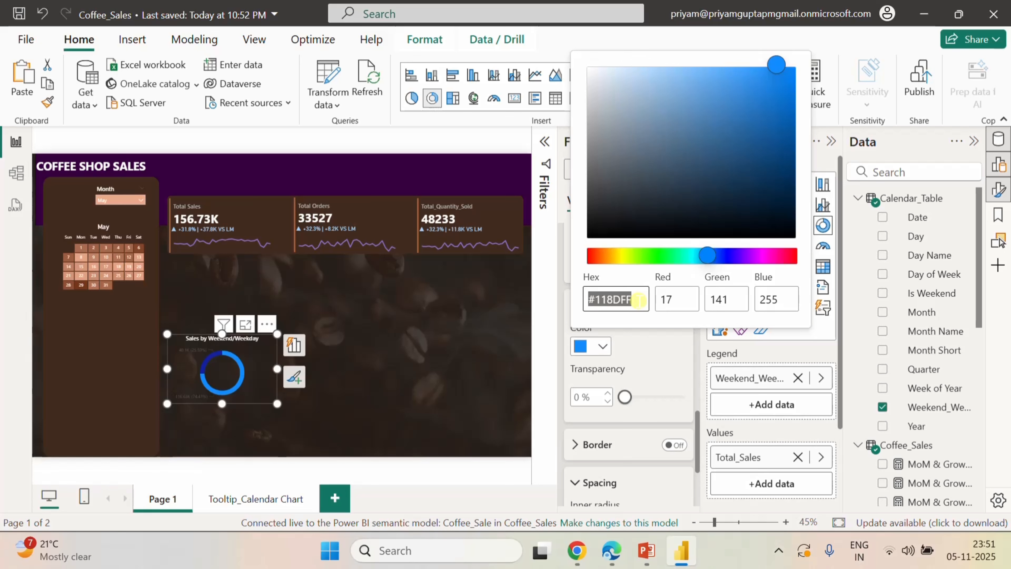
{"action": "type", "text": "95"}
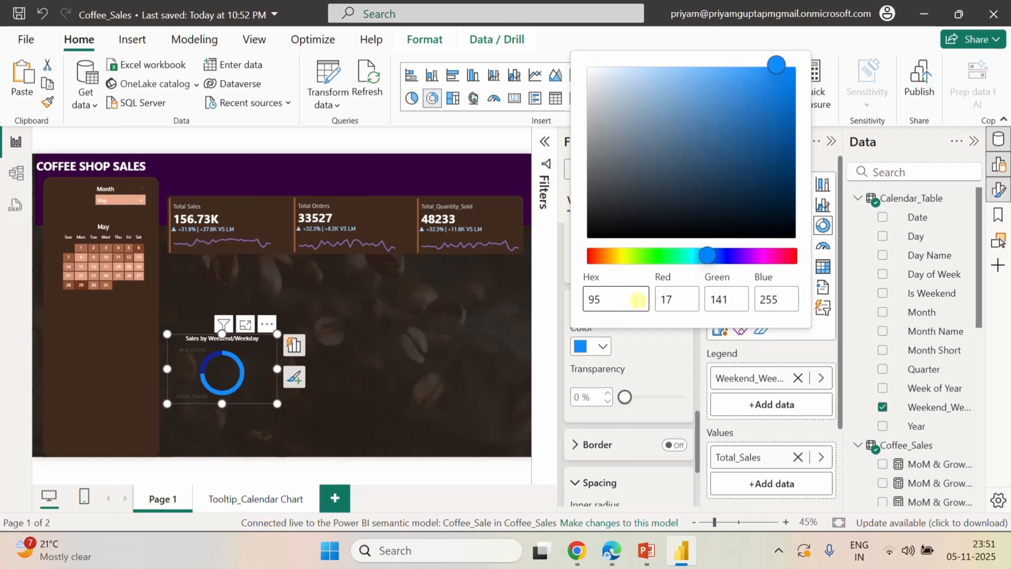
{"action": "type", "text": "441F"}
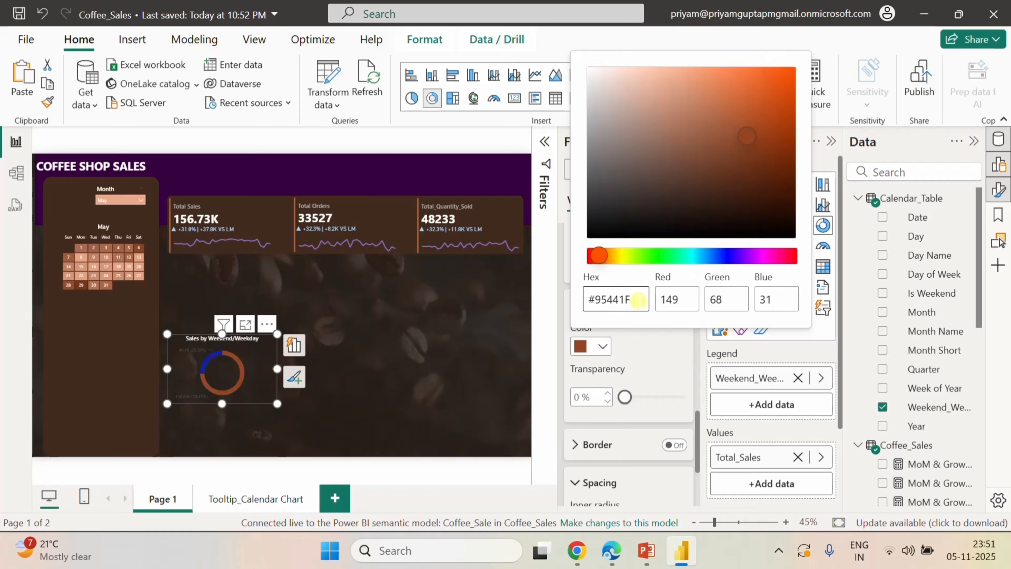
{"action": "left_click", "coordinate": [669, 368]}
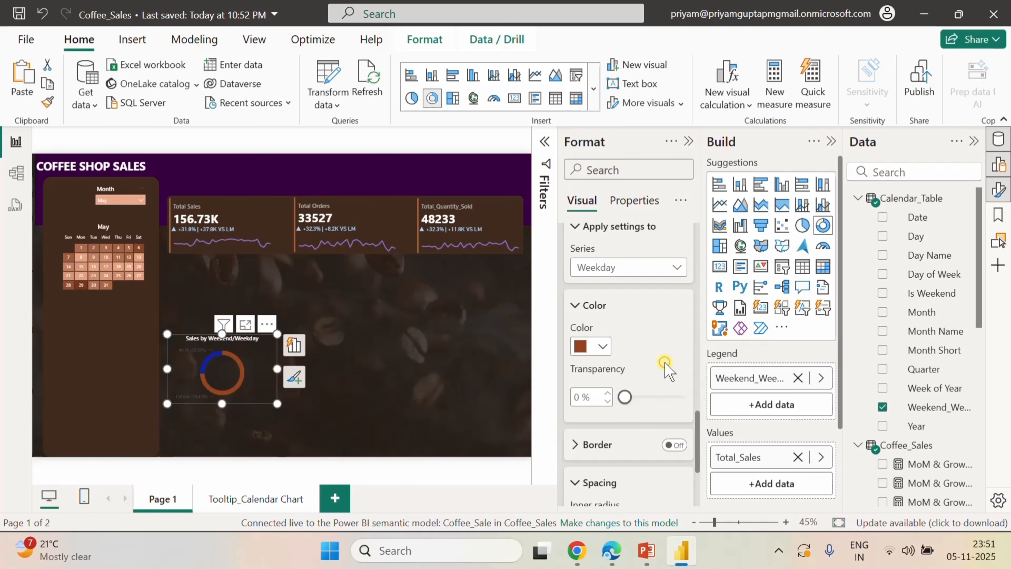
- Change the Weekday slice's color to the custom hex value #BA6232
{"action": "left_click", "coordinate": [602, 345]}
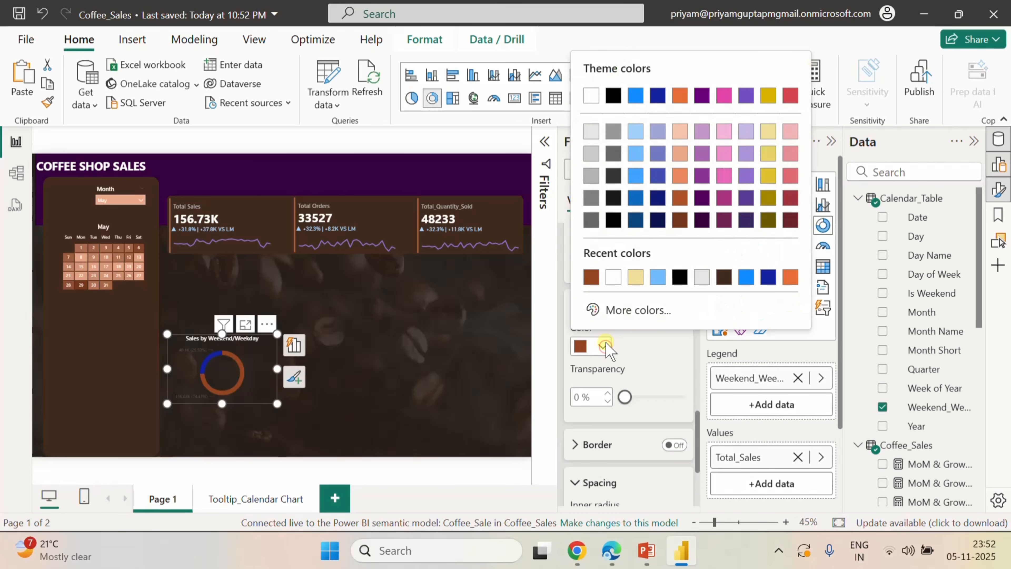
{"action": "left_click", "coordinate": [611, 311]}
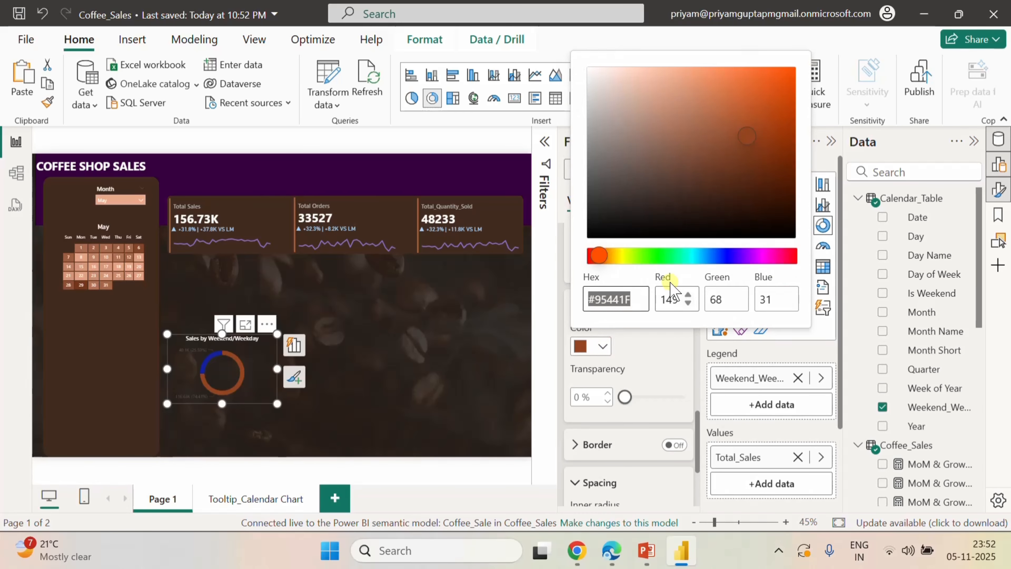
{"action": "key", "text": "BackSpace"}
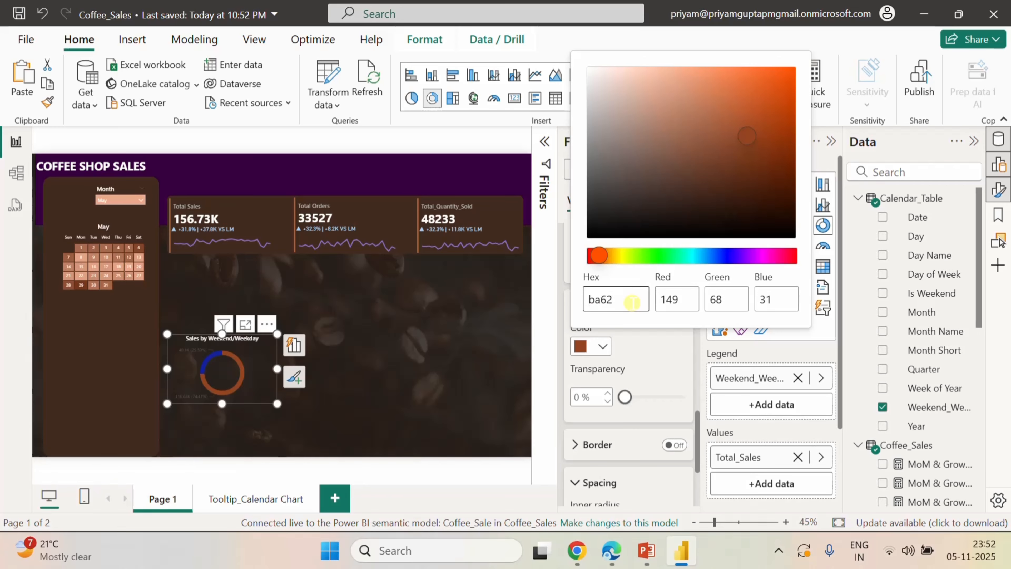
{"action": "type", "text": "ba6232"}
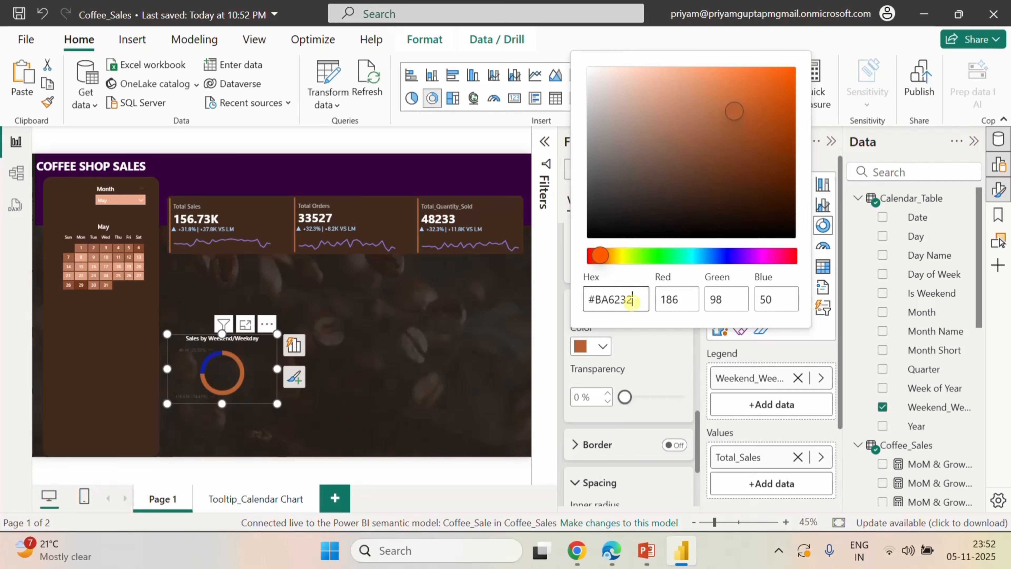
{"action": "left_click", "coordinate": [649, 350]}
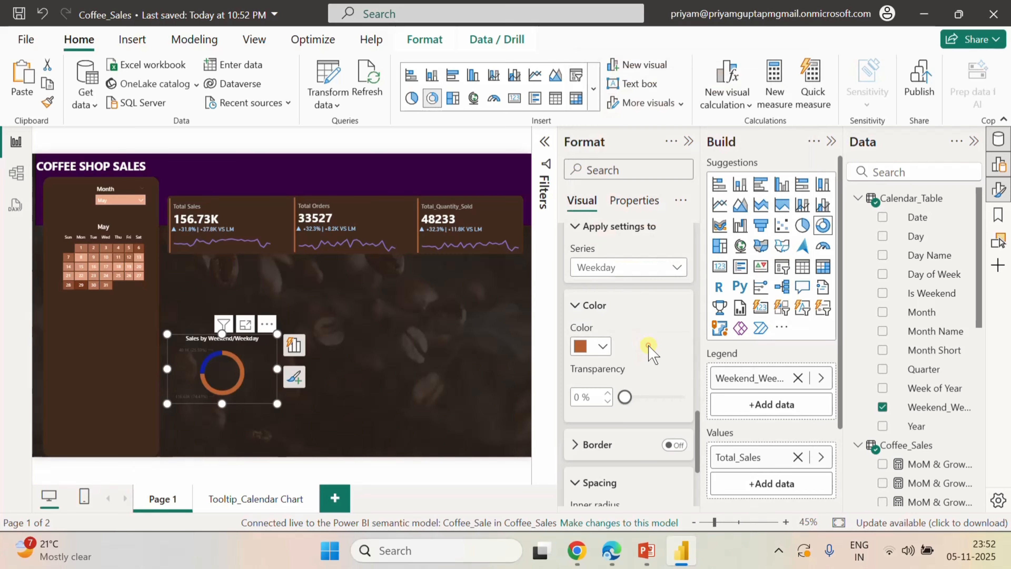
- Set the Weekend slice's color to the custom hex value #95441F and close the slice settings
{"action": "left_click", "coordinate": [635, 268]}
{"action": "left_click", "coordinate": [619, 320]}
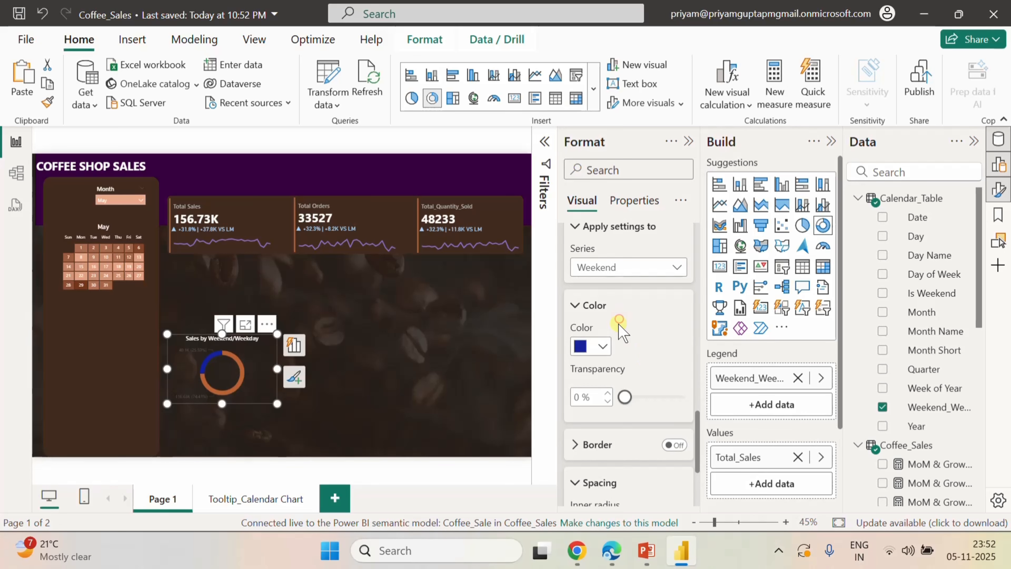
{"action": "left_click", "coordinate": [604, 348]}
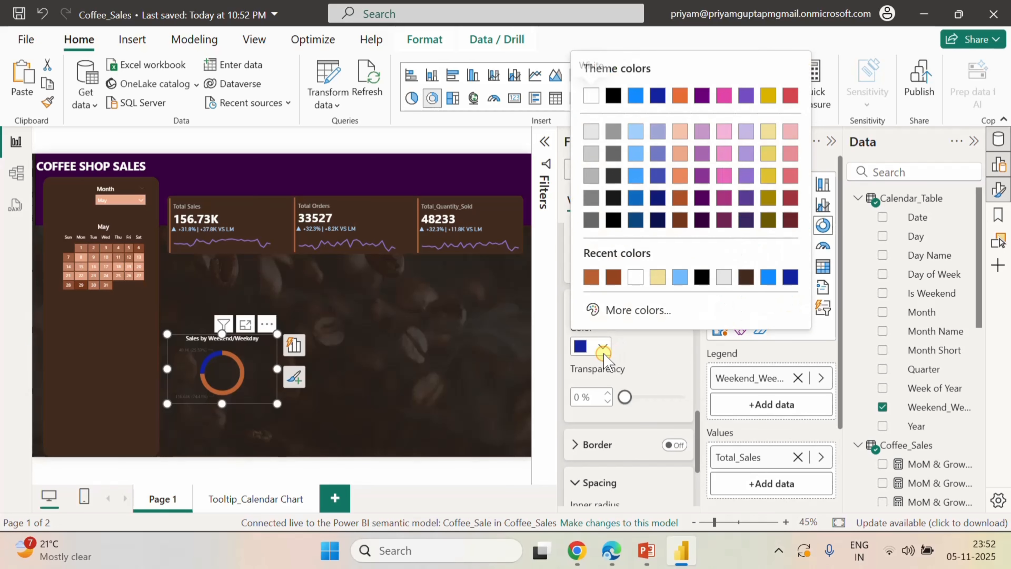
{"action": "left_click", "coordinate": [634, 311]}
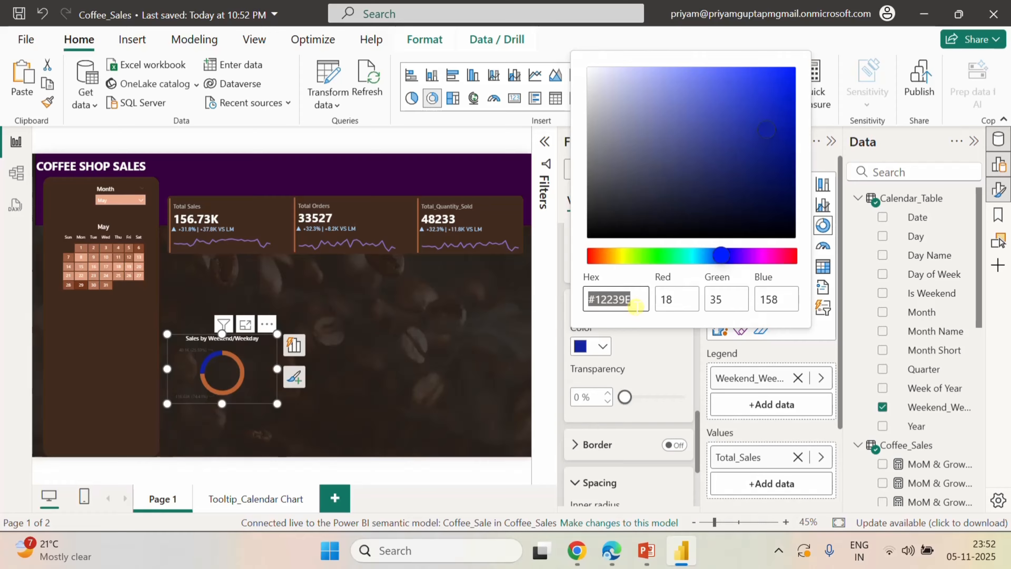
{"action": "type", "text": "9"}
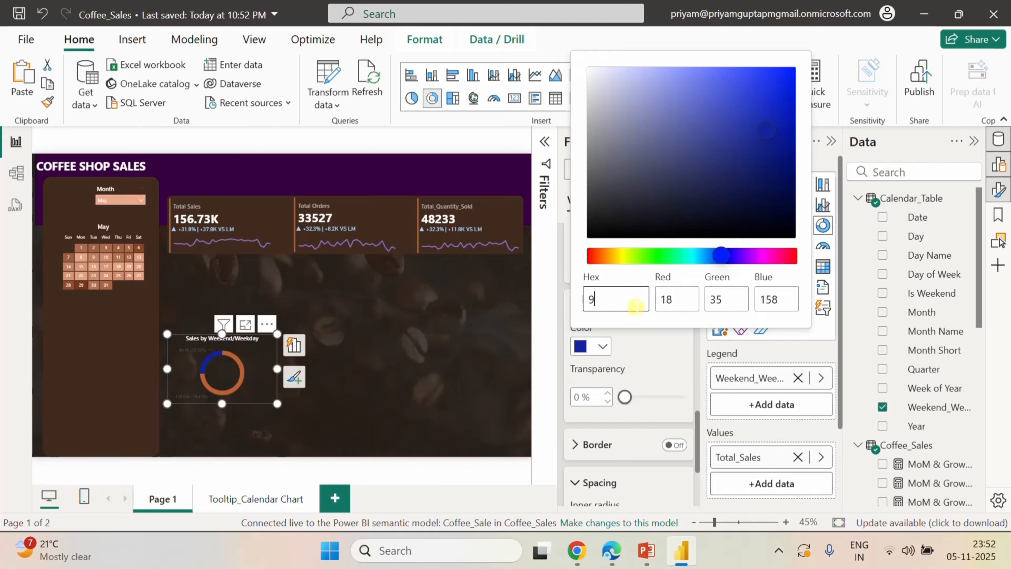
{"action": "type", "text": "5441F"}
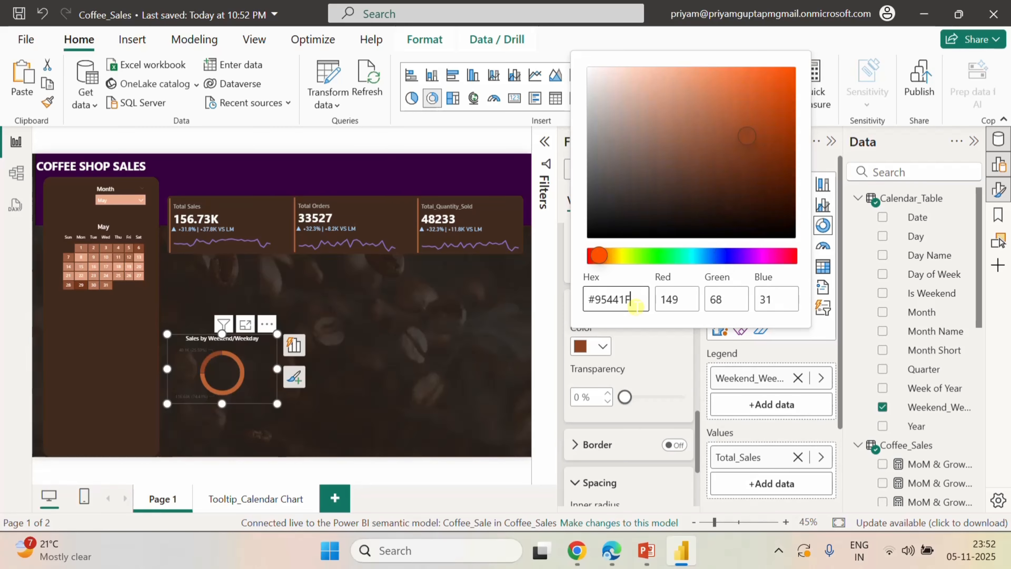
{"action": "left_click", "coordinate": [652, 354]}
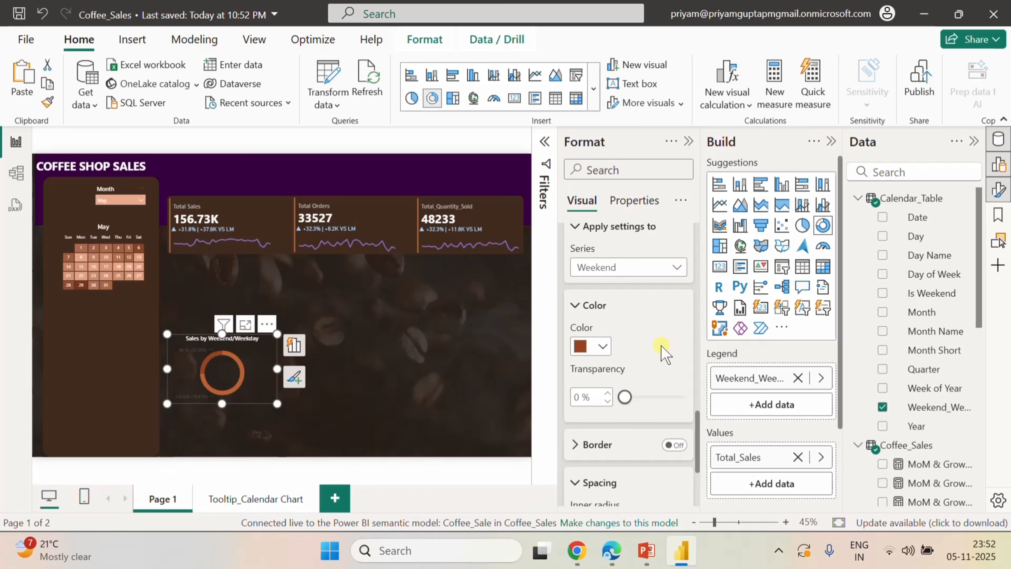
{"action": "scroll", "coordinate": [662, 351], "scroll_direction": "down", "scroll_amount": 3}
{"action": "scroll", "coordinate": [662, 349], "scroll_direction": "up", "scroll_amount": 5}
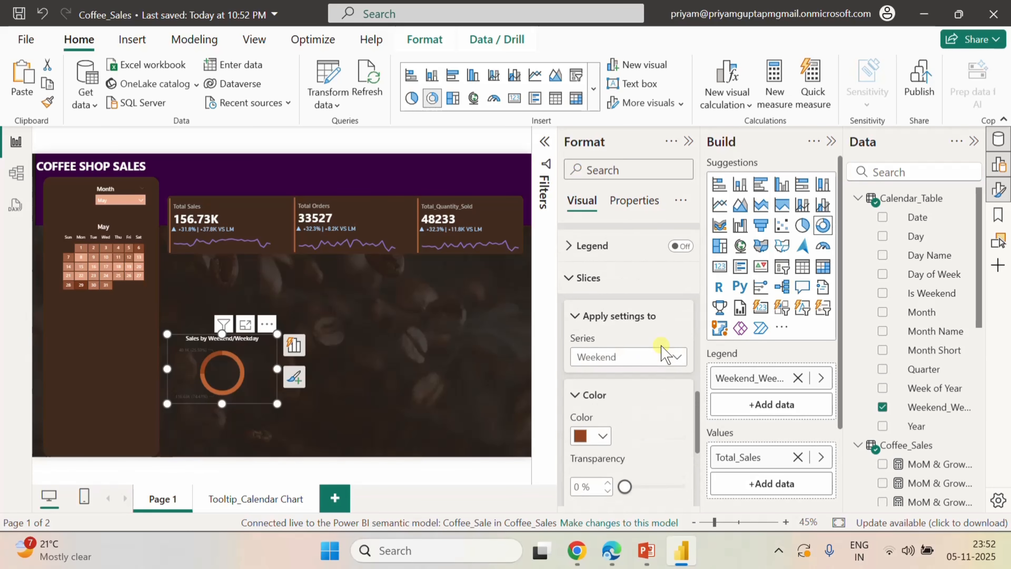
{"action": "left_click", "coordinate": [566, 432]}
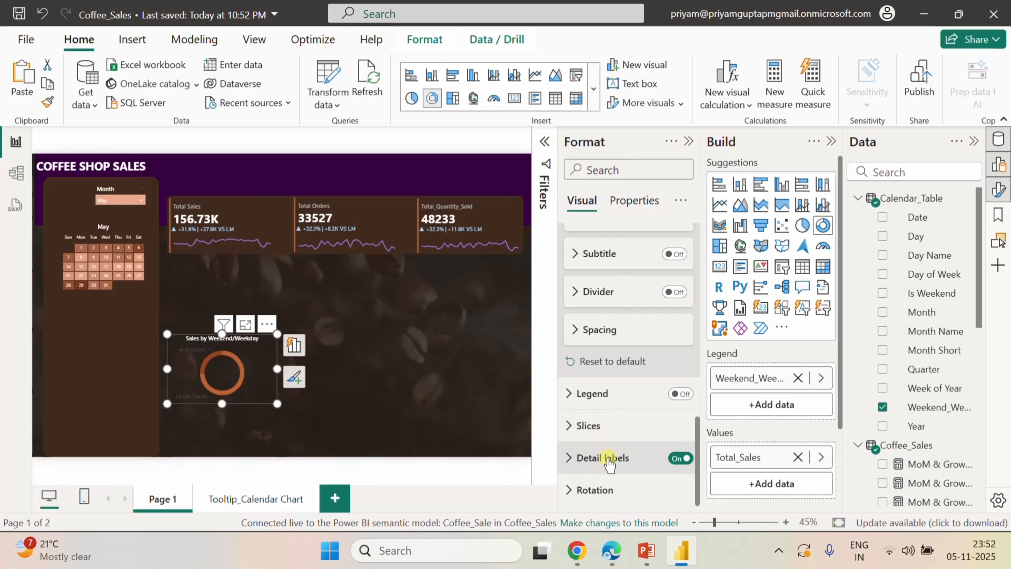
- Set the donut chart's detail label contents to All detail labels
{"action": "left_click", "coordinate": [578, 459]}
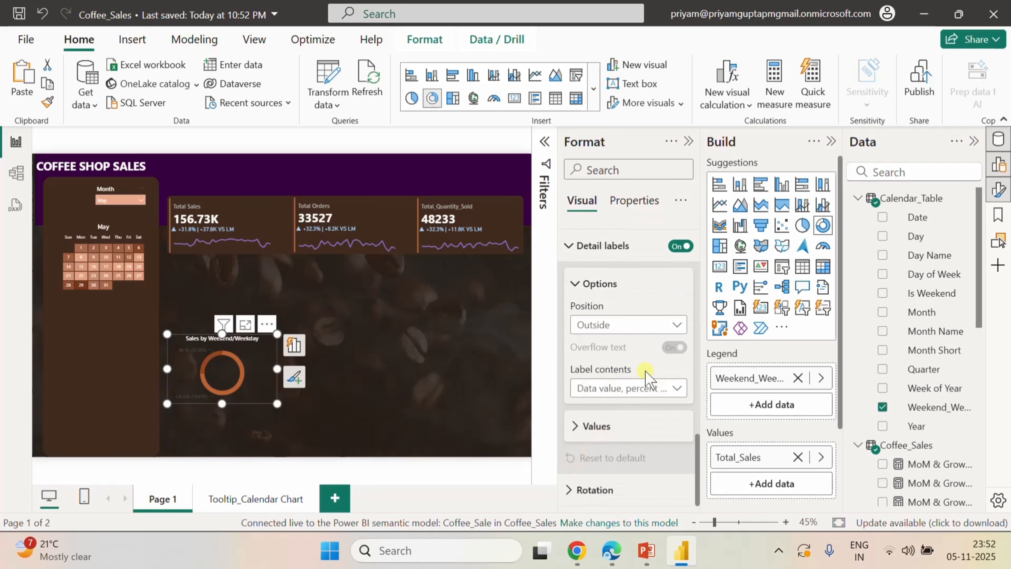
{"action": "left_click", "coordinate": [645, 387]}
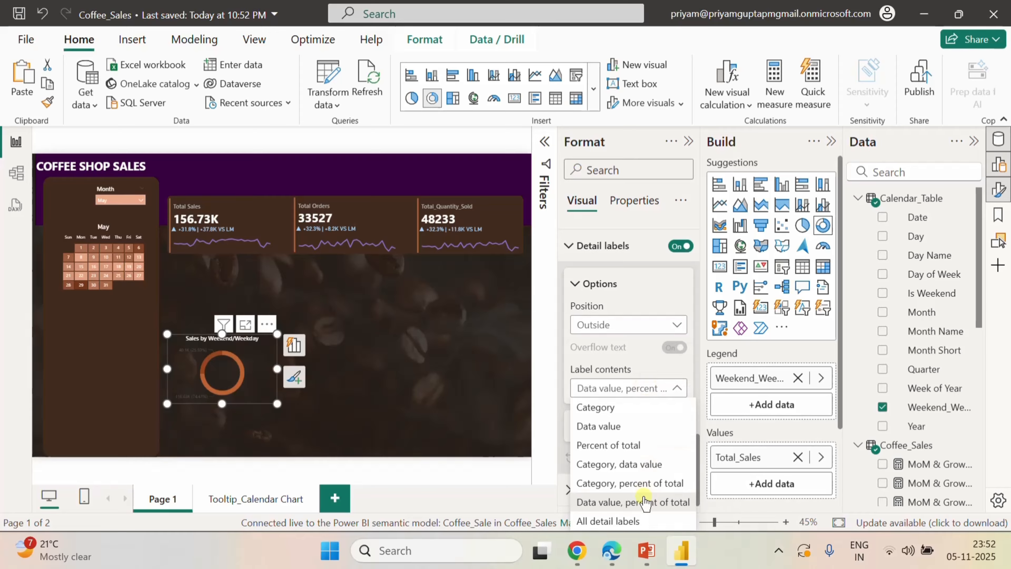
{"action": "left_click", "coordinate": [633, 520]}
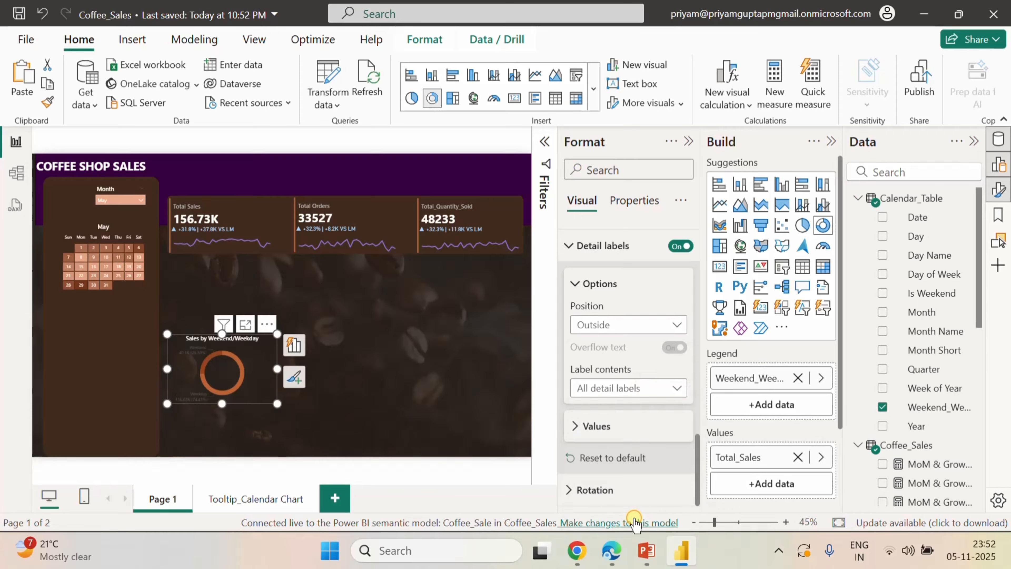
- Set the color of the donut chart's detail label values to a light gray shade of white
{"action": "left_click", "coordinate": [577, 424]}
{"action": "left_click", "coordinate": [603, 454]}
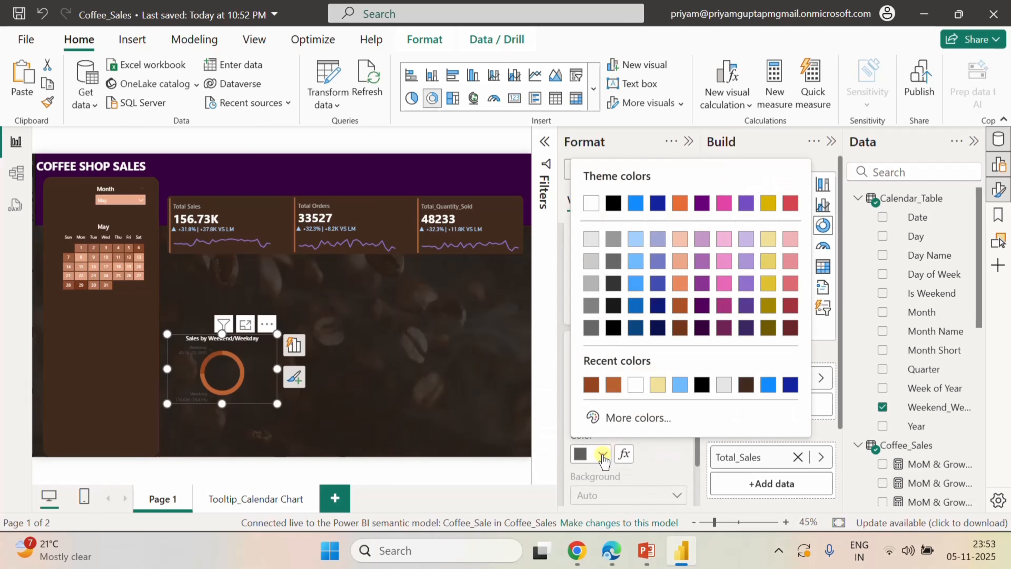
{"action": "left_click", "coordinate": [636, 384]}
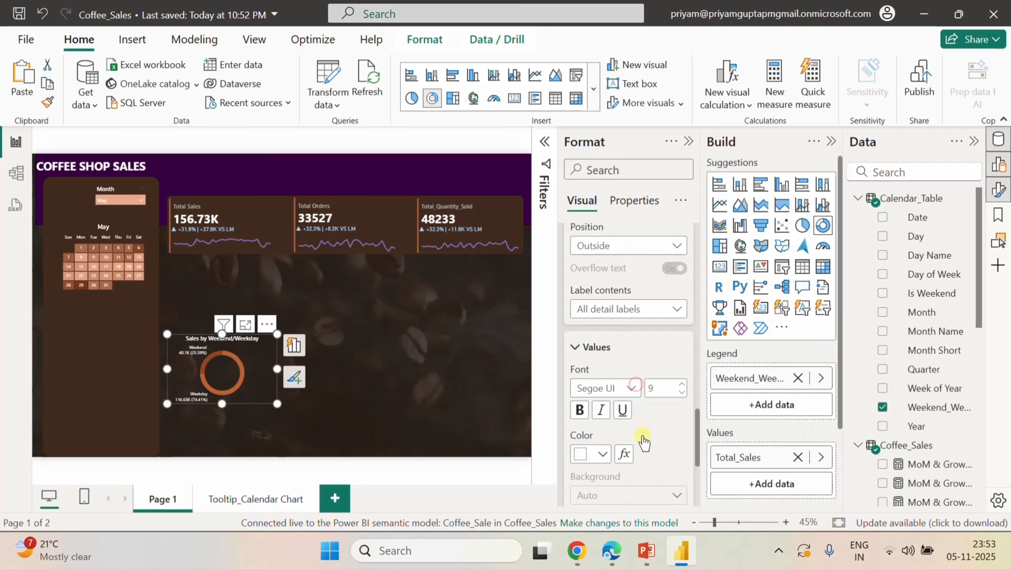
{"action": "left_click", "coordinate": [602, 458]}
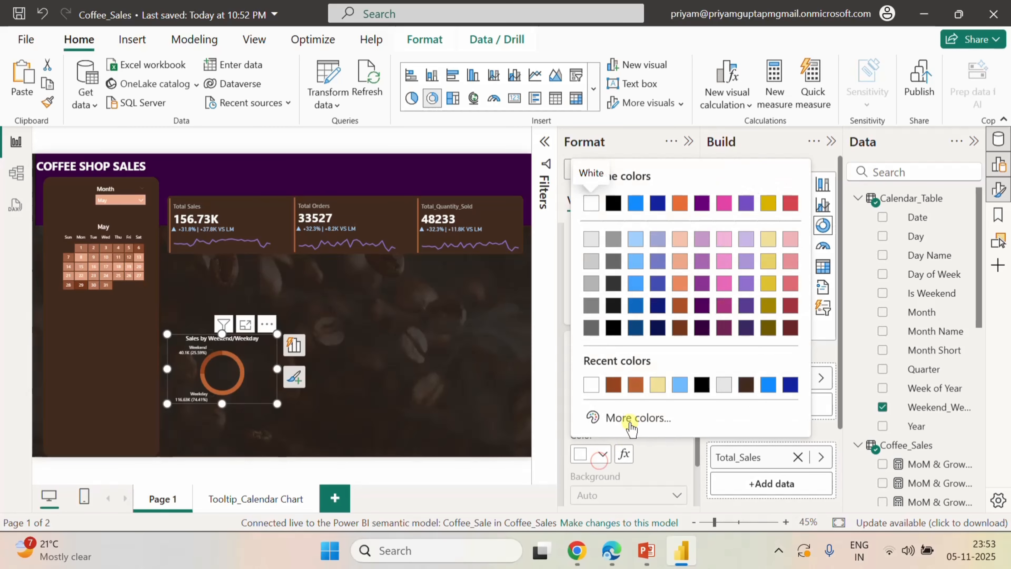
{"action": "left_click", "coordinate": [593, 261]}
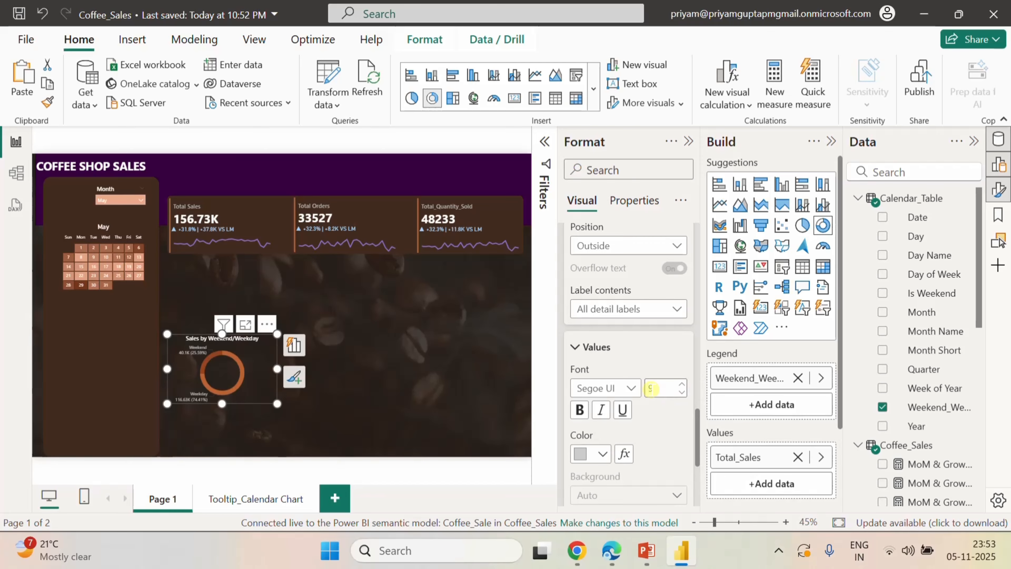
- Set the font of the donut chart's detail label values to Segoe UI Semibold
{"action": "left_click", "coordinate": [634, 388]}
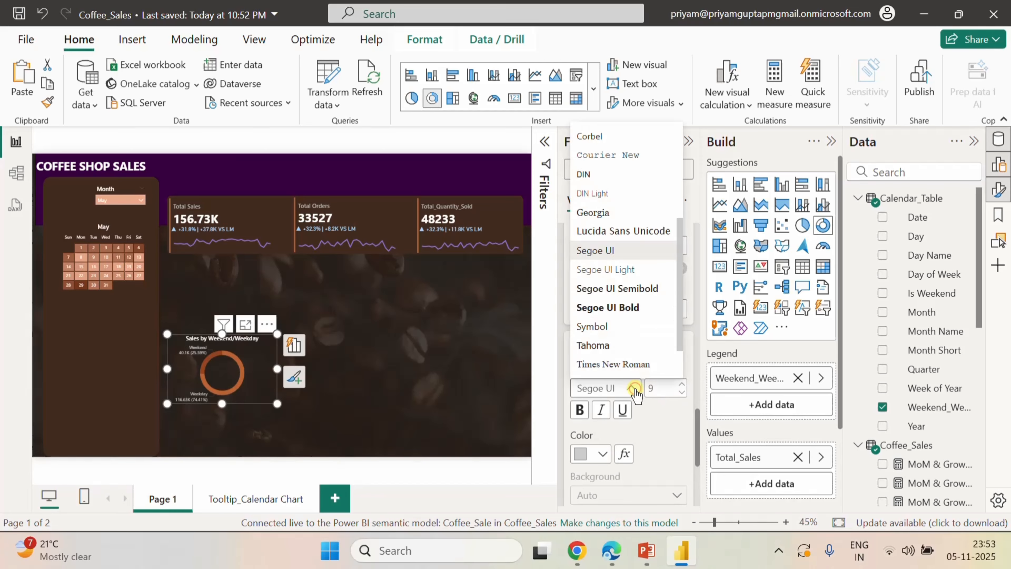
{"action": "left_click", "coordinate": [631, 289]}
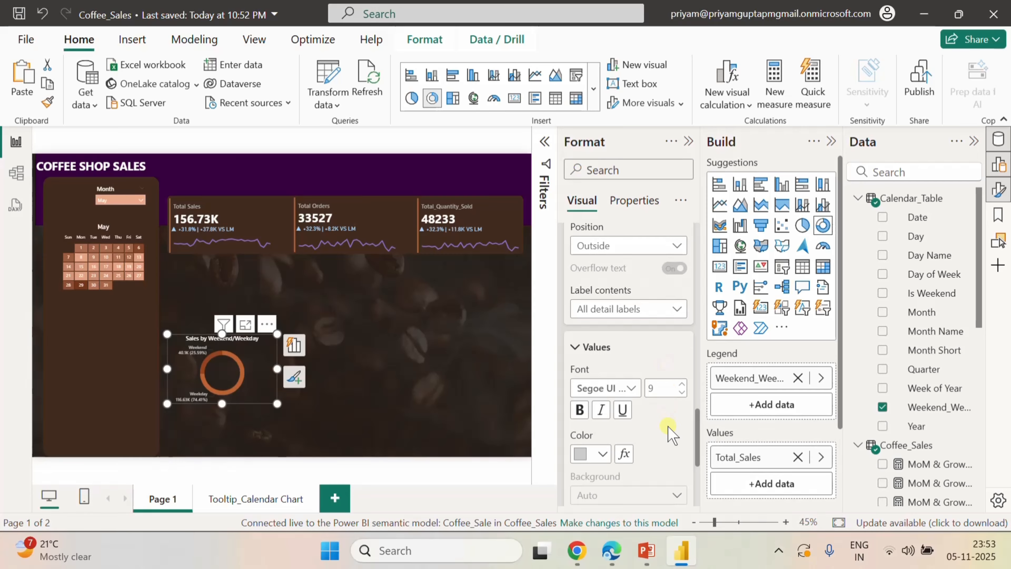
{"action": "scroll", "coordinate": [669, 434], "scroll_direction": "down", "scroll_amount": 5}
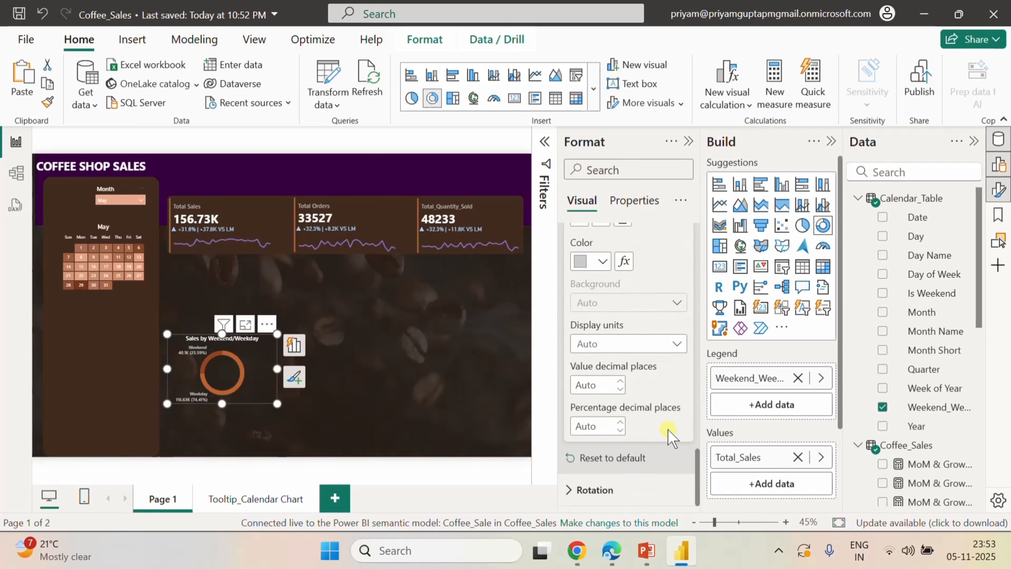
- Move the donut chart into the brown side panel, directly below the calendar
{"action": "left_click", "coordinate": [460, 333]}
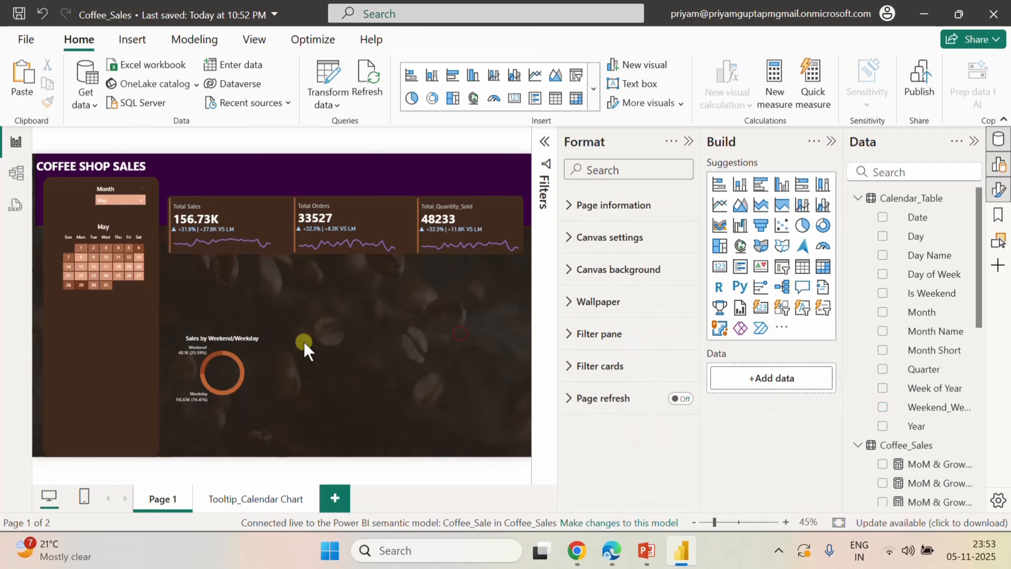
{"action": "left_click_drag", "start_coordinate": [256, 341], "coordinate": [136, 315]}
{"action": "left_click", "coordinate": [326, 339]}
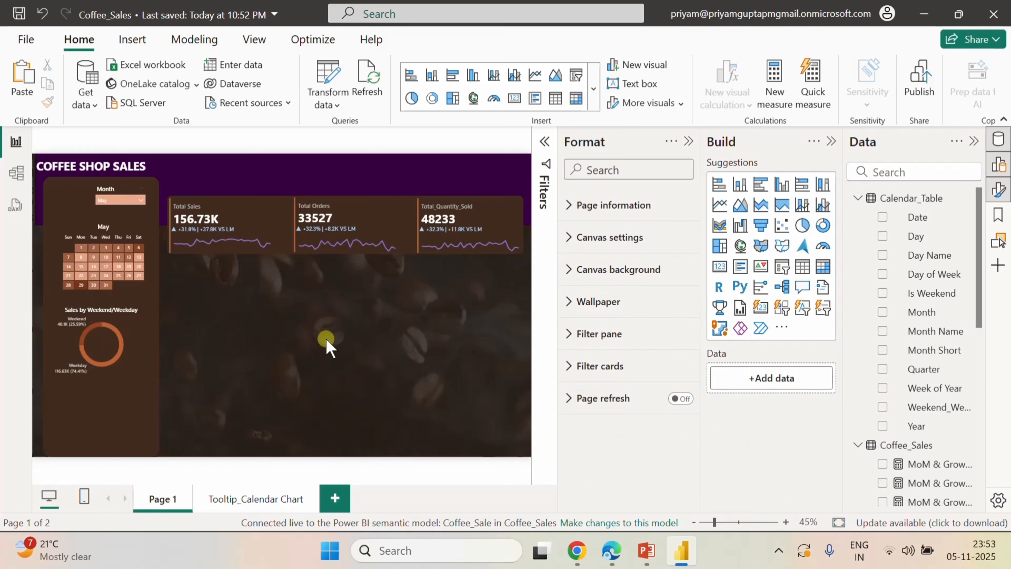
- Insert a line shape on the report page and reduce its frame height to a narrow band below the KPI cards
{"action": "left_click", "coordinate": [661, 102]}
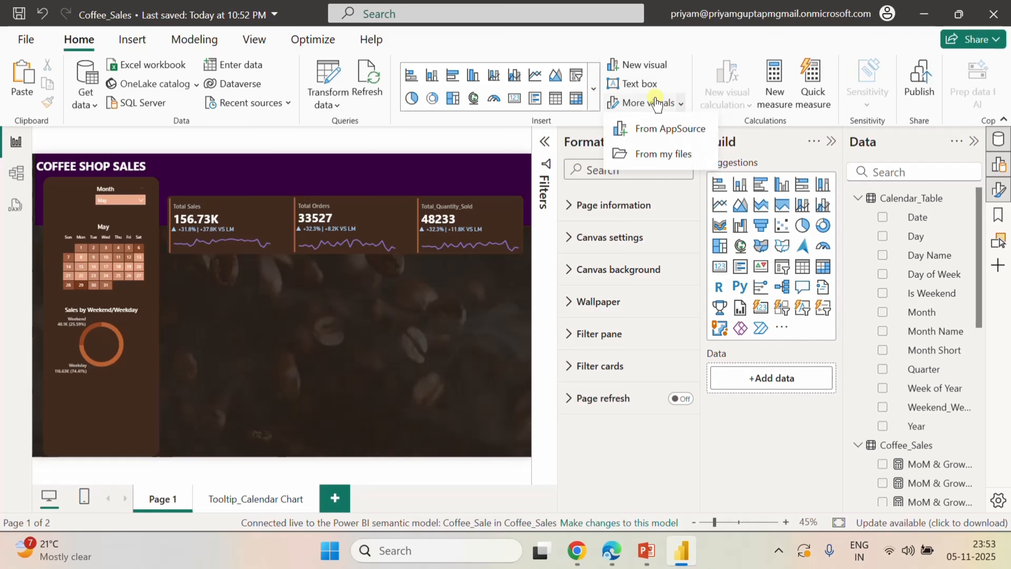
{"action": "left_click", "coordinate": [132, 39]}
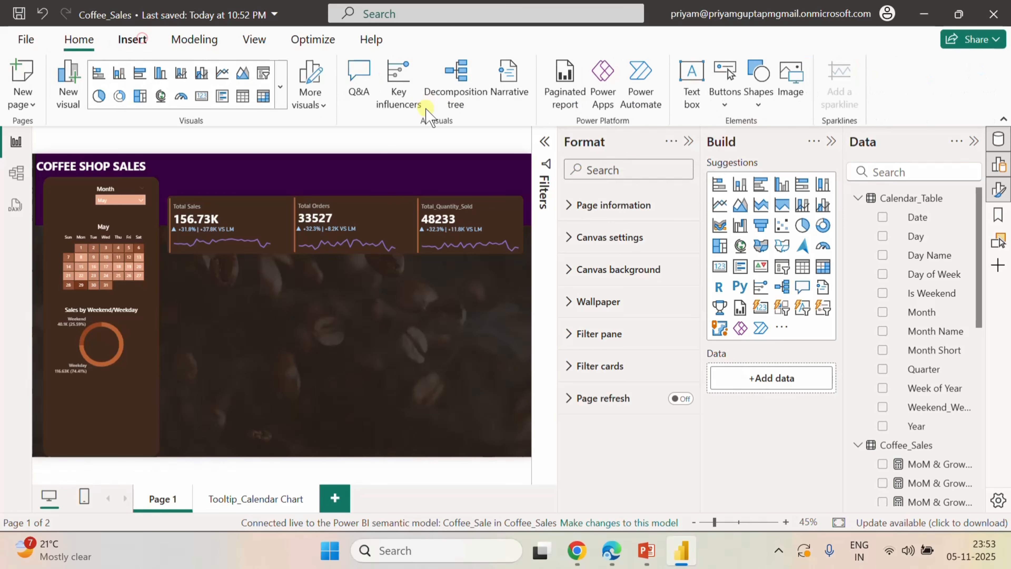
{"action": "left_click", "coordinate": [763, 107]}
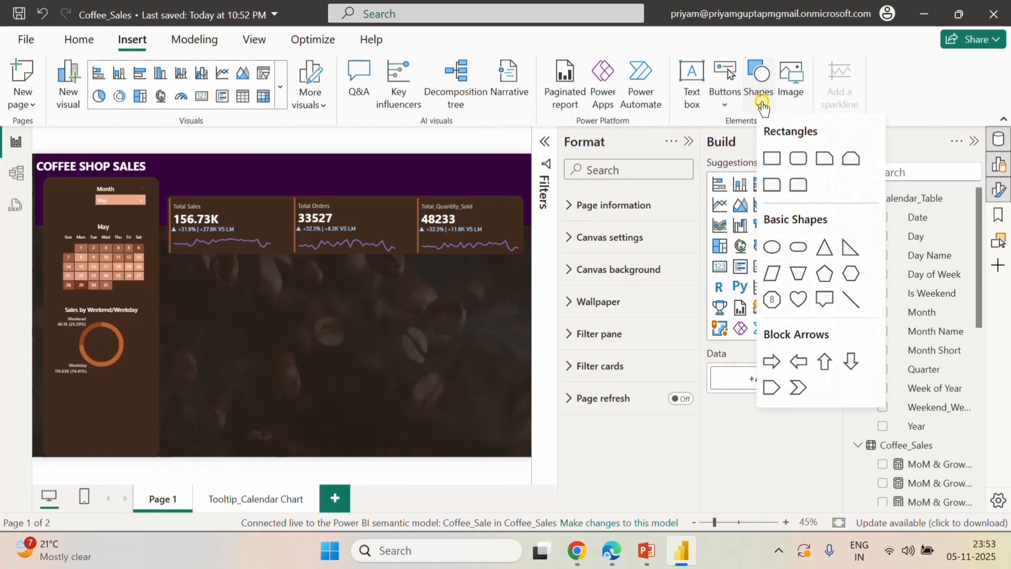
{"action": "left_click", "coordinate": [852, 307]}
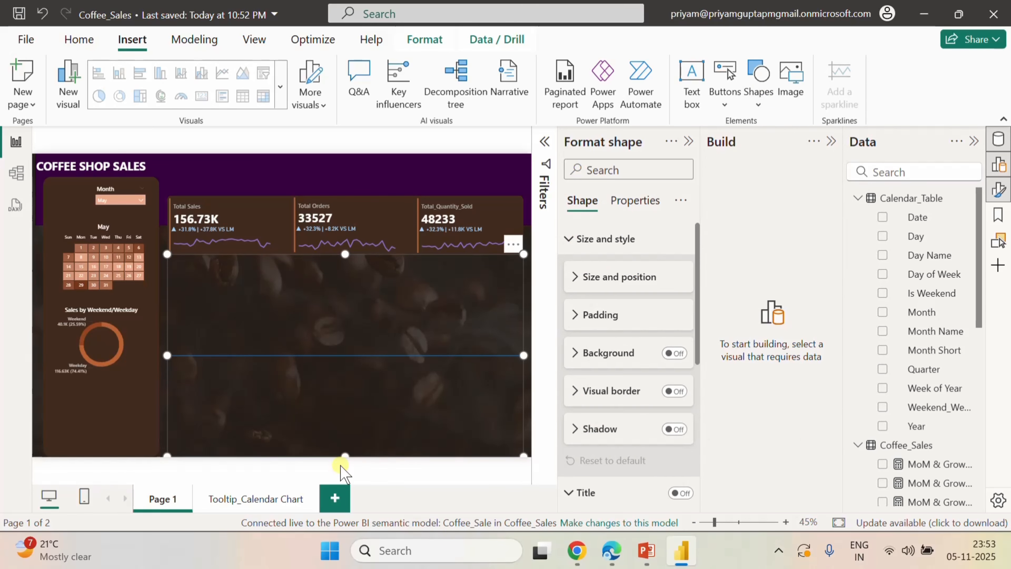
{"action": "left_click_drag", "start_coordinate": [343, 454], "coordinate": [350, 295]}
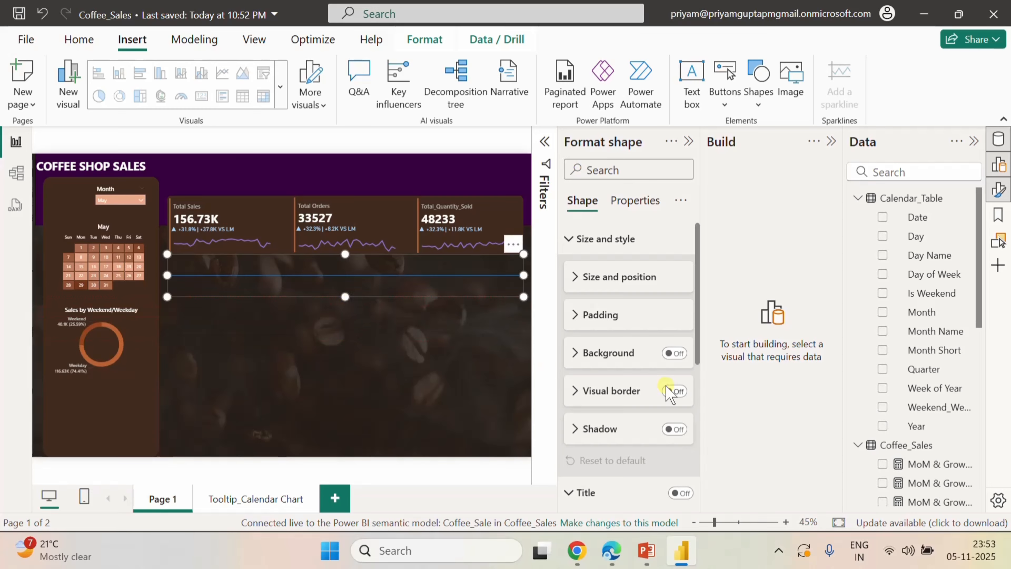
- Set the line shape's fill to the dark reddish-brown recent color used for the Weekend slice
{"action": "scroll", "coordinate": [633, 305], "scroll_direction": "down", "scroll_amount": 5}
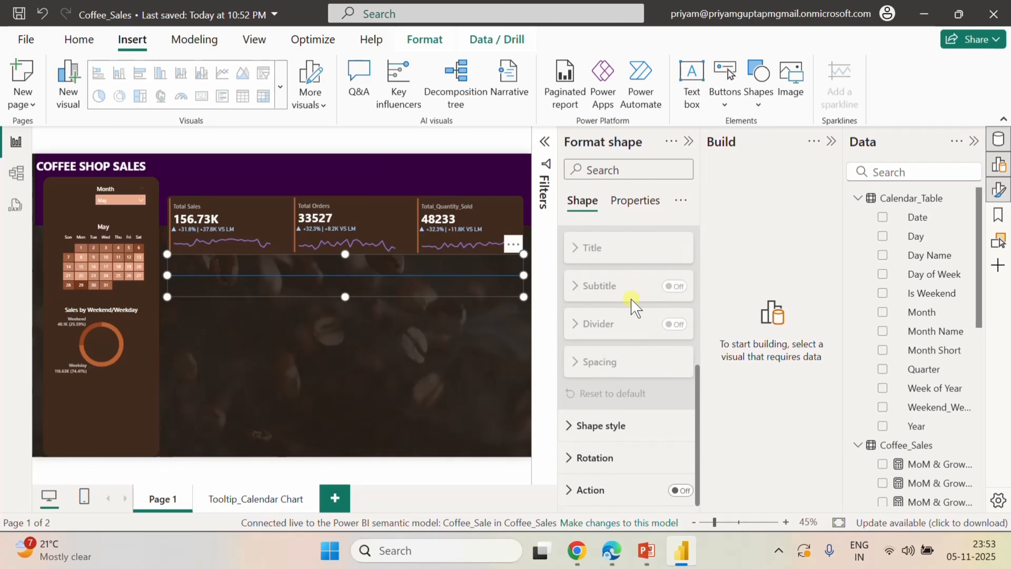
{"action": "scroll", "coordinate": [605, 389], "scroll_direction": "up", "scroll_amount": 6}
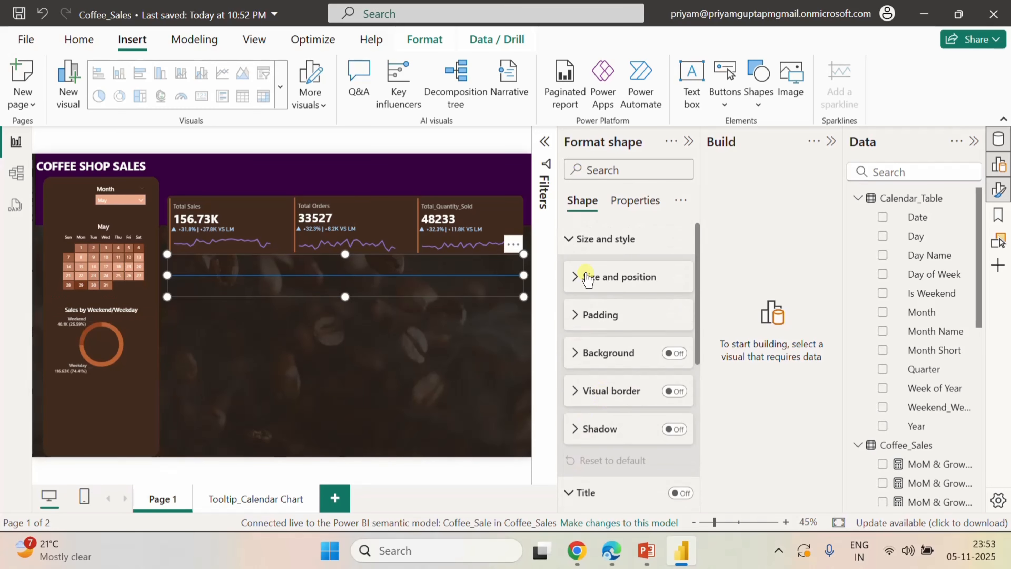
{"action": "left_click", "coordinate": [574, 239]}
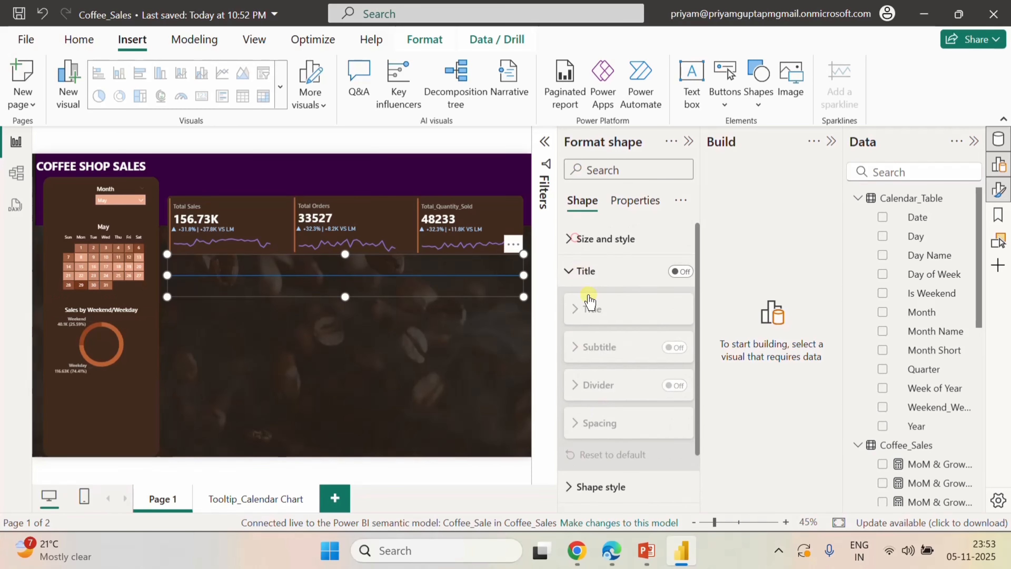
{"action": "left_click", "coordinate": [579, 271]}
{"action": "left_click", "coordinate": [573, 307]}
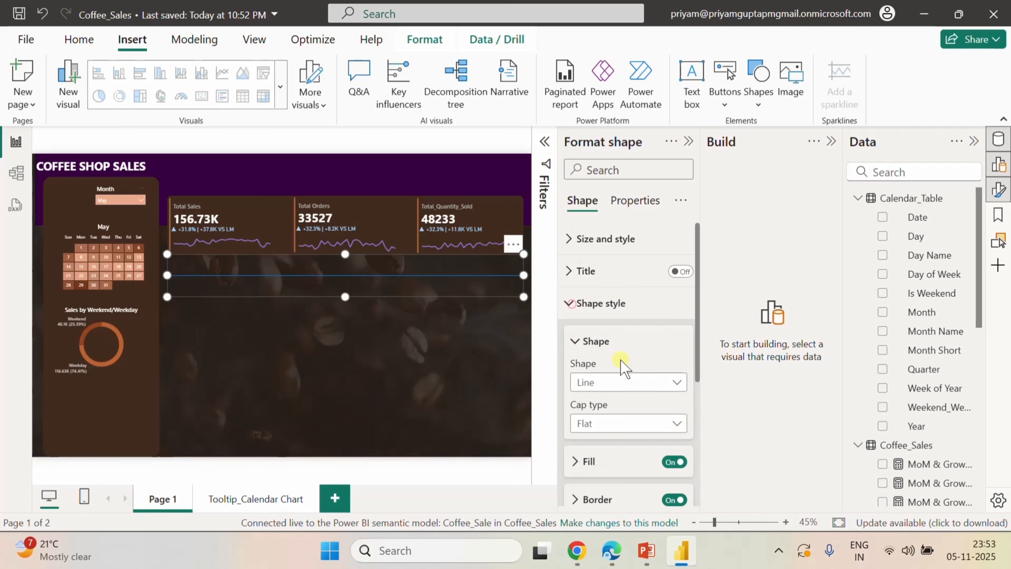
{"action": "scroll", "coordinate": [621, 354], "scroll_direction": "down", "scroll_amount": 4}
{"action": "left_click", "coordinate": [581, 303]}
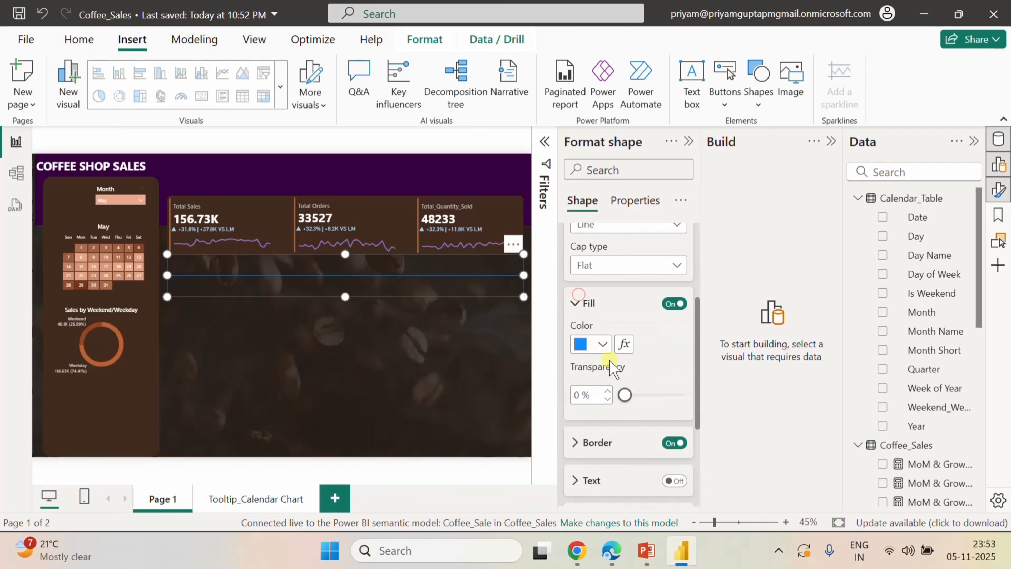
{"action": "left_click", "coordinate": [606, 344]}
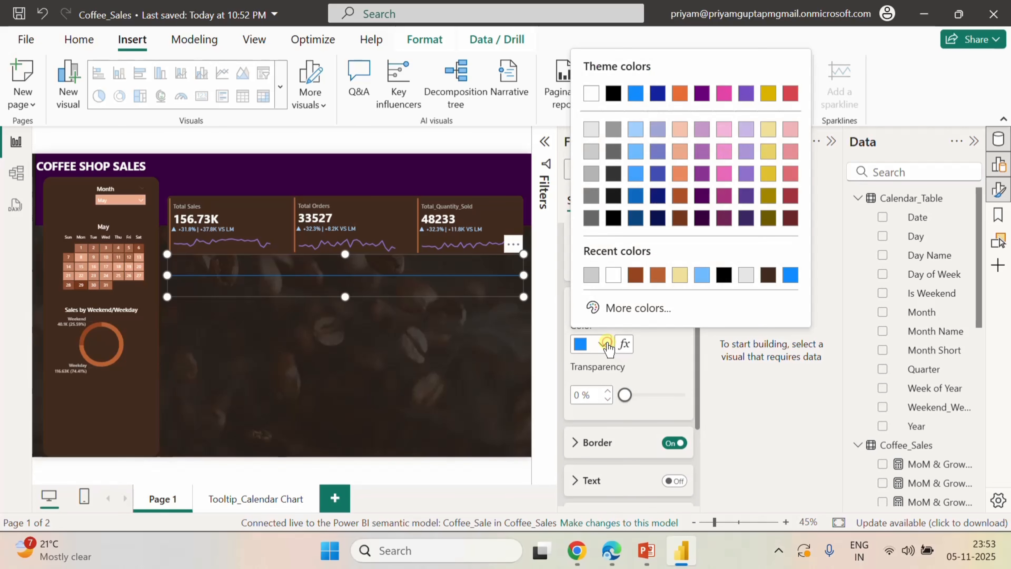
{"action": "left_click", "coordinate": [633, 277]}
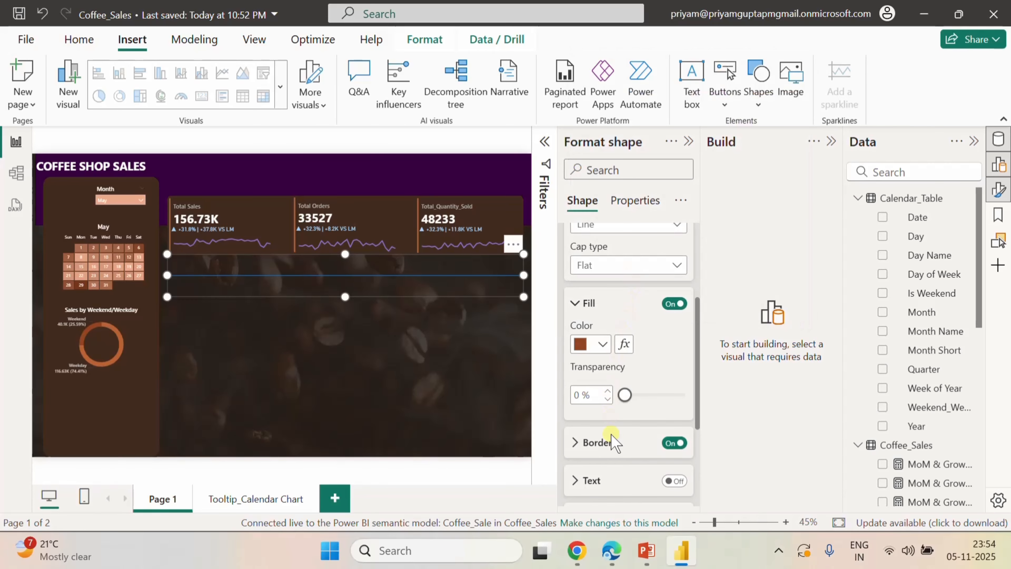
- Set the line's border to the dark reddish-brown recent color with 43% transparency
{"action": "left_click", "coordinate": [584, 441]}
{"action": "scroll", "coordinate": [625, 438], "scroll_direction": "down", "scroll_amount": 4}
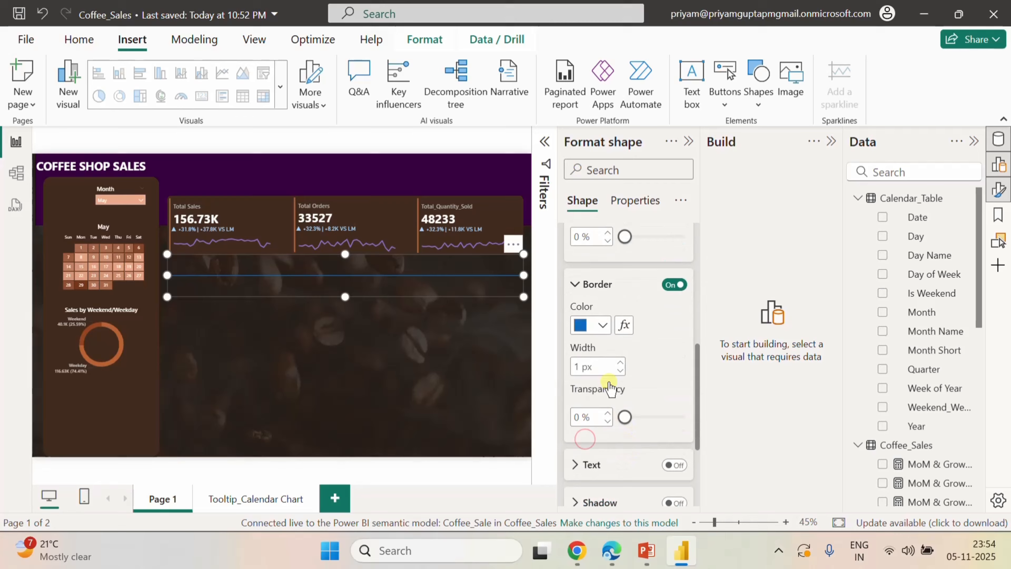
{"action": "left_click", "coordinate": [607, 325]}
{"action": "left_click", "coordinate": [594, 255]}
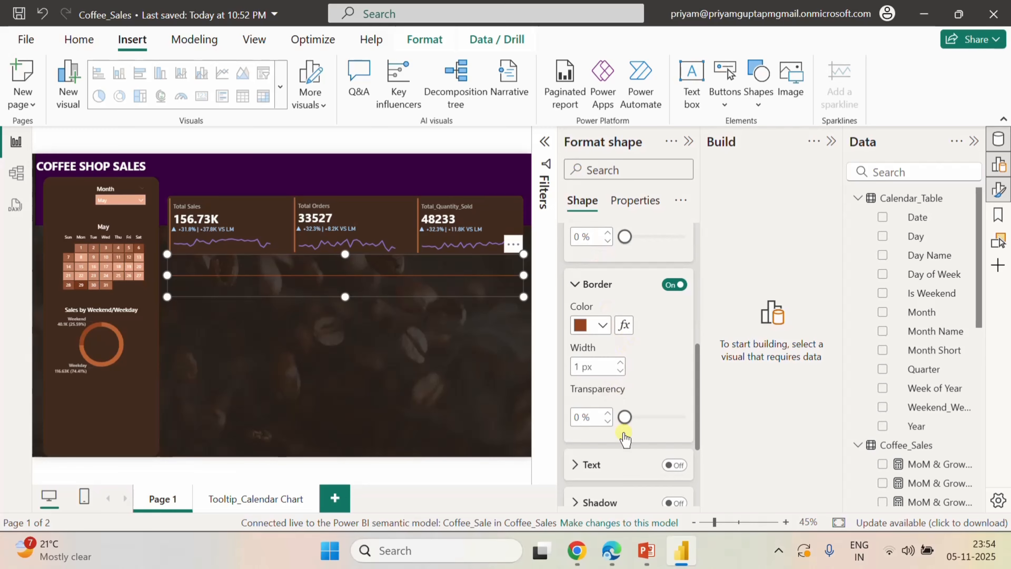
{"action": "left_click_drag", "start_coordinate": [628, 417], "coordinate": [651, 429]}
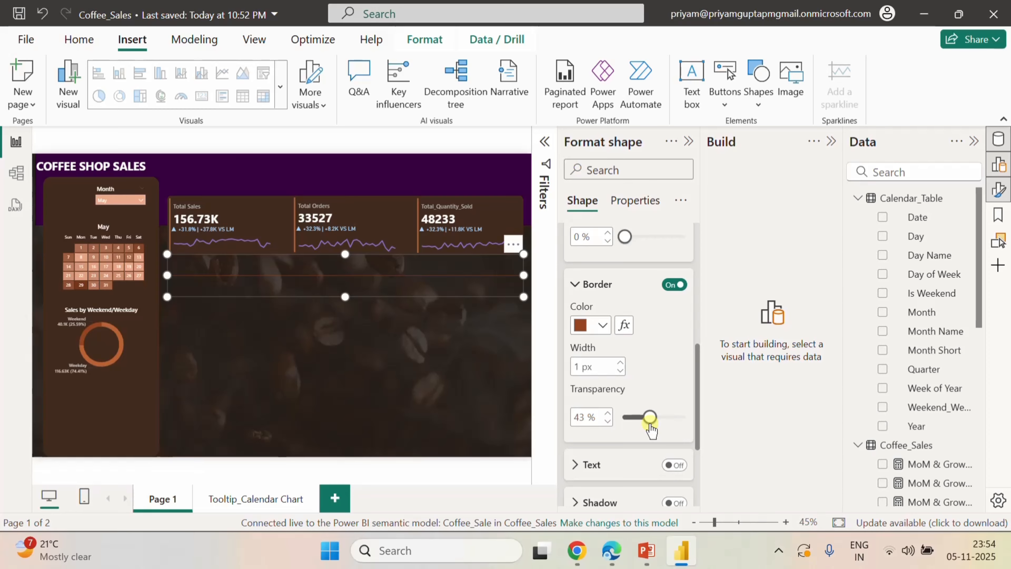
- Shrink the line to the side panel's width and position it as a divider between the calendar and the donut chart
{"action": "left_click_drag", "start_coordinate": [347, 298], "coordinate": [346, 272]}
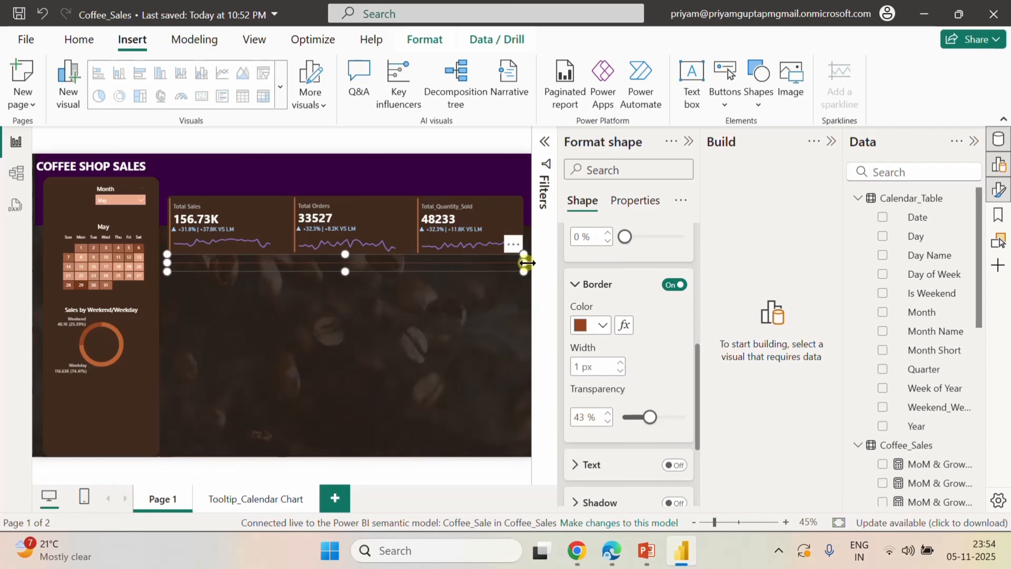
{"action": "left_click_drag", "start_coordinate": [525, 272], "coordinate": [156, 299]}
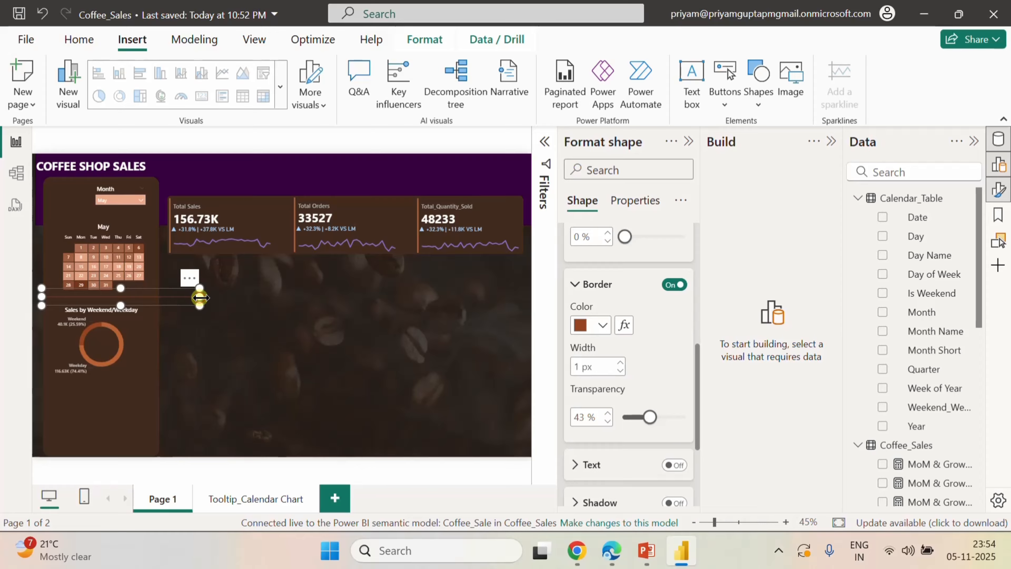
{"action": "left_click_drag", "start_coordinate": [200, 297], "coordinate": [162, 301]}
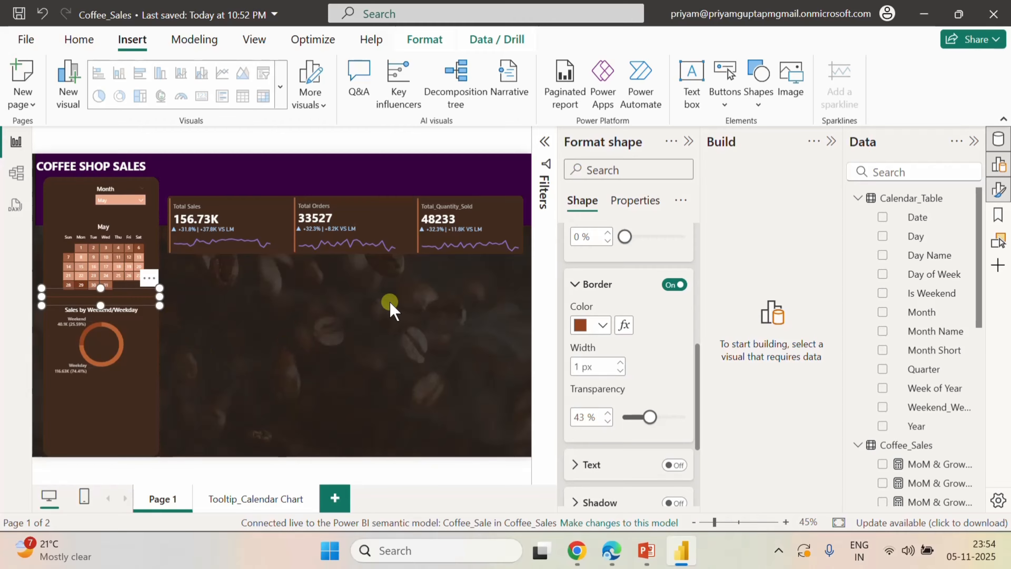
{"action": "key", "text": "Down"}
{"action": "key", "text": "Down"}
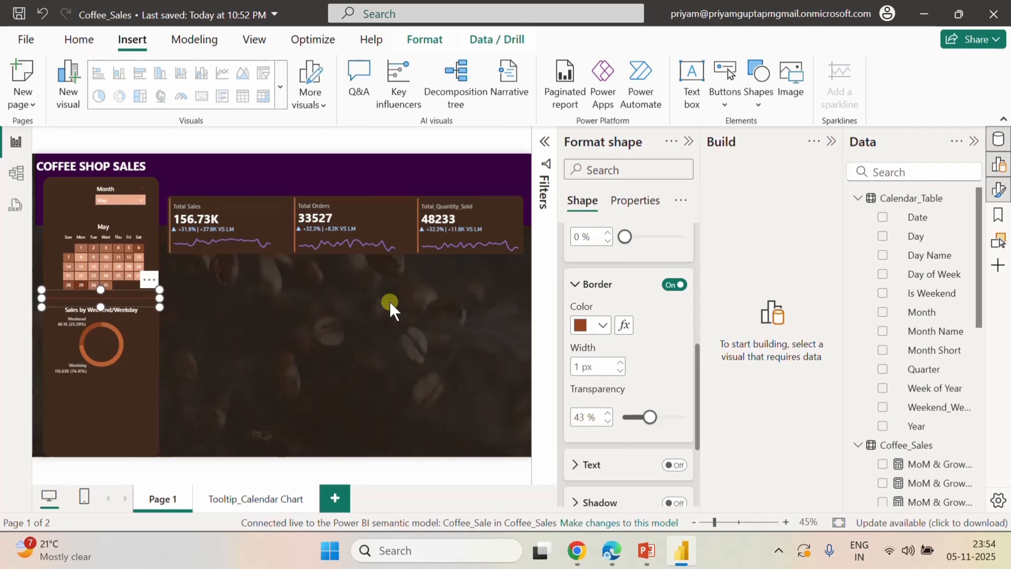
{"action": "left_click", "coordinate": [390, 302]}
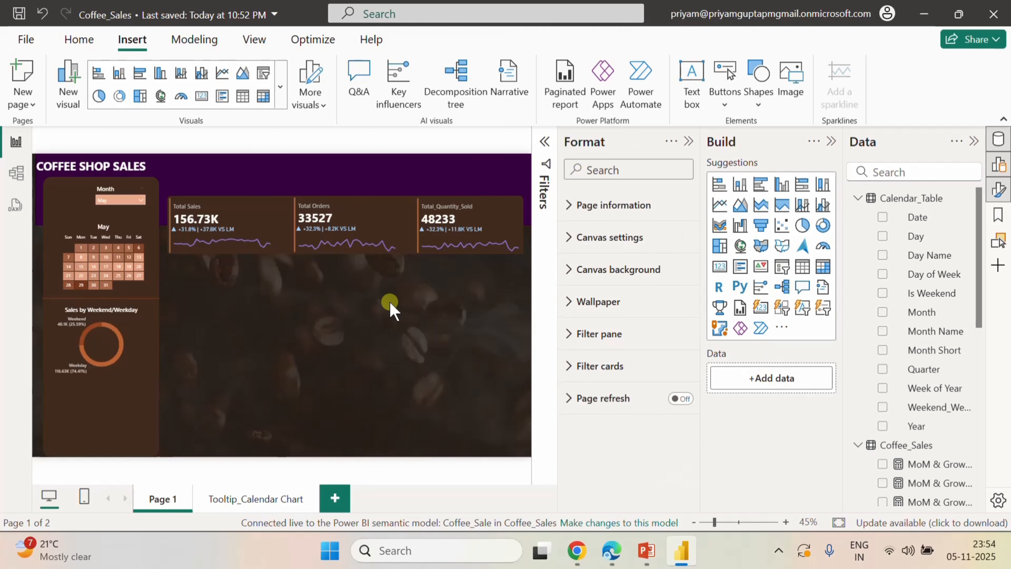
- Duplicate the divider line and place the copy just below the donut chart, aligned with the side panel
{"action": "left_click", "coordinate": [152, 305]}
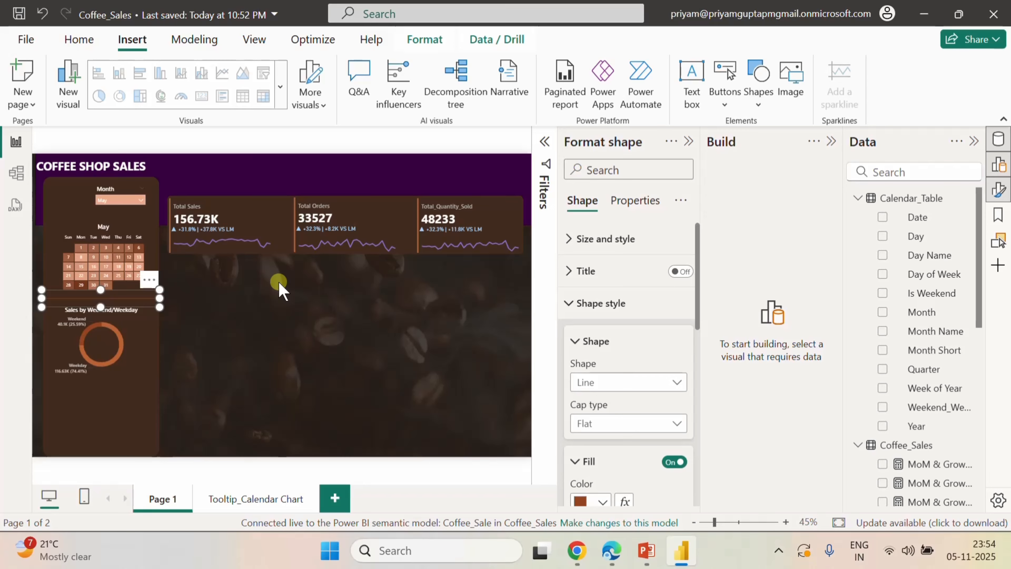
{"action": "left_click", "coordinate": [279, 281]}
{"action": "key", "text": "ctrl+v"}
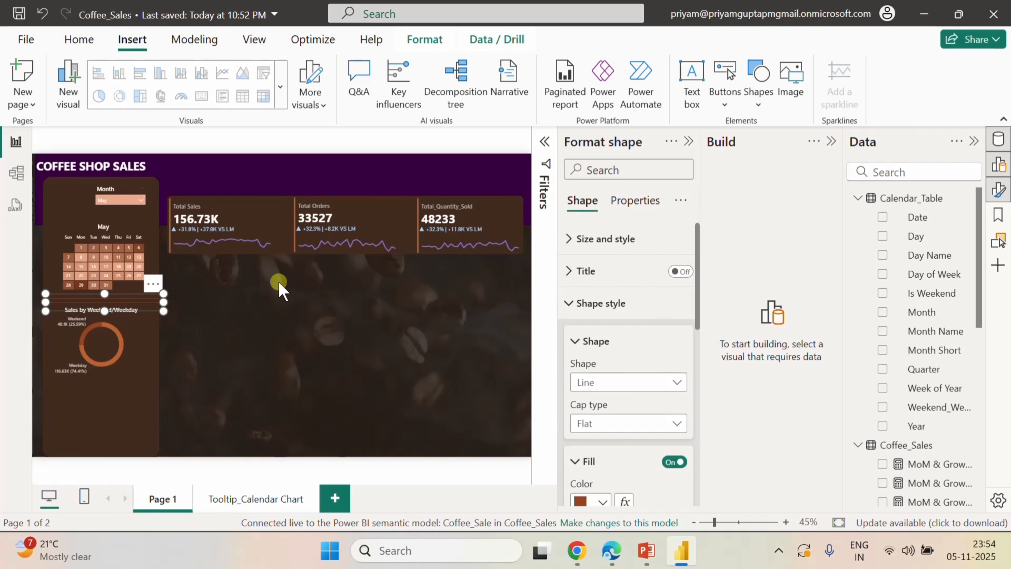
{"action": "left_click_drag", "start_coordinate": [138, 304], "coordinate": [133, 385]}
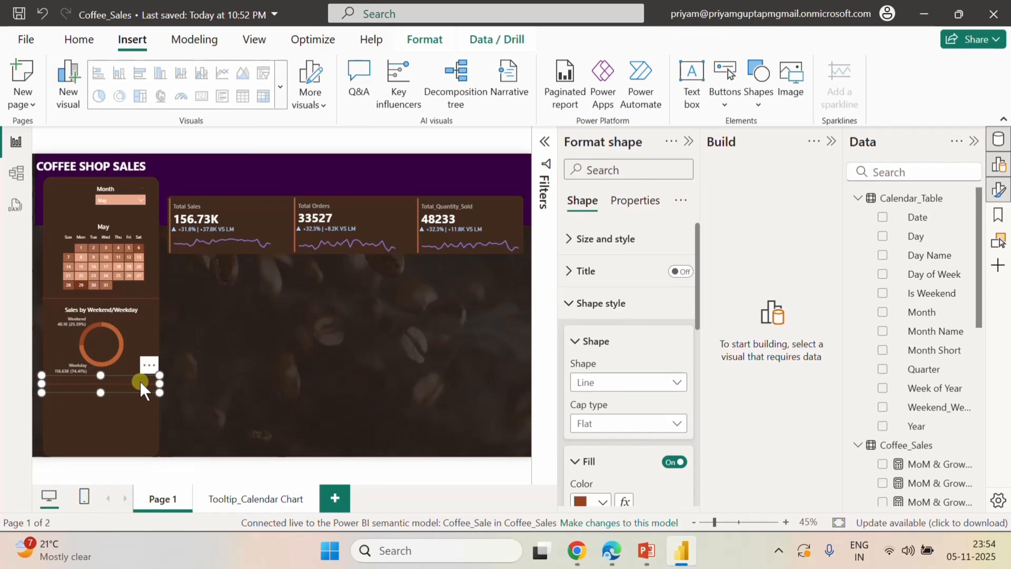
{"action": "left_click", "coordinate": [301, 363]}
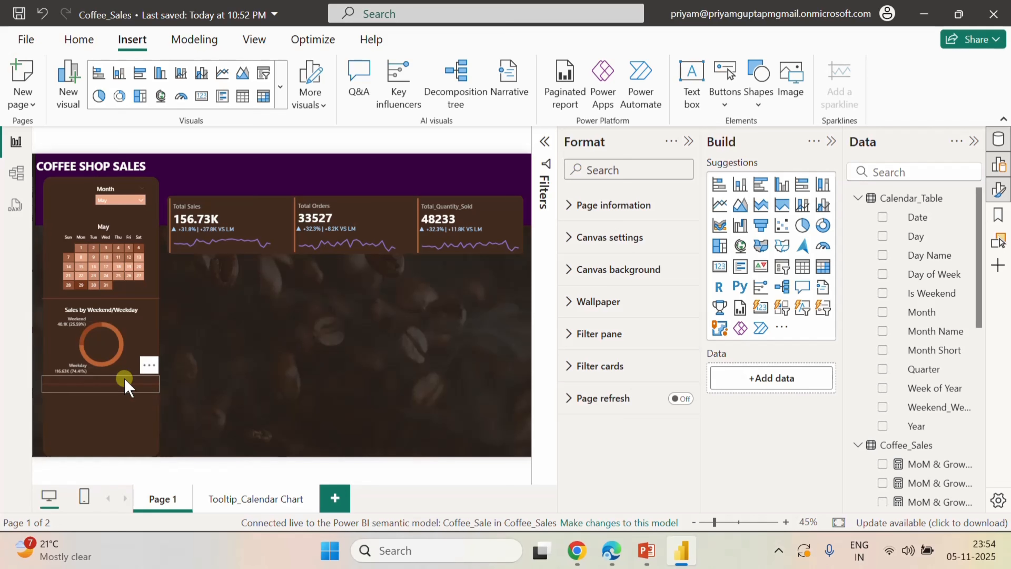
- Paste another copy of the divider line and place it between the month slicer and the calendar in the side panel
{"action": "left_click", "coordinate": [124, 385]}
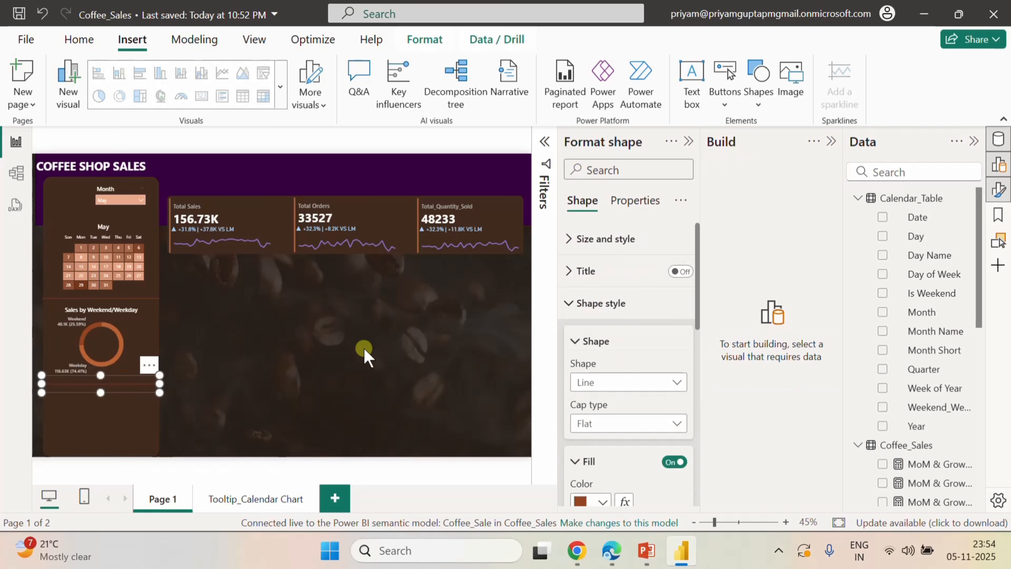
{"action": "left_click", "coordinate": [365, 348]}
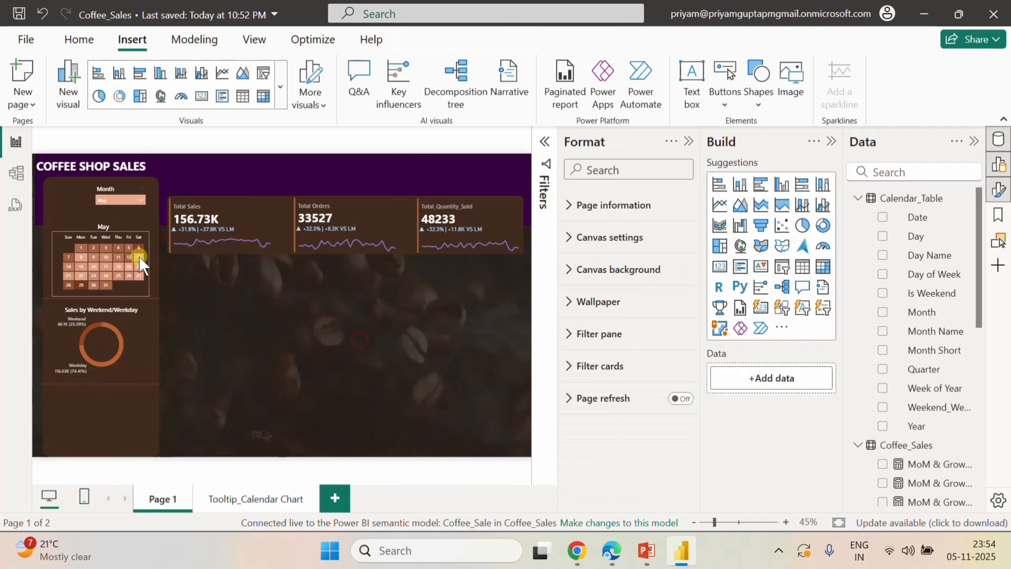
{"action": "left_click", "coordinate": [58, 222]}
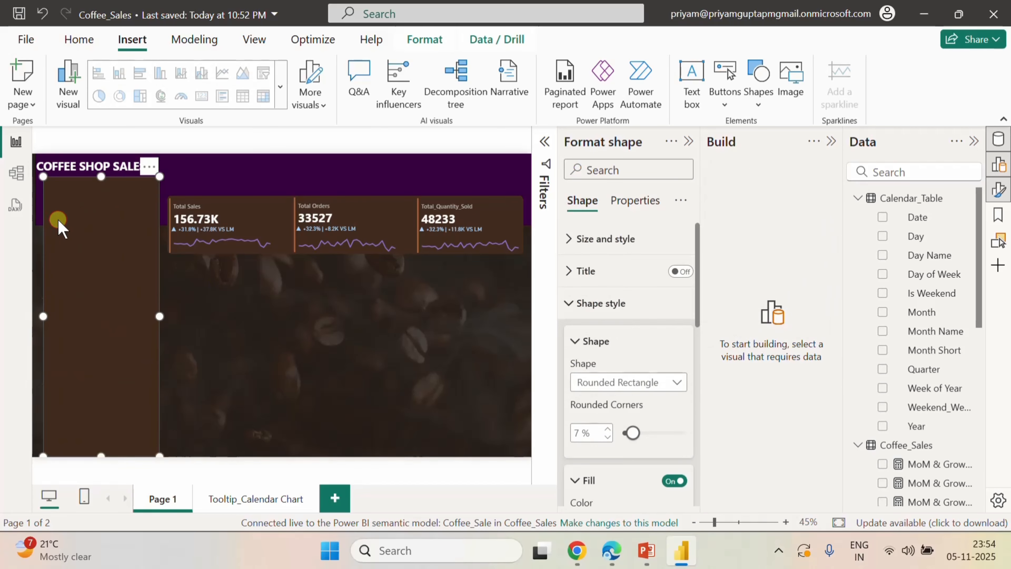
{"action": "left_click", "coordinate": [277, 316]}
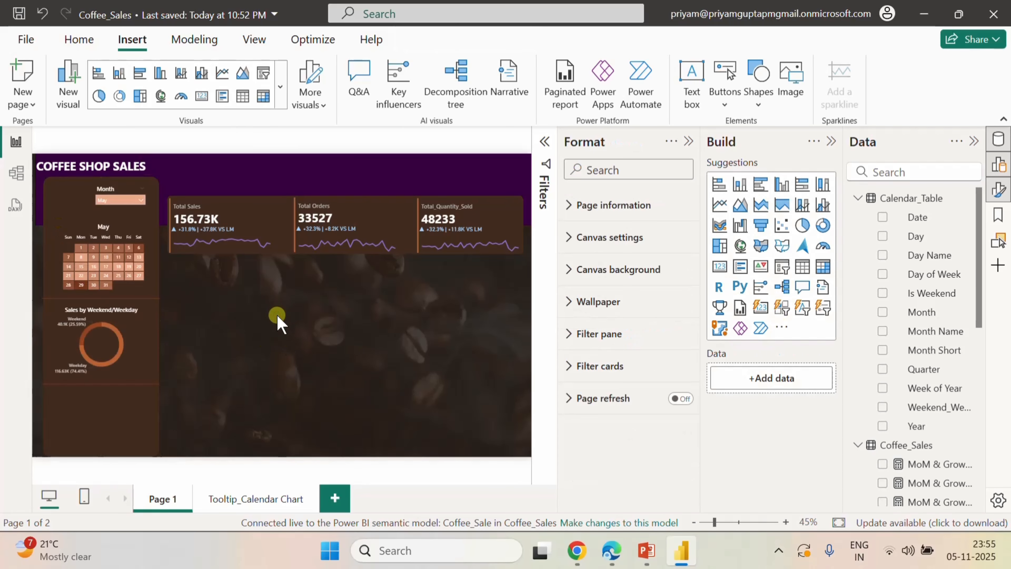
{"action": "key", "text": "ctrl+v"}
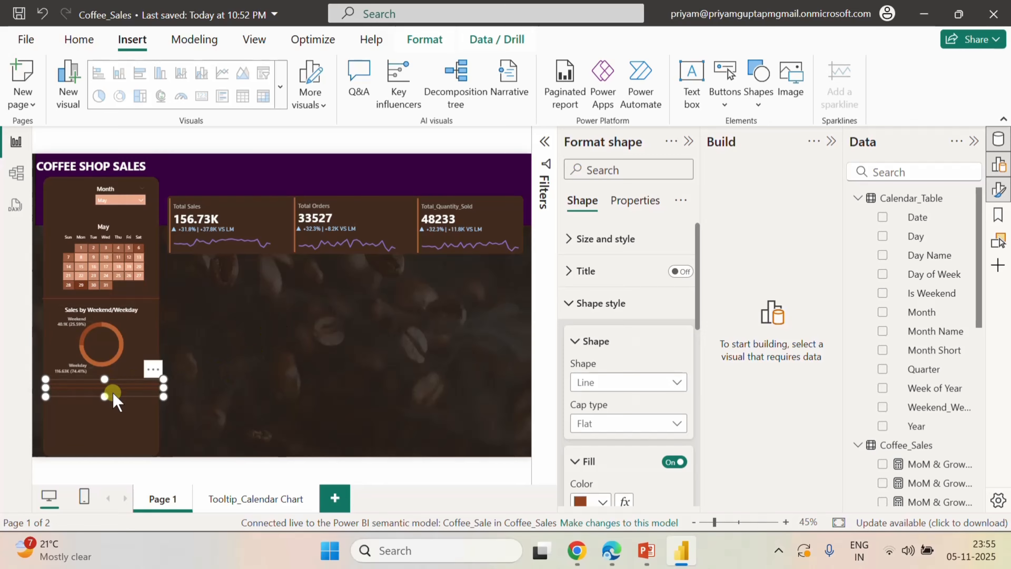
{"action": "left_click_drag", "start_coordinate": [117, 401], "coordinate": [112, 223]}
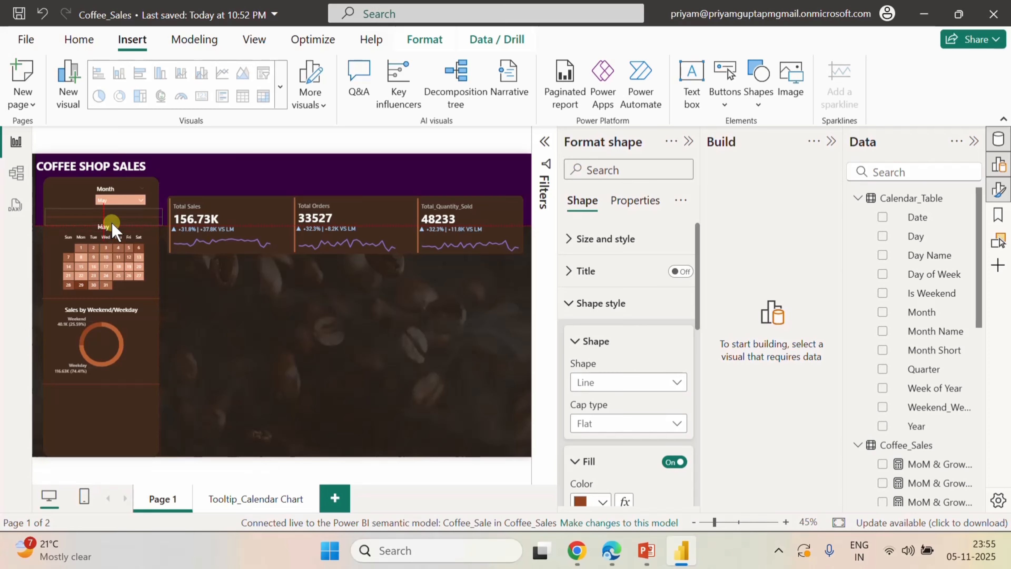
{"action": "left_click_drag", "start_coordinate": [112, 227], "coordinate": [111, 225]}
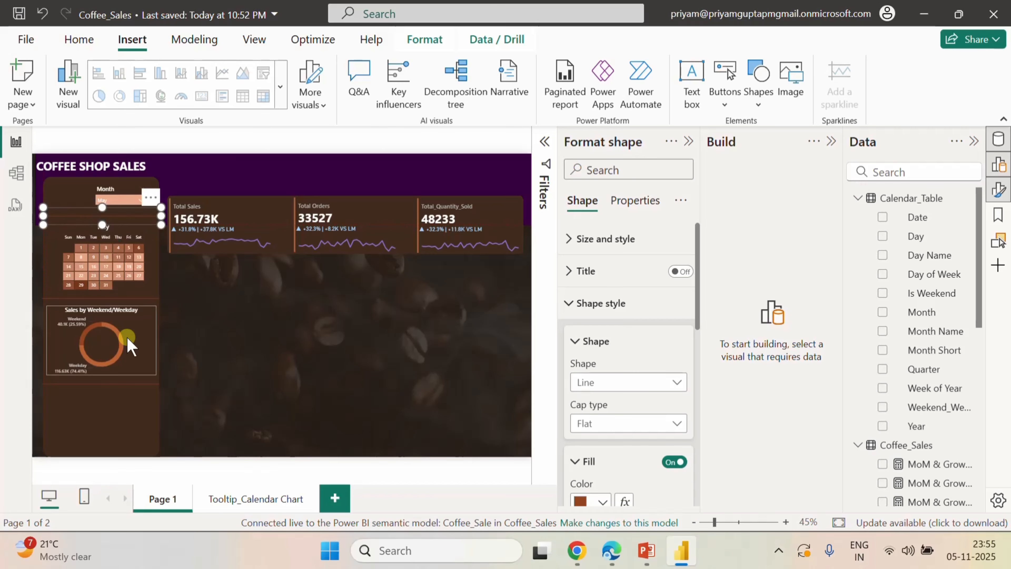
{"action": "left_click", "coordinate": [308, 360]}
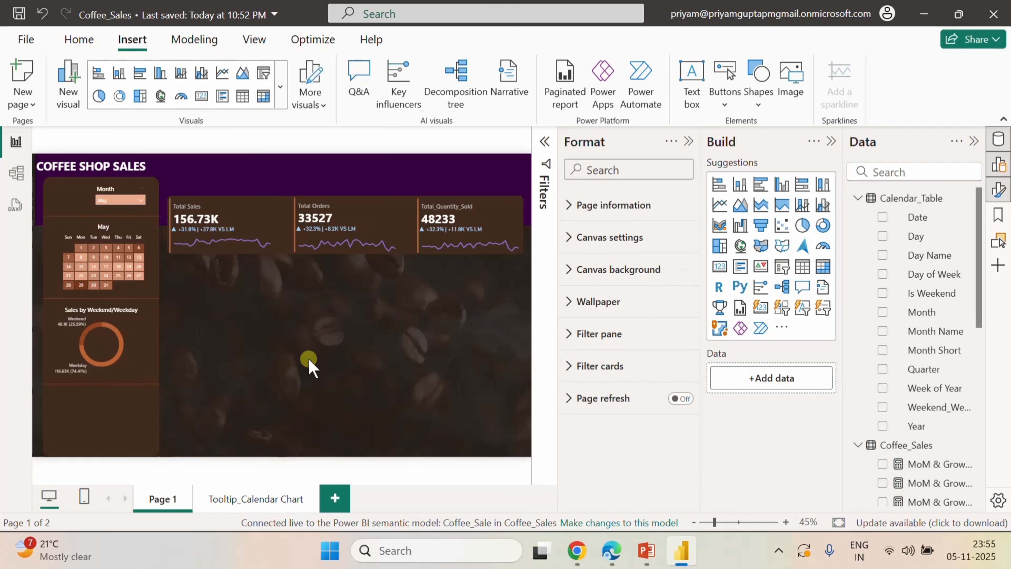
- Narrow the divider under the month slicer and nudge it so it fits within the side panel's edges
{"action": "left_click", "coordinate": [79, 212]}
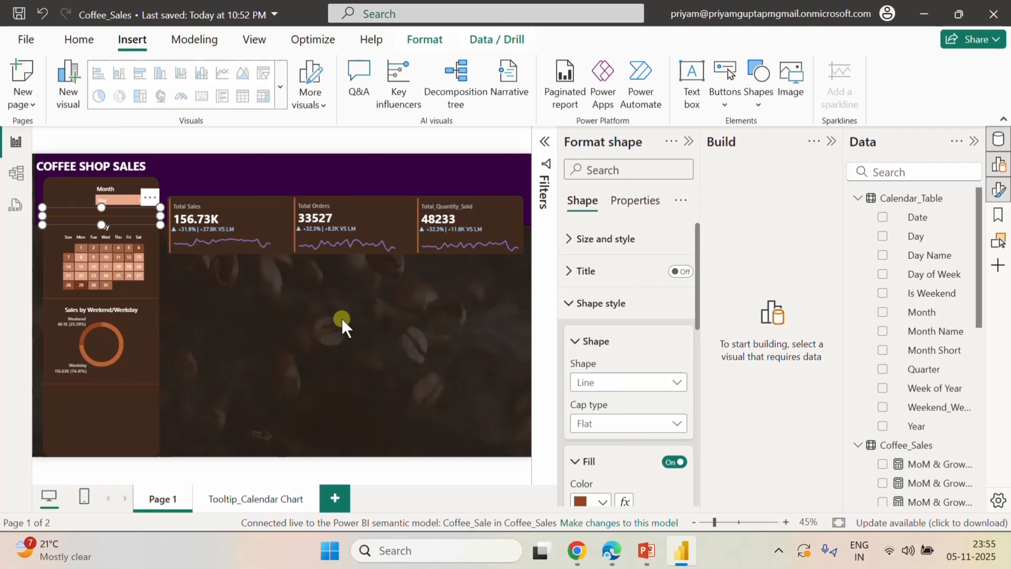
{"action": "left_click", "coordinate": [342, 319]}
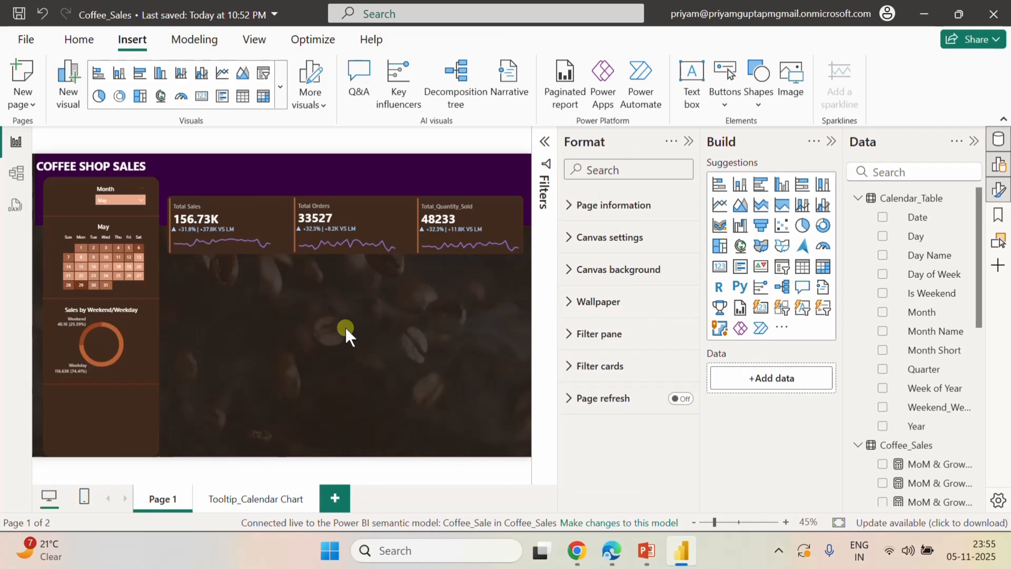
{"action": "left_click", "coordinate": [119, 216]}
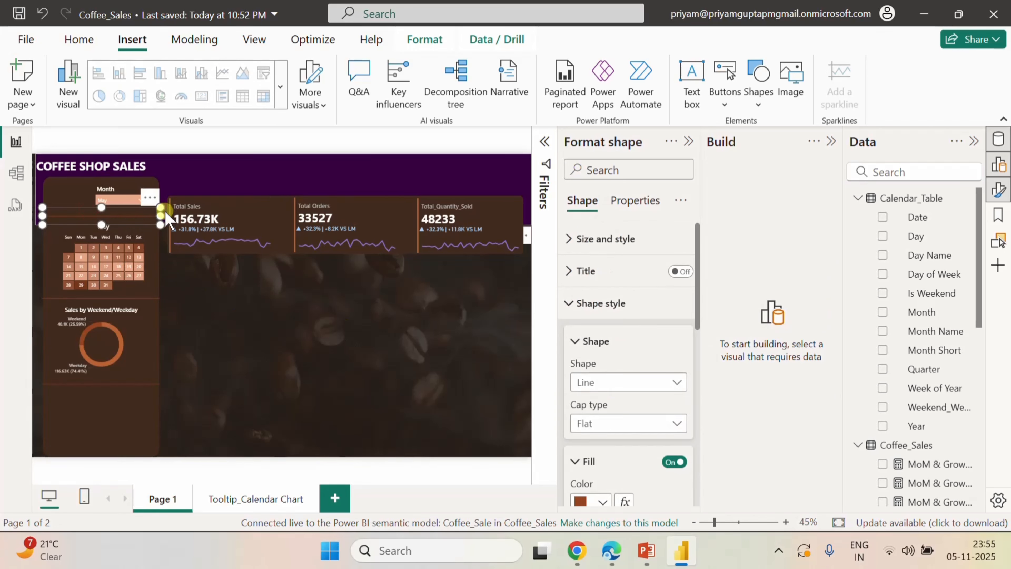
{"action": "left_click_drag", "start_coordinate": [161, 216], "coordinate": [156, 217]}
{"action": "key", "text": "Right"}
{"action": "key", "text": "Right"}
{"action": "key", "text": "Right"}
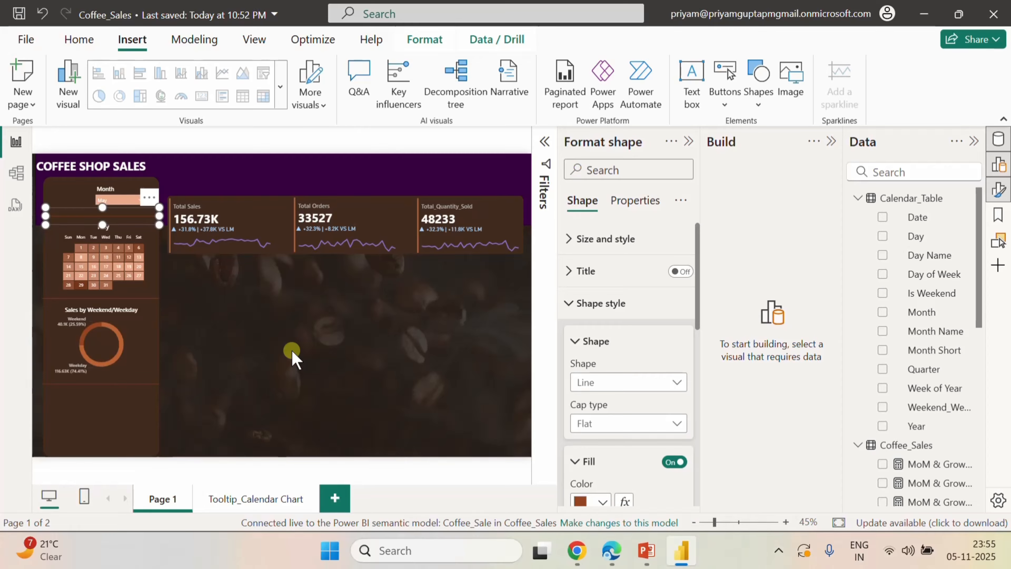
{"action": "left_click", "coordinate": [291, 351]}
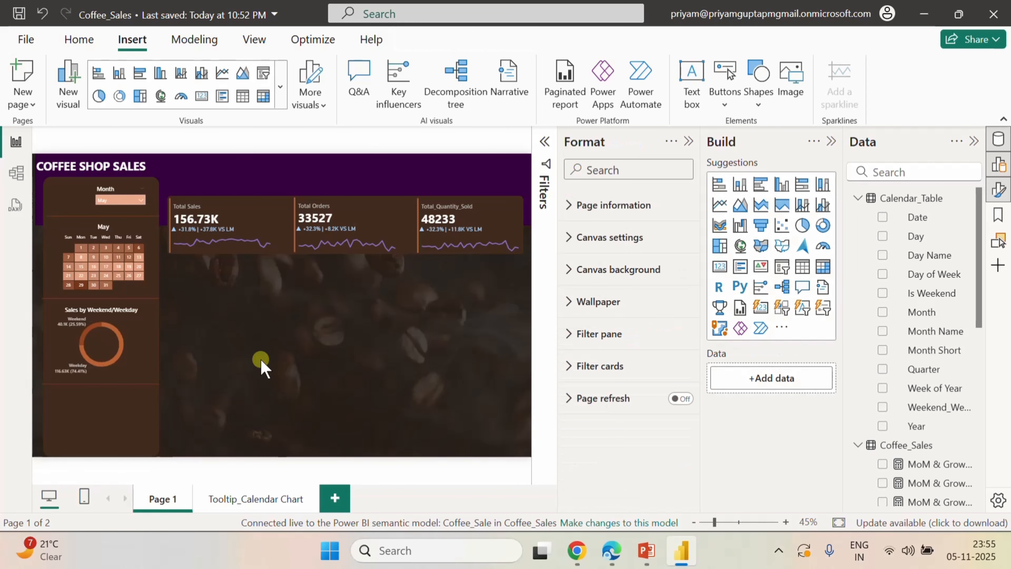
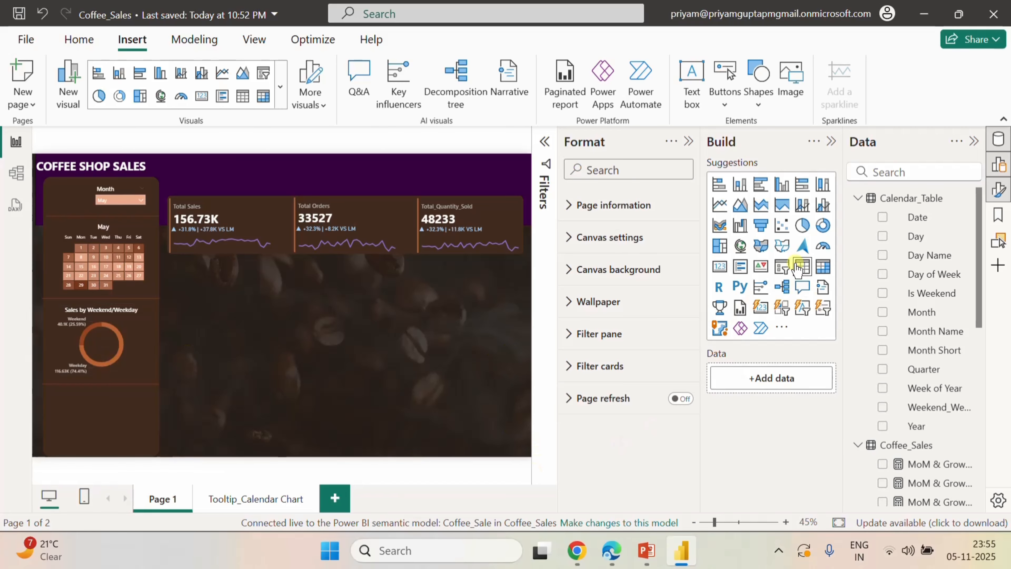
- Add a card visual to the page showing the Total_Sales measure
{"action": "left_click", "coordinate": [720, 266]}
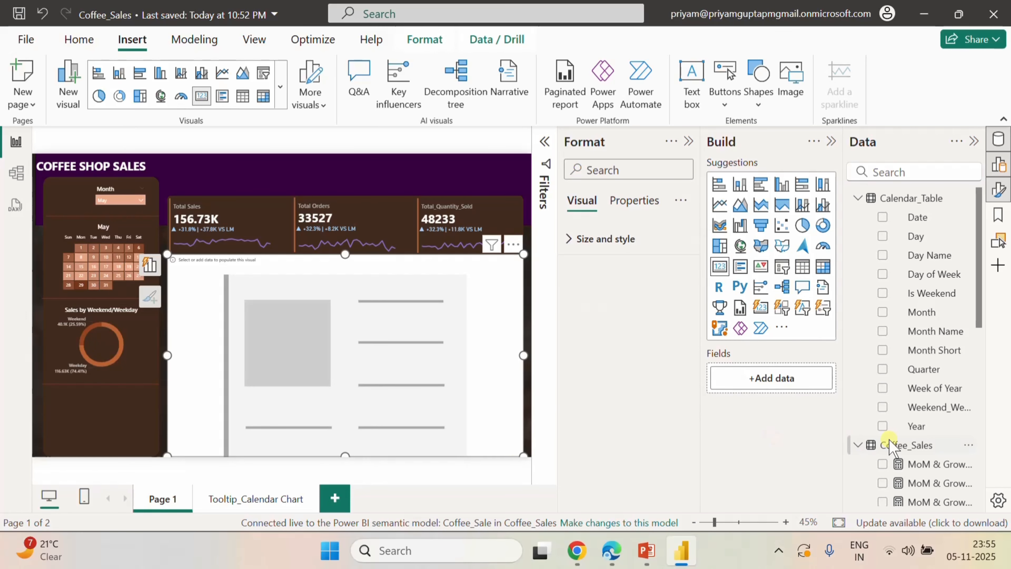
{"action": "scroll", "coordinate": [949, 435], "scroll_direction": "down", "scroll_amount": 8}
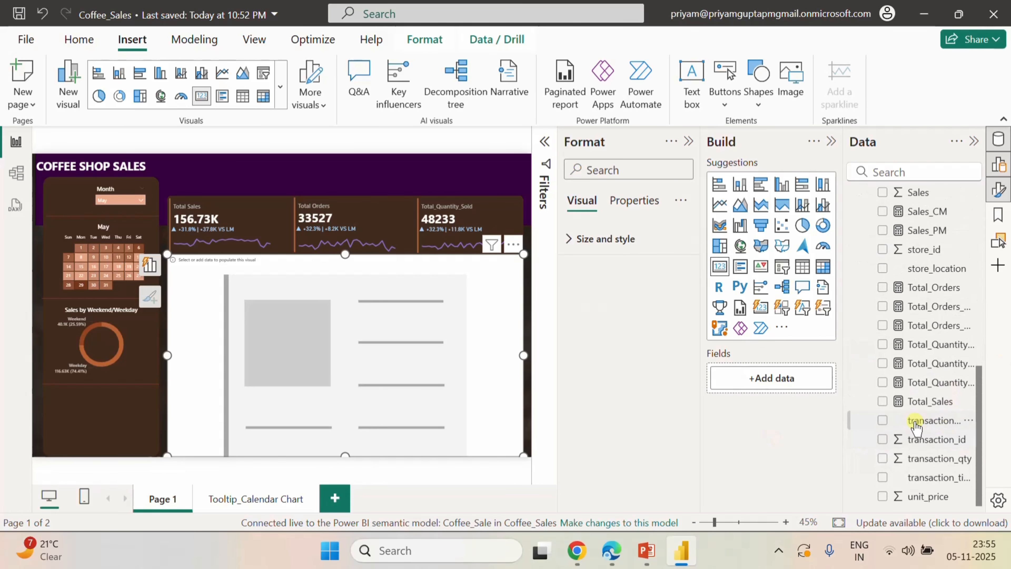
{"action": "left_click", "coordinate": [883, 401]}
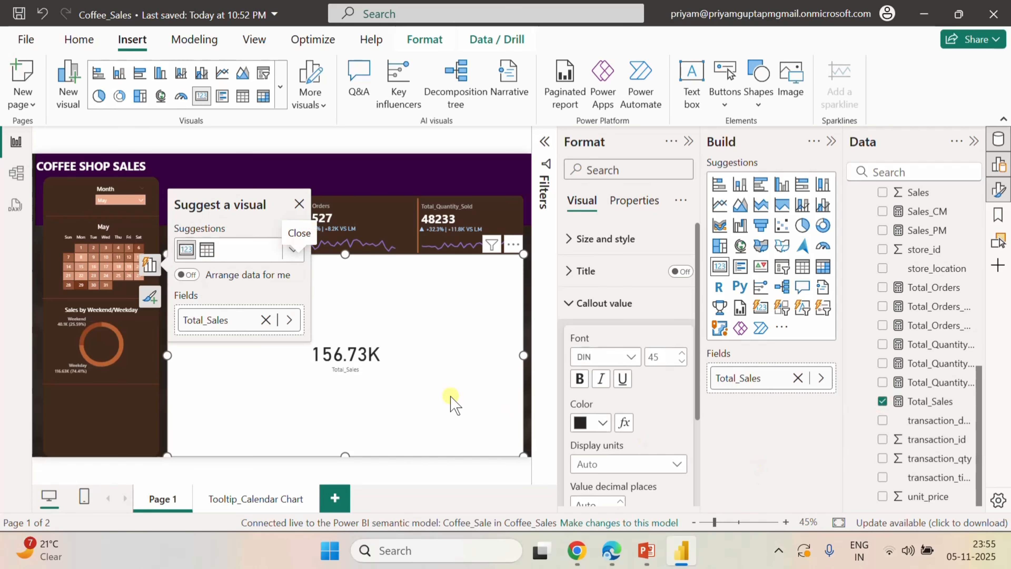
- Set the new card's callout value font to Segoe UI Bold at size 18
{"action": "left_click", "coordinate": [574, 308]}
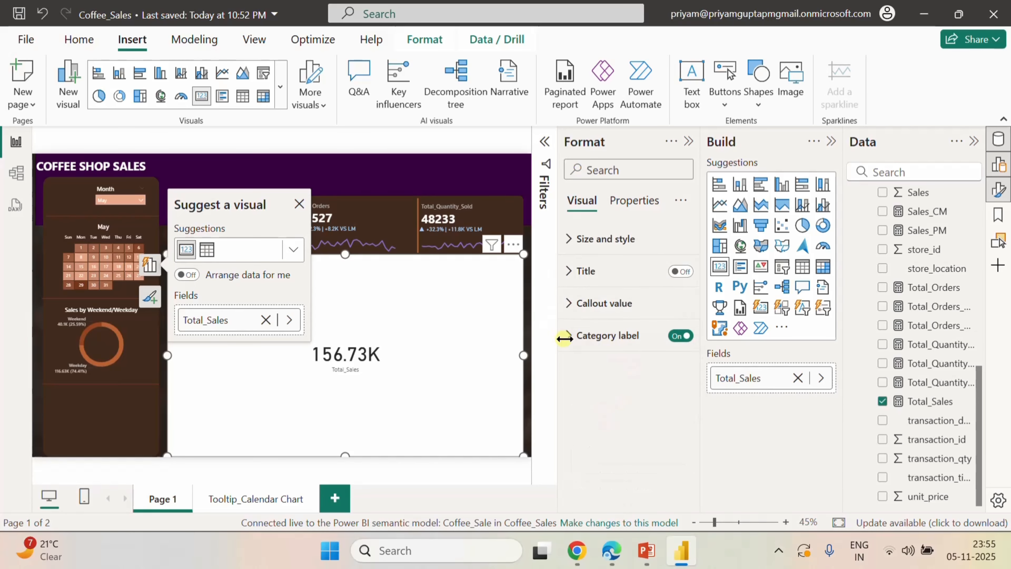
{"action": "left_click", "coordinate": [578, 303]}
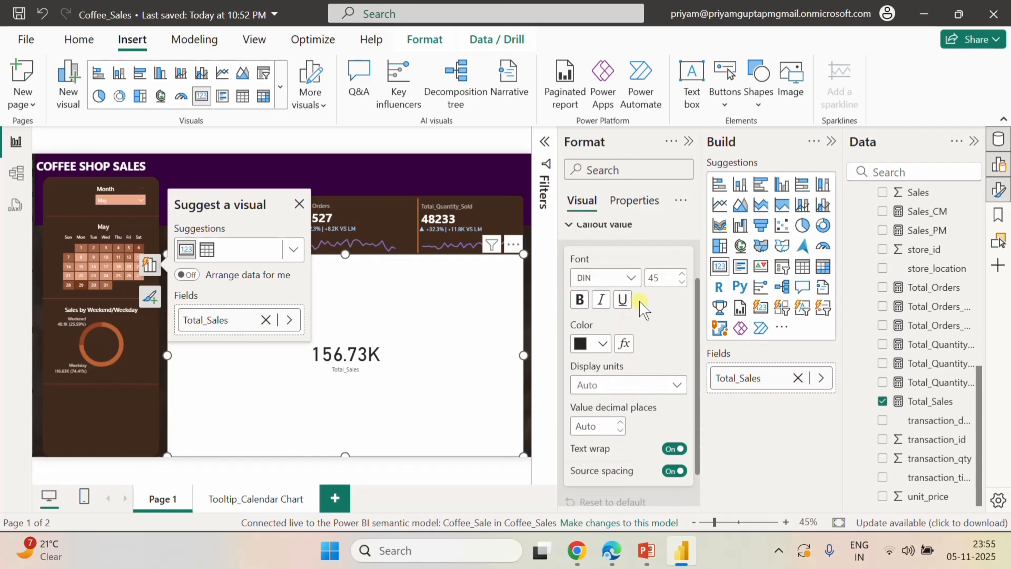
{"action": "left_click", "coordinate": [613, 278]}
{"action": "scroll", "coordinate": [613, 191], "scroll_direction": "down", "scroll_amount": 3}
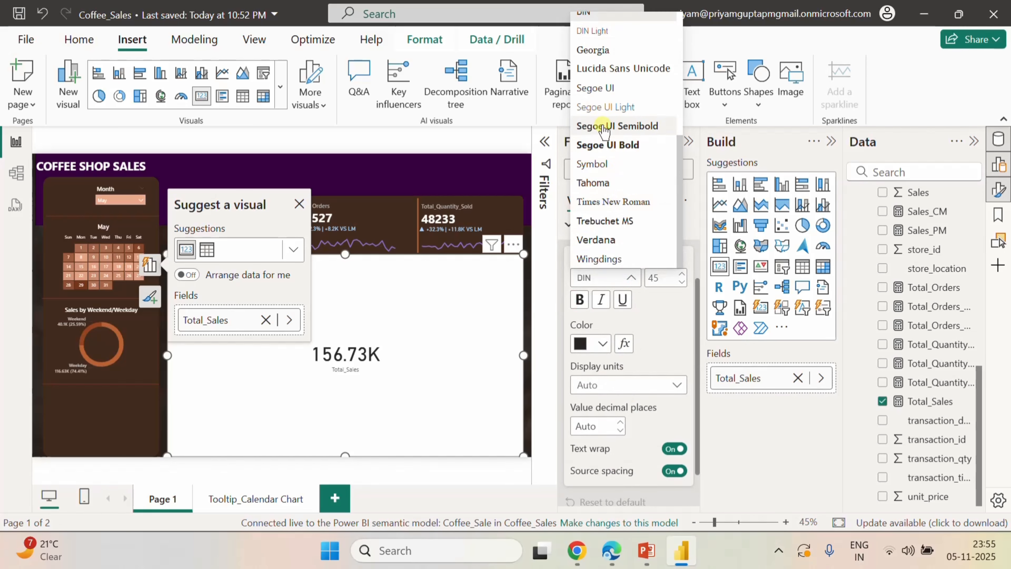
{"action": "left_click", "coordinate": [608, 145]}
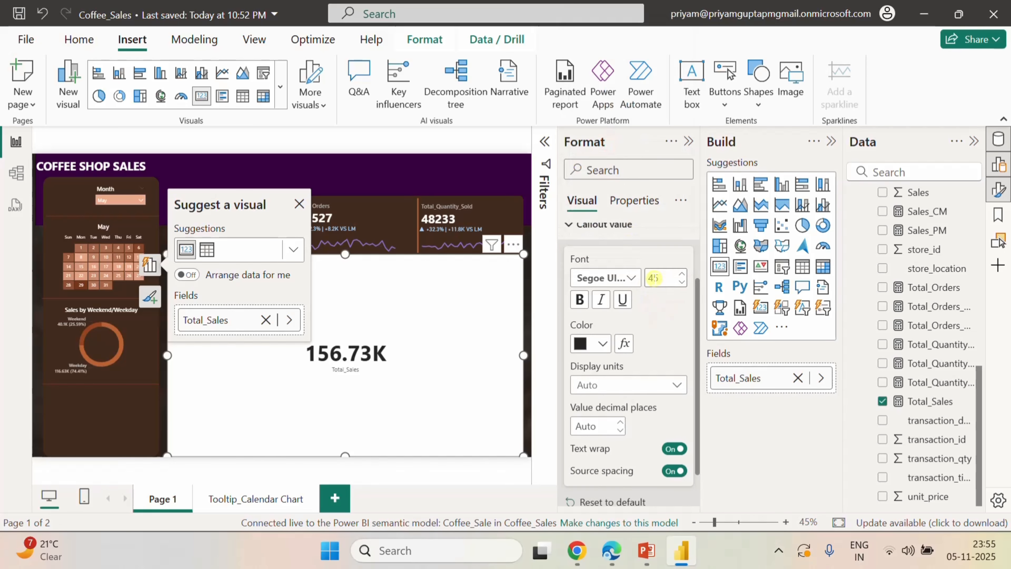
{"action": "left_click", "coordinate": [653, 277]}
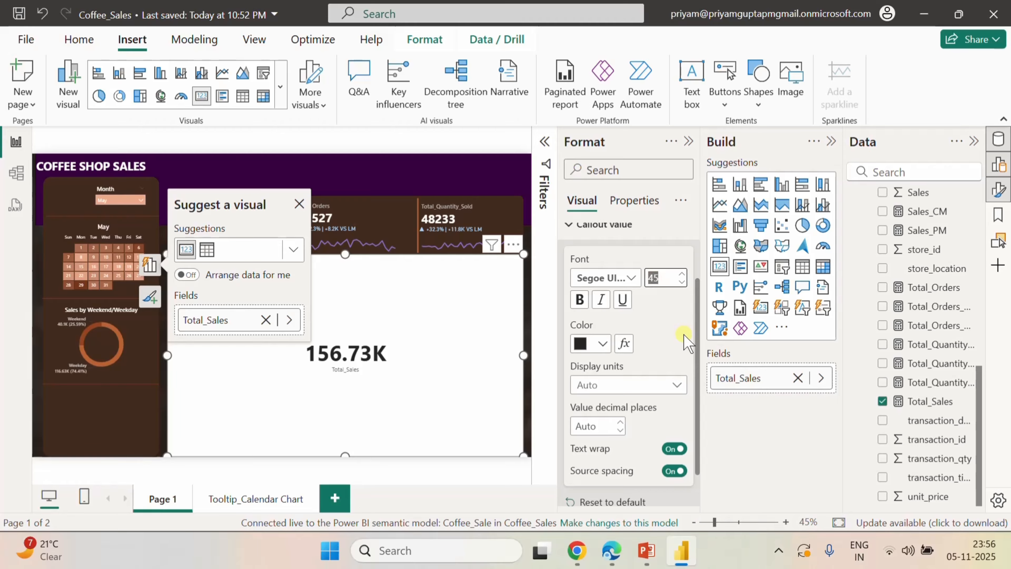
{"action": "type", "text": "11"}
{"action": "key", "text": "Return"}
{"action": "key", "text": "Return"}
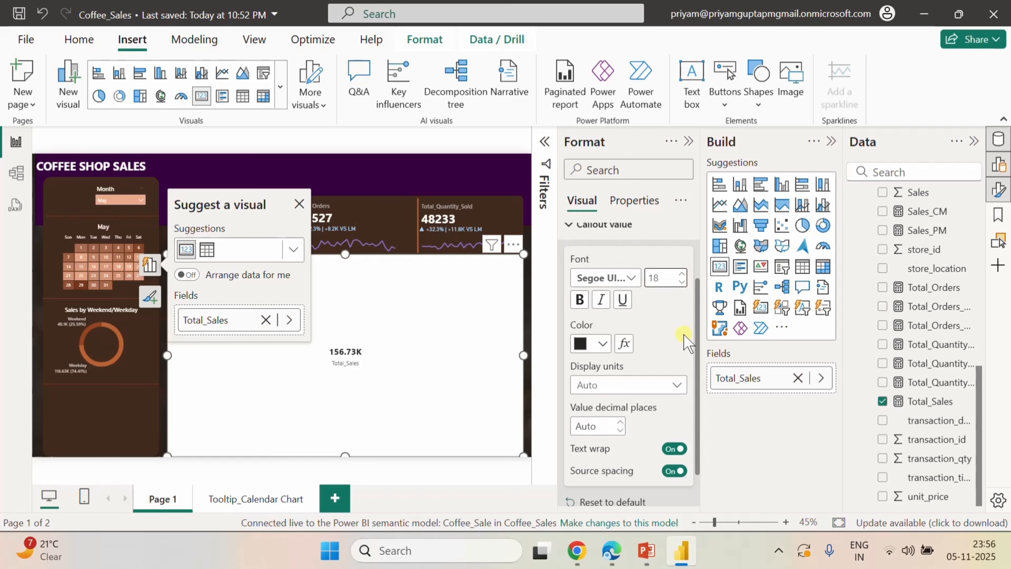
- Set the card's callout value color to white and turn off the card's background
{"action": "left_click", "coordinate": [604, 344]}
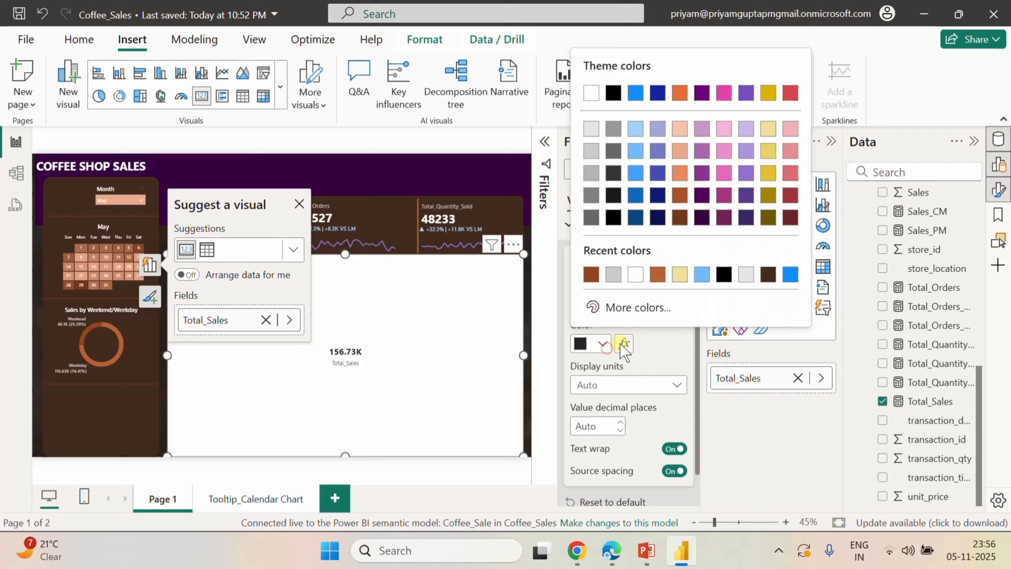
{"action": "left_click", "coordinate": [636, 275]}
{"action": "scroll", "coordinate": [656, 343], "scroll_direction": "up", "scroll_amount": 3}
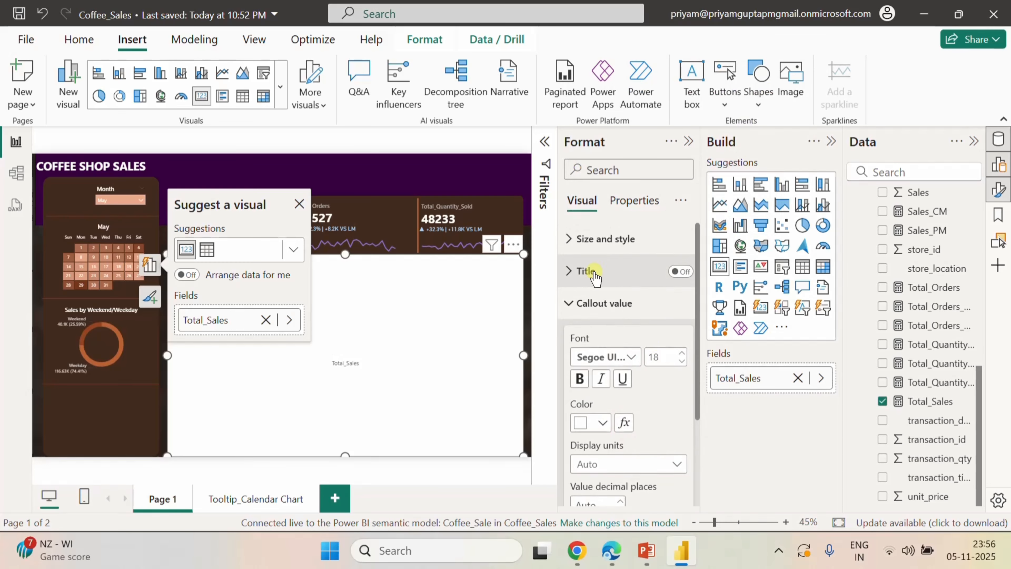
{"action": "left_click", "coordinate": [590, 239]}
{"action": "left_click", "coordinate": [677, 353]}
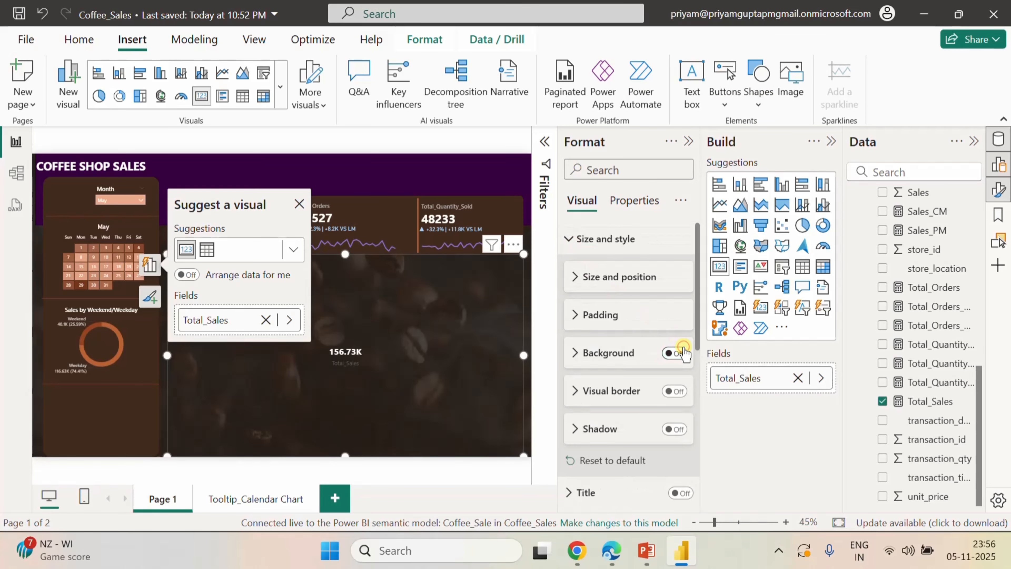
- Shrink the Total_Sales card in height and width to a small block just below the Total Sales KPI card
{"action": "scroll", "coordinate": [616, 347], "scroll_direction": "down", "scroll_amount": 5}
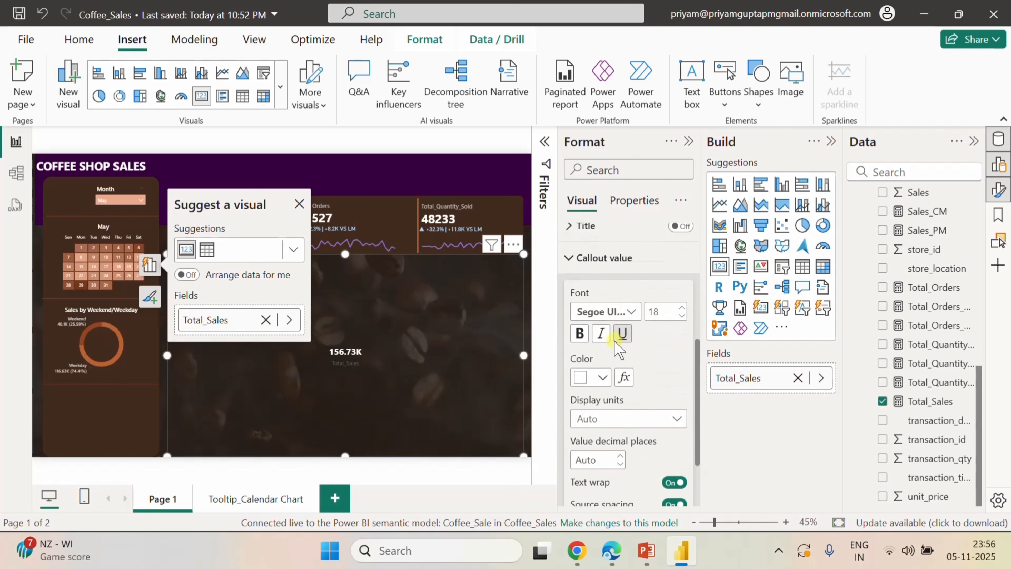
{"action": "scroll", "coordinate": [614, 340], "scroll_direction": "down", "scroll_amount": 3}
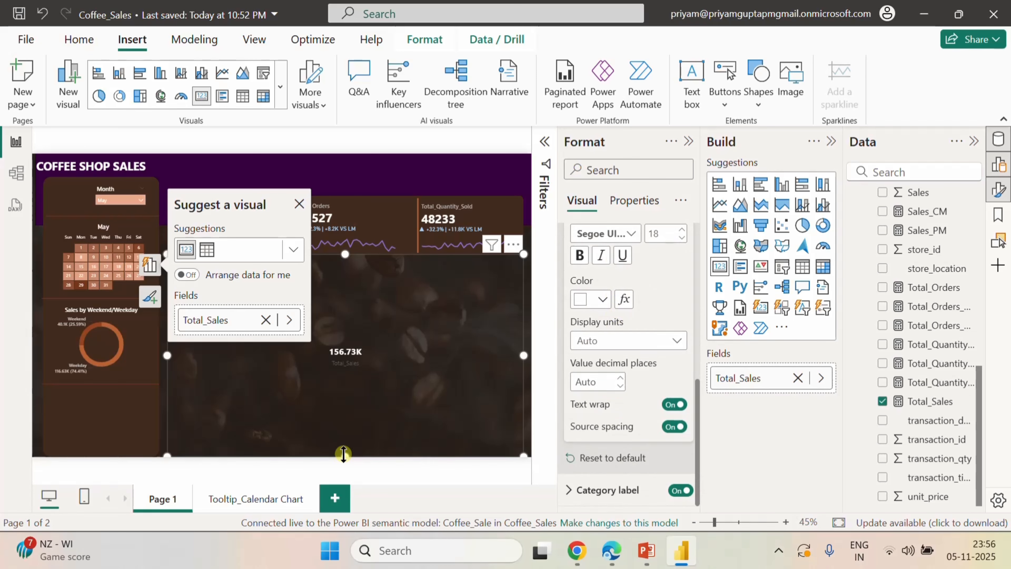
{"action": "left_click_drag", "start_coordinate": [344, 453], "coordinate": [350, 340]}
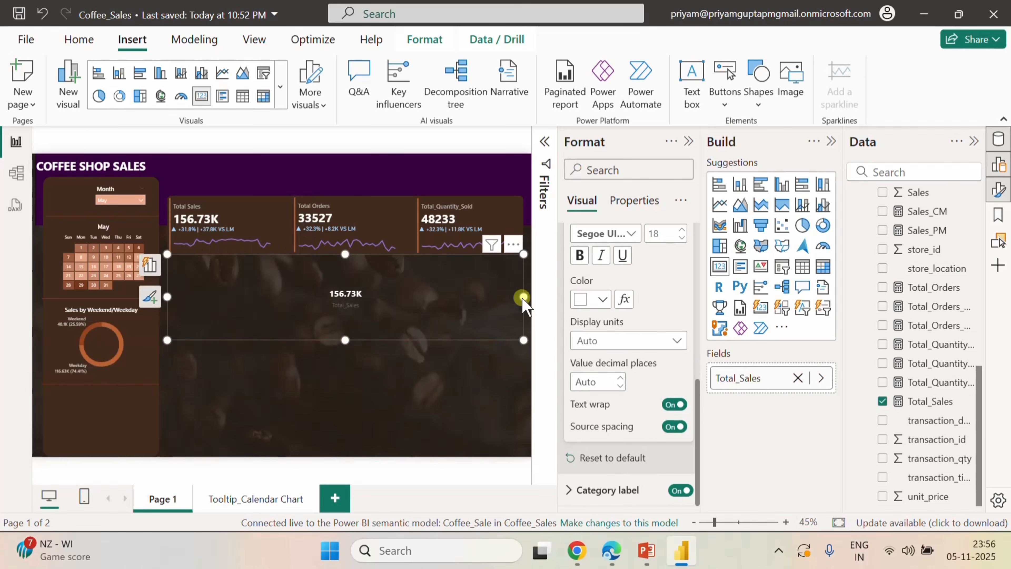
{"action": "left_click_drag", "start_coordinate": [523, 298], "coordinate": [270, 300]}
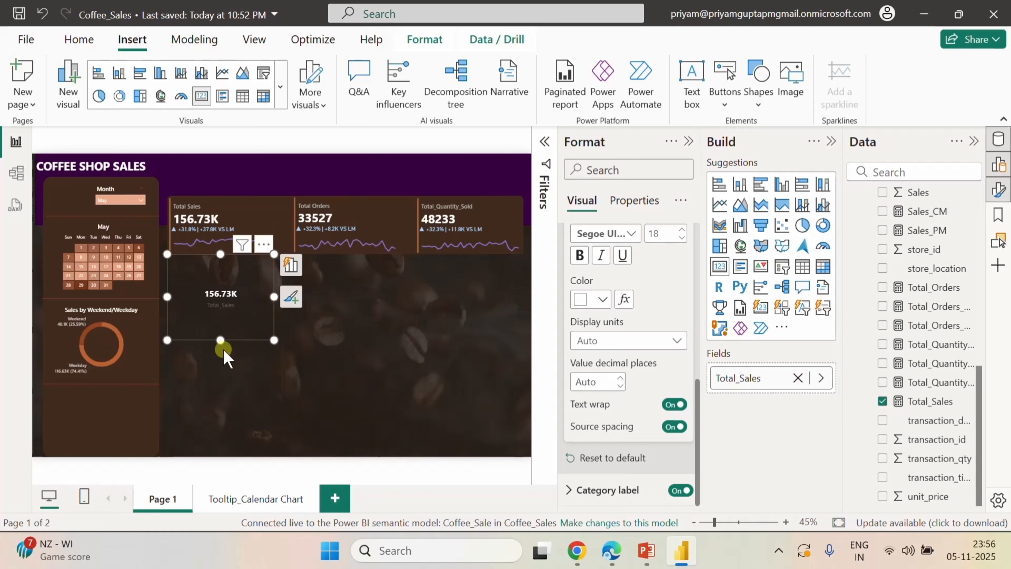
- Shrink the Total_Sales card, set its callout value font size to 13, and place it inside the weekend/weekday donut ring
{"action": "left_click_drag", "start_coordinate": [221, 340], "coordinate": [226, 282]}
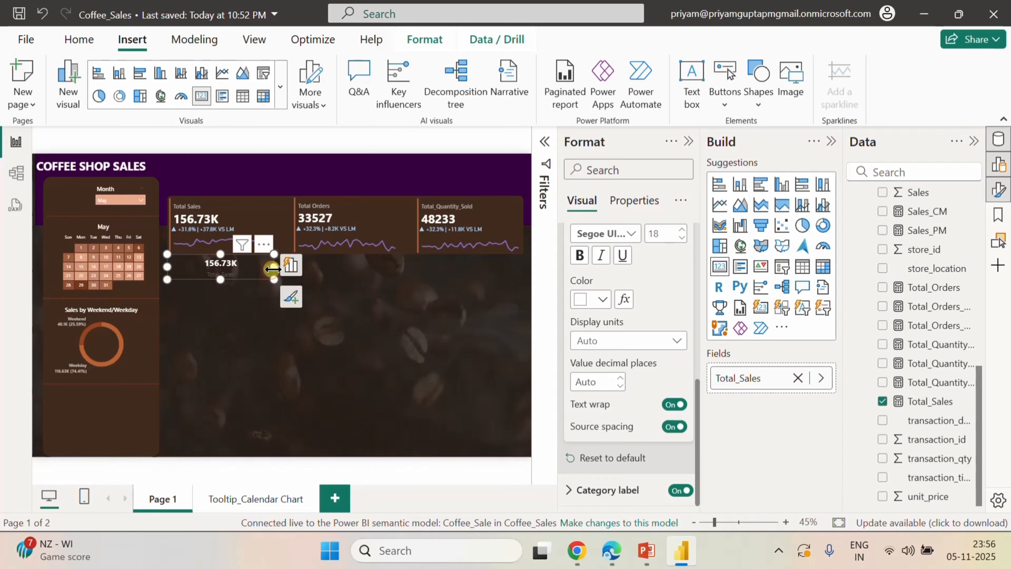
{"action": "left_click_drag", "start_coordinate": [272, 269], "coordinate": [102, 339]}
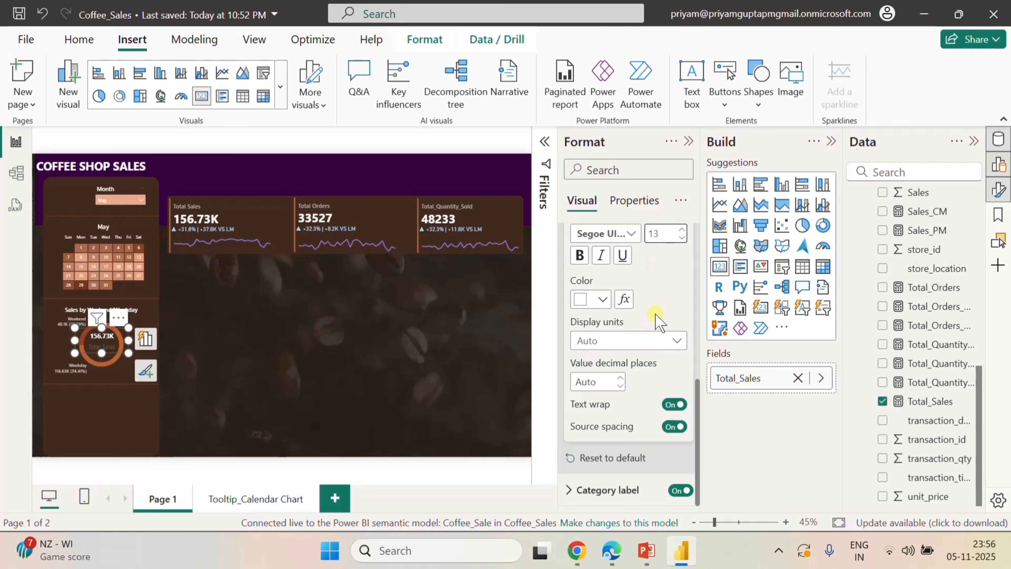
- Set the Total_Sales card's category label colour to light grey and nudge the card slightly lower within the donut ring
{"action": "left_click", "coordinate": [570, 490]}
{"action": "scroll", "coordinate": [669, 475], "scroll_direction": "down", "scroll_amount": 1}
{"action": "left_click", "coordinate": [681, 397]}
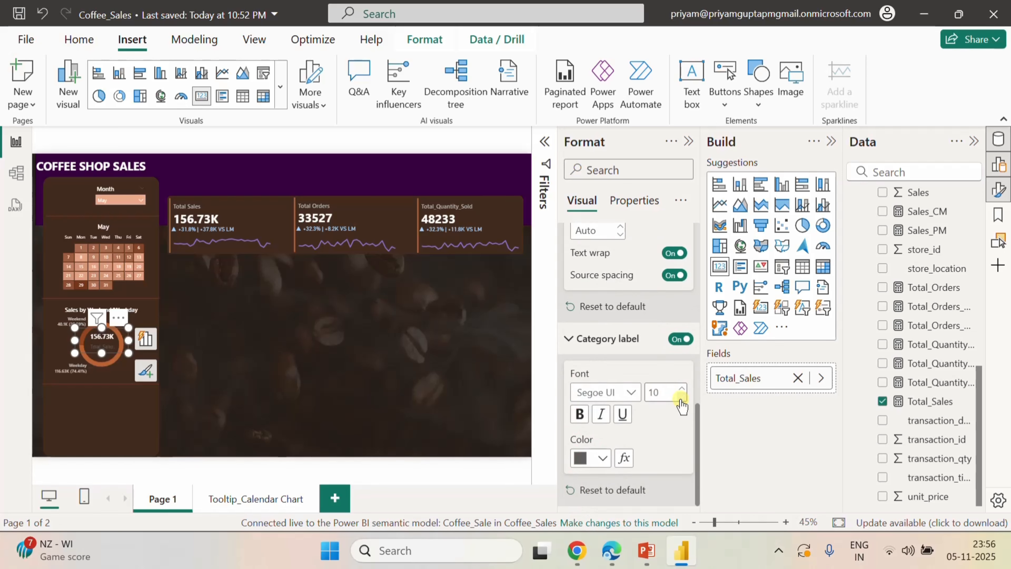
{"action": "left_click", "coordinate": [604, 458]}
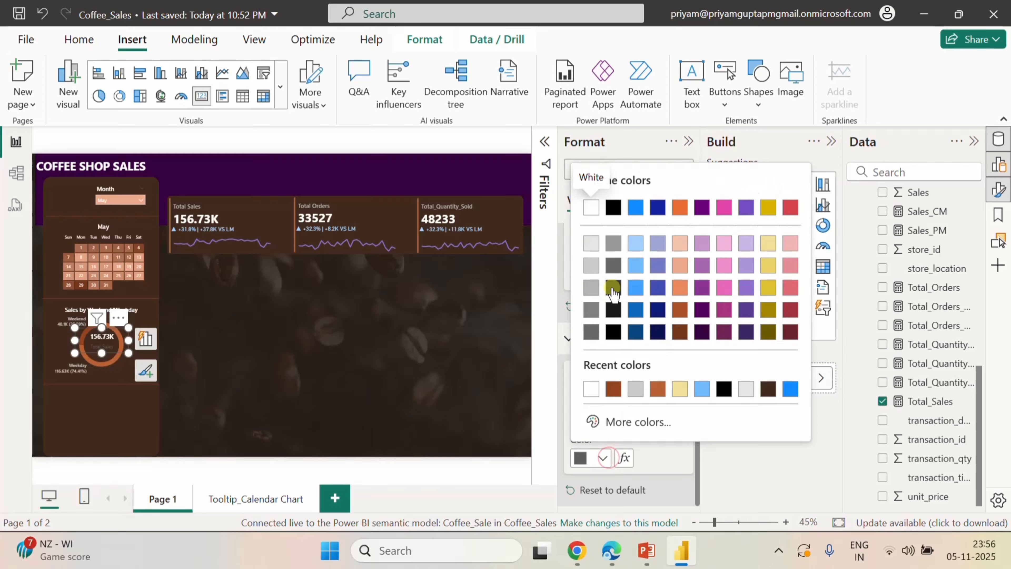
{"action": "left_click", "coordinate": [591, 287]}
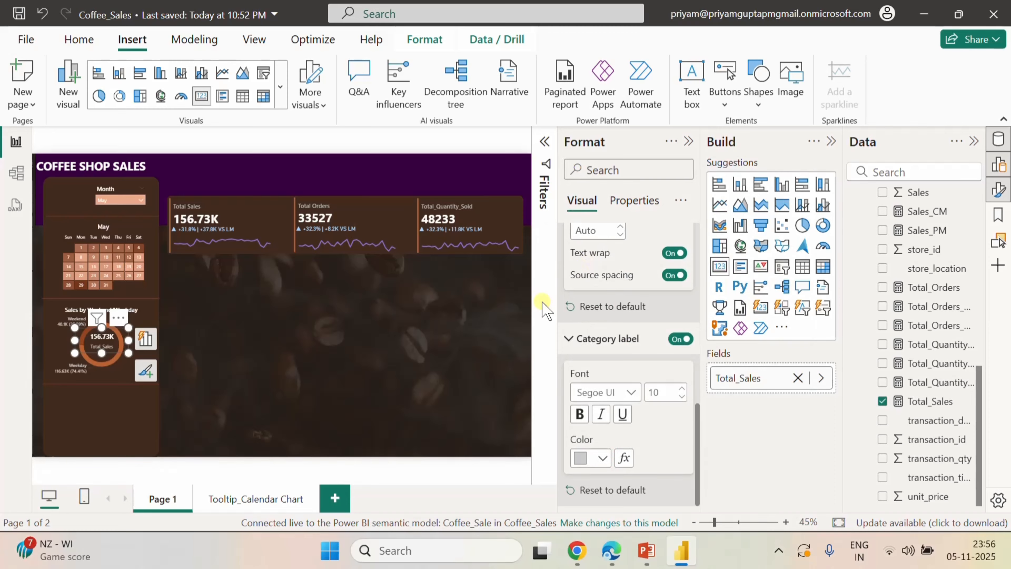
{"action": "left_click", "coordinate": [272, 338]}
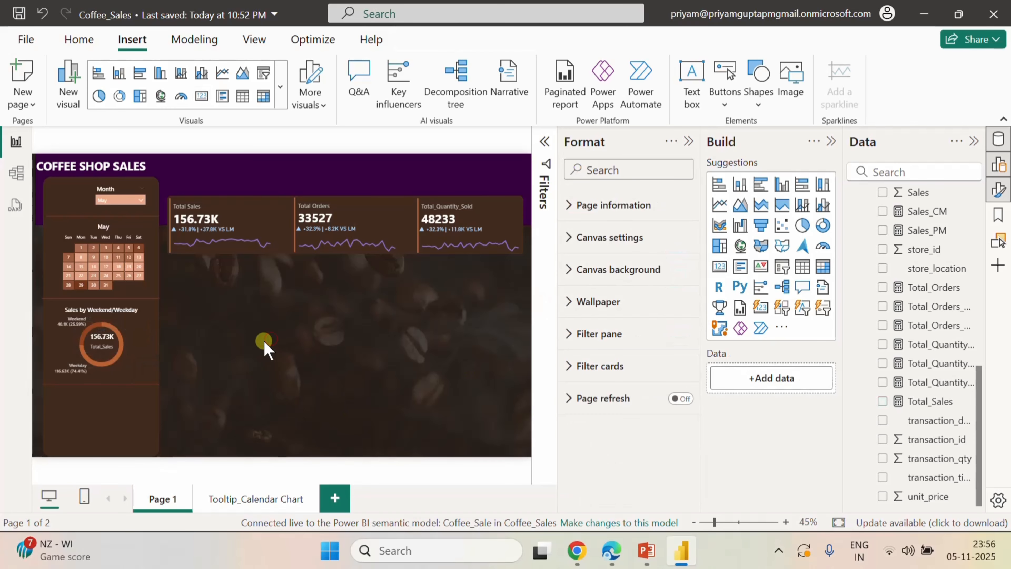
{"action": "left_click", "coordinate": [108, 341]}
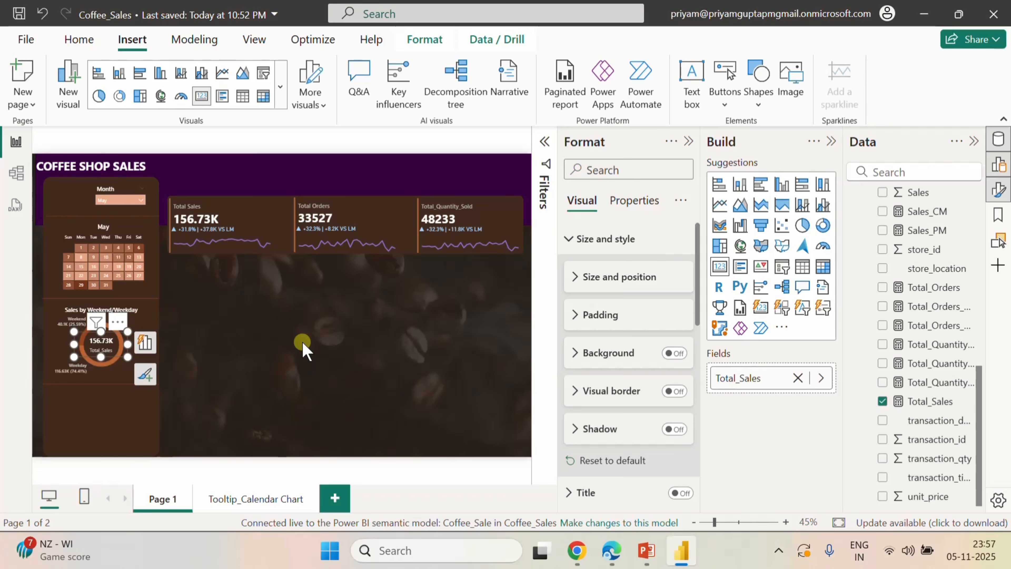
{"action": "left_click", "coordinate": [321, 332]}
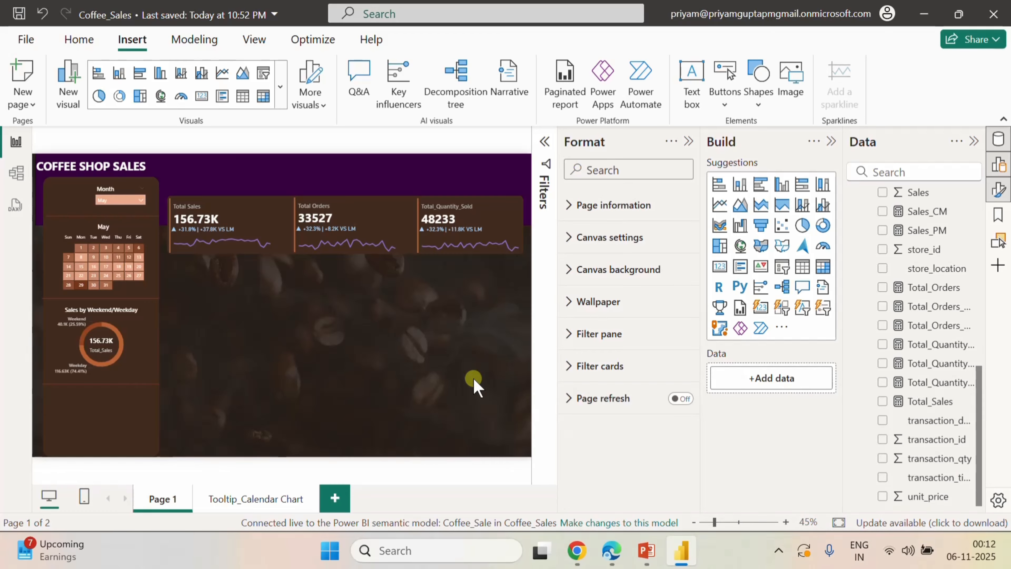
{"action": "left_click", "coordinate": [779, 550]}
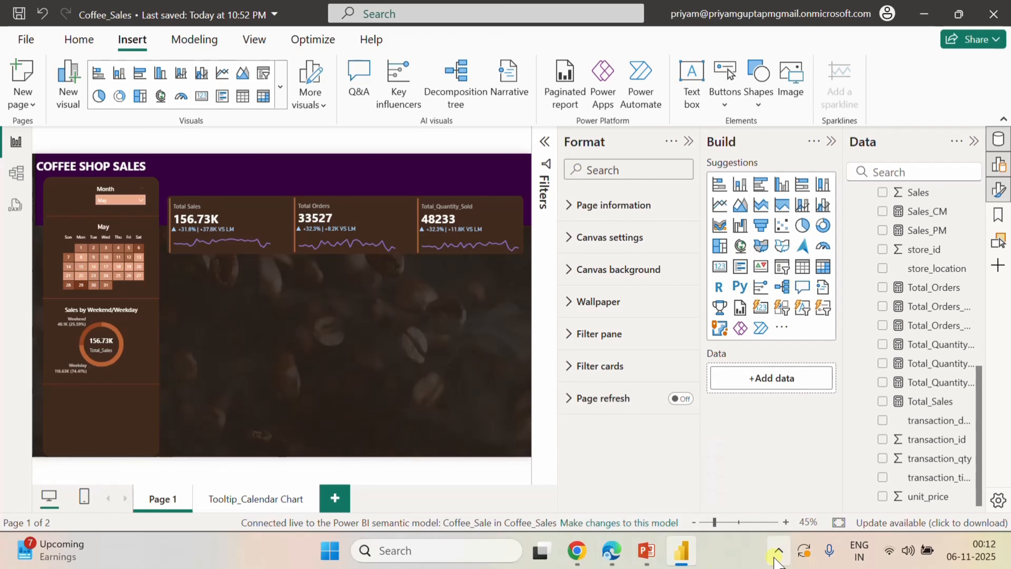
{"action": "left_click", "coordinate": [720, 469]}
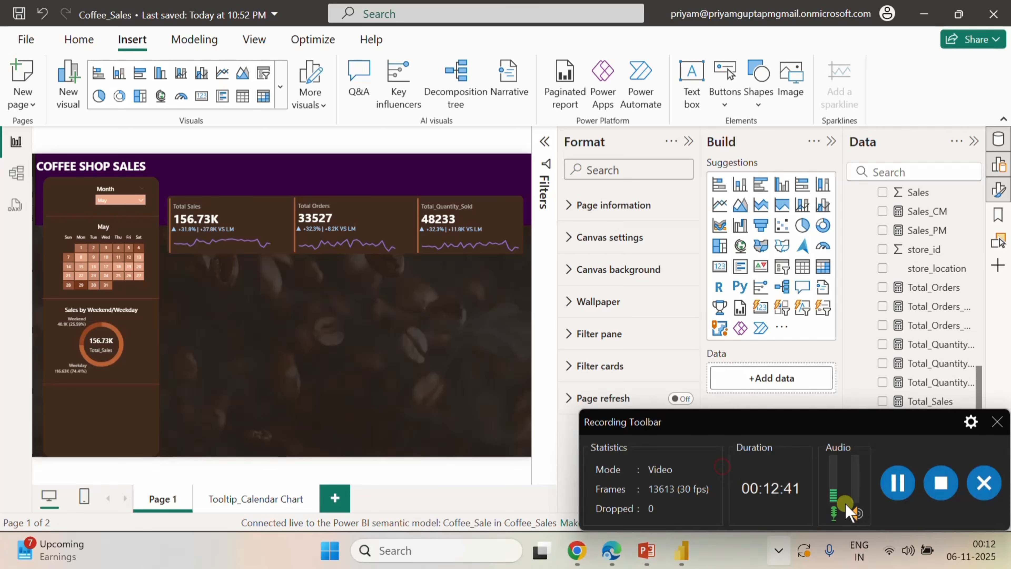
{"action": "left_click", "coordinate": [996, 421]}
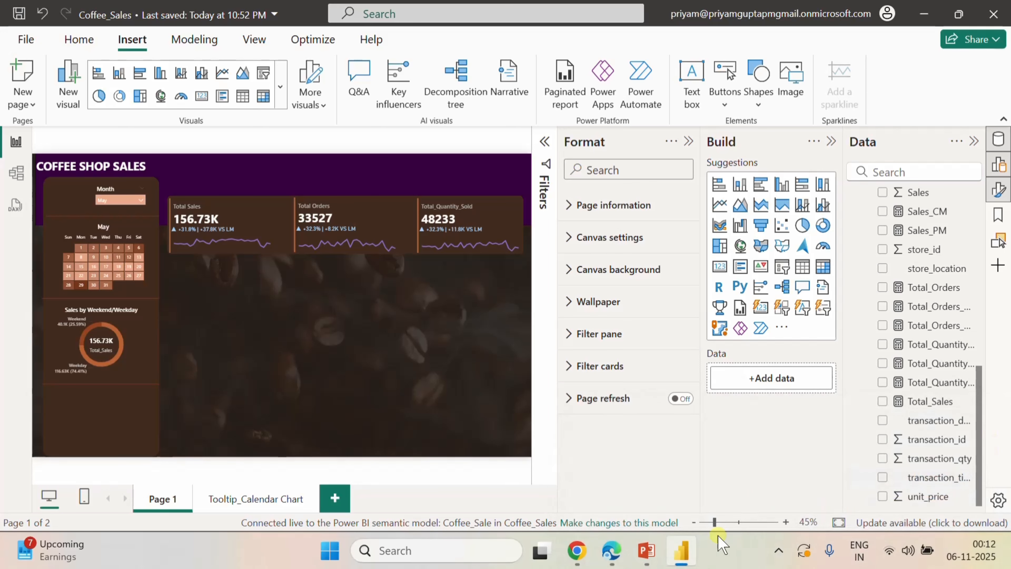
- Switch to PowerPoint, read the "Sales Analysis by Store Location" requirements, and return to Power BI Desktop
{"action": "left_click", "coordinate": [647, 551]}
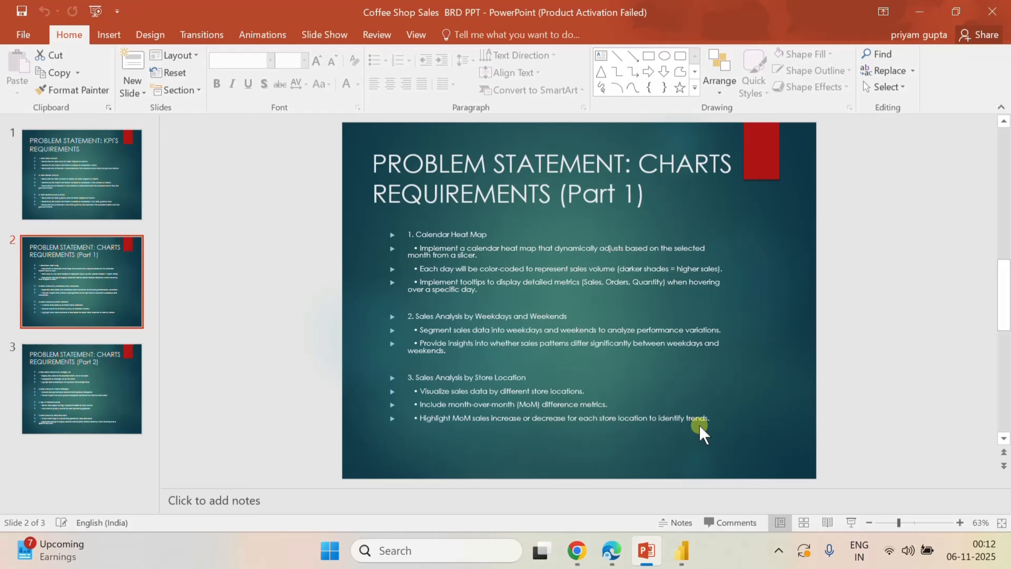
{"action": "left_click", "coordinate": [682, 551]}
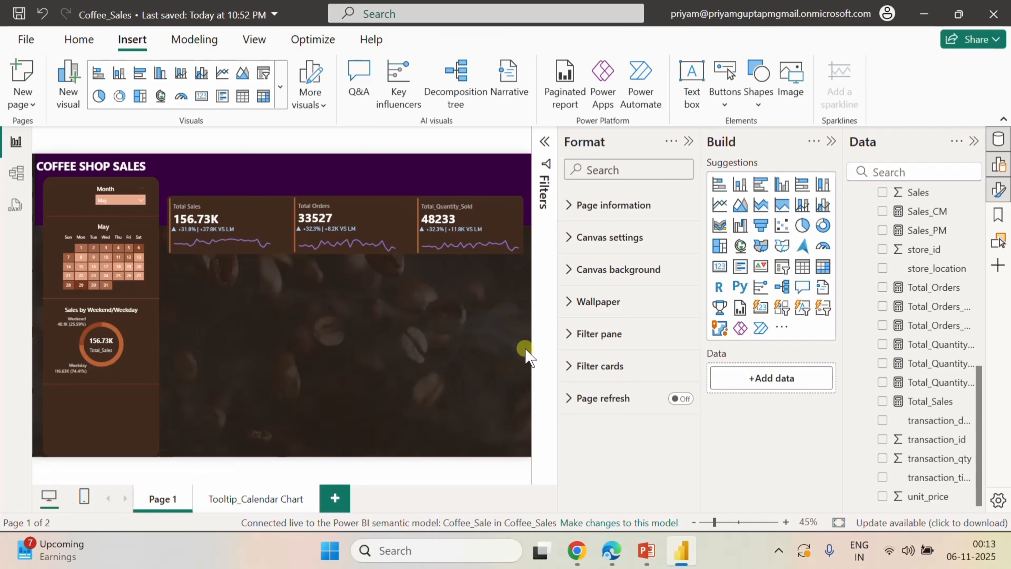
- Insert a clustered bar chart, shrink it, and place it in the empty canvas area below the KPI cards
{"action": "left_click", "coordinate": [765, 195]}
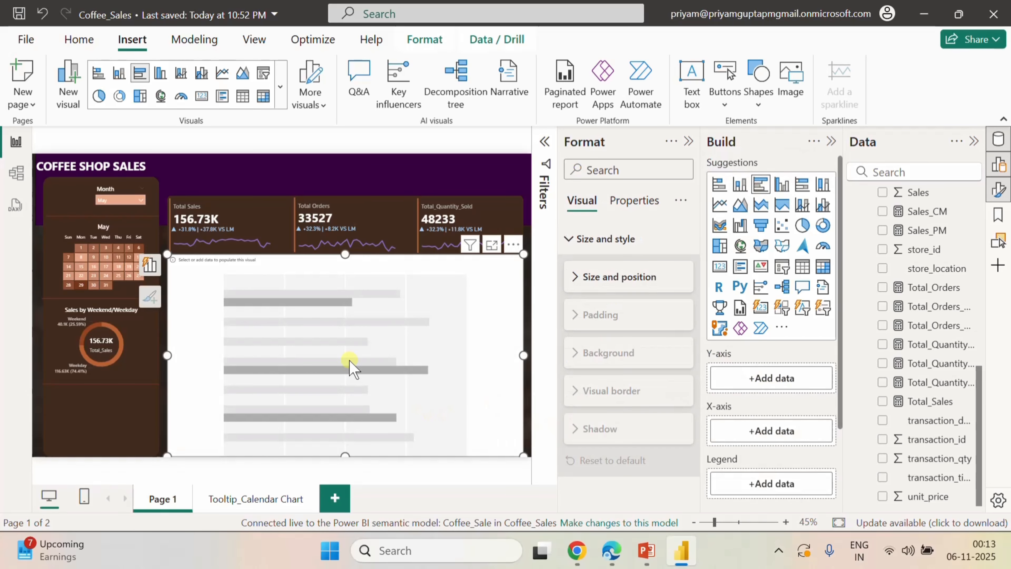
{"action": "left_click_drag", "start_coordinate": [166, 256], "coordinate": [224, 341]}
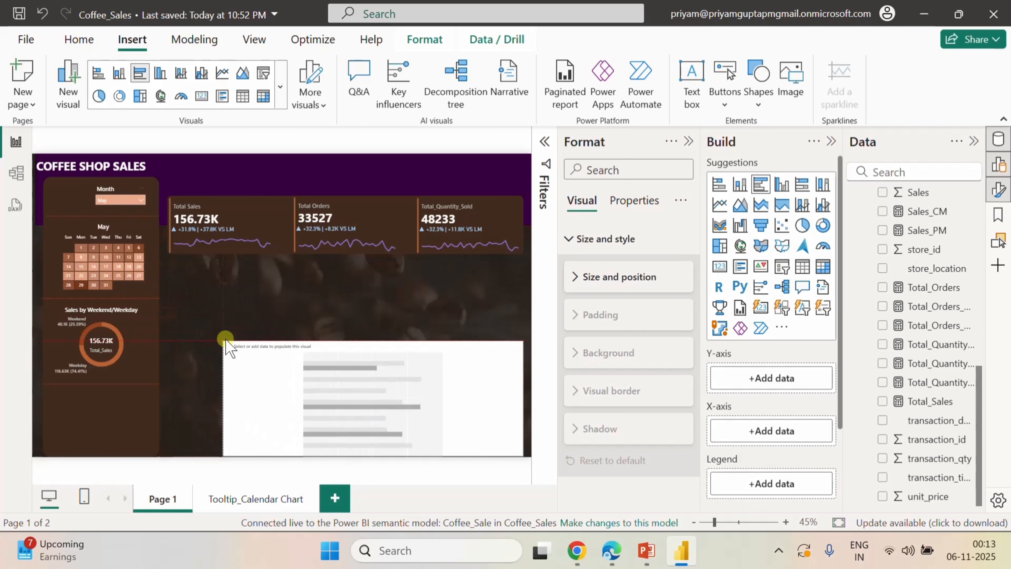
{"action": "left_click_drag", "start_coordinate": [523, 395], "coordinate": [400, 392]}
{"action": "left_click_drag", "start_coordinate": [345, 362], "coordinate": [347, 318]}
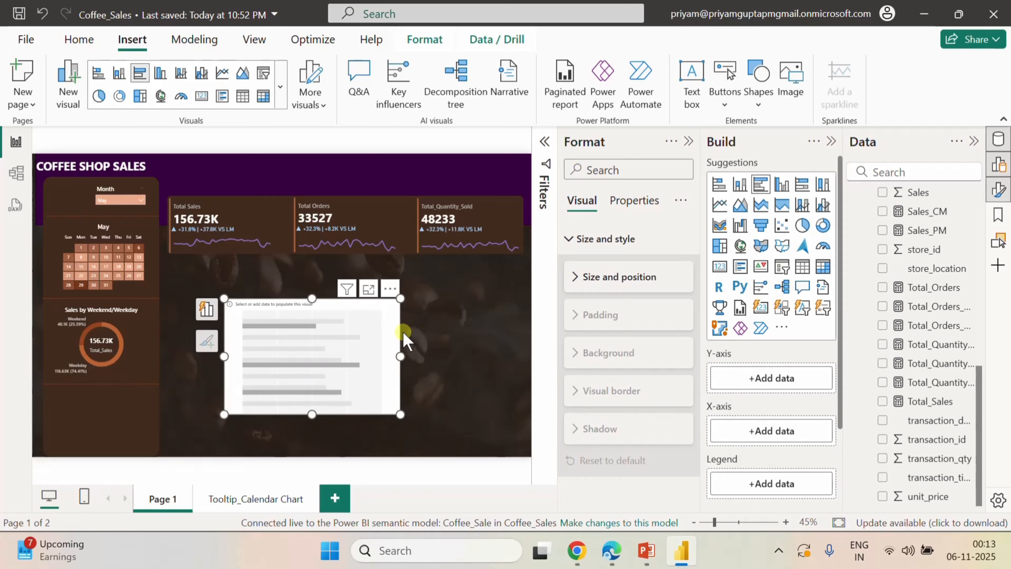
{"action": "left_click", "coordinate": [574, 240]}
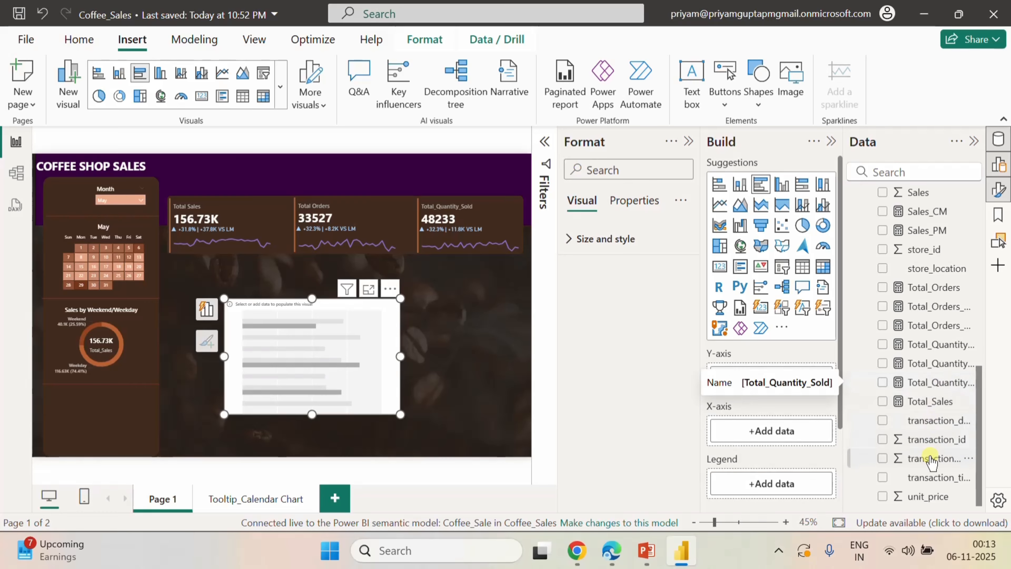
- Assign store_location to the bar chart's Y-axis and Total_Sales to its X-axis
{"action": "scroll", "coordinate": [931, 463], "scroll_direction": "up", "scroll_amount": 2}
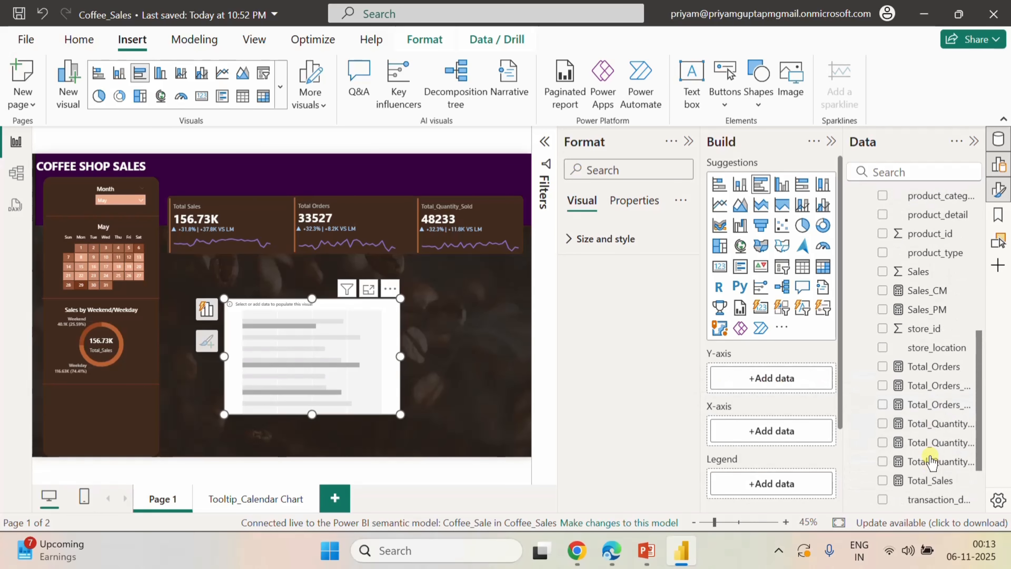
{"action": "left_click", "coordinate": [883, 348]}
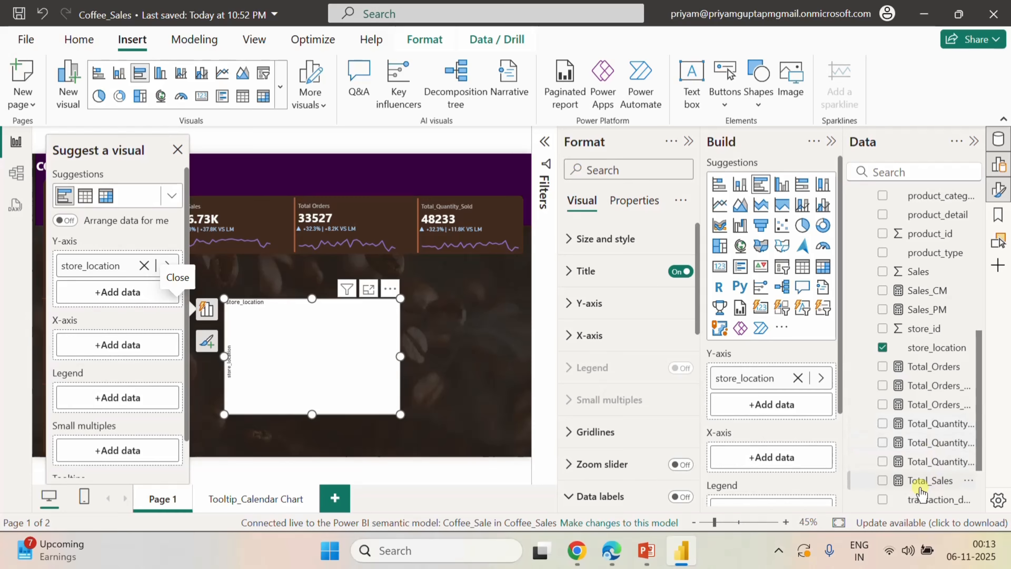
{"action": "left_click", "coordinate": [883, 480]}
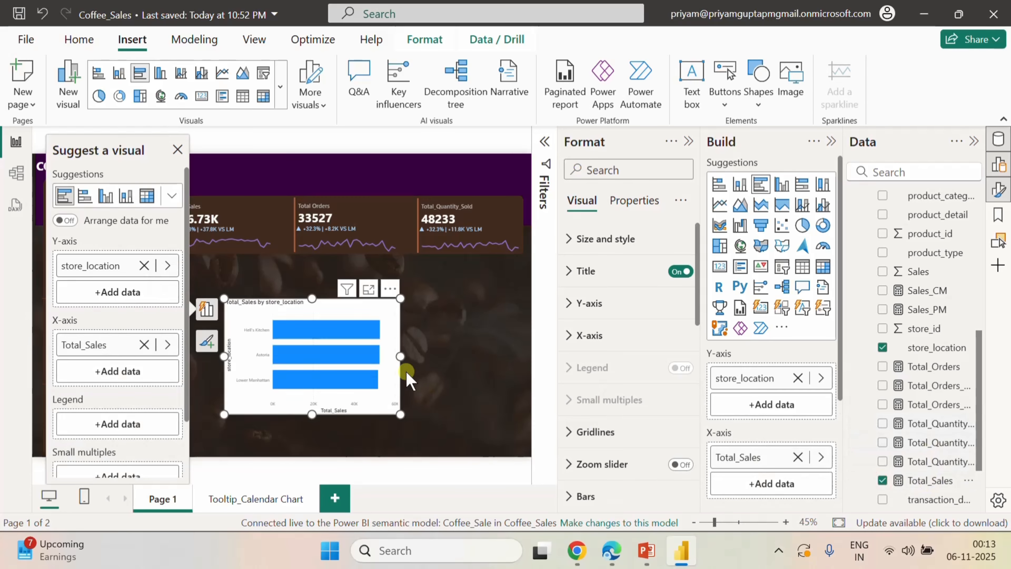
{"action": "mouse_move", "coordinate": [360, 361]}
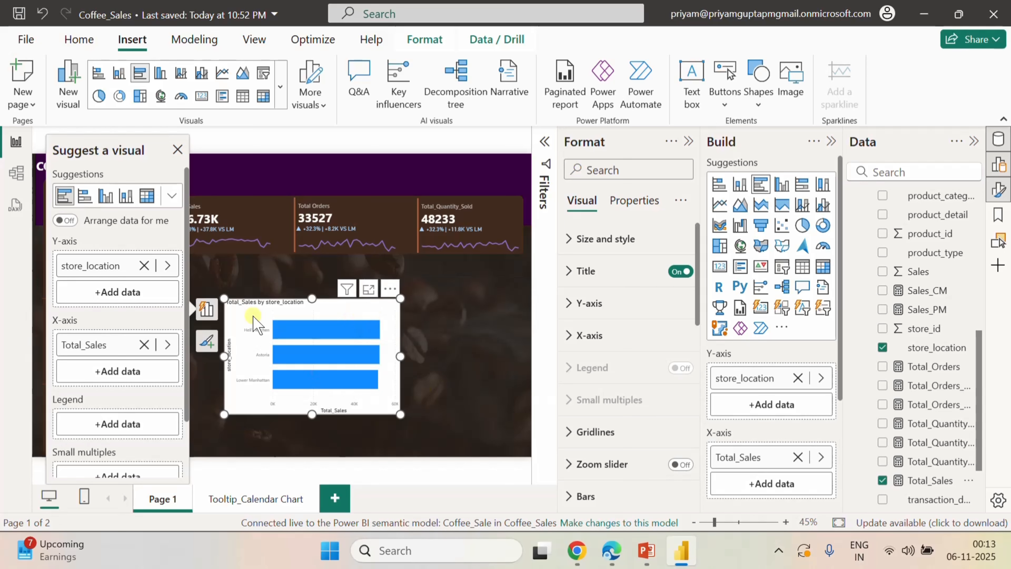
{"action": "left_click", "coordinate": [178, 150]}
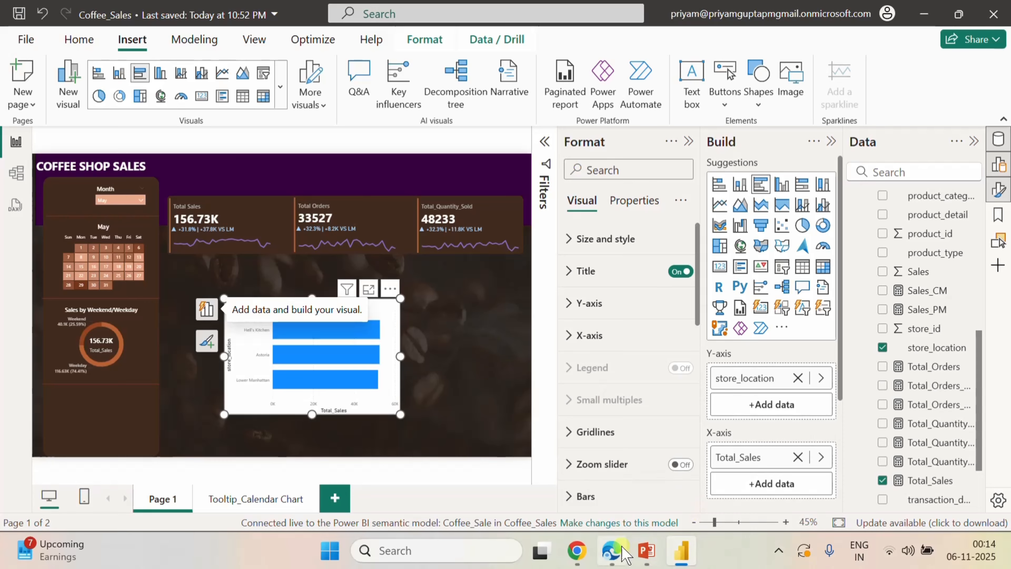
- Switch to the Coffee_Sale semantic model in the browser and create the measure Placeholder=0 in the Coffee_Sales table
{"action": "left_click", "coordinate": [612, 550]}
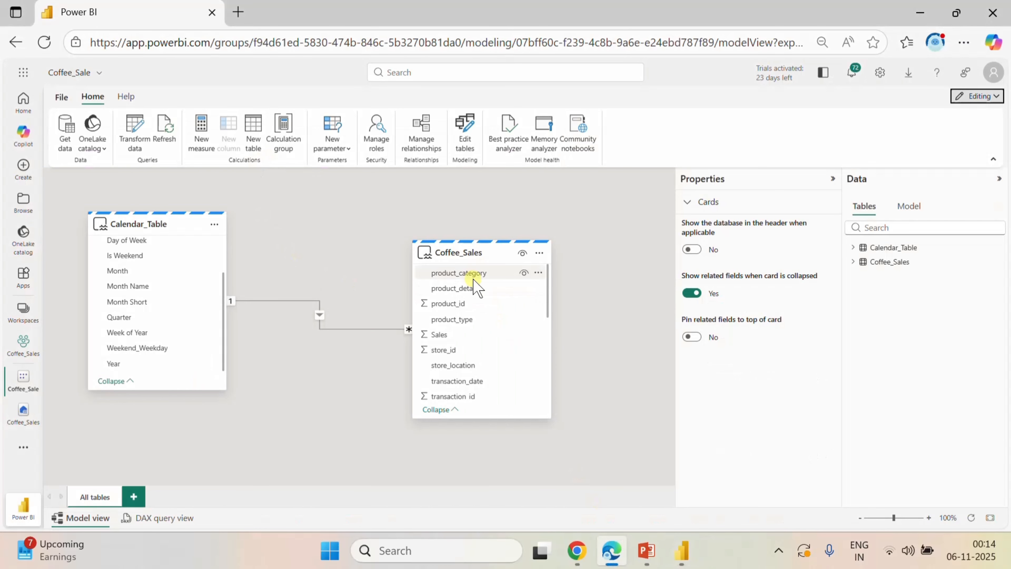
{"action": "right_click", "coordinate": [493, 315]}
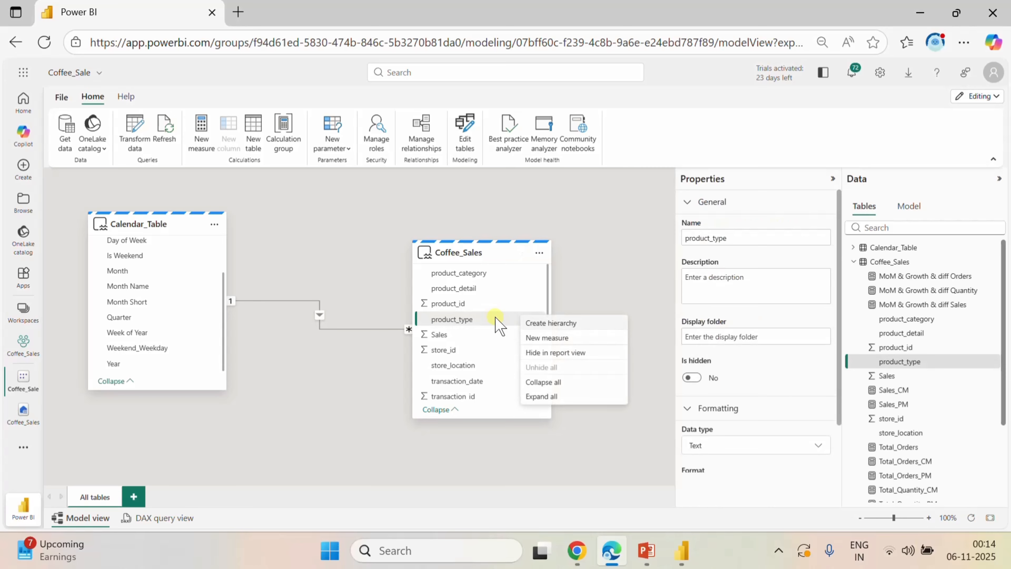
{"action": "left_click", "coordinate": [562, 339]}
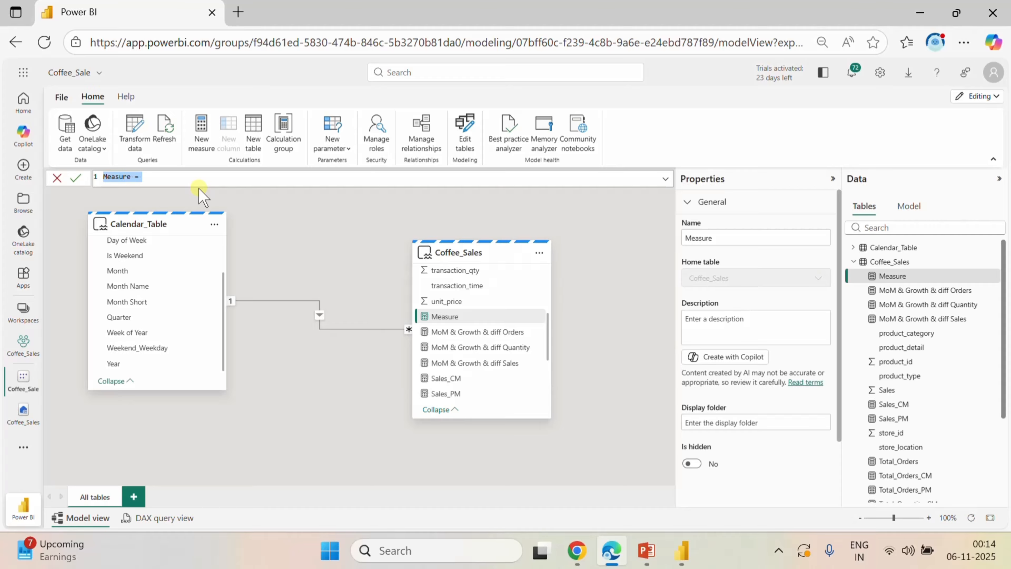
{"action": "type", "text": "Placeholder=0"}
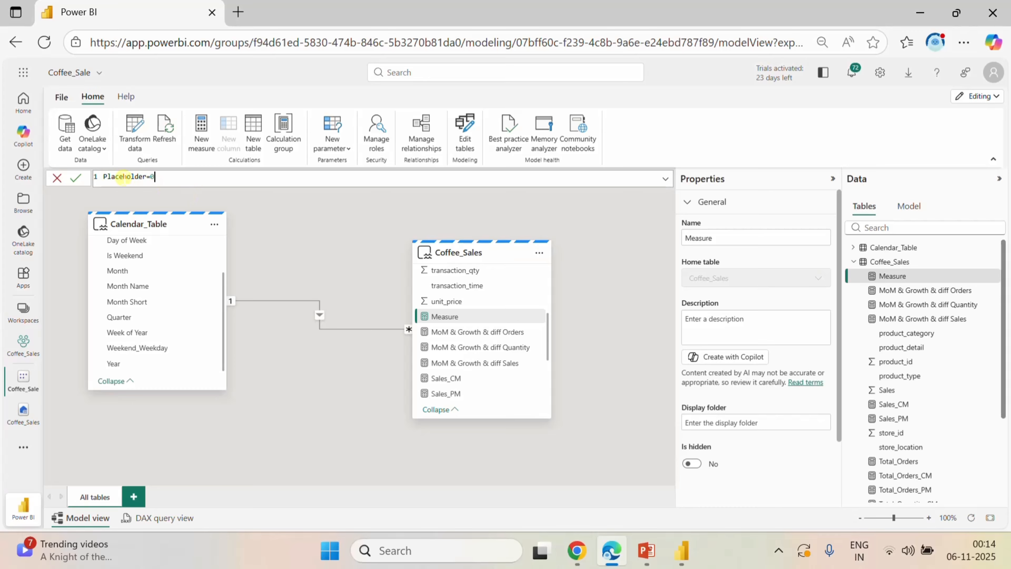
{"action": "left_click", "coordinate": [75, 178]}
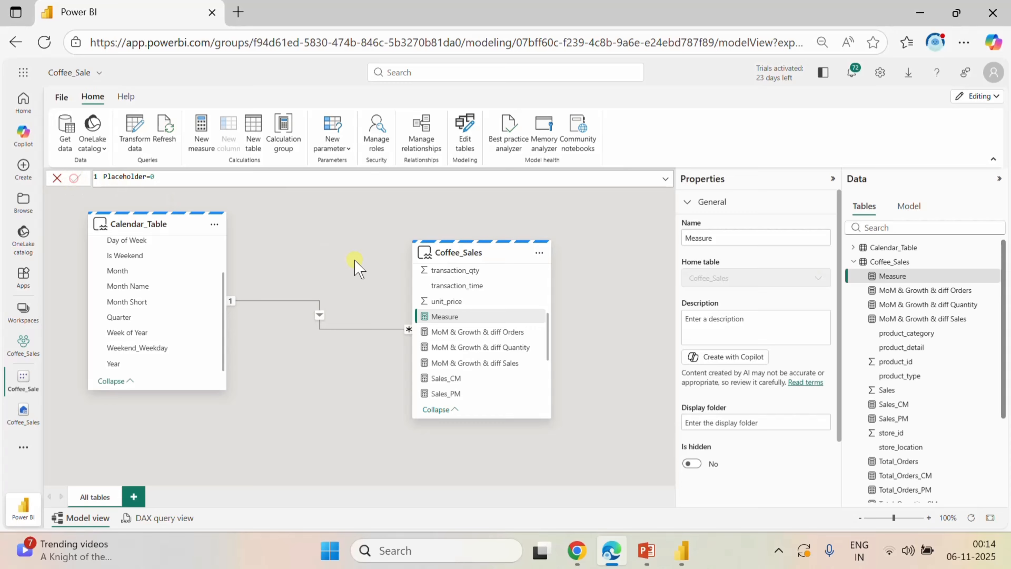
- Return to Power BI Desktop and add the Placeholder measure to the bar chart's X-axis
{"action": "left_click", "coordinate": [689, 550]}
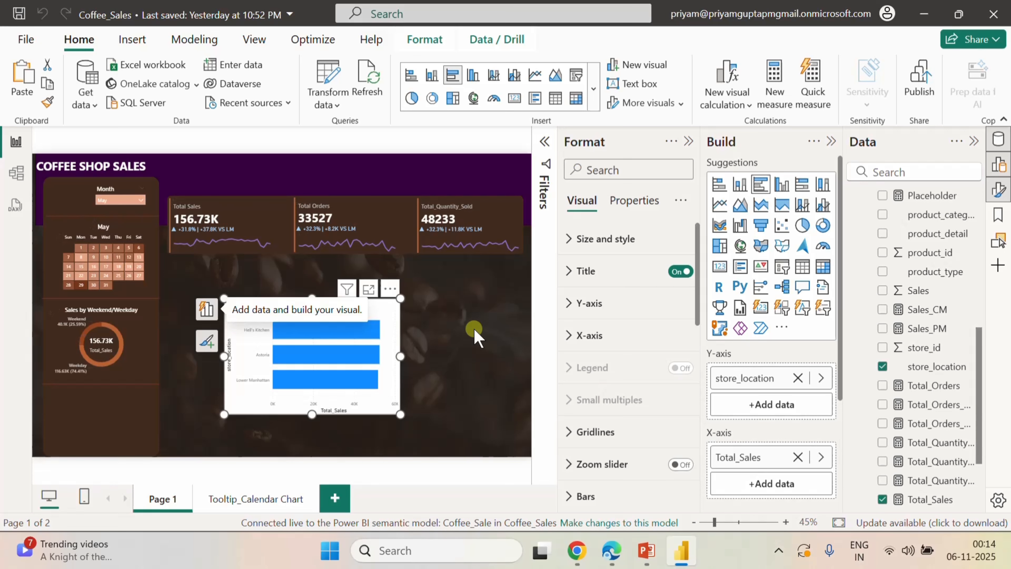
{"action": "scroll", "coordinate": [963, 394], "scroll_direction": "up", "scroll_amount": 3}
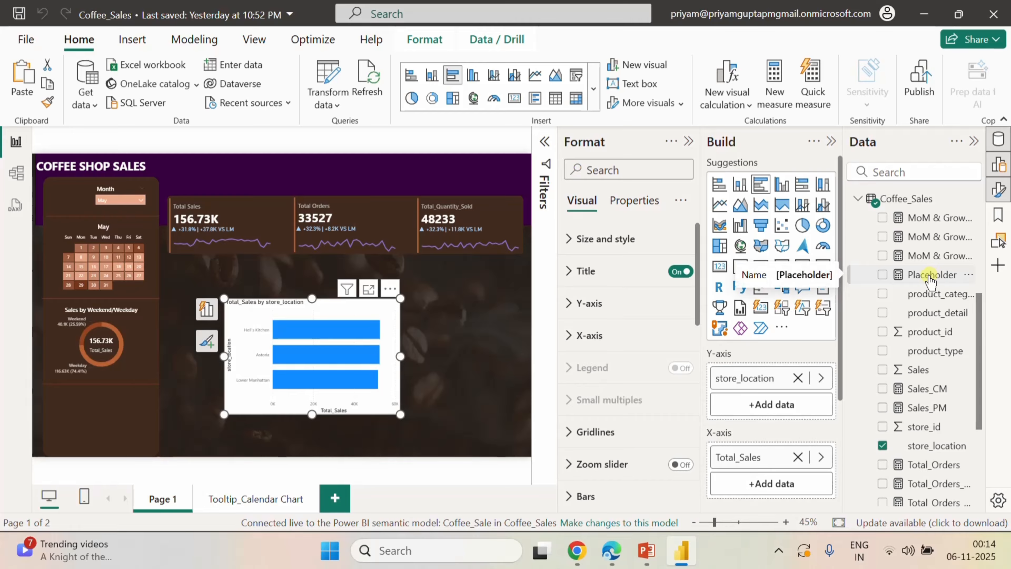
{"action": "left_click_drag", "start_coordinate": [931, 280], "coordinate": [799, 457]}
{"action": "left_click_drag", "start_coordinate": [796, 454], "coordinate": [809, 464]}
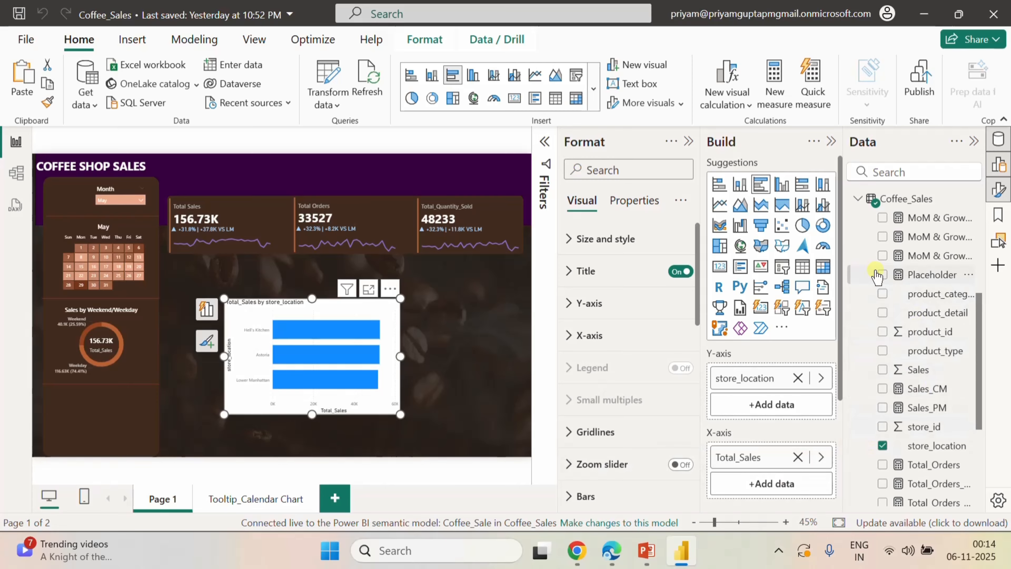
{"action": "left_click", "coordinate": [885, 276]}
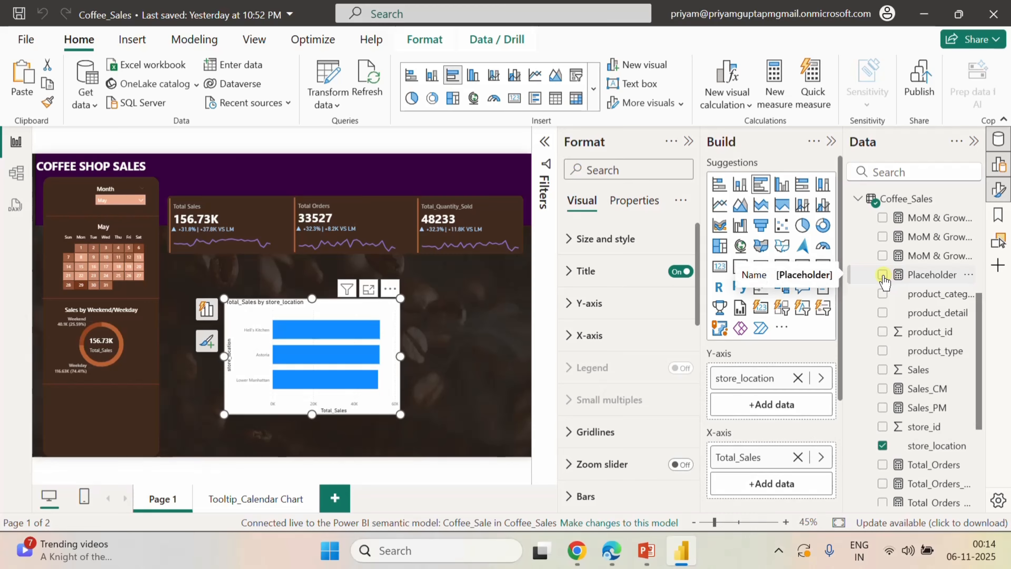
- Move Placeholder above Total_Sales in the bar chart's X-axis field order
{"action": "left_click_drag", "start_coordinate": [783, 485], "coordinate": [782, 448]}
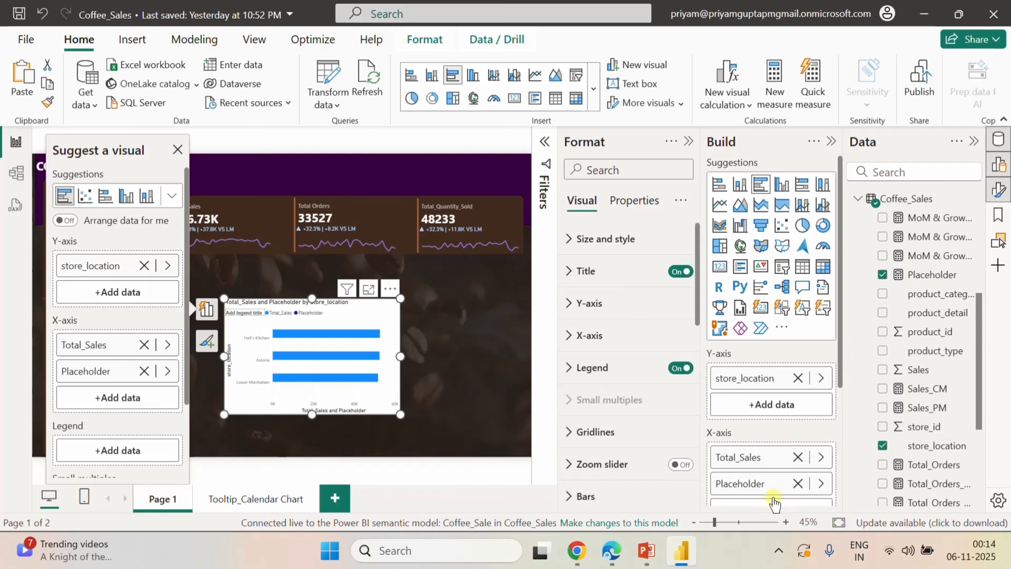
{"action": "right_click", "coordinate": [770, 485]}
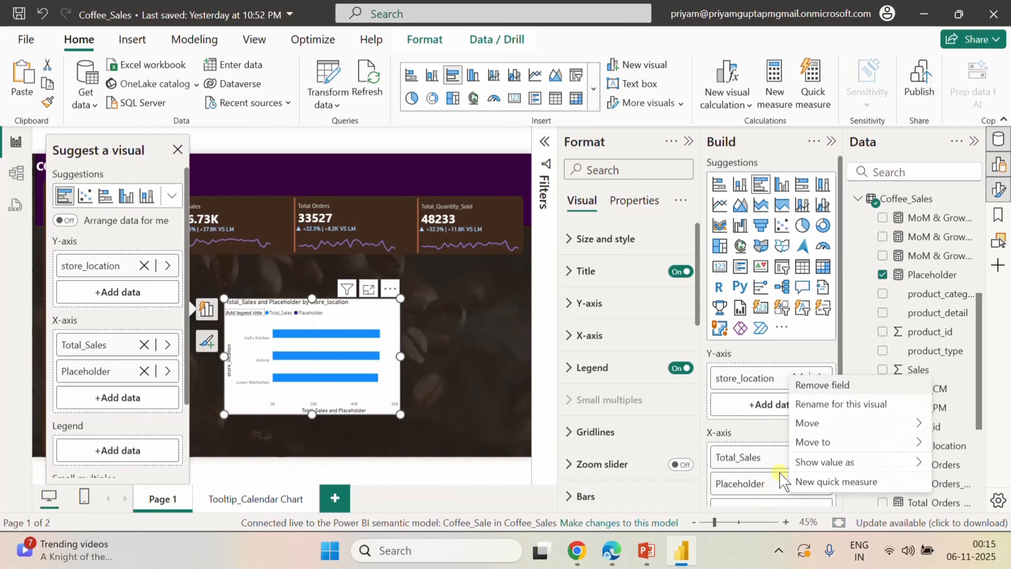
{"action": "mouse_move", "coordinate": [848, 443]}
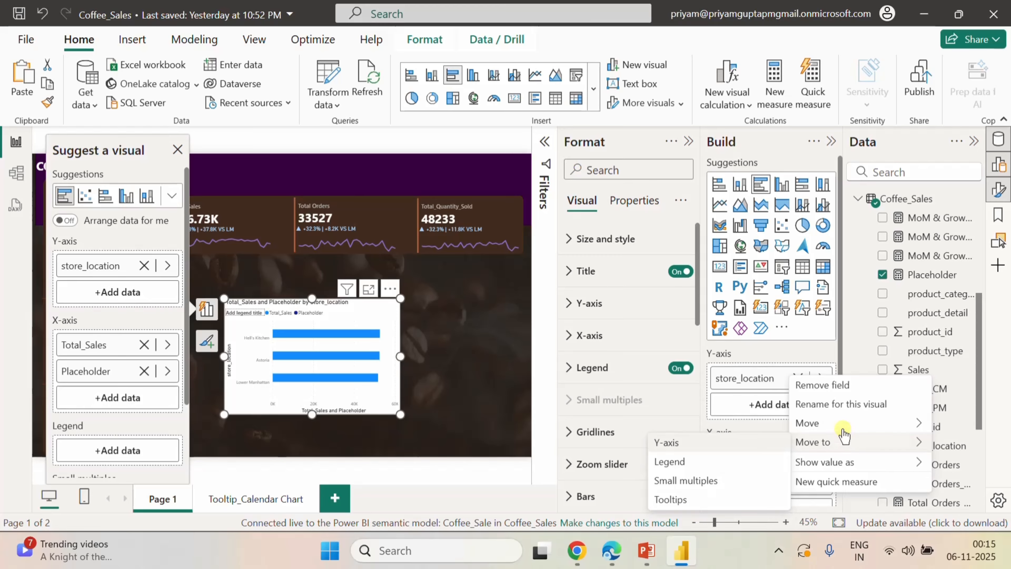
{"action": "mouse_move", "coordinate": [839, 422]}
{"action": "left_click", "coordinate": [701, 426]}
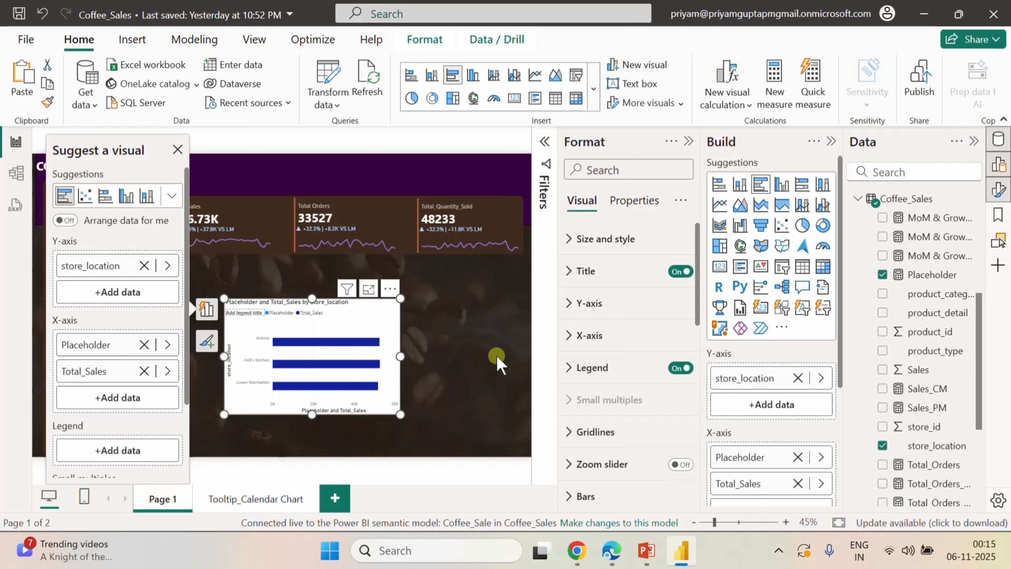
- Turn off the legend of the store location bar chart
{"action": "left_click", "coordinate": [178, 150]}
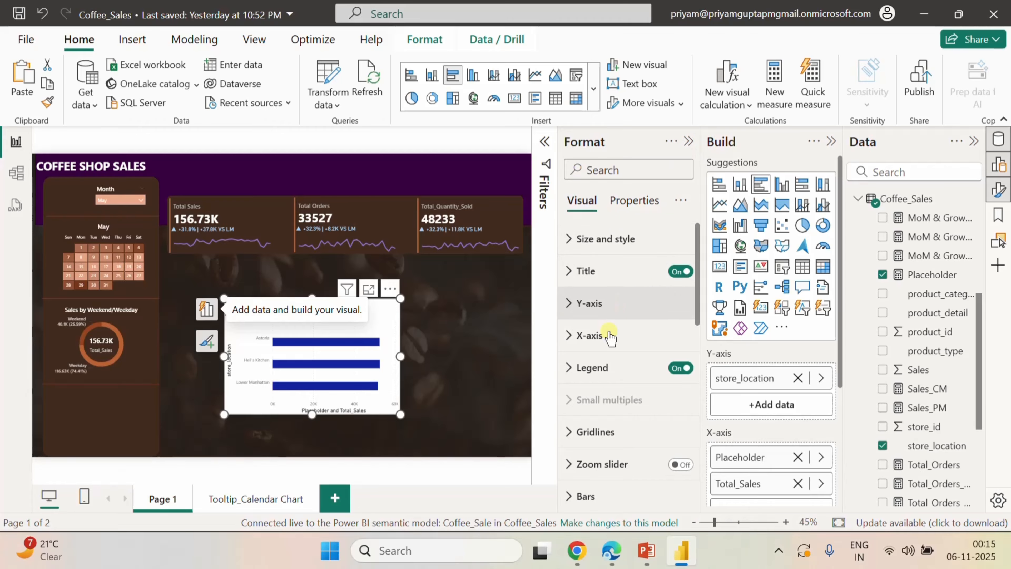
{"action": "scroll", "coordinate": [619, 454], "scroll_direction": "down", "scroll_amount": 2}
{"action": "left_click", "coordinate": [619, 450]}
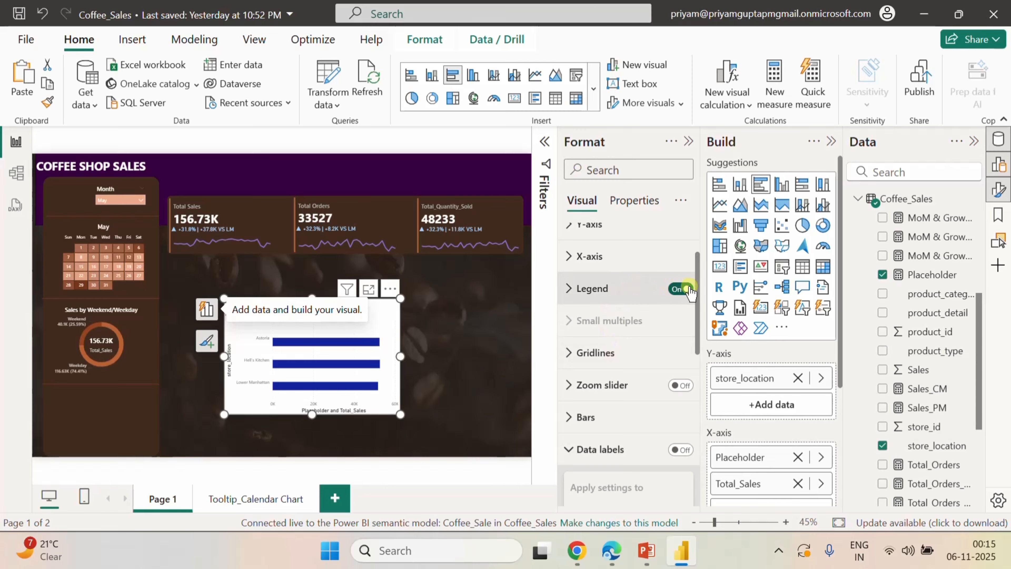
{"action": "left_click", "coordinate": [690, 289]}
- Turn off the Y-axis title of the bar chart, keeping its store location values shown
{"action": "scroll", "coordinate": [645, 293], "scroll_direction": "up", "scroll_amount": 2}
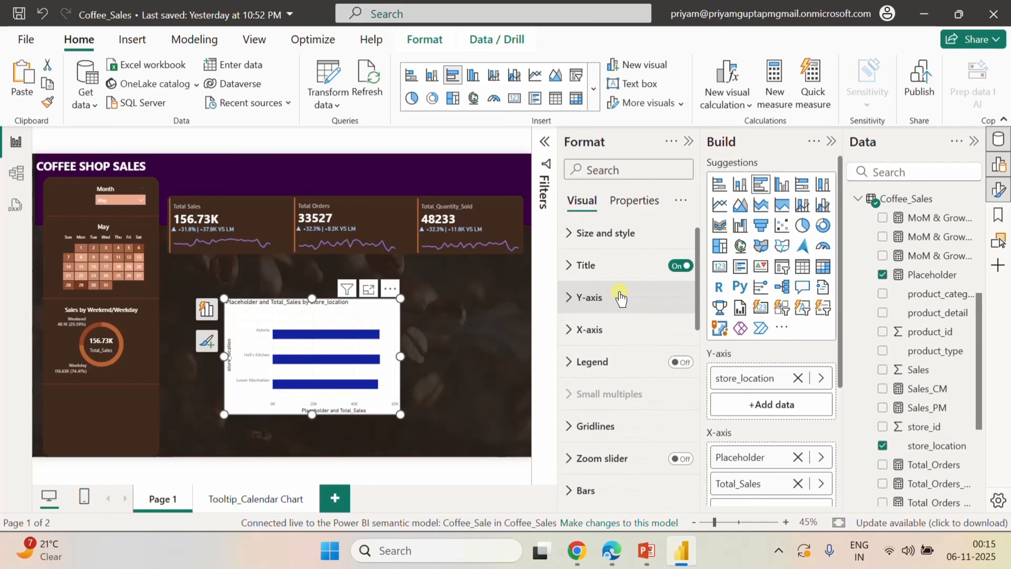
{"action": "left_click", "coordinate": [572, 307]}
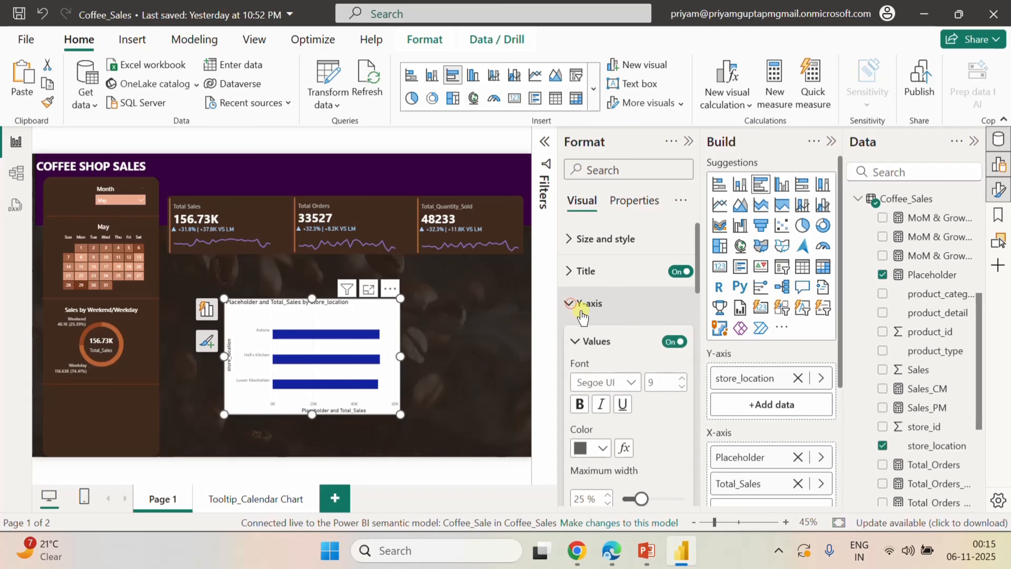
{"action": "scroll", "coordinate": [657, 361], "scroll_direction": "down", "scroll_amount": 4}
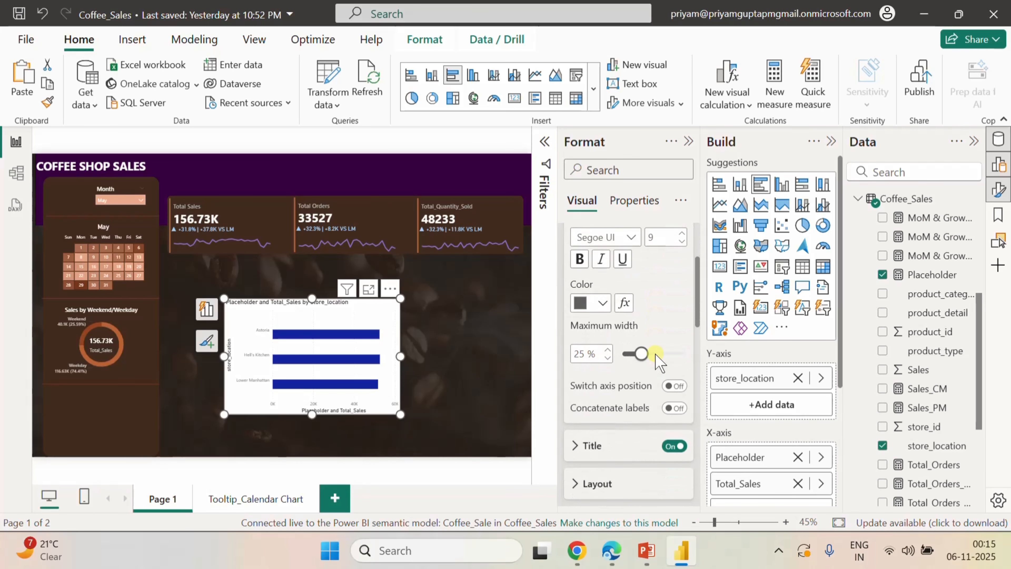
{"action": "left_click", "coordinate": [677, 352]}
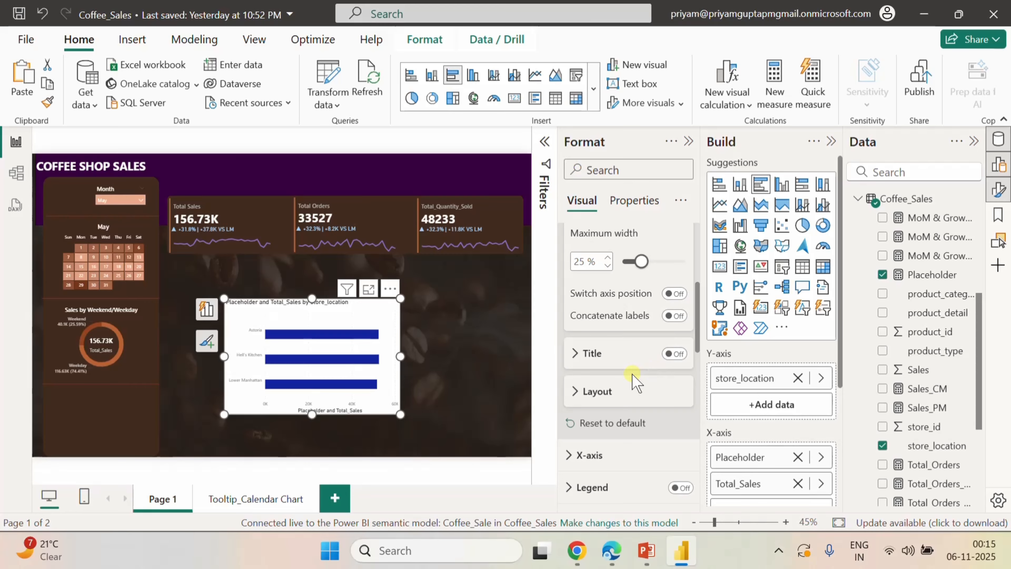
- Turn off both the values and the title of the bar chart's X-axis
{"action": "scroll", "coordinate": [633, 381], "scroll_direction": "down", "scroll_amount": 3}
{"action": "left_click", "coordinate": [587, 297]}
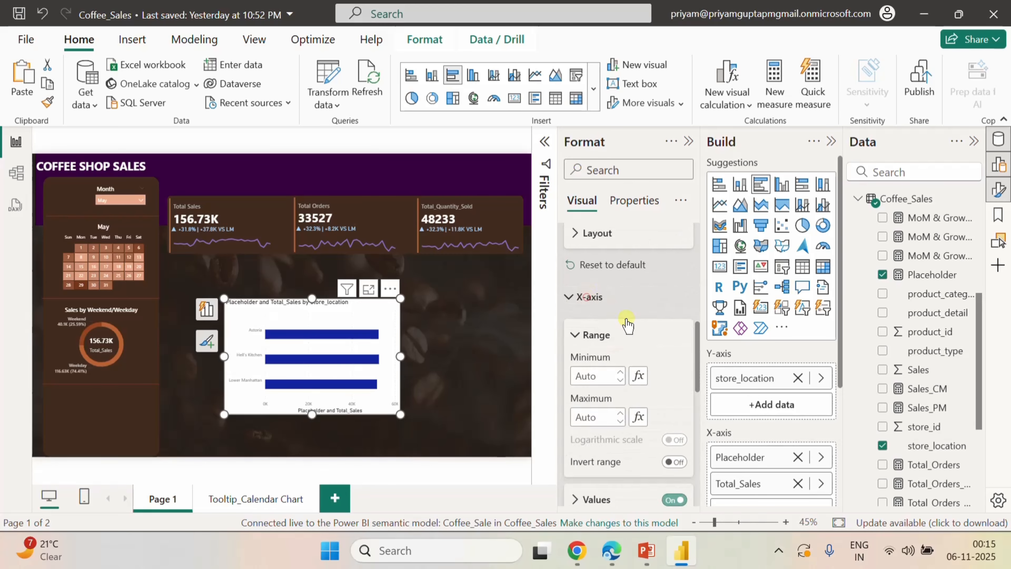
{"action": "scroll", "coordinate": [659, 381], "scroll_direction": "down", "scroll_amount": 2}
{"action": "left_click", "coordinate": [676, 420]}
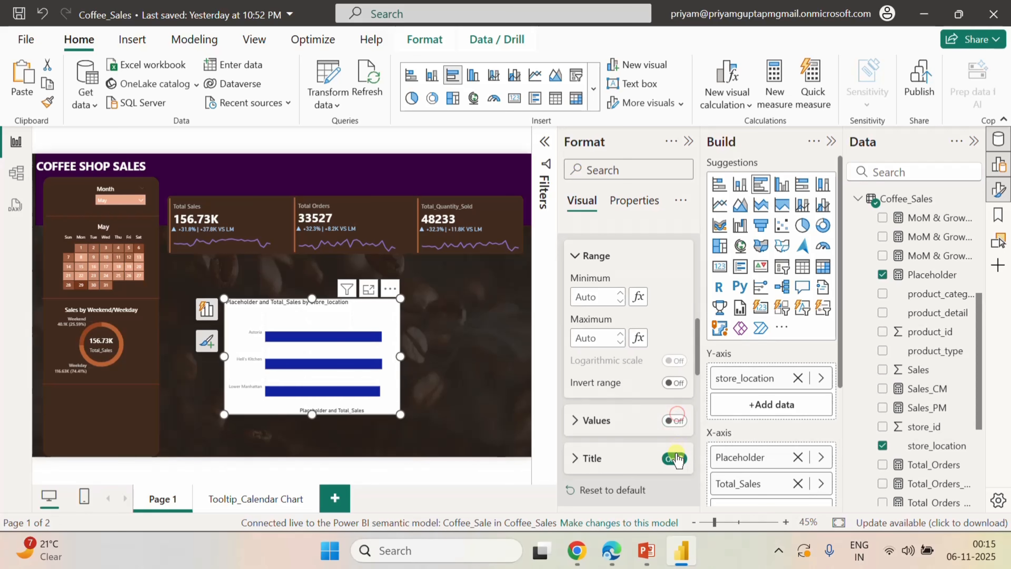
{"action": "left_click", "coordinate": [677, 458]}
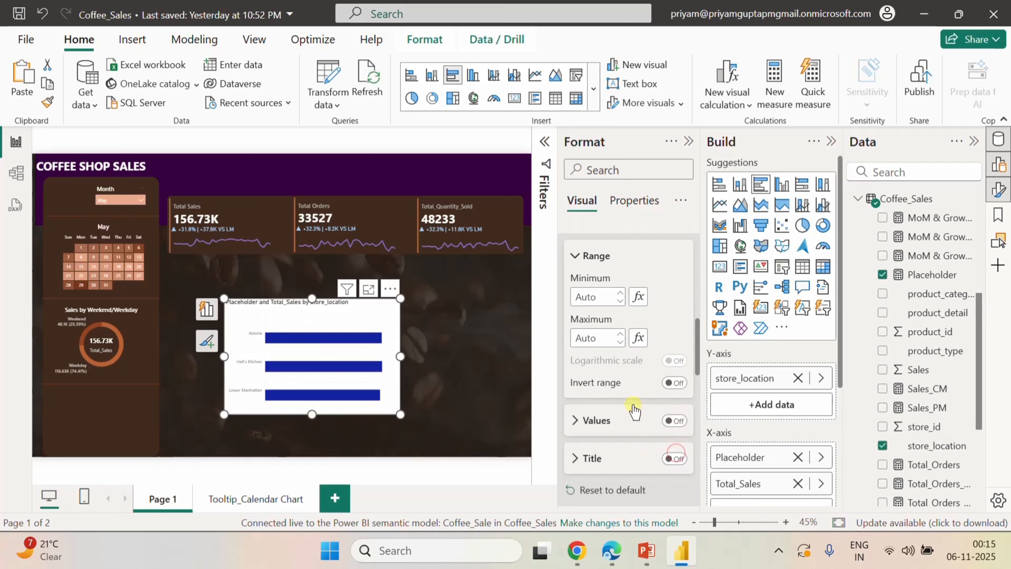
- Turn on data labels for all series of the bar chart
{"action": "scroll", "coordinate": [636, 410], "scroll_direction": "down", "scroll_amount": 5}
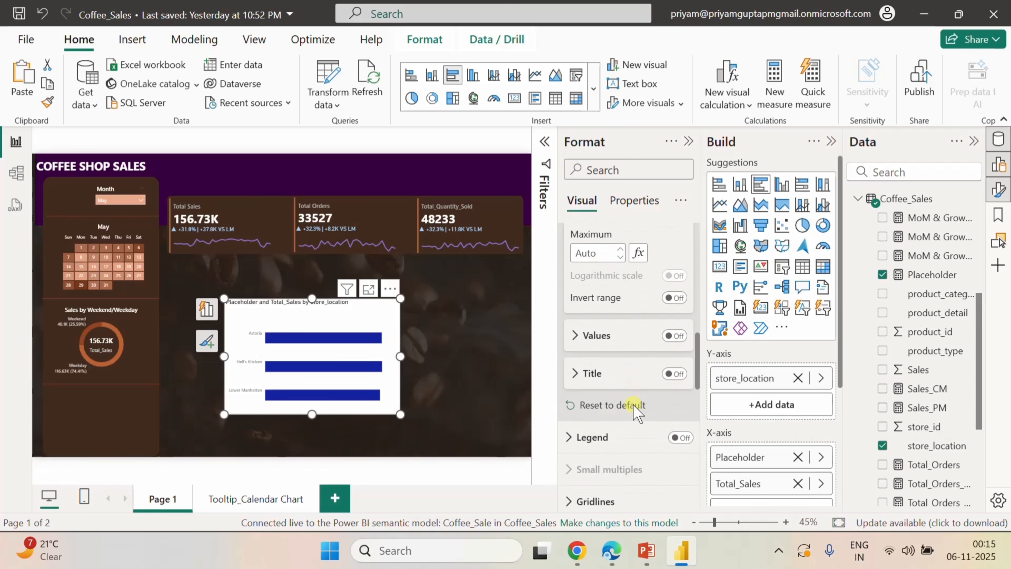
{"action": "left_click", "coordinate": [636, 410]}
{"action": "left_click", "coordinate": [676, 367]}
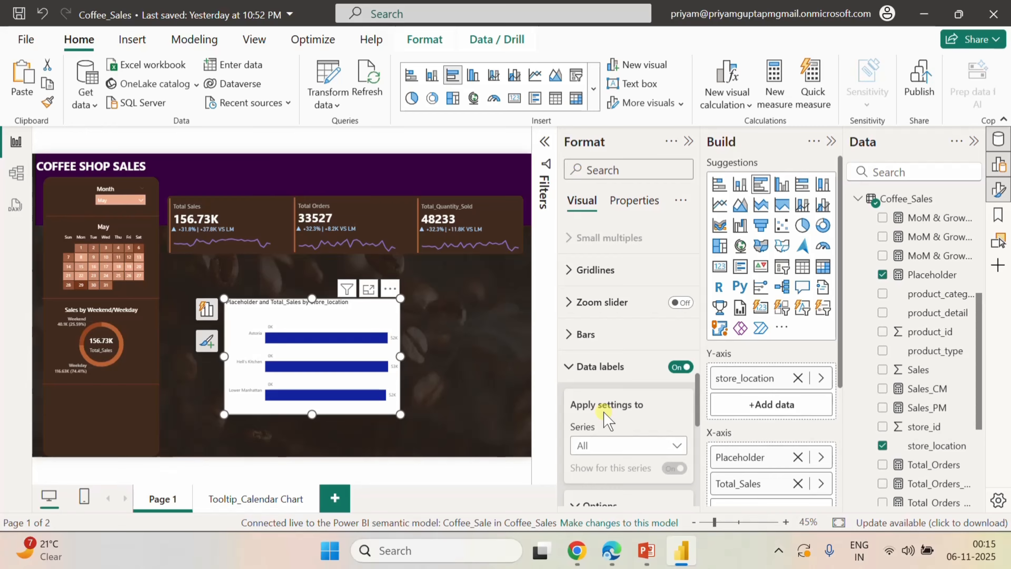
- Set the bar color of the Total_Sales series to hex #B36541
{"action": "scroll", "coordinate": [606, 416], "scroll_direction": "down", "scroll_amount": 3}
{"action": "scroll", "coordinate": [579, 319], "scroll_direction": "up", "scroll_amount": 2}
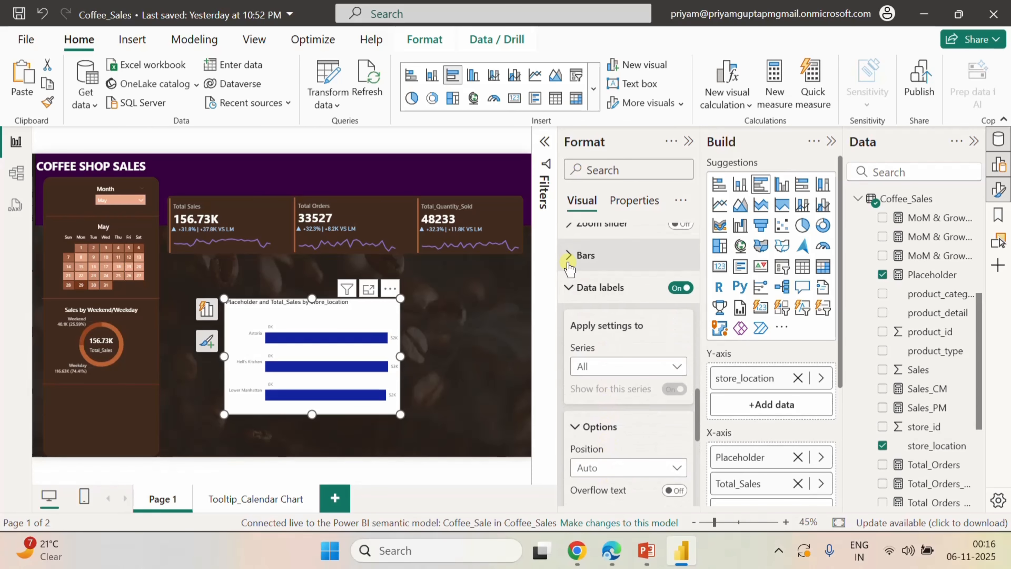
{"action": "left_click", "coordinate": [569, 257]}
{"action": "scroll", "coordinate": [631, 394], "scroll_direction": "down", "scroll_amount": 2}
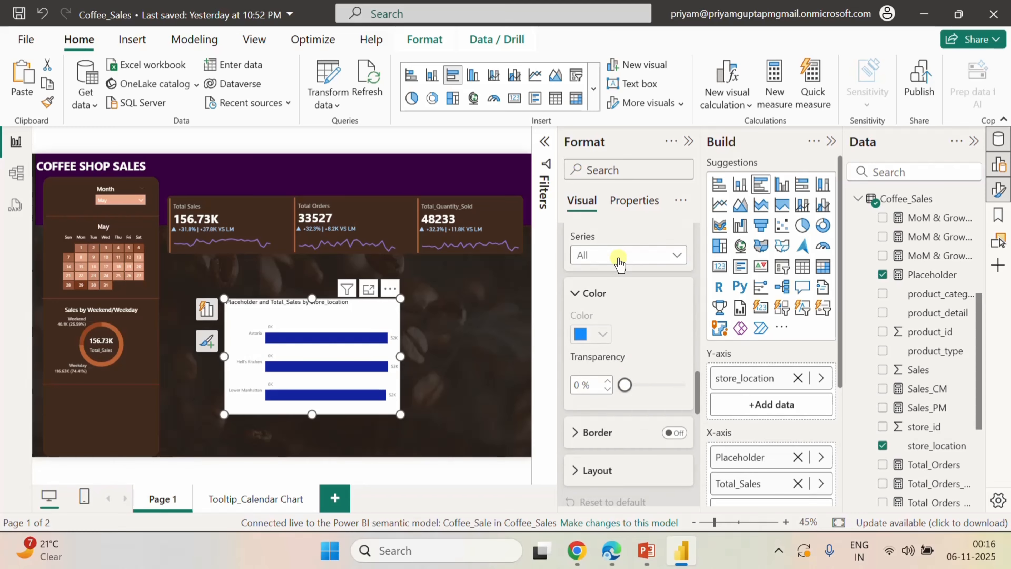
{"action": "left_click", "coordinate": [620, 261]}
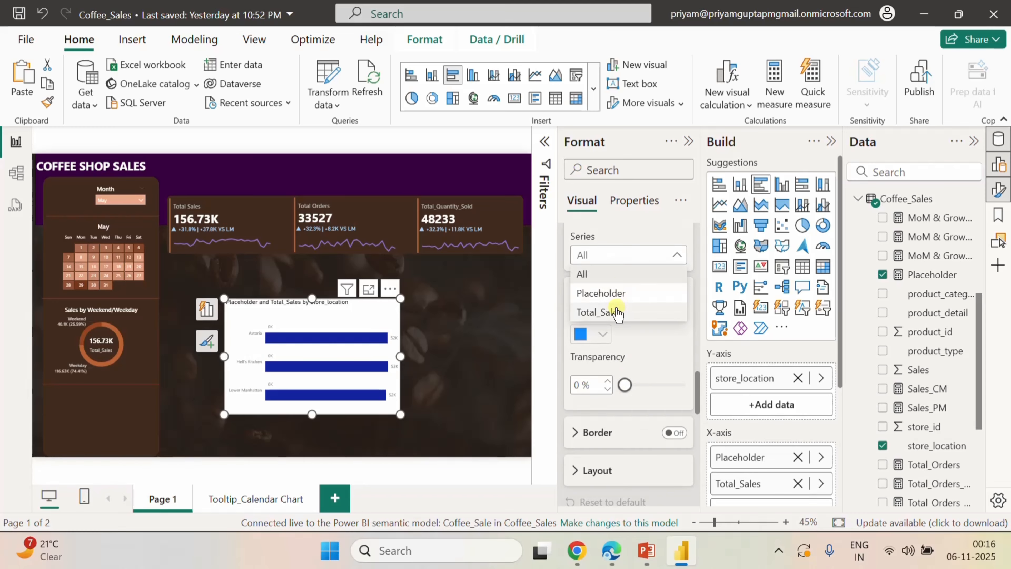
{"action": "left_click", "coordinate": [616, 308]}
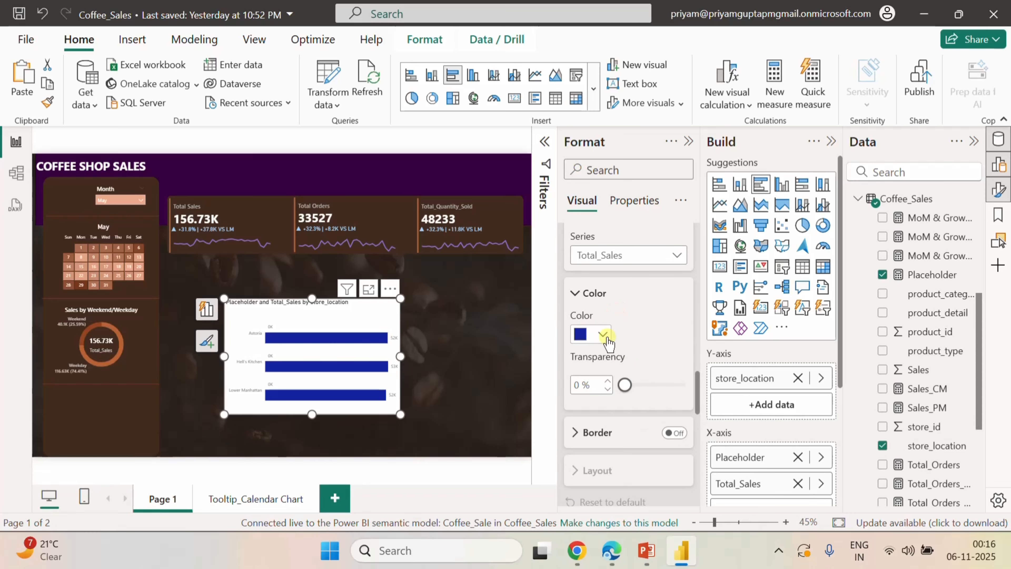
{"action": "left_click", "coordinate": [603, 335]}
{"action": "left_click", "coordinate": [620, 299]}
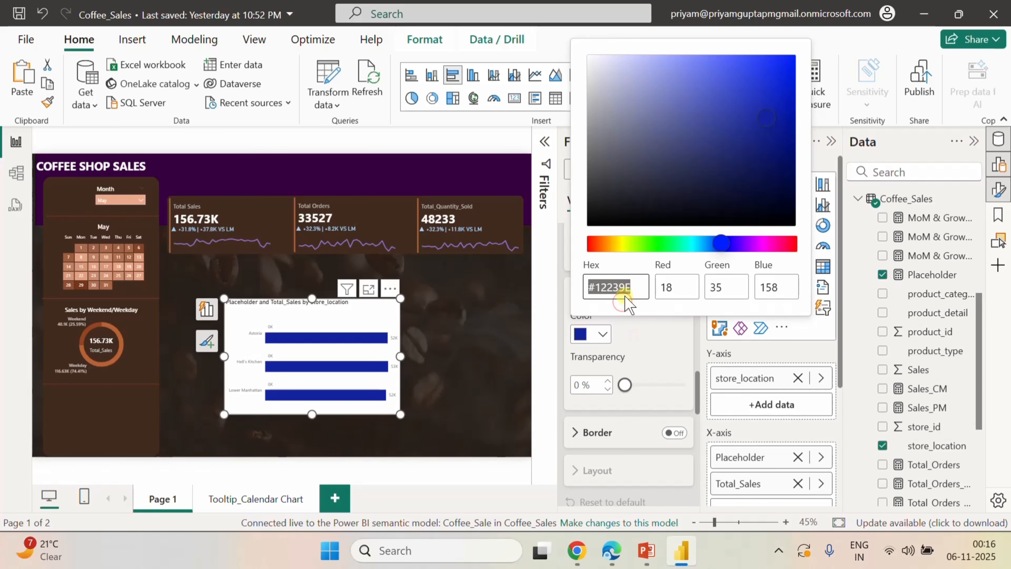
{"action": "type", "text": "b3"}
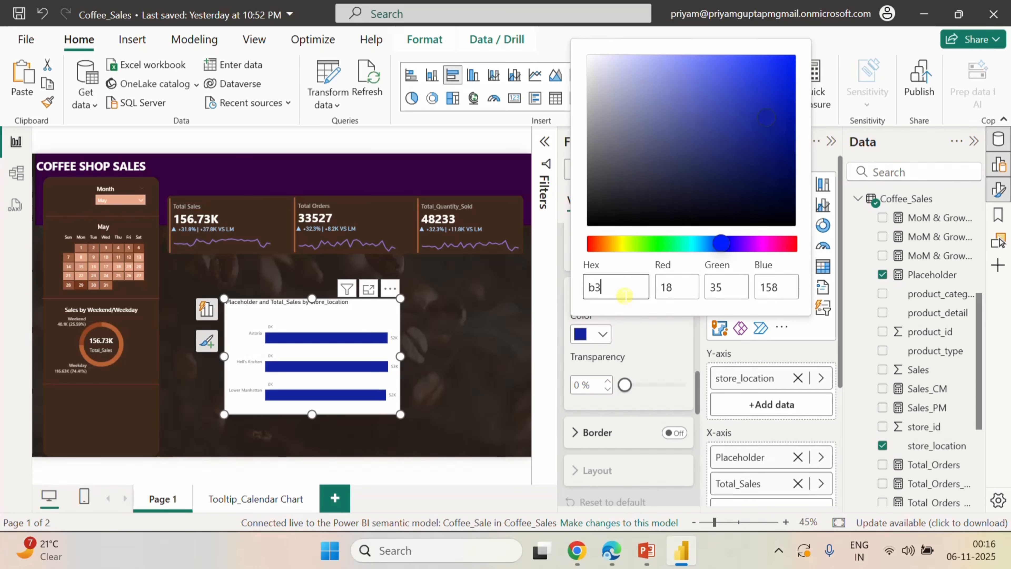
{"action": "type", "text": "6541"}
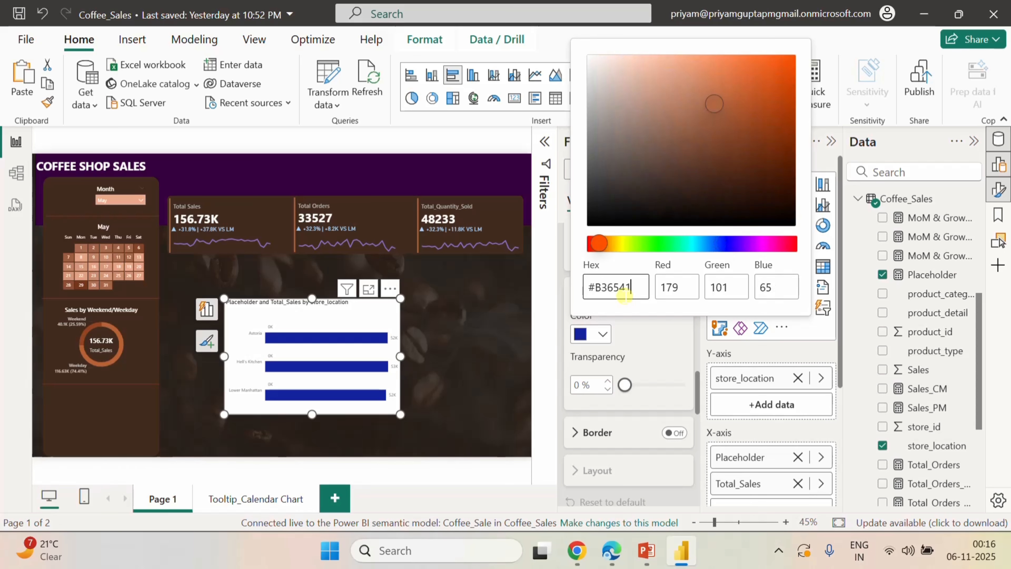
{"action": "left_click", "coordinate": [635, 342]}
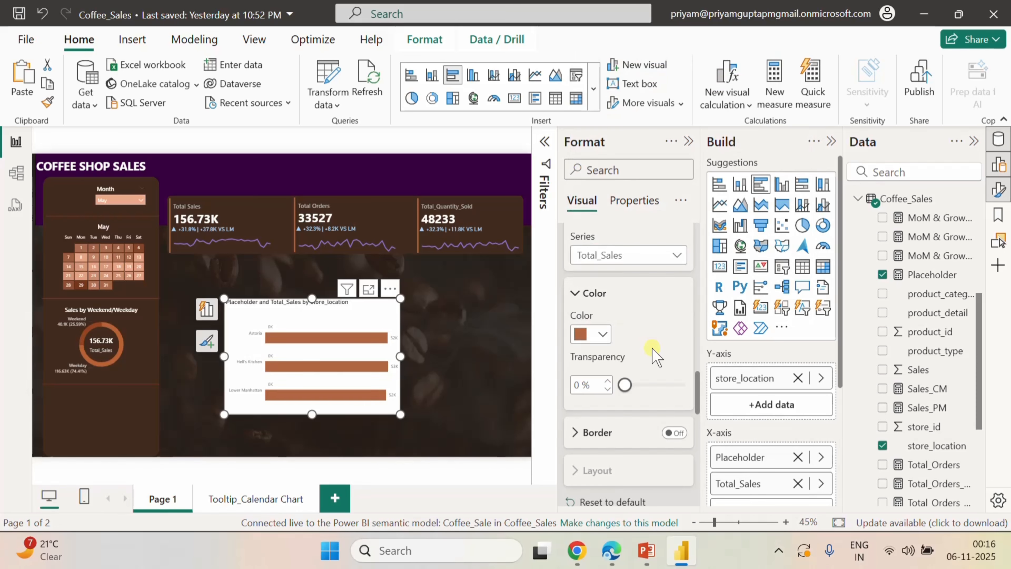
{"action": "scroll", "coordinate": [648, 345], "scroll_direction": "down", "scroll_amount": 2}
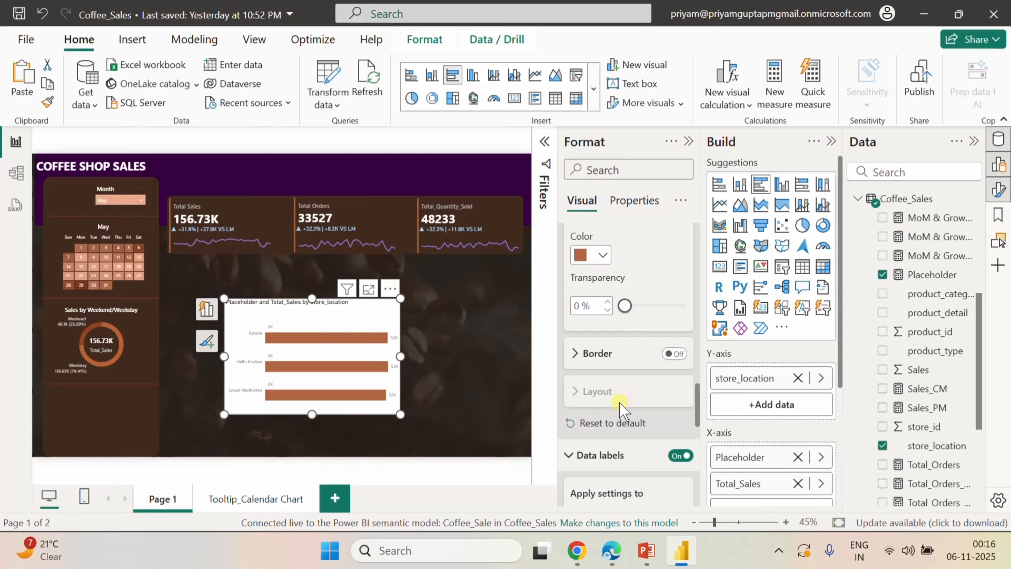
{"action": "scroll", "coordinate": [623, 402], "scroll_direction": "up", "scroll_amount": 4}
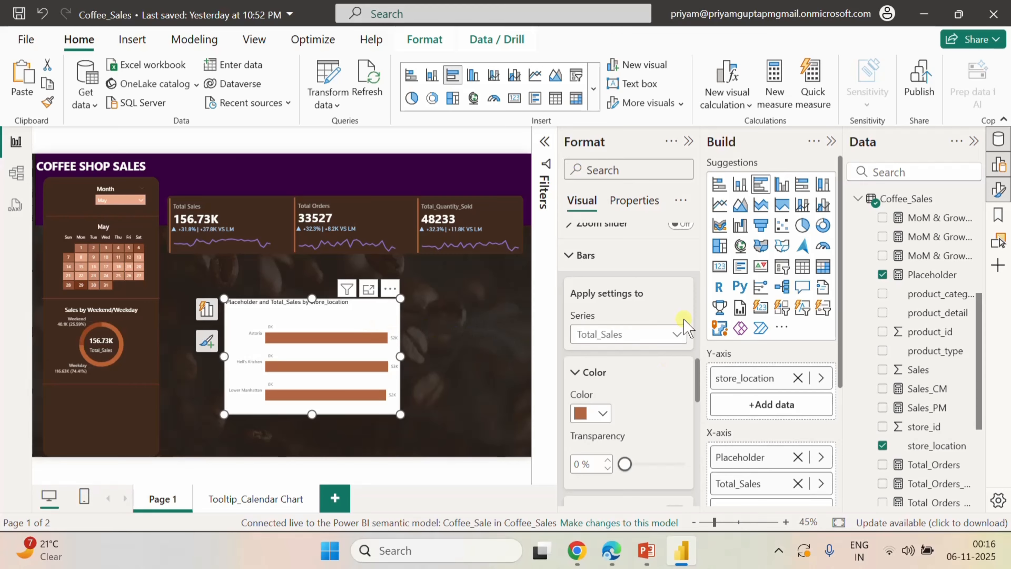
- Switch to the Coffee_Sale semantic model in the browser and start a Coffee_Sales measure Label_store_location=SELECTEDVALUE(Coffee_Sales[store_location])
{"action": "left_click", "coordinate": [612, 550]}
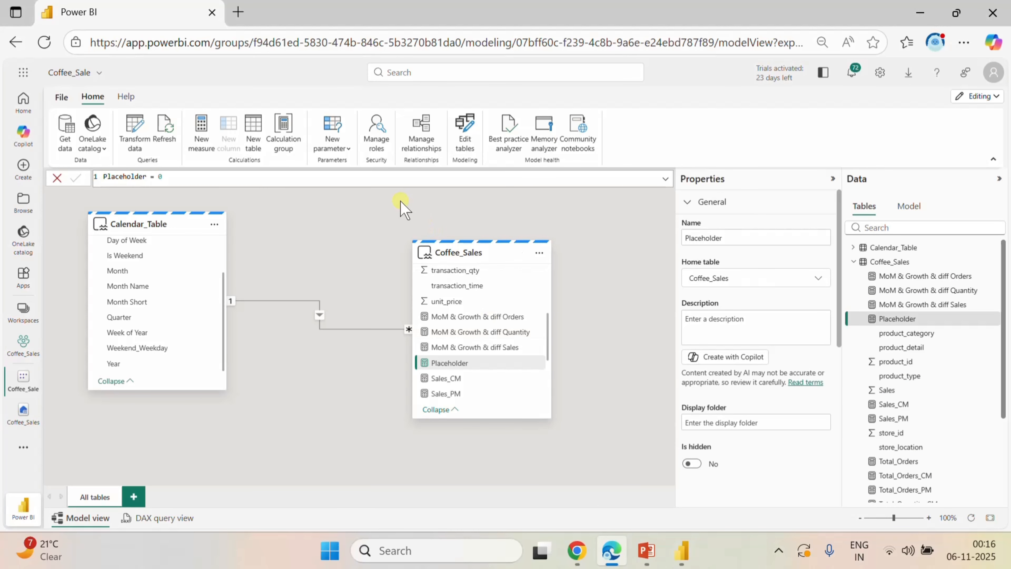
{"action": "right_click", "coordinate": [498, 331]}
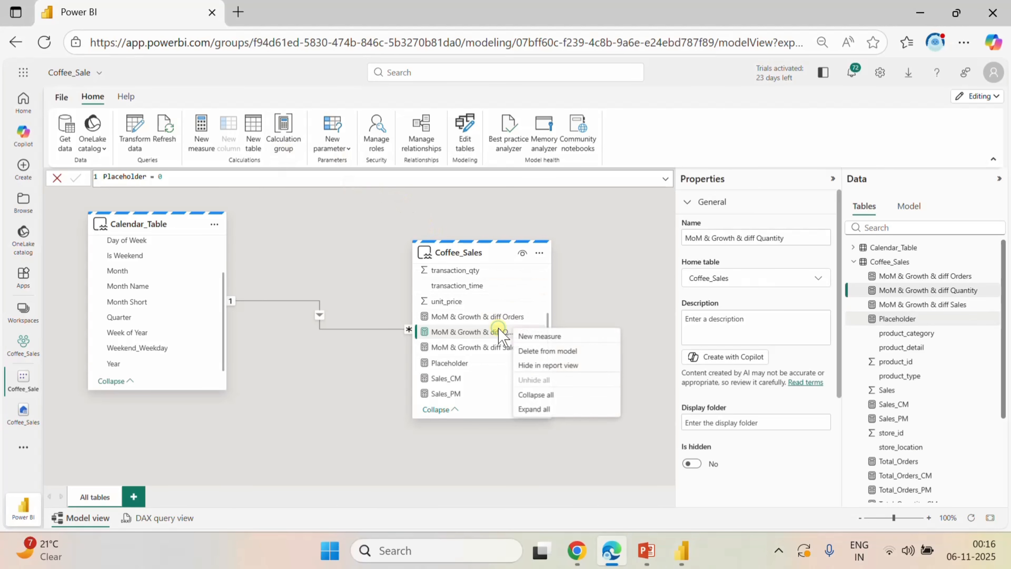
{"action": "left_click", "coordinate": [554, 339]}
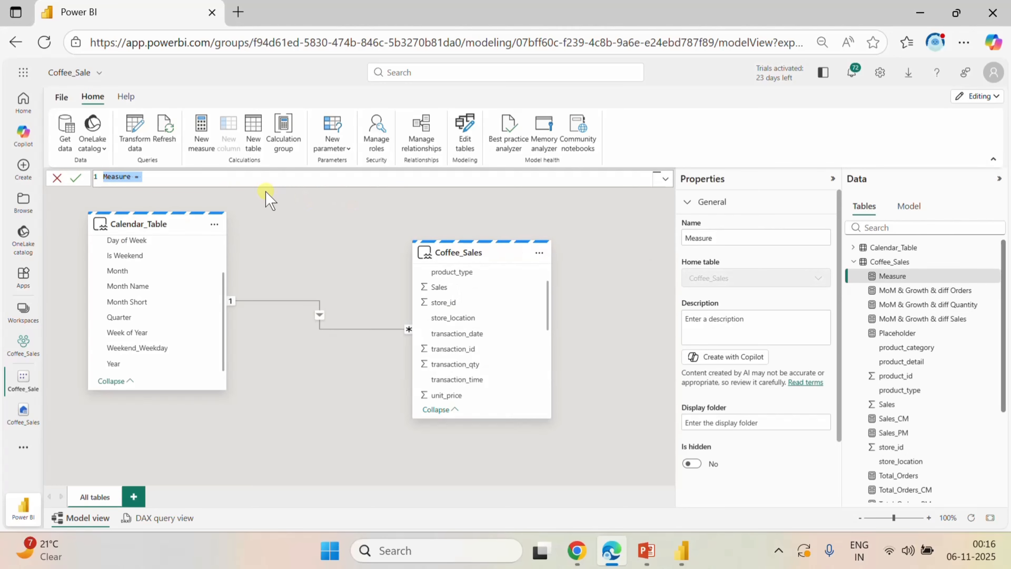
{"action": "type", "text": "Label_store_locat"}
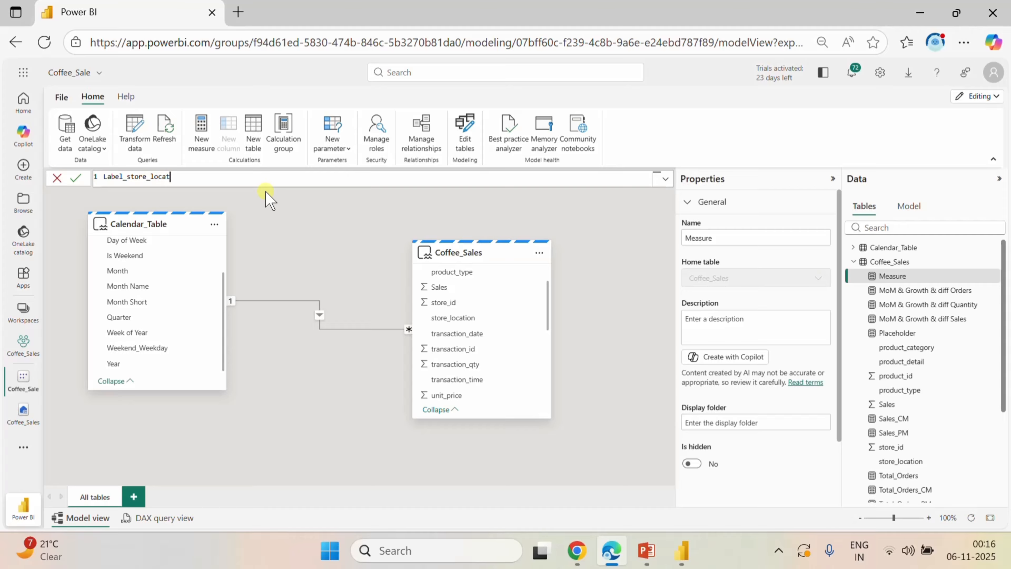
{"action": "type", "text": "ion=sel"}
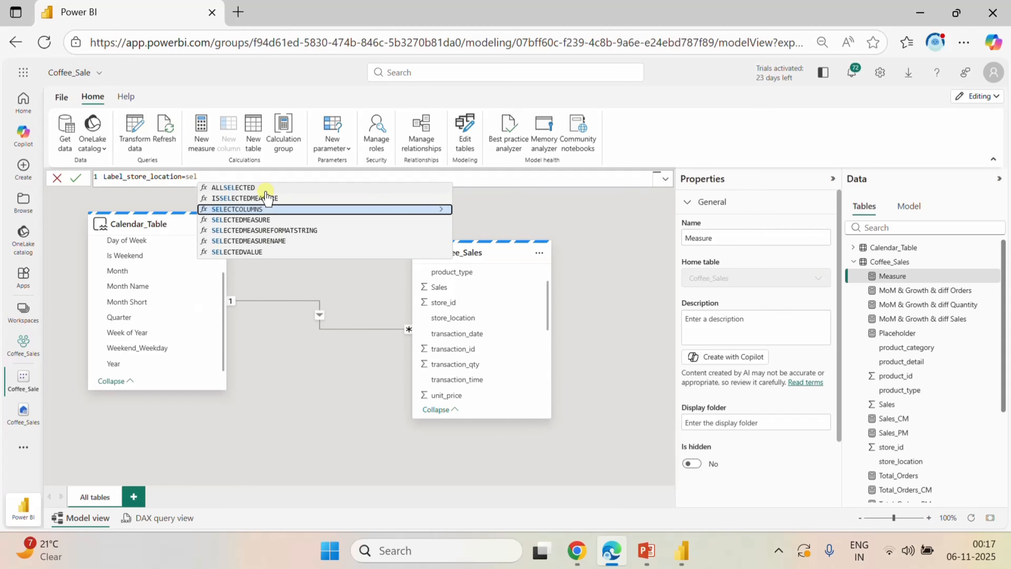
{"action": "left_click", "coordinate": [260, 252]}
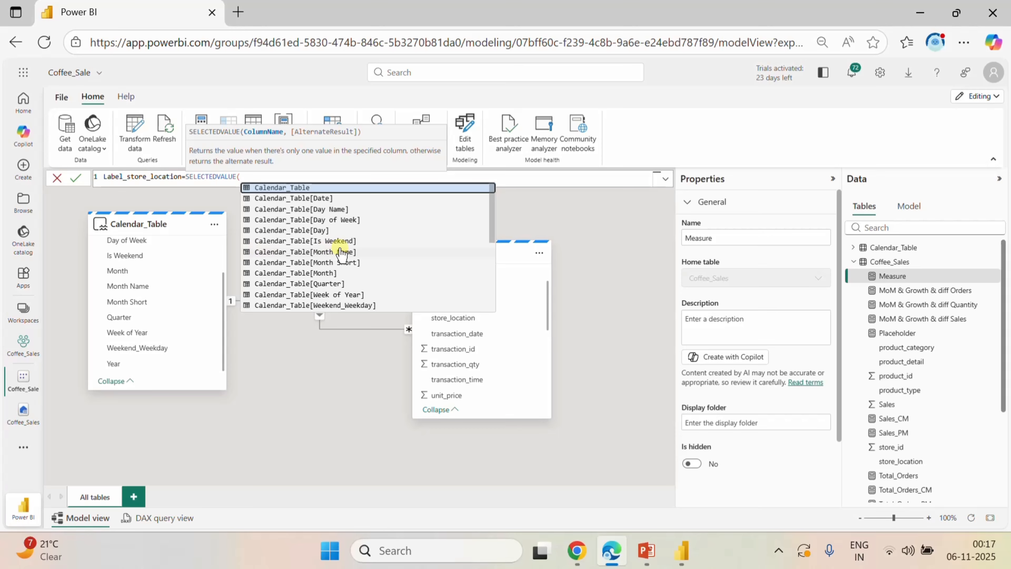
{"action": "scroll", "coordinate": [341, 253], "scroll_direction": "down", "scroll_amount": 5}
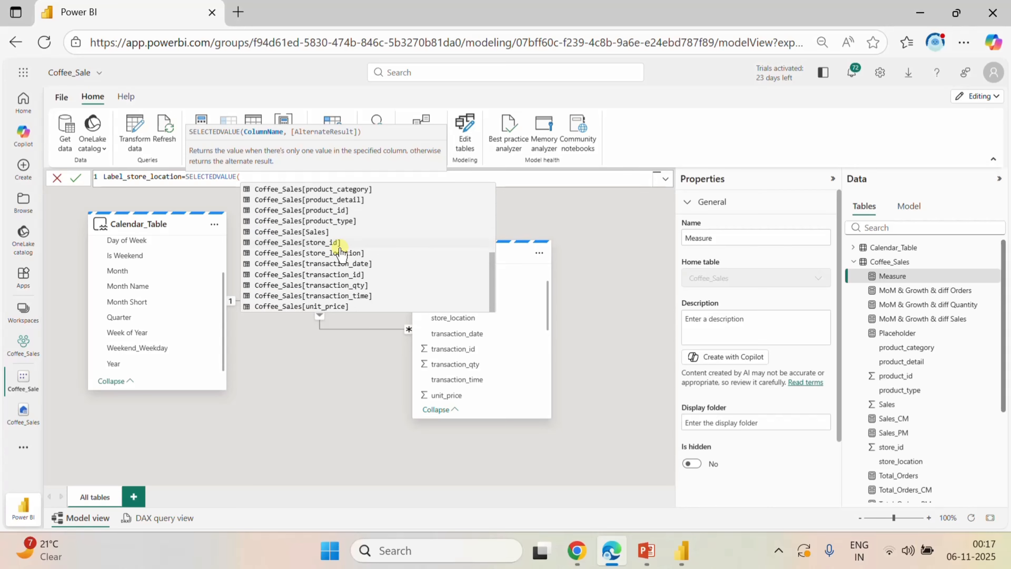
{"action": "left_click", "coordinate": [339, 254]}
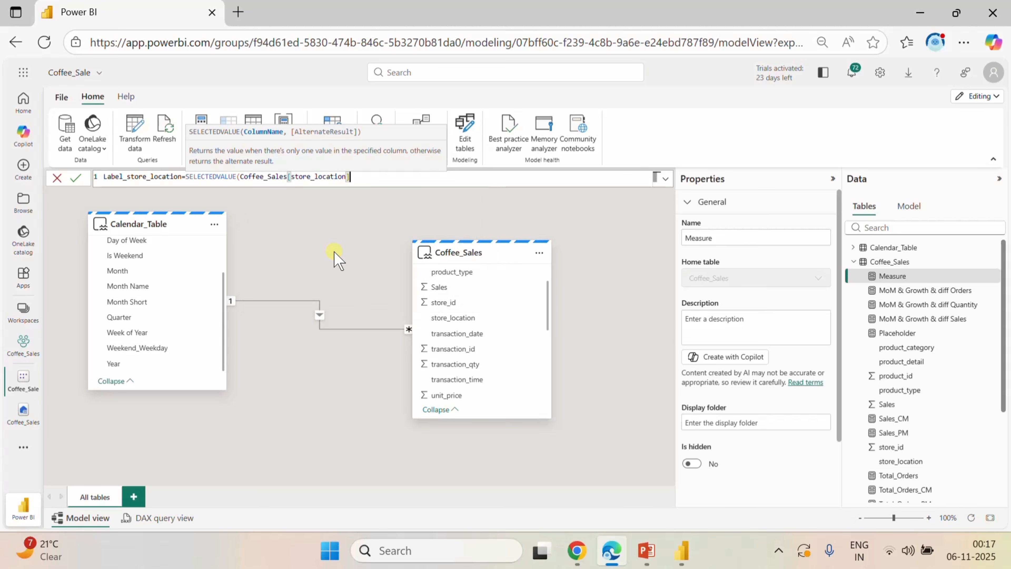
{"action": "type", "text": ")"}
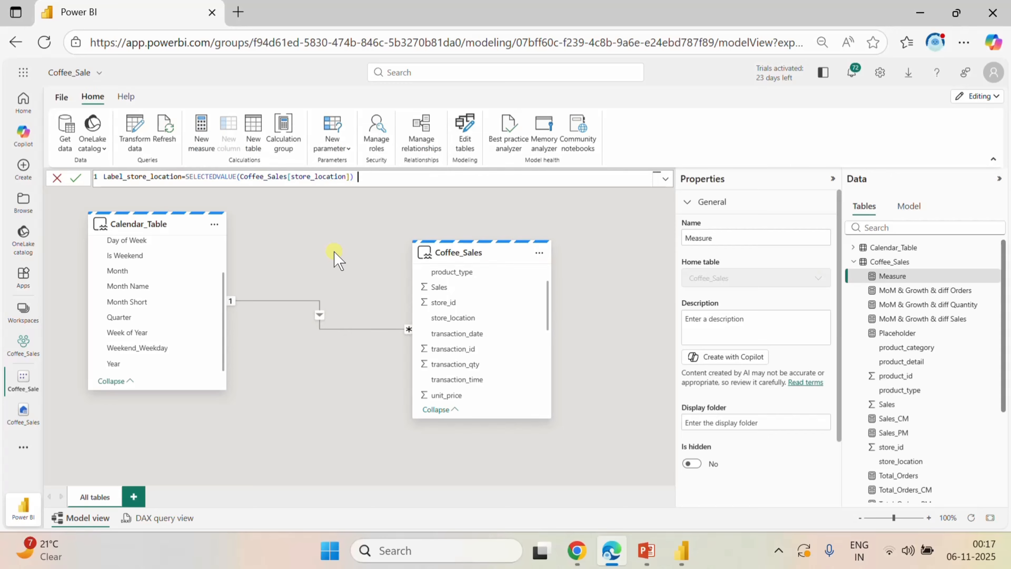
- Append & " | " & FORMAT([Total_Sales]/1000,"$0.00k") to the Label_store_location formula and commit the measure
{"action": "type", "text": " & \" | \""}
{"action": "type", "text": "& form"}
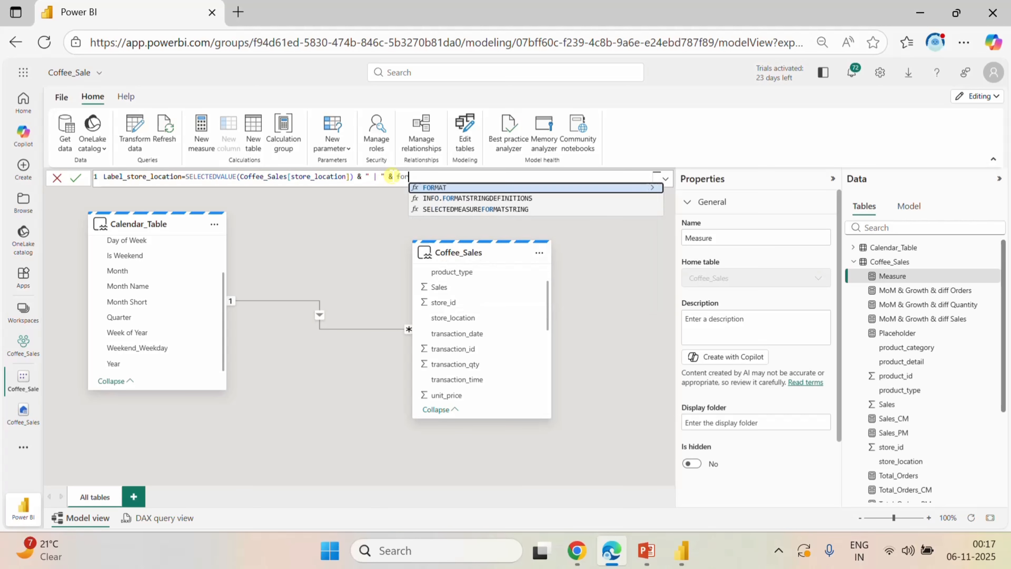
{"action": "left_click", "coordinate": [434, 187]}
{"action": "type", "text": "tot"}
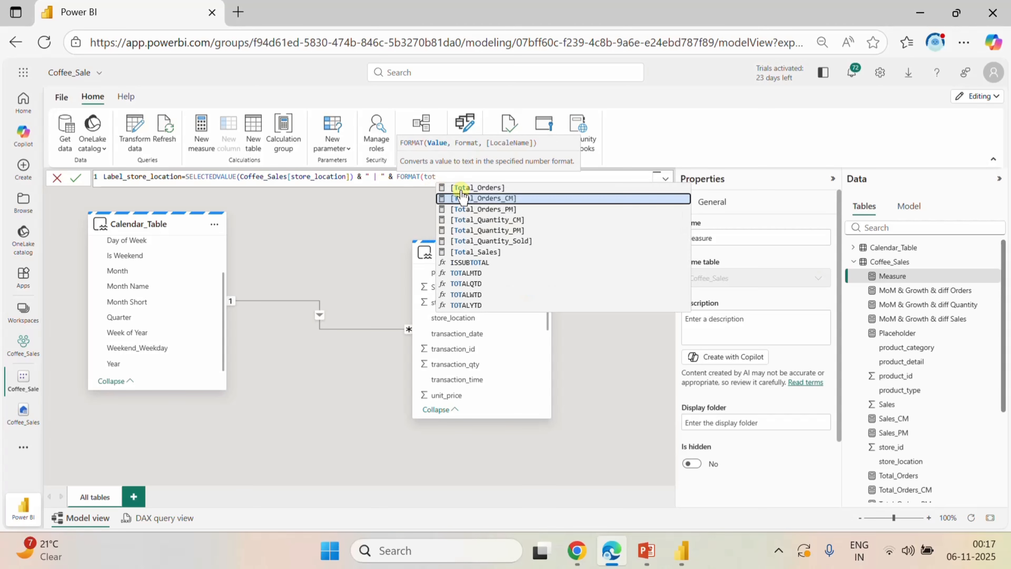
{"action": "left_click", "coordinate": [478, 252]}
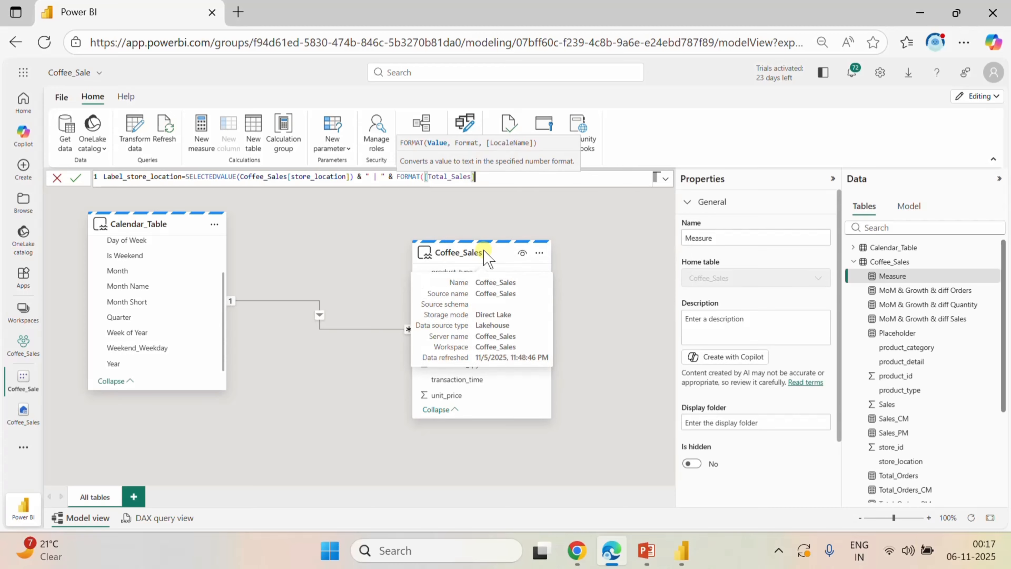
{"action": "type", "text": "/1000,\"\"$0.0"}
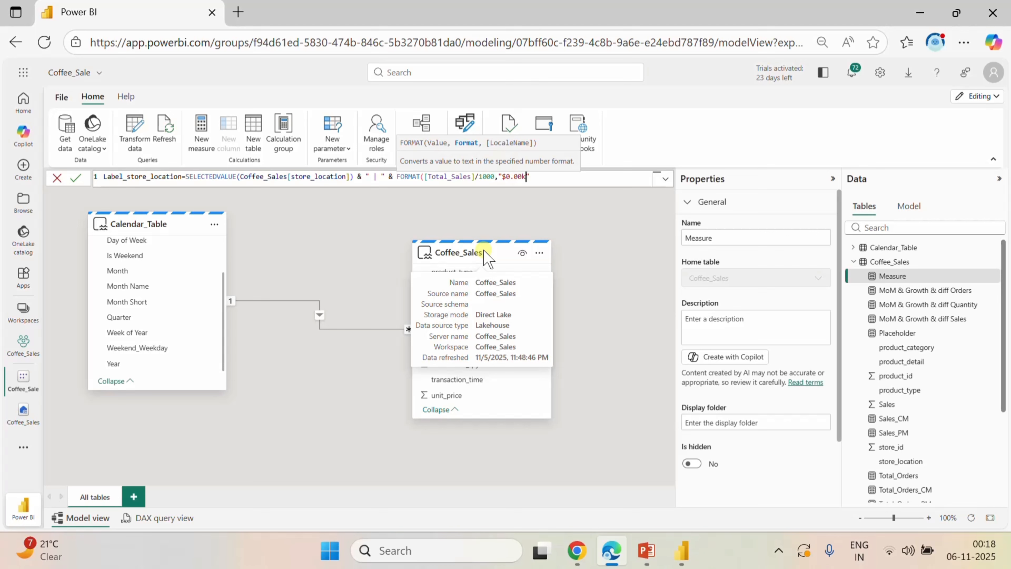
{"action": "left_click", "coordinate": [77, 178]}
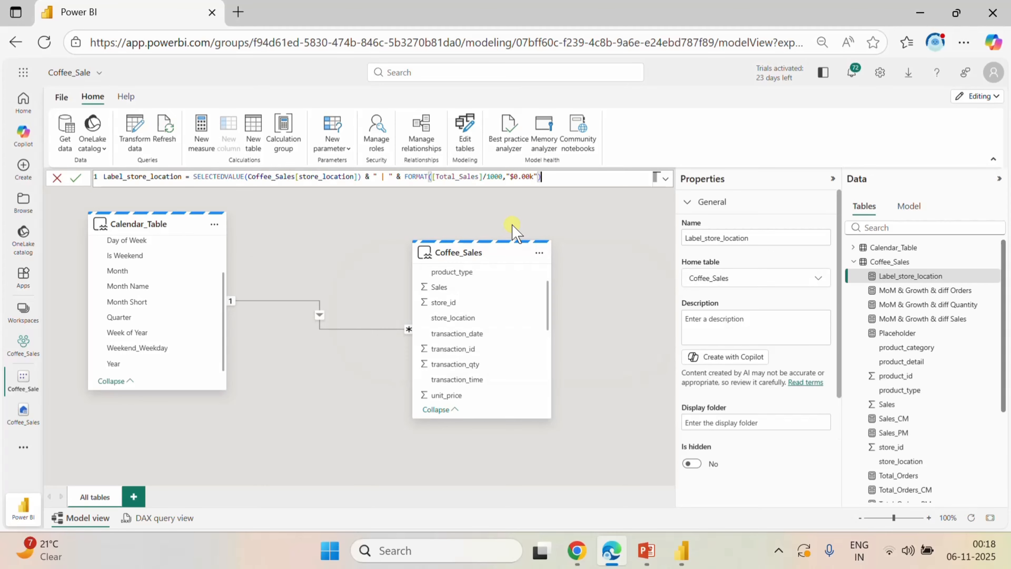
- Commit the Label_store_location measure and switch back to the report in Power BI Desktop
{"action": "left_click", "coordinate": [76, 178]}
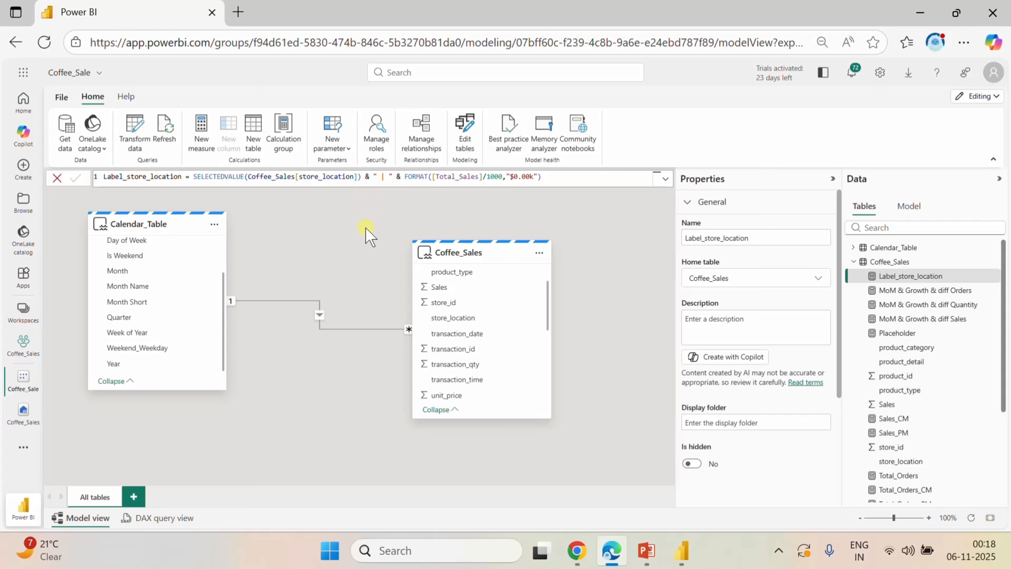
{"action": "left_click", "coordinate": [683, 565]}
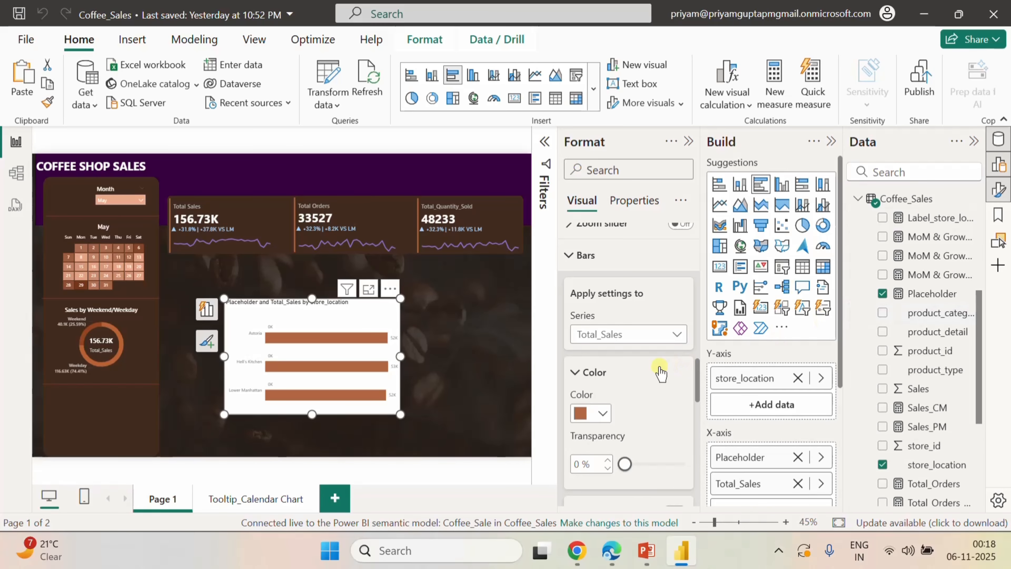
- Use the Label_store_location measure as the data label value for the Placeholder series of the bar chart
{"action": "left_click", "coordinate": [574, 257]}
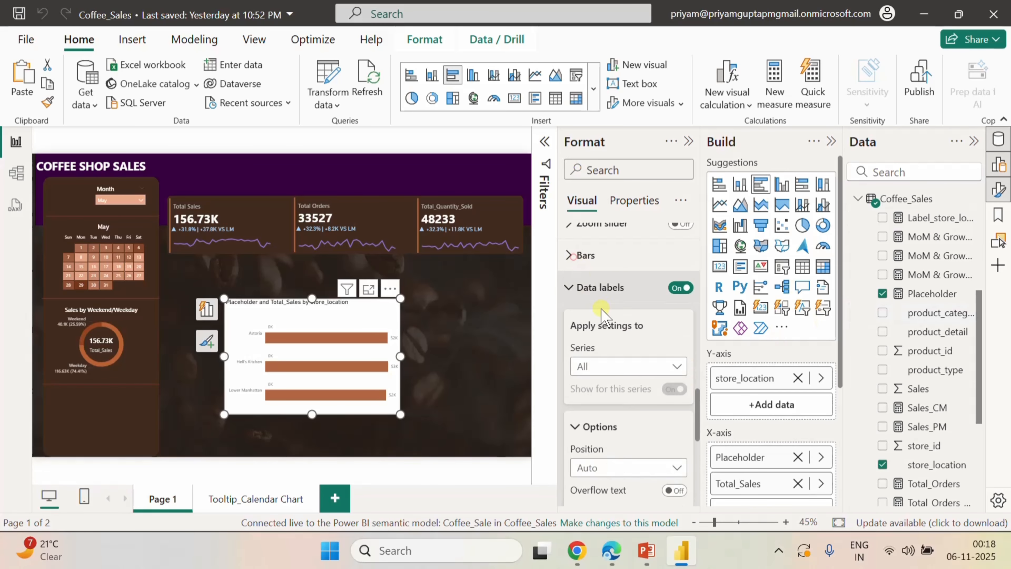
{"action": "scroll", "coordinate": [633, 339], "scroll_direction": "down", "scroll_amount": 2}
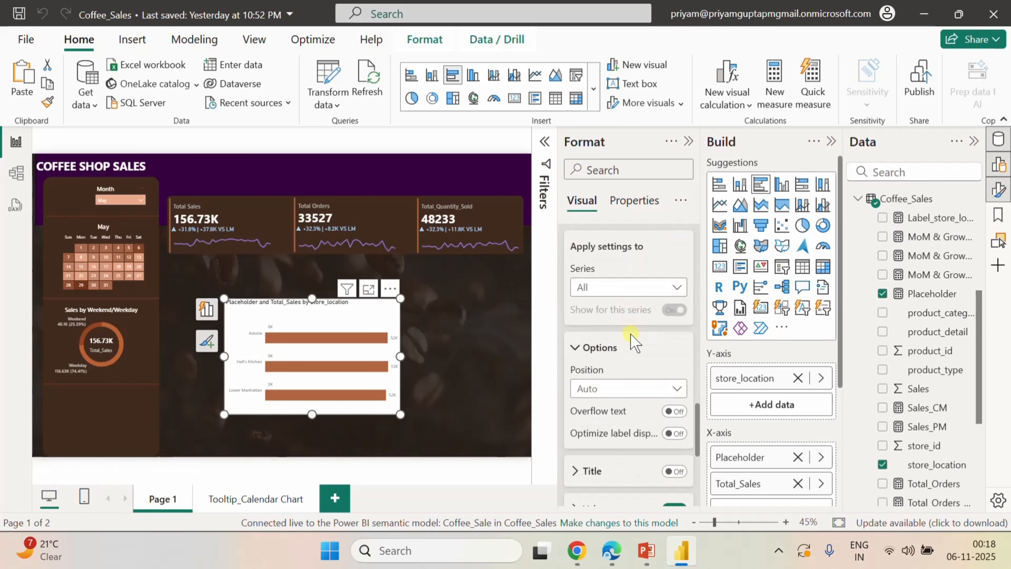
{"action": "left_click", "coordinate": [637, 289]}
{"action": "left_click", "coordinate": [615, 326]}
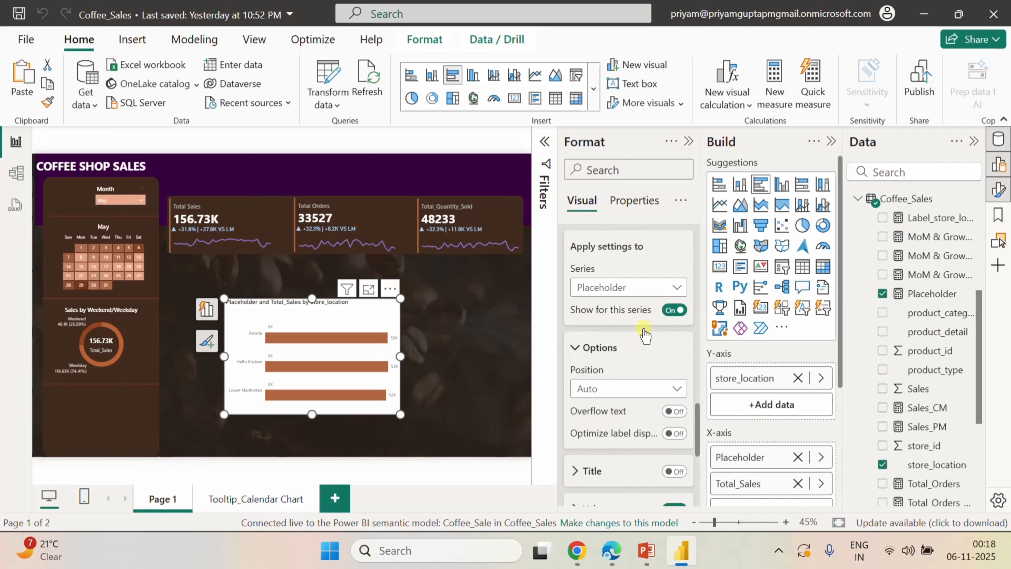
{"action": "scroll", "coordinate": [641, 342], "scroll_direction": "down", "scroll_amount": 4}
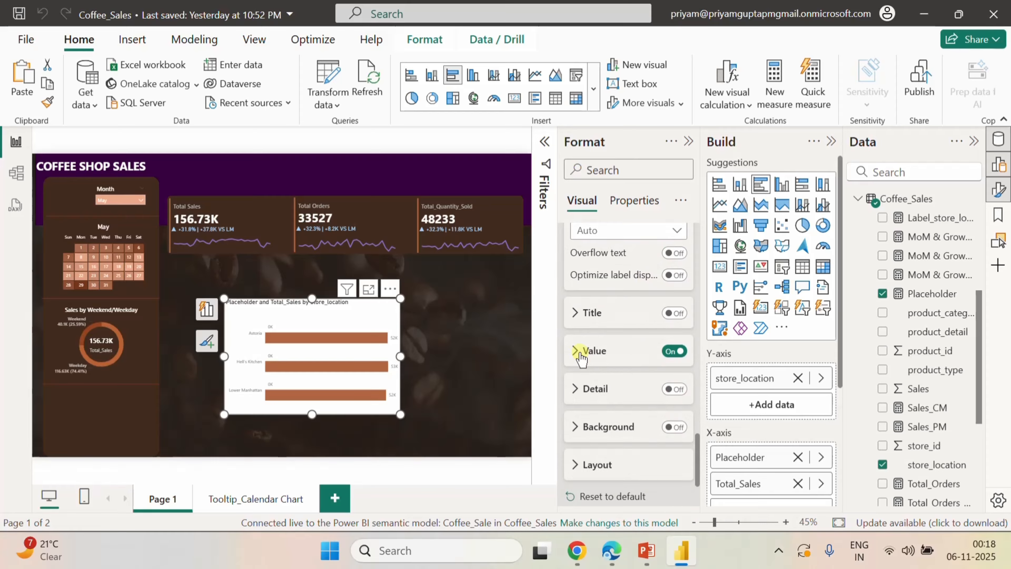
{"action": "left_click", "coordinate": [581, 351]}
{"action": "scroll", "coordinate": [645, 410], "scroll_direction": "down", "scroll_amount": 2}
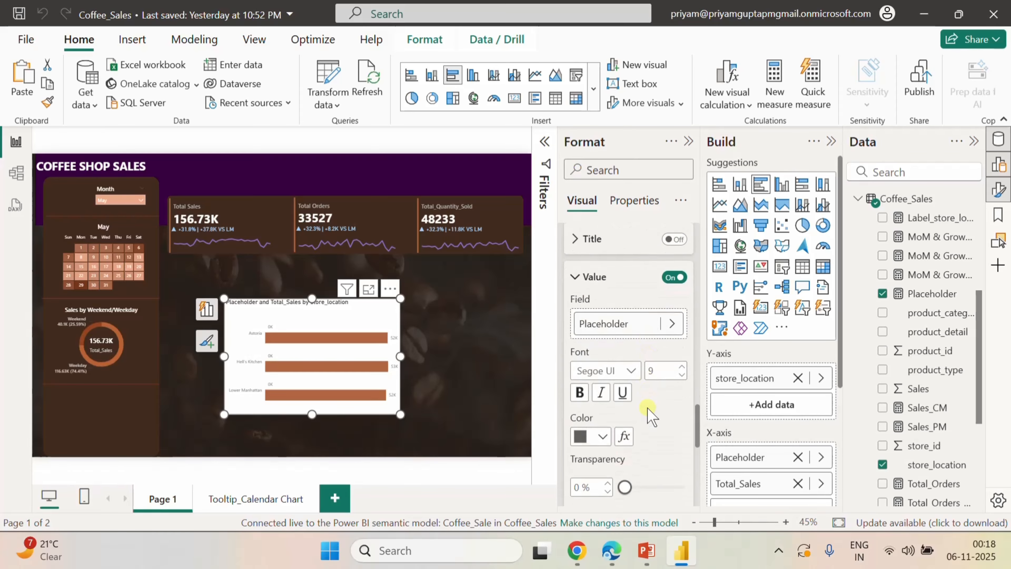
{"action": "left_click", "coordinate": [668, 319]}
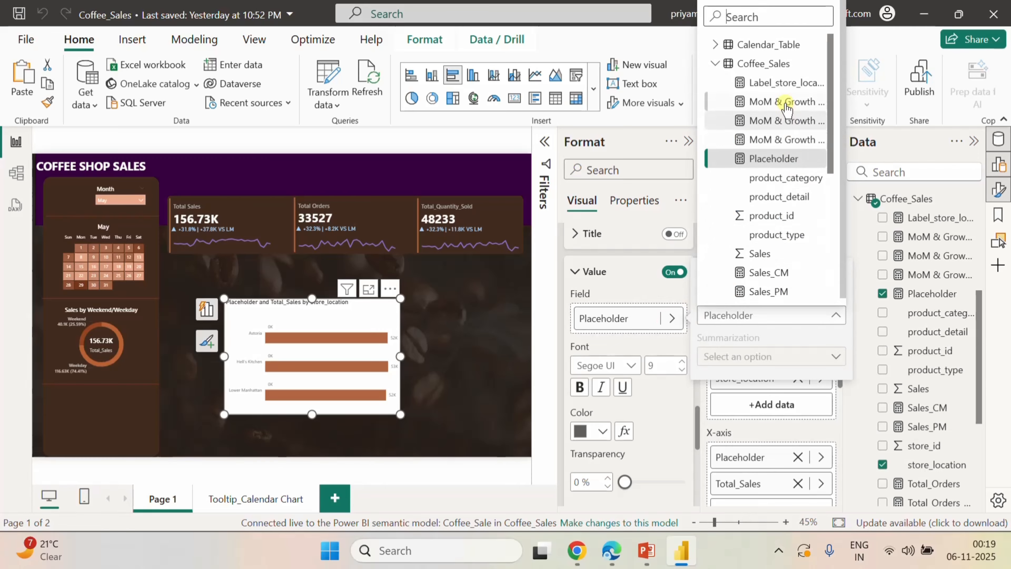
{"action": "left_click", "coordinate": [783, 83]}
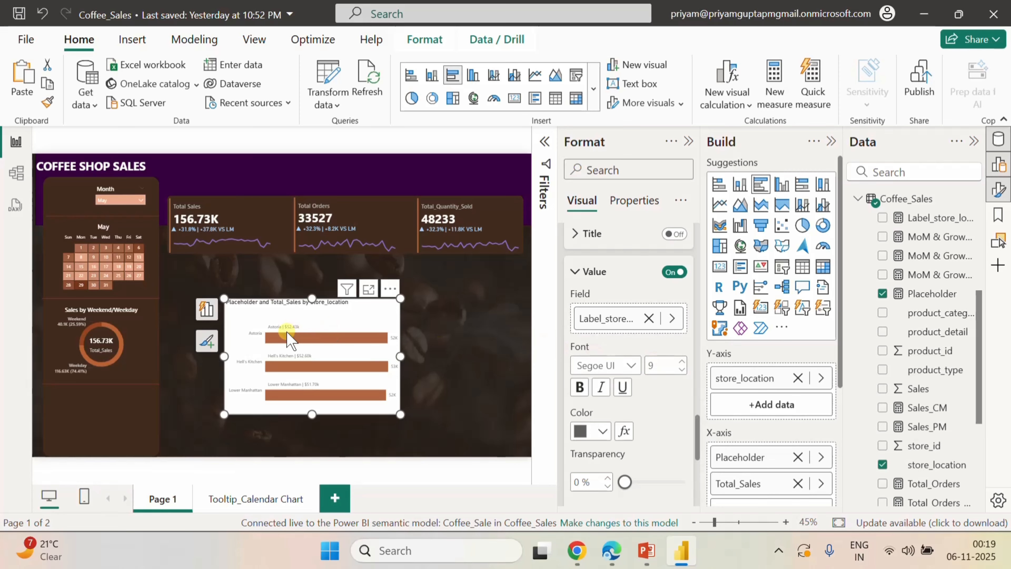
{"action": "left_click", "coordinate": [277, 327]}
- Turn off the Y-axis values of the store location bar chart
{"action": "left_click", "coordinate": [576, 275]}
{"action": "scroll", "coordinate": [626, 327], "scroll_direction": "up", "scroll_amount": 10}
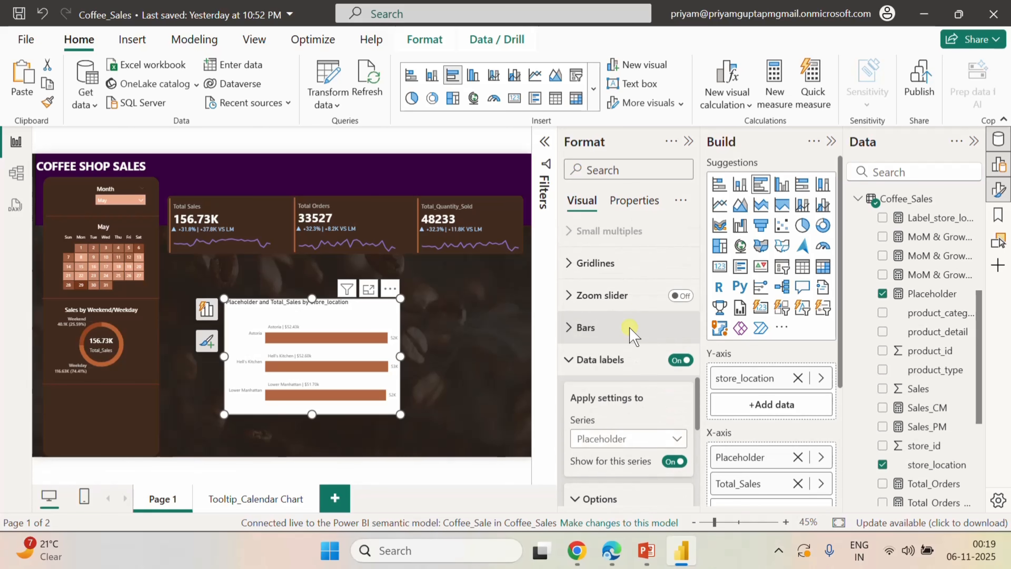
{"action": "scroll", "coordinate": [630, 329], "scroll_direction": "up", "scroll_amount": 10}
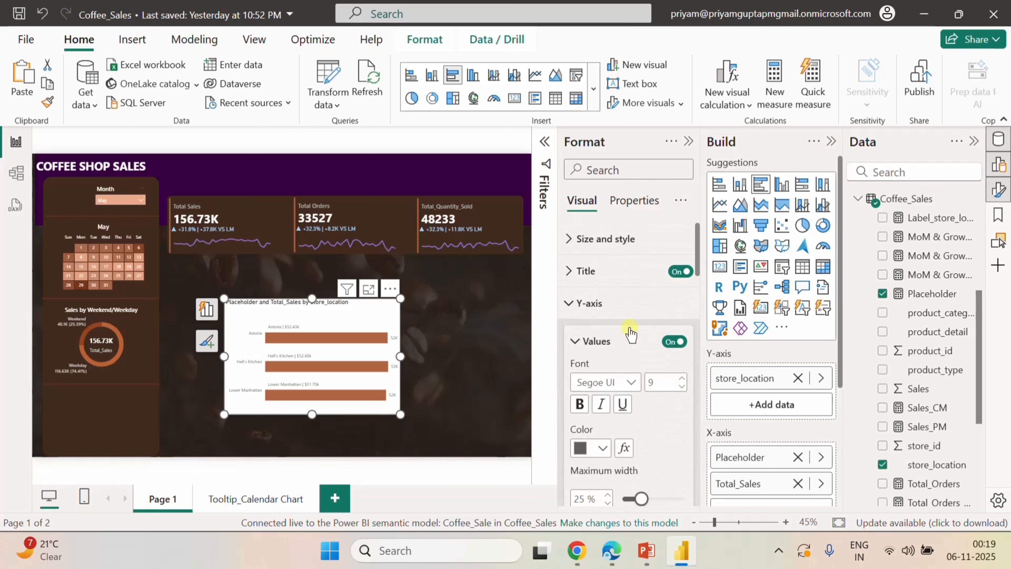
{"action": "scroll", "coordinate": [649, 371], "scroll_direction": "down", "scroll_amount": 5}
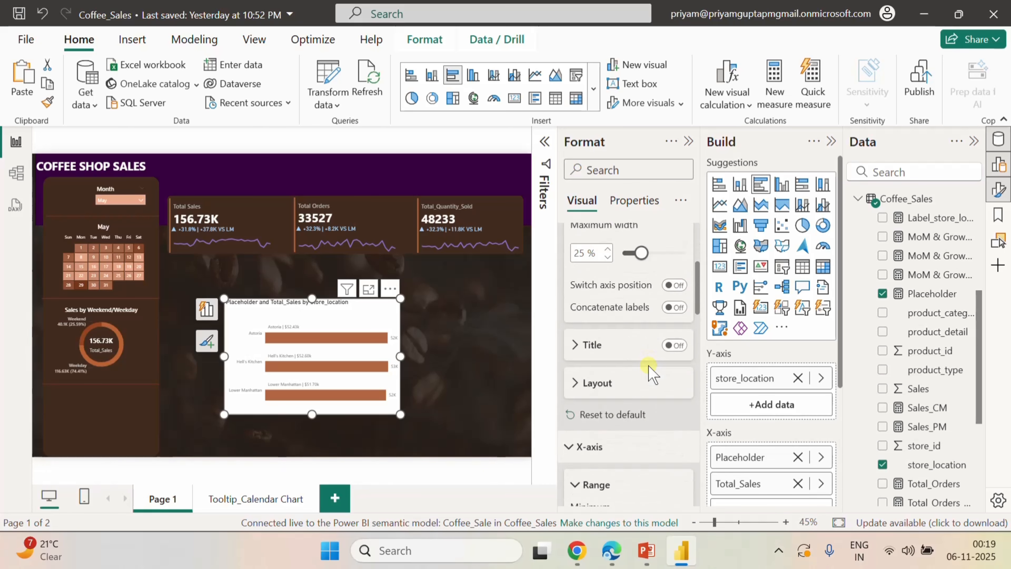
{"action": "scroll", "coordinate": [649, 373], "scroll_direction": "up", "scroll_amount": 2}
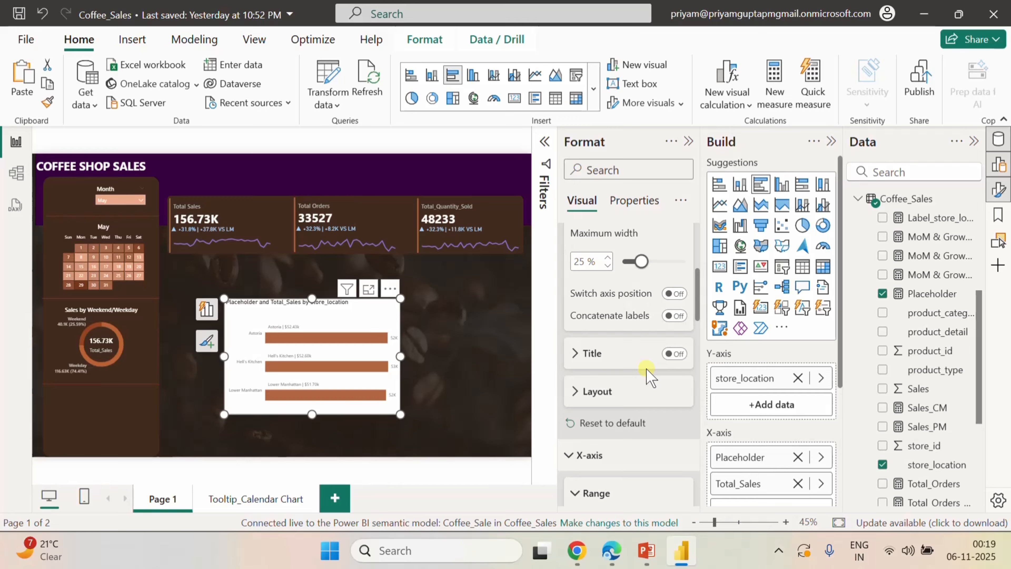
{"action": "scroll", "coordinate": [647, 369], "scroll_direction": "up", "scroll_amount": 2}
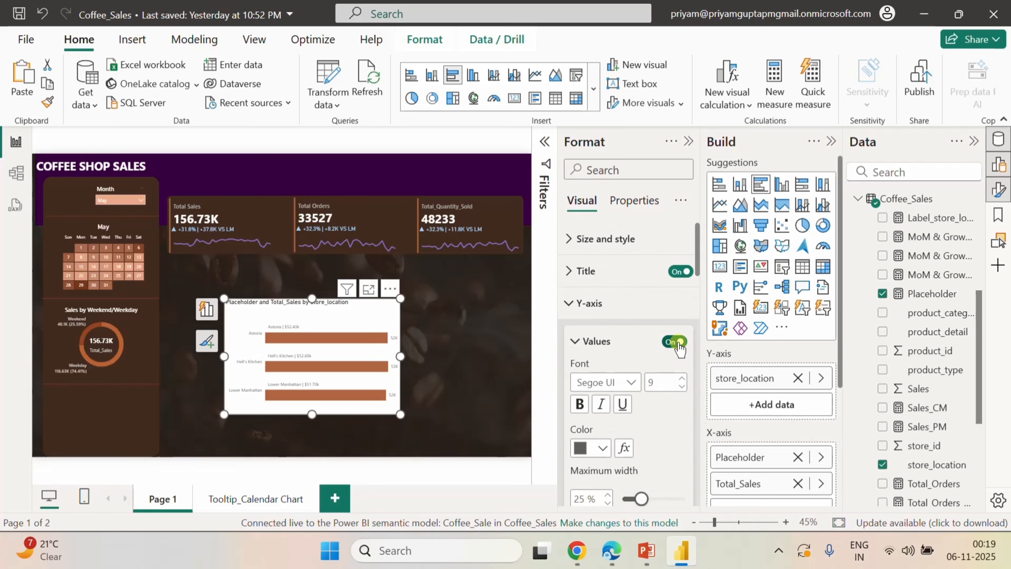
{"action": "left_click", "coordinate": [677, 342]}
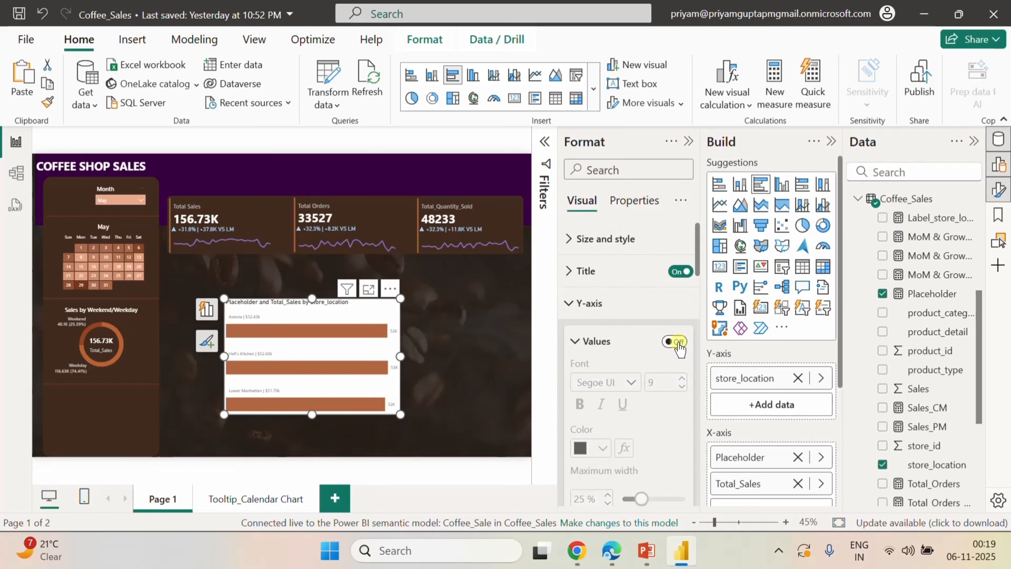
- Turn off the background of the store location bar chart
{"action": "left_click", "coordinate": [570, 305]}
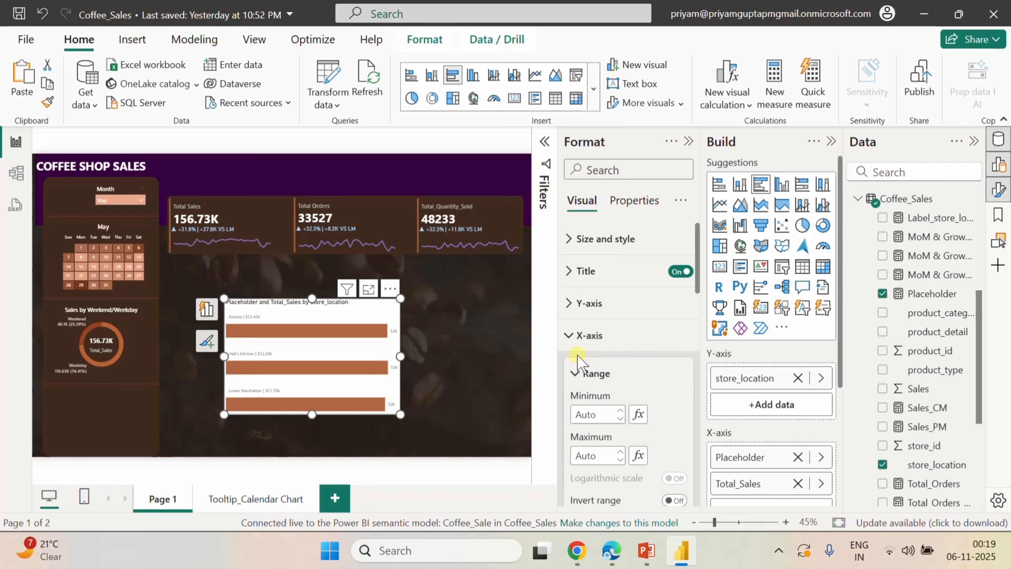
{"action": "left_click", "coordinate": [574, 239]}
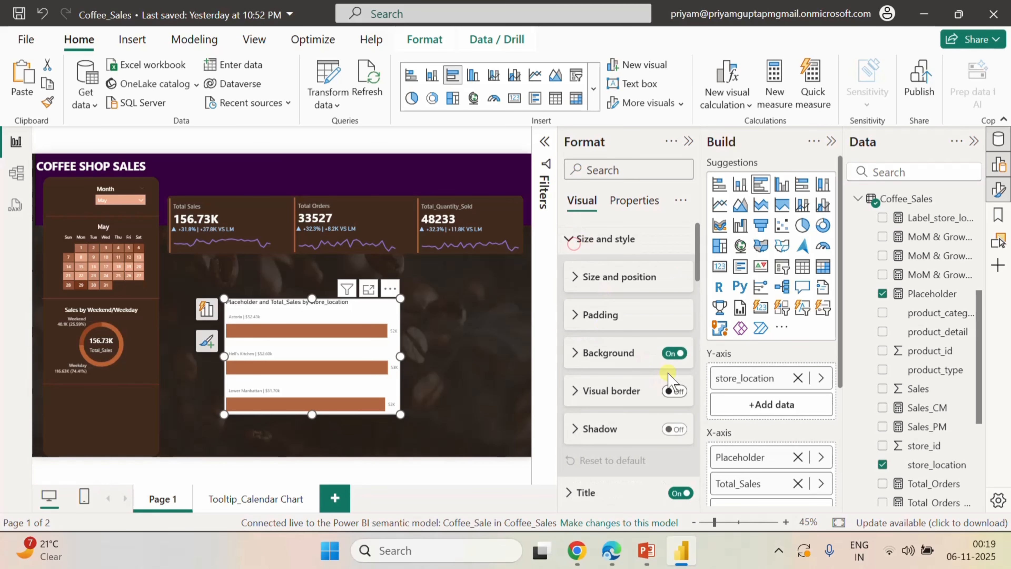
{"action": "left_click", "coordinate": [677, 354]}
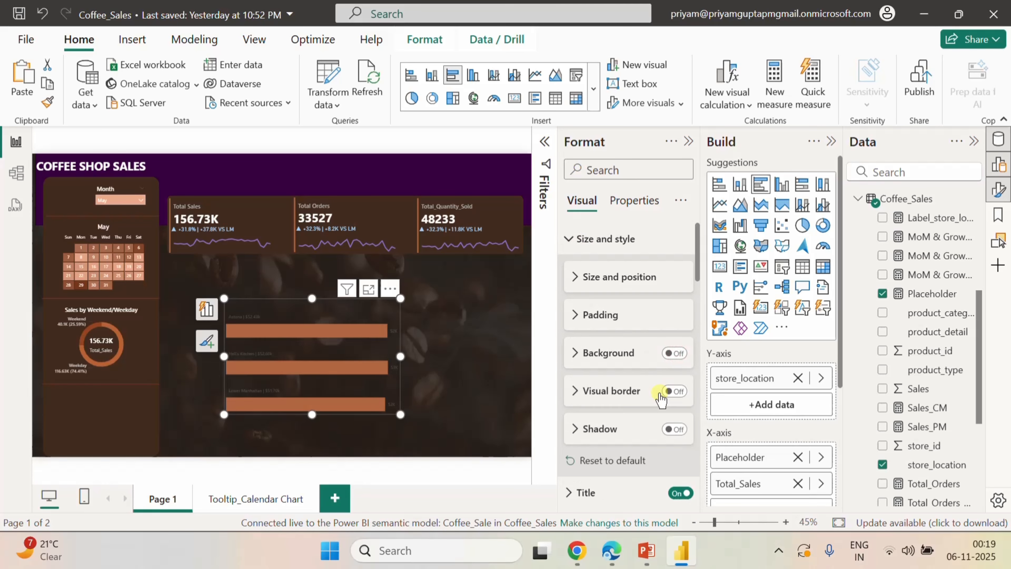
- Replace the bar chart's title text with "Sales By Store Location"
{"action": "scroll", "coordinate": [660, 398], "scroll_direction": "down", "scroll_amount": 2}
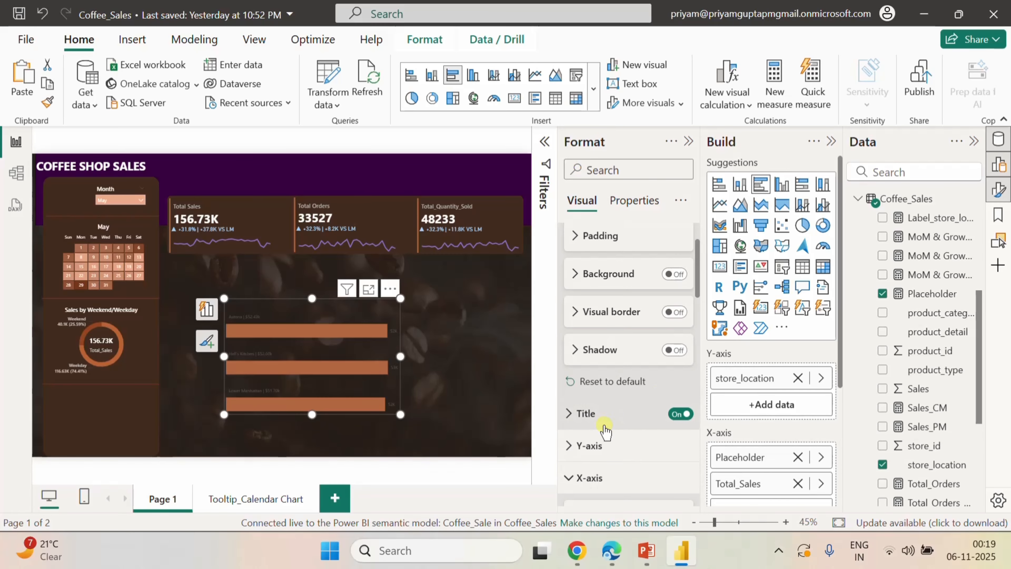
{"action": "left_click", "coordinate": [569, 414]}
{"action": "scroll", "coordinate": [646, 442], "scroll_direction": "down", "scroll_amount": 4}
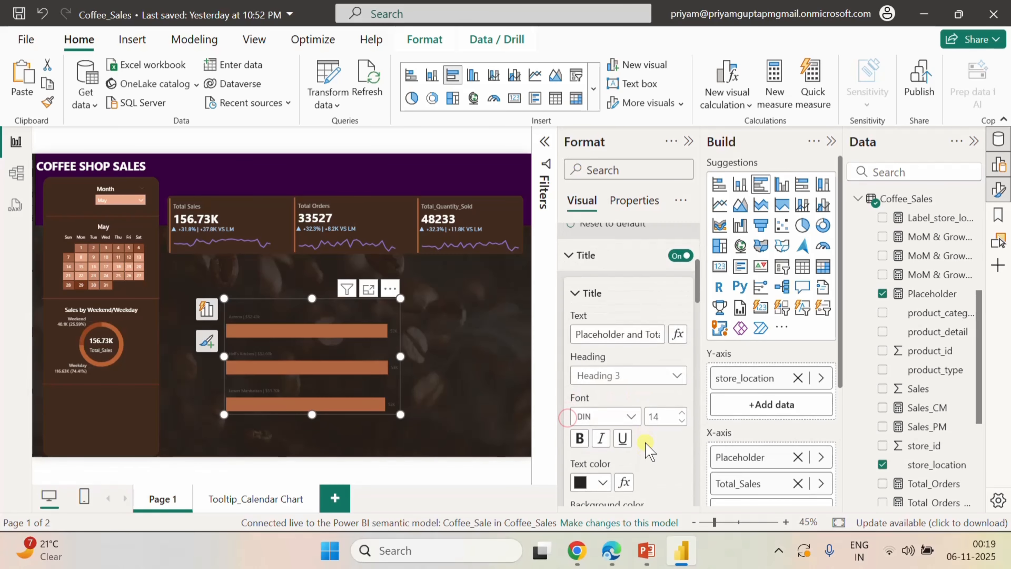
{"action": "left_click", "coordinate": [615, 338]}
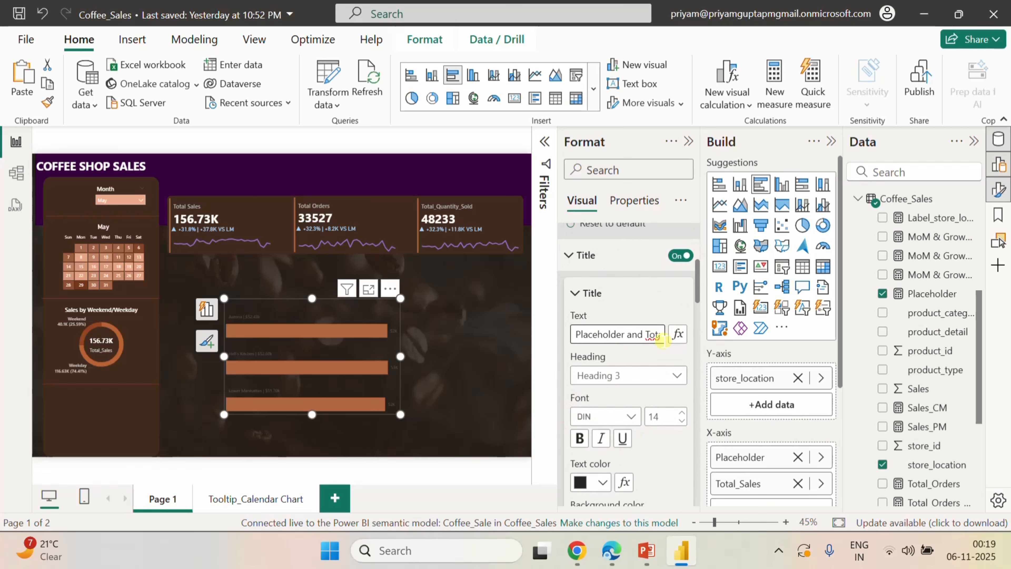
{"action": "key", "text": "ctrl+a"}
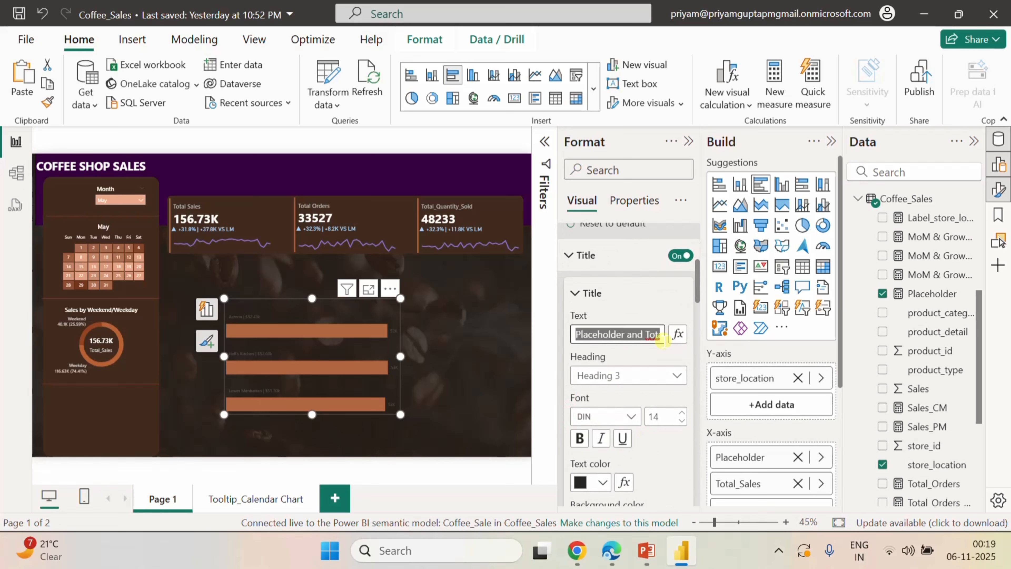
{"action": "key", "text": "BackSpace"}
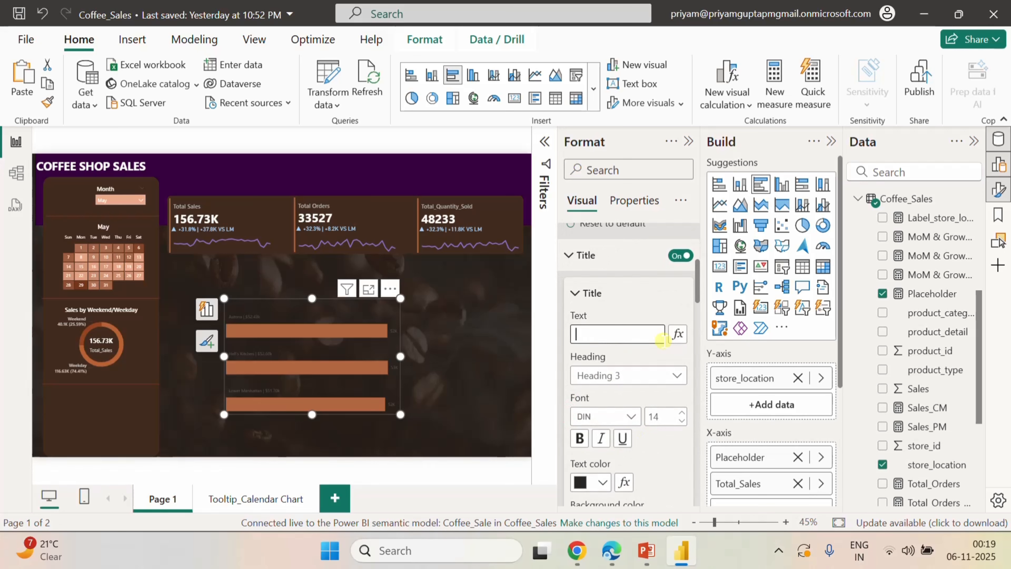
{"action": "type", "text": "Sal"}
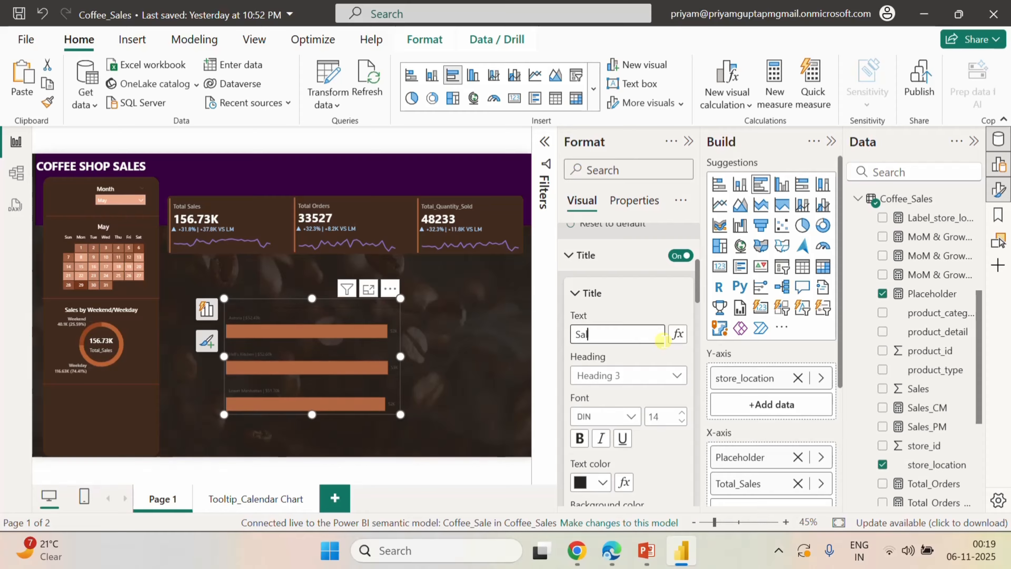
{"action": "type", "text": "es By Store Locat"}
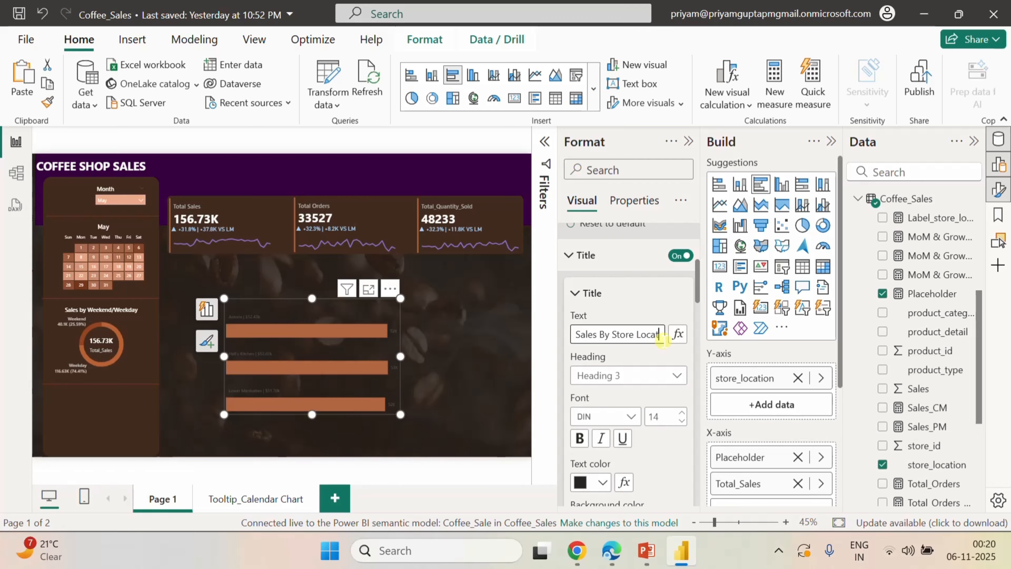
{"action": "type", "text": "ion"}
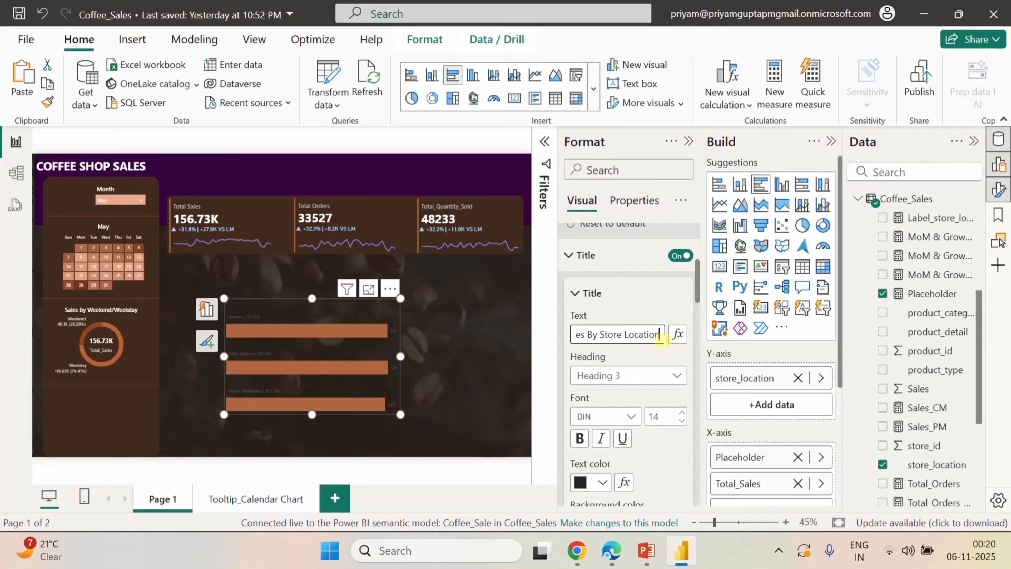
{"action": "left_click", "coordinate": [661, 458]}
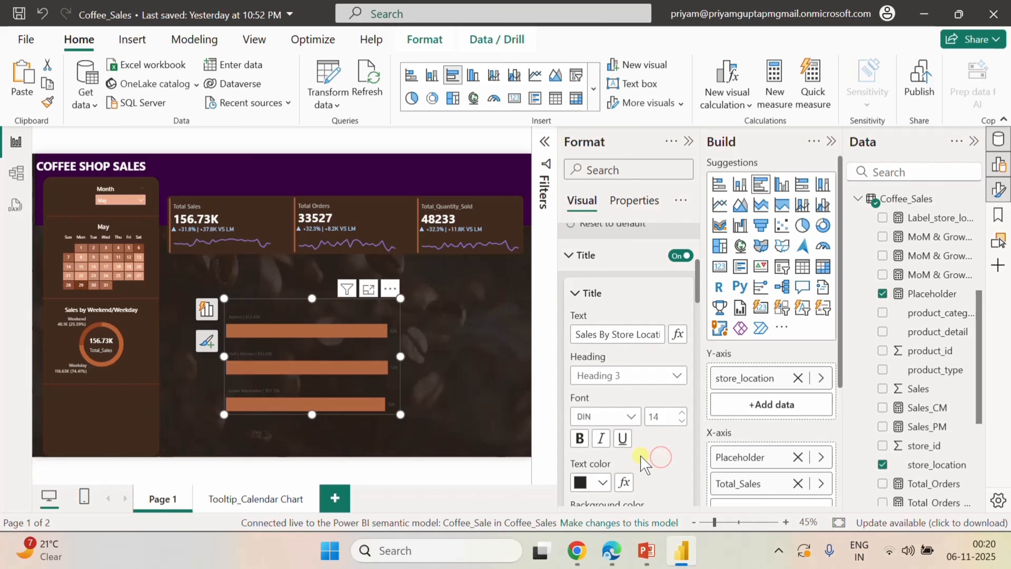
- Set the bar chart title's font to Segoe UI Semibold at size 10
{"action": "left_click", "coordinate": [633, 416]}
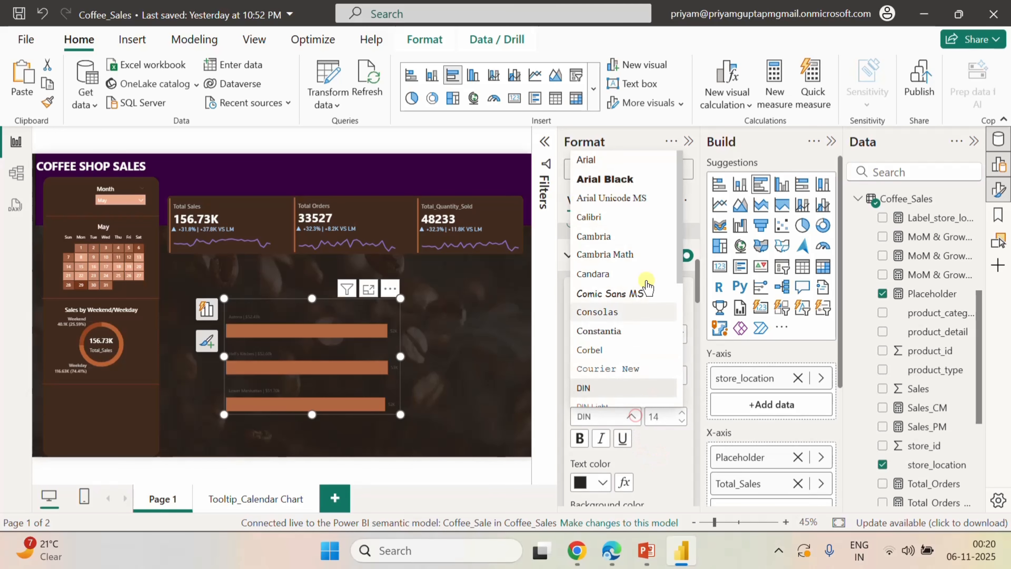
{"action": "scroll", "coordinate": [637, 255], "scroll_direction": "down", "scroll_amount": 5}
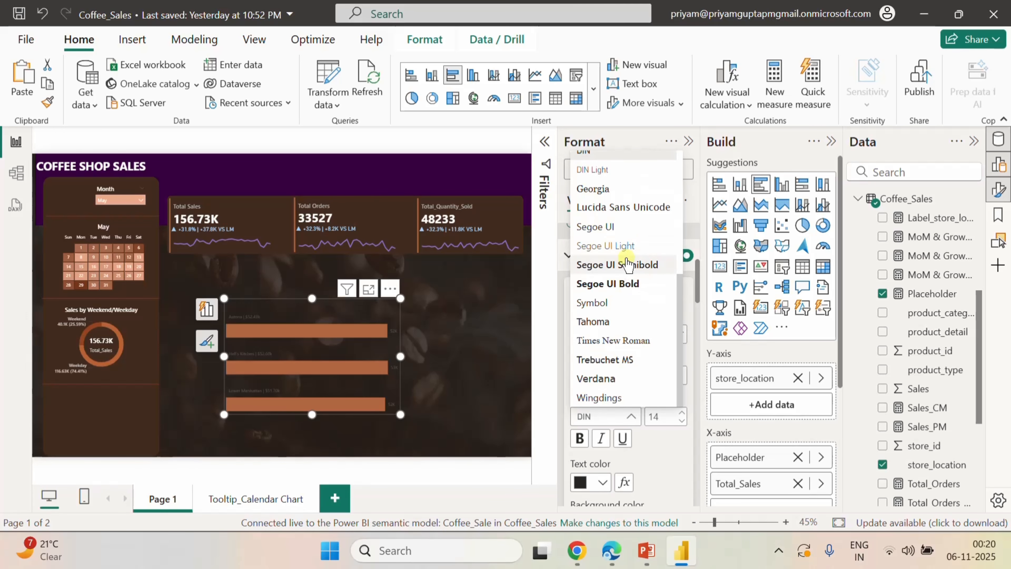
{"action": "left_click", "coordinate": [627, 264]}
{"action": "left_click", "coordinate": [682, 421]}
{"action": "left_click", "coordinate": [682, 421]}
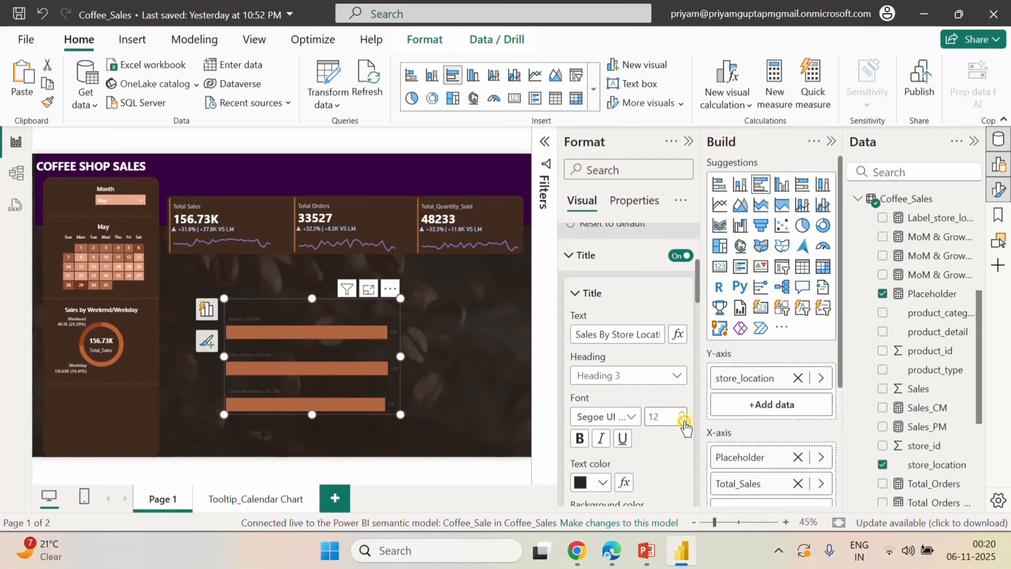
{"action": "left_click", "coordinate": [683, 421]}
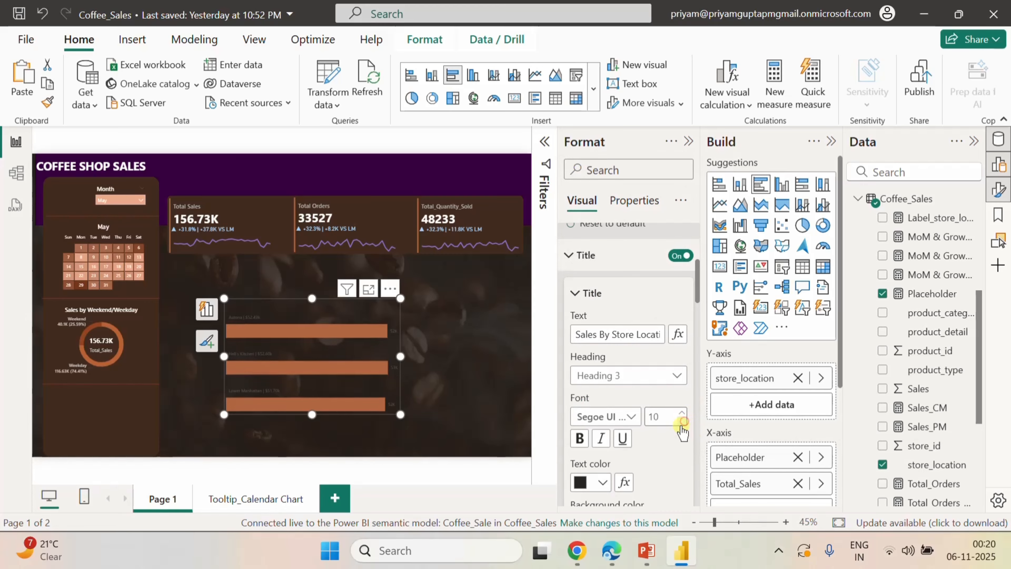
{"action": "left_click", "coordinate": [683, 421]}
{"action": "left_click", "coordinate": [683, 420]}
{"action": "left_click", "coordinate": [682, 414]}
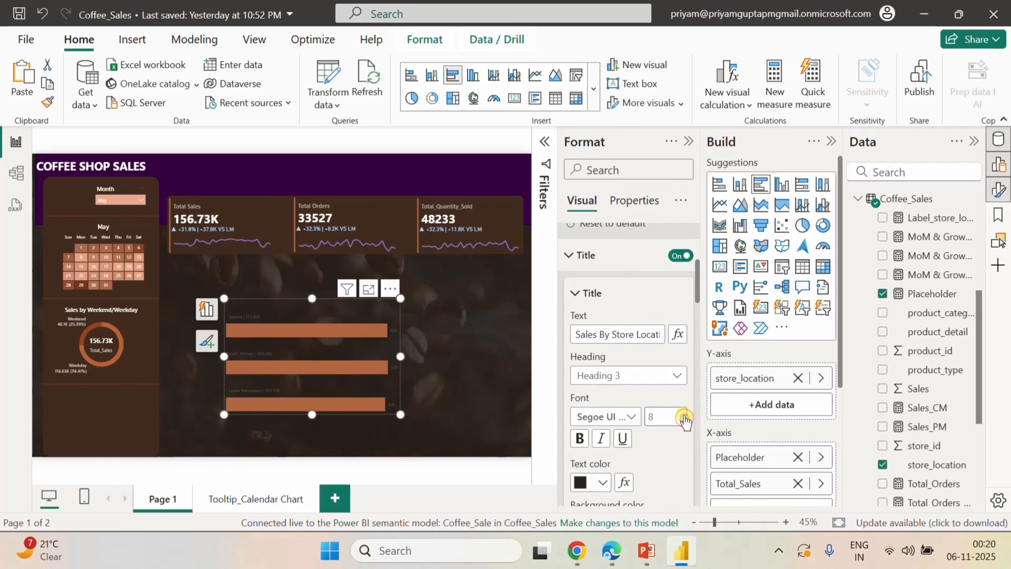
{"action": "left_click", "coordinate": [682, 413]}
- Set the text color of the bar chart's title to white
{"action": "left_click", "coordinate": [604, 482]}
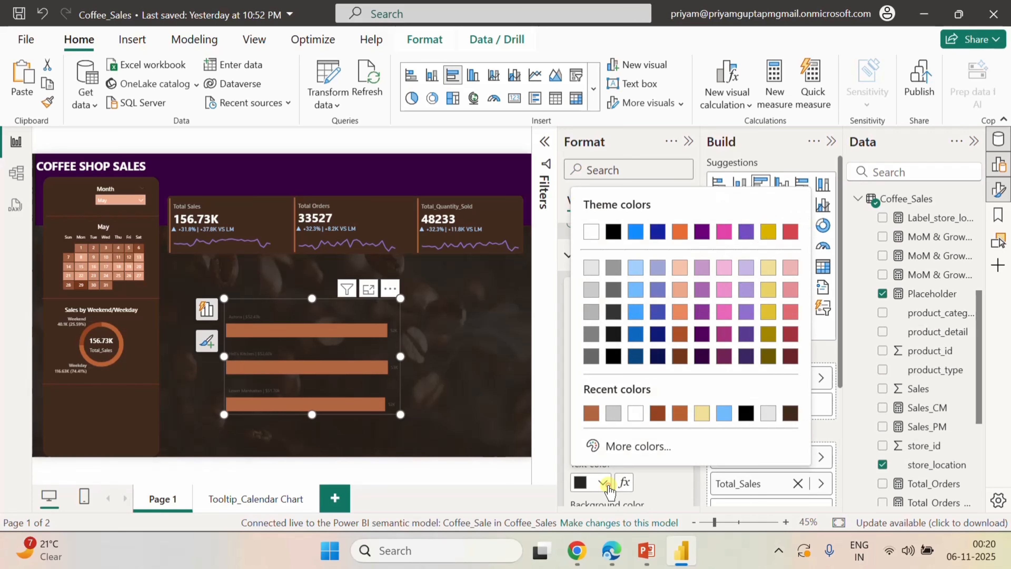
{"action": "left_click", "coordinate": [633, 415]}
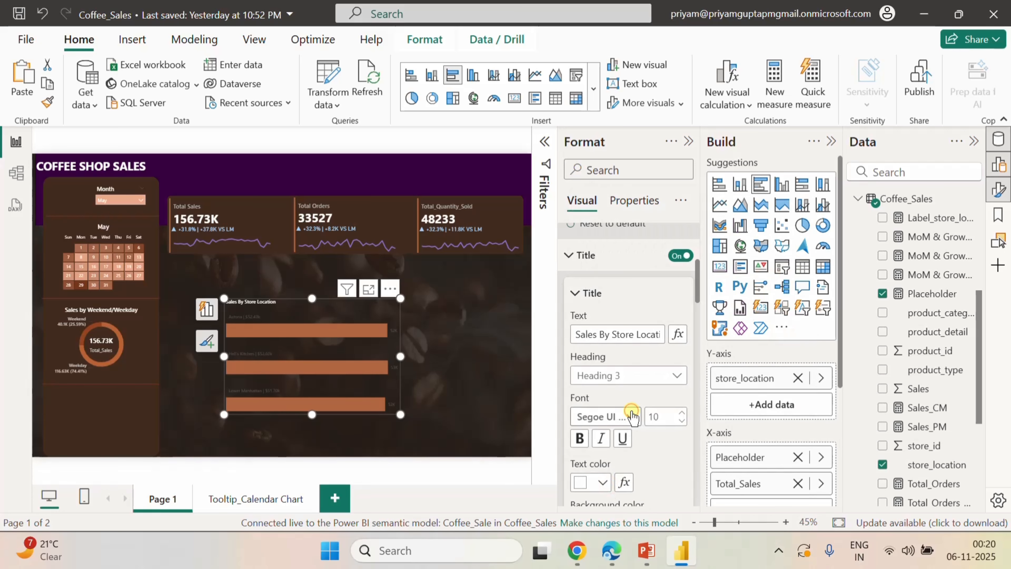
{"action": "scroll", "coordinate": [625, 422], "scroll_direction": "down", "scroll_amount": 4}
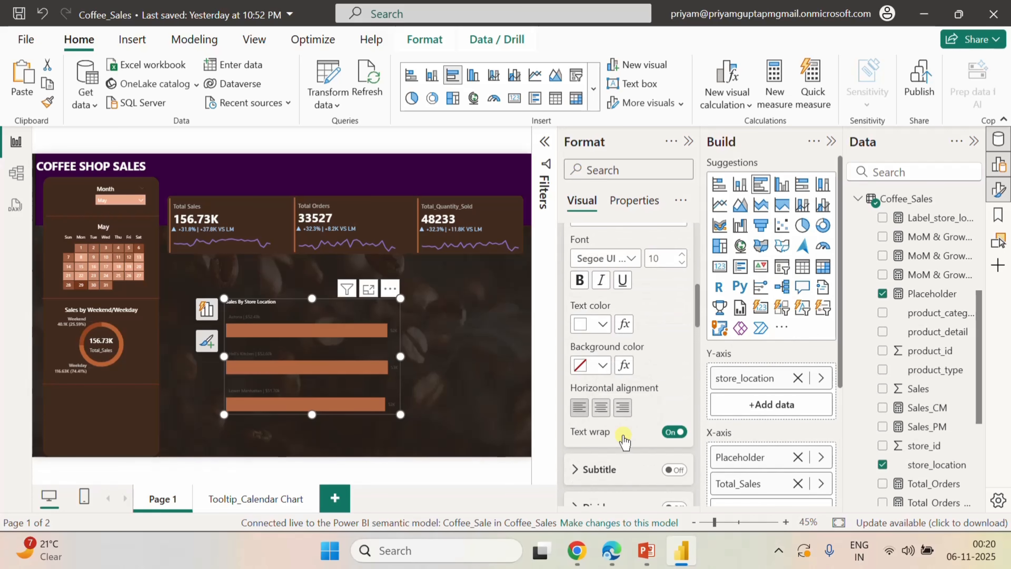
- Center the store location bar chart's title horizontally
{"action": "left_click", "coordinate": [604, 406]}
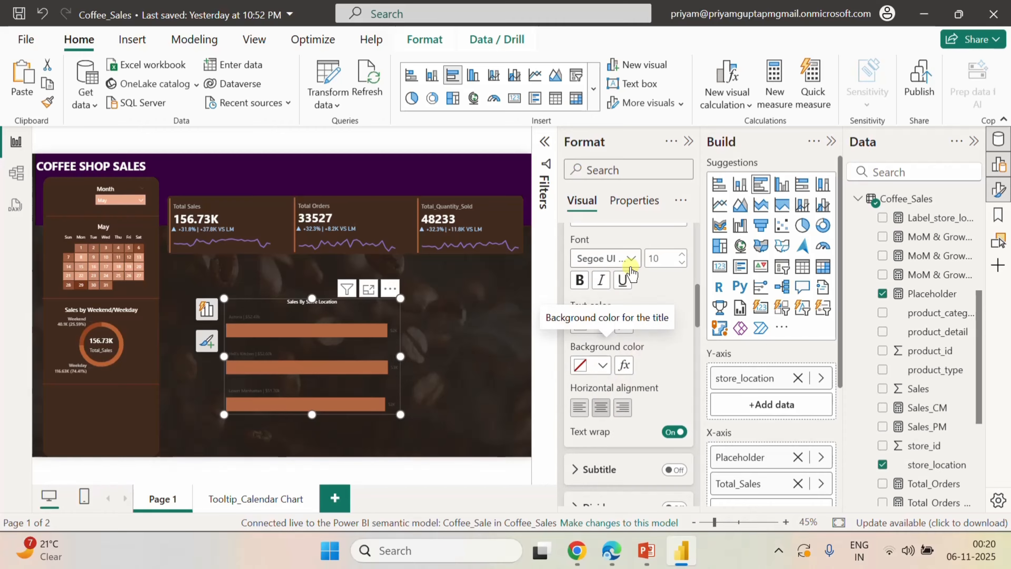
{"action": "scroll", "coordinate": [644, 351], "scroll_direction": "up", "scroll_amount": 6}
{"action": "scroll", "coordinate": [637, 389], "scroll_direction": "up", "scroll_amount": 3}
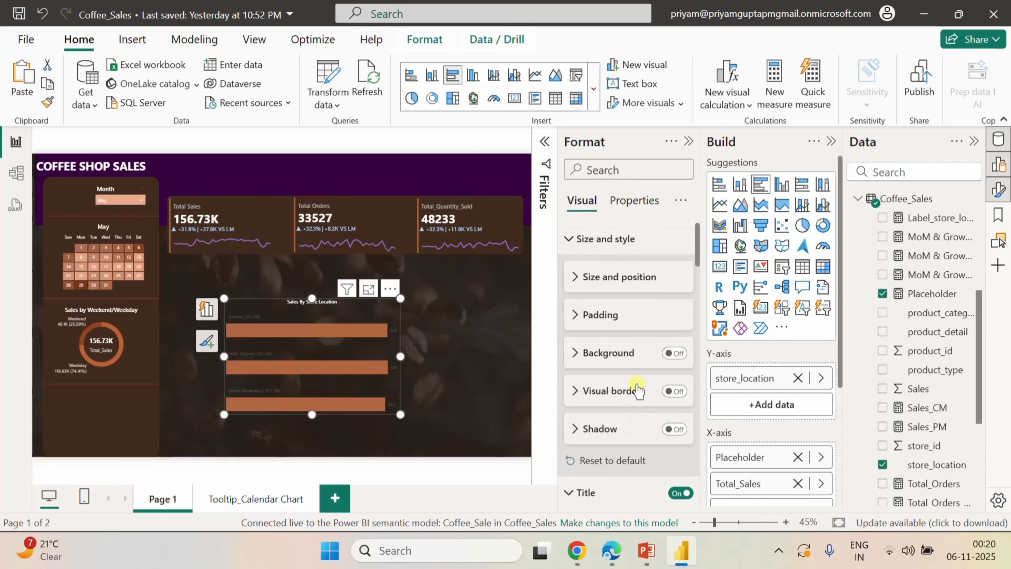
{"action": "scroll", "coordinate": [637, 388], "scroll_direction": "down", "scroll_amount": 2}
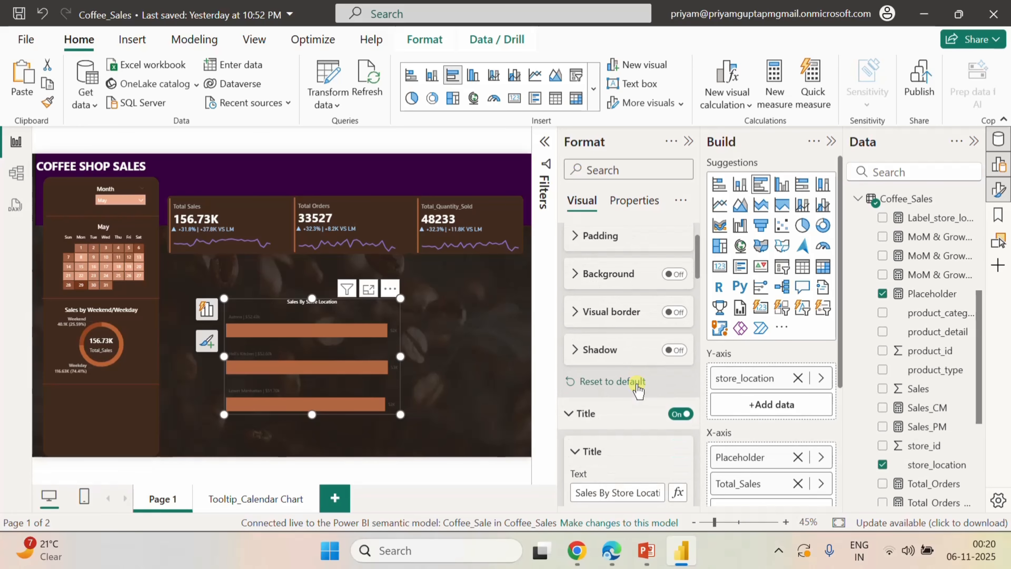
{"action": "left_click", "coordinate": [569, 424]}
- Set the data label value of the Total_Sales series to the MoM & Growth measure for sales
{"action": "left_click", "coordinate": [632, 450]}
{"action": "scroll", "coordinate": [633, 446], "scroll_direction": "down", "scroll_amount": 8}
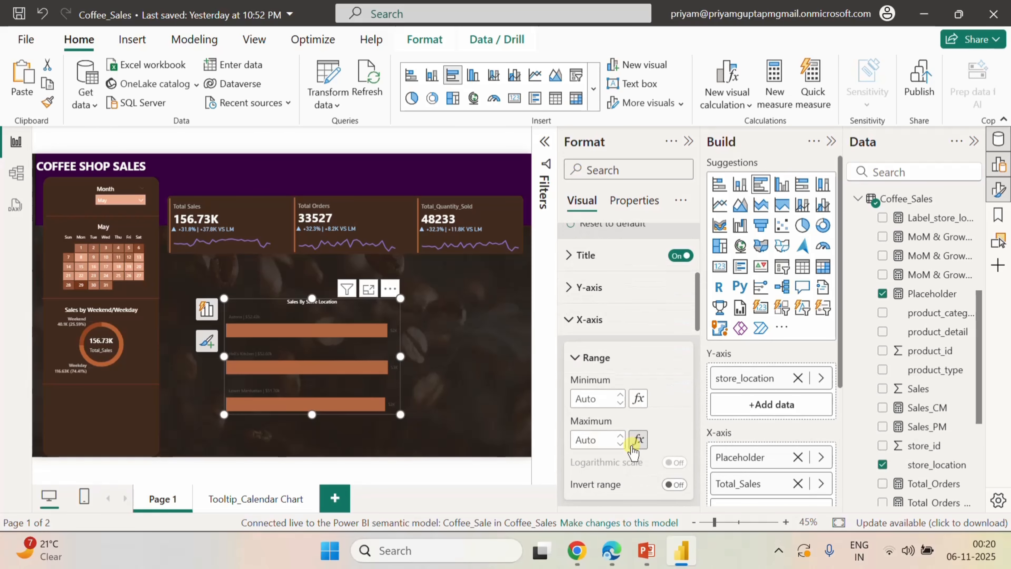
{"action": "scroll", "coordinate": [633, 450], "scroll_direction": "down", "scroll_amount": 7}
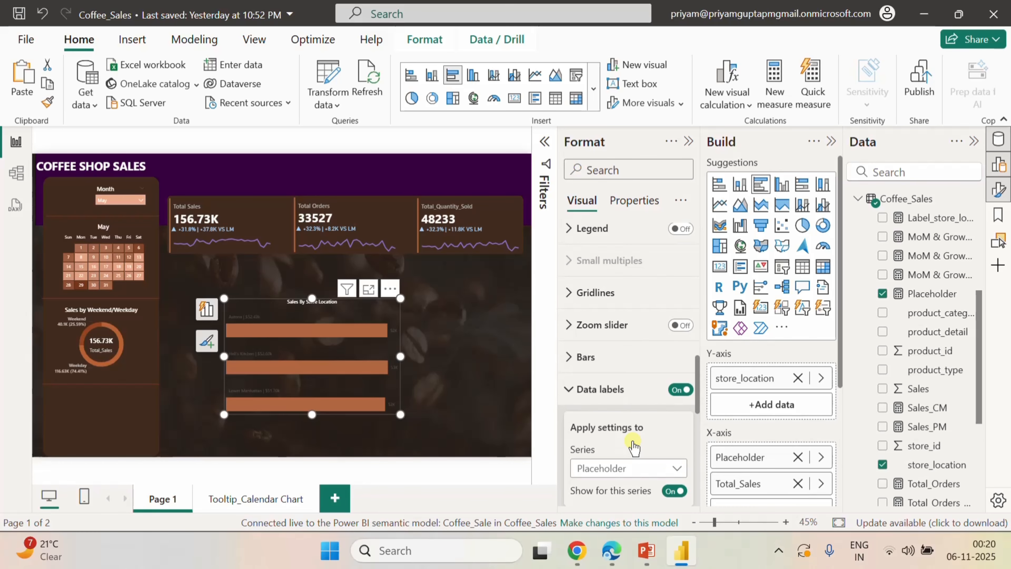
{"action": "scroll", "coordinate": [637, 449], "scroll_direction": "down", "scroll_amount": 8}
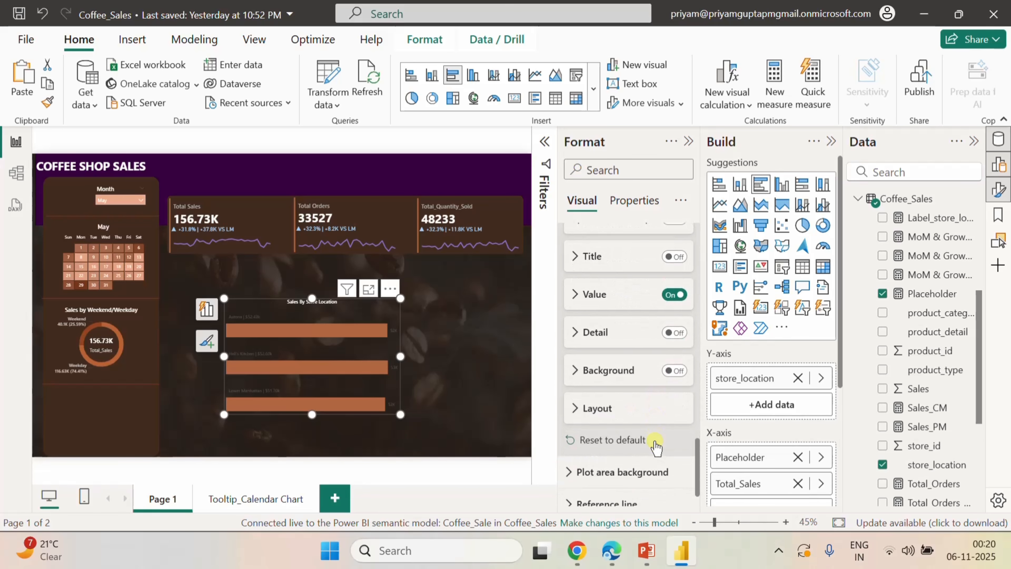
{"action": "scroll", "coordinate": [633, 346], "scroll_direction": "down", "scroll_amount": 1}
{"action": "scroll", "coordinate": [621, 357], "scroll_direction": "up", "scroll_amount": 4}
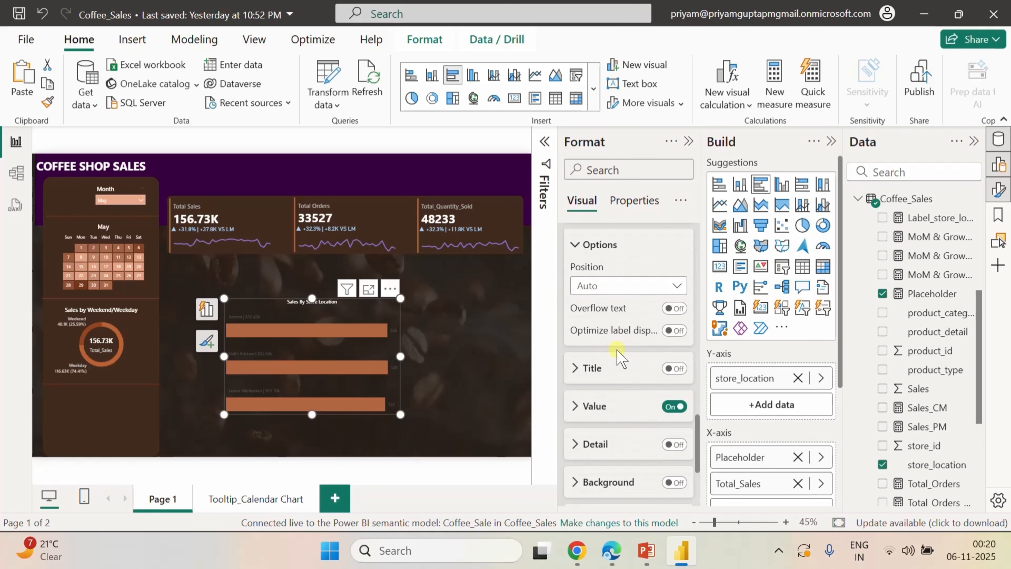
{"action": "scroll", "coordinate": [617, 353], "scroll_direction": "up", "scroll_amount": 3}
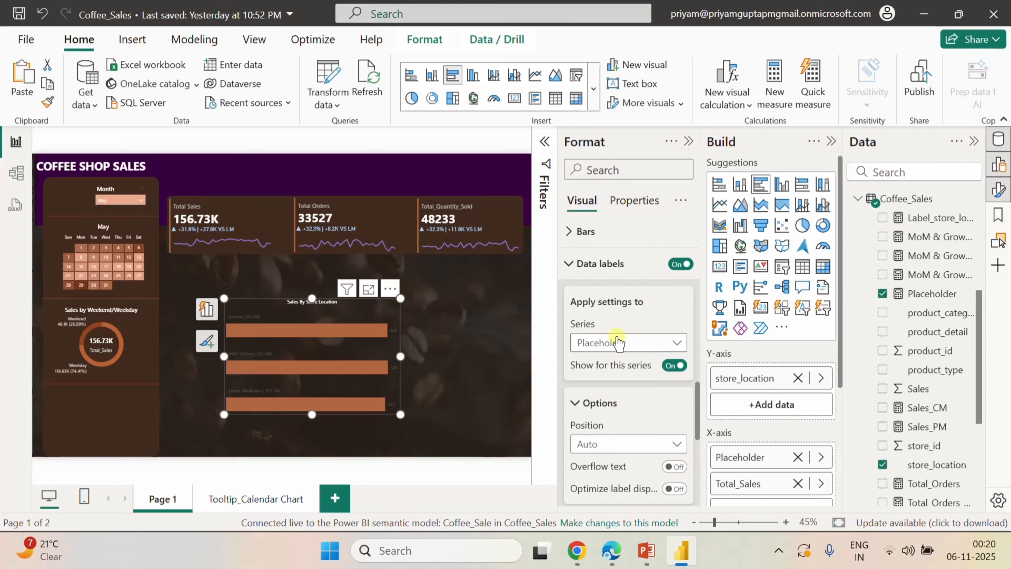
{"action": "left_click", "coordinate": [622, 342]}
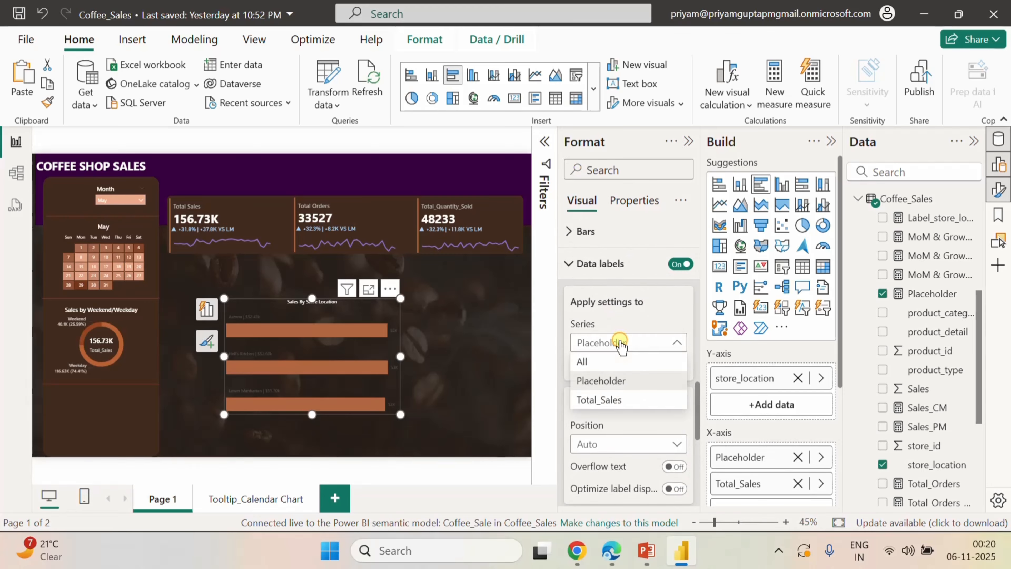
{"action": "left_click", "coordinate": [606, 400]}
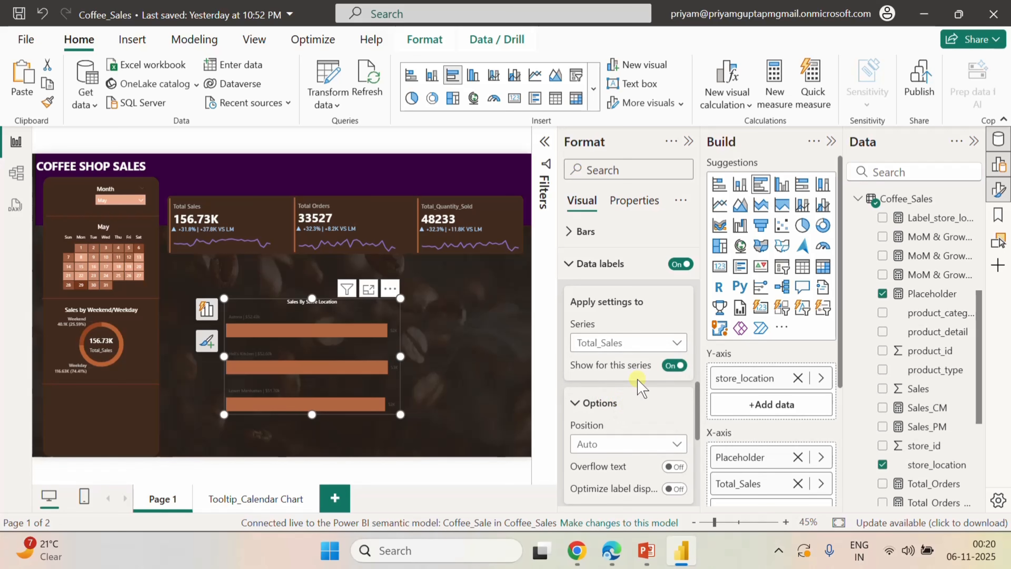
{"action": "scroll", "coordinate": [638, 385], "scroll_direction": "down", "scroll_amount": 2}
{"action": "scroll", "coordinate": [639, 389], "scroll_direction": "down", "scroll_amount": 4}
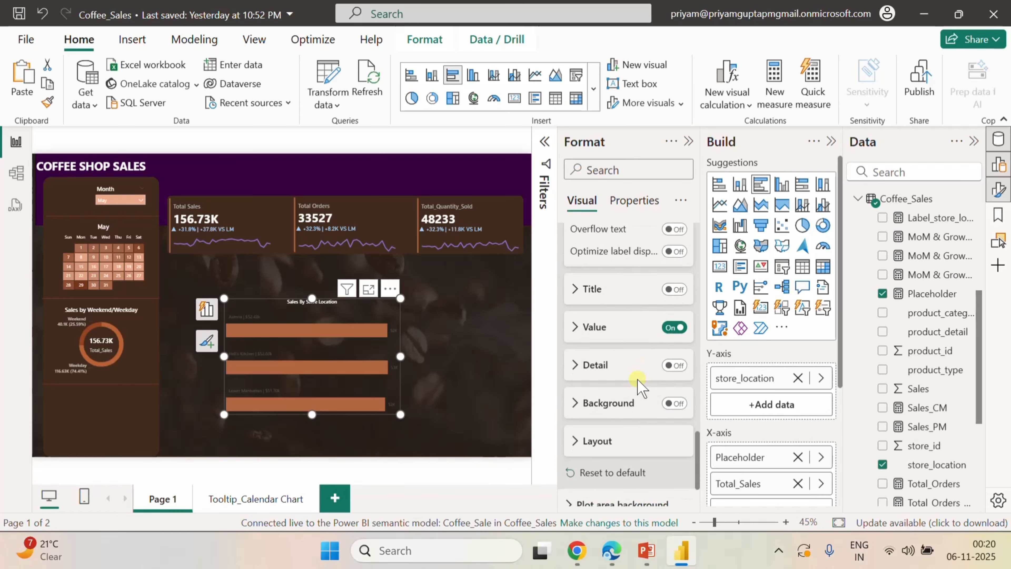
{"action": "left_click", "coordinate": [585, 328]}
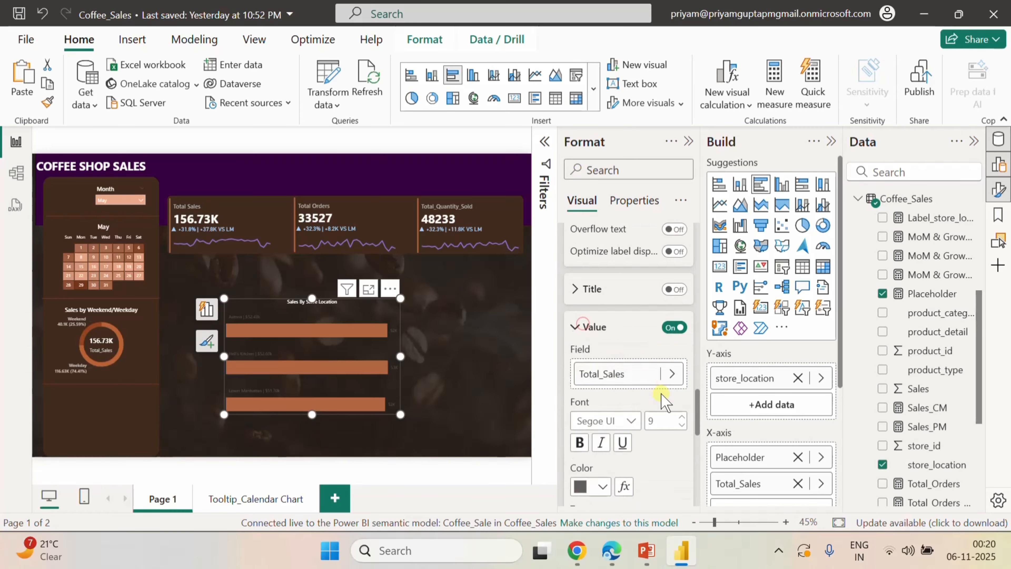
{"action": "left_click", "coordinate": [671, 375]}
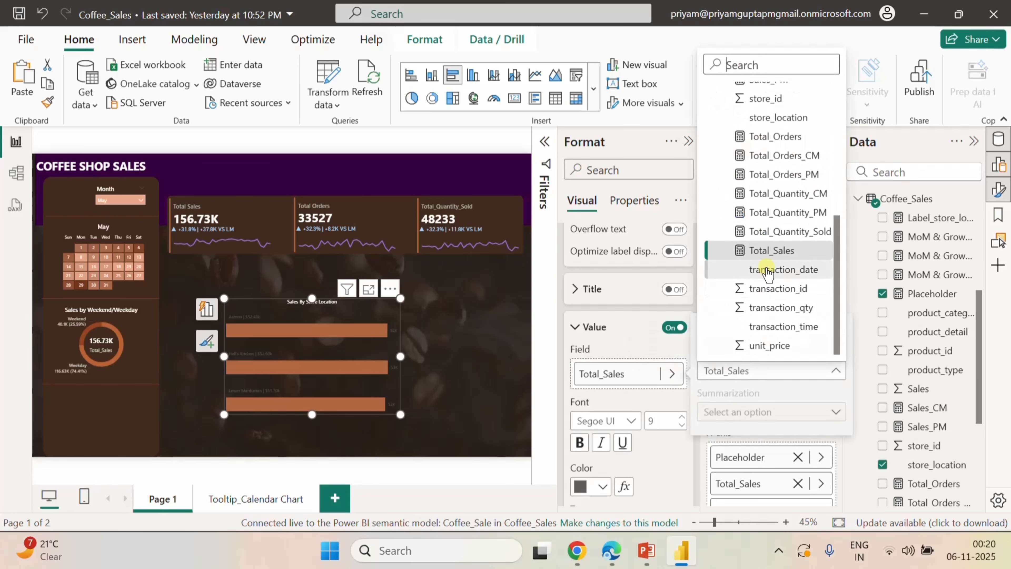
{"action": "scroll", "coordinate": [768, 273], "scroll_direction": "up", "scroll_amount": 2}
{"action": "scroll", "coordinate": [786, 260], "scroll_direction": "up", "scroll_amount": 5}
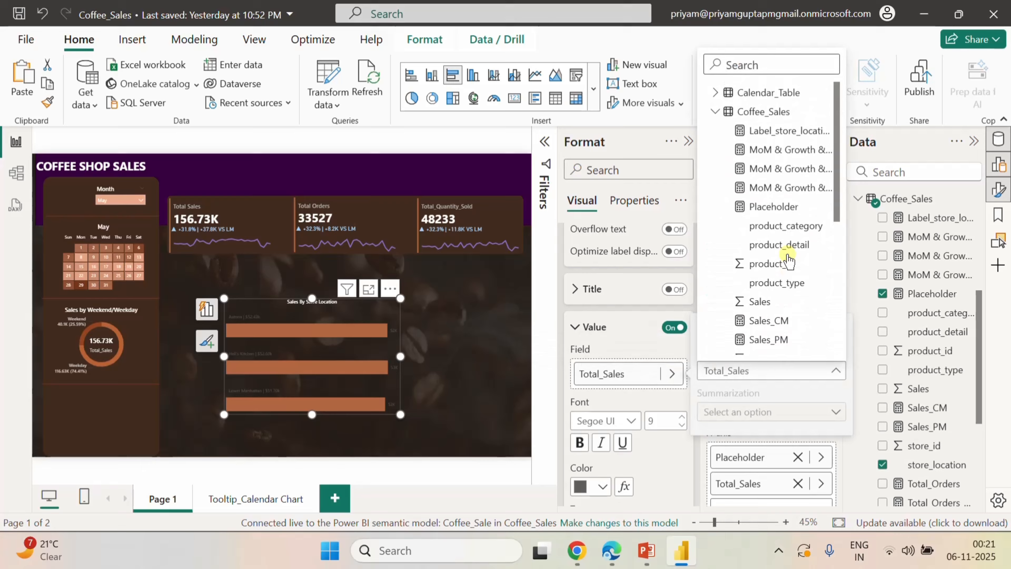
{"action": "left_click", "coordinate": [804, 188]}
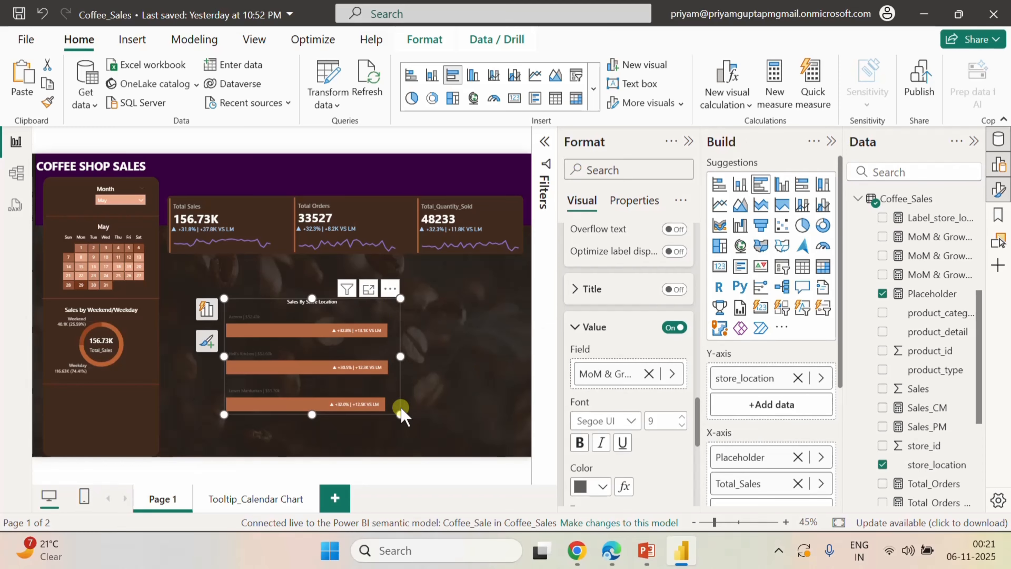
{"action": "left_click", "coordinate": [576, 327]}
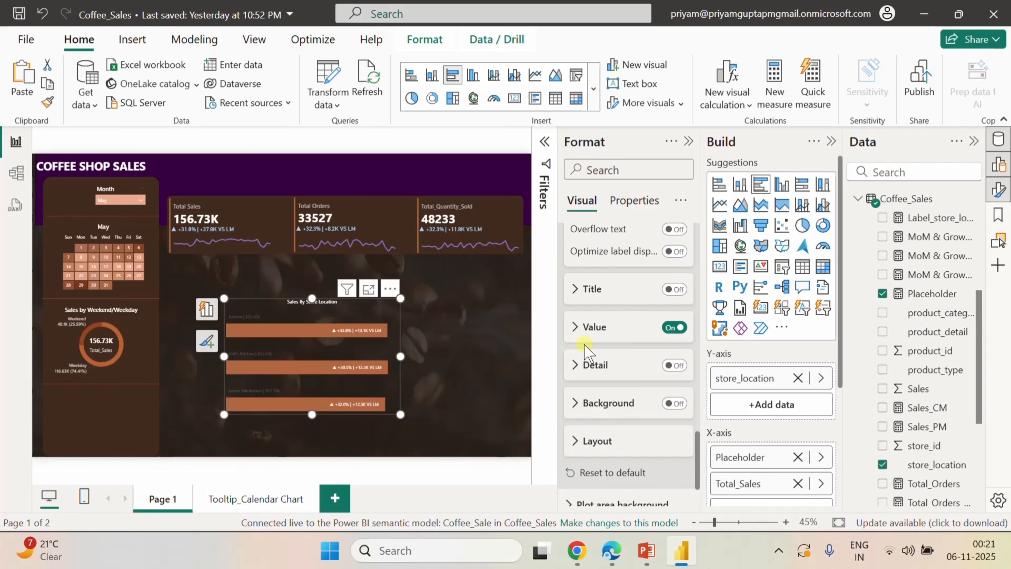
- Set the data label value color to white for all series of the bar chart
{"action": "scroll", "coordinate": [608, 360], "scroll_direction": "up", "scroll_amount": 5}
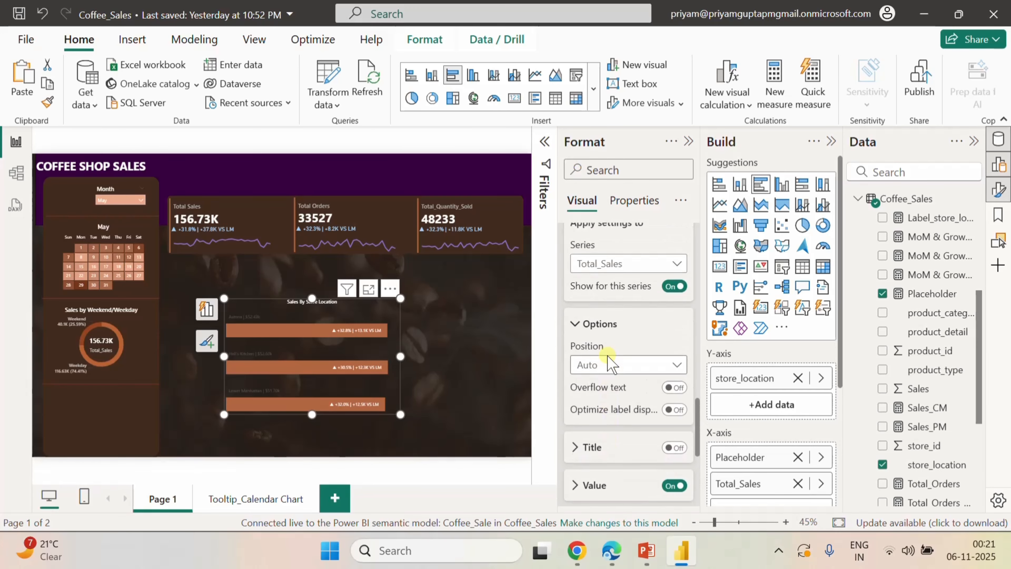
{"action": "left_click", "coordinate": [615, 422]}
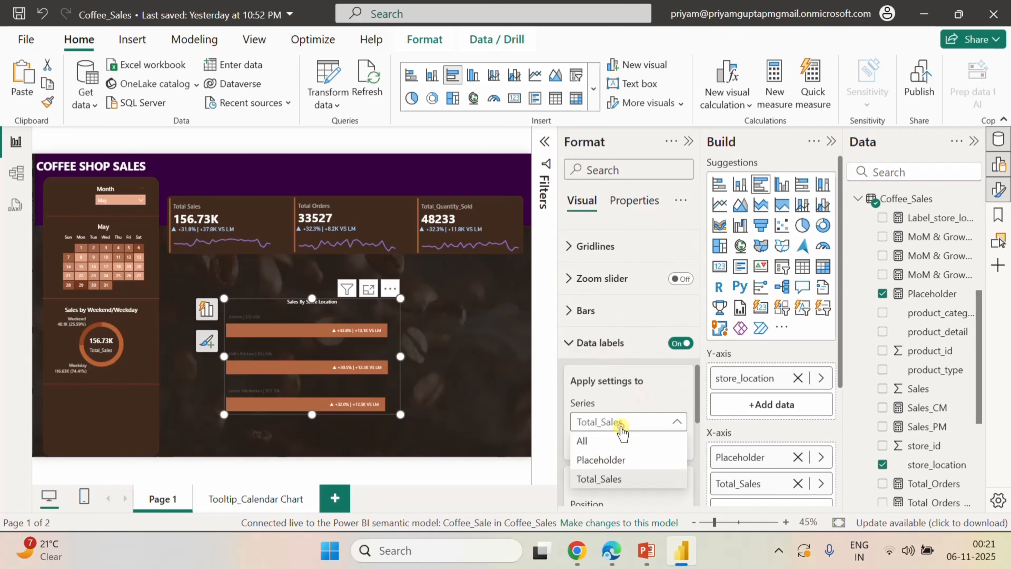
{"action": "left_click", "coordinate": [597, 441]}
{"action": "scroll", "coordinate": [624, 446], "scroll_direction": "down", "scroll_amount": 6}
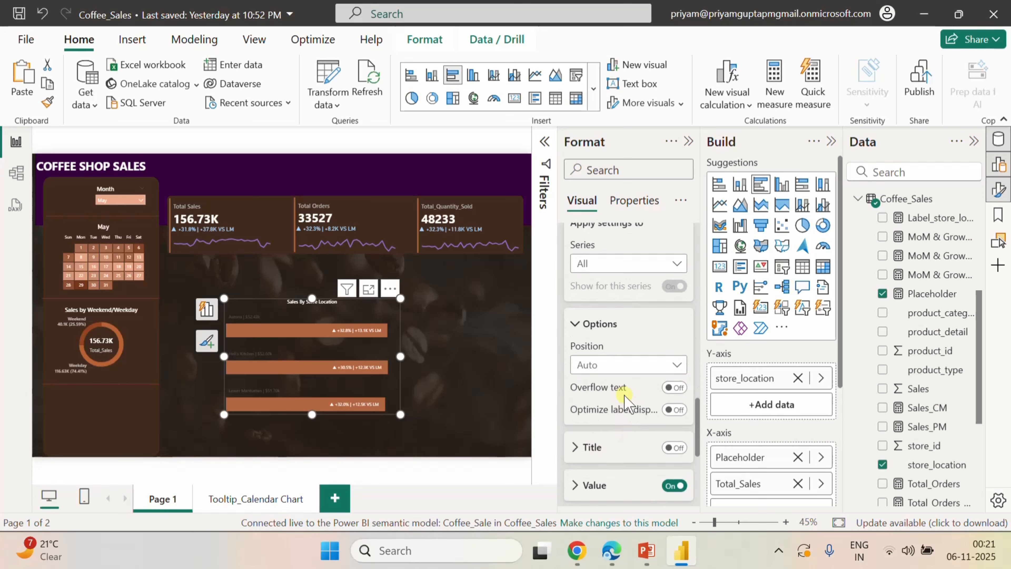
{"action": "scroll", "coordinate": [625, 399], "scroll_direction": "down", "scroll_amount": 2}
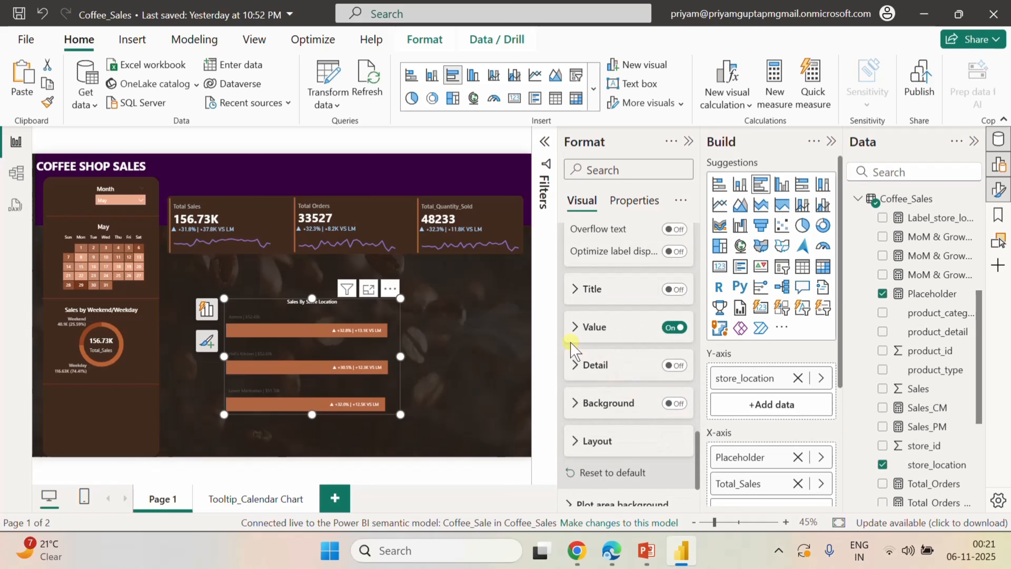
{"action": "left_click", "coordinate": [577, 338]}
{"action": "scroll", "coordinate": [641, 414], "scroll_direction": "down", "scroll_amount": 2}
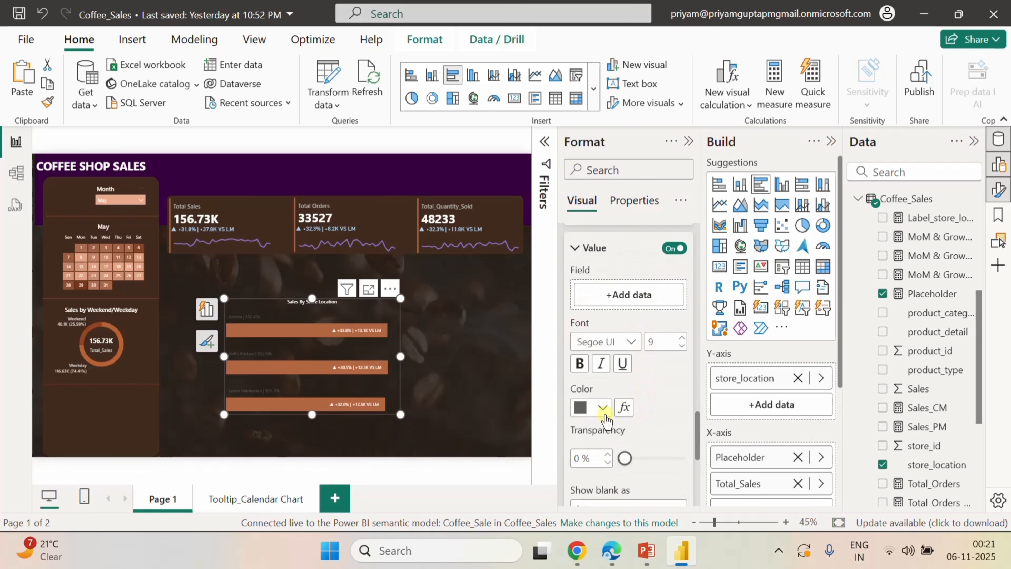
{"action": "left_click", "coordinate": [605, 407]}
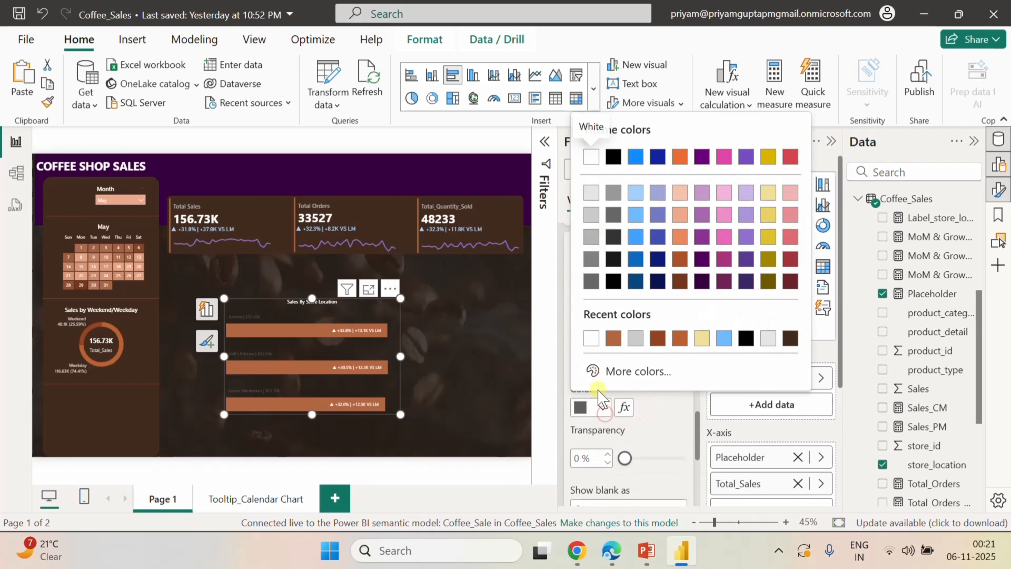
{"action": "left_click", "coordinate": [590, 339]}
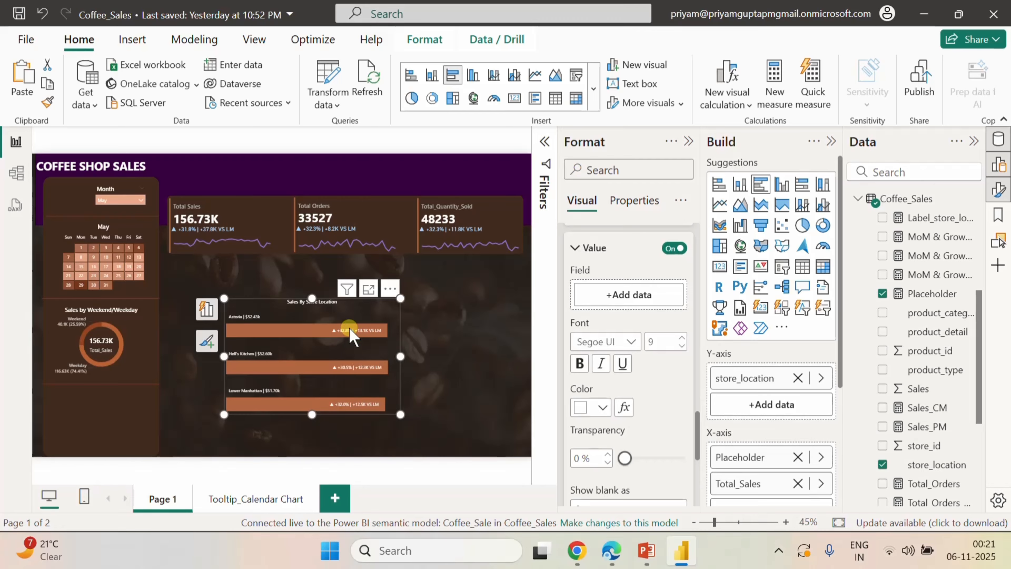
- Shrink the store location bar chart and move it into the sidebar panel below the weekend/weekday donut chart
{"action": "left_click_drag", "start_coordinate": [338, 311], "coordinate": [295, 366]}
{"action": "left_click_drag", "start_coordinate": [383, 412], "coordinate": [315, 410]}
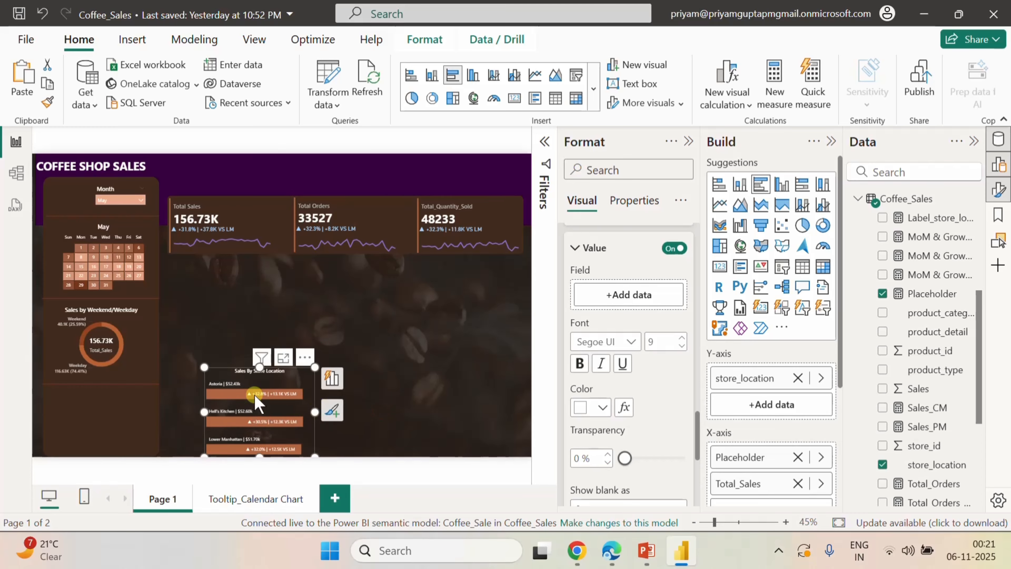
{"action": "left_click_drag", "start_coordinate": [258, 369], "coordinate": [113, 413]}
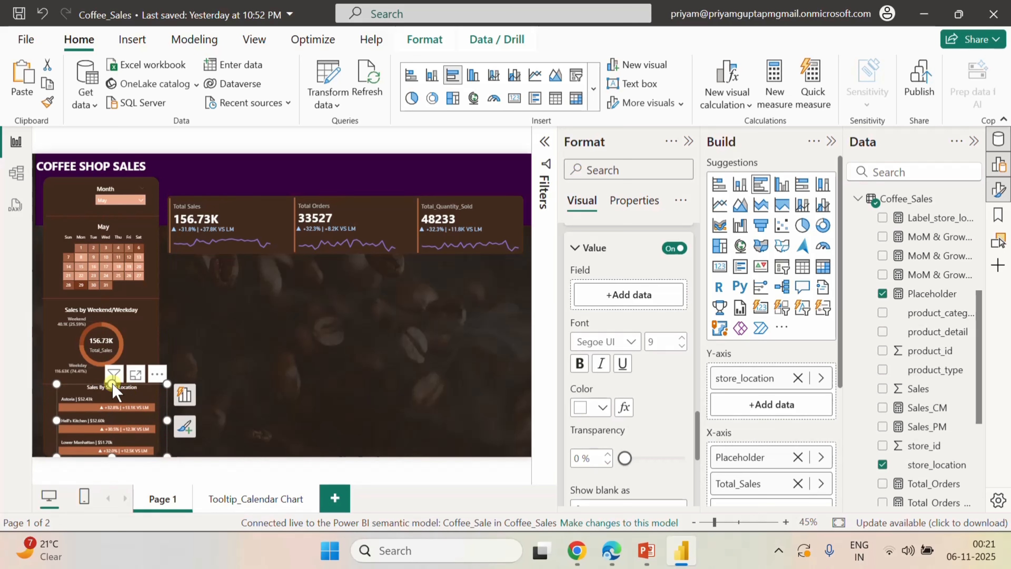
{"action": "mouse_move", "coordinate": [112, 385]}
{"action": "left_mouse_down"}
{"action": "mouse_move", "coordinate": [109, 407]}
{"action": "mouse_move", "coordinate": [109, 391]}
{"action": "left_mouse_up"}
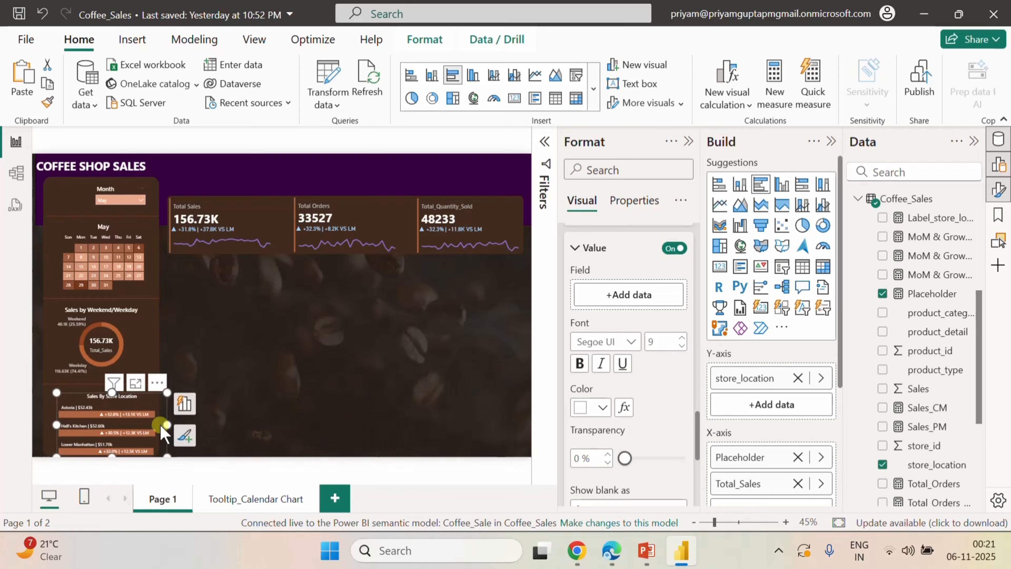
- Nudge the bar chart left and slightly up until it sits inside the sidebar's bottom section
{"action": "key", "text": "Left"}
{"action": "key", "text": "Left"}
{"action": "key", "text": "Left"}
{"action": "key", "text": "Left"}
{"action": "key", "text": "Left"}
{"action": "key", "text": "Left"}
{"action": "key", "text": "Left"}
{"action": "key", "text": "Left"}
{"action": "key", "text": "Left"}
{"action": "key", "text": "Left"}
{"action": "key", "text": "Left"}
{"action": "key", "text": "Left"}
{"action": "key", "text": "Left"}
{"action": "key", "text": "Left"}
{"action": "key", "text": "Left"}
{"action": "key", "text": "Left"}
{"action": "key", "text": "Left"}
{"action": "key", "text": "Left"}
{"action": "key", "text": "Left"}
{"action": "key", "text": "Left"}
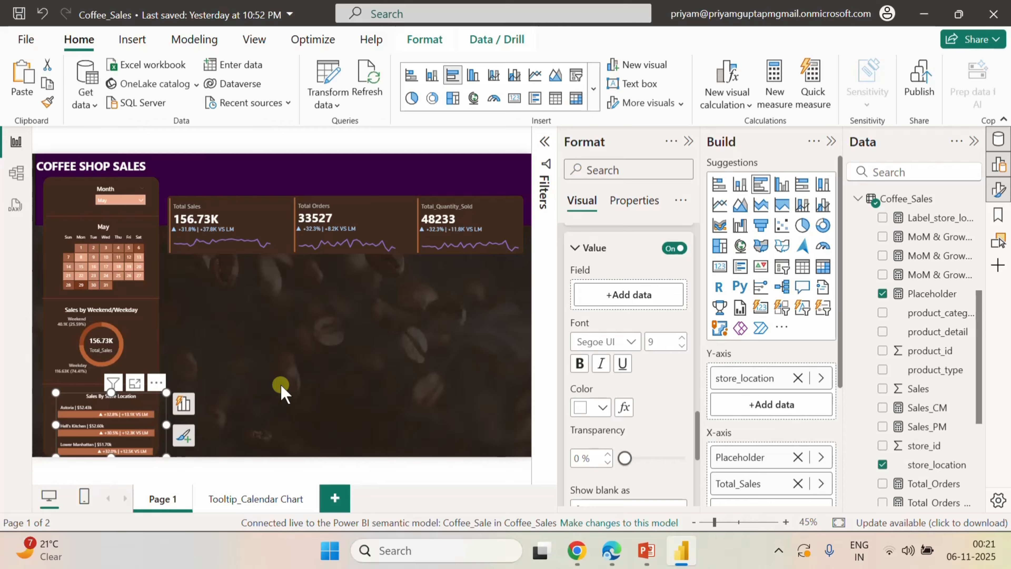
{"action": "key", "text": "Left"}
{"action": "key", "text": "Left"}
{"action": "key", "text": "Left"}
{"action": "key", "text": "Left"}
{"action": "key", "text": "Left"}
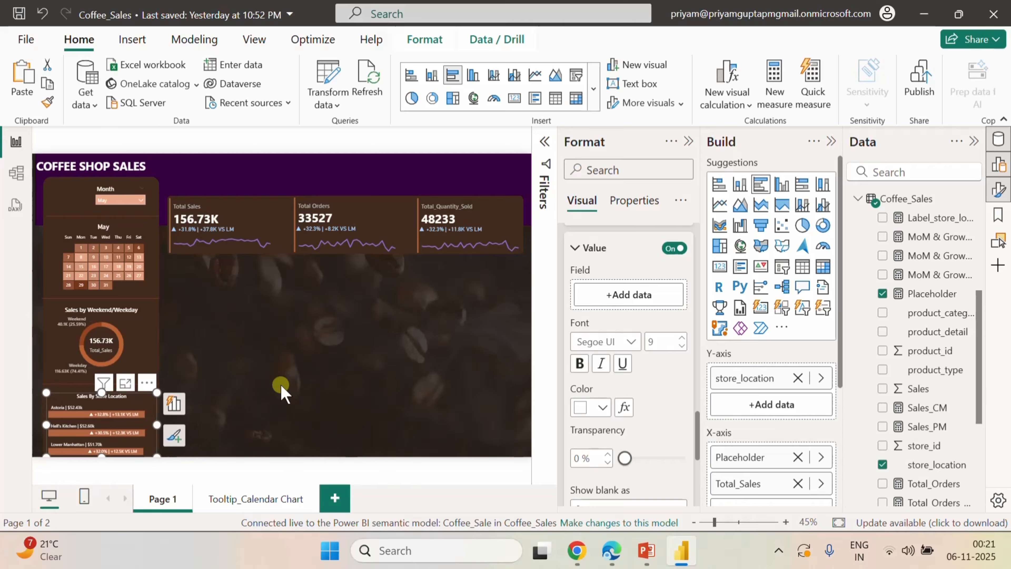
{"action": "key", "text": "Up"}
{"action": "key", "text": "Up"}
{"action": "key", "text": "Up"}
{"action": "key", "text": "Up"}
{"action": "key", "text": "Up"}
{"action": "key", "text": "Up"}
{"action": "key", "text": "Up"}
{"action": "key", "text": "Up"}
{"action": "key", "text": "Up"}
{"action": "key", "text": "Up"}
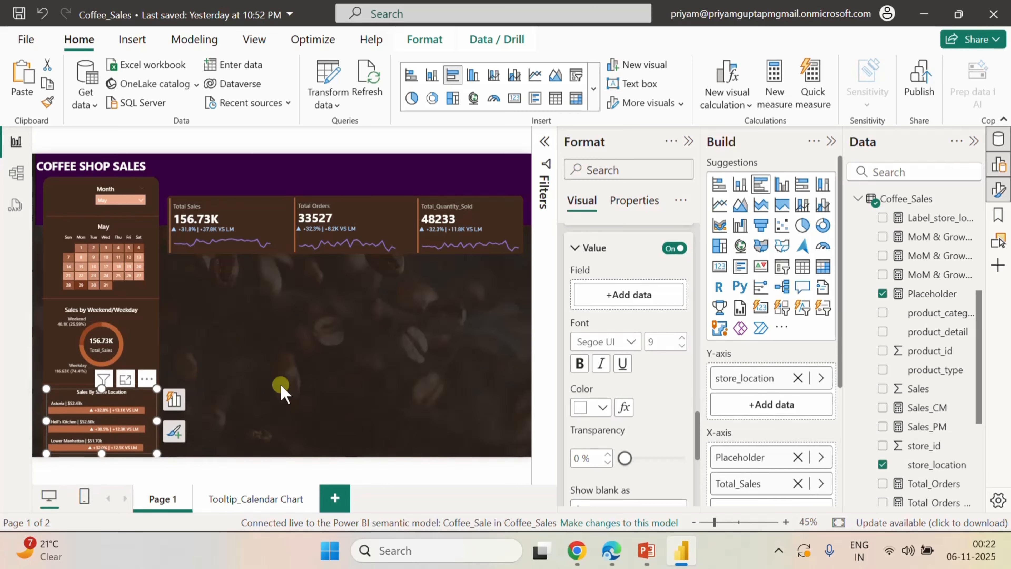
{"action": "key", "text": "Left"}
{"action": "key", "text": "Left"}
{"action": "key", "text": "Left"}
{"action": "key", "text": "Left"}
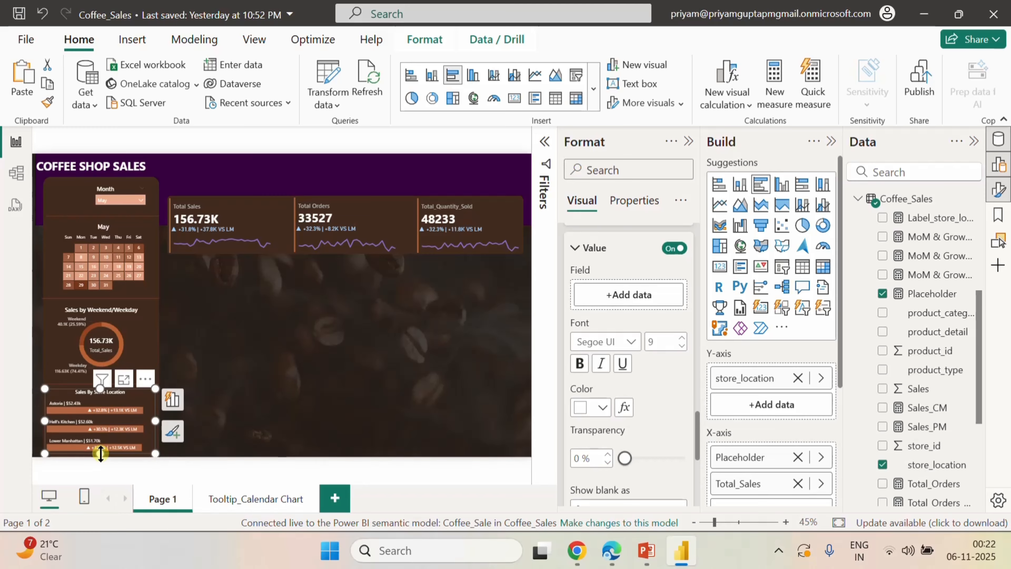
- Extend the bar chart's bottom and right edges slightly to fill the sidebar section, and deselect it
{"action": "left_click_drag", "start_coordinate": [100, 453], "coordinate": [100, 455]}
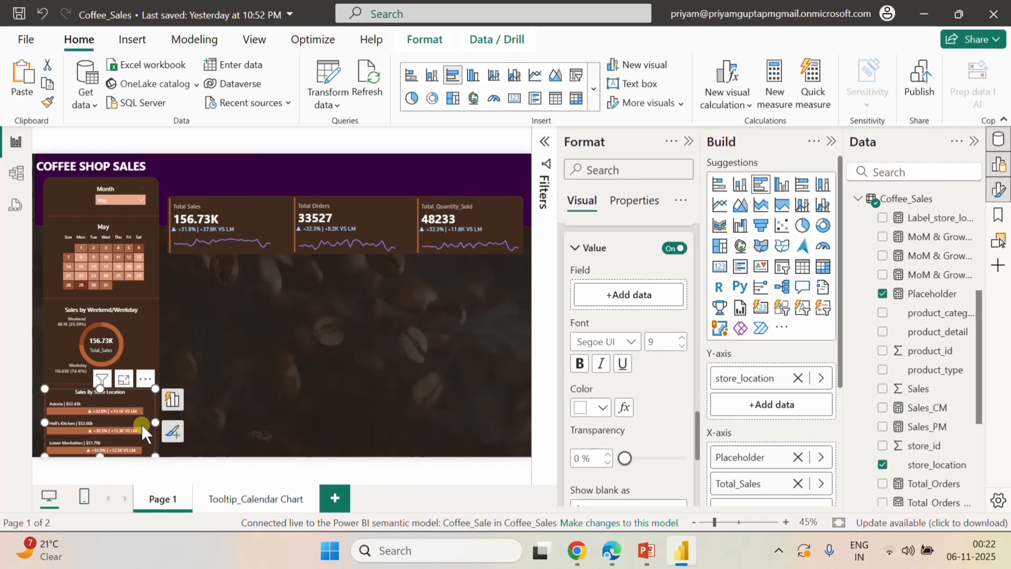
{"action": "left_click", "coordinate": [345, 367]}
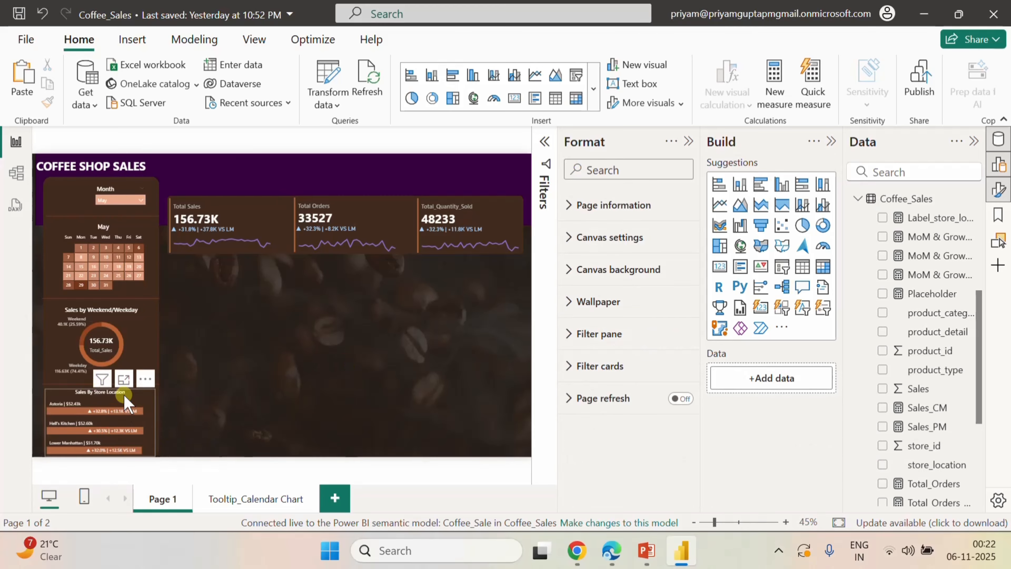
{"action": "left_click", "coordinate": [154, 424]}
{"action": "mouse_move", "coordinate": [155, 424]}
{"action": "left_mouse_down"}
{"action": "mouse_move", "coordinate": [167, 428]}
{"action": "mouse_move", "coordinate": [156, 423]}
{"action": "left_mouse_up"}
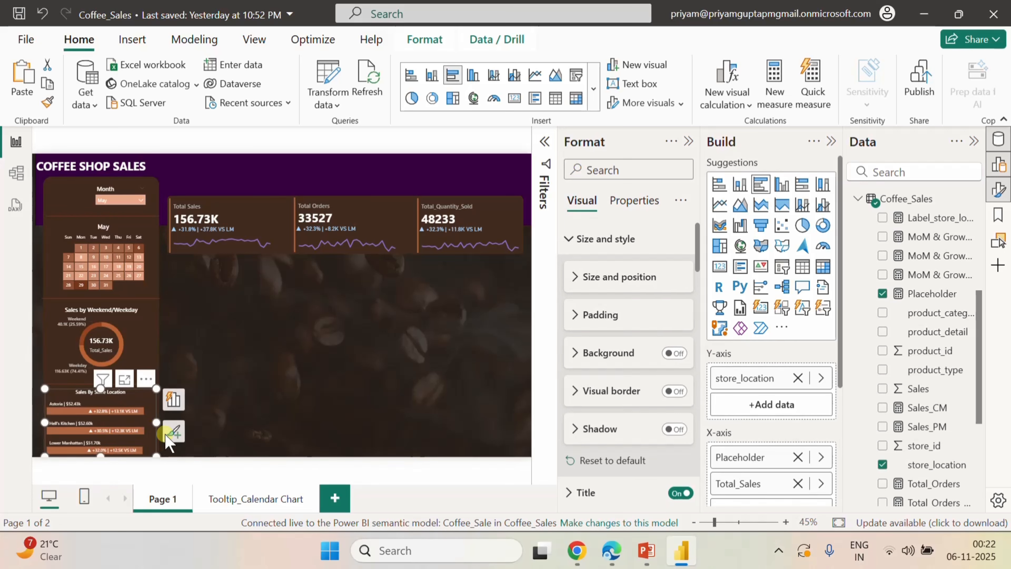
{"action": "left_click", "coordinate": [320, 370]}
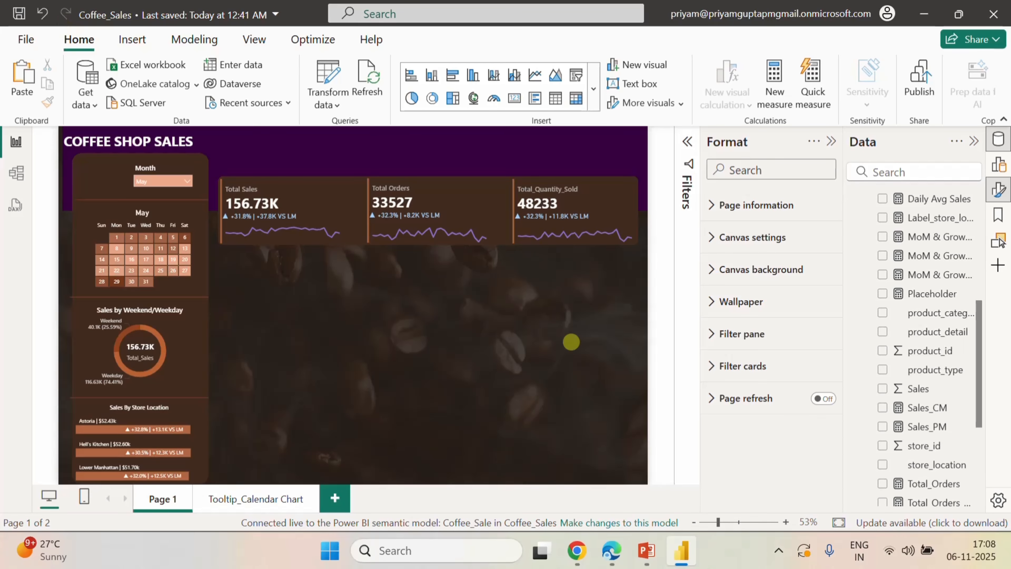
- Switch to PowerPoint to review the Charts Requirements (Part 2) slide of the problem statement
{"action": "left_click", "coordinate": [646, 552]}
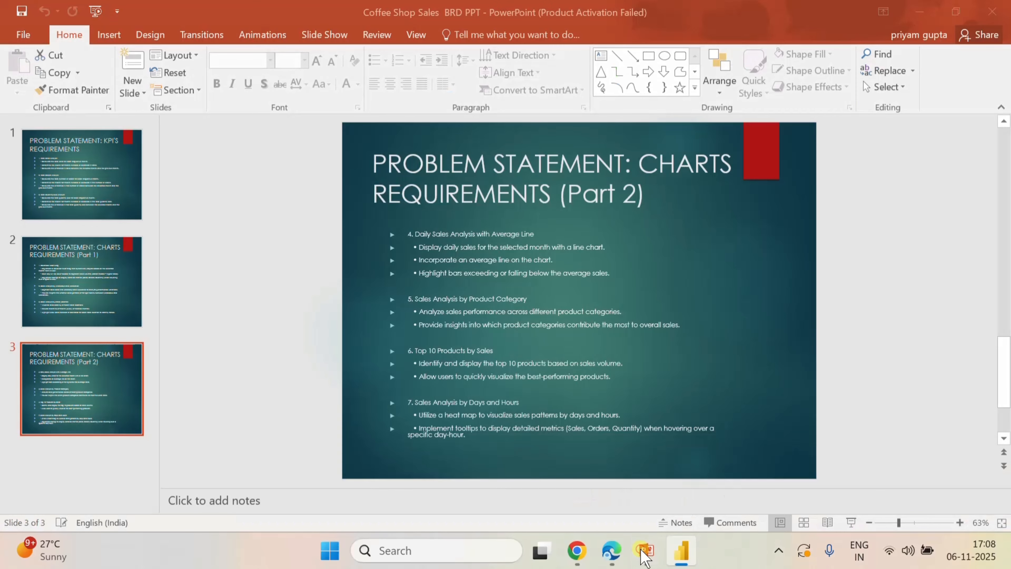
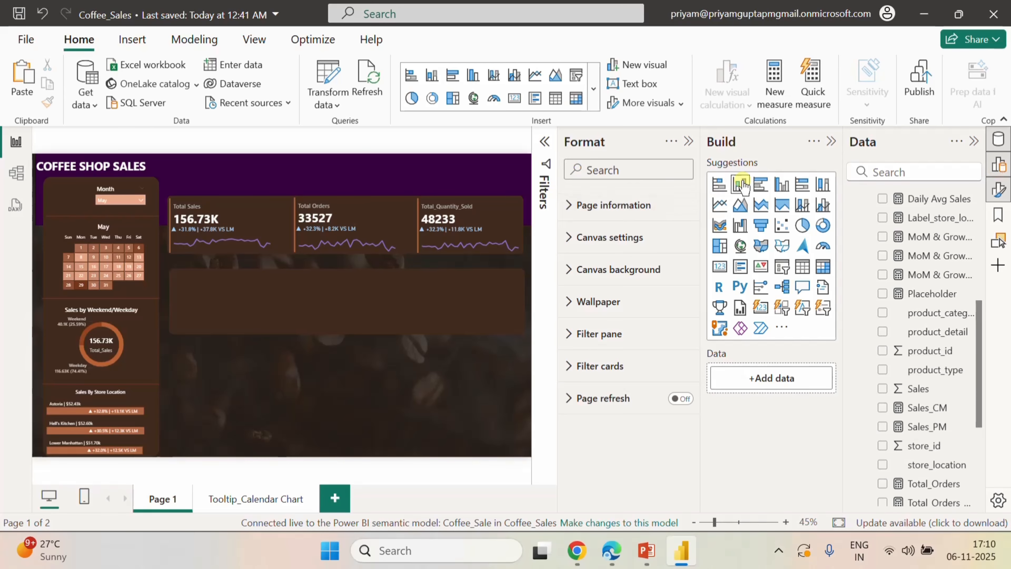
- Add a stacked column chart with transaction_date on the X-axis and Total_Sales on the Y-axis
{"action": "left_click", "coordinate": [748, 185]}
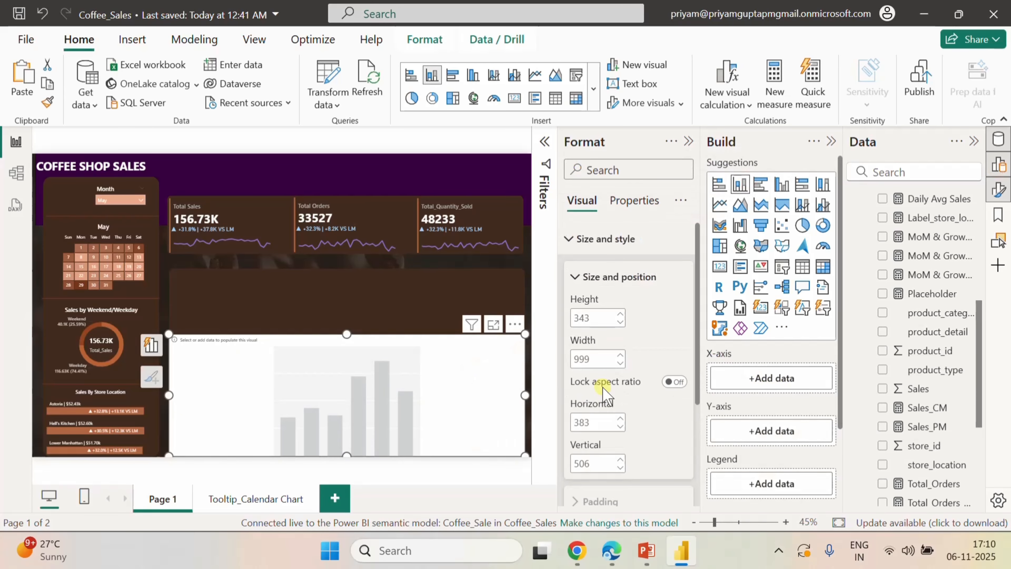
{"action": "scroll", "coordinate": [885, 390], "scroll_direction": "down", "scroll_amount": 5}
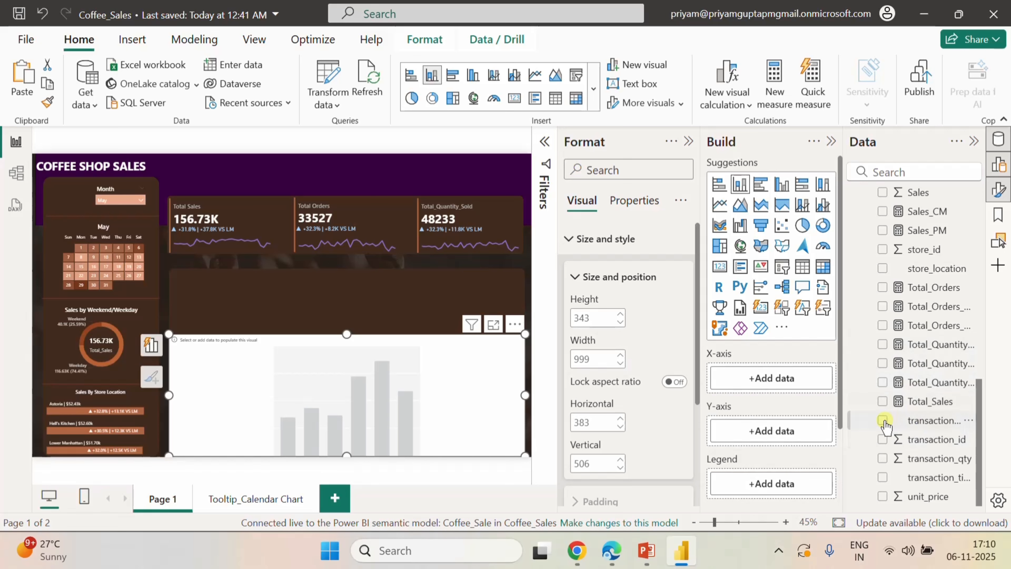
{"action": "left_click", "coordinate": [883, 420]}
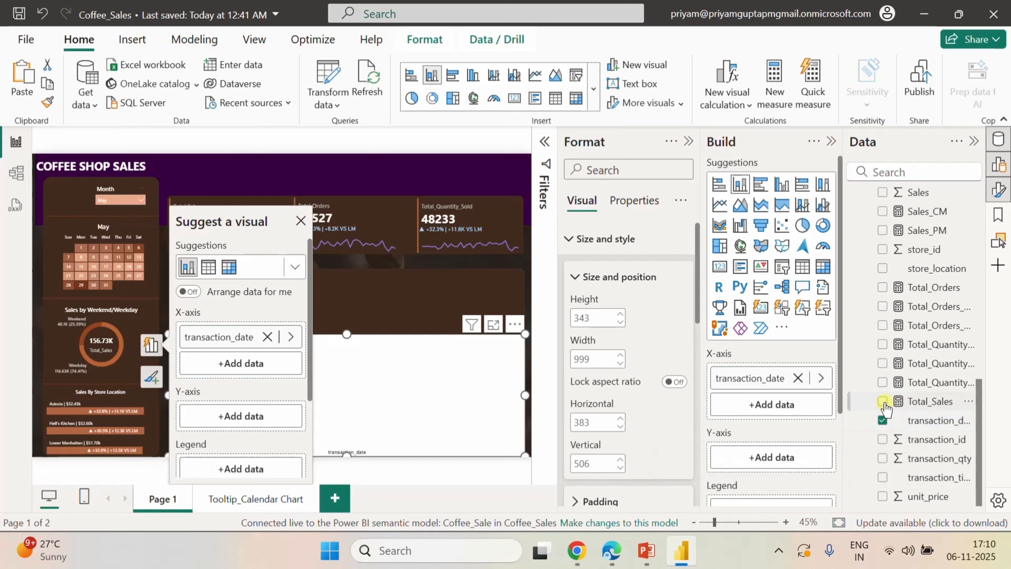
{"action": "left_click", "coordinate": [883, 403]}
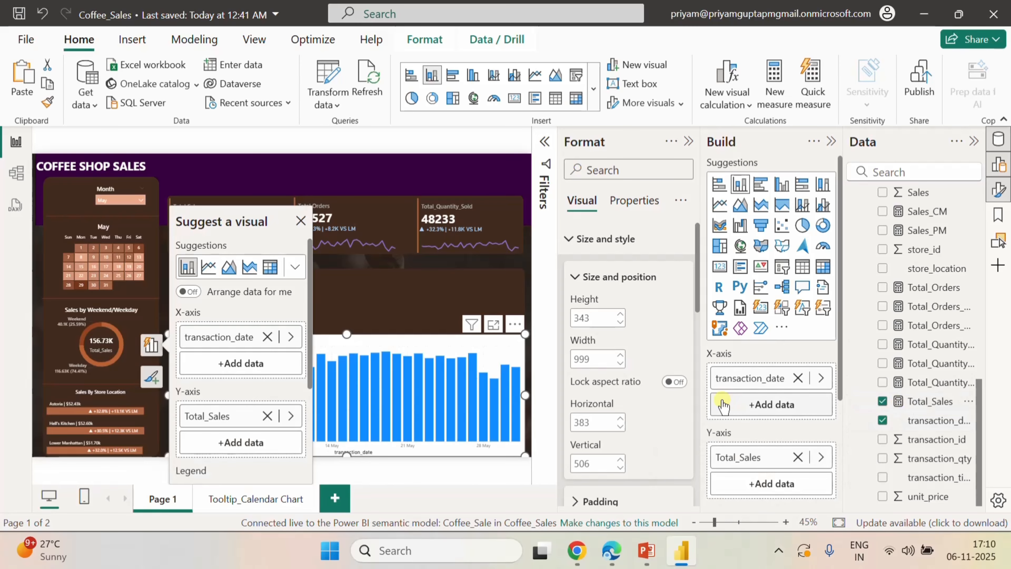
{"action": "left_click", "coordinate": [833, 141]}
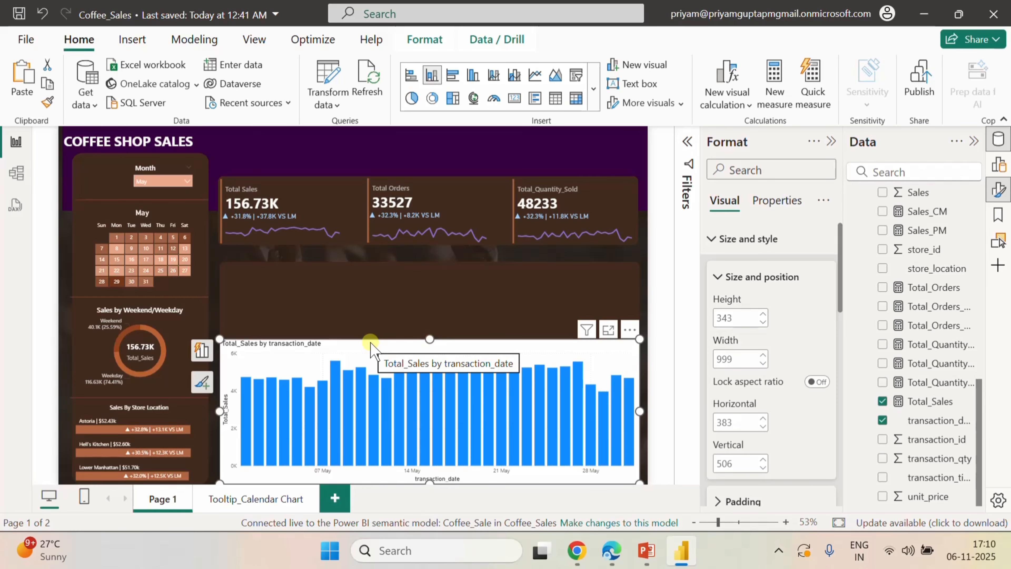
- Copy the weekend/weekday donut chart's formatting onto the new column chart and lower its upper edge to a height of about 262
{"action": "left_click", "coordinate": [190, 326]}
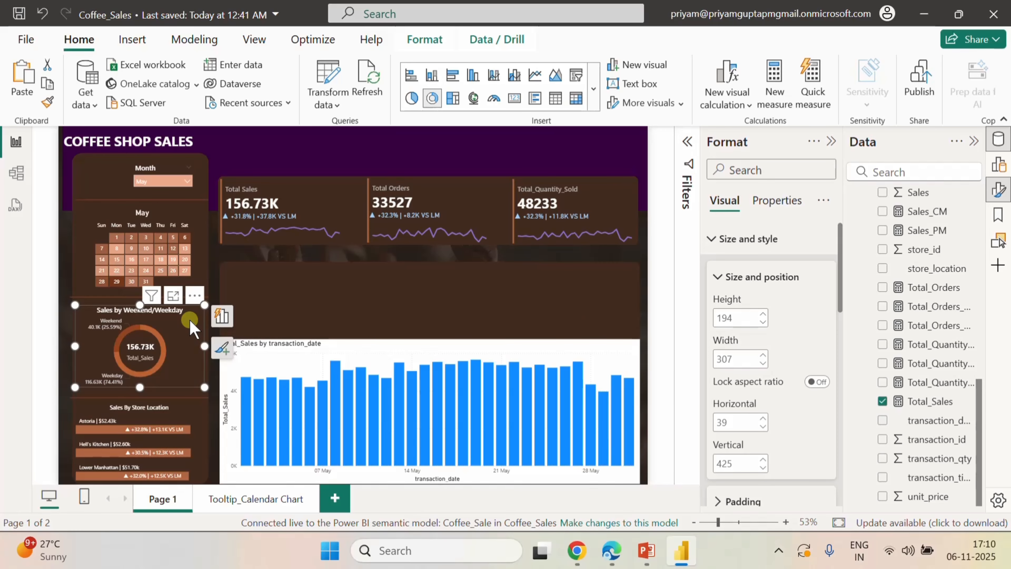
{"action": "left_click", "coordinate": [47, 102]}
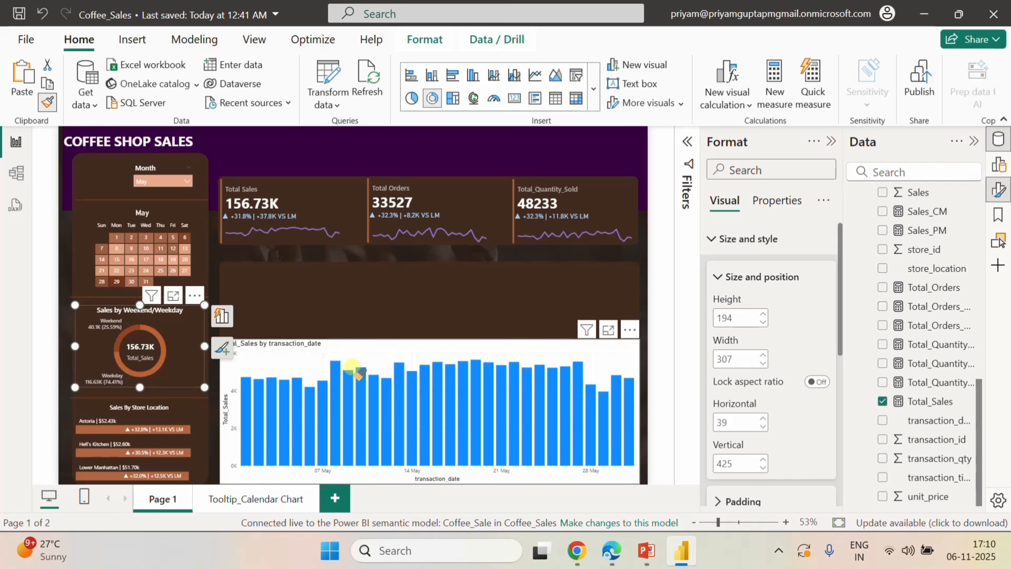
{"action": "left_click", "coordinate": [348, 352]}
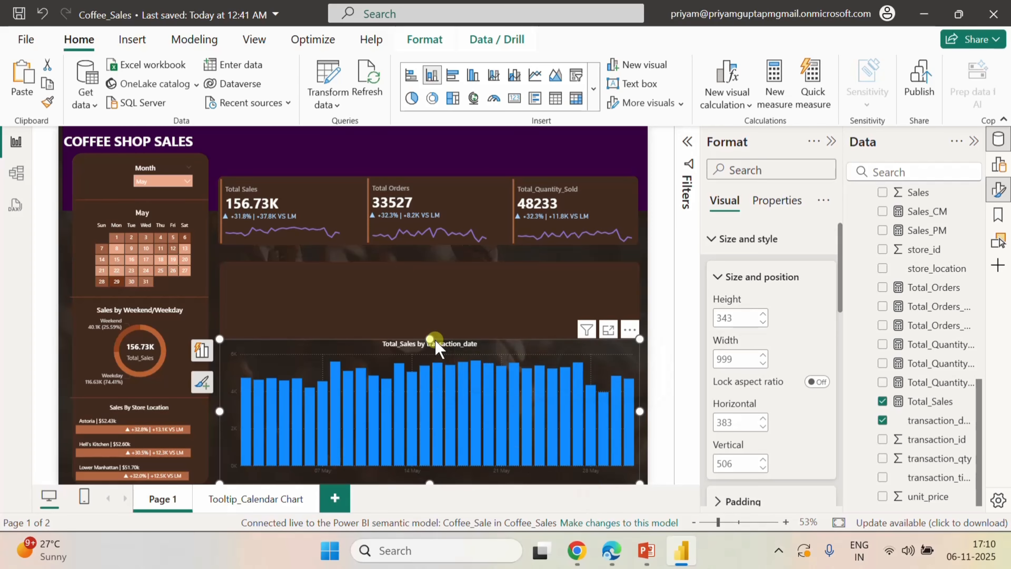
{"action": "left_click_drag", "start_coordinate": [434, 339], "coordinate": [430, 373]}
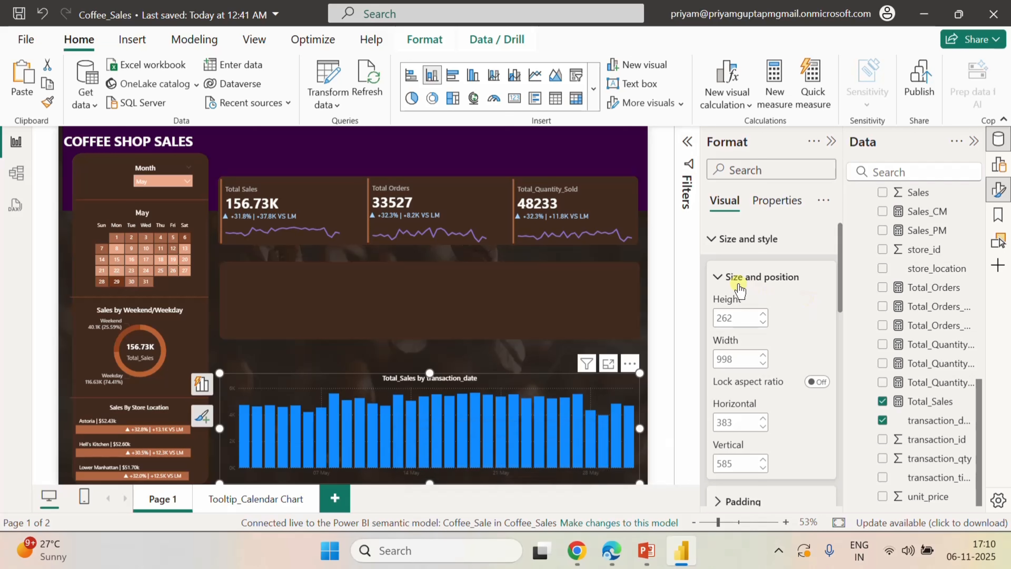
- Change the column chart's title text to "Sales Trend Over the Period"
{"action": "left_click", "coordinate": [715, 278]}
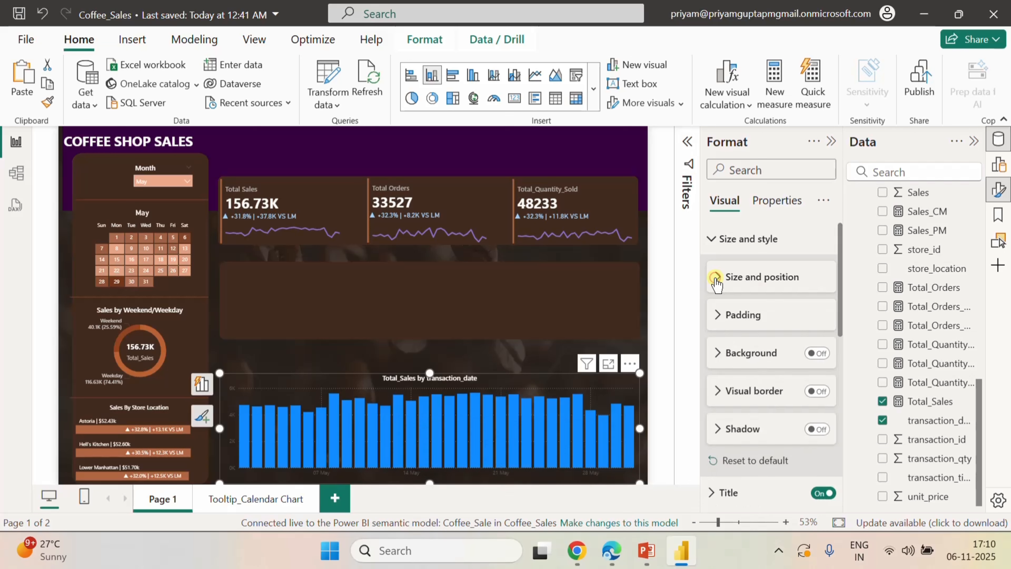
{"action": "left_click", "coordinate": [717, 240]}
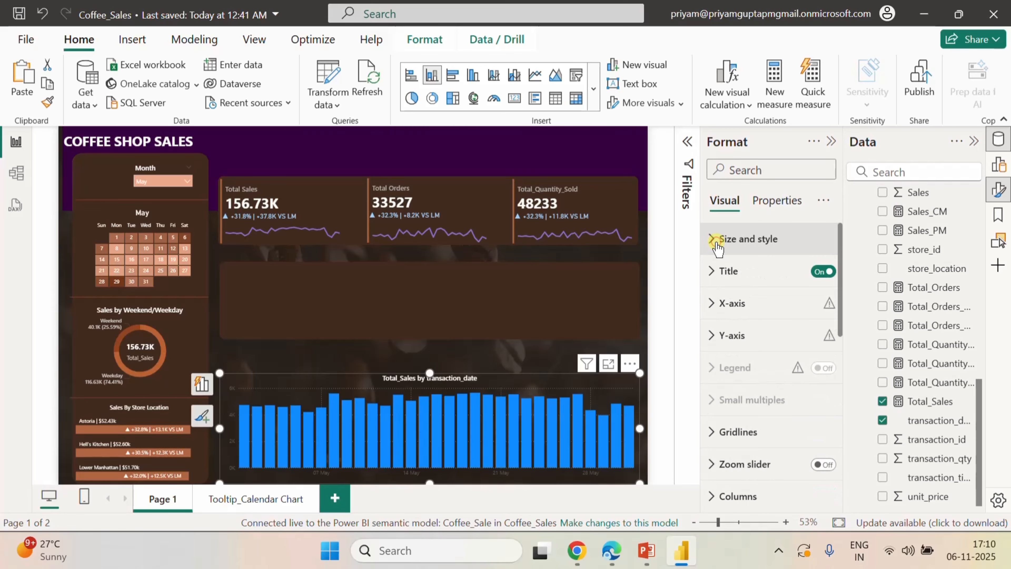
{"action": "left_click", "coordinate": [732, 277]}
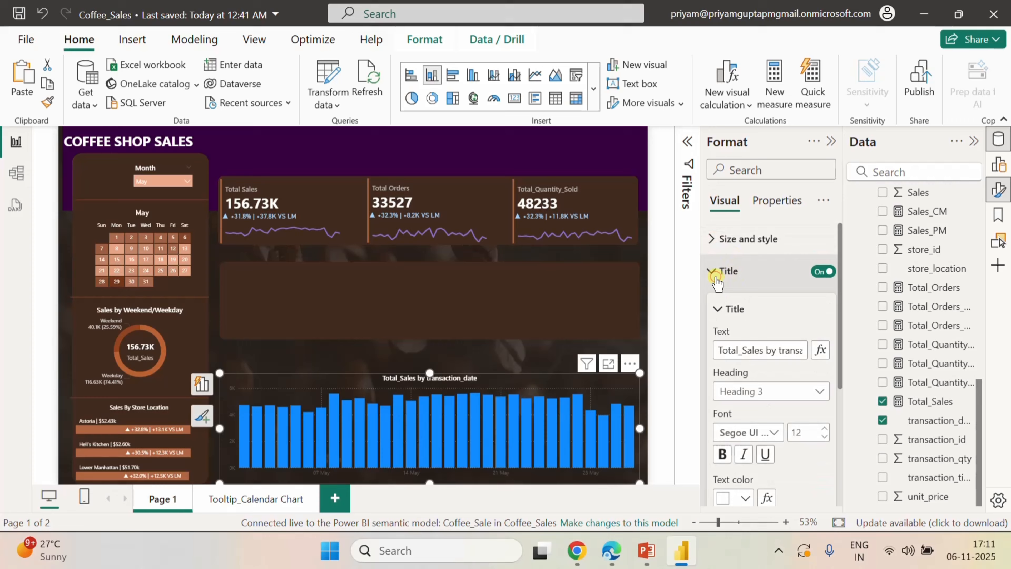
{"action": "left_click", "coordinate": [761, 350]}
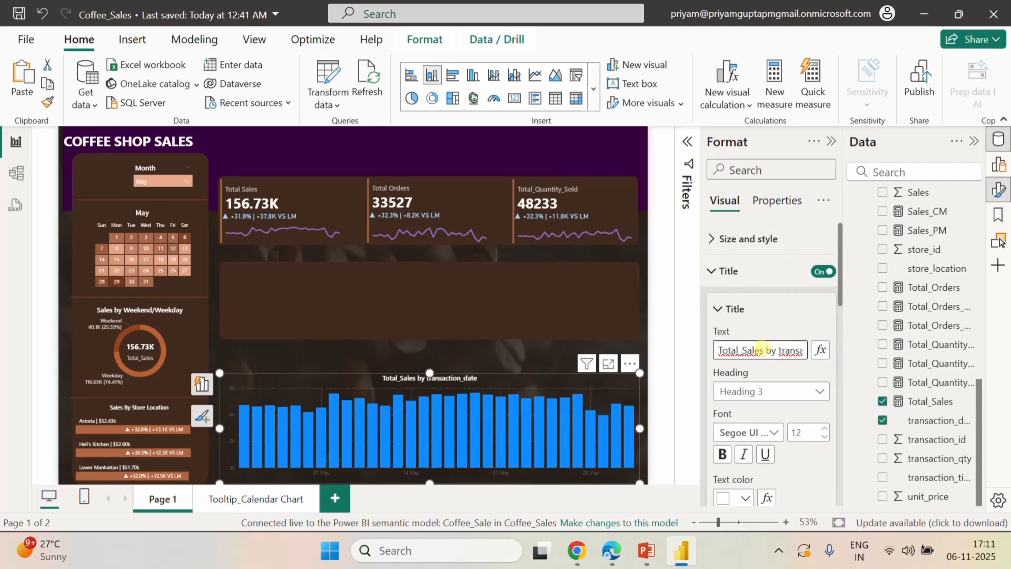
{"action": "key", "text": "End"}
{"action": "key", "text": "BackSpace"}
{"action": "key", "text": "BackSpace"}
{"action": "key", "text": "BackSpace"}
{"action": "key", "text": "BackSpace"}
{"action": "key", "text": "BackSpace"}
{"action": "key", "text": "BackSpace"}
{"action": "key", "text": "BackSpace"}
{"action": "key", "text": "BackSpace"}
{"action": "key", "text": "BackSpace"}
{"action": "key", "text": "BackSpace"}
{"action": "key", "text": "BackSpace"}
{"action": "key", "text": "BackSpace"}
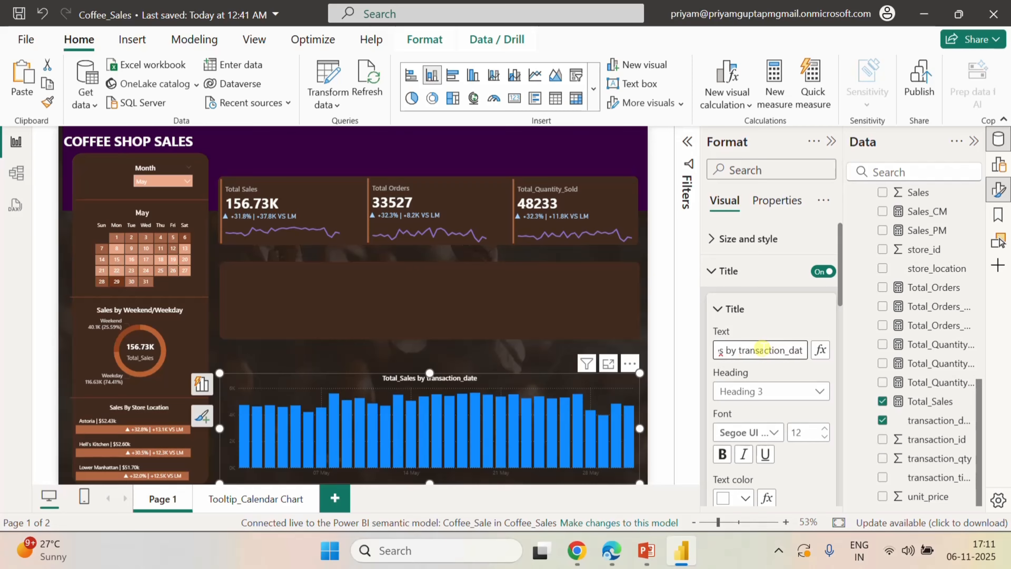
{"action": "key", "text": "BackSpace"}
{"action": "key", "text": "BackSpace"}
{"action": "key", "text": "BackSpace"}
{"action": "key", "text": "BackSpace"}
{"action": "key", "text": "BackSpace"}
{"action": "key", "text": "BackSpace"}
{"action": "key", "text": "BackSpace"}
{"action": "key", "text": "BackSpace"}
{"action": "key", "text": "BackSpace"}
{"action": "key", "text": "BackSpace"}
{"action": "key", "text": "BackSpace"}
{"action": "key", "text": "BackSpace"}
{"action": "key", "text": "BackSpace"}
{"action": "key", "text": "BackSpace"}
{"action": "key", "text": "BackSpace"}
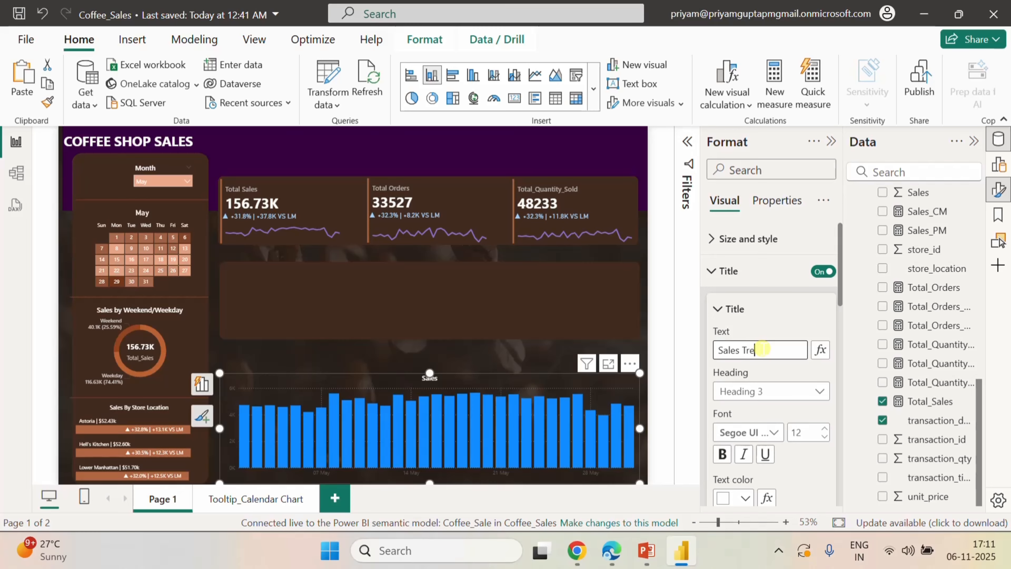
{"action": "type", "text": "over the"}
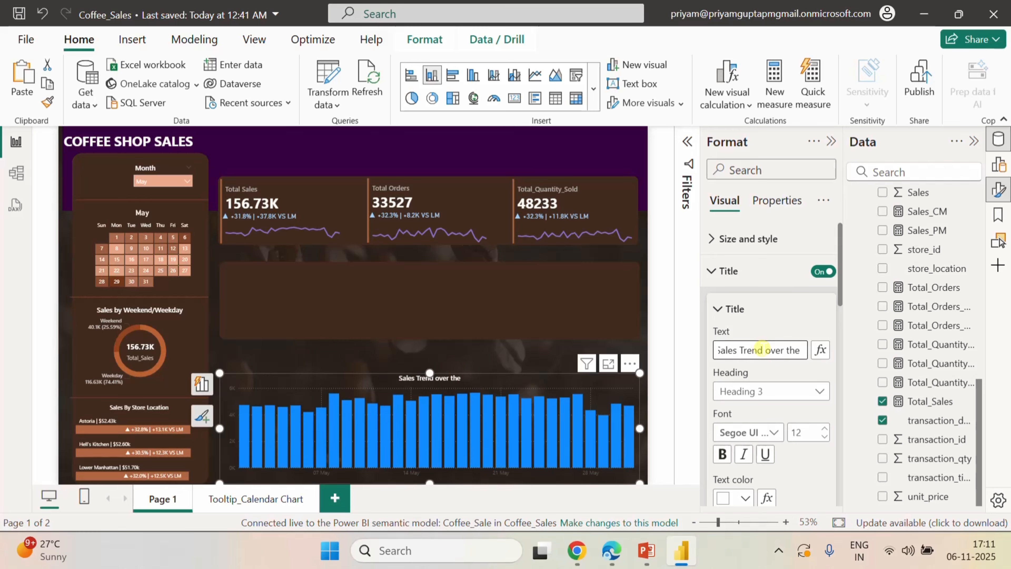
{"action": "type", "text": " Period"}
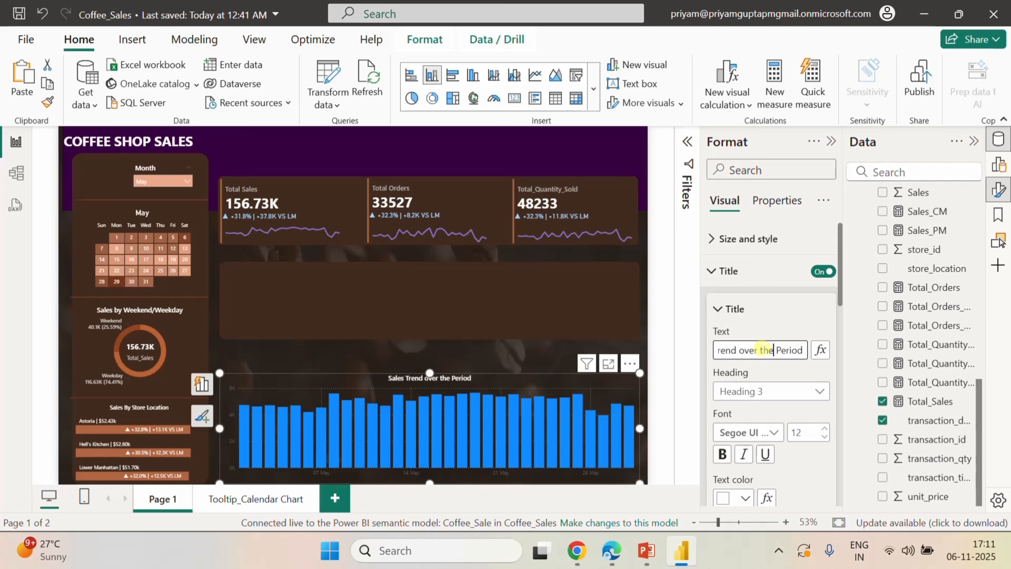
{"action": "key", "text": "BackSpace"}
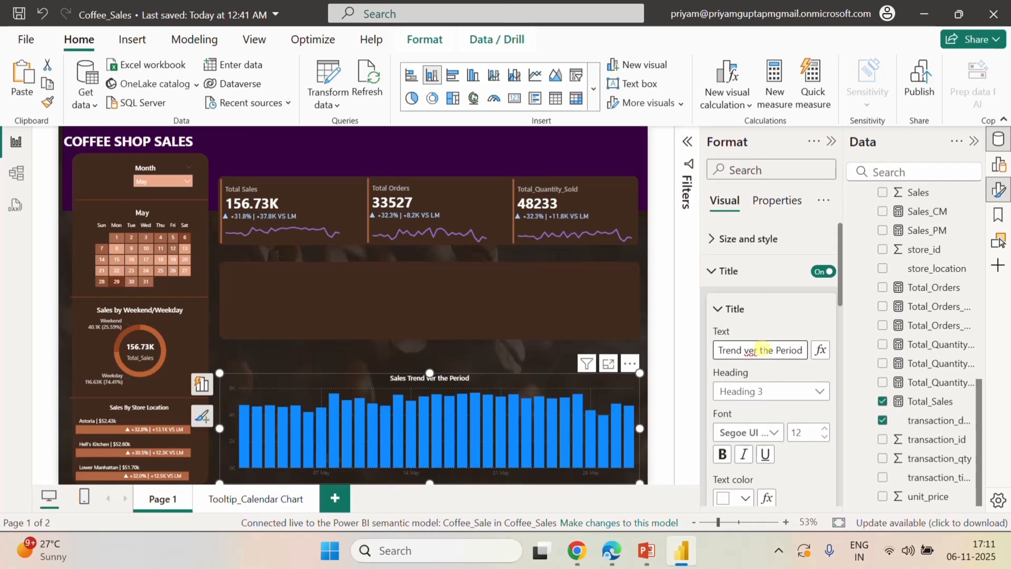
{"action": "type", "text": "O"}
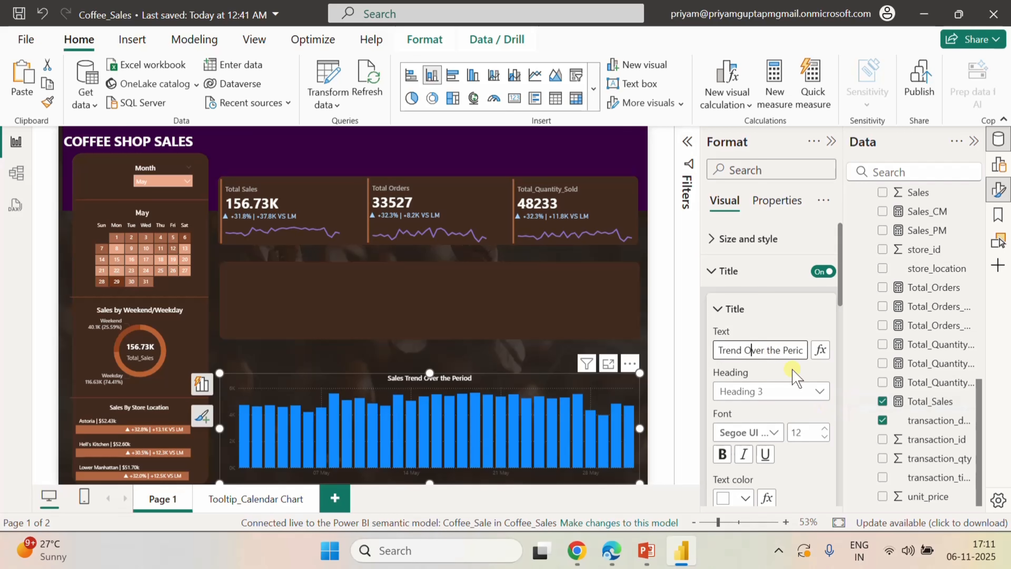
{"action": "left_click", "coordinate": [778, 291]}
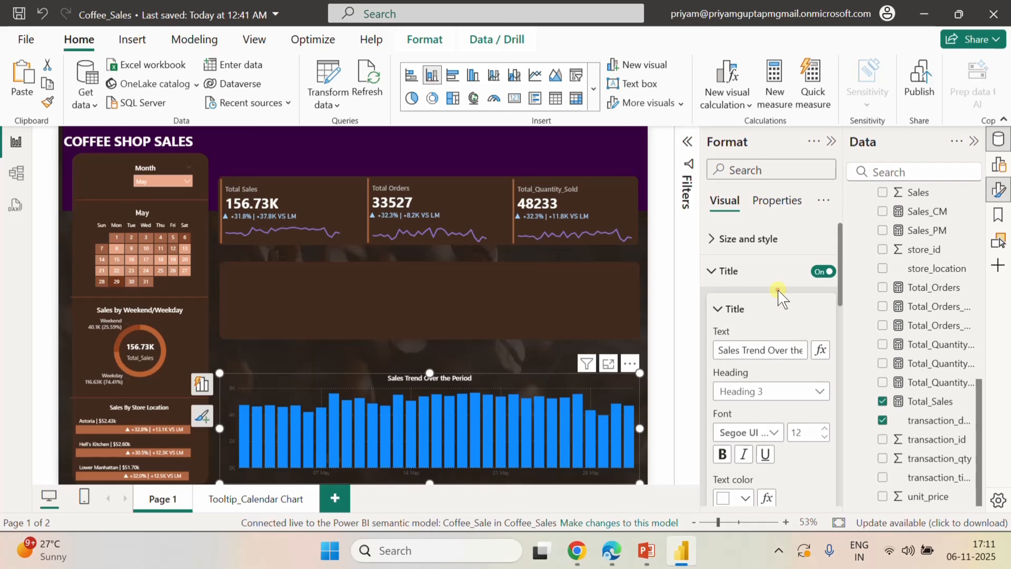
{"action": "left_click", "coordinate": [710, 272]}
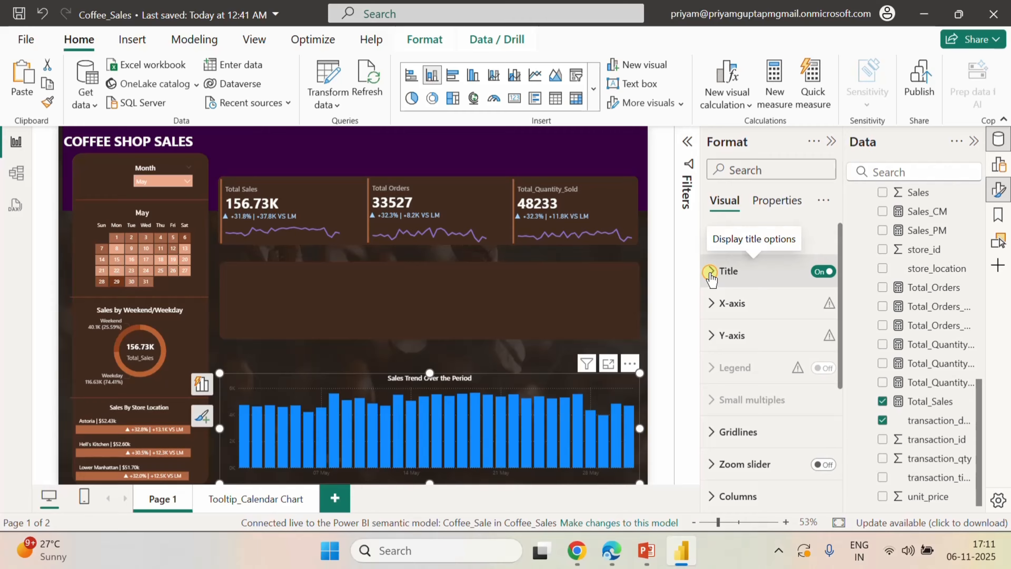
- Turn off the X-axis title of the sales trend column chart
{"action": "left_click", "coordinate": [712, 304]}
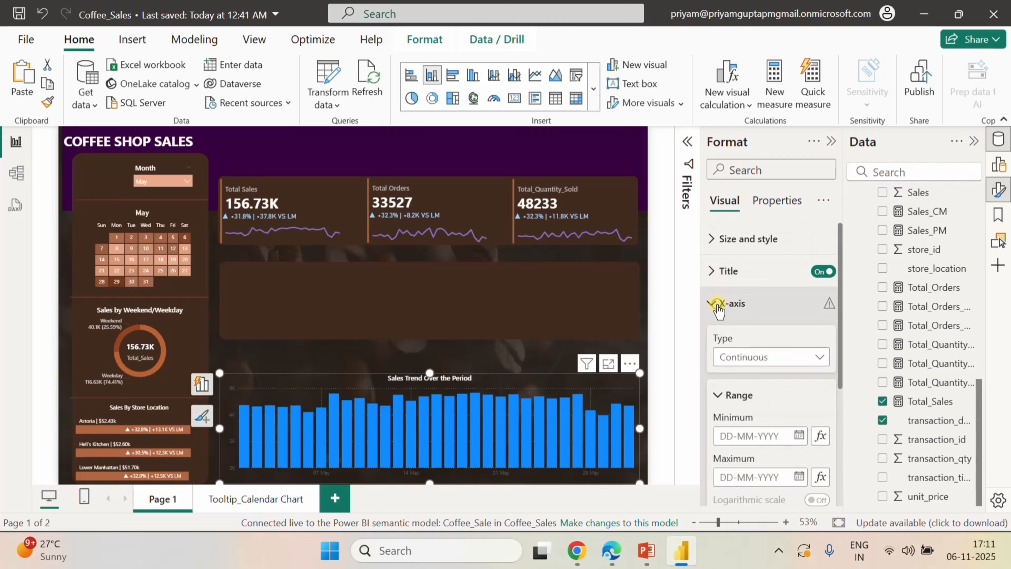
{"action": "scroll", "coordinate": [762, 383], "scroll_direction": "down", "scroll_amount": 6}
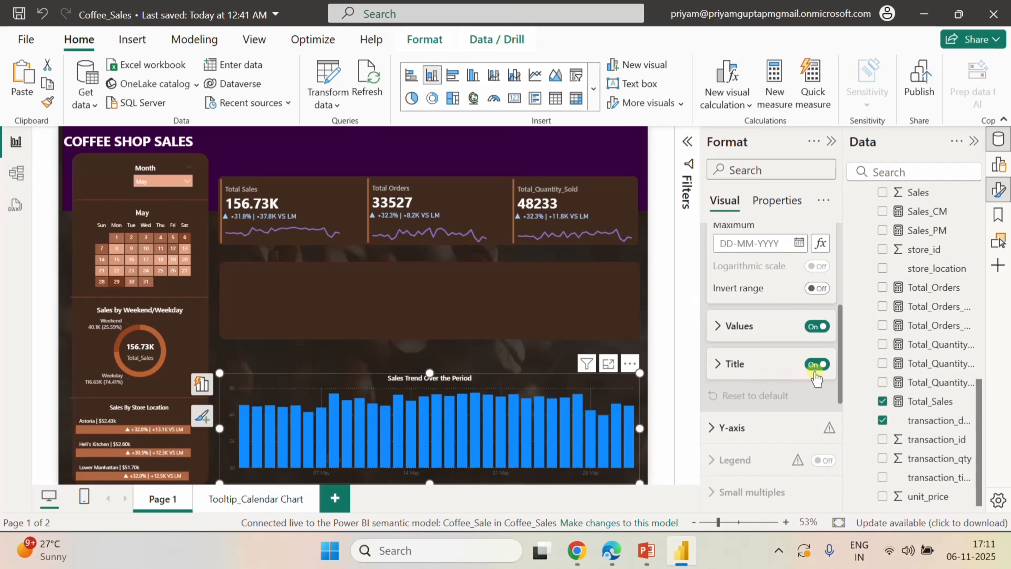
{"action": "left_click", "coordinate": [816, 365]}
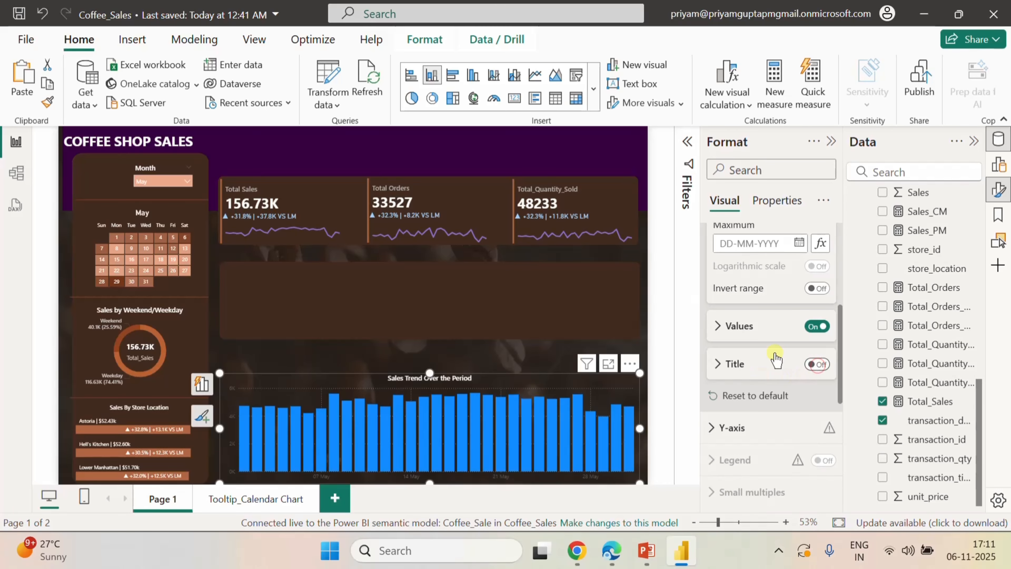
- Format the column chart's X-axis values in Calibri, size 8, with white text
{"action": "left_click", "coordinate": [726, 329]}
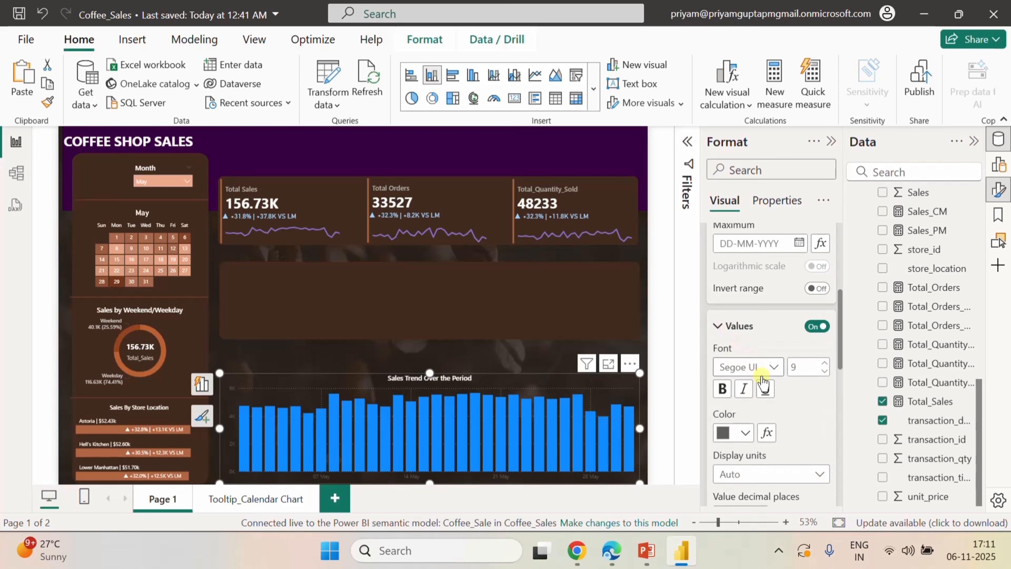
{"action": "left_click", "coordinate": [775, 367]}
{"action": "scroll", "coordinate": [767, 254], "scroll_direction": "up", "scroll_amount": 5}
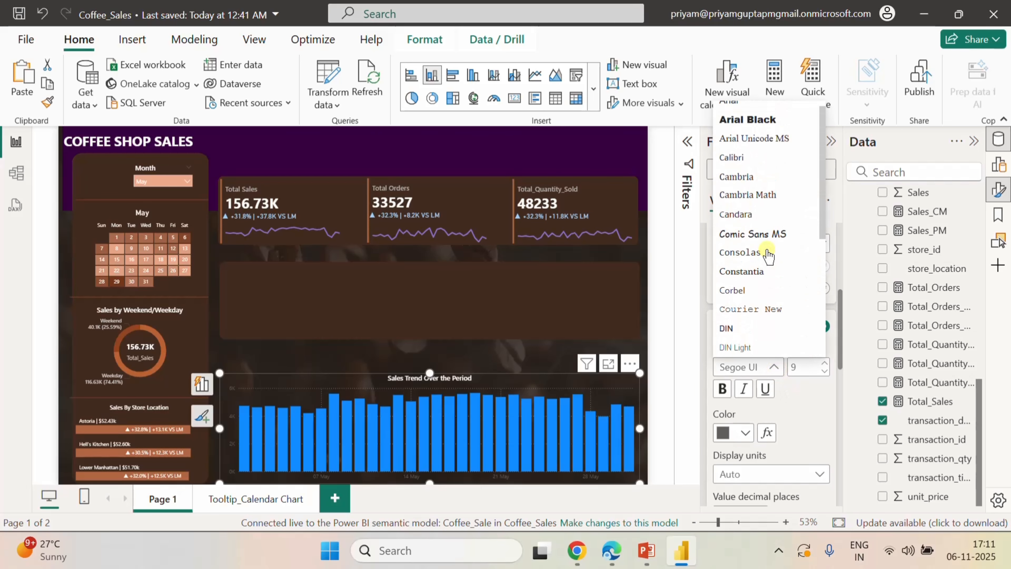
{"action": "left_click", "coordinate": [753, 166]}
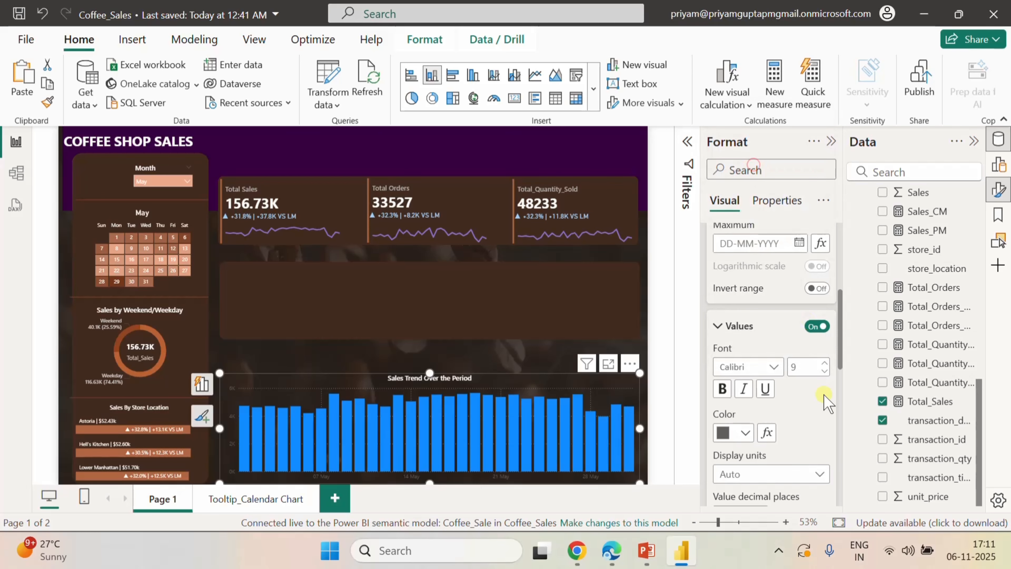
{"action": "left_click", "coordinate": [744, 433]}
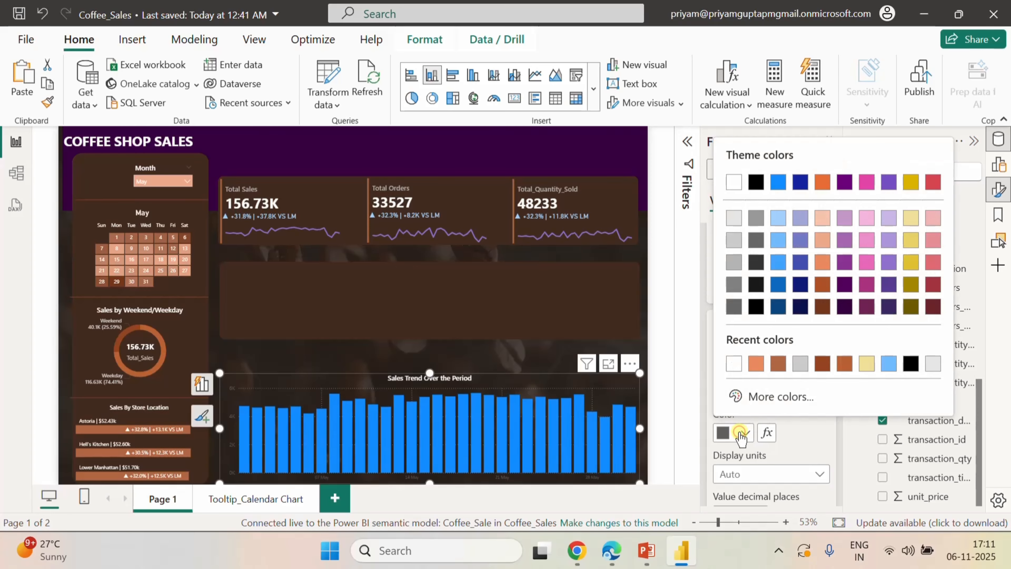
{"action": "left_click", "coordinate": [736, 366]}
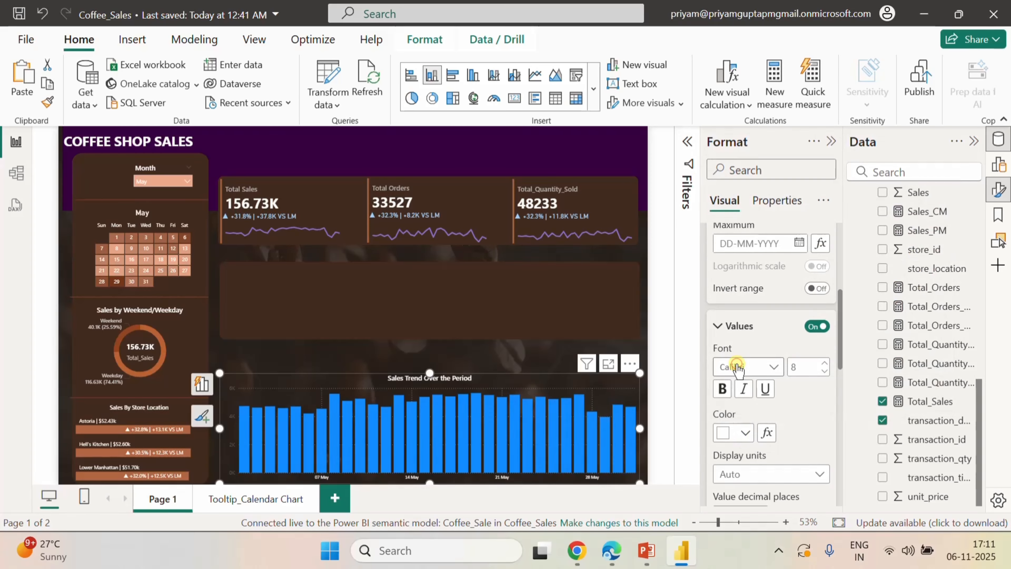
{"action": "scroll", "coordinate": [763, 310], "scroll_direction": "up", "scroll_amount": 5}
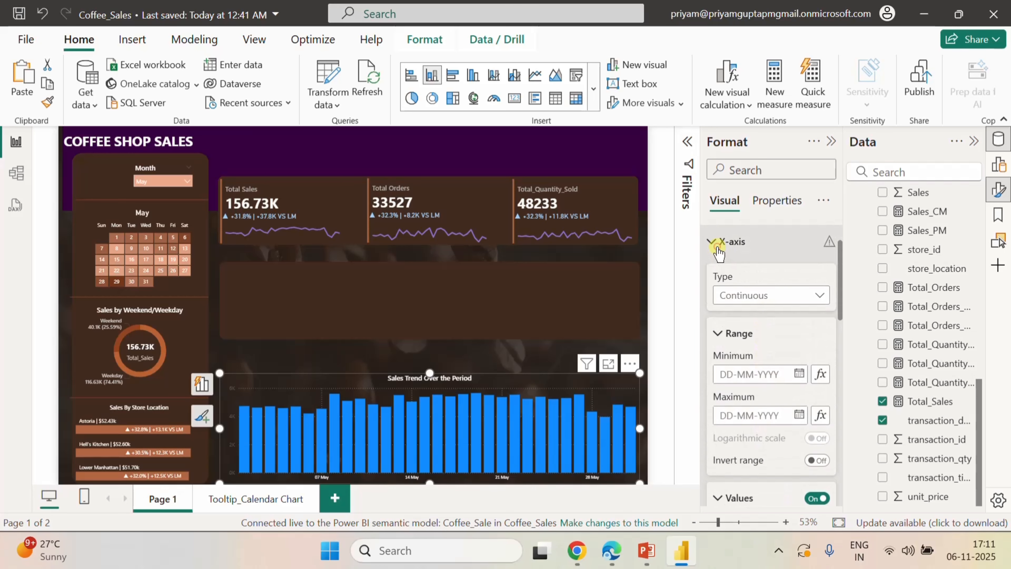
{"action": "left_click", "coordinate": [720, 242]}
- Turn off the Y-axis title of the sales trend column chart
{"action": "left_click", "coordinate": [714, 275]}
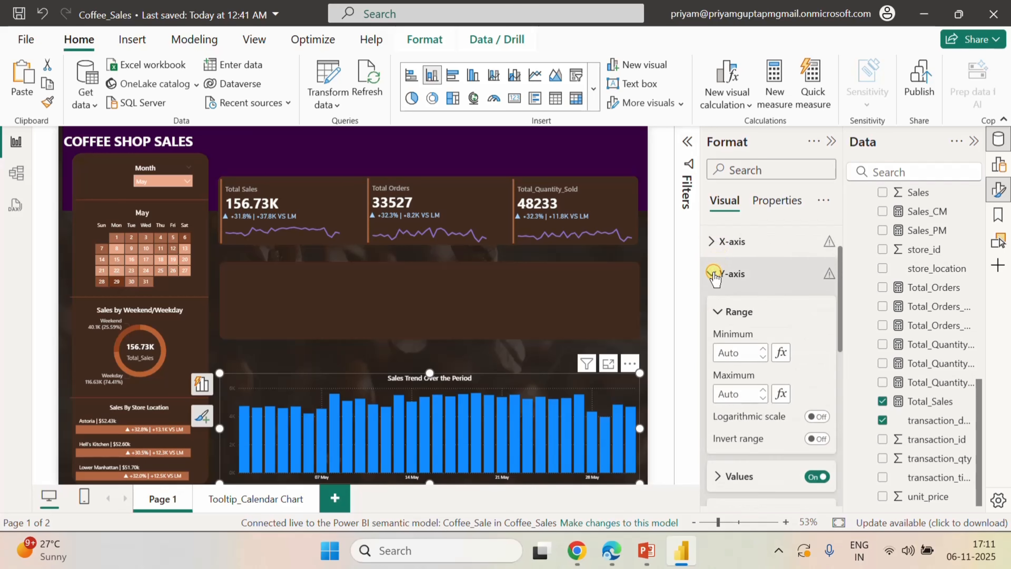
{"action": "scroll", "coordinate": [743, 421], "scroll_direction": "down", "scroll_amount": 4}
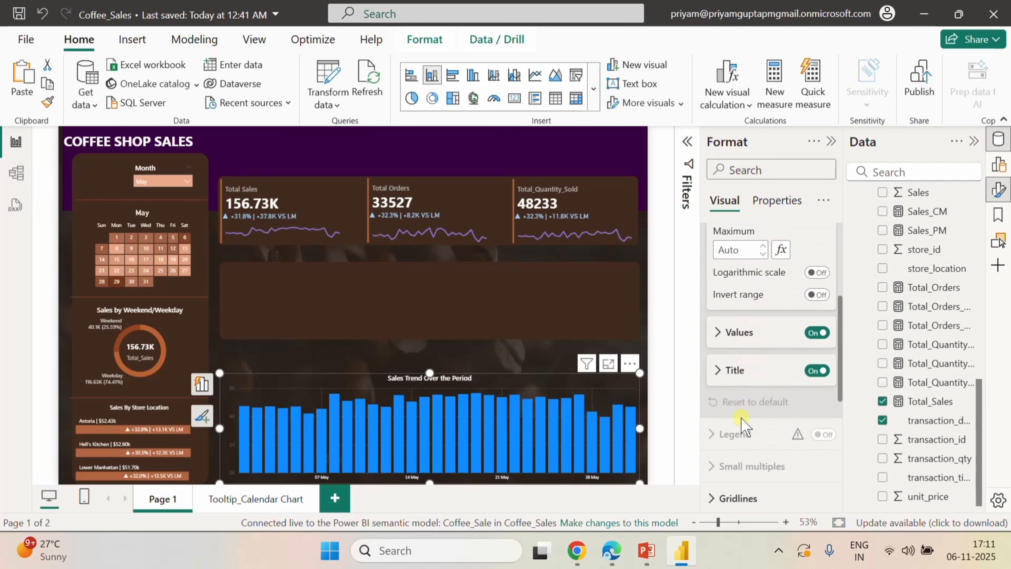
{"action": "left_click", "coordinate": [814, 360]}
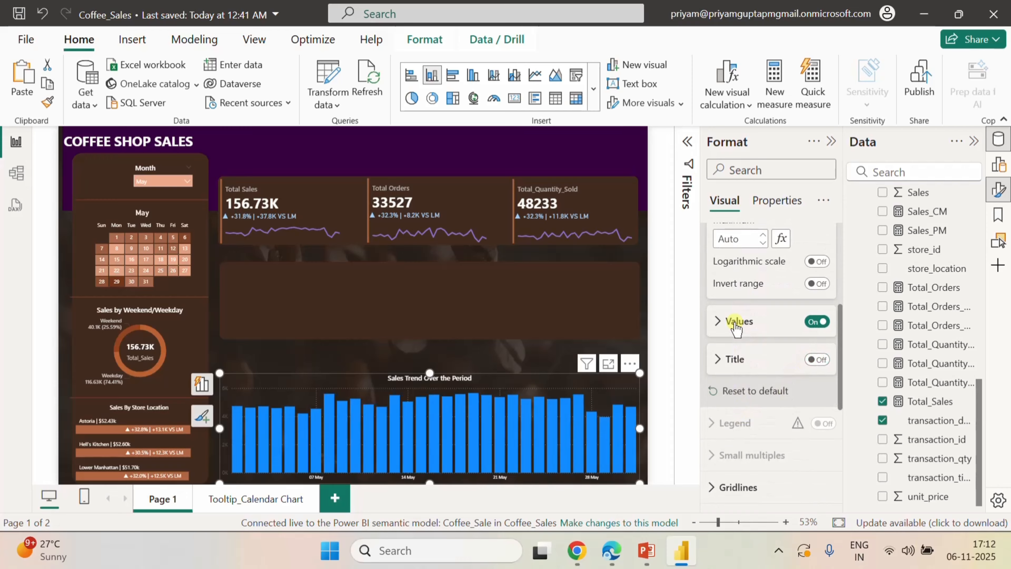
- Format the column chart's Y-axis values in Calibri with white text
{"action": "left_click", "coordinate": [718, 321]}
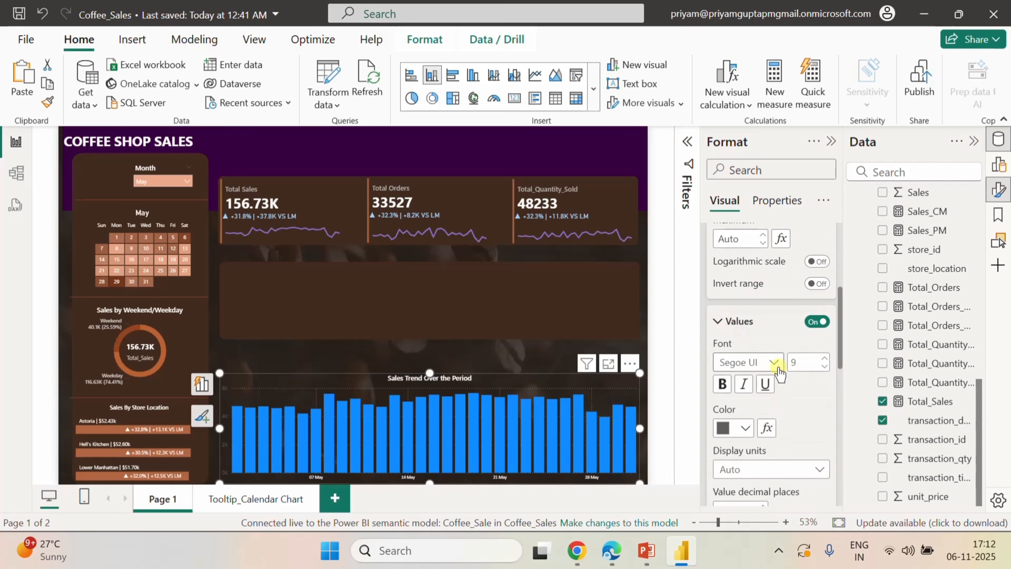
{"action": "left_click", "coordinate": [774, 362]}
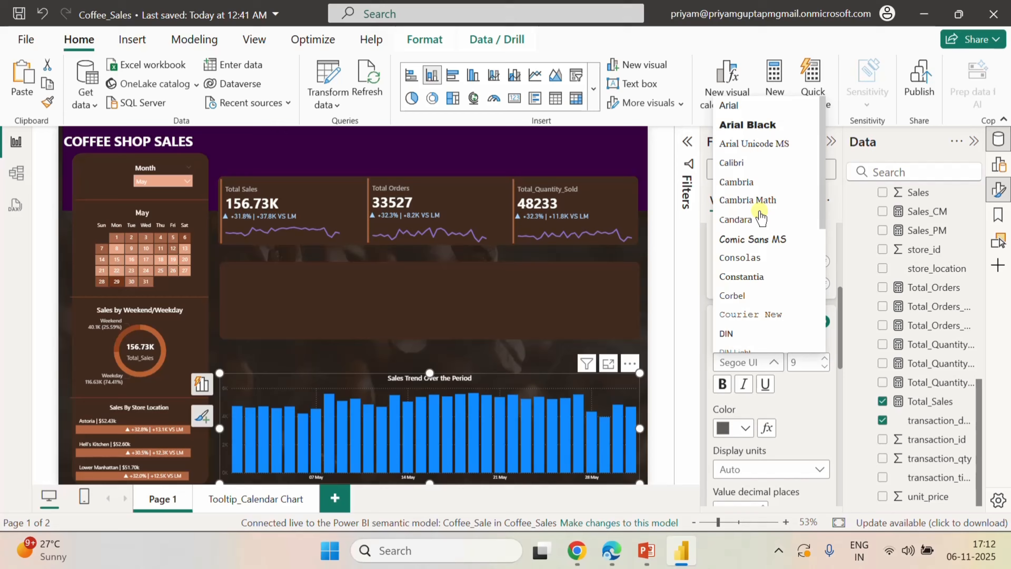
{"action": "left_click", "coordinate": [737, 162]}
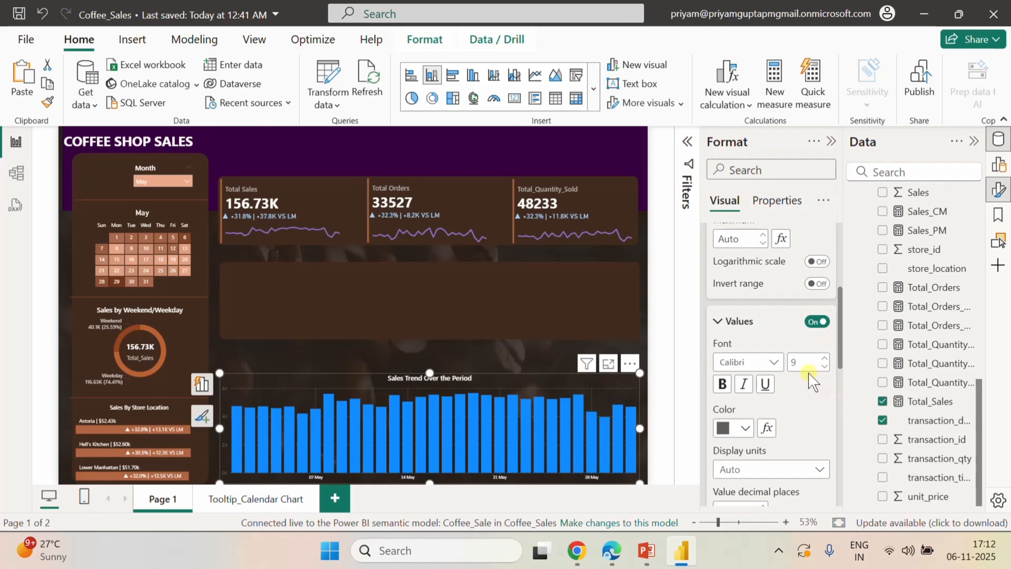
{"action": "left_click", "coordinate": [746, 429]}
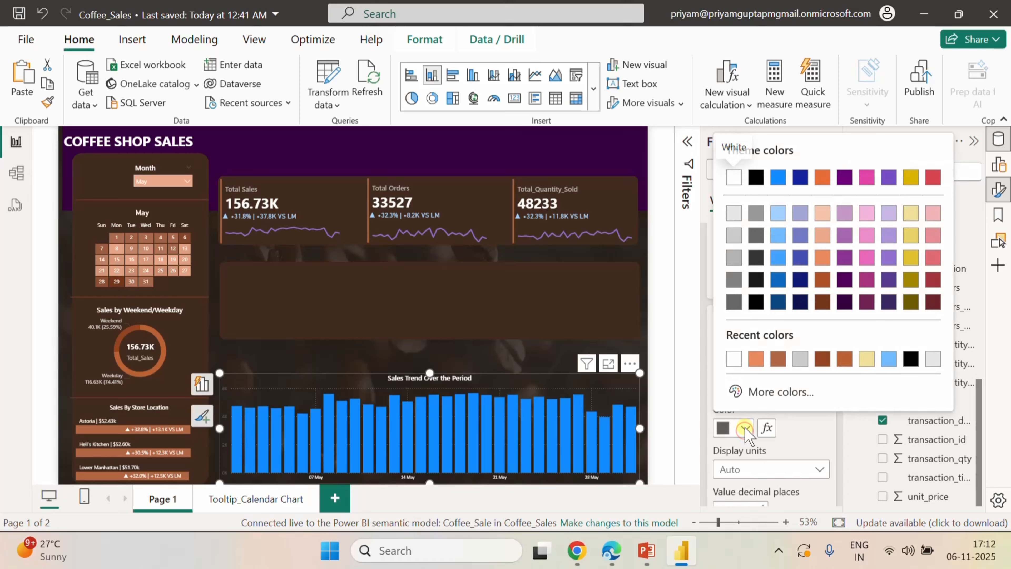
{"action": "left_click", "coordinate": [736, 361]}
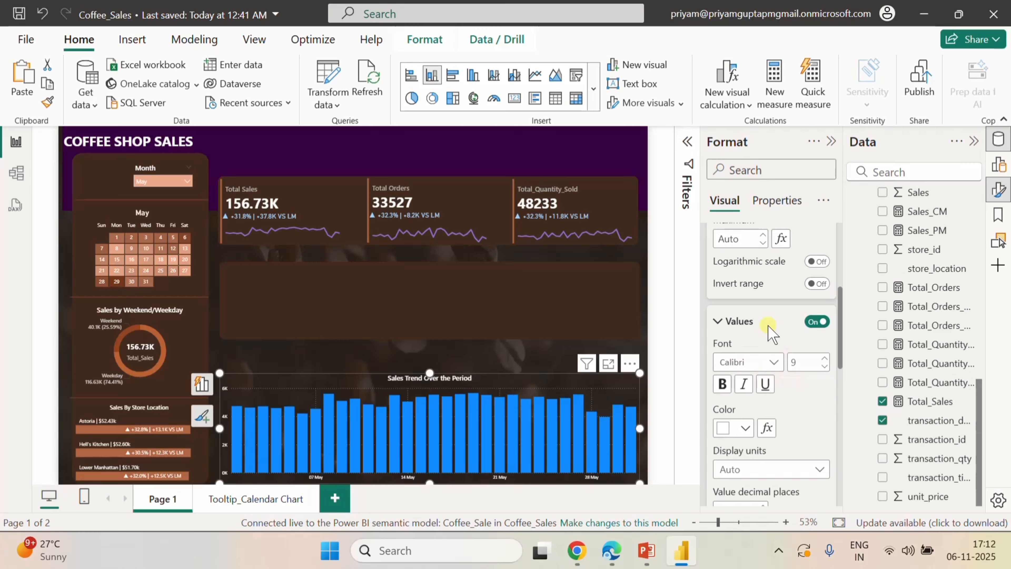
{"action": "left_click", "coordinate": [714, 321]}
{"action": "scroll", "coordinate": [738, 336], "scroll_direction": "up", "scroll_amount": 4}
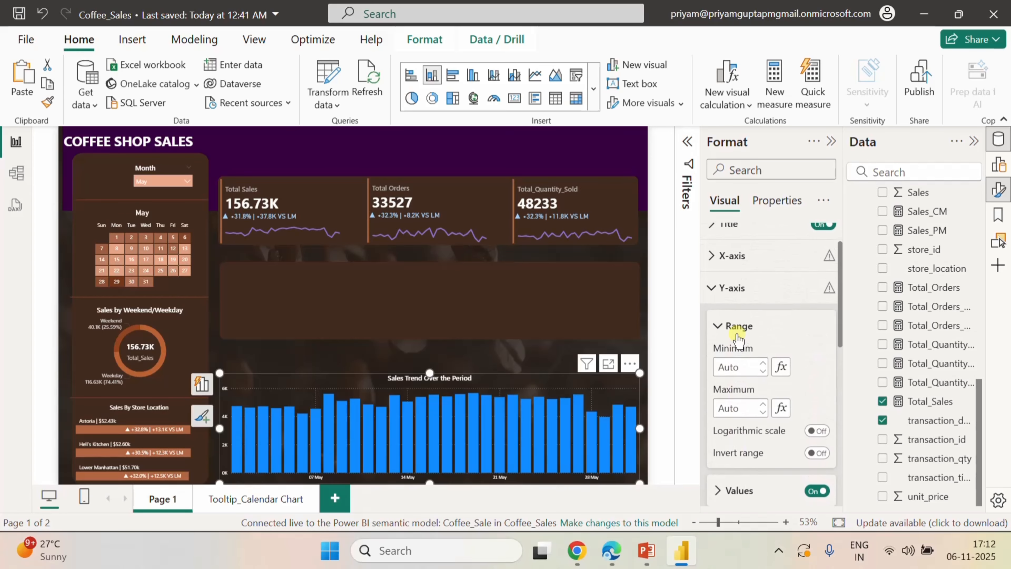
{"action": "left_click", "coordinate": [719, 295]}
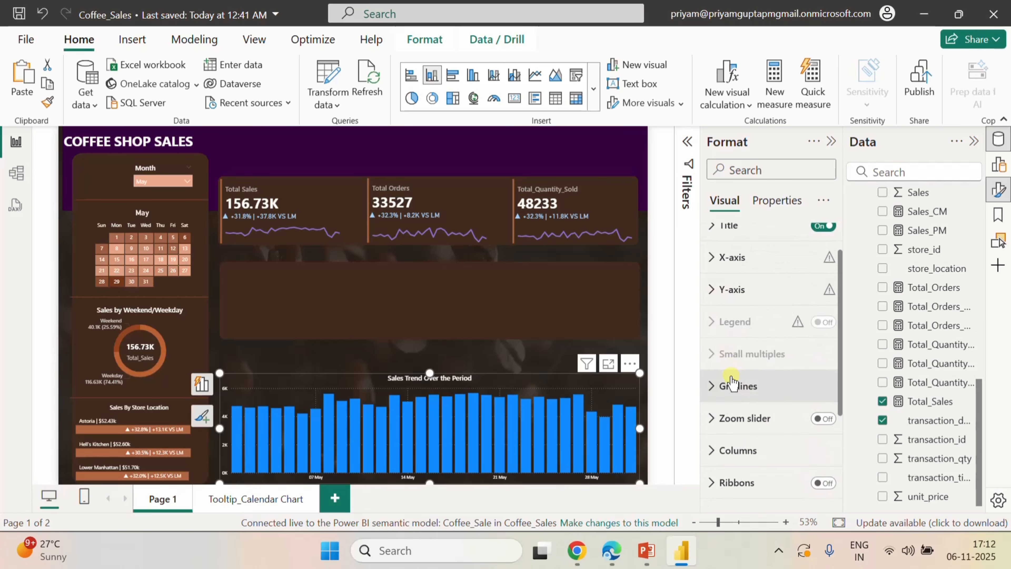
- Turn off both the horizontal and vertical gridlines of the sales trend column chart
{"action": "scroll", "coordinate": [755, 394], "scroll_direction": "down", "scroll_amount": 1}
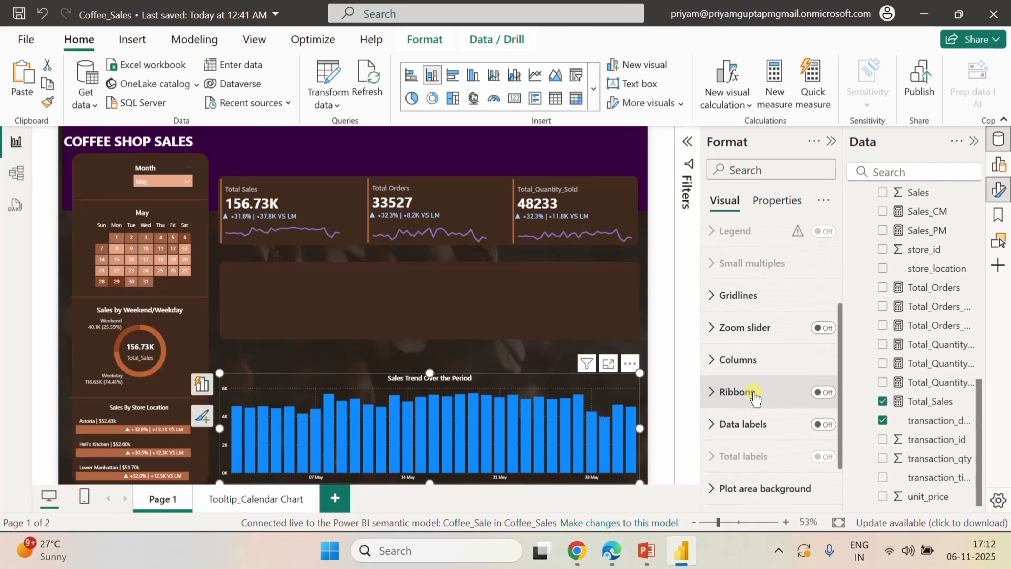
{"action": "left_click", "coordinate": [713, 295]}
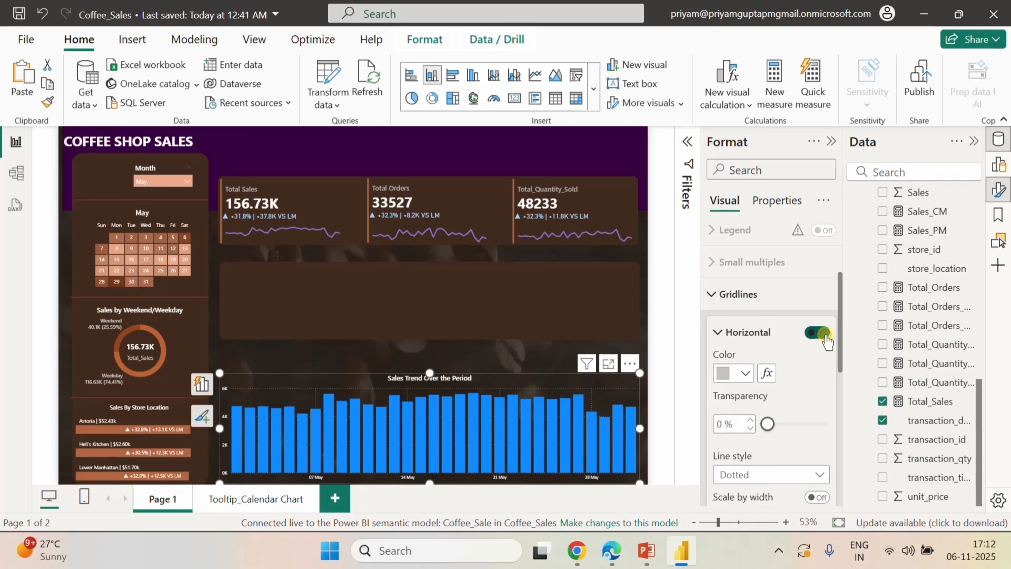
{"action": "scroll", "coordinate": [826, 380], "scroll_direction": "down", "scroll_amount": 3}
{"action": "left_click", "coordinate": [821, 410]}
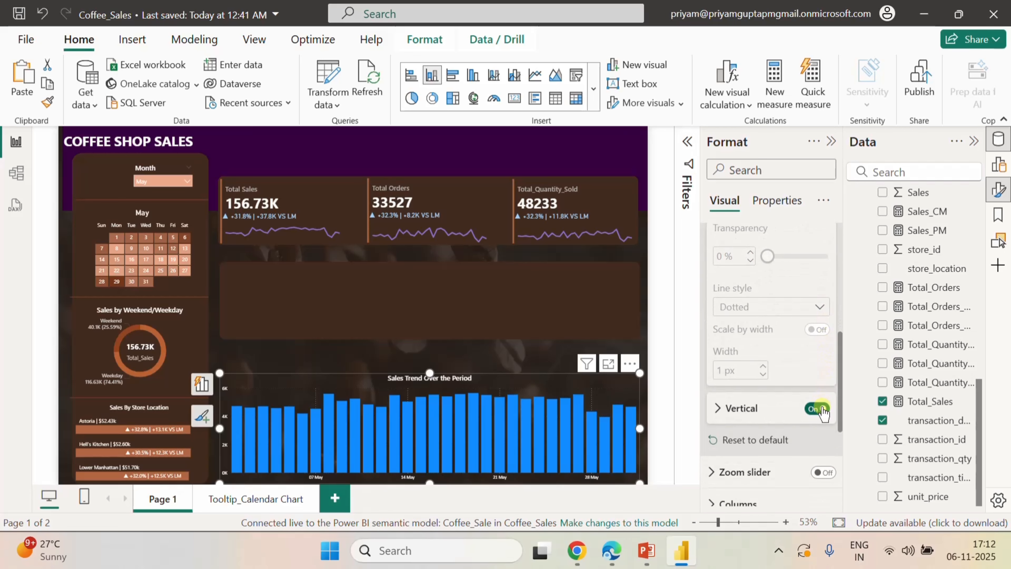
{"action": "left_click", "coordinate": [821, 409]}
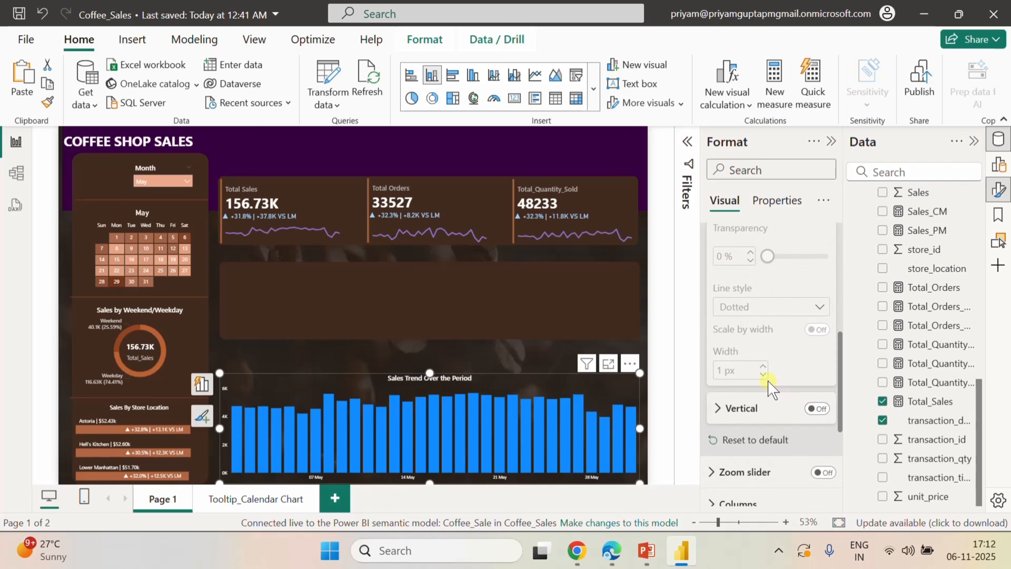
{"action": "scroll", "coordinate": [768, 389], "scroll_direction": "down", "scroll_amount": 4}
{"action": "scroll", "coordinate": [741, 359], "scroll_direction": "up", "scroll_amount": 8}
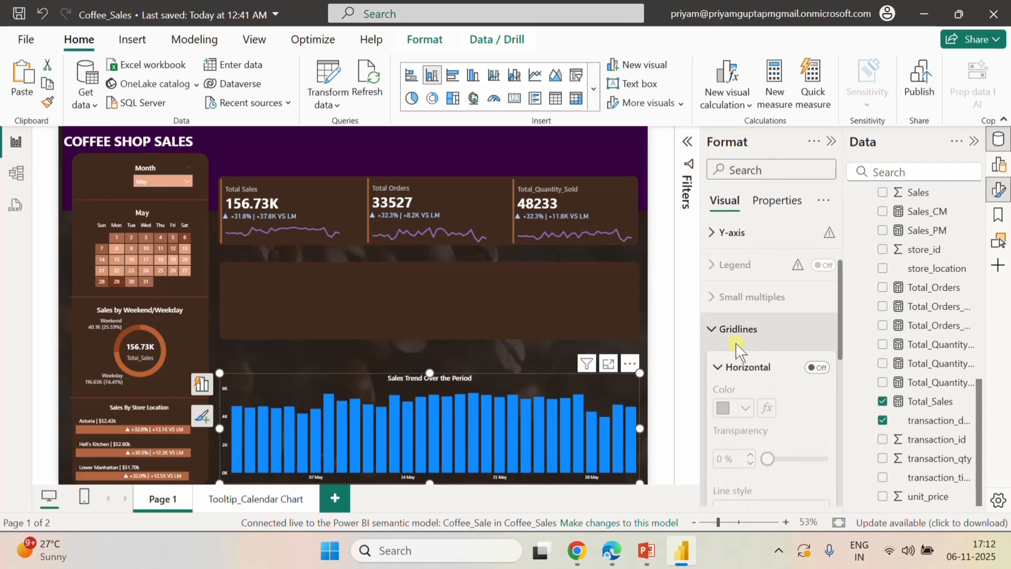
{"action": "left_click", "coordinate": [723, 330]}
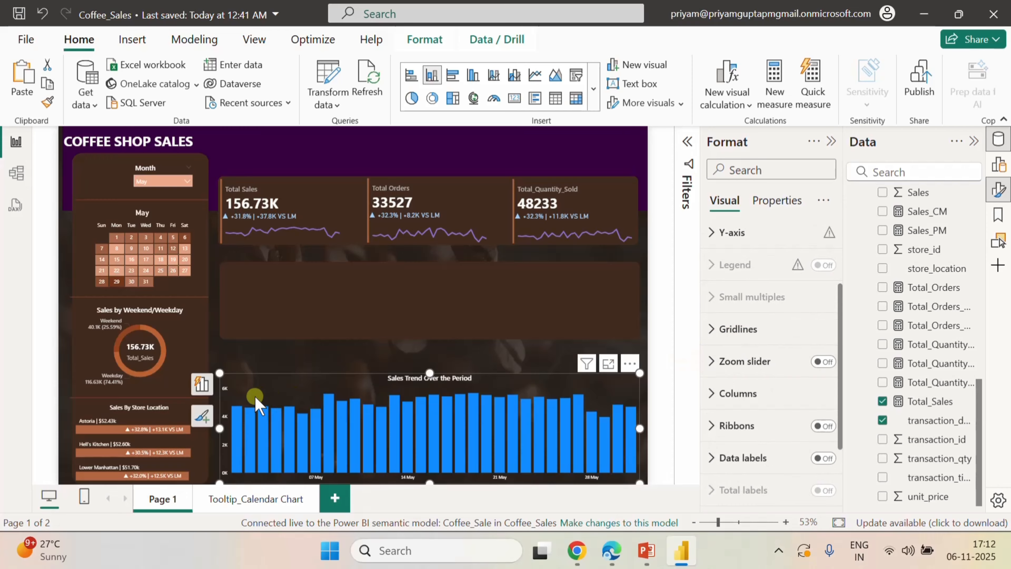
- Check the daily column values, switch to the Coffee_Sale model in the browser and view the Daily Avg Sales measure's formula
{"action": "mouse_move", "coordinate": [338, 405]}
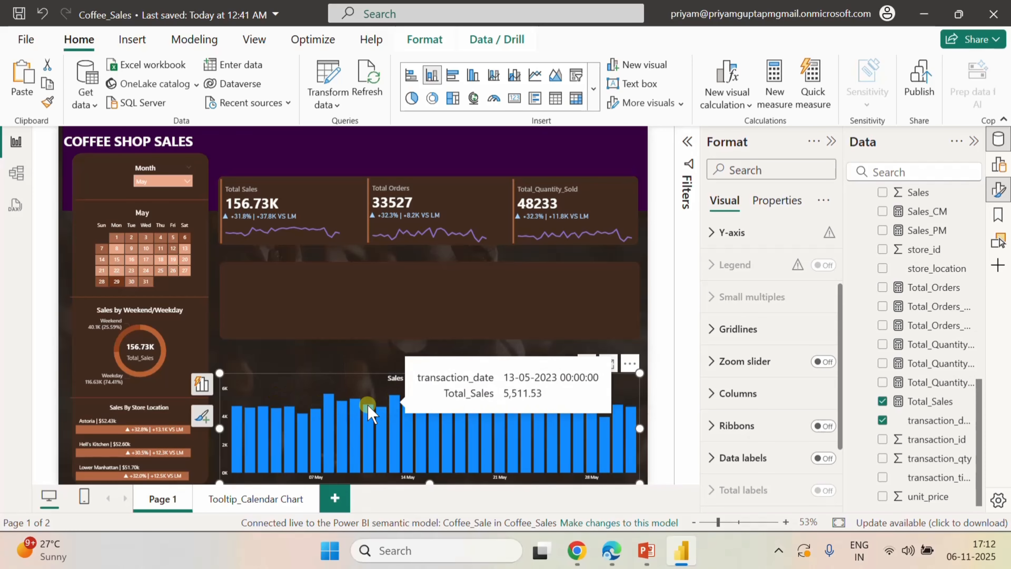
{"action": "mouse_move", "coordinate": [444, 440]}
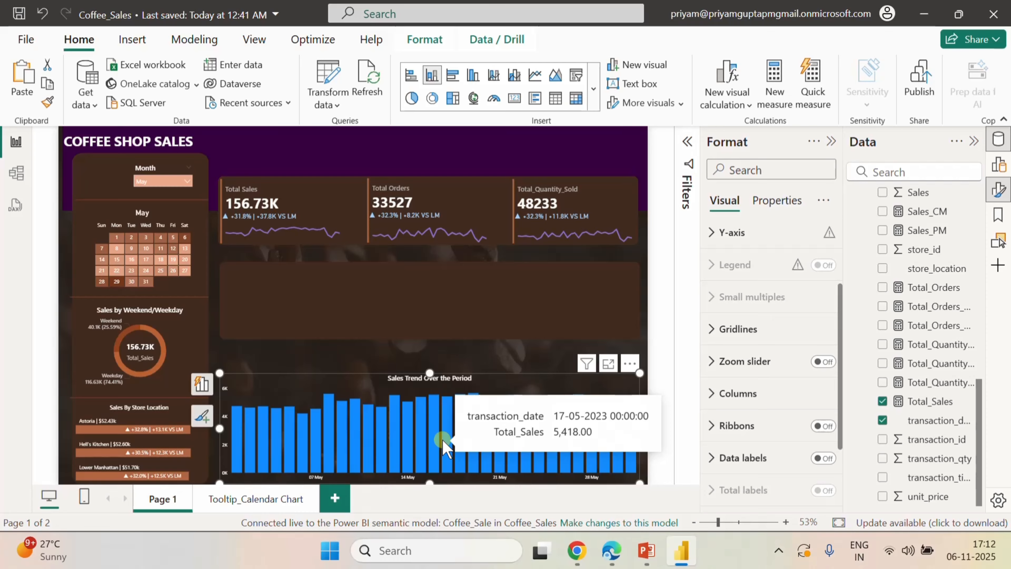
{"action": "mouse_move", "coordinate": [612, 550]}
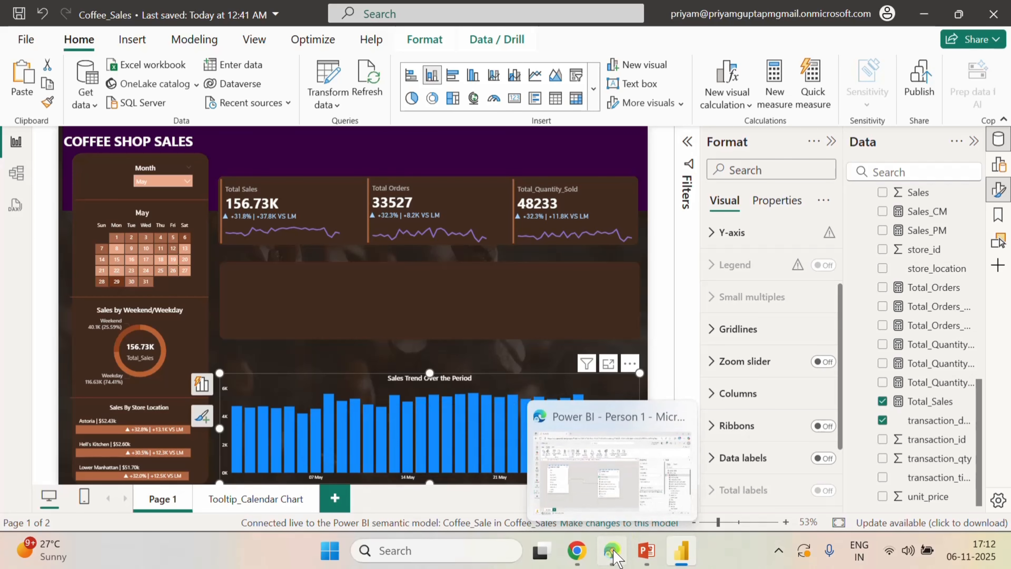
{"action": "left_click", "coordinate": [566, 452]}
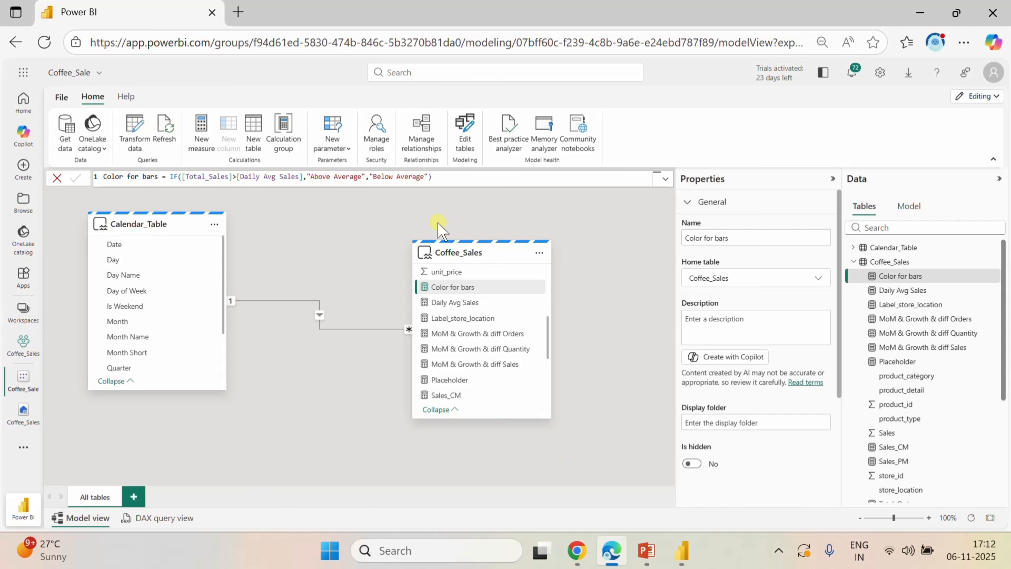
{"action": "scroll", "coordinate": [468, 359], "scroll_direction": "down", "scroll_amount": 5}
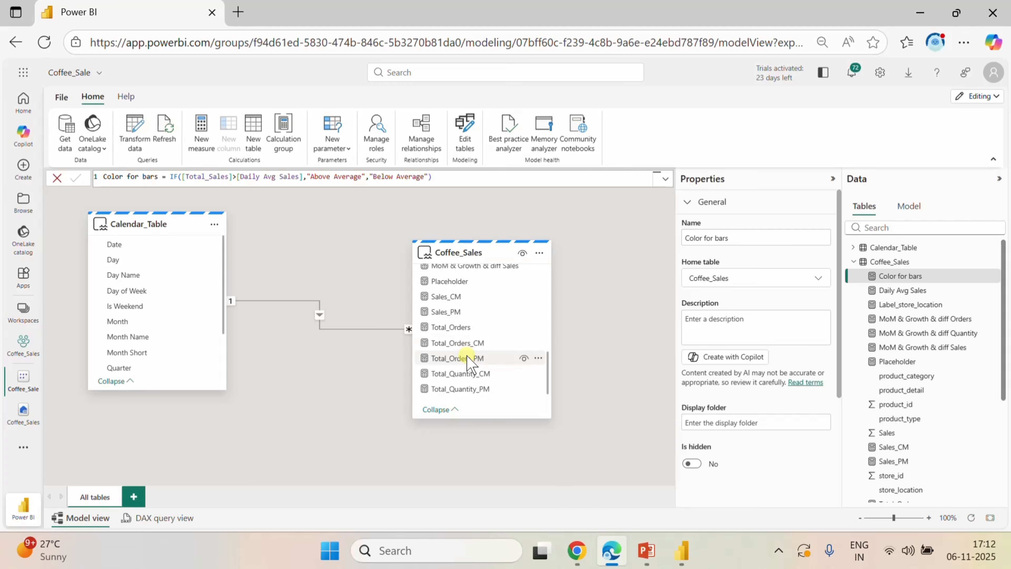
{"action": "scroll", "coordinate": [468, 360], "scroll_direction": "up", "scroll_amount": 6}
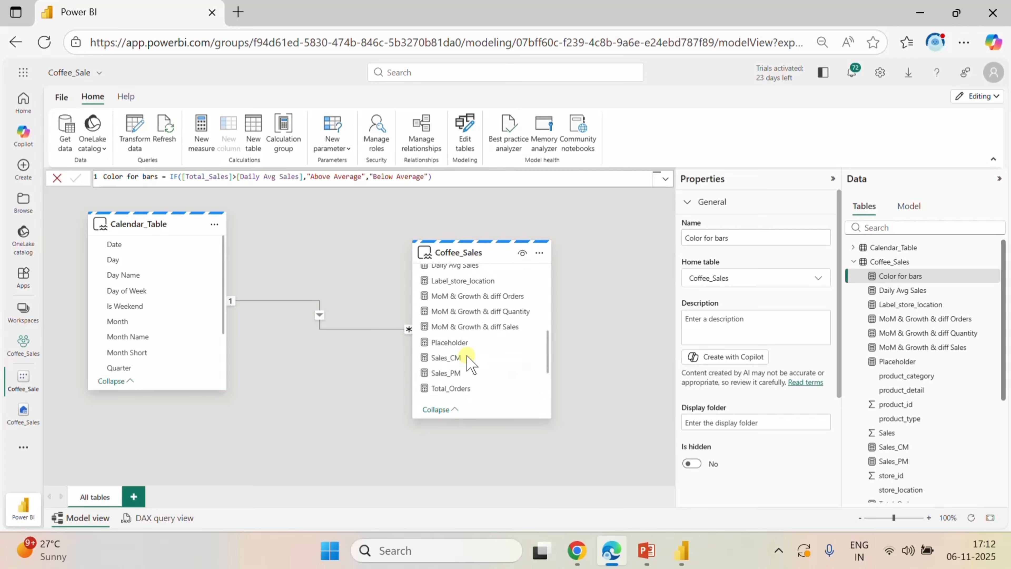
{"action": "scroll", "coordinate": [468, 361], "scroll_direction": "down", "scroll_amount": 5}
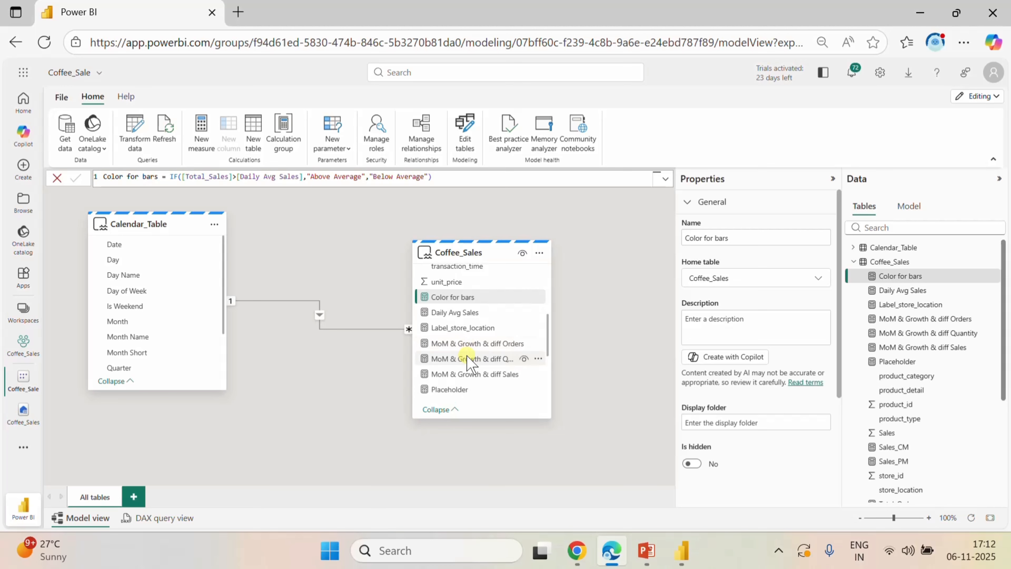
{"action": "left_click", "coordinate": [464, 312]}
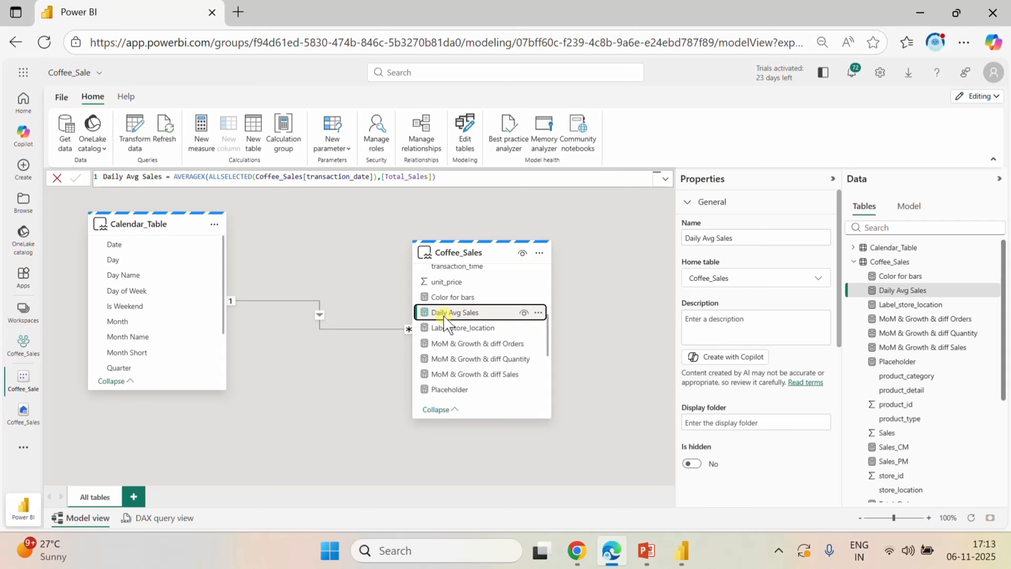
- Switch back to Power BI Desktop and add a Y-Axis Constant Line as a reference line on the sales trend column chart
{"action": "left_click", "coordinate": [679, 548]}
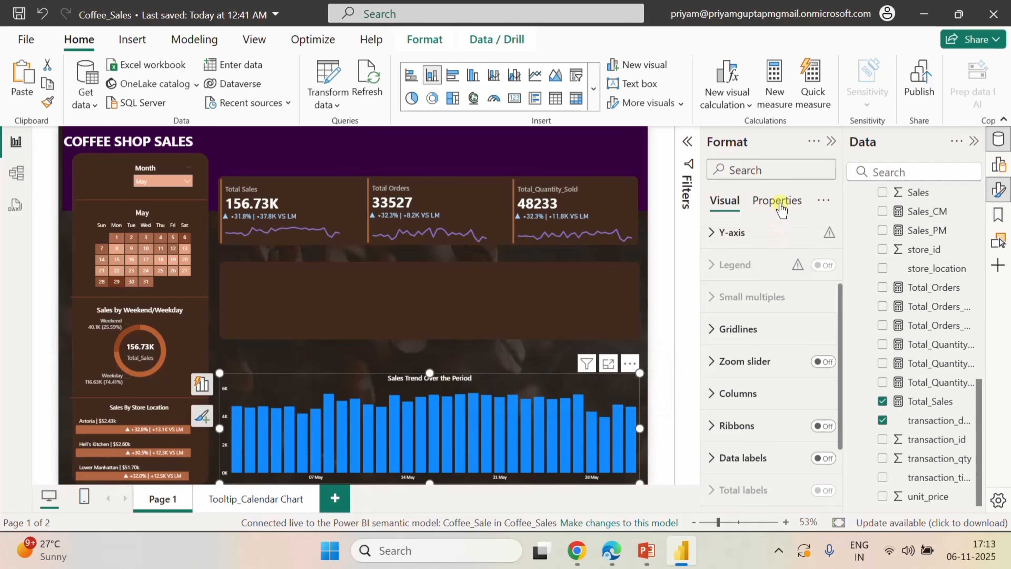
{"action": "scroll", "coordinate": [774, 327], "scroll_direction": "down", "scroll_amount": 3}
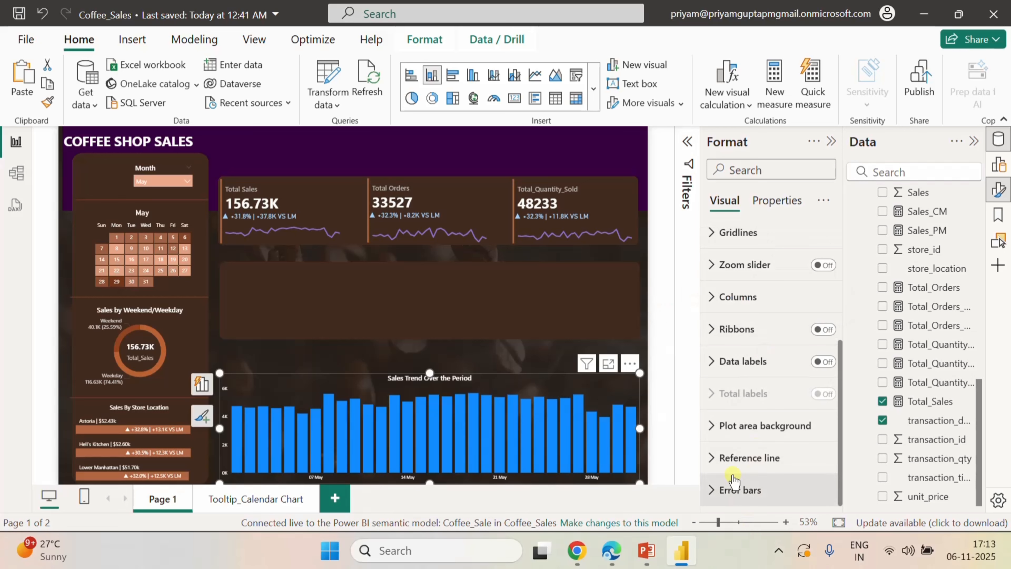
{"action": "left_click", "coordinate": [731, 458]}
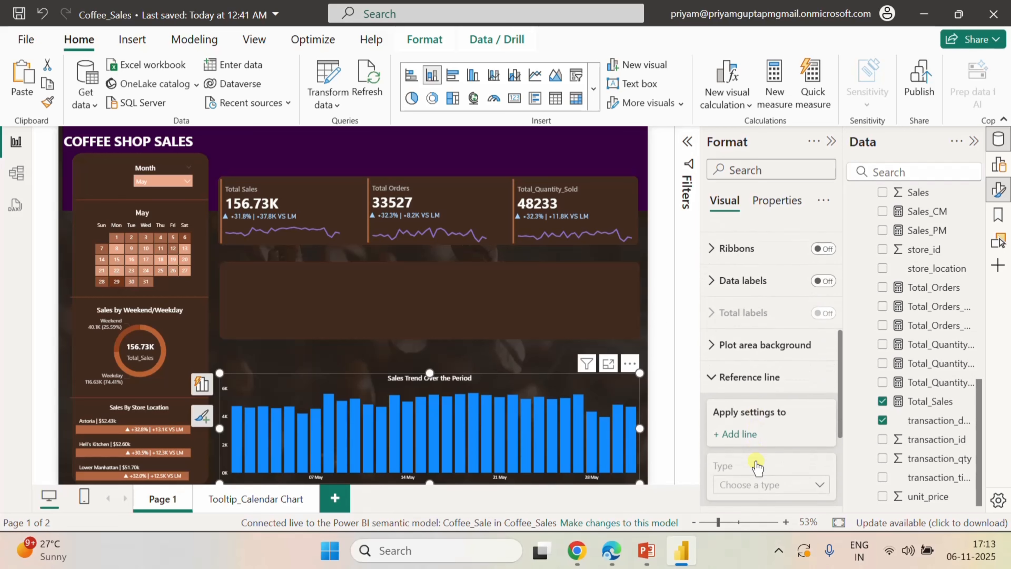
{"action": "scroll", "coordinate": [757, 467], "scroll_direction": "down", "scroll_amount": 2}
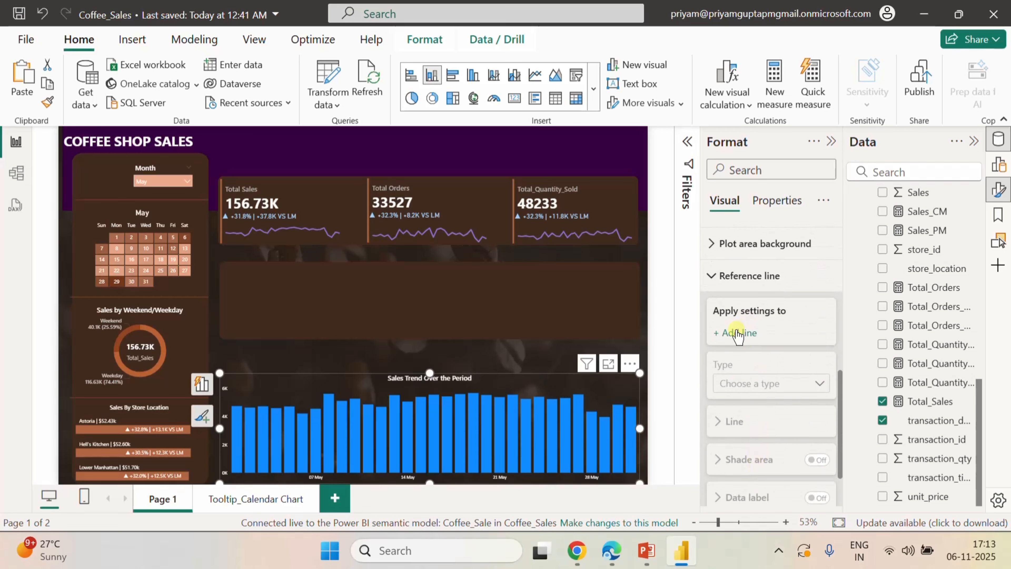
{"action": "left_click", "coordinate": [737, 333]}
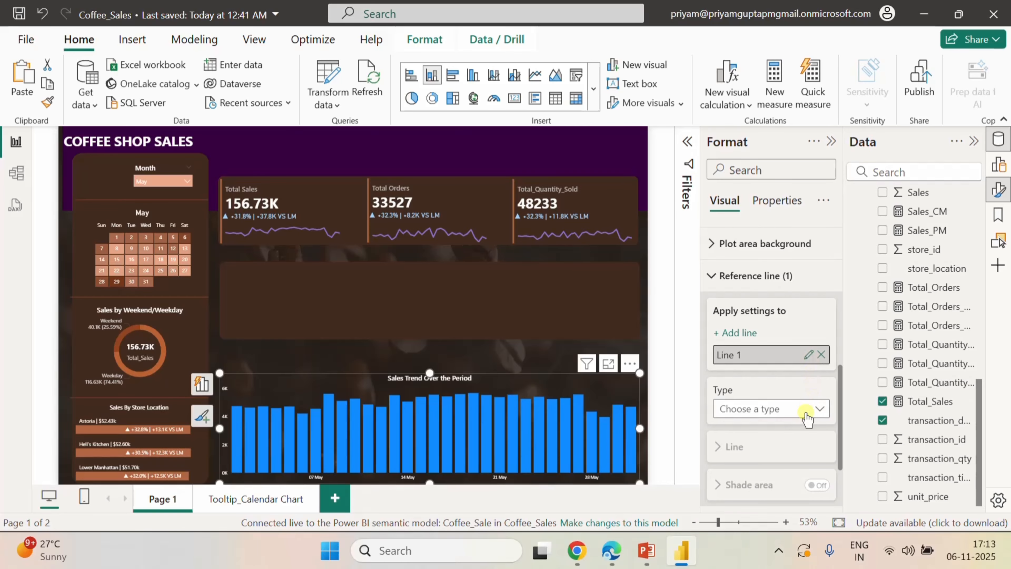
{"action": "left_click", "coordinate": [806, 421]}
{"action": "left_click", "coordinate": [757, 446]}
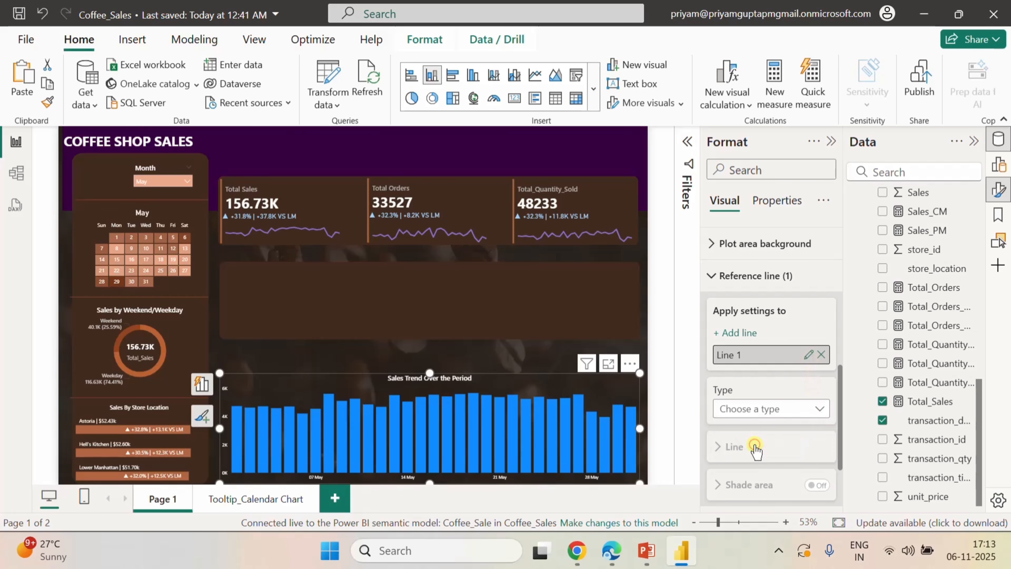
{"action": "left_click", "coordinate": [755, 448]}
- Base the constant line's value on the Daily Avg Sales measure from the Coffee_Sales table, using the Field value format style
{"action": "scroll", "coordinate": [770, 394], "scroll_direction": "down", "scroll_amount": 3}
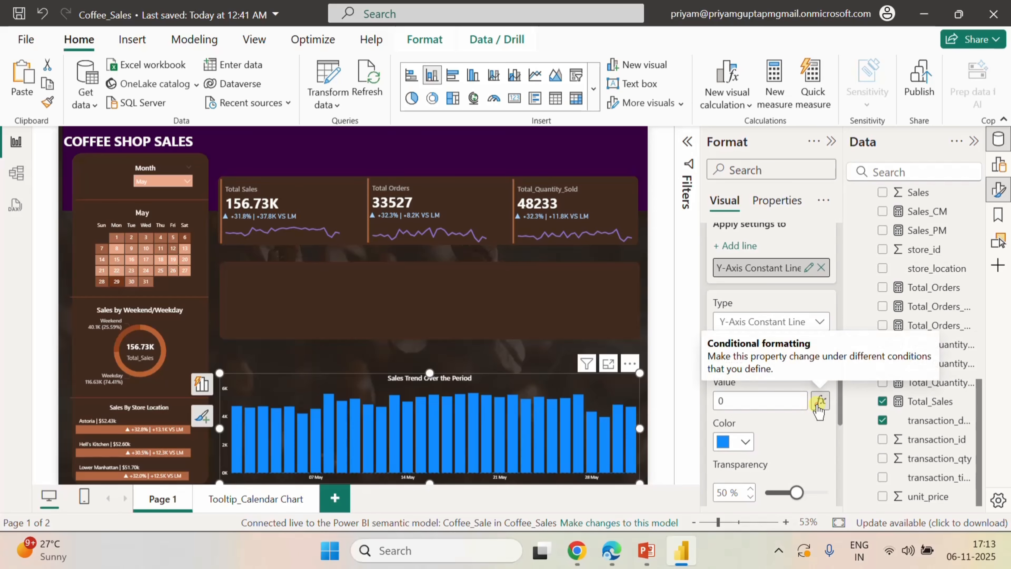
{"action": "left_click", "coordinate": [814, 406]}
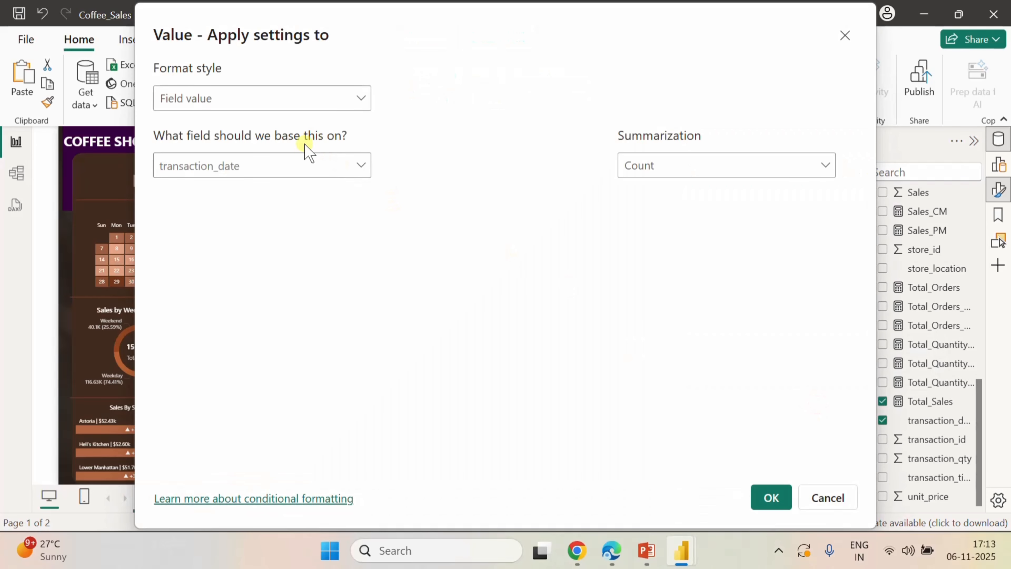
{"action": "left_click", "coordinate": [349, 166]}
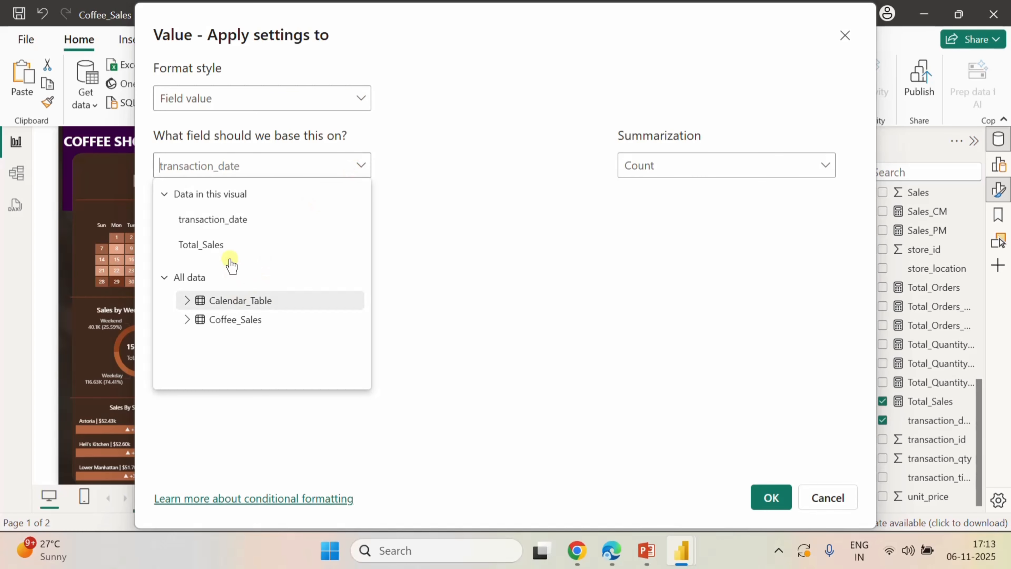
{"action": "left_click", "coordinate": [190, 323]}
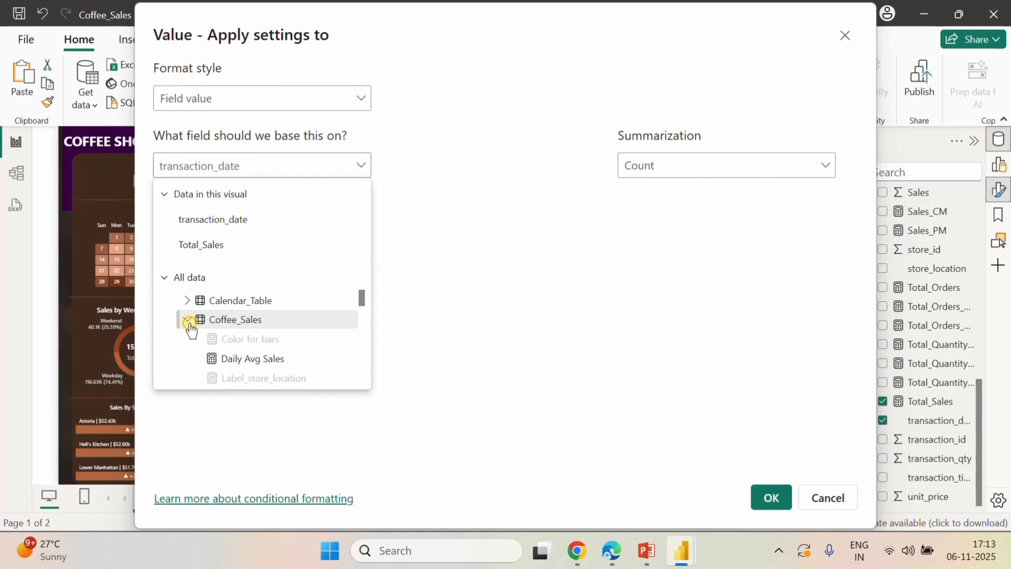
{"action": "left_click", "coordinate": [248, 359]}
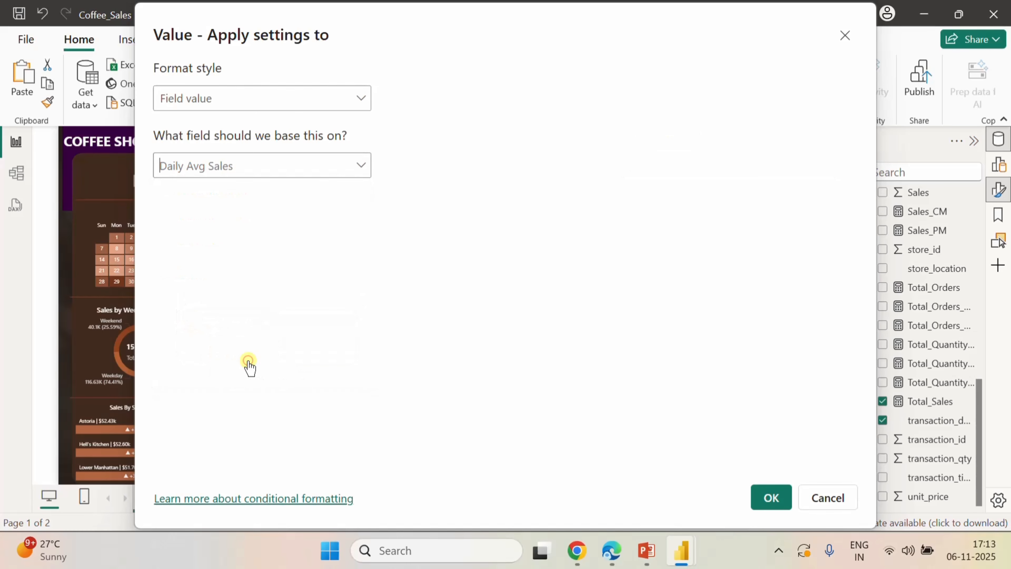
{"action": "left_click", "coordinate": [771, 497]}
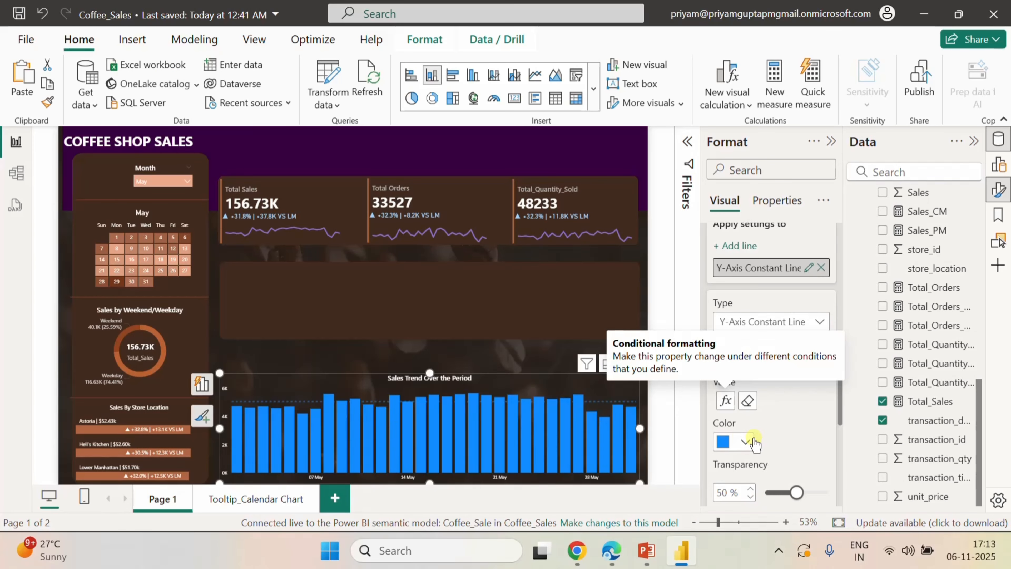
- Colour the constant line white and set its position to In front
{"action": "scroll", "coordinate": [781, 428], "scroll_direction": "down", "scroll_amount": 3}
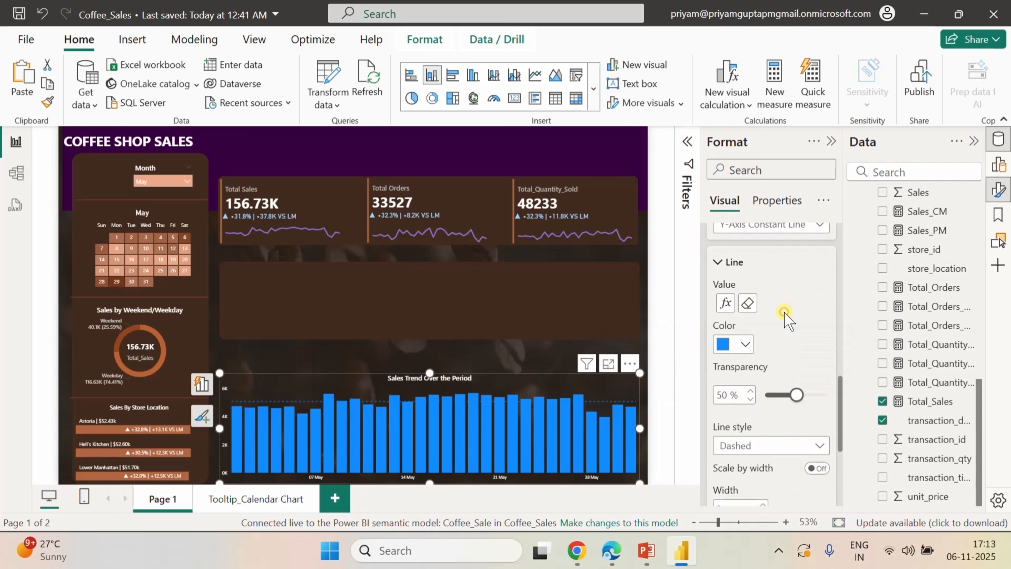
{"action": "left_click", "coordinate": [745, 345]}
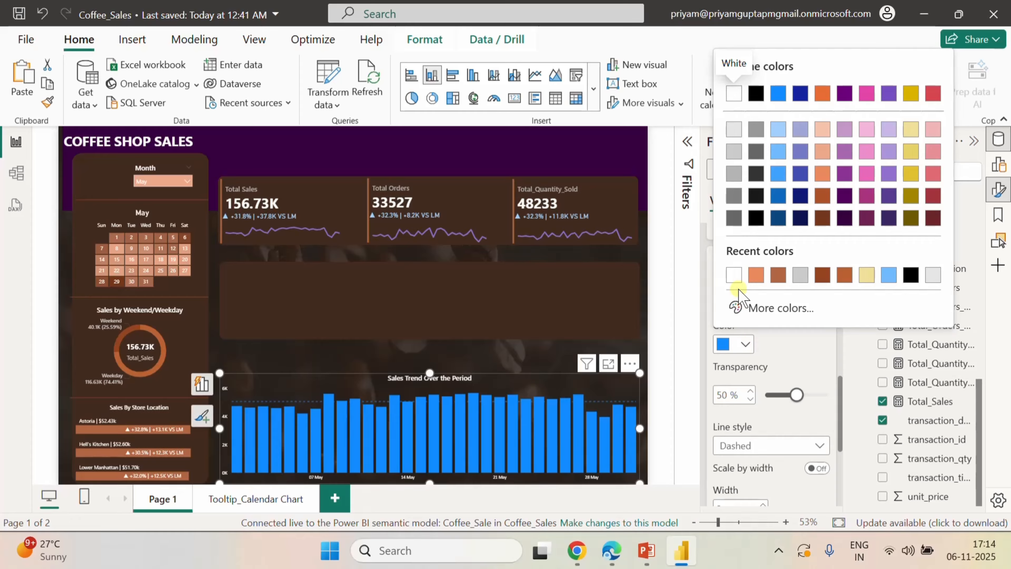
{"action": "left_click", "coordinate": [734, 274]}
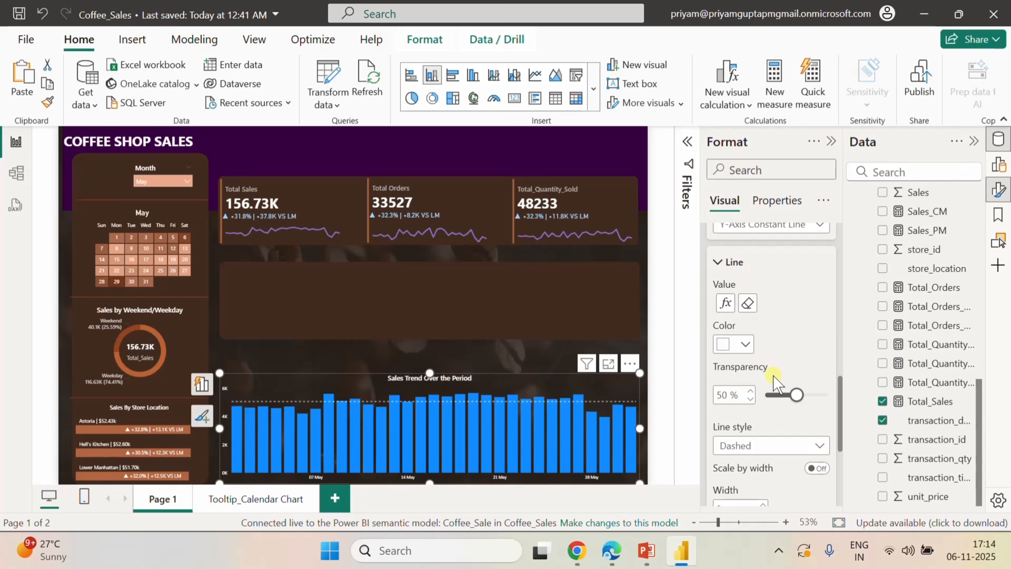
{"action": "scroll", "coordinate": [776, 385], "scroll_direction": "down", "scroll_amount": 4}
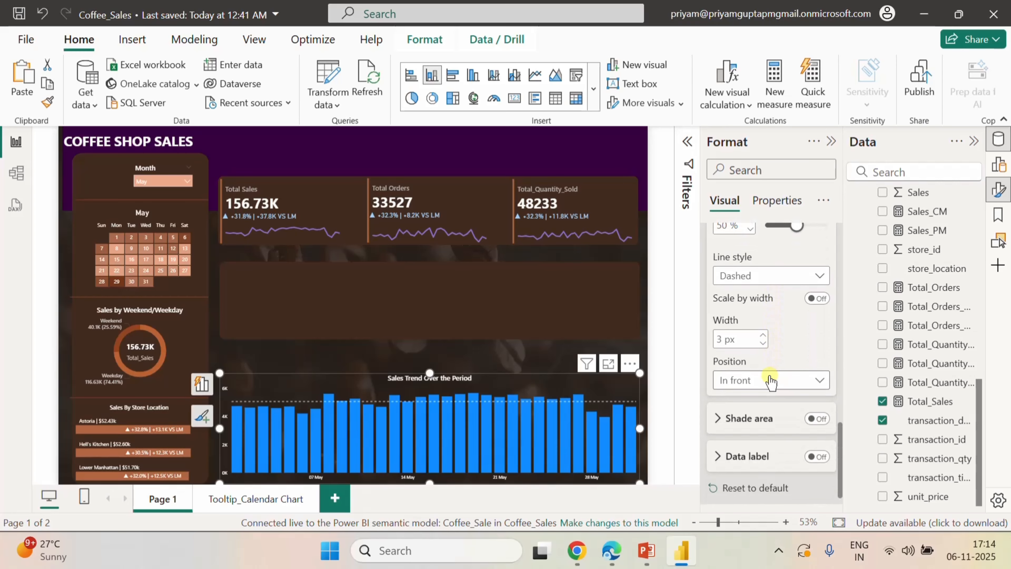
{"action": "left_click", "coordinate": [752, 381]}
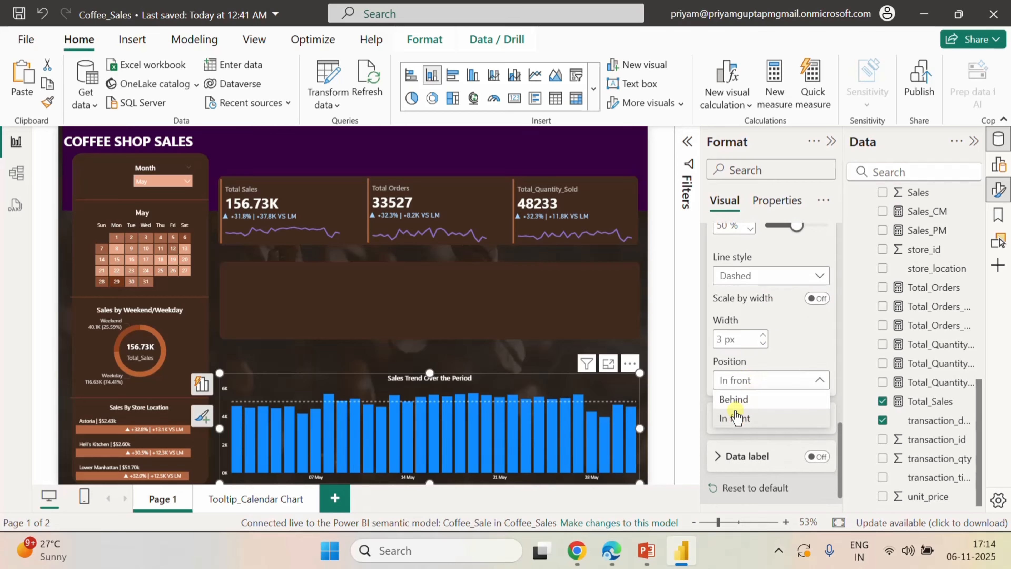
{"action": "left_click", "coordinate": [735, 417]}
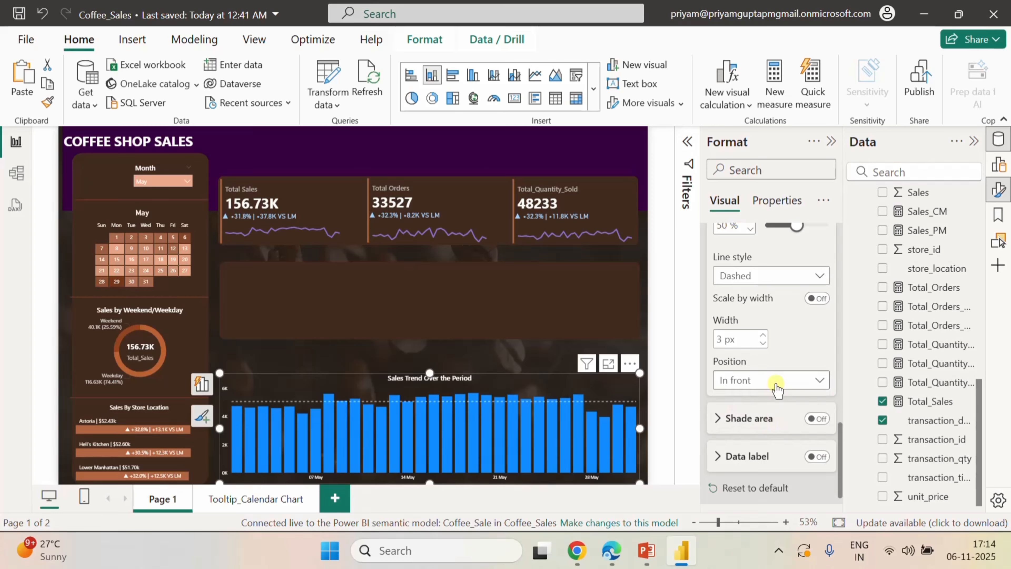
- Turn on the constant line's data label and set its style to Both
{"action": "scroll", "coordinate": [772, 397], "scroll_direction": "down", "scroll_amount": 1}
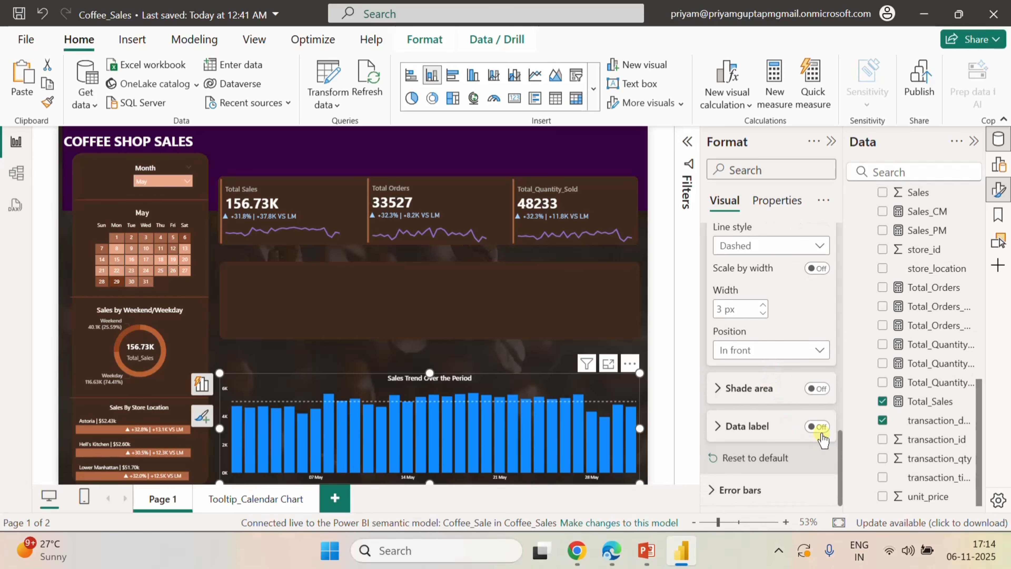
{"action": "left_click", "coordinate": [821, 428]}
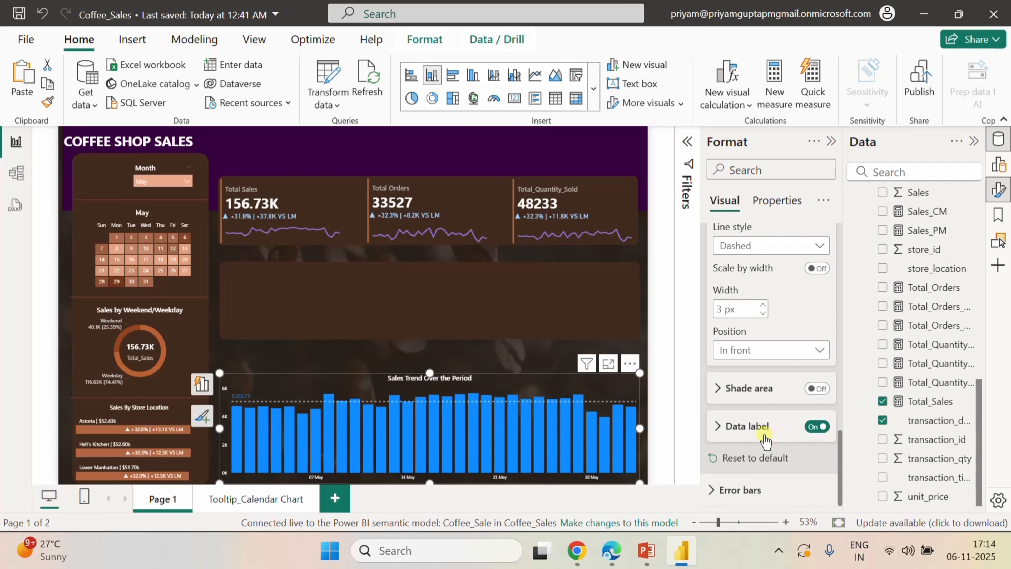
{"action": "left_click", "coordinate": [719, 432]}
{"action": "scroll", "coordinate": [761, 447], "scroll_direction": "down", "scroll_amount": 5}
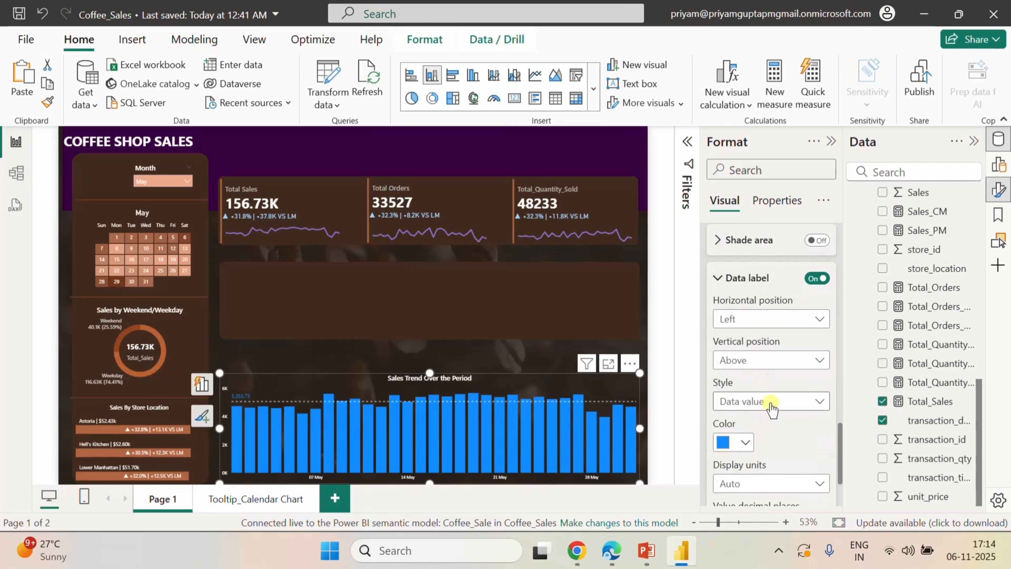
{"action": "left_click", "coordinate": [772, 403]}
{"action": "left_click", "coordinate": [751, 463]}
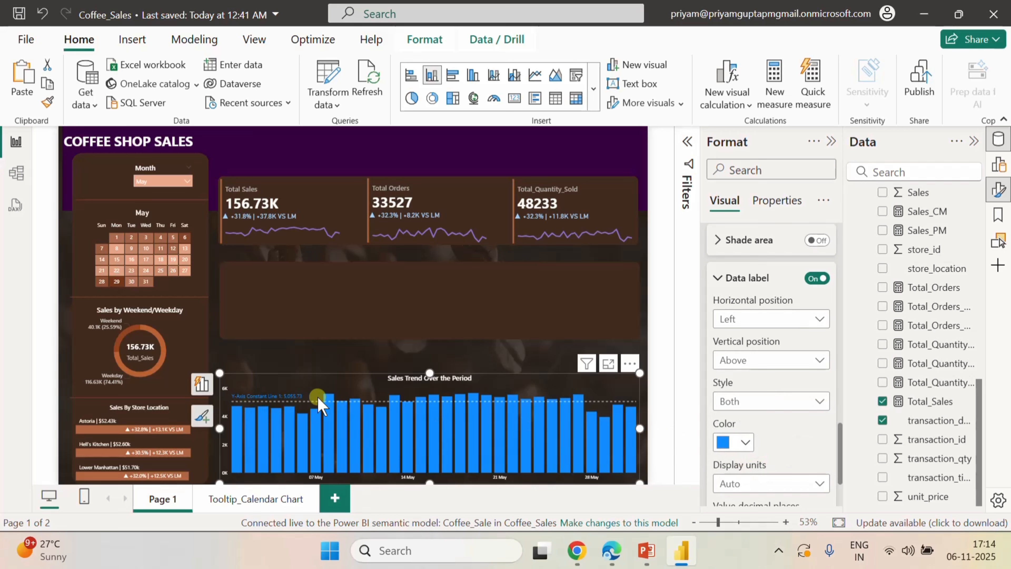
- Rename the Y-axis constant line as Average Sales
{"action": "scroll", "coordinate": [783, 422], "scroll_direction": "up", "scroll_amount": 10}
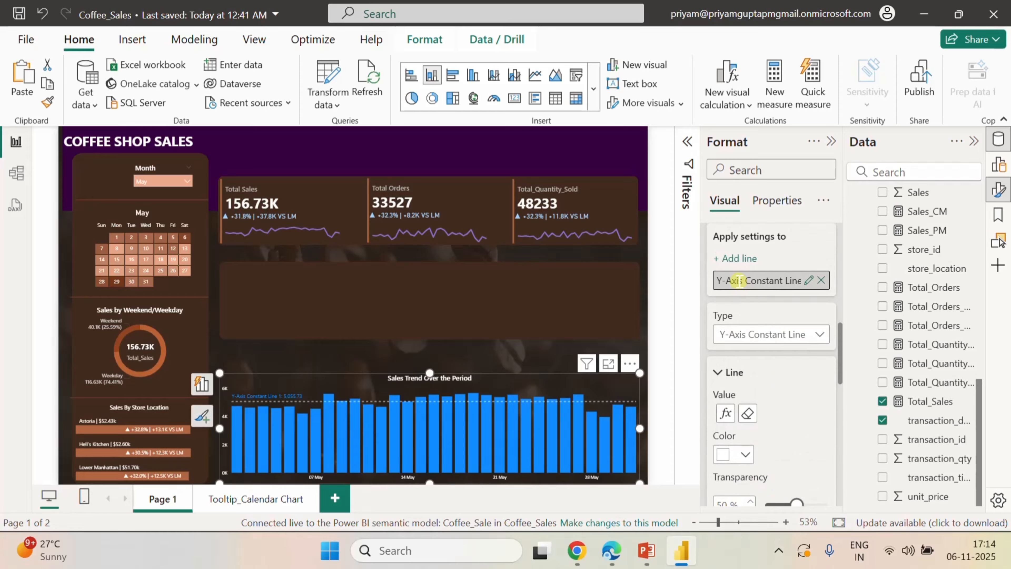
{"action": "double_click", "coordinate": [738, 280]}
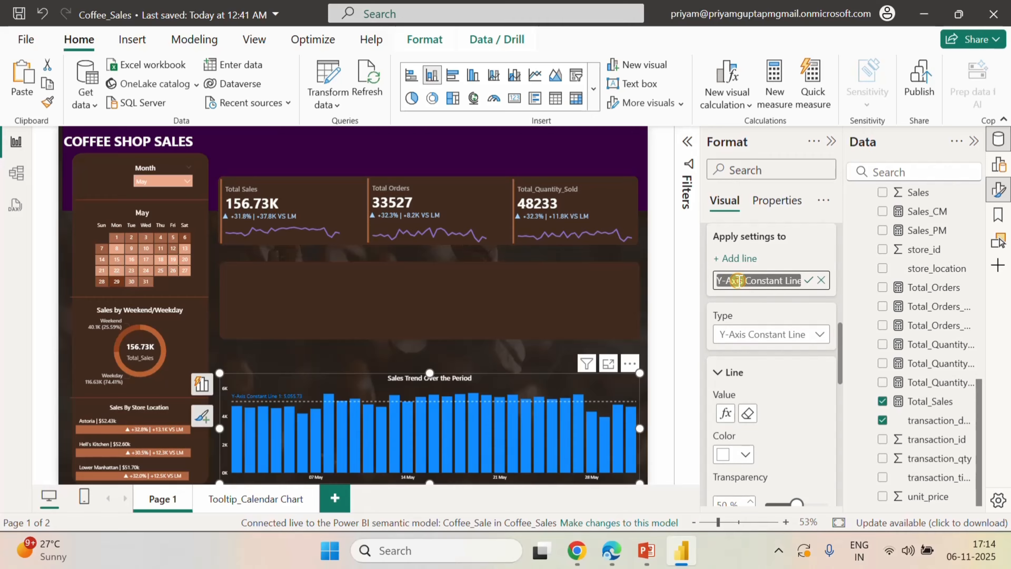
{"action": "type", "text": "Av"}
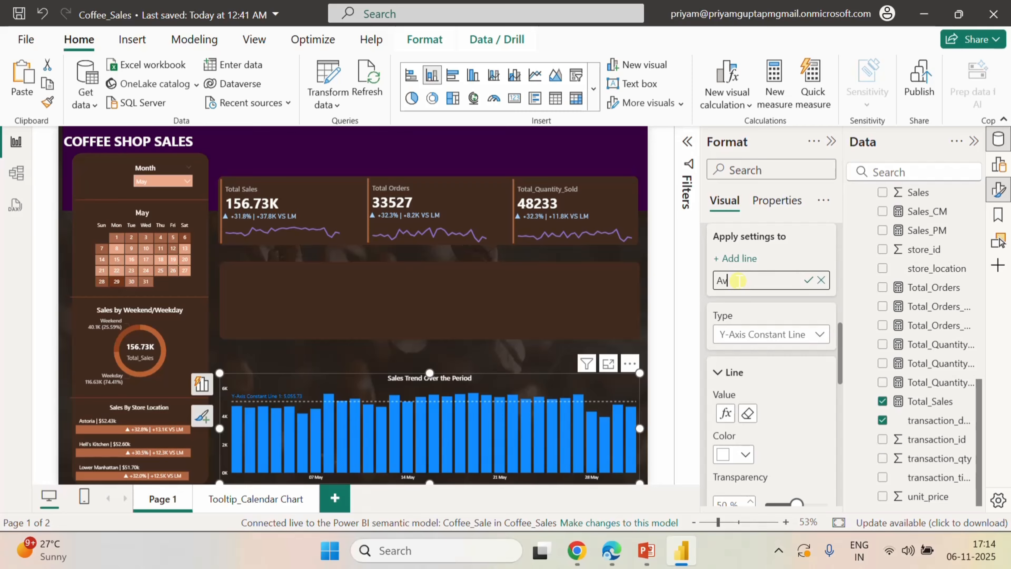
{"action": "type", "text": "erage Sales"}
{"action": "key", "text": "Return"}
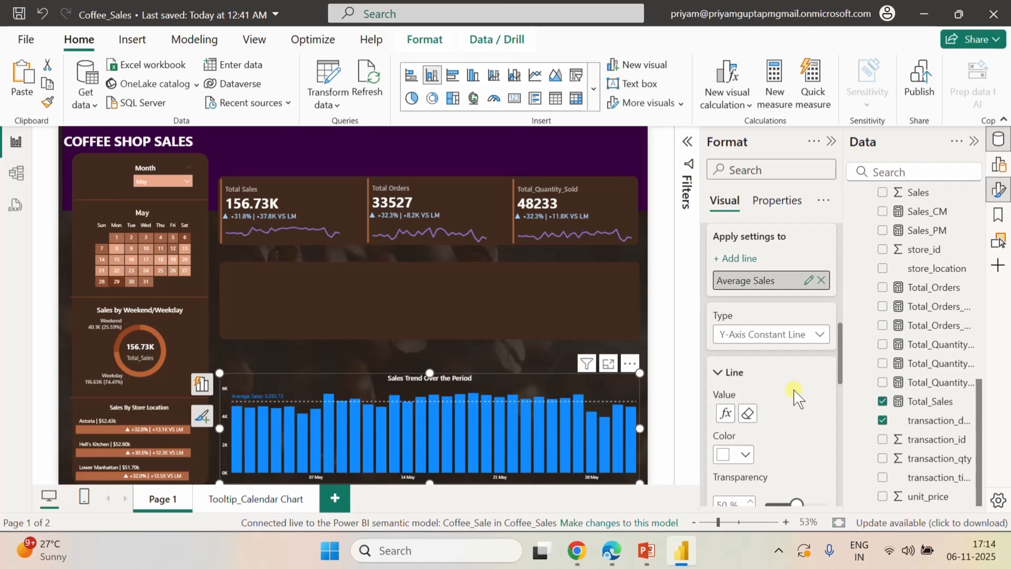
- Set the Average Sales line's data label colour to the recently used light orange
{"action": "scroll", "coordinate": [794, 396], "scroll_direction": "down", "scroll_amount": 3}
{"action": "scroll", "coordinate": [794, 396], "scroll_direction": "up", "scroll_amount": 1}
{"action": "scroll", "coordinate": [795, 396], "scroll_direction": "down", "scroll_amount": 3}
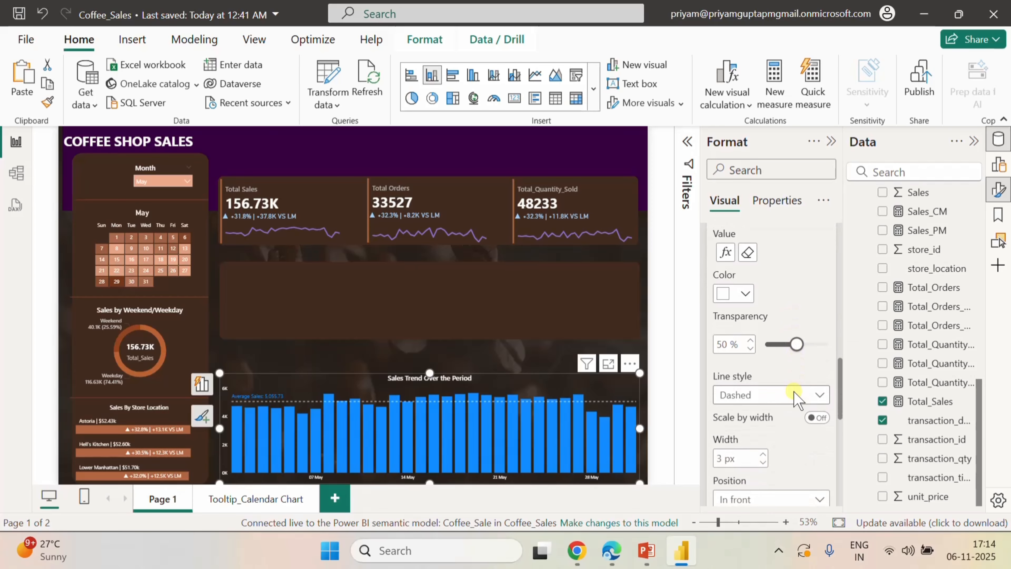
{"action": "scroll", "coordinate": [795, 397], "scroll_direction": "down", "scroll_amount": 8}
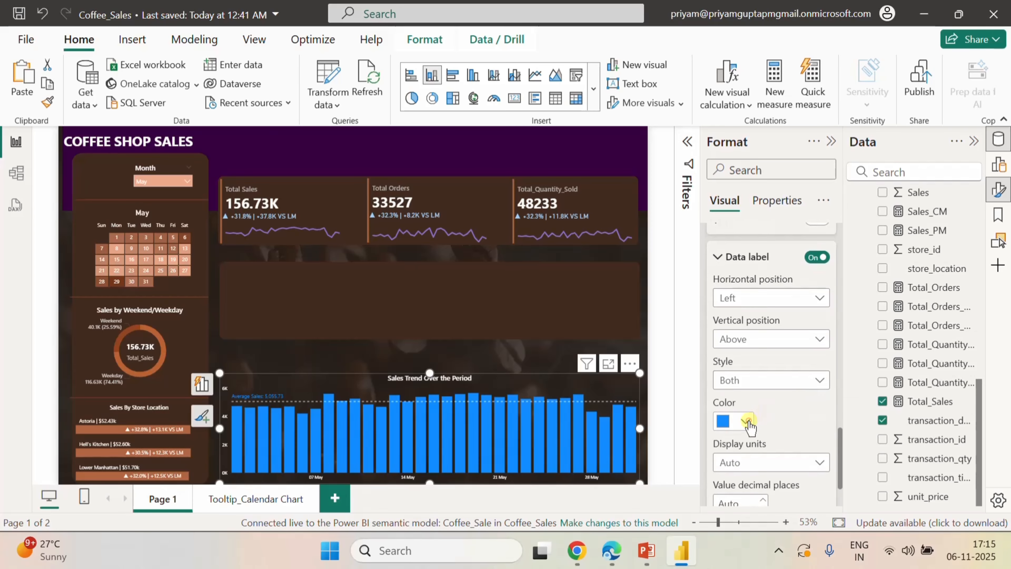
{"action": "left_click", "coordinate": [746, 422]}
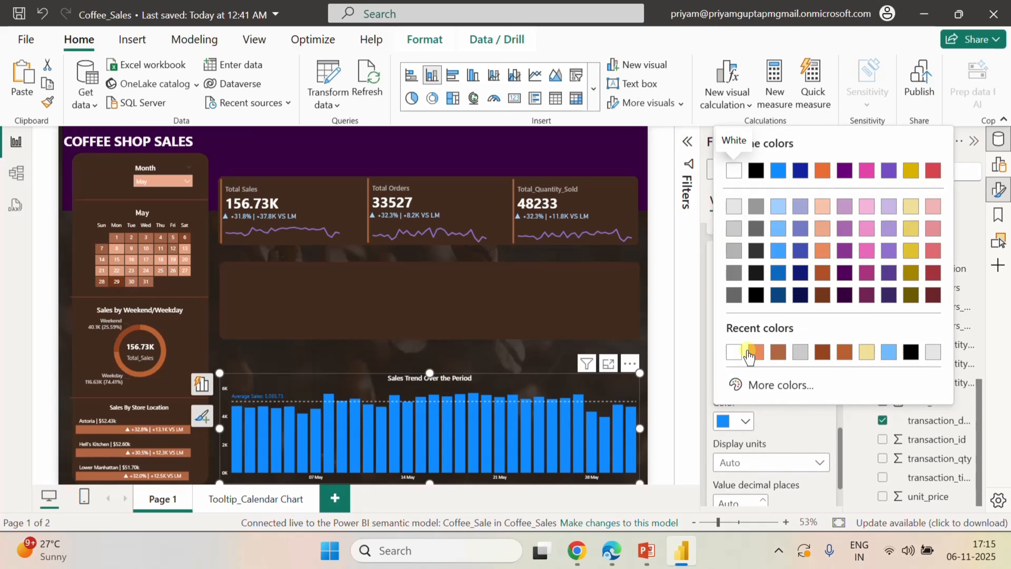
{"action": "left_click", "coordinate": [756, 351]}
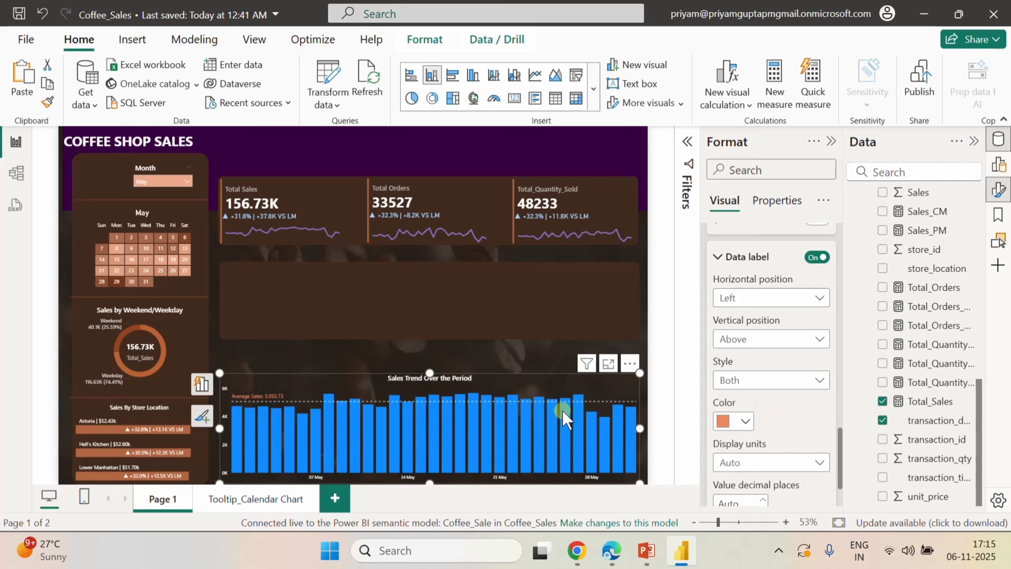
- Check a daily column's value, switch to the Coffee_Sale model in the browser and view the Color for bars measure's formula
{"action": "mouse_move", "coordinate": [500, 434]}
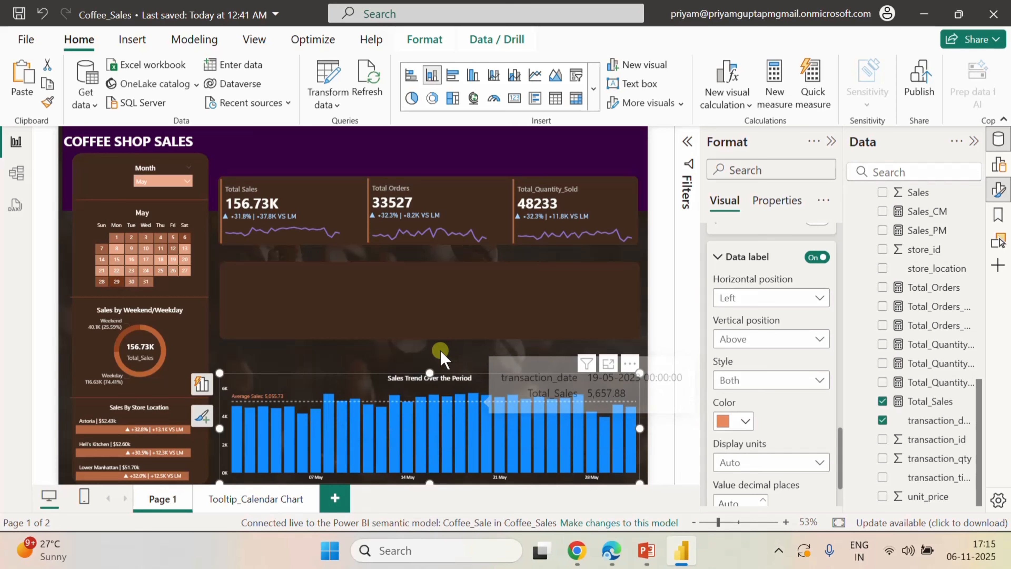
{"action": "left_click", "coordinate": [622, 558]}
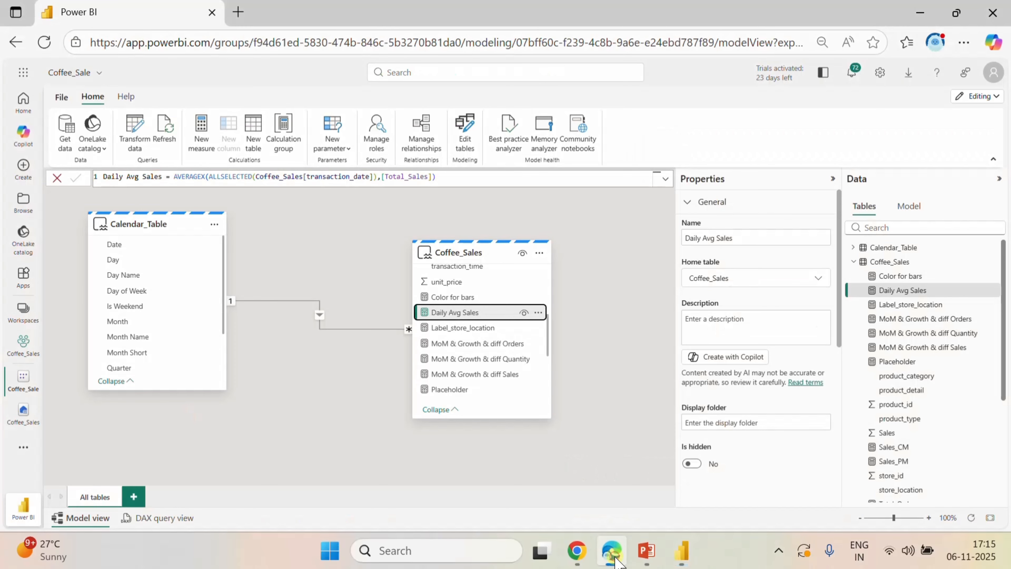
{"action": "left_click", "coordinate": [454, 298]}
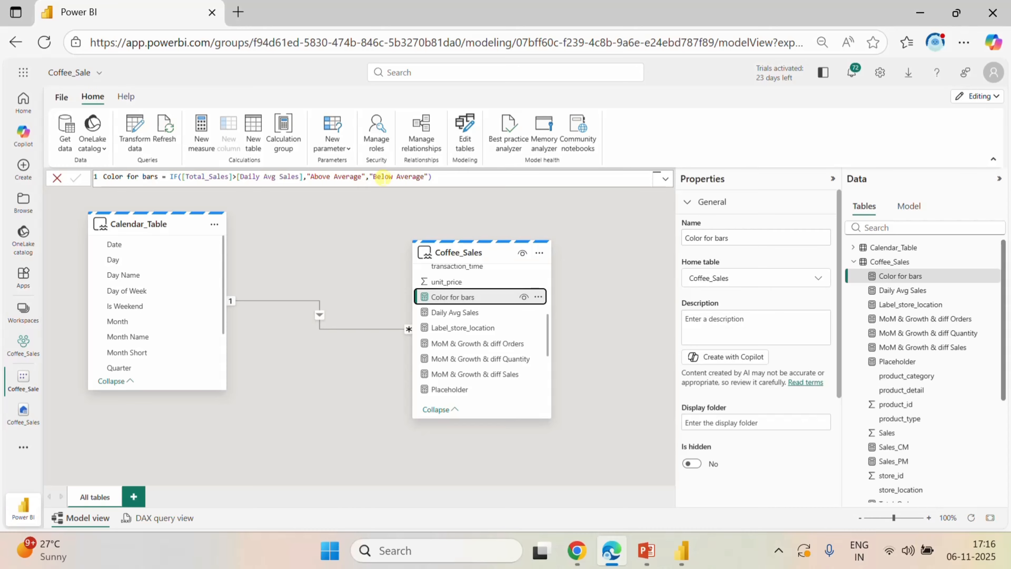
{"action": "left_click", "coordinate": [613, 382]}
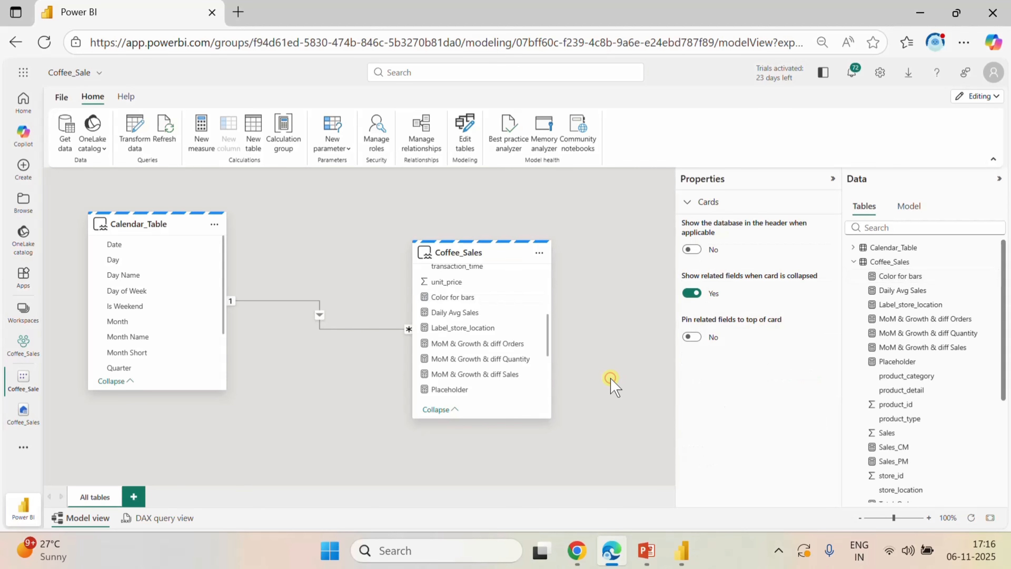
- Switch to the Coffee_Sales report in Power BI Desktop and open conditional formatting for the sales trend chart's column colour
{"action": "left_click", "coordinate": [683, 550]}
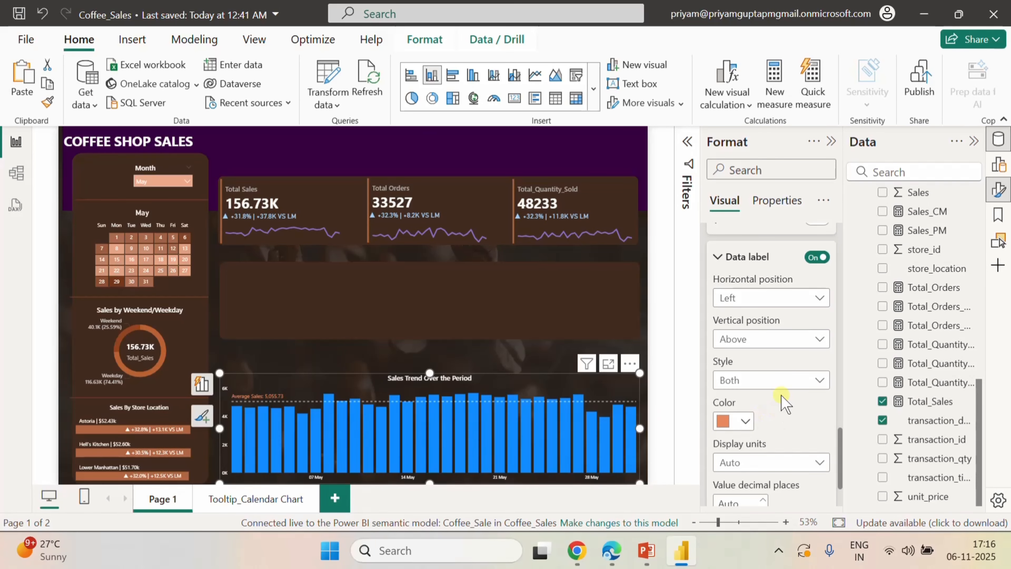
{"action": "scroll", "coordinate": [782, 403], "scroll_direction": "up", "scroll_amount": 10}
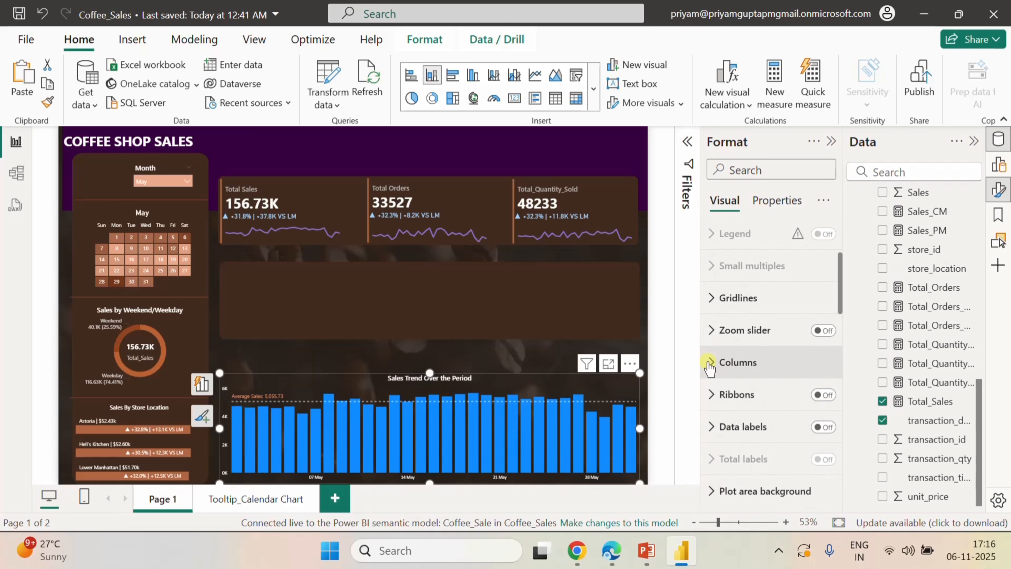
{"action": "left_click", "coordinate": [709, 363]}
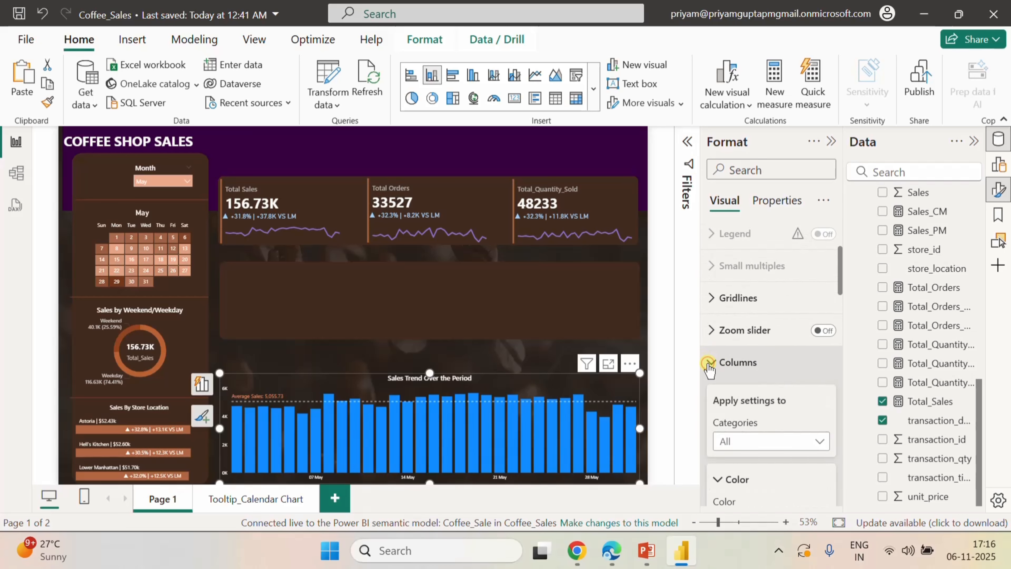
{"action": "scroll", "coordinate": [733, 403], "scroll_direction": "down", "scroll_amount": 3}
{"action": "left_click", "coordinate": [746, 396]}
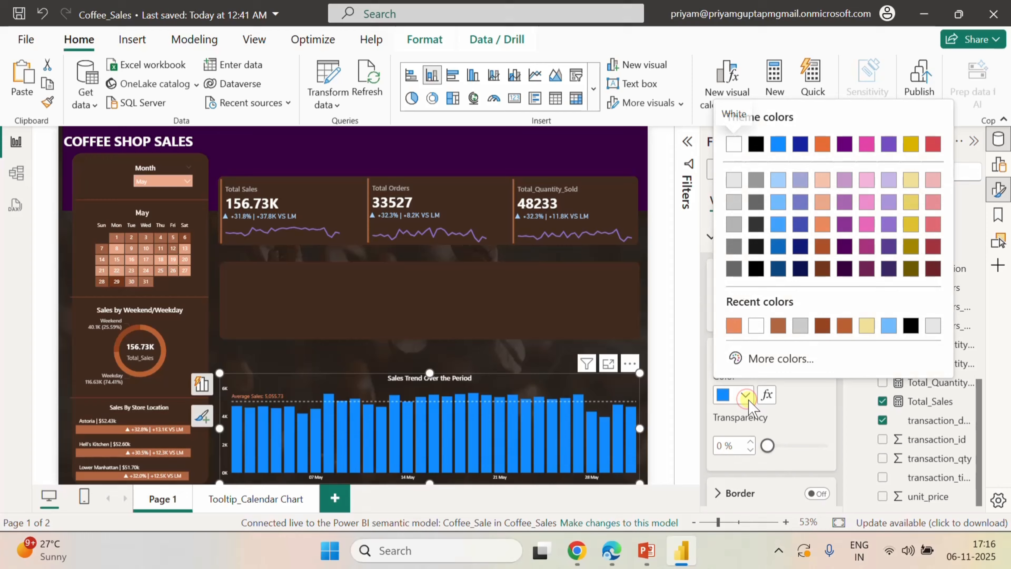
{"action": "left_click", "coordinate": [768, 396]}
{"action": "left_click", "coordinate": [768, 396]}
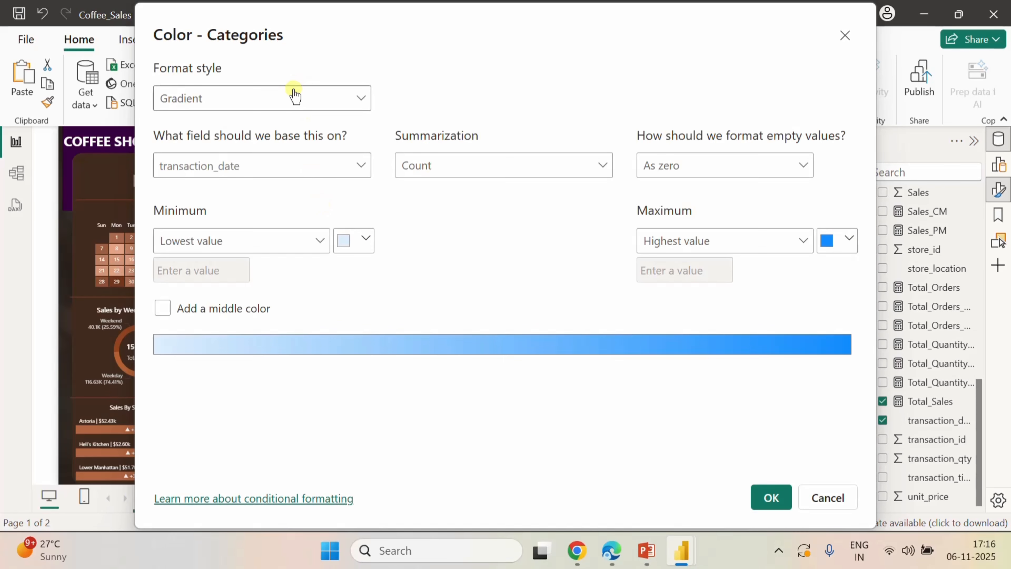
- Set the column colour's format style to Rules, based on the Color for bars measure from Coffee_Sales
{"action": "left_click", "coordinate": [289, 104]}
{"action": "left_click", "coordinate": [184, 148]}
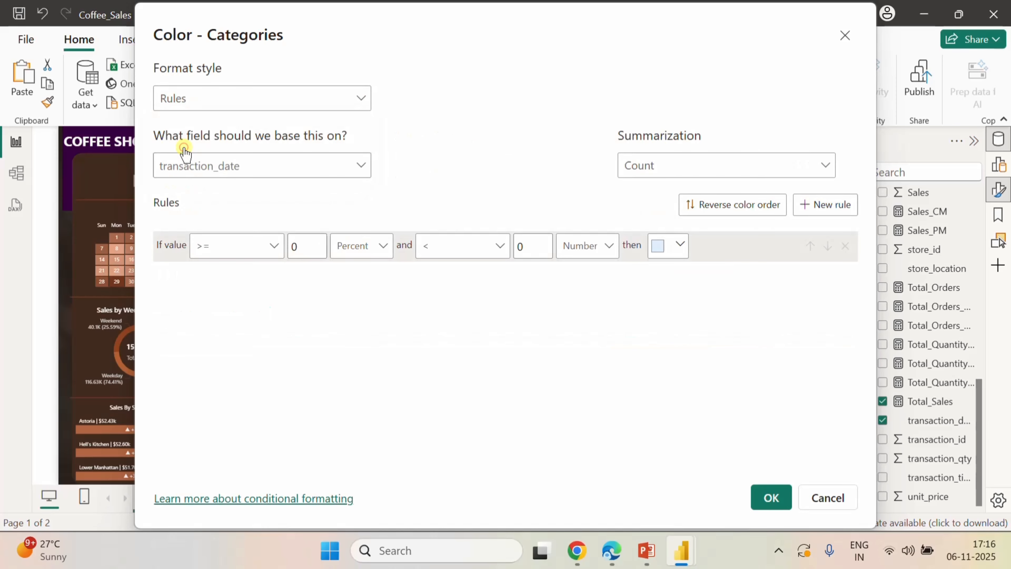
{"action": "left_click", "coordinate": [350, 166]}
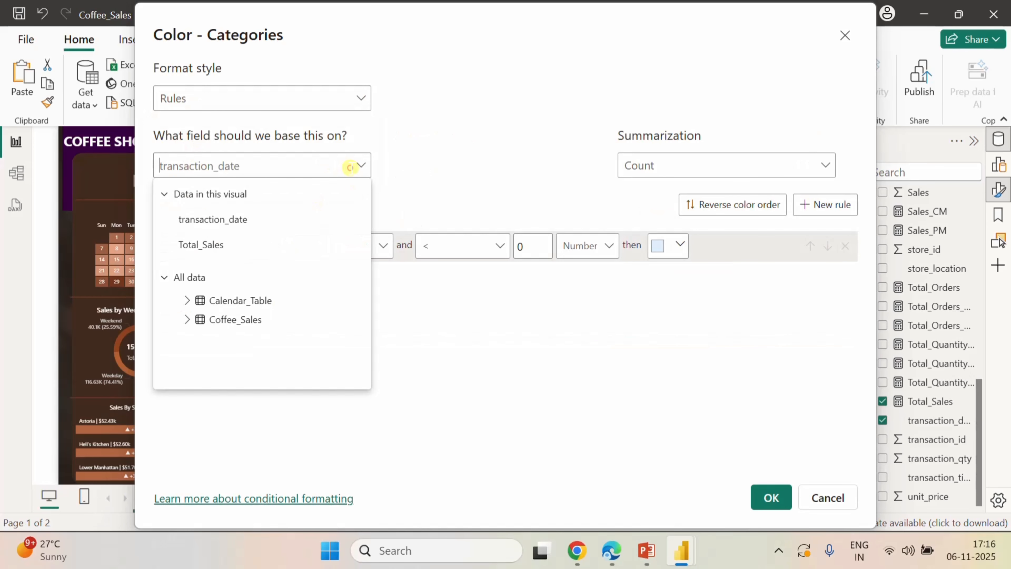
{"action": "left_click", "coordinate": [202, 319]}
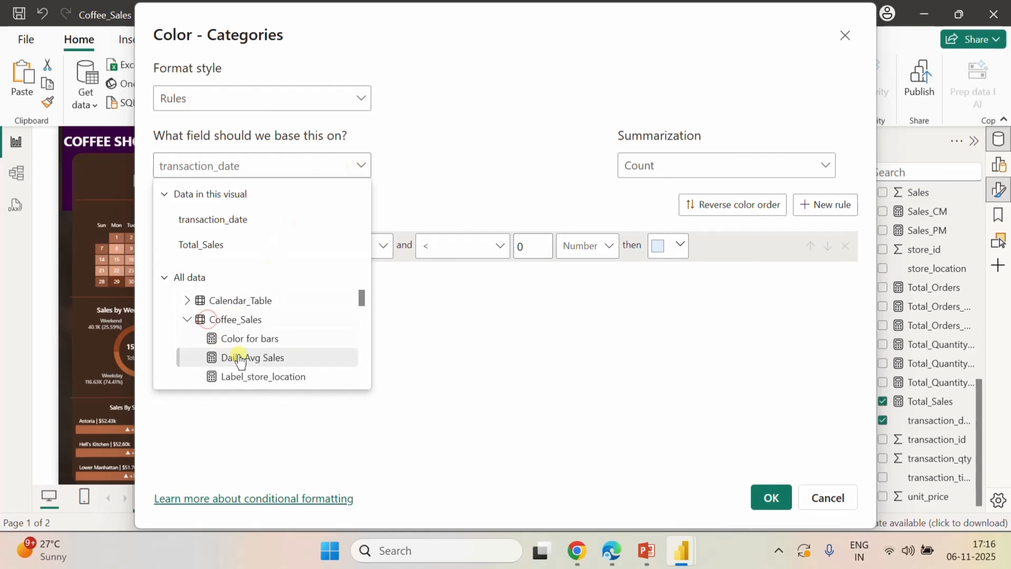
{"action": "left_click", "coordinate": [247, 339]}
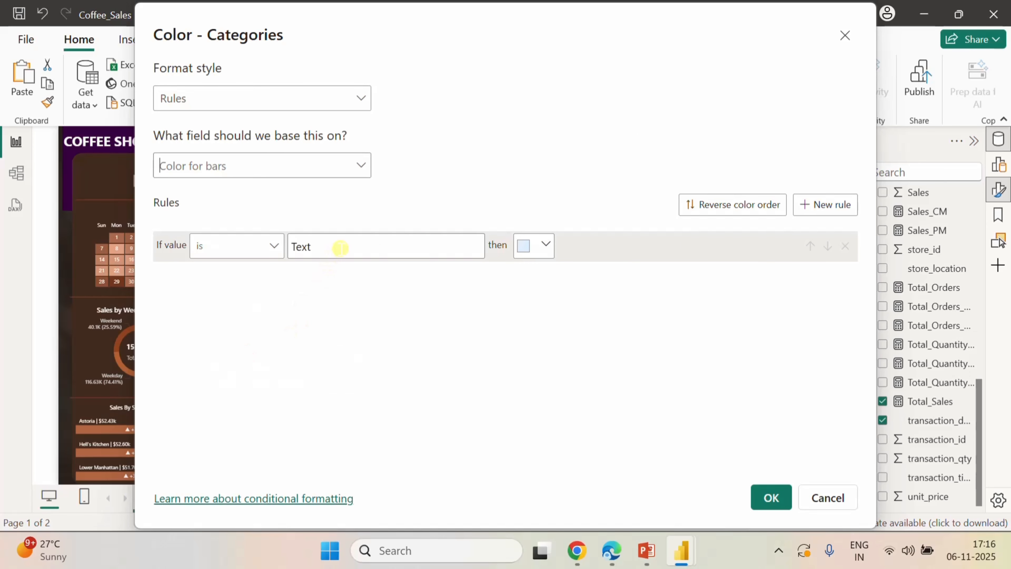
- Define the first rule so columns whose value is Above Average get the colour #B36541
{"action": "left_click", "coordinate": [340, 248]}
{"action": "type", "text": "A"}
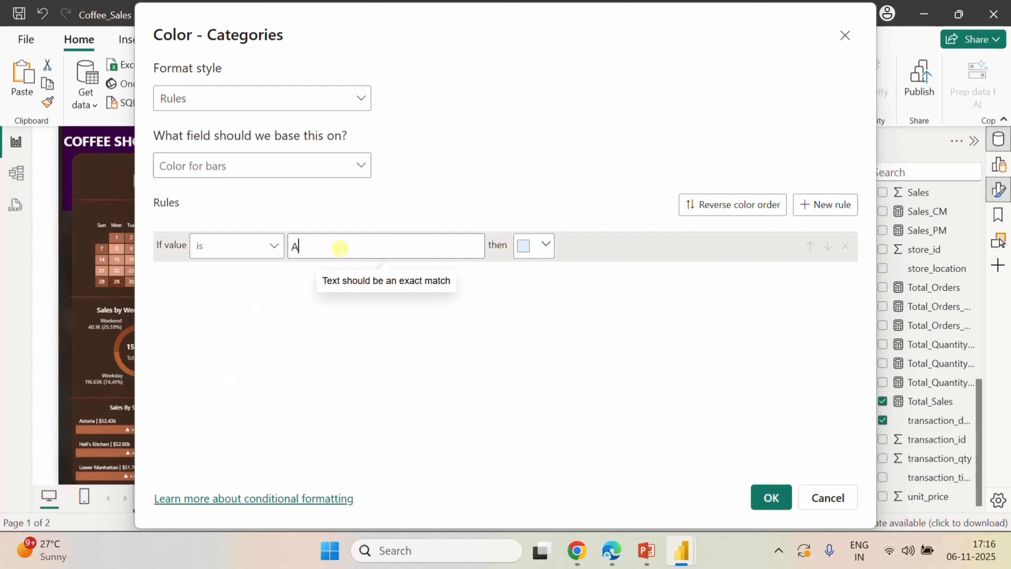
{"action": "type", "text": "bove Aver"}
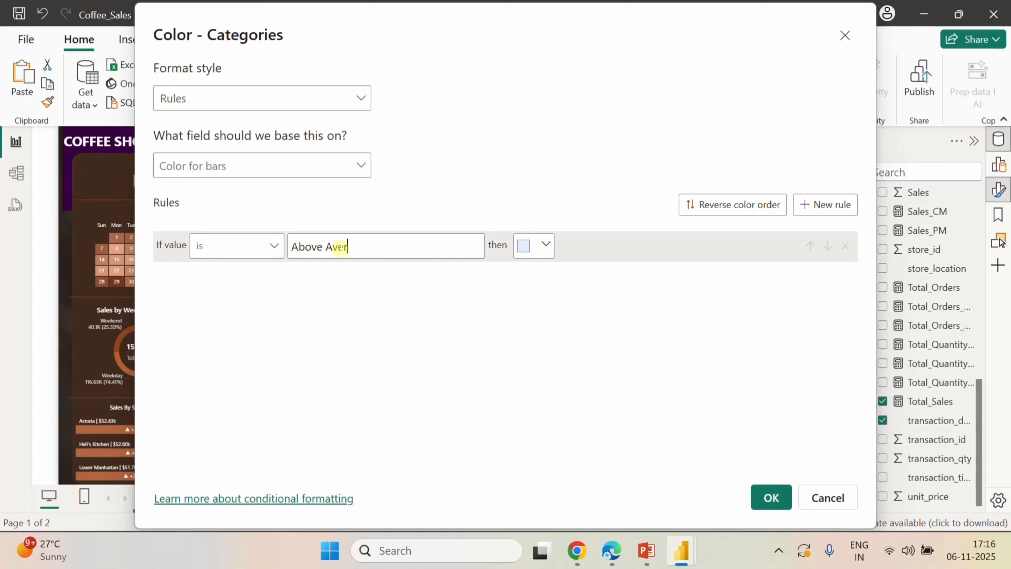
{"action": "type", "text": "age"}
{"action": "left_click", "coordinate": [545, 246]}
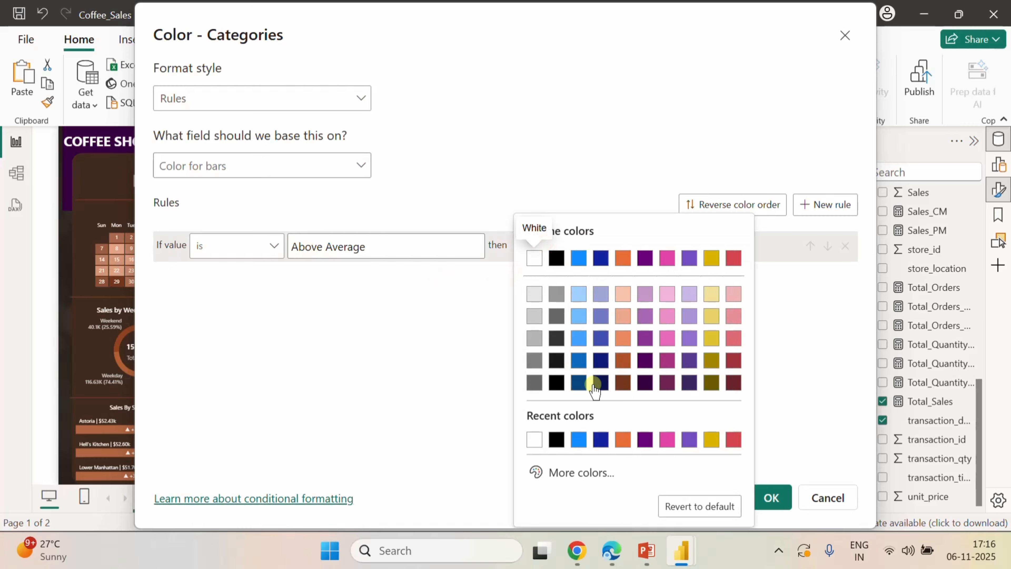
{"action": "left_click", "coordinate": [570, 475]}
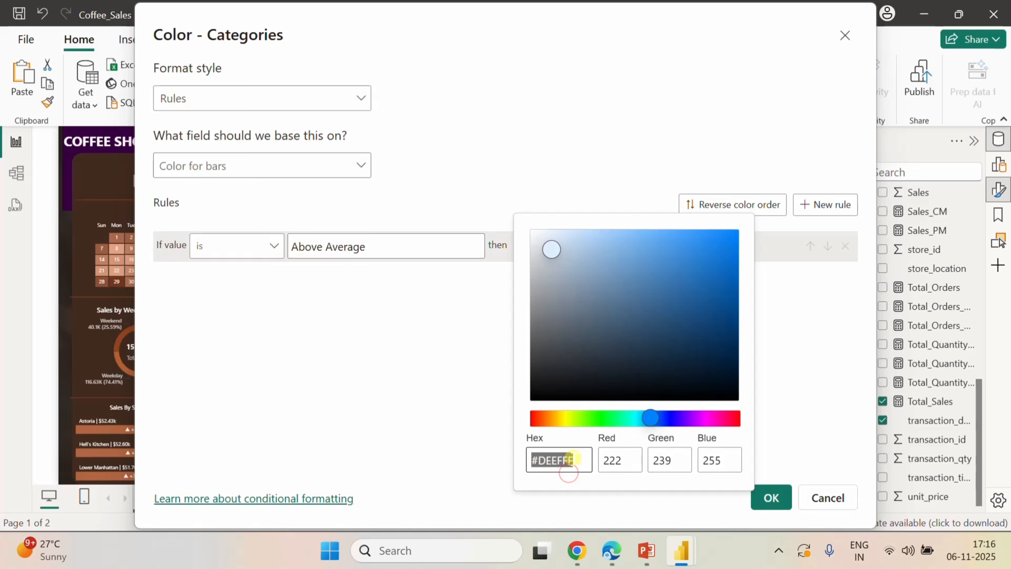
{"action": "type", "text": "b"}
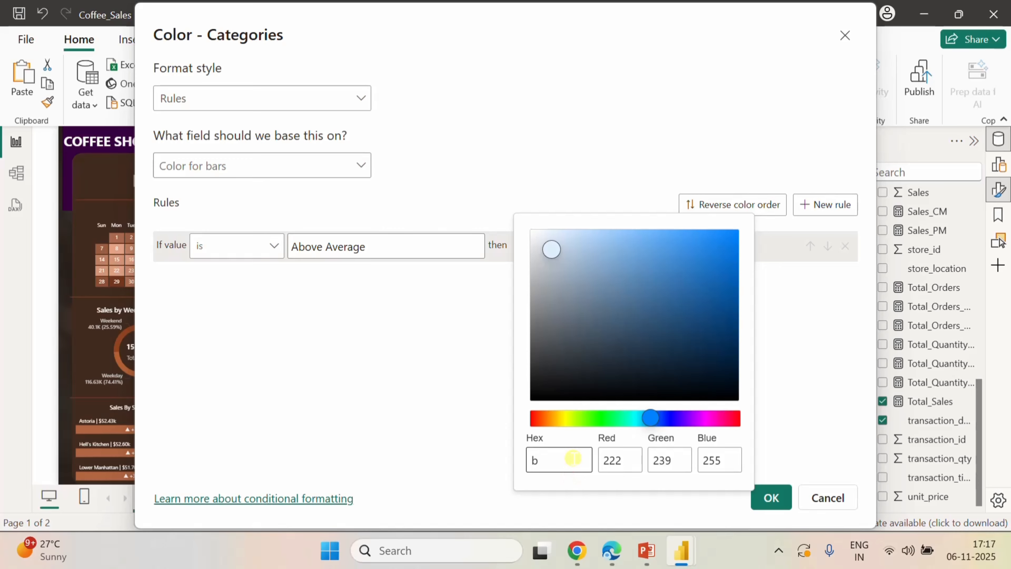
{"action": "type", "text": "36541"}
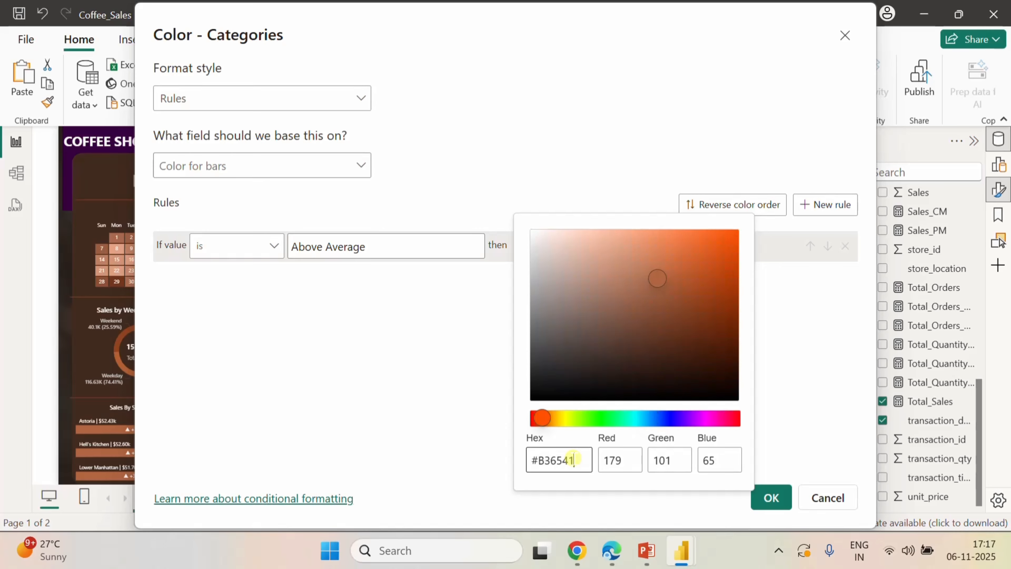
{"action": "left_click", "coordinate": [788, 381]}
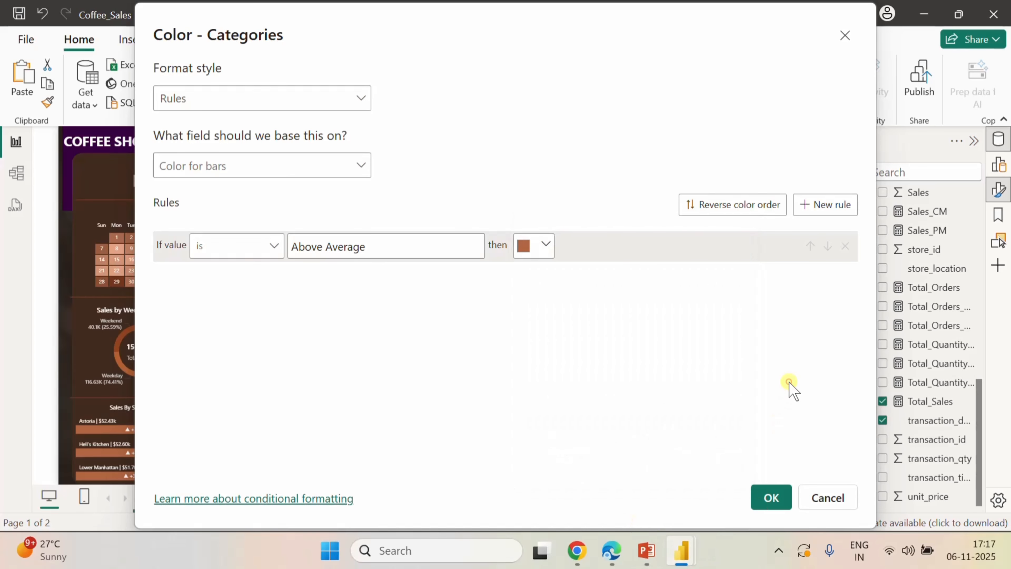
- Add a second rule giving Below Average columns the colour #73361C and apply the conditional formatting
{"action": "left_click", "coordinate": [841, 203]}
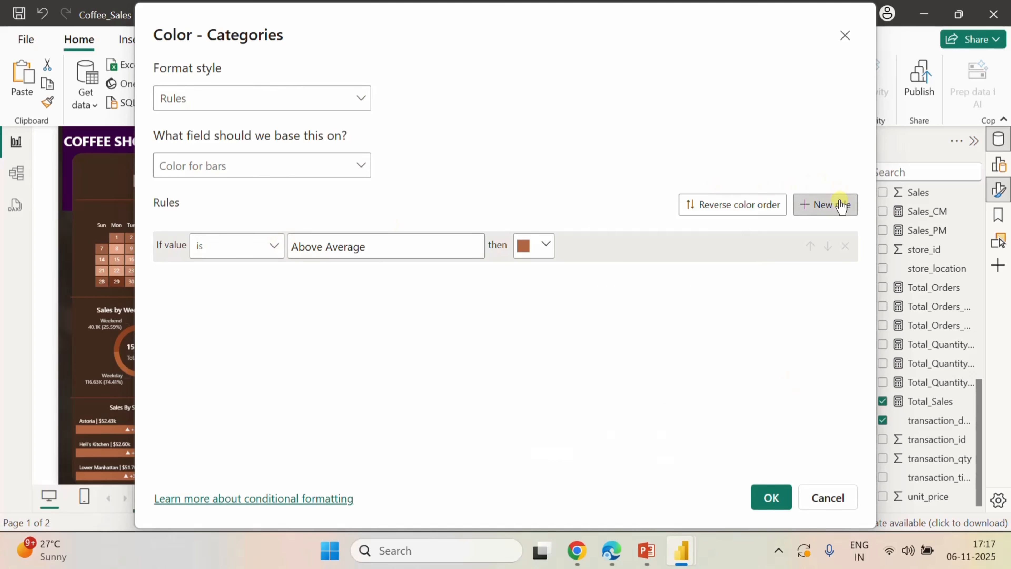
{"action": "left_click", "coordinate": [315, 271]}
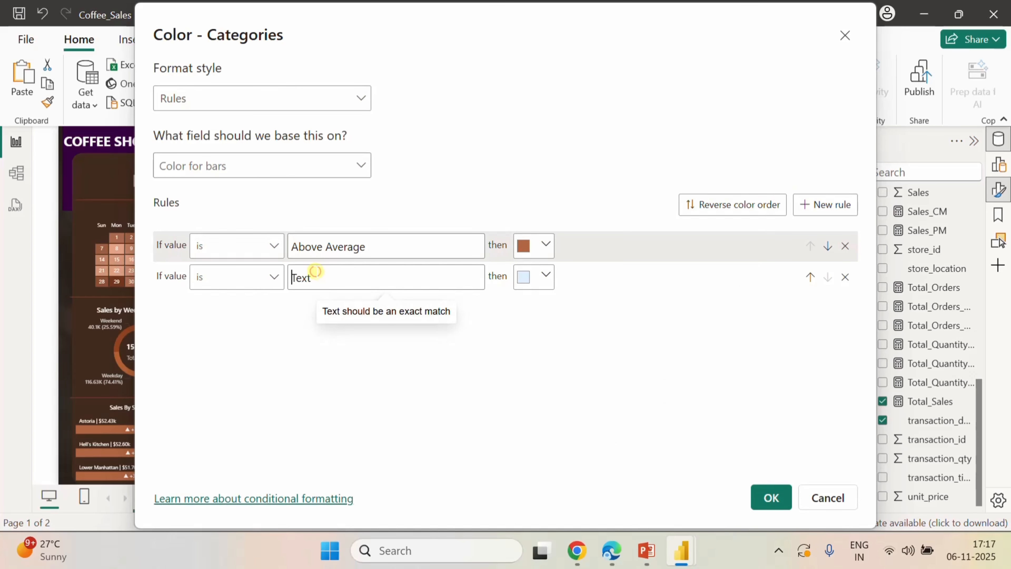
{"action": "type", "text": "V"}
{"action": "key", "text": "BackSpace"}
{"action": "type", "text": "Below Average"}
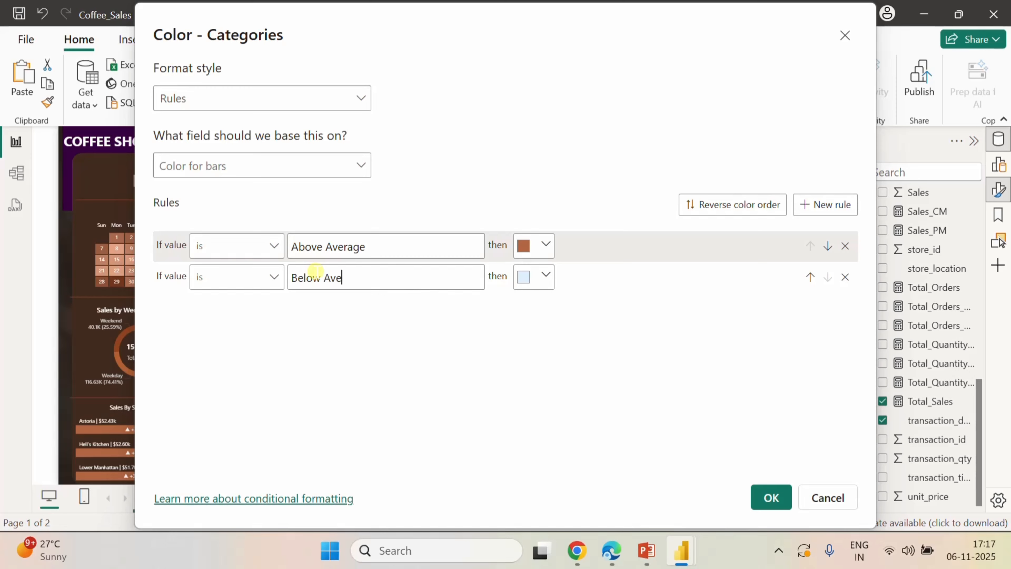
{"action": "left_click", "coordinate": [546, 277]}
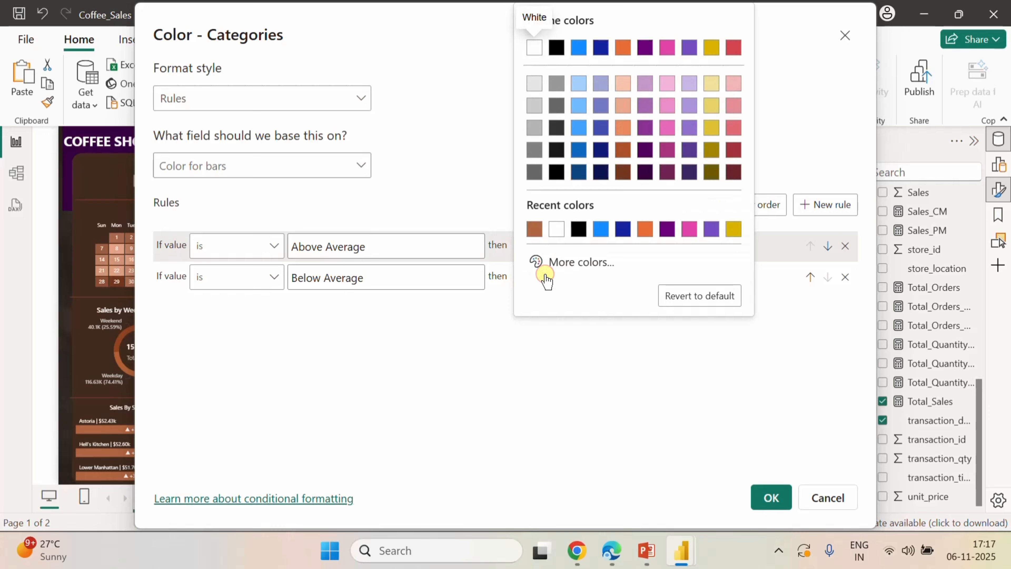
{"action": "left_click", "coordinate": [586, 271]}
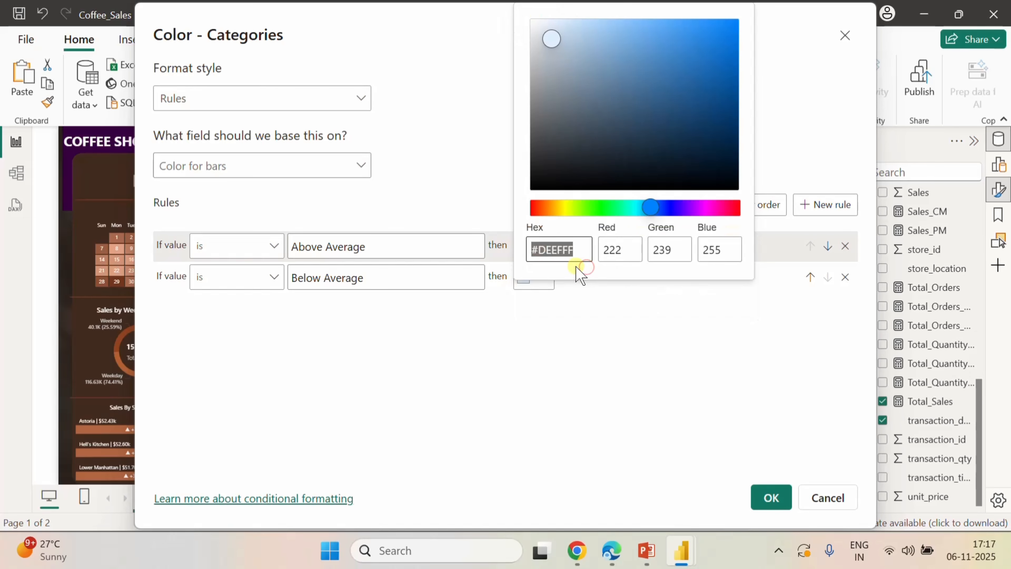
{"action": "type", "text": "7336"}
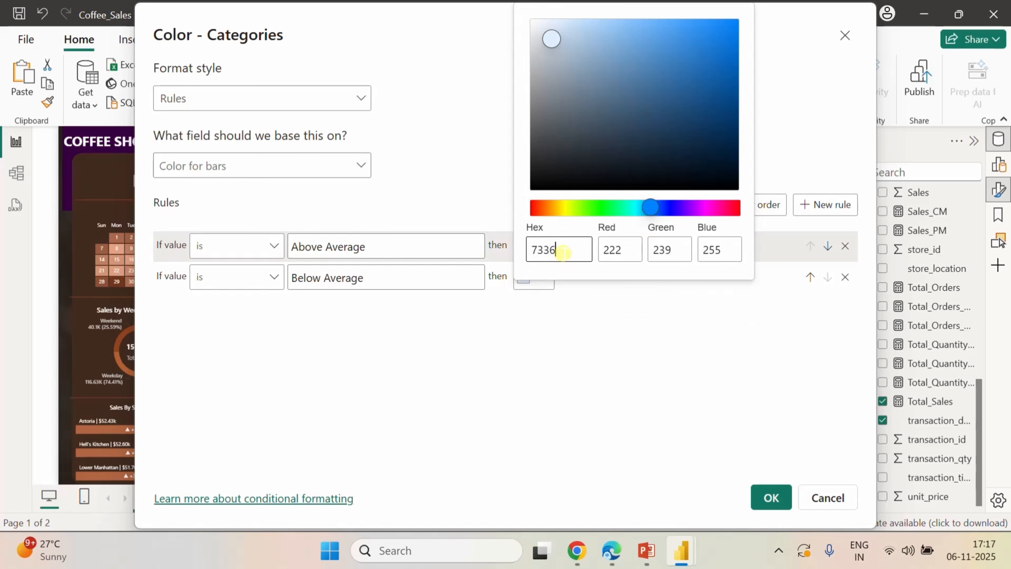
{"action": "type", "text": "1C"}
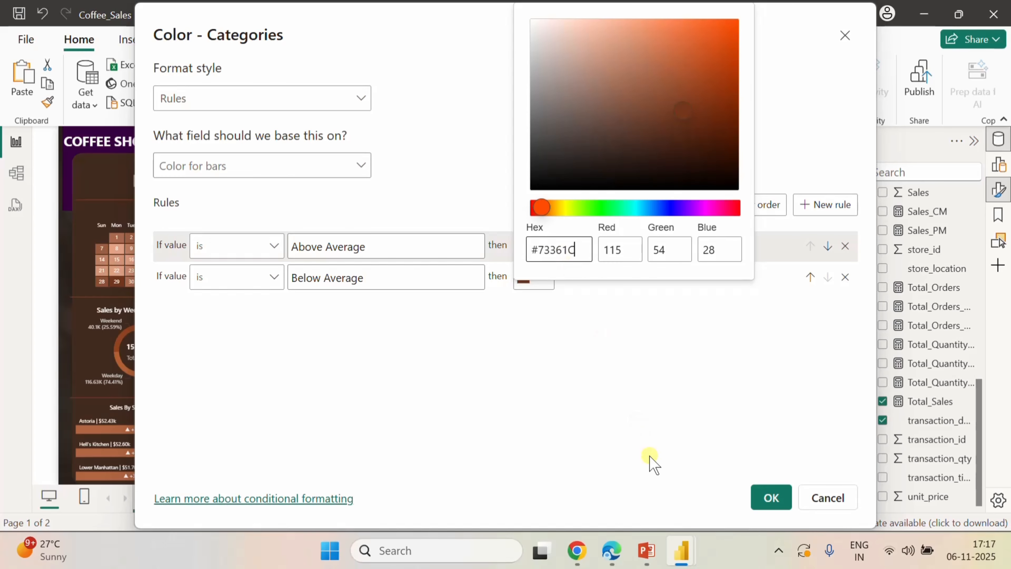
{"action": "left_click", "coordinate": [669, 380]}
{"action": "left_click", "coordinate": [777, 499]}
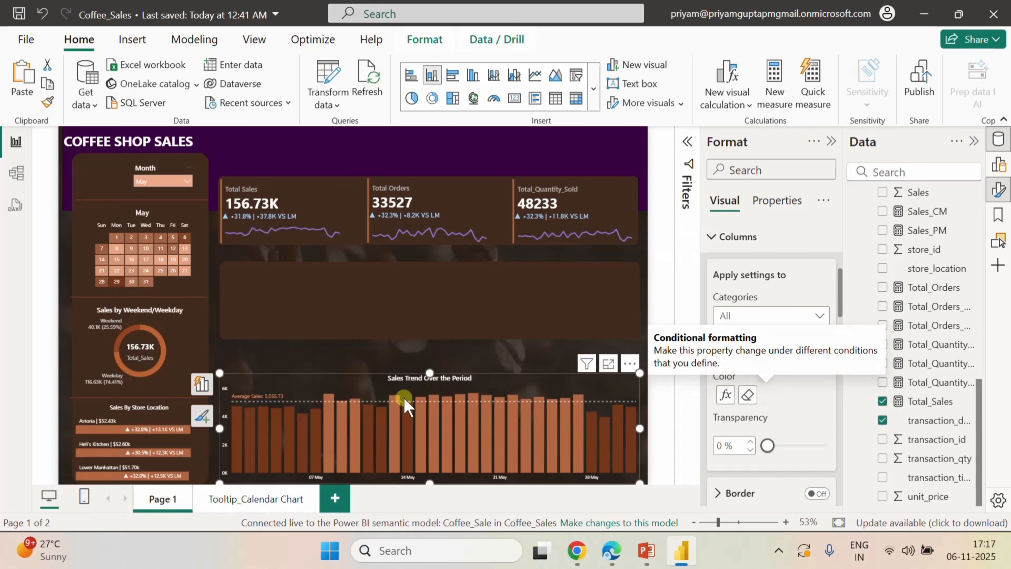
- Reduce the Sales Trend chart's height and move it onto the empty brown panel beneath the KPI cards
{"action": "mouse_move", "coordinate": [368, 434]}
{"action": "left_click_drag", "start_coordinate": [436, 480], "coordinate": [430, 456]}
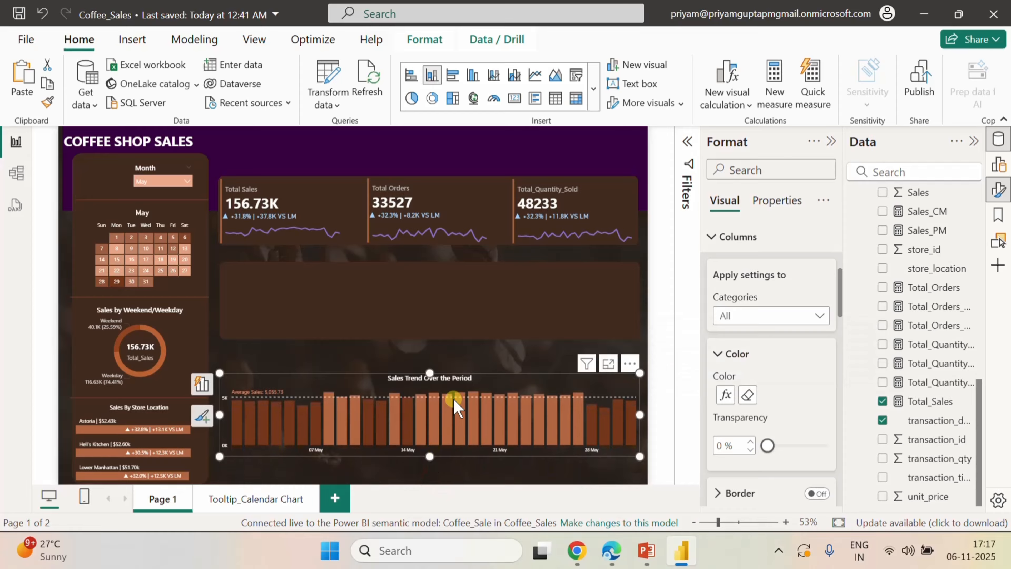
{"action": "left_click_drag", "start_coordinate": [448, 382], "coordinate": [452, 273]}
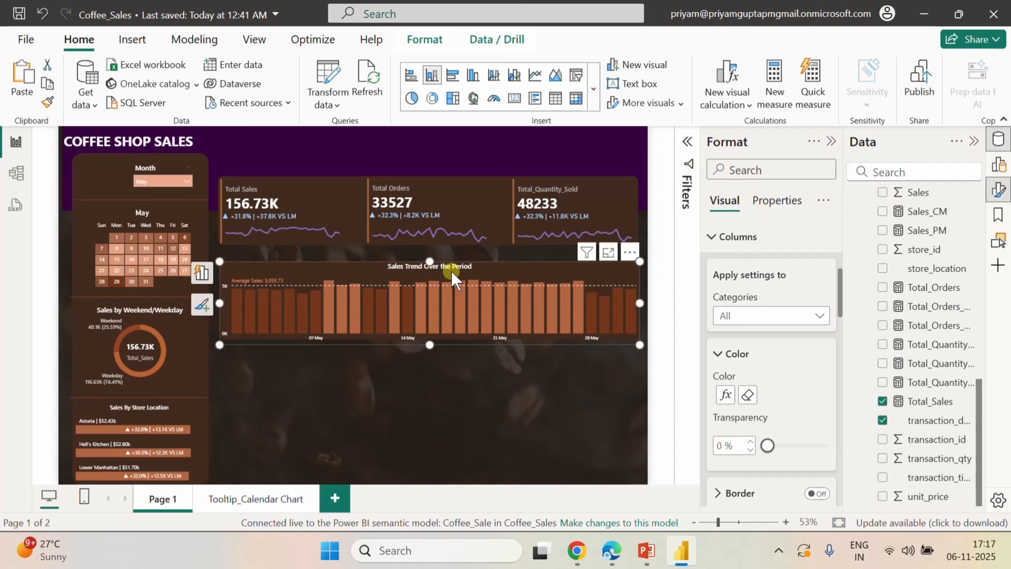
{"action": "left_click", "coordinate": [446, 389]}
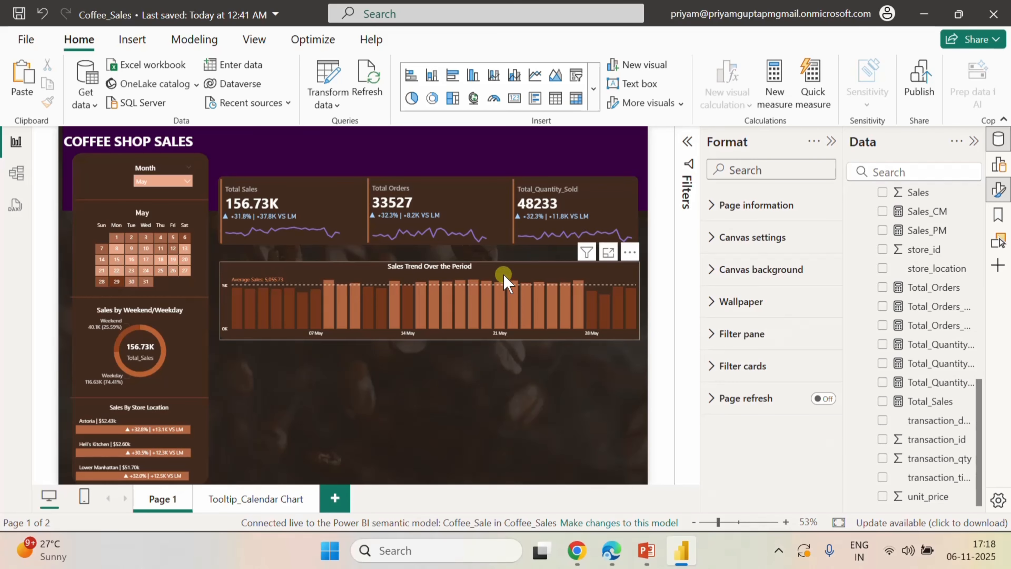
- Turn on data labels for the Sales Trend chart and set their orientation to Vertical
{"action": "left_click", "coordinate": [504, 274]}
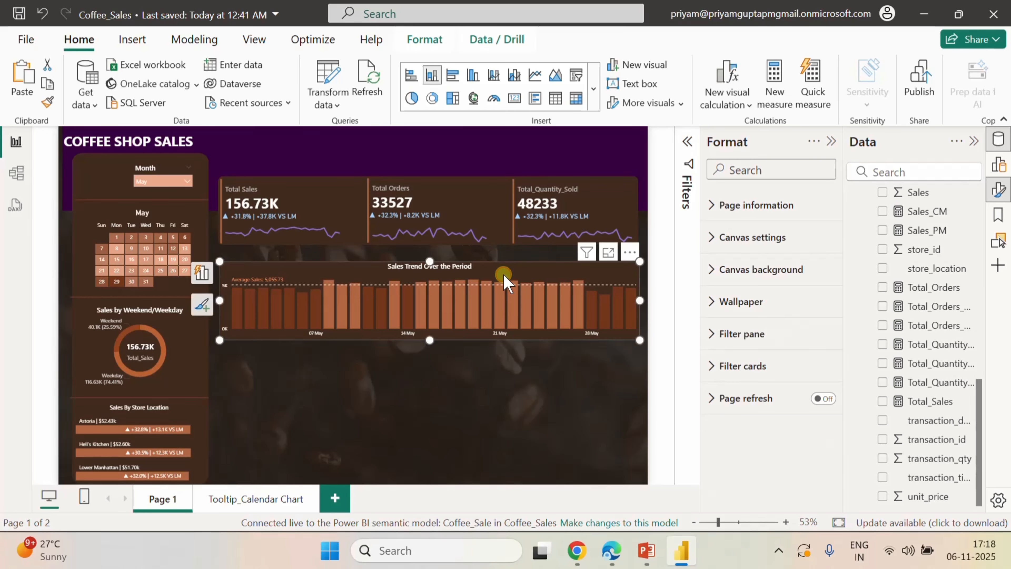
{"action": "scroll", "coordinate": [724, 402], "scroll_direction": "down", "scroll_amount": 6}
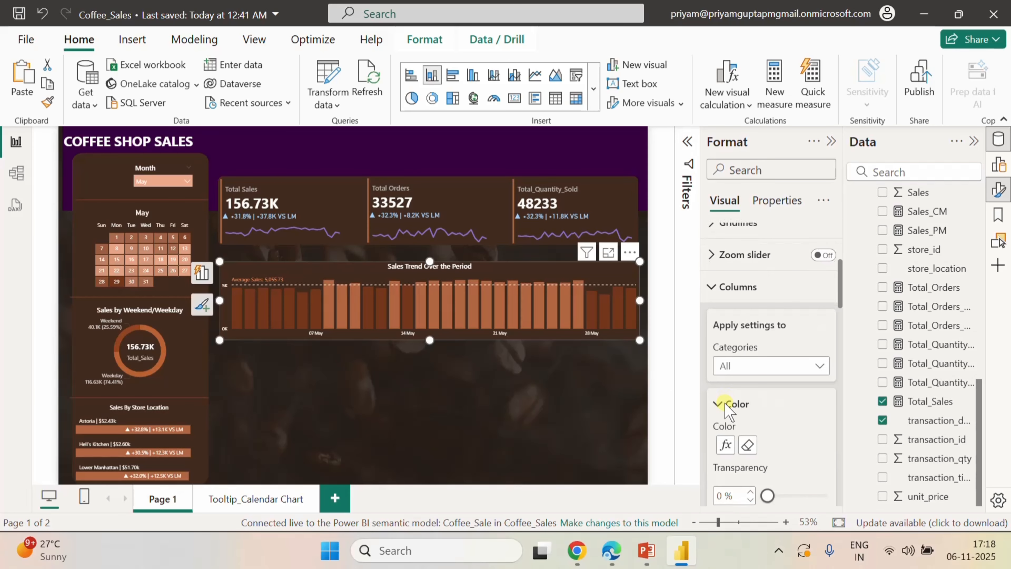
{"action": "scroll", "coordinate": [724, 403], "scroll_direction": "up", "scroll_amount": 3}
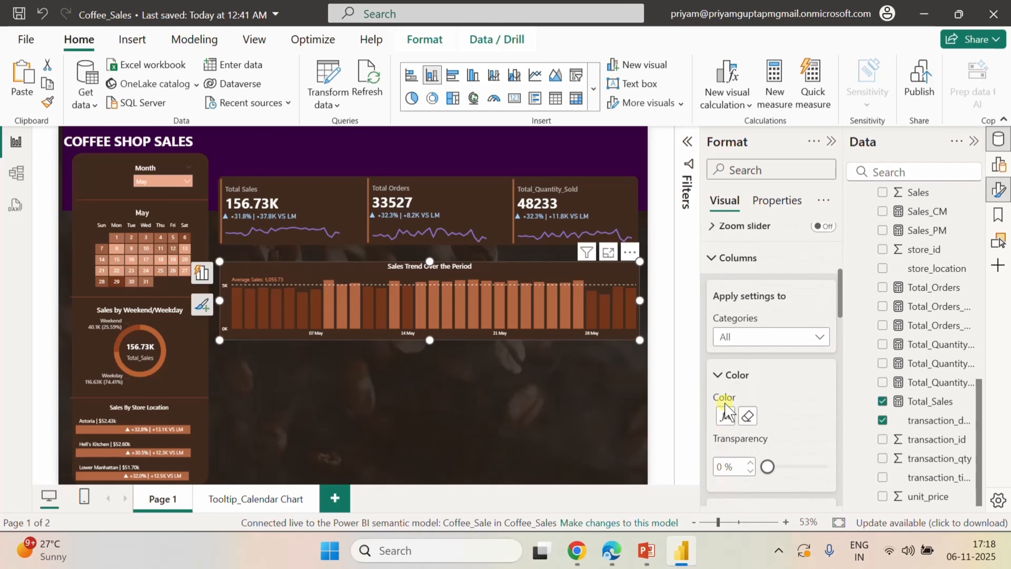
{"action": "left_click", "coordinate": [718, 315]}
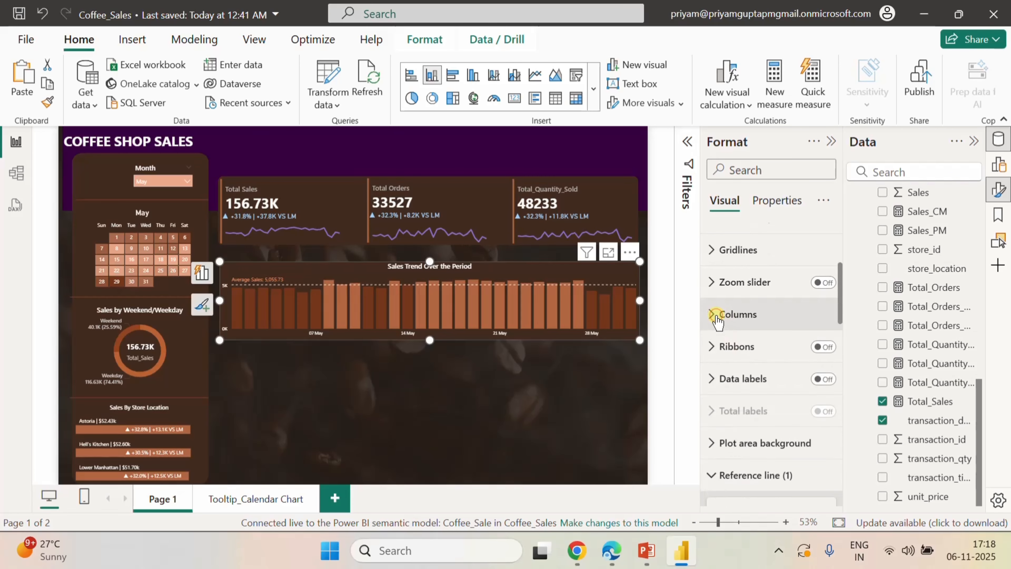
{"action": "left_click", "coordinate": [825, 379]}
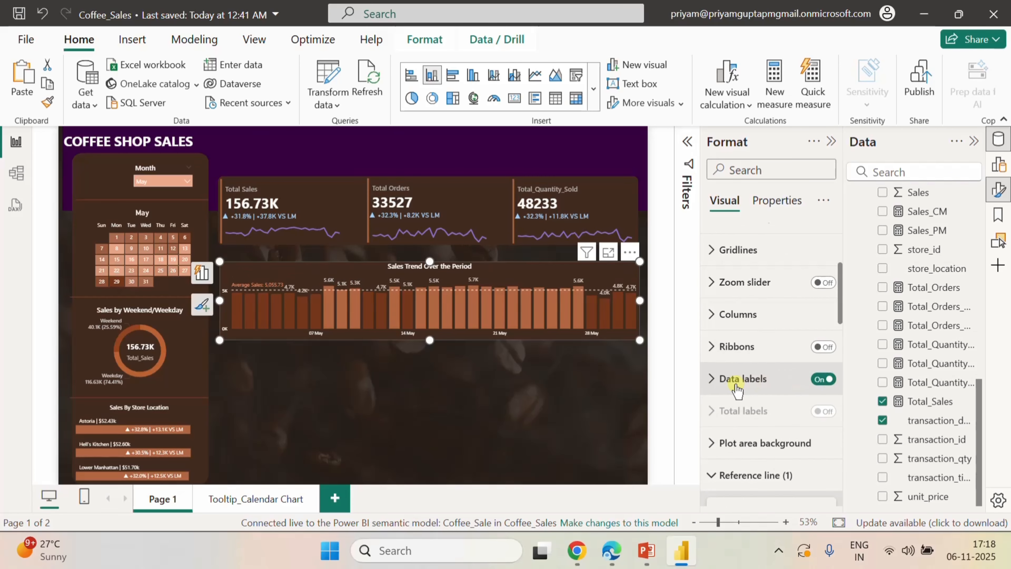
{"action": "left_click", "coordinate": [717, 380]}
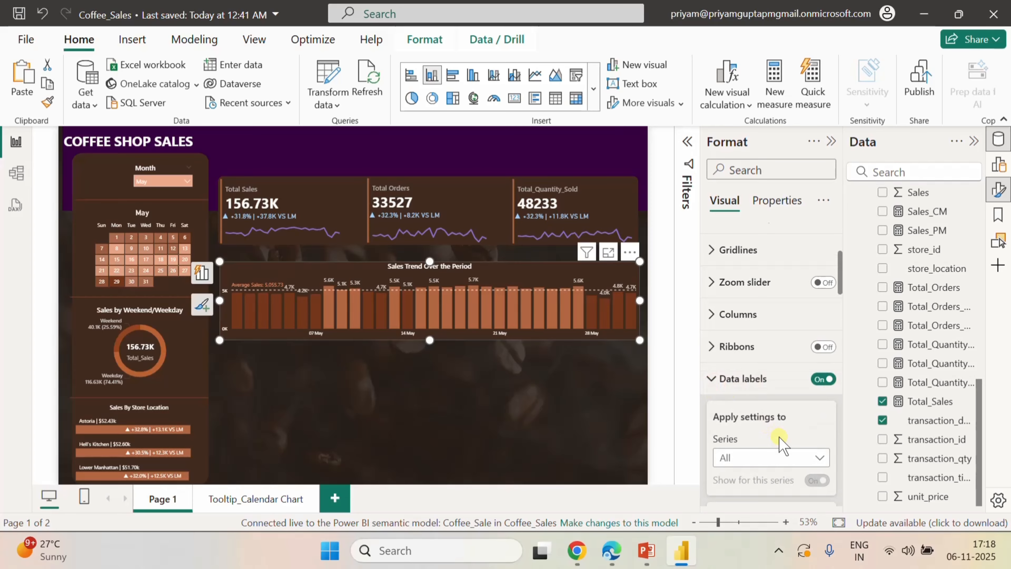
{"action": "scroll", "coordinate": [779, 437], "scroll_direction": "down", "scroll_amount": 3}
{"action": "left_click", "coordinate": [773, 386]}
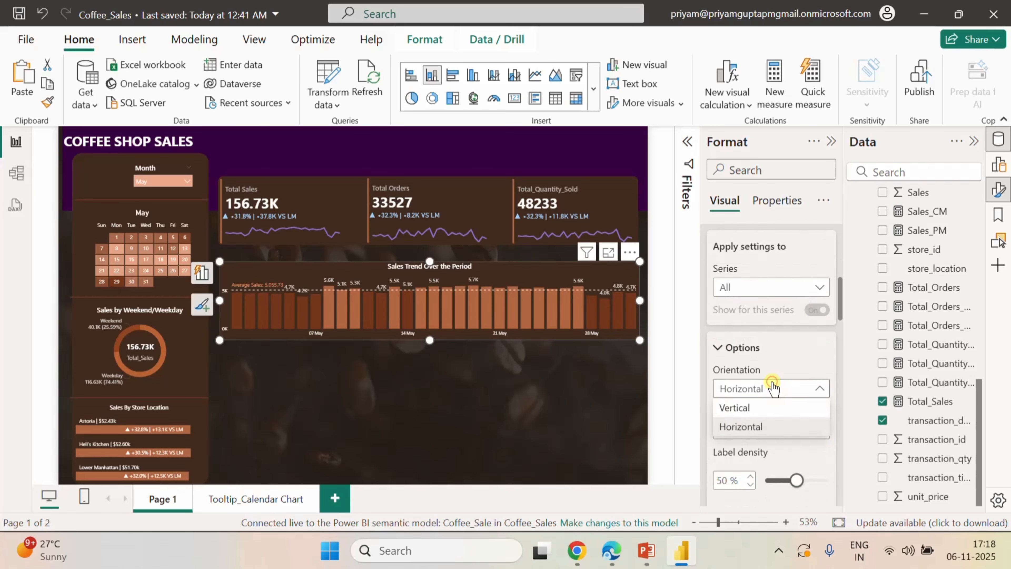
{"action": "left_click", "coordinate": [745, 408]}
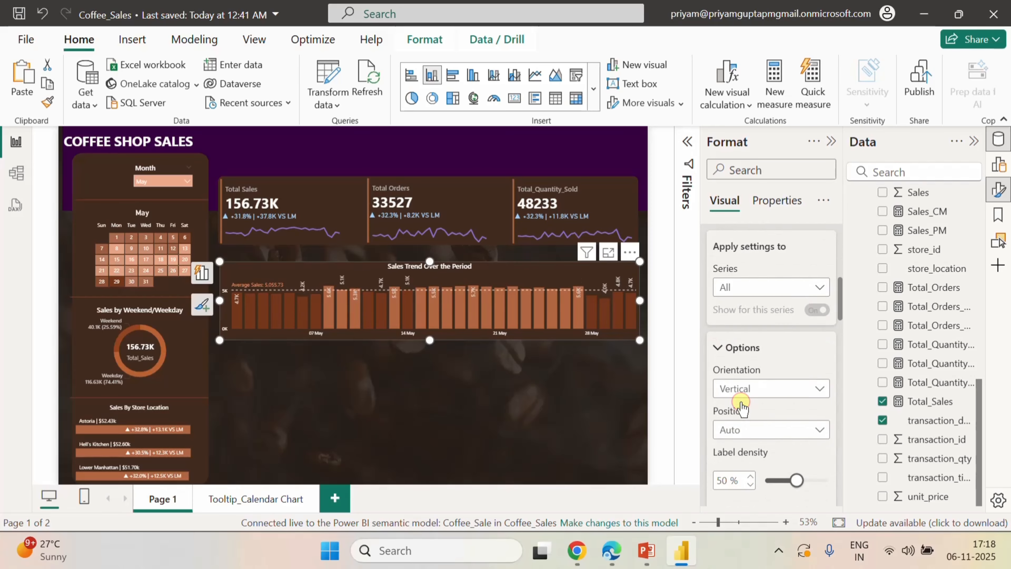
- Set the position of the Sales Trend chart's data labels to Inside end
{"action": "scroll", "coordinate": [770, 414], "scroll_direction": "down", "scroll_amount": 3}
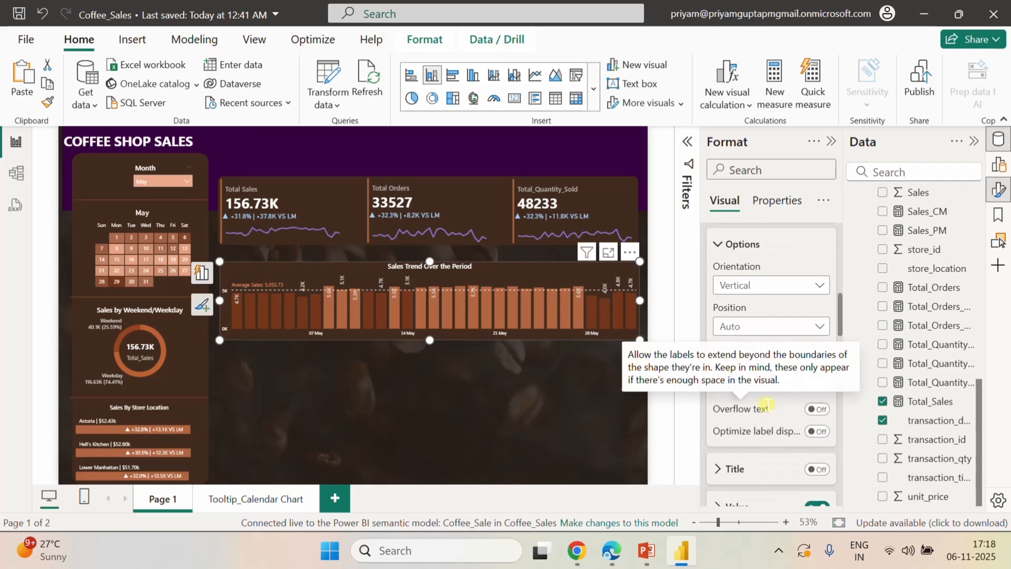
{"action": "left_click", "coordinate": [760, 326]}
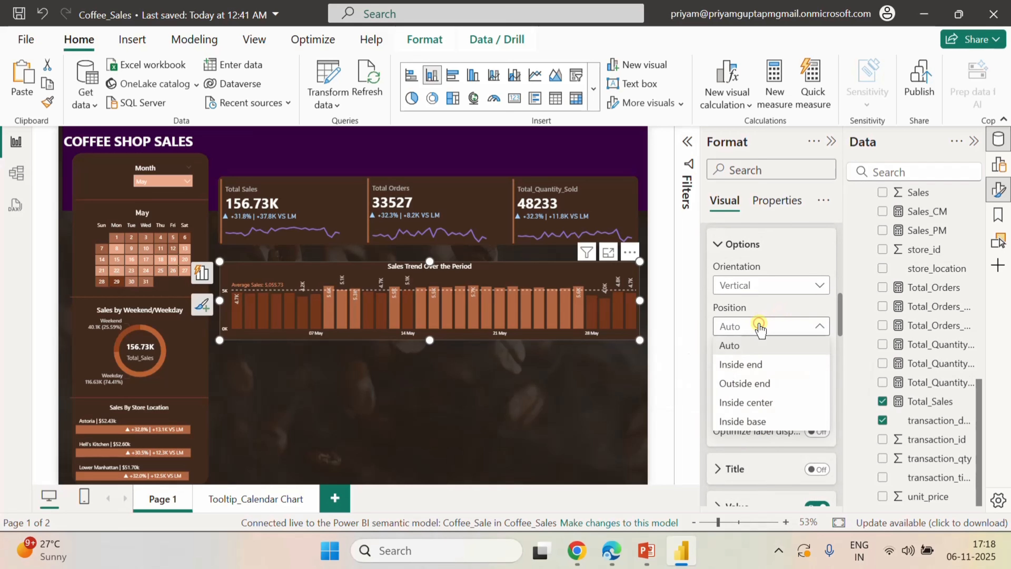
{"action": "left_click", "coordinate": [755, 371]}
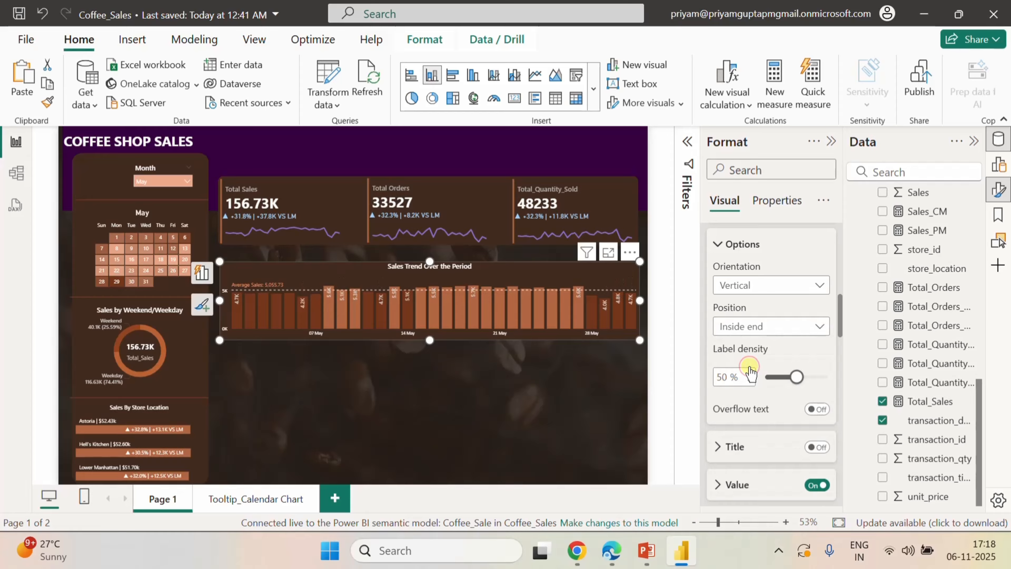
- Change the Sales Trend chart's data label values to the Calibri font and colour them white
{"action": "scroll", "coordinate": [752, 406], "scroll_direction": "down", "scroll_amount": 3}
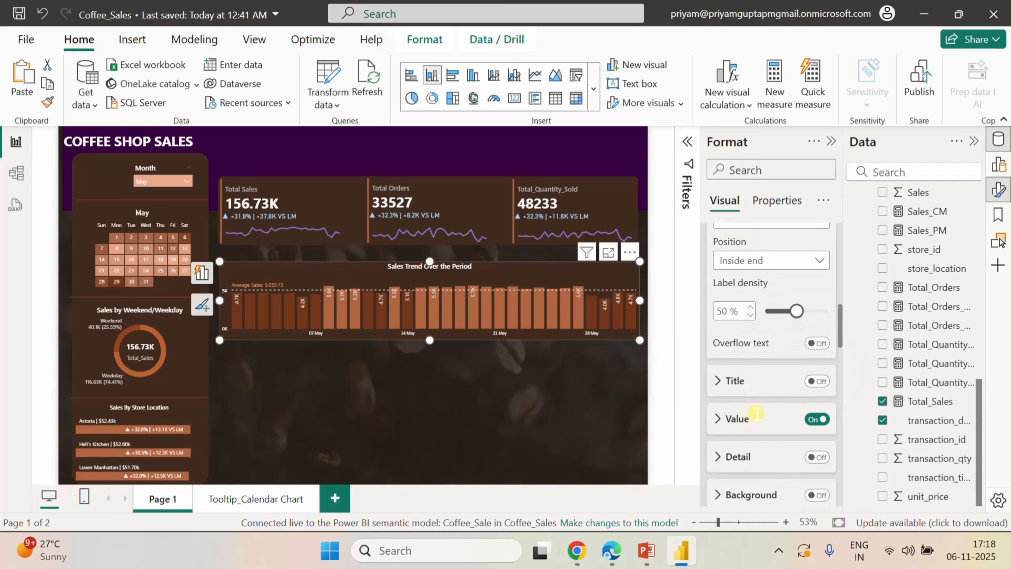
{"action": "scroll", "coordinate": [755, 412], "scroll_direction": "down", "scroll_amount": 4}
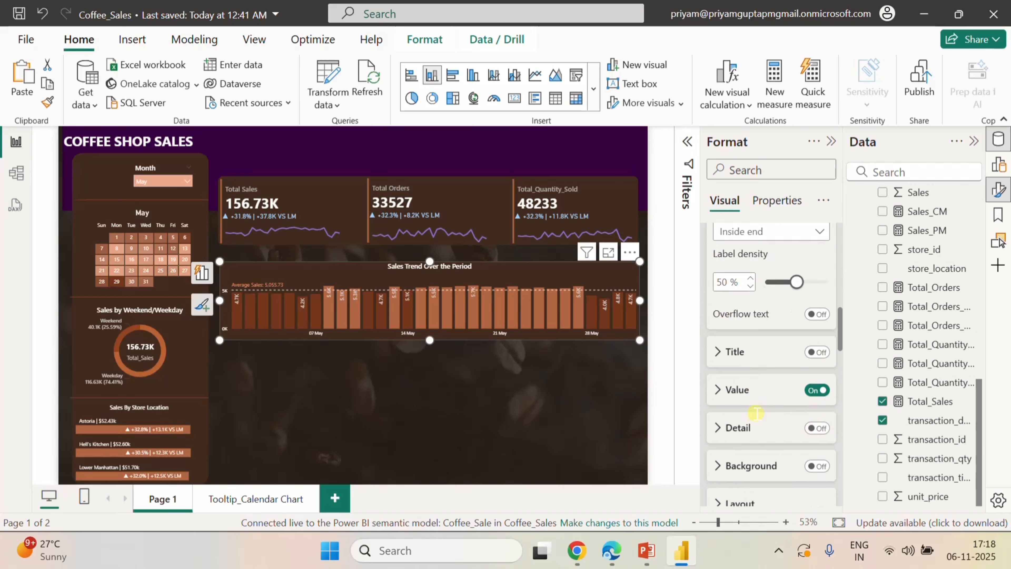
{"action": "left_click", "coordinate": [722, 321]}
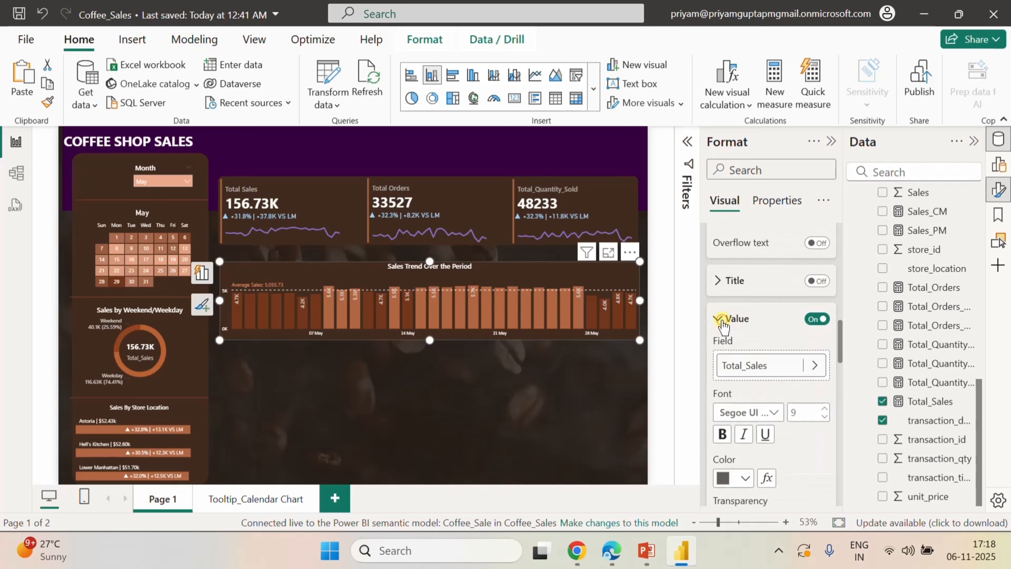
{"action": "left_click", "coordinate": [771, 412]}
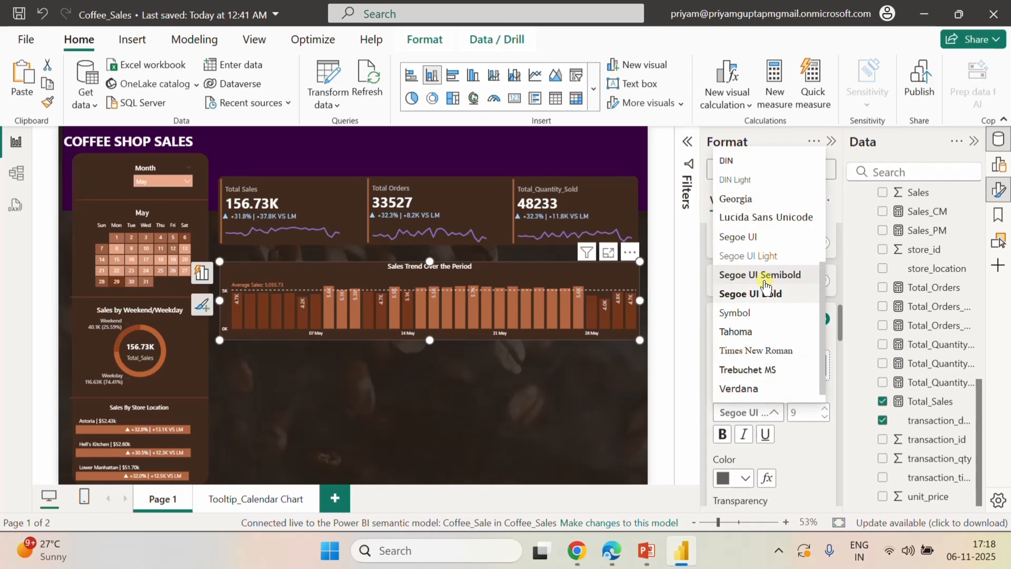
{"action": "scroll", "coordinate": [756, 255], "scroll_direction": "up", "scroll_amount": 4}
{"action": "left_click", "coordinate": [754, 213]}
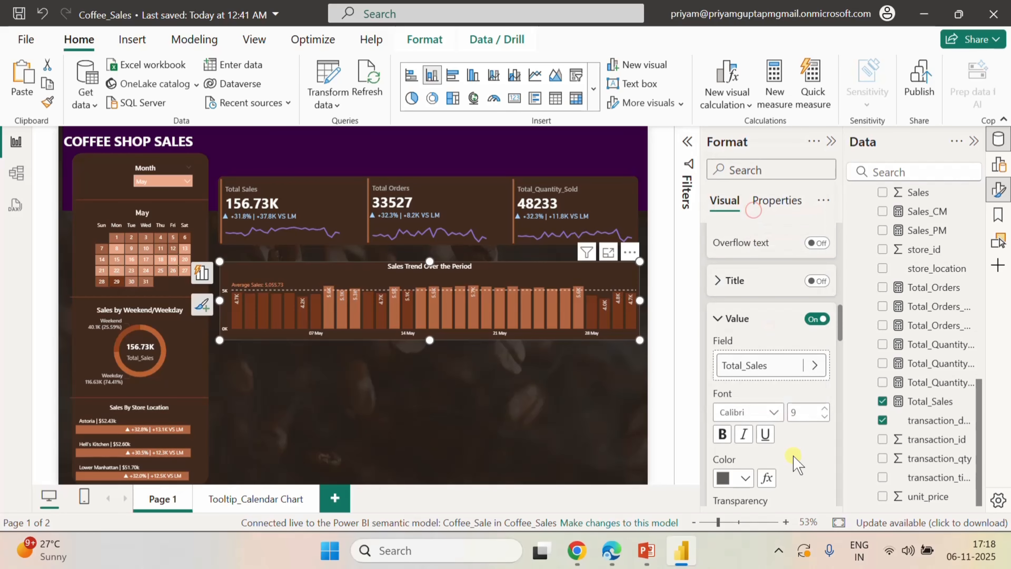
{"action": "left_click", "coordinate": [747, 479]}
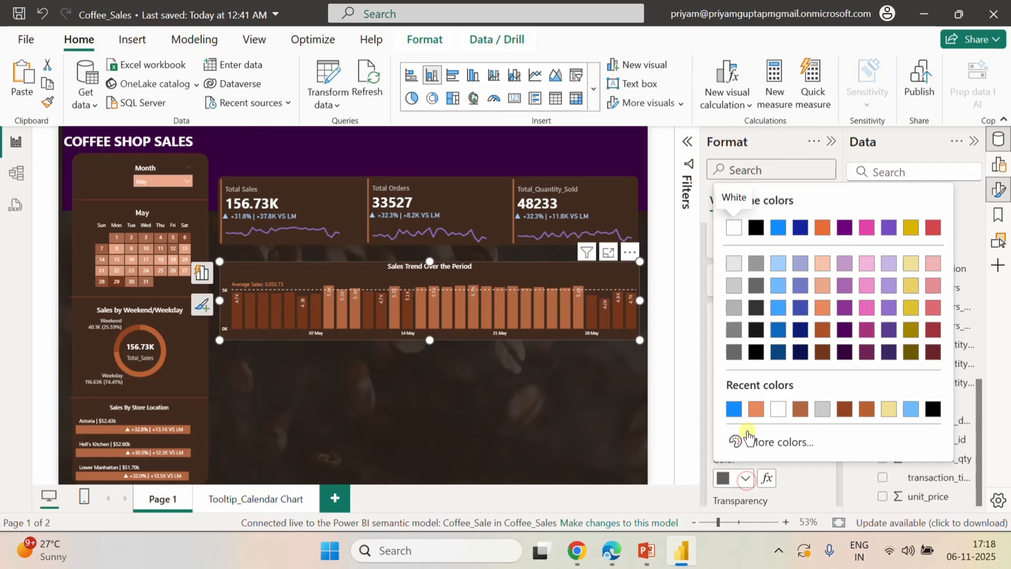
{"action": "left_click", "coordinate": [779, 414]}
{"action": "scroll", "coordinate": [794, 442], "scroll_direction": "down", "scroll_amount": 3}
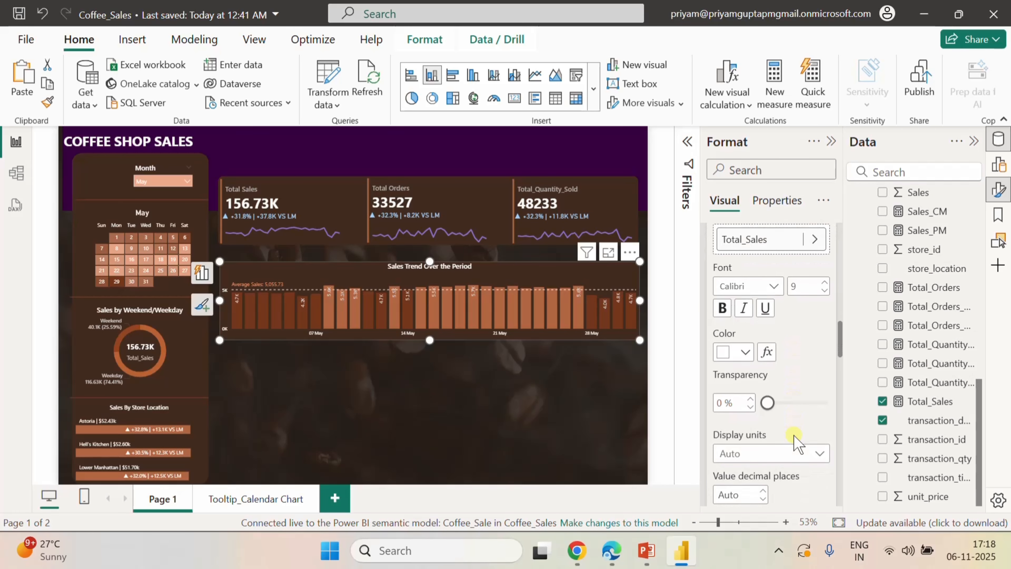
{"action": "left_click", "coordinate": [562, 384]}
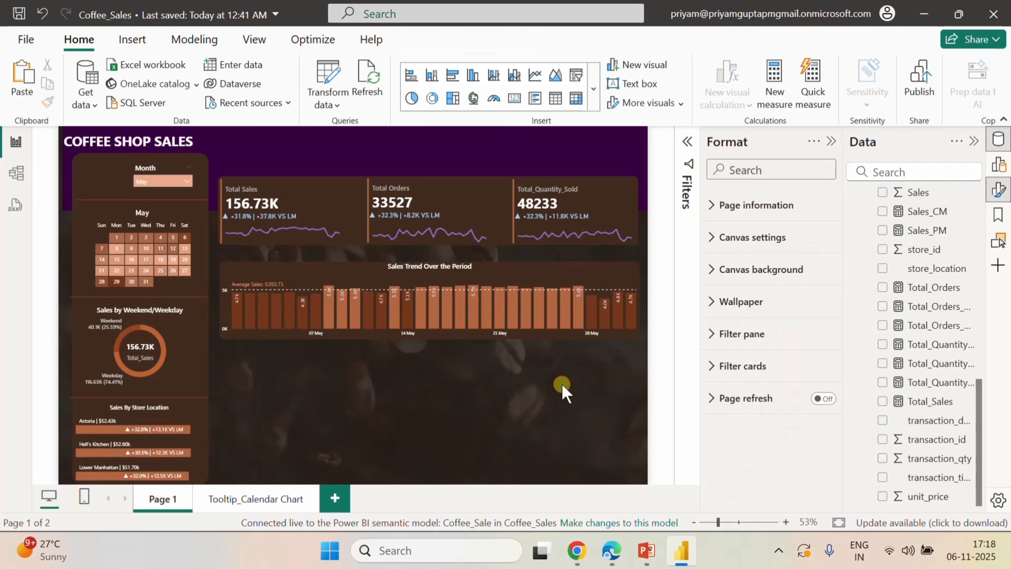
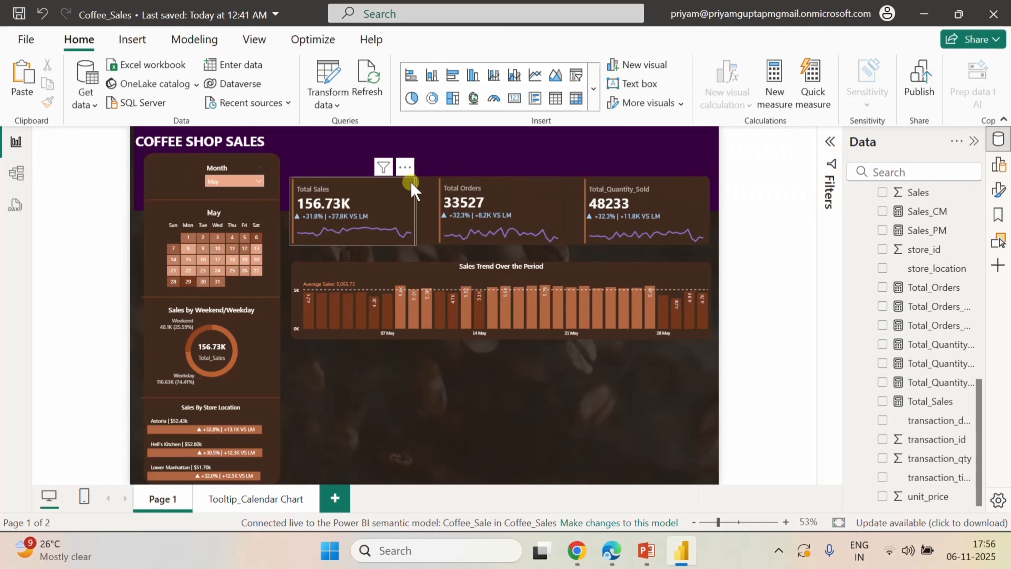
- Duplicate the brown panel behind the KPI cards, place the copy beneath the Sales Trend chart and extend it down to the page's lower area
{"action": "left_click", "coordinate": [429, 189]}
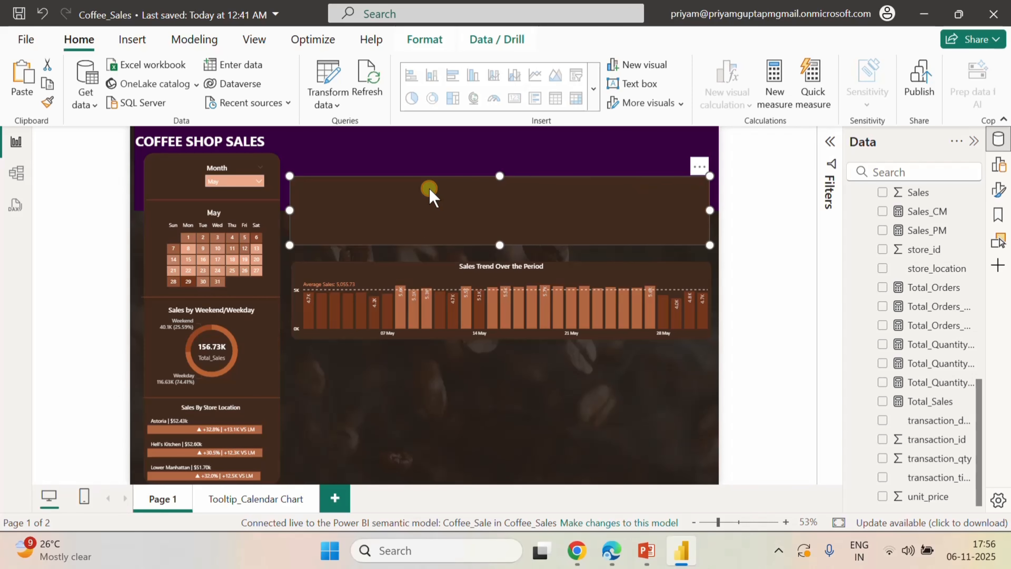
{"action": "left_click", "coordinate": [395, 372]}
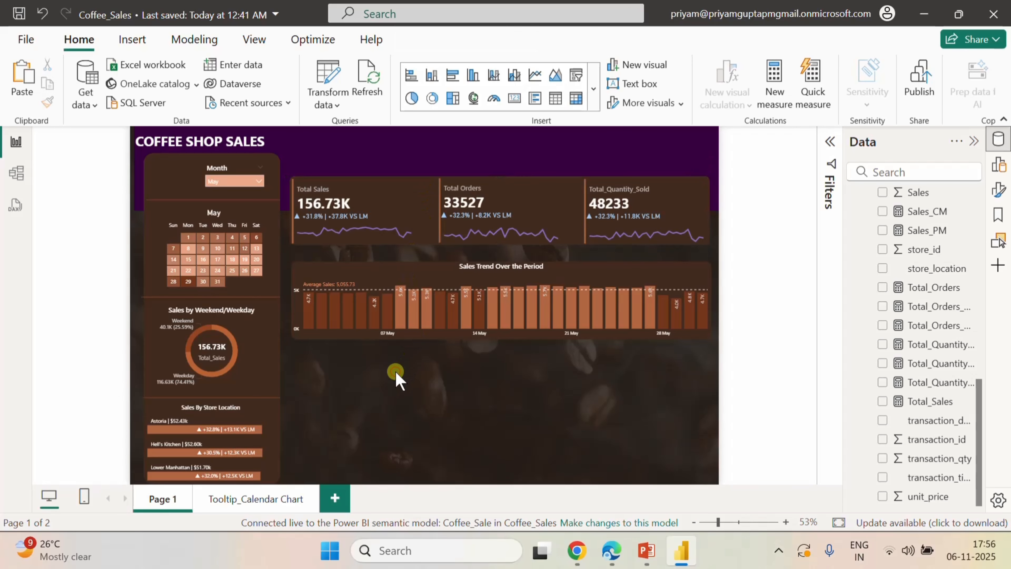
{"action": "key", "text": "ctrl+v"}
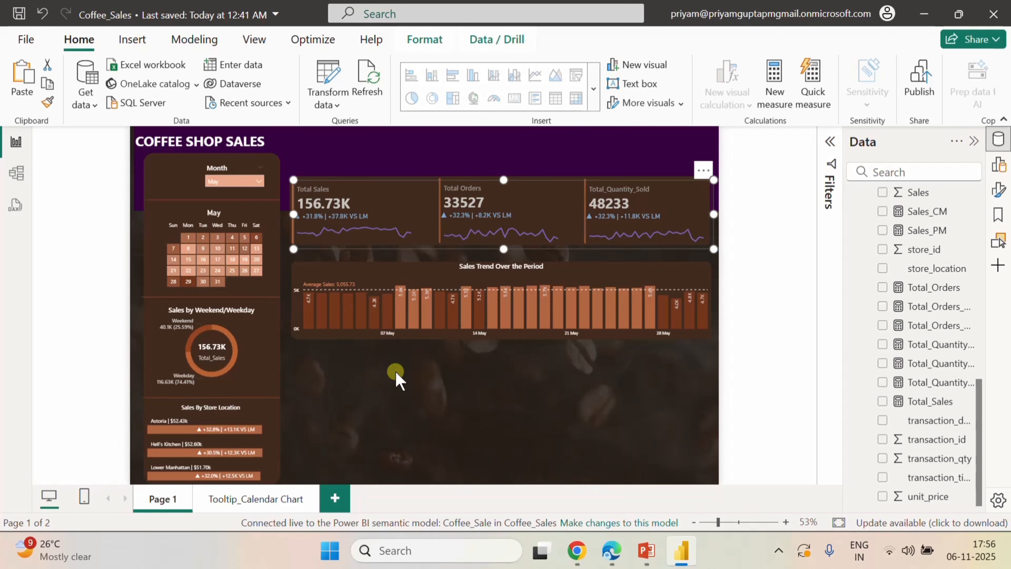
{"action": "left_click_drag", "start_coordinate": [549, 189], "coordinate": [550, 361]}
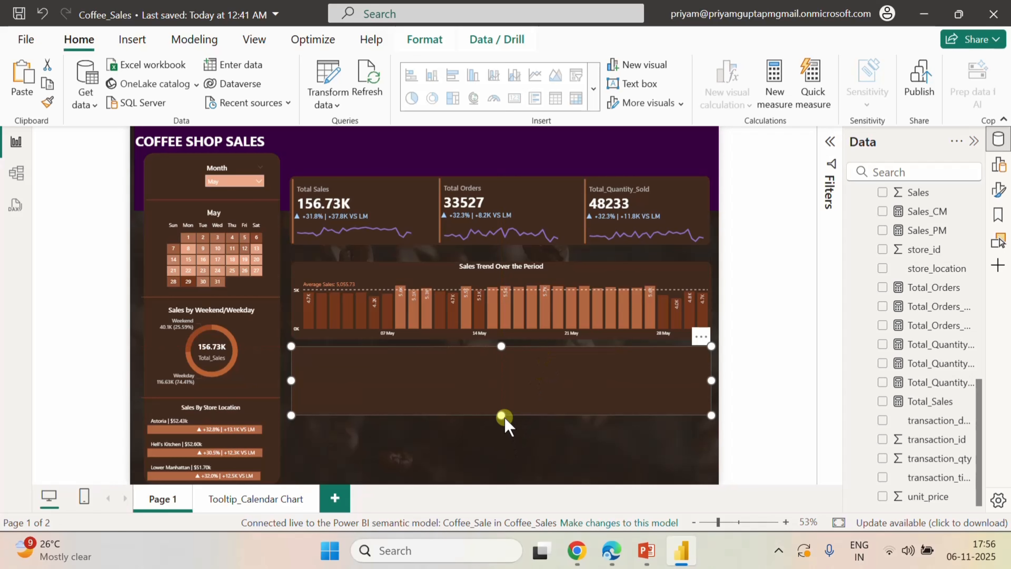
{"action": "left_click_drag", "start_coordinate": [504, 418], "coordinate": [504, 483]}
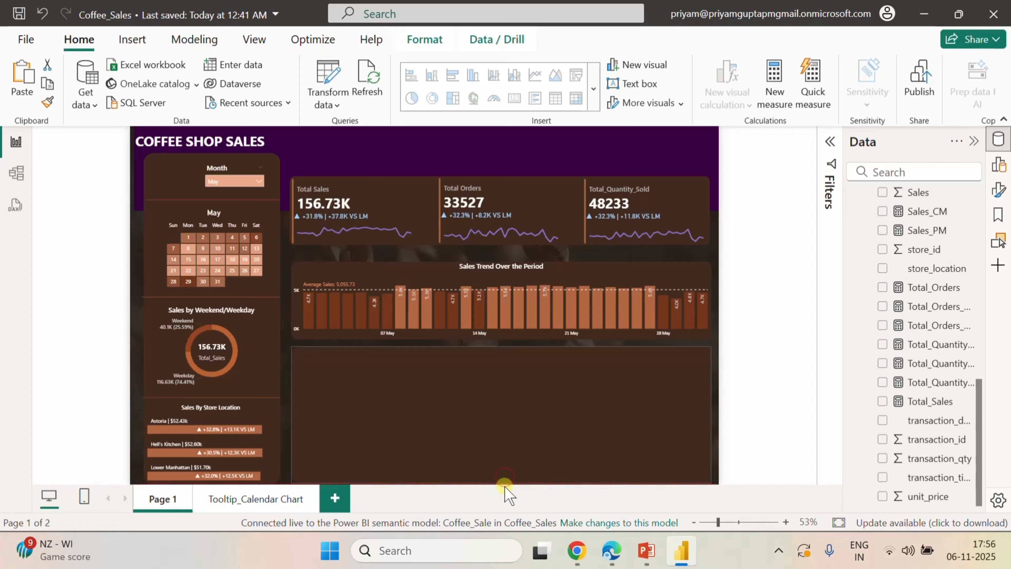
{"action": "left_click", "coordinate": [780, 384]}
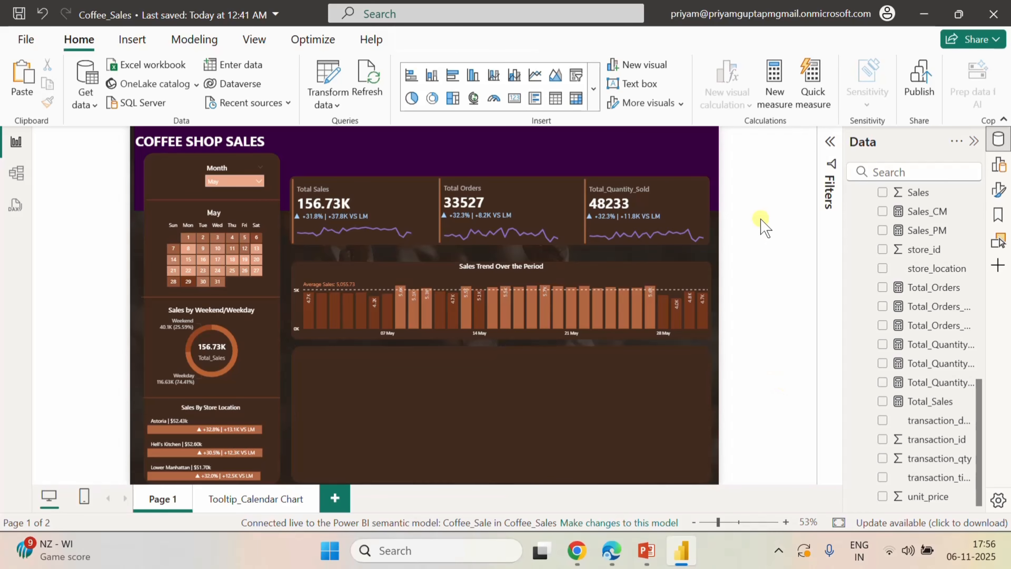
- Duplicate the Sales By Store Location bar chart and place the copy in the upper-left corner of the new brown panel
{"action": "left_click", "coordinate": [999, 165]}
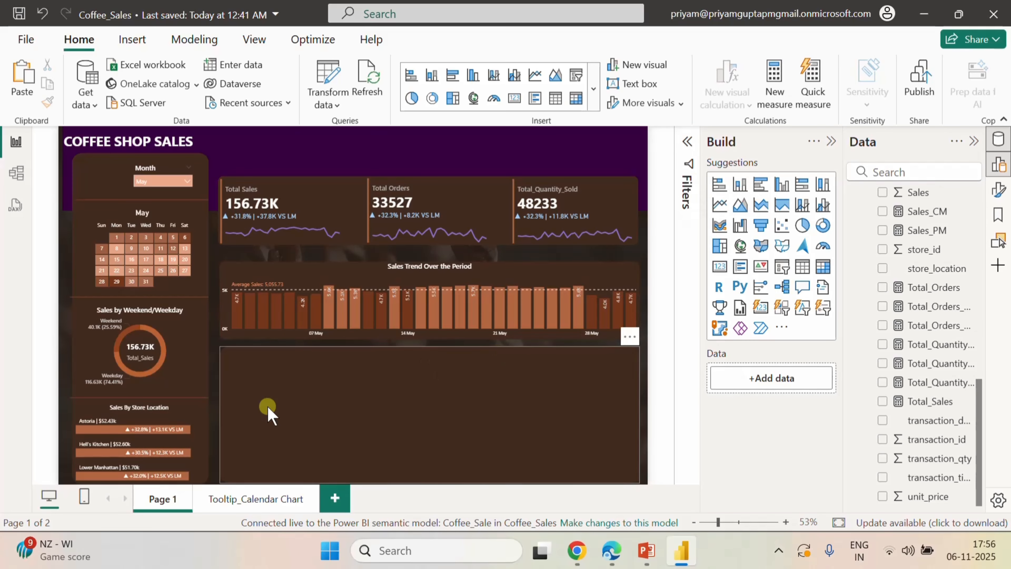
{"action": "left_click", "coordinate": [135, 419]}
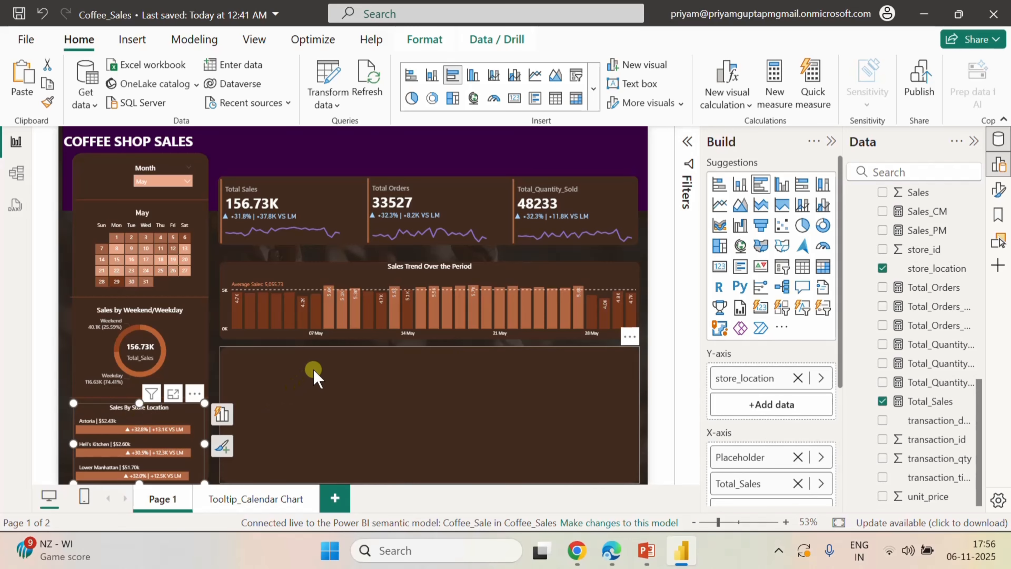
{"action": "left_click", "coordinate": [314, 378]}
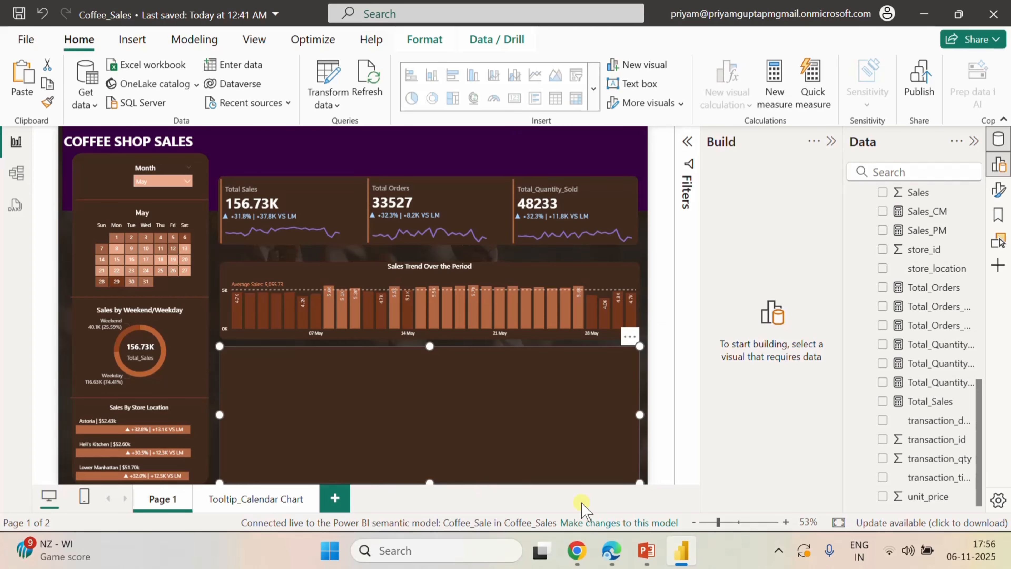
{"action": "left_click", "coordinate": [670, 234]}
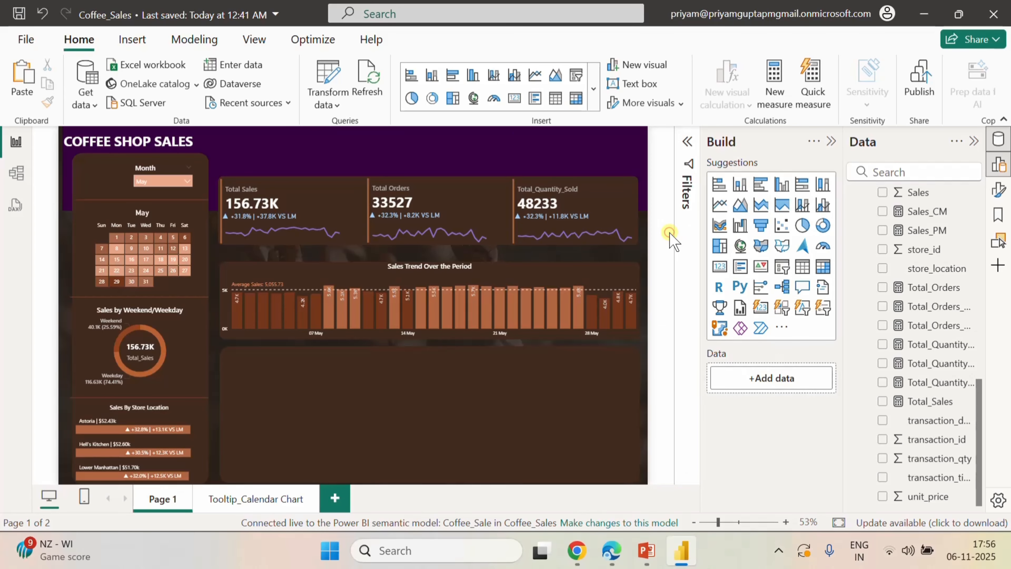
{"action": "key", "text": "ctrl+v"}
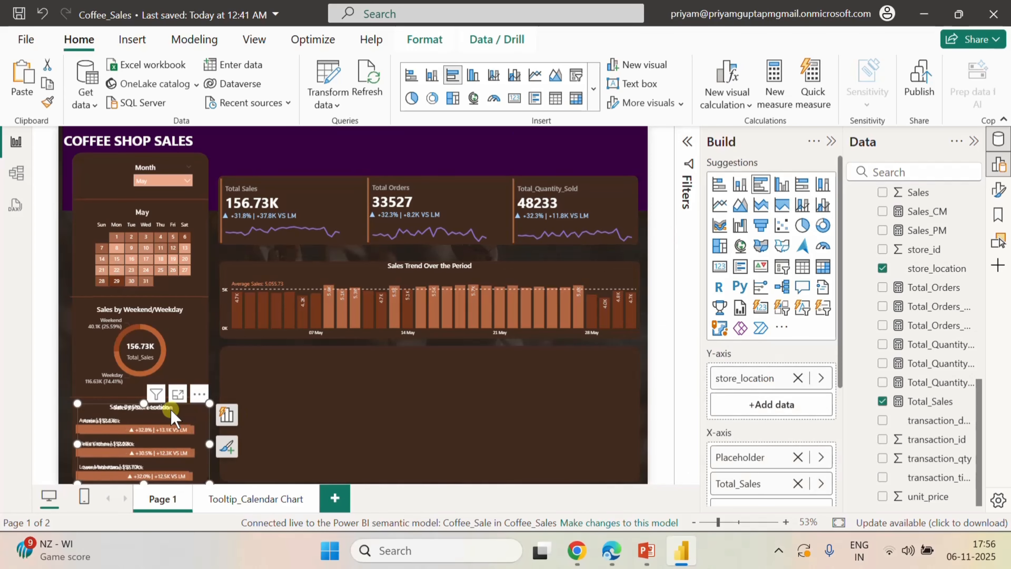
{"action": "left_click_drag", "start_coordinate": [172, 412], "coordinate": [318, 364]}
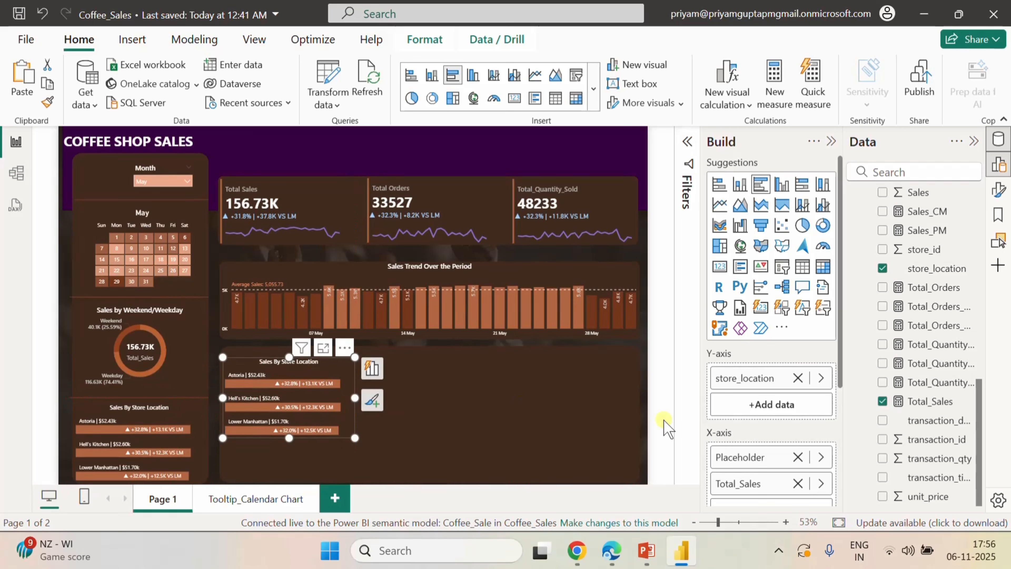
- Replace store_location with product_category on the Y-axis of the copied bar chart
{"action": "left_click", "coordinate": [799, 379]}
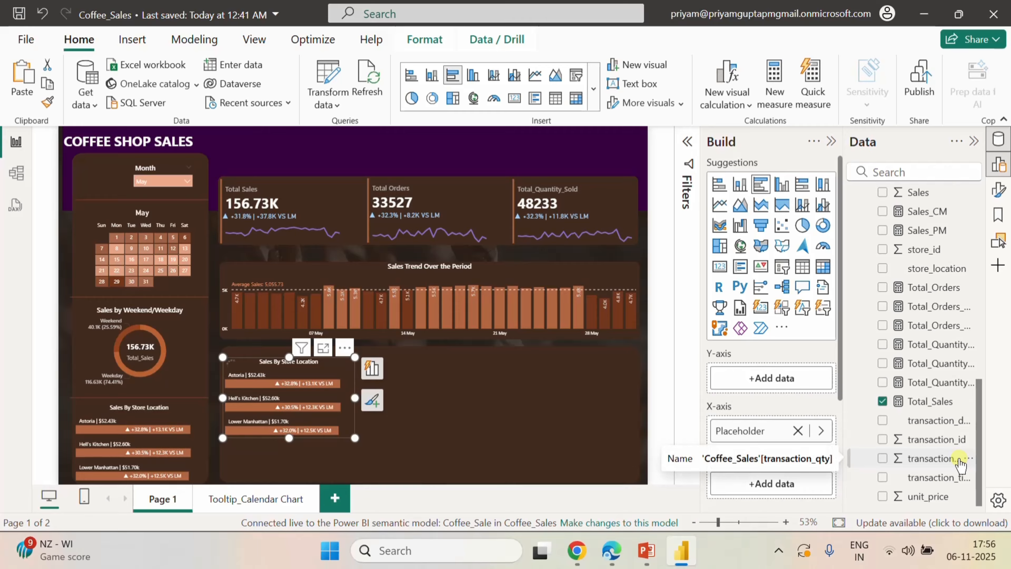
{"action": "scroll", "coordinate": [955, 458], "scroll_direction": "up", "scroll_amount": 5}
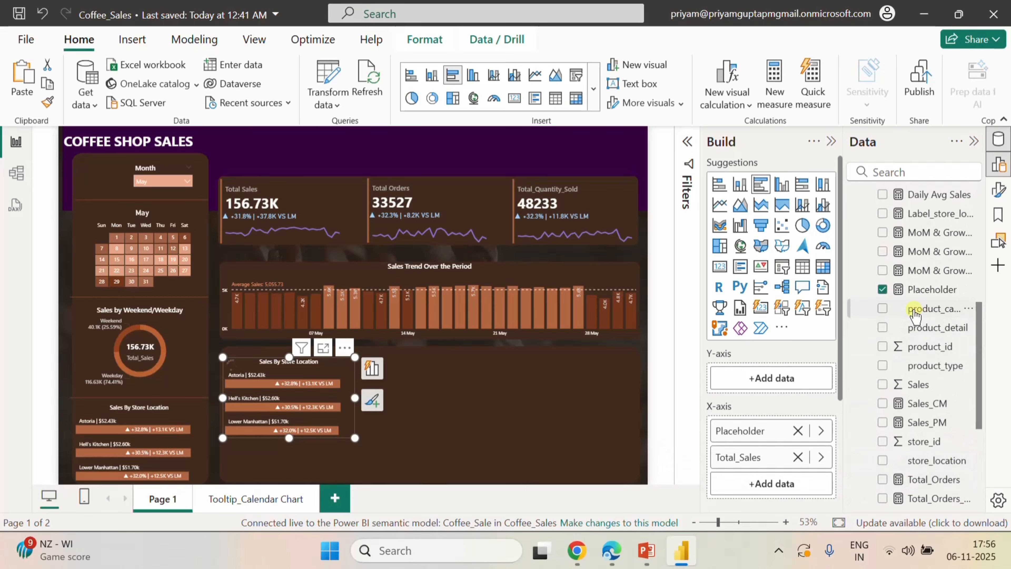
{"action": "left_click", "coordinate": [882, 309]}
{"action": "left_click", "coordinate": [372, 368]}
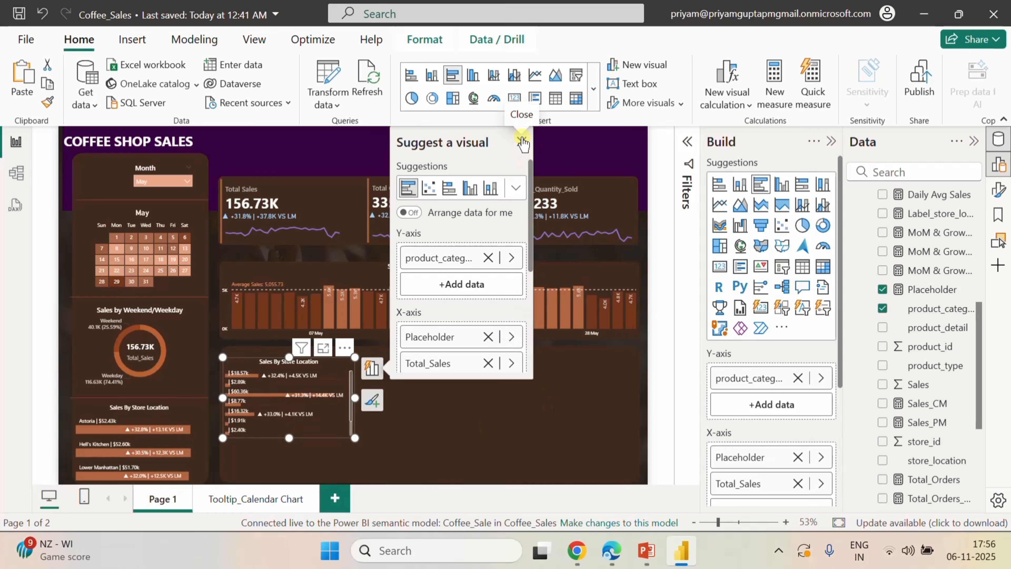
{"action": "left_click", "coordinate": [521, 141]}
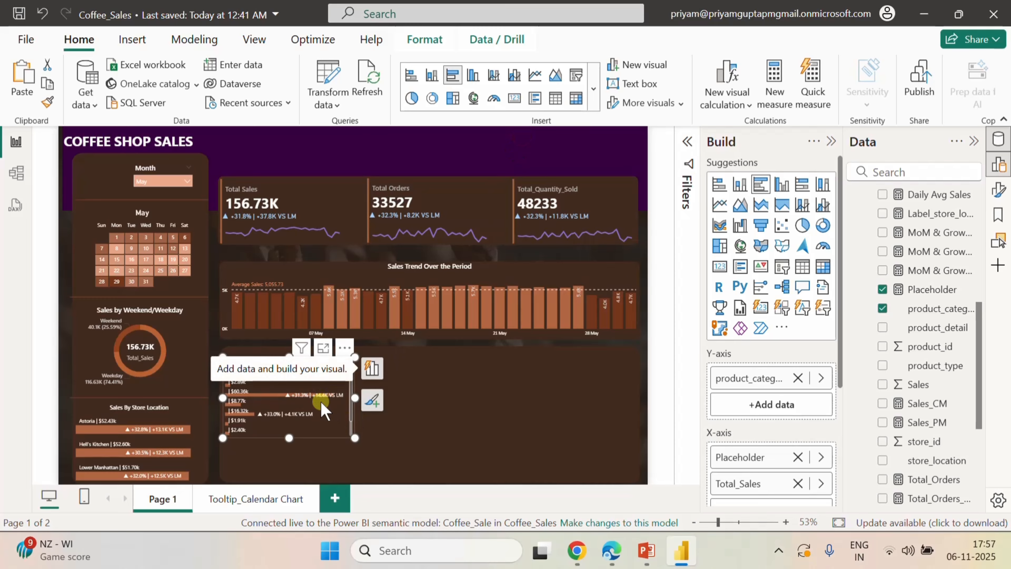
- Increase the copied bar chart's height so it reaches almost to the lower edge of the brown panel
{"action": "scroll", "coordinate": [322, 410], "scroll_direction": "down", "scroll_amount": 2}
{"action": "scroll", "coordinate": [323, 411], "scroll_direction": "up", "scroll_amount": 2}
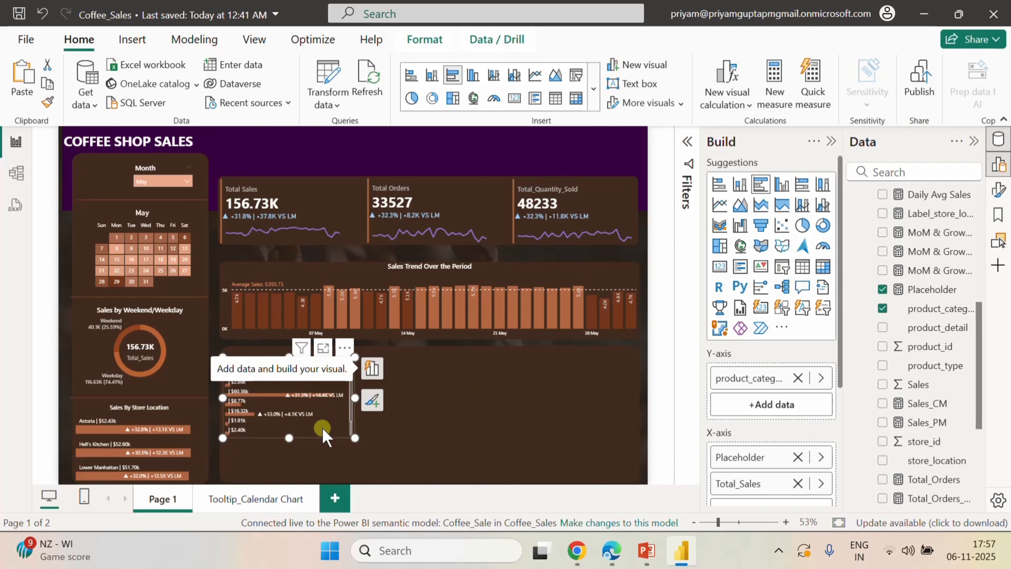
{"action": "left_click_drag", "start_coordinate": [292, 437], "coordinate": [291, 473]}
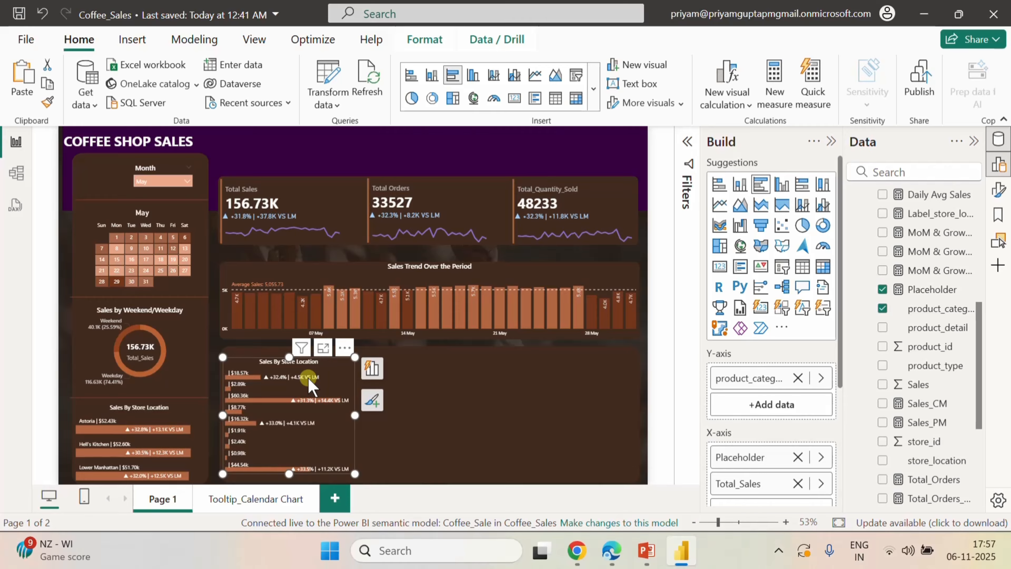
- Switch to the Coffee_Sale semantic model in the Power BI service in the browser
{"action": "left_click", "coordinate": [612, 541]}
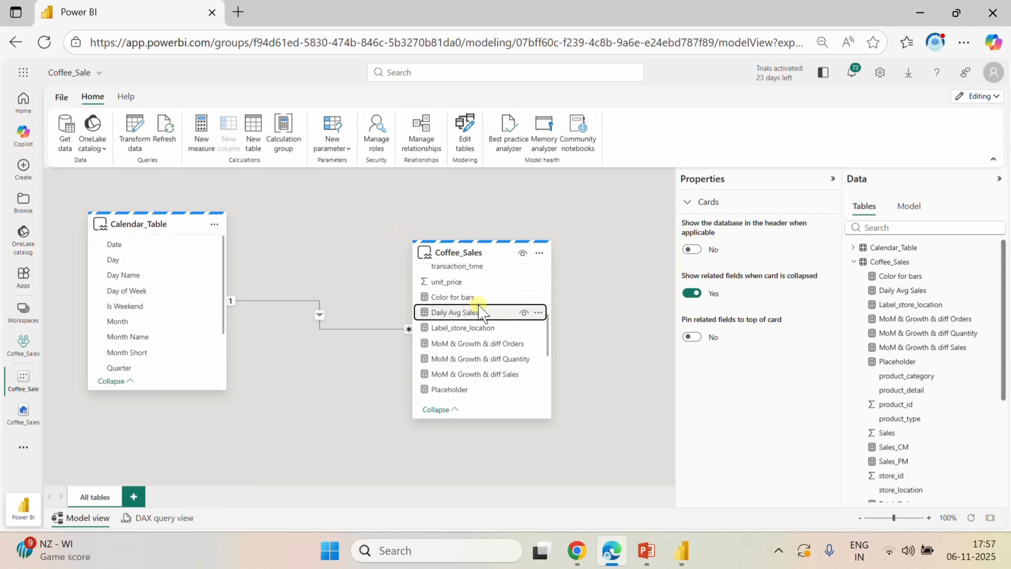
{"action": "right_click", "coordinate": [479, 312]}
{"action": "left_click", "coordinate": [540, 315]}
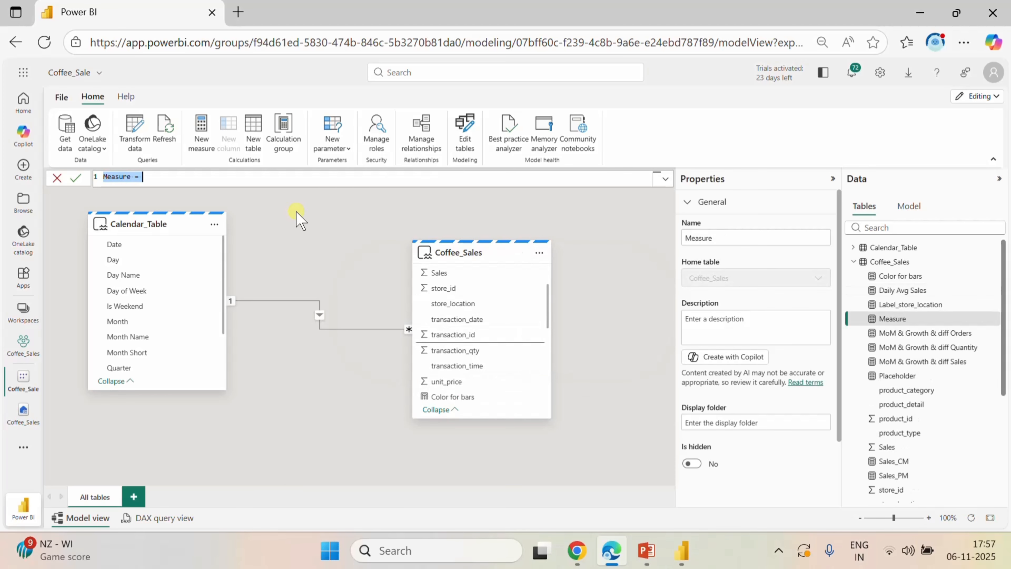
{"action": "left_click", "coordinate": [60, 178]}
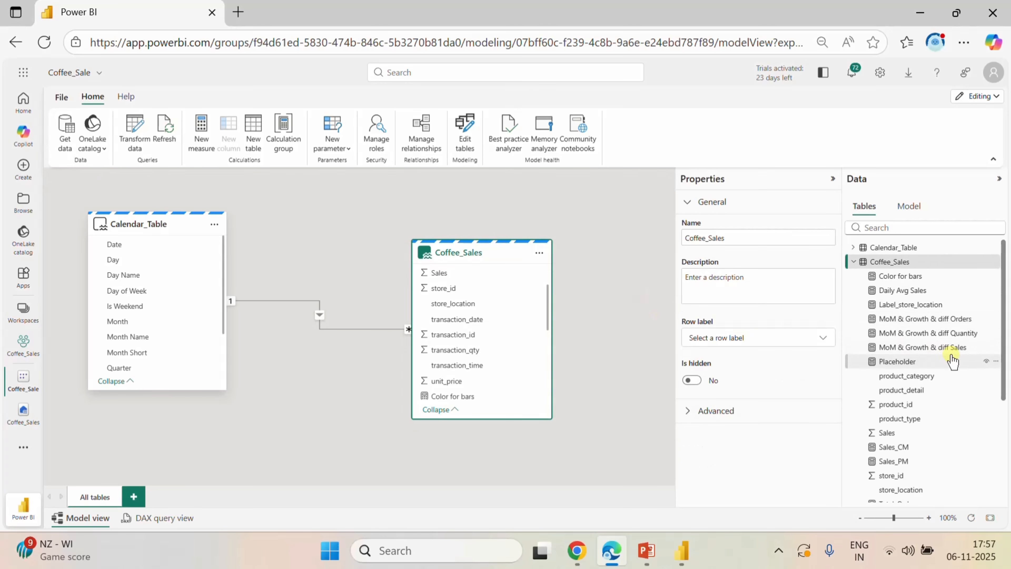
- Copy the full DAX formula of the Label_store_location measure in the Coffee_Sales table
{"action": "scroll", "coordinate": [953, 360], "scroll_direction": "down", "scroll_amount": 5}
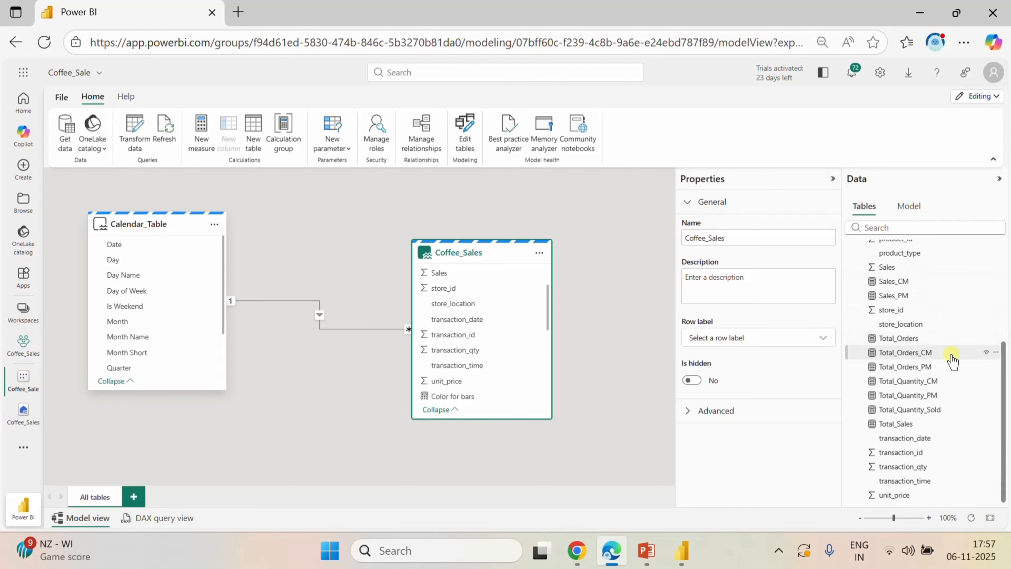
{"action": "scroll", "coordinate": [953, 361], "scroll_direction": "up", "scroll_amount": 5}
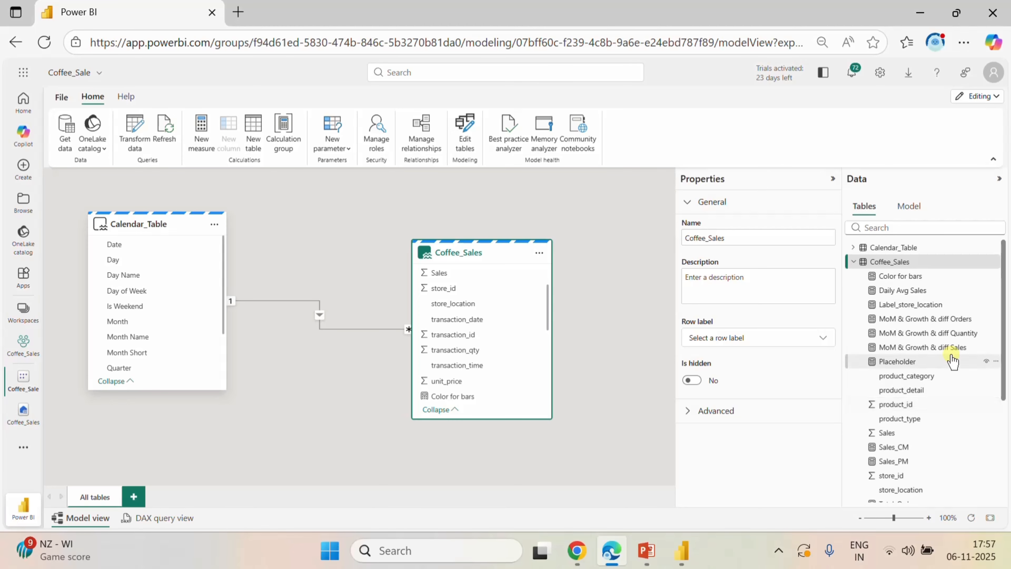
{"action": "scroll", "coordinate": [953, 360], "scroll_direction": "down", "scroll_amount": 1}
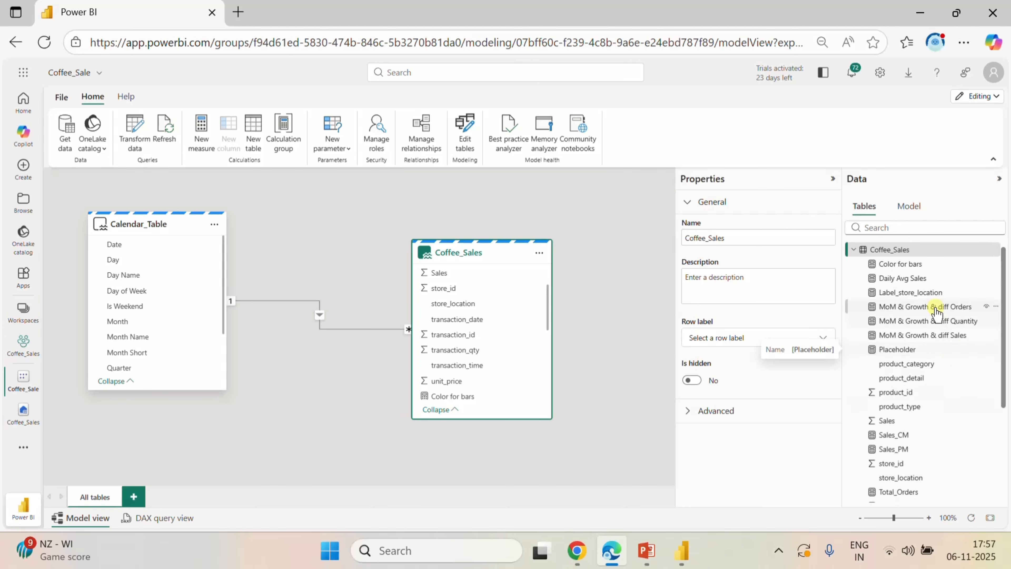
{"action": "left_click", "coordinate": [928, 297]}
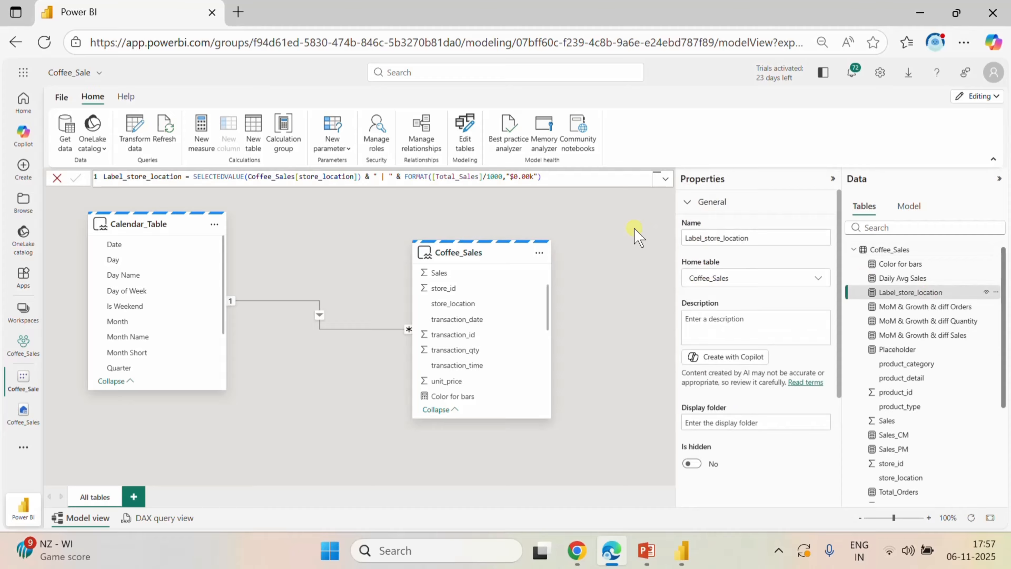
{"action": "double_click", "coordinate": [448, 177]}
{"action": "key", "text": "ctrl+a"}
{"action": "key", "text": "ctrl+c"}
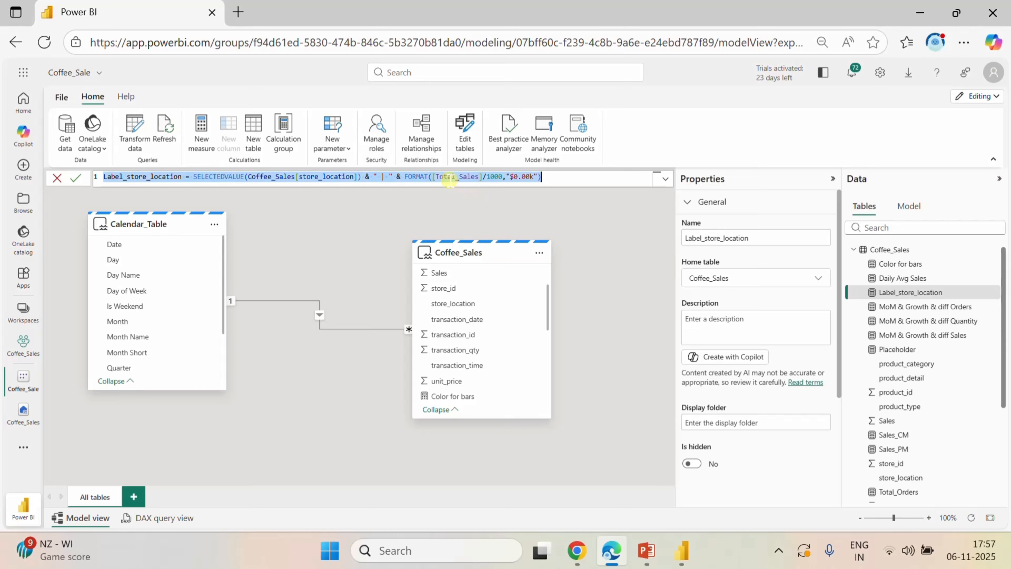
- Create a new measure in Coffee_Sales from the copied formula and name it Label_Prod Category
{"action": "right_click", "coordinate": [467, 323]}
{"action": "left_click", "coordinate": [530, 346]}
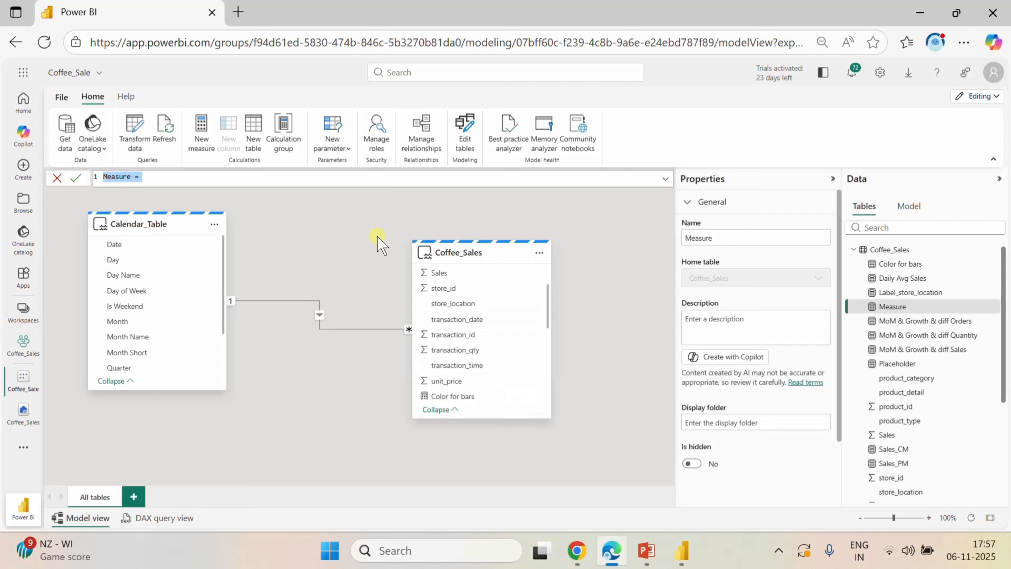
{"action": "key", "text": "ctrl+v"}
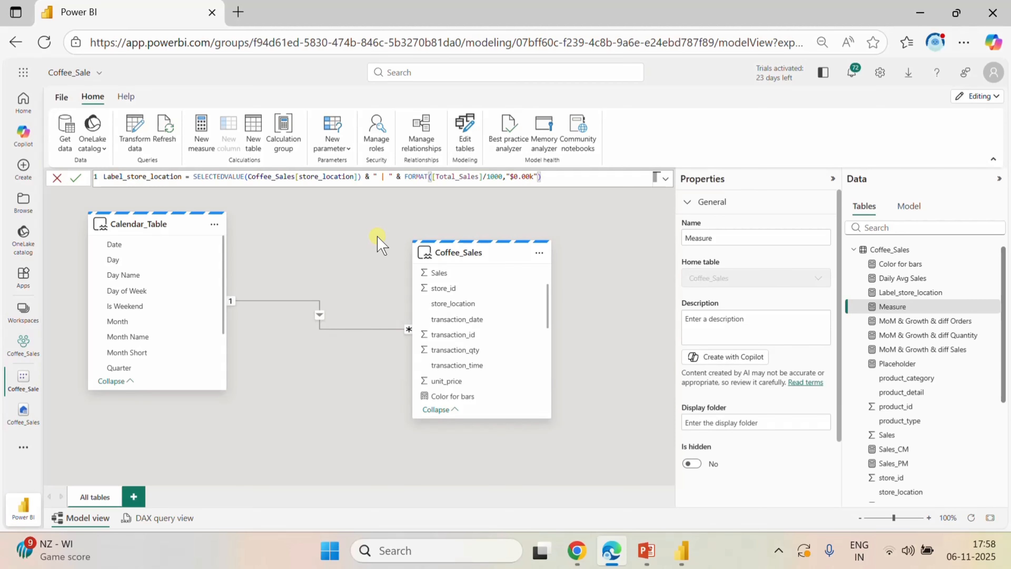
{"action": "left_click", "coordinate": [182, 177]}
{"action": "key", "text": "BackSpace"}
{"action": "key", "text": "BackSpace"}
{"action": "key", "text": "BackSpace"}
{"action": "key", "text": "BackSpace"}
{"action": "key", "text": "BackSpace"}
{"action": "key", "text": "BackSpace"}
{"action": "key", "text": "BackSpace"}
{"action": "key", "text": "BackSpace"}
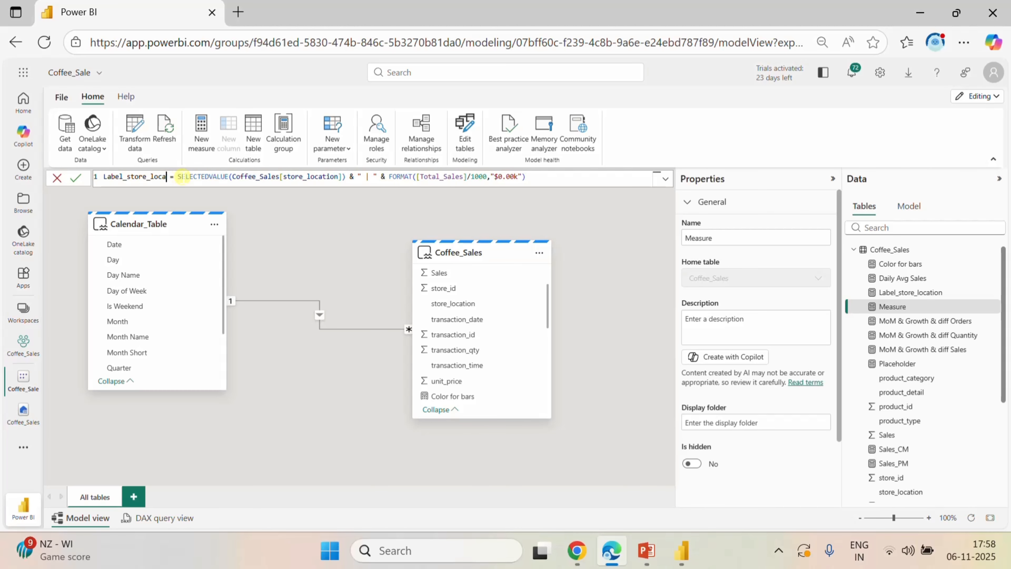
{"action": "key", "text": "BackSpace"}
{"action": "key", "text": "BackSpace"}
{"action": "key", "text": "BackSpace"}
{"action": "key", "text": "BackSpace"}
{"action": "key", "text": "BackSpace"}
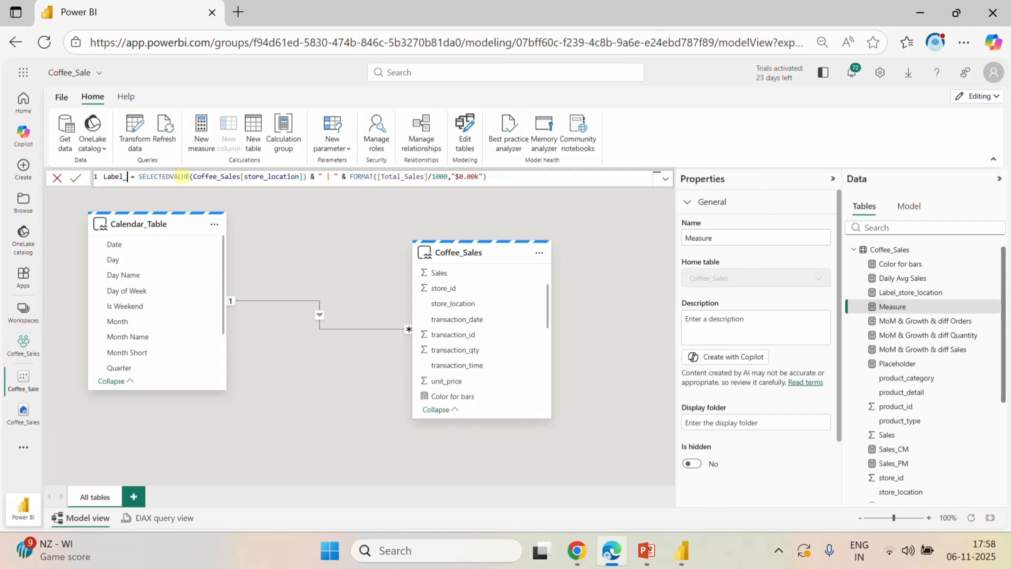
{"action": "type", "text": "Prod"}
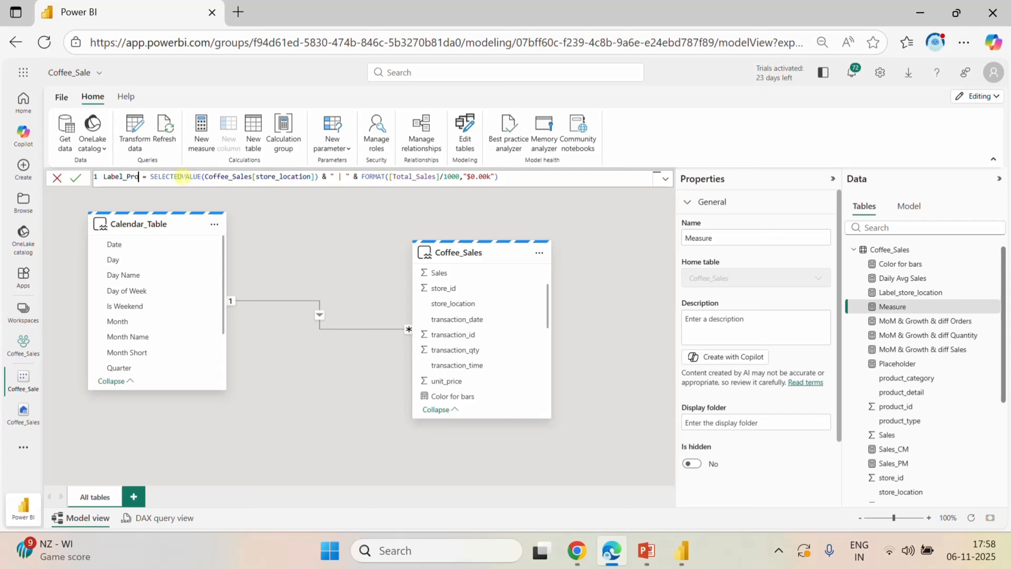
{"action": "type", "text": " Categ"}
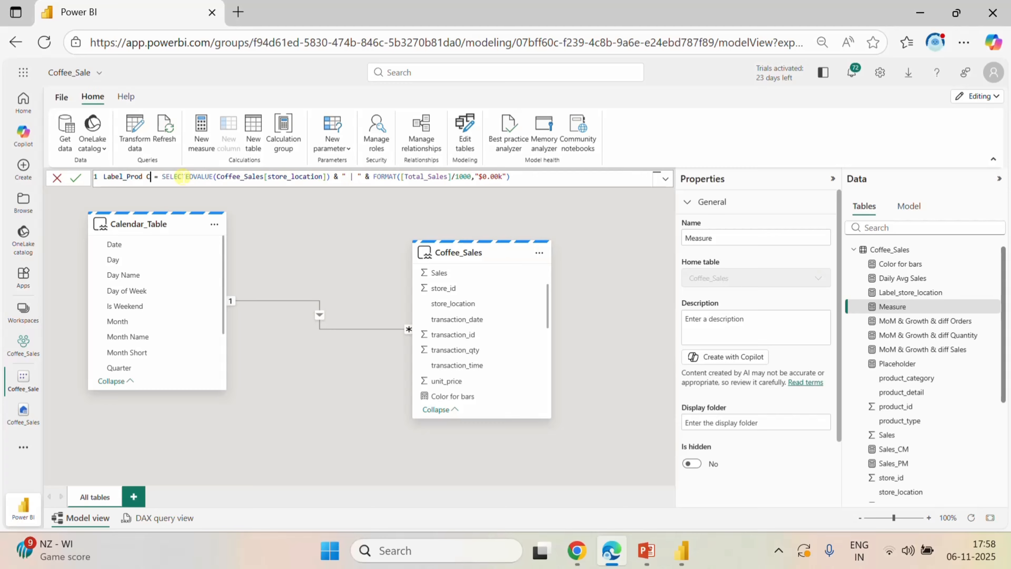
{"action": "type", "text": "ory"}
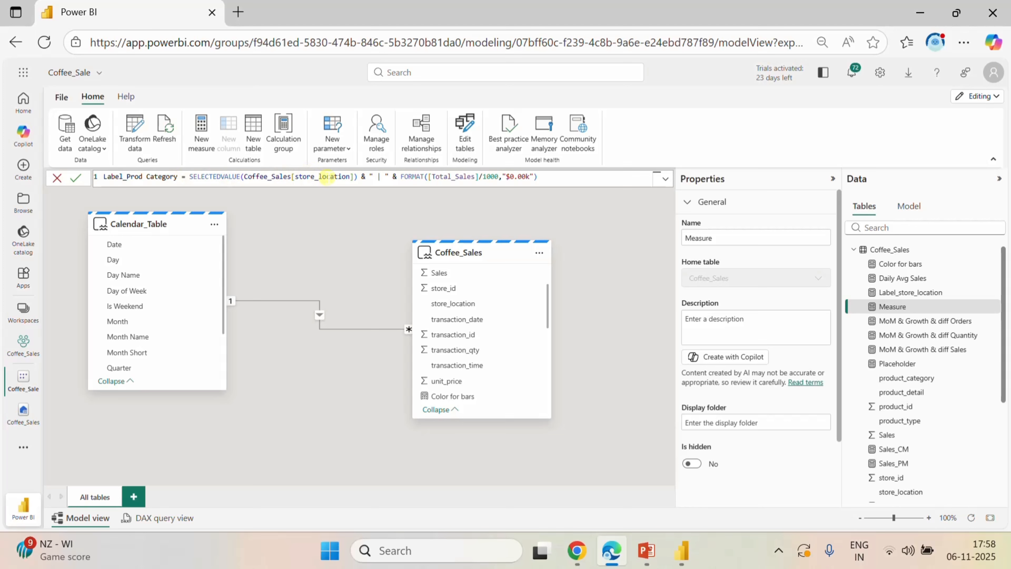
- Replace store_location with product_category inside SELECTEDVALUE of the Label_Prod Category formula and commit the measure
{"action": "left_click_drag", "start_coordinate": [351, 178], "coordinate": [300, 177]}
{"action": "type", "text": "s"}
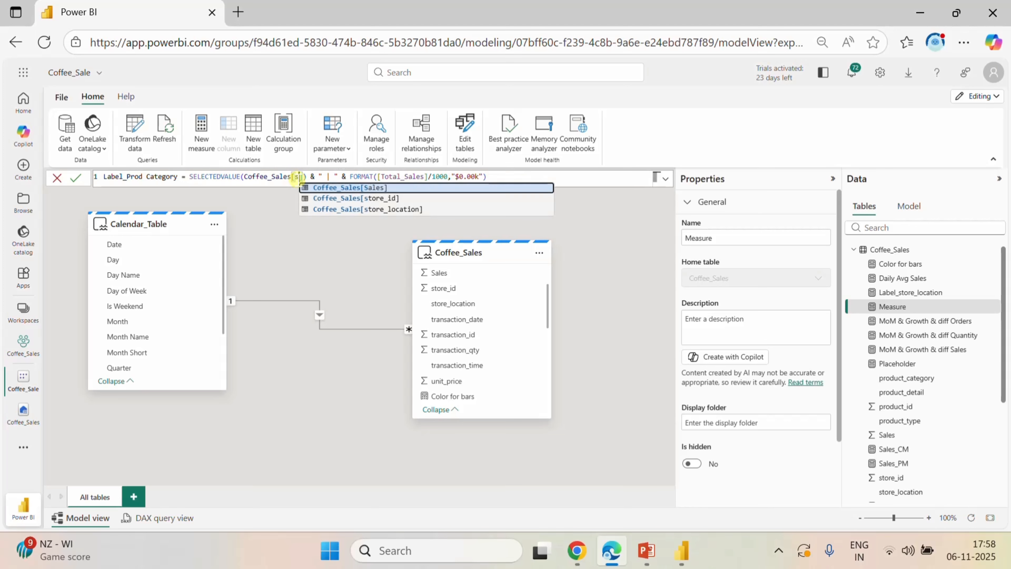
{"action": "key", "text": "BackSpace"}
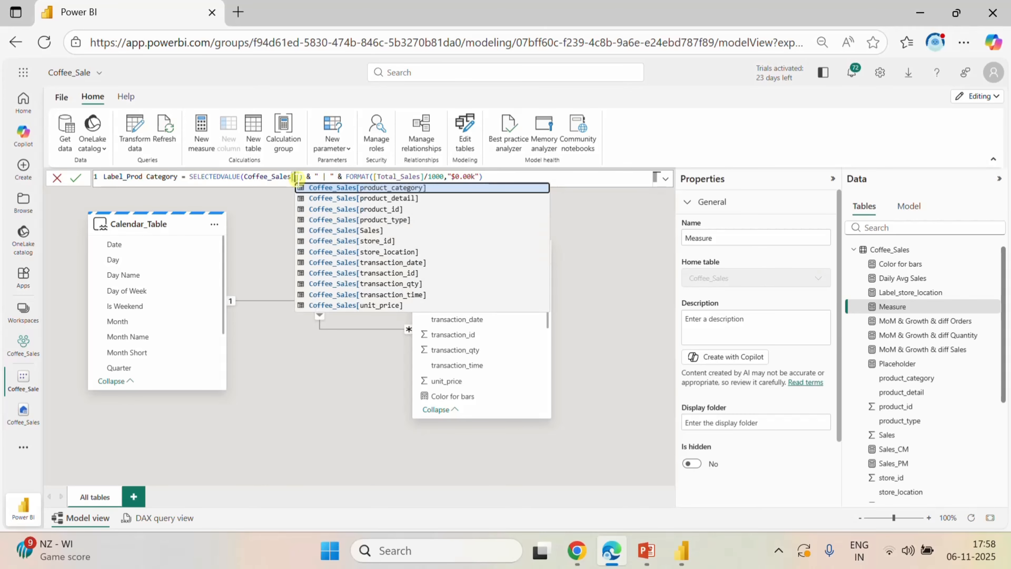
{"action": "left_click", "coordinate": [351, 182]}
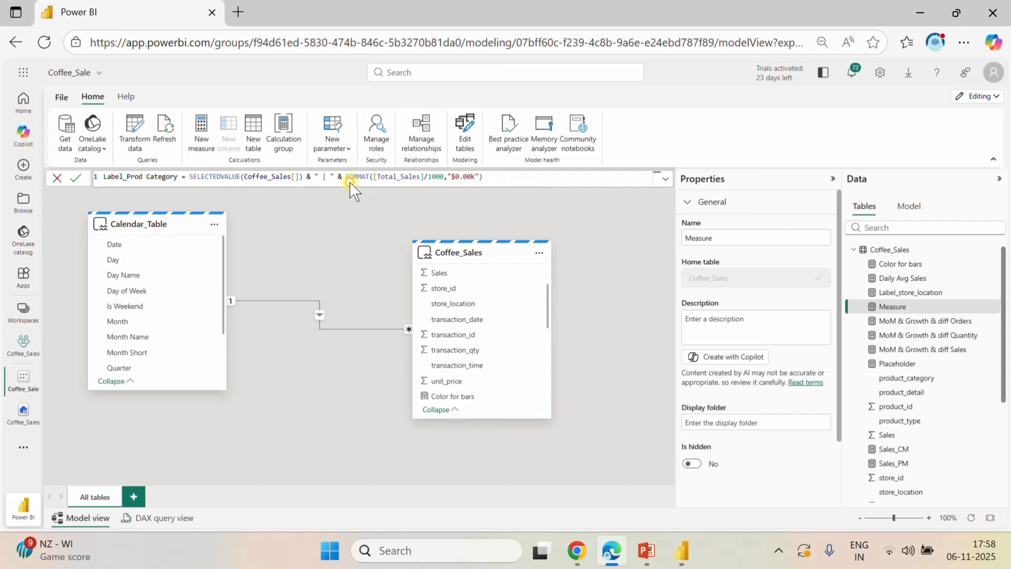
{"action": "left_click", "coordinate": [298, 178]}
{"action": "type", "text": "pr"}
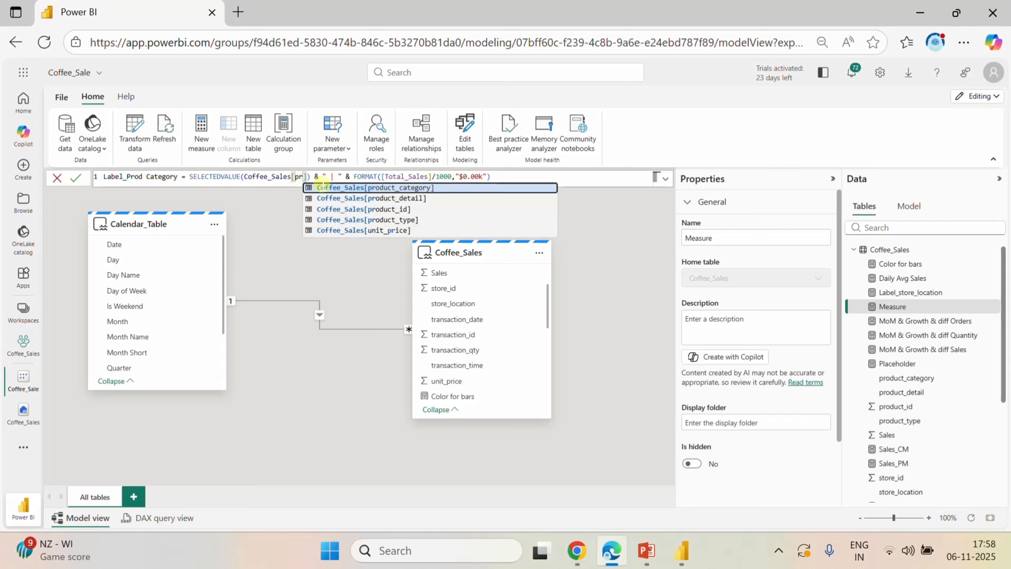
{"action": "left_click", "coordinate": [335, 187]}
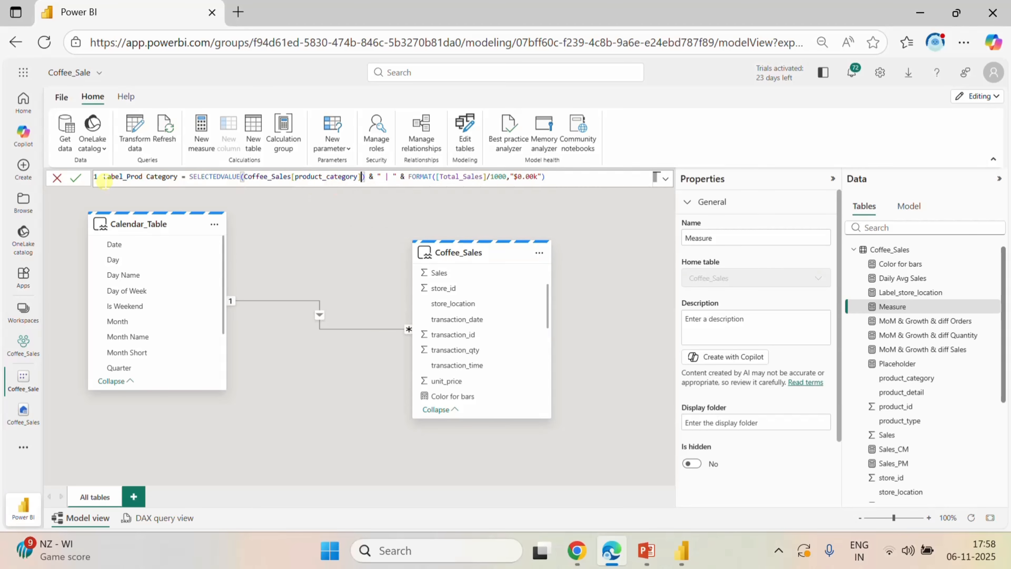
{"action": "left_click", "coordinate": [76, 178]}
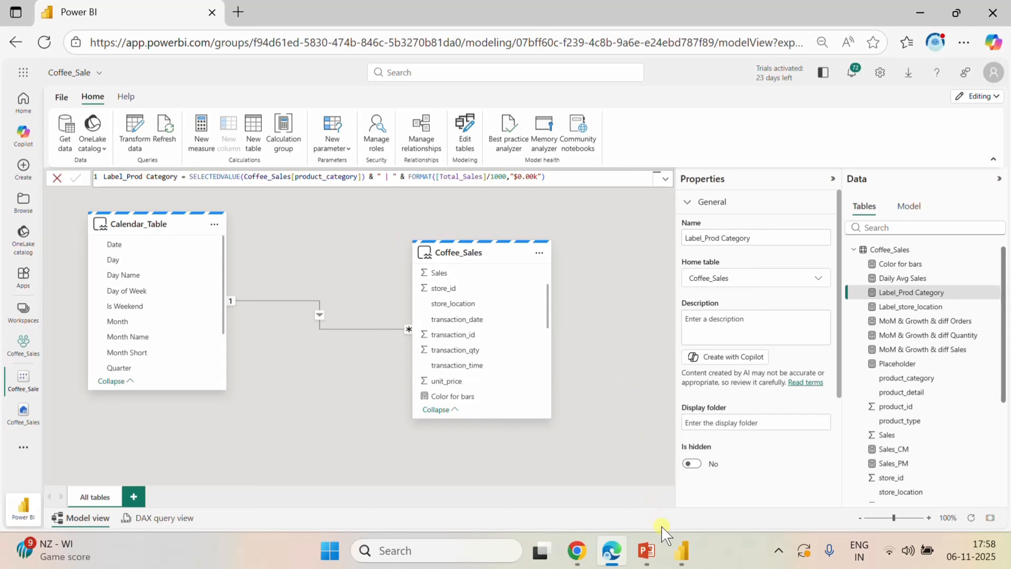
{"action": "left_click", "coordinate": [688, 552]}
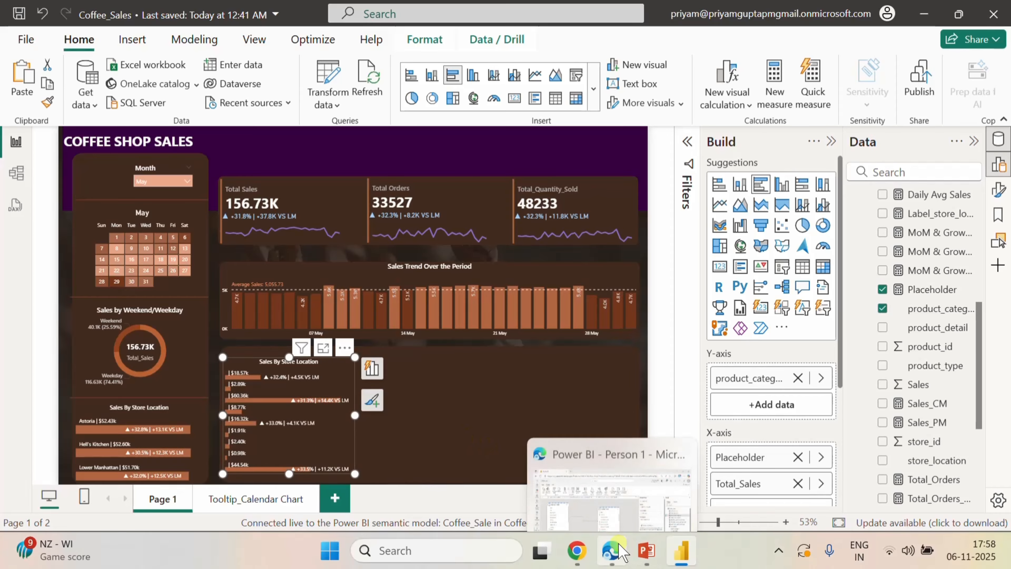
{"action": "left_click", "coordinate": [613, 550]}
- Copy the full DAX formula of the MoM & Growth & diff Sales measure
{"action": "scroll", "coordinate": [927, 363], "scroll_direction": "down", "scroll_amount": 4}
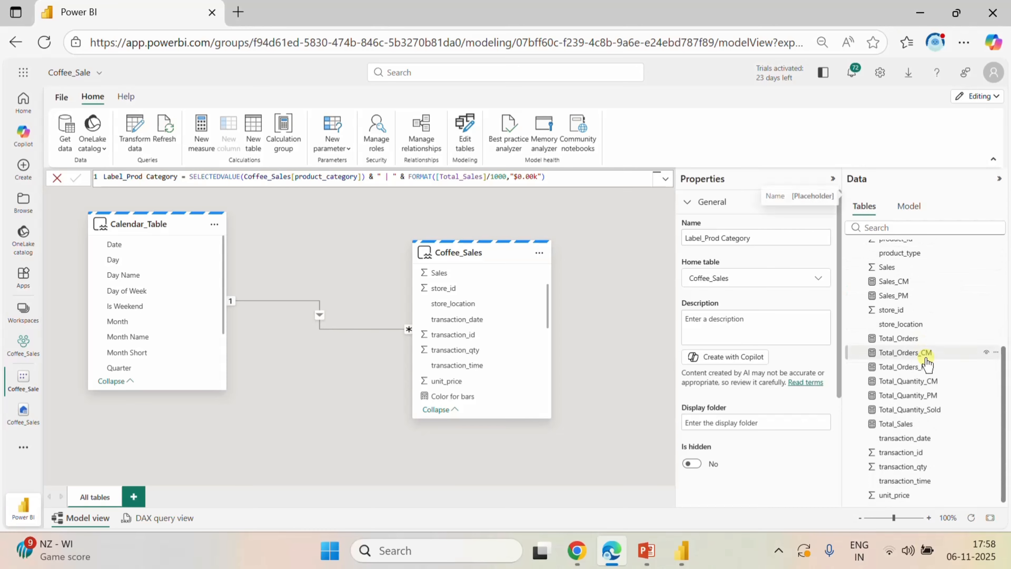
{"action": "scroll", "coordinate": [927, 363], "scroll_direction": "up", "scroll_amount": 5}
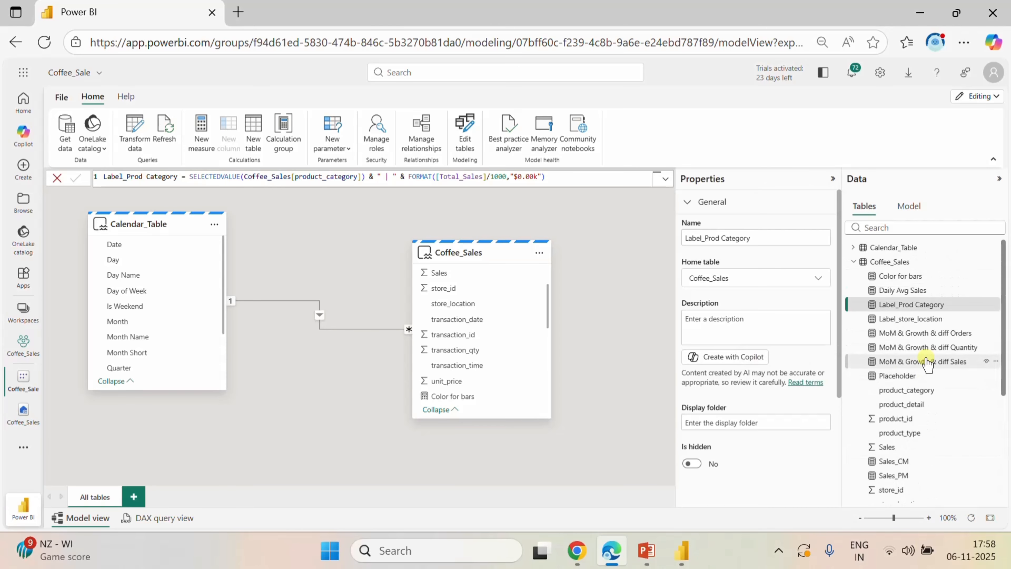
{"action": "left_click", "coordinate": [925, 362]}
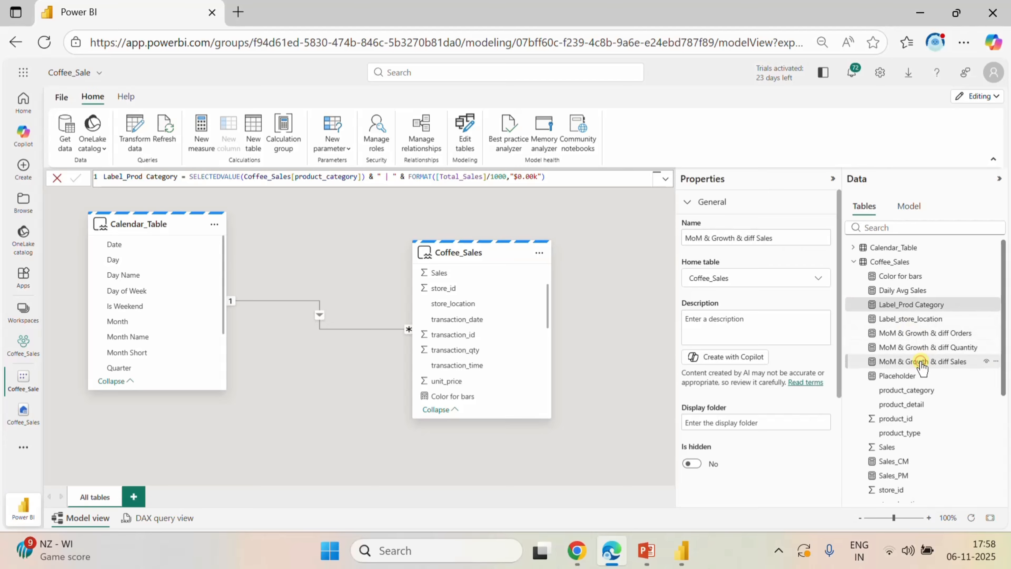
{"action": "left_click", "coordinate": [396, 198]}
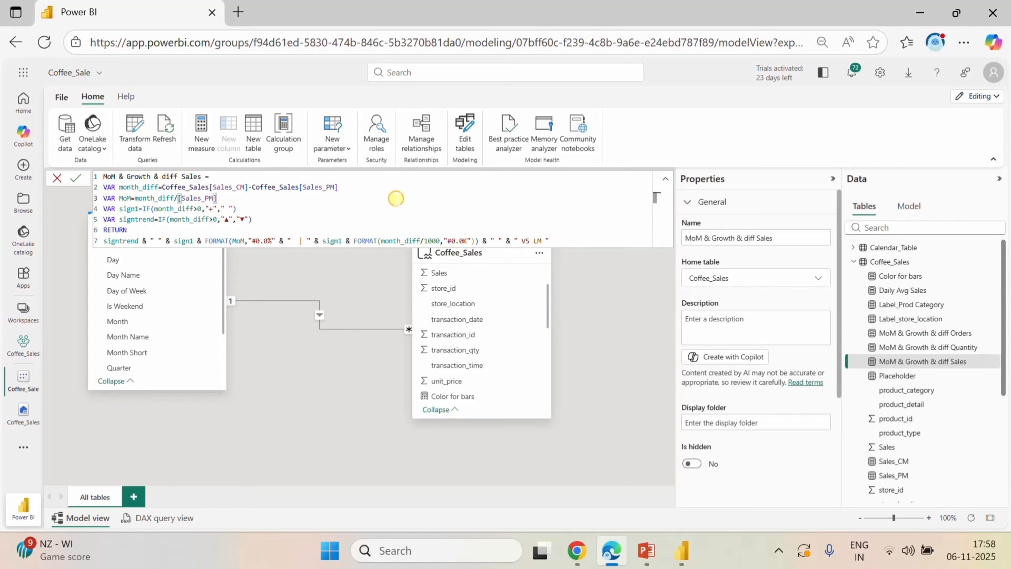
{"action": "key", "text": "ctrl+a"}
{"action": "key", "text": "ctrl+c"}
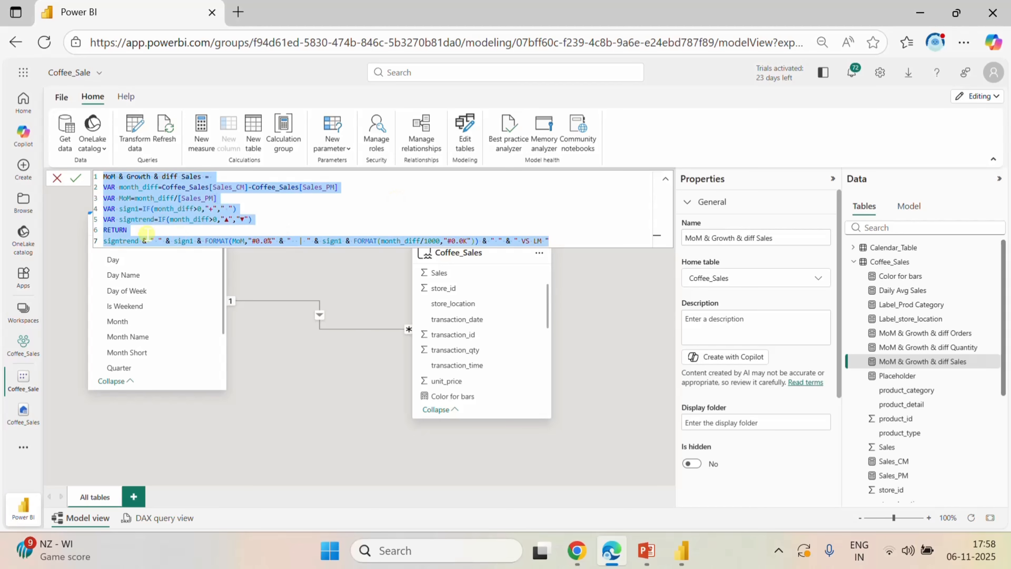
- Create another new measure in Coffee_Sales from the copied MoM formula and name it Prod Category Label
{"action": "left_click", "coordinate": [468, 311]}
{"action": "right_click", "coordinate": [462, 305]}
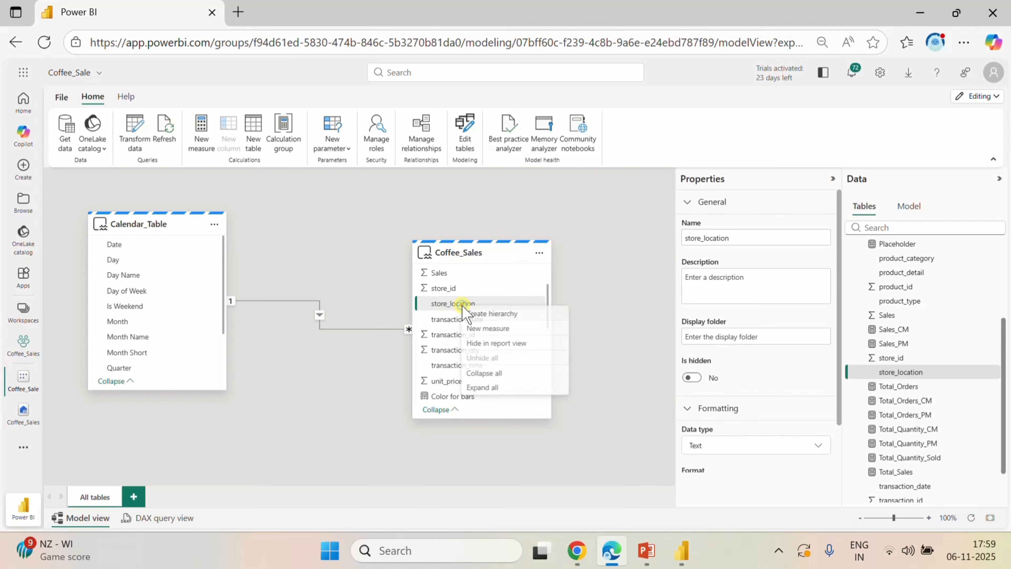
{"action": "left_click", "coordinate": [493, 333]}
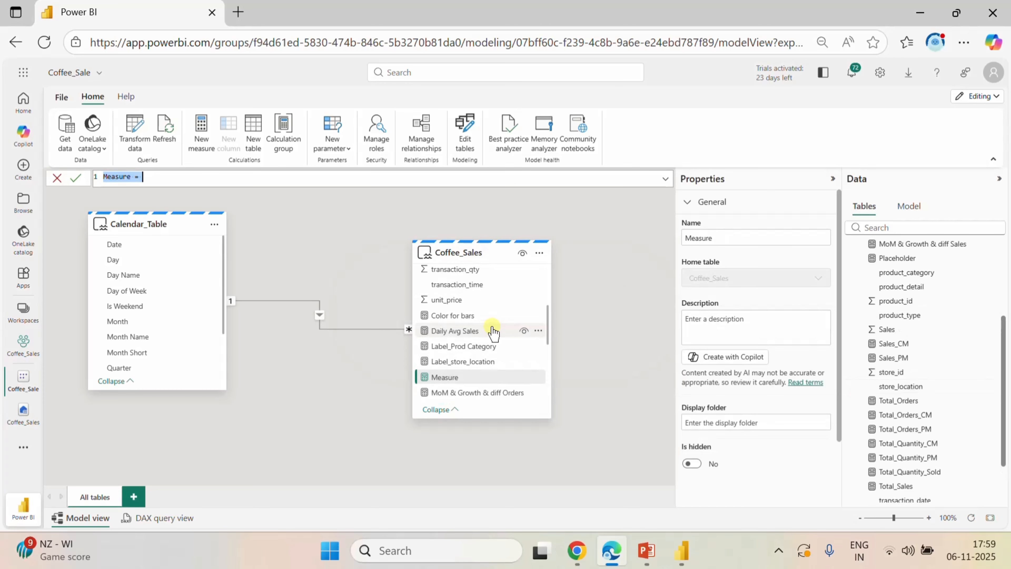
{"action": "key", "text": "ctrl+v"}
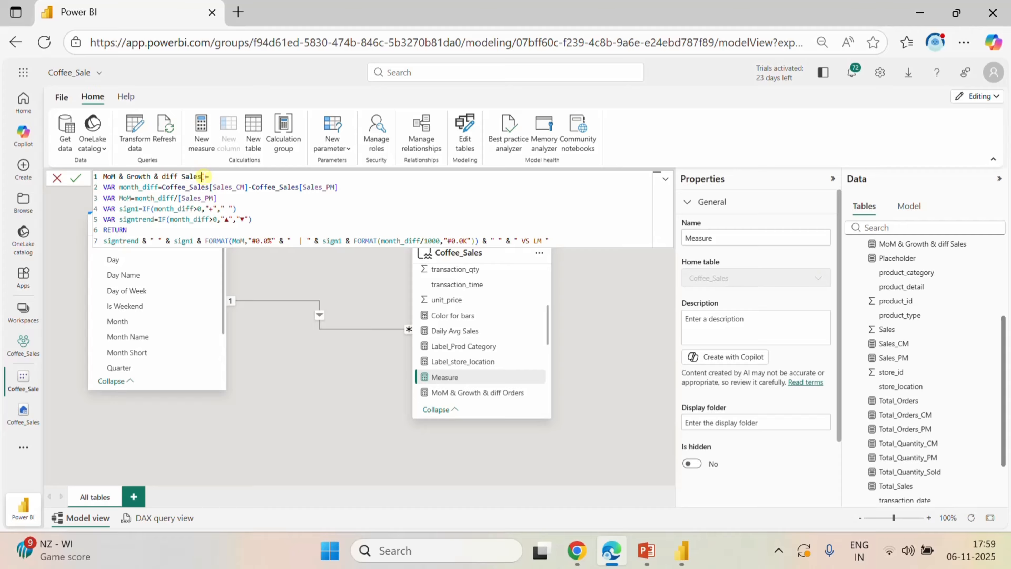
{"action": "left_click_drag", "start_coordinate": [202, 176], "coordinate": [103, 177]}
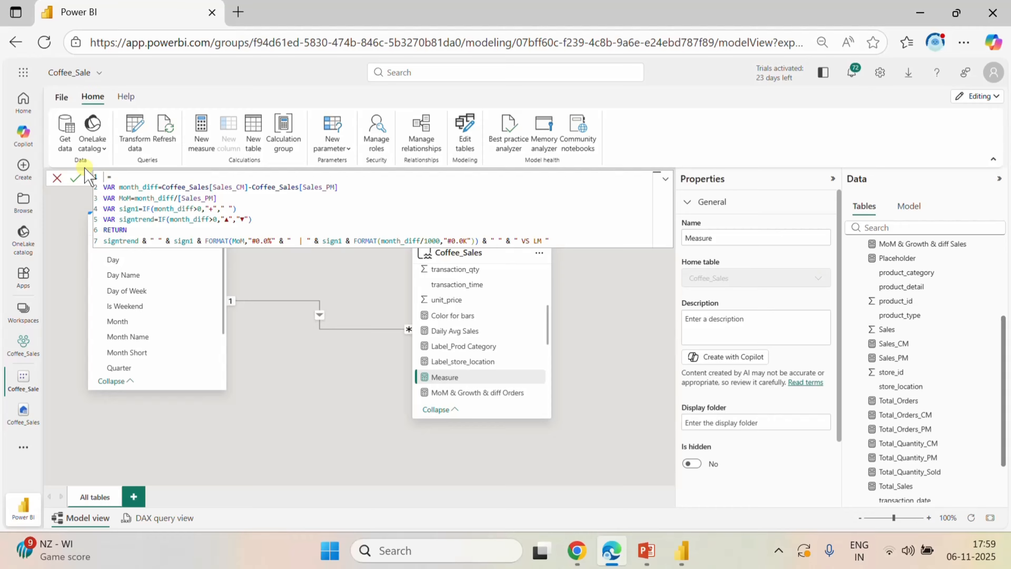
{"action": "type", "text": "Category Label"}
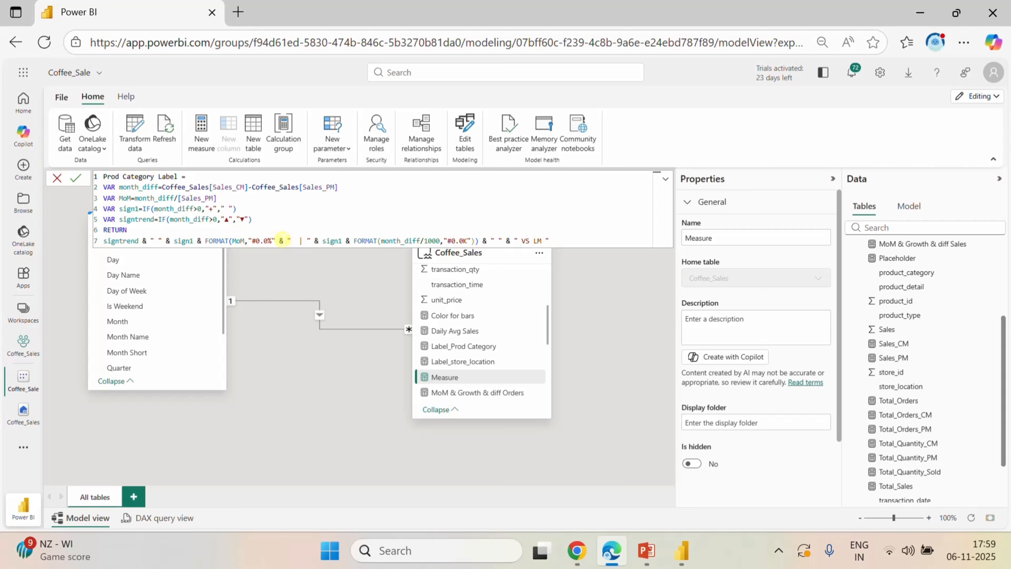
- Shorten the Prod Category Label return expression to signtrend & " " & sign1 & FORMAT(MoM,"#0.0%") and commit the measure
{"action": "left_click_drag", "start_coordinate": [275, 241], "coordinate": [555, 244]}
{"action": "key", "text": "BackSpace"}
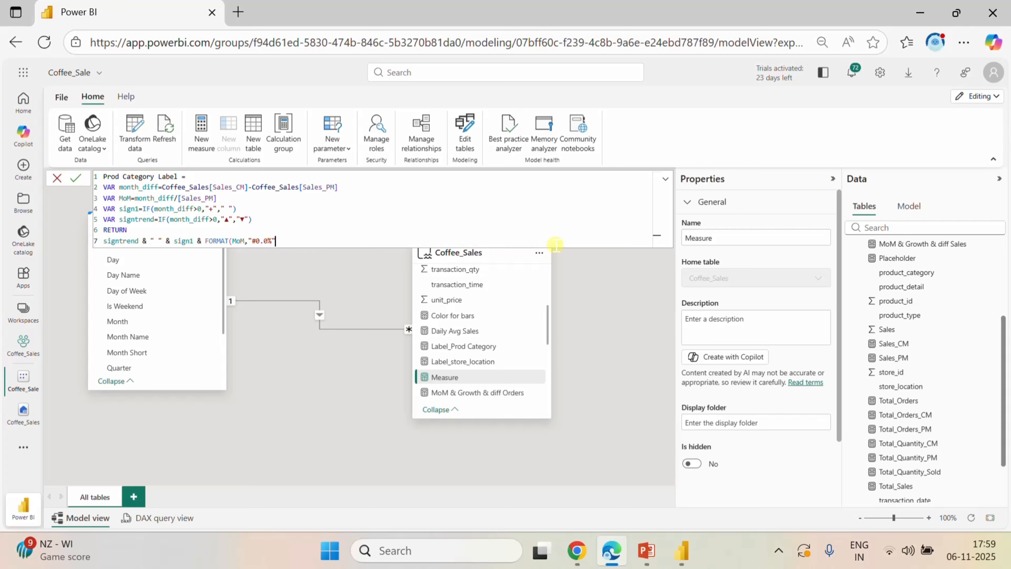
{"action": "type", "text": ")"}
{"action": "left_click", "coordinate": [77, 176]}
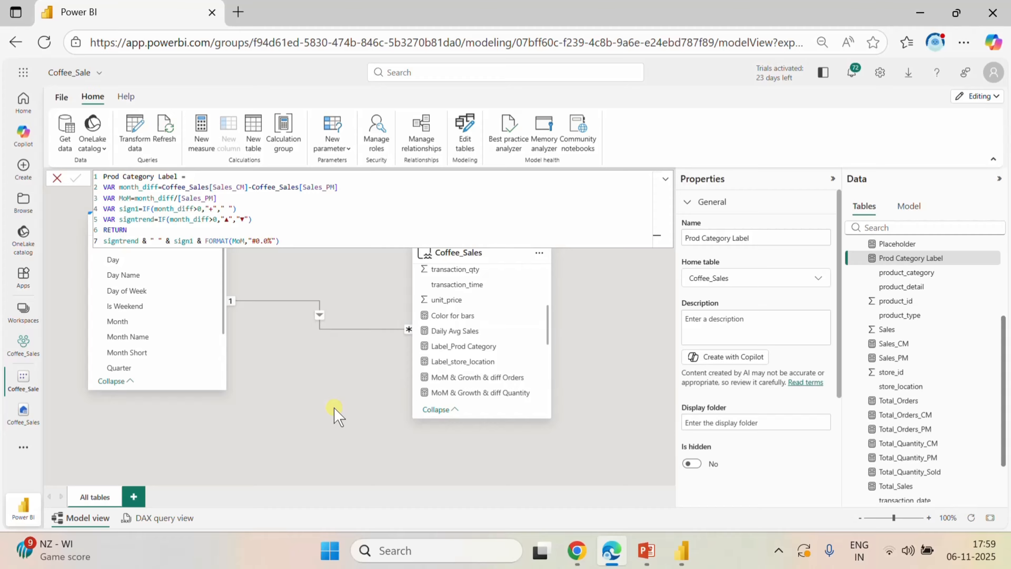
{"action": "left_click", "coordinate": [665, 179]}
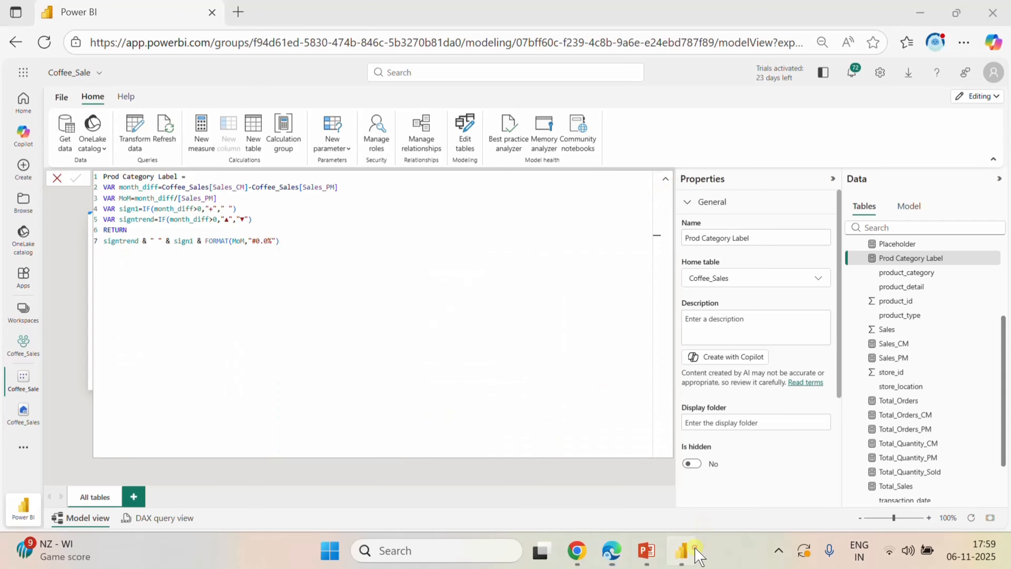
- Switch to the Power BI Desktop report and apply the product category bar chart's data label settings to the Placeholder series
{"action": "left_click", "coordinate": [682, 549]}
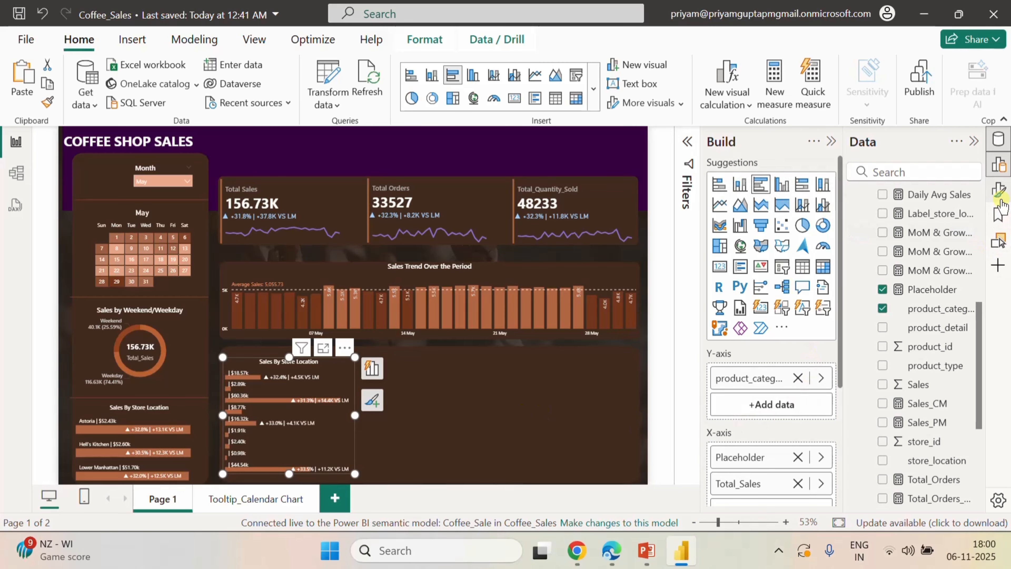
{"action": "left_click", "coordinate": [1000, 192]}
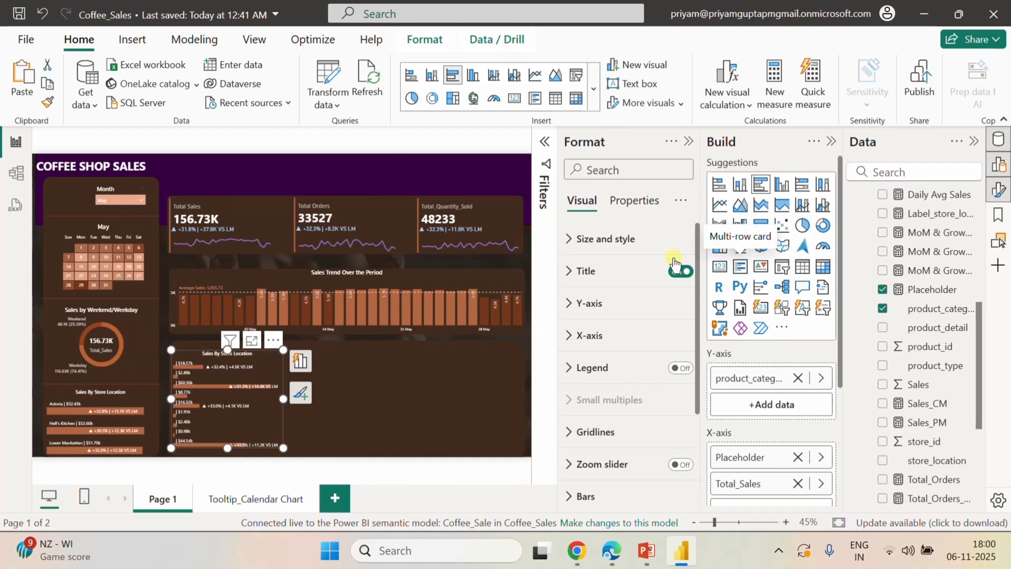
{"action": "scroll", "coordinate": [616, 358], "scroll_direction": "down", "scroll_amount": 3}
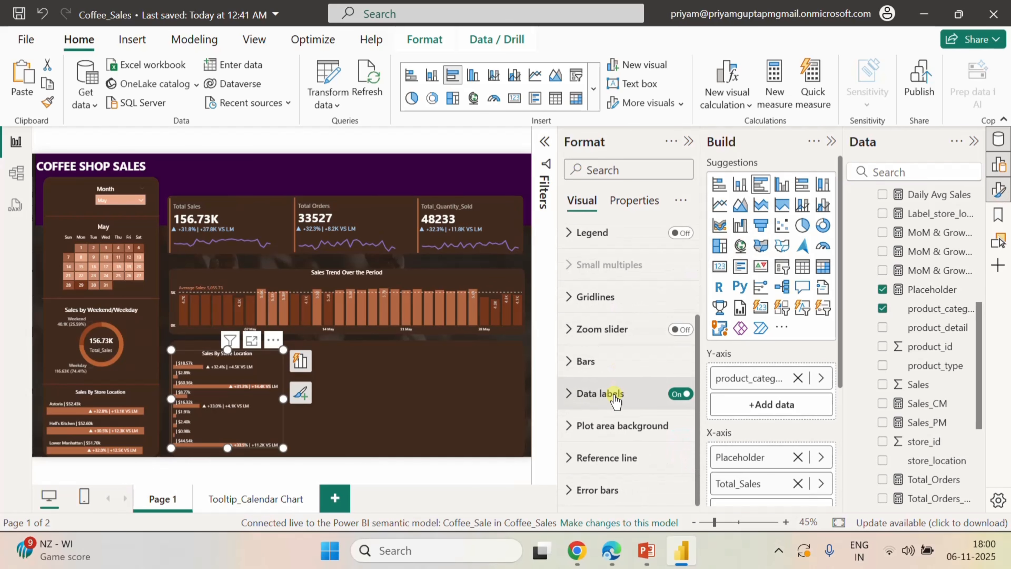
{"action": "left_click", "coordinate": [568, 393]}
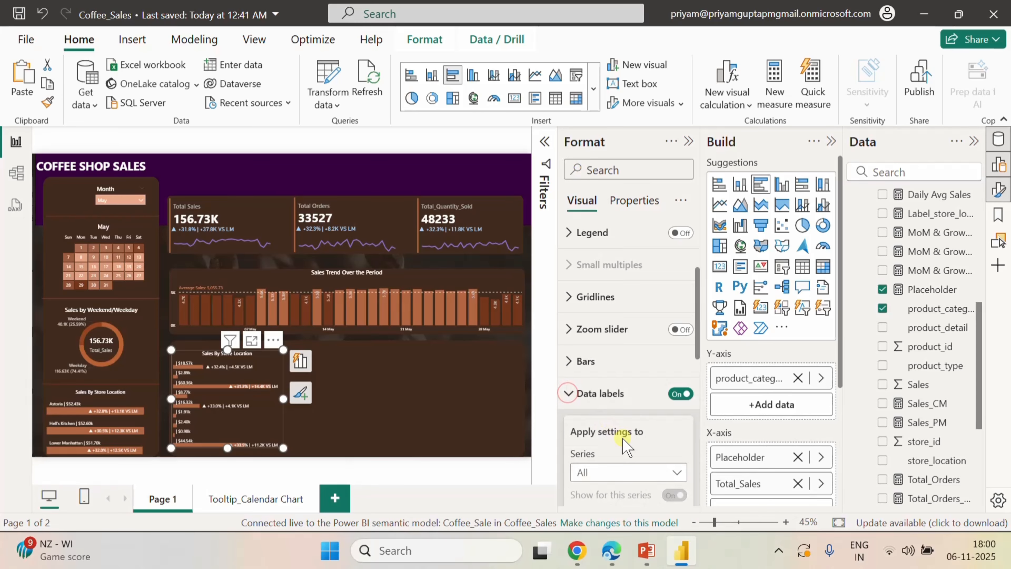
{"action": "scroll", "coordinate": [624, 442], "scroll_direction": "down", "scroll_amount": 2}
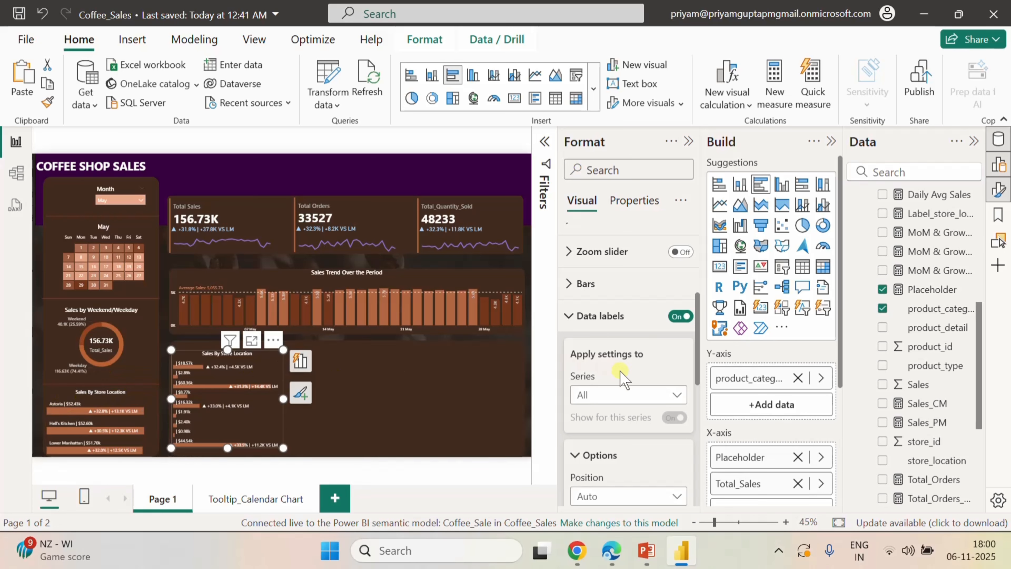
{"action": "left_click", "coordinate": [617, 392]}
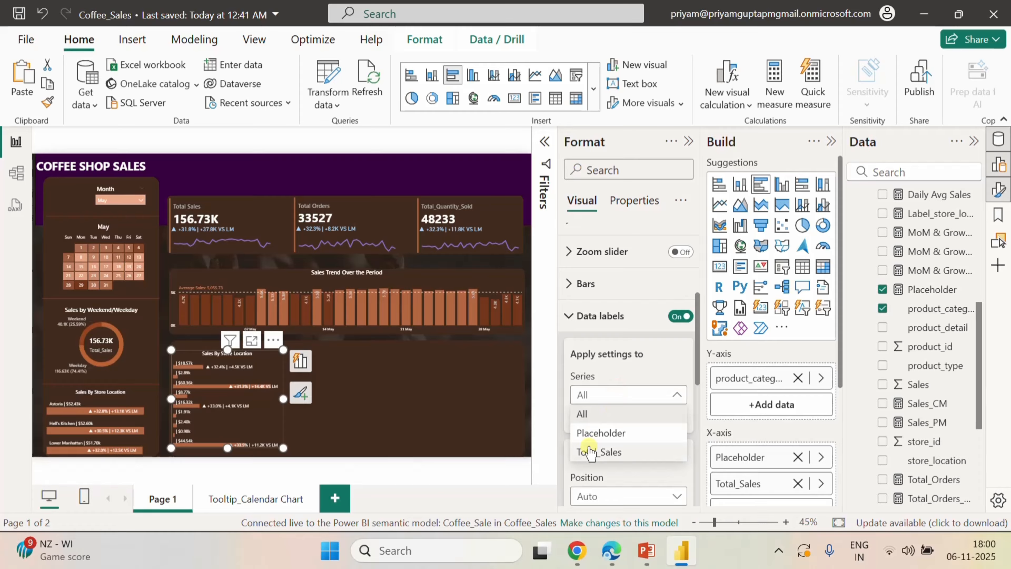
{"action": "left_click", "coordinate": [590, 436]}
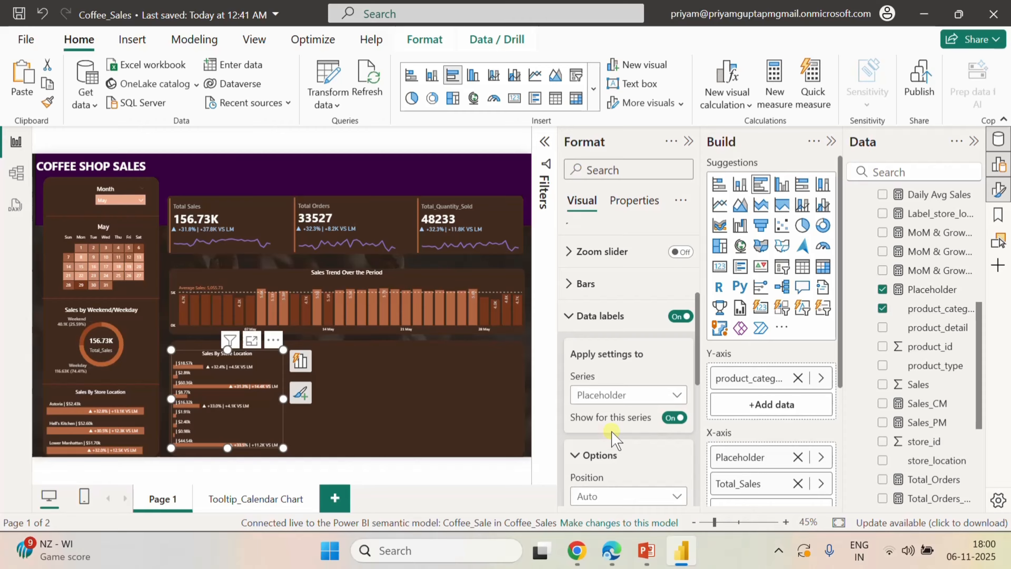
- Expand the Placeholder data label's value settings and look through the available Coffee_Sales fields for the product category label measure
{"action": "scroll", "coordinate": [611, 439], "scroll_direction": "down", "scroll_amount": 4}
{"action": "mouse_move", "coordinate": [612, 431]}
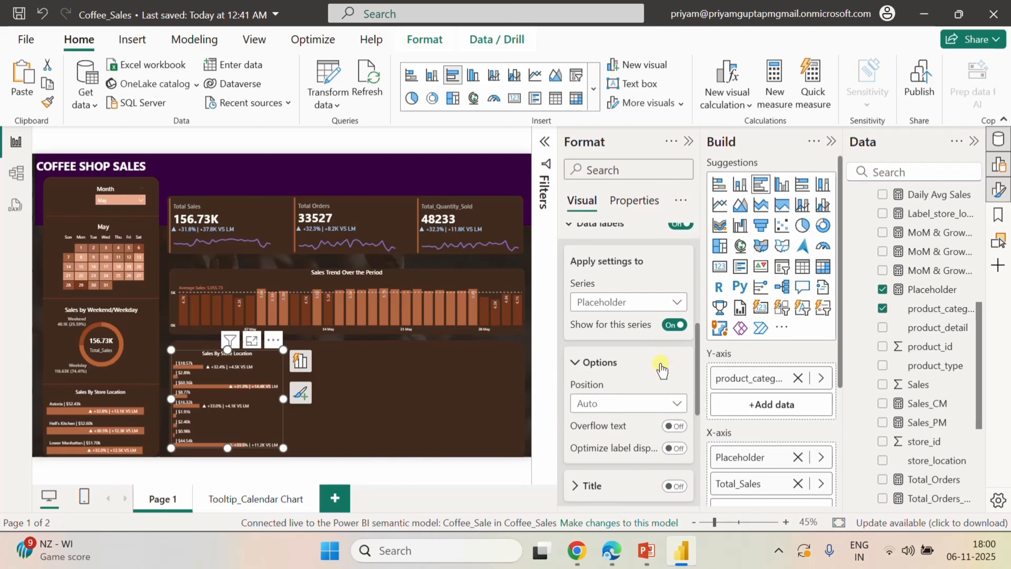
{"action": "scroll", "coordinate": [661, 369], "scroll_direction": "down", "scroll_amount": 6}
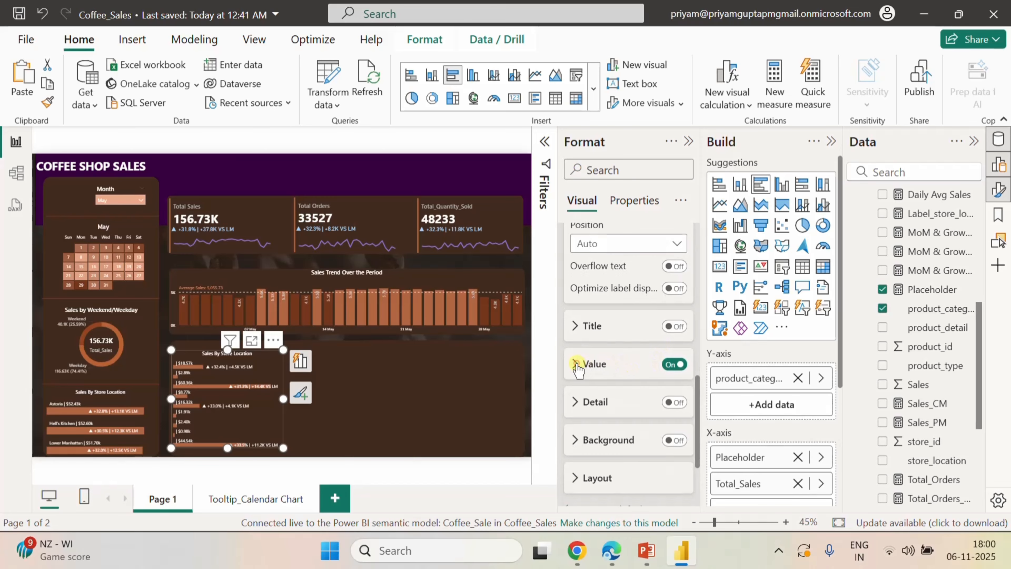
{"action": "left_click", "coordinate": [576, 365]}
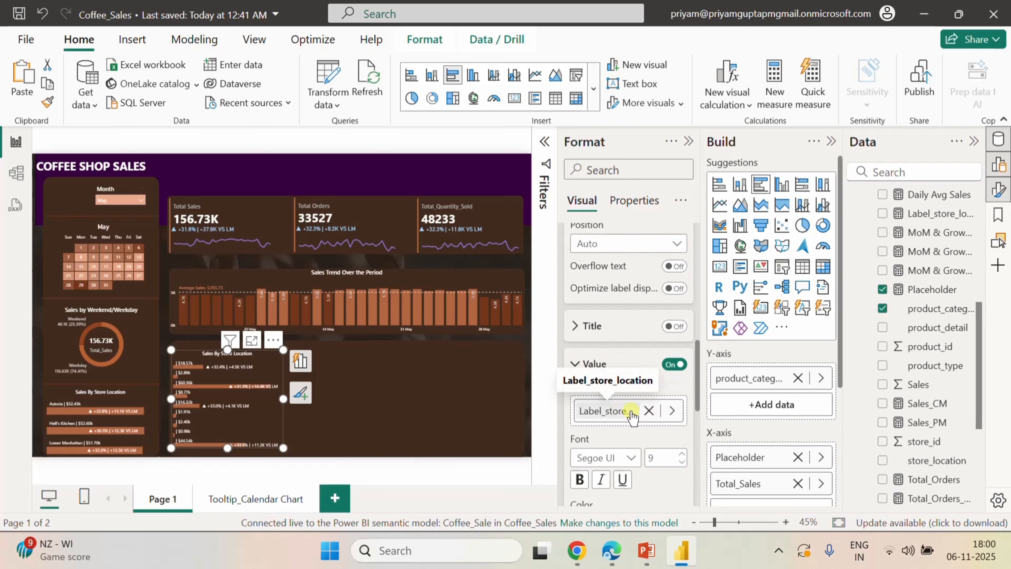
{"action": "left_click", "coordinate": [671, 411]}
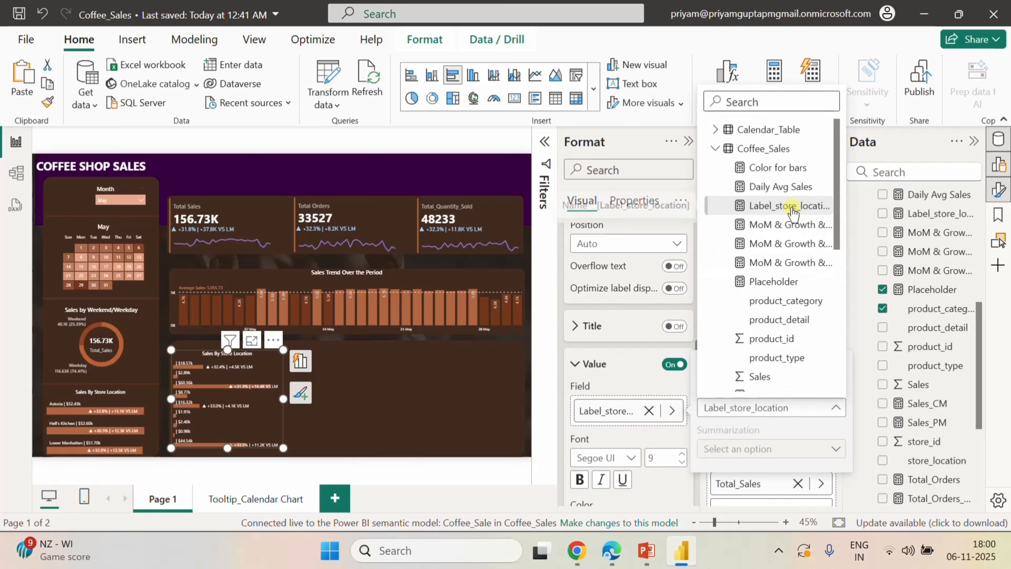
{"action": "scroll", "coordinate": [792, 212], "scroll_direction": "down", "scroll_amount": 8}
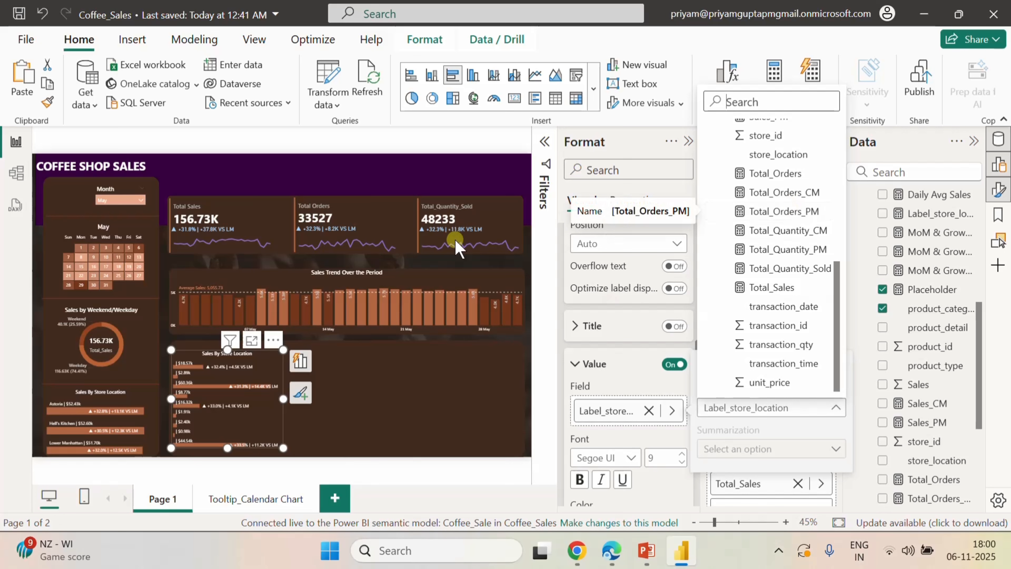
{"action": "left_click", "coordinate": [361, 90]}
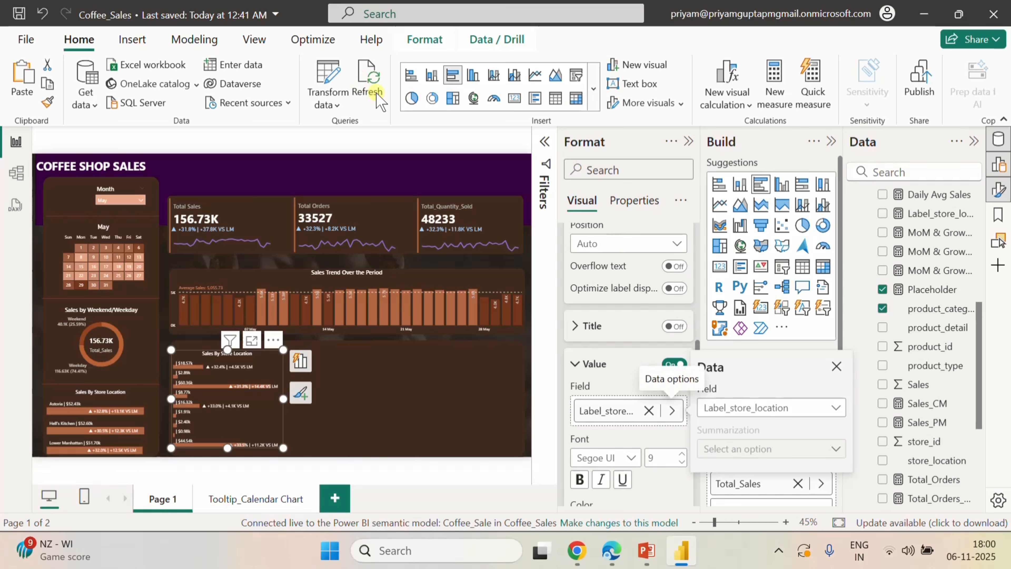
- Refresh the report data and set the Placeholder data label's value field to the Label_Prod Category measure
{"action": "left_click", "coordinate": [370, 89]}
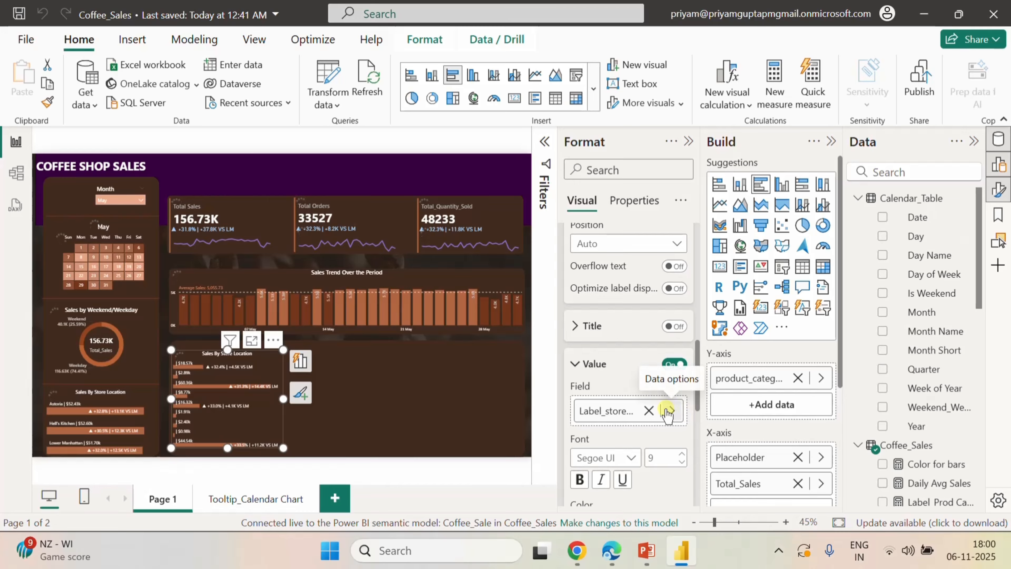
{"action": "left_click", "coordinate": [669, 410]}
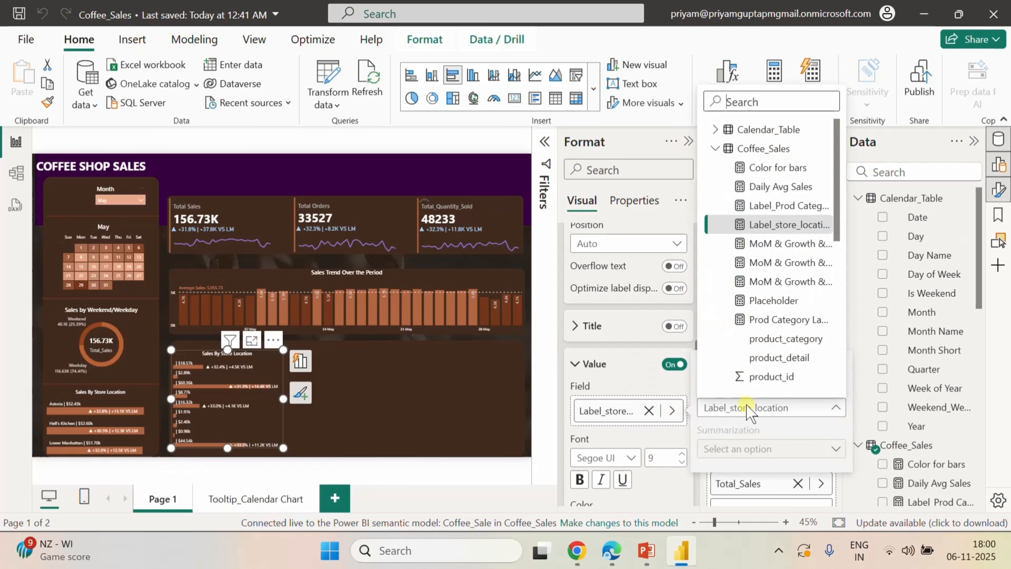
{"action": "left_click", "coordinate": [776, 205]}
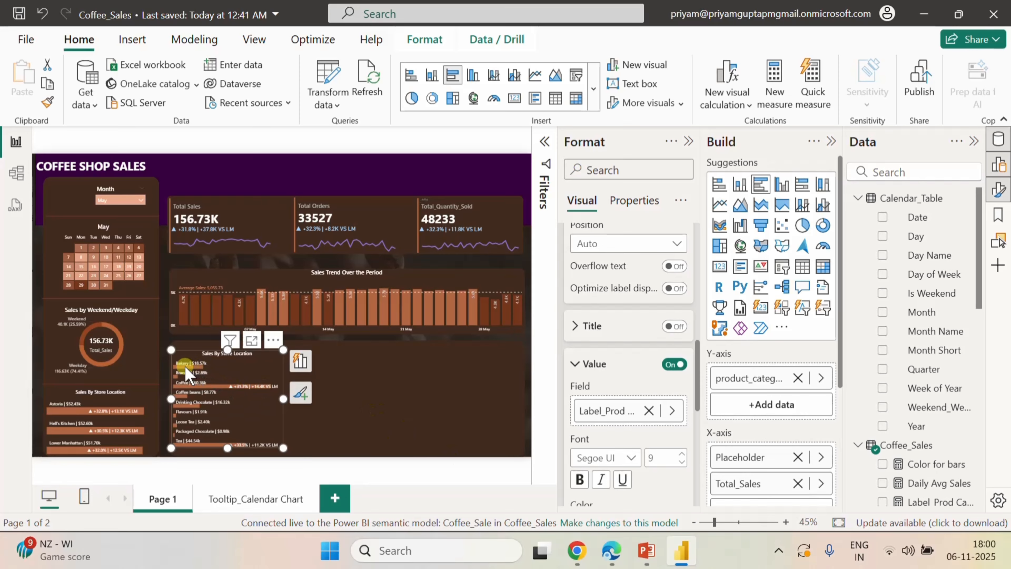
{"action": "mouse_move", "coordinate": [193, 366]}
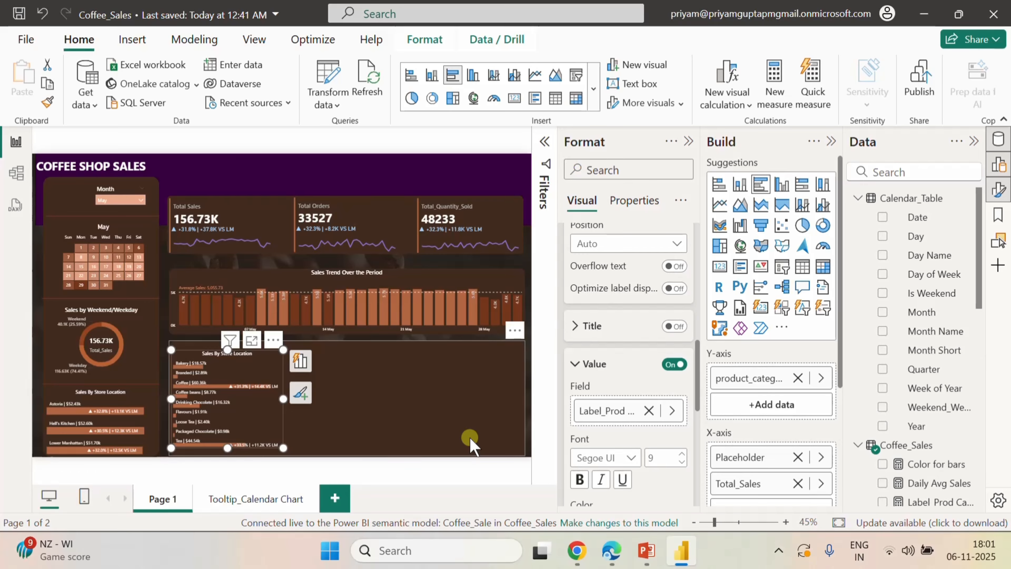
- Return to the bar chart's data label settings and open the choice of series they apply to
{"action": "scroll", "coordinate": [637, 340], "scroll_direction": "down", "scroll_amount": 2}
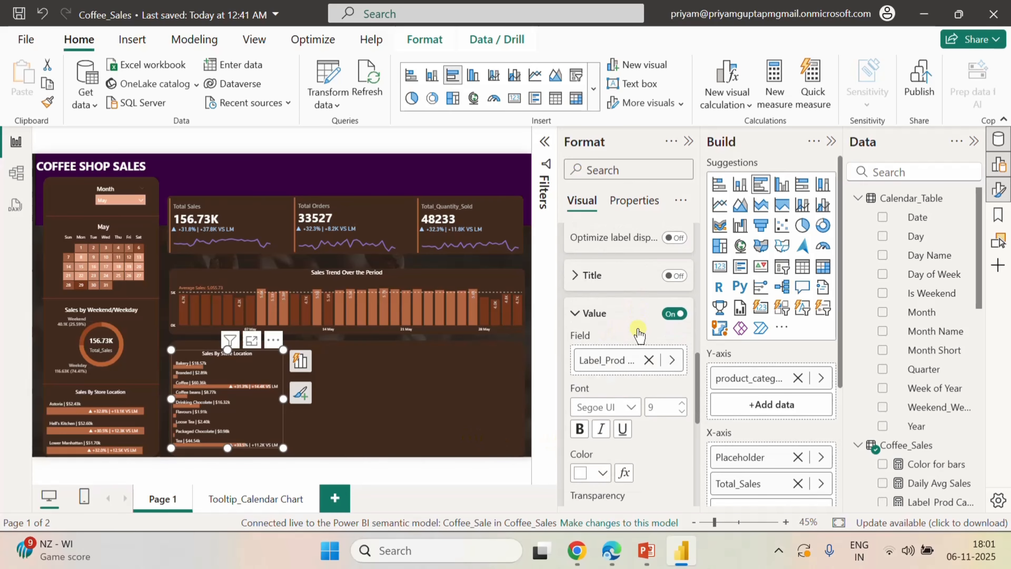
{"action": "scroll", "coordinate": [639, 335], "scroll_direction": "up", "scroll_amount": 5}
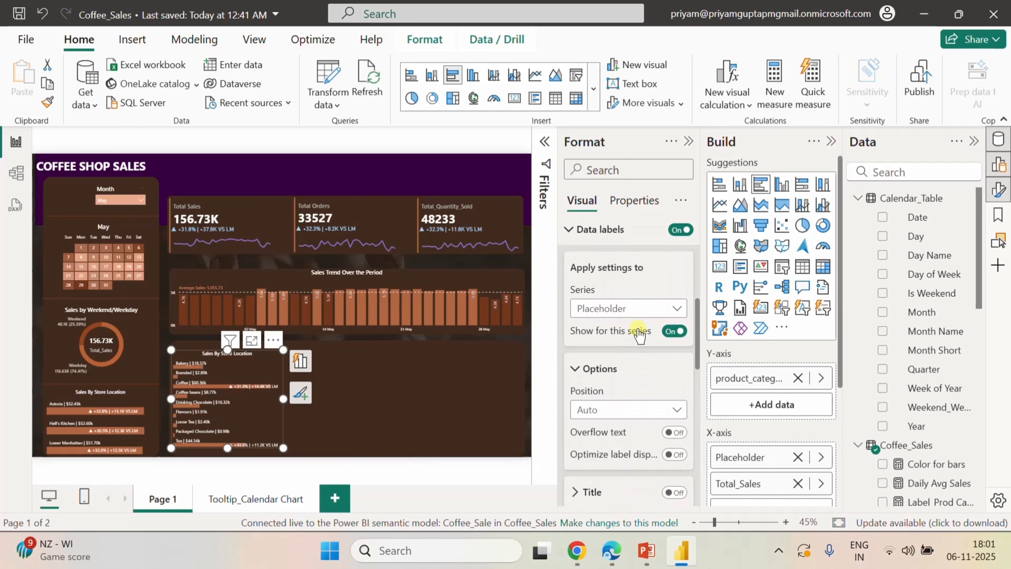
{"action": "left_click", "coordinate": [639, 309]}
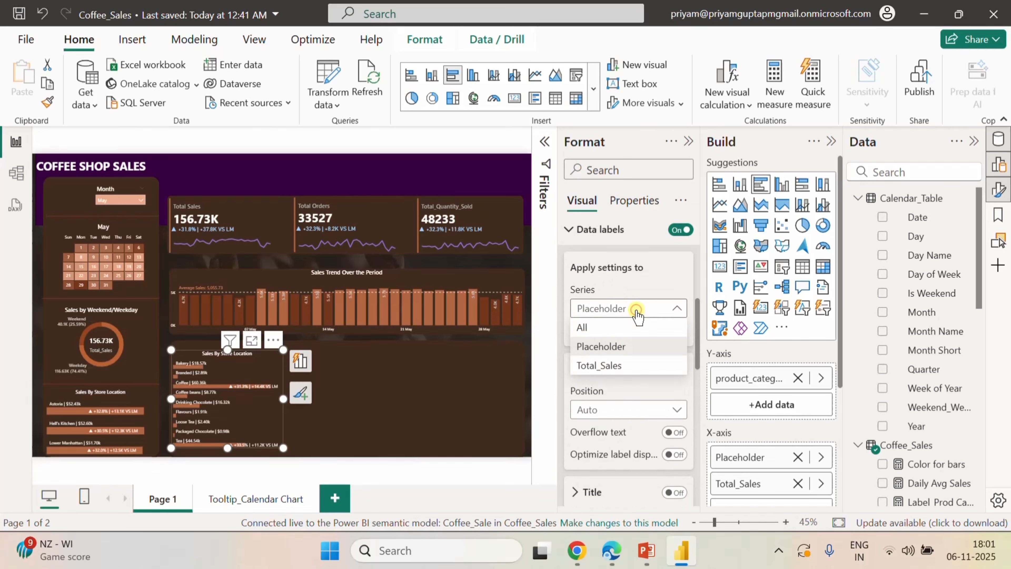
- Set the Total_Sales series' data label value in the product category bar chart to the Prod Category label measure
{"action": "left_click", "coordinate": [599, 365]}
{"action": "scroll", "coordinate": [611, 383], "scroll_direction": "down", "scroll_amount": 5}
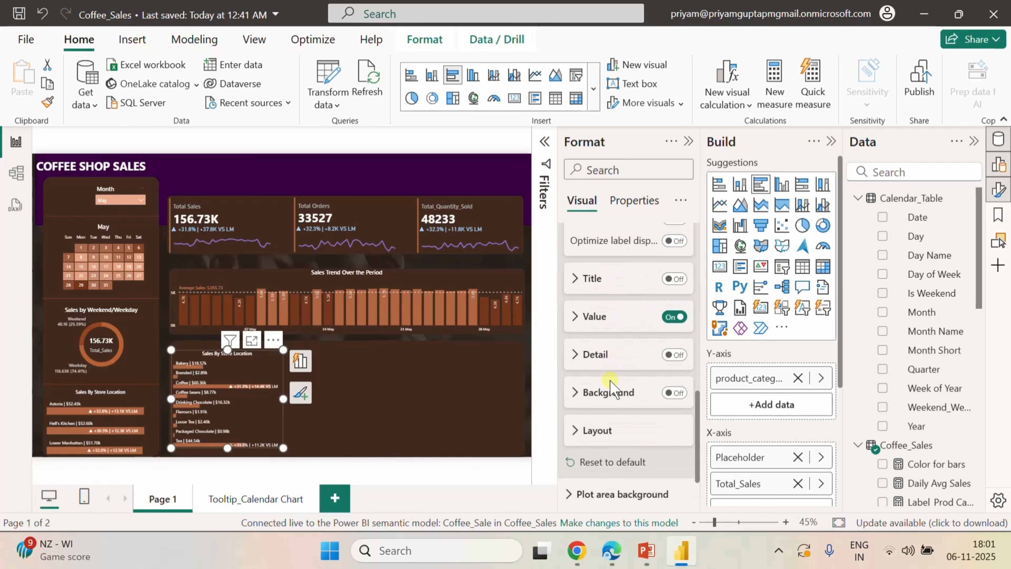
{"action": "scroll", "coordinate": [611, 381], "scroll_direction": "down", "scroll_amount": 1}
{"action": "scroll", "coordinate": [609, 384], "scroll_direction": "up", "scroll_amount": 1}
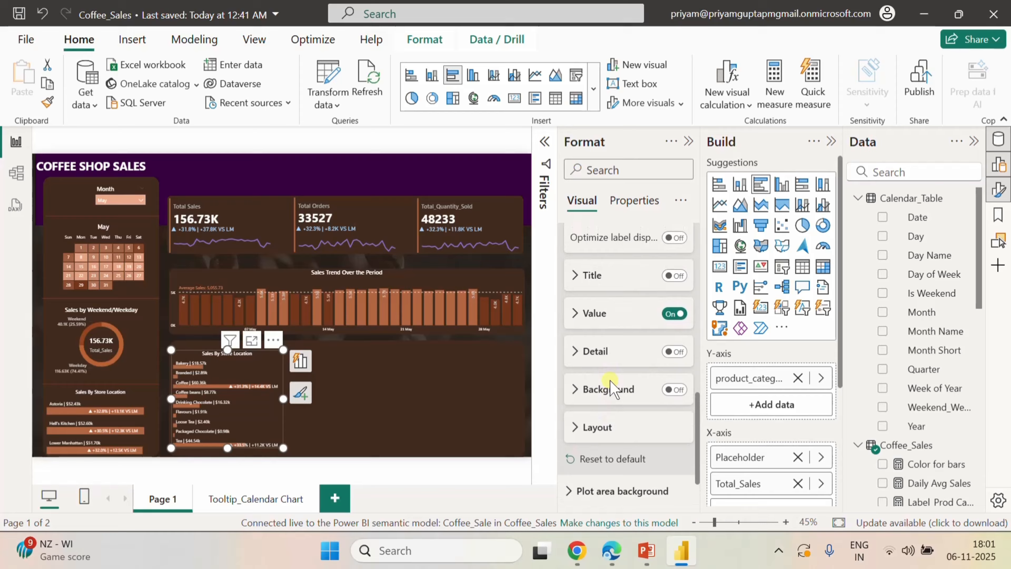
{"action": "left_click", "coordinate": [576, 315]}
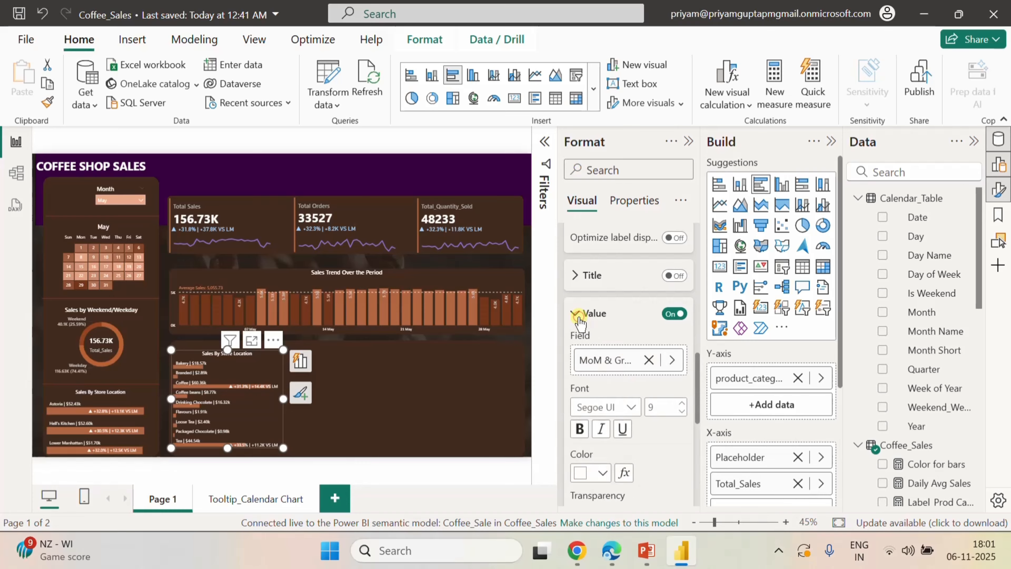
{"action": "left_click", "coordinate": [673, 361]}
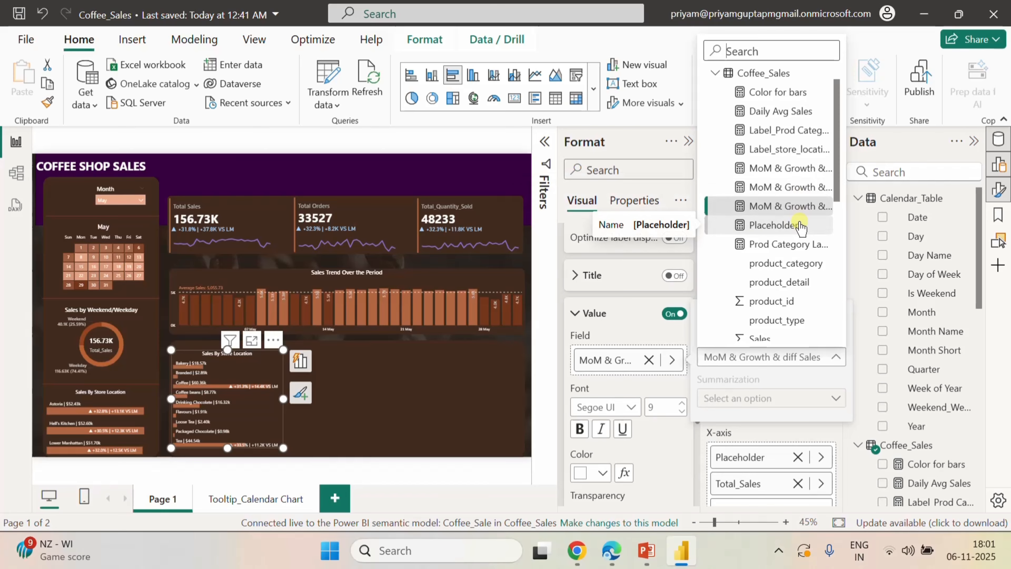
{"action": "left_click", "coordinate": [784, 244]}
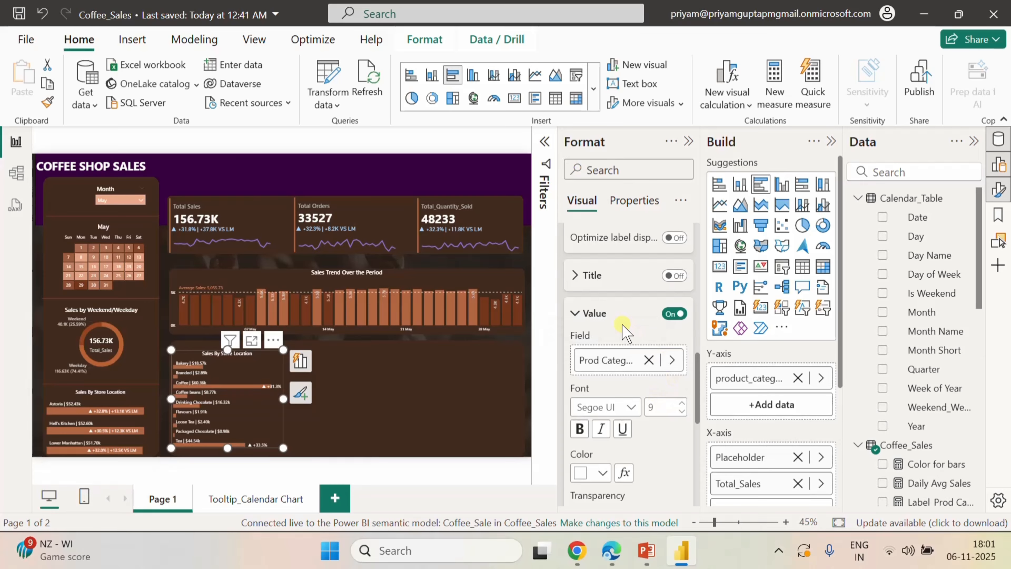
{"action": "left_click", "coordinate": [575, 314]}
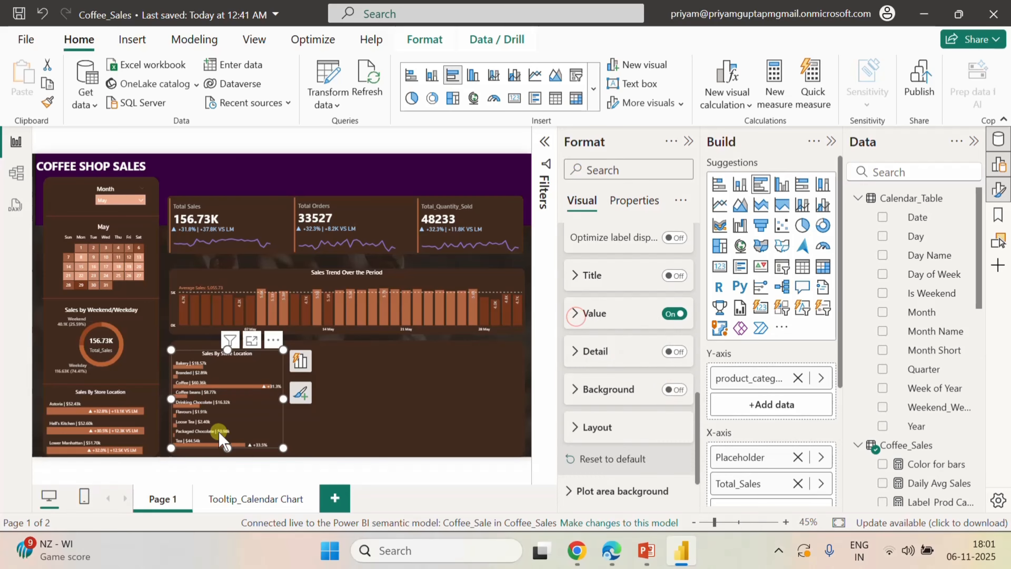
{"action": "mouse_move", "coordinate": [266, 387]}
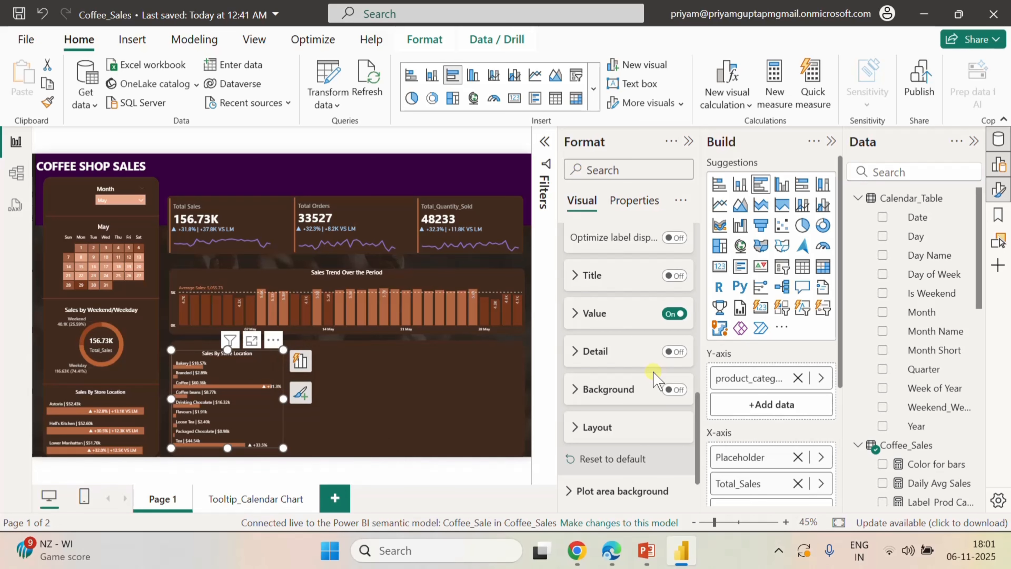
- Set the position of the Total_Sales series' data labels to Outside end
{"action": "scroll", "coordinate": [634, 372], "scroll_direction": "down", "scroll_amount": 2}
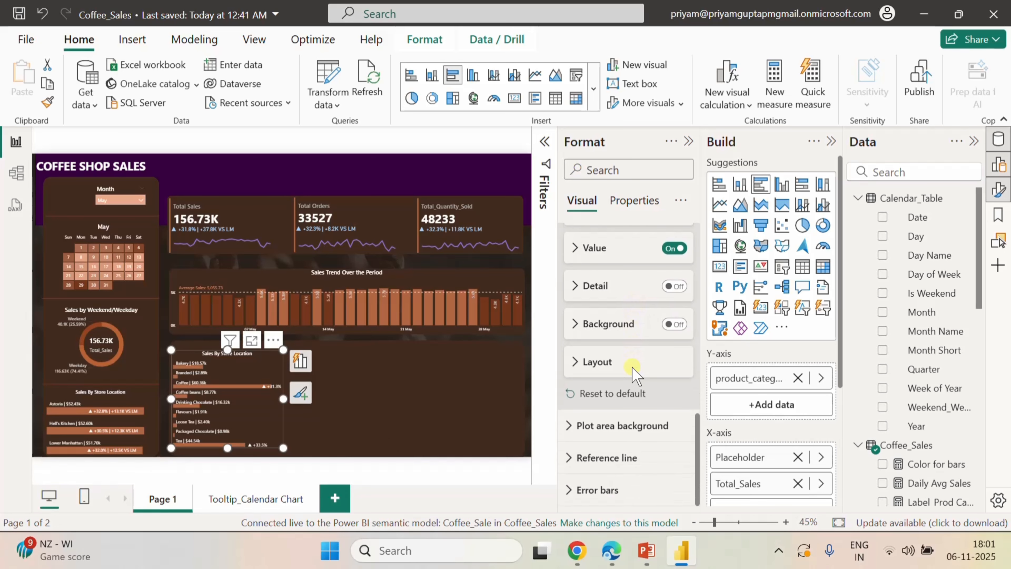
{"action": "left_click", "coordinate": [589, 368]}
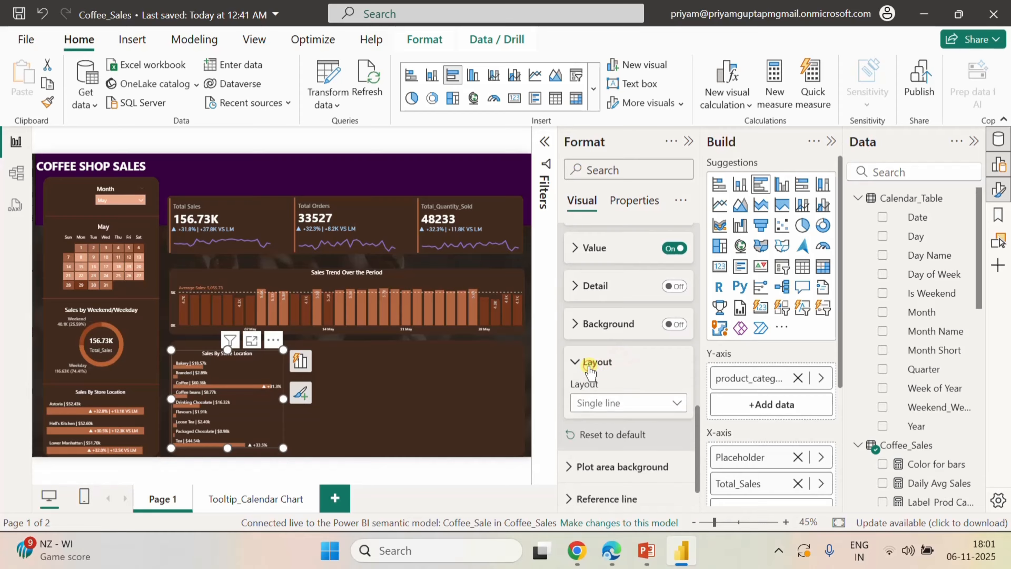
{"action": "scroll", "coordinate": [634, 389], "scroll_direction": "up", "scroll_amount": 7}
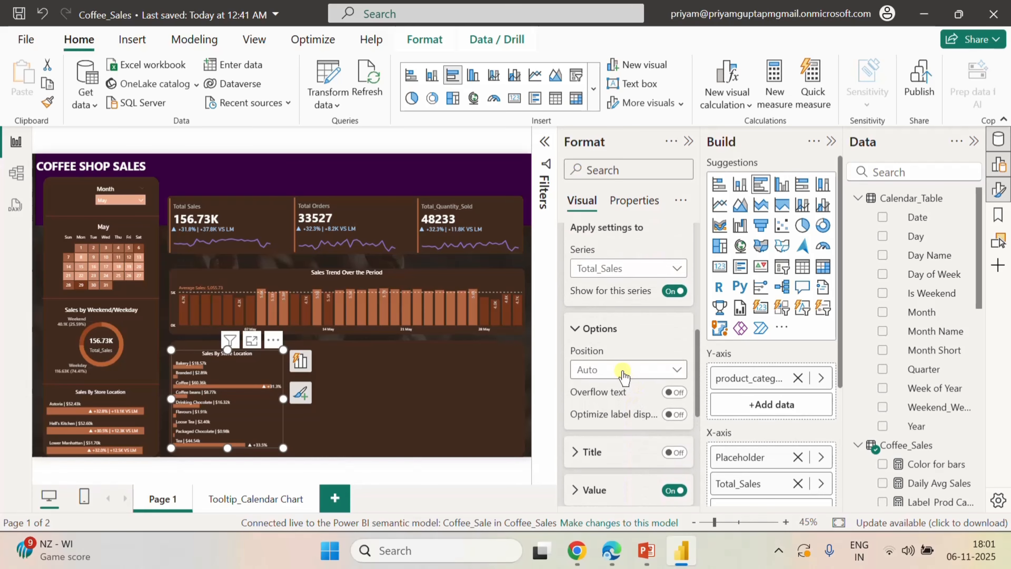
{"action": "left_click", "coordinate": [624, 370]}
{"action": "left_click", "coordinate": [607, 408]}
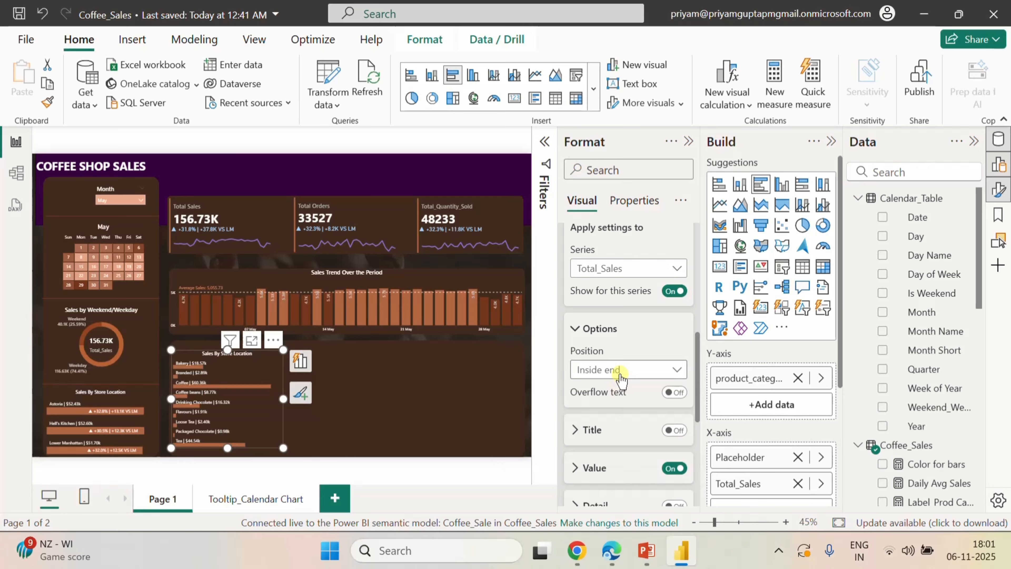
{"action": "left_click", "coordinate": [621, 378]}
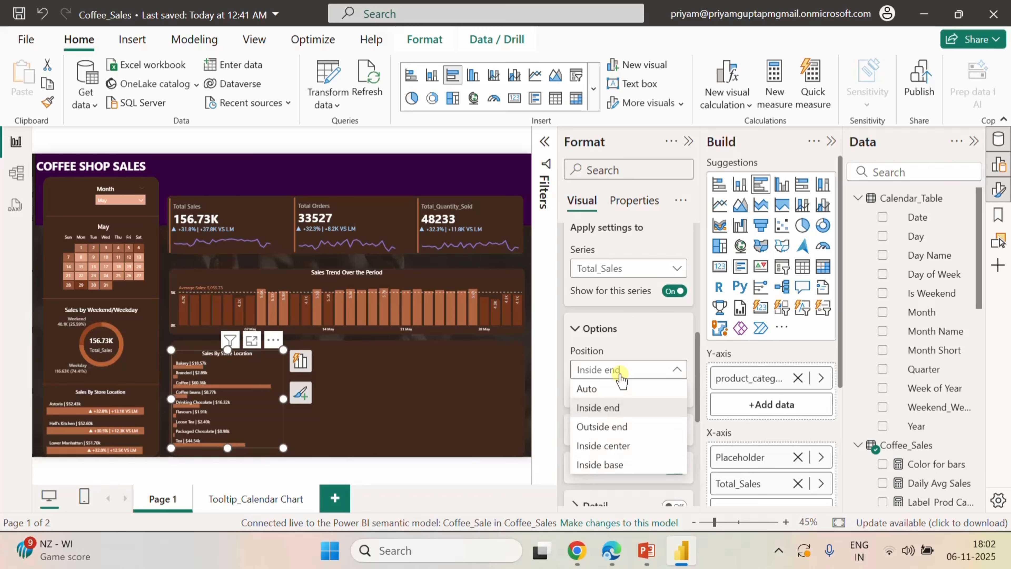
{"action": "left_click", "coordinate": [617, 427]}
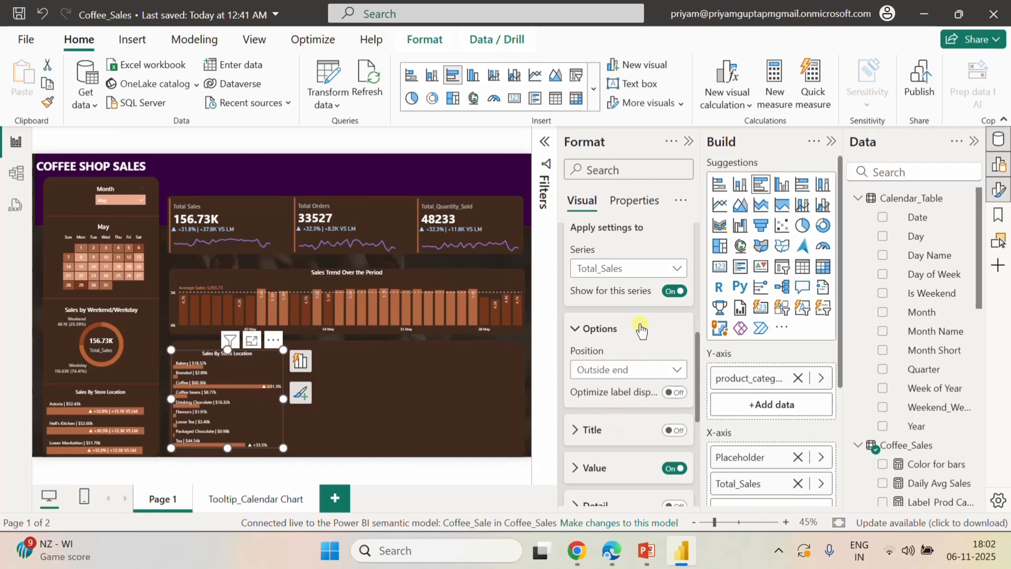
- Resize the product category bar chart by entering a height of 381 and a width of 250
{"action": "scroll", "coordinate": [640, 330], "scroll_direction": "up", "scroll_amount": 10}
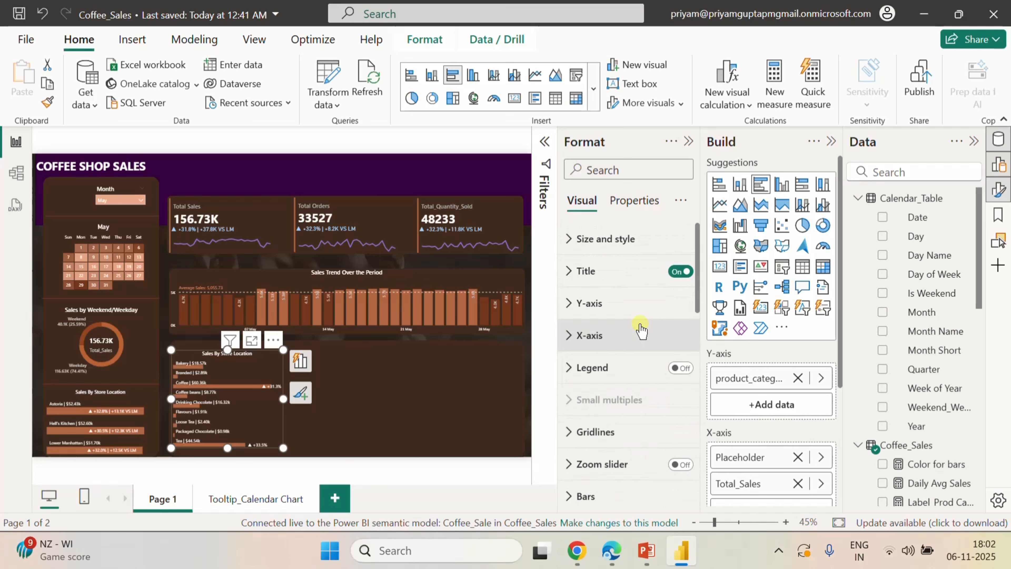
{"action": "left_click", "coordinate": [581, 250]}
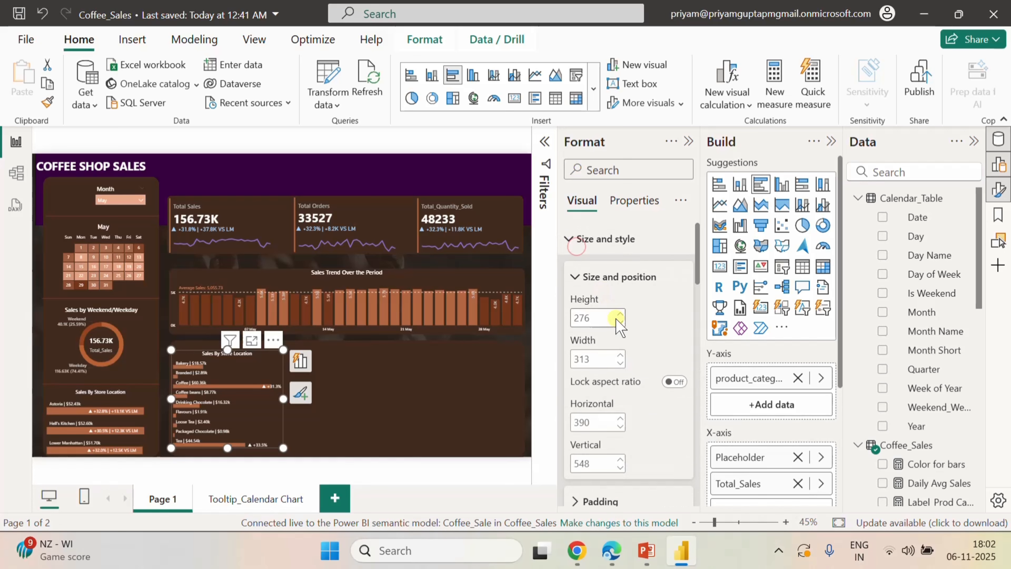
{"action": "double_click", "coordinate": [594, 317]}
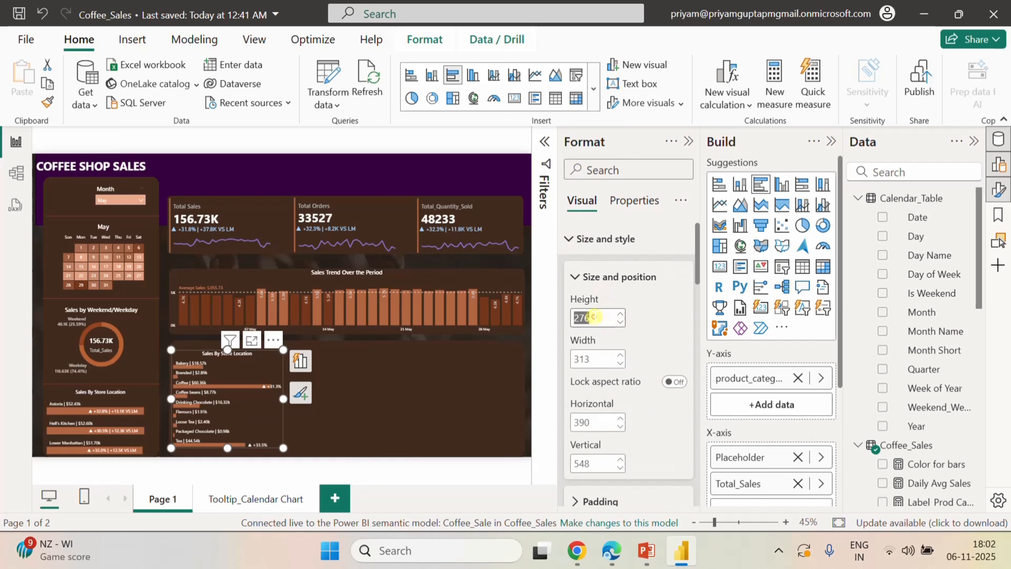
{"action": "key", "text": "BackSpace"}
{"action": "type", "text": "381"}
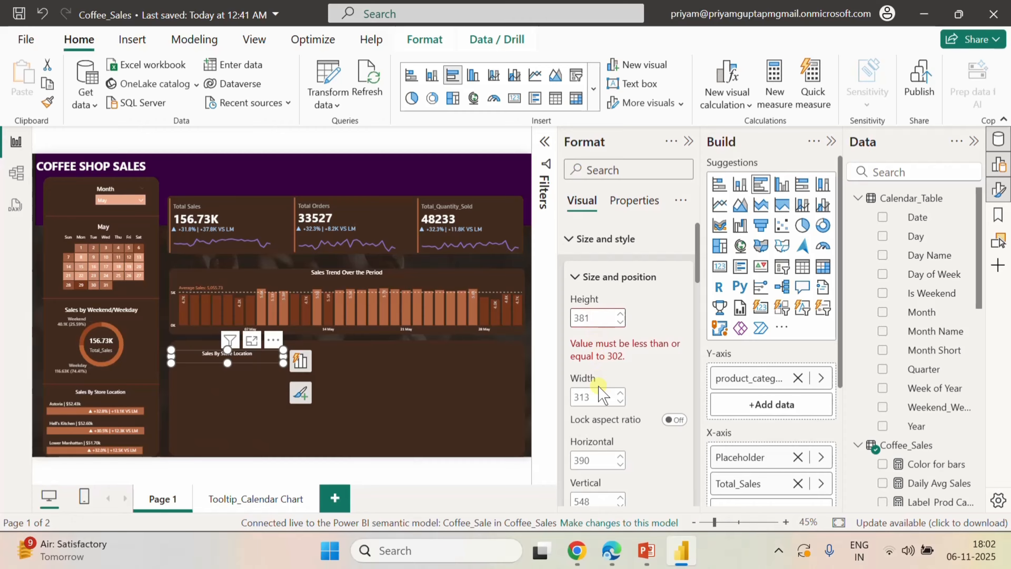
{"action": "left_click", "coordinate": [596, 396]}
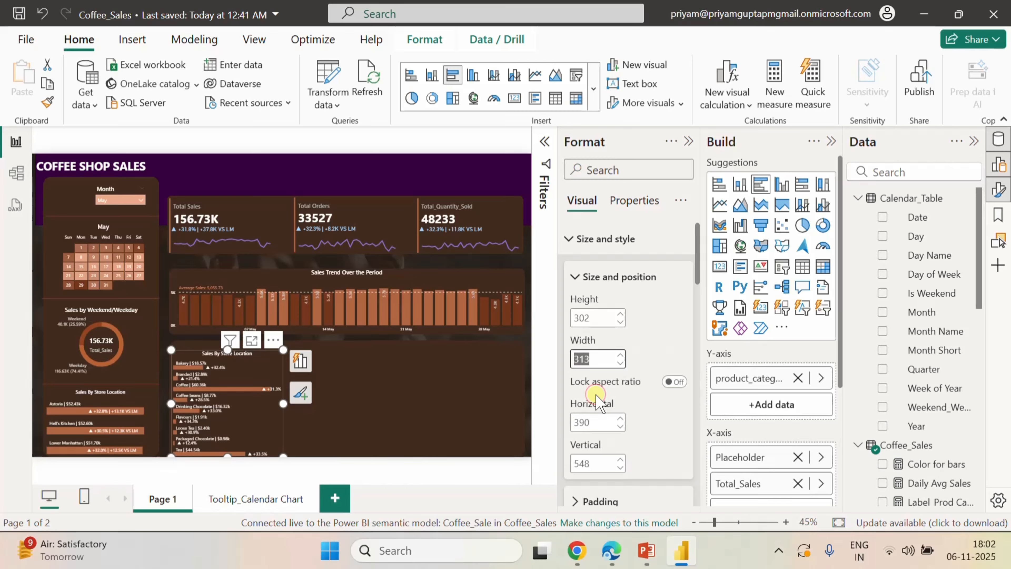
{"action": "type", "text": "250"}
- Try again to set the product category bar chart's height to 381, and undo the change
{"action": "left_click", "coordinate": [598, 317]}
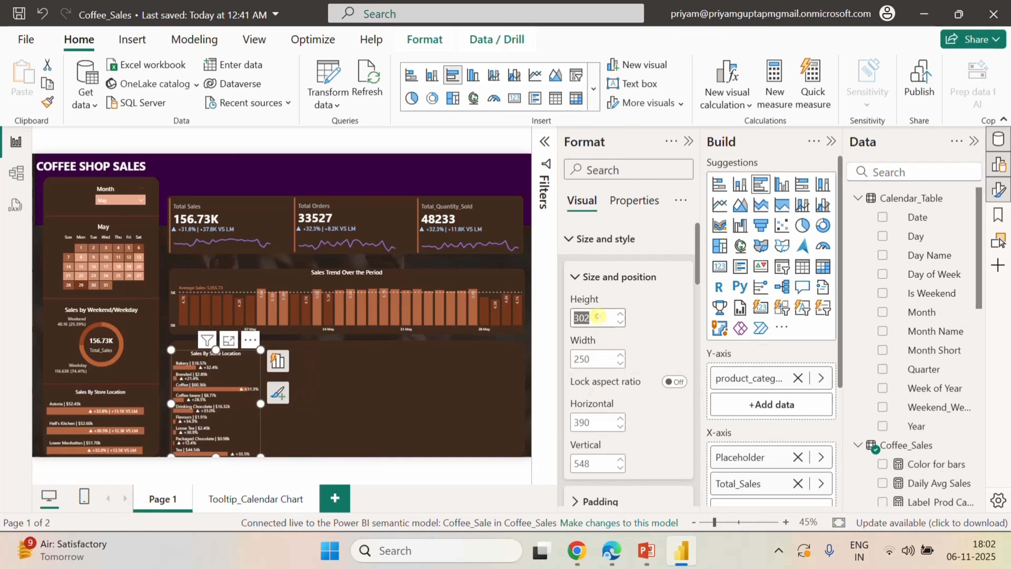
{"action": "type", "text": "381"}
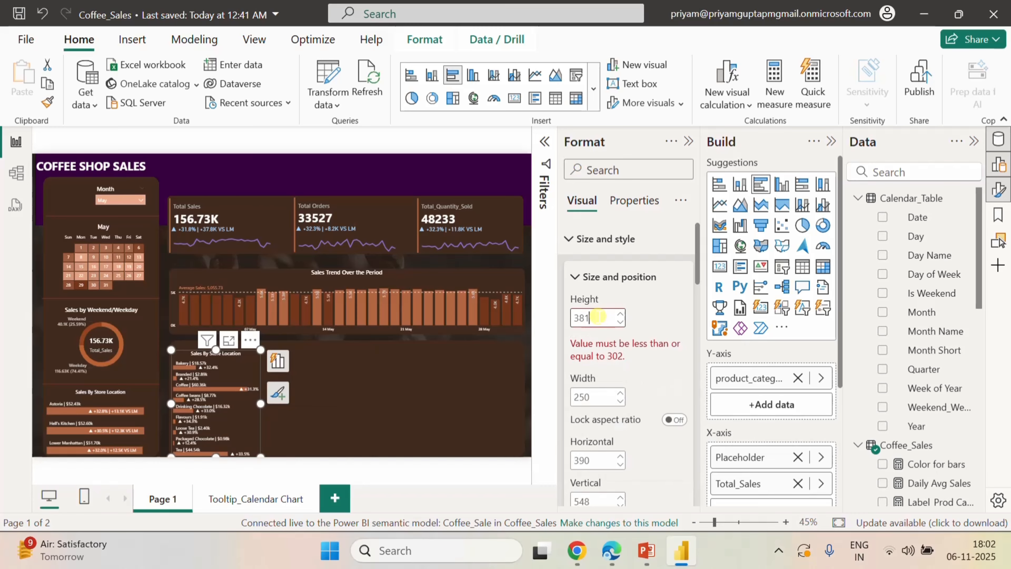
{"action": "left_click", "coordinate": [636, 357]}
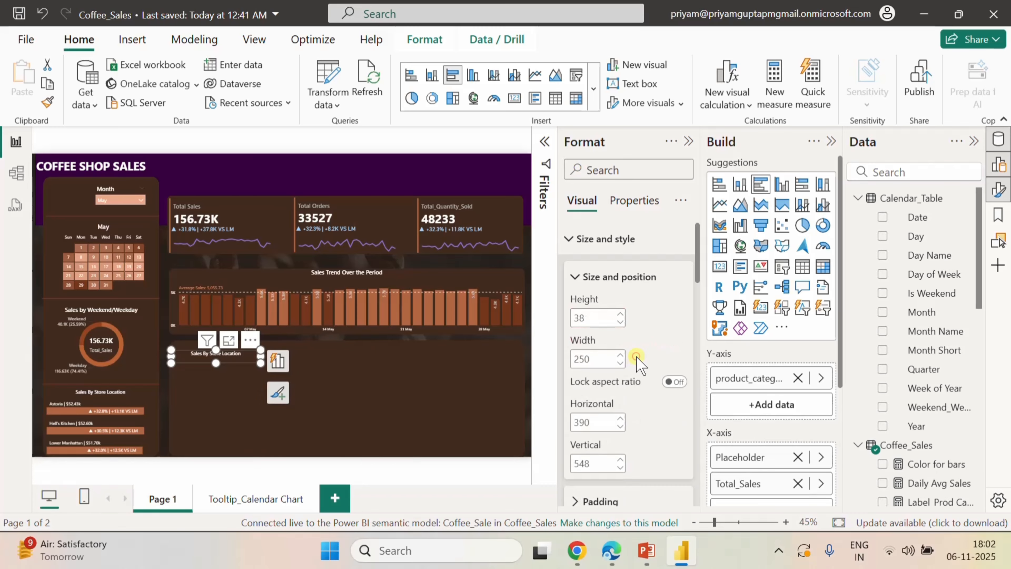
{"action": "key", "text": "ctrl+z"}
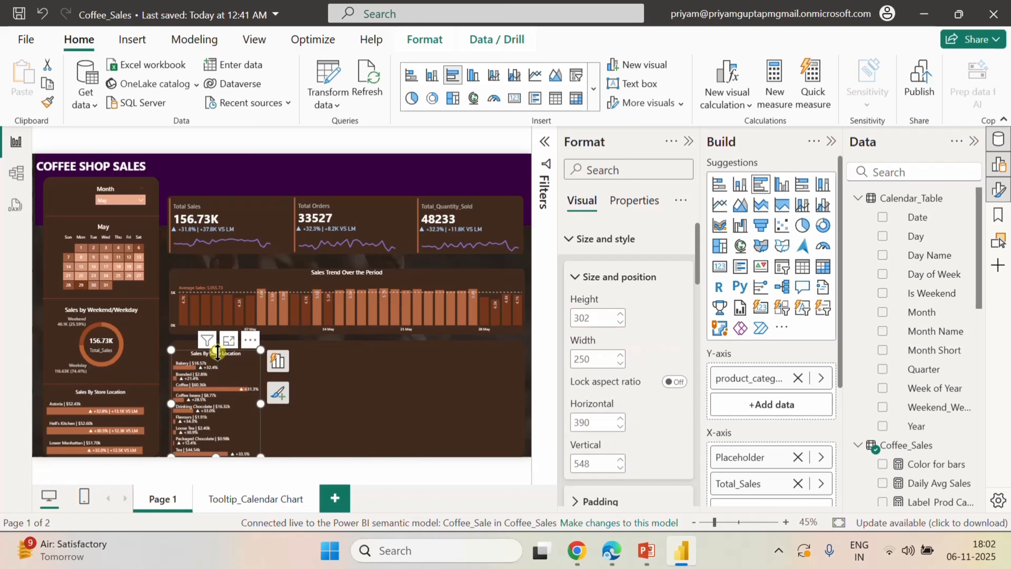
- Extend the product category bar chart upward to a height of about 327
{"action": "left_click_drag", "start_coordinate": [218, 352], "coordinate": [217, 342]}
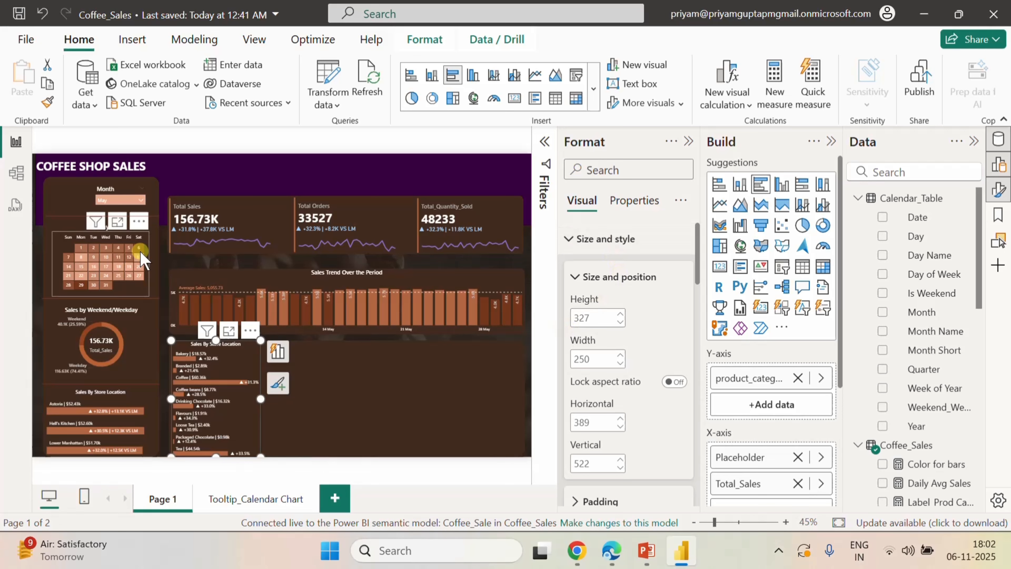
- Filter the report page to Feb with the Month slicer
{"action": "left_click", "coordinate": [134, 197]}
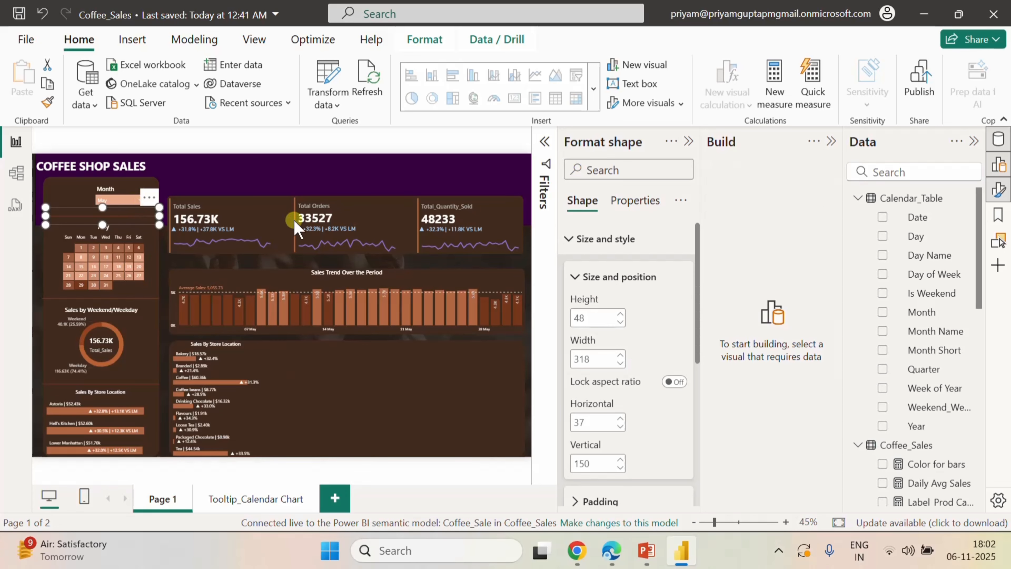
{"action": "left_click", "coordinate": [164, 197]}
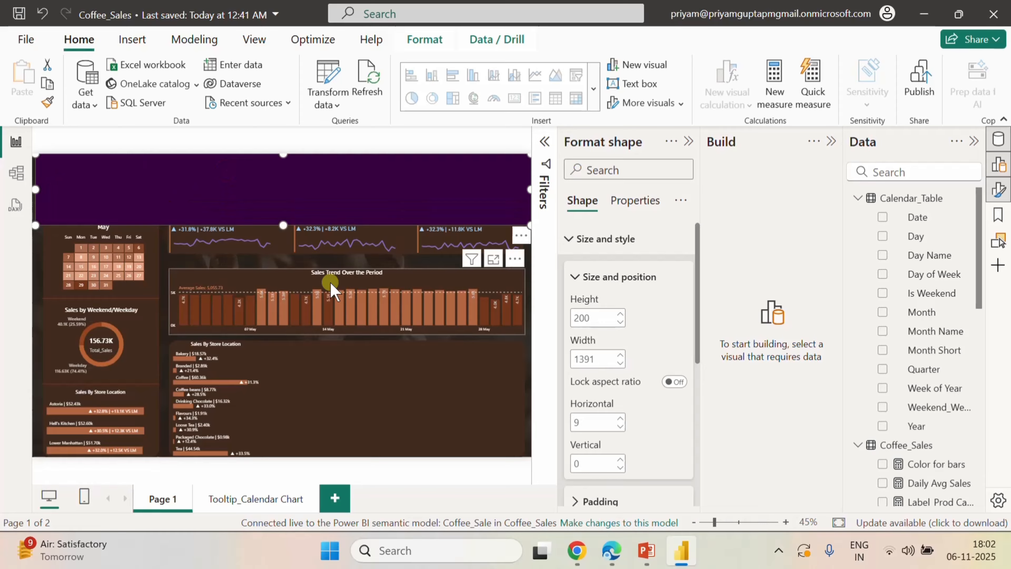
{"action": "left_click", "coordinate": [545, 397]}
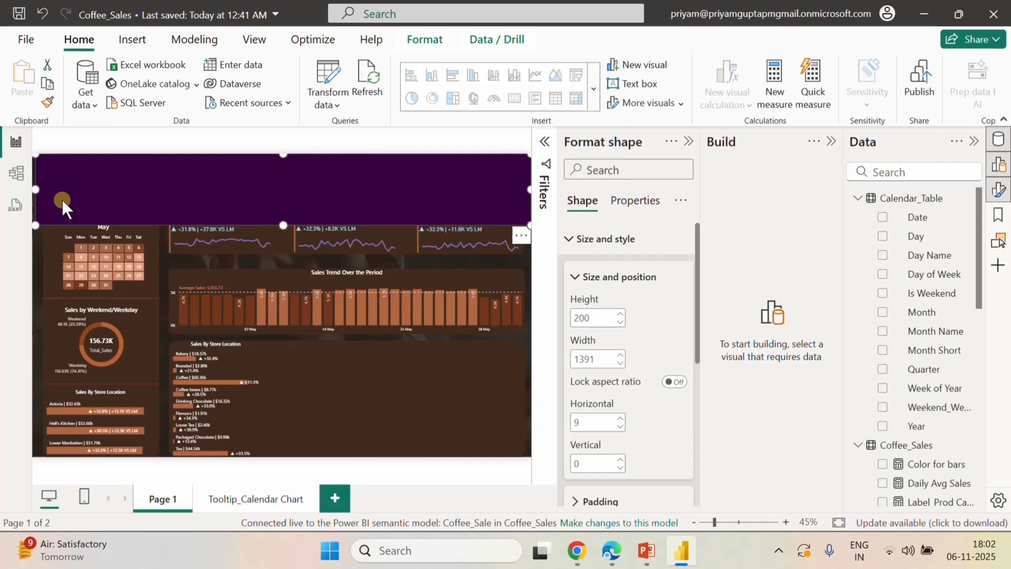
{"action": "left_click", "coordinate": [39, 317]}
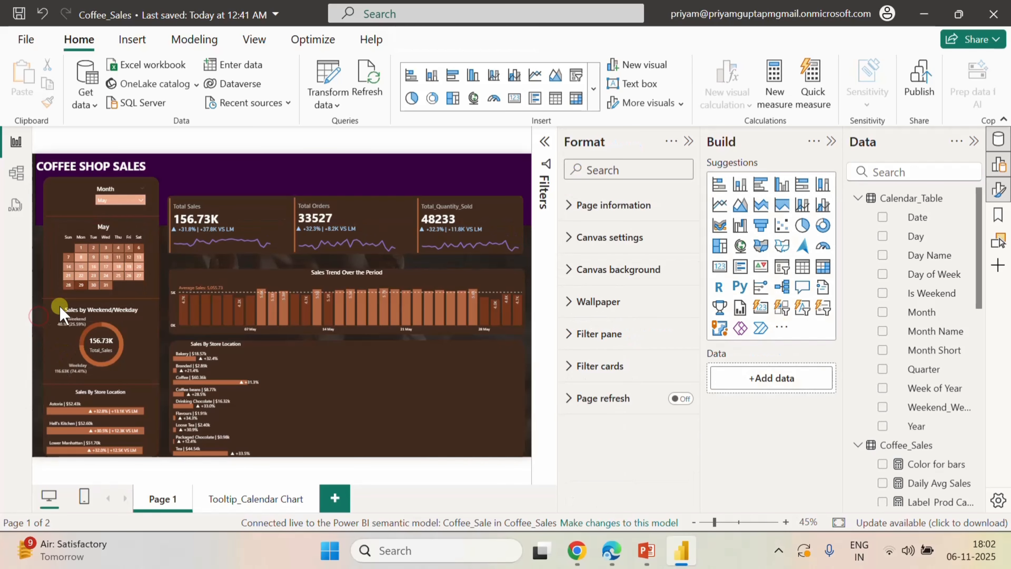
{"action": "left_click", "coordinate": [128, 200]}
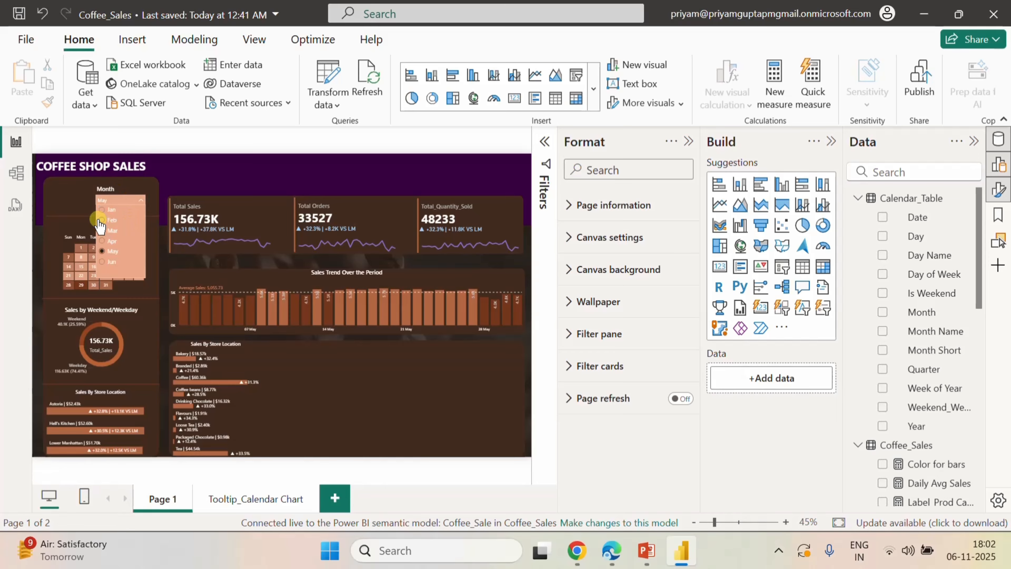
{"action": "left_click", "coordinate": [98, 222]}
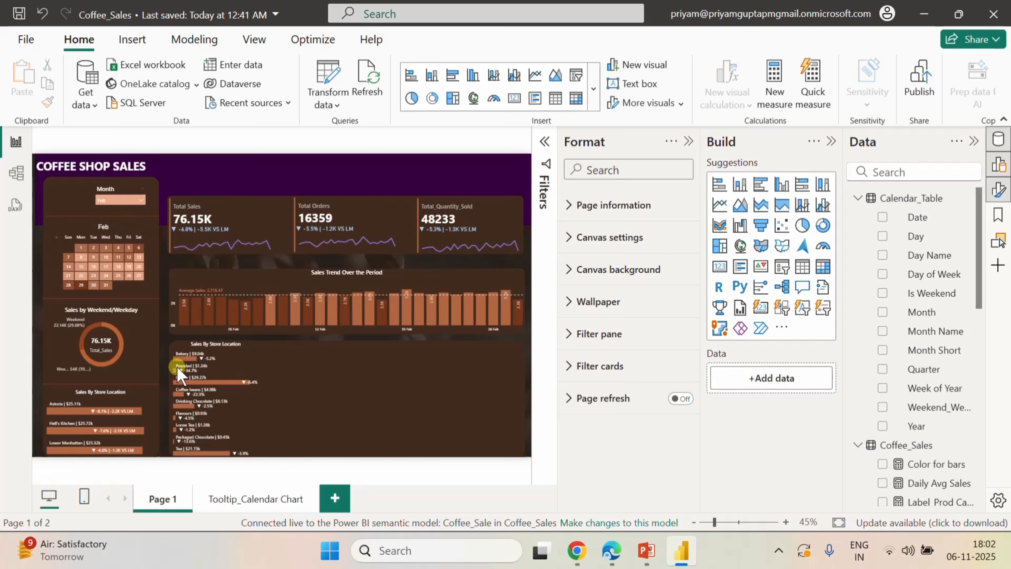
{"action": "left_click", "coordinate": [424, 448]}
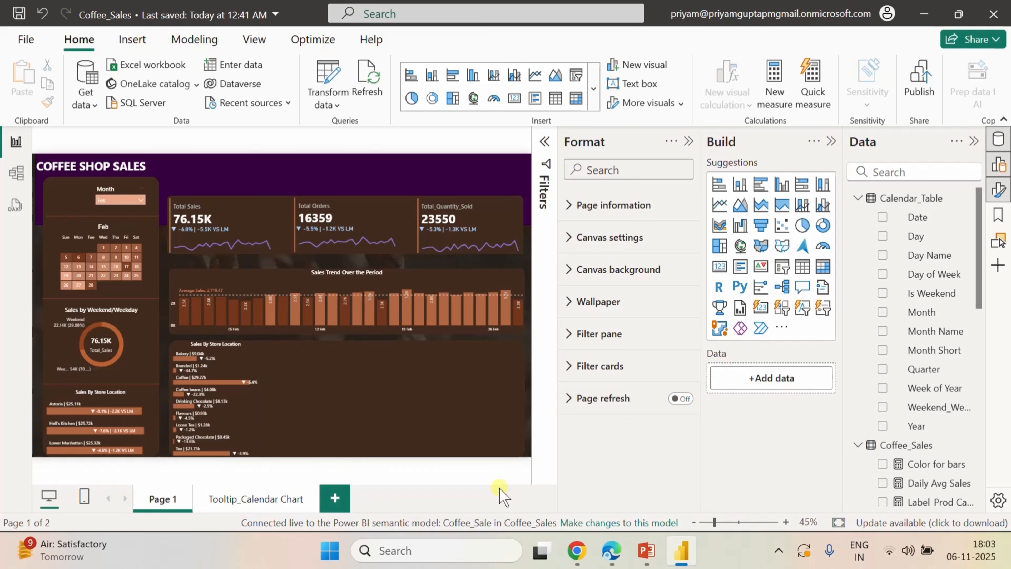
- Change the product category bar chart's title to "Sales By Product Category"
{"action": "left_click", "coordinate": [690, 142]}
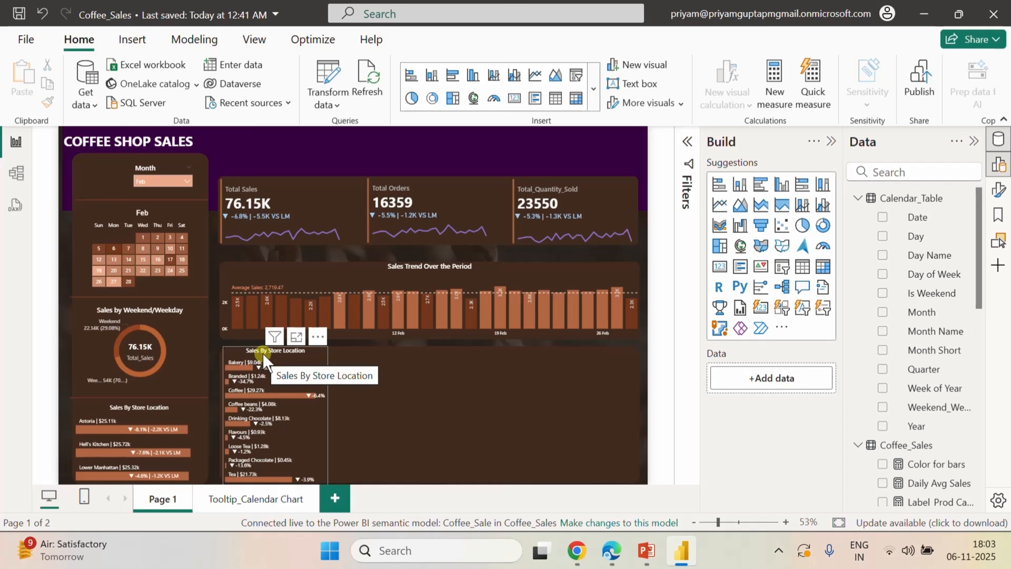
{"action": "left_click", "coordinate": [307, 359]}
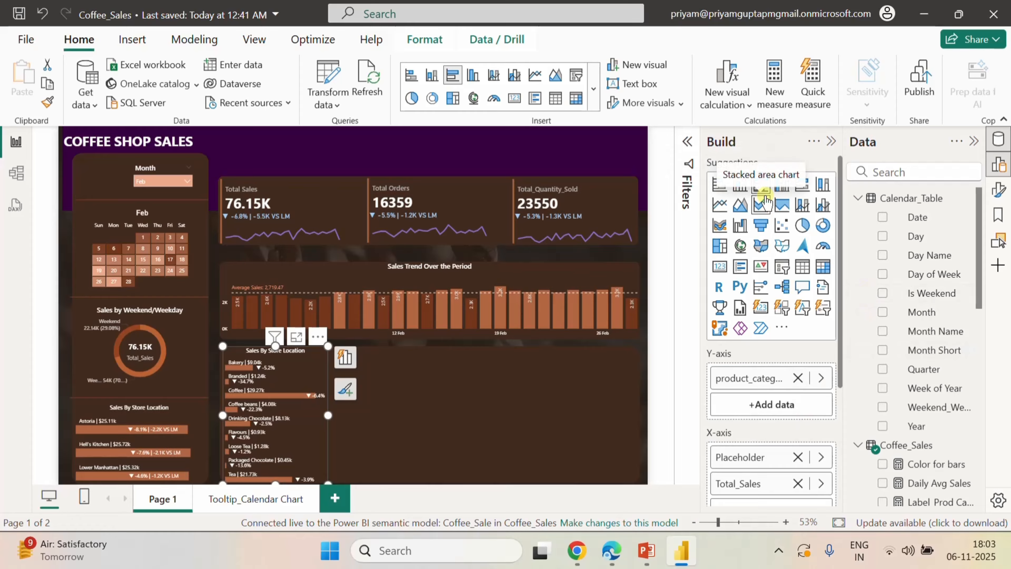
{"action": "left_click", "coordinate": [999, 190]}
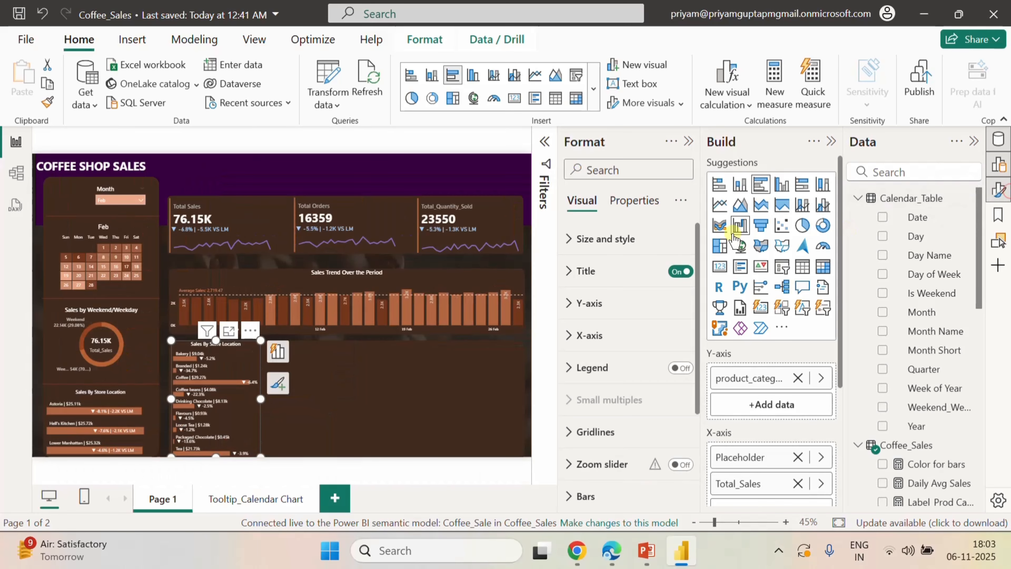
{"action": "left_click", "coordinate": [568, 271]}
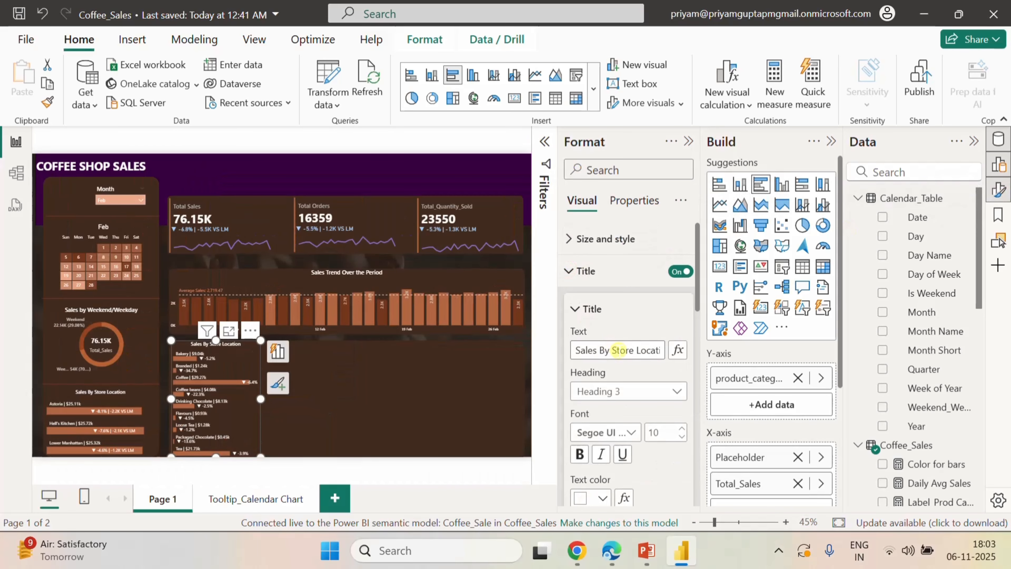
{"action": "key", "text": "Right"}
{"action": "key", "text": "Right"}
{"action": "key", "text": "Right"}
{"action": "key", "text": "Right"}
{"action": "key", "text": "Right"}
{"action": "key", "text": "Right"}
{"action": "key", "text": "Right"}
{"action": "key", "text": "Right"}
{"action": "key", "text": "Right"}
{"action": "key", "text": "Right"}
{"action": "key", "text": "Right"}
{"action": "key", "text": "Right"}
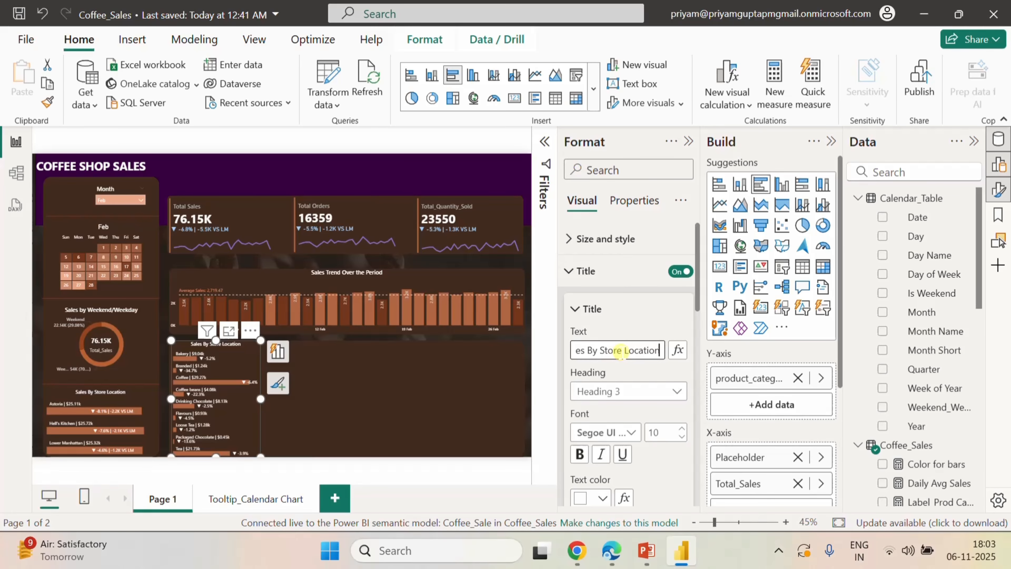
{"action": "key", "text": "BackSpace"}
{"action": "key", "text": "BackSpace"}
{"action": "key", "text": "BackSpace"}
{"action": "key", "text": "BackSpace"}
{"action": "key", "text": "BackSpace"}
{"action": "key", "text": "BackSpace"}
{"action": "key", "text": "BackSpace"}
{"action": "key", "text": "BackSpace"}
{"action": "key", "text": "BackSpace"}
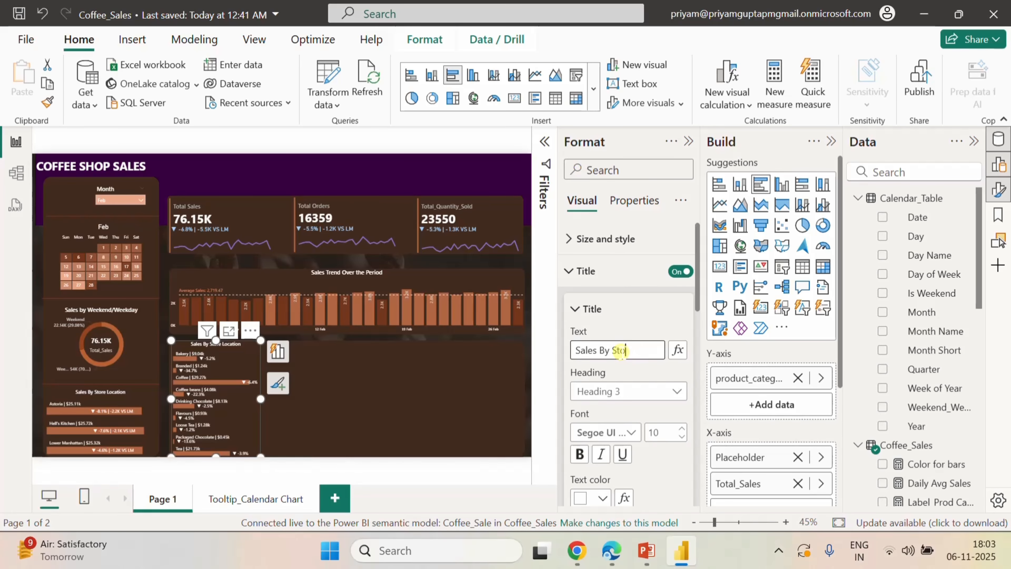
{"action": "key", "text": "BackSpace"}
{"action": "key", "text": "BackSpace"}
{"action": "key", "text": "BackSpace"}
{"action": "type", "text": "Product Catego"}
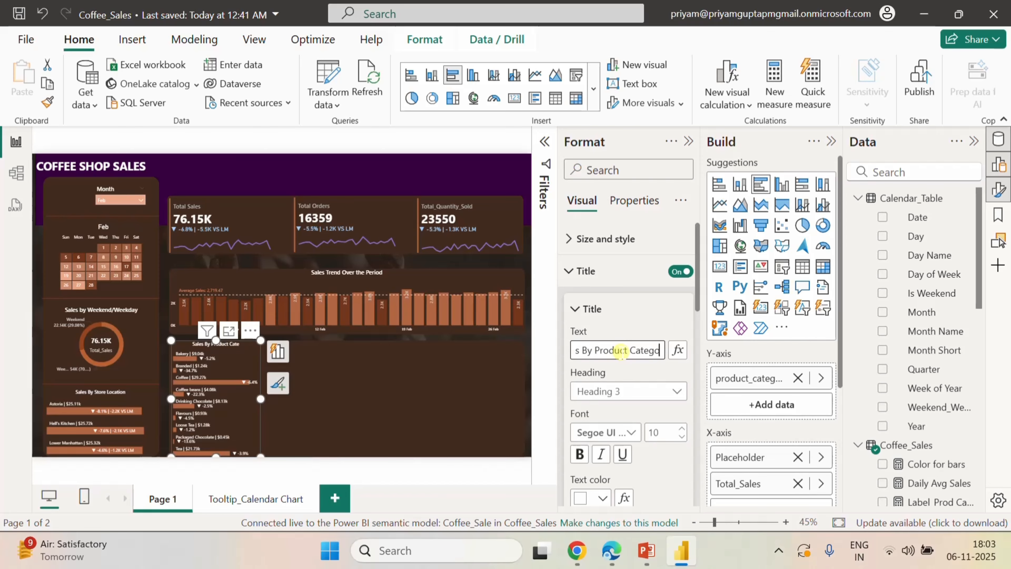
{"action": "type", "text": "ry"}
{"action": "left_click", "coordinate": [653, 309]}
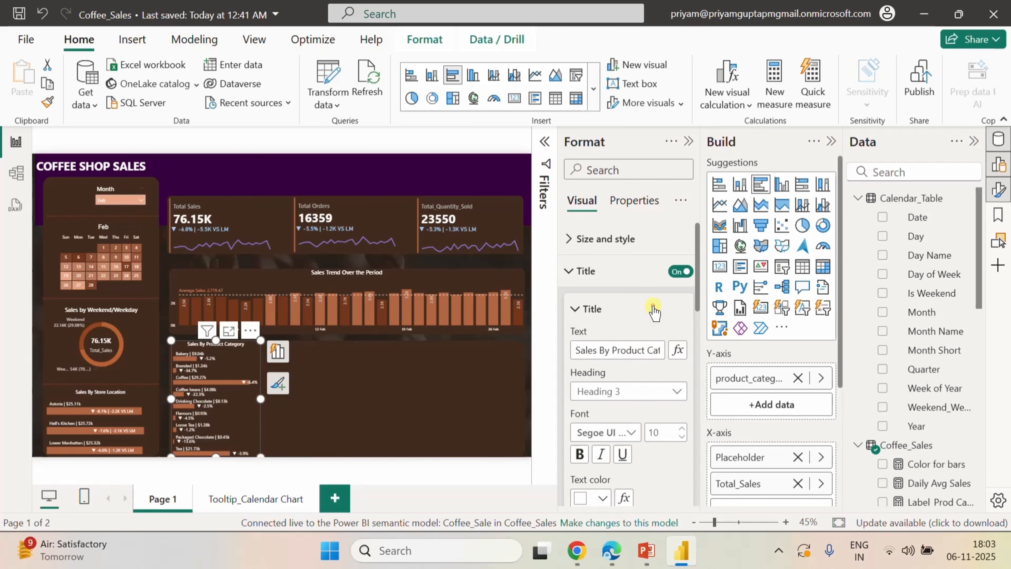
{"action": "left_click", "coordinate": [442, 470]}
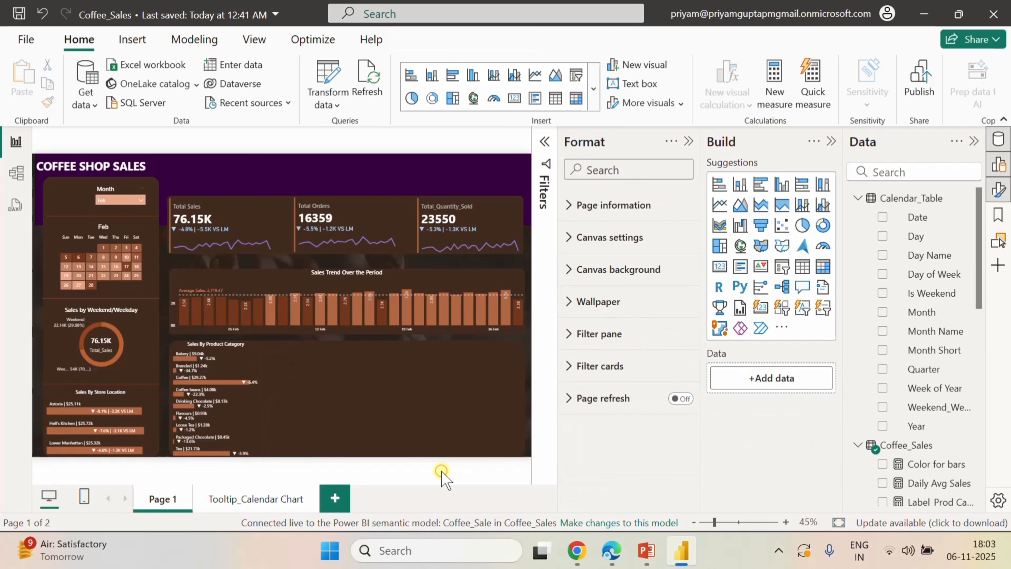
{"action": "left_click", "coordinate": [689, 141]}
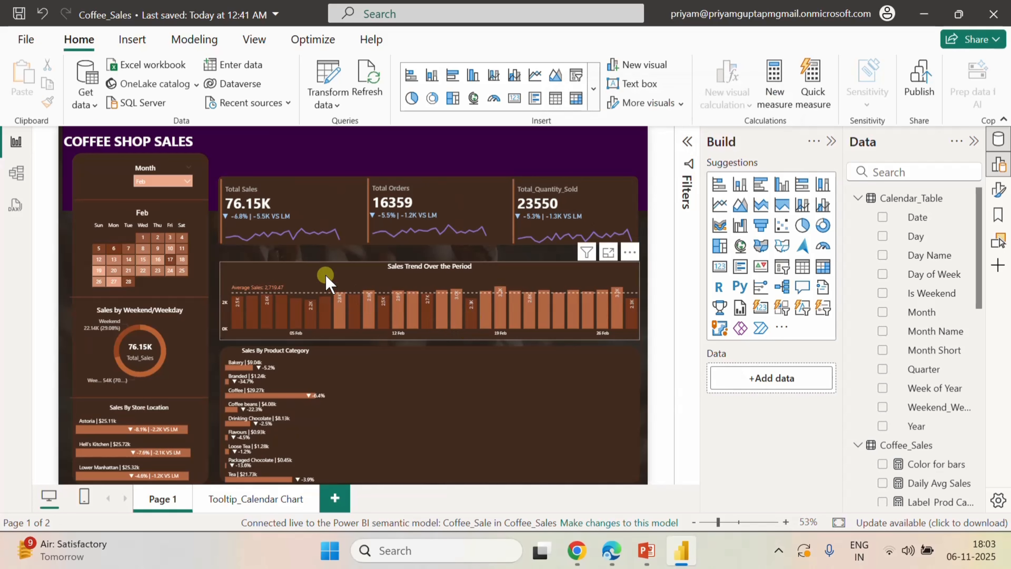
- Move the background shape behind the three KPI cards up until its top edge lines up with the Month slicer's background panel
{"action": "left_click", "coordinate": [326, 276]}
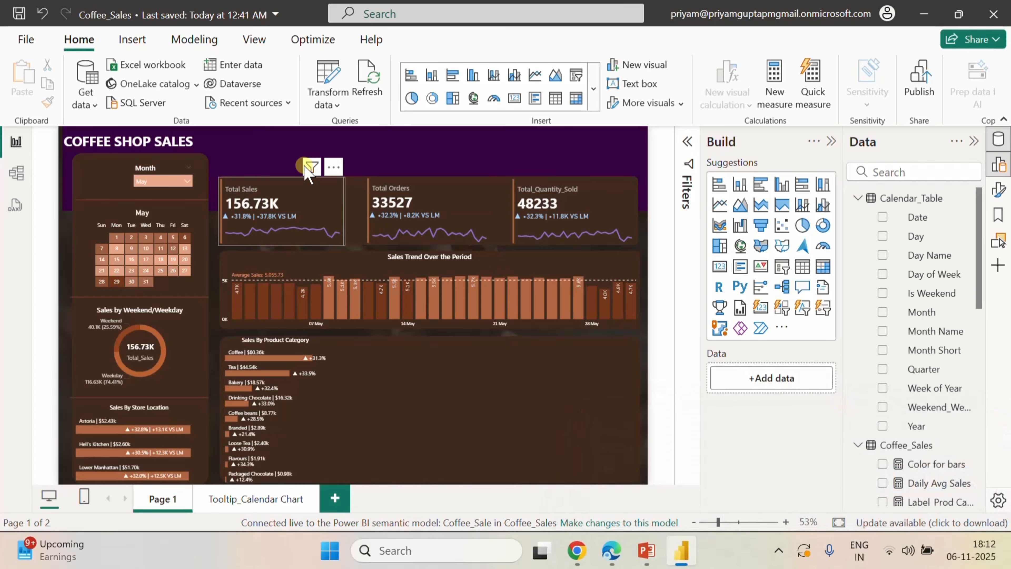
{"action": "left_click", "coordinate": [252, 184]}
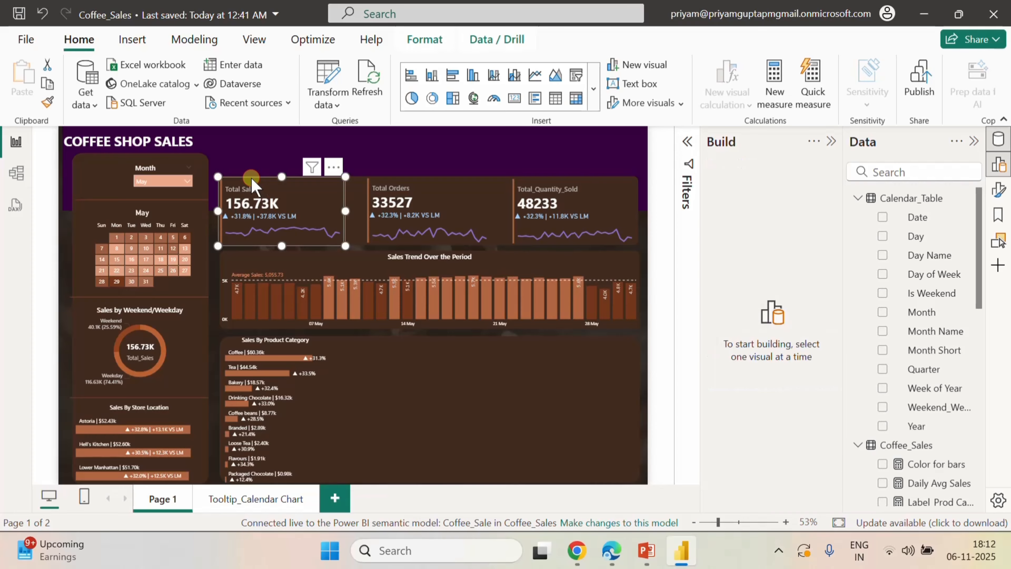
{"action": "left_click", "coordinate": [357, 205]}
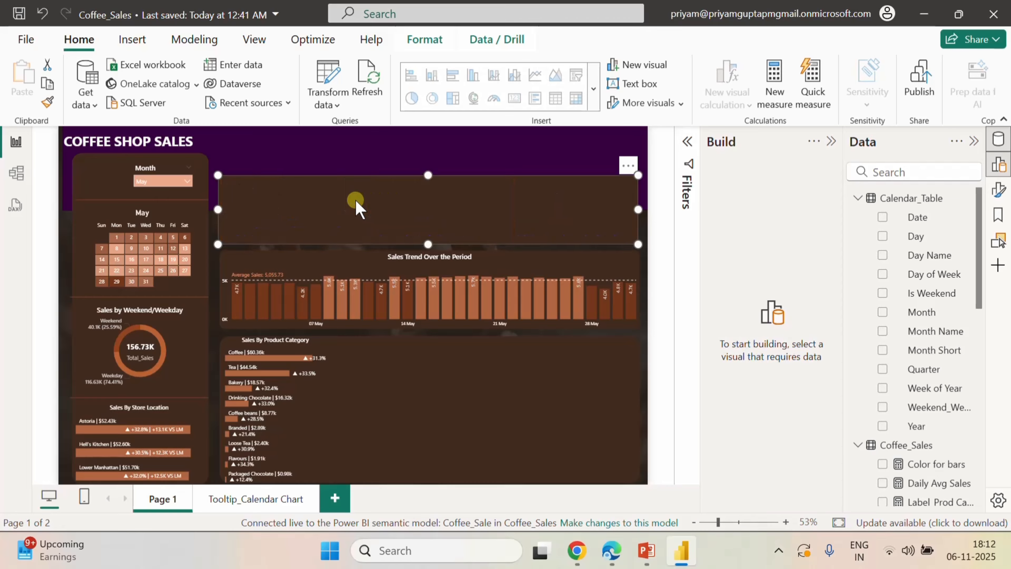
{"action": "key", "text": "Up"}
{"action": "key", "text": "Up"}
{"action": "key", "text": "Up"}
{"action": "key", "text": "Up"}
{"action": "key", "text": "Up"}
{"action": "key", "text": "Up"}
{"action": "key", "text": "Up"}
{"action": "key", "text": "Up"}
{"action": "key", "text": "Up"}
{"action": "key", "text": "Up"}
{"action": "key", "text": "Up"}
{"action": "key", "text": "Up"}
{"action": "key", "text": "Up"}
{"action": "key", "text": "Up"}
{"action": "key", "text": "Up"}
{"action": "key", "text": "Up"}
{"action": "key", "text": "Up"}
{"action": "key", "text": "Up"}
{"action": "key", "text": "Up"}
{"action": "key", "text": "Up"}
{"action": "key", "text": "Up"}
{"action": "key", "text": "Up"}
{"action": "key", "text": "Up"}
{"action": "key", "text": "Up"}
{"action": "key", "text": "Up"}
{"action": "key", "text": "Up"}
{"action": "key", "text": "Up"}
{"action": "key", "text": "Up"}
{"action": "key", "text": "Up"}
{"action": "key", "text": "Up"}
{"action": "key", "text": "Up"}
{"action": "key", "text": "Up"}
{"action": "key", "text": "Up"}
{"action": "key", "text": "Up"}
{"action": "key", "text": "Up"}
{"action": "key", "text": "Up"}
{"action": "key", "text": "Up"}
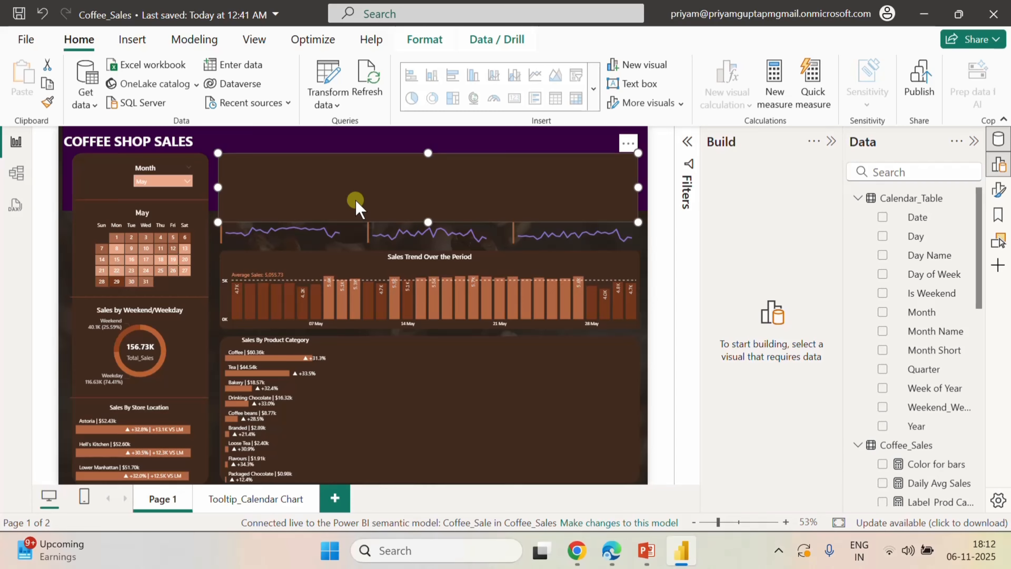
{"action": "left_click", "coordinate": [647, 372]}
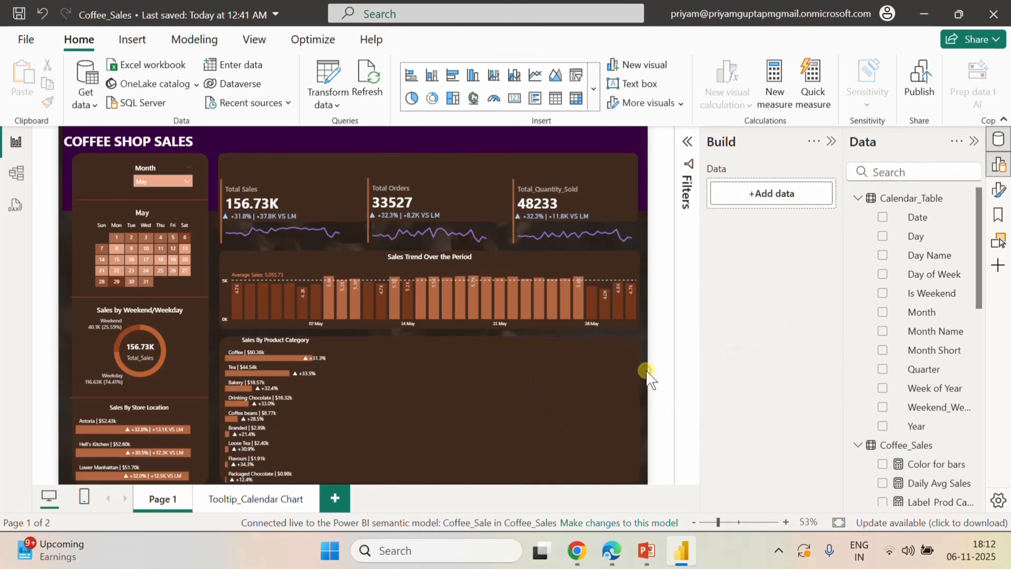
- Move the Total Sales, Total Orders and Total_Quantity_Sold cards up together so they sit on their background shape
{"action": "left_click", "coordinate": [318, 196]}
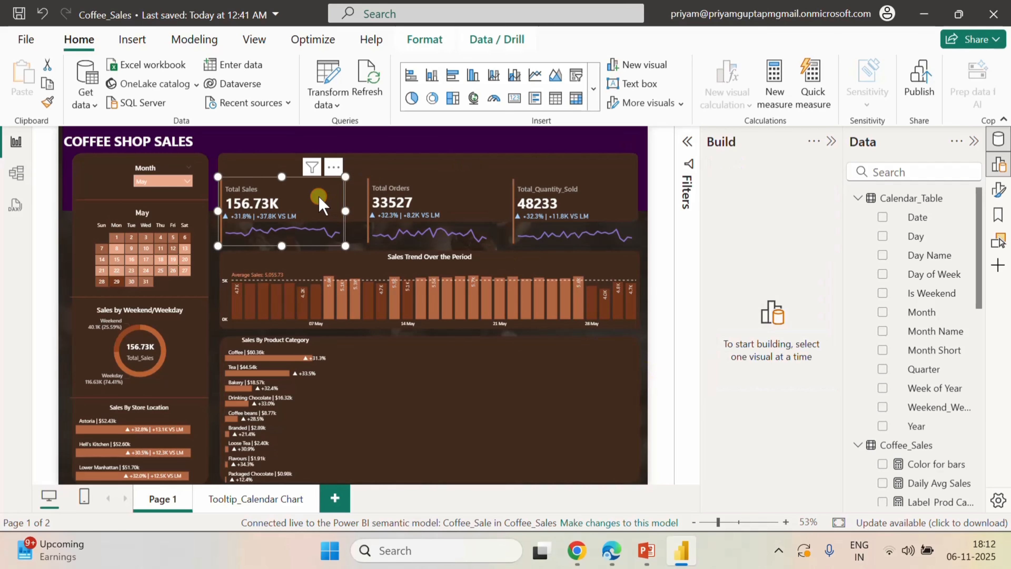
{"action": "left_click", "coordinate": [416, 203], "text": "ctrl"}
{"action": "left_click", "coordinate": [577, 208], "text": "ctrl"}
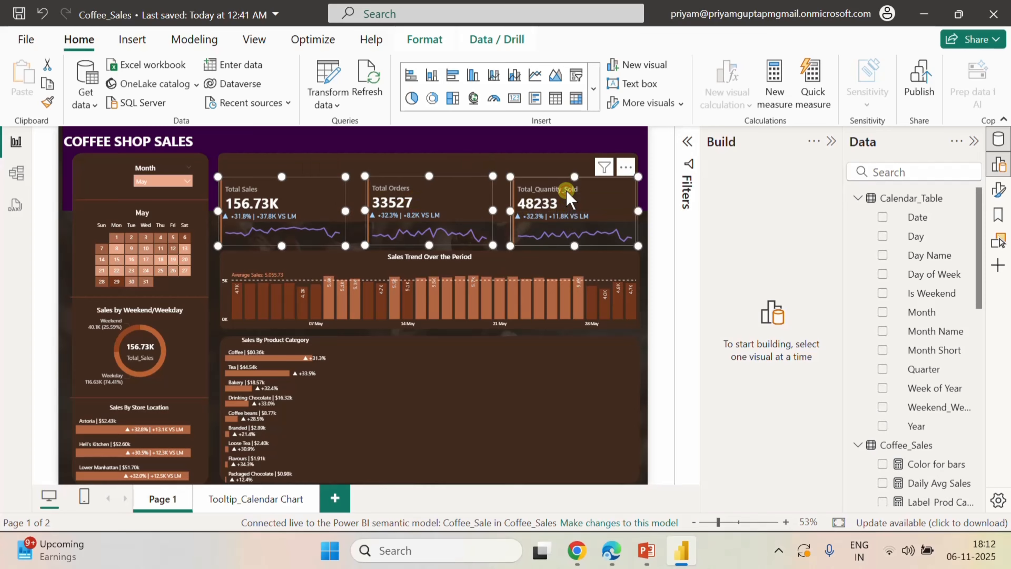
{"action": "key", "text": "Up"}
{"action": "key", "text": "Up"}
{"action": "key", "text": "Up"}
{"action": "key", "text": "Up"}
{"action": "key", "text": "Up"}
{"action": "key", "text": "Up"}
{"action": "key", "text": "Up"}
{"action": "key", "text": "Up"}
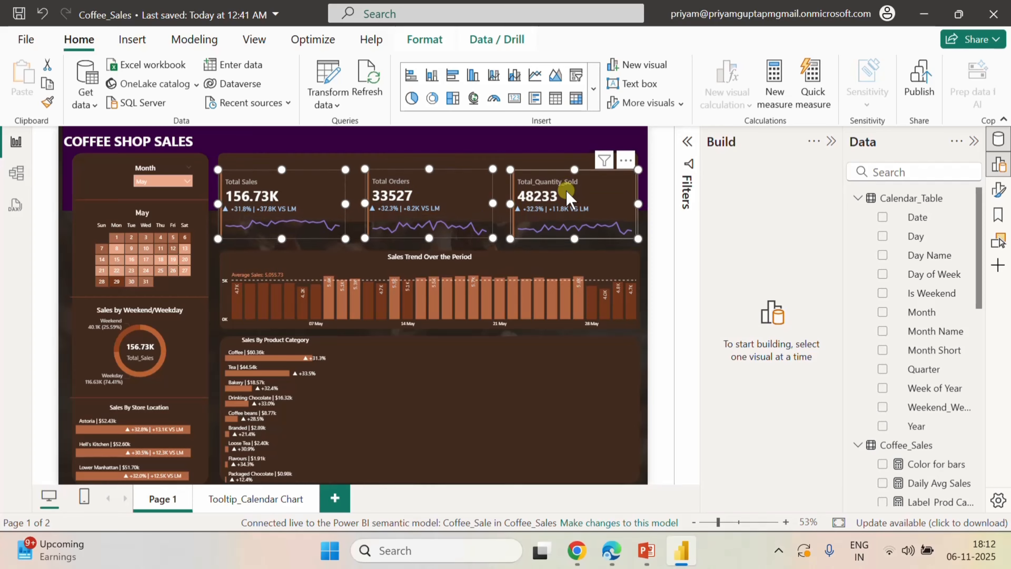
{"action": "key", "text": "Up"}
{"action": "key", "text": "Up"}
{"action": "key", "text": "Up"}
{"action": "key", "text": "Up"}
{"action": "key", "text": "Up"}
{"action": "key", "text": "Up"}
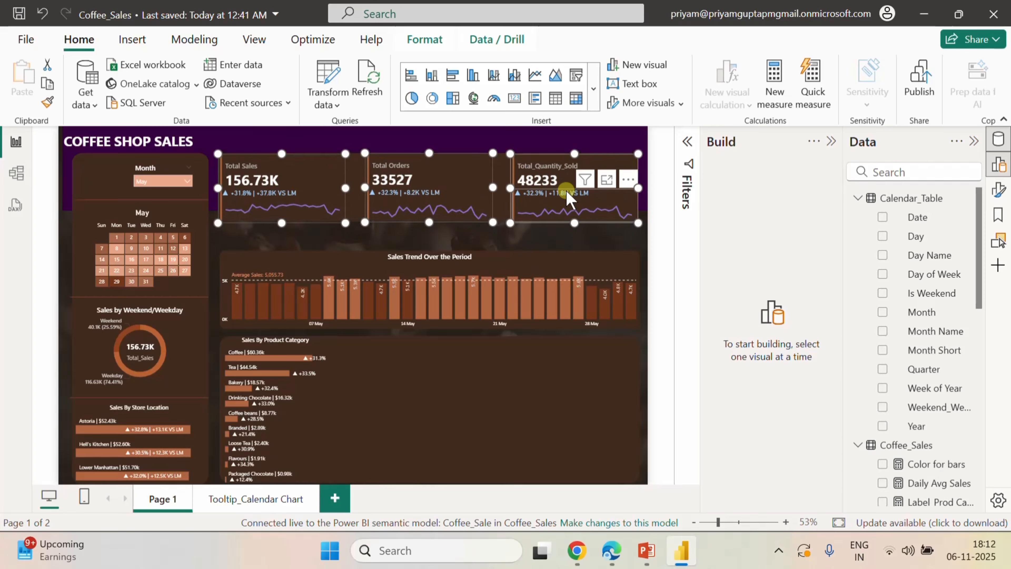
{"action": "key", "text": "Up"}
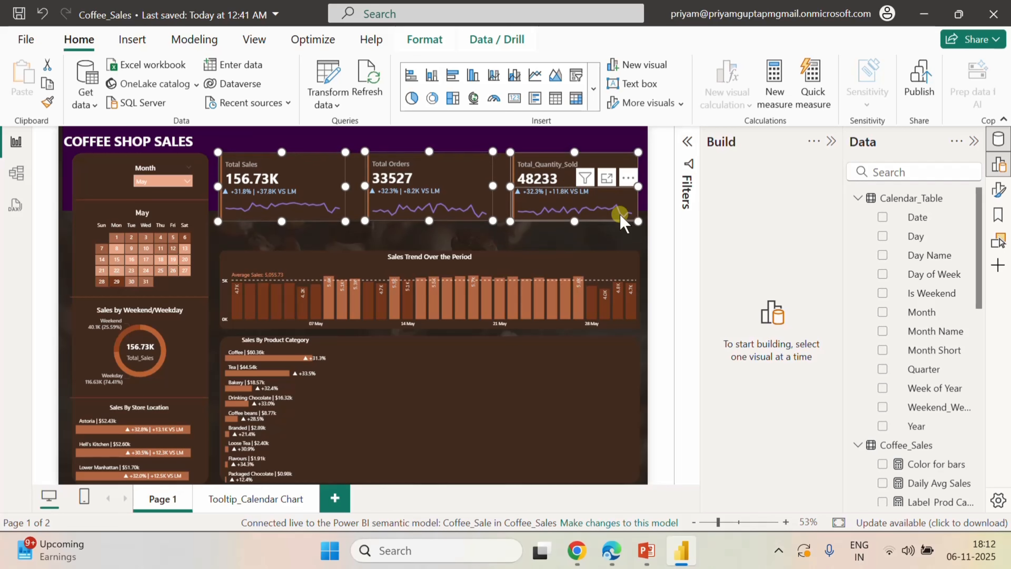
{"action": "left_click", "coordinate": [665, 210]}
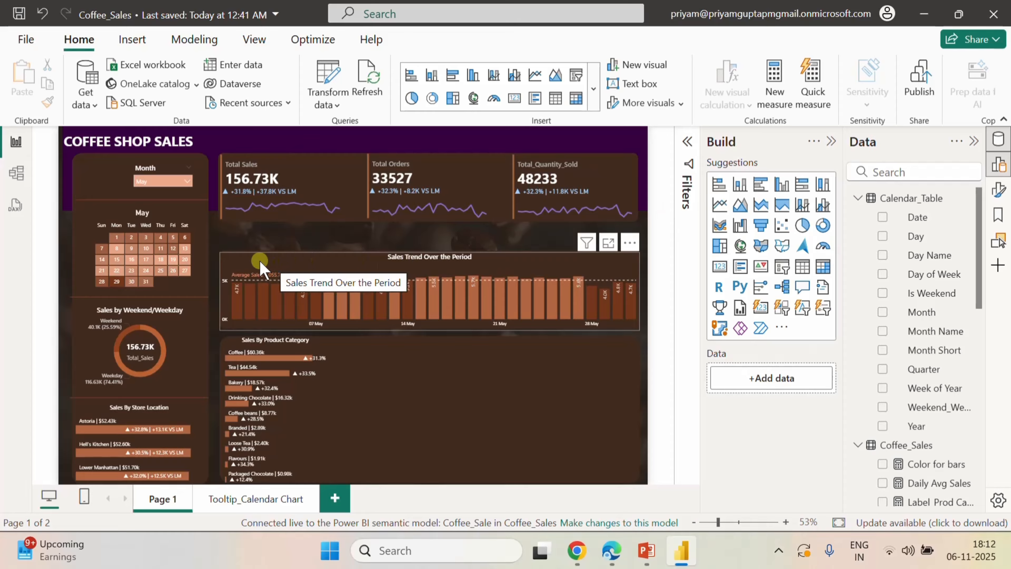
- Move the Sales Trend Over the Period column chart up to just beneath the KPI cards
{"action": "left_click", "coordinate": [261, 269]}
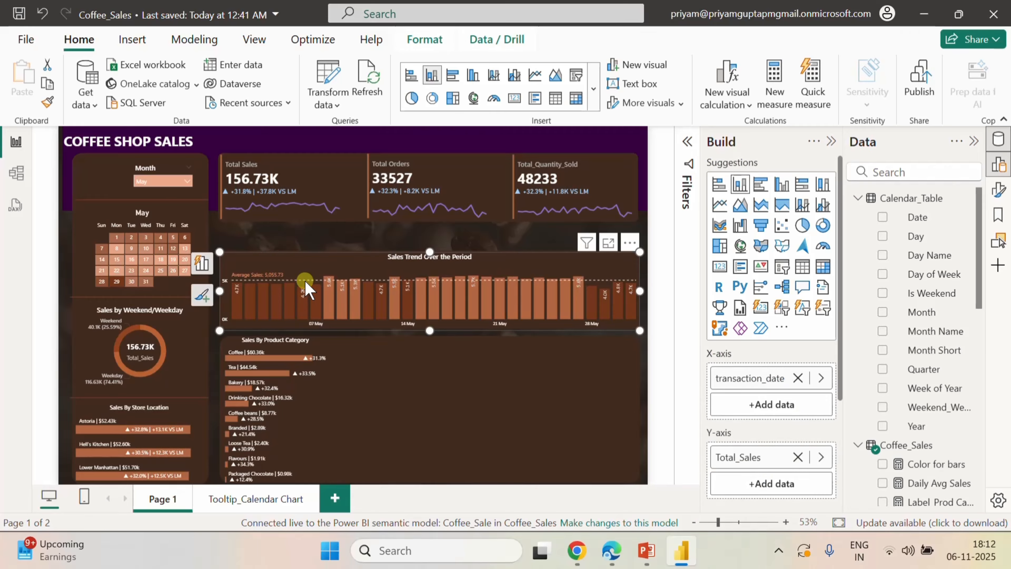
{"action": "key", "text": "Up"}
{"action": "key", "text": "Up"}
{"action": "key", "text": "Up"}
{"action": "key", "text": "Up"}
{"action": "key", "text": "Up"}
{"action": "key", "text": "Up"}
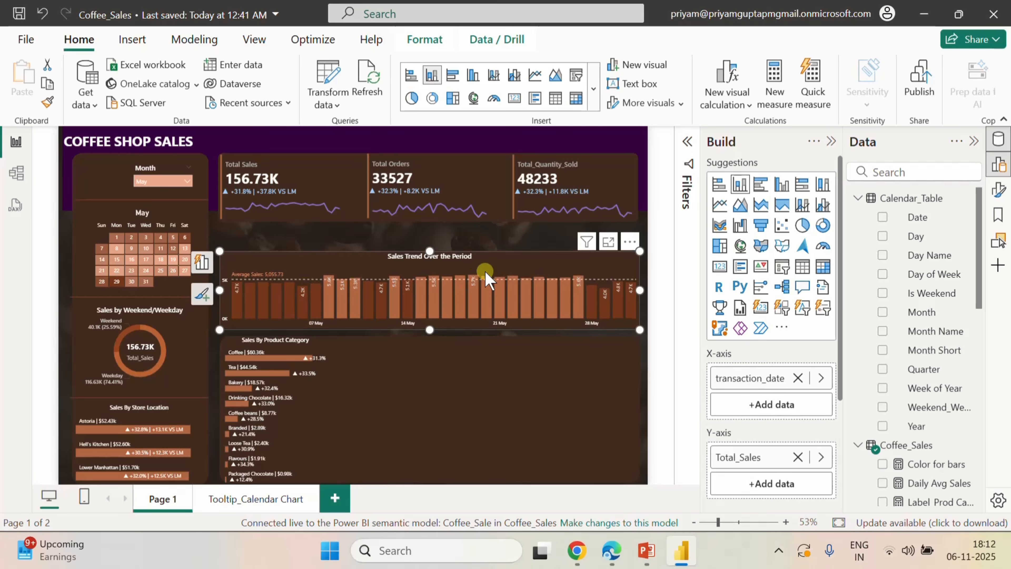
{"action": "key", "text": "Up"}
{"action": "key", "text": "Up"}
{"action": "key", "text": "Up"}
{"action": "key", "text": "Up"}
{"action": "key", "text": "Up"}
{"action": "key", "text": "Up"}
{"action": "key", "text": "Up"}
{"action": "key", "text": "Up"}
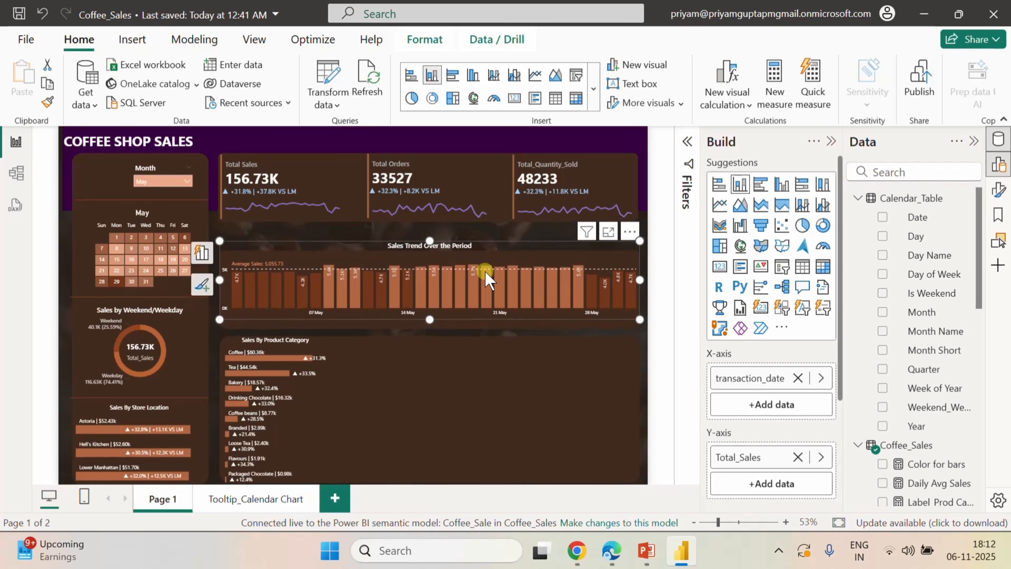
{"action": "key", "text": "Up"}
{"action": "key", "text": "Up"}
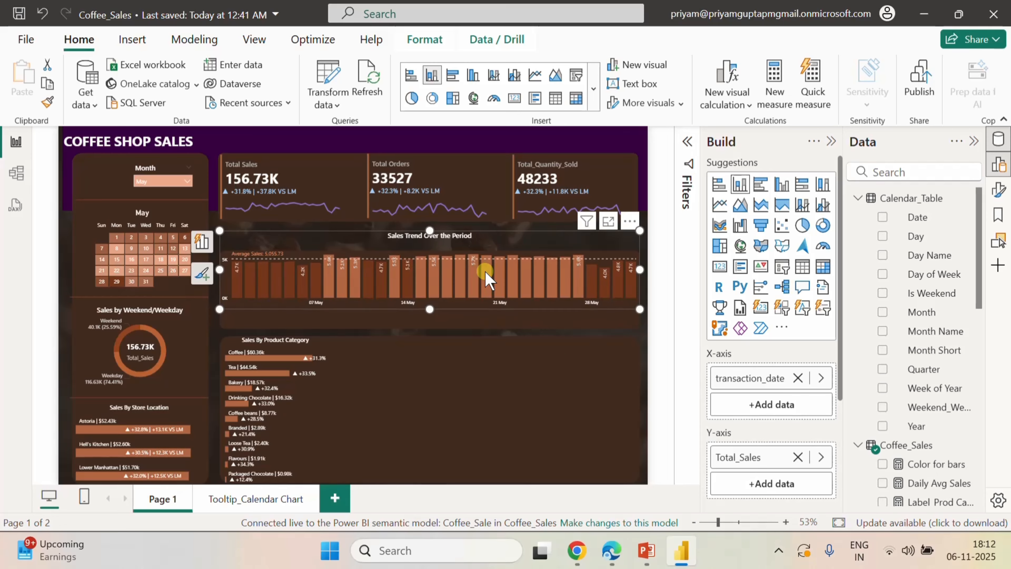
- Move the sales trend chart's background shape up so it sits directly behind the chart
{"action": "left_click", "coordinate": [354, 322]}
{"action": "key", "text": "Up"}
{"action": "key", "text": "Up"}
{"action": "key", "text": "Up"}
{"action": "key", "text": "Up"}
{"action": "key", "text": "Up"}
{"action": "key", "text": "Up"}
{"action": "key", "text": "Up"}
{"action": "key", "text": "Up"}
{"action": "key", "text": "Up"}
{"action": "key", "text": "Up"}
{"action": "key", "text": "Up"}
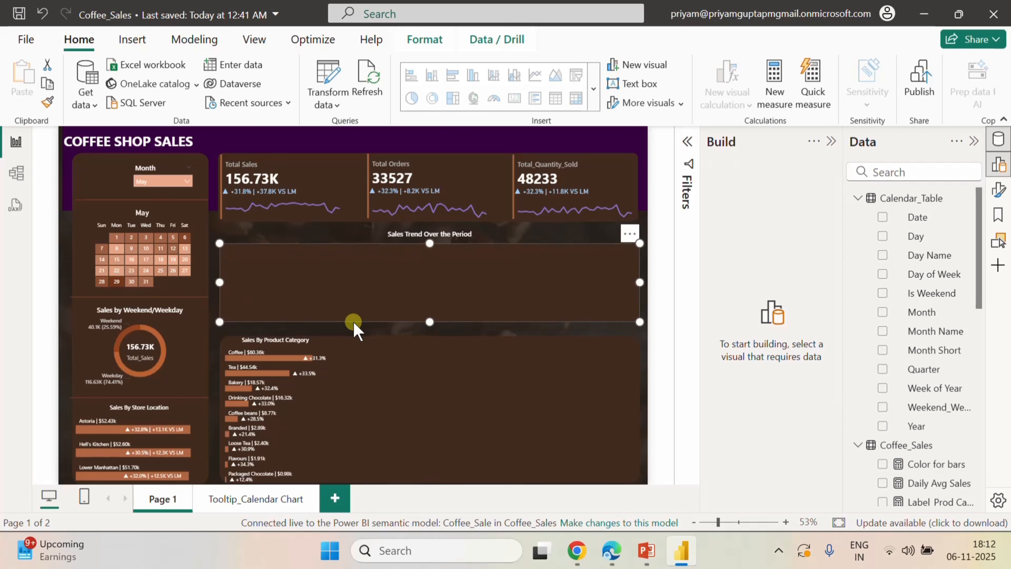
{"action": "key", "text": "Up"}
{"action": "key", "text": "Up"}
{"action": "key", "text": "Up"}
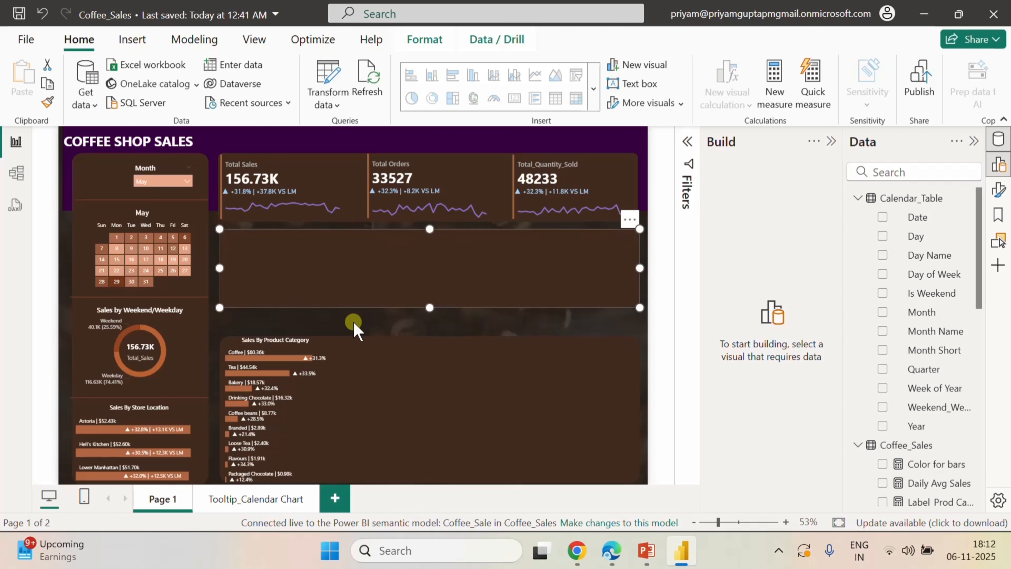
{"action": "left_click", "coordinate": [661, 287]}
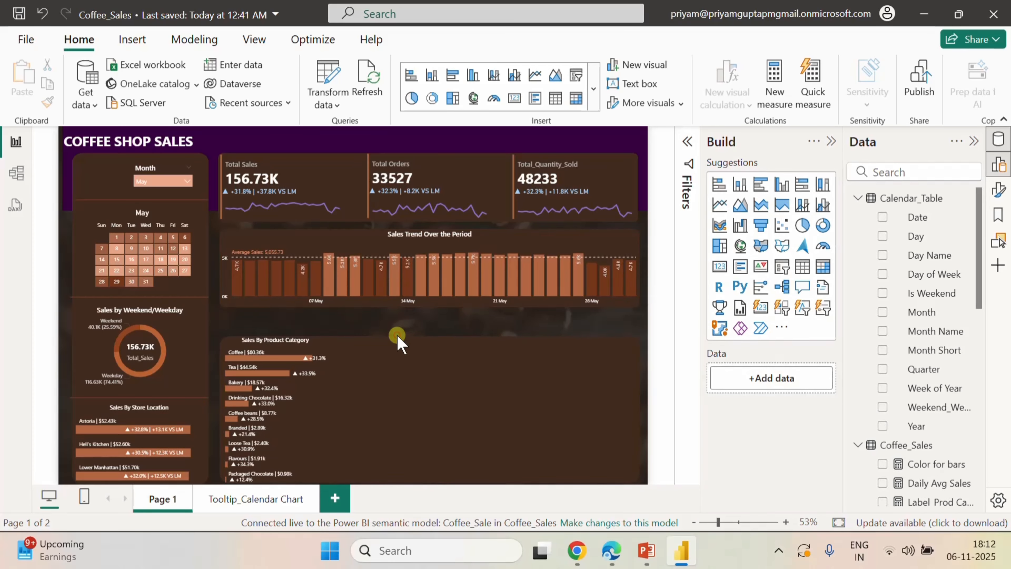
- Extend the background shape behind the product category chart upward, leaving a small gap below the sales trend chart
{"action": "left_click", "coordinate": [385, 351]}
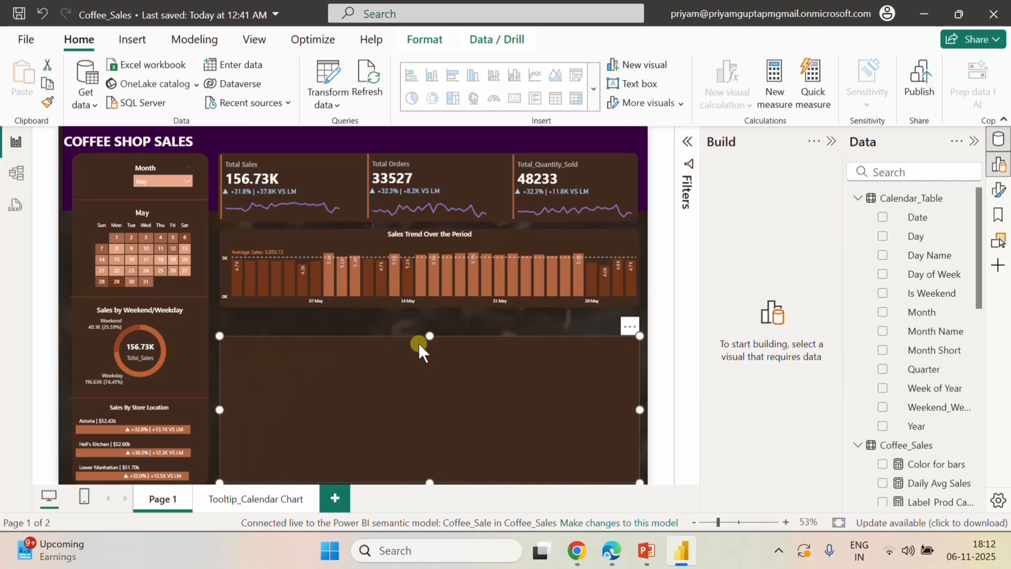
{"action": "left_click_drag", "start_coordinate": [418, 343], "coordinate": [419, 320]}
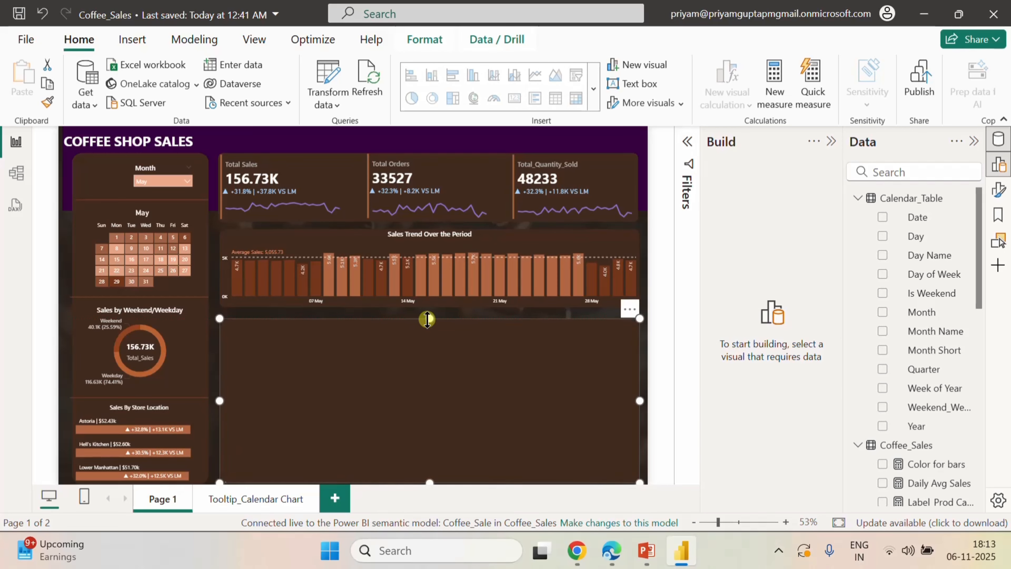
{"action": "left_click_drag", "start_coordinate": [428, 318], "coordinate": [427, 315]}
{"action": "left_click", "coordinate": [671, 387]}
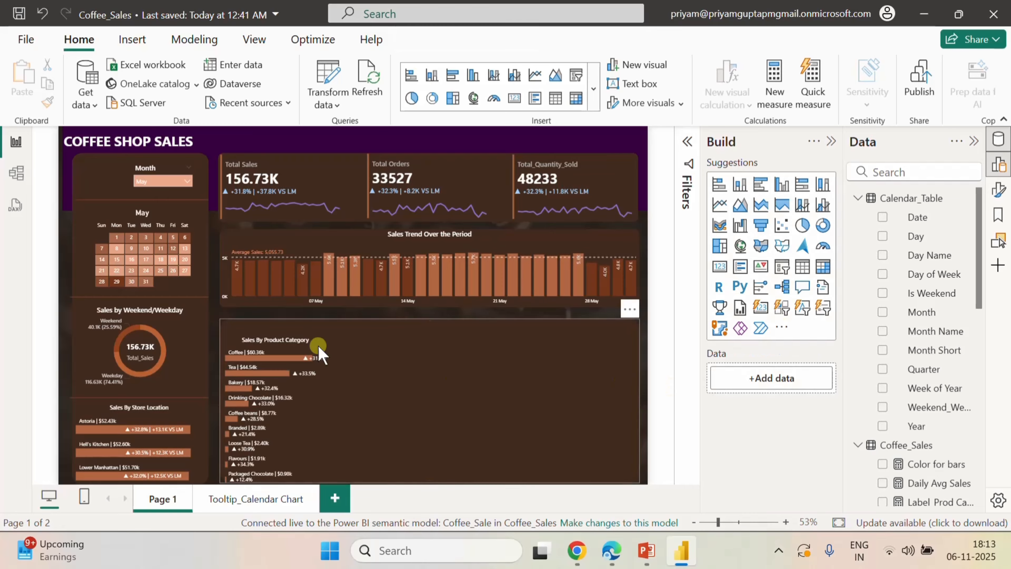
- Extend the Sales By Product Category bar chart upward to the top edge of its background shape
{"action": "left_click", "coordinate": [276, 346]}
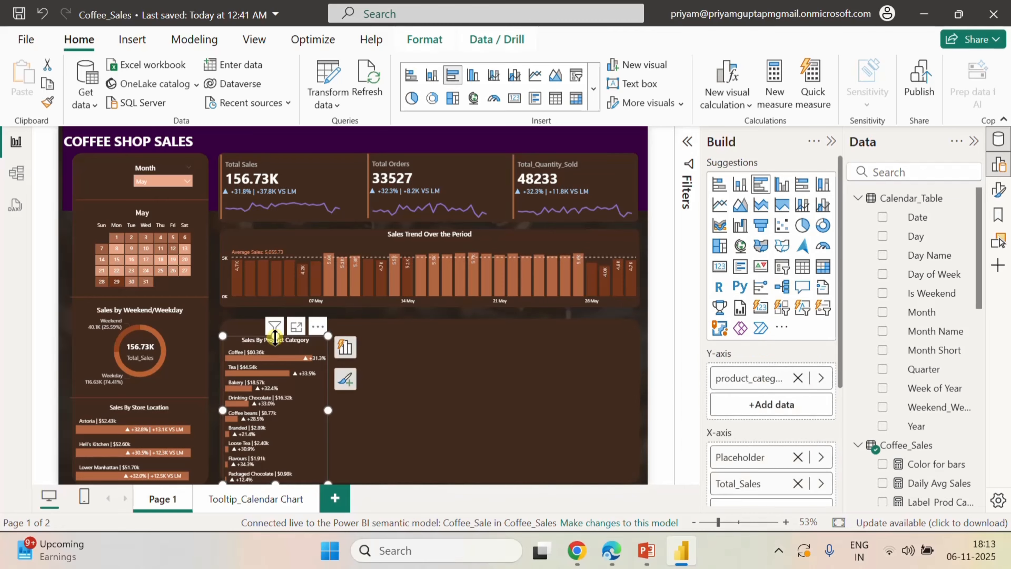
{"action": "left_click_drag", "start_coordinate": [277, 334], "coordinate": [278, 331]}
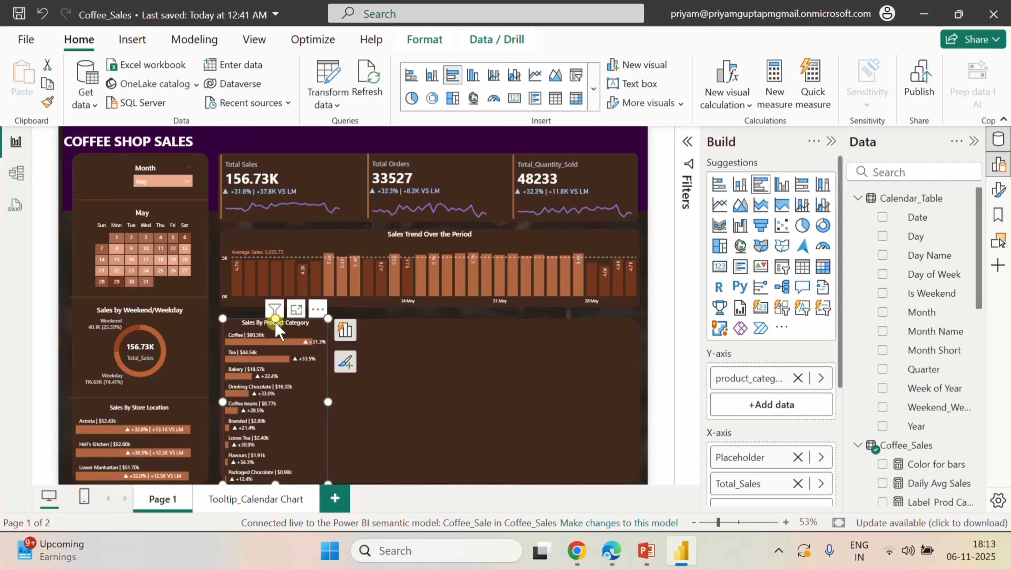
{"action": "left_click", "coordinate": [658, 412]}
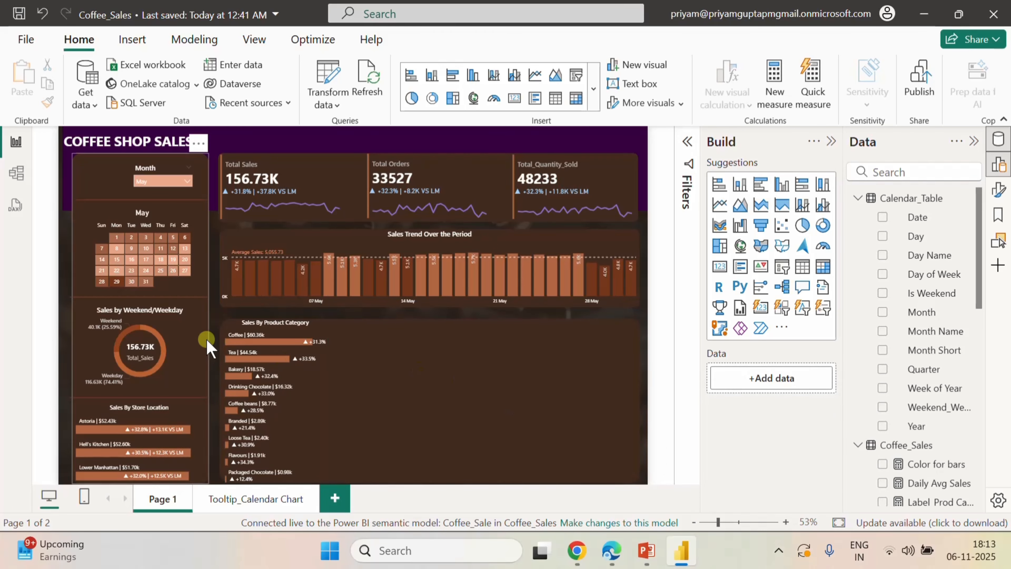
- Duplicate the divider line beneath the Month slicer and place the copy in the empty area beside the product category chart
{"action": "left_click", "coordinate": [118, 197]}
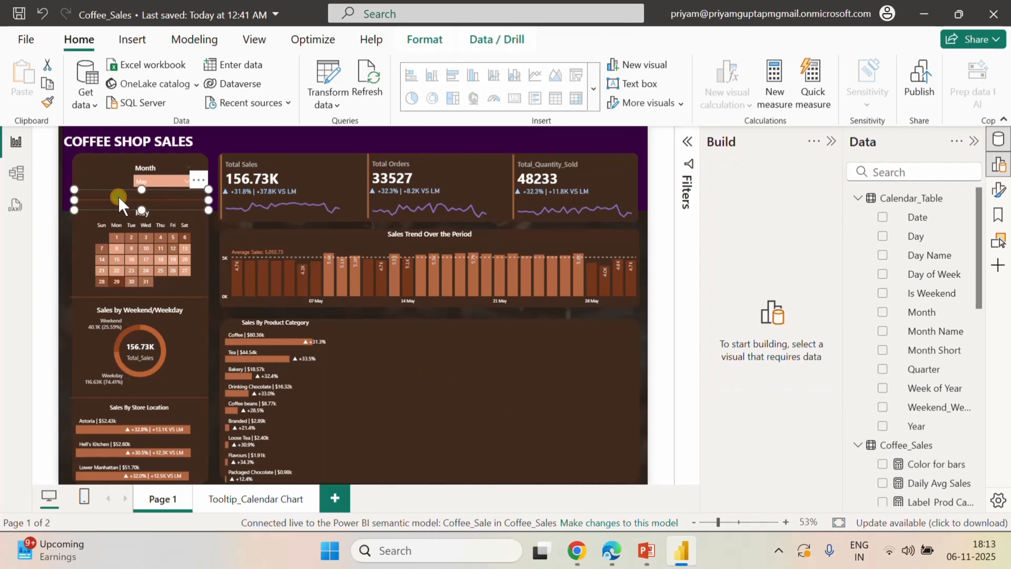
{"action": "key", "text": "ctrl+c"}
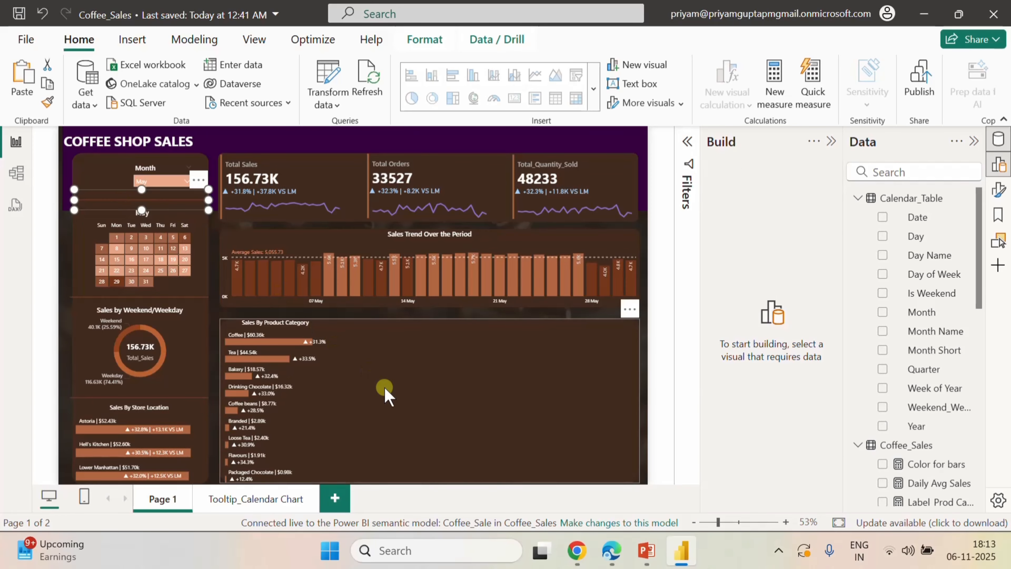
{"action": "left_click", "coordinate": [647, 317]}
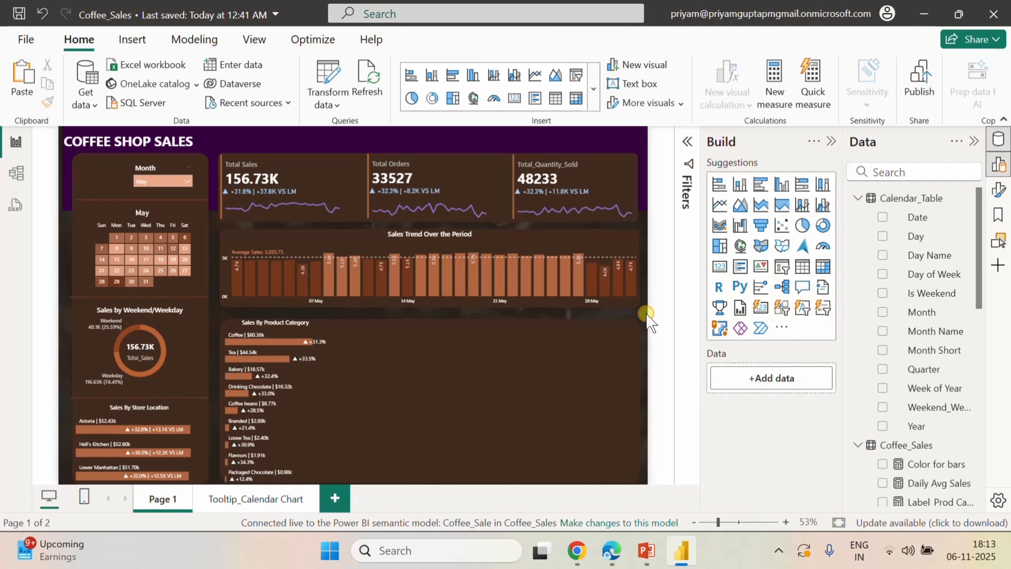
{"action": "key", "text": "ctrl+v"}
{"action": "left_click_drag", "start_coordinate": [164, 202], "coordinate": [428, 373]}
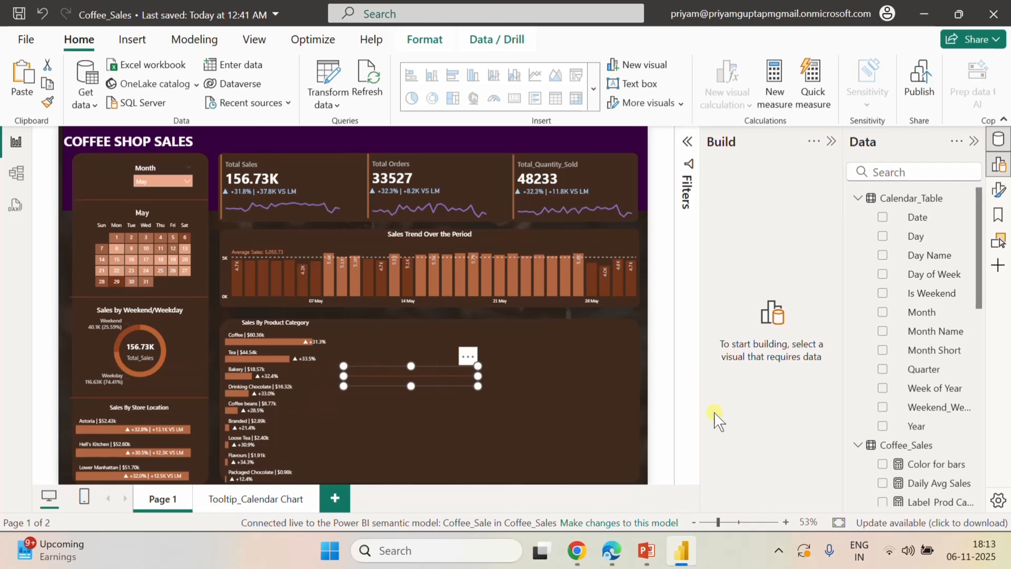
- Rotate the copied divider line by 90° so it stands vertically
{"action": "left_click", "coordinate": [999, 189]}
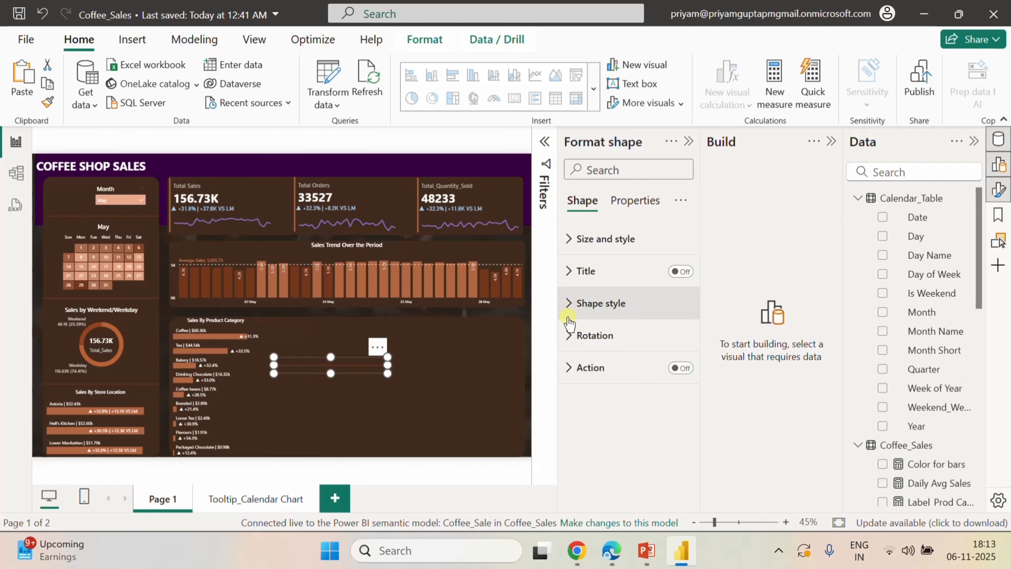
{"action": "left_click", "coordinate": [569, 336]}
{"action": "left_click", "coordinate": [579, 397]}
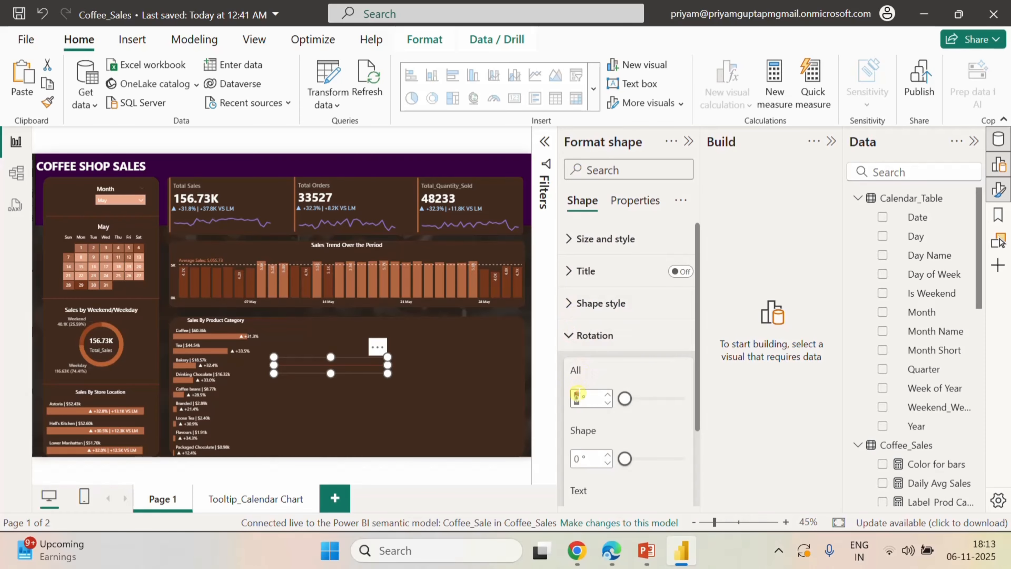
{"action": "type", "text": "90"}
{"action": "left_click", "coordinate": [401, 426]}
- Stretch the vertical divider to nearly the full height of its background shape and place it just right of the product category chart
{"action": "left_click_drag", "start_coordinate": [330, 374], "coordinate": [334, 449]}
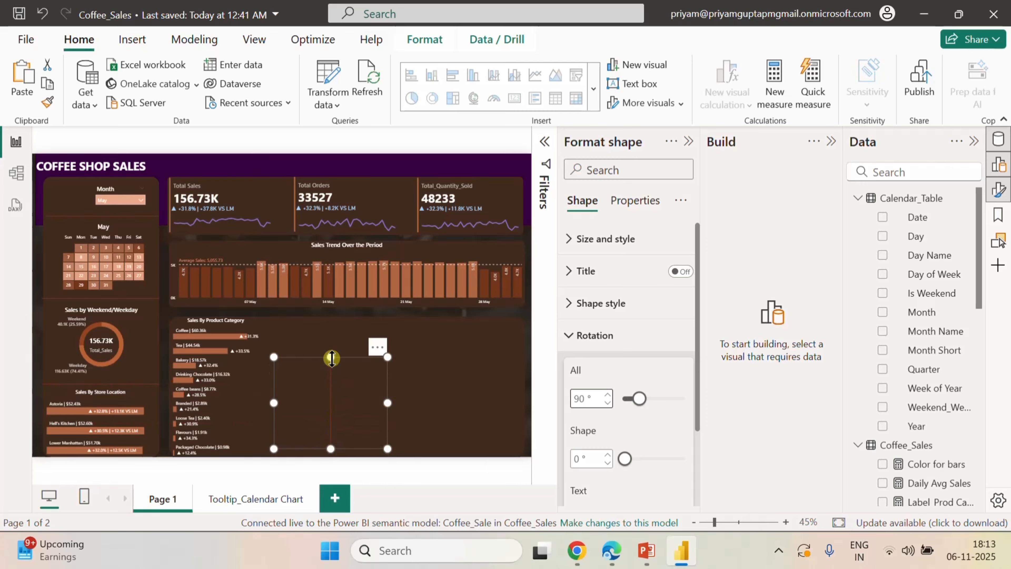
{"action": "left_click_drag", "start_coordinate": [332, 358], "coordinate": [330, 319]}
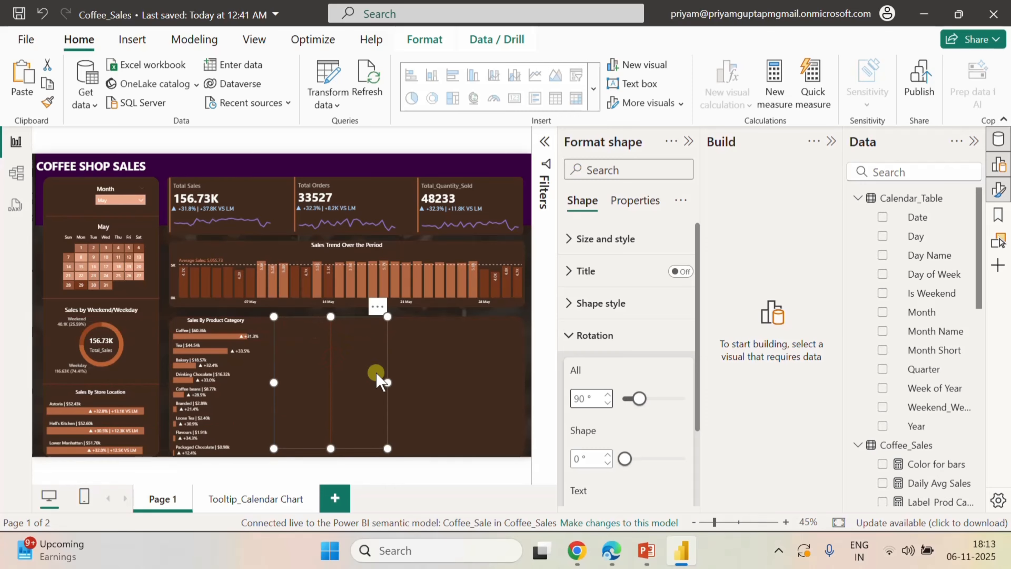
{"action": "left_click_drag", "start_coordinate": [384, 380], "coordinate": [272, 368]}
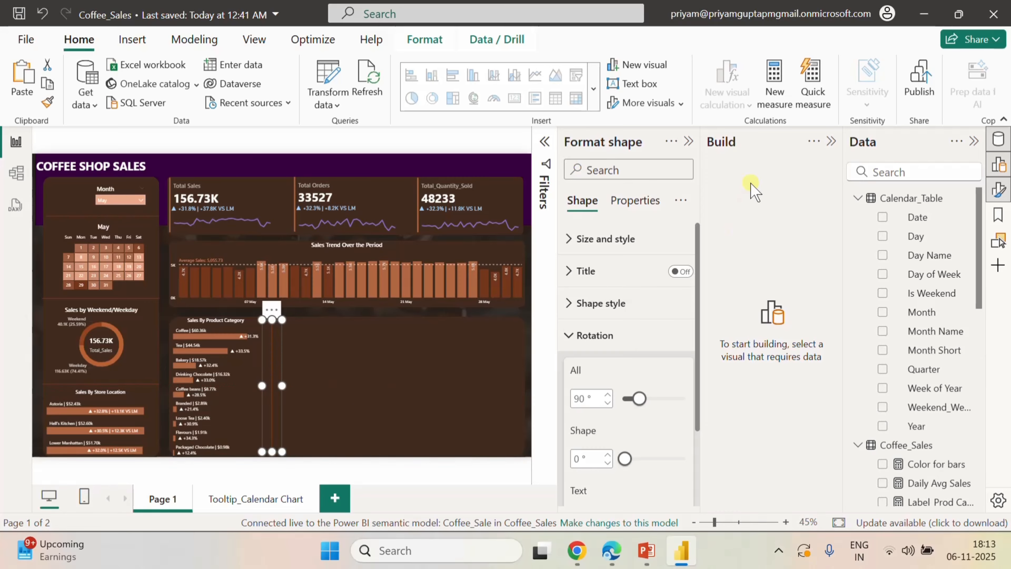
{"action": "left_click", "coordinate": [689, 141]}
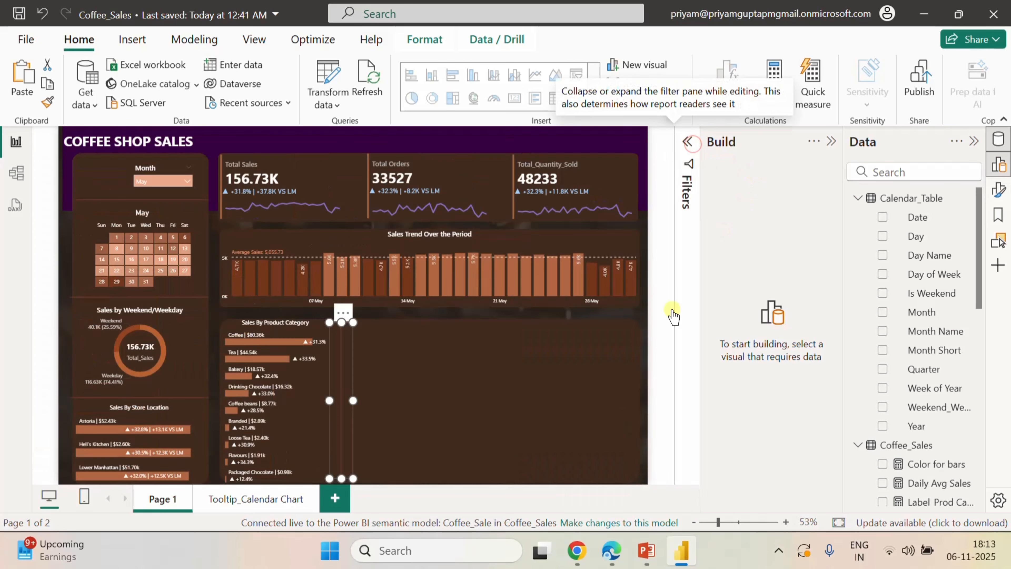
{"action": "left_click", "coordinate": [642, 316]}
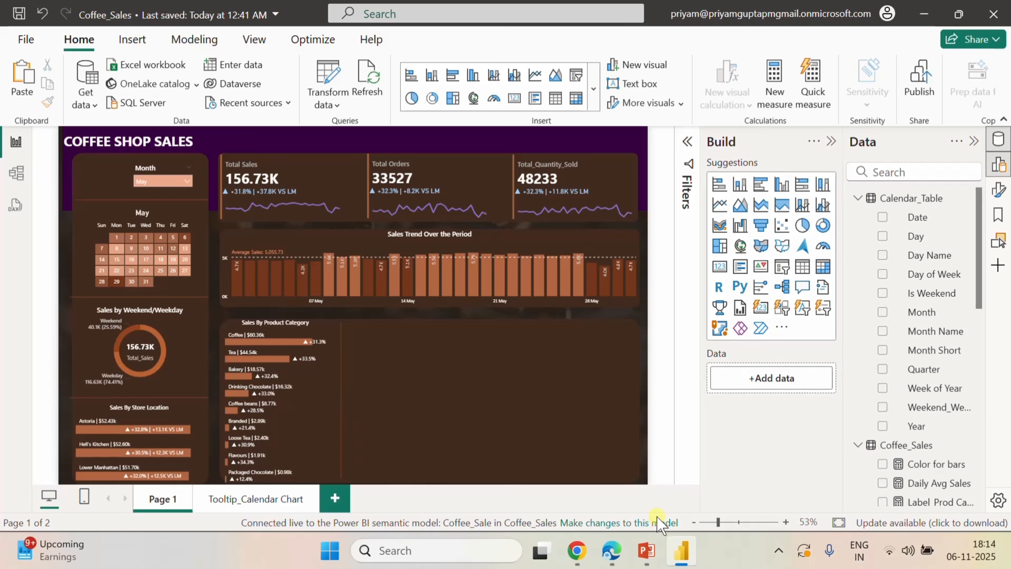
- Review the chart requirements in PowerPoint and place a copy of the Sales By Product Category chart right of the vertical divider
{"action": "left_click", "coordinate": [646, 550]}
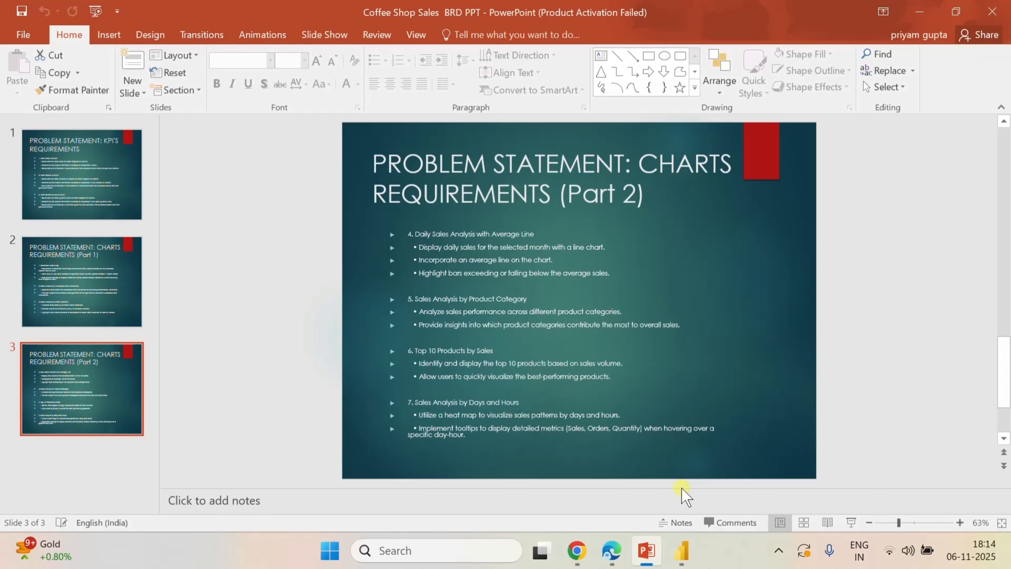
{"action": "left_click", "coordinate": [682, 551]}
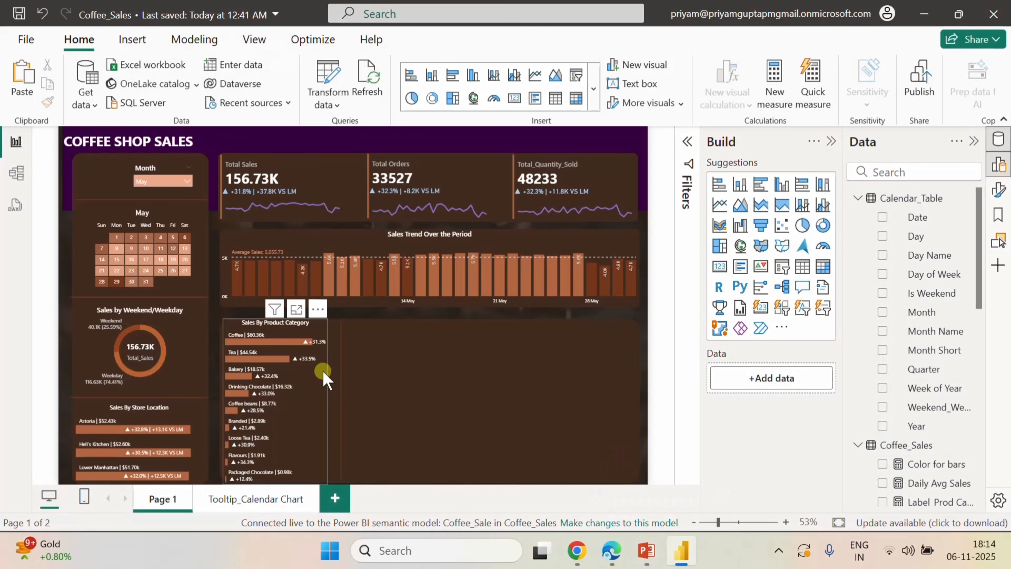
{"action": "left_click", "coordinate": [320, 381]}
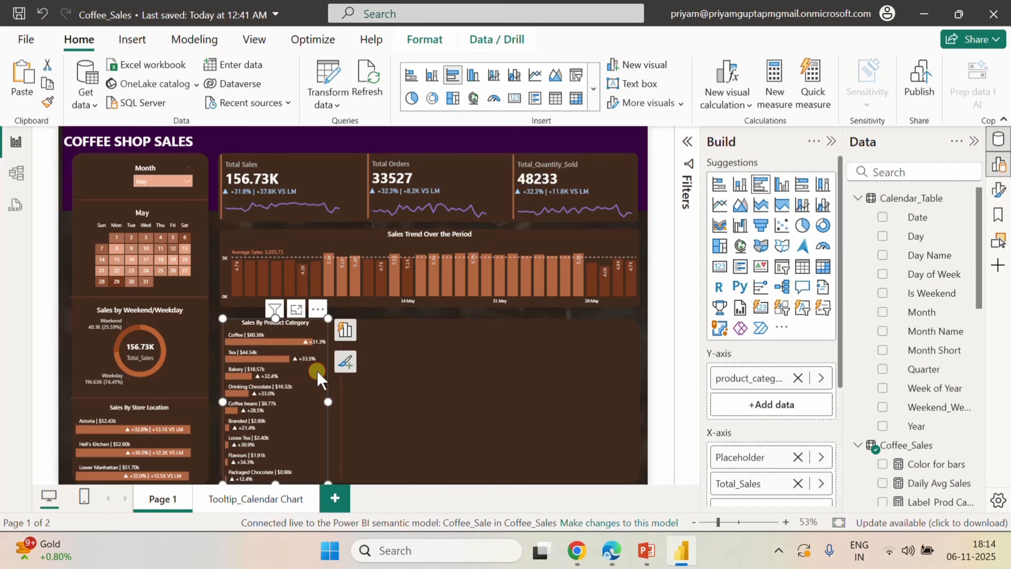
{"action": "left_click", "coordinate": [402, 349]}
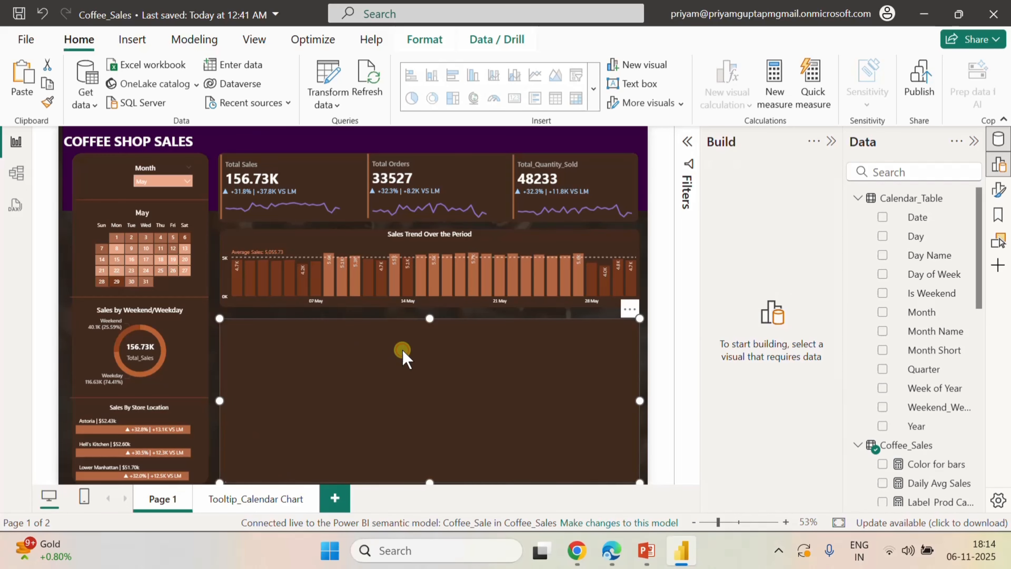
{"action": "left_click", "coordinate": [645, 363]}
{"action": "key", "text": "ctrl+v"}
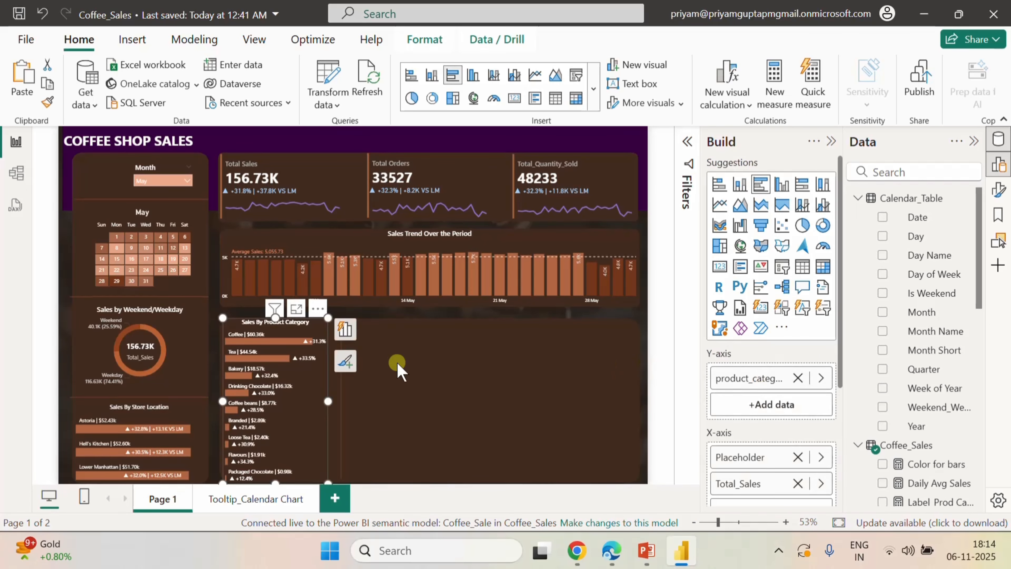
{"action": "left_click_drag", "start_coordinate": [291, 324], "coordinate": [421, 331]}
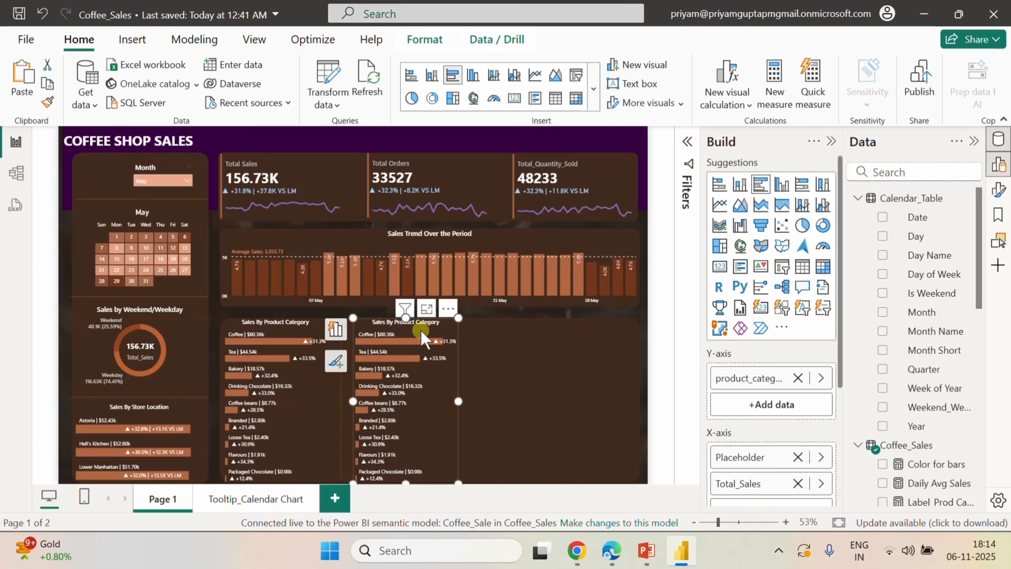
{"action": "left_click", "coordinate": [656, 453]}
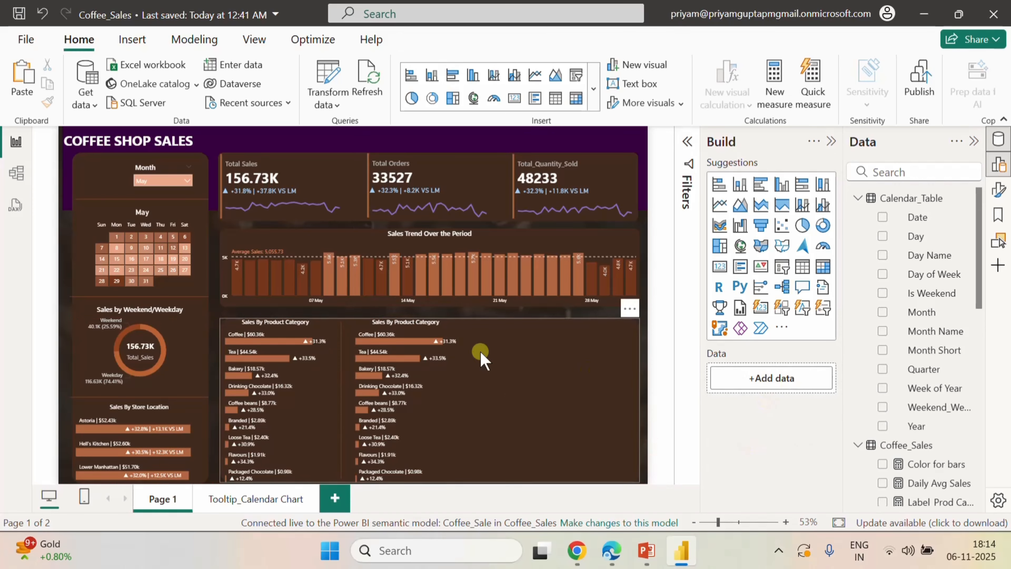
- Replace the product category field on the copied chart's Y-axis with product_type
{"action": "left_click", "coordinate": [447, 356]}
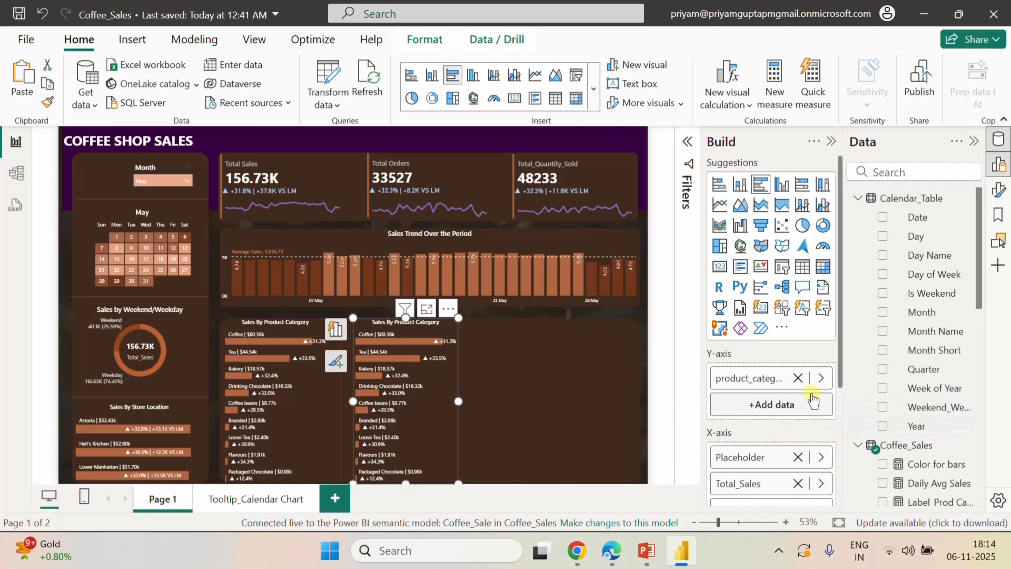
{"action": "left_click", "coordinate": [798, 378]}
{"action": "scroll", "coordinate": [928, 442], "scroll_direction": "down", "scroll_amount": 5}
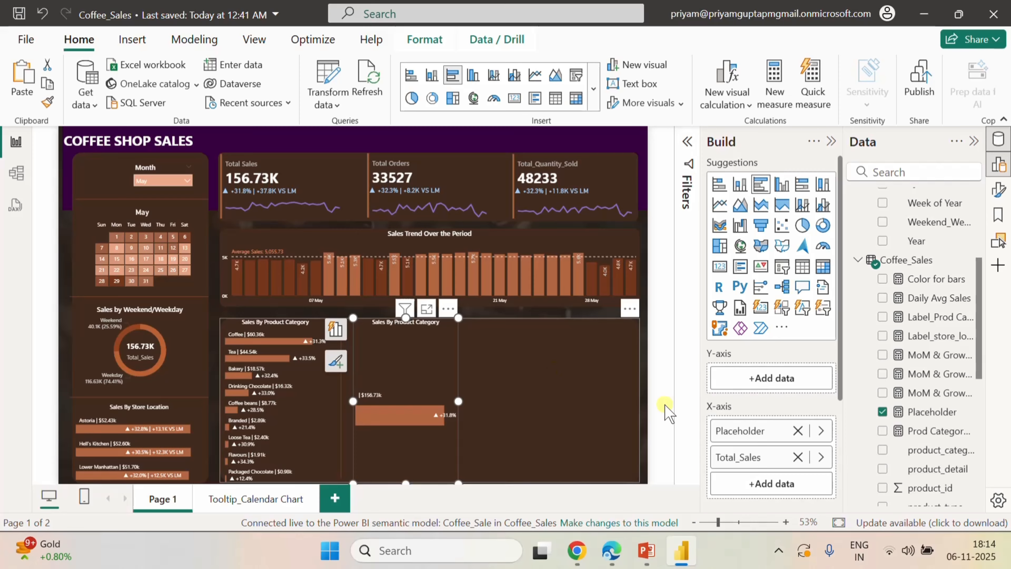
{"action": "scroll", "coordinate": [894, 434], "scroll_direction": "down", "scroll_amount": 5}
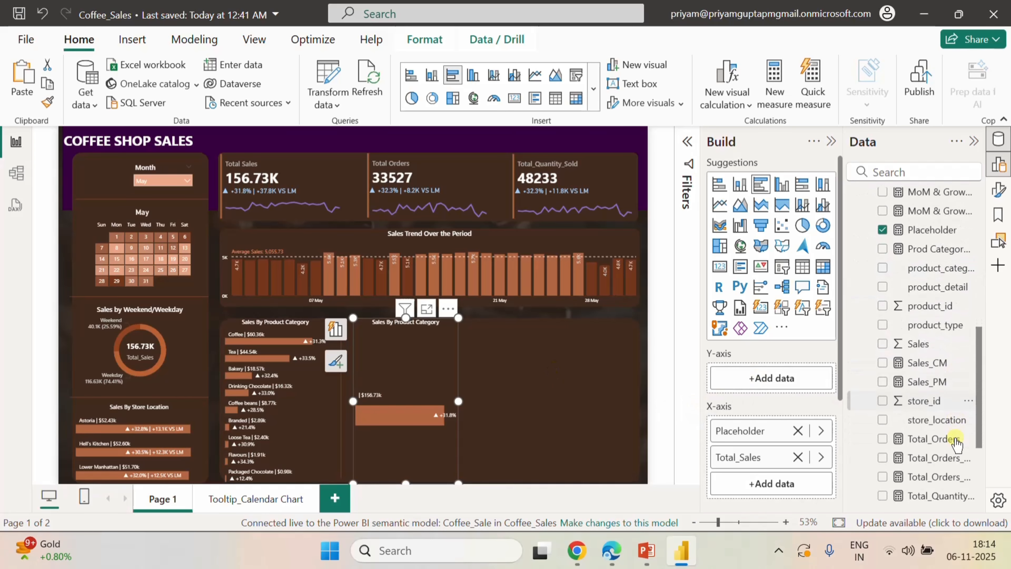
{"action": "left_click", "coordinate": [882, 323]}
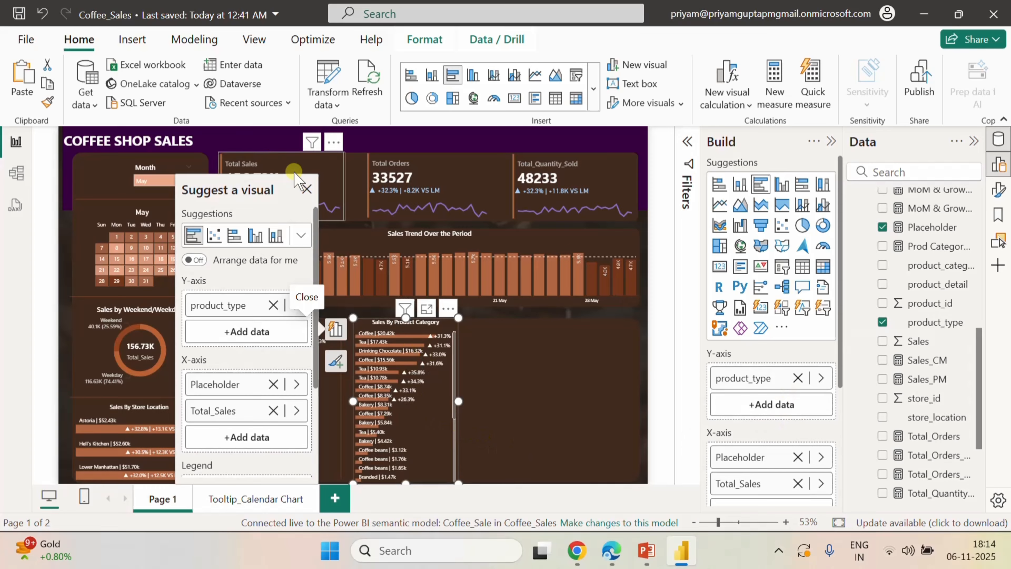
{"action": "left_click", "coordinate": [307, 189]}
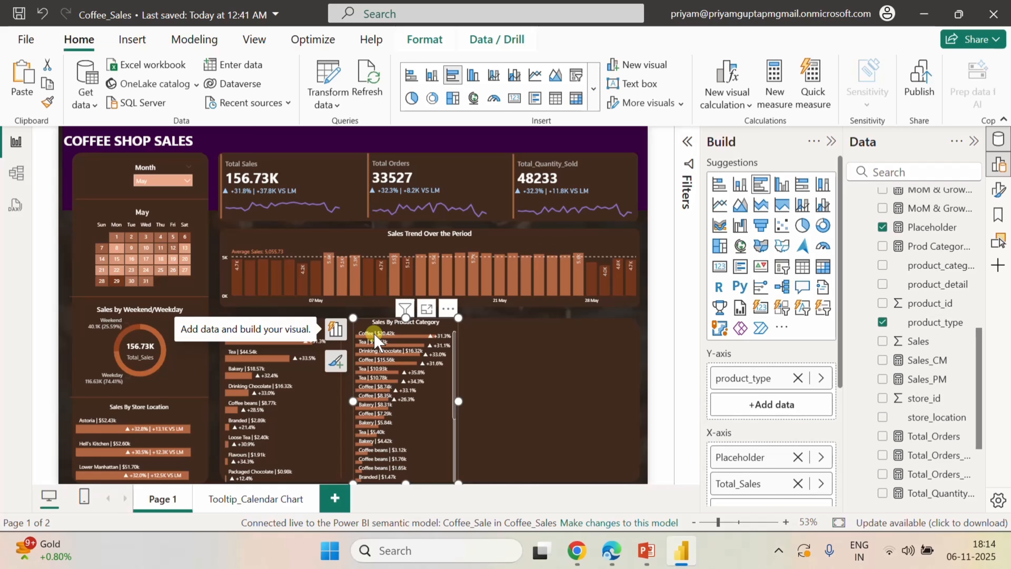
{"action": "left_click", "coordinate": [498, 392]}
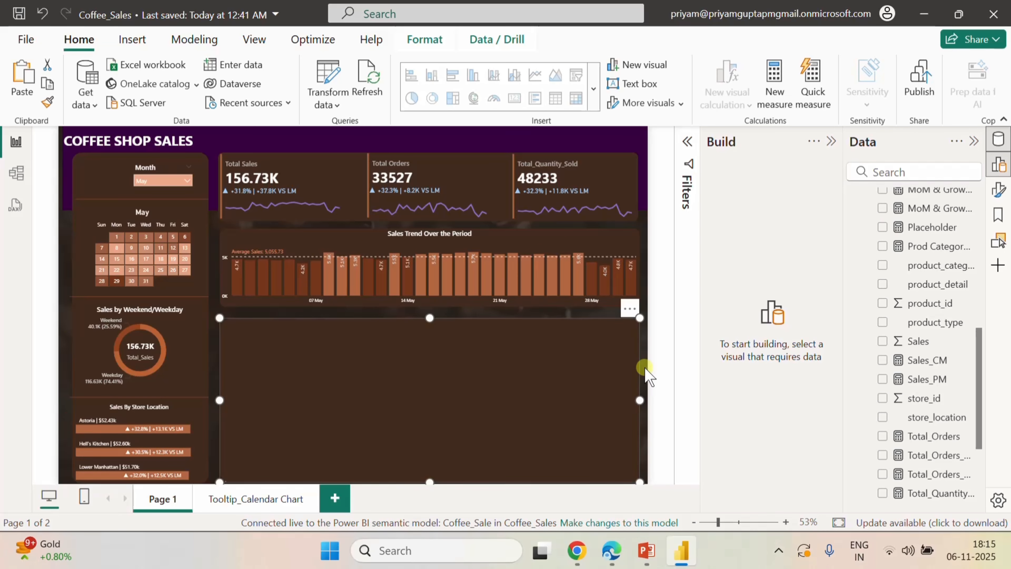
{"action": "key", "text": "Delete"}
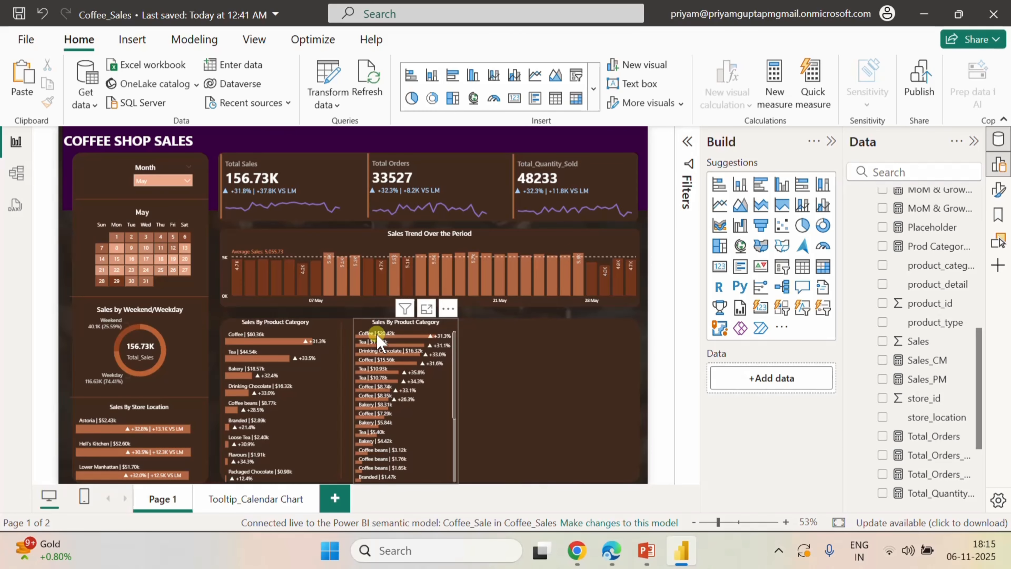
- Filter the copied chart's product_type to the Top 10 items by Total_Sales
{"action": "left_click", "coordinate": [448, 324]}
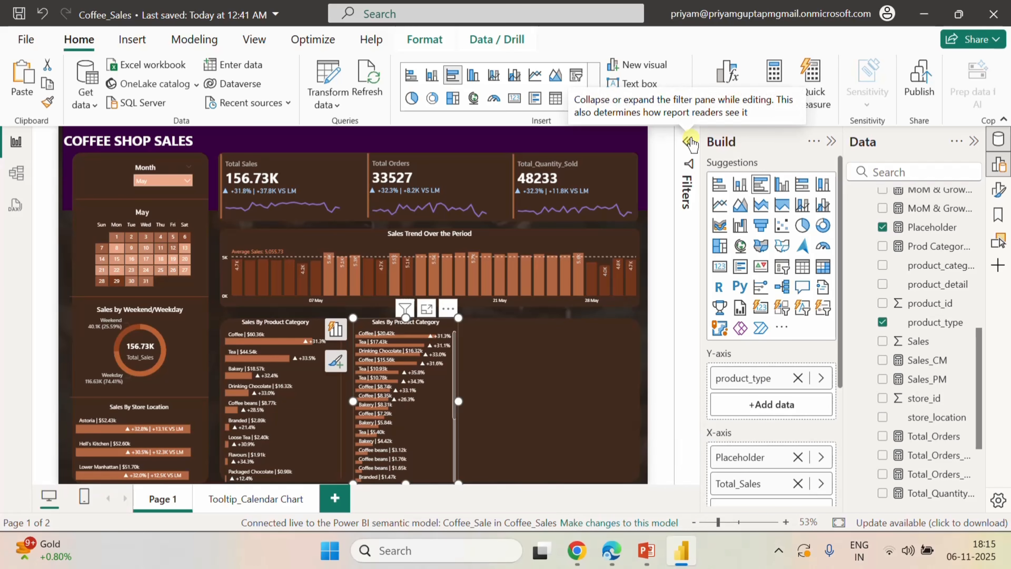
{"action": "left_click", "coordinate": [688, 141]}
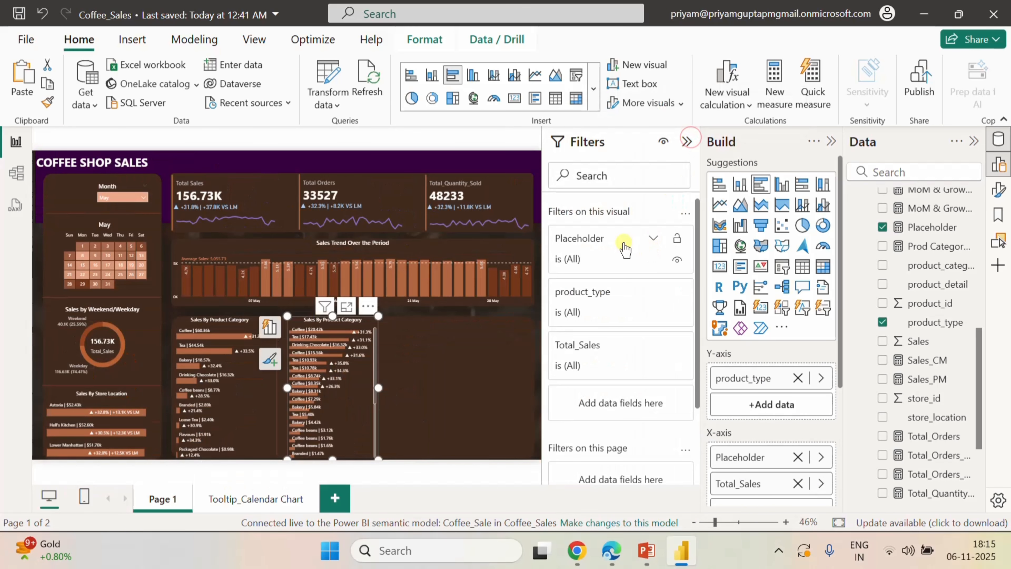
{"action": "left_click", "coordinate": [653, 295]}
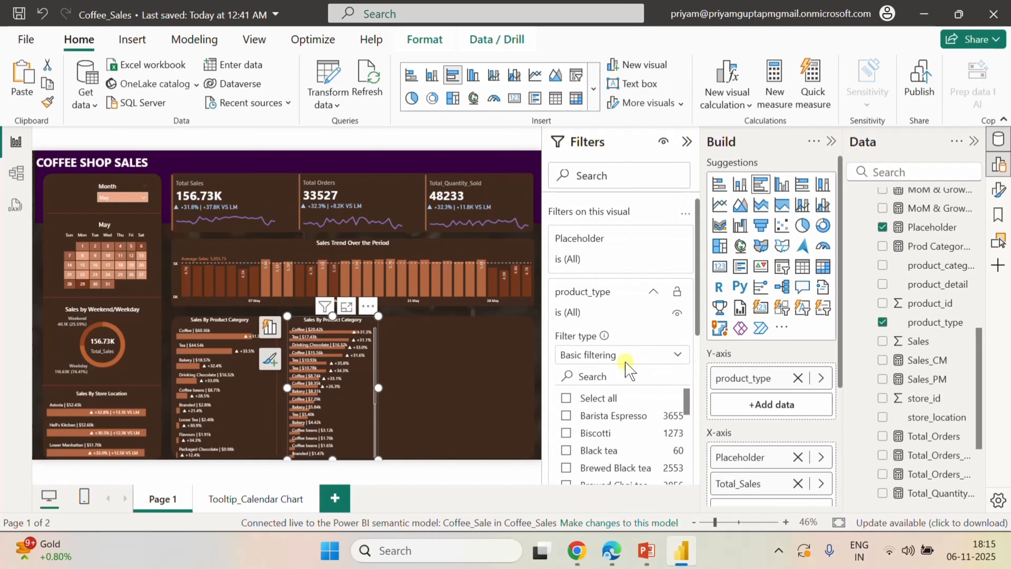
{"action": "left_click", "coordinate": [623, 354]}
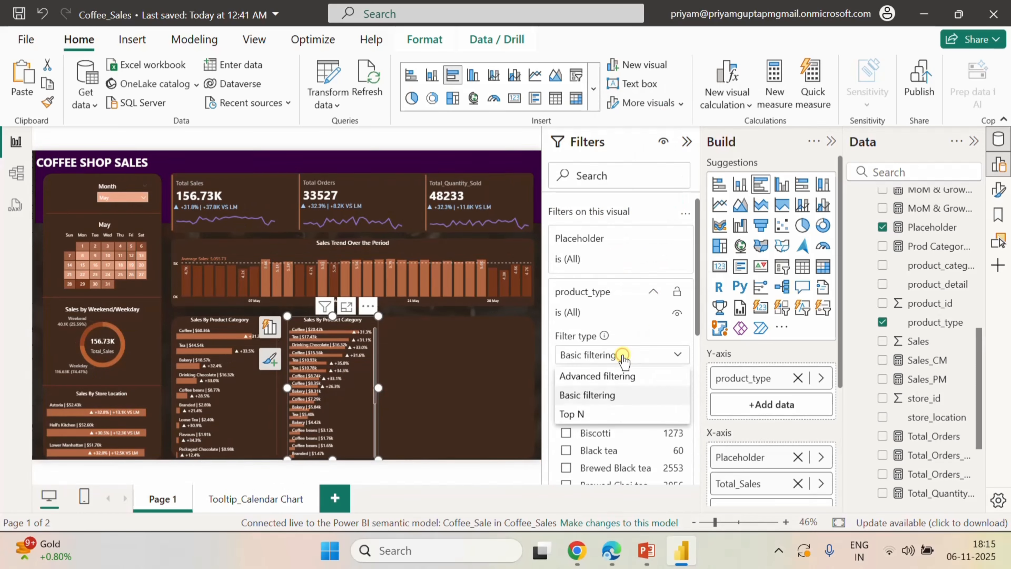
{"action": "left_click", "coordinate": [572, 413]}
{"action": "left_click", "coordinate": [629, 400]}
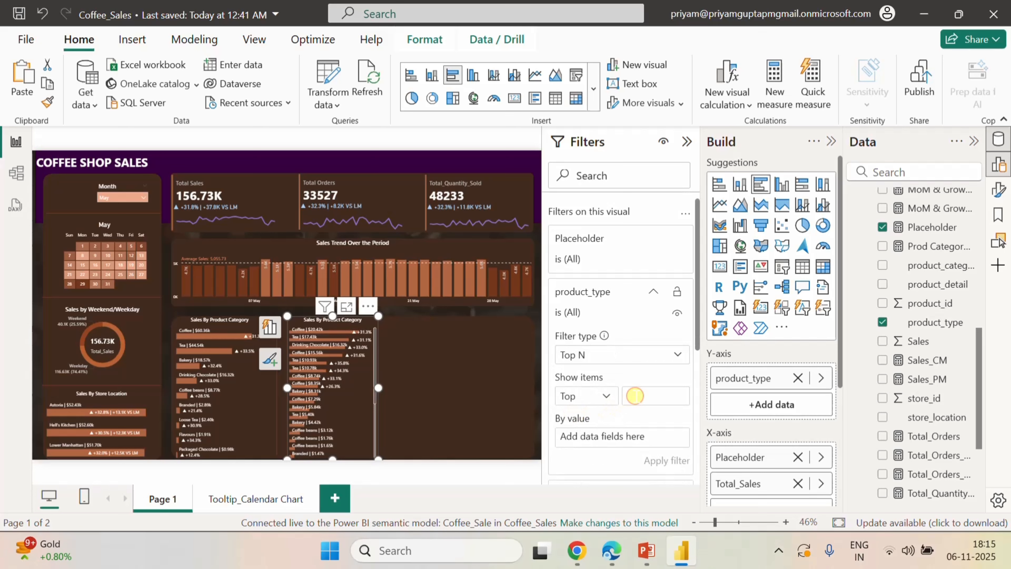
{"action": "type", "text": "10"}
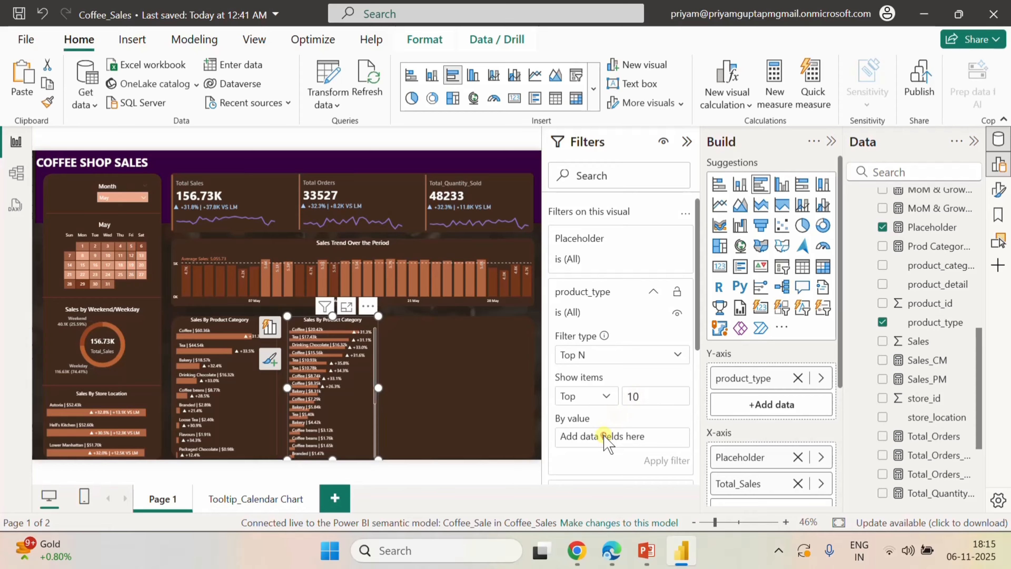
{"action": "scroll", "coordinate": [966, 414], "scroll_direction": "down", "scroll_amount": 3}
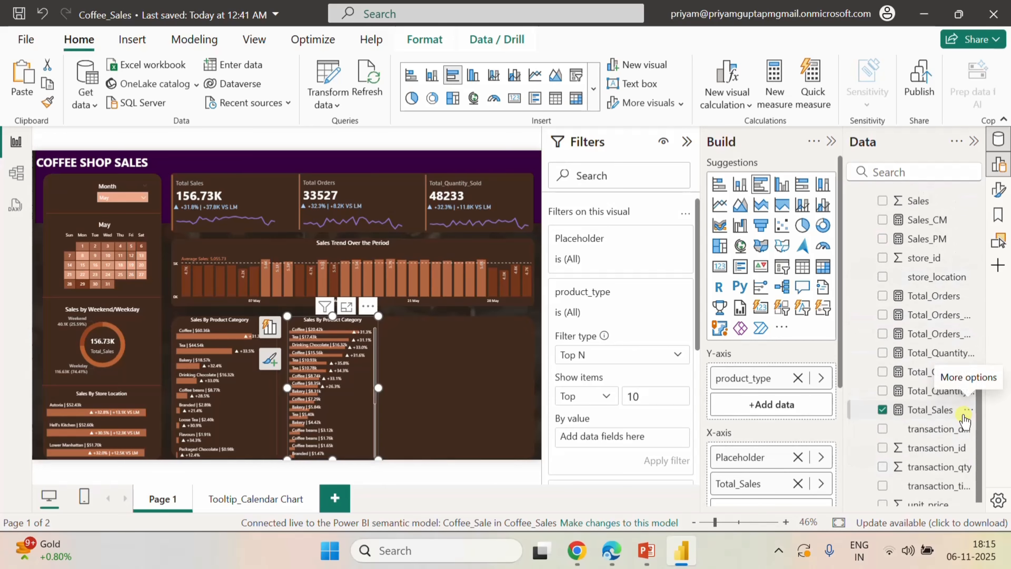
{"action": "left_click_drag", "start_coordinate": [965, 417], "coordinate": [667, 444]}
{"action": "left_click", "coordinate": [664, 459]}
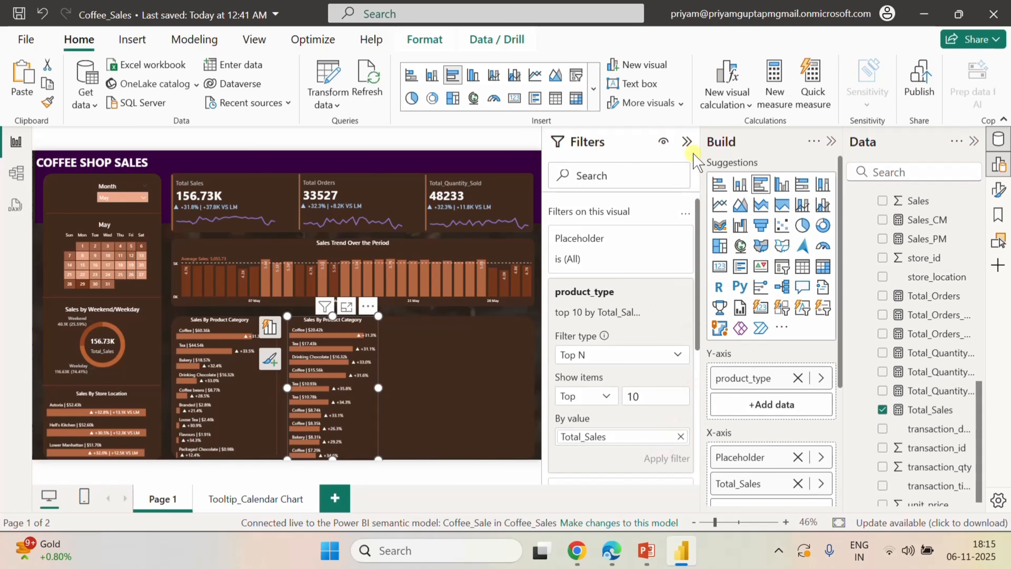
{"action": "left_click", "coordinate": [687, 141]}
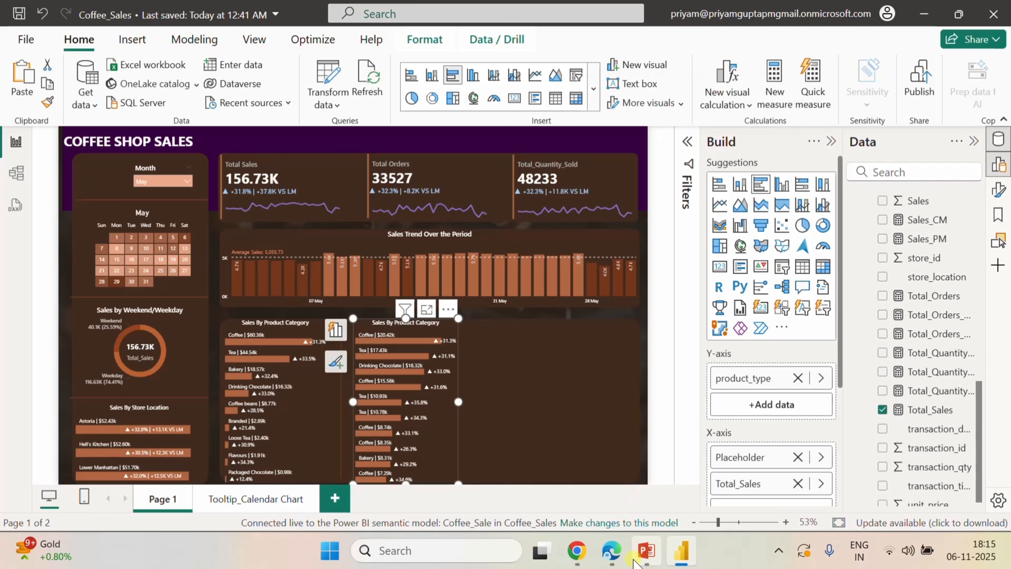
- Check the Top 10 Products requirement in PowerPoint, and copy the Label_Prod Category measure's formula from the Coffee_Sale model in the Edge browser
{"action": "left_click", "coordinate": [644, 560]}
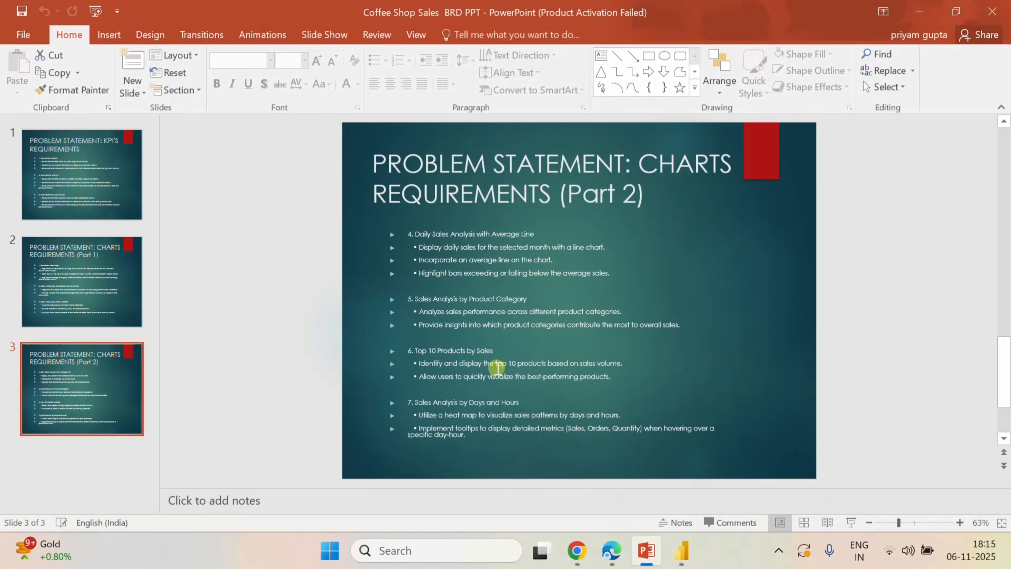
{"action": "left_click", "coordinate": [682, 550]}
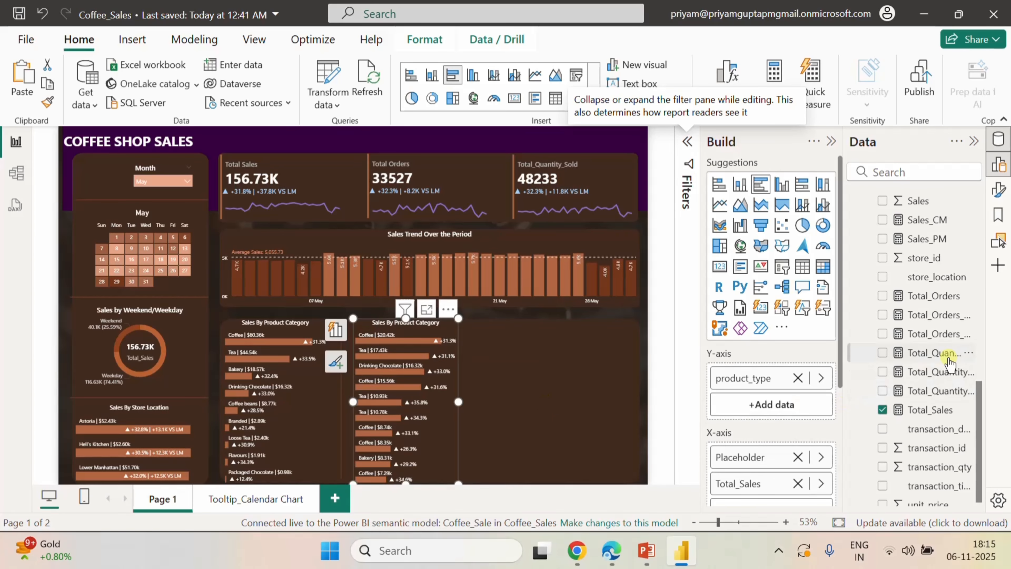
{"action": "left_click", "coordinate": [619, 560]}
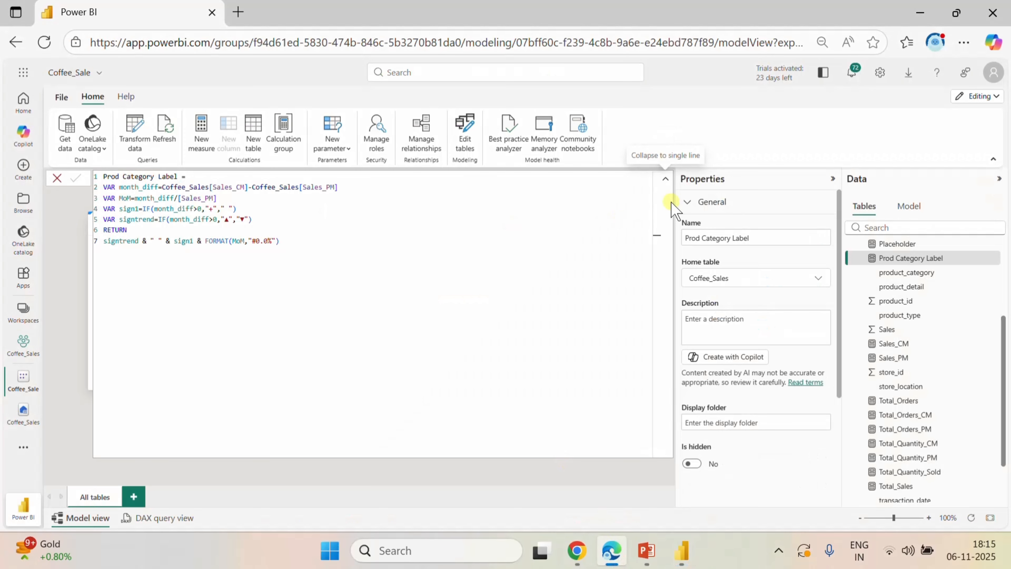
{"action": "left_click", "coordinate": [667, 180]}
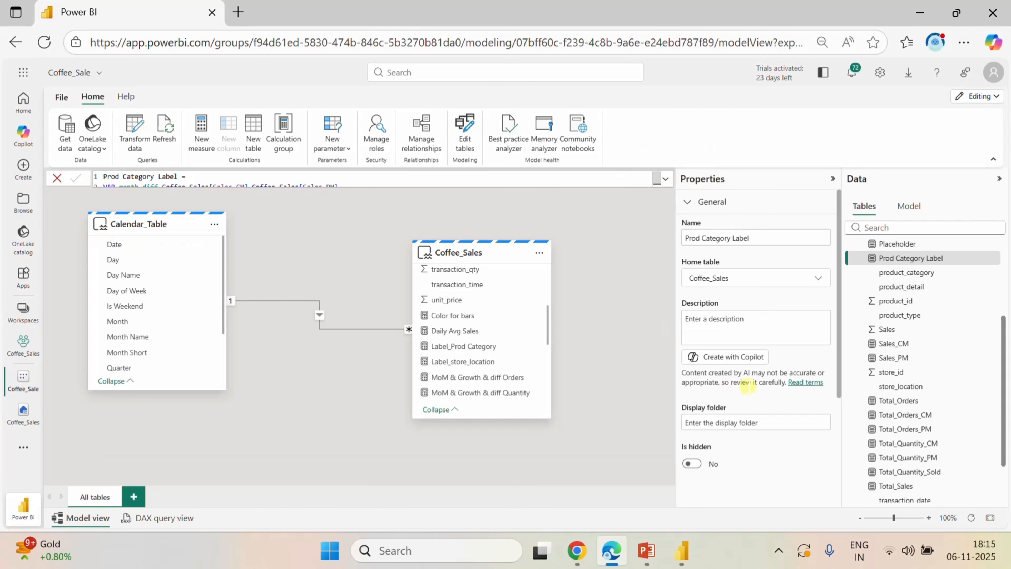
{"action": "scroll", "coordinate": [922, 351], "scroll_direction": "up", "scroll_amount": 1}
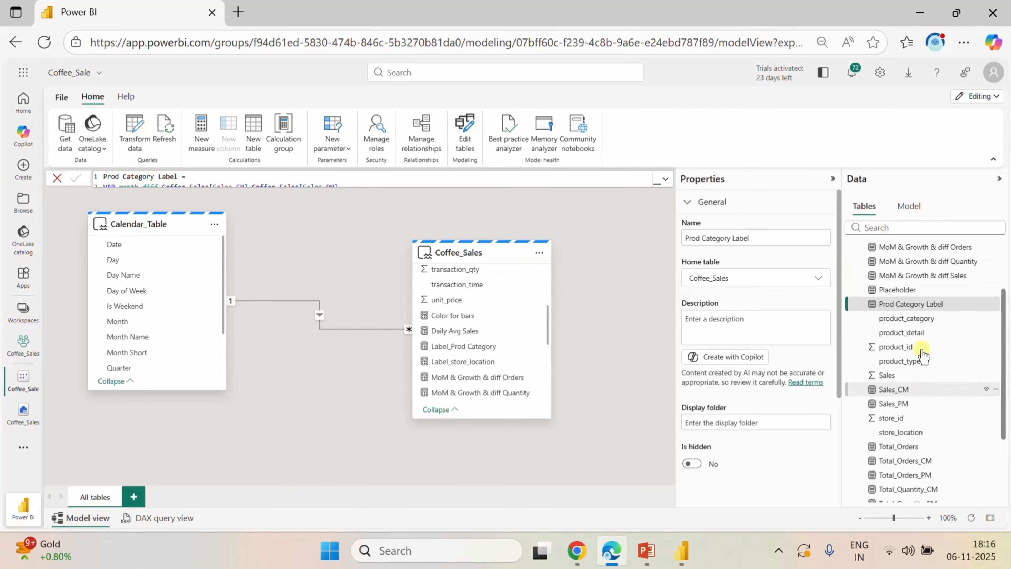
{"action": "scroll", "coordinate": [922, 352], "scroll_direction": "down", "scroll_amount": 1}
{"action": "scroll", "coordinate": [921, 351], "scroll_direction": "up", "scroll_amount": 3}
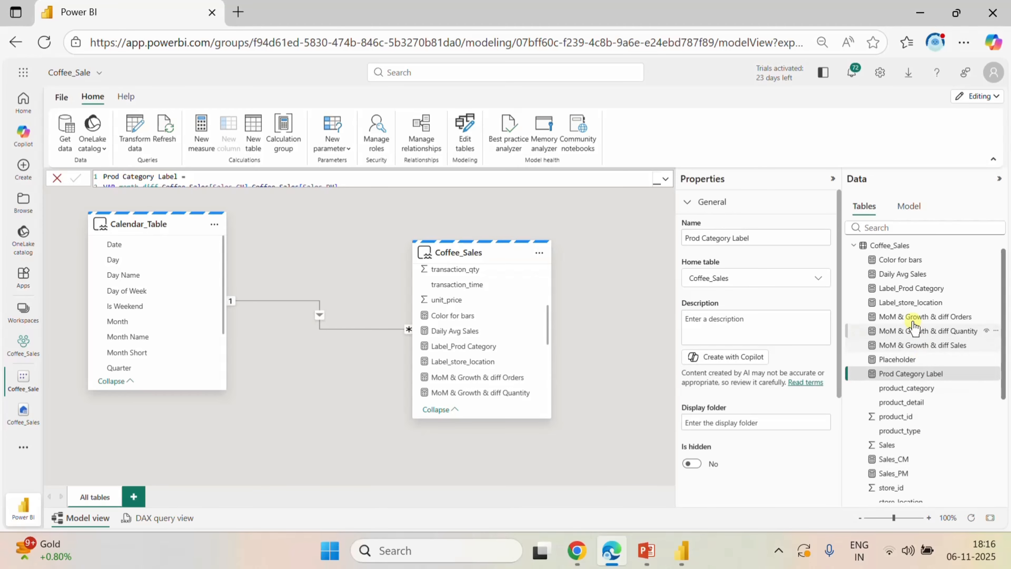
{"action": "left_click", "coordinate": [904, 289]}
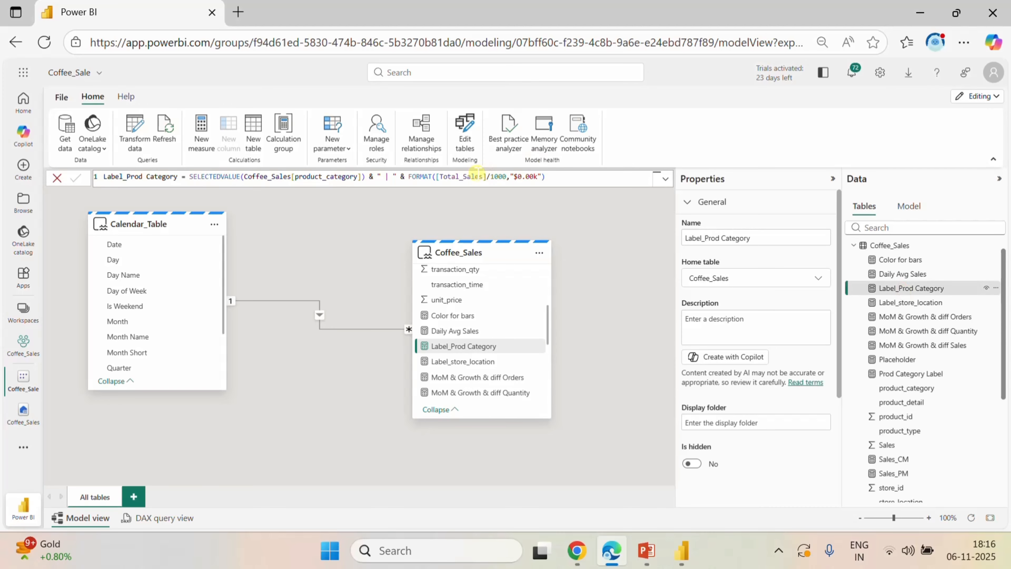
{"action": "left_click", "coordinate": [464, 176]}
{"action": "key", "text": "ctrl+a"}
{"action": "key", "text": "ctrl+c"}
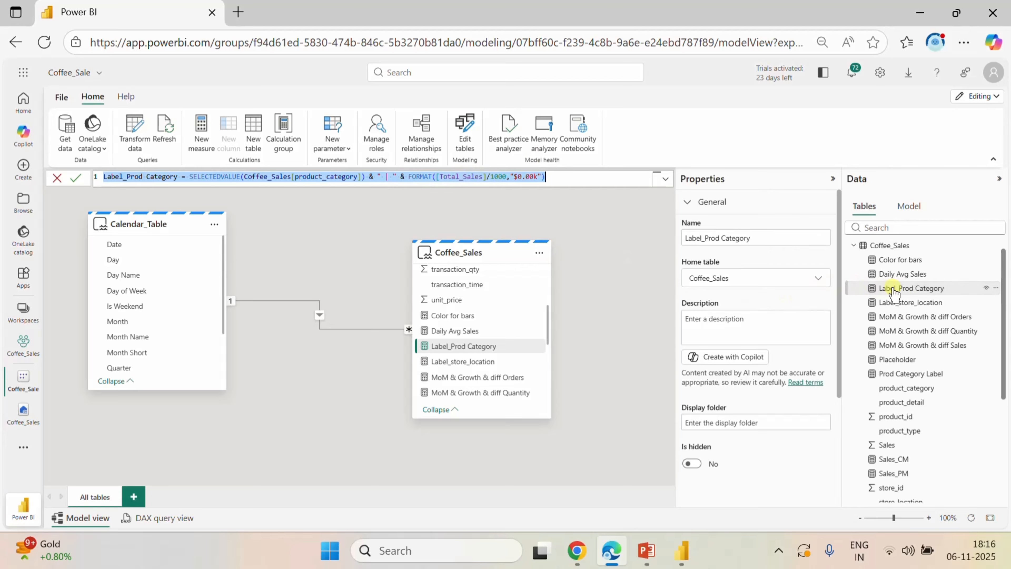
- Create a measure named Label for Product Type in Coffee_Sales from the copied formula, removing the duplicate Label_Prod Category name
{"action": "right_click", "coordinate": [477, 347]}
{"action": "left_click", "coordinate": [500, 358]}
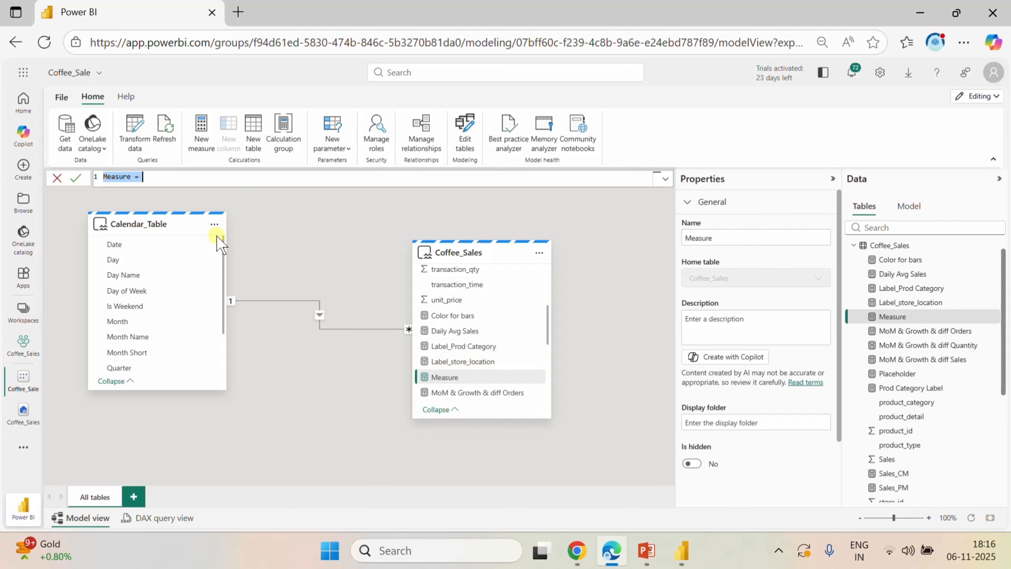
{"action": "mouse_move", "coordinate": [215, 239]}
{"action": "type", "text": "Label for Product Type="}
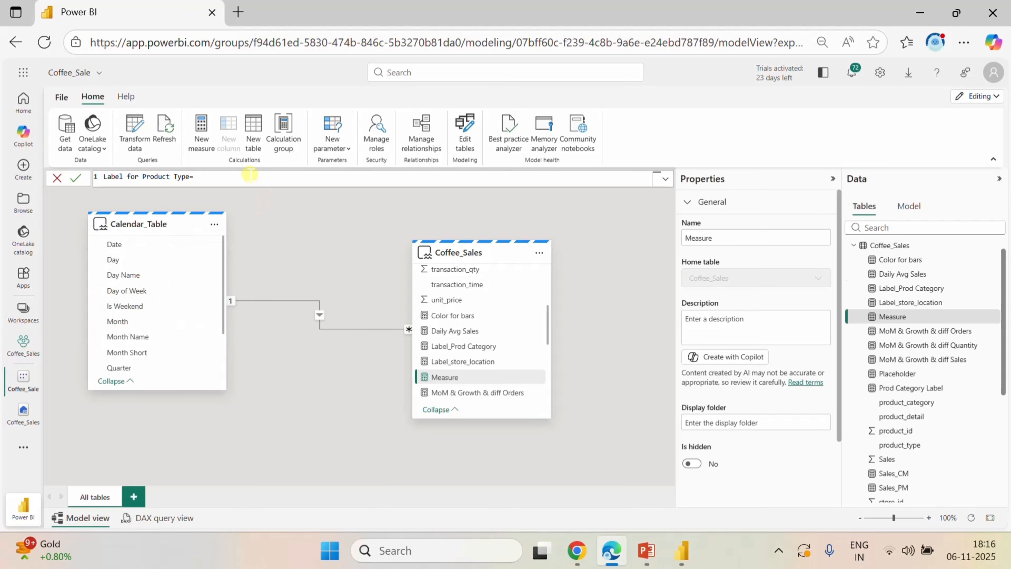
{"action": "key", "text": "ctrl+v"}
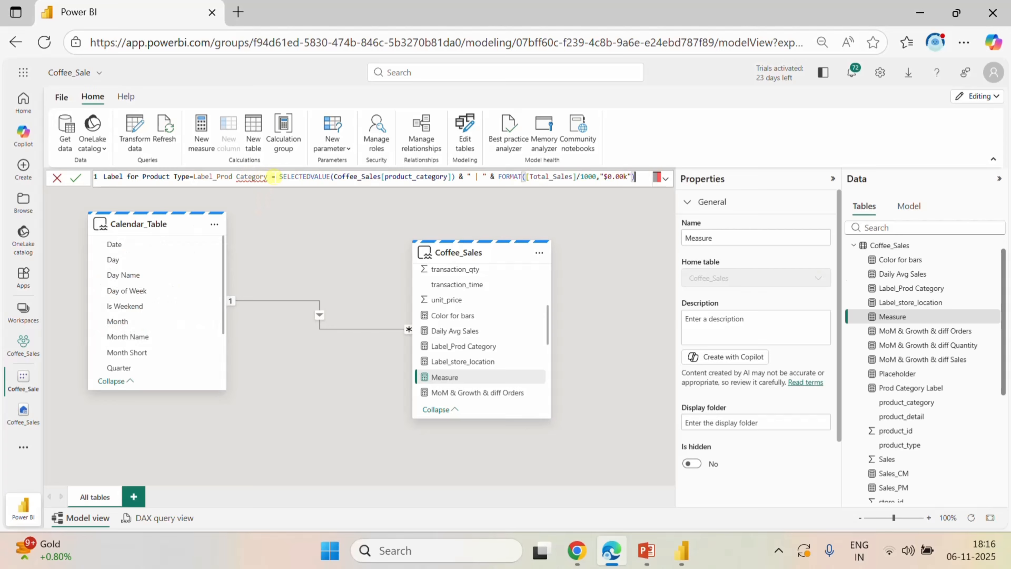
{"action": "left_click_drag", "start_coordinate": [275, 176], "coordinate": [196, 177]}
{"action": "key", "text": "BackSpace"}
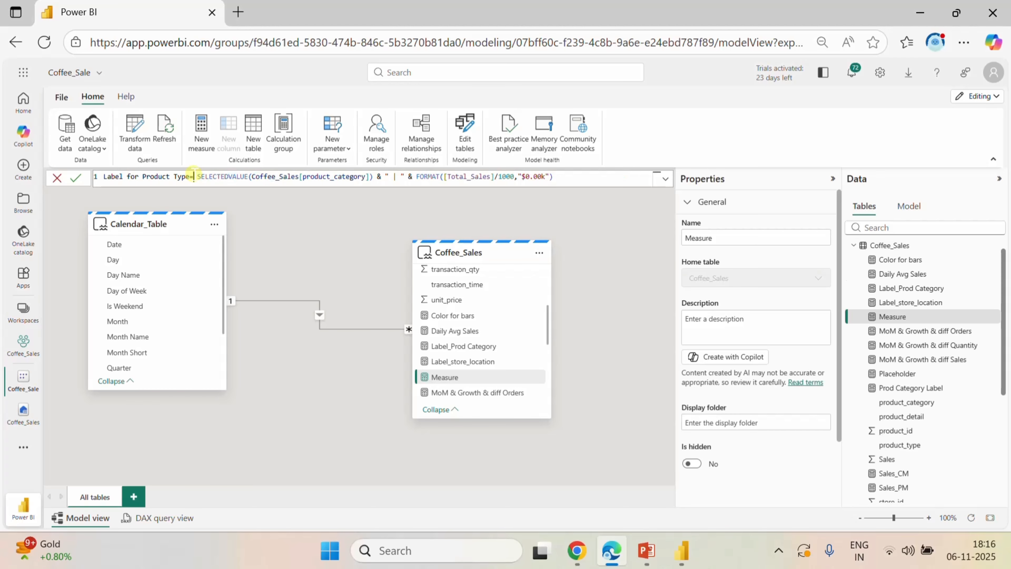
- Replace product_category with Coffee_Sales[product_type] inside the new measure's SELECTEDVALUE and commit the formula
{"action": "double_click", "coordinate": [345, 176]}
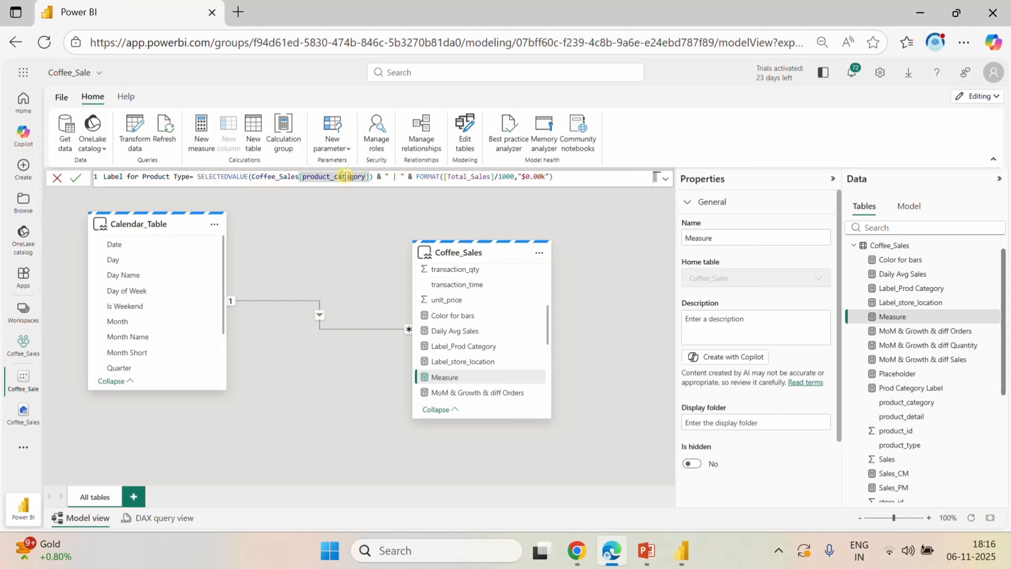
{"action": "key", "text": "End"}
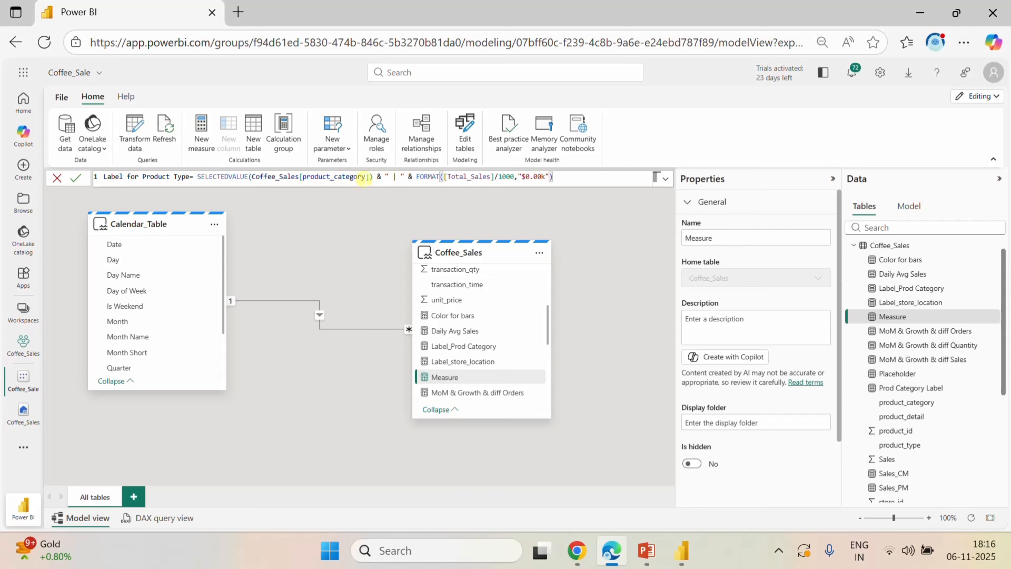
{"action": "left_click", "coordinate": [363, 177]}
{"action": "key", "text": "BackSpace"}
{"action": "key", "text": "BackSpace"}
{"action": "key", "text": "BackSpace"}
{"action": "key", "text": "BackSpace"}
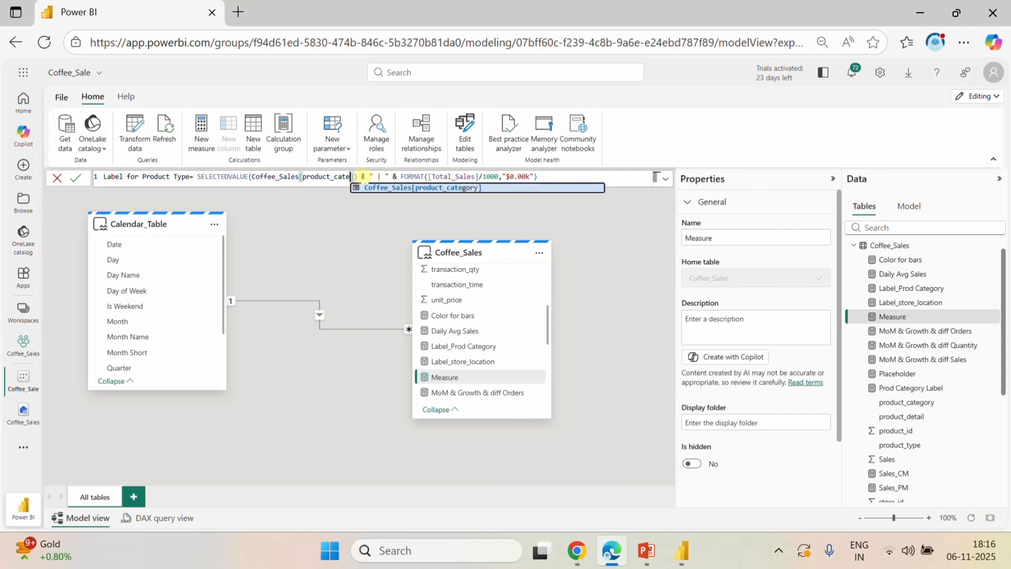
{"action": "key", "text": "BackSpace"}
{"action": "key", "text": "BackSpace"}
{"action": "key", "text": "BackSpace"}
{"action": "key", "text": "BackSpace"}
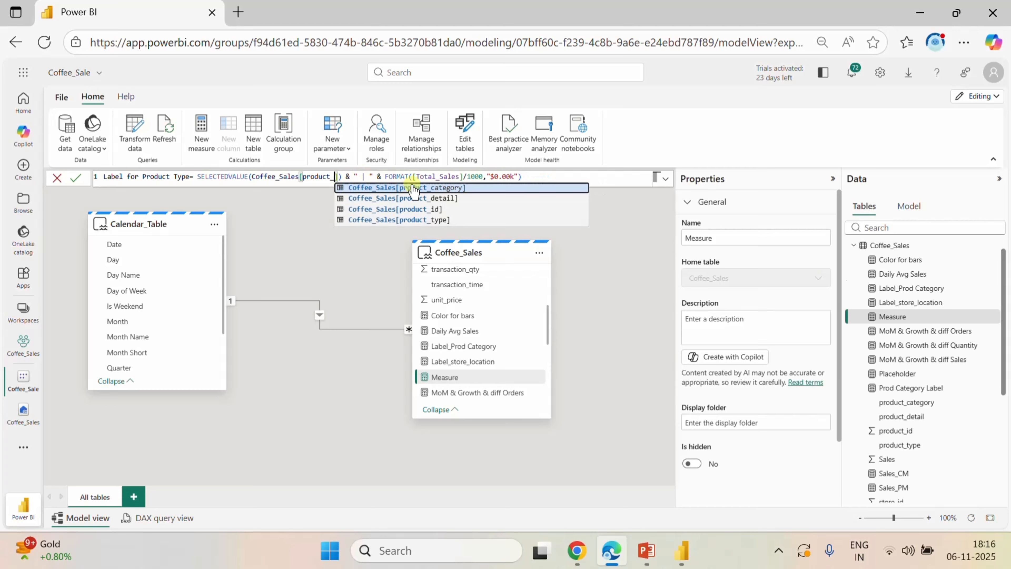
{"action": "left_click", "coordinate": [415, 220]}
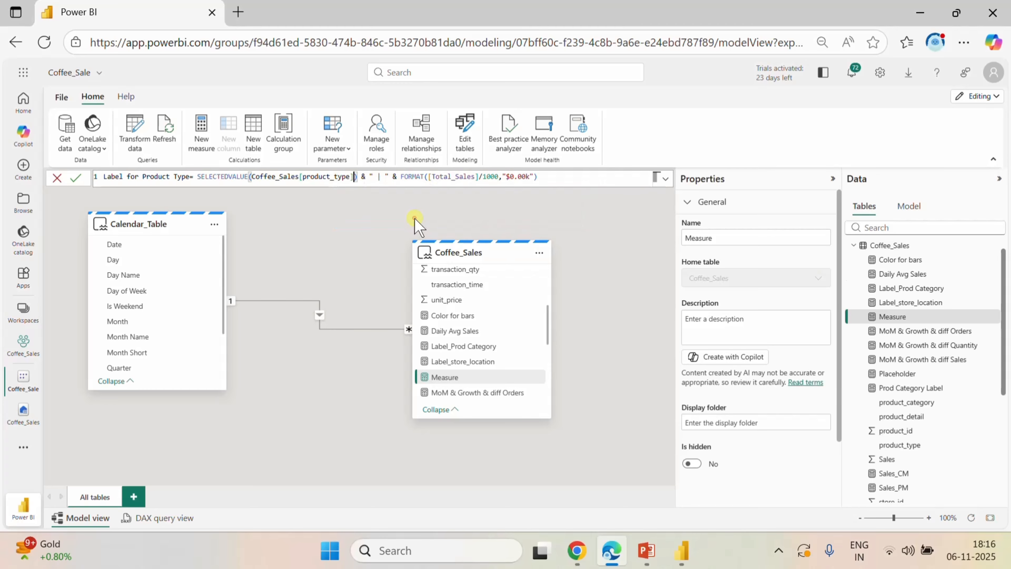
{"action": "left_click", "coordinate": [80, 179]}
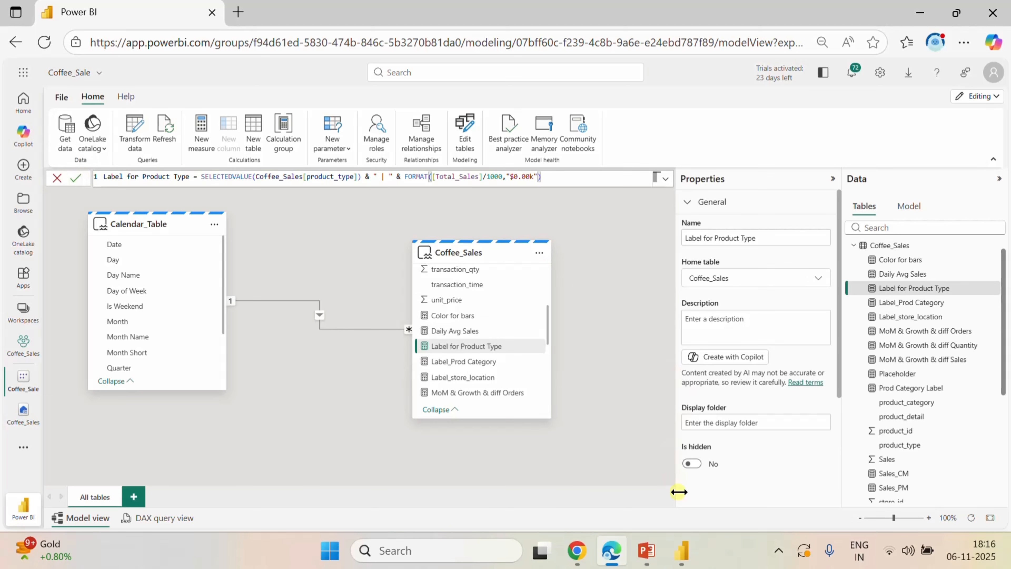
- Back in Power BI Desktop, set the copied chart's Placeholder series data label value to the Label for Product Type measure
{"action": "left_click", "coordinate": [682, 551]}
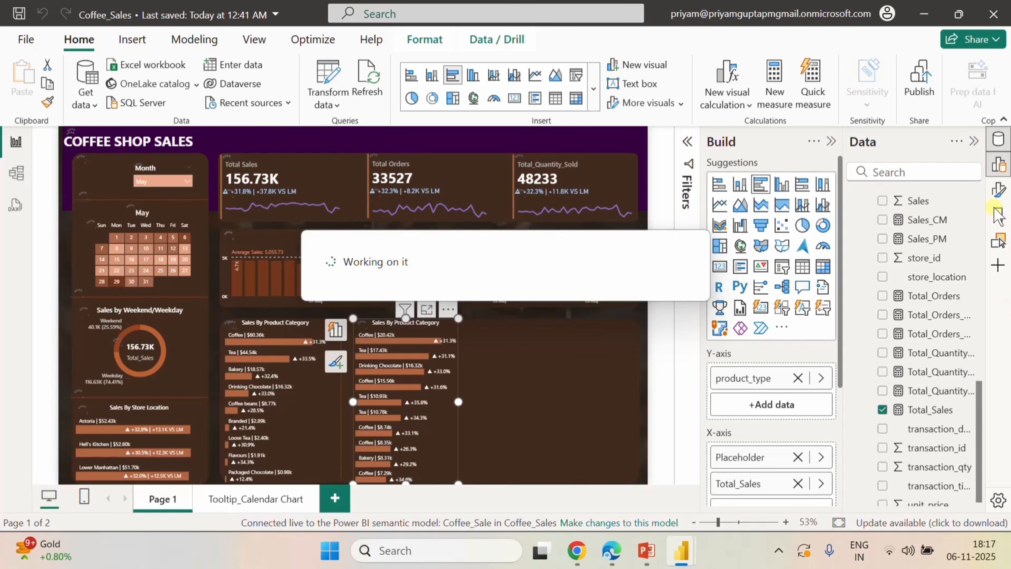
{"action": "left_click", "coordinate": [998, 192]}
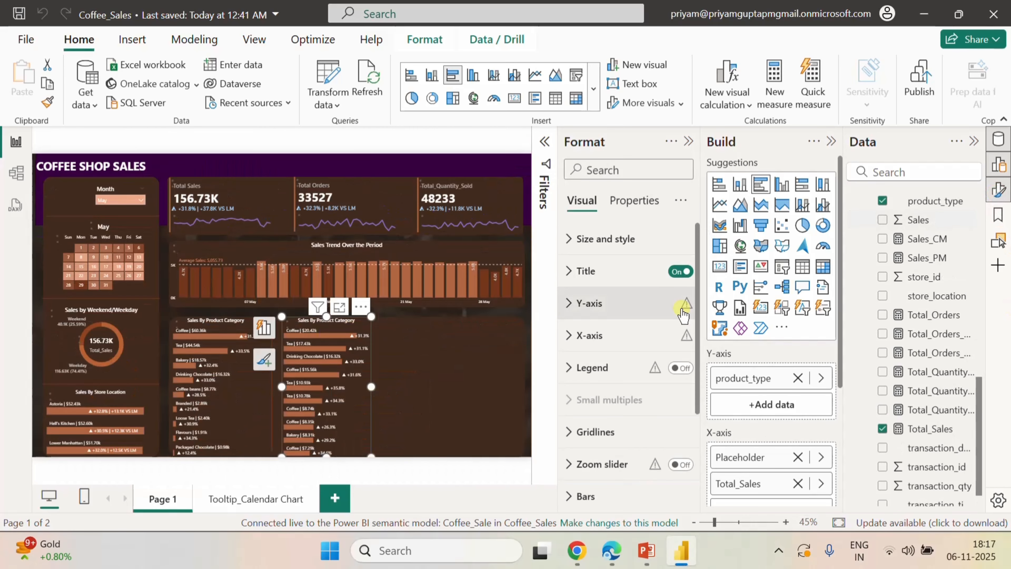
{"action": "scroll", "coordinate": [630, 310], "scroll_direction": "down", "scroll_amount": 3}
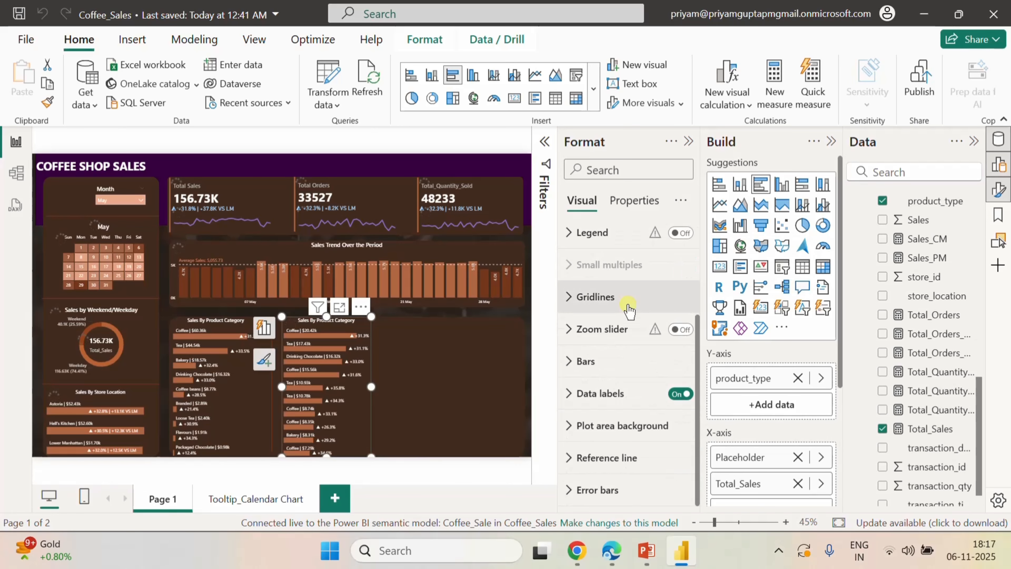
{"action": "left_click", "coordinate": [564, 394]}
{"action": "scroll", "coordinate": [607, 423], "scroll_direction": "down", "scroll_amount": 2}
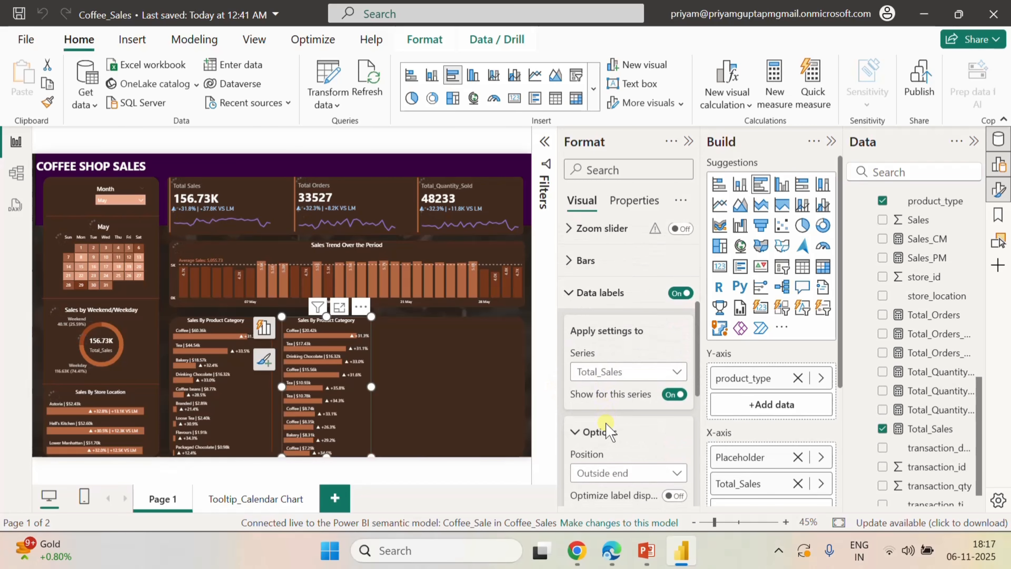
{"action": "left_click", "coordinate": [629, 372]}
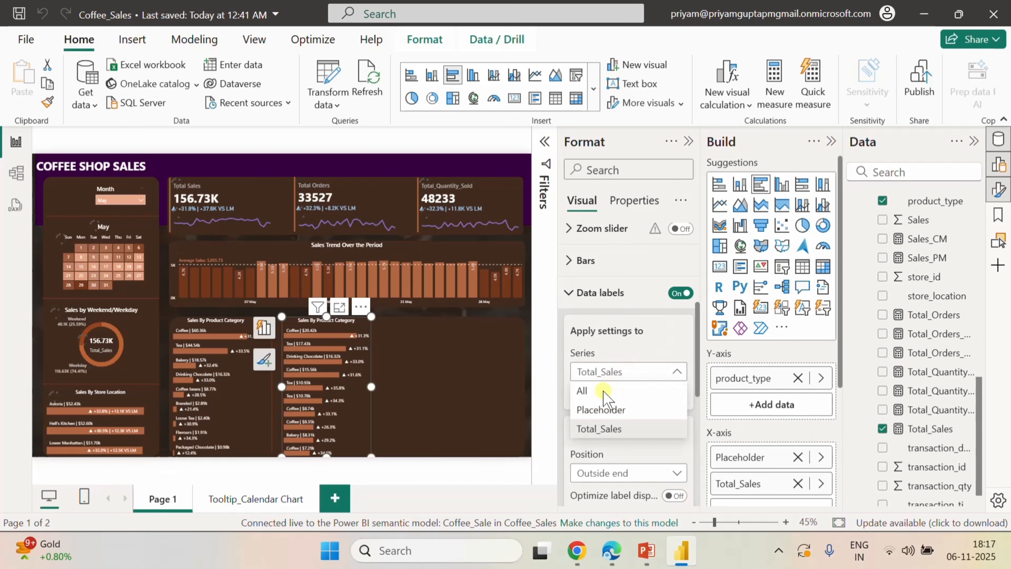
{"action": "left_click", "coordinate": [602, 410]}
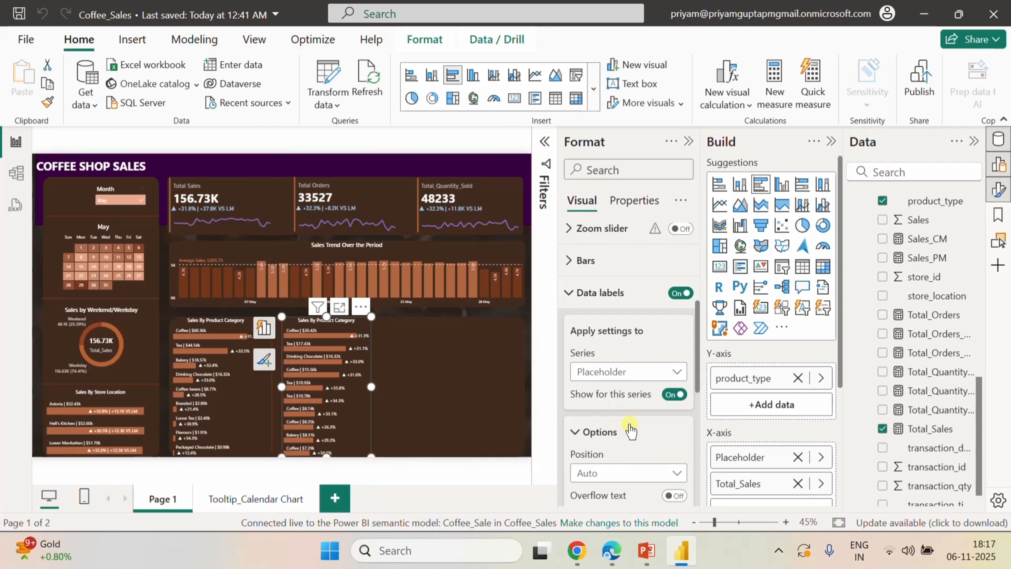
{"action": "scroll", "coordinate": [630, 428], "scroll_direction": "down", "scroll_amount": 3}
{"action": "scroll", "coordinate": [630, 428], "scroll_direction": "up", "scroll_amount": 1}
{"action": "scroll", "coordinate": [630, 428], "scroll_direction": "down", "scroll_amount": 3}
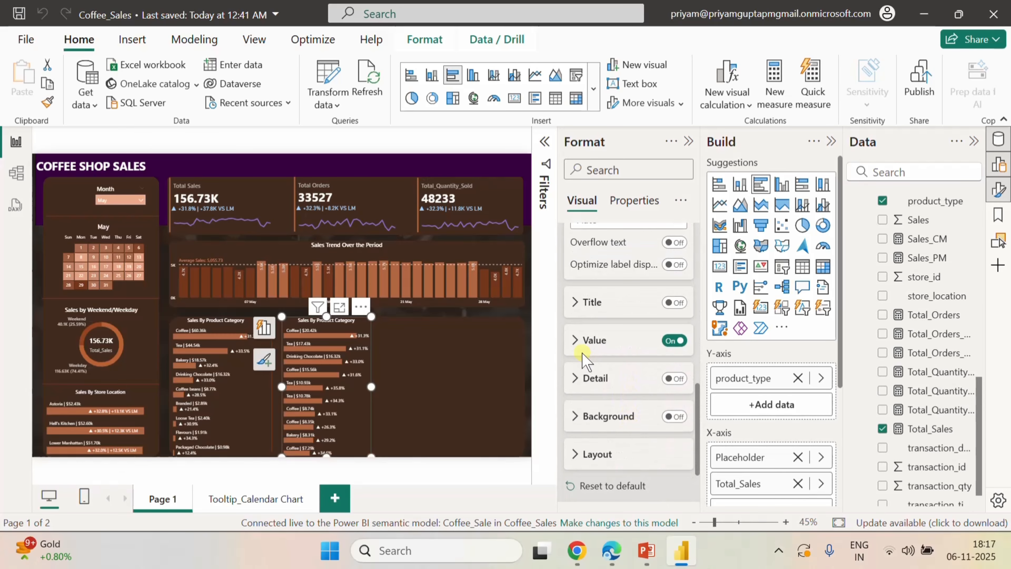
{"action": "left_click", "coordinate": [578, 342]}
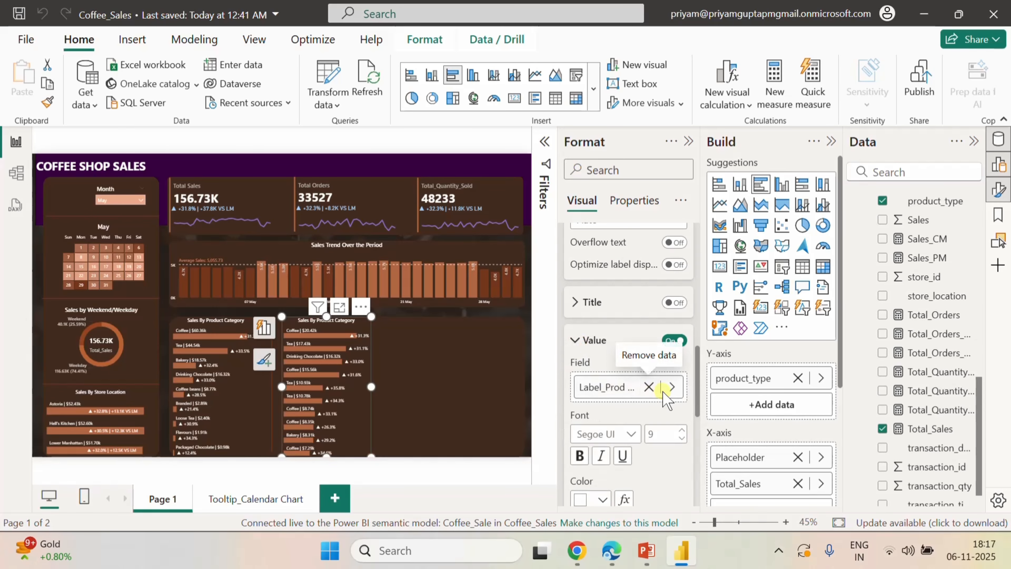
{"action": "left_click", "coordinate": [671, 387]}
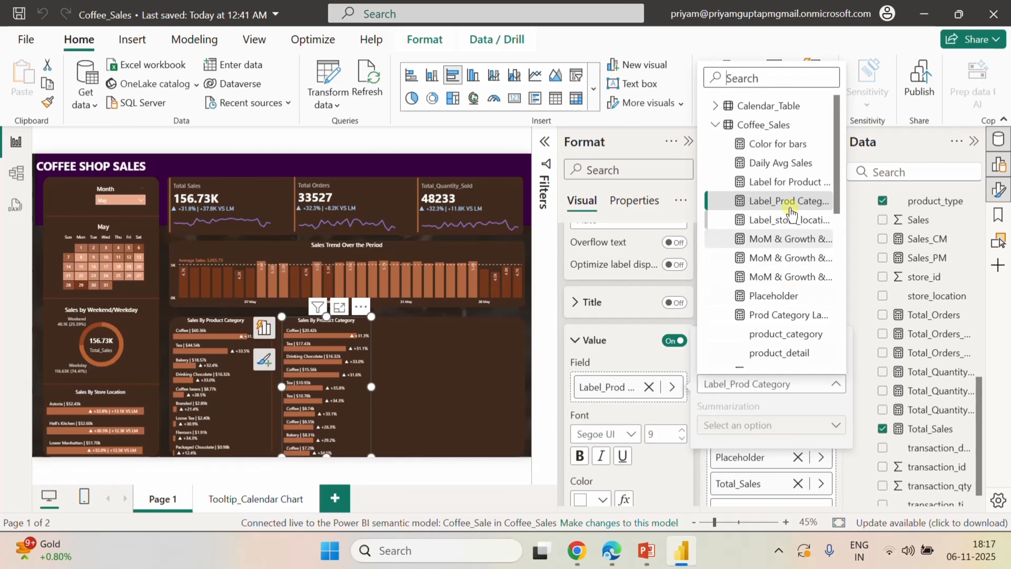
{"action": "left_click", "coordinate": [785, 183]}
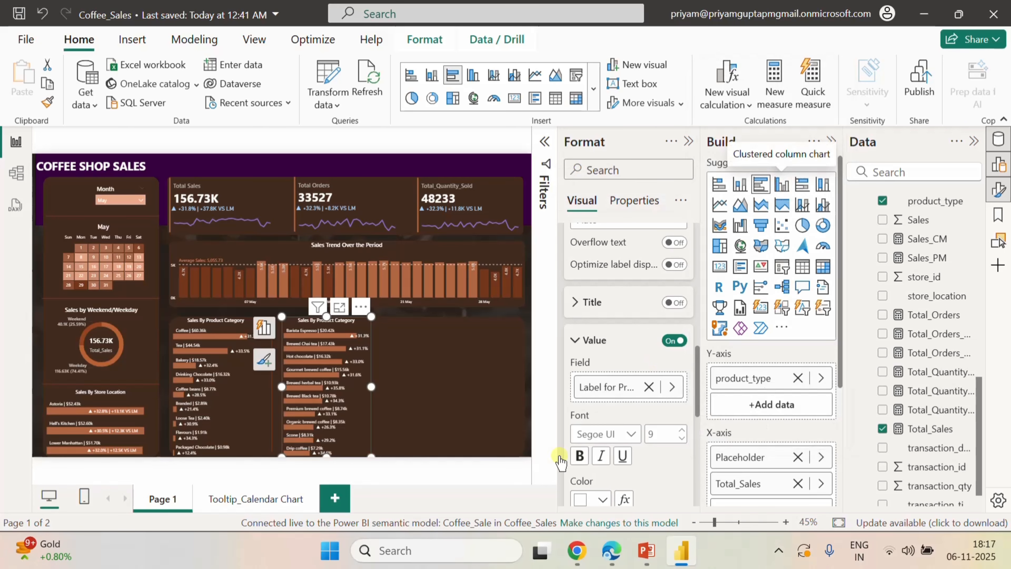
{"action": "left_click", "coordinate": [690, 141]}
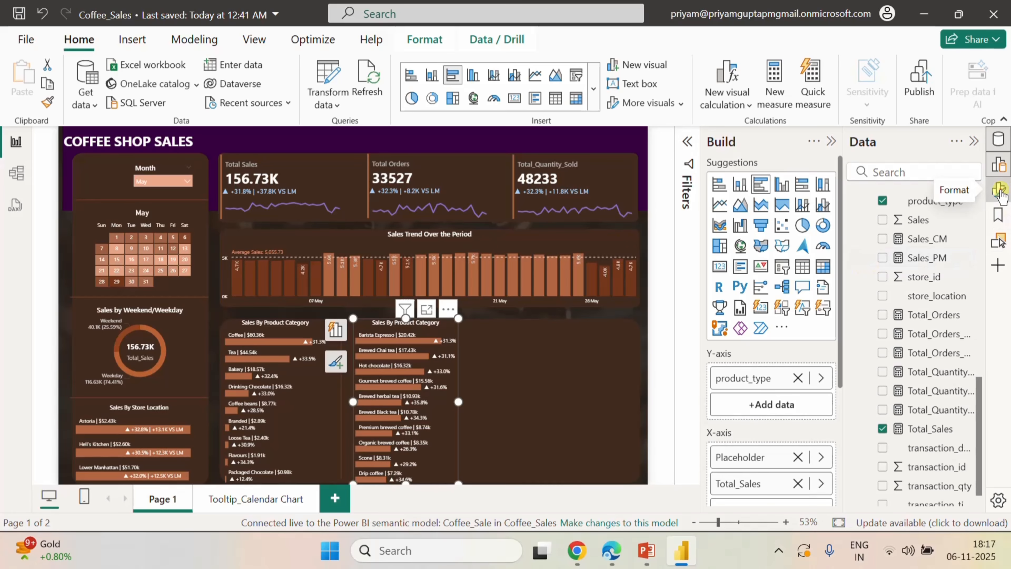
- Change the copied chart's title to "Sales By Product Type"
{"action": "left_click", "coordinate": [1000, 191]}
{"action": "left_click", "coordinate": [568, 274]}
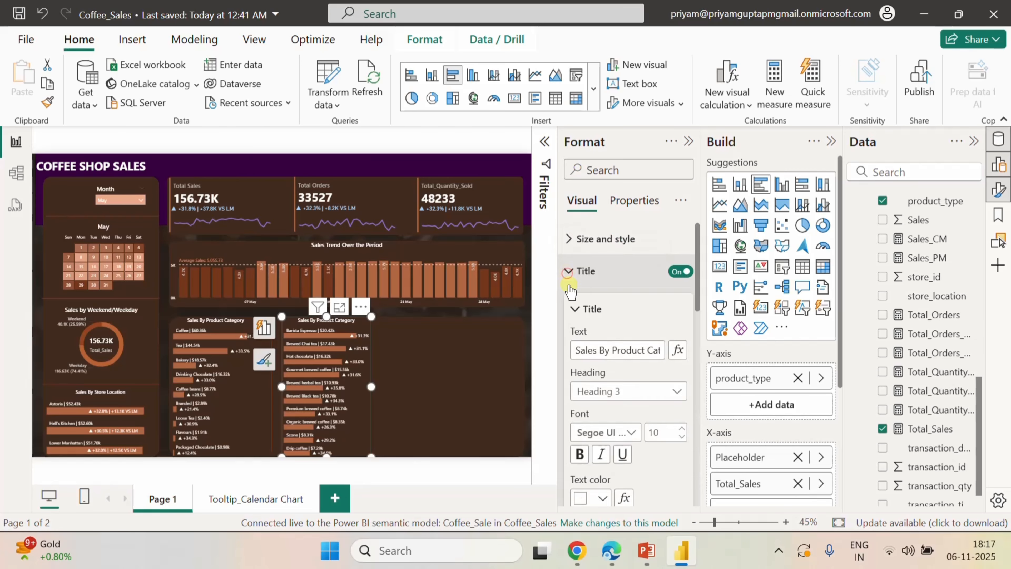
{"action": "left_click", "coordinate": [618, 351]}
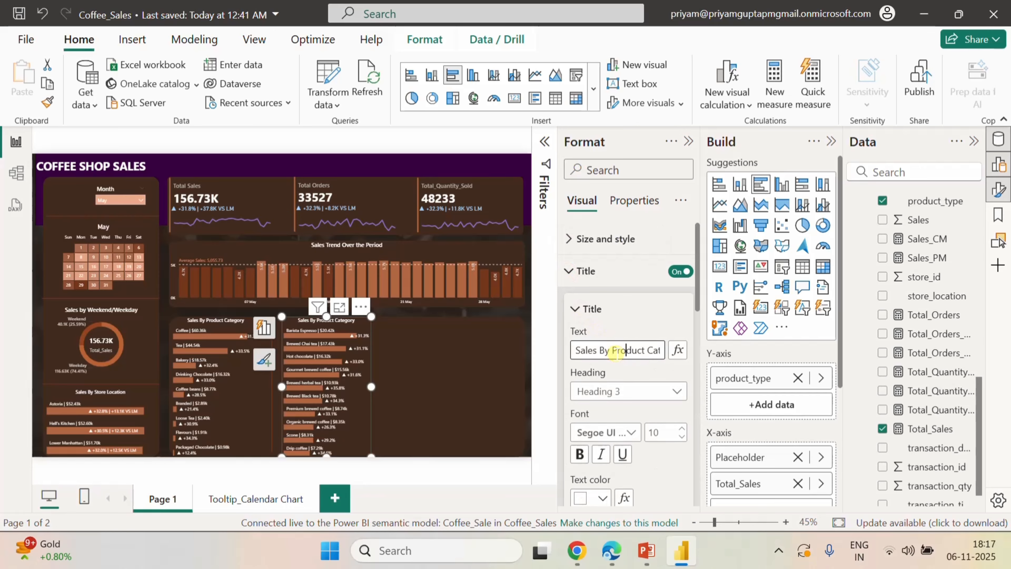
{"action": "key", "text": "End"}
{"action": "key", "text": "BackSpace"}
{"action": "key", "text": "BackSpace"}
{"action": "key", "text": "BackSpace"}
{"action": "key", "text": "BackSpace"}
{"action": "key", "text": "BackSpace"}
{"action": "key", "text": "BackSpace"}
{"action": "key", "text": "BackSpace"}
{"action": "type", "text": "Type"}
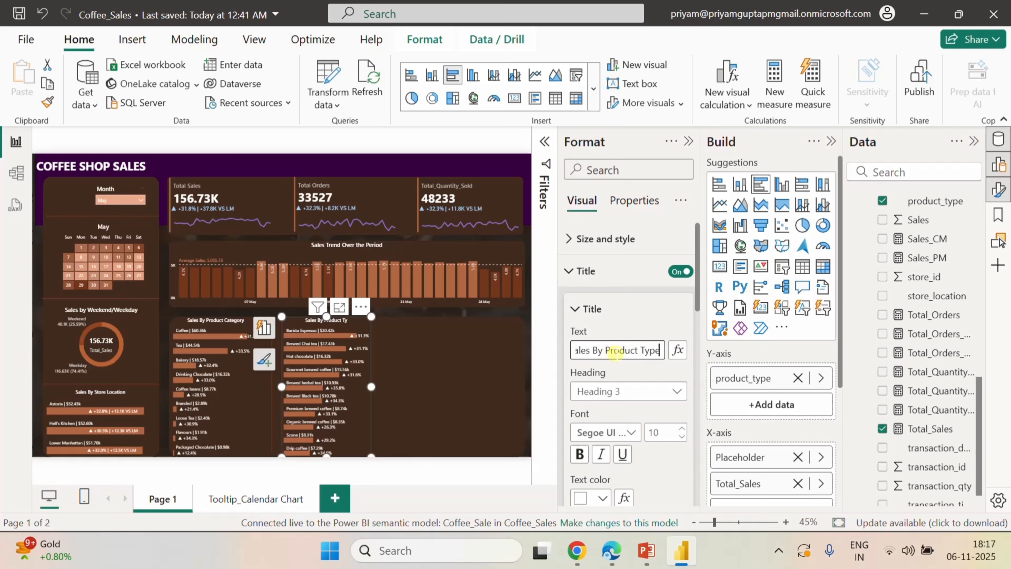
- Prefix the product type chart's title with "Top 10" so it reads "Top 10 Sales By Product Type"
{"action": "key", "text": "Left"}
{"action": "key", "text": "Left"}
{"action": "key", "text": "Left"}
{"action": "key", "text": "Left"}
{"action": "key", "text": "Left"}
{"action": "key", "text": "Left"}
{"action": "key", "text": "Left"}
{"action": "key", "text": "Left"}
{"action": "key", "text": "Left"}
{"action": "key", "text": "Left"}
{"action": "key", "text": "Left"}
{"action": "key", "text": "Left"}
{"action": "key", "text": "Left"}
{"action": "key", "text": "Left"}
{"action": "key", "text": "Left"}
{"action": "key", "text": "Left"}
{"action": "key", "text": "Left"}
{"action": "key", "text": "Left"}
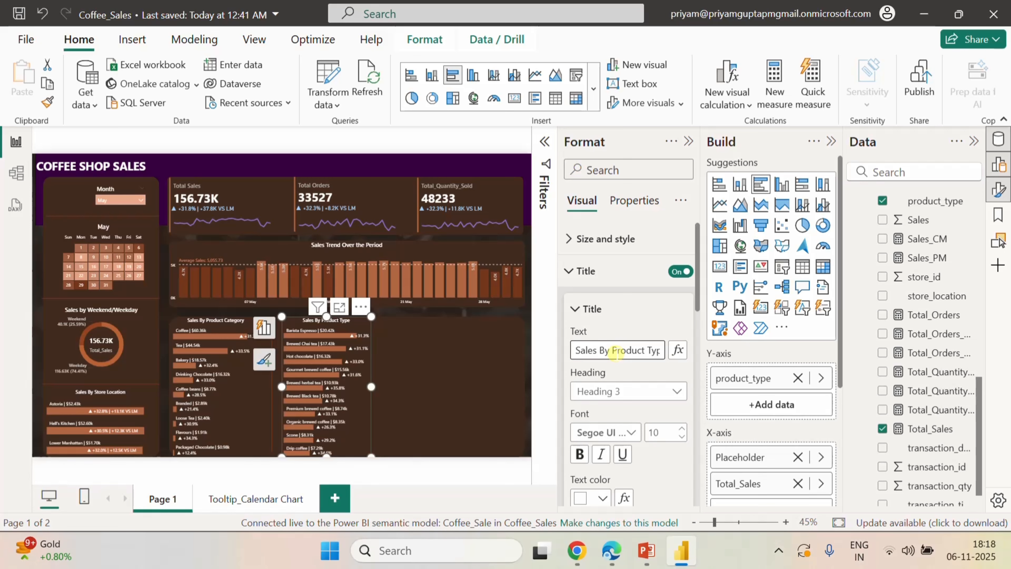
{"action": "type", "text": "Top "}
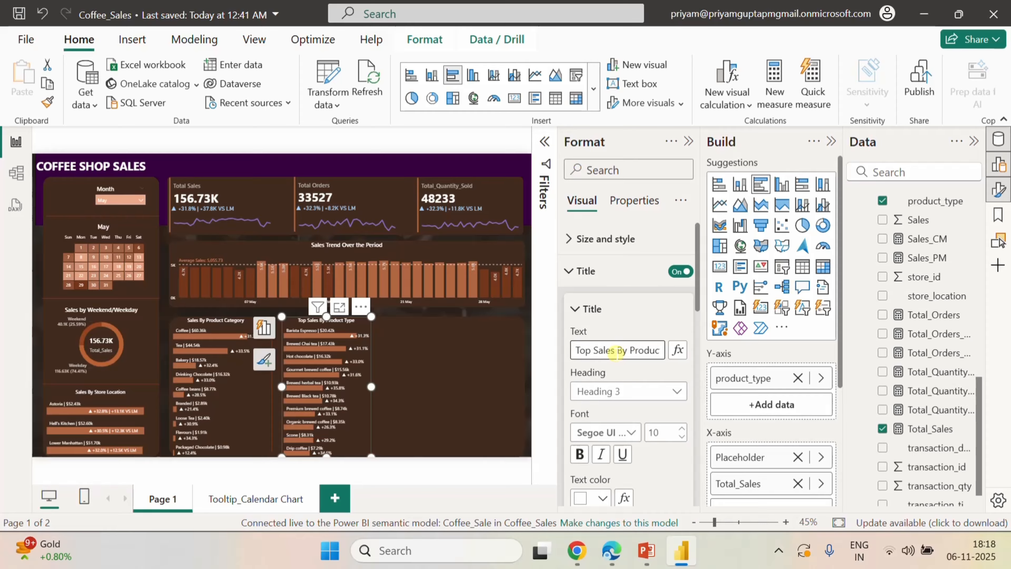
{"action": "type", "text": "1"}
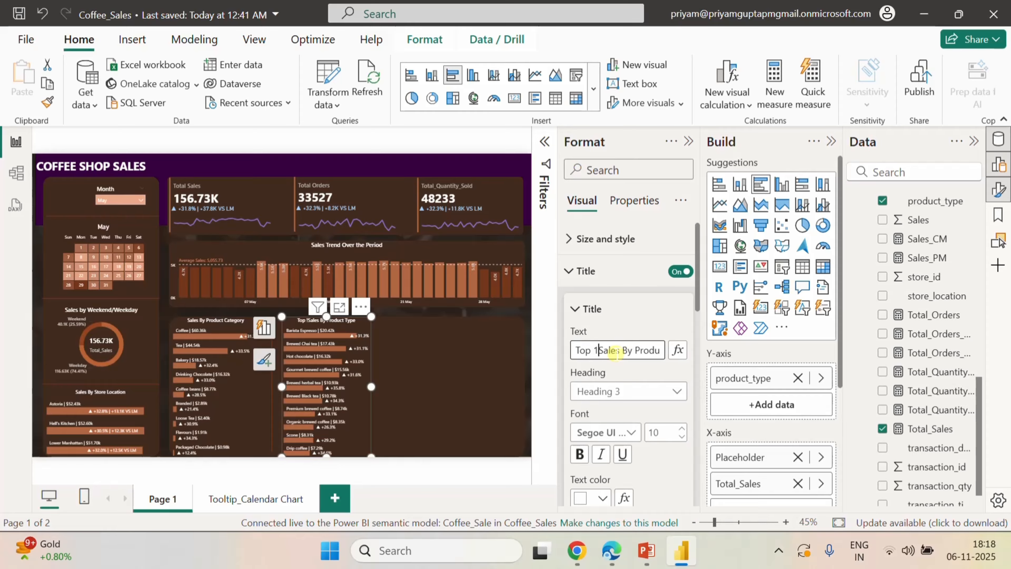
{"action": "type", "text": "0"}
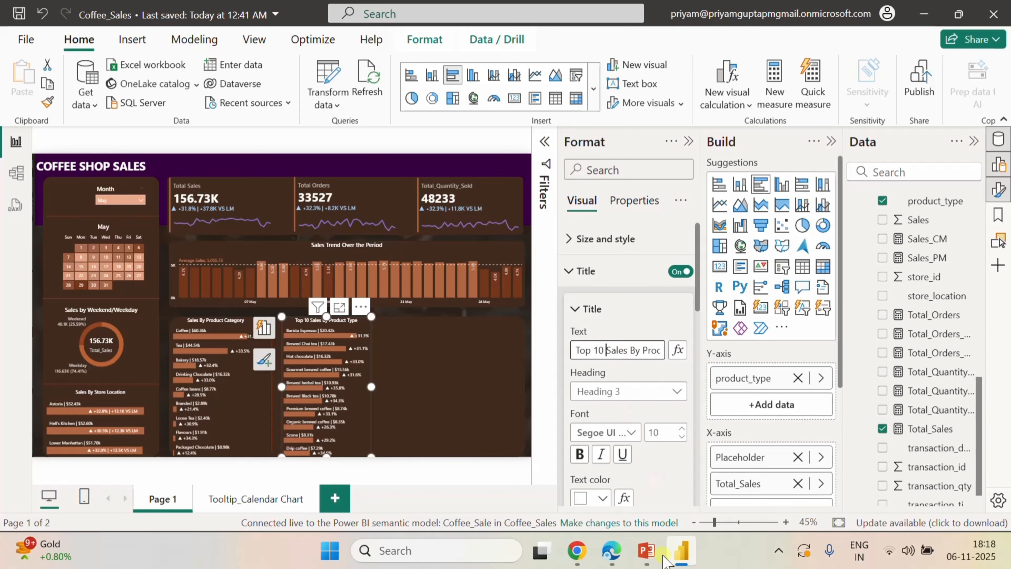
- Check the chart's name in the PowerPoint requirements, and retitle the chart "Top 10 Products by Sales" in Power BI Desktop
{"action": "left_click", "coordinate": [646, 550]}
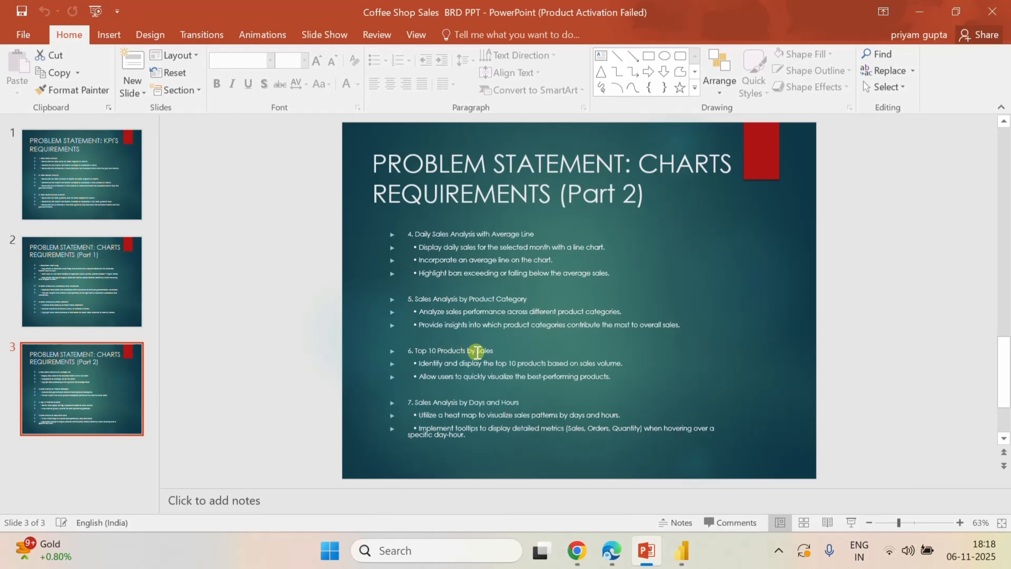
{"action": "mouse_move", "coordinate": [682, 551]}
{"action": "left_click", "coordinate": [661, 474]}
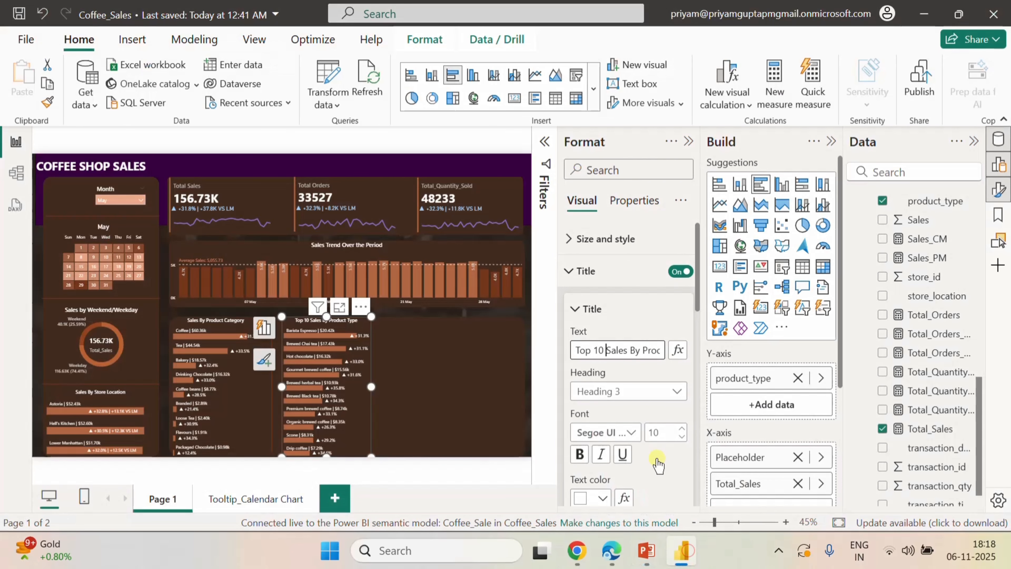
{"action": "key", "text": "Right"}
{"action": "key", "text": "Right"}
{"action": "key", "text": "Right"}
{"action": "key", "text": "Right"}
{"action": "key", "text": "Right"}
{"action": "key", "text": "Right"}
{"action": "key", "text": "Right"}
{"action": "key", "text": "Right"}
{"action": "key", "text": "Right"}
{"action": "key", "text": "Right"}
{"action": "key", "text": "Right"}
{"action": "key", "text": "Right"}
{"action": "key", "text": "Right"}
{"action": "key", "text": "Right"}
{"action": "key", "text": "Right"}
{"action": "key", "text": "Right"}
{"action": "key", "text": "Right"}
{"action": "key", "text": "Right"}
{"action": "key", "text": "Right"}
{"action": "key", "text": "Right"}
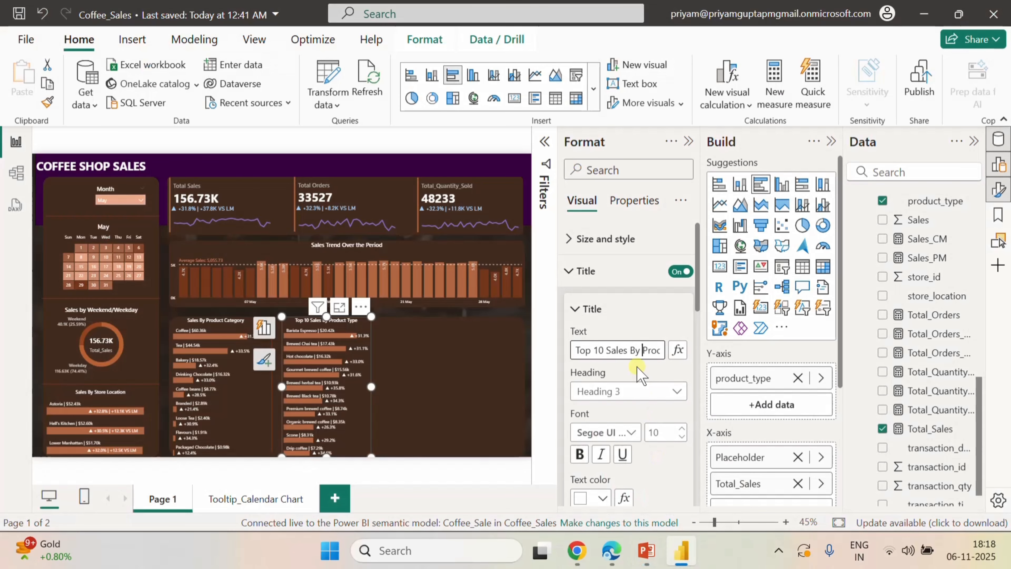
{"action": "key", "text": "BackSpace"}
{"action": "key", "text": "BackSpace"}
{"action": "key", "text": "BackSpace"}
{"action": "key", "text": "BackSpace"}
{"action": "key", "text": "BackSpace"}
{"action": "key", "text": "BackSpace"}
{"action": "key", "text": "BackSpace"}
{"action": "key", "text": "BackSpace"}
{"action": "key", "text": "BackSpace"}
{"action": "key", "text": "BackSpace"}
{"action": "key", "text": "Return"}
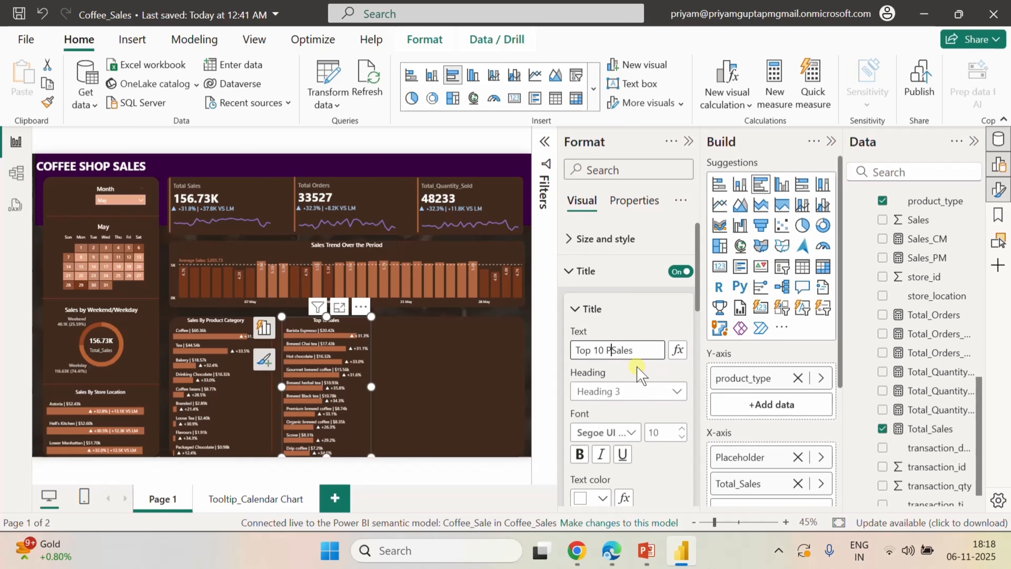
{"action": "type", "text": "roducts by"}
{"action": "key", "text": "Return"}
- Close the chart's title settings and formatting options, and clear the selection on the report page
{"action": "left_click", "coordinate": [641, 310]}
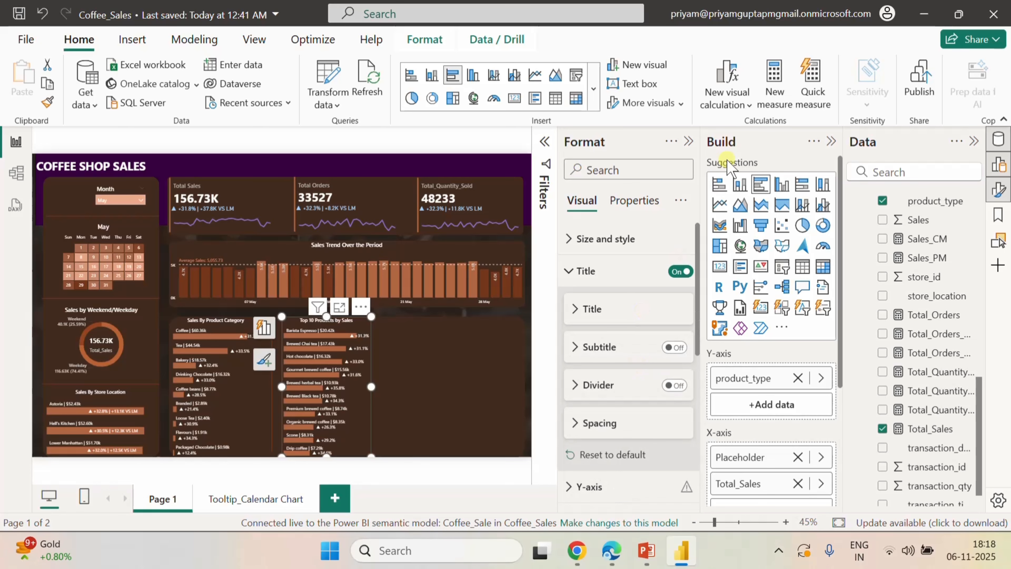
{"action": "left_click", "coordinate": [689, 142]}
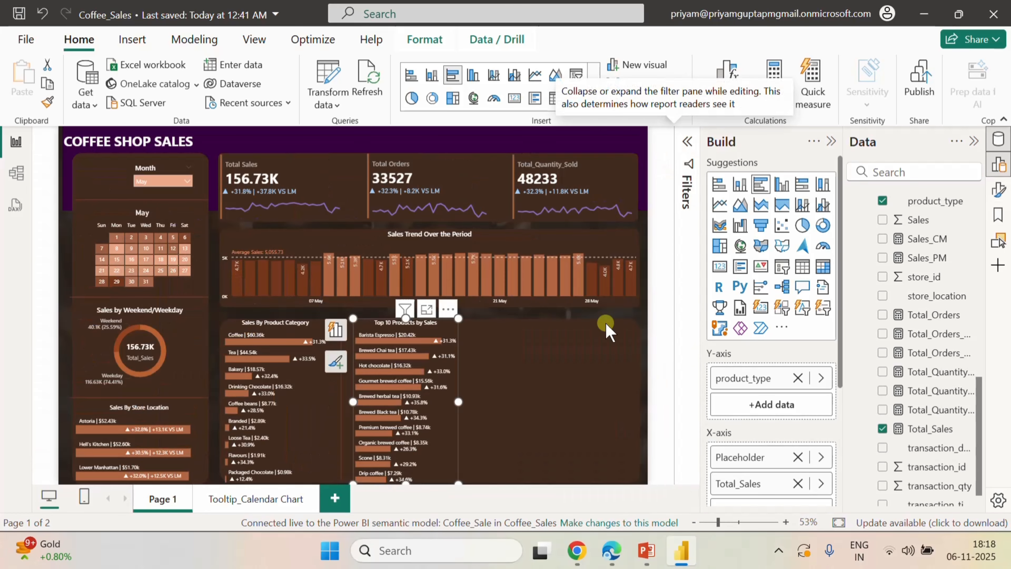
{"action": "left_click", "coordinate": [549, 379]}
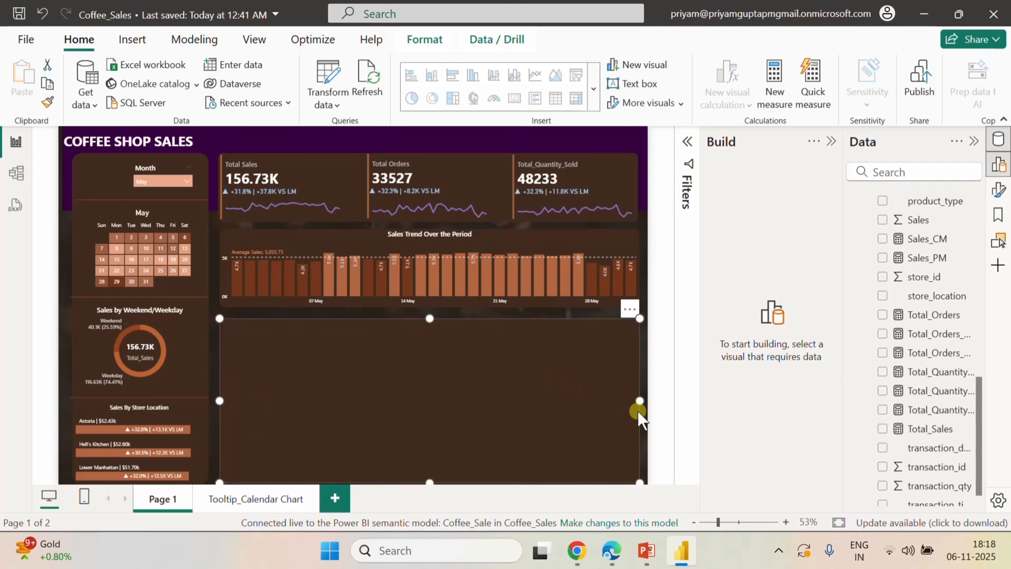
{"action": "left_click", "coordinate": [647, 376]}
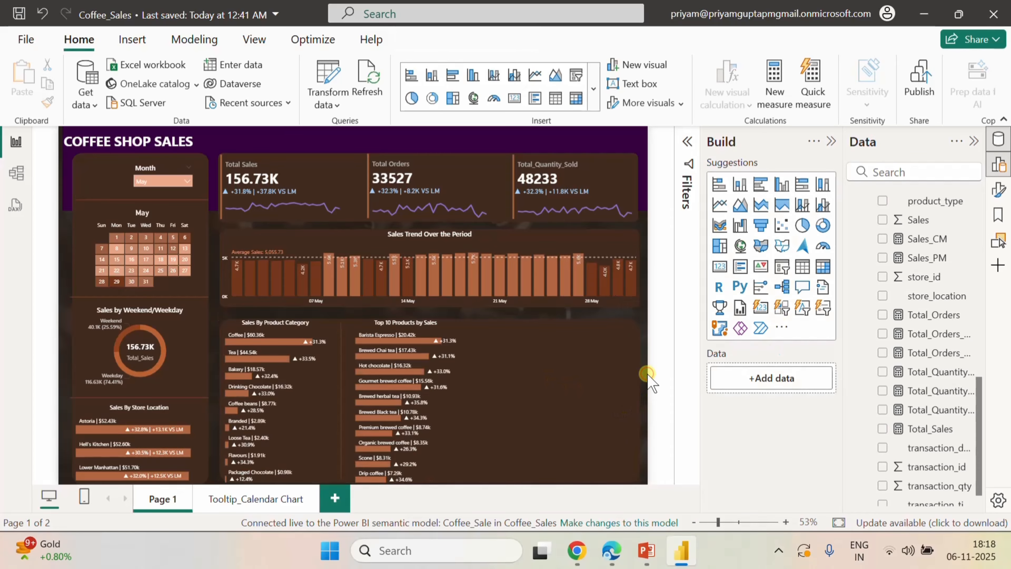
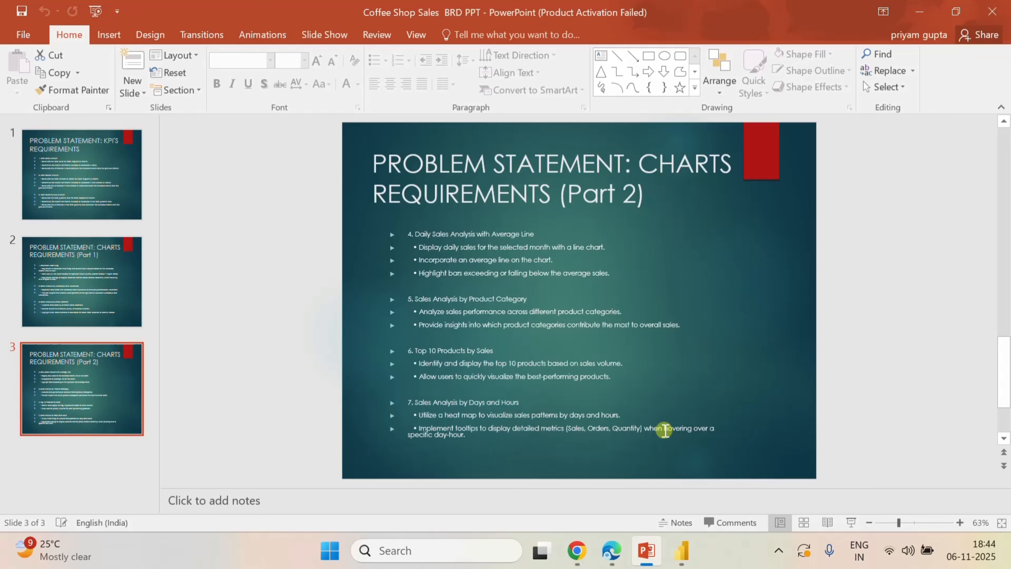
- Check the fields available for the empty matrix in Power BI Desktop, and start a custom column on the Coffee_Sales query in the browser's dataflow
{"action": "left_click", "coordinate": [682, 550]}
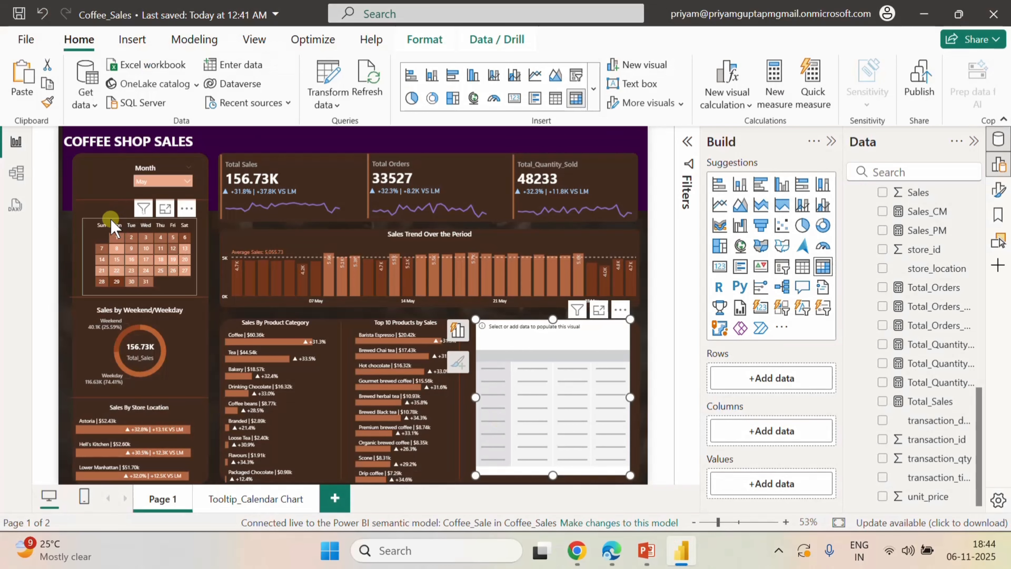
{"action": "mouse_move", "coordinate": [118, 252]}
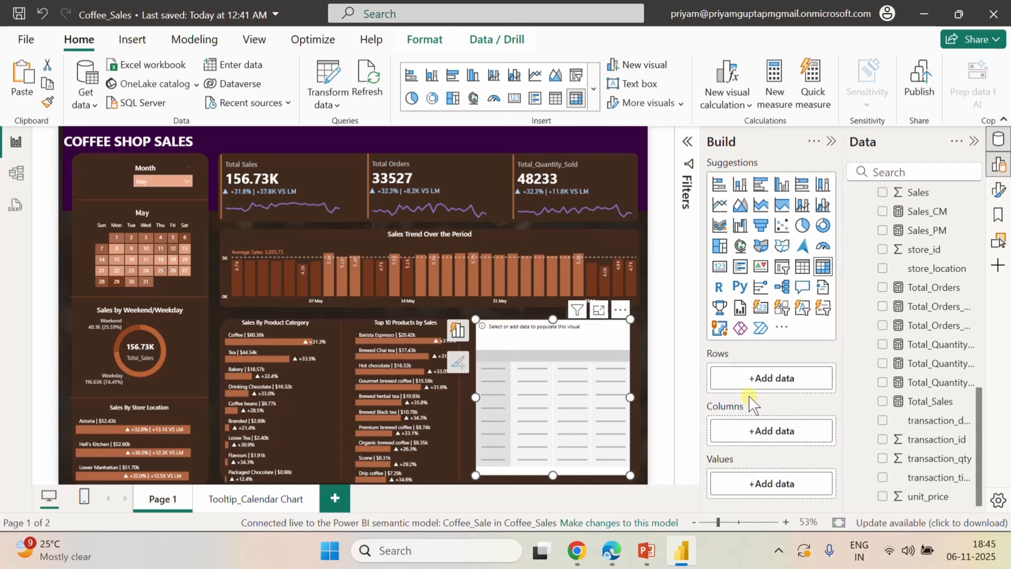
{"action": "scroll", "coordinate": [901, 360], "scroll_direction": "up", "scroll_amount": 10}
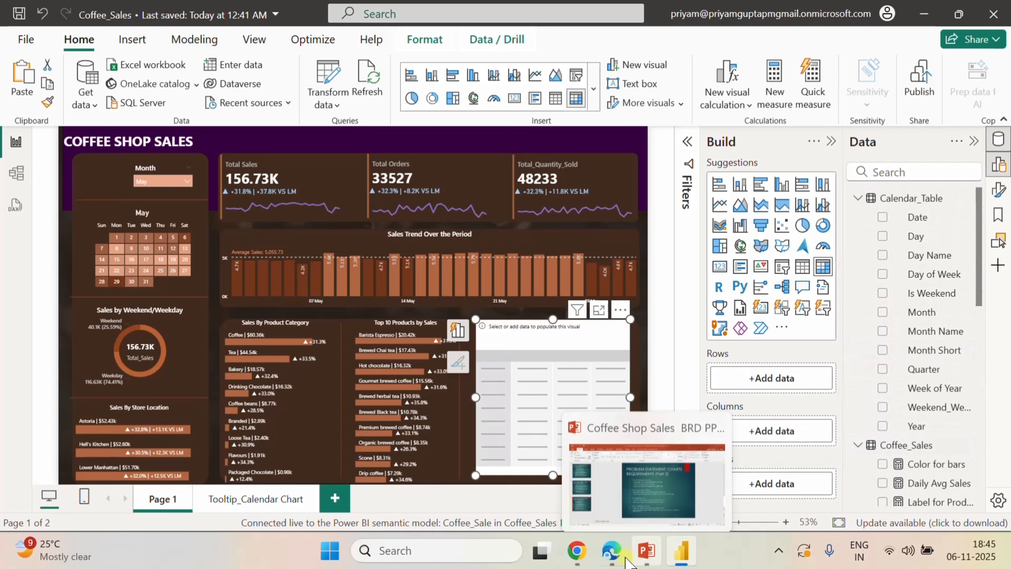
{"action": "mouse_move", "coordinate": [596, 560]}
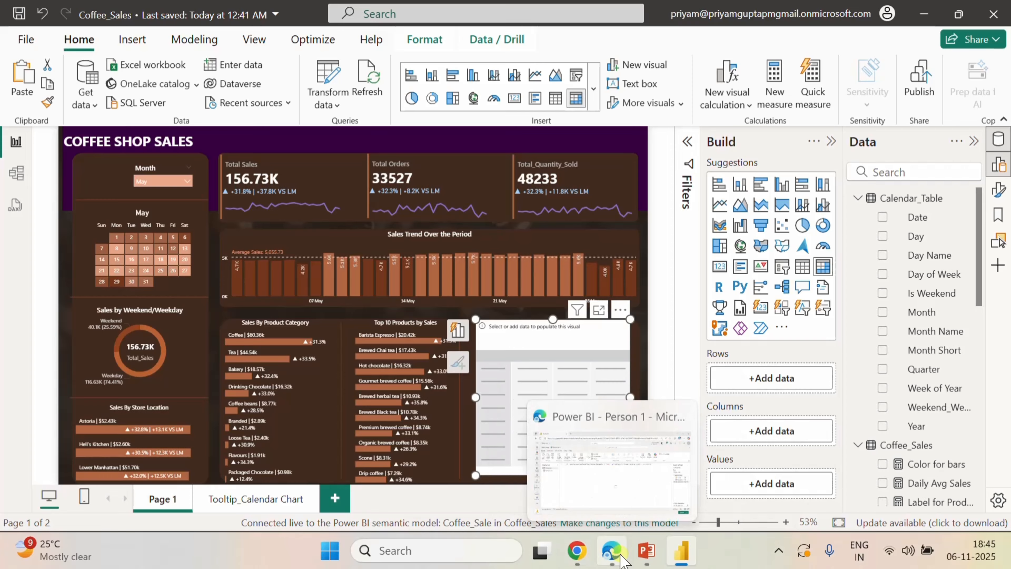
{"action": "left_click", "coordinate": [622, 560]}
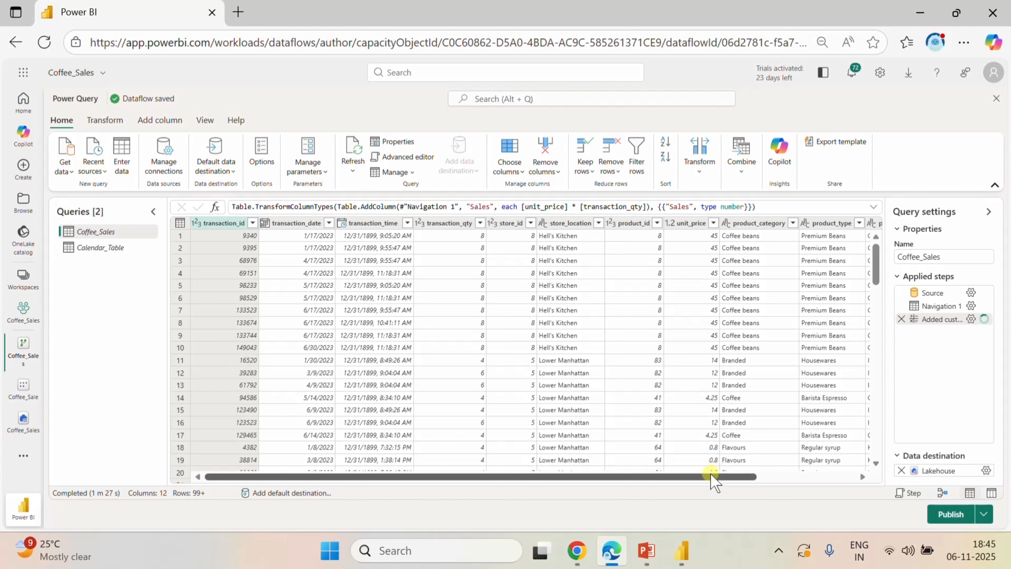
{"action": "left_click_drag", "start_coordinate": [705, 477], "coordinate": [857, 475]}
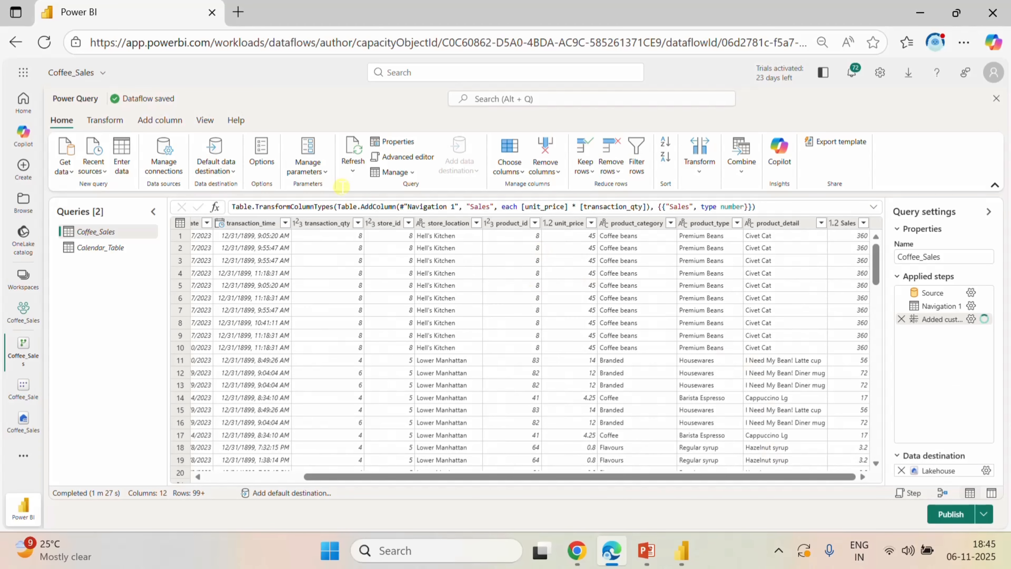
{"action": "left_click", "coordinate": [116, 120]}
{"action": "left_click", "coordinate": [157, 121]}
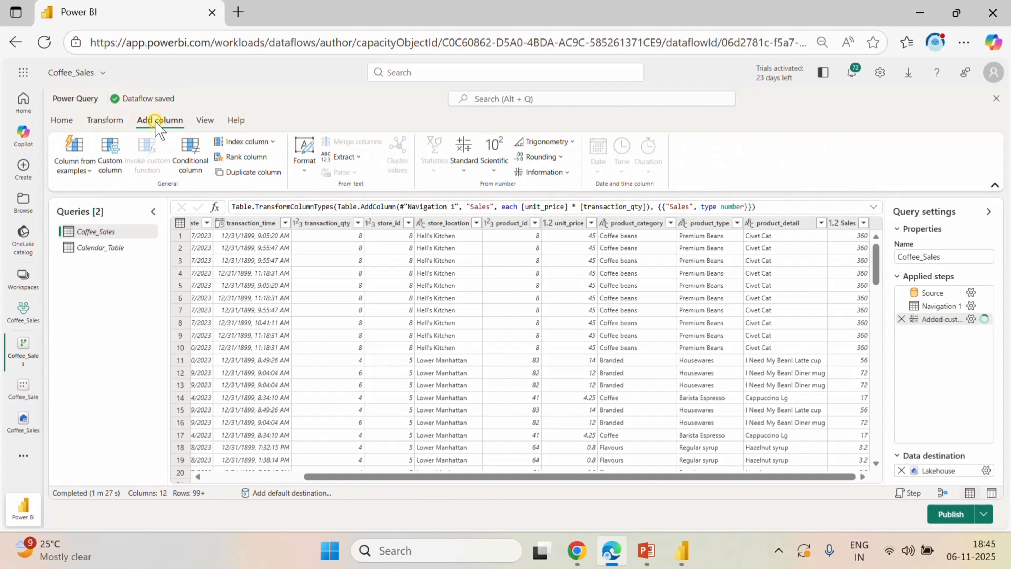
{"action": "left_click", "coordinate": [119, 163]}
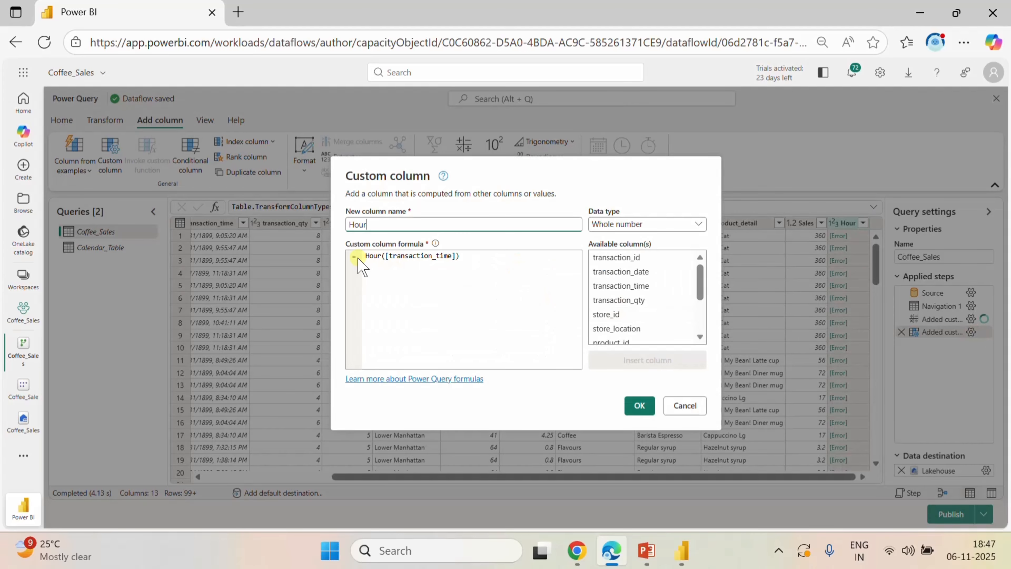
- Try Datetime.Hour([transaction_time]) as the formula of the Hour custom column
{"action": "left_click", "coordinate": [367, 256]}
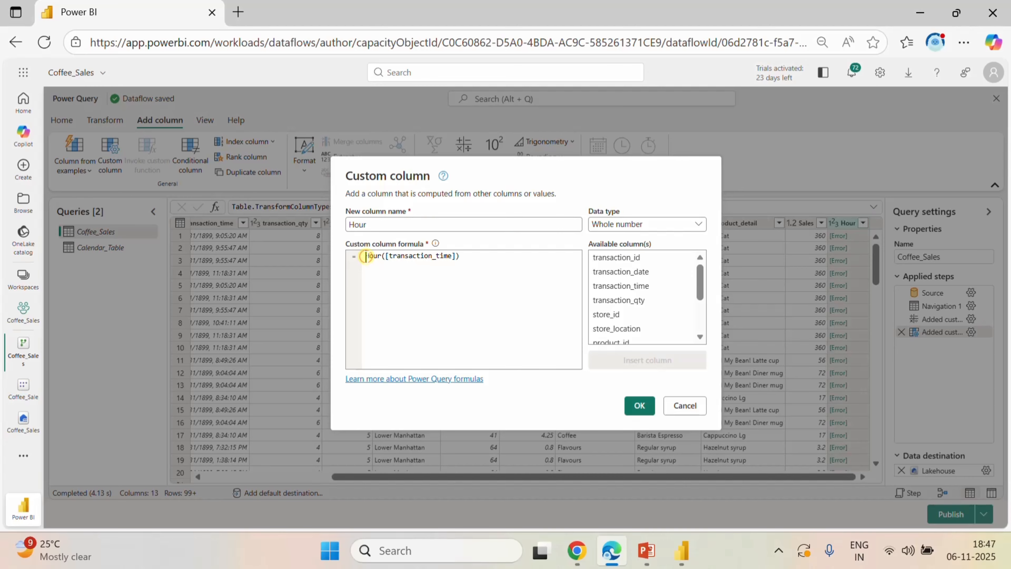
{"action": "type", "text": "Date"}
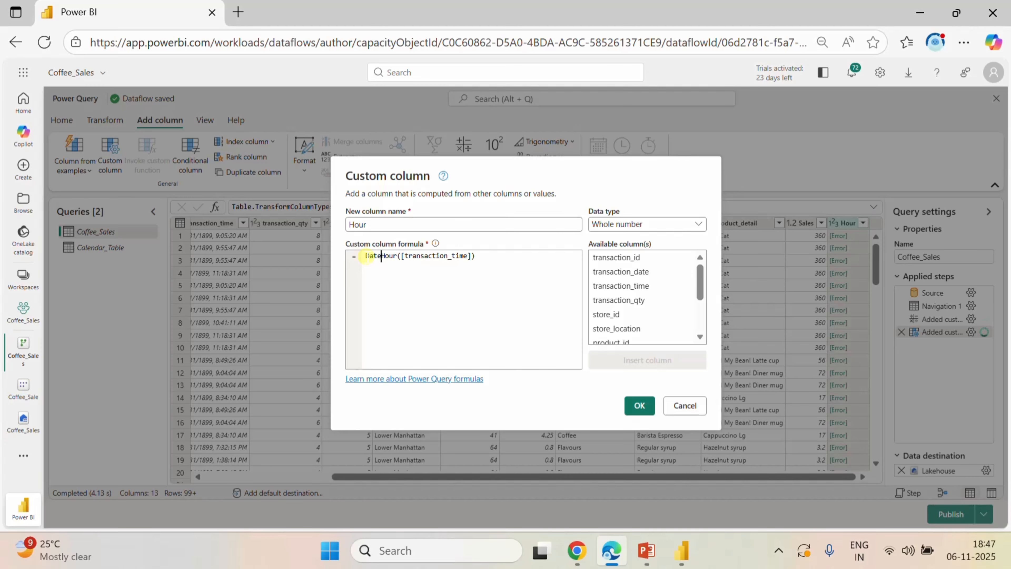
{"action": "type", "text": "time"}
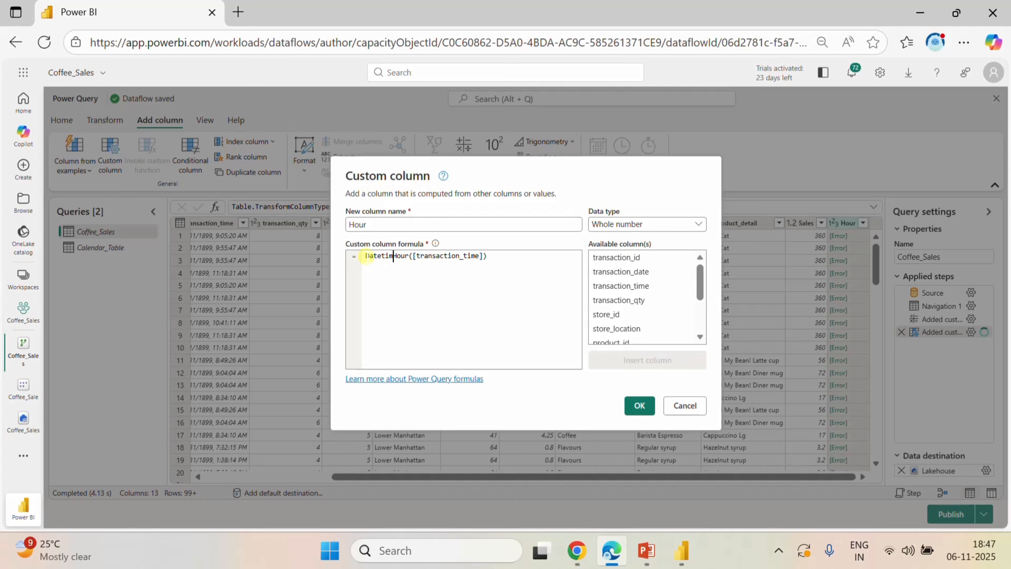
{"action": "type", "text": "."}
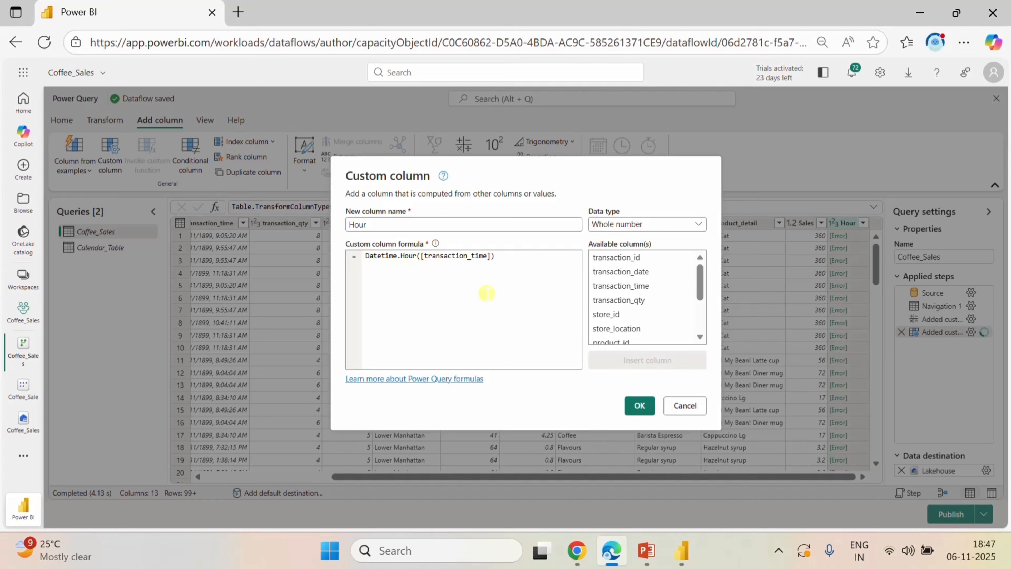
{"action": "left_click", "coordinate": [648, 410]}
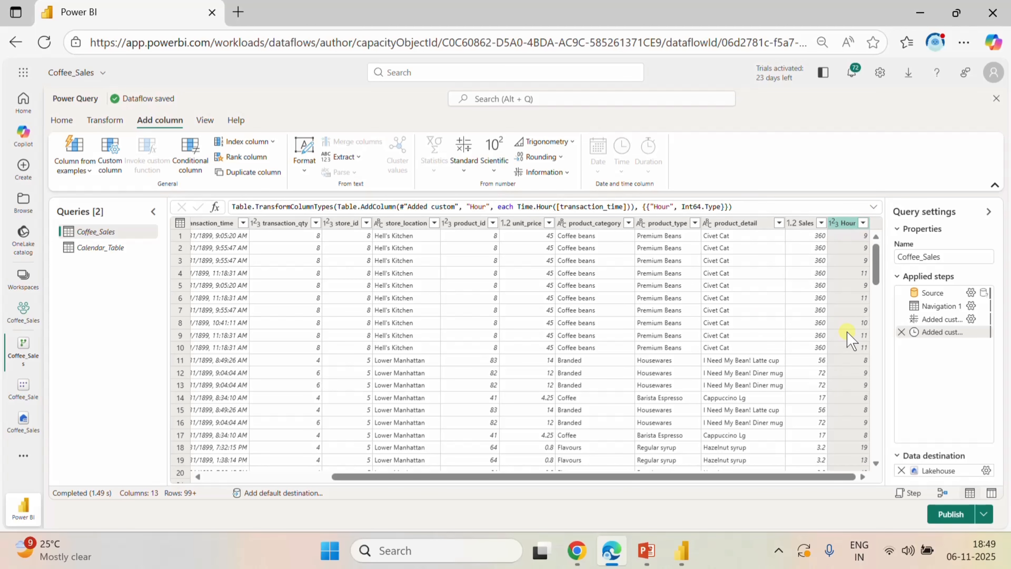
- Set the query's data destination to a new Coffee_Sales table in the Coffee_Sales lakehouse with automatic settings, and save the settings
{"action": "left_click", "coordinate": [986, 471]}
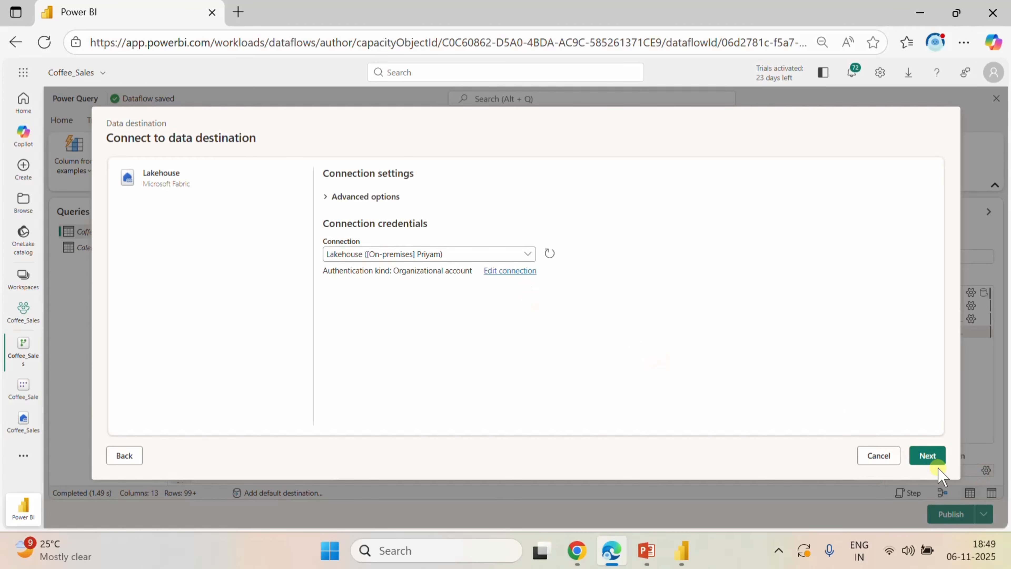
{"action": "left_click", "coordinate": [929, 456]}
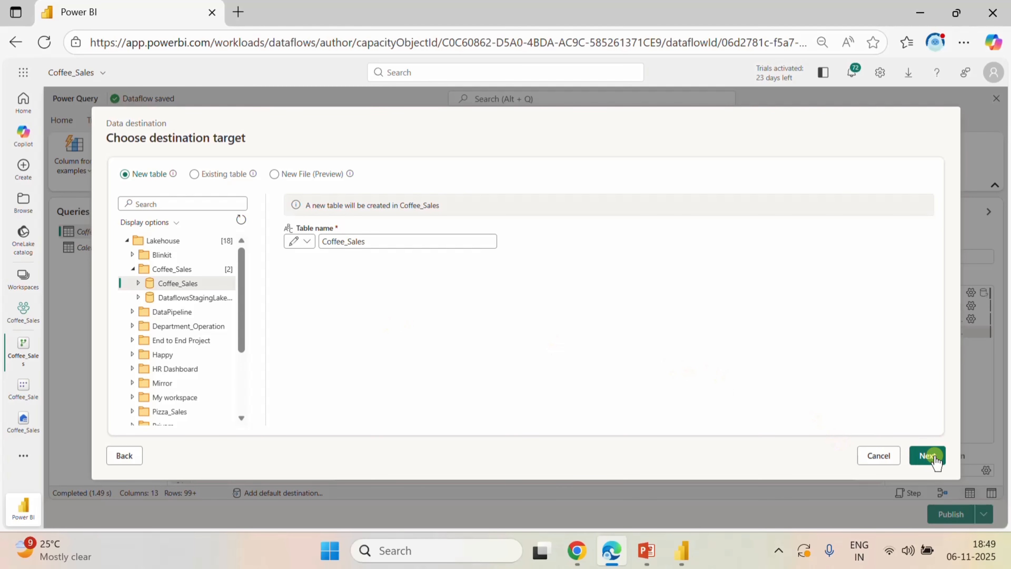
{"action": "left_click", "coordinate": [928, 456]}
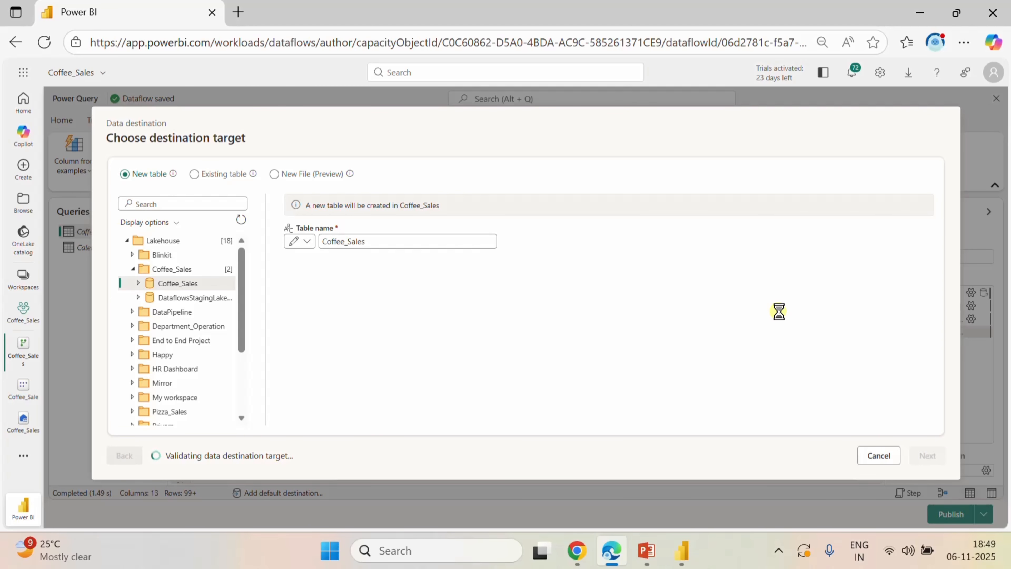
{"action": "scroll", "coordinate": [779, 311], "scroll_direction": "down", "scroll_amount": 3}
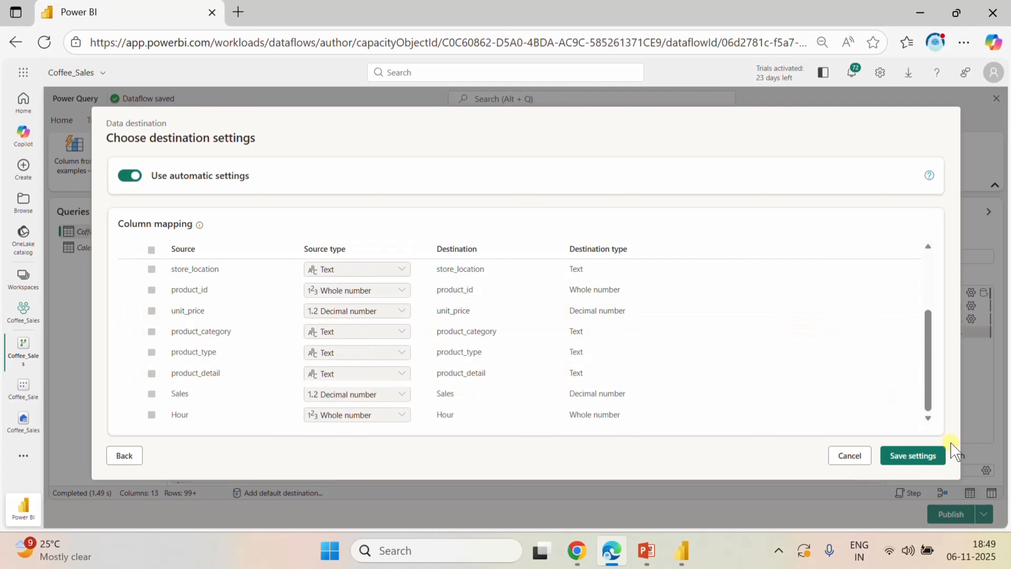
{"action": "left_click", "coordinate": [910, 462]}
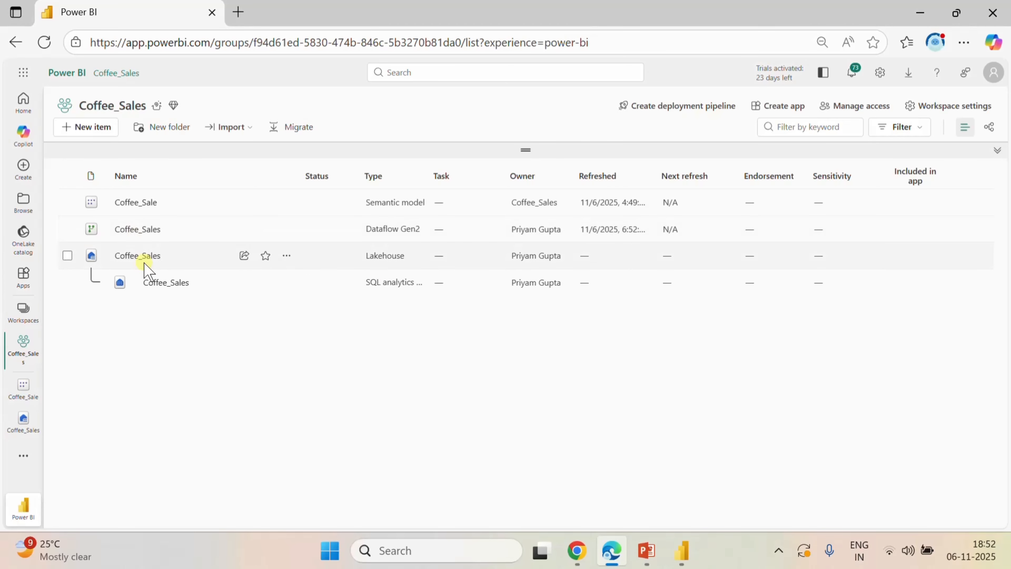
- Open the Coffee_Sale semantic model from the workspace and switch it to Editing mode
{"action": "left_click", "coordinate": [136, 203]}
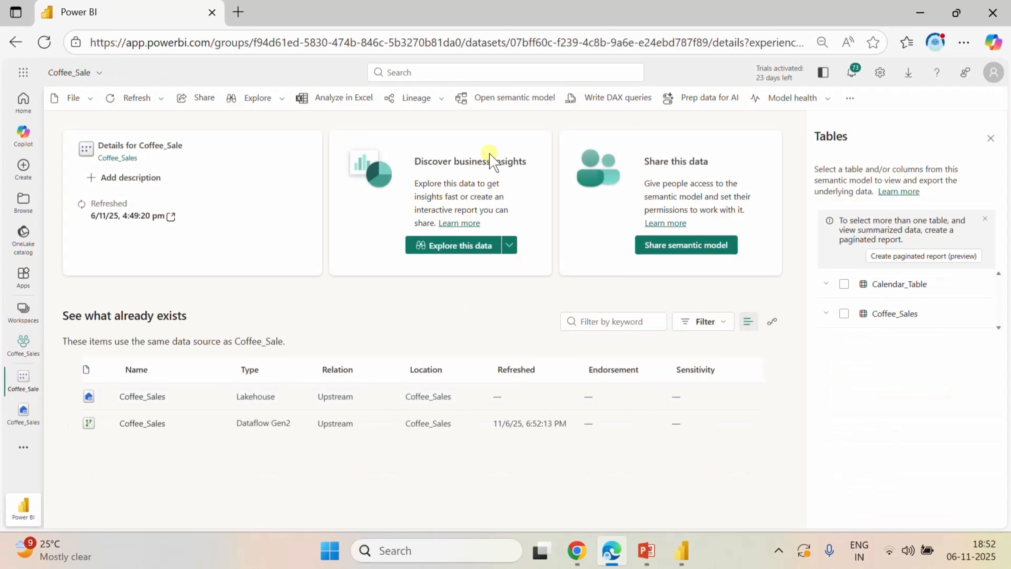
{"action": "left_click", "coordinate": [530, 98]}
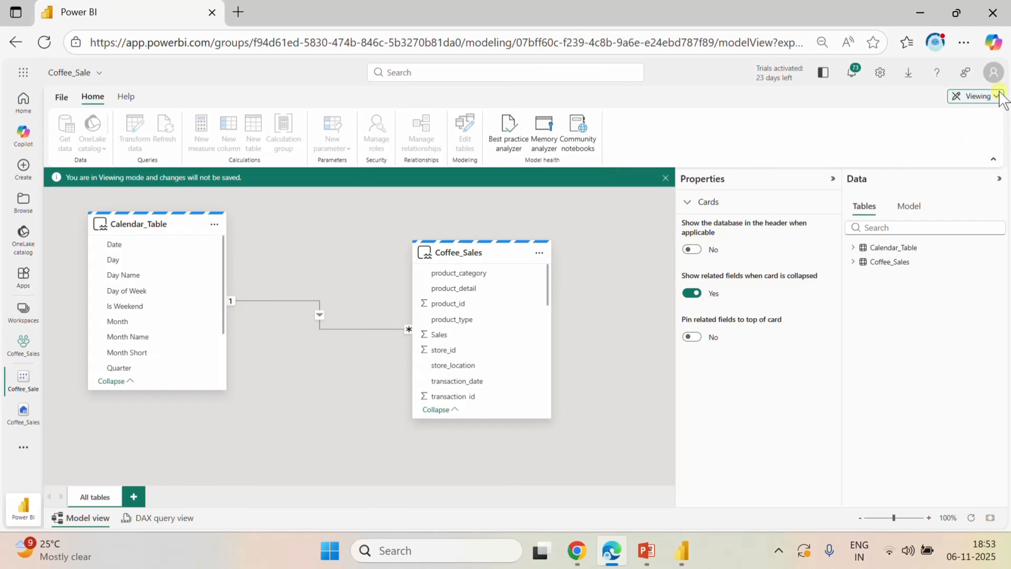
{"action": "left_click", "coordinate": [992, 98]}
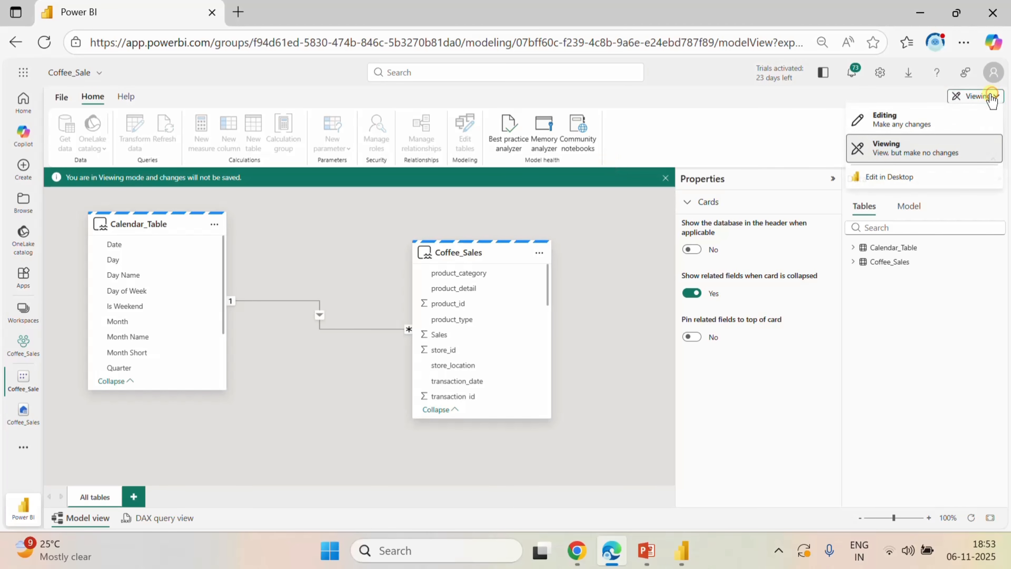
{"action": "left_click", "coordinate": [886, 120]}
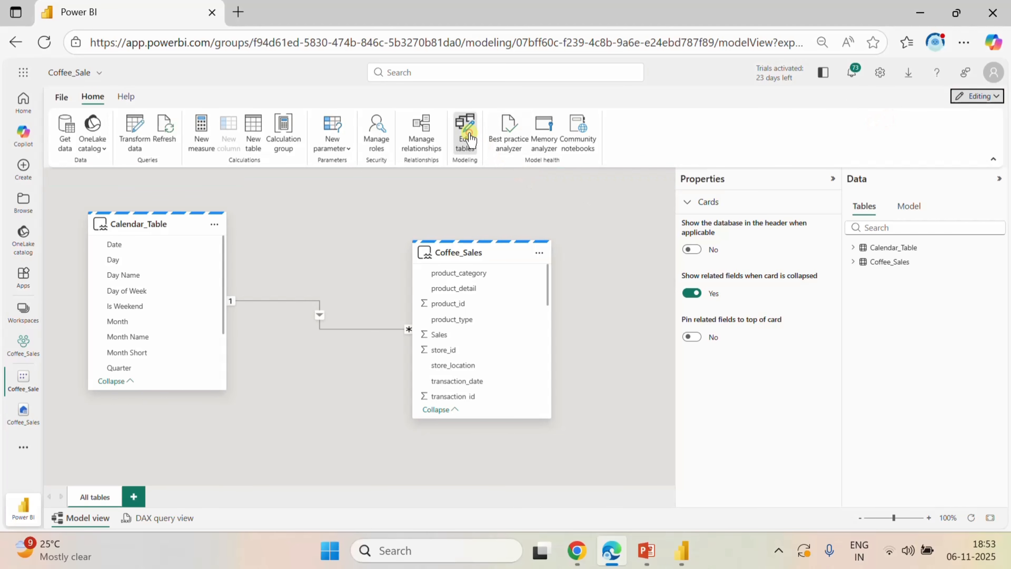
- Update the semantic model's table selection with Calendar_Table and Coffee_Sales kept selected, confirming it twice to bring in the Hour column
{"action": "left_click", "coordinate": [465, 131]}
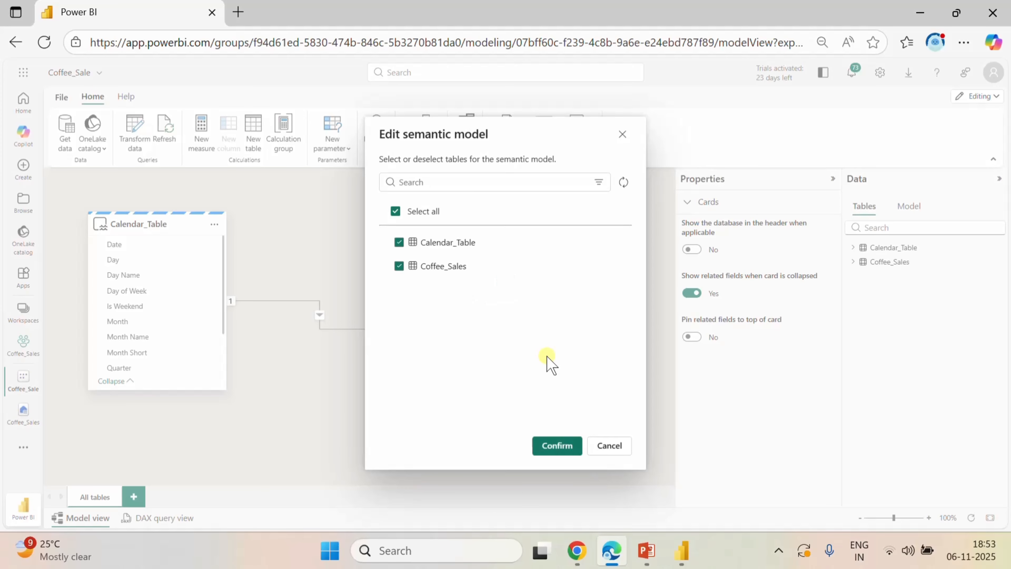
{"action": "left_click", "coordinate": [555, 445]}
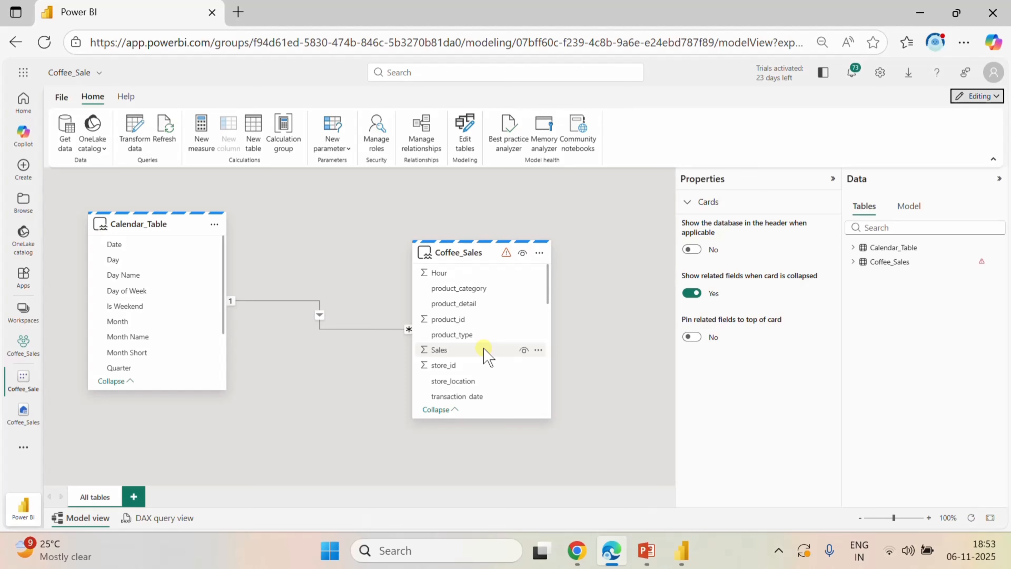
{"action": "scroll", "coordinate": [486, 351], "scroll_direction": "down", "scroll_amount": 3}
{"action": "scroll", "coordinate": [486, 355], "scroll_direction": "up", "scroll_amount": 3}
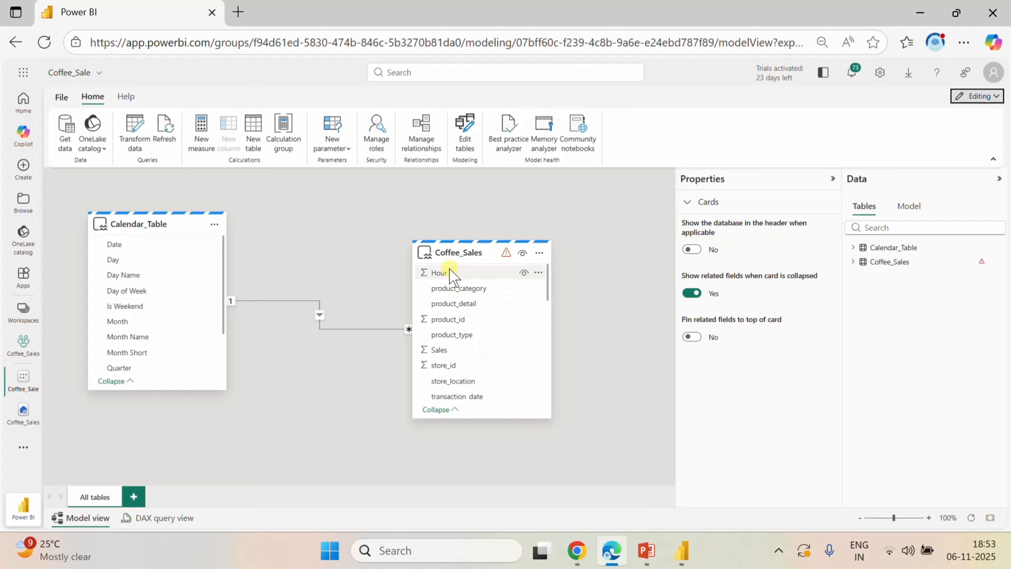
{"action": "left_click", "coordinate": [470, 142]}
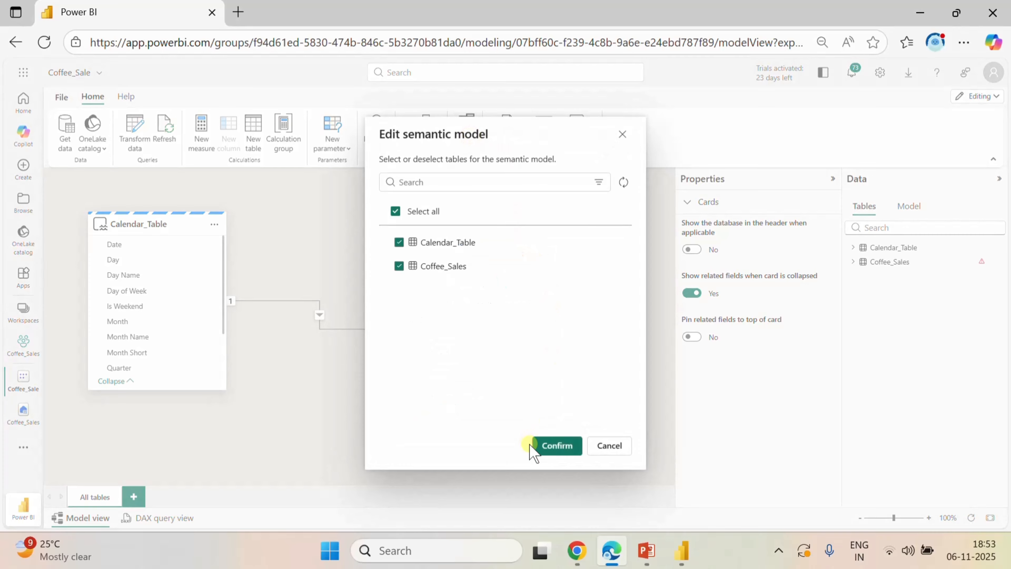
{"action": "left_click", "coordinate": [542, 449]}
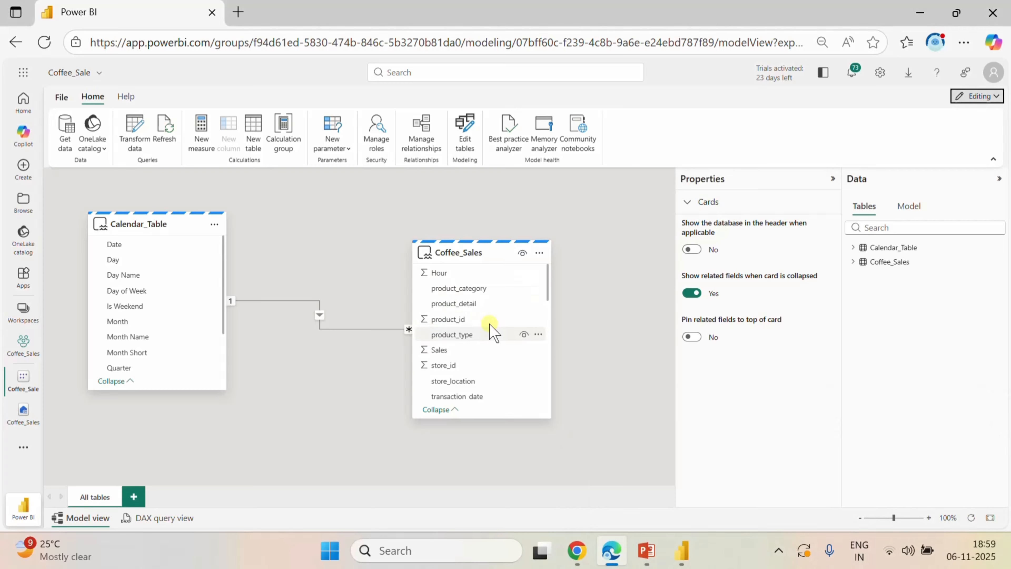
- Switch to the Coffee report in Power BI Desktop and place the Hour field on the rows of the empty matrix
{"action": "left_click", "coordinate": [692, 557]}
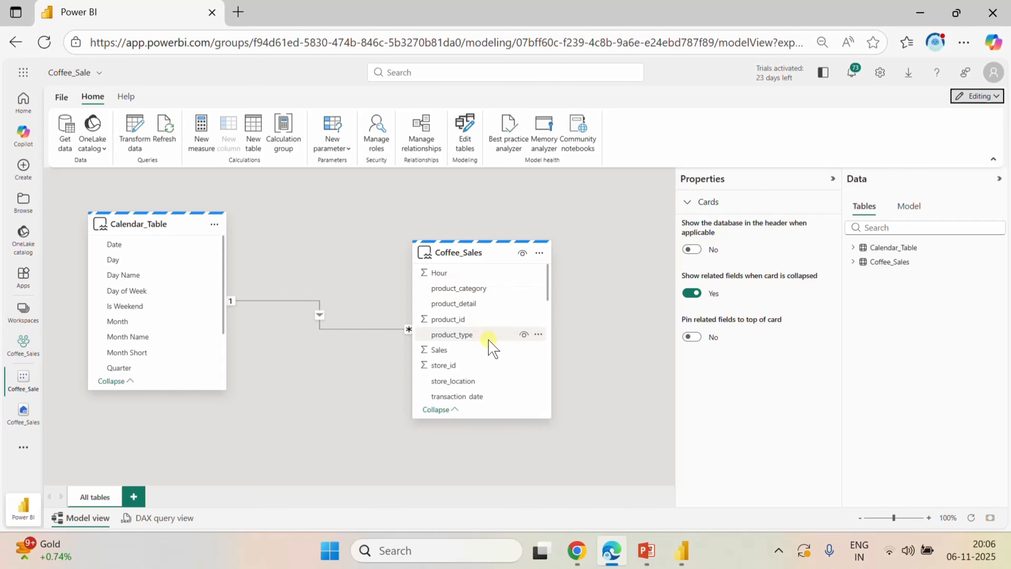
{"action": "mouse_move", "coordinate": [680, 559]}
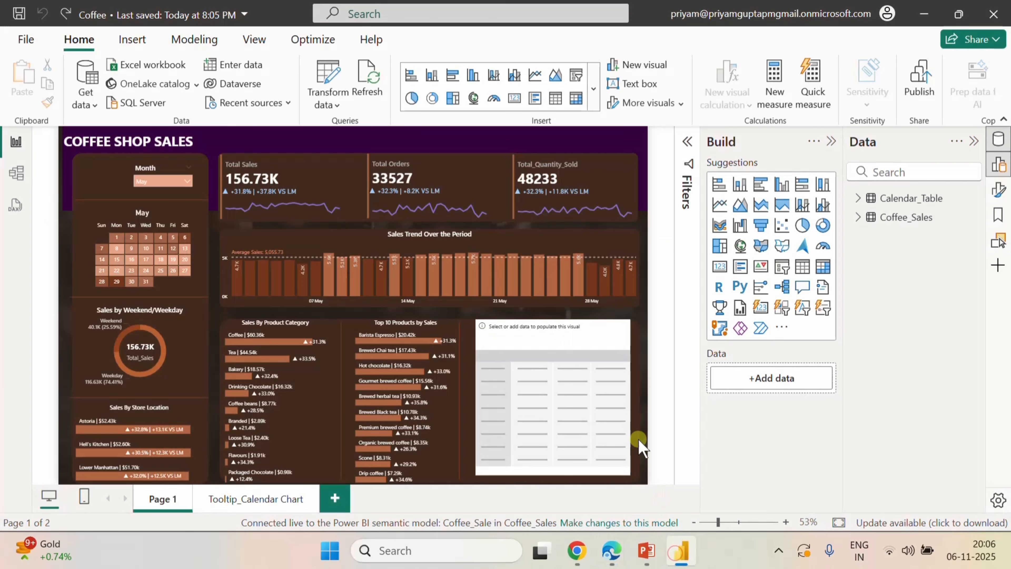
{"action": "left_click", "coordinate": [584, 405]}
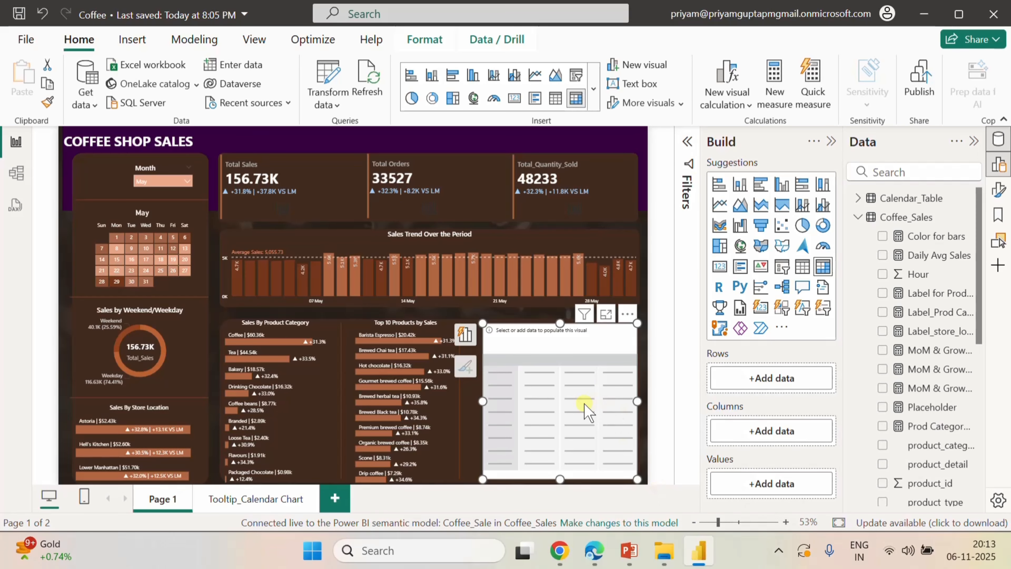
{"action": "left_click", "coordinate": [883, 274]}
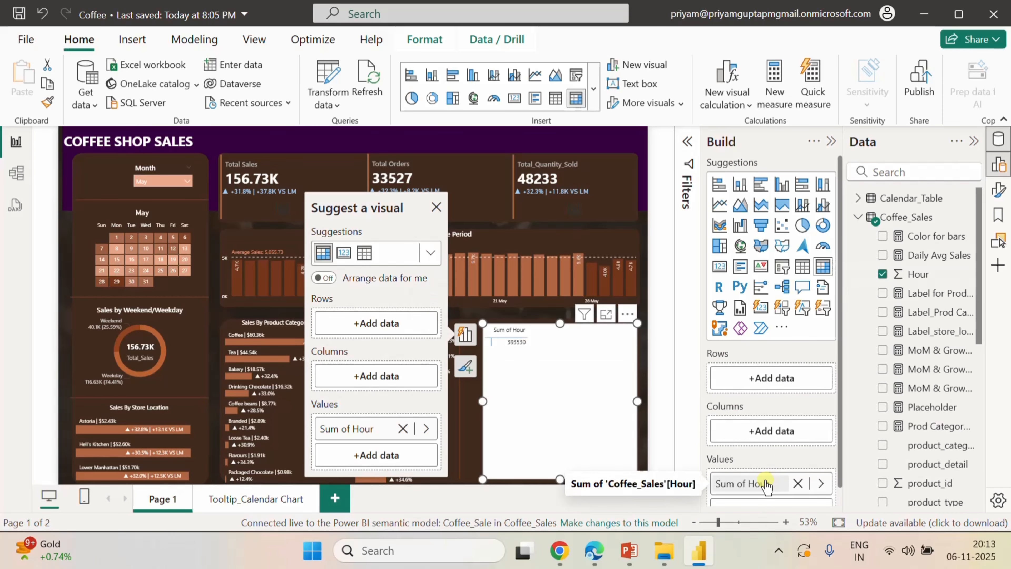
{"action": "left_click_drag", "start_coordinate": [767, 486], "coordinate": [766, 382]}
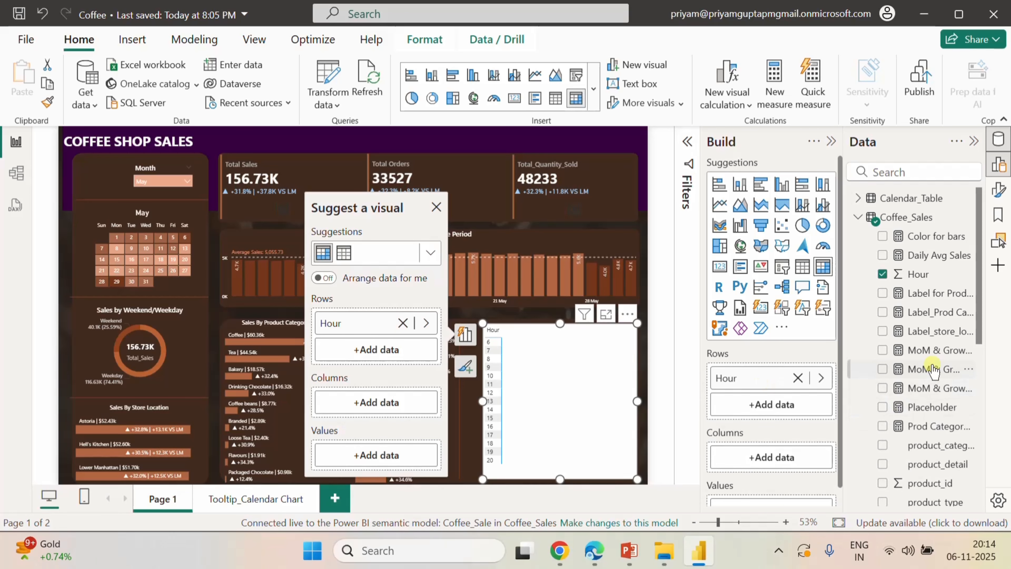
- Add Day Name from Calendar_Table to the columns of the matrix
{"action": "left_click", "coordinate": [860, 197]}
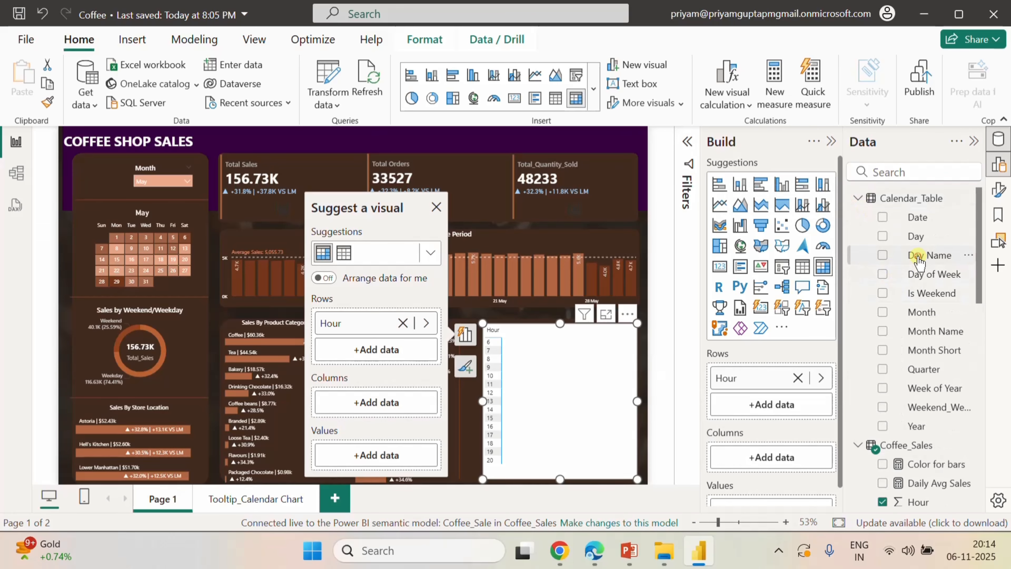
{"action": "left_click_drag", "start_coordinate": [916, 256], "coordinate": [790, 457]}
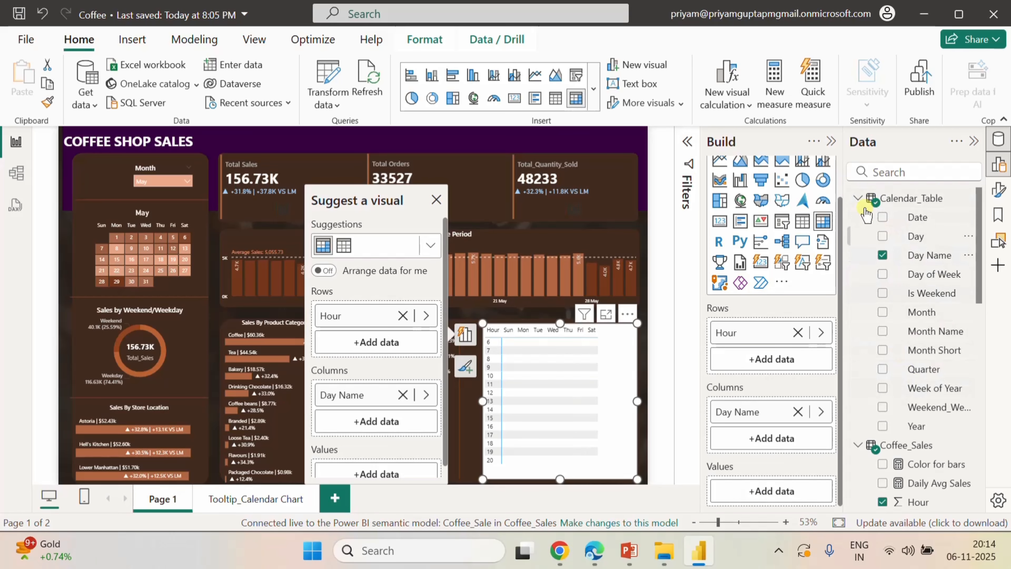
{"action": "left_click", "coordinate": [857, 199]}
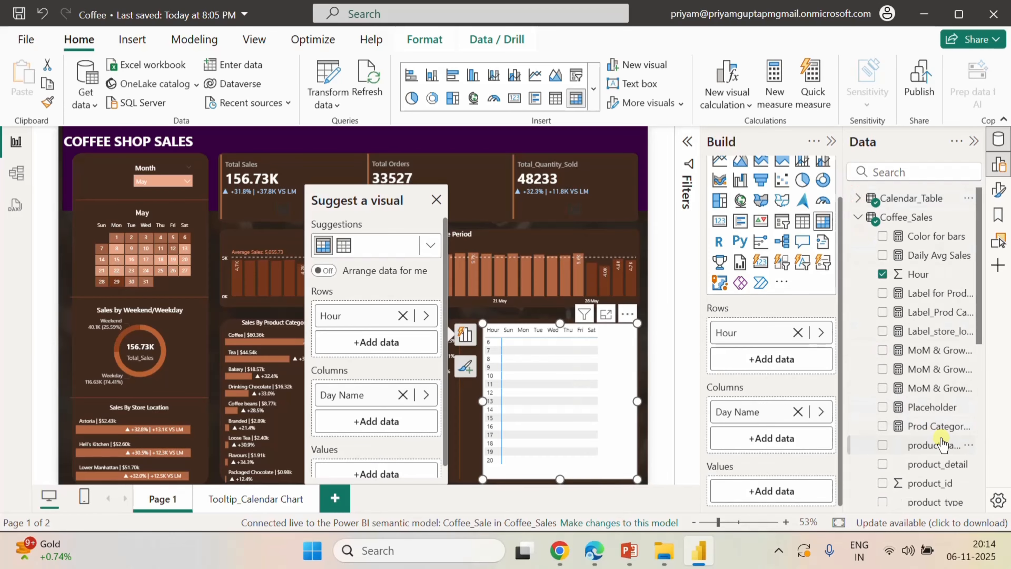
- Add the Total_Sales measure to the values of the matrix and dismiss the visual suggestions
{"action": "scroll", "coordinate": [940, 440], "scroll_direction": "down", "scroll_amount": 3}
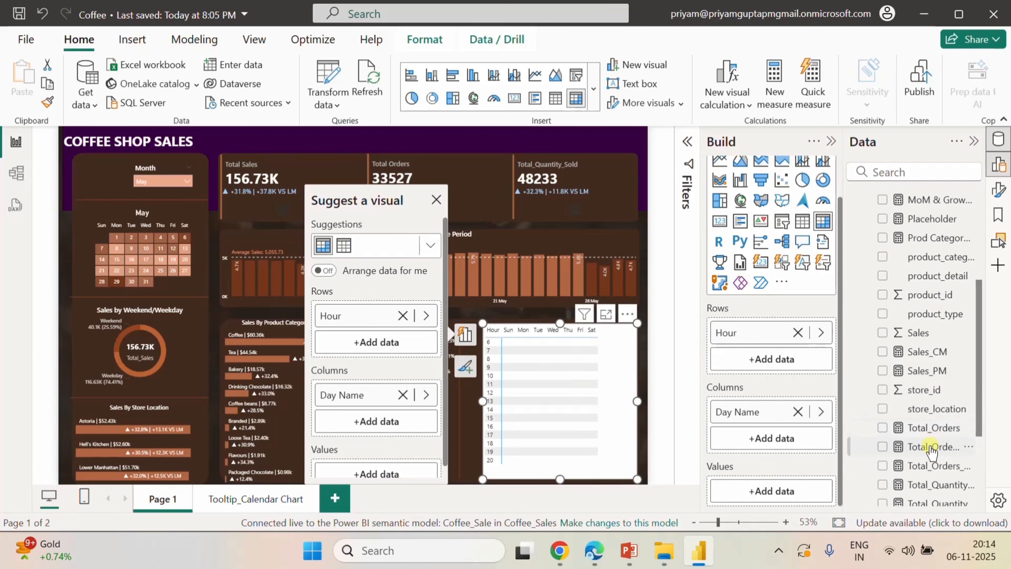
{"action": "scroll", "coordinate": [926, 484], "scroll_direction": "down", "scroll_amount": 5}
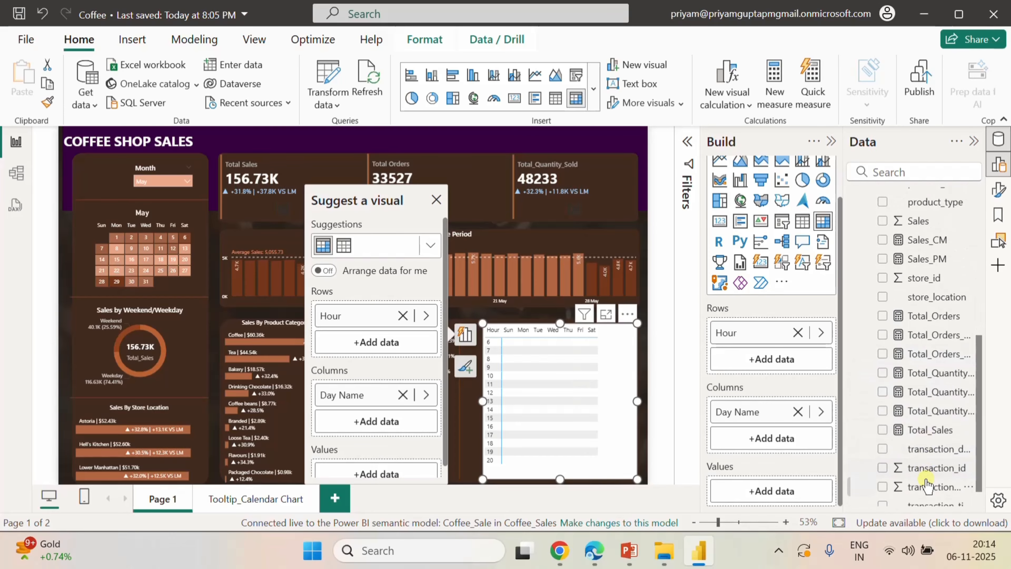
{"action": "left_click_drag", "start_coordinate": [923, 436], "coordinate": [808, 492]}
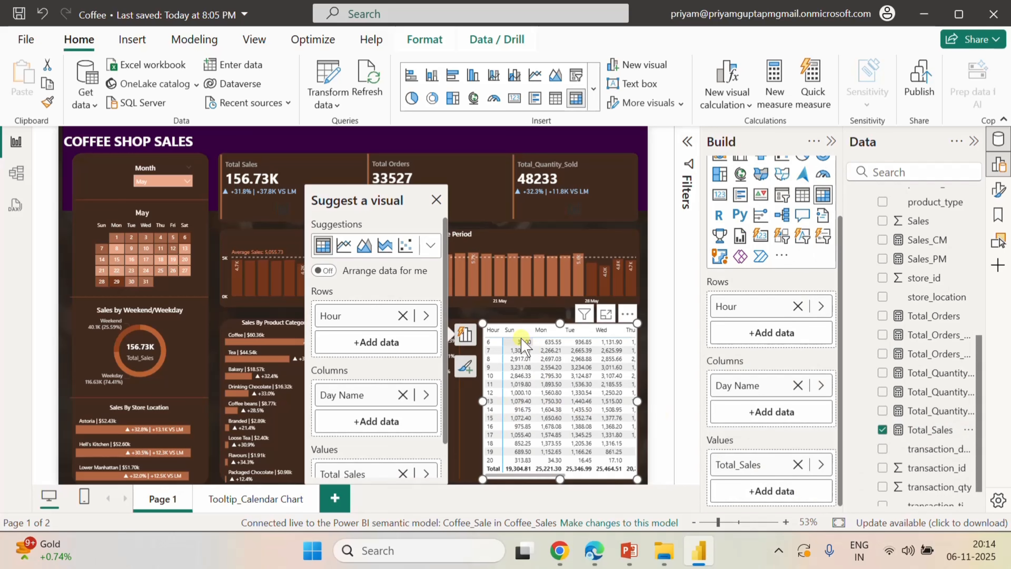
{"action": "left_click", "coordinate": [437, 199]}
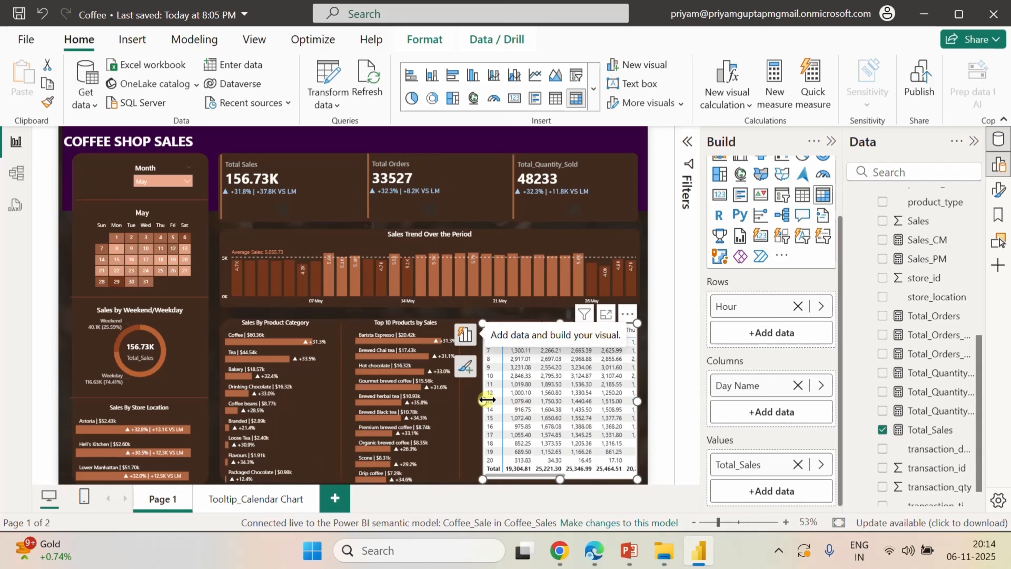
- Widen the matrix on both sides to fill the empty space beside the Top 10 Products by Sales chart
{"action": "left_click_drag", "start_coordinate": [482, 399], "coordinate": [473, 401]}
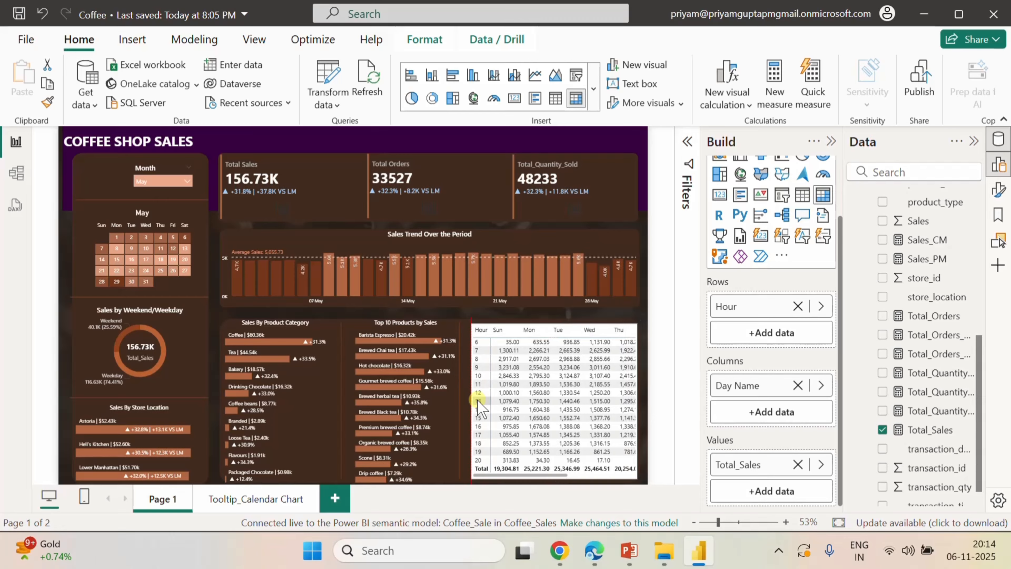
{"action": "left_click", "coordinate": [477, 399]}
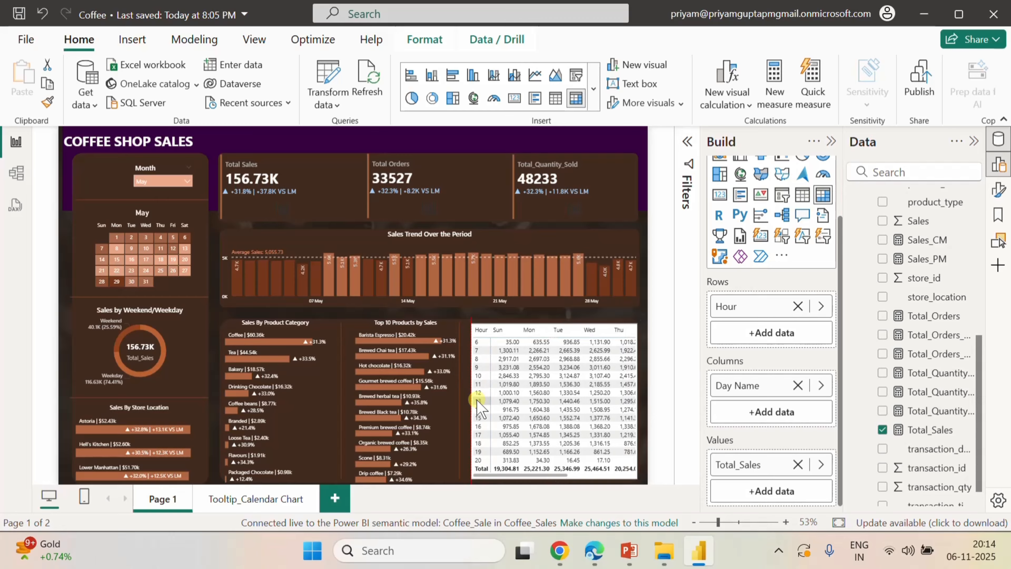
{"action": "left_click_drag", "start_coordinate": [637, 401], "coordinate": [641, 402]}
{"action": "left_click", "coordinate": [644, 401]}
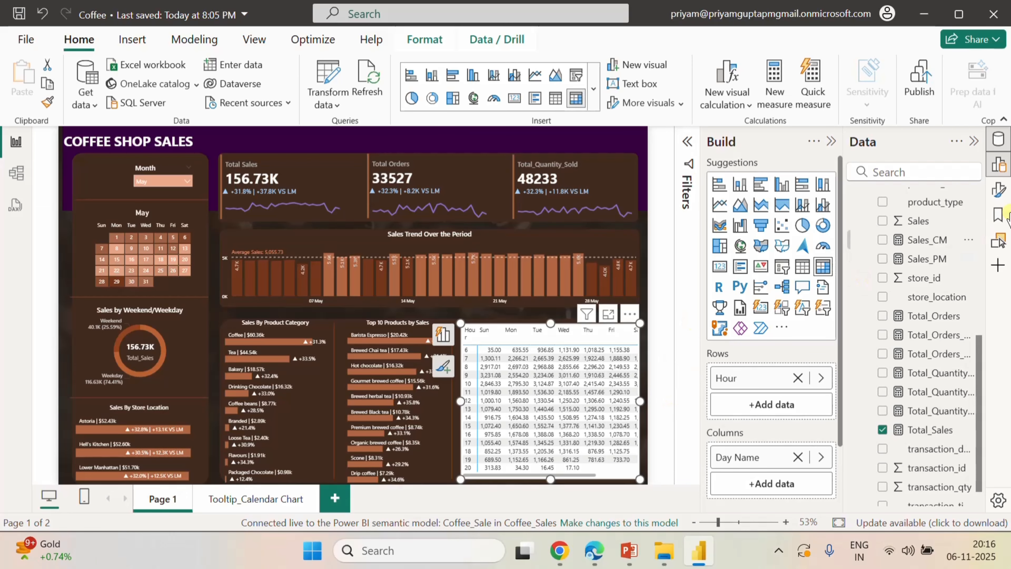
- Try a matrix size of 308 in height and 370 in width in the format settings
{"action": "left_click", "coordinate": [1006, 186]}
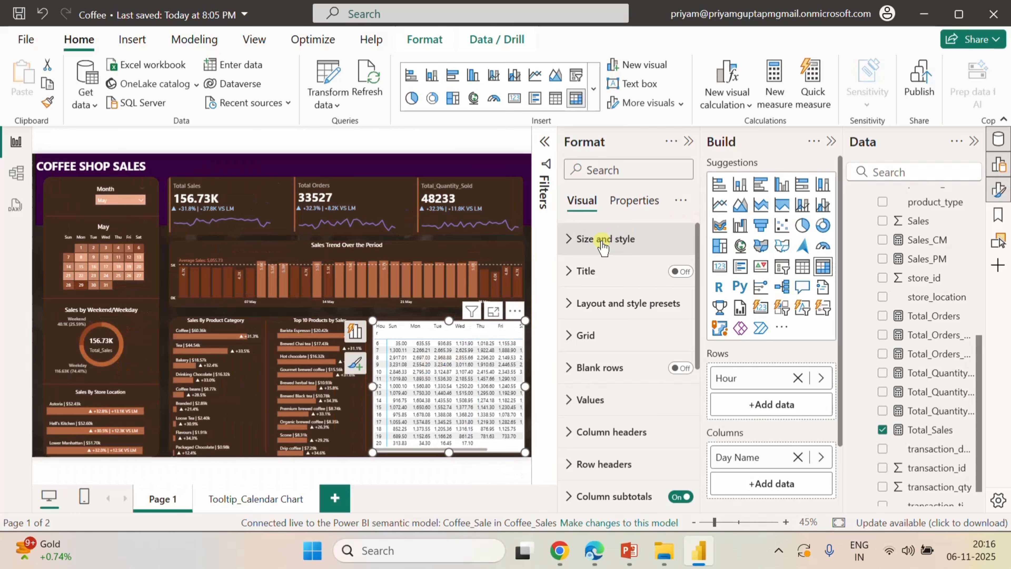
{"action": "left_click", "coordinate": [577, 241]}
{"action": "left_click", "coordinate": [587, 317]}
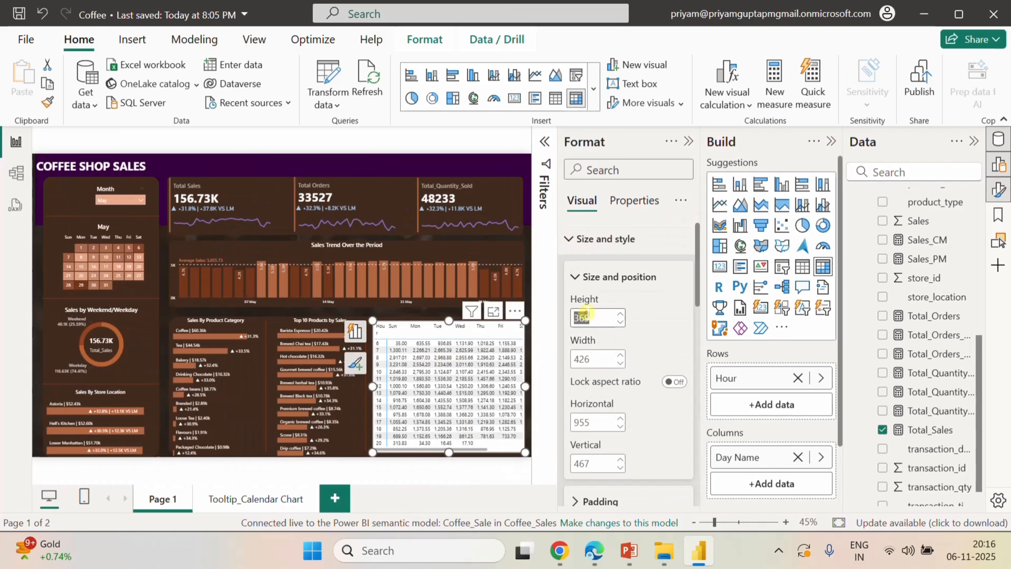
{"action": "type", "text": "3"}
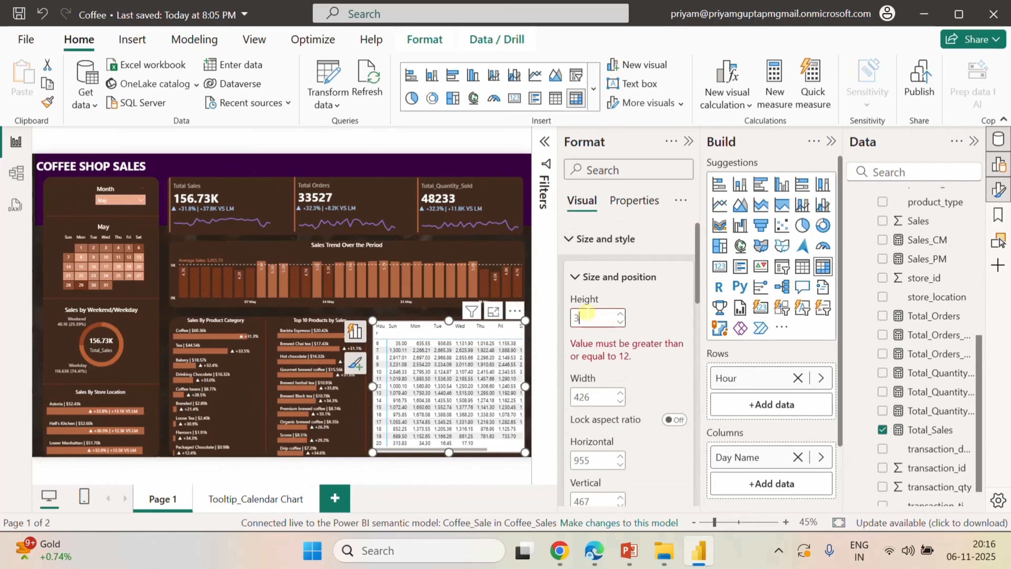
{"action": "type", "text": "08"}
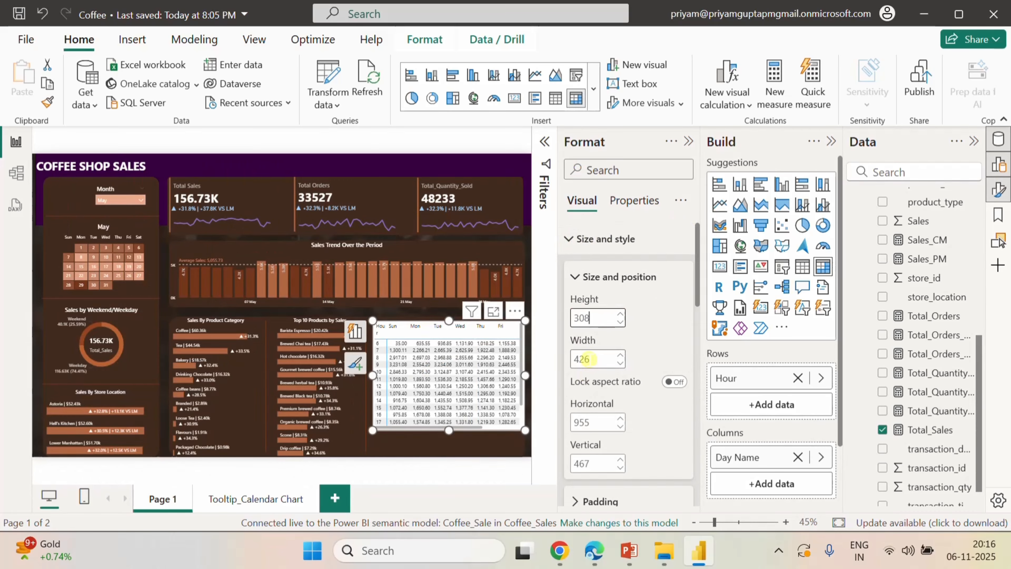
{"action": "left_click", "coordinate": [589, 359]}
{"action": "type", "text": "370"}
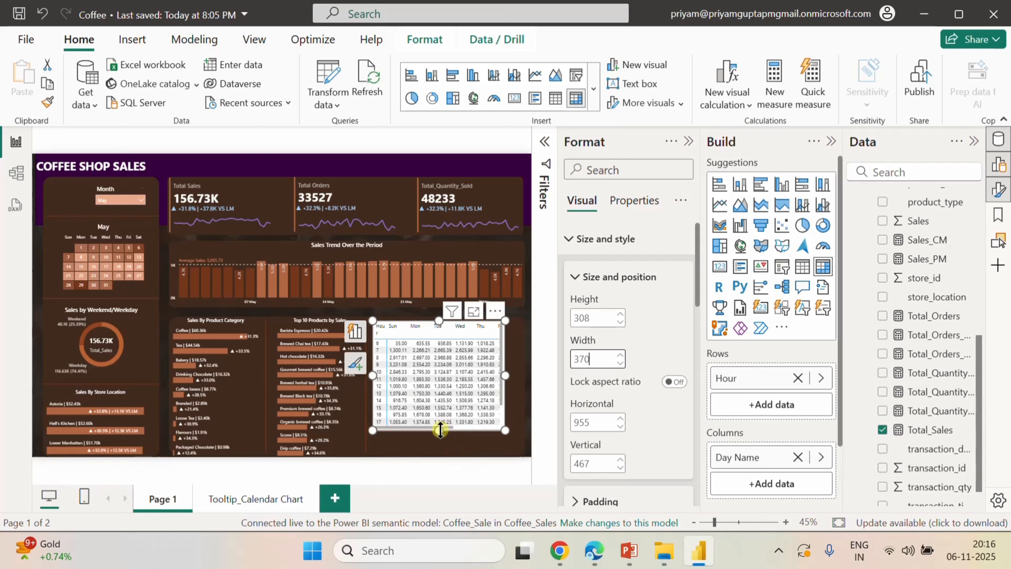
- Stretch the matrix to about 367 high and 427 wide, and turn off its background
{"action": "left_click_drag", "start_coordinate": [441, 429], "coordinate": [440, 451]}
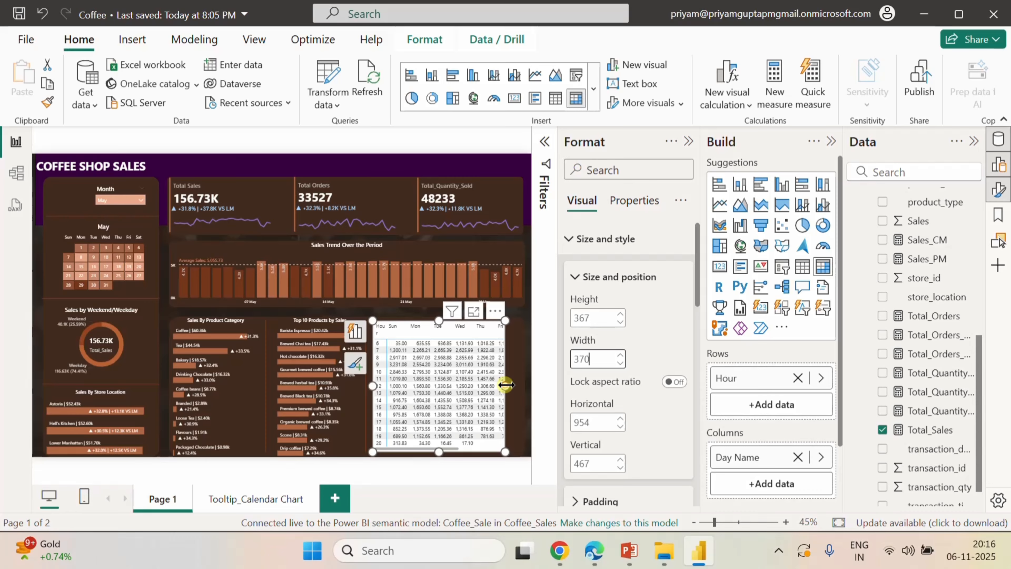
{"action": "left_click_drag", "start_coordinate": [506, 384], "coordinate": [527, 382]}
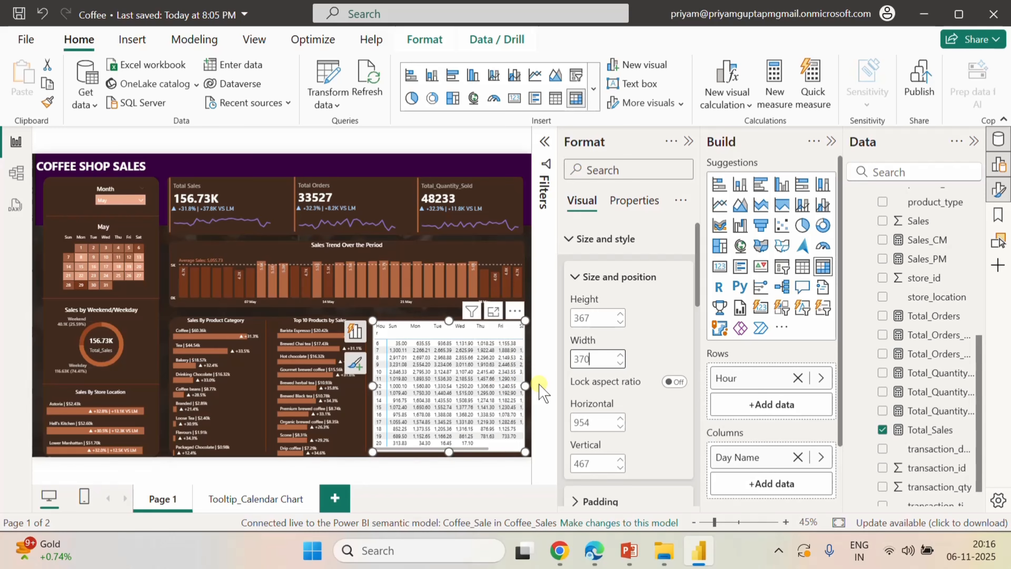
{"action": "left_click", "coordinate": [569, 240]}
{"action": "left_click", "coordinate": [570, 240]}
{"action": "scroll", "coordinate": [628, 401], "scroll_direction": "down", "scroll_amount": 5}
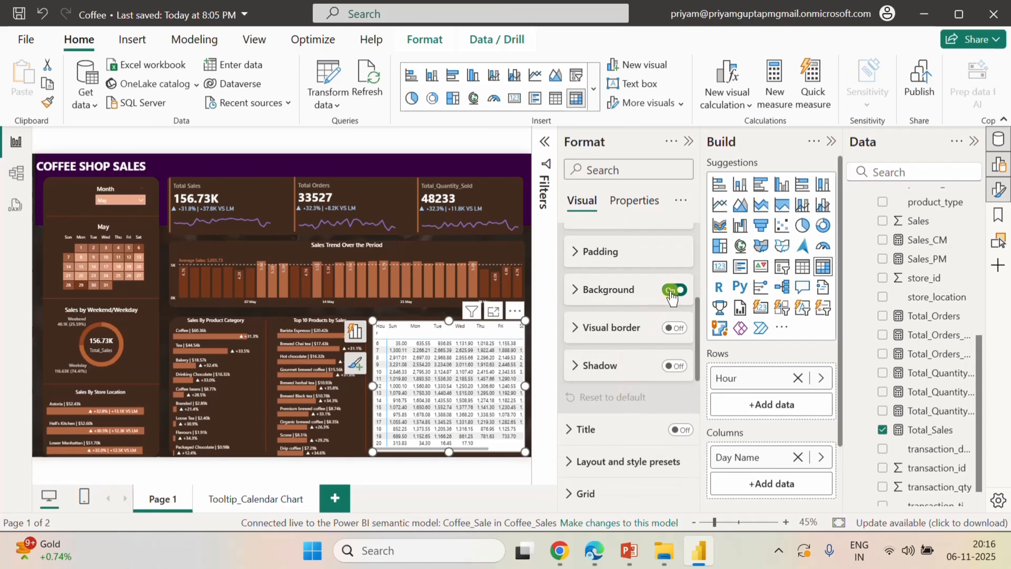
{"action": "left_click", "coordinate": [674, 290]}
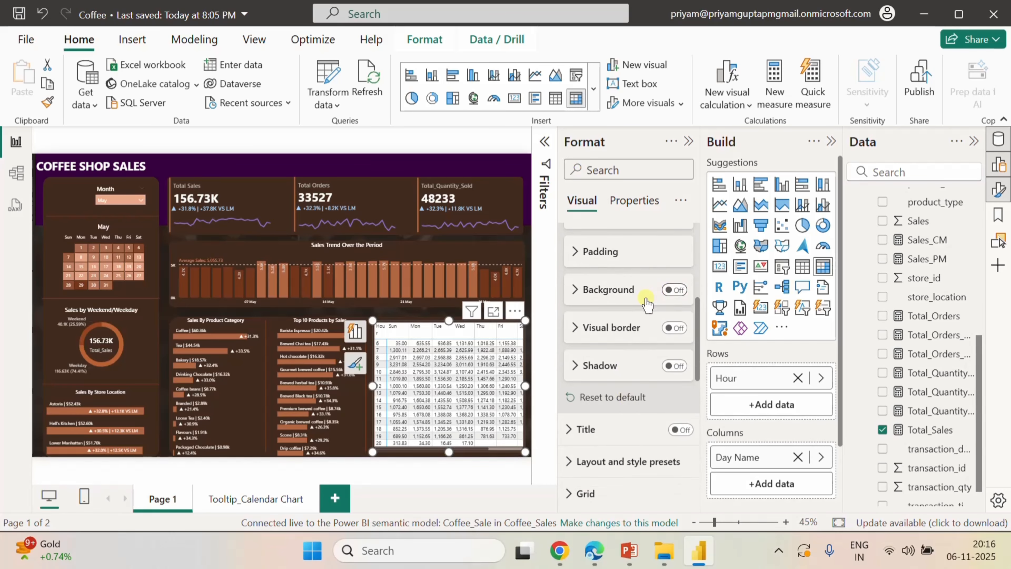
- Set the matrix style preset to None in the layout and style presets
{"action": "scroll", "coordinate": [636, 300], "scroll_direction": "up", "scroll_amount": 5}
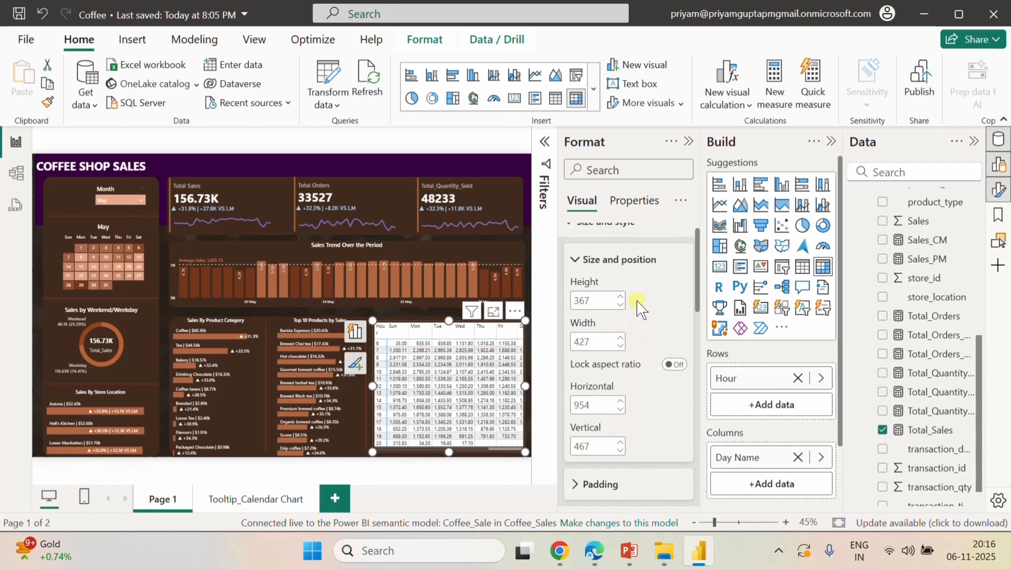
{"action": "scroll", "coordinate": [636, 301], "scroll_direction": "down", "scroll_amount": 2}
{"action": "scroll", "coordinate": [637, 300], "scroll_direction": "down", "scroll_amount": 5}
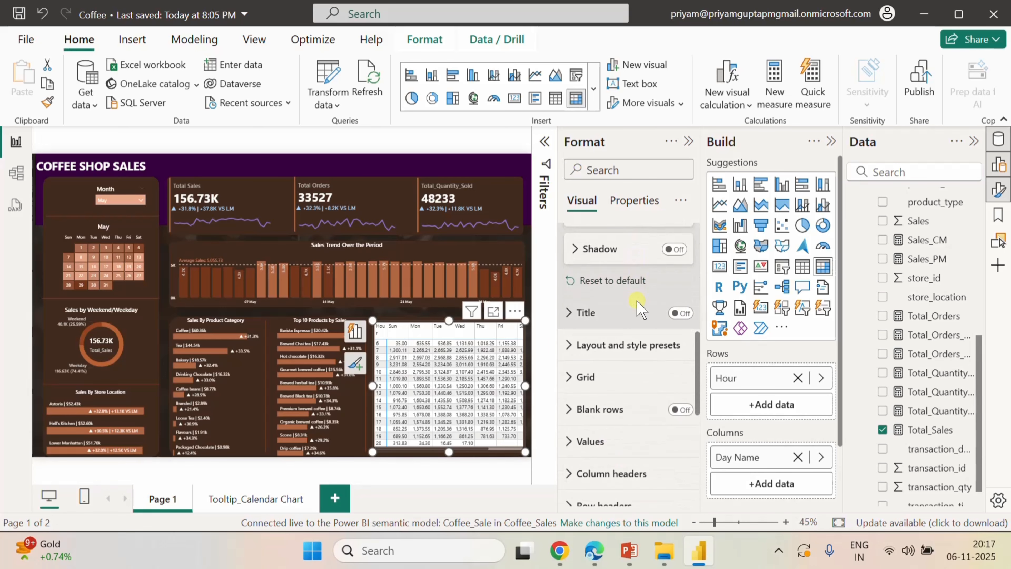
{"action": "scroll", "coordinate": [625, 343], "scroll_direction": "up", "scroll_amount": 3}
{"action": "scroll", "coordinate": [625, 347], "scroll_direction": "down", "scroll_amount": 3}
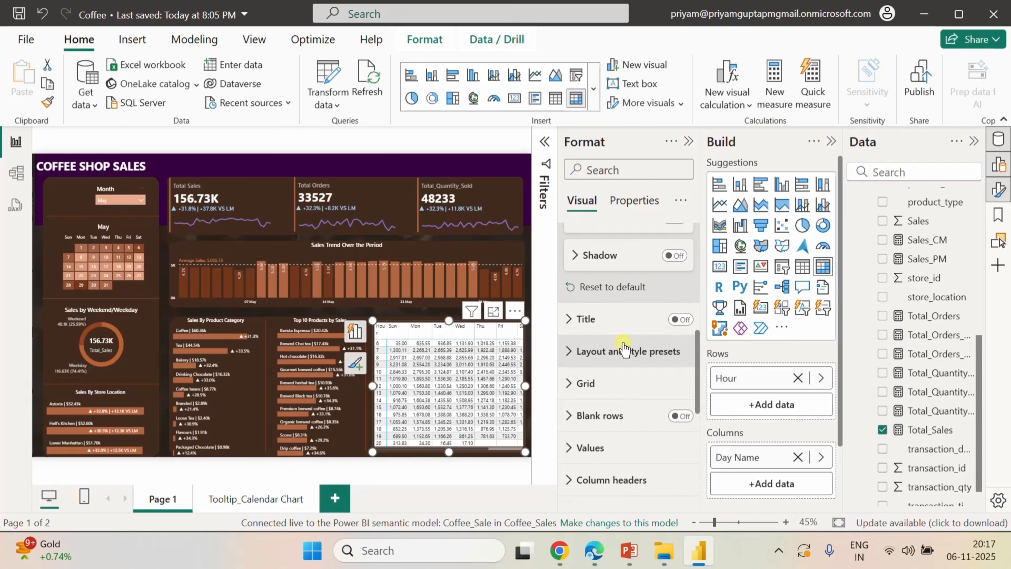
{"action": "left_click", "coordinate": [580, 352]}
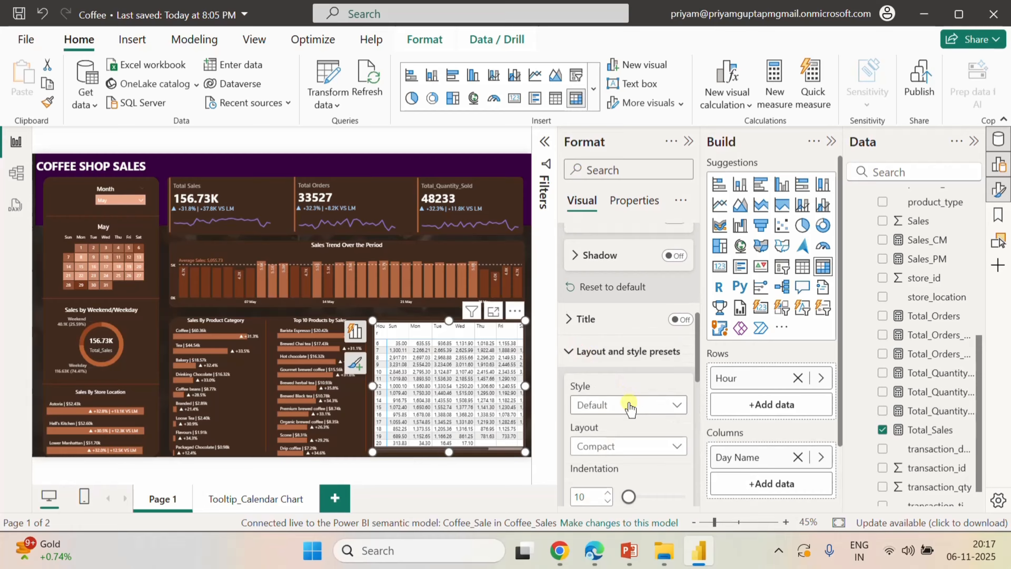
{"action": "left_click", "coordinate": [630, 405]}
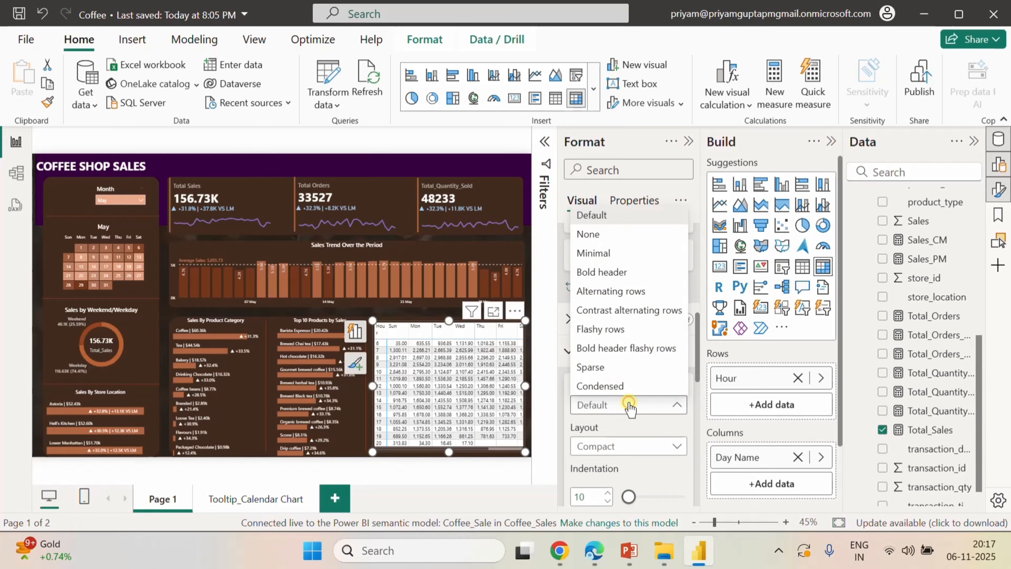
{"action": "left_click", "coordinate": [599, 234]}
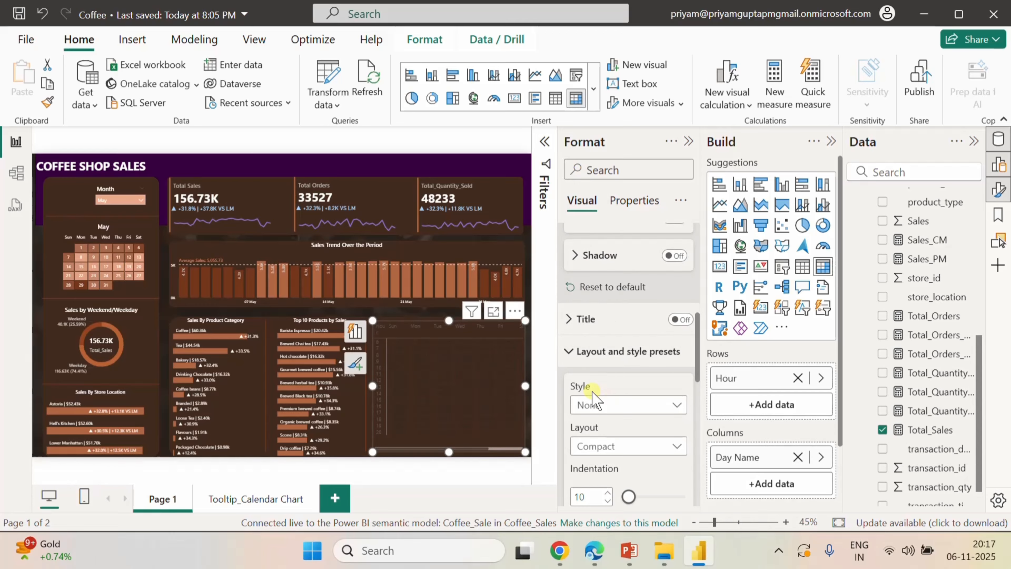
- Turn on the matrix's horizontal gridlines and set their color to #402B1E
{"action": "left_click", "coordinate": [574, 352]}
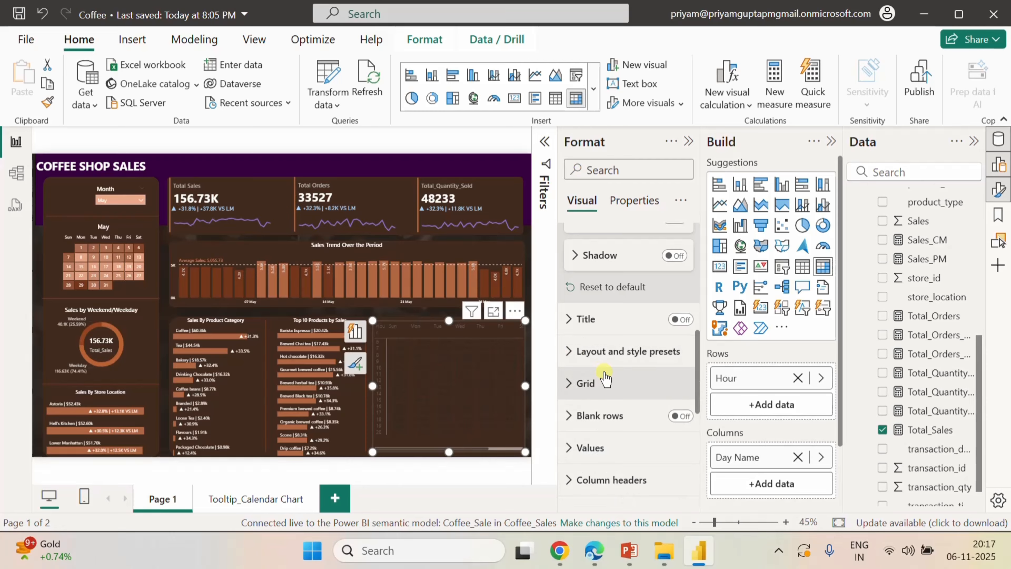
{"action": "scroll", "coordinate": [608, 381], "scroll_direction": "down", "scroll_amount": 3}
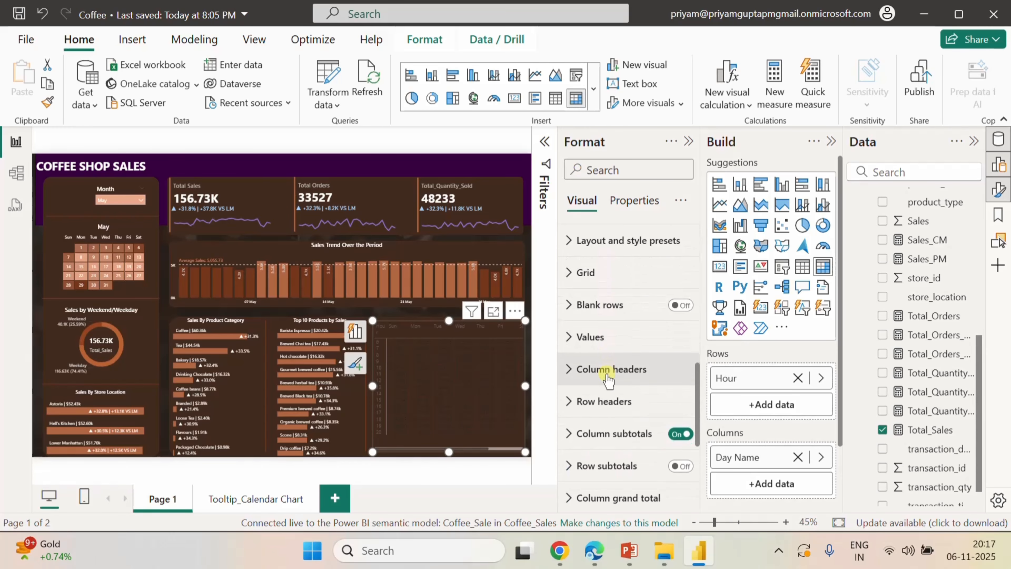
{"action": "scroll", "coordinate": [609, 381], "scroll_direction": "down", "scroll_amount": 3}
{"action": "scroll", "coordinate": [605, 379], "scroll_direction": "up", "scroll_amount": 5}
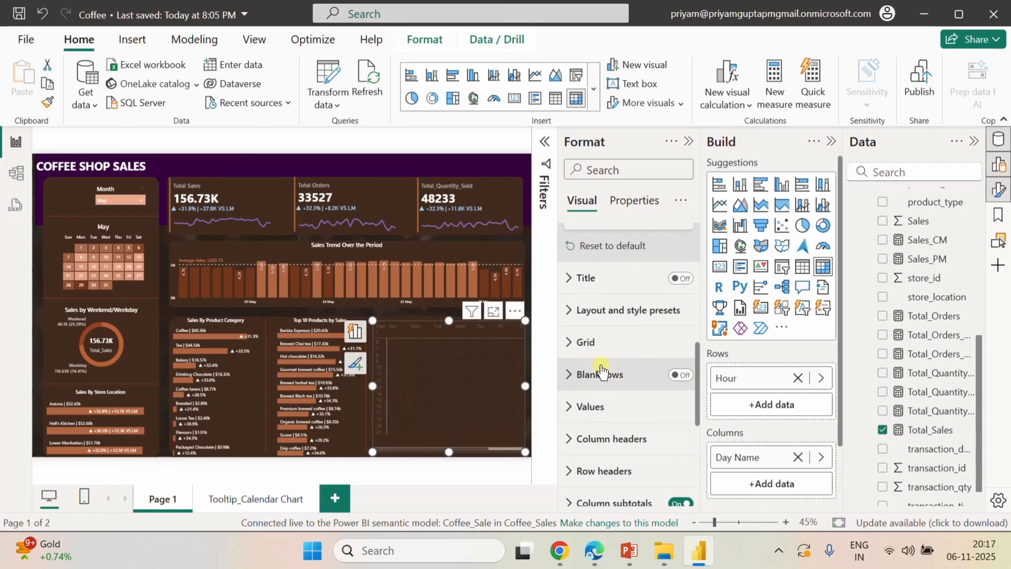
{"action": "left_click", "coordinate": [569, 343]}
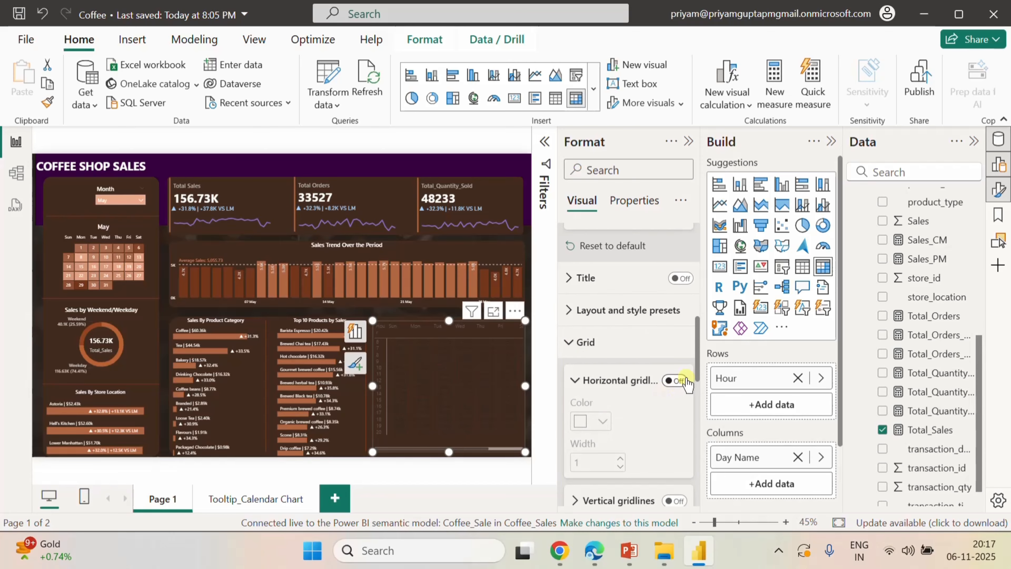
{"action": "left_click", "coordinate": [677, 381]}
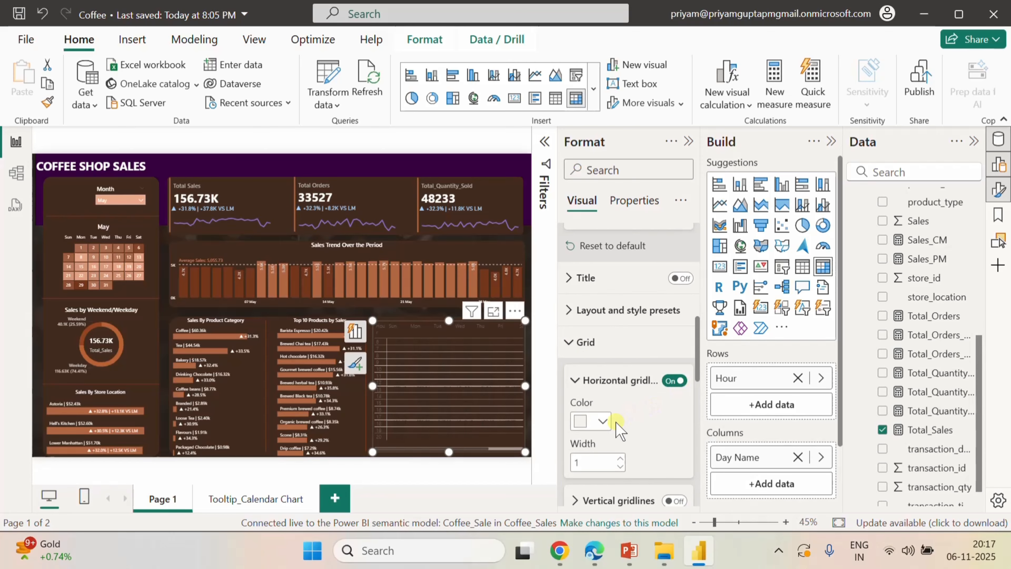
{"action": "left_click", "coordinate": [600, 421]}
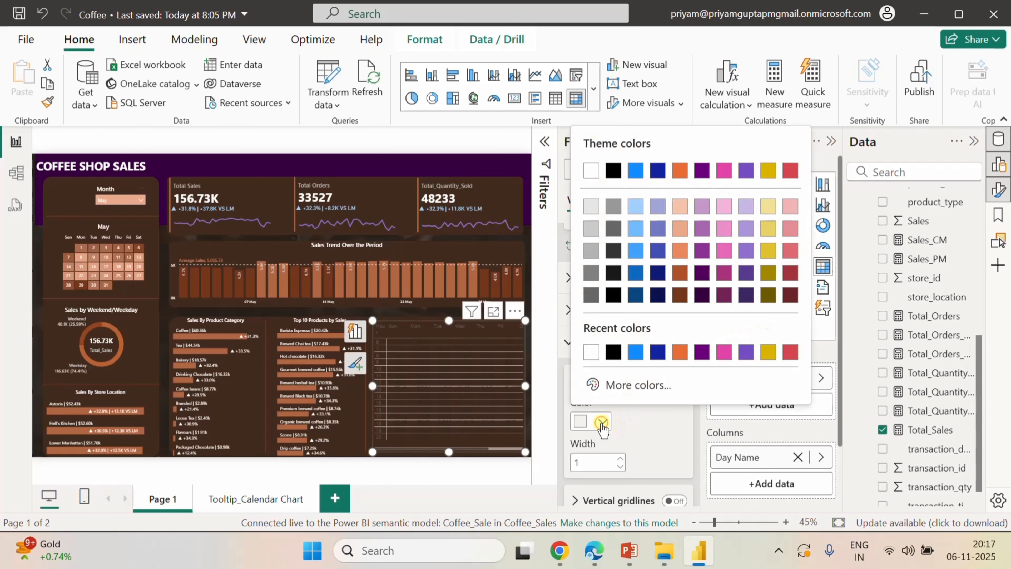
{"action": "left_click", "coordinate": [625, 393]}
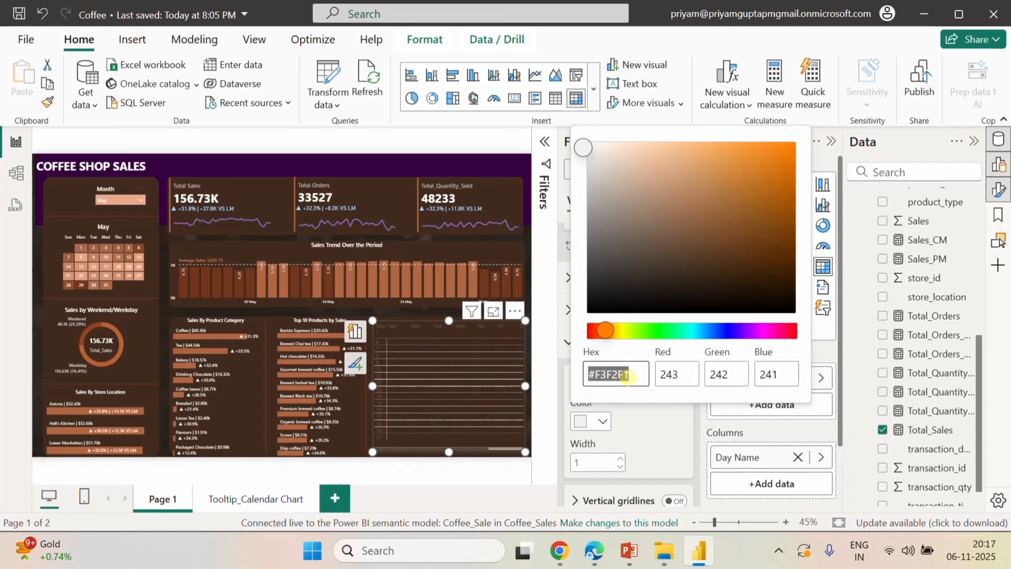
{"action": "type", "text": "402"}
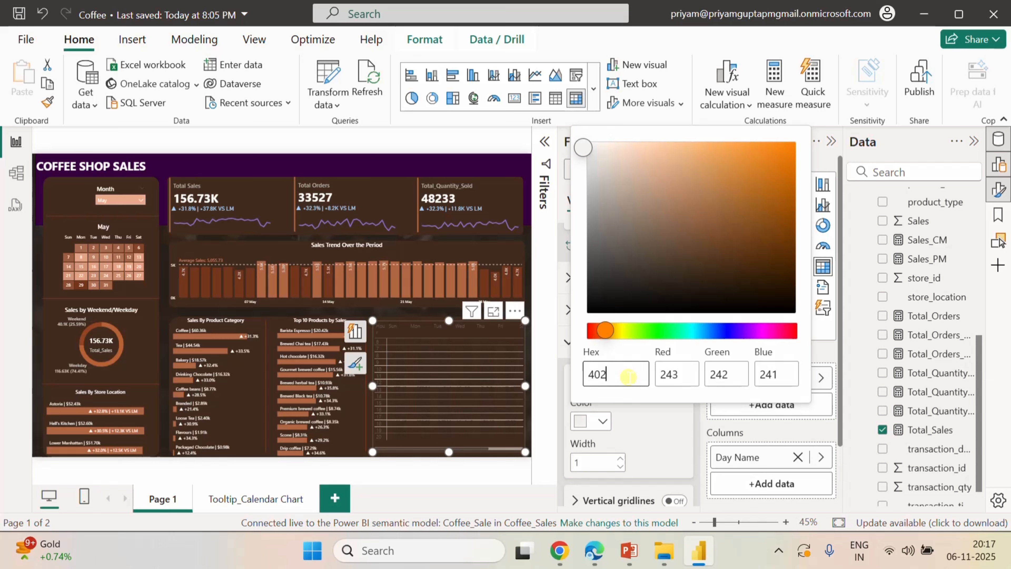
{"action": "type", "text": "b1e"}
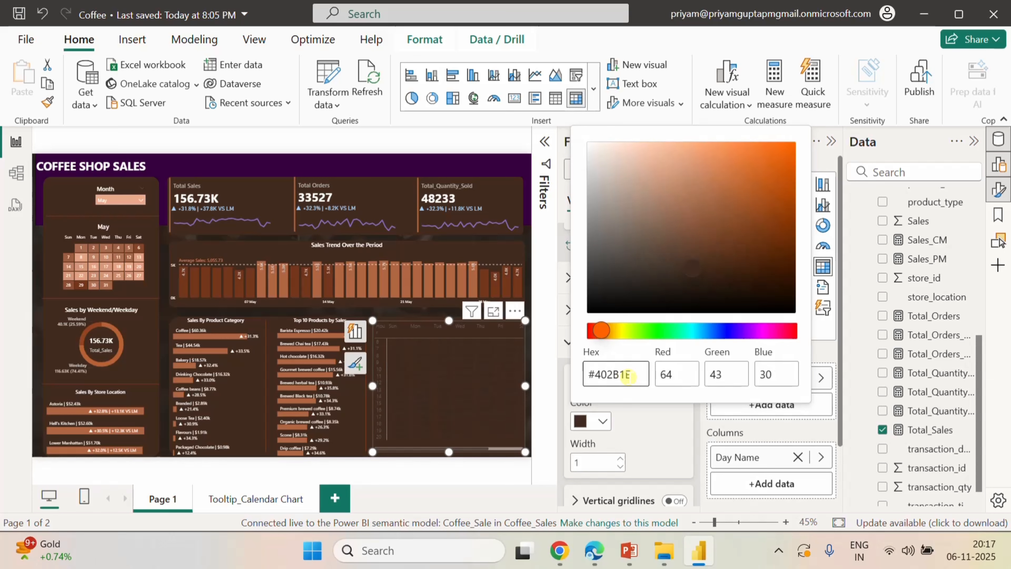
{"action": "left_click", "coordinate": [638, 423]}
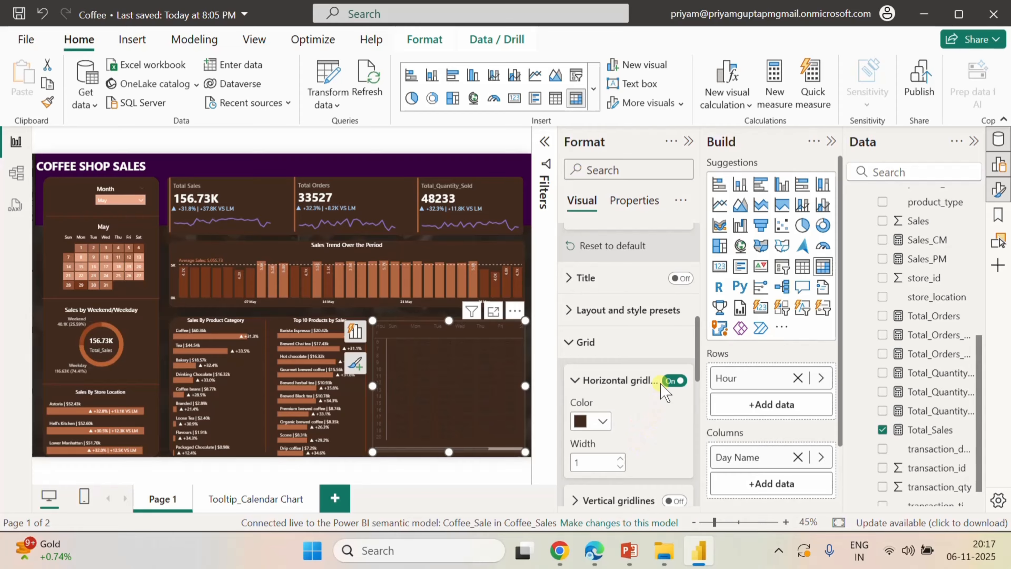
- Turn on the matrix's vertical gridlines and give them the recently used dark brown, #402B1E
{"action": "scroll", "coordinate": [661, 372], "scroll_direction": "down", "scroll_amount": 2}
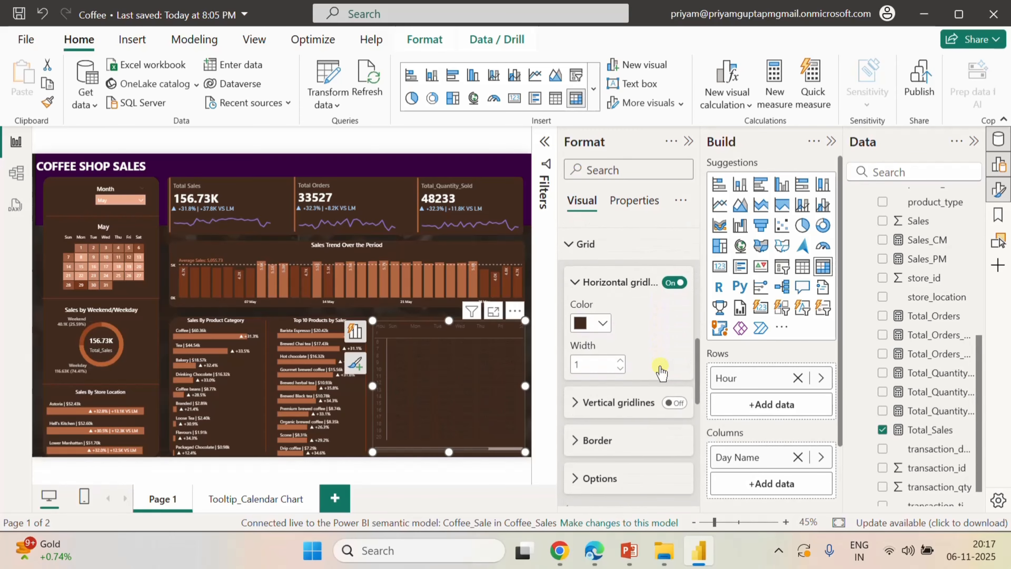
{"action": "left_click", "coordinate": [674, 402]}
{"action": "left_click", "coordinate": [576, 400]}
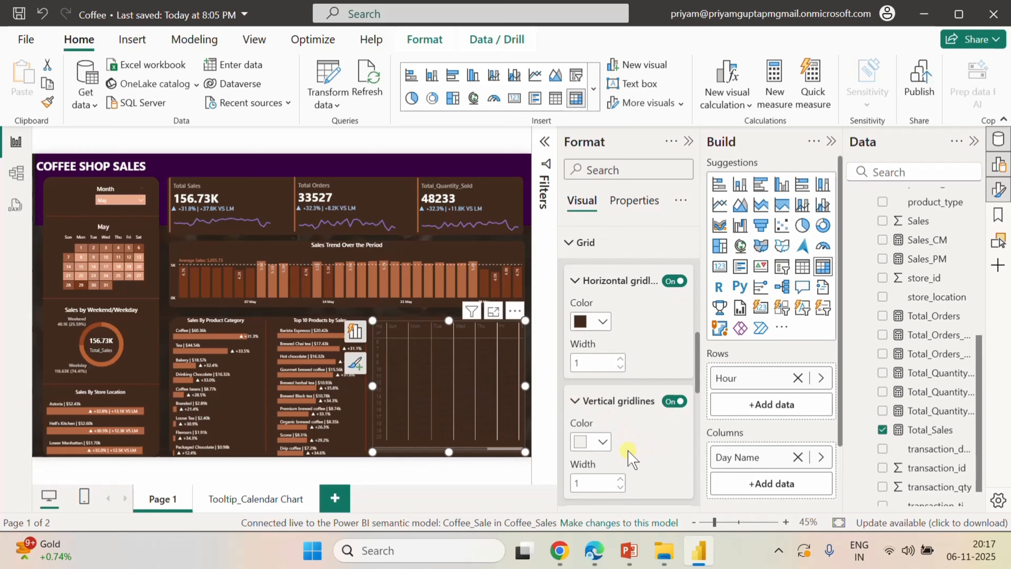
{"action": "left_click", "coordinate": [603, 443]}
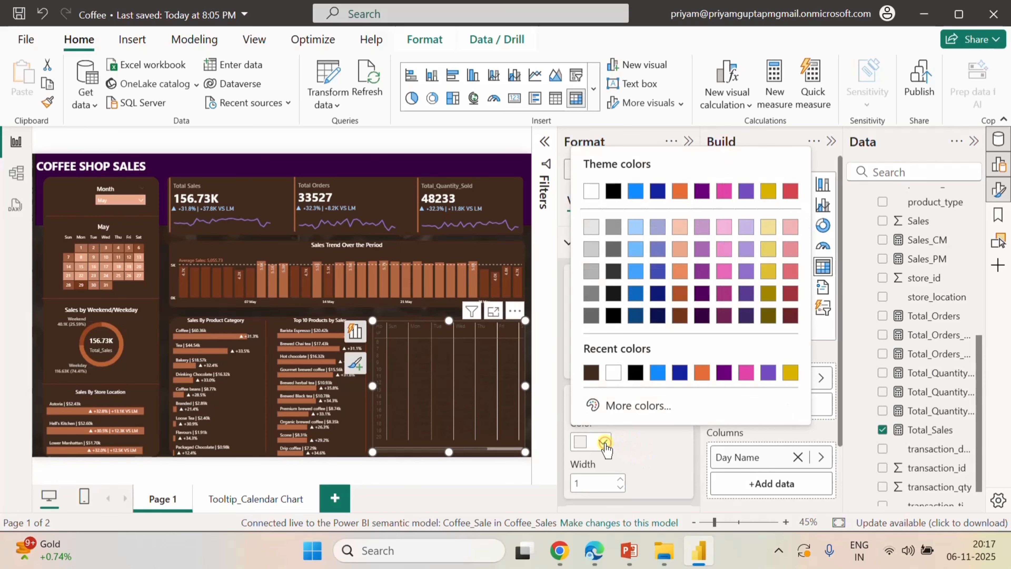
{"action": "left_click", "coordinate": [593, 374]}
- Set the matrix grid's border color to the same recent dark brown, with the section left at All
{"action": "scroll", "coordinate": [638, 426], "scroll_direction": "down", "scroll_amount": 3}
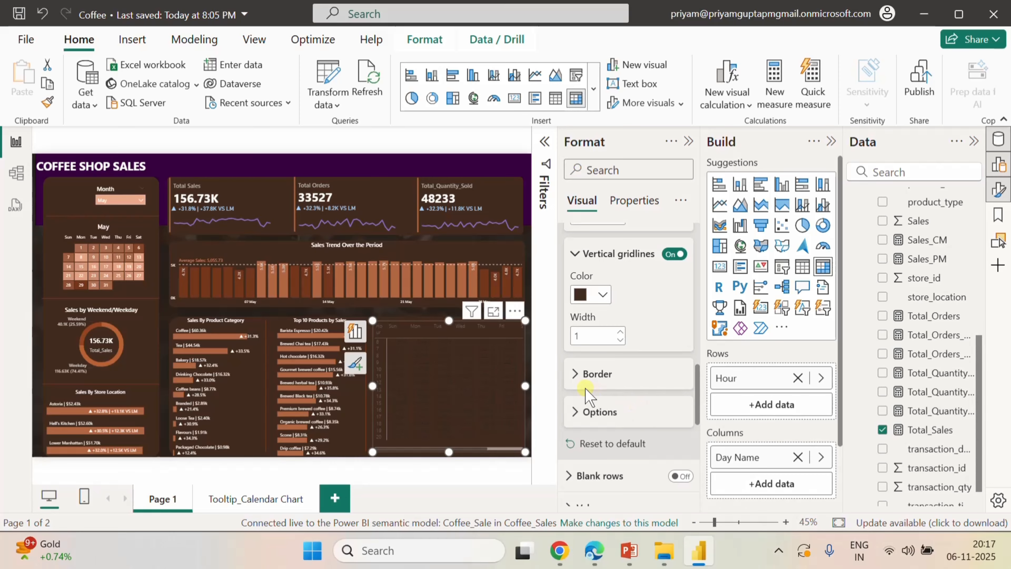
{"action": "left_click", "coordinate": [575, 375]}
{"action": "scroll", "coordinate": [638, 465], "scroll_direction": "down", "scroll_amount": 2}
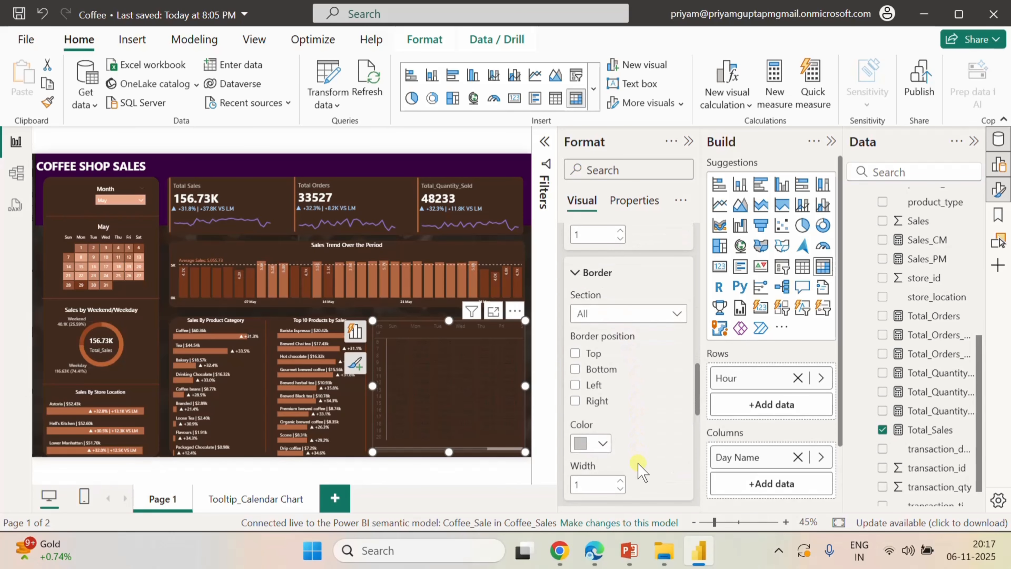
{"action": "left_click", "coordinate": [611, 449]}
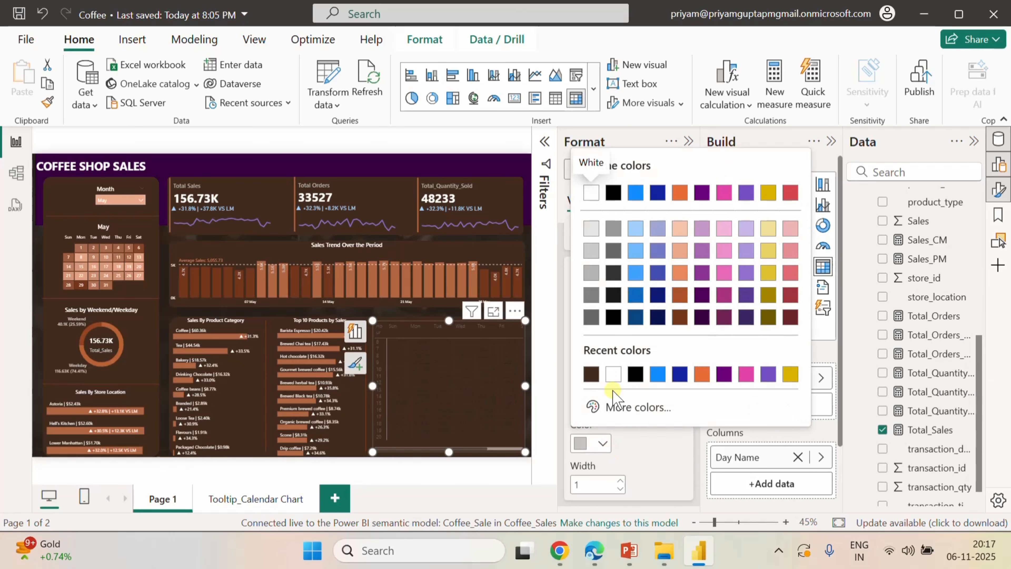
{"action": "left_click", "coordinate": [591, 375]}
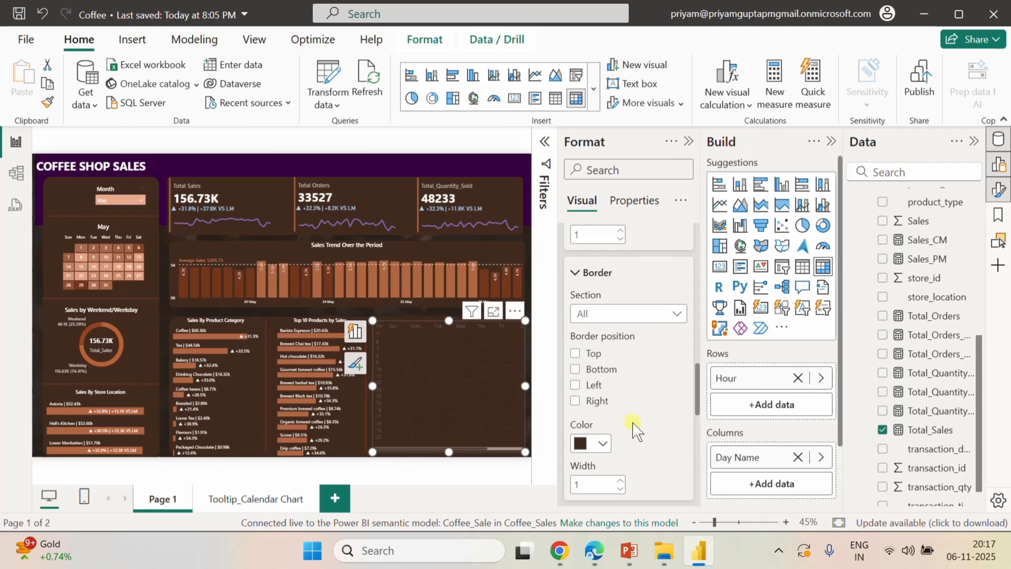
- Format the matrix column headers with white text, font size 8 and centered header alignment
{"action": "scroll", "coordinate": [636, 430], "scroll_direction": "down", "scroll_amount": 3}
{"action": "scroll", "coordinate": [636, 430], "scroll_direction": "down", "scroll_amount": 3}
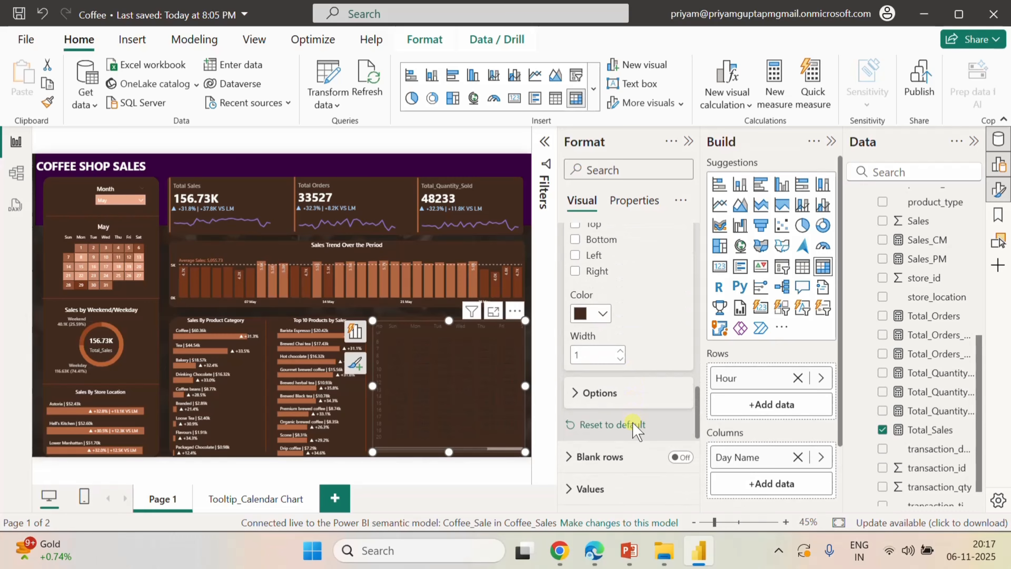
{"action": "scroll", "coordinate": [636, 430], "scroll_direction": "up", "scroll_amount": 2}
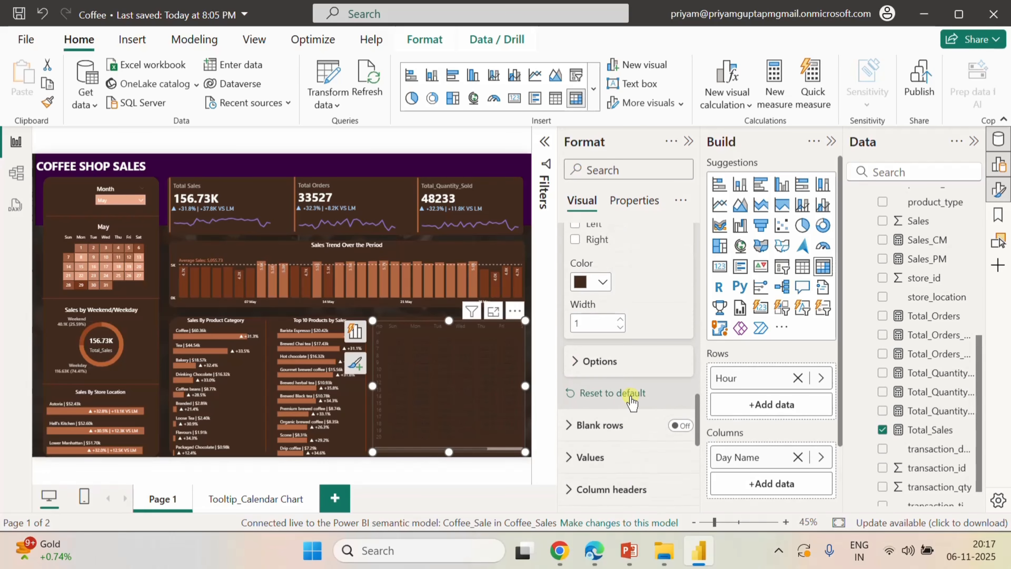
{"action": "scroll", "coordinate": [621, 486], "scroll_direction": "down", "scroll_amount": 1}
{"action": "scroll", "coordinate": [623, 504], "scroll_direction": "down", "scroll_amount": 2}
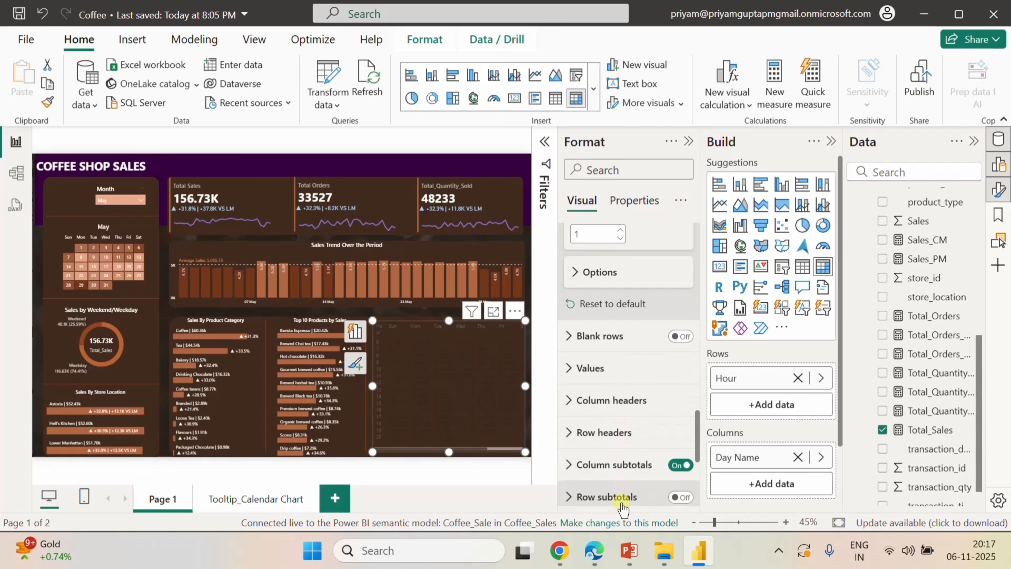
{"action": "left_click", "coordinate": [570, 400]}
{"action": "scroll", "coordinate": [631, 447], "scroll_direction": "down", "scroll_amount": 3}
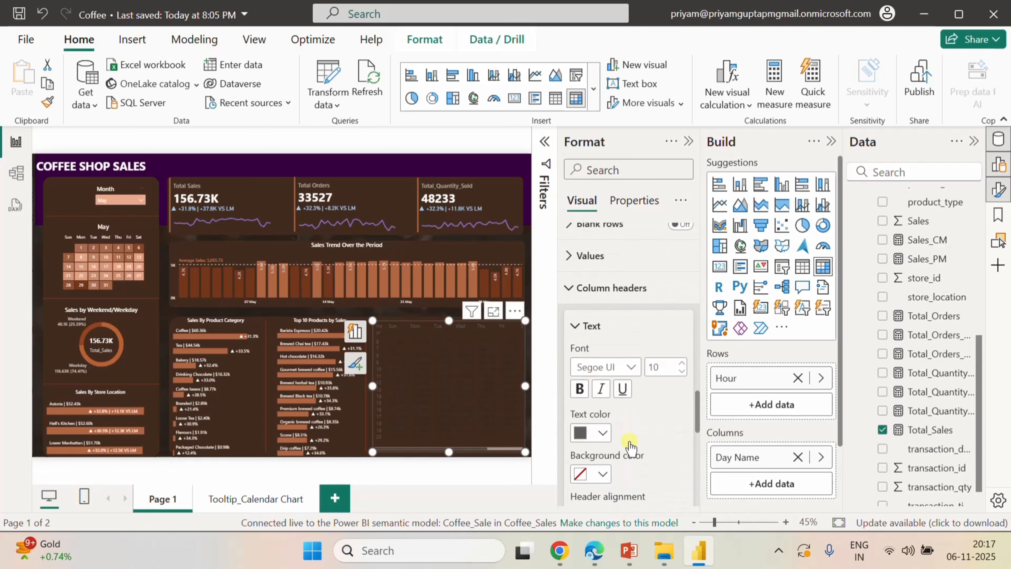
{"action": "scroll", "coordinate": [631, 446], "scroll_direction": "down", "scroll_amount": 1}
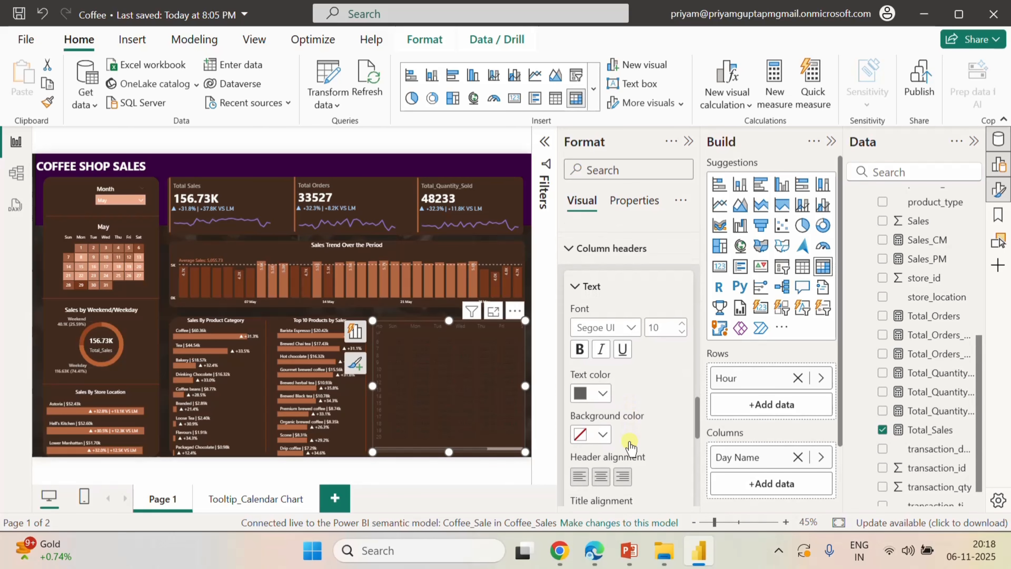
{"action": "left_click", "coordinate": [603, 393]}
{"action": "left_click", "coordinate": [612, 325]}
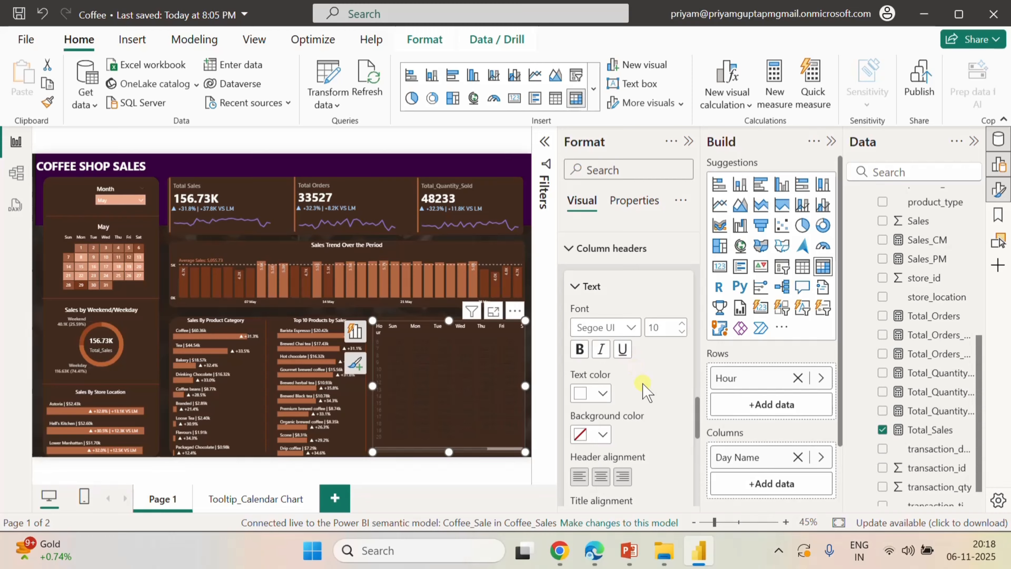
{"action": "left_click", "coordinate": [681, 332]}
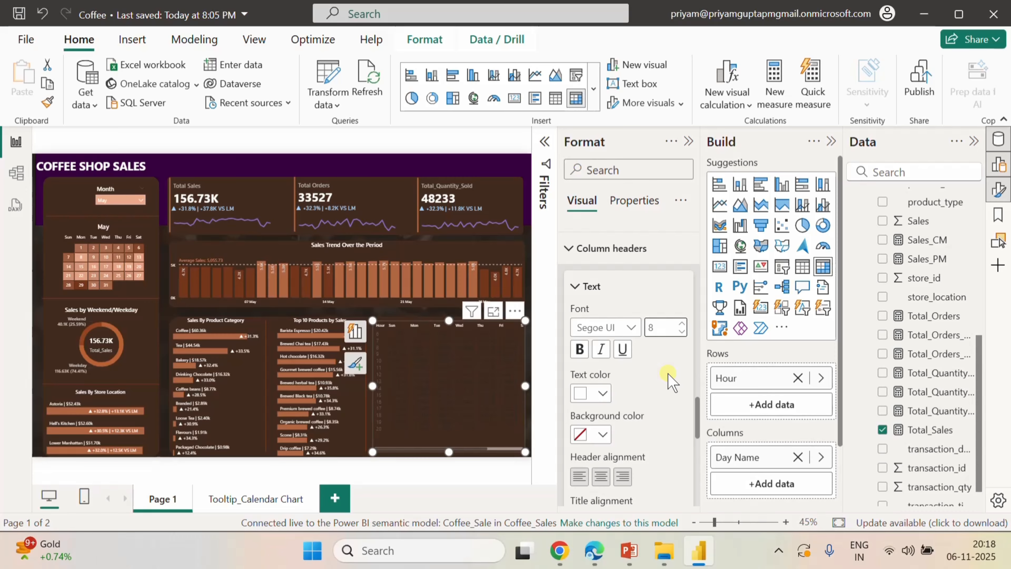
{"action": "left_click", "coordinate": [601, 477]}
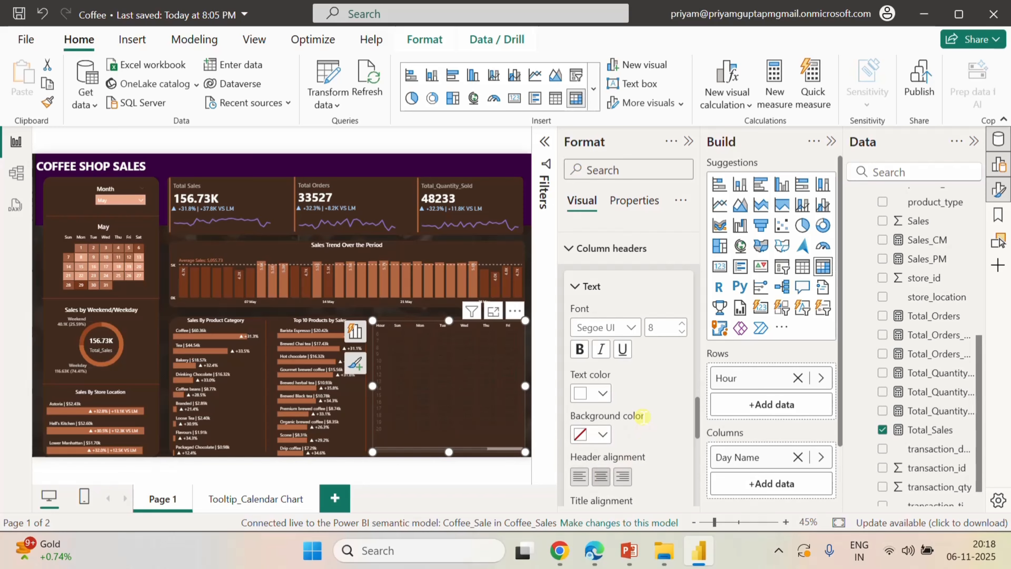
- Set the display units of the Total_Sales values to Thousands in the matrix's specific column settings
{"action": "scroll", "coordinate": [644, 416], "scroll_direction": "down", "scroll_amount": 4}
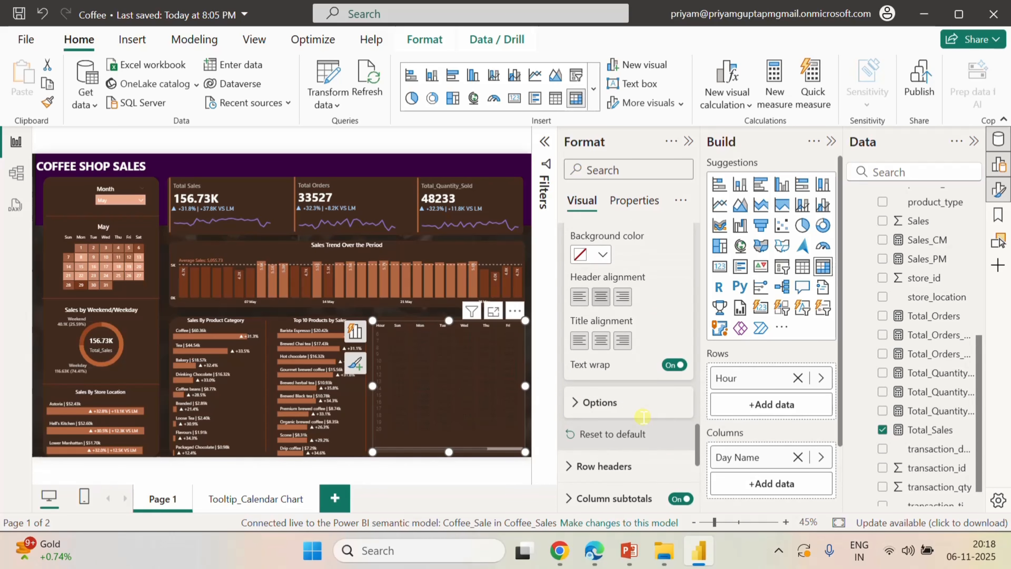
{"action": "scroll", "coordinate": [643, 416], "scroll_direction": "down", "scroll_amount": 5}
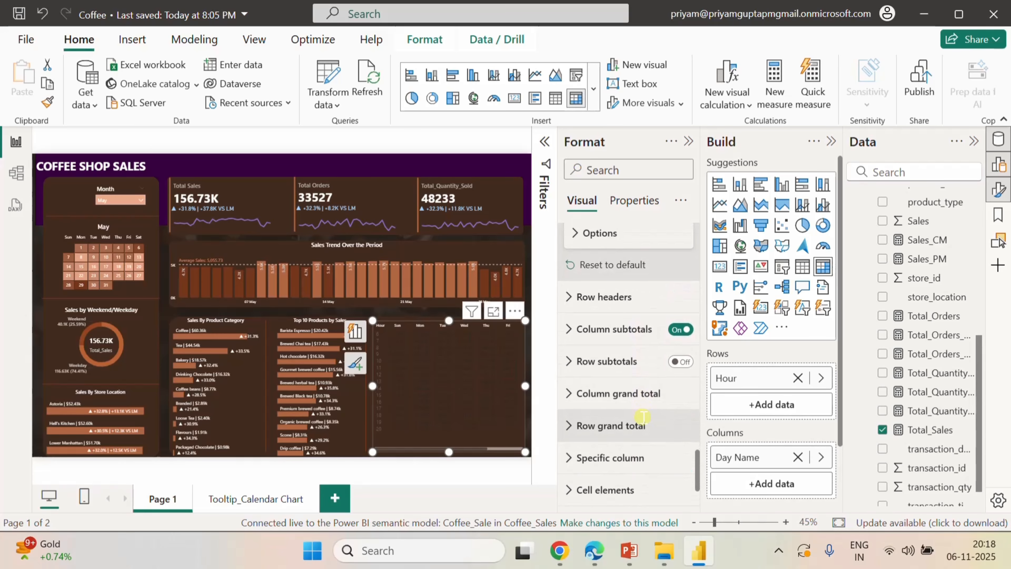
{"action": "left_click", "coordinate": [579, 428]}
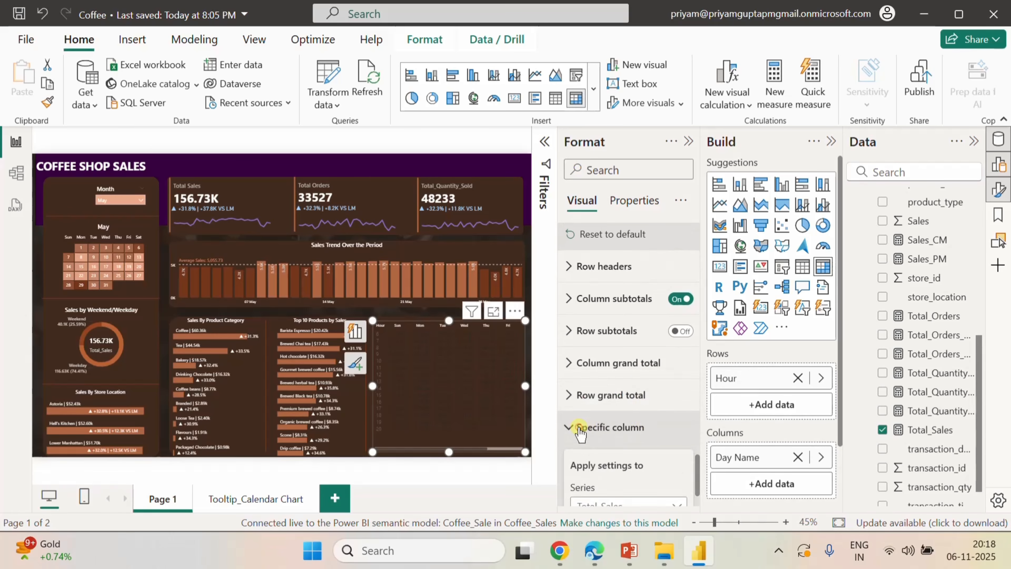
{"action": "scroll", "coordinate": [615, 449], "scroll_direction": "down", "scroll_amount": 3}
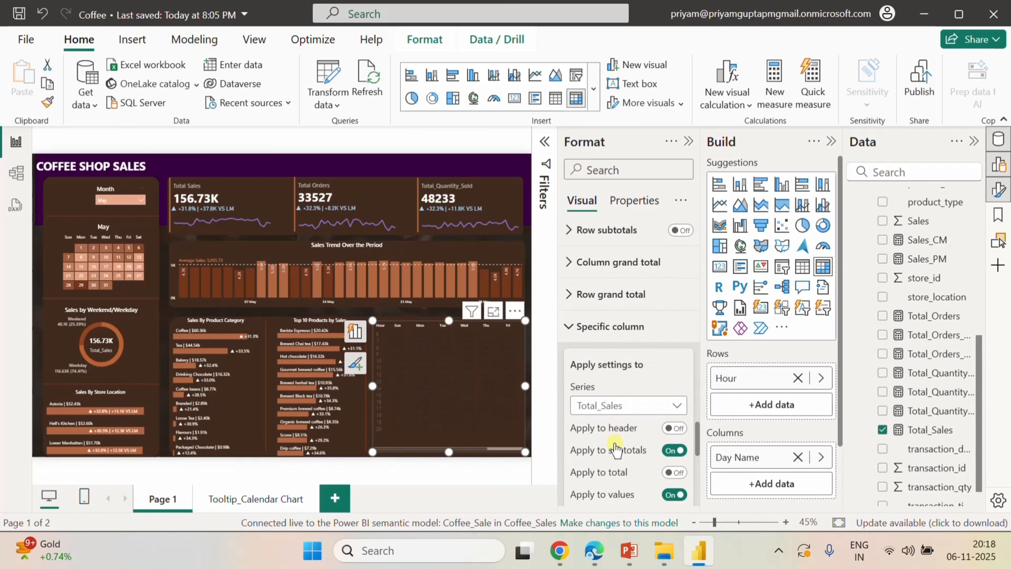
{"action": "scroll", "coordinate": [615, 449], "scroll_direction": "down", "scroll_amount": 3}
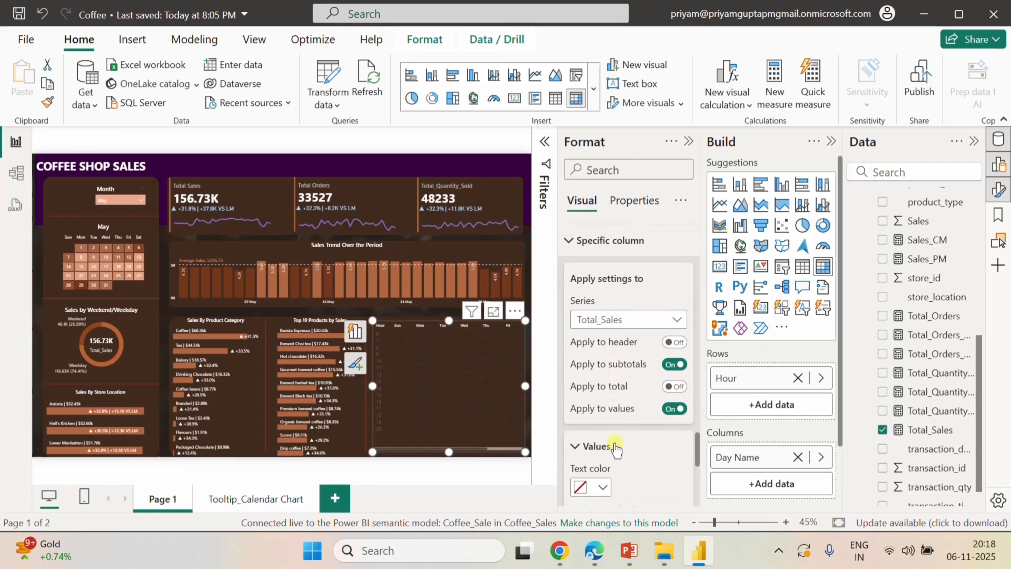
{"action": "scroll", "coordinate": [633, 451], "scroll_direction": "down", "scroll_amount": 3}
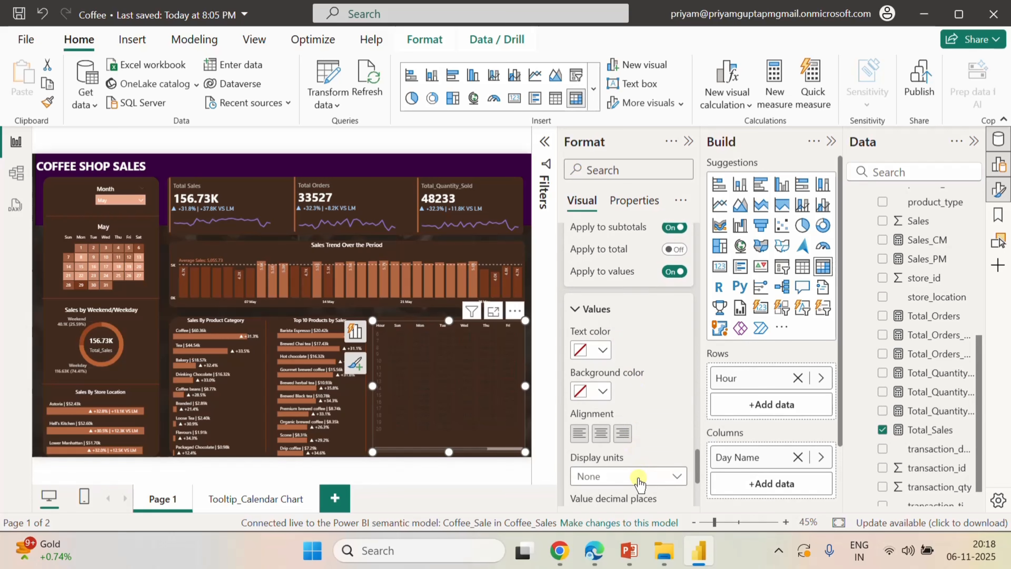
{"action": "left_click", "coordinate": [638, 478]}
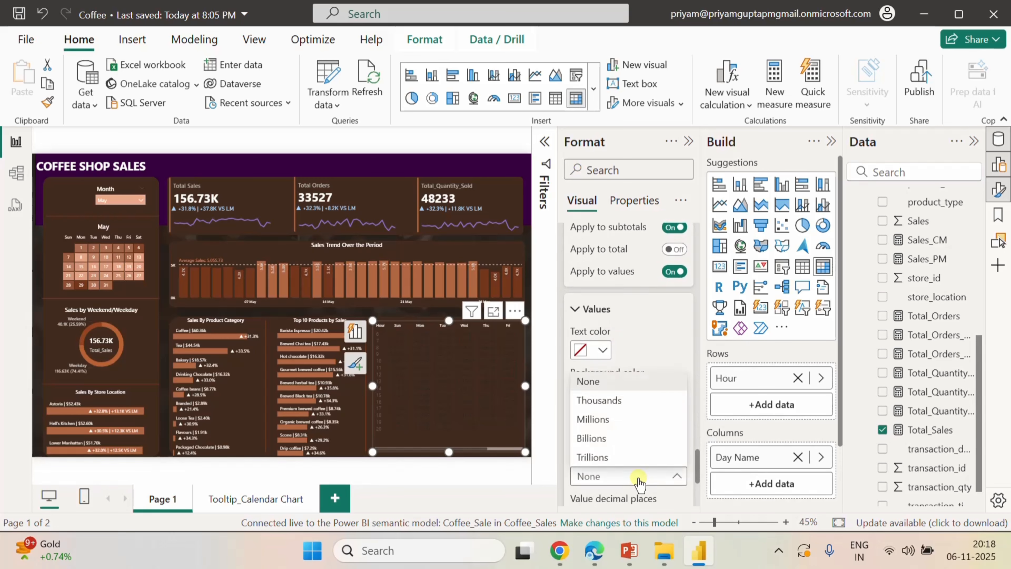
{"action": "left_click", "coordinate": [603, 409]}
{"action": "scroll", "coordinate": [646, 401], "scroll_direction": "down", "scroll_amount": 3}
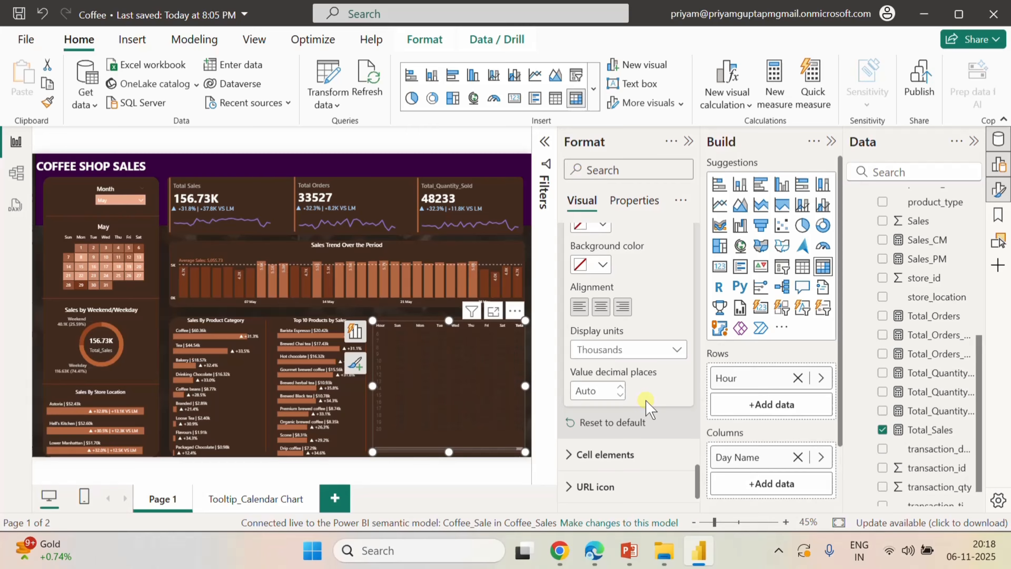
{"action": "scroll", "coordinate": [645, 400], "scroll_direction": "up", "scroll_amount": 7}
{"action": "scroll", "coordinate": [645, 400], "scroll_direction": "up", "scroll_amount": 3}
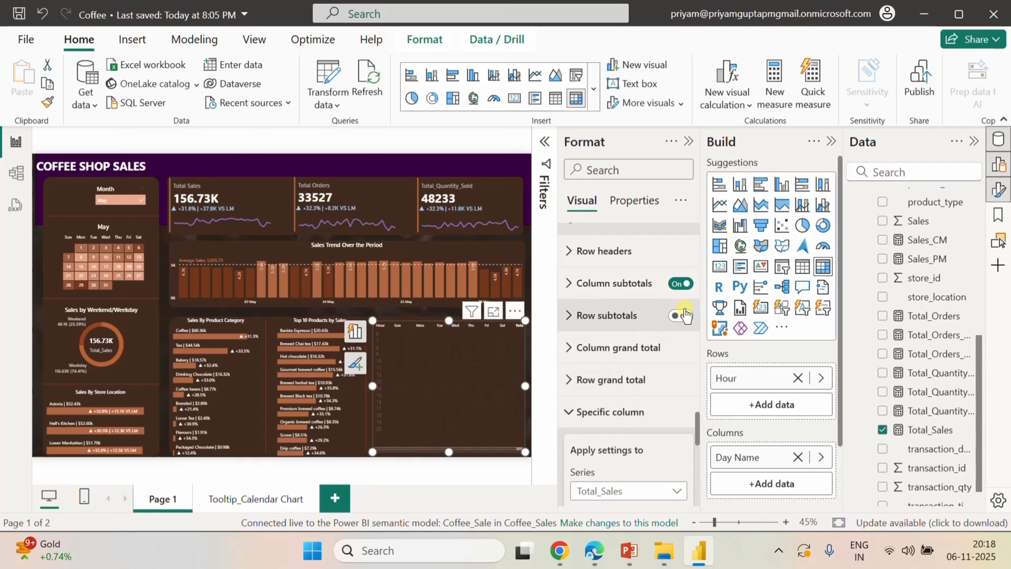
{"action": "left_click", "coordinate": [573, 414]}
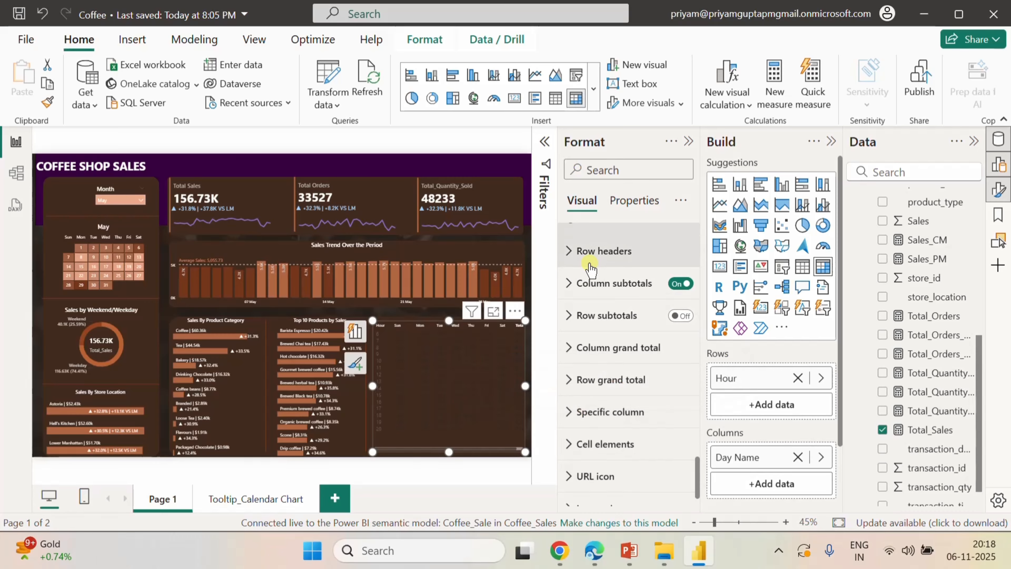
- Format the matrix row headers with font size 8 and white text
{"action": "left_click", "coordinate": [570, 255]}
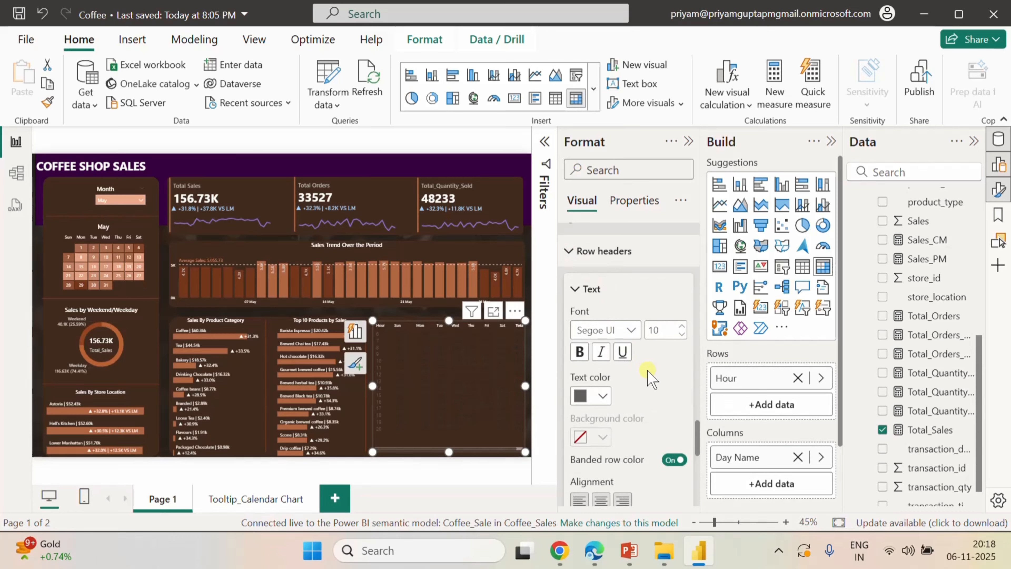
{"action": "left_click", "coordinate": [683, 335]}
{"action": "left_click", "coordinate": [683, 334]}
{"action": "left_click", "coordinate": [598, 404]}
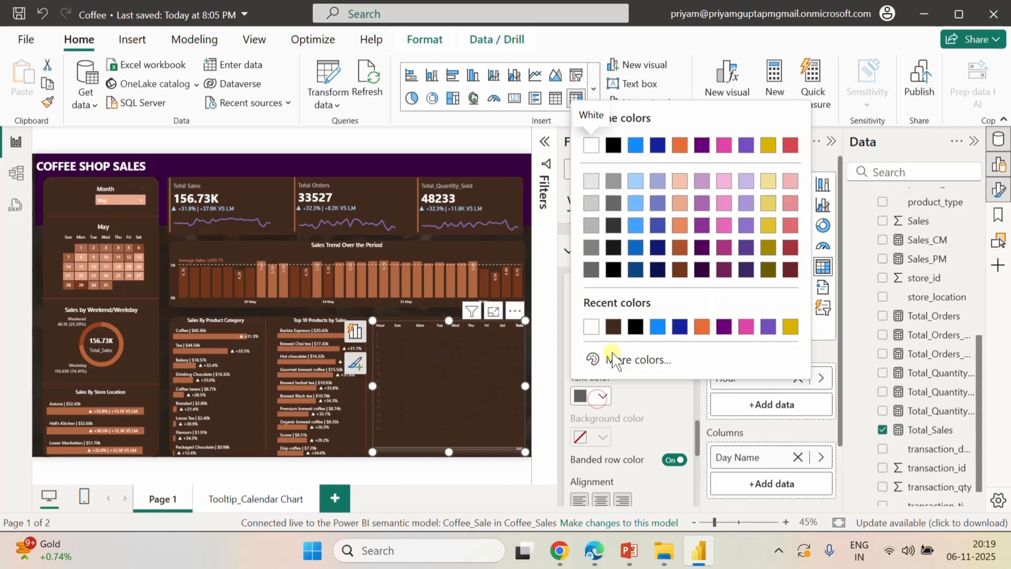
{"action": "left_click", "coordinate": [598, 329]}
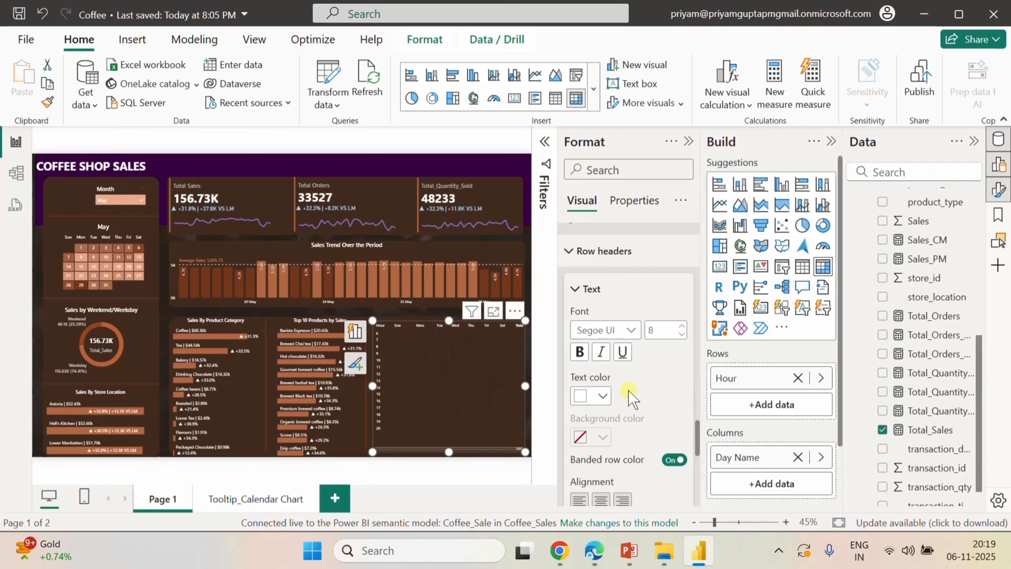
{"action": "left_click", "coordinate": [570, 252]}
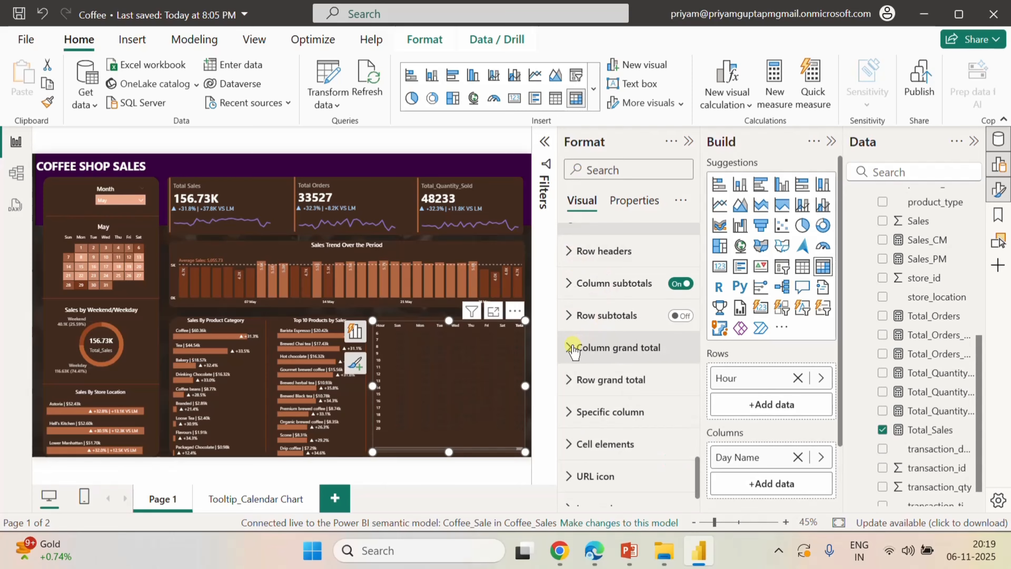
- Format the matrix's column subtotal values with white text and font size 8
{"action": "left_click", "coordinate": [569, 283]}
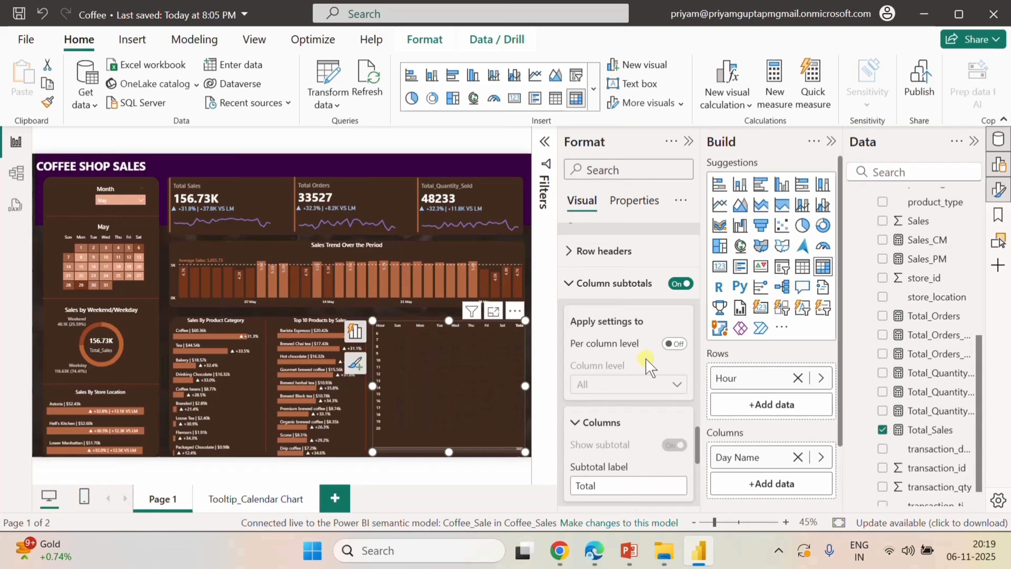
{"action": "scroll", "coordinate": [646, 357], "scroll_direction": "down", "scroll_amount": 4}
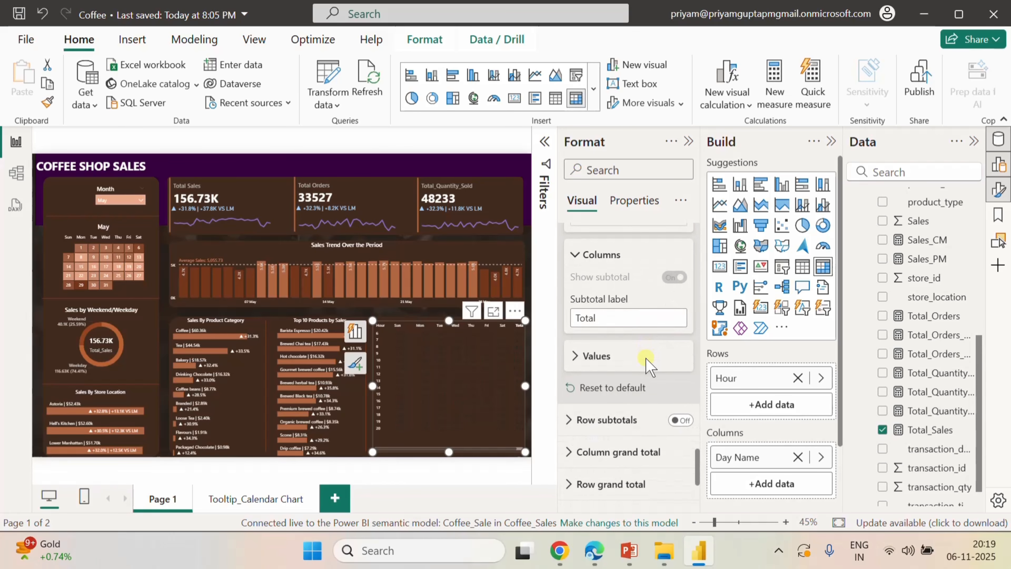
{"action": "left_click", "coordinate": [589, 355]}
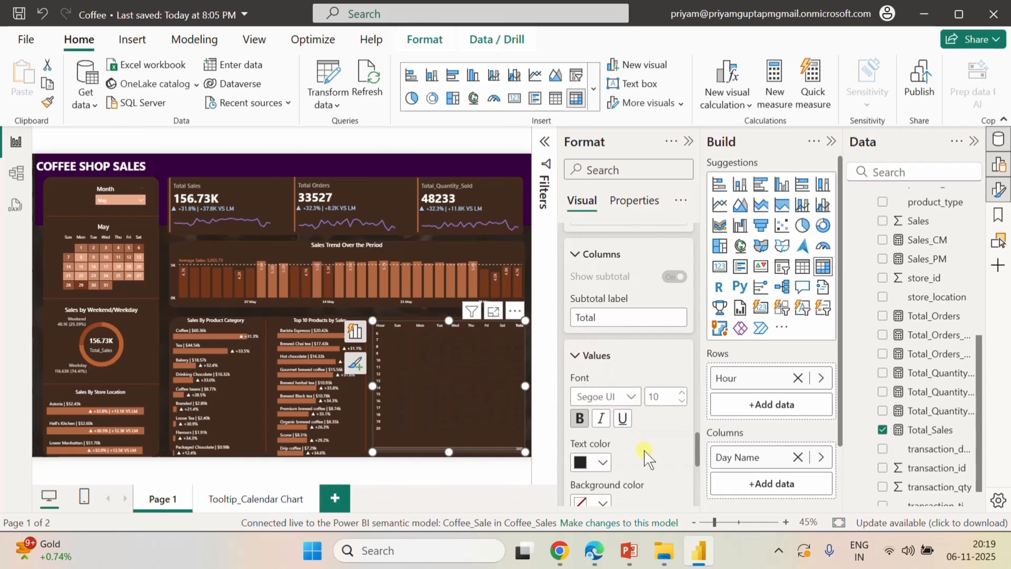
{"action": "scroll", "coordinate": [643, 460], "scroll_direction": "down", "scroll_amount": 2}
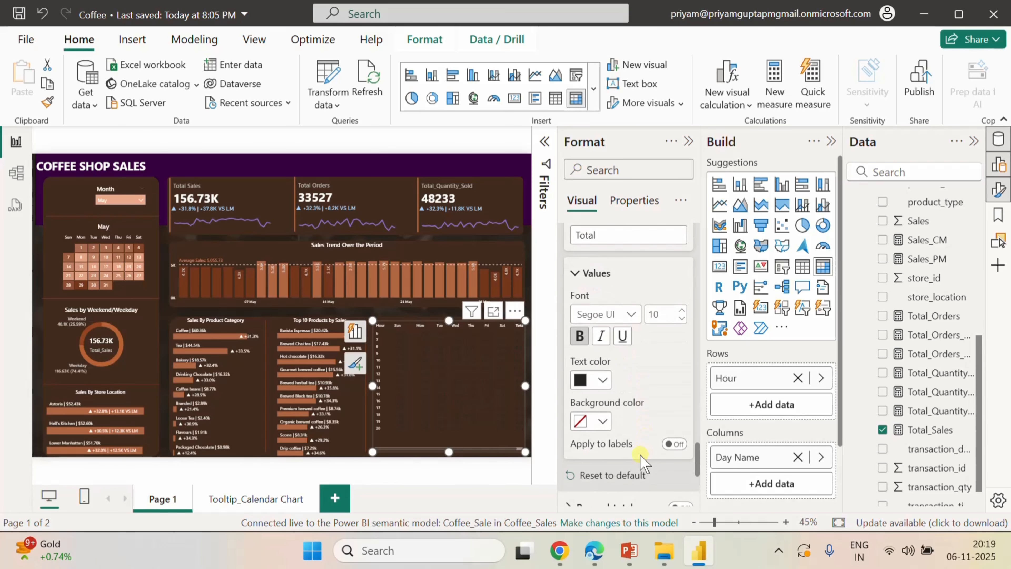
{"action": "left_click", "coordinate": [604, 387]}
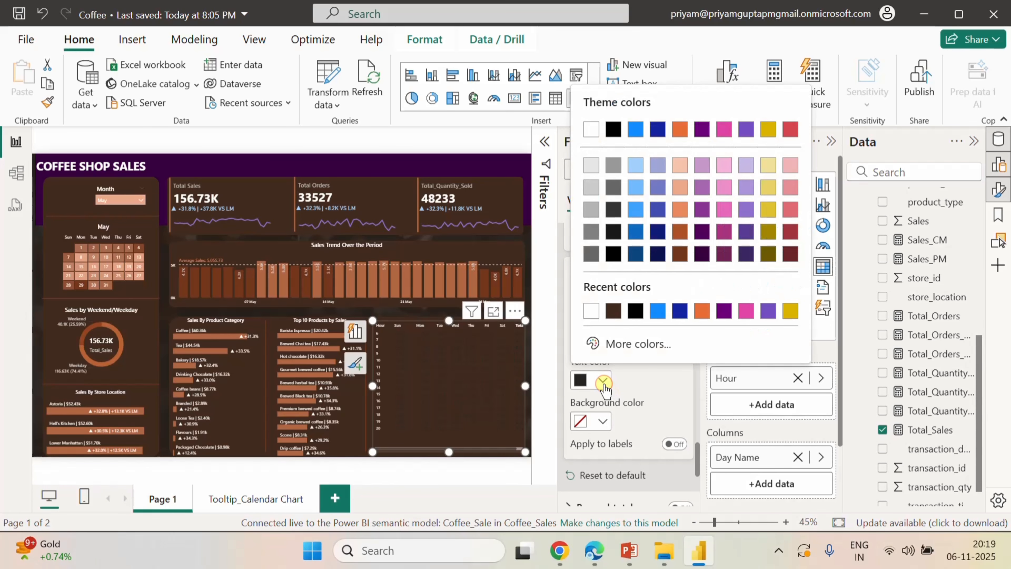
{"action": "left_click", "coordinate": [593, 312]}
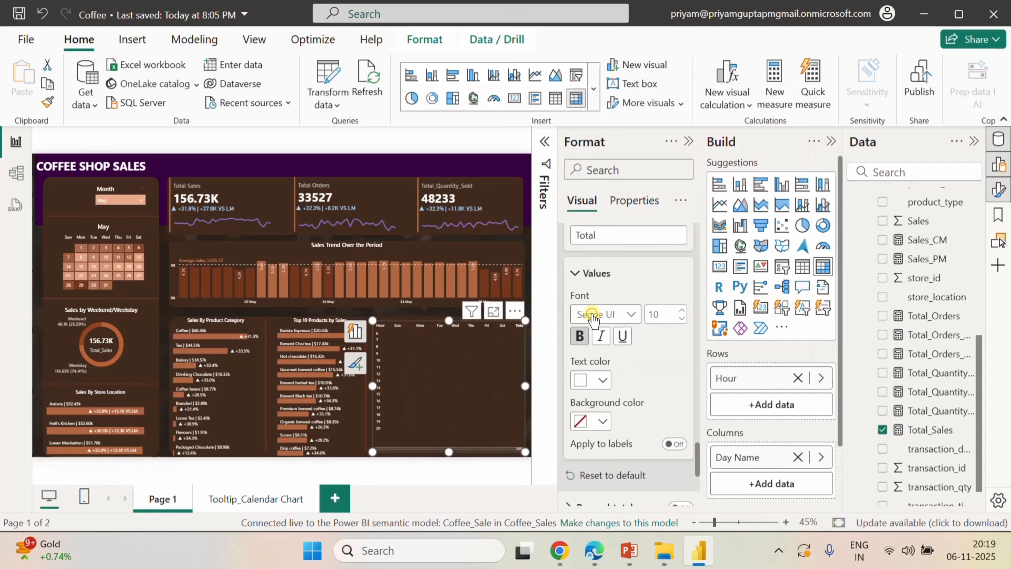
{"action": "left_click", "coordinate": [682, 320]}
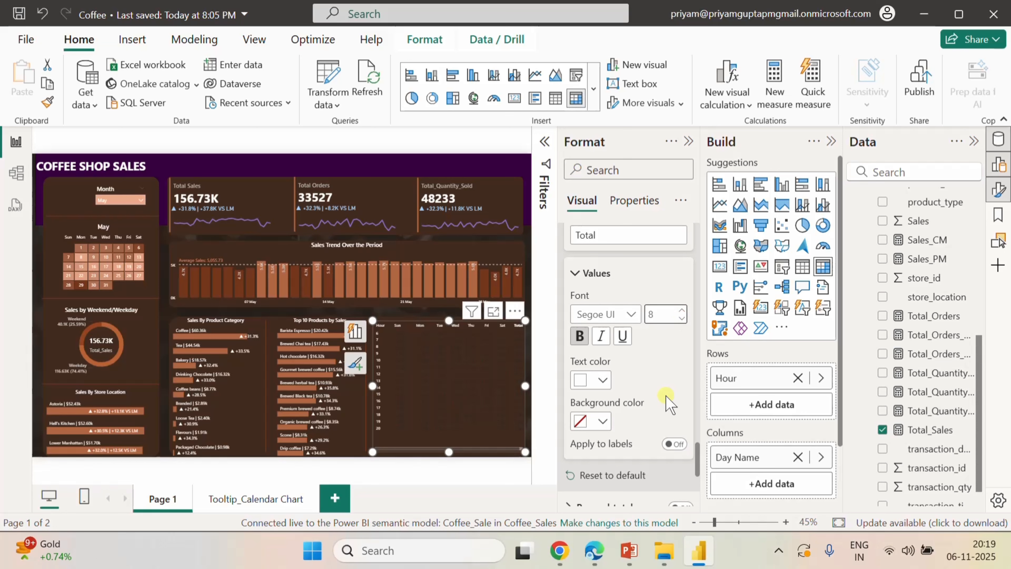
- Give the column subtotal values the recently used dark brown background color
{"action": "right_click", "coordinate": [612, 424]}
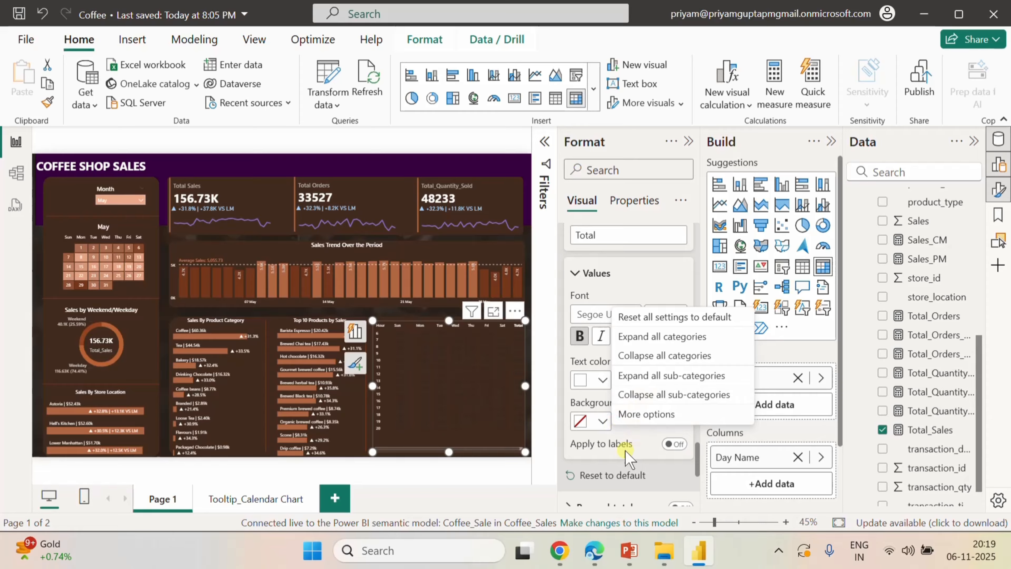
{"action": "left_click", "coordinate": [612, 431]}
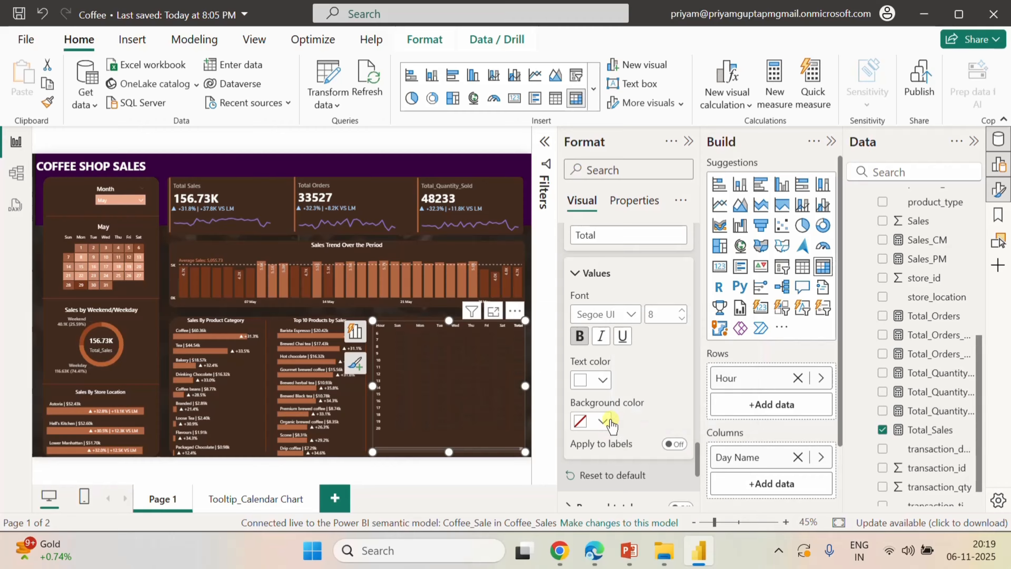
{"action": "left_click", "coordinate": [609, 421]}
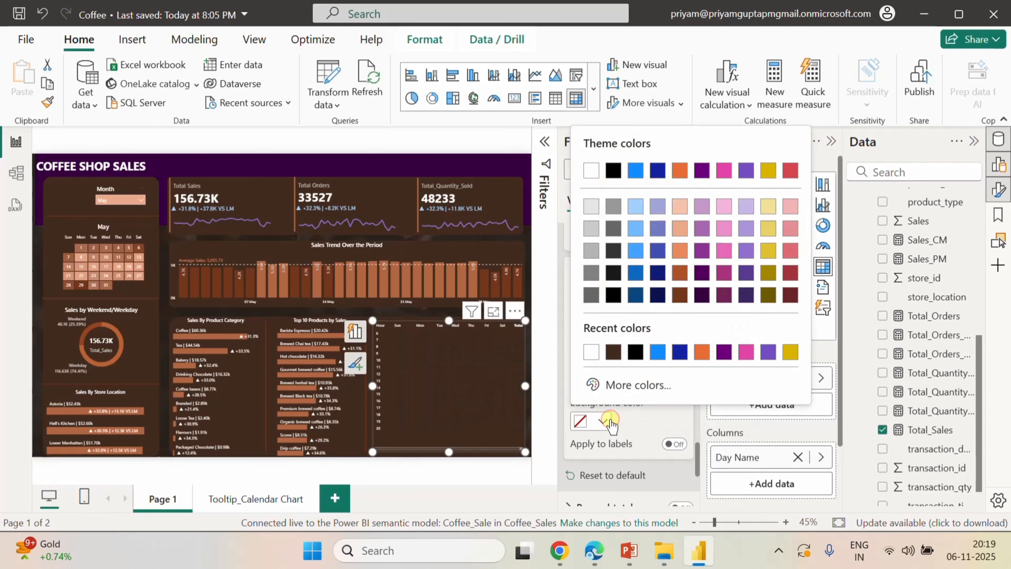
{"action": "left_click", "coordinate": [613, 351]}
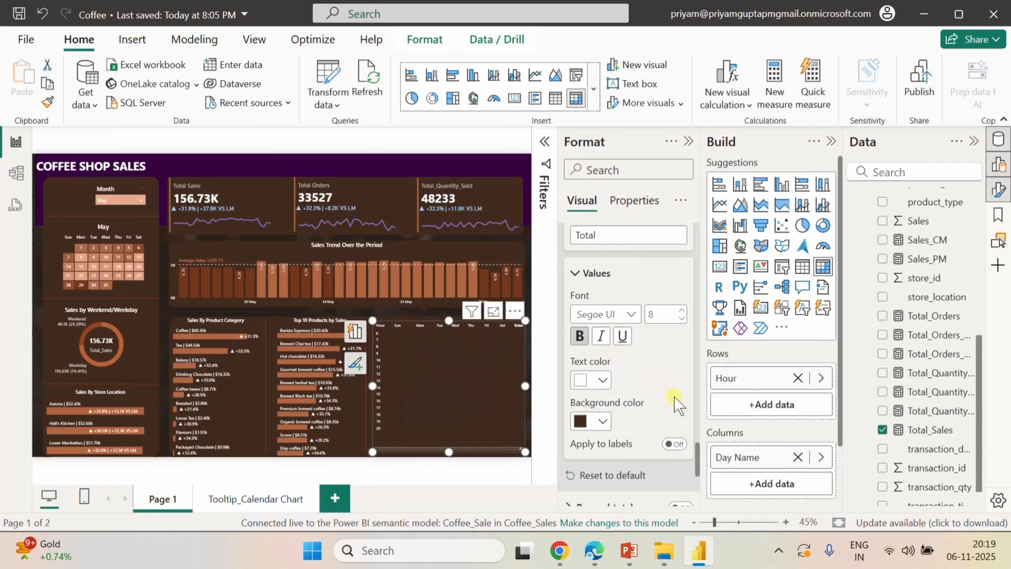
- Set the text color of the matrix's column grand total values to white
{"action": "scroll", "coordinate": [677, 399], "scroll_direction": "down", "scroll_amount": 5}
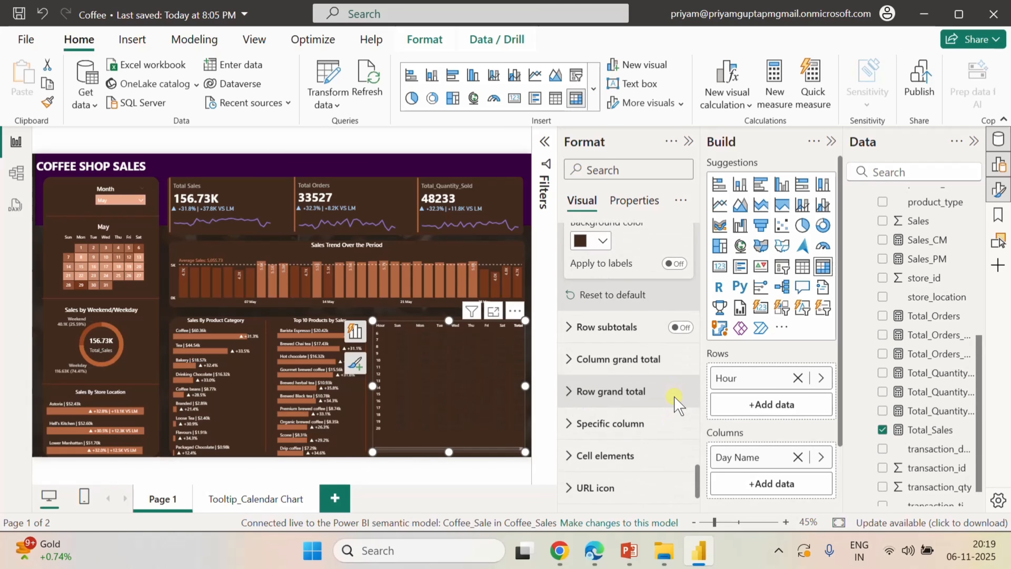
{"action": "left_click", "coordinate": [574, 359]}
{"action": "scroll", "coordinate": [629, 396], "scroll_direction": "down", "scroll_amount": 5}
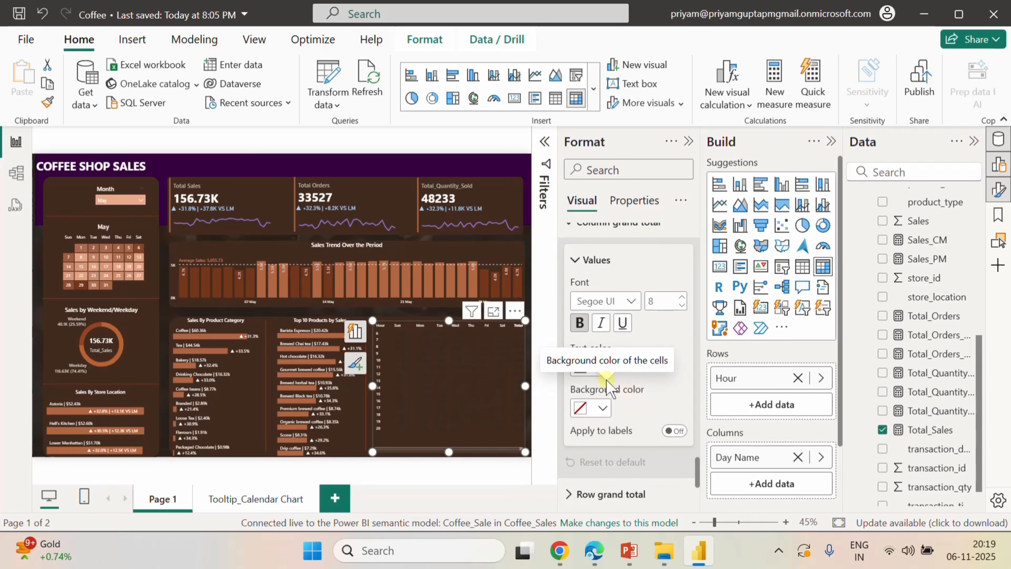
{"action": "left_click", "coordinate": [603, 369]}
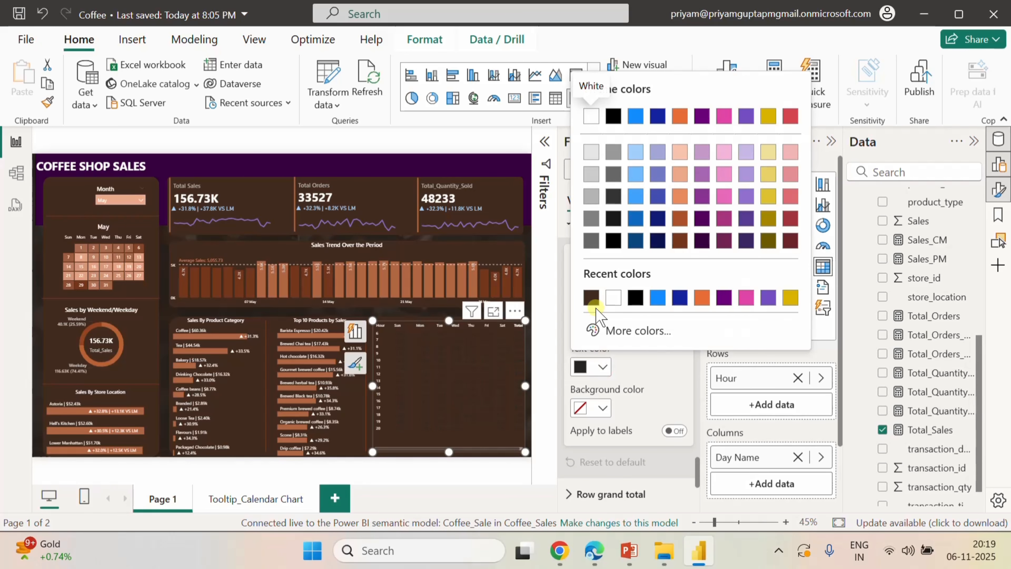
{"action": "left_click", "coordinate": [611, 299]}
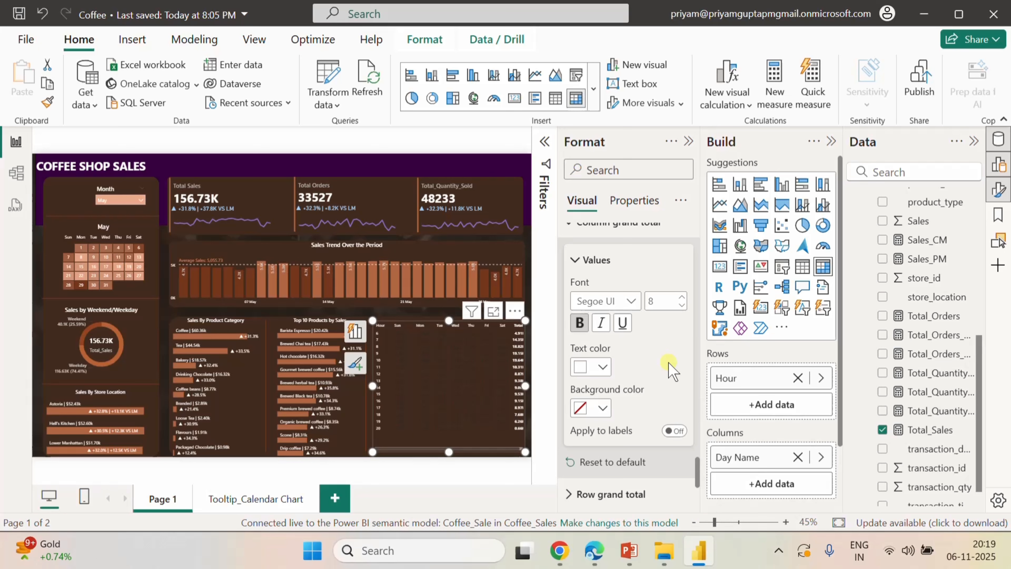
- Turn on background color conditional formatting for the Total_Sales series in the matrix's cell elements
{"action": "scroll", "coordinate": [671, 369], "scroll_direction": "down", "scroll_amount": 3}
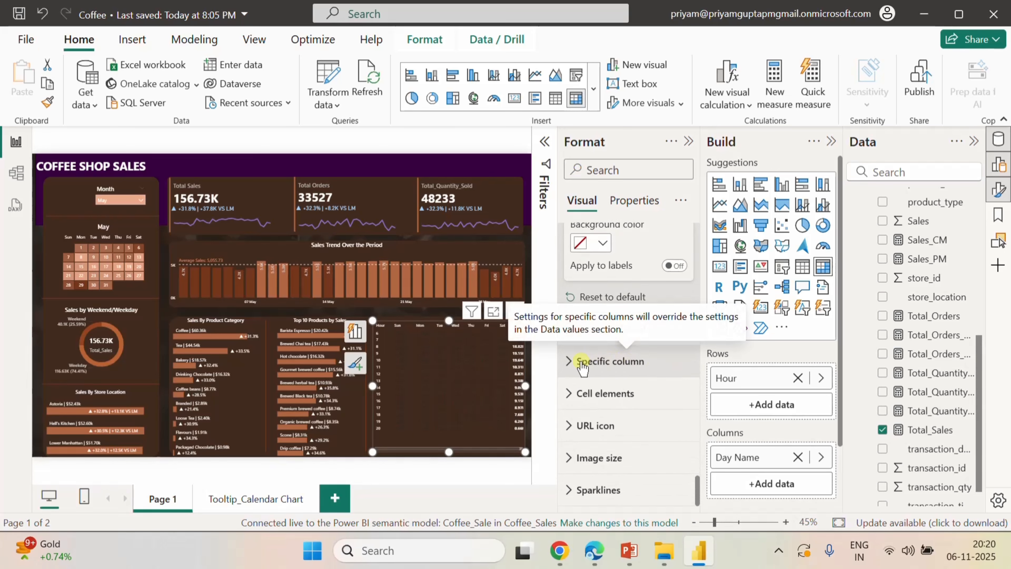
{"action": "left_click", "coordinate": [577, 363]}
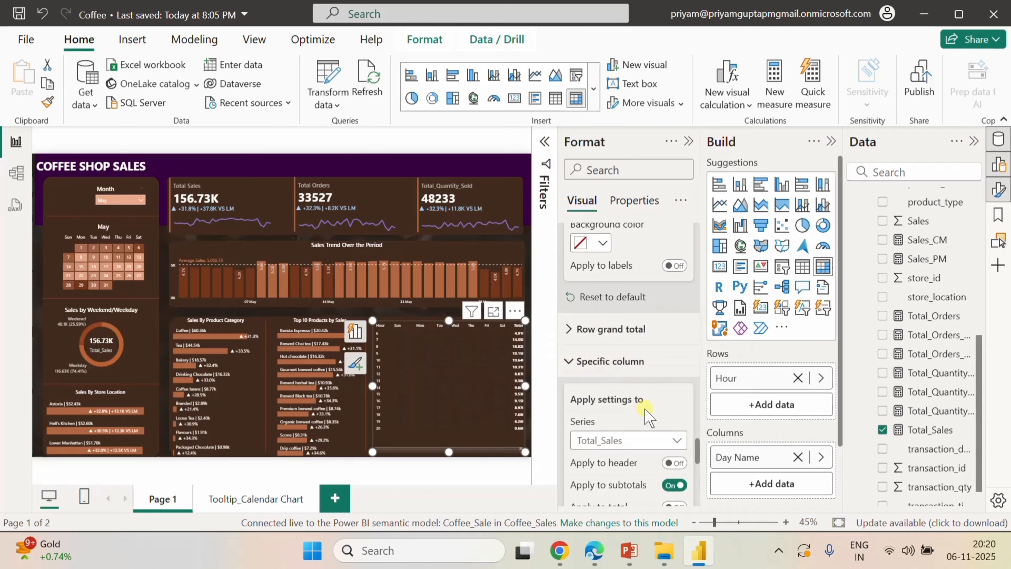
{"action": "scroll", "coordinate": [645, 410], "scroll_direction": "down", "scroll_amount": 3}
{"action": "scroll", "coordinate": [645, 410], "scroll_direction": "down", "scroll_amount": 4}
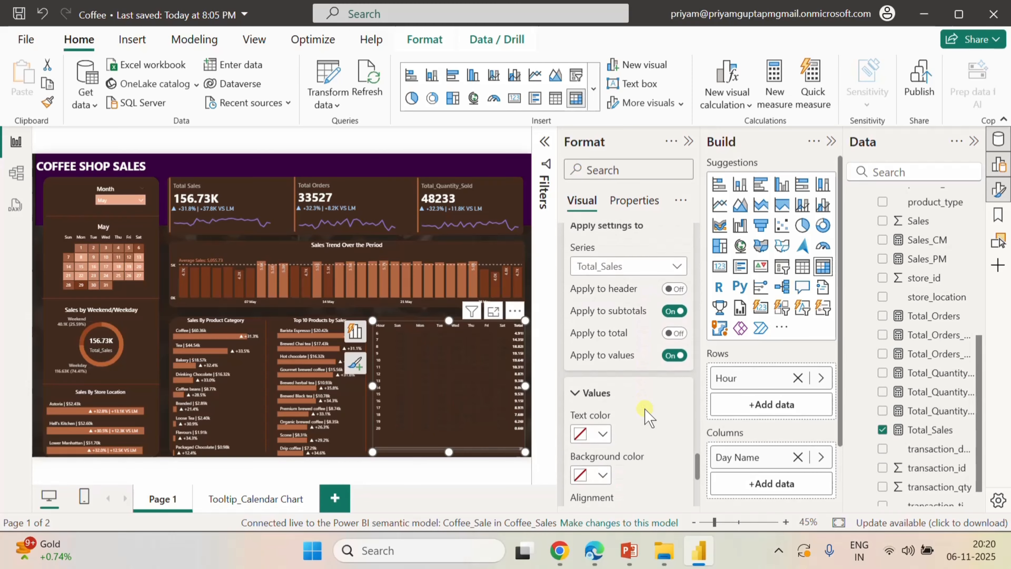
{"action": "scroll", "coordinate": [645, 409], "scroll_direction": "down", "scroll_amount": 3}
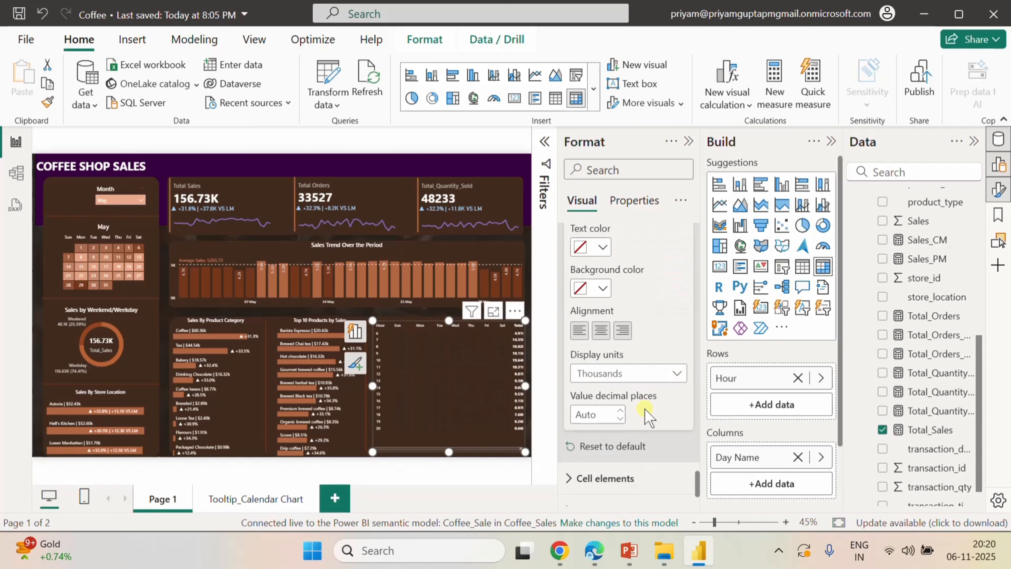
{"action": "left_click", "coordinate": [576, 400]}
{"action": "scroll", "coordinate": [662, 490], "scroll_direction": "down", "scroll_amount": 4}
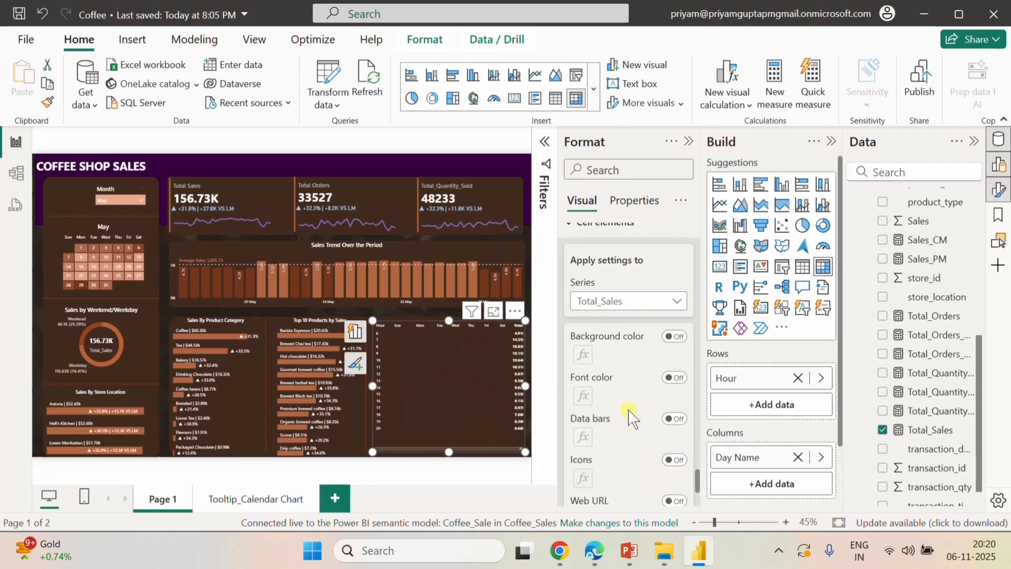
{"action": "left_click", "coordinate": [674, 337]}
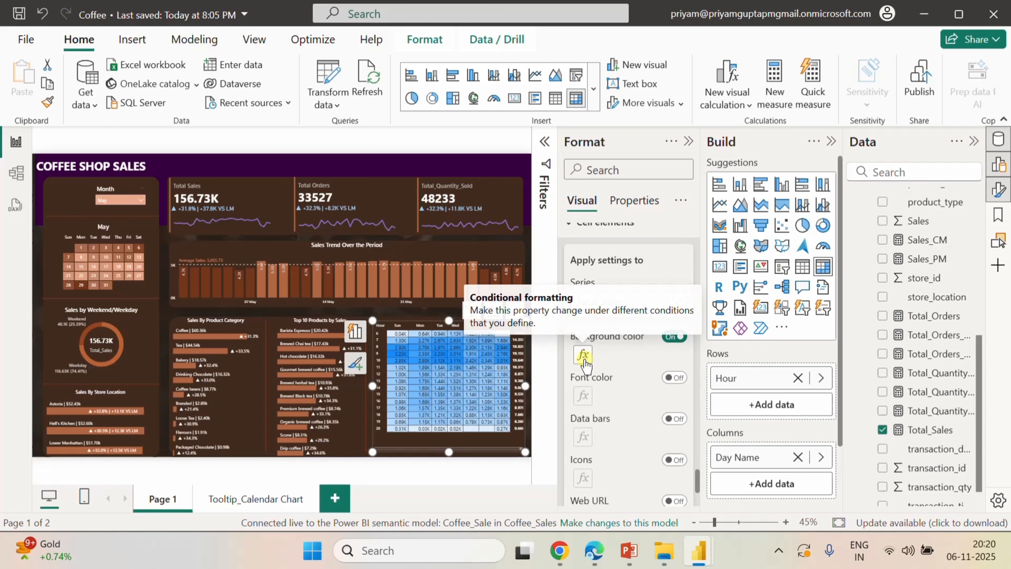
- Set the lowest-value color of the Total_Sales background gradient to #6C260E in its conditional formatting rules
{"action": "left_click", "coordinate": [583, 355]}
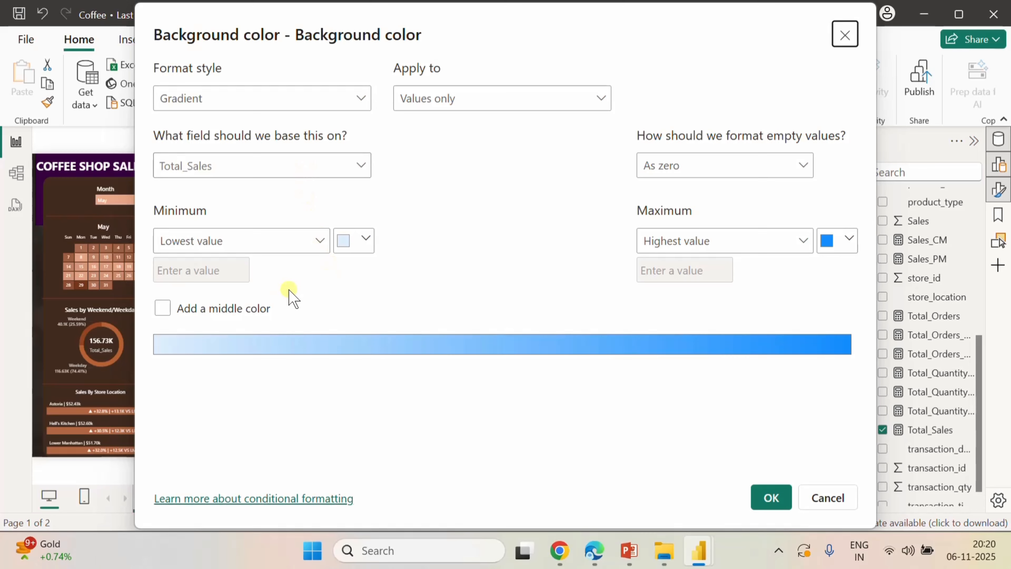
{"action": "left_click", "coordinate": [365, 240]}
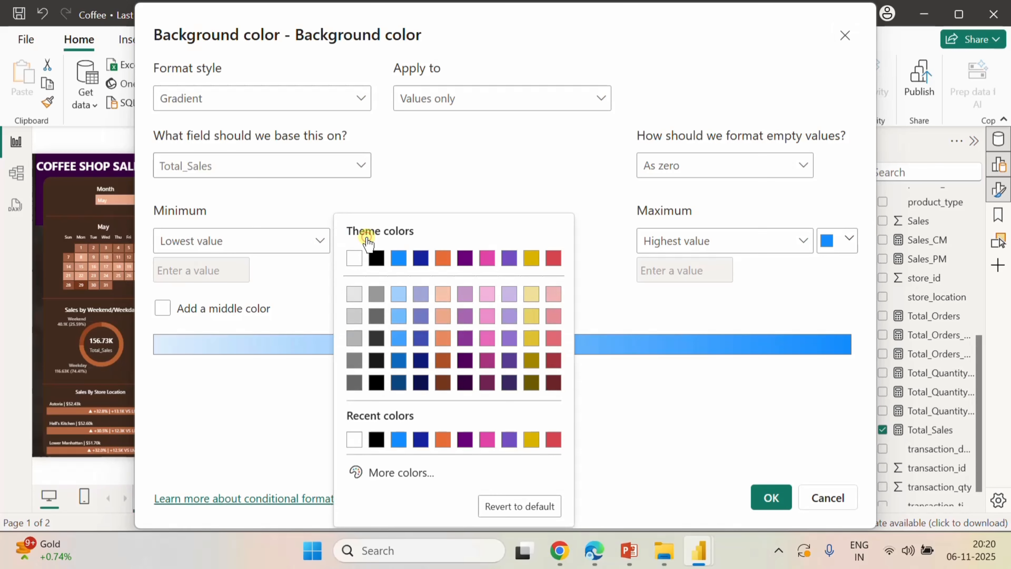
{"action": "left_click", "coordinate": [396, 470]}
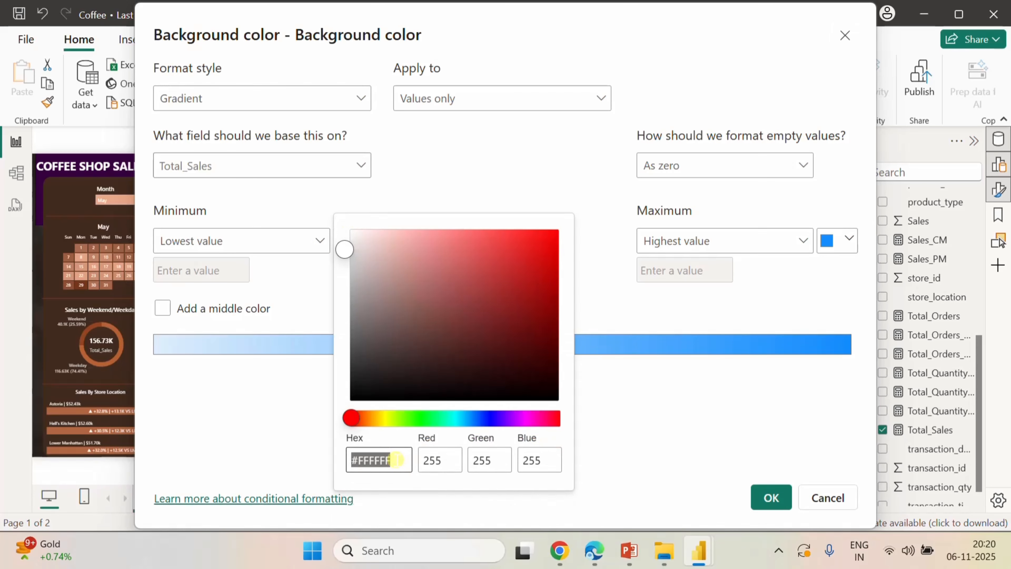
{"action": "type", "text": "6c"}
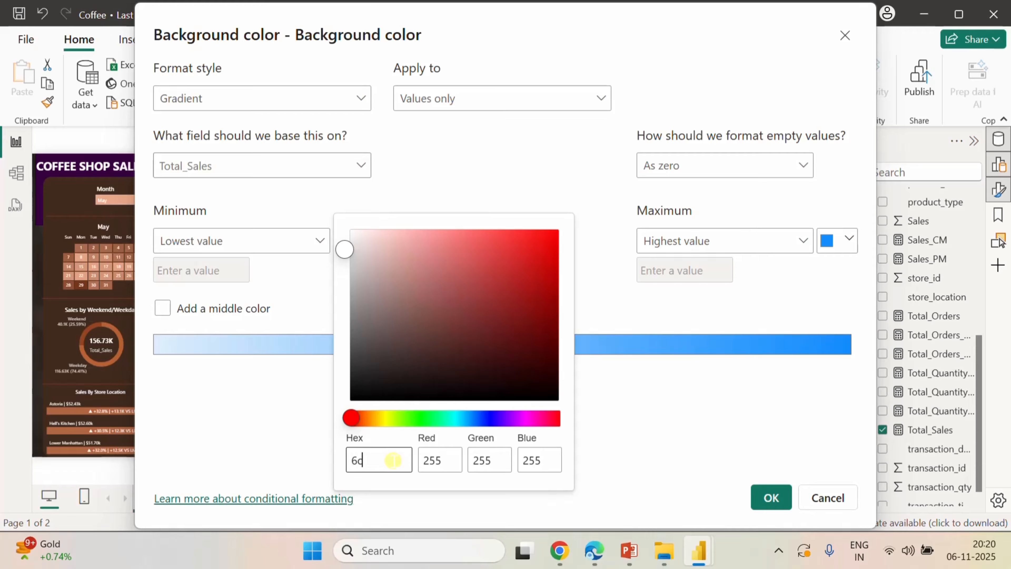
{"action": "type", "text": "260e"}
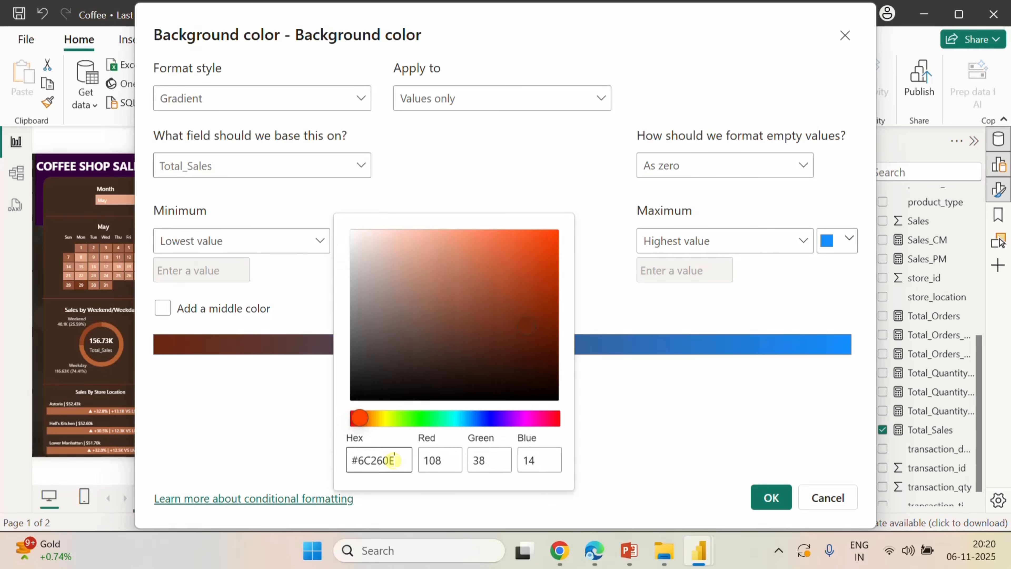
{"action": "left_click", "coordinate": [650, 423]}
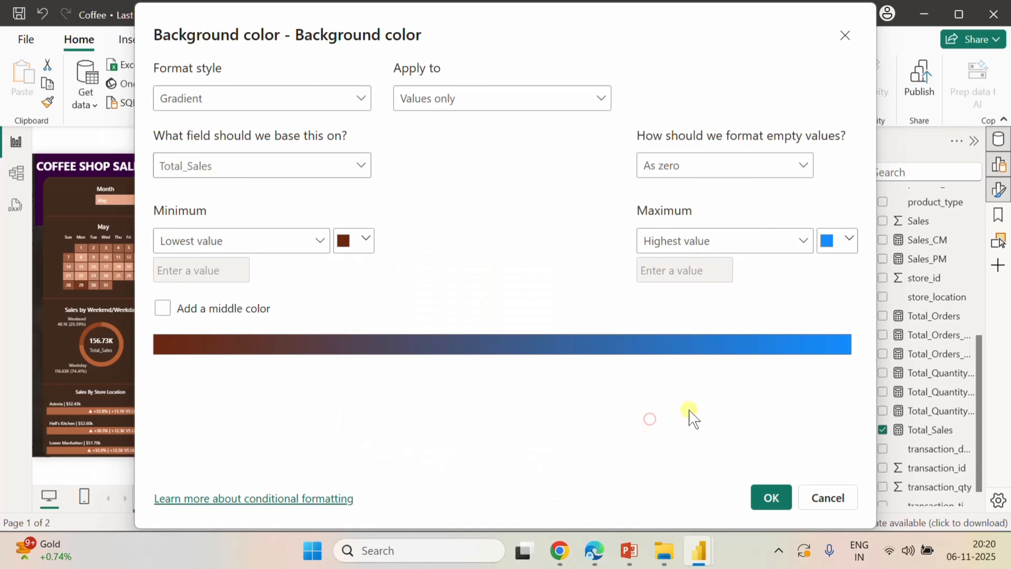
- Set the highest-value color of the background gradient to #D98D6B
{"action": "left_click", "coordinate": [850, 239]}
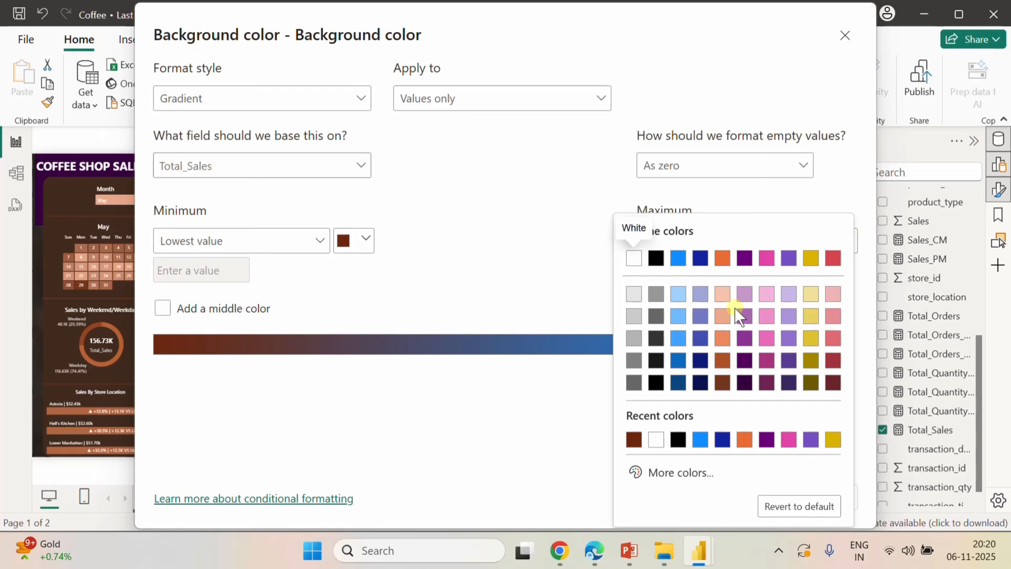
{"action": "left_click", "coordinate": [668, 483]}
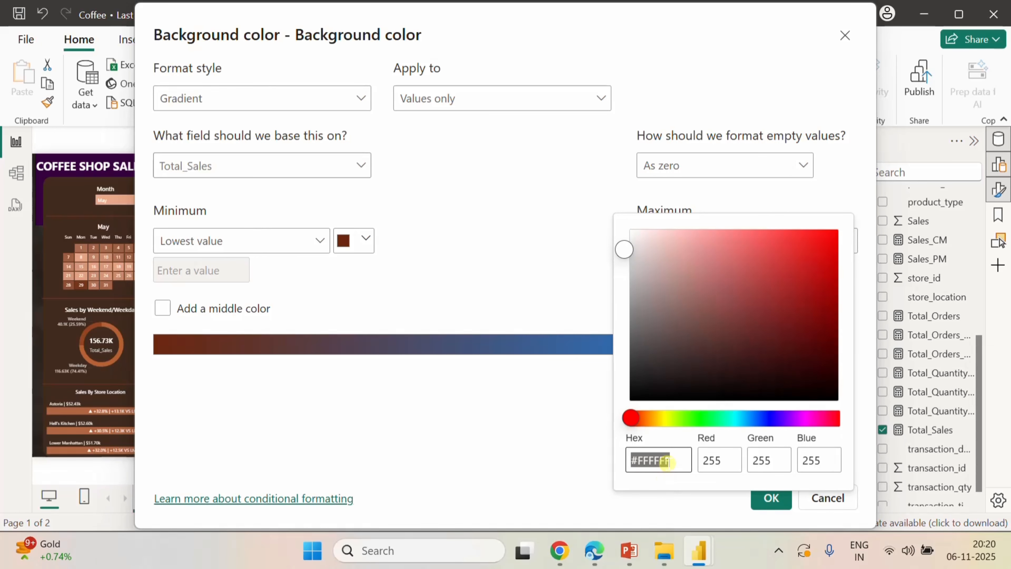
{"action": "type", "text": "d9"}
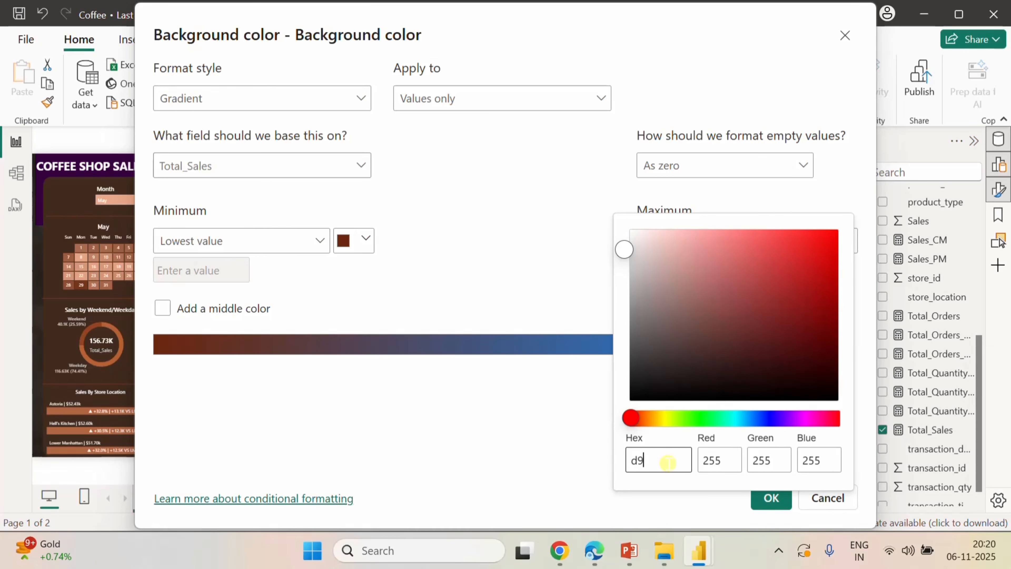
{"action": "type", "text": "8d6b"}
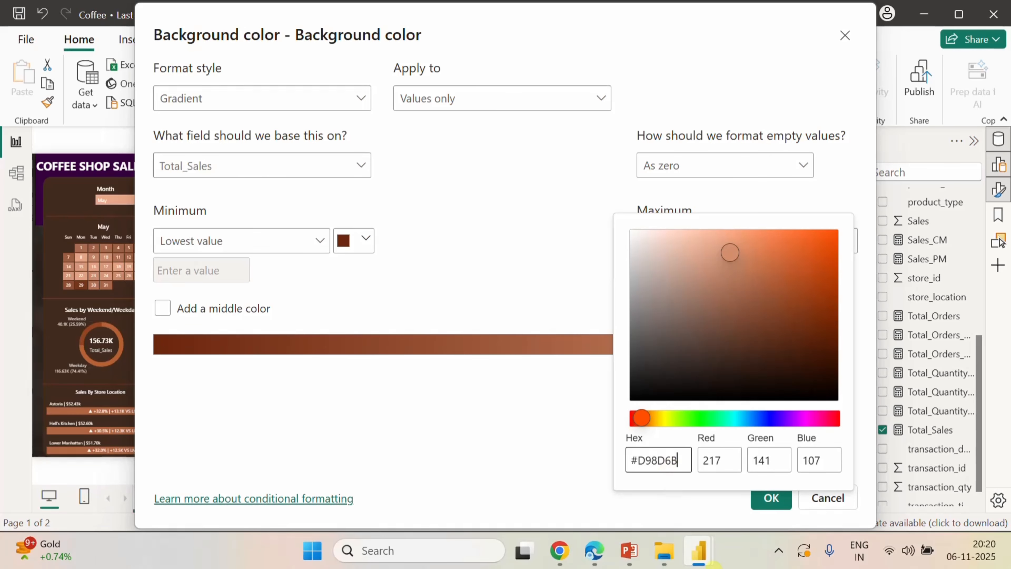
- Apply the background color gradient rules to the matrix's Total_Sales values
{"action": "left_click", "coordinate": [549, 436]}
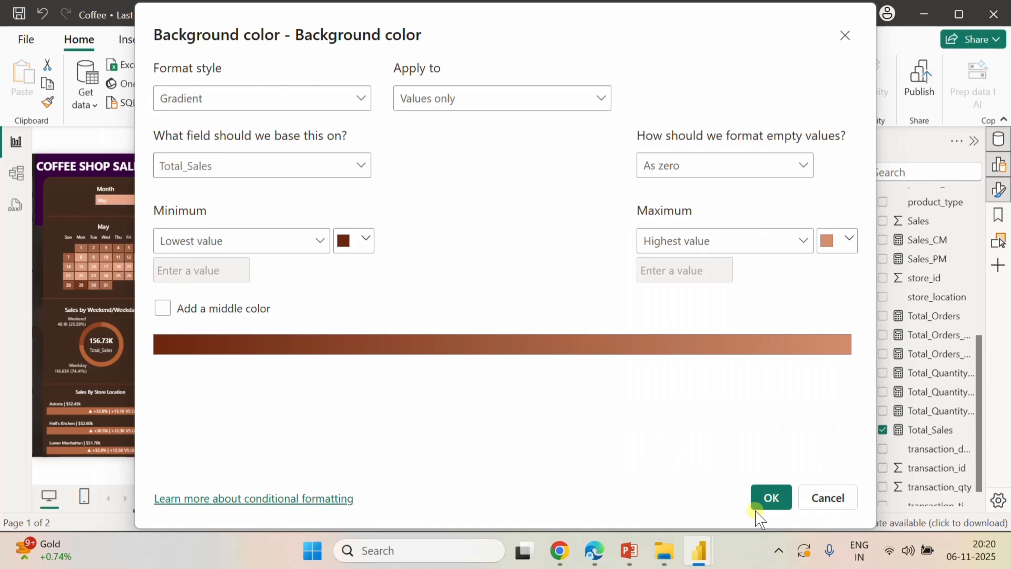
{"action": "left_click", "coordinate": [771, 497]}
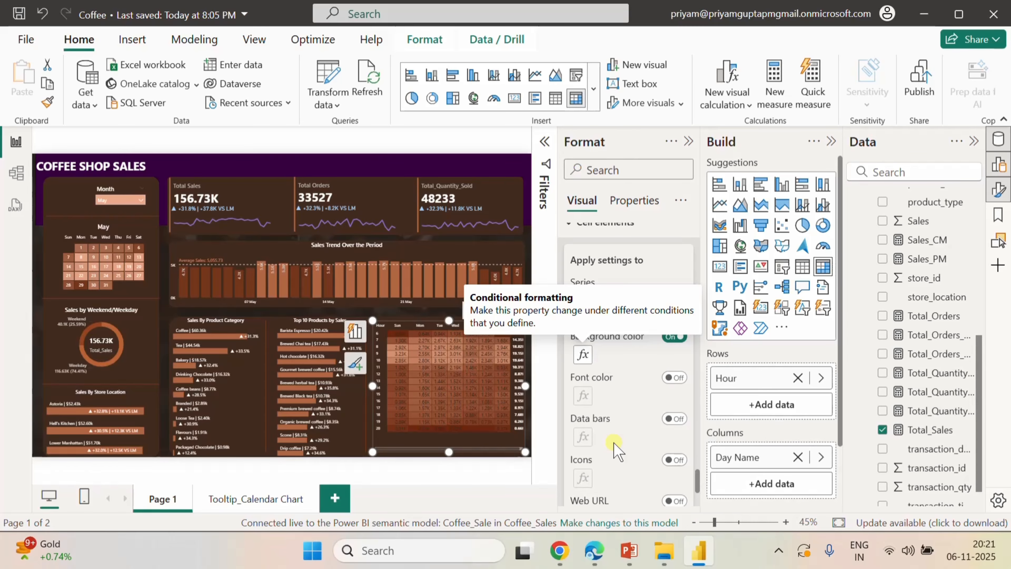
- Turn on font color conditional formatting for the matrix's Total_Sales series and set its lowest-value gradient color to #6C260E
{"action": "left_click", "coordinate": [680, 378]}
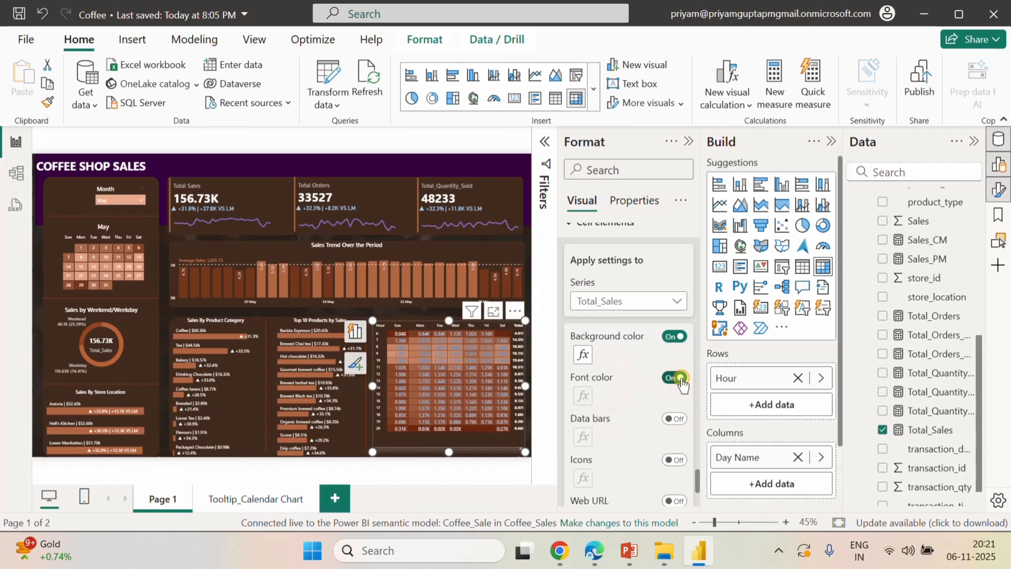
{"action": "left_click", "coordinate": [584, 396]}
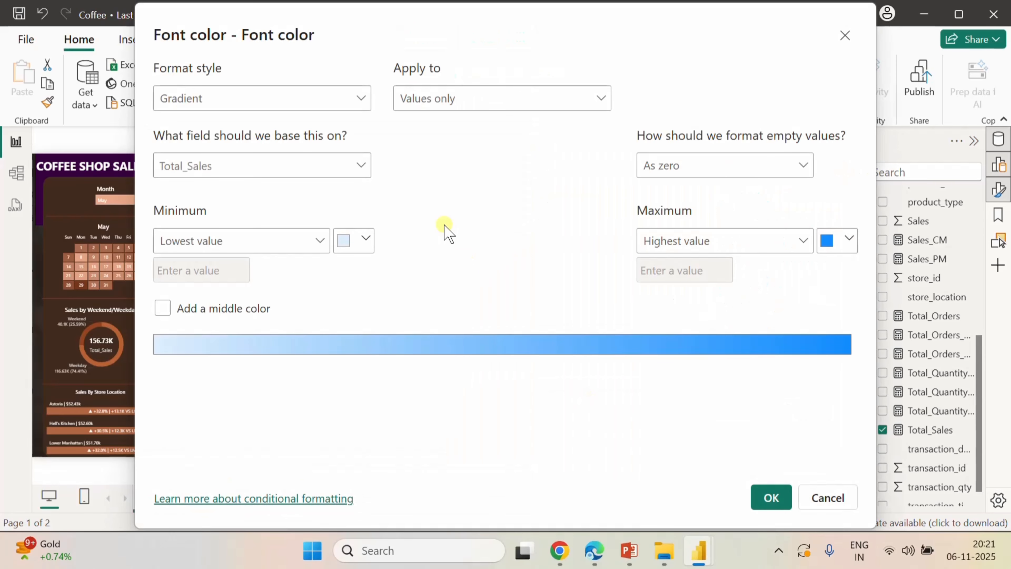
{"action": "left_click", "coordinate": [366, 240]}
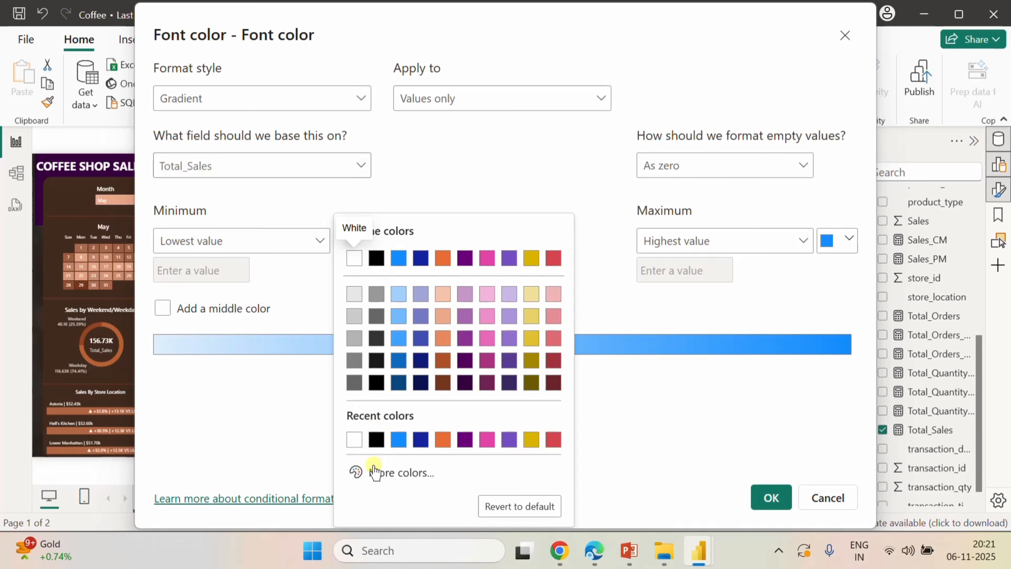
{"action": "left_click", "coordinate": [390, 473]}
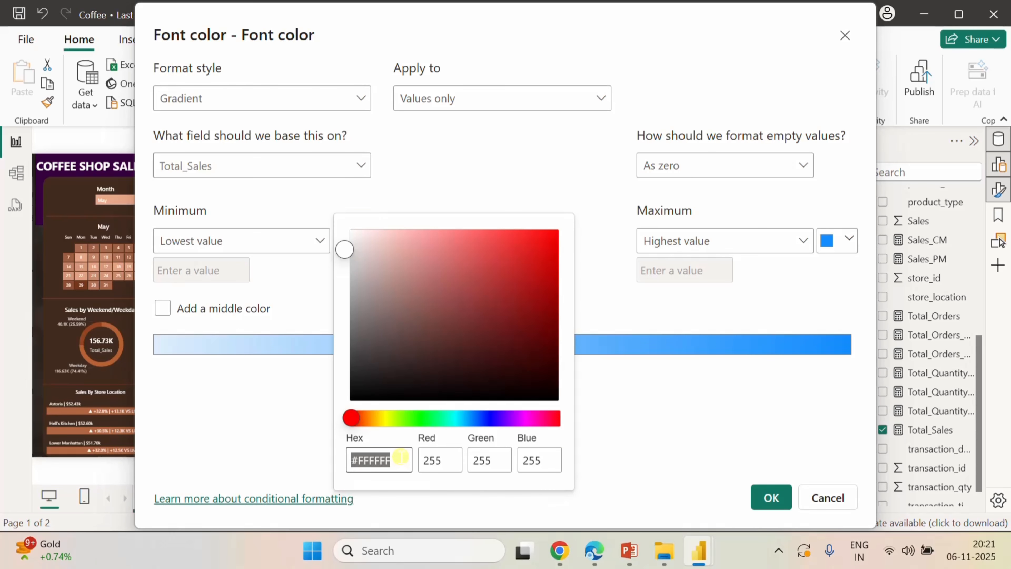
{"action": "type", "text": "6c2"}
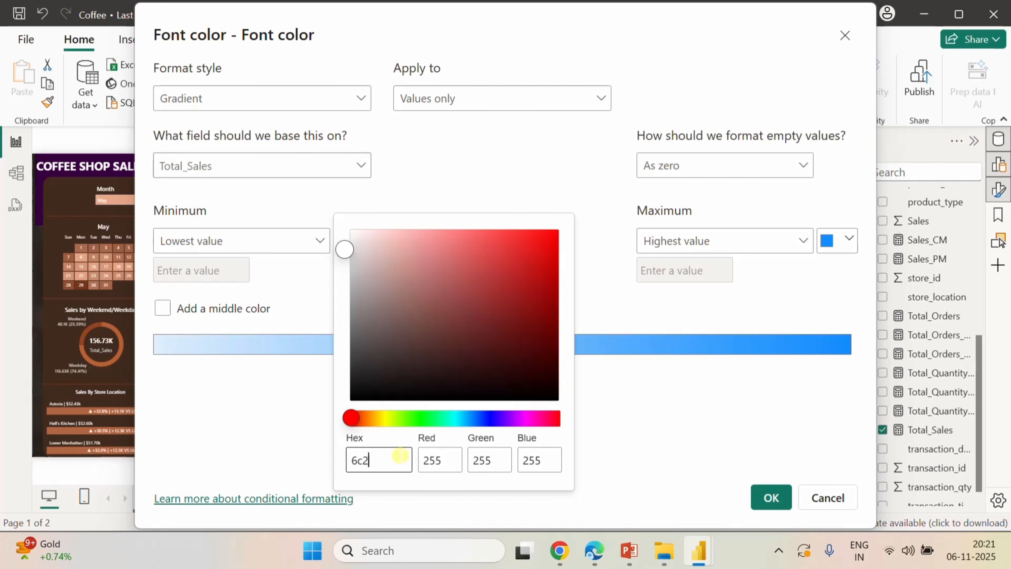
{"action": "type", "text": "60e"}
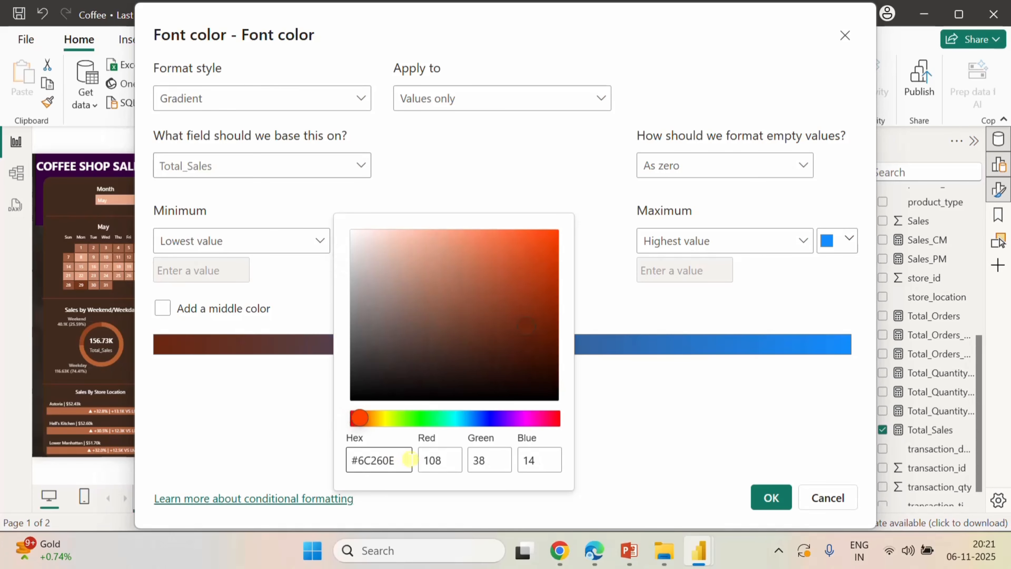
{"action": "left_click", "coordinate": [749, 429]}
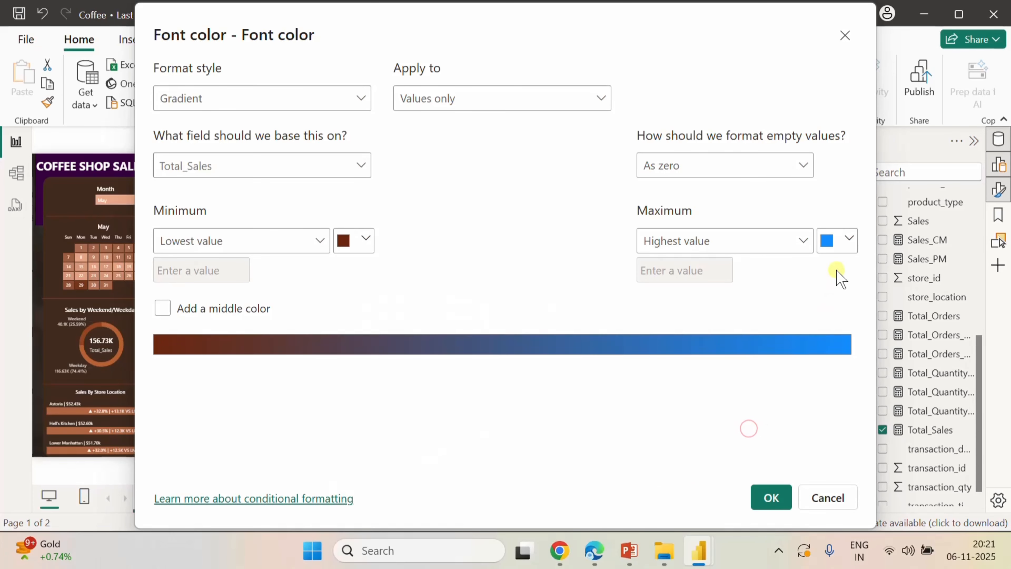
- Set the highest-value color of the font color gradient to #D98D6B and apply the rules
{"action": "left_click", "coordinate": [851, 239]}
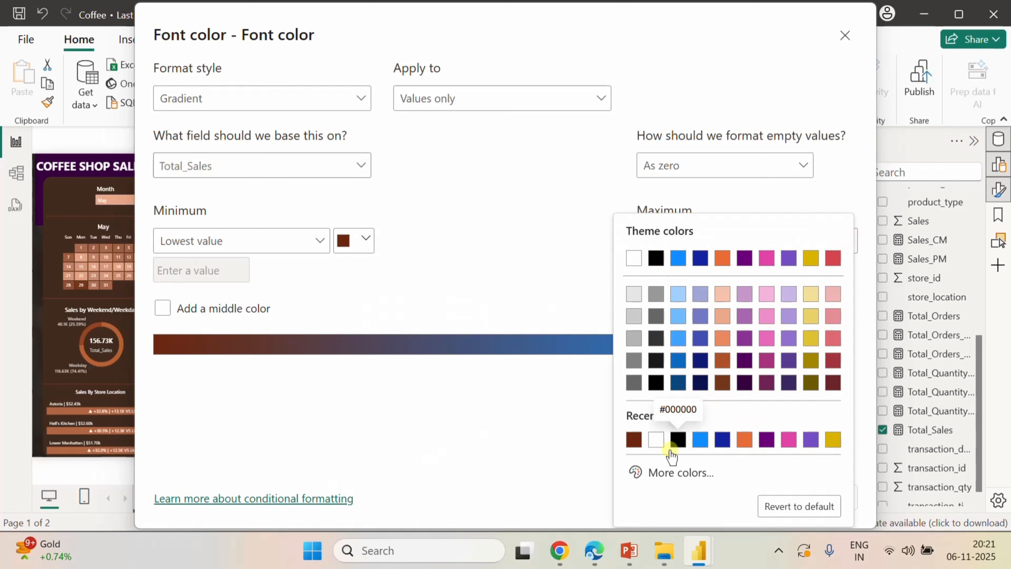
{"action": "left_click", "coordinate": [662, 474]}
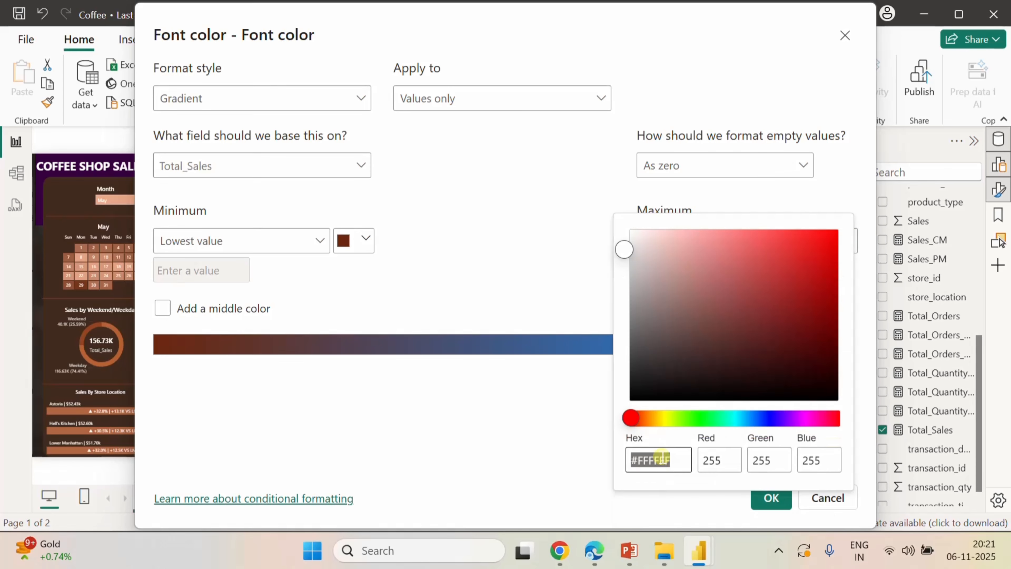
{"action": "type", "text": "d"}
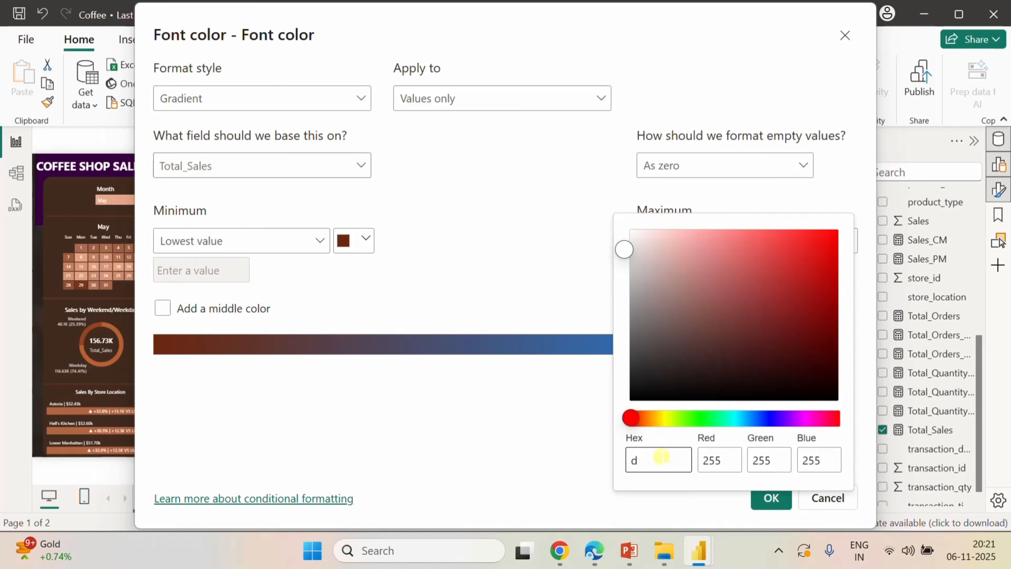
{"action": "type", "text": "9"}
{"action": "type", "text": "d6b"}
{"action": "left_click", "coordinate": [548, 427]}
{"action": "left_click", "coordinate": [756, 506]}
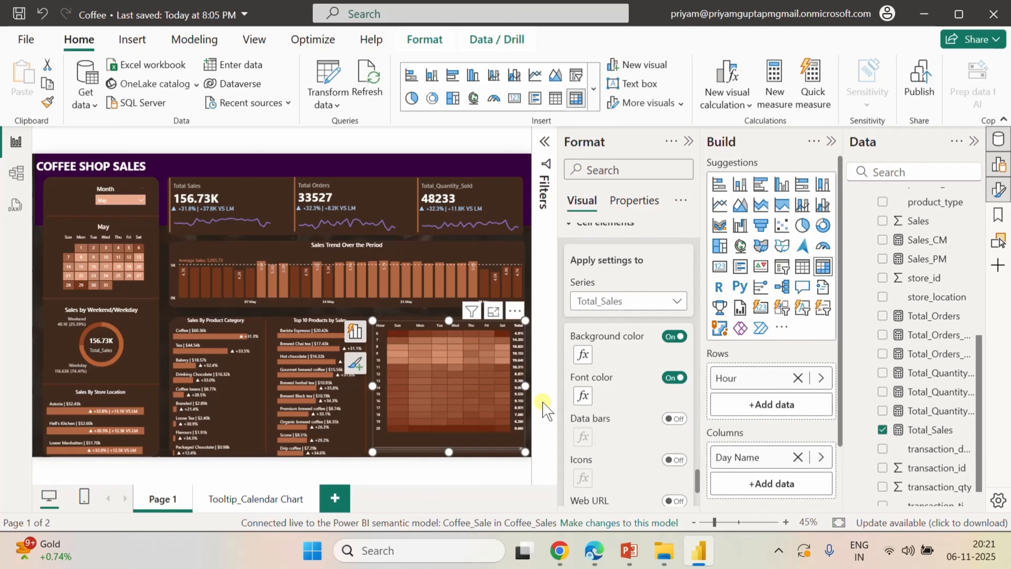
- Center-align the text of the matrix's row headers
{"action": "scroll", "coordinate": [618, 394], "scroll_direction": "up", "scroll_amount": 6}
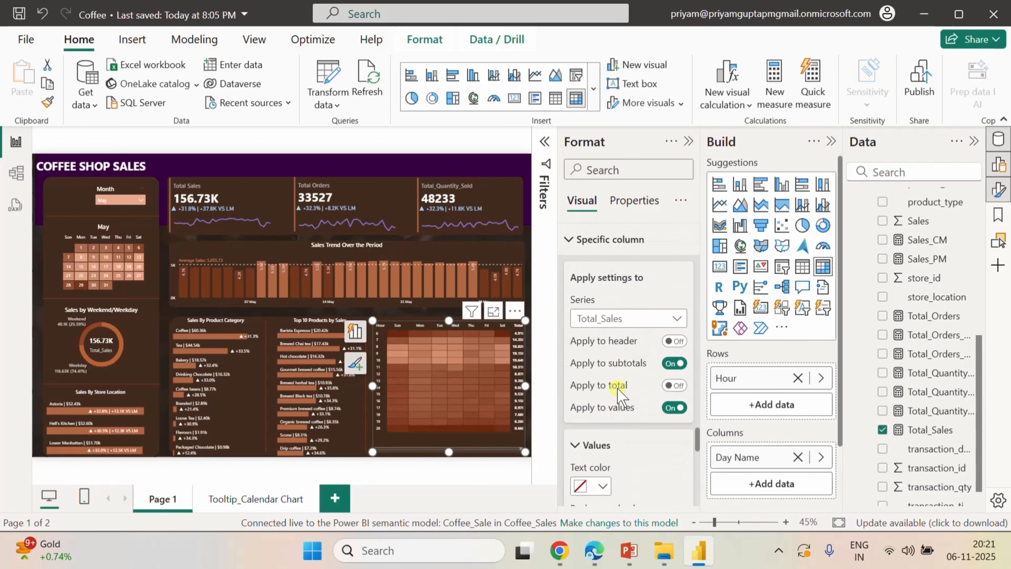
{"action": "scroll", "coordinate": [618, 395], "scroll_direction": "up", "scroll_amount": 8}
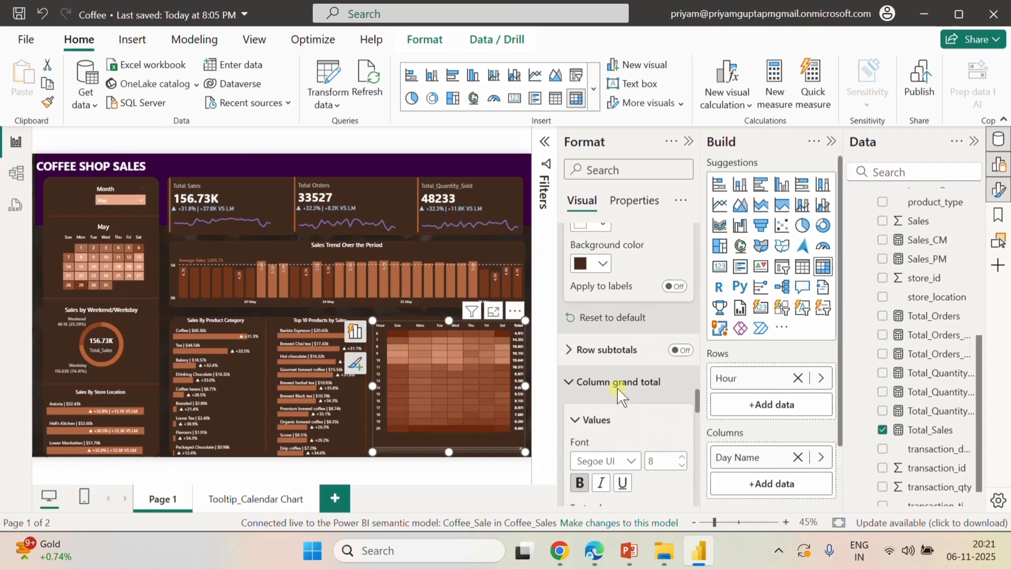
{"action": "scroll", "coordinate": [619, 394], "scroll_direction": "up", "scroll_amount": 6}
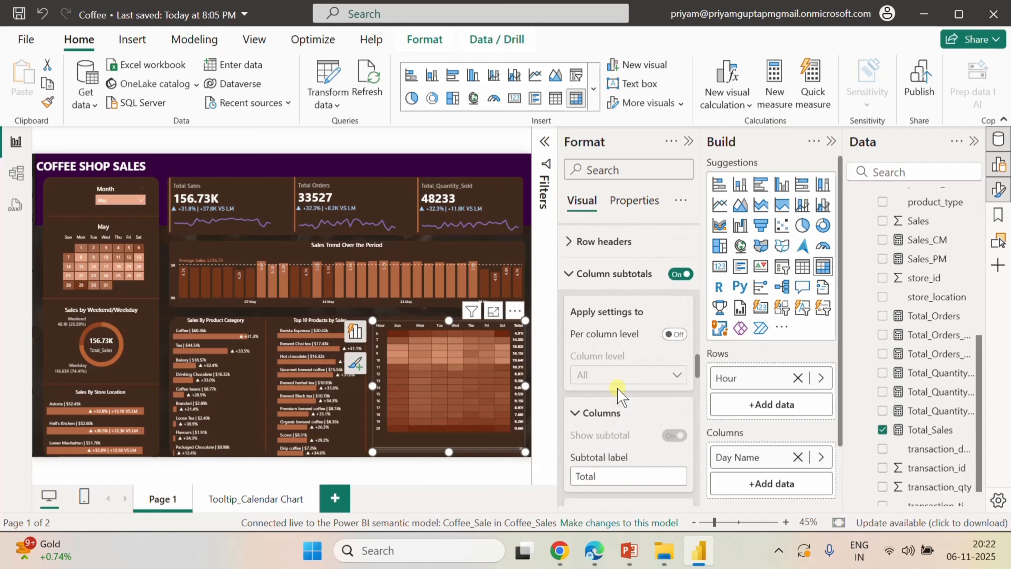
{"action": "scroll", "coordinate": [618, 392], "scroll_direction": "up", "scroll_amount": 2}
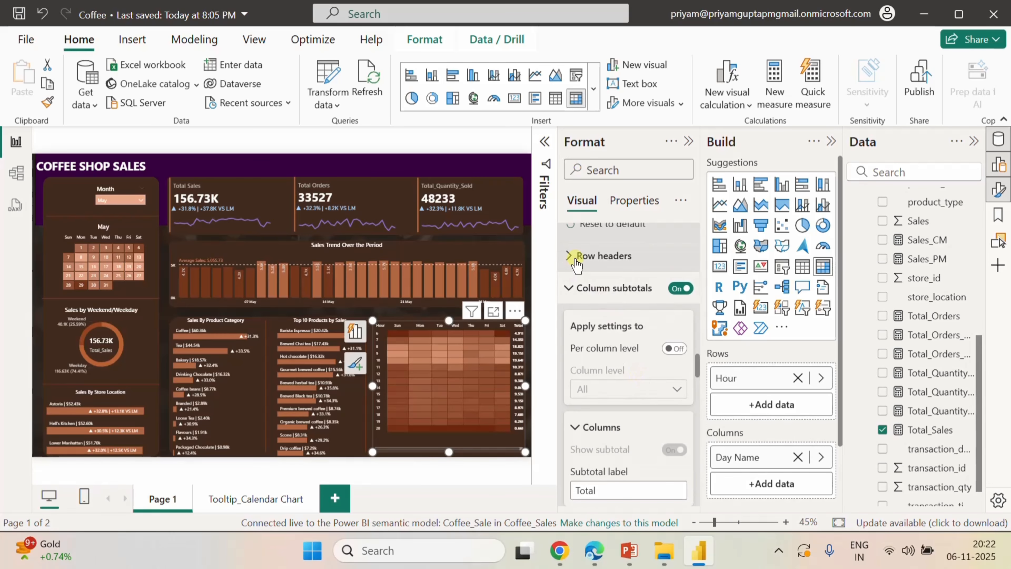
{"action": "left_click", "coordinate": [576, 262]}
{"action": "scroll", "coordinate": [655, 415], "scroll_direction": "down", "scroll_amount": 3}
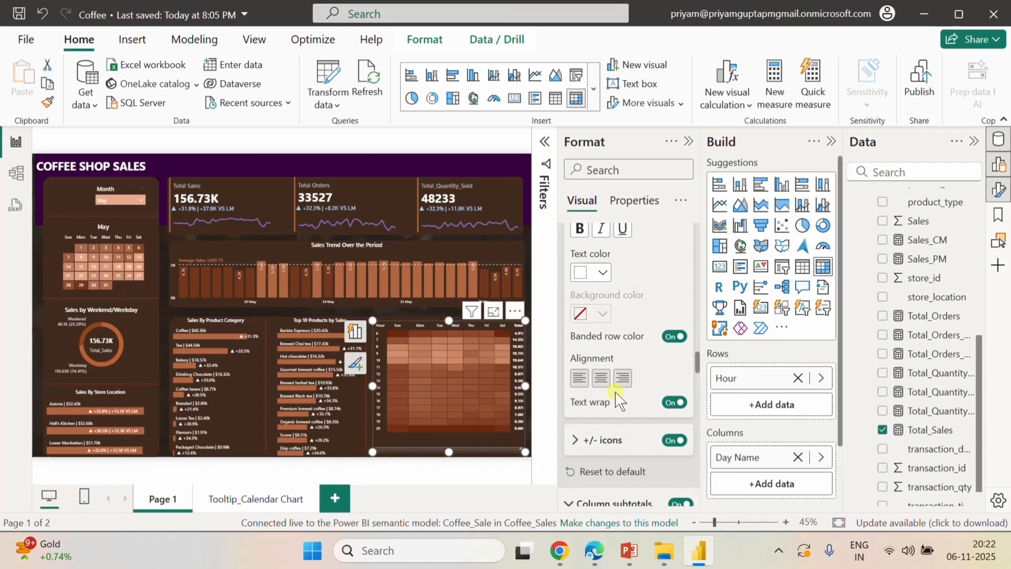
{"action": "left_click", "coordinate": [603, 381]}
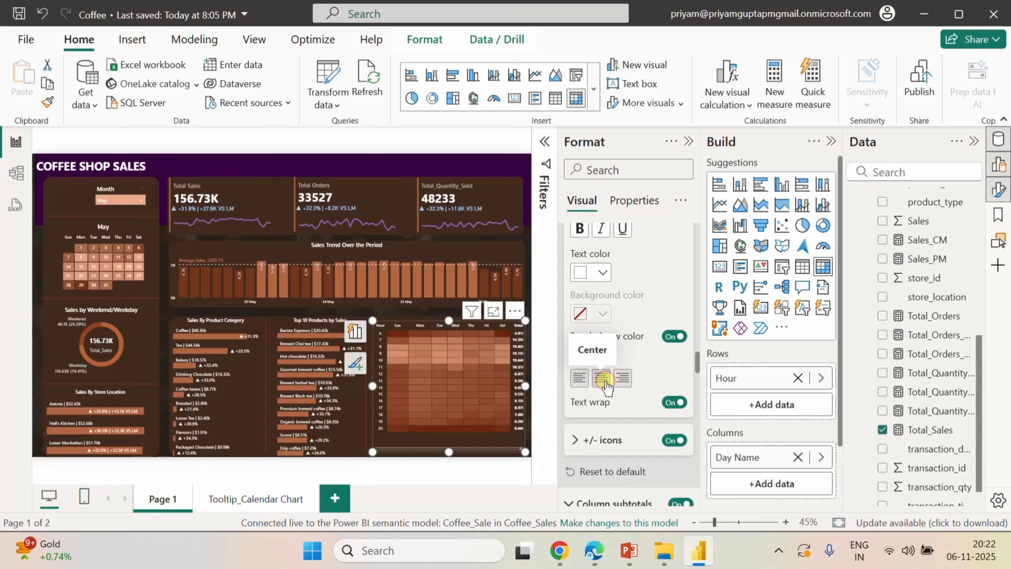
- Turn off the column subtotals of the matrix
{"action": "scroll", "coordinate": [640, 392], "scroll_direction": "up", "scroll_amount": 1}
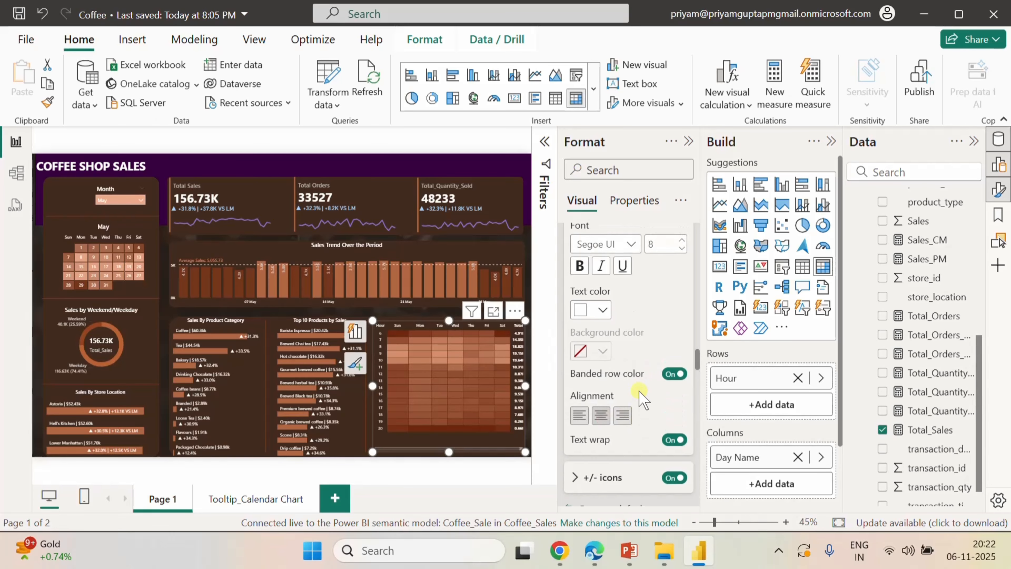
{"action": "scroll", "coordinate": [639, 399], "scroll_direction": "down", "scroll_amount": 3}
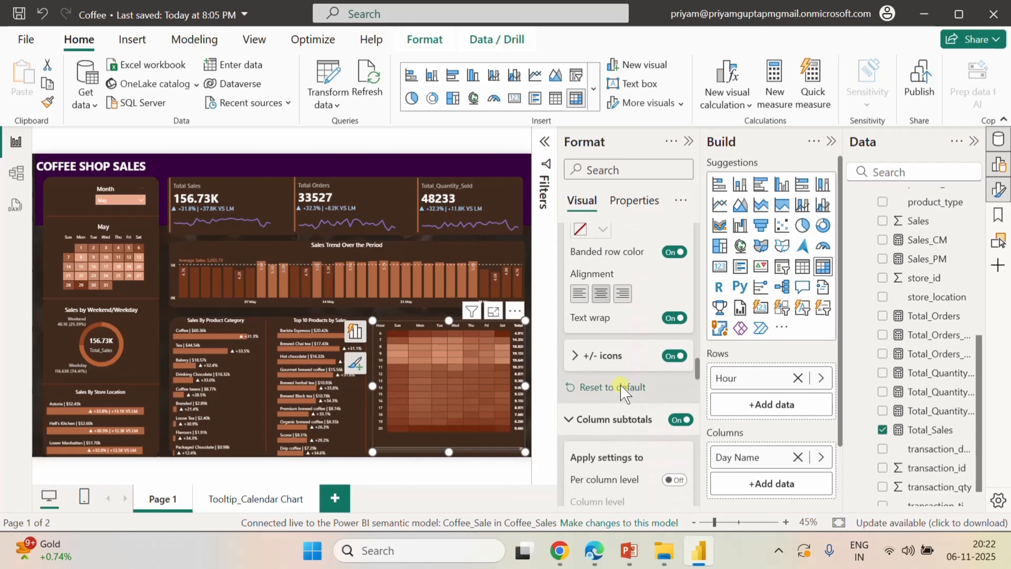
{"action": "left_click", "coordinate": [680, 420]}
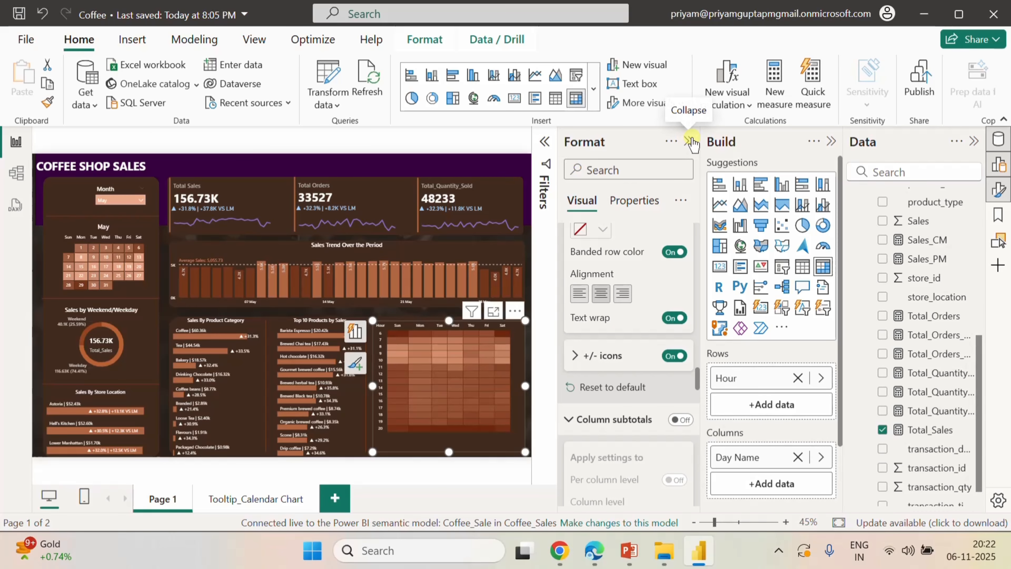
- Collapse the formatting options, slightly reduce the matrix's height from its lower edge and nudge it down within its card
{"action": "left_click", "coordinate": [690, 142]}
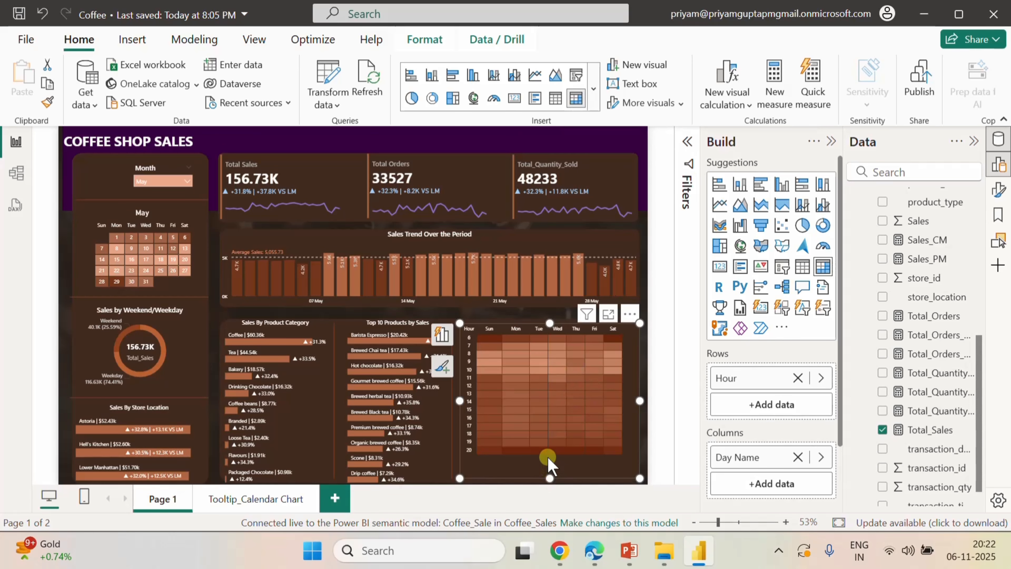
{"action": "left_click_drag", "start_coordinate": [547, 474], "coordinate": [547, 463]}
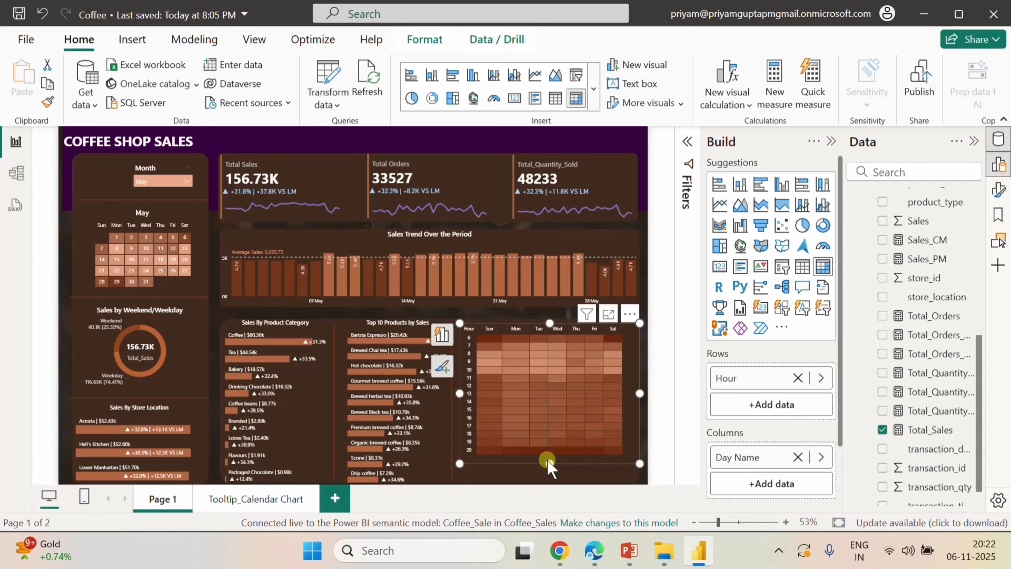
{"action": "left_click", "coordinate": [560, 371]}
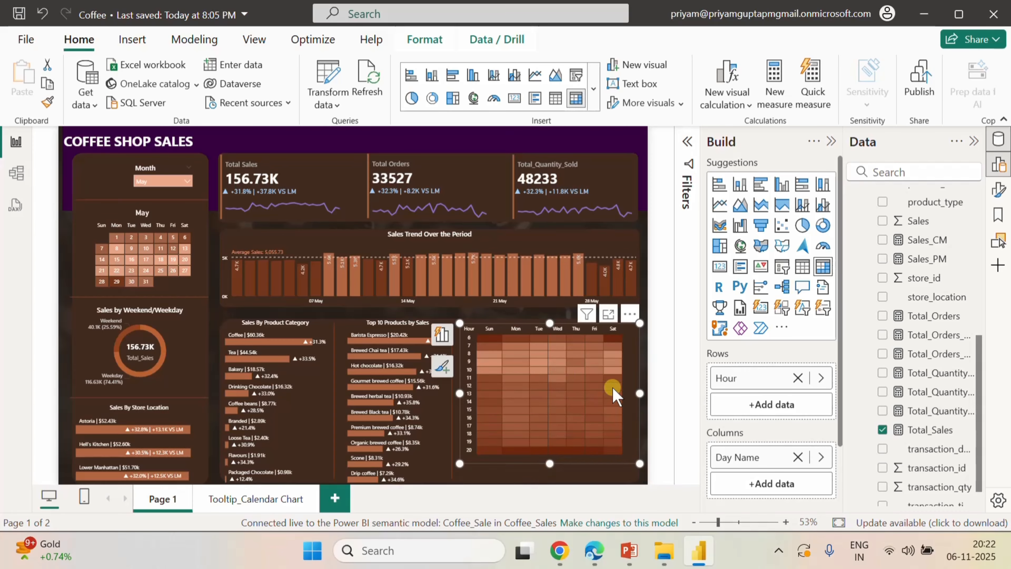
{"action": "left_click", "coordinate": [560, 371]}
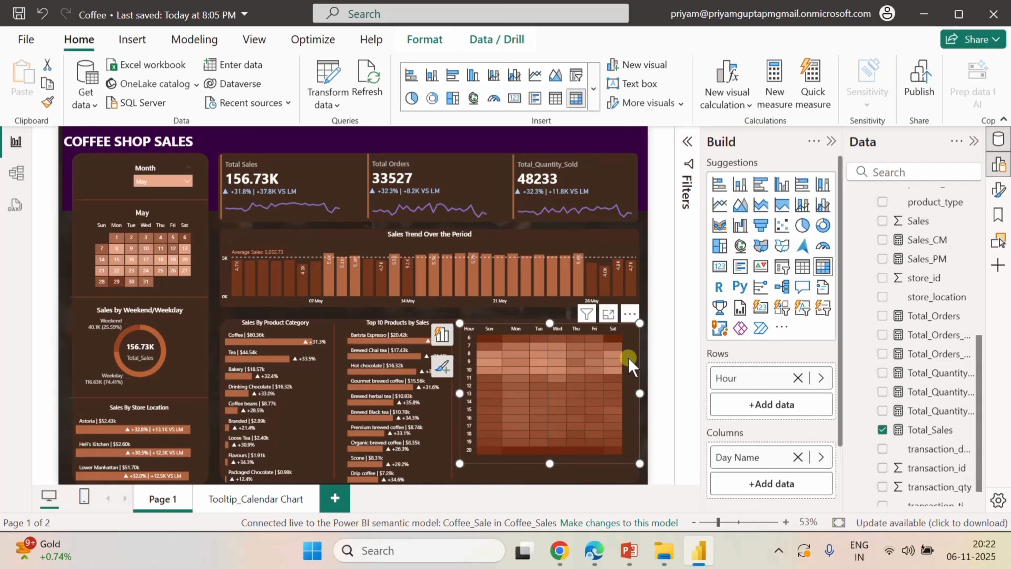
{"action": "key", "text": "Down"}
{"action": "key", "text": "Down"}
{"action": "key", "text": "Down"}
{"action": "key", "text": "Down"}
{"action": "key", "text": "Down"}
{"action": "key", "text": "Down"}
{"action": "key", "text": "Down"}
{"action": "key", "text": "Down"}
{"action": "key", "text": "Down"}
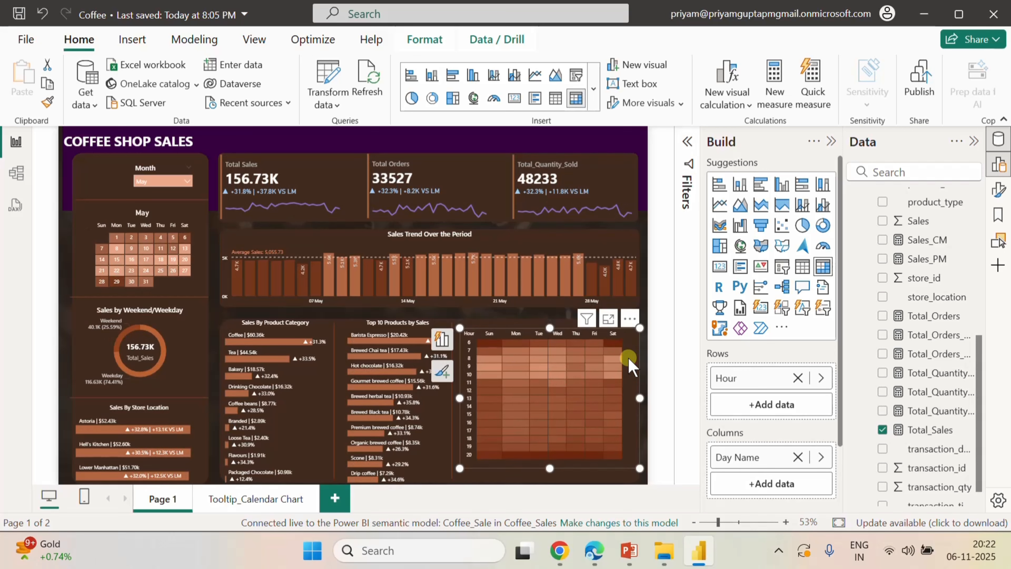
{"action": "key", "text": "Down"}
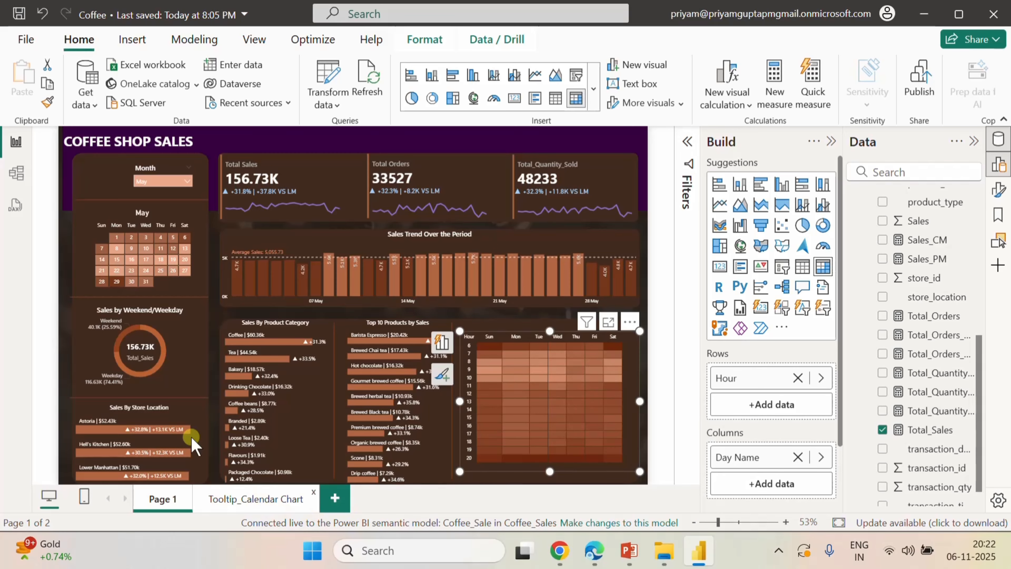
- Duplicate the Tooltip_Calendar Chart report page
{"action": "mouse_move", "coordinate": [135, 256]}
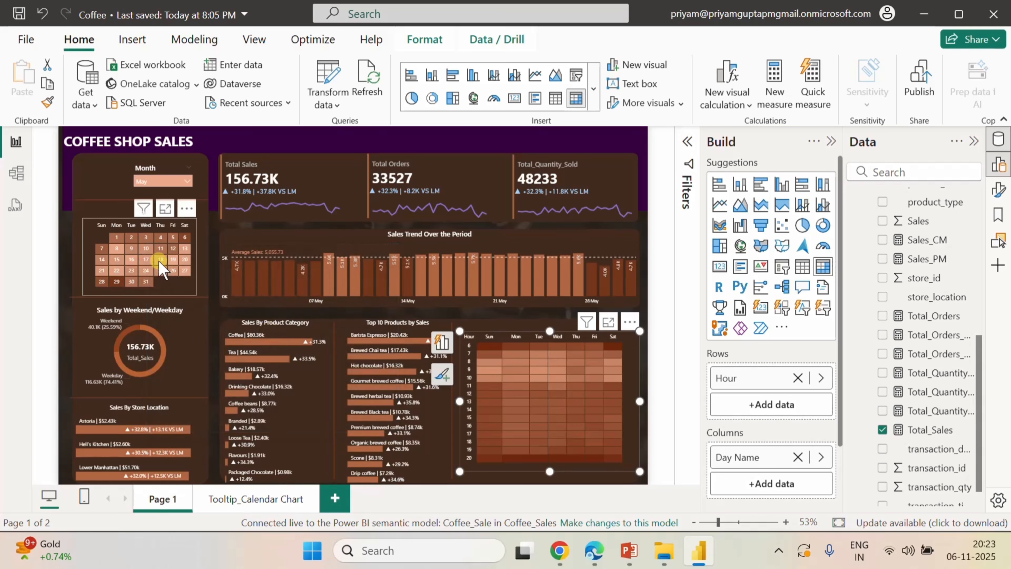
{"action": "mouse_move", "coordinate": [162, 269]}
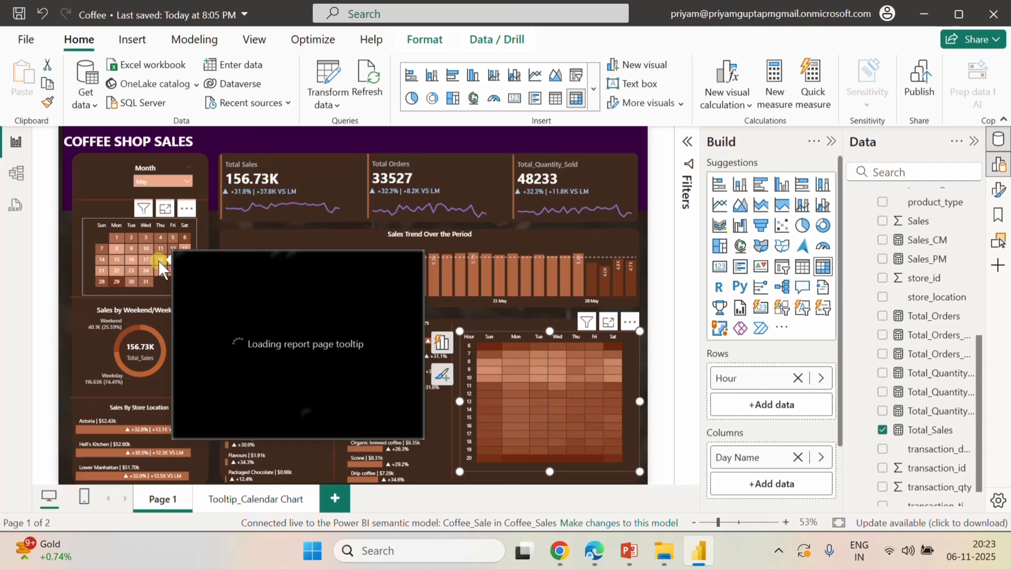
{"action": "left_click", "coordinate": [236, 501]}
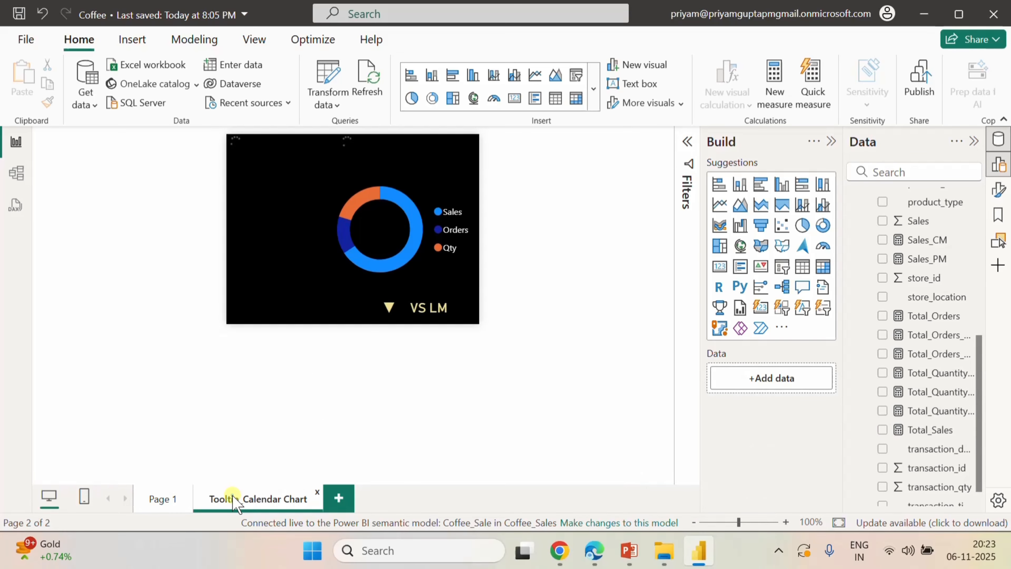
{"action": "right_click", "coordinate": [236, 502]}
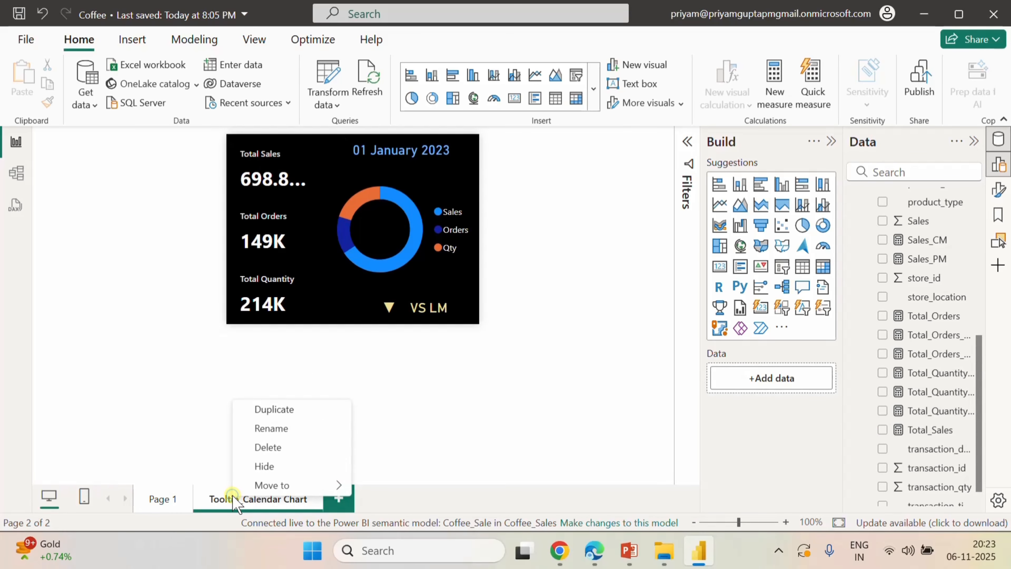
{"action": "left_click", "coordinate": [300, 410]}
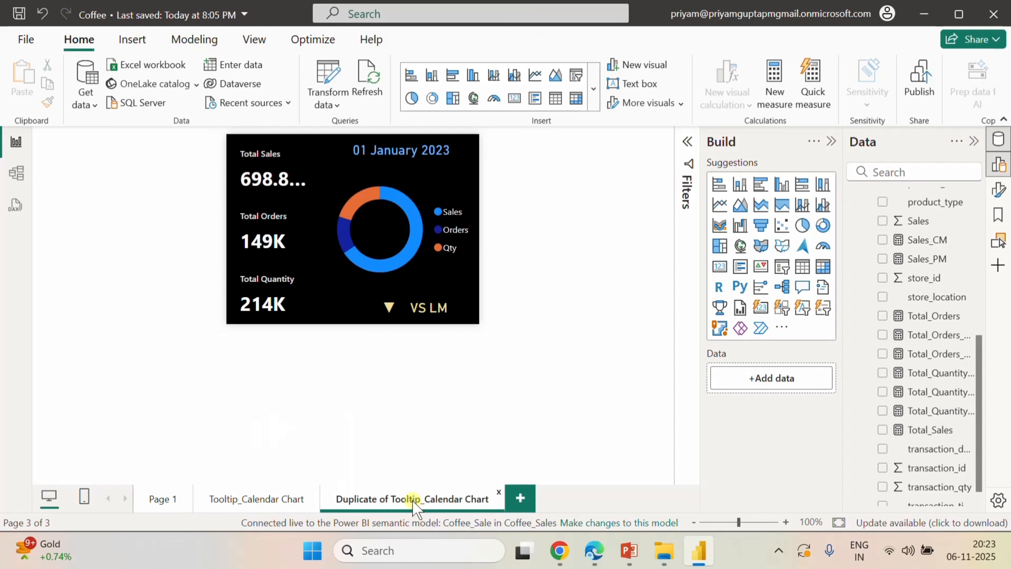
- Rename the duplicated report page as Tooltip_heat map Chart
{"action": "double_click", "coordinate": [413, 501]}
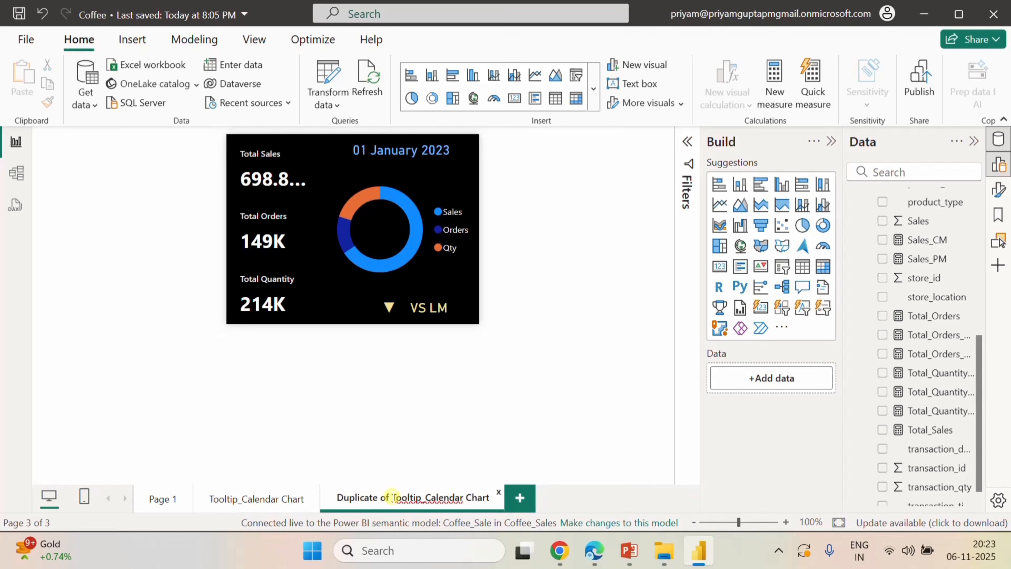
{"action": "key", "text": "BackSpace"}
{"action": "key", "text": "BackSpace"}
{"action": "key", "text": "BackSpace"}
{"action": "key", "text": "BackSpace"}
{"action": "key", "text": "BackSpace"}
{"action": "key", "text": "BackSpace"}
{"action": "key", "text": "BackSpace"}
{"action": "key", "text": "BackSpace"}
{"action": "key", "text": "BackSpace"}
{"action": "key", "text": "BackSpace"}
{"action": "key", "text": "BackSpace"}
{"action": "key", "text": "BackSpace"}
{"action": "key", "text": "BackSpace"}
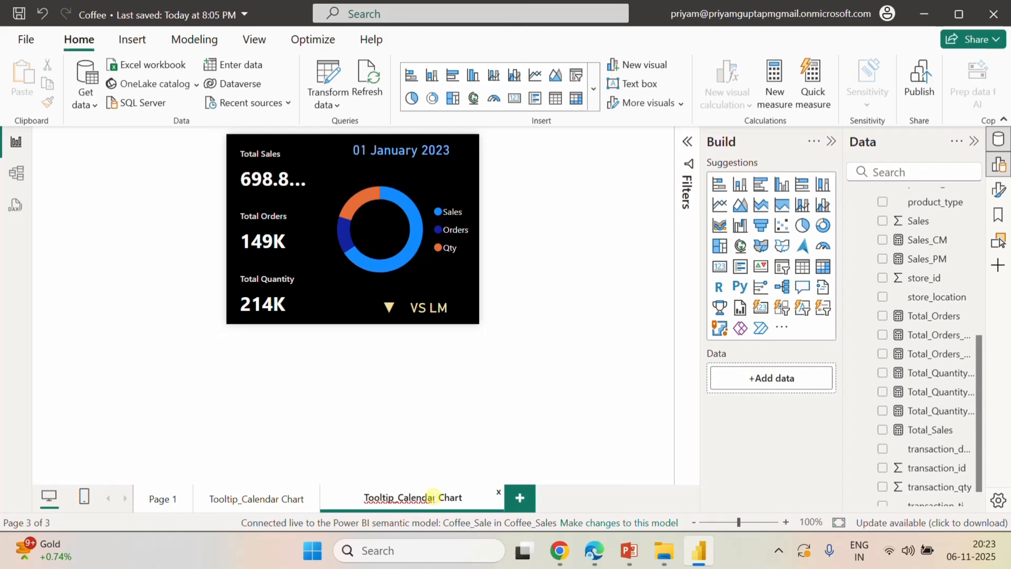
{"action": "key", "text": "BackSpace"}
{"action": "key", "text": "BackSpace"}
{"action": "key", "text": "BackSpace"}
{"action": "key", "text": "BackSpace"}
{"action": "key", "text": "BackSpace"}
{"action": "key", "text": "BackSpace"}
{"action": "key", "text": "BackSpace"}
{"action": "key", "text": "BackSpace"}
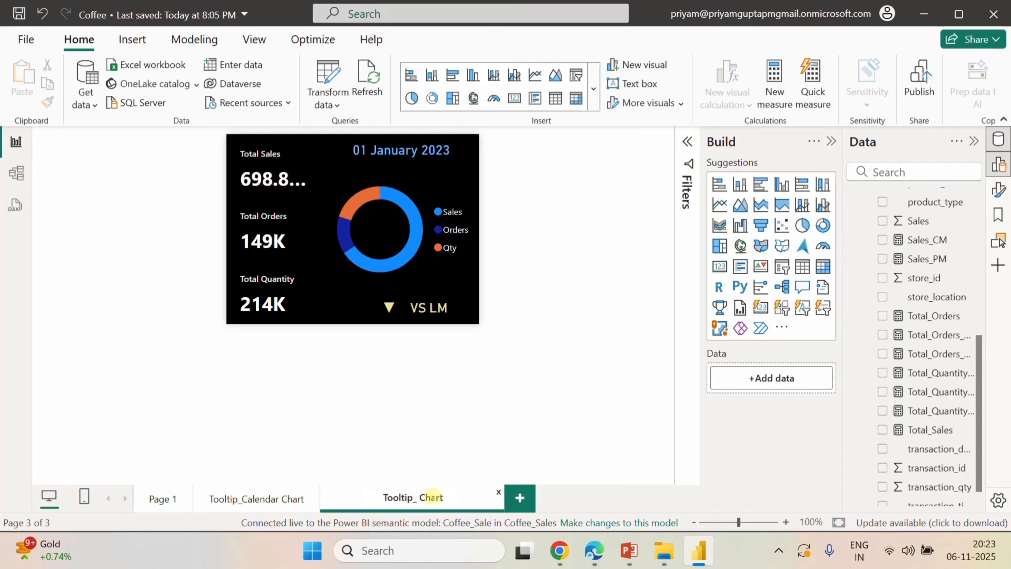
{"action": "type", "text": "heat ma"}
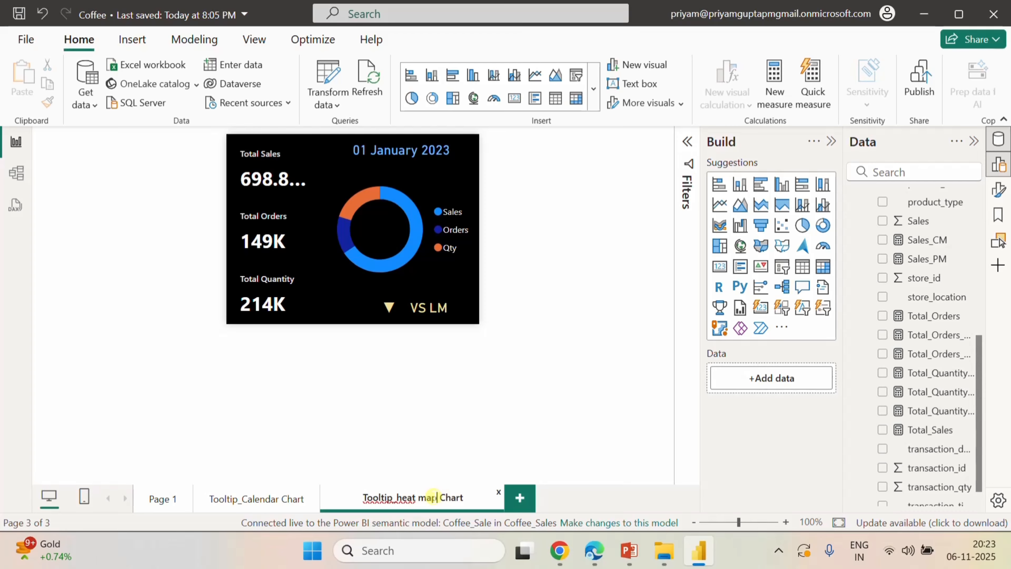
{"action": "type", "text": "p"}
{"action": "left_click", "coordinate": [592, 328]}
- Switch to the Coffee_Sale model in the browser and start a Coffee_Sales measure named TT for Hour with the text "Hour No: "
{"action": "left_click", "coordinate": [387, 152]}
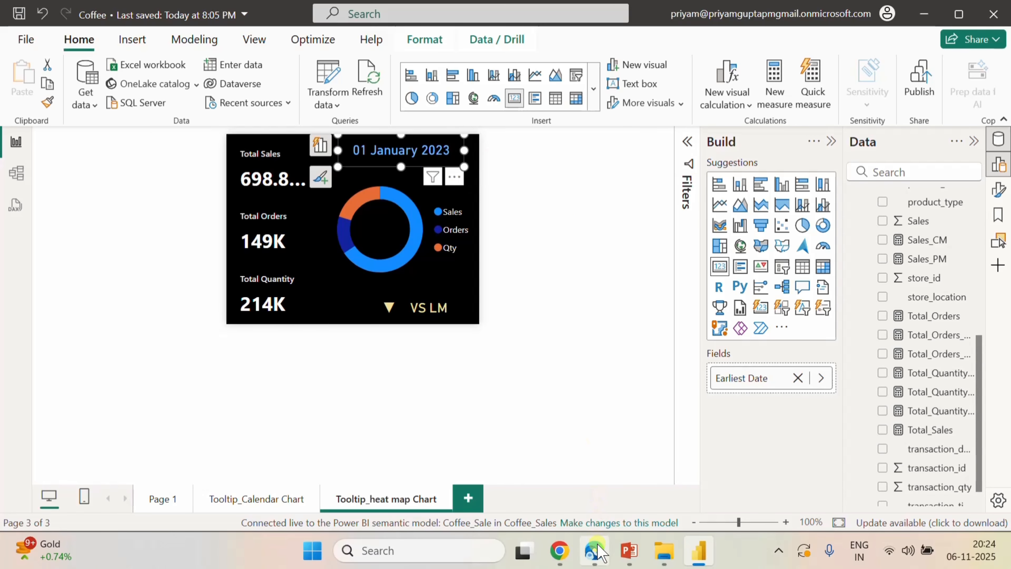
{"action": "left_click", "coordinate": [595, 551]}
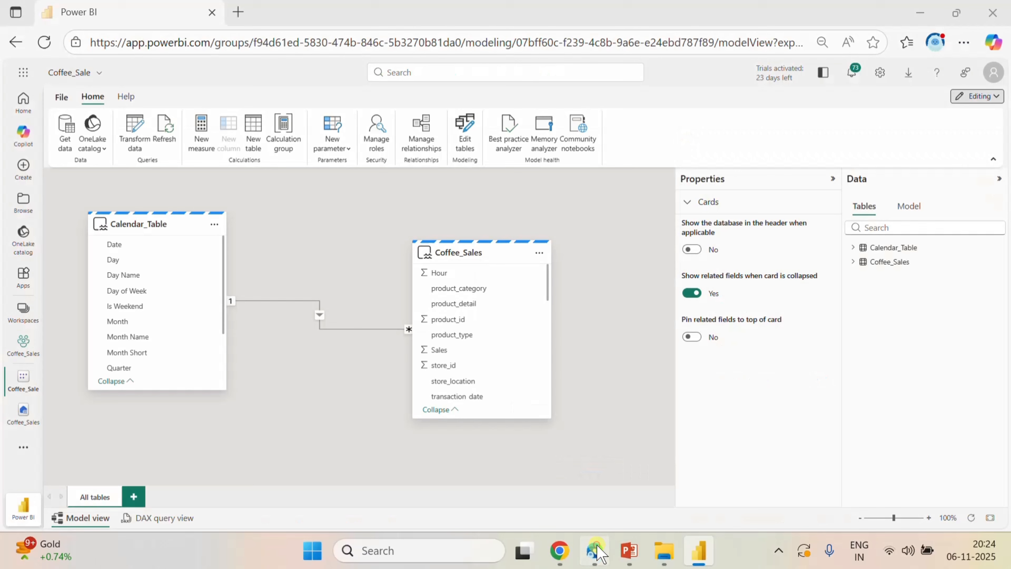
{"action": "right_click", "coordinate": [465, 297]}
{"action": "left_click", "coordinate": [518, 317]}
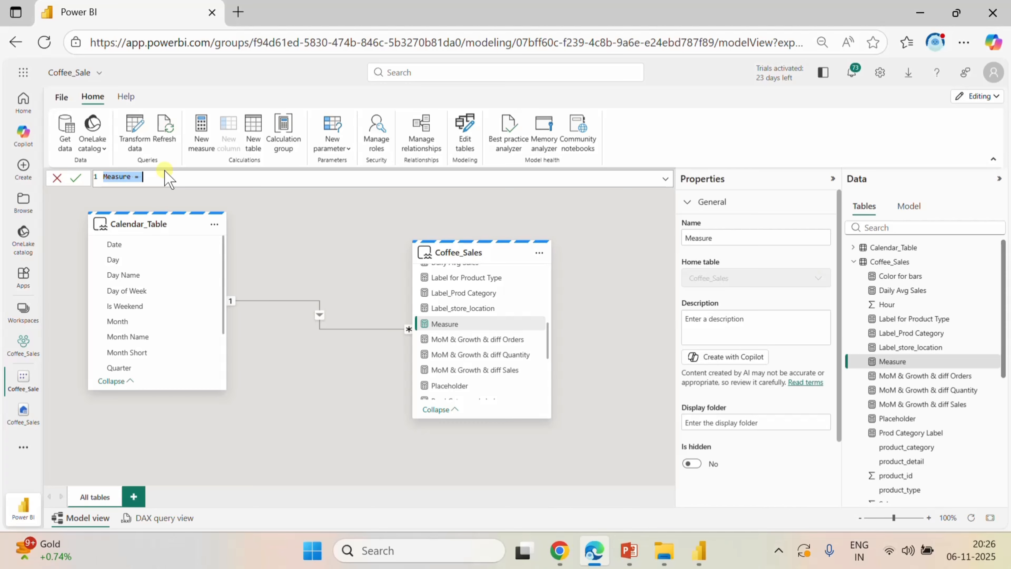
{"action": "type", "text": "TT for Hour=\""}
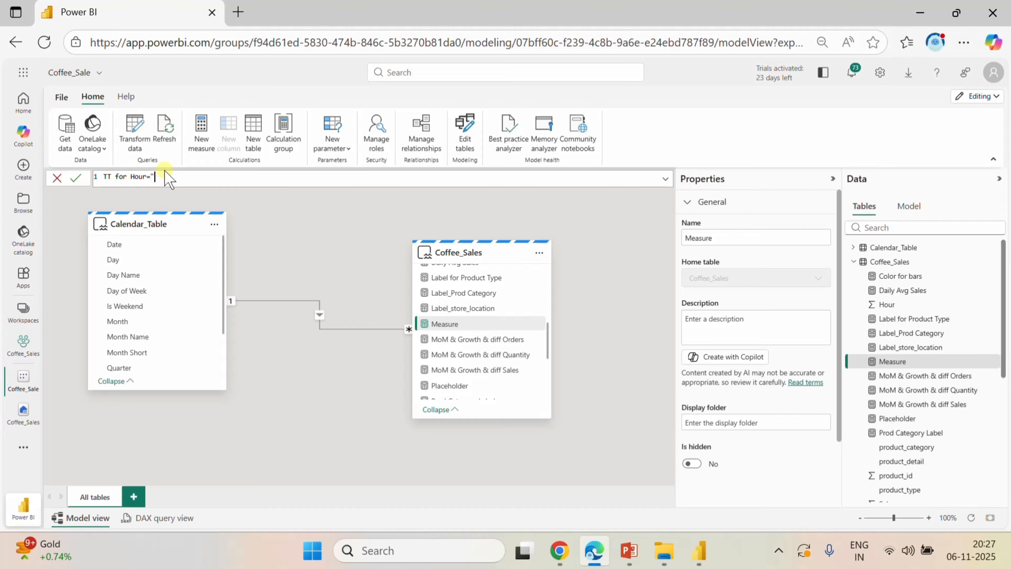
{"action": "type", "text": "Hour No: \" &"}
- Complete the TT for Hour formula with & " " & FORMAT(AVERAGE(Coffee_Sales[Hour]),0) and commit the measure
{"action": "type", "text": "\" \" & for"}
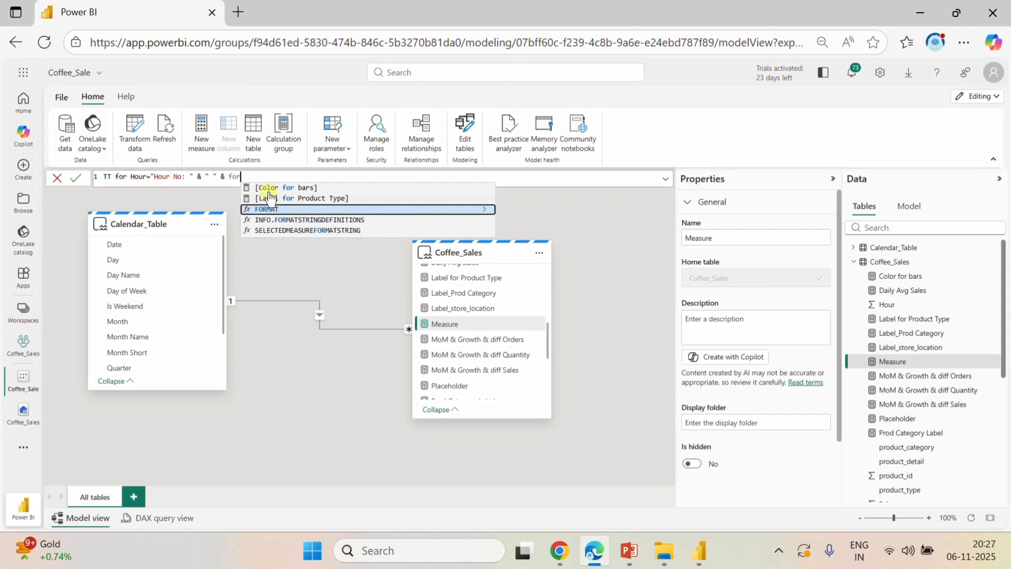
{"action": "left_click", "coordinate": [280, 211]}
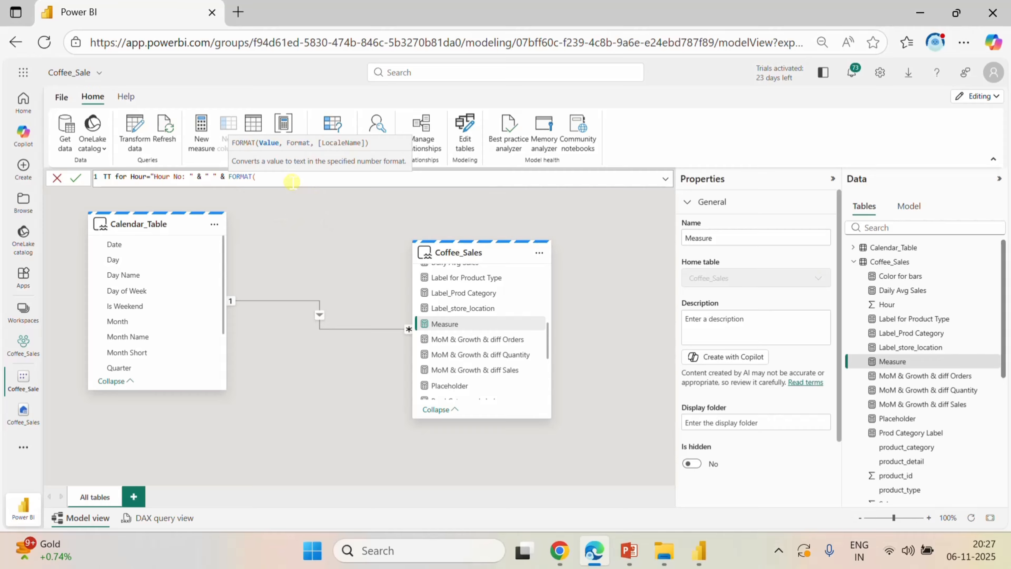
{"action": "type", "text": "av"}
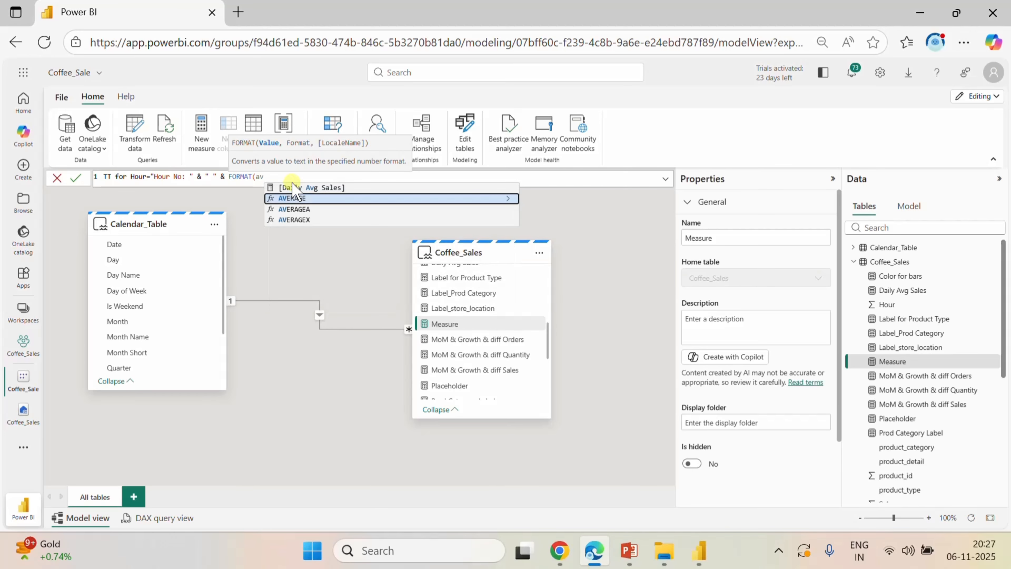
{"action": "left_click", "coordinate": [318, 199]}
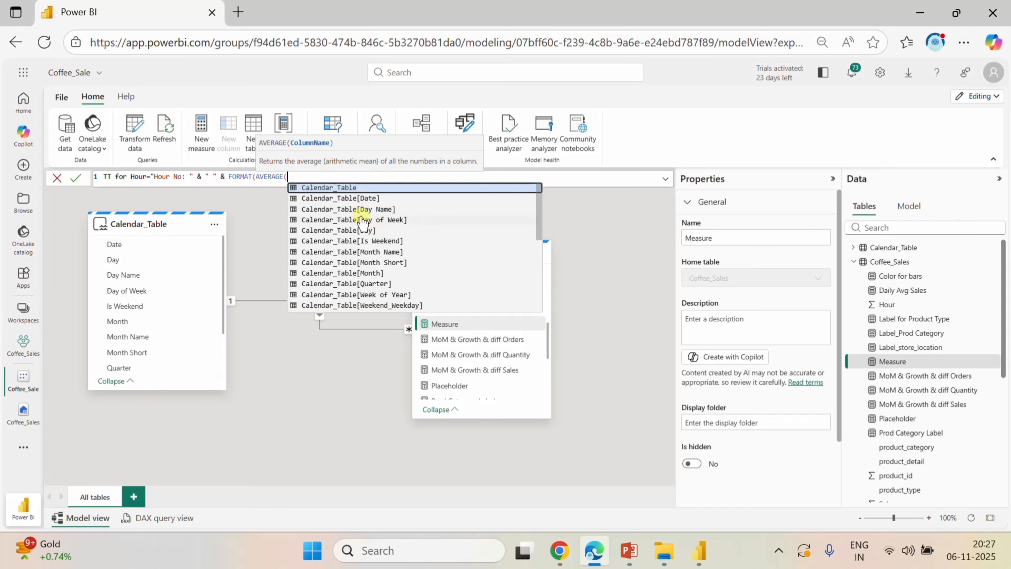
{"action": "scroll", "coordinate": [363, 223], "scroll_direction": "down", "scroll_amount": 3}
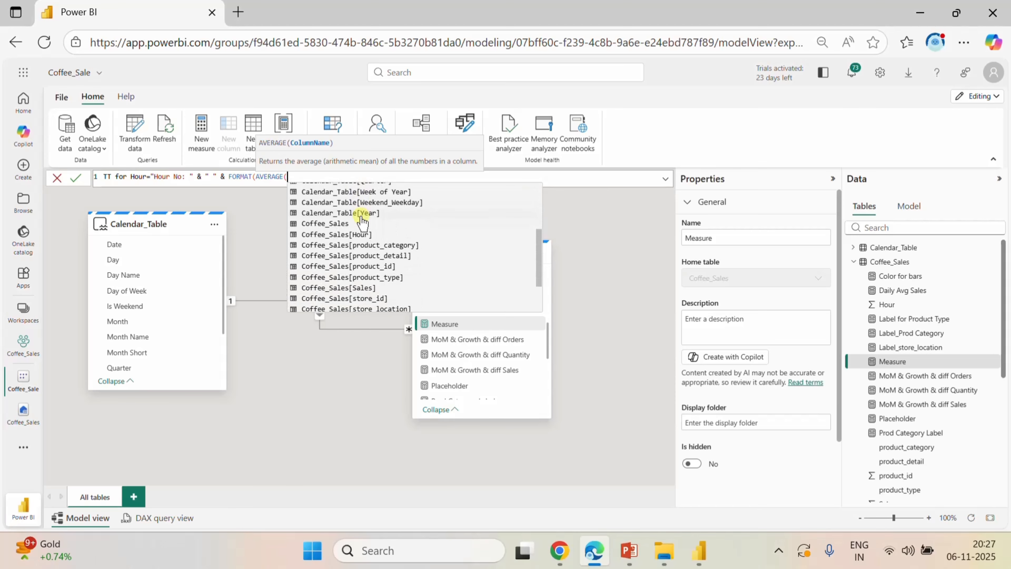
{"action": "left_click", "coordinate": [333, 234]}
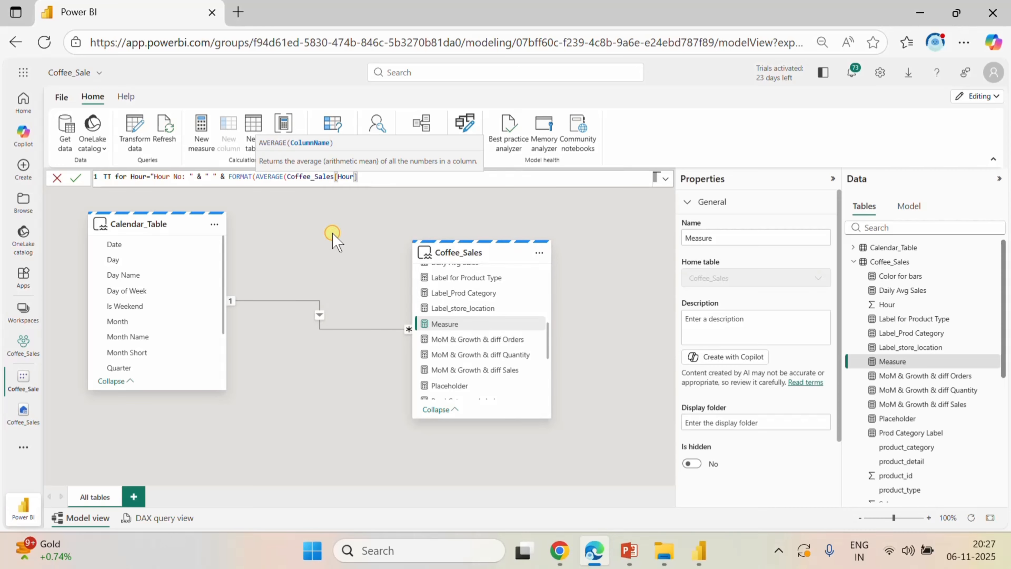
{"action": "type", "text": ")"}
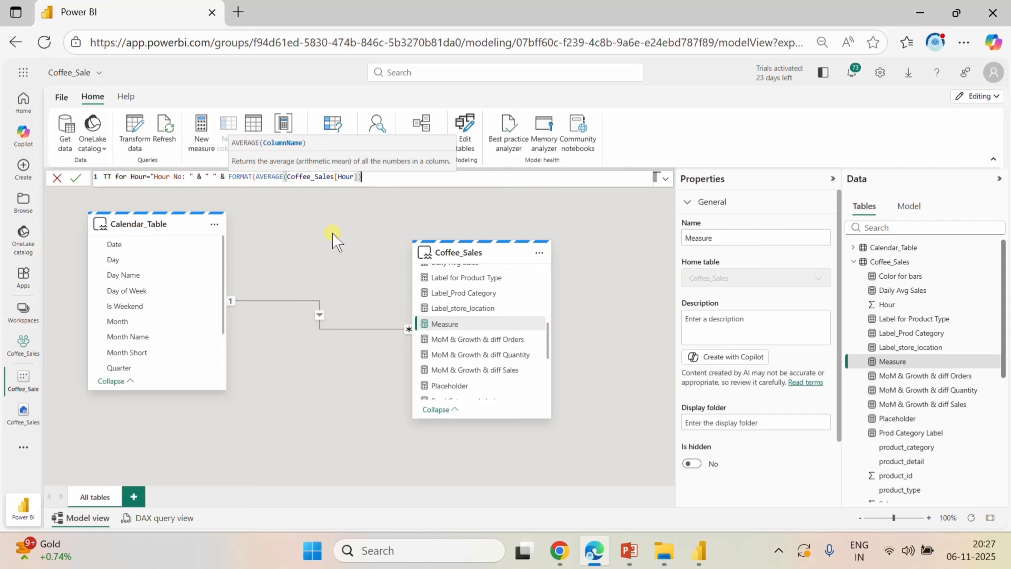
{"action": "type", "text": ",0"}
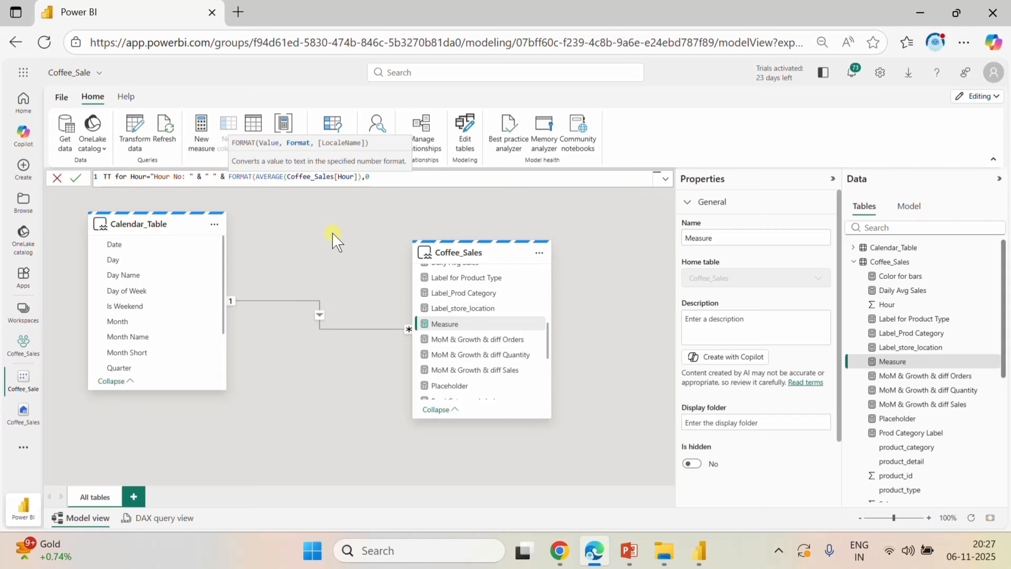
{"action": "type", "text": ")"}
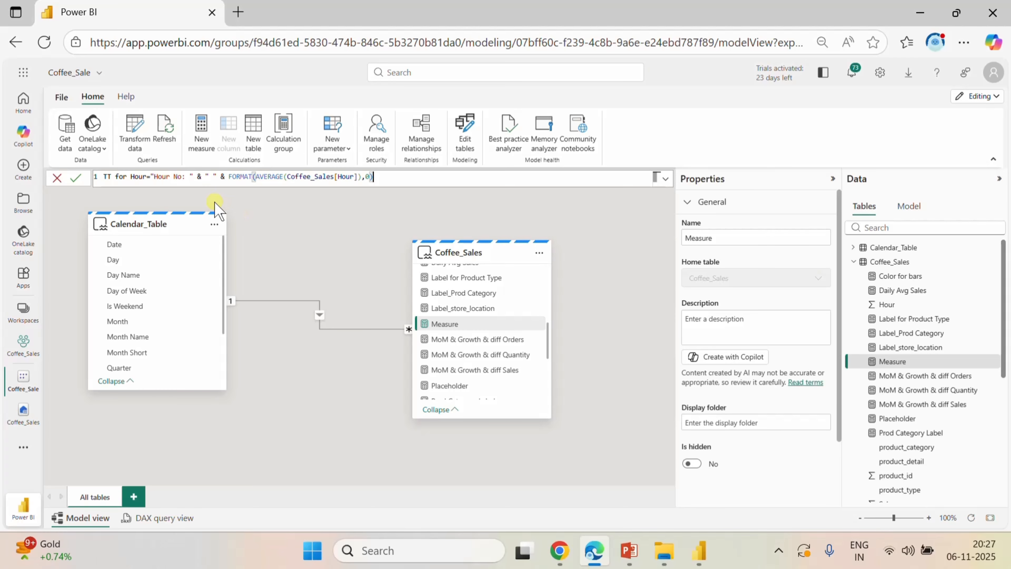
{"action": "left_click", "coordinate": [76, 178]}
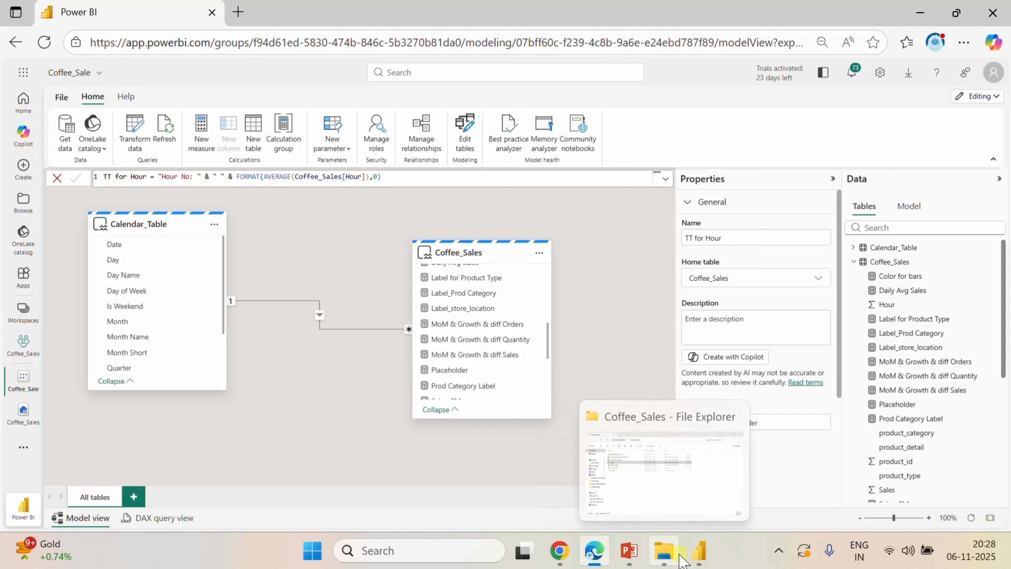
- Switch back to Power BI Desktop, refresh the data and replace the date card's field with the TT for Hour measure
{"action": "left_click", "coordinate": [694, 462]}
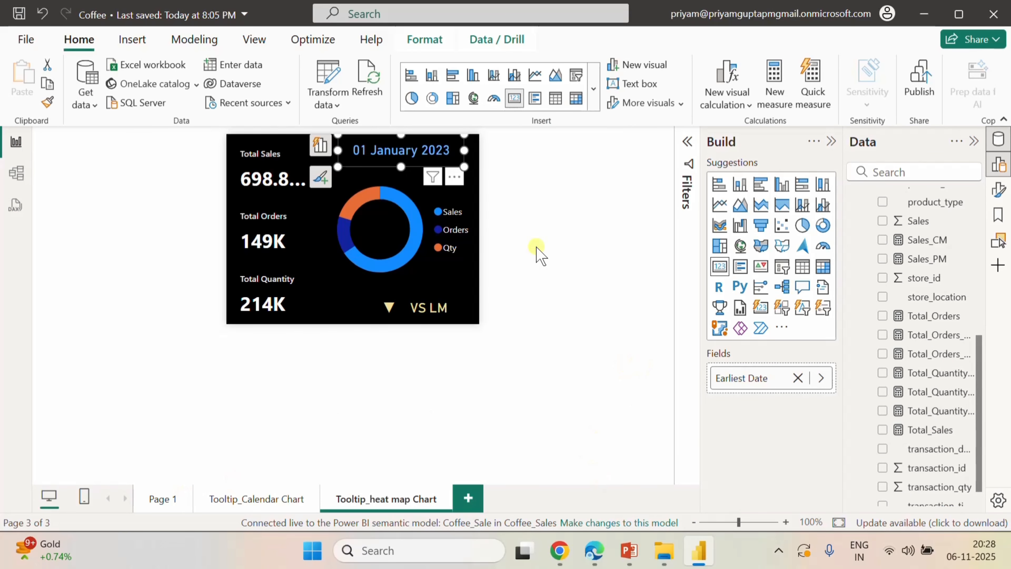
{"action": "left_click", "coordinate": [370, 86]}
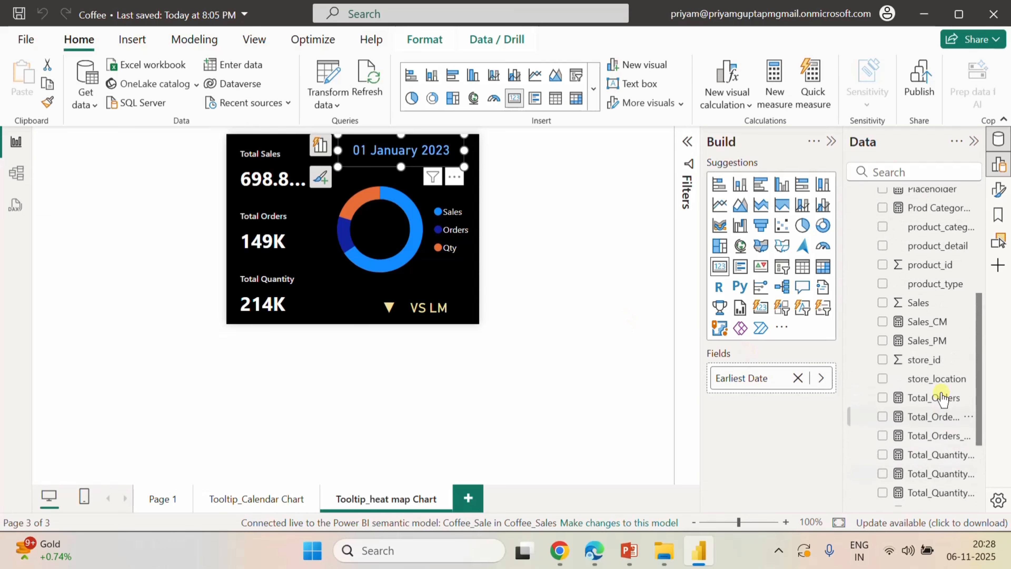
{"action": "scroll", "coordinate": [942, 397], "scroll_direction": "down", "scroll_amount": 3}
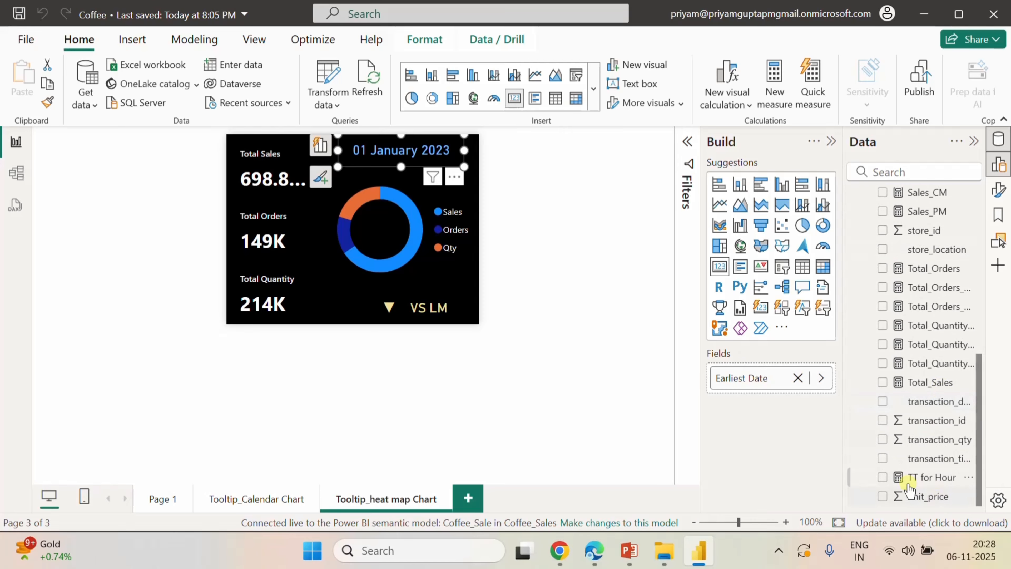
{"action": "left_click", "coordinate": [798, 378]}
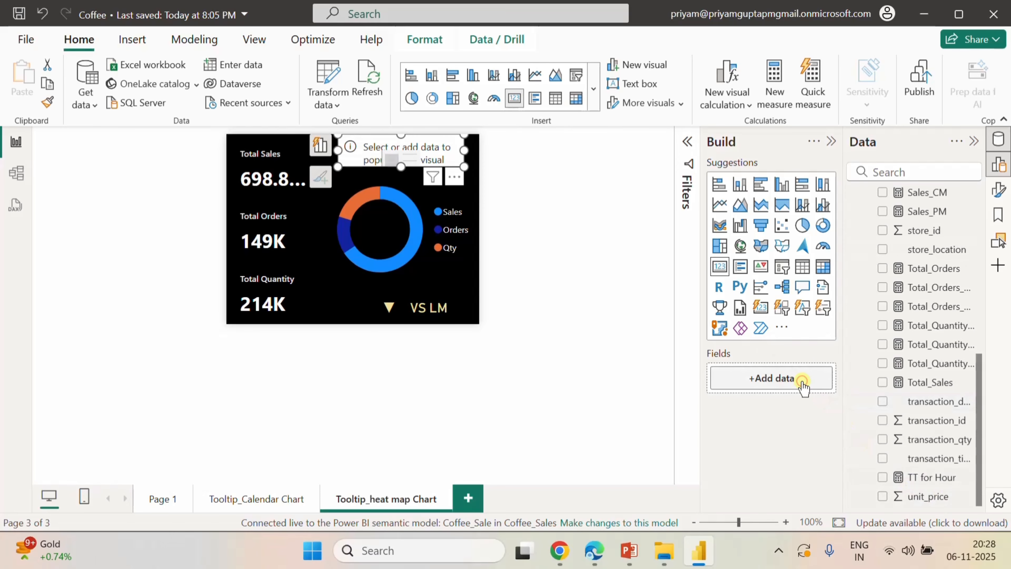
{"action": "left_click", "coordinate": [882, 478]}
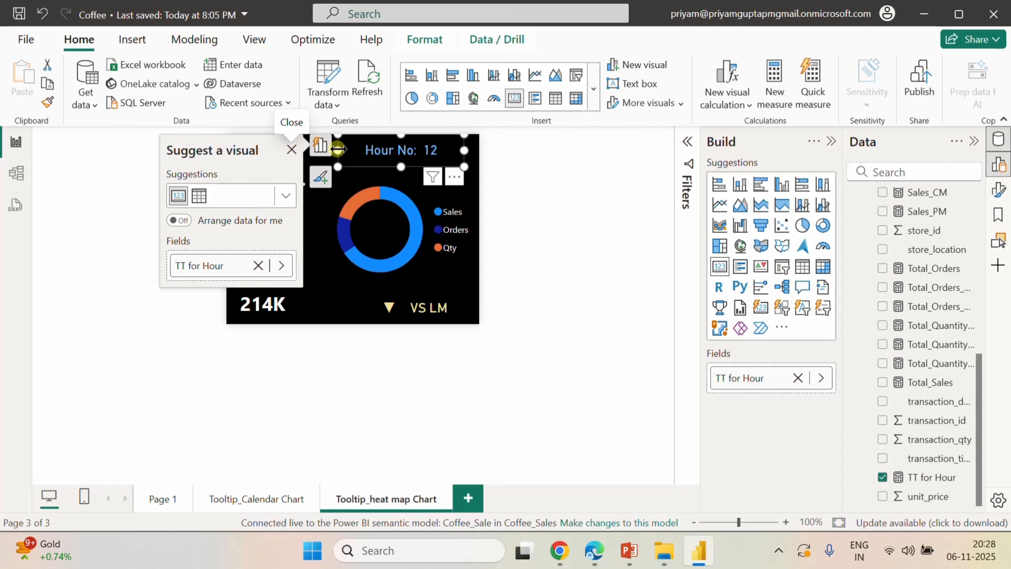
- Narrow the hour card from its left edge and place a copy of it just to its left
{"action": "left_click_drag", "start_coordinate": [338, 149], "coordinate": [361, 150]}
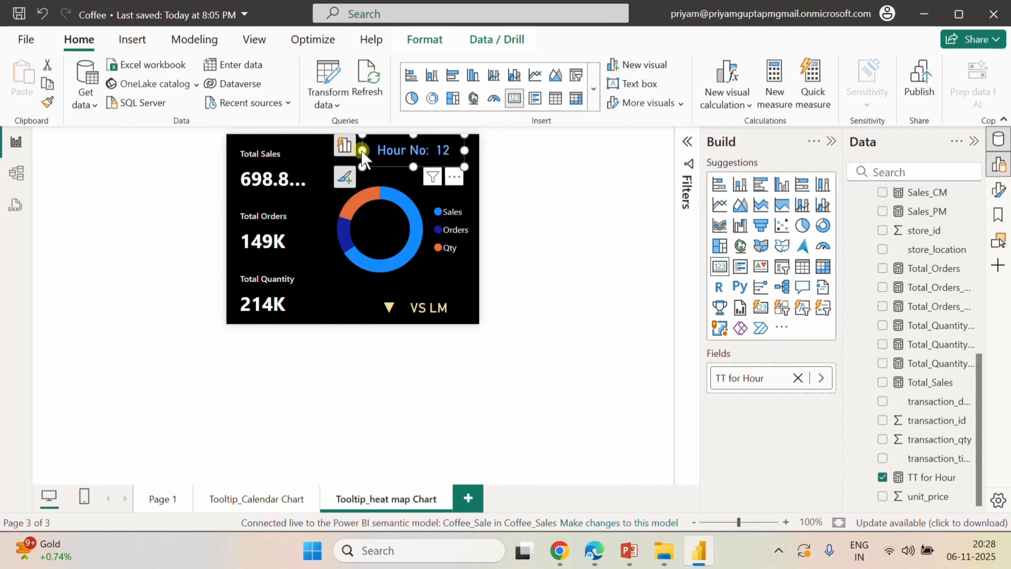
{"action": "left_click", "coordinate": [584, 202]}
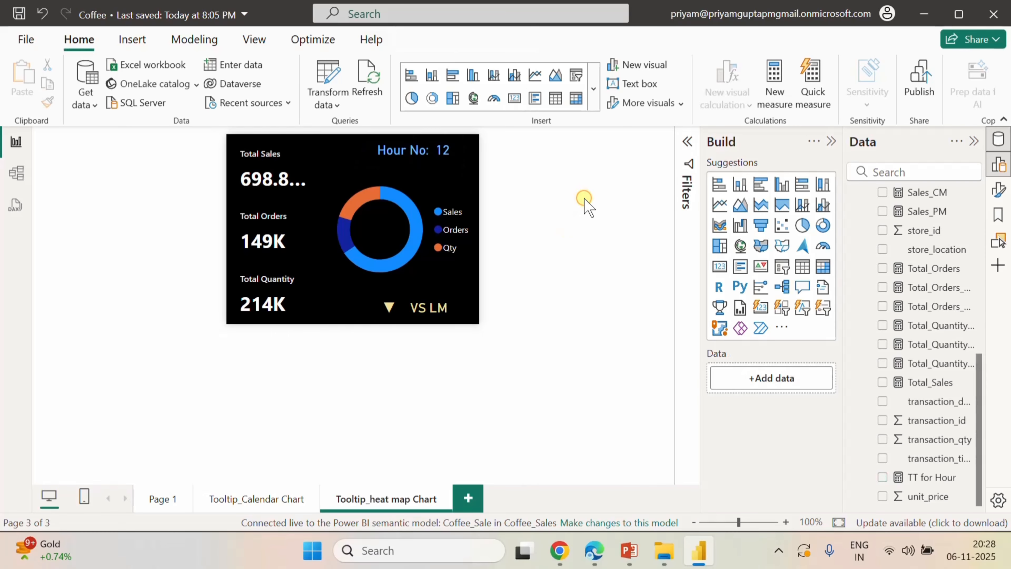
{"action": "left_click", "coordinate": [423, 157]}
{"action": "key", "text": "ctrl+c"}
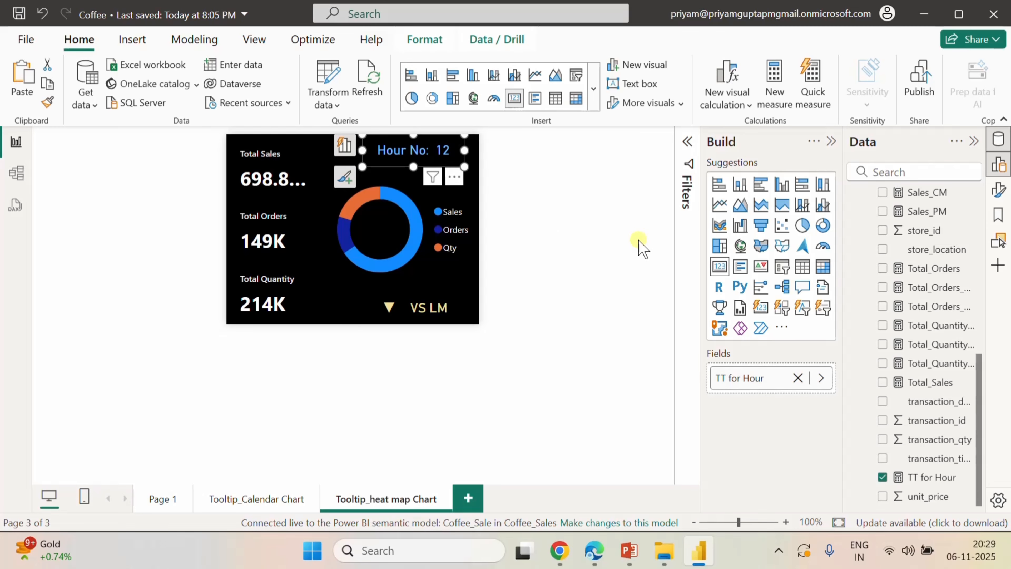
{"action": "left_click", "coordinate": [640, 246]}
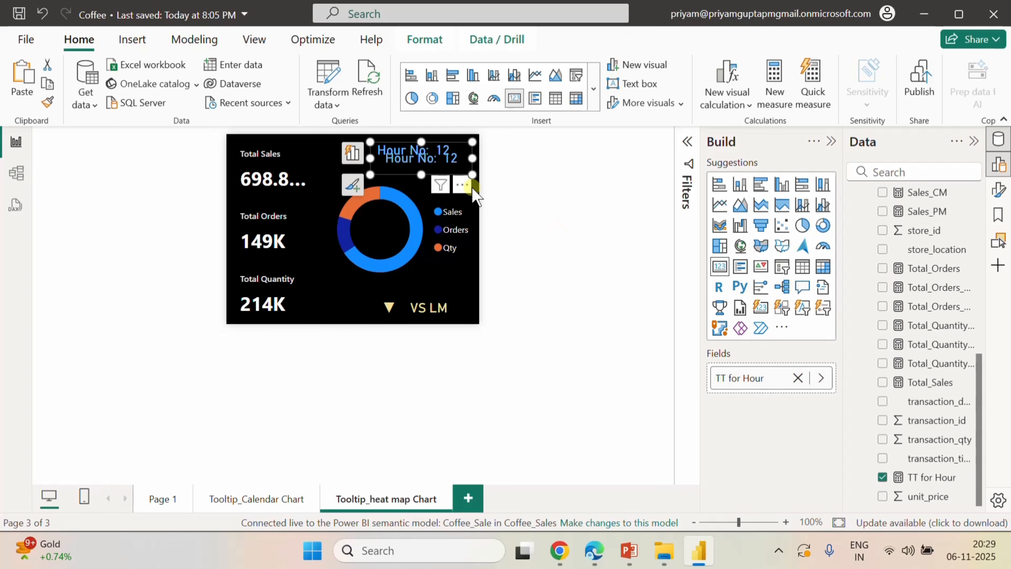
{"action": "left_click_drag", "start_coordinate": [438, 153], "coordinate": [372, 147]}
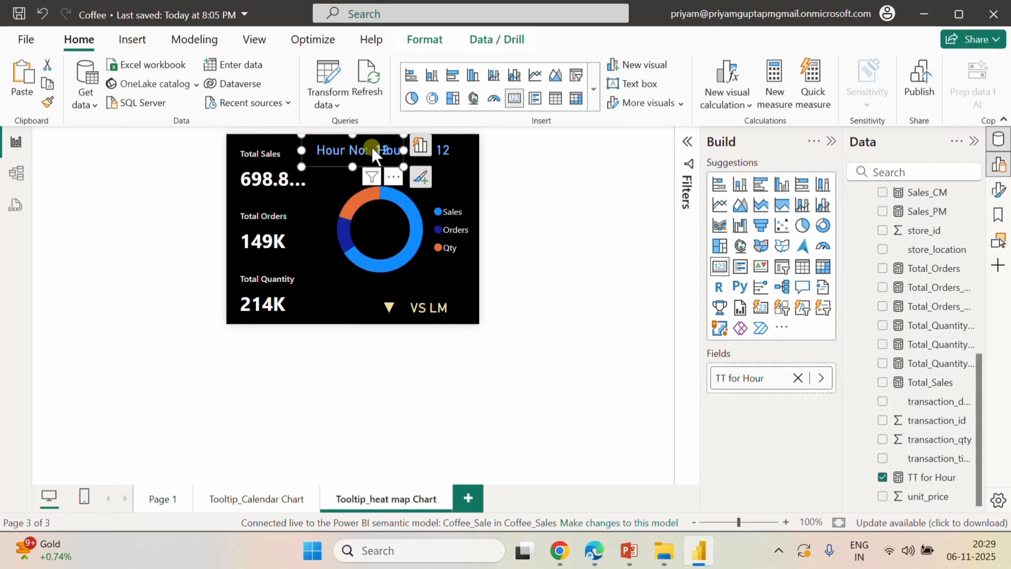
- Replace the copied card's field with Day Name from Calendar_Table and narrow the card to end where the hour card begins
{"action": "left_click", "coordinate": [797, 379]}
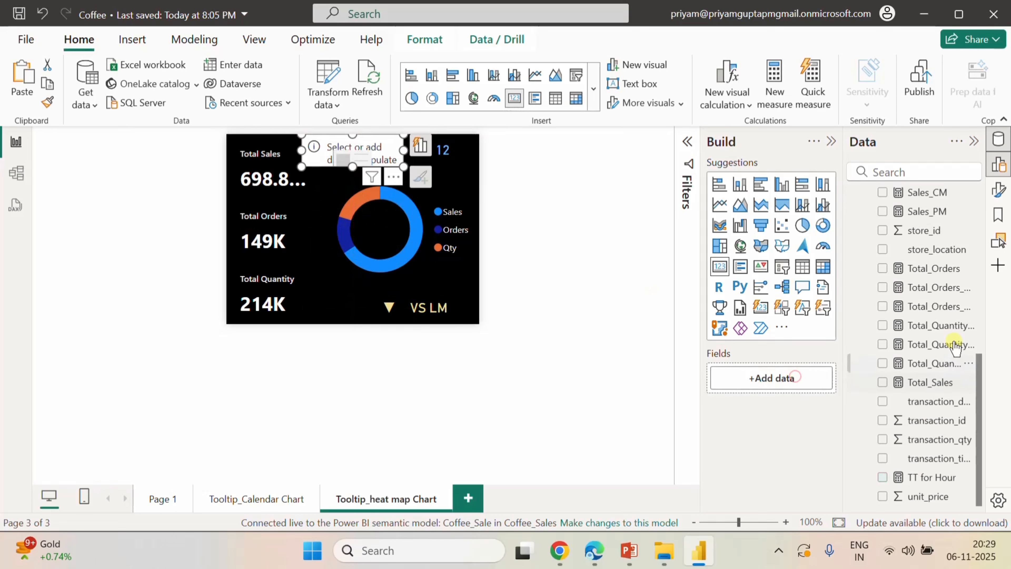
{"action": "scroll", "coordinate": [952, 315], "scroll_direction": "up", "scroll_amount": 10}
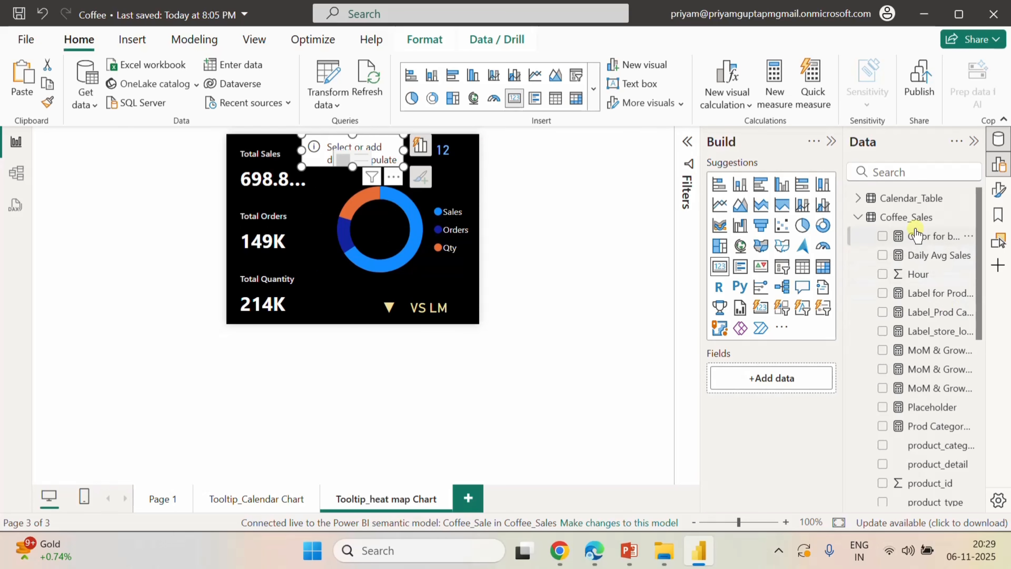
{"action": "left_click", "coordinate": [859, 198]}
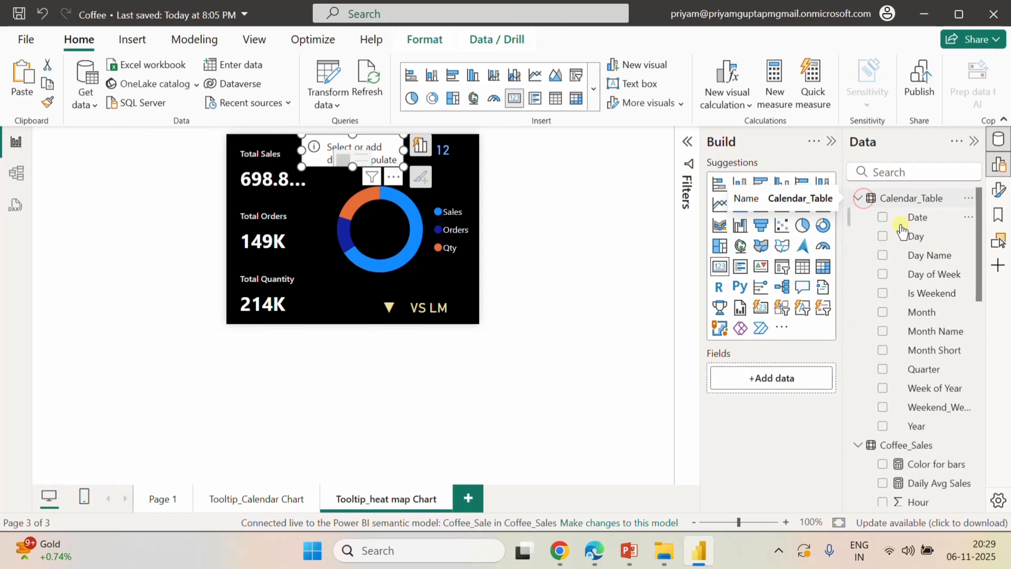
{"action": "left_click", "coordinate": [883, 255]}
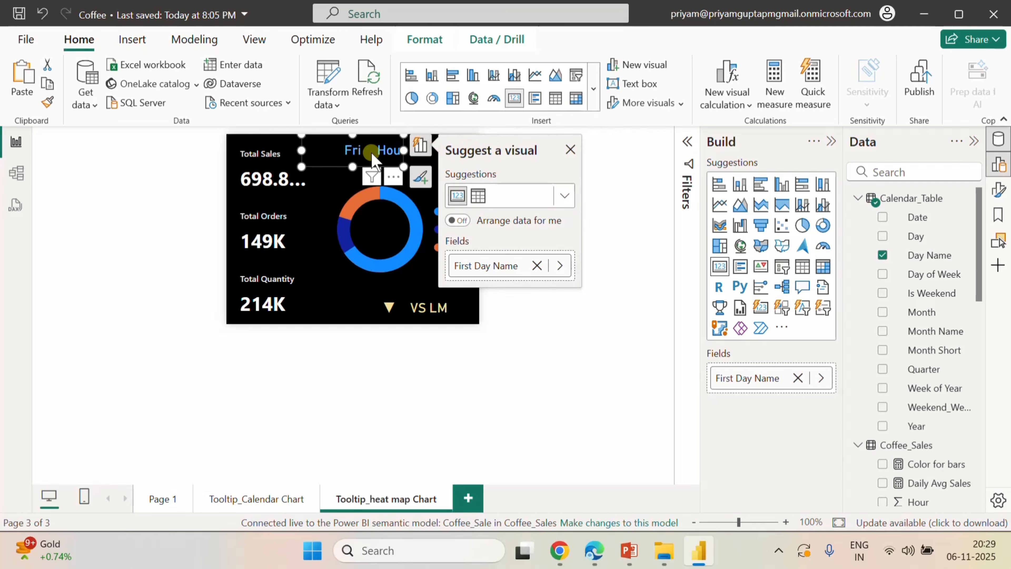
{"action": "left_click_drag", "start_coordinate": [404, 151], "coordinate": [362, 150]}
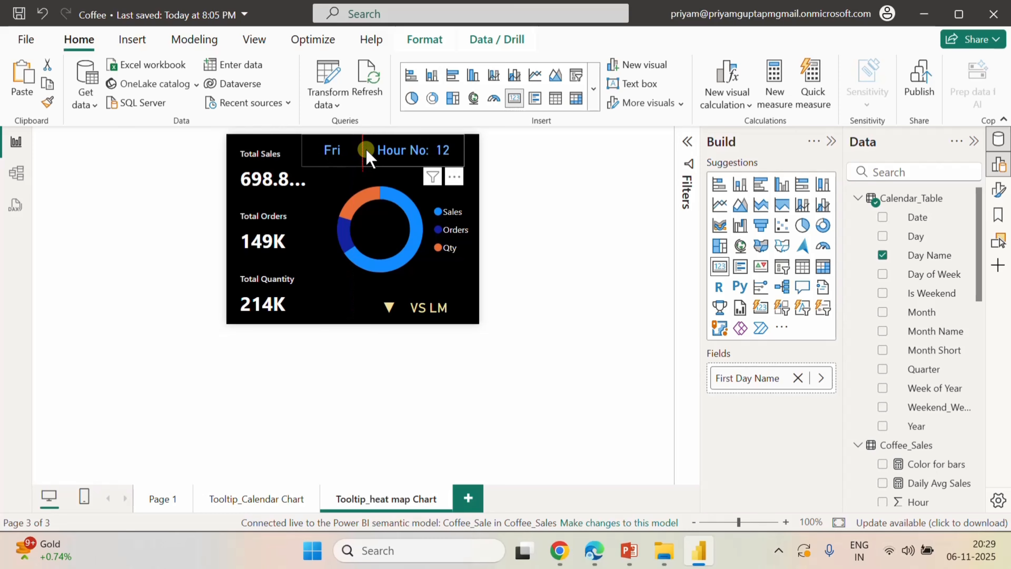
{"action": "left_click", "coordinate": [510, 178]}
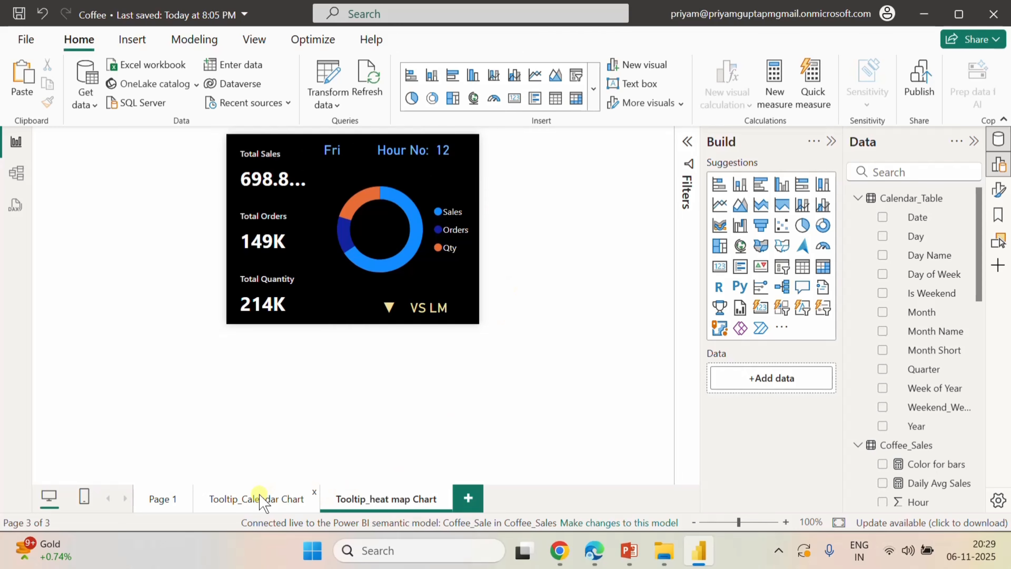
- On Page 1, find the tooltip formatting settings of the hour-by-day matrix and turn its tooltips on
{"action": "left_click", "coordinate": [167, 503]}
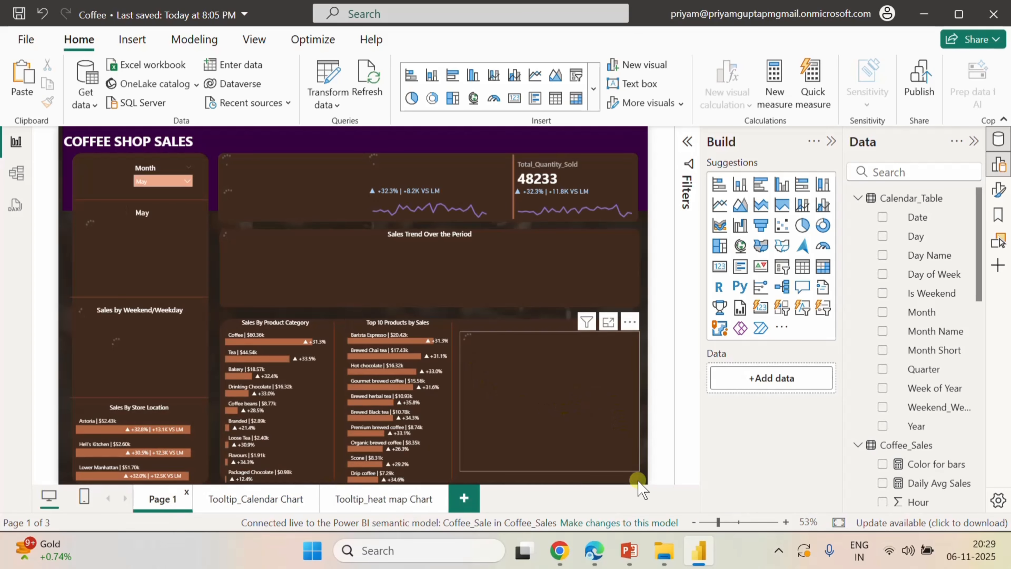
{"action": "left_click", "coordinate": [626, 465]}
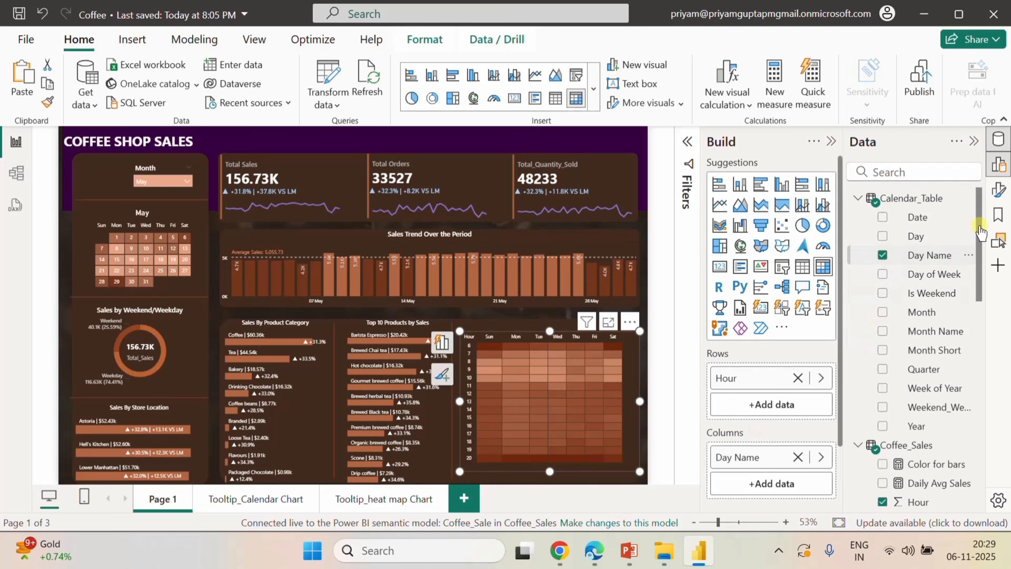
{"action": "left_click", "coordinate": [999, 193]}
{"action": "left_click", "coordinate": [597, 168]}
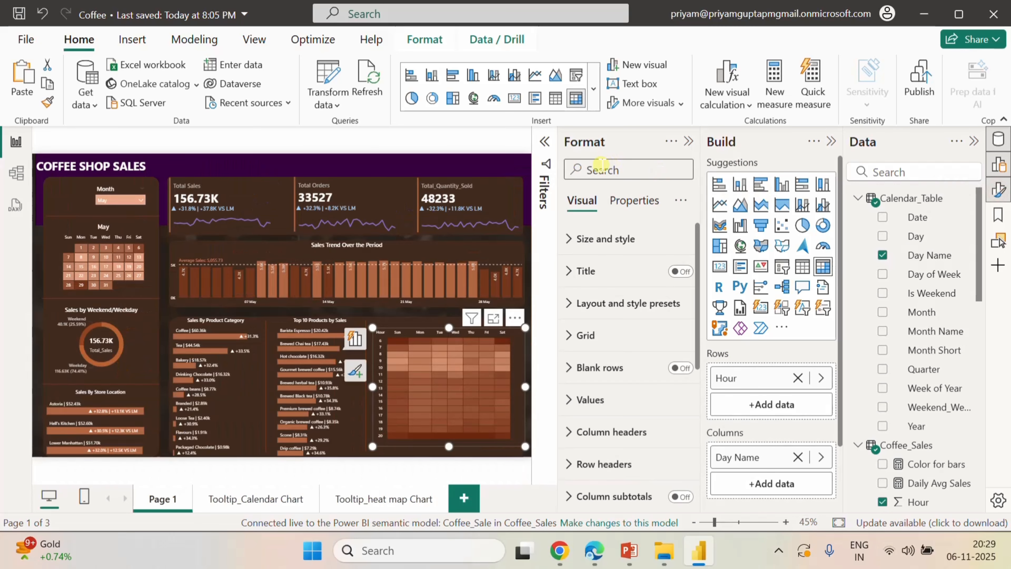
{"action": "type", "text": "tool"}
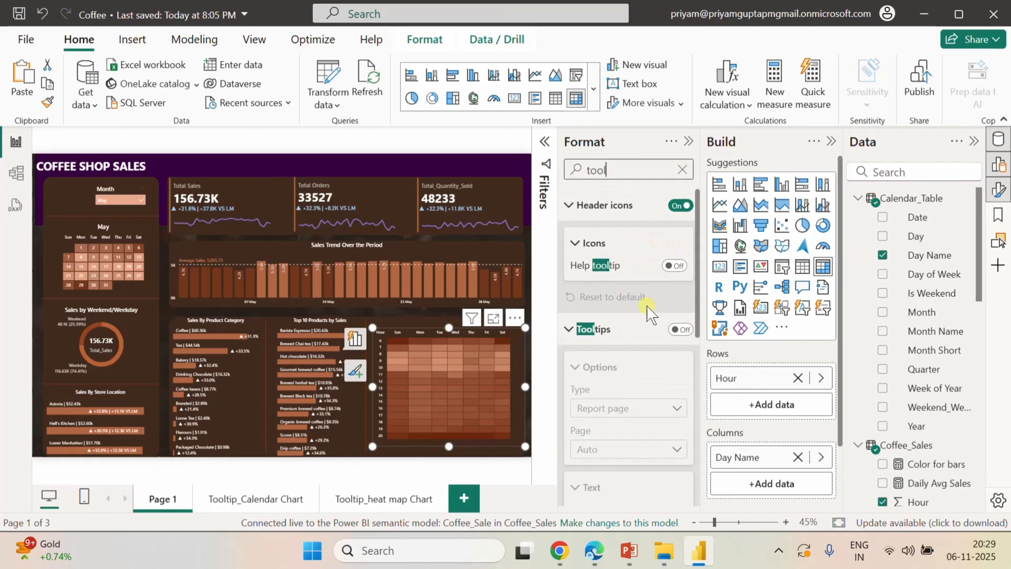
{"action": "left_click", "coordinate": [681, 330]}
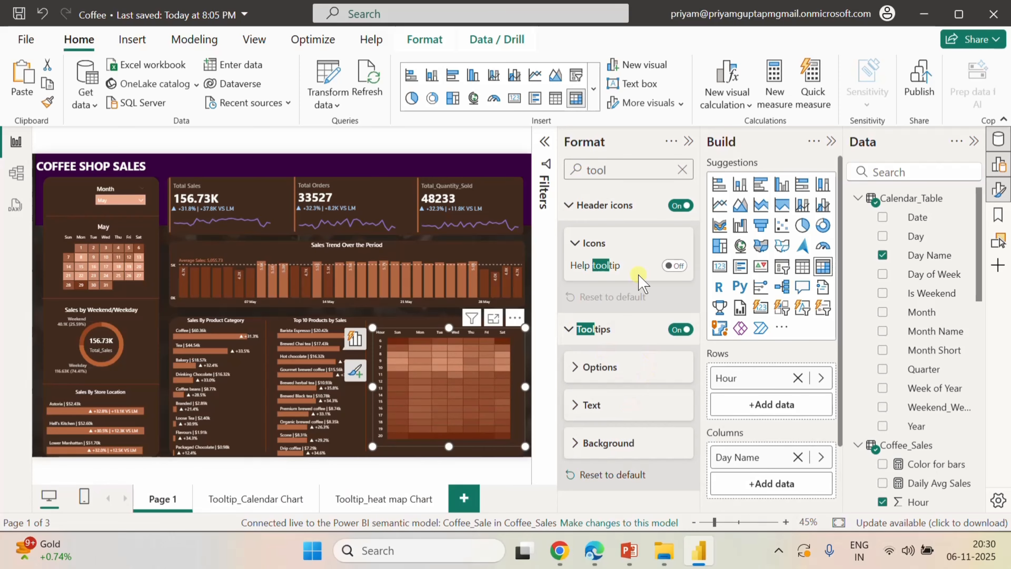
- Set the matrix's report page tooltip to use the page Tooltip_heat map Chart
{"action": "left_click", "coordinate": [577, 367]}
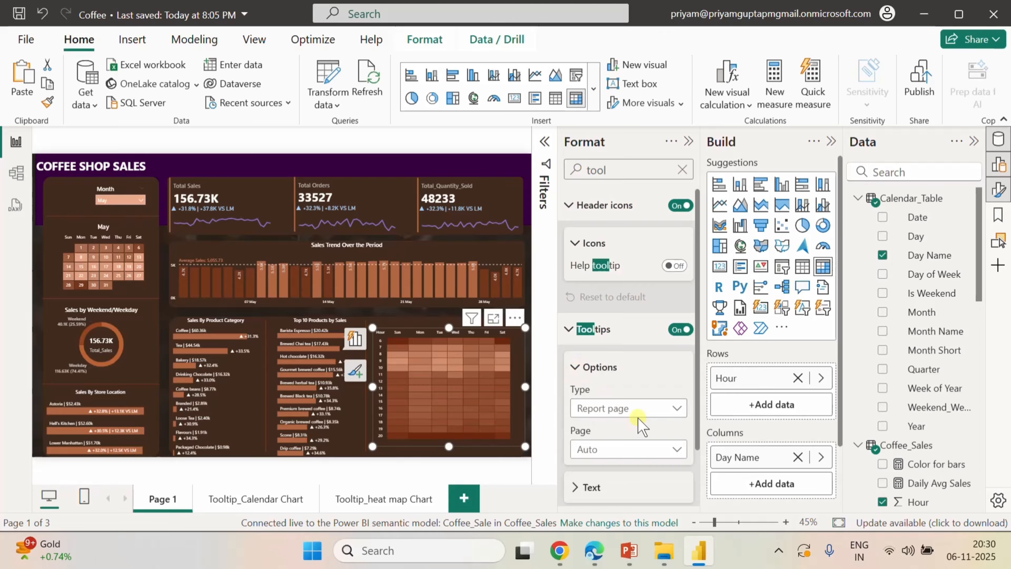
{"action": "left_click", "coordinate": [624, 449]}
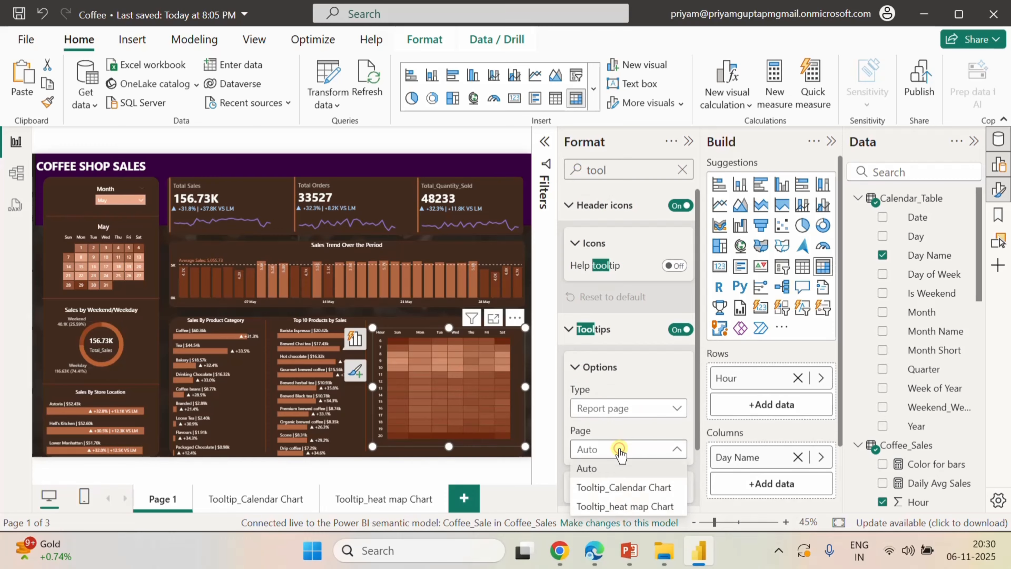
{"action": "left_click", "coordinate": [614, 510]}
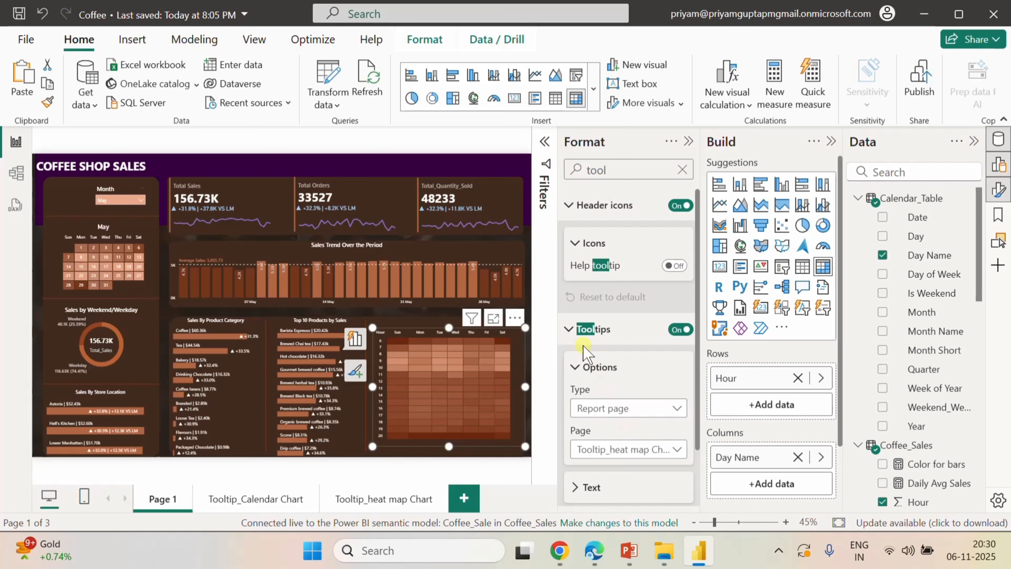
{"action": "left_click", "coordinate": [576, 335]}
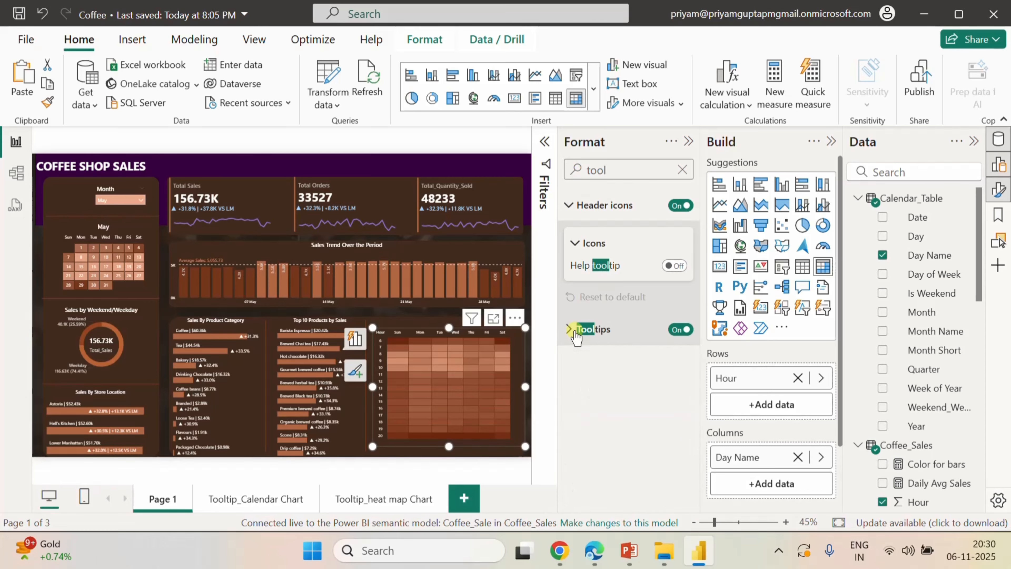
- Preview the tooltip on several heat map cells, then close the formatting settings and deselect the matrix
{"action": "mouse_move", "coordinate": [454, 373]}
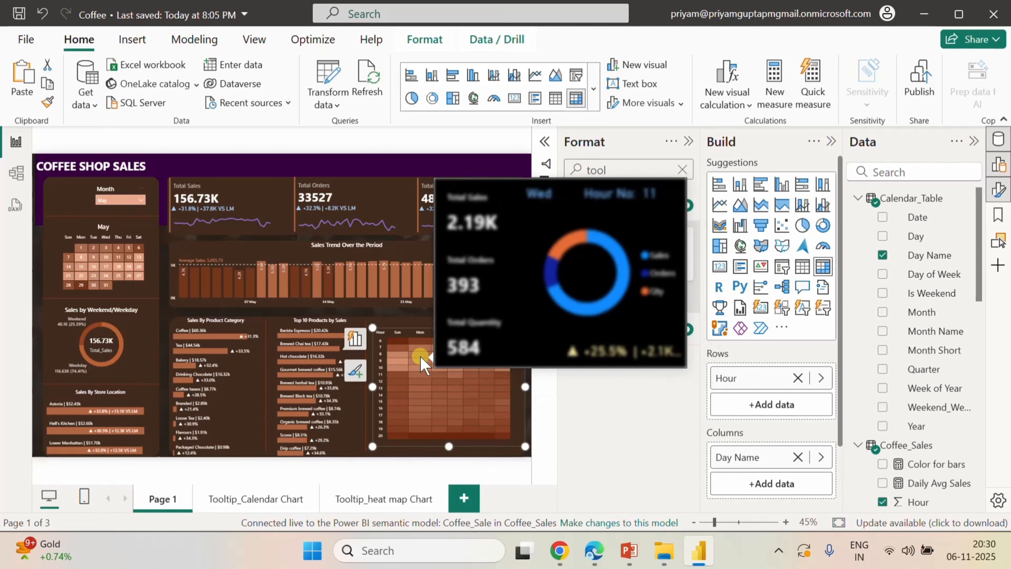
{"action": "mouse_move", "coordinate": [422, 358]}
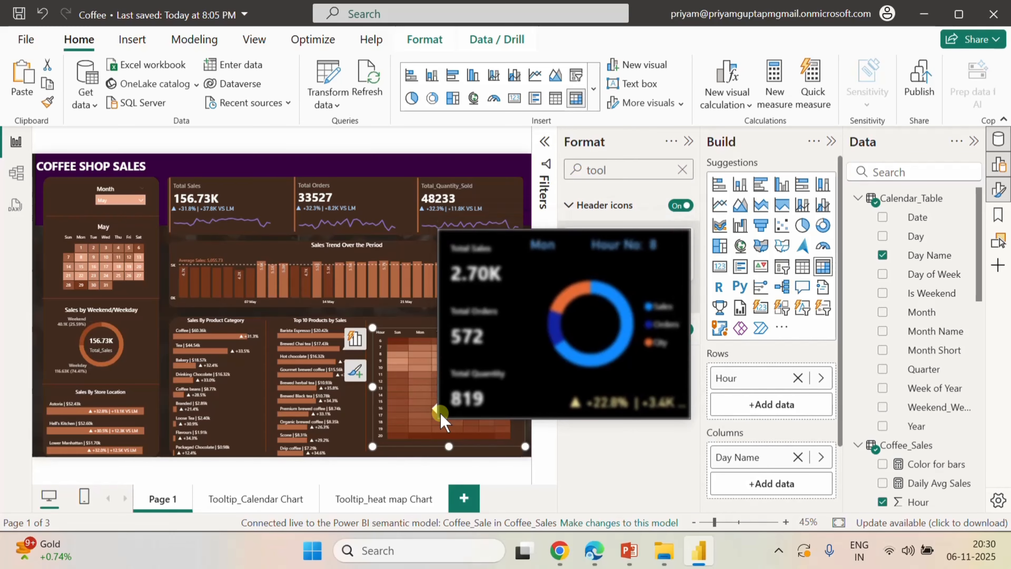
{"action": "left_click", "coordinate": [566, 471]}
{"action": "left_click", "coordinate": [689, 141]}
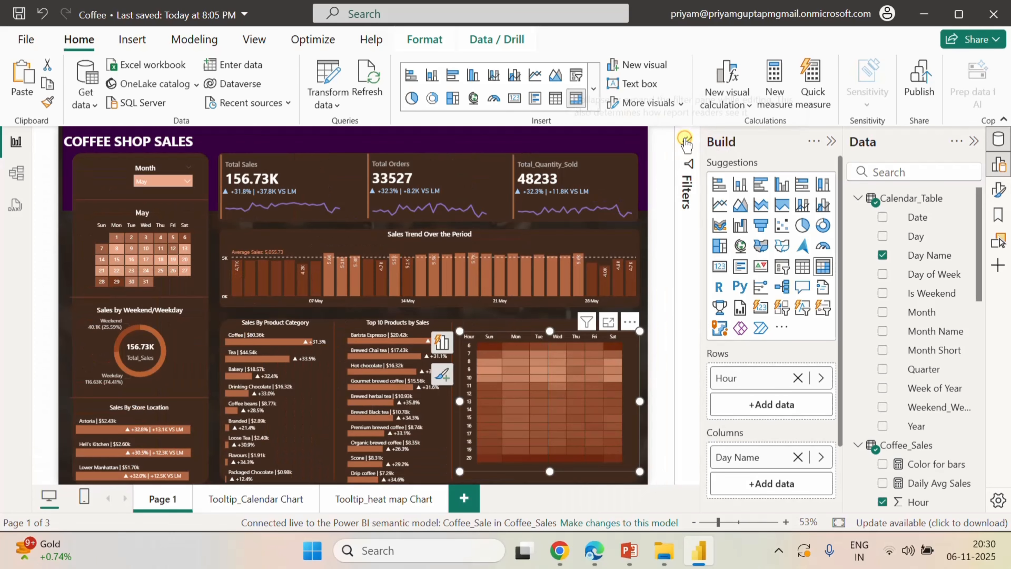
{"action": "left_click", "coordinate": [667, 303]}
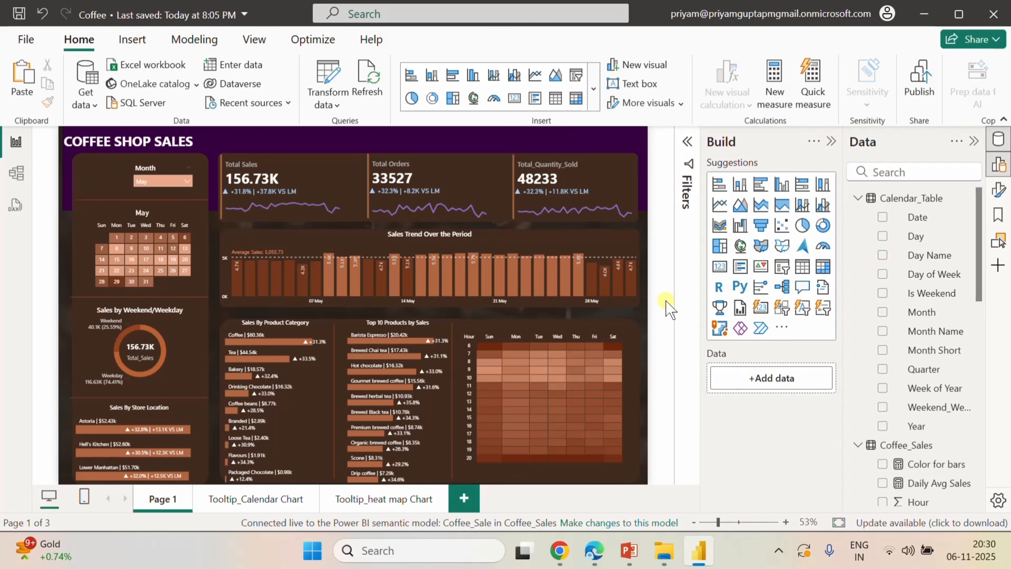